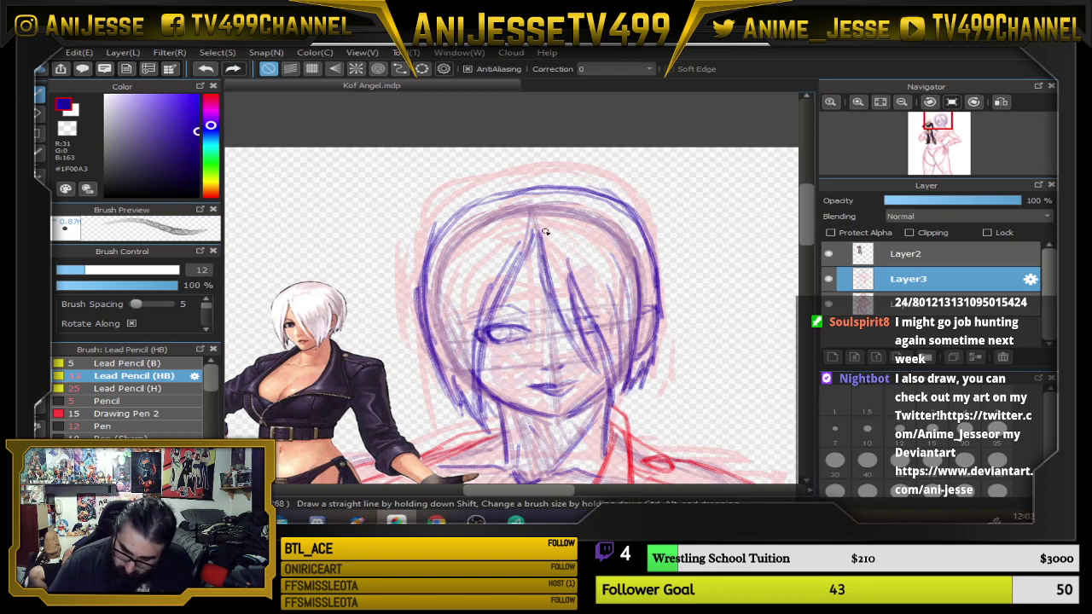
Erase the hair strand falling over the face and redraw its strokes from the parting down past the covered eye.
{"action": "key", "text": "e"}
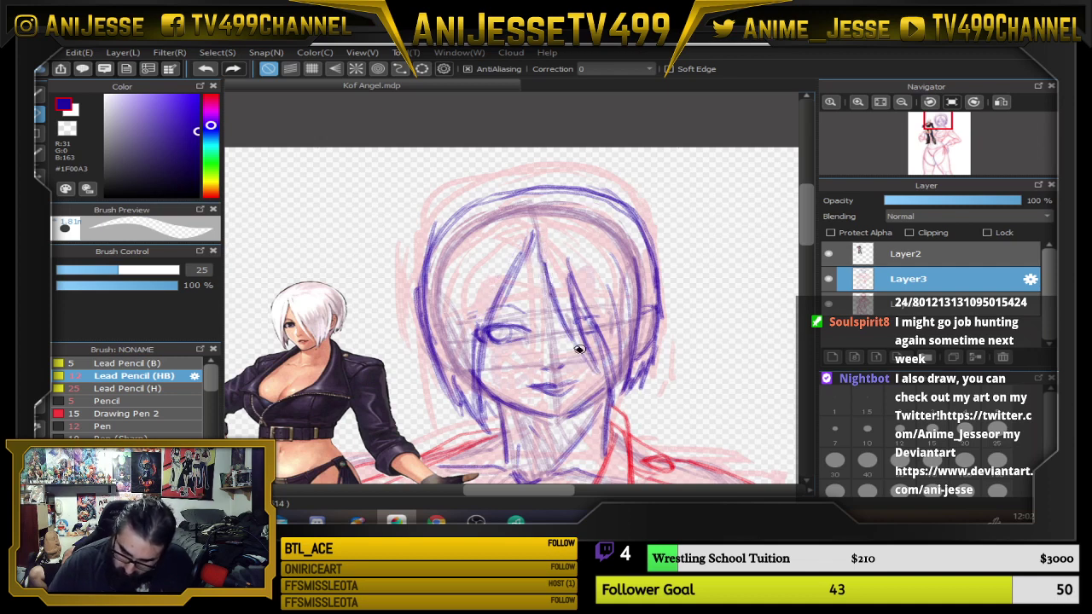
{"action": "key", "text": "b"}
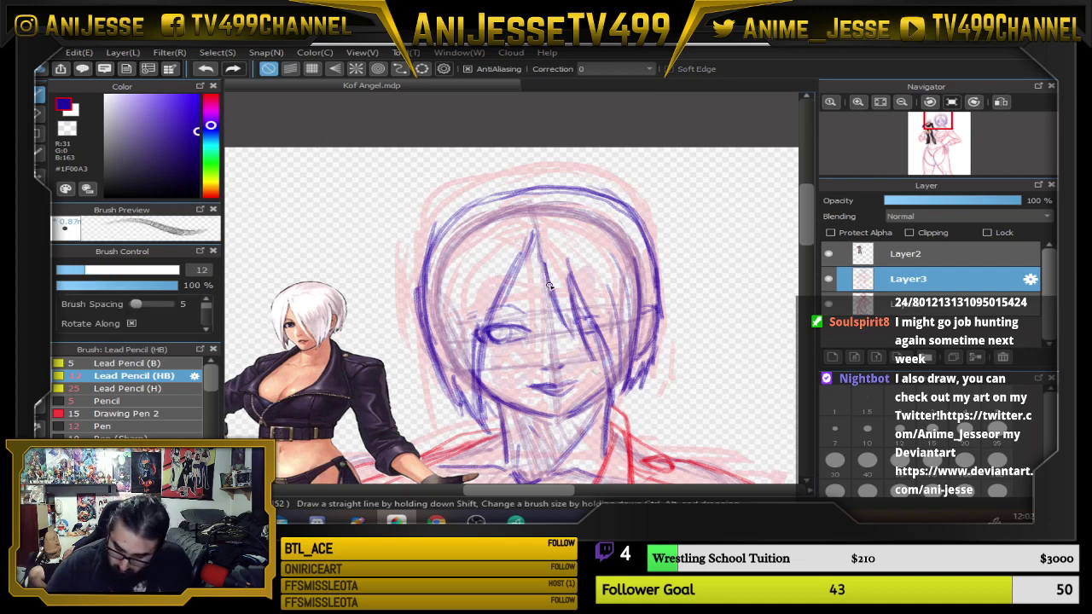
{"action": "left_click_drag", "start_coordinate": [549, 284], "coordinate": [601, 358]}
{"action": "left_click_drag", "start_coordinate": [558, 305], "coordinate": [602, 363]}
{"action": "left_click_drag", "start_coordinate": [563, 260], "coordinate": [617, 395]}
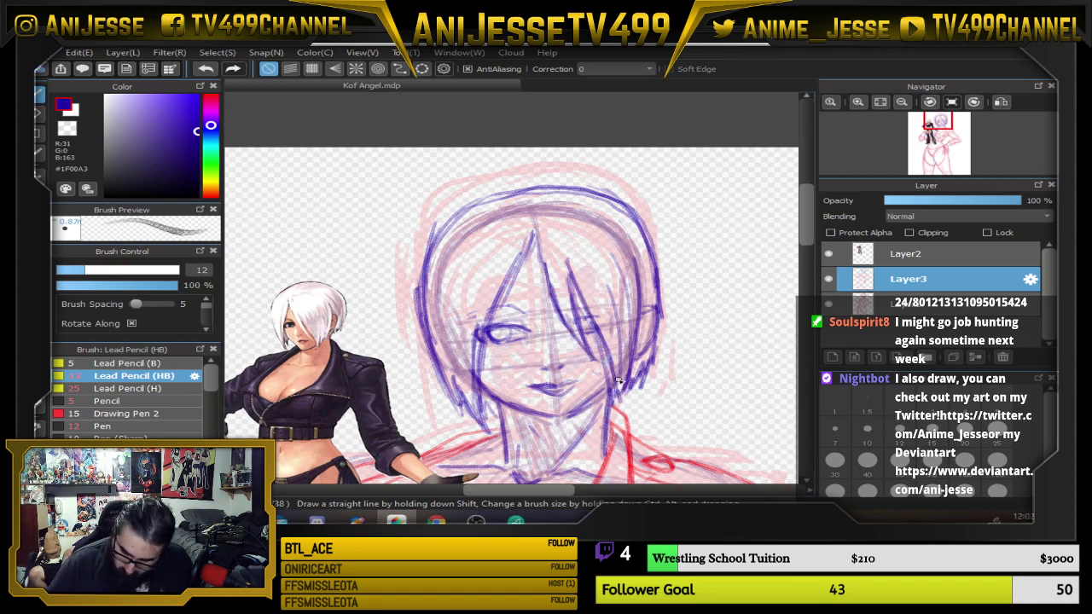
Redraw the cheek and jaw contour below the visible eye, undo the last stroke and clean up the area inside it.
{"action": "left_click_drag", "start_coordinate": [529, 407], "coordinate": [509, 343]}
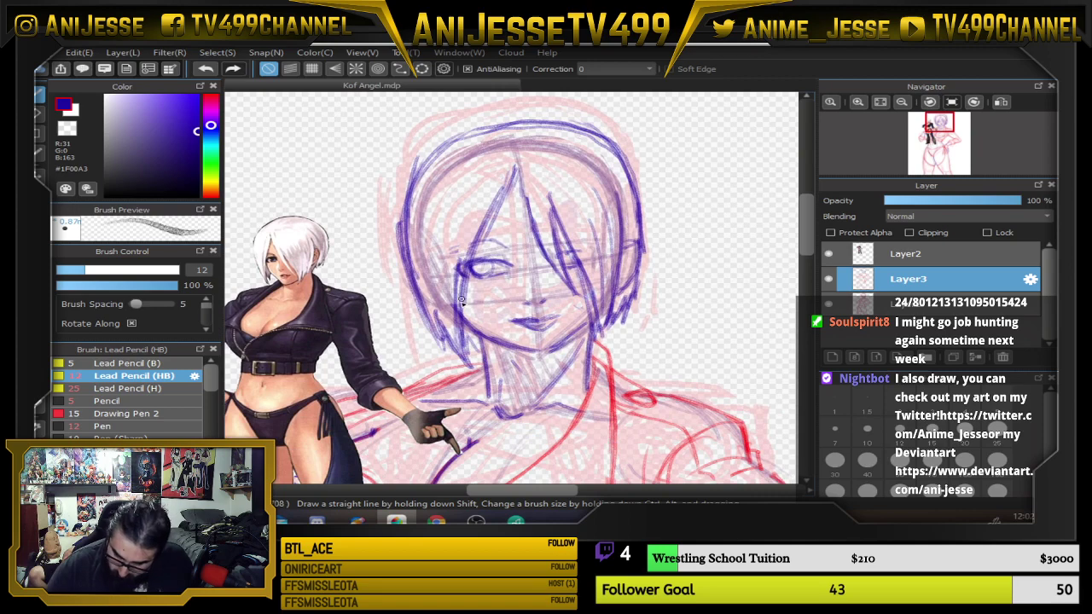
{"action": "left_click_drag", "start_coordinate": [462, 300], "coordinate": [483, 335]}
{"action": "left_click_drag", "start_coordinate": [460, 302], "coordinate": [481, 332]}
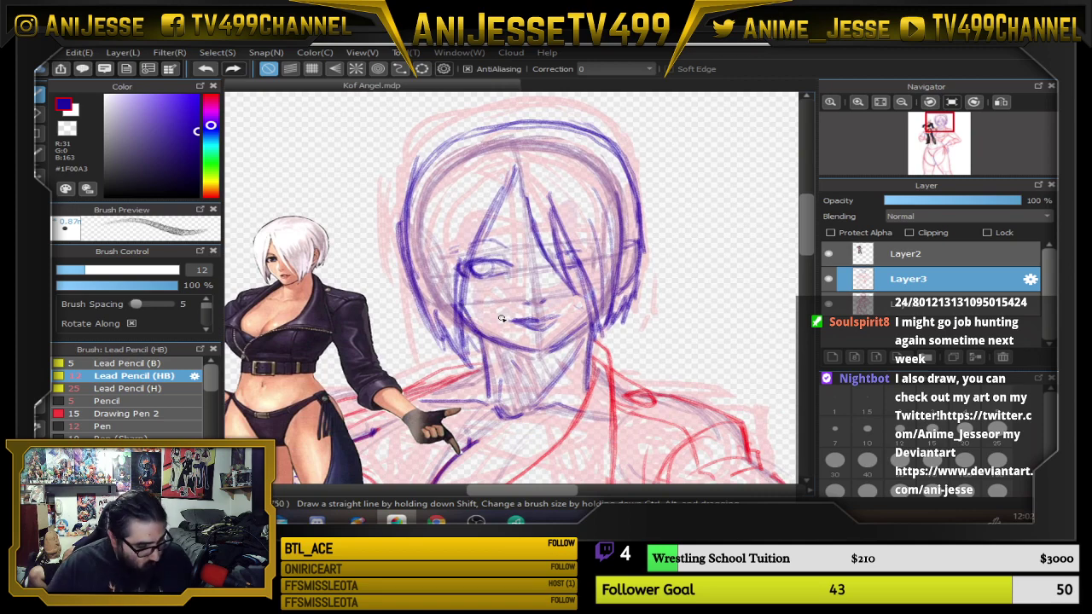
{"action": "key", "text": "ctrl+z"}
{"action": "key", "text": "e"}
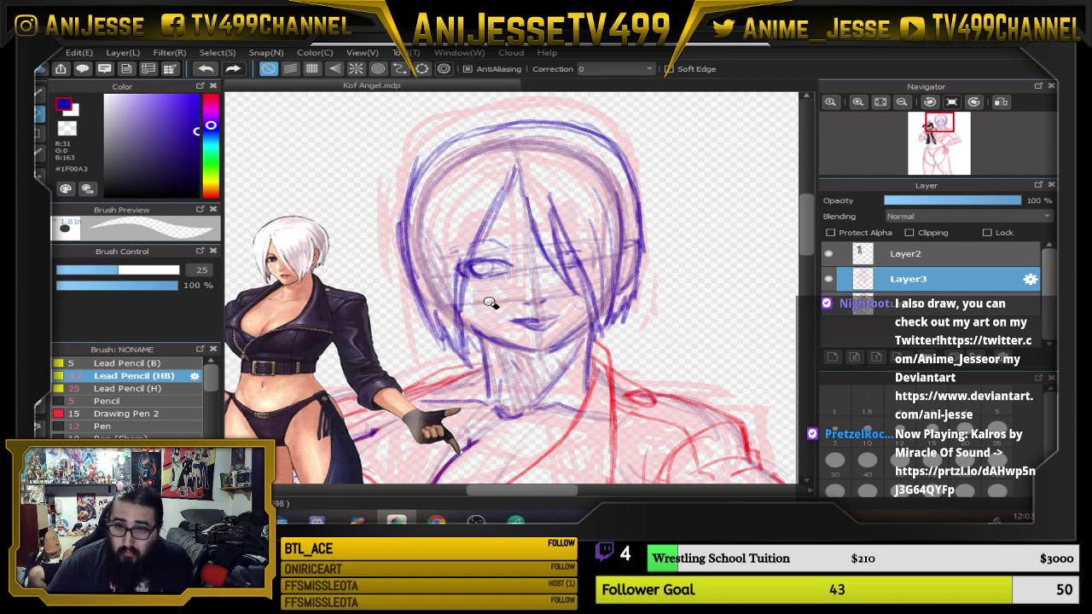
{"action": "key", "text": "b"}
Sketch strokes along both sides of the bob haircut with the Lead Pencil (HB), undoing the first tries.
{"action": "mouse_move", "coordinate": [459, 300]}
{"action": "left_mouse_down"}
{"action": "mouse_move", "coordinate": [504, 351]}
{"action": "mouse_move", "coordinate": [473, 340]}
{"action": "mouse_move", "coordinate": [483, 340]}
{"action": "mouse_move", "coordinate": [421, 200]}
{"action": "left_mouse_up"}
{"action": "key", "text": "ctrl+z"}
{"action": "key", "text": "ctrl+z"}
{"action": "mouse_move", "coordinate": [436, 185]}
{"action": "left_mouse_down"}
{"action": "mouse_move", "coordinate": [426, 228]}
{"action": "mouse_move", "coordinate": [436, 302]}
{"action": "left_mouse_up"}
{"action": "left_click_drag", "start_coordinate": [425, 292], "coordinate": [475, 155]}
{"action": "left_click_drag", "start_coordinate": [564, 152], "coordinate": [612, 210]}
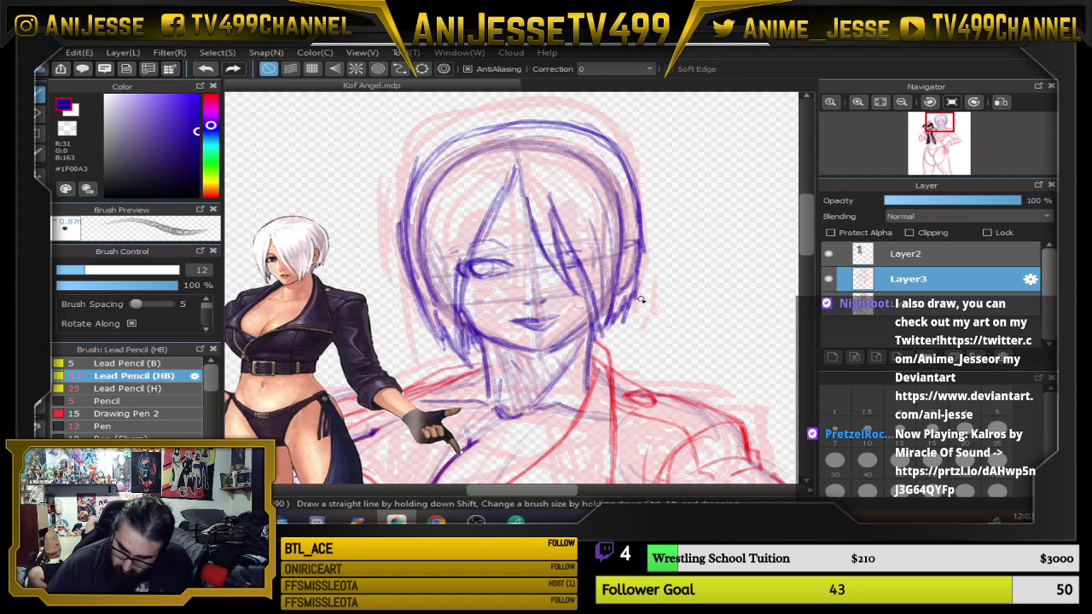
Move the character reference image on Layer2 up towards the canvas corner and hide that layer.
{"action": "scroll", "coordinate": [642, 299], "scroll_direction": "down", "scroll_amount": 3}
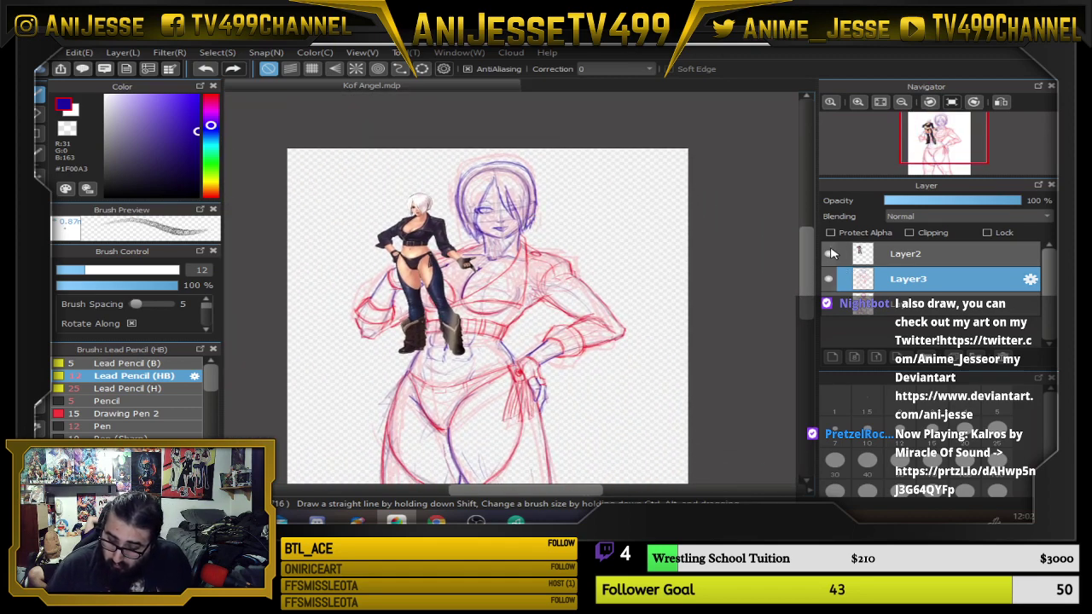
{"action": "left_click", "coordinate": [954, 254]}
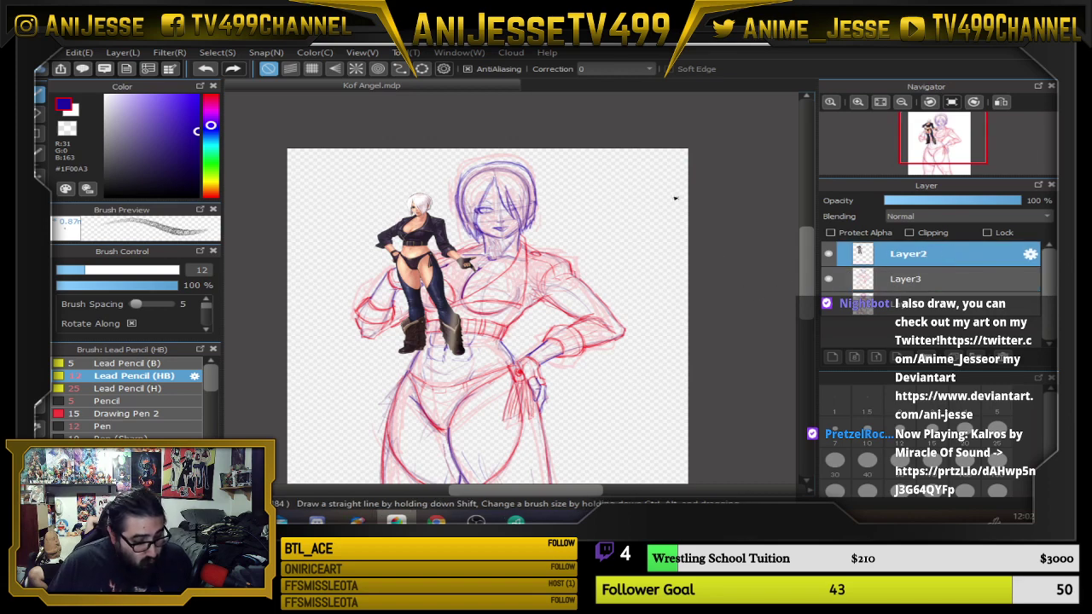
{"action": "key", "text": "v"}
{"action": "left_click_drag", "start_coordinate": [429, 288], "coordinate": [352, 246]}
{"action": "left_click", "coordinate": [828, 253]}
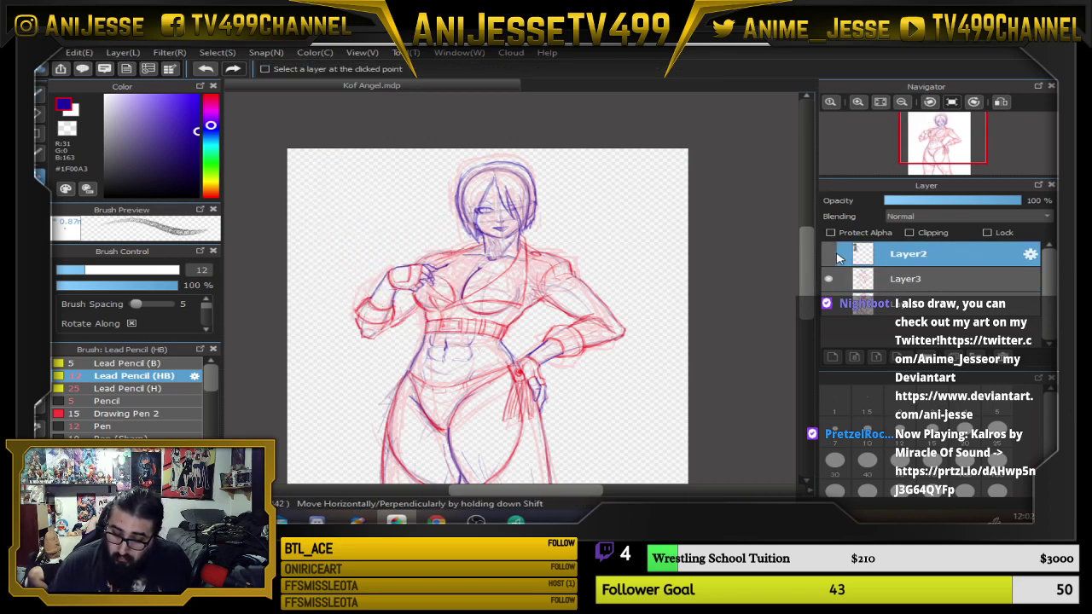
Select Layer3 and toggle its visibility to compare the sketch with the rough beneath it.
{"action": "left_click", "coordinate": [932, 282]}
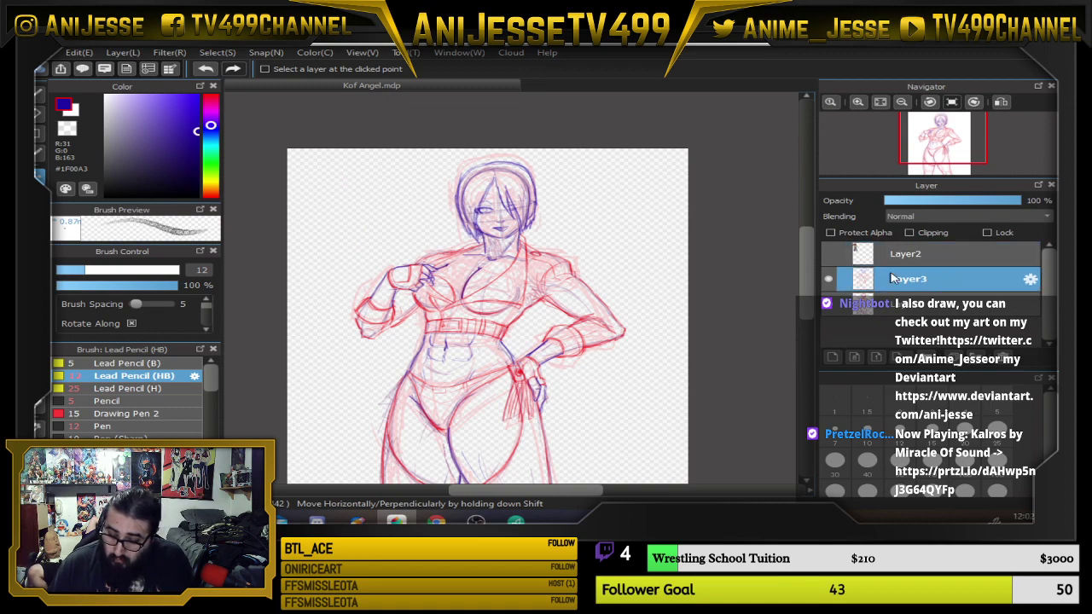
{"action": "left_click", "coordinate": [832, 279]}
{"action": "left_click", "coordinate": [831, 280]}
{"action": "left_click", "coordinate": [832, 280]}
{"action": "left_click", "coordinate": [832, 280]}
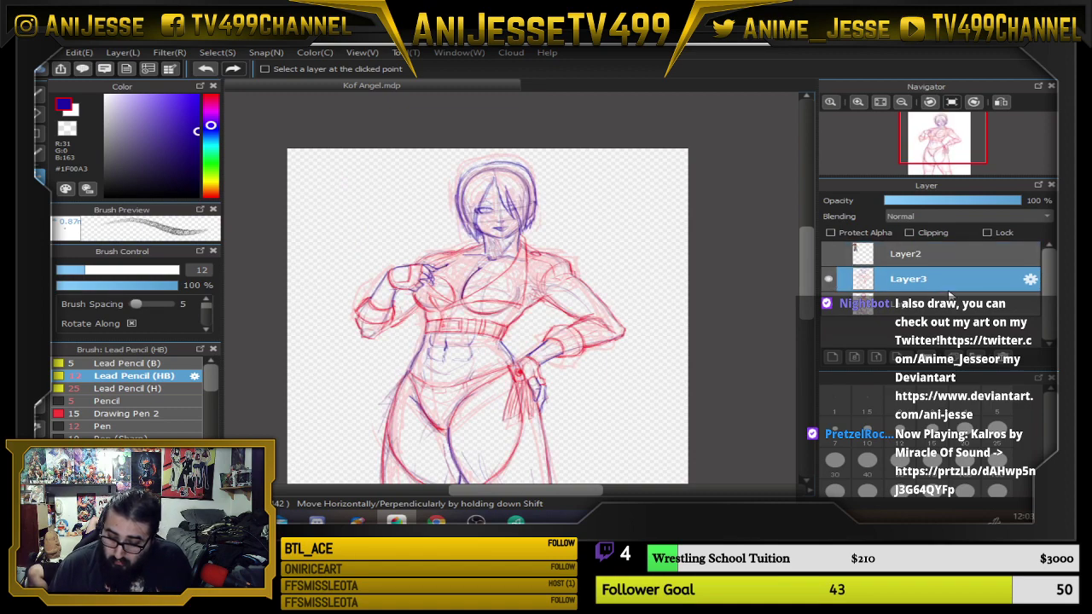
Put the rough sketch layer Layer1 in a new folder, collapse and hide the folder, and make Layer3 active.
{"action": "left_click", "coordinate": [947, 306]}
{"action": "left_click", "coordinate": [928, 358]}
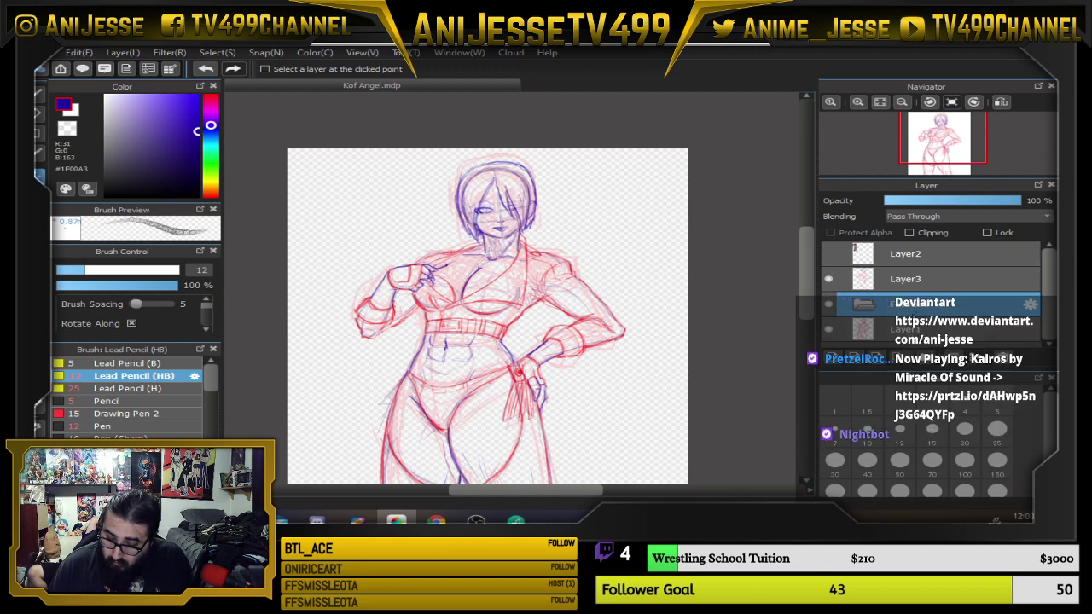
{"action": "left_click_drag", "start_coordinate": [906, 331], "coordinate": [910, 305]}
{"action": "left_click", "coordinate": [869, 303]}
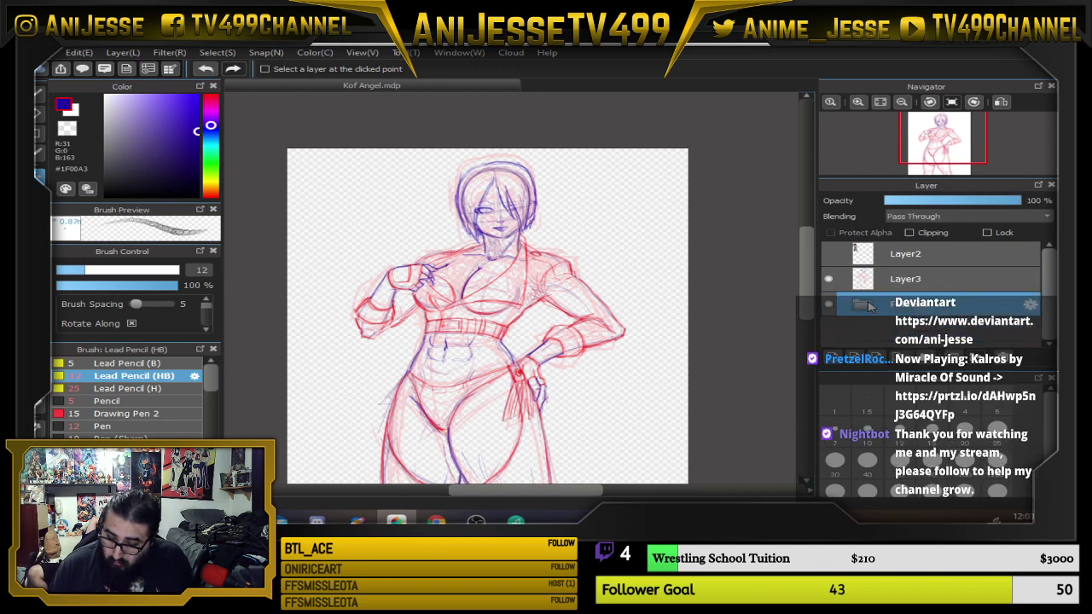
{"action": "left_click", "coordinate": [831, 305]}
{"action": "left_click", "coordinate": [949, 279]}
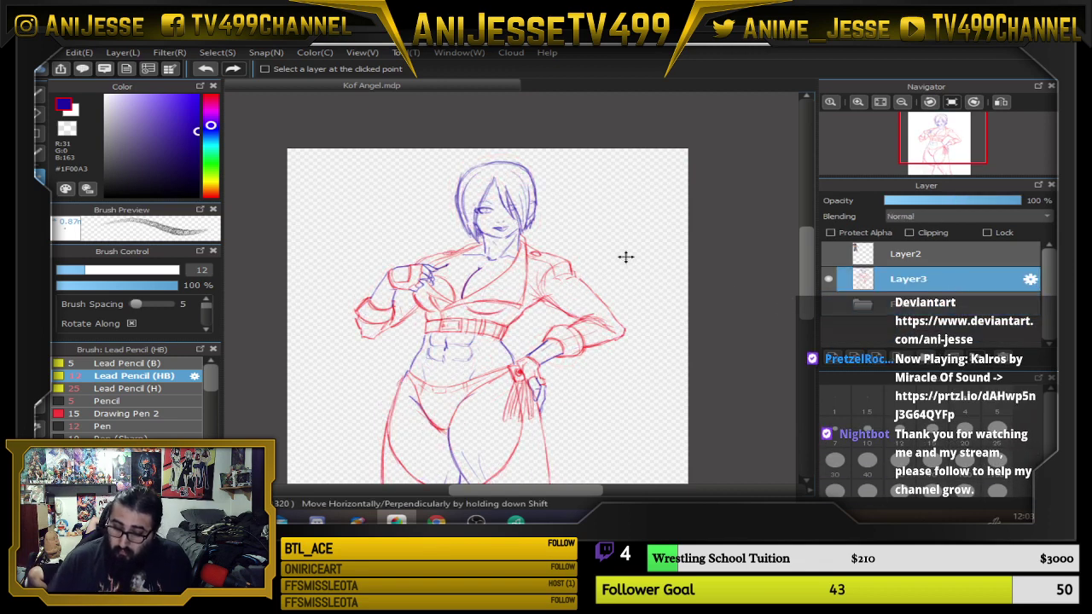
Lower the opacity of Layer3 to 38%.
{"action": "scroll", "coordinate": [518, 285], "scroll_direction": "down", "scroll_amount": 2}
{"action": "left_click_drag", "start_coordinate": [518, 285], "coordinate": [469, 248]}
{"action": "scroll", "coordinate": [464, 259], "scroll_direction": "up", "scroll_amount": 2}
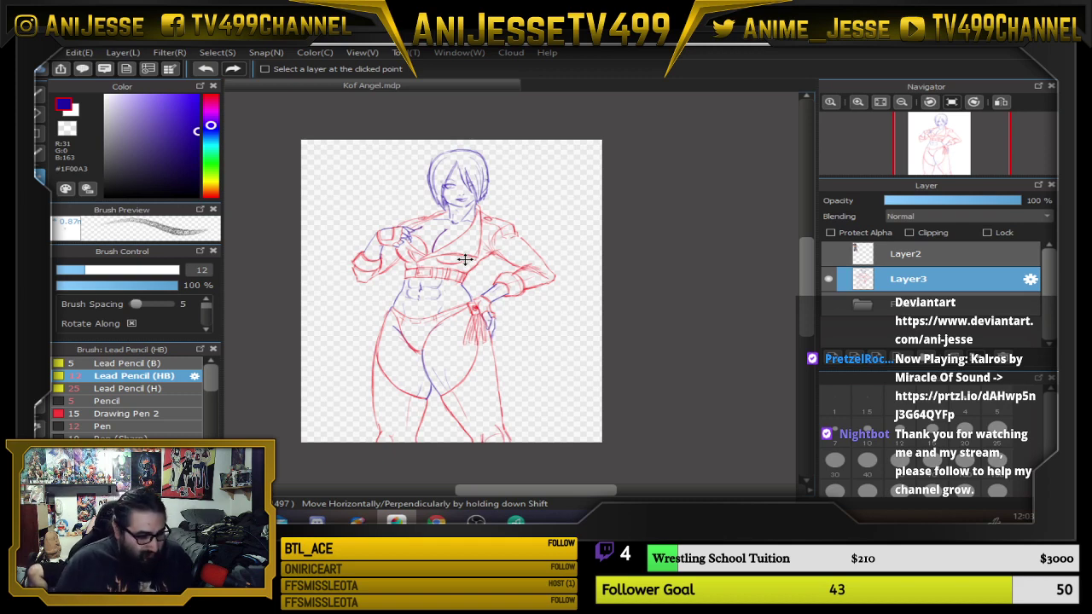
{"action": "key", "text": "b"}
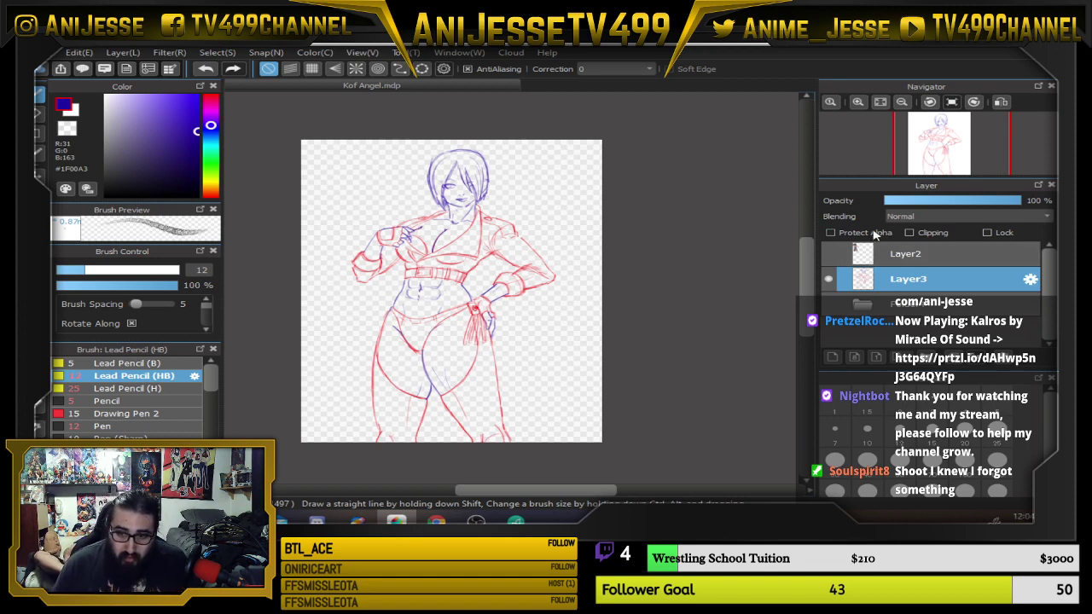
{"action": "left_click", "coordinate": [938, 201]}
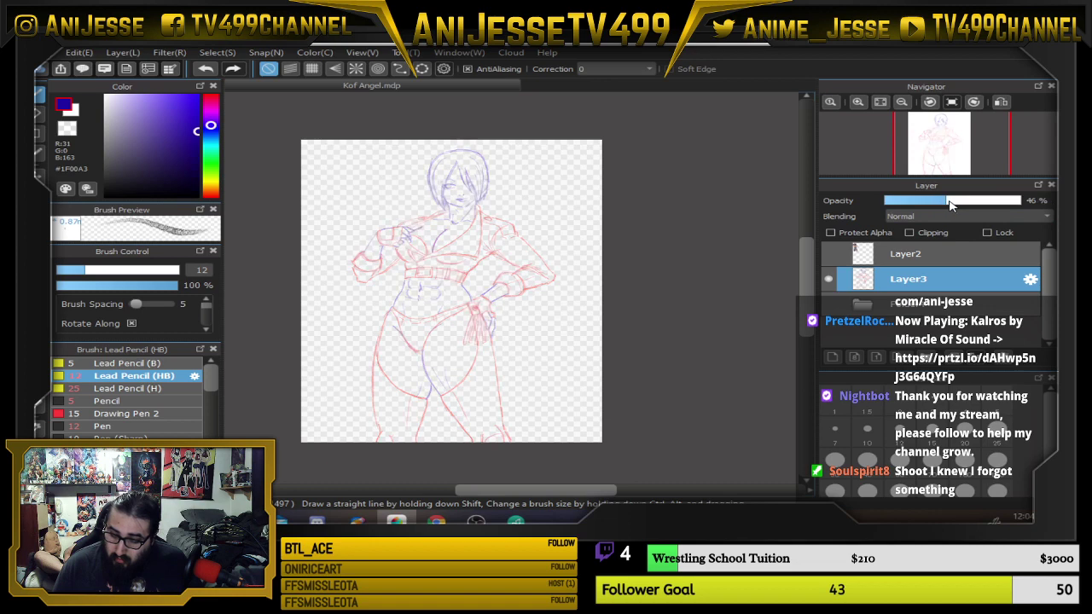
Restore Layer3's opacity to 100% and set the drawing colour to bright magenta #FB00FF.
{"action": "left_click", "coordinate": [215, 118]}
{"action": "left_click_drag", "start_coordinate": [197, 133], "coordinate": [196, 150]}
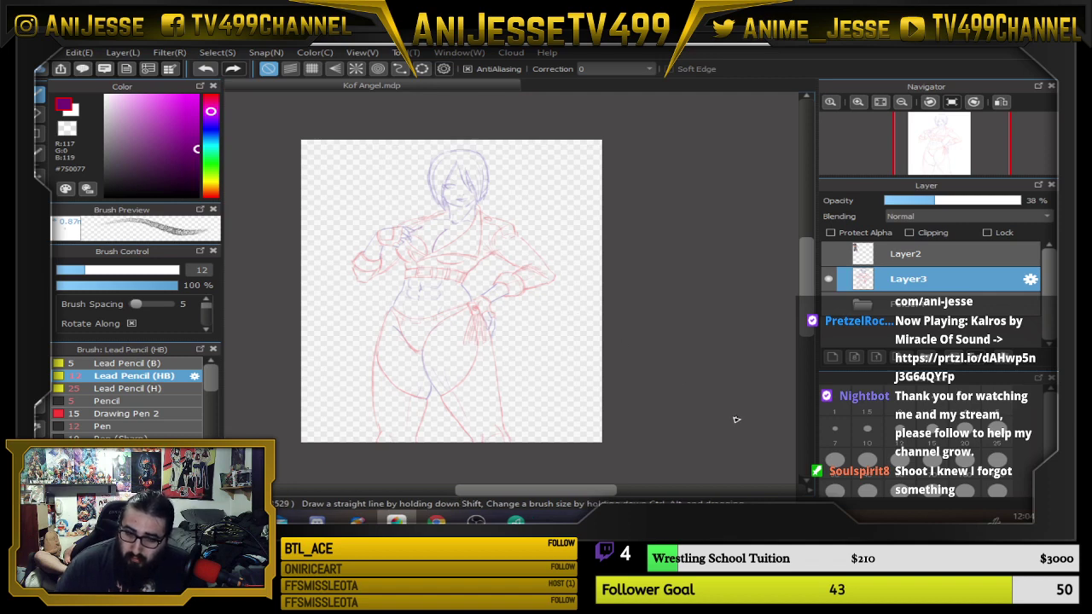
{"action": "left_click", "coordinate": [970, 256]}
{"action": "left_click", "coordinate": [965, 280]}
{"action": "left_click_drag", "start_coordinate": [975, 201], "coordinate": [1024, 201]}
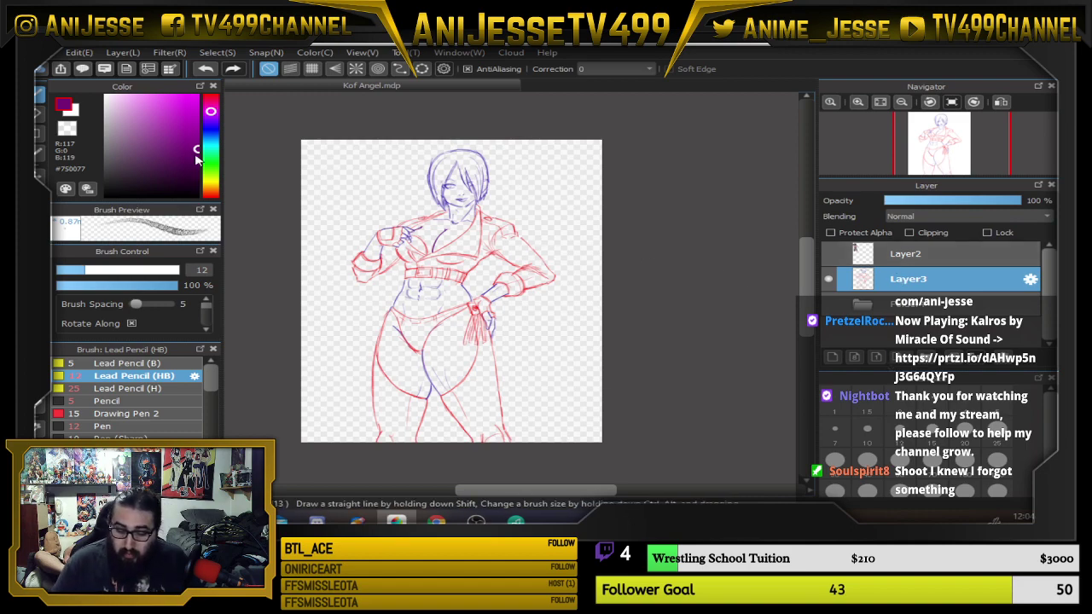
{"action": "left_click_drag", "start_coordinate": [197, 154], "coordinate": [198, 95]}
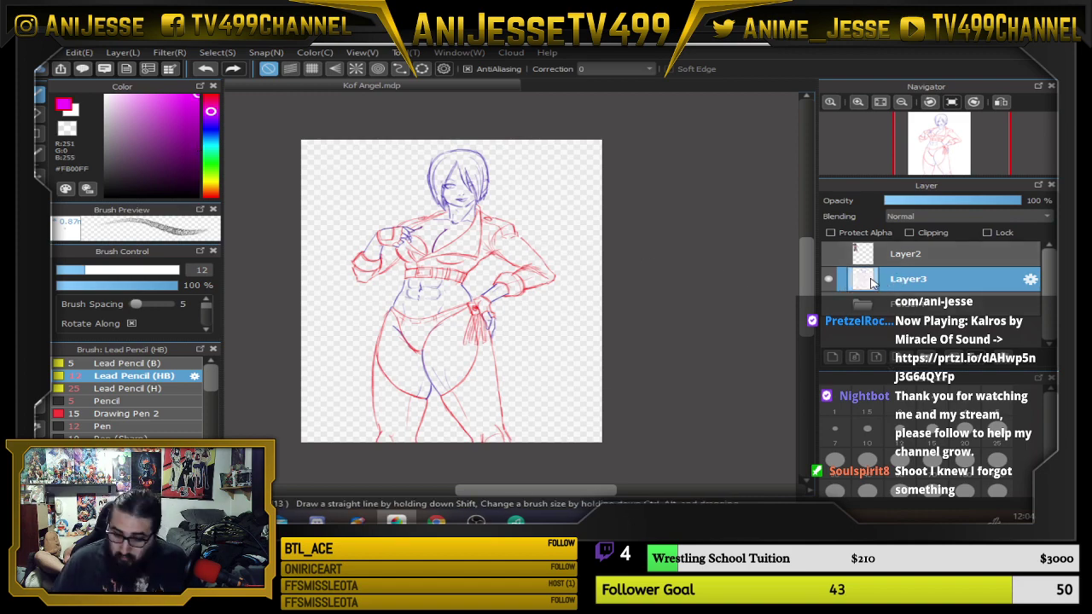
Select the line art of Layer3 and tint it magenta with a filled rectangle over the whole canvas, and deselect.
{"action": "left_click", "coordinate": [870, 280], "text": "ctrl"}
{"action": "left_click", "coordinate": [38, 196]}
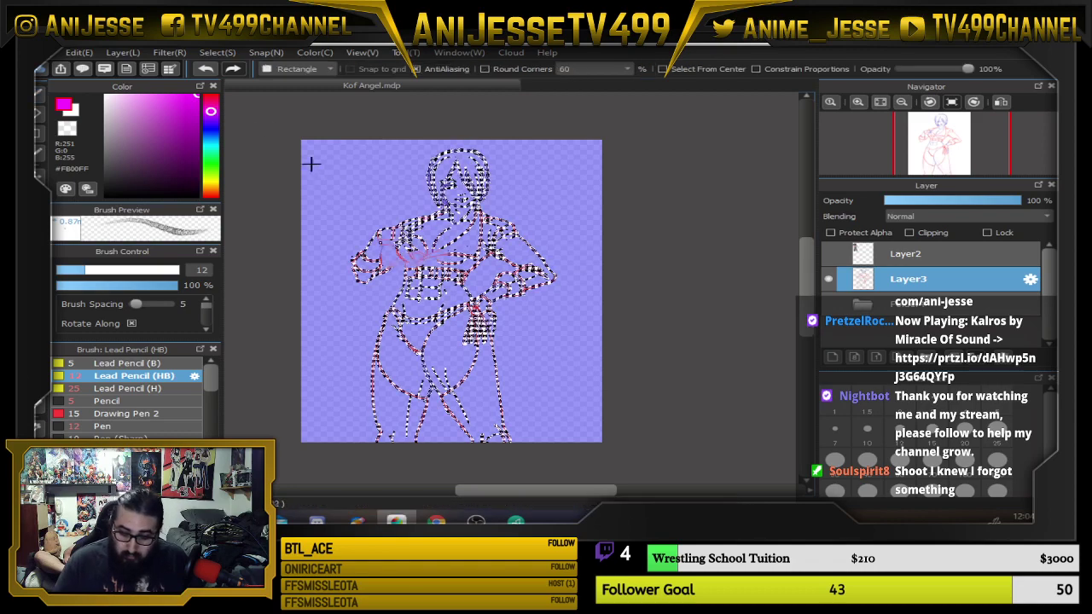
{"action": "mouse_move", "coordinate": [268, 110]}
{"action": "left_mouse_down"}
{"action": "mouse_move", "coordinate": [363, 452]}
{"action": "mouse_move", "coordinate": [658, 464]}
{"action": "left_mouse_up"}
{"action": "key", "text": "ctrl+d"}
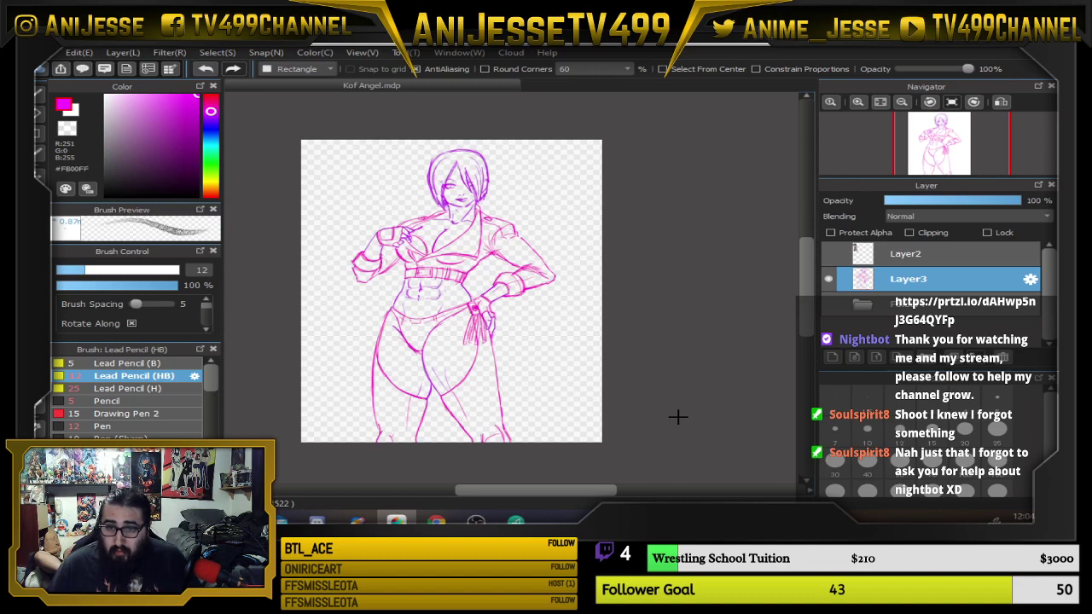
Lower the opacity of Layer3 to 47% and add a new layer above it.
{"action": "scroll", "coordinate": [512, 242], "scroll_direction": "up", "scroll_amount": 3}
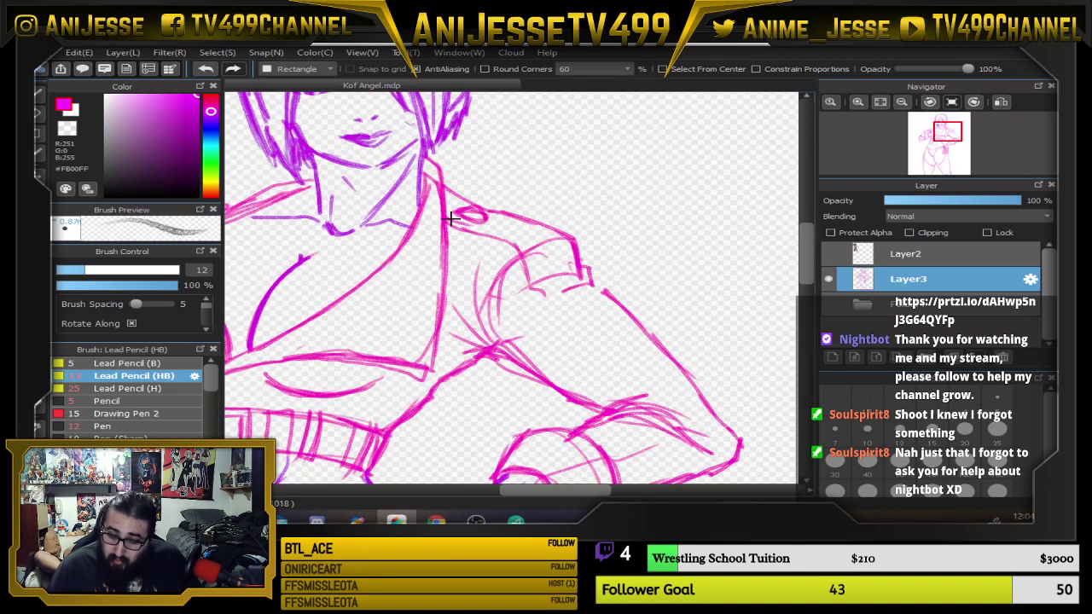
{"action": "scroll", "coordinate": [438, 222], "scroll_direction": "down", "scroll_amount": 4}
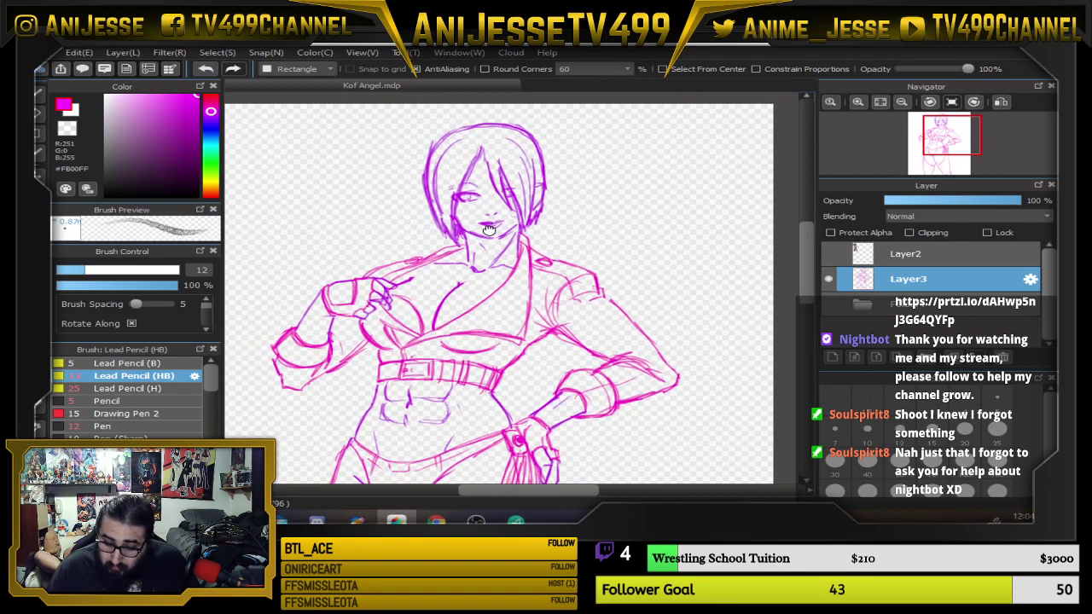
{"action": "scroll", "coordinate": [490, 249], "scroll_direction": "down", "scroll_amount": 1}
{"action": "scroll", "coordinate": [489, 248], "scroll_direction": "up", "scroll_amount": 3}
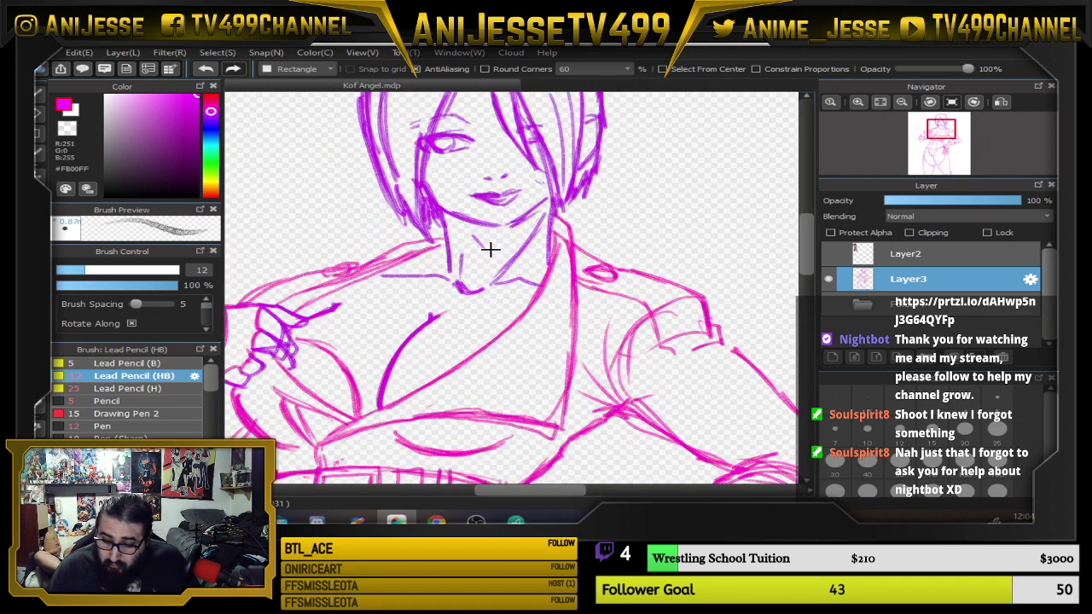
{"action": "scroll", "coordinate": [491, 249], "scroll_direction": "down", "scroll_amount": 4}
{"action": "scroll", "coordinate": [444, 213], "scroll_direction": "up", "scroll_amount": 1}
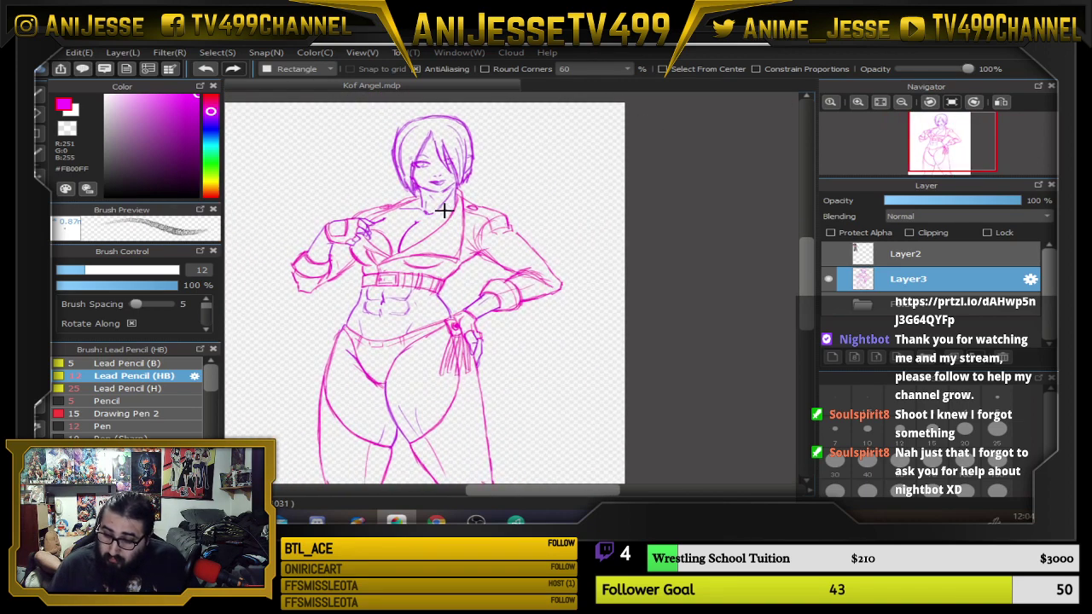
{"action": "left_click", "coordinate": [947, 205]}
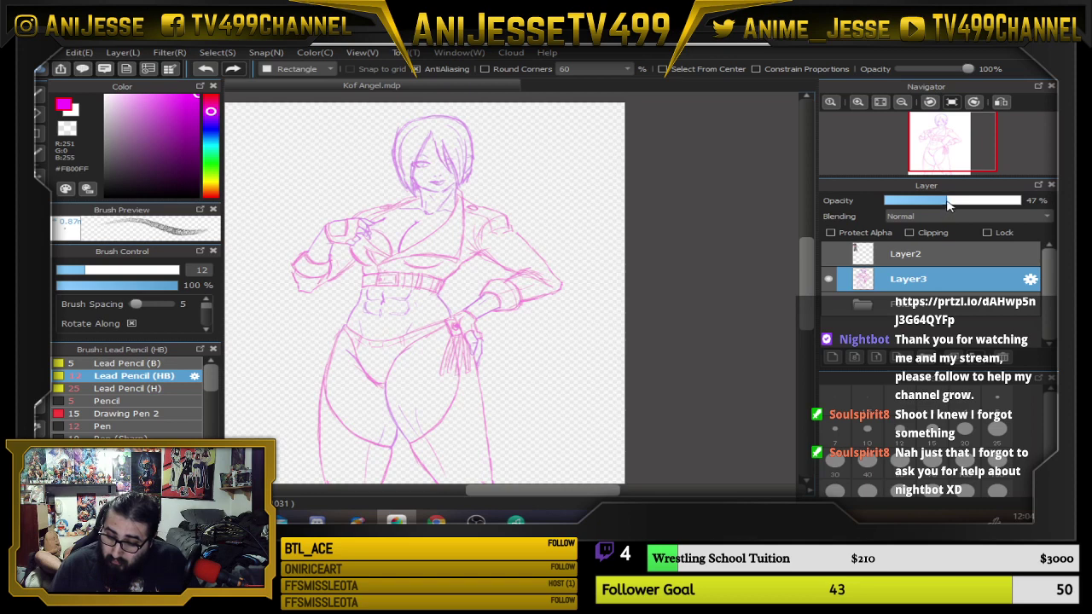
{"action": "left_click", "coordinate": [832, 358]}
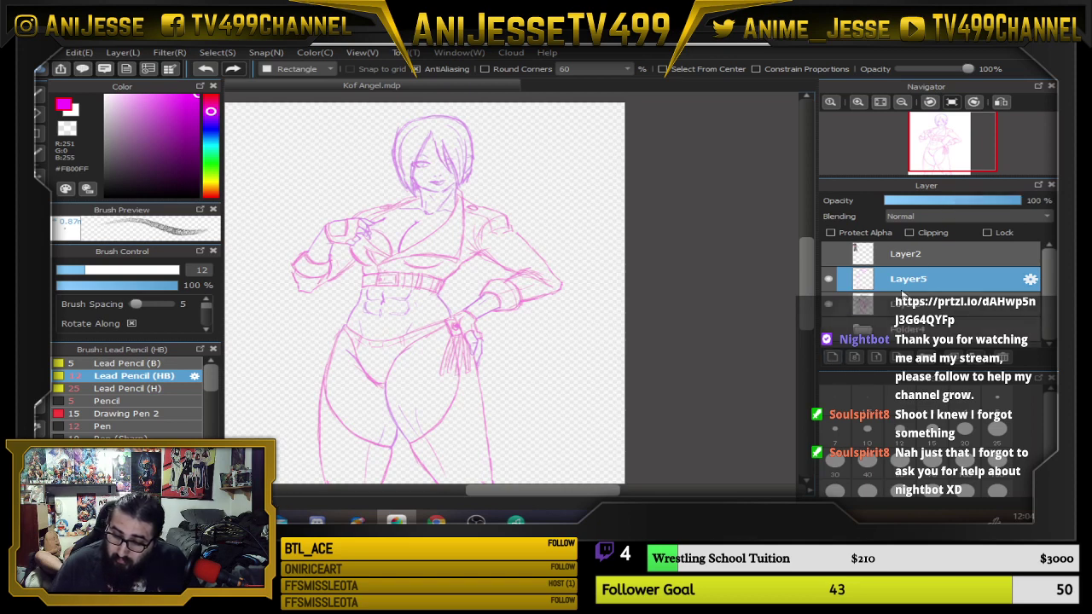
Set the drawing colour to dark blue #220099 and choose the Lead Pencil (B) brush.
{"action": "left_click", "coordinate": [211, 125]}
{"action": "left_click", "coordinate": [196, 135]}
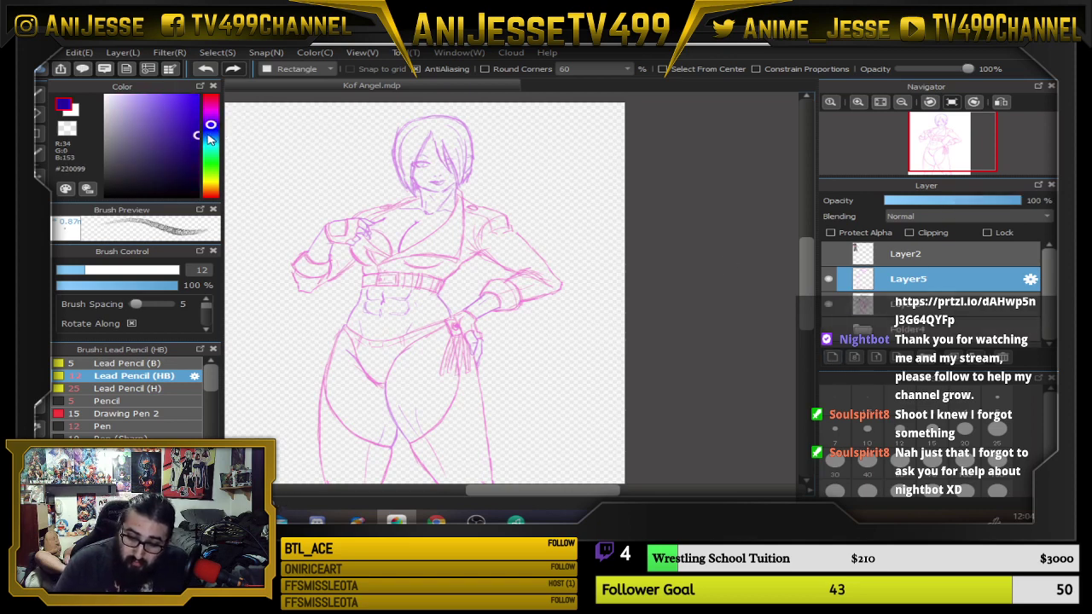
{"action": "left_click", "coordinate": [168, 364]}
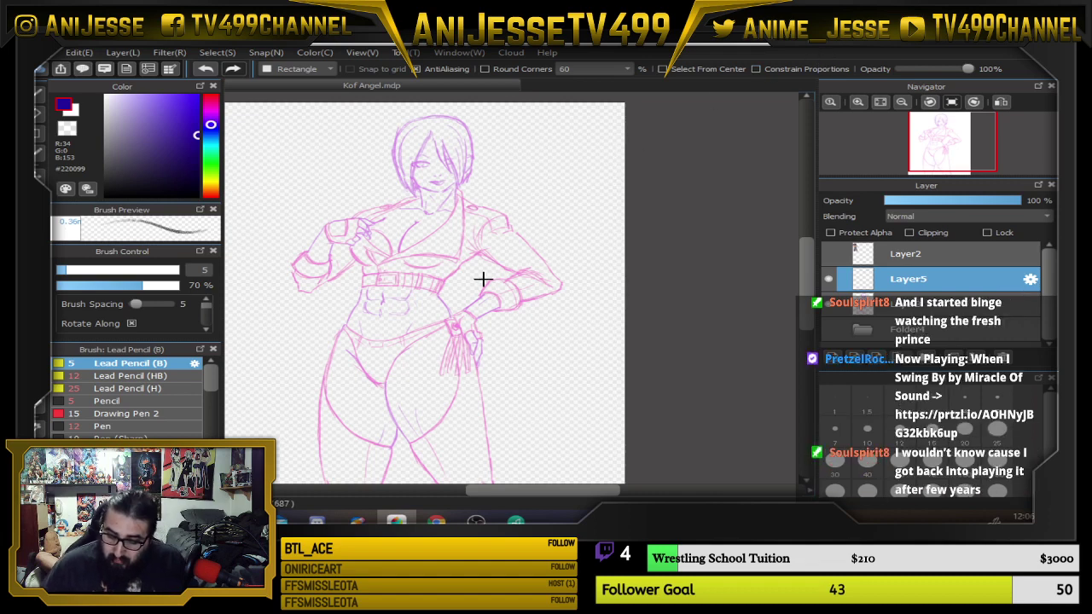
{"action": "key", "text": "b"}
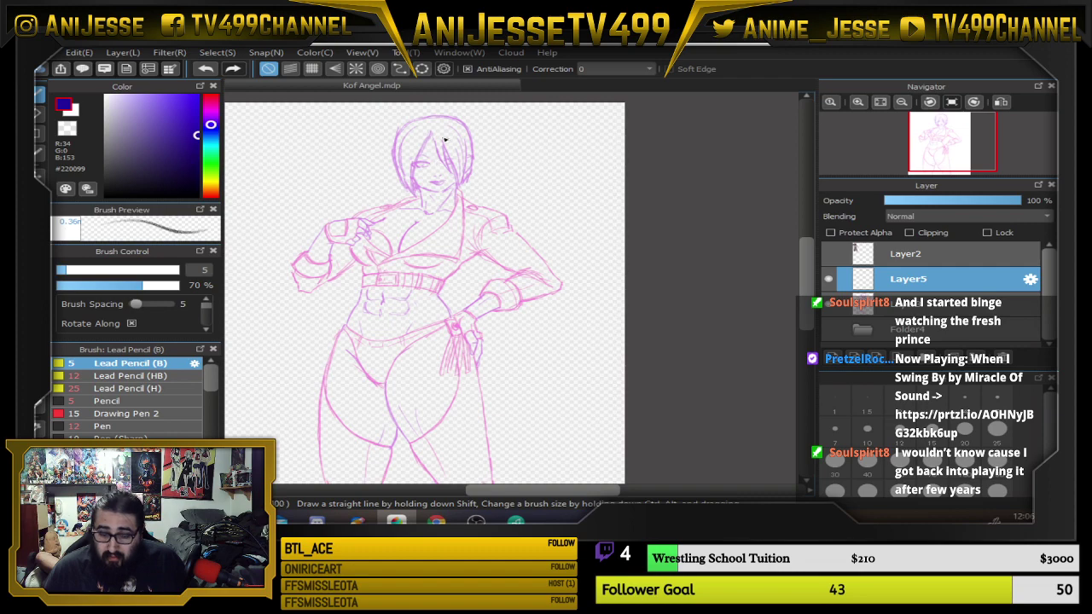
Set the pencil size to 4 and trace the lips over the sketch on Layer5, with the mouth line and both lip contours.
{"action": "scroll", "coordinate": [419, 162], "scroll_direction": "up", "scroll_amount": 8}
{"action": "left_click_drag", "start_coordinate": [453, 175], "coordinate": [367, 157]}
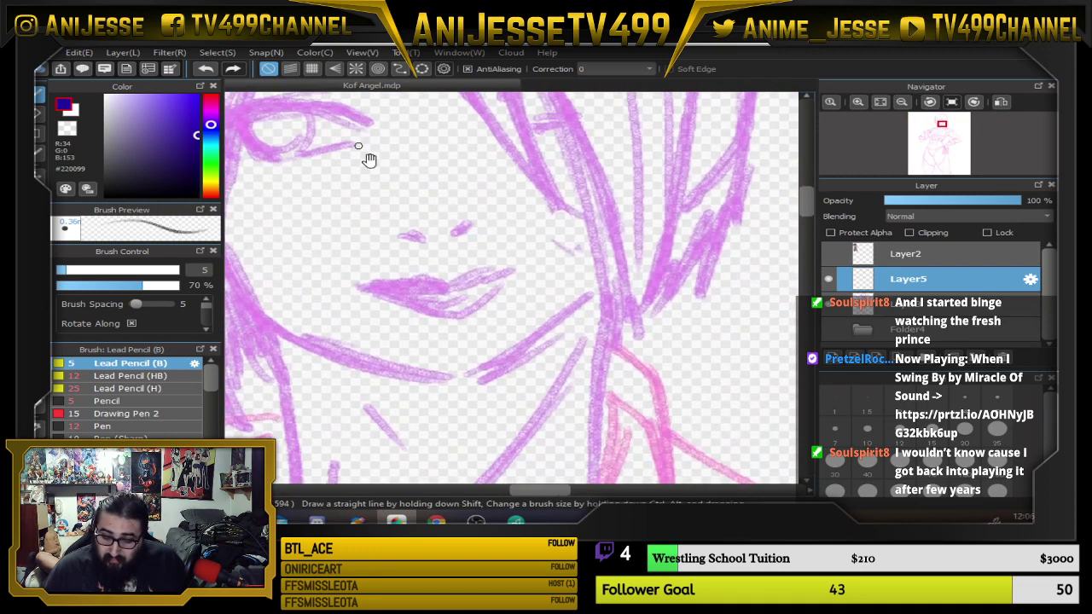
{"action": "scroll", "coordinate": [474, 269], "scroll_direction": "up", "scroll_amount": 3}
{"action": "key", "text": "bracketleft"}
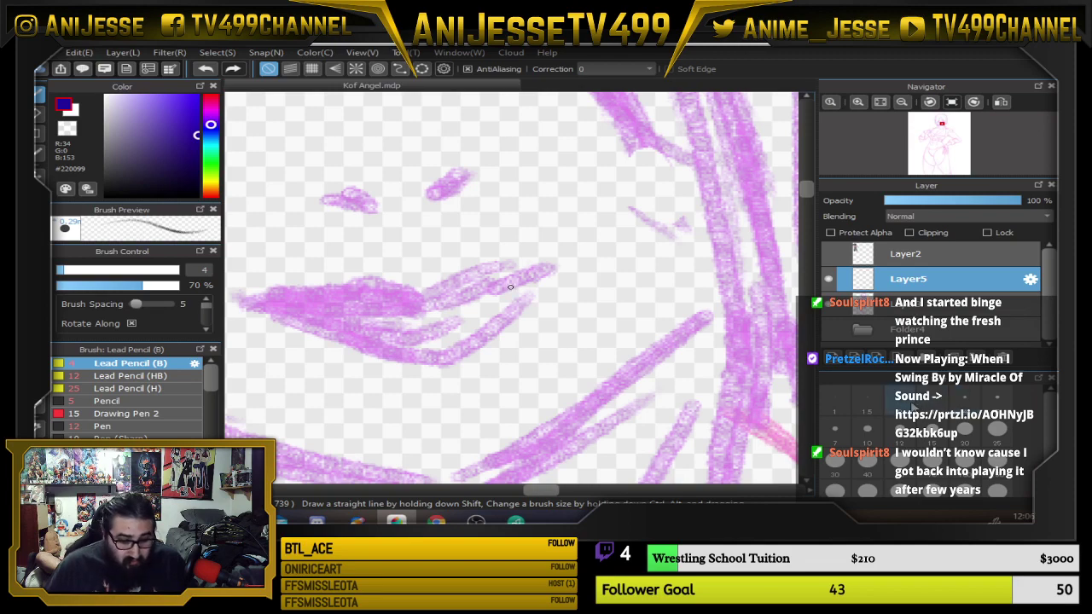
{"action": "key", "text": "Right"}
{"action": "key", "text": "Right"}
{"action": "key", "text": "Right"}
{"action": "key", "text": "Right"}
{"action": "left_click_drag", "start_coordinate": [362, 116], "coordinate": [415, 202]}
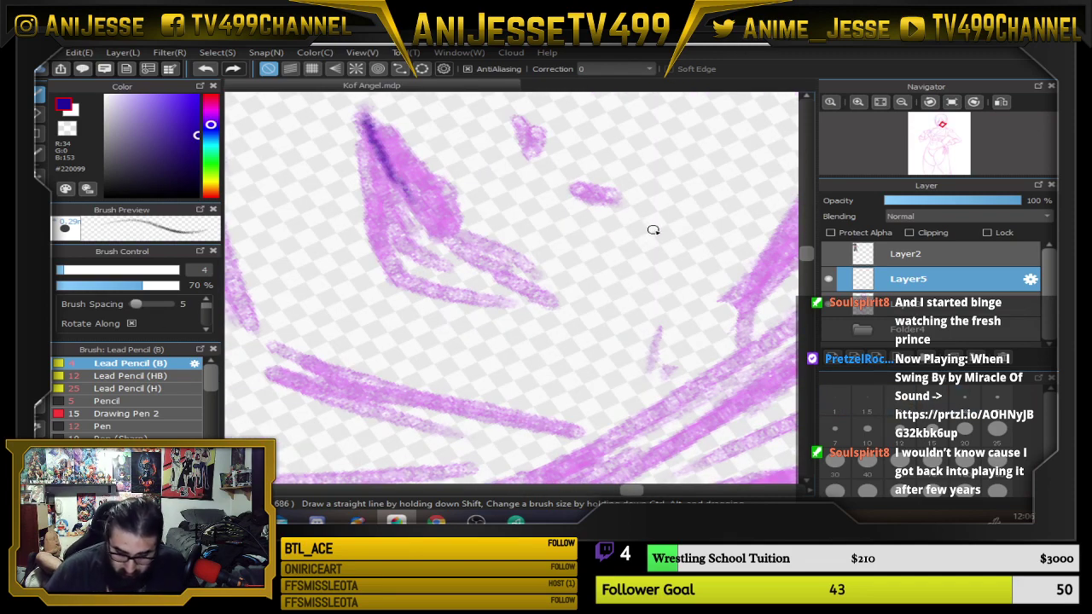
{"action": "key", "text": "Up"}
{"action": "mouse_move", "coordinate": [256, 301]}
{"action": "left_mouse_down"}
{"action": "mouse_move", "coordinate": [433, 317]}
{"action": "mouse_move", "coordinate": [565, 258]}
{"action": "mouse_move", "coordinate": [499, 288]}
{"action": "left_mouse_up"}
{"action": "mouse_move", "coordinate": [343, 313]}
{"action": "left_mouse_down"}
{"action": "mouse_move", "coordinate": [418, 332]}
{"action": "mouse_move", "coordinate": [492, 297]}
{"action": "left_mouse_up"}
{"action": "mouse_move", "coordinate": [280, 309]}
{"action": "left_mouse_down"}
{"action": "mouse_move", "coordinate": [358, 355]}
{"action": "mouse_move", "coordinate": [388, 335]}
{"action": "mouse_move", "coordinate": [441, 365]}
{"action": "mouse_move", "coordinate": [459, 343]}
{"action": "mouse_move", "coordinate": [500, 339]}
{"action": "mouse_move", "coordinate": [531, 294]}
{"action": "mouse_move", "coordinate": [264, 307]}
{"action": "mouse_move", "coordinate": [418, 281]}
{"action": "mouse_move", "coordinate": [397, 280]}
{"action": "mouse_move", "coordinate": [349, 298]}
{"action": "mouse_move", "coordinate": [426, 287]}
{"action": "mouse_move", "coordinate": [477, 265]}
{"action": "left_mouse_up"}
{"action": "left_click_drag", "start_coordinate": [427, 288], "coordinate": [590, 254]}
{"action": "scroll", "coordinate": [387, 332], "scroll_direction": "down", "scroll_amount": 3}
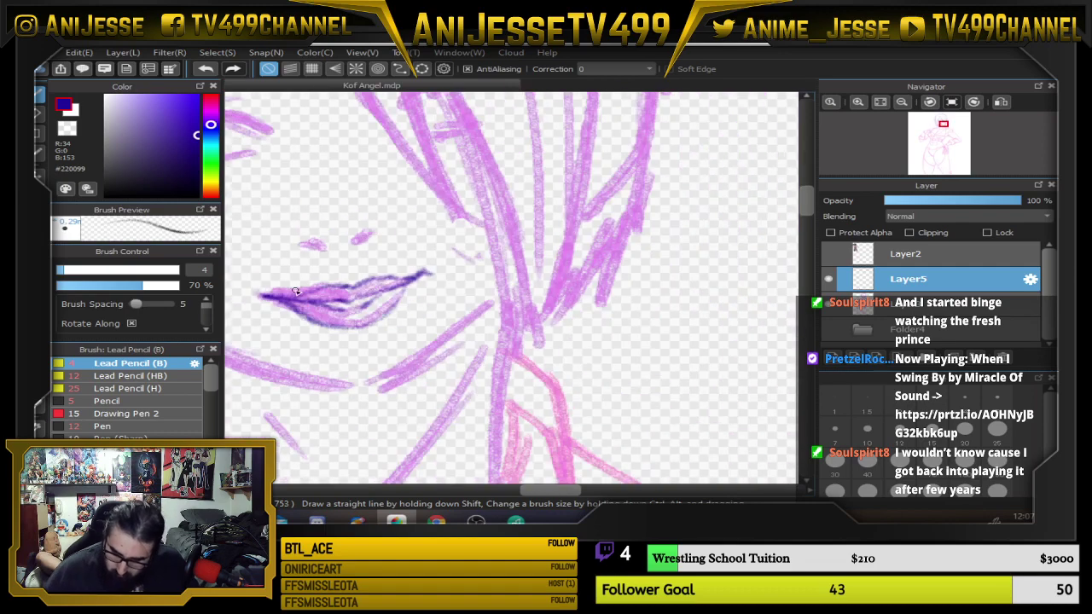
{"action": "scroll", "coordinate": [387, 332], "scroll_direction": "up", "scroll_amount": 3}
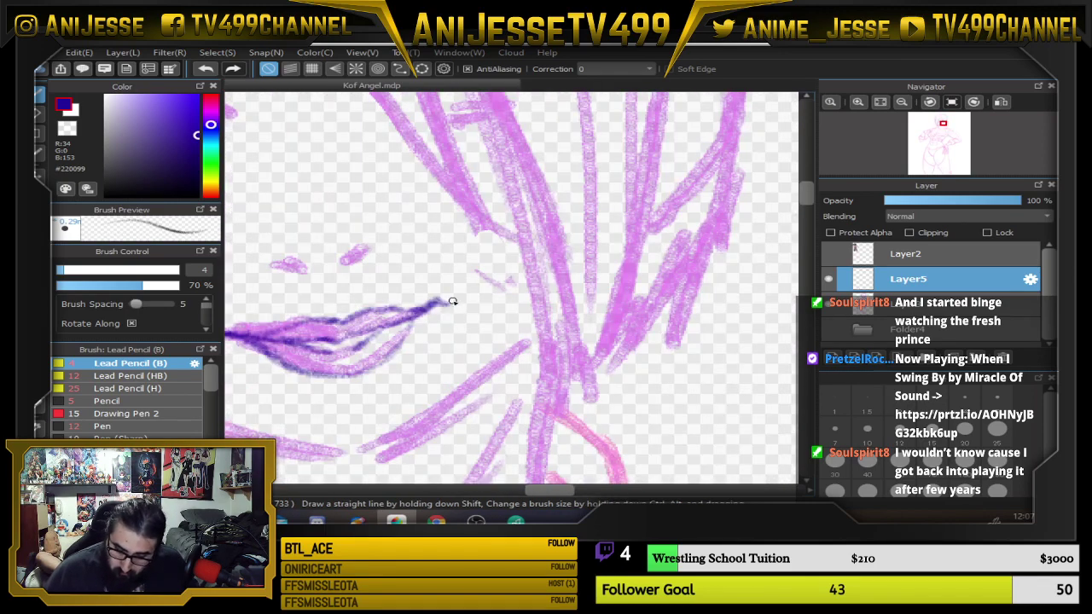
Undo the last two lip strokes and redraw the lower lip's edge up to the far mouth corner.
{"action": "key", "text": "ctrl+z"}
{"action": "key", "text": "ctrl+z"}
{"action": "mouse_move", "coordinate": [398, 313]}
{"action": "left_mouse_down"}
{"action": "mouse_move", "coordinate": [439, 305]}
{"action": "mouse_move", "coordinate": [583, 346]}
{"action": "left_mouse_up"}
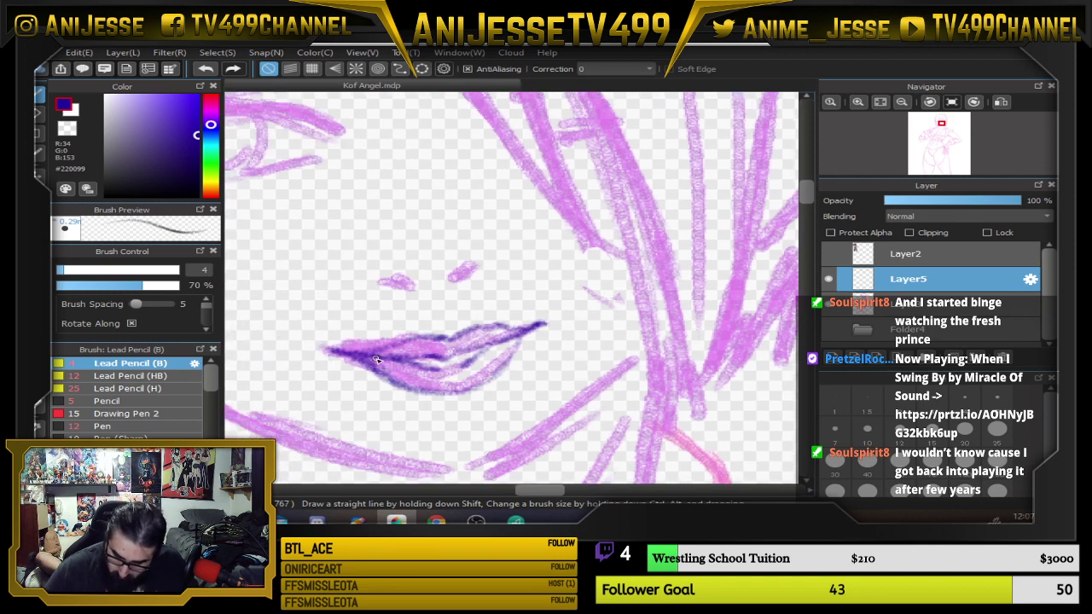
{"action": "mouse_move", "coordinate": [377, 360]}
{"action": "left_mouse_down"}
{"action": "mouse_move", "coordinate": [419, 389]}
{"action": "mouse_move", "coordinate": [529, 333]}
{"action": "mouse_move", "coordinate": [493, 372]}
{"action": "left_mouse_up"}
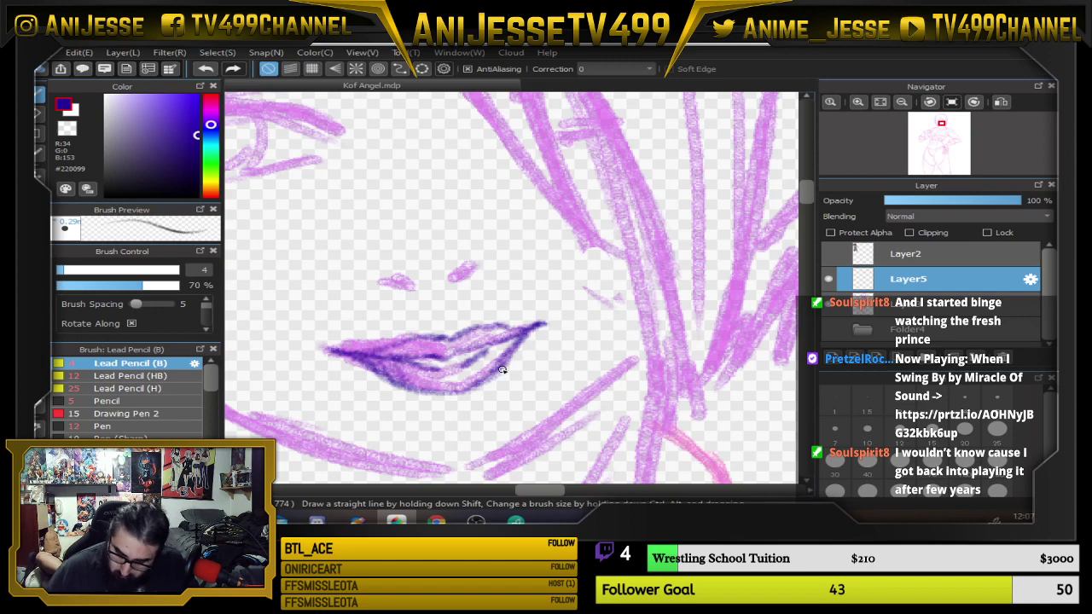
Draw the nostrils, the nose bridge lines and a short crease beside the inner corner of the visible eye.
{"action": "mouse_move", "coordinate": [398, 279]}
{"action": "left_mouse_down"}
{"action": "mouse_move", "coordinate": [416, 284]}
{"action": "mouse_move", "coordinate": [478, 260]}
{"action": "mouse_move", "coordinate": [449, 276]}
{"action": "left_mouse_up"}
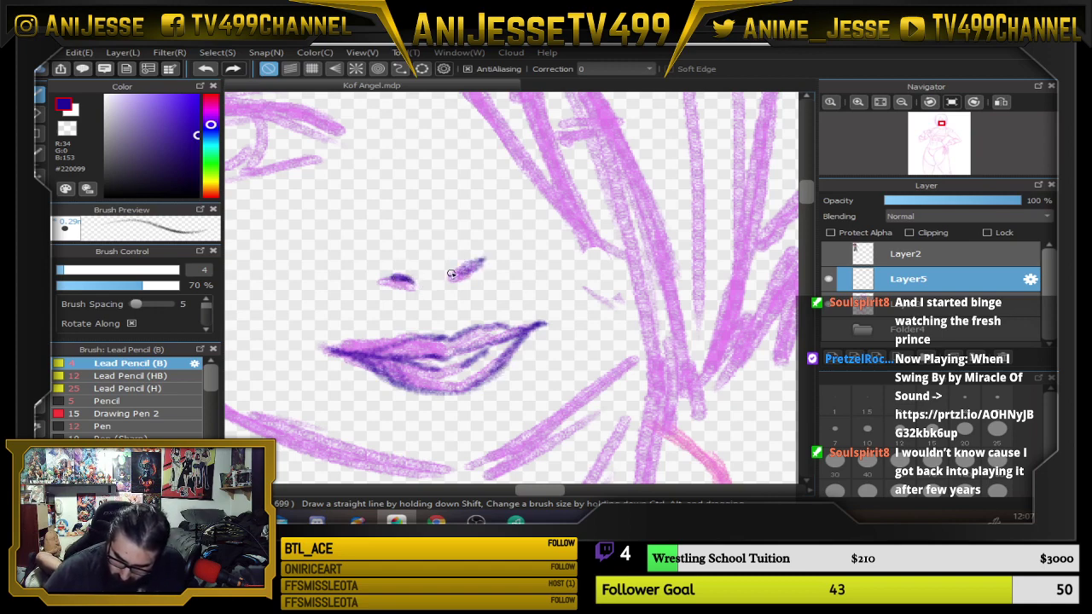
{"action": "mouse_move", "coordinate": [450, 202]}
{"action": "left_mouse_down"}
{"action": "mouse_move", "coordinate": [443, 264]}
{"action": "mouse_move", "coordinate": [451, 198]}
{"action": "left_mouse_up"}
{"action": "scroll", "coordinate": [430, 239], "scroll_direction": "up", "scroll_amount": 3}
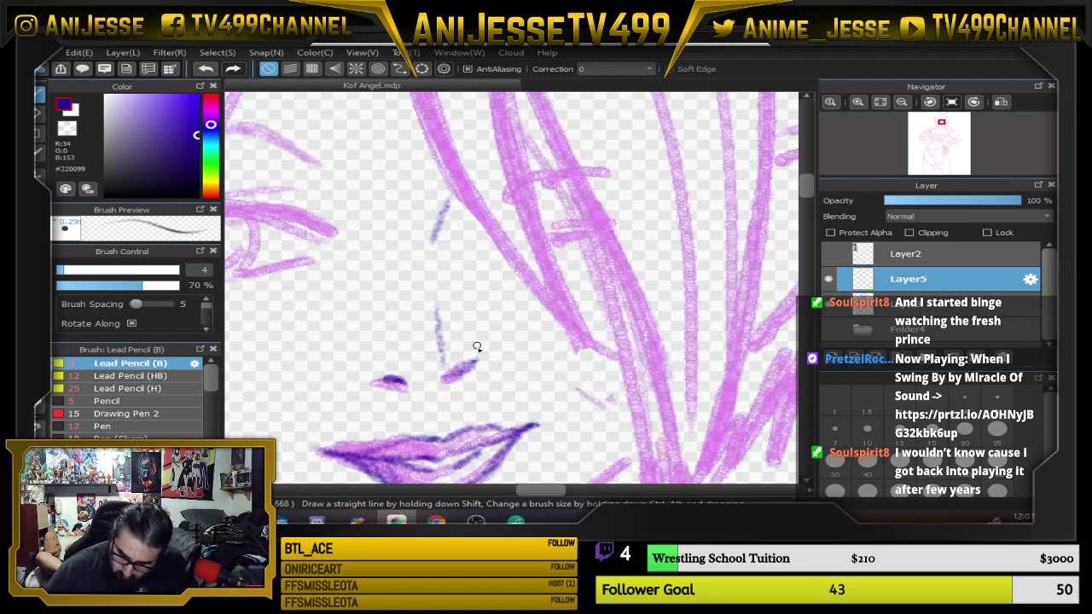
{"action": "mouse_move", "coordinate": [441, 343]}
{"action": "left_mouse_down"}
{"action": "mouse_move", "coordinate": [445, 378]}
{"action": "mouse_move", "coordinate": [418, 387]}
{"action": "mouse_move", "coordinate": [449, 388]}
{"action": "mouse_move", "coordinate": [475, 361]}
{"action": "mouse_move", "coordinate": [476, 328]}
{"action": "left_mouse_up"}
{"action": "scroll", "coordinate": [481, 362], "scroll_direction": "down", "scroll_amount": 5}
{"action": "scroll", "coordinate": [421, 299], "scroll_direction": "up", "scroll_amount": 1}
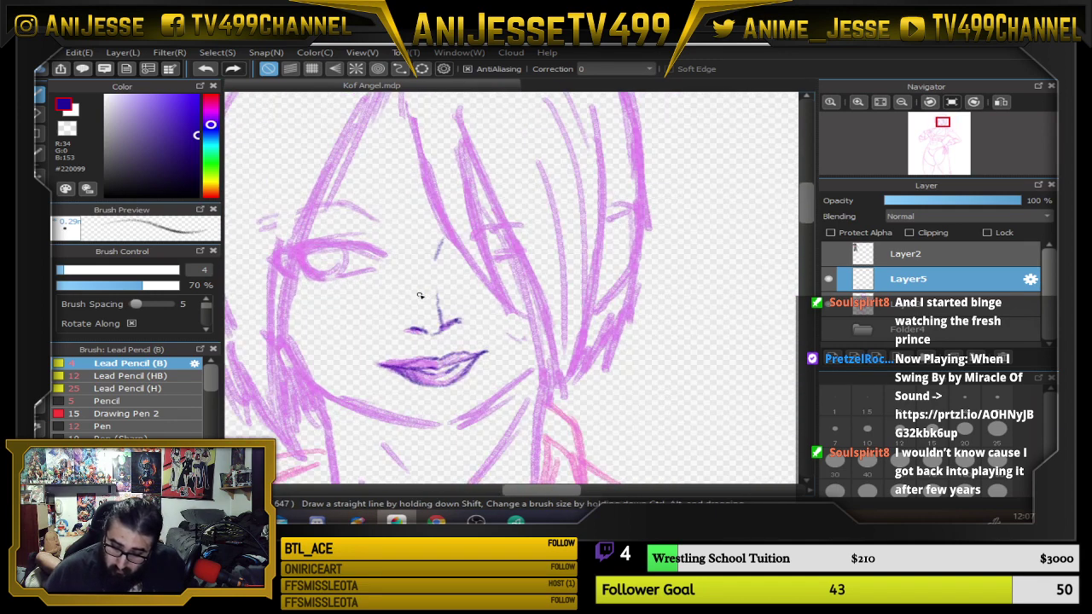
{"action": "left_click_drag", "start_coordinate": [381, 237], "coordinate": [388, 252]}
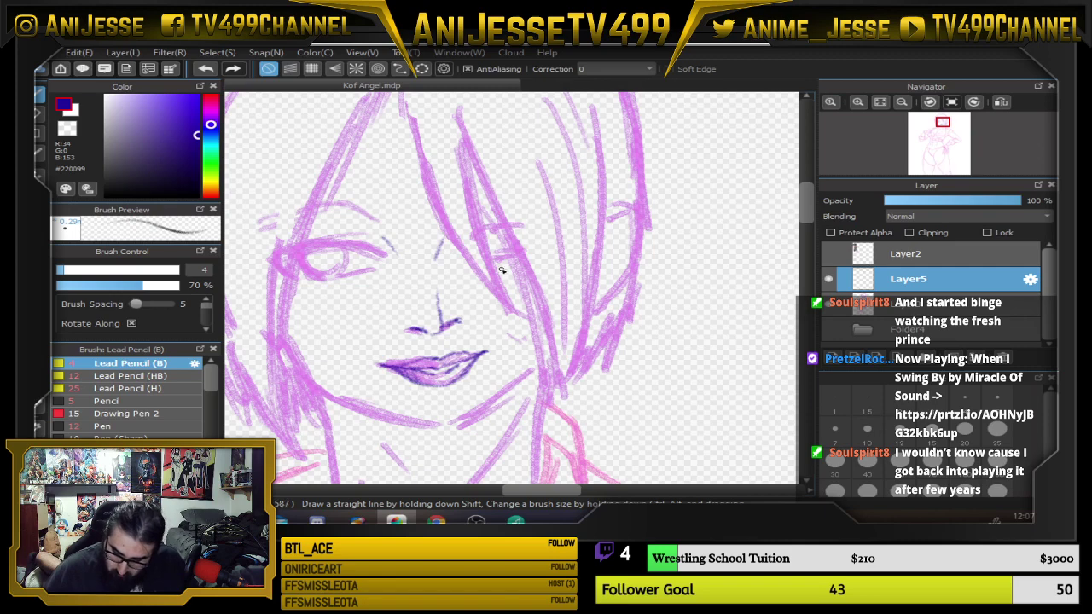
Show the reference figure on Layer2 and examine its face and hair against the drawing.
{"action": "scroll", "coordinate": [501, 273], "scroll_direction": "down", "scroll_amount": 3}
{"action": "left_click_drag", "start_coordinate": [531, 280], "coordinate": [557, 288]}
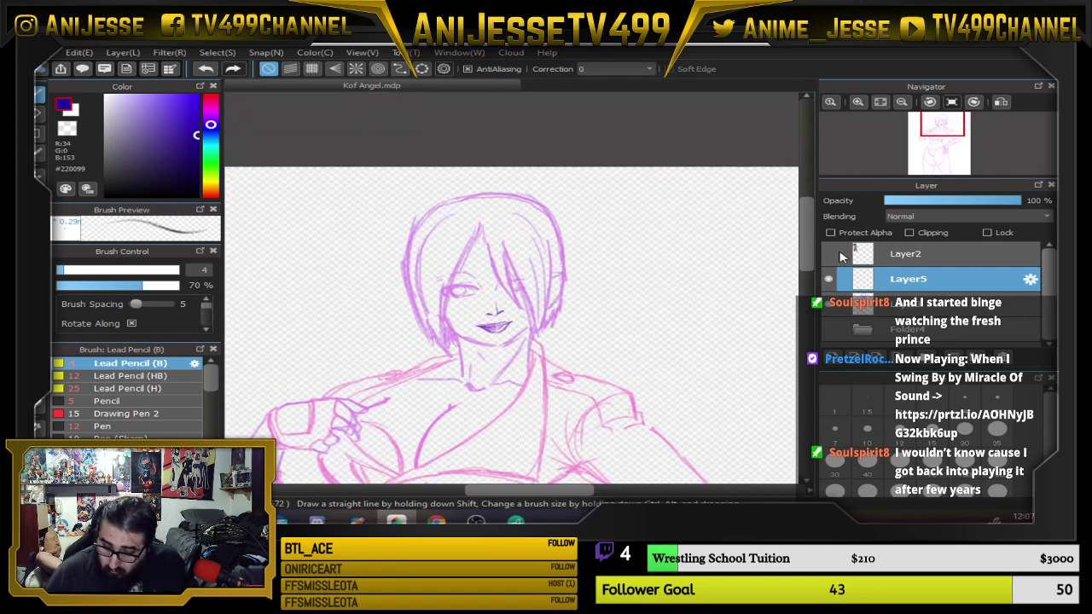
{"action": "left_click", "coordinate": [832, 254]}
{"action": "scroll", "coordinate": [542, 298], "scroll_direction": "down", "scroll_amount": 2}
{"action": "left_click_drag", "start_coordinate": [471, 314], "coordinate": [532, 342]}
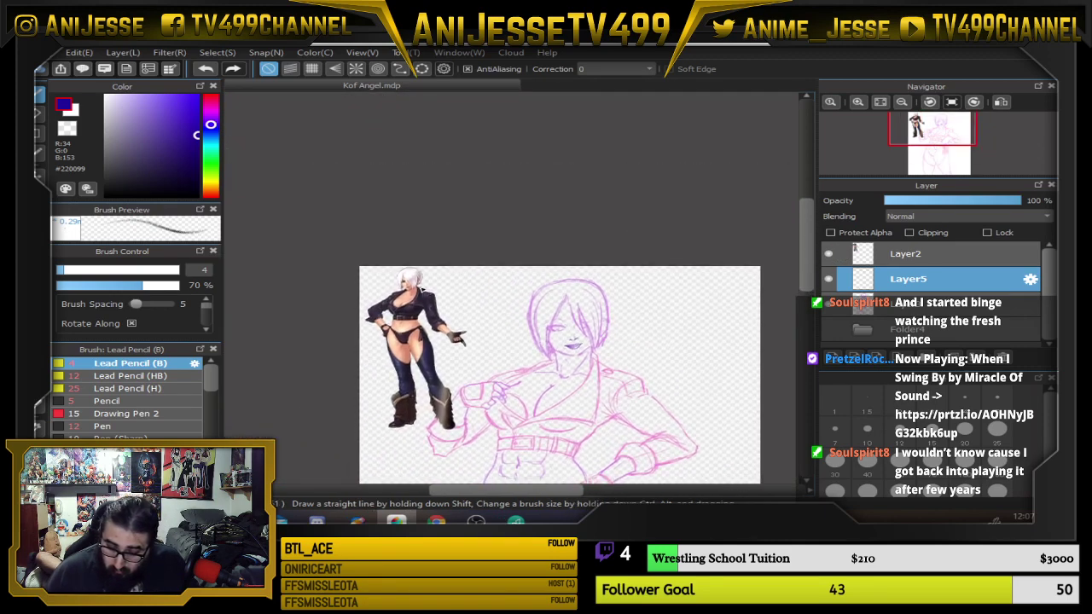
{"action": "scroll", "coordinate": [420, 296], "scroll_direction": "up", "scroll_amount": 6}
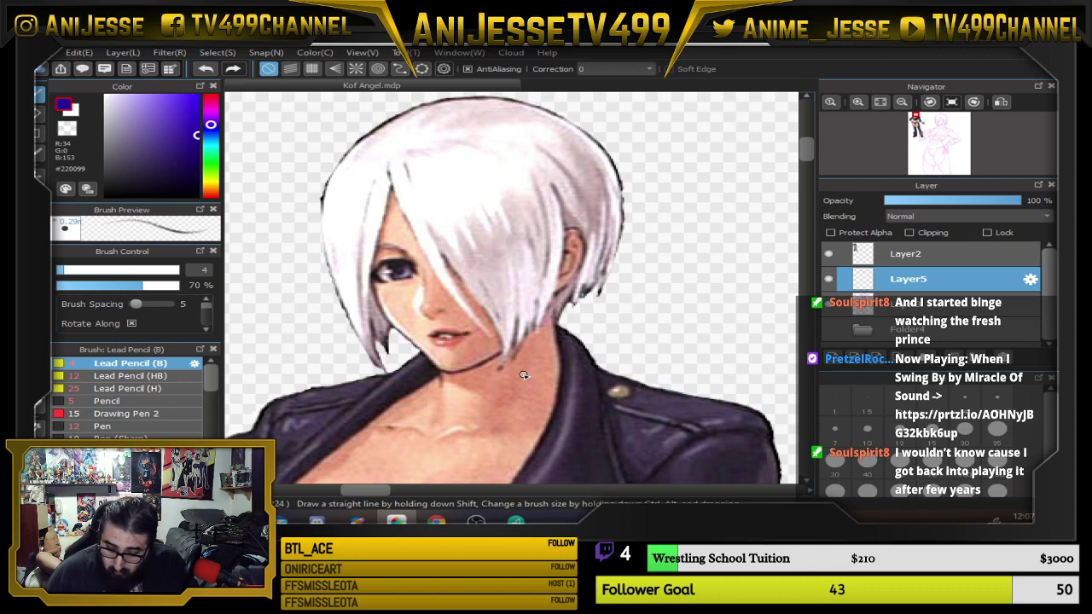
{"action": "scroll", "coordinate": [524, 375], "scroll_direction": "down", "scroll_amount": 6}
{"action": "mouse_move", "coordinate": [587, 383]}
{"action": "left_mouse_down"}
{"action": "mouse_move", "coordinate": [367, 253]}
{"action": "mouse_move", "coordinate": [366, 240]}
{"action": "mouse_move", "coordinate": [389, 270]}
{"action": "left_mouse_up"}
{"action": "scroll", "coordinate": [282, 241], "scroll_direction": "up", "scroll_amount": 4}
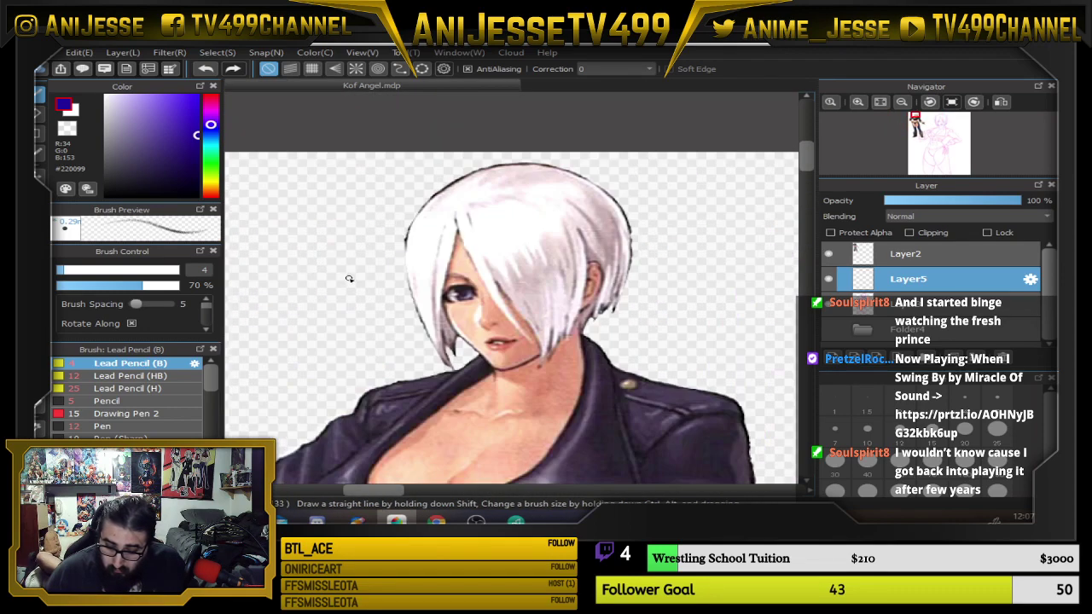
{"action": "scroll", "coordinate": [348, 278], "scroll_direction": "down", "scroll_amount": 6}
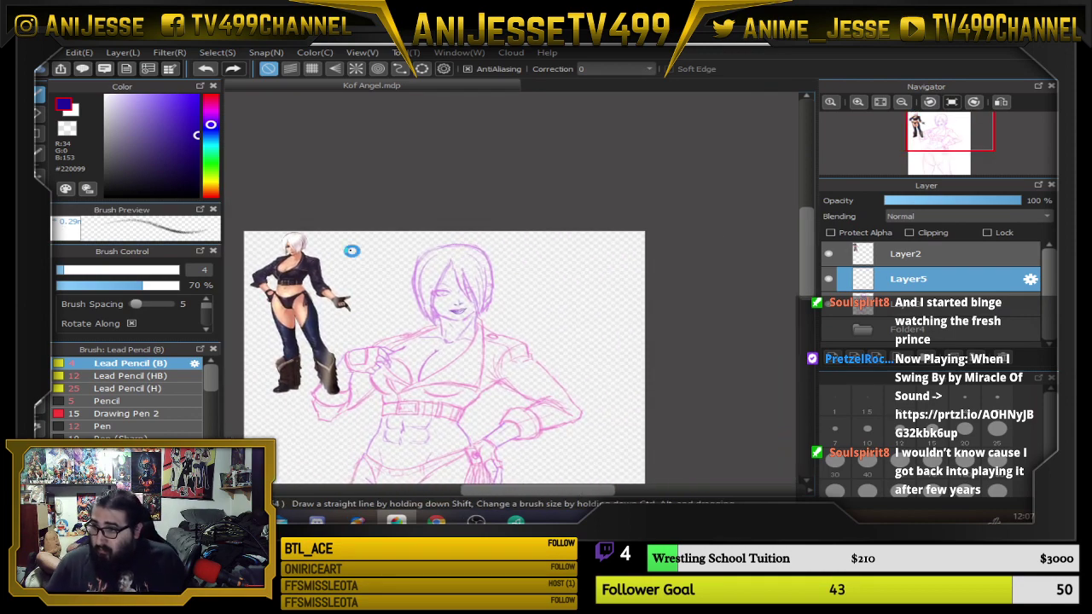
Set the pencil size to 5, fade the pink sketch layer to about 40% opacity and make Layer5 active again.
{"action": "scroll", "coordinate": [425, 264], "scroll_direction": "up", "scroll_amount": 5}
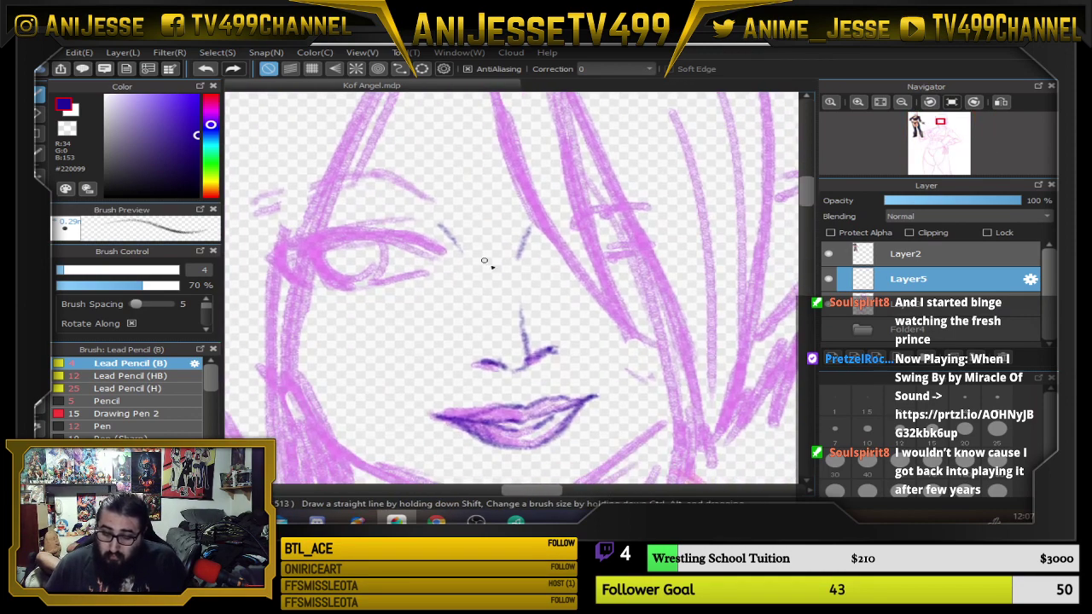
{"action": "left_click_drag", "start_coordinate": [468, 384], "coordinate": [405, 302]}
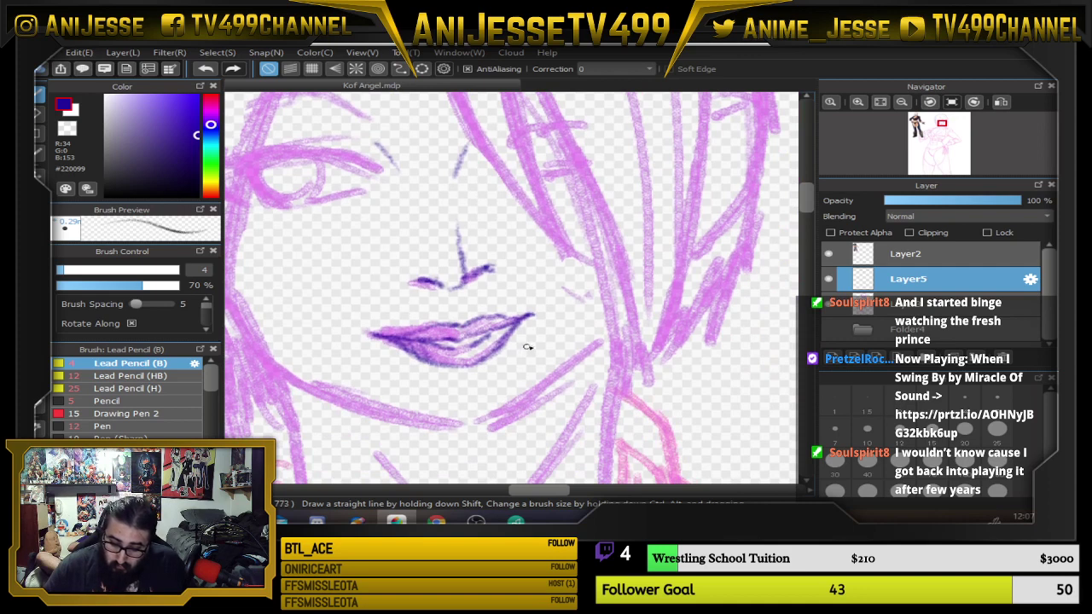
{"action": "left_click", "coordinate": [987, 401]}
{"action": "left_click_drag", "start_coordinate": [624, 374], "coordinate": [661, 353]}
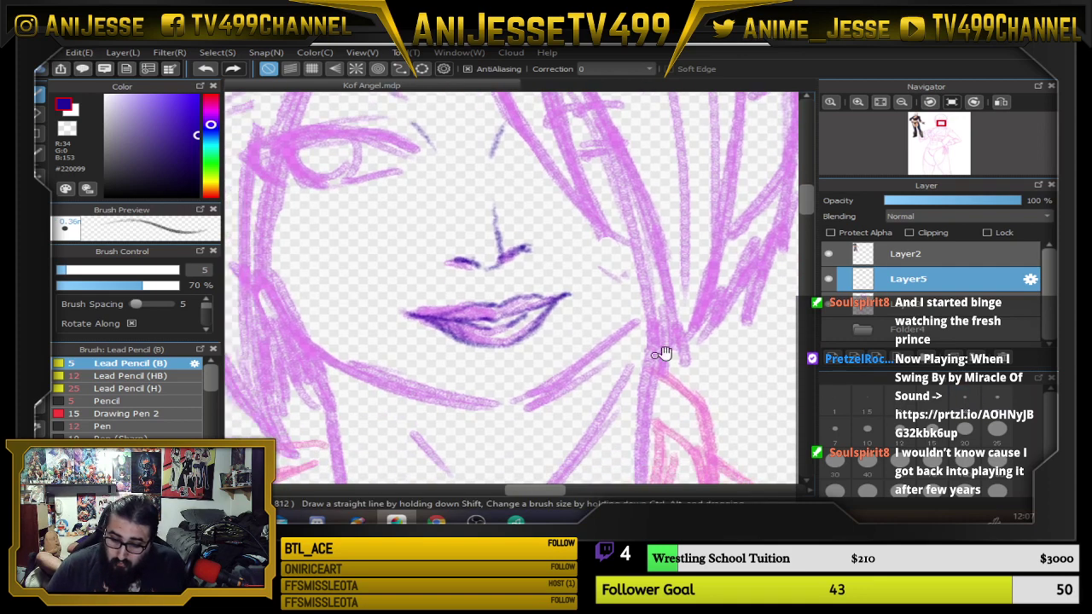
{"action": "left_click", "coordinate": [941, 306]}
{"action": "left_click", "coordinate": [940, 204]}
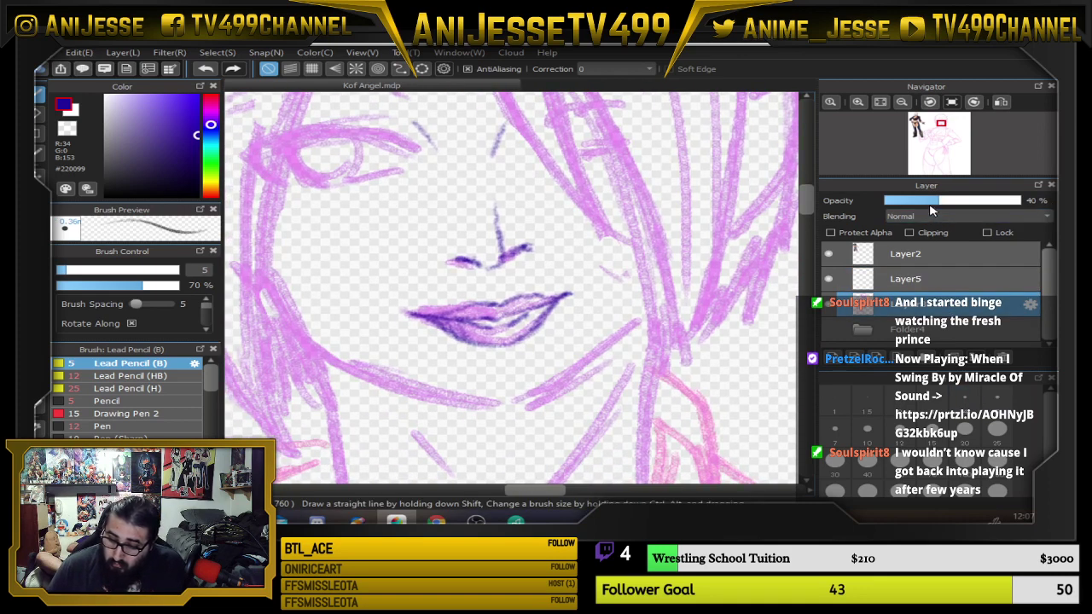
{"action": "left_click", "coordinate": [933, 203]}
{"action": "left_click", "coordinate": [899, 285]}
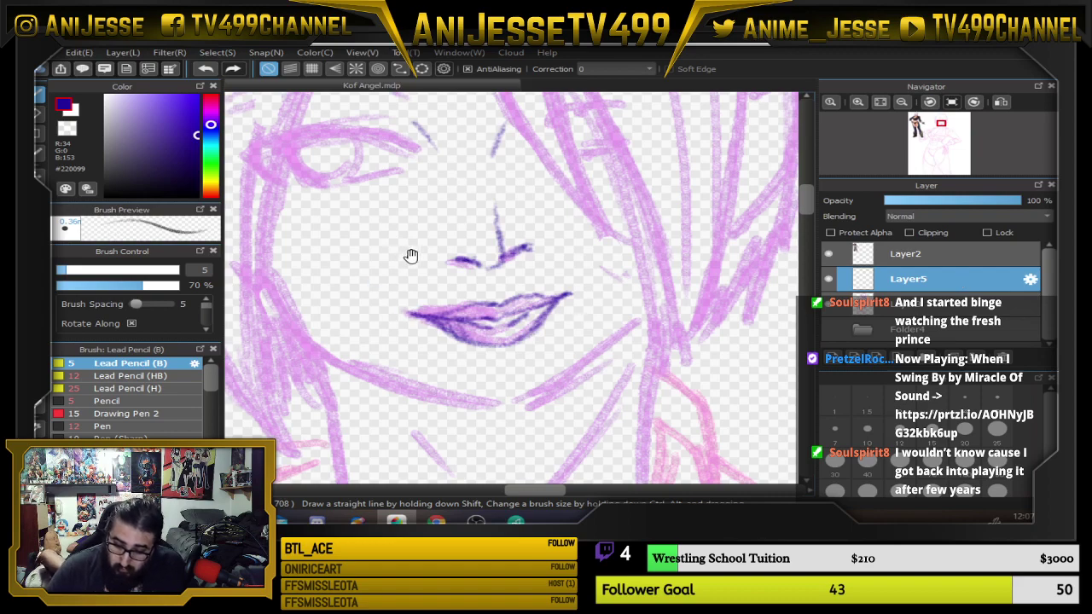
Try to draw the upper eyelid of the visible eye with several overlapping pencil strokes.
{"action": "left_click_drag", "start_coordinate": [409, 251], "coordinate": [463, 383]}
{"action": "scroll", "coordinate": [455, 292], "scroll_direction": "up", "scroll_amount": 2}
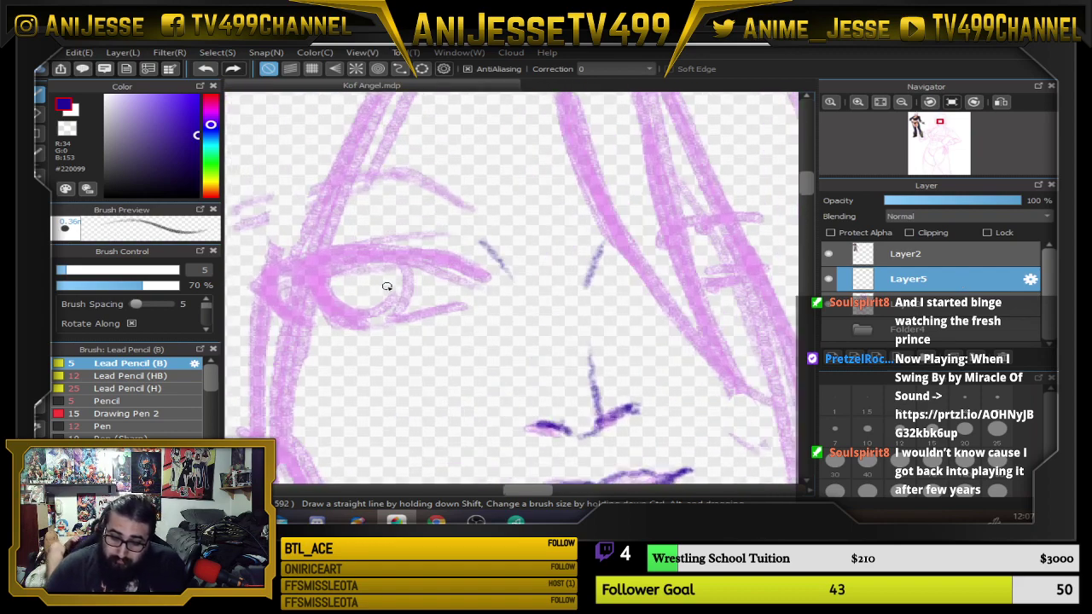
{"action": "mouse_move", "coordinate": [311, 270]}
{"action": "left_mouse_down"}
{"action": "mouse_move", "coordinate": [418, 250]}
{"action": "mouse_move", "coordinate": [370, 248]}
{"action": "mouse_move", "coordinate": [332, 257]}
{"action": "mouse_move", "coordinate": [441, 253]}
{"action": "mouse_move", "coordinate": [354, 255]}
{"action": "mouse_move", "coordinate": [439, 252]}
{"action": "mouse_move", "coordinate": [402, 249]}
{"action": "mouse_move", "coordinate": [465, 272]}
{"action": "left_mouse_up"}
{"action": "left_click_drag", "start_coordinate": [378, 249], "coordinate": [452, 242]}
{"action": "mouse_move", "coordinate": [337, 251]}
{"action": "left_mouse_down"}
{"action": "mouse_move", "coordinate": [445, 242]}
{"action": "mouse_move", "coordinate": [426, 240]}
{"action": "left_mouse_up"}
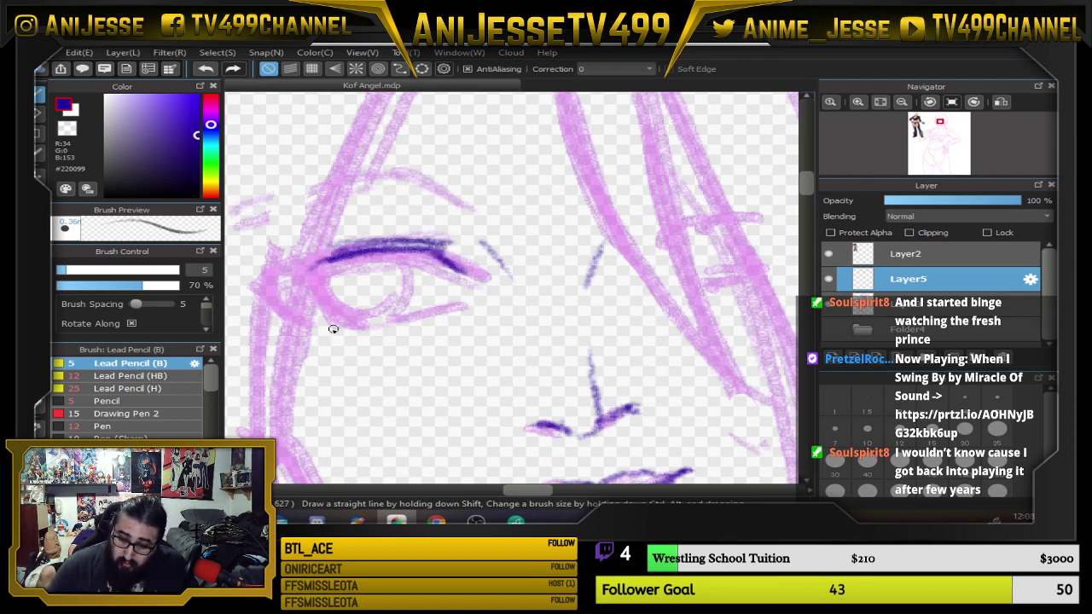
Try to draw the lower lid, iris and pupil of the visible eye and thicken the upper lash line.
{"action": "left_click_drag", "start_coordinate": [343, 328], "coordinate": [435, 312]}
{"action": "left_click_drag", "start_coordinate": [316, 279], "coordinate": [329, 310]}
{"action": "mouse_move", "coordinate": [316, 280]}
{"action": "left_mouse_down"}
{"action": "mouse_move", "coordinate": [326, 314]}
{"action": "mouse_move", "coordinate": [350, 328]}
{"action": "left_mouse_up"}
{"action": "mouse_move", "coordinate": [409, 259]}
{"action": "left_mouse_down"}
{"action": "mouse_move", "coordinate": [396, 314]}
{"action": "mouse_move", "coordinate": [411, 302]}
{"action": "mouse_move", "coordinate": [401, 254]}
{"action": "mouse_move", "coordinate": [407, 313]}
{"action": "mouse_move", "coordinate": [387, 246]}
{"action": "mouse_move", "coordinate": [388, 327]}
{"action": "mouse_move", "coordinate": [343, 278]}
{"action": "mouse_move", "coordinate": [373, 295]}
{"action": "mouse_move", "coordinate": [368, 284]}
{"action": "mouse_move", "coordinate": [352, 281]}
{"action": "mouse_move", "coordinate": [362, 305]}
{"action": "mouse_move", "coordinate": [373, 279]}
{"action": "mouse_move", "coordinate": [398, 291]}
{"action": "mouse_move", "coordinate": [357, 288]}
{"action": "left_mouse_up"}
{"action": "mouse_move", "coordinate": [332, 324]}
{"action": "left_mouse_down"}
{"action": "mouse_move", "coordinate": [329, 267]}
{"action": "mouse_move", "coordinate": [351, 283]}
{"action": "mouse_move", "coordinate": [351, 263]}
{"action": "mouse_move", "coordinate": [377, 294]}
{"action": "mouse_move", "coordinate": [356, 259]}
{"action": "mouse_move", "coordinate": [373, 261]}
{"action": "mouse_move", "coordinate": [363, 280]}
{"action": "mouse_move", "coordinate": [376, 289]}
{"action": "mouse_move", "coordinate": [386, 280]}
{"action": "mouse_move", "coordinate": [350, 293]}
{"action": "mouse_move", "coordinate": [344, 320]}
{"action": "mouse_move", "coordinate": [378, 294]}
{"action": "left_mouse_up"}
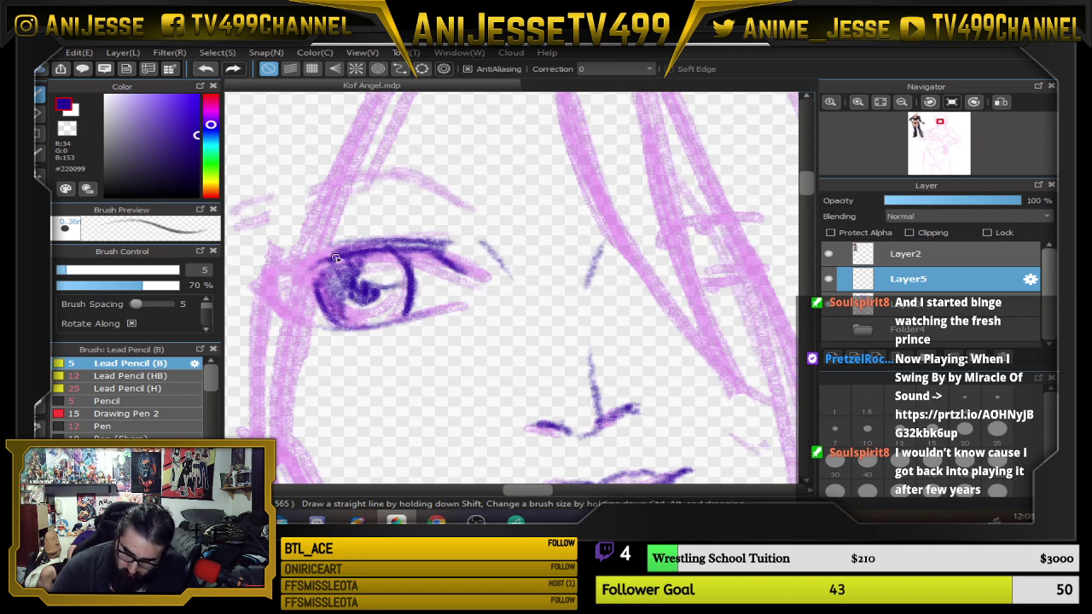
{"action": "left_click_drag", "start_coordinate": [338, 259], "coordinate": [452, 248]}
{"action": "mouse_move", "coordinate": [379, 250]}
{"action": "left_mouse_down"}
{"action": "mouse_move", "coordinate": [447, 263]}
{"action": "mouse_move", "coordinate": [448, 277]}
{"action": "mouse_move", "coordinate": [458, 274]}
{"action": "mouse_move", "coordinate": [439, 254]}
{"action": "mouse_move", "coordinate": [469, 263]}
{"action": "mouse_move", "coordinate": [451, 251]}
{"action": "mouse_move", "coordinate": [329, 249]}
{"action": "mouse_move", "coordinate": [427, 252]}
{"action": "mouse_move", "coordinate": [290, 279]}
{"action": "left_mouse_up"}
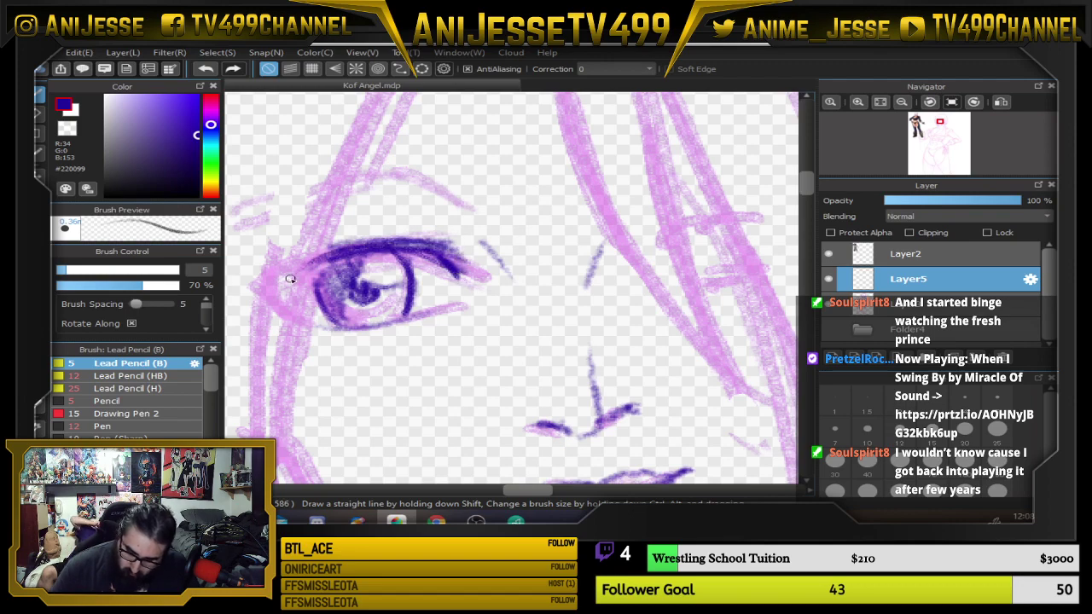
Erase the eye line art together with the crease at its inner corner, and return to the pencil.
{"action": "scroll", "coordinate": [290, 279], "scroll_direction": "down", "scroll_amount": 3}
{"action": "scroll", "coordinate": [333, 279], "scroll_direction": "up", "scroll_amount": 5}
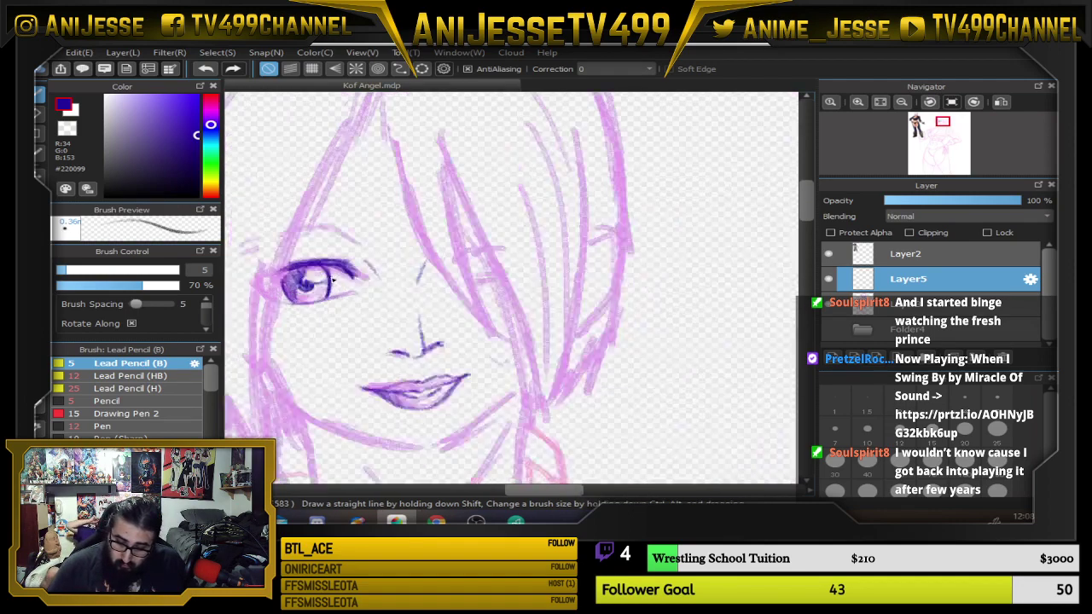
{"action": "scroll", "coordinate": [408, 313], "scroll_direction": "down", "scroll_amount": 4}
{"action": "scroll", "coordinate": [408, 312], "scroll_direction": "up", "scroll_amount": 3}
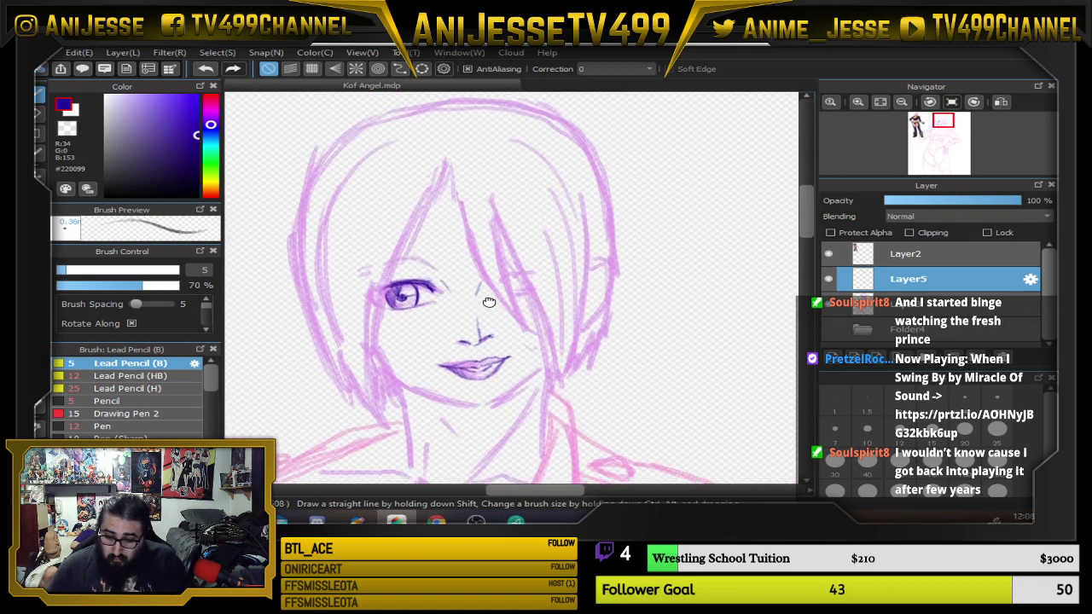
{"action": "scroll", "coordinate": [441, 294], "scroll_direction": "up", "scroll_amount": 1}
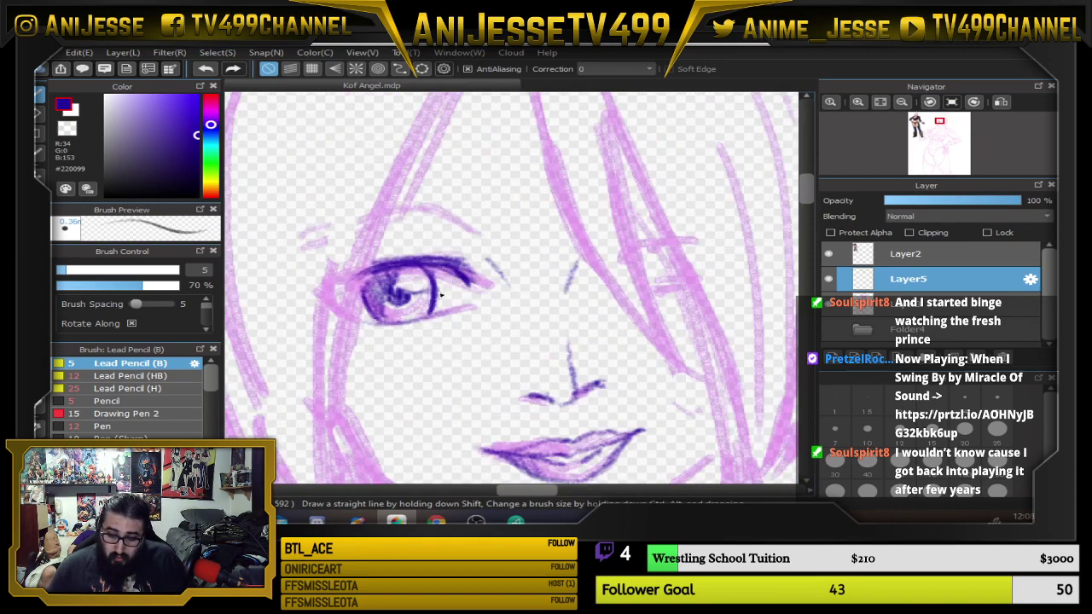
{"action": "key", "text": "e"}
{"action": "mouse_move", "coordinate": [440, 294]}
{"action": "left_mouse_down"}
{"action": "mouse_move", "coordinate": [387, 327]}
{"action": "mouse_move", "coordinate": [411, 321]}
{"action": "mouse_move", "coordinate": [435, 278]}
{"action": "mouse_move", "coordinate": [472, 311]}
{"action": "mouse_move", "coordinate": [511, 284]}
{"action": "left_mouse_up"}
{"action": "key", "text": "b"}
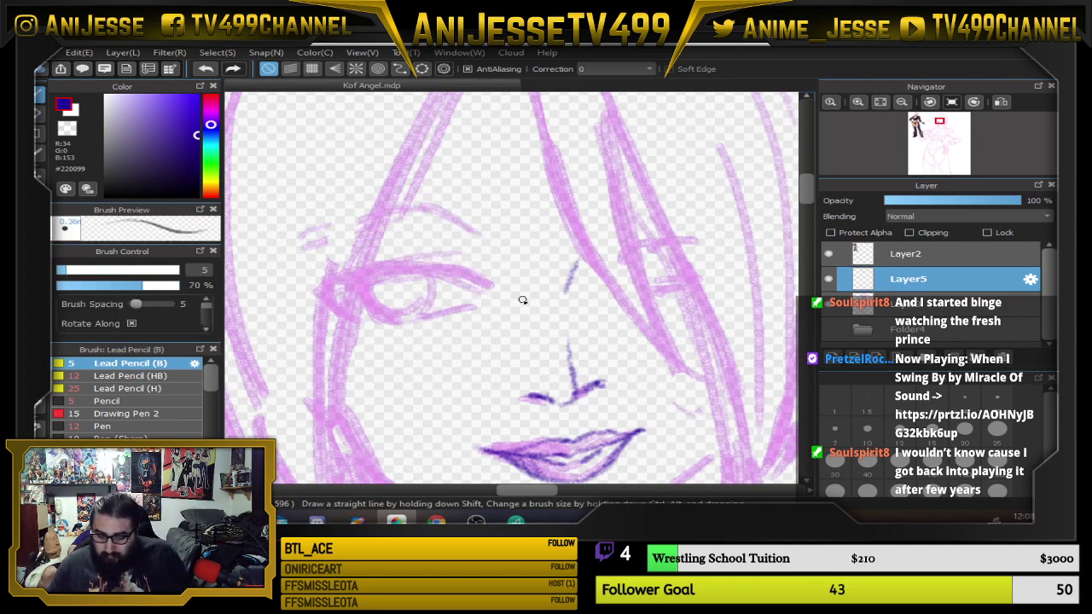
Draw the face contour from the cheek under the visible eye along the jaw, around the chin and up the other side.
{"action": "scroll", "coordinate": [520, 305], "scroll_direction": "down", "scroll_amount": 2}
{"action": "left_click_drag", "start_coordinate": [507, 283], "coordinate": [400, 228]}
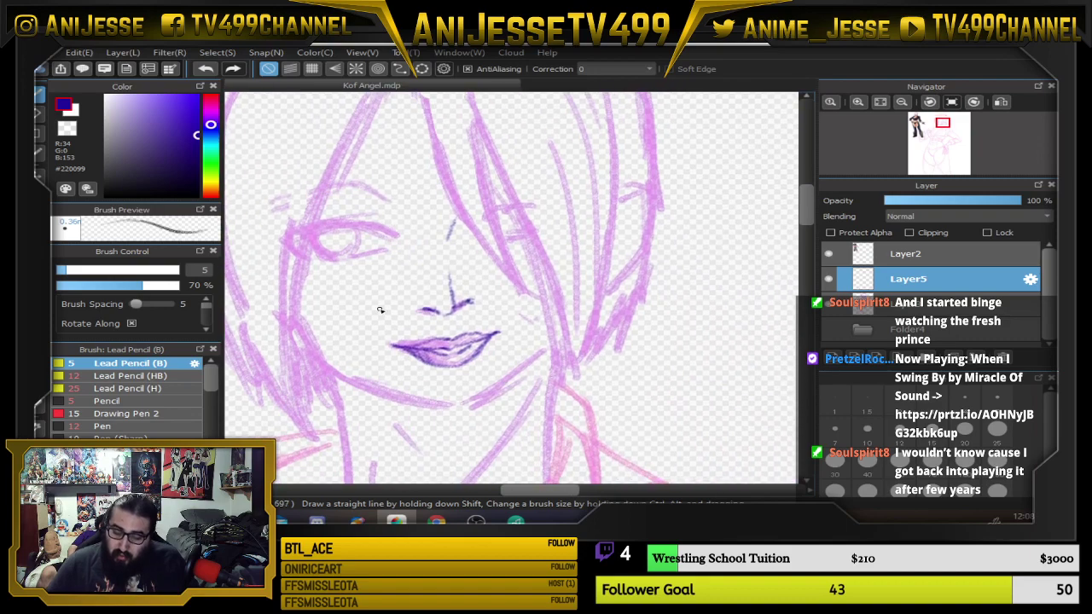
{"action": "scroll", "coordinate": [381, 304], "scroll_direction": "up", "scroll_amount": 2}
{"action": "left_click_drag", "start_coordinate": [262, 339], "coordinate": [288, 389]}
{"action": "mouse_move", "coordinate": [263, 336]}
{"action": "left_mouse_down"}
{"action": "mouse_move", "coordinate": [306, 409]}
{"action": "mouse_move", "coordinate": [266, 343]}
{"action": "mouse_move", "coordinate": [327, 417]}
{"action": "mouse_move", "coordinate": [292, 384]}
{"action": "mouse_move", "coordinate": [333, 415]}
{"action": "left_mouse_up"}
{"action": "left_click_drag", "start_coordinate": [539, 390], "coordinate": [522, 344]}
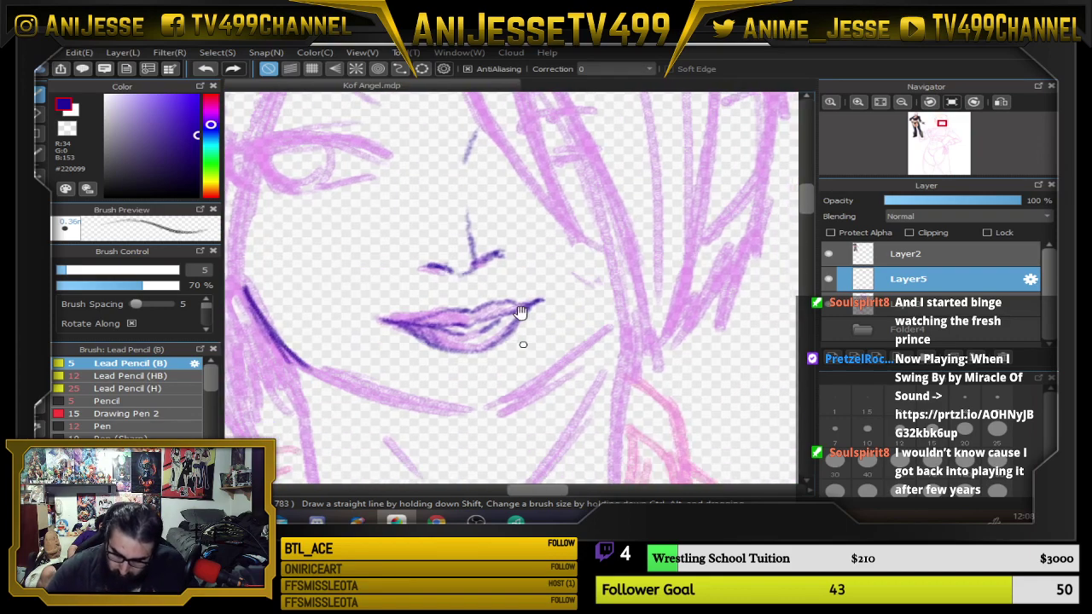
{"action": "left_click_drag", "start_coordinate": [268, 322], "coordinate": [347, 379]}
{"action": "mouse_move", "coordinate": [302, 350]}
{"action": "left_mouse_down"}
{"action": "mouse_move", "coordinate": [447, 401]}
{"action": "mouse_move", "coordinate": [347, 382]}
{"action": "mouse_move", "coordinate": [470, 416]}
{"action": "mouse_move", "coordinate": [407, 395]}
{"action": "mouse_move", "coordinate": [479, 410]}
{"action": "mouse_move", "coordinate": [510, 403]}
{"action": "mouse_move", "coordinate": [478, 409]}
{"action": "mouse_move", "coordinate": [508, 399]}
{"action": "left_mouse_up"}
{"action": "left_click_drag", "start_coordinate": [592, 383], "coordinate": [631, 268]}
{"action": "left_click_drag", "start_coordinate": [545, 285], "coordinate": [643, 218]}
Draw the neck line below the visible eye's side of the jaw, erase stray marks at the junction and retrace the jawline.
{"action": "mouse_move", "coordinate": [312, 237]}
{"action": "left_mouse_down"}
{"action": "mouse_move", "coordinate": [344, 278]}
{"action": "mouse_move", "coordinate": [360, 433]}
{"action": "mouse_move", "coordinate": [348, 324]}
{"action": "left_mouse_up"}
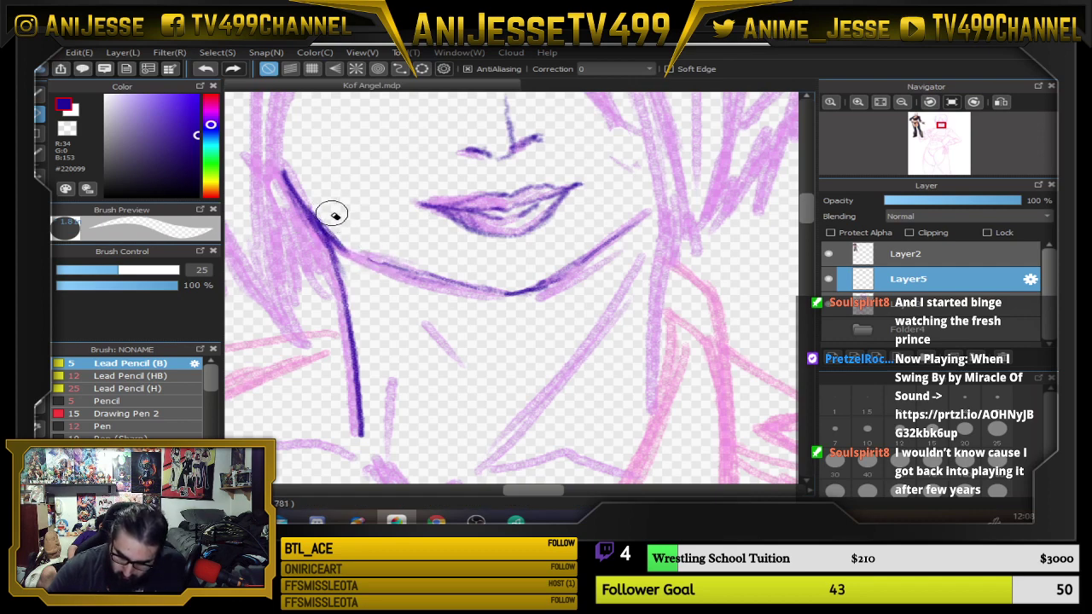
{"action": "left_click_drag", "start_coordinate": [332, 214], "coordinate": [343, 247]}
{"action": "key", "text": "u"}
{"action": "key", "text": "b"}
{"action": "mouse_move", "coordinate": [303, 203]}
{"action": "left_mouse_down"}
{"action": "mouse_move", "coordinate": [375, 263]}
{"action": "mouse_move", "coordinate": [537, 293]}
{"action": "left_mouse_up"}
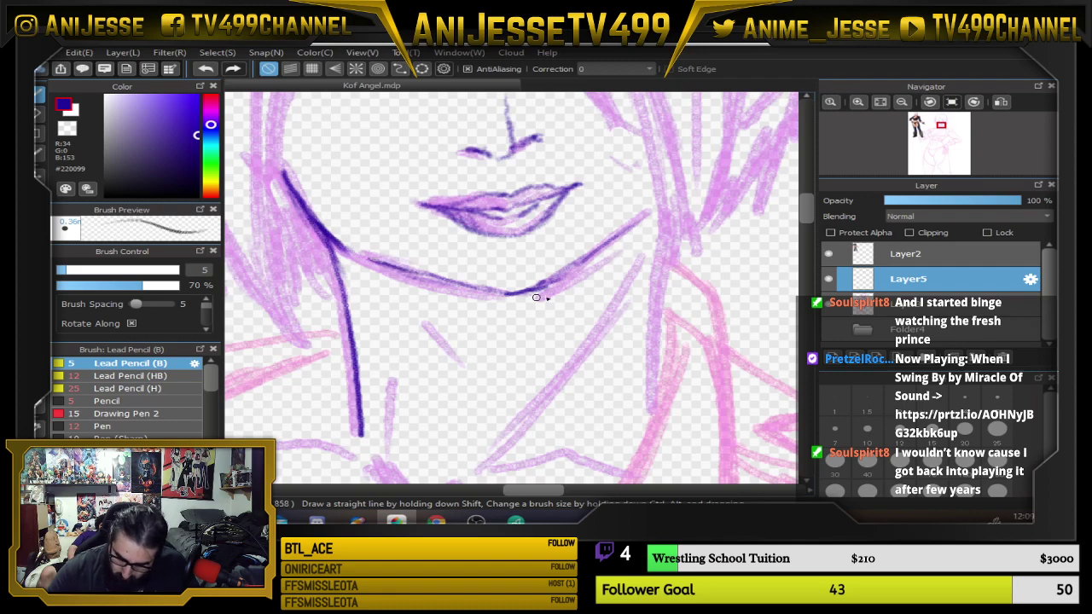
Strengthen the cheek contour, draw the opposite neck line and extend that side of the jaw up to the hair.
{"action": "scroll", "coordinate": [623, 355], "scroll_direction": "up", "scroll_amount": 5}
{"action": "left_click_drag", "start_coordinate": [374, 430], "coordinate": [427, 431]}
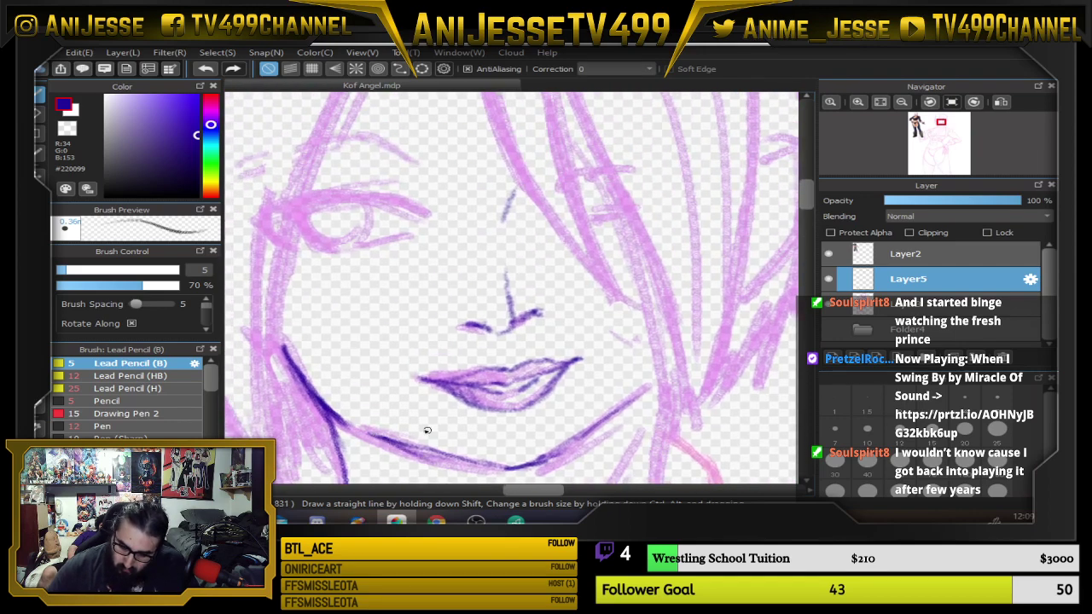
{"action": "left_click_drag", "start_coordinate": [333, 424], "coordinate": [275, 323]}
{"action": "mouse_move", "coordinate": [657, 317]}
{"action": "left_mouse_down"}
{"action": "mouse_move", "coordinate": [573, 193]}
{"action": "mouse_move", "coordinate": [596, 321]}
{"action": "mouse_move", "coordinate": [606, 254]}
{"action": "mouse_move", "coordinate": [595, 430]}
{"action": "mouse_move", "coordinate": [611, 219]}
{"action": "left_mouse_up"}
{"action": "left_click_drag", "start_coordinate": [580, 258], "coordinate": [624, 205]}
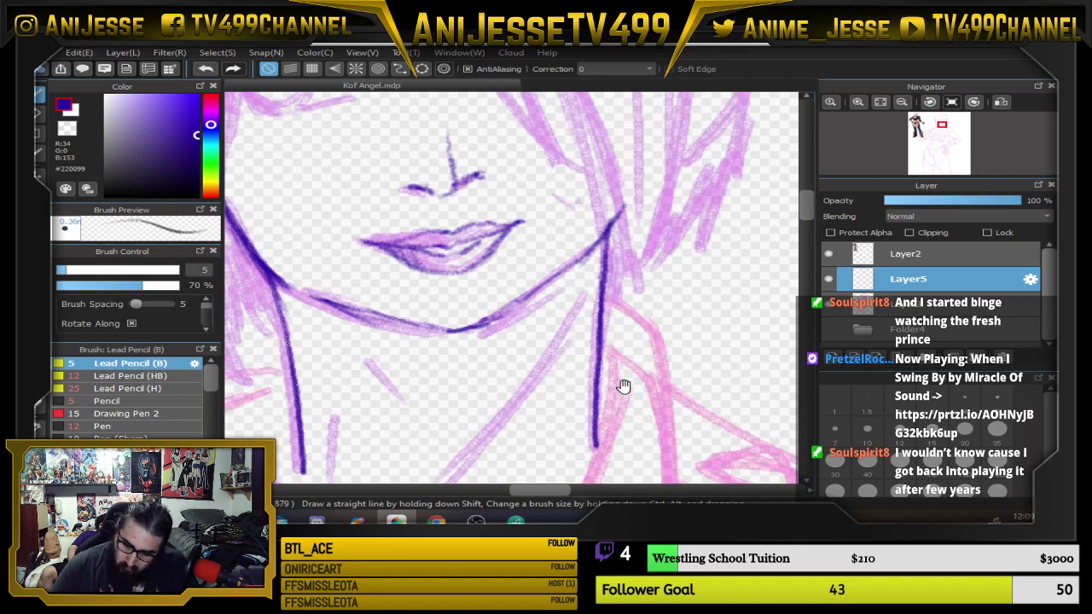
Draw both collarbones with the dip between them, and add the throat crease and slanted muscle lines on the neck.
{"action": "left_click_drag", "start_coordinate": [624, 385], "coordinate": [582, 250]}
{"action": "left_click_drag", "start_coordinate": [397, 258], "coordinate": [418, 287]}
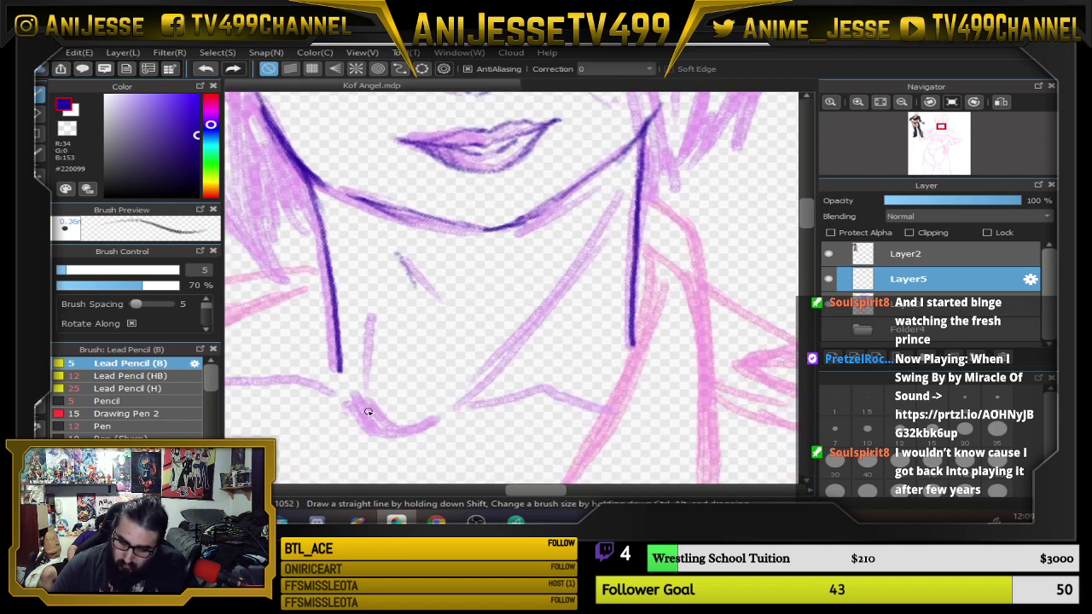
{"action": "mouse_move", "coordinate": [368, 412]}
{"action": "left_mouse_down"}
{"action": "mouse_move", "coordinate": [388, 432]}
{"action": "mouse_move", "coordinate": [368, 413]}
{"action": "mouse_move", "coordinate": [428, 424]}
{"action": "mouse_move", "coordinate": [504, 399]}
{"action": "mouse_move", "coordinate": [606, 409]}
{"action": "mouse_move", "coordinate": [514, 398]}
{"action": "mouse_move", "coordinate": [460, 412]}
{"action": "mouse_move", "coordinate": [570, 412]}
{"action": "left_mouse_up"}
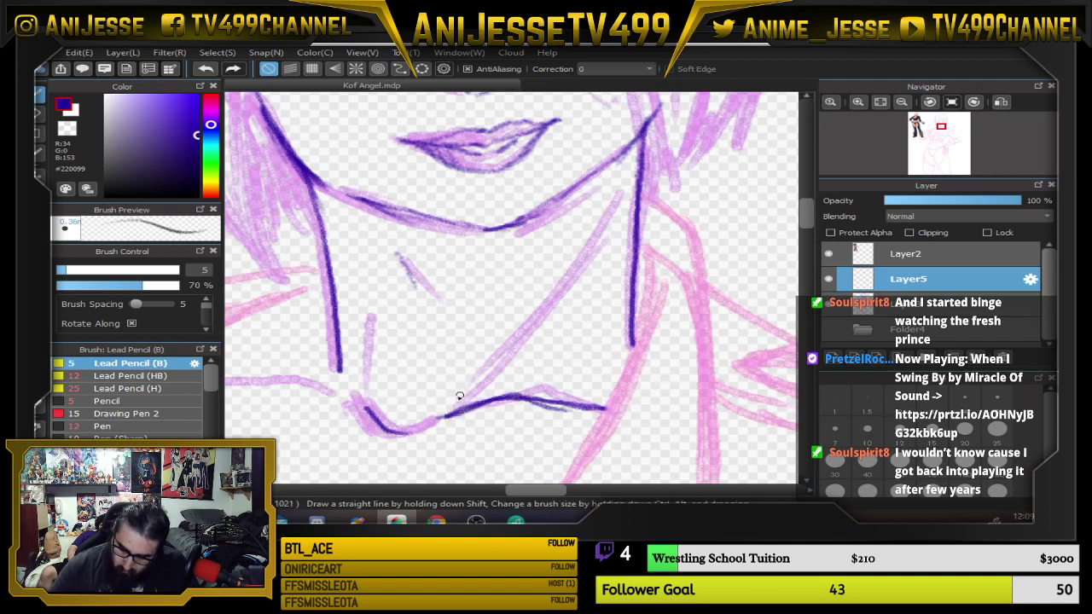
{"action": "mouse_move", "coordinate": [461, 392]}
{"action": "left_mouse_down"}
{"action": "mouse_move", "coordinate": [589, 220]}
{"action": "mouse_move", "coordinate": [515, 342]}
{"action": "mouse_move", "coordinate": [646, 326]}
{"action": "left_mouse_up"}
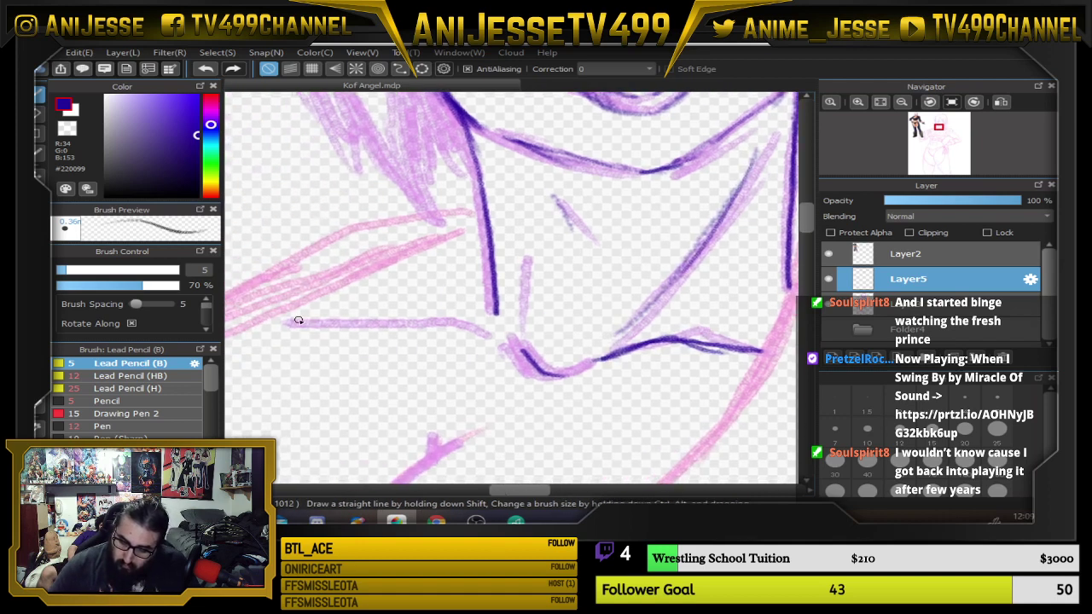
{"action": "mouse_move", "coordinate": [298, 321]}
{"action": "left_mouse_down"}
{"action": "mouse_move", "coordinate": [482, 326]}
{"action": "mouse_move", "coordinate": [509, 338]}
{"action": "mouse_move", "coordinate": [317, 322]}
{"action": "left_mouse_up"}
{"action": "left_click_drag", "start_coordinate": [520, 205], "coordinate": [532, 324]}
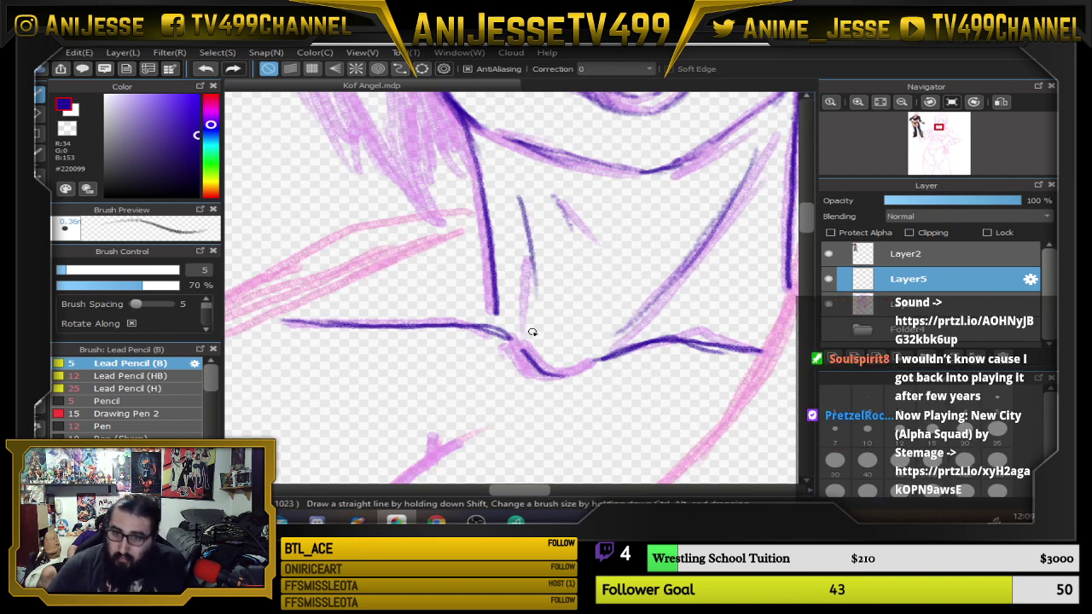
Erase the dark line art of the lips, leaving the magenta sketch for the mouth.
{"action": "scroll", "coordinate": [534, 331], "scroll_direction": "down", "scroll_amount": 3}
{"action": "left_click_drag", "start_coordinate": [563, 288], "coordinate": [471, 341]}
{"action": "scroll", "coordinate": [471, 342], "scroll_direction": "down", "scroll_amount": 4}
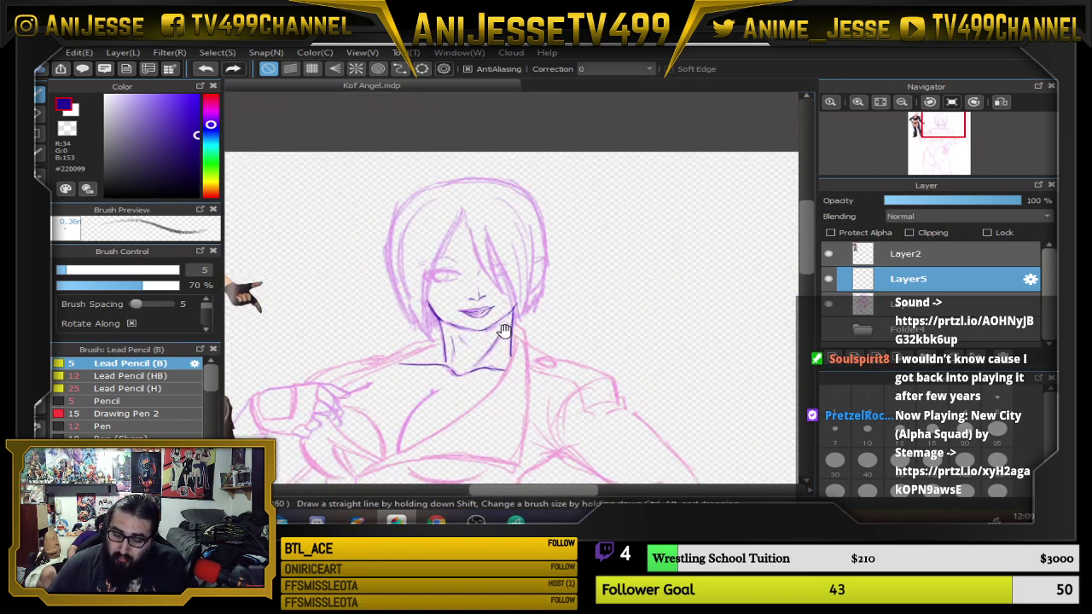
{"action": "scroll", "coordinate": [472, 336], "scroll_direction": "up", "scroll_amount": 2}
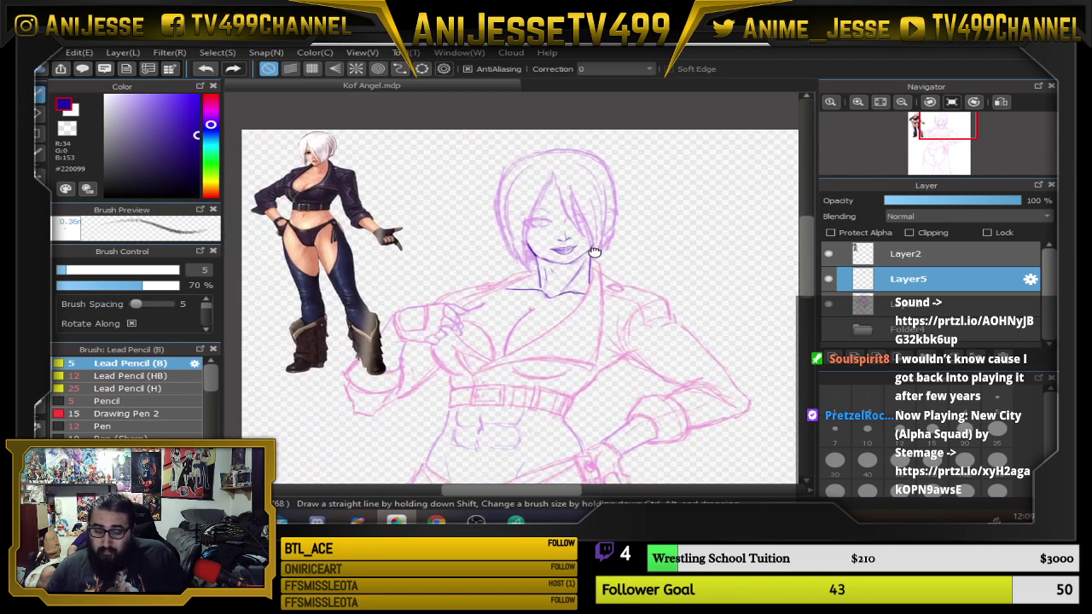
{"action": "scroll", "coordinate": [508, 274], "scroll_direction": "up", "scroll_amount": 4}
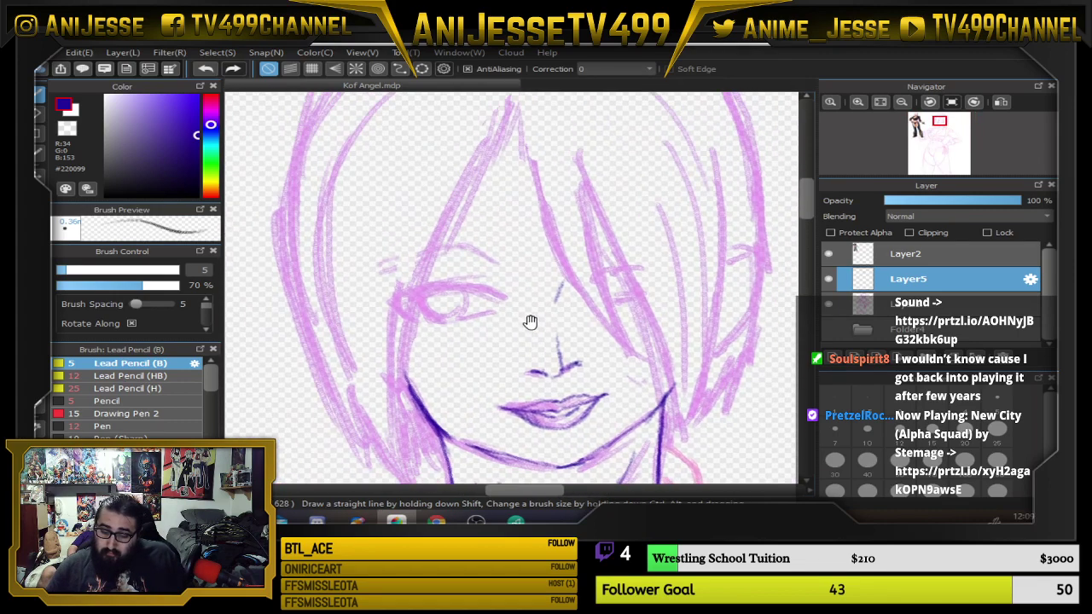
{"action": "scroll", "coordinate": [435, 224], "scroll_direction": "down", "scroll_amount": 1}
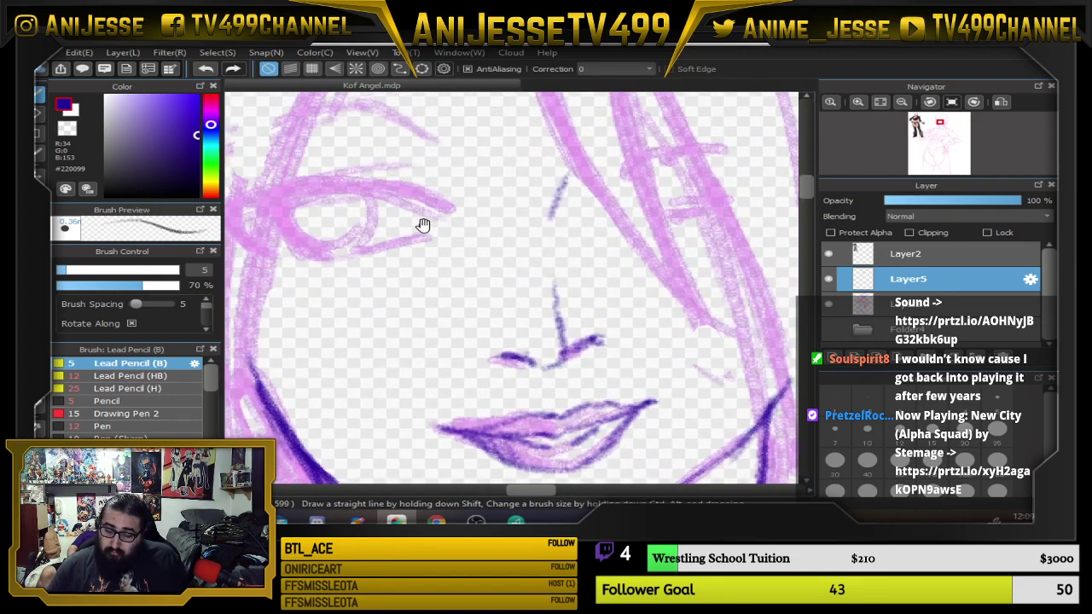
{"action": "scroll", "coordinate": [460, 252], "scroll_direction": "down", "scroll_amount": 1}
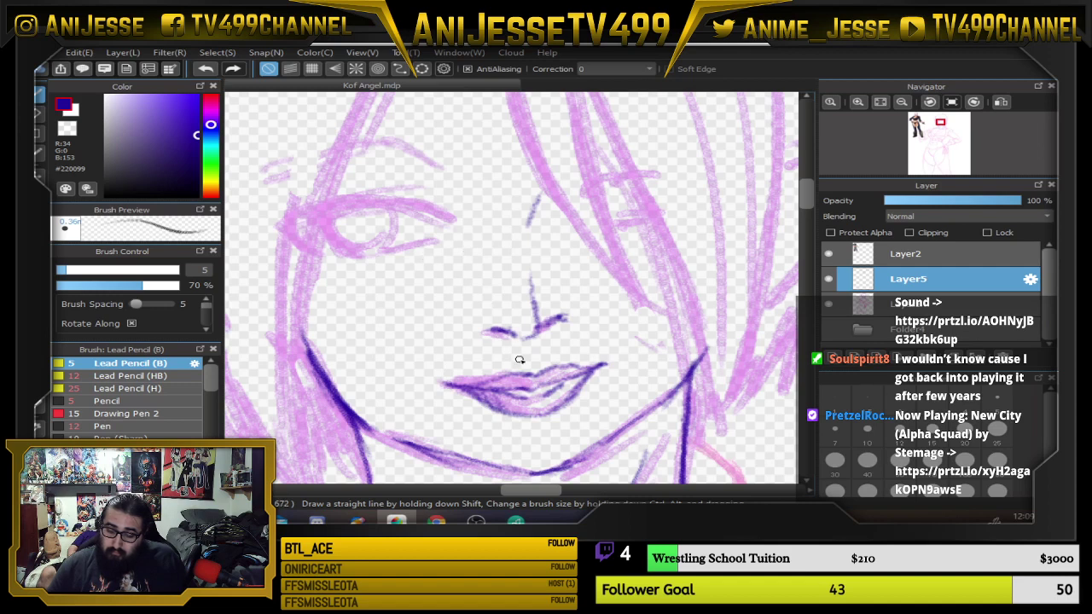
{"action": "key", "text": "e"}
{"action": "mouse_move", "coordinate": [487, 361]}
{"action": "left_mouse_down"}
{"action": "mouse_move", "coordinate": [418, 380]}
{"action": "mouse_move", "coordinate": [492, 414]}
{"action": "mouse_move", "coordinate": [522, 409]}
{"action": "mouse_move", "coordinate": [525, 371]}
{"action": "mouse_move", "coordinate": [578, 401]}
{"action": "mouse_move", "coordinate": [588, 354]}
{"action": "left_mouse_up"}
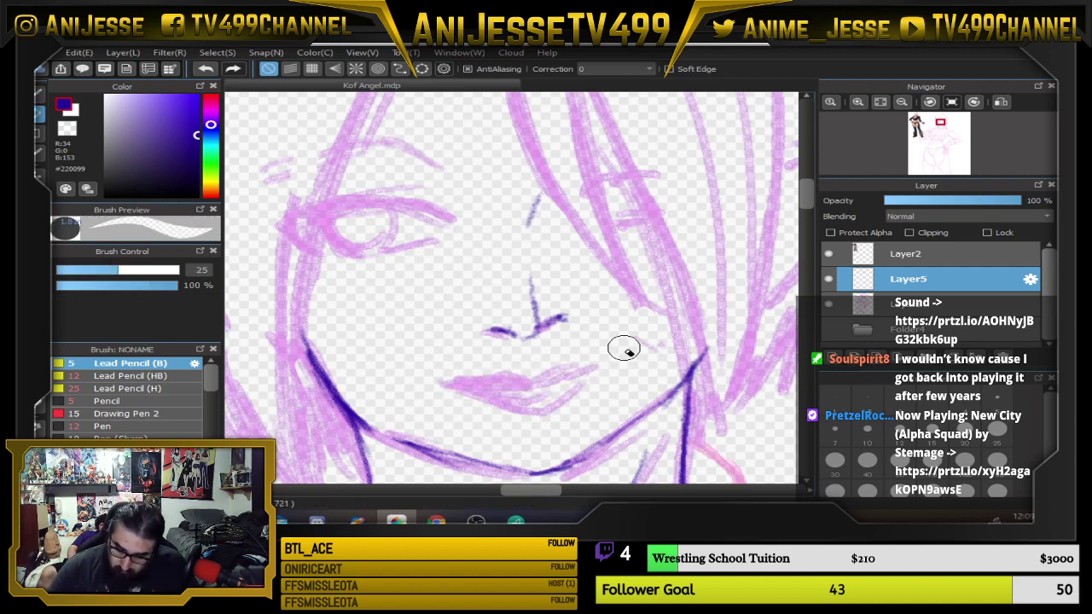
Try to erase and redraw the vertical line of the nose, and undo the attempt.
{"action": "left_click_drag", "start_coordinate": [523, 286], "coordinate": [532, 306]}
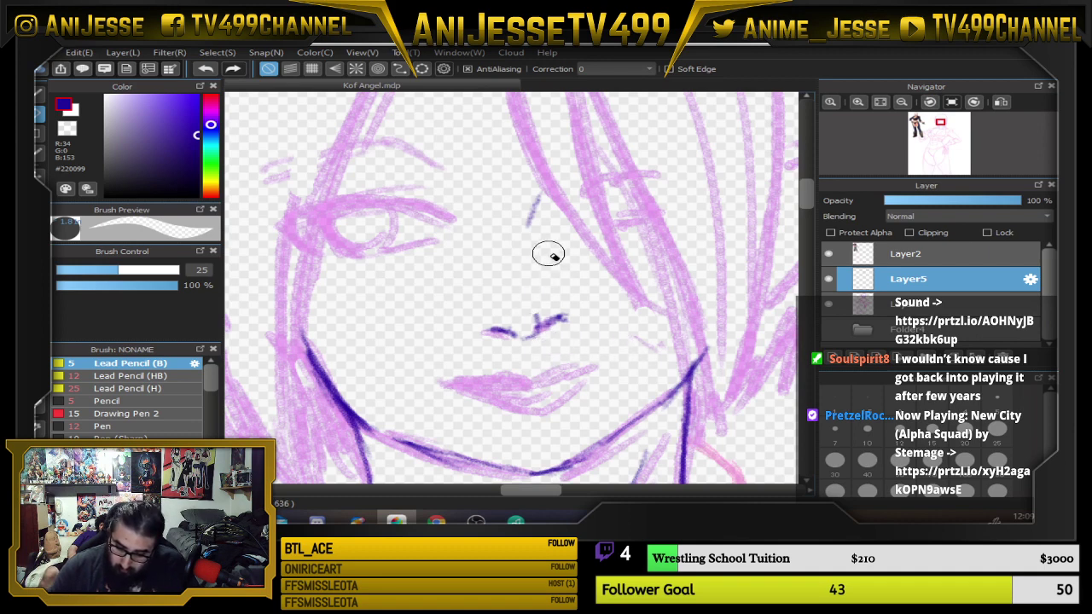
{"action": "key", "text": "v"}
{"action": "key", "text": "b"}
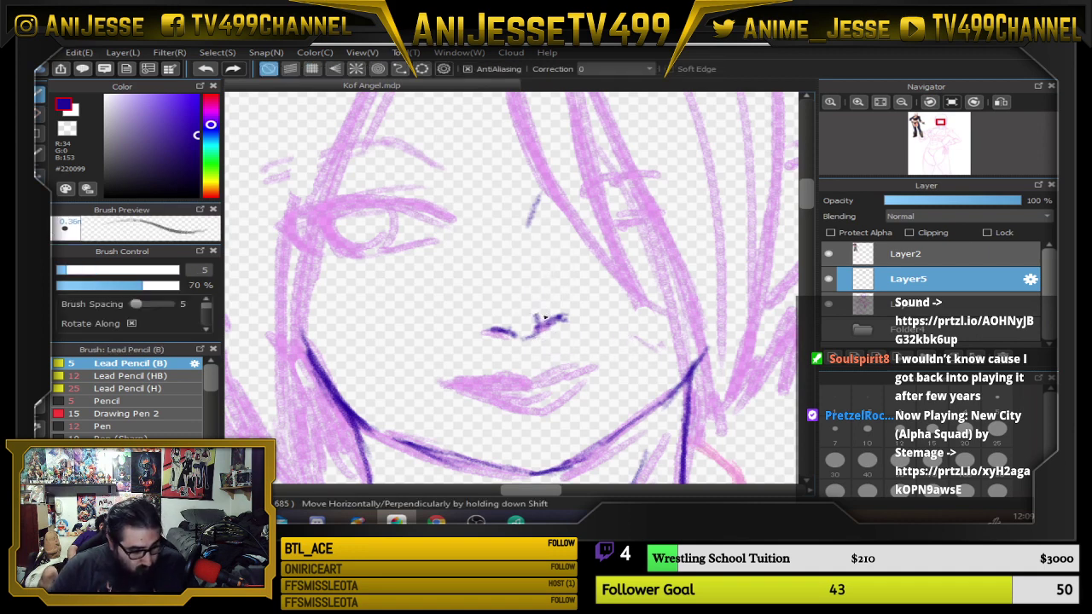
{"action": "left_click_drag", "start_coordinate": [535, 334], "coordinate": [536, 267]}
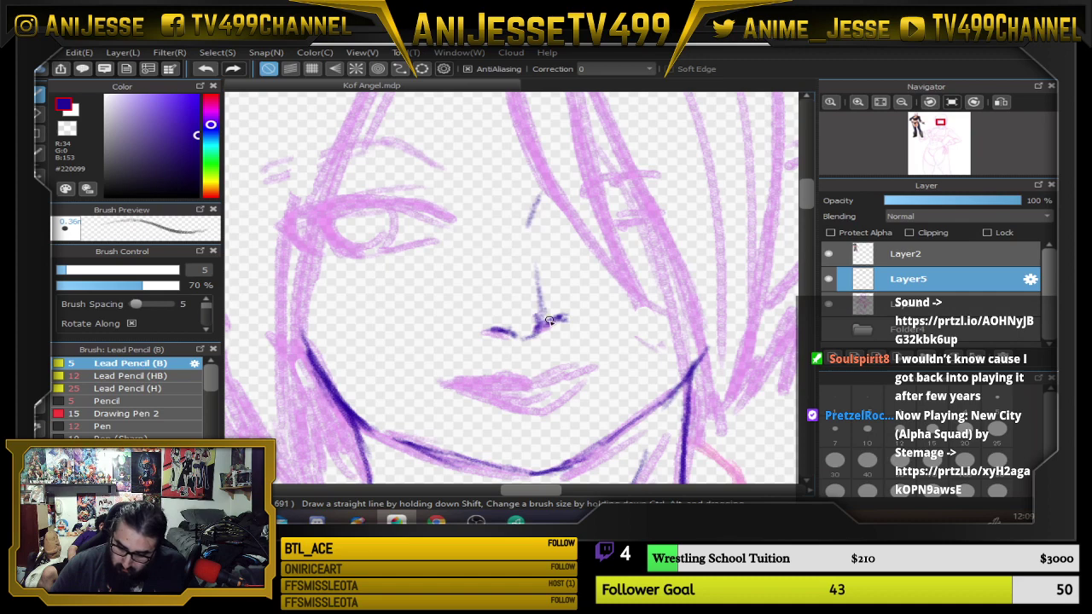
{"action": "key", "text": "ctrl+z"}
{"action": "key", "text": "ctrl+z"}
{"action": "key", "text": "ctrl+z"}
{"action": "key", "text": "ctrl+z"}
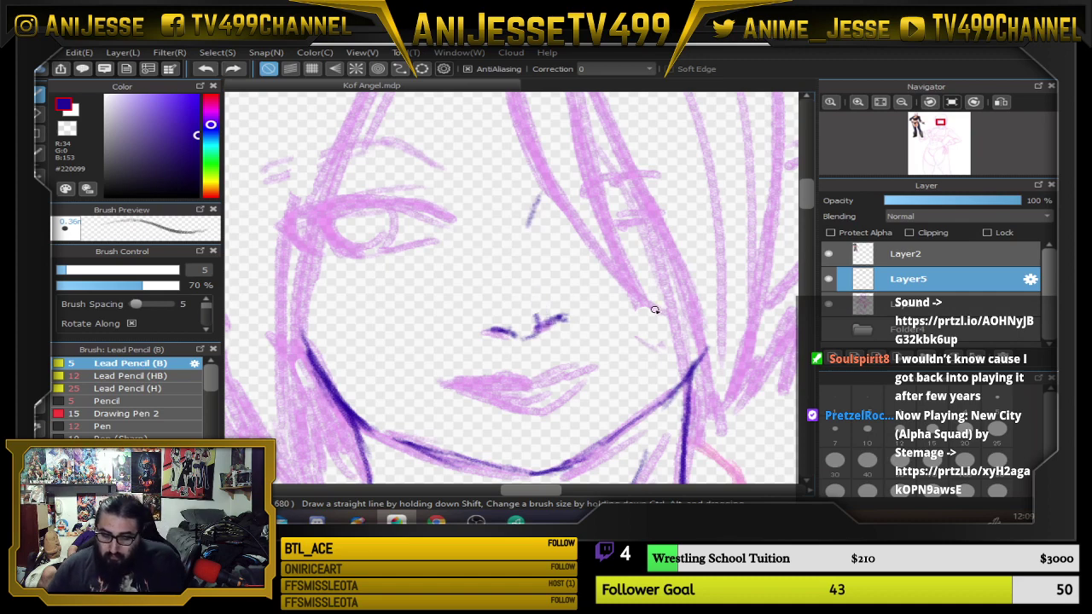
Draw the mouth's parting line from corner to corner and the curved upper edge of the lower lip beneath it.
{"action": "scroll", "coordinate": [637, 321], "scroll_direction": "down", "scroll_amount": 2}
{"action": "scroll", "coordinate": [589, 324], "scroll_direction": "up", "scroll_amount": 6}
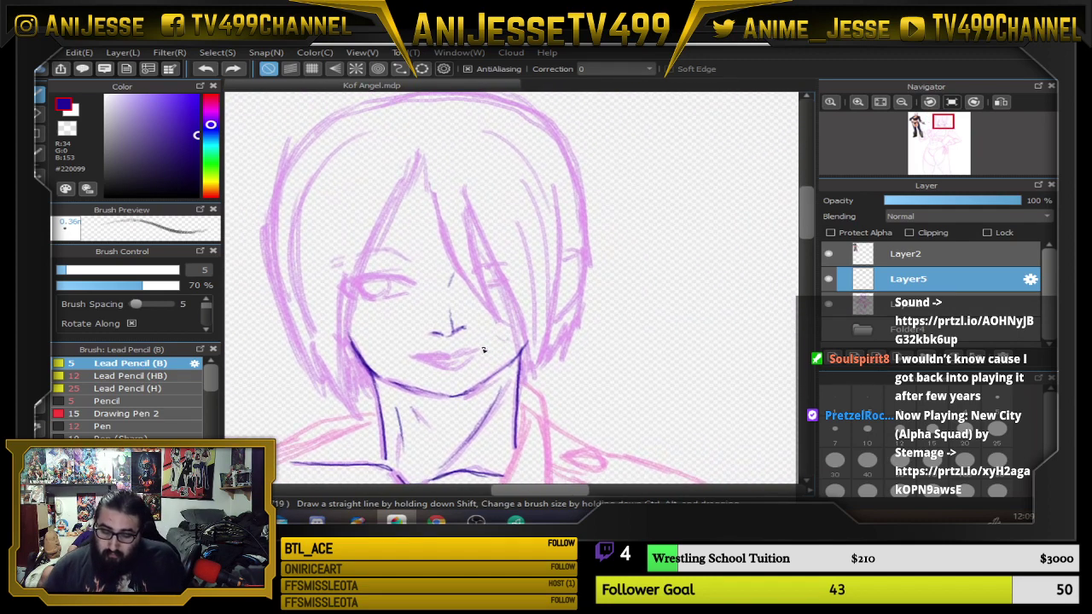
{"action": "left_click_drag", "start_coordinate": [408, 401], "coordinate": [577, 363]}
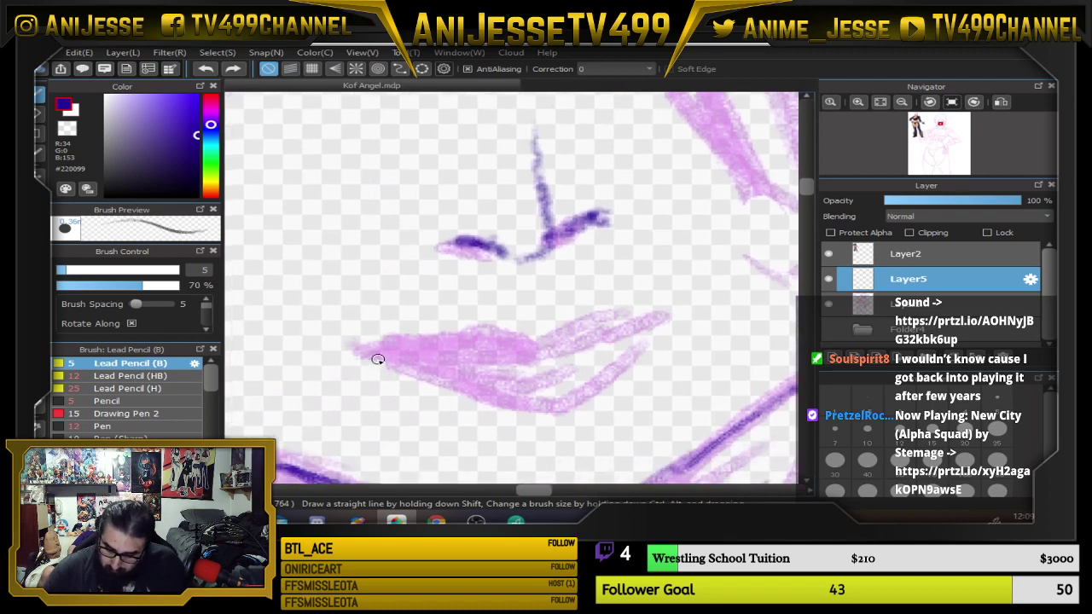
{"action": "mouse_move", "coordinate": [371, 357]}
{"action": "left_mouse_down"}
{"action": "mouse_move", "coordinate": [533, 357]}
{"action": "mouse_move", "coordinate": [675, 323]}
{"action": "mouse_move", "coordinate": [541, 384]}
{"action": "mouse_move", "coordinate": [365, 354]}
{"action": "left_mouse_up"}
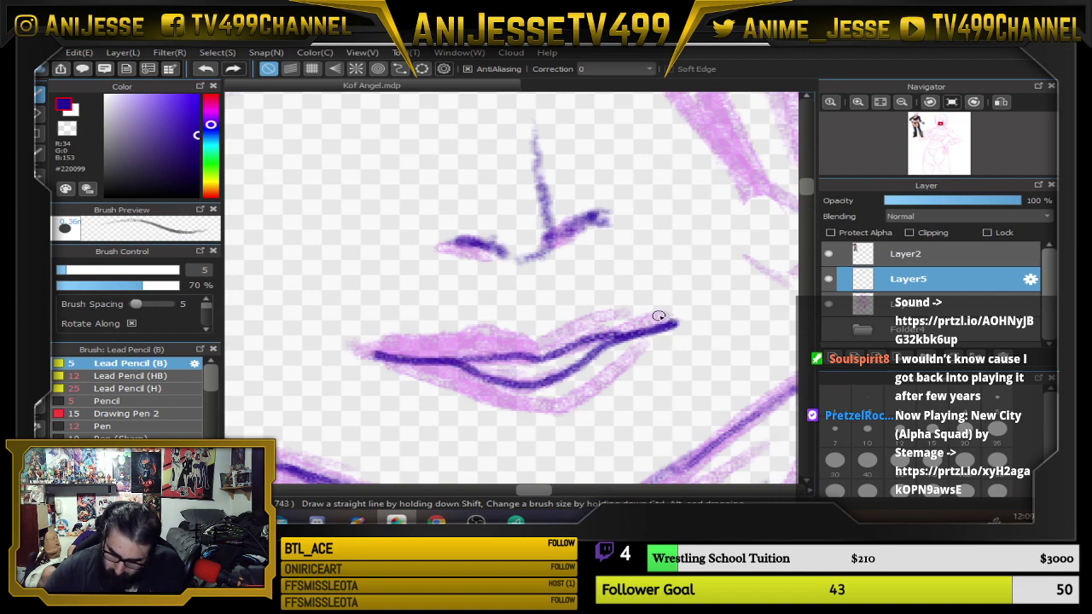
Erase the overlong ends of the mouth line at both corners.
{"action": "scroll", "coordinate": [662, 307], "scroll_direction": "down", "scroll_amount": 3}
{"action": "left_click_drag", "start_coordinate": [686, 306], "coordinate": [512, 302]}
{"action": "scroll", "coordinate": [583, 341], "scroll_direction": "up", "scroll_amount": 3}
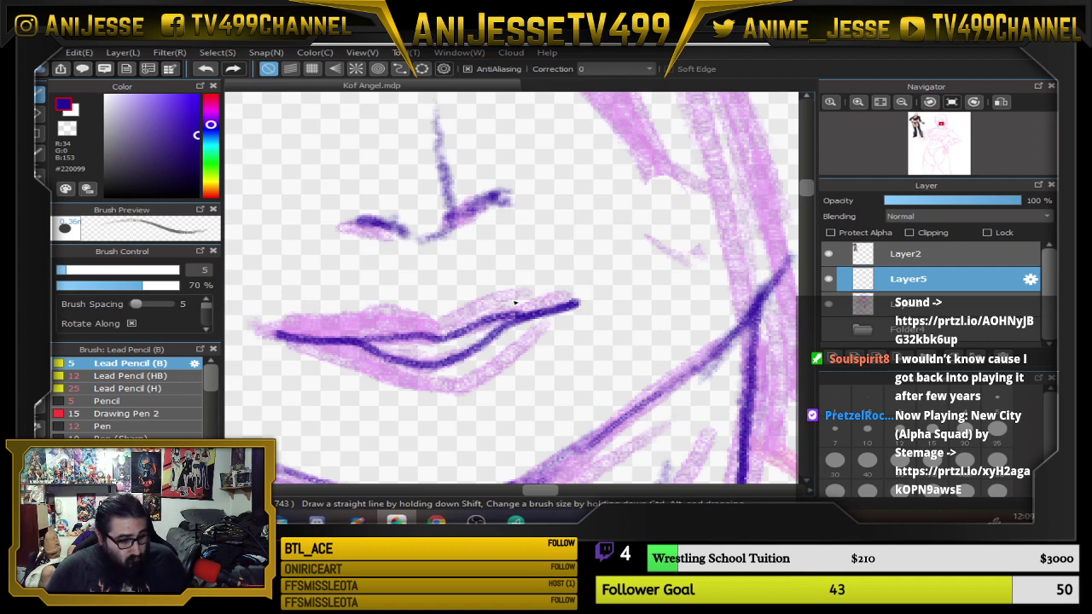
{"action": "key", "text": "e"}
{"action": "left_click_drag", "start_coordinate": [555, 292], "coordinate": [583, 297]}
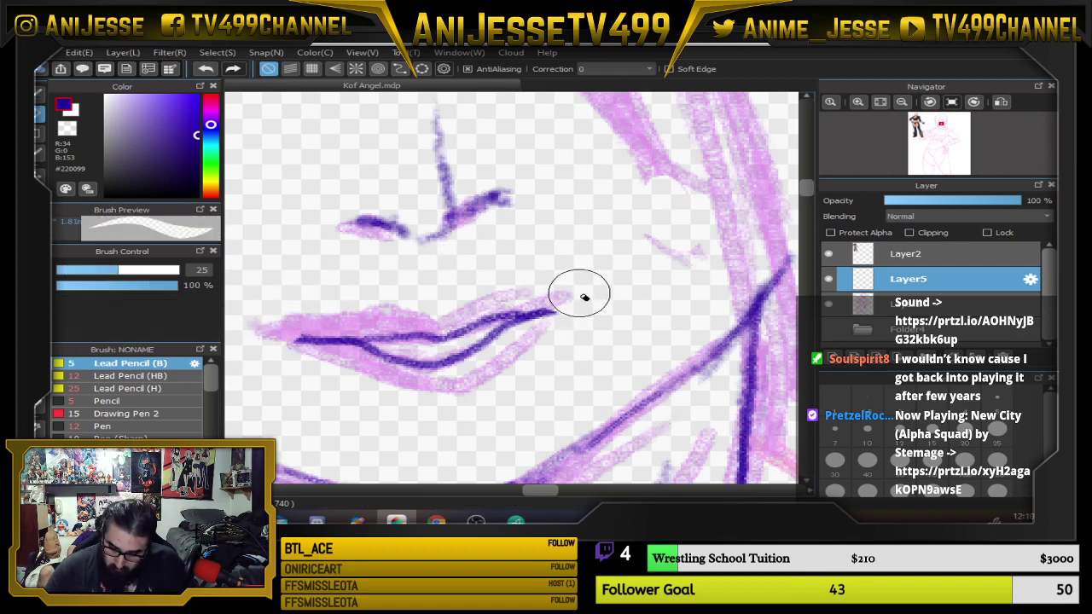
Retrace the mouth line and inner lower-lip curve darker, and add short strokes below the lower lip and above the upper lip.
{"action": "key", "text": "b"}
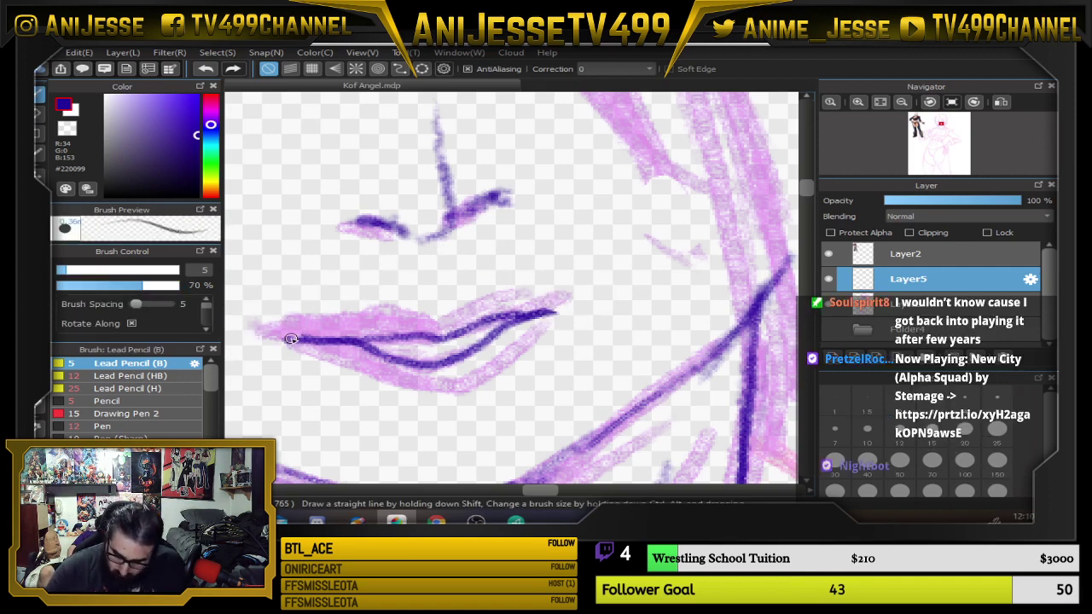
{"action": "mouse_move", "coordinate": [290, 338]}
{"action": "left_mouse_down"}
{"action": "mouse_move", "coordinate": [439, 336]}
{"action": "mouse_move", "coordinate": [475, 316]}
{"action": "mouse_move", "coordinate": [582, 304]}
{"action": "left_mouse_up"}
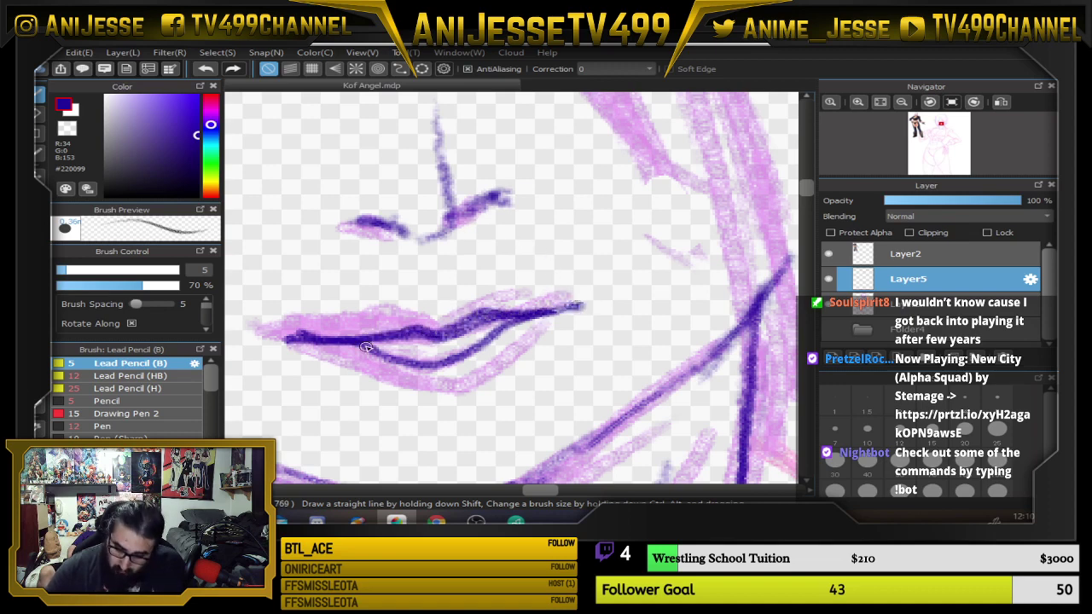
{"action": "mouse_move", "coordinate": [366, 347]}
{"action": "left_mouse_down"}
{"action": "mouse_move", "coordinate": [396, 351]}
{"action": "mouse_move", "coordinate": [356, 343]}
{"action": "mouse_move", "coordinate": [403, 361]}
{"action": "mouse_move", "coordinate": [471, 354]}
{"action": "mouse_move", "coordinate": [508, 322]}
{"action": "mouse_move", "coordinate": [444, 363]}
{"action": "mouse_move", "coordinate": [367, 346]}
{"action": "left_mouse_up"}
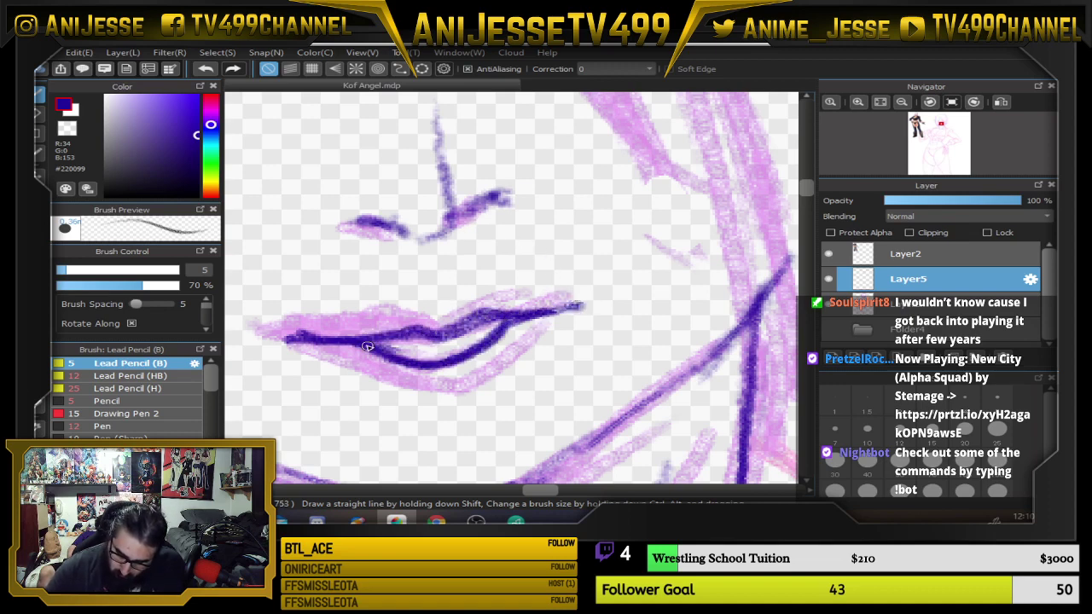
{"action": "mouse_move", "coordinate": [412, 397]}
{"action": "left_mouse_down"}
{"action": "mouse_move", "coordinate": [472, 385]}
{"action": "mouse_move", "coordinate": [403, 392]}
{"action": "mouse_move", "coordinate": [473, 386]}
{"action": "left_mouse_up"}
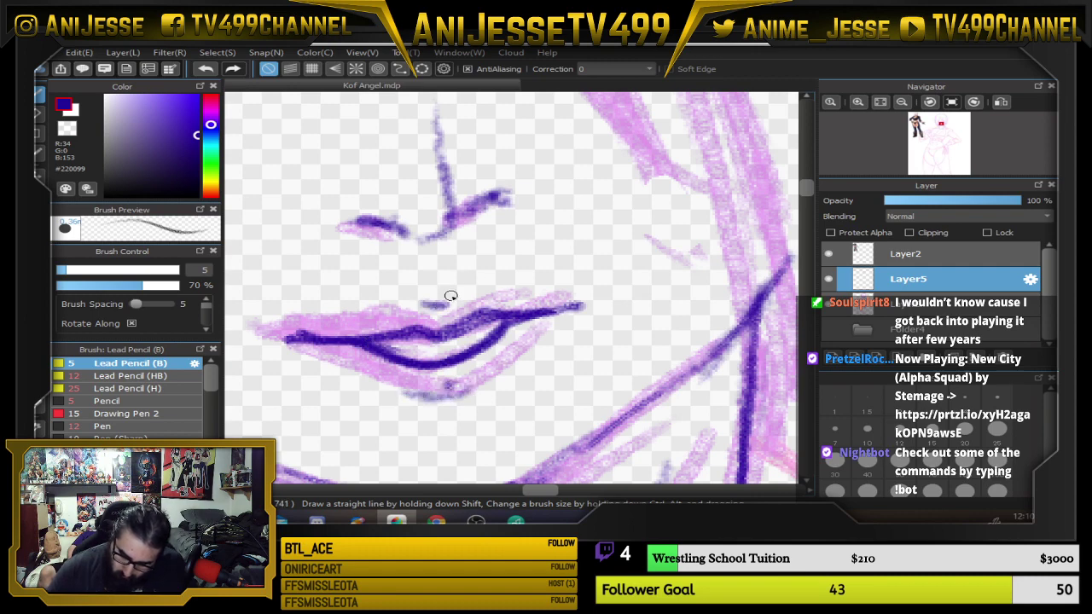
Erase the mouth line's tip on the hair-covered side and redraw that corner turned slightly upward.
{"action": "scroll", "coordinate": [447, 295], "scroll_direction": "down", "scroll_amount": 5}
{"action": "scroll", "coordinate": [443, 270], "scroll_direction": "up", "scroll_amount": 2}
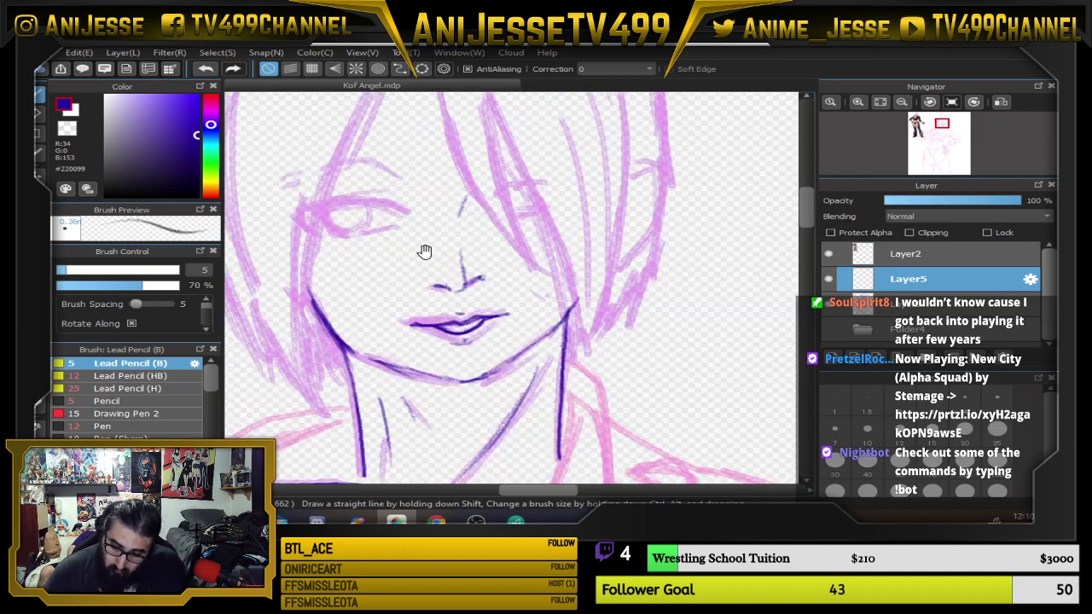
{"action": "left_click_drag", "start_coordinate": [427, 251], "coordinate": [419, 307]}
{"action": "scroll", "coordinate": [434, 340], "scroll_direction": "up", "scroll_amount": 2}
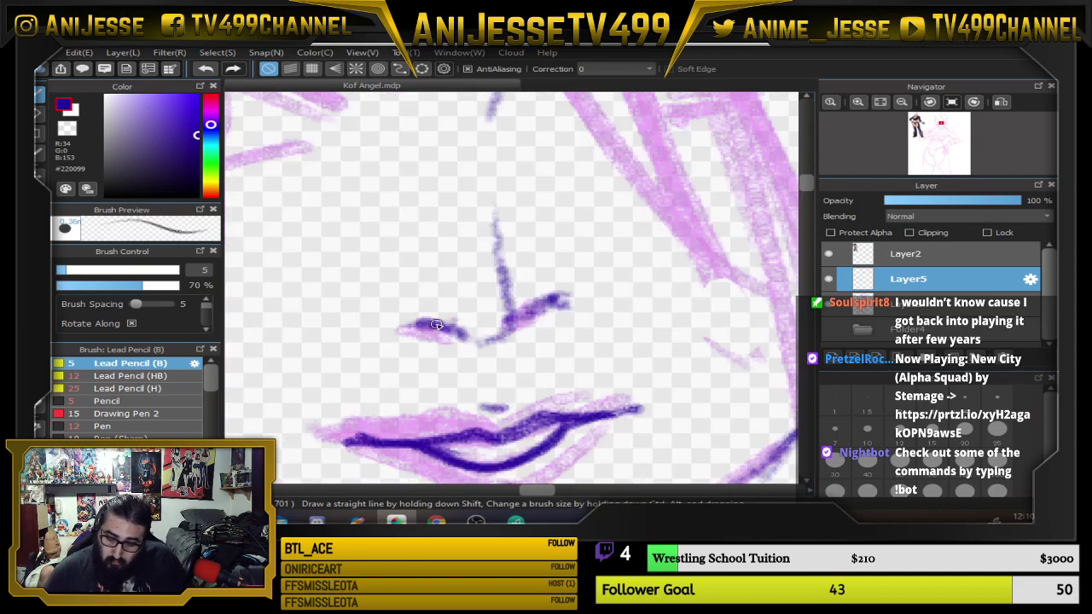
{"action": "key", "text": "e"}
{"action": "mouse_move", "coordinate": [638, 419]}
{"action": "left_mouse_down"}
{"action": "mouse_move", "coordinate": [619, 429]}
{"action": "mouse_move", "coordinate": [632, 401]}
{"action": "left_mouse_up"}
{"action": "key", "text": "b"}
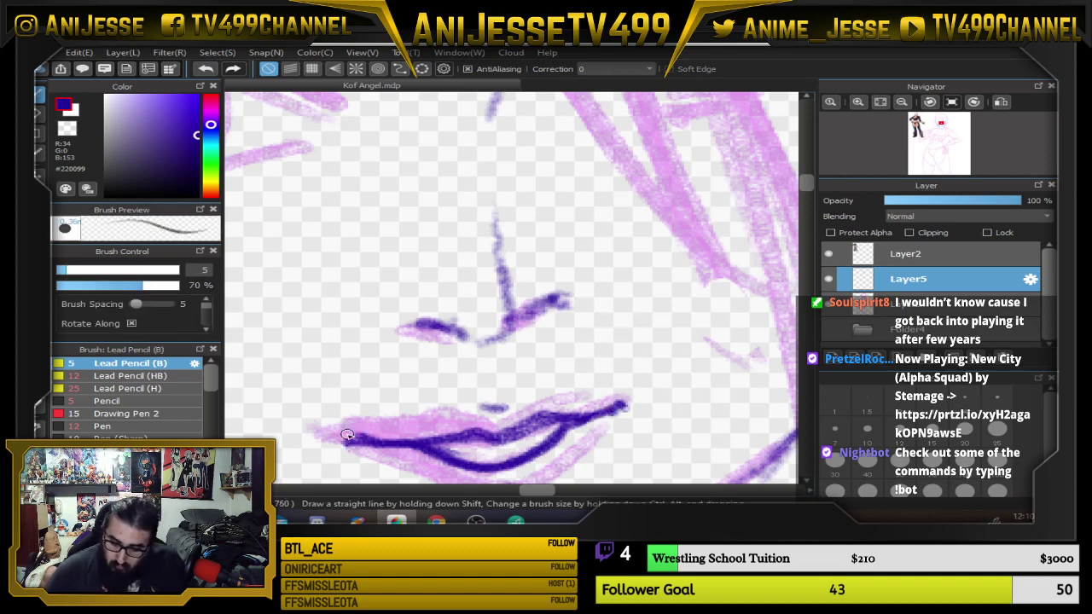
Strengthen the jawline from the cheek under the visible eye toward the chin.
{"action": "scroll", "coordinate": [359, 429], "scroll_direction": "down", "scroll_amount": 3}
{"action": "mouse_move", "coordinate": [433, 410]}
{"action": "left_mouse_down"}
{"action": "mouse_move", "coordinate": [502, 251]}
{"action": "mouse_move", "coordinate": [535, 349]}
{"action": "mouse_move", "coordinate": [597, 317]}
{"action": "mouse_move", "coordinate": [621, 337]}
{"action": "mouse_move", "coordinate": [581, 370]}
{"action": "left_mouse_up"}
{"action": "scroll", "coordinate": [511, 294], "scroll_direction": "down", "scroll_amount": 3}
{"action": "scroll", "coordinate": [580, 370], "scroll_direction": "up", "scroll_amount": 3}
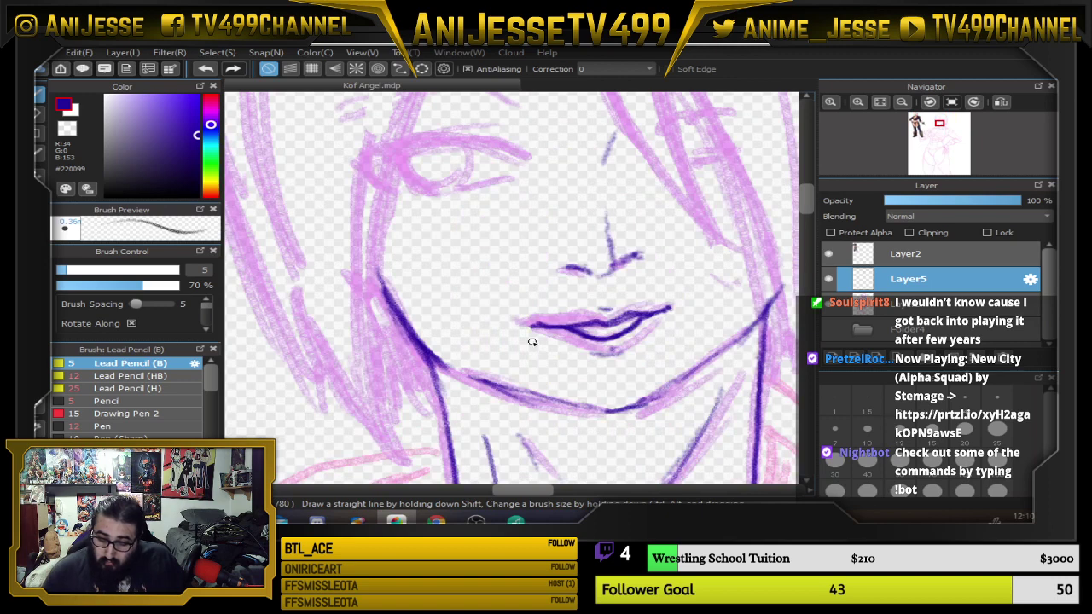
{"action": "mouse_move", "coordinate": [385, 283]}
{"action": "left_mouse_down"}
{"action": "mouse_move", "coordinate": [438, 359]}
{"action": "mouse_move", "coordinate": [524, 399]}
{"action": "left_mouse_up"}
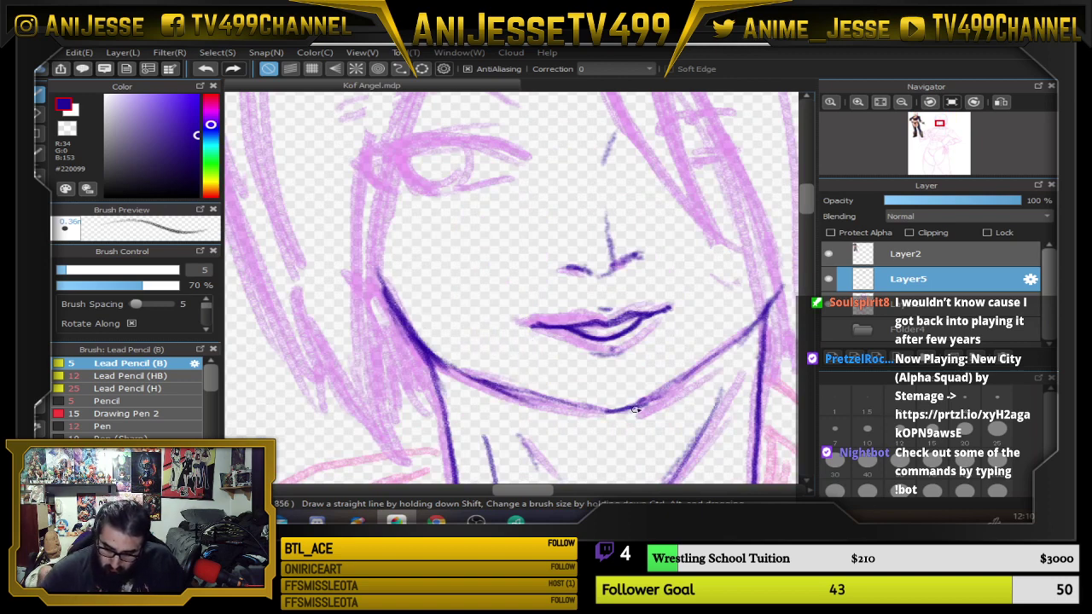
Erase the thick cheek contour on the visible eye's side, redraw it as a cleaner curve and reconnect the neck line.
{"action": "left_click_drag", "start_coordinate": [709, 419], "coordinate": [592, 410]}
{"action": "key", "text": "e"}
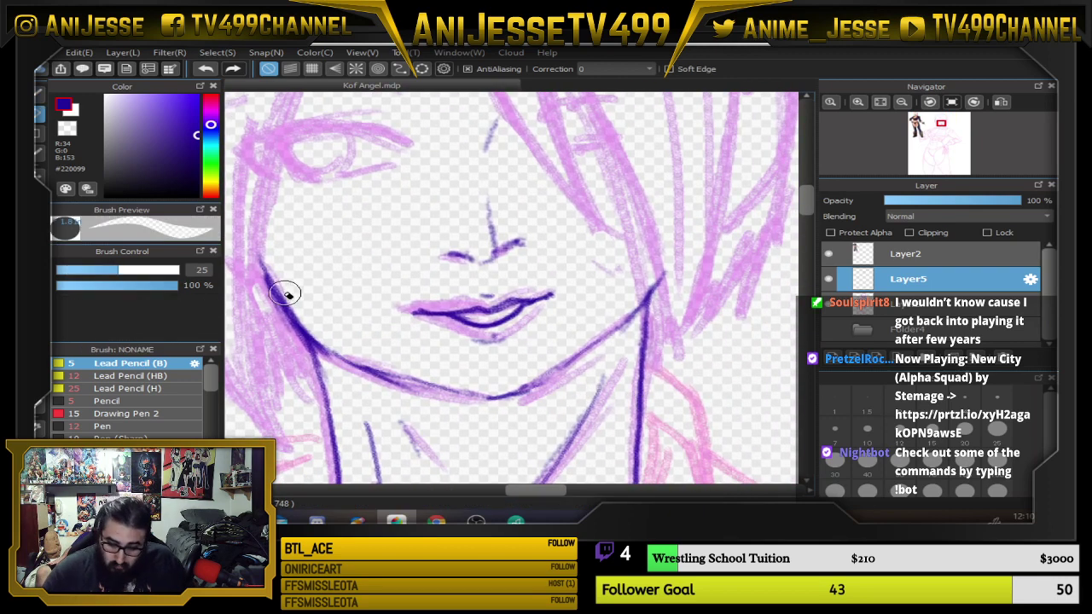
{"action": "left_click_drag", "start_coordinate": [245, 257], "coordinate": [324, 361]}
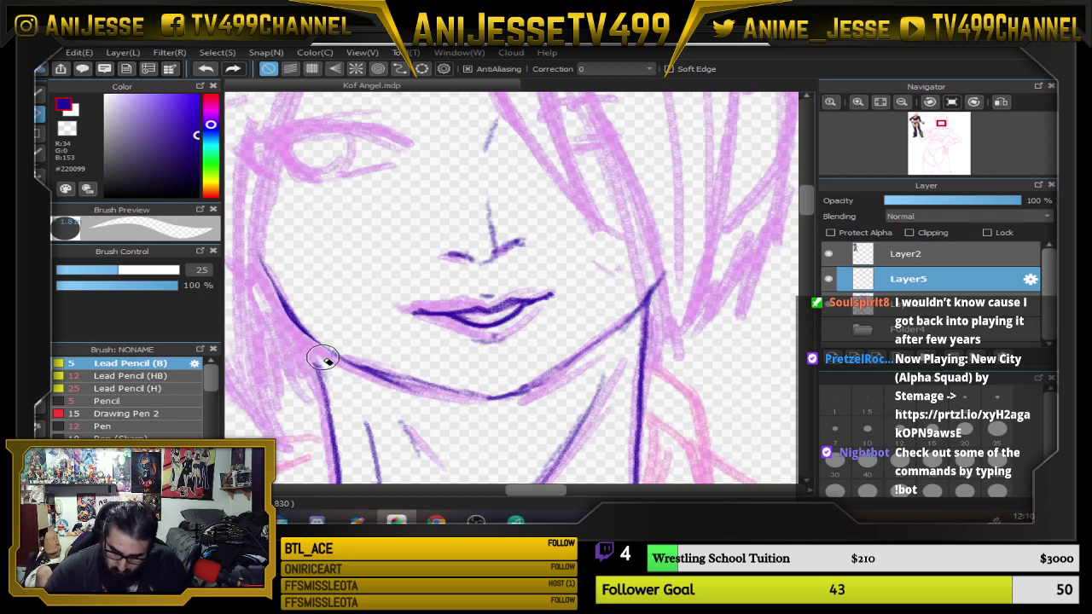
{"action": "key", "text": "b"}
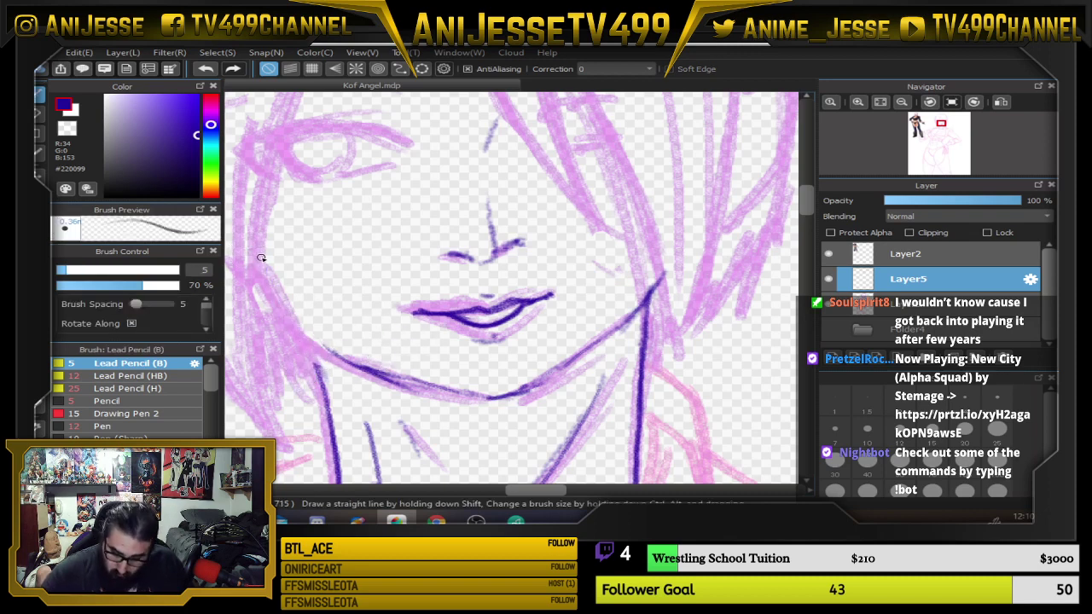
{"action": "mouse_move", "coordinate": [263, 269]}
{"action": "left_mouse_down"}
{"action": "mouse_move", "coordinate": [311, 339]}
{"action": "mouse_move", "coordinate": [264, 275]}
{"action": "mouse_move", "coordinate": [347, 362]}
{"action": "left_mouse_up"}
{"action": "left_click_drag", "start_coordinate": [275, 287], "coordinate": [390, 386]}
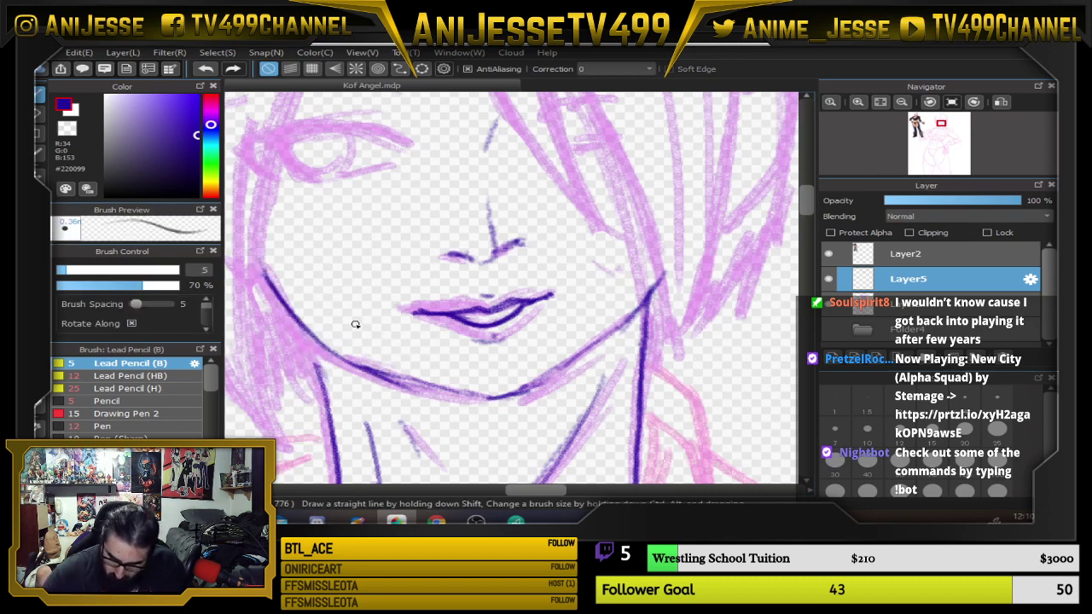
{"action": "left_click_drag", "start_coordinate": [313, 345], "coordinate": [336, 423]}
Try inking the visible eye over the sketch, with a dark upper lash line, lower lid, round iris and shaded pupil.
{"action": "scroll", "coordinate": [537, 273], "scroll_direction": "down", "scroll_amount": 2}
{"action": "left_click_drag", "start_coordinate": [553, 268], "coordinate": [524, 321]}
{"action": "scroll", "coordinate": [555, 319], "scroll_direction": "down", "scroll_amount": 2}
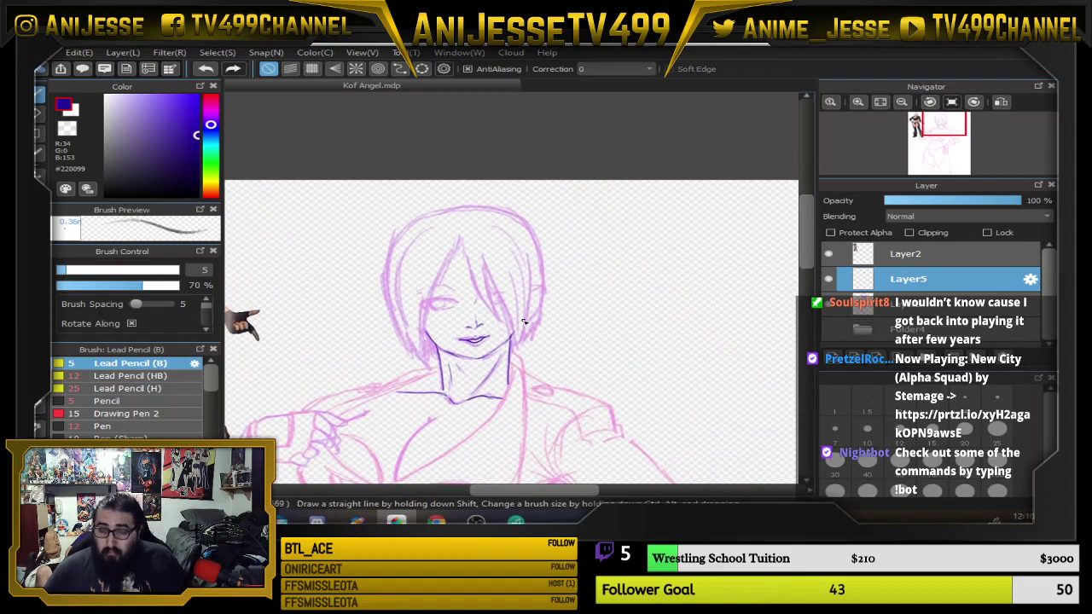
{"action": "scroll", "coordinate": [470, 324], "scroll_direction": "up", "scroll_amount": 4}
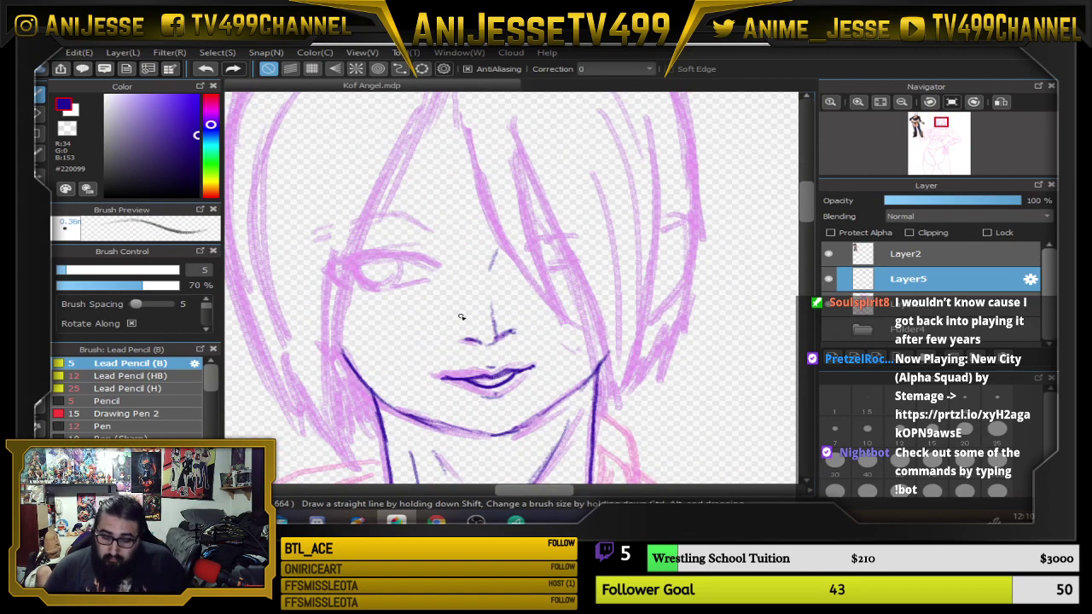
{"action": "left_click_drag", "start_coordinate": [318, 224], "coordinate": [443, 245]}
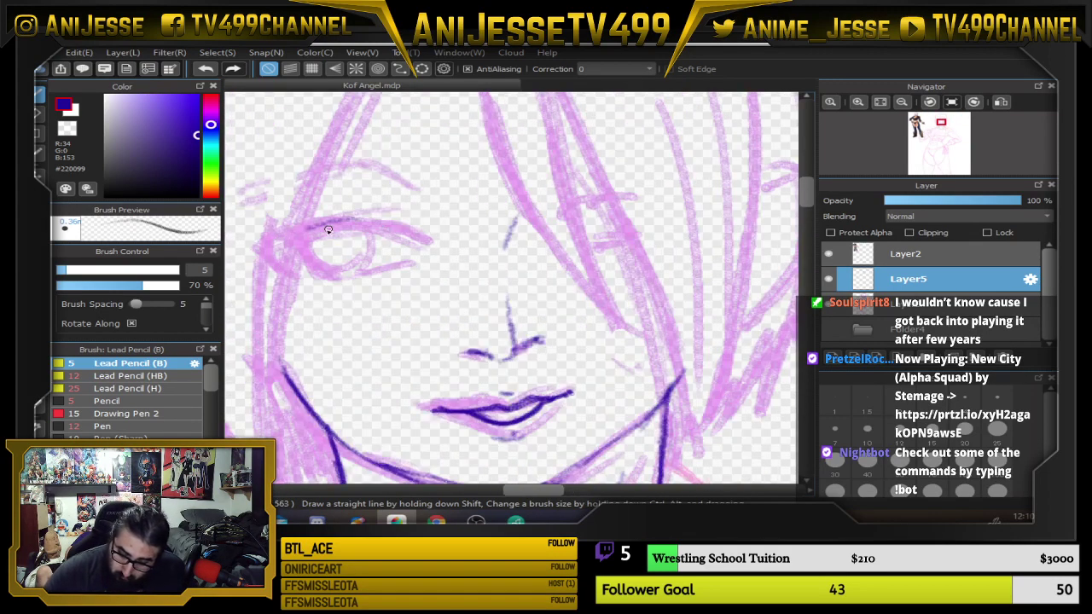
{"action": "mouse_move", "coordinate": [329, 229]}
{"action": "left_mouse_down"}
{"action": "mouse_move", "coordinate": [403, 237]}
{"action": "mouse_move", "coordinate": [375, 227]}
{"action": "mouse_move", "coordinate": [414, 244]}
{"action": "mouse_move", "coordinate": [352, 220]}
{"action": "mouse_move", "coordinate": [314, 227]}
{"action": "left_mouse_up"}
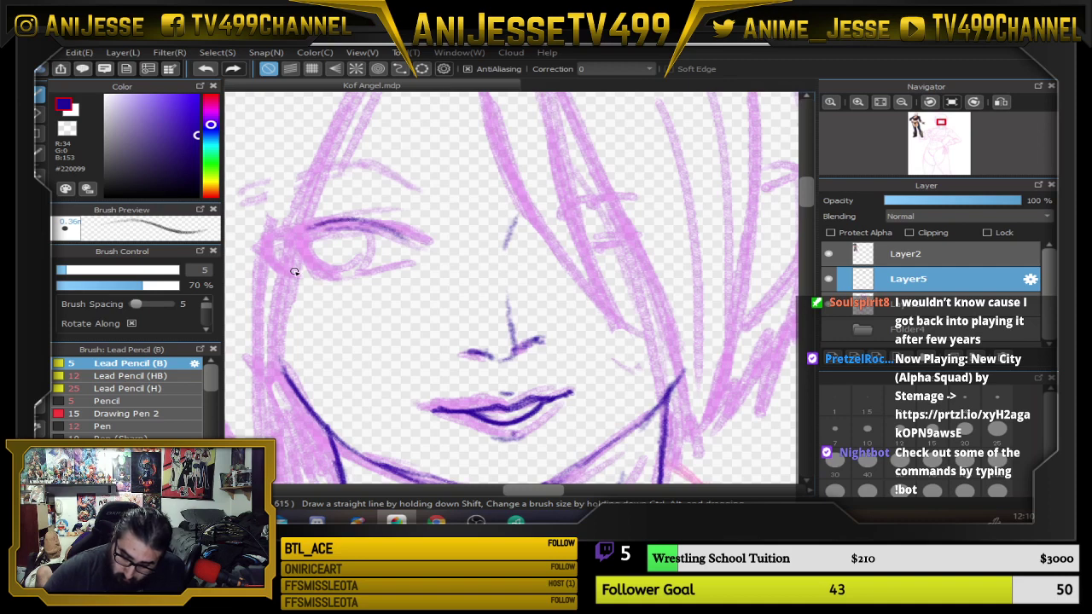
{"action": "left_click_drag", "start_coordinate": [298, 272], "coordinate": [343, 277]}
{"action": "left_click_drag", "start_coordinate": [307, 275], "coordinate": [350, 274]}
{"action": "mouse_move", "coordinate": [304, 243]}
{"action": "left_mouse_down"}
{"action": "mouse_move", "coordinate": [356, 264]}
{"action": "mouse_move", "coordinate": [362, 227]}
{"action": "mouse_move", "coordinate": [361, 261]}
{"action": "mouse_move", "coordinate": [338, 270]}
{"action": "mouse_move", "coordinate": [369, 245]}
{"action": "mouse_move", "coordinate": [347, 221]}
{"action": "mouse_move", "coordinate": [406, 230]}
{"action": "mouse_move", "coordinate": [413, 243]}
{"action": "mouse_move", "coordinate": [400, 228]}
{"action": "mouse_move", "coordinate": [326, 223]}
{"action": "mouse_move", "coordinate": [399, 221]}
{"action": "mouse_move", "coordinate": [311, 235]}
{"action": "mouse_move", "coordinate": [342, 251]}
{"action": "mouse_move", "coordinate": [345, 241]}
{"action": "mouse_move", "coordinate": [327, 240]}
{"action": "mouse_move", "coordinate": [335, 246]}
{"action": "mouse_move", "coordinate": [335, 227]}
{"action": "mouse_move", "coordinate": [344, 243]}
{"action": "mouse_move", "coordinate": [370, 245]}
{"action": "left_mouse_up"}
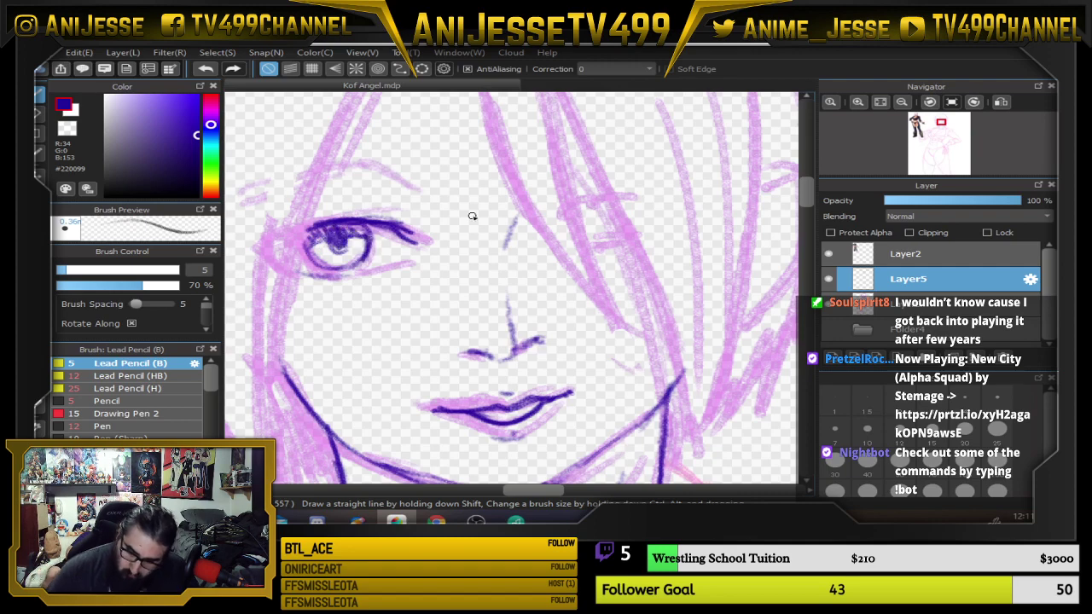
{"action": "scroll", "coordinate": [472, 218], "scroll_direction": "down", "scroll_amount": 1}
{"action": "left_click_drag", "start_coordinate": [470, 219], "coordinate": [468, 260]}
{"action": "scroll", "coordinate": [405, 276], "scroll_direction": "up", "scroll_amount": 1}
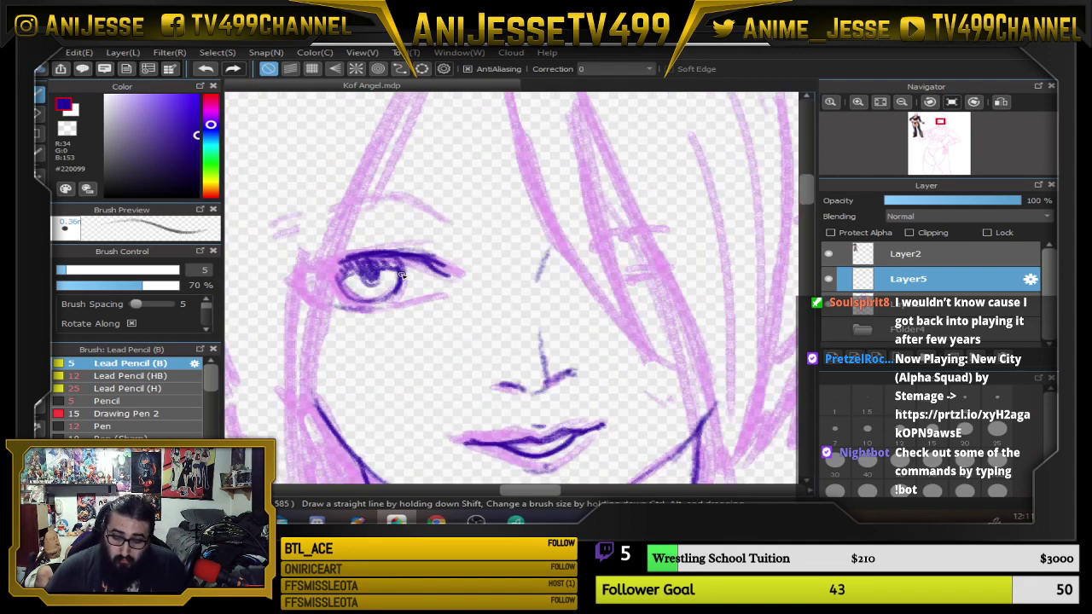
Undo all the new strokes of the visible eye.
{"action": "key", "text": "ctrl+z"}
{"action": "key", "text": "ctrl+z"}
{"action": "key", "text": "ctrl+z"}
{"action": "key", "text": "ctrl+z"}
{"action": "key", "text": "ctrl+z"}
{"action": "key", "text": "ctrl+z"}
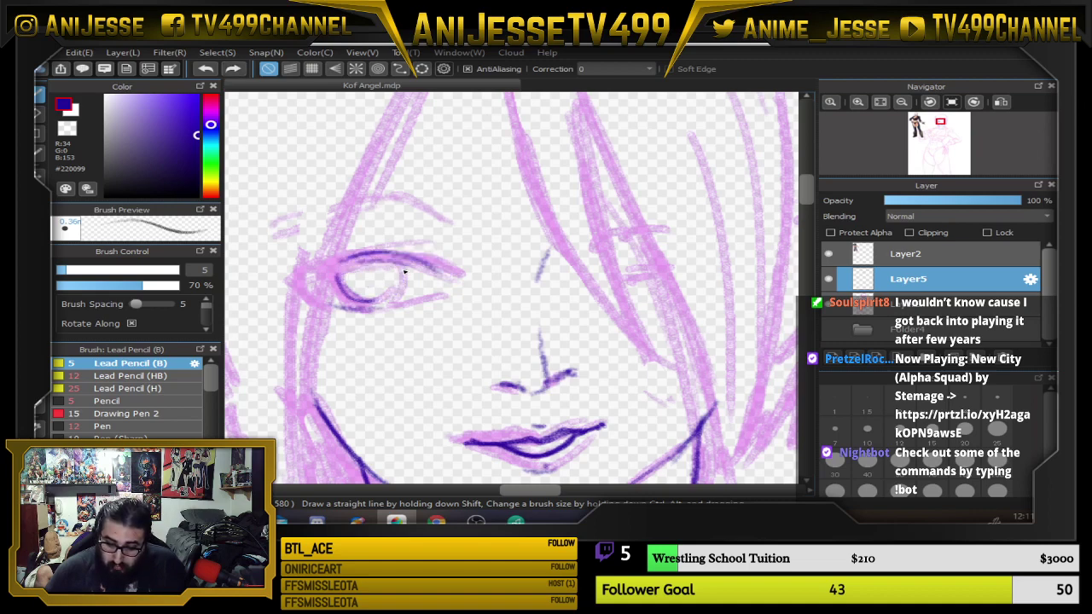
{"action": "key", "text": "ctrl+z"}
{"action": "key", "text": "ctrl+z"}
Darken the jawline from the cheek under the visible eye toward the chin and check the face in a mirrored view.
{"action": "scroll", "coordinate": [408, 276], "scroll_direction": "down", "scroll_amount": 3}
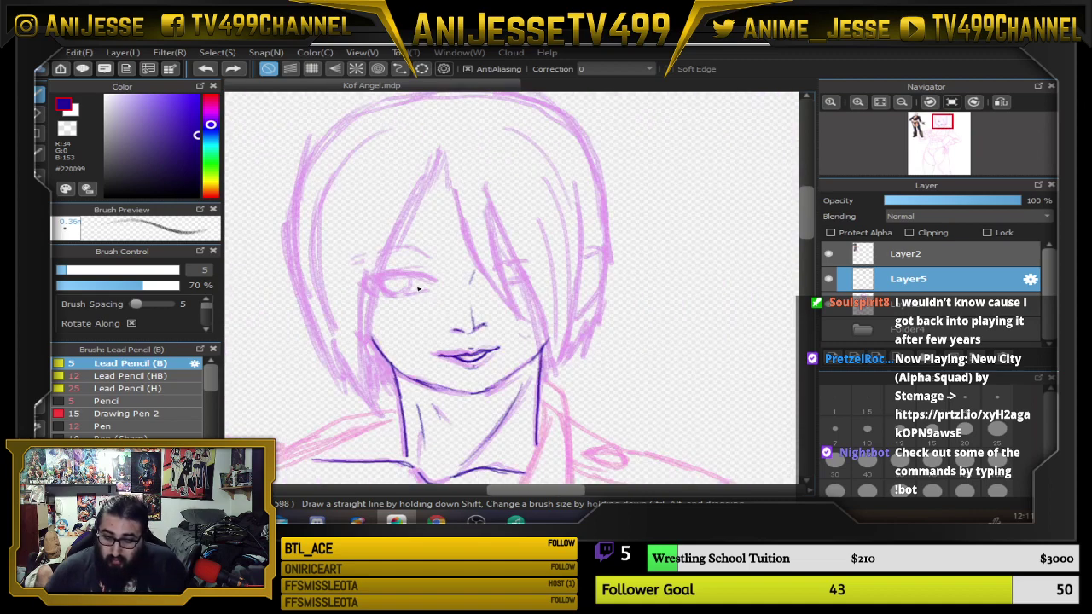
{"action": "mouse_move", "coordinate": [459, 345]}
{"action": "left_mouse_down"}
{"action": "mouse_move", "coordinate": [434, 234]}
{"action": "mouse_move", "coordinate": [478, 338]}
{"action": "mouse_move", "coordinate": [439, 264]}
{"action": "left_mouse_up"}
{"action": "scroll", "coordinate": [423, 289], "scroll_direction": "up", "scroll_amount": 1}
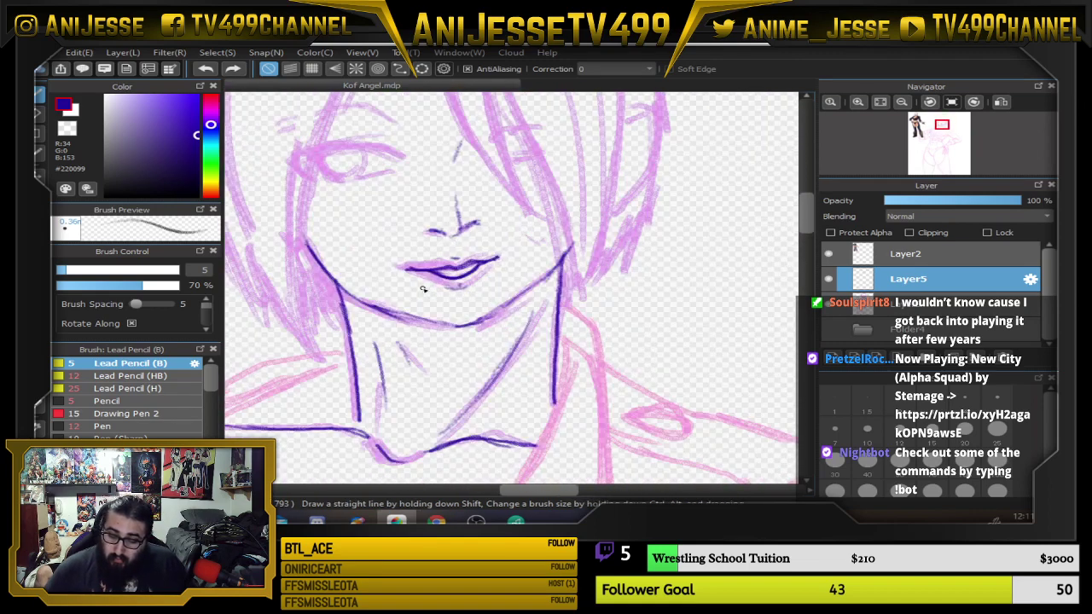
{"action": "left_click_drag", "start_coordinate": [333, 275], "coordinate": [435, 327]}
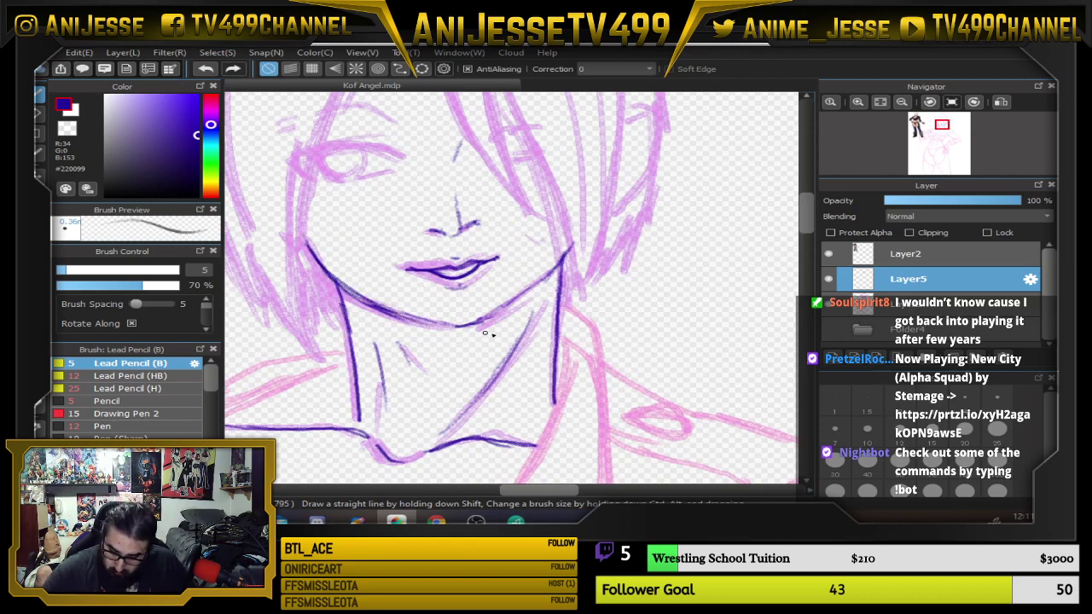
{"action": "key", "text": "Down"}
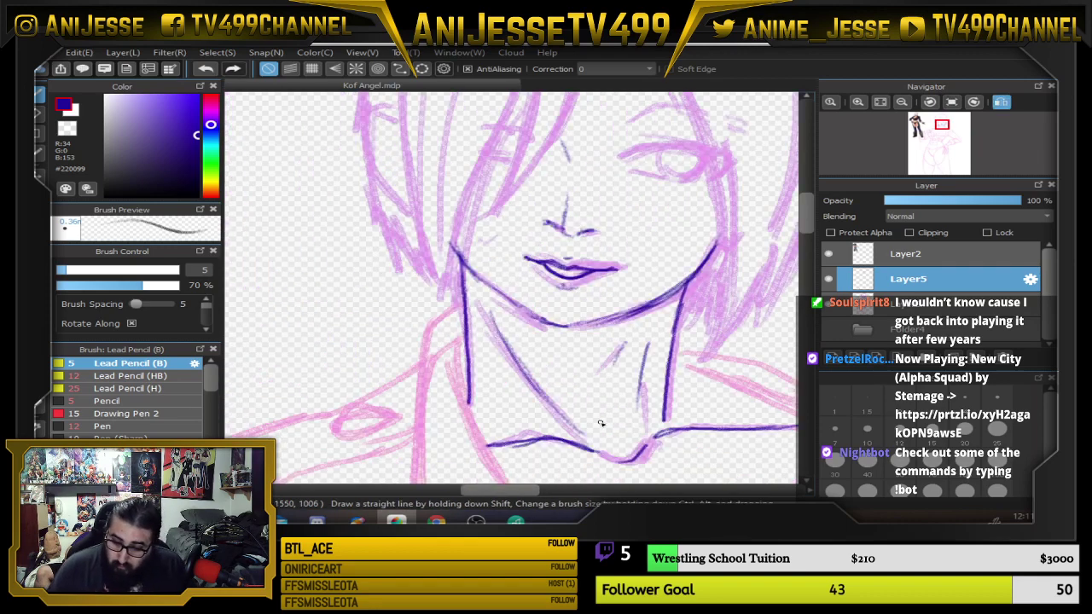
{"action": "key", "text": "Down"}
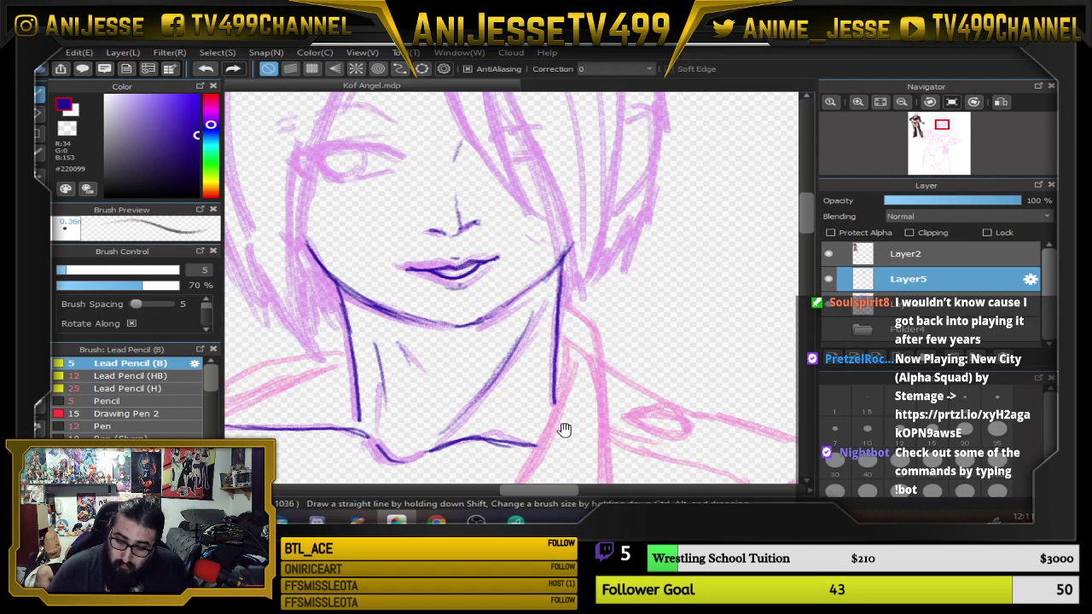
{"action": "left_click_drag", "start_coordinate": [564, 429], "coordinate": [638, 278]}
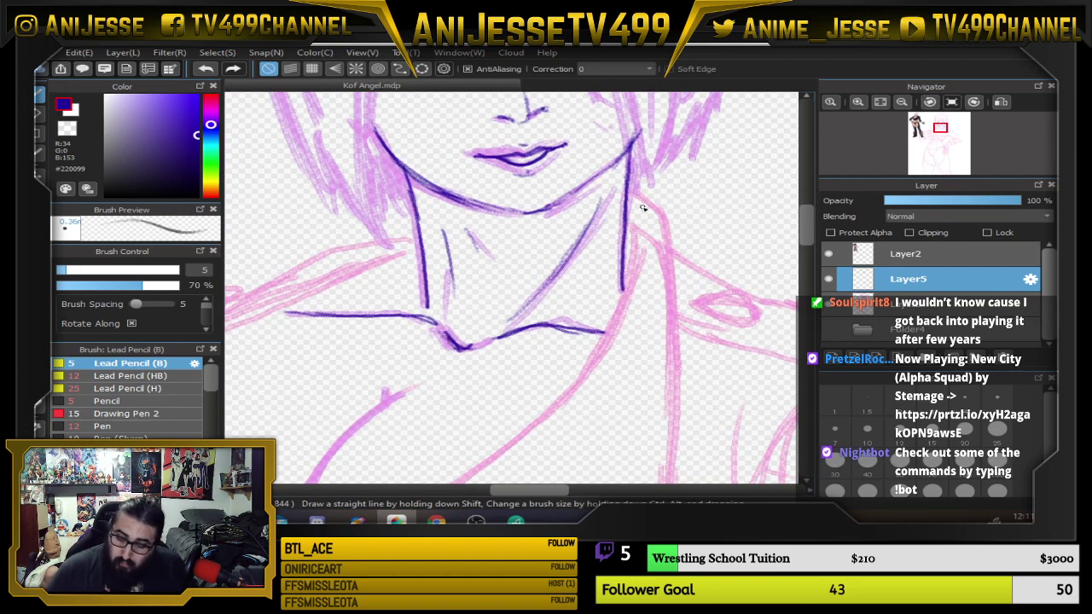
{"action": "scroll", "coordinate": [644, 209], "scroll_direction": "down", "scroll_amount": 2}
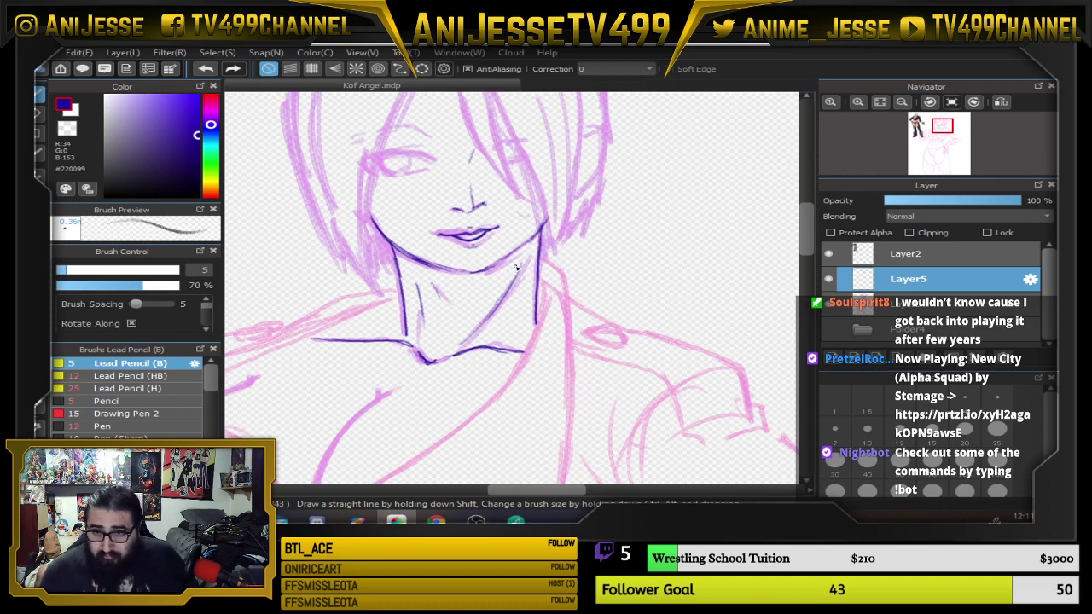
{"action": "scroll", "coordinate": [519, 267], "scroll_direction": "down", "scroll_amount": 2}
{"action": "left_click_drag", "start_coordinate": [522, 263], "coordinate": [544, 294]}
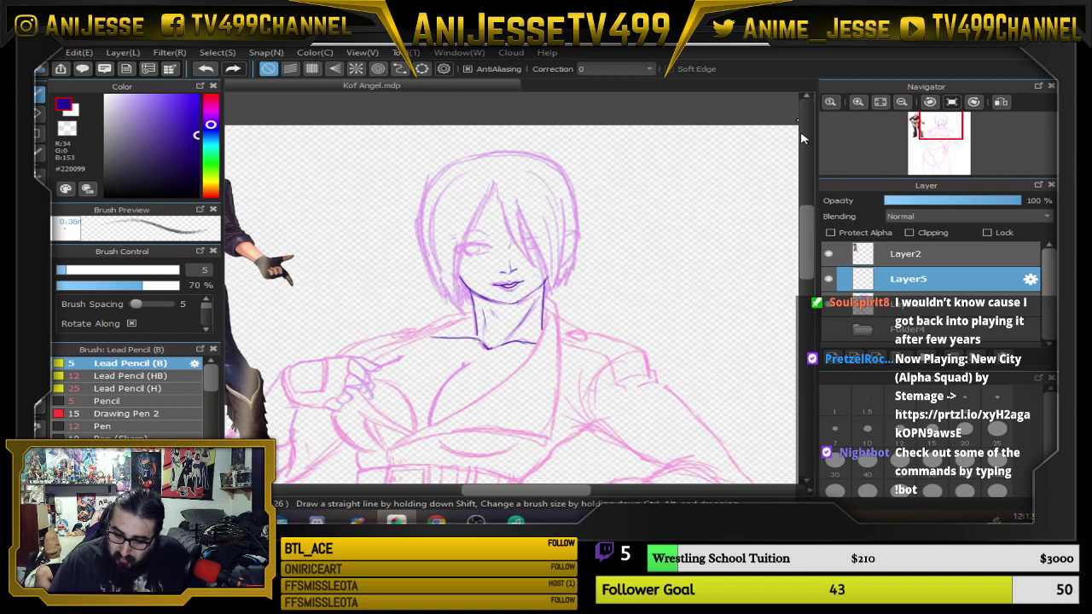
{"action": "left_click_drag", "start_coordinate": [805, 248], "coordinate": [806, 246]}
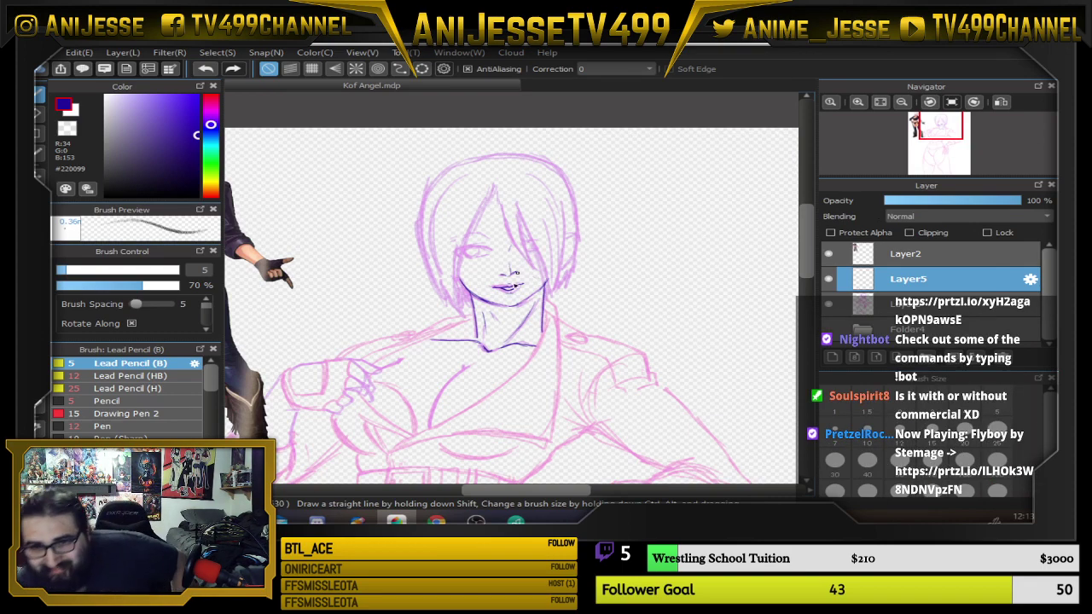
Hide Layer2 and ink the raised hand's lower edge and the tip and inner side of the lowest curled finger.
{"action": "left_click", "coordinate": [828, 253]}
{"action": "scroll", "coordinate": [313, 417], "scroll_direction": "up", "scroll_amount": 3}
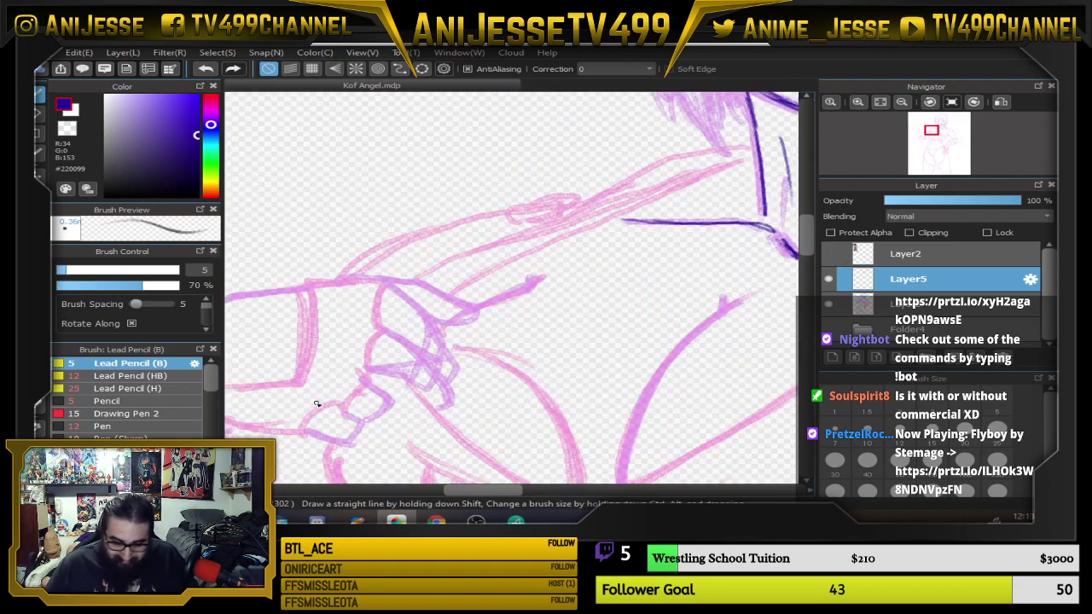
{"action": "key", "text": "Right"}
{"action": "key", "text": "Right"}
{"action": "key", "text": "Right"}
{"action": "left_click_drag", "start_coordinate": [343, 314], "coordinate": [472, 417]}
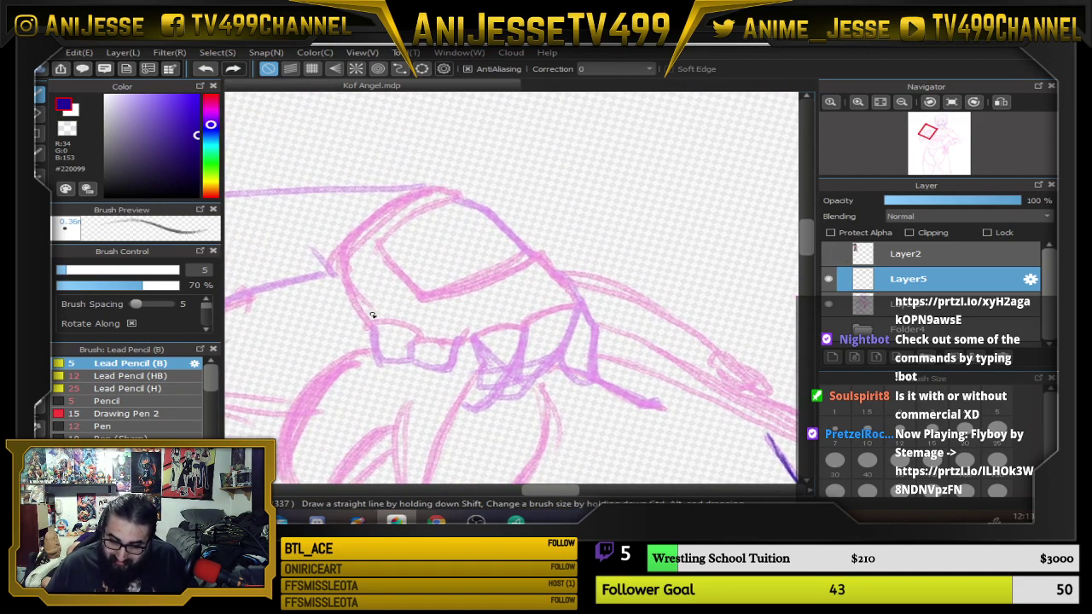
{"action": "scroll", "coordinate": [373, 314], "scroll_direction": "up", "scroll_amount": 1}
{"action": "mouse_move", "coordinate": [331, 252]}
{"action": "left_mouse_down"}
{"action": "mouse_move", "coordinate": [352, 303]}
{"action": "mouse_move", "coordinate": [385, 336]}
{"action": "mouse_move", "coordinate": [389, 387]}
{"action": "mouse_move", "coordinate": [436, 384]}
{"action": "left_mouse_up"}
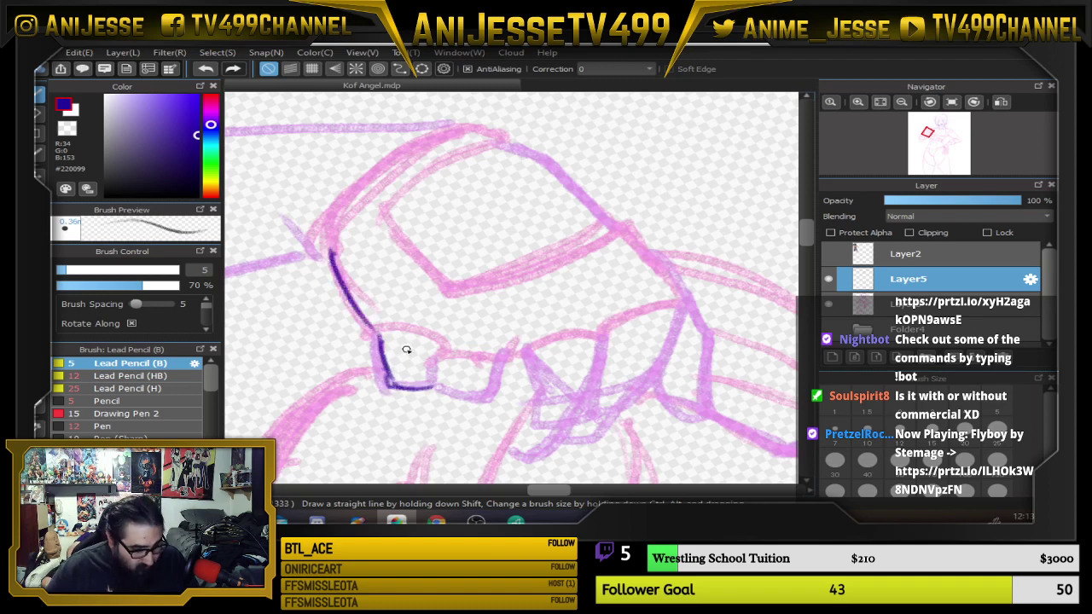
{"action": "key", "text": "ctrl+z"}
{"action": "mouse_move", "coordinate": [383, 355]}
{"action": "left_mouse_down"}
{"action": "mouse_move", "coordinate": [392, 378]}
{"action": "mouse_move", "coordinate": [431, 381]}
{"action": "mouse_move", "coordinate": [440, 324]}
{"action": "left_mouse_up"}
Outline the second-lowest curled finger, close the knuckle ends of both lower fingers and add a crease beside the lowest one.
{"action": "mouse_move", "coordinate": [437, 380]}
{"action": "left_mouse_down"}
{"action": "mouse_move", "coordinate": [485, 386]}
{"action": "mouse_move", "coordinate": [490, 347]}
{"action": "mouse_move", "coordinate": [484, 387]}
{"action": "mouse_move", "coordinate": [510, 335]}
{"action": "left_mouse_up"}
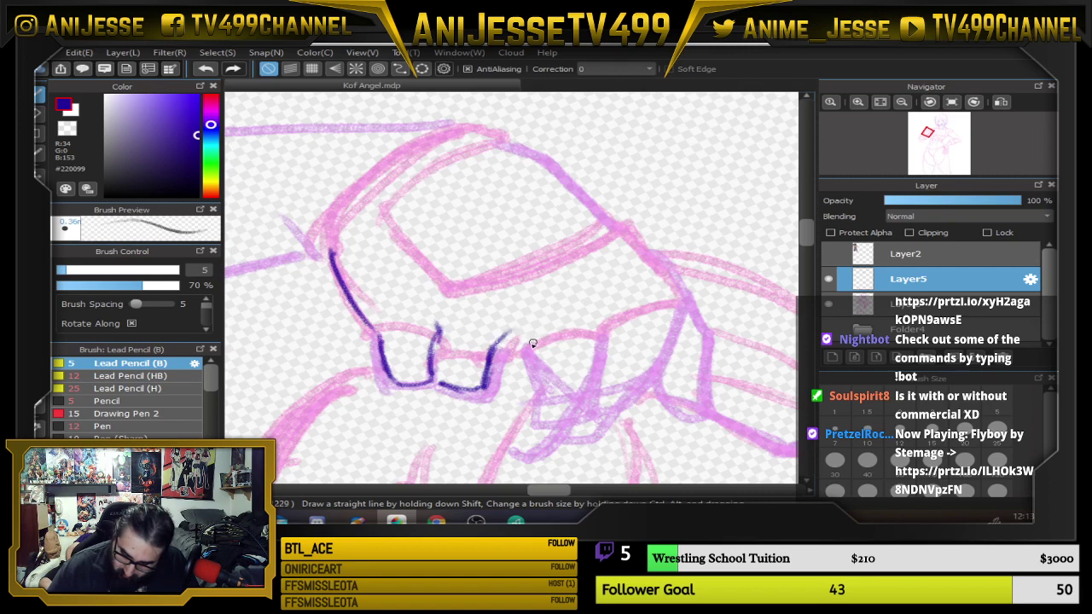
{"action": "mouse_move", "coordinate": [387, 334]}
{"action": "left_mouse_down"}
{"action": "mouse_move", "coordinate": [436, 334]}
{"action": "mouse_move", "coordinate": [405, 321]}
{"action": "mouse_move", "coordinate": [415, 343]}
{"action": "mouse_move", "coordinate": [499, 338]}
{"action": "left_mouse_up"}
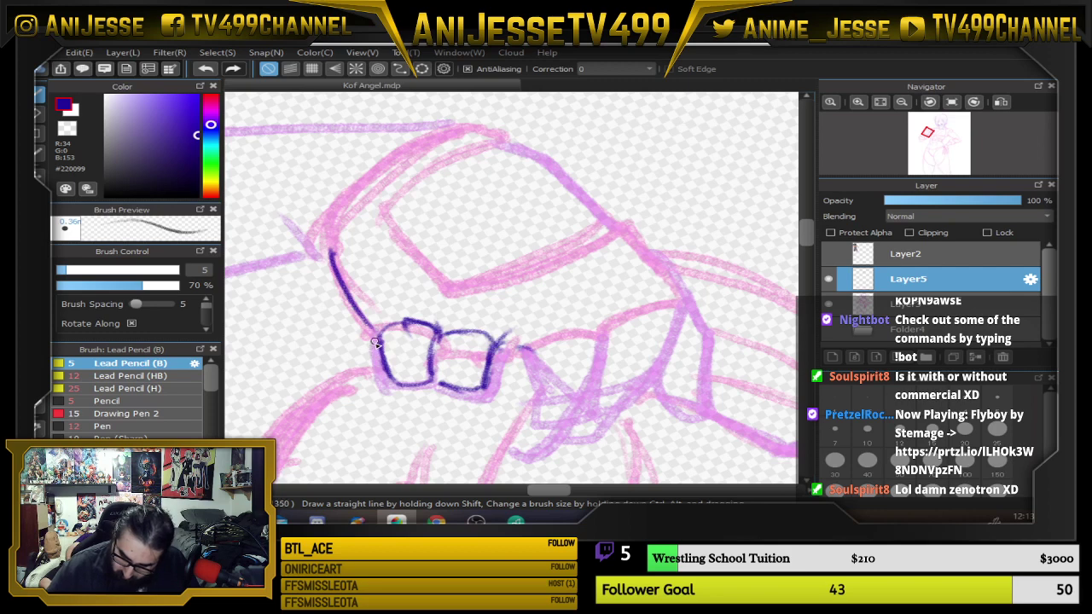
{"action": "mouse_move", "coordinate": [372, 338]}
{"action": "left_mouse_down"}
{"action": "mouse_move", "coordinate": [385, 369]}
{"action": "mouse_move", "coordinate": [437, 375]}
{"action": "left_mouse_up"}
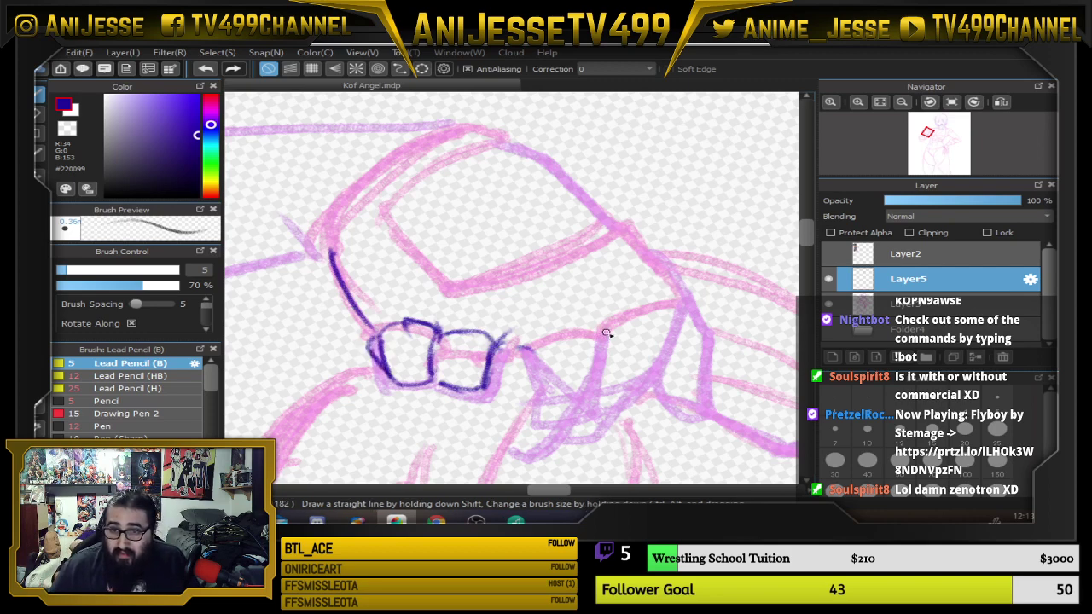
Ink the sides and fingertip edges of the two upper curled fingers of the raised hand.
{"action": "mouse_move", "coordinate": [622, 358]}
{"action": "left_mouse_down"}
{"action": "mouse_move", "coordinate": [607, 348]}
{"action": "mouse_move", "coordinate": [603, 239]}
{"action": "mouse_move", "coordinate": [446, 309]}
{"action": "mouse_move", "coordinate": [475, 349]}
{"action": "mouse_move", "coordinate": [538, 343]}
{"action": "mouse_move", "coordinate": [529, 292]}
{"action": "left_mouse_up"}
{"action": "left_click_drag", "start_coordinate": [535, 345], "coordinate": [526, 276]}
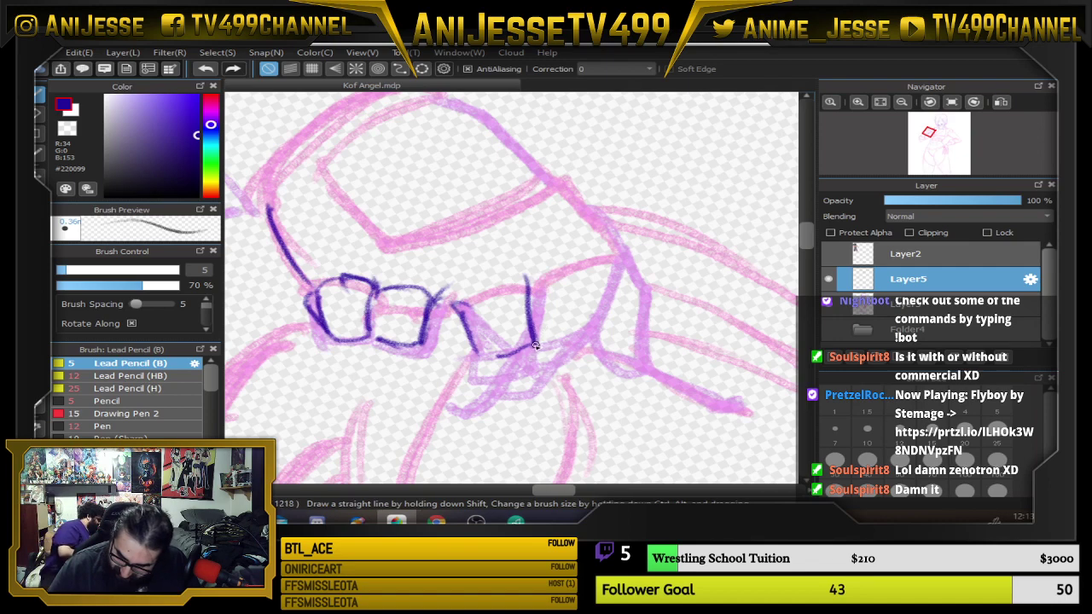
{"action": "mouse_move", "coordinate": [535, 344]}
{"action": "left_mouse_down"}
{"action": "mouse_move", "coordinate": [582, 343]}
{"action": "mouse_move", "coordinate": [608, 274]}
{"action": "left_mouse_up"}
{"action": "left_click_drag", "start_coordinate": [580, 340], "coordinate": [610, 266]}
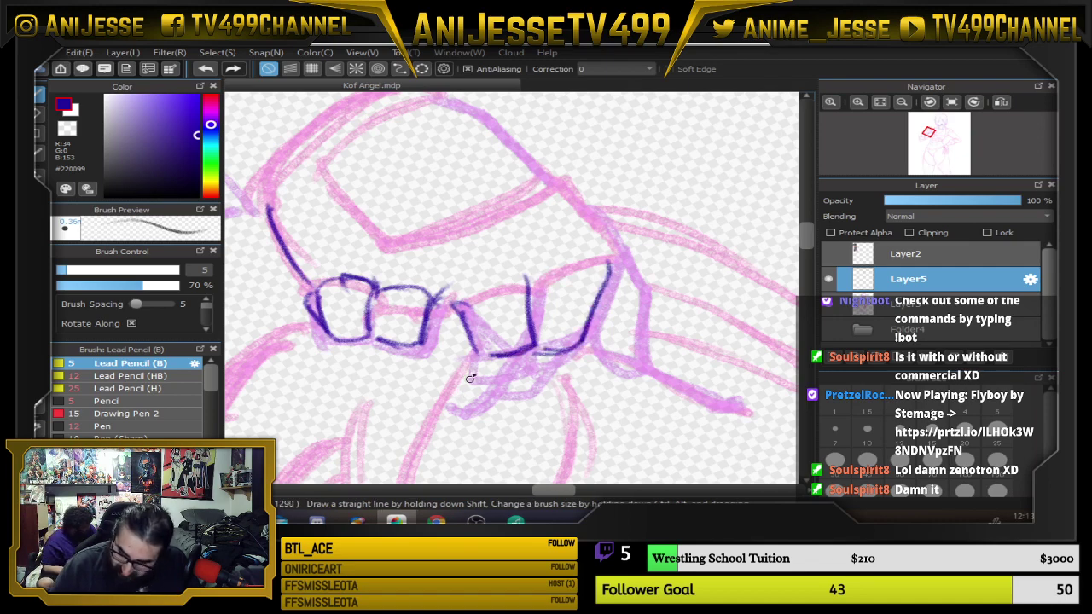
Add the folded fingertip lines to the two upper fingers and close their knuckle sides with curved strokes.
{"action": "key", "text": "Up"}
{"action": "left_click_drag", "start_coordinate": [588, 305], "coordinate": [614, 350]}
{"action": "mouse_move", "coordinate": [591, 308]}
{"action": "left_mouse_down"}
{"action": "mouse_move", "coordinate": [613, 362]}
{"action": "mouse_move", "coordinate": [599, 373]}
{"action": "mouse_move", "coordinate": [607, 382]}
{"action": "left_mouse_up"}
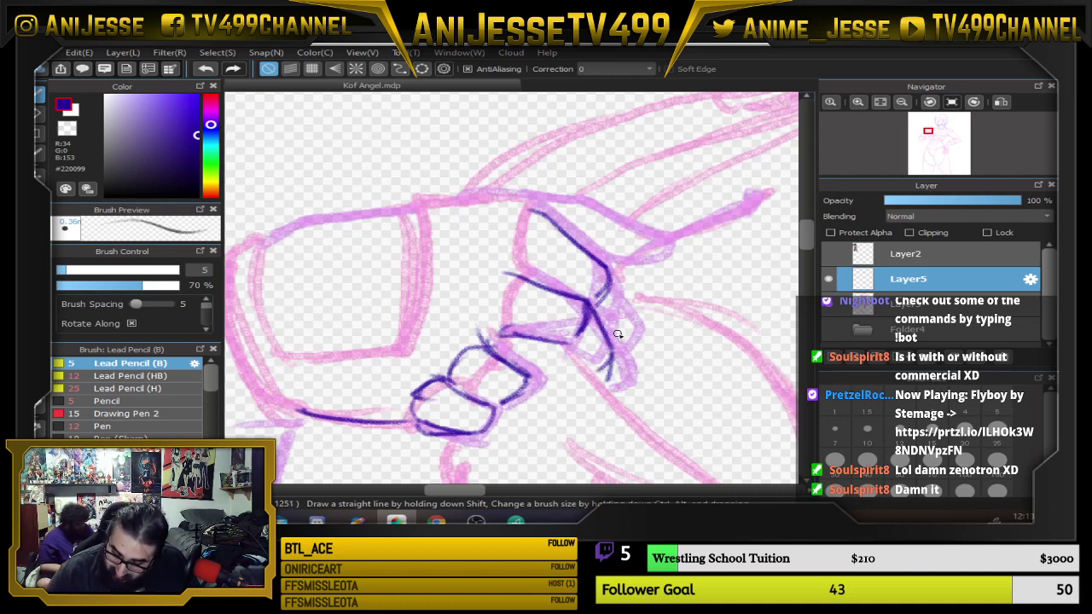
{"action": "left_click_drag", "start_coordinate": [611, 280], "coordinate": [612, 346]}
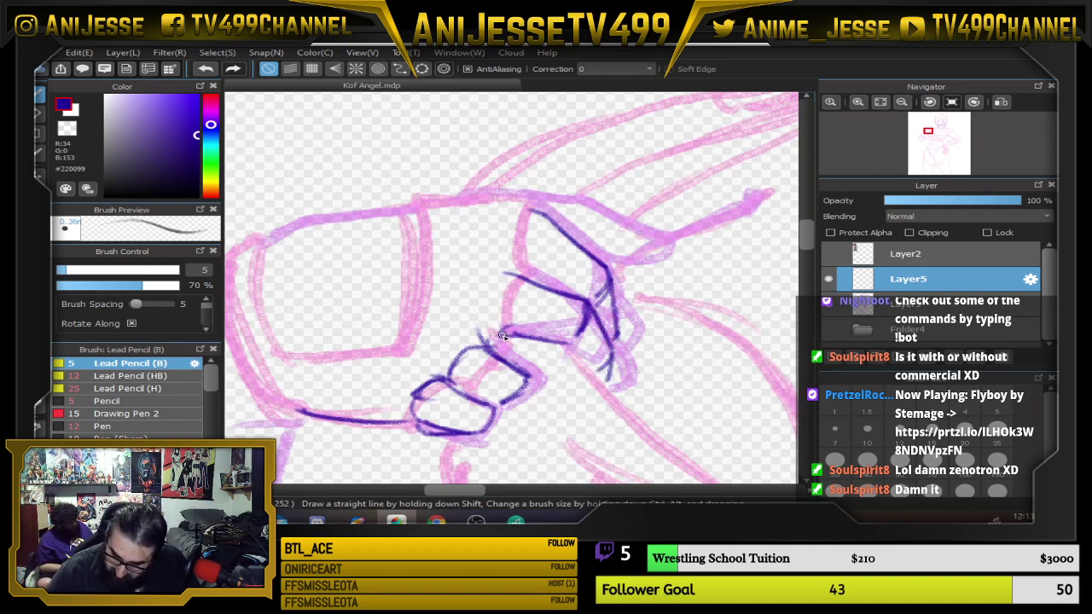
{"action": "mouse_move", "coordinate": [524, 284]}
{"action": "left_mouse_down"}
{"action": "mouse_move", "coordinate": [510, 338]}
{"action": "mouse_move", "coordinate": [535, 213]}
{"action": "left_mouse_up"}
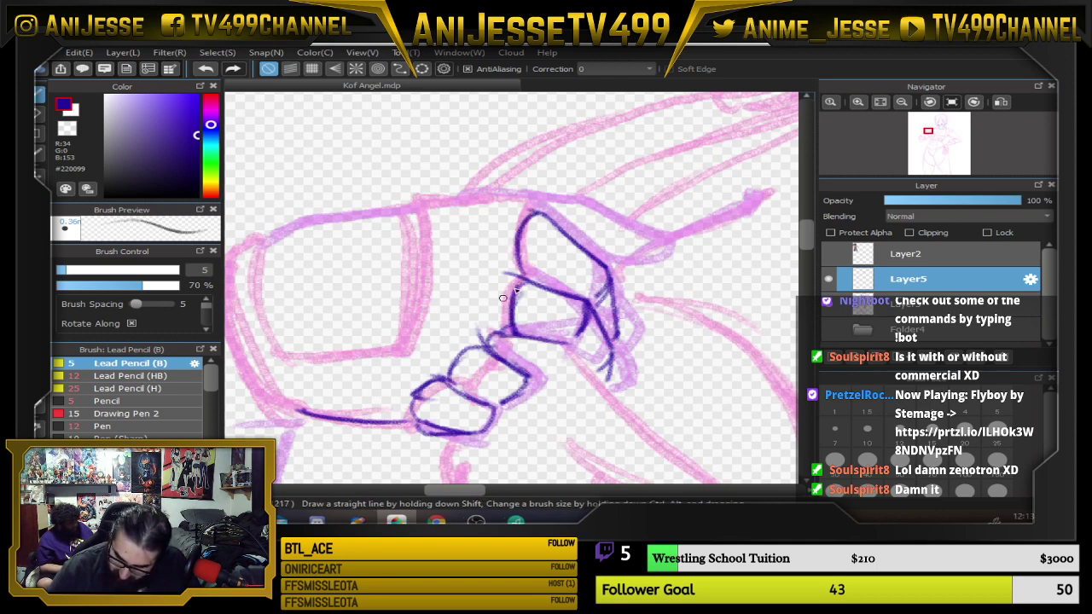
{"action": "left_click_drag", "start_coordinate": [568, 335], "coordinate": [635, 285]}
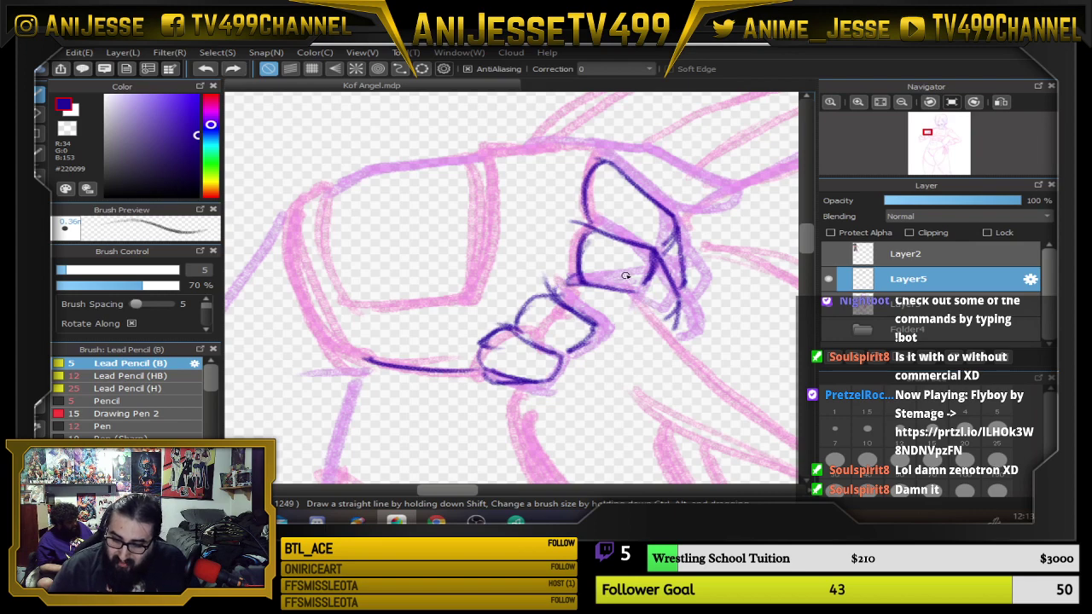
Erase the inked line along the hand's lower edge up to the lowest finger.
{"action": "scroll", "coordinate": [621, 281], "scroll_direction": "down", "scroll_amount": 3}
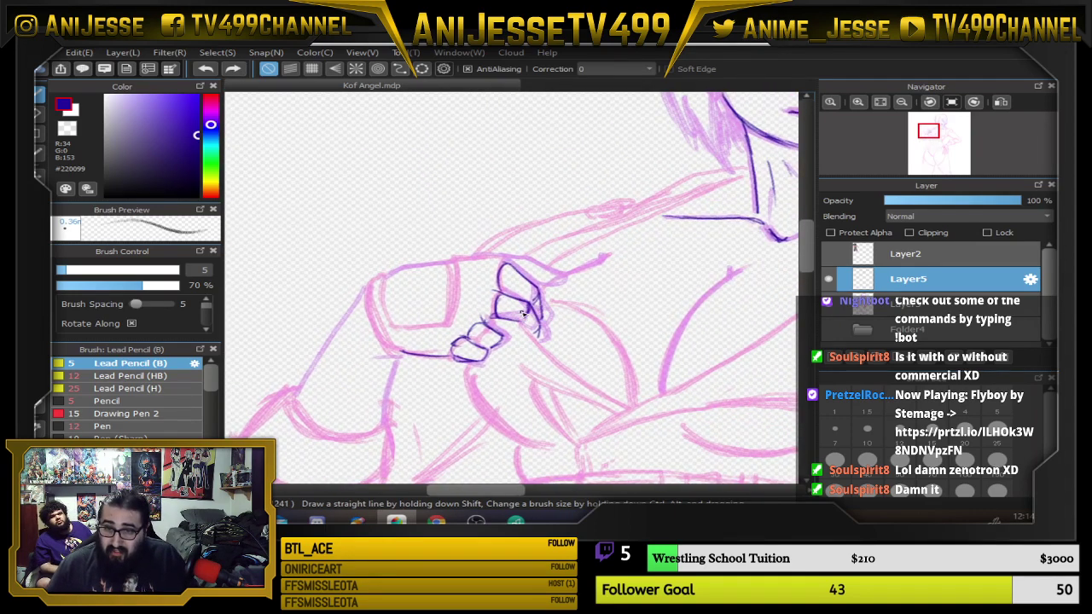
{"action": "scroll", "coordinate": [524, 314], "scroll_direction": "up", "scroll_amount": 1}
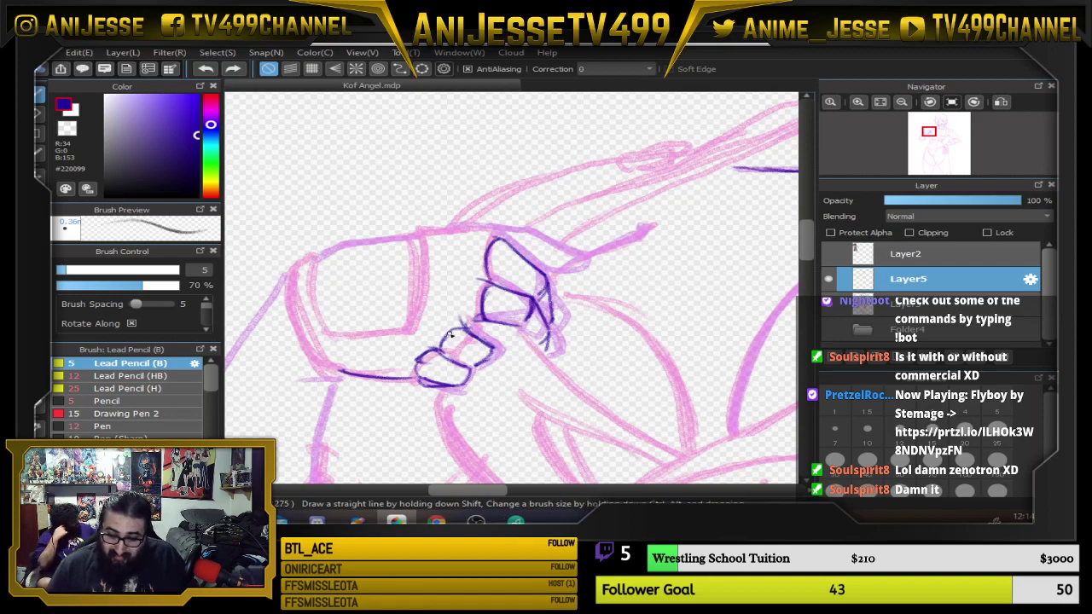
{"action": "key", "text": "w"}
{"action": "left_click", "coordinate": [340, 362]}
{"action": "key", "text": "ctrl+d"}
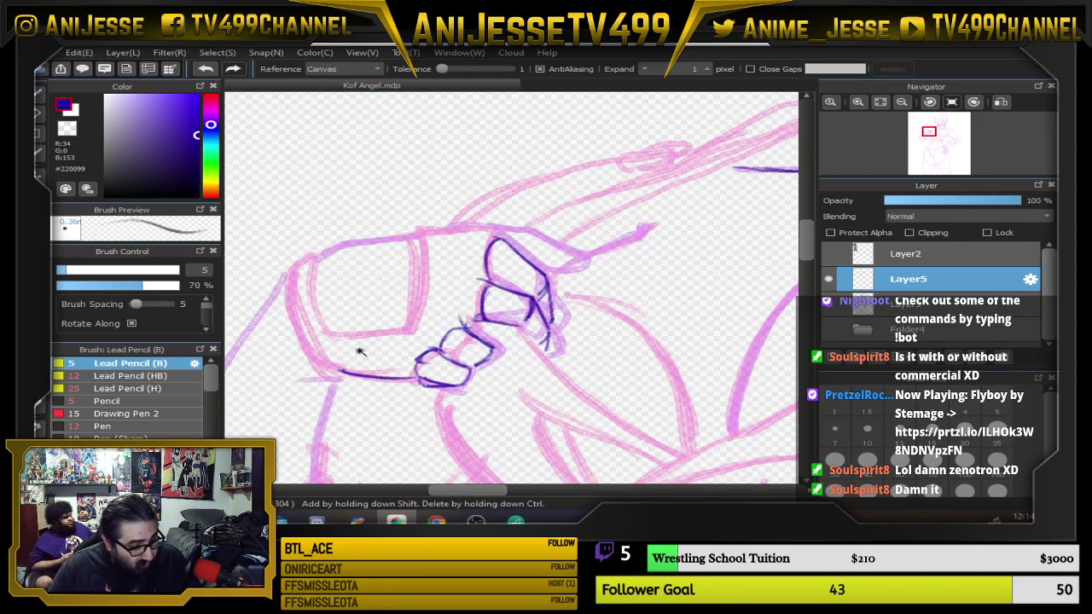
{"action": "key", "text": "e"}
{"action": "left_click_drag", "start_coordinate": [341, 361], "coordinate": [408, 376]}
Select the two lower curled fingers, rotate them slightly and move them closer to the upper fingers, and clear the selection.
{"action": "key", "text": "l"}
{"action": "mouse_move", "coordinate": [462, 311]}
{"action": "left_mouse_down"}
{"action": "mouse_move", "coordinate": [515, 355]}
{"action": "mouse_move", "coordinate": [416, 418]}
{"action": "mouse_move", "coordinate": [380, 369]}
{"action": "mouse_move", "coordinate": [480, 303]}
{"action": "left_mouse_up"}
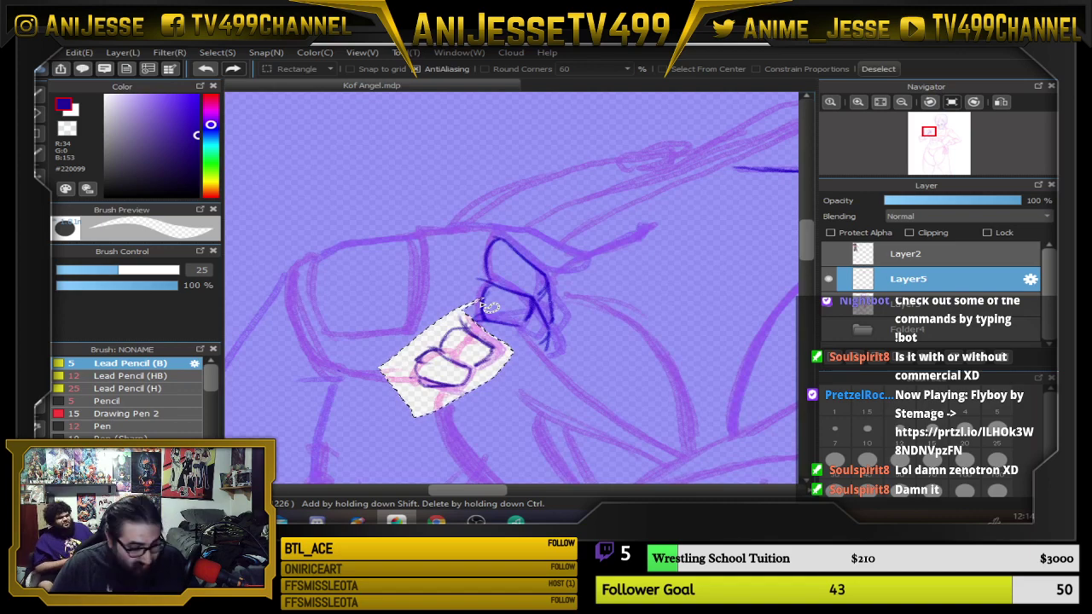
{"action": "key", "text": "ctrl+t"}
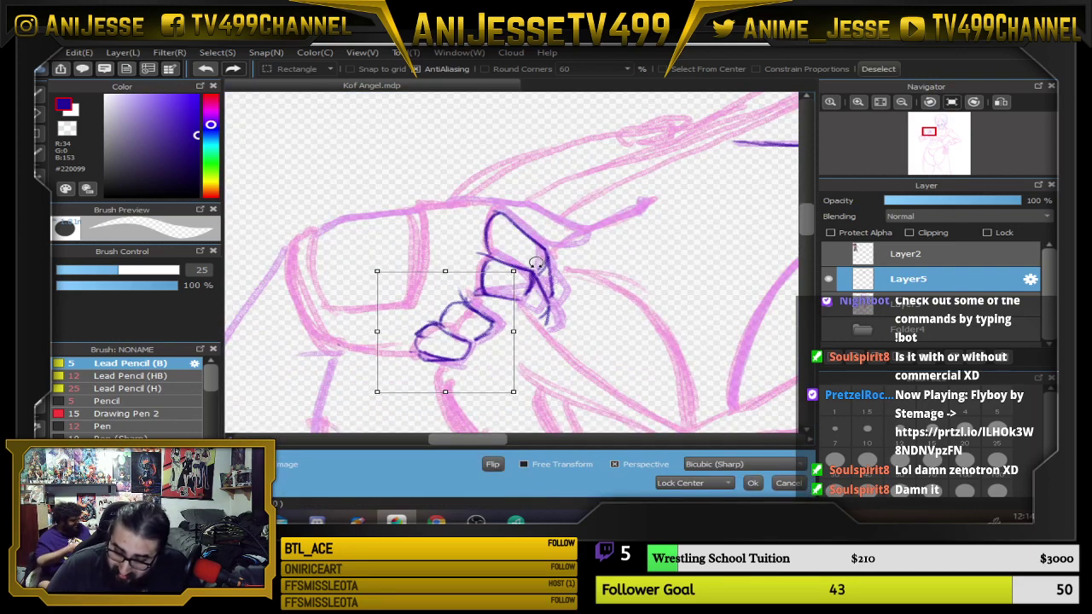
{"action": "mouse_move", "coordinate": [537, 256]}
{"action": "left_mouse_down"}
{"action": "mouse_move", "coordinate": [519, 266]}
{"action": "mouse_move", "coordinate": [534, 246]}
{"action": "left_mouse_up"}
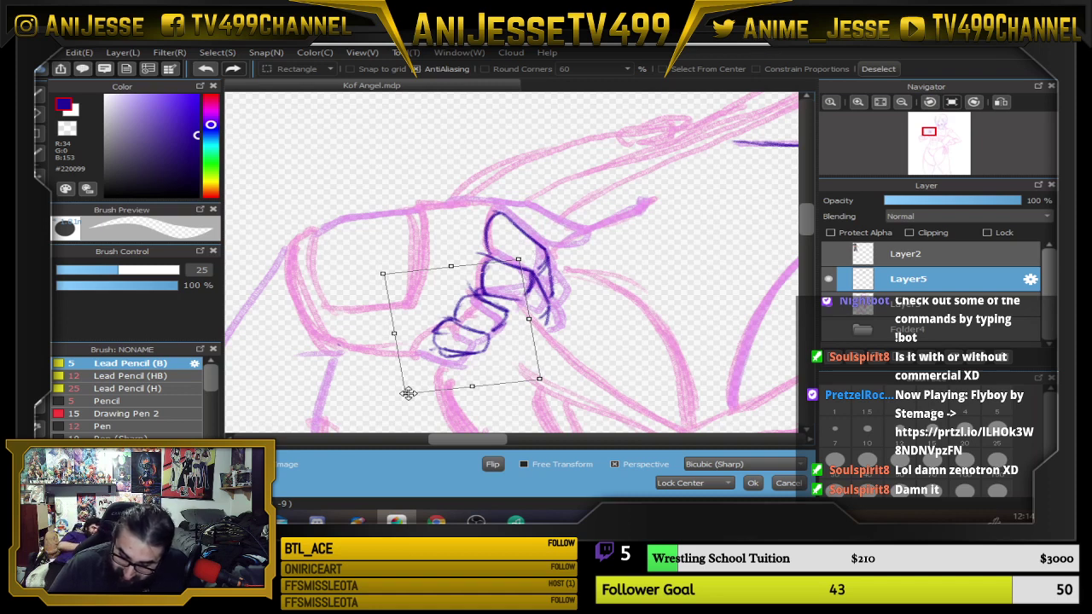
{"action": "left_click_drag", "start_coordinate": [405, 393], "coordinate": [408, 390]}
{"action": "left_click_drag", "start_coordinate": [534, 240], "coordinate": [539, 248]}
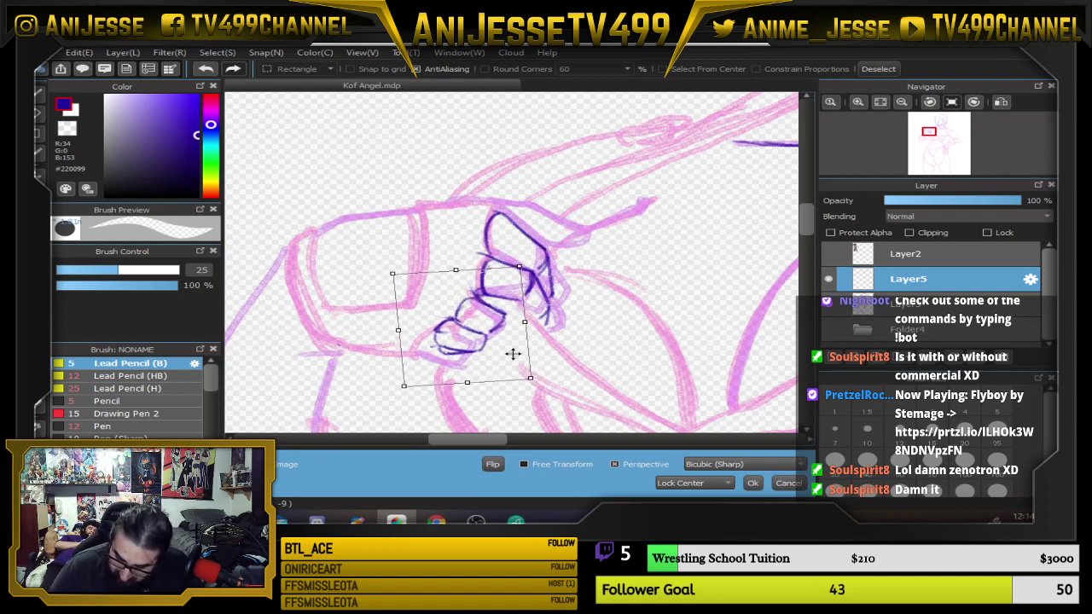
{"action": "left_click_drag", "start_coordinate": [513, 355], "coordinate": [515, 350]}
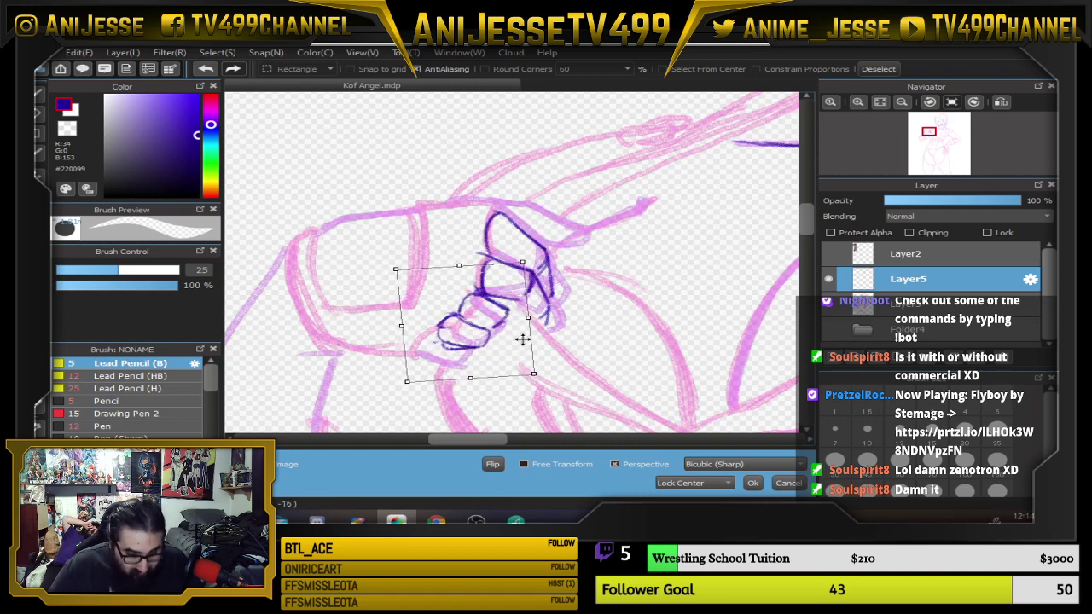
{"action": "key", "text": "Return"}
{"action": "key", "text": "ctrl+d"}
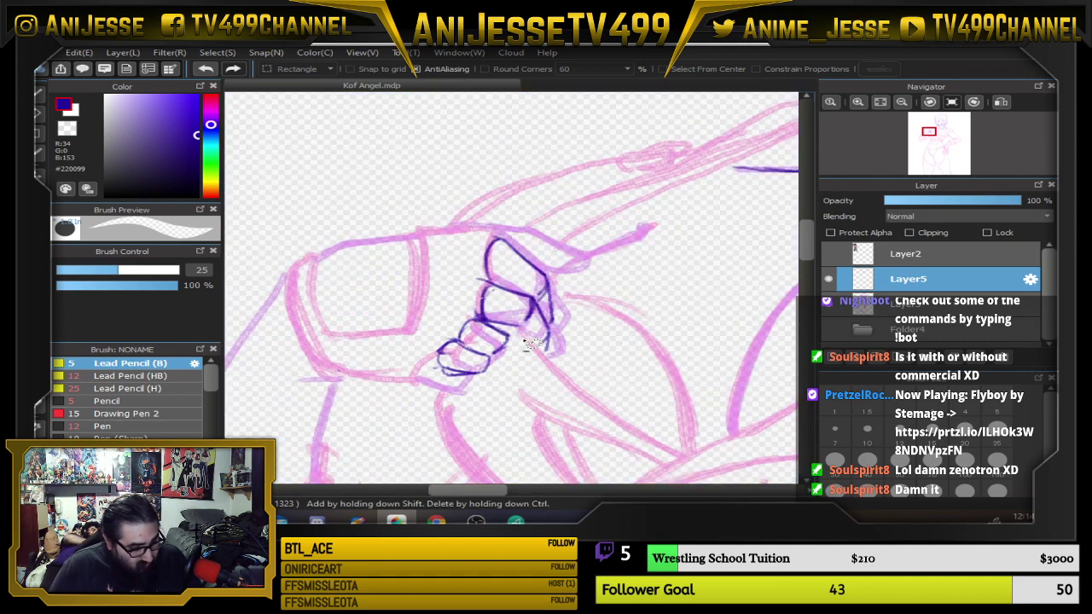
Ink the lower edge of the raised hand up to the lowest curled finger.
{"action": "key", "text": "b"}
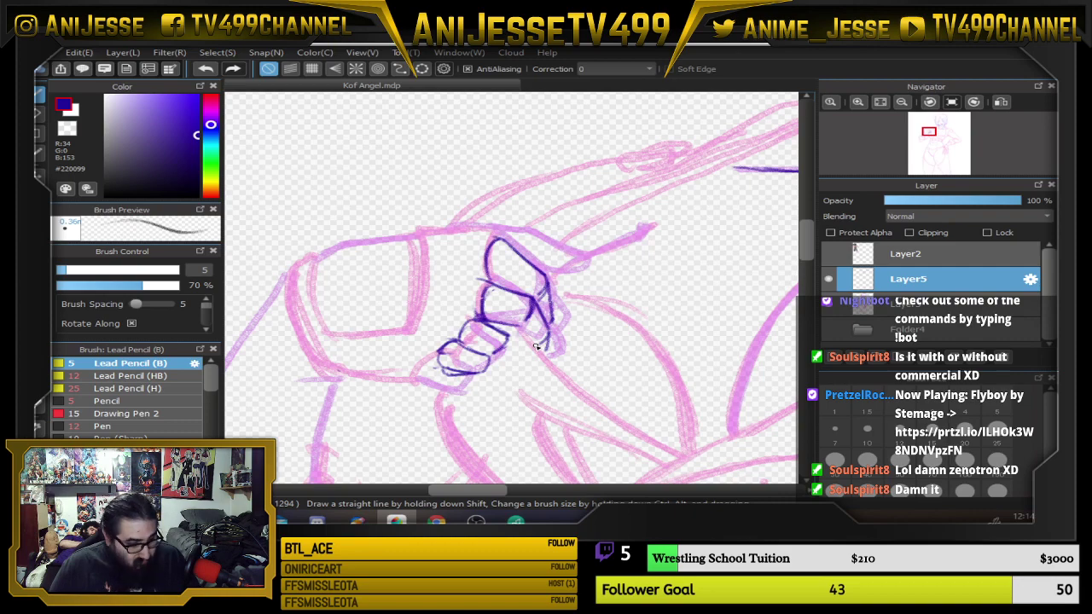
{"action": "key", "text": "Right"}
{"action": "key", "text": "Right"}
{"action": "key", "text": "Right"}
{"action": "key", "text": "Right"}
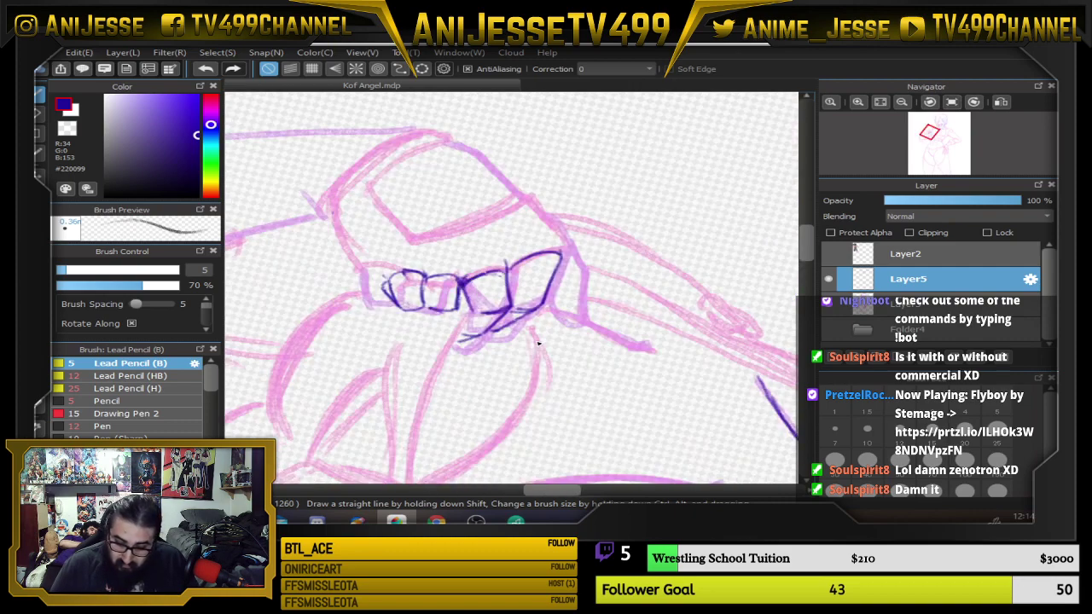
{"action": "mouse_move", "coordinate": [331, 212]}
{"action": "left_mouse_down"}
{"action": "mouse_move", "coordinate": [385, 280]}
{"action": "mouse_move", "coordinate": [333, 211]}
{"action": "mouse_move", "coordinate": [391, 286]}
{"action": "left_mouse_up"}
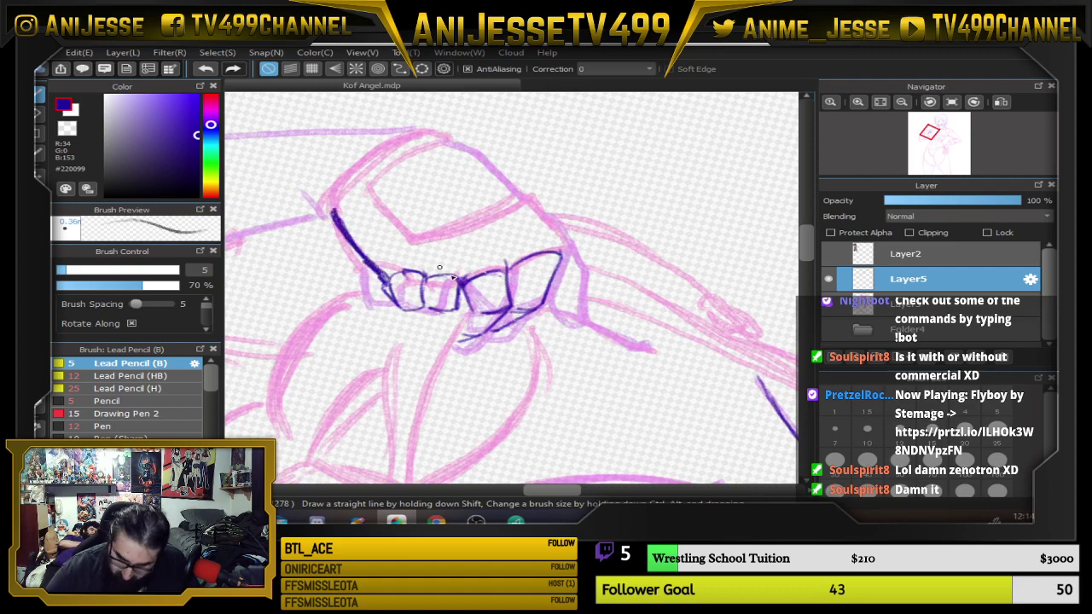
Ink the outer edge of the raised hand, the rectangular panel on its back and the top edge toward the fingers.
{"action": "key", "text": "Up"}
{"action": "mouse_move", "coordinate": [346, 368]}
{"action": "left_mouse_down"}
{"action": "mouse_move", "coordinate": [329, 356]}
{"action": "mouse_move", "coordinate": [298, 260]}
{"action": "mouse_move", "coordinate": [339, 368]}
{"action": "mouse_move", "coordinate": [329, 281]}
{"action": "mouse_move", "coordinate": [314, 257]}
{"action": "mouse_move", "coordinate": [323, 318]}
{"action": "left_mouse_up"}
{"action": "mouse_move", "coordinate": [314, 271]}
{"action": "left_mouse_down"}
{"action": "mouse_move", "coordinate": [329, 333]}
{"action": "mouse_move", "coordinate": [427, 323]}
{"action": "mouse_move", "coordinate": [412, 243]}
{"action": "mouse_move", "coordinate": [418, 335]}
{"action": "left_mouse_up"}
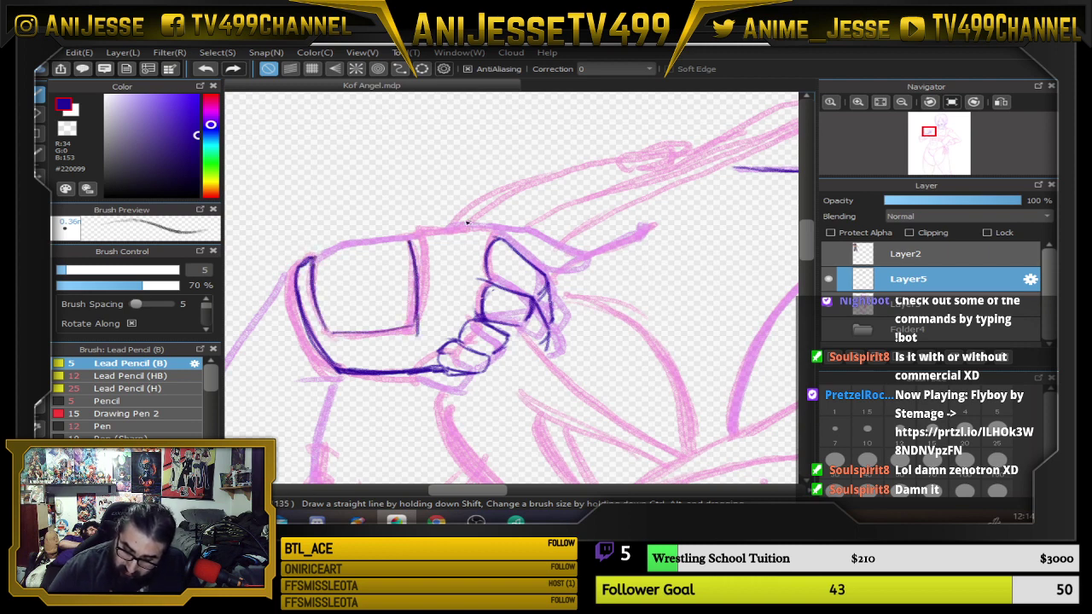
{"action": "mouse_move", "coordinate": [411, 234]}
{"action": "left_mouse_down"}
{"action": "mouse_move", "coordinate": [483, 226]}
{"action": "mouse_move", "coordinate": [499, 235]}
{"action": "mouse_move", "coordinate": [426, 230]}
{"action": "left_mouse_up"}
Erase the inked lines of the raised hand and its fingers, enlarging the eraser to 50 for the bulk of it.
{"action": "scroll", "coordinate": [572, 310], "scroll_direction": "down", "scroll_amount": 3}
{"action": "left_click_drag", "start_coordinate": [577, 311], "coordinate": [513, 335]}
{"action": "scroll", "coordinate": [494, 338], "scroll_direction": "up", "scroll_amount": 3}
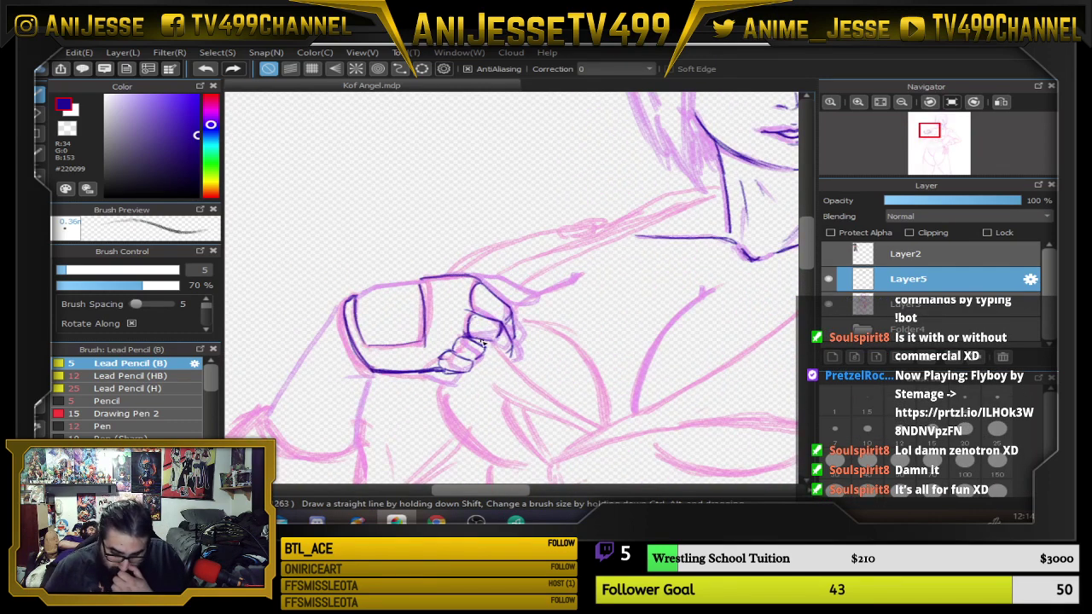
{"action": "key", "text": "e"}
{"action": "left_click_drag", "start_coordinate": [329, 264], "coordinate": [378, 385]}
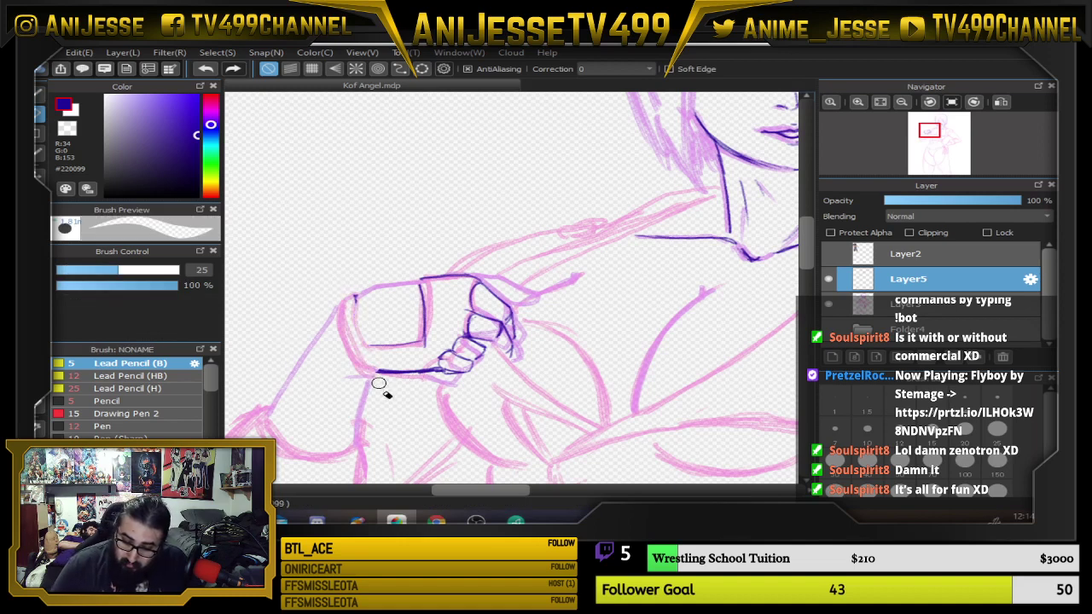
{"action": "left_click", "coordinate": [900, 461]}
{"action": "mouse_move", "coordinate": [415, 347]}
{"action": "left_mouse_down"}
{"action": "mouse_move", "coordinate": [388, 346]}
{"action": "mouse_move", "coordinate": [390, 388]}
{"action": "mouse_move", "coordinate": [403, 361]}
{"action": "left_mouse_up"}
{"action": "mouse_move", "coordinate": [404, 281]}
{"action": "left_mouse_down"}
{"action": "mouse_move", "coordinate": [438, 399]}
{"action": "mouse_move", "coordinate": [460, 378]}
{"action": "mouse_move", "coordinate": [486, 302]}
{"action": "mouse_move", "coordinate": [513, 334]}
{"action": "left_mouse_up"}
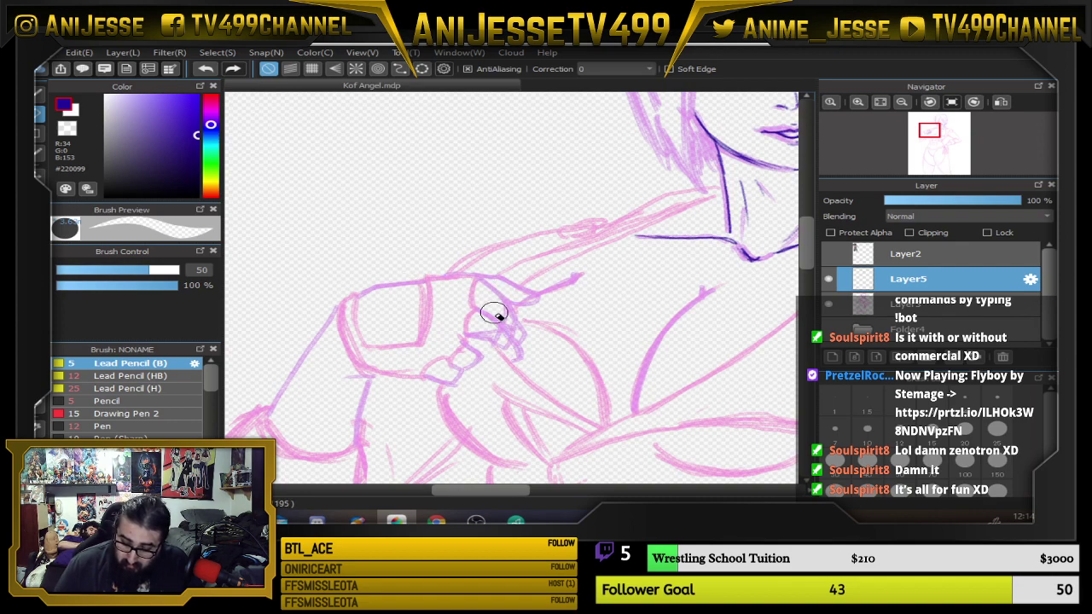
Ink the inner edge of the long bang from the hair parting down across the face beside the nose.
{"action": "key", "text": "b"}
{"action": "scroll", "coordinate": [595, 316], "scroll_direction": "down", "scroll_amount": 3}
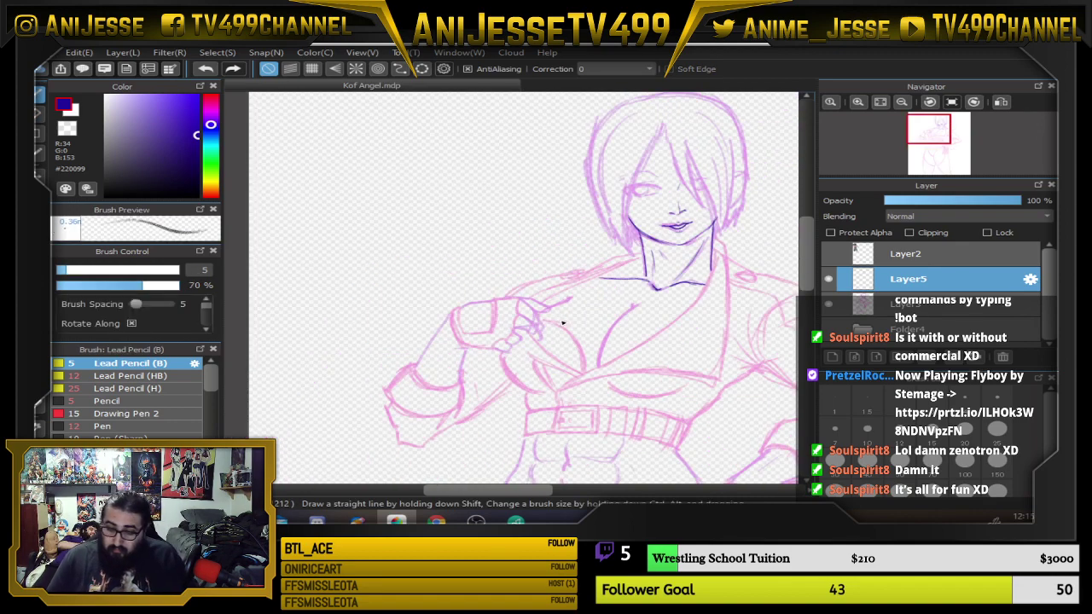
{"action": "mouse_move", "coordinate": [563, 324]}
{"action": "left_mouse_down"}
{"action": "mouse_move", "coordinate": [456, 270]}
{"action": "mouse_move", "coordinate": [450, 298]}
{"action": "left_mouse_up"}
{"action": "scroll", "coordinate": [537, 248], "scroll_direction": "up", "scroll_amount": 3}
{"action": "left_click_drag", "start_coordinate": [533, 248], "coordinate": [438, 361]}
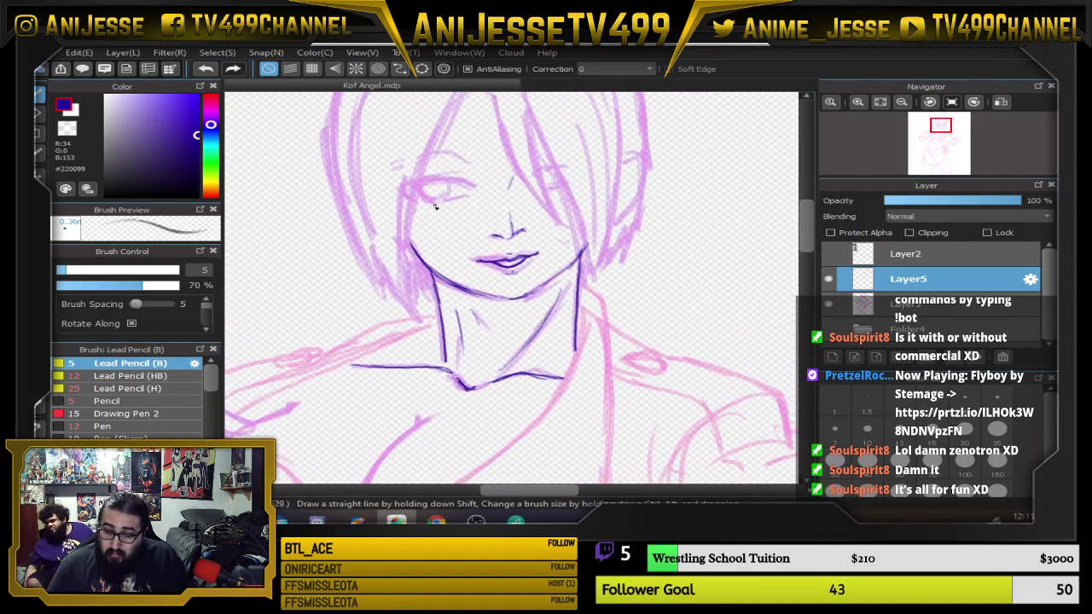
{"action": "scroll", "coordinate": [446, 203], "scroll_direction": "up", "scroll_amount": 3}
{"action": "left_click_drag", "start_coordinate": [445, 203], "coordinate": [406, 351]}
{"action": "scroll", "coordinate": [406, 350], "scroll_direction": "down", "scroll_amount": 2}
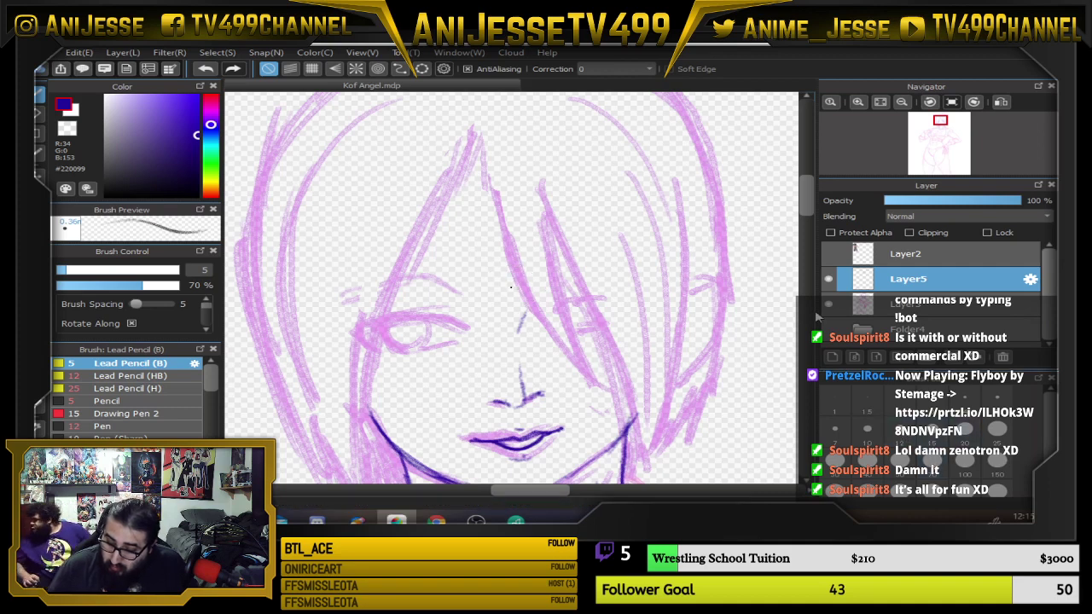
{"action": "left_click_drag", "start_coordinate": [474, 132], "coordinate": [529, 283]}
{"action": "key", "text": "ctrl+z"}
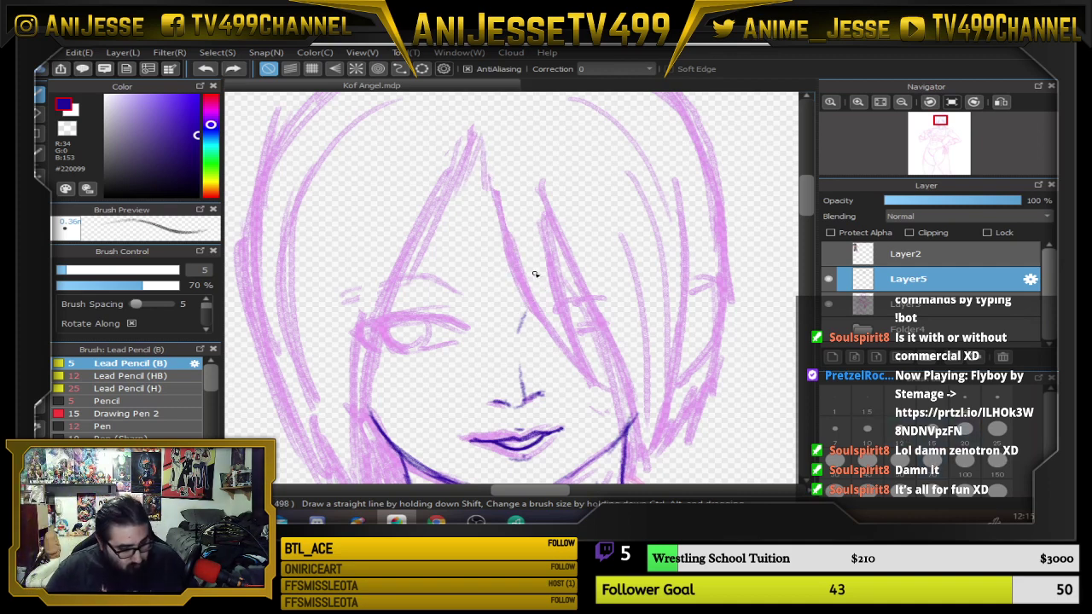
{"action": "key", "text": "Right"}
{"action": "key", "text": "Right"}
{"action": "mouse_move", "coordinate": [583, 133]}
{"action": "left_mouse_down"}
{"action": "mouse_move", "coordinate": [548, 215]}
{"action": "mouse_move", "coordinate": [584, 136]}
{"action": "mouse_move", "coordinate": [539, 254]}
{"action": "mouse_move", "coordinate": [543, 243]}
{"action": "mouse_move", "coordinate": [525, 345]}
{"action": "left_mouse_up"}
{"action": "left_click_drag", "start_coordinate": [540, 270], "coordinate": [528, 381]}
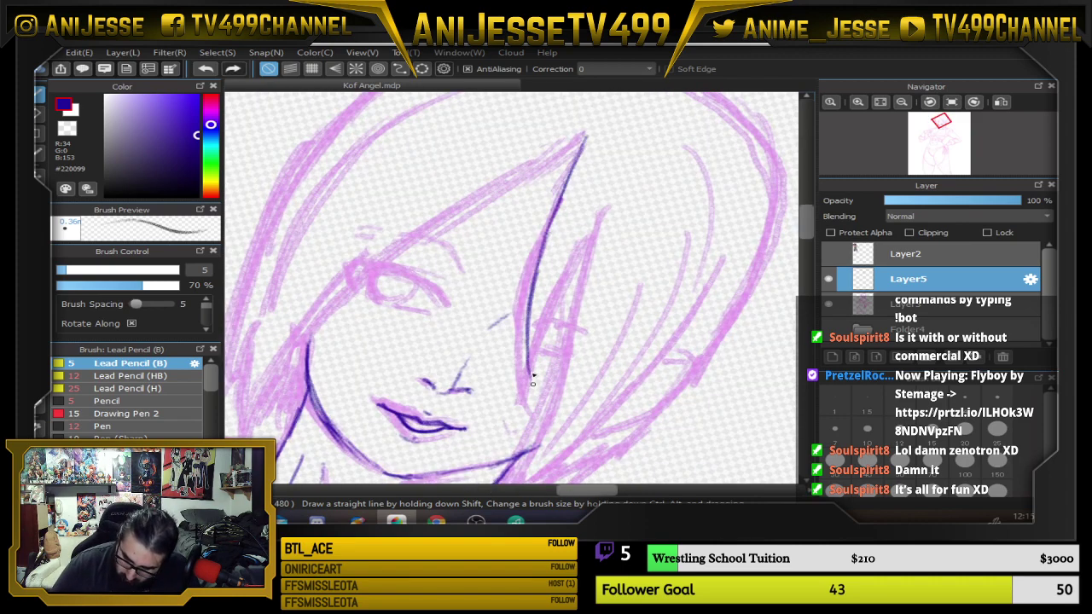
{"action": "left_click_drag", "start_coordinate": [533, 301], "coordinate": [530, 392]}
Ink the outer edge of the long bang strand down to the jawline.
{"action": "left_click_drag", "start_coordinate": [584, 246], "coordinate": [560, 371]}
{"action": "left_click_drag", "start_coordinate": [571, 300], "coordinate": [539, 437]}
{"action": "left_click_drag", "start_coordinate": [553, 377], "coordinate": [536, 453]}
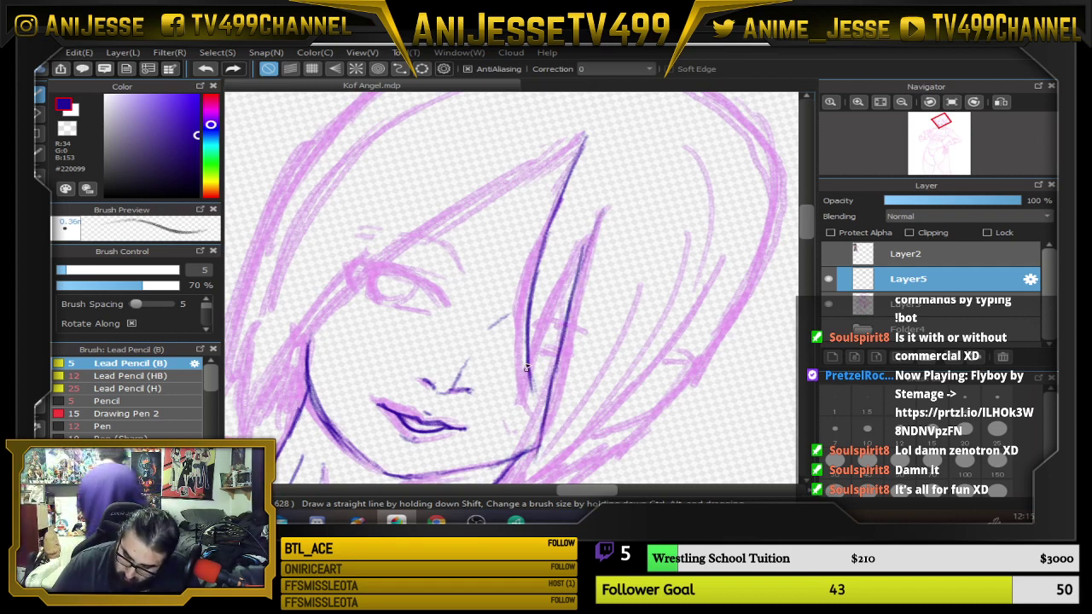
Ink the tapering inner strand lines between the two bang edges and extend the outer strand up to its pointed top.
{"action": "mouse_move", "coordinate": [527, 341]}
{"action": "left_mouse_down"}
{"action": "mouse_move", "coordinate": [546, 411]}
{"action": "mouse_move", "coordinate": [546, 379]}
{"action": "left_mouse_up"}
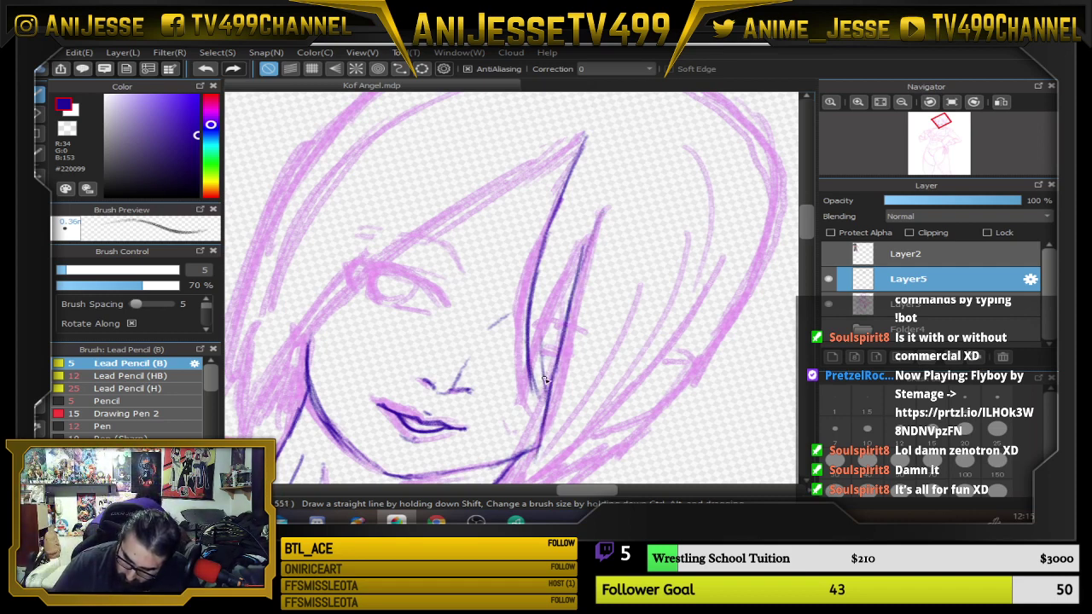
{"action": "left_click_drag", "start_coordinate": [551, 298], "coordinate": [541, 383]}
{"action": "left_click_drag", "start_coordinate": [548, 347], "coordinate": [539, 363]}
{"action": "mouse_move", "coordinate": [570, 261]}
{"action": "left_mouse_down"}
{"action": "mouse_move", "coordinate": [545, 391]}
{"action": "mouse_move", "coordinate": [543, 352]}
{"action": "mouse_move", "coordinate": [572, 265]}
{"action": "left_mouse_up"}
{"action": "key", "text": "Up"}
{"action": "left_click_drag", "start_coordinate": [540, 183], "coordinate": [550, 226]}
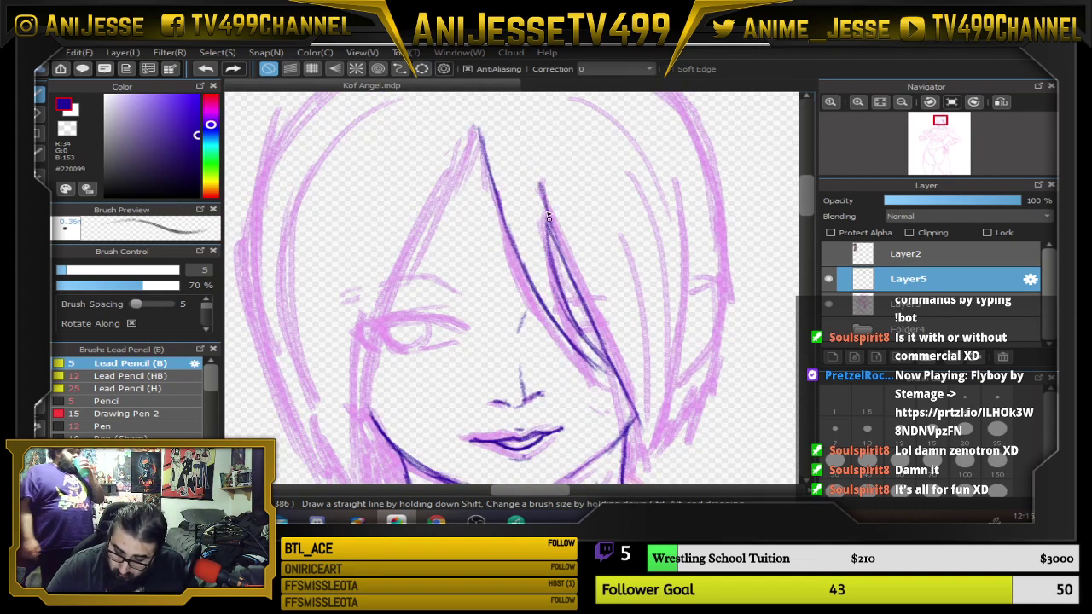
Extend the bang into a pointed tip beside the jaw and ink the long hair strand in front of the ear.
{"action": "mouse_move", "coordinate": [650, 329]}
{"action": "left_mouse_down"}
{"action": "mouse_move", "coordinate": [700, 358]}
{"action": "mouse_move", "coordinate": [604, 300]}
{"action": "left_mouse_up"}
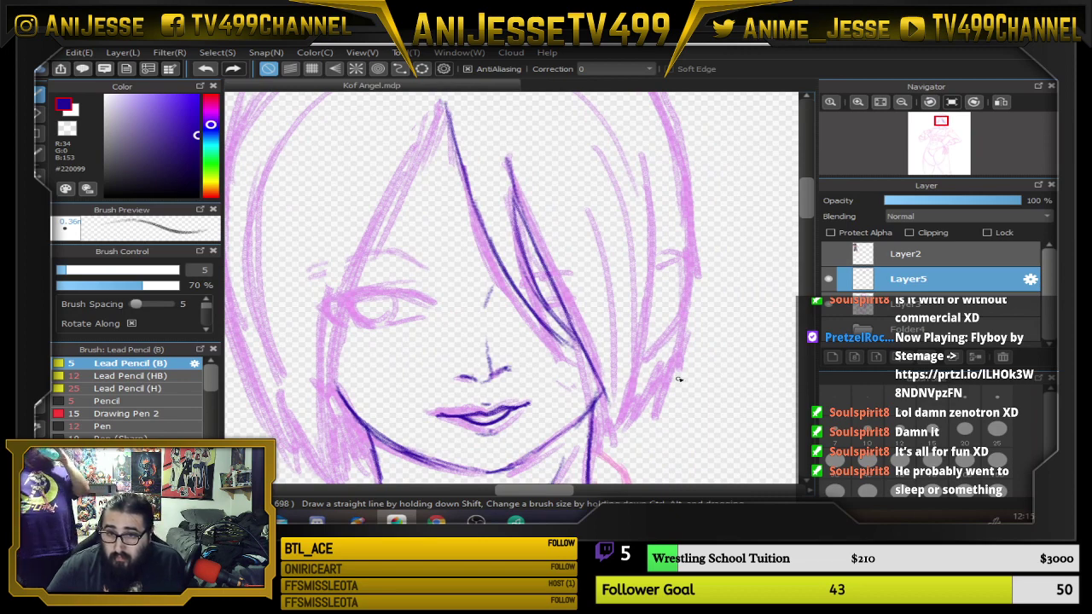
{"action": "left_click_drag", "start_coordinate": [684, 375], "coordinate": [678, 361]}
{"action": "left_click_drag", "start_coordinate": [582, 345], "coordinate": [606, 420]}
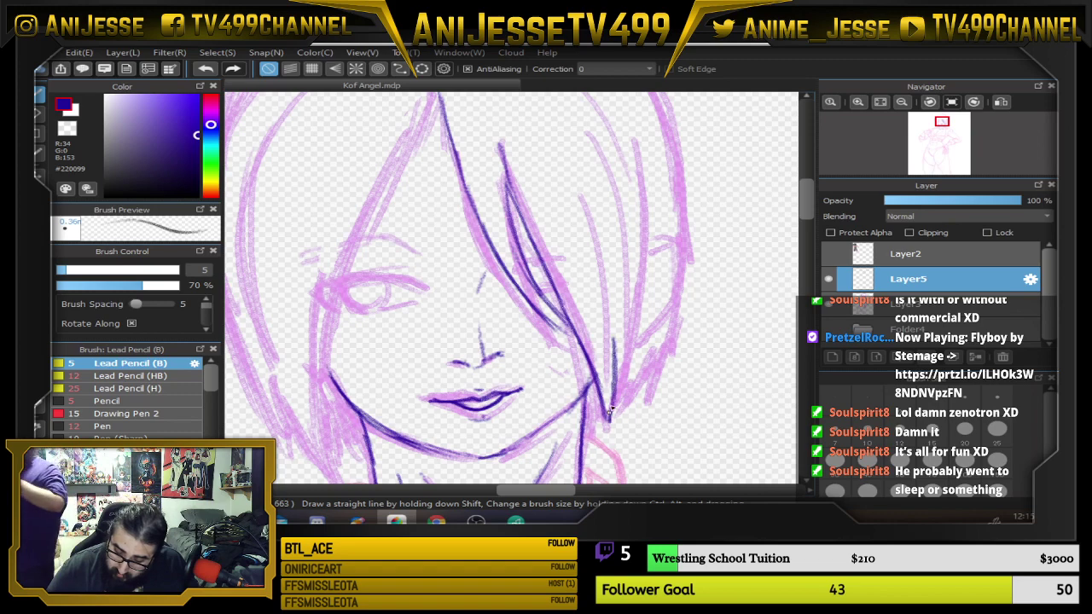
{"action": "left_click_drag", "start_coordinate": [613, 346], "coordinate": [608, 417]}
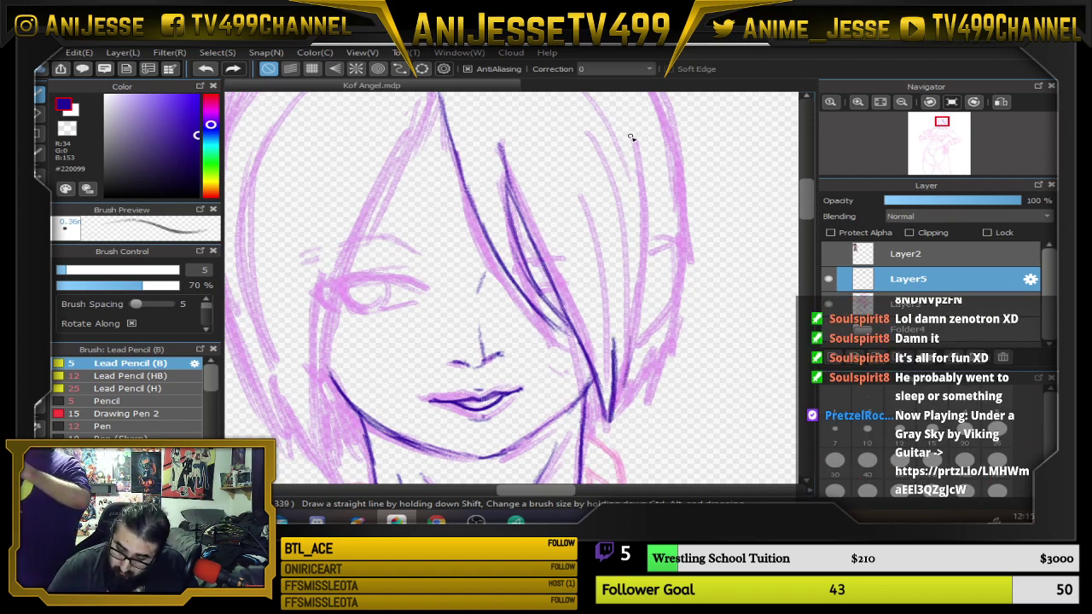
{"action": "mouse_move", "coordinate": [633, 139]}
{"action": "left_mouse_down"}
{"action": "mouse_move", "coordinate": [636, 316]}
{"action": "mouse_move", "coordinate": [631, 356]}
{"action": "mouse_move", "coordinate": [621, 385]}
{"action": "left_mouse_up"}
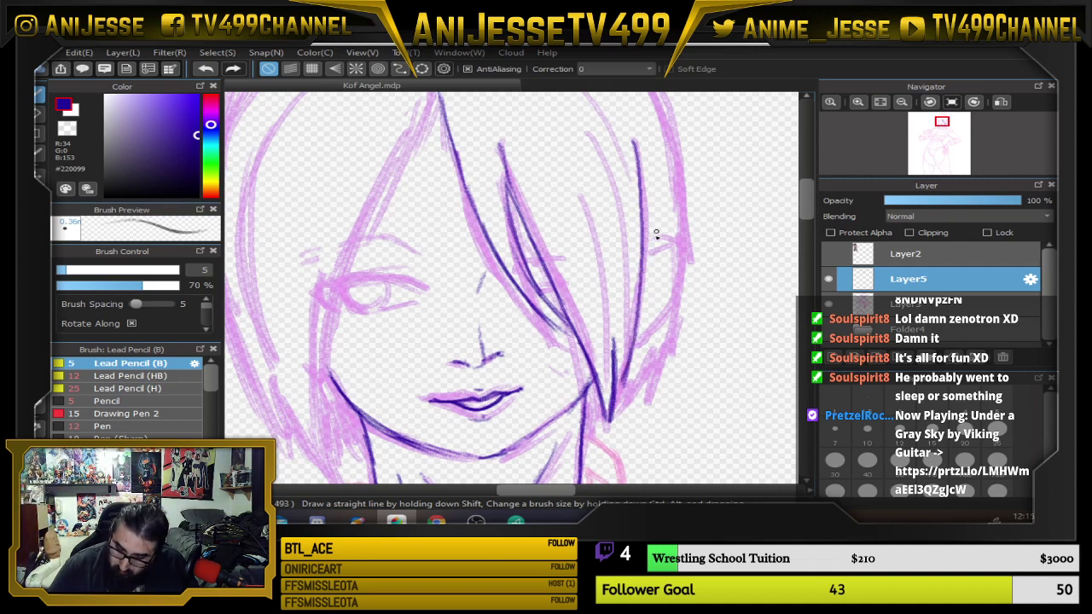
Ink the ear's outline and inner folds, and the part of the hidden eye showing between the bang strands.
{"action": "mouse_move", "coordinate": [648, 247]}
{"action": "left_mouse_down"}
{"action": "mouse_move", "coordinate": [672, 251]}
{"action": "mouse_move", "coordinate": [673, 270]}
{"action": "mouse_move", "coordinate": [641, 341]}
{"action": "left_mouse_up"}
{"action": "mouse_move", "coordinate": [657, 245]}
{"action": "left_mouse_down"}
{"action": "mouse_move", "coordinate": [667, 277]}
{"action": "mouse_move", "coordinate": [662, 256]}
{"action": "mouse_move", "coordinate": [646, 302]}
{"action": "mouse_move", "coordinate": [657, 322]}
{"action": "left_mouse_up"}
{"action": "mouse_move", "coordinate": [669, 263]}
{"action": "left_mouse_down"}
{"action": "mouse_move", "coordinate": [653, 279]}
{"action": "mouse_move", "coordinate": [660, 261]}
{"action": "mouse_move", "coordinate": [664, 298]}
{"action": "mouse_move", "coordinate": [674, 236]}
{"action": "mouse_move", "coordinate": [656, 241]}
{"action": "mouse_move", "coordinate": [658, 215]}
{"action": "mouse_move", "coordinate": [669, 229]}
{"action": "left_mouse_up"}
{"action": "mouse_move", "coordinate": [688, 396]}
{"action": "left_mouse_down"}
{"action": "mouse_move", "coordinate": [729, 329]}
{"action": "mouse_move", "coordinate": [708, 403]}
{"action": "left_mouse_up"}
{"action": "mouse_move", "coordinate": [547, 274]}
{"action": "left_mouse_down"}
{"action": "mouse_move", "coordinate": [563, 276]}
{"action": "mouse_move", "coordinate": [550, 278]}
{"action": "mouse_move", "coordinate": [555, 294]}
{"action": "mouse_move", "coordinate": [570, 282]}
{"action": "left_mouse_up"}
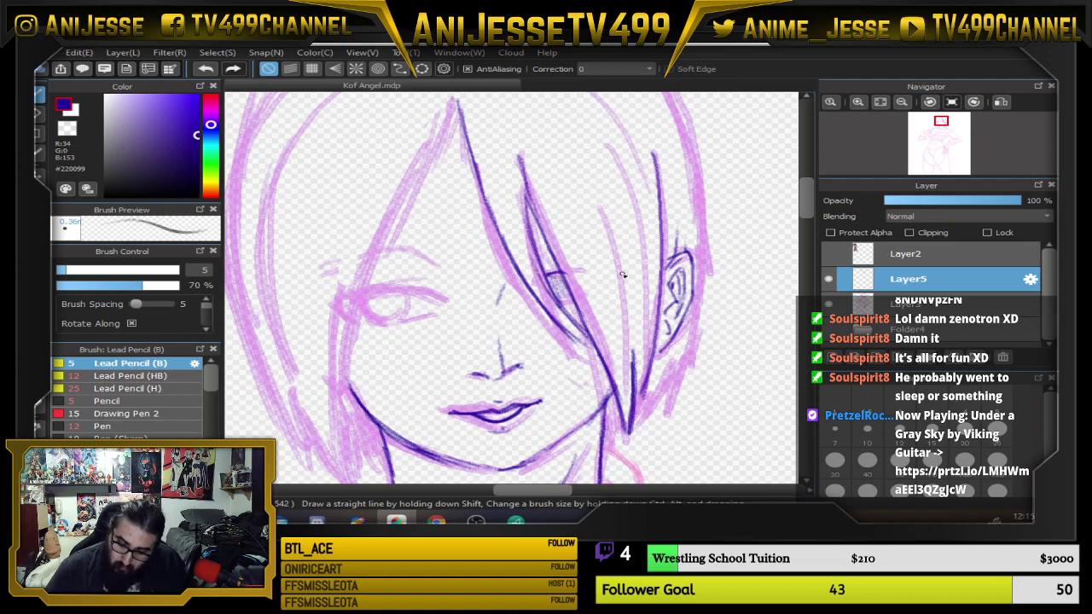
Ink the other bang's edge from the parting down over the corner of the visible eye and past the jaw.
{"action": "scroll", "coordinate": [624, 275], "scroll_direction": "down", "scroll_amount": 5}
{"action": "left_click_drag", "start_coordinate": [656, 283], "coordinate": [578, 284]}
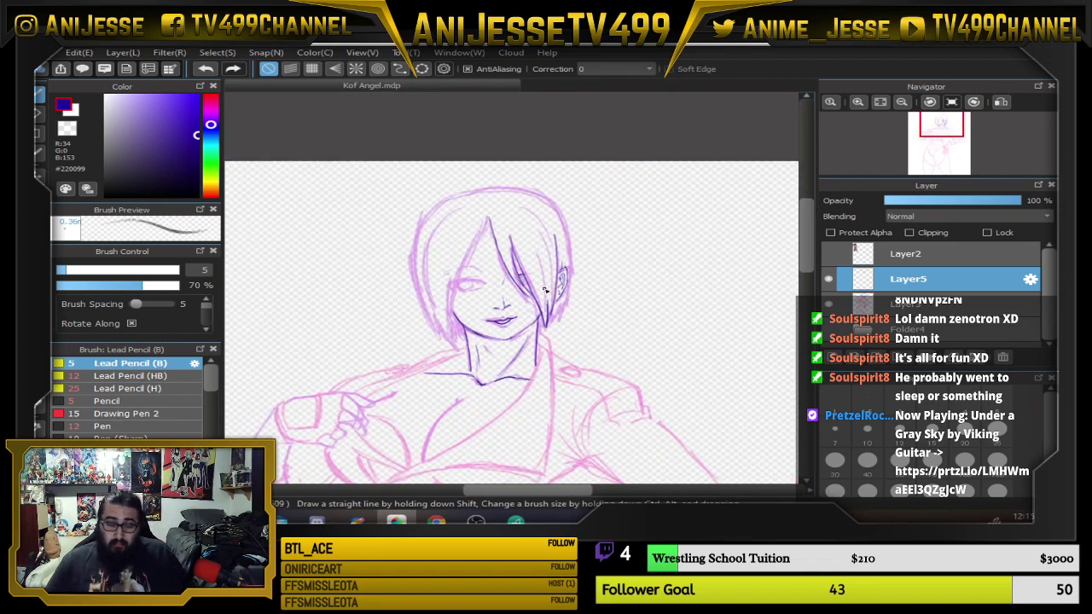
{"action": "scroll", "coordinate": [530, 280], "scroll_direction": "up", "scroll_amount": 3}
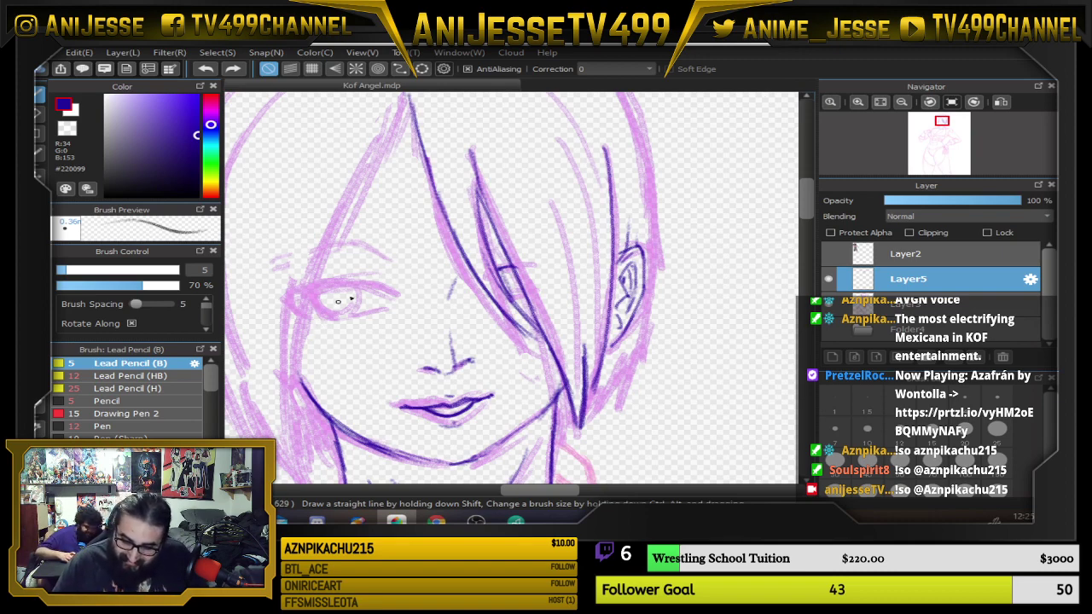
{"action": "scroll", "coordinate": [407, 214], "scroll_direction": "up", "scroll_amount": 3}
{"action": "left_click_drag", "start_coordinate": [394, 208], "coordinate": [330, 330]}
{"action": "left_click_drag", "start_coordinate": [433, 359], "coordinate": [504, 213]}
{"action": "left_click_drag", "start_coordinate": [430, 128], "coordinate": [382, 225]}
{"action": "left_click_drag", "start_coordinate": [419, 145], "coordinate": [369, 255]}
{"action": "left_click_drag", "start_coordinate": [399, 183], "coordinate": [363, 280]}
{"action": "left_click_drag", "start_coordinate": [380, 223], "coordinate": [355, 339]}
{"action": "mouse_move", "coordinate": [363, 270]}
{"action": "left_mouse_down"}
{"action": "mouse_move", "coordinate": [349, 368]}
{"action": "mouse_move", "coordinate": [351, 344]}
{"action": "mouse_move", "coordinate": [363, 454]}
{"action": "left_mouse_up"}
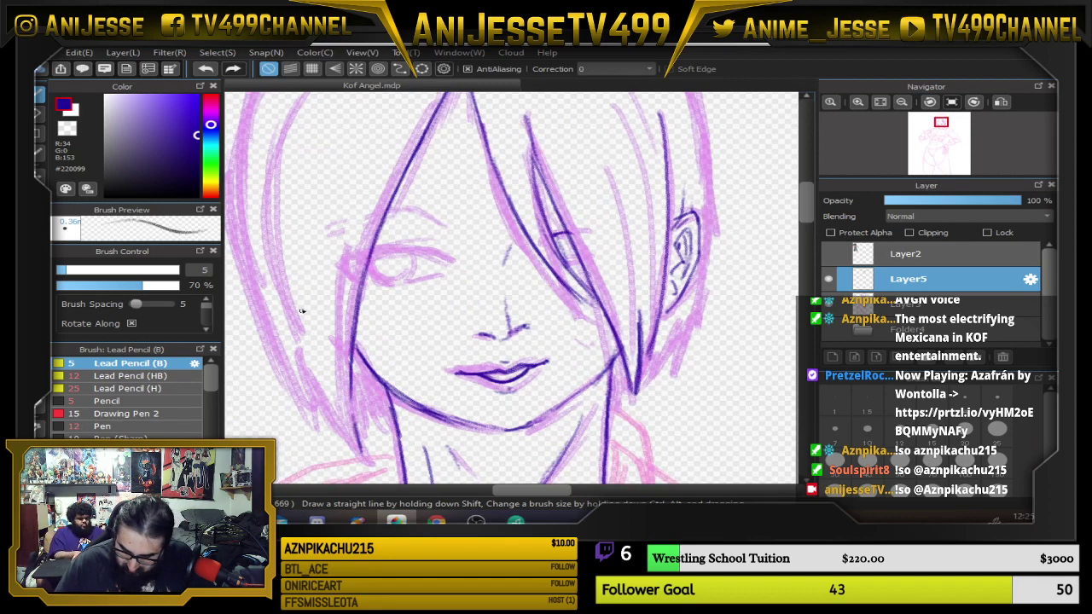
Ink the lower edge of the side hair to its tip and the long curved strand above it toward the crown.
{"action": "left_click_drag", "start_coordinate": [307, 362], "coordinate": [362, 455]}
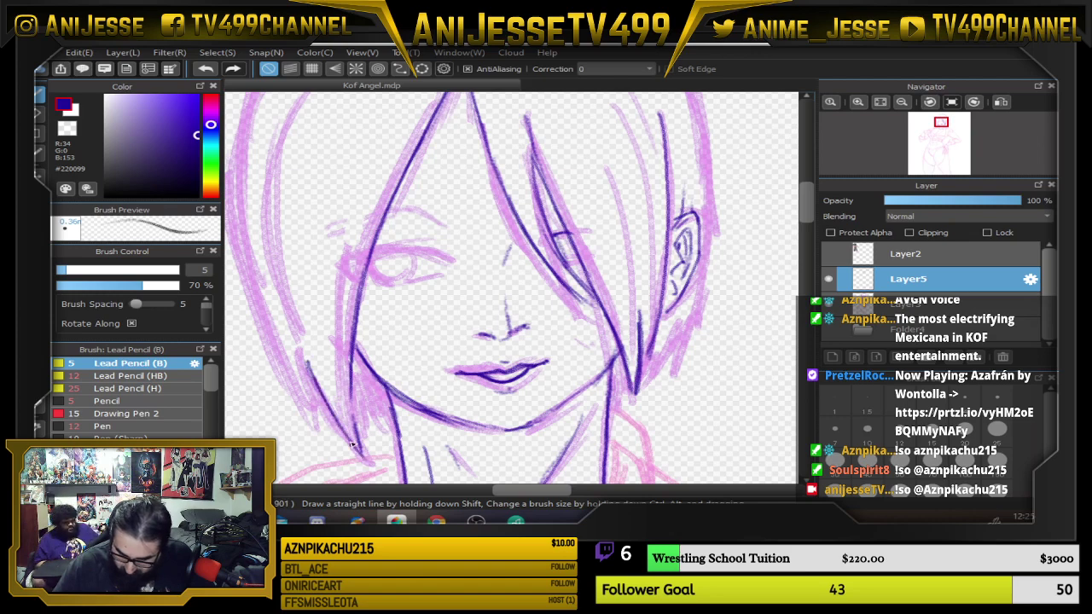
{"action": "left_click_drag", "start_coordinate": [334, 287], "coordinate": [339, 335]}
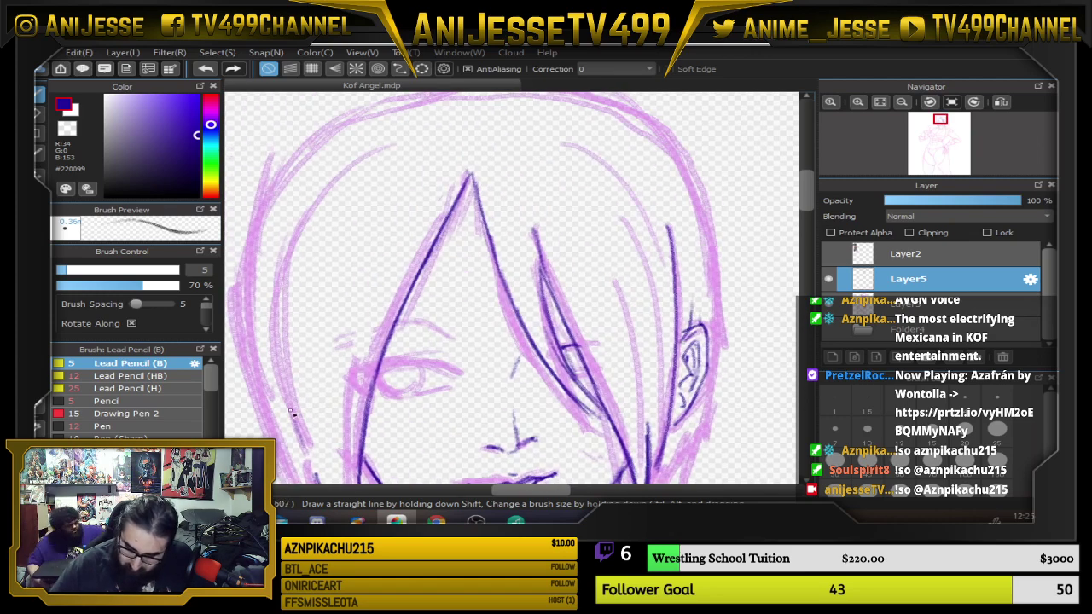
{"action": "mouse_move", "coordinate": [304, 440]}
{"action": "left_mouse_down"}
{"action": "mouse_move", "coordinate": [282, 377]}
{"action": "mouse_move", "coordinate": [284, 392]}
{"action": "left_mouse_up"}
{"action": "left_click_drag", "start_coordinate": [276, 336], "coordinate": [288, 234]}
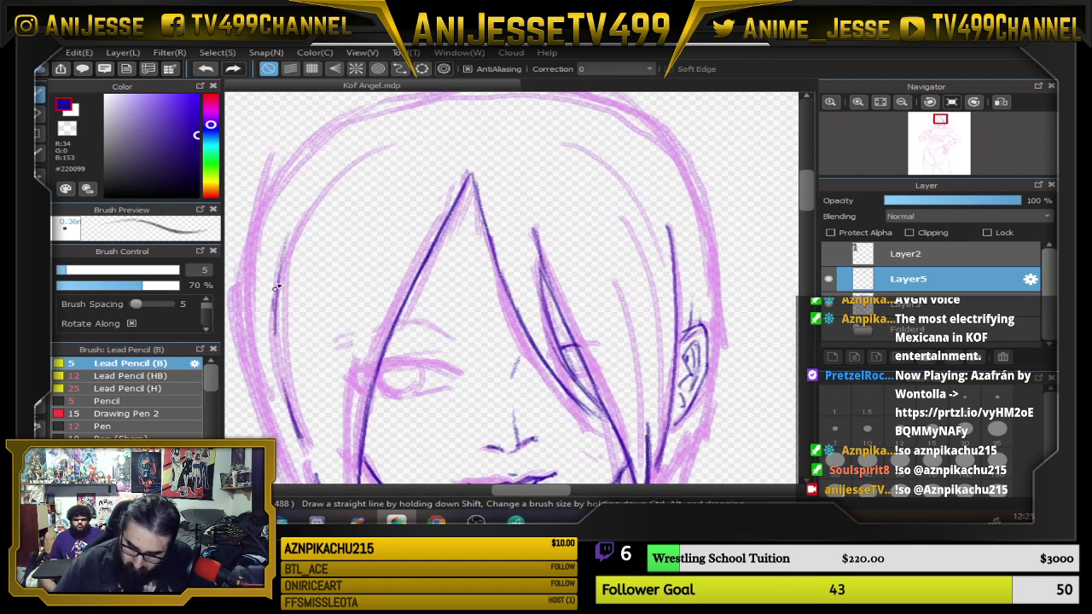
{"action": "left_click_drag", "start_coordinate": [275, 303], "coordinate": [317, 196]}
{"action": "left_click_drag", "start_coordinate": [288, 260], "coordinate": [325, 194]}
Ink the jagged hair tips between the side hair's lowest point and the neck.
{"action": "left_click_drag", "start_coordinate": [517, 272], "coordinate": [483, 124]}
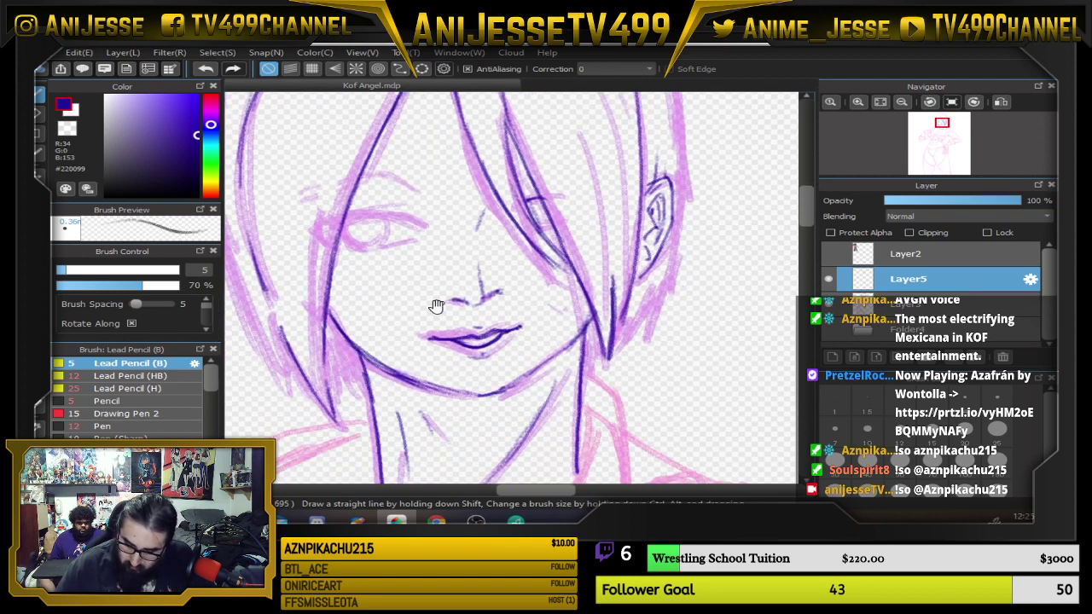
{"action": "left_click_drag", "start_coordinate": [336, 410], "coordinate": [343, 365]}
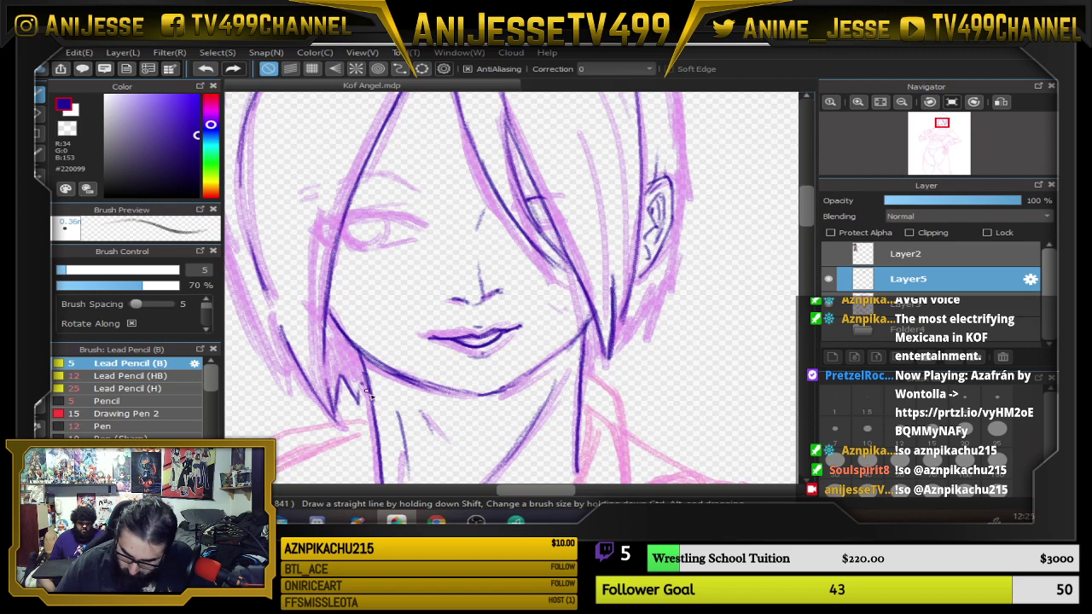
{"action": "left_click_drag", "start_coordinate": [556, 243], "coordinate": [634, 317]}
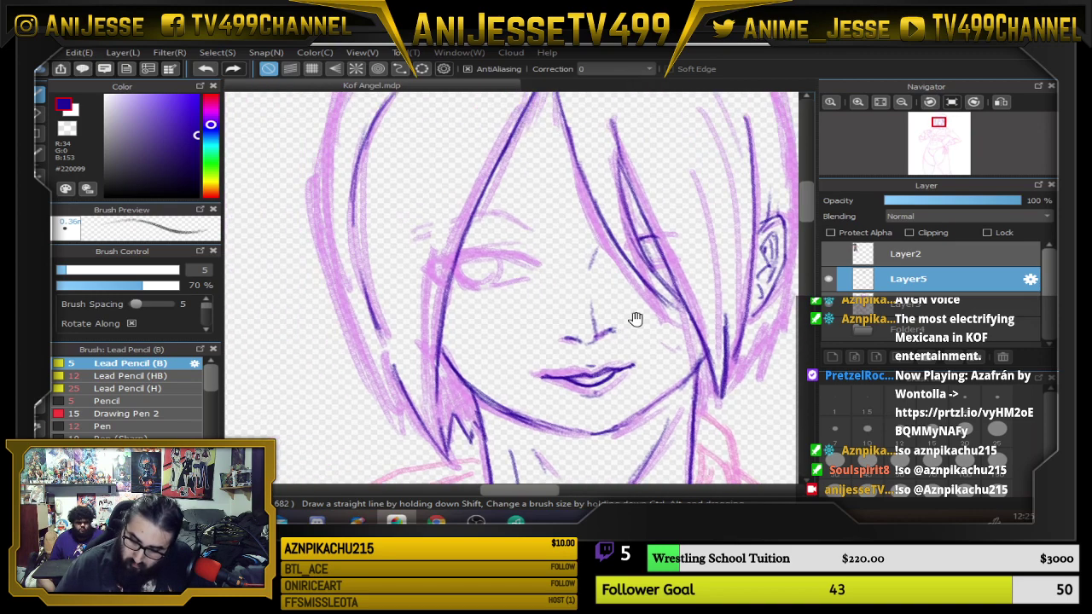
Ink the outer edge of the long side hair beside the visible eye, from its jagged tips up to the crown.
{"action": "mouse_move", "coordinate": [338, 262]}
{"action": "left_mouse_down"}
{"action": "mouse_move", "coordinate": [389, 408]}
{"action": "mouse_move", "coordinate": [395, 372]}
{"action": "left_mouse_up"}
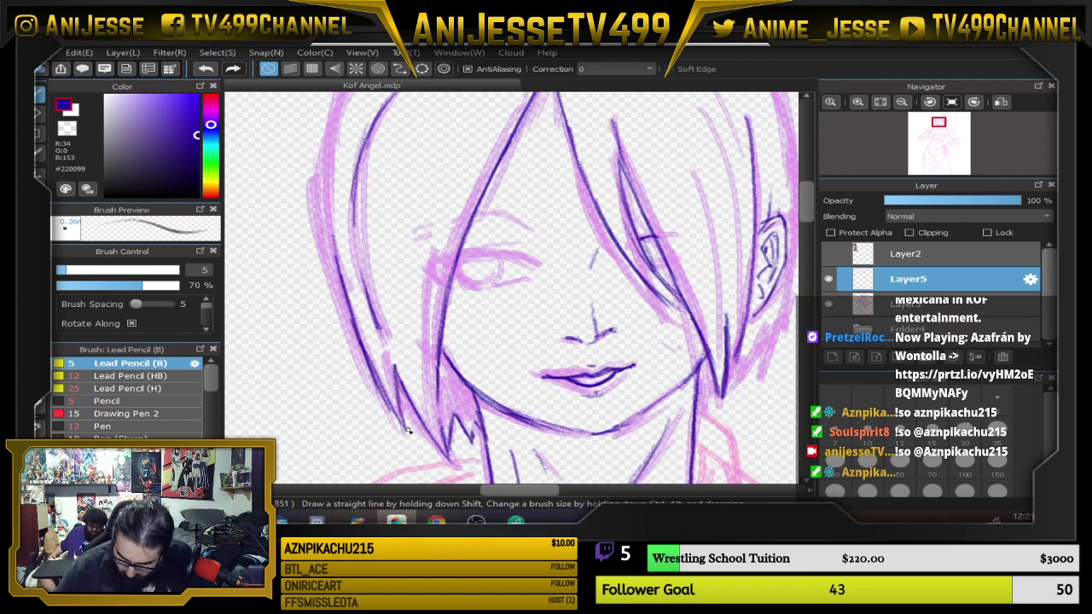
{"action": "mouse_move", "coordinate": [580, 265]}
{"action": "left_mouse_down"}
{"action": "mouse_move", "coordinate": [505, 196]}
{"action": "mouse_move", "coordinate": [561, 298]}
{"action": "left_mouse_up"}
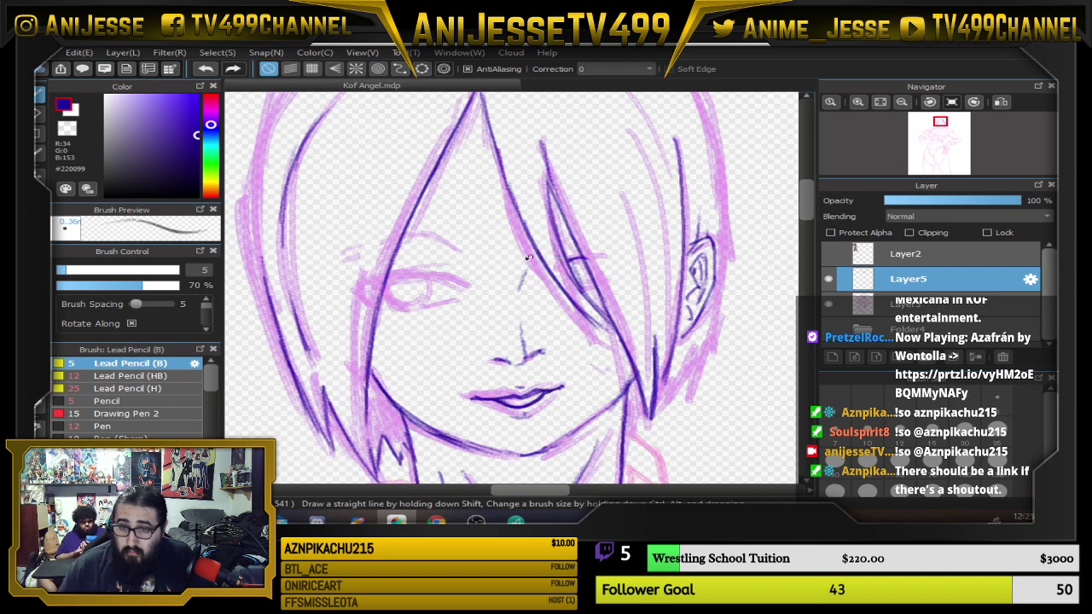
{"action": "left_click_drag", "start_coordinate": [269, 290], "coordinate": [258, 207]}
{"action": "left_click_drag", "start_coordinate": [265, 274], "coordinate": [256, 162]}
{"action": "left_click_drag", "start_coordinate": [378, 181], "coordinate": [397, 313]}
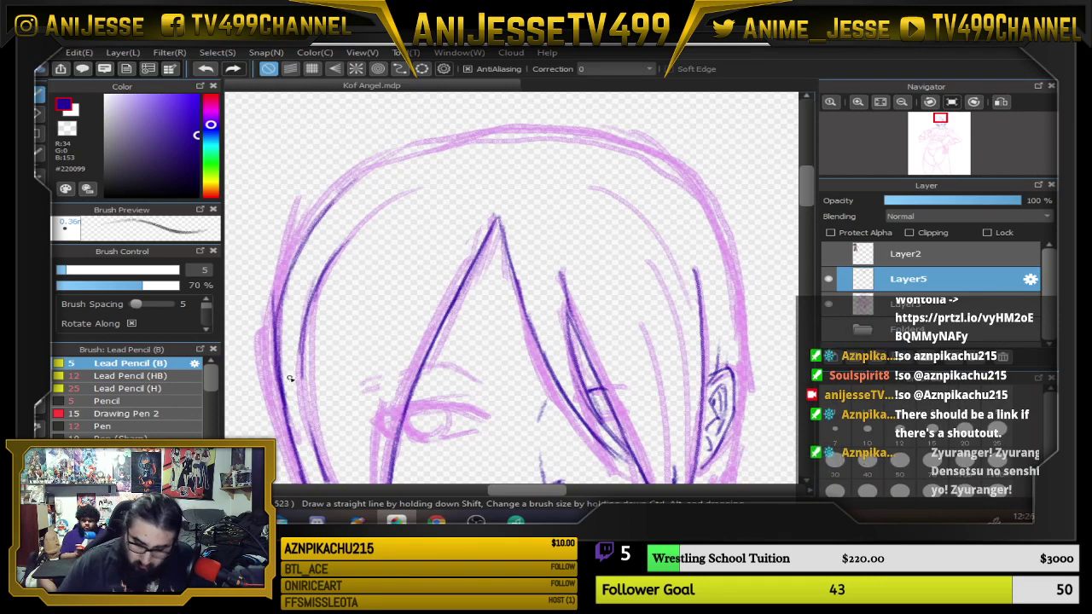
{"action": "key", "text": "e"}
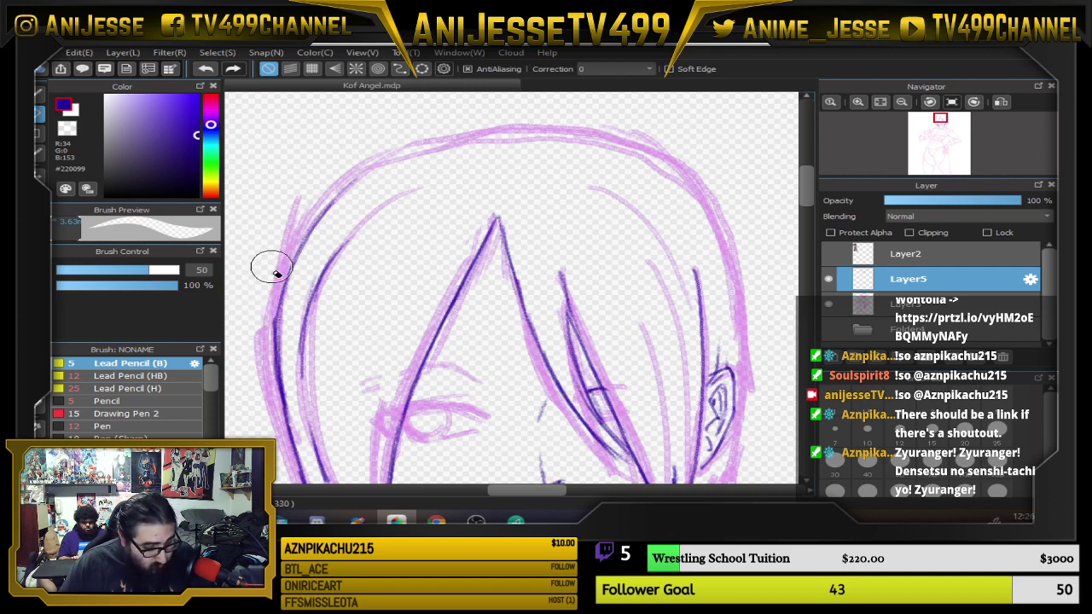
{"action": "key", "text": "b"}
{"action": "mouse_move", "coordinate": [284, 388]}
{"action": "left_mouse_down"}
{"action": "mouse_move", "coordinate": [279, 317]}
{"action": "mouse_move", "coordinate": [295, 244]}
{"action": "mouse_move", "coordinate": [375, 164]}
{"action": "mouse_move", "coordinate": [327, 209]}
{"action": "left_mouse_up"}
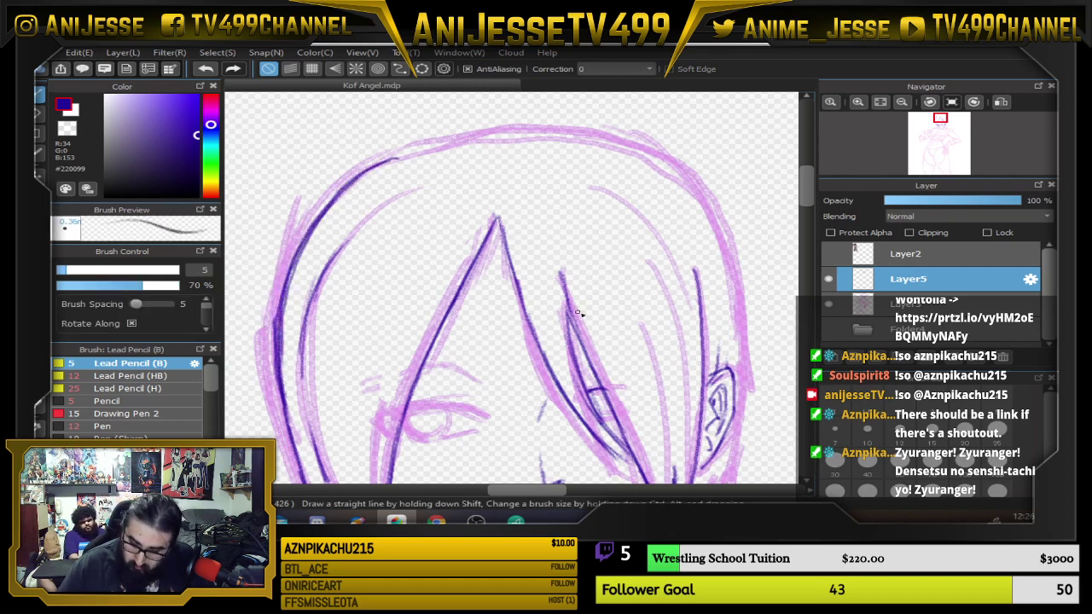
Continue the inked hair outline across the top of the head toward the ear side.
{"action": "mouse_move", "coordinate": [690, 427]}
{"action": "left_mouse_down"}
{"action": "mouse_move", "coordinate": [712, 276]}
{"action": "mouse_move", "coordinate": [677, 244]}
{"action": "mouse_move", "coordinate": [574, 306]}
{"action": "left_mouse_up"}
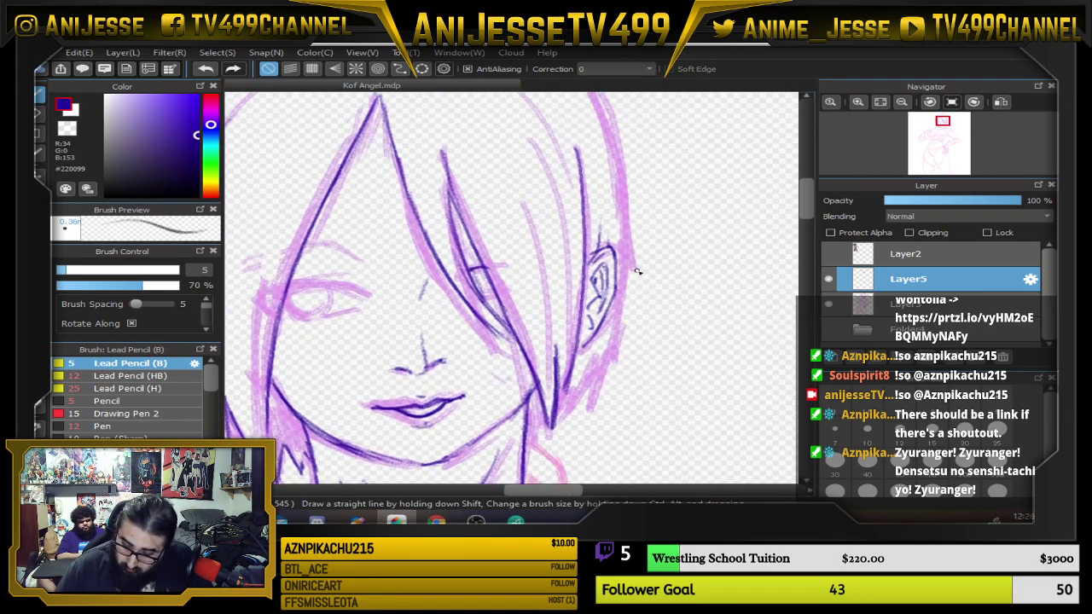
{"action": "left_click_drag", "start_coordinate": [633, 366], "coordinate": [671, 282]}
{"action": "left_click_drag", "start_coordinate": [642, 326], "coordinate": [580, 300]}
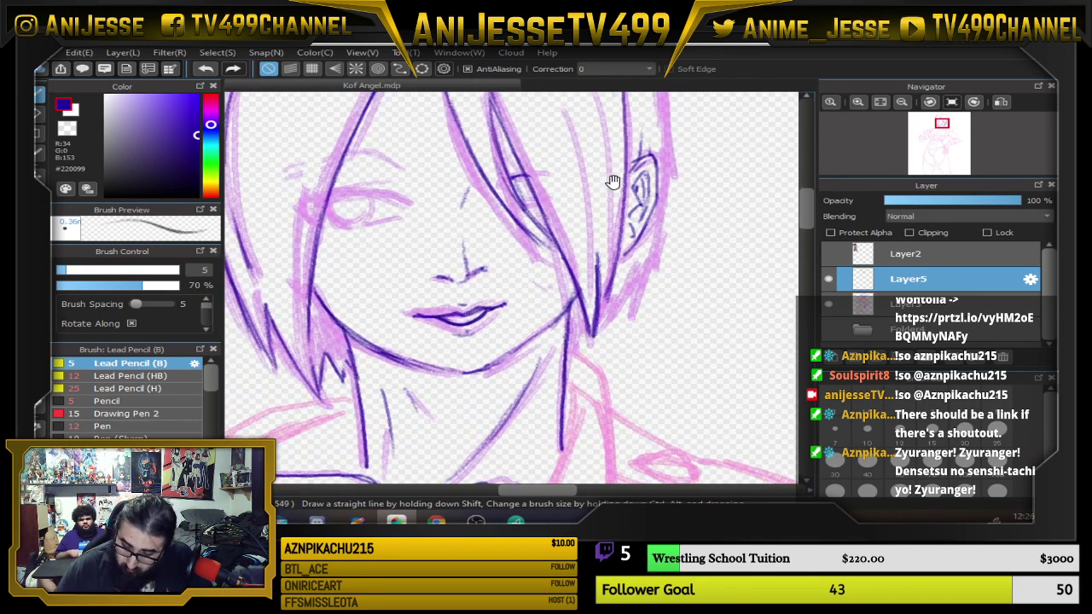
{"action": "mouse_move", "coordinate": [614, 183]}
{"action": "left_mouse_down"}
{"action": "mouse_move", "coordinate": [641, 213]}
{"action": "mouse_move", "coordinate": [614, 305]}
{"action": "left_mouse_up"}
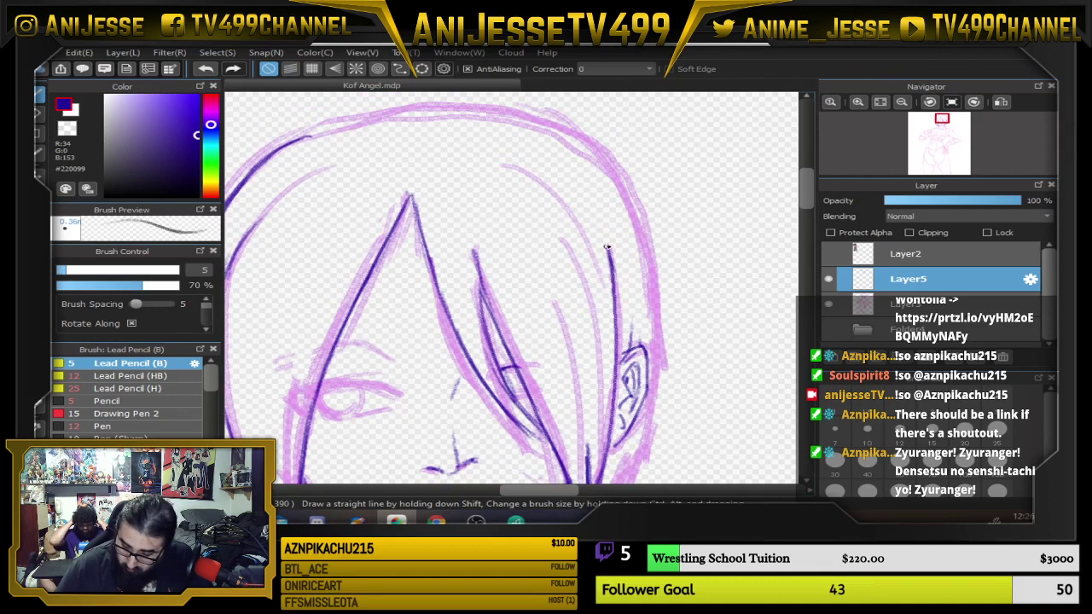
{"action": "mouse_move", "coordinate": [290, 140]}
{"action": "left_mouse_down"}
{"action": "mouse_move", "coordinate": [423, 112]}
{"action": "mouse_move", "coordinate": [532, 111]}
{"action": "mouse_move", "coordinate": [333, 125]}
{"action": "left_mouse_up"}
{"action": "left_click_drag", "start_coordinate": [546, 118], "coordinate": [606, 145]}
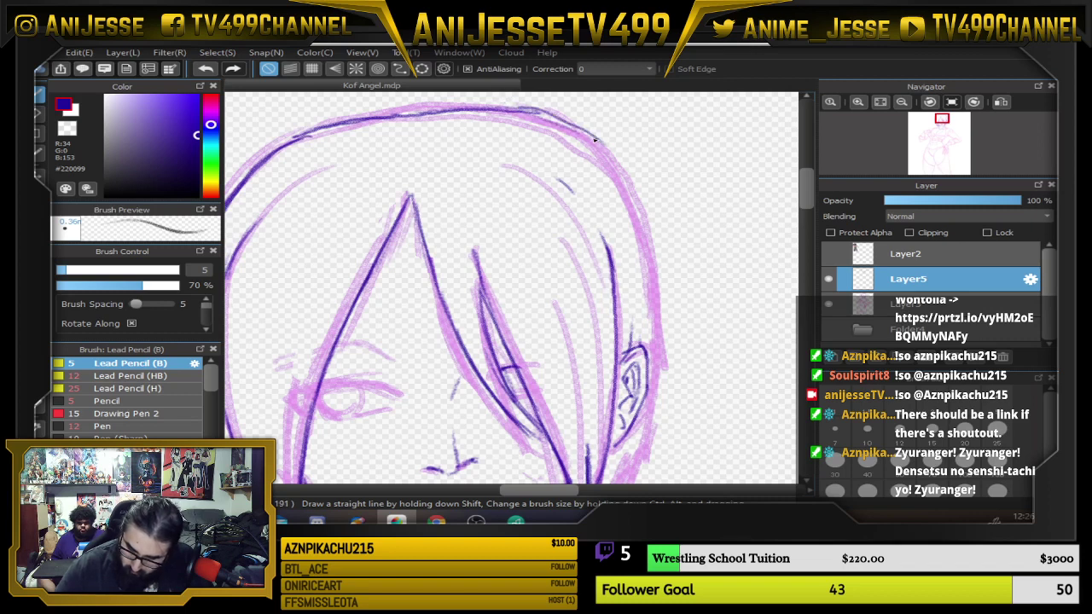
{"action": "mouse_move", "coordinate": [511, 106]}
{"action": "left_mouse_down"}
{"action": "mouse_move", "coordinate": [573, 128]}
{"action": "mouse_move", "coordinate": [621, 176]}
{"action": "mouse_move", "coordinate": [645, 245]}
{"action": "mouse_move", "coordinate": [655, 409]}
{"action": "mouse_move", "coordinate": [650, 282]}
{"action": "mouse_move", "coordinate": [631, 197]}
{"action": "mouse_move", "coordinate": [569, 130]}
{"action": "mouse_move", "coordinate": [445, 112]}
{"action": "left_mouse_up"}
Ink the outer hair edge from the crown down past the ear, with the jagged tips below the ear.
{"action": "mouse_move", "coordinate": [678, 298]}
{"action": "left_mouse_down"}
{"action": "mouse_move", "coordinate": [658, 286]}
{"action": "mouse_move", "coordinate": [630, 158]}
{"action": "left_mouse_up"}
{"action": "left_click_drag", "start_coordinate": [607, 217], "coordinate": [597, 295]}
{"action": "mouse_move", "coordinate": [604, 246]}
{"action": "left_mouse_down"}
{"action": "mouse_move", "coordinate": [584, 345]}
{"action": "mouse_move", "coordinate": [566, 345]}
{"action": "mouse_move", "coordinate": [510, 394]}
{"action": "left_mouse_up"}
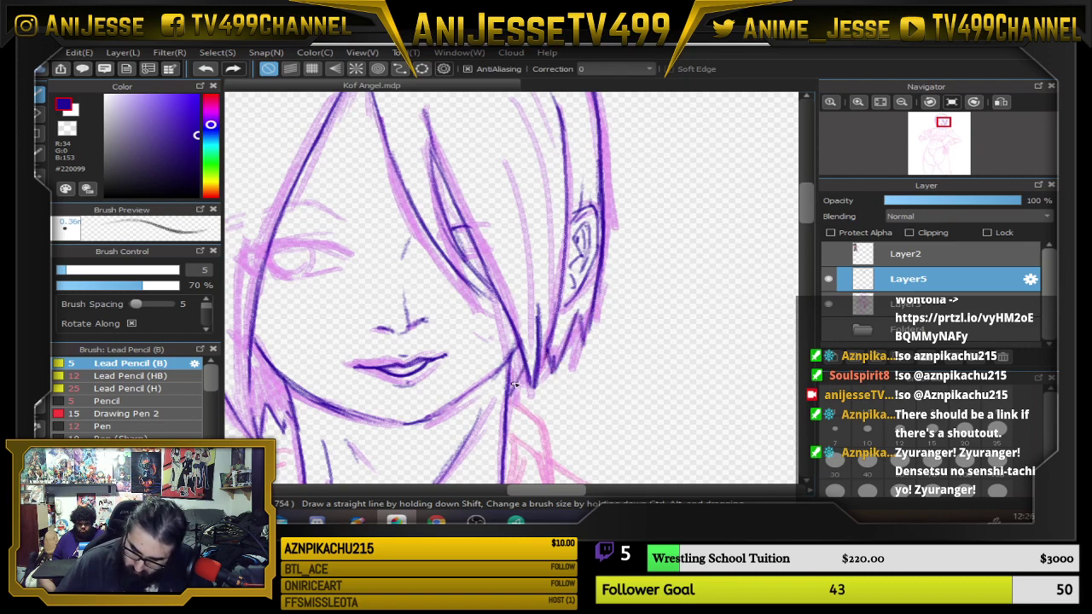
{"action": "scroll", "coordinate": [557, 304], "scroll_direction": "down", "scroll_amount": 1}
{"action": "left_click_drag", "start_coordinate": [547, 321], "coordinate": [548, 386]}
Check the head in mirrored view and erase the inked mouth lines, leaving the lip sketch underneath.
{"action": "key", "text": "Down"}
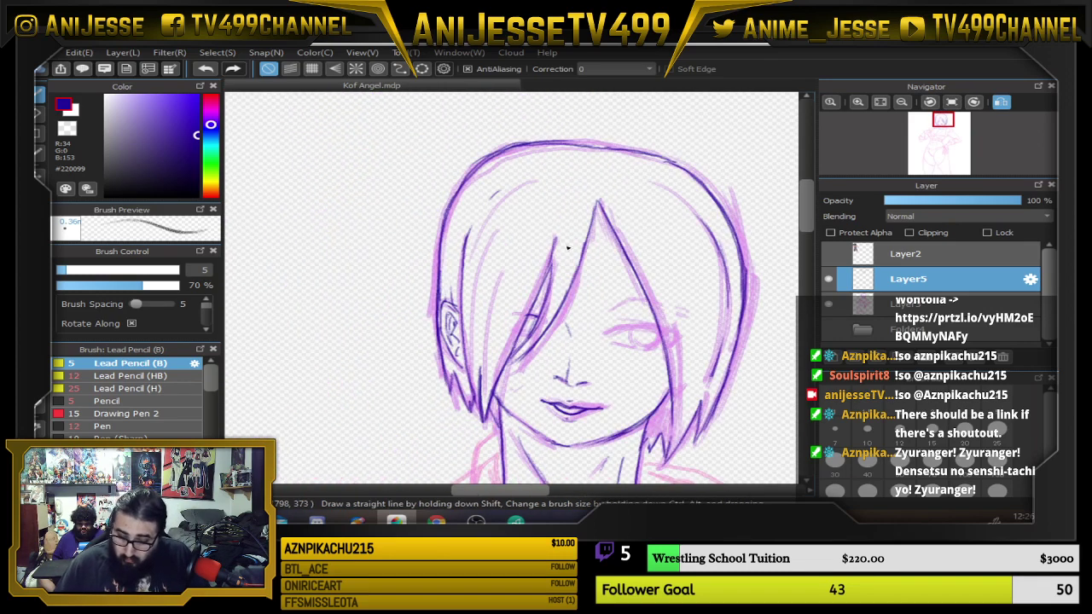
{"action": "key", "text": "Down"}
{"action": "scroll", "coordinate": [560, 264], "scroll_direction": "down", "scroll_amount": 2}
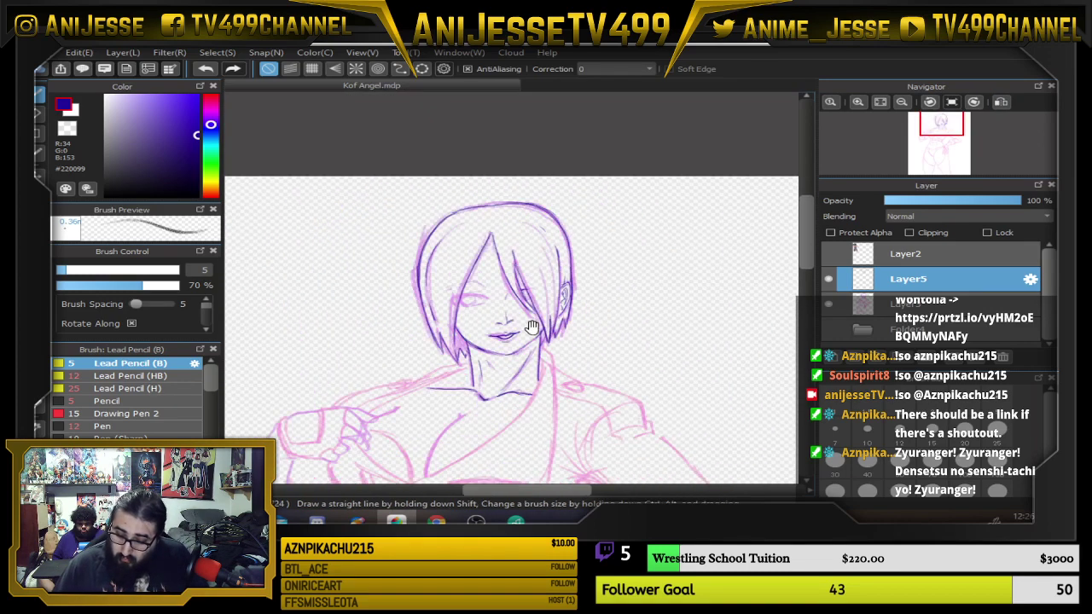
{"action": "left_click_drag", "start_coordinate": [533, 327], "coordinate": [466, 317]}
{"action": "scroll", "coordinate": [446, 306], "scroll_direction": "up", "scroll_amount": 4}
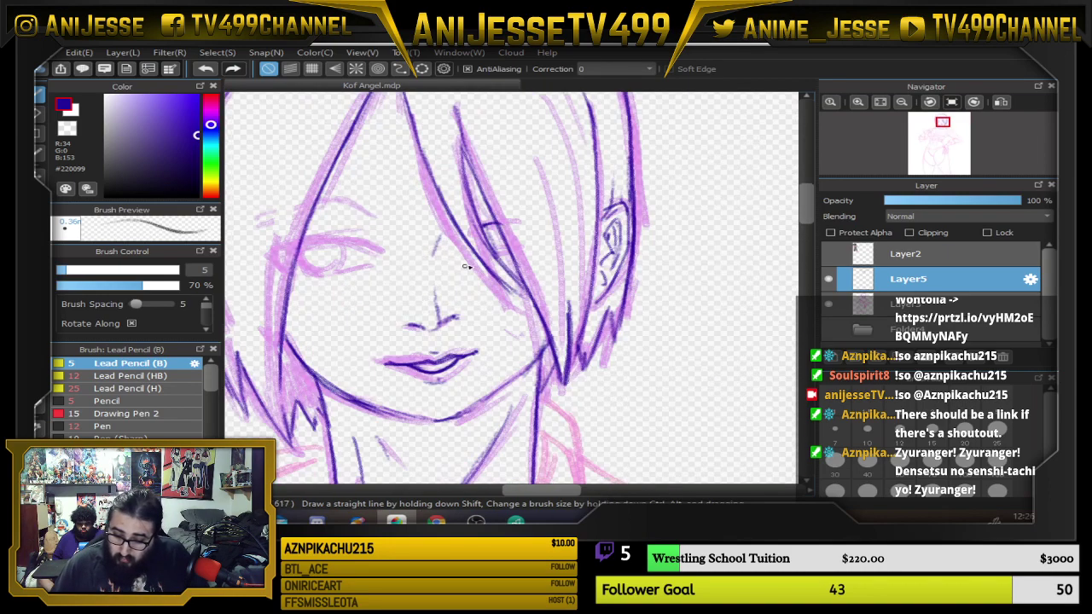
{"action": "key", "text": "e"}
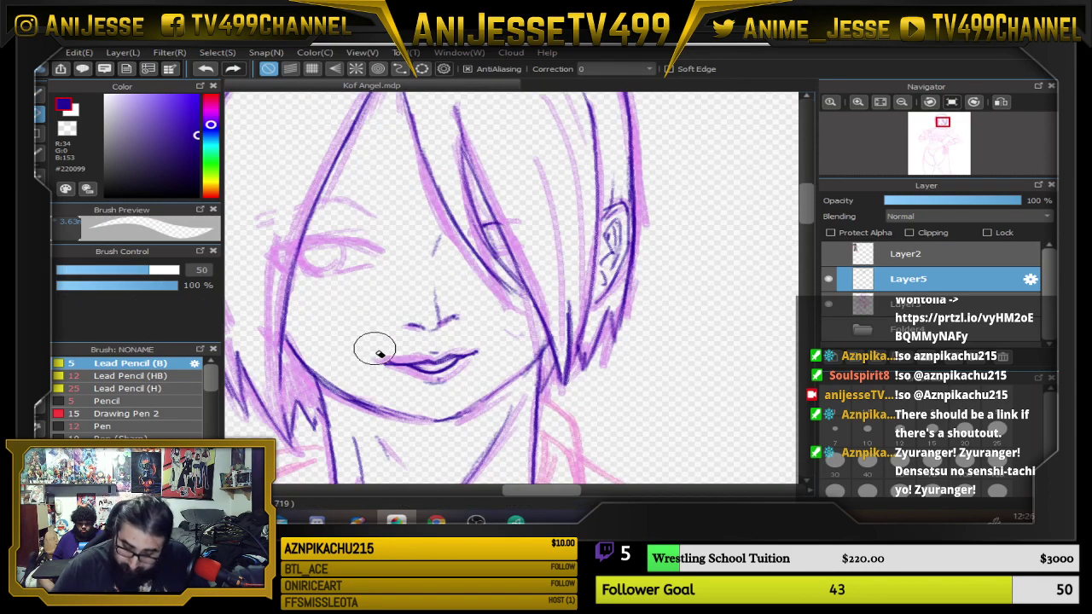
{"action": "mouse_move", "coordinate": [370, 346]}
{"action": "left_mouse_down"}
{"action": "mouse_move", "coordinate": [411, 372]}
{"action": "mouse_move", "coordinate": [475, 358]}
{"action": "left_mouse_up"}
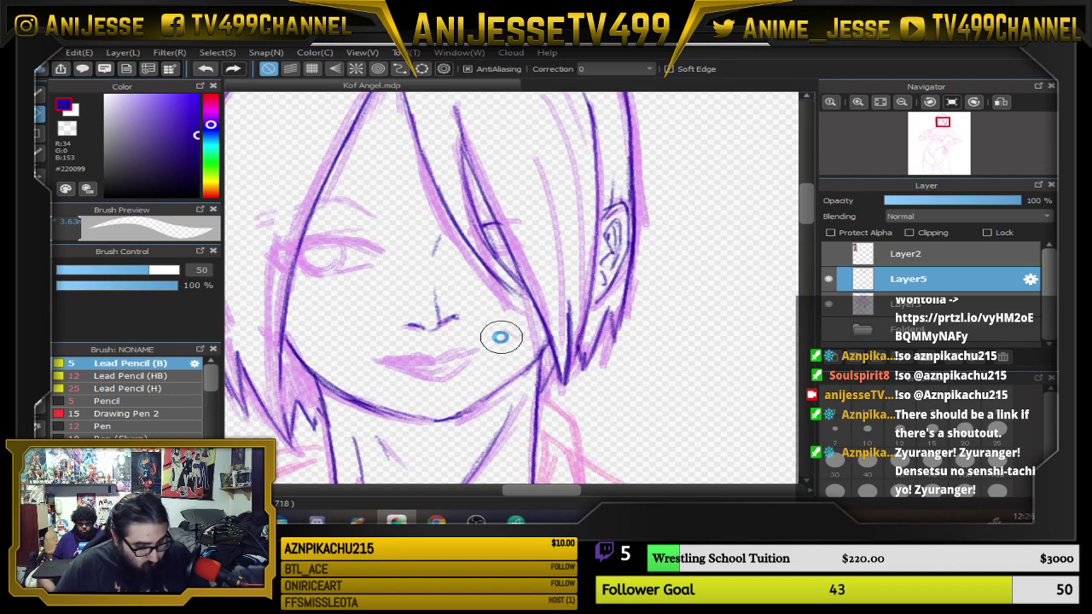
Ink a short vertical line above the nostril, parallel to the nose bridge.
{"action": "key", "text": "b"}
{"action": "scroll", "coordinate": [424, 348], "scroll_direction": "up", "scroll_amount": 4}
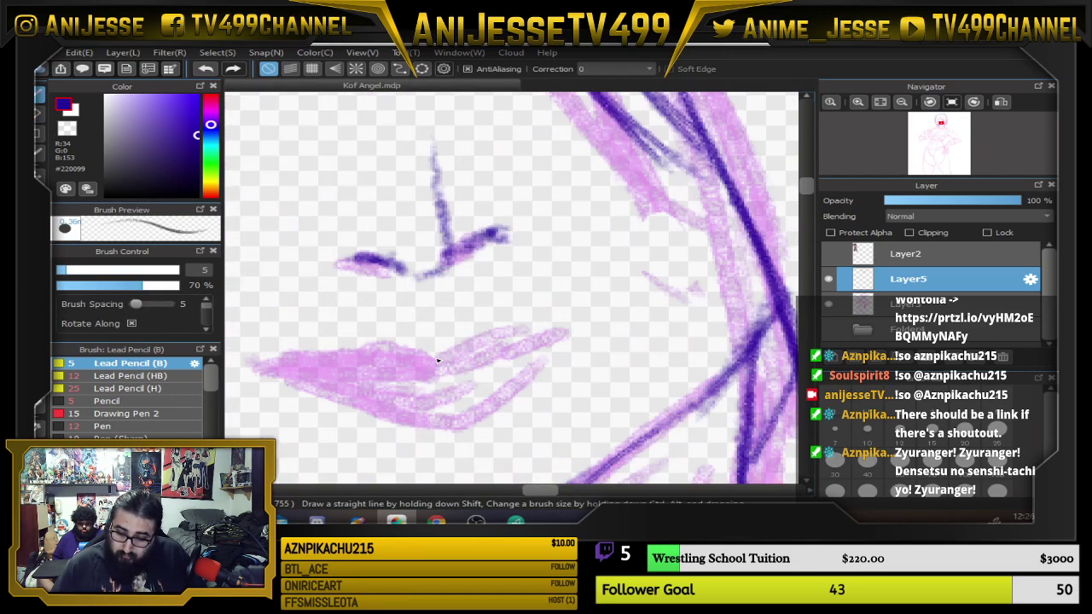
{"action": "mouse_move", "coordinate": [381, 206]}
{"action": "left_mouse_down"}
{"action": "mouse_move", "coordinate": [388, 277]}
{"action": "mouse_move", "coordinate": [393, 232]}
{"action": "mouse_move", "coordinate": [396, 263]}
{"action": "mouse_move", "coordinate": [444, 273]}
{"action": "left_mouse_up"}
{"action": "key", "text": "ctrl+z"}
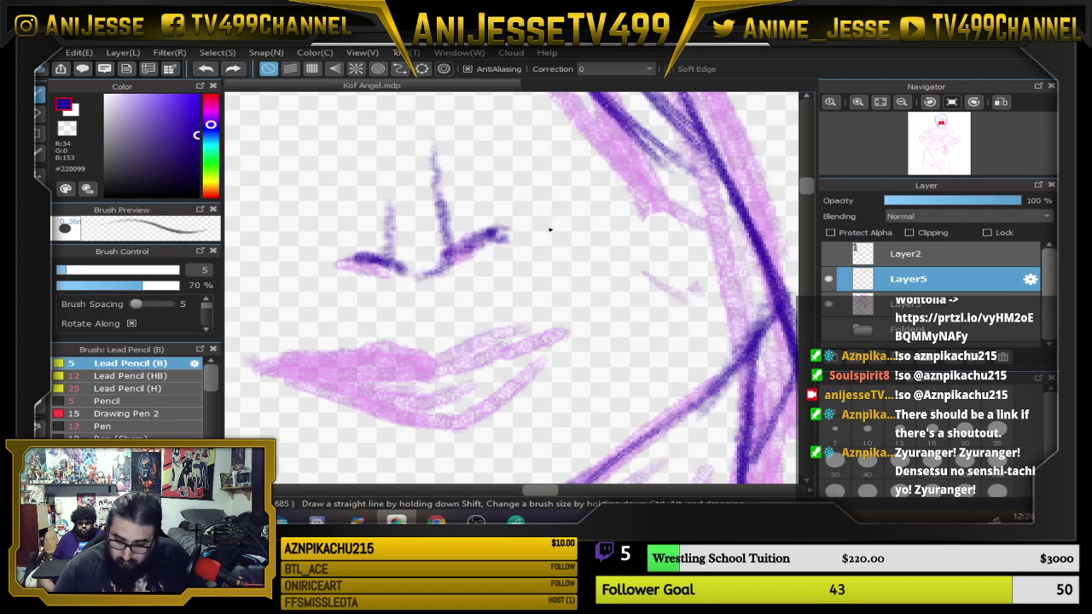
Ink the line where the lips meet, from one mouth corner through the central dip to the other corner.
{"action": "left_click_drag", "start_coordinate": [561, 334], "coordinate": [584, 289]}
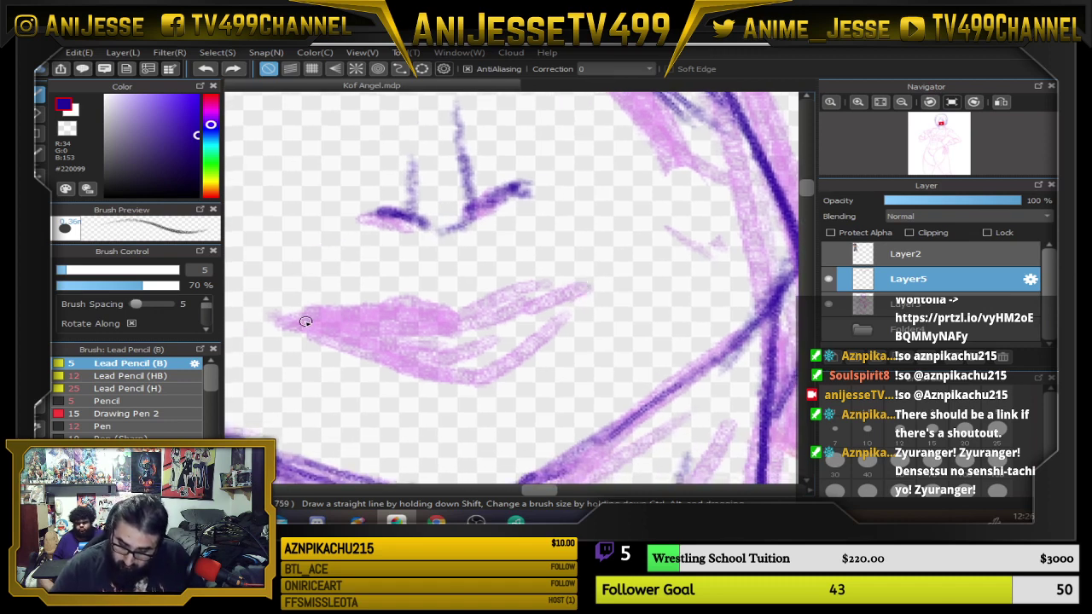
{"action": "mouse_move", "coordinate": [306, 321]}
{"action": "left_mouse_down"}
{"action": "mouse_move", "coordinate": [460, 324]}
{"action": "mouse_move", "coordinate": [317, 323]}
{"action": "left_mouse_up"}
{"action": "mouse_move", "coordinate": [449, 321]}
{"action": "left_mouse_down"}
{"action": "mouse_move", "coordinate": [592, 286]}
{"action": "mouse_move", "coordinate": [426, 329]}
{"action": "mouse_move", "coordinate": [543, 296]}
{"action": "left_mouse_up"}
{"action": "key", "text": "ctrl+z"}
{"action": "mouse_move", "coordinate": [496, 304]}
{"action": "left_mouse_down"}
{"action": "mouse_move", "coordinate": [588, 282]}
{"action": "mouse_move", "coordinate": [450, 326]}
{"action": "mouse_move", "coordinate": [509, 303]}
{"action": "mouse_move", "coordinate": [475, 322]}
{"action": "mouse_move", "coordinate": [453, 289]}
{"action": "left_mouse_up"}
{"action": "key", "text": "e"}
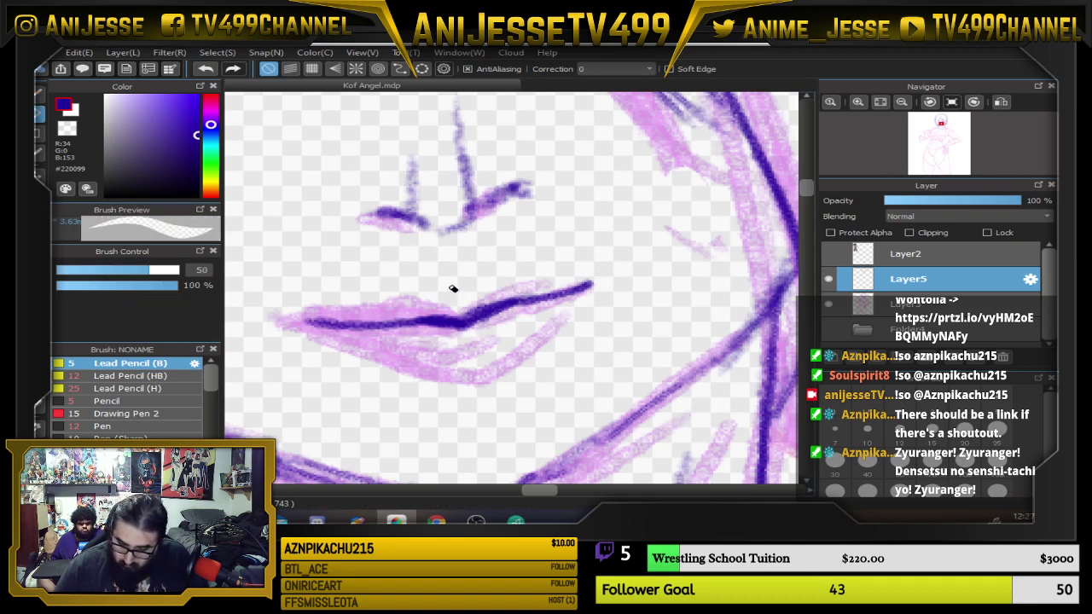
{"action": "key", "text": "b"}
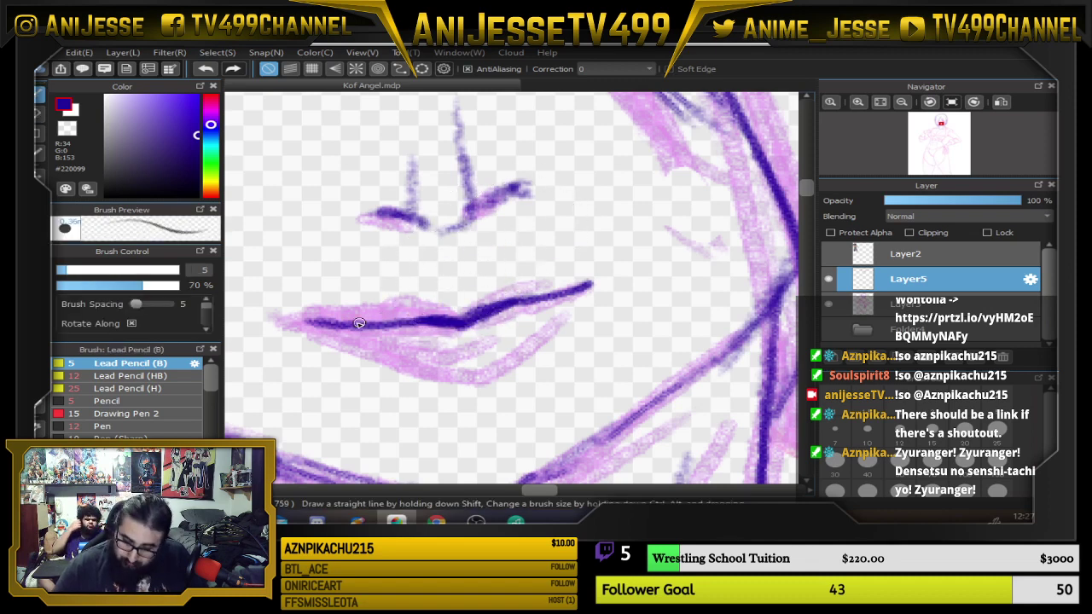
Ink the curved lower edge of the mouth opening below the lip line and darken the mouth corner.
{"action": "left_click_drag", "start_coordinate": [331, 325], "coordinate": [439, 352]}
{"action": "mouse_move", "coordinate": [380, 330]}
{"action": "left_mouse_down"}
{"action": "mouse_move", "coordinate": [458, 348]}
{"action": "mouse_move", "coordinate": [566, 292]}
{"action": "mouse_move", "coordinate": [459, 349]}
{"action": "mouse_move", "coordinate": [375, 333]}
{"action": "left_mouse_up"}
{"action": "left_click_drag", "start_coordinate": [507, 326], "coordinate": [553, 292]}
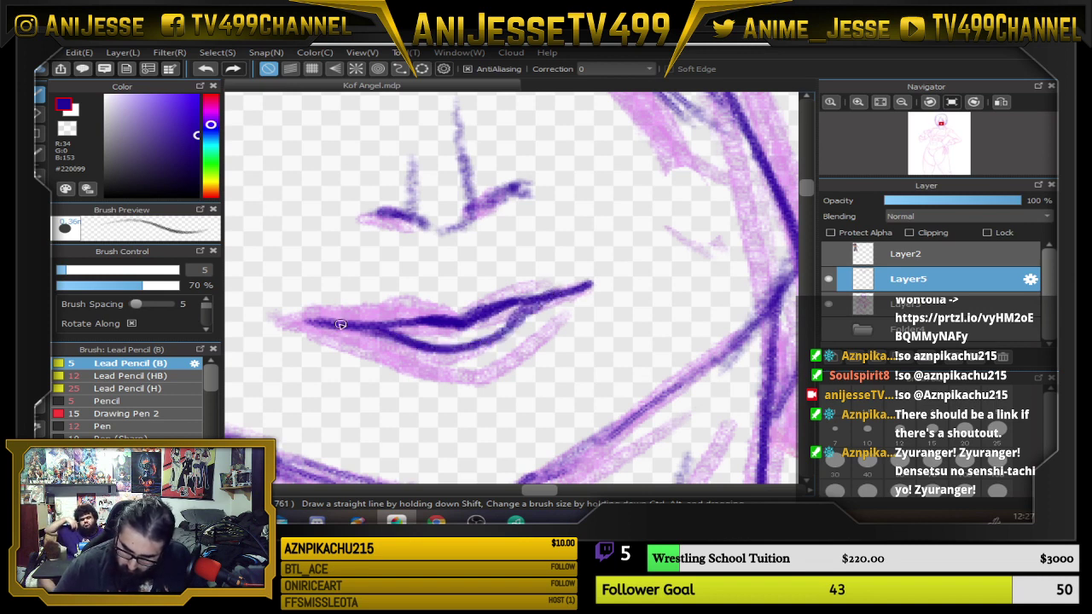
{"action": "left_click_drag", "start_coordinate": [341, 324], "coordinate": [310, 322]}
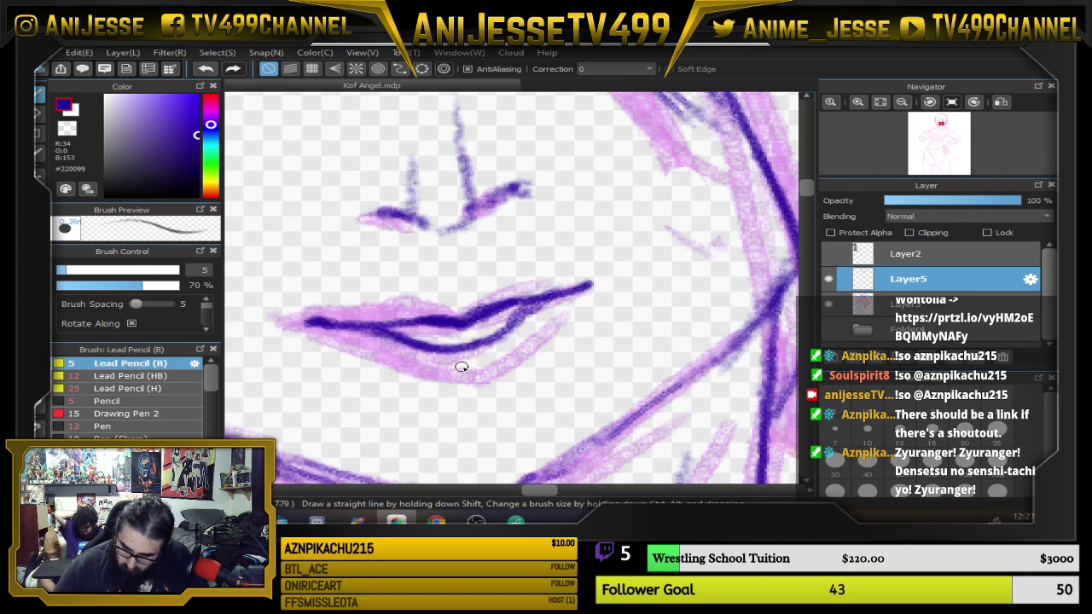
Ink short accent marks at the top center of the upper lip and beneath the lower lip.
{"action": "left_click_drag", "start_coordinate": [446, 298], "coordinate": [466, 293]}
{"action": "mouse_move", "coordinate": [459, 372]}
{"action": "left_mouse_down"}
{"action": "mouse_move", "coordinate": [496, 371]}
{"action": "mouse_move", "coordinate": [433, 382]}
{"action": "mouse_move", "coordinate": [486, 381]}
{"action": "left_mouse_up"}
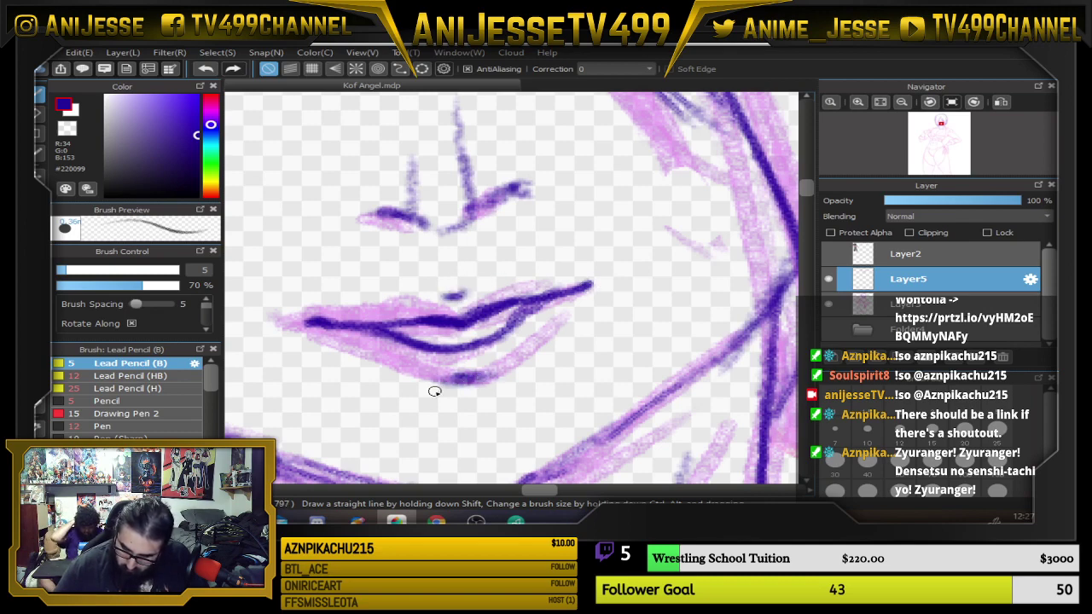
{"action": "scroll", "coordinate": [434, 390], "scroll_direction": "down", "scroll_amount": 4}
{"action": "left_click_drag", "start_coordinate": [449, 308], "coordinate": [525, 324]}
{"action": "scroll", "coordinate": [437, 335], "scroll_direction": "down", "scroll_amount": 3}
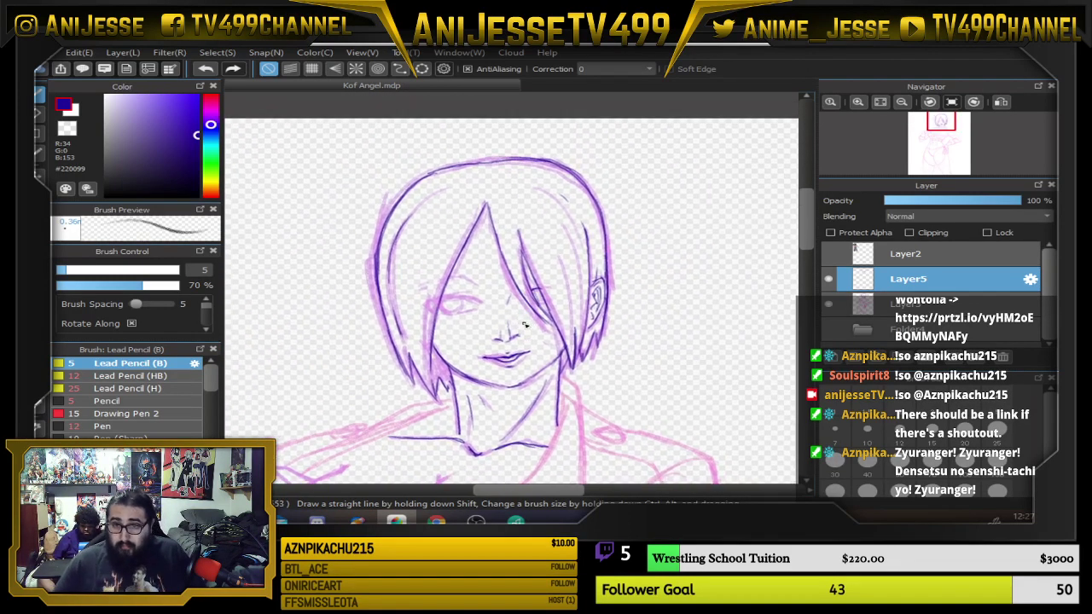
Clean up the inked hair outline along the crown.
{"action": "scroll", "coordinate": [485, 315], "scroll_direction": "up", "scroll_amount": 2}
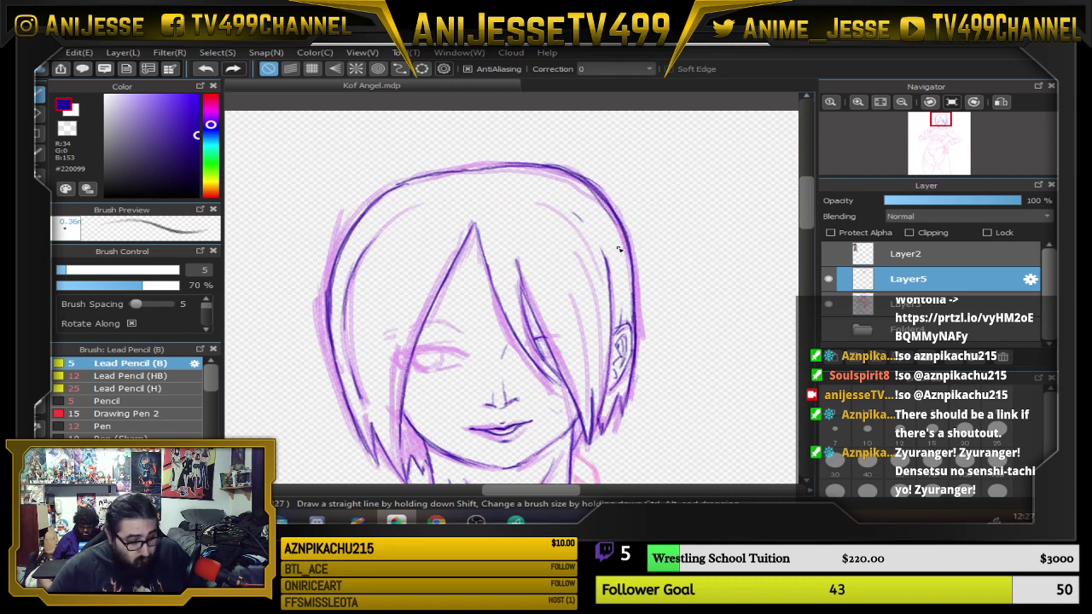
{"action": "key", "text": "e"}
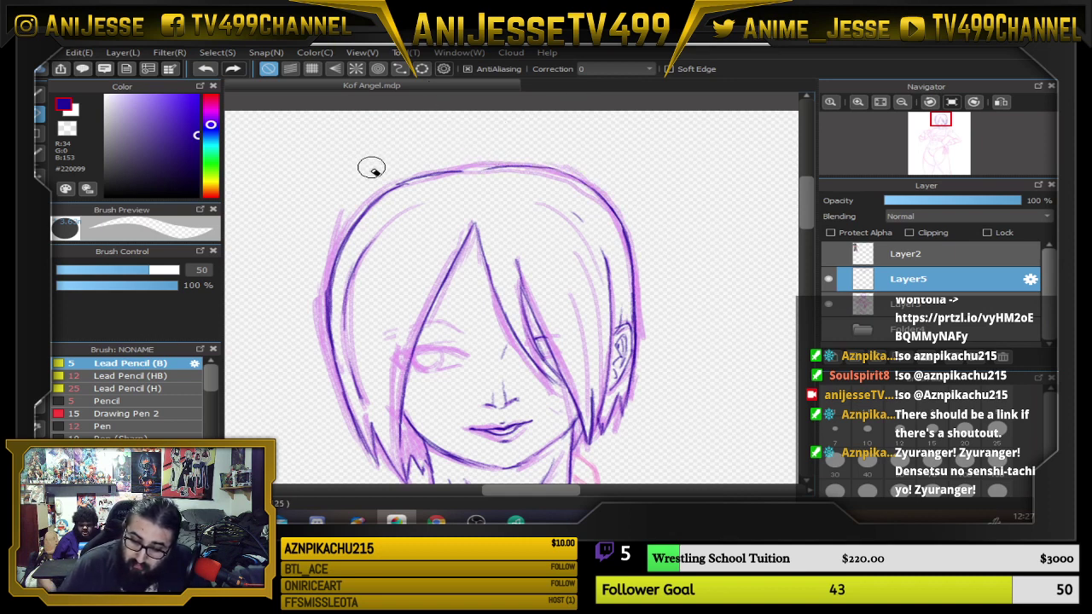
{"action": "key", "text": "b"}
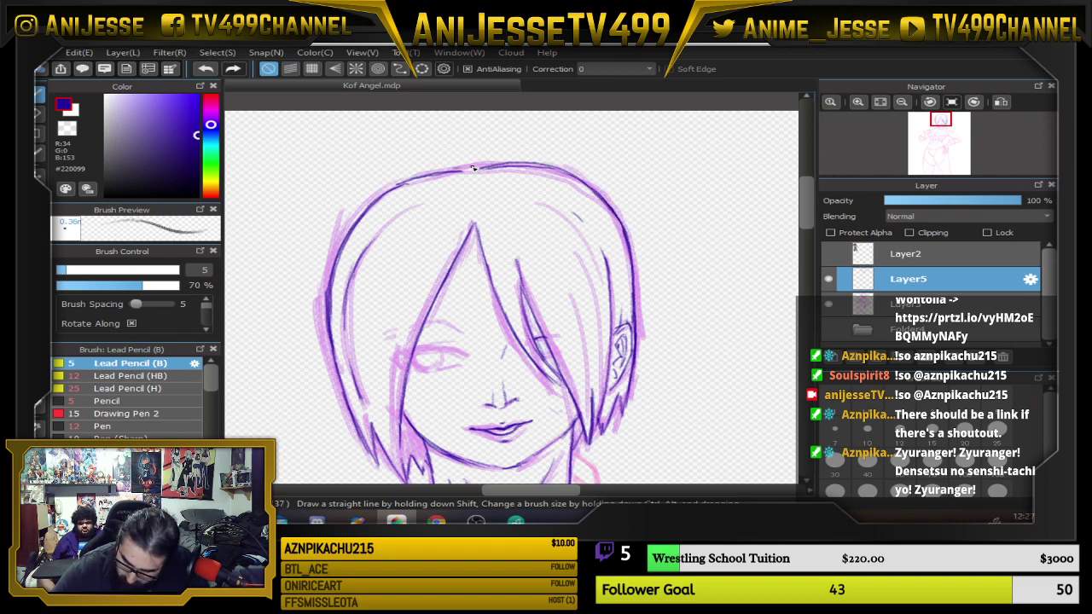
Ink the visible eye's upper lid curve from the bang edge to the inner corner, and its lower lid line.
{"action": "scroll", "coordinate": [506, 262], "scroll_direction": "down", "scroll_amount": 2}
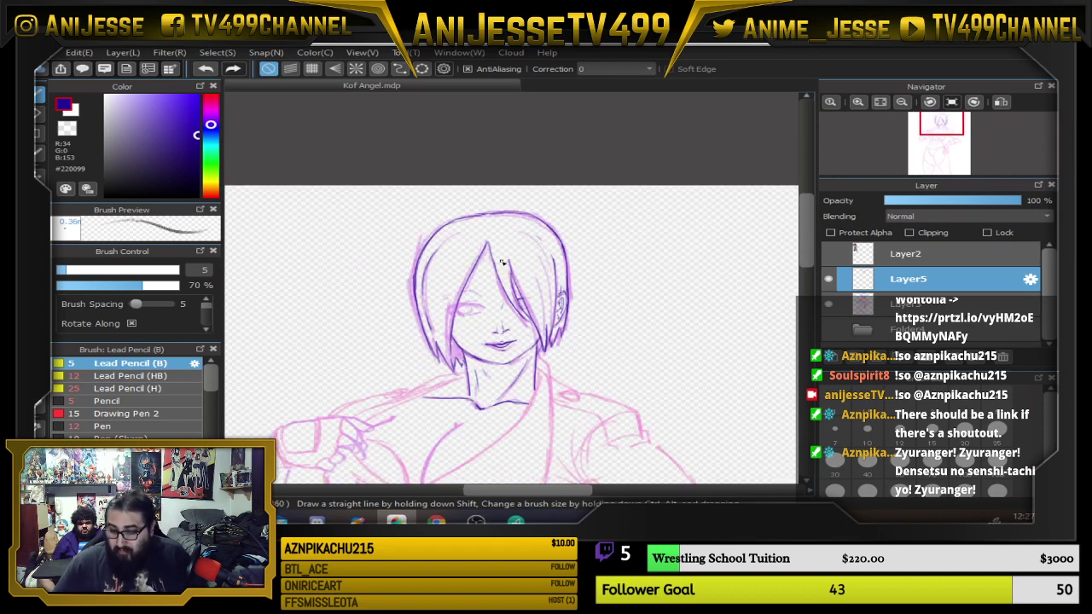
{"action": "scroll", "coordinate": [544, 334], "scroll_direction": "up", "scroll_amount": 1}
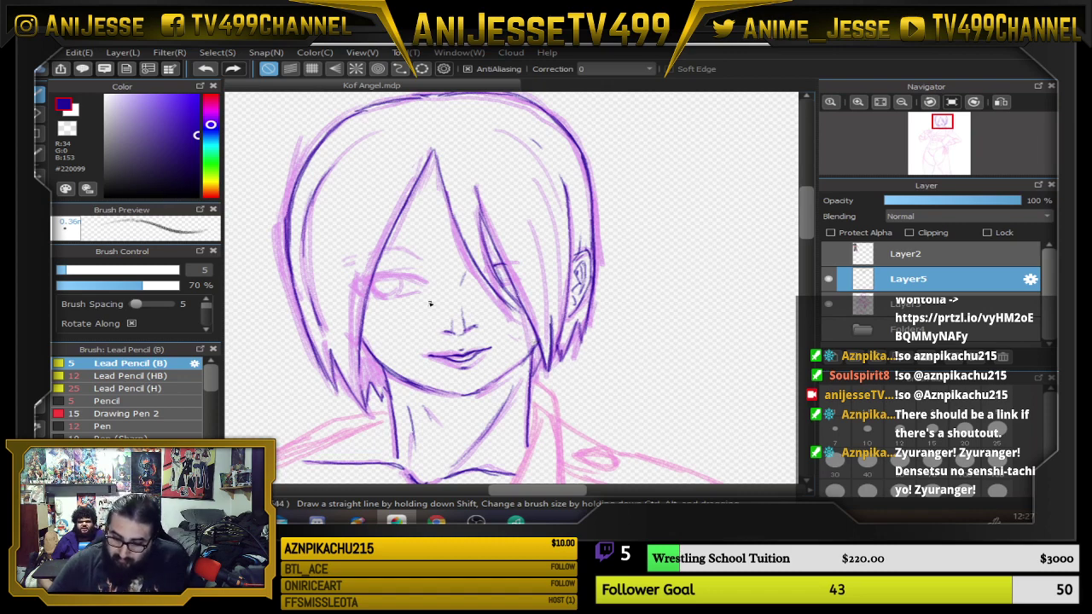
{"action": "scroll", "coordinate": [430, 303], "scroll_direction": "up", "scroll_amount": 4}
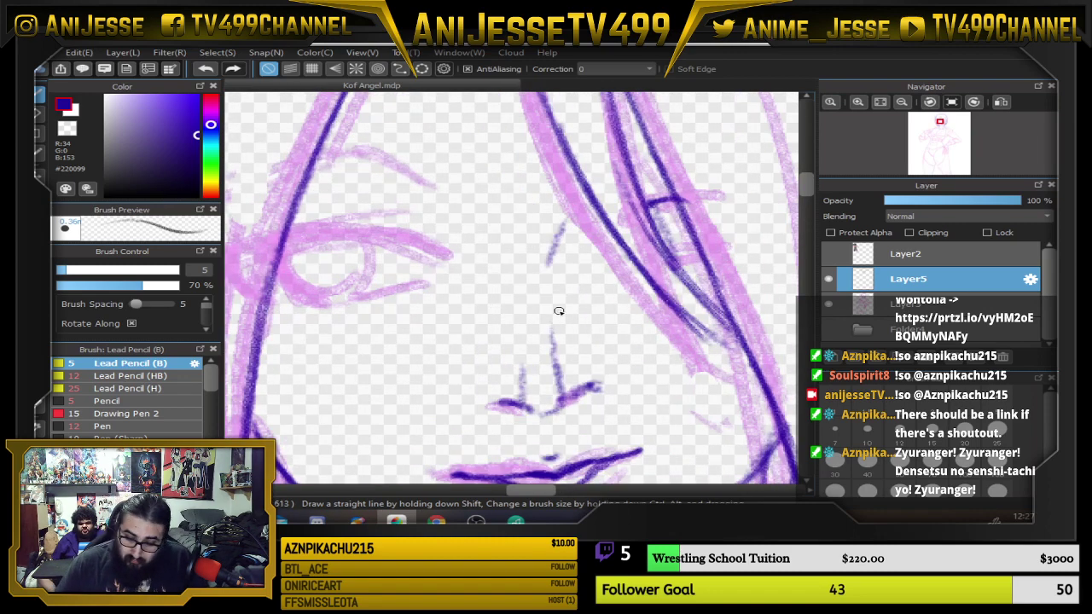
{"action": "key", "text": "Down"}
{"action": "key", "text": "Down"}
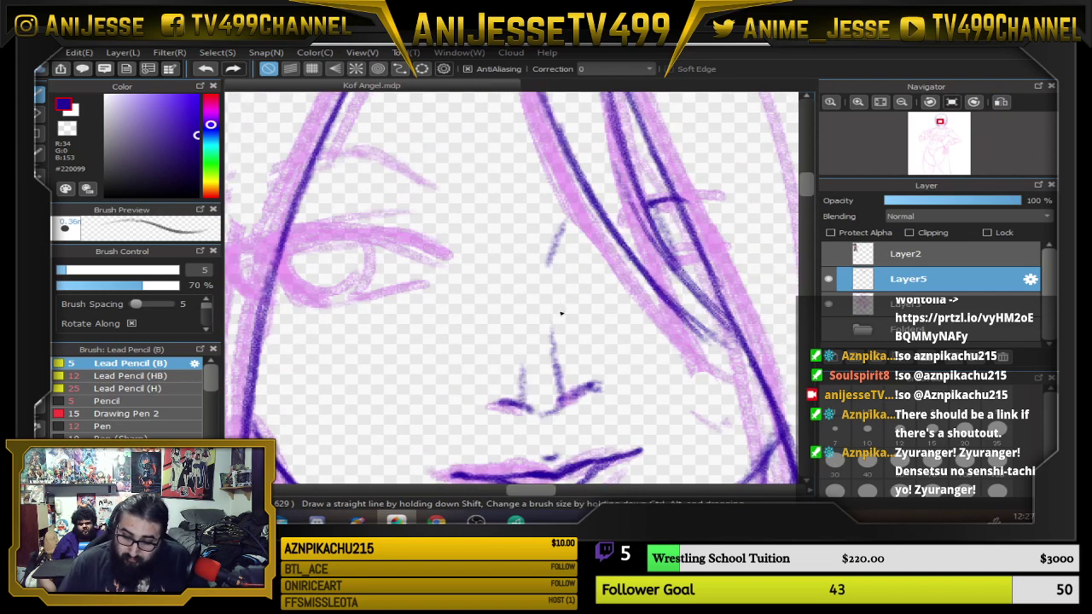
{"action": "key", "text": "Left"}
{"action": "key", "text": "Left"}
{"action": "key", "text": "Left"}
{"action": "key", "text": "Left"}
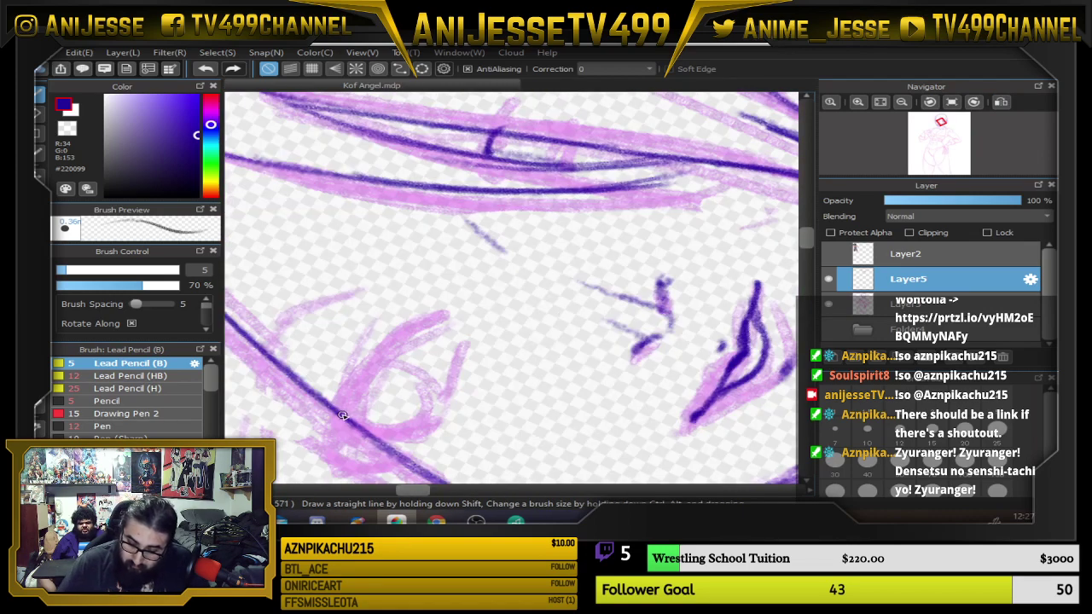
{"action": "left_click_drag", "start_coordinate": [343, 415], "coordinate": [446, 311]}
{"action": "left_click_drag", "start_coordinate": [353, 390], "coordinate": [446, 311]}
{"action": "left_click_drag", "start_coordinate": [345, 411], "coordinate": [436, 321]}
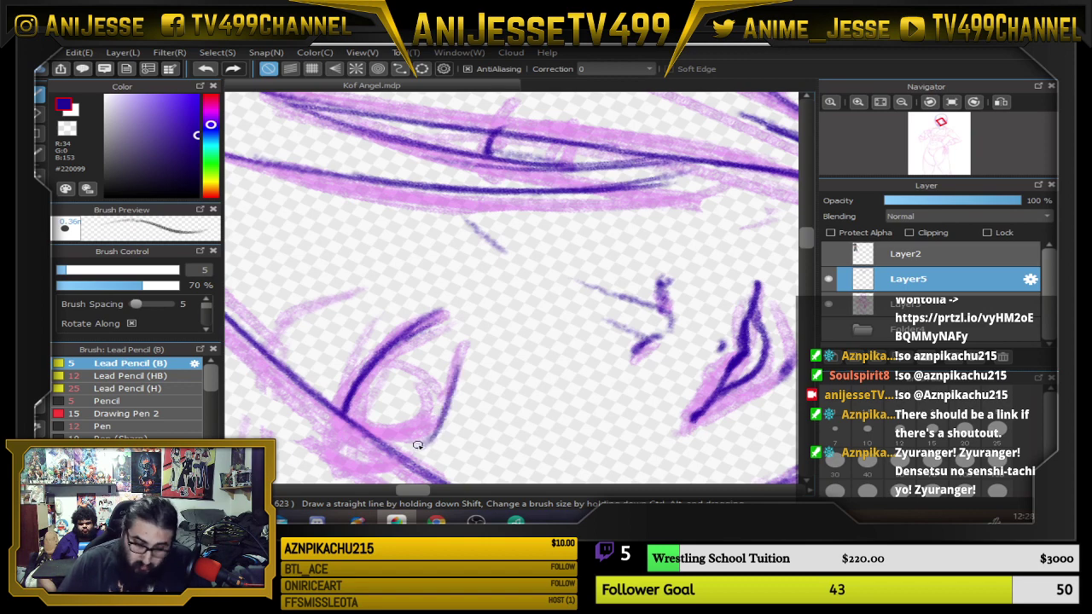
Ink both sides of the visible eye's iris outline and thicken its upper lid line.
{"action": "key", "text": "ctrl+Right"}
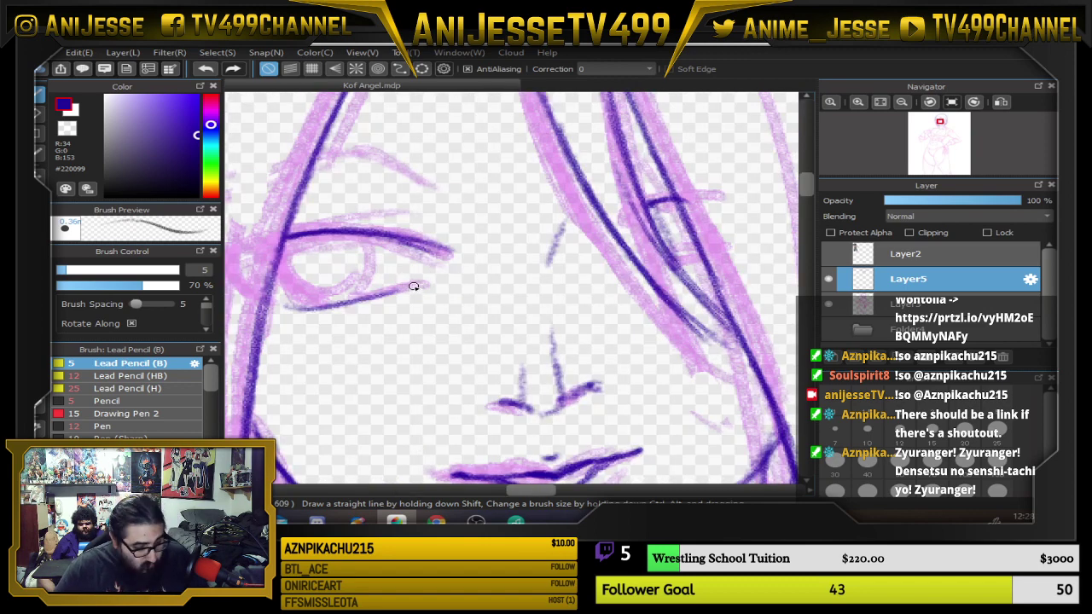
{"action": "mouse_move", "coordinate": [280, 274]}
{"action": "left_mouse_down"}
{"action": "mouse_move", "coordinate": [315, 303]}
{"action": "mouse_move", "coordinate": [339, 291]}
{"action": "left_mouse_up"}
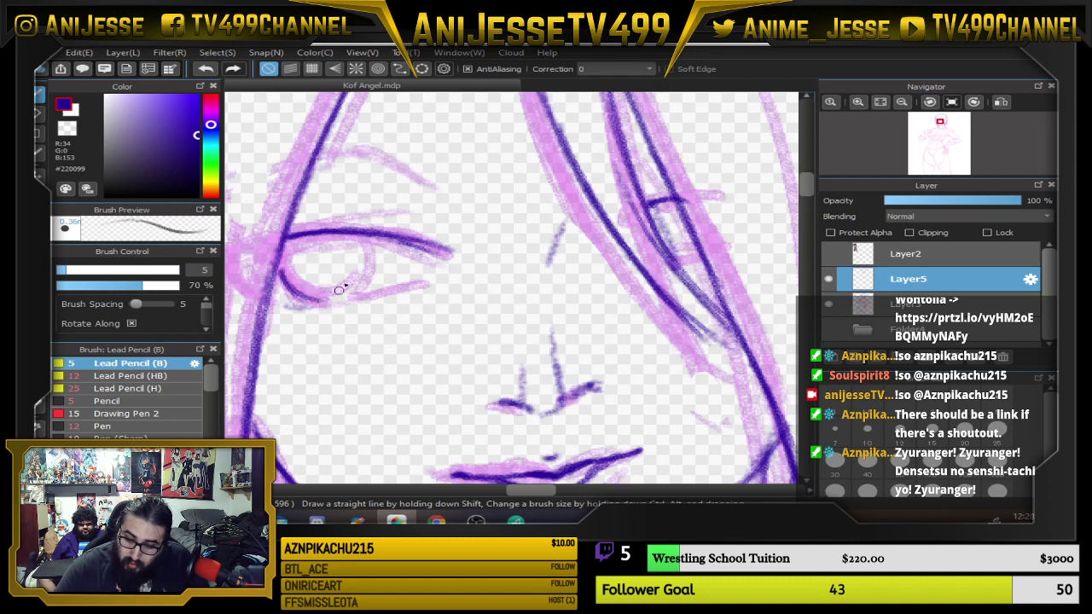
{"action": "mouse_move", "coordinate": [363, 239]}
{"action": "left_mouse_down"}
{"action": "mouse_move", "coordinate": [371, 256]}
{"action": "mouse_move", "coordinate": [356, 293]}
{"action": "left_mouse_up"}
{"action": "left_click_drag", "start_coordinate": [364, 239], "coordinate": [357, 293]}
{"action": "mouse_move", "coordinate": [287, 236]}
{"action": "left_mouse_down"}
{"action": "mouse_move", "coordinate": [423, 227]}
{"action": "mouse_move", "coordinate": [281, 224]}
{"action": "mouse_move", "coordinate": [426, 226]}
{"action": "mouse_move", "coordinate": [413, 245]}
{"action": "left_mouse_up"}
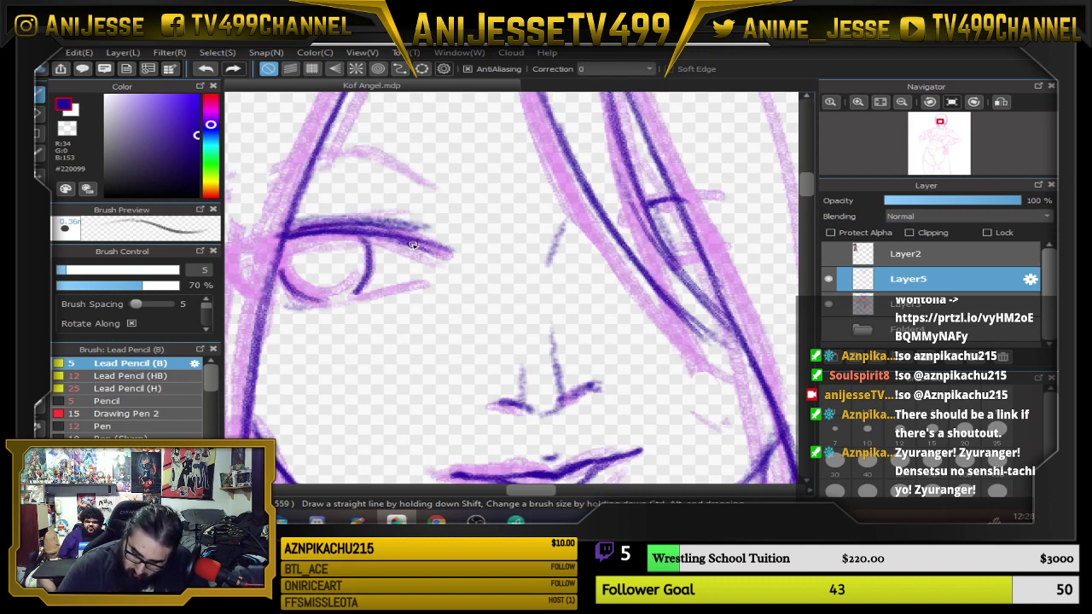
Ink the pupil and inner corner of the visible eye, redraw its lower lid line, and shade the upper iris.
{"action": "mouse_move", "coordinate": [293, 259]}
{"action": "left_mouse_down"}
{"action": "mouse_move", "coordinate": [320, 275]}
{"action": "mouse_move", "coordinate": [314, 252]}
{"action": "mouse_move", "coordinate": [327, 248]}
{"action": "left_mouse_up"}
{"action": "mouse_move", "coordinate": [290, 307]}
{"action": "left_mouse_down"}
{"action": "mouse_move", "coordinate": [398, 293]}
{"action": "mouse_move", "coordinate": [411, 245]}
{"action": "mouse_move", "coordinate": [427, 264]}
{"action": "left_mouse_up"}
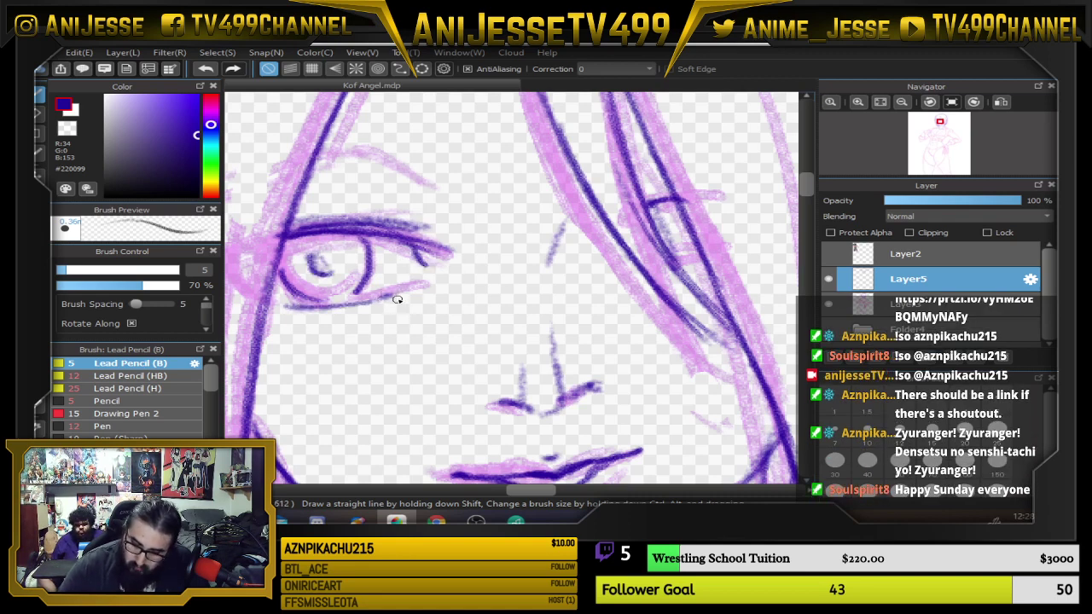
{"action": "mouse_move", "coordinate": [290, 306]}
{"action": "left_mouse_down"}
{"action": "mouse_move", "coordinate": [362, 280]}
{"action": "mouse_move", "coordinate": [420, 306]}
{"action": "left_mouse_up"}
{"action": "left_click_drag", "start_coordinate": [345, 337], "coordinate": [363, 342]}
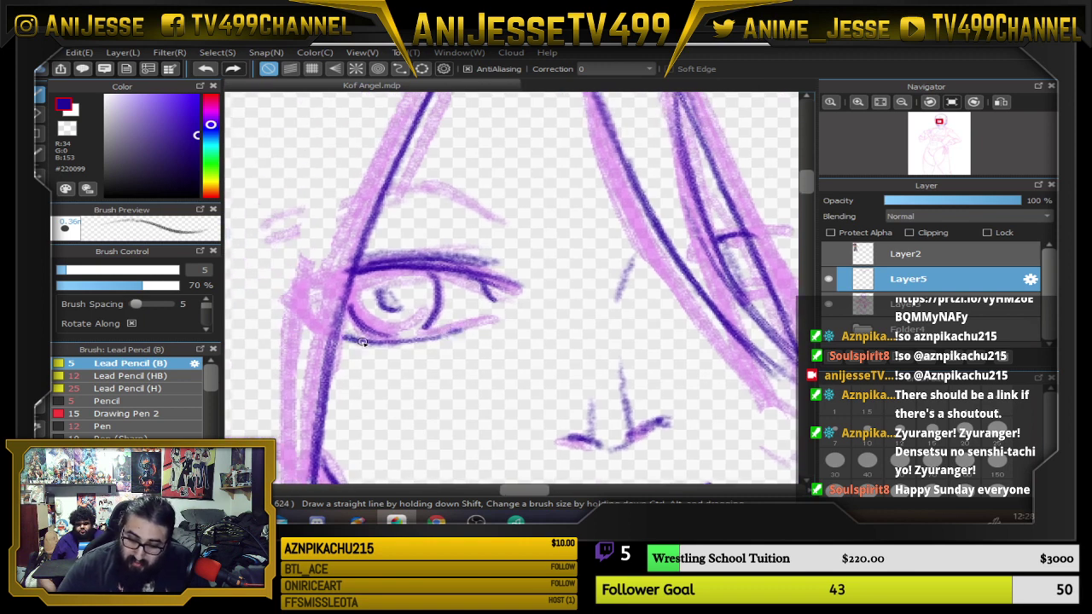
{"action": "mouse_move", "coordinate": [410, 306]}
{"action": "left_mouse_down"}
{"action": "mouse_move", "coordinate": [406, 295]}
{"action": "mouse_move", "coordinate": [368, 320]}
{"action": "mouse_move", "coordinate": [365, 277]}
{"action": "mouse_move", "coordinate": [428, 285]}
{"action": "mouse_move", "coordinate": [435, 318]}
{"action": "mouse_move", "coordinate": [351, 346]}
{"action": "left_mouse_up"}
Ink the arched brow line above the visible eye with a short tick beside it, and add the eyelid crease.
{"action": "left_click_drag", "start_coordinate": [573, 192], "coordinate": [541, 262]}
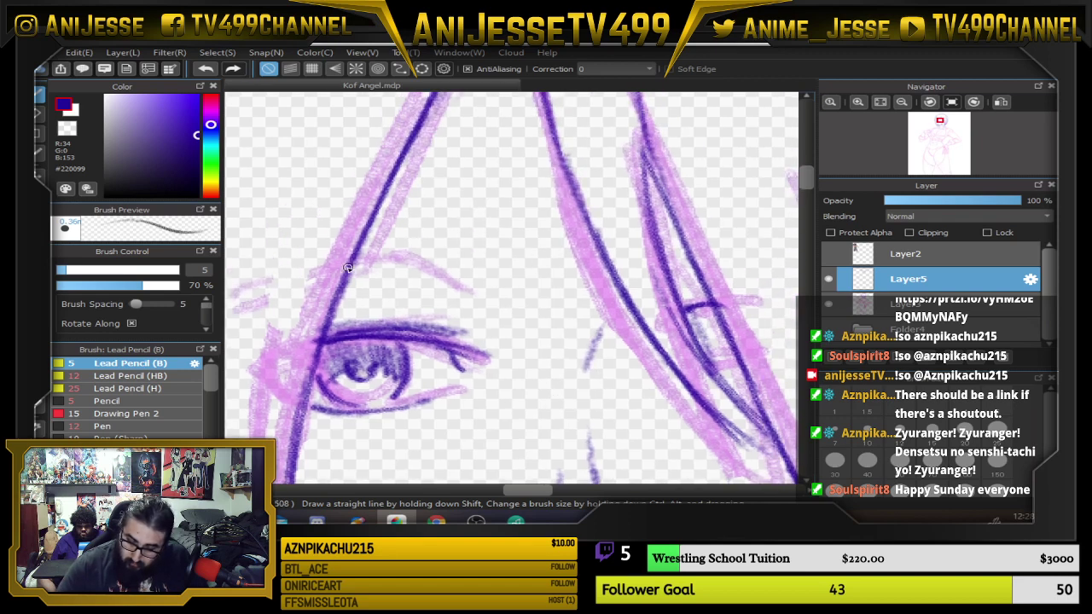
{"action": "mouse_move", "coordinate": [348, 268]}
{"action": "left_mouse_down"}
{"action": "mouse_move", "coordinate": [402, 253]}
{"action": "mouse_move", "coordinate": [475, 292]}
{"action": "mouse_move", "coordinate": [404, 253]}
{"action": "mouse_move", "coordinate": [355, 246]}
{"action": "mouse_move", "coordinate": [451, 275]}
{"action": "mouse_move", "coordinate": [506, 356]}
{"action": "left_mouse_up"}
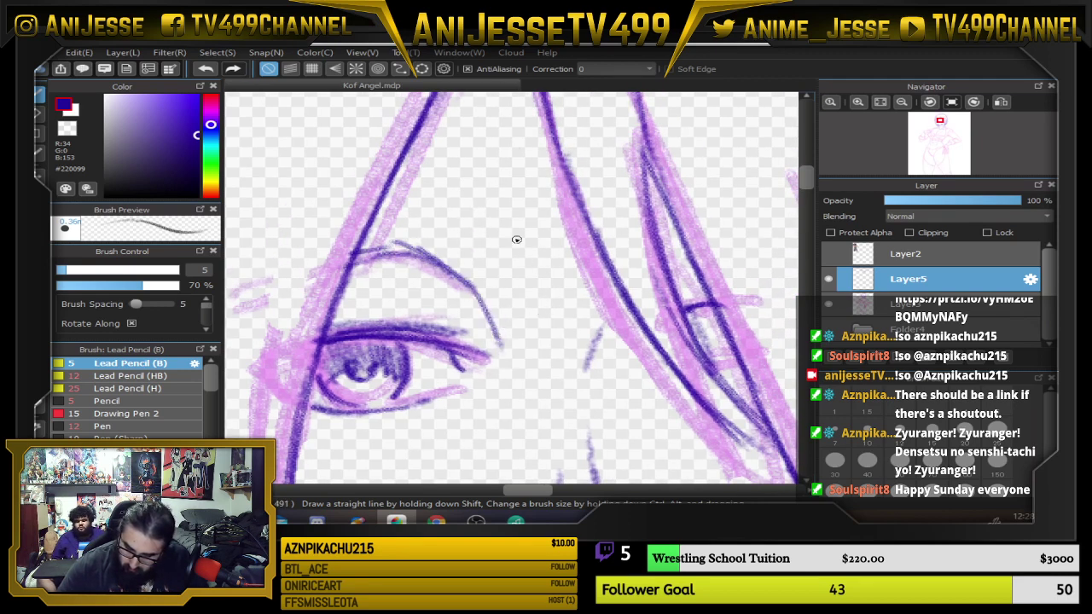
{"action": "left_click_drag", "start_coordinate": [482, 258], "coordinate": [482, 282]}
{"action": "scroll", "coordinate": [563, 278], "scroll_direction": "down", "scroll_amount": 3}
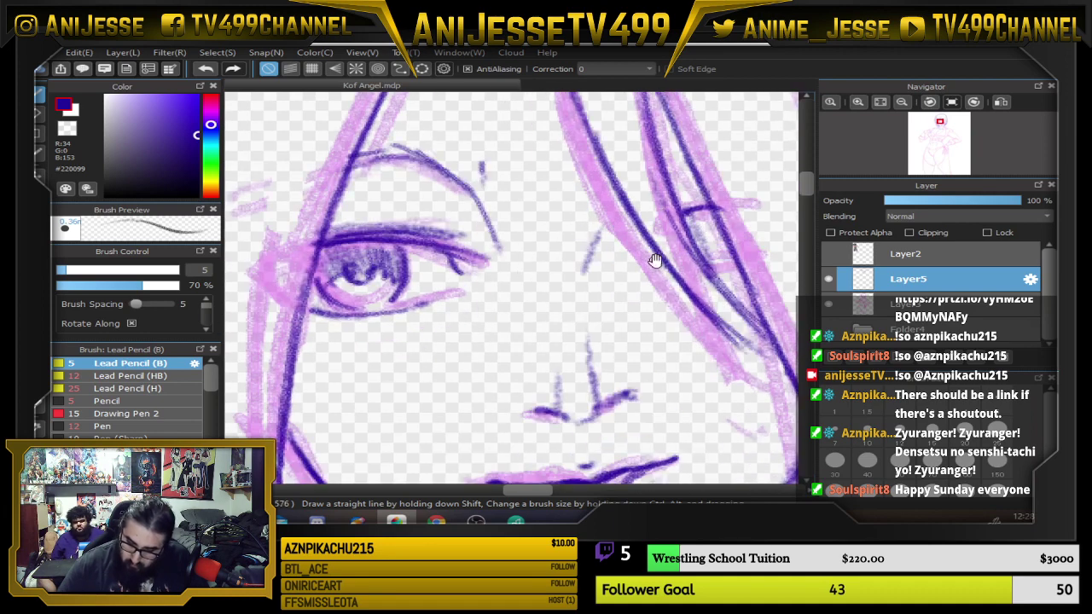
{"action": "left_click_drag", "start_coordinate": [343, 204], "coordinate": [435, 213]}
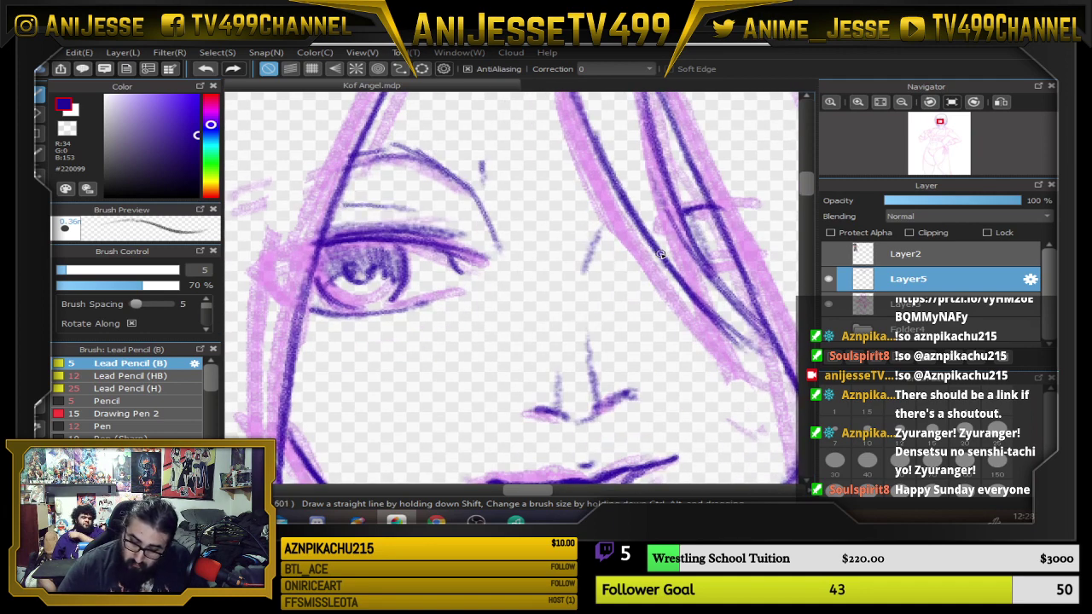
Darken the visible eye's lower lid line and ink a short outer-corner stroke beyond the hair strand.
{"action": "scroll", "coordinate": [661, 254], "scroll_direction": "down", "scroll_amount": 3}
{"action": "scroll", "coordinate": [533, 279], "scroll_direction": "up", "scroll_amount": 2}
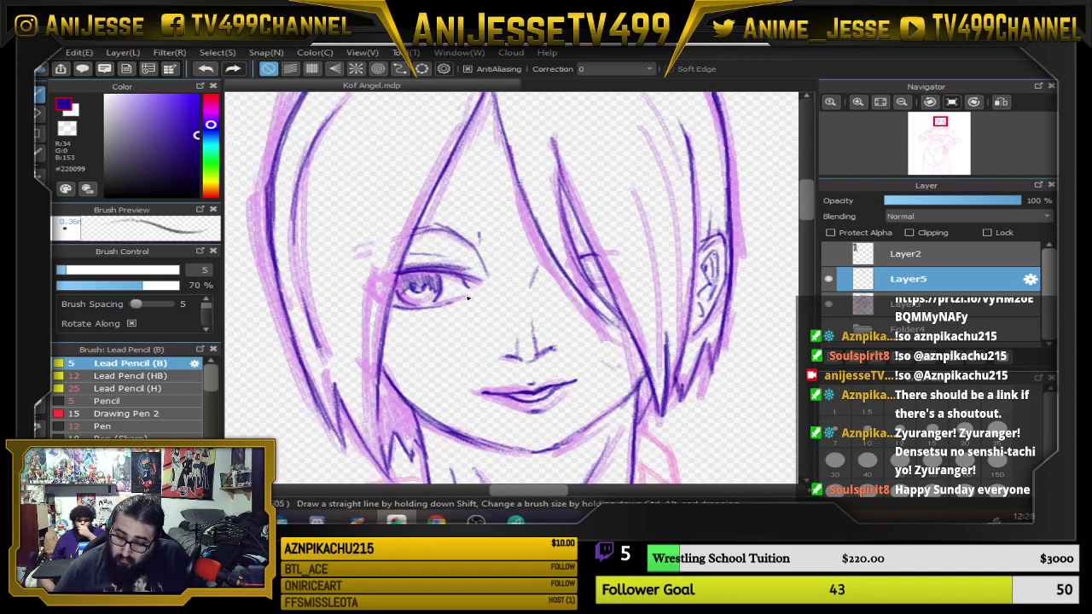
{"action": "scroll", "coordinate": [468, 298], "scroll_direction": "up", "scroll_amount": 2}
{"action": "left_click_drag", "start_coordinate": [325, 318], "coordinate": [434, 315]}
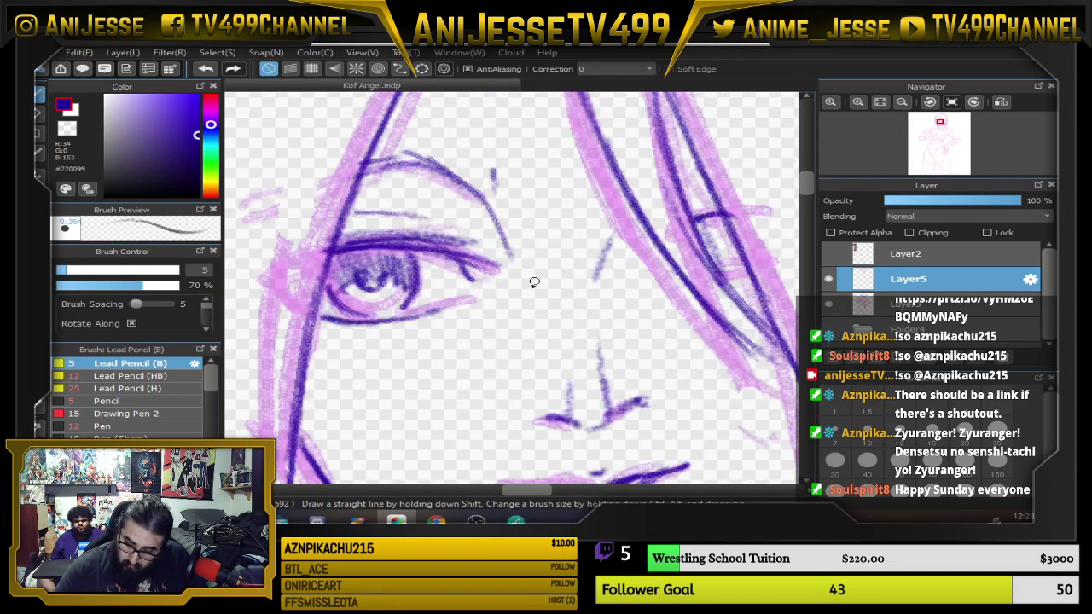
{"action": "mouse_move", "coordinate": [326, 251]}
{"action": "left_mouse_down"}
{"action": "mouse_move", "coordinate": [305, 254]}
{"action": "mouse_move", "coordinate": [297, 304]}
{"action": "left_mouse_up"}
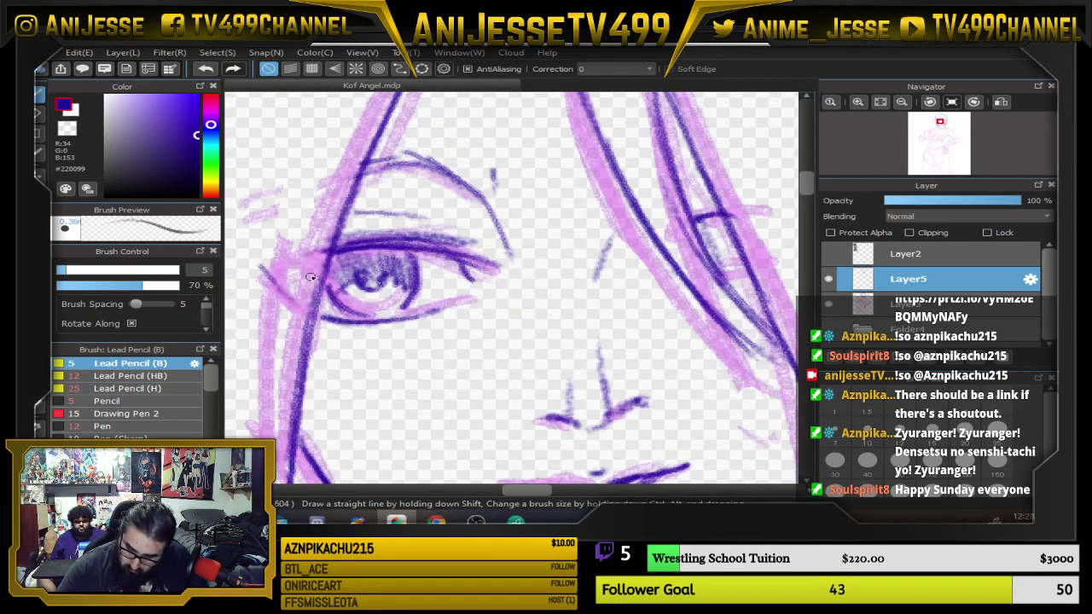
Ink the covered eye's upper lid line and a short brow stroke between the strands of the bangs.
{"action": "scroll", "coordinate": [513, 195], "scroll_direction": "down", "scroll_amount": 2}
{"action": "scroll", "coordinate": [515, 258], "scroll_direction": "up", "scroll_amount": 2}
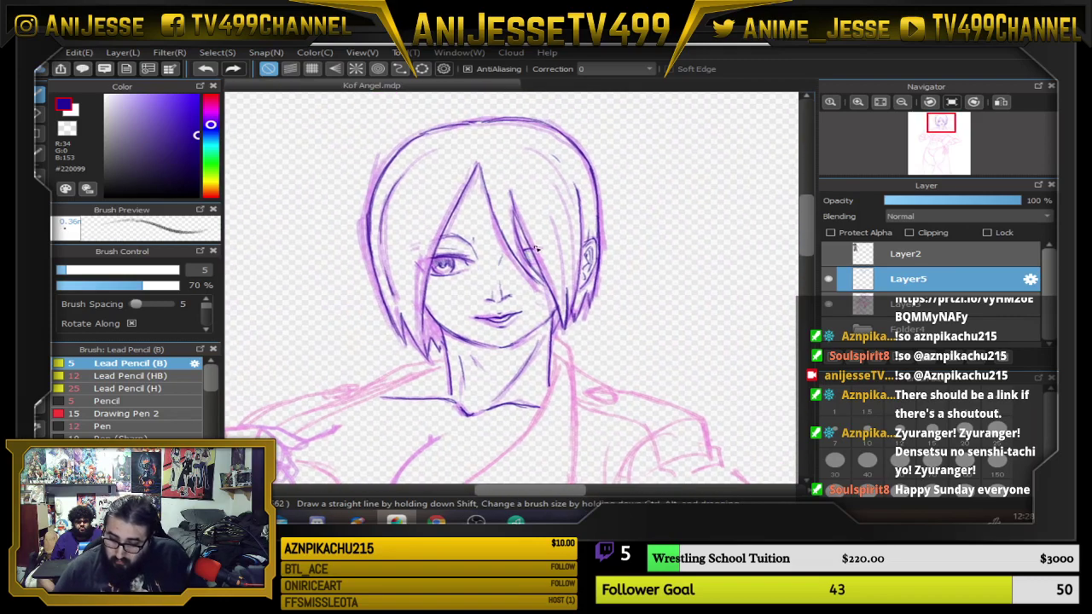
{"action": "left_click_drag", "start_coordinate": [568, 410], "coordinate": [568, 256]}
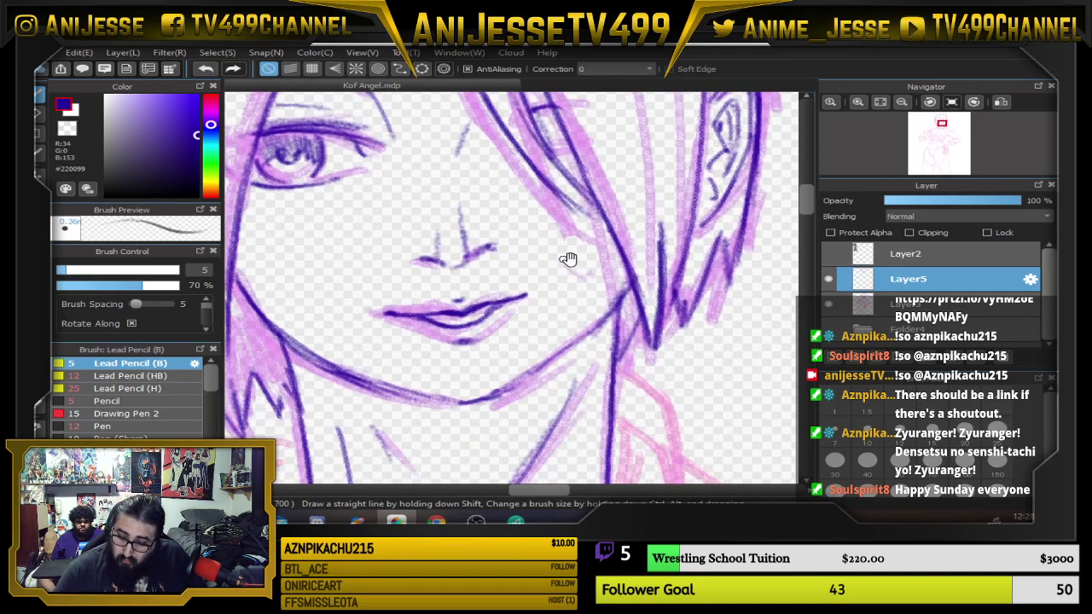
{"action": "left_click_drag", "start_coordinate": [569, 303], "coordinate": [585, 324]}
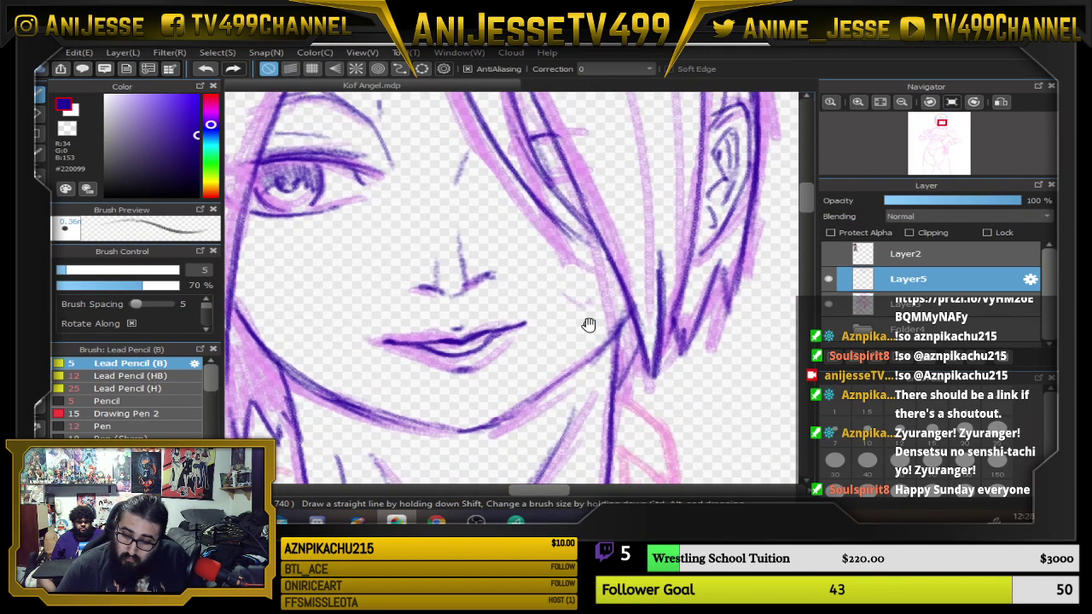
{"action": "left_click_drag", "start_coordinate": [582, 267], "coordinate": [536, 398]}
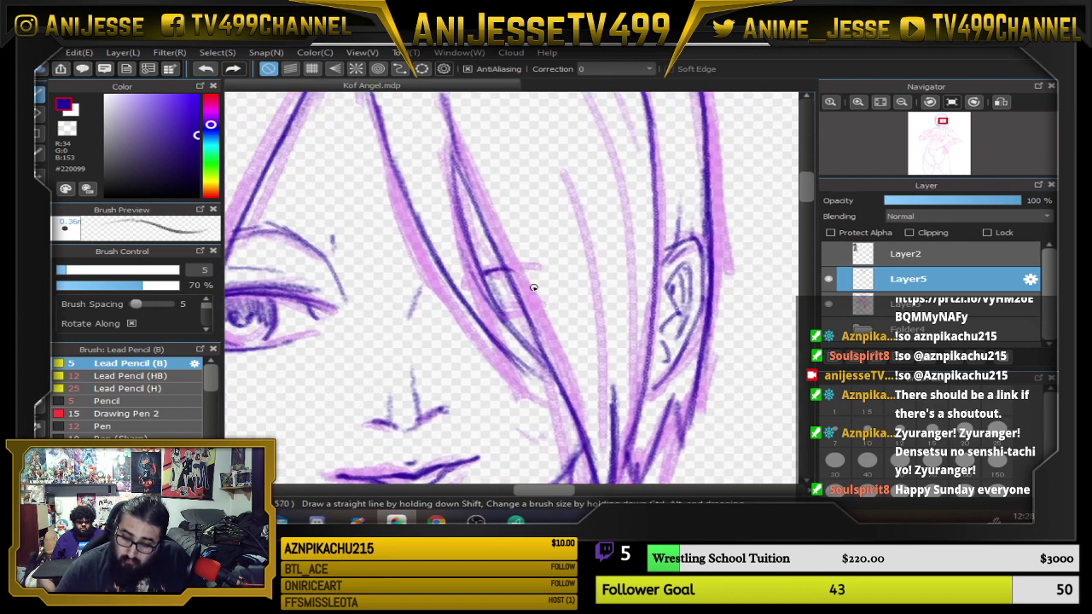
{"action": "left_click_drag", "start_coordinate": [486, 275], "coordinate": [522, 264]}
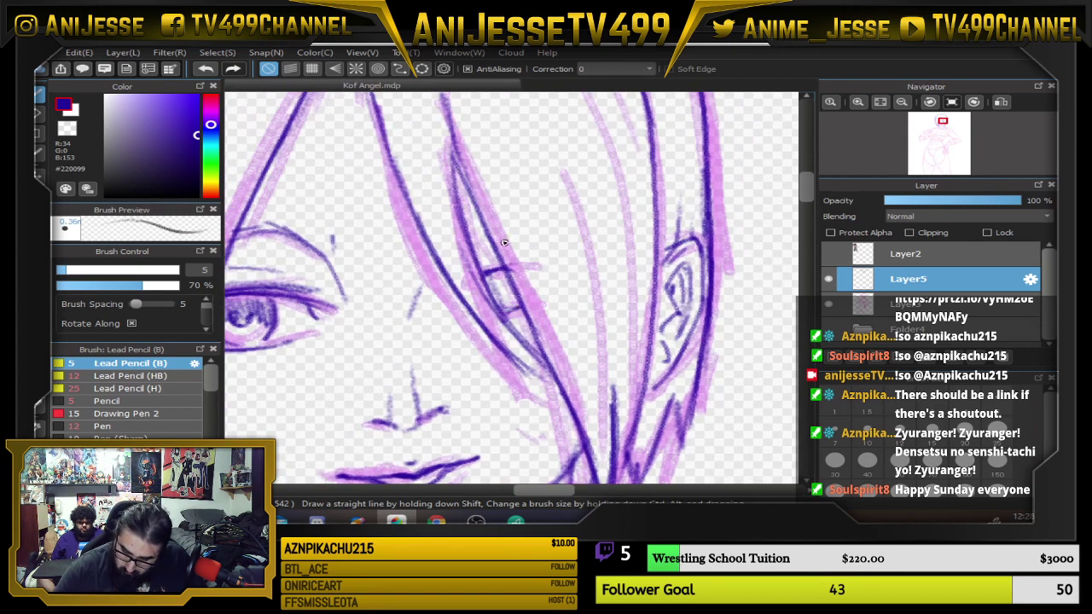
{"action": "left_click_drag", "start_coordinate": [464, 231], "coordinate": [488, 219]}
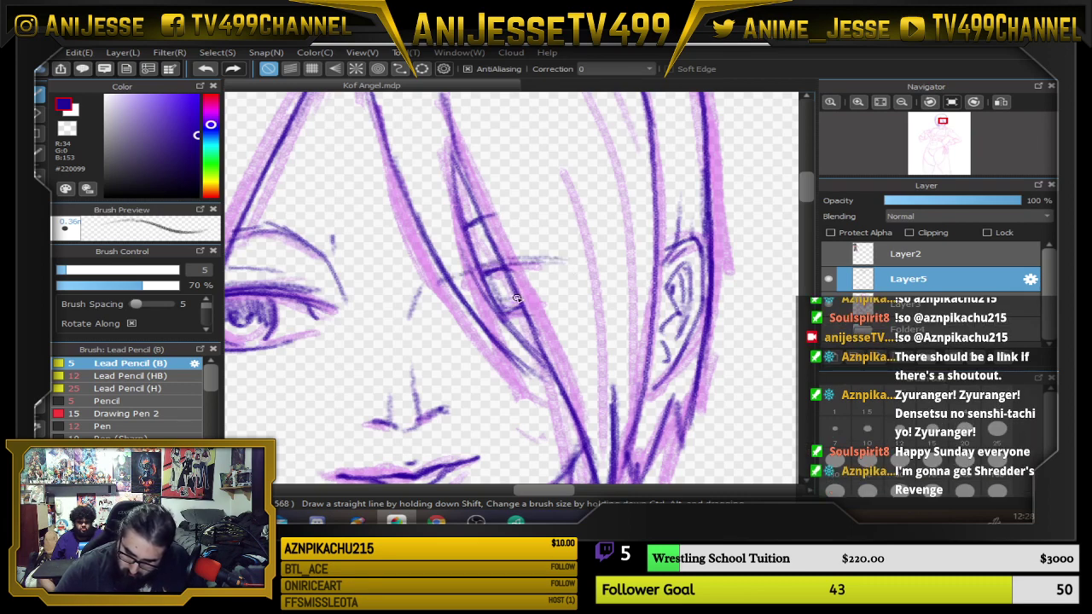
Reinforce the outer hair outline along both sides and across the crown.
{"action": "scroll", "coordinate": [505, 210], "scroll_direction": "down", "scroll_amount": 4}
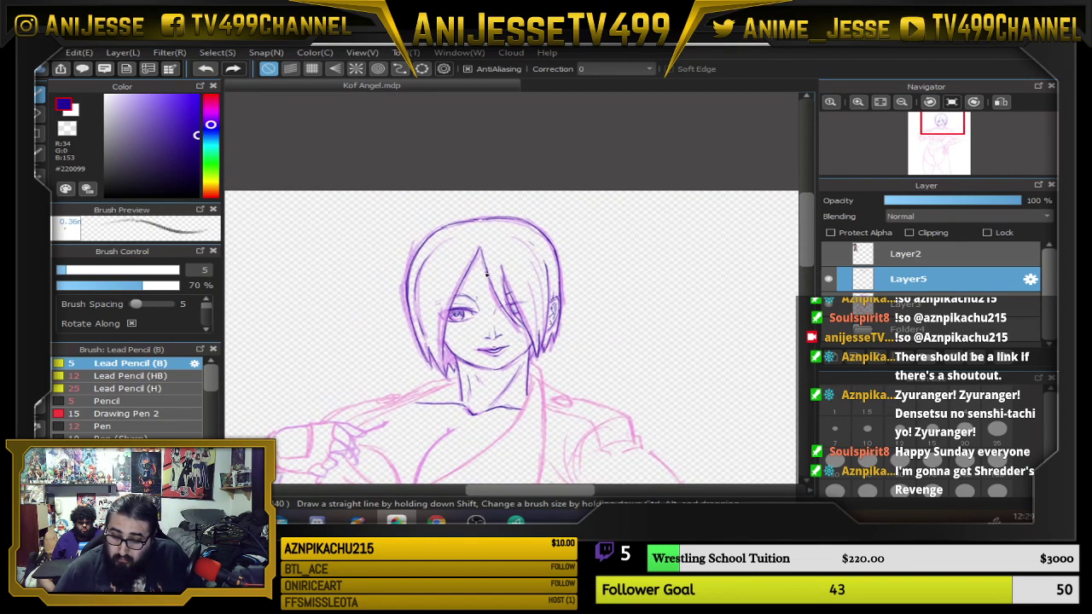
{"action": "scroll", "coordinate": [482, 267], "scroll_direction": "up", "scroll_amount": 2}
{"action": "left_click_drag", "start_coordinate": [367, 308], "coordinate": [386, 239]}
{"action": "mouse_move", "coordinate": [420, 206]}
{"action": "left_mouse_down"}
{"action": "mouse_move", "coordinate": [366, 297]}
{"action": "mouse_move", "coordinate": [451, 199]}
{"action": "left_mouse_up"}
{"action": "left_click_drag", "start_coordinate": [566, 211], "coordinate": [599, 295]}
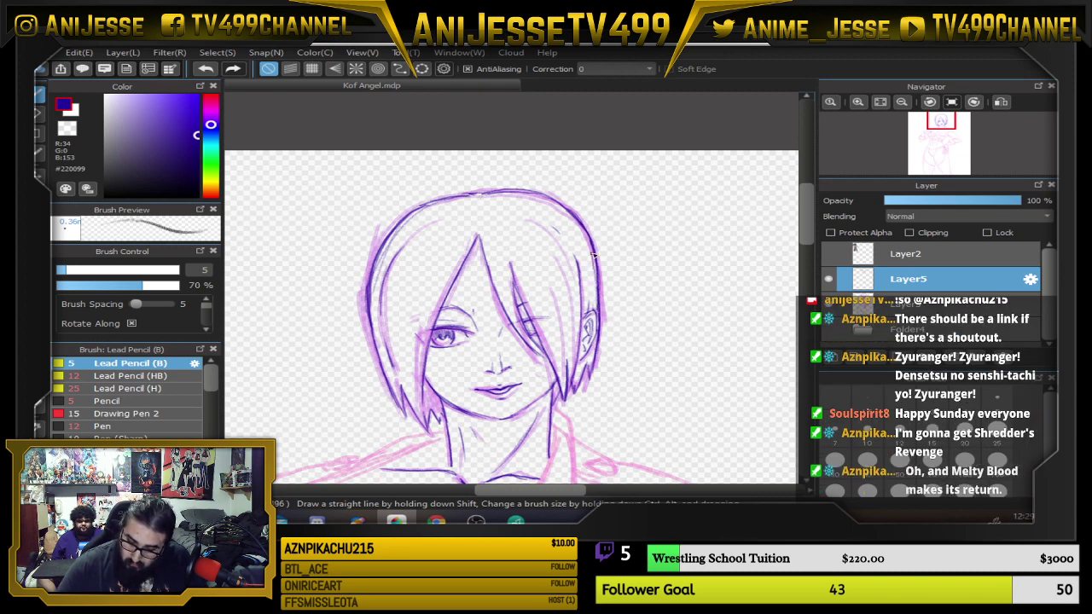
{"action": "left_click_drag", "start_coordinate": [553, 200], "coordinate": [509, 187]}
{"action": "scroll", "coordinate": [450, 239], "scroll_direction": "down", "scroll_amount": 5}
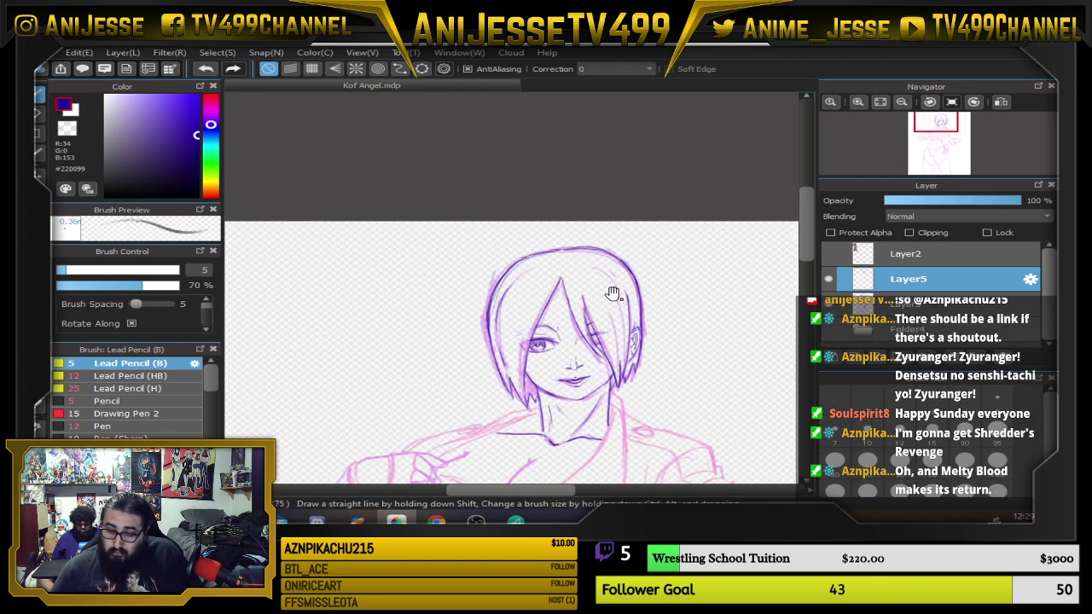
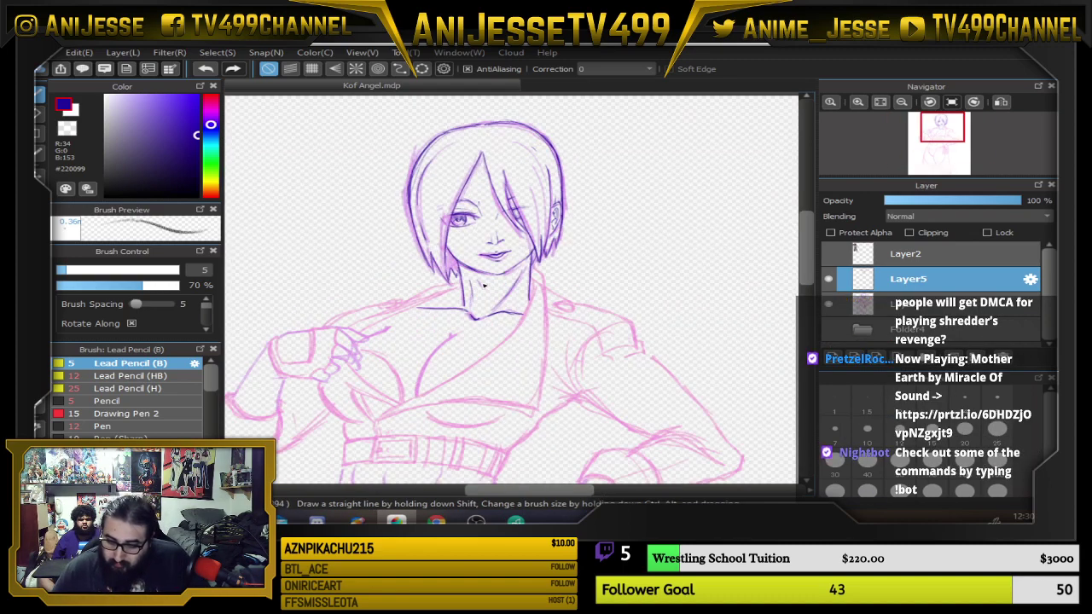
Set the pencil size to 10 and ink the upper part of the jacket's inner neckline edge down from the neck.
{"action": "scroll", "coordinate": [471, 294], "scroll_direction": "up", "scroll_amount": 2}
{"action": "scroll", "coordinate": [567, 269], "scroll_direction": "up", "scroll_amount": 1}
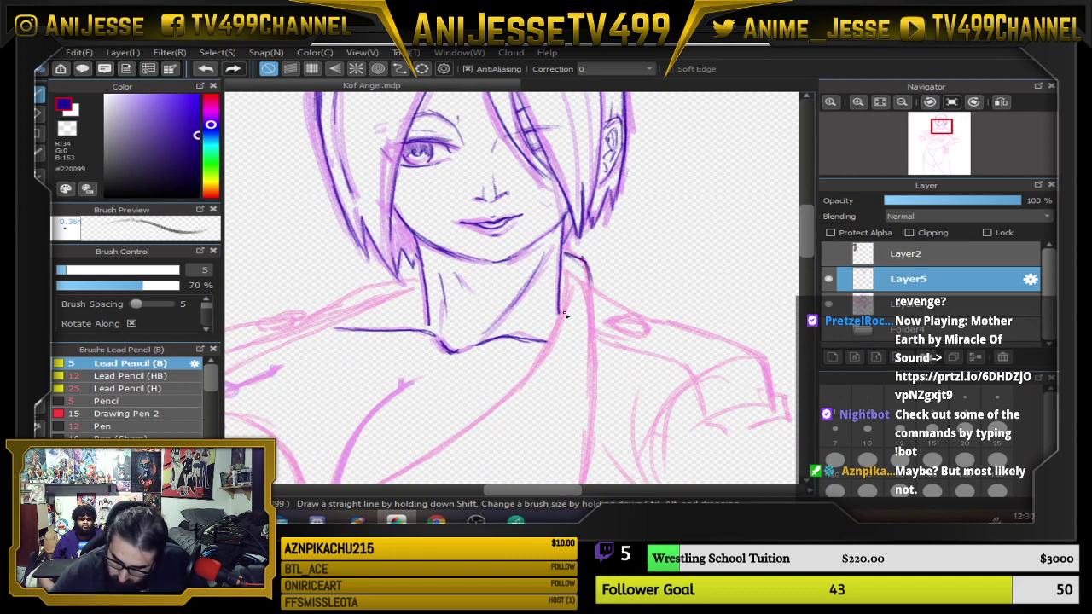
{"action": "left_click_drag", "start_coordinate": [556, 397], "coordinate": [640, 250]}
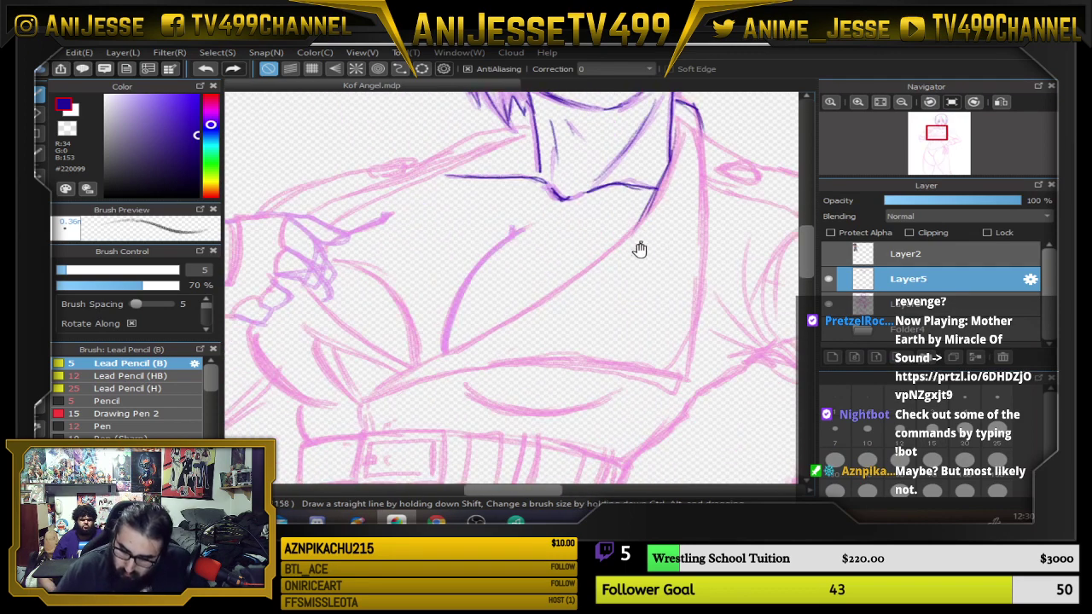
{"action": "left_click_drag", "start_coordinate": [670, 169], "coordinate": [646, 210]}
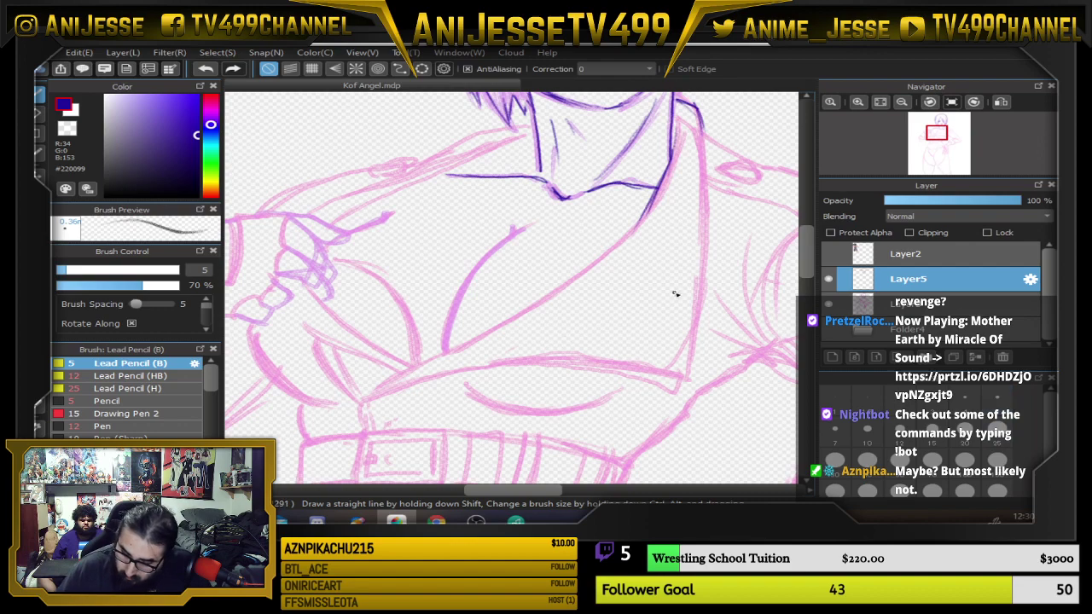
{"action": "left_click", "coordinate": [865, 433]}
{"action": "mouse_move", "coordinate": [664, 174]}
{"action": "left_mouse_down"}
{"action": "mouse_move", "coordinate": [629, 236]}
{"action": "mouse_move", "coordinate": [546, 296]}
{"action": "left_mouse_up"}
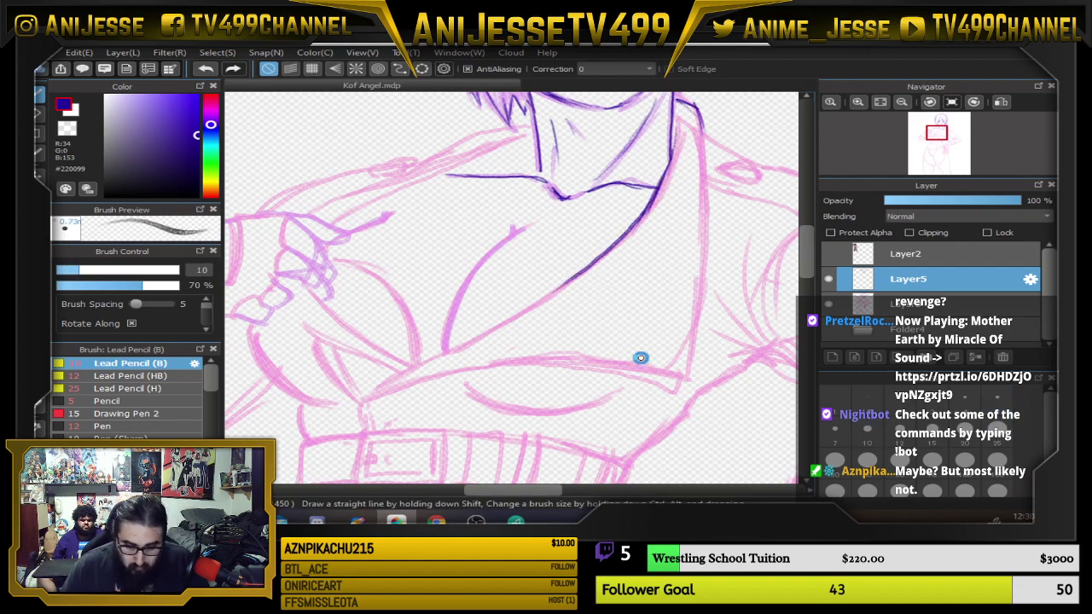
Mirror the canvas view and continue inking the jacket's inner neckline edge down to the front closure.
{"action": "key", "text": "Down"}
{"action": "key", "text": "Right"}
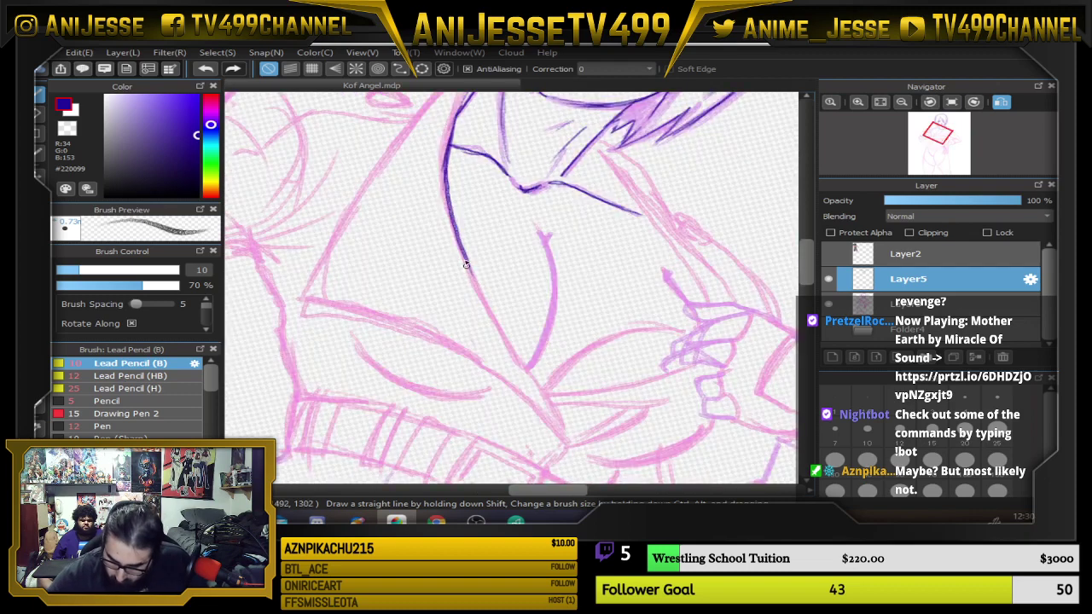
{"action": "left_click_drag", "start_coordinate": [460, 245], "coordinate": [507, 338]}
{"action": "left_click_drag", "start_coordinate": [470, 266], "coordinate": [517, 355]}
{"action": "left_click_drag", "start_coordinate": [491, 314], "coordinate": [567, 440]}
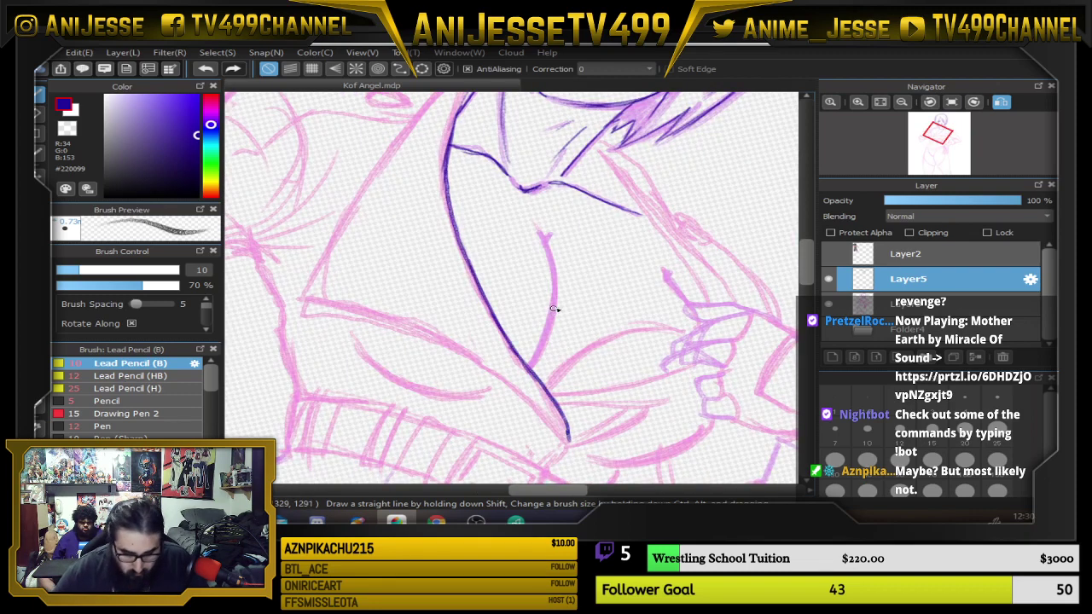
Ink two short converging lines on the opposite side of the jacket's front closure.
{"action": "key", "text": "Up"}
{"action": "left_click_drag", "start_coordinate": [331, 348], "coordinate": [358, 398]}
{"action": "left_click_drag", "start_coordinate": [321, 347], "coordinate": [362, 401]}
{"action": "key", "text": "ctrl+Left"}
{"action": "key", "text": "ctrl+Left"}
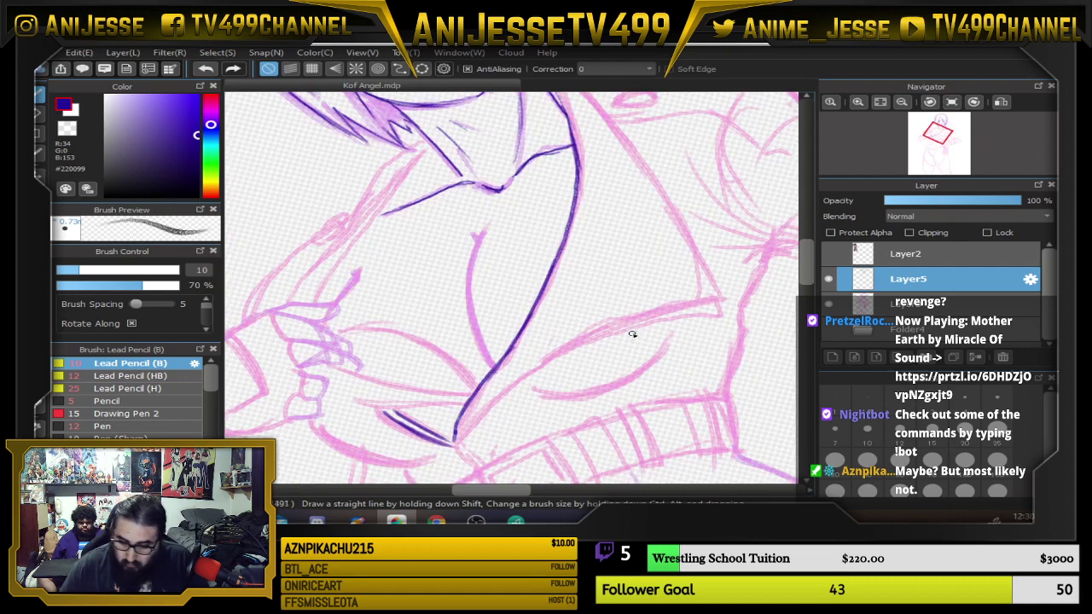
Ink the lapel's curved lower edge from the front closure to its corner, plus its long outer edge from the neck.
{"action": "mouse_move", "coordinate": [562, 439]}
{"action": "left_mouse_down"}
{"action": "mouse_move", "coordinate": [572, 356]}
{"action": "mouse_move", "coordinate": [563, 431]}
{"action": "mouse_move", "coordinate": [602, 305]}
{"action": "mouse_move", "coordinate": [666, 241]}
{"action": "left_mouse_up"}
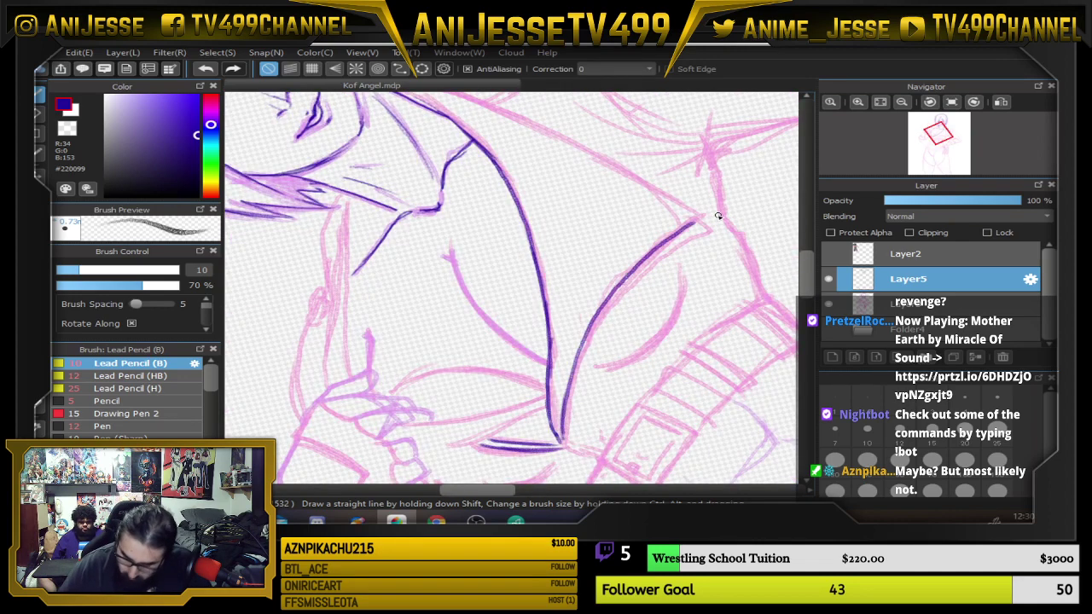
{"action": "key", "text": "ctrl+Right"}
{"action": "key", "text": "ctrl+Right"}
{"action": "mouse_move", "coordinate": [597, 162]}
{"action": "left_mouse_down"}
{"action": "mouse_move", "coordinate": [613, 275]}
{"action": "mouse_move", "coordinate": [594, 433]}
{"action": "left_mouse_up"}
{"action": "key", "text": "space"}
{"action": "left_click_drag", "start_coordinate": [328, 407], "coordinate": [422, 348]}
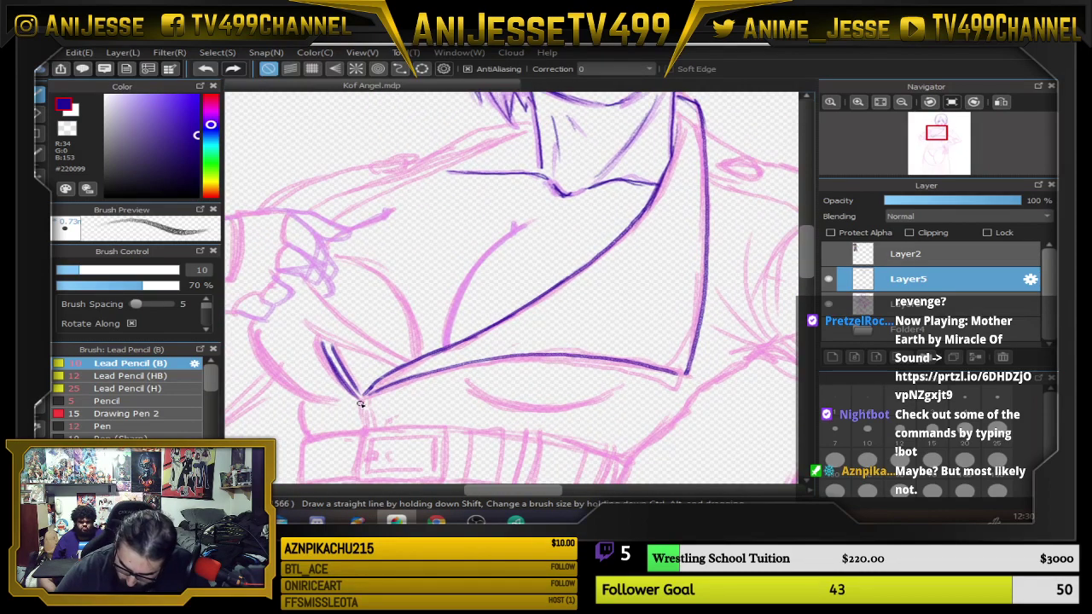
{"action": "mouse_move", "coordinate": [361, 403]}
{"action": "left_mouse_down"}
{"action": "mouse_move", "coordinate": [371, 427]}
{"action": "mouse_move", "coordinate": [370, 387]}
{"action": "mouse_move", "coordinate": [355, 405]}
{"action": "mouse_move", "coordinate": [475, 371]}
{"action": "mouse_move", "coordinate": [589, 361]}
{"action": "mouse_move", "coordinate": [686, 376]}
{"action": "left_mouse_up"}
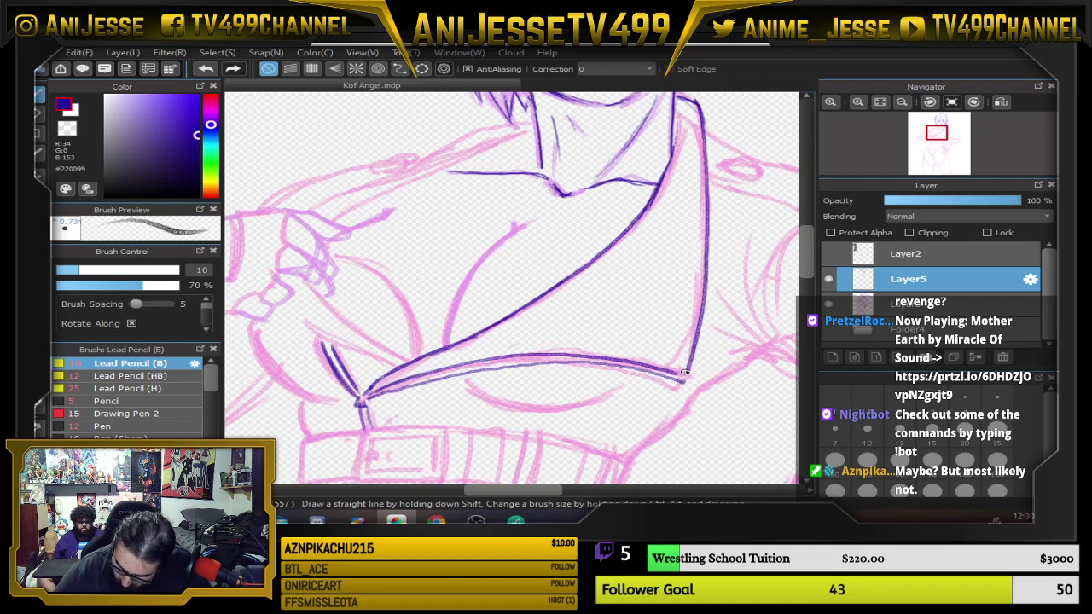
{"action": "left_click_drag", "start_coordinate": [598, 356], "coordinate": [699, 348]}
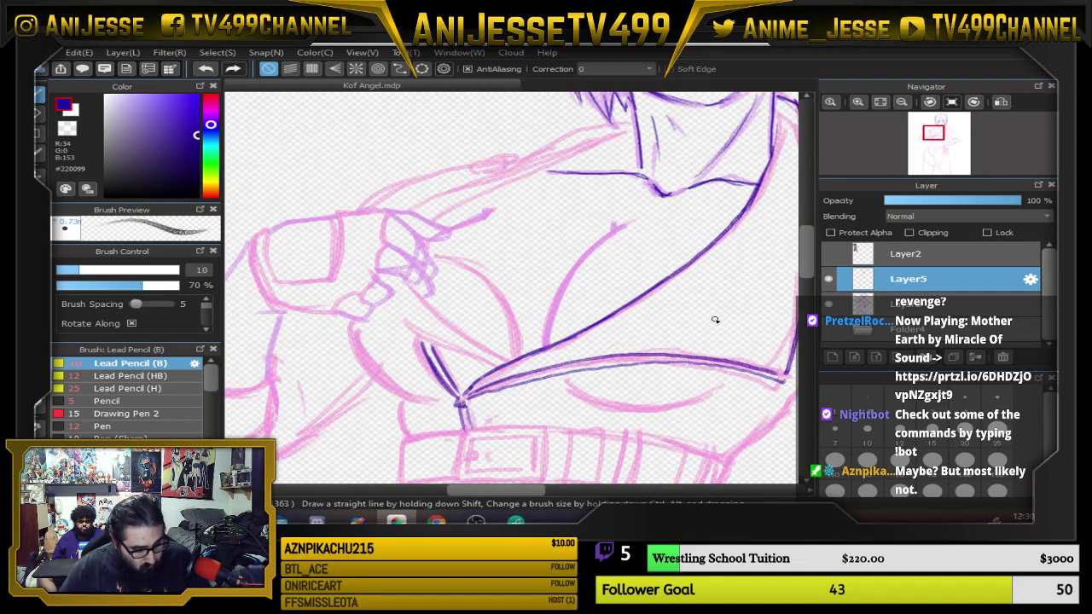
{"action": "key", "text": "ctrl+z"}
Rotate the canvas view and ink a second line parallel to the lapel's curved lower edge, from its corner to the front closure.
{"action": "key", "text": "Left"}
{"action": "key", "text": "Left"}
{"action": "key", "text": "Left"}
{"action": "key", "text": "Left"}
{"action": "key", "text": "Left"}
{"action": "key", "text": "Left"}
{"action": "left_click_drag", "start_coordinate": [641, 165], "coordinate": [531, 334]}
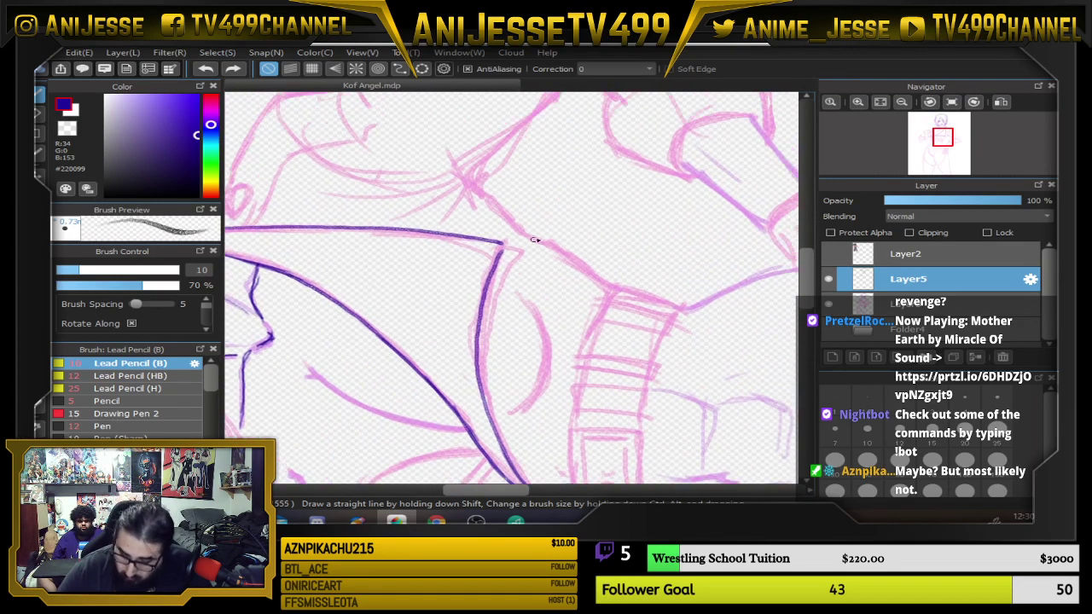
{"action": "left_click_drag", "start_coordinate": [506, 255], "coordinate": [484, 351]}
{"action": "left_click_drag", "start_coordinate": [484, 312], "coordinate": [495, 389]}
{"action": "left_click_drag", "start_coordinate": [486, 350], "coordinate": [503, 419]}
{"action": "key", "text": "e"}
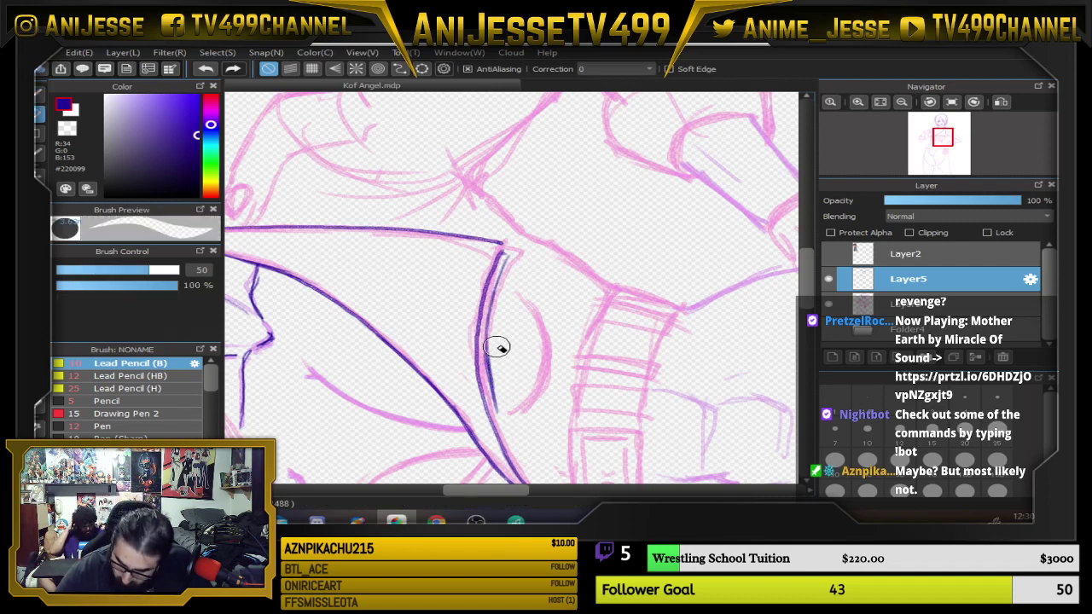
{"action": "key", "text": "b"}
{"action": "left_click_drag", "start_coordinate": [563, 391], "coordinate": [530, 273]}
{"action": "left_click_drag", "start_coordinate": [458, 269], "coordinate": [484, 343]}
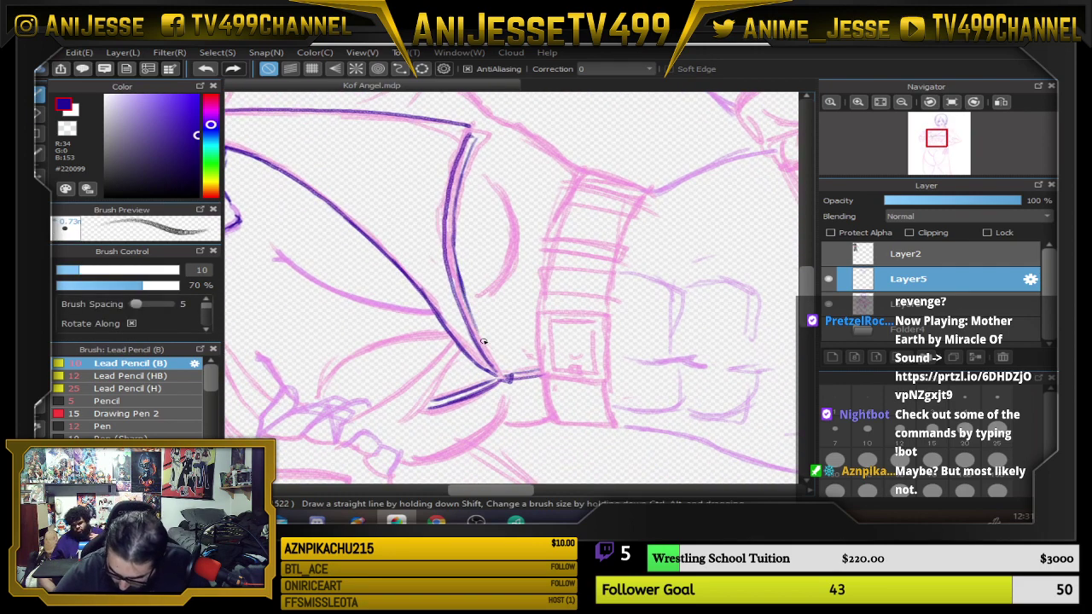
{"action": "mouse_move", "coordinate": [465, 292]}
{"action": "left_mouse_down"}
{"action": "mouse_move", "coordinate": [485, 345]}
{"action": "mouse_move", "coordinate": [508, 358]}
{"action": "left_mouse_up"}
{"action": "key", "text": "Up"}
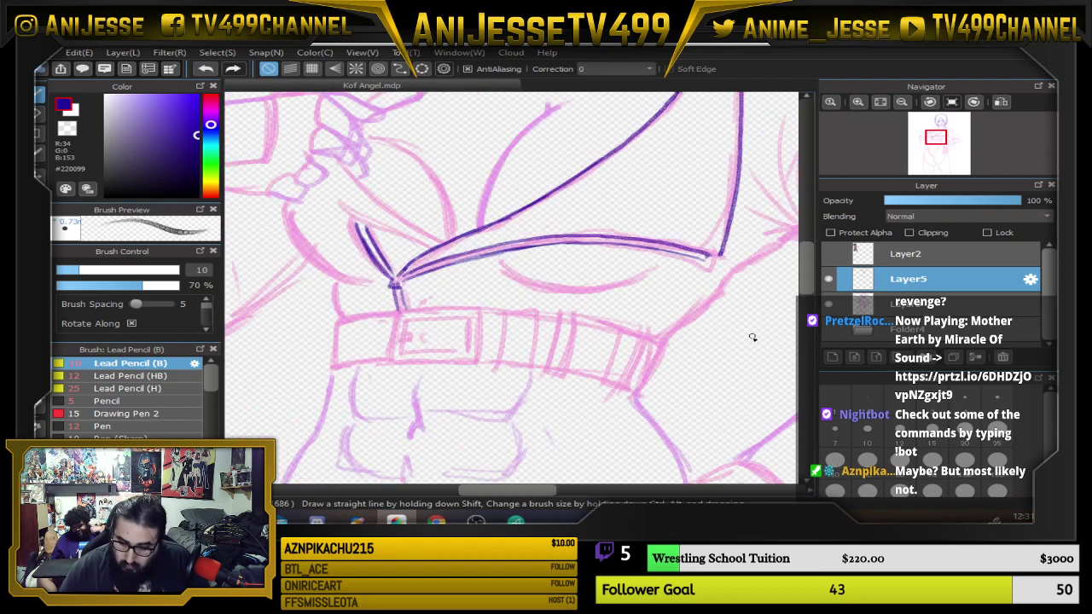
Ink the shallow curved fold under the bust below the lapel, darkening its end nearer the front closure.
{"action": "left_click_drag", "start_coordinate": [611, 361], "coordinate": [490, 441]}
{"action": "left_click_drag", "start_coordinate": [376, 345], "coordinate": [526, 363]}
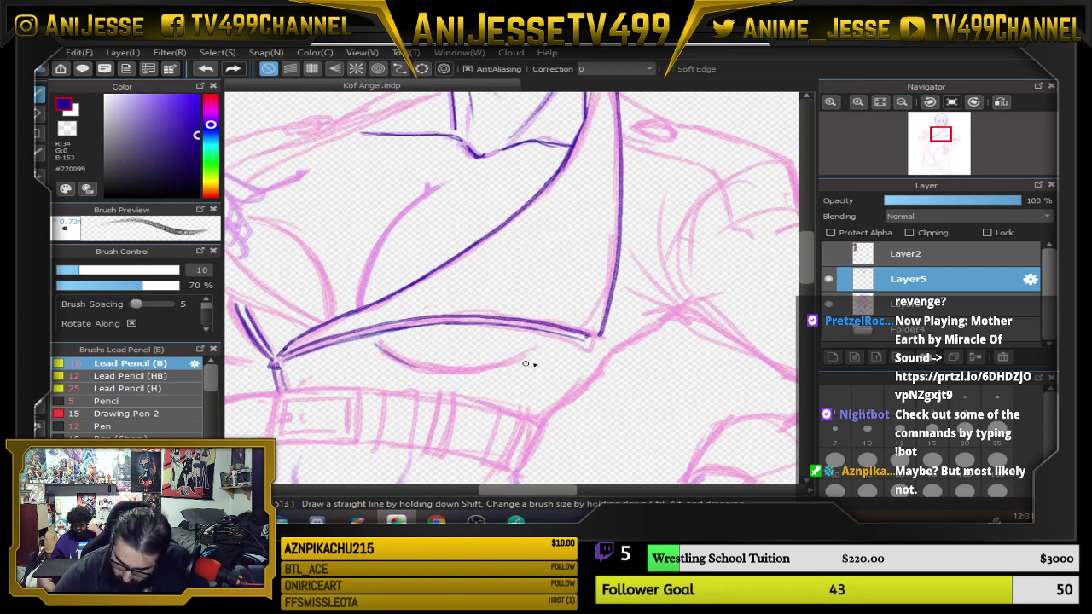
{"action": "key", "text": "Right"}
{"action": "key", "text": "Right"}
{"action": "key", "text": "Right"}
{"action": "key", "text": "Right"}
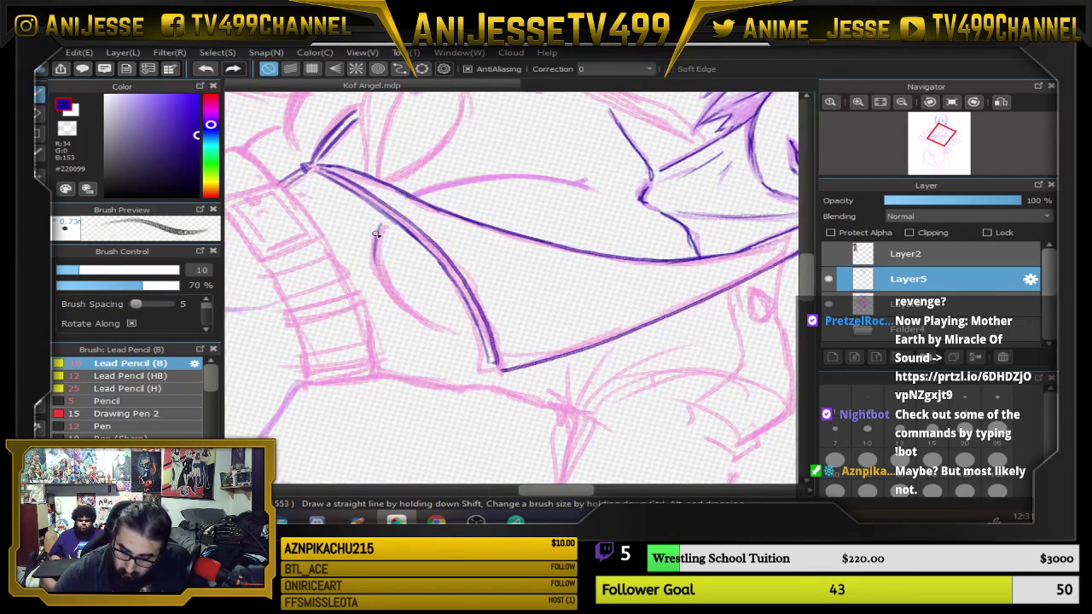
{"action": "left_click_drag", "start_coordinate": [377, 233], "coordinate": [390, 300]}
{"action": "left_click_drag", "start_coordinate": [377, 222], "coordinate": [390, 285]}
{"action": "left_click_drag", "start_coordinate": [418, 319], "coordinate": [454, 331]}
{"action": "left_click_drag", "start_coordinate": [375, 235], "coordinate": [393, 289]}
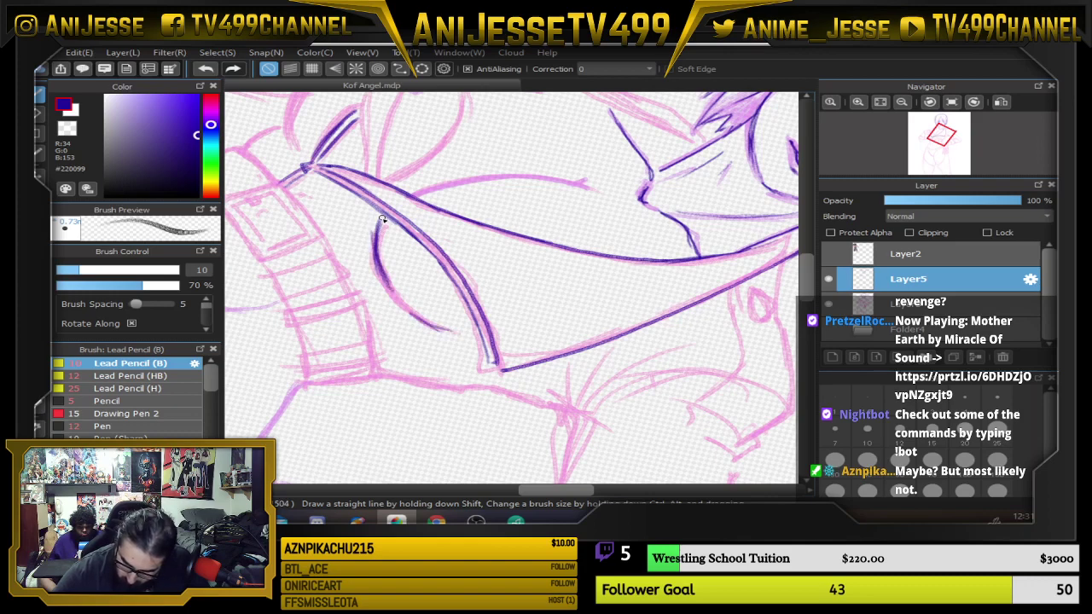
{"action": "left_click_drag", "start_coordinate": [381, 221], "coordinate": [393, 288]}
{"action": "key", "text": "Up"}
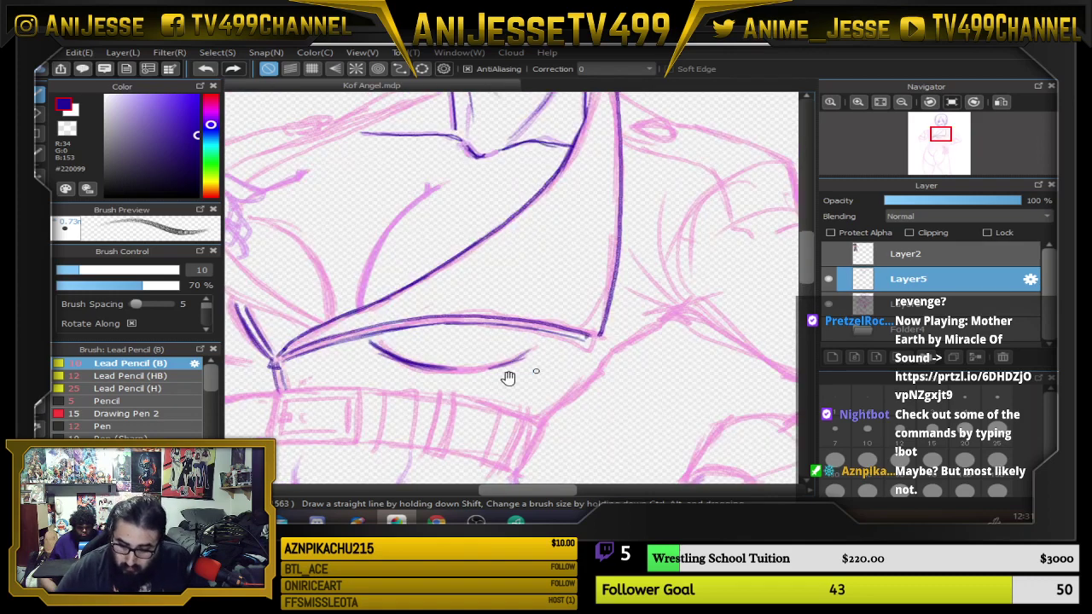
Ink the jacket's side contour from beneath the raised hand to the belt, plus the short crease branching toward the front closure.
{"action": "left_click_drag", "start_coordinate": [508, 378], "coordinate": [640, 399]}
{"action": "mouse_move", "coordinate": [305, 305]}
{"action": "left_mouse_down"}
{"action": "mouse_move", "coordinate": [337, 364]}
{"action": "mouse_move", "coordinate": [391, 383]}
{"action": "mouse_move", "coordinate": [340, 374]}
{"action": "mouse_move", "coordinate": [360, 420]}
{"action": "mouse_move", "coordinate": [350, 383]}
{"action": "left_mouse_up"}
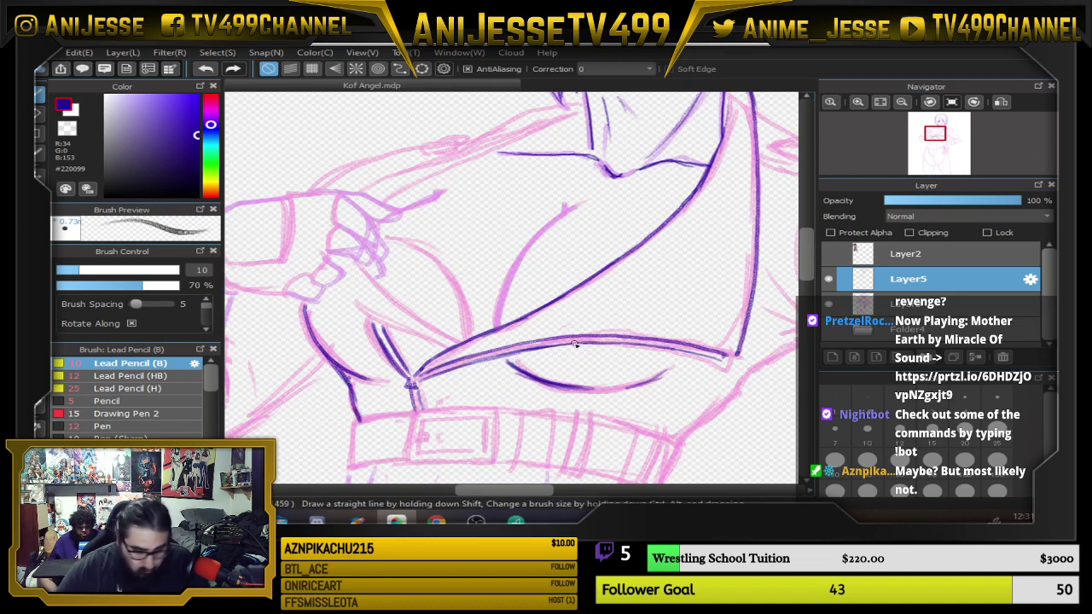
{"action": "key", "text": "e"}
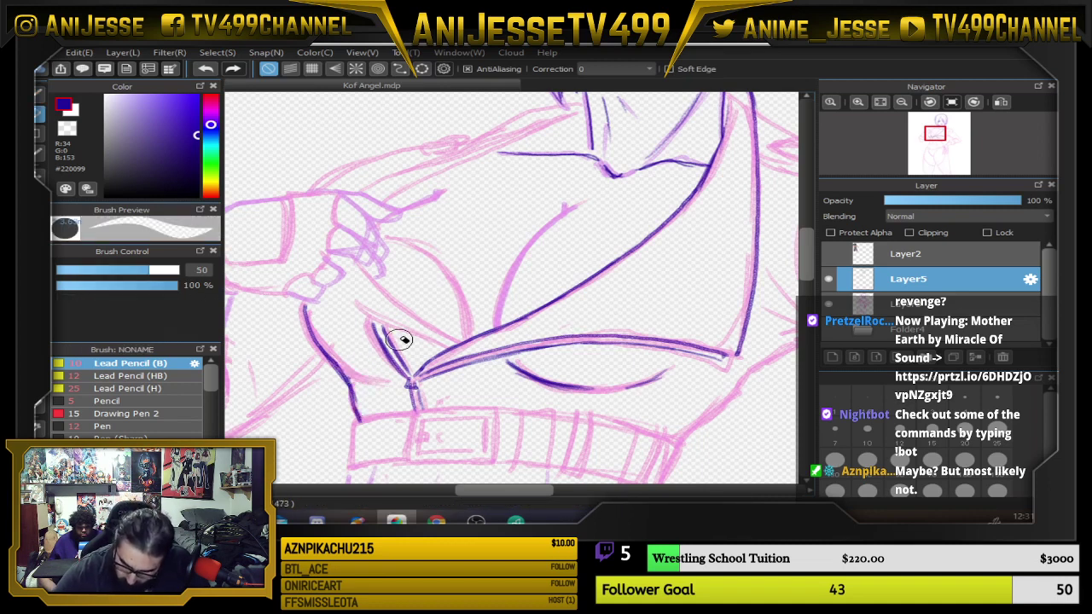
{"action": "key", "text": "b"}
{"action": "mouse_move", "coordinate": [359, 380]}
{"action": "left_mouse_down"}
{"action": "mouse_move", "coordinate": [396, 384]}
{"action": "mouse_move", "coordinate": [327, 362]}
{"action": "mouse_move", "coordinate": [300, 307]}
{"action": "left_mouse_up"}
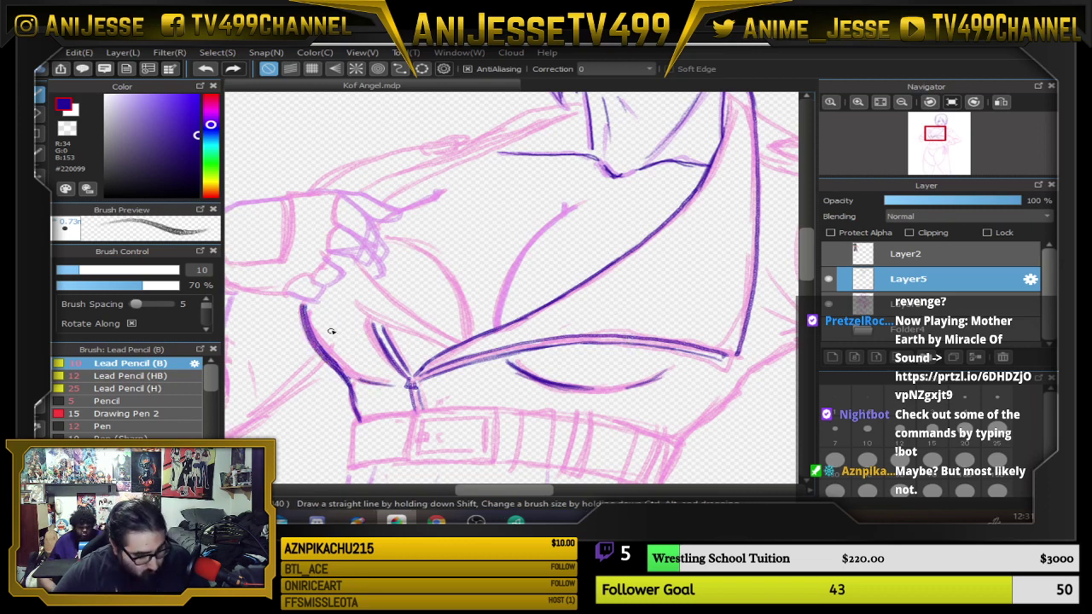
Clean up and thicken the jacket's side contour below the hand, and extend its crease toward the front closure.
{"action": "key", "text": "e"}
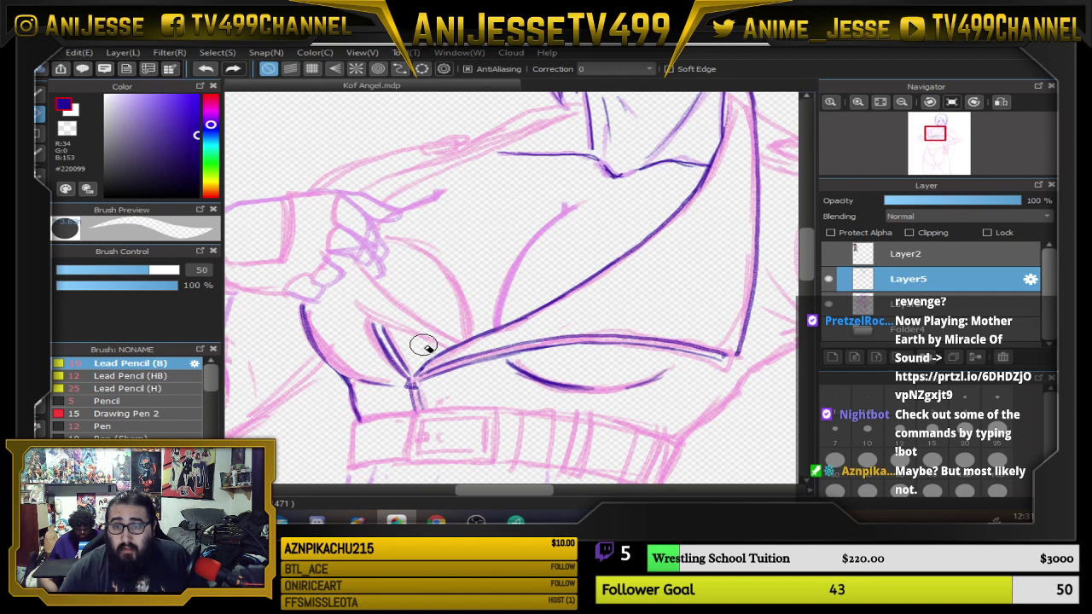
{"action": "key", "text": "b"}
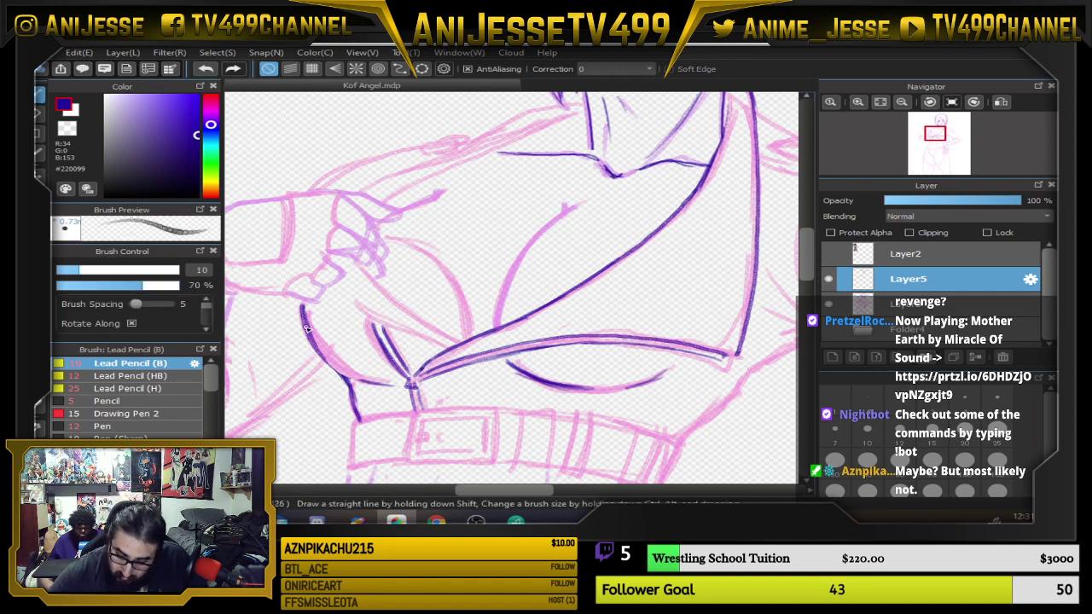
{"action": "mouse_move", "coordinate": [308, 330]}
{"action": "left_mouse_down"}
{"action": "mouse_move", "coordinate": [346, 381]}
{"action": "mouse_move", "coordinate": [386, 383]}
{"action": "left_mouse_up"}
{"action": "key", "text": "e"}
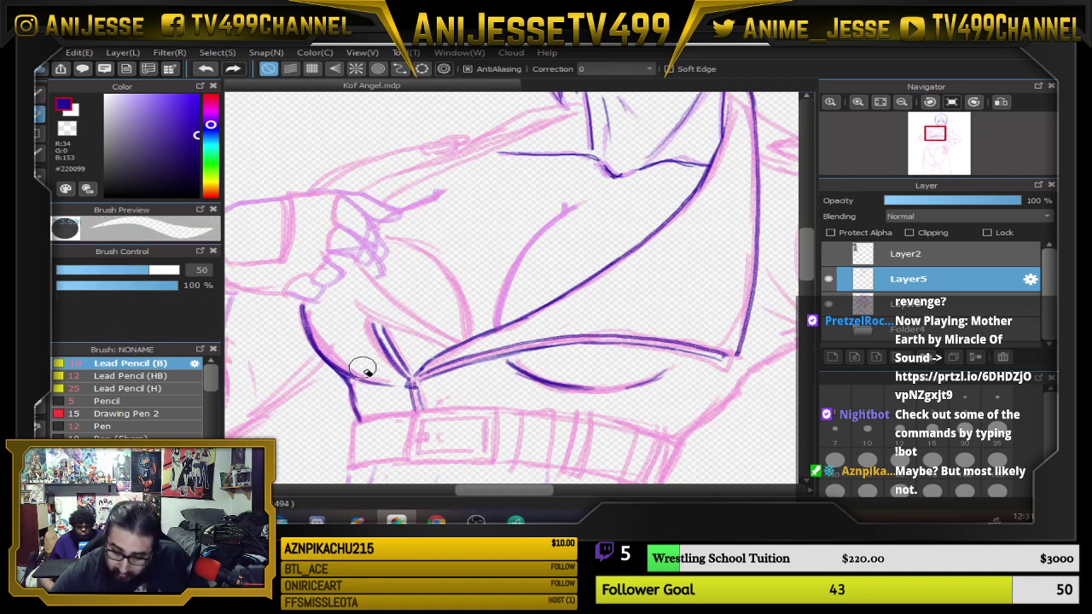
{"action": "mouse_move", "coordinate": [340, 359]}
{"action": "left_mouse_down"}
{"action": "mouse_move", "coordinate": [364, 361]}
{"action": "mouse_move", "coordinate": [359, 373]}
{"action": "mouse_move", "coordinate": [333, 337]}
{"action": "left_mouse_up"}
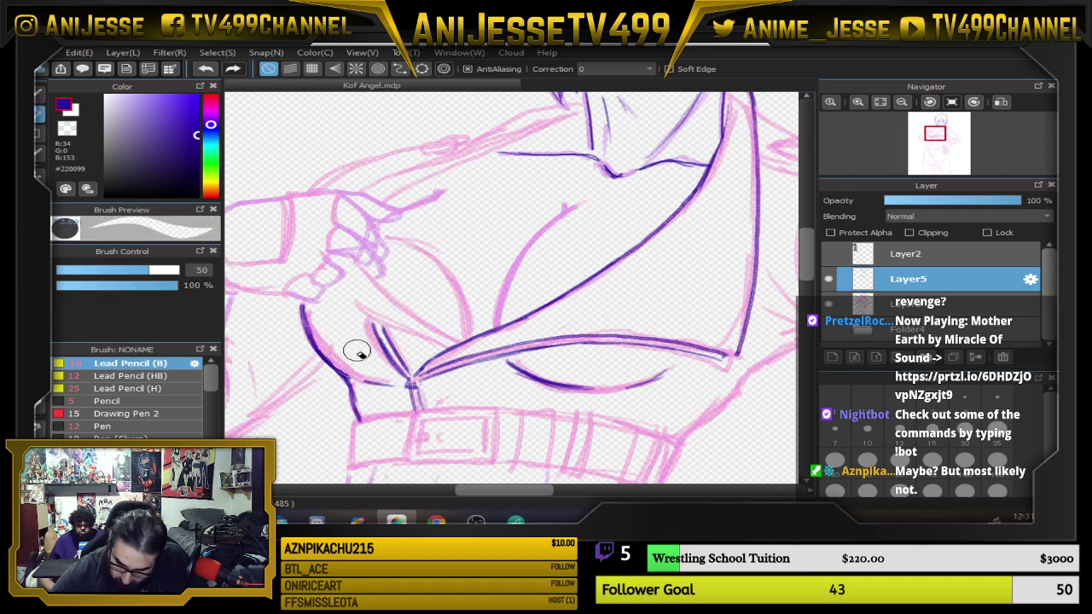
{"action": "key", "text": "b"}
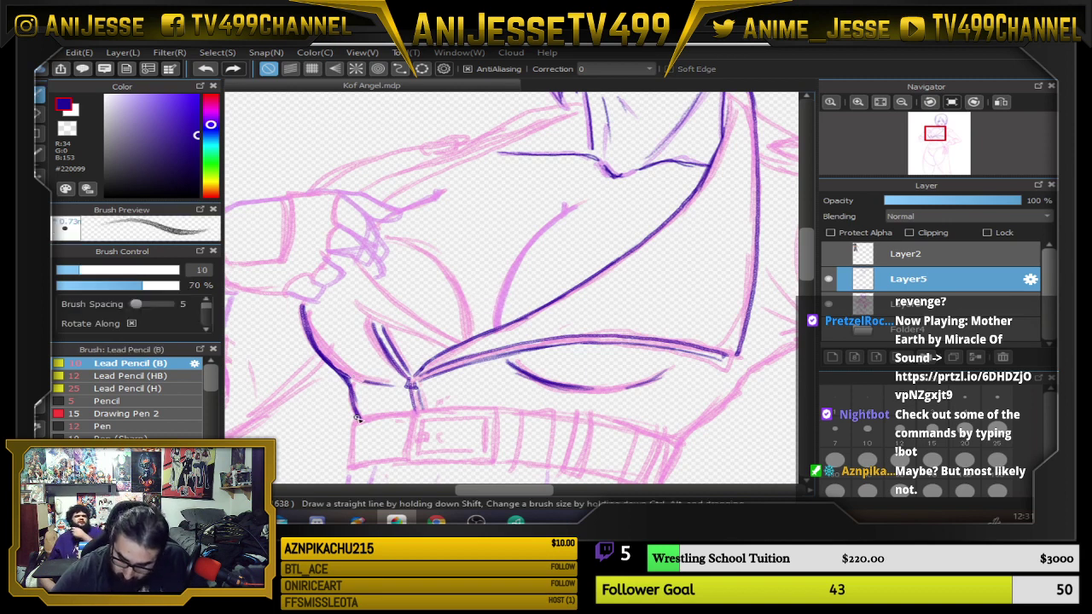
{"action": "left_click_drag", "start_coordinate": [357, 416], "coordinate": [302, 304]}
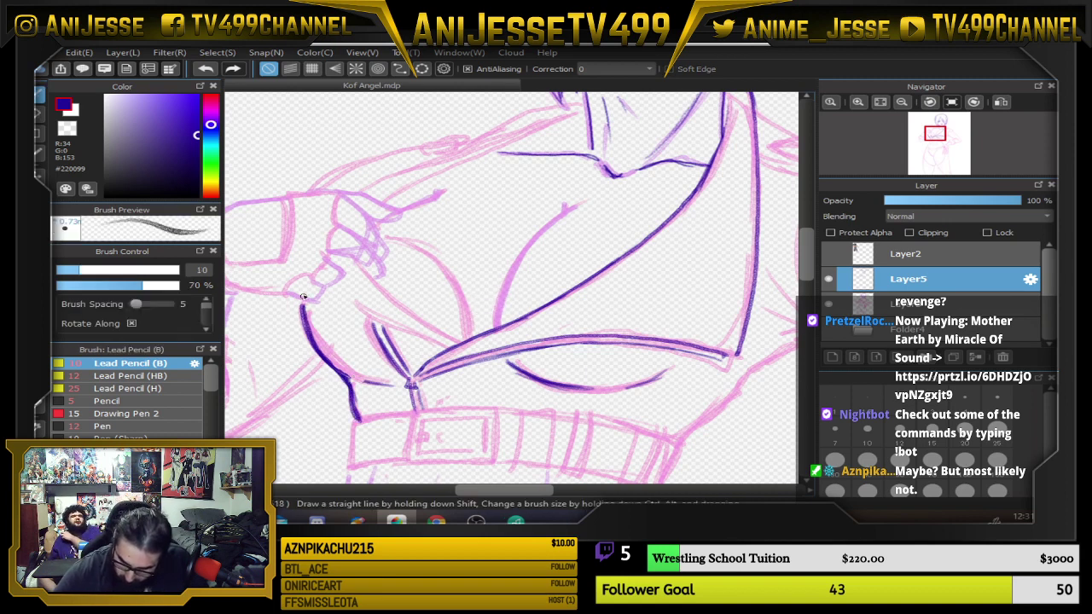
{"action": "left_click_drag", "start_coordinate": [348, 378], "coordinate": [402, 385]}
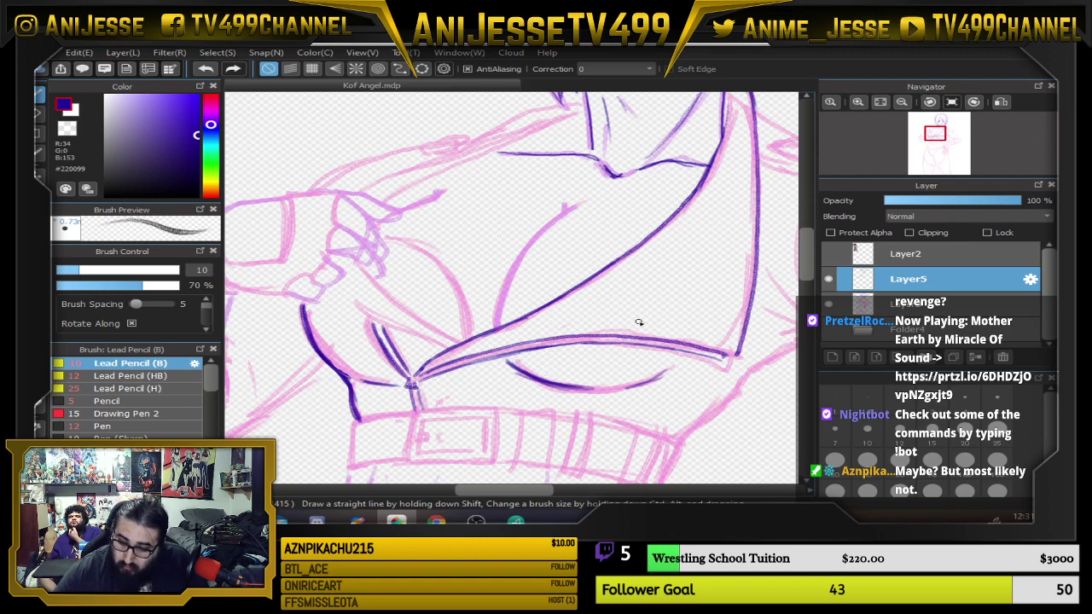
Ink the curved cleavage line rising from the jacket's inner neckline edge, undoing unsatisfactory strokes.
{"action": "scroll", "coordinate": [599, 341], "scroll_direction": "down", "scroll_amount": 4}
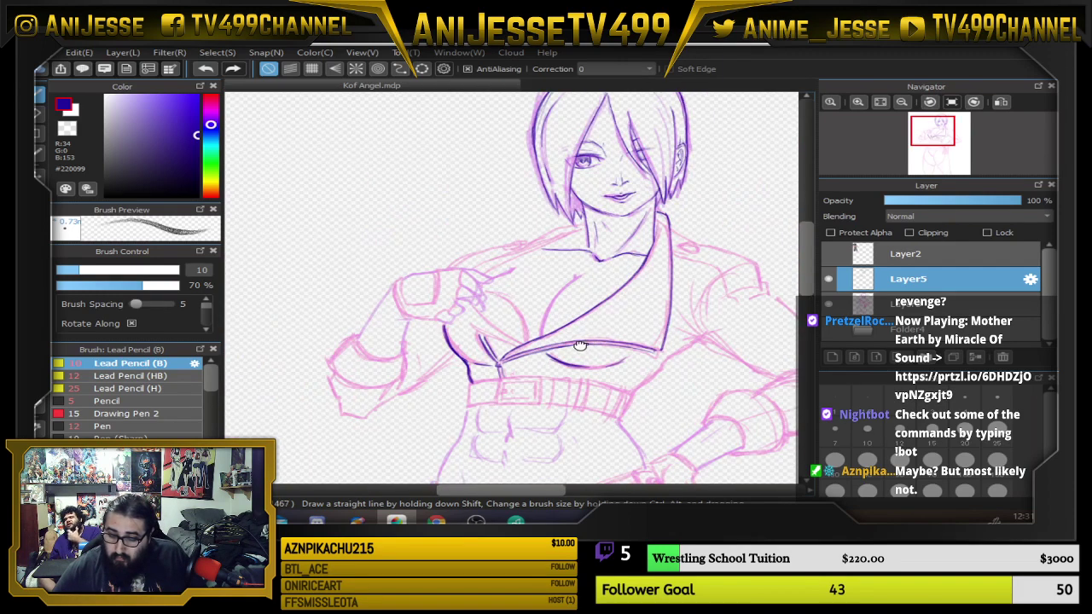
{"action": "scroll", "coordinate": [501, 353], "scroll_direction": "up", "scroll_amount": 4}
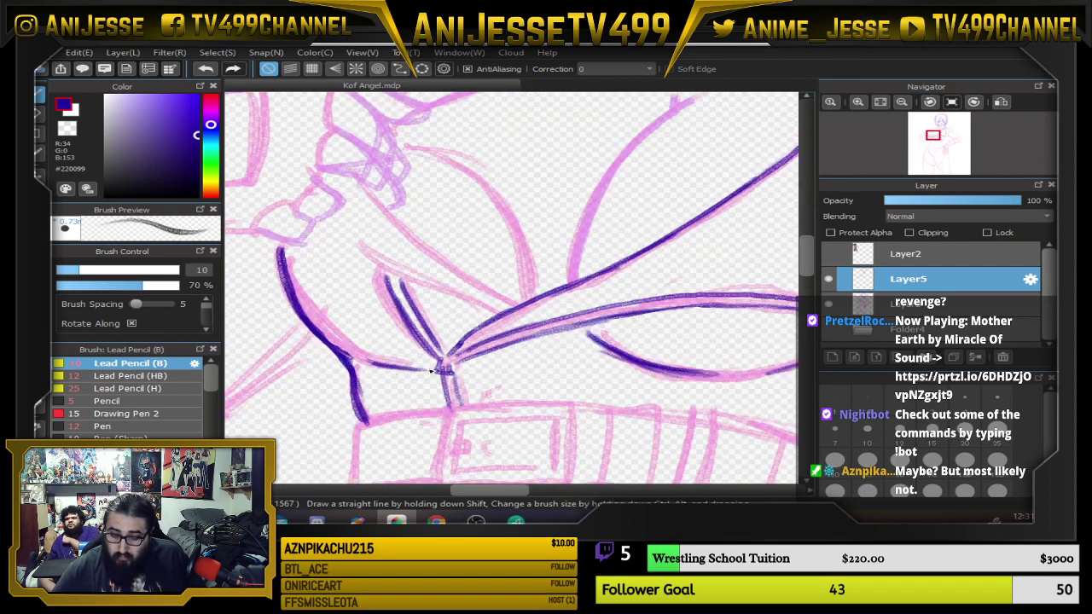
{"action": "left_click_drag", "start_coordinate": [691, 174], "coordinate": [568, 290]}
{"action": "left_click_drag", "start_coordinate": [566, 350], "coordinate": [637, 254]}
{"action": "scroll", "coordinate": [628, 237], "scroll_direction": "up", "scroll_amount": 2}
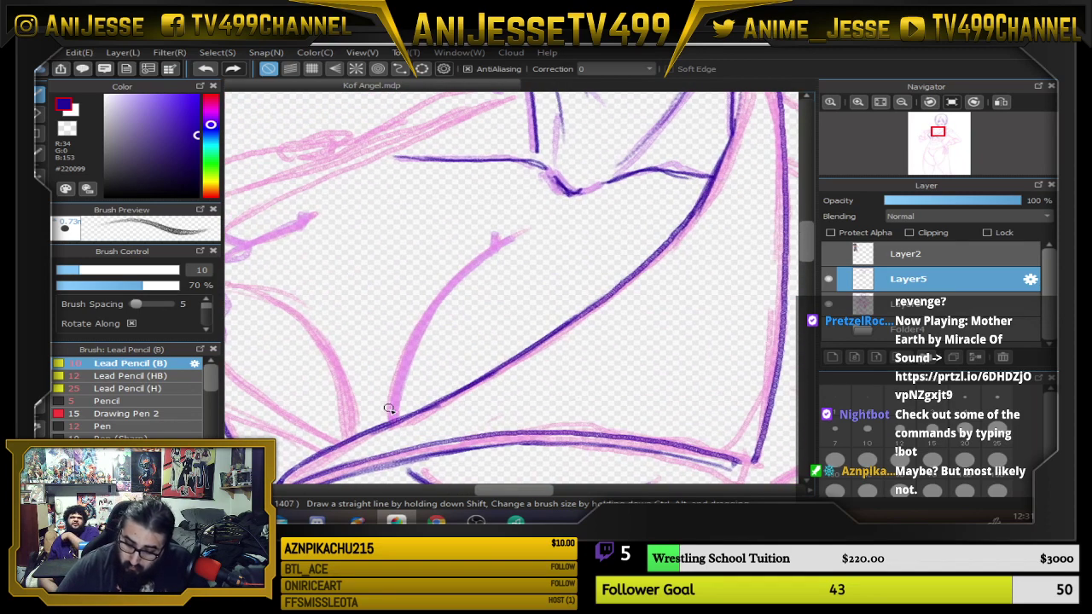
{"action": "mouse_move", "coordinate": [390, 396]}
{"action": "left_mouse_down"}
{"action": "mouse_move", "coordinate": [471, 270]}
{"action": "mouse_move", "coordinate": [512, 240]}
{"action": "mouse_move", "coordinate": [434, 309]}
{"action": "mouse_move", "coordinate": [391, 400]}
{"action": "mouse_move", "coordinate": [422, 329]}
{"action": "mouse_move", "coordinate": [512, 239]}
{"action": "left_mouse_up"}
{"action": "key", "text": "ctrl+z"}
{"action": "key", "text": "ctrl+z"}
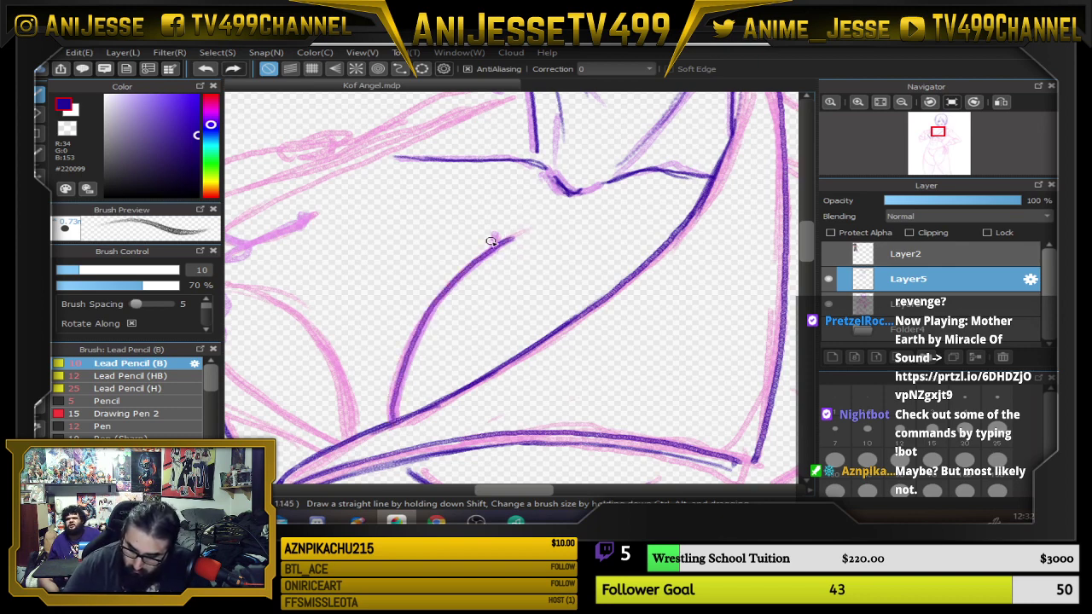
Add a short branching stroke at the upper end of the cleavage line.
{"action": "scroll", "coordinate": [563, 224], "scroll_direction": "down", "scroll_amount": 1}
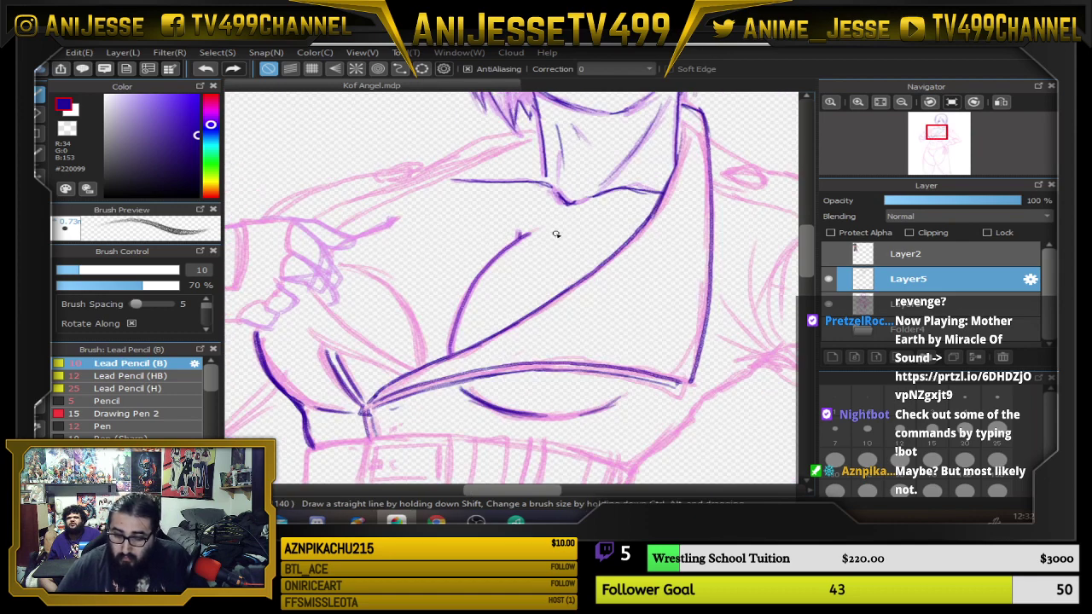
{"action": "scroll", "coordinate": [526, 247], "scroll_direction": "up", "scroll_amount": 2}
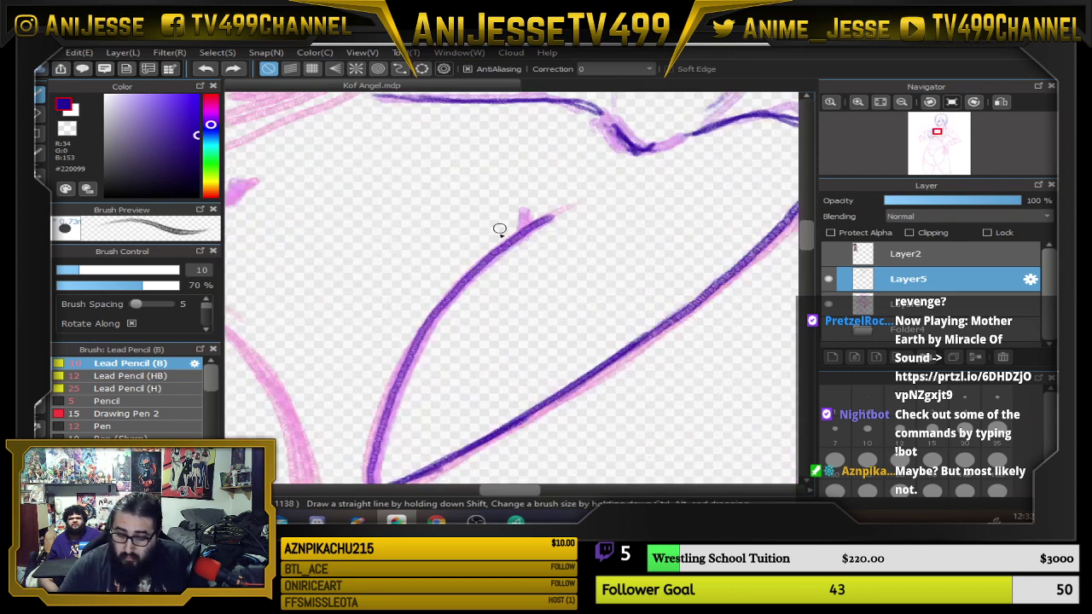
{"action": "scroll", "coordinate": [523, 169], "scroll_direction": "down", "scroll_amount": 3}
{"action": "left_click_drag", "start_coordinate": [510, 193], "coordinate": [469, 295]}
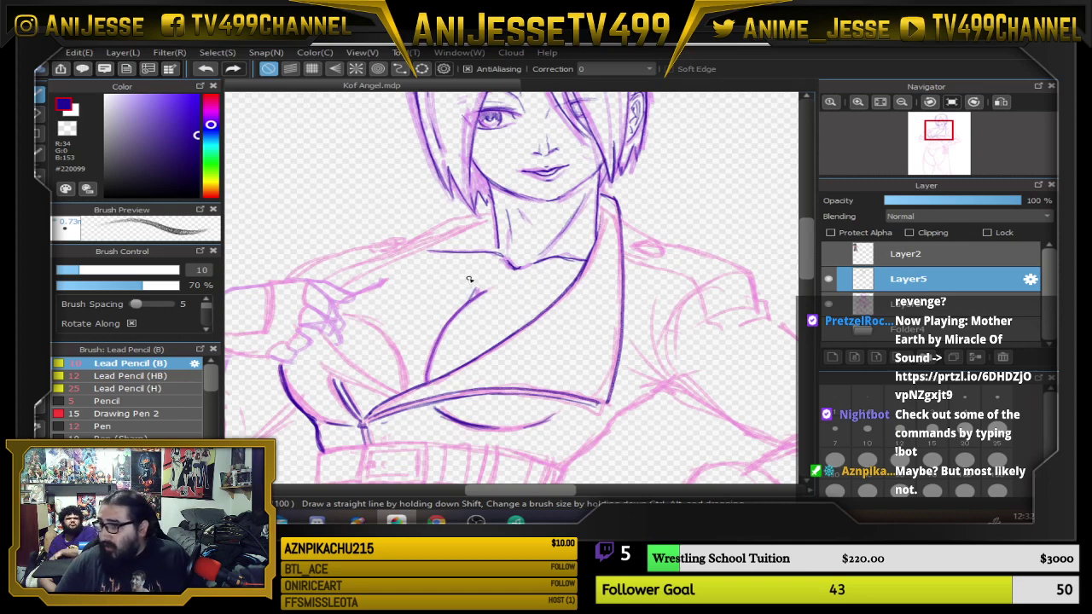
{"action": "scroll", "coordinate": [465, 350], "scroll_direction": "up", "scroll_amount": 1}
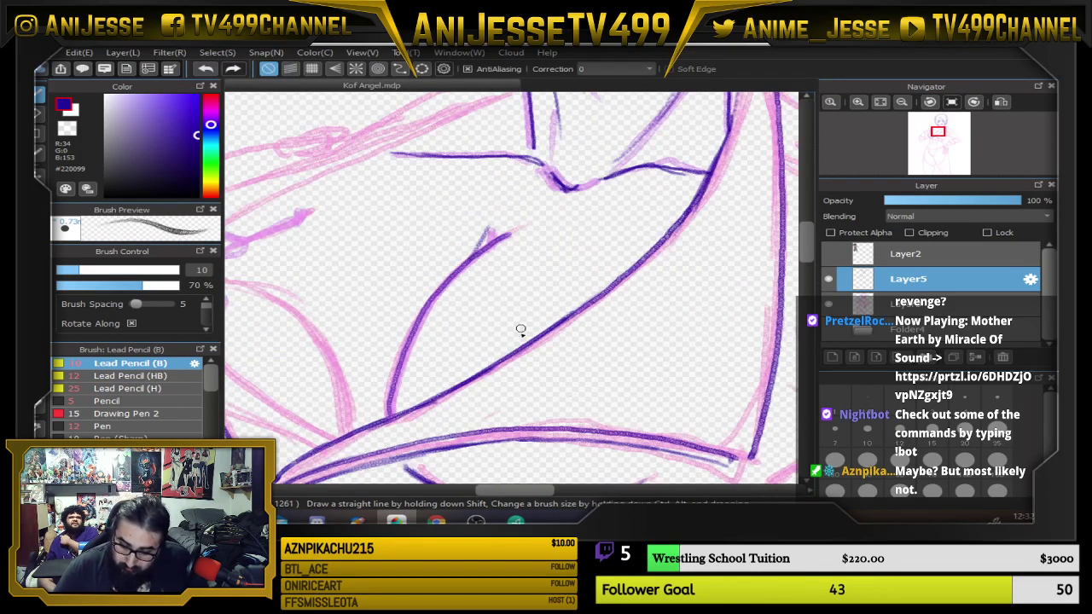
Show the Layer2 reference image and examine the character's jacket front and gloved hand.
{"action": "mouse_move", "coordinate": [386, 417]}
{"action": "left_mouse_down"}
{"action": "mouse_move", "coordinate": [461, 381]}
{"action": "mouse_move", "coordinate": [644, 370]}
{"action": "left_mouse_up"}
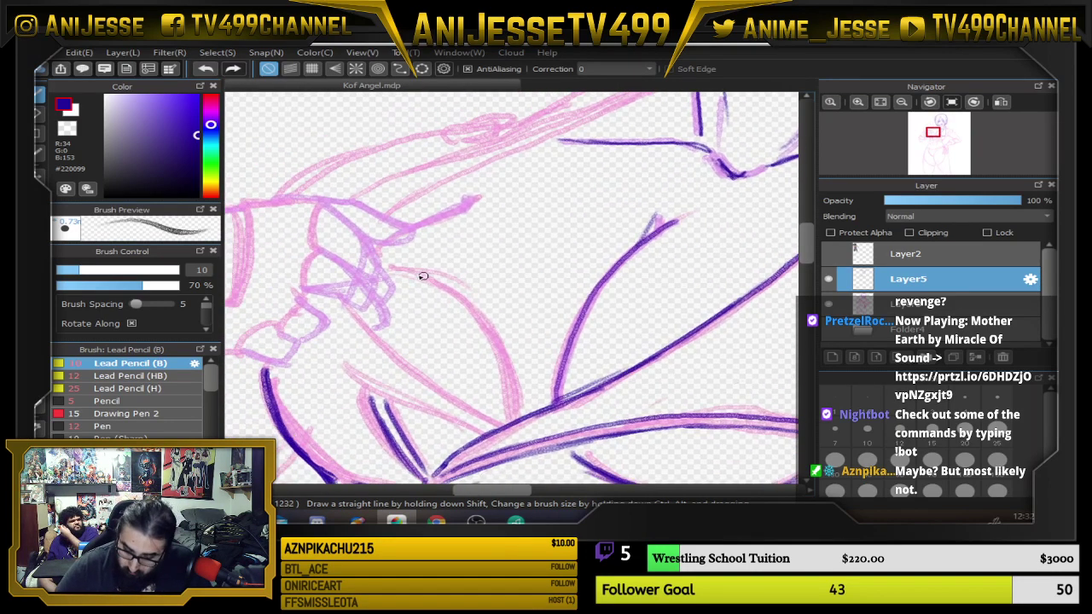
{"action": "mouse_move", "coordinate": [548, 386]}
{"action": "left_mouse_down"}
{"action": "mouse_move", "coordinate": [497, 302]}
{"action": "mouse_move", "coordinate": [541, 344]}
{"action": "left_mouse_up"}
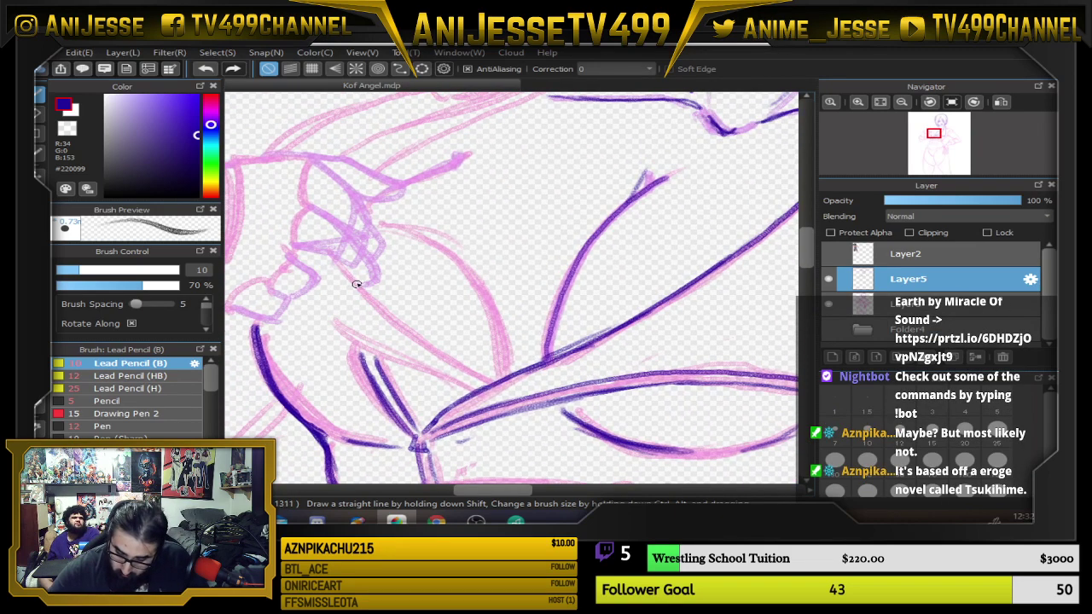
{"action": "left_click", "coordinate": [831, 256]}
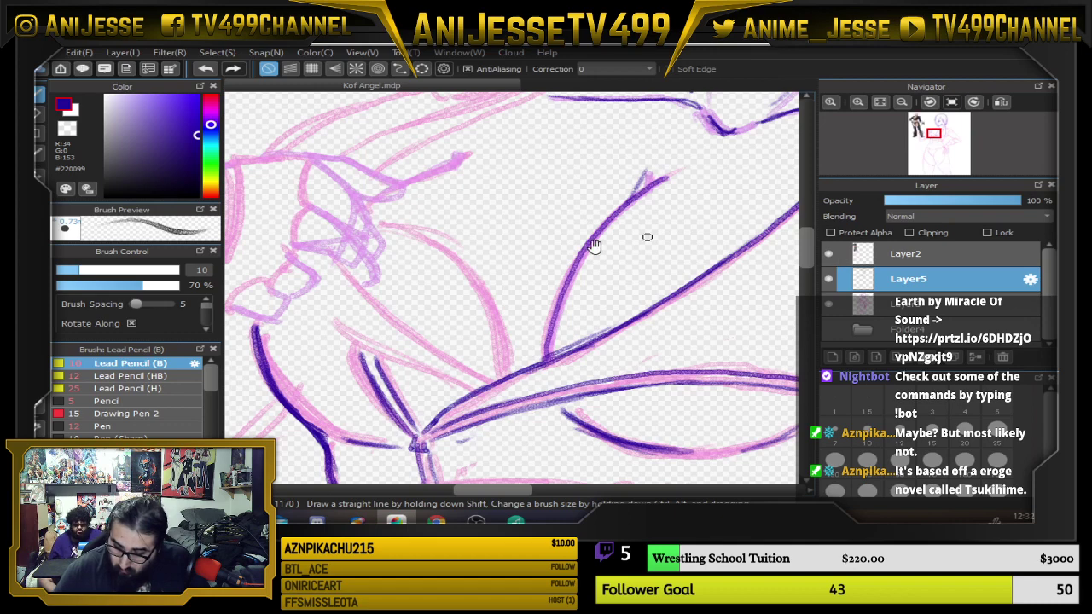
{"action": "left_click_drag", "start_coordinate": [409, 304], "coordinate": [704, 403]}
{"action": "left_click_drag", "start_coordinate": [431, 332], "coordinate": [638, 475]}
{"action": "left_click_drag", "start_coordinate": [497, 260], "coordinate": [683, 492]}
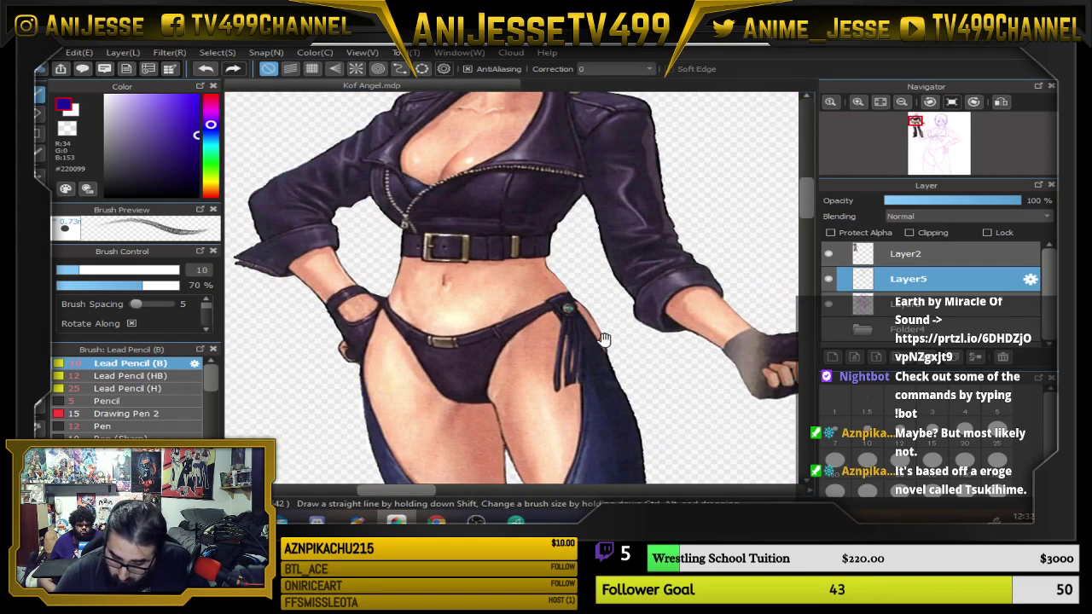
{"action": "left_click_drag", "start_coordinate": [754, 404], "coordinate": [376, 215]}
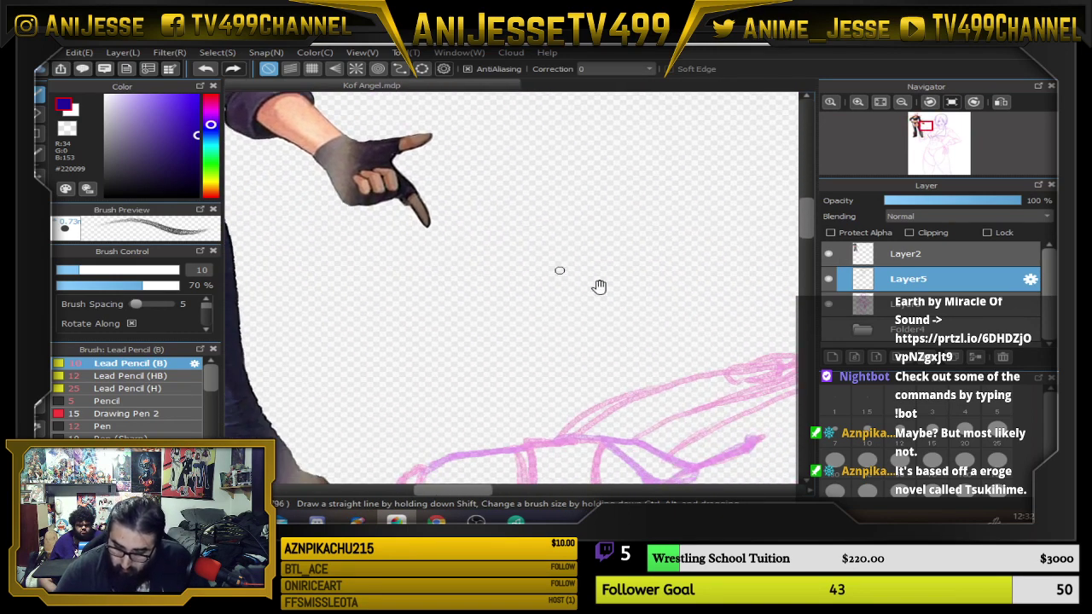
{"action": "left_click_drag", "start_coordinate": [723, 338], "coordinate": [378, 122]}
{"action": "scroll", "coordinate": [554, 207], "scroll_direction": "down", "scroll_amount": 3}
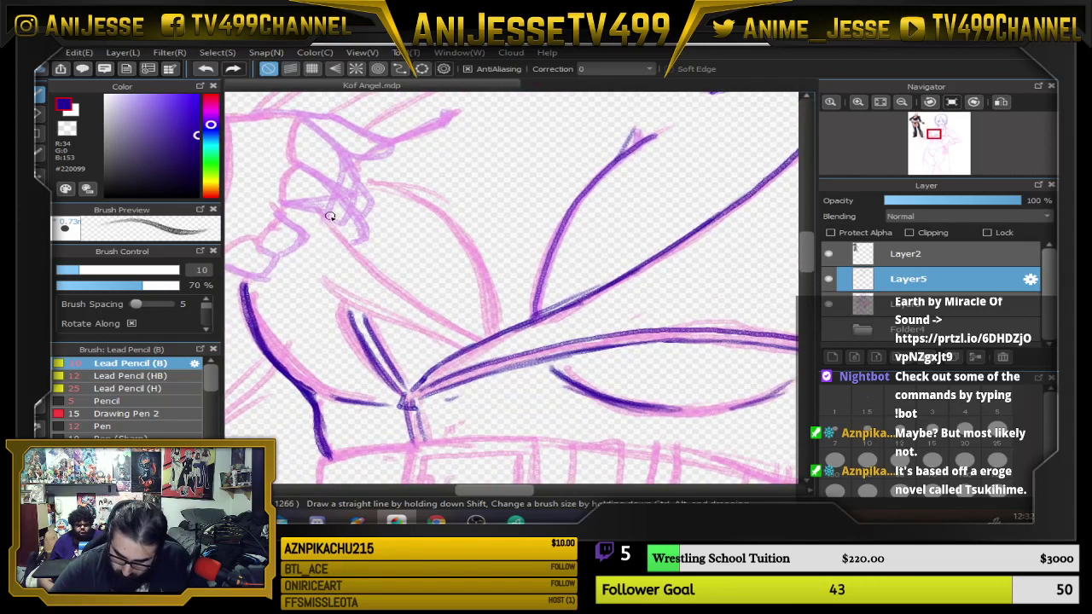
Ink the jacket flap's folded edges and creases from the gripping hand down to the front closure, undoing and redrawing the lower edge.
{"action": "mouse_move", "coordinate": [330, 216]}
{"action": "left_mouse_down"}
{"action": "mouse_move", "coordinate": [447, 358]}
{"action": "mouse_move", "coordinate": [431, 353]}
{"action": "mouse_move", "coordinate": [436, 368]}
{"action": "mouse_move", "coordinate": [289, 254]}
{"action": "left_mouse_up"}
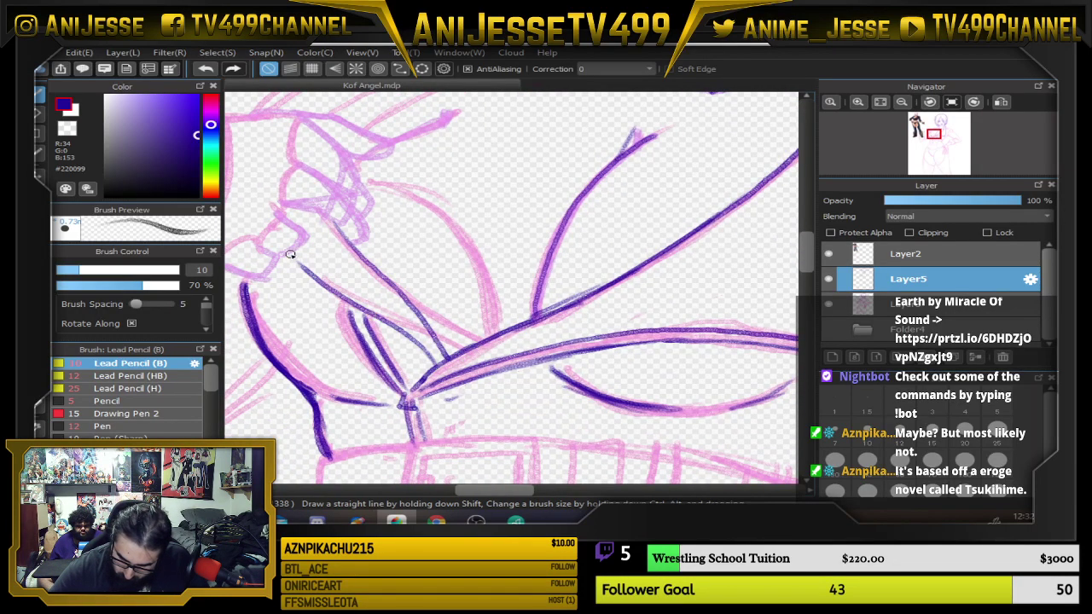
{"action": "key", "text": "ctrl+z"}
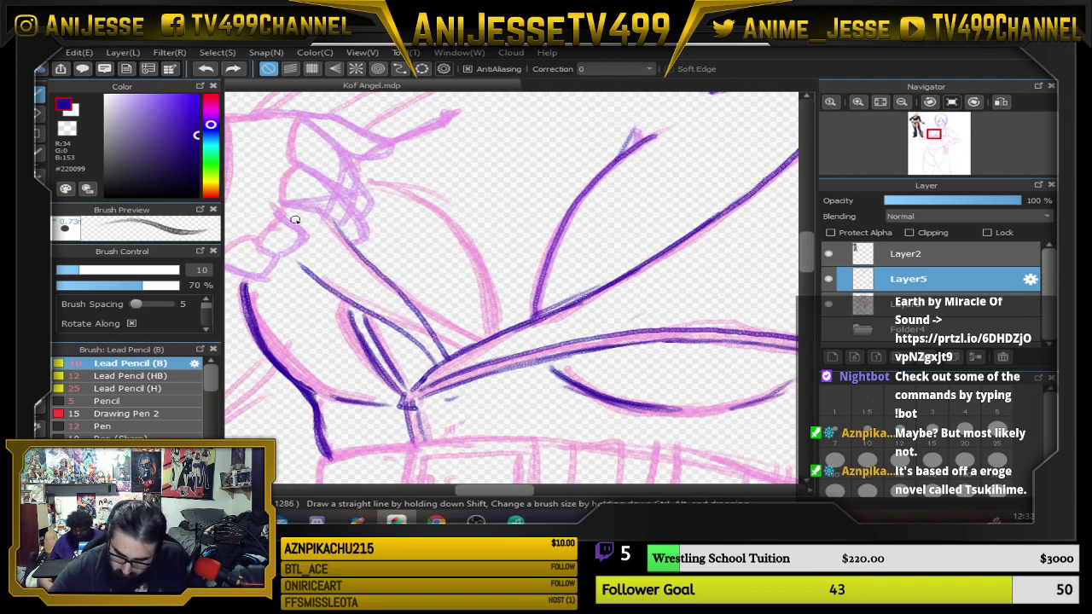
{"action": "key", "text": "ctrl+z"}
{"action": "left_click_drag", "start_coordinate": [304, 228], "coordinate": [340, 274]}
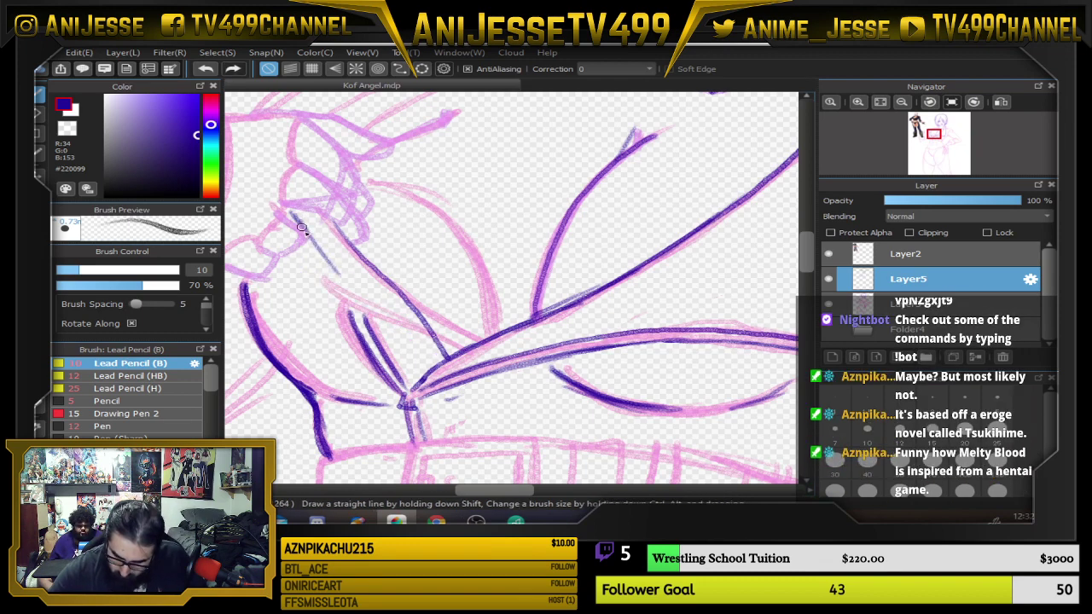
{"action": "mouse_move", "coordinate": [301, 227]}
{"action": "left_mouse_down"}
{"action": "mouse_move", "coordinate": [448, 375]}
{"action": "mouse_move", "coordinate": [326, 268]}
{"action": "mouse_move", "coordinate": [292, 215]}
{"action": "left_mouse_up"}
{"action": "mouse_move", "coordinate": [351, 321]}
{"action": "left_mouse_down"}
{"action": "mouse_move", "coordinate": [344, 284]}
{"action": "mouse_move", "coordinate": [349, 315]}
{"action": "left_mouse_up"}
{"action": "left_click_drag", "start_coordinate": [356, 299], "coordinate": [367, 339]}
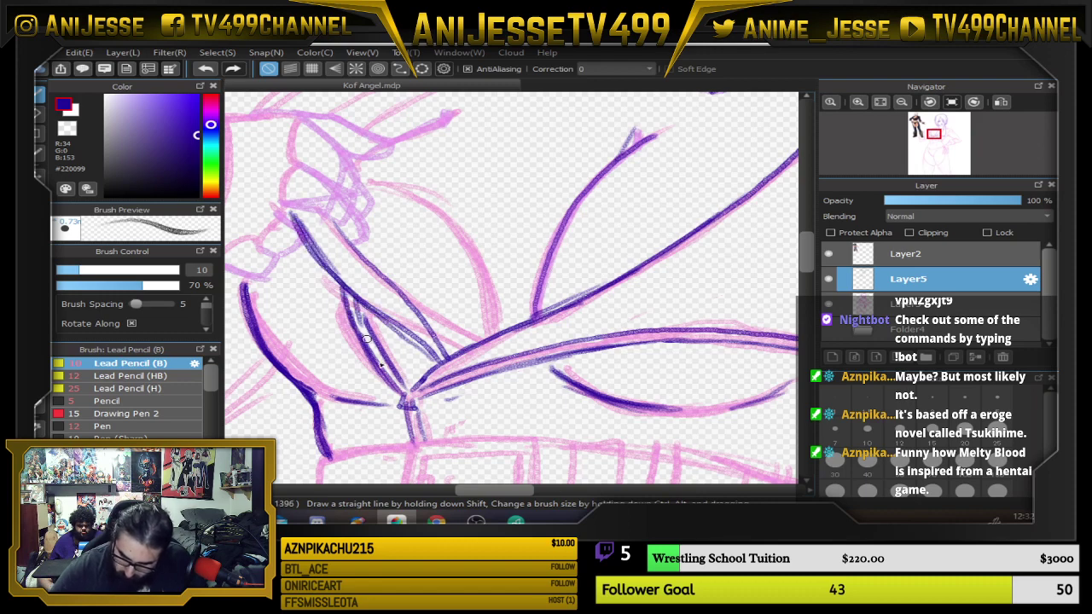
Ink the belt buckle's inner rectangular frame with a small prong holder on its side nearest the front closure.
{"action": "scroll", "coordinate": [400, 369], "scroll_direction": "down", "scroll_amount": 3}
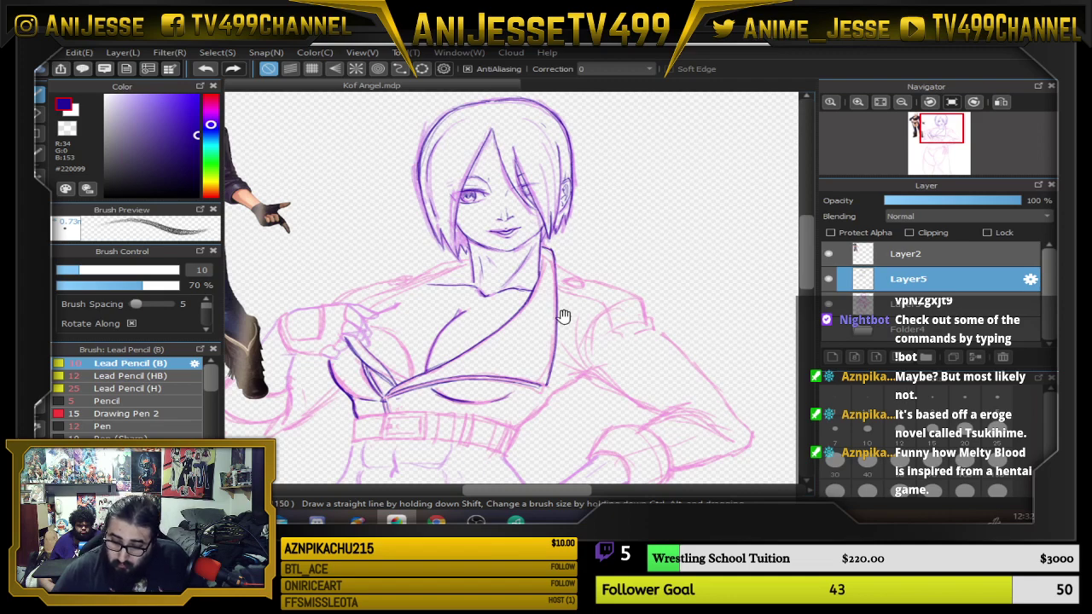
{"action": "left_click_drag", "start_coordinate": [563, 317], "coordinate": [590, 227]}
{"action": "scroll", "coordinate": [422, 336], "scroll_direction": "up", "scroll_amount": 4}
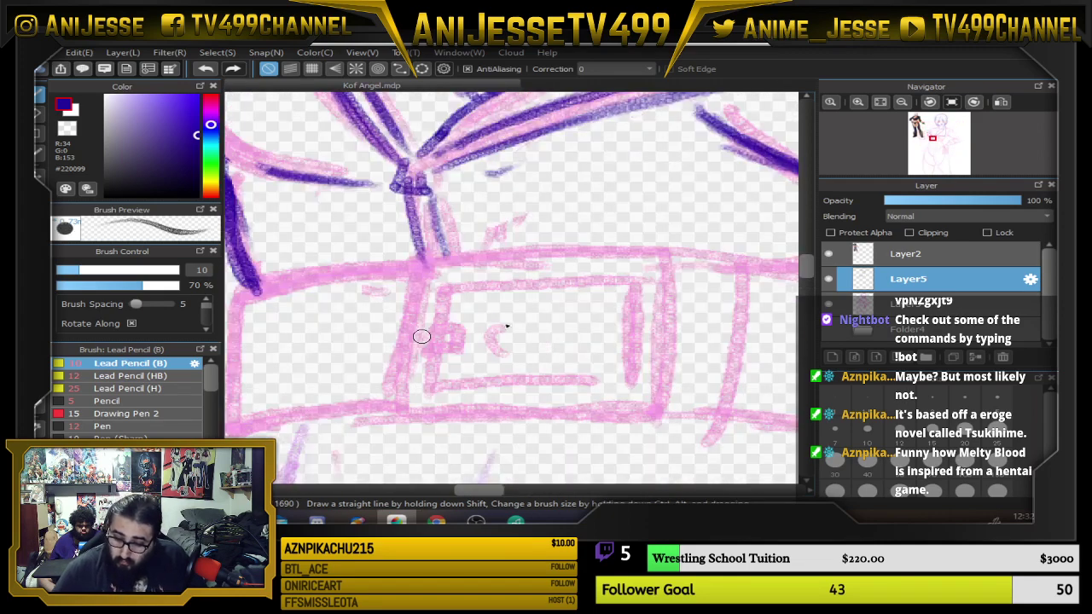
{"action": "left_click_drag", "start_coordinate": [570, 297], "coordinate": [458, 261]}
{"action": "mouse_move", "coordinate": [316, 293]}
{"action": "left_mouse_down"}
{"action": "mouse_move", "coordinate": [343, 309]}
{"action": "mouse_move", "coordinate": [319, 290]}
{"action": "mouse_move", "coordinate": [316, 350]}
{"action": "mouse_move", "coordinate": [517, 351]}
{"action": "mouse_move", "coordinate": [521, 269]}
{"action": "left_mouse_up"}
{"action": "mouse_move", "coordinate": [323, 314]}
{"action": "left_mouse_down"}
{"action": "mouse_move", "coordinate": [318, 360]}
{"action": "mouse_move", "coordinate": [329, 249]}
{"action": "mouse_move", "coordinate": [523, 249]}
{"action": "mouse_move", "coordinate": [525, 297]}
{"action": "left_mouse_up"}
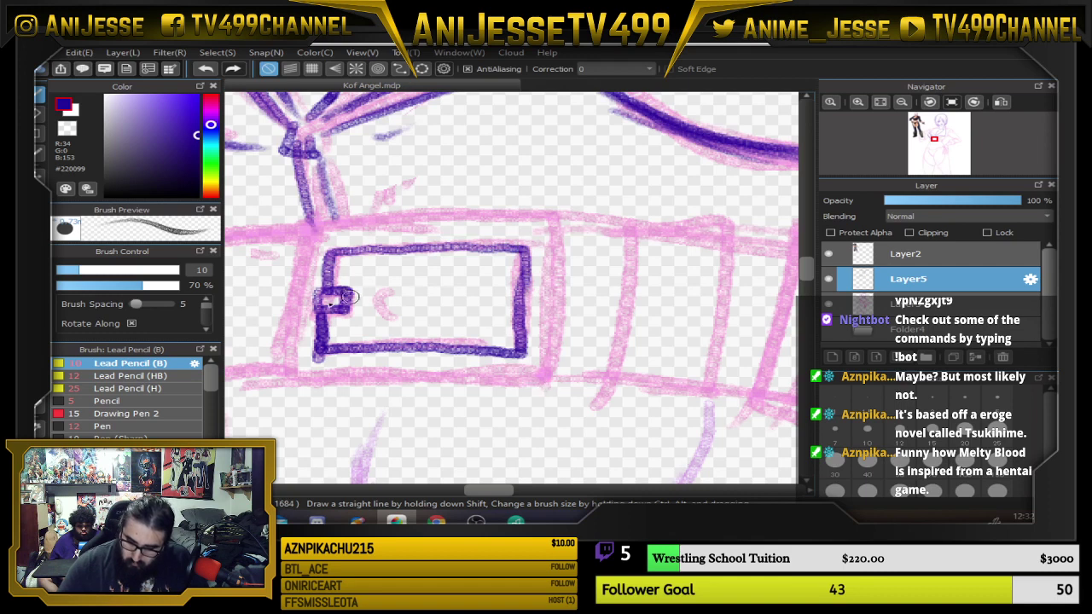
Ink the belt buckle's outer rectangular frame around the inner one.
{"action": "left_click_drag", "start_coordinate": [311, 223], "coordinate": [292, 371]}
{"action": "mouse_move", "coordinate": [293, 288]}
{"action": "left_mouse_down"}
{"action": "mouse_move", "coordinate": [288, 380]}
{"action": "mouse_move", "coordinate": [301, 383]}
{"action": "mouse_move", "coordinate": [545, 387]}
{"action": "mouse_move", "coordinate": [564, 331]}
{"action": "left_mouse_up"}
{"action": "mouse_move", "coordinate": [302, 223]}
{"action": "left_mouse_down"}
{"action": "mouse_move", "coordinate": [568, 219]}
{"action": "mouse_move", "coordinate": [558, 370]}
{"action": "mouse_move", "coordinate": [573, 239]}
{"action": "mouse_move", "coordinate": [507, 218]}
{"action": "mouse_move", "coordinate": [305, 221]}
{"action": "left_mouse_up"}
Ink a small crescent for the belt hole in the middle of the buckle, undoing the filled-dot attempts.
{"action": "left_click_drag", "start_coordinate": [409, 297], "coordinate": [413, 301]}
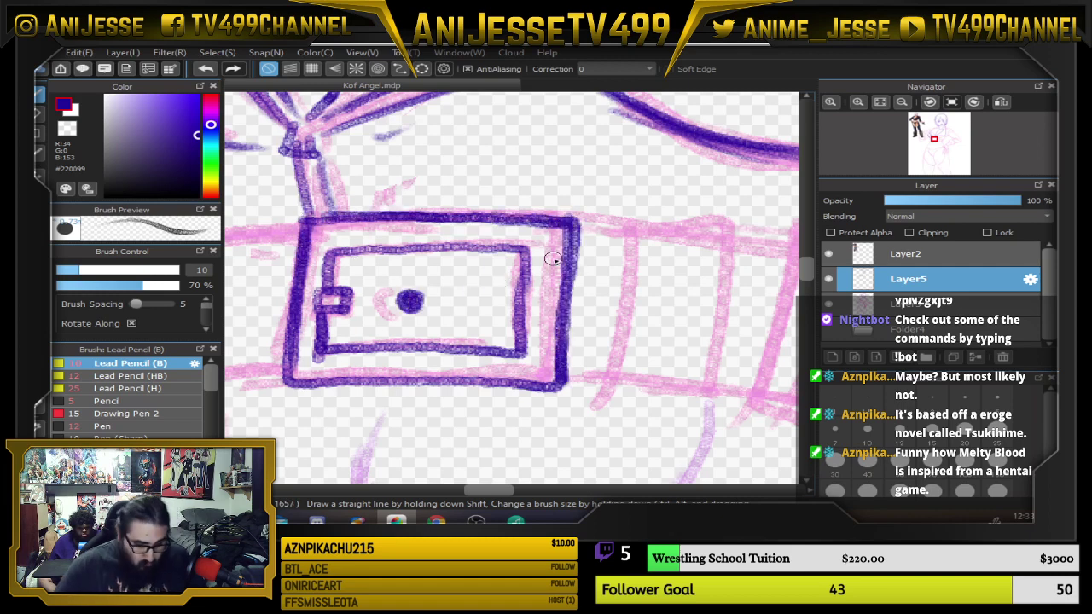
{"action": "key", "text": "ctrl+z"}
{"action": "left_click_drag", "start_coordinate": [399, 297], "coordinate": [421, 304]}
{"action": "scroll", "coordinate": [484, 248], "scroll_direction": "down", "scroll_amount": 4}
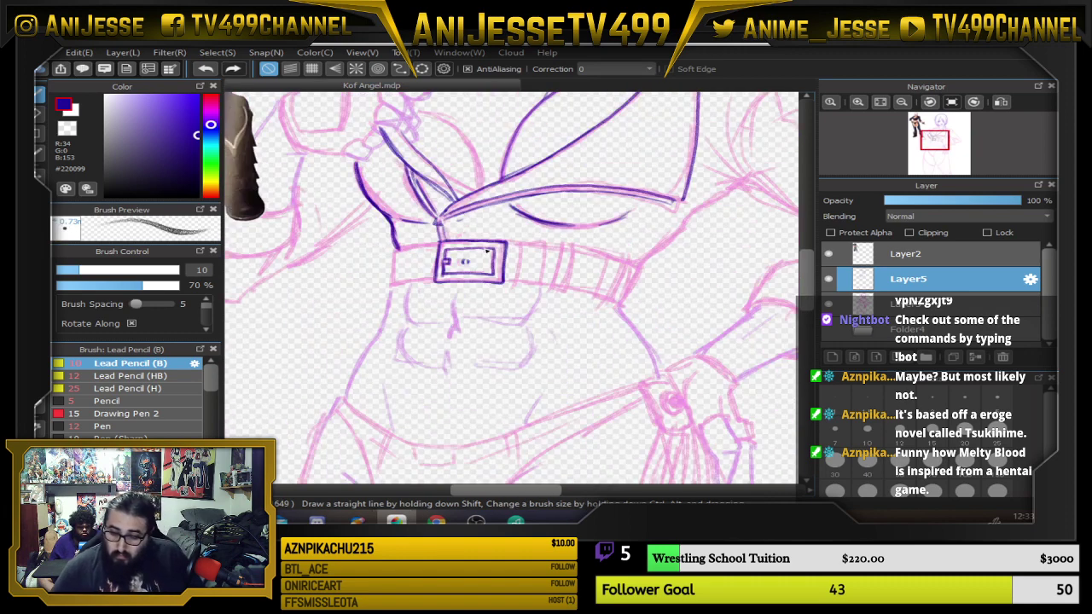
{"action": "scroll", "coordinate": [484, 248], "scroll_direction": "up", "scroll_amount": 4}
{"action": "key", "text": "ctrl+z"}
{"action": "key", "text": "ctrl+z"}
{"action": "key", "text": "ctrl+z"}
{"action": "key", "text": "ctrl+z"}
{"action": "left_click_drag", "start_coordinate": [414, 292], "coordinate": [416, 314]}
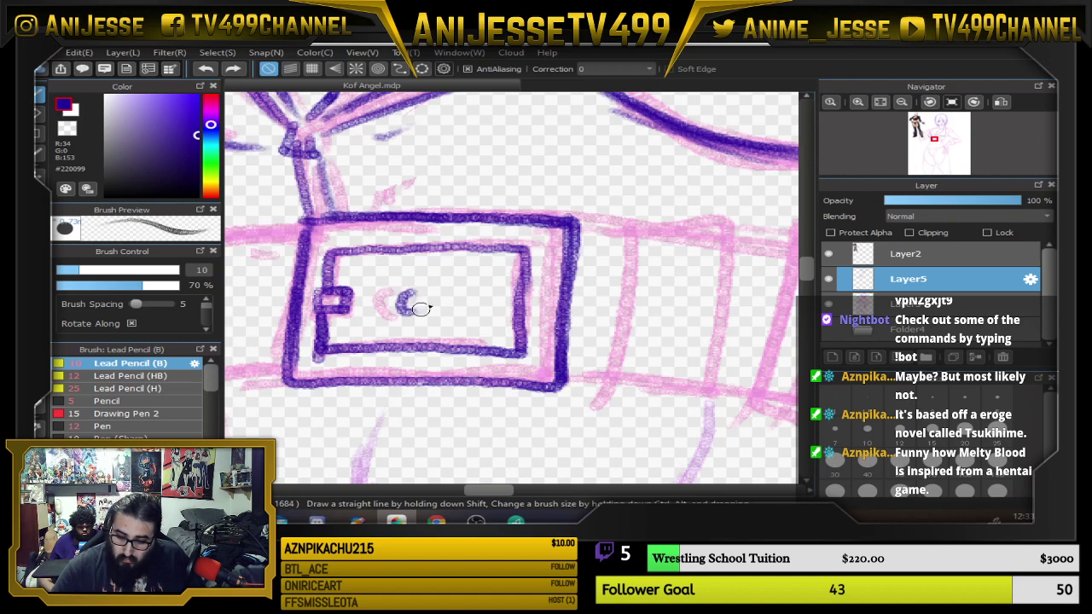
{"action": "scroll", "coordinate": [475, 279], "scroll_direction": "down", "scroll_amount": 3}
{"action": "scroll", "coordinate": [374, 312], "scroll_direction": "up", "scroll_amount": 3}
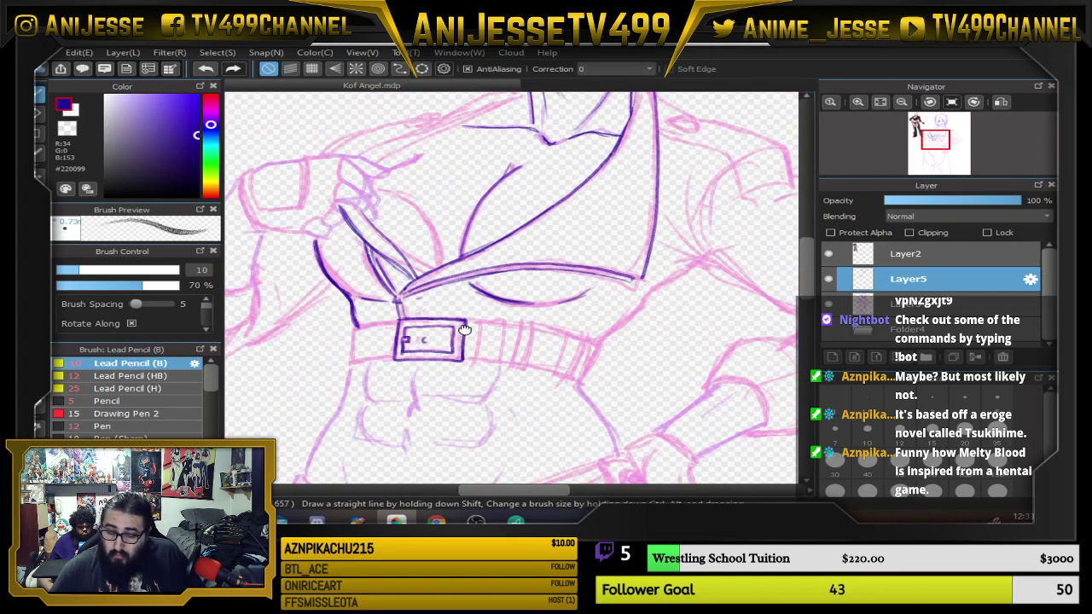
Ink a short crease above the belt and outline the short belt section between the buckle and the jacket's side contour.
{"action": "left_click_drag", "start_coordinate": [358, 293], "coordinate": [361, 326]}
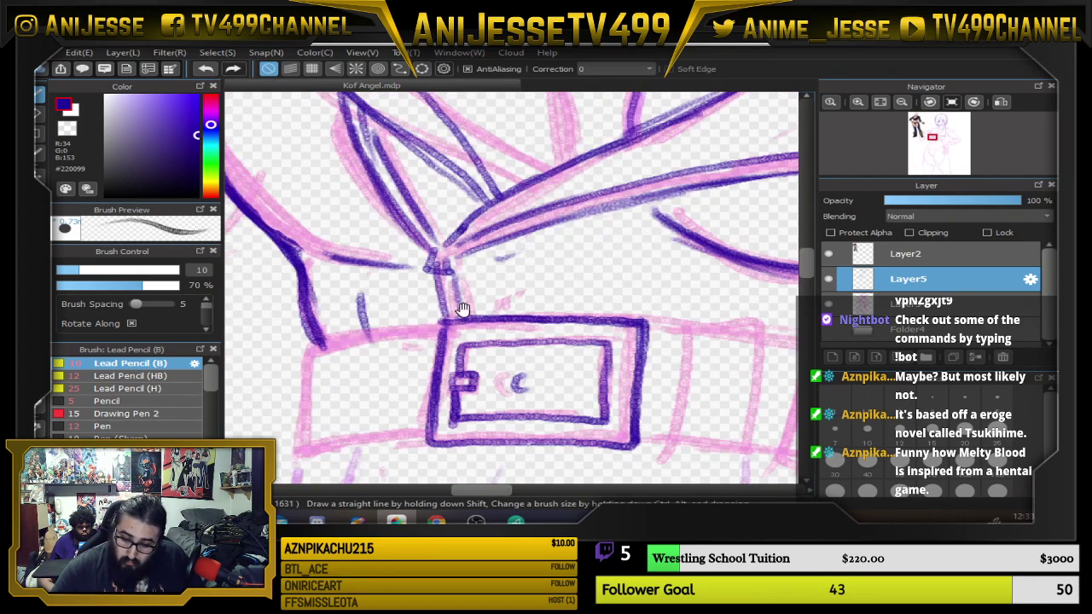
{"action": "mouse_move", "coordinate": [304, 349]}
{"action": "left_mouse_down"}
{"action": "mouse_move", "coordinate": [442, 325]}
{"action": "mouse_move", "coordinate": [308, 349]}
{"action": "mouse_move", "coordinate": [300, 452]}
{"action": "left_mouse_up"}
{"action": "mouse_move", "coordinate": [354, 398]}
{"action": "left_mouse_down"}
{"action": "mouse_move", "coordinate": [374, 320]}
{"action": "mouse_move", "coordinate": [340, 357]}
{"action": "mouse_move", "coordinate": [340, 314]}
{"action": "mouse_move", "coordinate": [340, 363]}
{"action": "mouse_move", "coordinate": [369, 345]}
{"action": "mouse_move", "coordinate": [476, 338]}
{"action": "left_mouse_up"}
Ink a round hole in the short belt section and close the ring of the hole inside the buckle.
{"action": "mouse_move", "coordinate": [383, 282]}
{"action": "left_mouse_down"}
{"action": "mouse_move", "coordinate": [379, 300]}
{"action": "mouse_move", "coordinate": [397, 288]}
{"action": "left_mouse_up"}
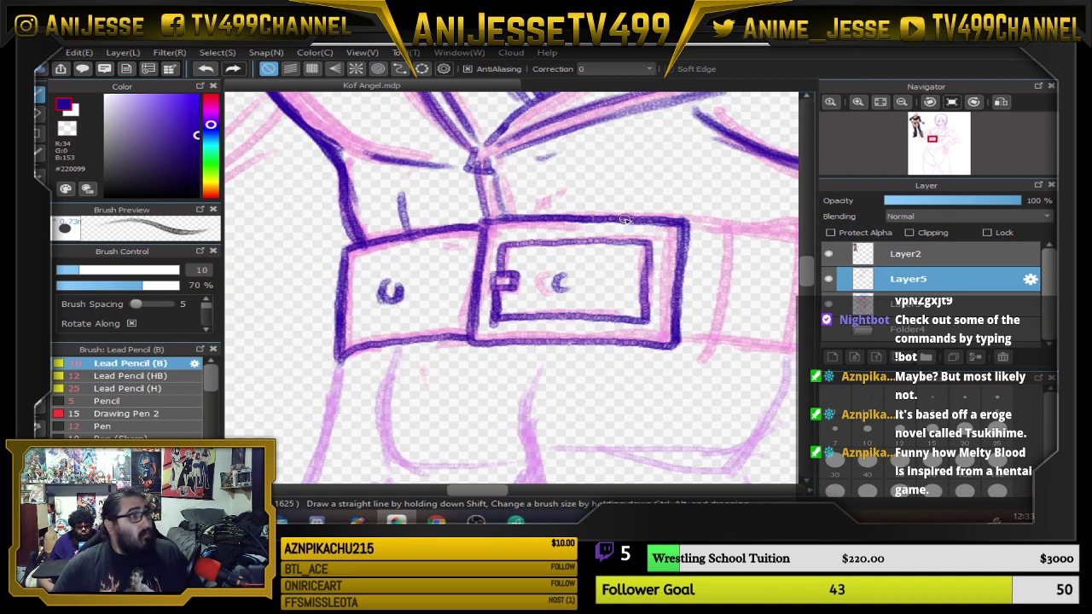
{"action": "left_click_drag", "start_coordinate": [569, 273], "coordinate": [582, 296]}
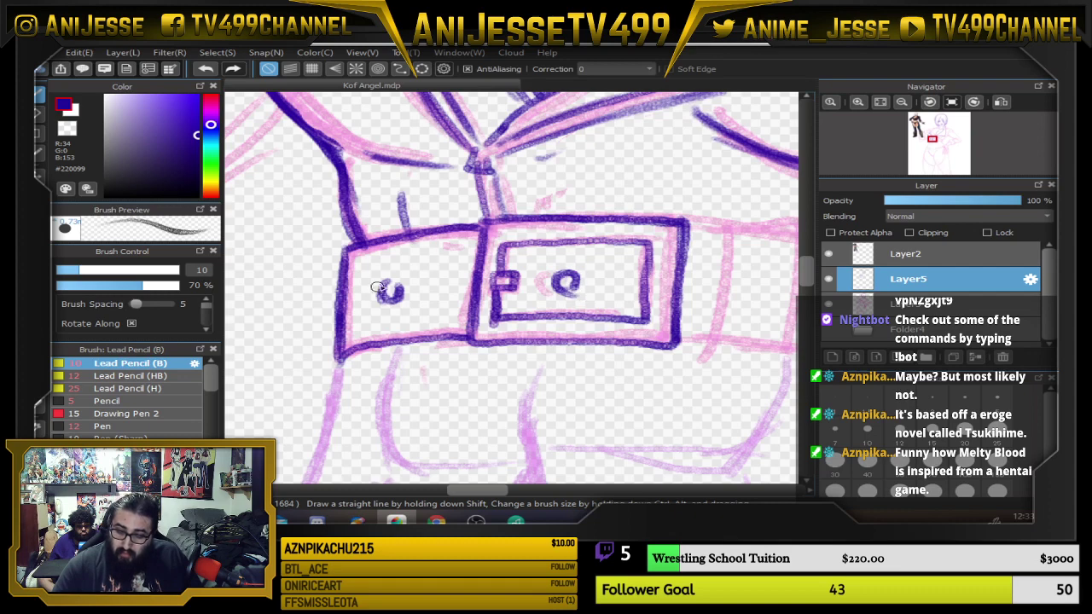
{"action": "left_click_drag", "start_coordinate": [377, 287], "coordinate": [400, 297]}
Ink the wide belt loop on the long side of the buckle, with short edges joining it to the buckle.
{"action": "scroll", "coordinate": [418, 286], "scroll_direction": "down", "scroll_amount": 4}
{"action": "left_click_drag", "start_coordinate": [515, 259], "coordinate": [368, 297]}
{"action": "scroll", "coordinate": [368, 297], "scroll_direction": "down", "scroll_amount": 2}
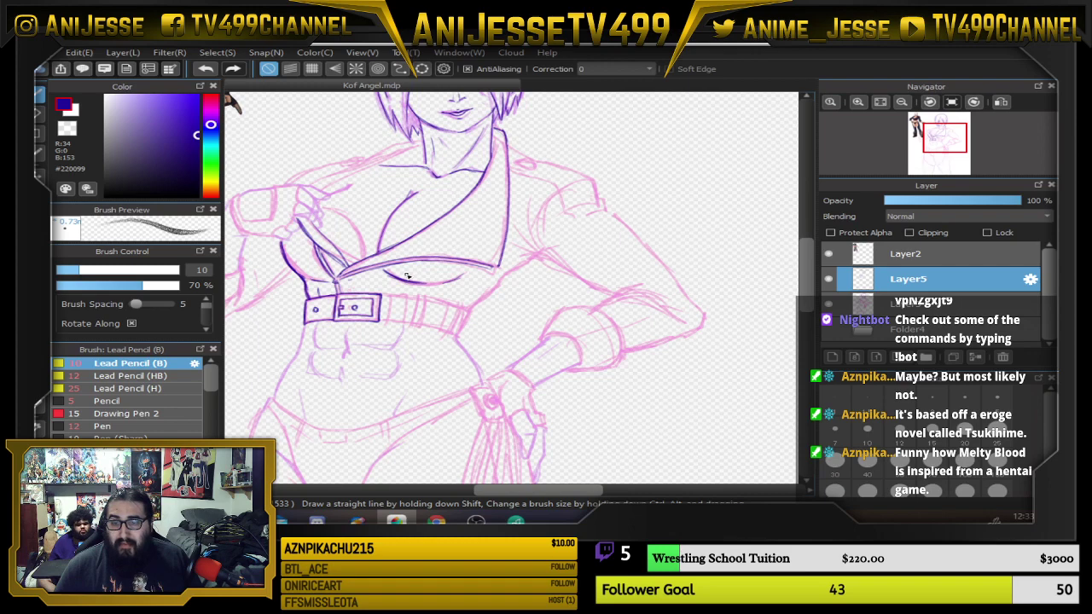
{"action": "scroll", "coordinate": [401, 284], "scroll_direction": "up", "scroll_amount": 4}
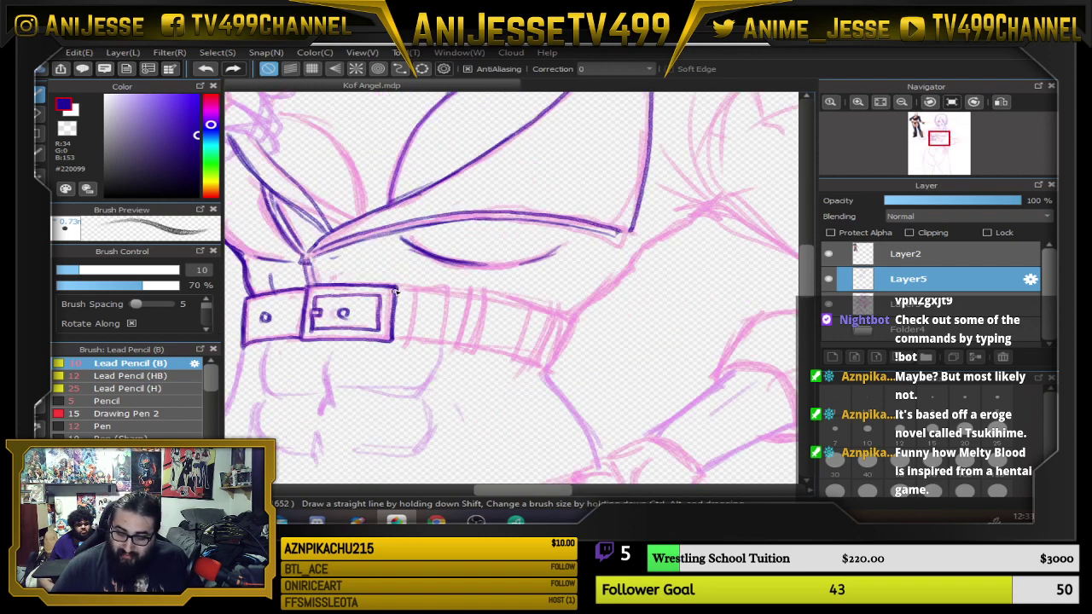
{"action": "left_click_drag", "start_coordinate": [405, 290], "coordinate": [444, 294]}
{"action": "left_click_drag", "start_coordinate": [388, 400], "coordinate": [414, 398]}
{"action": "mouse_move", "coordinate": [435, 289]}
{"action": "left_mouse_down"}
{"action": "mouse_move", "coordinate": [431, 410]}
{"action": "mouse_move", "coordinate": [505, 410]}
{"action": "mouse_move", "coordinate": [500, 283]}
{"action": "mouse_move", "coordinate": [514, 284]}
{"action": "mouse_move", "coordinate": [512, 295]}
{"action": "mouse_move", "coordinate": [480, 285]}
{"action": "left_mouse_up"}
{"action": "left_click_drag", "start_coordinate": [643, 302], "coordinate": [548, 287]}
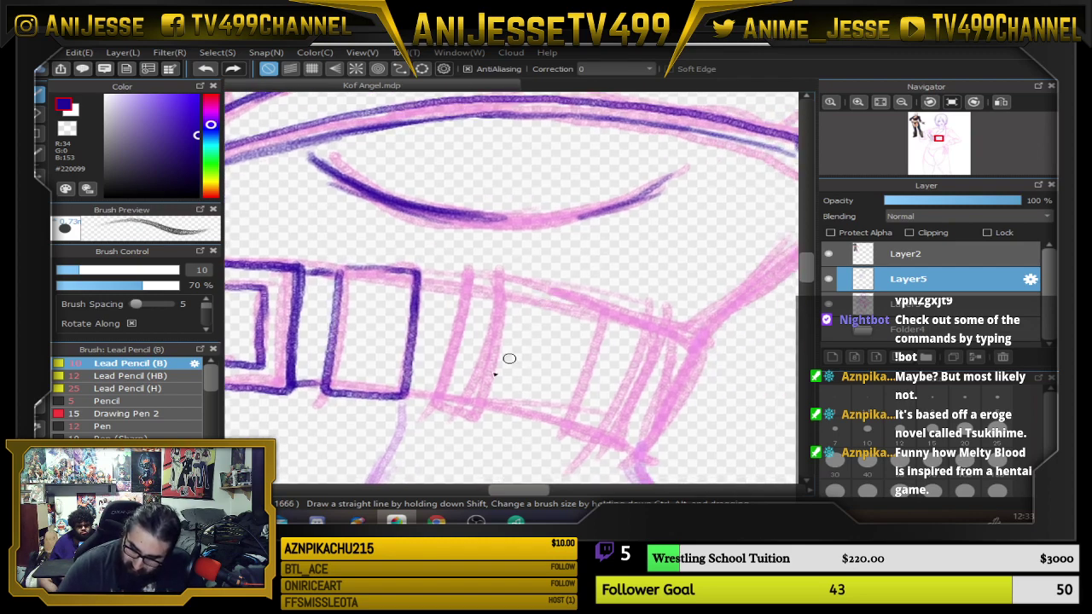
Ink the narrow double-lined belt loop and the upper and lower belt edges running to and beyond it.
{"action": "mouse_move", "coordinate": [420, 391]}
{"action": "left_mouse_down"}
{"action": "mouse_move", "coordinate": [455, 393]}
{"action": "mouse_move", "coordinate": [442, 383]}
{"action": "mouse_move", "coordinate": [441, 398]}
{"action": "mouse_move", "coordinate": [461, 407]}
{"action": "mouse_move", "coordinate": [446, 397]}
{"action": "mouse_move", "coordinate": [466, 401]}
{"action": "mouse_move", "coordinate": [476, 335]}
{"action": "left_mouse_up"}
{"action": "left_click_drag", "start_coordinate": [449, 401], "coordinate": [468, 276]}
{"action": "mouse_move", "coordinate": [467, 276]}
{"action": "left_mouse_down"}
{"action": "mouse_move", "coordinate": [474, 351]}
{"action": "mouse_move", "coordinate": [484, 283]}
{"action": "mouse_move", "coordinate": [465, 404]}
{"action": "left_mouse_up"}
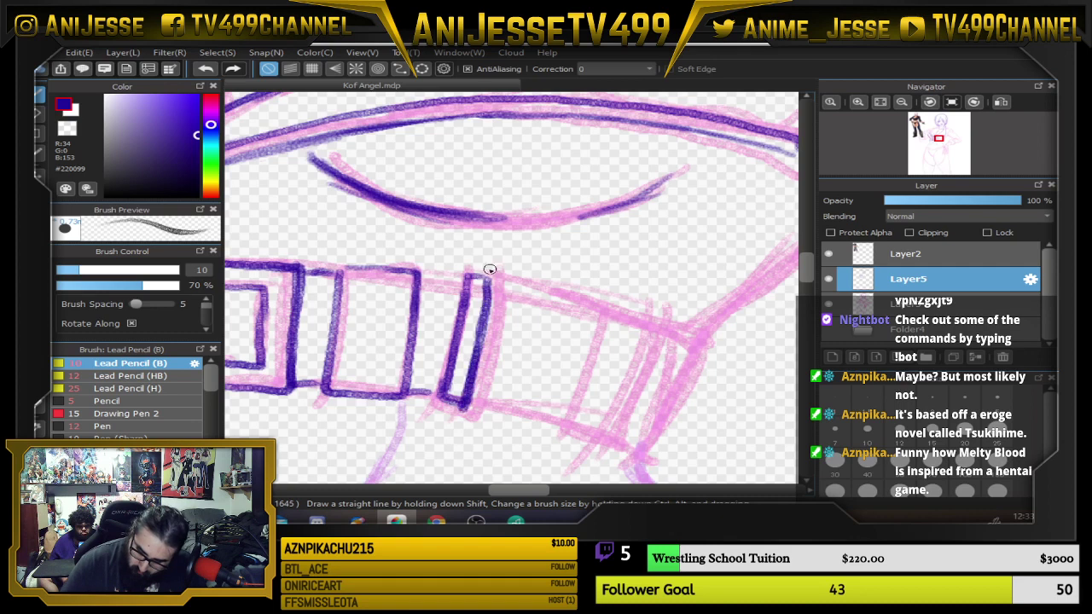
{"action": "left_click_drag", "start_coordinate": [422, 280], "coordinate": [471, 285]}
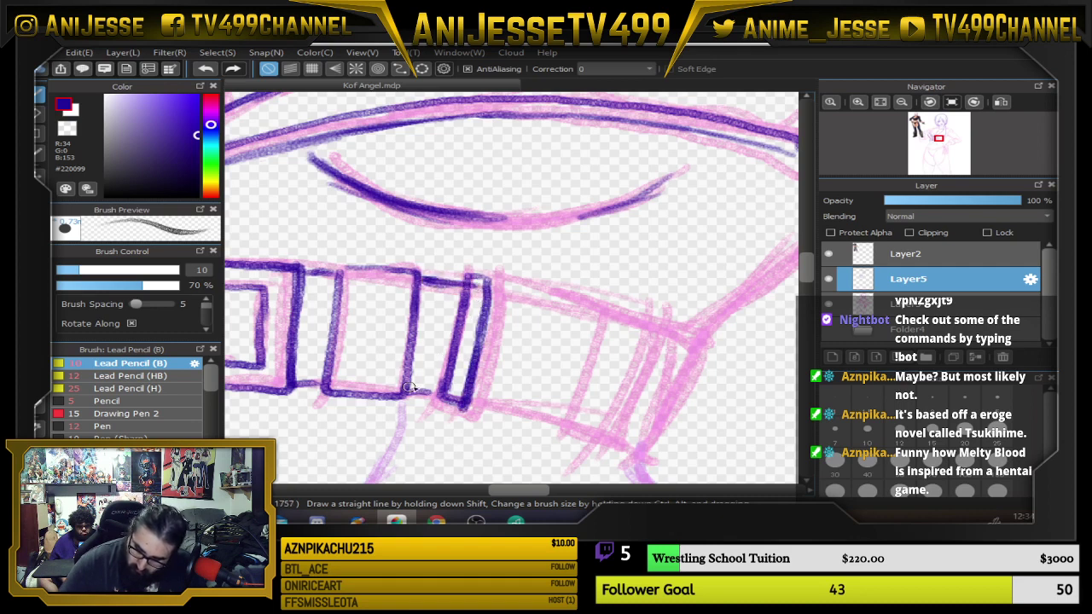
{"action": "left_click_drag", "start_coordinate": [410, 387], "coordinate": [551, 415]}
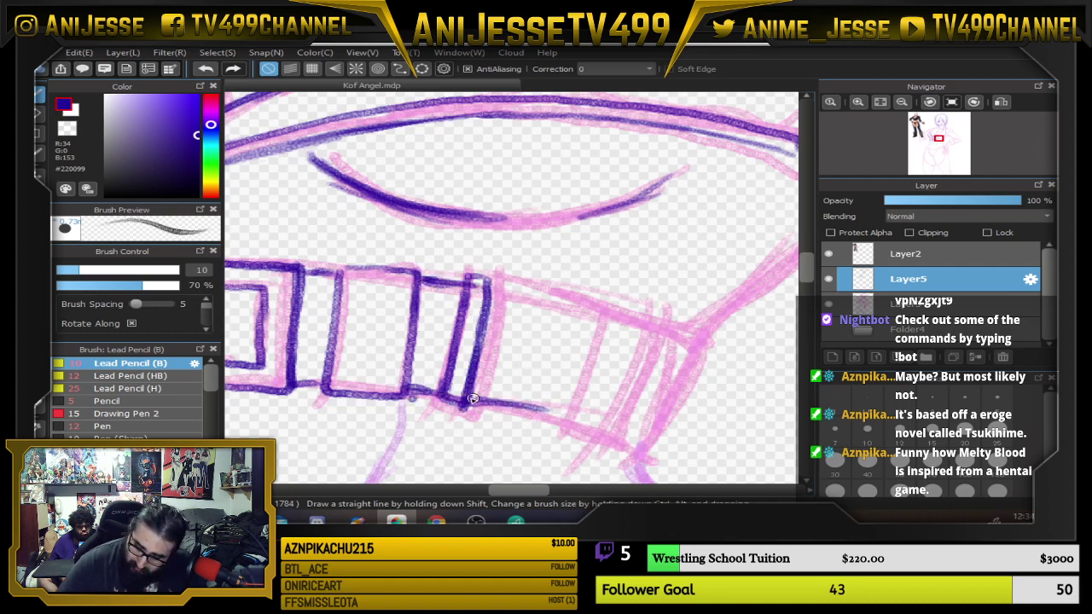
{"action": "mouse_move", "coordinate": [467, 401]}
{"action": "left_mouse_down"}
{"action": "mouse_move", "coordinate": [554, 416]}
{"action": "mouse_move", "coordinate": [524, 413]}
{"action": "left_mouse_up"}
Ink the far belt section's edges and the wide loop and end band where the belt meets the back of the waist.
{"action": "mouse_move", "coordinate": [500, 287]}
{"action": "left_mouse_down"}
{"action": "mouse_move", "coordinate": [594, 318]}
{"action": "mouse_move", "coordinate": [599, 308]}
{"action": "mouse_move", "coordinate": [555, 427]}
{"action": "mouse_move", "coordinate": [611, 444]}
{"action": "mouse_move", "coordinate": [663, 326]}
{"action": "mouse_move", "coordinate": [600, 311]}
{"action": "mouse_move", "coordinate": [667, 326]}
{"action": "left_mouse_up"}
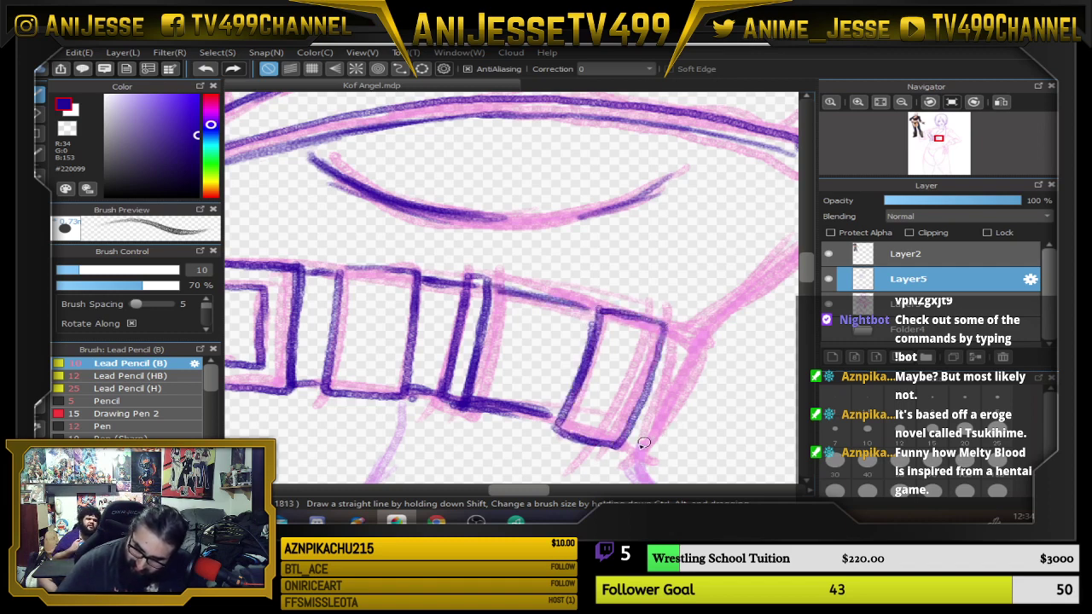
{"action": "mouse_move", "coordinate": [644, 444]}
{"action": "left_mouse_down"}
{"action": "mouse_move", "coordinate": [710, 342]}
{"action": "mouse_move", "coordinate": [657, 330]}
{"action": "mouse_move", "coordinate": [665, 323]}
{"action": "mouse_move", "coordinate": [700, 357]}
{"action": "mouse_move", "coordinate": [631, 449]}
{"action": "mouse_move", "coordinate": [624, 442]}
{"action": "mouse_move", "coordinate": [646, 446]}
{"action": "mouse_move", "coordinate": [700, 344]}
{"action": "mouse_move", "coordinate": [650, 449]}
{"action": "left_mouse_up"}
{"action": "key", "text": "ctrl+z"}
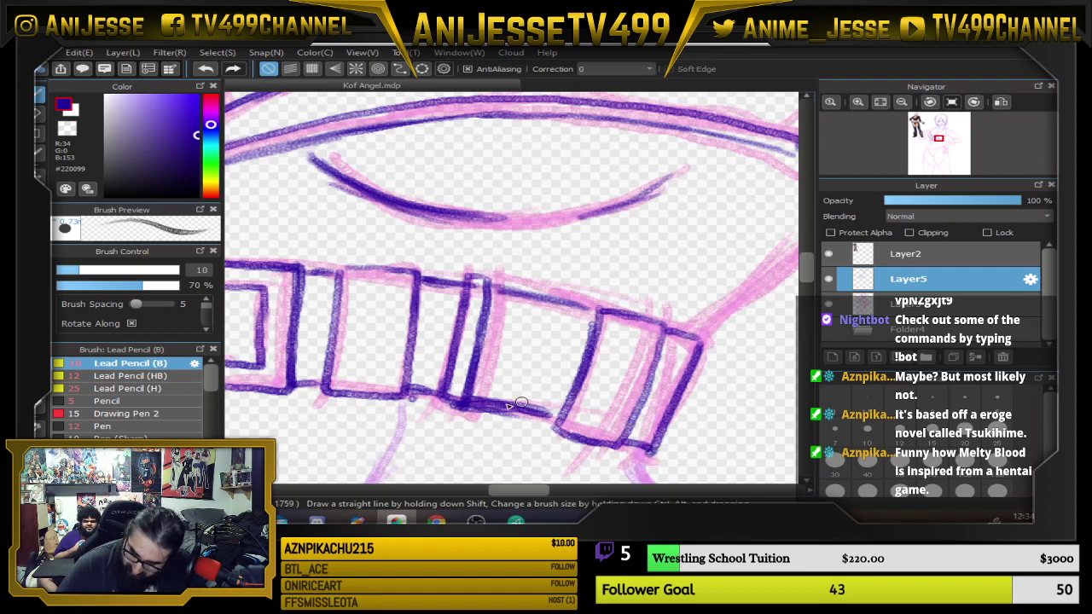
{"action": "left_click_drag", "start_coordinate": [521, 403], "coordinate": [570, 412]}
Rotate the canvas, reinforce the belt's lower edge along the loops, and erase its excess thickness beside the narrow loop.
{"action": "scroll", "coordinate": [557, 390], "scroll_direction": "down", "scroll_amount": 3}
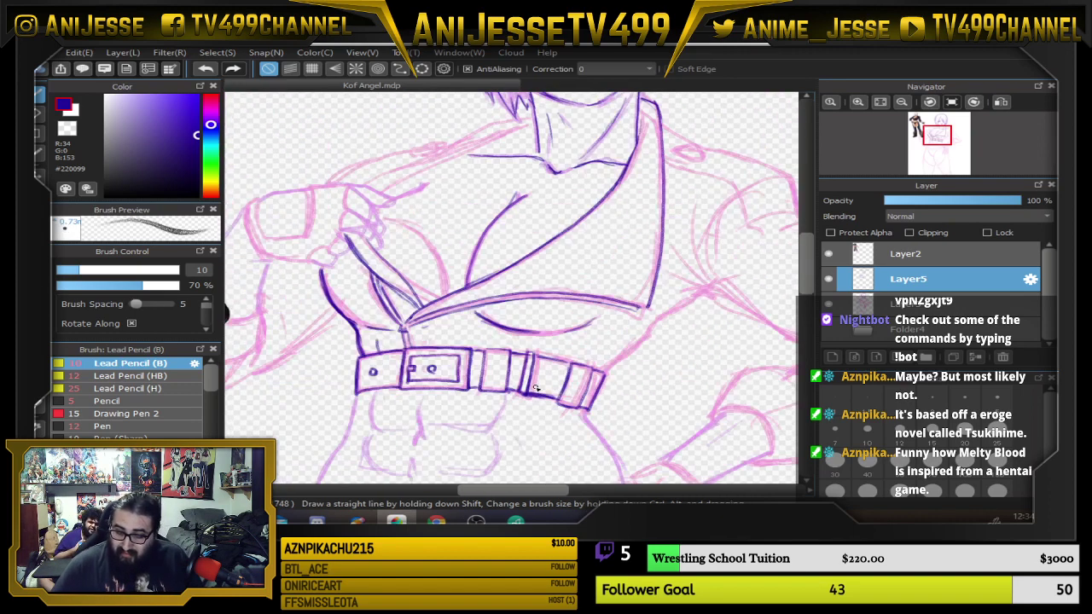
{"action": "scroll", "coordinate": [538, 390], "scroll_direction": "up", "scroll_amount": 3}
{"action": "key", "text": "Right"}
{"action": "key", "text": "Right"}
{"action": "key", "text": "Right"}
{"action": "key", "text": "Right"}
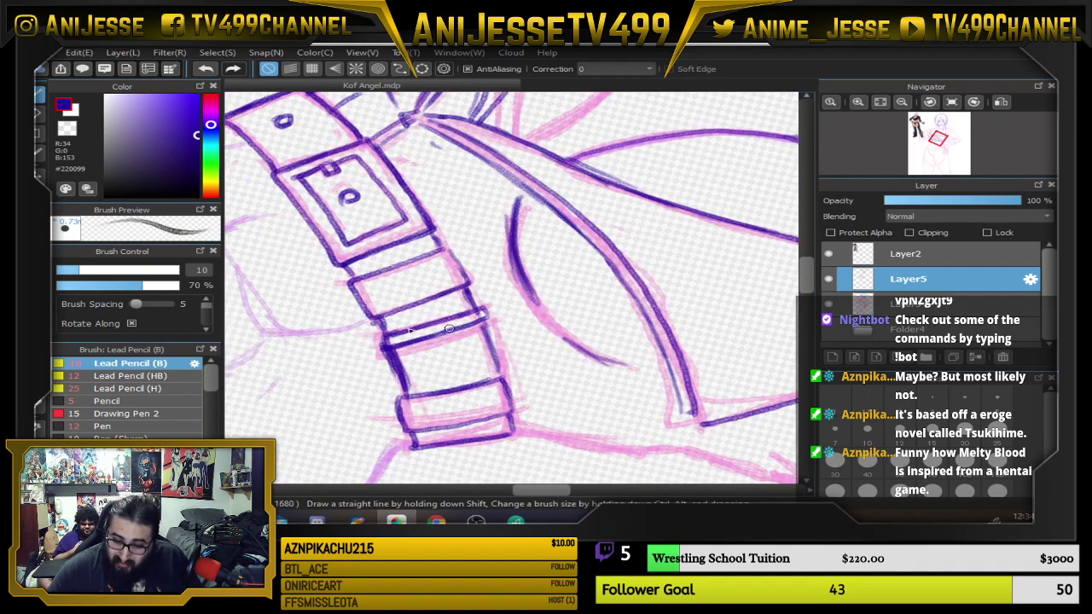
{"action": "left_click_drag", "start_coordinate": [350, 266], "coordinate": [404, 397]}
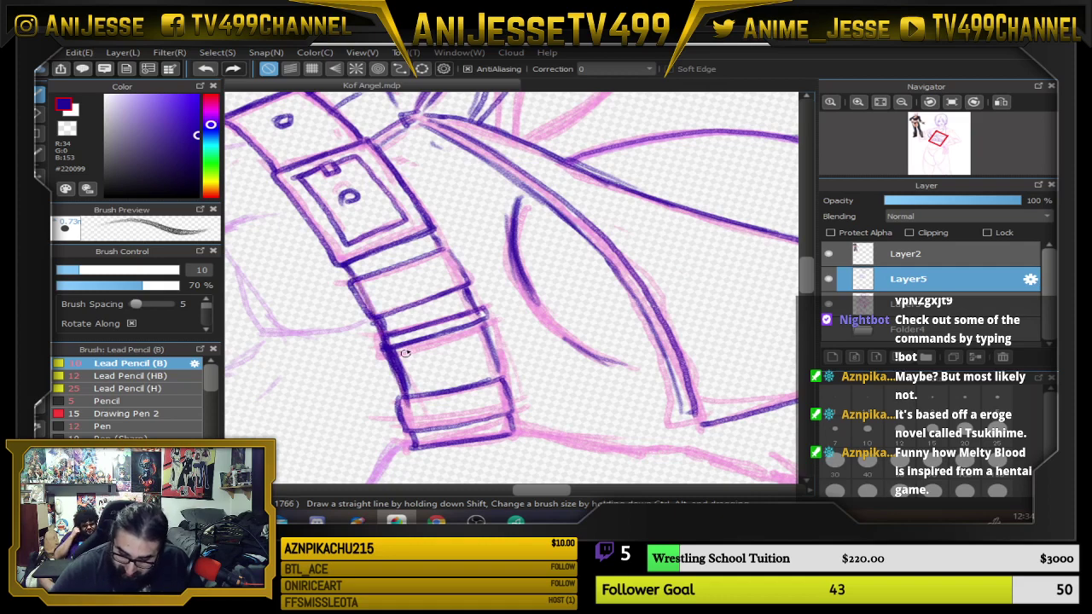
{"action": "key", "text": "e"}
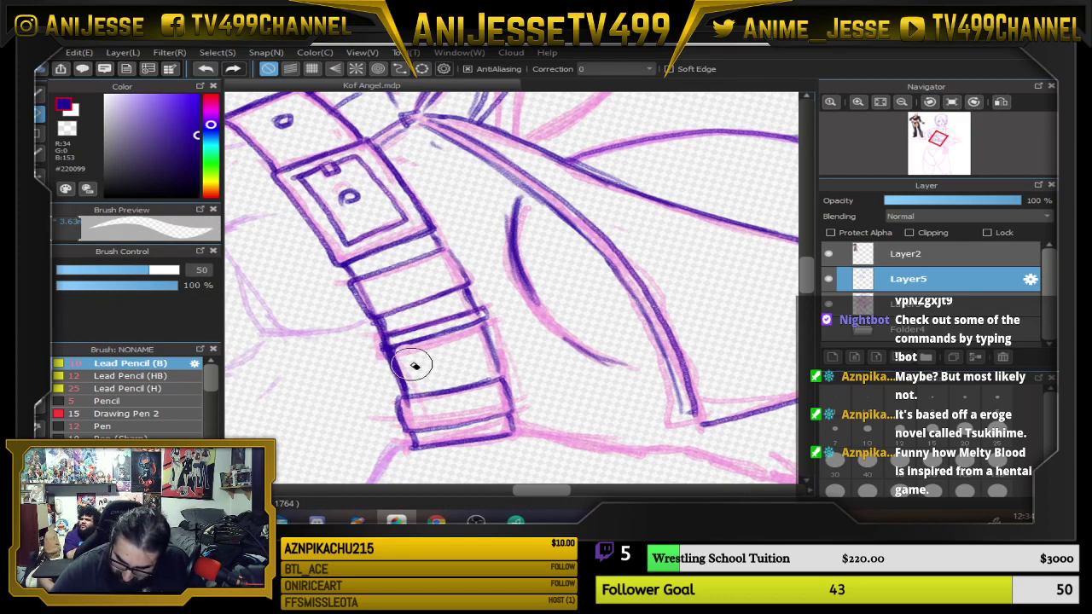
{"action": "key", "text": "b"}
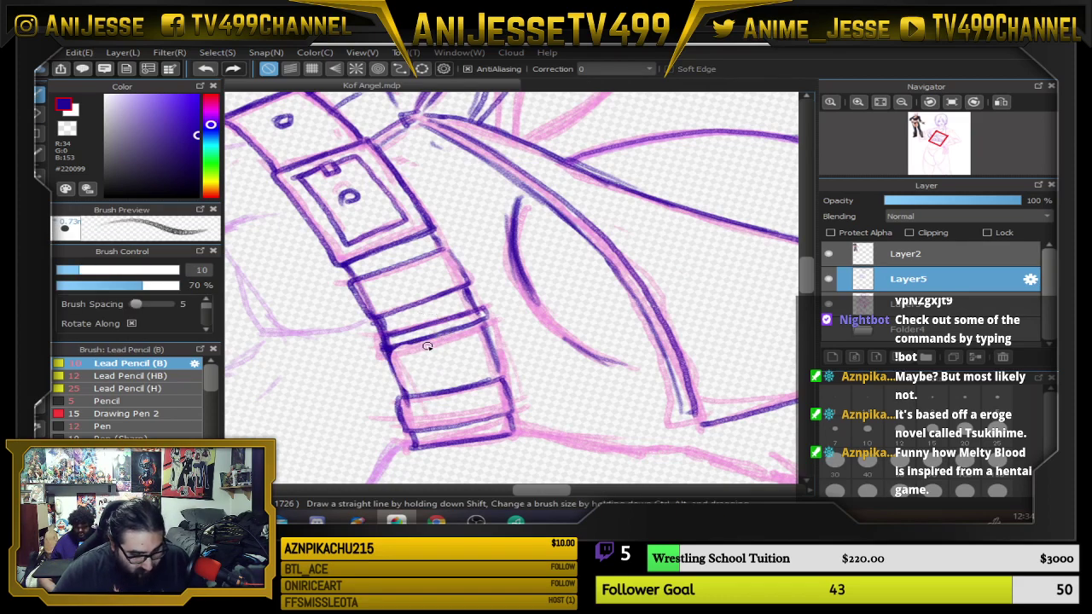
Reset the canvas rotation and ink a round hole in the belt section between the narrow loop and the far loop.
{"action": "key", "text": "Up"}
{"action": "left_click_drag", "start_coordinate": [517, 402], "coordinate": [582, 414]}
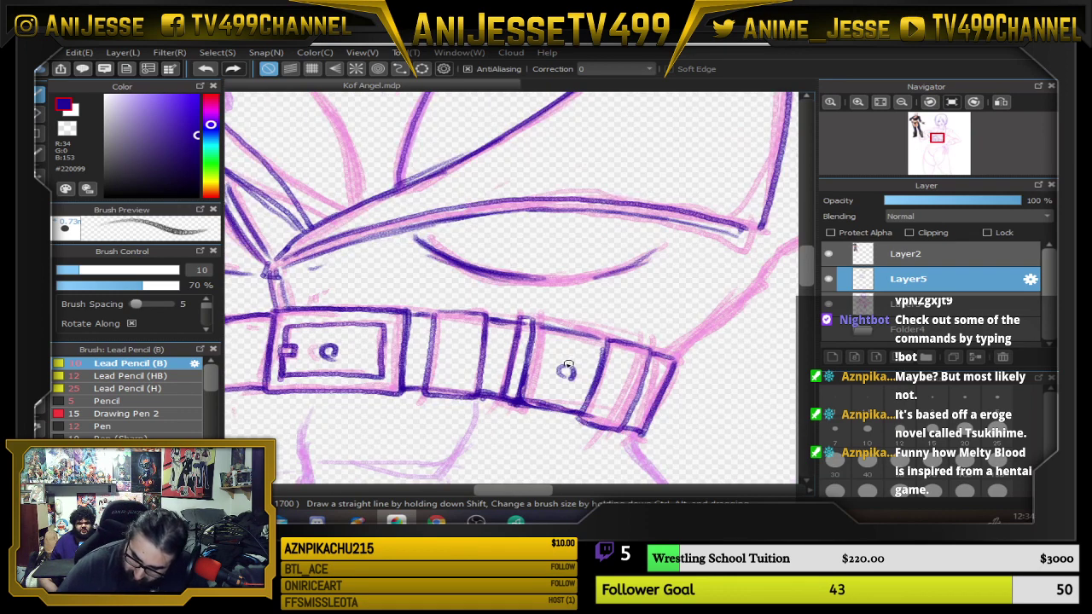
{"action": "scroll", "coordinate": [543, 336], "scroll_direction": "down", "scroll_amount": 2}
{"action": "scroll", "coordinate": [542, 336], "scroll_direction": "down", "scroll_amount": 3}
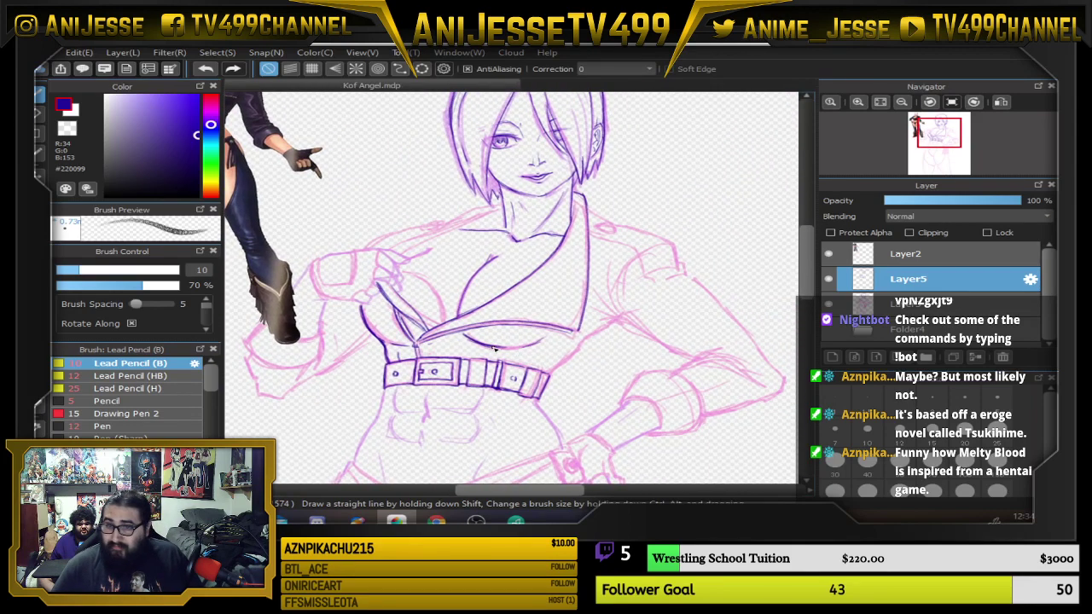
Ink and thicken the jacket's far side contour from the belt's end up to the armpit, with short creases.
{"action": "scroll", "coordinate": [494, 348], "scroll_direction": "up", "scroll_amount": 3}
{"action": "left_click_drag", "start_coordinate": [751, 277], "coordinate": [601, 298]}
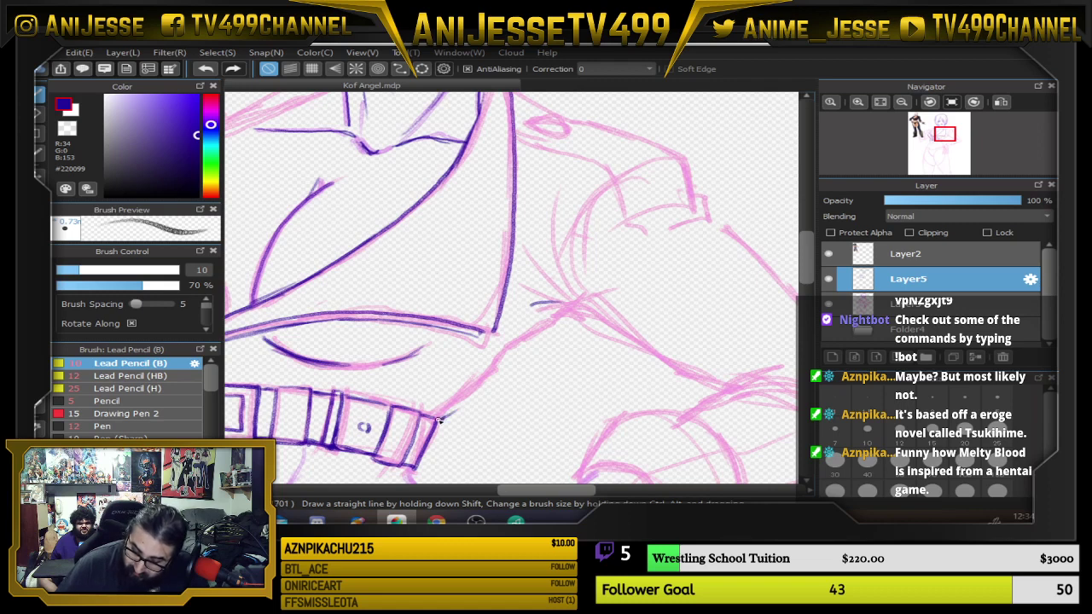
{"action": "left_click_drag", "start_coordinate": [437, 420], "coordinate": [492, 372]}
{"action": "left_click_drag", "start_coordinate": [439, 417], "coordinate": [493, 364]}
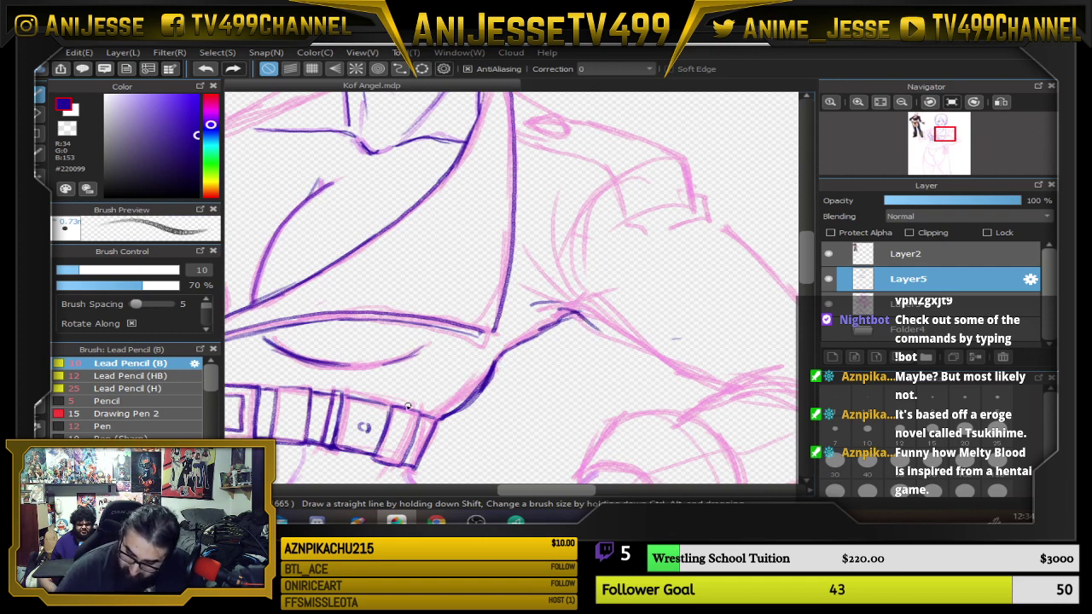
{"action": "left_click_drag", "start_coordinate": [448, 418], "coordinate": [644, 403]}
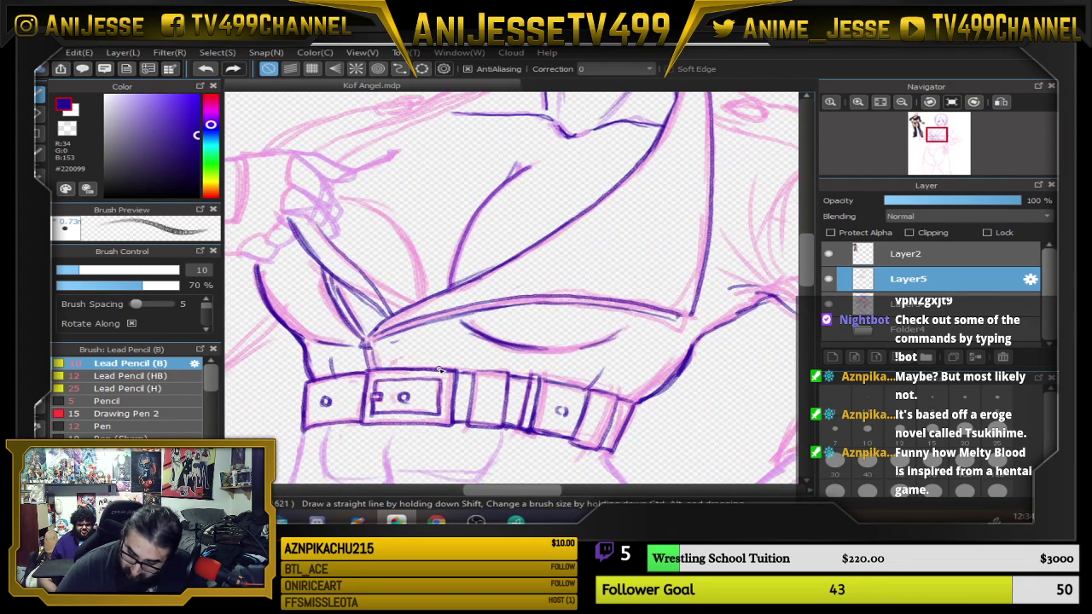
{"action": "scroll", "coordinate": [493, 304], "scroll_direction": "down", "scroll_amount": 4}
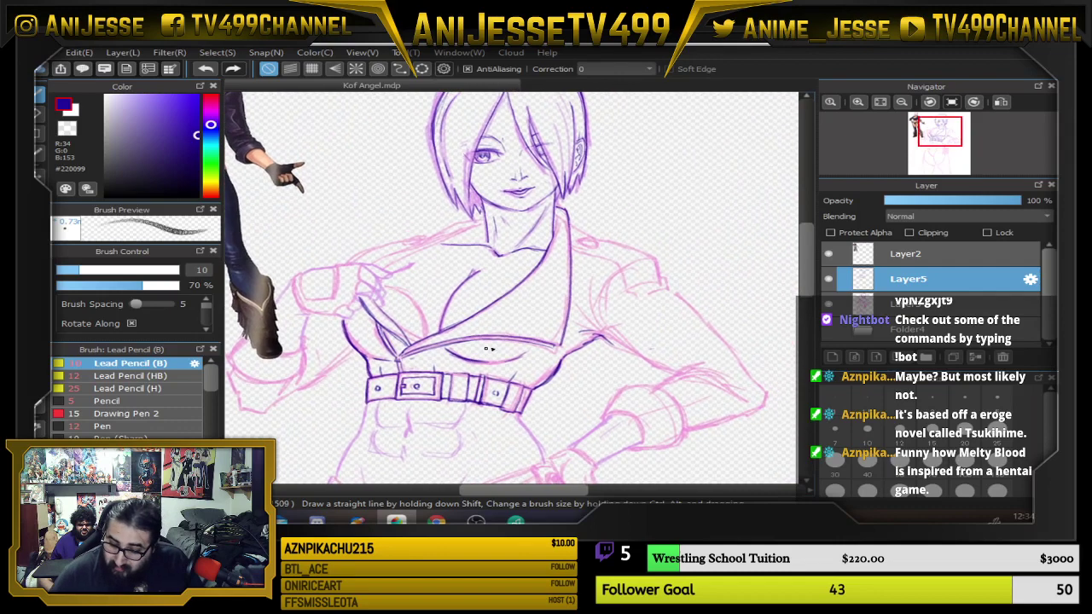
{"action": "mouse_move", "coordinate": [500, 345]}
{"action": "left_mouse_down"}
{"action": "mouse_move", "coordinate": [524, 351]}
{"action": "mouse_move", "coordinate": [499, 365]}
{"action": "left_mouse_up"}
{"action": "scroll", "coordinate": [498, 364], "scroll_direction": "down", "scroll_amount": 4}
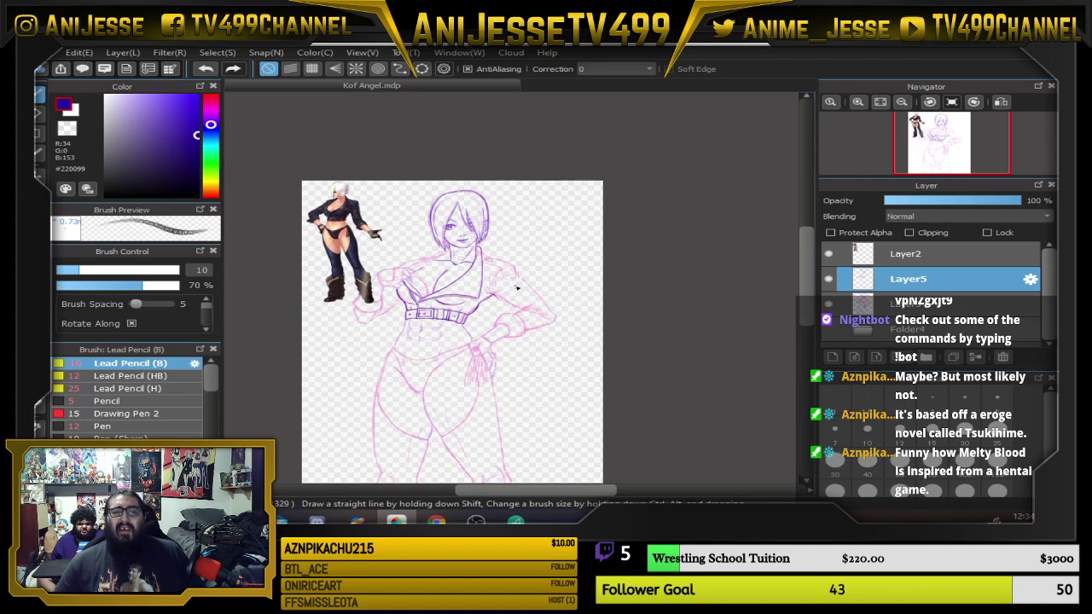
{"action": "scroll", "coordinate": [502, 279], "scroll_direction": "up", "scroll_amount": 5}
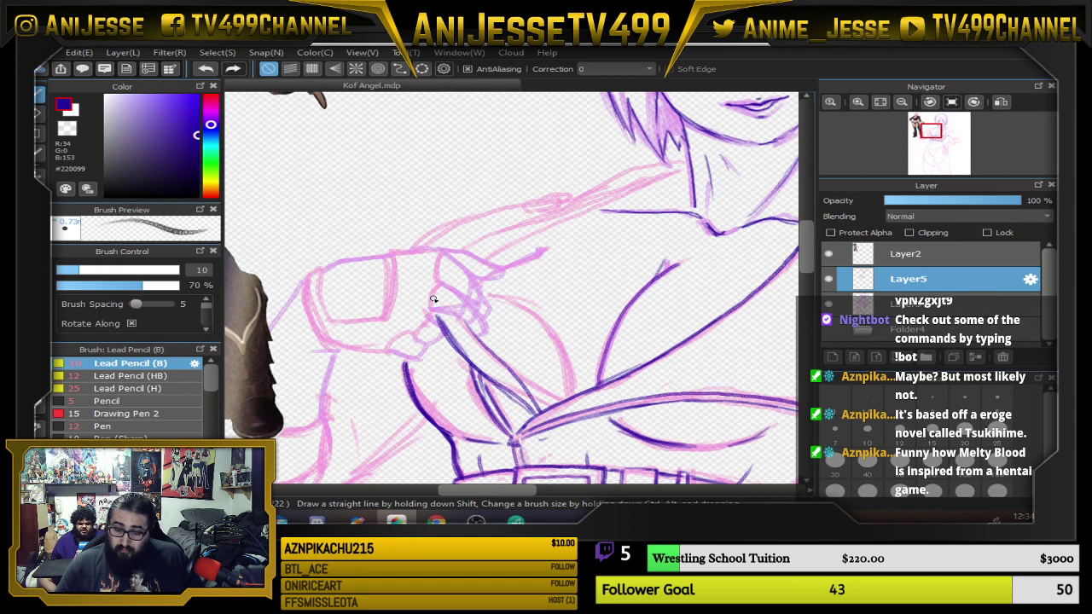
Ink the oval button on the jacket's far shoulder strap.
{"action": "scroll", "coordinate": [434, 299], "scroll_direction": "down", "scroll_amount": 3}
{"action": "left_click_drag", "start_coordinate": [487, 287], "coordinate": [194, 303]}
{"action": "scroll", "coordinate": [467, 251], "scroll_direction": "up", "scroll_amount": 4}
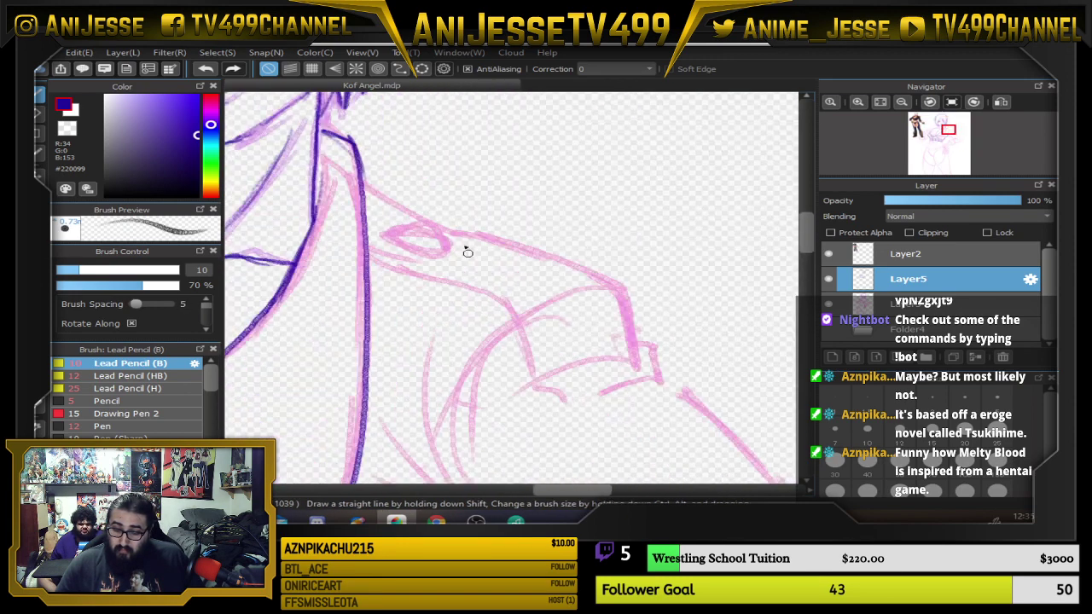
{"action": "scroll", "coordinate": [468, 252], "scroll_direction": "up", "scroll_amount": 2}
{"action": "mouse_move", "coordinate": [284, 220]}
{"action": "left_mouse_down"}
{"action": "mouse_move", "coordinate": [479, 262]}
{"action": "mouse_move", "coordinate": [302, 215]}
{"action": "mouse_move", "coordinate": [478, 222]}
{"action": "mouse_move", "coordinate": [471, 215]}
{"action": "mouse_move", "coordinate": [309, 217]}
{"action": "mouse_move", "coordinate": [480, 256]}
{"action": "mouse_move", "coordinate": [287, 214]}
{"action": "mouse_move", "coordinate": [500, 273]}
{"action": "mouse_move", "coordinate": [497, 261]}
{"action": "left_mouse_up"}
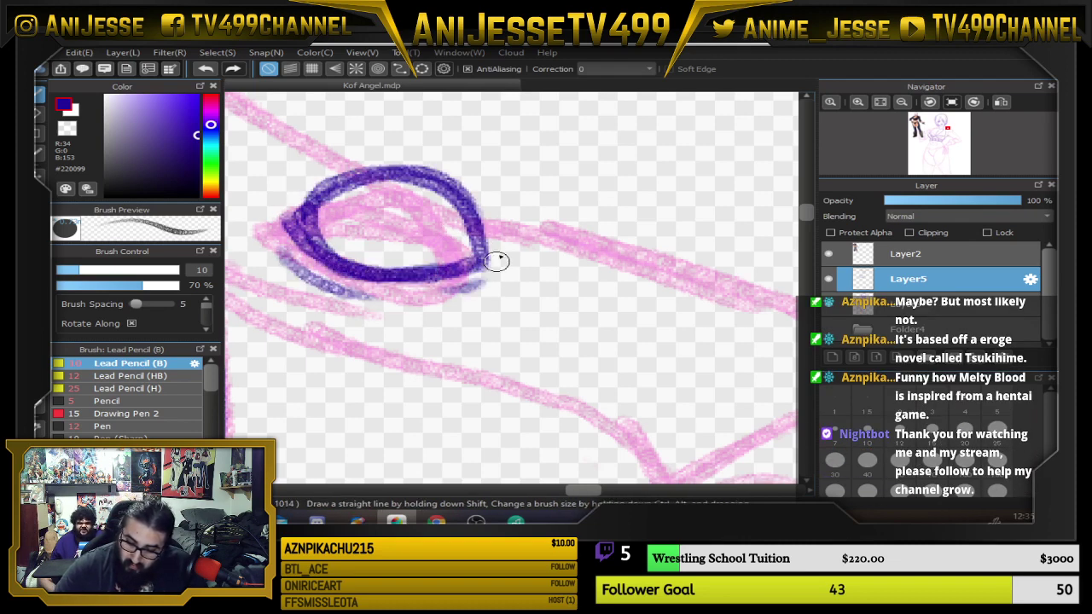
{"action": "scroll", "coordinate": [299, 241], "scroll_direction": "down", "scroll_amount": 1}
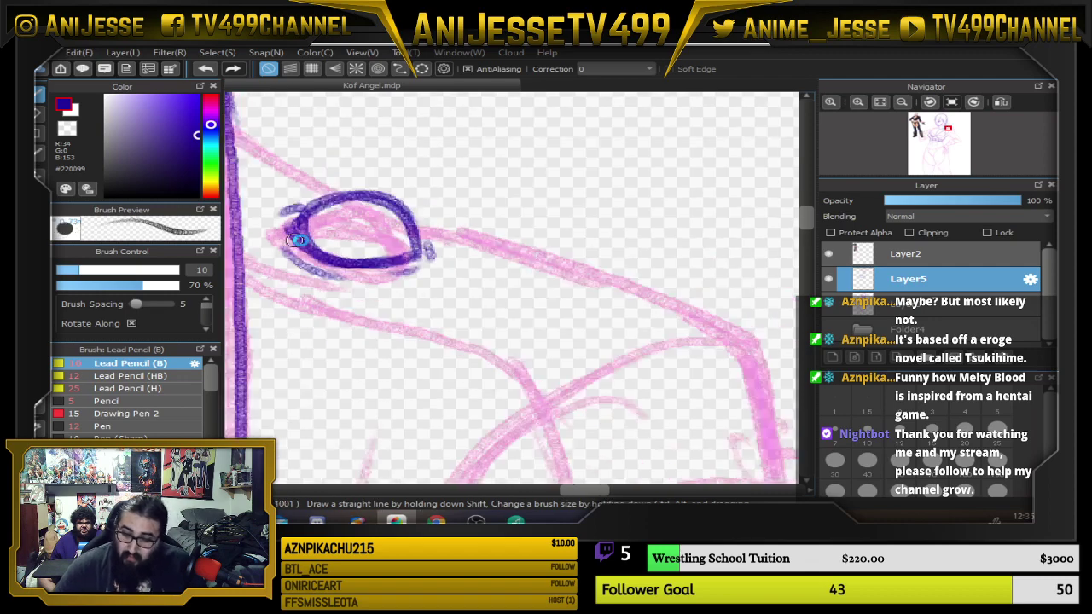
Rotate the canvas and ink the shoulder's upper contour from the collar to the button and on to the shoulder corner.
{"action": "scroll", "coordinate": [299, 240], "scroll_direction": "down", "scroll_amount": 2}
{"action": "left_click_drag", "start_coordinate": [402, 263], "coordinate": [476, 299]}
{"action": "key", "text": "Right"}
{"action": "key", "text": "Right"}
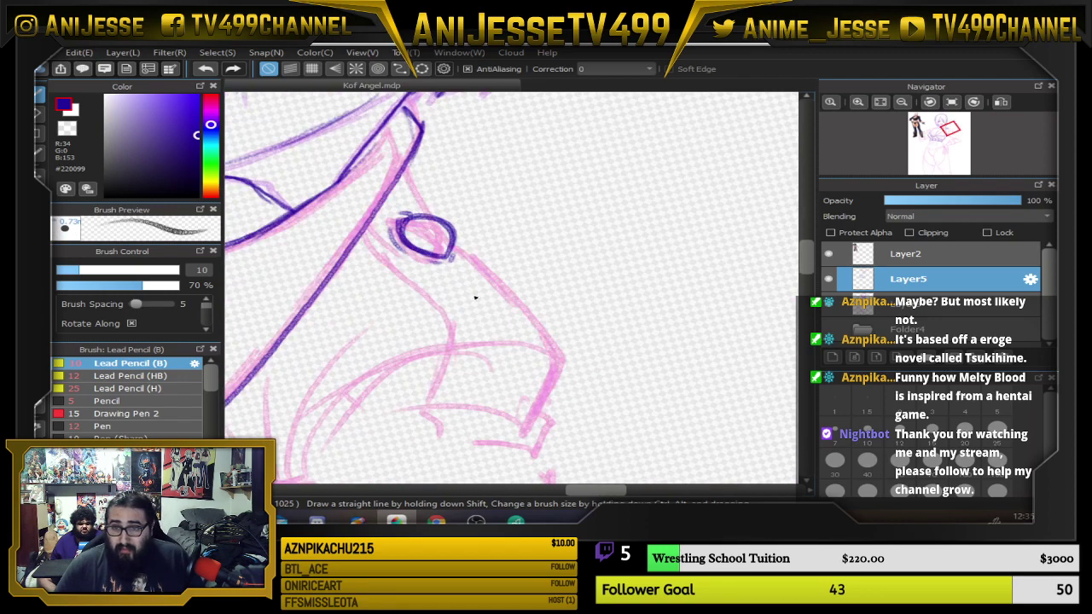
{"action": "scroll", "coordinate": [476, 294], "scroll_direction": "up", "scroll_amount": 2}
{"action": "left_click_drag", "start_coordinate": [381, 98], "coordinate": [454, 243]}
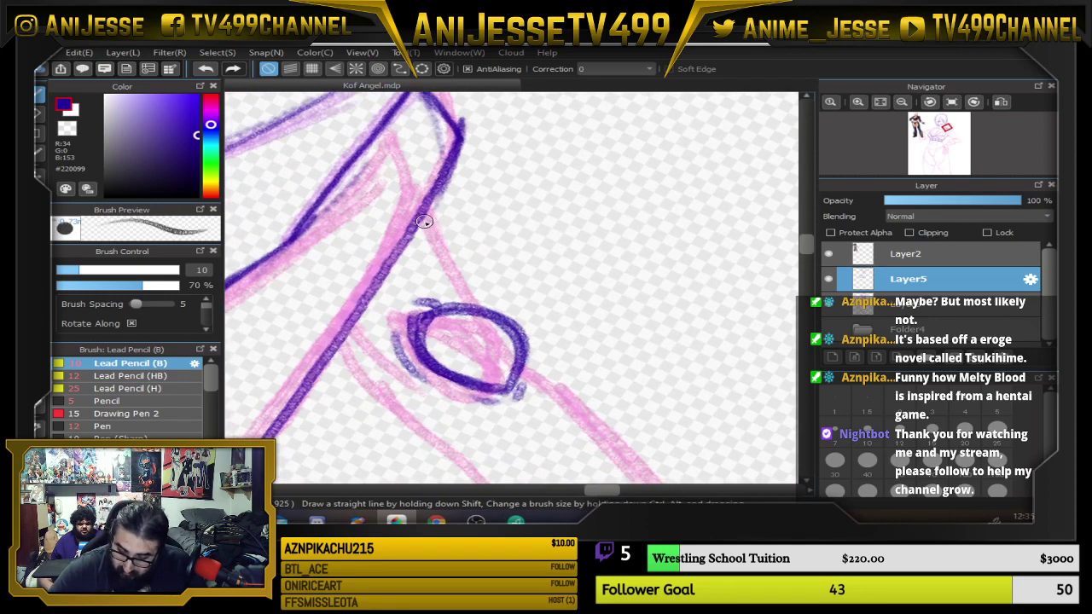
{"action": "left_click_drag", "start_coordinate": [597, 395], "coordinate": [445, 241]}
{"action": "mouse_move", "coordinate": [405, 198]}
{"action": "left_mouse_down"}
{"action": "mouse_move", "coordinate": [575, 356]}
{"action": "mouse_move", "coordinate": [622, 418]}
{"action": "left_mouse_up"}
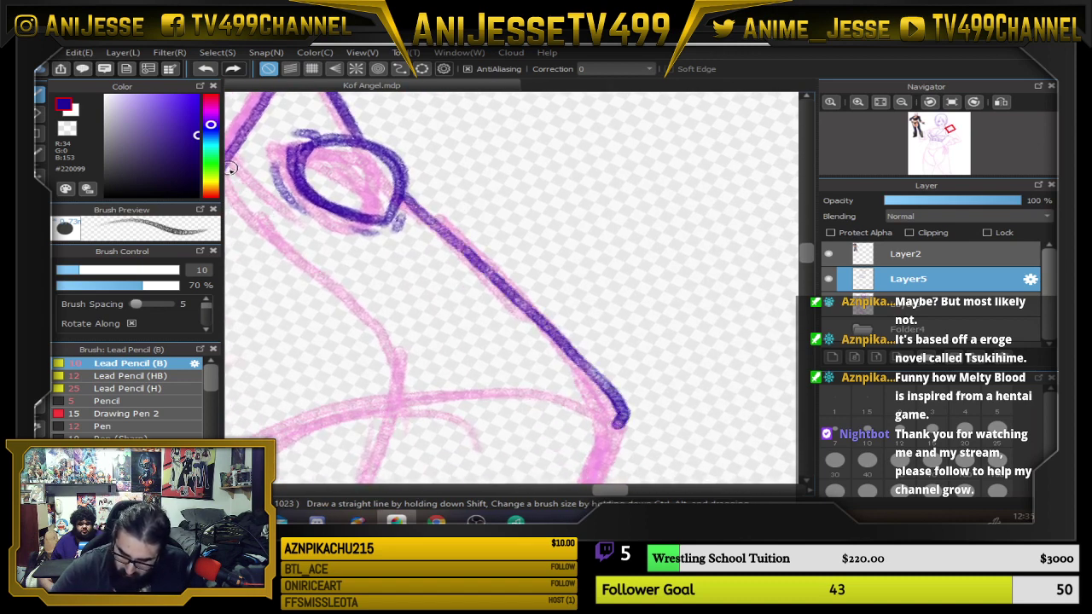
Ink the shoulder strap's lower edge from the jacket front to its bend and down to the sleeve, resetting the canvas rotation.
{"action": "mouse_move", "coordinate": [230, 168]}
{"action": "left_mouse_down"}
{"action": "mouse_move", "coordinate": [402, 376]}
{"action": "mouse_move", "coordinate": [401, 390]}
{"action": "left_mouse_up"}
{"action": "key", "text": "Left"}
{"action": "key", "text": "Left"}
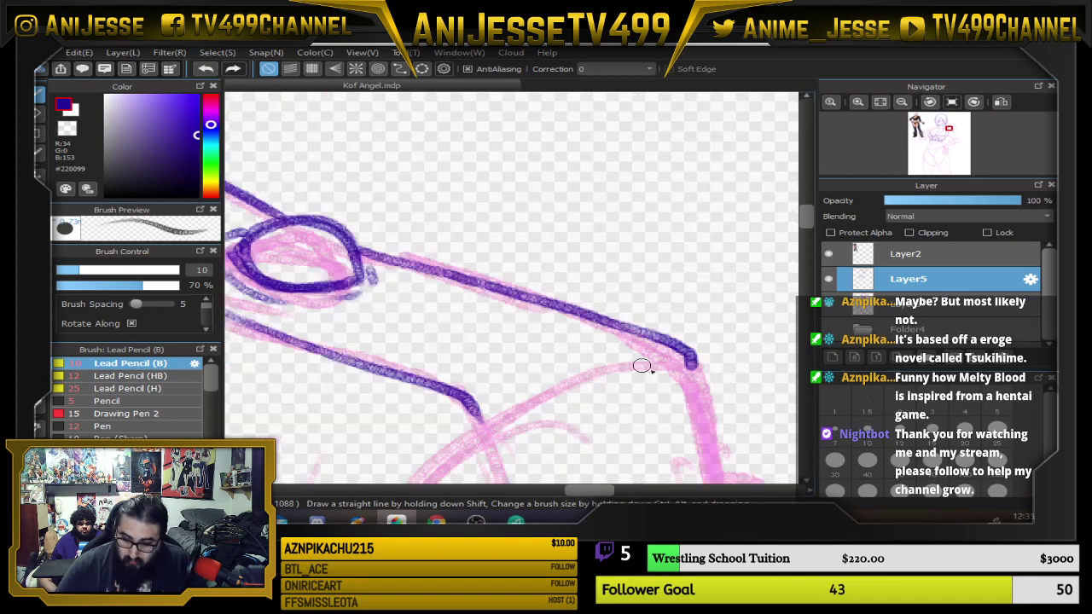
{"action": "scroll", "coordinate": [641, 365], "scroll_direction": "down", "scroll_amount": 5}
{"action": "left_click_drag", "start_coordinate": [433, 175], "coordinate": [476, 280]}
{"action": "left_click", "coordinate": [488, 301]}
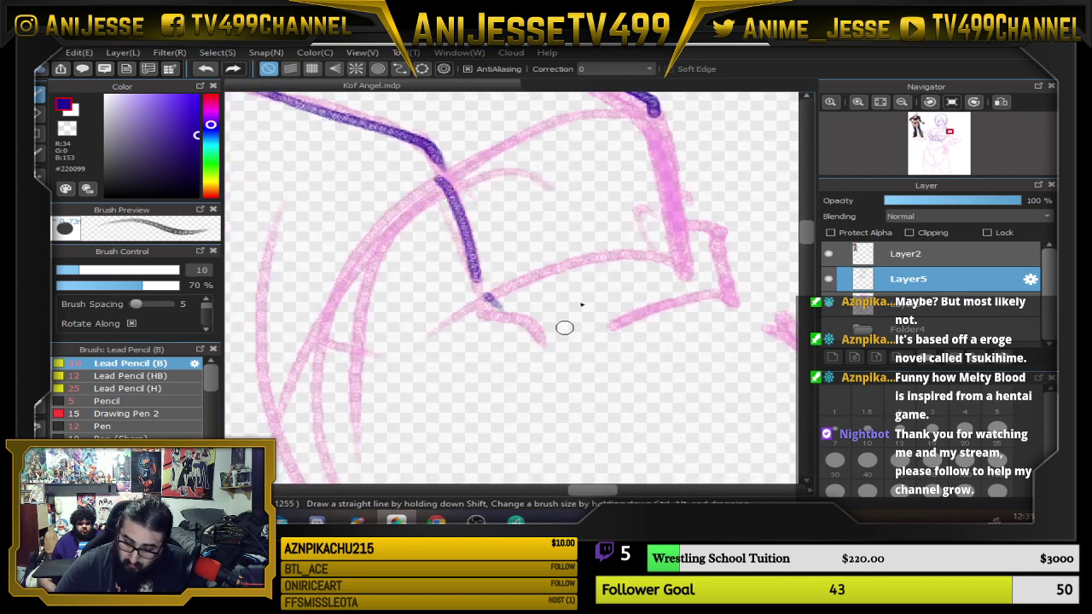
Ink the curved armhole seam from the shoulder corner across the strap edge toward the armpit.
{"action": "scroll", "coordinate": [565, 328], "scroll_direction": "up", "scroll_amount": 2}
{"action": "left_click_drag", "start_coordinate": [644, 198], "coordinate": [536, 214]}
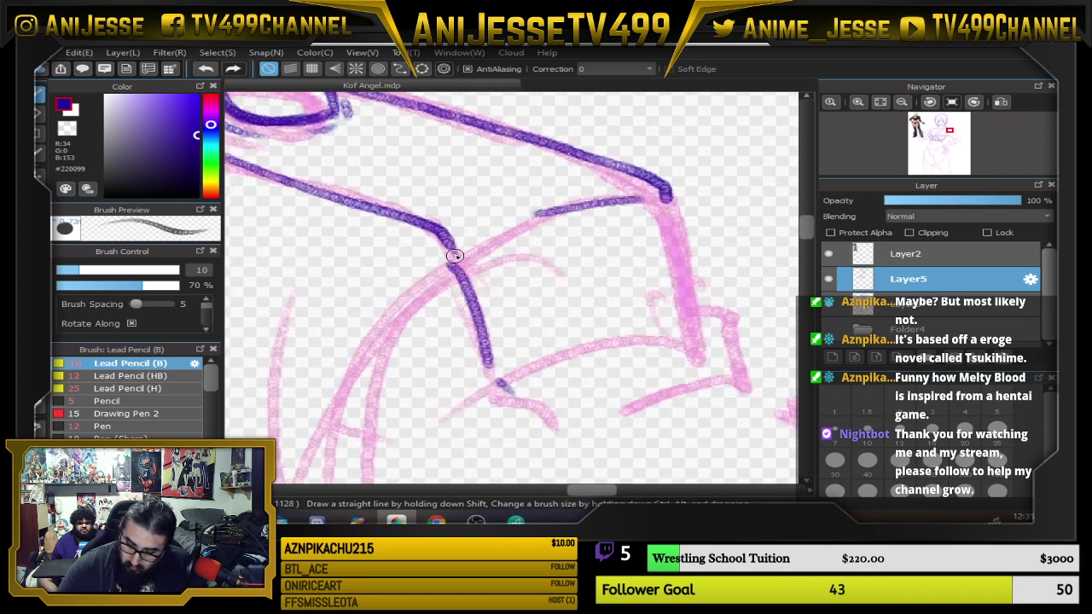
{"action": "left_click_drag", "start_coordinate": [455, 256], "coordinate": [375, 328]}
{"action": "left_click_drag", "start_coordinate": [500, 228], "coordinate": [376, 333]}
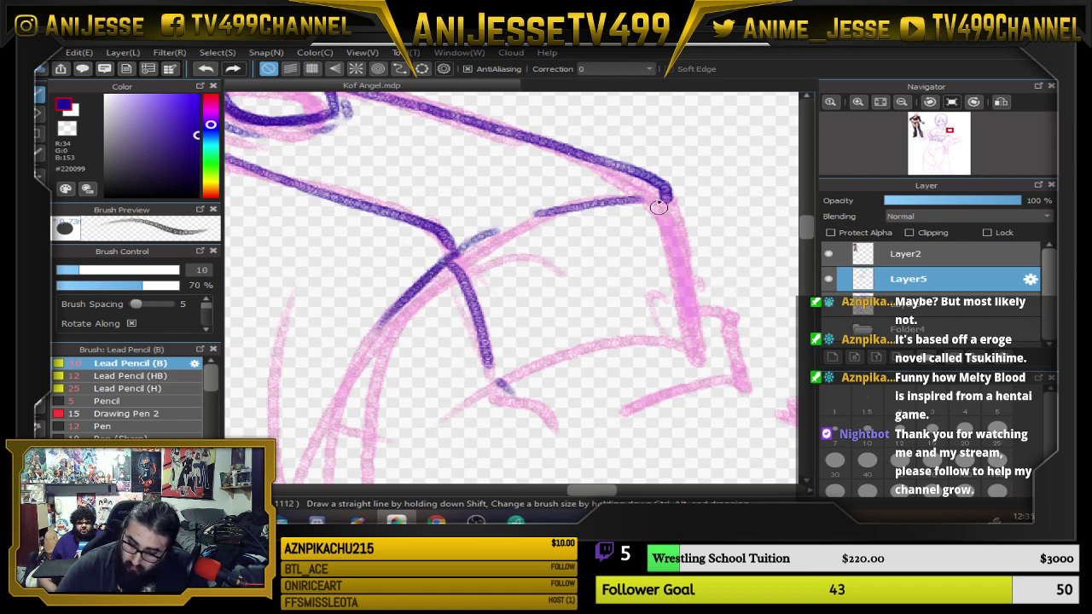
Ink the shoulder piece's outer edge with its small step, plus the two curved lines along its lower hem.
{"action": "mouse_move", "coordinate": [659, 207]}
{"action": "left_mouse_down"}
{"action": "mouse_move", "coordinate": [687, 275]}
{"action": "mouse_move", "coordinate": [695, 345]}
{"action": "mouse_move", "coordinate": [747, 383]}
{"action": "left_mouse_up"}
{"action": "left_click_drag", "start_coordinate": [590, 385], "coordinate": [678, 299]}
{"action": "left_click_drag", "start_coordinate": [728, 270], "coordinate": [535, 326]}
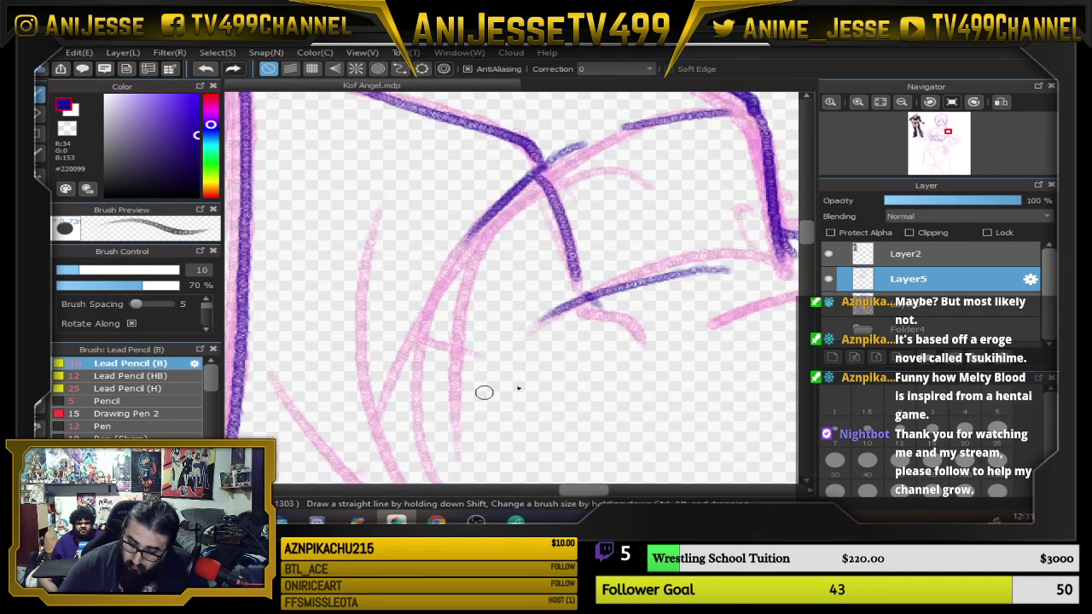
{"action": "left_click_drag", "start_coordinate": [791, 331], "coordinate": [581, 369]}
{"action": "left_click_drag", "start_coordinate": [590, 319], "coordinate": [442, 376]}
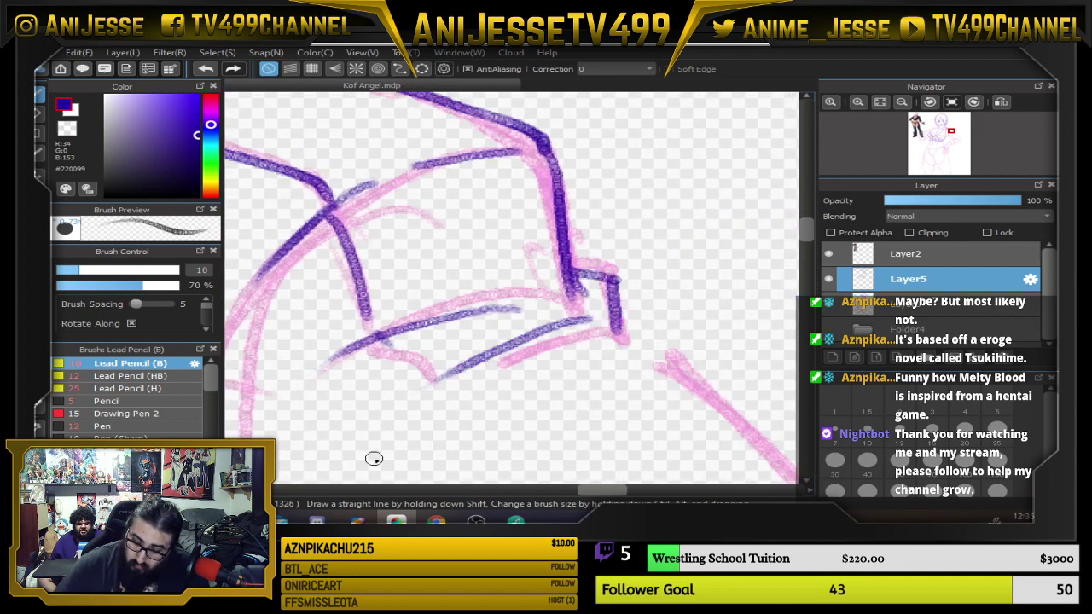
Ink the folds fanning up from the armpit and the inner sleeve curve beneath the shoulder piece.
{"action": "scroll", "coordinate": [374, 459], "scroll_direction": "down", "scroll_amount": 2}
{"action": "left_click_drag", "start_coordinate": [383, 411], "coordinate": [499, 290]}
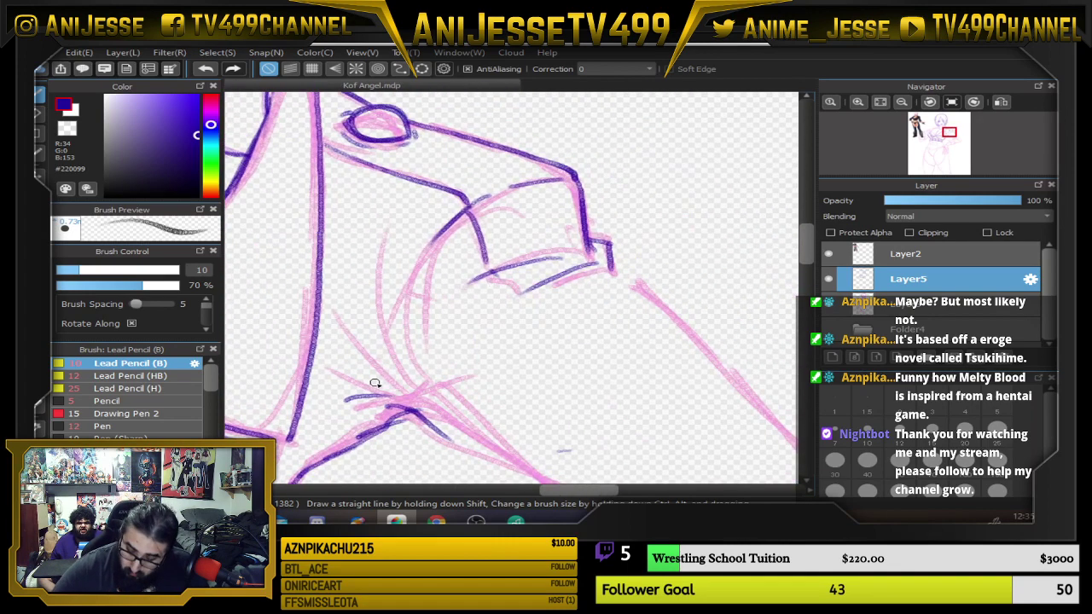
{"action": "left_click_drag", "start_coordinate": [345, 334], "coordinate": [407, 398]}
{"action": "left_click_drag", "start_coordinate": [414, 396], "coordinate": [412, 290]}
{"action": "mouse_move", "coordinate": [542, 391]}
{"action": "left_mouse_down"}
{"action": "mouse_move", "coordinate": [507, 327]}
{"action": "mouse_move", "coordinate": [535, 394]}
{"action": "left_mouse_up"}
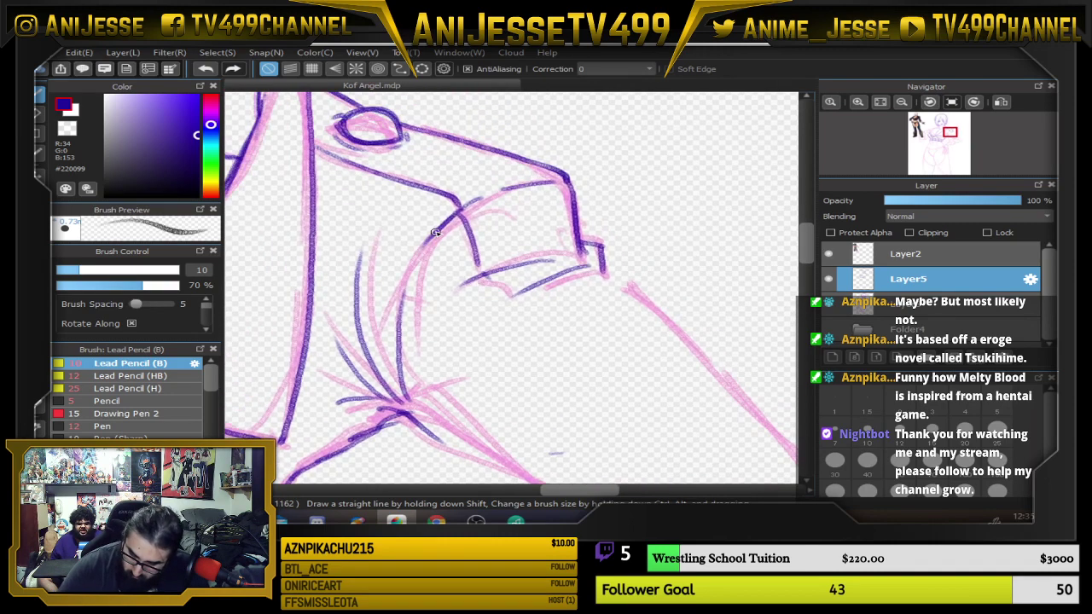
{"action": "left_click_drag", "start_coordinate": [437, 231], "coordinate": [408, 274]}
{"action": "mouse_move", "coordinate": [478, 275]}
{"action": "left_mouse_down"}
{"action": "mouse_move", "coordinate": [443, 300]}
{"action": "mouse_move", "coordinate": [417, 345]}
{"action": "left_mouse_up"}
Ink and thicken the underside of the far upper sleeve from the armpit outward, with a short crease inside the sleeve.
{"action": "left_click_drag", "start_coordinate": [440, 398], "coordinate": [604, 455]}
{"action": "left_click_drag", "start_coordinate": [708, 379], "coordinate": [572, 474]}
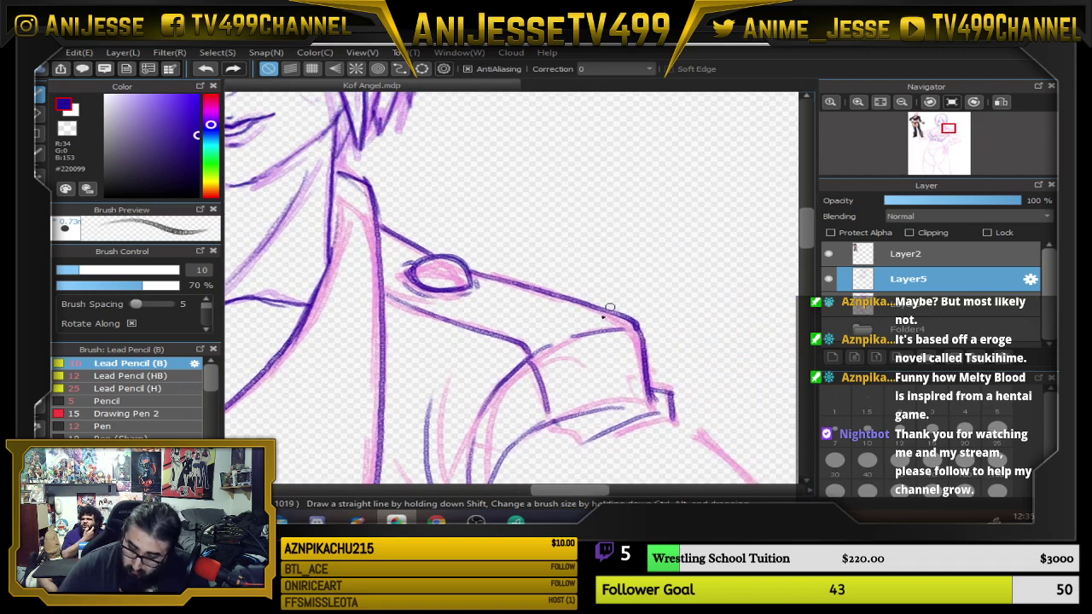
{"action": "mouse_move", "coordinate": [672, 425]}
{"action": "left_mouse_down"}
{"action": "mouse_move", "coordinate": [544, 348]}
{"action": "mouse_move", "coordinate": [577, 206]}
{"action": "left_mouse_up"}
{"action": "mouse_move", "coordinate": [338, 293]}
{"action": "left_mouse_down"}
{"action": "mouse_move", "coordinate": [409, 289]}
{"action": "mouse_move", "coordinate": [445, 360]}
{"action": "left_mouse_up"}
{"action": "left_click_drag", "start_coordinate": [384, 309], "coordinate": [493, 376]}
{"action": "left_click_drag", "start_coordinate": [412, 330], "coordinate": [534, 387]}
{"action": "mouse_move", "coordinate": [447, 353]}
{"action": "left_mouse_down"}
{"action": "mouse_move", "coordinate": [537, 403]}
{"action": "mouse_move", "coordinate": [590, 417]}
{"action": "left_mouse_up"}
{"action": "left_click_drag", "start_coordinate": [501, 311], "coordinate": [558, 362]}
{"action": "left_click_drag", "start_coordinate": [695, 304], "coordinate": [594, 393]}
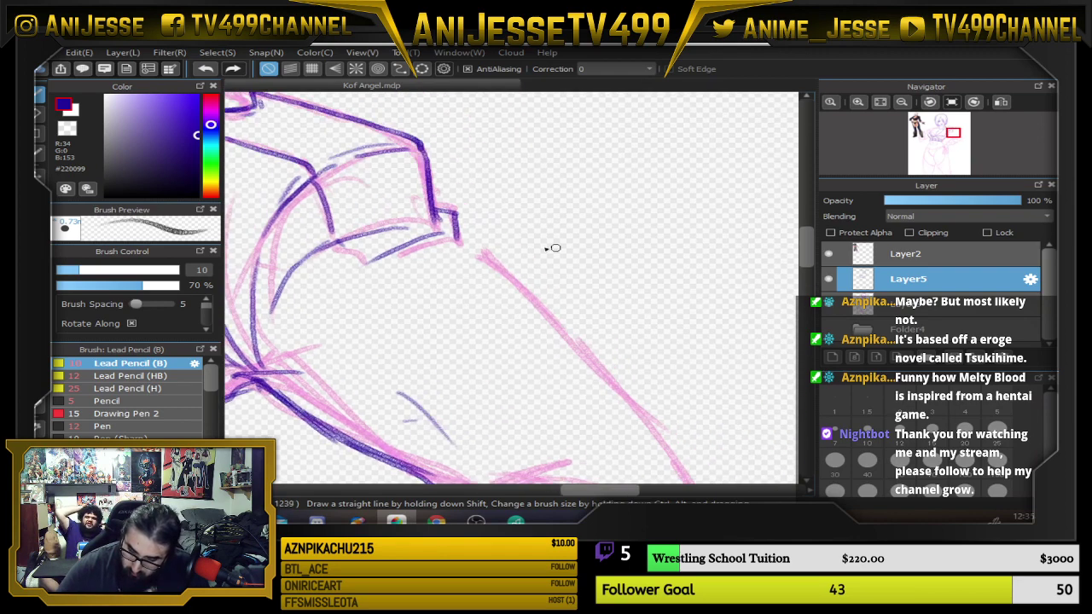
Complete the shoulder piece's lower hem at its outer corner and begin the sleeve's outer contour.
{"action": "mouse_move", "coordinate": [458, 237]}
{"action": "left_mouse_down"}
{"action": "mouse_move", "coordinate": [519, 280]}
{"action": "mouse_move", "coordinate": [410, 252]}
{"action": "left_mouse_up"}
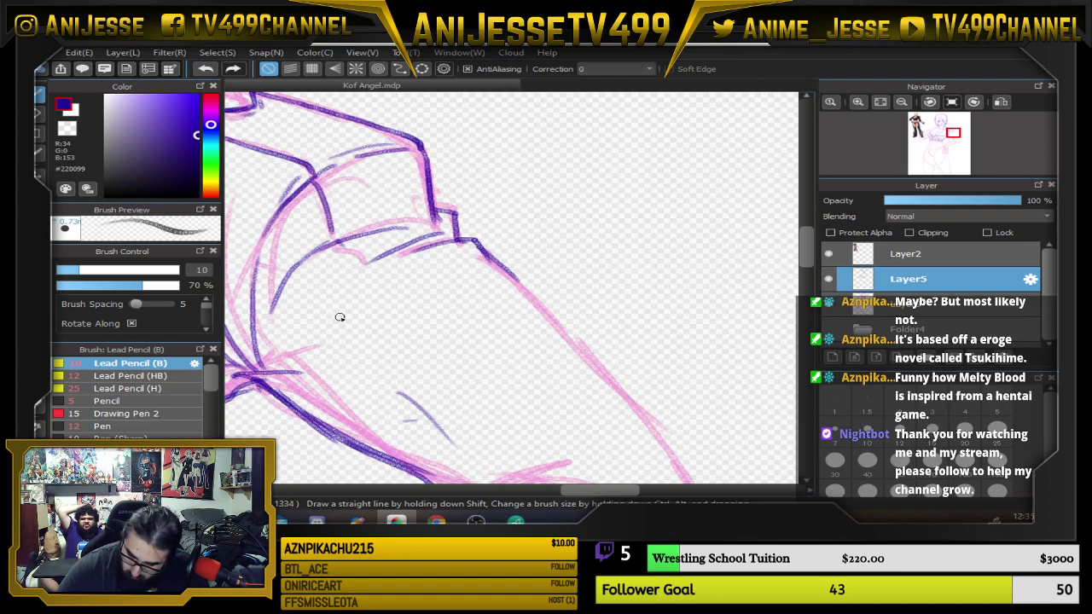
{"action": "scroll", "coordinate": [340, 317], "scroll_direction": "down", "scroll_amount": 3}
{"action": "left_click_drag", "start_coordinate": [395, 339], "coordinate": [657, 307]}
{"action": "scroll", "coordinate": [561, 336], "scroll_direction": "down", "scroll_amount": 1}
{"action": "scroll", "coordinate": [512, 229], "scroll_direction": "up", "scroll_amount": 3}
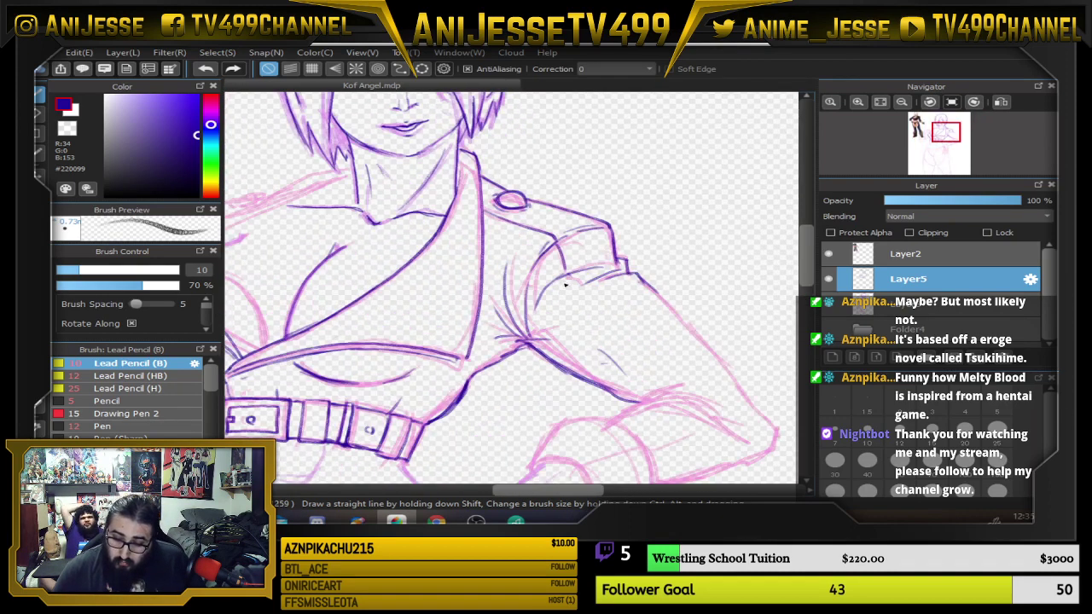
Add a parallel second line along the shoulder strap's lower edge and around its bend.
{"action": "scroll", "coordinate": [500, 223], "scroll_direction": "up", "scroll_amount": 2}
{"action": "left_click_drag", "start_coordinate": [468, 207], "coordinate": [570, 239]}
{"action": "mouse_move", "coordinate": [512, 210]}
{"action": "left_mouse_down"}
{"action": "mouse_move", "coordinate": [632, 236]}
{"action": "mouse_move", "coordinate": [606, 233]}
{"action": "mouse_move", "coordinate": [630, 284]}
{"action": "left_mouse_up"}
{"action": "scroll", "coordinate": [697, 285], "scroll_direction": "down", "scroll_amount": 3}
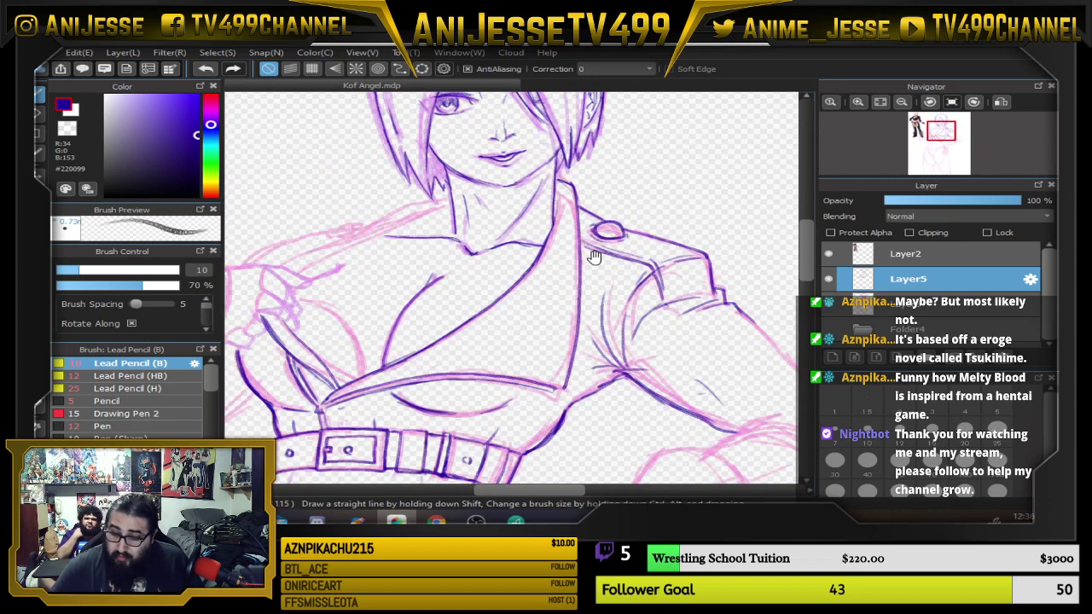
Rotate the view and ink the near hand's lower edge, thumb and curled fingers gripping the jacket, then reset the rotation.
{"action": "left_click_drag", "start_coordinate": [560, 269], "coordinate": [518, 290]}
{"action": "scroll", "coordinate": [522, 278], "scroll_direction": "down", "scroll_amount": 3}
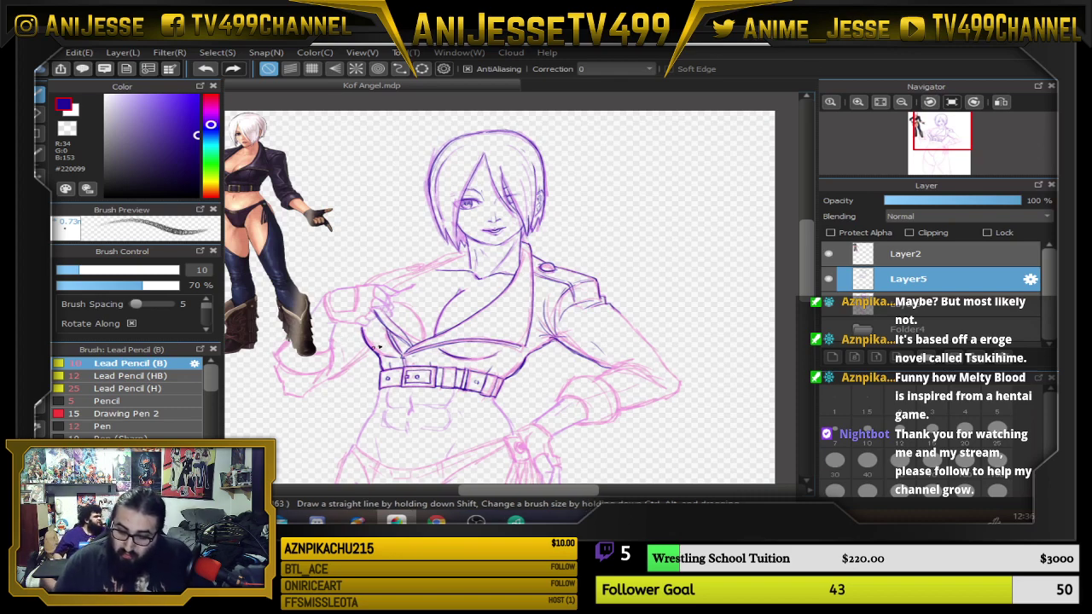
{"action": "scroll", "coordinate": [380, 346], "scroll_direction": "up", "scroll_amount": 2}
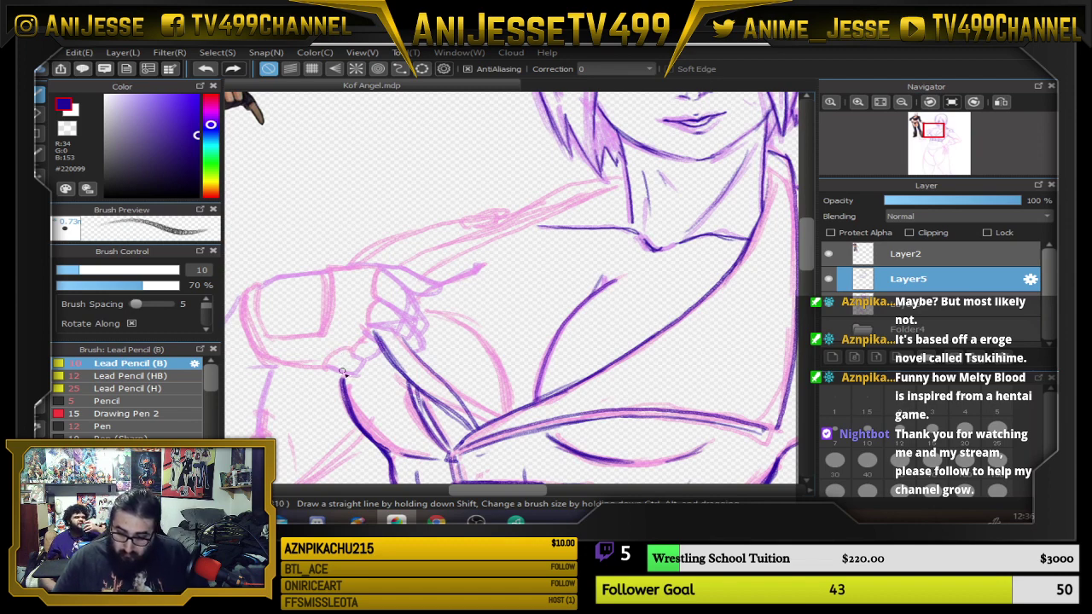
{"action": "scroll", "coordinate": [345, 372], "scroll_direction": "up", "scroll_amount": 2}
{"action": "scroll", "coordinate": [364, 336], "scroll_direction": "up", "scroll_amount": 3}
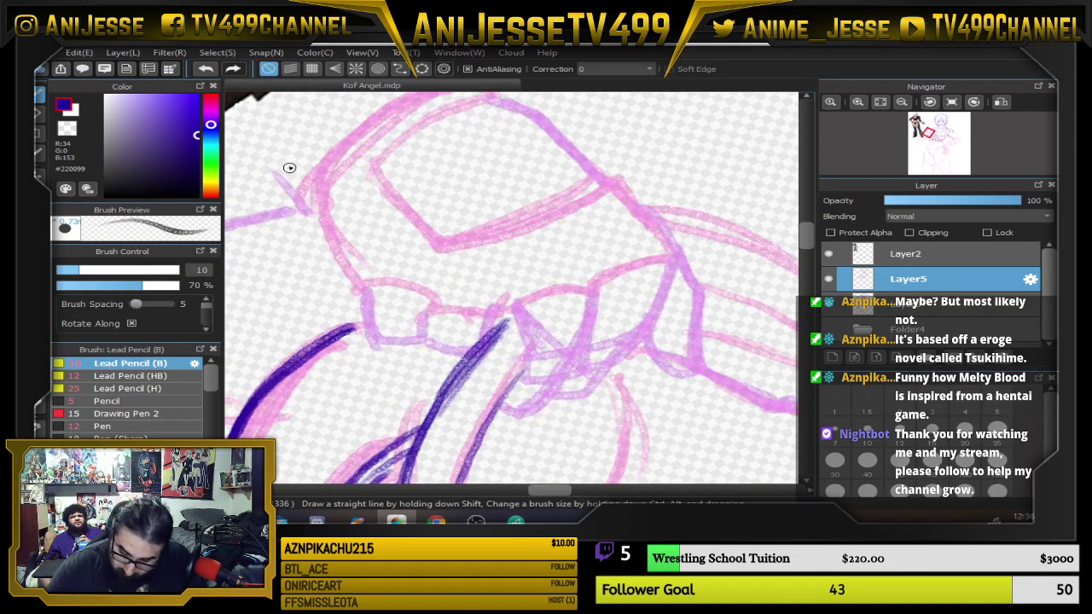
{"action": "mouse_move", "coordinate": [279, 159]}
{"action": "left_mouse_down"}
{"action": "mouse_move", "coordinate": [319, 199]}
{"action": "mouse_move", "coordinate": [316, 188]}
{"action": "mouse_move", "coordinate": [384, 341]}
{"action": "mouse_move", "coordinate": [427, 344]}
{"action": "mouse_move", "coordinate": [430, 304]}
{"action": "mouse_move", "coordinate": [434, 347]}
{"action": "mouse_move", "coordinate": [459, 359]}
{"action": "mouse_move", "coordinate": [484, 346]}
{"action": "mouse_move", "coordinate": [494, 307]}
{"action": "mouse_move", "coordinate": [486, 335]}
{"action": "mouse_move", "coordinate": [498, 309]}
{"action": "mouse_move", "coordinate": [518, 319]}
{"action": "mouse_move", "coordinate": [536, 379]}
{"action": "mouse_move", "coordinate": [582, 355]}
{"action": "mouse_move", "coordinate": [586, 286]}
{"action": "left_mouse_up"}
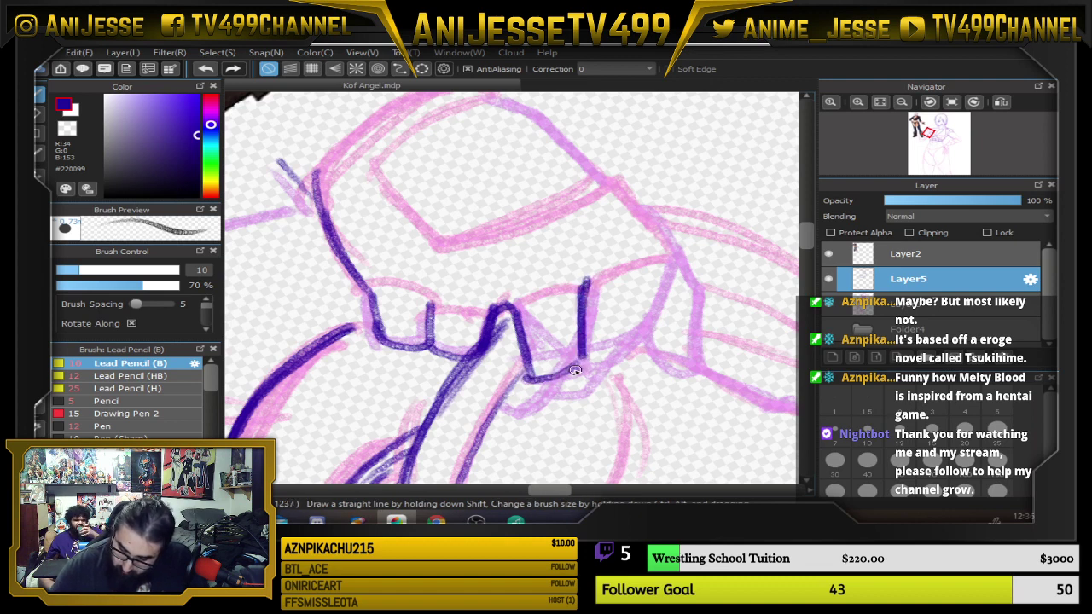
{"action": "mouse_move", "coordinate": [561, 377]}
{"action": "left_mouse_down"}
{"action": "mouse_move", "coordinate": [624, 368]}
{"action": "mouse_move", "coordinate": [663, 265]}
{"action": "left_mouse_up"}
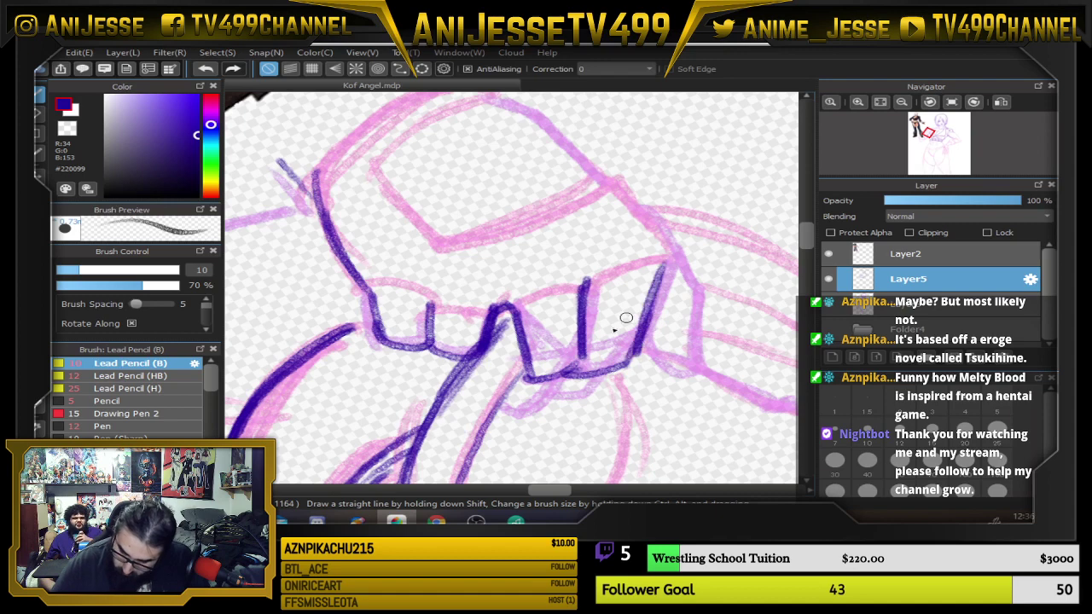
{"action": "key", "text": "Up"}
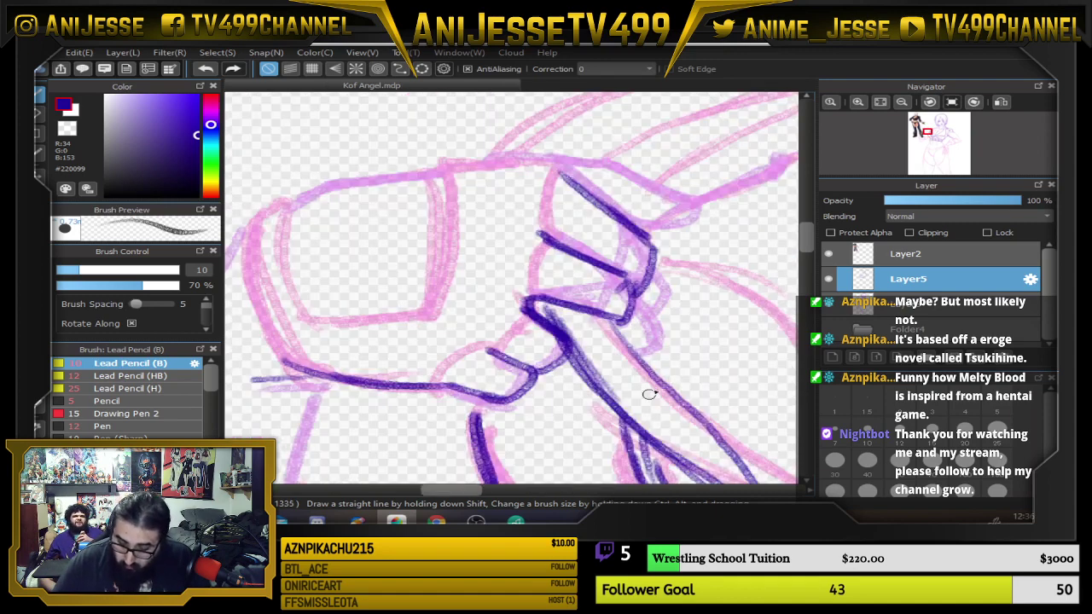
Ink the knuckle curves at the base of the curled fingers and the rounded outline of the thumb tip.
{"action": "mouse_move", "coordinate": [626, 310]}
{"action": "left_mouse_down"}
{"action": "mouse_move", "coordinate": [625, 335]}
{"action": "mouse_move", "coordinate": [649, 362]}
{"action": "mouse_move", "coordinate": [623, 411]}
{"action": "left_mouse_up"}
{"action": "left_click_drag", "start_coordinate": [536, 266], "coordinate": [474, 248]}
{"action": "mouse_move", "coordinate": [505, 316]}
{"action": "left_mouse_down"}
{"action": "mouse_move", "coordinate": [506, 290]}
{"action": "mouse_move", "coordinate": [511, 327]}
{"action": "mouse_move", "coordinate": [484, 359]}
{"action": "mouse_move", "coordinate": [503, 374]}
{"action": "mouse_move", "coordinate": [484, 408]}
{"action": "mouse_move", "coordinate": [464, 407]}
{"action": "mouse_move", "coordinate": [420, 462]}
{"action": "left_mouse_up"}
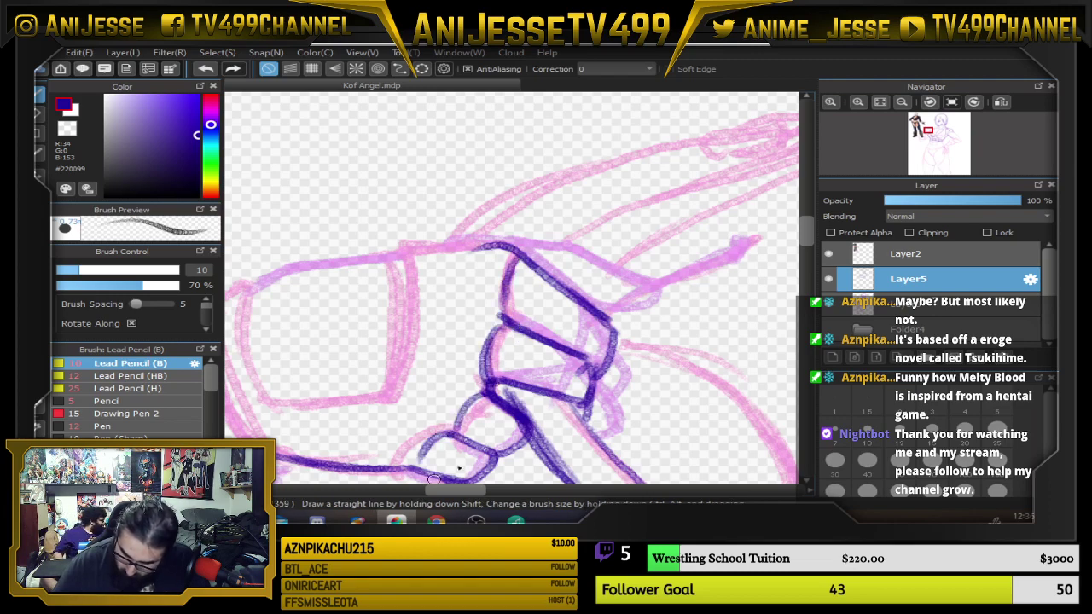
Ink the two sides and lower edge of the rectangular panel on the back of the near hand.
{"action": "mouse_move", "coordinate": [616, 366]}
{"action": "left_mouse_down"}
{"action": "mouse_move", "coordinate": [633, 320]}
{"action": "mouse_move", "coordinate": [674, 301]}
{"action": "left_mouse_up"}
{"action": "left_click_drag", "start_coordinate": [398, 230], "coordinate": [458, 281]}
{"action": "mouse_move", "coordinate": [394, 266]}
{"action": "left_mouse_down"}
{"action": "mouse_move", "coordinate": [385, 245]}
{"action": "mouse_move", "coordinate": [414, 368]}
{"action": "mouse_move", "coordinate": [559, 357]}
{"action": "left_mouse_up"}
{"action": "left_click_drag", "start_coordinate": [414, 367], "coordinate": [536, 362]}
{"action": "left_click_drag", "start_coordinate": [532, 358], "coordinate": [550, 218]}
{"action": "left_click_drag", "start_coordinate": [552, 223], "coordinate": [548, 328]}
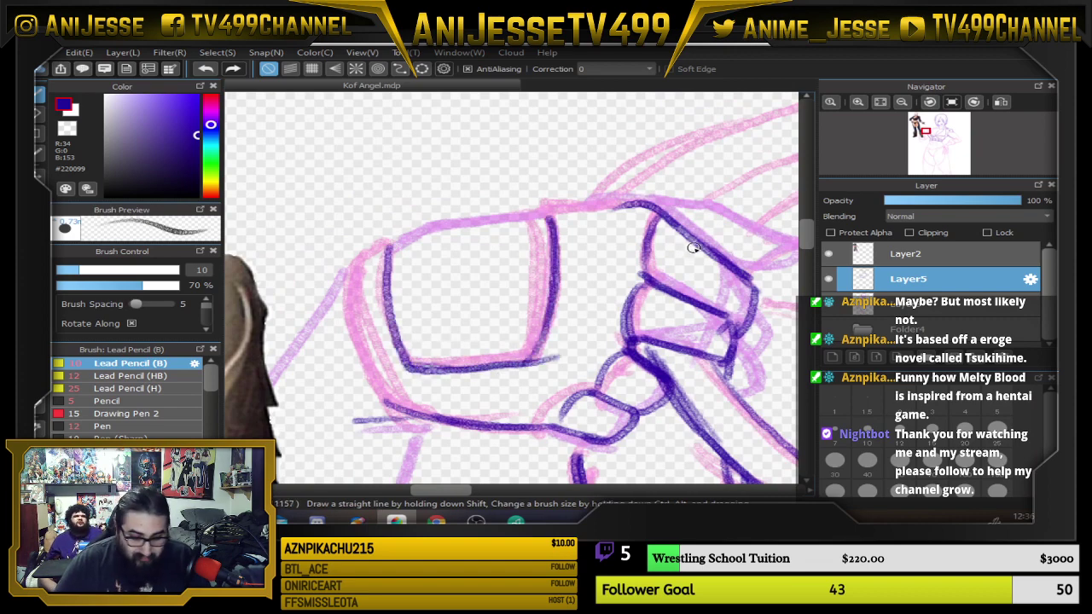
Rotate the canvas and ink the upper edge of the near hand along the panel from the knuckles to the wrist.
{"action": "key", "text": "Left"}
{"action": "key", "text": "Left"}
{"action": "key", "text": "Left"}
{"action": "key", "text": "Left"}
{"action": "key", "text": "Left"}
{"action": "key", "text": "Left"}
{"action": "mouse_move", "coordinate": [424, 263]}
{"action": "left_mouse_down"}
{"action": "mouse_move", "coordinate": [439, 364]}
{"action": "mouse_move", "coordinate": [461, 384]}
{"action": "left_mouse_up"}
{"action": "left_click_drag", "start_coordinate": [424, 285], "coordinate": [404, 198]}
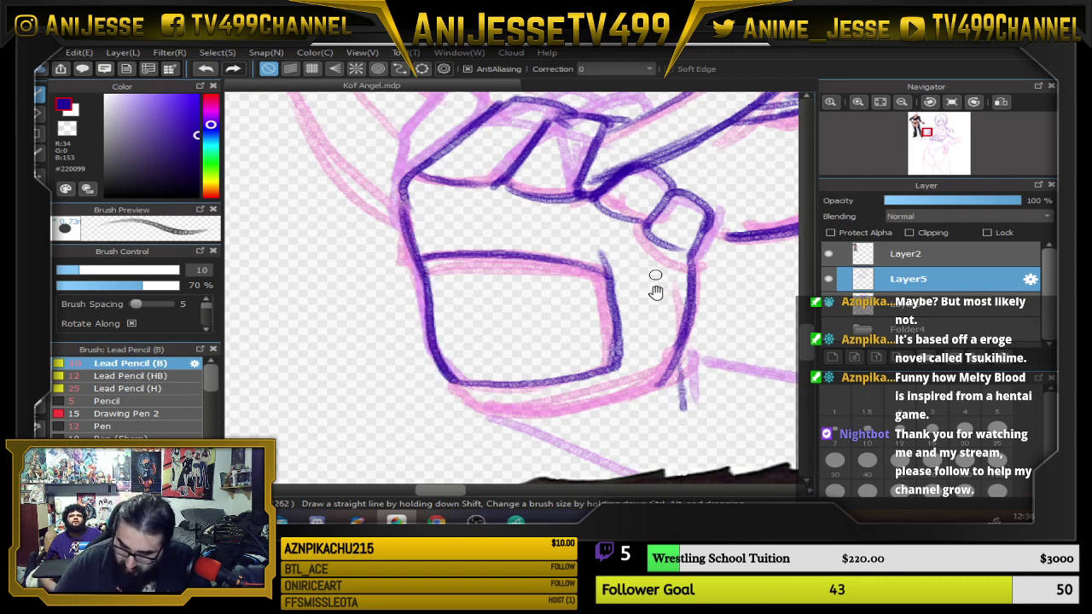
Ink the rounded wrist end of the near hand down to its lower edge, resetting the canvas rotation.
{"action": "left_click_drag", "start_coordinate": [656, 289], "coordinate": [625, 222]}
{"action": "mouse_move", "coordinate": [413, 313]}
{"action": "left_mouse_down"}
{"action": "mouse_move", "coordinate": [420, 333]}
{"action": "mouse_move", "coordinate": [449, 342]}
{"action": "left_mouse_up"}
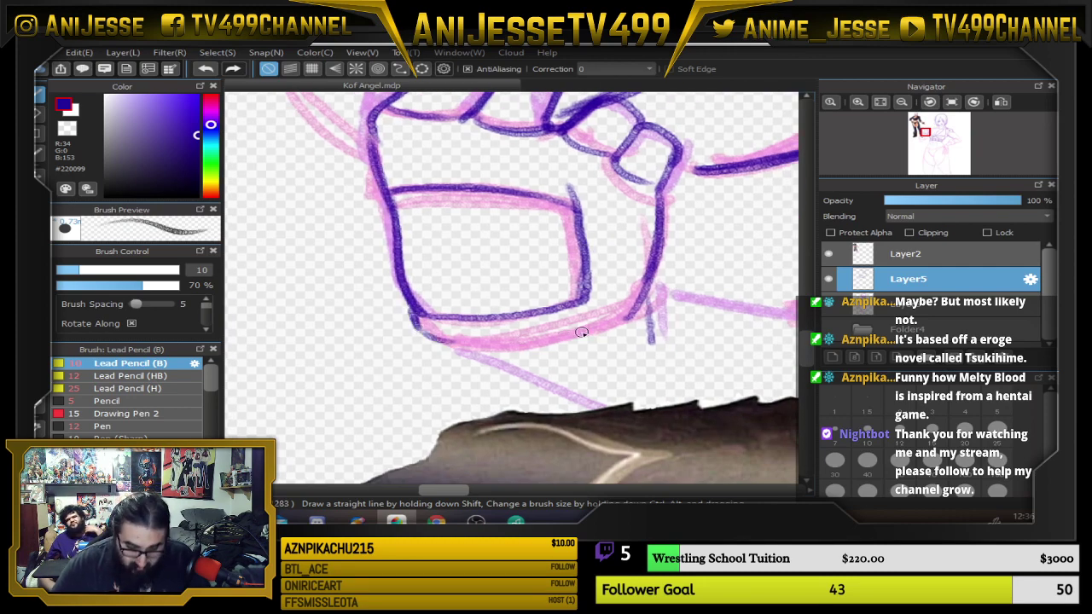
{"action": "key", "text": "Up"}
{"action": "left_click_drag", "start_coordinate": [444, 232], "coordinate": [459, 346]}
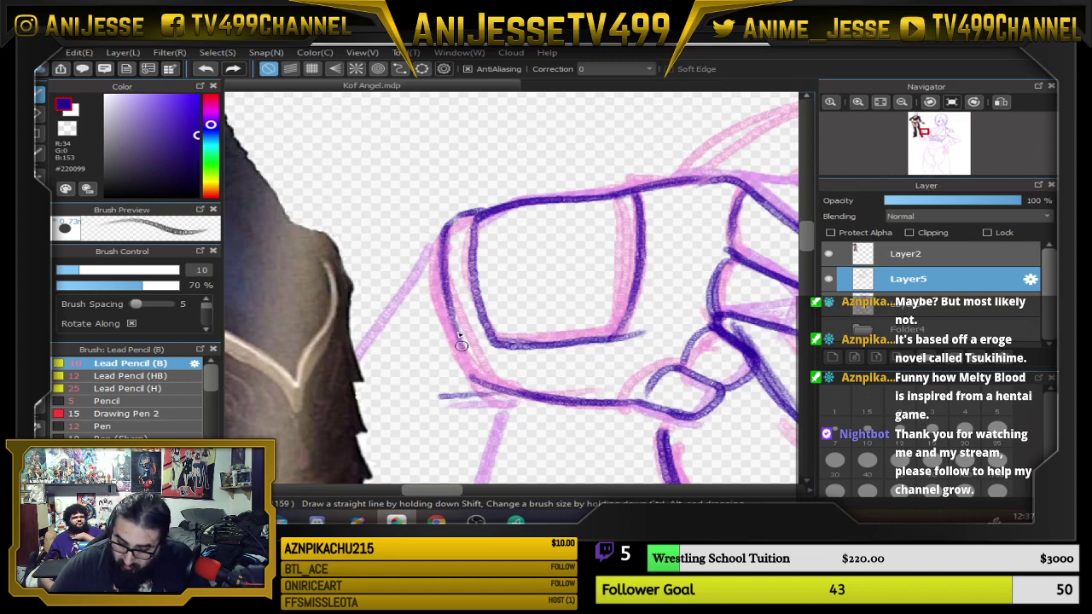
{"action": "mouse_move", "coordinate": [445, 260]}
{"action": "left_mouse_down"}
{"action": "mouse_move", "coordinate": [481, 381]}
{"action": "mouse_move", "coordinate": [497, 382]}
{"action": "left_mouse_up"}
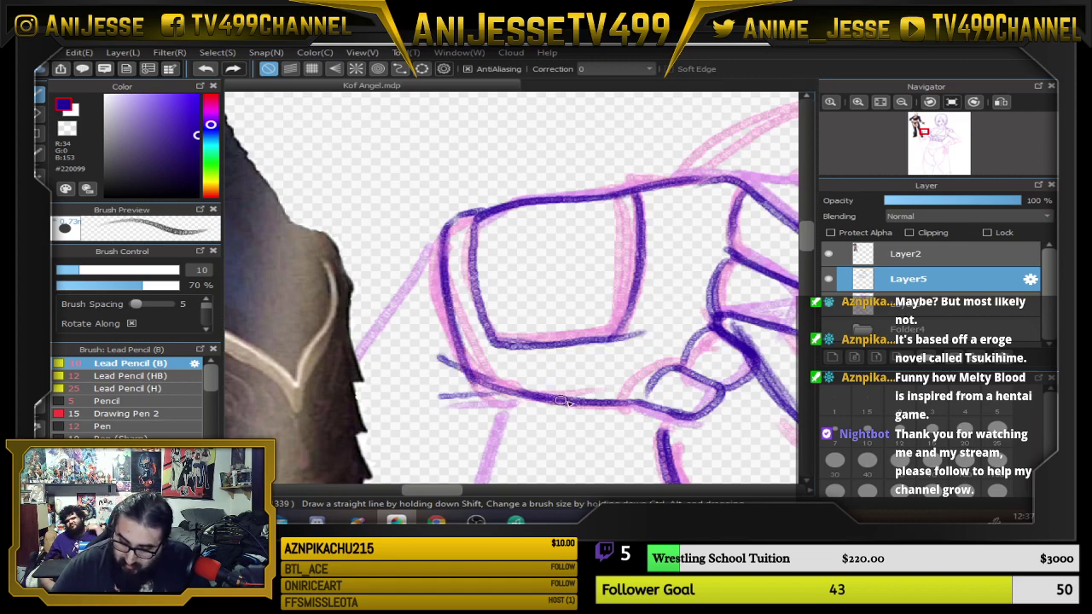
Rotate the canvas and ink the outline of the near hand's outermost finger from the knuckle to its tip.
{"action": "left_click_drag", "start_coordinate": [646, 373], "coordinate": [363, 364]}
{"action": "left_click_drag", "start_coordinate": [581, 299], "coordinate": [546, 396]}
{"action": "key", "text": "Right"}
{"action": "key", "text": "Right"}
{"action": "key", "text": "Right"}
{"action": "key", "text": "Right"}
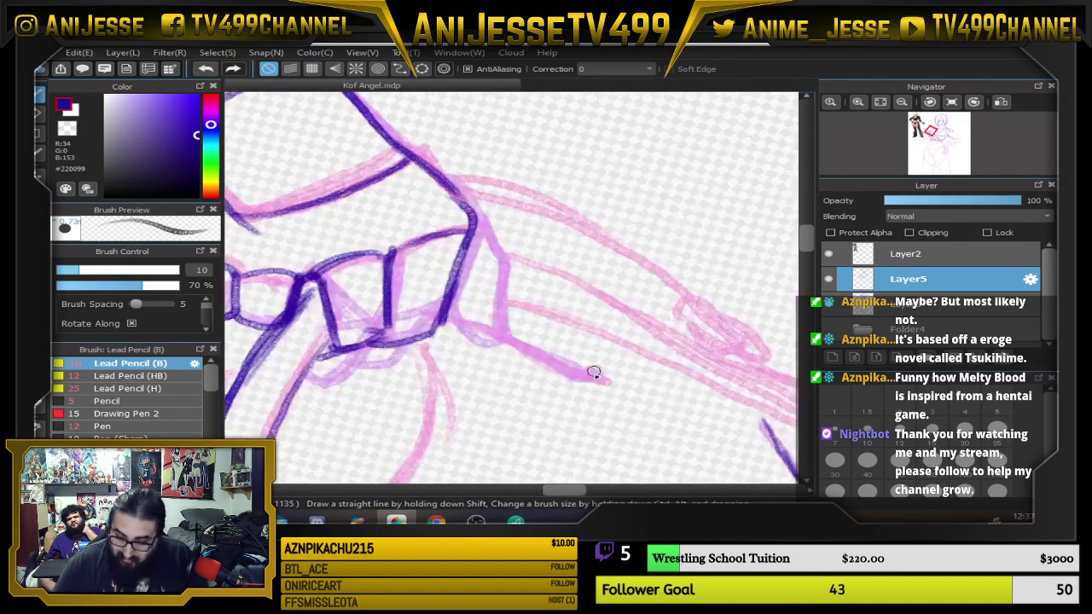
{"action": "mouse_move", "coordinate": [451, 315]}
{"action": "left_mouse_down"}
{"action": "mouse_move", "coordinate": [482, 346]}
{"action": "mouse_move", "coordinate": [494, 343]}
{"action": "mouse_move", "coordinate": [500, 298]}
{"action": "left_mouse_up"}
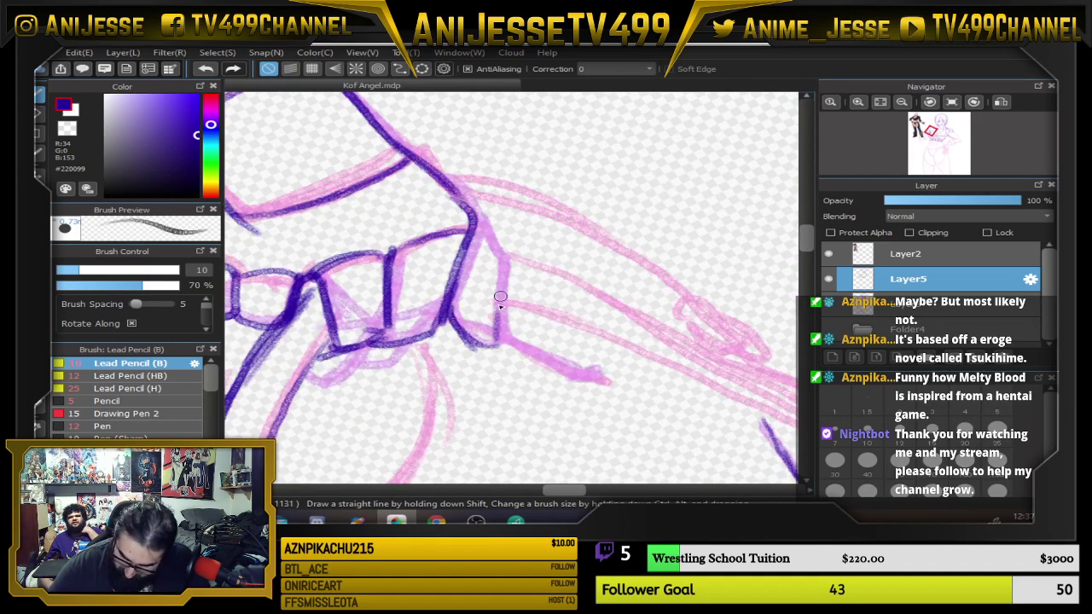
{"action": "mouse_move", "coordinate": [491, 343]}
{"action": "left_mouse_down"}
{"action": "mouse_move", "coordinate": [499, 272]}
{"action": "mouse_move", "coordinate": [477, 215]}
{"action": "left_mouse_up"}
{"action": "mouse_move", "coordinate": [500, 265]}
{"action": "left_mouse_down"}
{"action": "mouse_move", "coordinate": [471, 197]}
{"action": "mouse_move", "coordinate": [413, 159]}
{"action": "mouse_move", "coordinate": [480, 221]}
{"action": "mouse_move", "coordinate": [497, 296]}
{"action": "mouse_move", "coordinate": [491, 342]}
{"action": "mouse_move", "coordinate": [471, 337]}
{"action": "mouse_move", "coordinate": [459, 249]}
{"action": "mouse_move", "coordinate": [458, 294]}
{"action": "mouse_move", "coordinate": [501, 339]}
{"action": "left_mouse_up"}
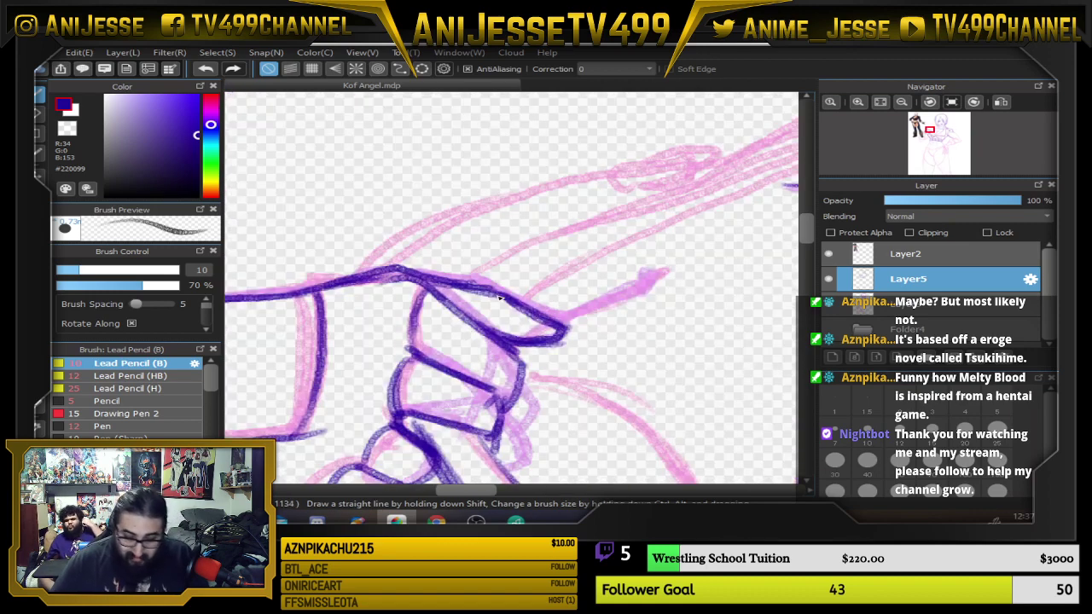
{"action": "scroll", "coordinate": [498, 292], "scroll_direction": "down", "scroll_amount": 2}
{"action": "scroll", "coordinate": [522, 296], "scroll_direction": "up", "scroll_amount": 2}
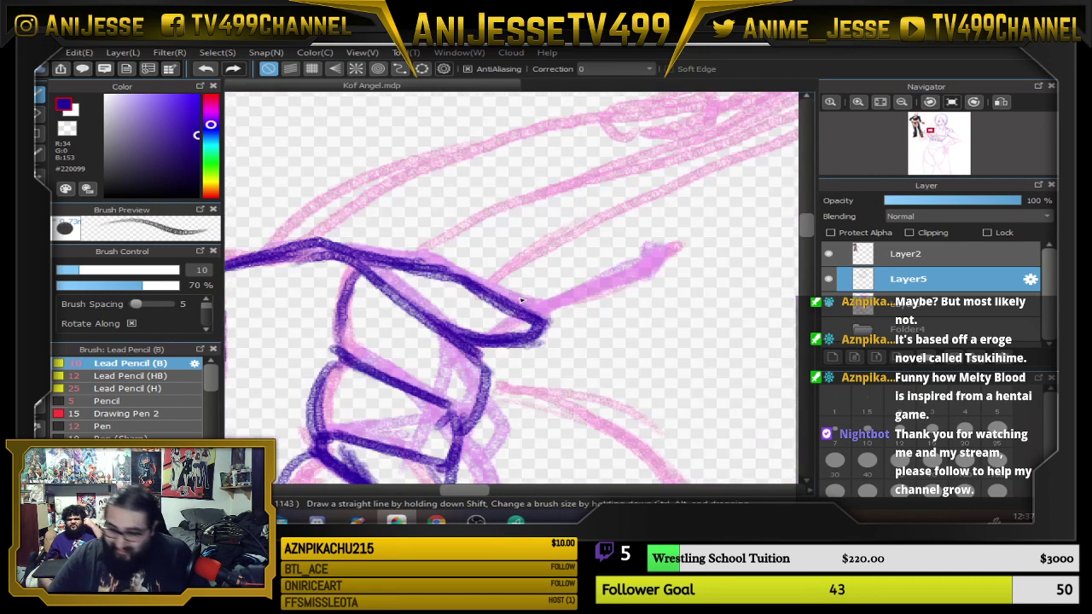
Erase the stray line ends around the tip of the near hand's outermost finger, leaving the pencil active again.
{"action": "key", "text": "e"}
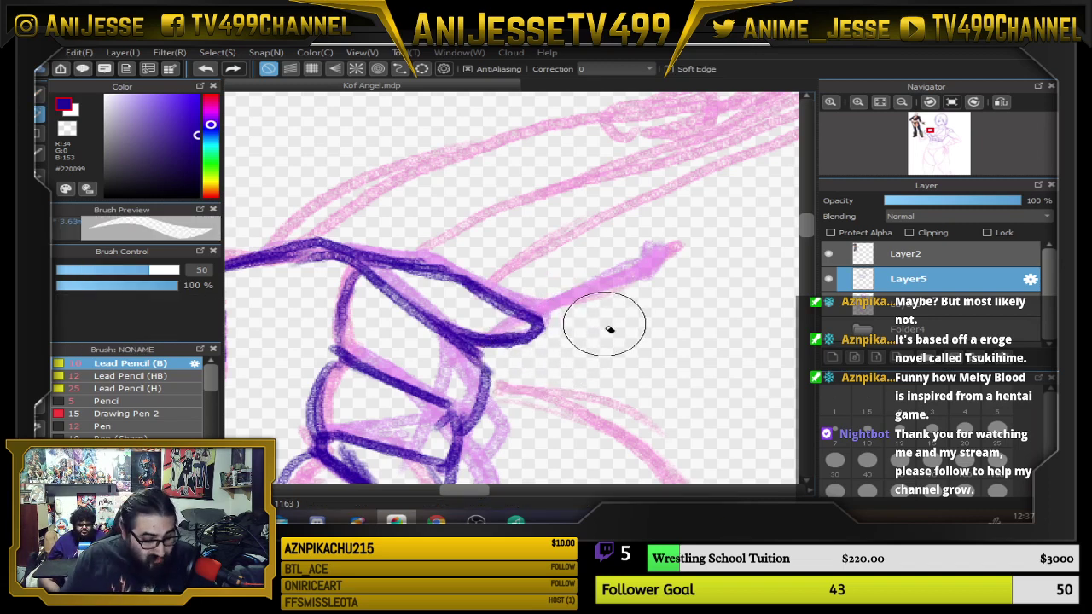
{"action": "key", "text": "e"}
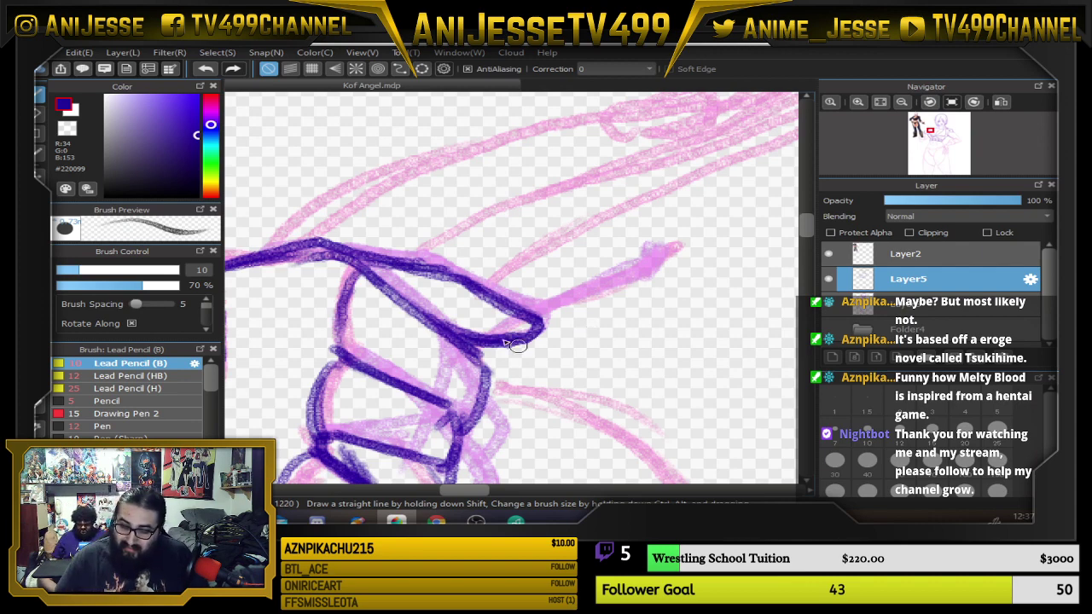
{"action": "scroll", "coordinate": [503, 339], "scroll_direction": "down", "scroll_amount": 2}
{"action": "scroll", "coordinate": [468, 323], "scroll_direction": "up", "scroll_amount": 2}
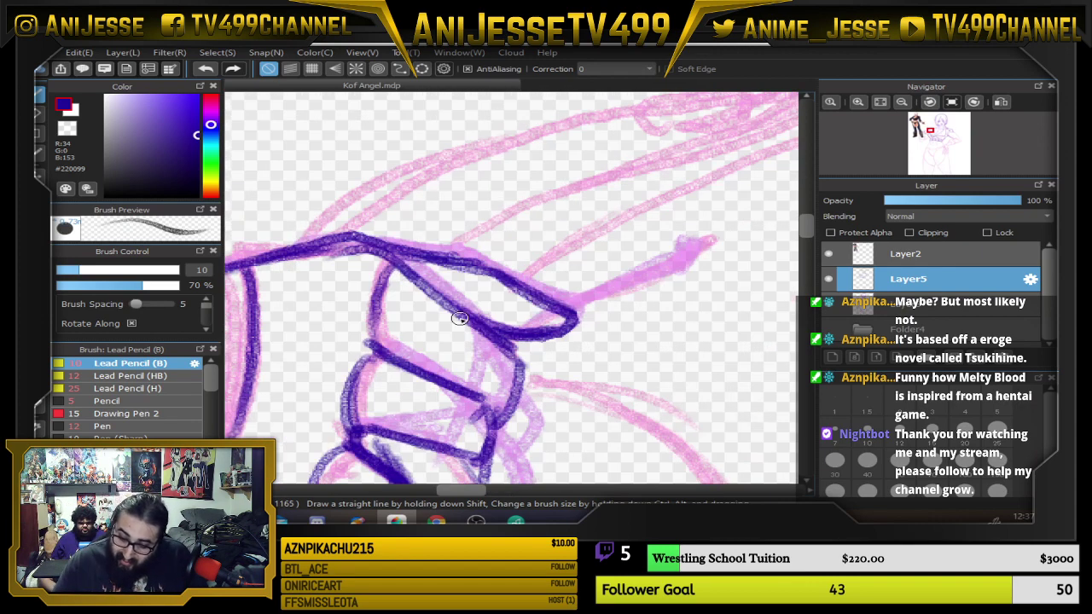
Ink three short knuckle creases running from the gaps between the near hand's fingers onto the back of the hand.
{"action": "left_click_drag", "start_coordinate": [536, 412], "coordinate": [683, 216]}
{"action": "left_click_drag", "start_coordinate": [509, 253], "coordinate": [475, 228]}
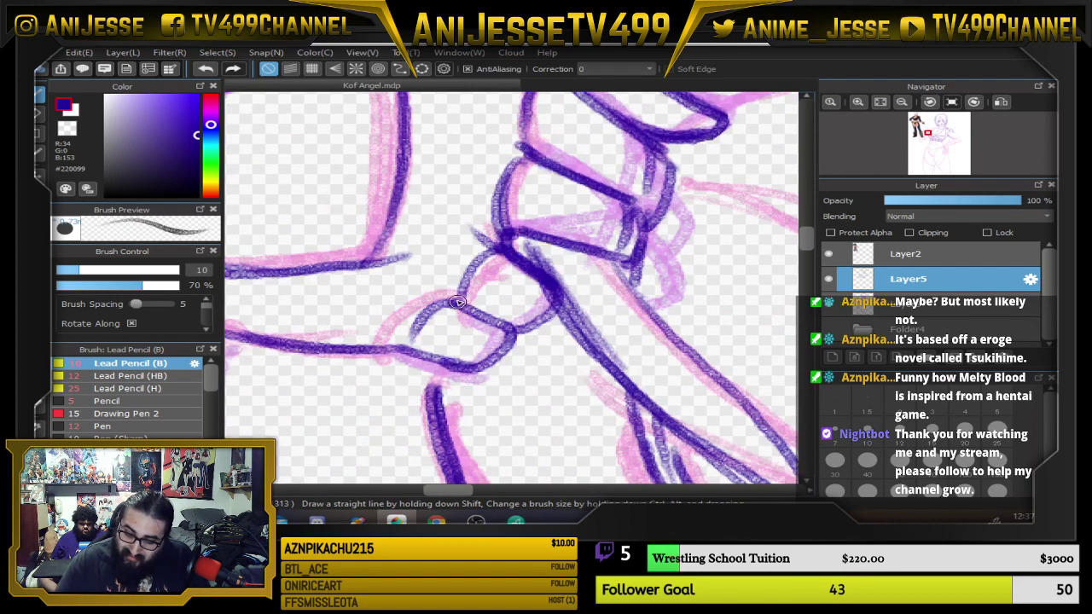
{"action": "left_click_drag", "start_coordinate": [458, 297], "coordinate": [422, 273]}
{"action": "left_click_drag", "start_coordinate": [510, 236], "coordinate": [527, 367]}
{"action": "left_click_drag", "start_coordinate": [540, 288], "coordinate": [510, 283]}
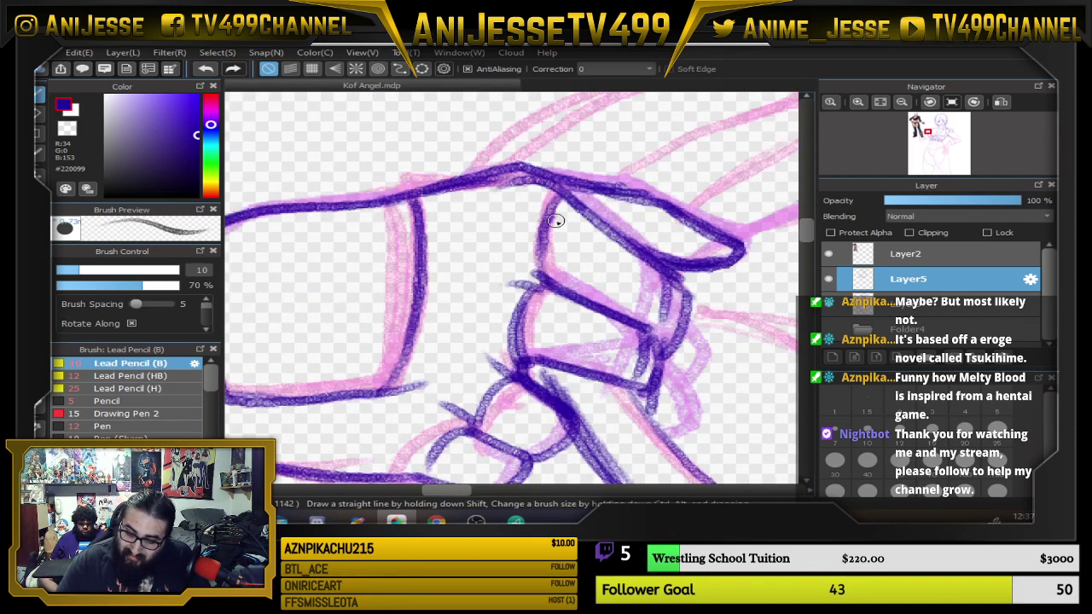
{"action": "scroll", "coordinate": [489, 231], "scroll_direction": "down", "scroll_amount": 3}
{"action": "scroll", "coordinate": [478, 277], "scroll_direction": "down", "scroll_amount": 1}
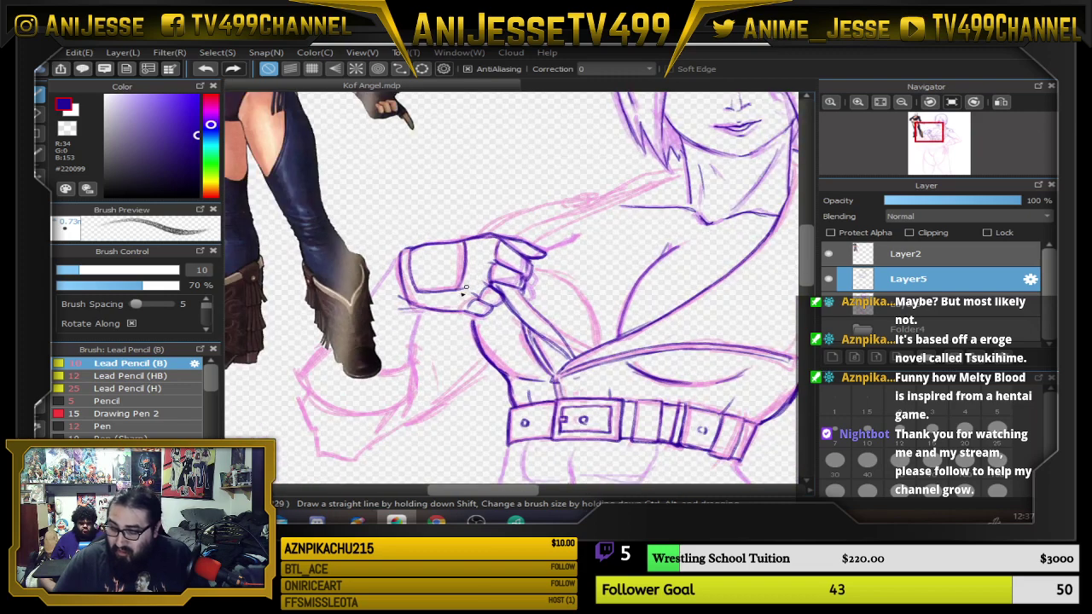
{"action": "left_click_drag", "start_coordinate": [498, 278], "coordinate": [375, 279]}
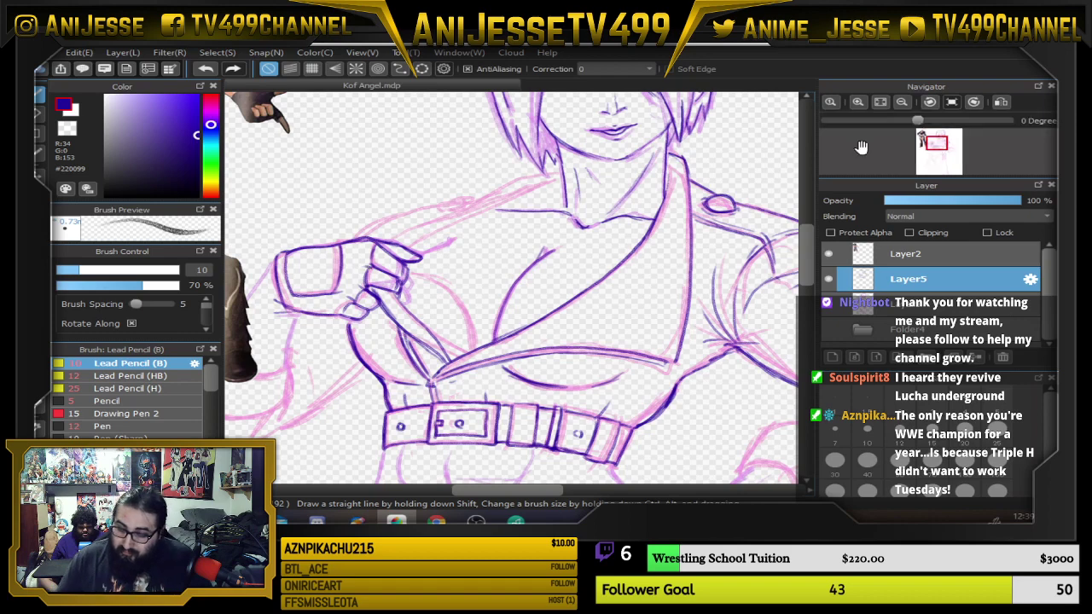
Trace the two parallel jacket collar lines running from the neck to the raised fist over the pink sketch.
{"action": "scroll", "coordinate": [465, 227], "scroll_direction": "up", "scroll_amount": 1}
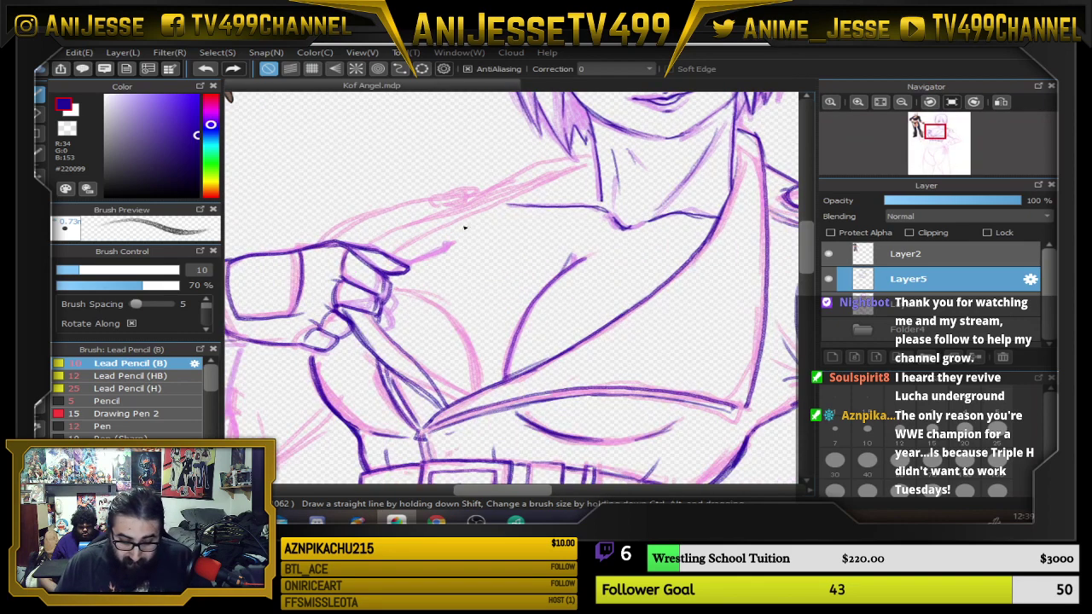
{"action": "key", "text": "Down"}
{"action": "key", "text": "Right"}
{"action": "key", "text": "Right"}
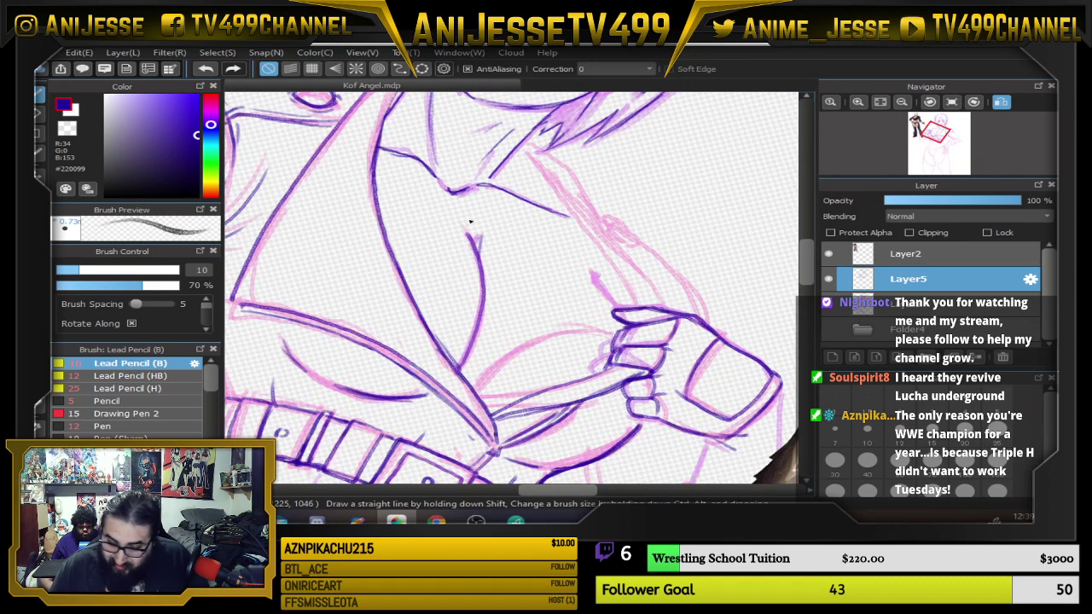
{"action": "left_click_drag", "start_coordinate": [524, 147], "coordinate": [601, 250]}
{"action": "left_click_drag", "start_coordinate": [570, 207], "coordinate": [621, 277]}
{"action": "left_click_drag", "start_coordinate": [589, 233], "coordinate": [638, 301]}
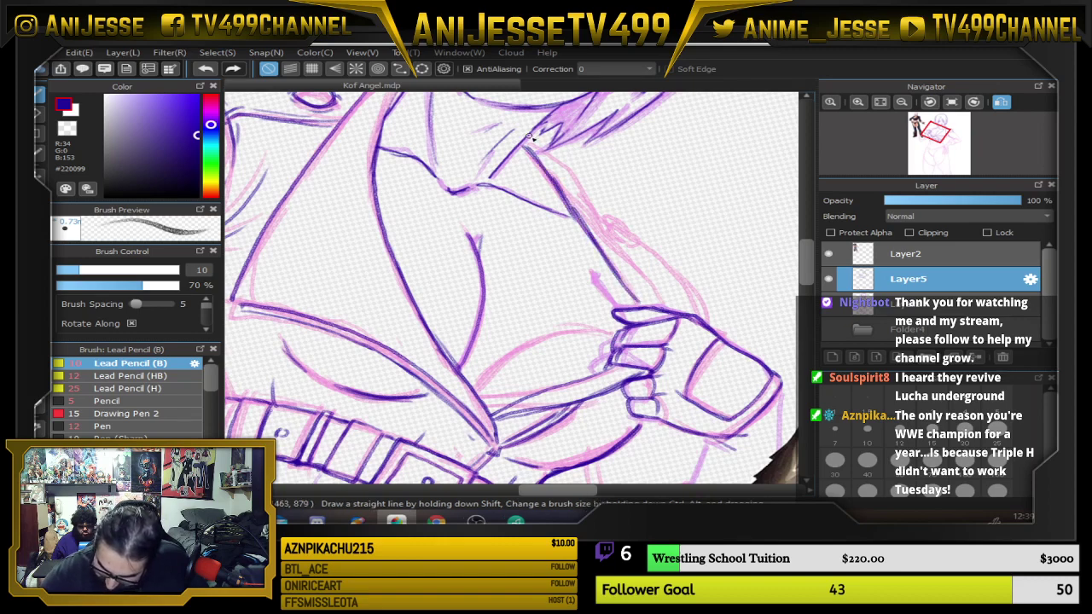
{"action": "left_click_drag", "start_coordinate": [530, 137], "coordinate": [658, 295]}
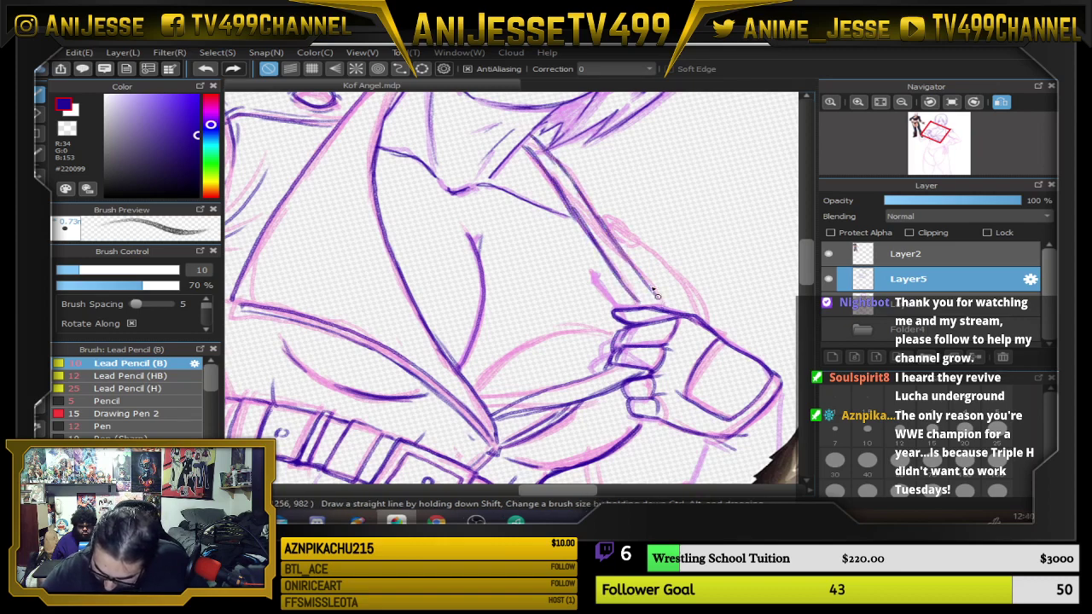
{"action": "left_click_drag", "start_coordinate": [632, 260], "coordinate": [682, 316]}
{"action": "key", "text": "Up"}
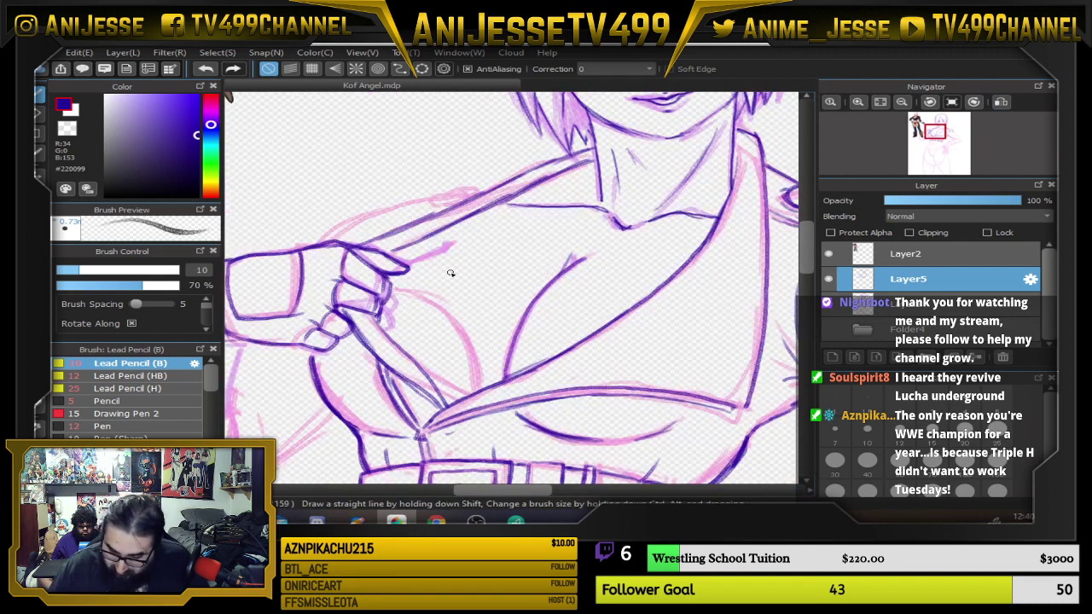
Draw the short fabric crease extending from the tip of the raised fist's top finger.
{"action": "scroll", "coordinate": [388, 257], "scroll_direction": "up", "scroll_amount": 2}
{"action": "left_click_drag", "start_coordinate": [425, 266], "coordinate": [485, 232]}
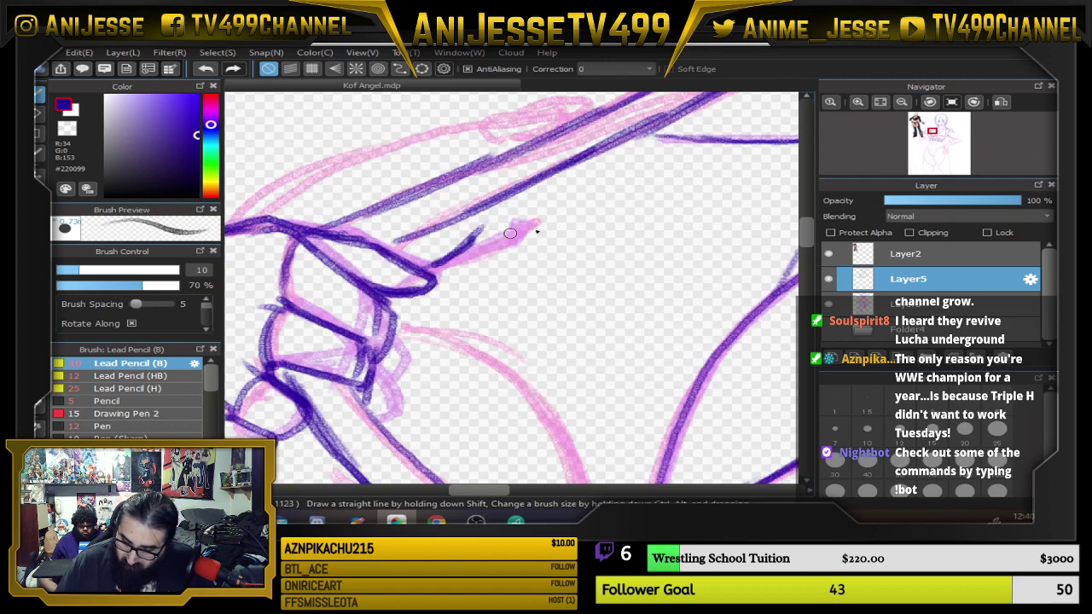
{"action": "left_click_drag", "start_coordinate": [437, 265], "coordinate": [477, 227]}
Trace the curved chest contour from beneath the raised fist down to the jacket's lower edge.
{"action": "left_click_drag", "start_coordinate": [617, 325], "coordinate": [586, 184]}
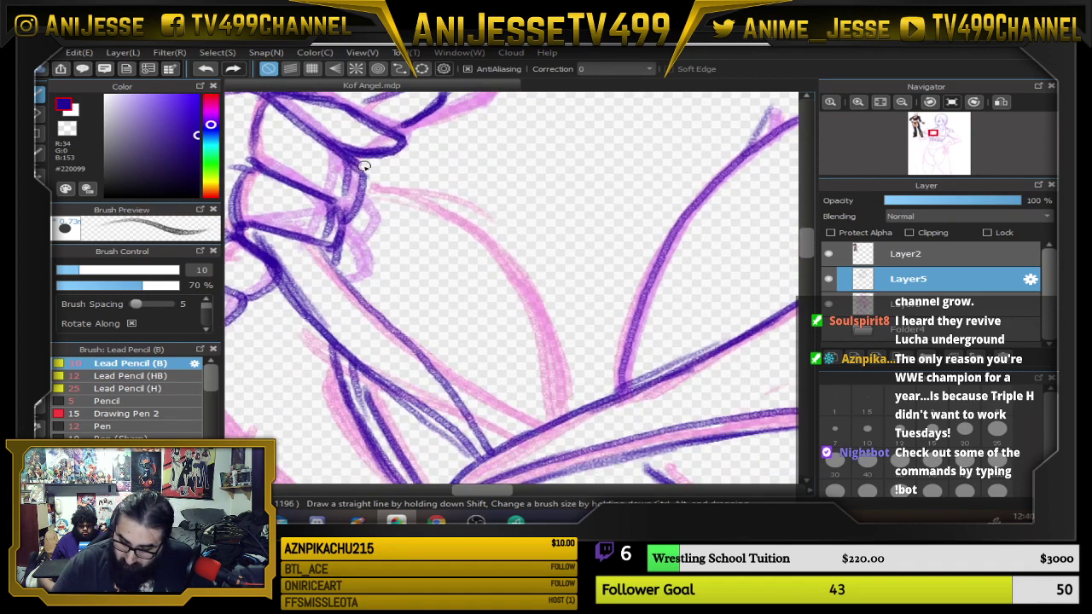
{"action": "mouse_move", "coordinate": [359, 168]}
{"action": "left_mouse_down"}
{"action": "mouse_move", "coordinate": [467, 202]}
{"action": "mouse_move", "coordinate": [512, 237]}
{"action": "mouse_move", "coordinate": [538, 284]}
{"action": "mouse_move", "coordinate": [553, 416]}
{"action": "mouse_move", "coordinate": [534, 260]}
{"action": "mouse_move", "coordinate": [487, 214]}
{"action": "mouse_move", "coordinate": [431, 185]}
{"action": "mouse_move", "coordinate": [349, 164]}
{"action": "left_mouse_up"}
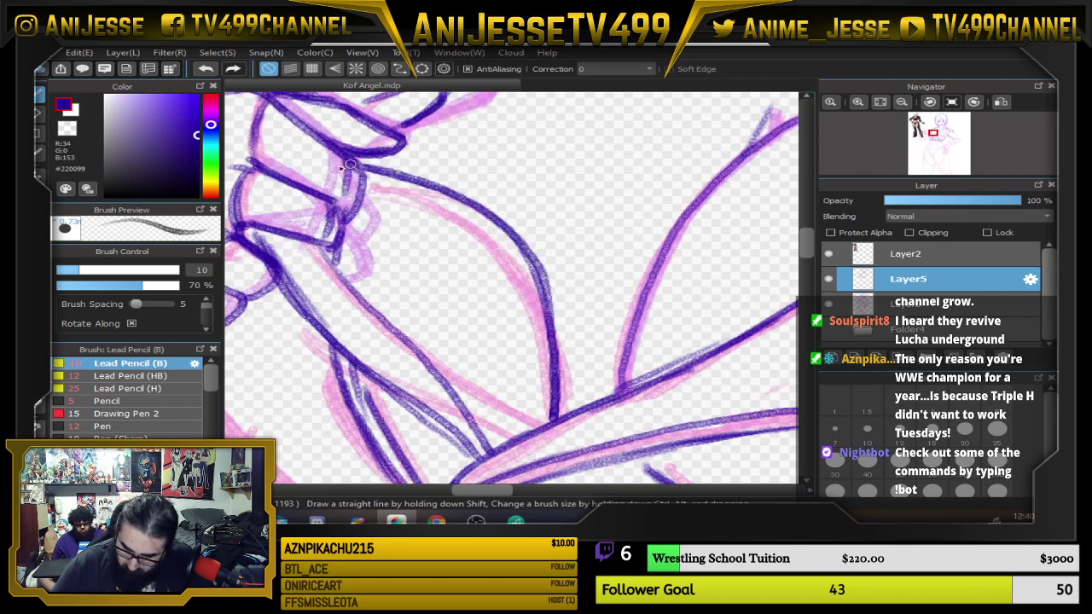
{"action": "left_click_drag", "start_coordinate": [537, 273], "coordinate": [558, 311]}
{"action": "mouse_move", "coordinate": [384, 200]}
{"action": "left_mouse_down"}
{"action": "mouse_move", "coordinate": [486, 244]}
{"action": "mouse_move", "coordinate": [543, 305]}
{"action": "mouse_move", "coordinate": [575, 454]}
{"action": "left_mouse_up"}
{"action": "mouse_move", "coordinate": [575, 455]}
{"action": "left_mouse_down"}
{"action": "mouse_move", "coordinate": [561, 321]}
{"action": "mouse_move", "coordinate": [452, 231]}
{"action": "mouse_move", "coordinate": [412, 283]}
{"action": "mouse_move", "coordinate": [414, 307]}
{"action": "left_mouse_up"}
Outline the oval shoulder button above the collar and the jacket's shoulder edge sloping down to the raised fist.
{"action": "scroll", "coordinate": [378, 216], "scroll_direction": "down", "scroll_amount": 5}
{"action": "scroll", "coordinate": [440, 327], "scroll_direction": "up", "scroll_amount": 4}
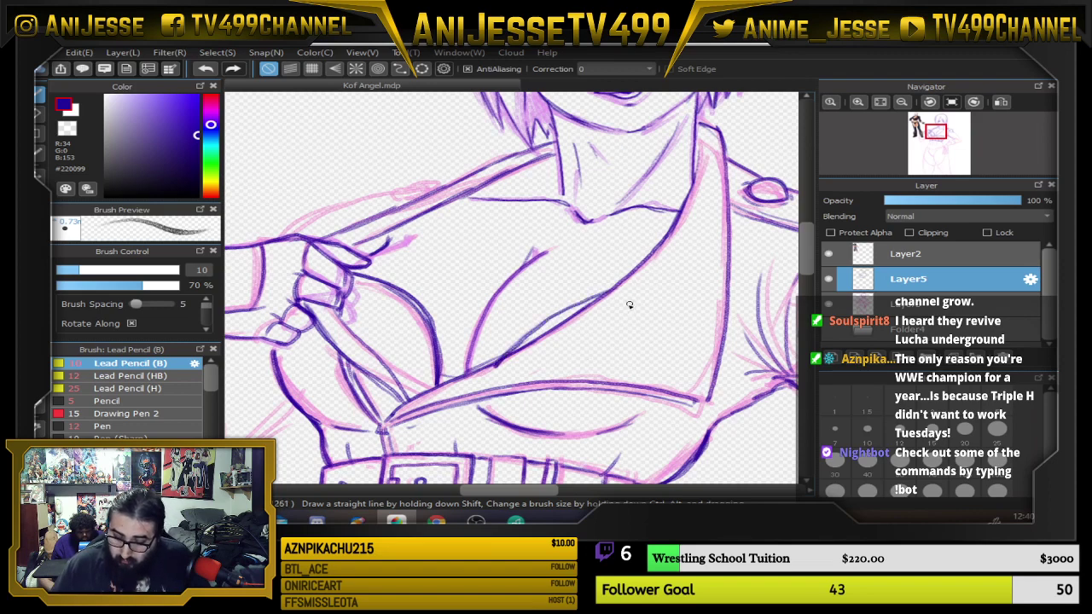
{"action": "scroll", "coordinate": [630, 304], "scroll_direction": "down", "scroll_amount": 2}
{"action": "mouse_move", "coordinate": [602, 332]}
{"action": "left_mouse_down"}
{"action": "mouse_move", "coordinate": [589, 347]}
{"action": "mouse_move", "coordinate": [515, 361]}
{"action": "mouse_move", "coordinate": [468, 348]}
{"action": "left_mouse_up"}
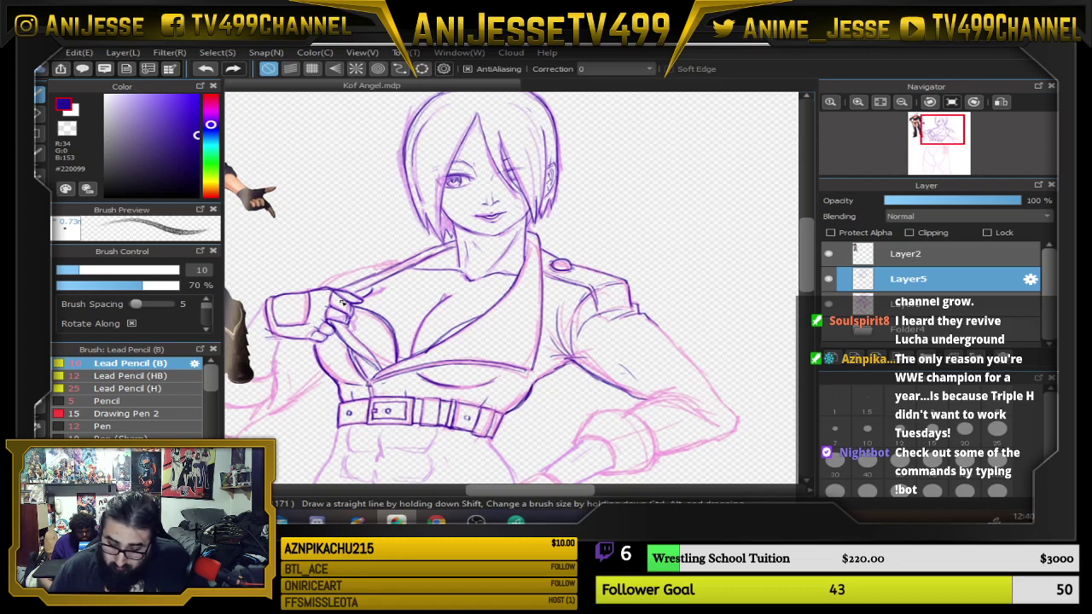
{"action": "scroll", "coordinate": [360, 299], "scroll_direction": "up", "scroll_amount": 2}
{"action": "scroll", "coordinate": [449, 230], "scroll_direction": "up", "scroll_amount": 2}
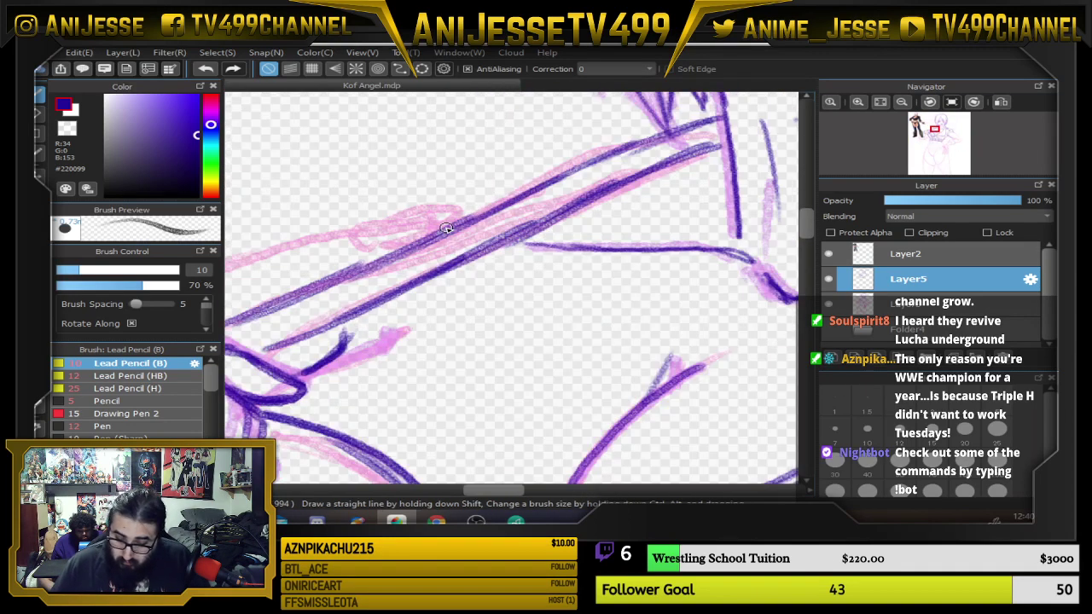
{"action": "left_click_drag", "start_coordinate": [373, 239], "coordinate": [418, 204]}
{"action": "mouse_move", "coordinate": [435, 200]}
{"action": "left_mouse_down"}
{"action": "mouse_move", "coordinate": [475, 221]}
{"action": "mouse_move", "coordinate": [451, 205]}
{"action": "mouse_move", "coordinate": [414, 204]}
{"action": "mouse_move", "coordinate": [379, 226]}
{"action": "mouse_move", "coordinate": [464, 233]}
{"action": "mouse_move", "coordinate": [386, 238]}
{"action": "mouse_move", "coordinate": [376, 227]}
{"action": "mouse_move", "coordinate": [396, 253]}
{"action": "mouse_move", "coordinate": [368, 226]}
{"action": "left_mouse_up"}
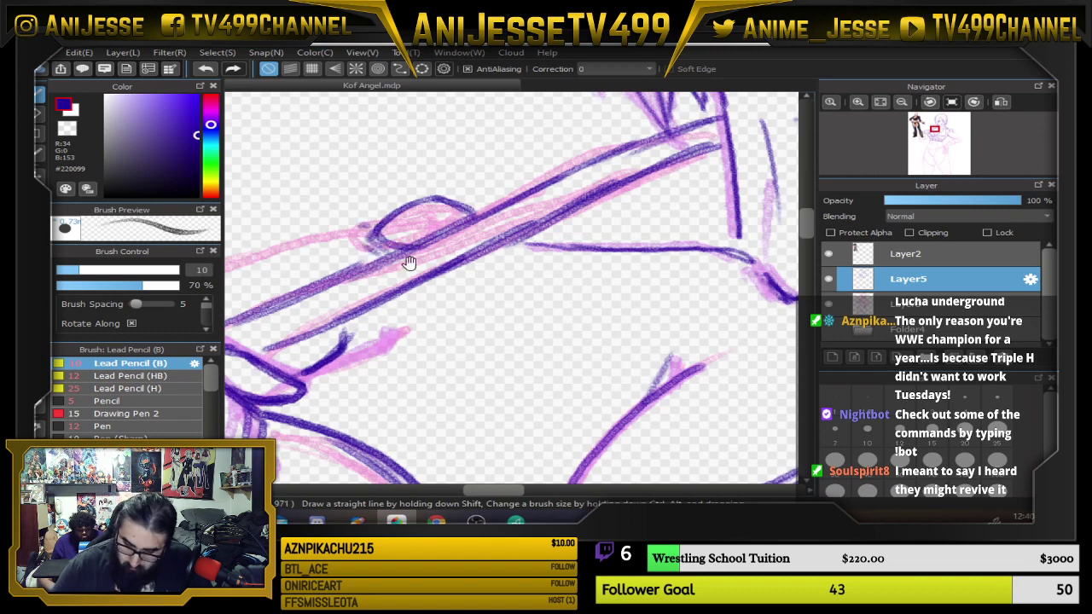
{"action": "left_click_drag", "start_coordinate": [409, 263], "coordinate": [690, 210]}
{"action": "mouse_move", "coordinate": [650, 175]}
{"action": "left_mouse_down"}
{"action": "mouse_move", "coordinate": [405, 237]}
{"action": "mouse_move", "coordinate": [378, 276]}
{"action": "mouse_move", "coordinate": [397, 241]}
{"action": "mouse_move", "coordinate": [426, 272]}
{"action": "mouse_move", "coordinate": [401, 228]}
{"action": "mouse_move", "coordinate": [664, 169]}
{"action": "left_mouse_up"}
{"action": "mouse_move", "coordinate": [617, 199]}
{"action": "left_mouse_down"}
{"action": "mouse_move", "coordinate": [666, 169]}
{"action": "mouse_move", "coordinate": [629, 207]}
{"action": "left_mouse_up"}
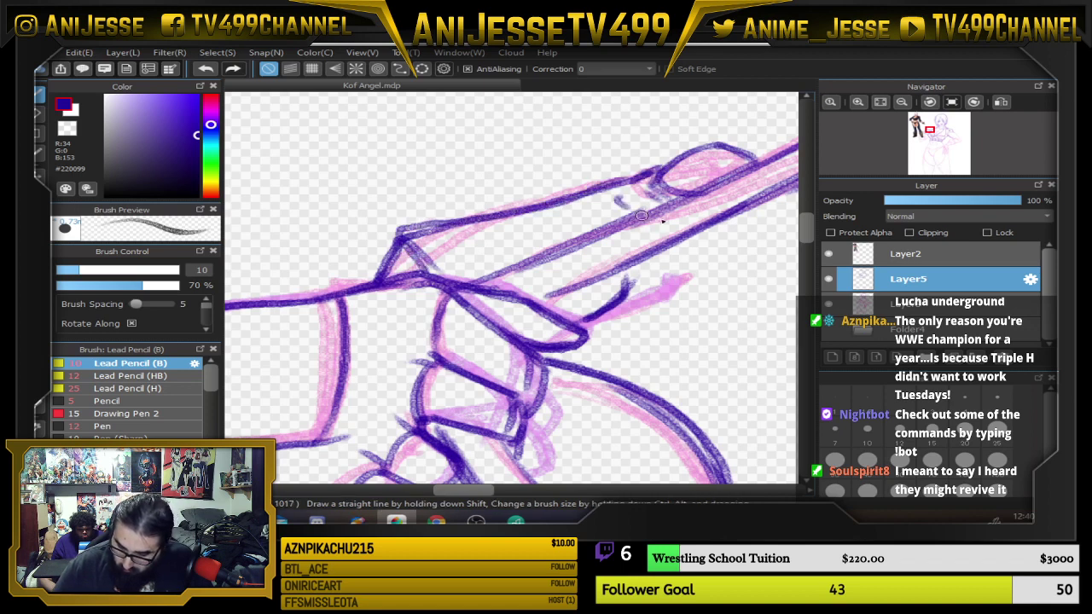
{"action": "left_click_drag", "start_coordinate": [737, 153], "coordinate": [785, 147]}
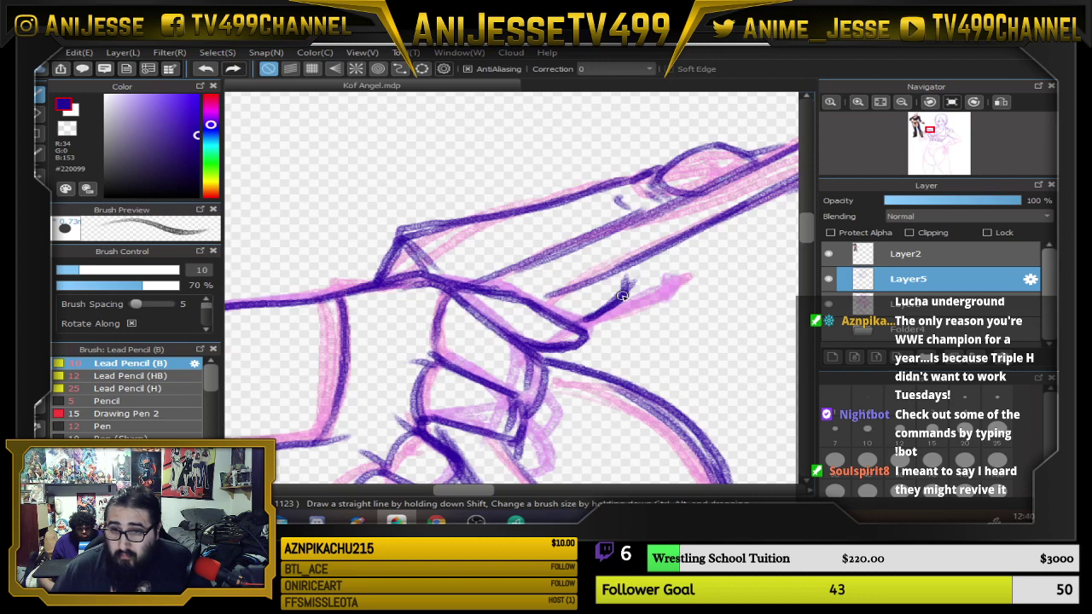
Hide Layer2, which holds the character reference image.
{"action": "scroll", "coordinate": [645, 281], "scroll_direction": "down", "scroll_amount": 4}
{"action": "left_click_drag", "start_coordinate": [659, 285], "coordinate": [478, 274]}
{"action": "scroll", "coordinate": [384, 294], "scroll_direction": "down", "scroll_amount": 3}
{"action": "scroll", "coordinate": [398, 323], "scroll_direction": "up", "scroll_amount": 1}
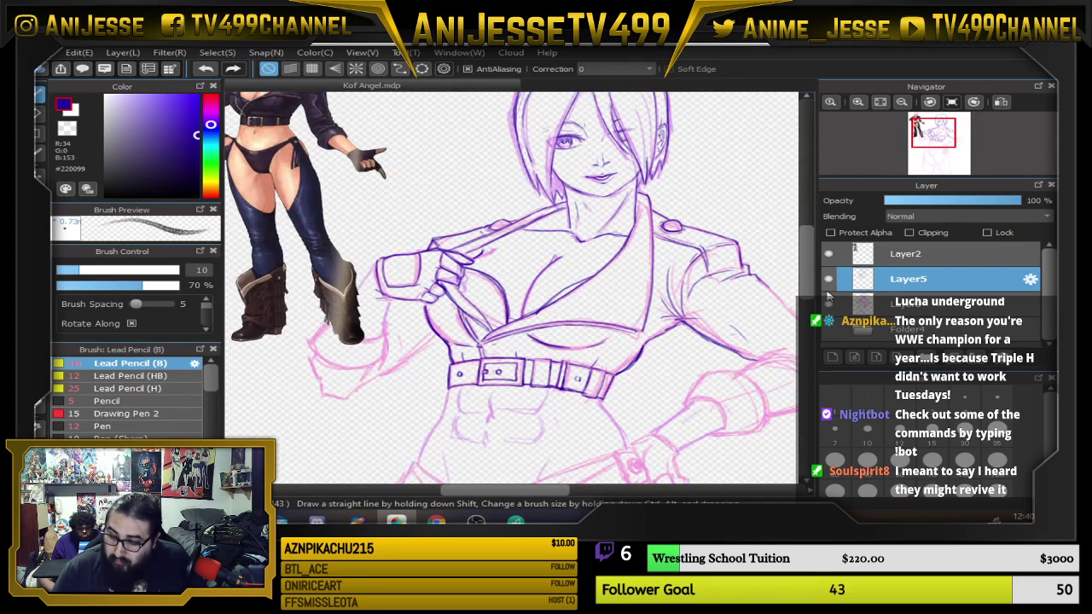
{"action": "left_click", "coordinate": [829, 253]}
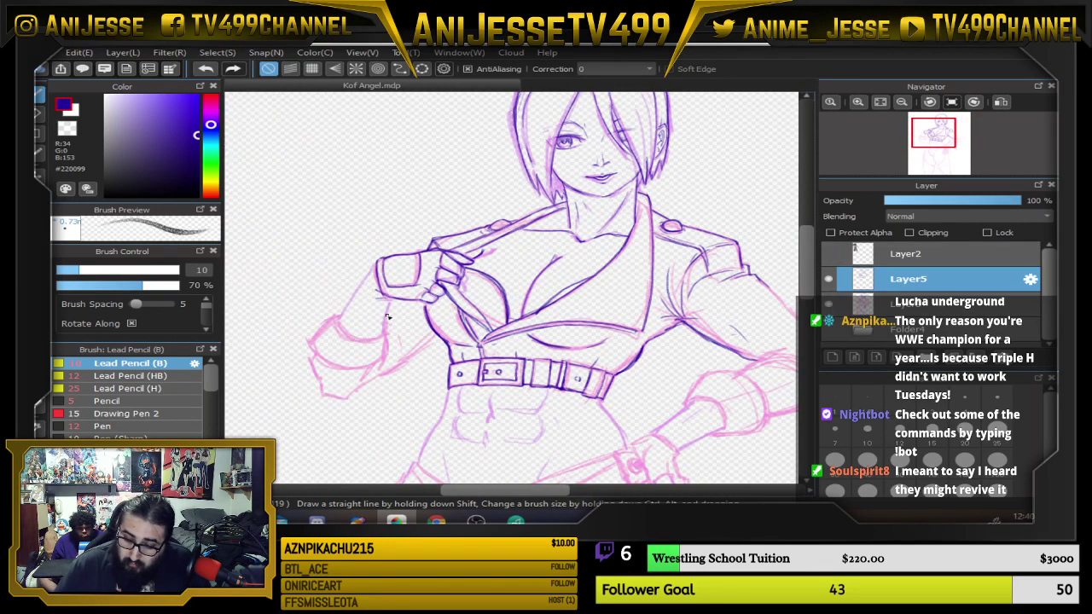
Trace both edges of the raised forearm below the glove and the curved upper opening of the sleeve cuff.
{"action": "scroll", "coordinate": [362, 309], "scroll_direction": "up", "scroll_amount": 3}
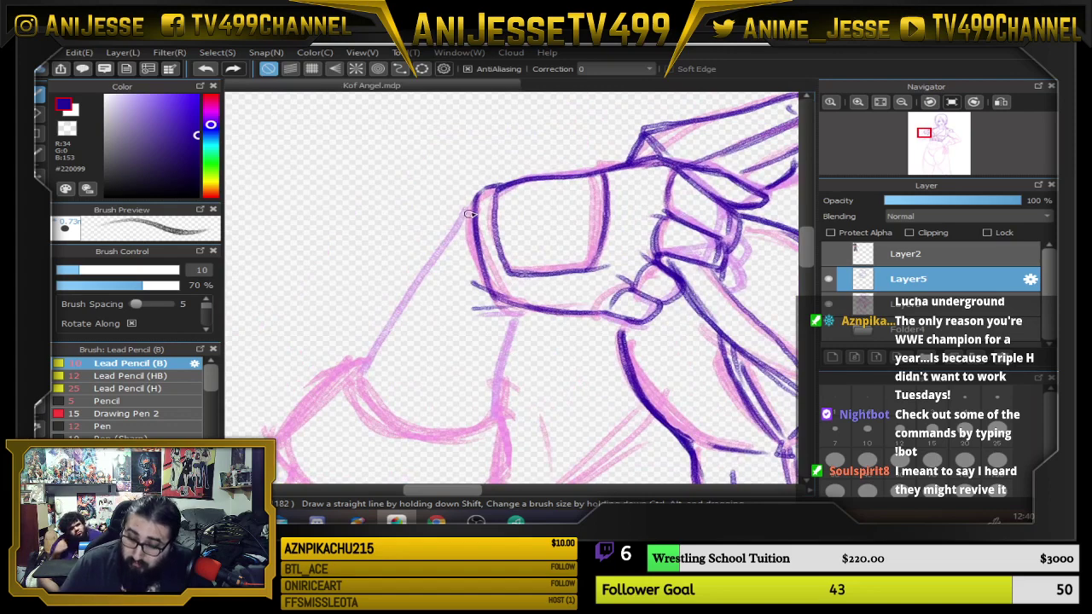
{"action": "left_click_drag", "start_coordinate": [475, 202], "coordinate": [388, 339]}
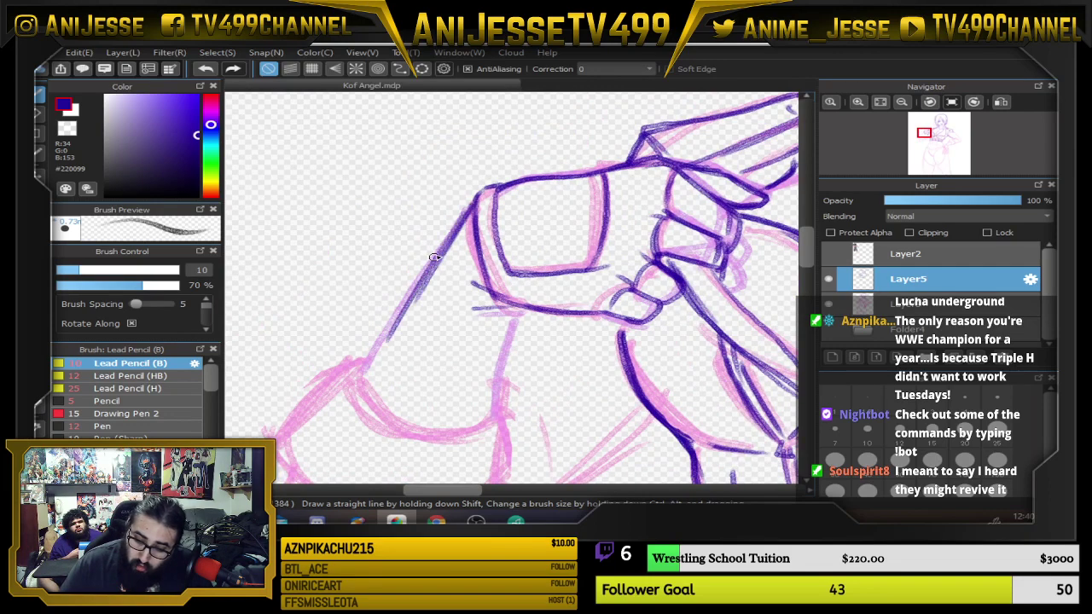
{"action": "left_click_drag", "start_coordinate": [441, 250], "coordinate": [362, 373]}
{"action": "left_click_drag", "start_coordinate": [426, 334], "coordinate": [484, 243]}
{"action": "mouse_move", "coordinate": [414, 286]}
{"action": "left_mouse_down"}
{"action": "mouse_move", "coordinate": [465, 338]}
{"action": "mouse_move", "coordinate": [527, 343]}
{"action": "left_mouse_up"}
{"action": "left_click_drag", "start_coordinate": [418, 308], "coordinate": [507, 342]}
{"action": "mouse_move", "coordinate": [414, 275]}
{"action": "left_mouse_down"}
{"action": "mouse_move", "coordinate": [416, 307]}
{"action": "mouse_move", "coordinate": [537, 341]}
{"action": "left_mouse_up"}
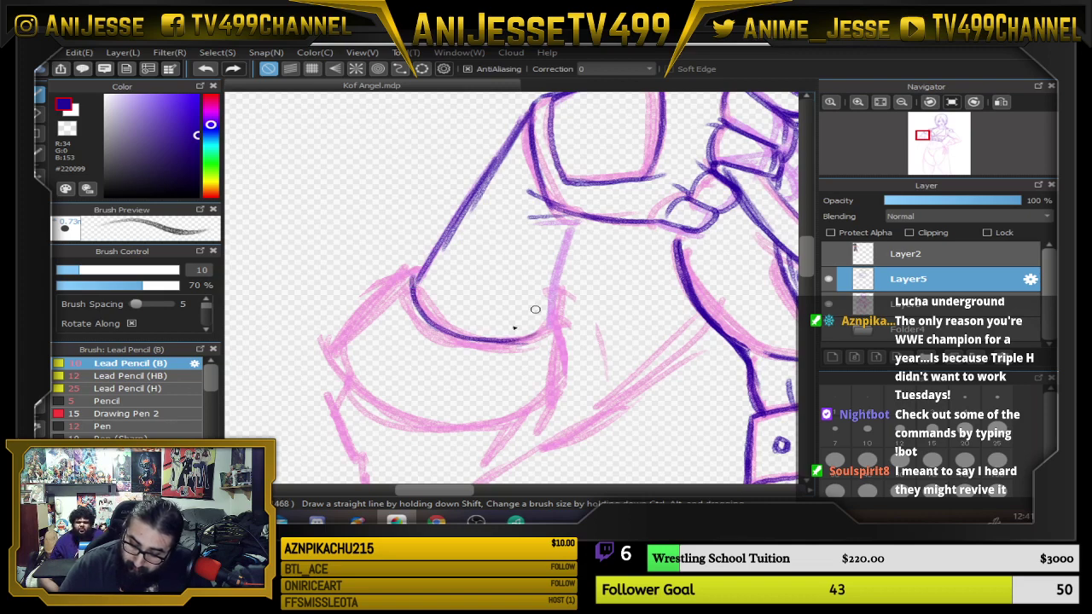
{"action": "mouse_move", "coordinate": [463, 339]}
{"action": "left_mouse_down"}
{"action": "mouse_move", "coordinate": [537, 326]}
{"action": "mouse_move", "coordinate": [557, 308]}
{"action": "left_mouse_up"}
{"action": "left_click_drag", "start_coordinate": [575, 219], "coordinate": [549, 321]}
Outline the rest of the sleeve cuff with its outer edge, curved lower rim and inner side.
{"action": "mouse_move", "coordinate": [413, 264]}
{"action": "left_mouse_down"}
{"action": "mouse_move", "coordinate": [331, 348]}
{"action": "mouse_move", "coordinate": [397, 417]}
{"action": "left_mouse_up"}
{"action": "left_click_drag", "start_coordinate": [334, 352], "coordinate": [503, 425]}
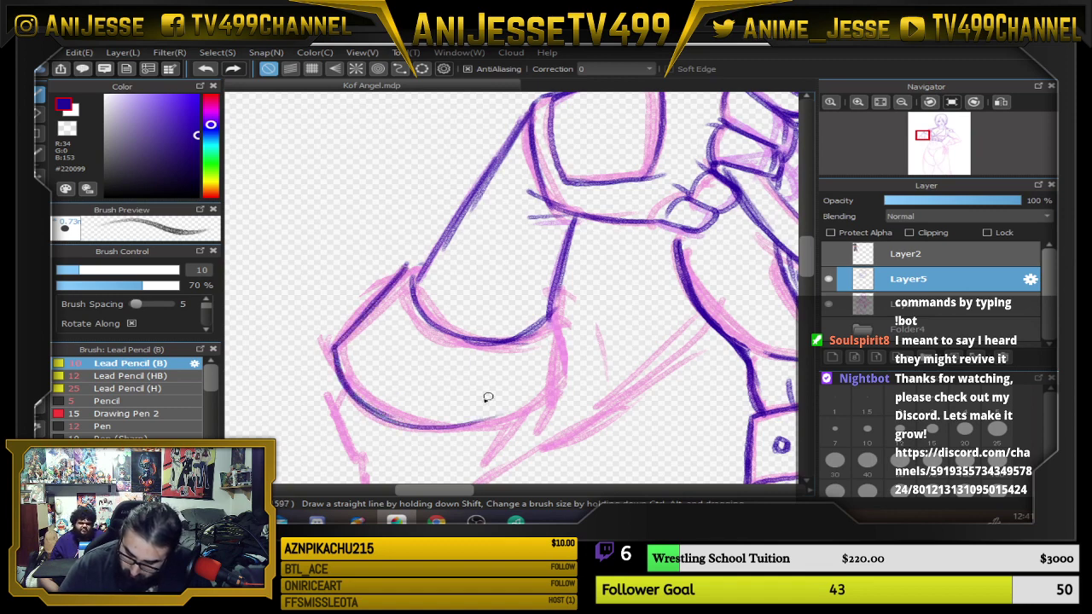
{"action": "left_click_drag", "start_coordinate": [433, 431], "coordinate": [536, 418]}
{"action": "mouse_move", "coordinate": [563, 297]}
{"action": "left_mouse_down"}
{"action": "mouse_move", "coordinate": [557, 369]}
{"action": "mouse_move", "coordinate": [562, 304]}
{"action": "mouse_move", "coordinate": [541, 411]}
{"action": "mouse_move", "coordinate": [477, 433]}
{"action": "mouse_move", "coordinate": [420, 431]}
{"action": "mouse_move", "coordinate": [342, 381]}
{"action": "mouse_move", "coordinate": [344, 340]}
{"action": "mouse_move", "coordinate": [388, 288]}
{"action": "mouse_move", "coordinate": [434, 260]}
{"action": "mouse_move", "coordinate": [497, 152]}
{"action": "left_mouse_up"}
{"action": "scroll", "coordinate": [484, 243], "scroll_direction": "down", "scroll_amount": 4}
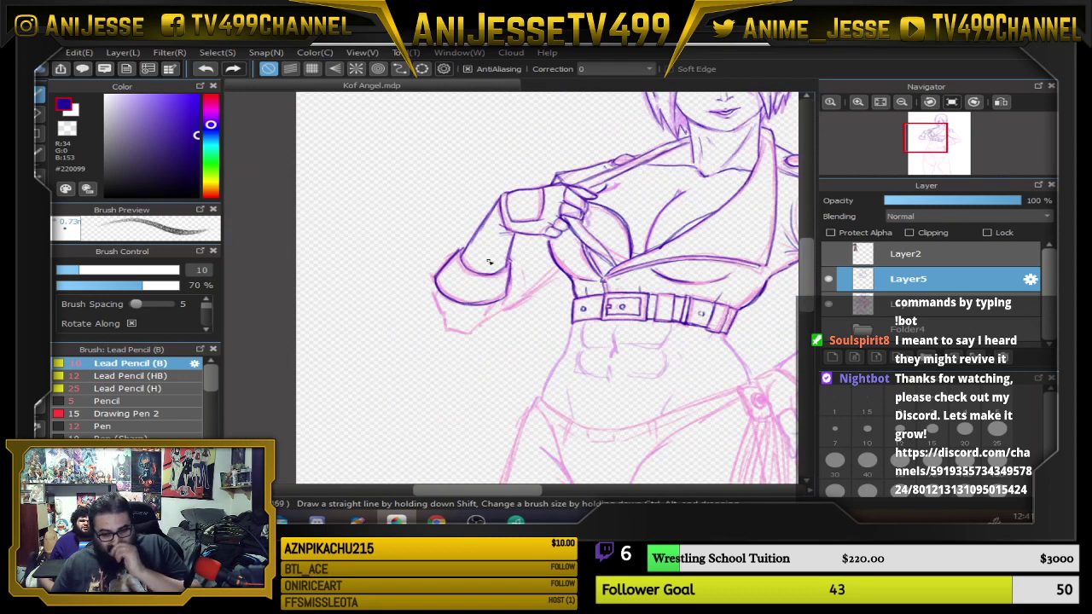
Draw the elbow's angular outer edge below the sleeve cuff and add short crease marks around the cuff.
{"action": "scroll", "coordinate": [489, 262], "scroll_direction": "up", "scroll_amount": 4}
{"action": "left_click_drag", "start_coordinate": [361, 359], "coordinate": [376, 328]}
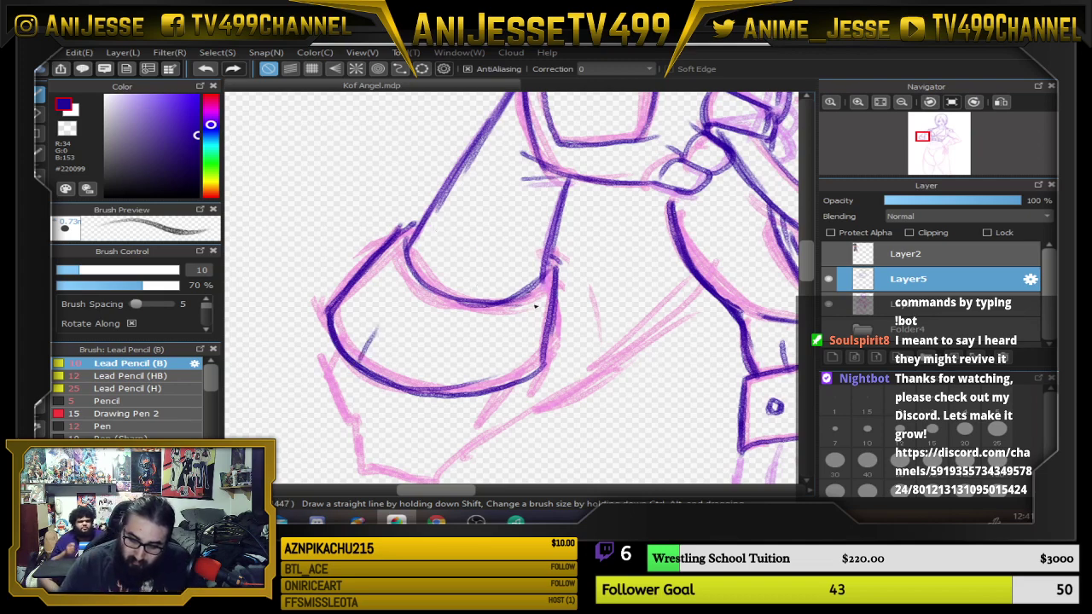
{"action": "left_click_drag", "start_coordinate": [494, 262], "coordinate": [514, 200]}
{"action": "mouse_move", "coordinate": [357, 286]}
{"action": "left_mouse_down"}
{"action": "mouse_move", "coordinate": [341, 315]}
{"action": "mouse_move", "coordinate": [364, 343]}
{"action": "mouse_move", "coordinate": [375, 385]}
{"action": "left_mouse_up"}
{"action": "mouse_move", "coordinate": [366, 328]}
{"action": "left_mouse_down"}
{"action": "mouse_move", "coordinate": [373, 391]}
{"action": "mouse_move", "coordinate": [398, 415]}
{"action": "mouse_move", "coordinate": [442, 418]}
{"action": "left_mouse_up"}
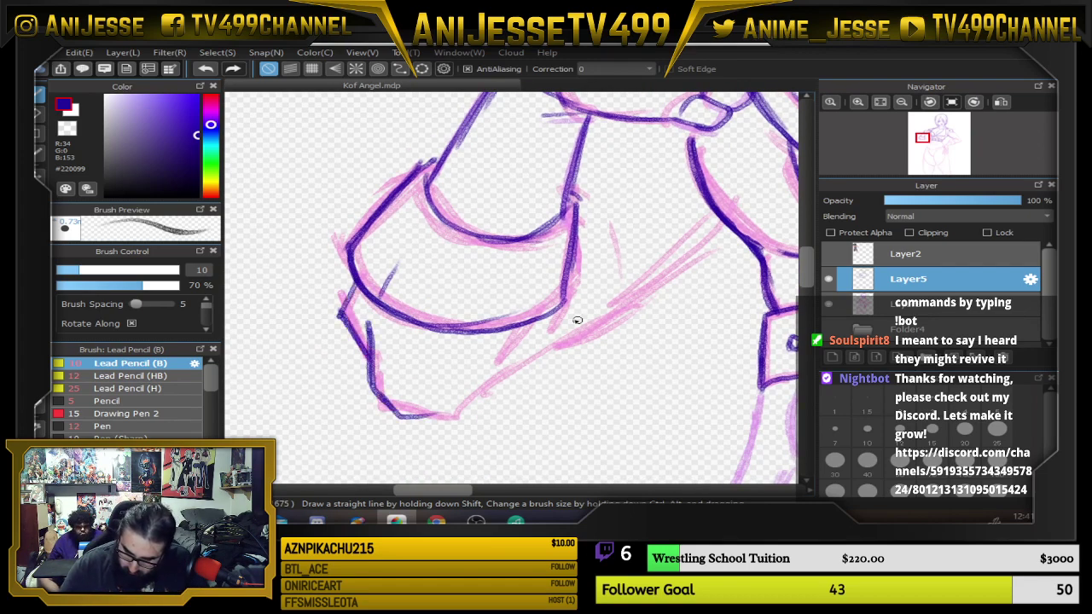
{"action": "mouse_move", "coordinate": [536, 321]}
{"action": "left_mouse_down"}
{"action": "mouse_move", "coordinate": [528, 347]}
{"action": "mouse_move", "coordinate": [537, 334]}
{"action": "left_mouse_up"}
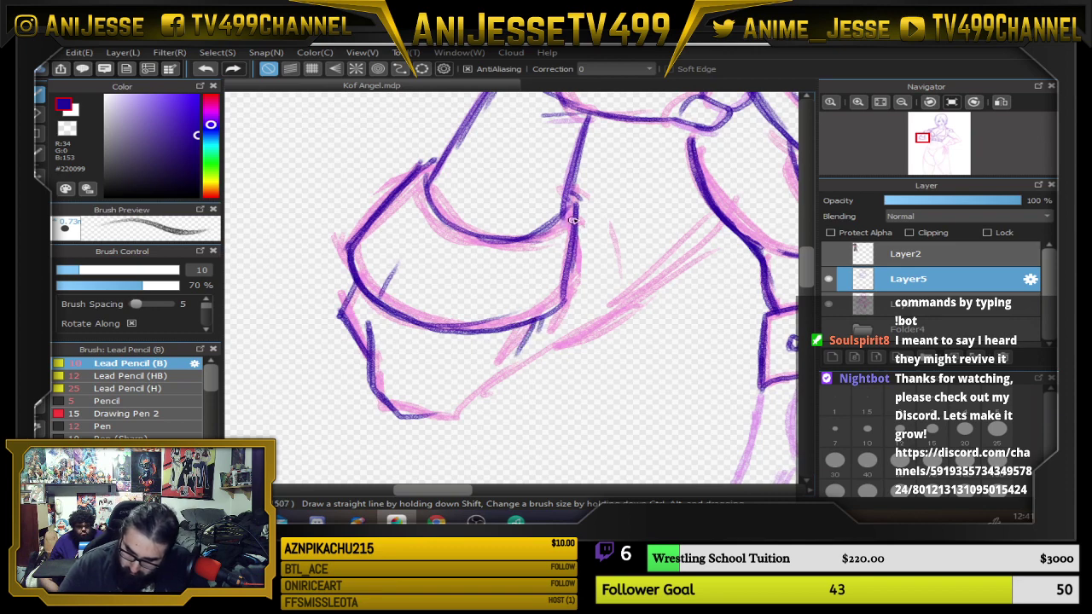
{"action": "left_click_drag", "start_coordinate": [578, 219], "coordinate": [582, 256]}
Trace the sleeve's underside from the elbow up to the torso, add a fold mark and reinforce the elbow corner.
{"action": "mouse_move", "coordinate": [435, 419]}
{"action": "left_mouse_down"}
{"action": "mouse_move", "coordinate": [606, 316]}
{"action": "mouse_move", "coordinate": [715, 215]}
{"action": "mouse_move", "coordinate": [664, 276]}
{"action": "mouse_move", "coordinate": [599, 321]}
{"action": "mouse_move", "coordinate": [430, 420]}
{"action": "mouse_move", "coordinate": [392, 408]}
{"action": "left_mouse_up"}
{"action": "left_click_drag", "start_coordinate": [497, 333], "coordinate": [481, 362]}
{"action": "left_click_drag", "start_coordinate": [614, 273], "coordinate": [607, 281]}
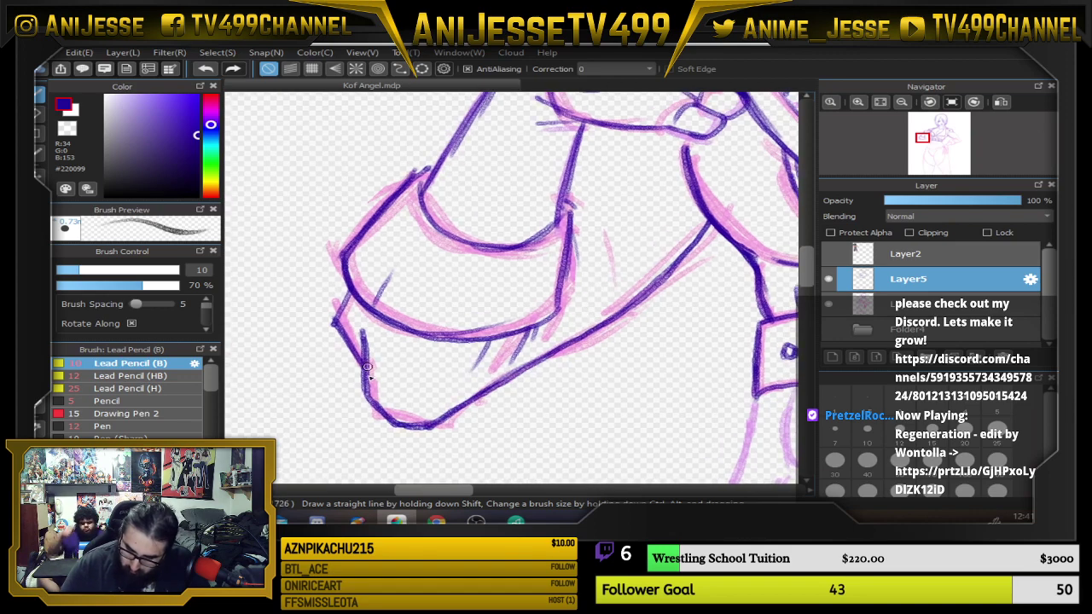
{"action": "mouse_move", "coordinate": [366, 373]}
{"action": "left_mouse_down"}
{"action": "mouse_move", "coordinate": [336, 341]}
{"action": "mouse_move", "coordinate": [351, 292]}
{"action": "mouse_move", "coordinate": [365, 359]}
{"action": "left_mouse_up"}
{"action": "left_click_drag", "start_coordinate": [365, 311], "coordinate": [364, 355]}
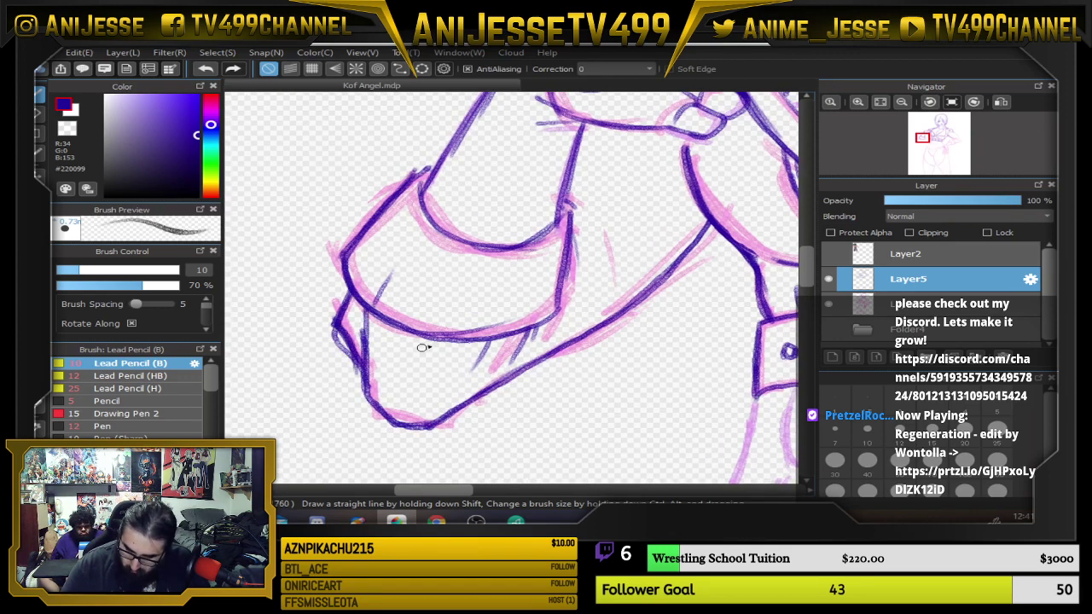
Add short curved crease strokes beside the forearm's inner edge just below the raised glove.
{"action": "left_click_drag", "start_coordinate": [671, 217], "coordinate": [582, 339]}
{"action": "left_click_drag", "start_coordinate": [670, 306], "coordinate": [588, 370]}
{"action": "left_click_drag", "start_coordinate": [427, 310], "coordinate": [399, 353]}
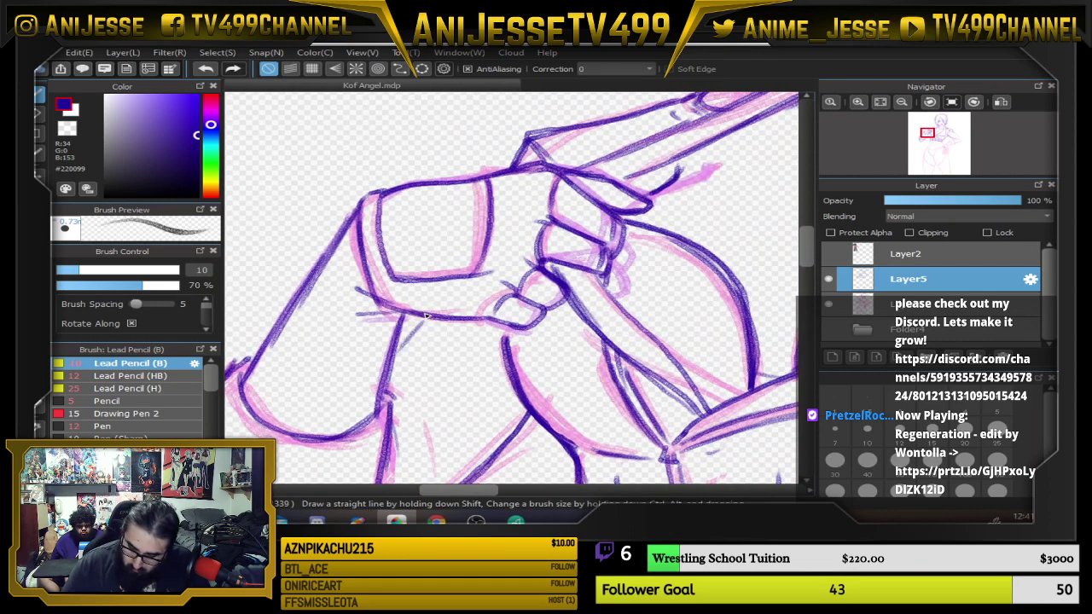
{"action": "mouse_move", "coordinate": [426, 314]}
{"action": "left_mouse_down"}
{"action": "mouse_move", "coordinate": [394, 355]}
{"action": "mouse_move", "coordinate": [461, 368]}
{"action": "left_mouse_up"}
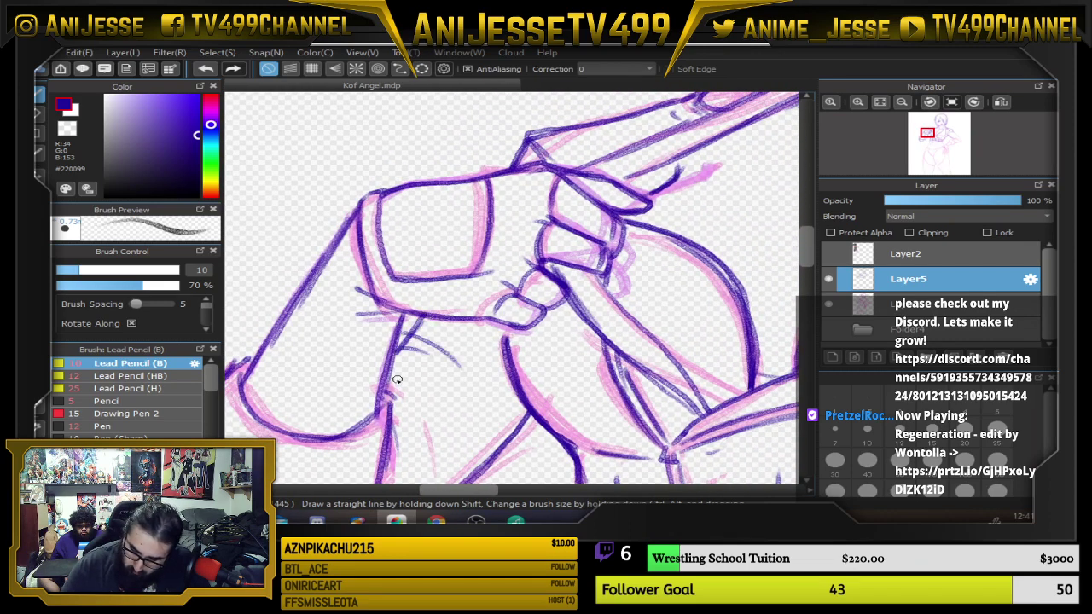
{"action": "scroll", "coordinate": [588, 256], "scroll_direction": "down", "scroll_amount": 4}
{"action": "scroll", "coordinate": [588, 256], "scroll_direction": "up", "scroll_amount": 2}
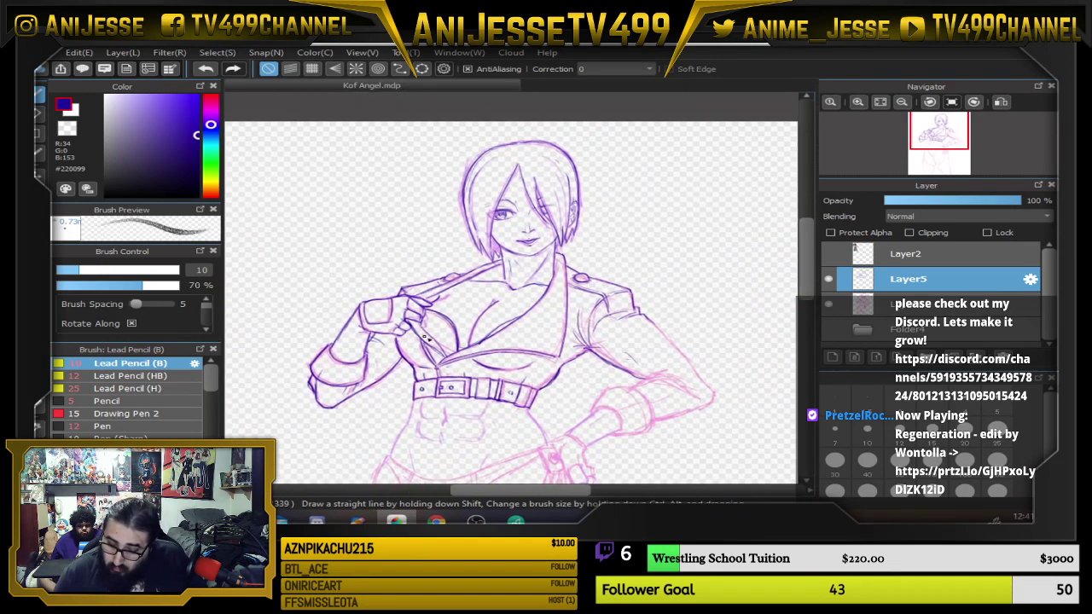
{"action": "scroll", "coordinate": [453, 340], "scroll_direction": "up", "scroll_amount": 1}
{"action": "mouse_move", "coordinate": [453, 340]}
{"action": "left_mouse_down"}
{"action": "mouse_move", "coordinate": [504, 324]}
{"action": "mouse_move", "coordinate": [477, 316]}
{"action": "left_mouse_up"}
{"action": "scroll", "coordinate": [502, 322], "scroll_direction": "down", "scroll_amount": 2}
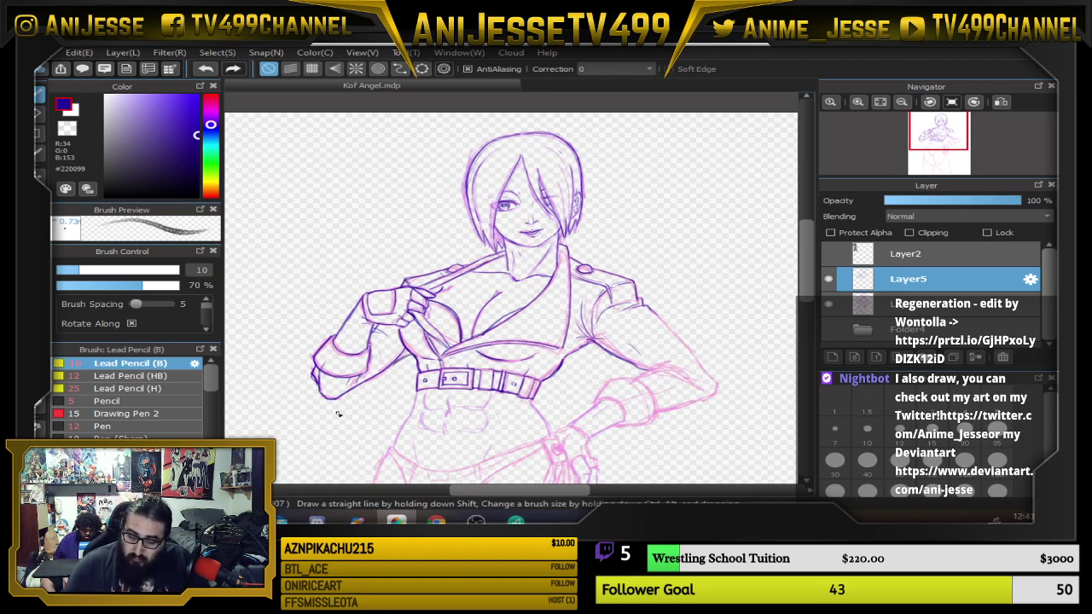
Erase the sleeve's underside line where it meets the torso and redraw that segment with the pencil.
{"action": "scroll", "coordinate": [346, 401], "scroll_direction": "up", "scroll_amount": 2}
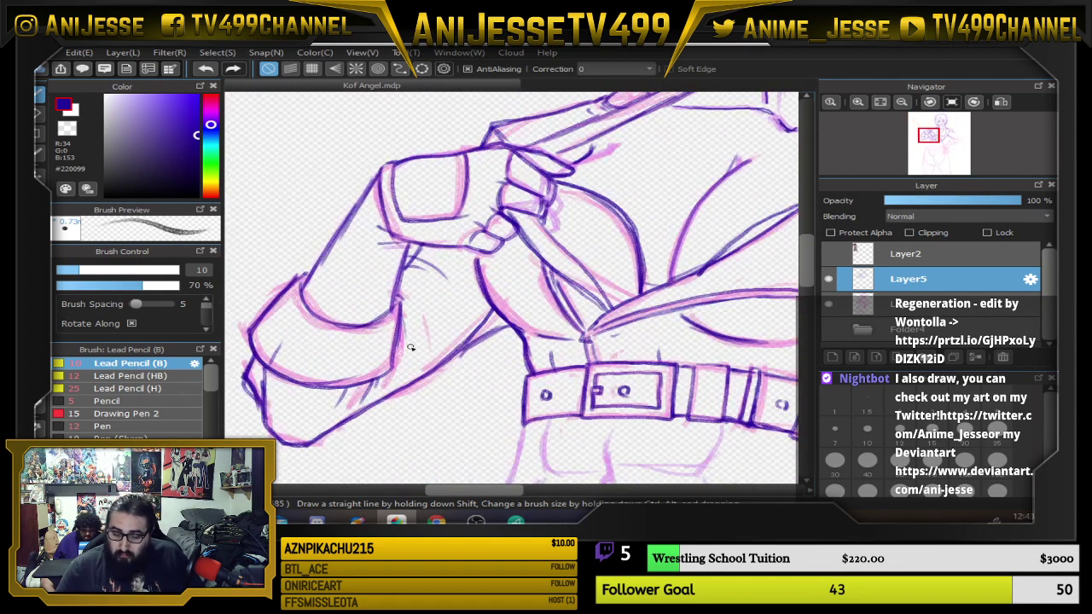
{"action": "key", "text": "e"}
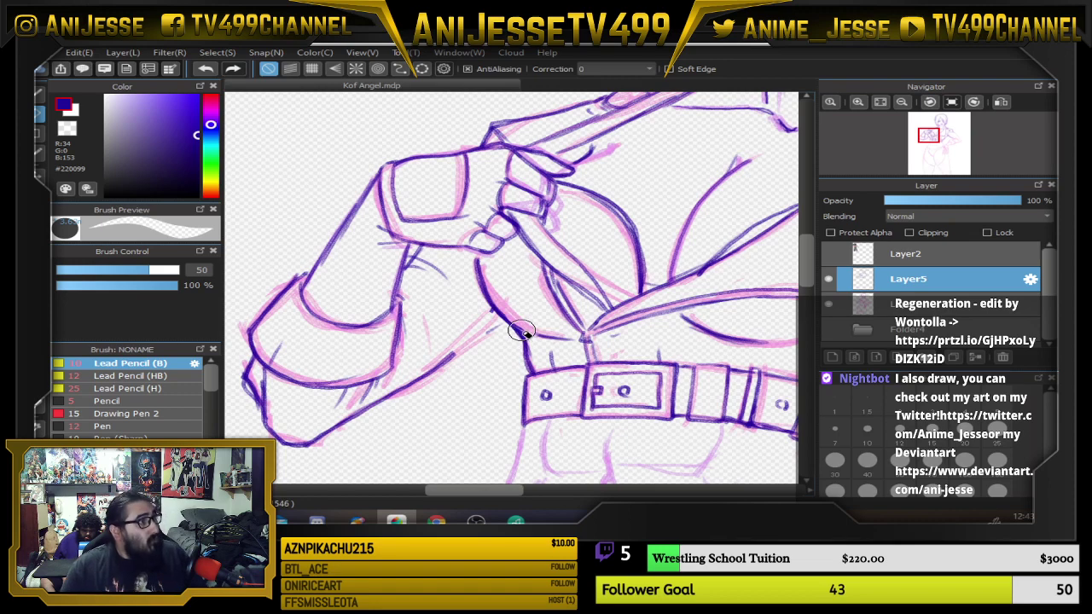
{"action": "key", "text": "b"}
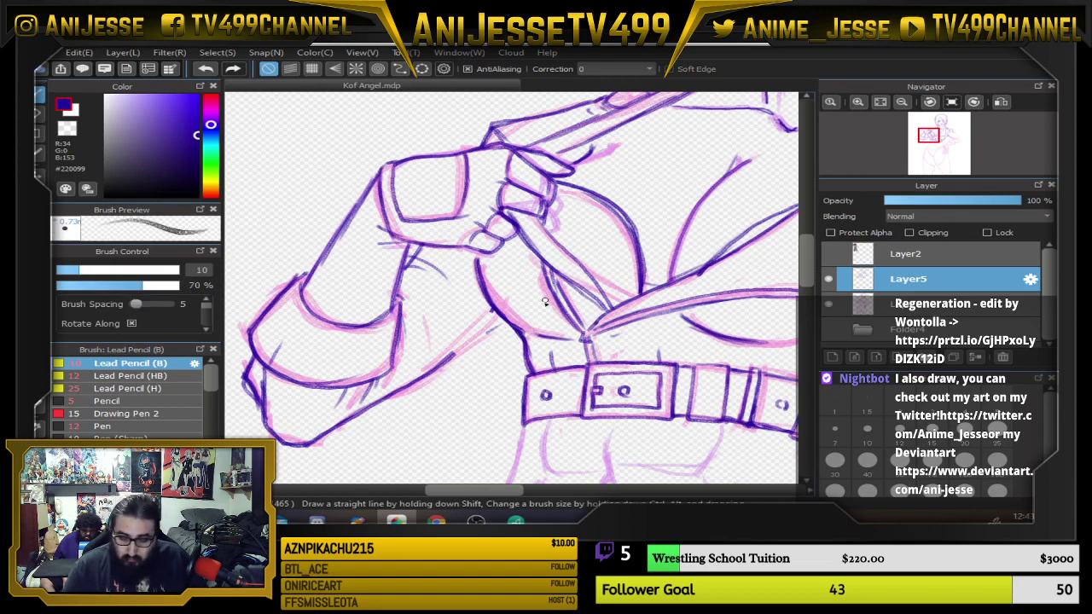
{"action": "left_click_drag", "start_coordinate": [441, 364], "coordinate": [505, 315]}
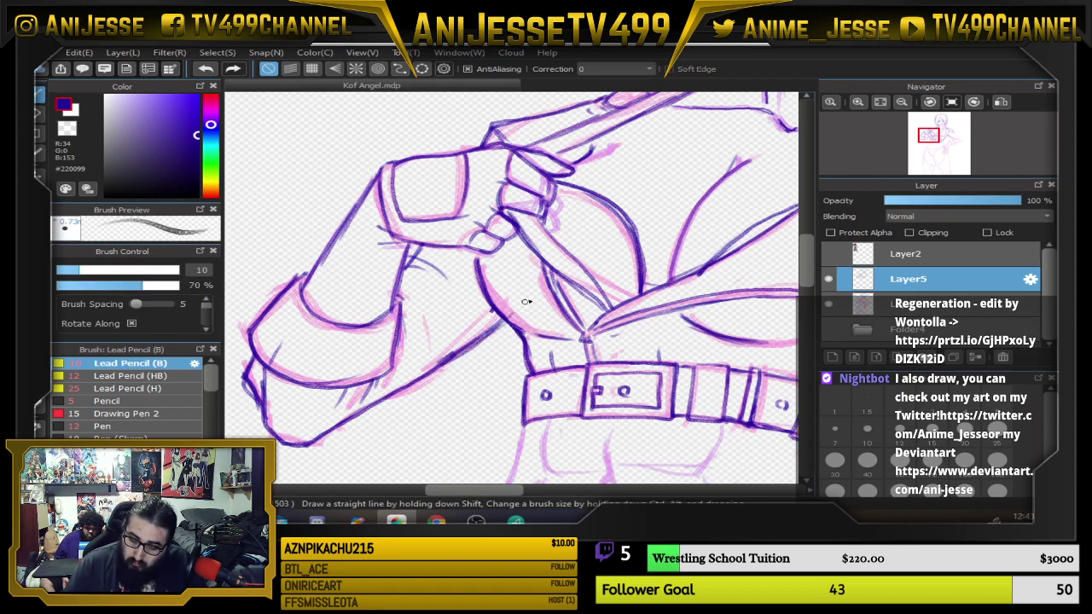
{"action": "scroll", "coordinate": [582, 298], "scroll_direction": "down", "scroll_amount": 3}
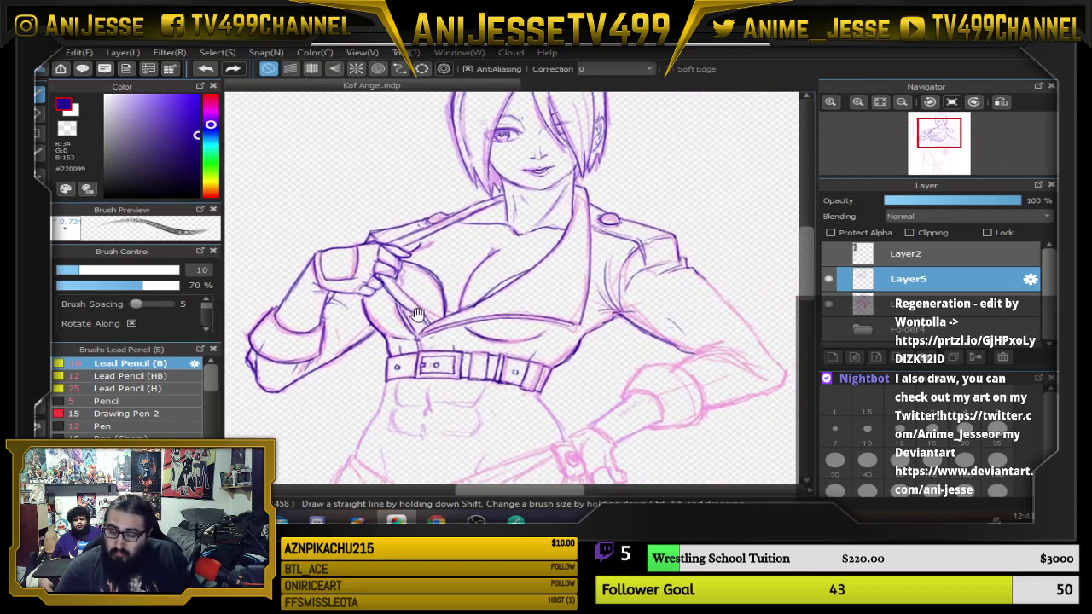
Add zigzag crease marks along the raised arm's lower sleeve and short creases at the elbow below the cuff.
{"action": "scroll", "coordinate": [367, 321], "scroll_direction": "up", "scroll_amount": 3}
{"action": "left_click_drag", "start_coordinate": [294, 363], "coordinate": [356, 301]}
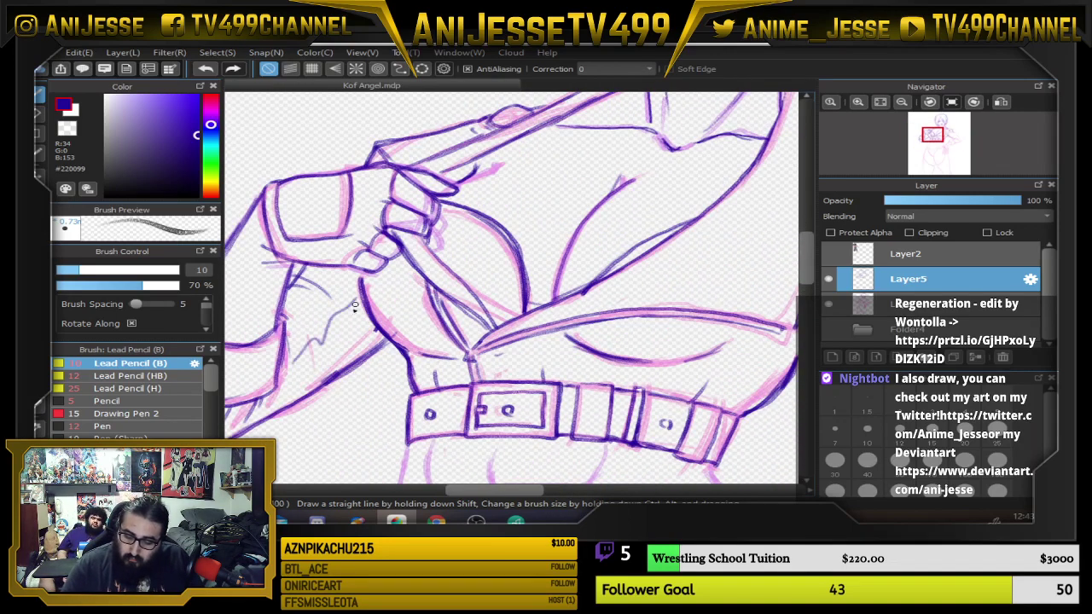
{"action": "left_click_drag", "start_coordinate": [289, 389], "coordinate": [358, 308]}
{"action": "left_click_drag", "start_coordinate": [328, 378], "coordinate": [486, 296]}
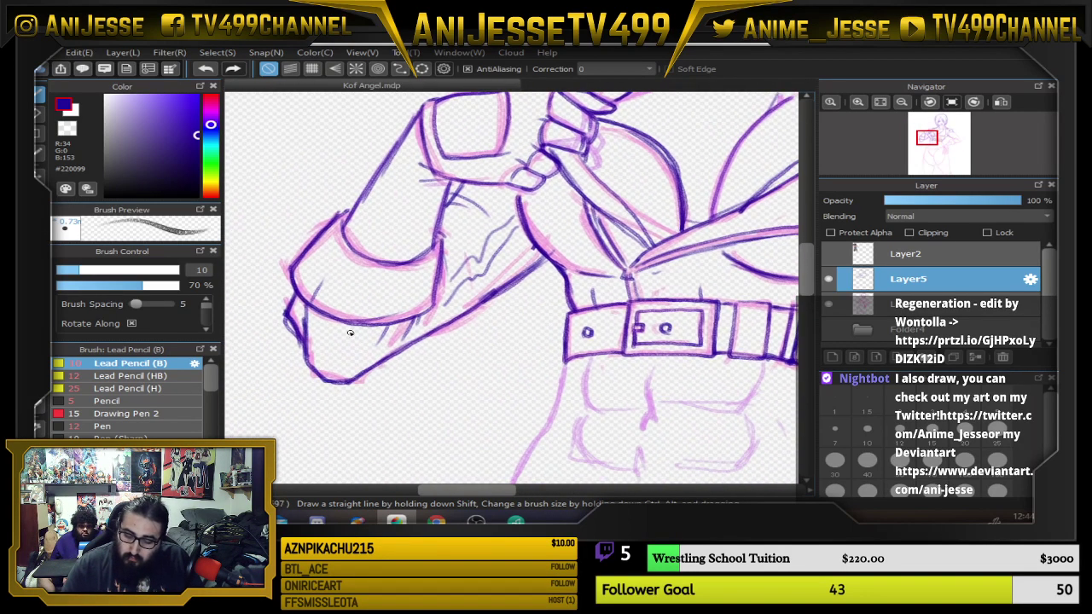
{"action": "mouse_move", "coordinate": [329, 327]}
{"action": "left_mouse_down"}
{"action": "mouse_move", "coordinate": [321, 371]}
{"action": "mouse_move", "coordinate": [338, 343]}
{"action": "mouse_move", "coordinate": [329, 374]}
{"action": "left_mouse_up"}
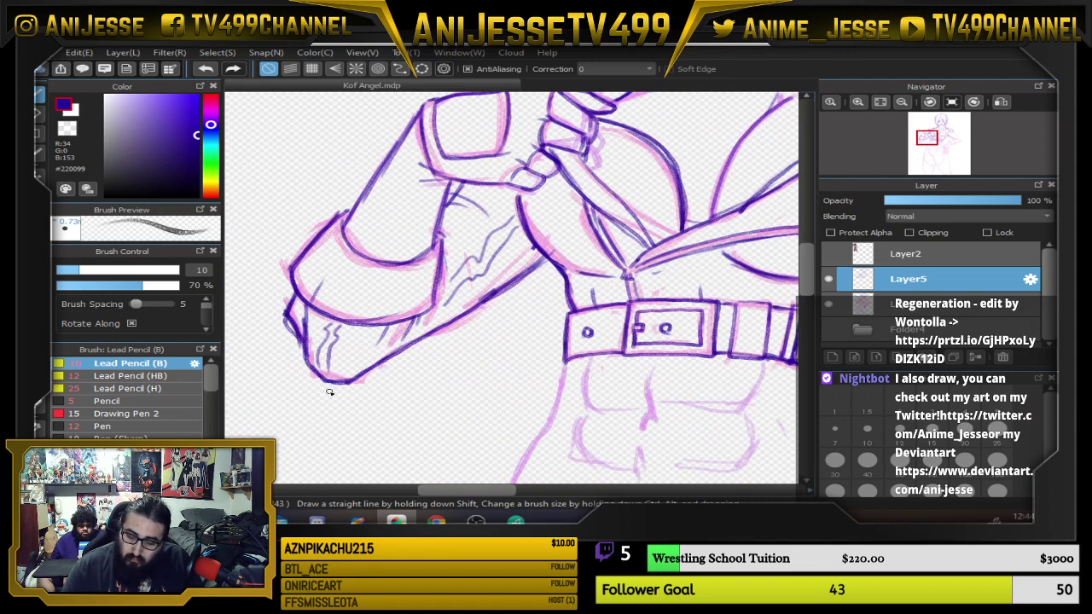
Add small angular crease marks to the jacket under the chest and to its shoulder just below the epaulette.
{"action": "scroll", "coordinate": [332, 393], "scroll_direction": "down", "scroll_amount": 3}
{"action": "left_click_drag", "start_coordinate": [401, 326], "coordinate": [286, 377]}
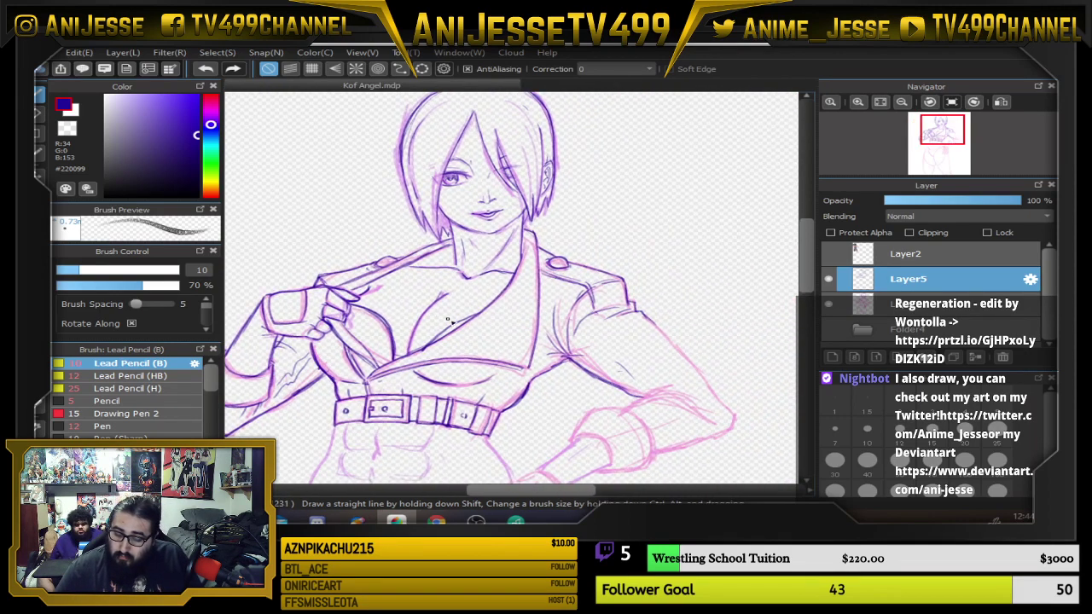
{"action": "scroll", "coordinate": [444, 352], "scroll_direction": "up", "scroll_amount": 2}
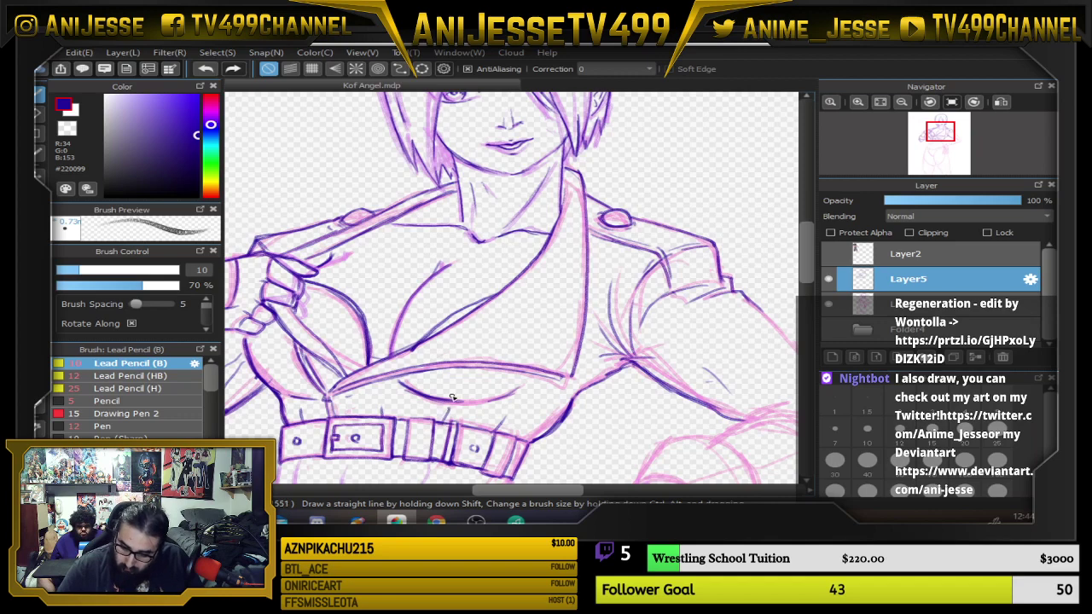
{"action": "mouse_move", "coordinate": [451, 395]}
{"action": "left_mouse_down"}
{"action": "mouse_move", "coordinate": [452, 379]}
{"action": "mouse_move", "coordinate": [466, 377]}
{"action": "left_mouse_up"}
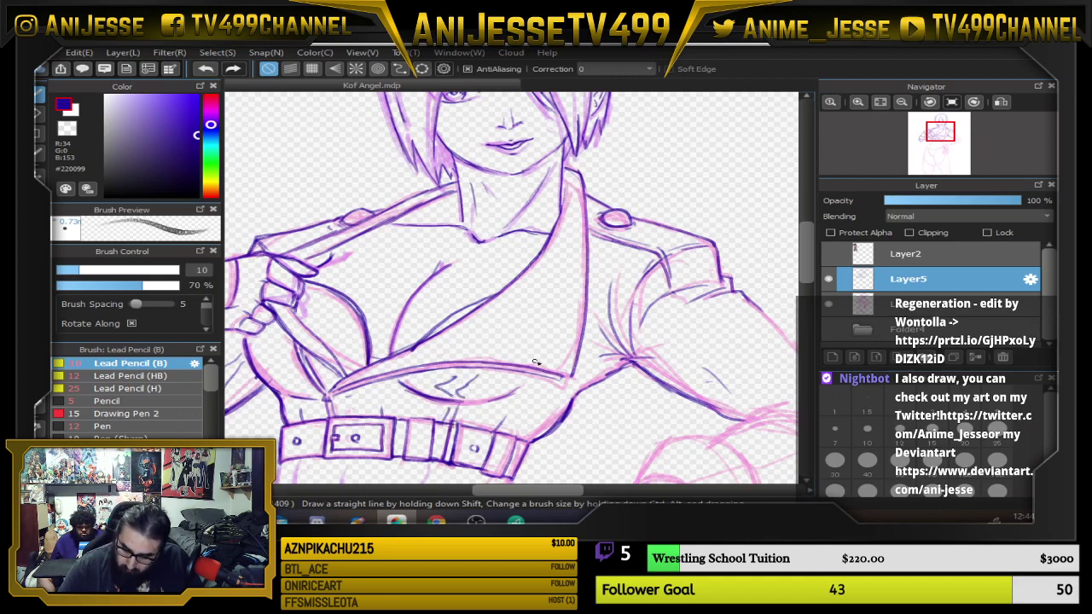
{"action": "left_click_drag", "start_coordinate": [679, 353], "coordinate": [617, 366]}
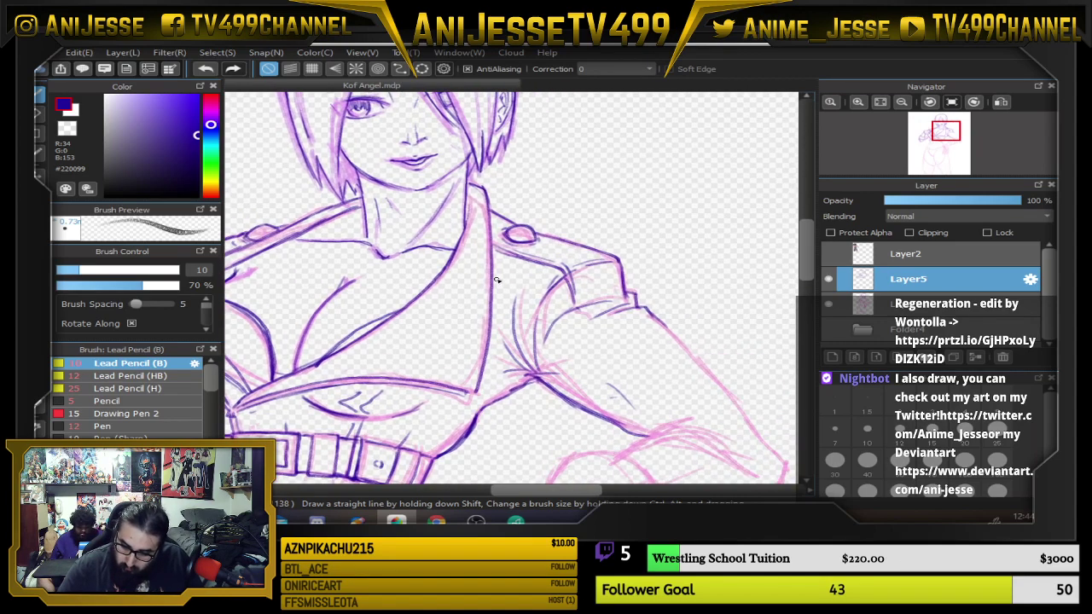
{"action": "mouse_move", "coordinate": [514, 271]}
{"action": "left_mouse_down"}
{"action": "mouse_move", "coordinate": [500, 293]}
{"action": "mouse_move", "coordinate": [524, 285]}
{"action": "mouse_move", "coordinate": [529, 265]}
{"action": "left_mouse_up"}
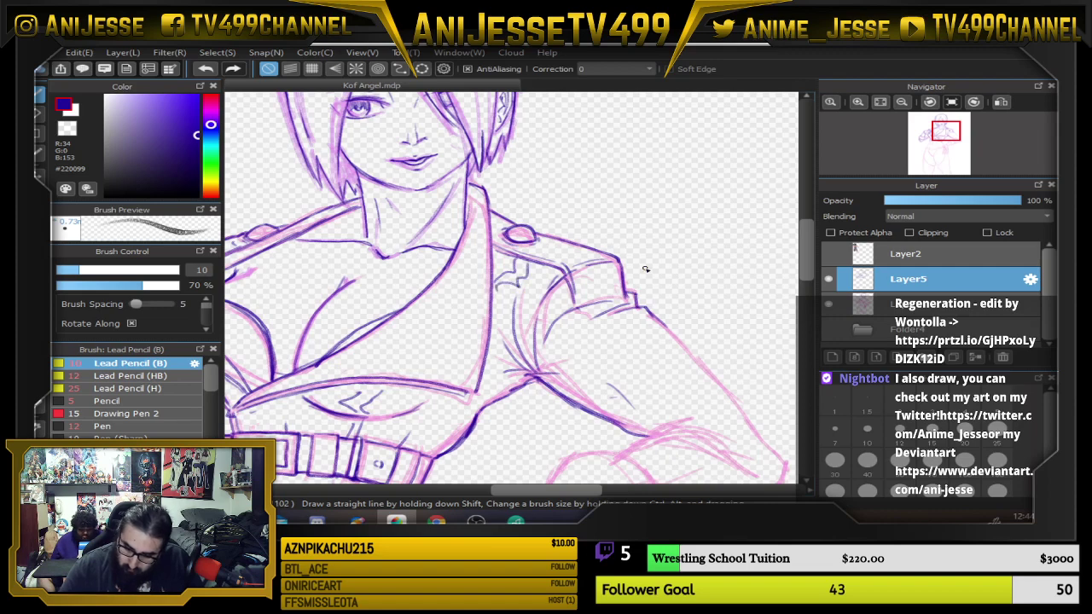
Trace the curved palm line of the hand resting on the hip and a short vertical line near its outer edge.
{"action": "scroll", "coordinate": [627, 276], "scroll_direction": "down", "scroll_amount": 2}
{"action": "left_click_drag", "start_coordinate": [631, 277], "coordinate": [548, 326]}
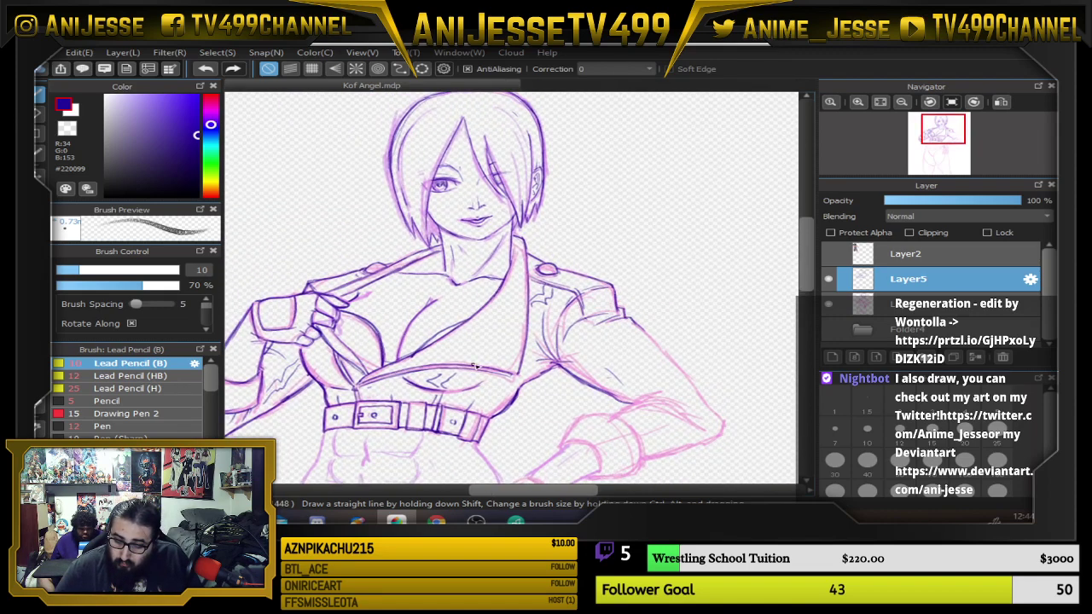
{"action": "scroll", "coordinate": [311, 394], "scroll_direction": "up", "scroll_amount": 3}
{"action": "scroll", "coordinate": [334, 367], "scroll_direction": "down", "scroll_amount": 3}
{"action": "left_click_drag", "start_coordinate": [458, 312], "coordinate": [422, 346]}
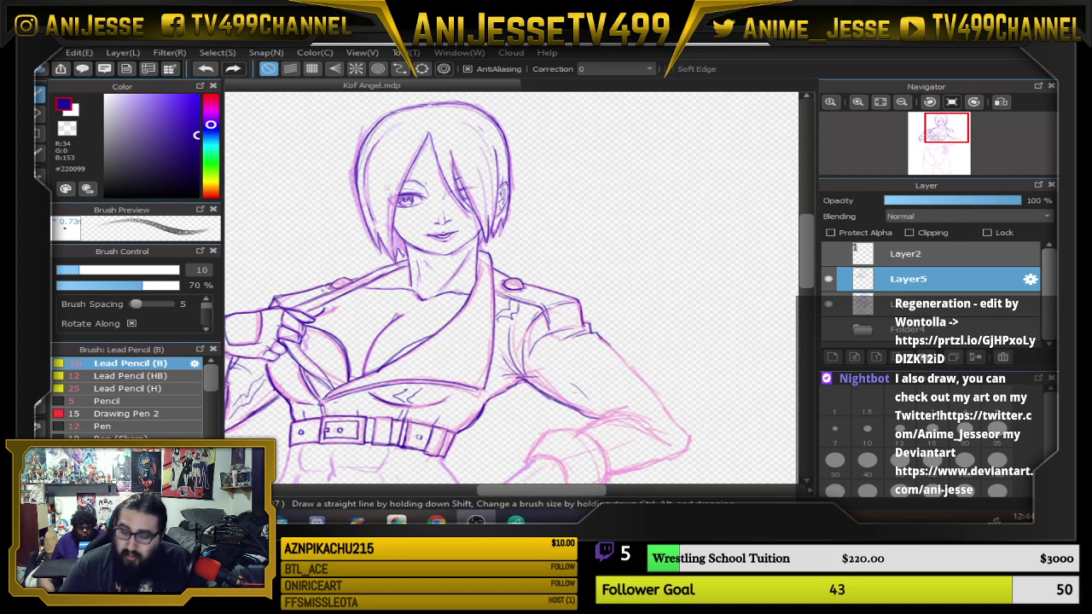
{"action": "left_click_drag", "start_coordinate": [549, 419], "coordinate": [549, 244]}
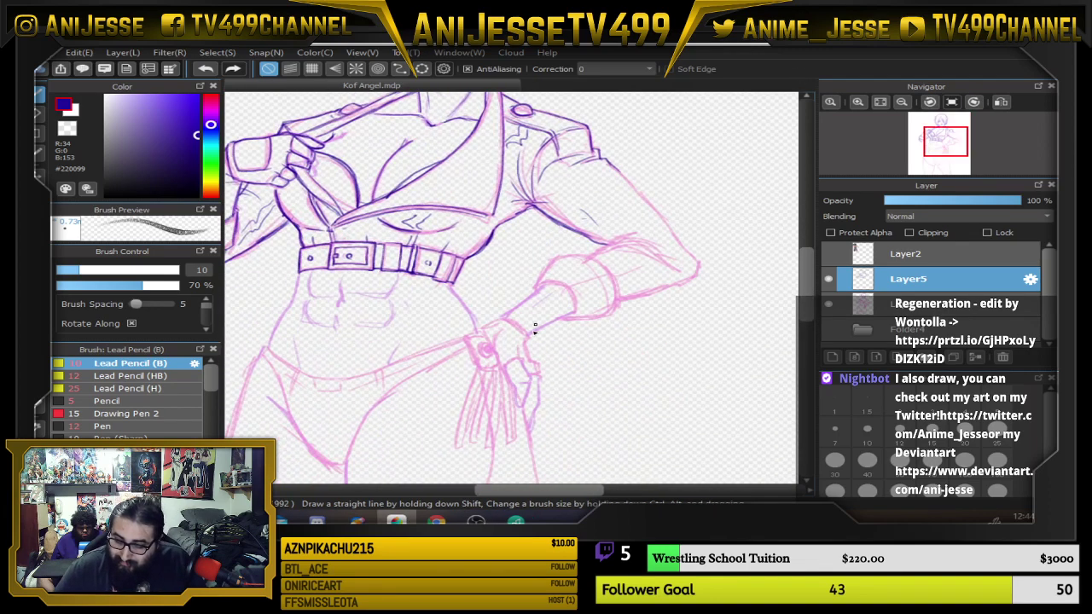
{"action": "scroll", "coordinate": [535, 328], "scroll_direction": "up", "scroll_amount": 6}
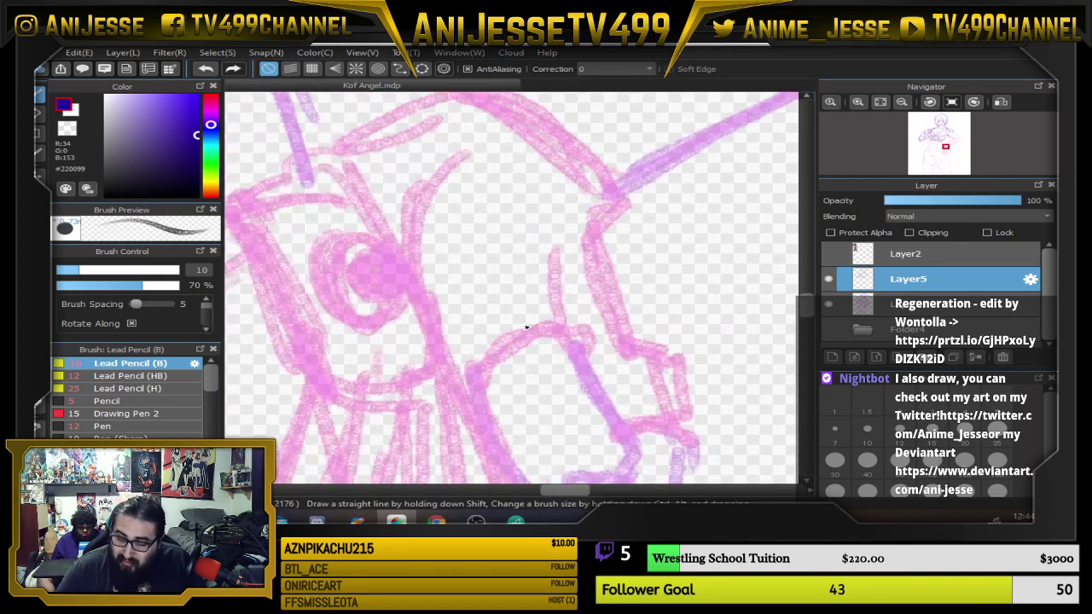
{"action": "left_click_drag", "start_coordinate": [446, 168], "coordinate": [415, 277]}
{"action": "mouse_move", "coordinate": [654, 350]}
{"action": "left_mouse_down"}
{"action": "mouse_move", "coordinate": [631, 336]}
{"action": "mouse_move", "coordinate": [616, 369]}
{"action": "left_mouse_up"}
{"action": "left_click_drag", "start_coordinate": [567, 225], "coordinate": [570, 348]}
Trace both sides of the hip hand's front finger, its rounded fingertip and the joint across it.
{"action": "mouse_move", "coordinate": [581, 406]}
{"action": "left_mouse_down"}
{"action": "mouse_move", "coordinate": [557, 260]}
{"action": "mouse_move", "coordinate": [580, 334]}
{"action": "mouse_move", "coordinate": [556, 356]}
{"action": "left_mouse_up"}
{"action": "mouse_move", "coordinate": [430, 282]}
{"action": "left_mouse_down"}
{"action": "mouse_move", "coordinate": [458, 355]}
{"action": "mouse_move", "coordinate": [493, 388]}
{"action": "left_mouse_up"}
{"action": "left_click_drag", "start_coordinate": [539, 422], "coordinate": [558, 342]}
{"action": "mouse_move", "coordinate": [512, 309]}
{"action": "left_mouse_down"}
{"action": "mouse_move", "coordinate": [501, 371]}
{"action": "mouse_move", "coordinate": [537, 417]}
{"action": "mouse_move", "coordinate": [562, 368]}
{"action": "mouse_move", "coordinate": [564, 401]}
{"action": "mouse_move", "coordinate": [583, 320]}
{"action": "left_mouse_up"}
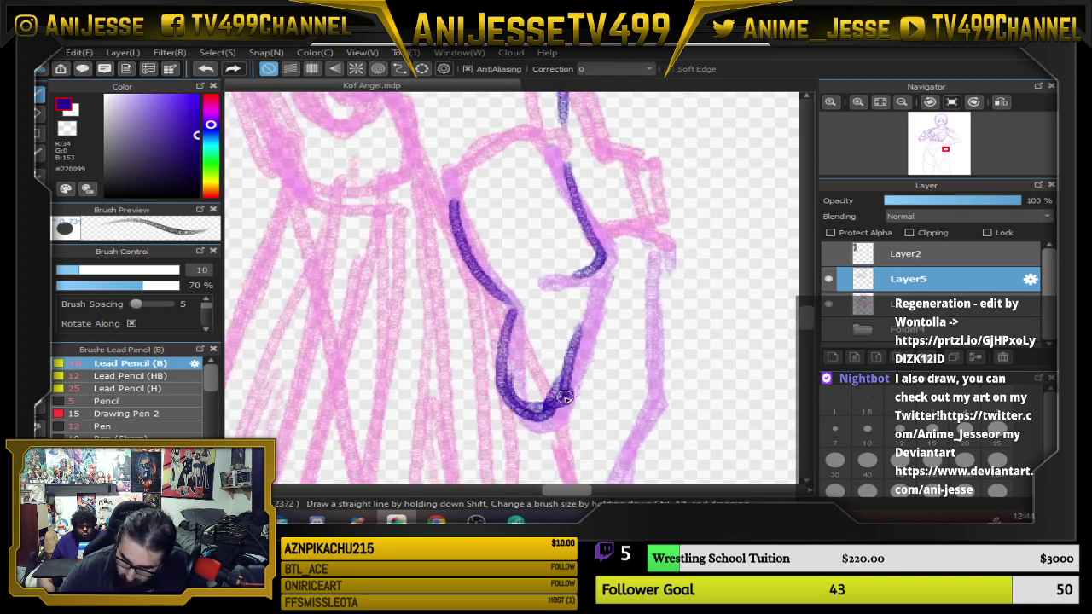
{"action": "left_click_drag", "start_coordinate": [565, 398], "coordinate": [608, 280]}
{"action": "mouse_move", "coordinate": [574, 338]}
{"action": "left_mouse_down"}
{"action": "mouse_move", "coordinate": [605, 272]}
{"action": "mouse_move", "coordinate": [576, 196]}
{"action": "left_mouse_up"}
{"action": "mouse_move", "coordinate": [502, 339]}
{"action": "left_mouse_down"}
{"action": "mouse_move", "coordinate": [542, 283]}
{"action": "mouse_move", "coordinate": [547, 415]}
{"action": "left_mouse_up"}
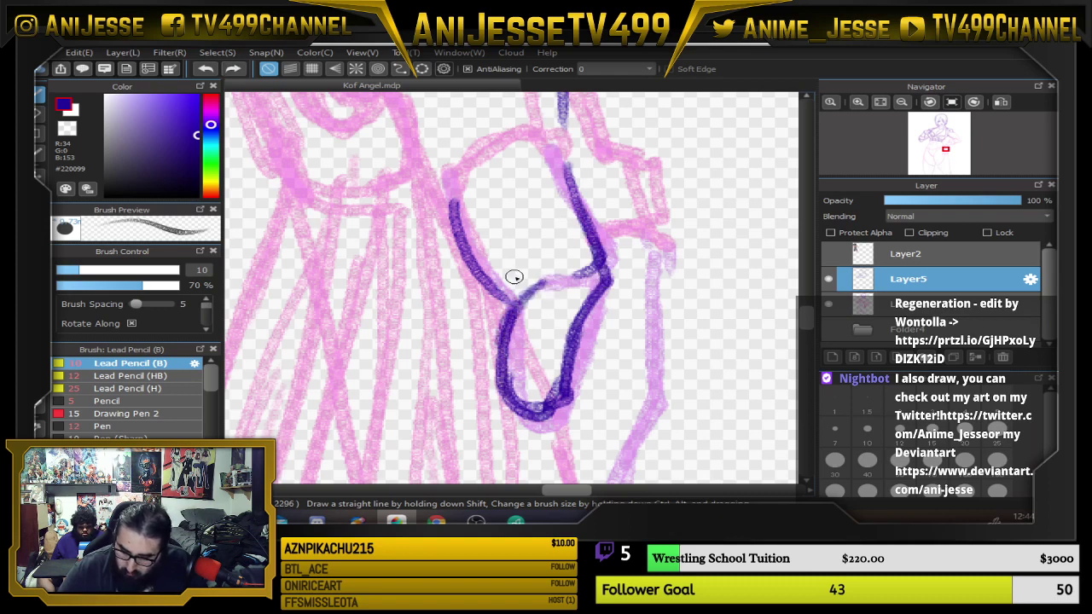
Undo the last finger joint stroke, then extend the fingertip's inner edge and darken the finger's outer side.
{"action": "key", "text": "ctrl+z"}
{"action": "left_click_drag", "start_coordinate": [523, 299], "coordinate": [504, 345]}
{"action": "mouse_move", "coordinate": [554, 285]}
{"action": "left_mouse_down"}
{"action": "mouse_move", "coordinate": [605, 282]}
{"action": "mouse_move", "coordinate": [586, 224]}
{"action": "left_mouse_up"}
{"action": "left_click_drag", "start_coordinate": [578, 149], "coordinate": [597, 281]}
{"action": "left_click_drag", "start_coordinate": [602, 348], "coordinate": [593, 301]}
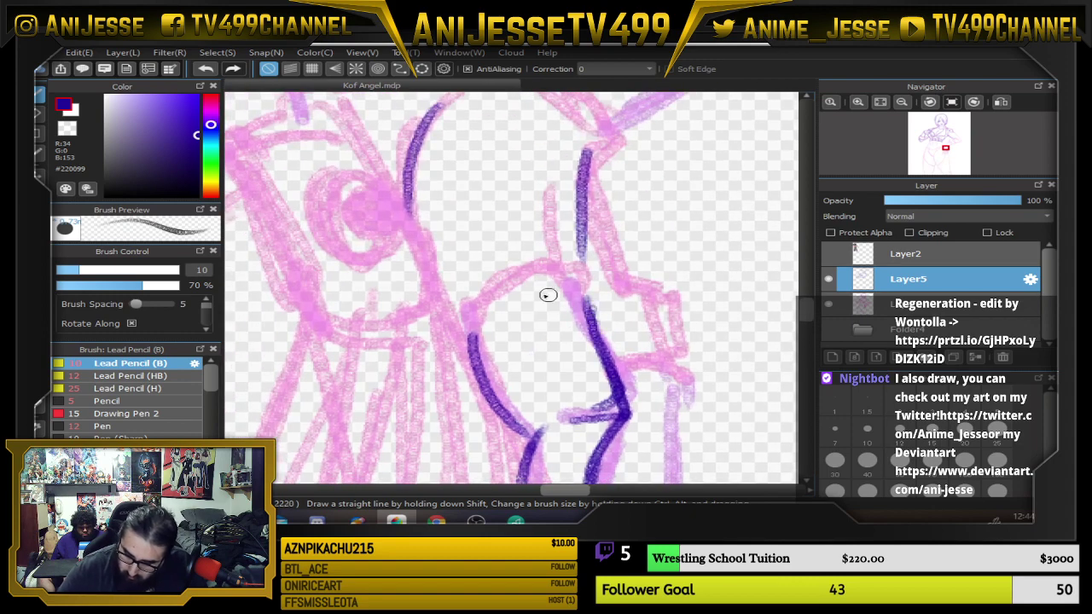
Extend the front finger's inner edge up toward the palm and draw the curved knuckle line across its top.
{"action": "left_click_drag", "start_coordinate": [478, 376], "coordinate": [444, 311]}
{"action": "left_click_drag", "start_coordinate": [418, 246], "coordinate": [475, 370]}
{"action": "mouse_move", "coordinate": [438, 271]}
{"action": "left_mouse_down"}
{"action": "mouse_move", "coordinate": [479, 369]}
{"action": "mouse_move", "coordinate": [553, 275]}
{"action": "mouse_move", "coordinate": [592, 322]}
{"action": "mouse_move", "coordinate": [575, 278]}
{"action": "left_mouse_up"}
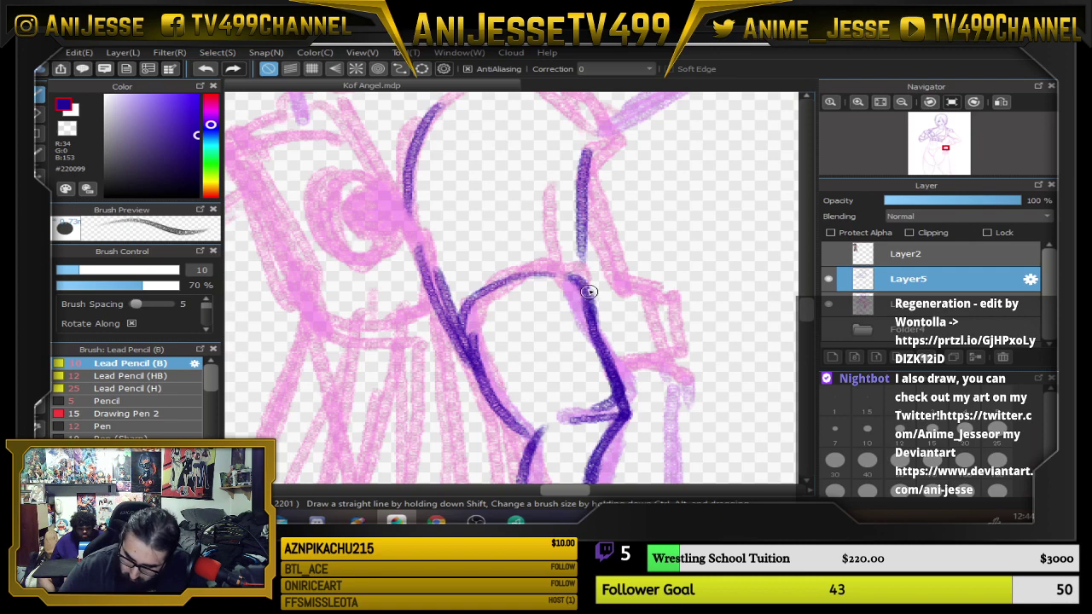
Try tracing the inner and outer edges of the hip hand's rear finger down from the wrist.
{"action": "left_click_drag", "start_coordinate": [623, 218], "coordinate": [620, 213]}
{"action": "left_click_drag", "start_coordinate": [587, 180], "coordinate": [622, 285]}
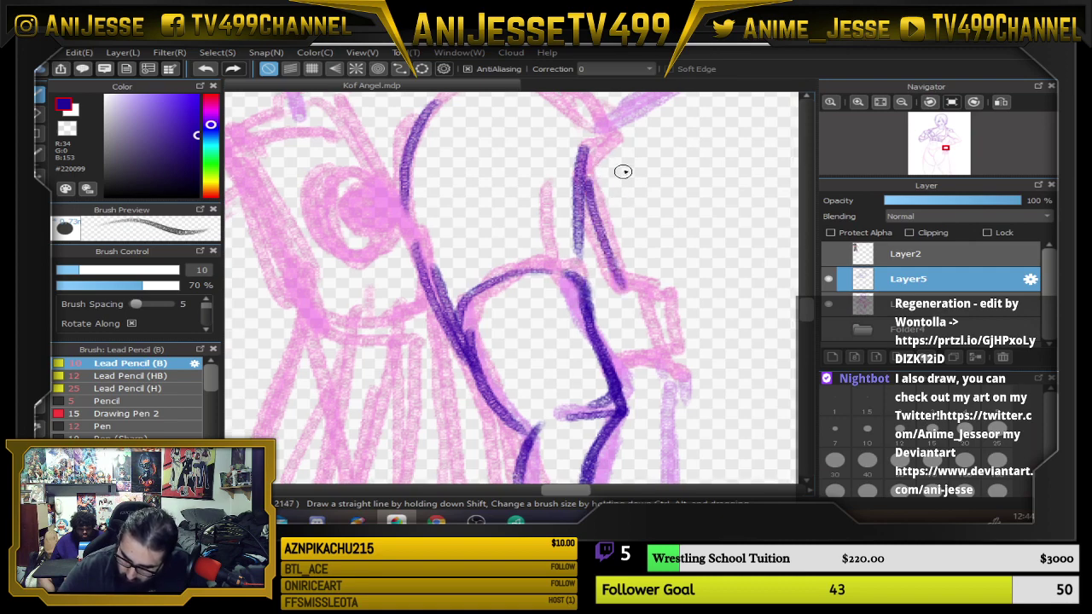
{"action": "left_click_drag", "start_coordinate": [621, 154], "coordinate": [655, 267]}
{"action": "left_click_drag", "start_coordinate": [636, 188], "coordinate": [656, 280]}
{"action": "left_click_drag", "start_coordinate": [588, 174], "coordinate": [613, 132]}
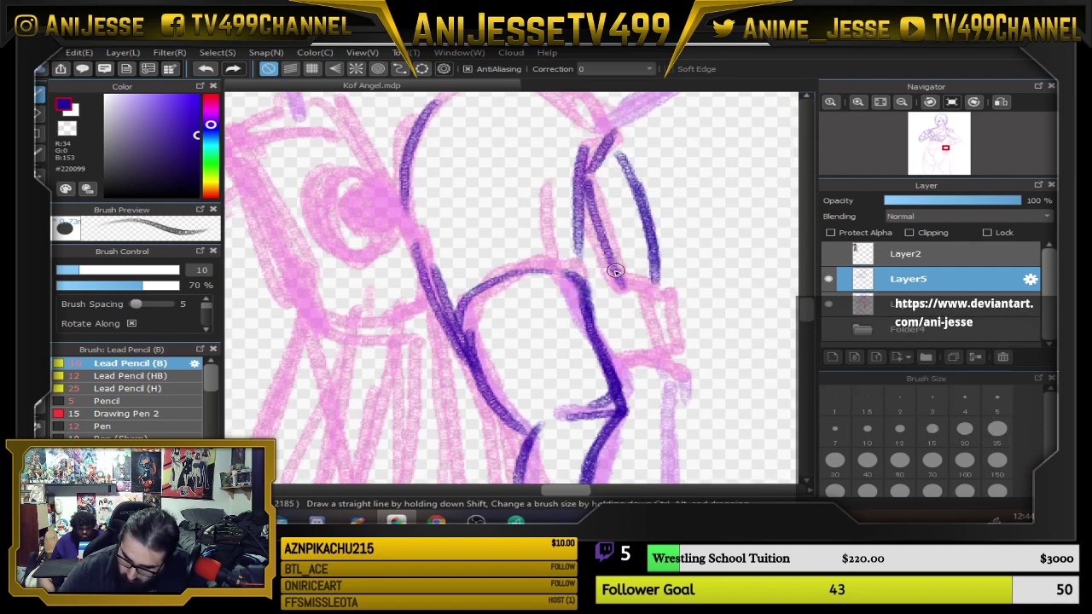
Trace the rear finger's protruding knuckle and the joint curve connecting it to the front finger.
{"action": "mouse_move", "coordinate": [615, 270]}
{"action": "left_mouse_down"}
{"action": "mouse_move", "coordinate": [659, 282]}
{"action": "mouse_move", "coordinate": [698, 358]}
{"action": "left_mouse_up"}
{"action": "left_click_drag", "start_coordinate": [698, 358], "coordinate": [640, 282]}
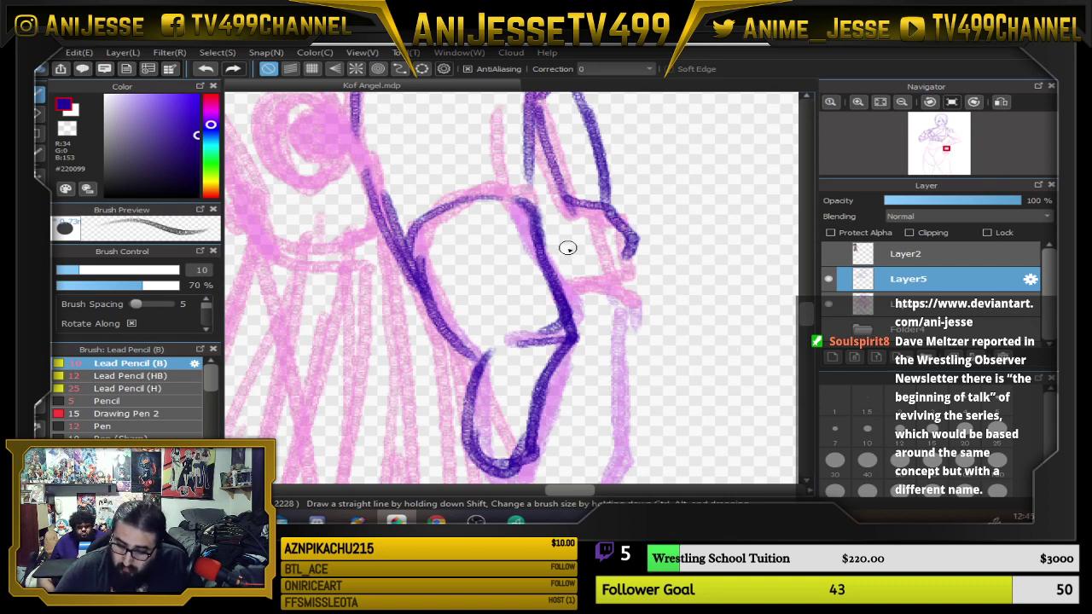
{"action": "mouse_move", "coordinate": [566, 244]}
{"action": "left_mouse_down"}
{"action": "mouse_move", "coordinate": [544, 261]}
{"action": "mouse_move", "coordinate": [596, 242]}
{"action": "mouse_move", "coordinate": [622, 272]}
{"action": "mouse_move", "coordinate": [594, 246]}
{"action": "mouse_move", "coordinate": [635, 241]}
{"action": "mouse_move", "coordinate": [625, 262]}
{"action": "mouse_move", "coordinate": [634, 238]}
{"action": "mouse_move", "coordinate": [617, 216]}
{"action": "mouse_move", "coordinate": [663, 382]}
{"action": "left_mouse_up"}
Draw the back of the hip hand as an arc across the wrist and reinforce the corner at its outer end.
{"action": "left_click_drag", "start_coordinate": [661, 283], "coordinate": [681, 396]}
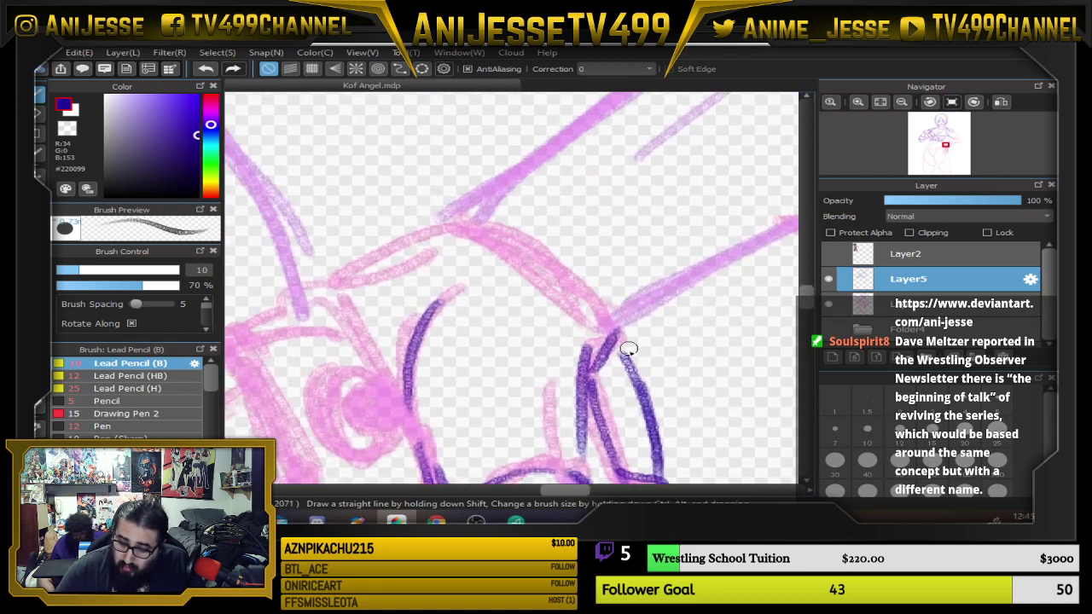
{"action": "mouse_move", "coordinate": [661, 478]}
{"action": "left_mouse_down"}
{"action": "mouse_move", "coordinate": [609, 362]}
{"action": "mouse_move", "coordinate": [595, 366]}
{"action": "mouse_move", "coordinate": [630, 349]}
{"action": "mouse_move", "coordinate": [621, 346]}
{"action": "mouse_move", "coordinate": [631, 336]}
{"action": "mouse_move", "coordinate": [518, 241]}
{"action": "mouse_move", "coordinate": [451, 225]}
{"action": "mouse_move", "coordinate": [465, 230]}
{"action": "mouse_move", "coordinate": [394, 244]}
{"action": "mouse_move", "coordinate": [334, 292]}
{"action": "left_mouse_up"}
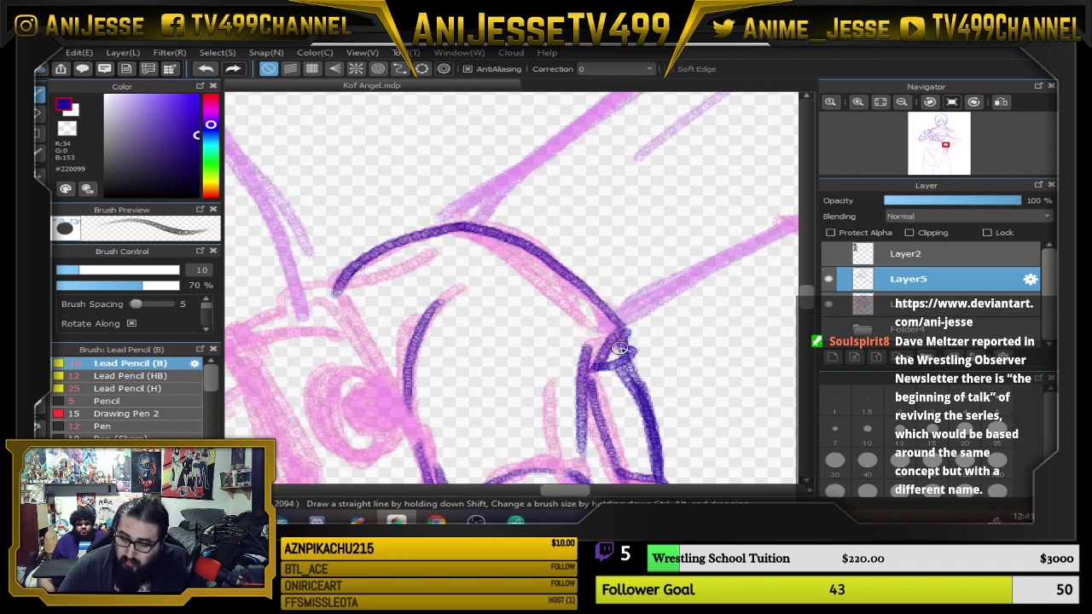
{"action": "mouse_move", "coordinate": [587, 374]}
{"action": "left_mouse_down"}
{"action": "mouse_move", "coordinate": [632, 355]}
{"action": "mouse_move", "coordinate": [607, 356]}
{"action": "left_mouse_up"}
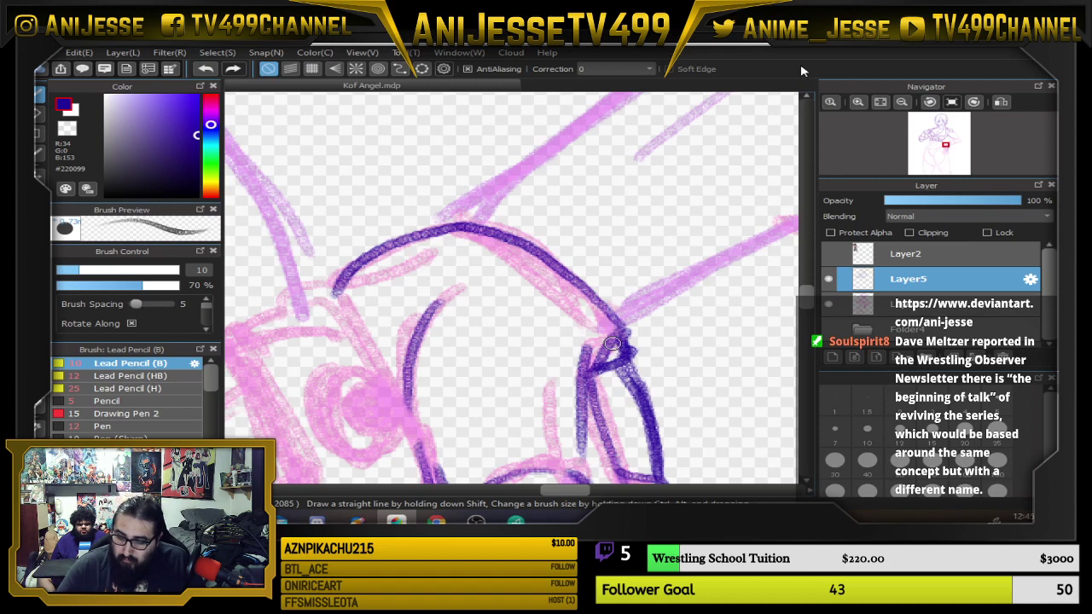
Erase the rear finger's upper edge lines and redraw the hand's outer edge as one dark line from wrist to knuckle.
{"action": "scroll", "coordinate": [573, 268], "scroll_direction": "down", "scroll_amount": 2}
{"action": "mouse_move", "coordinate": [600, 346]}
{"action": "left_mouse_down"}
{"action": "mouse_move", "coordinate": [562, 274]}
{"action": "mouse_move", "coordinate": [564, 320]}
{"action": "mouse_move", "coordinate": [535, 235]}
{"action": "mouse_move", "coordinate": [538, 295]}
{"action": "mouse_move", "coordinate": [569, 344]}
{"action": "mouse_move", "coordinate": [585, 281]}
{"action": "left_mouse_up"}
{"action": "scroll", "coordinate": [560, 273], "scroll_direction": "up", "scroll_amount": 2}
{"action": "key", "text": "e"}
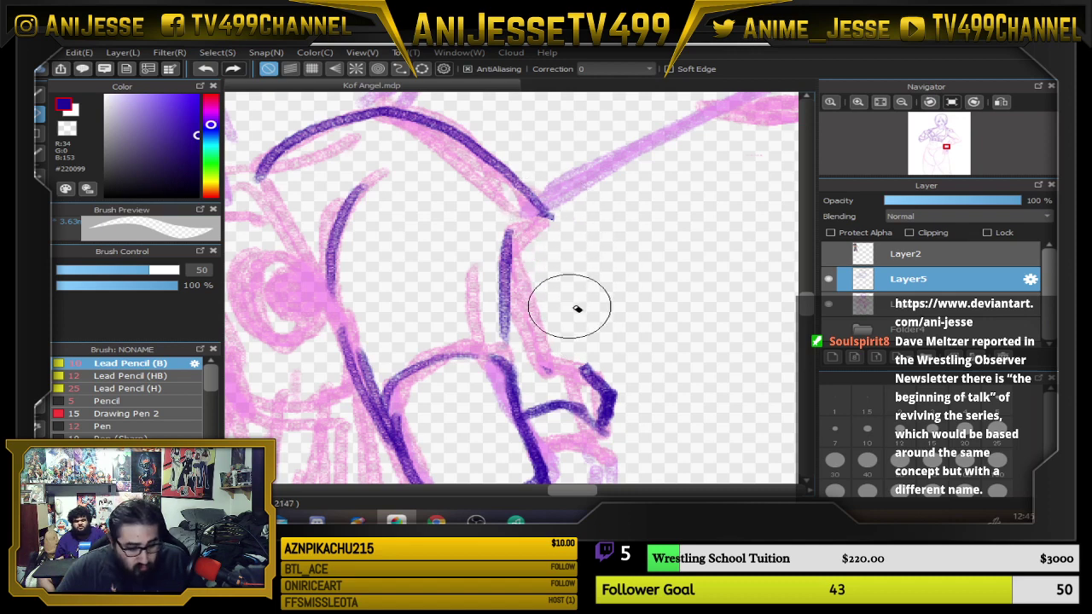
{"action": "key", "text": "v"}
{"action": "key", "text": "b"}
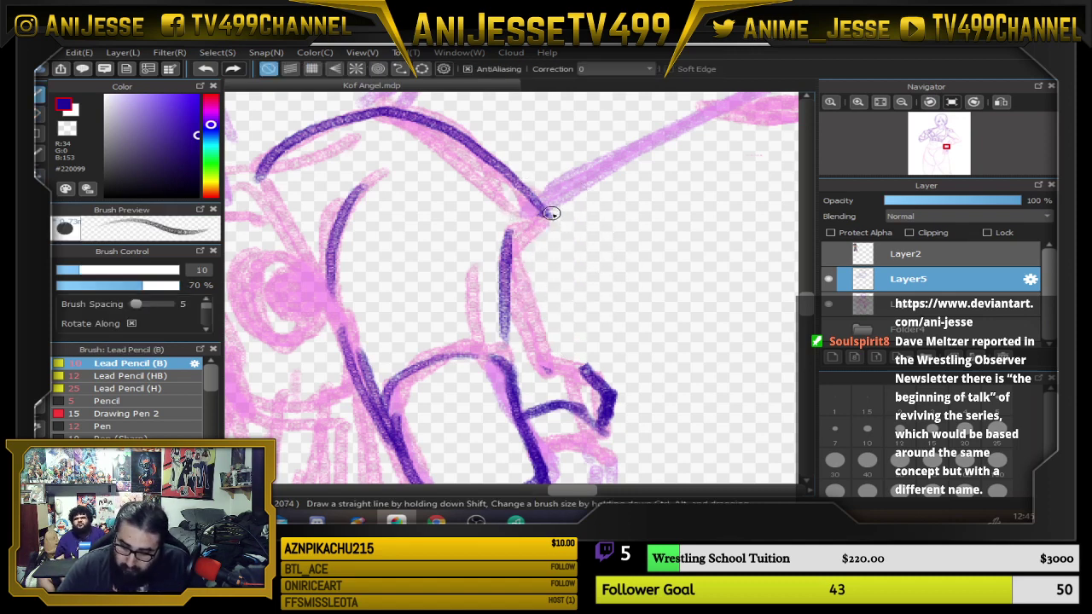
{"action": "mouse_move", "coordinate": [551, 212]}
{"action": "left_mouse_down"}
{"action": "mouse_move", "coordinate": [537, 249]}
{"action": "mouse_move", "coordinate": [558, 291]}
{"action": "left_mouse_up"}
{"action": "mouse_move", "coordinate": [539, 242]}
{"action": "left_mouse_down"}
{"action": "mouse_move", "coordinate": [601, 415]}
{"action": "mouse_move", "coordinate": [545, 222]}
{"action": "left_mouse_up"}
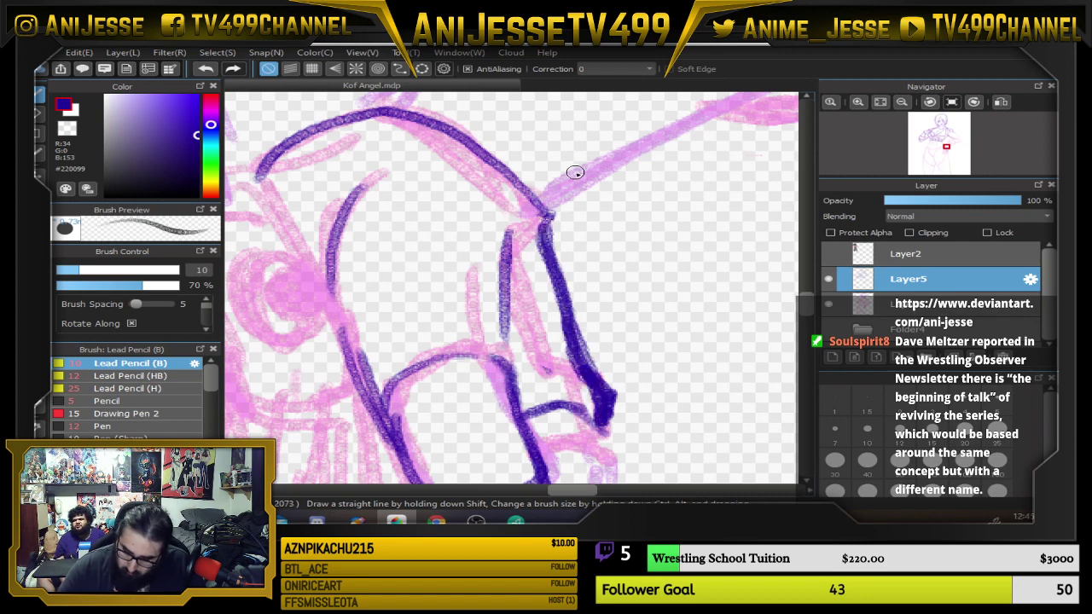
Trace the rear finger's outer edge straight down from the protruding knuckle.
{"action": "scroll", "coordinate": [551, 231], "scroll_direction": "down", "scroll_amount": 5}
{"action": "left_click_drag", "start_coordinate": [564, 270], "coordinate": [559, 296]}
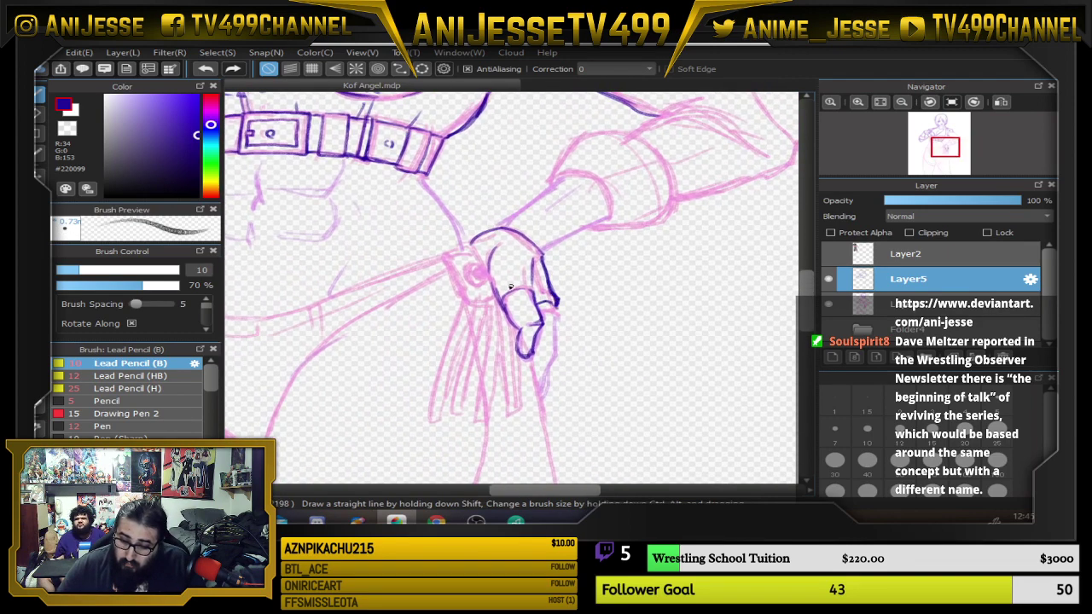
{"action": "scroll", "coordinate": [491, 267], "scroll_direction": "up", "scroll_amount": 4}
{"action": "left_click_drag", "start_coordinate": [494, 266], "coordinate": [383, 139]}
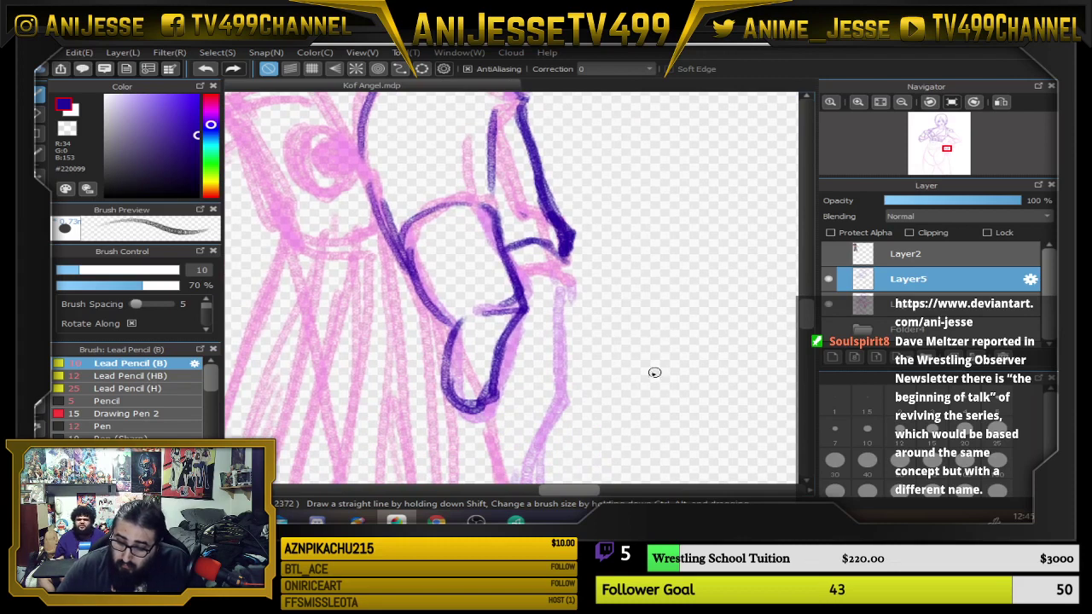
{"action": "left_click_drag", "start_coordinate": [558, 254], "coordinate": [564, 376]}
{"action": "left_click_drag", "start_coordinate": [575, 419], "coordinate": [598, 344]}
Try a long pointed end for the rear finger, with a short inner curve and an angled outer edge.
{"action": "left_click_drag", "start_coordinate": [518, 362], "coordinate": [569, 314]}
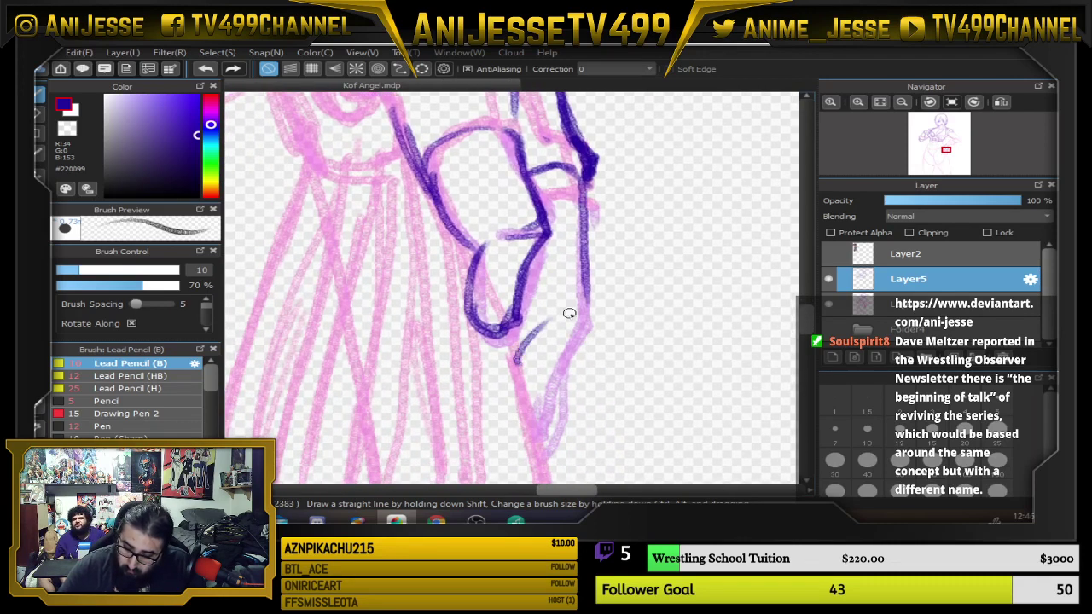
{"action": "mouse_move", "coordinate": [582, 218]}
{"action": "left_mouse_down"}
{"action": "mouse_move", "coordinate": [593, 295]}
{"action": "mouse_move", "coordinate": [534, 426]}
{"action": "left_mouse_up"}
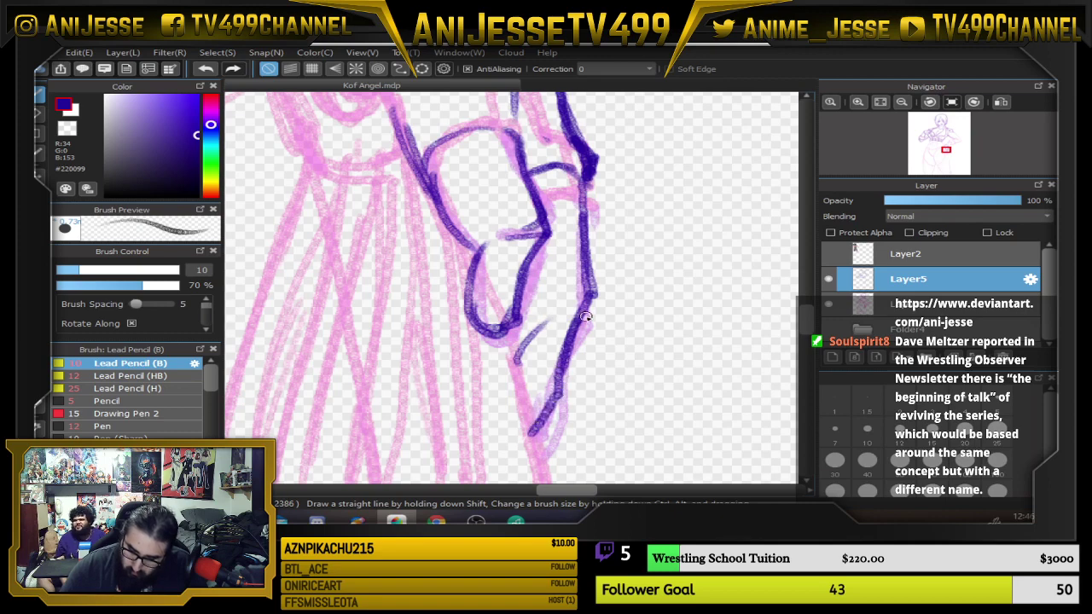
{"action": "scroll", "coordinate": [605, 272], "scroll_direction": "down", "scroll_amount": 4}
{"action": "left_click_drag", "start_coordinate": [605, 272], "coordinate": [621, 332]}
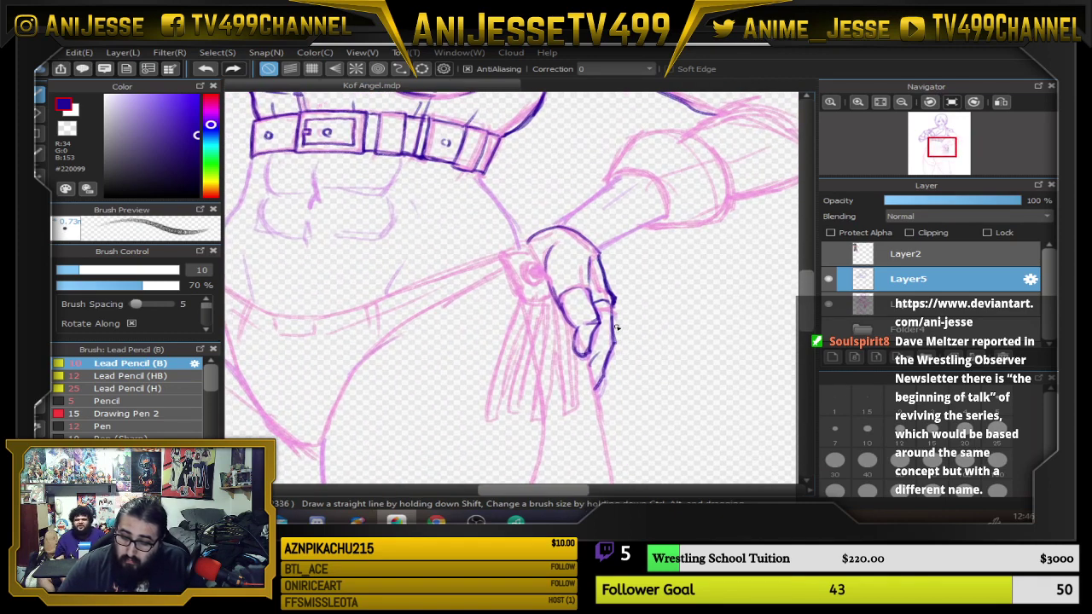
Redraw the rear finger's lower end with a shorter tip and reinforce the line between the two fingers.
{"action": "scroll", "coordinate": [605, 327], "scroll_direction": "up", "scroll_amount": 2}
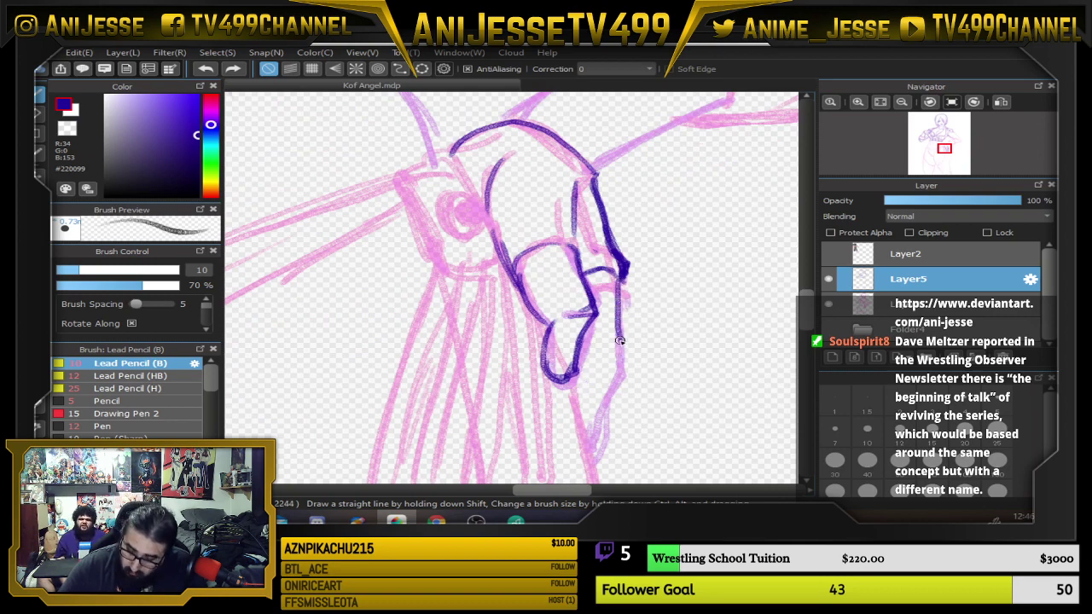
{"action": "mouse_move", "coordinate": [625, 340]}
{"action": "left_mouse_down"}
{"action": "mouse_move", "coordinate": [592, 397]}
{"action": "mouse_move", "coordinate": [576, 402]}
{"action": "mouse_move", "coordinate": [598, 385]}
{"action": "mouse_move", "coordinate": [619, 322]}
{"action": "mouse_move", "coordinate": [620, 256]}
{"action": "mouse_move", "coordinate": [589, 236]}
{"action": "mouse_move", "coordinate": [583, 259]}
{"action": "mouse_move", "coordinate": [573, 220]}
{"action": "mouse_move", "coordinate": [585, 197]}
{"action": "left_mouse_up"}
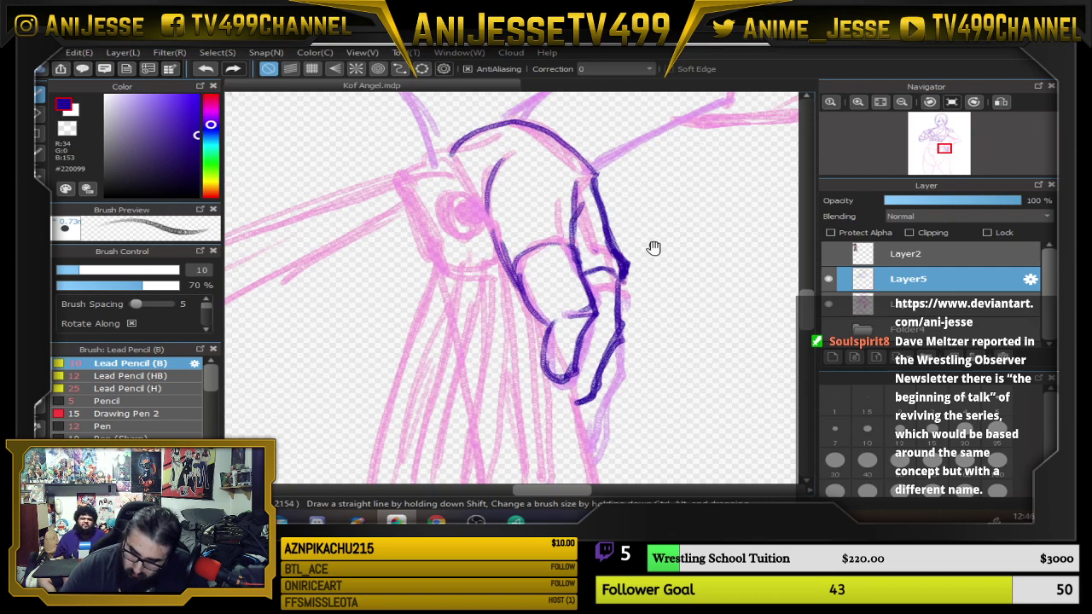
{"action": "left_click_drag", "start_coordinate": [654, 248], "coordinate": [649, 288]}
{"action": "left_click_drag", "start_coordinate": [580, 460], "coordinate": [597, 434]}
{"action": "scroll", "coordinate": [551, 298], "scroll_direction": "up", "scroll_amount": 2}
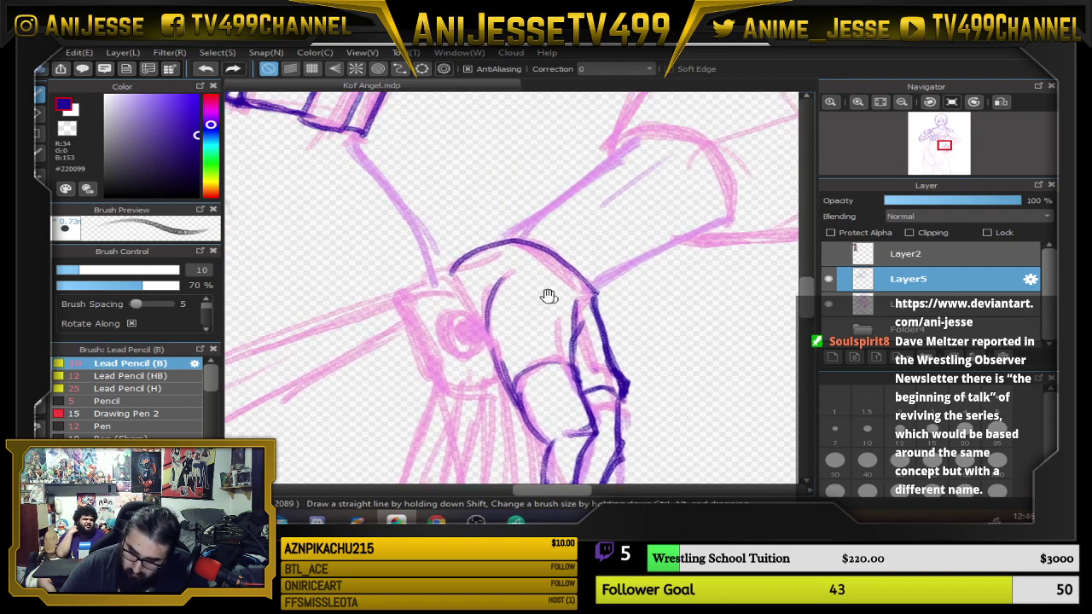
{"action": "scroll", "coordinate": [524, 233], "scroll_direction": "down", "scroll_amount": 5}
{"action": "left_click_drag", "start_coordinate": [570, 262], "coordinate": [581, 317]}
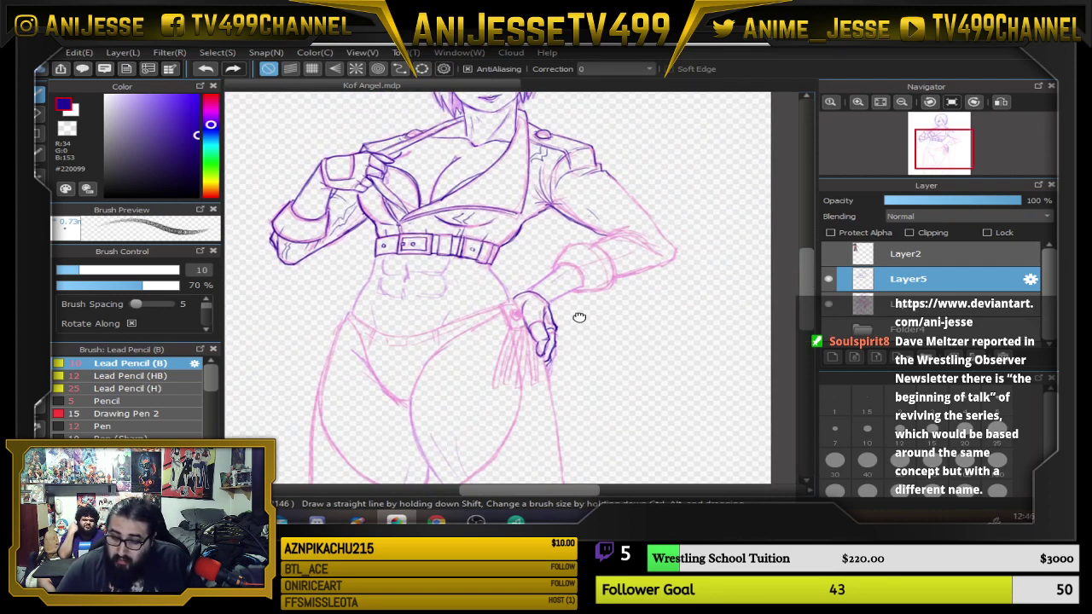
{"action": "scroll", "coordinate": [535, 302], "scroll_direction": "up", "scroll_amount": 3}
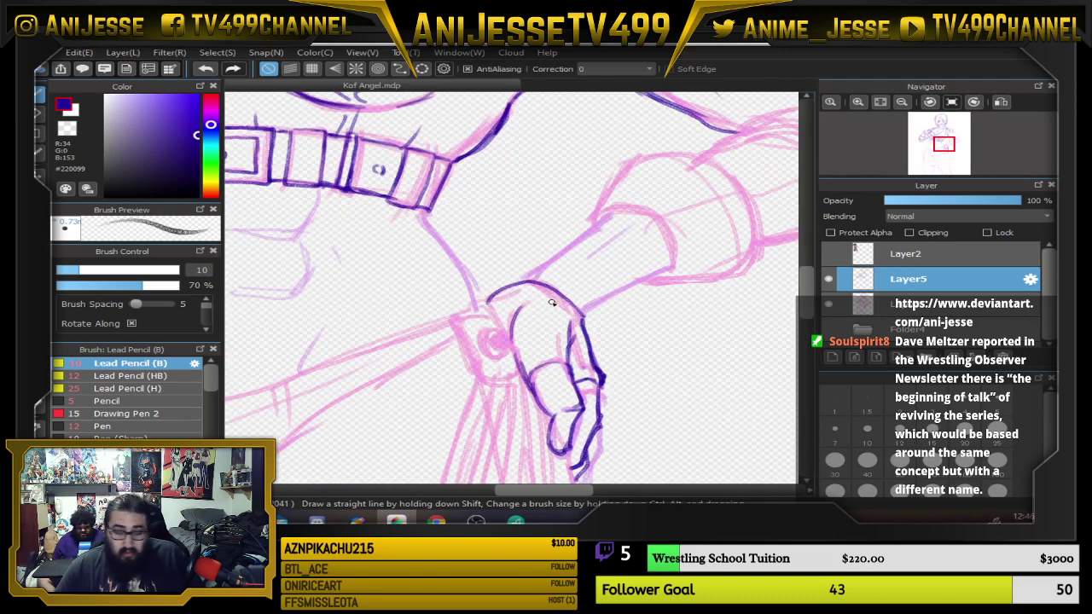
Trace both sides of the forearm down to the wrist and darken the curved wrist line at the back of the hand.
{"action": "key", "text": "Left"}
{"action": "key", "text": "Left"}
{"action": "key", "text": "Left"}
{"action": "key", "text": "Left"}
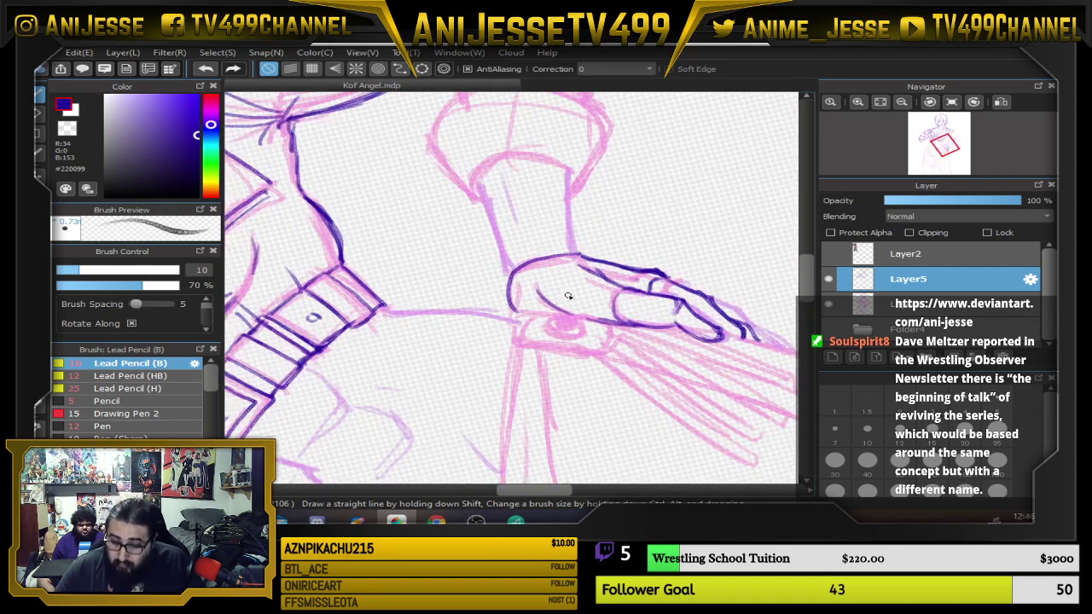
{"action": "left_click_drag", "start_coordinate": [478, 184], "coordinate": [510, 273]}
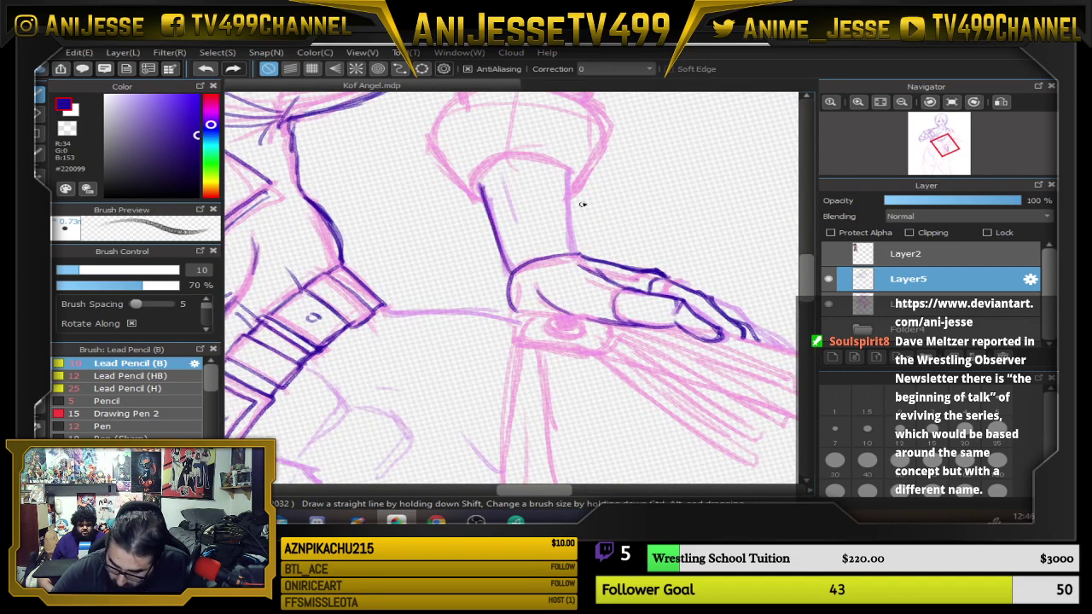
{"action": "left_click_drag", "start_coordinate": [568, 170], "coordinate": [572, 187]}
{"action": "scroll", "coordinate": [589, 231], "scroll_direction": "up", "scroll_amount": 2}
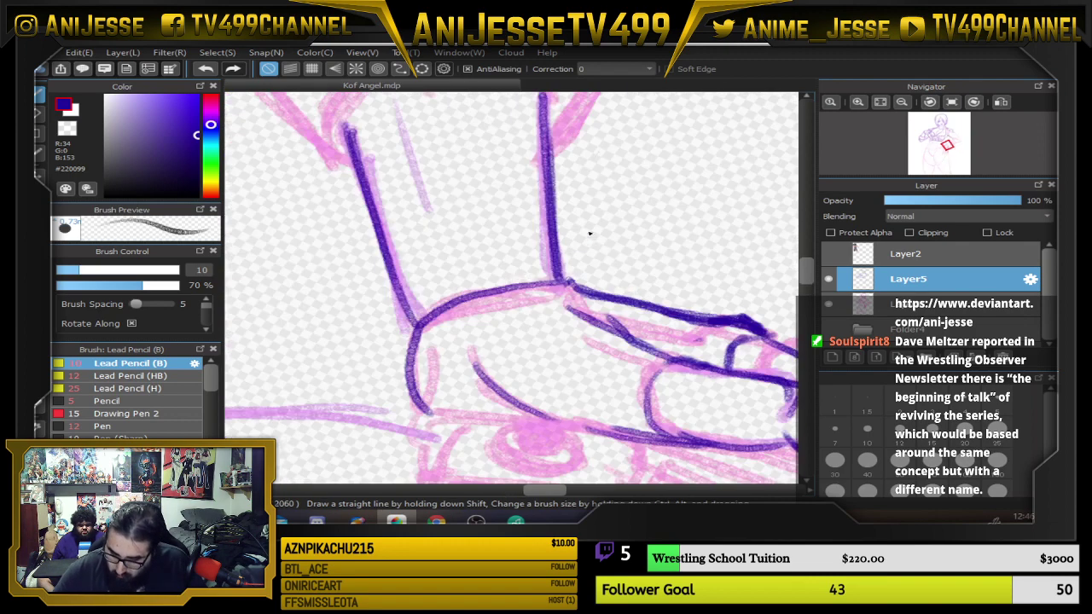
{"action": "mouse_move", "coordinate": [569, 287]}
{"action": "left_mouse_down"}
{"action": "mouse_move", "coordinate": [486, 297]}
{"action": "mouse_move", "coordinate": [415, 324]}
{"action": "mouse_move", "coordinate": [421, 409]}
{"action": "left_mouse_up"}
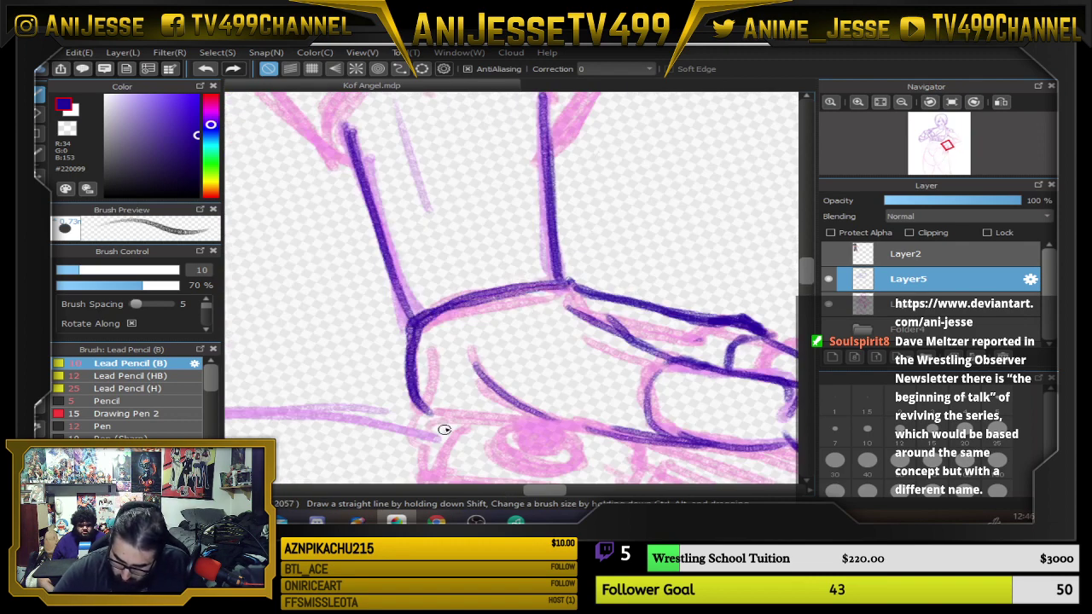
Trace the sleeve cuff's curved opening and rounded outer edge around the forearm, with a short contour line inside the forearm.
{"action": "left_click_drag", "start_coordinate": [514, 216], "coordinate": [563, 366]}
{"action": "mouse_move", "coordinate": [394, 274]}
{"action": "left_mouse_down"}
{"action": "mouse_move", "coordinate": [429, 233]}
{"action": "mouse_move", "coordinate": [527, 209]}
{"action": "mouse_move", "coordinate": [589, 227]}
{"action": "mouse_move", "coordinate": [599, 249]}
{"action": "mouse_move", "coordinate": [555, 215]}
{"action": "mouse_move", "coordinate": [460, 212]}
{"action": "mouse_move", "coordinate": [401, 259]}
{"action": "mouse_move", "coordinate": [466, 345]}
{"action": "left_mouse_up"}
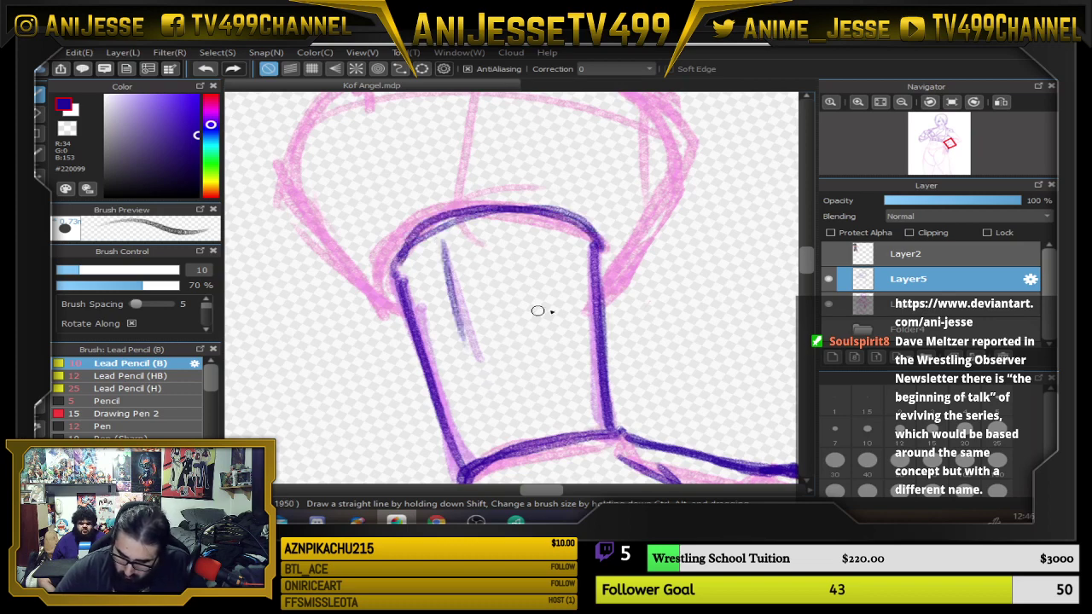
{"action": "left_click_drag", "start_coordinate": [608, 196], "coordinate": [638, 322]}
{"action": "mouse_move", "coordinate": [637, 438]}
{"action": "left_mouse_down"}
{"action": "mouse_move", "coordinate": [704, 262]}
{"action": "mouse_move", "coordinate": [674, 227]}
{"action": "mouse_move", "coordinate": [584, 191]}
{"action": "mouse_move", "coordinate": [488, 181]}
{"action": "mouse_move", "coordinate": [370, 212]}
{"action": "mouse_move", "coordinate": [305, 294]}
{"action": "mouse_move", "coordinate": [384, 400]}
{"action": "mouse_move", "coordinate": [316, 281]}
{"action": "mouse_move", "coordinate": [414, 435]}
{"action": "mouse_move", "coordinate": [369, 371]}
{"action": "mouse_move", "coordinate": [416, 434]}
{"action": "mouse_move", "coordinate": [429, 434]}
{"action": "mouse_move", "coordinate": [388, 406]}
{"action": "mouse_move", "coordinate": [323, 293]}
{"action": "mouse_move", "coordinate": [348, 239]}
{"action": "mouse_move", "coordinate": [428, 194]}
{"action": "mouse_move", "coordinate": [537, 182]}
{"action": "mouse_move", "coordinate": [635, 208]}
{"action": "mouse_move", "coordinate": [695, 256]}
{"action": "mouse_move", "coordinate": [655, 397]}
{"action": "left_mouse_up"}
{"action": "key", "text": "Up"}
{"action": "scroll", "coordinate": [650, 375], "scroll_direction": "down", "scroll_amount": 4}
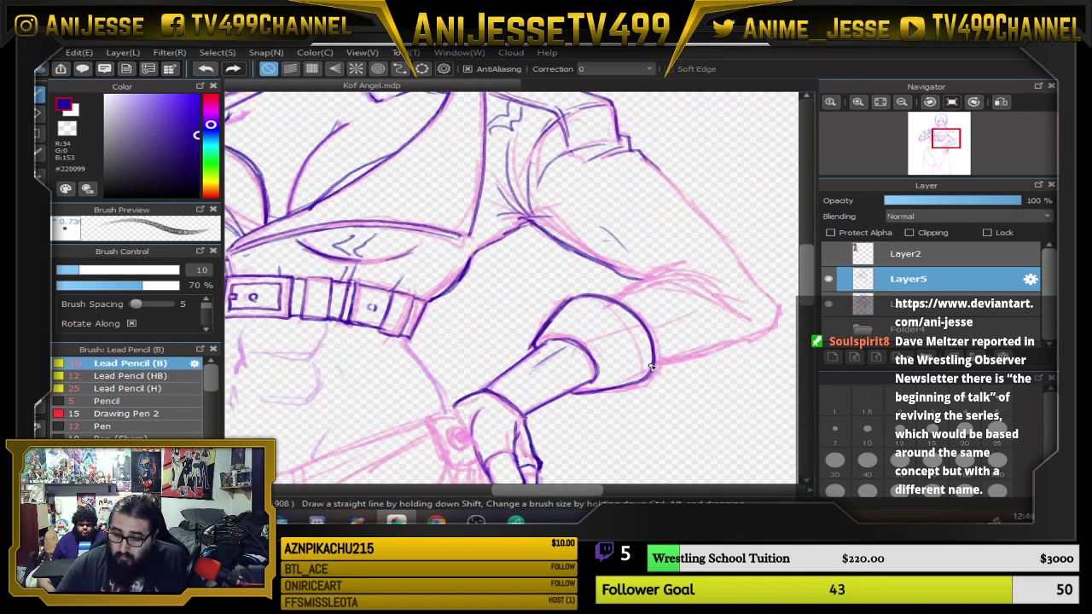
{"action": "left_click_drag", "start_coordinate": [645, 332], "coordinate": [579, 371]}
Trace the short line joining the cuff to the upper sleeve and the overlapping fold lines running toward the elbow.
{"action": "scroll", "coordinate": [561, 333], "scroll_direction": "up", "scroll_amount": 3}
{"action": "key", "text": "Left"}
{"action": "key", "text": "Left"}
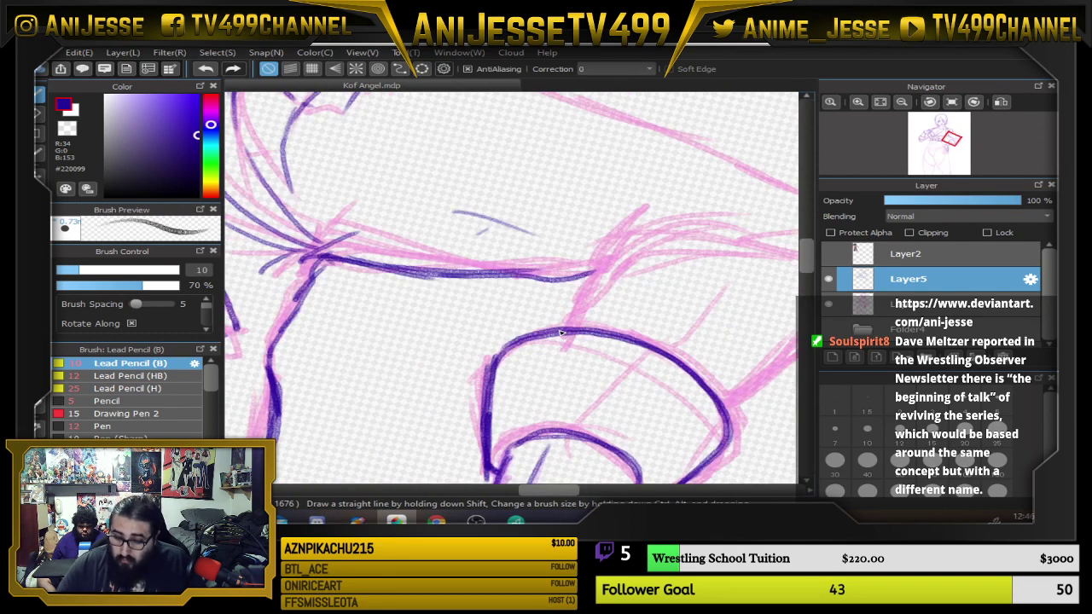
{"action": "mouse_move", "coordinate": [558, 326]}
{"action": "left_mouse_down"}
{"action": "mouse_move", "coordinate": [584, 273]}
{"action": "mouse_move", "coordinate": [644, 252]}
{"action": "left_mouse_up"}
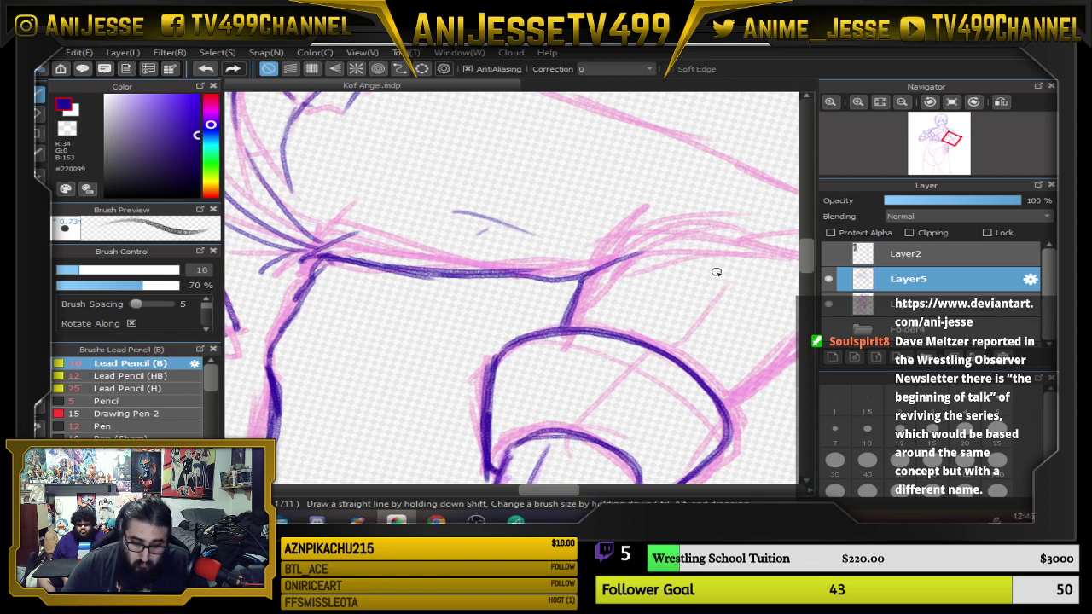
{"action": "key", "text": "Up"}
{"action": "left_click_drag", "start_coordinate": [768, 378], "coordinate": [583, 407]}
{"action": "left_click_drag", "start_coordinate": [482, 339], "coordinate": [583, 388]}
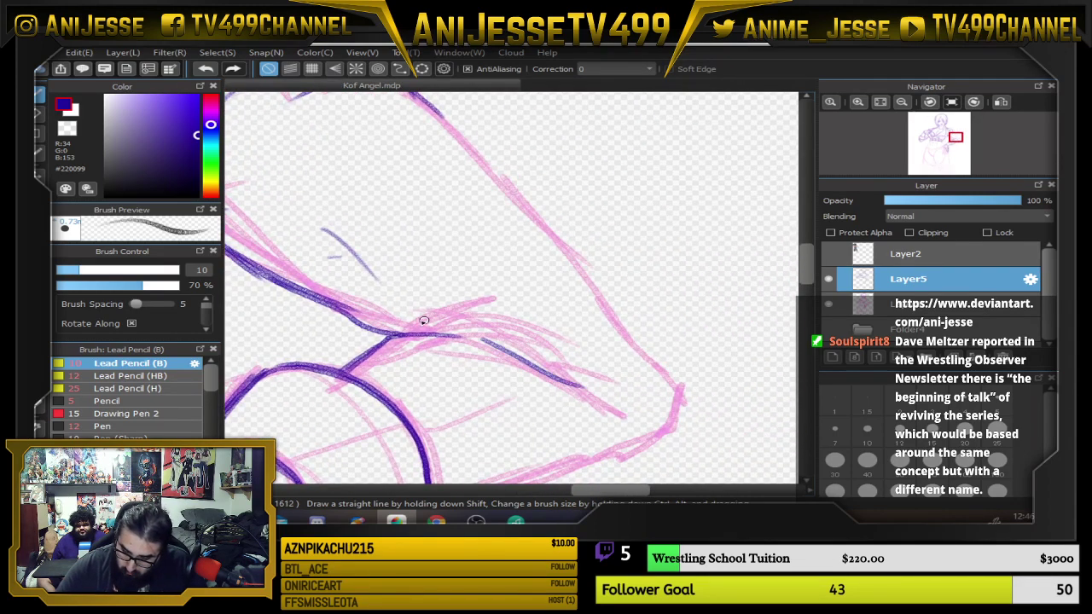
{"action": "mouse_move", "coordinate": [395, 328]}
{"action": "left_mouse_down"}
{"action": "mouse_move", "coordinate": [504, 317]}
{"action": "mouse_move", "coordinate": [472, 319]}
{"action": "mouse_move", "coordinate": [577, 365]}
{"action": "left_mouse_up"}
{"action": "left_click_drag", "start_coordinate": [423, 350], "coordinate": [484, 362]}
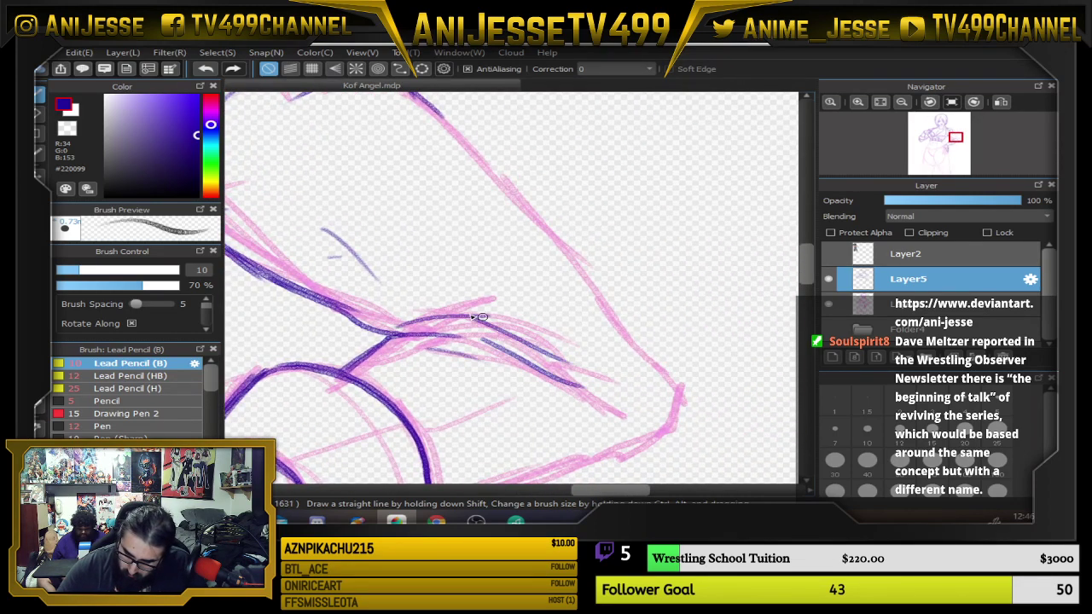
{"action": "mouse_move", "coordinate": [389, 338]}
{"action": "left_mouse_down"}
{"action": "mouse_move", "coordinate": [484, 308]}
{"action": "mouse_move", "coordinate": [411, 333]}
{"action": "mouse_move", "coordinate": [462, 321]}
{"action": "mouse_move", "coordinate": [594, 370]}
{"action": "left_mouse_up"}
{"action": "mouse_move", "coordinate": [509, 356]}
{"action": "left_mouse_down"}
{"action": "mouse_move", "coordinate": [616, 388]}
{"action": "mouse_move", "coordinate": [662, 376]}
{"action": "mouse_move", "coordinate": [667, 430]}
{"action": "left_mouse_up"}
Trace the pointed elbow, the sleeve's lower edge back to the cuff, and the outer upper-arm edge down from the shoulder.
{"action": "mouse_move", "coordinate": [667, 430]}
{"action": "left_mouse_down"}
{"action": "mouse_move", "coordinate": [669, 386]}
{"action": "mouse_move", "coordinate": [640, 352]}
{"action": "left_mouse_up"}
{"action": "left_click_drag", "start_coordinate": [599, 464], "coordinate": [616, 366]}
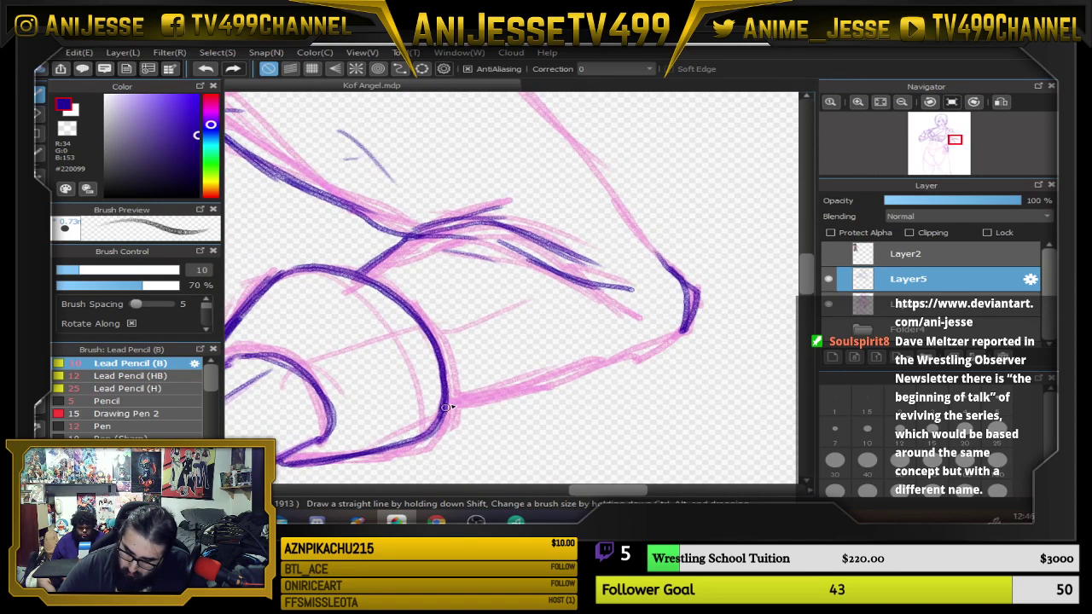
{"action": "mouse_move", "coordinate": [445, 407]}
{"action": "left_mouse_down"}
{"action": "mouse_move", "coordinate": [686, 324]}
{"action": "mouse_move", "coordinate": [528, 388]}
{"action": "left_mouse_up"}
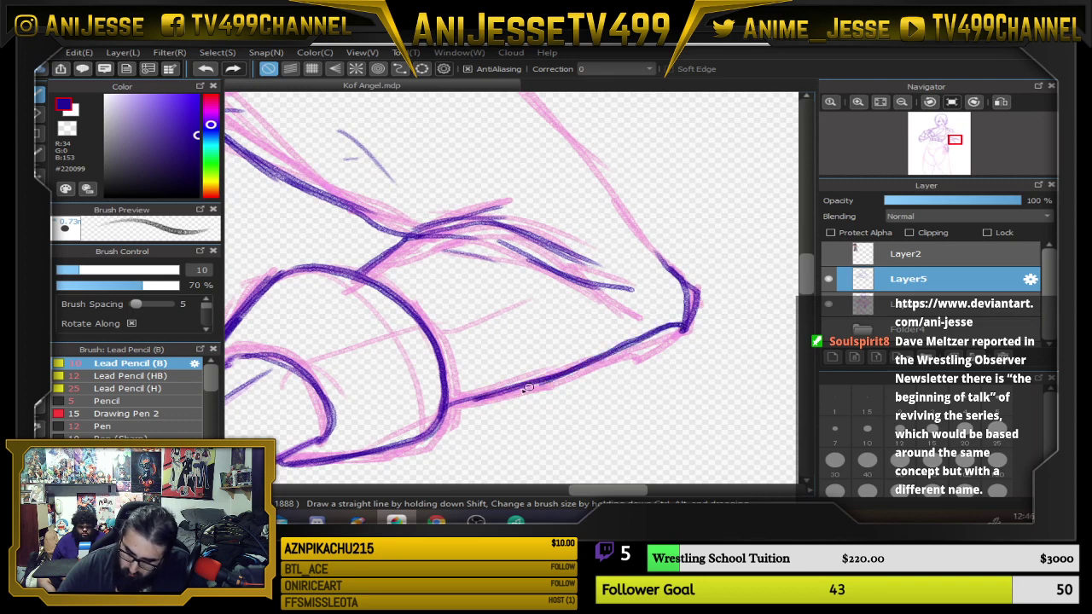
{"action": "left_click_drag", "start_coordinate": [691, 275], "coordinate": [750, 465]}
{"action": "left_click_drag", "start_coordinate": [483, 177], "coordinate": [666, 360]}
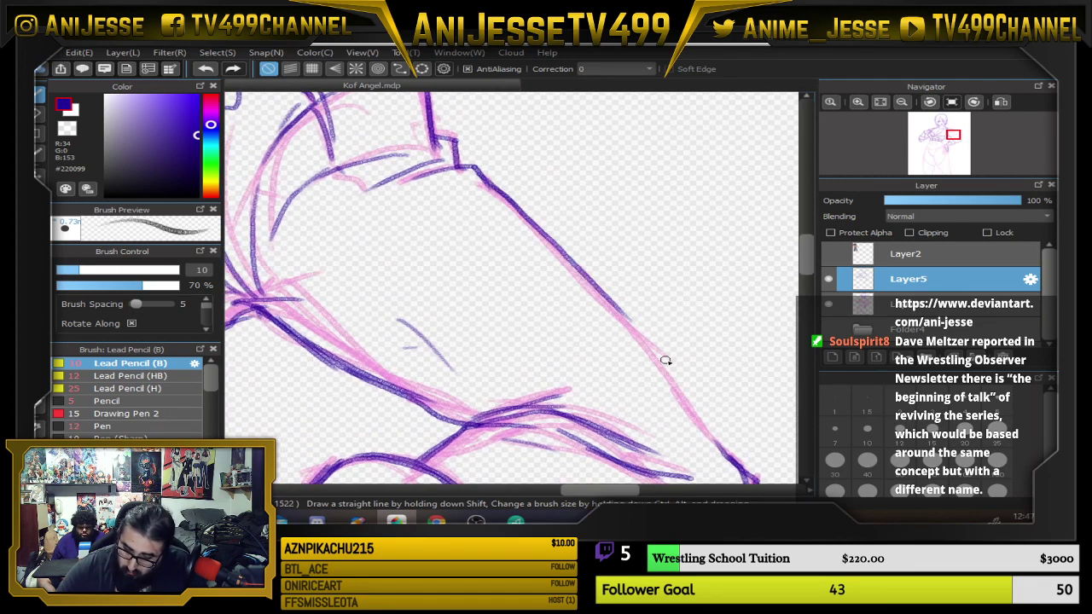
Examine the traced sleeve and shoulder up close and against the whole figure.
{"action": "scroll", "coordinate": [665, 361], "scroll_direction": "up", "scroll_amount": 5}
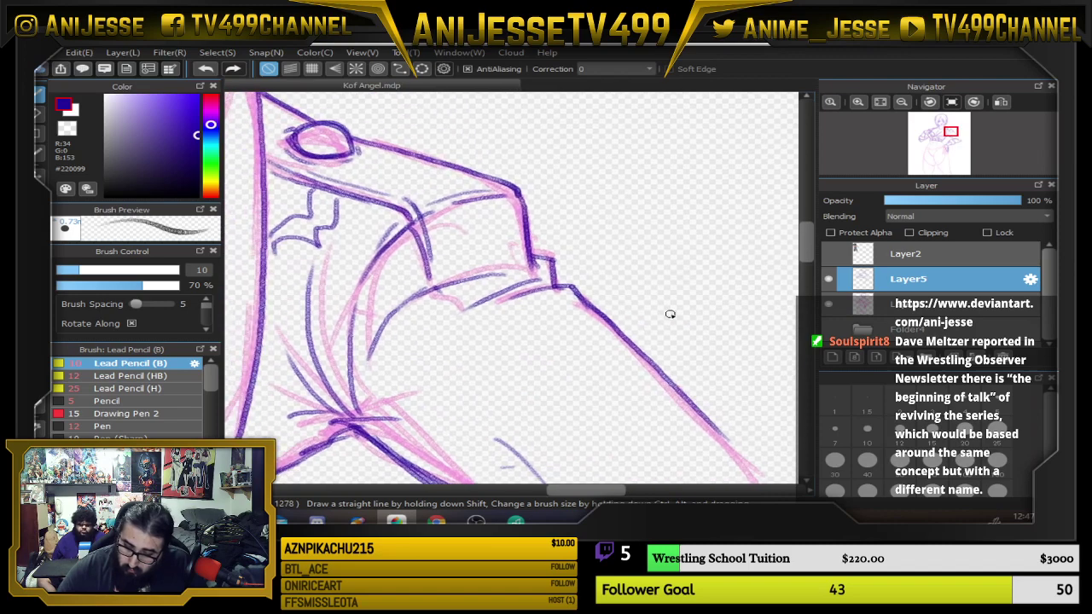
{"action": "scroll", "coordinate": [664, 309], "scroll_direction": "down", "scroll_amount": 3}
{"action": "mouse_move", "coordinate": [669, 312]}
{"action": "left_mouse_down"}
{"action": "mouse_move", "coordinate": [658, 265]}
{"action": "mouse_move", "coordinate": [634, 290]}
{"action": "left_mouse_up"}
{"action": "scroll", "coordinate": [655, 268], "scroll_direction": "down", "scroll_amount": 2}
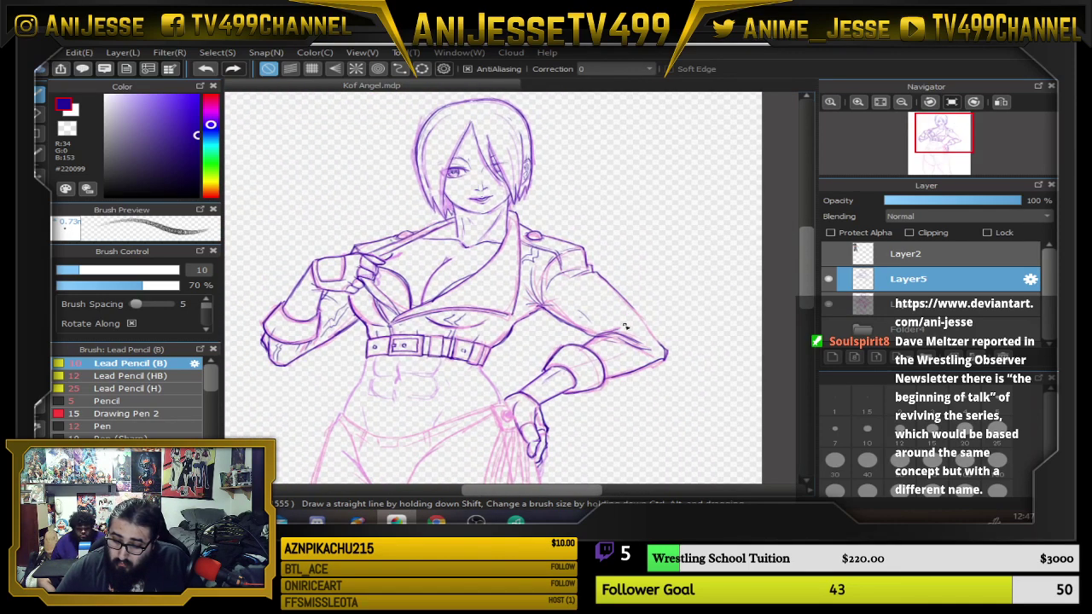
{"action": "scroll", "coordinate": [587, 273], "scroll_direction": "up", "scroll_amount": 3}
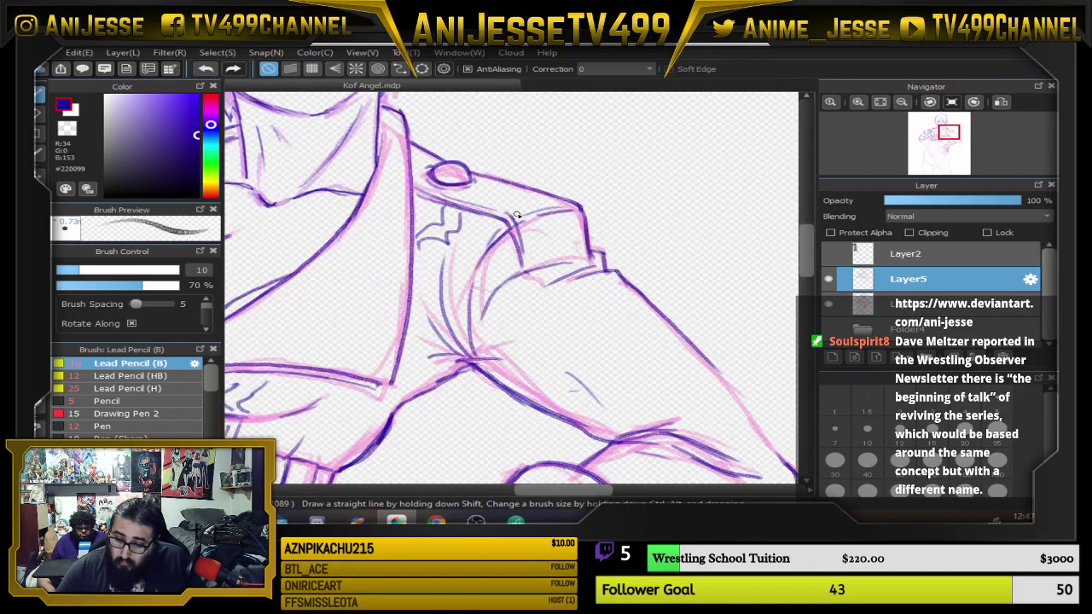
{"action": "scroll", "coordinate": [504, 194], "scroll_direction": "down", "scroll_amount": 3}
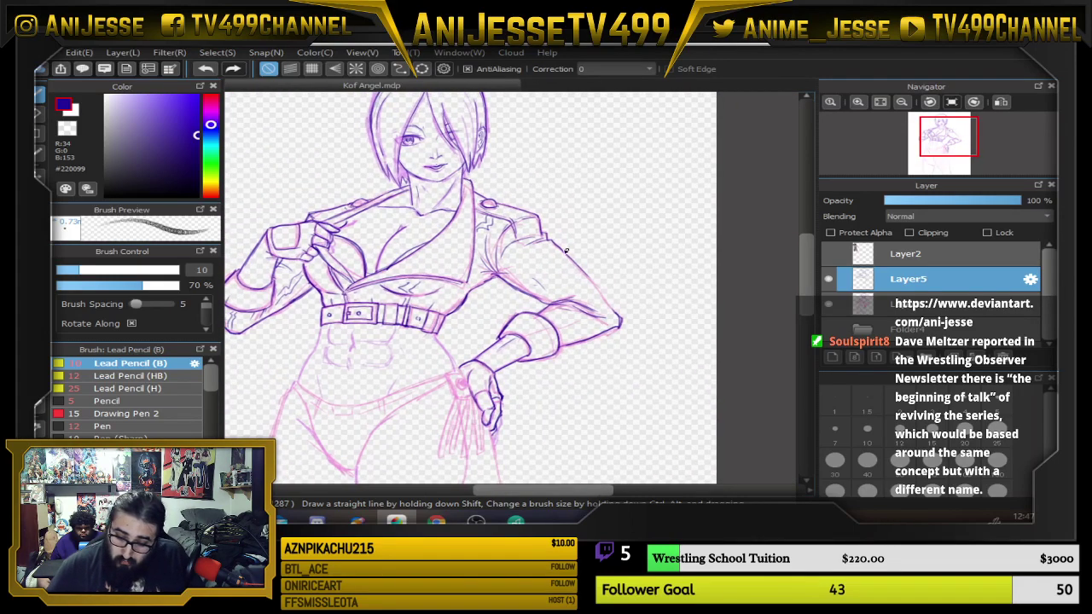
{"action": "scroll", "coordinate": [504, 252], "scroll_direction": "up", "scroll_amount": 2}
{"action": "scroll", "coordinate": [505, 252], "scroll_direction": "up", "scroll_amount": 2}
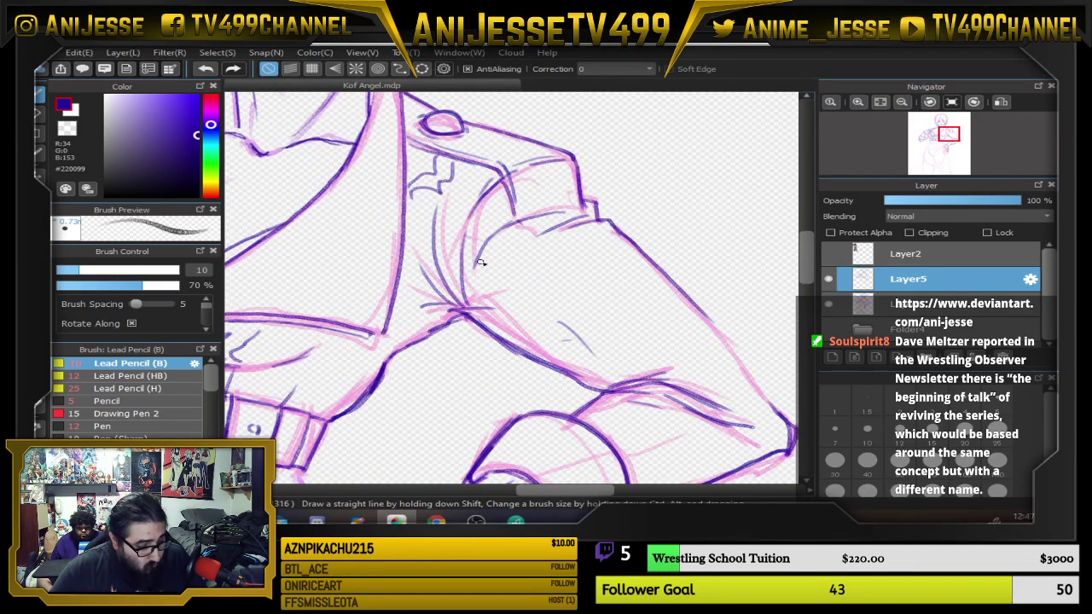
Erase the curved sleeve folds above the armpit and redraw them as short creases fanning upward from the armpit.
{"action": "key", "text": "e"}
{"action": "mouse_move", "coordinate": [458, 244]}
{"action": "left_mouse_down"}
{"action": "mouse_move", "coordinate": [430, 239]}
{"action": "mouse_move", "coordinate": [432, 296]}
{"action": "mouse_move", "coordinate": [453, 212]}
{"action": "mouse_move", "coordinate": [478, 199]}
{"action": "mouse_move", "coordinate": [490, 233]}
{"action": "left_mouse_up"}
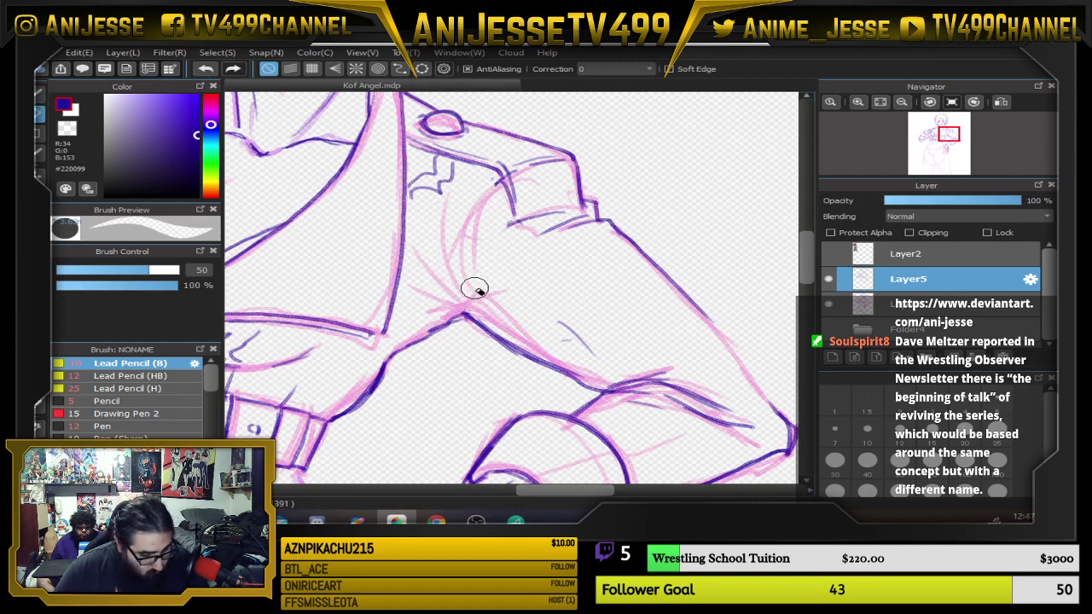
{"action": "key", "text": "b"}
{"action": "left_click_drag", "start_coordinate": [453, 312], "coordinate": [437, 252]}
{"action": "mouse_move", "coordinate": [464, 308]}
{"action": "left_mouse_down"}
{"action": "mouse_move", "coordinate": [464, 214]}
{"action": "mouse_move", "coordinate": [494, 258]}
{"action": "left_mouse_up"}
Erase the dark lines of the shoulder strap, its round button and the stepped shoulder edge above the bent arm.
{"action": "key", "text": "space"}
{"action": "left_click_drag", "start_coordinate": [582, 236], "coordinate": [589, 303]}
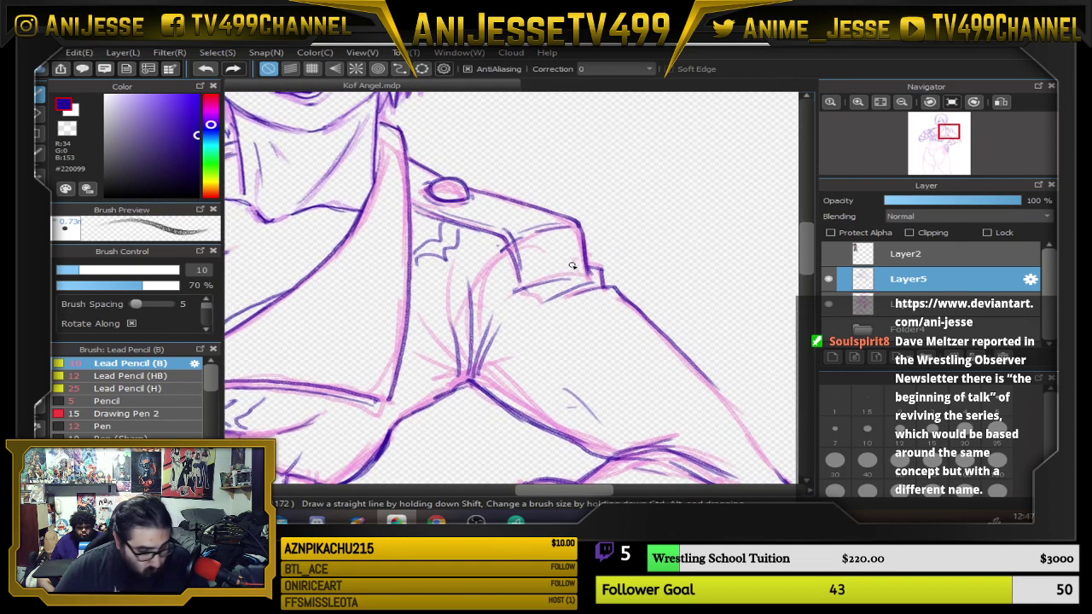
{"action": "key", "text": "e"}
{"action": "left_click_drag", "start_coordinate": [449, 207], "coordinate": [417, 199]}
{"action": "mouse_move", "coordinate": [424, 243]}
{"action": "left_mouse_down"}
{"action": "mouse_move", "coordinate": [424, 195]}
{"action": "mouse_move", "coordinate": [433, 200]}
{"action": "mouse_move", "coordinate": [451, 172]}
{"action": "mouse_move", "coordinate": [471, 186]}
{"action": "mouse_move", "coordinate": [526, 299]}
{"action": "mouse_move", "coordinate": [556, 290]}
{"action": "mouse_move", "coordinate": [573, 245]}
{"action": "mouse_move", "coordinate": [602, 271]}
{"action": "left_mouse_up"}
{"action": "key", "text": "b"}
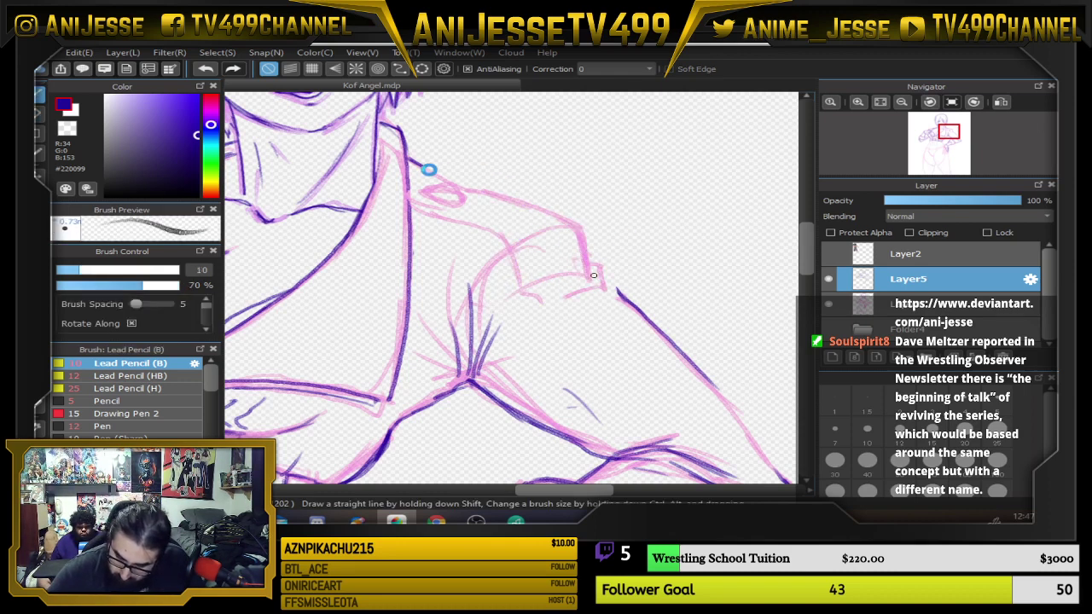
Redraw the shoulder outline with a half-round button, the strap's lower edge and a curved fold at the sleeve top.
{"action": "mouse_move", "coordinate": [413, 191]}
{"action": "left_mouse_down"}
{"action": "mouse_move", "coordinate": [524, 227]}
{"action": "mouse_move", "coordinate": [464, 206]}
{"action": "mouse_move", "coordinate": [543, 248]}
{"action": "left_mouse_up"}
{"action": "mouse_move", "coordinate": [432, 167]}
{"action": "left_mouse_down"}
{"action": "mouse_move", "coordinate": [583, 232]}
{"action": "mouse_move", "coordinate": [611, 281]}
{"action": "left_mouse_up"}
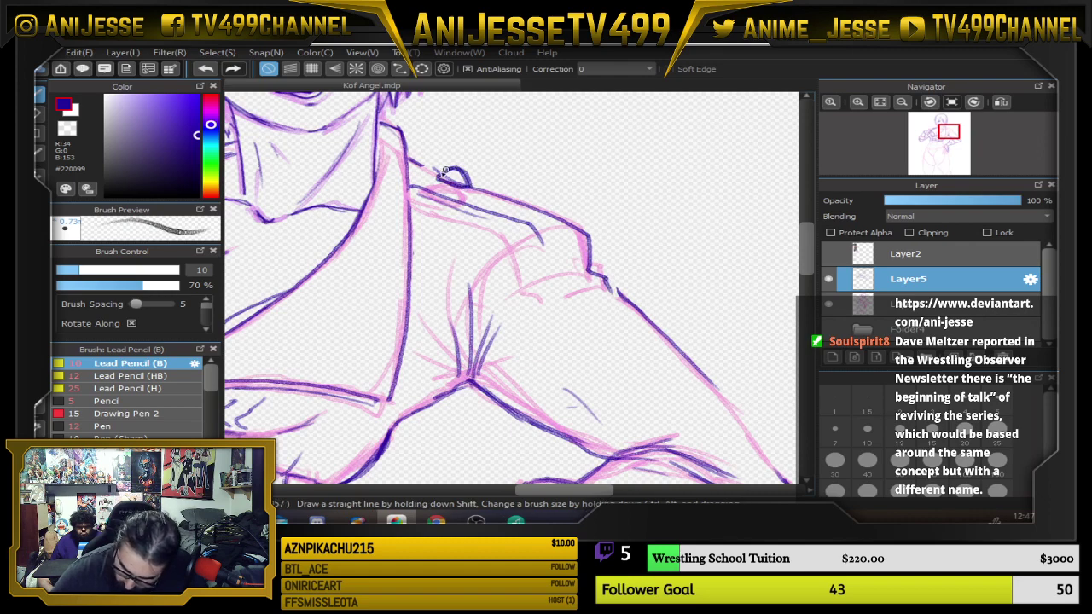
{"action": "left_click_drag", "start_coordinate": [441, 192], "coordinate": [568, 238]}
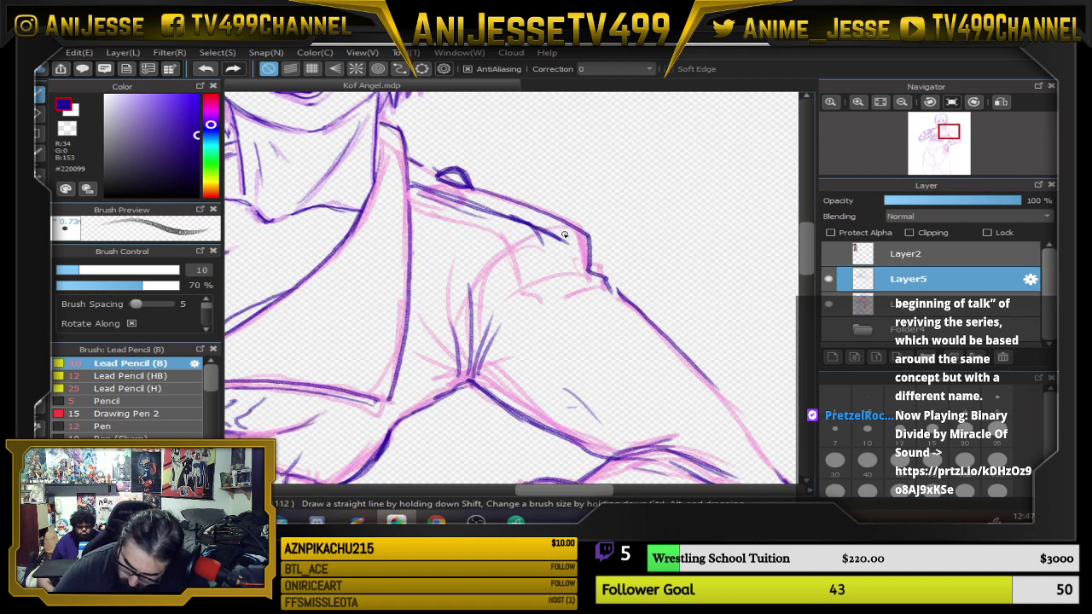
{"action": "left_click_drag", "start_coordinate": [514, 286], "coordinate": [611, 273]}
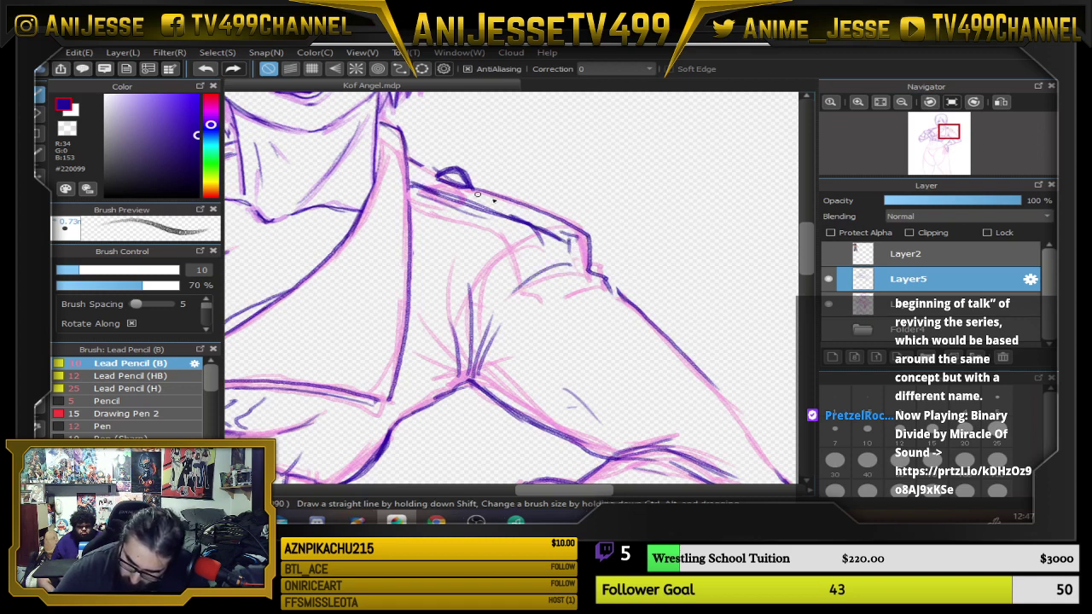
{"action": "left_click_drag", "start_coordinate": [477, 195], "coordinate": [590, 269]}
Erase the shoulder outline's outer corner and redraw it further in, sloping down to the upper arm, then darken the strap's upper edge.
{"action": "scroll", "coordinate": [629, 263], "scroll_direction": "down", "scroll_amount": 4}
{"action": "scroll", "coordinate": [590, 269], "scroll_direction": "up", "scroll_amount": 6}
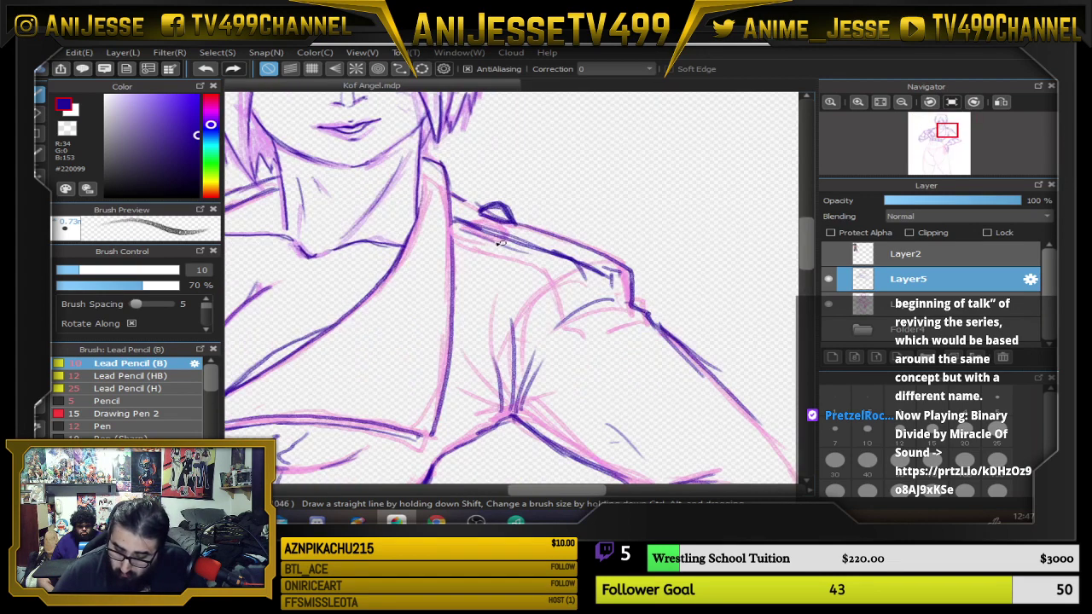
{"action": "scroll", "coordinate": [547, 236], "scroll_direction": "down", "scroll_amount": 3}
{"action": "left_click_drag", "start_coordinate": [547, 235], "coordinate": [544, 225]}
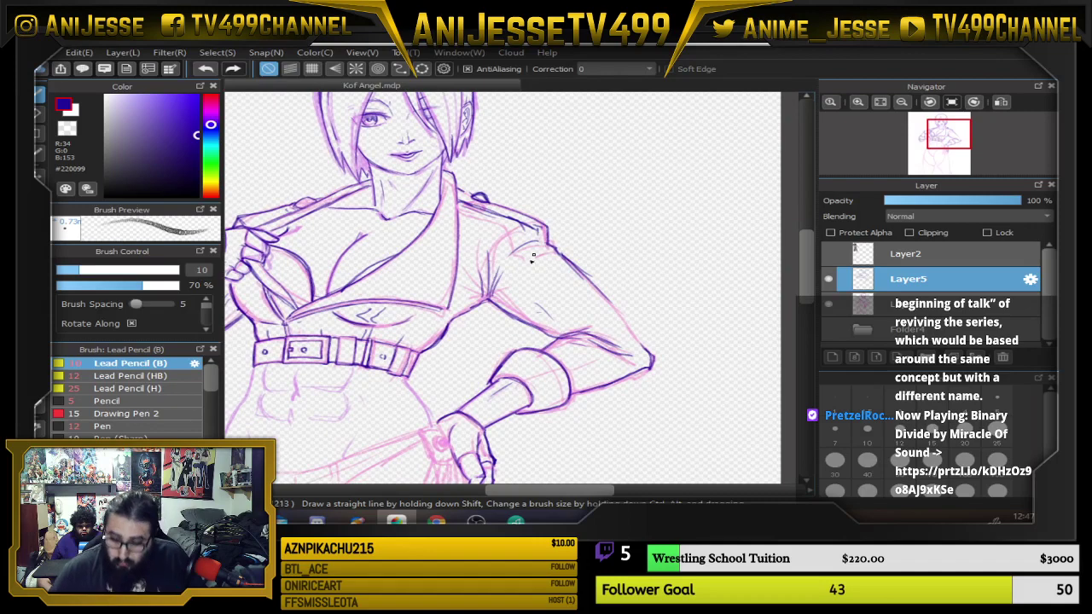
{"action": "scroll", "coordinate": [533, 256], "scroll_direction": "up", "scroll_amount": 2}
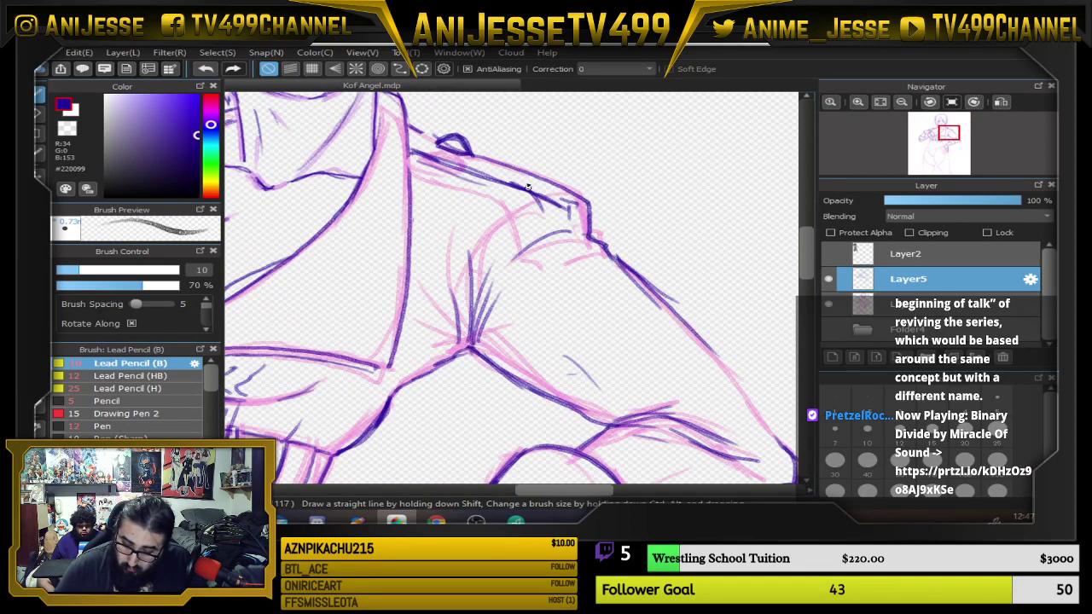
{"action": "scroll", "coordinate": [595, 263], "scroll_direction": "down", "scroll_amount": 4}
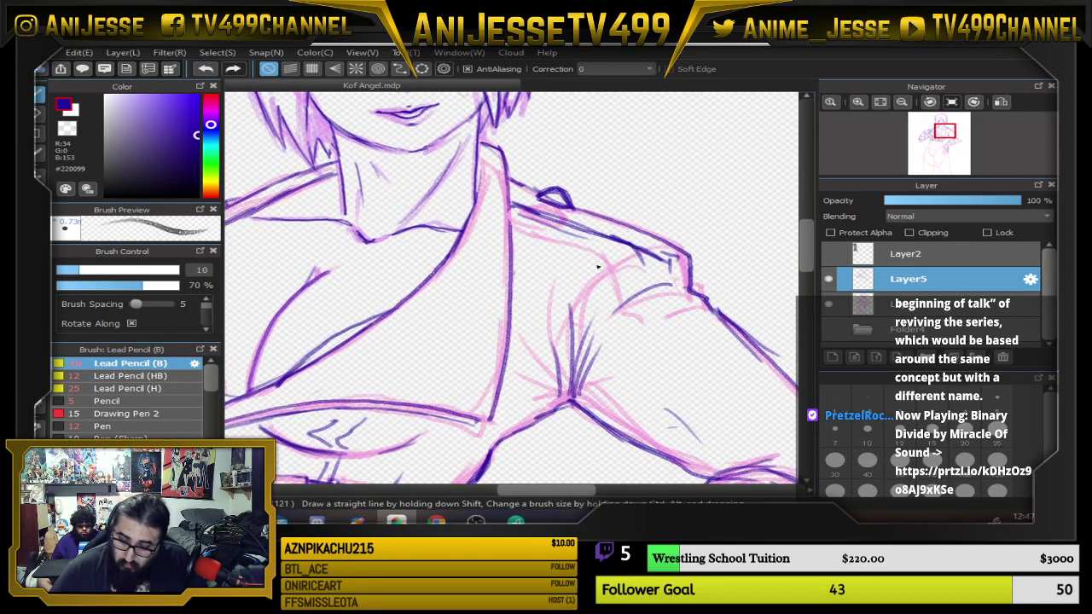
{"action": "scroll", "coordinate": [599, 268], "scroll_direction": "up", "scroll_amount": 3}
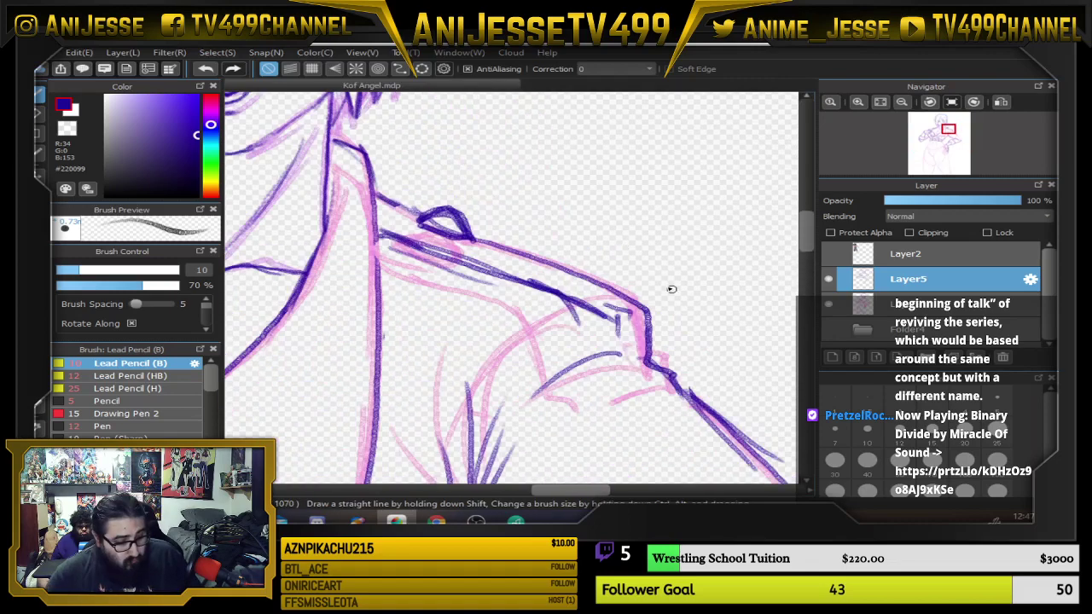
{"action": "key", "text": "e"}
{"action": "mouse_move", "coordinate": [570, 263]}
{"action": "left_mouse_down"}
{"action": "mouse_move", "coordinate": [648, 348]}
{"action": "mouse_move", "coordinate": [658, 319]}
{"action": "left_mouse_up"}
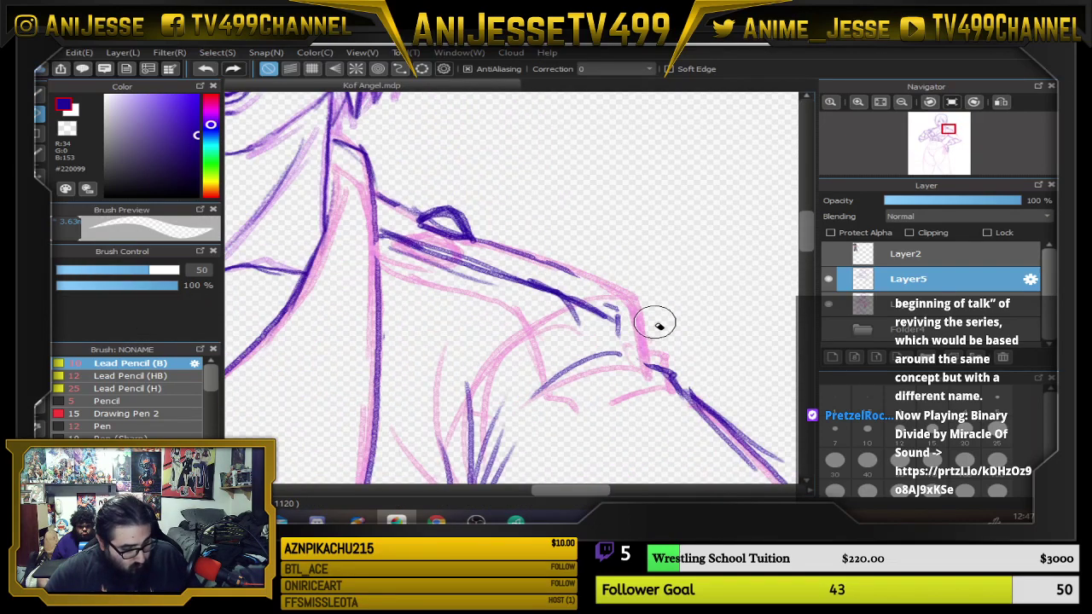
{"action": "key", "text": "b"}
{"action": "mouse_move", "coordinate": [589, 275]}
{"action": "left_mouse_down"}
{"action": "mouse_move", "coordinate": [627, 341]}
{"action": "mouse_move", "coordinate": [664, 372]}
{"action": "left_mouse_up"}
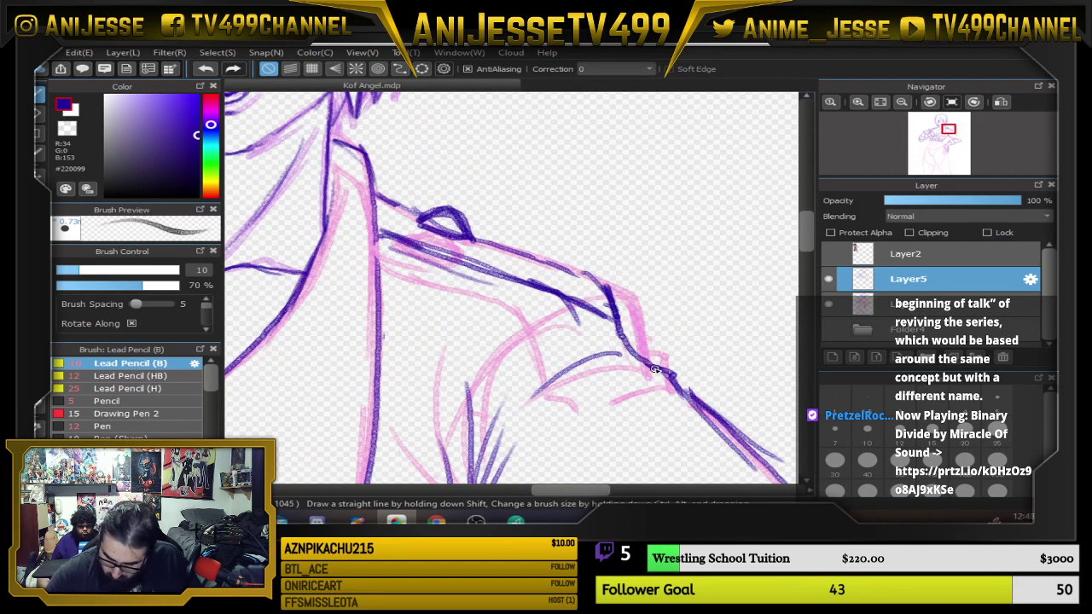
{"action": "left_click_drag", "start_coordinate": [597, 285], "coordinate": [470, 233]}
{"action": "left_click_drag", "start_coordinate": [387, 223], "coordinate": [557, 271]}
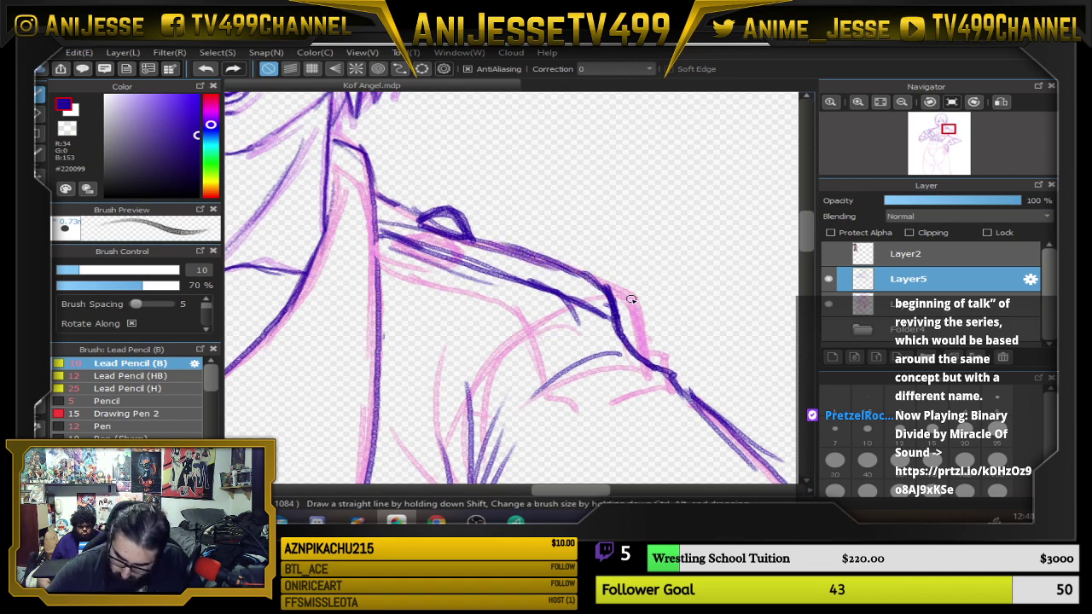
{"action": "scroll", "coordinate": [639, 271], "scroll_direction": "down", "scroll_amount": 5}
{"action": "left_click_drag", "start_coordinate": [642, 310], "coordinate": [526, 295]}
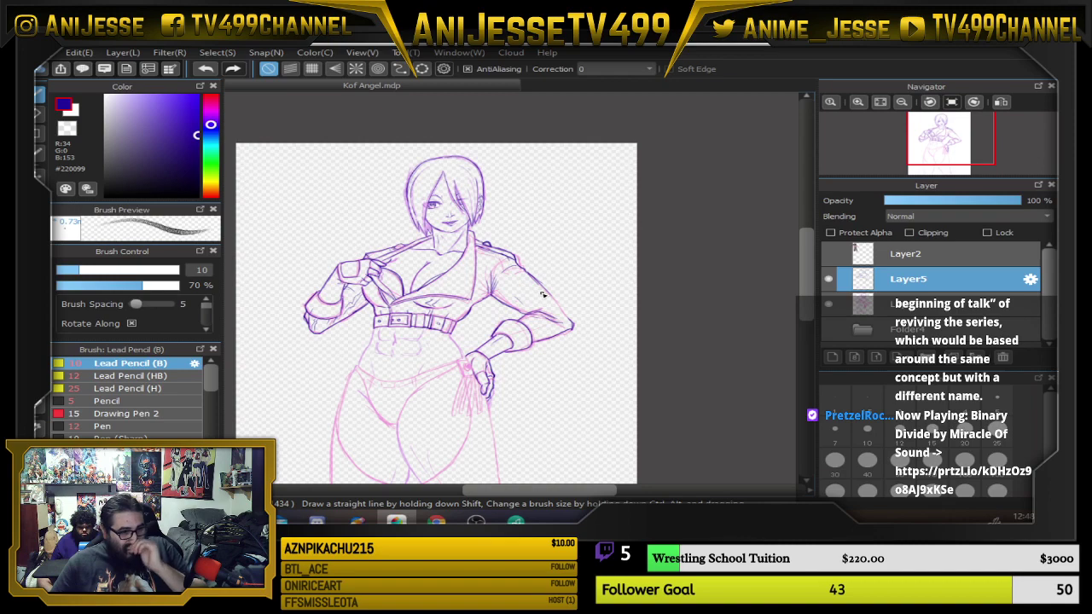
{"action": "scroll", "coordinate": [550, 306], "scroll_direction": "down", "scroll_amount": 1}
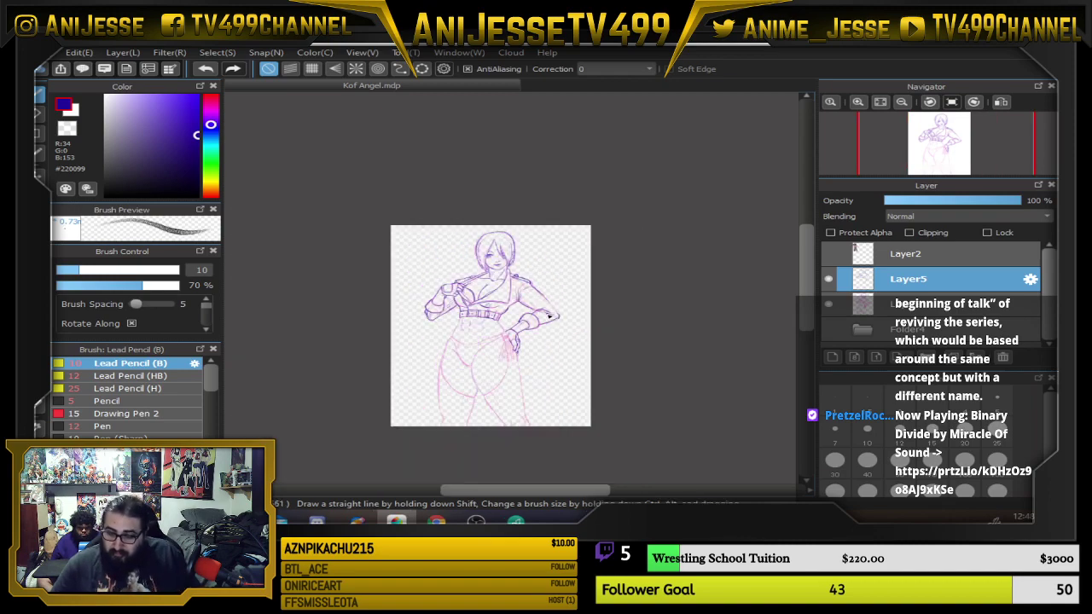
{"action": "scroll", "coordinate": [539, 299], "scroll_direction": "up", "scroll_amount": 3}
{"action": "scroll", "coordinate": [433, 250], "scroll_direction": "up", "scroll_amount": 2}
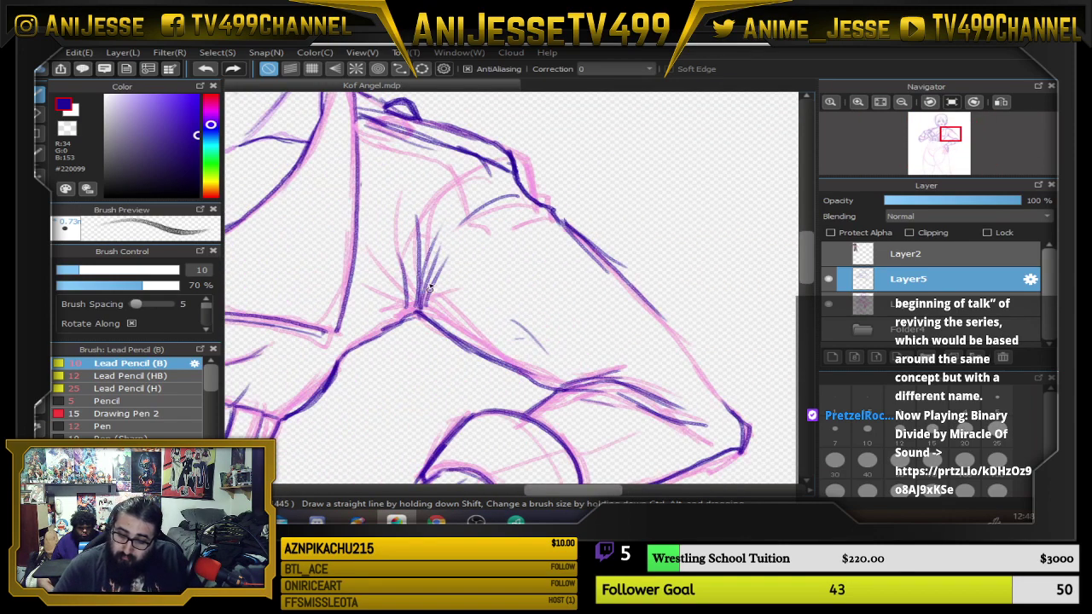
Add an armpit crease, redraw the sleeve-top fold shorter, and extend the upper-arm outline to the elbow with another forearm crease.
{"action": "left_click_drag", "start_coordinate": [439, 273], "coordinate": [466, 232]}
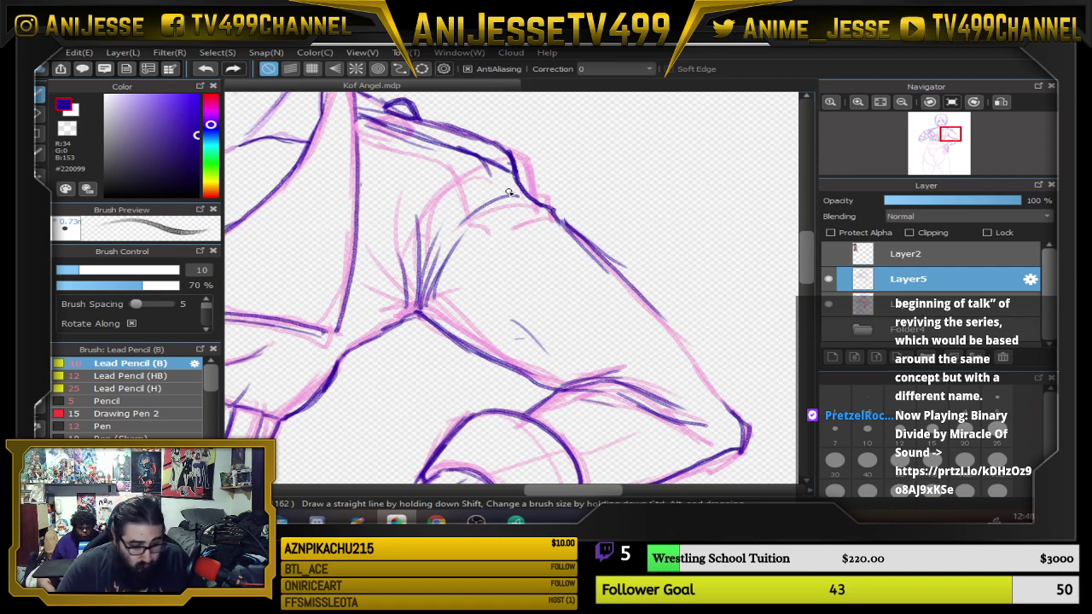
{"action": "key", "text": "e"}
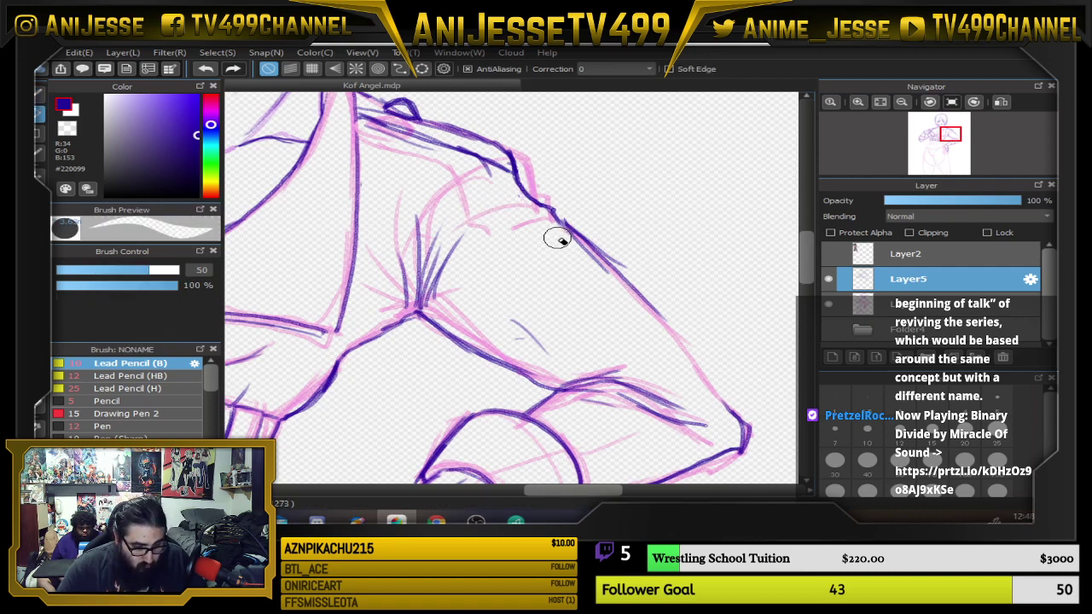
{"action": "key", "text": "b"}
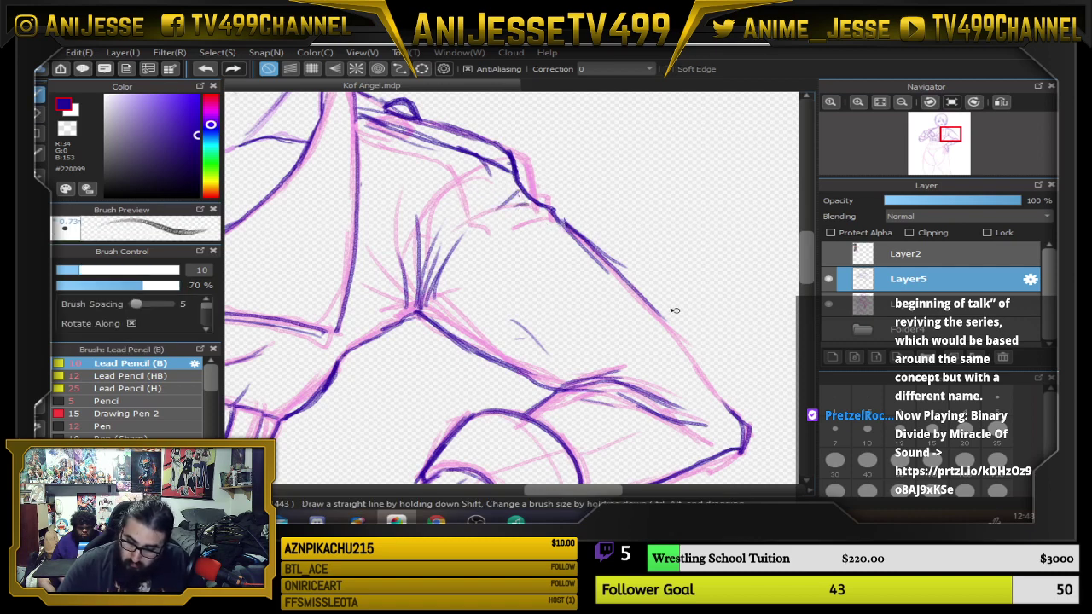
{"action": "mouse_move", "coordinate": [655, 306]}
{"action": "left_mouse_down"}
{"action": "mouse_move", "coordinate": [715, 387]}
{"action": "mouse_move", "coordinate": [638, 295]}
{"action": "left_mouse_up"}
{"action": "left_click_drag", "start_coordinate": [583, 386], "coordinate": [680, 359]}
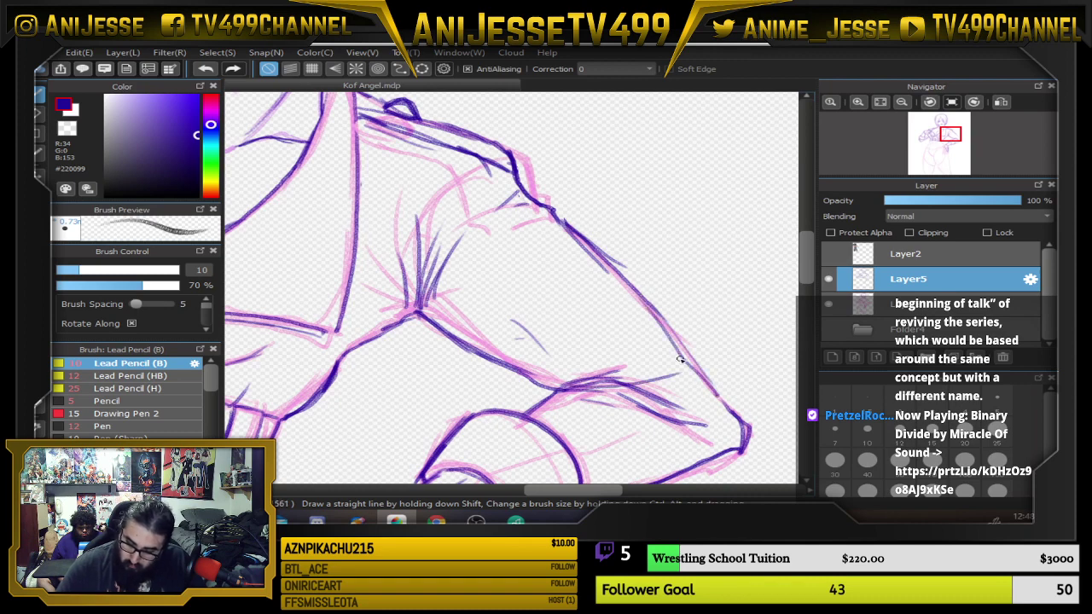
{"action": "scroll", "coordinate": [680, 359], "scroll_direction": "down", "scroll_amount": 1}
{"action": "left_click_drag", "start_coordinate": [596, 329], "coordinate": [565, 271]}
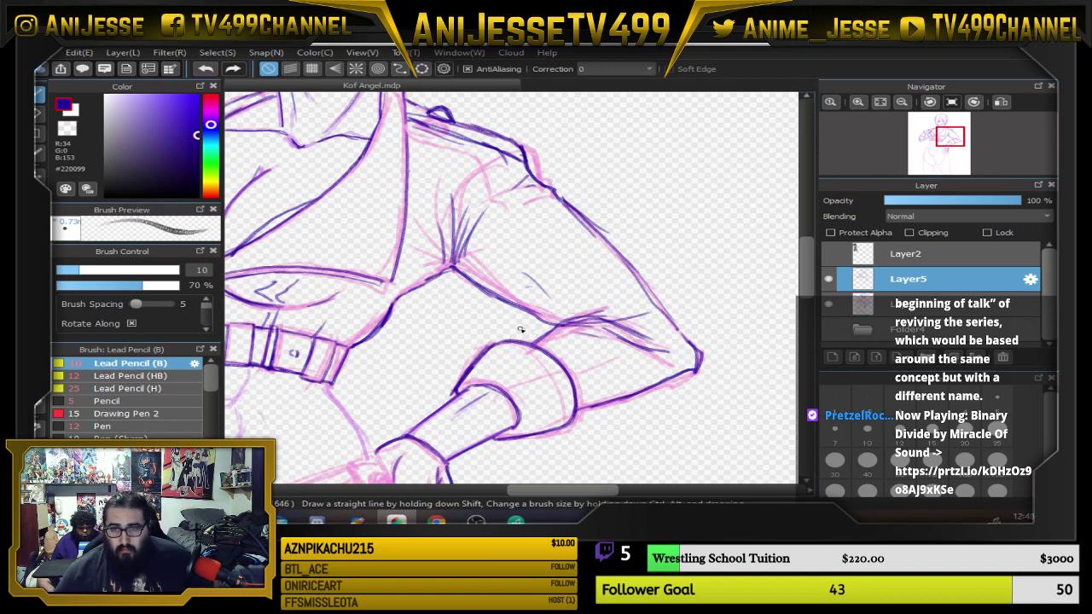
Erase the dark lines of the lips and try redrawing them as a smaller, fuller mouth.
{"action": "scroll", "coordinate": [561, 334], "scroll_direction": "down", "scroll_amount": 4}
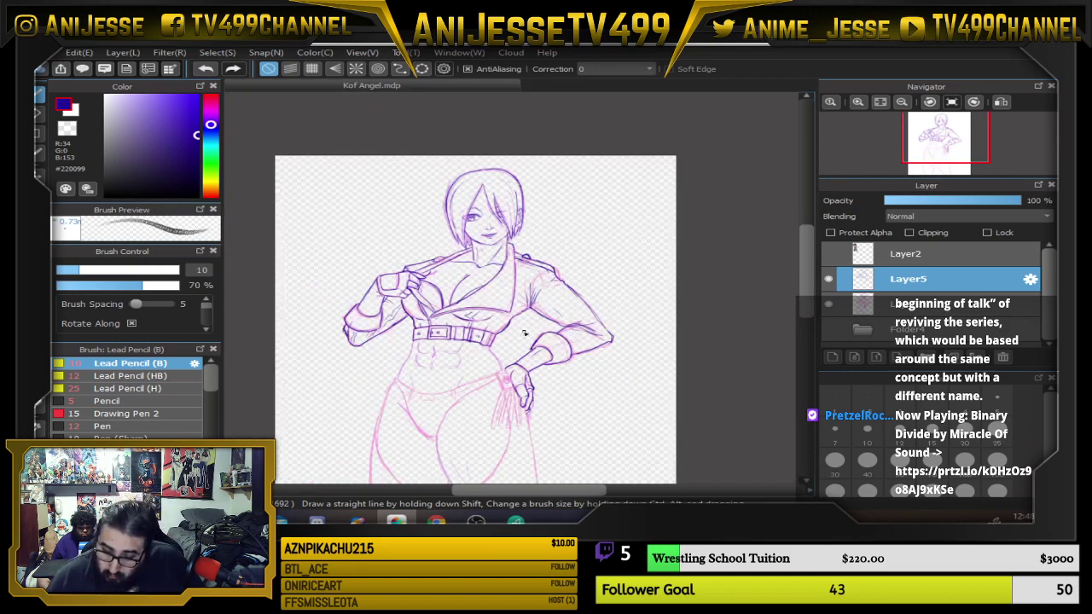
{"action": "scroll", "coordinate": [524, 334], "scroll_direction": "up", "scroll_amount": 3}
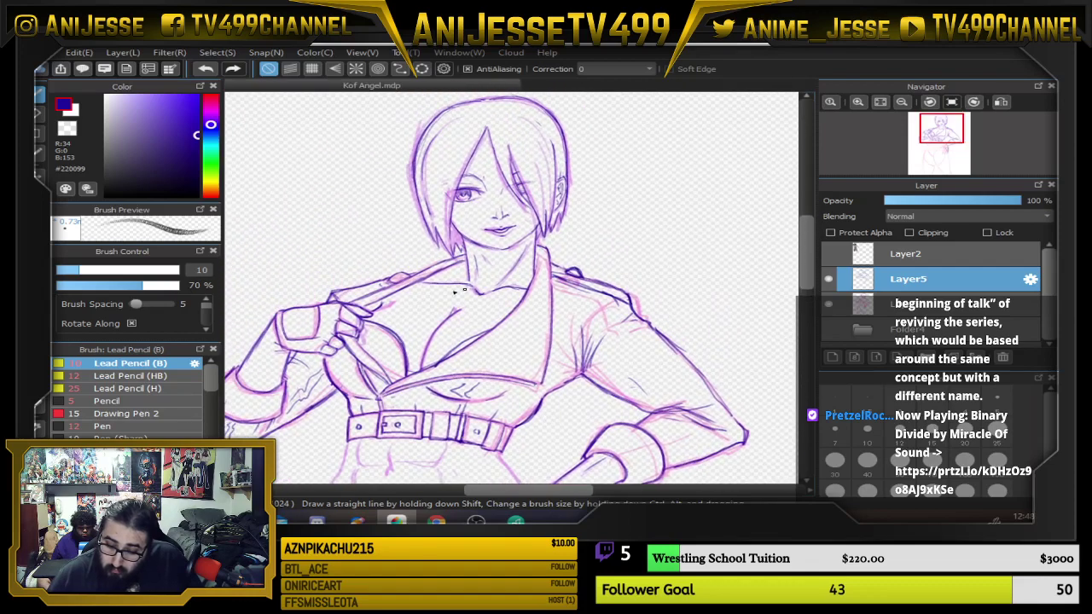
{"action": "scroll", "coordinate": [371, 261], "scroll_direction": "up", "scroll_amount": 2}
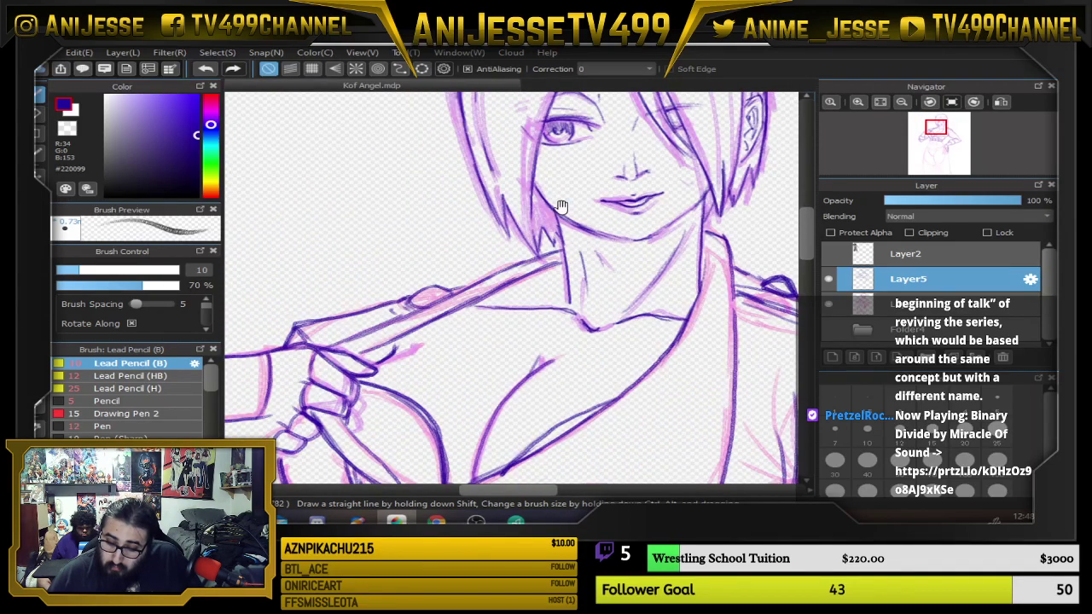
{"action": "scroll", "coordinate": [408, 298], "scroll_direction": "up", "scroll_amount": 3}
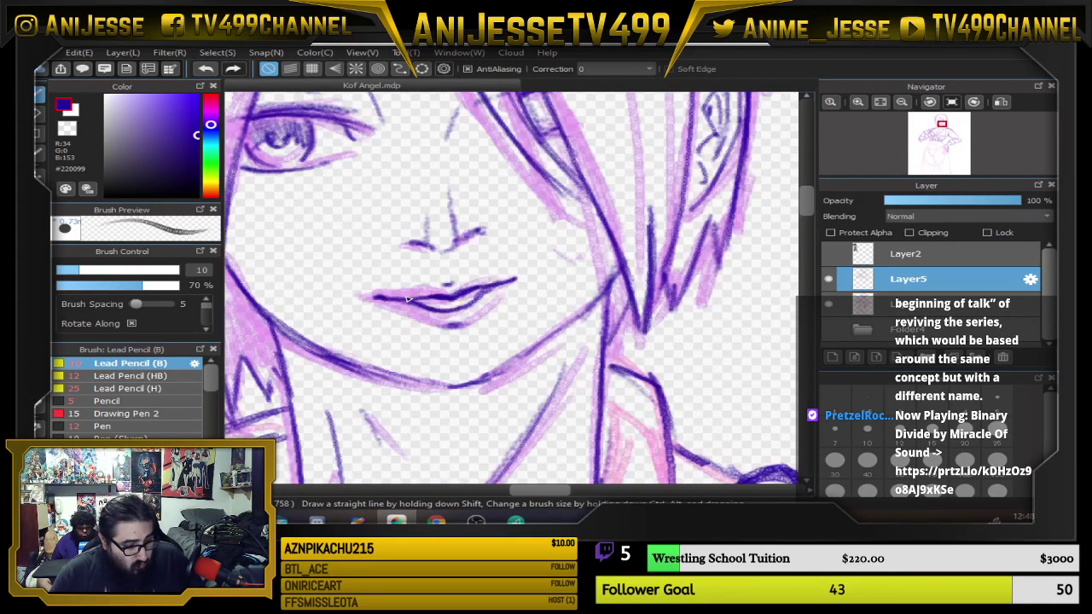
{"action": "key", "text": "e"}
{"action": "mouse_move", "coordinate": [421, 296]}
{"action": "left_mouse_down"}
{"action": "mouse_move", "coordinate": [410, 301]}
{"action": "mouse_move", "coordinate": [480, 288]}
{"action": "mouse_move", "coordinate": [493, 312]}
{"action": "left_mouse_up"}
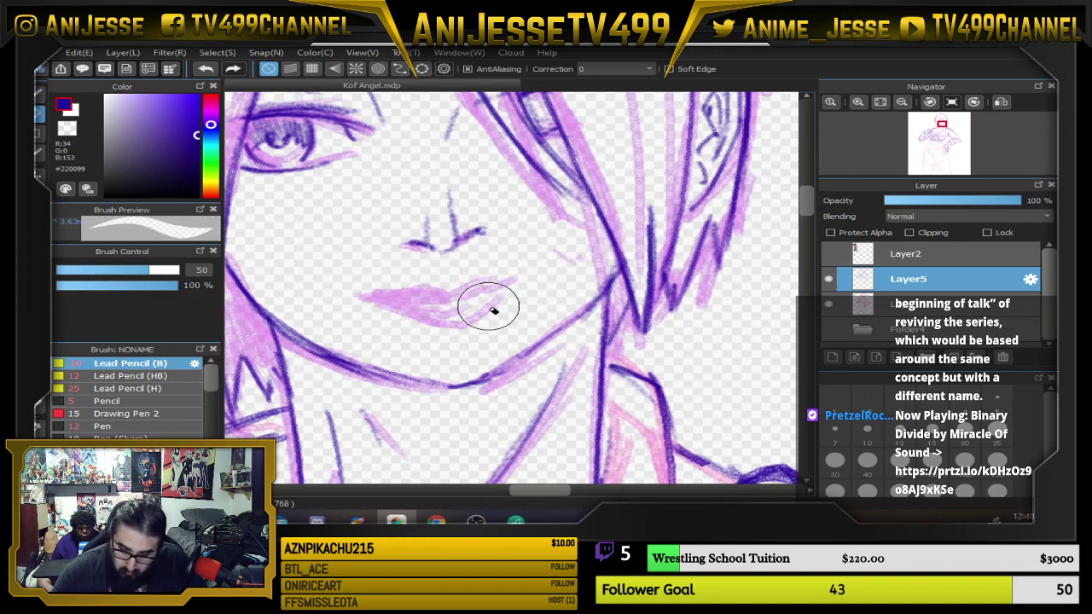
{"action": "key", "text": "b"}
{"action": "left_click_drag", "start_coordinate": [403, 305], "coordinate": [500, 296]}
{"action": "mouse_move", "coordinate": [422, 305]}
{"action": "left_mouse_down"}
{"action": "mouse_move", "coordinate": [482, 295]}
{"action": "mouse_move", "coordinate": [435, 315]}
{"action": "mouse_move", "coordinate": [474, 292]}
{"action": "mouse_move", "coordinate": [404, 309]}
{"action": "mouse_move", "coordinate": [510, 297]}
{"action": "left_mouse_up"}
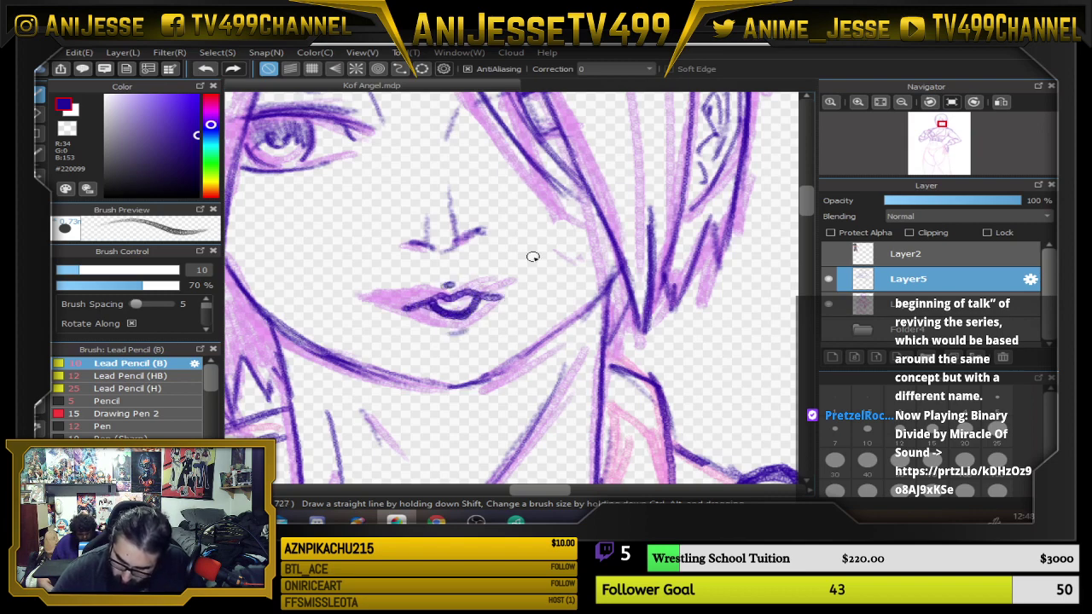
{"action": "scroll", "coordinate": [533, 256], "scroll_direction": "down", "scroll_amount": 5}
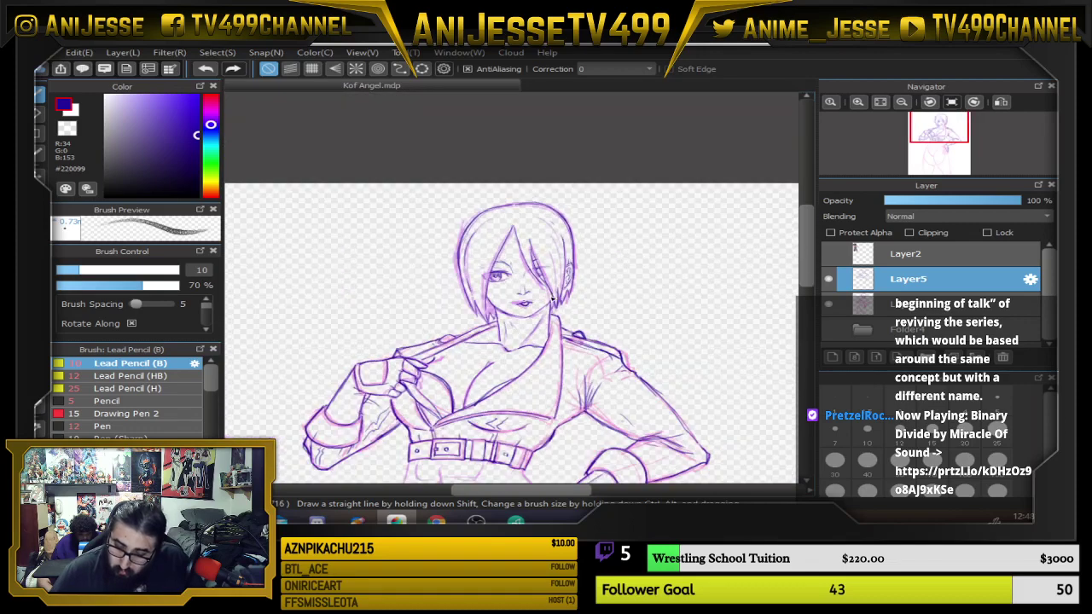
{"action": "scroll", "coordinate": [484, 215], "scroll_direction": "up", "scroll_amount": 5}
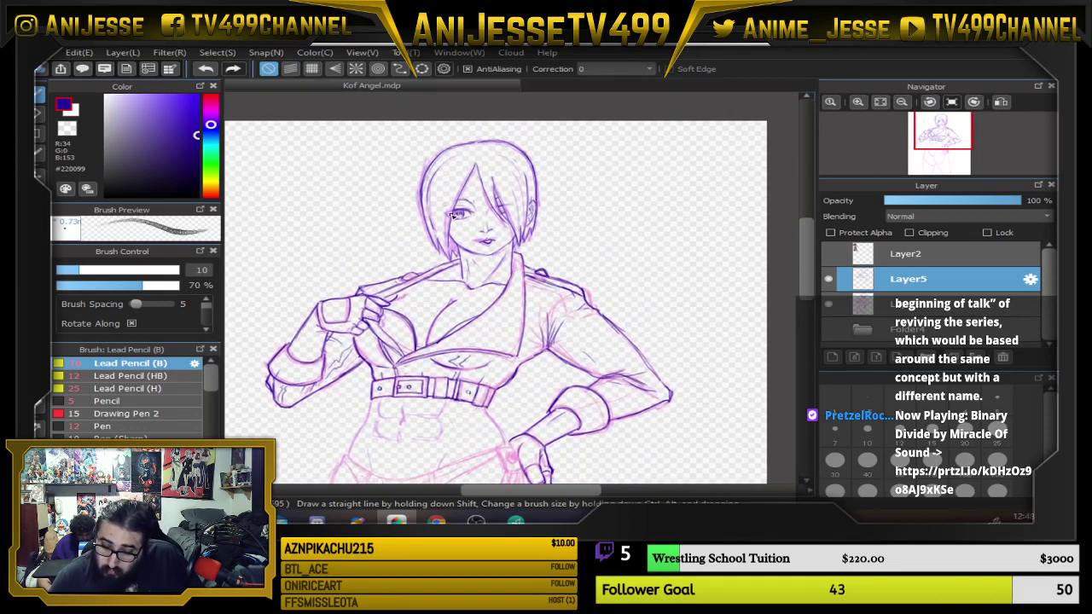
{"action": "scroll", "coordinate": [392, 204], "scroll_direction": "up", "scroll_amount": 2}
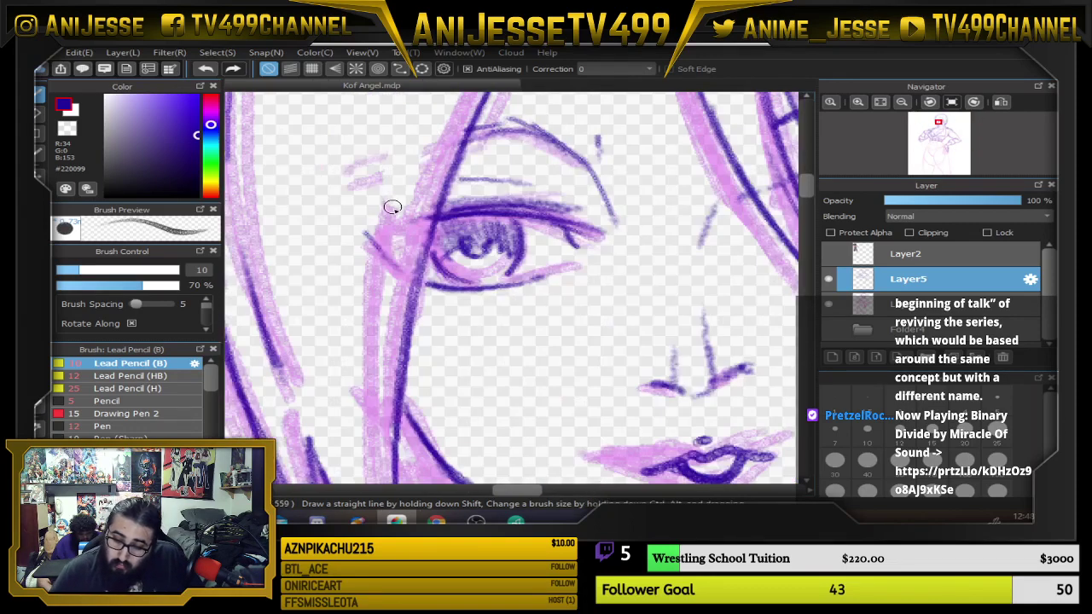
{"action": "scroll", "coordinate": [393, 207], "scroll_direction": "down", "scroll_amount": 3}
{"action": "scroll", "coordinate": [509, 231], "scroll_direction": "down", "scroll_amount": 2}
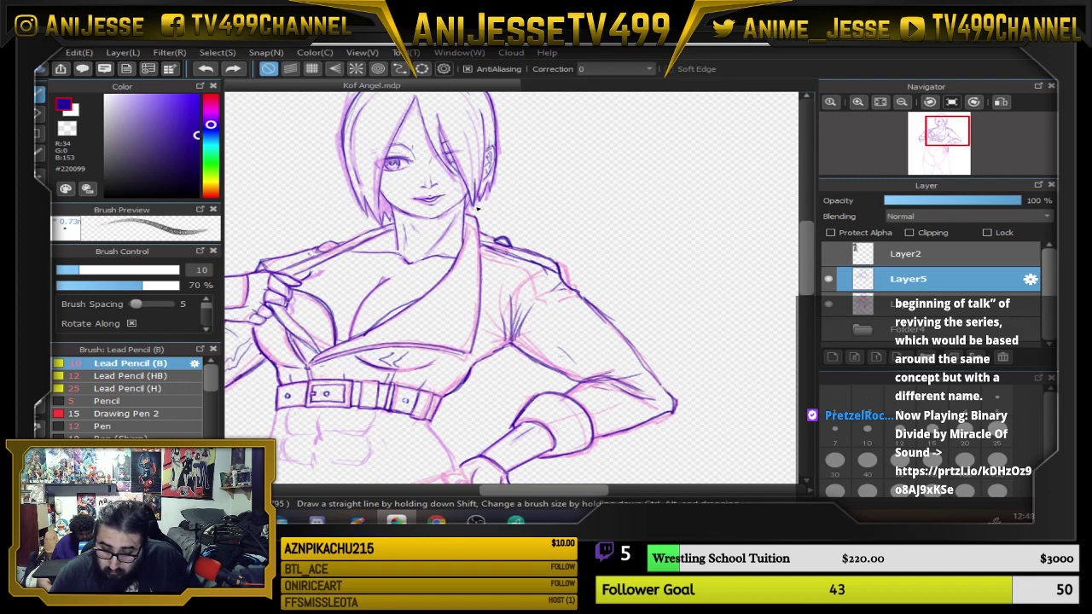
Trace the belly's broken centre line and the curved upper and lower muscle contours on the raised arm's side below the belt.
{"action": "scroll", "coordinate": [478, 207], "scroll_direction": "down", "scroll_amount": 4}
{"action": "left_click_drag", "start_coordinate": [460, 301], "coordinate": [460, 263]}
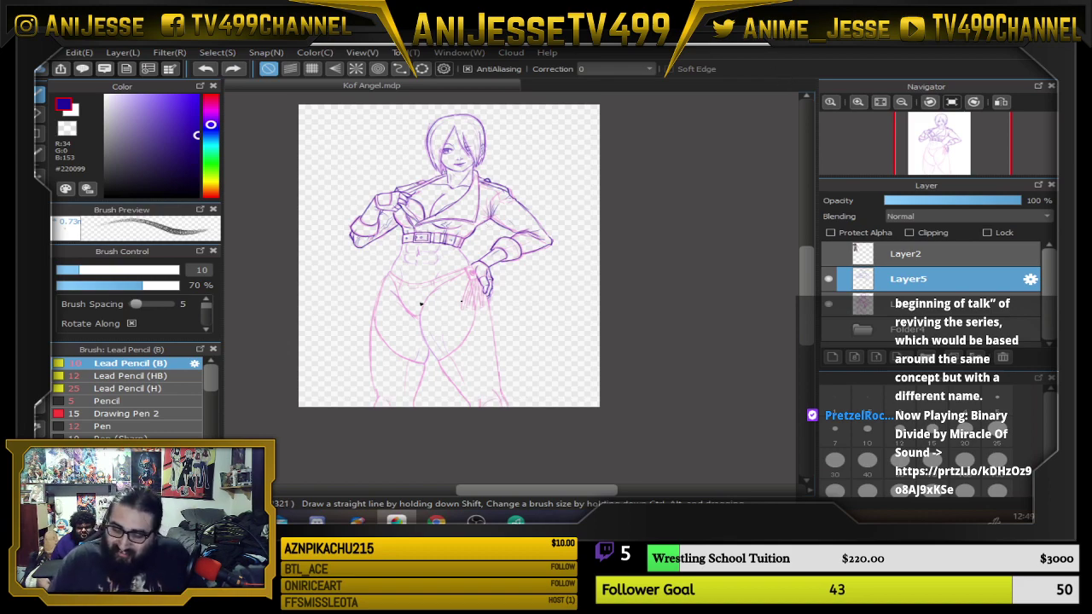
{"action": "scroll", "coordinate": [452, 244], "scroll_direction": "up", "scroll_amount": 6}
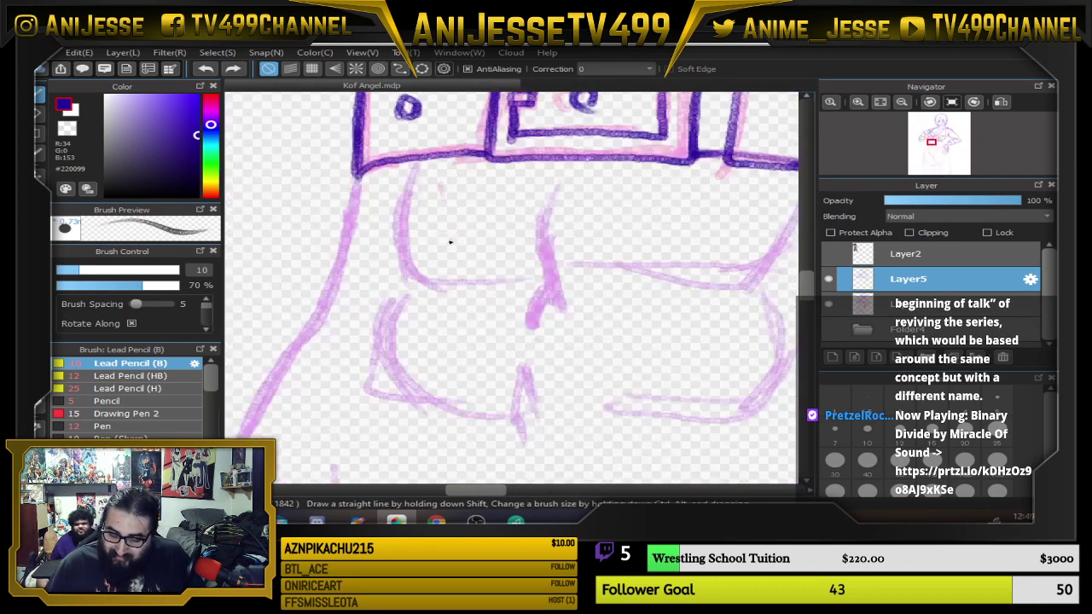
{"action": "mouse_move", "coordinate": [559, 181]}
{"action": "left_mouse_down"}
{"action": "mouse_move", "coordinate": [553, 290]}
{"action": "mouse_move", "coordinate": [539, 317]}
{"action": "mouse_move", "coordinate": [541, 277]}
{"action": "mouse_move", "coordinate": [544, 307]}
{"action": "mouse_move", "coordinate": [550, 274]}
{"action": "left_mouse_up"}
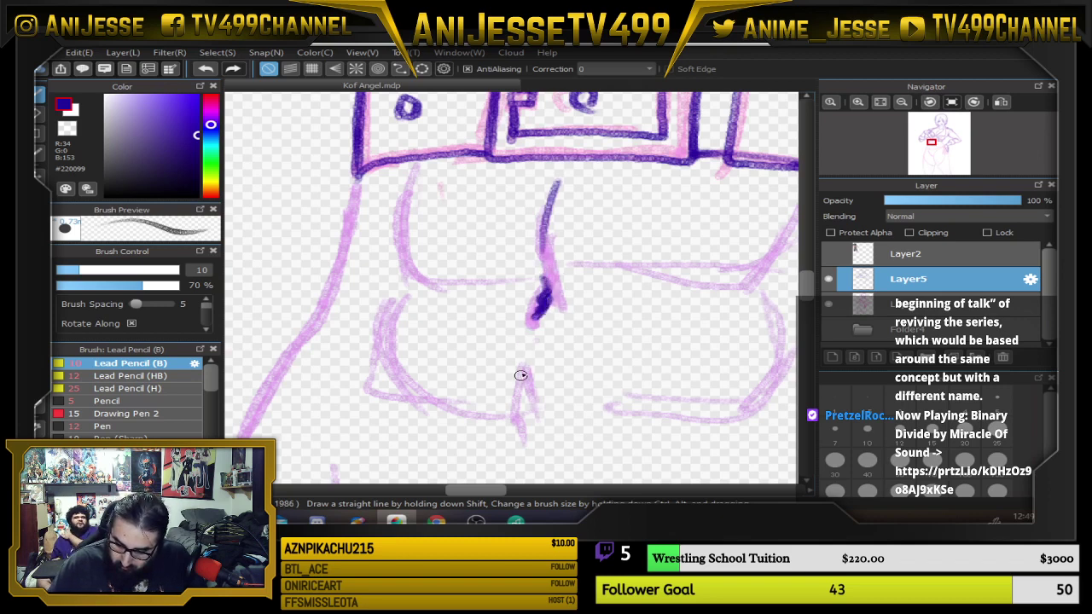
{"action": "mouse_move", "coordinate": [520, 361]}
{"action": "left_mouse_down"}
{"action": "mouse_move", "coordinate": [533, 445]}
{"action": "mouse_move", "coordinate": [522, 361]}
{"action": "left_mouse_up"}
{"action": "mouse_move", "coordinate": [406, 189]}
{"action": "left_mouse_down"}
{"action": "mouse_move", "coordinate": [433, 279]}
{"action": "mouse_move", "coordinate": [475, 279]}
{"action": "mouse_move", "coordinate": [402, 236]}
{"action": "mouse_move", "coordinate": [510, 275]}
{"action": "mouse_move", "coordinate": [410, 214]}
{"action": "left_mouse_up"}
{"action": "mouse_move", "coordinate": [408, 297]}
{"action": "left_mouse_down"}
{"action": "mouse_move", "coordinate": [391, 357]}
{"action": "mouse_move", "coordinate": [474, 418]}
{"action": "left_mouse_up"}
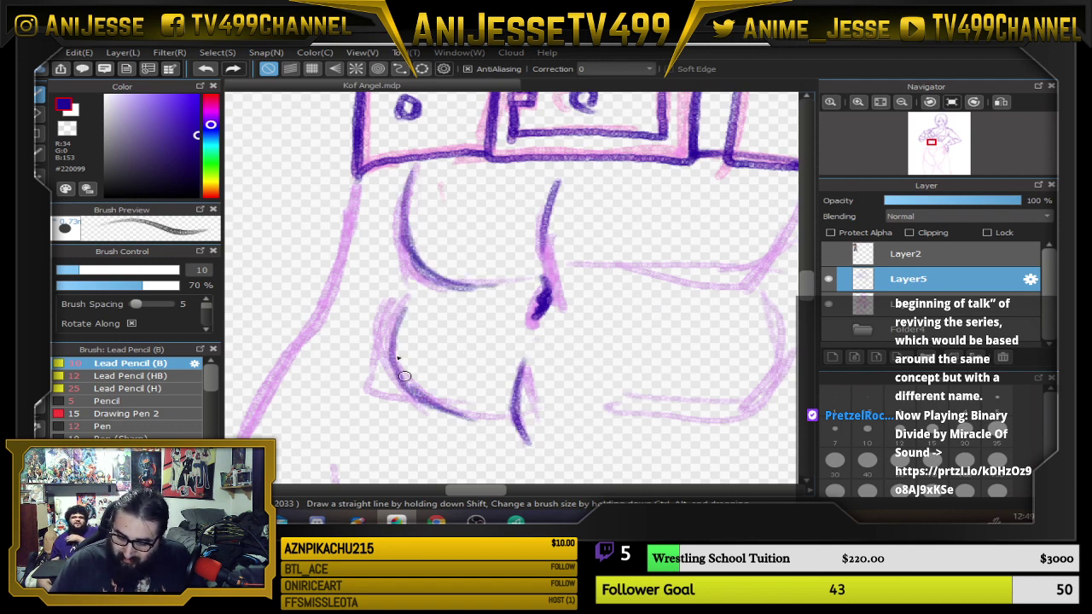
{"action": "left_click_drag", "start_coordinate": [391, 341], "coordinate": [475, 415]}
Trace the curved upper and lower abdominal contours on the bent arm's side and join the opposite side's two contours.
{"action": "left_click_drag", "start_coordinate": [747, 291], "coordinate": [638, 305]}
{"action": "mouse_move", "coordinate": [495, 290]}
{"action": "left_mouse_down"}
{"action": "mouse_move", "coordinate": [632, 300]}
{"action": "mouse_move", "coordinate": [714, 204]}
{"action": "mouse_move", "coordinate": [704, 200]}
{"action": "mouse_move", "coordinate": [653, 303]}
{"action": "left_mouse_up"}
{"action": "mouse_move", "coordinate": [699, 195]}
{"action": "left_mouse_down"}
{"action": "mouse_move", "coordinate": [589, 301]}
{"action": "mouse_move", "coordinate": [458, 277]}
{"action": "left_mouse_up"}
{"action": "left_click_drag", "start_coordinate": [343, 299], "coordinate": [392, 287]}
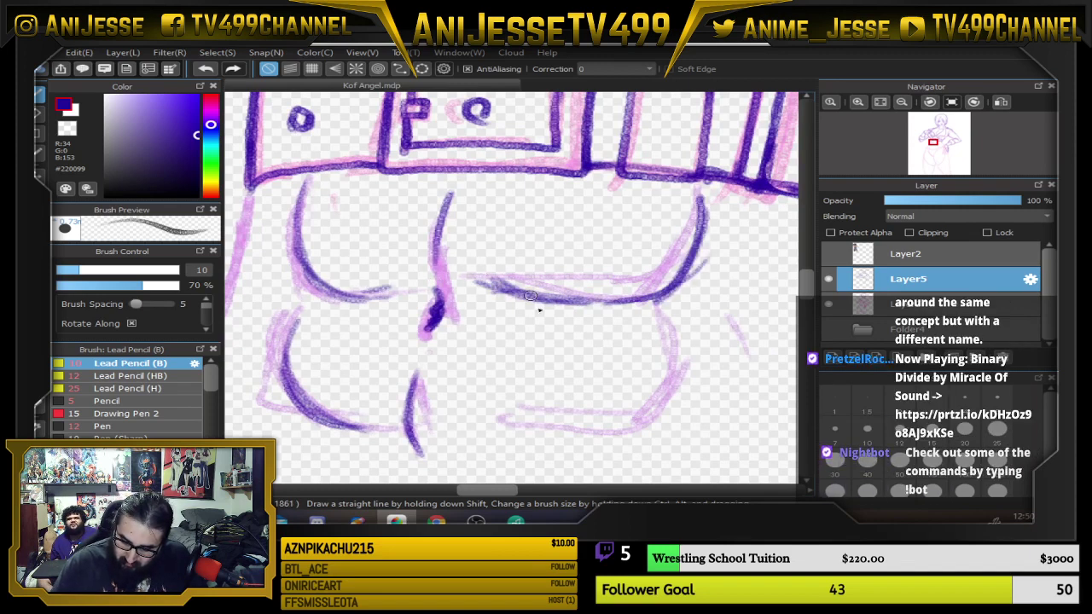
{"action": "left_click_drag", "start_coordinate": [488, 436], "coordinate": [553, 432]}
{"action": "left_click_drag", "start_coordinate": [610, 423], "coordinate": [647, 371]}
{"action": "mouse_move", "coordinate": [662, 313]}
{"action": "left_mouse_down"}
{"action": "mouse_move", "coordinate": [640, 372]}
{"action": "mouse_move", "coordinate": [548, 433]}
{"action": "mouse_move", "coordinate": [644, 376]}
{"action": "mouse_move", "coordinate": [641, 320]}
{"action": "mouse_move", "coordinate": [606, 429]}
{"action": "mouse_move", "coordinate": [630, 320]}
{"action": "mouse_move", "coordinate": [655, 336]}
{"action": "left_mouse_up"}
{"action": "left_click_drag", "start_coordinate": [317, 292], "coordinate": [288, 322]}
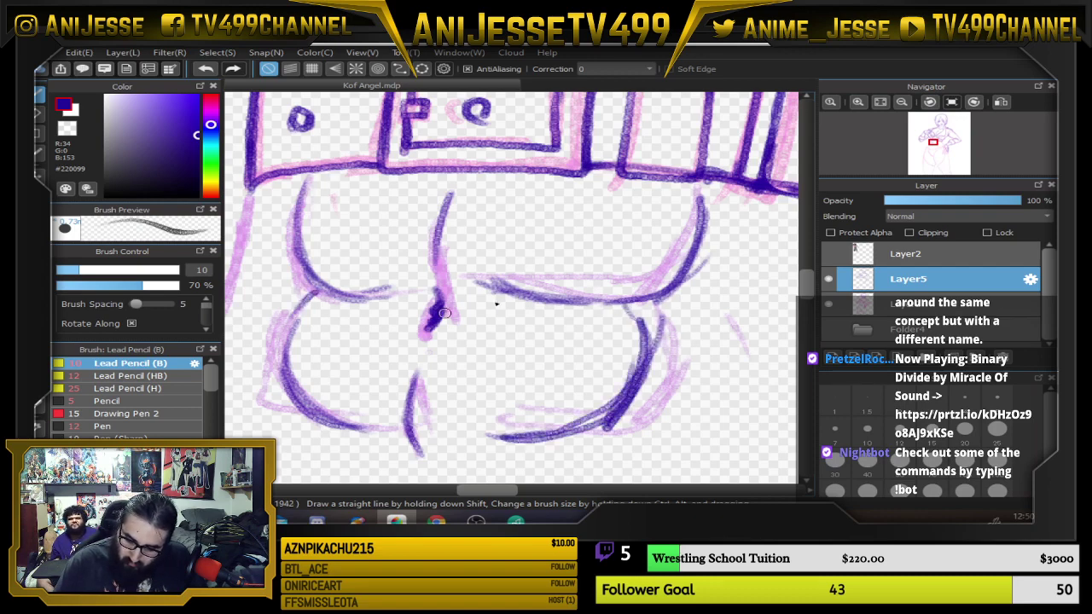
{"action": "left_click_drag", "start_coordinate": [653, 312], "coordinate": [673, 342]}
Draw the two slanted hip creases on the lower belly, one on each side just above the waistband.
{"action": "mouse_move", "coordinate": [685, 387]}
{"action": "left_mouse_down"}
{"action": "mouse_move", "coordinate": [703, 293]}
{"action": "mouse_move", "coordinate": [723, 383]}
{"action": "mouse_move", "coordinate": [621, 366]}
{"action": "mouse_move", "coordinate": [558, 117]}
{"action": "left_mouse_up"}
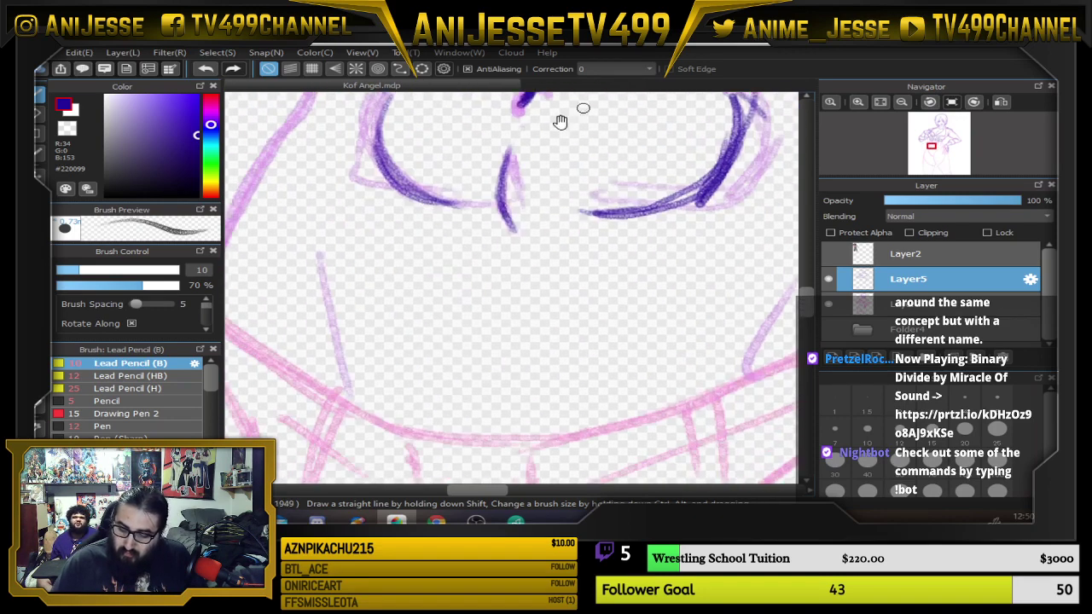
{"action": "left_click_drag", "start_coordinate": [315, 254], "coordinate": [328, 348]}
{"action": "mouse_move", "coordinate": [624, 363]}
{"action": "left_mouse_down"}
{"action": "mouse_move", "coordinate": [607, 395]}
{"action": "mouse_move", "coordinate": [520, 412]}
{"action": "left_mouse_up"}
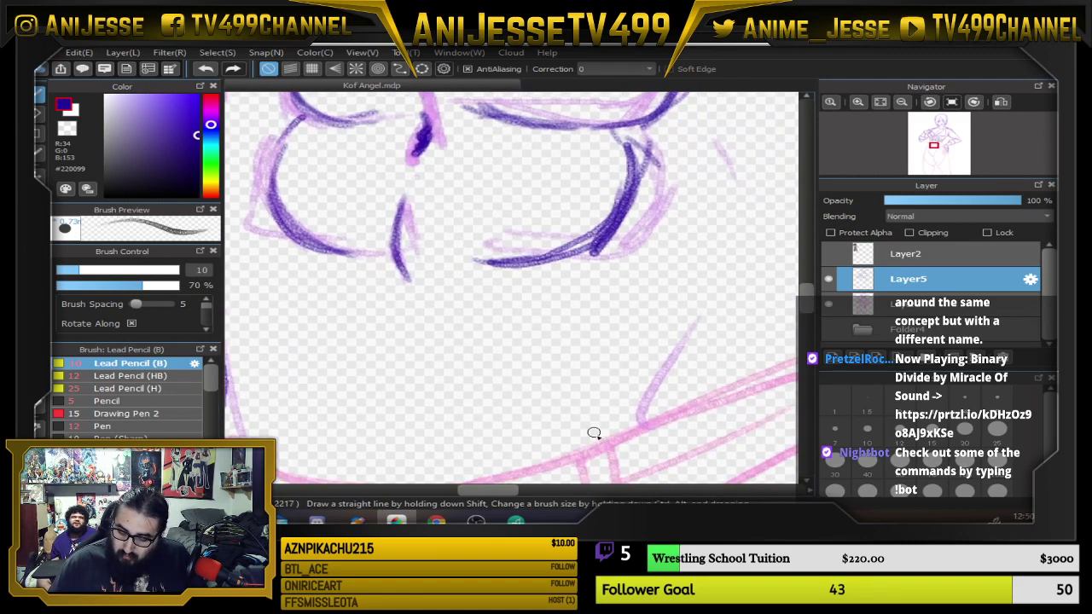
{"action": "mouse_move", "coordinate": [604, 446]}
{"action": "left_mouse_down"}
{"action": "mouse_move", "coordinate": [669, 312]}
{"action": "mouse_move", "coordinate": [489, 322]}
{"action": "left_mouse_up"}
{"action": "scroll", "coordinate": [694, 285], "scroll_direction": "down", "scroll_amount": 5}
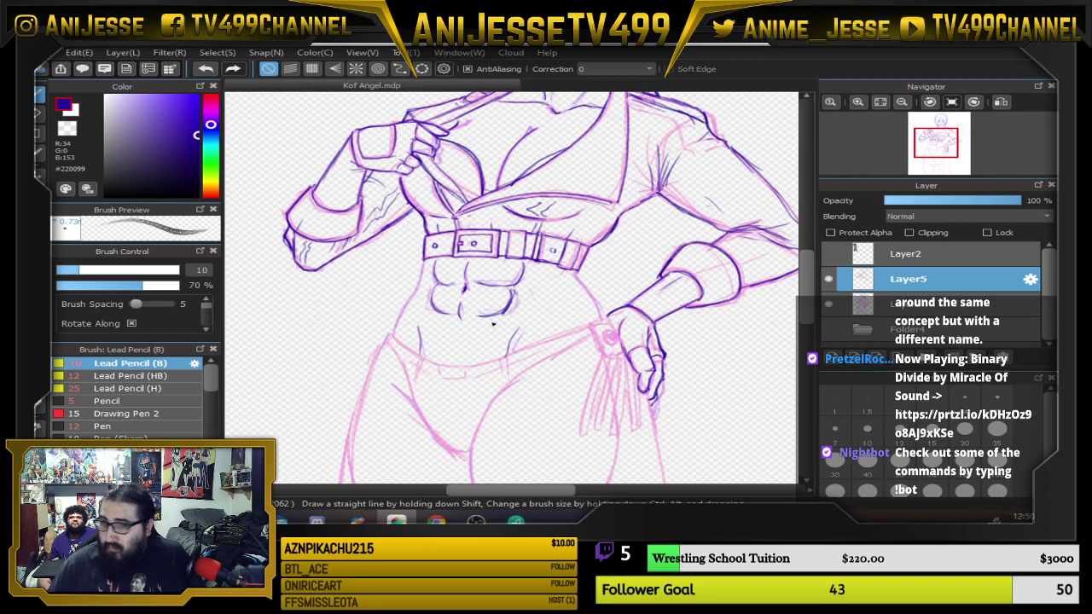
Trace both sides of the waist outline from the belt's lower corners down to the hips.
{"action": "scroll", "coordinate": [493, 323], "scroll_direction": "up", "scroll_amount": 4}
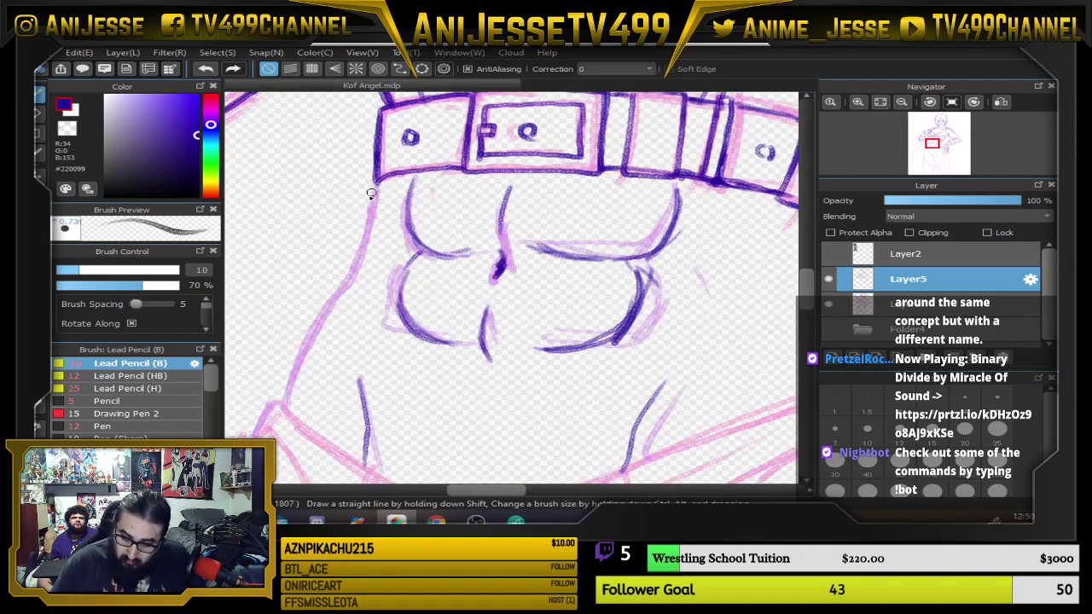
{"action": "mouse_move", "coordinate": [377, 181]}
{"action": "left_mouse_down"}
{"action": "mouse_move", "coordinate": [364, 256]}
{"action": "mouse_move", "coordinate": [302, 343]}
{"action": "mouse_move", "coordinate": [286, 408]}
{"action": "left_mouse_up"}
{"action": "left_click_drag", "start_coordinate": [286, 408], "coordinate": [343, 285]}
{"action": "left_click_drag", "start_coordinate": [690, 267], "coordinate": [520, 267]}
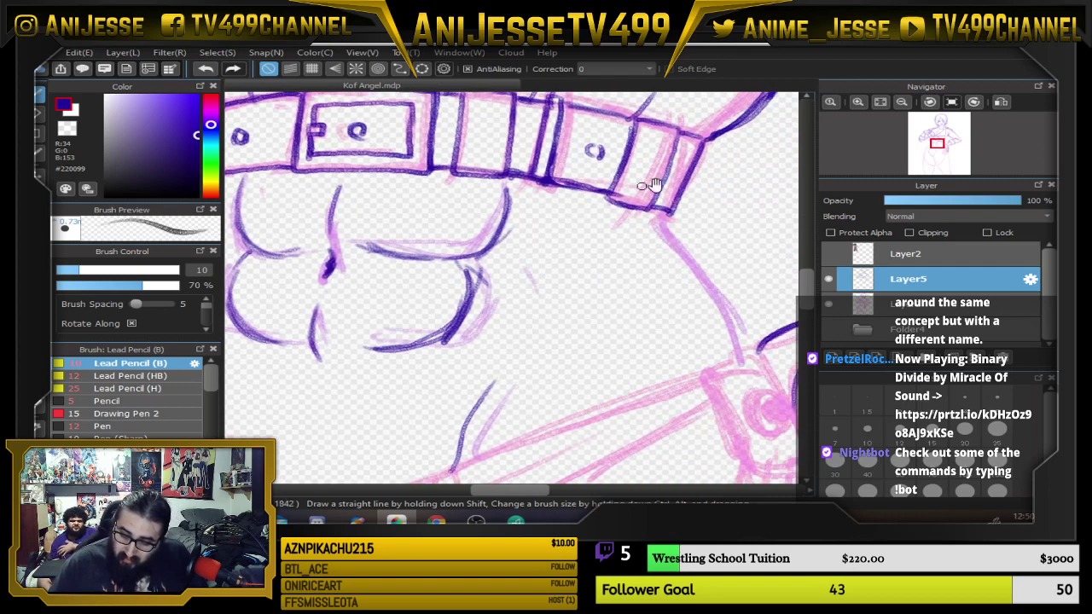
{"action": "mouse_move", "coordinate": [656, 212]}
{"action": "left_mouse_down"}
{"action": "mouse_move", "coordinate": [740, 347]}
{"action": "mouse_move", "coordinate": [682, 239]}
{"action": "mouse_move", "coordinate": [675, 194]}
{"action": "mouse_move", "coordinate": [643, 194]}
{"action": "mouse_move", "coordinate": [642, 212]}
{"action": "mouse_move", "coordinate": [618, 226]}
{"action": "mouse_move", "coordinate": [642, 216]}
{"action": "mouse_move", "coordinate": [585, 331]}
{"action": "mouse_move", "coordinate": [544, 340]}
{"action": "mouse_move", "coordinate": [568, 332]}
{"action": "mouse_move", "coordinate": [580, 348]}
{"action": "mouse_move", "coordinate": [506, 372]}
{"action": "left_mouse_up"}
{"action": "scroll", "coordinate": [643, 209], "scroll_direction": "down", "scroll_amount": 3}
{"action": "scroll", "coordinate": [643, 212], "scroll_direction": "down", "scroll_amount": 1}
{"action": "scroll", "coordinate": [548, 342], "scroll_direction": "down", "scroll_amount": 1}
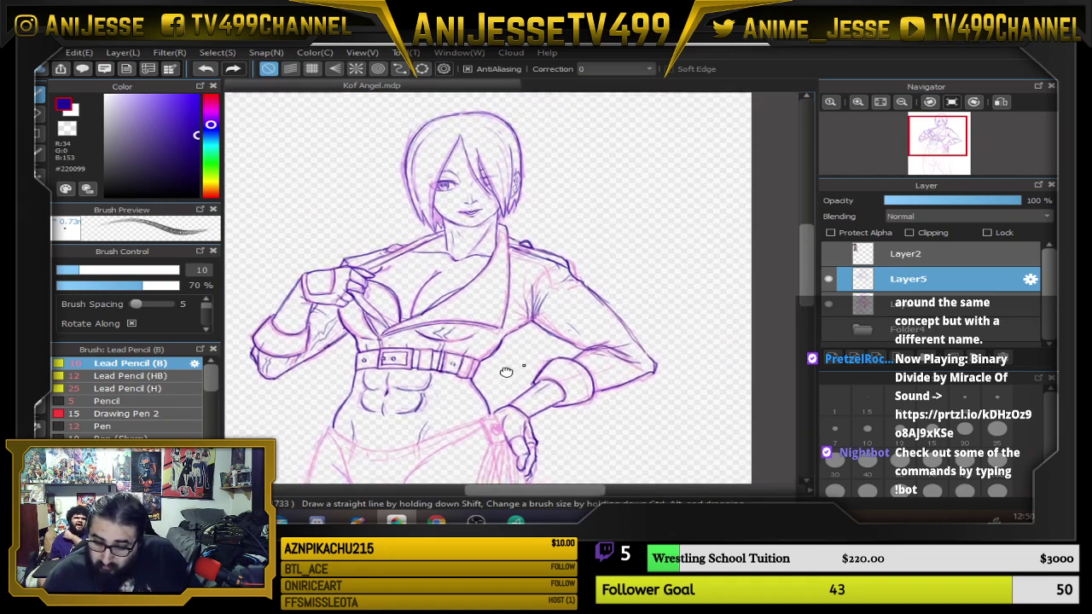
Trace the round hip ornament beside the hand as a thick ring with a smaller circle and a hooked line inside.
{"action": "scroll", "coordinate": [478, 359], "scroll_direction": "down", "scroll_amount": 2}
{"action": "mouse_move", "coordinate": [455, 348]}
{"action": "left_mouse_down"}
{"action": "mouse_move", "coordinate": [480, 250]}
{"action": "mouse_move", "coordinate": [434, 270]}
{"action": "mouse_move", "coordinate": [512, 231]}
{"action": "mouse_move", "coordinate": [541, 269]}
{"action": "left_mouse_up"}
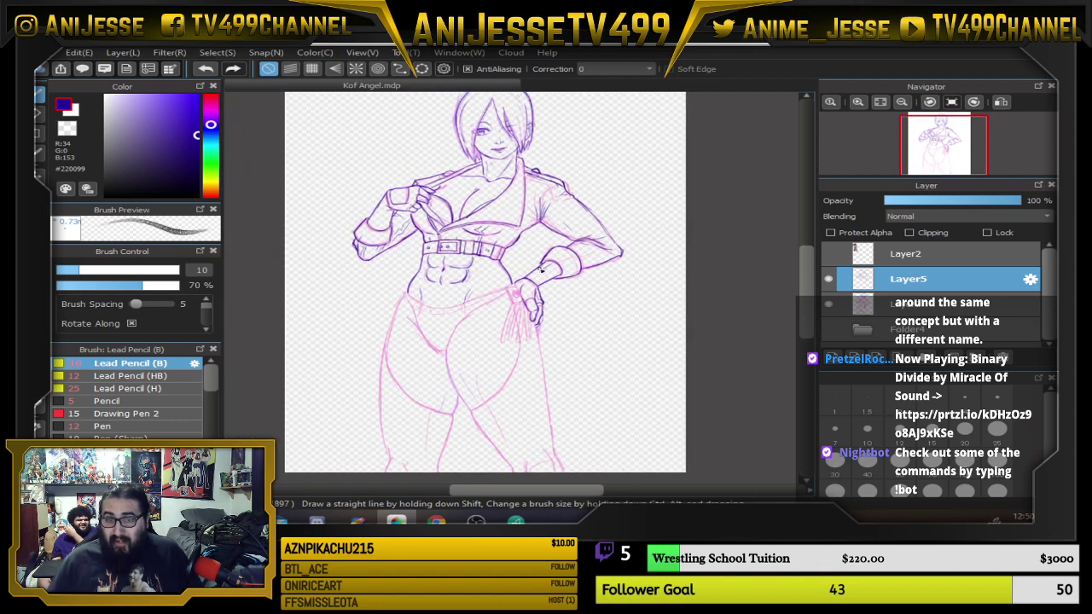
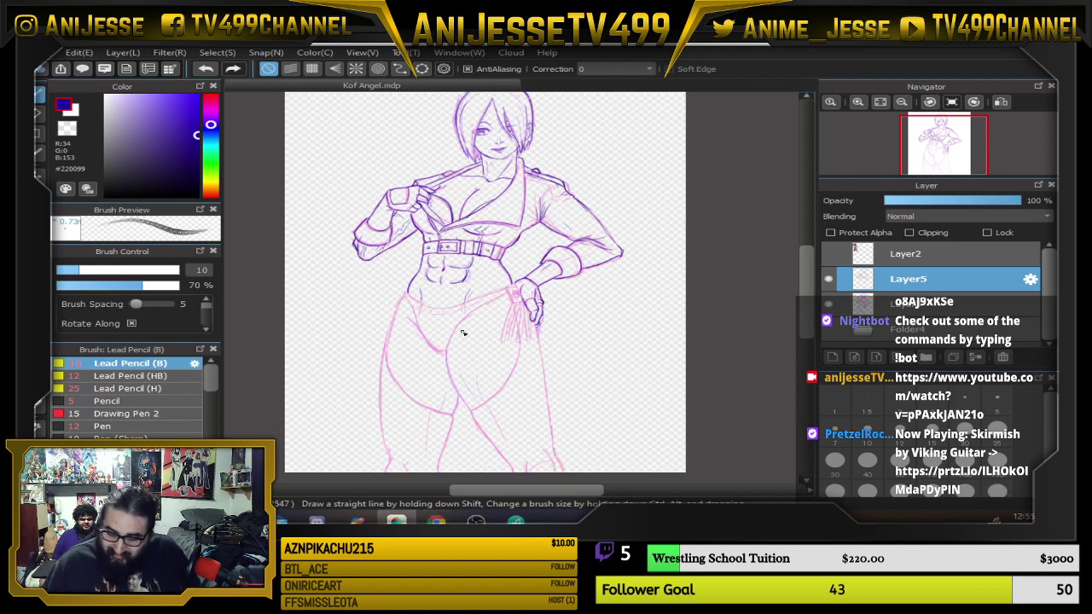
{"action": "scroll", "coordinate": [522, 299], "scroll_direction": "up", "scroll_amount": 6}
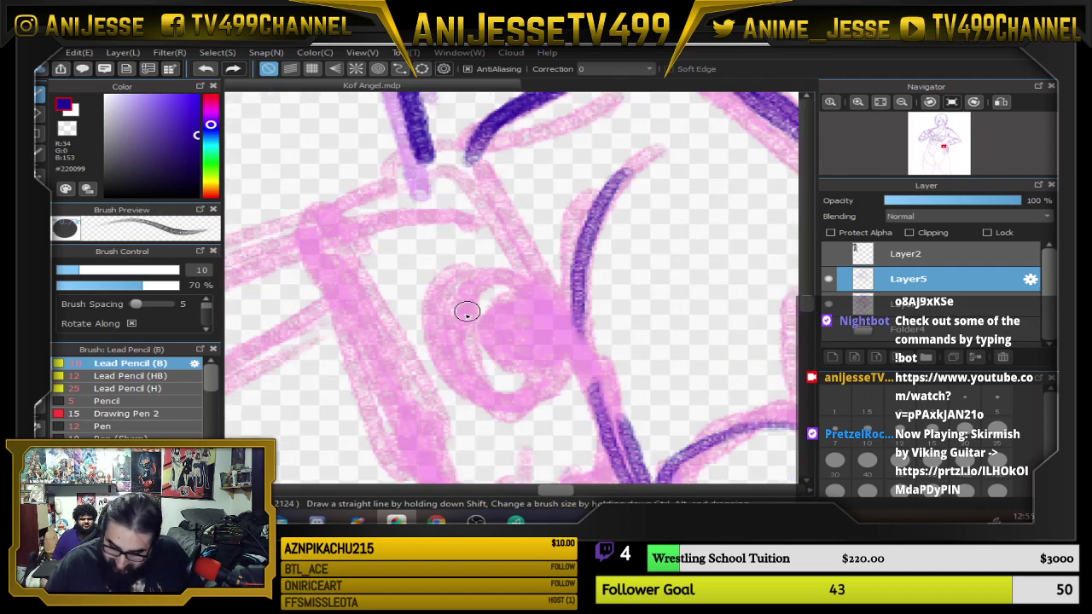
{"action": "mouse_move", "coordinate": [443, 312]}
{"action": "left_mouse_down"}
{"action": "mouse_move", "coordinate": [442, 350]}
{"action": "mouse_move", "coordinate": [466, 391]}
{"action": "mouse_move", "coordinate": [520, 409]}
{"action": "left_mouse_up"}
{"action": "mouse_move", "coordinate": [452, 376]}
{"action": "left_mouse_down"}
{"action": "mouse_move", "coordinate": [453, 285]}
{"action": "mouse_move", "coordinate": [474, 275]}
{"action": "left_mouse_up"}
{"action": "mouse_move", "coordinate": [473, 276]}
{"action": "left_mouse_down"}
{"action": "mouse_move", "coordinate": [440, 343]}
{"action": "mouse_move", "coordinate": [532, 268]}
{"action": "mouse_move", "coordinate": [546, 282]}
{"action": "left_mouse_up"}
{"action": "mouse_move", "coordinate": [467, 310]}
{"action": "left_mouse_down"}
{"action": "mouse_move", "coordinate": [512, 326]}
{"action": "mouse_move", "coordinate": [510, 378]}
{"action": "mouse_move", "coordinate": [550, 357]}
{"action": "mouse_move", "coordinate": [568, 324]}
{"action": "mouse_move", "coordinate": [536, 295]}
{"action": "mouse_move", "coordinate": [493, 314]}
{"action": "left_mouse_up"}
{"action": "left_click_drag", "start_coordinate": [573, 304], "coordinate": [563, 337]}
{"action": "left_click_drag", "start_coordinate": [509, 404], "coordinate": [570, 384]}
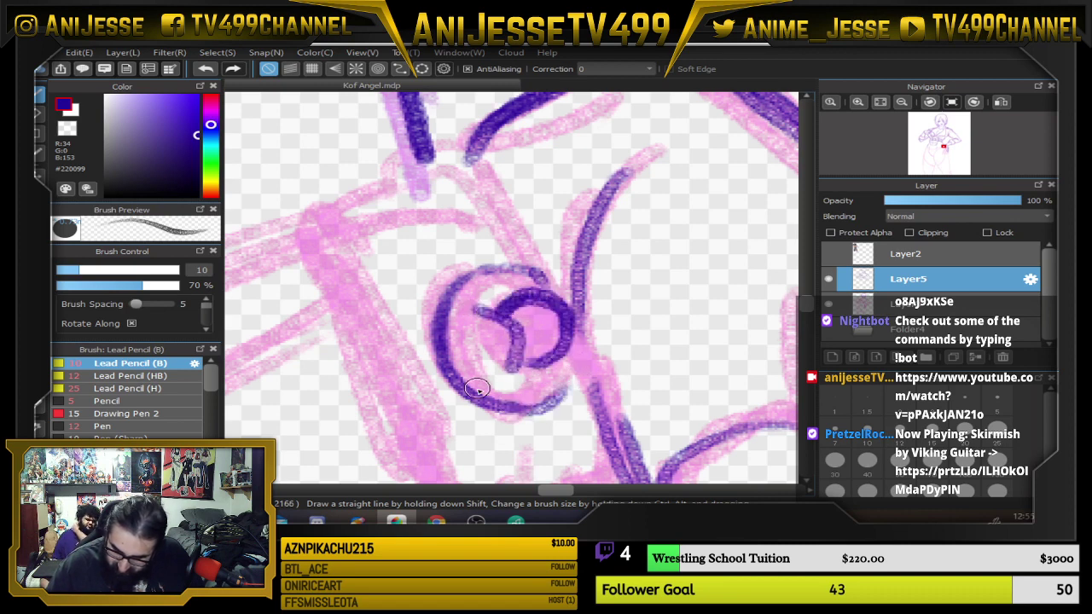
{"action": "left_click_drag", "start_coordinate": [476, 389], "coordinate": [572, 380]}
{"action": "mouse_move", "coordinate": [572, 380]}
{"action": "left_mouse_down"}
{"action": "mouse_move", "coordinate": [569, 357]}
{"action": "mouse_move", "coordinate": [542, 401]}
{"action": "left_mouse_up"}
{"action": "mouse_move", "coordinate": [516, 362]}
{"action": "left_mouse_down"}
{"action": "mouse_move", "coordinate": [548, 363]}
{"action": "mouse_move", "coordinate": [571, 378]}
{"action": "mouse_move", "coordinate": [544, 403]}
{"action": "mouse_move", "coordinate": [512, 372]}
{"action": "mouse_move", "coordinate": [509, 326]}
{"action": "mouse_move", "coordinate": [471, 297]}
{"action": "mouse_move", "coordinate": [546, 292]}
{"action": "mouse_move", "coordinate": [537, 274]}
{"action": "mouse_move", "coordinate": [533, 329]}
{"action": "left_mouse_up"}
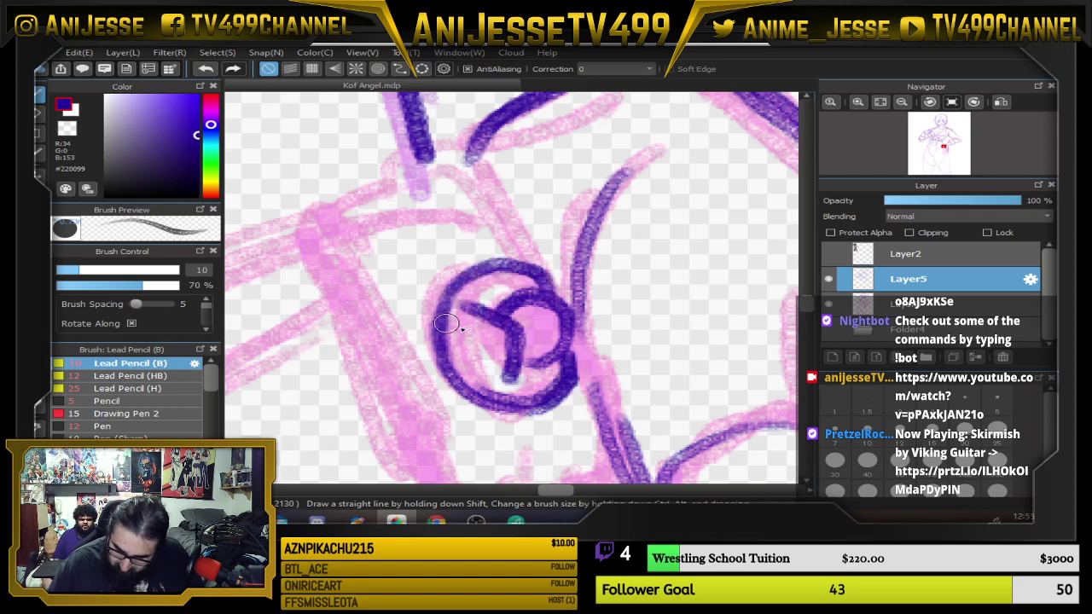
Outline the hip plate around the round ornament, with a slanted upper edge, straight sides and a rounded lower end.
{"action": "scroll", "coordinate": [564, 320], "scroll_direction": "down", "scroll_amount": 3}
{"action": "scroll", "coordinate": [532, 325], "scroll_direction": "up", "scroll_amount": 2}
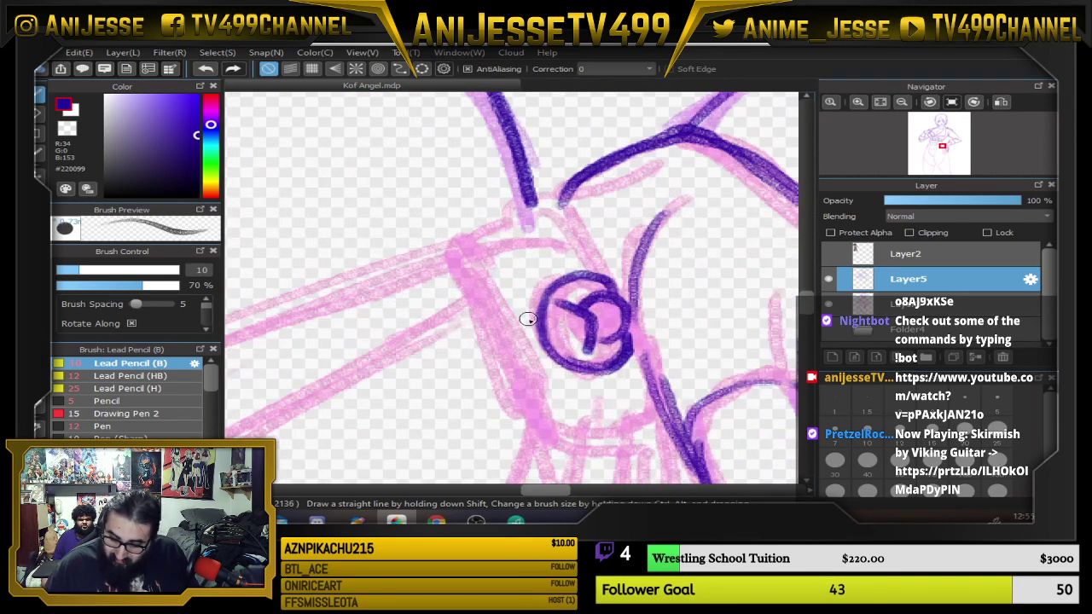
{"action": "mouse_move", "coordinate": [454, 250]}
{"action": "left_mouse_down"}
{"action": "mouse_move", "coordinate": [542, 420]}
{"action": "mouse_move", "coordinate": [565, 432]}
{"action": "mouse_move", "coordinate": [624, 418]}
{"action": "mouse_move", "coordinate": [643, 401]}
{"action": "mouse_move", "coordinate": [615, 268]}
{"action": "mouse_move", "coordinate": [549, 202]}
{"action": "mouse_move", "coordinate": [448, 231]}
{"action": "mouse_move", "coordinate": [496, 318]}
{"action": "mouse_move", "coordinate": [499, 302]}
{"action": "mouse_move", "coordinate": [548, 408]}
{"action": "mouse_move", "coordinate": [587, 418]}
{"action": "left_mouse_up"}
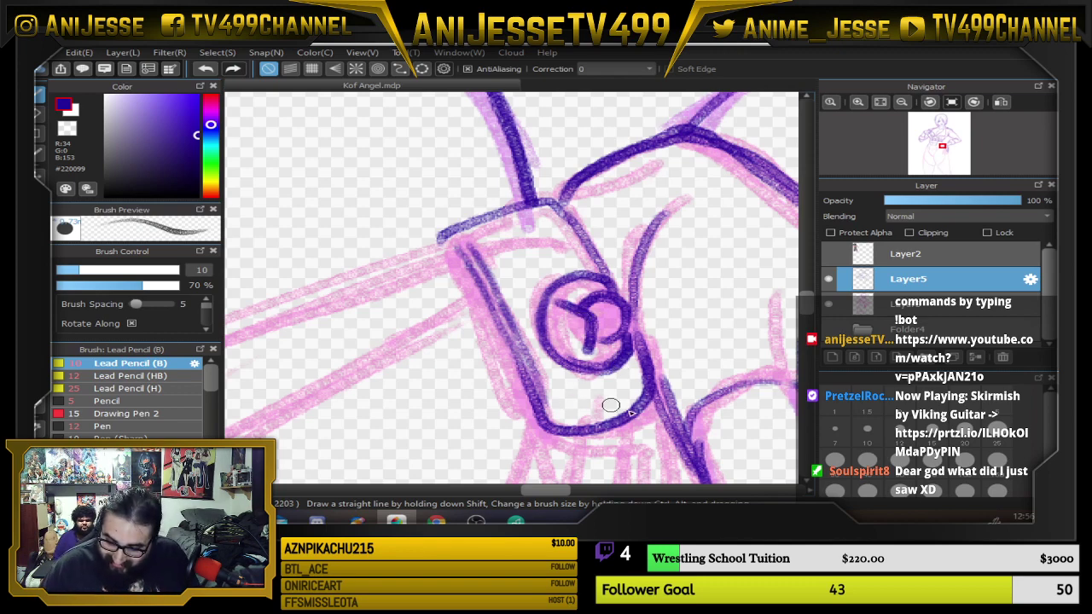
{"action": "left_click_drag", "start_coordinate": [611, 405], "coordinate": [513, 213]}
{"action": "scroll", "coordinate": [556, 210], "scroll_direction": "down", "scroll_amount": 4}
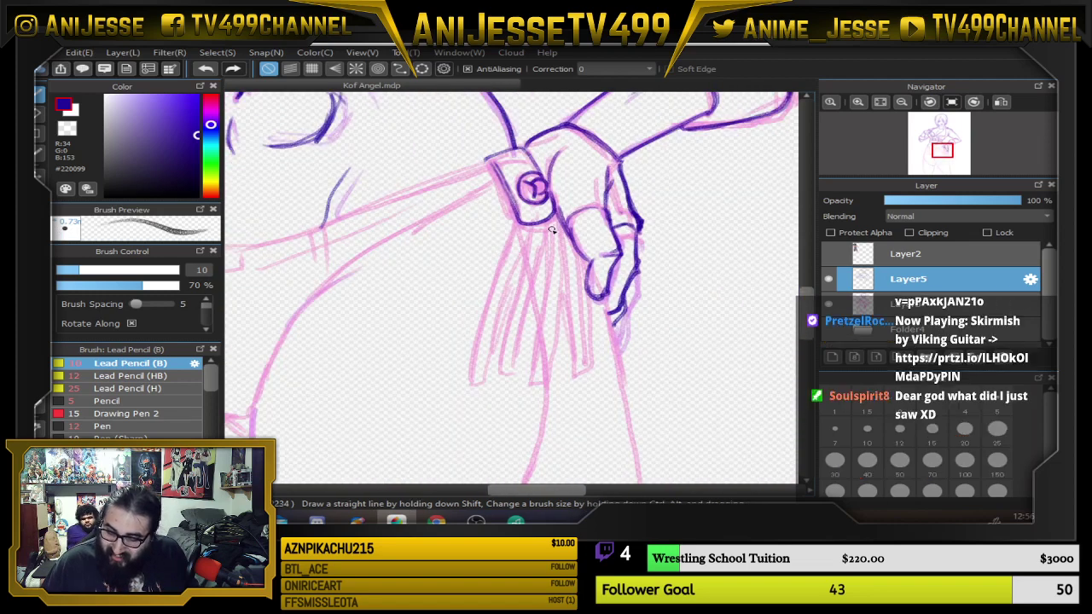
Show the reference picture on Layer2 and examine how the hip fastening of the costume looks.
{"action": "scroll", "coordinate": [536, 190], "scroll_direction": "up", "scroll_amount": 7}
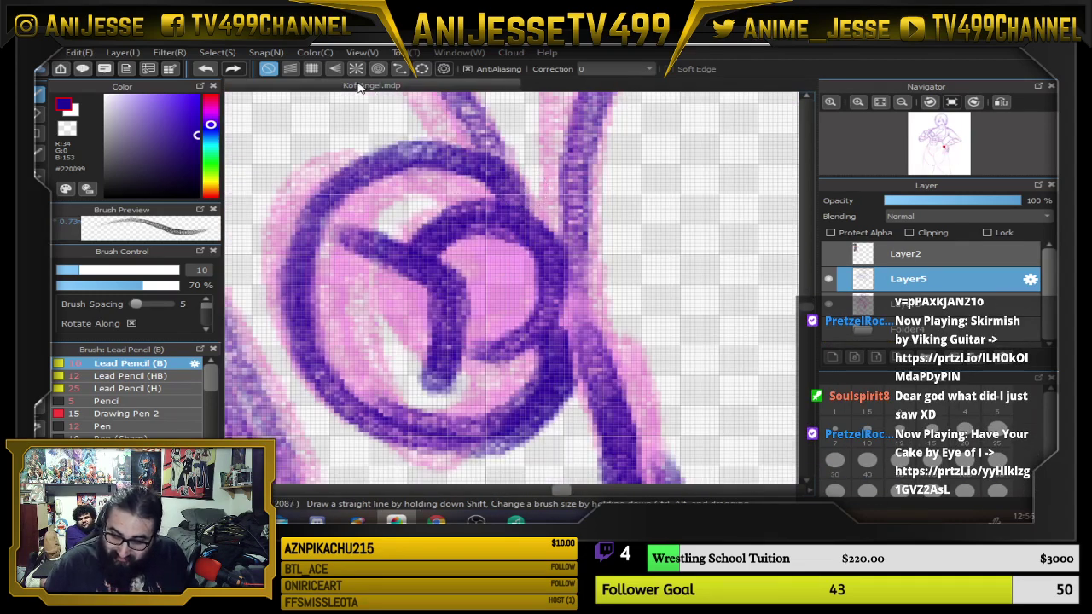
{"action": "left_click", "coordinate": [828, 253]}
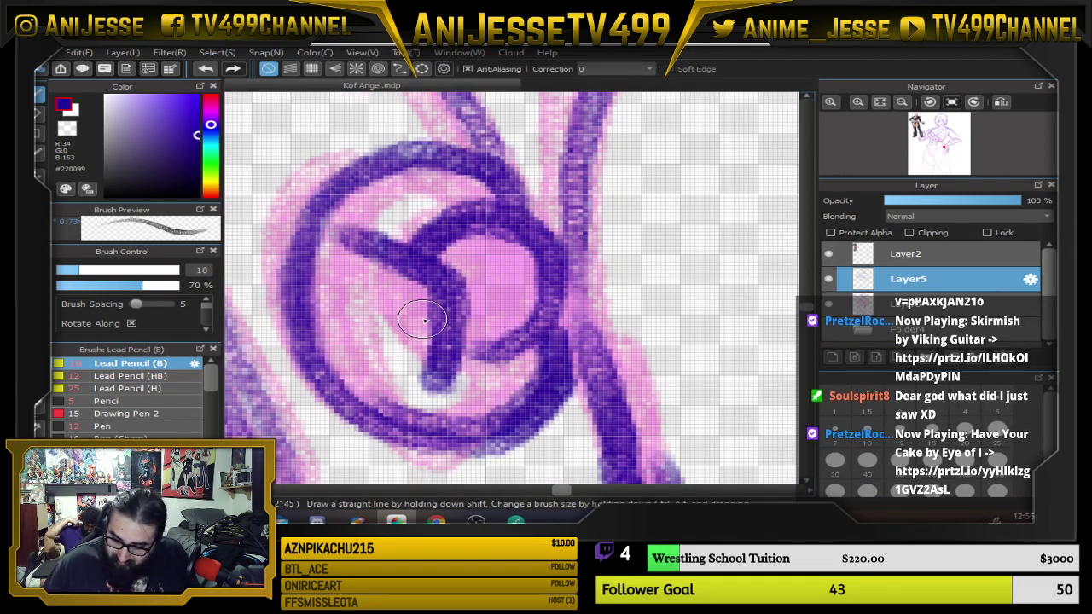
{"action": "scroll", "coordinate": [548, 320], "scroll_direction": "down", "scroll_amount": 5}
{"action": "scroll", "coordinate": [549, 324], "scroll_direction": "down", "scroll_amount": 3}
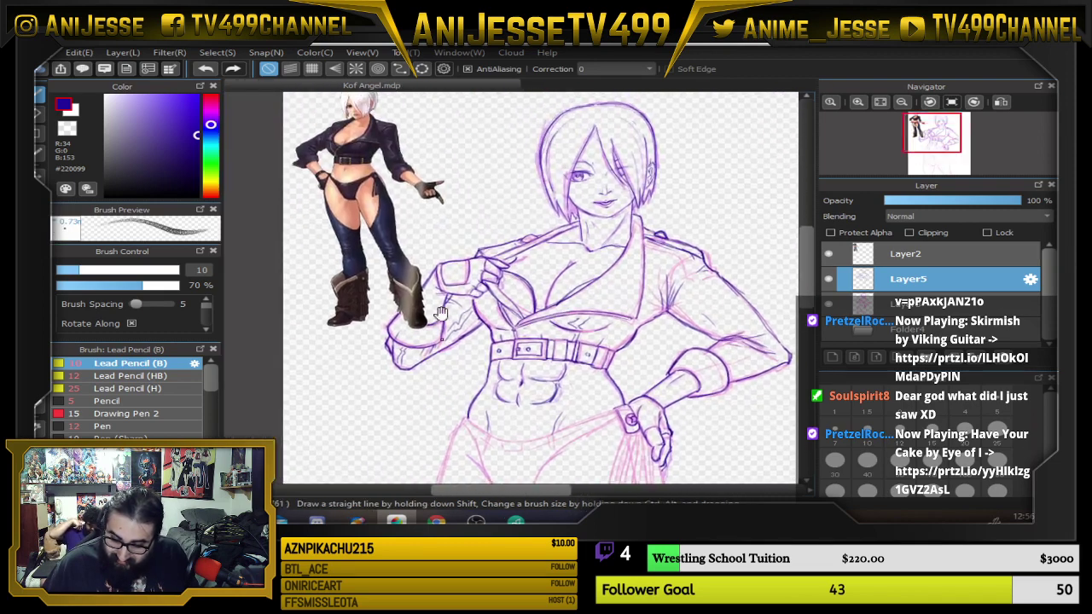
{"action": "scroll", "coordinate": [375, 192], "scroll_direction": "up", "scroll_amount": 8}
{"action": "scroll", "coordinate": [395, 249], "scroll_direction": "down", "scroll_amount": 6}
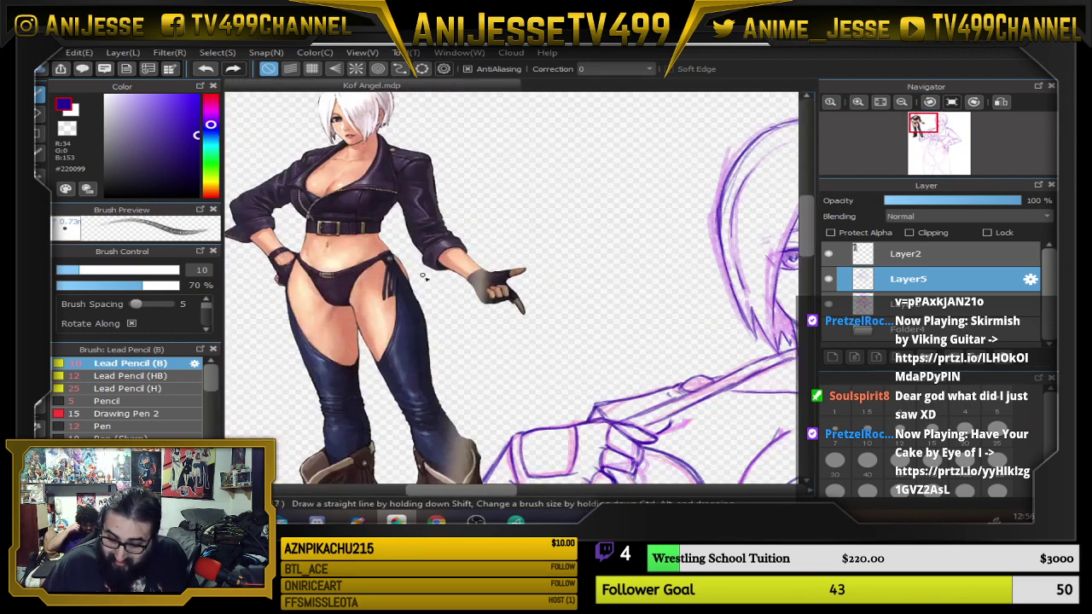
{"action": "scroll", "coordinate": [479, 362], "scroll_direction": "up", "scroll_amount": 7}
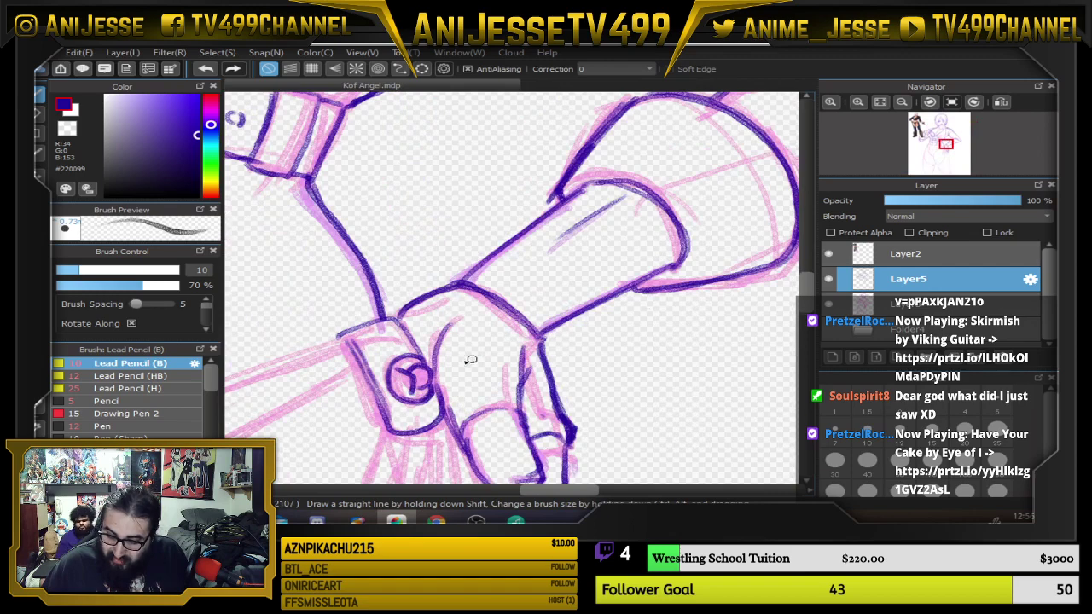
Erase the small circle and hooked line inside the round hip ornament with a size 12 eraser.
{"action": "scroll", "coordinate": [370, 373], "scroll_direction": "up", "scroll_amount": 4}
{"action": "key", "text": "e"}
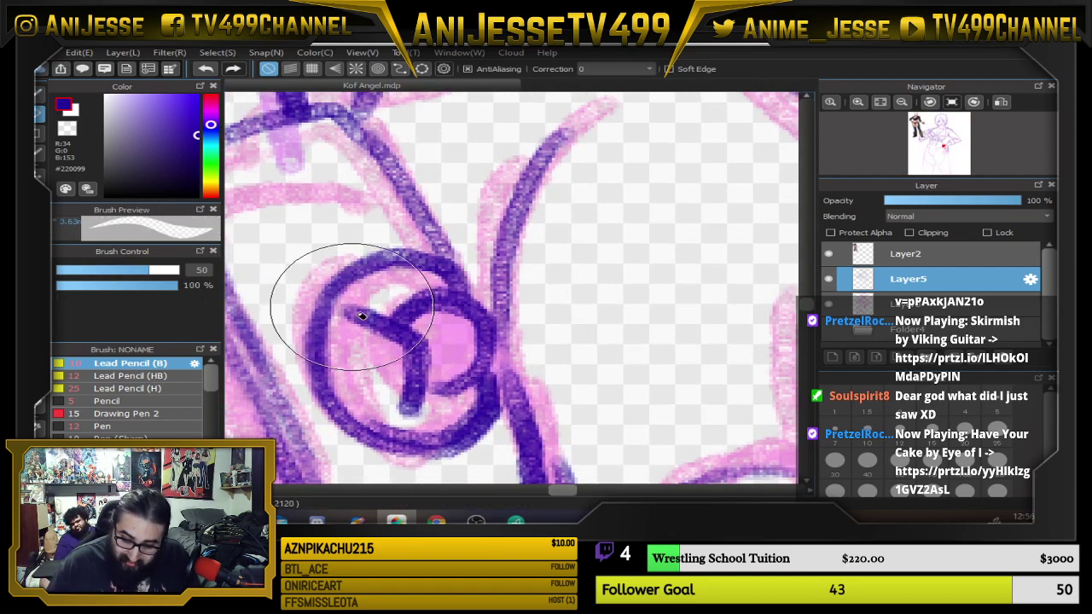
{"action": "left_click", "coordinate": [899, 431]}
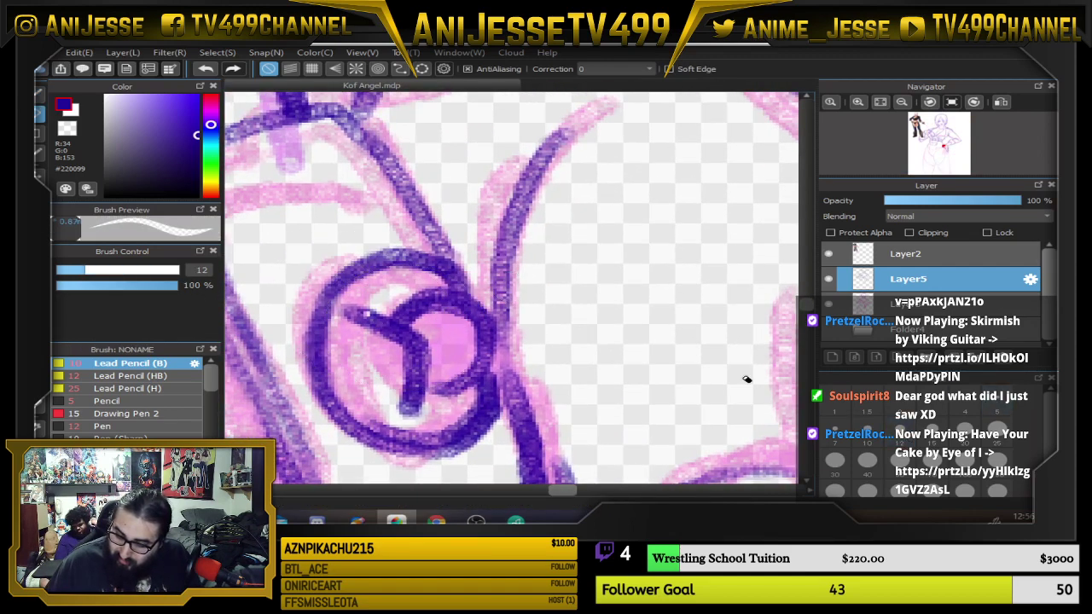
{"action": "mouse_move", "coordinate": [363, 311]}
{"action": "left_mouse_down"}
{"action": "mouse_move", "coordinate": [389, 305]}
{"action": "mouse_move", "coordinate": [429, 359]}
{"action": "mouse_move", "coordinate": [403, 301]}
{"action": "mouse_move", "coordinate": [465, 361]}
{"action": "mouse_move", "coordinate": [476, 327]}
{"action": "mouse_move", "coordinate": [482, 348]}
{"action": "mouse_move", "coordinate": [472, 307]}
{"action": "left_mouse_up"}
Redraw the inside of the hip ornament with the Lead Pencil as a smaller ring joined to the outer ring by short spokes.
{"action": "key", "text": "b"}
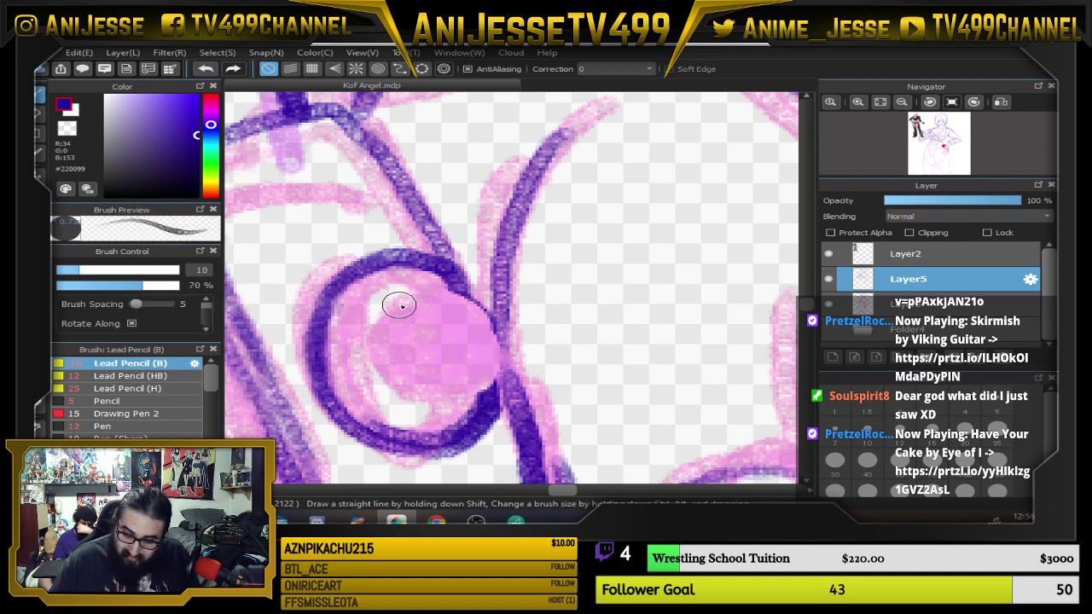
{"action": "mouse_move", "coordinate": [399, 305]}
{"action": "left_mouse_down"}
{"action": "mouse_move", "coordinate": [373, 331]}
{"action": "mouse_move", "coordinate": [482, 360]}
{"action": "mouse_move", "coordinate": [458, 294]}
{"action": "mouse_move", "coordinate": [478, 379]}
{"action": "mouse_move", "coordinate": [478, 318]}
{"action": "mouse_move", "coordinate": [387, 328]}
{"action": "mouse_move", "coordinate": [480, 382]}
{"action": "mouse_move", "coordinate": [489, 367]}
{"action": "mouse_move", "coordinate": [463, 399]}
{"action": "mouse_move", "coordinate": [385, 309]}
{"action": "mouse_move", "coordinate": [461, 296]}
{"action": "mouse_move", "coordinate": [383, 292]}
{"action": "left_mouse_up"}
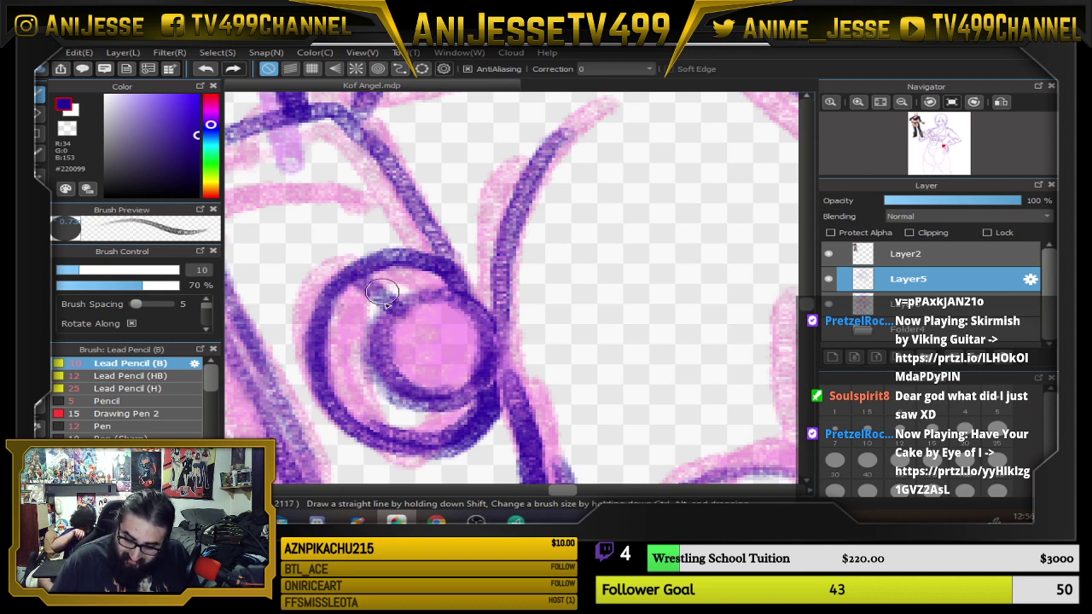
{"action": "mouse_move", "coordinate": [334, 362]}
{"action": "left_mouse_down"}
{"action": "mouse_move", "coordinate": [407, 374]}
{"action": "mouse_move", "coordinate": [399, 444]}
{"action": "left_mouse_up"}
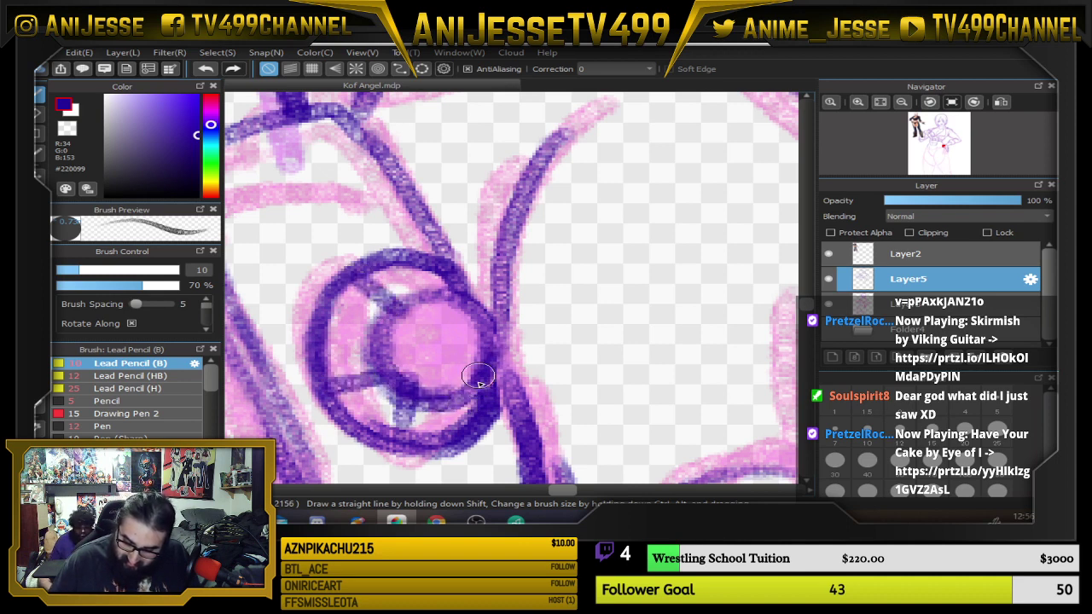
{"action": "left_click_drag", "start_coordinate": [478, 376], "coordinate": [486, 409]}
{"action": "mouse_move", "coordinate": [358, 285]}
{"action": "left_mouse_down"}
{"action": "mouse_move", "coordinate": [398, 324]}
{"action": "mouse_move", "coordinate": [400, 342]}
{"action": "mouse_move", "coordinate": [386, 314]}
{"action": "mouse_move", "coordinate": [401, 355]}
{"action": "left_mouse_up"}
{"action": "mouse_move", "coordinate": [375, 374]}
{"action": "left_mouse_down"}
{"action": "mouse_move", "coordinate": [359, 375]}
{"action": "mouse_move", "coordinate": [407, 383]}
{"action": "left_mouse_up"}
{"action": "mouse_move", "coordinate": [452, 266]}
{"action": "left_mouse_down"}
{"action": "mouse_move", "coordinate": [478, 320]}
{"action": "mouse_move", "coordinate": [493, 403]}
{"action": "left_mouse_up"}
{"action": "mouse_move", "coordinate": [483, 309]}
{"action": "left_mouse_down"}
{"action": "mouse_move", "coordinate": [508, 423]}
{"action": "mouse_move", "coordinate": [444, 300]}
{"action": "left_mouse_up"}
{"action": "scroll", "coordinate": [466, 426], "scroll_direction": "down", "scroll_amount": 4}
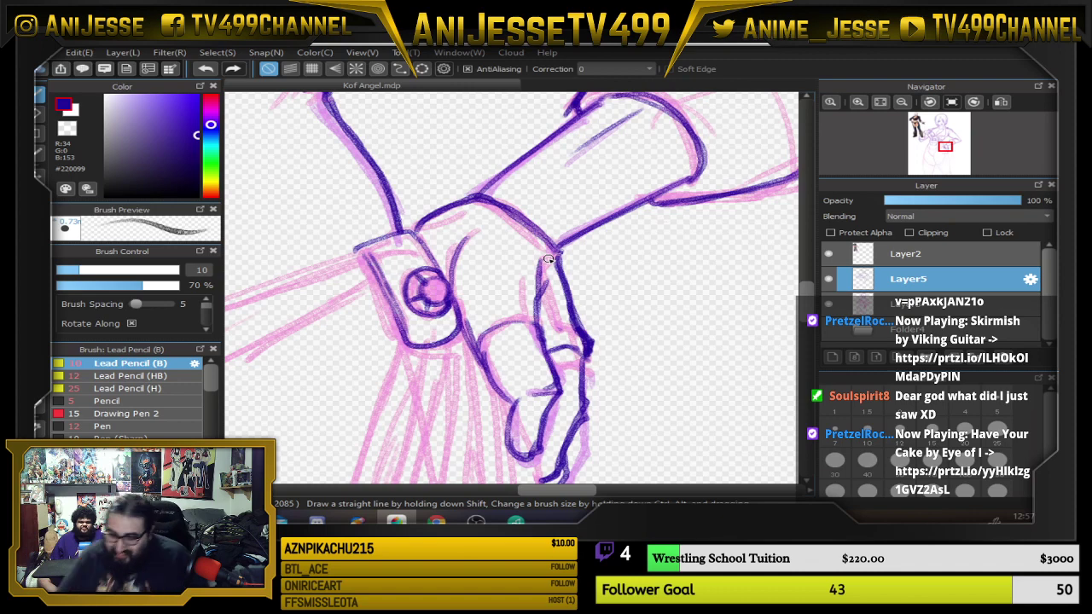
Trace the waistband's upper edge from the hip opposite the ornament down to the middle of the lower belly.
{"action": "scroll", "coordinate": [485, 317], "scroll_direction": "down", "scroll_amount": 4}
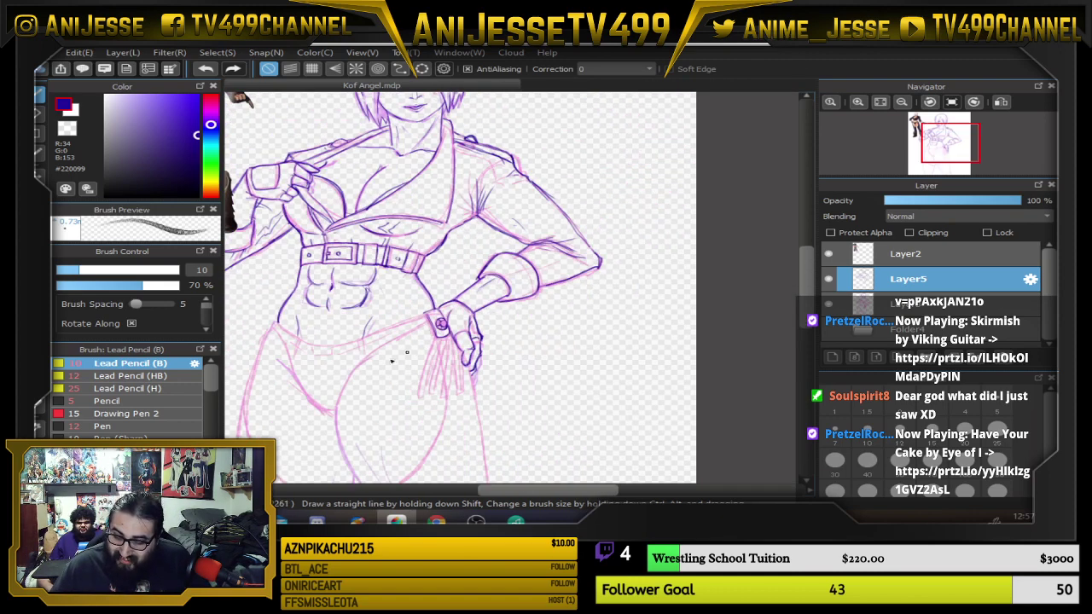
{"action": "scroll", "coordinate": [392, 361], "scroll_direction": "up", "scroll_amount": 6}
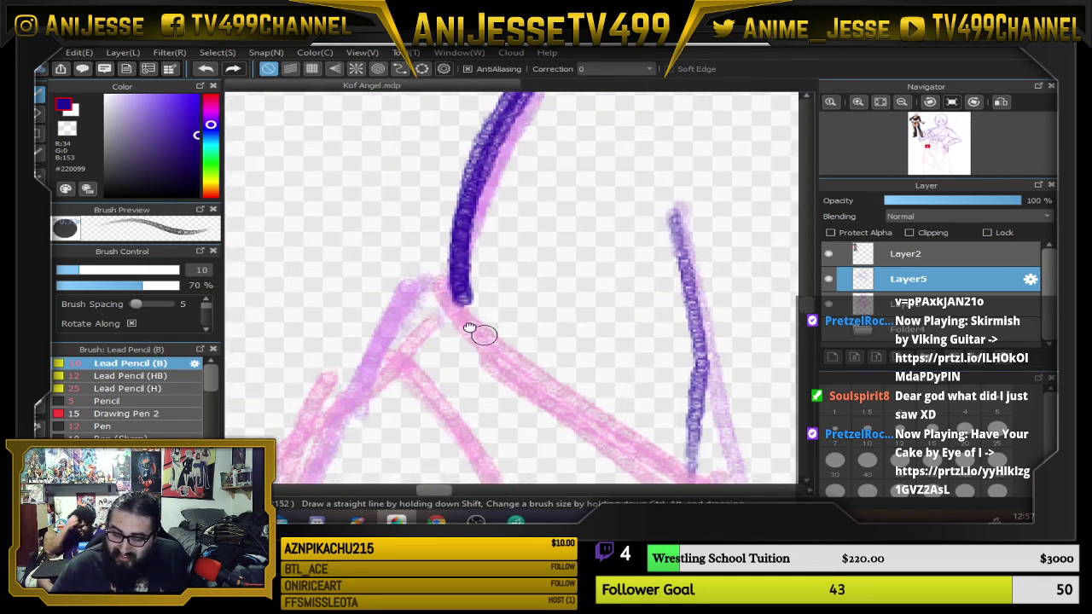
{"action": "left_click_drag", "start_coordinate": [469, 328], "coordinate": [290, 217]}
{"action": "left_click_drag", "start_coordinate": [273, 149], "coordinate": [368, 245]}
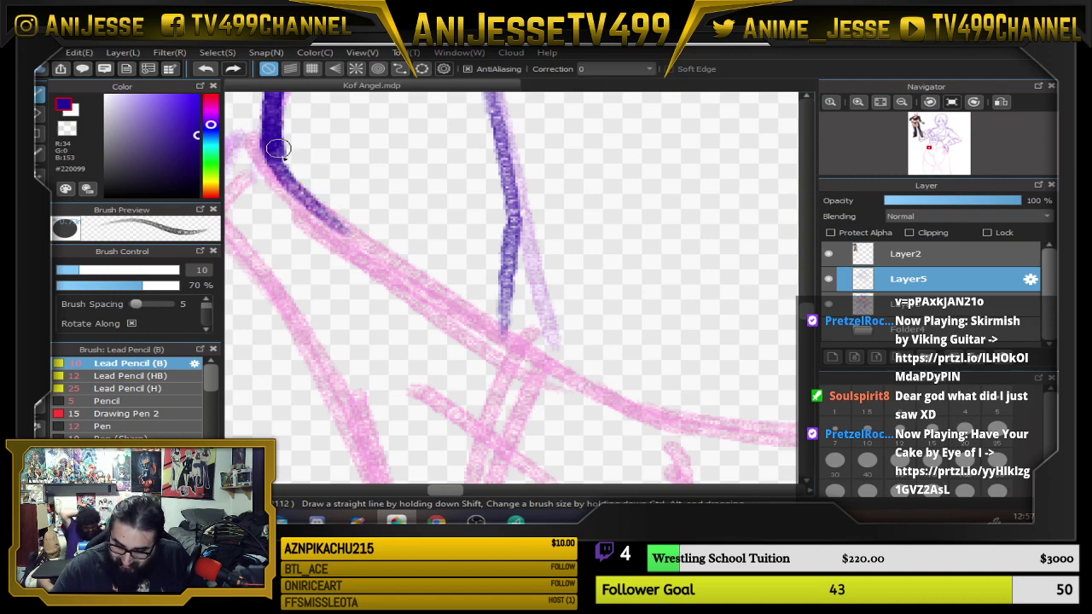
{"action": "mouse_move", "coordinate": [278, 149]}
{"action": "left_mouse_down"}
{"action": "mouse_move", "coordinate": [424, 285]}
{"action": "mouse_move", "coordinate": [559, 367]}
{"action": "left_mouse_up"}
{"action": "left_click_drag", "start_coordinate": [663, 377], "coordinate": [417, 290]}
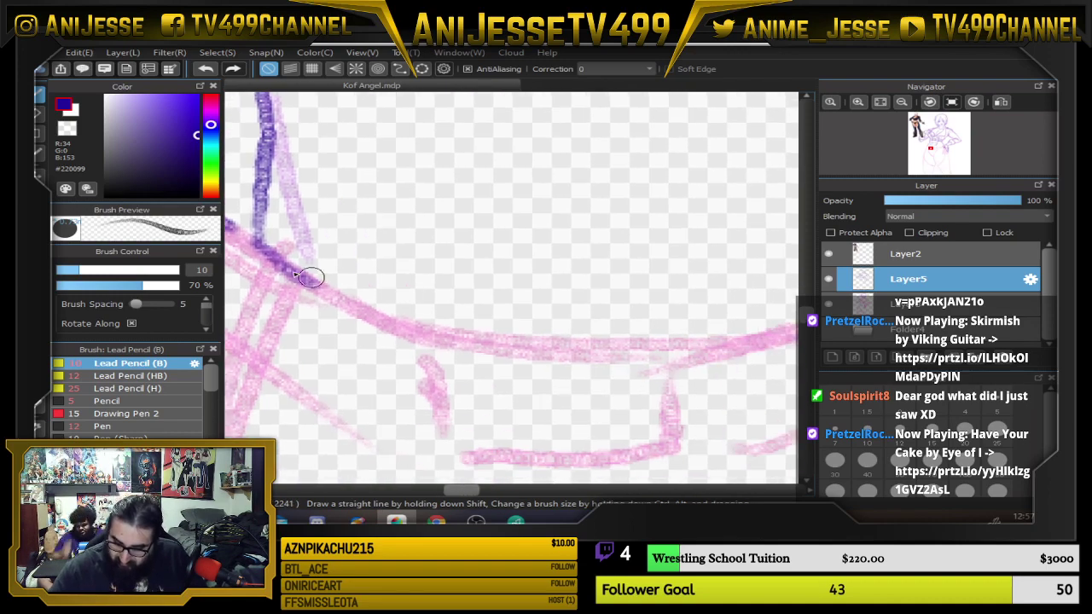
{"action": "mouse_move", "coordinate": [310, 277]}
{"action": "left_mouse_down"}
{"action": "mouse_move", "coordinate": [408, 331]}
{"action": "mouse_move", "coordinate": [580, 362]}
{"action": "left_mouse_up"}
{"action": "scroll", "coordinate": [563, 354], "scroll_direction": "down", "scroll_amount": 3}
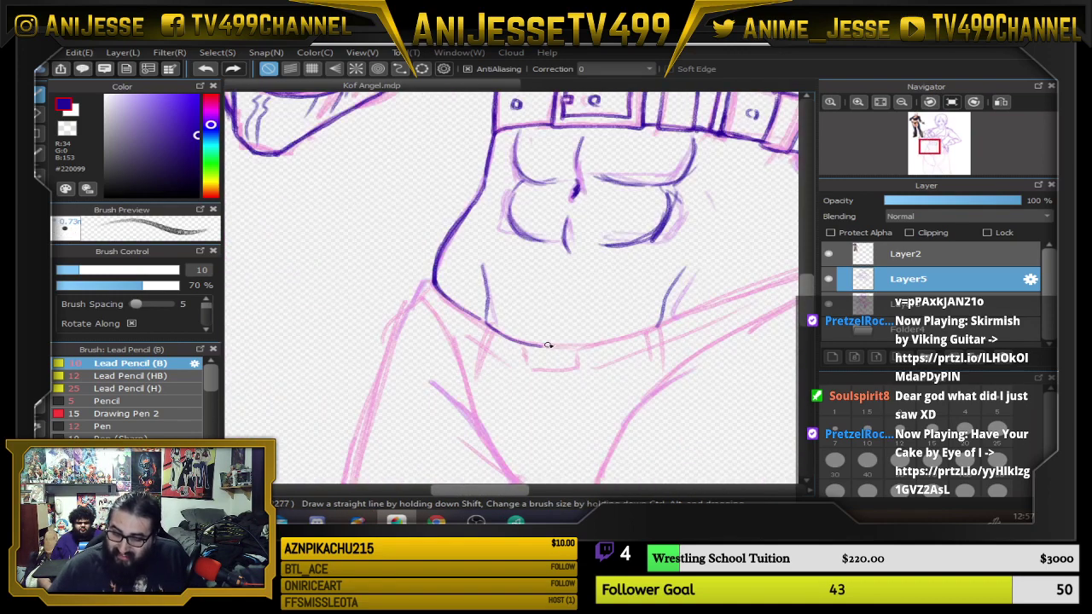
Continue the waistband's upper edge from the middle of the belly up to the hip plate beside the hand.
{"action": "scroll", "coordinate": [395, 349], "scroll_direction": "up", "scroll_amount": 5}
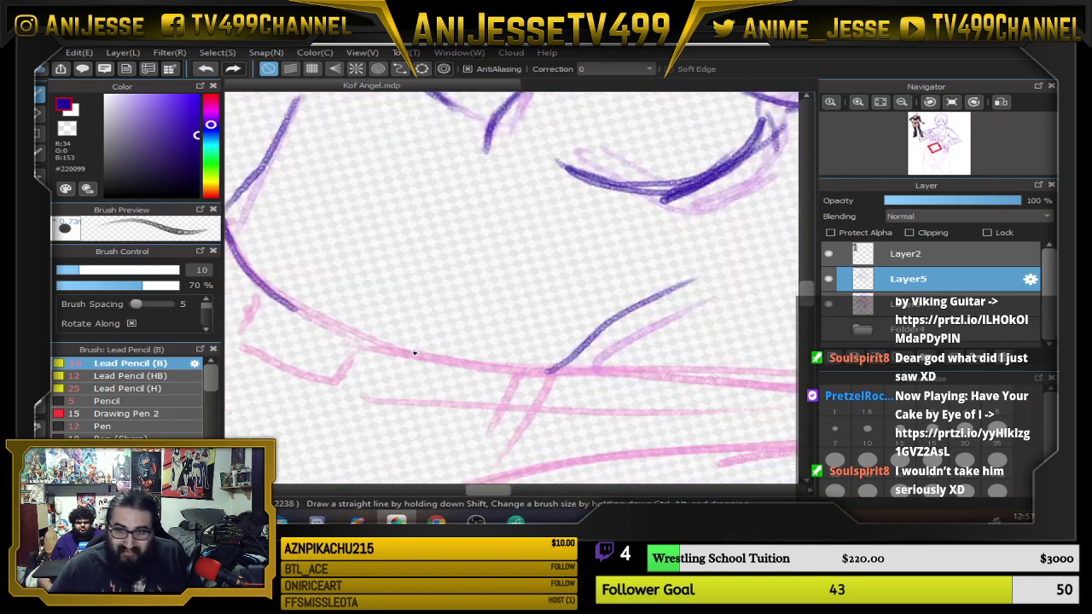
{"action": "scroll", "coordinate": [415, 353], "scroll_direction": "up", "scroll_amount": 2}
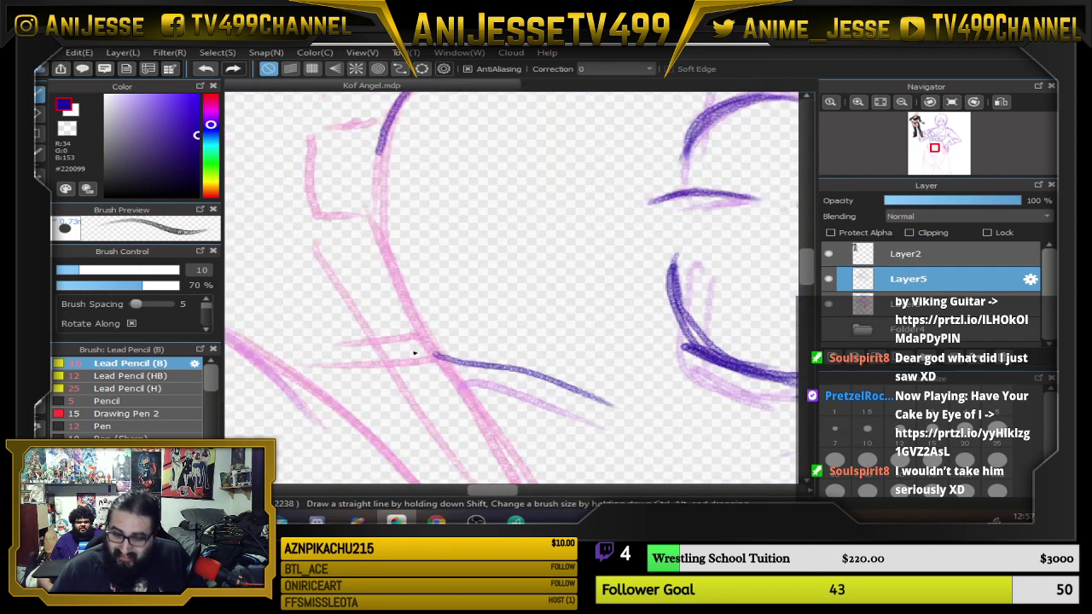
{"action": "mouse_move", "coordinate": [390, 149]}
{"action": "left_mouse_down"}
{"action": "mouse_move", "coordinate": [373, 182]}
{"action": "mouse_move", "coordinate": [385, 123]}
{"action": "mouse_move", "coordinate": [378, 229]}
{"action": "mouse_move", "coordinate": [377, 162]}
{"action": "mouse_move", "coordinate": [393, 266]}
{"action": "mouse_move", "coordinate": [434, 346]}
{"action": "left_mouse_up"}
{"action": "left_click_drag", "start_coordinate": [544, 404], "coordinate": [500, 288]}
{"action": "mouse_move", "coordinate": [366, 183]}
{"action": "left_mouse_down"}
{"action": "mouse_move", "coordinate": [380, 224]}
{"action": "mouse_move", "coordinate": [438, 295]}
{"action": "left_mouse_up"}
{"action": "left_click_drag", "start_coordinate": [403, 249], "coordinate": [476, 359]}
{"action": "left_click_drag", "start_coordinate": [537, 400], "coordinate": [464, 250]}
{"action": "left_click_drag", "start_coordinate": [379, 165], "coordinate": [434, 255]}
{"action": "left_click_drag", "start_coordinate": [389, 186], "coordinate": [481, 336]}
{"action": "left_click_drag", "start_coordinate": [437, 259], "coordinate": [508, 379]}
{"action": "left_click_drag", "start_coordinate": [466, 311], "coordinate": [515, 394]}
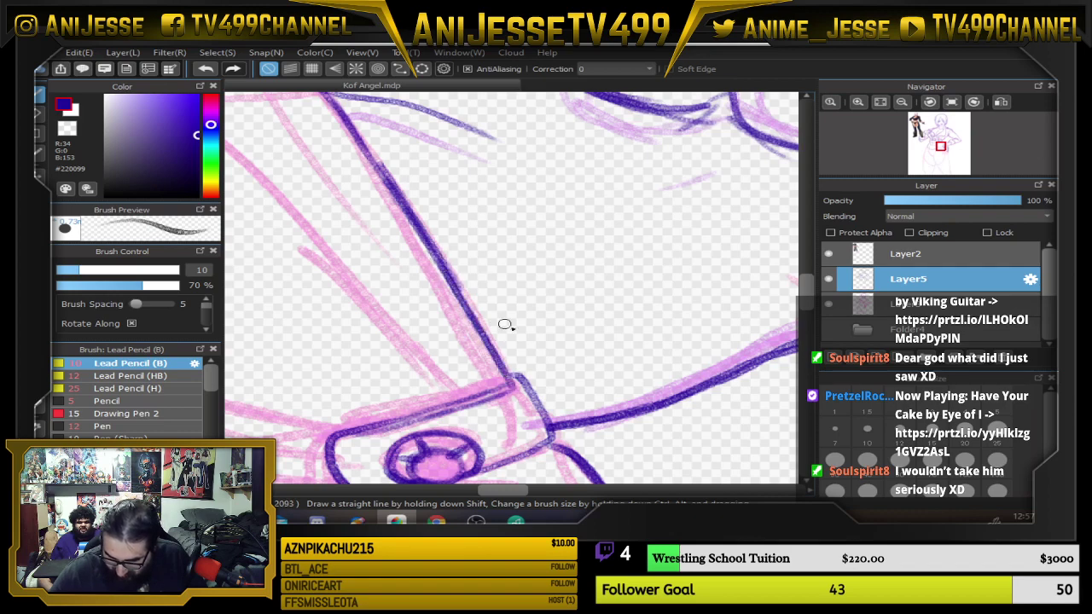
{"action": "key", "text": "Up"}
{"action": "scroll", "coordinate": [543, 313], "scroll_direction": "down", "scroll_amount": 4}
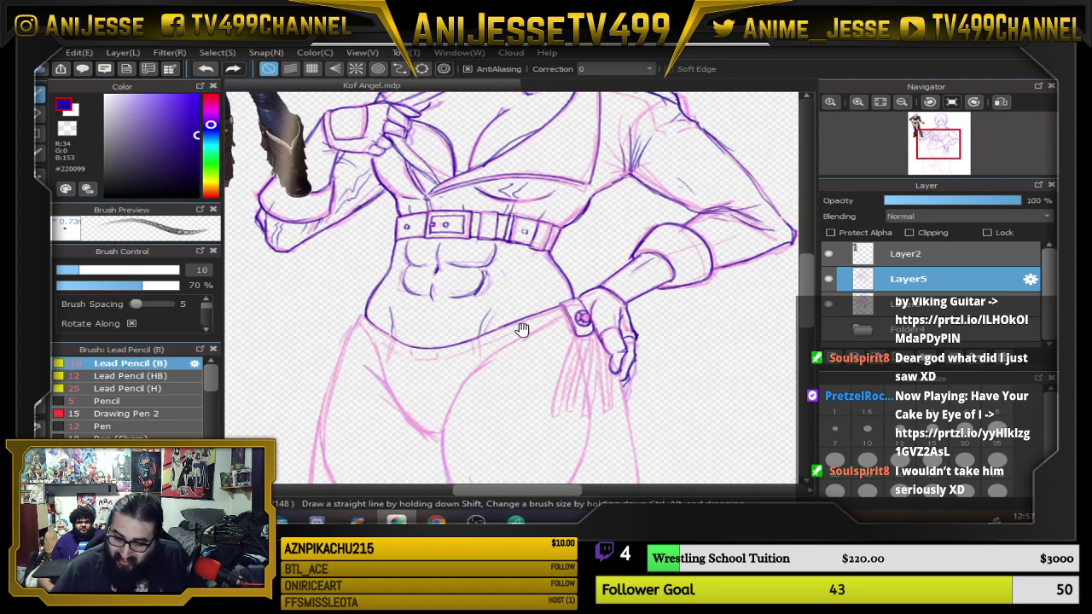
Draw a small rectangular buckle hanging from the waistband's upper edge at the middle of the belly.
{"action": "left_click_drag", "start_coordinate": [523, 331], "coordinate": [538, 300]}
{"action": "scroll", "coordinate": [539, 300], "scroll_direction": "up", "scroll_amount": 2}
{"action": "scroll", "coordinate": [542, 304], "scroll_direction": "down", "scroll_amount": 2}
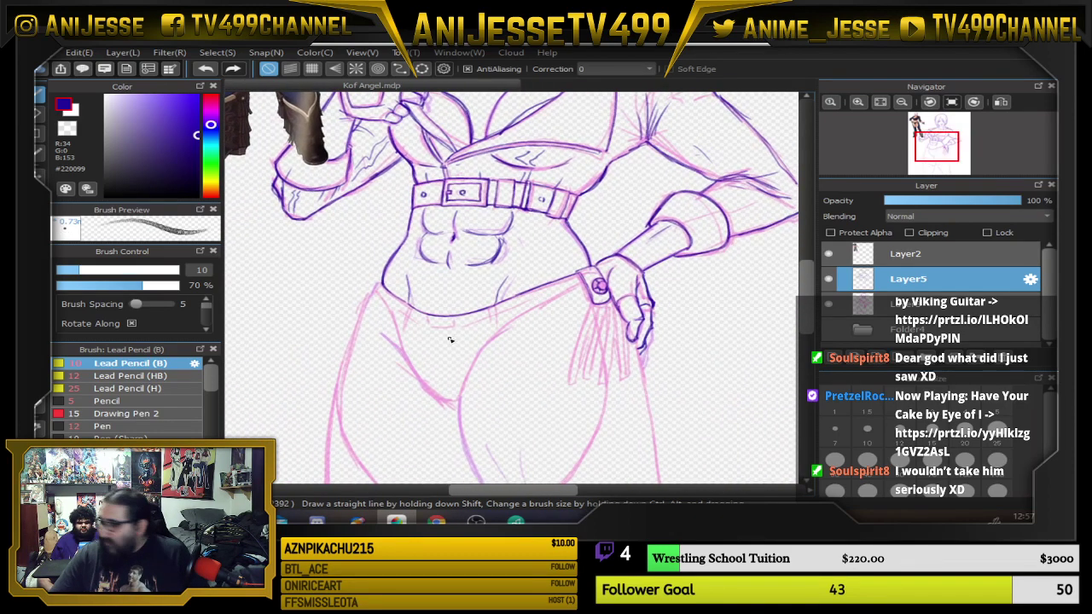
{"action": "scroll", "coordinate": [450, 340], "scroll_direction": "up", "scroll_amount": 4}
{"action": "mouse_move", "coordinate": [458, 284]}
{"action": "left_mouse_down"}
{"action": "mouse_move", "coordinate": [478, 321]}
{"action": "mouse_move", "coordinate": [564, 320]}
{"action": "mouse_move", "coordinate": [563, 288]}
{"action": "left_mouse_up"}
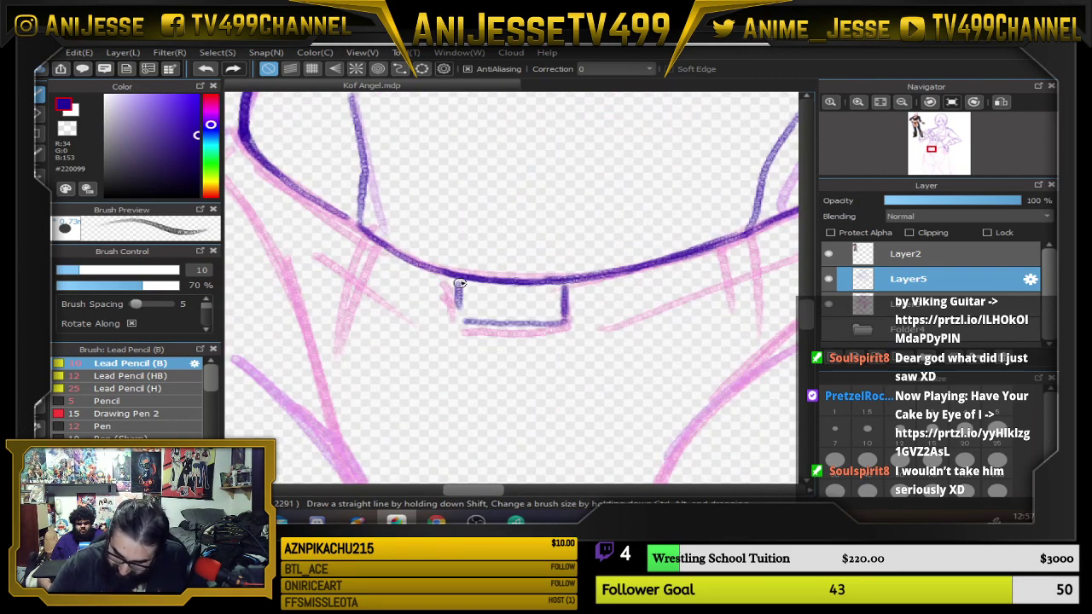
{"action": "mouse_move", "coordinate": [459, 283]}
{"action": "left_mouse_down"}
{"action": "mouse_move", "coordinate": [461, 316]}
{"action": "mouse_move", "coordinate": [570, 323]}
{"action": "left_mouse_up"}
Draw the waistband's lower edge between the buckle and the hip opposite the ornament, plus a short stroke at that hip corner.
{"action": "left_click_drag", "start_coordinate": [367, 275], "coordinate": [495, 324]}
{"action": "left_click_drag", "start_coordinate": [477, 310], "coordinate": [578, 365]}
{"action": "mouse_move", "coordinate": [334, 219]}
{"action": "left_mouse_down"}
{"action": "mouse_move", "coordinate": [367, 255]}
{"action": "mouse_move", "coordinate": [363, 245]}
{"action": "mouse_move", "coordinate": [469, 334]}
{"action": "left_mouse_up"}
{"action": "left_click_drag", "start_coordinate": [331, 201], "coordinate": [320, 225]}
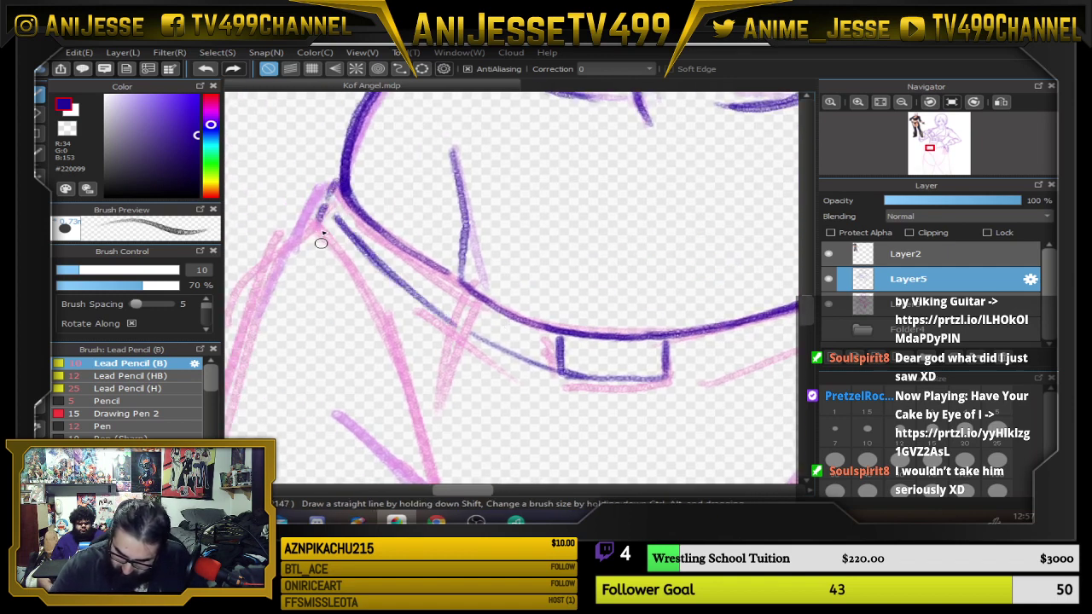
{"action": "left_click_drag", "start_coordinate": [546, 174], "coordinate": [541, 168]}
{"action": "scroll", "coordinate": [541, 168], "scroll_direction": "down", "scroll_amount": 3}
{"action": "left_click_drag", "start_coordinate": [569, 256], "coordinate": [465, 304]}
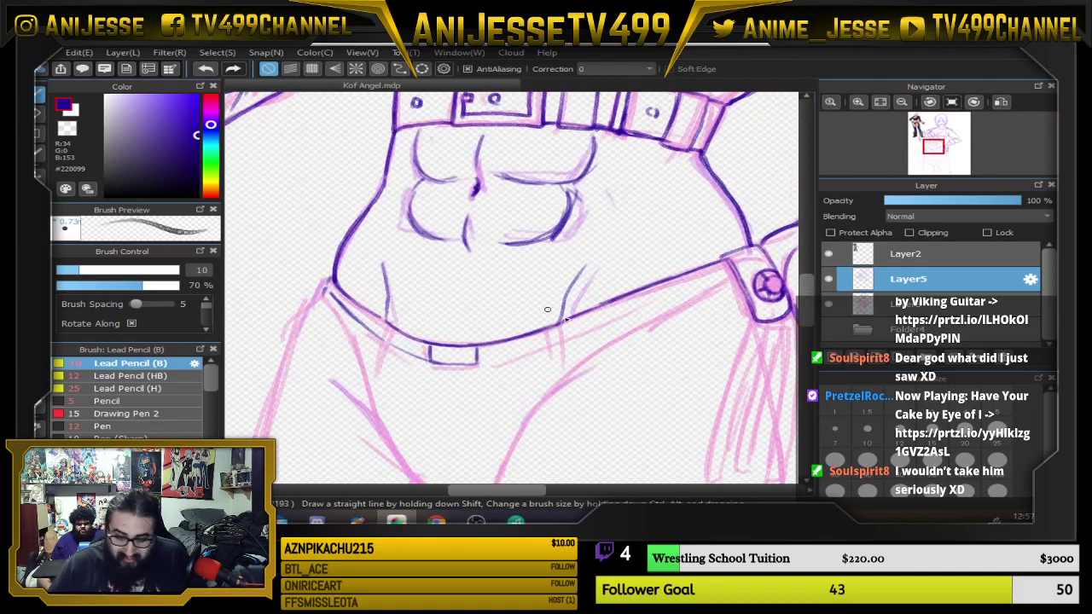
Draw the waistband's lower edge from the buckle up to the hip plate, parallel to the upper edge.
{"action": "scroll", "coordinate": [577, 322], "scroll_direction": "up", "scroll_amount": 5}
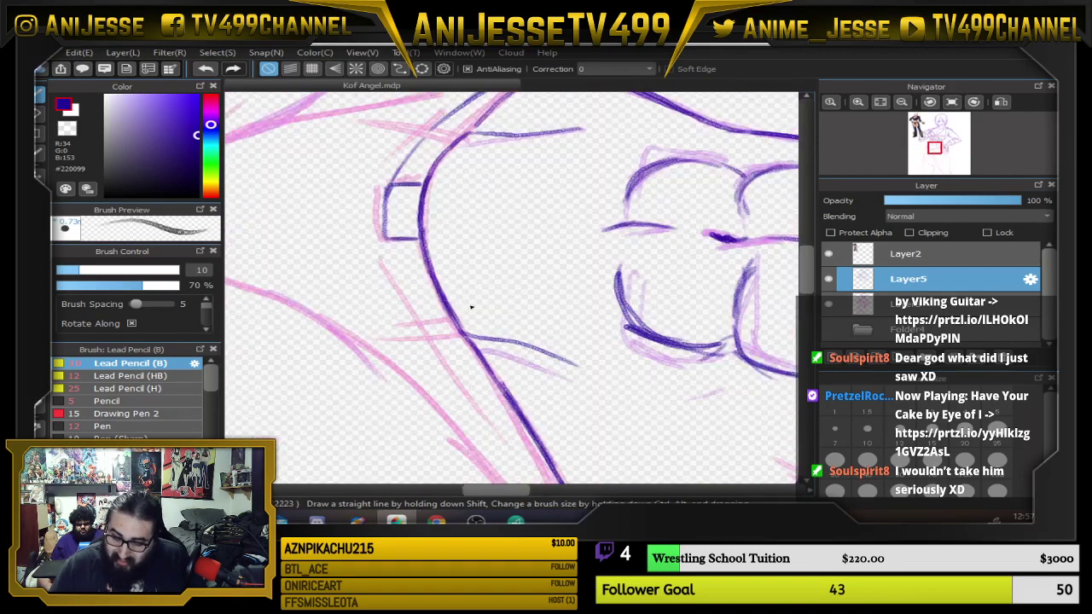
{"action": "left_click_drag", "start_coordinate": [386, 253], "coordinate": [490, 407]}
{"action": "left_click_drag", "start_coordinate": [561, 446], "coordinate": [486, 323]}
{"action": "left_click_drag", "start_coordinate": [423, 295], "coordinate": [498, 401]}
{"action": "key", "text": "Up"}
{"action": "scroll", "coordinate": [473, 320], "scroll_direction": "down", "scroll_amount": 3}
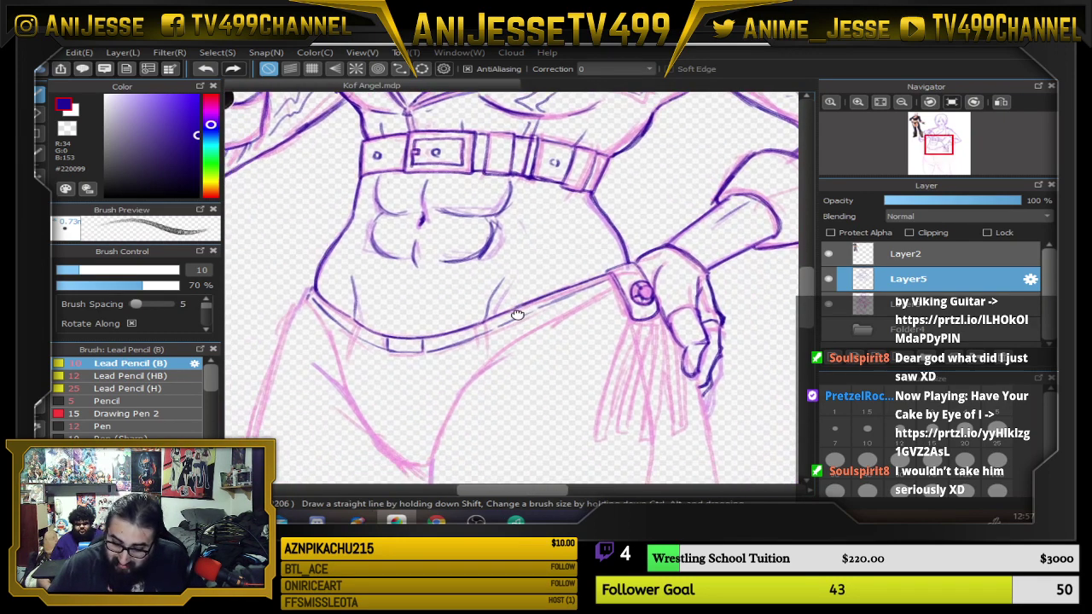
Add belt loops as pairs of short strokes across the waistband, below both hip creases and farther out toward each hip.
{"action": "left_click_drag", "start_coordinate": [464, 327], "coordinate": [512, 322]}
{"action": "scroll", "coordinate": [445, 331], "scroll_direction": "up", "scroll_amount": 5}
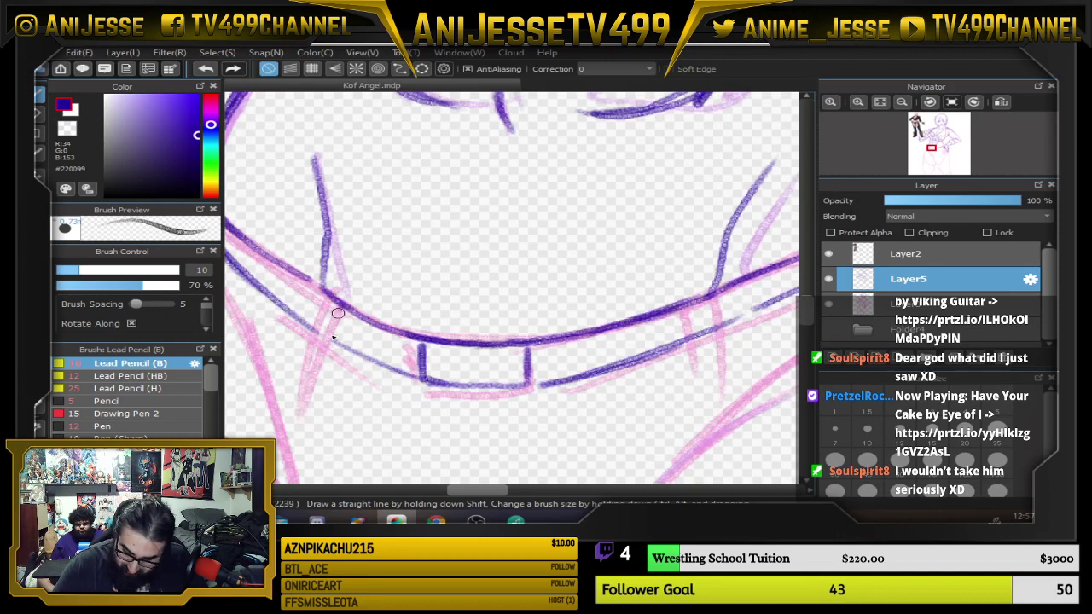
{"action": "left_click_drag", "start_coordinate": [336, 298], "coordinate": [313, 376]}
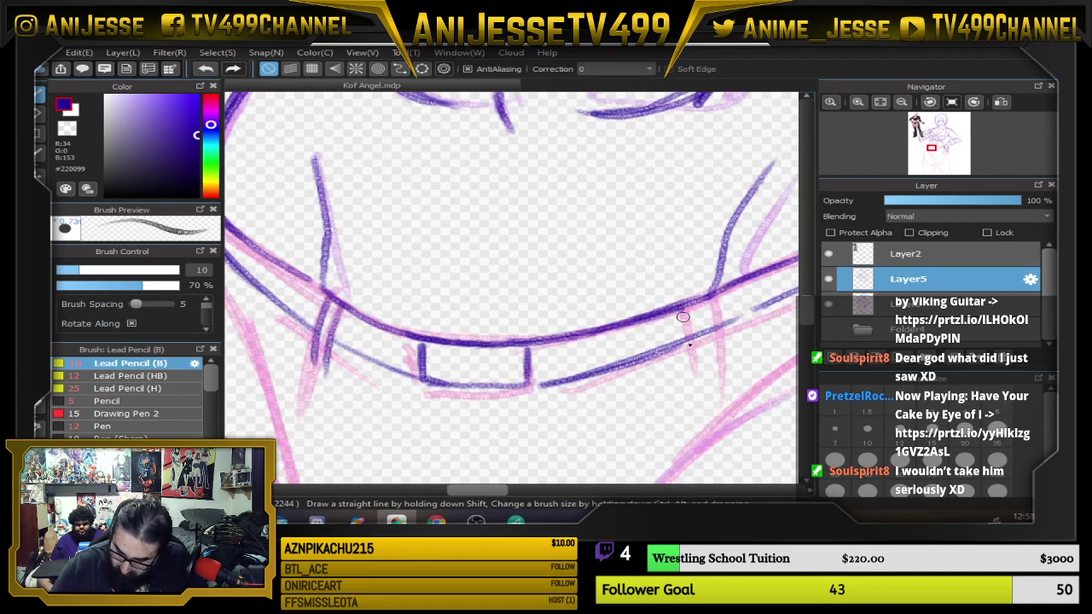
{"action": "left_click_drag", "start_coordinate": [684, 317], "coordinate": [704, 376]}
{"action": "left_click_drag", "start_coordinate": [272, 287], "coordinate": [478, 302]}
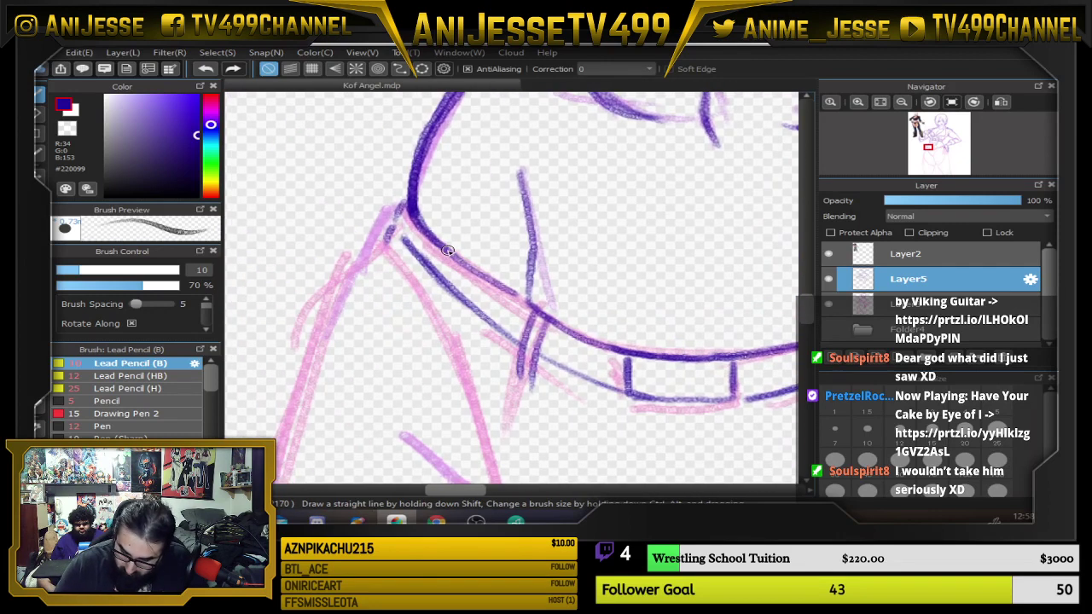
{"action": "scroll", "coordinate": [700, 330], "scroll_direction": "right", "scroll_amount": 8}
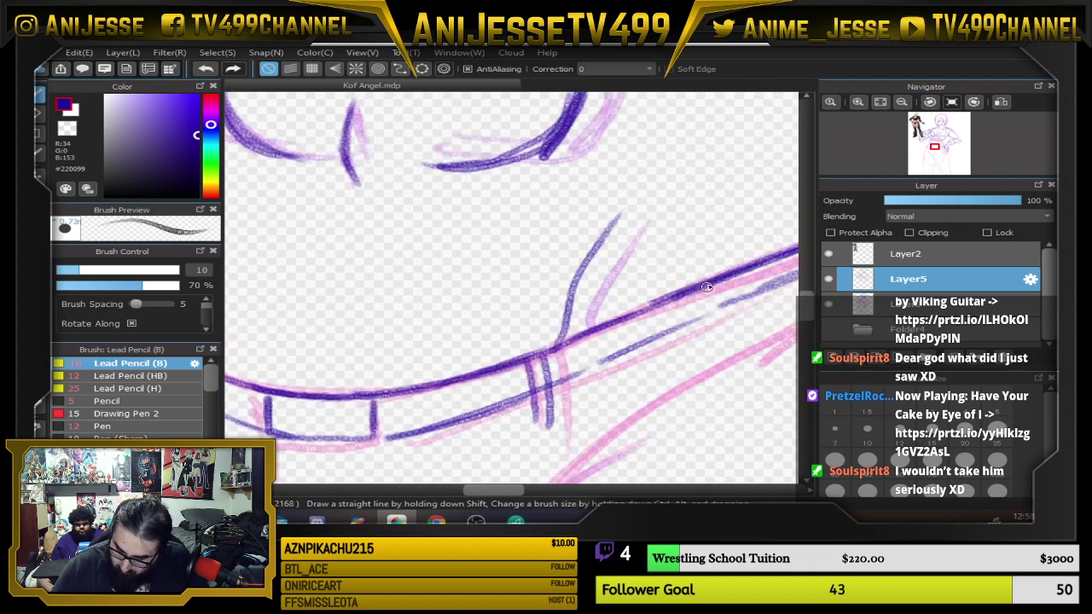
{"action": "mouse_move", "coordinate": [708, 288]}
{"action": "left_mouse_down"}
{"action": "mouse_move", "coordinate": [719, 346]}
{"action": "mouse_move", "coordinate": [735, 331]}
{"action": "left_mouse_up"}
{"action": "scroll", "coordinate": [772, 277], "scroll_direction": "down", "scroll_amount": 5}
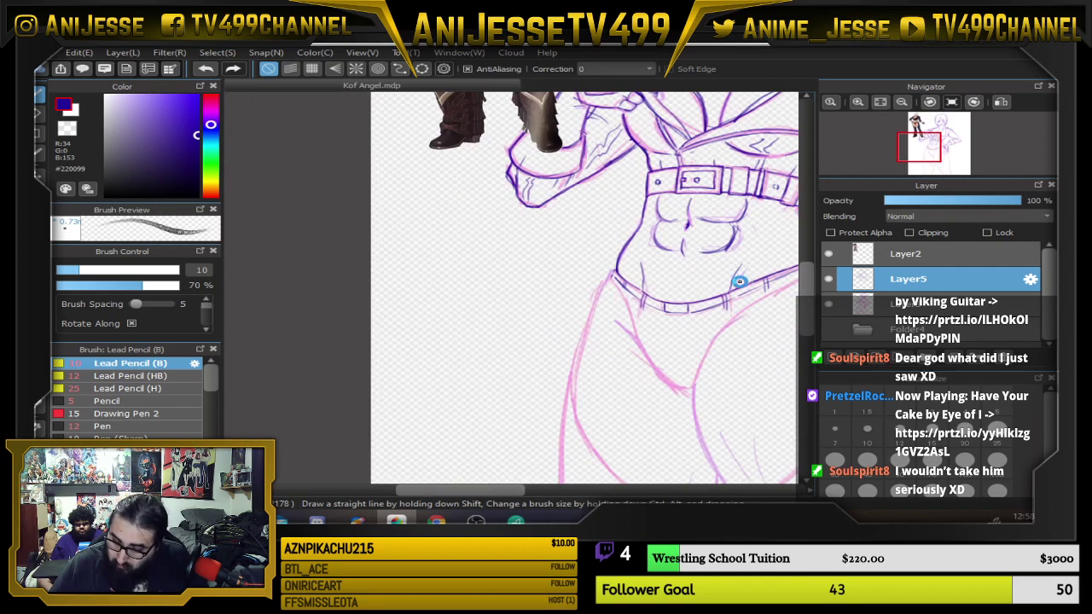
Trace the briefs' leg opening from the hip corner opposite the ornament down toward the crotch.
{"action": "left_click_drag", "start_coordinate": [736, 280], "coordinate": [457, 333]}
{"action": "scroll", "coordinate": [465, 329], "scroll_direction": "down", "scroll_amount": 2}
{"action": "scroll", "coordinate": [464, 330], "scroll_direction": "up", "scroll_amount": 8}
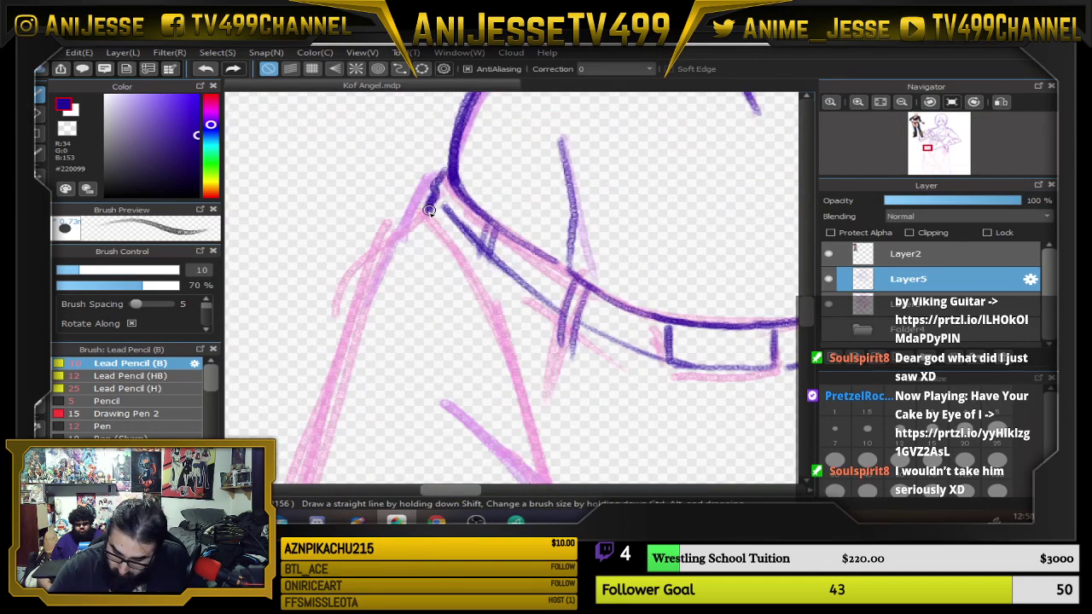
{"action": "left_click_drag", "start_coordinate": [429, 209], "coordinate": [489, 302]}
{"action": "left_click_drag", "start_coordinate": [550, 361], "coordinate": [470, 227]}
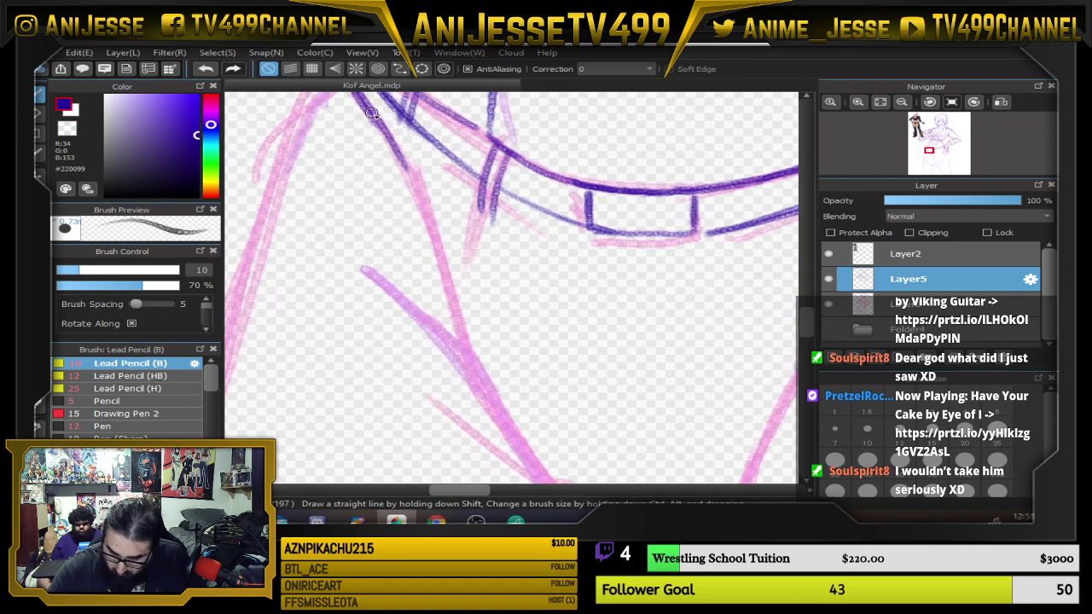
{"action": "mouse_move", "coordinate": [372, 113]}
{"action": "left_mouse_down"}
{"action": "mouse_move", "coordinate": [422, 195]}
{"action": "mouse_move", "coordinate": [467, 355]}
{"action": "left_mouse_up"}
{"action": "left_click_drag", "start_coordinate": [585, 356], "coordinate": [516, 177]}
{"action": "mouse_move", "coordinate": [376, 98]}
{"action": "left_mouse_down"}
{"action": "mouse_move", "coordinate": [457, 269]}
{"action": "mouse_move", "coordinate": [545, 371]}
{"action": "left_mouse_up"}
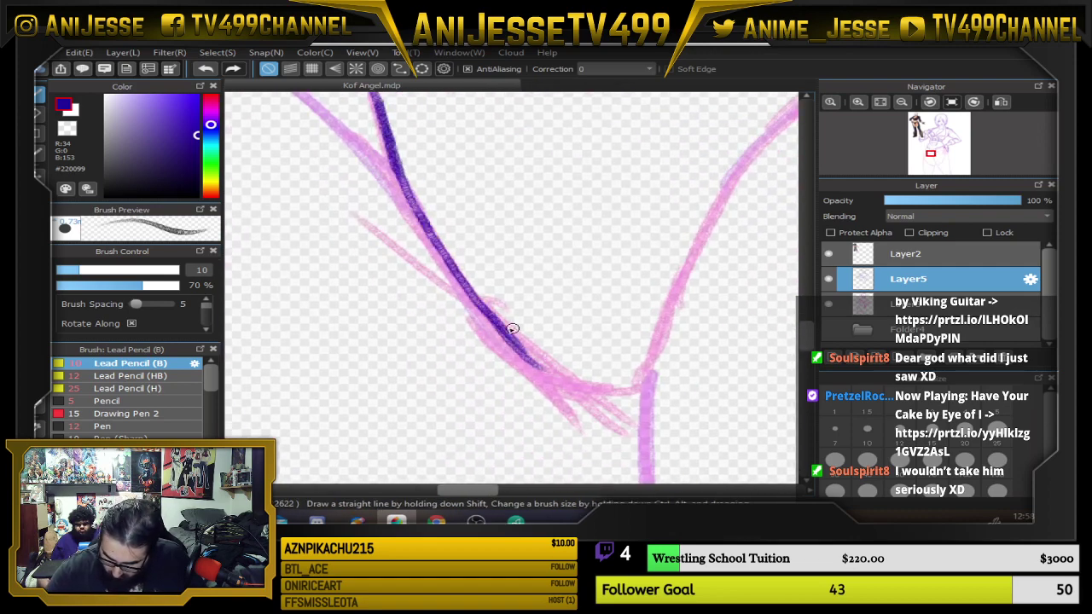
Try to close the briefs' lower tip with strokes reaching the opposite thigh line, and undo them.
{"action": "left_click_drag", "start_coordinate": [512, 328], "coordinate": [604, 401]}
{"action": "left_click_drag", "start_coordinate": [590, 352], "coordinate": [641, 359]}
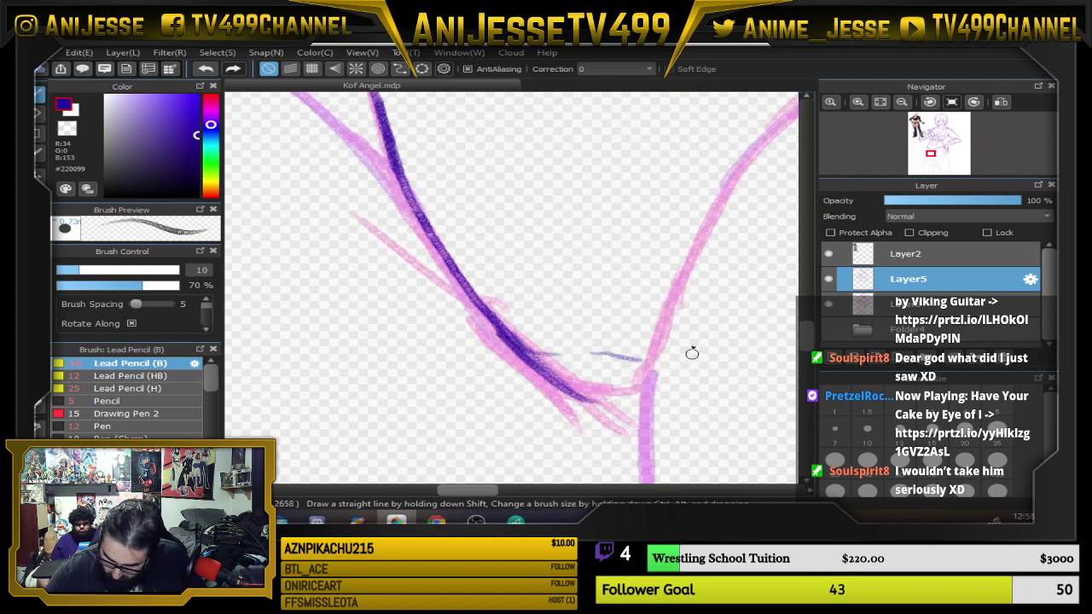
{"action": "mouse_move", "coordinate": [585, 381]}
{"action": "left_mouse_down"}
{"action": "mouse_move", "coordinate": [655, 394]}
{"action": "mouse_move", "coordinate": [525, 373]}
{"action": "left_mouse_up"}
{"action": "scroll", "coordinate": [454, 206], "scroll_direction": "down", "scroll_amount": 4}
{"action": "left_click_drag", "start_coordinate": [493, 180], "coordinate": [500, 273]}
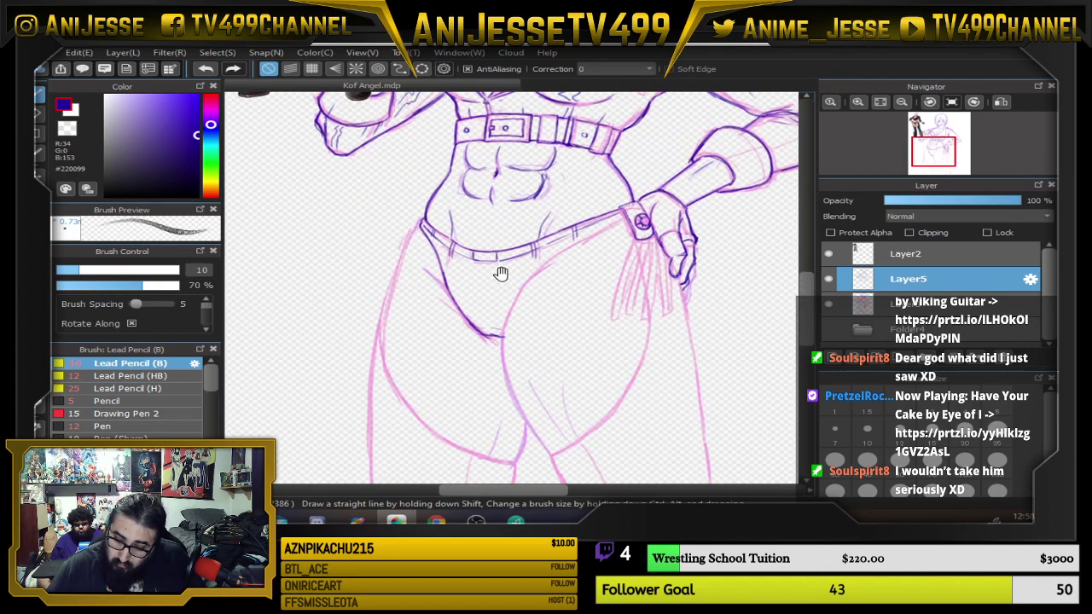
{"action": "scroll", "coordinate": [520, 320], "scroll_direction": "up", "scroll_amount": 3}
{"action": "left_click_drag", "start_coordinate": [512, 358], "coordinate": [606, 358]}
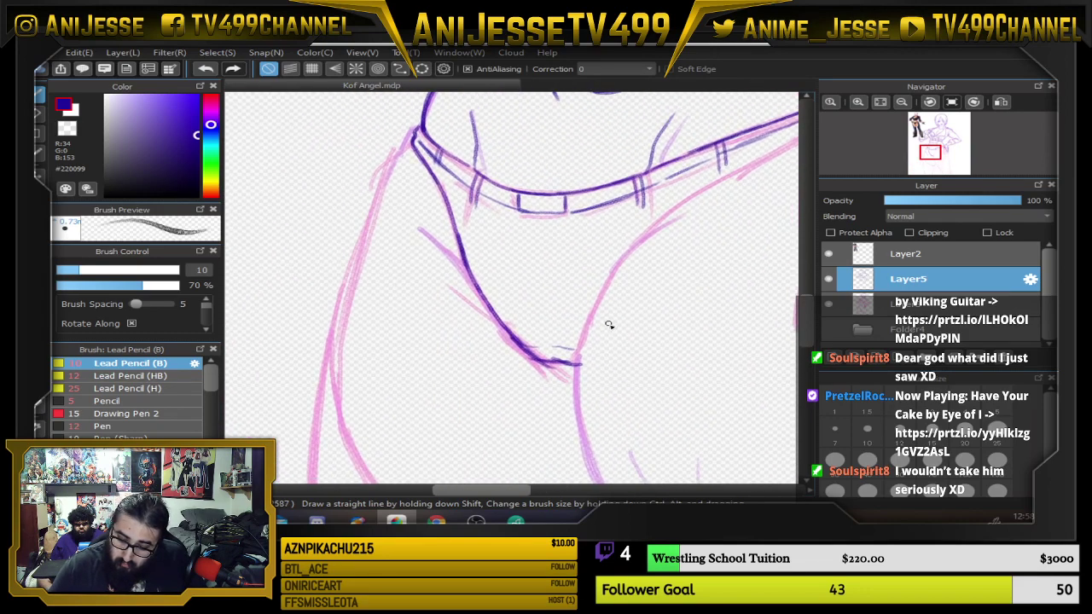
{"action": "key", "text": "ctrl+z"}
{"action": "key", "text": "ctrl+z"}
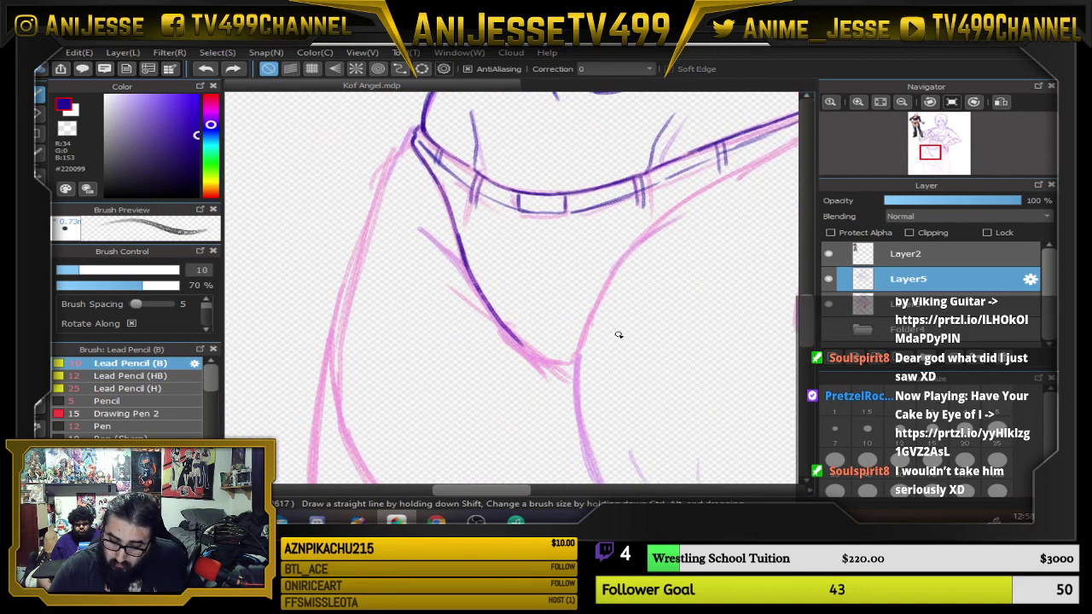
Add a short thigh crease beside the traced leg opening and trace the lower part of the opposite leg opening from the crotch.
{"action": "left_click_drag", "start_coordinate": [567, 282], "coordinate": [558, 327]}
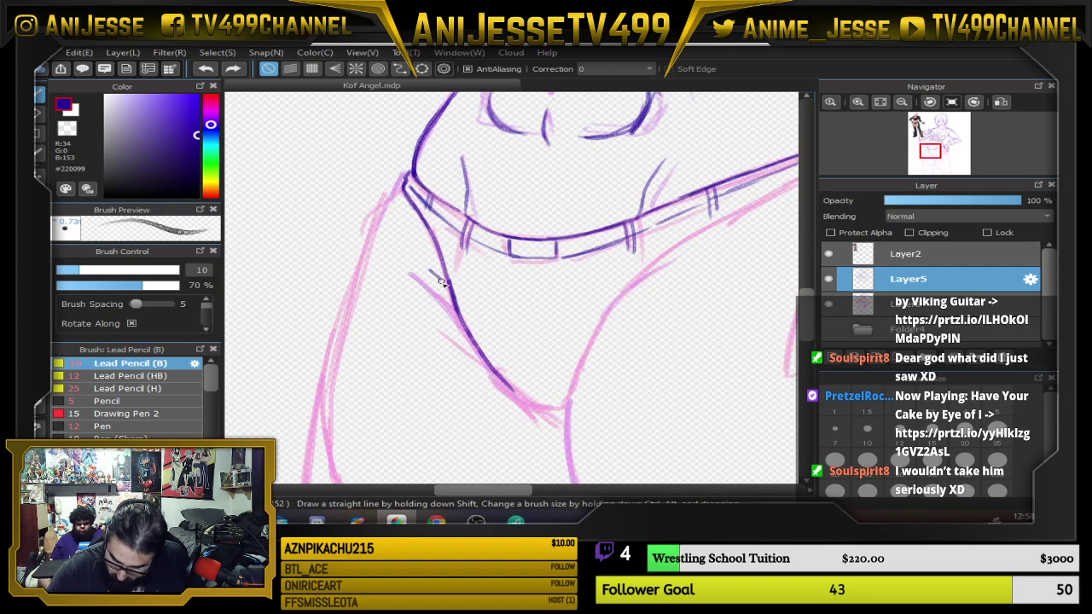
{"action": "left_click_drag", "start_coordinate": [441, 281], "coordinate": [508, 362]}
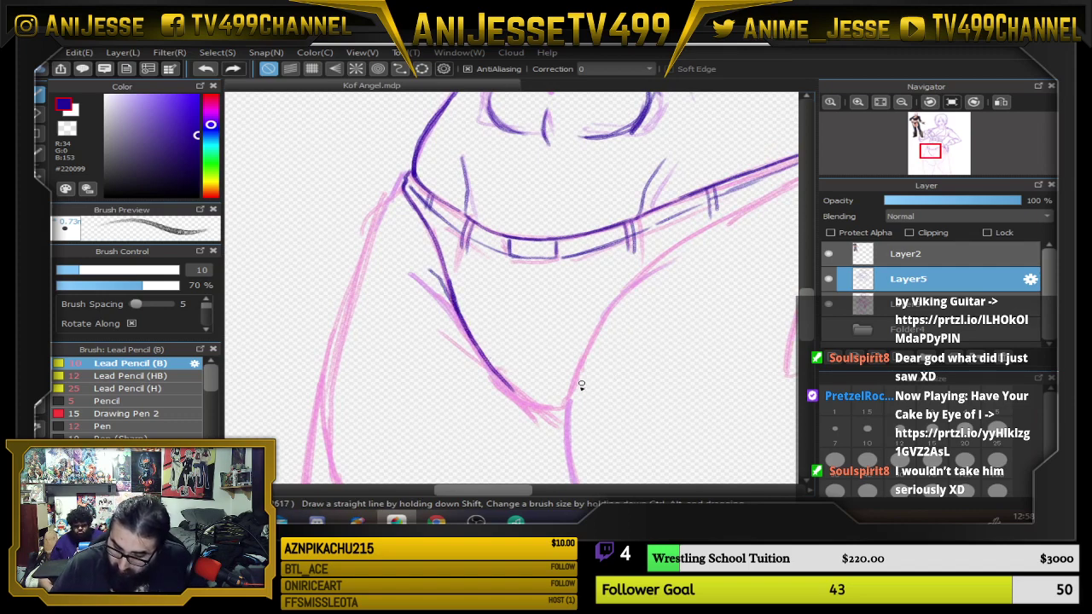
{"action": "left_click_drag", "start_coordinate": [572, 414], "coordinate": [597, 327]}
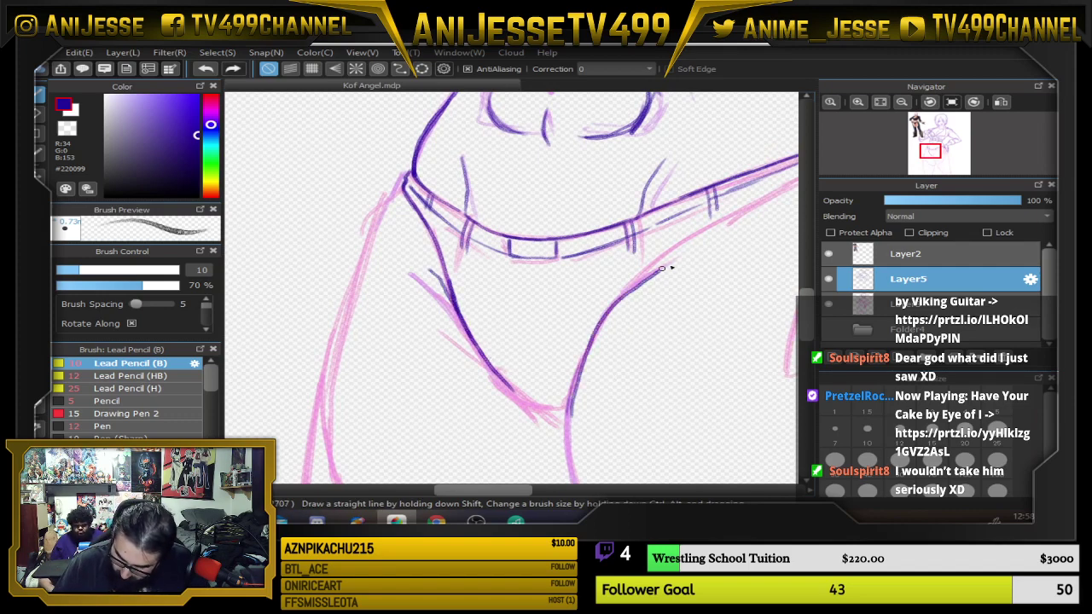
{"action": "left_click_drag", "start_coordinate": [662, 269], "coordinate": [690, 255]}
{"action": "left_click_drag", "start_coordinate": [714, 276], "coordinate": [652, 350]}
{"action": "left_click_drag", "start_coordinate": [552, 386], "coordinate": [638, 306]}
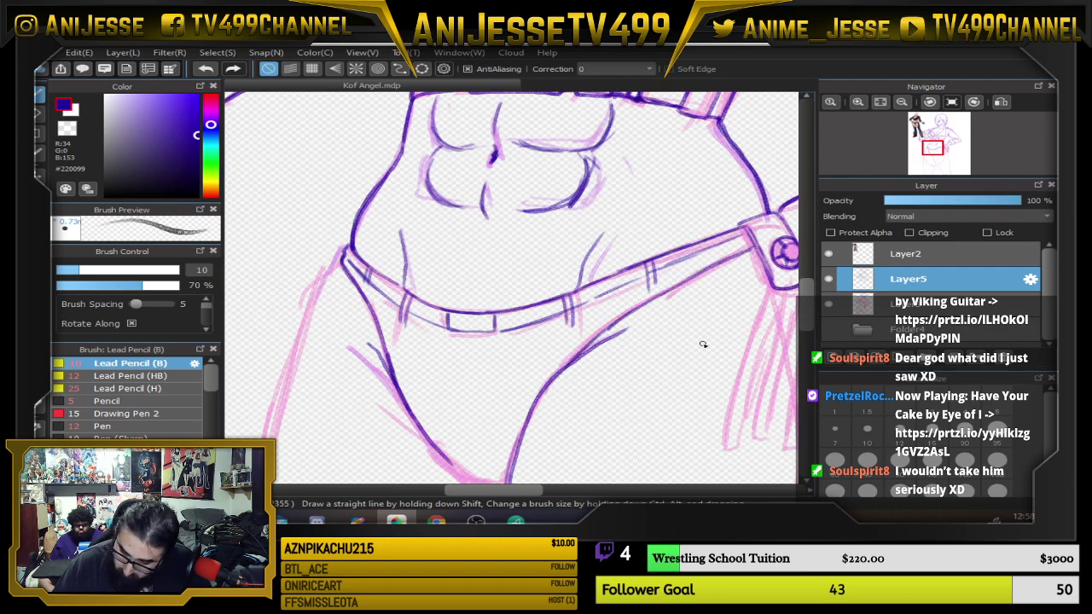
Continue the leg opening on the ornament's side as one smooth line up to the hip plate.
{"action": "scroll", "coordinate": [606, 315], "scroll_direction": "down", "scroll_amount": 3}
{"action": "left_click_drag", "start_coordinate": [602, 311], "coordinate": [497, 358]}
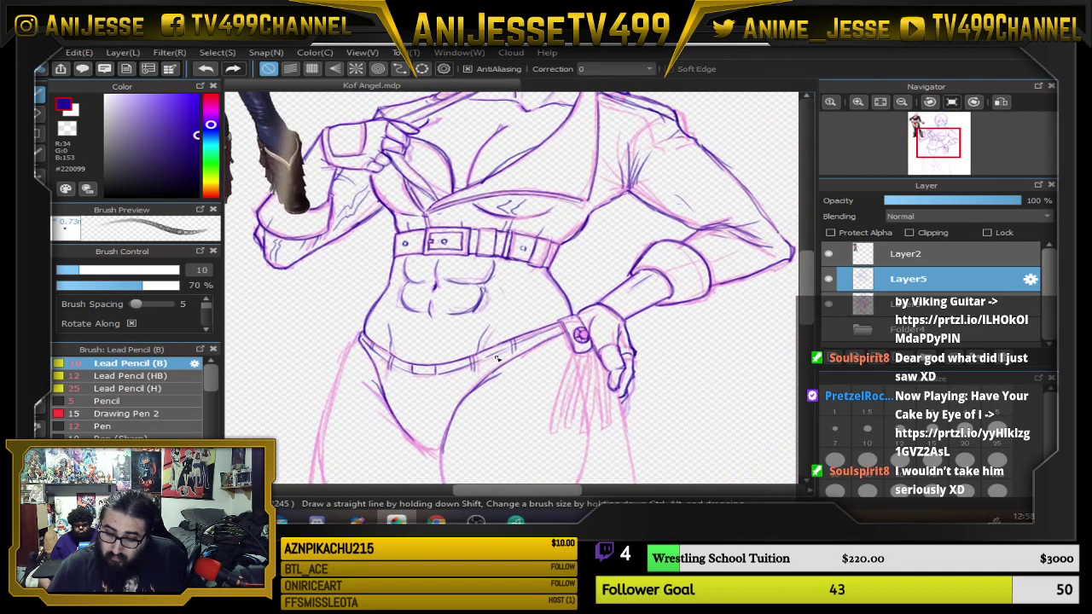
{"action": "scroll", "coordinate": [528, 354], "scroll_direction": "up", "scroll_amount": 3}
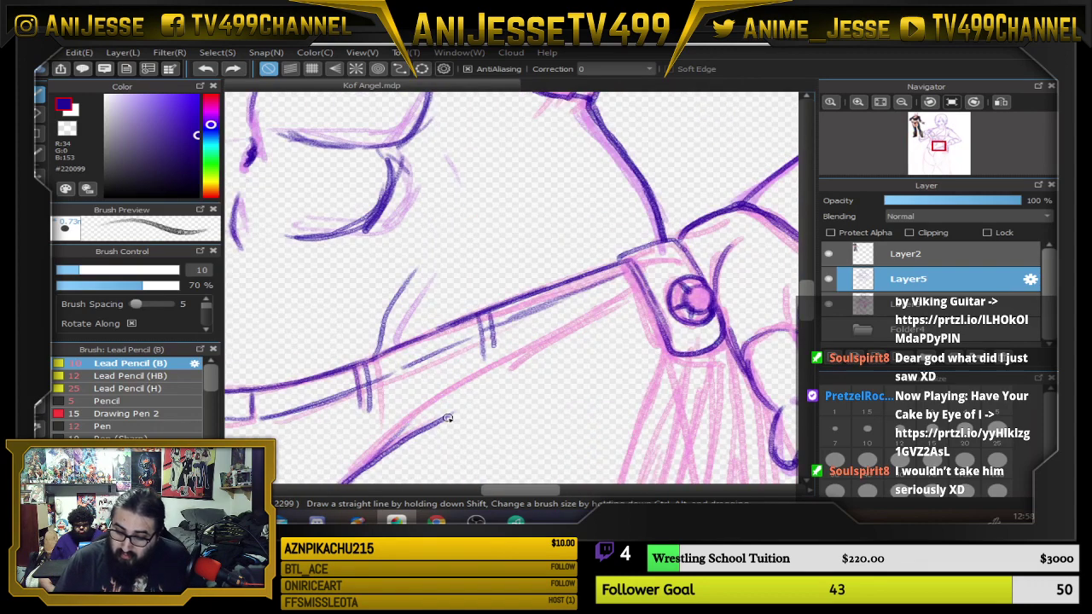
{"action": "mouse_move", "coordinate": [515, 374]}
{"action": "left_mouse_down"}
{"action": "mouse_move", "coordinate": [490, 310]}
{"action": "mouse_move", "coordinate": [571, 368]}
{"action": "left_mouse_up"}
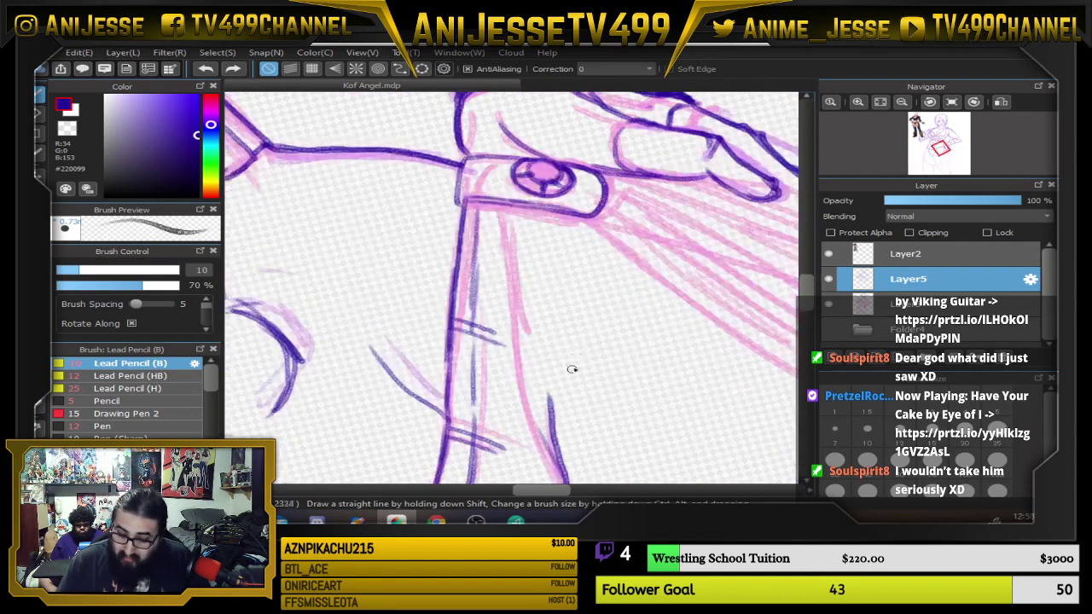
{"action": "mouse_move", "coordinate": [504, 247]}
{"action": "left_mouse_down"}
{"action": "mouse_move", "coordinate": [516, 346]}
{"action": "mouse_move", "coordinate": [559, 461]}
{"action": "left_mouse_up"}
{"action": "mouse_move", "coordinate": [508, 205]}
{"action": "left_mouse_down"}
{"action": "mouse_move", "coordinate": [512, 328]}
{"action": "mouse_move", "coordinate": [570, 485]}
{"action": "left_mouse_up"}
{"action": "mouse_move", "coordinate": [560, 368]}
{"action": "left_mouse_down"}
{"action": "mouse_move", "coordinate": [520, 242]}
{"action": "mouse_move", "coordinate": [499, 256]}
{"action": "mouse_move", "coordinate": [555, 380]}
{"action": "left_mouse_up"}
{"action": "left_click_drag", "start_coordinate": [502, 288], "coordinate": [573, 386]}
{"action": "key", "text": "e"}
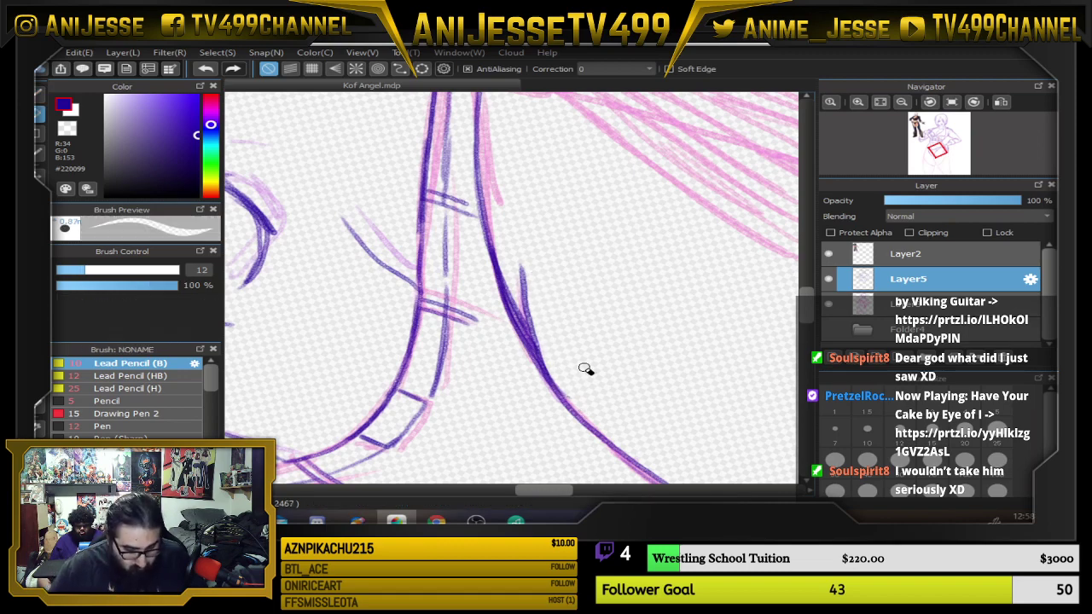
{"action": "key", "text": "Up"}
{"action": "key", "text": "b"}
Examine the traced lines on the whole figure and face with the pink sketch layer hidden, and show that layer again.
{"action": "scroll", "coordinate": [578, 367], "scroll_direction": "down", "scroll_amount": 3}
{"action": "mouse_move", "coordinate": [574, 369]}
{"action": "left_mouse_down"}
{"action": "mouse_move", "coordinate": [502, 366]}
{"action": "mouse_move", "coordinate": [541, 251]}
{"action": "mouse_move", "coordinate": [501, 333]}
{"action": "left_mouse_up"}
{"action": "scroll", "coordinate": [542, 231], "scroll_direction": "down", "scroll_amount": 1}
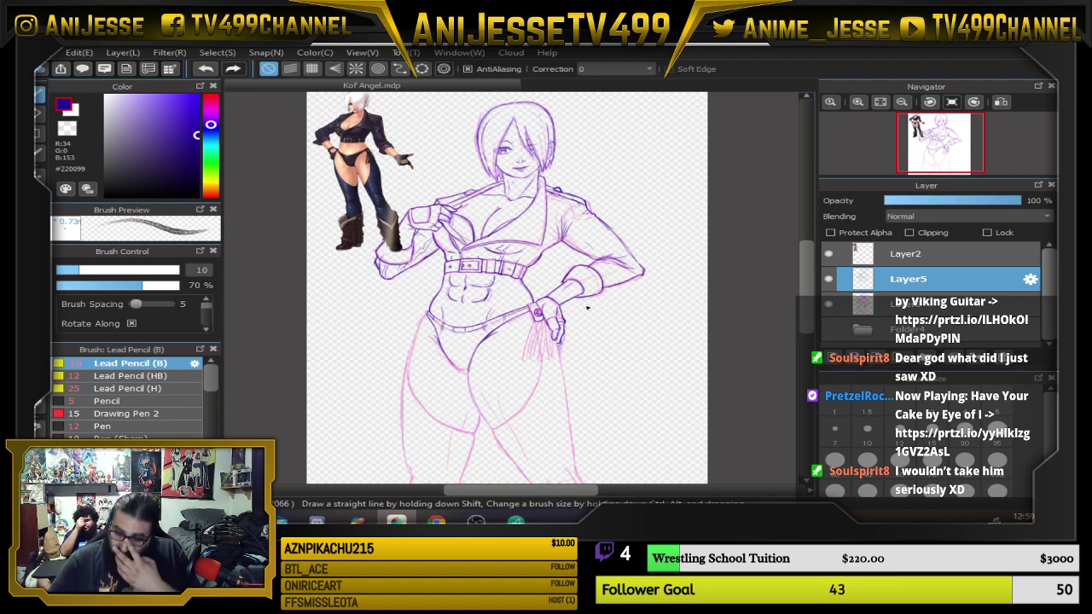
{"action": "scroll", "coordinate": [611, 239], "scroll_direction": "up", "scroll_amount": 2}
{"action": "scroll", "coordinate": [611, 290], "scroll_direction": "down", "scroll_amount": 1}
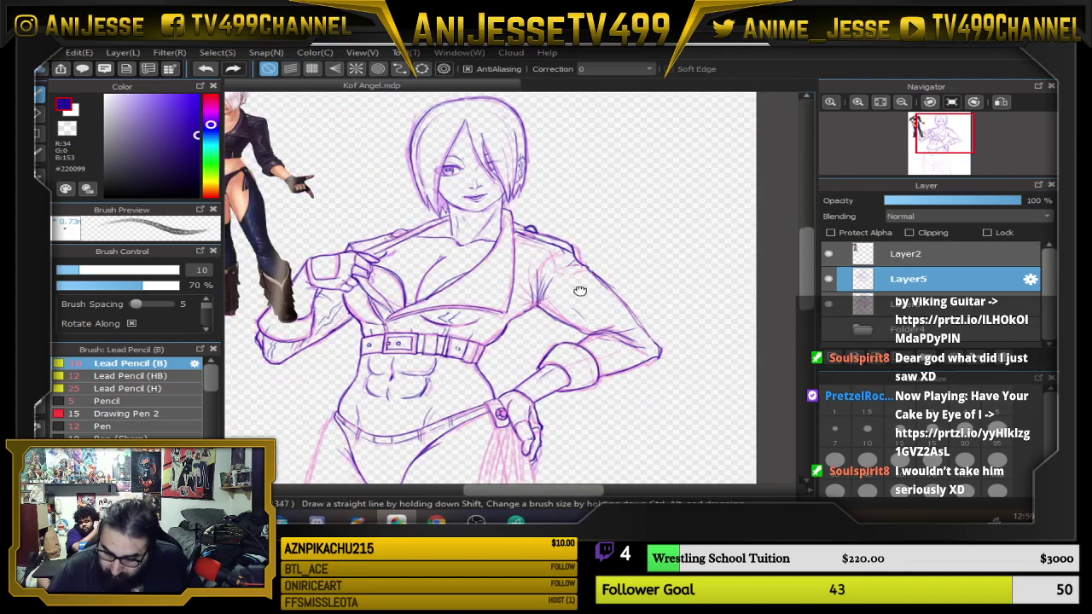
{"action": "left_click_drag", "start_coordinate": [580, 290], "coordinate": [575, 218]}
{"action": "scroll", "coordinate": [478, 221], "scroll_direction": "up", "scroll_amount": 1}
{"action": "left_click_drag", "start_coordinate": [479, 220], "coordinate": [492, 446]}
{"action": "scroll", "coordinate": [500, 256], "scroll_direction": "up", "scroll_amount": 3}
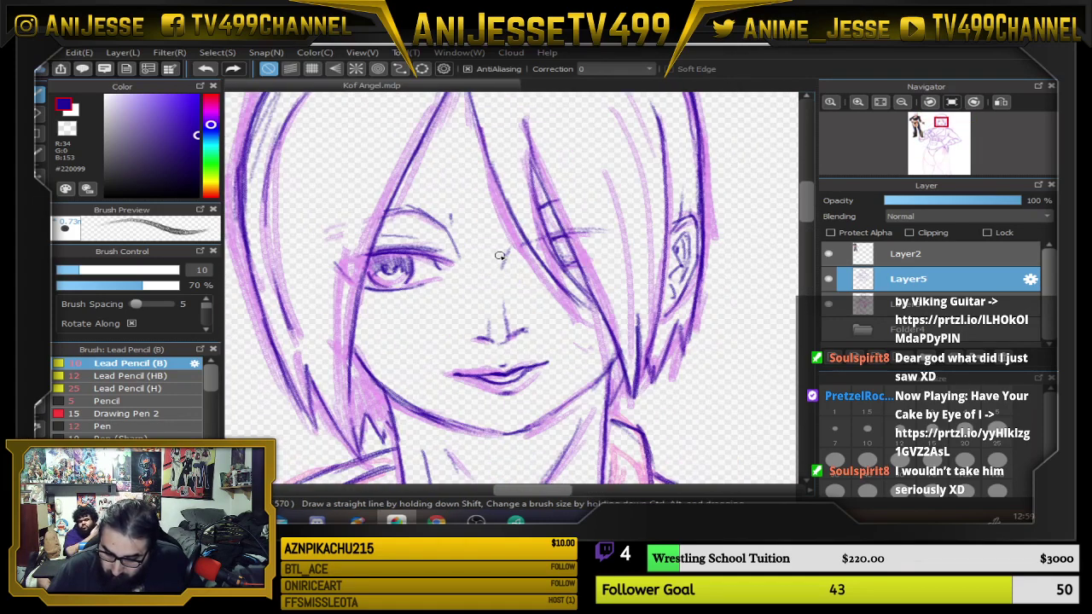
{"action": "scroll", "coordinate": [469, 275], "scroll_direction": "down", "scroll_amount": 3}
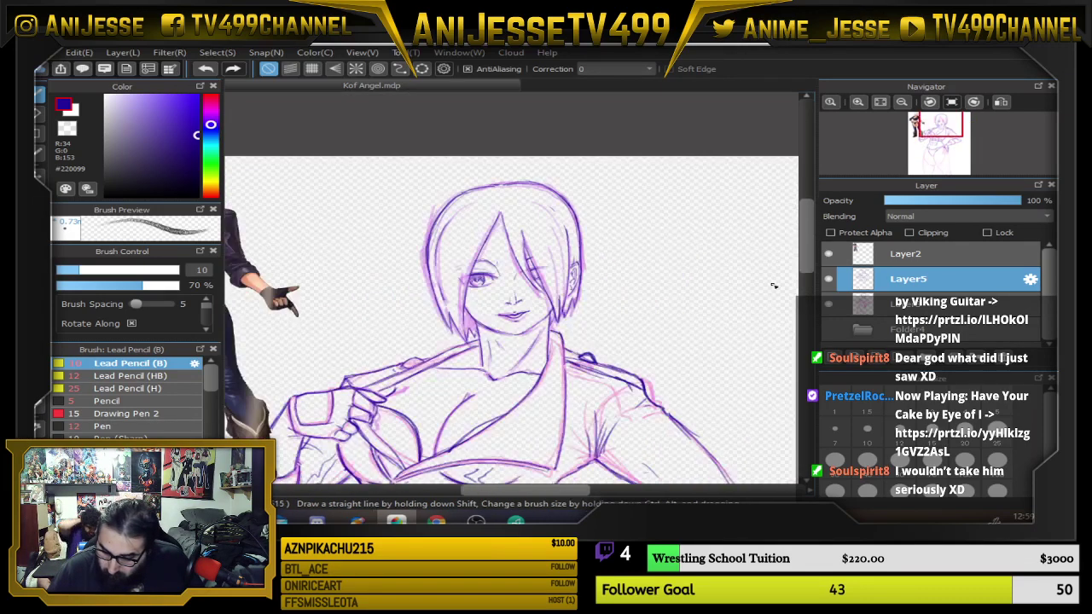
{"action": "left_click", "coordinate": [827, 305]}
{"action": "scroll", "coordinate": [460, 264], "scroll_direction": "up", "scroll_amount": 3}
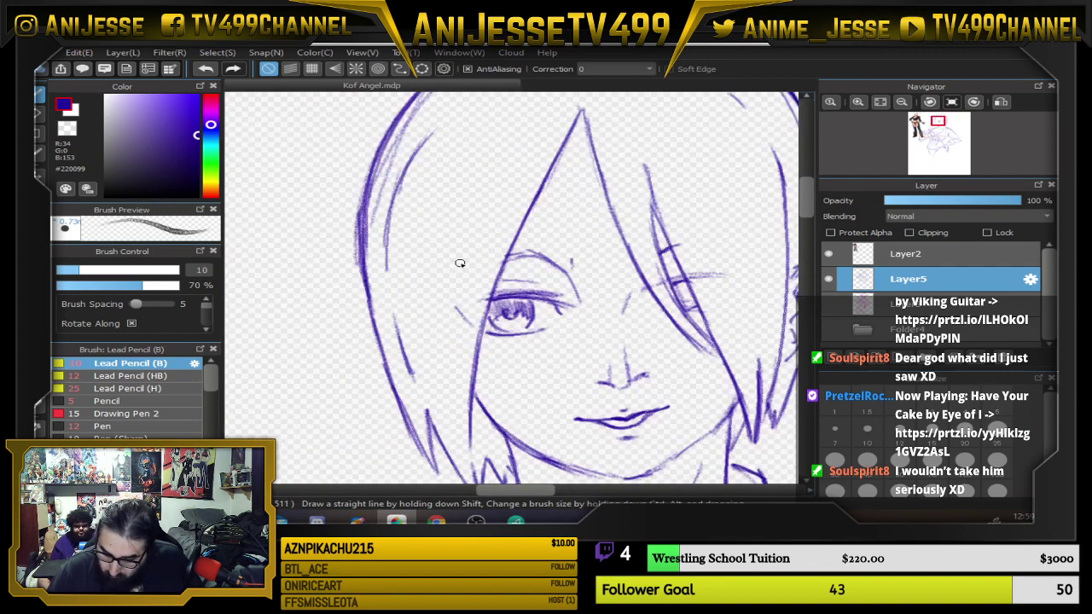
{"action": "scroll", "coordinate": [460, 264], "scroll_direction": "down", "scroll_amount": 4}
{"action": "mouse_move", "coordinate": [554, 279]}
{"action": "left_mouse_down"}
{"action": "mouse_move", "coordinate": [505, 266]}
{"action": "mouse_move", "coordinate": [607, 205]}
{"action": "mouse_move", "coordinate": [525, 208]}
{"action": "mouse_move", "coordinate": [558, 262]}
{"action": "left_mouse_up"}
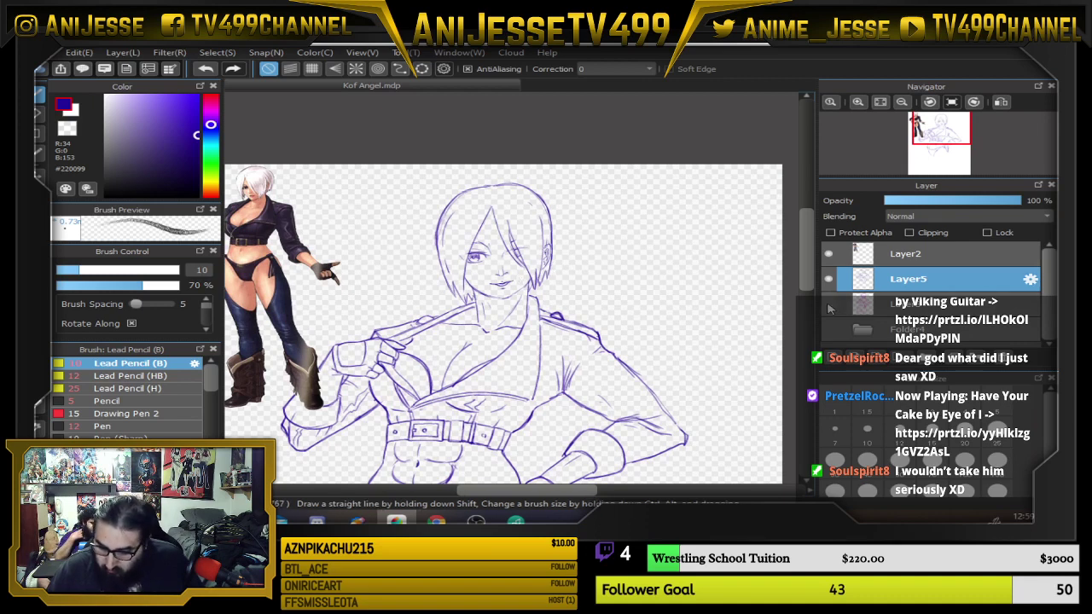
{"action": "left_click", "coordinate": [829, 304]}
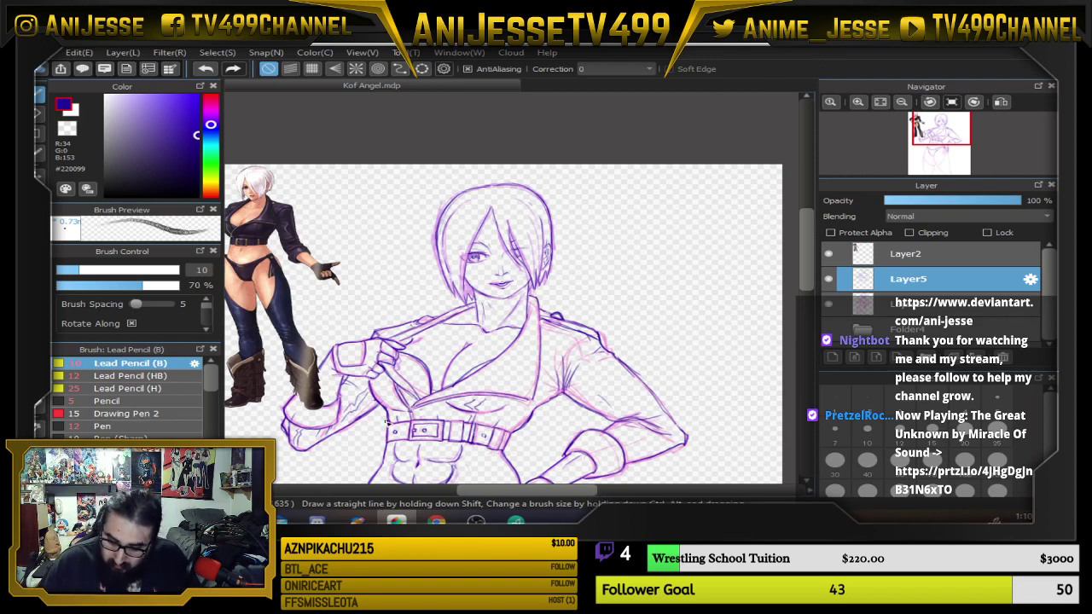
Draw a short outer hip line below the waistband corner and start the curved edge down the thigh opposite the ornament.
{"action": "scroll", "coordinate": [386, 420], "scroll_direction": "up", "scroll_amount": 5}
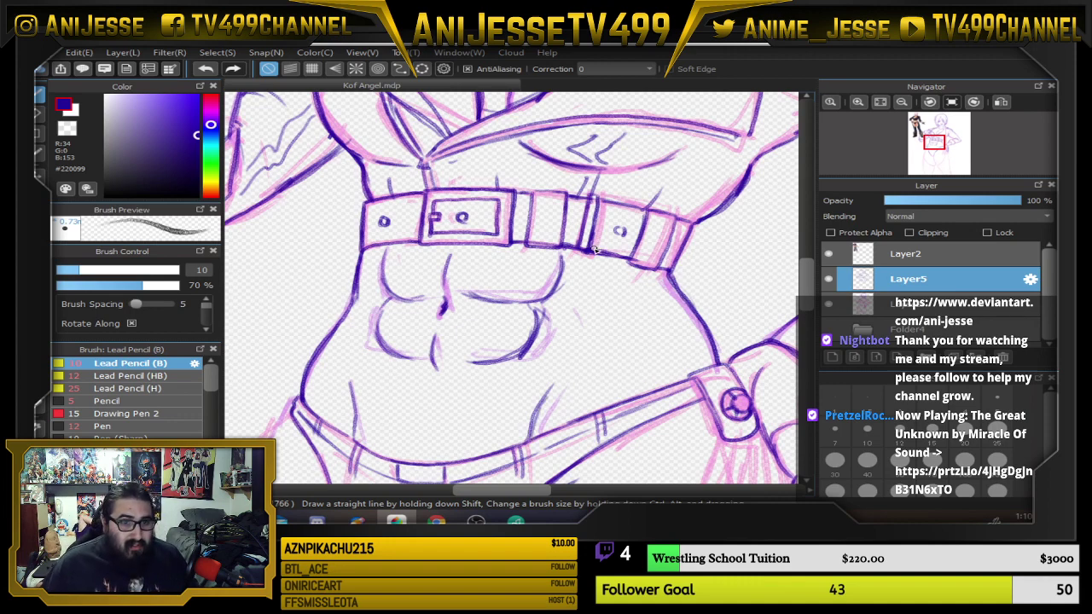
{"action": "scroll", "coordinate": [555, 256], "scroll_direction": "down", "scroll_amount": 2}
{"action": "left_click_drag", "start_coordinate": [591, 363], "coordinate": [503, 224]}
{"action": "scroll", "coordinate": [330, 208], "scroll_direction": "up", "scroll_amount": 2}
{"action": "scroll", "coordinate": [504, 227], "scroll_direction": "up", "scroll_amount": 2}
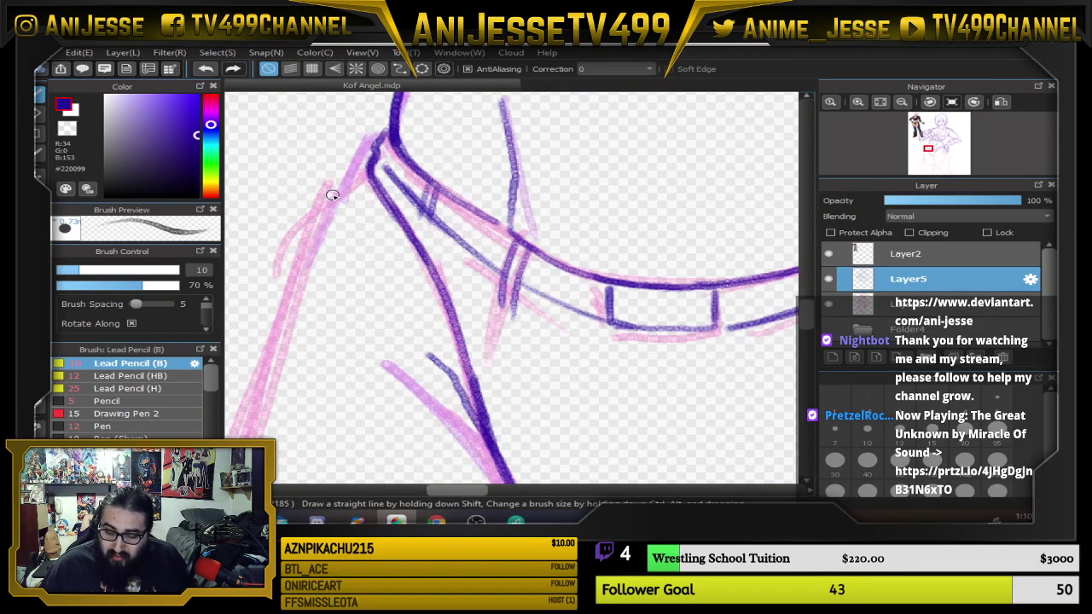
{"action": "mouse_move", "coordinate": [369, 169]}
{"action": "left_mouse_down"}
{"action": "mouse_move", "coordinate": [307, 269]}
{"action": "mouse_move", "coordinate": [380, 189]}
{"action": "mouse_move", "coordinate": [434, 283]}
{"action": "left_mouse_up"}
{"action": "left_click_drag", "start_coordinate": [514, 437], "coordinate": [557, 105]}
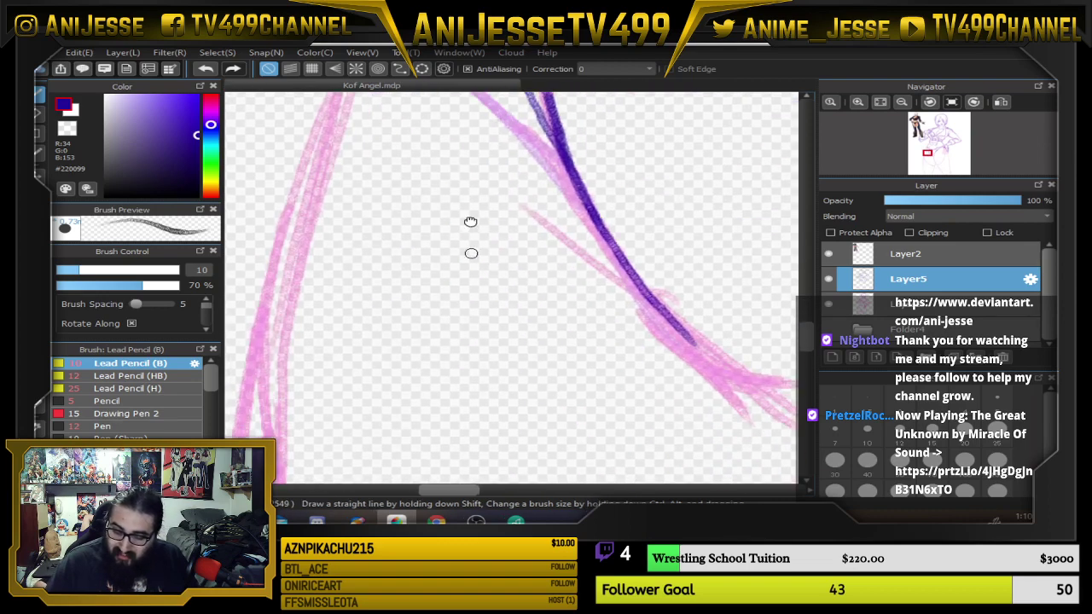
{"action": "left_click_drag", "start_coordinate": [436, 442], "coordinate": [482, 214]}
{"action": "left_click_drag", "start_coordinate": [349, 163], "coordinate": [346, 251]}
{"action": "mouse_move", "coordinate": [302, 174]}
{"action": "left_mouse_down"}
{"action": "mouse_move", "coordinate": [322, 337]}
{"action": "mouse_move", "coordinate": [367, 440]}
{"action": "left_mouse_up"}
Continue the thigh's curved edge along the sketch down and across to the inner thigh corner.
{"action": "left_click_drag", "start_coordinate": [401, 408], "coordinate": [311, 178]}
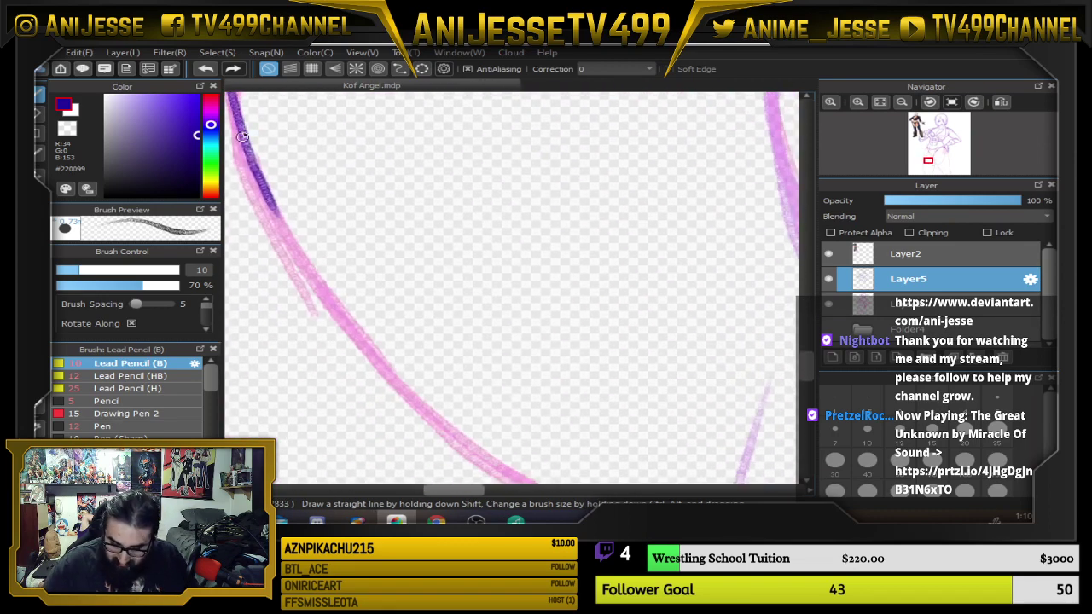
{"action": "mouse_move", "coordinate": [238, 128]}
{"action": "left_mouse_down"}
{"action": "mouse_move", "coordinate": [270, 206]}
{"action": "mouse_move", "coordinate": [347, 323]}
{"action": "mouse_move", "coordinate": [397, 382]}
{"action": "mouse_move", "coordinate": [521, 472]}
{"action": "mouse_move", "coordinate": [380, 184]}
{"action": "left_mouse_up"}
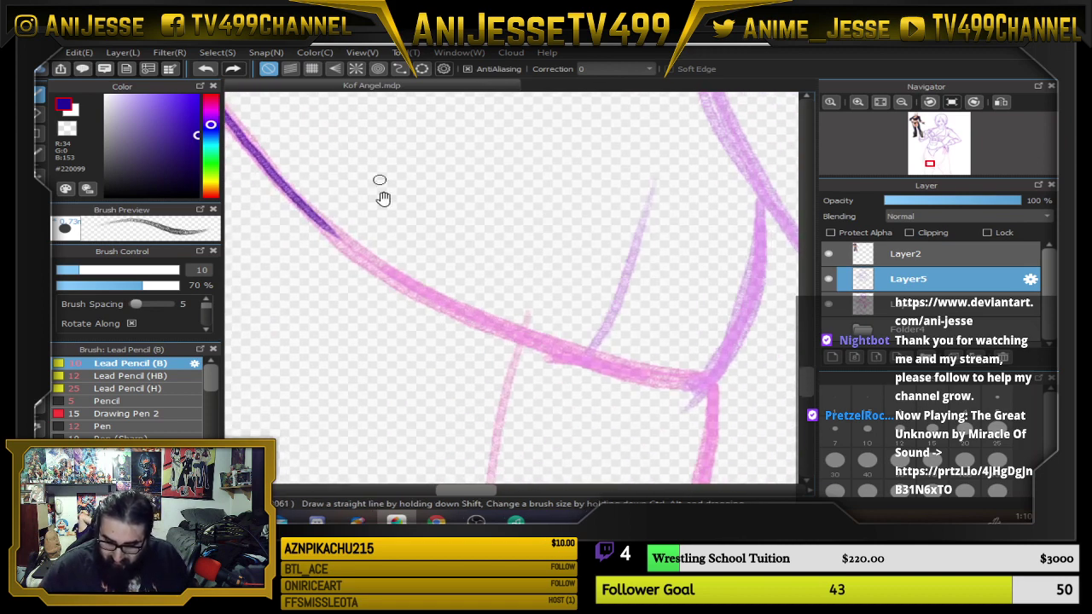
{"action": "mouse_move", "coordinate": [258, 156]}
{"action": "left_mouse_down"}
{"action": "mouse_move", "coordinate": [308, 211]}
{"action": "mouse_move", "coordinate": [410, 286]}
{"action": "mouse_move", "coordinate": [571, 349]}
{"action": "mouse_move", "coordinate": [694, 378]}
{"action": "mouse_move", "coordinate": [427, 293]}
{"action": "mouse_move", "coordinate": [332, 228]}
{"action": "left_mouse_up"}
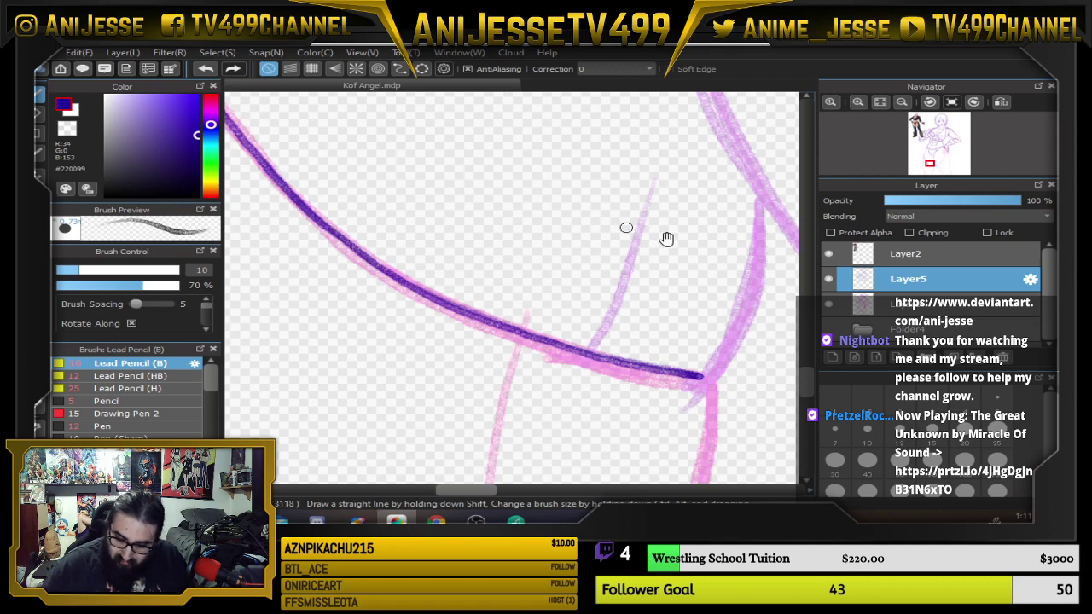
Trace the short inner thigh curve from the crossing thigh line down to the end of the curved edge, with the canvas mirrored.
{"action": "left_click_drag", "start_coordinate": [784, 236], "coordinate": [641, 296]}
{"action": "left_click_drag", "start_coordinate": [523, 429], "coordinate": [576, 420]}
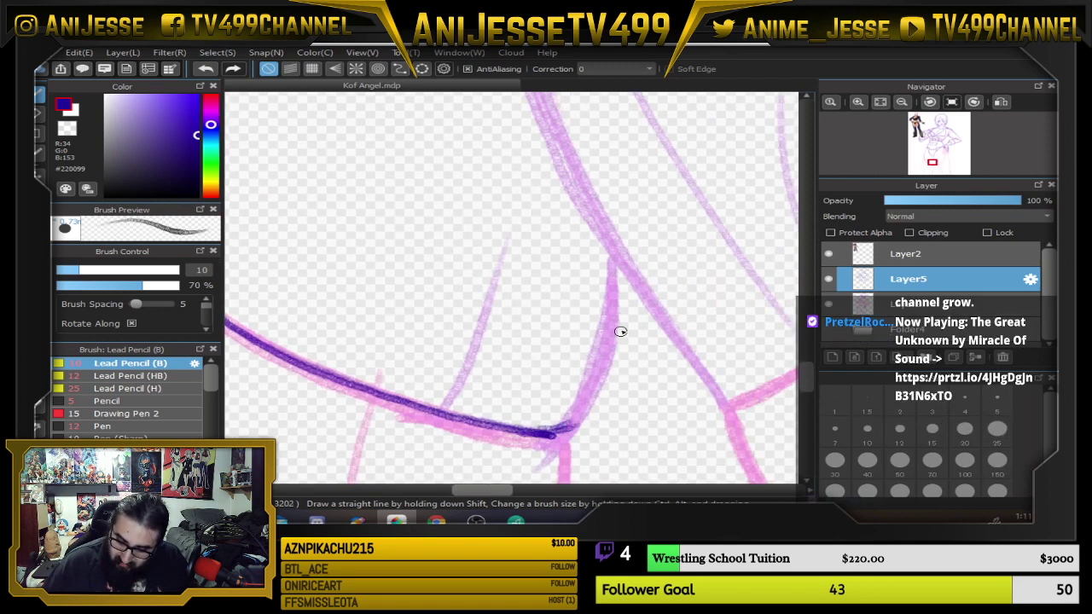
{"action": "key", "text": "Down"}
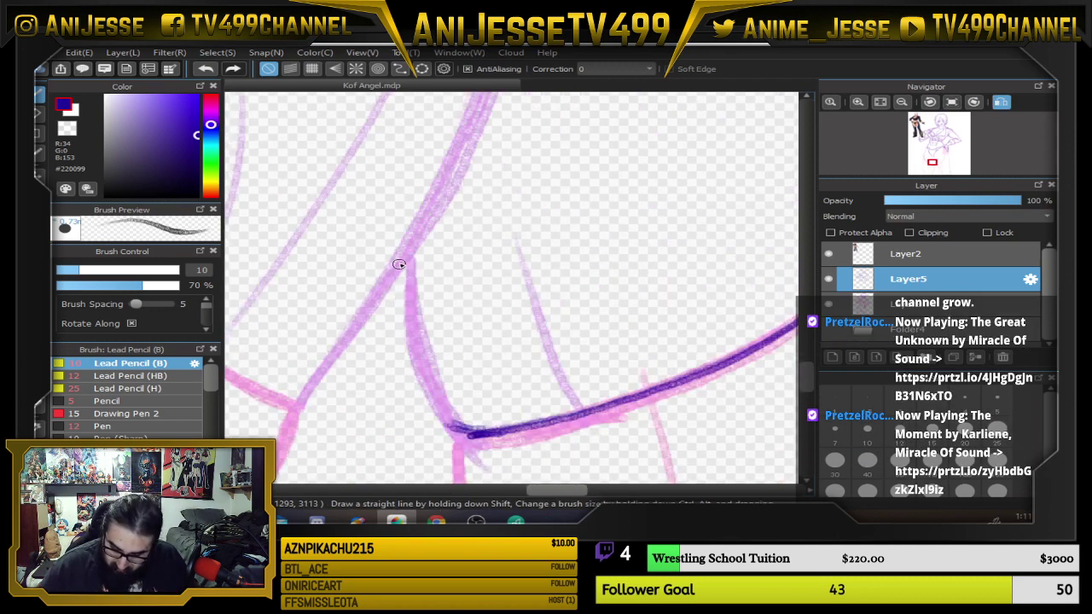
{"action": "mouse_move", "coordinate": [400, 263]}
{"action": "left_mouse_down"}
{"action": "mouse_move", "coordinate": [421, 364]}
{"action": "mouse_move", "coordinate": [450, 419]}
{"action": "mouse_move", "coordinate": [401, 325]}
{"action": "mouse_move", "coordinate": [402, 266]}
{"action": "left_mouse_up"}
{"action": "mouse_move", "coordinate": [403, 266]}
{"action": "left_mouse_down"}
{"action": "mouse_move", "coordinate": [425, 399]}
{"action": "mouse_move", "coordinate": [484, 435]}
{"action": "mouse_move", "coordinate": [409, 340]}
{"action": "left_mouse_up"}
{"action": "left_click_drag", "start_coordinate": [409, 340], "coordinate": [449, 423]}
{"action": "left_click_drag", "start_coordinate": [561, 346], "coordinate": [609, 206]}
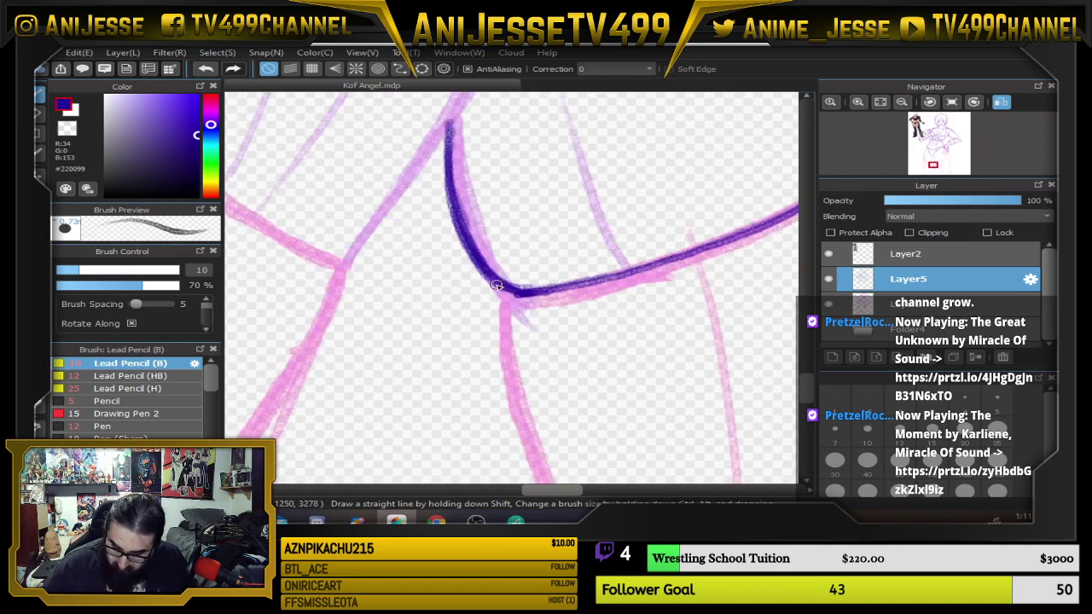
Start the inner leg line downward from the thigh corner and return the canvas to its unmirrored view.
{"action": "left_click_drag", "start_coordinate": [500, 304], "coordinate": [516, 405]}
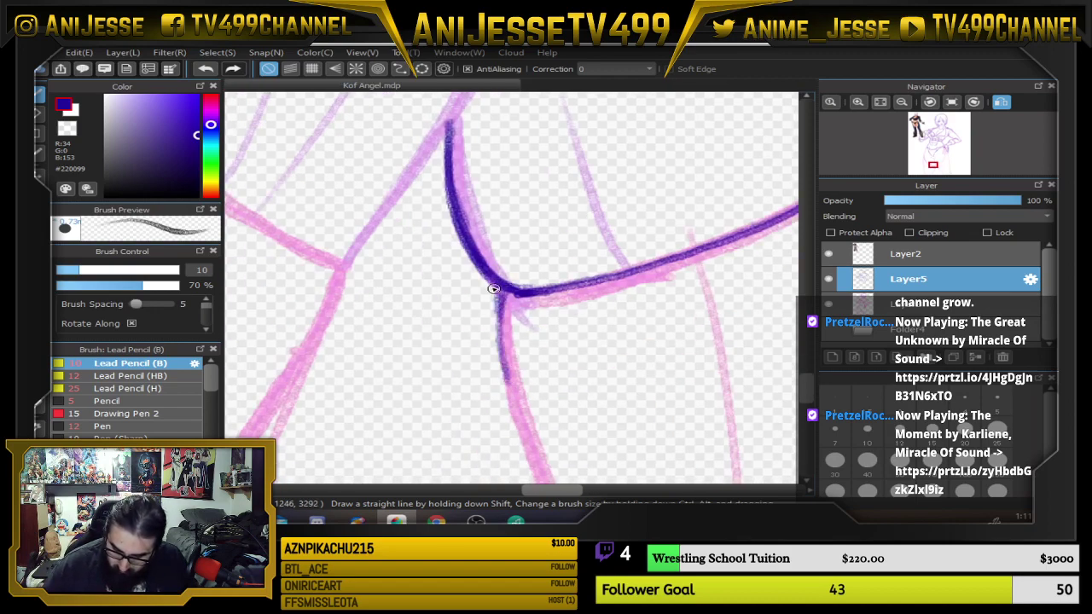
{"action": "left_click_drag", "start_coordinate": [498, 309], "coordinate": [526, 431]}
{"action": "scroll", "coordinate": [526, 431], "scroll_direction": "down", "scroll_amount": 4}
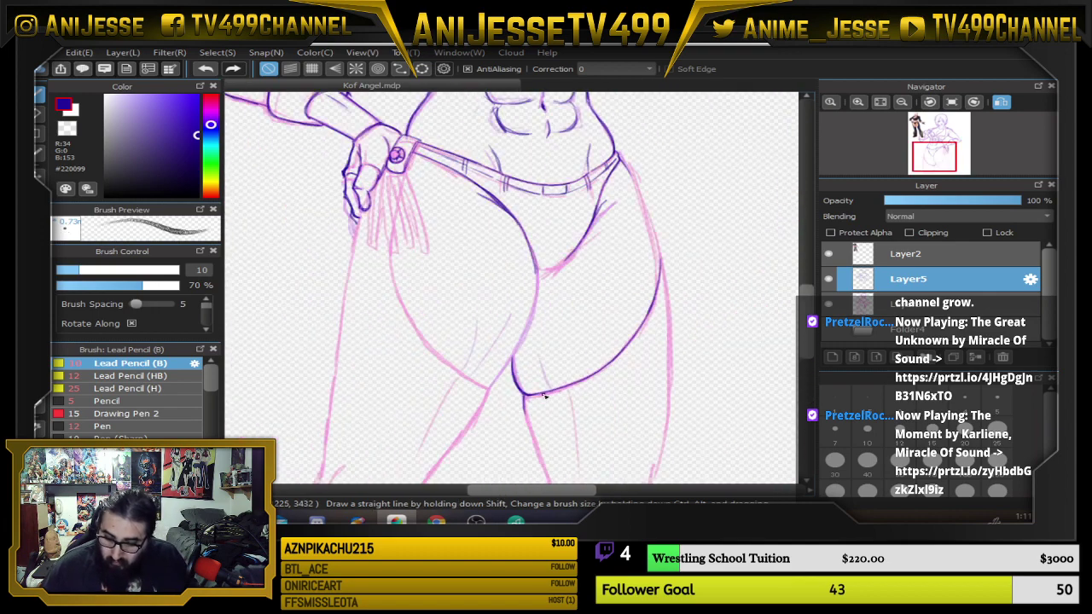
{"action": "mouse_move", "coordinate": [574, 375]}
{"action": "left_mouse_down"}
{"action": "mouse_move", "coordinate": [555, 401]}
{"action": "mouse_move", "coordinate": [565, 384]}
{"action": "left_mouse_up"}
{"action": "key", "text": "Down"}
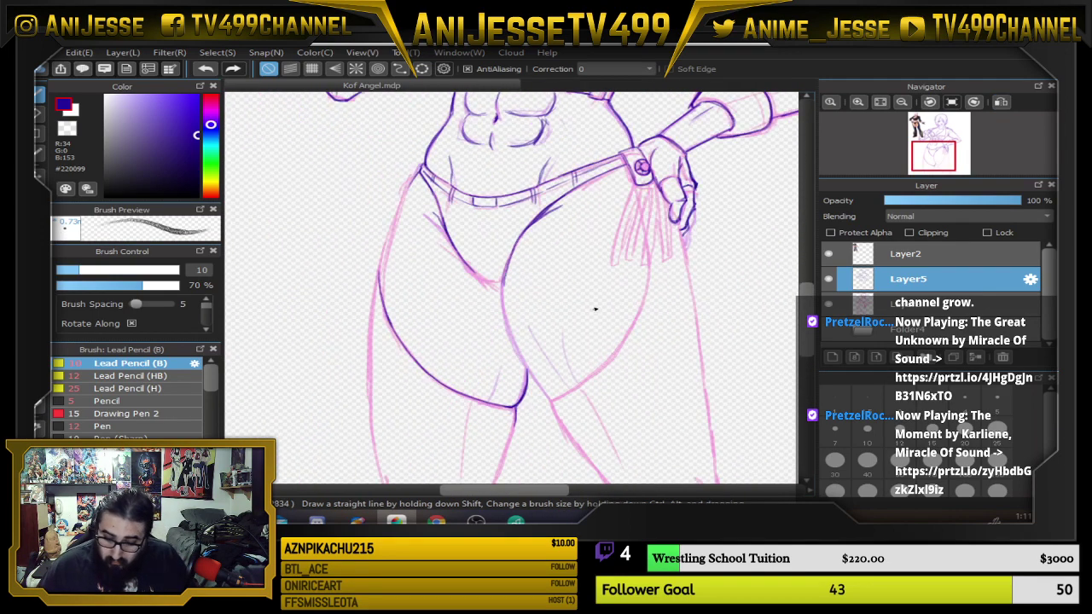
Trace the outer hip line from the top of the thigh curve up to the waistband corner.
{"action": "scroll", "coordinate": [410, 275], "scroll_direction": "up", "scroll_amount": 4}
{"action": "left_click_drag", "start_coordinate": [333, 238], "coordinate": [331, 375]}
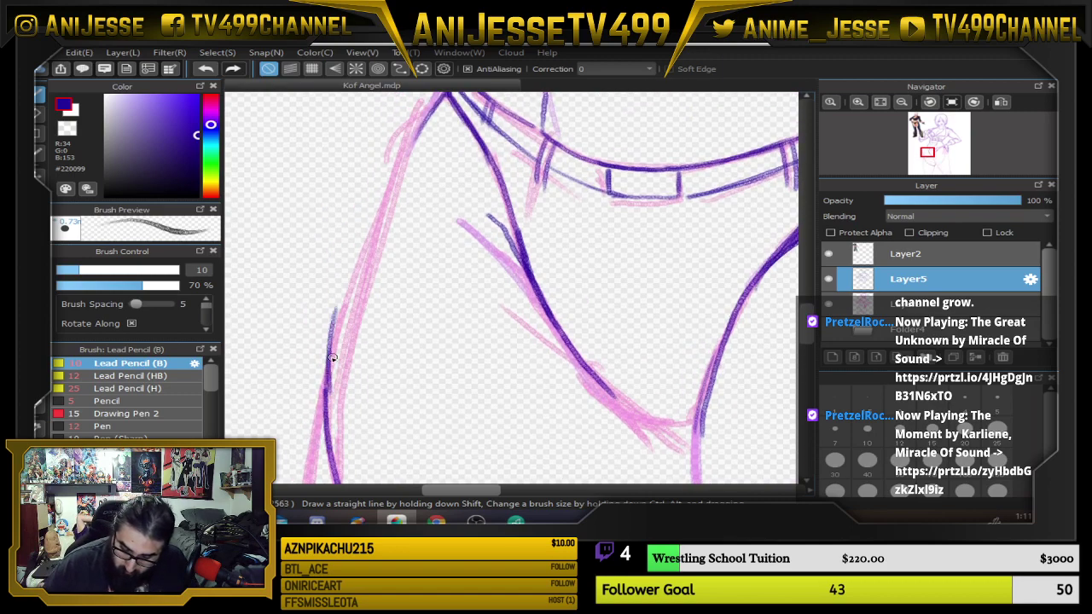
{"action": "mouse_move", "coordinate": [326, 422]}
{"action": "left_mouse_down"}
{"action": "mouse_move", "coordinate": [339, 304]}
{"action": "mouse_move", "coordinate": [382, 209]}
{"action": "left_mouse_up"}
{"action": "left_click_drag", "start_coordinate": [468, 178], "coordinate": [430, 248]}
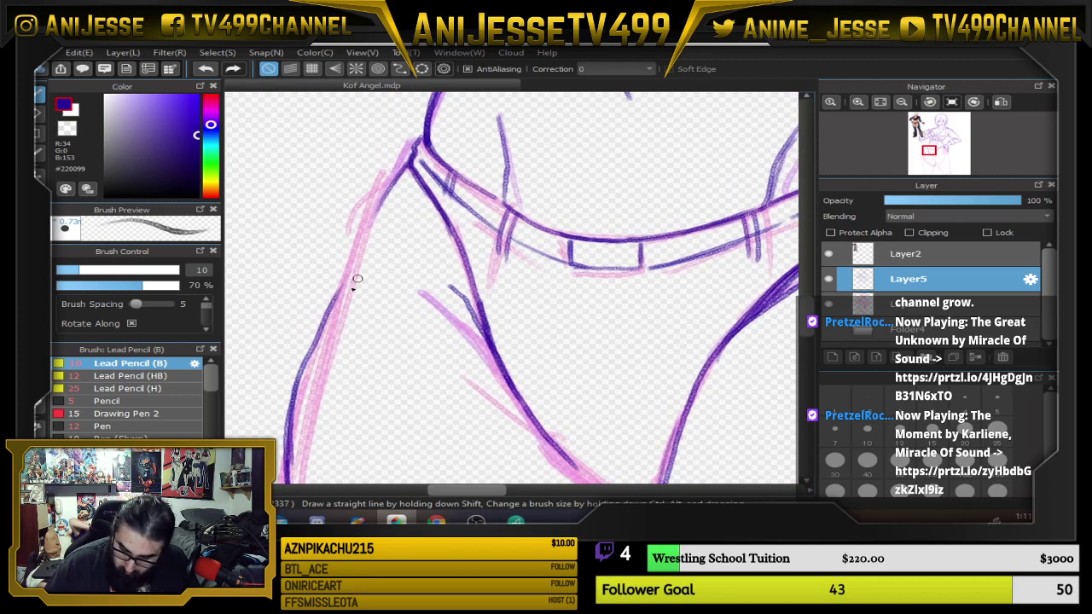
{"action": "left_click_drag", "start_coordinate": [316, 343], "coordinate": [415, 162]}
{"action": "mouse_move", "coordinate": [374, 213]}
{"action": "left_mouse_down"}
{"action": "mouse_move", "coordinate": [295, 408]}
{"action": "mouse_move", "coordinate": [290, 465]}
{"action": "left_mouse_up"}
{"action": "mouse_move", "coordinate": [379, 342]}
{"action": "left_mouse_down"}
{"action": "mouse_move", "coordinate": [413, 243]}
{"action": "mouse_move", "coordinate": [340, 294]}
{"action": "mouse_move", "coordinate": [331, 372]}
{"action": "left_mouse_up"}
Erase the stray pencil marks along the outer hip line below the waistband corner.
{"action": "key", "text": "e"}
{"action": "mouse_move", "coordinate": [316, 312]}
{"action": "left_mouse_down"}
{"action": "mouse_move", "coordinate": [393, 148]}
{"action": "mouse_move", "coordinate": [392, 110]}
{"action": "left_mouse_up"}
{"action": "scroll", "coordinate": [394, 111], "scroll_direction": "down", "scroll_amount": 5}
{"action": "mouse_move", "coordinate": [477, 154]}
{"action": "left_mouse_down"}
{"action": "mouse_move", "coordinate": [449, 258]}
{"action": "mouse_move", "coordinate": [466, 298]}
{"action": "left_mouse_up"}
Extend the briefs' edge toward the crotch and trace the crossing thigh line down to the inner corner of the ornament-side thigh.
{"action": "scroll", "coordinate": [484, 325], "scroll_direction": "up", "scroll_amount": 4}
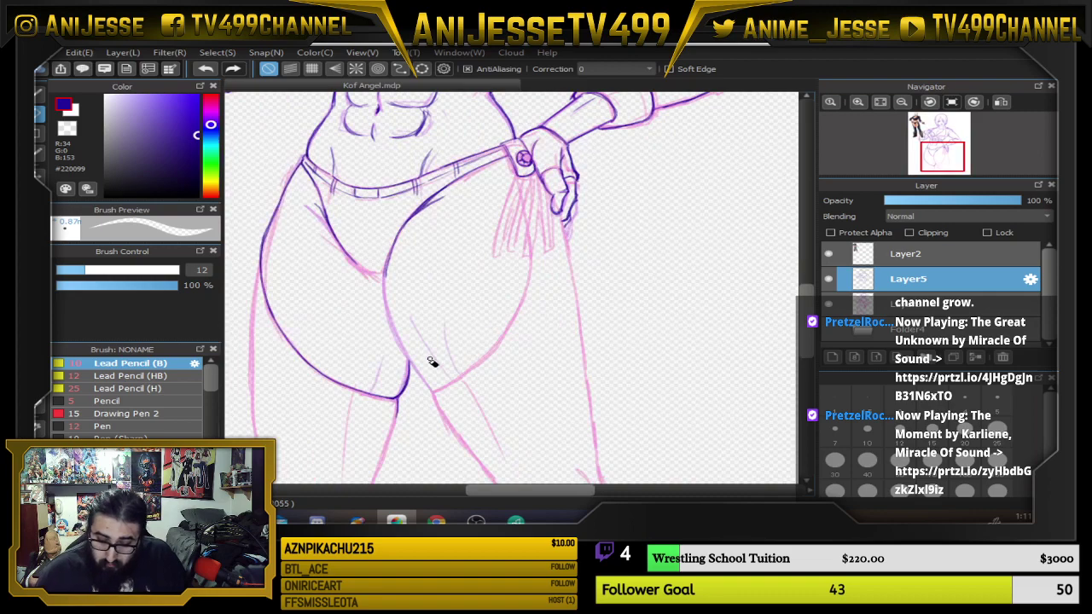
{"action": "scroll", "coordinate": [390, 299], "scroll_direction": "up", "scroll_amount": 2}
{"action": "key", "text": "b"}
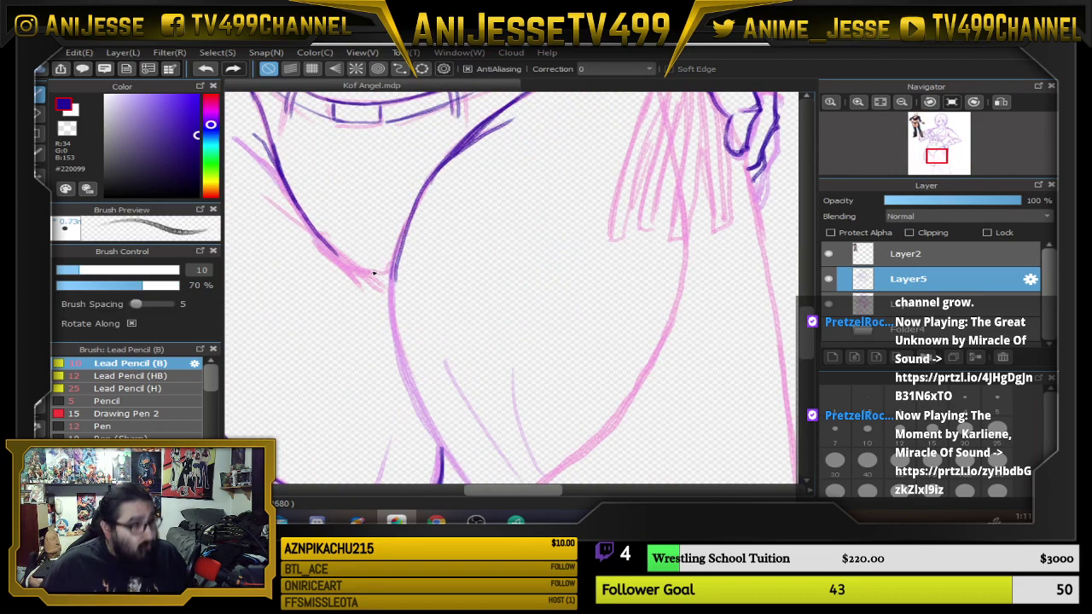
{"action": "scroll", "coordinate": [433, 303], "scroll_direction": "up", "scroll_amount": 1}
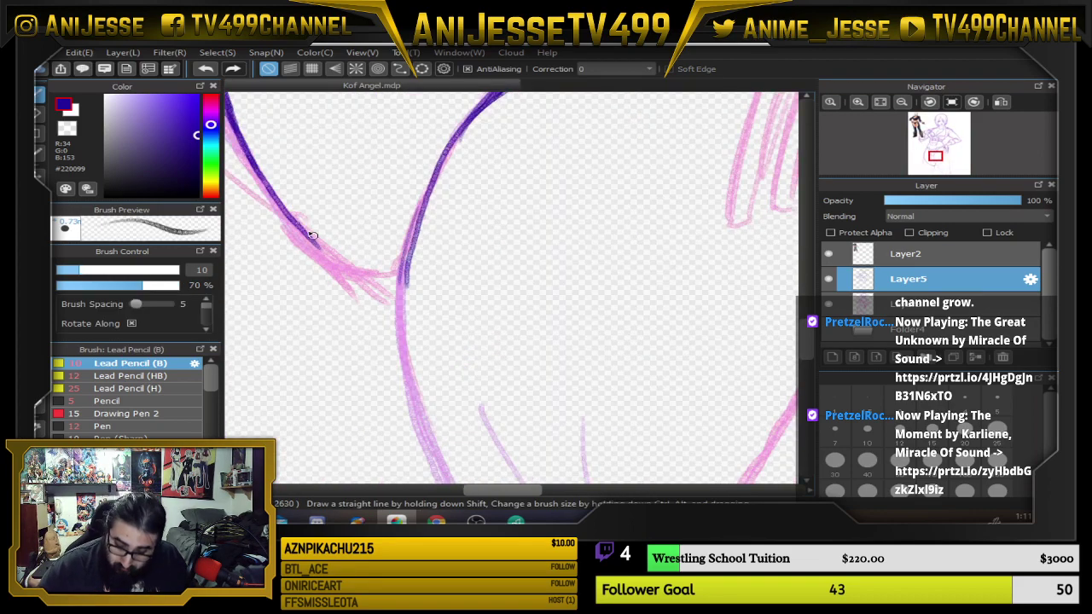
{"action": "left_click_drag", "start_coordinate": [294, 219], "coordinate": [353, 271]}
{"action": "left_click_drag", "start_coordinate": [485, 328], "coordinate": [504, 216]}
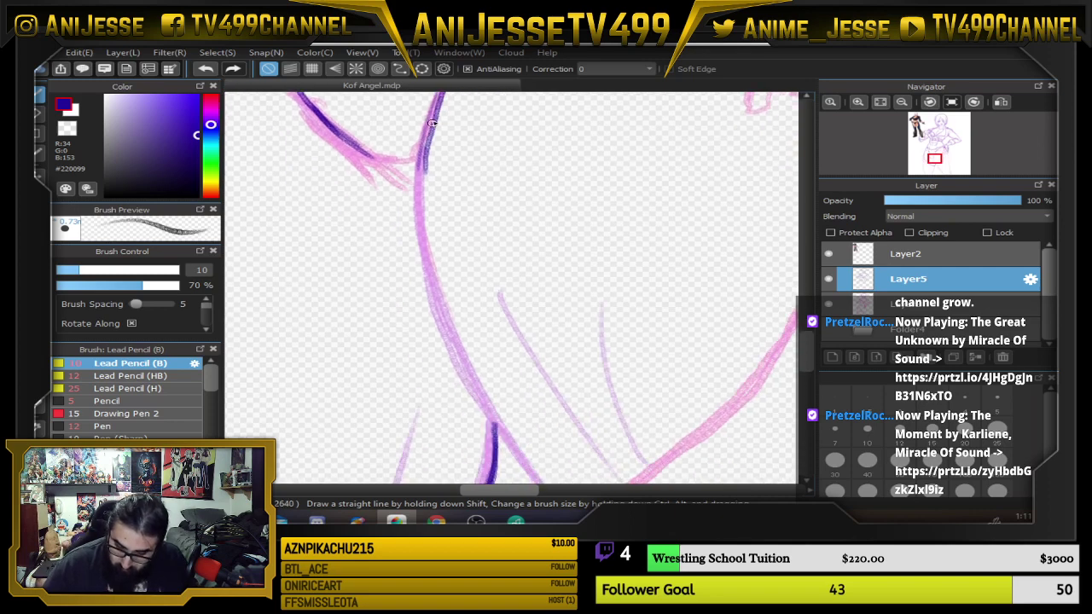
{"action": "mouse_move", "coordinate": [420, 206]}
{"action": "left_mouse_down"}
{"action": "mouse_move", "coordinate": [430, 287]}
{"action": "mouse_move", "coordinate": [418, 204]}
{"action": "mouse_move", "coordinate": [426, 133]}
{"action": "mouse_move", "coordinate": [423, 248]}
{"action": "mouse_move", "coordinate": [422, 206]}
{"action": "mouse_move", "coordinate": [463, 375]}
{"action": "left_mouse_up"}
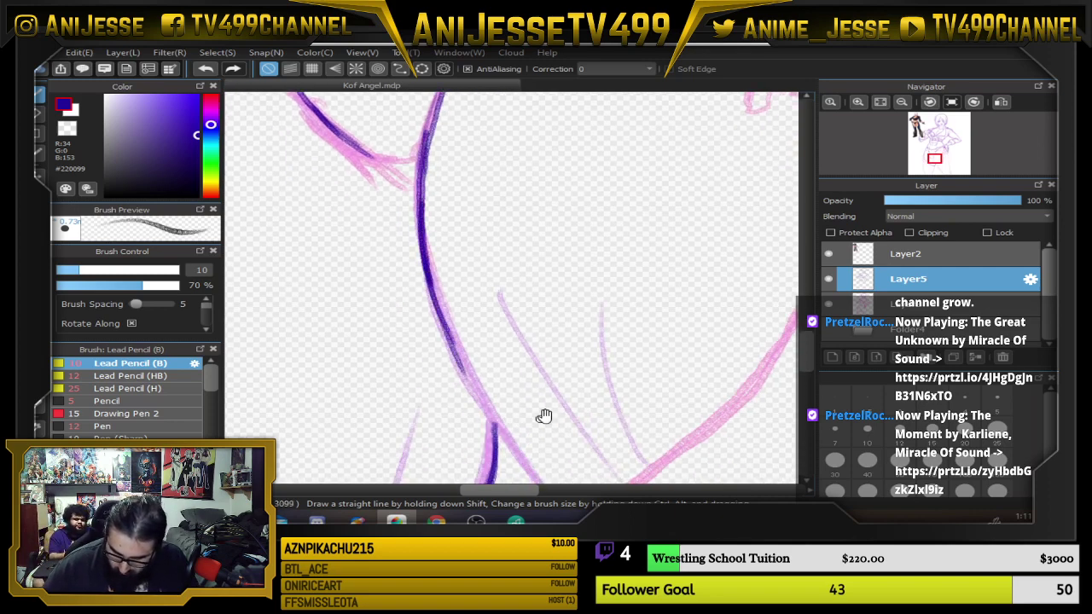
{"action": "left_click_drag", "start_coordinate": [543, 414], "coordinate": [446, 281]}
{"action": "mouse_move", "coordinate": [398, 223]}
{"action": "left_mouse_down"}
{"action": "mouse_move", "coordinate": [487, 385]}
{"action": "mouse_move", "coordinate": [521, 408]}
{"action": "mouse_move", "coordinate": [429, 290]}
{"action": "mouse_move", "coordinate": [524, 408]}
{"action": "mouse_move", "coordinate": [482, 374]}
{"action": "mouse_move", "coordinate": [435, 286]}
{"action": "left_mouse_up"}
{"action": "left_click_drag", "start_coordinate": [509, 285], "coordinate": [490, 251]}
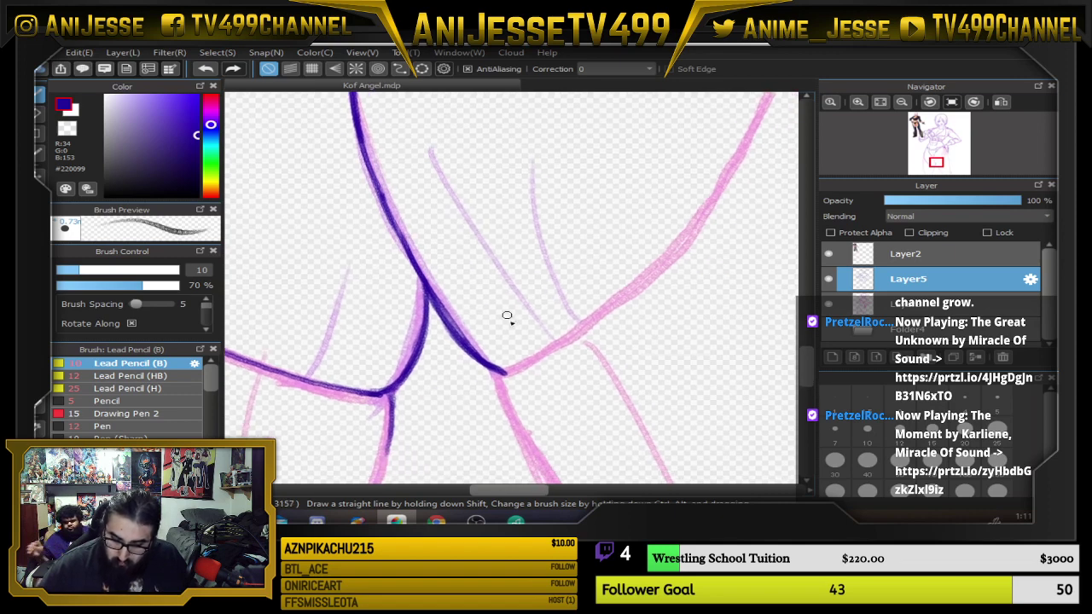
Erase part of the crossing thigh line below the fork and redraw it more cleanly down to the thigh corner.
{"action": "key", "text": "e"}
{"action": "mouse_move", "coordinate": [459, 309]}
{"action": "left_mouse_down"}
{"action": "mouse_move", "coordinate": [436, 291]}
{"action": "mouse_move", "coordinate": [462, 333]}
{"action": "mouse_move", "coordinate": [459, 321]}
{"action": "mouse_move", "coordinate": [442, 322]}
{"action": "mouse_move", "coordinate": [458, 344]}
{"action": "left_mouse_up"}
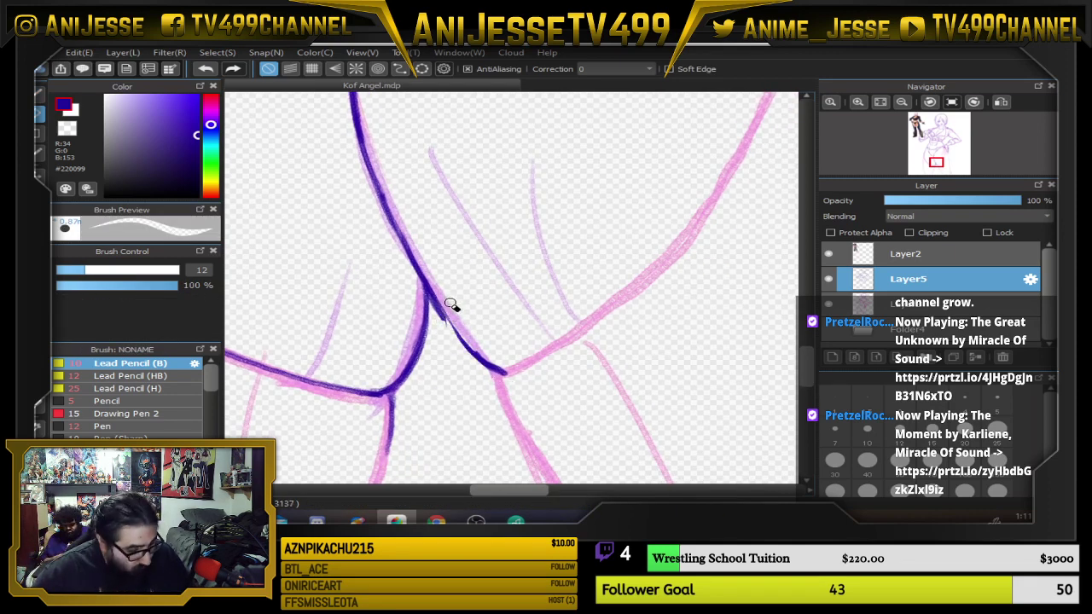
{"action": "key", "text": "b"}
{"action": "mouse_move", "coordinate": [431, 300]}
{"action": "left_mouse_down"}
{"action": "mouse_move", "coordinate": [474, 357]}
{"action": "mouse_move", "coordinate": [503, 373]}
{"action": "left_mouse_up"}
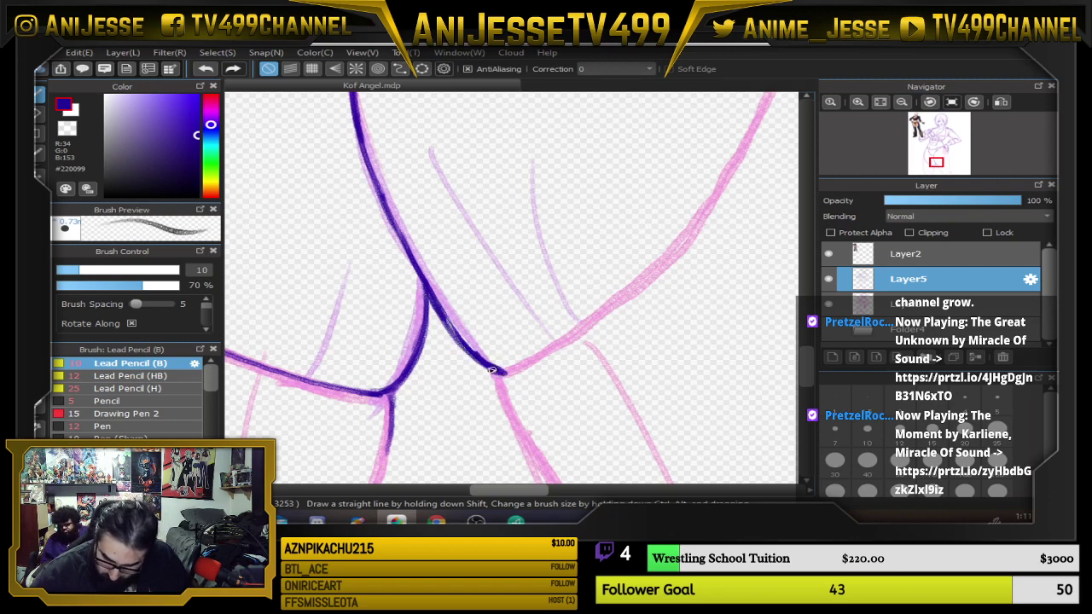
{"action": "left_click_drag", "start_coordinate": [449, 332], "coordinate": [513, 379]}
{"action": "key", "text": "e"}
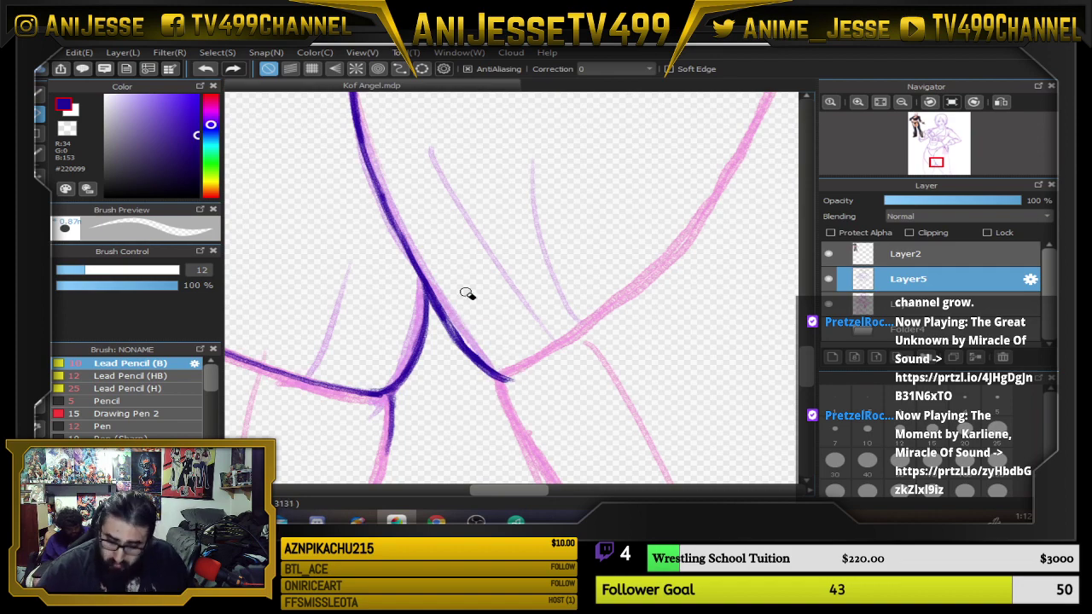
{"action": "key", "text": "b"}
{"action": "left_click_drag", "start_coordinate": [452, 327], "coordinate": [489, 372]}
{"action": "left_click_drag", "start_coordinate": [419, 111], "coordinate": [483, 251]}
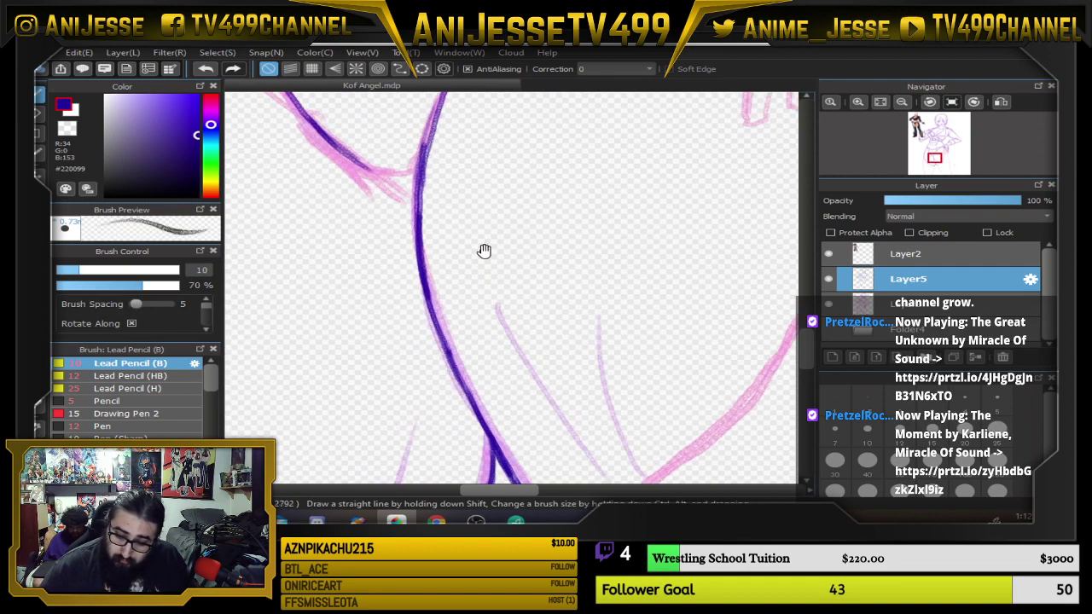
{"action": "left_click_drag", "start_coordinate": [438, 293], "coordinate": [401, 196]}
Draw short guide strokes near the canvas edge at the end of the inner leg line and on the knee curve beside it.
{"action": "scroll", "coordinate": [500, 378], "scroll_direction": "down", "scroll_amount": 3}
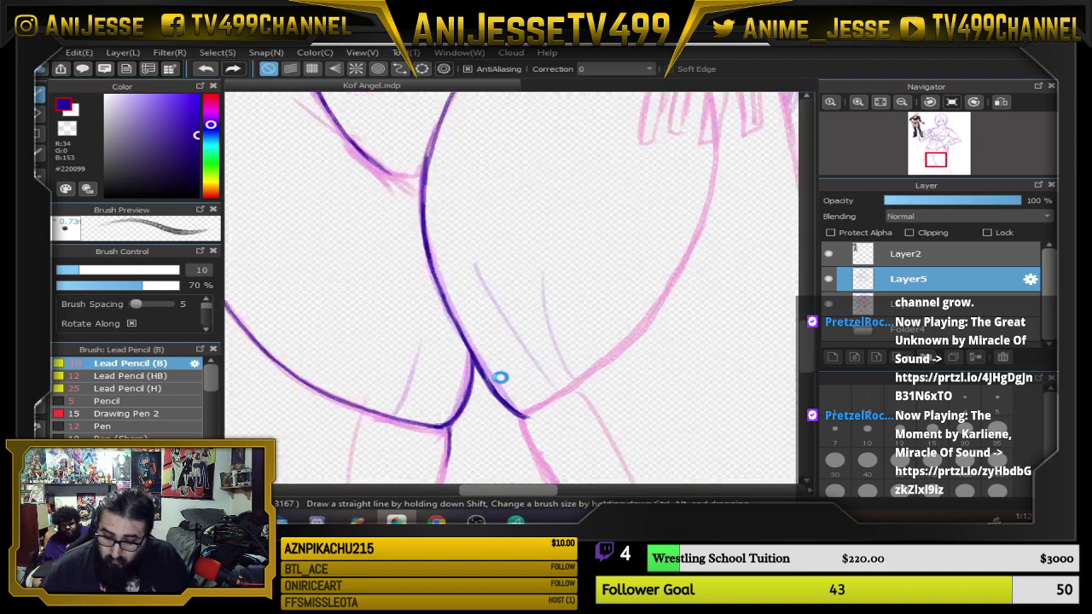
{"action": "left_click_drag", "start_coordinate": [553, 336], "coordinate": [549, 372]}
{"action": "scroll", "coordinate": [548, 372], "scroll_direction": "down", "scroll_amount": 3}
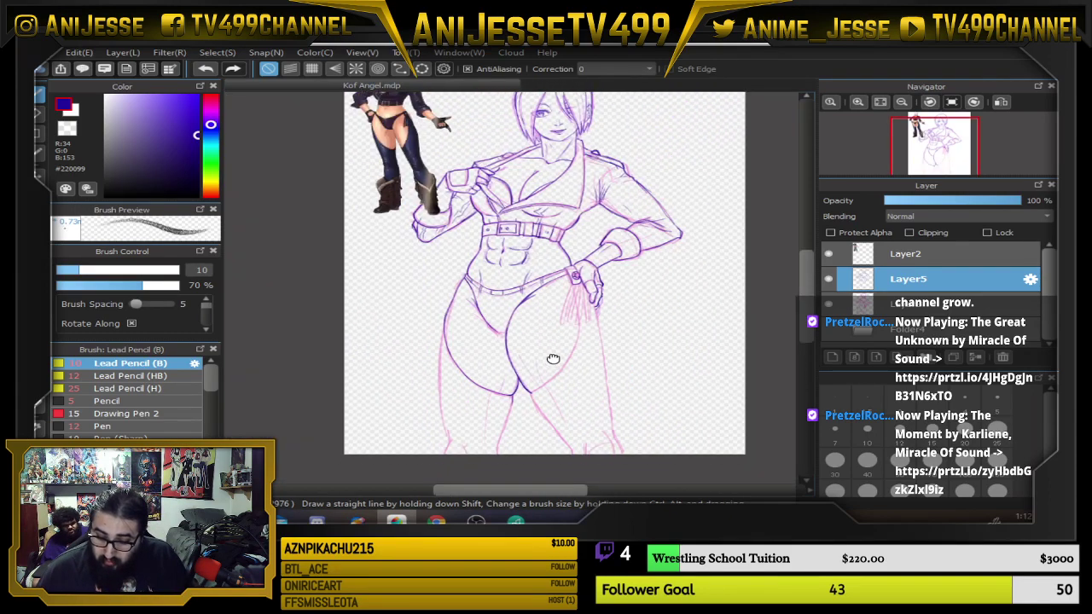
{"action": "scroll", "coordinate": [539, 355], "scroll_direction": "up", "scroll_amount": 2}
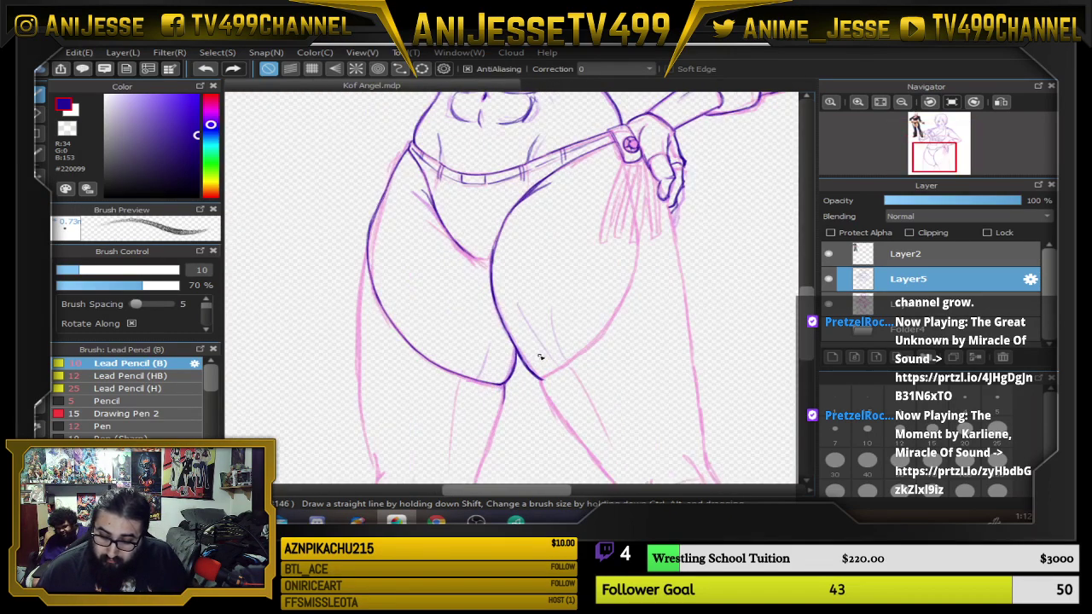
{"action": "scroll", "coordinate": [540, 357], "scroll_direction": "down", "scroll_amount": 1}
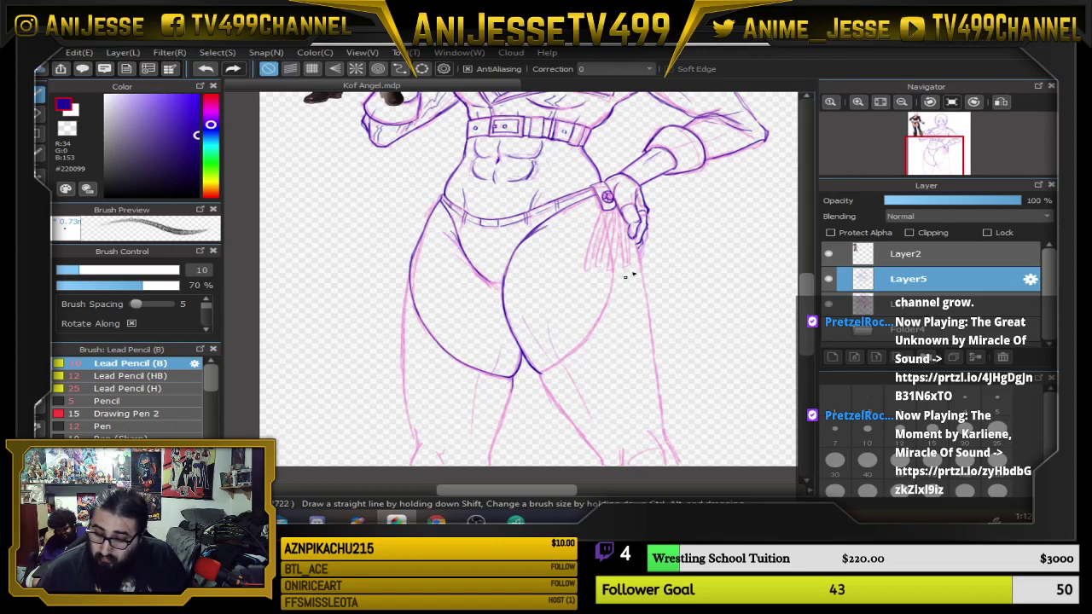
{"action": "scroll", "coordinate": [635, 222], "scroll_direction": "up", "scroll_amount": 1}
{"action": "scroll", "coordinate": [590, 191], "scroll_direction": "down", "scroll_amount": 2}
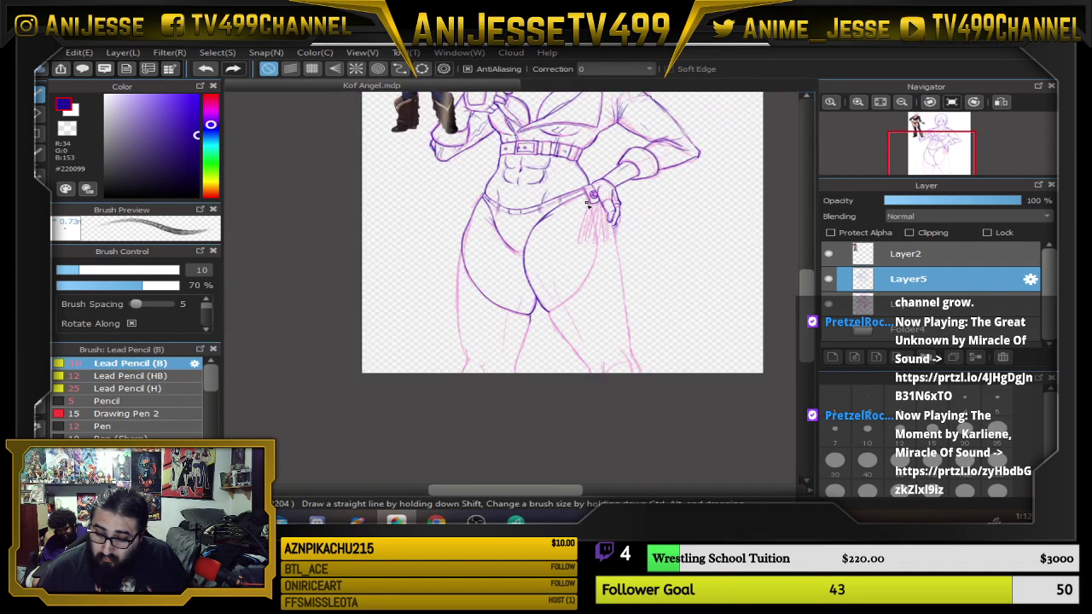
{"action": "scroll", "coordinate": [590, 358], "scroll_direction": "up", "scroll_amount": 3}
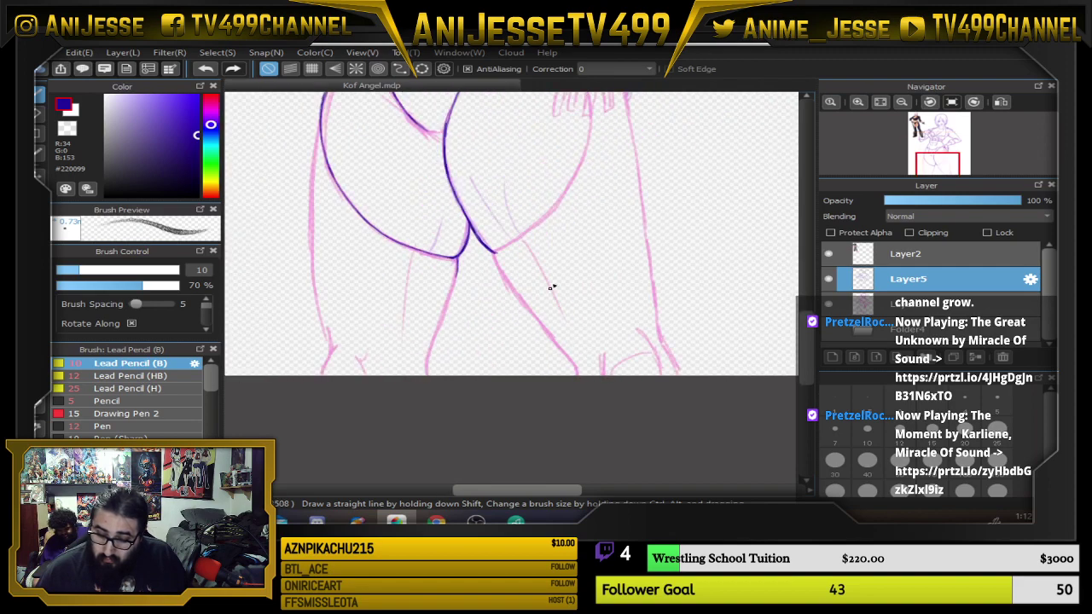
{"action": "left_click_drag", "start_coordinate": [562, 257], "coordinate": [586, 276]}
{"action": "scroll", "coordinate": [599, 357], "scroll_direction": "up", "scroll_amount": 3}
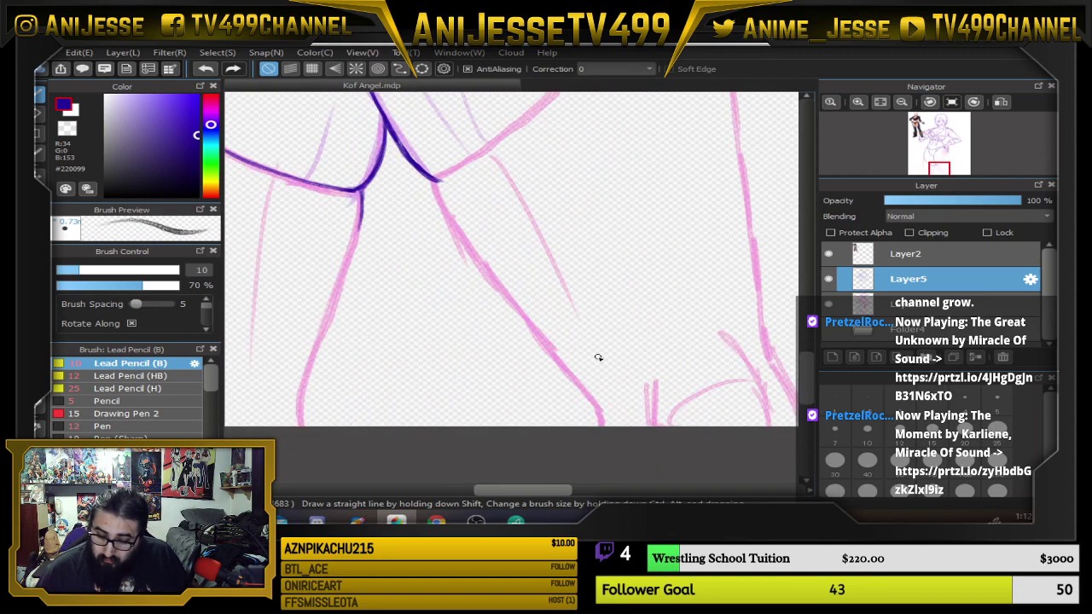
{"action": "left_click_drag", "start_coordinate": [602, 428], "coordinate": [604, 394]}
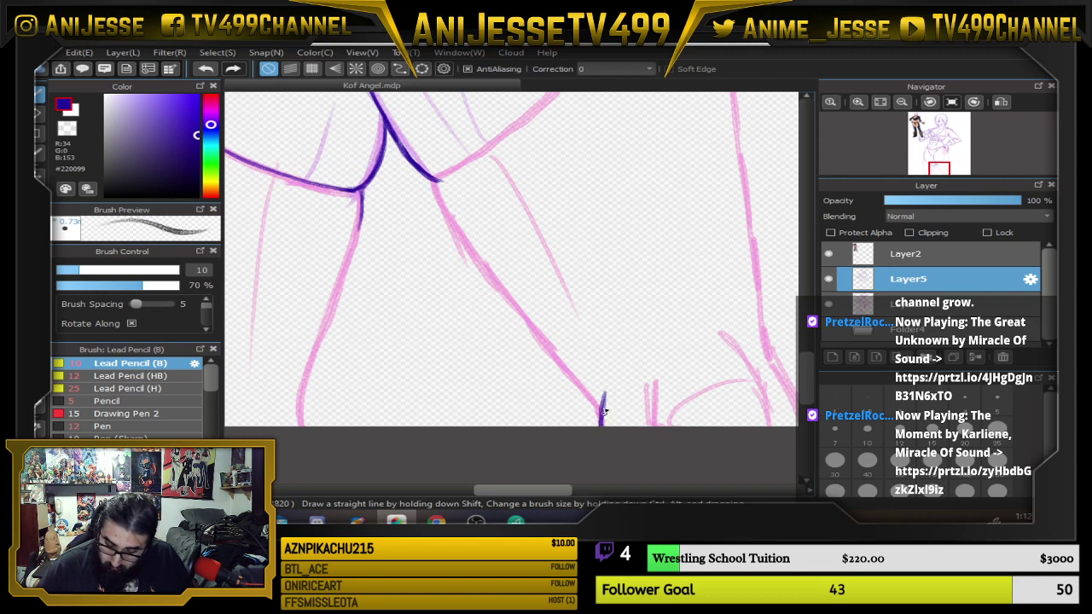
{"action": "mouse_move", "coordinate": [701, 403]}
{"action": "left_mouse_down"}
{"action": "mouse_move", "coordinate": [714, 433]}
{"action": "mouse_move", "coordinate": [688, 395]}
{"action": "left_mouse_up"}
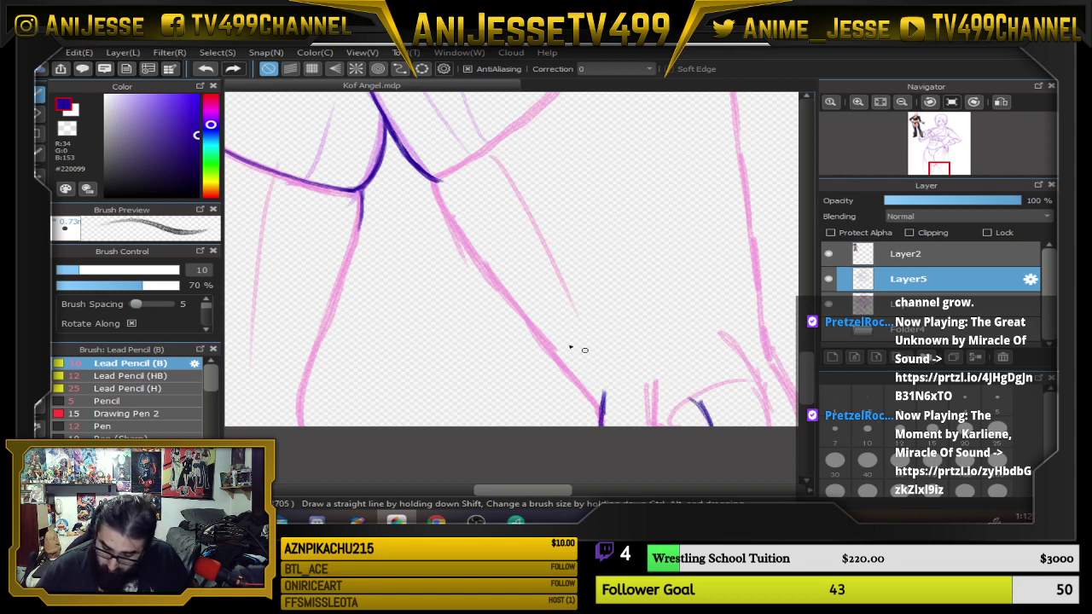
Trace the ornament-side inner leg line from the thigh corner down to the canvas edge.
{"action": "mouse_move", "coordinate": [437, 179]}
{"action": "left_mouse_down"}
{"action": "mouse_move", "coordinate": [460, 238]}
{"action": "mouse_move", "coordinate": [599, 420]}
{"action": "left_mouse_up"}
{"action": "left_click_drag", "start_coordinate": [693, 333], "coordinate": [652, 267]}
{"action": "left_click_drag", "start_coordinate": [567, 364], "coordinate": [652, 361]}
Start the ornament-side thigh's lower curve from the inner corner outward and upward along the sketch.
{"action": "mouse_move", "coordinate": [708, 308]}
{"action": "left_mouse_down"}
{"action": "mouse_move", "coordinate": [687, 297]}
{"action": "mouse_move", "coordinate": [691, 329]}
{"action": "mouse_move", "coordinate": [586, 269]}
{"action": "mouse_move", "coordinate": [553, 345]}
{"action": "mouse_move", "coordinate": [570, 292]}
{"action": "left_mouse_up"}
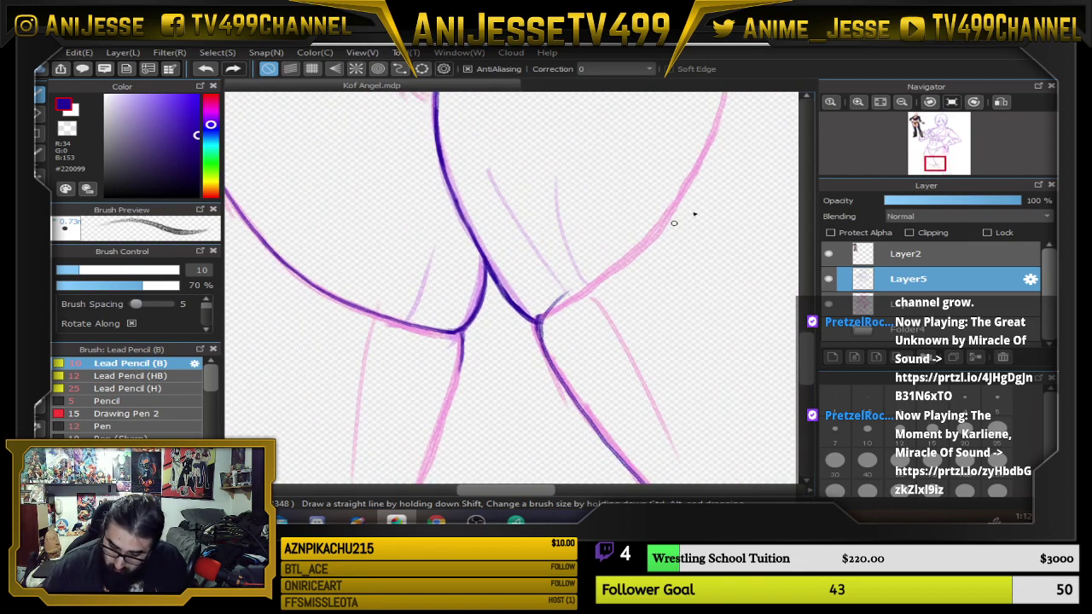
{"action": "left_click_drag", "start_coordinate": [540, 325], "coordinate": [628, 256]}
{"action": "left_click_drag", "start_coordinate": [570, 296], "coordinate": [625, 258]}
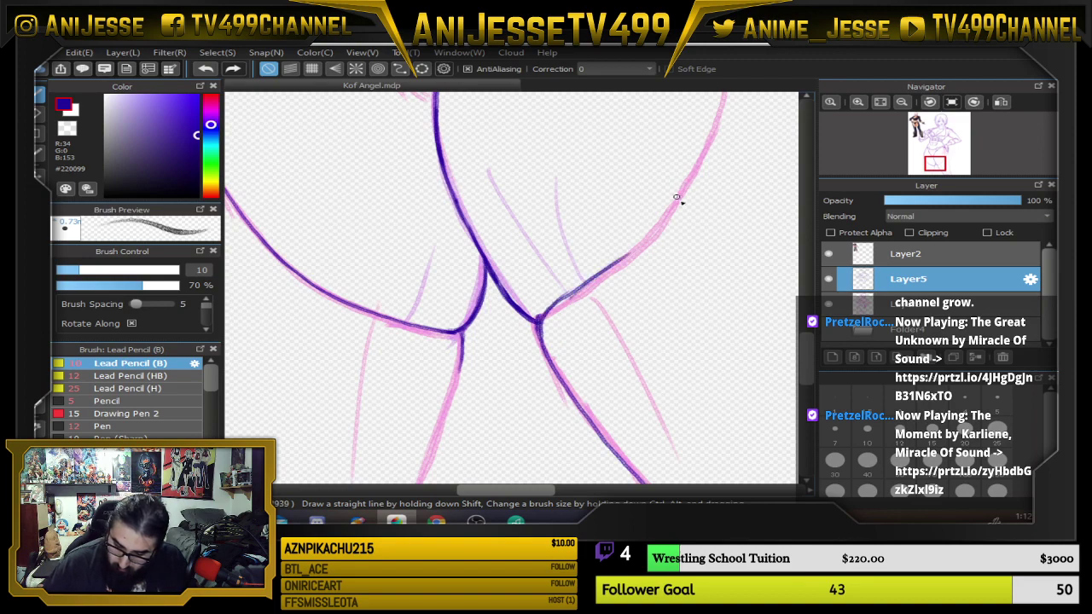
{"action": "left_click_drag", "start_coordinate": [731, 150], "coordinate": [642, 262]}
{"action": "left_click_drag", "start_coordinate": [646, 170], "coordinate": [611, 283]}
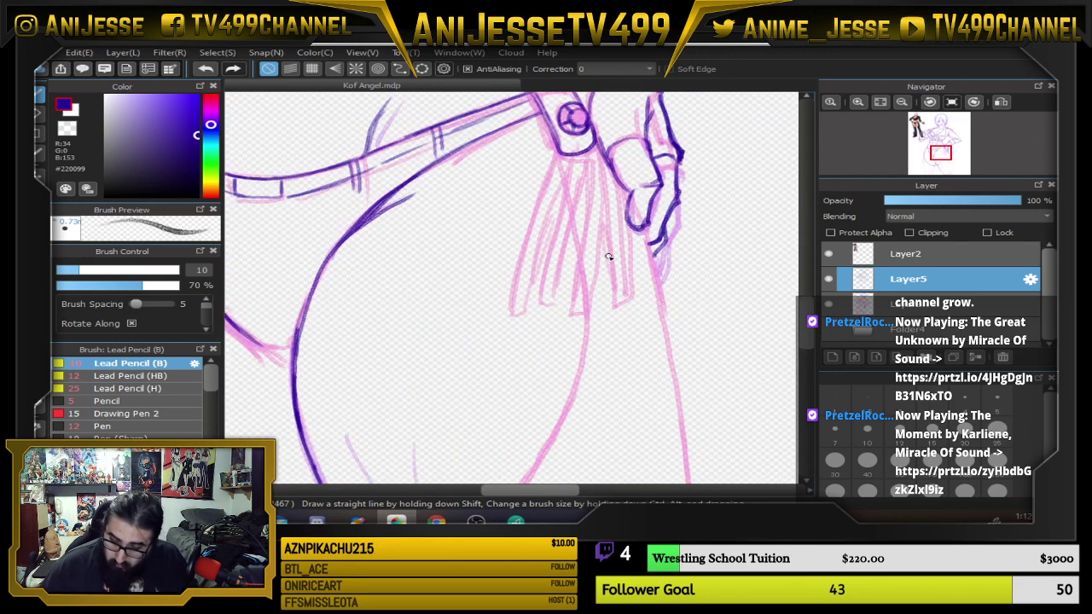
Outline the edge of the hip ornament and trace the first hanging strand, farthest from the hand, with its blunt end.
{"action": "scroll", "coordinate": [608, 256], "scroll_direction": "down", "scroll_amount": 2}
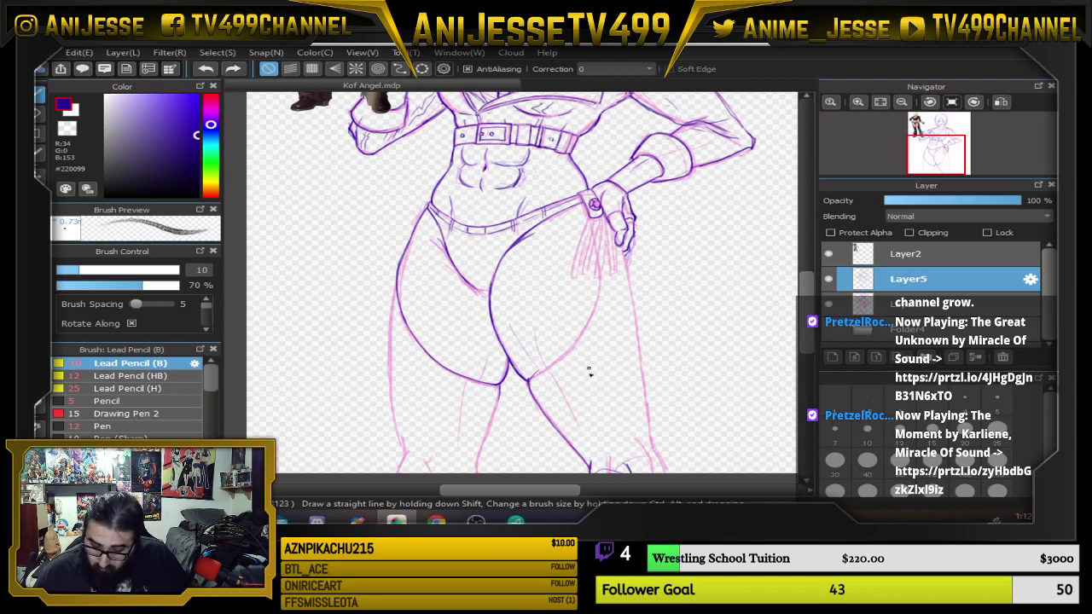
{"action": "scroll", "coordinate": [587, 377], "scroll_direction": "down", "scroll_amount": 1}
{"action": "left_click_drag", "start_coordinate": [589, 369], "coordinate": [609, 310]}
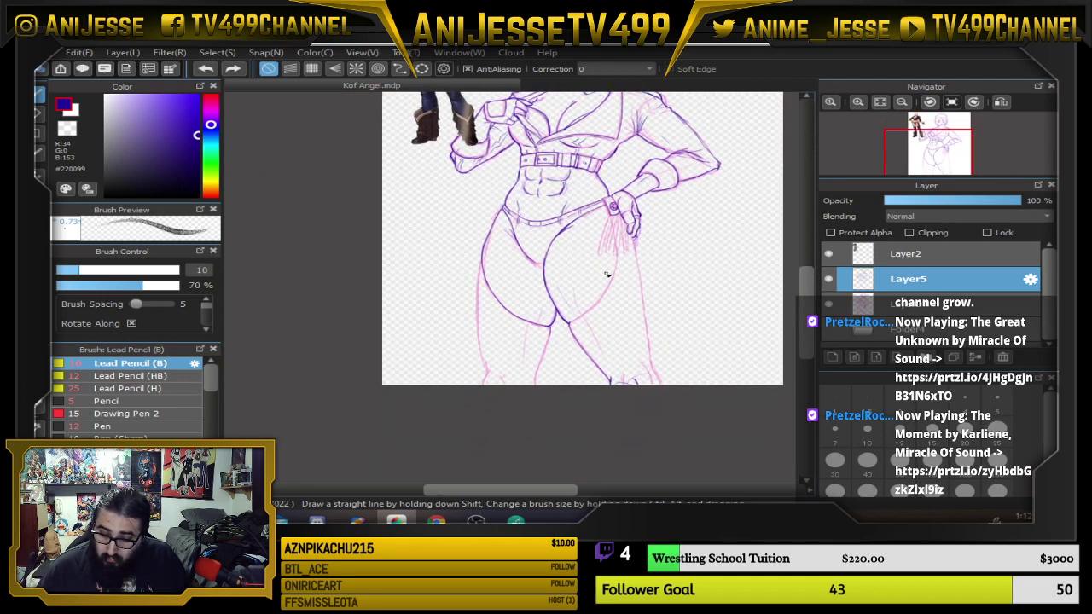
{"action": "left_click_drag", "start_coordinate": [598, 268], "coordinate": [559, 329]}
{"action": "scroll", "coordinate": [580, 256], "scroll_direction": "up", "scroll_amount": 5}
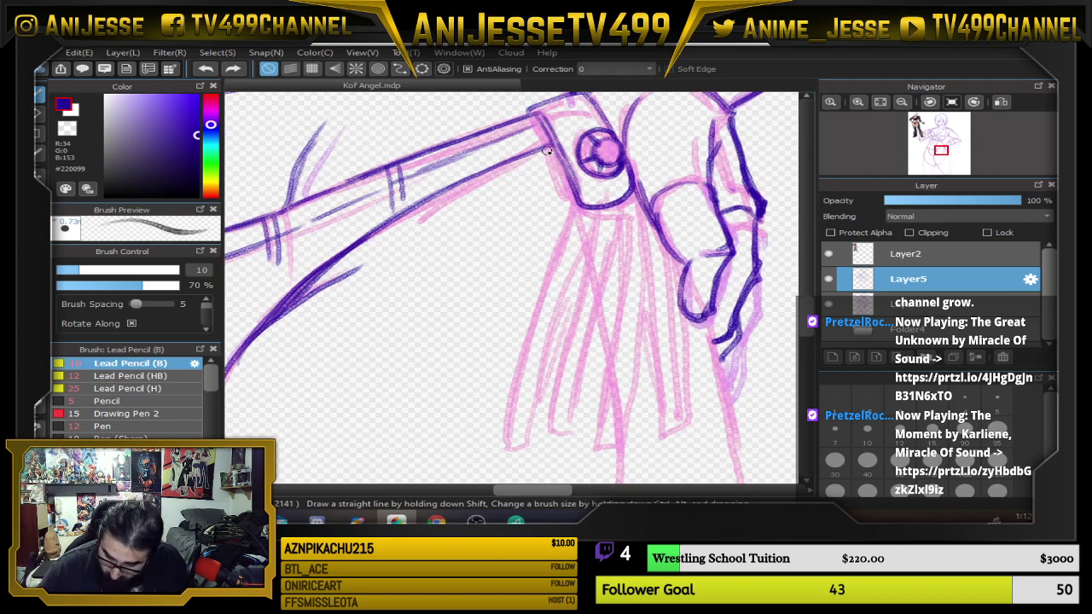
{"action": "left_click_drag", "start_coordinate": [546, 152], "coordinate": [571, 209]}
{"action": "left_click_drag", "start_coordinate": [622, 282], "coordinate": [638, 200]}
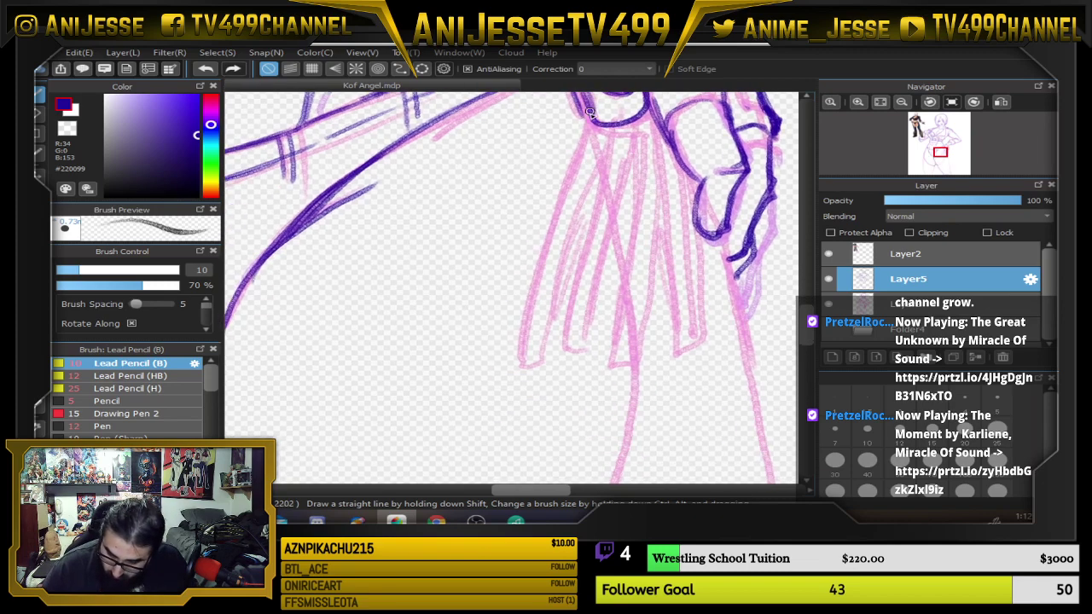
{"action": "mouse_move", "coordinate": [588, 111]}
{"action": "left_mouse_down"}
{"action": "mouse_move", "coordinate": [543, 247]}
{"action": "mouse_move", "coordinate": [526, 370]}
{"action": "mouse_move", "coordinate": [543, 360]}
{"action": "mouse_move", "coordinate": [547, 296]}
{"action": "mouse_move", "coordinate": [608, 144]}
{"action": "left_mouse_up"}
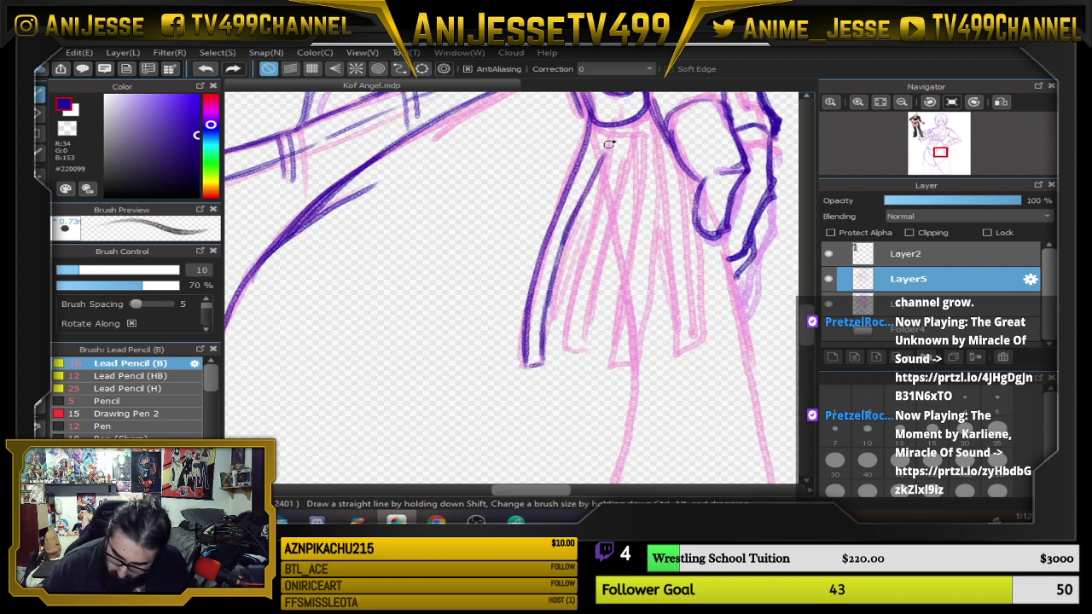
Trace the second hanging strand under the hip ornament, drawing both sides and its blunt end.
{"action": "mouse_move", "coordinate": [581, 202]}
{"action": "left_mouse_down"}
{"action": "mouse_move", "coordinate": [614, 118]}
{"action": "mouse_move", "coordinate": [601, 183]}
{"action": "left_mouse_up"}
{"action": "left_click_drag", "start_coordinate": [608, 136], "coordinate": [585, 235]}
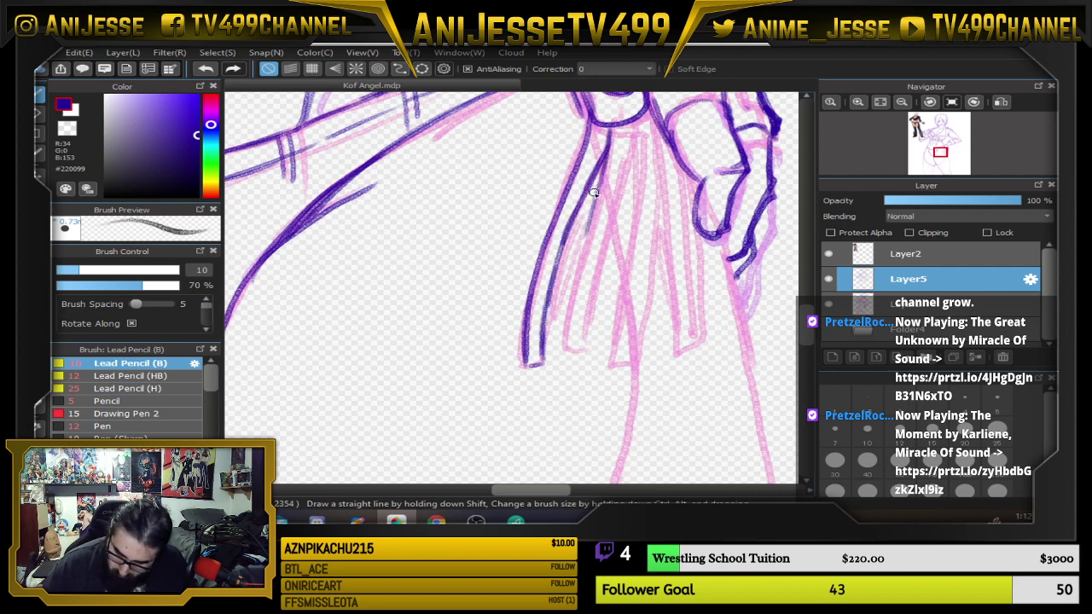
{"action": "left_click_drag", "start_coordinate": [594, 194], "coordinate": [571, 305]}
{"action": "left_click_drag", "start_coordinate": [590, 227], "coordinate": [566, 346]}
{"action": "left_click_drag", "start_coordinate": [571, 293], "coordinate": [569, 355]}
{"action": "mouse_move", "coordinate": [570, 352]}
{"action": "left_mouse_down"}
{"action": "mouse_move", "coordinate": [587, 350]}
{"action": "mouse_move", "coordinate": [604, 241]}
{"action": "left_mouse_up"}
{"action": "left_click_drag", "start_coordinate": [630, 132], "coordinate": [589, 321]}
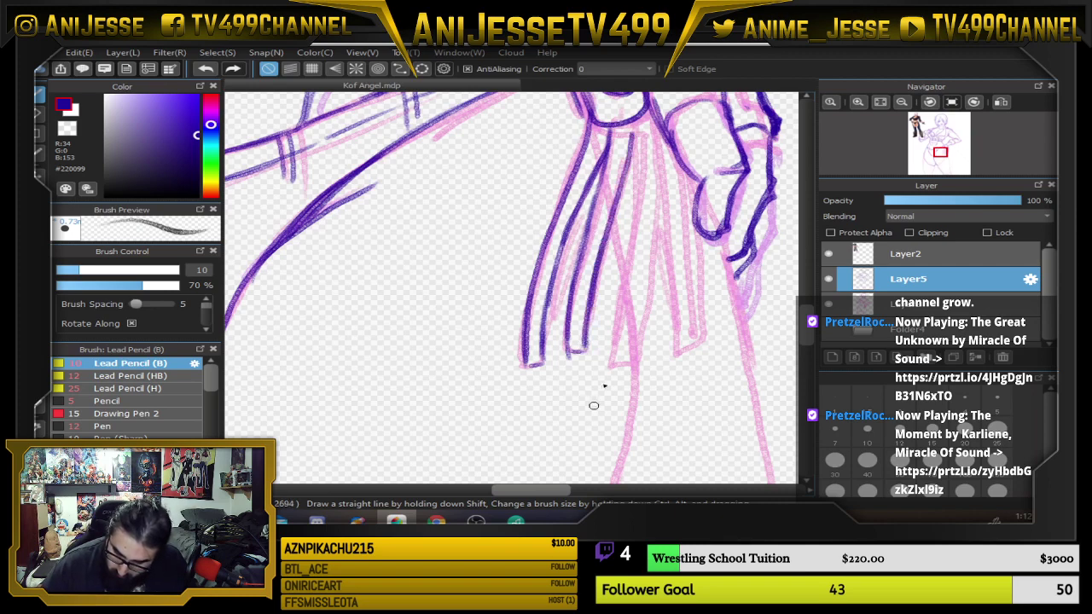
Trace the third and fourth hanging strands below the hip ornament, ending with the one nearest the fingers.
{"action": "mouse_move", "coordinate": [632, 125]}
{"action": "left_mouse_down"}
{"action": "mouse_move", "coordinate": [624, 364]}
{"action": "mouse_move", "coordinate": [642, 316]}
{"action": "left_mouse_up"}
{"action": "mouse_move", "coordinate": [647, 111]}
{"action": "left_mouse_down"}
{"action": "mouse_move", "coordinate": [653, 252]}
{"action": "mouse_move", "coordinate": [633, 353]}
{"action": "left_mouse_up"}
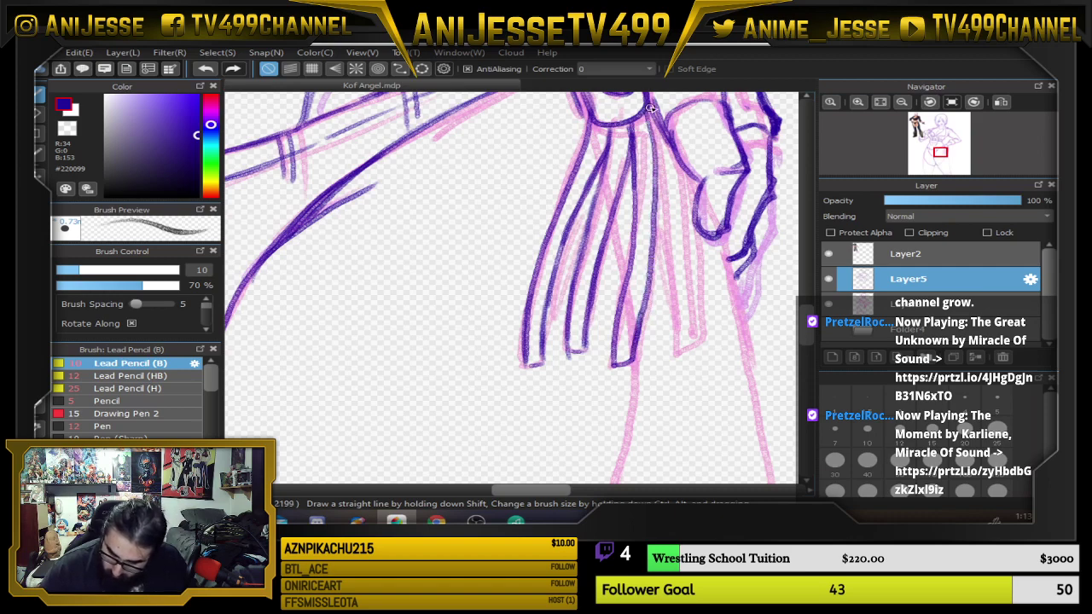
{"action": "left_click_drag", "start_coordinate": [650, 106], "coordinate": [671, 169]}
{"action": "mouse_move", "coordinate": [659, 128]}
{"action": "left_mouse_down"}
{"action": "mouse_move", "coordinate": [678, 216]}
{"action": "mouse_move", "coordinate": [680, 323]}
{"action": "left_mouse_up"}
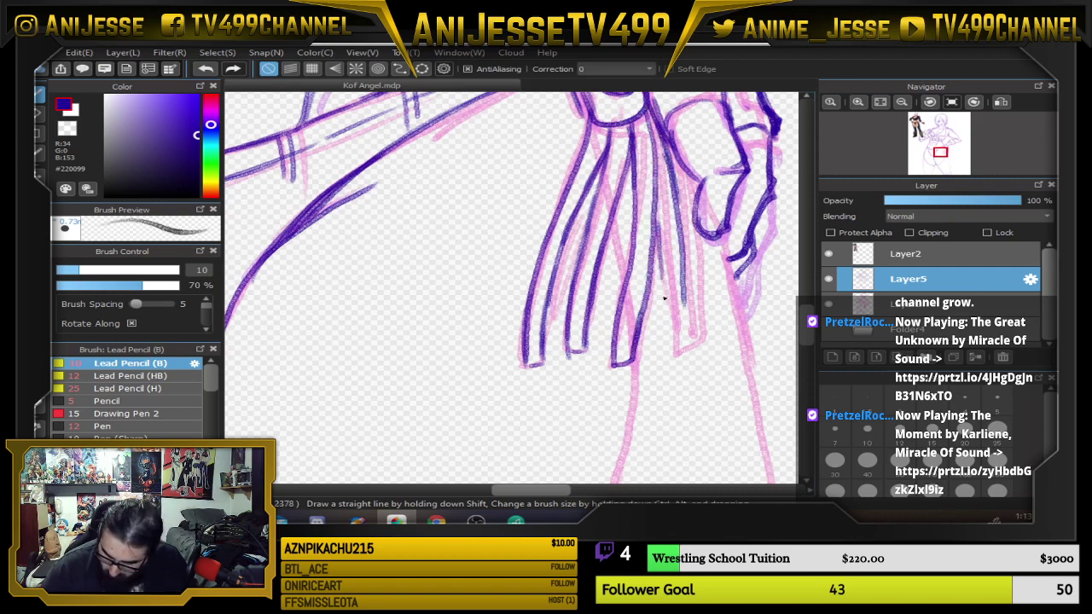
{"action": "left_click_drag", "start_coordinate": [652, 211], "coordinate": [664, 309]}
{"action": "mouse_move", "coordinate": [658, 238]}
{"action": "left_mouse_down"}
{"action": "mouse_move", "coordinate": [678, 339]}
{"action": "mouse_move", "coordinate": [681, 268]}
{"action": "mouse_move", "coordinate": [673, 344]}
{"action": "mouse_move", "coordinate": [683, 295]}
{"action": "left_mouse_up"}
Reinforce the blunt lower end of the second hanging strand.
{"action": "left_click_drag", "start_coordinate": [570, 304], "coordinate": [576, 350]}
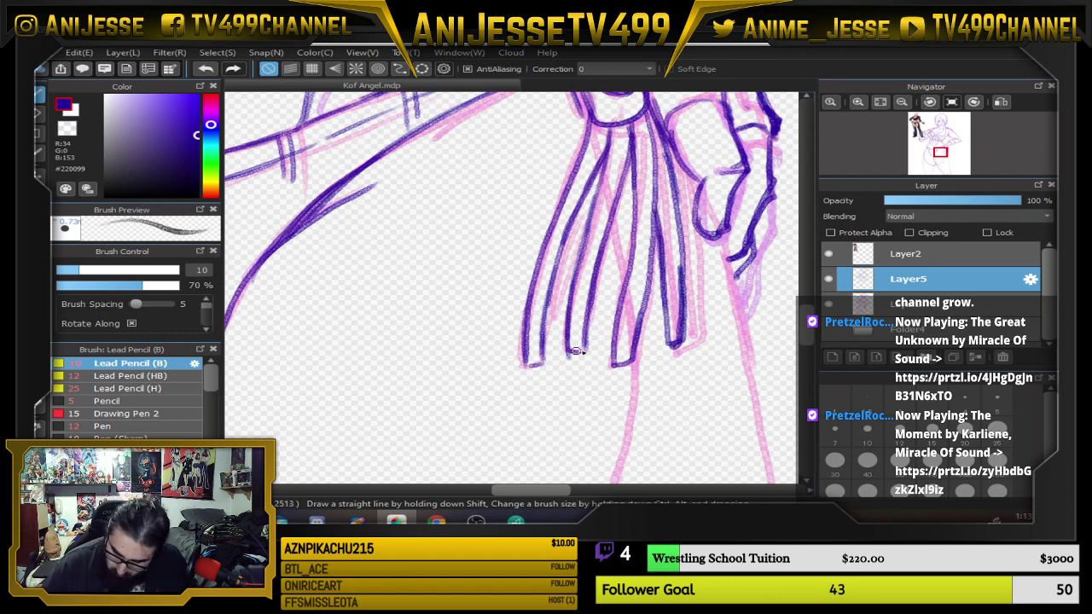
{"action": "scroll", "coordinate": [585, 347], "scroll_direction": "down", "scroll_amount": 3}
{"action": "scroll", "coordinate": [613, 332], "scroll_direction": "up", "scroll_amount": 4}
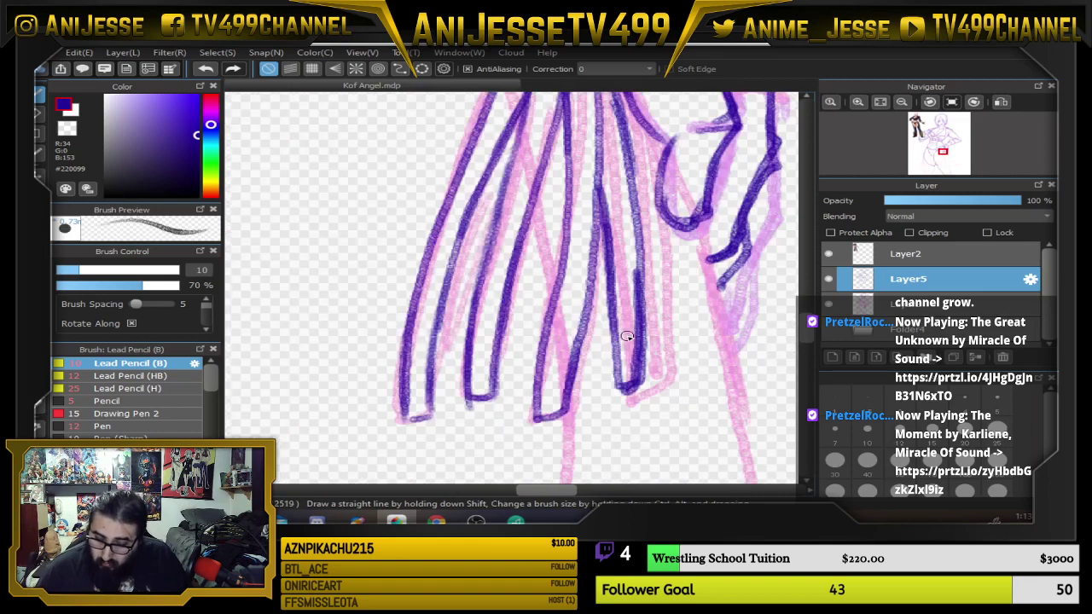
Try erasing and redrawing the lower side and blunt end of the fourth hanging strand, nearest the fingers.
{"action": "key", "text": "e"}
{"action": "mouse_move", "coordinate": [631, 398]}
{"action": "left_mouse_down"}
{"action": "mouse_move", "coordinate": [639, 336]}
{"action": "mouse_move", "coordinate": [649, 413]}
{"action": "left_mouse_up"}
{"action": "key", "text": "b"}
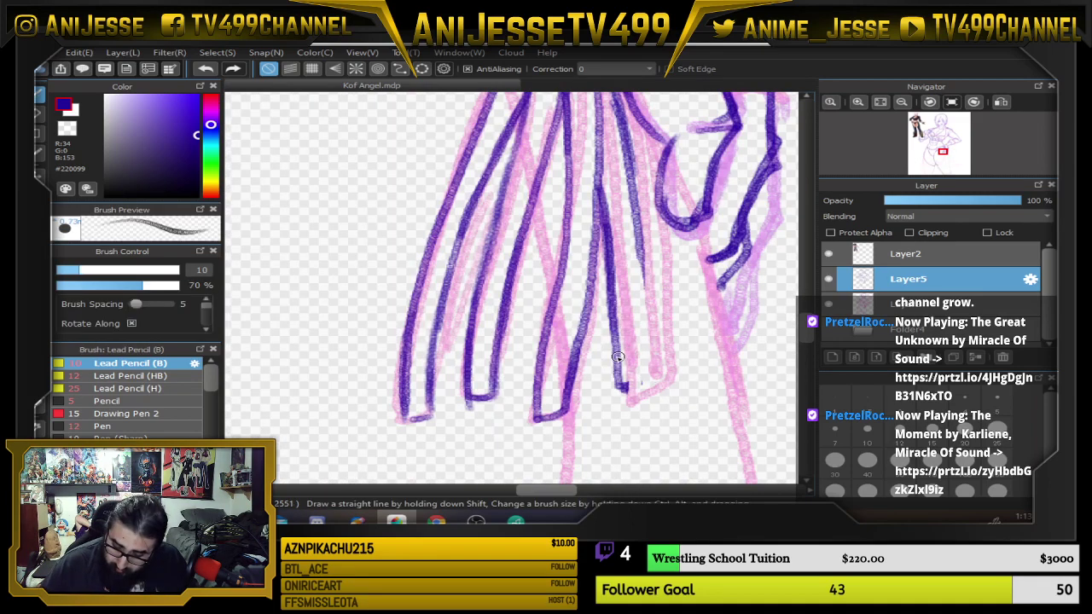
{"action": "left_click_drag", "start_coordinate": [616, 356], "coordinate": [646, 388]}
{"action": "left_click_drag", "start_coordinate": [633, 229], "coordinate": [646, 389]}
{"action": "scroll", "coordinate": [633, 354], "scroll_direction": "down", "scroll_amount": 4}
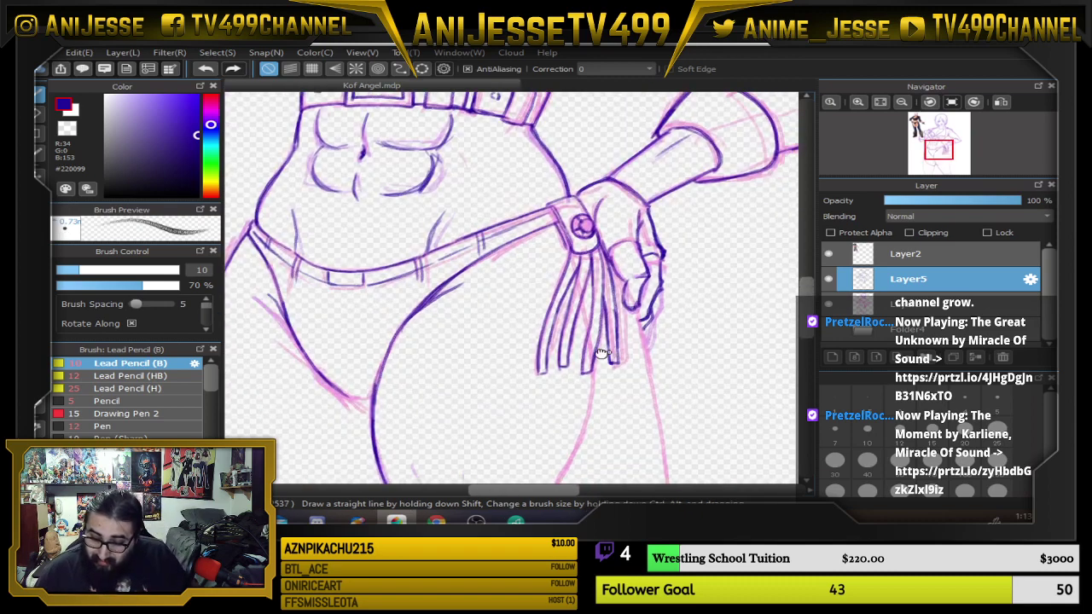
{"action": "scroll", "coordinate": [580, 345], "scroll_direction": "up", "scroll_amount": 4}
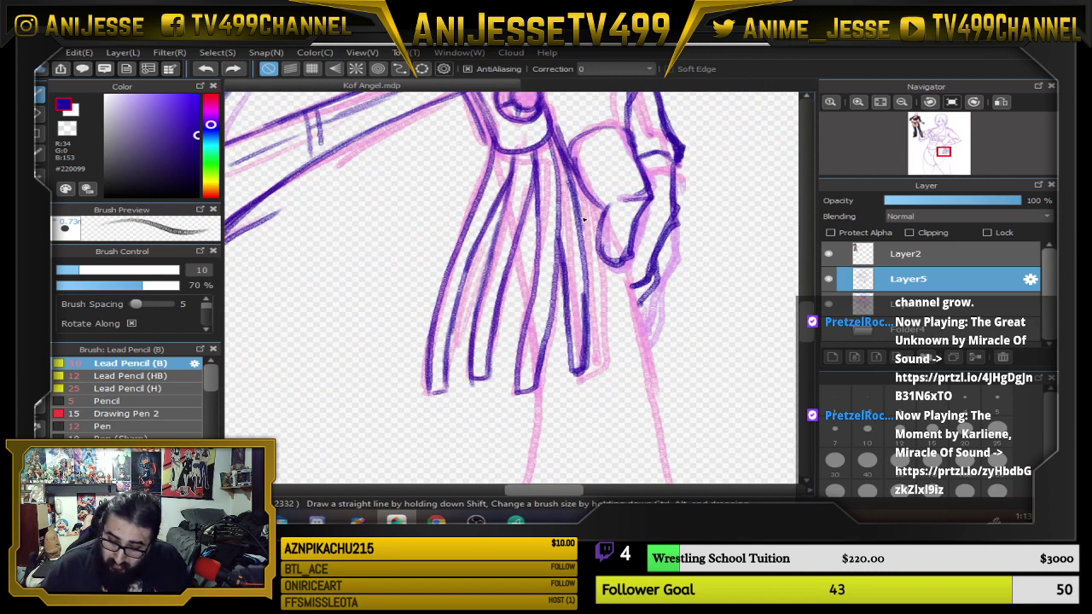
Undo the last strokes on the fourth strand and redraw its inner side and blunt lower end.
{"action": "key", "text": "ctrl+z"}
{"action": "key", "text": "ctrl+z"}
{"action": "key", "text": "ctrl+z"}
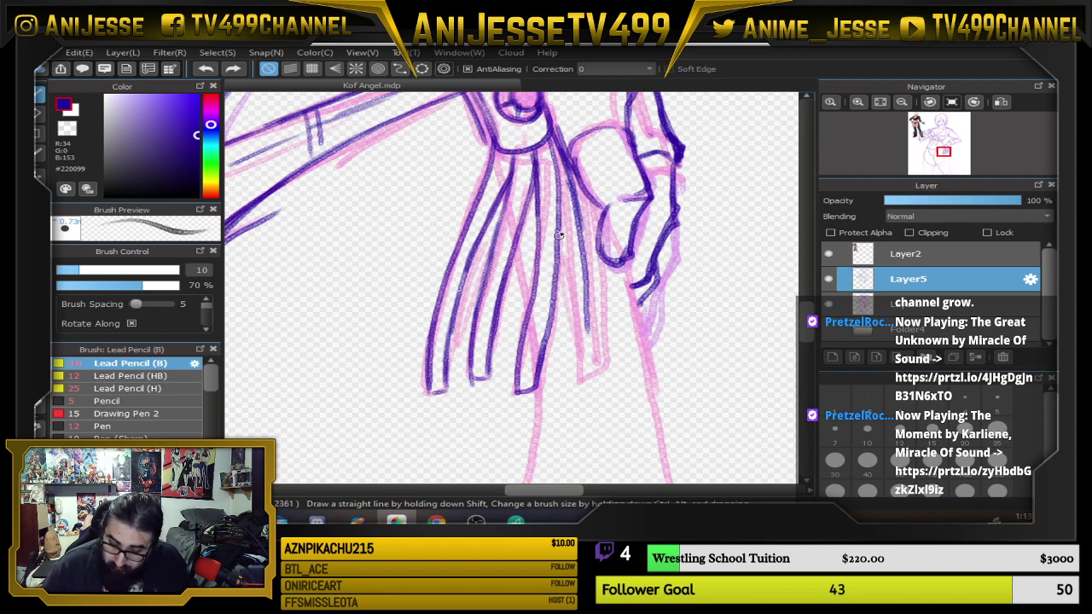
{"action": "mouse_move", "coordinate": [559, 227]}
{"action": "left_mouse_down"}
{"action": "mouse_move", "coordinate": [564, 341]}
{"action": "mouse_move", "coordinate": [575, 367]}
{"action": "left_mouse_up"}
{"action": "mouse_move", "coordinate": [560, 288]}
{"action": "left_mouse_down"}
{"action": "mouse_move", "coordinate": [585, 384]}
{"action": "mouse_move", "coordinate": [587, 337]}
{"action": "mouse_move", "coordinate": [589, 350]}
{"action": "left_mouse_up"}
{"action": "mouse_move", "coordinate": [583, 274]}
{"action": "left_mouse_down"}
{"action": "mouse_move", "coordinate": [597, 375]}
{"action": "mouse_move", "coordinate": [575, 220]}
{"action": "left_mouse_up"}
{"action": "scroll", "coordinate": [562, 127], "scroll_direction": "down", "scroll_amount": 2}
{"action": "left_click_drag", "start_coordinate": [558, 184], "coordinate": [555, 248]}
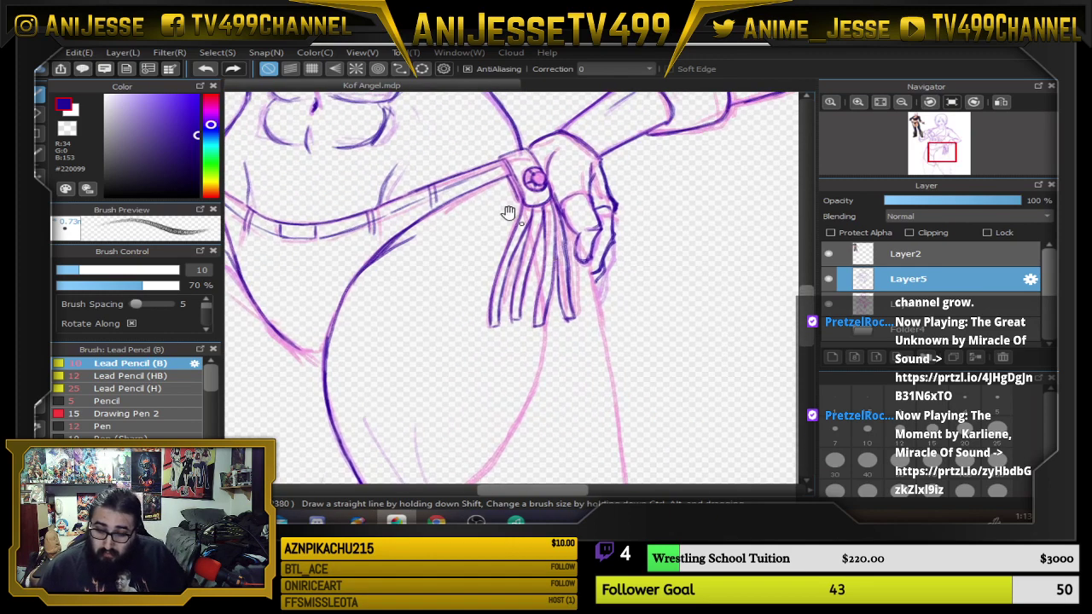
Trace the upper stretch of the tassel-side thigh's outer contour below the strands, undoing the stray continuation strokes.
{"action": "scroll", "coordinate": [507, 200], "scroll_direction": "up", "scroll_amount": 2}
{"action": "mouse_move", "coordinate": [512, 147]}
{"action": "left_mouse_down"}
{"action": "mouse_move", "coordinate": [543, 217]}
{"action": "mouse_move", "coordinate": [537, 198]}
{"action": "left_mouse_up"}
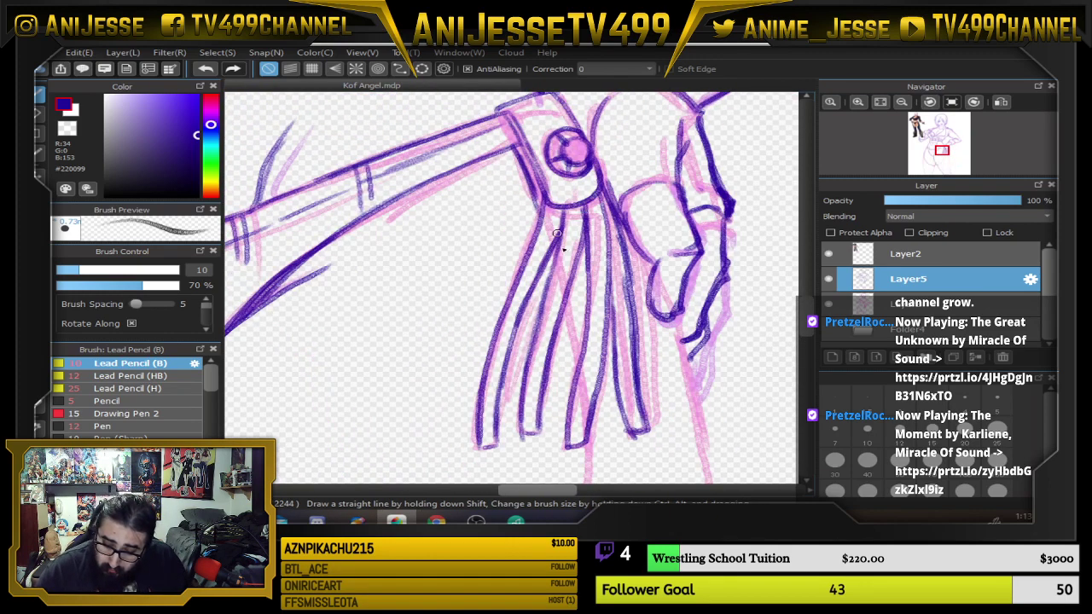
{"action": "left_click_drag", "start_coordinate": [566, 291], "coordinate": [579, 346]}
{"action": "left_click_drag", "start_coordinate": [686, 386], "coordinate": [723, 194]}
{"action": "mouse_move", "coordinate": [628, 227]}
{"action": "left_mouse_down"}
{"action": "mouse_move", "coordinate": [606, 387]}
{"action": "mouse_move", "coordinate": [566, 454]}
{"action": "left_mouse_up"}
{"action": "key", "text": "Left"}
{"action": "key", "text": "Left"}
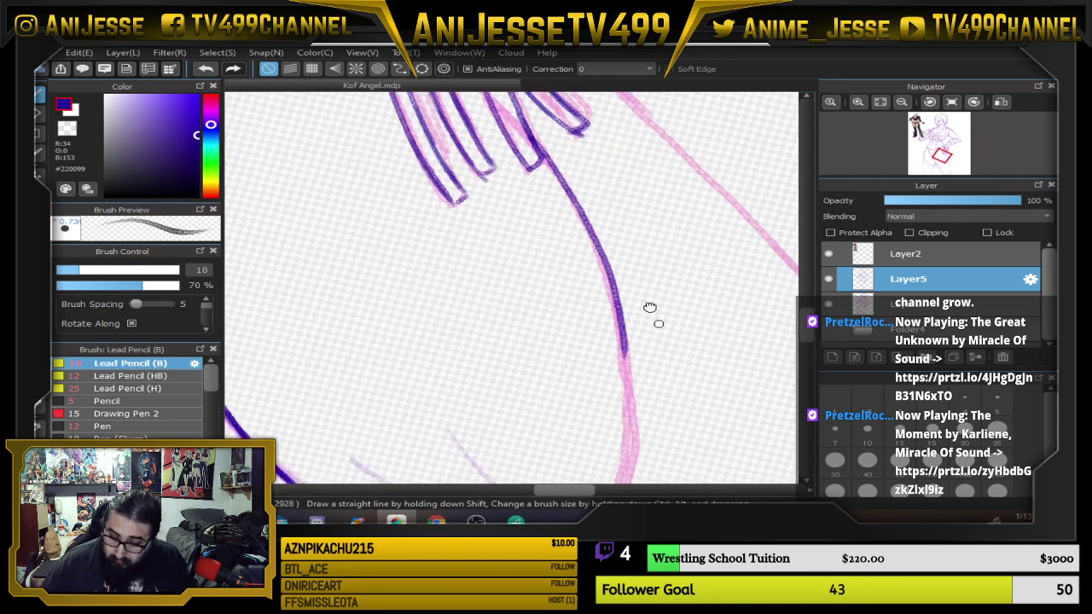
{"action": "mouse_move", "coordinate": [550, 97]}
{"action": "left_mouse_down"}
{"action": "mouse_move", "coordinate": [567, 208]}
{"action": "mouse_move", "coordinate": [548, 317]}
{"action": "mouse_move", "coordinate": [509, 413]}
{"action": "mouse_move", "coordinate": [512, 454]}
{"action": "mouse_move", "coordinate": [525, 459]}
{"action": "mouse_move", "coordinate": [522, 354]}
{"action": "mouse_move", "coordinate": [544, 328]}
{"action": "left_mouse_up"}
{"action": "key", "text": "ctrl+z"}
{"action": "key", "text": "ctrl+z"}
{"action": "key", "text": "ctrl+z"}
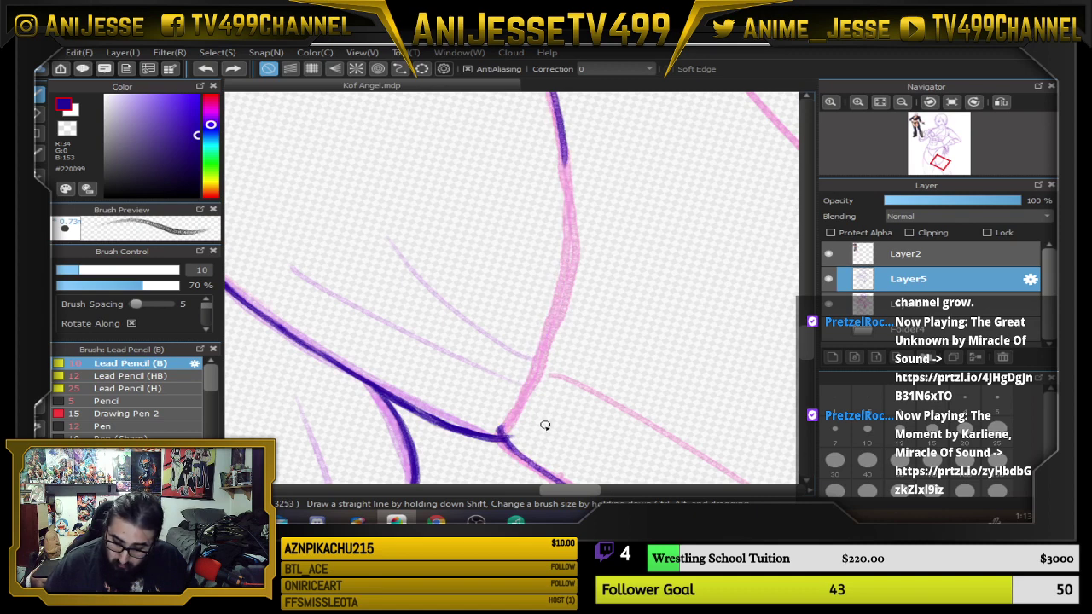
Erase the line overlap at the tassel-side thigh's lower corner and carry the outer contour down to that corner.
{"action": "key", "text": "e"}
{"action": "left_click_drag", "start_coordinate": [504, 434], "coordinate": [509, 435]}
{"action": "key", "text": "b"}
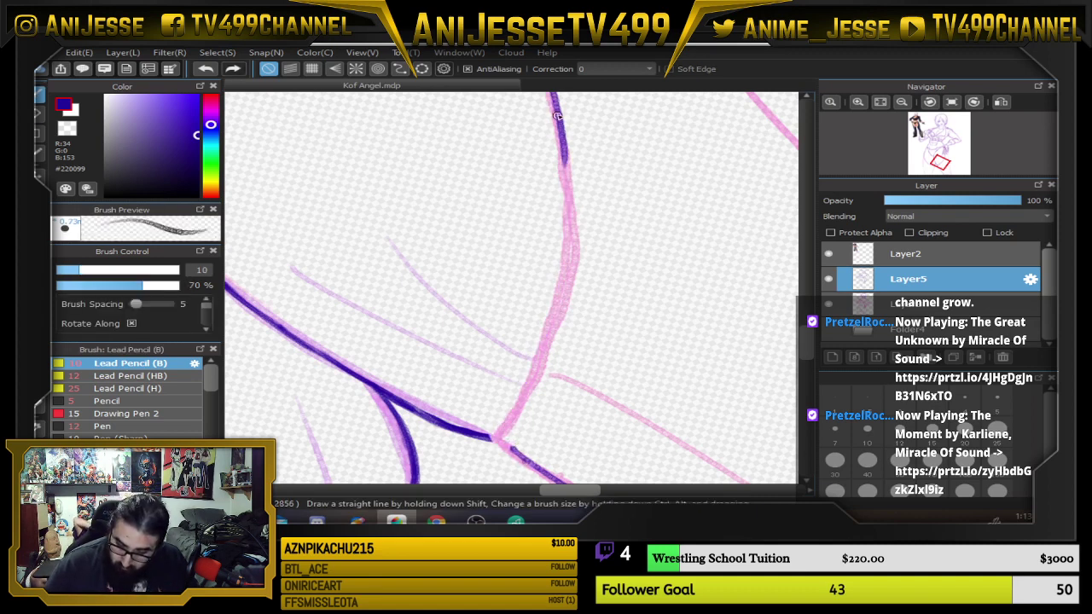
{"action": "mouse_move", "coordinate": [555, 114]}
{"action": "left_mouse_down"}
{"action": "mouse_move", "coordinate": [553, 298]}
{"action": "mouse_move", "coordinate": [501, 436]}
{"action": "left_mouse_up"}
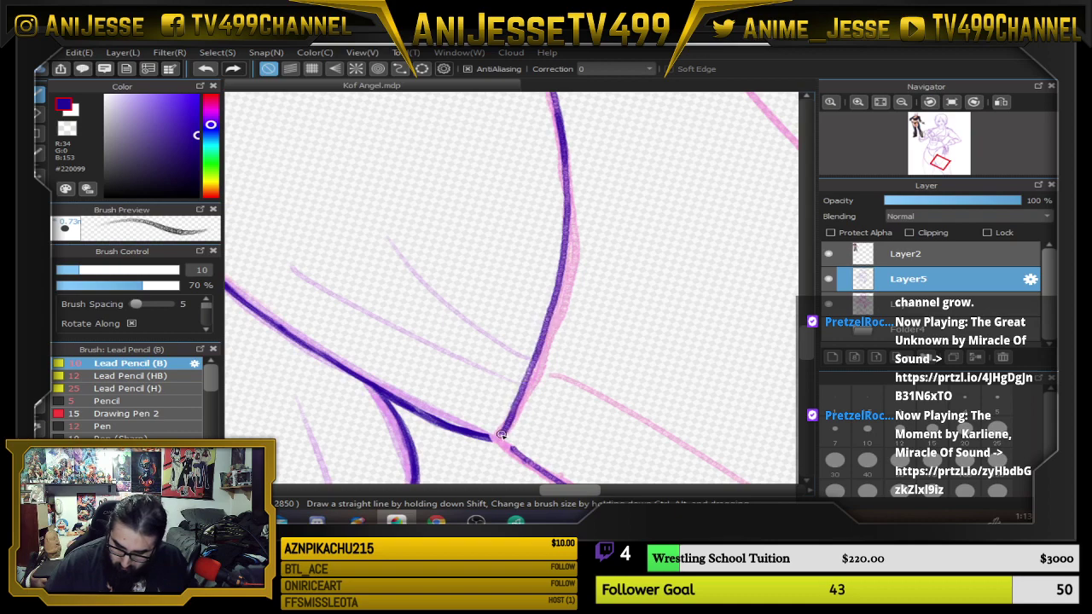
Close and reinforce the corner where the tassel-side thigh contour meets the lower leg's inner line.
{"action": "key", "text": "Up"}
{"action": "mouse_move", "coordinate": [402, 416]}
{"action": "left_mouse_down"}
{"action": "mouse_move", "coordinate": [418, 456]}
{"action": "mouse_move", "coordinate": [387, 397]}
{"action": "mouse_move", "coordinate": [410, 414]}
{"action": "mouse_move", "coordinate": [337, 318]}
{"action": "mouse_move", "coordinate": [346, 351]}
{"action": "mouse_move", "coordinate": [403, 409]}
{"action": "left_mouse_up"}
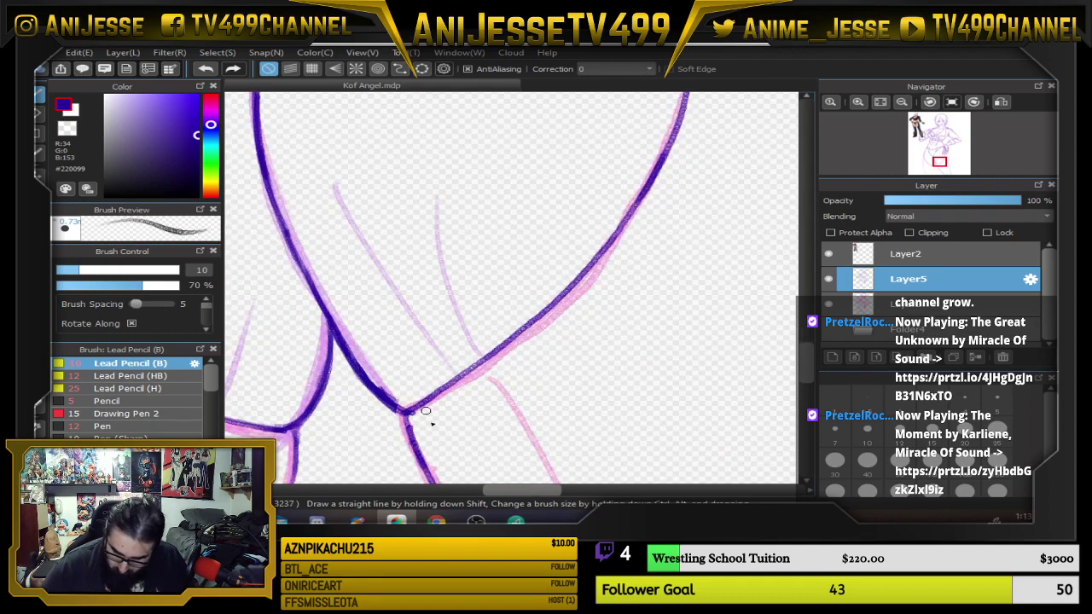
{"action": "left_click_drag", "start_coordinate": [427, 462], "coordinate": [408, 404]}
{"action": "scroll", "coordinate": [462, 348], "scroll_direction": "down", "scroll_amount": 3}
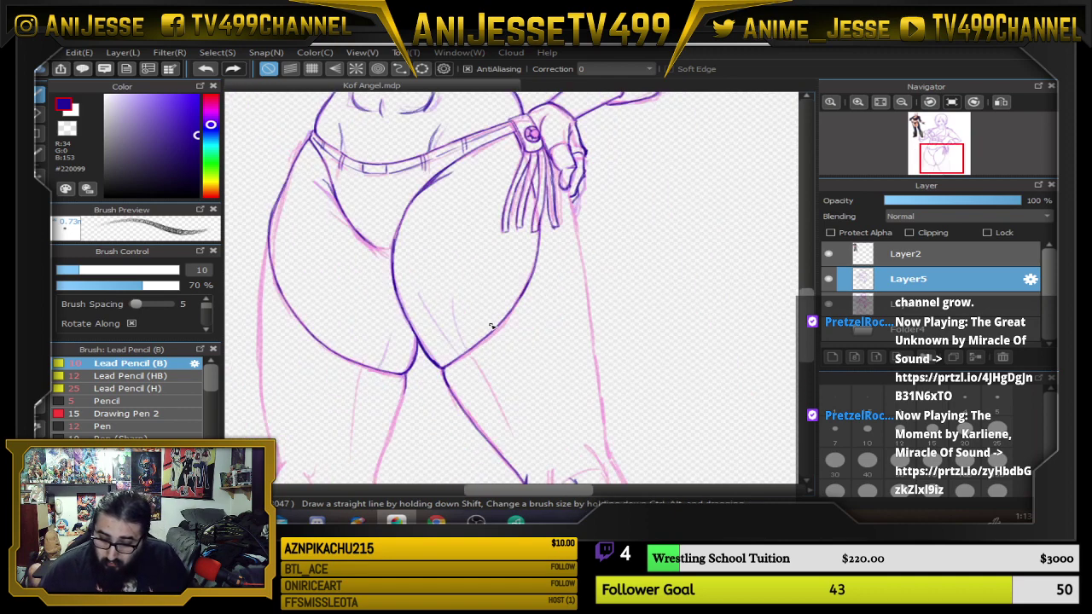
{"action": "scroll", "coordinate": [492, 327], "scroll_direction": "down", "scroll_amount": 5}
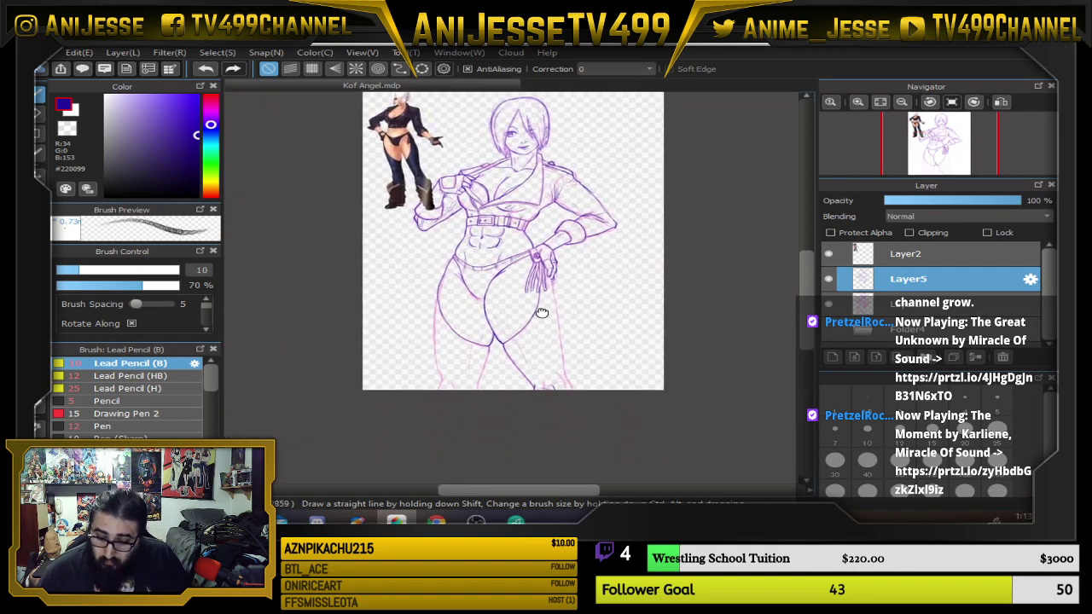
{"action": "left_click_drag", "start_coordinate": [541, 313], "coordinate": [512, 321]}
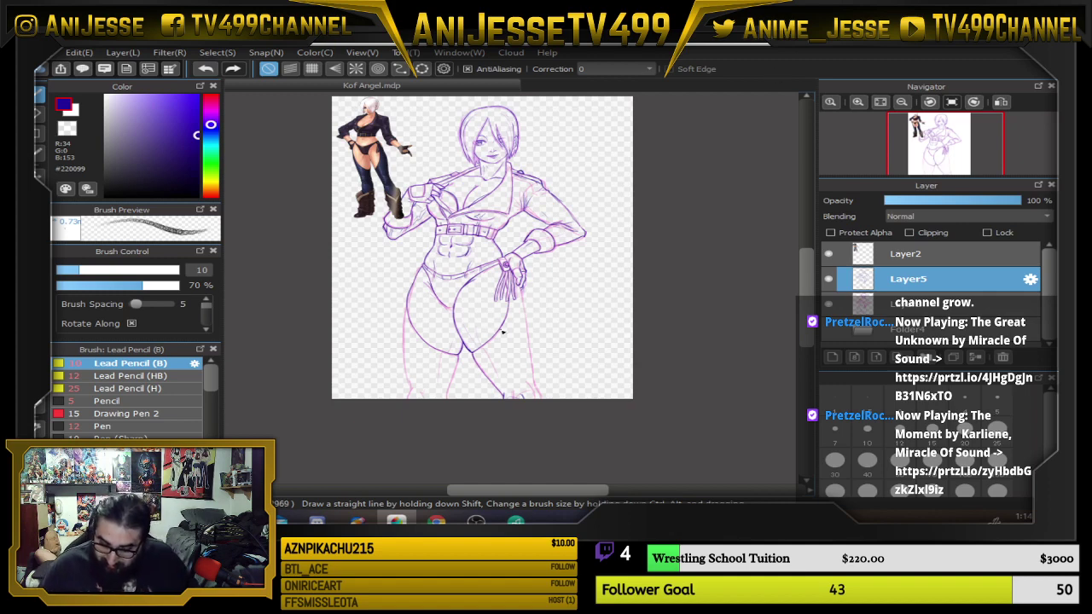
Trace the inner contour of the leg opposite the tassel, plus the outer notch and small fold at the canvas's lower edge.
{"action": "scroll", "coordinate": [503, 332], "scroll_direction": "up", "scroll_amount": 2}
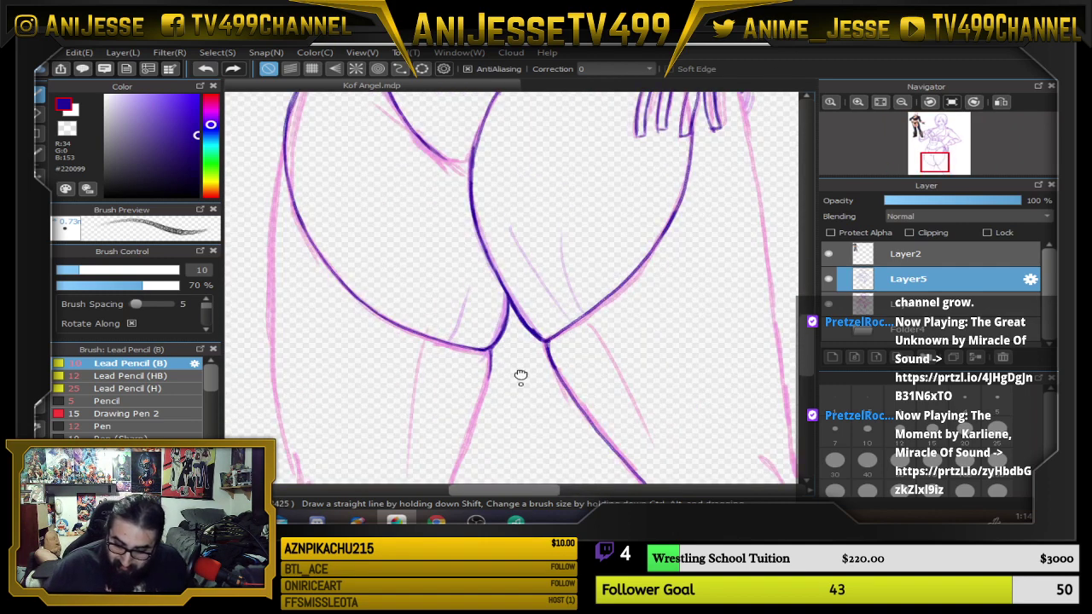
{"action": "mouse_move", "coordinate": [522, 378]}
{"action": "left_mouse_down"}
{"action": "mouse_move", "coordinate": [542, 249]}
{"action": "mouse_move", "coordinate": [499, 290]}
{"action": "mouse_move", "coordinate": [459, 379]}
{"action": "mouse_move", "coordinate": [509, 240]}
{"action": "left_mouse_up"}
{"action": "mouse_move", "coordinate": [486, 322]}
{"action": "left_mouse_down"}
{"action": "mouse_move", "coordinate": [492, 334]}
{"action": "mouse_move", "coordinate": [552, 343]}
{"action": "left_mouse_up"}
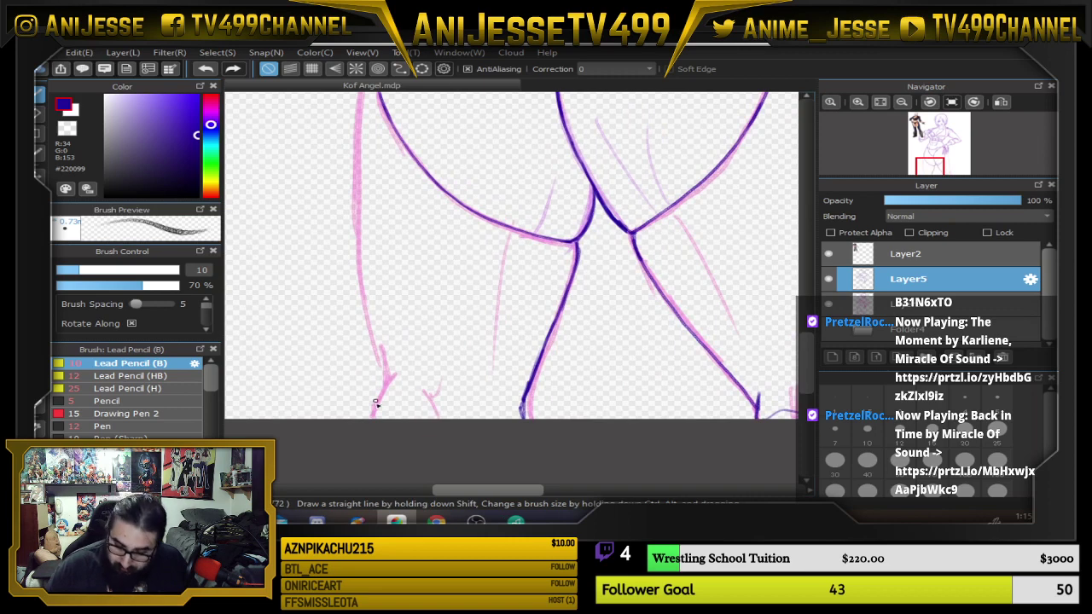
{"action": "mouse_move", "coordinate": [375, 413]}
{"action": "left_mouse_down"}
{"action": "mouse_move", "coordinate": [395, 369]}
{"action": "mouse_move", "coordinate": [372, 318]}
{"action": "left_mouse_up"}
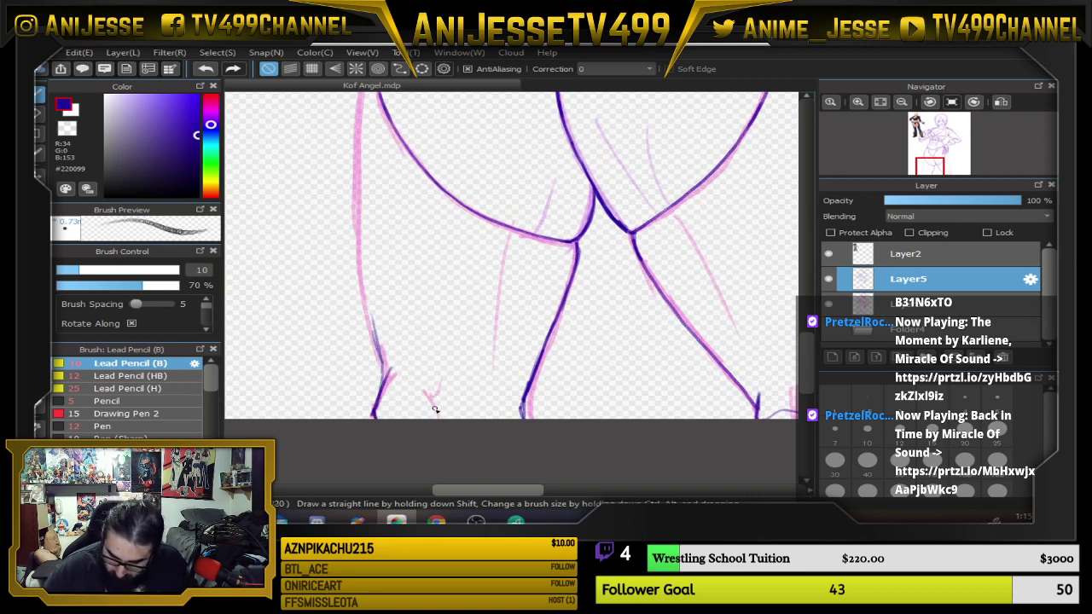
{"action": "left_click_drag", "start_coordinate": [427, 390], "coordinate": [441, 337]}
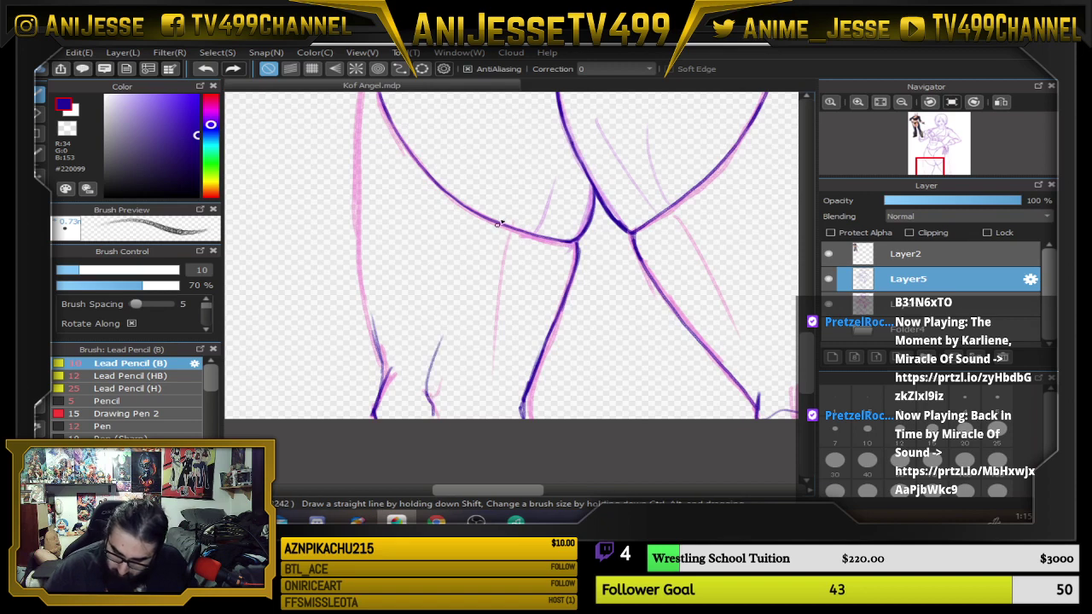
Trace the outer contour of the leg opposite the tassel upward from the notch, building it up with overlapping strokes.
{"action": "scroll", "coordinate": [580, 213], "scroll_direction": "up", "scroll_amount": 3}
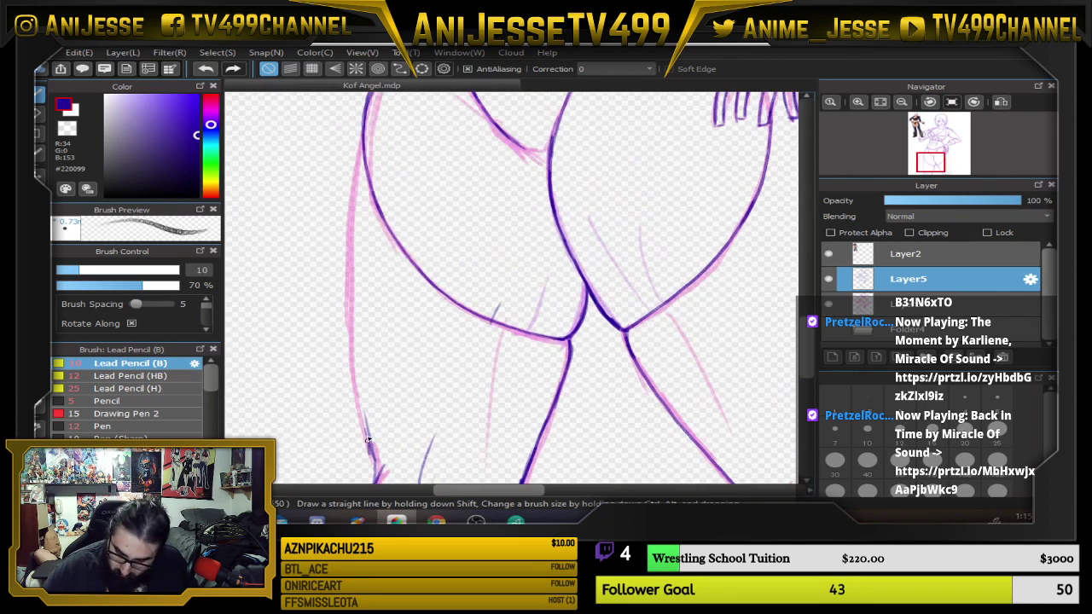
{"action": "mouse_move", "coordinate": [369, 440]}
{"action": "left_mouse_down"}
{"action": "mouse_move", "coordinate": [350, 350]}
{"action": "mouse_move", "coordinate": [352, 200]}
{"action": "left_mouse_up"}
{"action": "left_click_drag", "start_coordinate": [351, 326], "coordinate": [352, 202]}
{"action": "mouse_move", "coordinate": [349, 295]}
{"action": "left_mouse_down"}
{"action": "mouse_move", "coordinate": [350, 214]}
{"action": "mouse_move", "coordinate": [347, 345]}
{"action": "left_mouse_up"}
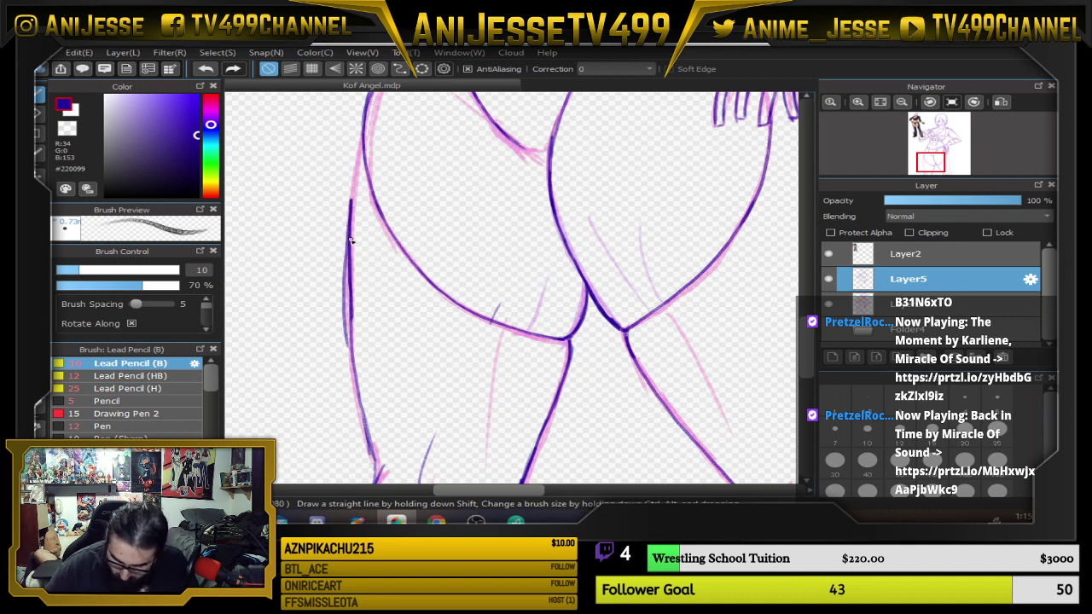
{"action": "left_click_drag", "start_coordinate": [349, 242], "coordinate": [348, 363]}
{"action": "left_click_drag", "start_coordinate": [348, 271], "coordinate": [355, 399]}
{"action": "left_click_drag", "start_coordinate": [349, 318], "coordinate": [363, 433]}
Trim both sides of the built-up outer leg contour with the eraser, raising the eraser size to 15.
{"action": "key", "text": "e"}
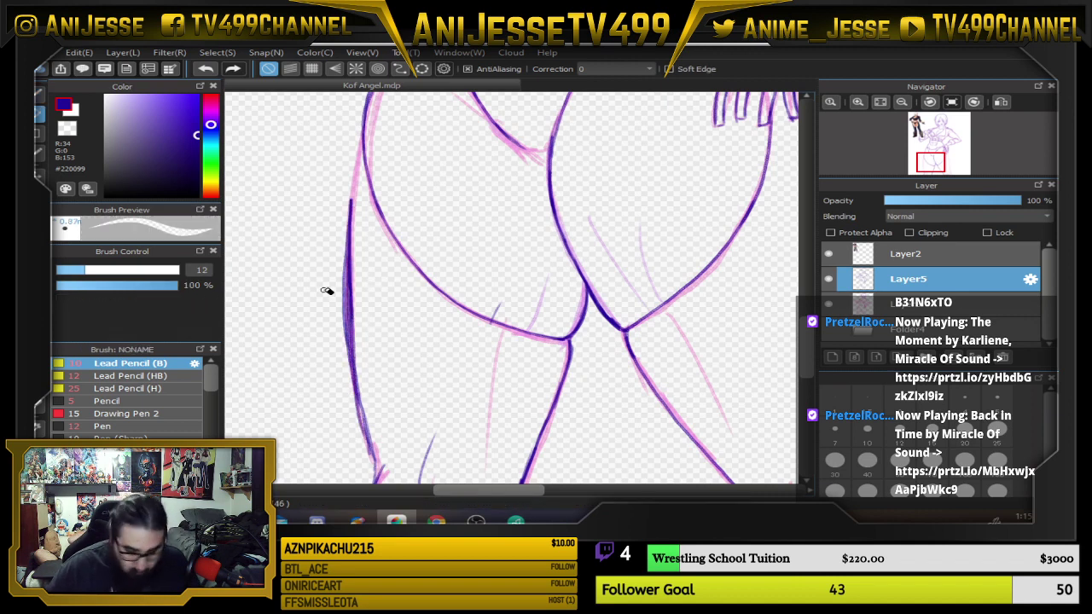
{"action": "mouse_move", "coordinate": [343, 241]}
{"action": "left_mouse_down"}
{"action": "mouse_move", "coordinate": [344, 351]}
{"action": "mouse_move", "coordinate": [364, 444]}
{"action": "left_mouse_up"}
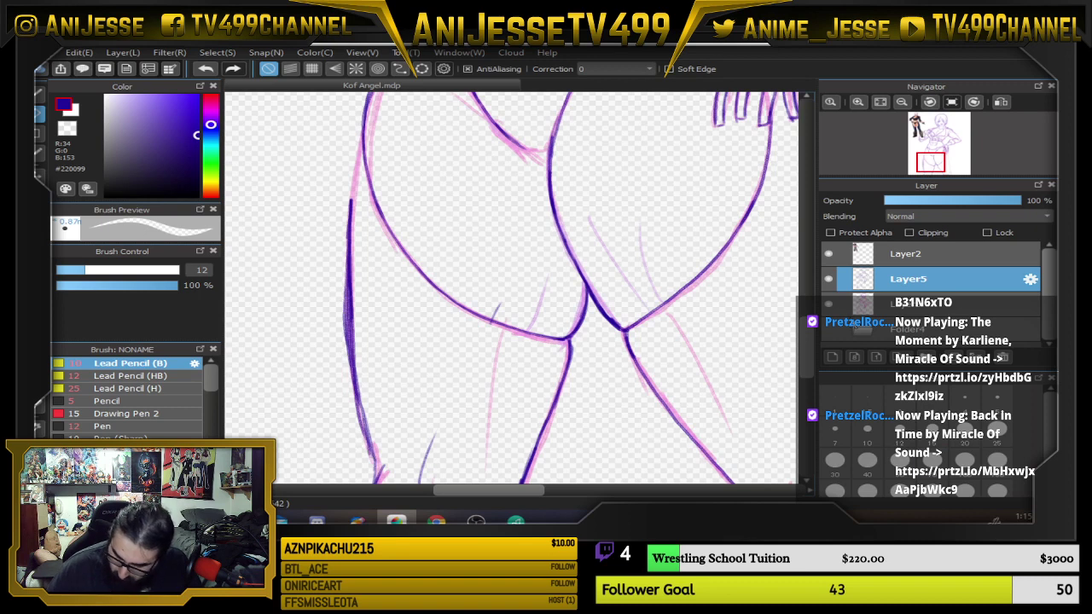
{"action": "left_click", "coordinate": [932, 432]}
{"action": "left_click_drag", "start_coordinate": [355, 267], "coordinate": [369, 437]}
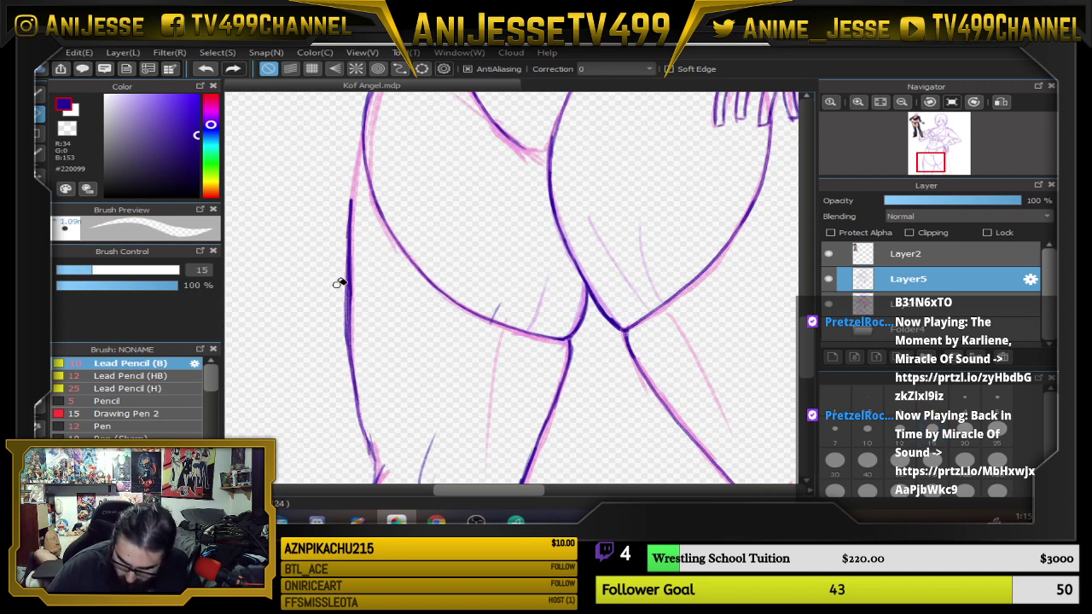
Extend the outer contour of the leg opposite the tassel with the pencil until it joins the hip curve.
{"action": "key", "text": "b"}
{"action": "left_click_drag", "start_coordinate": [377, 186], "coordinate": [348, 321]}
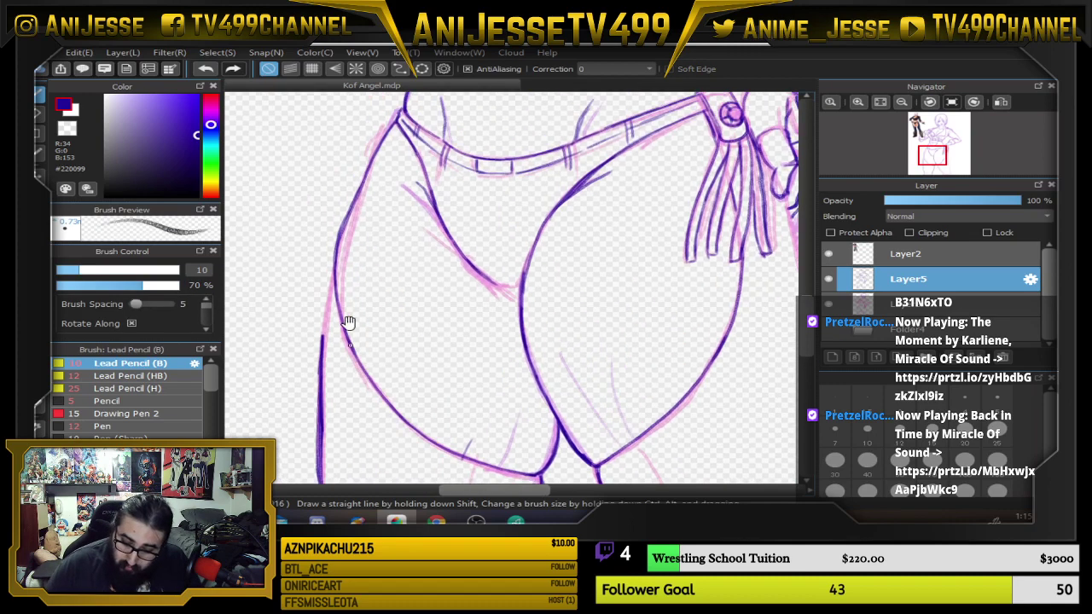
{"action": "left_click_drag", "start_coordinate": [321, 372], "coordinate": [330, 274]}
{"action": "left_click_drag", "start_coordinate": [323, 340], "coordinate": [333, 260]}
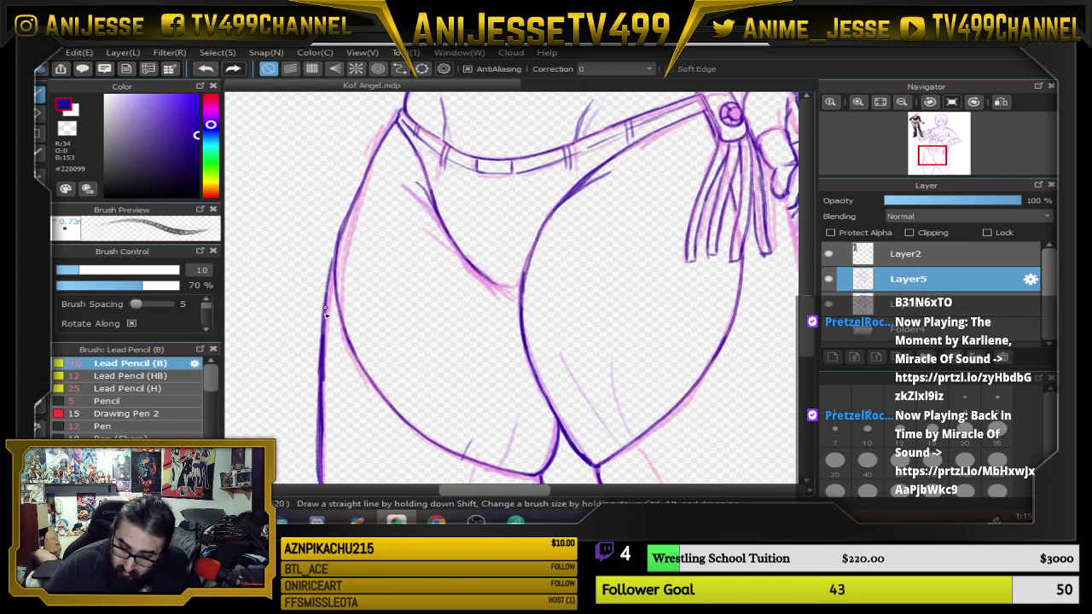
{"action": "left_click_drag", "start_coordinate": [326, 317], "coordinate": [345, 219]}
{"action": "scroll", "coordinate": [365, 198], "scroll_direction": "down", "scroll_amount": 3}
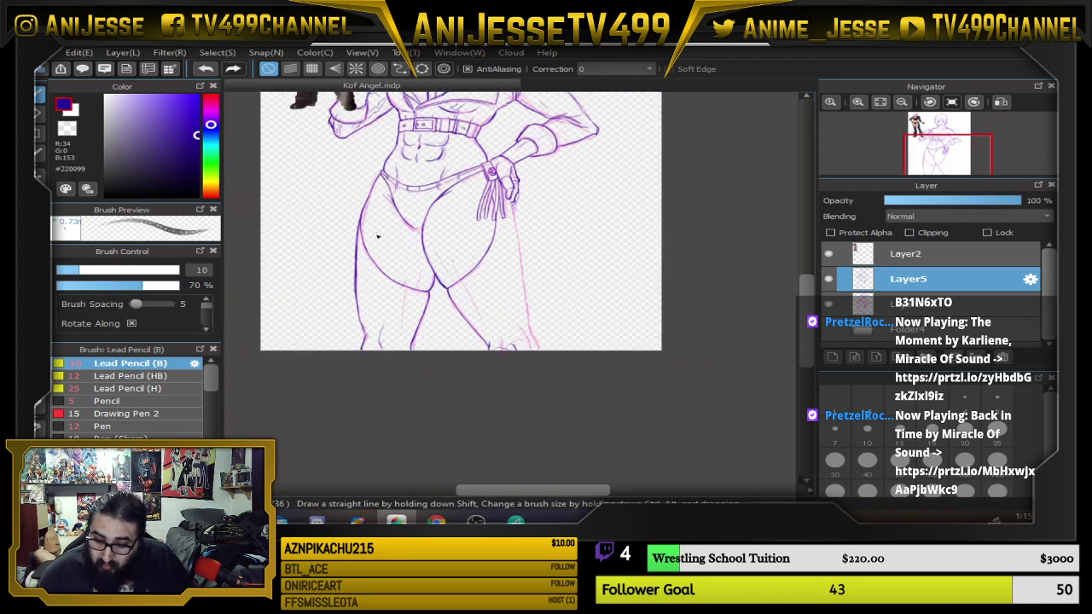
Trace the crease line inside the tassel-side leg and darken the lower ends of the other leg's contours.
{"action": "scroll", "coordinate": [465, 287], "scroll_direction": "up", "scroll_amount": 1}
{"action": "scroll", "coordinate": [510, 330], "scroll_direction": "up", "scroll_amount": 2}
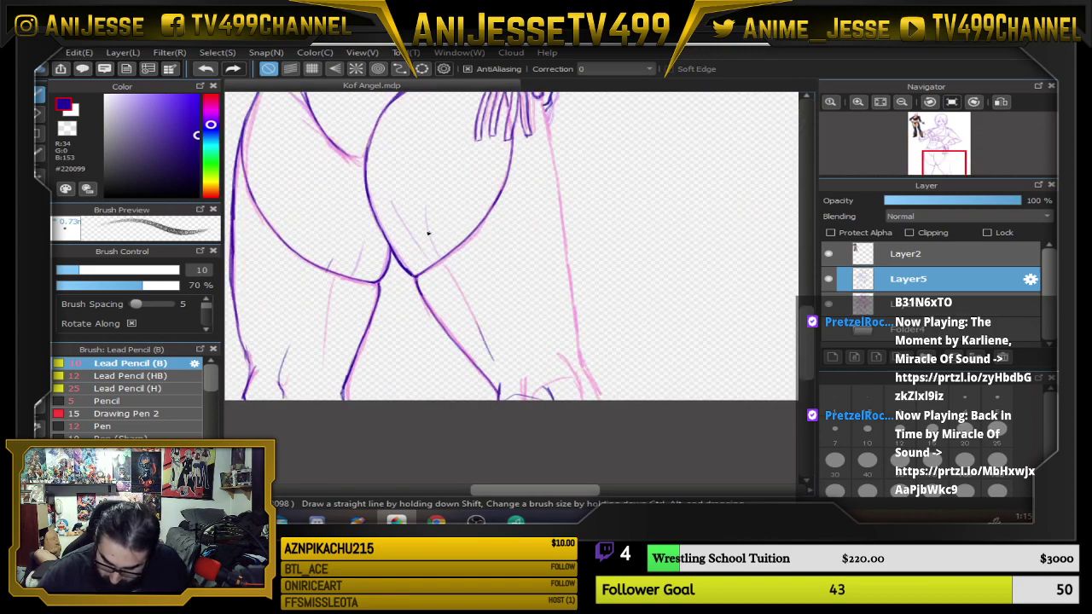
{"action": "left_click_drag", "start_coordinate": [544, 259], "coordinate": [584, 206]}
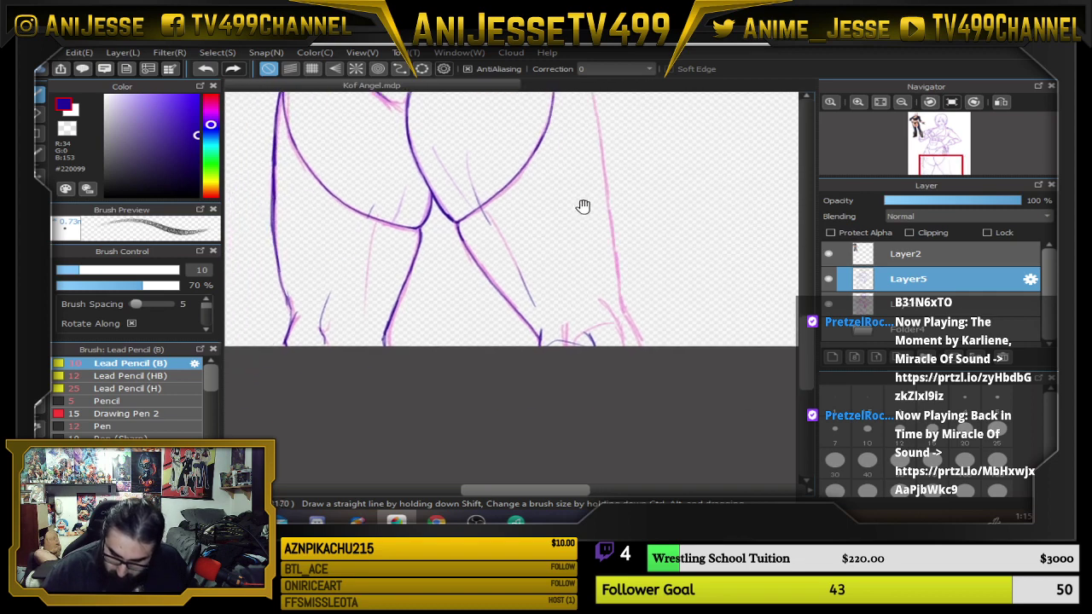
{"action": "mouse_move", "coordinate": [394, 316]}
{"action": "left_mouse_down"}
{"action": "mouse_move", "coordinate": [385, 347]}
{"action": "mouse_move", "coordinate": [389, 320]}
{"action": "left_mouse_up"}
{"action": "mouse_move", "coordinate": [294, 306]}
{"action": "left_mouse_down"}
{"action": "mouse_move", "coordinate": [286, 349]}
{"action": "mouse_move", "coordinate": [293, 311]}
{"action": "left_mouse_up"}
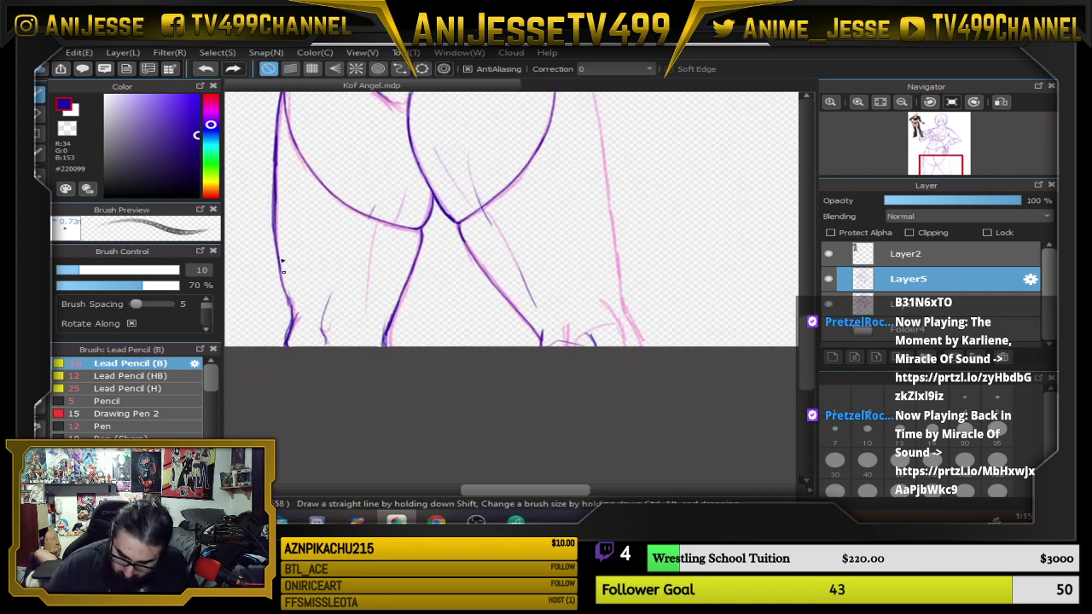
Set the pencil size to 15 and thicken the lower outer contour of the leg opposite the tassel.
{"action": "left_click", "coordinate": [932, 432]}
{"action": "left_click_drag", "start_coordinate": [277, 236], "coordinate": [288, 302]}
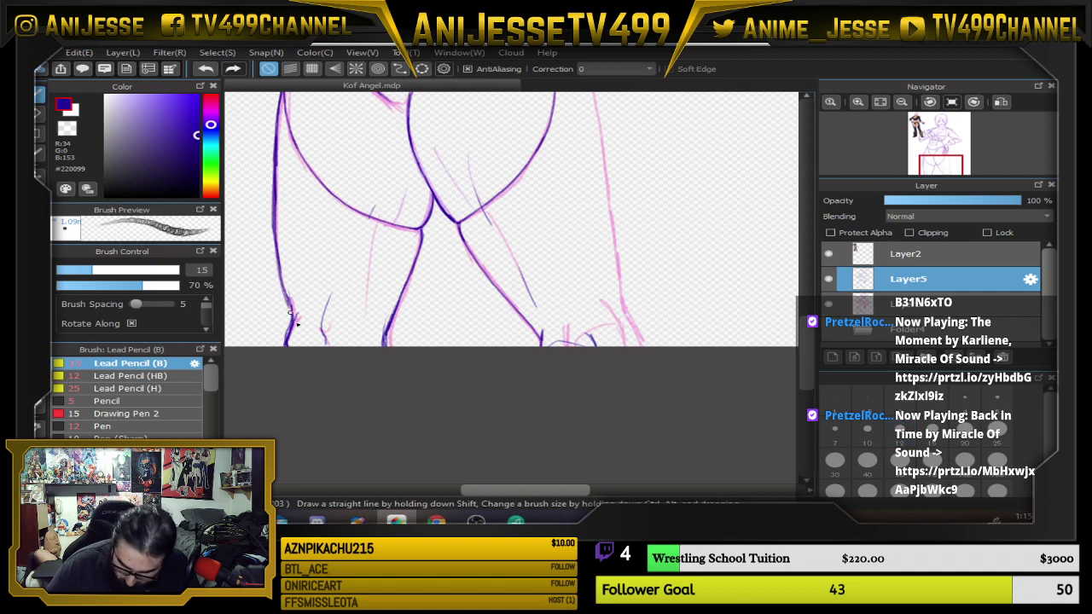
{"action": "left_click_drag", "start_coordinate": [278, 257], "coordinate": [287, 349]}
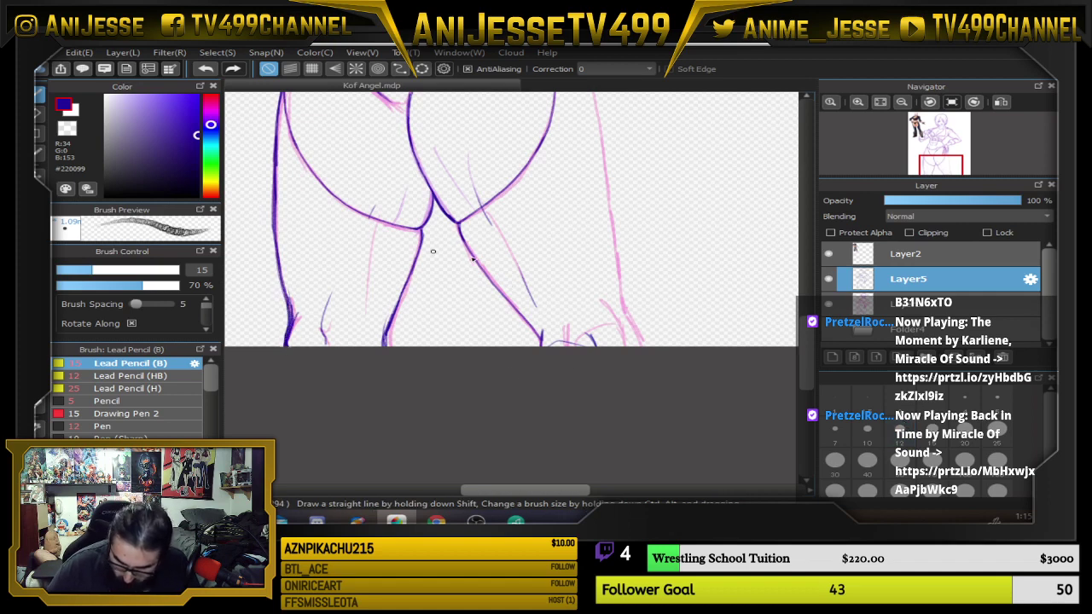
Trace the tassel-side leg's outer contour from the fingertips down to the canvas's lower edge, adding a short fold mark there.
{"action": "scroll", "coordinate": [629, 304], "scroll_direction": "up", "scroll_amount": 5}
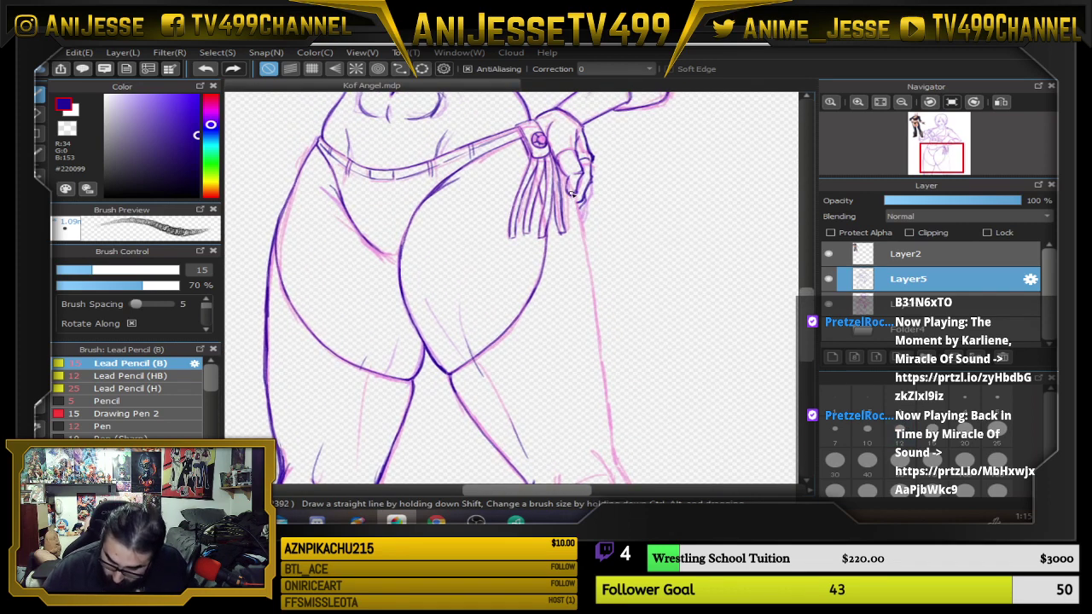
{"action": "left_click_drag", "start_coordinate": [573, 195], "coordinate": [616, 464]}
{"action": "left_click_drag", "start_coordinate": [598, 389], "coordinate": [583, 311]}
{"action": "left_click_drag", "start_coordinate": [591, 352], "coordinate": [621, 427]}
{"action": "mouse_move", "coordinate": [567, 402]}
{"action": "left_mouse_down"}
{"action": "mouse_move", "coordinate": [523, 403]}
{"action": "mouse_move", "coordinate": [523, 426]}
{"action": "mouse_move", "coordinate": [589, 396]}
{"action": "mouse_move", "coordinate": [578, 420]}
{"action": "left_mouse_up"}
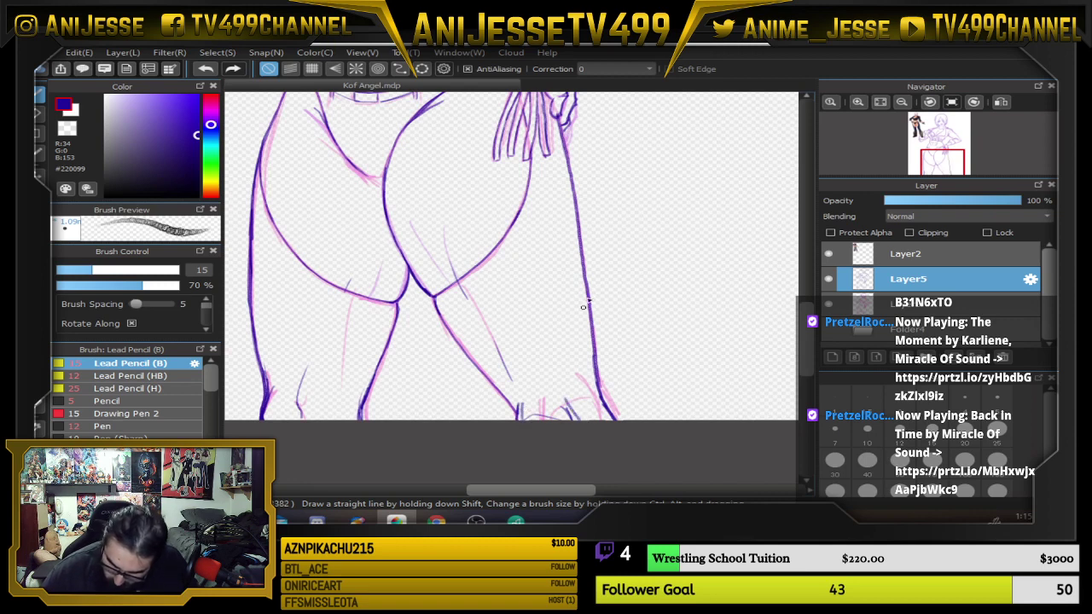
Erase the stray pencil marks around the folds at the lower end of the tassel-side leg.
{"action": "key", "text": "e"}
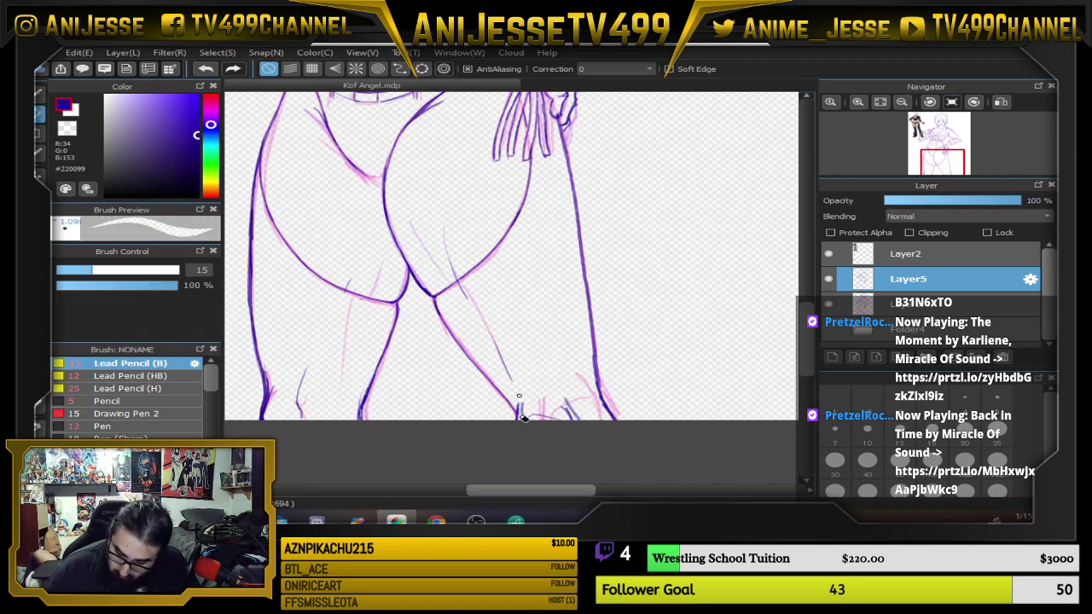
{"action": "mouse_move", "coordinate": [566, 415]}
{"action": "left_mouse_down"}
{"action": "mouse_move", "coordinate": [576, 414]}
{"action": "mouse_move", "coordinate": [529, 424]}
{"action": "mouse_move", "coordinate": [536, 403]}
{"action": "mouse_move", "coordinate": [521, 409]}
{"action": "mouse_move", "coordinate": [578, 419]}
{"action": "left_mouse_up"}
{"action": "key", "text": "b"}
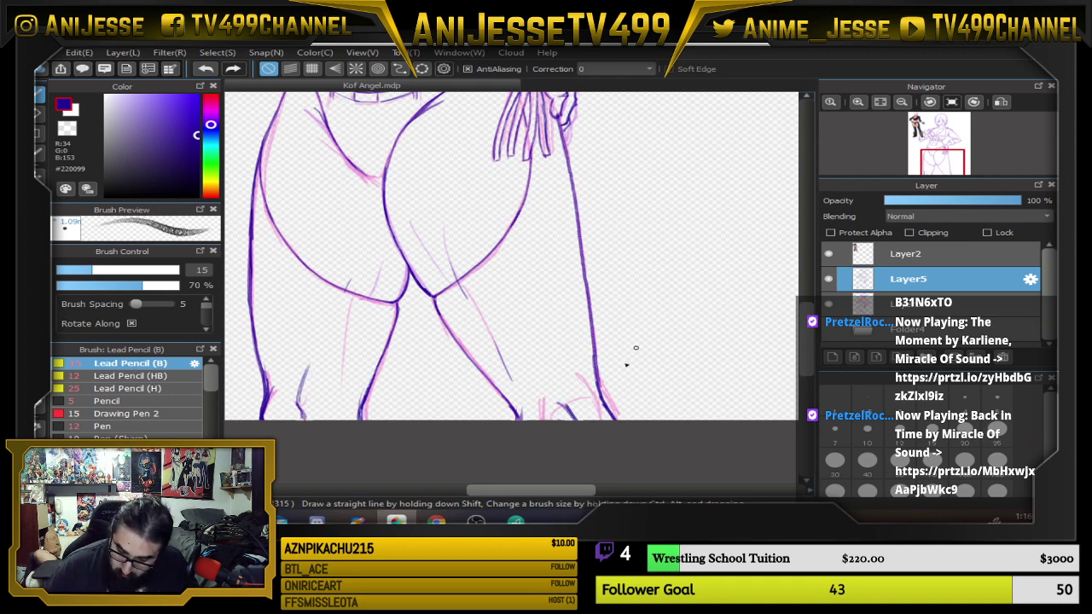
Extend the diagonal edge line of the briefs until it meets the tassel-side thigh's inner contour.
{"action": "left_click_drag", "start_coordinate": [553, 253], "coordinate": [591, 338]}
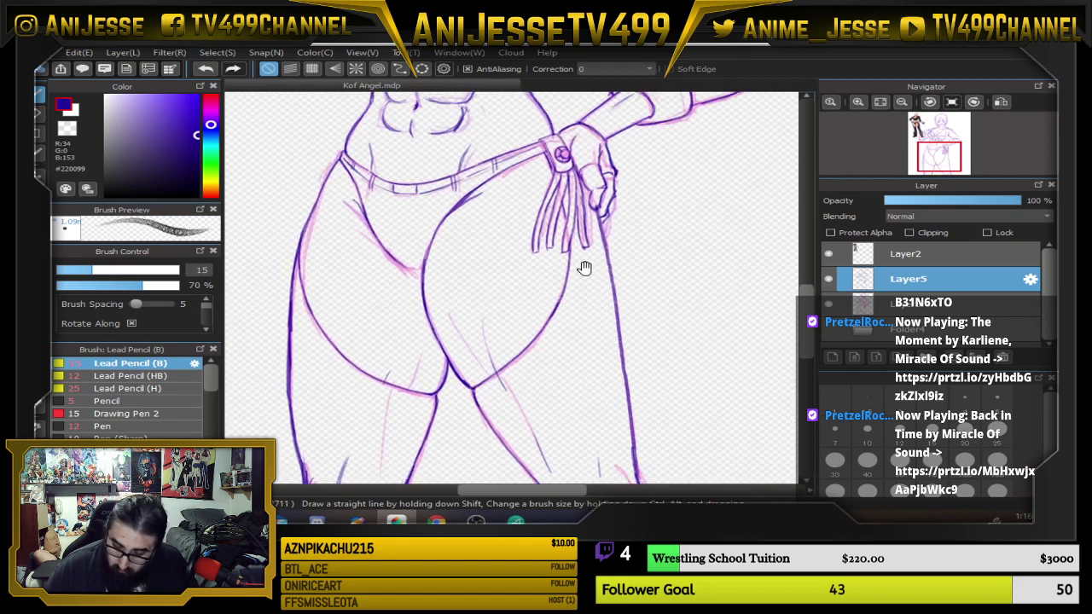
{"action": "scroll", "coordinate": [650, 259], "scroll_direction": "down", "scroll_amount": 2}
{"action": "left_click_drag", "start_coordinate": [659, 251], "coordinate": [610, 328]}
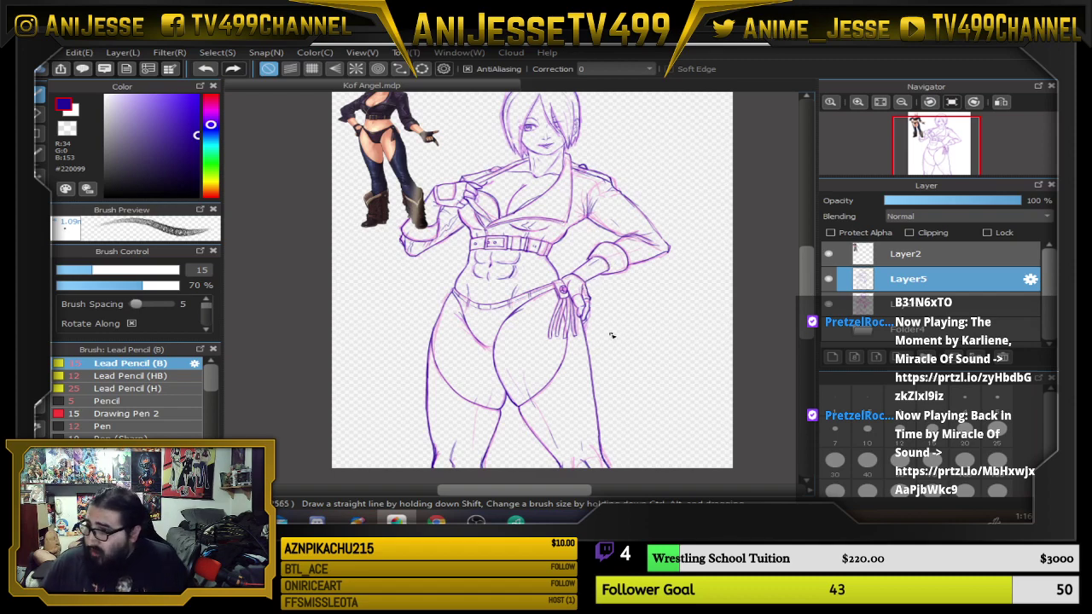
{"action": "scroll", "coordinate": [577, 350], "scroll_direction": "up", "scroll_amount": 2}
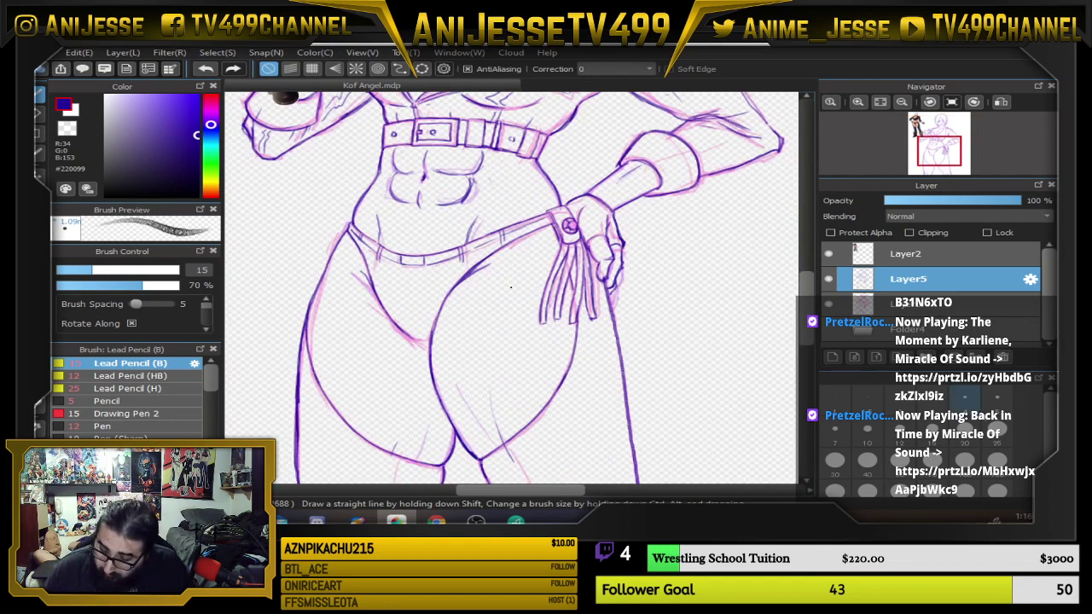
{"action": "scroll", "coordinate": [438, 373], "scroll_direction": "up", "scroll_amount": 4}
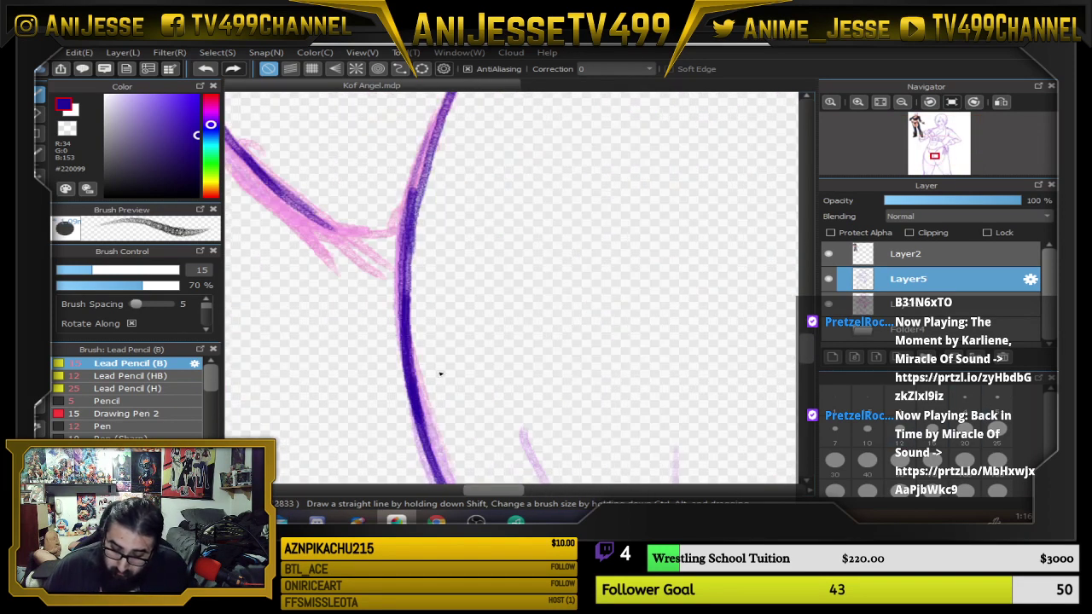
{"action": "left_click_drag", "start_coordinate": [277, 196], "coordinate": [363, 236]}
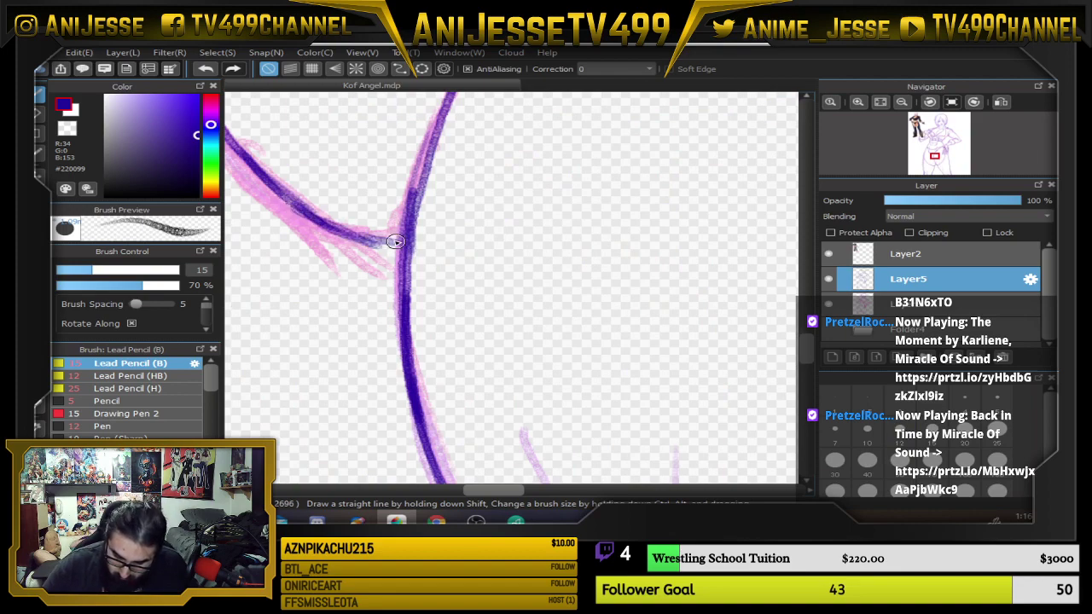
{"action": "scroll", "coordinate": [302, 295], "scroll_direction": "down", "scroll_amount": 3}
{"action": "scroll", "coordinate": [434, 290], "scroll_direction": "down", "scroll_amount": 6}
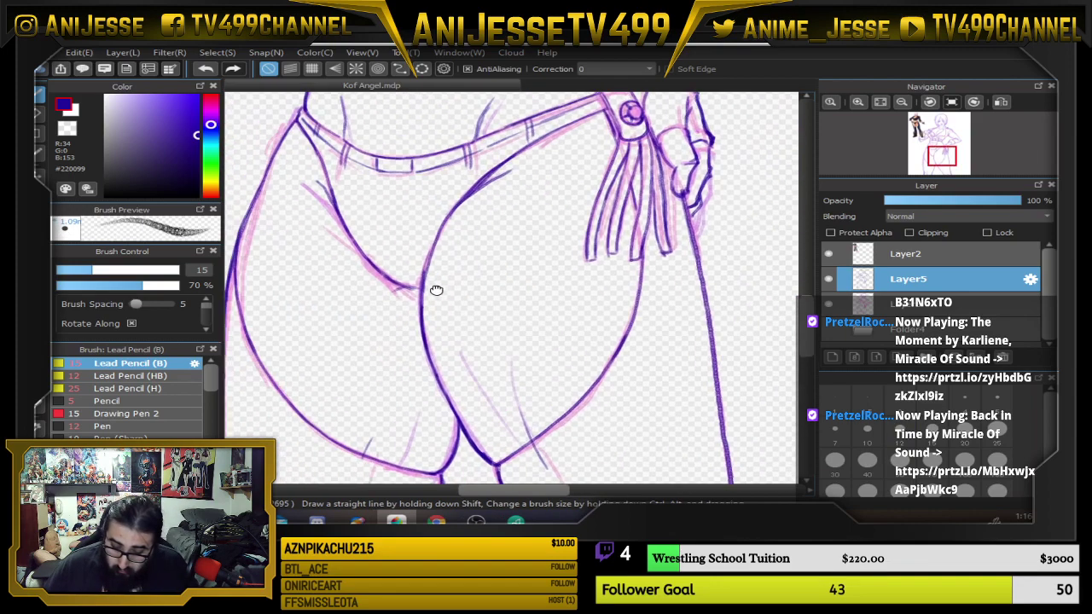
{"action": "left_click_drag", "start_coordinate": [447, 377], "coordinate": [435, 391]}
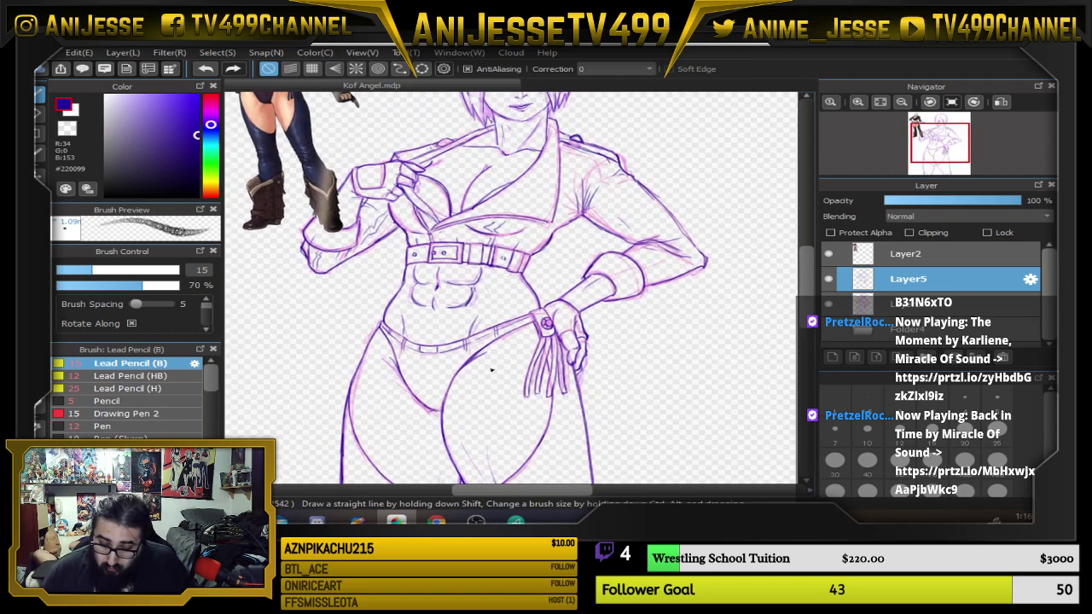
{"action": "left_click_drag", "start_coordinate": [590, 261], "coordinate": [593, 385]}
{"action": "scroll", "coordinate": [558, 241], "scroll_direction": "down", "scroll_amount": 2}
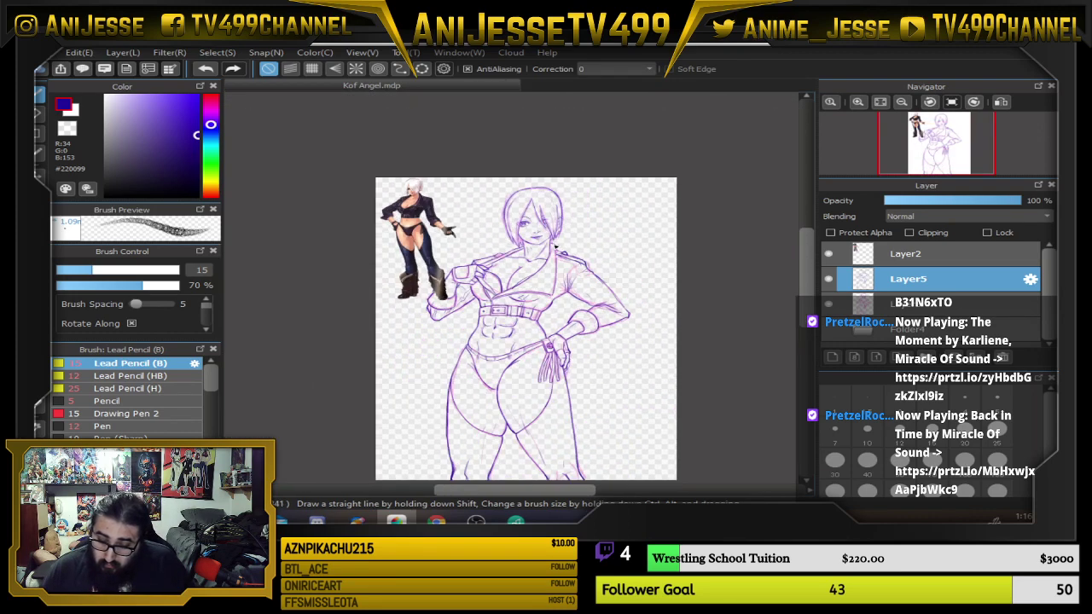
Darken the hair's outline across the top of the head and close the gap at the crown.
{"action": "scroll", "coordinate": [556, 247], "scroll_direction": "up", "scroll_amount": 4}
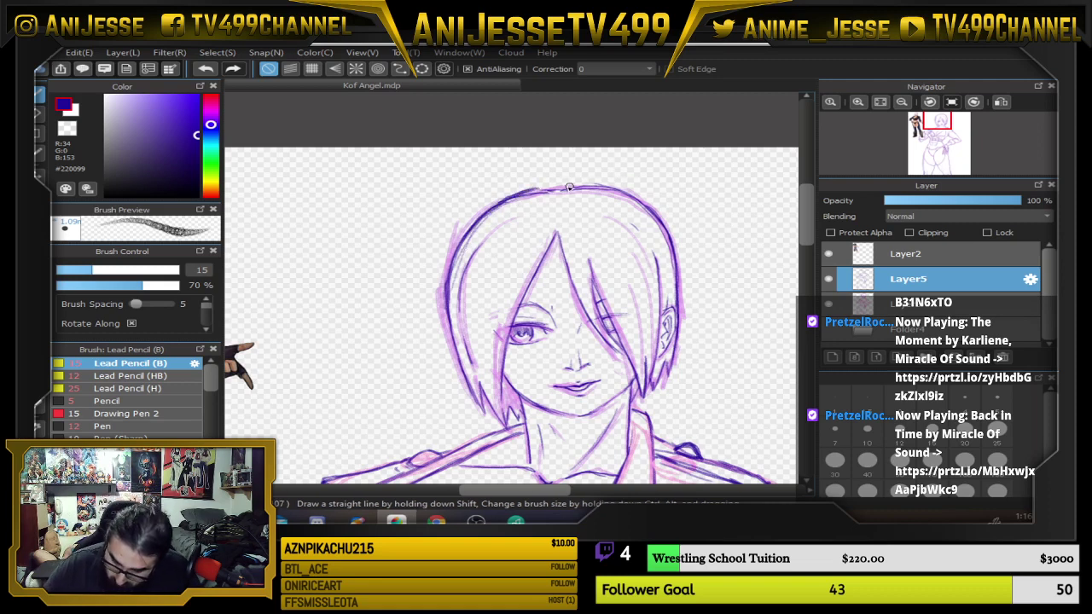
{"action": "mouse_move", "coordinate": [561, 185]}
{"action": "left_mouse_down"}
{"action": "mouse_move", "coordinate": [642, 203]}
{"action": "mouse_move", "coordinate": [678, 258]}
{"action": "mouse_move", "coordinate": [681, 294]}
{"action": "left_mouse_up"}
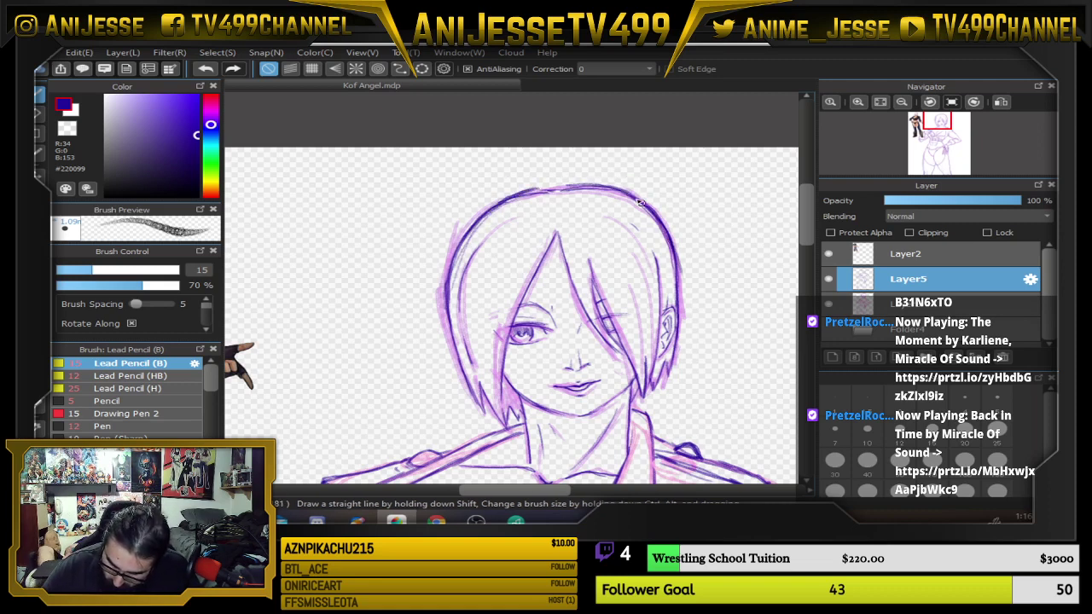
{"action": "mouse_move", "coordinate": [625, 189]}
{"action": "left_mouse_down"}
{"action": "mouse_move", "coordinate": [533, 191]}
{"action": "mouse_move", "coordinate": [570, 186]}
{"action": "left_mouse_up"}
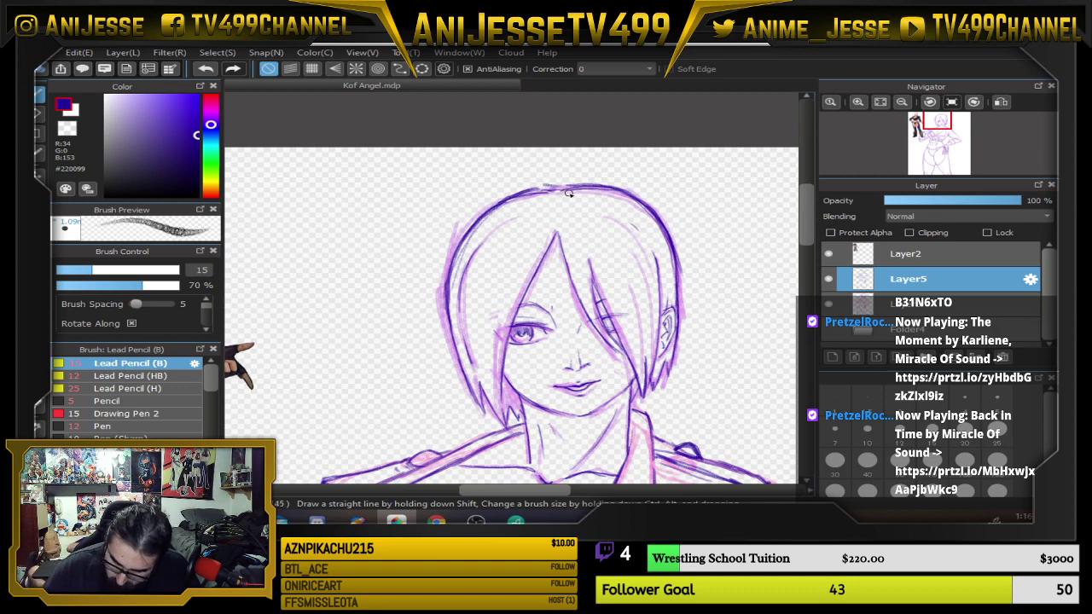
{"action": "scroll", "coordinate": [648, 273], "scroll_direction": "down", "scroll_amount": 5}
{"action": "left_click_drag", "start_coordinate": [650, 273], "coordinate": [563, 253]}
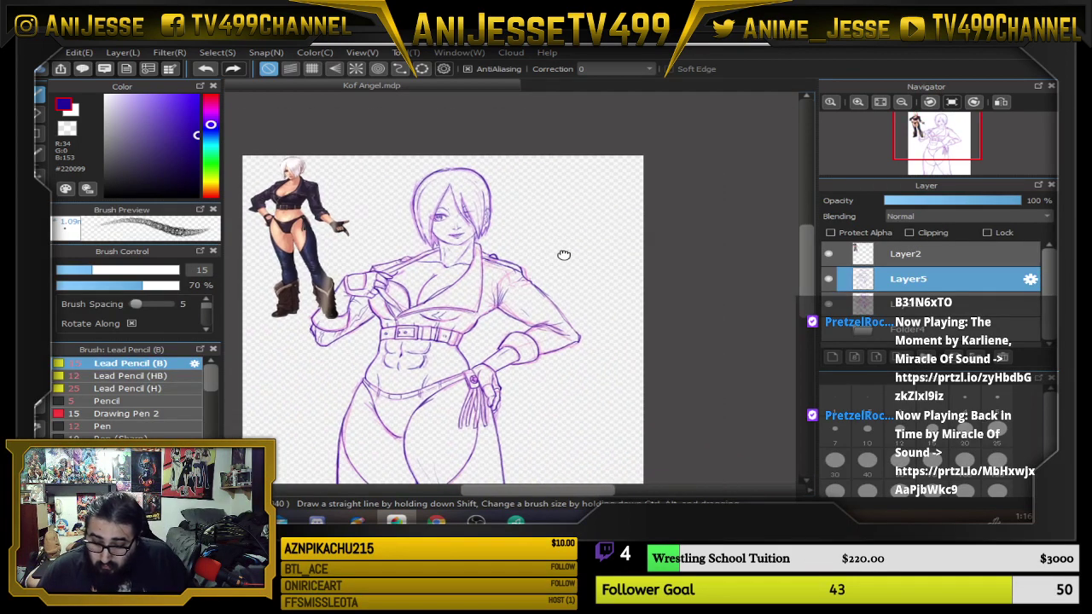
Move the pink rough sketch layer into Folder4, hide the reference image on Layer2 and reselect Layer5.
{"action": "left_click_drag", "start_coordinate": [944, 304], "coordinate": [945, 329]}
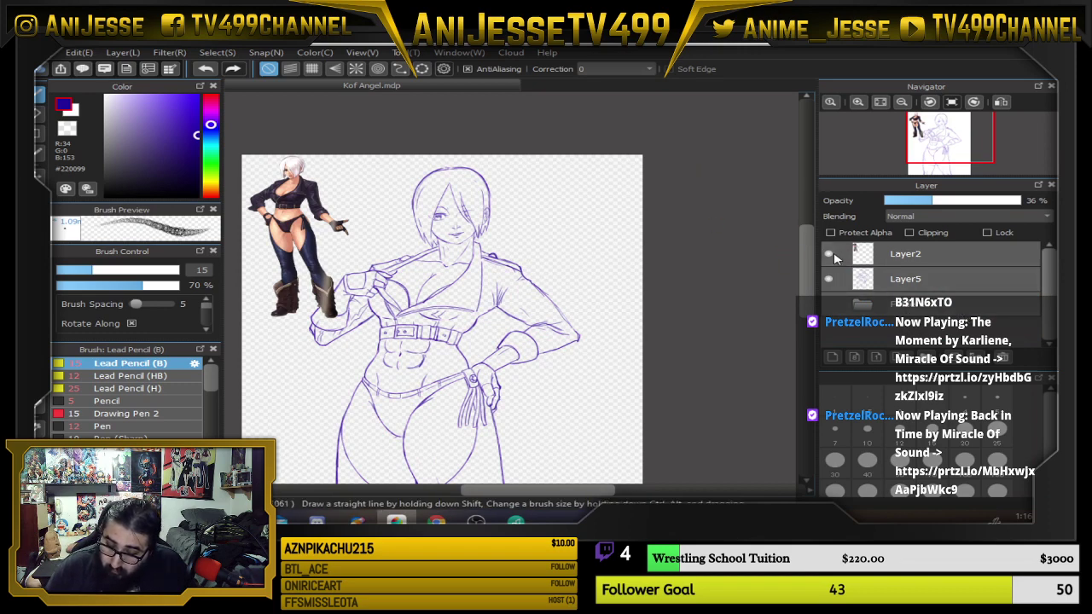
{"action": "left_click", "coordinate": [829, 254]}
{"action": "left_click", "coordinate": [935, 286]}
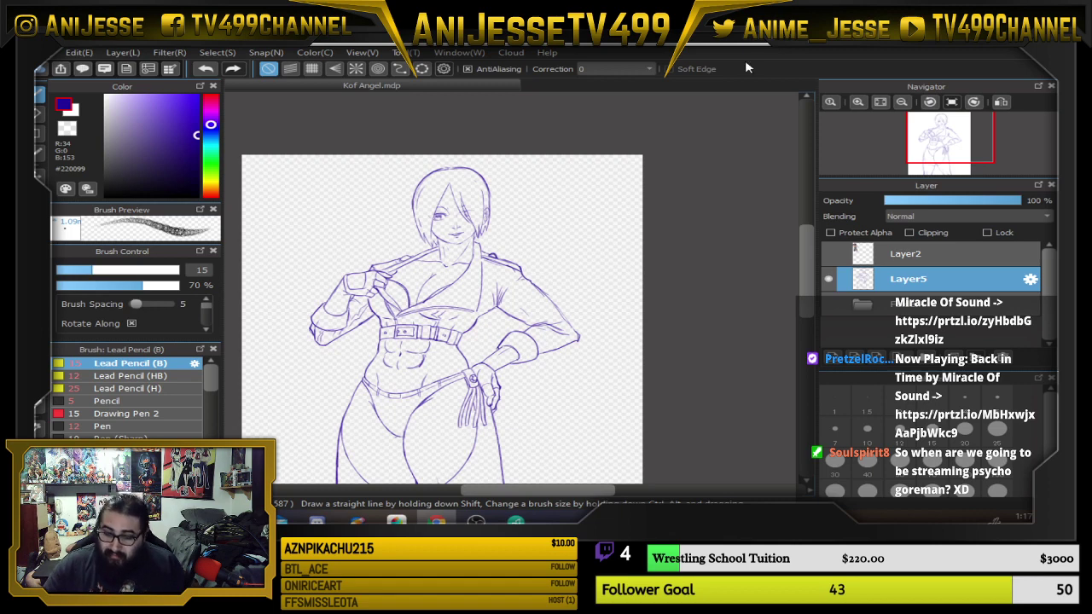
Lower Layer5's opacity to 34% and add a new layer named "lineart" above it.
{"action": "scroll", "coordinate": [501, 322], "scroll_direction": "down", "scroll_amount": 2}
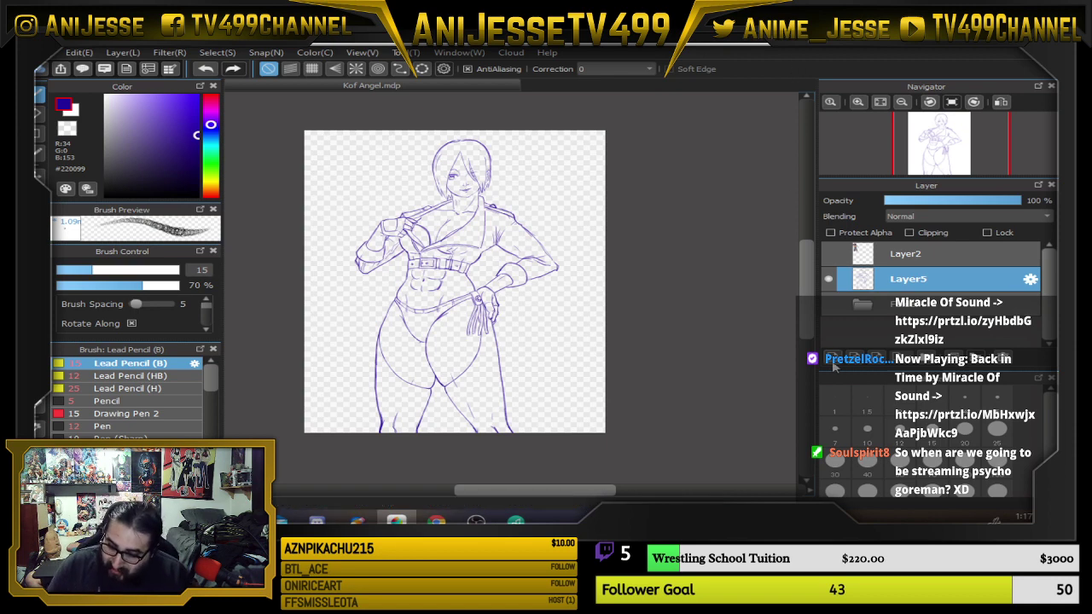
{"action": "left_click", "coordinate": [930, 201]}
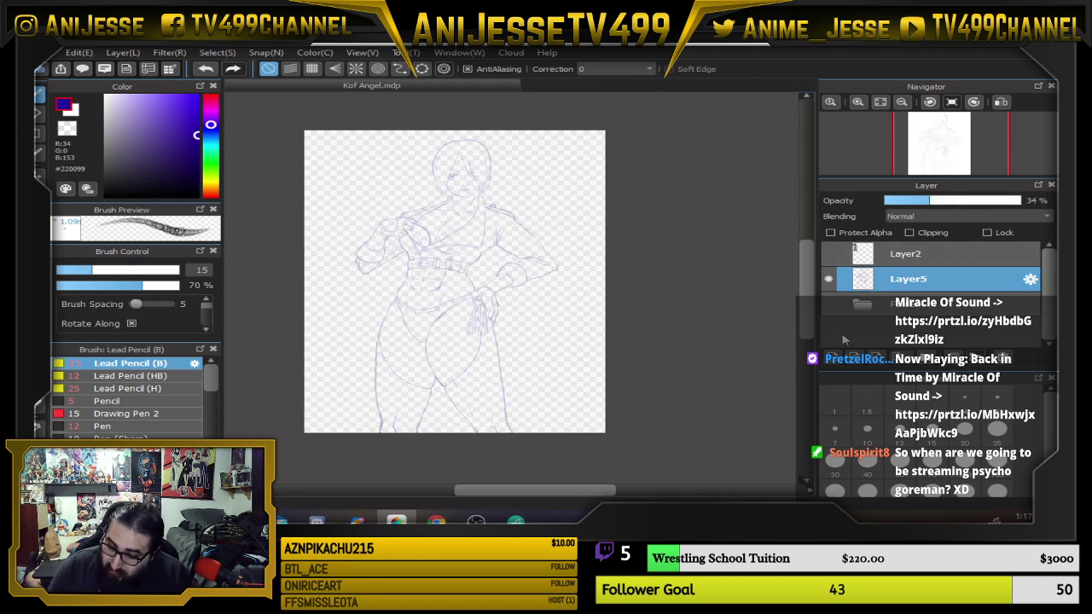
{"action": "left_click", "coordinate": [847, 361]}
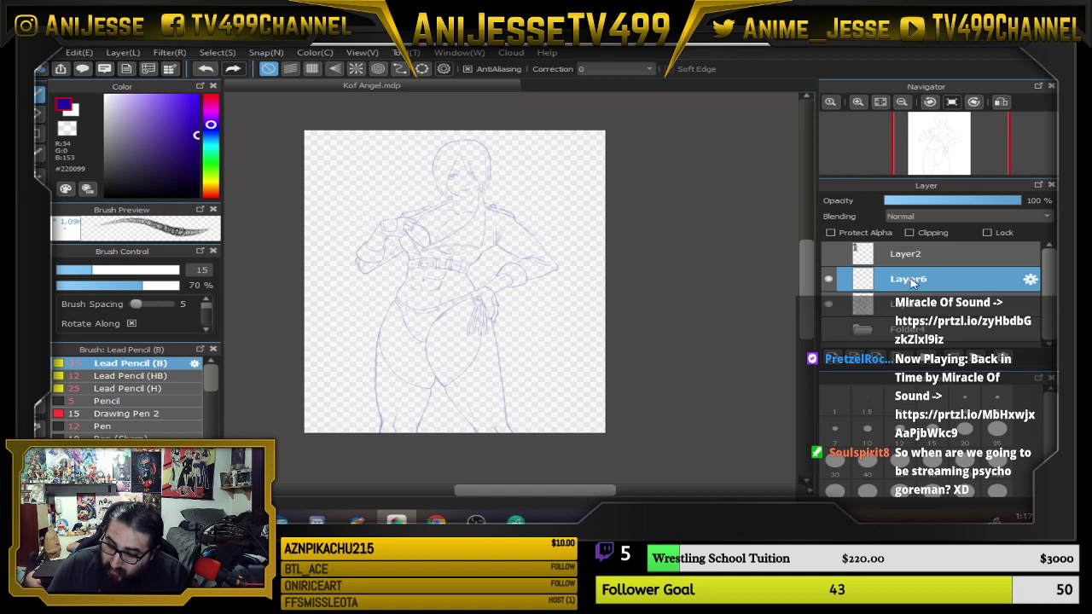
{"action": "double_click", "coordinate": [930, 268]}
{"action": "type", "text": "li"}
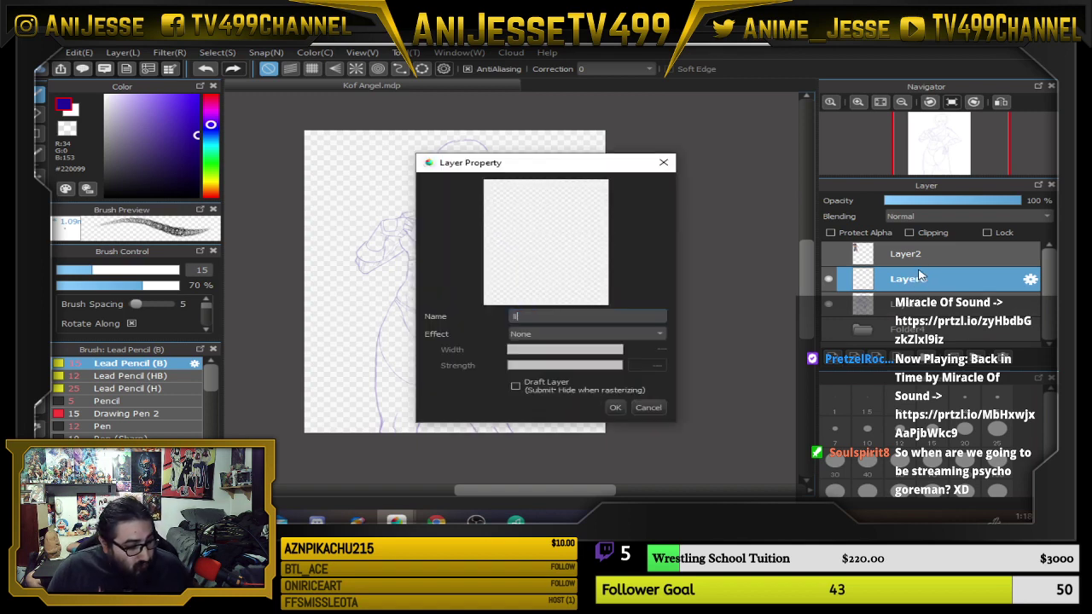
{"action": "type", "text": "neart"}
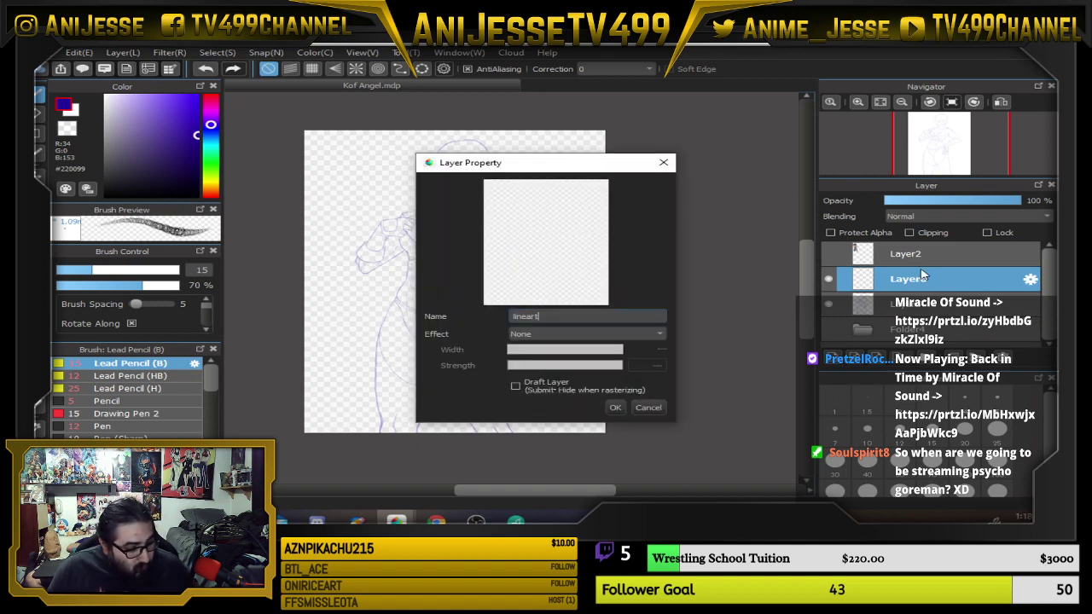
{"action": "key", "text": "Return"}
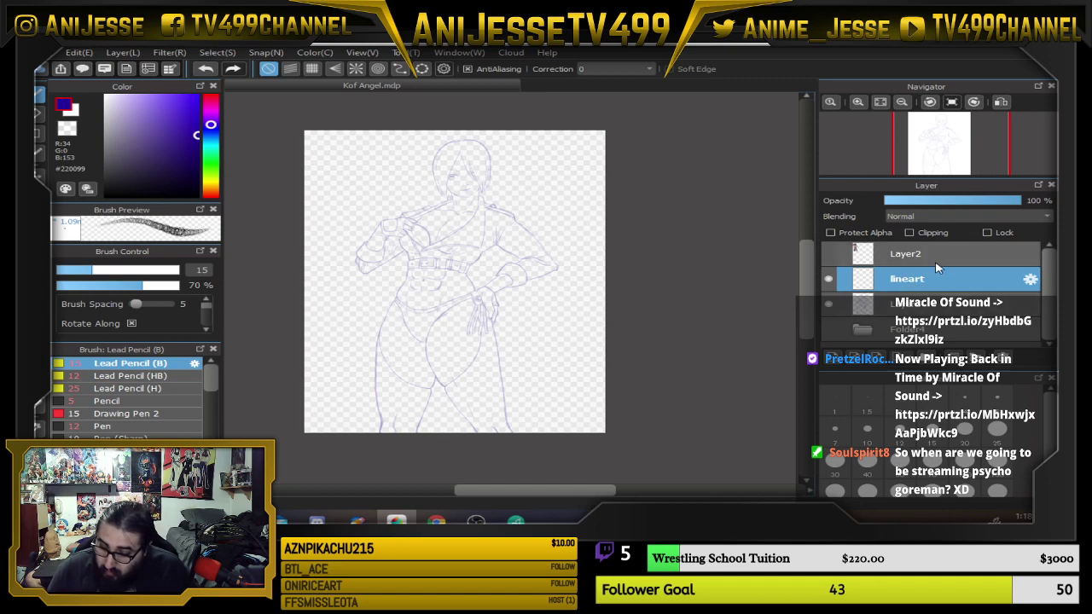
Set the drawing colour to black (#000000) and choose the Pen (Sharp) brush at size 4 for inking the face.
{"action": "left_click", "coordinate": [195, 194]}
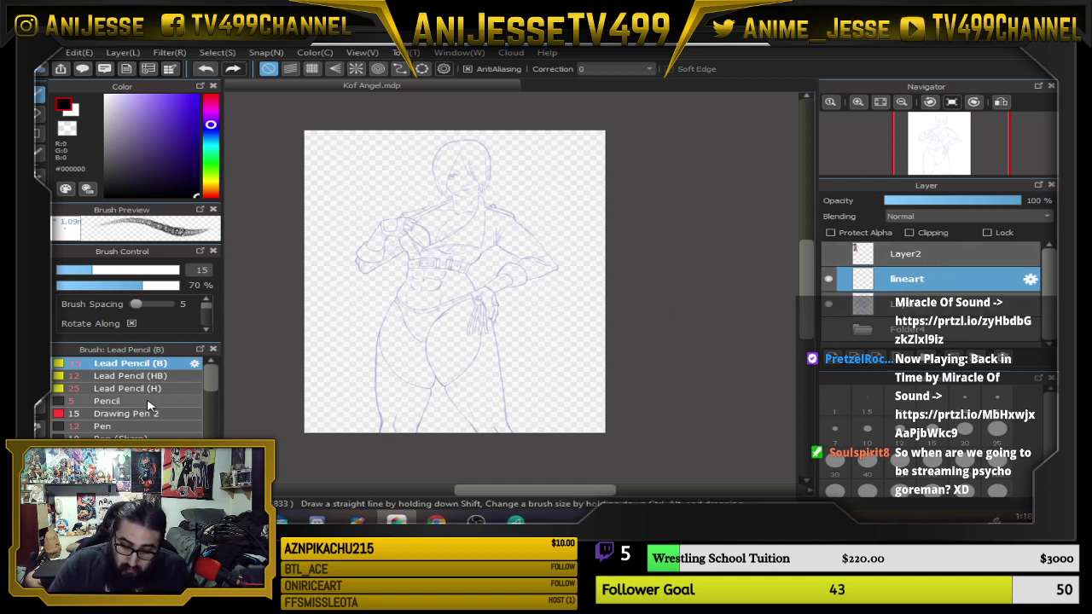
{"action": "left_click", "coordinate": [128, 437]}
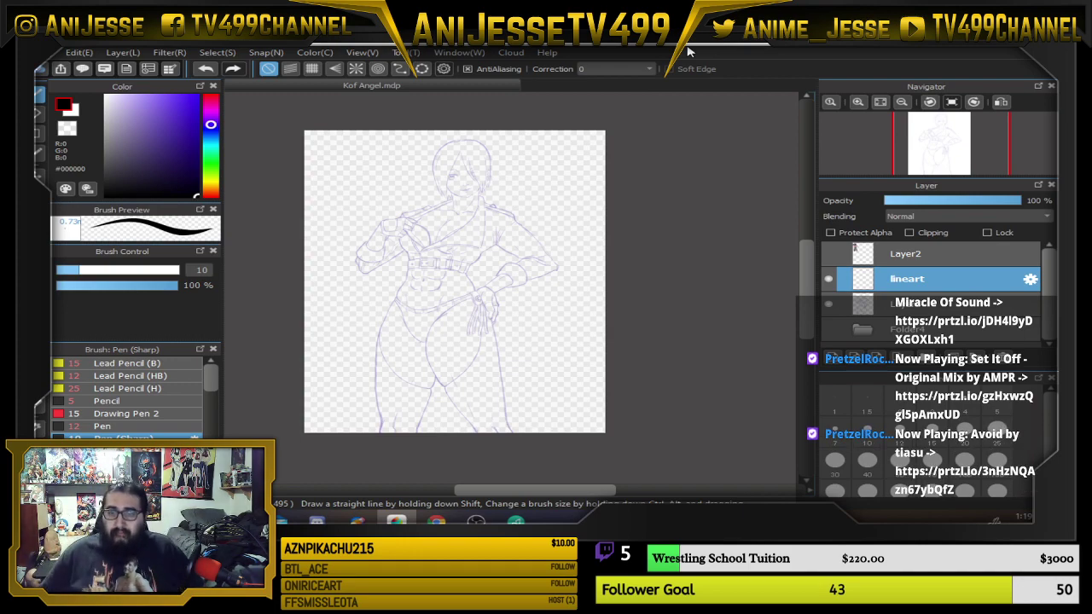
{"action": "scroll", "coordinate": [487, 161], "scroll_direction": "up", "scroll_amount": 2}
{"action": "scroll", "coordinate": [378, 238], "scroll_direction": "up", "scroll_amount": 2}
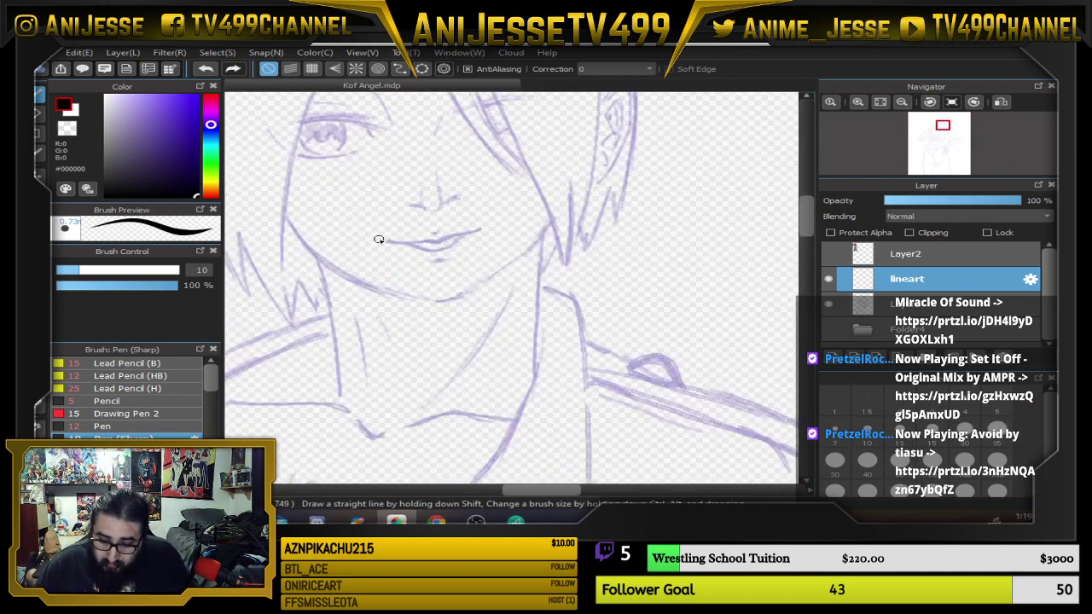
{"action": "scroll", "coordinate": [330, 215], "scroll_direction": "up", "scroll_amount": 2}
{"action": "scroll", "coordinate": [361, 229], "scroll_direction": "down", "scroll_amount": 3}
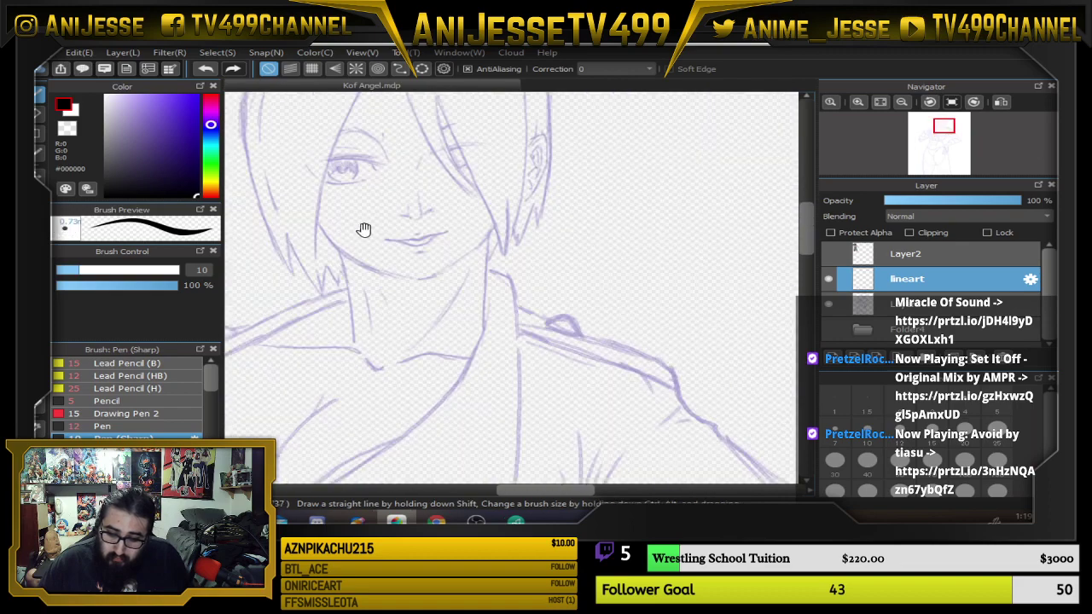
{"action": "scroll", "coordinate": [376, 278], "scroll_direction": "down", "scroll_amount": 4}
{"action": "left_click_drag", "start_coordinate": [426, 303], "coordinate": [470, 191]}
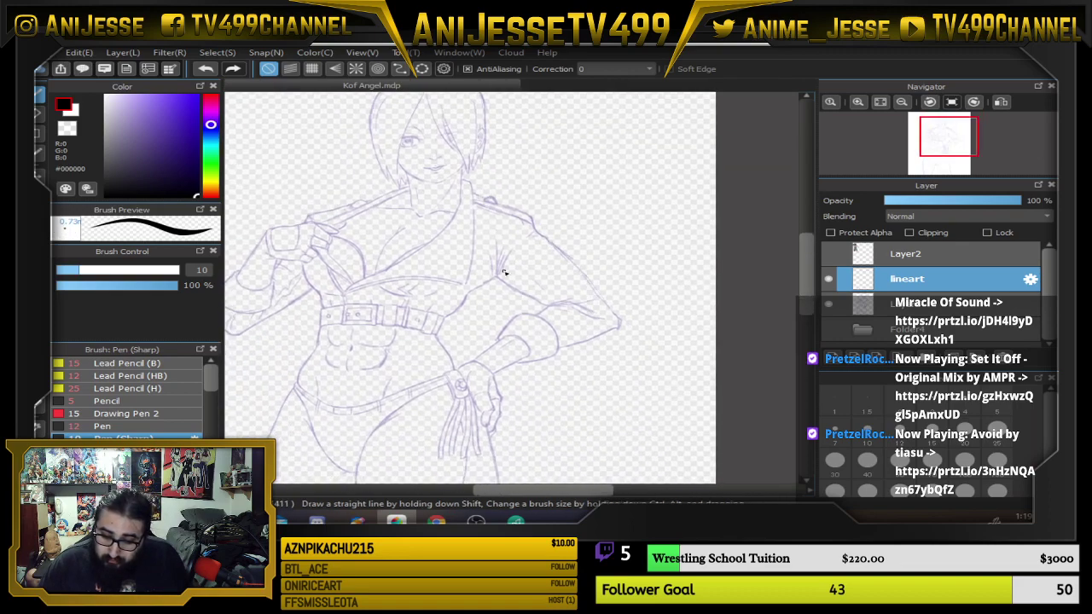
{"action": "left_click_drag", "start_coordinate": [462, 291], "coordinate": [451, 419]}
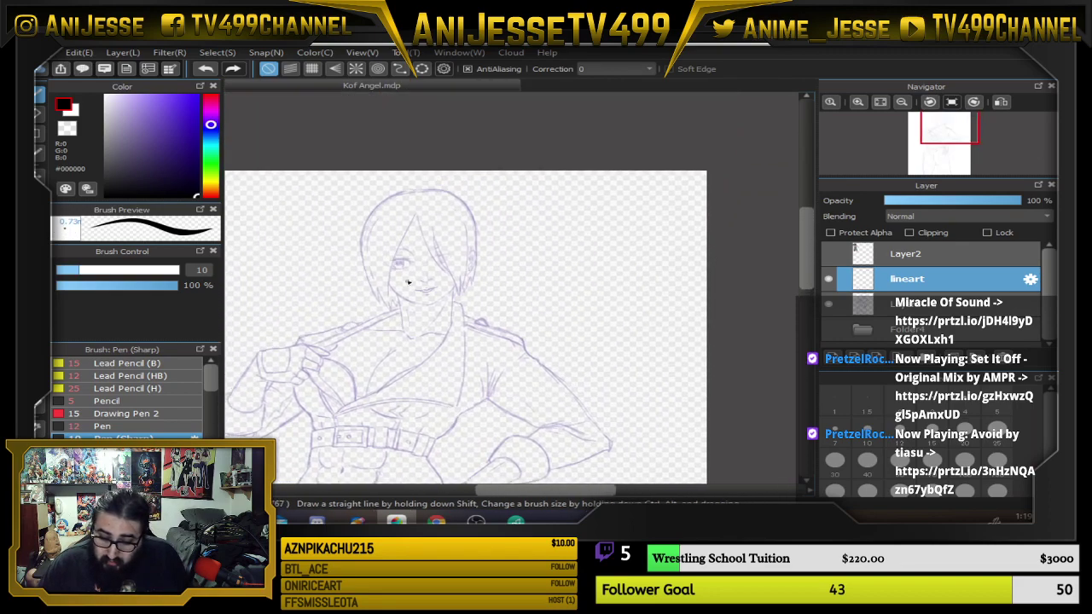
{"action": "scroll", "coordinate": [406, 272], "scroll_direction": "up", "scroll_amount": 4}
{"action": "scroll", "coordinate": [424, 230], "scroll_direction": "down", "scroll_amount": 2}
{"action": "scroll", "coordinate": [376, 300], "scroll_direction": "up", "scroll_amount": 4}
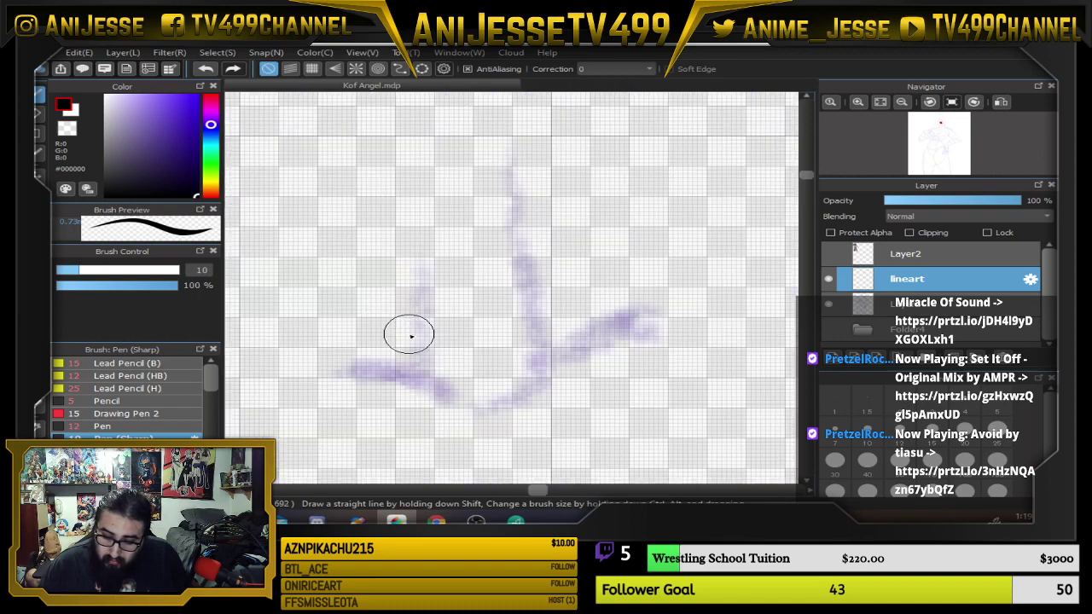
{"action": "left_click", "coordinate": [962, 415]}
Ink the two nostril lines on either side of the nose tip over the faded sketch.
{"action": "left_click_drag", "start_coordinate": [497, 397], "coordinate": [492, 316]}
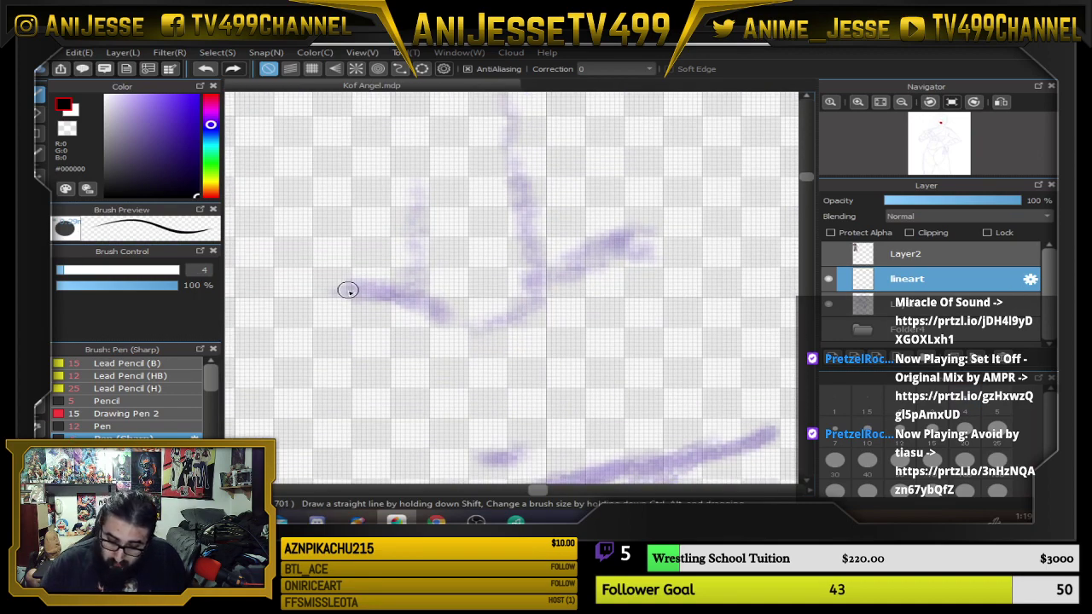
{"action": "left_click_drag", "start_coordinate": [350, 293], "coordinate": [427, 308]}
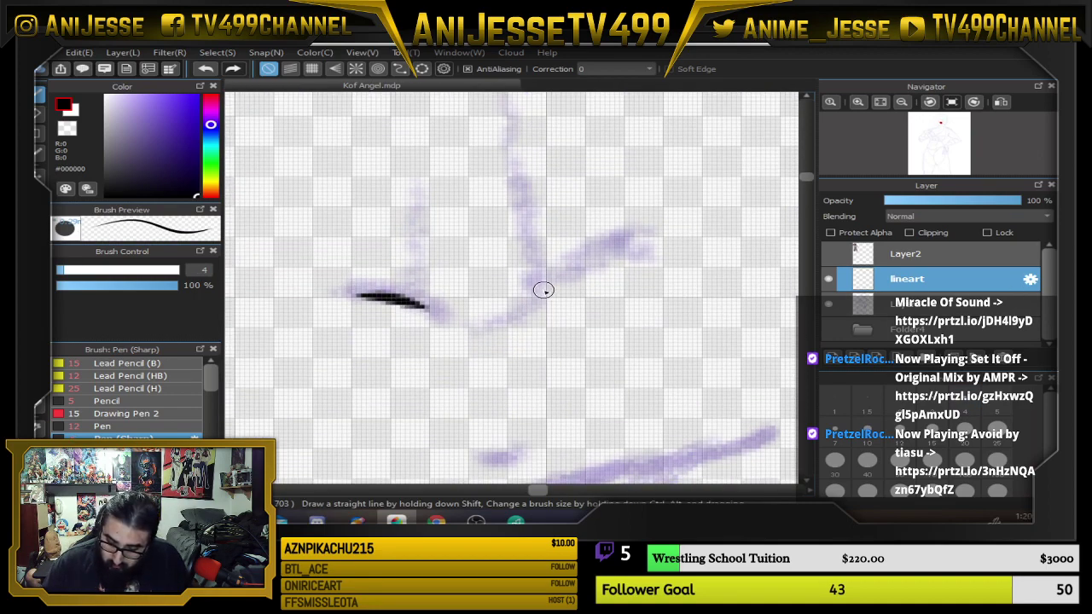
{"action": "left_click_drag", "start_coordinate": [547, 289], "coordinate": [626, 237]}
{"action": "scroll", "coordinate": [605, 324], "scroll_direction": "down", "scroll_amount": 1}
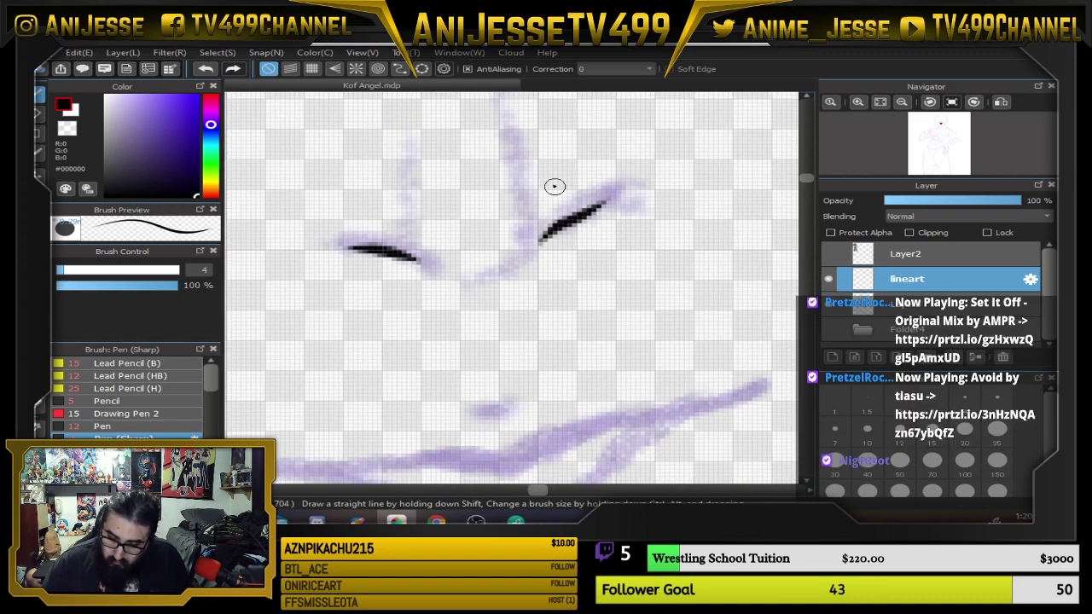
Set the pen size to 3 and ink the underside of the nose tip and the lower nose bridge line.
{"action": "key", "text": "bracketleft"}
{"action": "scroll", "coordinate": [507, 299], "scroll_direction": "up", "scroll_amount": 2}
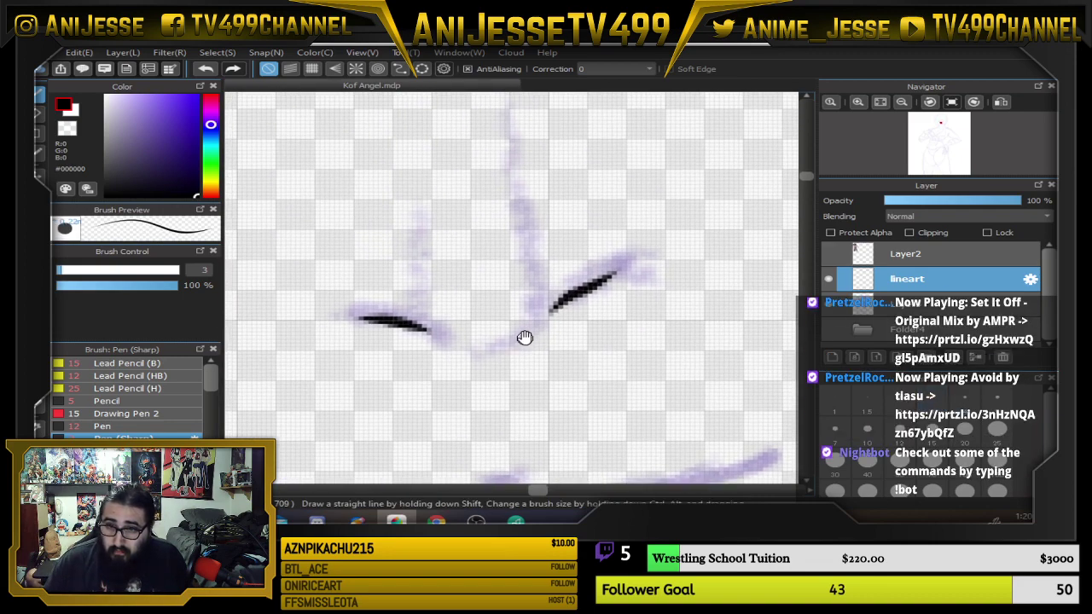
{"action": "mouse_move", "coordinate": [467, 345]}
{"action": "left_mouse_down"}
{"action": "mouse_move", "coordinate": [521, 337]}
{"action": "mouse_move", "coordinate": [532, 245]}
{"action": "mouse_move", "coordinate": [522, 181]}
{"action": "left_mouse_up"}
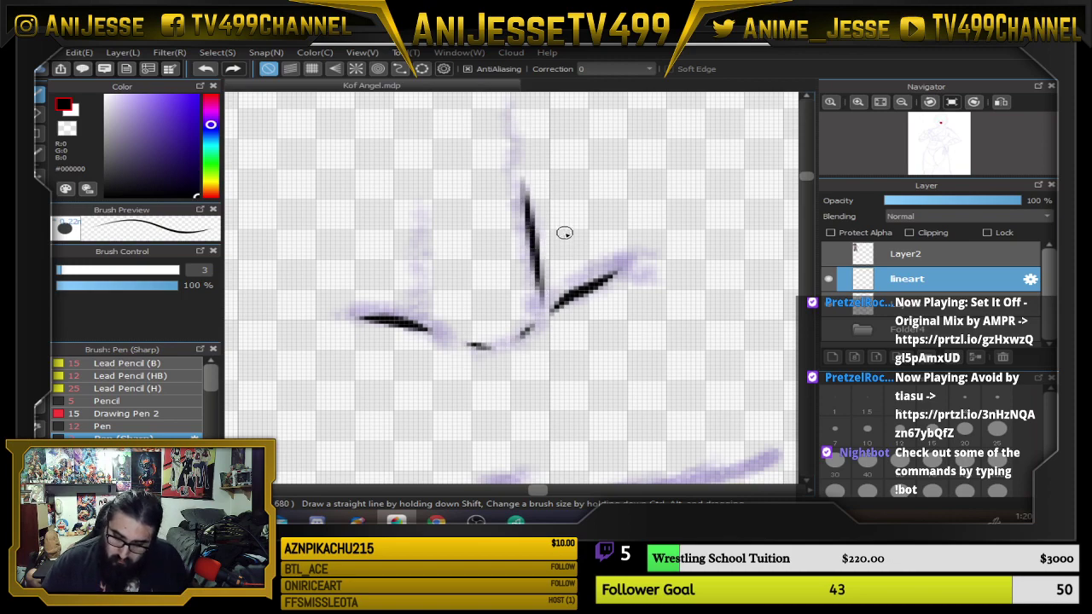
{"action": "scroll", "coordinate": [529, 250], "scroll_direction": "down", "scroll_amount": 2}
{"action": "scroll", "coordinate": [523, 271], "scroll_direction": "down", "scroll_amount": 5}
{"action": "left_click_drag", "start_coordinate": [587, 287], "coordinate": [569, 343]}
{"action": "scroll", "coordinate": [518, 298], "scroll_direction": "up", "scroll_amount": 5}
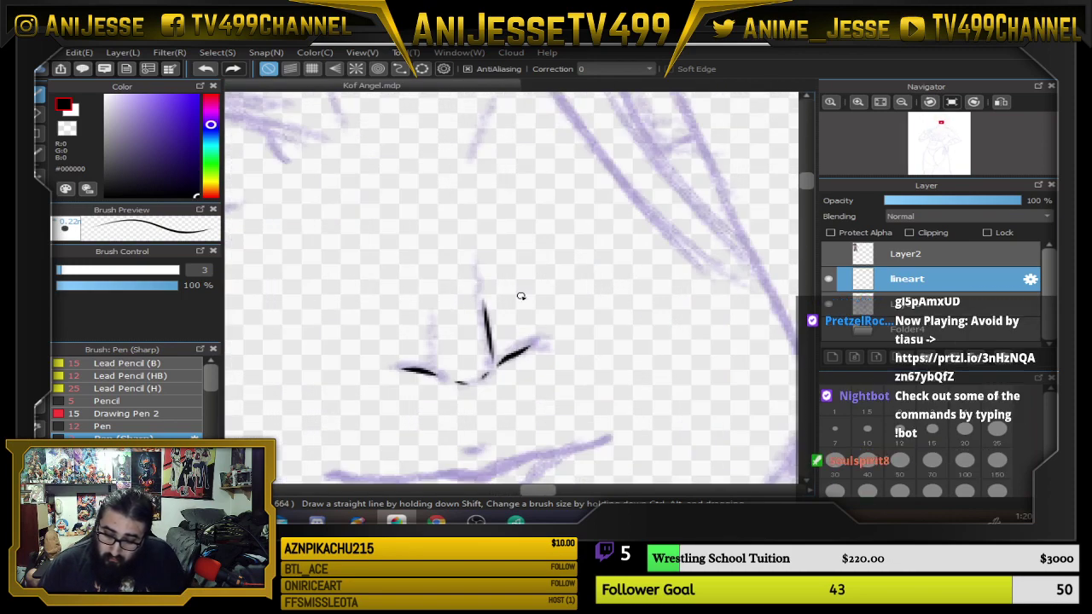
Ink short marks on the upper nose bridge and beside the nose tip, and reduce the pen size to 2.
{"action": "mouse_move", "coordinate": [489, 197]}
{"action": "left_mouse_down"}
{"action": "mouse_move", "coordinate": [499, 295]}
{"action": "mouse_move", "coordinate": [485, 218]}
{"action": "left_mouse_up"}
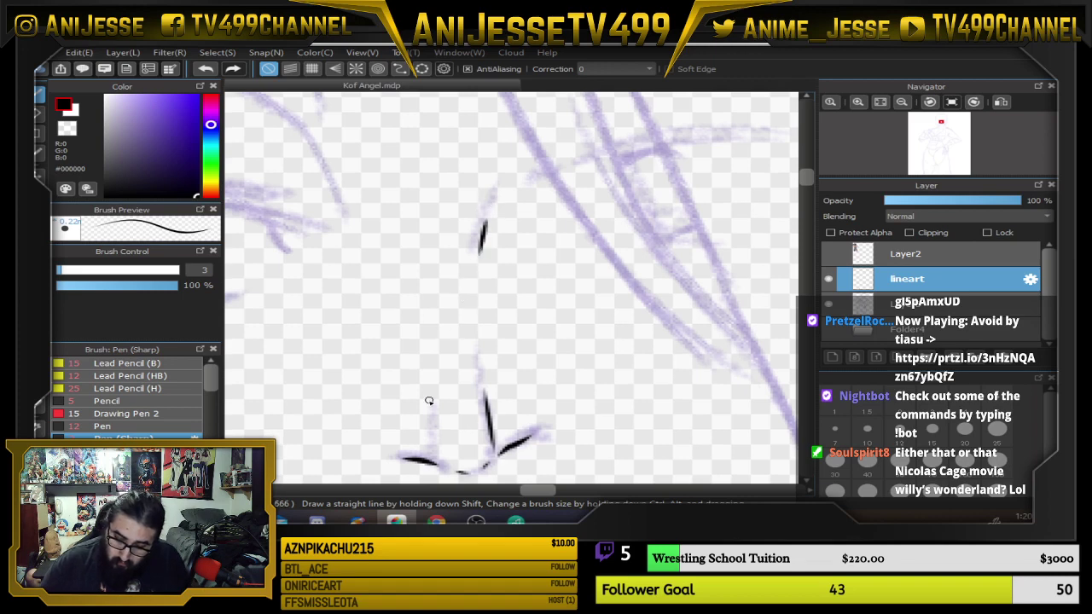
{"action": "left_click_drag", "start_coordinate": [429, 399], "coordinate": [434, 423]}
{"action": "key", "text": "["}
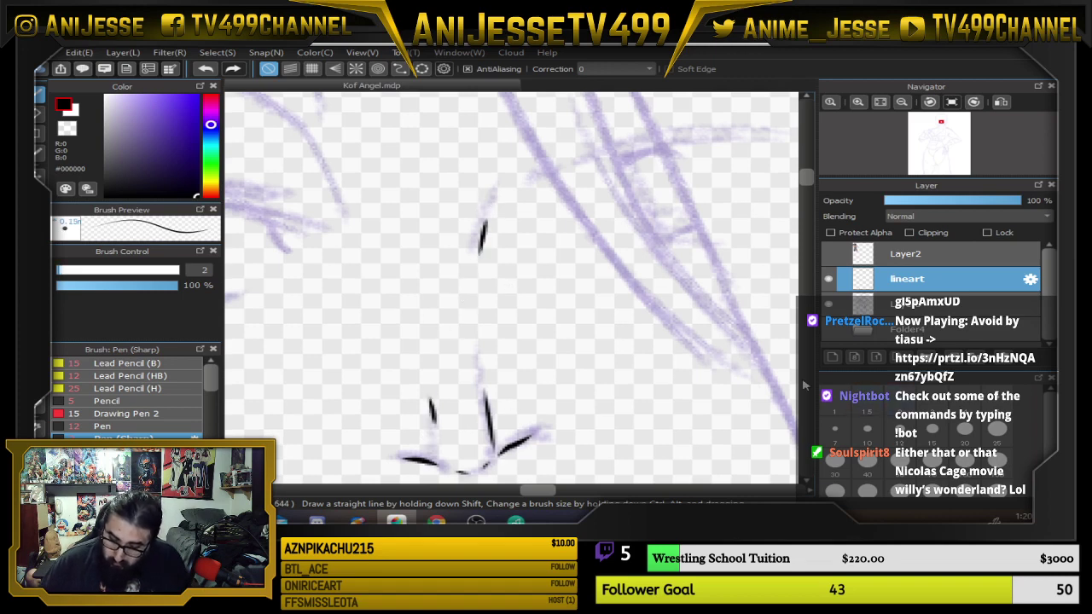
Undo the short mark beside the nose tip and ink it again slightly higher along the sketch.
{"action": "key", "text": "ctrl+z"}
{"action": "left_click_drag", "start_coordinate": [427, 384], "coordinate": [430, 425]}
{"action": "scroll", "coordinate": [575, 300], "scroll_direction": "down", "scroll_amount": 3}
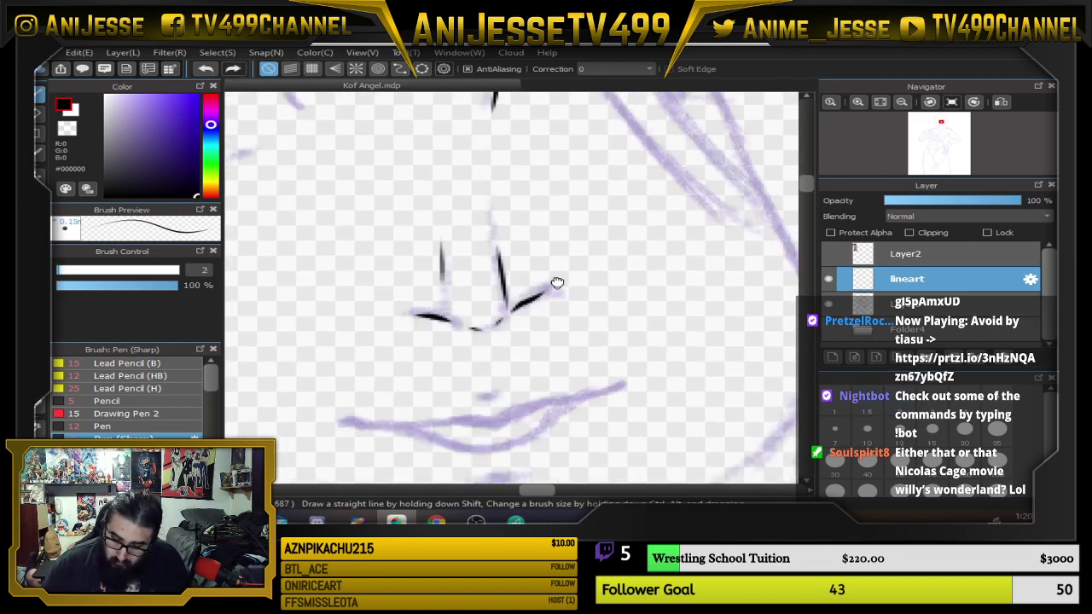
Set the pen size to 4 and undo the faint vertical mark beside the nose tip.
{"action": "key", "text": "bracketright"}
{"action": "key", "text": "bracketright"}
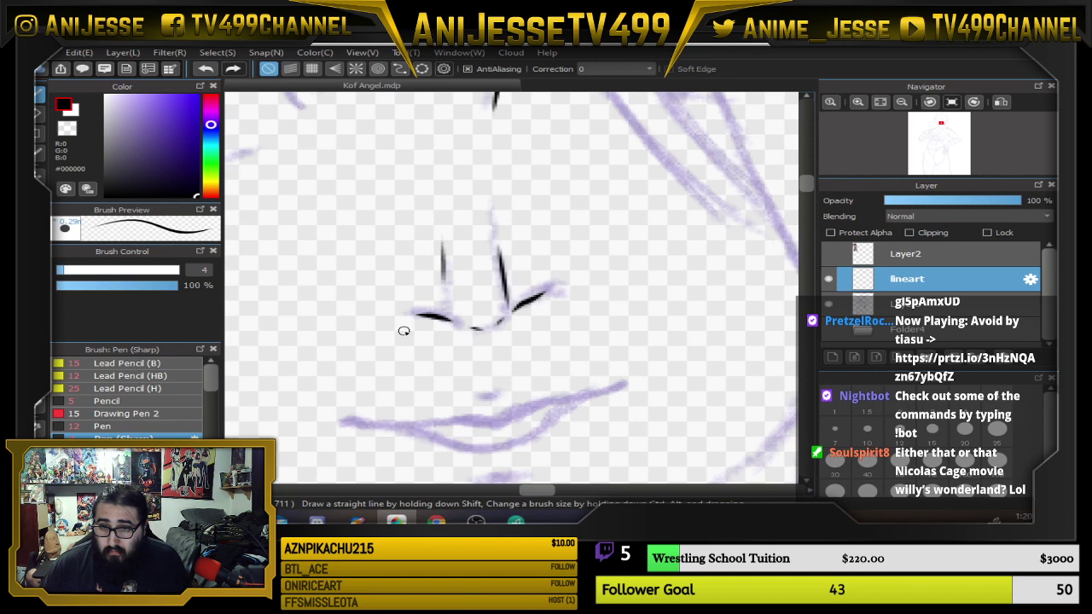
{"action": "scroll", "coordinate": [405, 332], "scroll_direction": "down", "scroll_amount": 3}
{"action": "scroll", "coordinate": [440, 335], "scroll_direction": "up", "scroll_amount": 3}
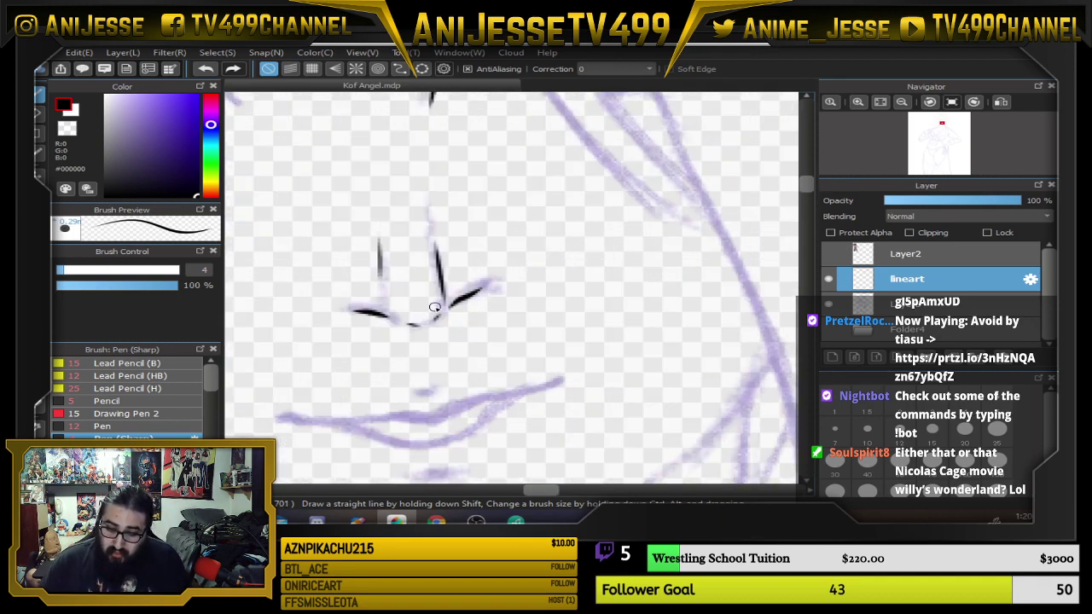
{"action": "key", "text": "ctrl+z"}
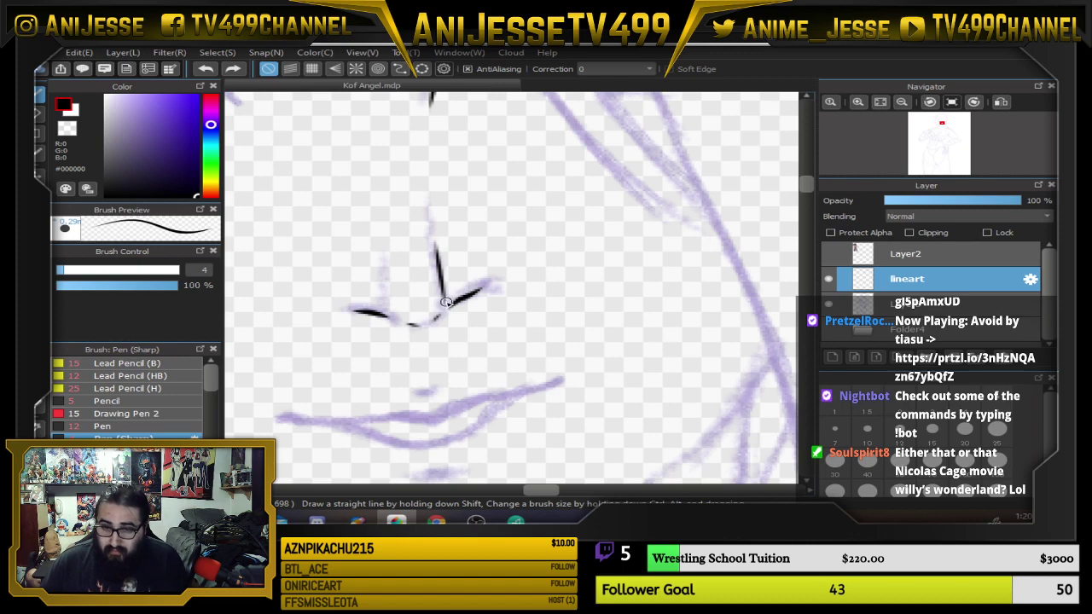
Ink the small dip mark between the nose and the upper lip.
{"action": "scroll", "coordinate": [445, 303], "scroll_direction": "down", "scroll_amount": 2}
{"action": "scroll", "coordinate": [441, 328], "scroll_direction": "up", "scroll_amount": 2}
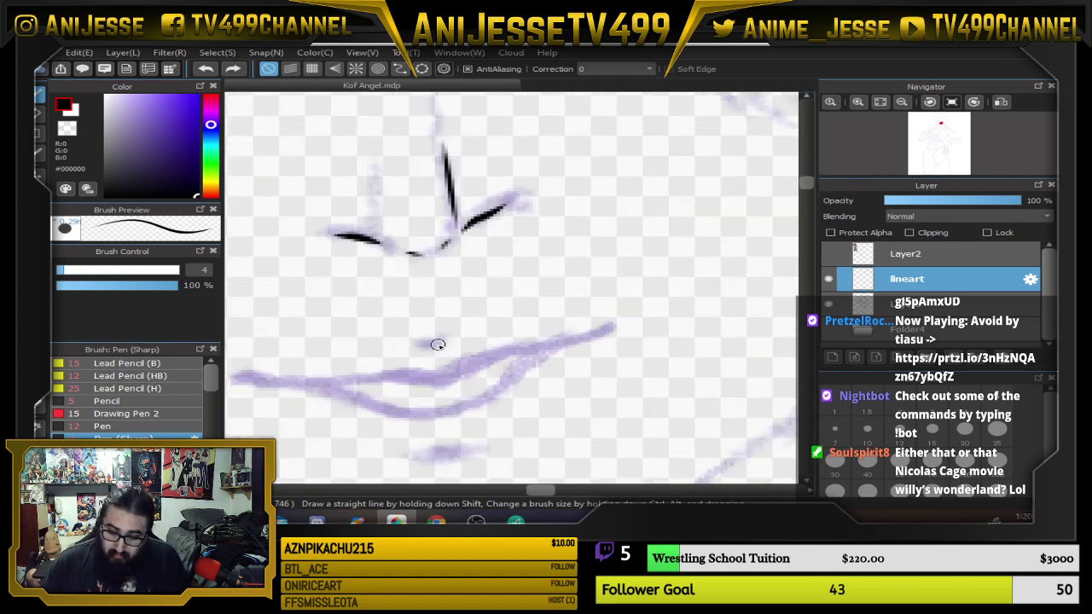
{"action": "left_click_drag", "start_coordinate": [419, 342], "coordinate": [448, 337]}
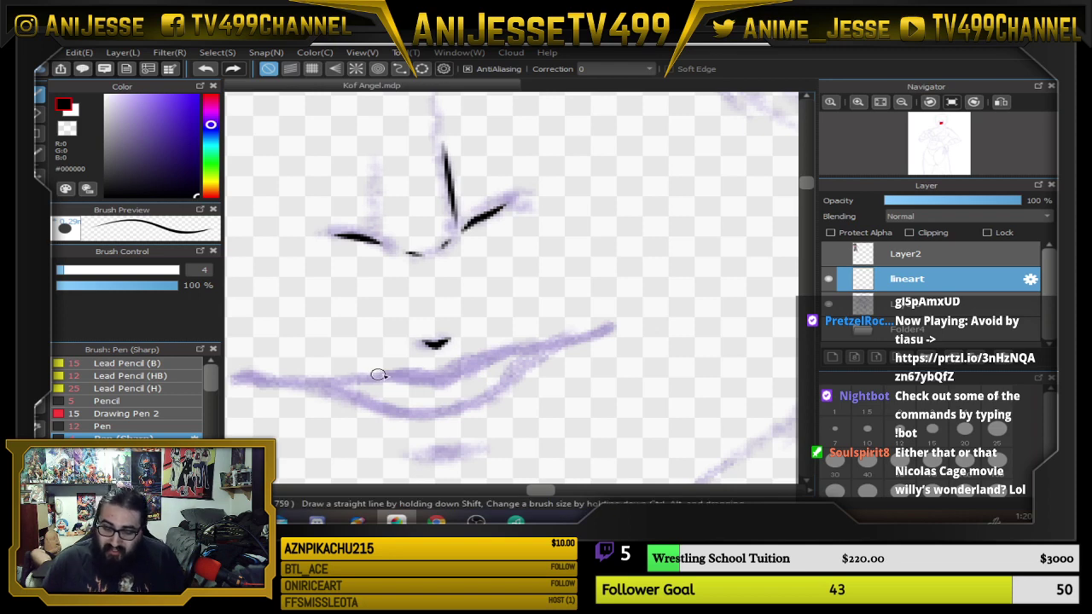
Ink the long mouth line across the lips from corner to corner over the sketch.
{"action": "scroll", "coordinate": [378, 373], "scroll_direction": "down", "scroll_amount": 2}
{"action": "scroll", "coordinate": [380, 245], "scroll_direction": "up", "scroll_amount": 5}
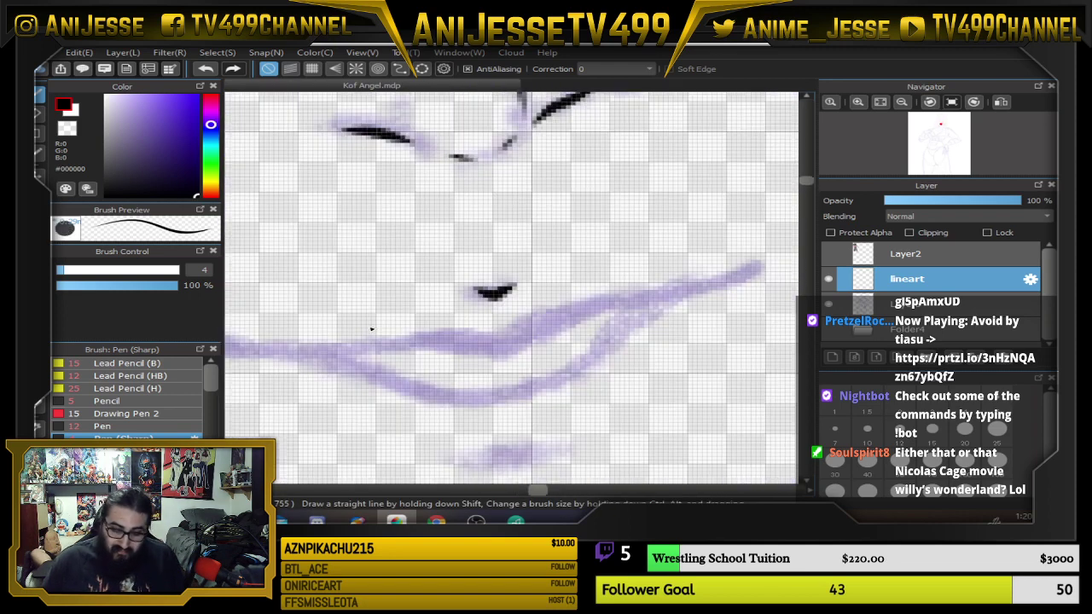
{"action": "scroll", "coordinate": [372, 328], "scroll_direction": "down", "scroll_amount": 1}
{"action": "scroll", "coordinate": [383, 324], "scroll_direction": "up", "scroll_amount": 1}
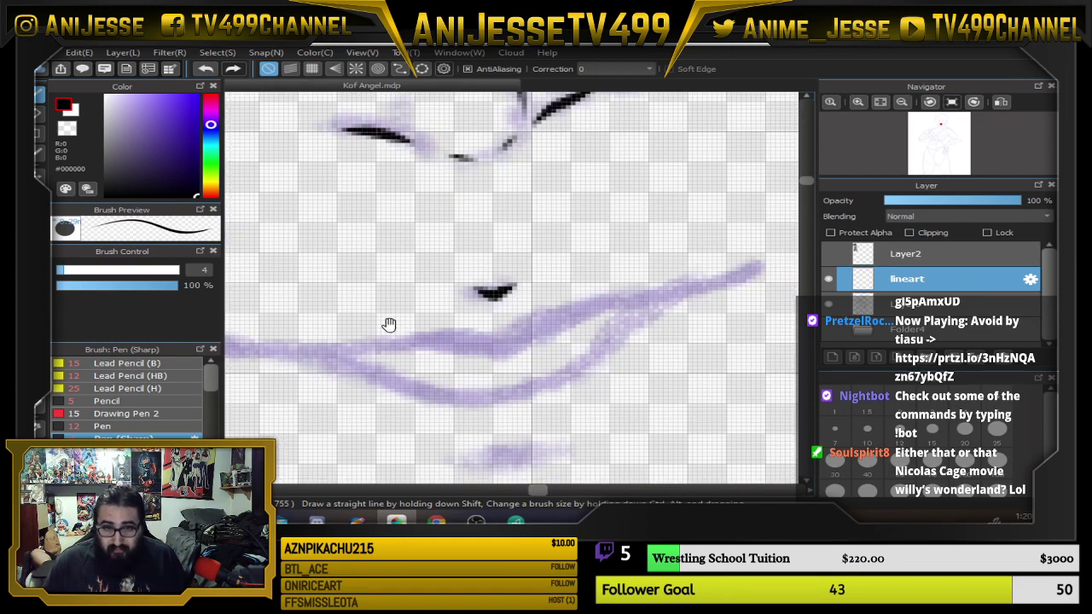
{"action": "left_click_drag", "start_coordinate": [389, 324], "coordinate": [461, 299]}
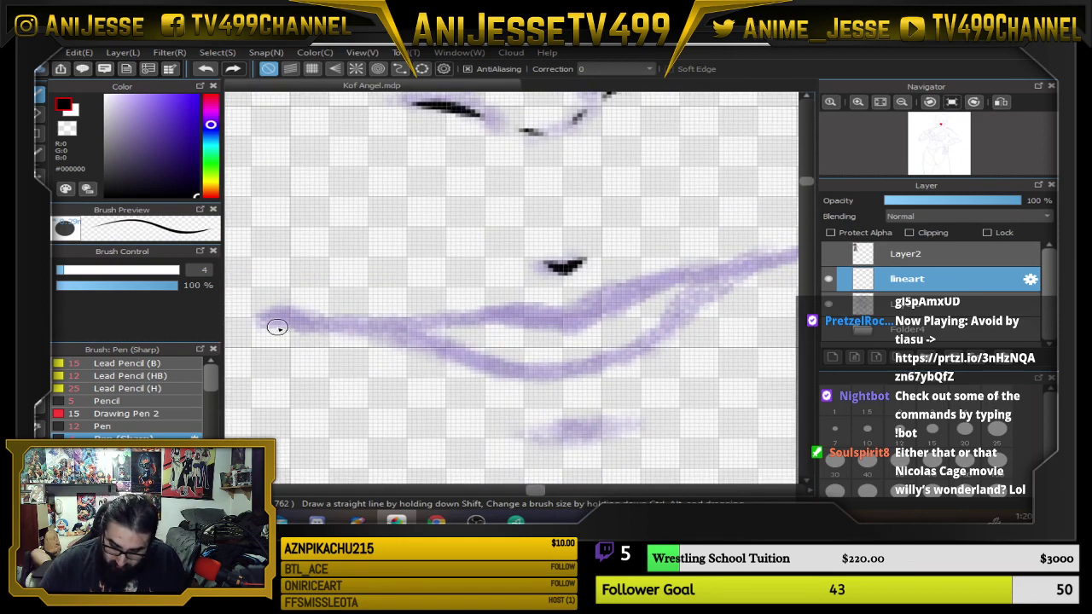
{"action": "mouse_move", "coordinate": [276, 328]}
{"action": "left_mouse_down"}
{"action": "mouse_move", "coordinate": [390, 329]}
{"action": "mouse_move", "coordinate": [578, 312]}
{"action": "mouse_move", "coordinate": [609, 299]}
{"action": "left_mouse_up"}
{"action": "left_click_drag", "start_coordinate": [621, 257], "coordinate": [461, 319]}
{"action": "mouse_move", "coordinate": [374, 368]}
{"action": "left_mouse_down"}
{"action": "mouse_move", "coordinate": [413, 375]}
{"action": "mouse_move", "coordinate": [663, 304]}
{"action": "left_mouse_up"}
{"action": "left_click_drag", "start_coordinate": [442, 395], "coordinate": [583, 304]}
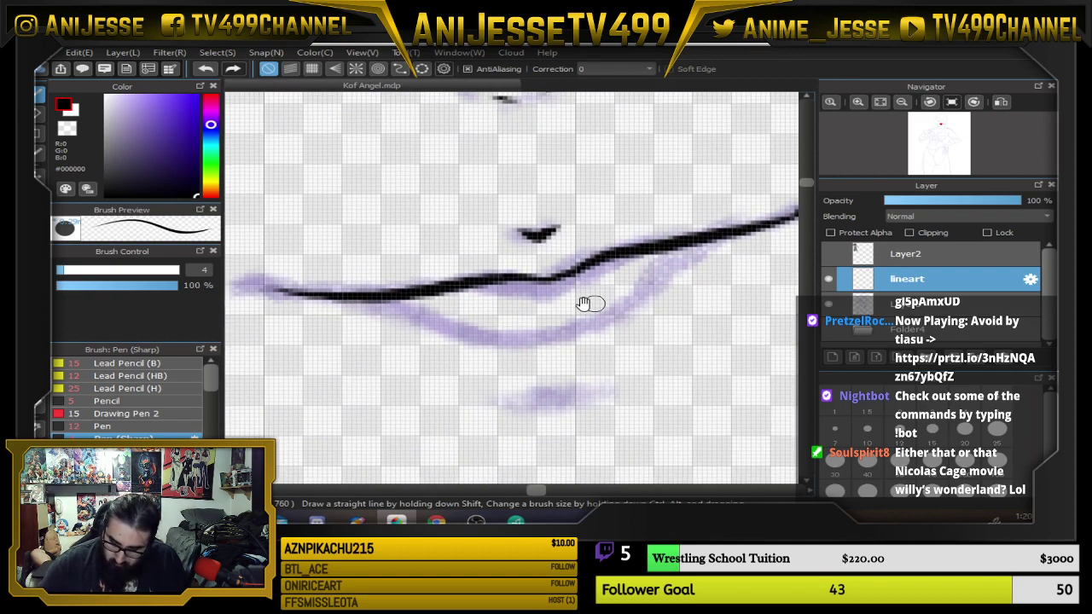
Ink the curve of the lower lip and, with pen size 3, a short shadow mark beneath it.
{"action": "mouse_move", "coordinate": [368, 297]}
{"action": "left_mouse_down"}
{"action": "mouse_move", "coordinate": [566, 335]}
{"action": "mouse_move", "coordinate": [606, 318]}
{"action": "mouse_move", "coordinate": [690, 232]}
{"action": "left_mouse_up"}
{"action": "scroll", "coordinate": [657, 324], "scroll_direction": "down", "scroll_amount": 5}
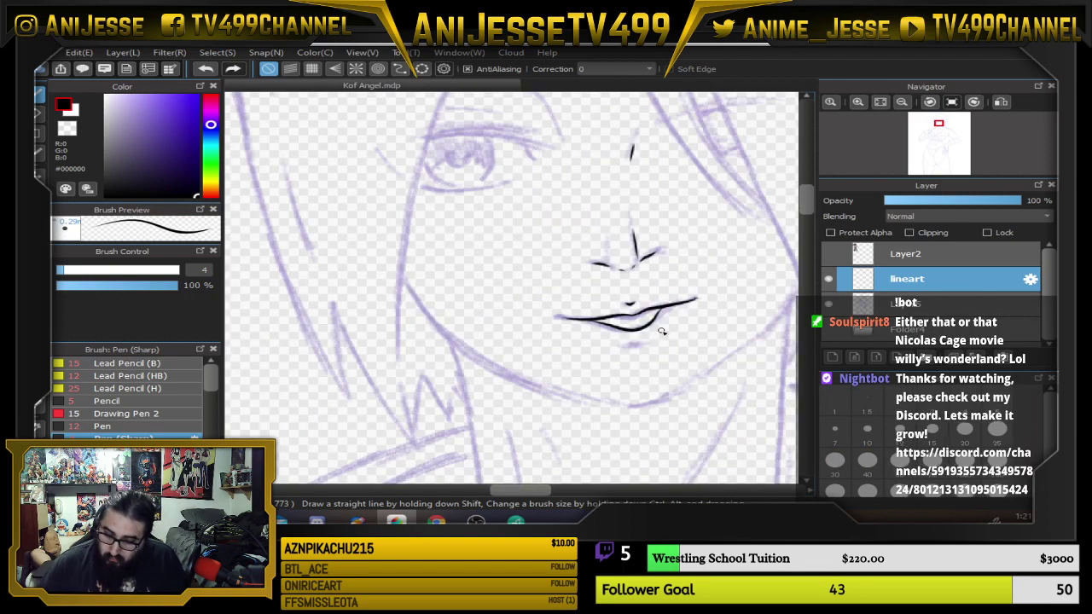
{"action": "scroll", "coordinate": [662, 331], "scroll_direction": "down", "scroll_amount": 3}
{"action": "scroll", "coordinate": [503, 350], "scroll_direction": "down", "scroll_amount": 3}
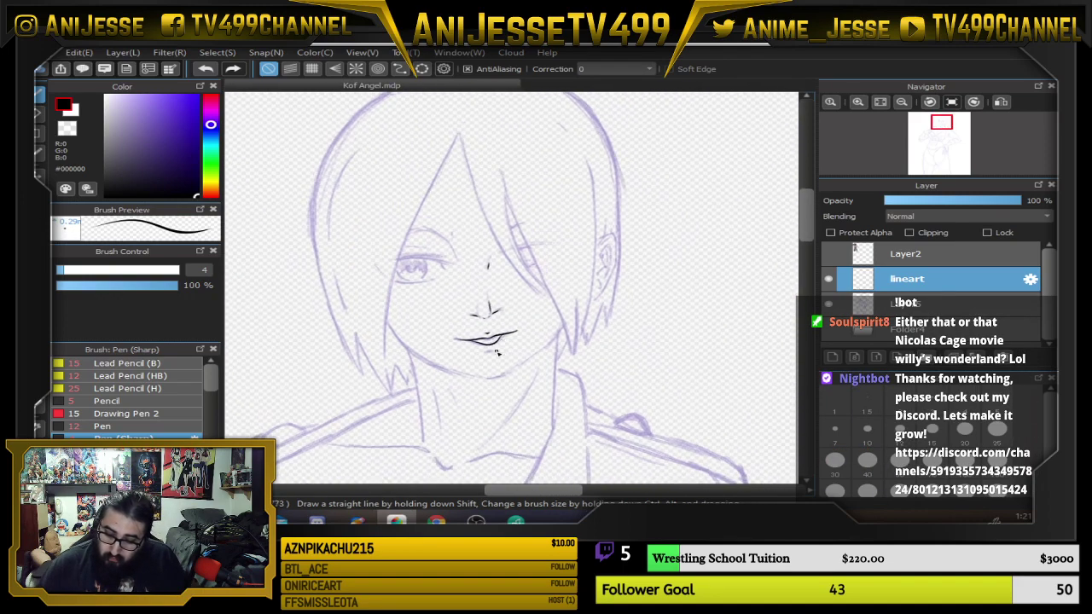
{"action": "scroll", "coordinate": [496, 352], "scroll_direction": "up", "scroll_amount": 5}
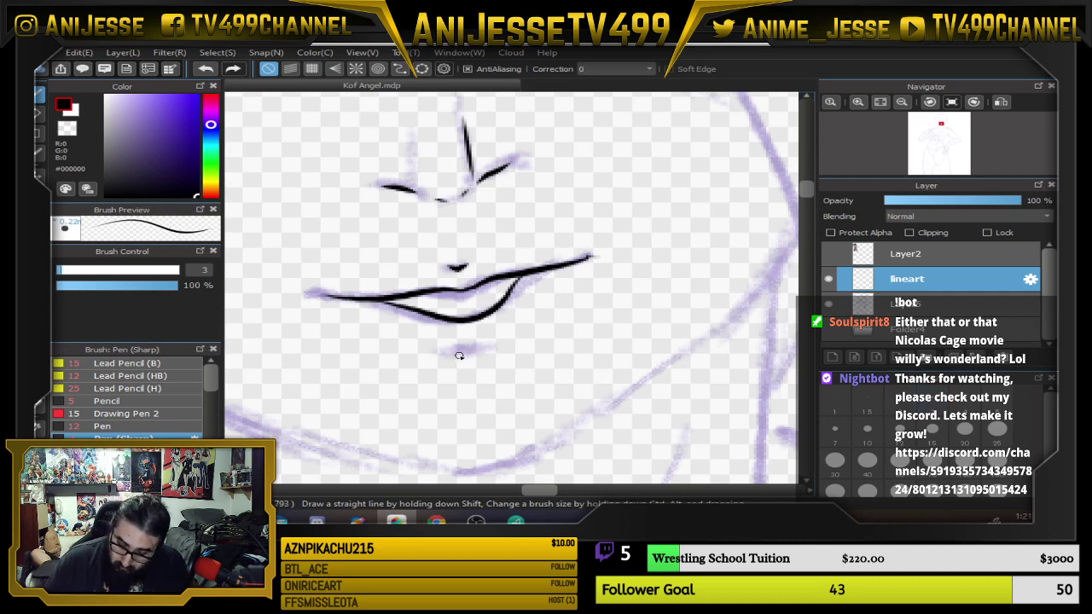
{"action": "left_click_drag", "start_coordinate": [456, 357], "coordinate": [477, 353]}
{"action": "scroll", "coordinate": [521, 342], "scroll_direction": "down", "scroll_amount": 3}
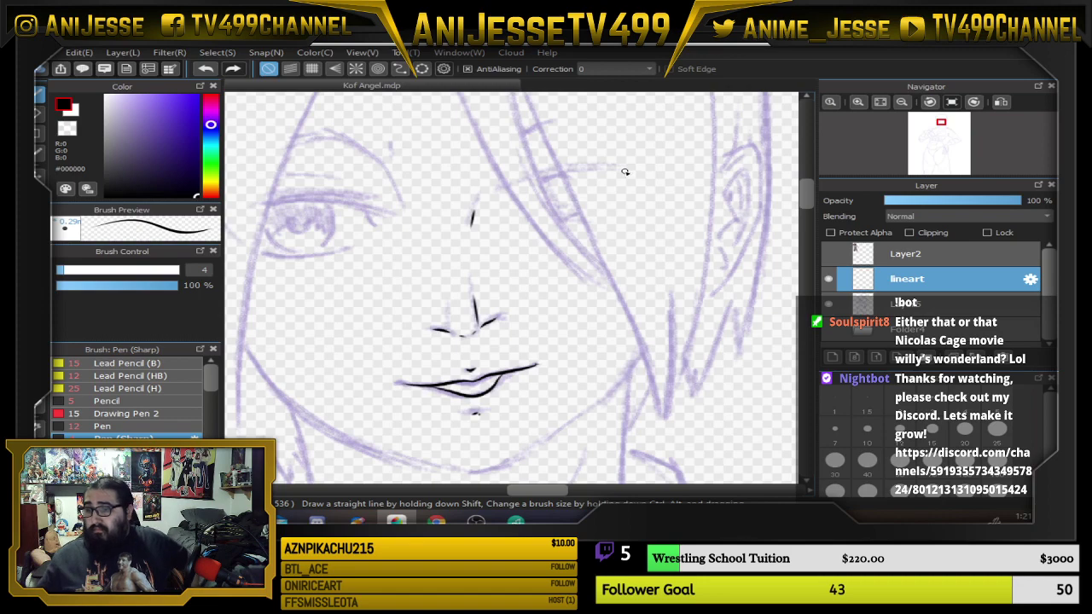
With pen size 4, ink the jaw line from the cheek downward on the visible-eye side of the face.
{"action": "scroll", "coordinate": [495, 334], "scroll_direction": "down", "scroll_amount": 3}
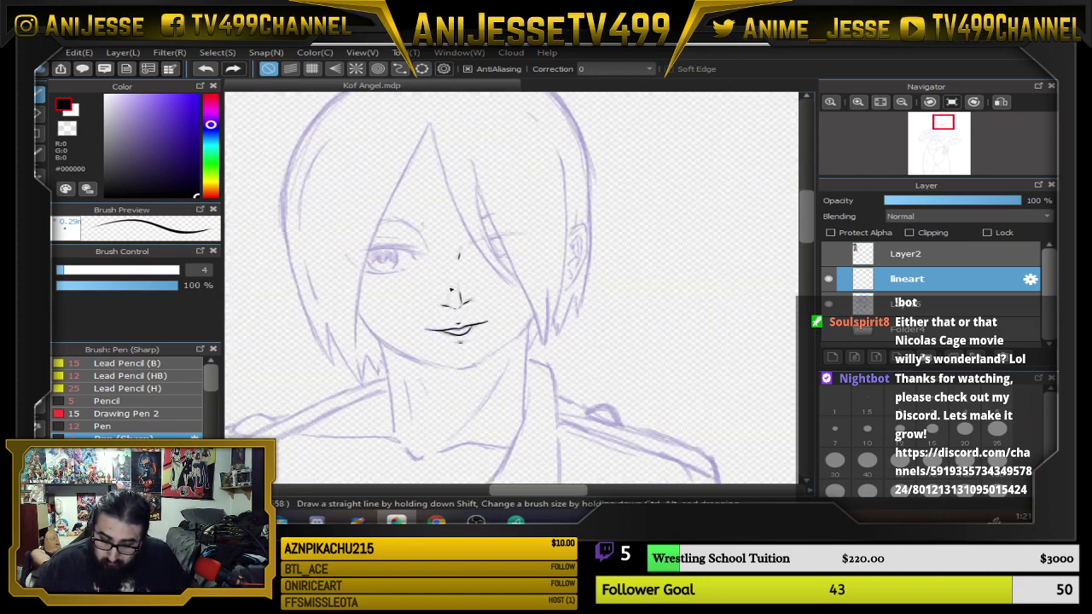
{"action": "mouse_move", "coordinate": [462, 321]}
{"action": "left_mouse_down"}
{"action": "mouse_move", "coordinate": [513, 290]}
{"action": "mouse_move", "coordinate": [490, 279]}
{"action": "left_mouse_up"}
{"action": "scroll", "coordinate": [388, 278], "scroll_direction": "up", "scroll_amount": 4}
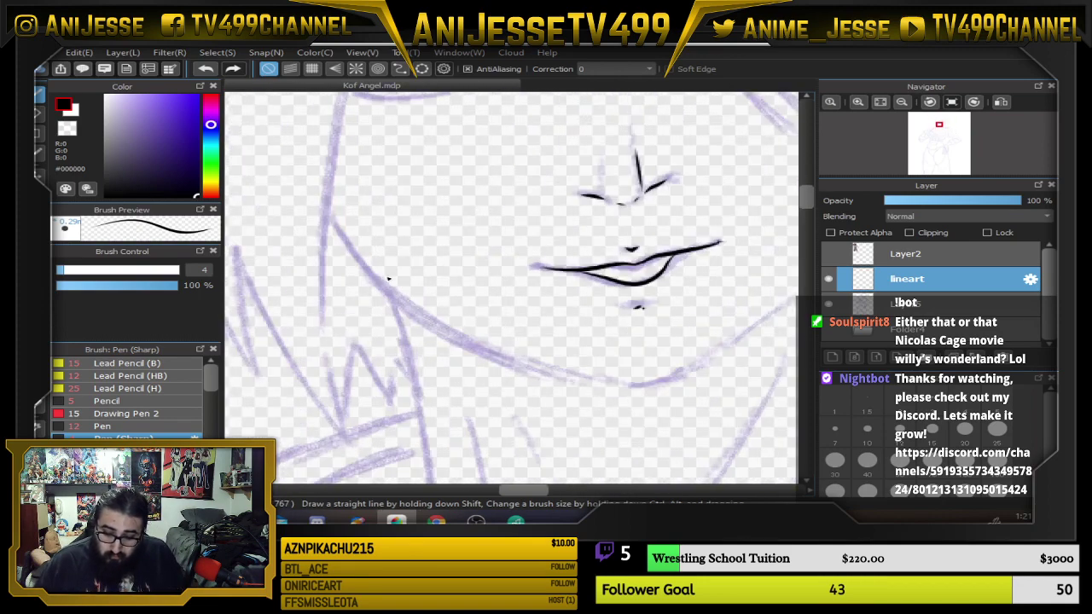
{"action": "scroll", "coordinate": [388, 278], "scroll_direction": "up", "scroll_amount": 3}
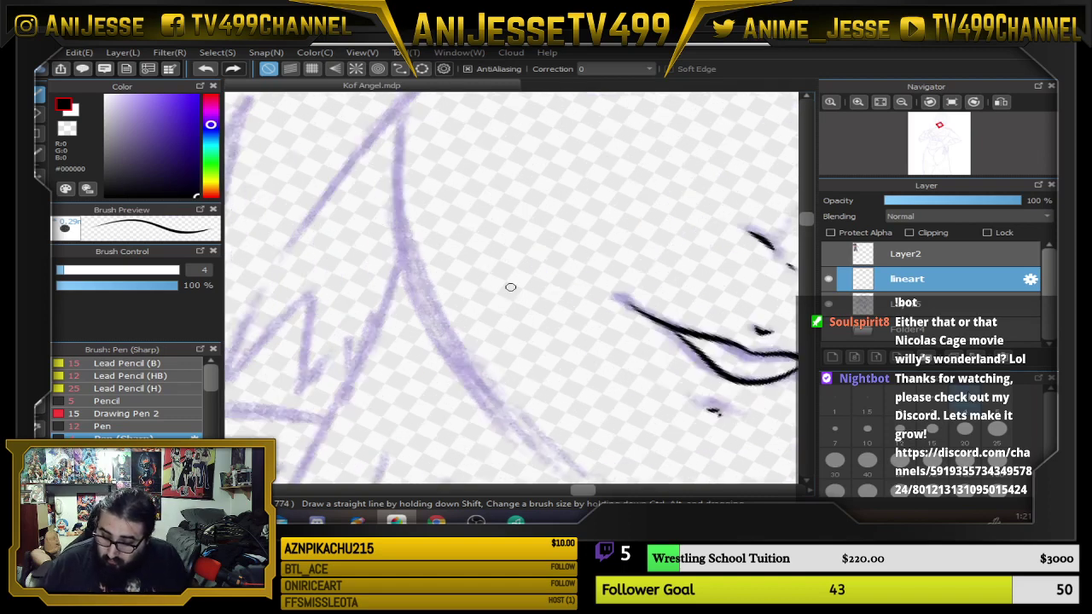
{"action": "left_click_drag", "start_coordinate": [459, 335], "coordinate": [475, 373]}
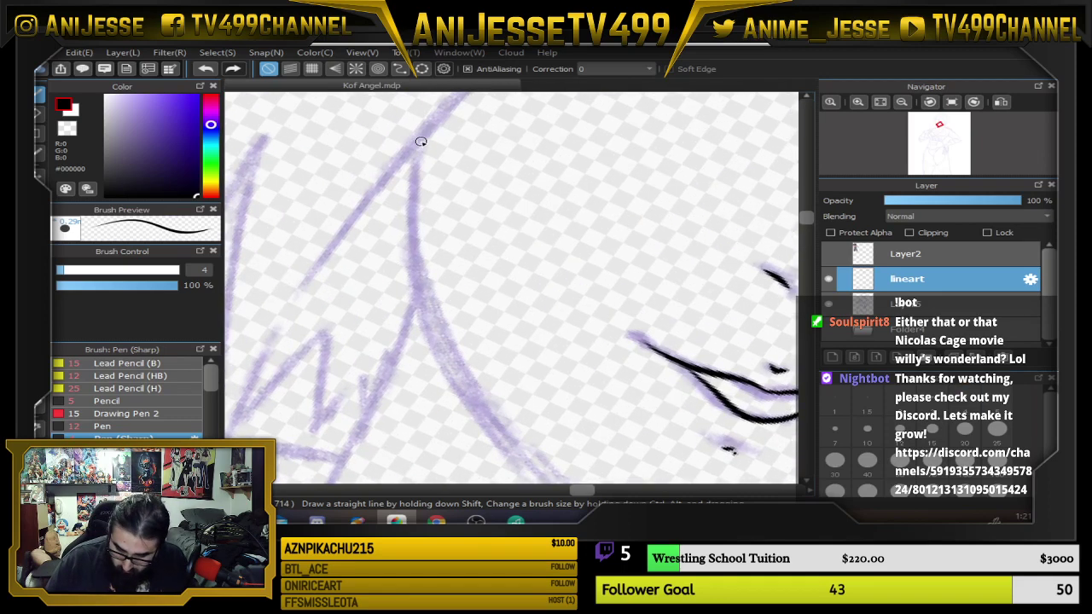
{"action": "mouse_move", "coordinate": [420, 143]}
{"action": "left_mouse_down"}
{"action": "mouse_move", "coordinate": [421, 285]}
{"action": "mouse_move", "coordinate": [456, 375]}
{"action": "left_mouse_up"}
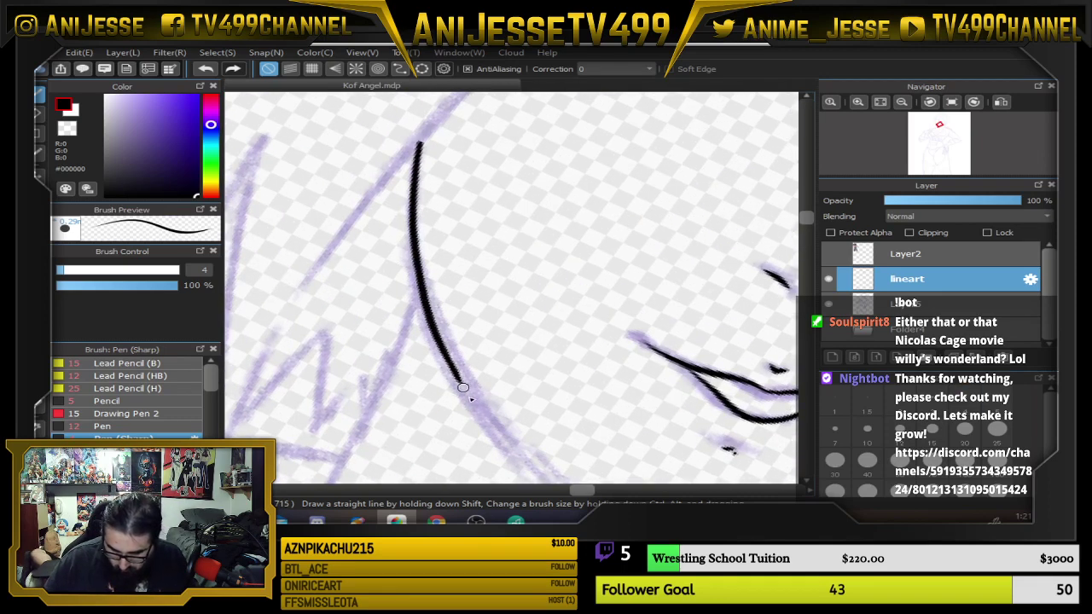
{"action": "key", "text": "Up"}
{"action": "left_click_drag", "start_coordinate": [566, 400], "coordinate": [541, 270]}
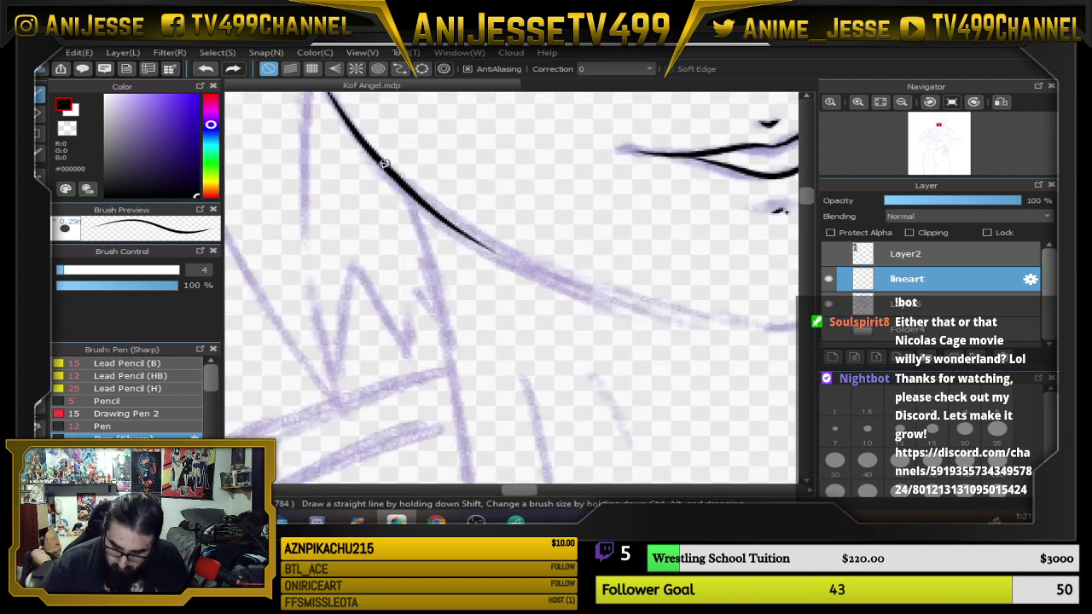
Ink the side line of the neck from the jaw down to the collar on the visible-eye side.
{"action": "mouse_move", "coordinate": [362, 140]}
{"action": "left_mouse_down"}
{"action": "mouse_move", "coordinate": [426, 235]}
{"action": "mouse_move", "coordinate": [456, 418]}
{"action": "left_mouse_up"}
{"action": "scroll", "coordinate": [461, 182], "scroll_direction": "down", "scroll_amount": 3}
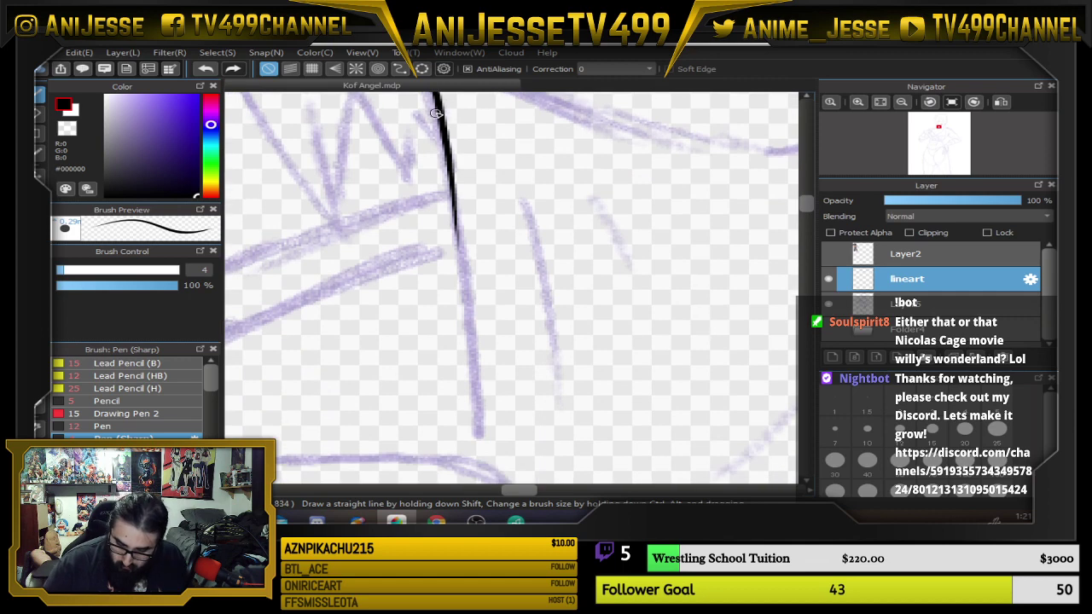
{"action": "left_click_drag", "start_coordinate": [448, 160], "coordinate": [478, 427]}
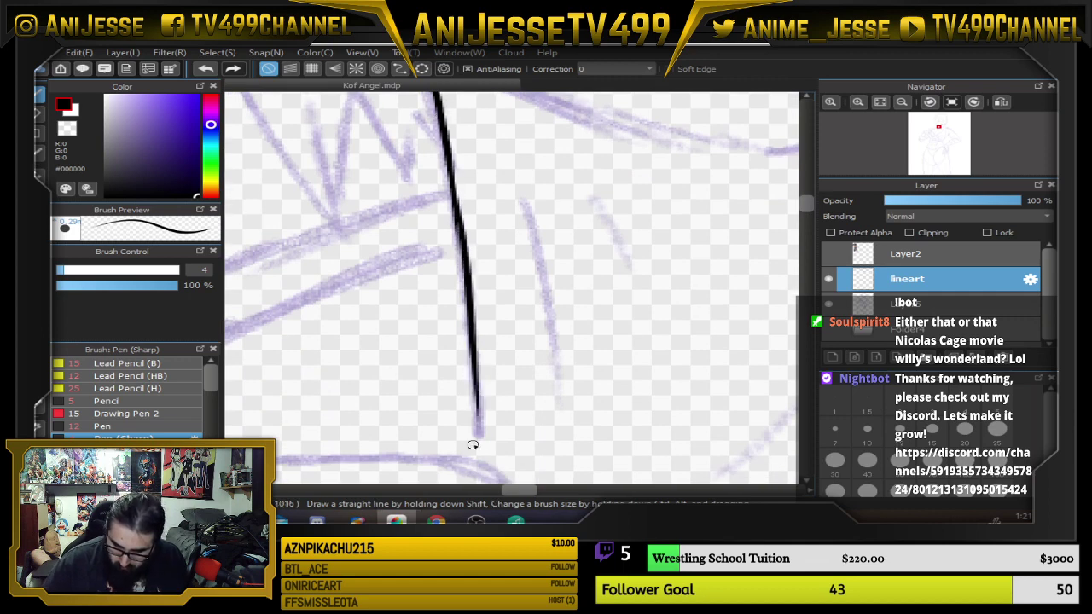
{"action": "left_click_drag", "start_coordinate": [449, 153], "coordinate": [474, 346]}
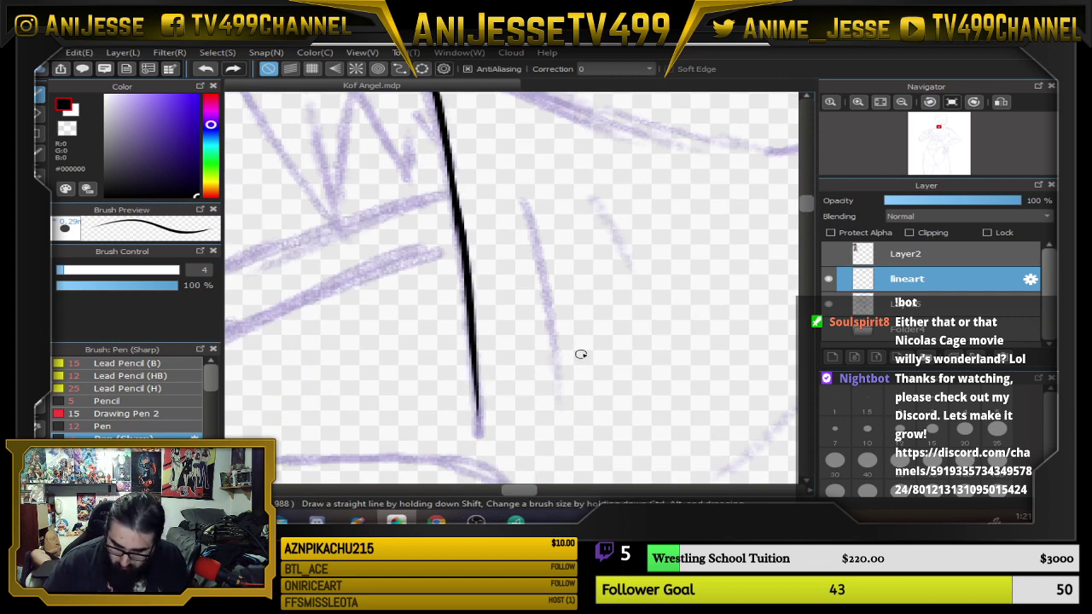
Ink the lower jaw line curving toward the chin on the visible-eye side.
{"action": "left_click_drag", "start_coordinate": [681, 285], "coordinate": [530, 494]}
{"action": "key", "text": "Right"}
{"action": "key", "text": "Right"}
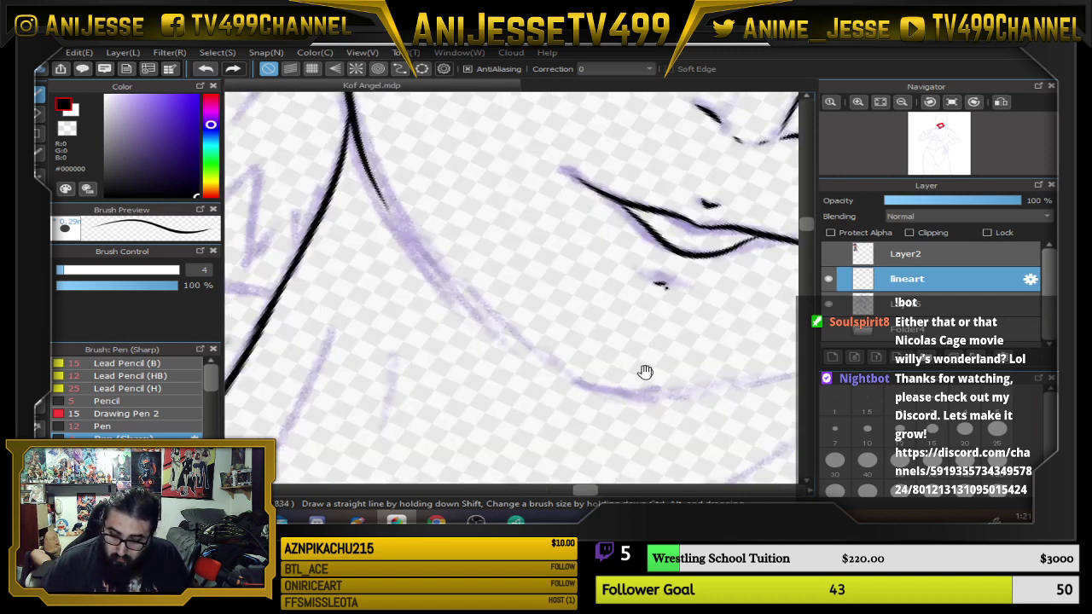
{"action": "left_click_drag", "start_coordinate": [646, 373], "coordinate": [496, 380]}
{"action": "mouse_move", "coordinate": [273, 271]}
{"action": "left_mouse_down"}
{"action": "mouse_move", "coordinate": [401, 382]}
{"action": "mouse_move", "coordinate": [446, 405]}
{"action": "left_mouse_up"}
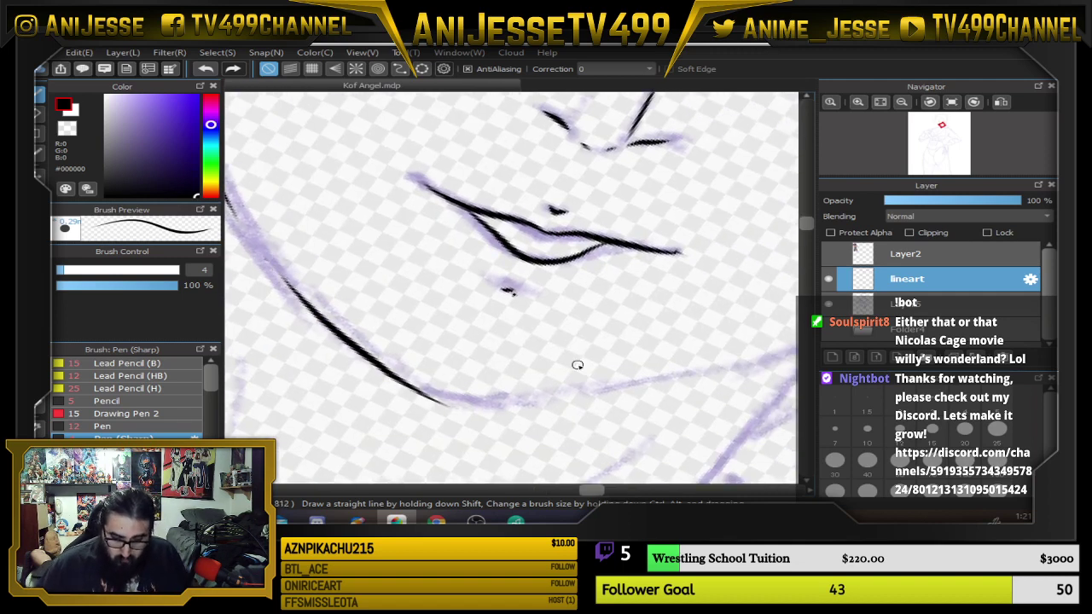
{"action": "scroll", "coordinate": [578, 365], "scroll_direction": "down", "scroll_amount": 3}
{"action": "key", "text": "Up"}
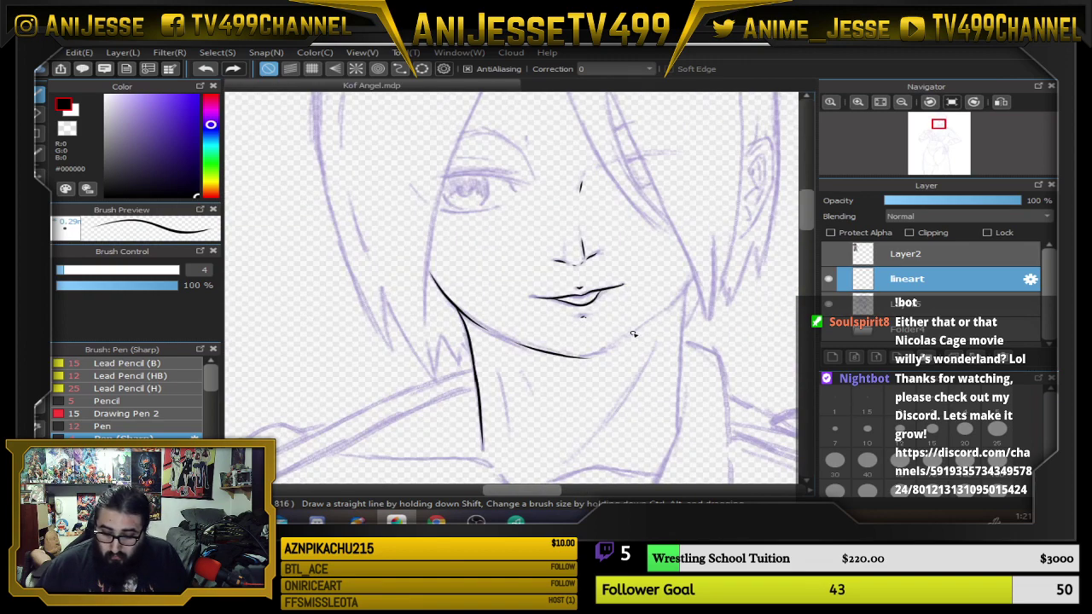
Mirror the canvas view and ink the upper part of the jaw line on the opposite side of the face.
{"action": "left_click_drag", "start_coordinate": [521, 396], "coordinate": [421, 354]}
{"action": "scroll", "coordinate": [507, 306], "scroll_direction": "up", "scroll_amount": 2}
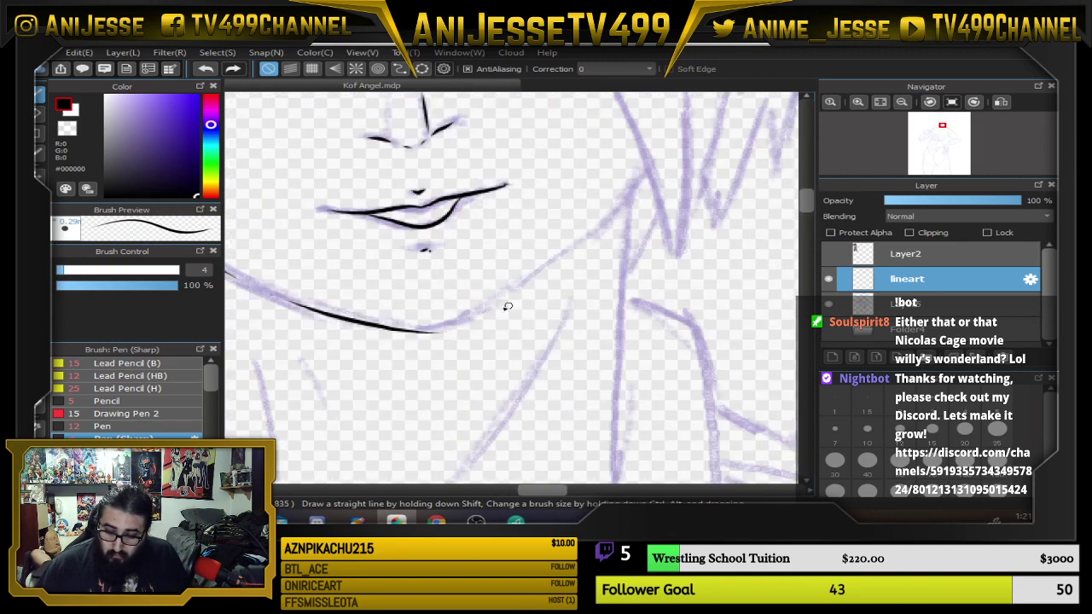
{"action": "key", "text": "Down"}
{"action": "key", "text": "Right"}
{"action": "key", "text": "Right"}
{"action": "key", "text": "Left"}
{"action": "key", "text": "Left"}
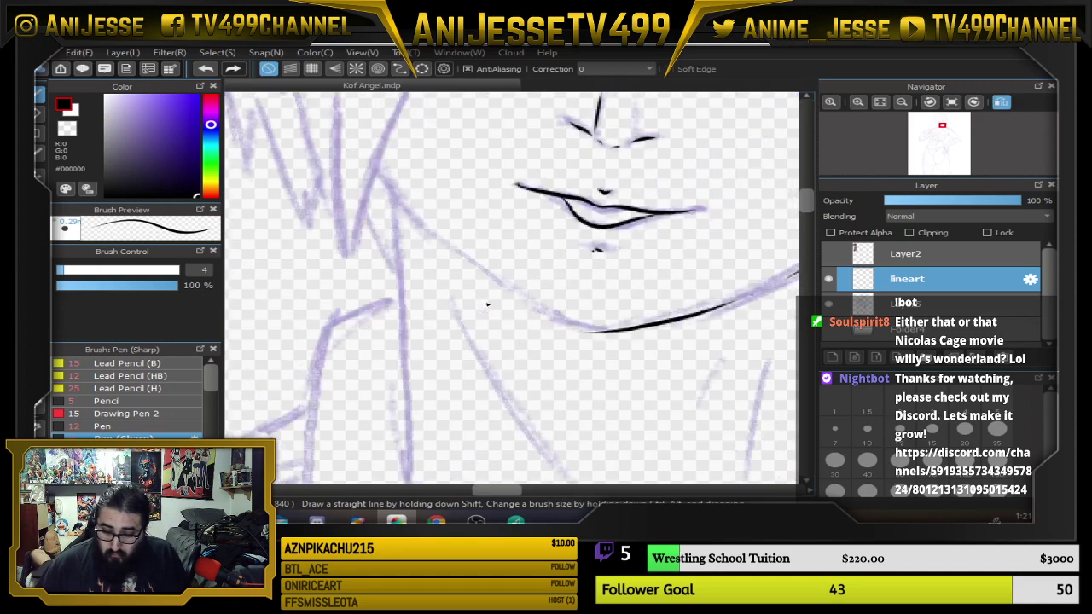
{"action": "scroll", "coordinate": [443, 218], "scroll_direction": "up", "scroll_amount": 2}
{"action": "left_click_drag", "start_coordinate": [432, 203], "coordinate": [405, 305]}
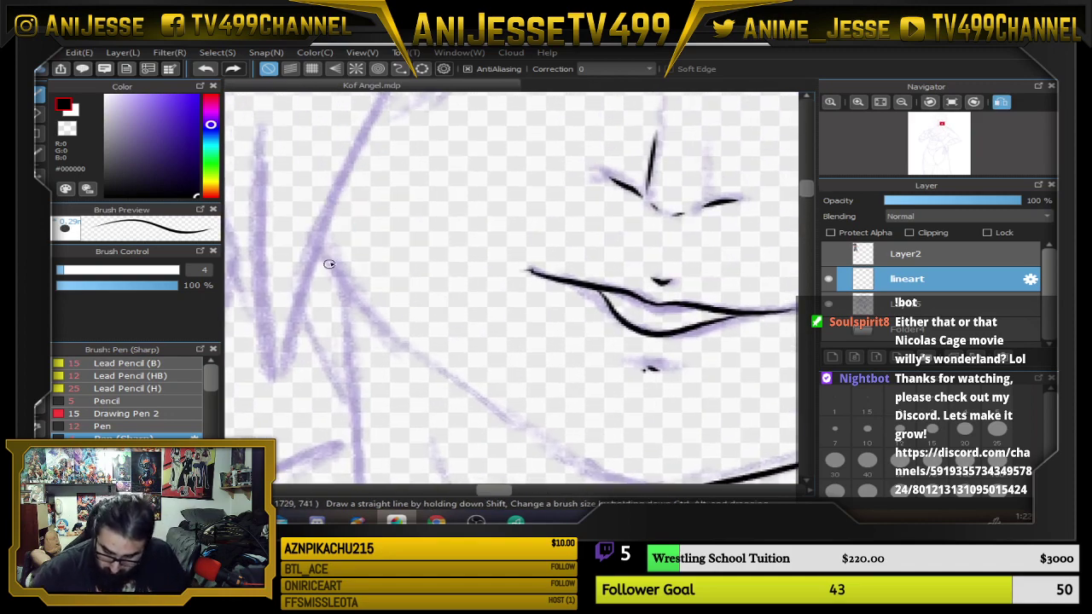
{"action": "mouse_move", "coordinate": [323, 249]}
{"action": "left_mouse_down"}
{"action": "mouse_move", "coordinate": [398, 342]}
{"action": "mouse_move", "coordinate": [376, 237]}
{"action": "mouse_move", "coordinate": [349, 270]}
{"action": "mouse_move", "coordinate": [505, 371]}
{"action": "left_mouse_up"}
{"action": "key", "text": "ctrl+z"}
{"action": "key", "text": "Right"}
{"action": "key", "text": "Right"}
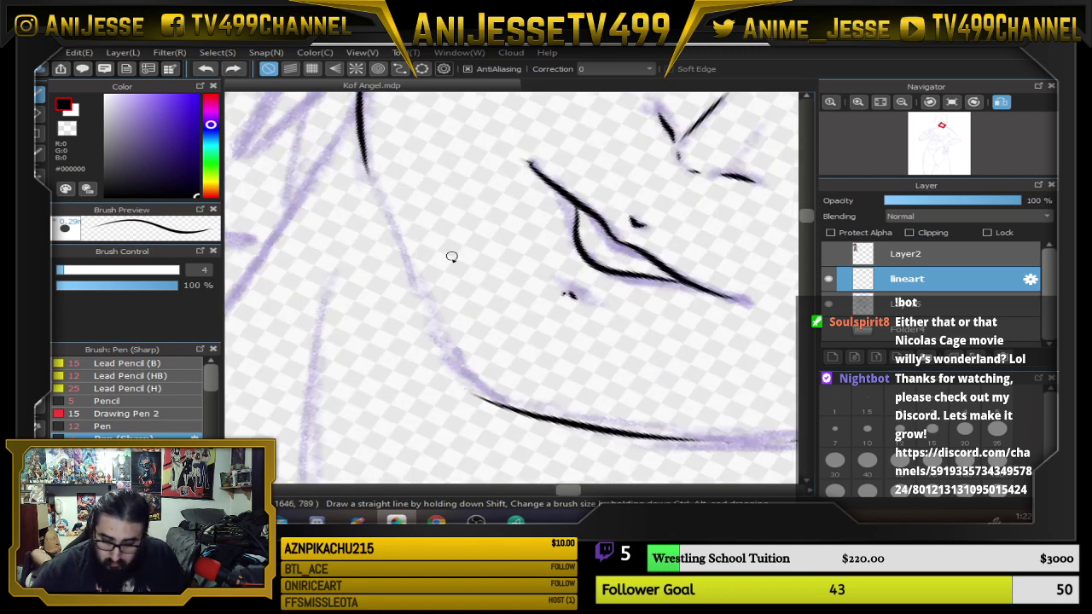
Ink the remaining jawline stroke and the neck's side line running down from the right jaw corner, following the sketch.
{"action": "mouse_move", "coordinate": [379, 208]}
{"action": "left_mouse_down"}
{"action": "mouse_move", "coordinate": [424, 323]}
{"action": "mouse_move", "coordinate": [479, 398]}
{"action": "left_mouse_up"}
{"action": "key", "text": "Up"}
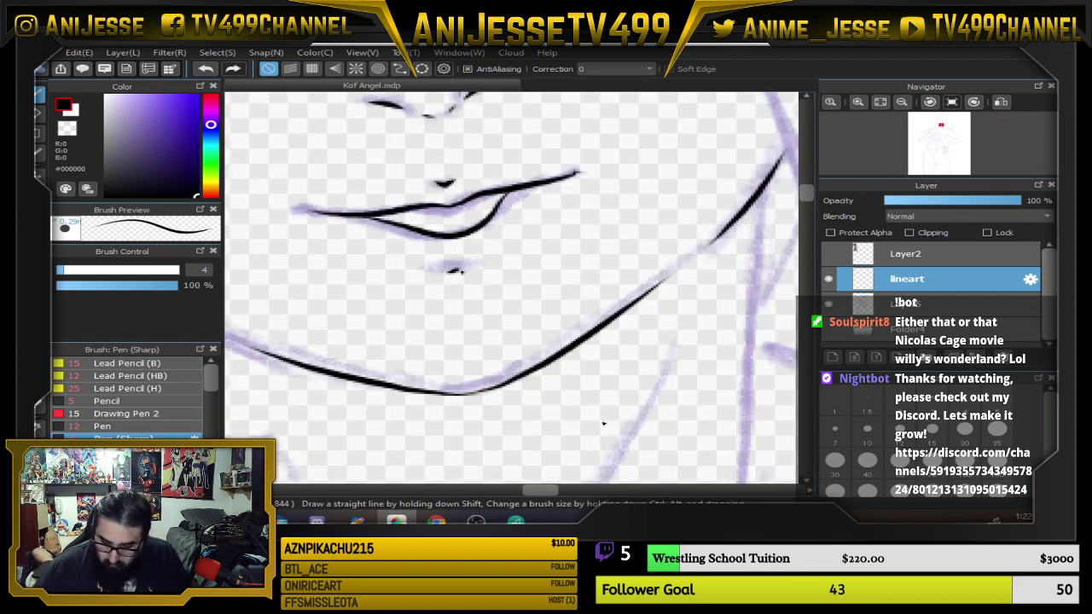
{"action": "scroll", "coordinate": [602, 424], "scroll_direction": "down", "scroll_amount": 3}
{"action": "left_click_drag", "start_coordinate": [692, 402], "coordinate": [627, 328]}
{"action": "scroll", "coordinate": [628, 292], "scroll_direction": "up", "scroll_amount": 3}
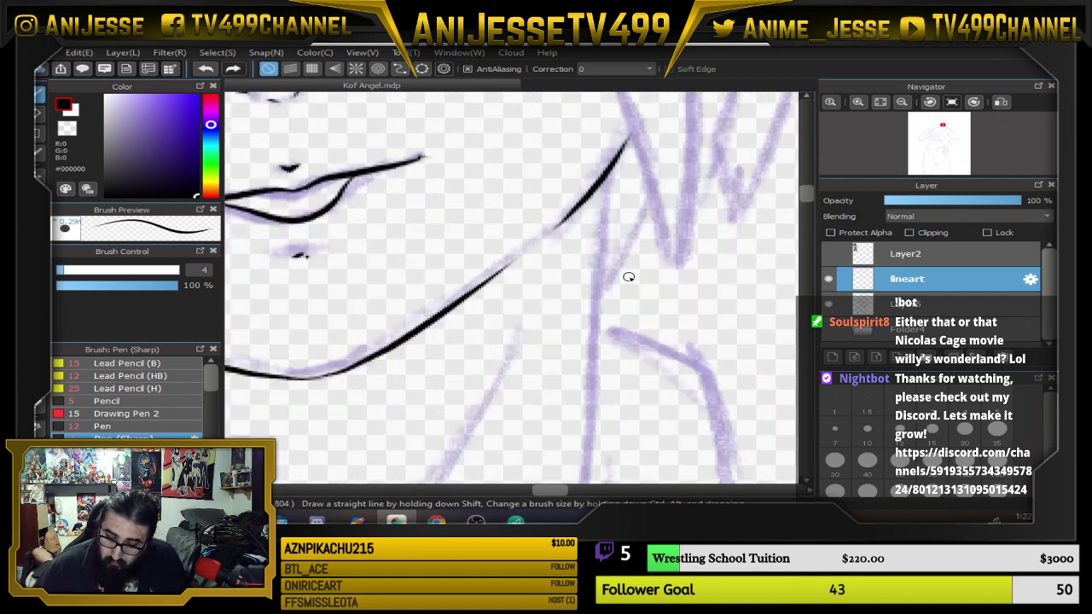
{"action": "mouse_move", "coordinate": [621, 149]}
{"action": "left_mouse_down"}
{"action": "mouse_move", "coordinate": [600, 290]}
{"action": "mouse_move", "coordinate": [611, 253]}
{"action": "mouse_move", "coordinate": [576, 132]}
{"action": "mouse_move", "coordinate": [573, 288]}
{"action": "left_mouse_up"}
{"action": "left_click_drag", "start_coordinate": [570, 152], "coordinate": [546, 459]}
{"action": "left_click_drag", "start_coordinate": [597, 392], "coordinate": [596, 258]}
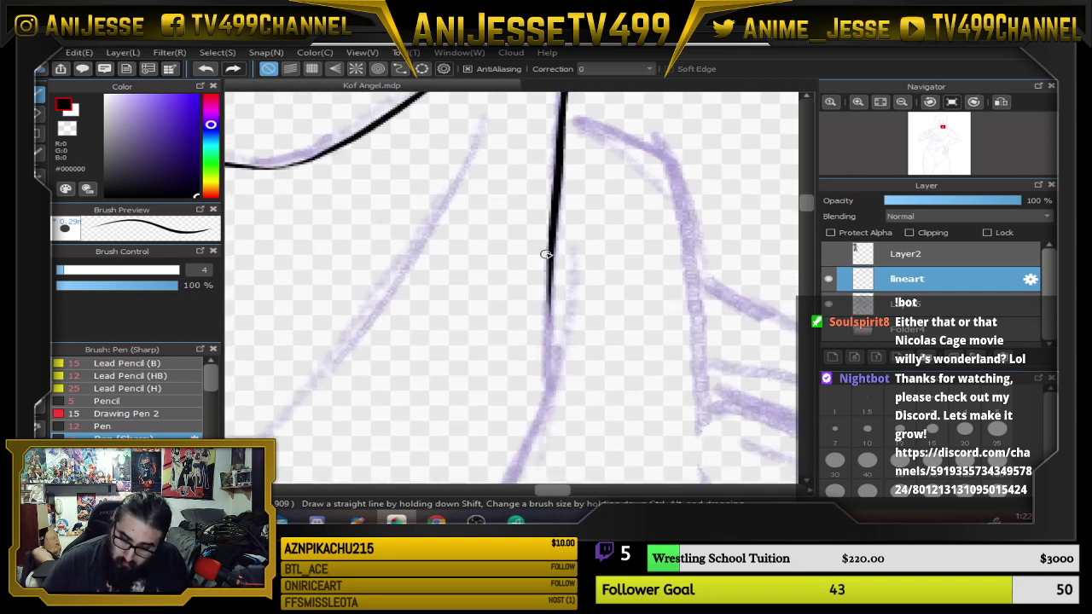
{"action": "left_click_drag", "start_coordinate": [558, 178], "coordinate": [544, 394]}
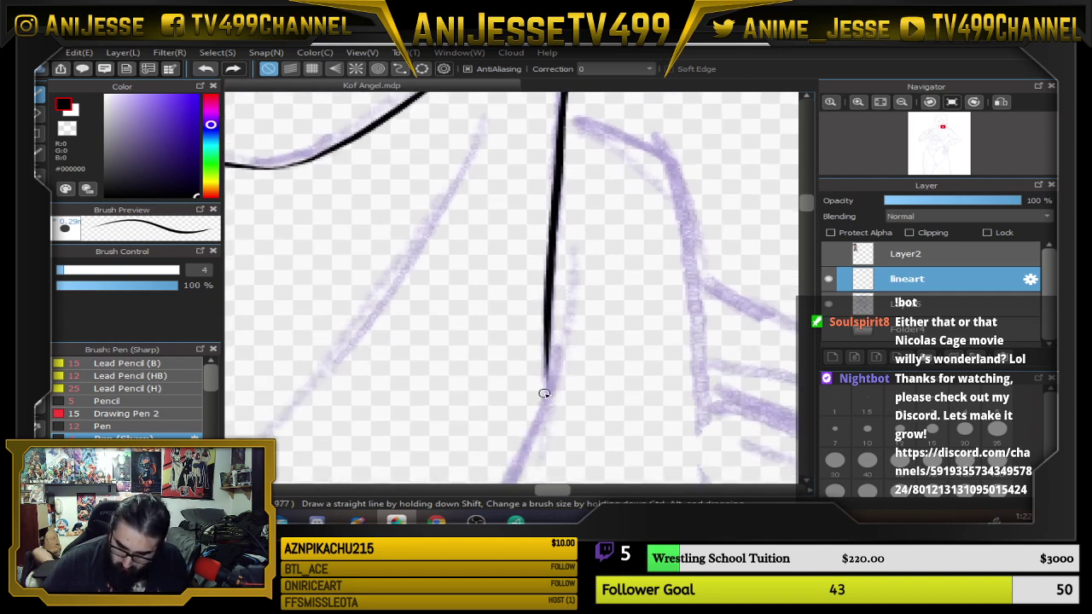
Hide the sketch layer to check where the jaw and neck lines meet in the lineart, and show it again.
{"action": "scroll", "coordinate": [547, 391], "scroll_direction": "down", "scroll_amount": 5}
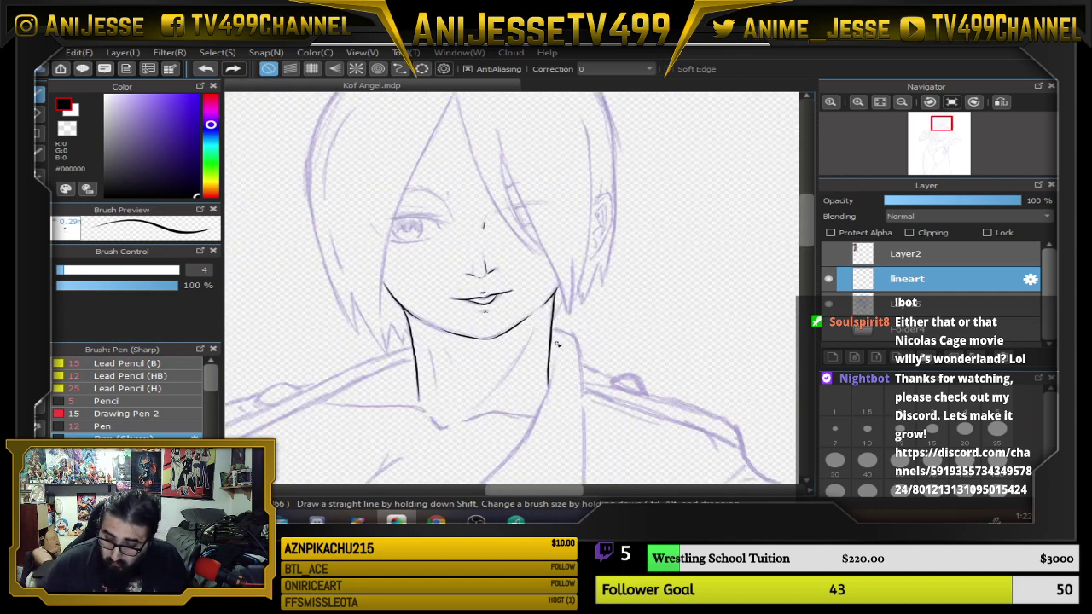
{"action": "left_click", "coordinate": [828, 304]}
{"action": "scroll", "coordinate": [550, 297], "scroll_direction": "up", "scroll_amount": 5}
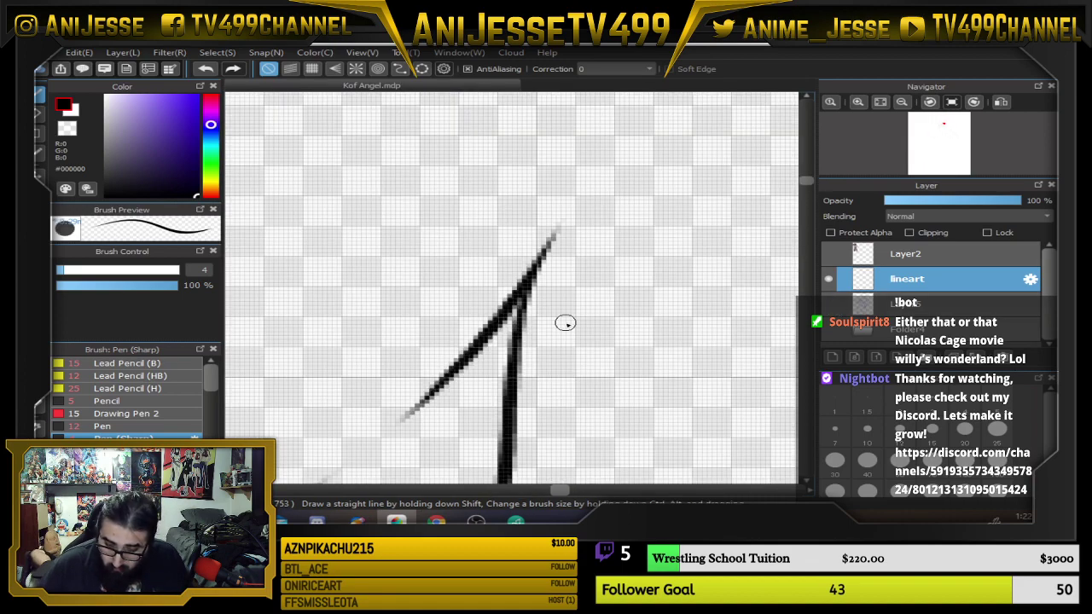
{"action": "scroll", "coordinate": [565, 322], "scroll_direction": "down", "scroll_amount": 5}
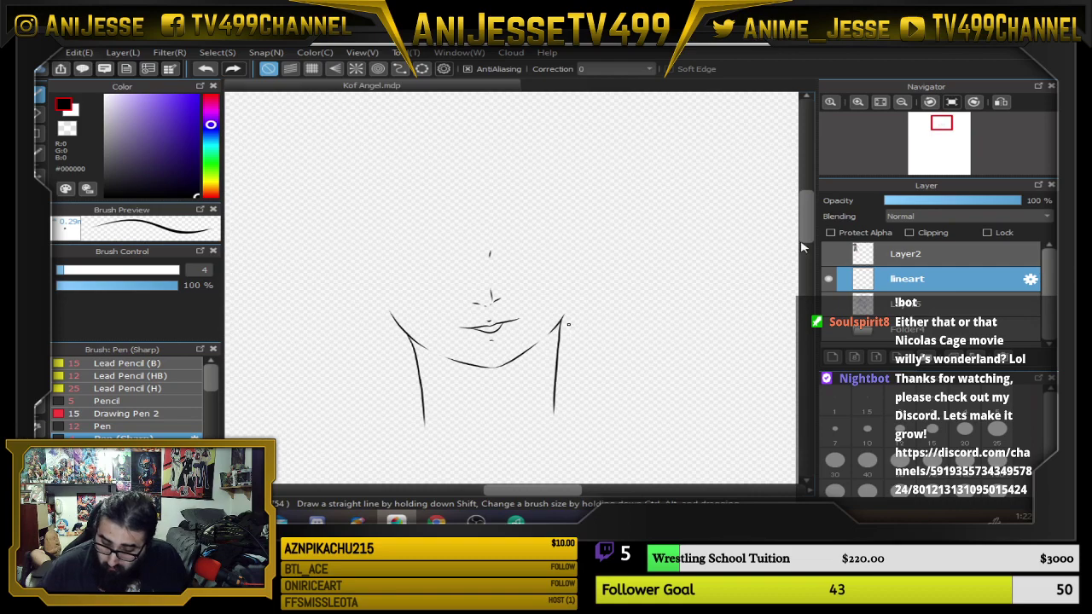
{"action": "left_click", "coordinate": [827, 304]}
Ink the two thin tendon lines inside the neck with the pen at size 2, redrawing the first heavier attempt.
{"action": "scroll", "coordinate": [524, 403], "scroll_direction": "up", "scroll_amount": 4}
{"action": "left_click_drag", "start_coordinate": [511, 403], "coordinate": [581, 298]}
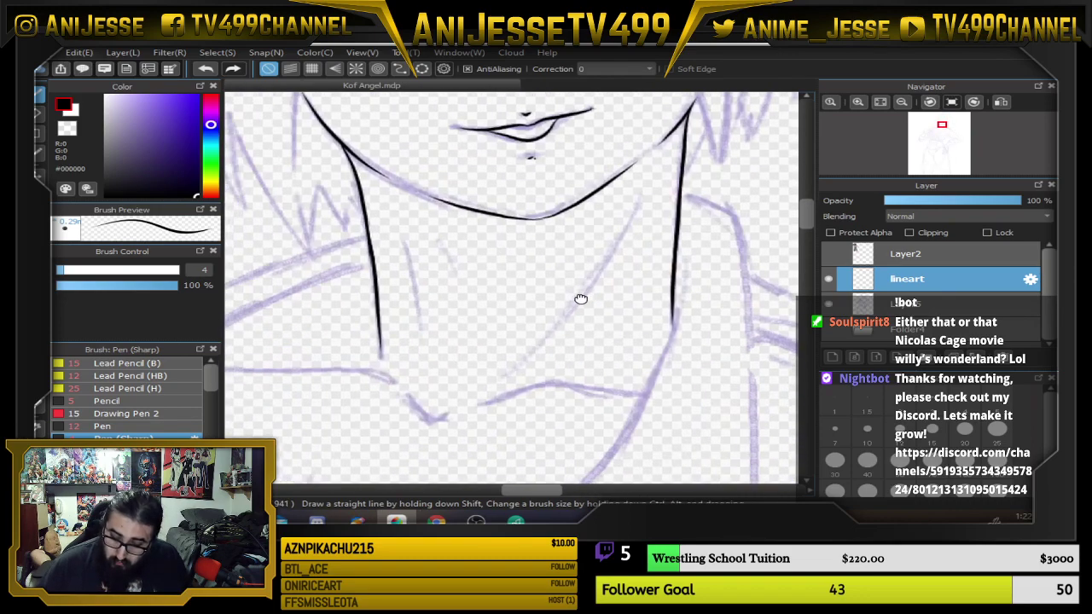
{"action": "left_click_drag", "start_coordinate": [408, 276], "coordinate": [418, 331]}
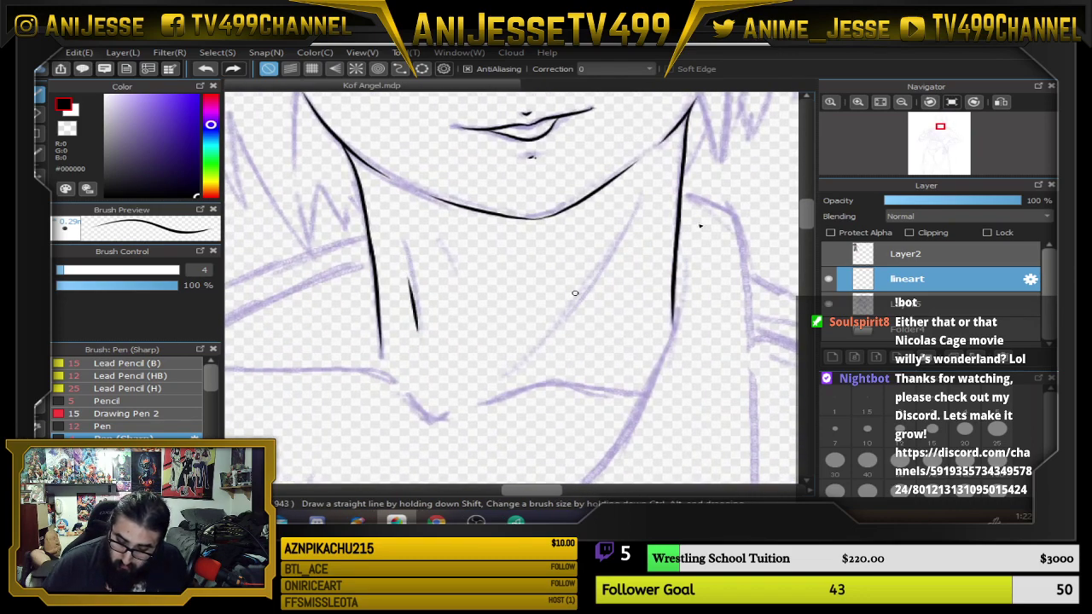
{"action": "left_click", "coordinate": [900, 401]}
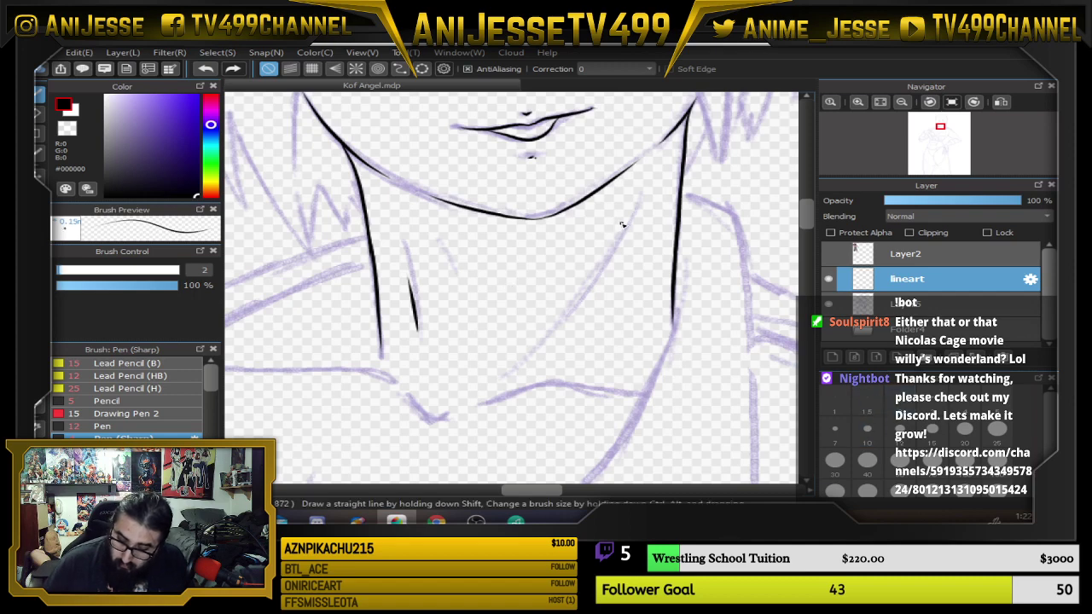
{"action": "left_click_drag", "start_coordinate": [613, 246], "coordinate": [499, 377]}
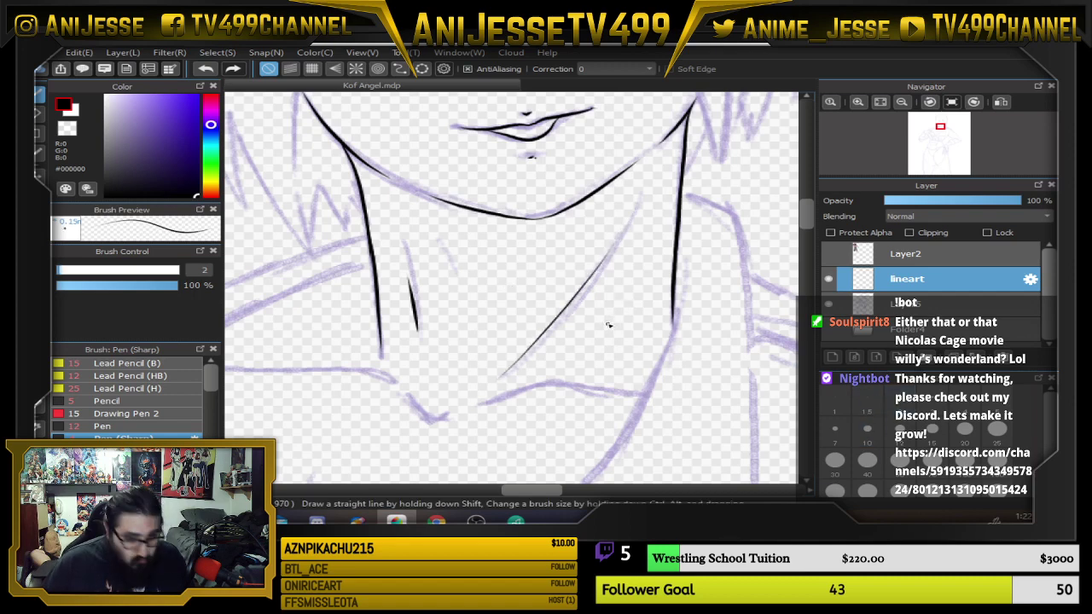
{"action": "key", "text": "ctrl+z"}
{"action": "key", "text": "ctrl+z"}
{"action": "left_click_drag", "start_coordinate": [410, 267], "coordinate": [419, 358]}
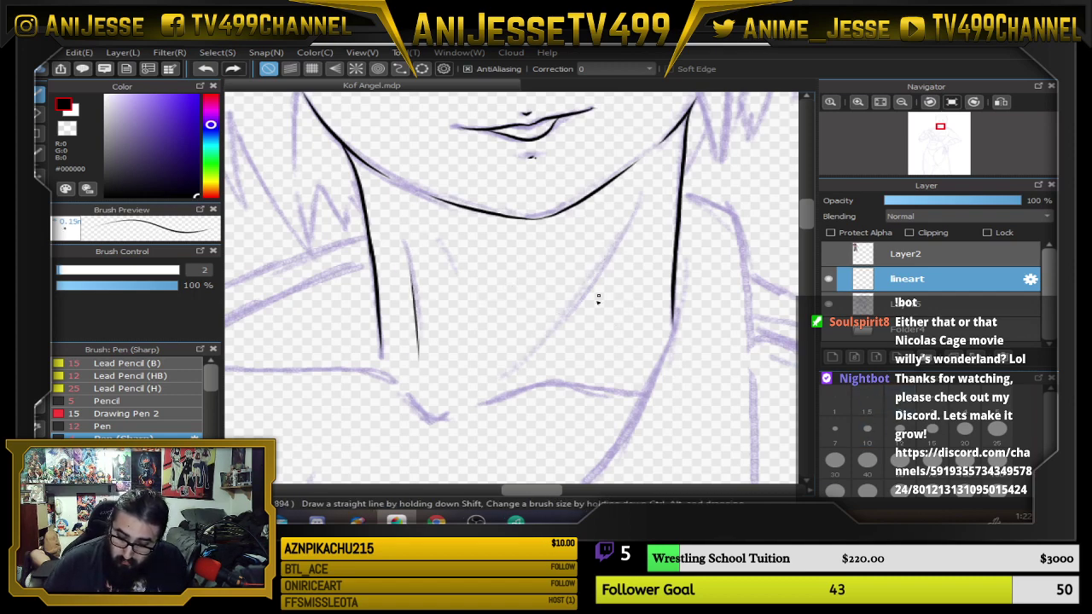
{"action": "left_click_drag", "start_coordinate": [500, 376], "coordinate": [596, 283]}
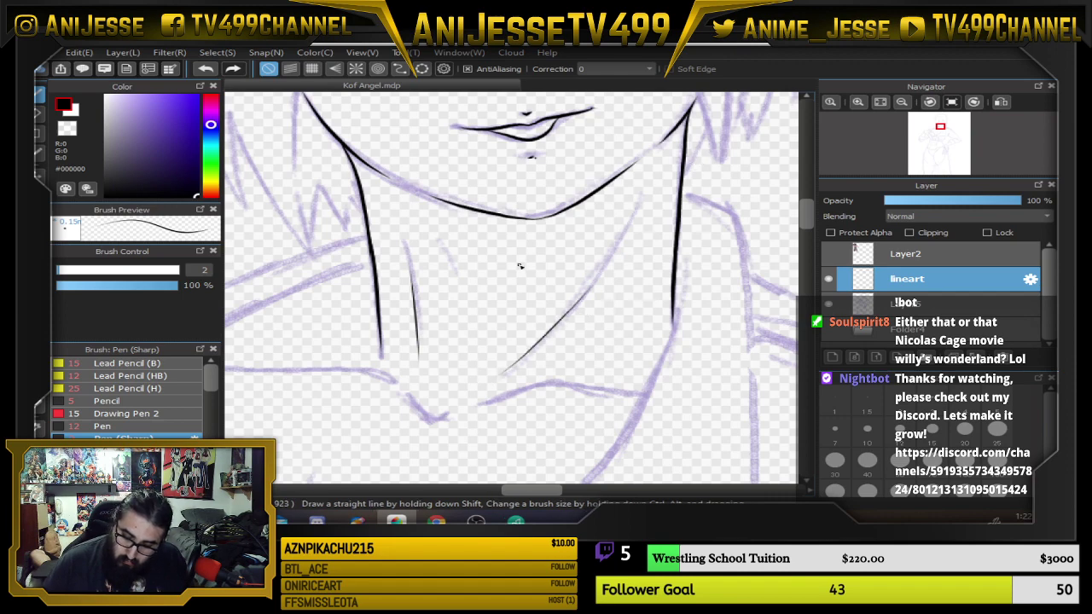
{"action": "mouse_move", "coordinate": [538, 243]}
{"action": "left_mouse_down"}
{"action": "mouse_move", "coordinate": [572, 225]}
{"action": "mouse_move", "coordinate": [549, 324]}
{"action": "left_mouse_up"}
{"action": "scroll", "coordinate": [611, 203], "scroll_direction": "down", "scroll_amount": 1}
{"action": "key", "text": "ctrl+z"}
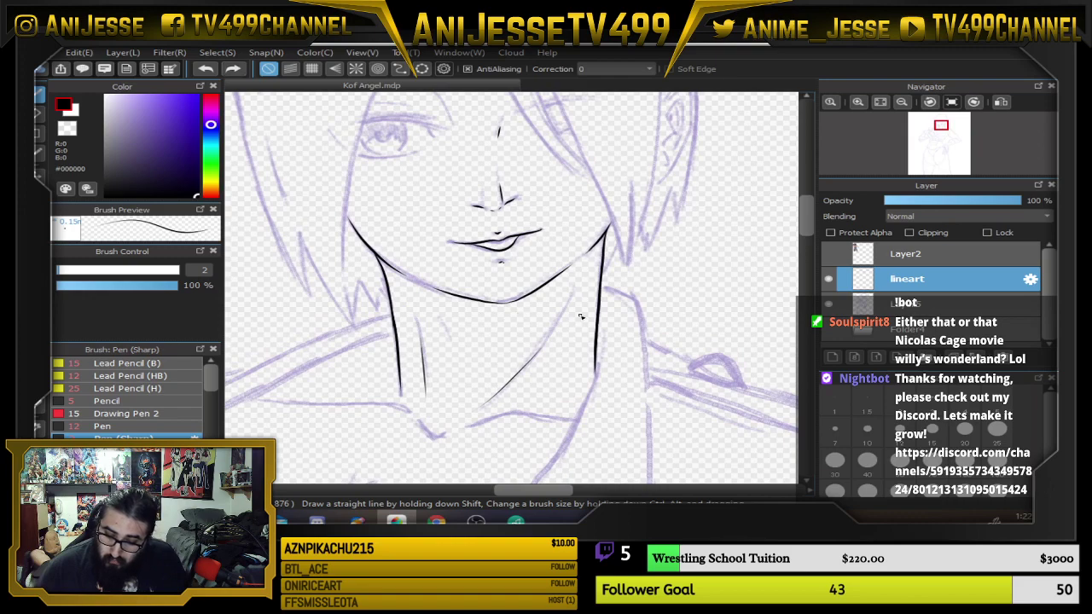
Set the pen size to 4 and toggle the sketch layer's visibility off and on to check the neck lineart.
{"action": "left_click", "coordinate": [964, 401]}
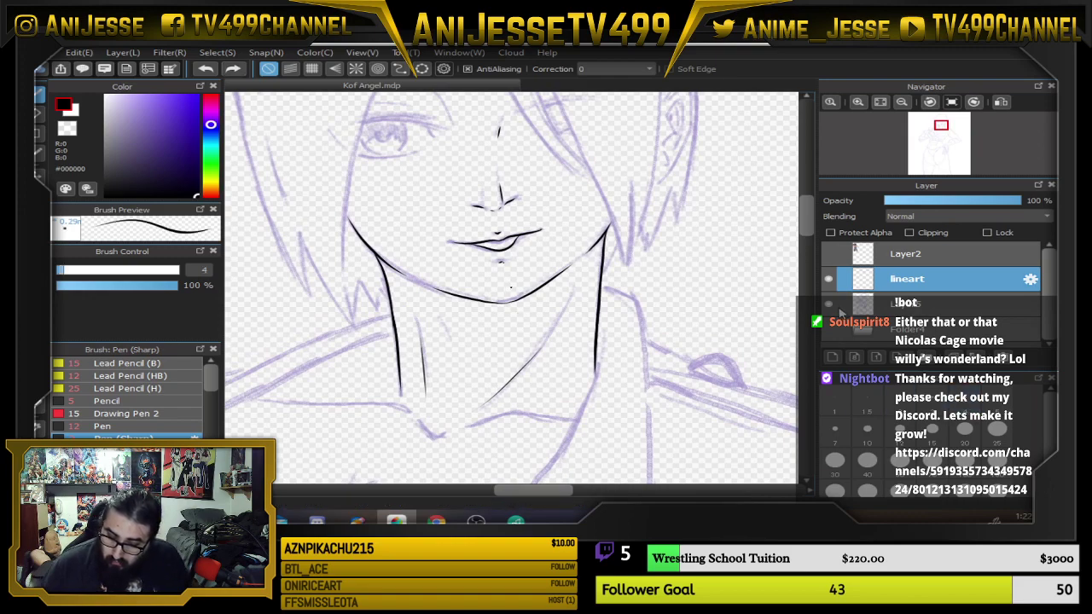
{"action": "left_click", "coordinate": [830, 304]}
{"action": "left_click", "coordinate": [830, 303]}
Ink the upper lash line of the uncovered eye with thick tapered strokes at pen size 5, following the sketch.
{"action": "scroll", "coordinate": [535, 342], "scroll_direction": "down", "scroll_amount": 1}
{"action": "left_click_drag", "start_coordinate": [534, 358], "coordinate": [536, 427]}
{"action": "scroll", "coordinate": [436, 274], "scroll_direction": "up", "scroll_amount": 3}
{"action": "scroll", "coordinate": [405, 274], "scroll_direction": "up", "scroll_amount": 1}
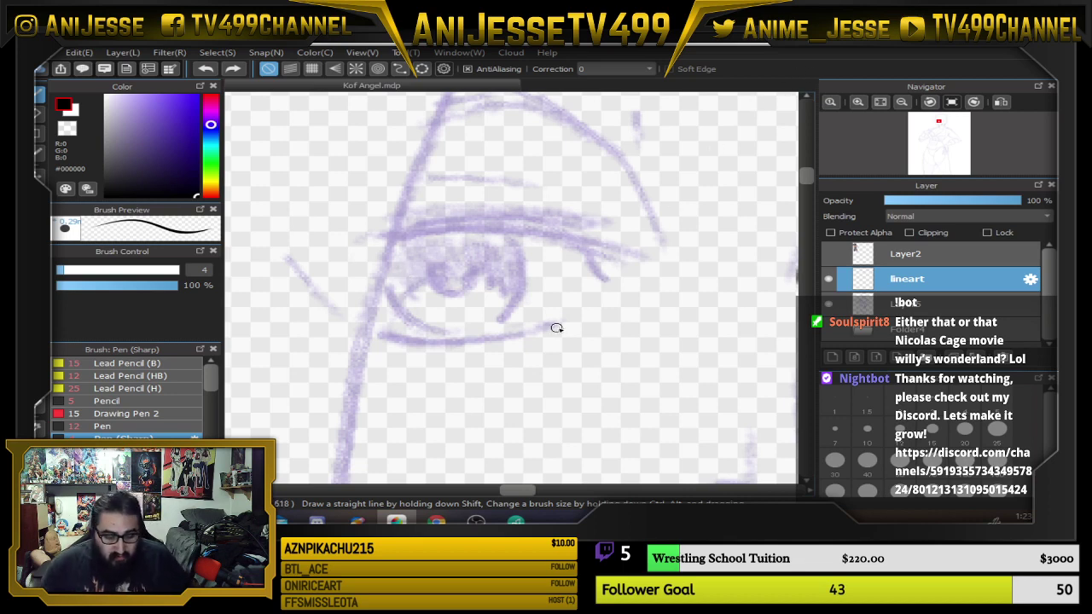
{"action": "key", "text": "Right"}
{"action": "key", "text": "Right"}
{"action": "key", "text": "Right"}
{"action": "key", "text": "Right"}
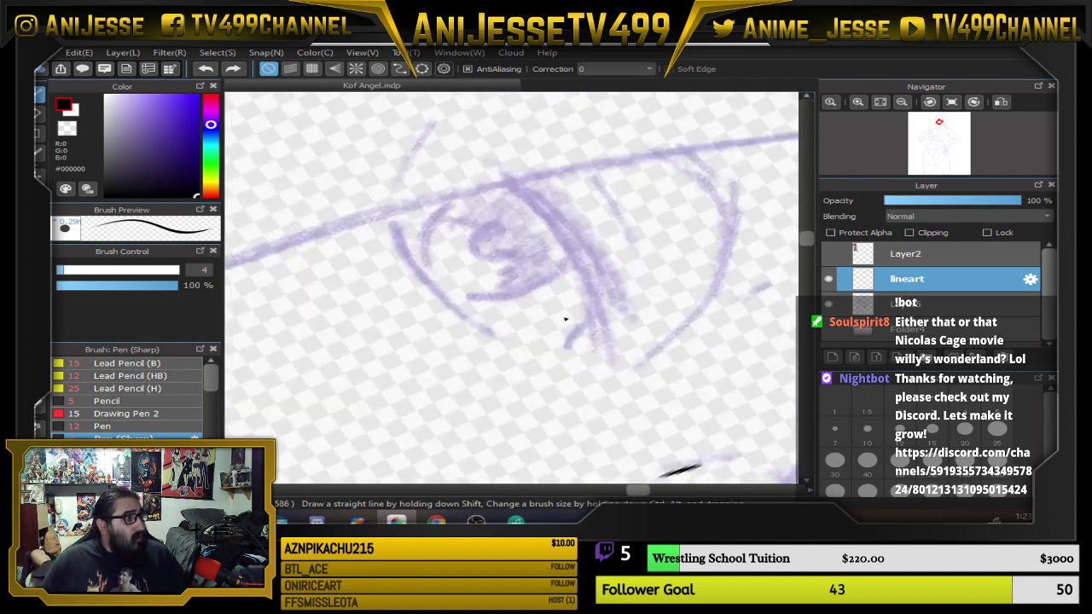
{"action": "key", "text": "Up"}
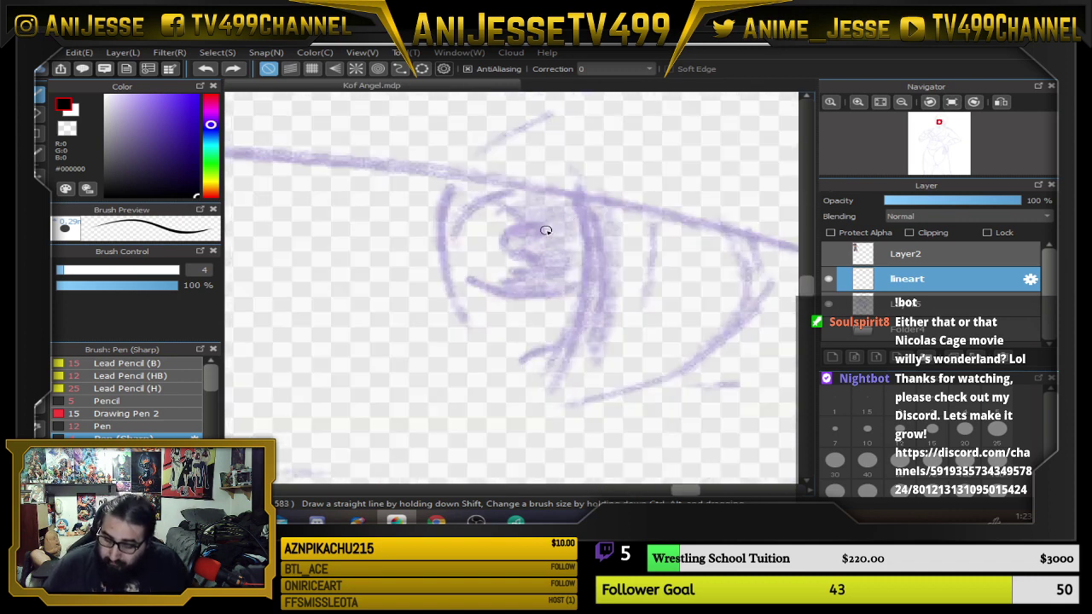
{"action": "left_click", "coordinate": [997, 401]}
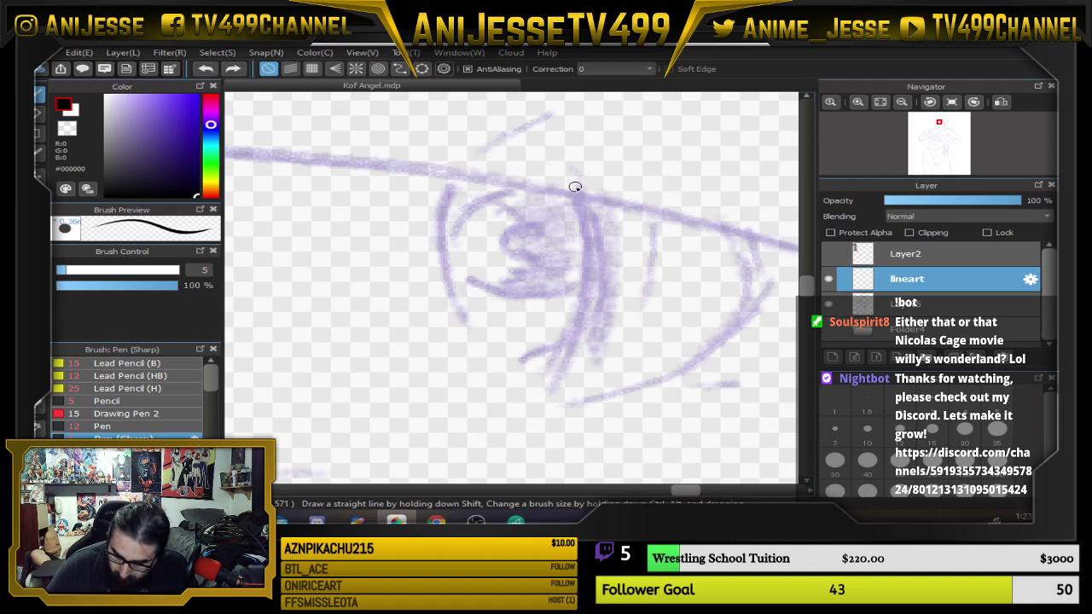
{"action": "mouse_move", "coordinate": [575, 186]}
{"action": "left_mouse_down"}
{"action": "mouse_move", "coordinate": [574, 312]}
{"action": "mouse_move", "coordinate": [545, 390]}
{"action": "mouse_move", "coordinate": [584, 234]}
{"action": "mouse_move", "coordinate": [576, 300]}
{"action": "mouse_move", "coordinate": [546, 392]}
{"action": "mouse_move", "coordinate": [589, 200]}
{"action": "mouse_move", "coordinate": [588, 273]}
{"action": "mouse_move", "coordinate": [554, 394]}
{"action": "left_mouse_up"}
{"action": "key", "text": "ctrl+z"}
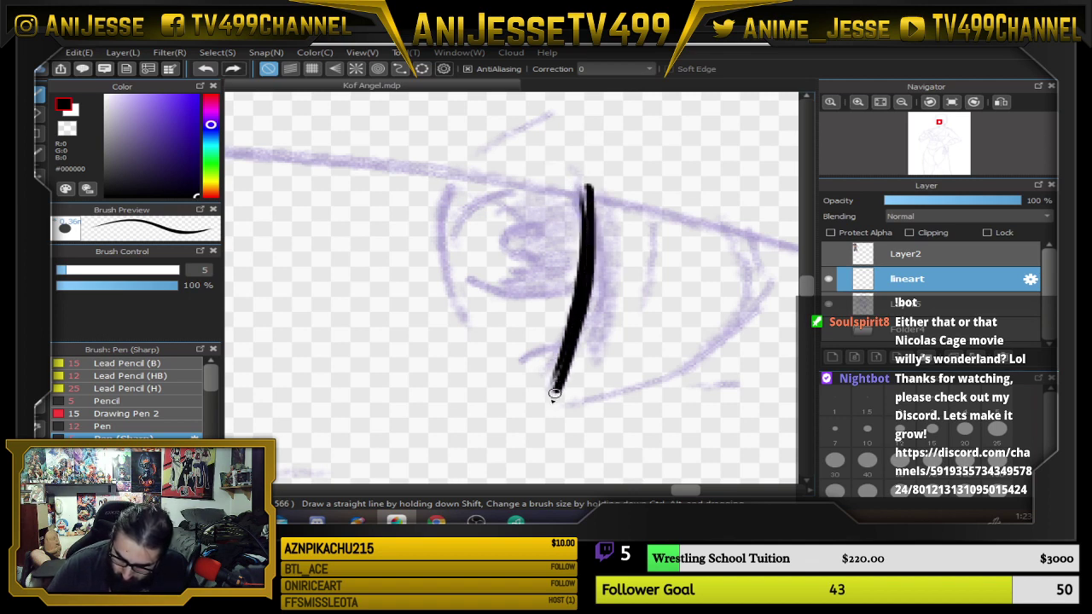
{"action": "key", "text": "ctrl+z"}
{"action": "left_click_drag", "start_coordinate": [579, 322], "coordinate": [553, 388]}
{"action": "left_click_drag", "start_coordinate": [583, 178], "coordinate": [587, 226]}
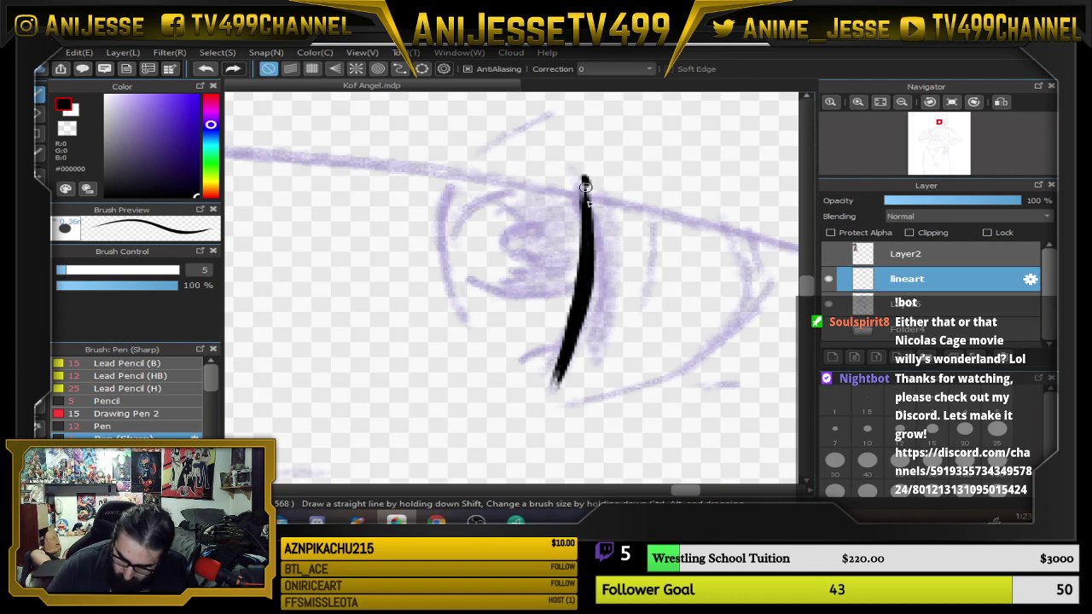
Rework the upper lash line's ends and add a short lash slanting down from its outer corner.
{"action": "key", "text": "ctrl+z"}
{"action": "mouse_move", "coordinate": [578, 183]}
{"action": "left_mouse_down"}
{"action": "mouse_move", "coordinate": [576, 289]}
{"action": "mouse_move", "coordinate": [574, 187]}
{"action": "mouse_move", "coordinate": [569, 310]}
{"action": "mouse_move", "coordinate": [550, 381]}
{"action": "left_mouse_up"}
{"action": "key", "text": "ctrl+z"}
{"action": "key", "text": "ctrl+Up"}
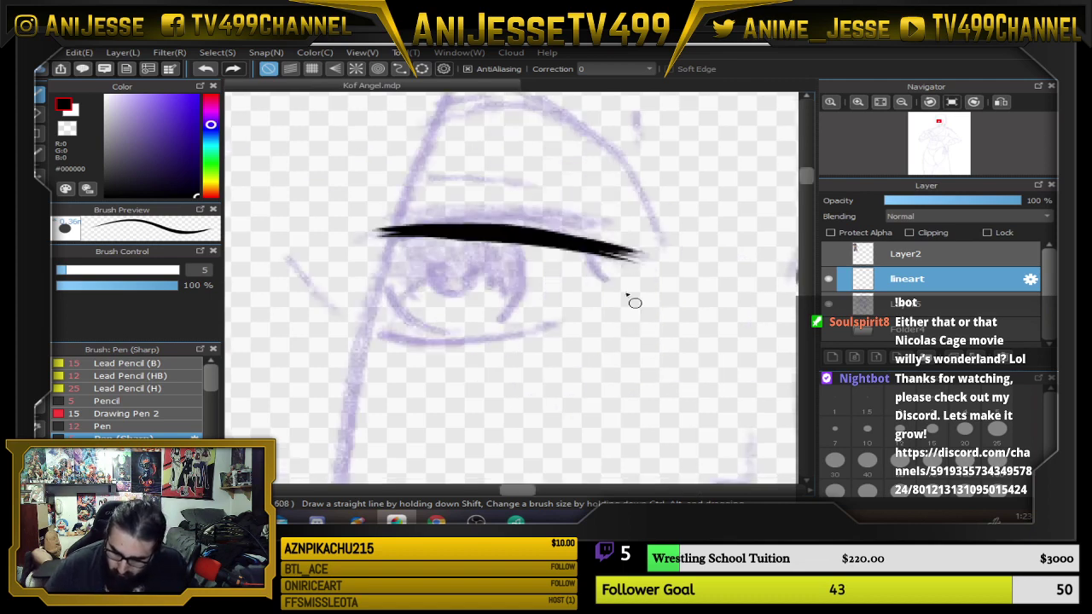
{"action": "left_click_drag", "start_coordinate": [563, 239], "coordinate": [603, 279]}
{"action": "key", "text": "bracketleft"}
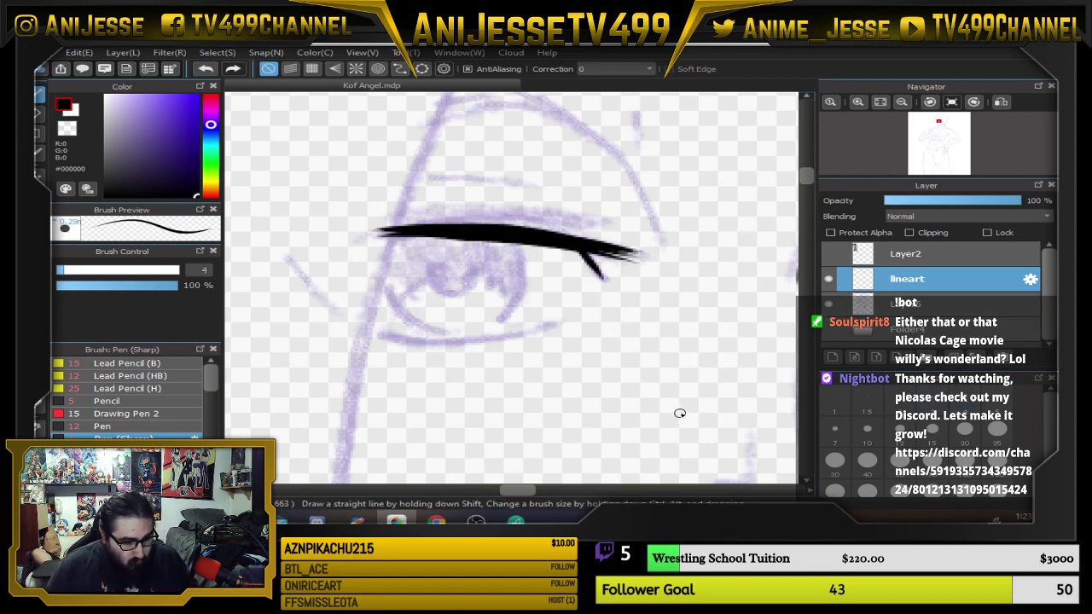
Clean up the underside of the upper lash line with the eraser at size 5.
{"action": "key", "text": "Left"}
{"action": "key", "text": "Left"}
{"action": "key", "text": "Left"}
{"action": "key", "text": "Left"}
{"action": "key", "text": "Left"}
{"action": "key", "text": "Left"}
{"action": "key", "text": "e"}
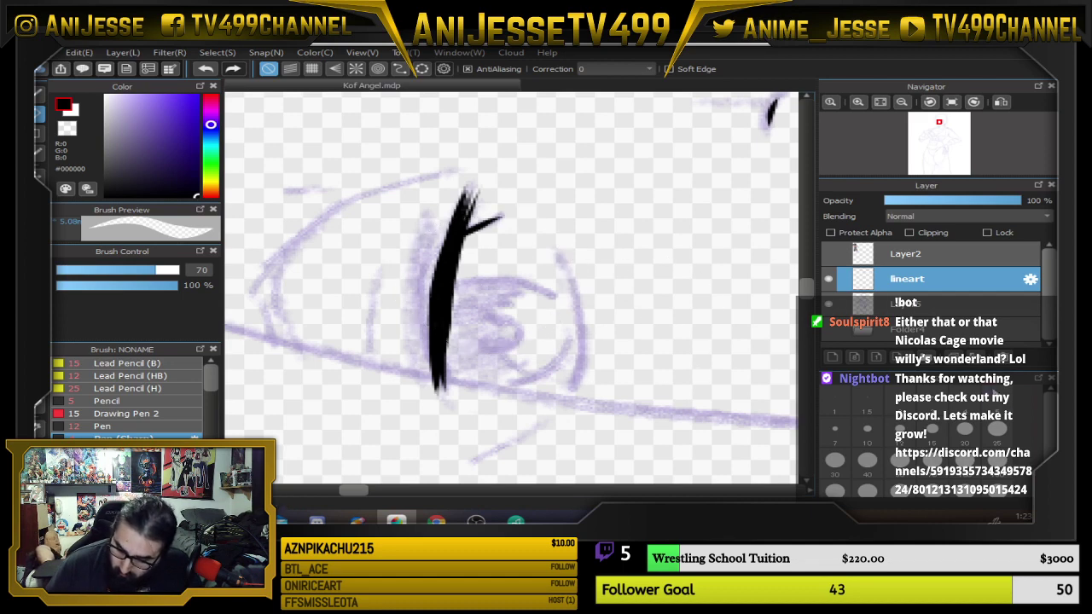
{"action": "left_click", "coordinate": [997, 401]}
{"action": "left_click_drag", "start_coordinate": [465, 254], "coordinate": [452, 378]}
{"action": "left_click_drag", "start_coordinate": [458, 318], "coordinate": [451, 357]}
{"action": "left_click_drag", "start_coordinate": [470, 249], "coordinate": [448, 384]}
{"action": "key", "text": "Up"}
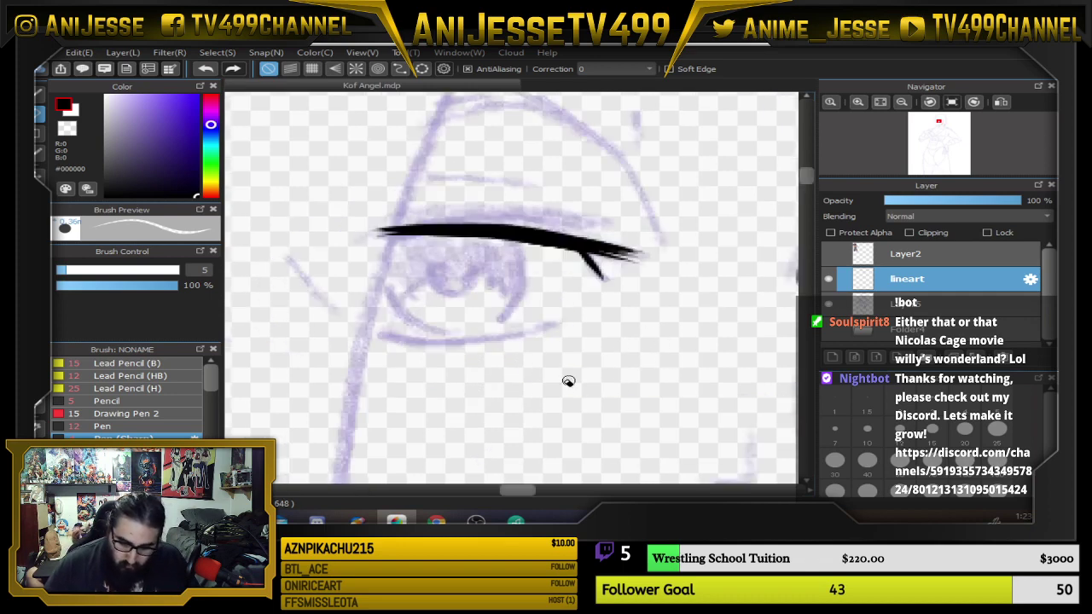
Ink the rounded iris outline below the upper lash line with the pen at size 4, checking it in a mirrored view.
{"action": "key", "text": "b"}
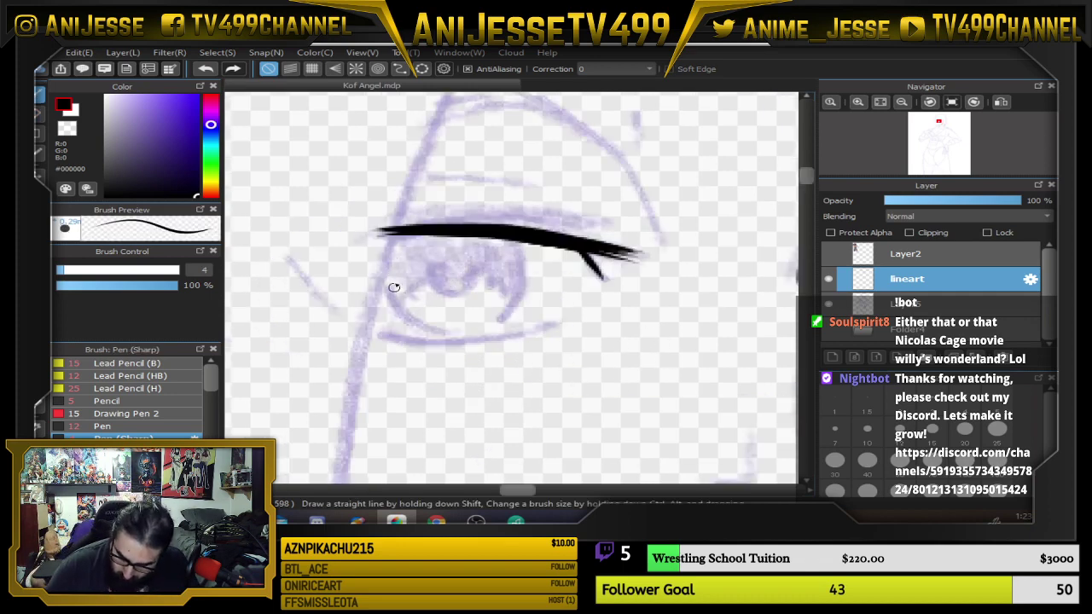
{"action": "mouse_move", "coordinate": [385, 270]}
{"action": "left_mouse_down"}
{"action": "mouse_move", "coordinate": [418, 328]}
{"action": "mouse_move", "coordinate": [499, 325]}
{"action": "left_mouse_up"}
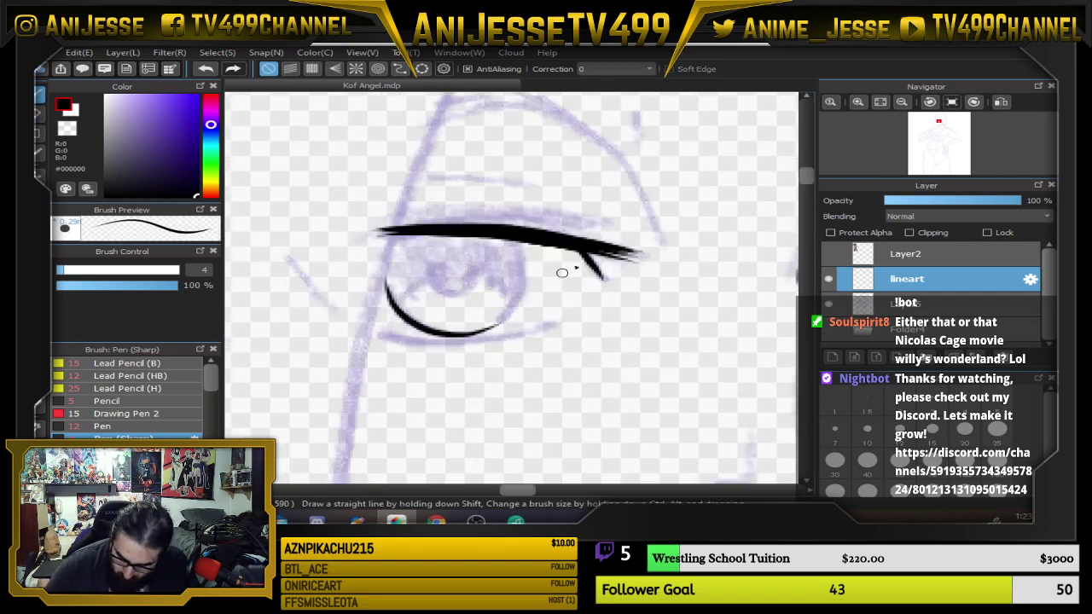
{"action": "mouse_move", "coordinate": [525, 241]}
{"action": "left_mouse_down"}
{"action": "mouse_move", "coordinate": [510, 312]}
{"action": "mouse_move", "coordinate": [493, 326]}
{"action": "left_mouse_up"}
{"action": "key", "text": "h"}
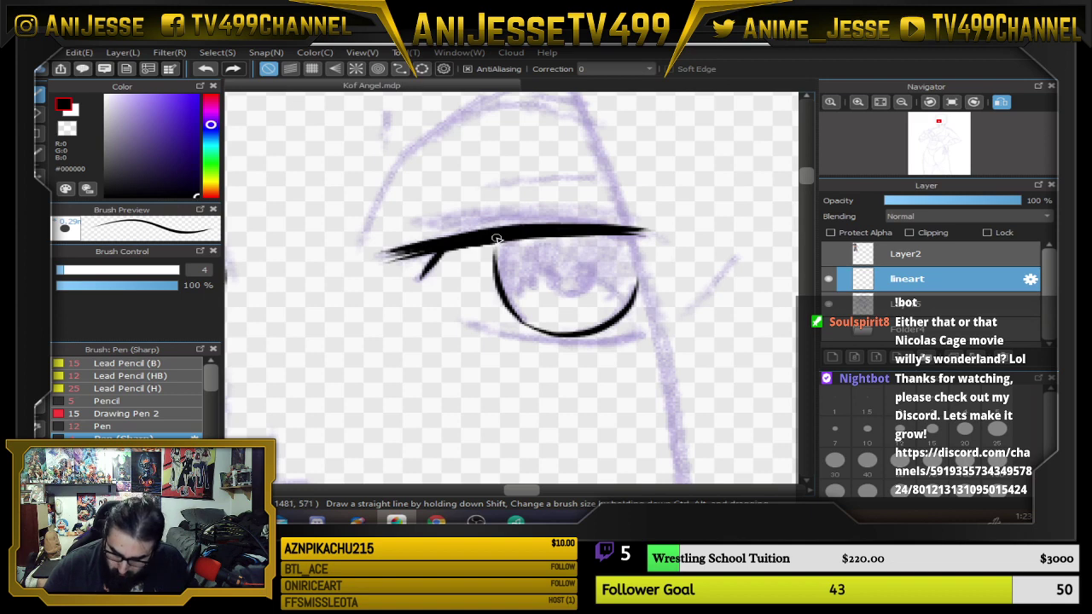
{"action": "key", "text": "h"}
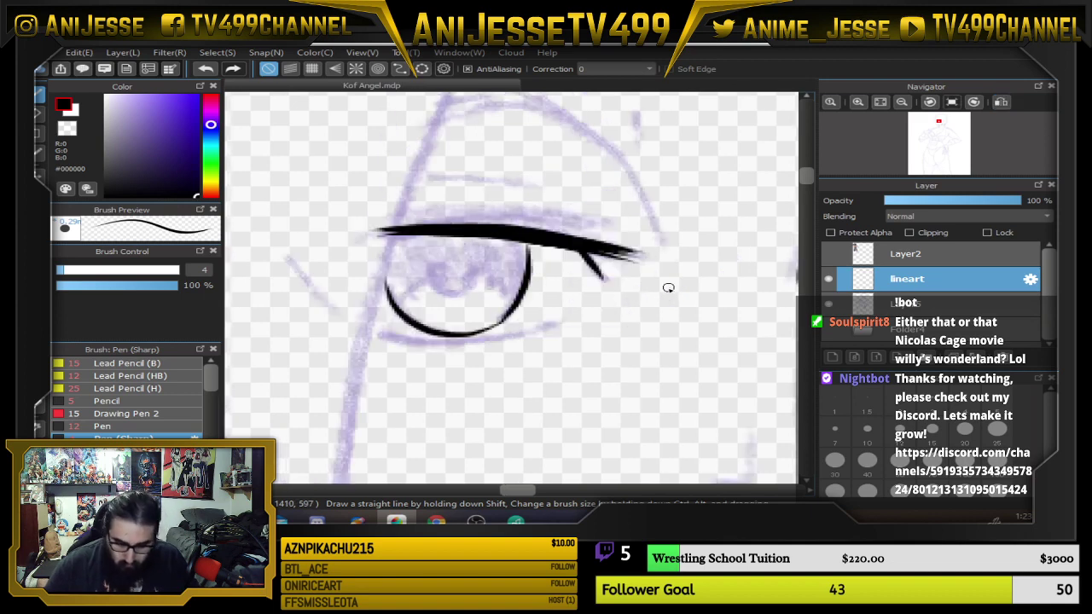
Ink the thin lower eyelid line under the iris and a tiny mark near the outer corner with the pen at size 2.
{"action": "key", "text": "Right"}
{"action": "key", "text": "Right"}
{"action": "key", "text": "Right"}
{"action": "key", "text": "Right"}
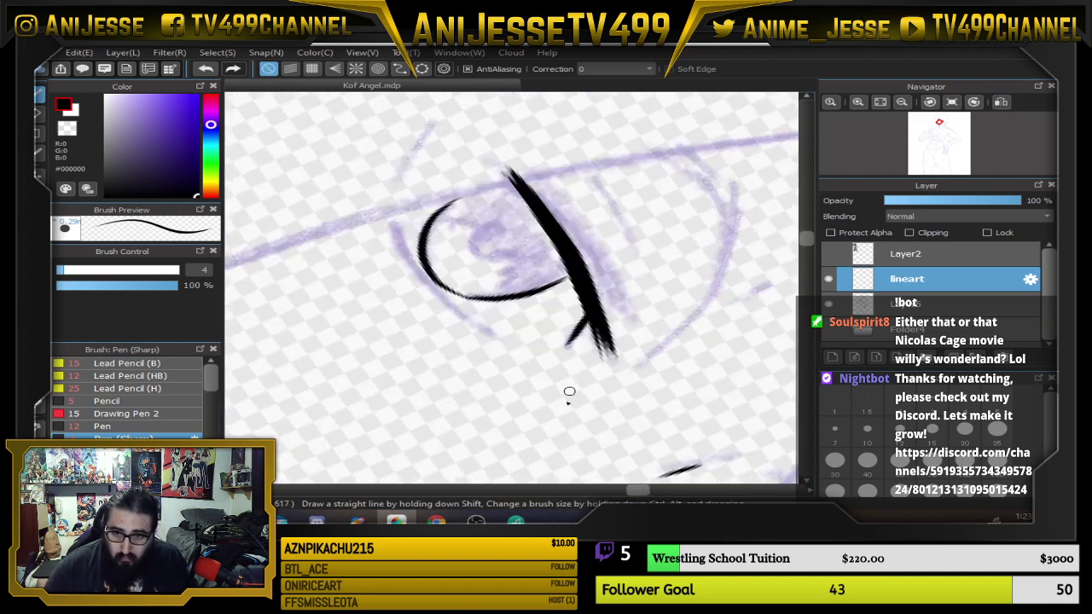
{"action": "left_click", "coordinate": [896, 401]}
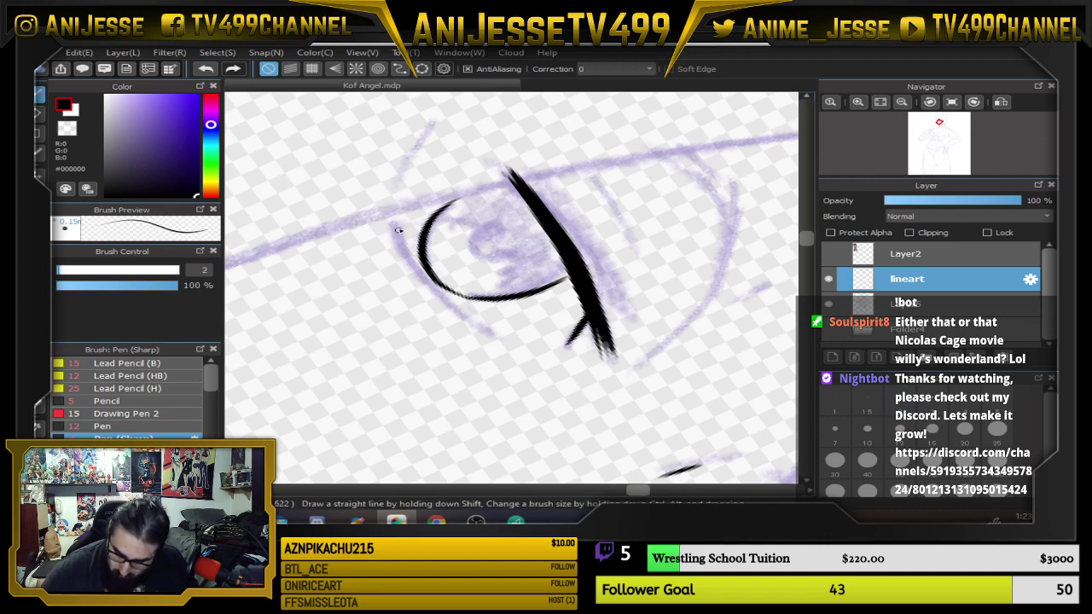
{"action": "mouse_move", "coordinate": [394, 222]}
{"action": "left_mouse_down"}
{"action": "mouse_move", "coordinate": [465, 316]}
{"action": "mouse_move", "coordinate": [499, 335]}
{"action": "left_mouse_up"}
{"action": "key", "text": "Up"}
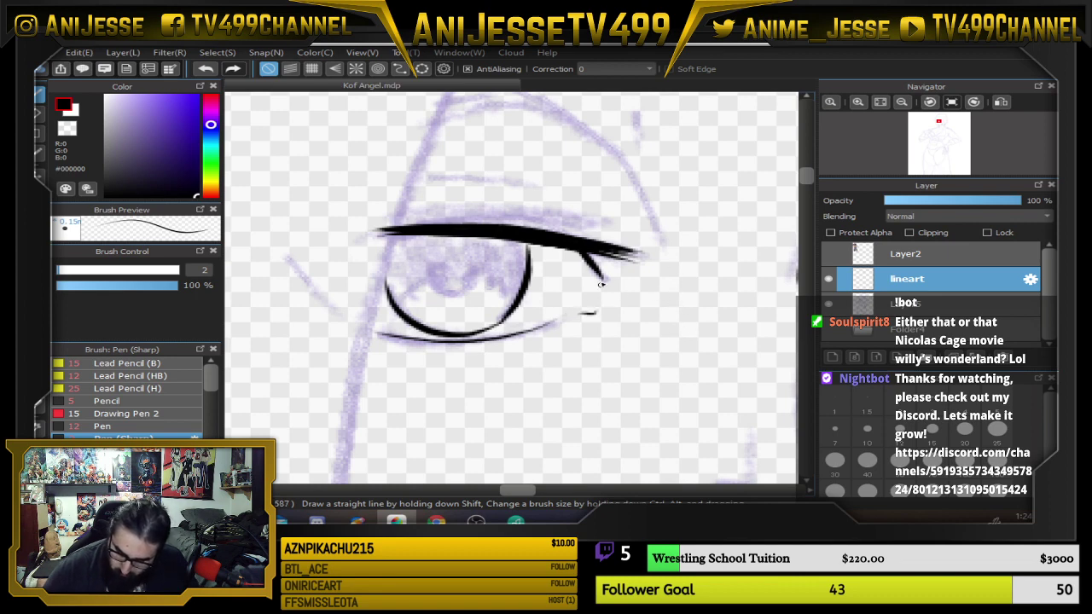
Ink a short crease line above the outer end of the upper lash line with the pen at size 4.
{"action": "left_click_drag", "start_coordinate": [665, 298], "coordinate": [633, 360]}
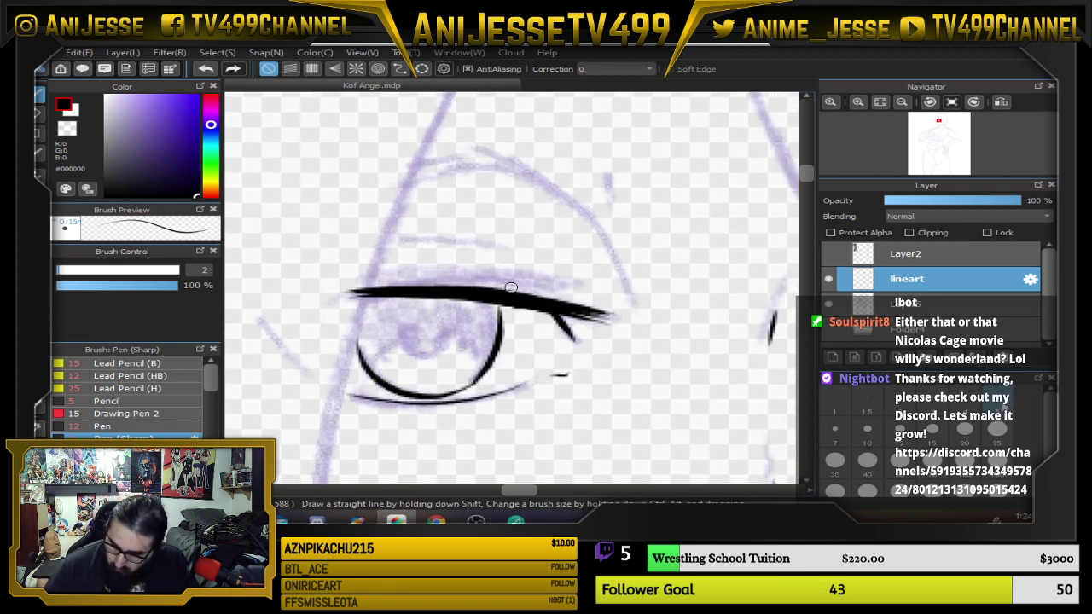
{"action": "left_click", "coordinate": [957, 393]}
{"action": "key", "text": "Right"}
{"action": "key", "text": "Right"}
{"action": "key", "text": "Right"}
{"action": "key", "text": "Right"}
{"action": "left_click_drag", "start_coordinate": [513, 270], "coordinate": [541, 343]}
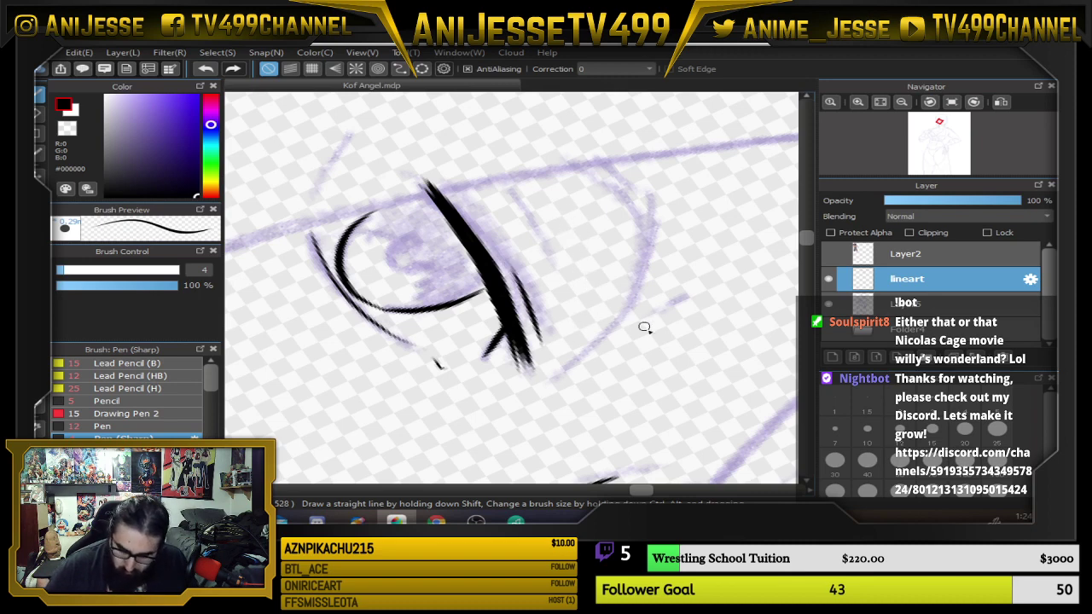
{"action": "key", "text": "Up"}
{"action": "left_click_drag", "start_coordinate": [555, 375], "coordinate": [646, 305]}
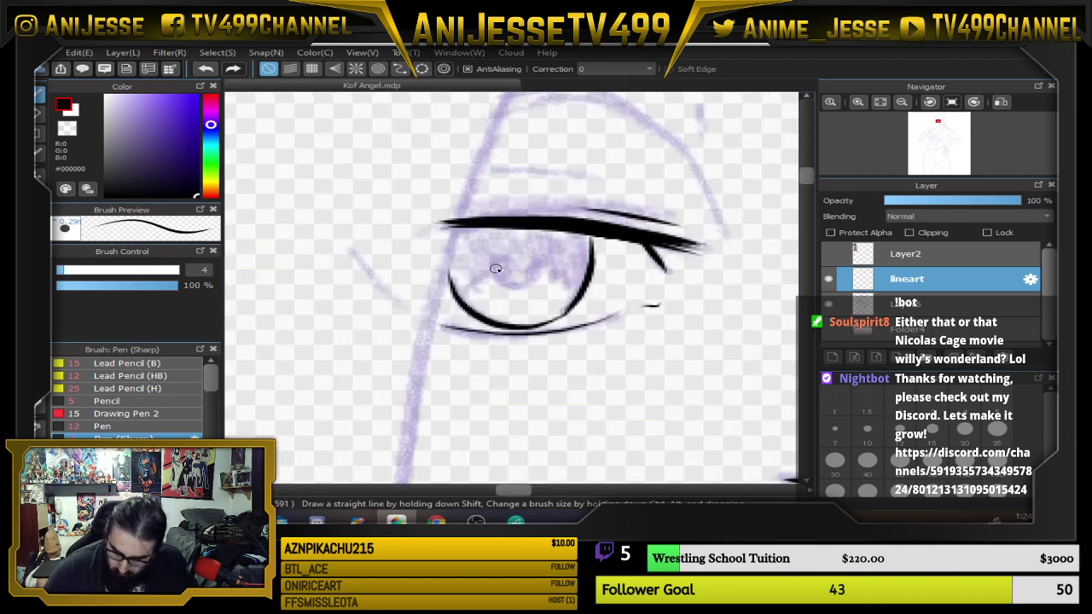
Ink a small U-shaped pupil arc in the middle of the iris with the pen at size 4.
{"action": "mouse_move", "coordinate": [501, 254]}
{"action": "left_mouse_down"}
{"action": "mouse_move", "coordinate": [510, 282]}
{"action": "mouse_move", "coordinate": [534, 258]}
{"action": "mouse_move", "coordinate": [519, 271]}
{"action": "mouse_move", "coordinate": [503, 256]}
{"action": "mouse_move", "coordinate": [515, 281]}
{"action": "mouse_move", "coordinate": [533, 261]}
{"action": "left_mouse_up"}
{"action": "left_click_drag", "start_coordinate": [690, 279], "coordinate": [555, 345]}
{"action": "left_click_drag", "start_coordinate": [731, 266], "coordinate": [732, 330]}
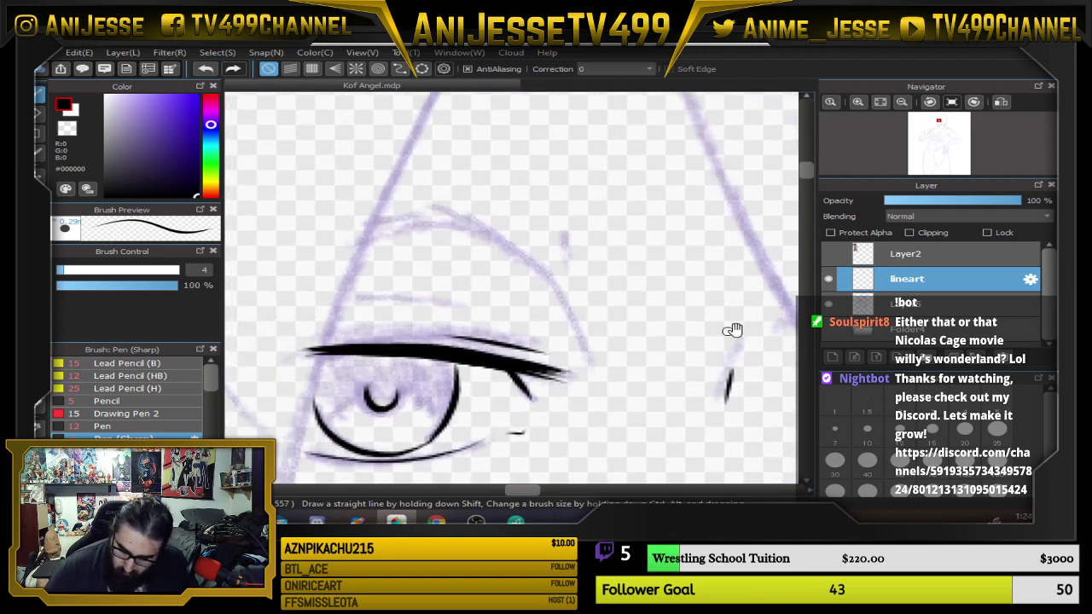
Ink the eyebrow above the eye with the pen at size 3 as two tapering curves closed by a short stroke at the nose-side end.
{"action": "left_click", "coordinate": [932, 401]}
{"action": "key", "text": "Right"}
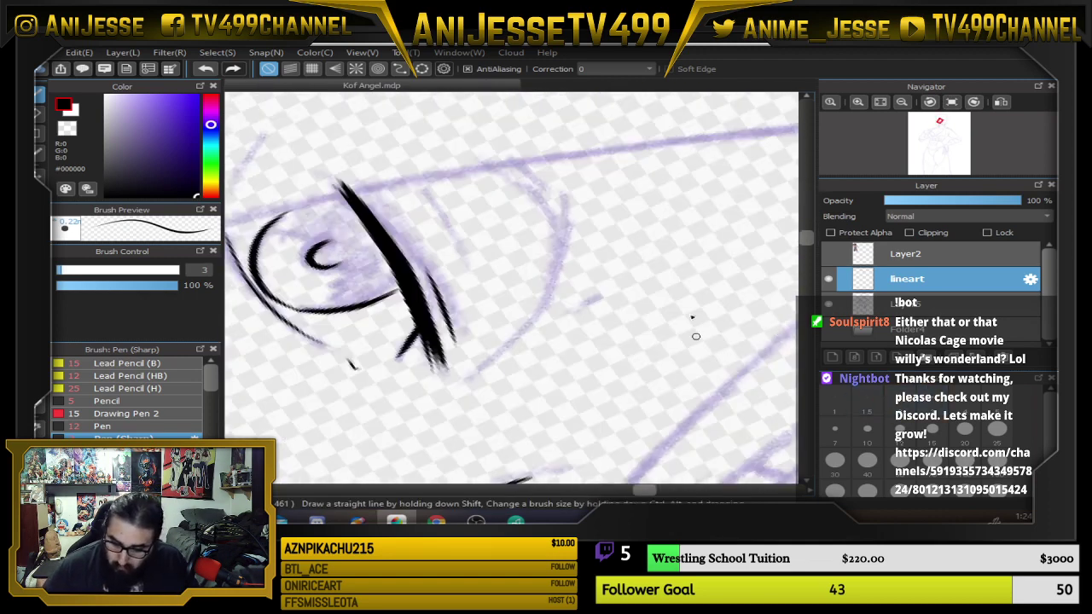
{"action": "mouse_move", "coordinate": [501, 174]}
{"action": "left_mouse_down"}
{"action": "mouse_move", "coordinate": [527, 198]}
{"action": "mouse_move", "coordinate": [559, 295]}
{"action": "left_mouse_up"}
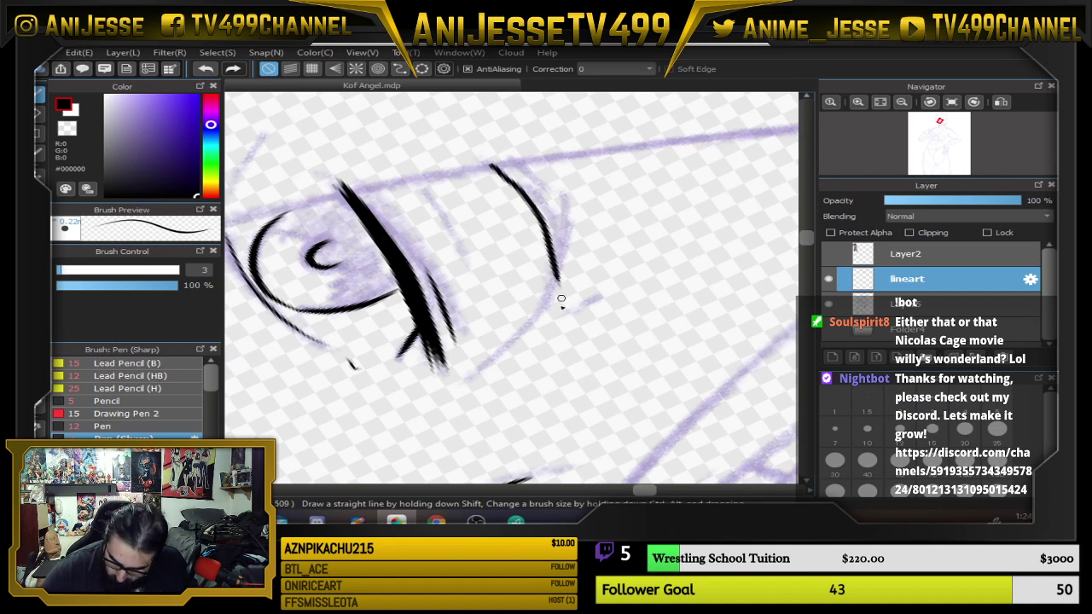
{"action": "mouse_move", "coordinate": [533, 168]}
{"action": "left_mouse_down"}
{"action": "mouse_move", "coordinate": [558, 205]}
{"action": "mouse_move", "coordinate": [564, 245]}
{"action": "left_mouse_up"}
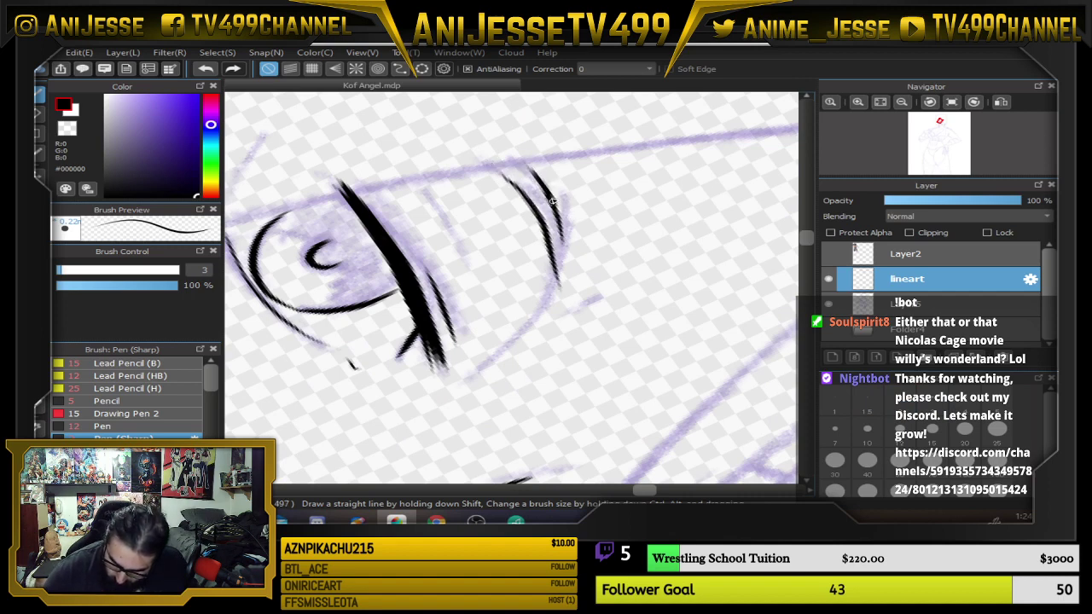
{"action": "left_click_drag", "start_coordinate": [550, 196], "coordinate": [564, 269]}
{"action": "left_click_drag", "start_coordinate": [561, 232], "coordinate": [563, 288]}
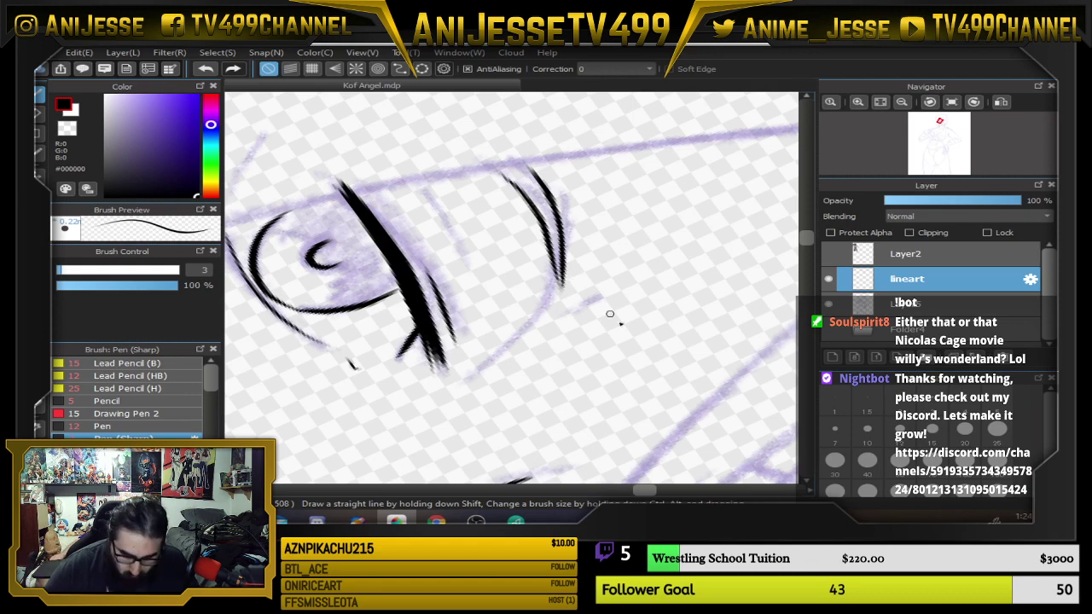
{"action": "key", "text": "Up"}
{"action": "mouse_move", "coordinate": [518, 248]}
{"action": "left_mouse_down"}
{"action": "mouse_move", "coordinate": [536, 252]}
{"action": "mouse_move", "coordinate": [535, 239]}
{"action": "left_mouse_up"}
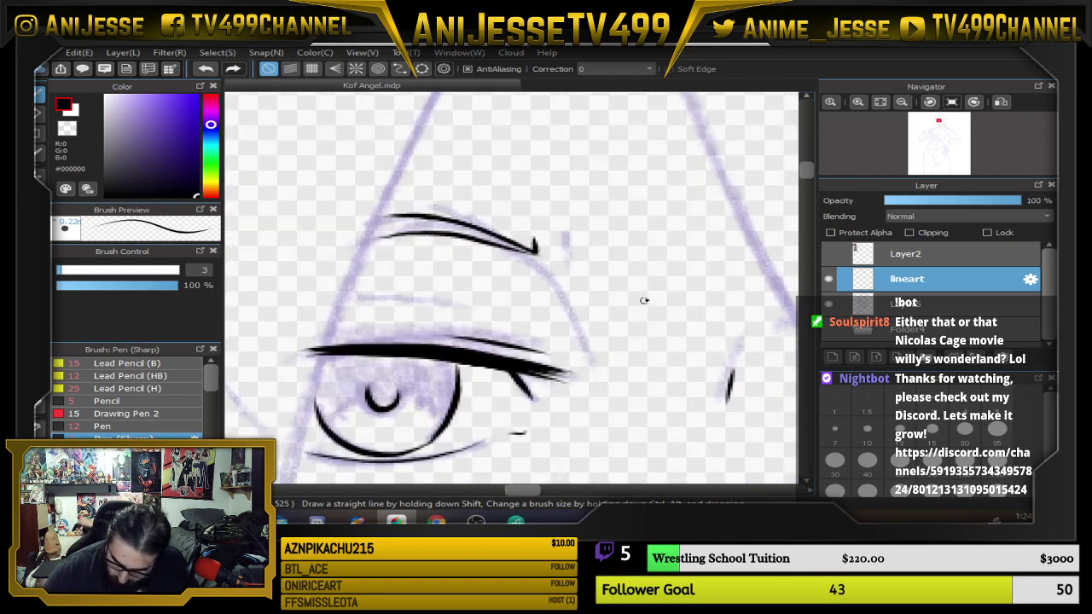
{"action": "left_click_drag", "start_coordinate": [756, 318], "coordinate": [632, 226]}
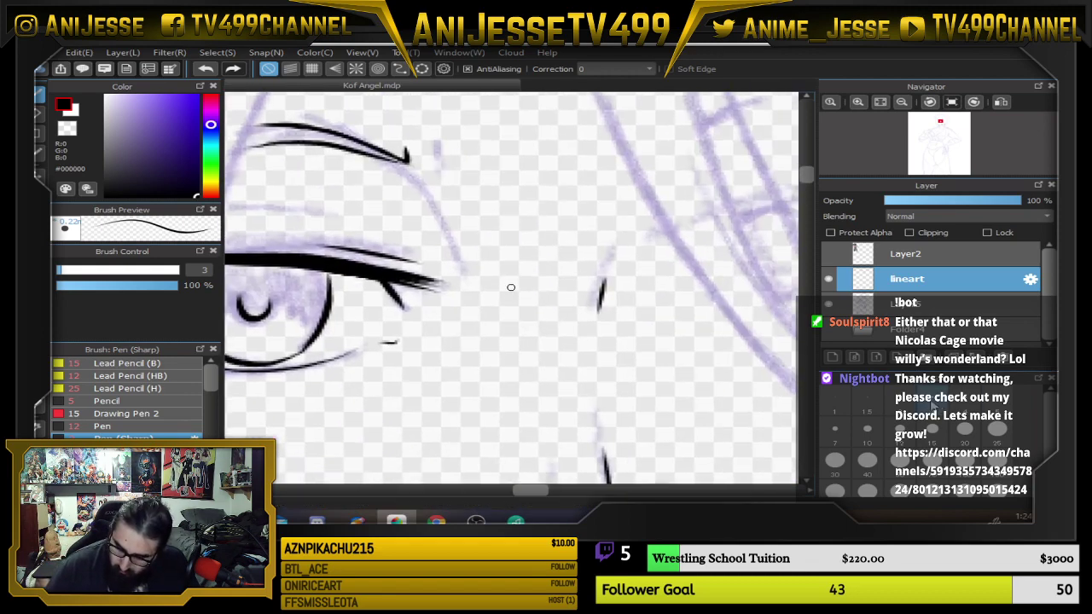
{"action": "left_click_drag", "start_coordinate": [423, 185], "coordinate": [459, 260]}
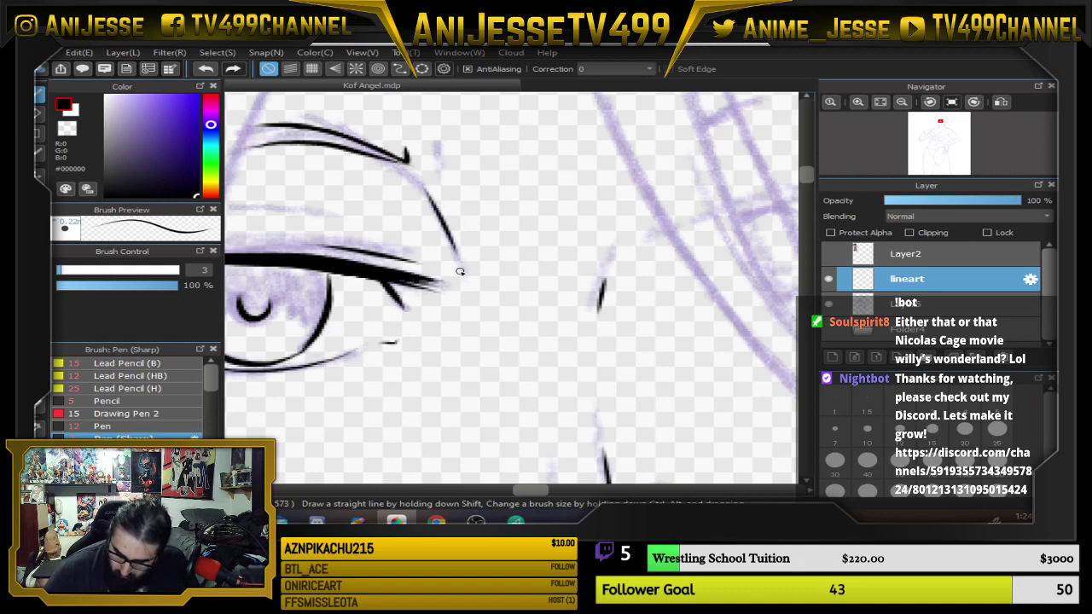
{"action": "scroll", "coordinate": [460, 271], "scroll_direction": "down", "scroll_amount": 2}
{"action": "scroll", "coordinate": [528, 237], "scroll_direction": "up", "scroll_amount": 1}
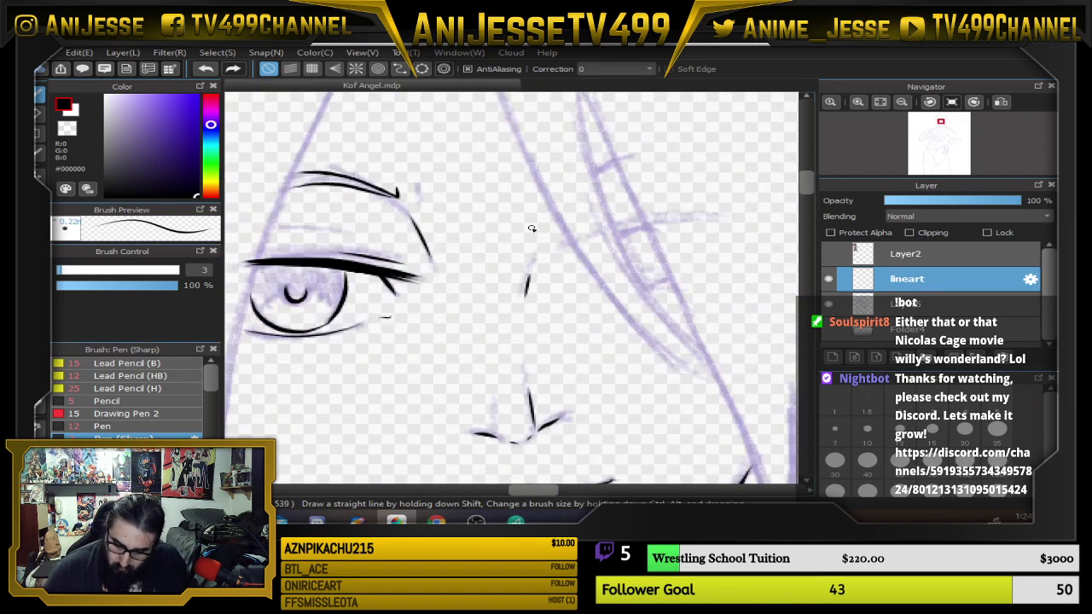
{"action": "key", "text": "ctrl+z"}
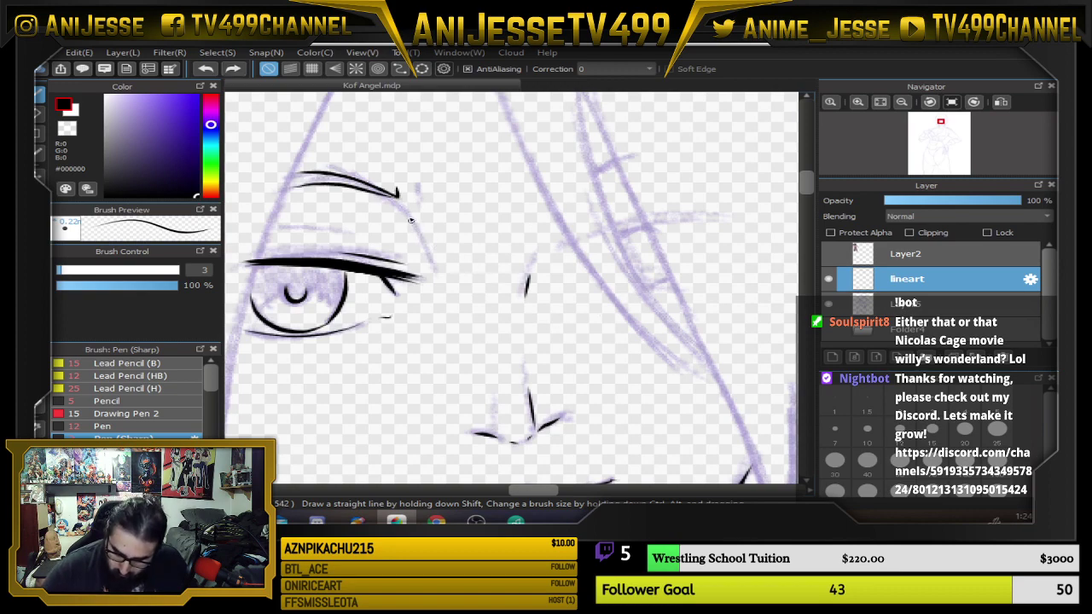
{"action": "left_click_drag", "start_coordinate": [410, 220], "coordinate": [454, 287]}
{"action": "scroll", "coordinate": [578, 287], "scroll_direction": "down", "scroll_amount": 2}
{"action": "left_click_drag", "start_coordinate": [585, 309], "coordinate": [576, 276]}
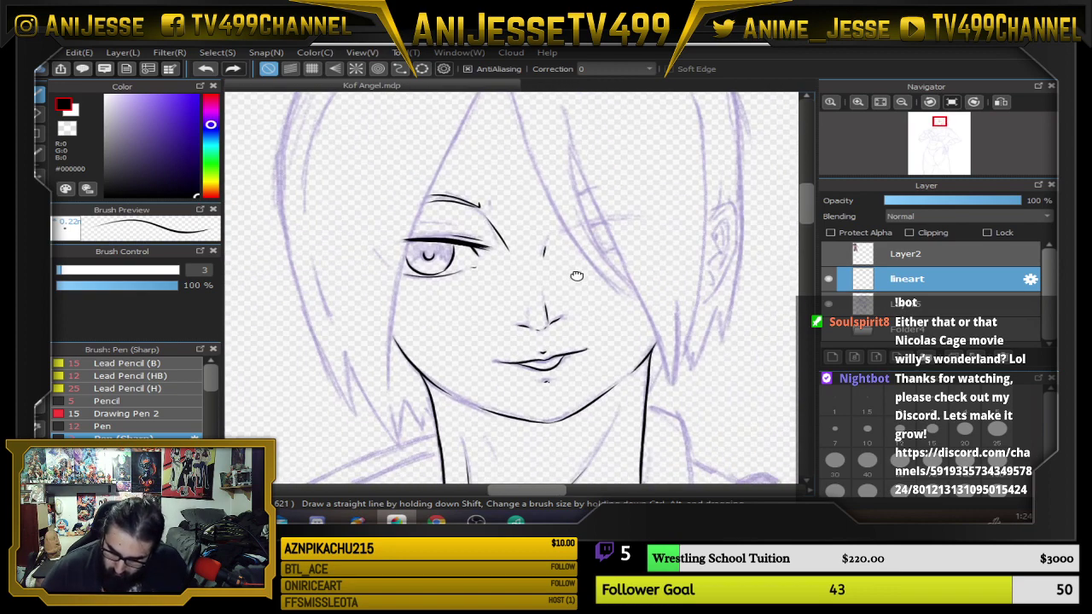
{"action": "scroll", "coordinate": [550, 301], "scroll_direction": "down", "scroll_amount": 1}
{"action": "scroll", "coordinate": [550, 303], "scroll_direction": "up", "scroll_amount": 1}
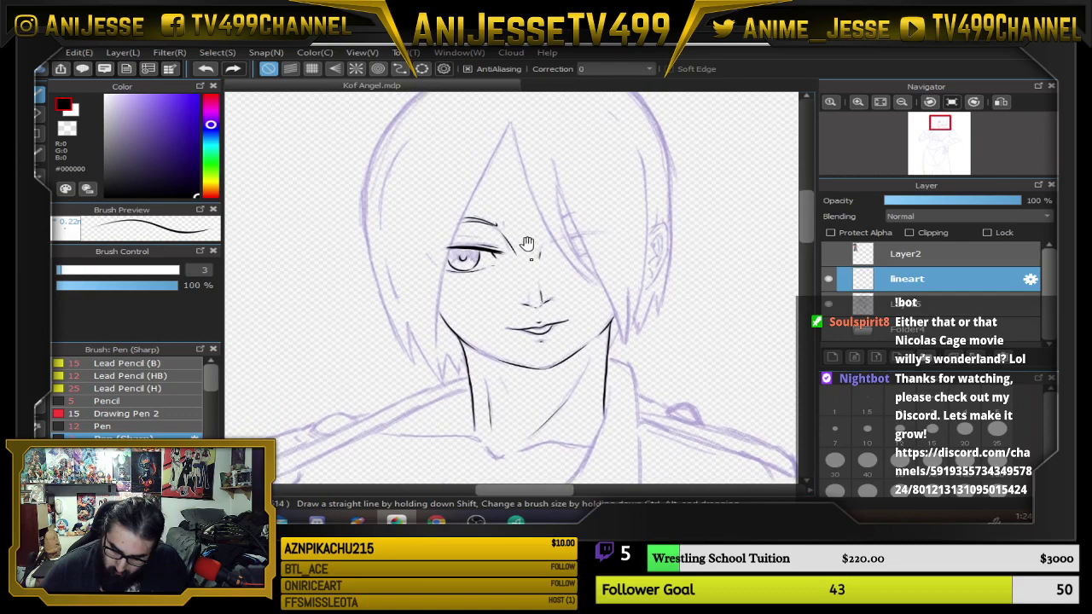
{"action": "scroll", "coordinate": [526, 244], "scroll_direction": "up", "scroll_amount": 3}
Redraw the thin slanted line between the eyebrow's nose-side end and the nose bridge with the pen at size 2.
{"action": "key", "text": "bracketleft"}
{"action": "key", "text": "ctrl+z"}
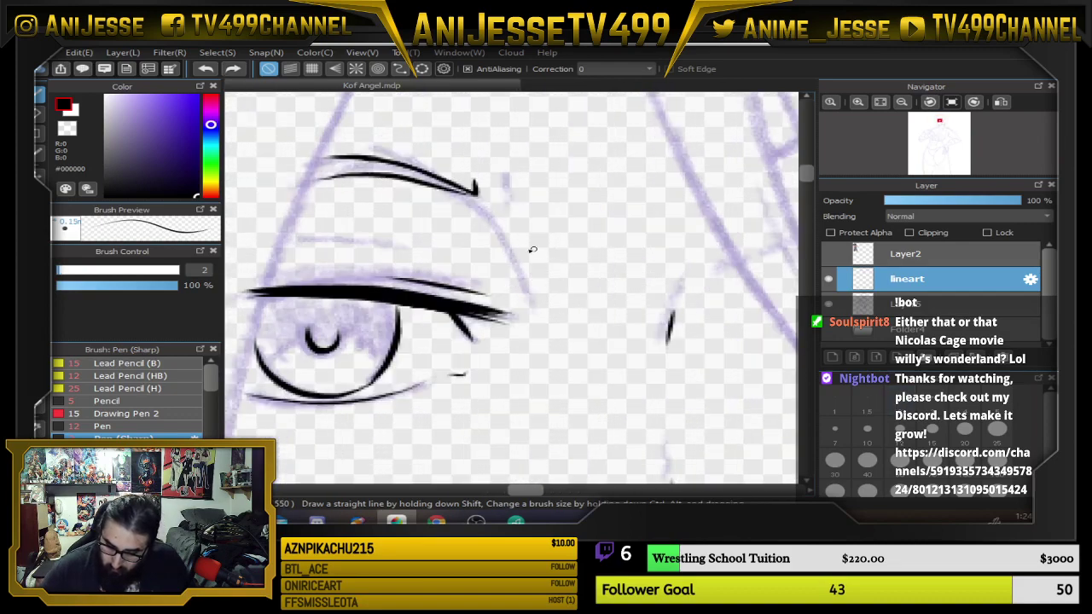
{"action": "left_click_drag", "start_coordinate": [505, 234], "coordinate": [550, 312]}
{"action": "key", "text": "ctrl+z"}
{"action": "left_click_drag", "start_coordinate": [496, 232], "coordinate": [551, 320]}
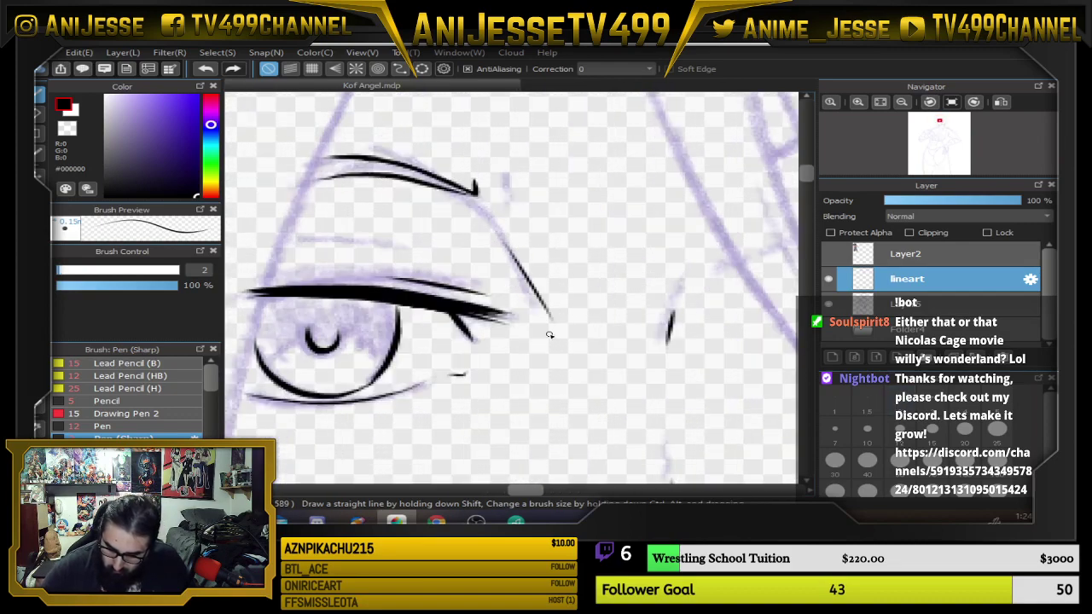
{"action": "scroll", "coordinate": [549, 334], "scroll_direction": "down", "scroll_amount": 3}
{"action": "scroll", "coordinate": [572, 280], "scroll_direction": "up", "scroll_amount": 4}
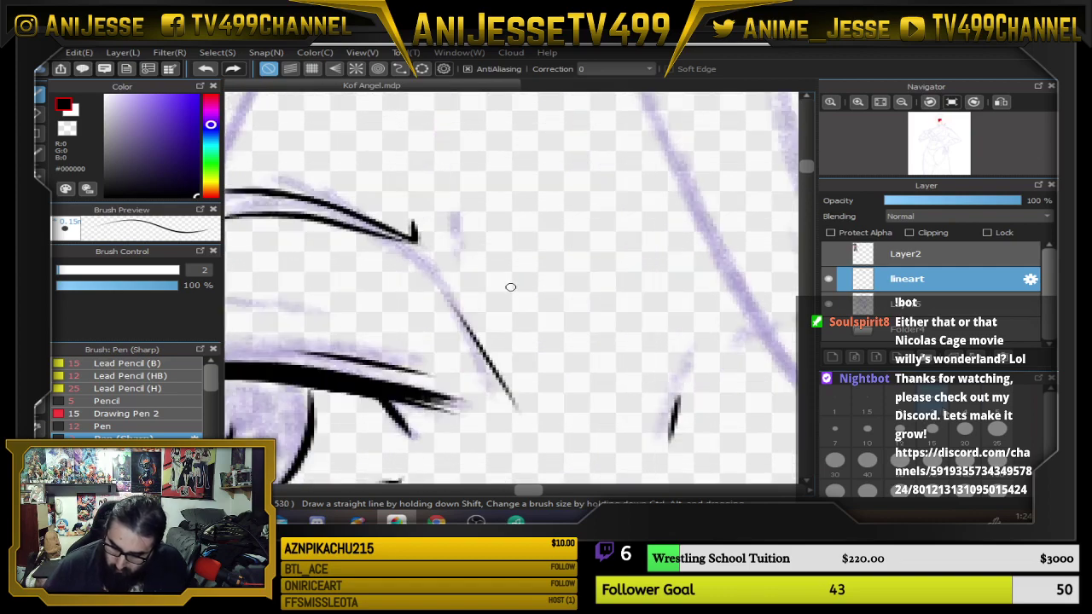
Ink a short vertical tick beside the eyebrow's nose-side end with the pen at size 3 and check the whole face.
{"action": "key", "text": "bracketright"}
{"action": "scroll", "coordinate": [435, 150], "scroll_direction": "down", "scroll_amount": 3}
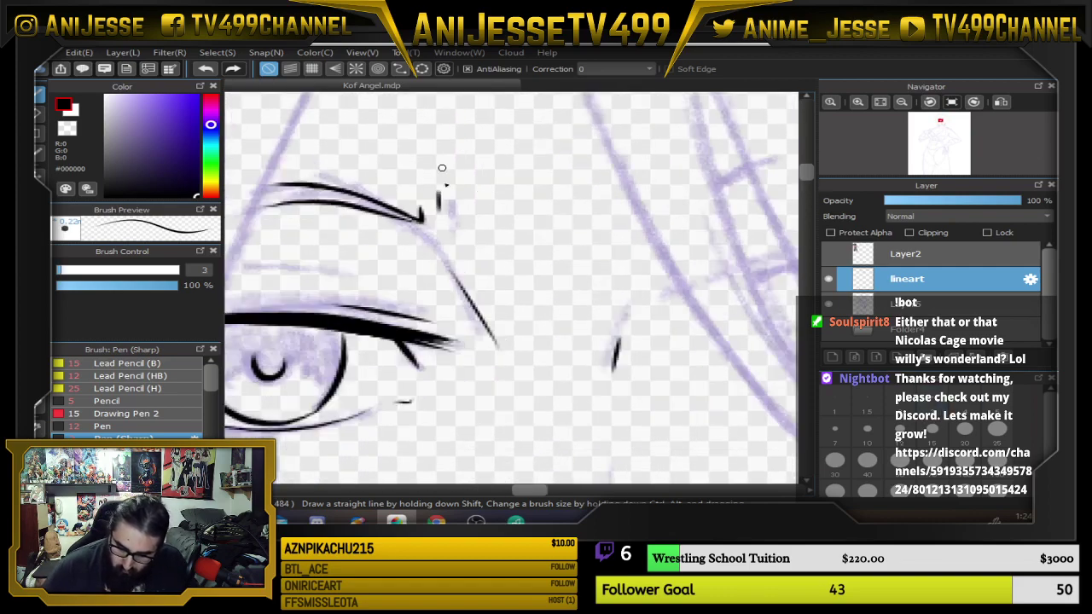
{"action": "left_click_drag", "start_coordinate": [521, 215], "coordinate": [525, 268]}
{"action": "key", "text": "super+x"}
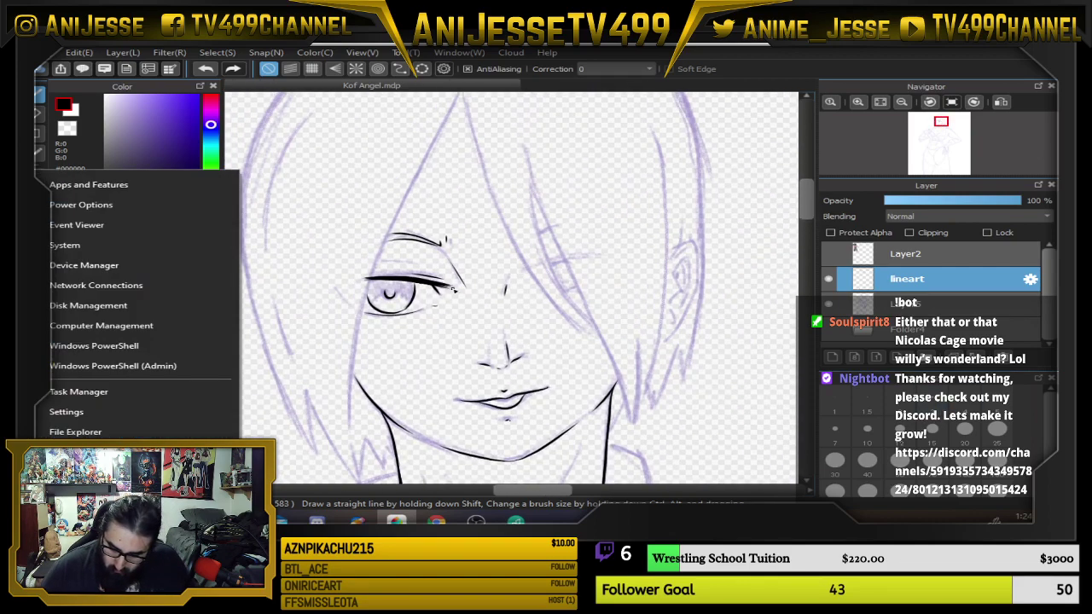
{"action": "key", "text": "Escape"}
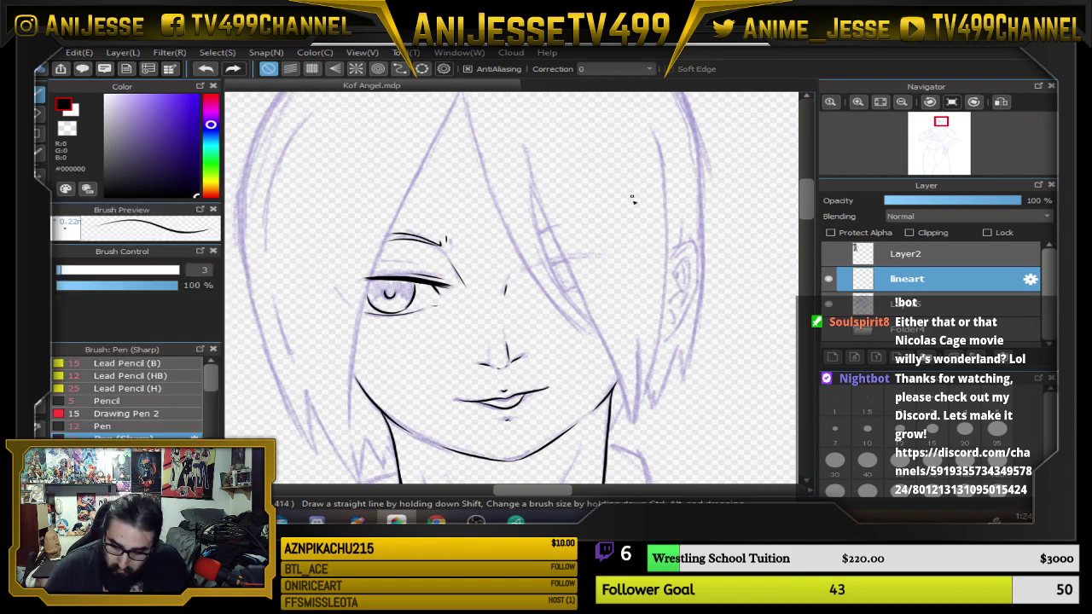
{"action": "scroll", "coordinate": [574, 267], "scroll_direction": "down", "scroll_amount": 2}
{"action": "scroll", "coordinate": [420, 283], "scroll_direction": "up", "scroll_amount": 4}
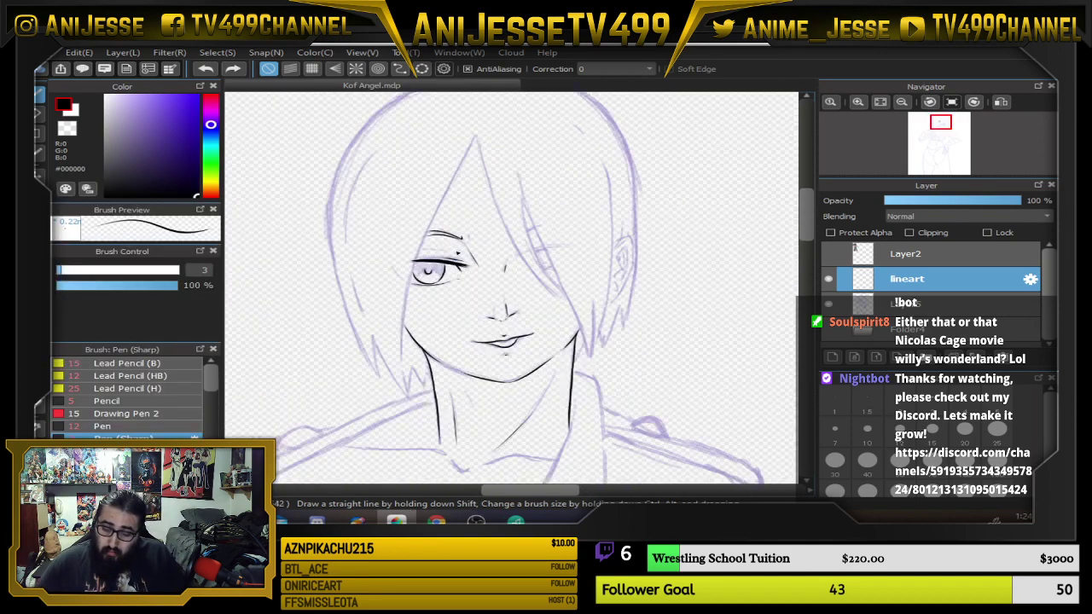
{"action": "scroll", "coordinate": [421, 282], "scroll_direction": "down", "scroll_amount": 1}
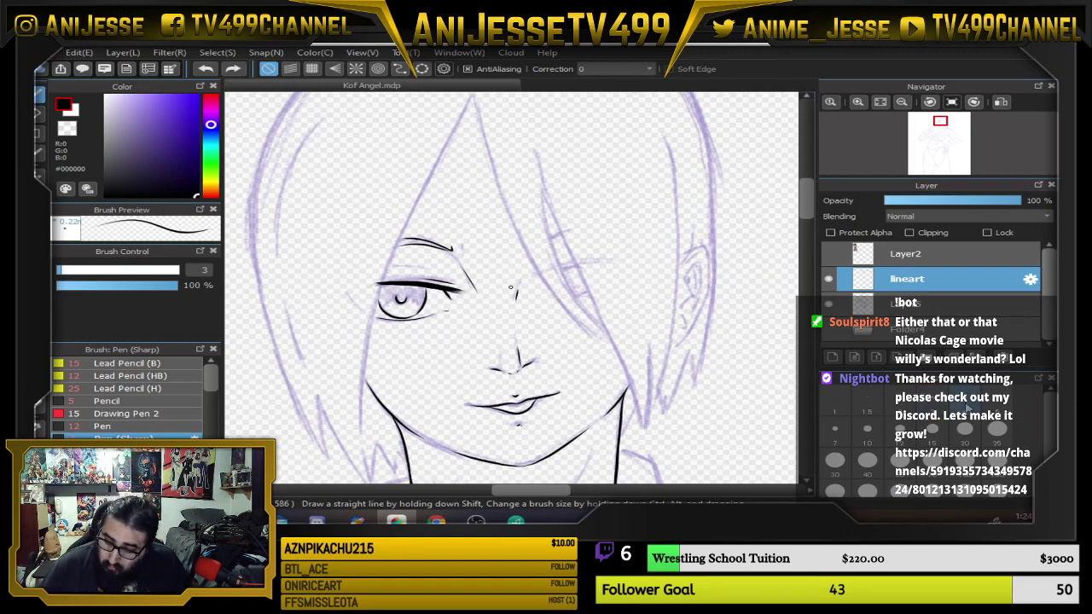
Set the pen size to 4 for inking the hair strands.
{"action": "left_click", "coordinate": [965, 402]}
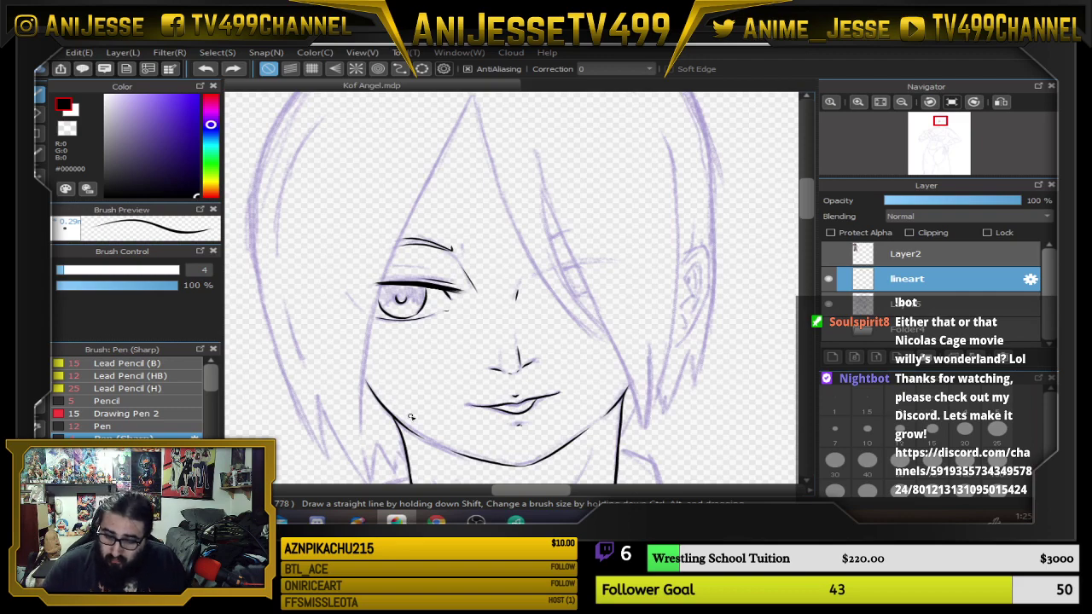
{"action": "scroll", "coordinate": [498, 447], "scroll_direction": "down", "scroll_amount": 2}
{"action": "mouse_move", "coordinate": [492, 439]}
{"action": "left_mouse_down"}
{"action": "mouse_move", "coordinate": [486, 341]}
{"action": "mouse_move", "coordinate": [427, 354]}
{"action": "left_mouse_up"}
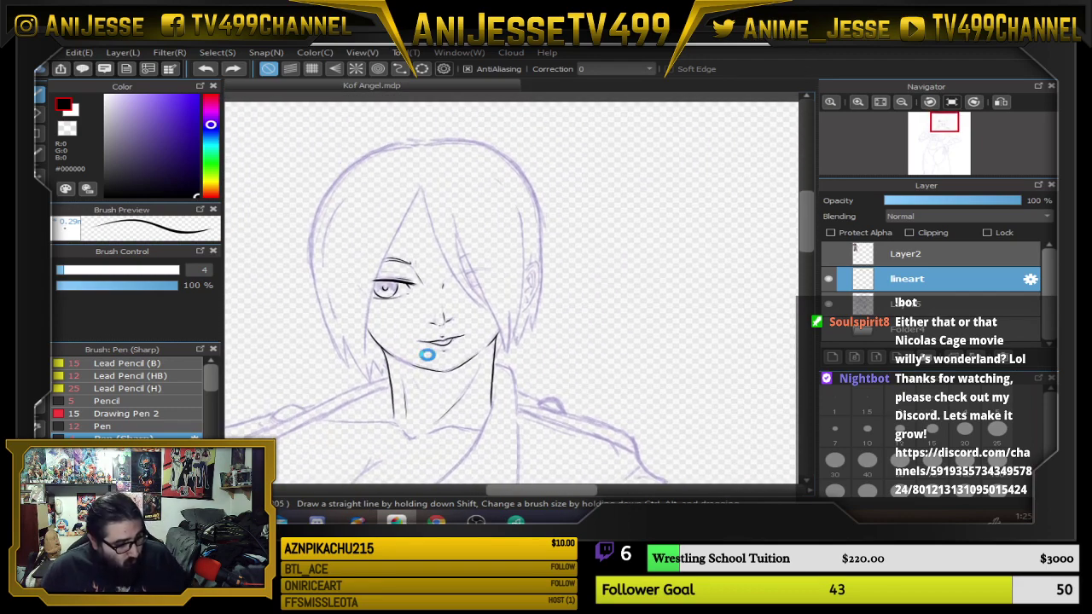
{"action": "left_click", "coordinate": [428, 356]}
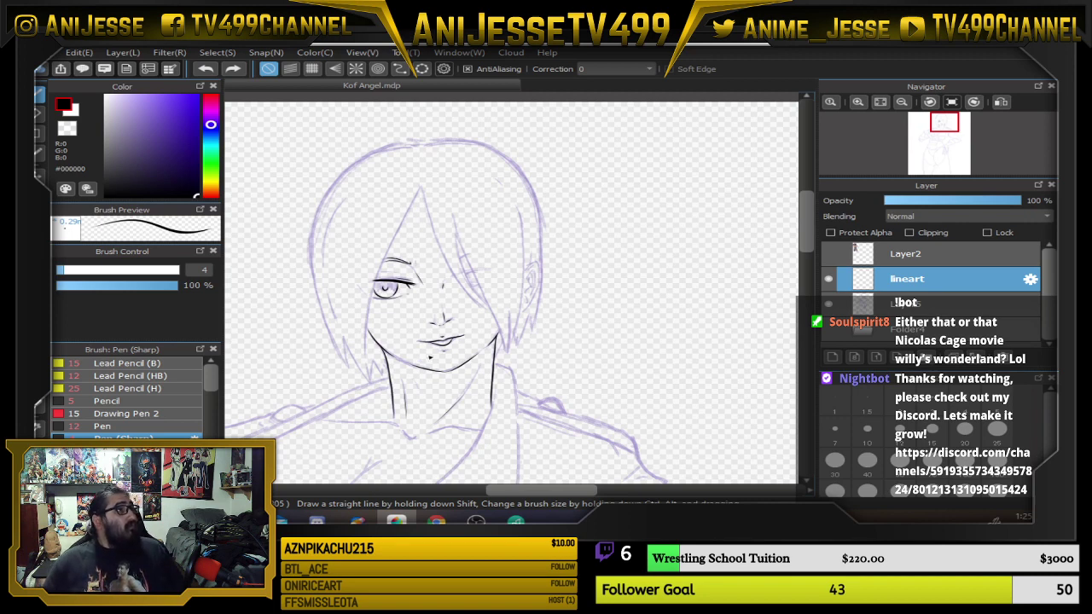
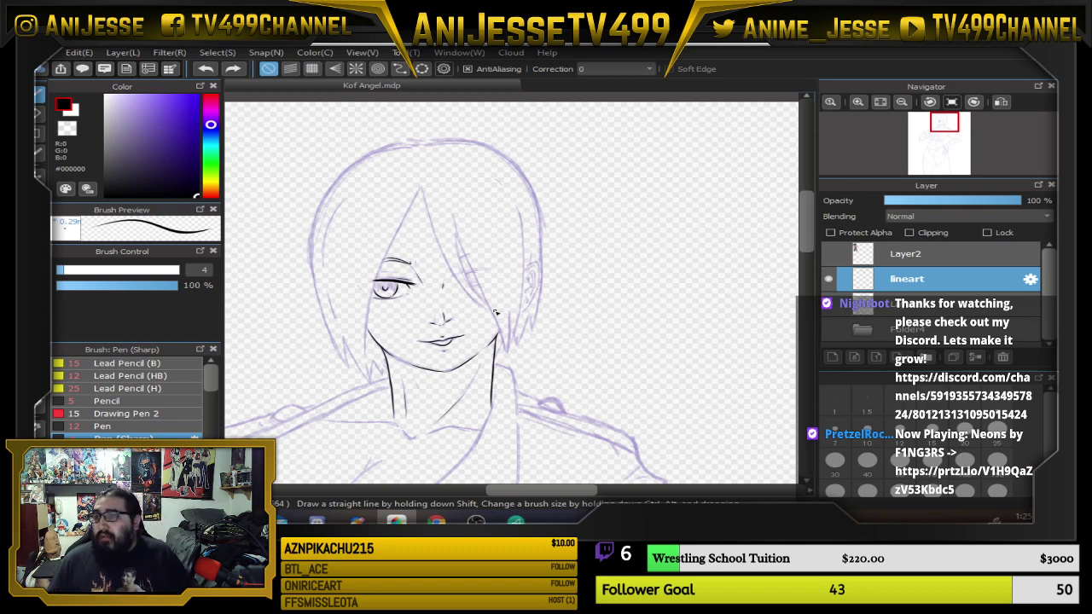
{"action": "scroll", "coordinate": [407, 333], "scroll_direction": "up", "scroll_amount": 1}
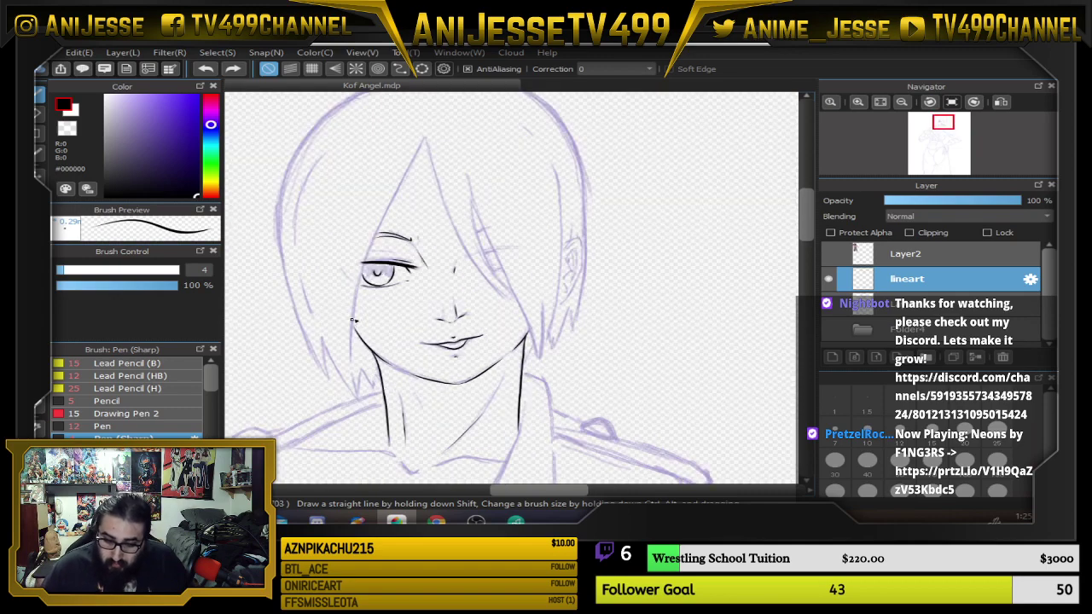
{"action": "scroll", "coordinate": [454, 269], "scroll_direction": "up", "scroll_amount": 4}
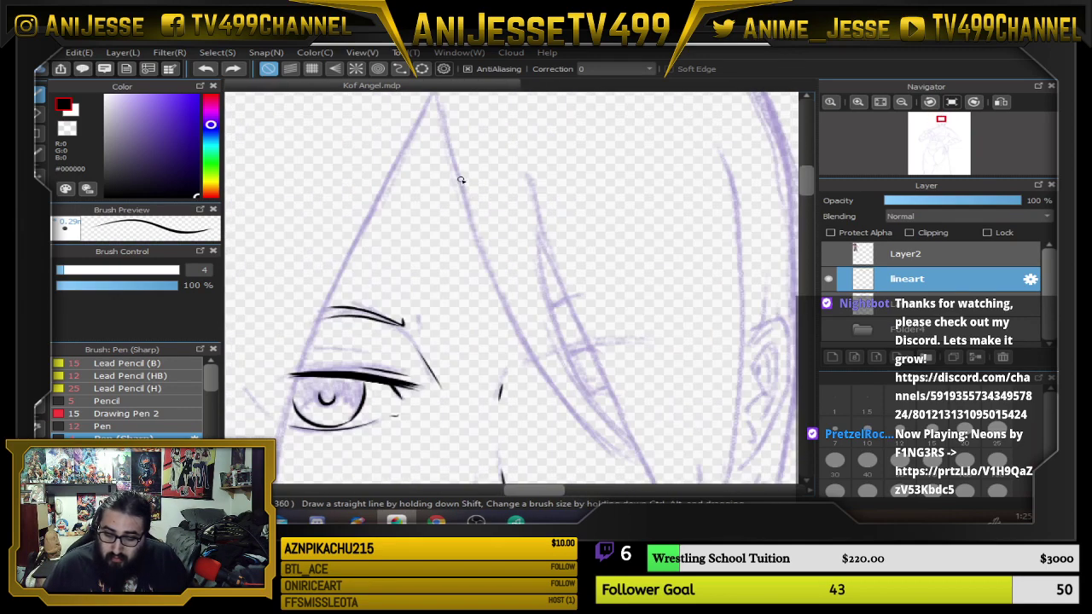
{"action": "scroll", "coordinate": [546, 337], "scroll_direction": "down", "scroll_amount": 2}
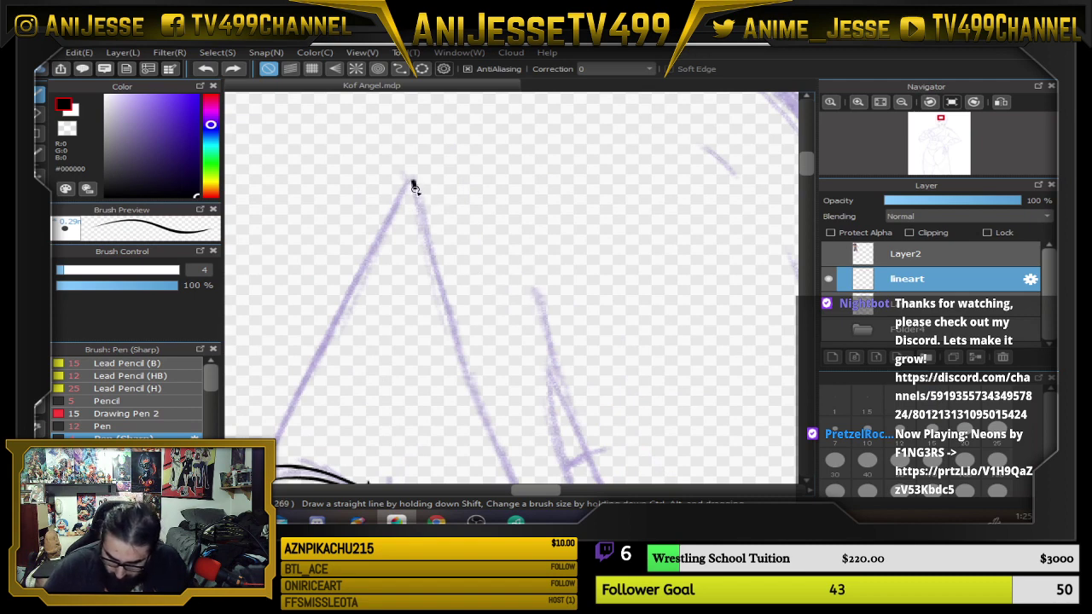
{"action": "left_click_drag", "start_coordinate": [412, 180], "coordinate": [493, 442]}
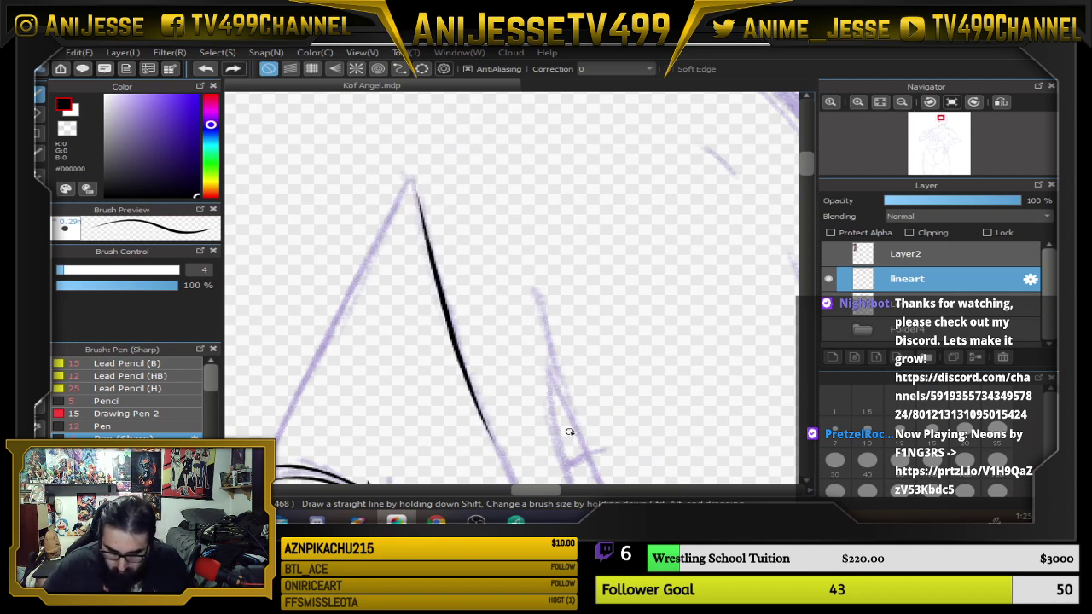
{"action": "key", "text": "ctrl+z"}
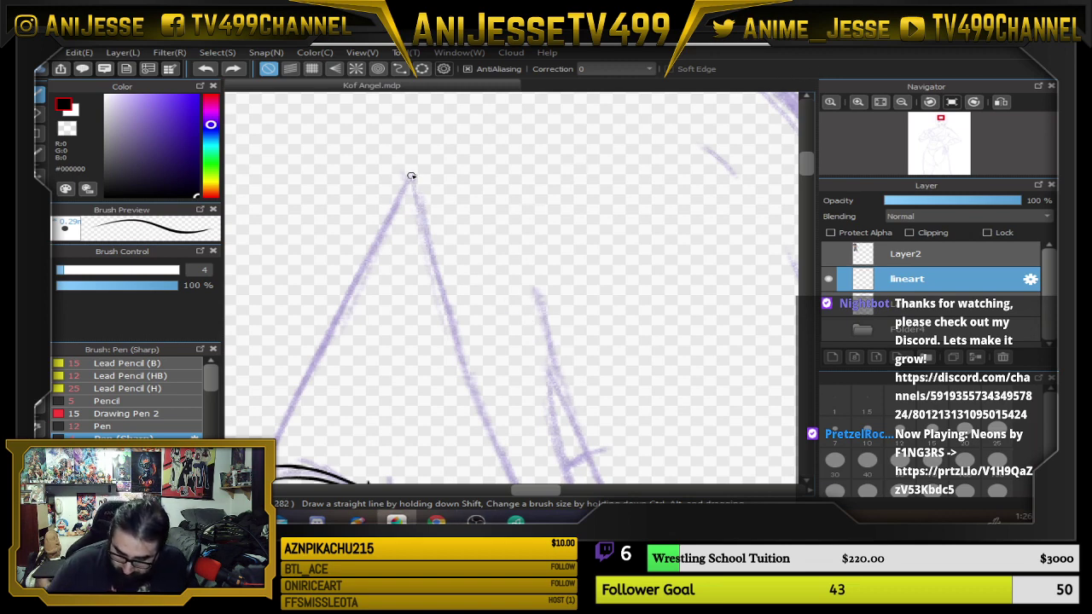
{"action": "left_click_drag", "start_coordinate": [410, 176], "coordinate": [428, 235]}
{"action": "key", "text": "ctrl+z"}
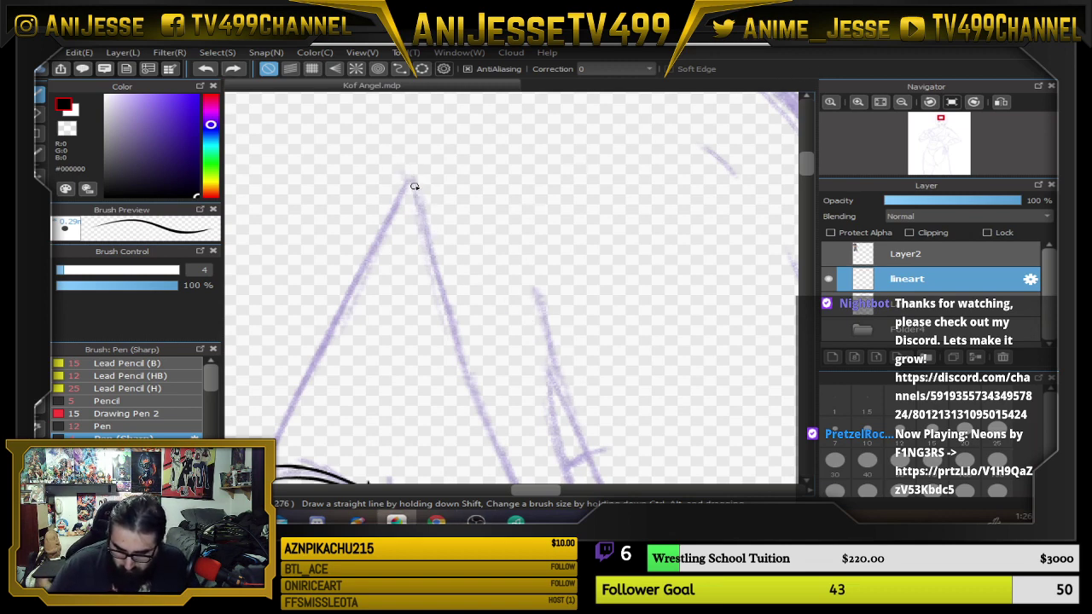
{"action": "left_click_drag", "start_coordinate": [409, 169], "coordinate": [432, 246]}
{"action": "key", "text": "ctrl+z"}
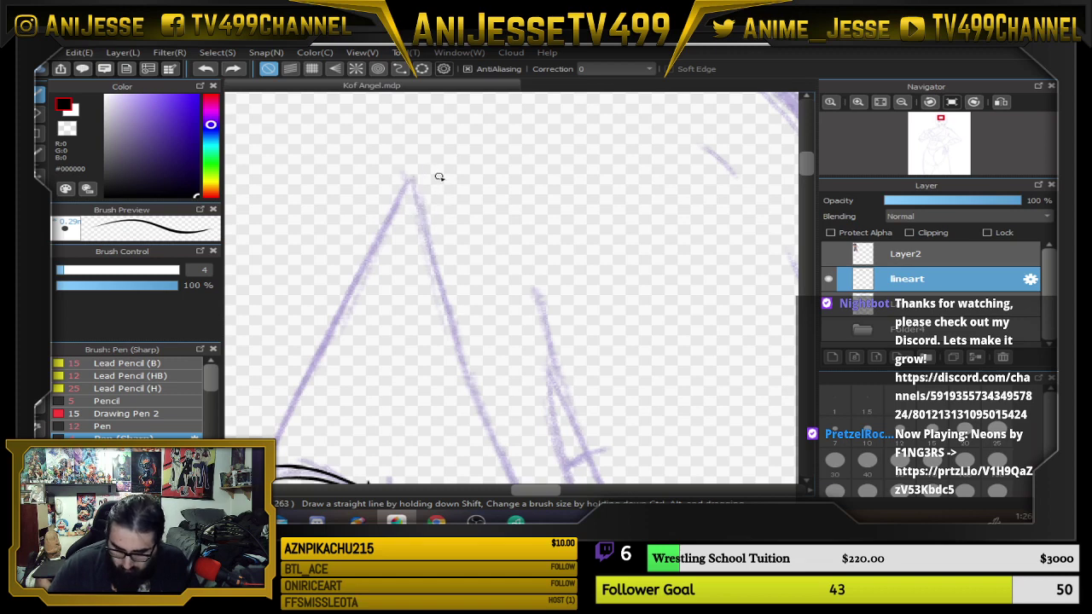
Ink the long fringe edge from the peak of the hair parting down past the nose to the cheek, working in a rotated view.
{"action": "key", "text": "Left"}
{"action": "key", "text": "Right"}
{"action": "key", "text": "Right"}
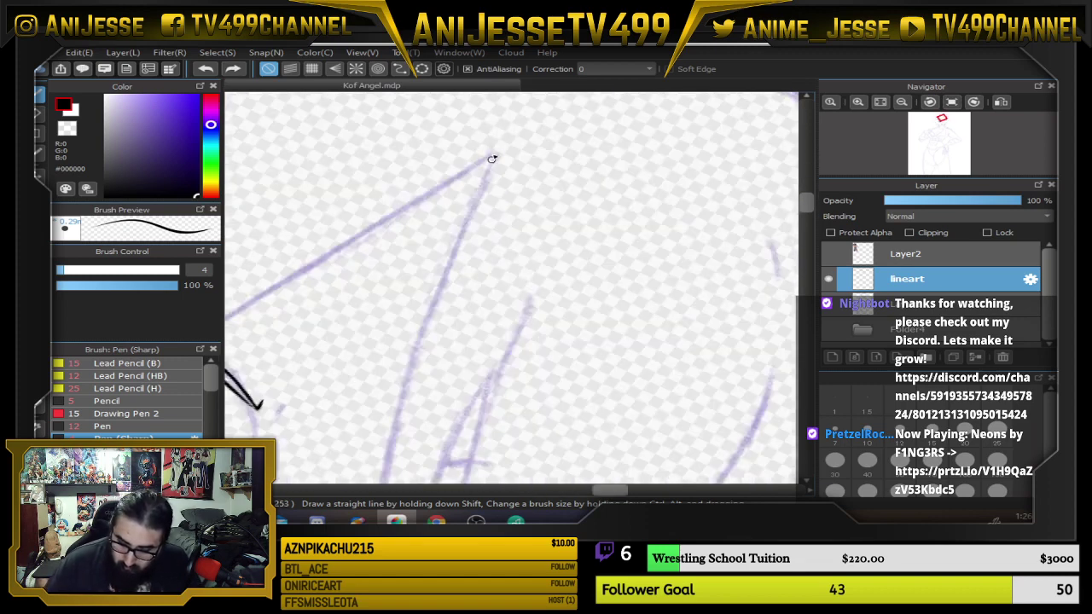
{"action": "mouse_move", "coordinate": [526, 106]}
{"action": "left_mouse_down"}
{"action": "mouse_move", "coordinate": [437, 280]}
{"action": "mouse_move", "coordinate": [396, 430]}
{"action": "left_mouse_up"}
{"action": "mouse_move", "coordinate": [515, 377]}
{"action": "left_mouse_down"}
{"action": "mouse_move", "coordinate": [529, 219]}
{"action": "mouse_move", "coordinate": [544, 205]}
{"action": "left_mouse_up"}
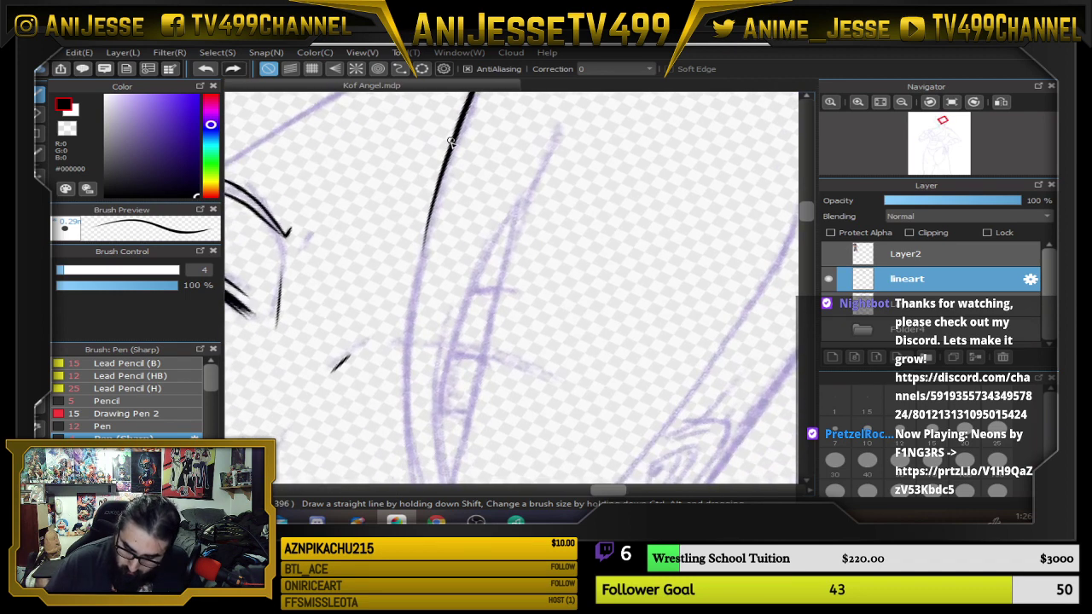
{"action": "mouse_move", "coordinate": [450, 142]}
{"action": "left_mouse_down"}
{"action": "mouse_move", "coordinate": [418, 280]}
{"action": "mouse_move", "coordinate": [405, 431]}
{"action": "left_mouse_up"}
{"action": "left_click_drag", "start_coordinate": [482, 320], "coordinate": [504, 282]}
{"action": "mouse_move", "coordinate": [421, 212]}
{"action": "left_mouse_down"}
{"action": "mouse_move", "coordinate": [423, 291]}
{"action": "mouse_move", "coordinate": [445, 384]}
{"action": "left_mouse_up"}
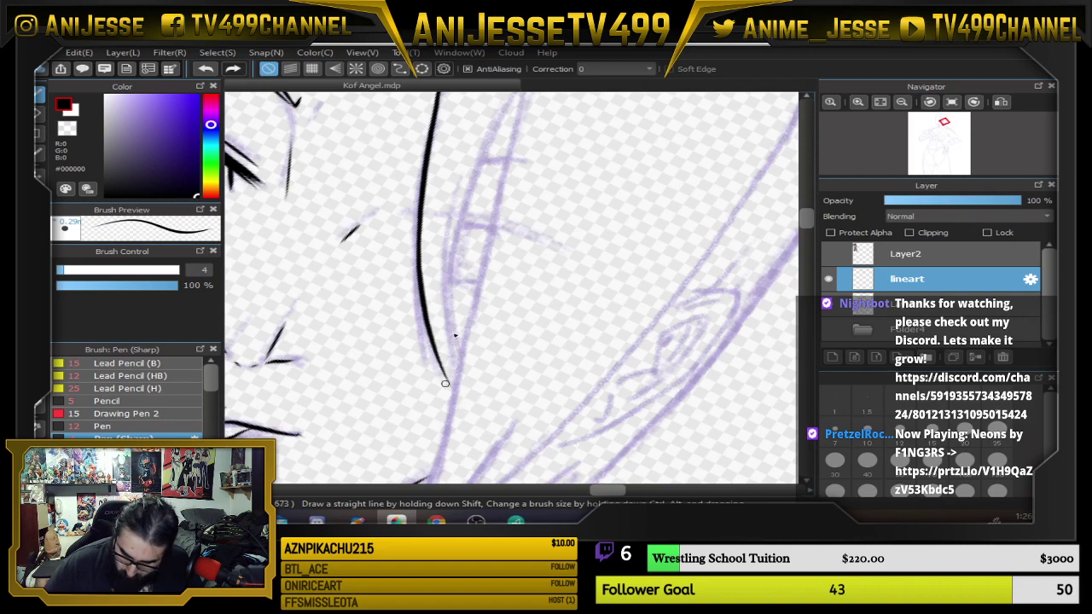
Ink the two edges of the narrow inner strand beside the long fringe edge, bringing them together at a pointed tip.
{"action": "mouse_move", "coordinate": [528, 256]}
{"action": "left_mouse_down"}
{"action": "mouse_move", "coordinate": [538, 231]}
{"action": "mouse_move", "coordinate": [558, 296]}
{"action": "mouse_move", "coordinate": [404, 183]}
{"action": "mouse_move", "coordinate": [514, 431]}
{"action": "left_mouse_up"}
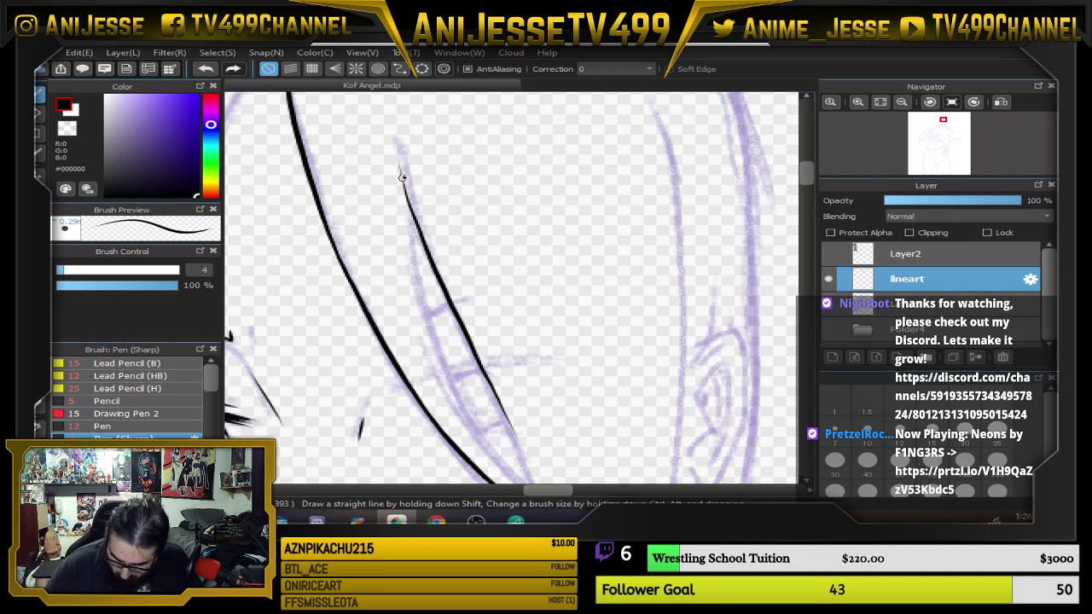
{"action": "mouse_move", "coordinate": [398, 158]}
{"action": "left_mouse_down"}
{"action": "mouse_move", "coordinate": [440, 354]}
{"action": "mouse_move", "coordinate": [474, 431]}
{"action": "left_mouse_up"}
{"action": "mouse_move", "coordinate": [478, 350]}
{"action": "left_mouse_down"}
{"action": "mouse_move", "coordinate": [407, 195]}
{"action": "mouse_move", "coordinate": [395, 267]}
{"action": "mouse_move", "coordinate": [449, 330]}
{"action": "left_mouse_up"}
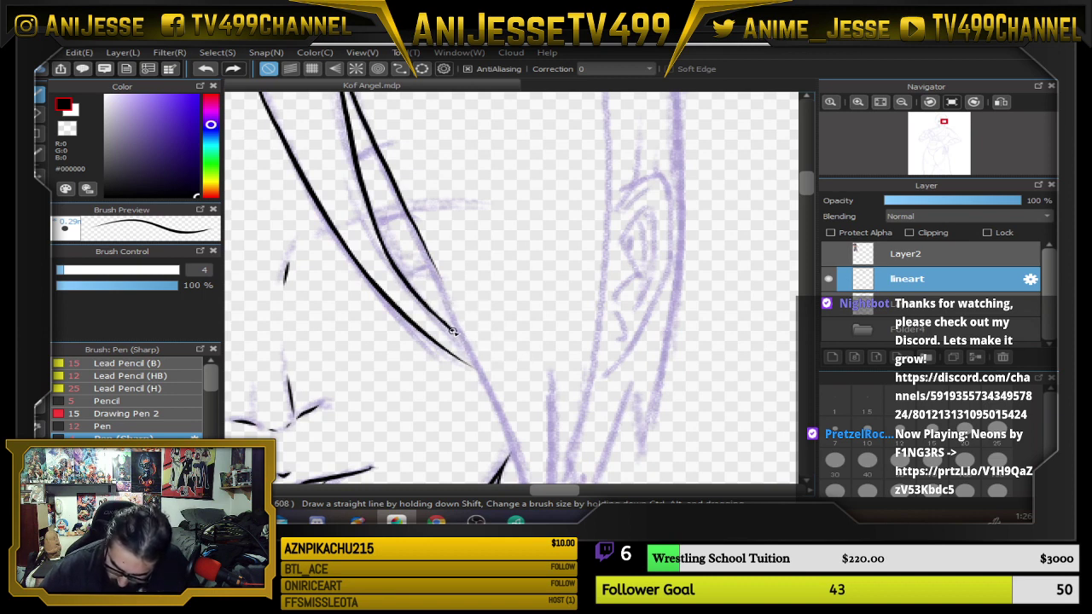
{"action": "left_click_drag", "start_coordinate": [453, 331], "coordinate": [431, 256]}
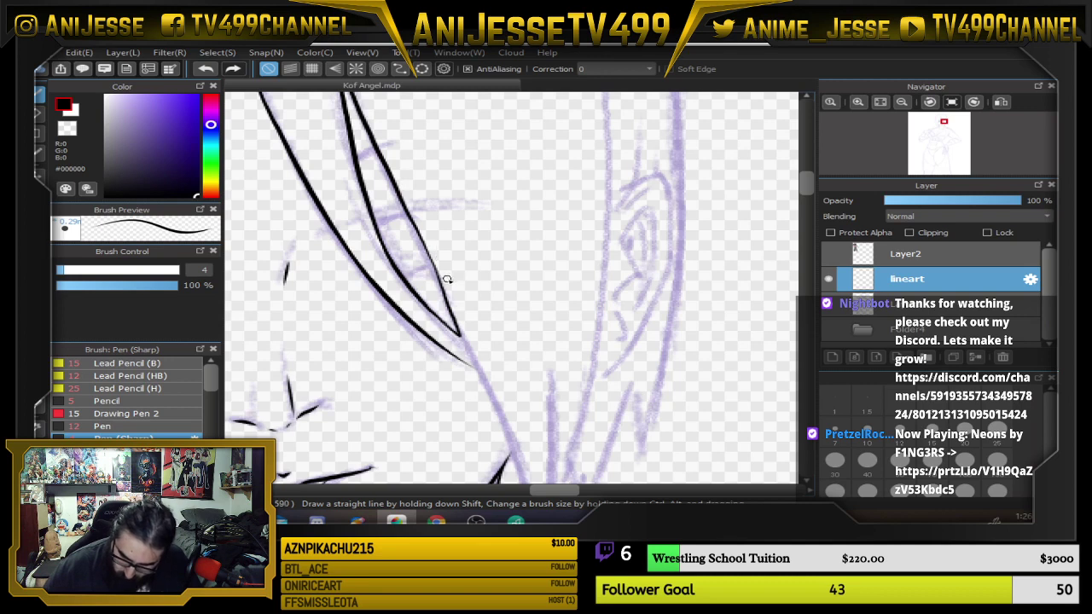
{"action": "key", "text": "ctrl+z"}
{"action": "mouse_move", "coordinate": [427, 309]}
{"action": "left_mouse_down"}
{"action": "mouse_move", "coordinate": [462, 337]}
{"action": "mouse_move", "coordinate": [418, 241]}
{"action": "left_mouse_up"}
Continue the fringe edge past the cheek to its pointed end, and bridge the gap below the inner strand's tip with the pen at size 2.
{"action": "left_click_drag", "start_coordinate": [530, 352], "coordinate": [478, 251]}
{"action": "mouse_move", "coordinate": [382, 244]}
{"action": "left_mouse_down"}
{"action": "mouse_move", "coordinate": [445, 306]}
{"action": "mouse_move", "coordinate": [491, 431]}
{"action": "left_mouse_up"}
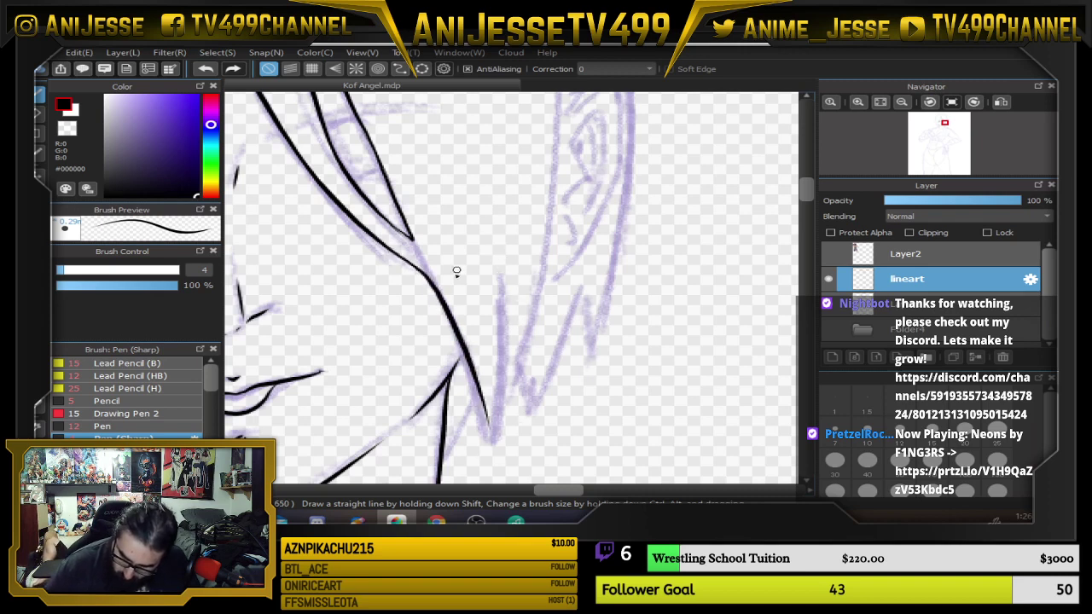
{"action": "key", "text": "["}
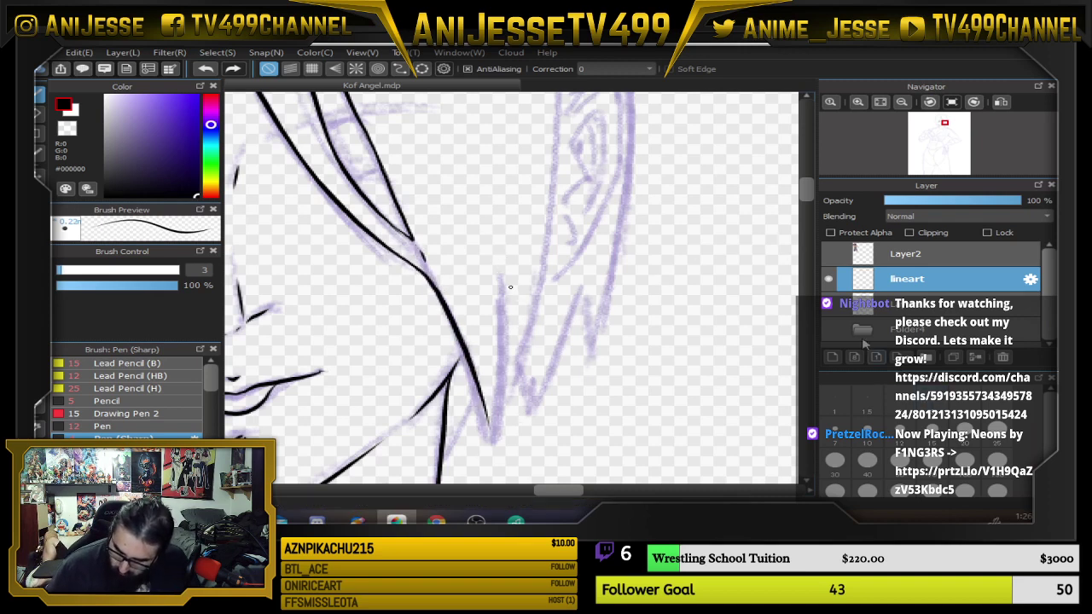
{"action": "key", "text": "["}
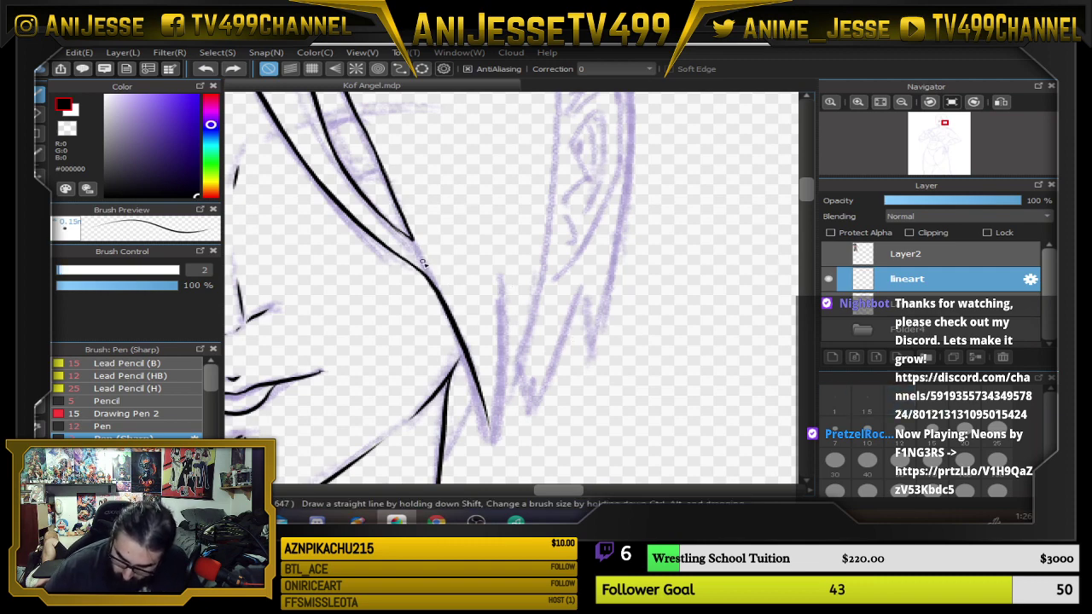
{"action": "mouse_move", "coordinate": [419, 254]}
{"action": "left_mouse_down"}
{"action": "mouse_move", "coordinate": [492, 329]}
{"action": "mouse_move", "coordinate": [492, 315]}
{"action": "left_mouse_up"}
{"action": "scroll", "coordinate": [491, 362], "scroll_direction": "down", "scroll_amount": 4}
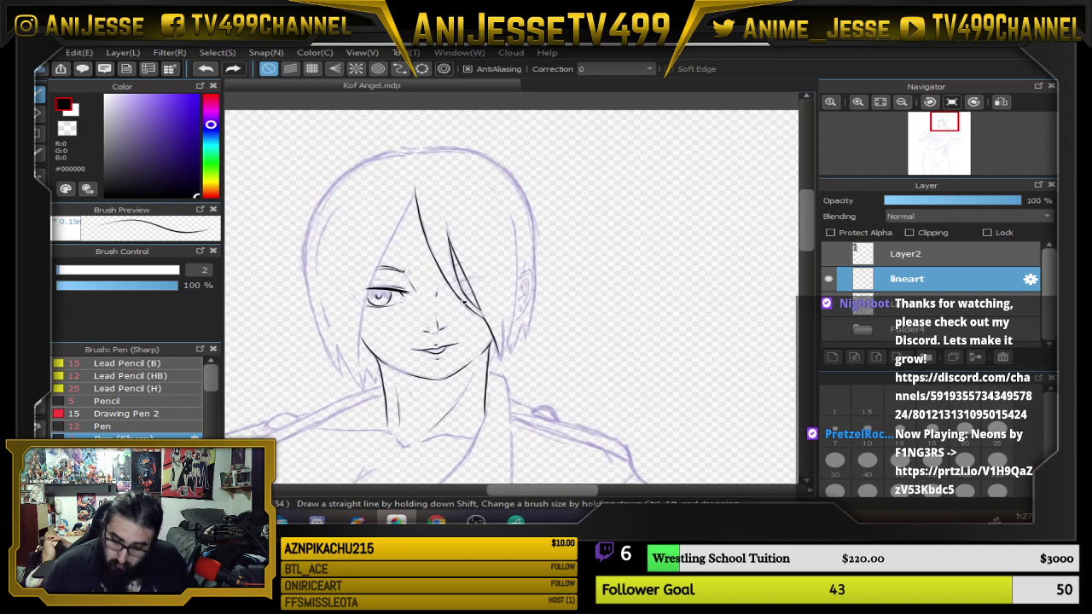
Try to ink short thin hair strokes between the long fringe edge and the top of the inner strand.
{"action": "scroll", "coordinate": [445, 230], "scroll_direction": "up", "scroll_amount": 3}
{"action": "mouse_move", "coordinate": [389, 147]}
{"action": "left_mouse_down"}
{"action": "mouse_move", "coordinate": [397, 206]}
{"action": "mouse_move", "coordinate": [416, 223]}
{"action": "left_mouse_up"}
{"action": "mouse_move", "coordinate": [436, 262]}
{"action": "left_mouse_down"}
{"action": "mouse_move", "coordinate": [429, 181]}
{"action": "mouse_move", "coordinate": [440, 244]}
{"action": "left_mouse_up"}
{"action": "key", "text": "ctrl+z"}
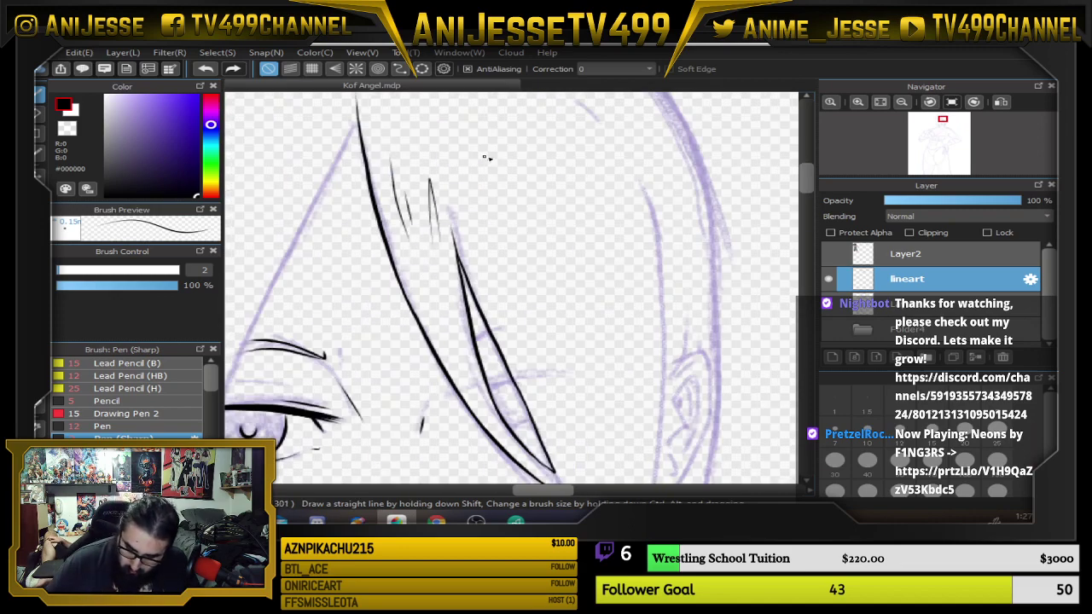
{"action": "scroll", "coordinate": [497, 171], "scroll_direction": "down", "scroll_amount": 2}
{"action": "key", "text": "ctrl+z"}
{"action": "key", "text": "ctrl+z"}
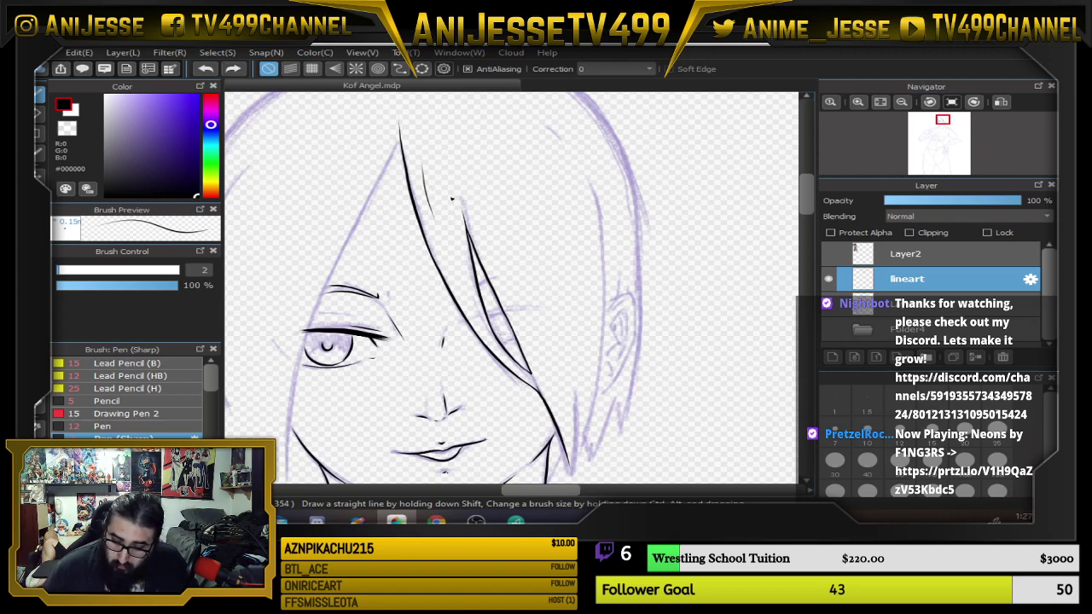
{"action": "left_click_drag", "start_coordinate": [420, 164], "coordinate": [447, 237]}
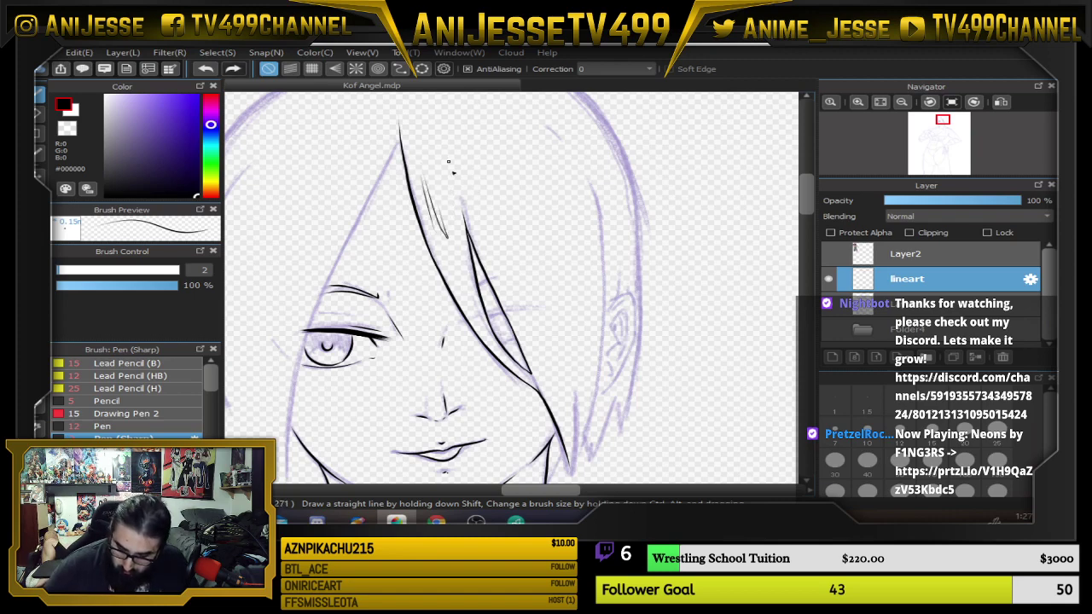
{"action": "left_click_drag", "start_coordinate": [450, 184], "coordinate": [459, 256]}
{"action": "scroll", "coordinate": [530, 306], "scroll_direction": "down", "scroll_amount": 2}
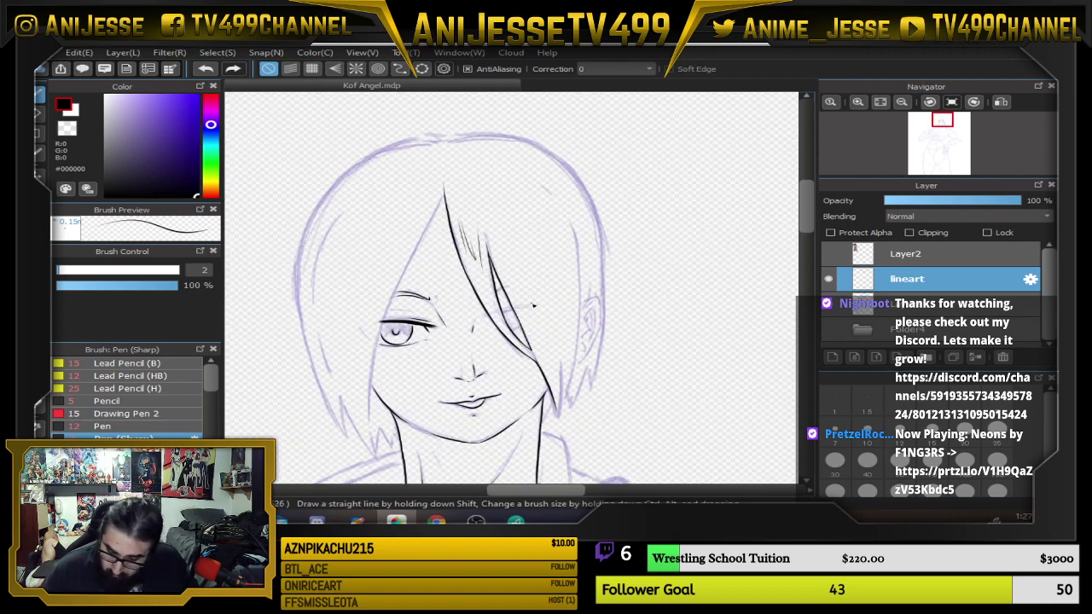
{"action": "key", "text": "ctrl+z"}
{"action": "key", "text": "ctrl+z"}
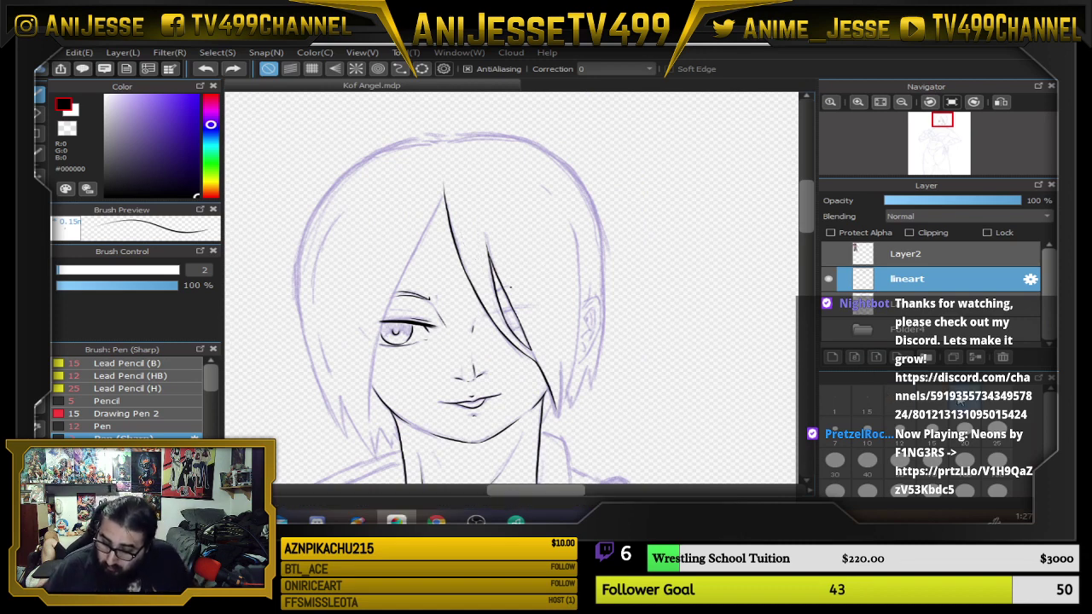
Set the pen size to 4 and ink a near-vertical strand edge running down to the fringe's tip beside the cheek, in a mirrored view.
{"action": "key", "text": "bracketright"}
{"action": "key", "text": "bracketright"}
{"action": "scroll", "coordinate": [514, 306], "scroll_direction": "up", "scroll_amount": 3}
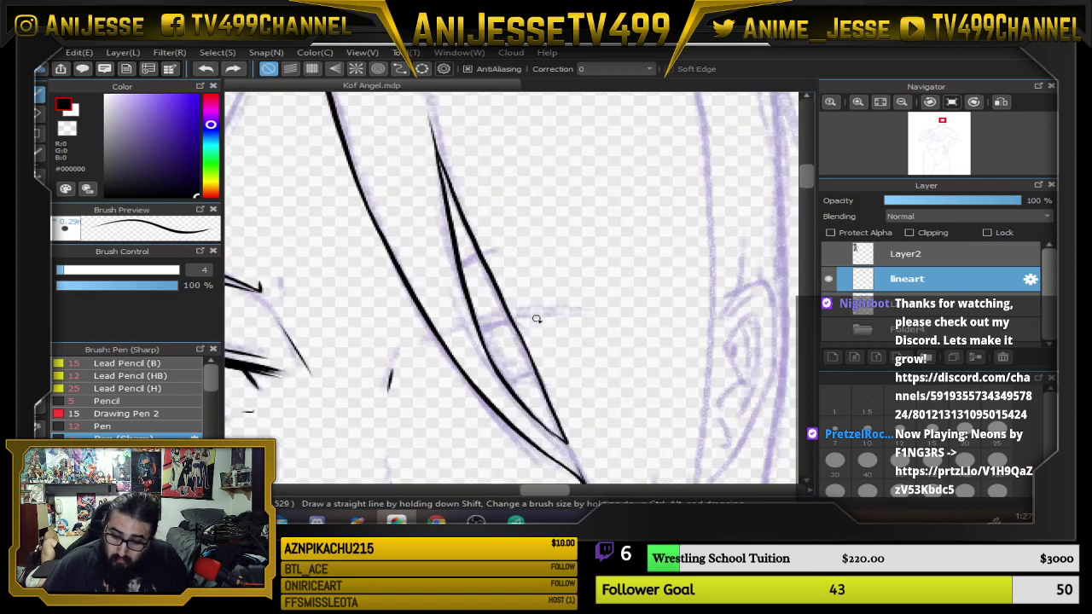
{"action": "left_click_drag", "start_coordinate": [537, 319], "coordinate": [463, 143]}
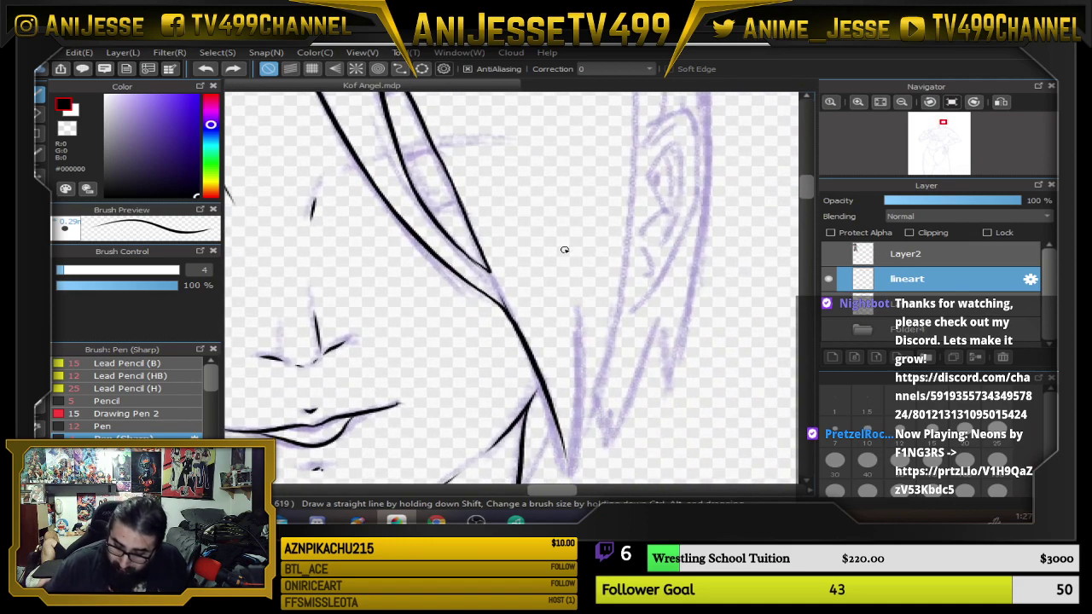
{"action": "key", "text": "h"}
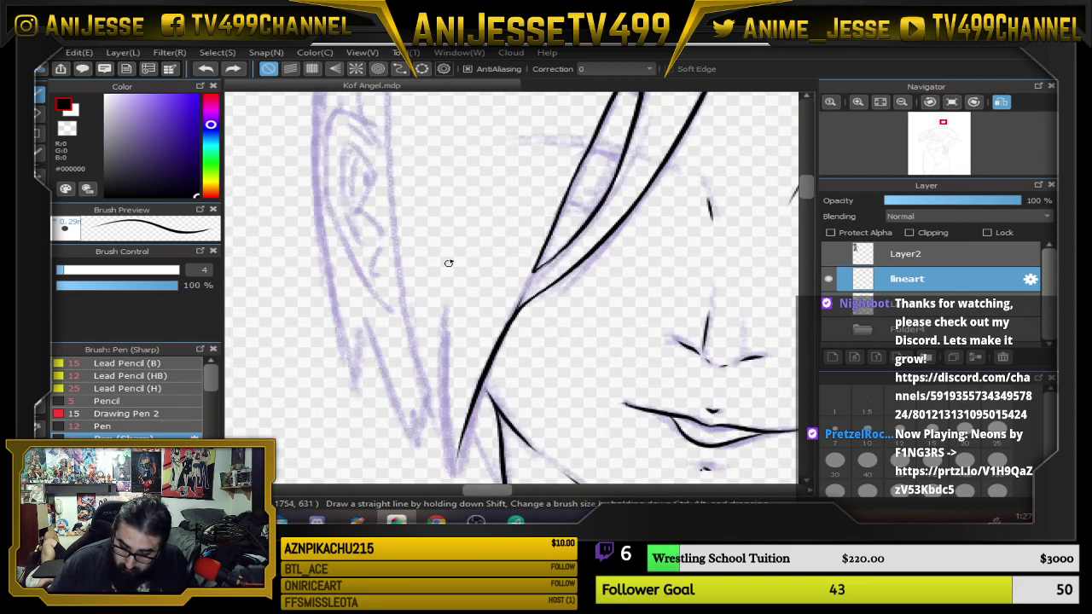
{"action": "mouse_move", "coordinate": [459, 237]}
{"action": "left_mouse_down"}
{"action": "mouse_move", "coordinate": [446, 333]}
{"action": "mouse_move", "coordinate": [452, 482]}
{"action": "mouse_move", "coordinate": [460, 452]}
{"action": "left_mouse_up"}
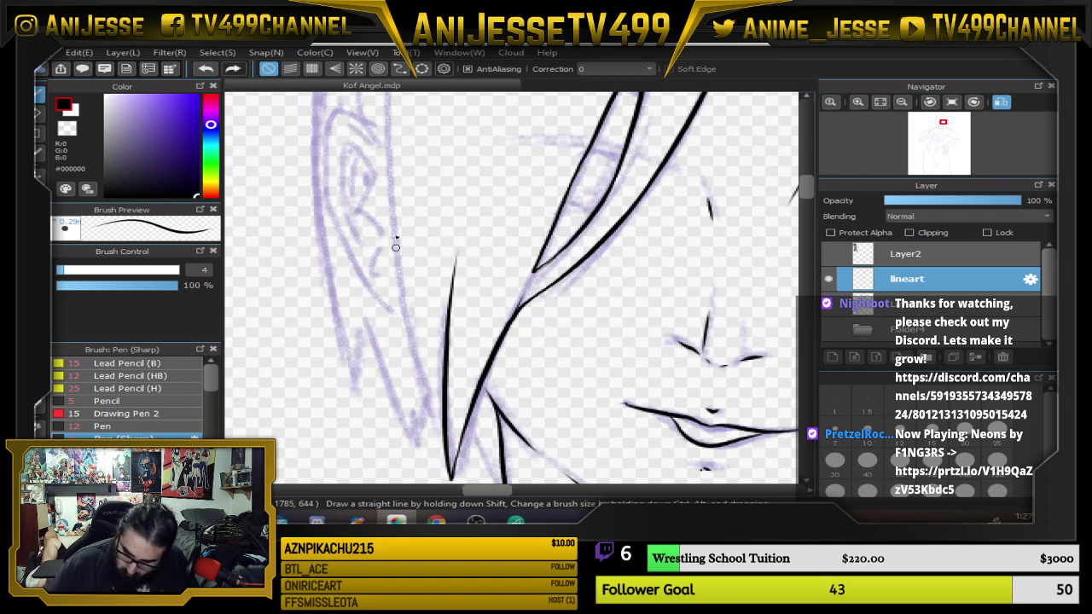
Ink the long hair edge passing in front of the ear down to the strand tip beside the cheek.
{"action": "scroll", "coordinate": [401, 265], "scroll_direction": "up", "scroll_amount": 3}
{"action": "mouse_move", "coordinate": [415, 180]}
{"action": "left_mouse_down"}
{"action": "mouse_move", "coordinate": [412, 417]}
{"action": "mouse_move", "coordinate": [385, 217]}
{"action": "left_mouse_up"}
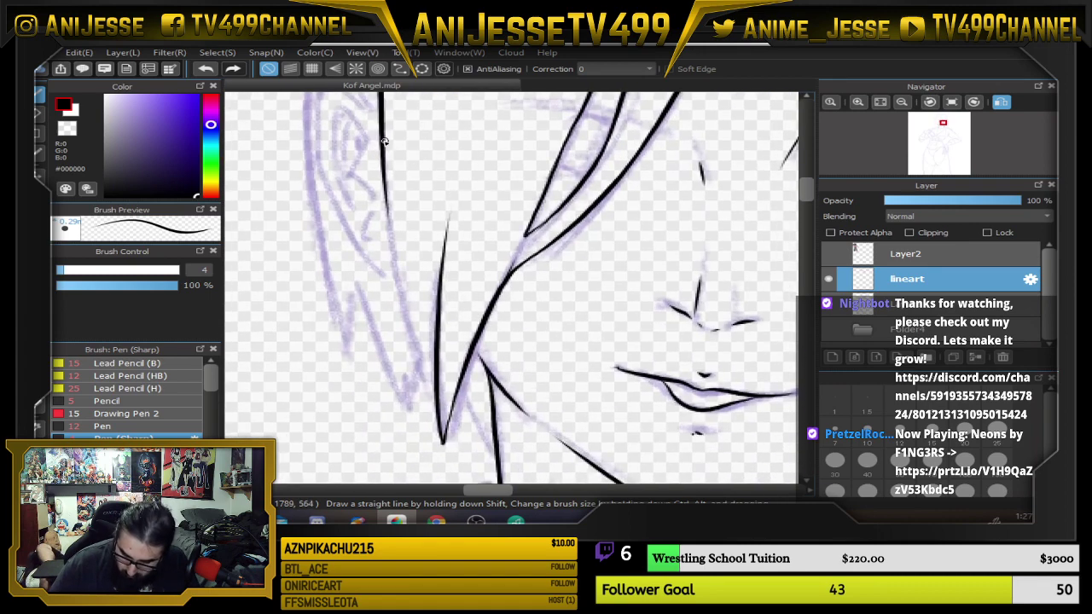
{"action": "mouse_move", "coordinate": [383, 134]}
{"action": "left_mouse_down"}
{"action": "mouse_move", "coordinate": [391, 230]}
{"action": "mouse_move", "coordinate": [427, 365]}
{"action": "left_mouse_up"}
{"action": "key", "text": "ctrl+z"}
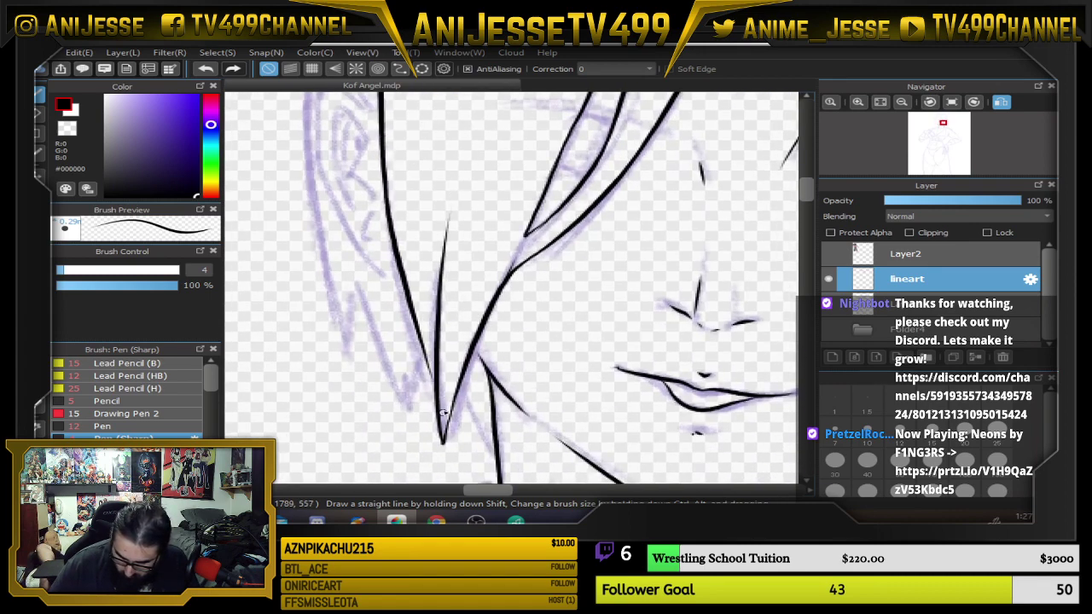
{"action": "key", "text": "ctrl+z"}
{"action": "mouse_move", "coordinate": [382, 137]}
{"action": "left_mouse_down"}
{"action": "mouse_move", "coordinate": [403, 302]}
{"action": "mouse_move", "coordinate": [442, 440]}
{"action": "left_mouse_up"}
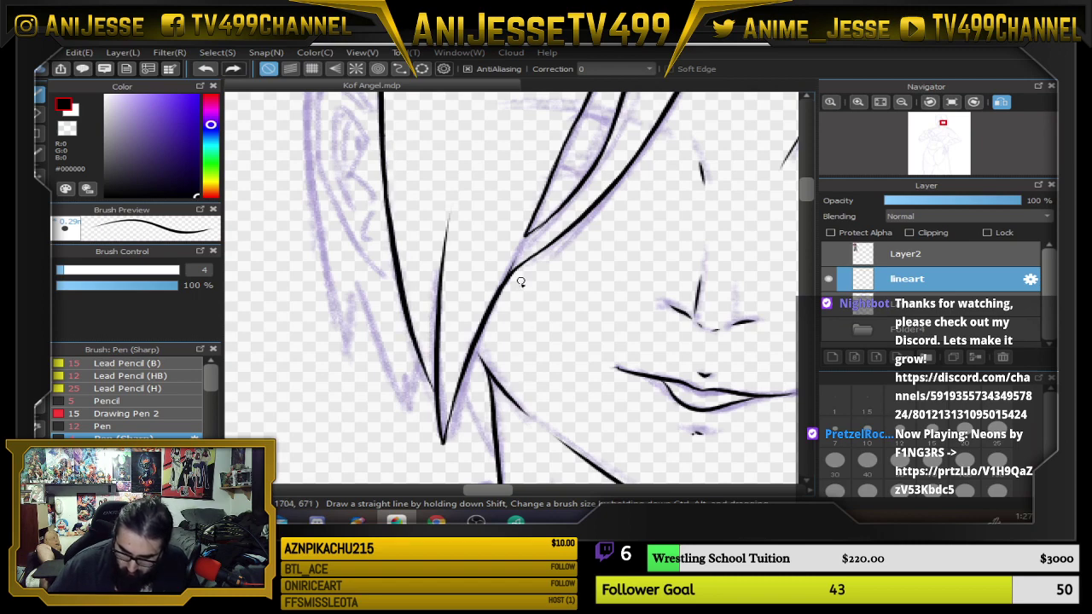
Extend the ear-side hair edge upward, add a short dash above it toward the crown, and check the whole figure unmirrored.
{"action": "mouse_move", "coordinate": [524, 205]}
{"action": "left_mouse_down"}
{"action": "mouse_move", "coordinate": [515, 347]}
{"action": "mouse_move", "coordinate": [531, 426]}
{"action": "left_mouse_up"}
{"action": "mouse_move", "coordinate": [523, 264]}
{"action": "left_mouse_down"}
{"action": "mouse_move", "coordinate": [536, 287]}
{"action": "mouse_move", "coordinate": [514, 452]}
{"action": "left_mouse_up"}
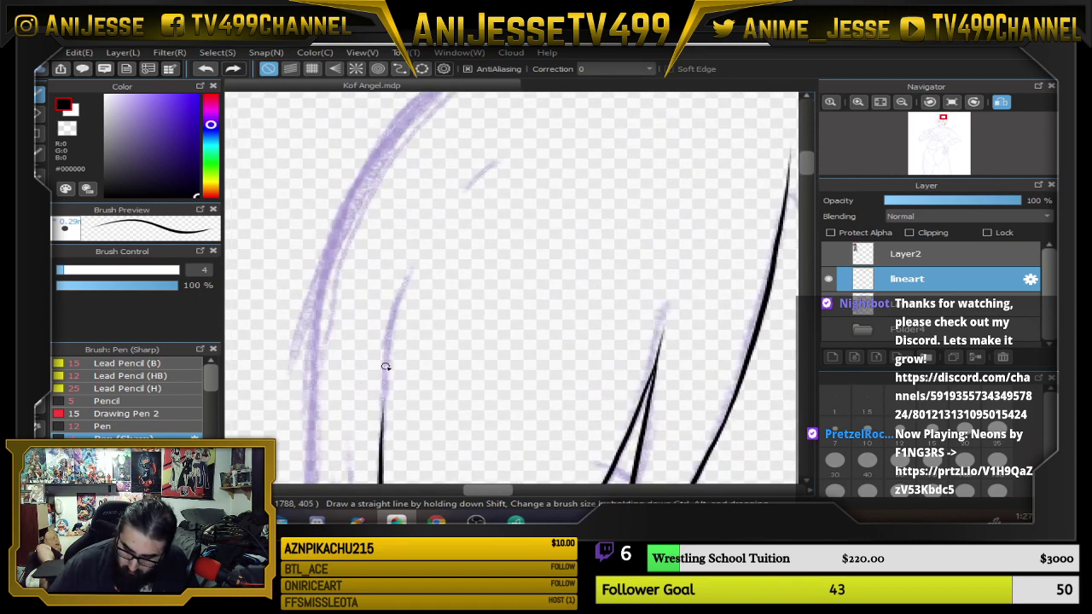
{"action": "left_click_drag", "start_coordinate": [383, 367], "coordinate": [418, 245]}
{"action": "left_click_drag", "start_coordinate": [451, 199], "coordinate": [483, 167]}
{"action": "mouse_move", "coordinate": [531, 359]}
{"action": "left_mouse_down"}
{"action": "mouse_move", "coordinate": [606, 185]}
{"action": "mouse_move", "coordinate": [549, 367]}
{"action": "left_mouse_up"}
{"action": "key", "text": "ctrl+z"}
{"action": "left_click_drag", "start_coordinate": [467, 207], "coordinate": [507, 169]}
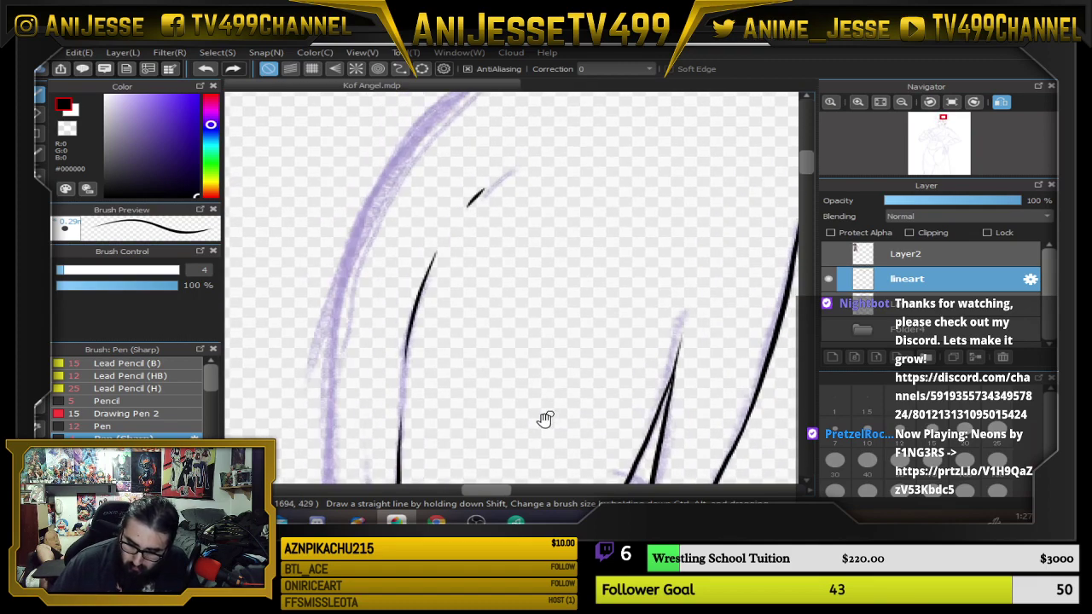
{"action": "left_click_drag", "start_coordinate": [544, 419], "coordinate": [628, 96]}
{"action": "key", "text": "Down"}
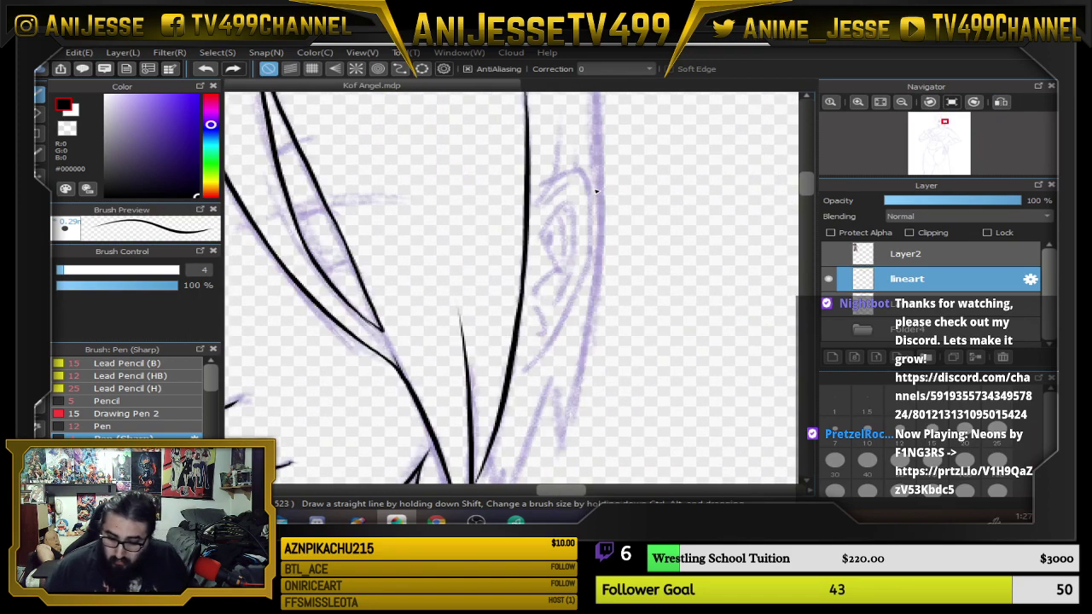
{"action": "scroll", "coordinate": [596, 191], "scroll_direction": "down", "scroll_amount": 5}
{"action": "mouse_move", "coordinate": [588, 205]}
{"action": "left_mouse_down"}
{"action": "mouse_move", "coordinate": [582, 288]}
{"action": "mouse_move", "coordinate": [571, 211]}
{"action": "mouse_move", "coordinate": [534, 134]}
{"action": "mouse_move", "coordinate": [512, 229]}
{"action": "left_mouse_up"}
{"action": "scroll", "coordinate": [582, 287], "scroll_direction": "down", "scroll_amount": 3}
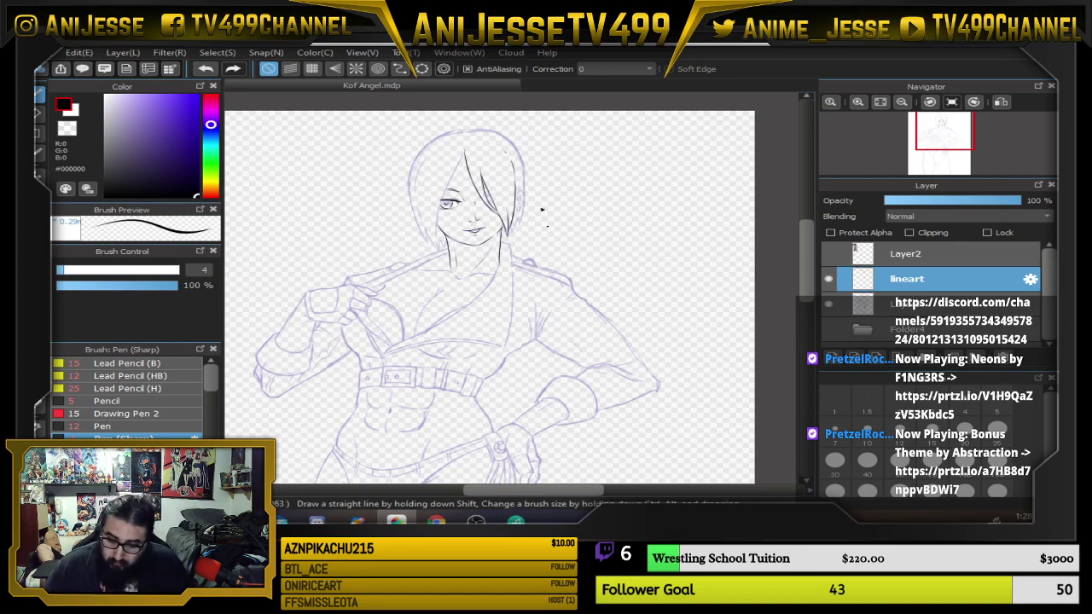
Ink a long broken strand line between the inner fringe strand and the hair edge in front of the ear.
{"action": "scroll", "coordinate": [511, 237], "scroll_direction": "up", "scroll_amount": 3}
{"action": "scroll", "coordinate": [497, 210], "scroll_direction": "up", "scroll_amount": 3}
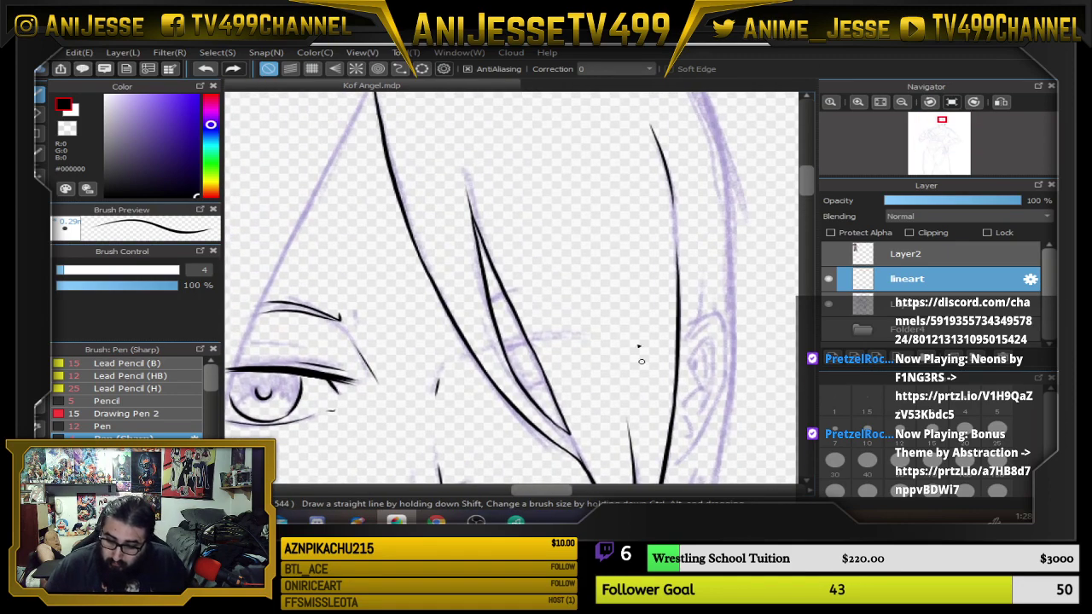
{"action": "mouse_move", "coordinate": [562, 153]}
{"action": "left_mouse_down"}
{"action": "mouse_move", "coordinate": [577, 186]}
{"action": "mouse_move", "coordinate": [610, 363]}
{"action": "left_mouse_up"}
{"action": "scroll", "coordinate": [654, 285], "scroll_direction": "up", "scroll_amount": 3}
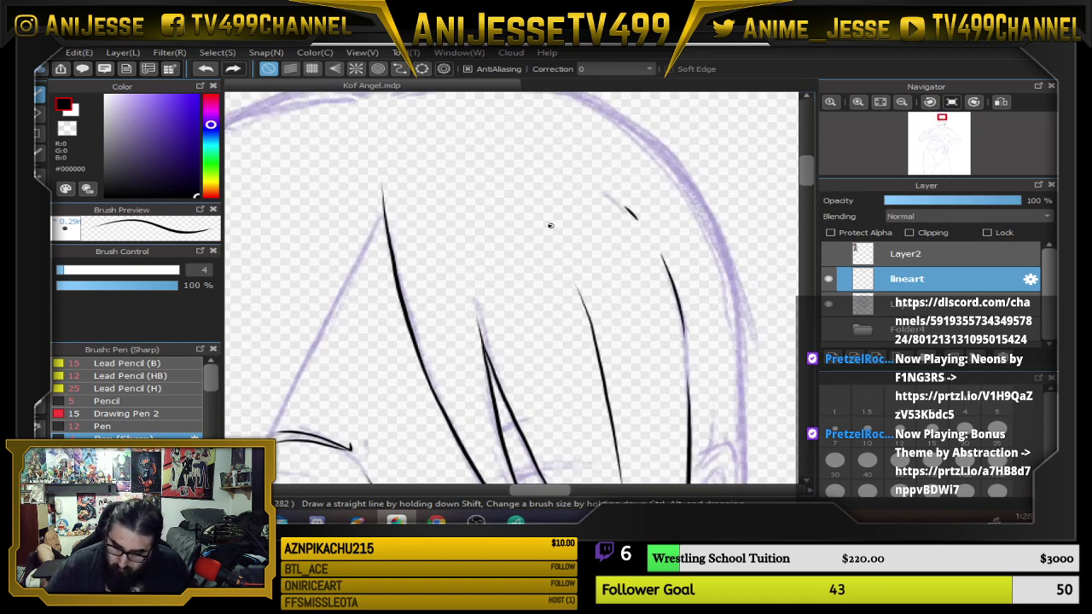
{"action": "key", "text": "ctrl+z"}
{"action": "mouse_move", "coordinate": [510, 198]}
{"action": "left_mouse_down"}
{"action": "mouse_move", "coordinate": [589, 346]}
{"action": "mouse_move", "coordinate": [612, 431]}
{"action": "mouse_move", "coordinate": [626, 307]}
{"action": "mouse_move", "coordinate": [598, 338]}
{"action": "left_mouse_up"}
{"action": "scroll", "coordinate": [595, 377], "scroll_direction": "down", "scroll_amount": 3}
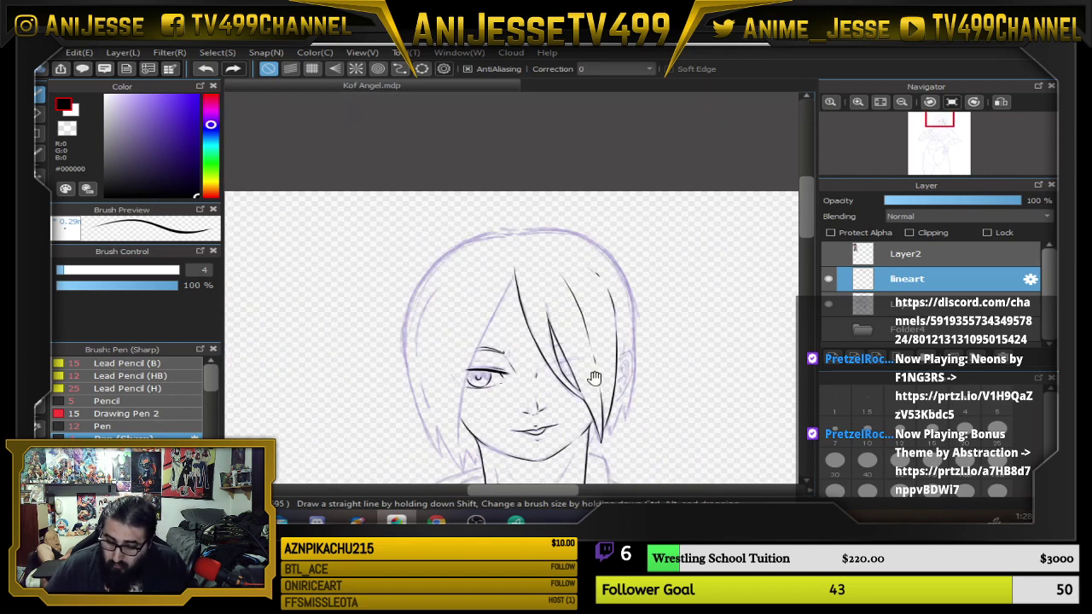
Ink the ear's outer contour from the hair edge over the top and down to an open earlobe, starting in a rotated view.
{"action": "scroll", "coordinate": [631, 324], "scroll_direction": "up", "scroll_amount": 3}
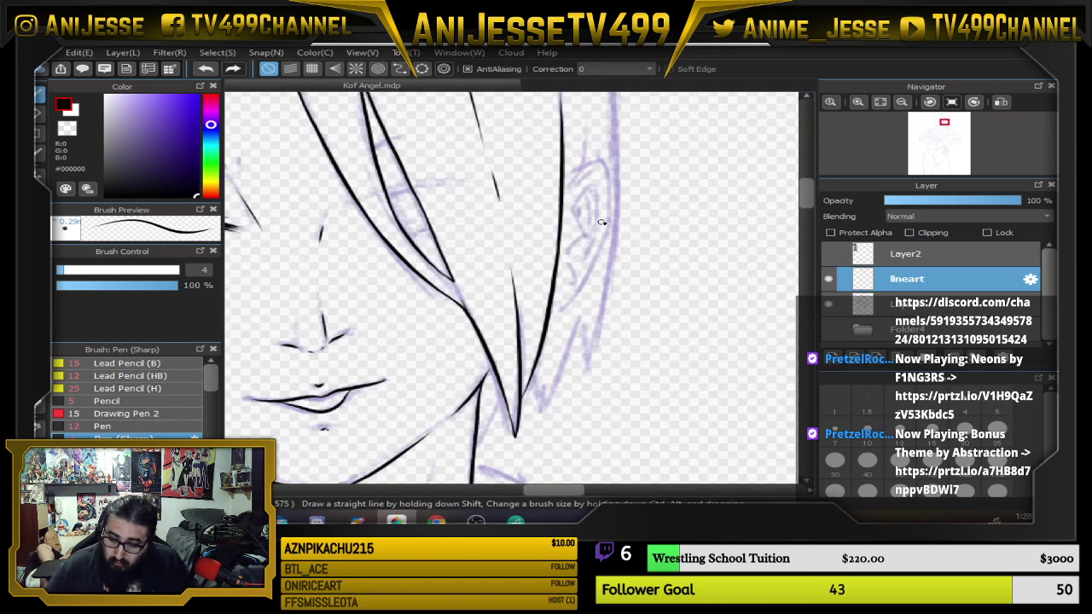
{"action": "scroll", "coordinate": [601, 222], "scroll_direction": "up", "scroll_amount": 3}
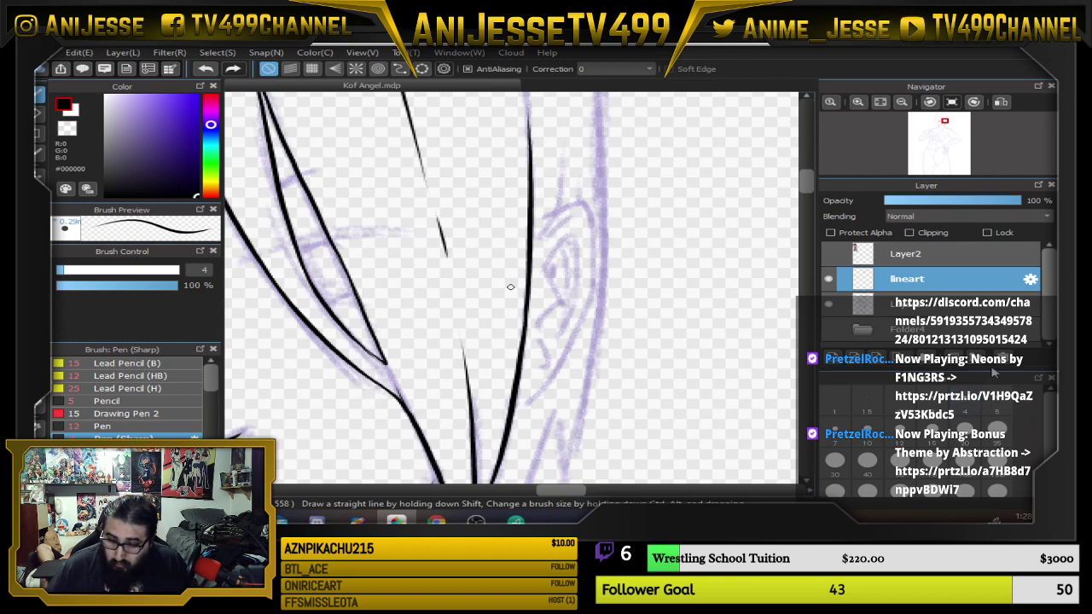
{"action": "key", "text": "Left"}
{"action": "key", "text": "Left"}
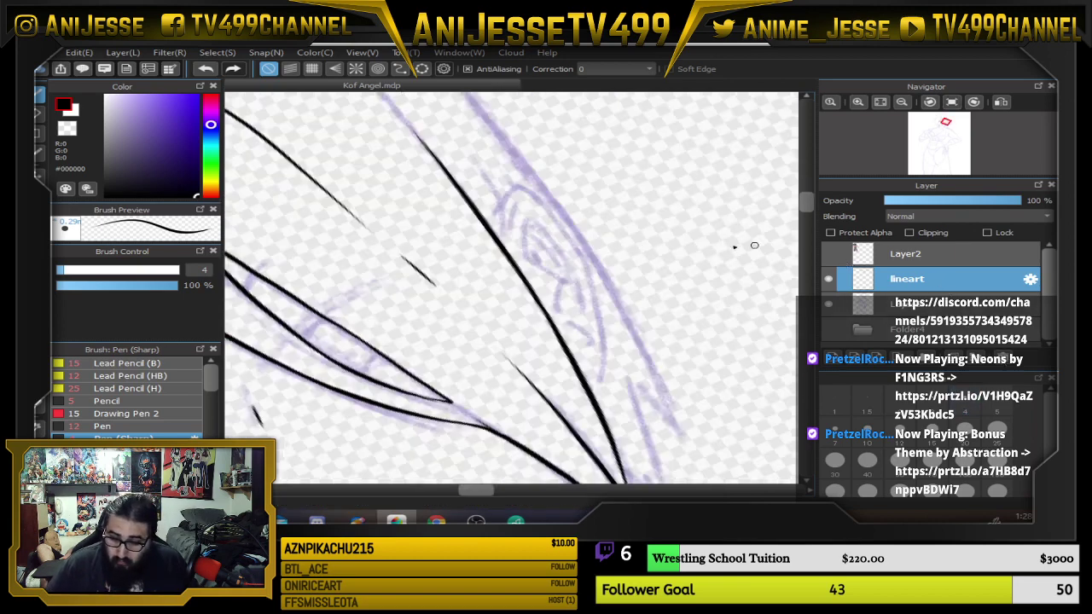
{"action": "scroll", "coordinate": [524, 239], "scroll_direction": "up", "scroll_amount": 3}
{"action": "mouse_move", "coordinate": [459, 230]}
{"action": "left_mouse_down"}
{"action": "mouse_move", "coordinate": [468, 178]}
{"action": "mouse_move", "coordinate": [522, 134]}
{"action": "mouse_move", "coordinate": [580, 178]}
{"action": "mouse_move", "coordinate": [630, 254]}
{"action": "mouse_move", "coordinate": [669, 429]}
{"action": "left_mouse_up"}
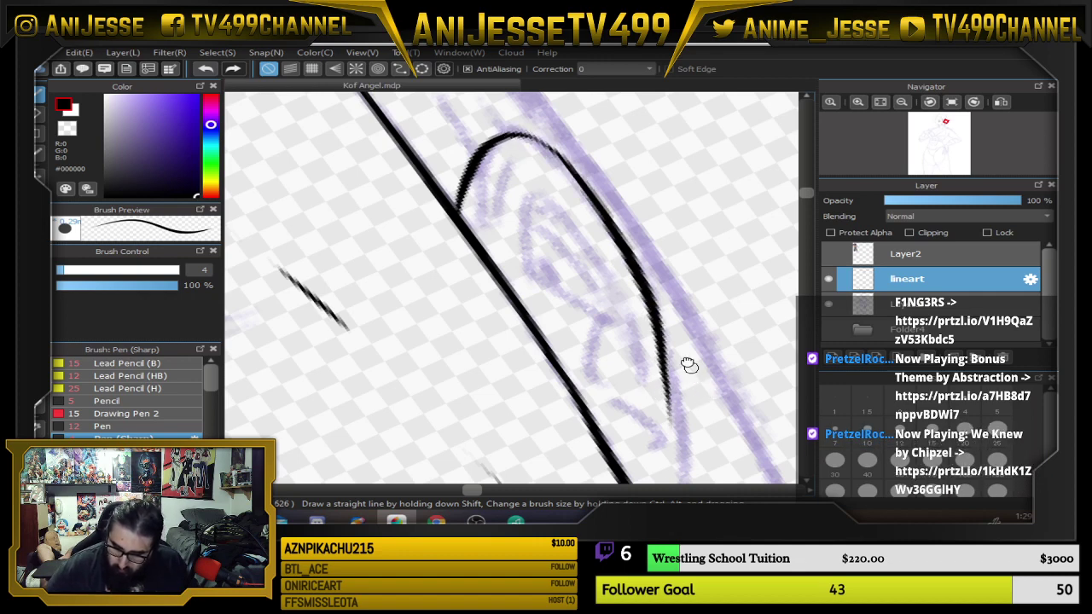
{"action": "left_click_drag", "start_coordinate": [688, 366], "coordinate": [624, 250]}
{"action": "mouse_move", "coordinate": [595, 210]}
{"action": "left_mouse_down"}
{"action": "mouse_move", "coordinate": [610, 308]}
{"action": "mouse_move", "coordinate": [609, 384]}
{"action": "mouse_move", "coordinate": [595, 415]}
{"action": "left_mouse_up"}
{"action": "key", "text": "Up"}
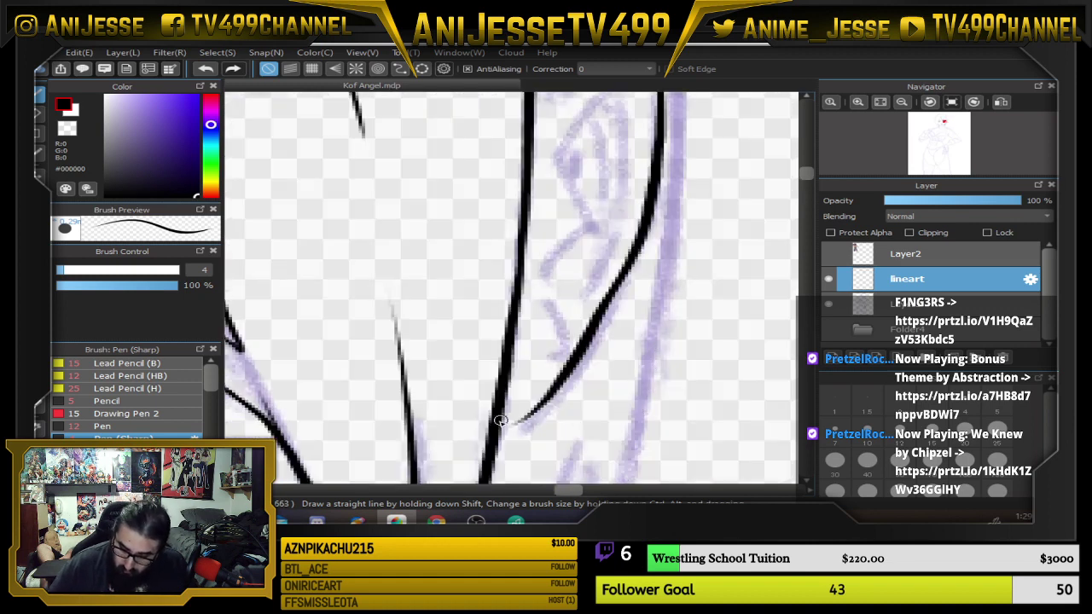
{"action": "left_click_drag", "start_coordinate": [493, 429], "coordinate": [543, 410]}
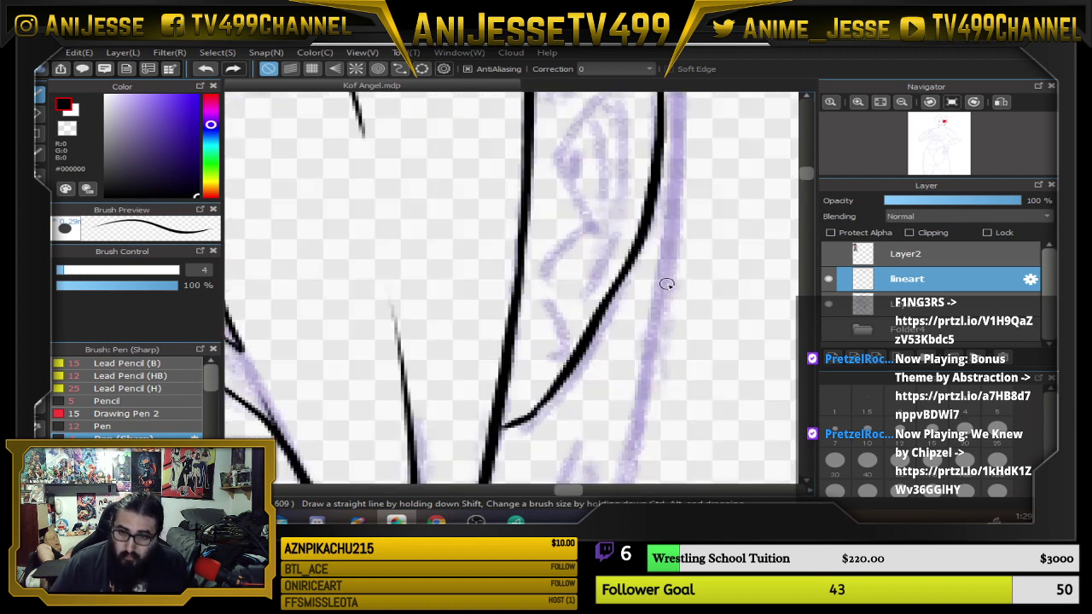
{"action": "key", "text": "ctrl+z"}
Ink the ear's inner rim and small inner folds, and check the whole figure.
{"action": "mouse_move", "coordinate": [645, 261]}
{"action": "left_mouse_down"}
{"action": "mouse_move", "coordinate": [637, 341]}
{"action": "mouse_move", "coordinate": [669, 221]}
{"action": "left_mouse_up"}
{"action": "mouse_move", "coordinate": [608, 288]}
{"action": "left_mouse_down"}
{"action": "mouse_move", "coordinate": [634, 195]}
{"action": "mouse_move", "coordinate": [606, 123]}
{"action": "mouse_move", "coordinate": [531, 190]}
{"action": "mouse_move", "coordinate": [532, 258]}
{"action": "mouse_move", "coordinate": [567, 326]}
{"action": "mouse_move", "coordinate": [514, 437]}
{"action": "left_mouse_up"}
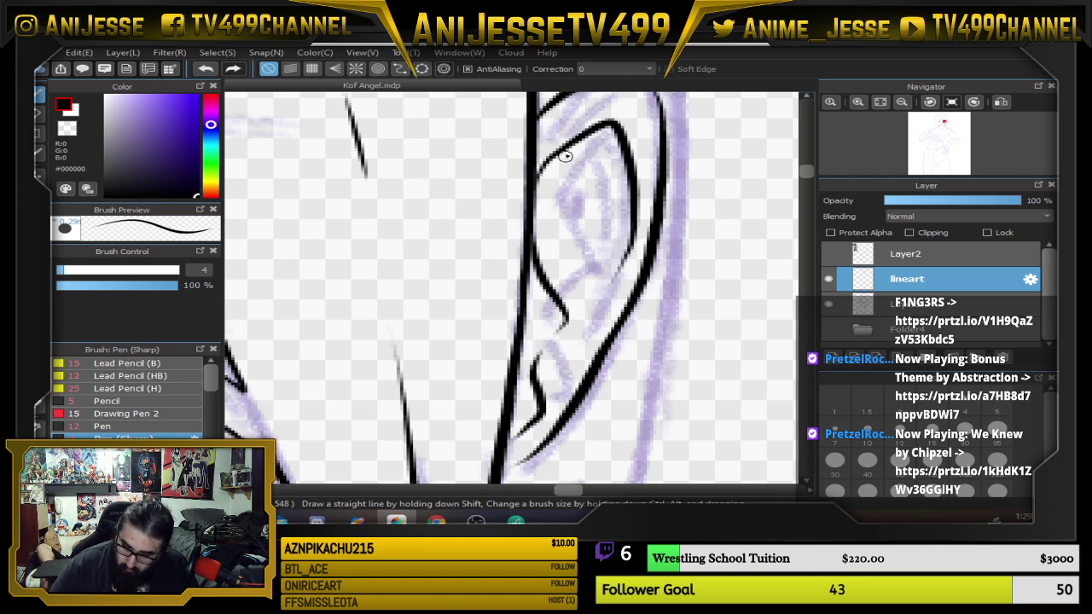
{"action": "mouse_move", "coordinate": [552, 159]}
{"action": "left_mouse_down"}
{"action": "mouse_move", "coordinate": [597, 274]}
{"action": "mouse_move", "coordinate": [571, 361]}
{"action": "left_mouse_up"}
{"action": "left_click_drag", "start_coordinate": [539, 181], "coordinate": [536, 250]}
{"action": "key", "text": "ctrl+z"}
{"action": "scroll", "coordinate": [536, 266], "scroll_direction": "down", "scroll_amount": 6}
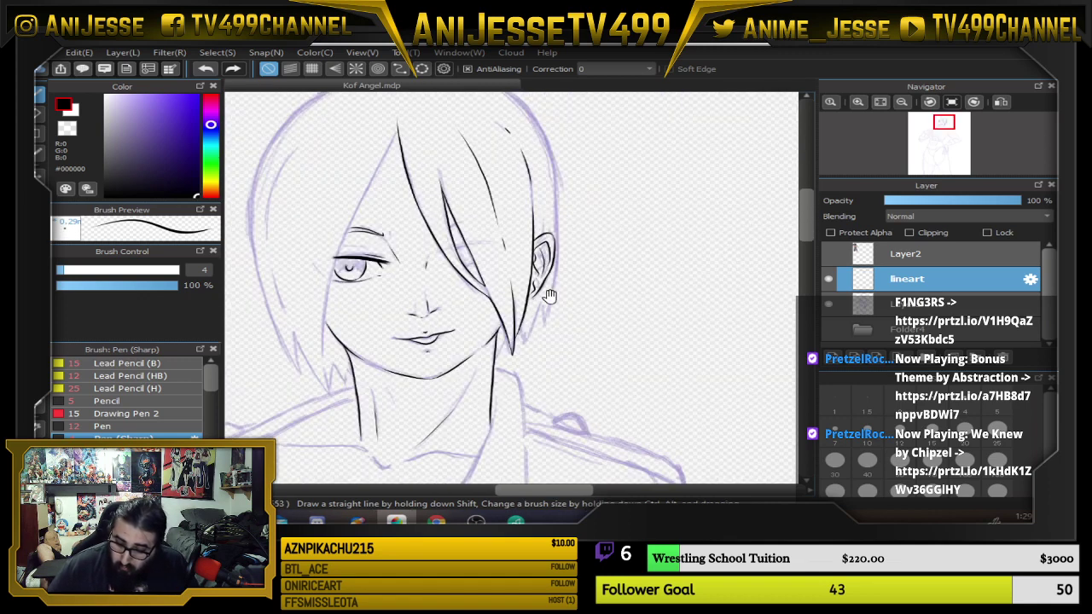
{"action": "mouse_move", "coordinate": [552, 296]}
{"action": "left_mouse_down"}
{"action": "mouse_move", "coordinate": [615, 302]}
{"action": "mouse_move", "coordinate": [611, 250]}
{"action": "left_mouse_up"}
{"action": "scroll", "coordinate": [617, 308], "scroll_direction": "down", "scroll_amount": 3}
{"action": "scroll", "coordinate": [611, 249], "scroll_direction": "down", "scroll_amount": 3}
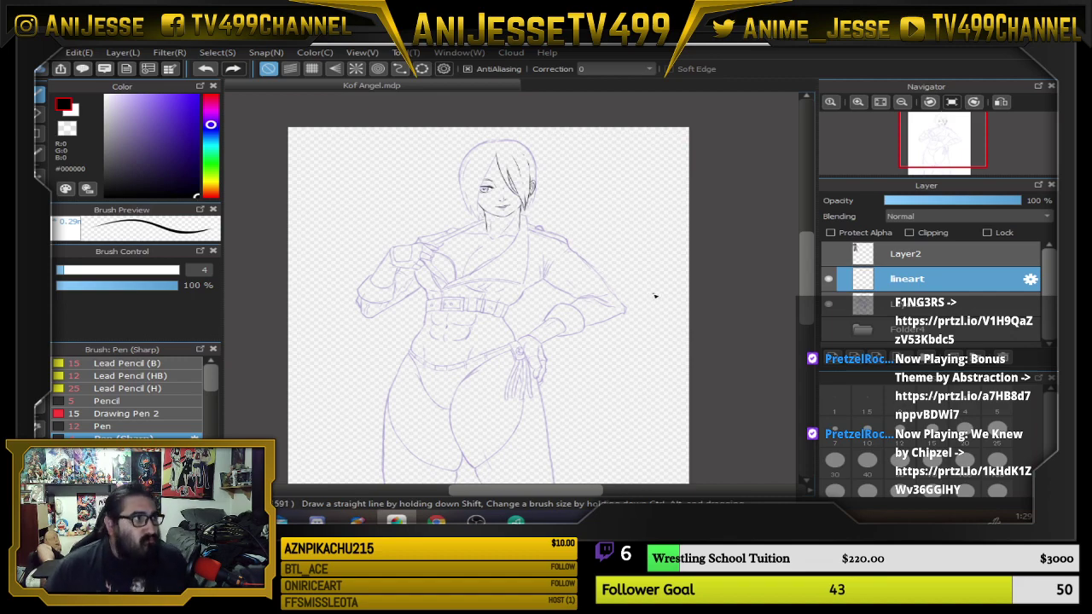
{"action": "scroll", "coordinate": [490, 204], "scroll_direction": "up", "scroll_amount": 1}
{"action": "scroll", "coordinate": [488, 206], "scroll_direction": "up", "scroll_amount": 3}
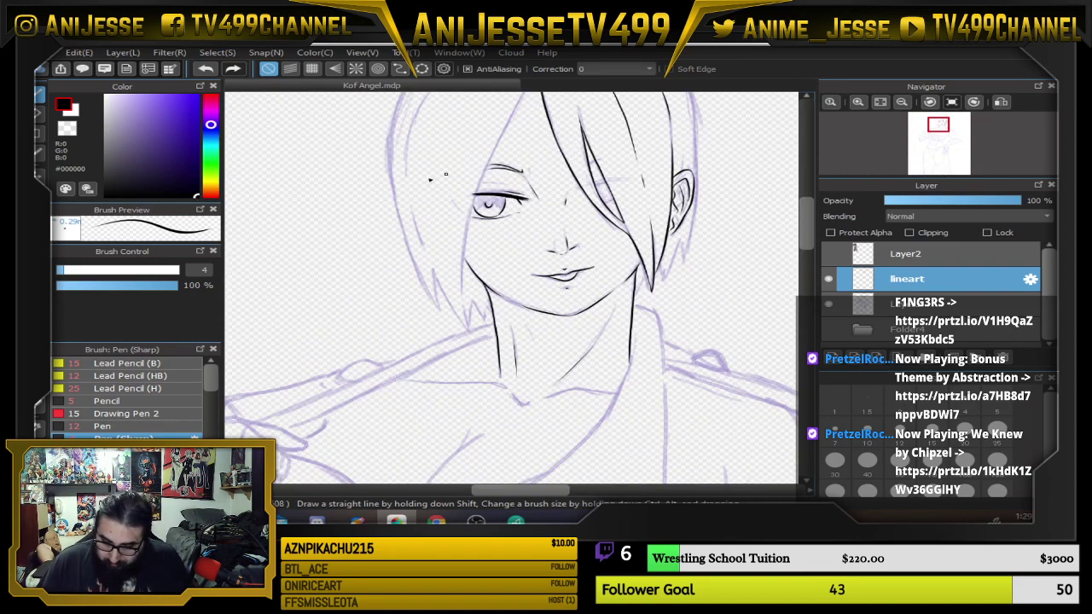
{"action": "scroll", "coordinate": [493, 297], "scroll_direction": "down", "scroll_amount": 3}
{"action": "scroll", "coordinate": [533, 226], "scroll_direction": "up", "scroll_amount": 2}
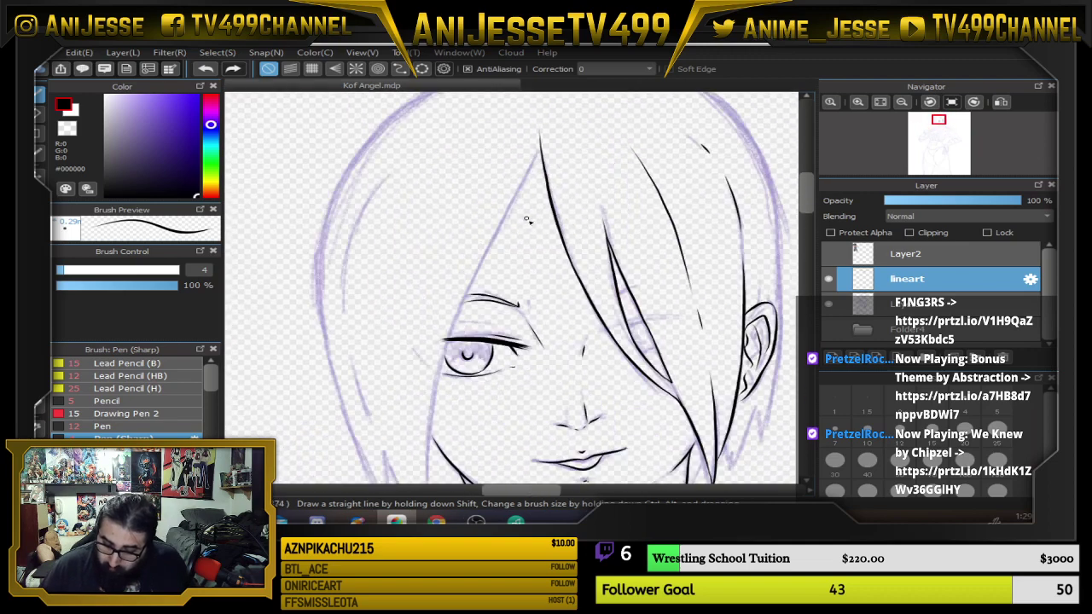
{"action": "scroll", "coordinate": [555, 216], "scroll_direction": "up", "scroll_amount": 1}
{"action": "scroll", "coordinate": [556, 216], "scroll_direction": "up", "scroll_amount": 2}
{"action": "left_click_drag", "start_coordinate": [529, 256], "coordinate": [564, 357]}
{"action": "left_click_drag", "start_coordinate": [444, 187], "coordinate": [570, 443]}
{"action": "left_click_drag", "start_coordinate": [635, 435], "coordinate": [576, 253]}
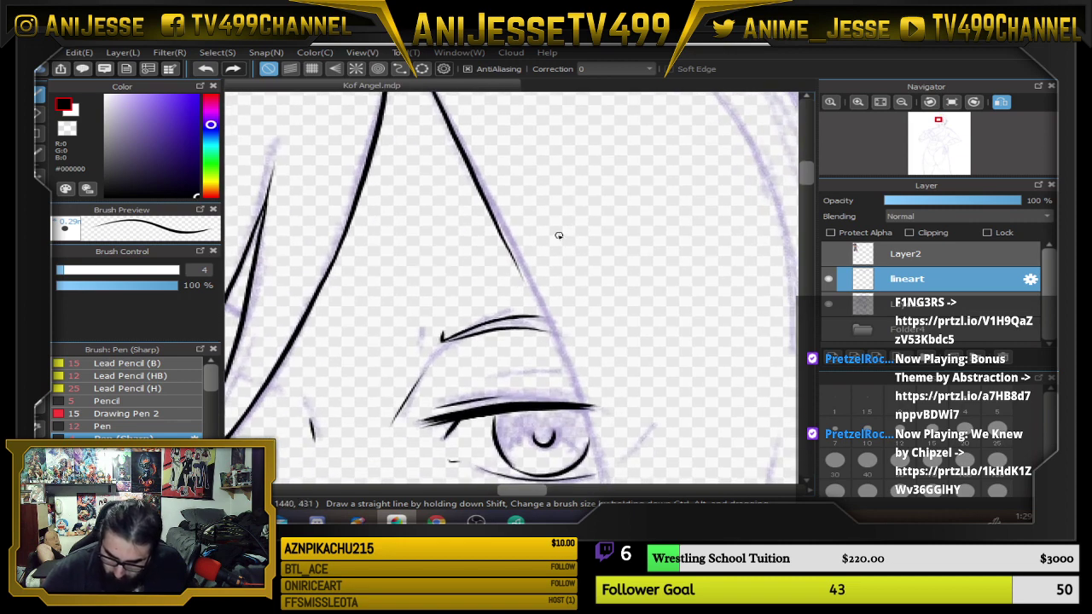
{"action": "key", "text": "ctrl+z"}
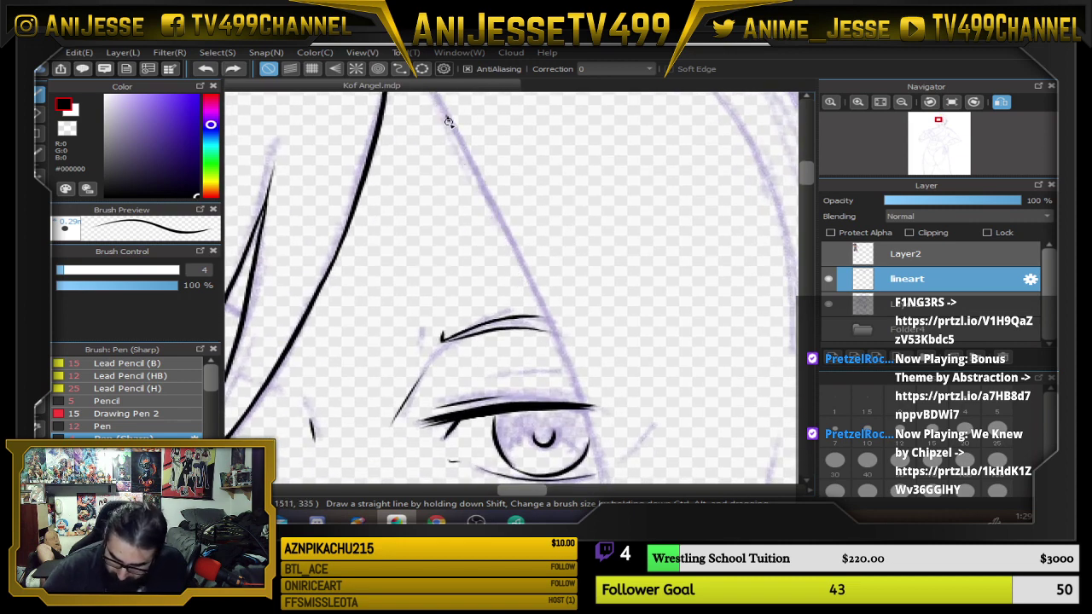
Ink the fringe edge over the sketch from the central parting down across the eye and past the jaw to the lock's tip.
{"action": "mouse_move", "coordinate": [448, 122]}
{"action": "left_mouse_down"}
{"action": "mouse_move", "coordinate": [558, 351]}
{"action": "mouse_move", "coordinate": [608, 489]}
{"action": "left_mouse_up"}
{"action": "left_click_drag", "start_coordinate": [535, 200], "coordinate": [568, 350]}
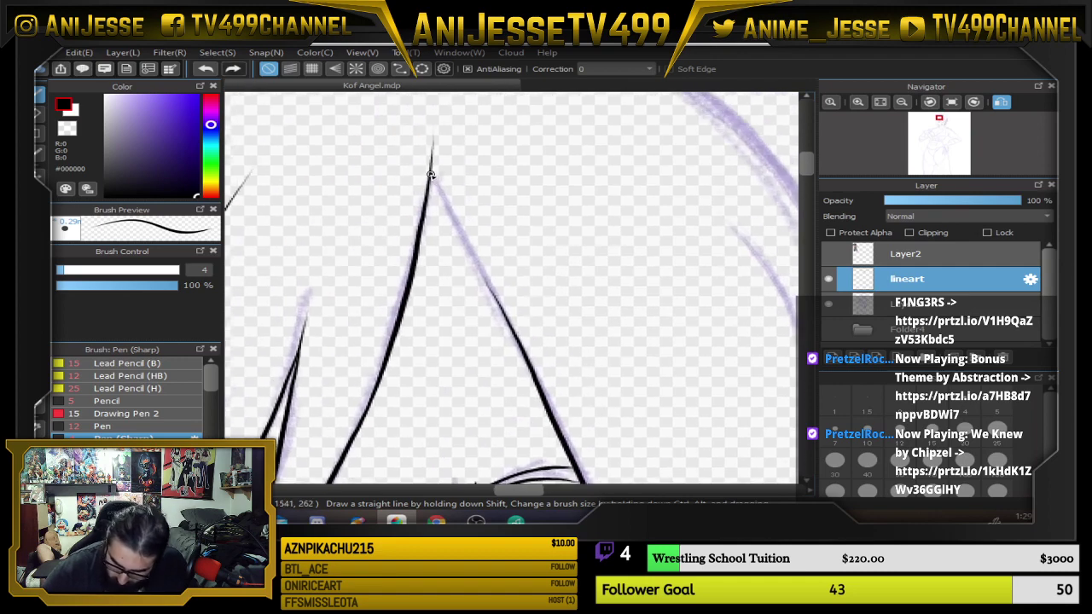
{"action": "left_click_drag", "start_coordinate": [431, 175], "coordinate": [532, 376]}
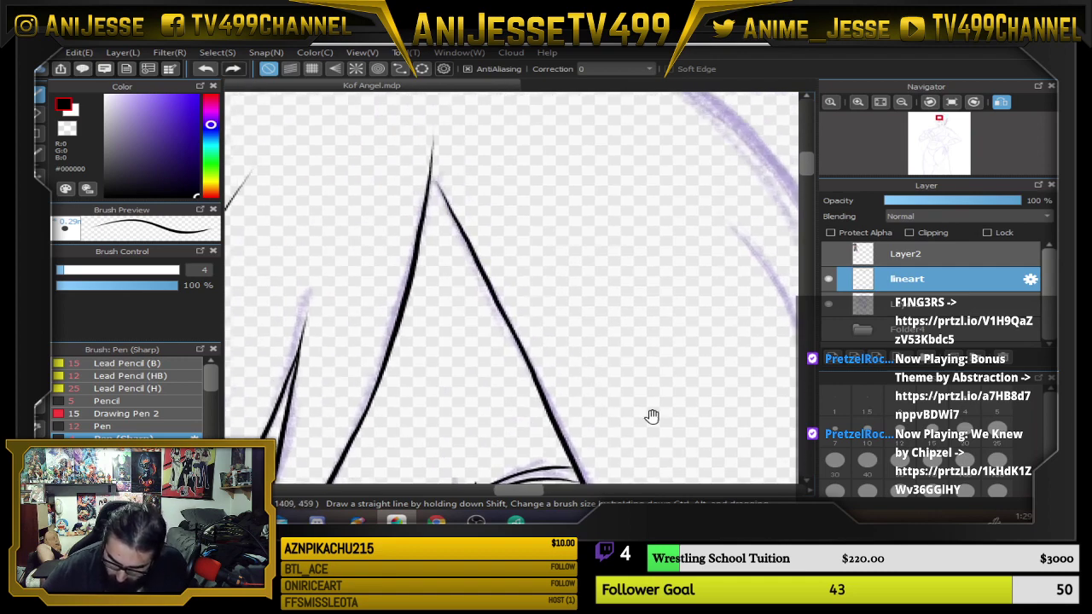
{"action": "mouse_move", "coordinate": [652, 416]}
{"action": "left_mouse_down"}
{"action": "mouse_move", "coordinate": [566, 236]}
{"action": "mouse_move", "coordinate": [517, 164]}
{"action": "left_mouse_up"}
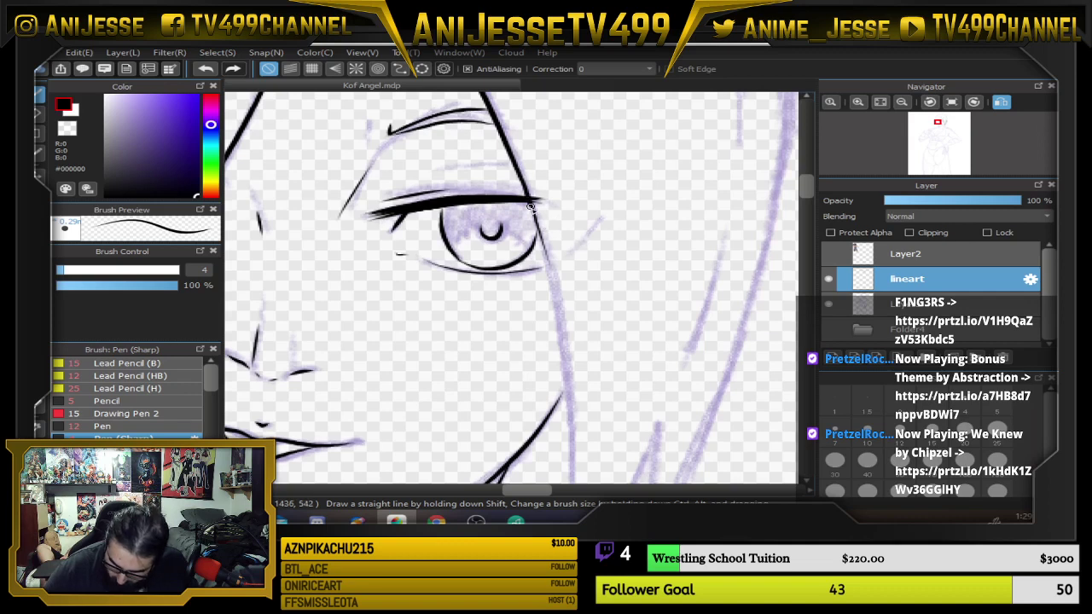
{"action": "mouse_move", "coordinate": [530, 206]}
{"action": "left_mouse_down"}
{"action": "mouse_move", "coordinate": [562, 340]}
{"action": "mouse_move", "coordinate": [570, 459]}
{"action": "left_mouse_up"}
{"action": "left_click_drag", "start_coordinate": [590, 338], "coordinate": [581, 168]}
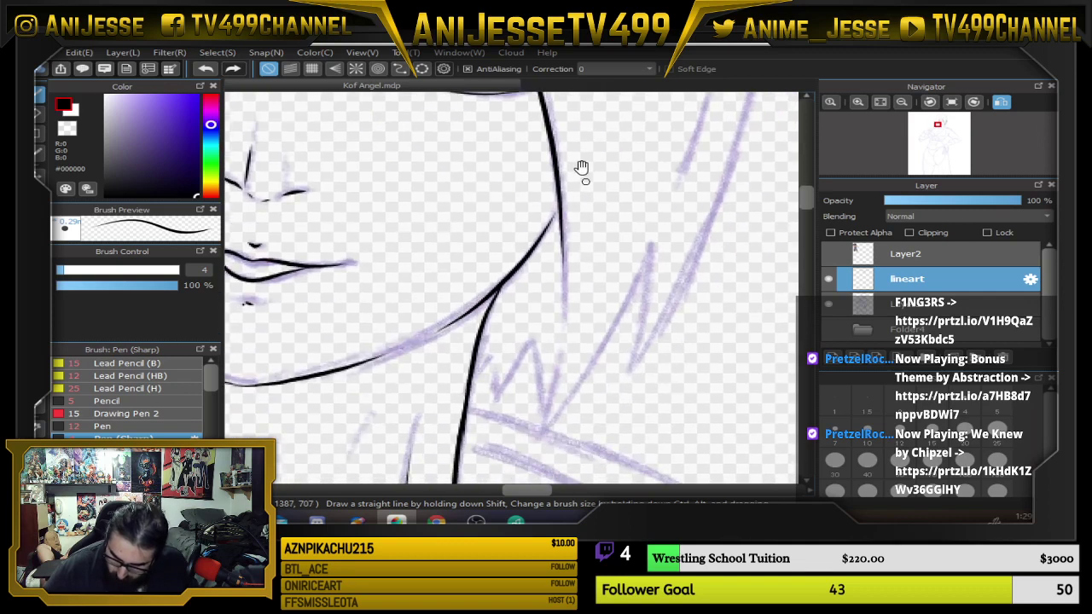
{"action": "left_click_drag", "start_coordinate": [562, 256], "coordinate": [550, 417]}
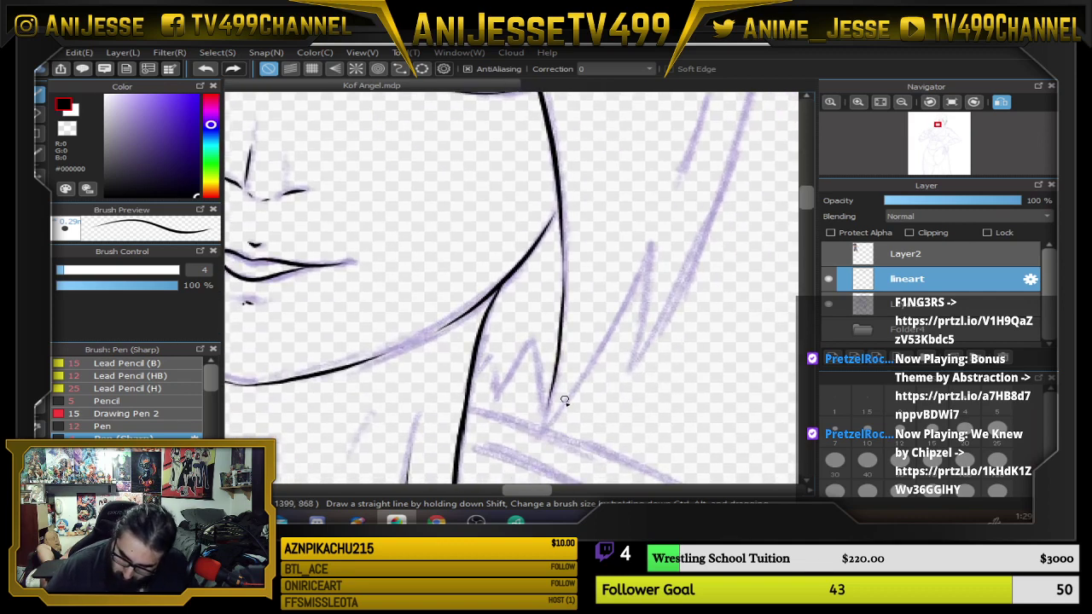
Ink the lock's outer edge up from its tip in an unmirrored view, continuing it in broken strokes along the side hair toward the crown.
{"action": "key", "text": "Down"}
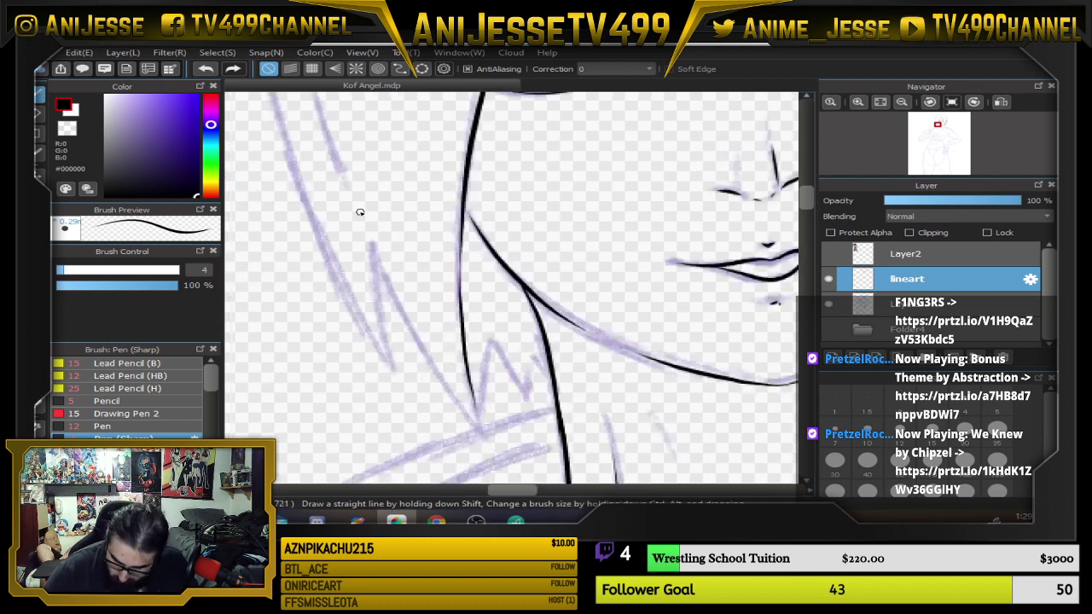
{"action": "mouse_move", "coordinate": [357, 202]}
{"action": "left_mouse_down"}
{"action": "mouse_move", "coordinate": [416, 344]}
{"action": "mouse_move", "coordinate": [488, 440]}
{"action": "left_mouse_up"}
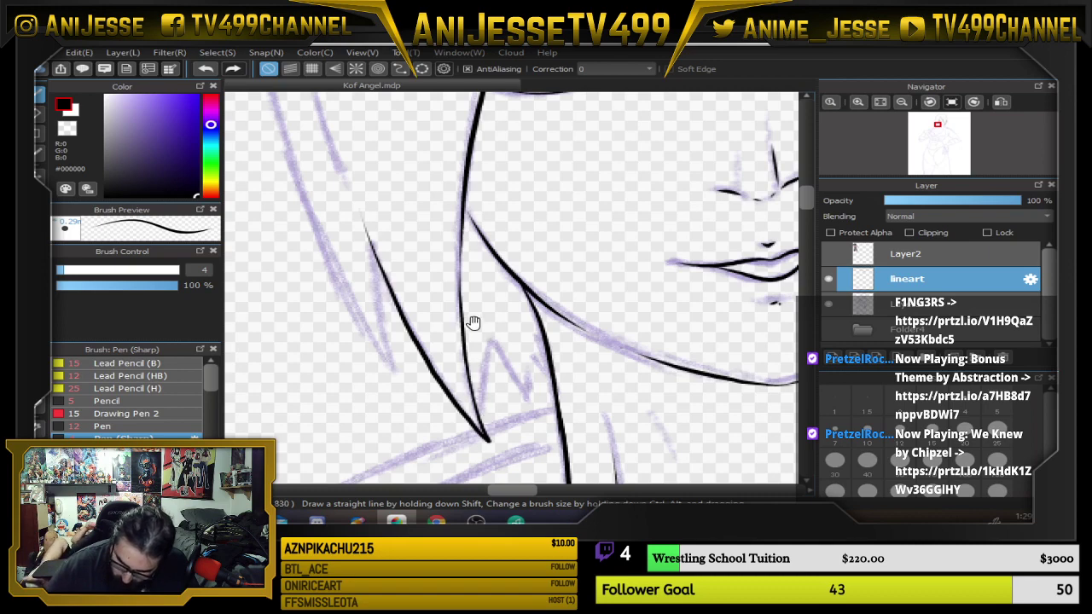
{"action": "left_click_drag", "start_coordinate": [470, 319], "coordinate": [590, 371]}
{"action": "scroll", "coordinate": [452, 286], "scroll_direction": "up", "scroll_amount": 3}
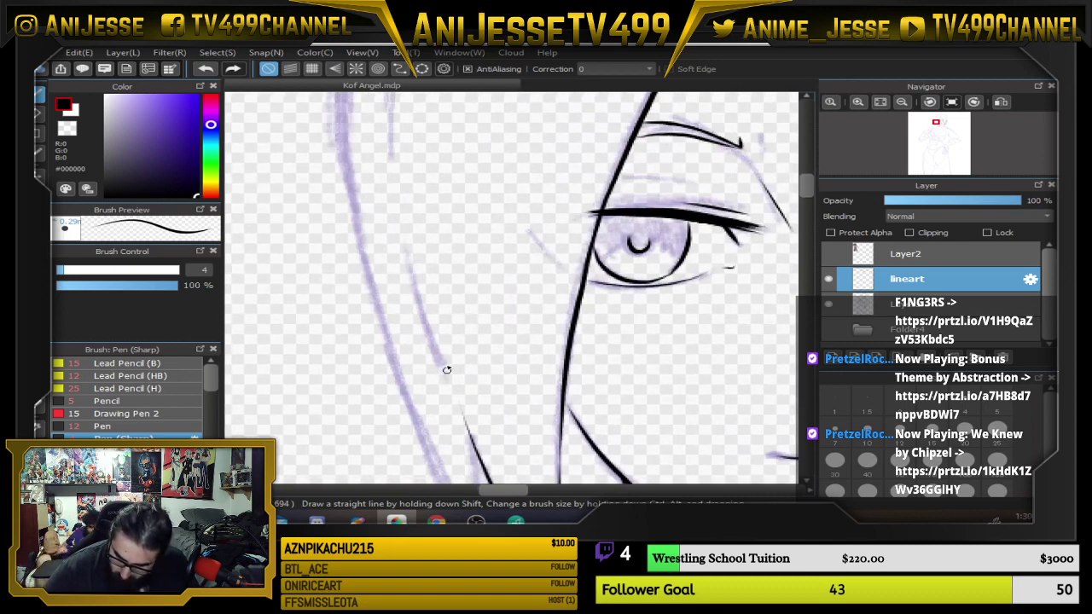
{"action": "left_click_drag", "start_coordinate": [446, 370], "coordinate": [403, 184]}
{"action": "scroll", "coordinate": [441, 157], "scroll_direction": "up", "scroll_amount": 4}
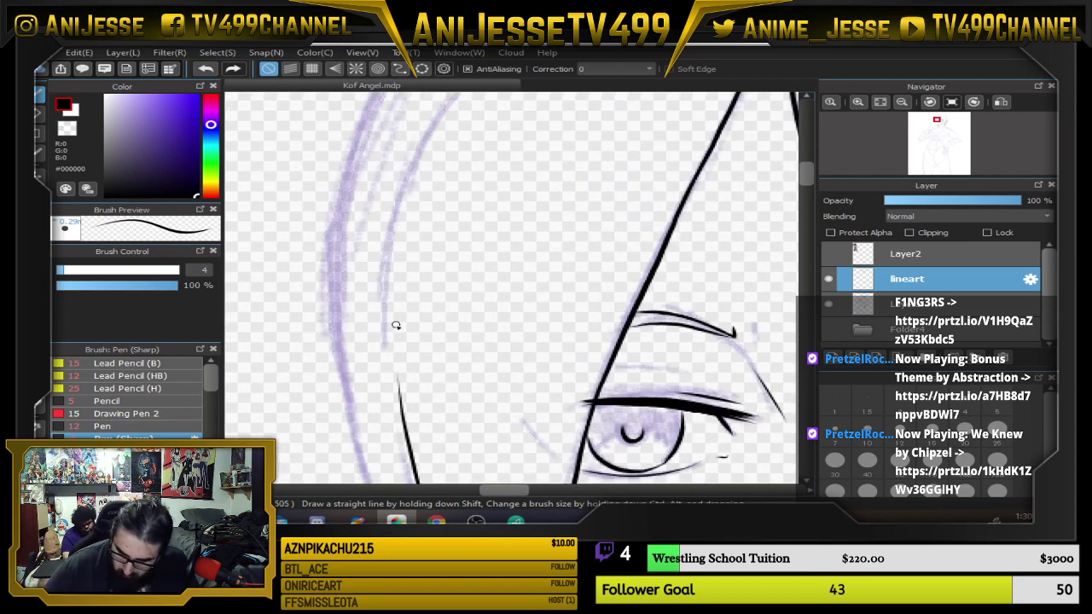
{"action": "mouse_move", "coordinate": [395, 316]}
{"action": "left_mouse_down"}
{"action": "mouse_move", "coordinate": [409, 201]}
{"action": "mouse_move", "coordinate": [442, 122]}
{"action": "left_mouse_up"}
{"action": "scroll", "coordinate": [465, 141], "scroll_direction": "down", "scroll_amount": 3}
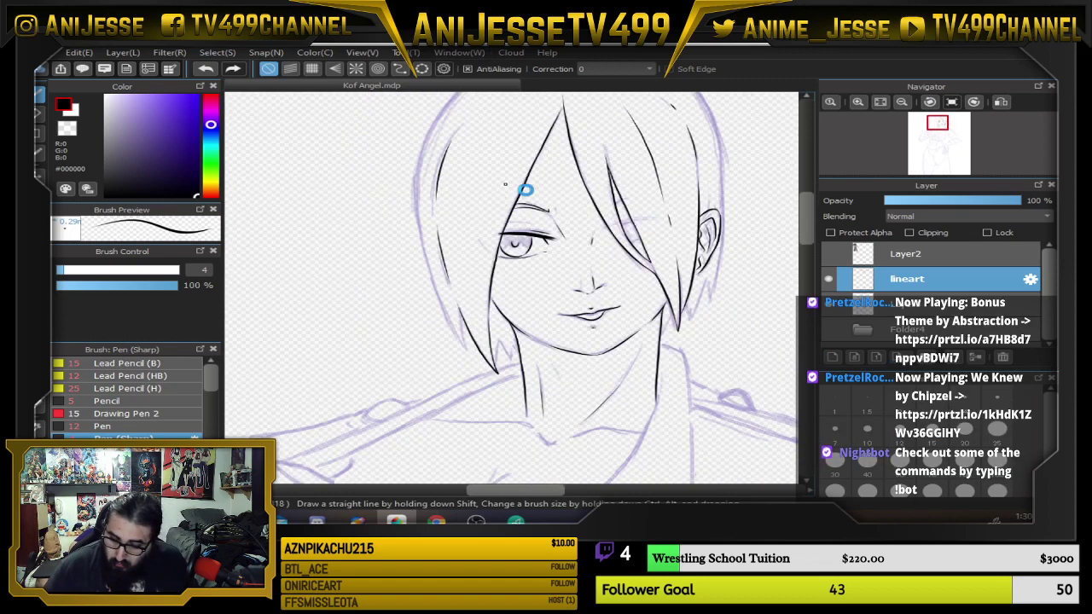
Set the pen size to 2 and ink a thin broken strand line between the outer side-hair line and the fringe edge.
{"action": "mouse_move", "coordinate": [524, 190]}
{"action": "left_mouse_down"}
{"action": "mouse_move", "coordinate": [446, 222]}
{"action": "mouse_move", "coordinate": [435, 252]}
{"action": "mouse_move", "coordinate": [478, 253]}
{"action": "left_mouse_up"}
{"action": "scroll", "coordinate": [410, 251], "scroll_direction": "up", "scroll_amount": 2}
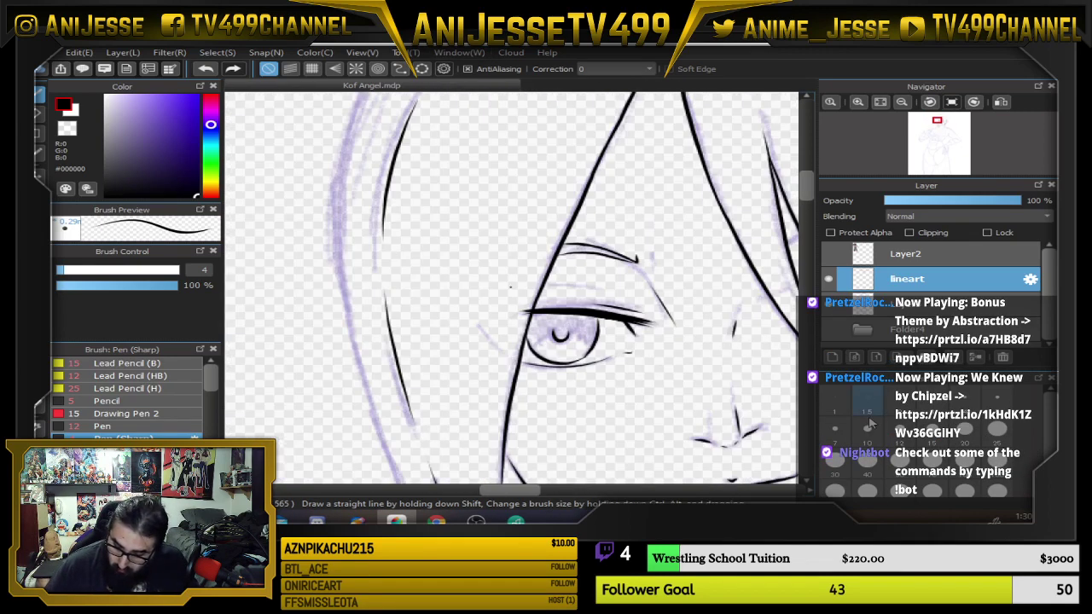
{"action": "left_click", "coordinate": [879, 408]}
{"action": "left_click", "coordinate": [894, 405]}
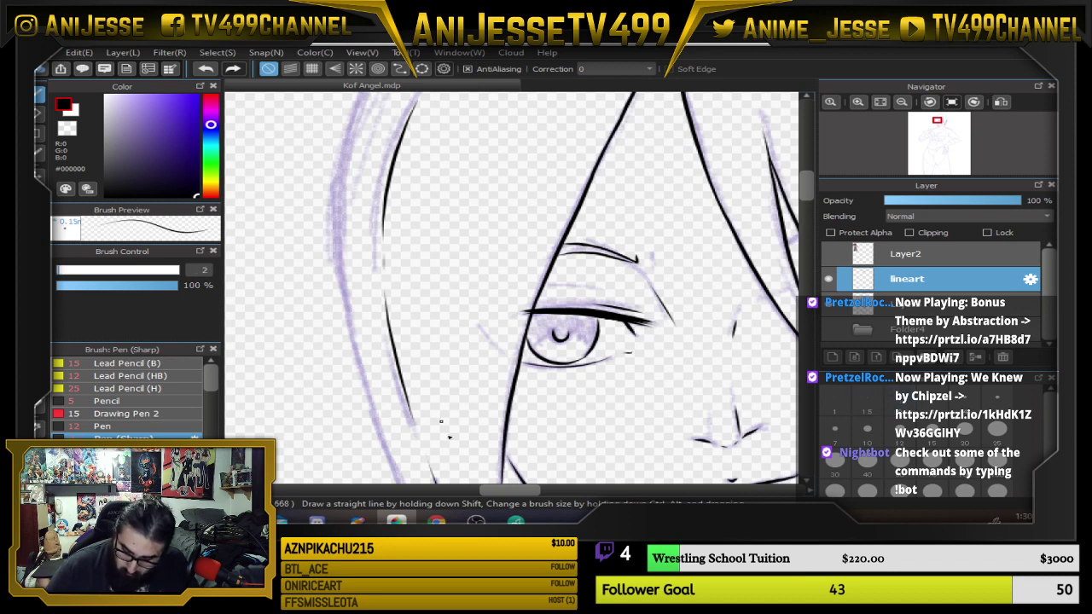
{"action": "left_click_drag", "start_coordinate": [446, 437], "coordinate": [441, 344]}
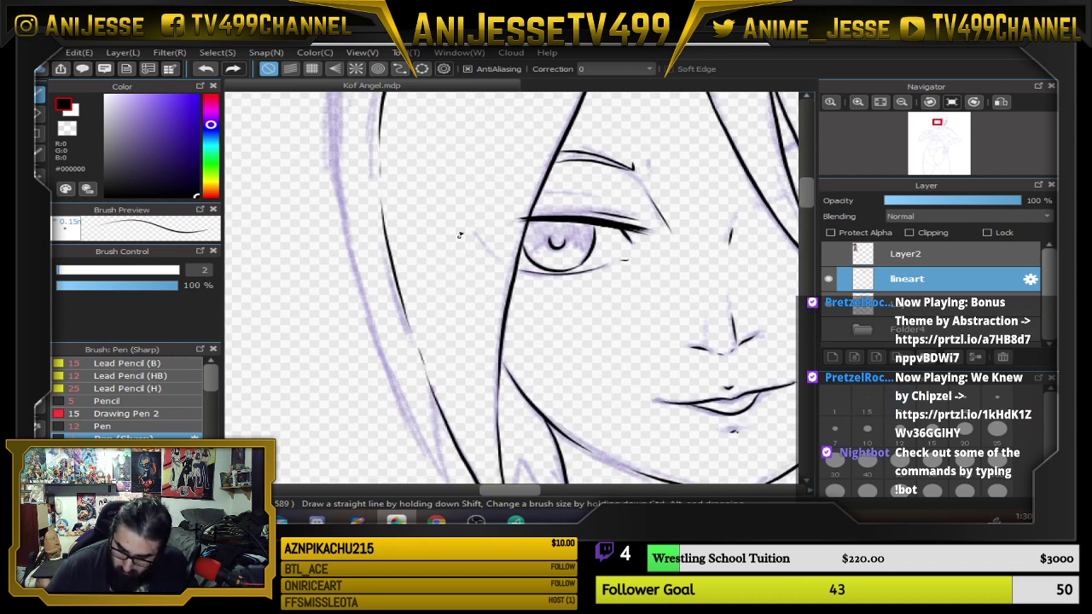
{"action": "mouse_move", "coordinate": [476, 167]}
{"action": "left_mouse_down"}
{"action": "mouse_move", "coordinate": [461, 233]}
{"action": "mouse_move", "coordinate": [476, 406]}
{"action": "mouse_move", "coordinate": [457, 322]}
{"action": "left_mouse_up"}
{"action": "scroll", "coordinate": [461, 465], "scroll_direction": "down", "scroll_amount": 1}
{"action": "scroll", "coordinate": [461, 465], "scroll_direction": "down", "scroll_amount": 1}
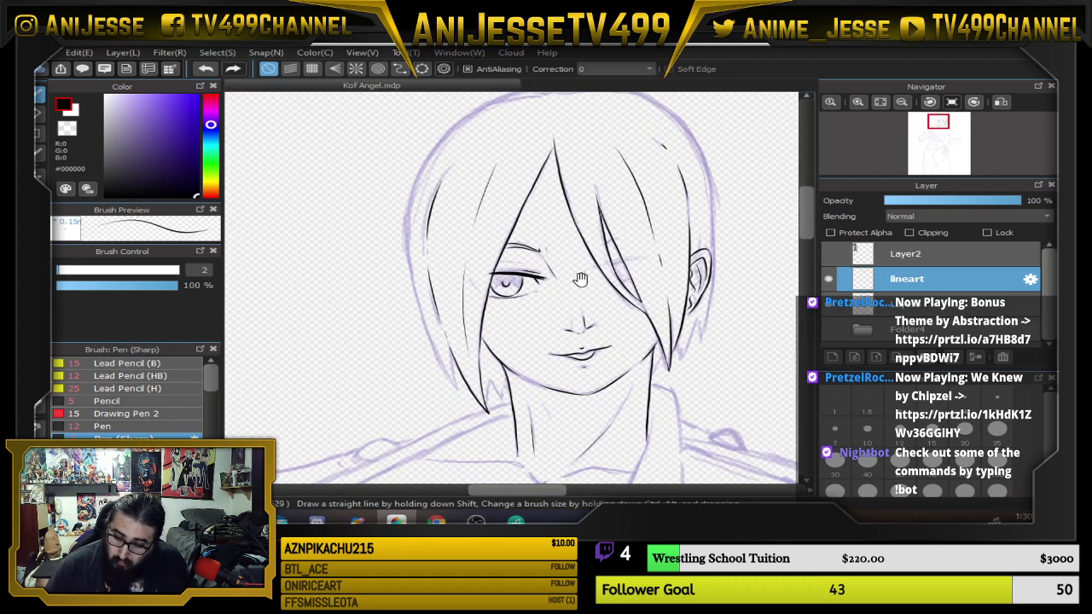
Ink a few short thin dashes at the crown above the central parting.
{"action": "left_click_drag", "start_coordinate": [593, 282], "coordinate": [520, 398]}
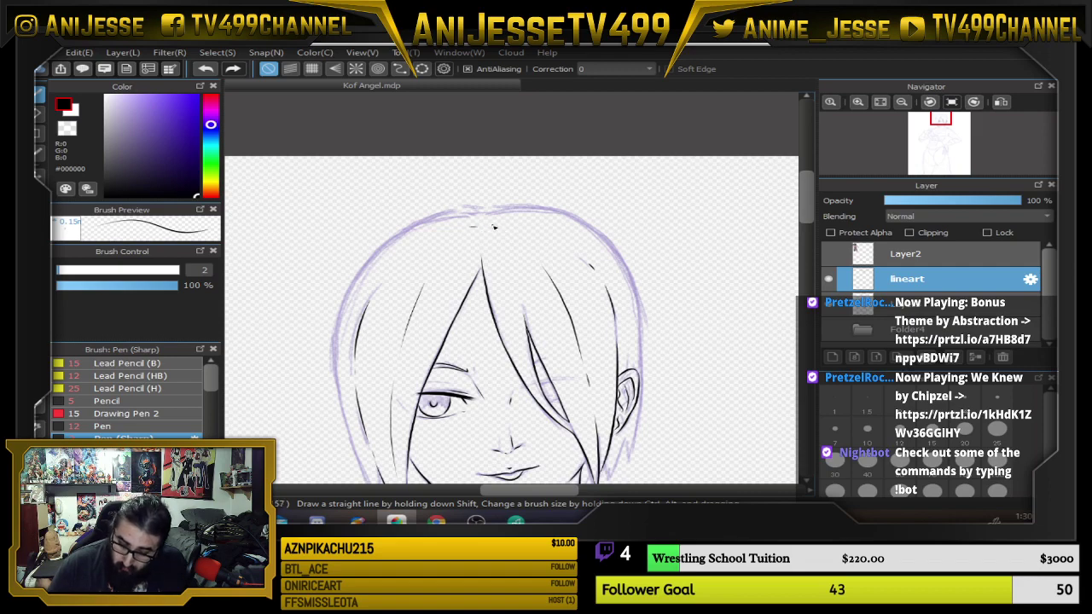
{"action": "scroll", "coordinate": [490, 212], "scroll_direction": "up", "scroll_amount": 3}
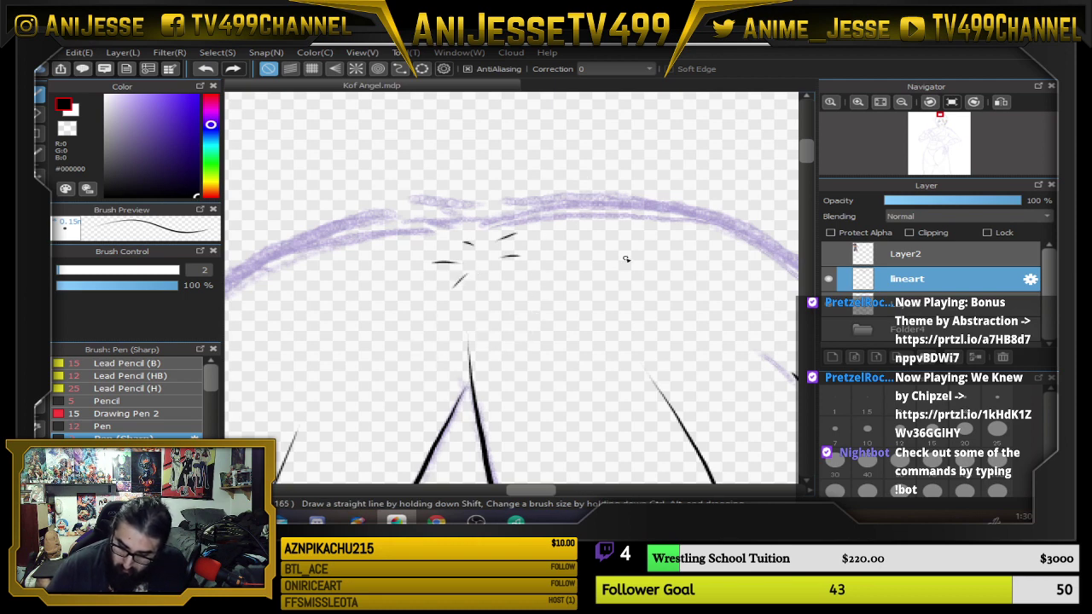
{"action": "scroll", "coordinate": [626, 258], "scroll_direction": "down", "scroll_amount": 4}
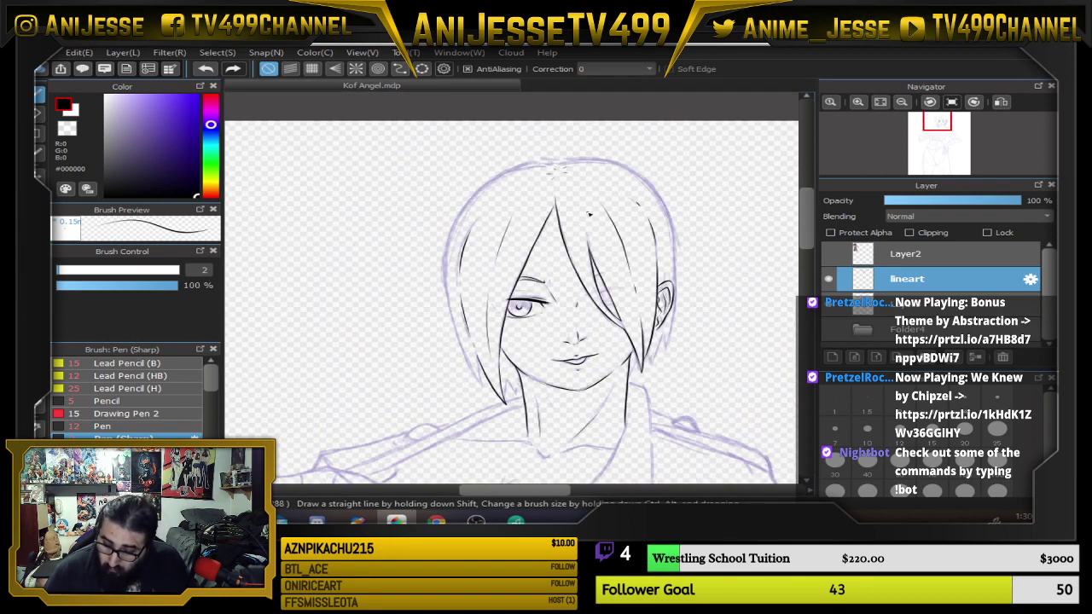
Set the pen size to 4 and ink the zigzag hair tips between the long side lock and the neck.
{"action": "left_click", "coordinate": [965, 399]}
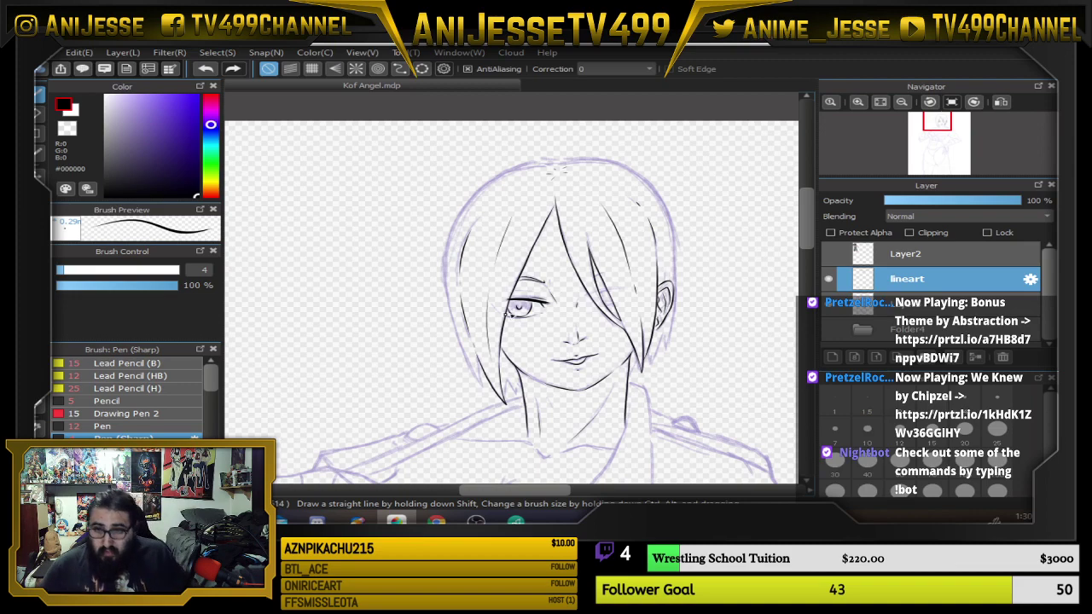
{"action": "scroll", "coordinate": [546, 353], "scroll_direction": "up", "scroll_amount": 2}
{"action": "scroll", "coordinate": [523, 350], "scroll_direction": "up", "scroll_amount": 2}
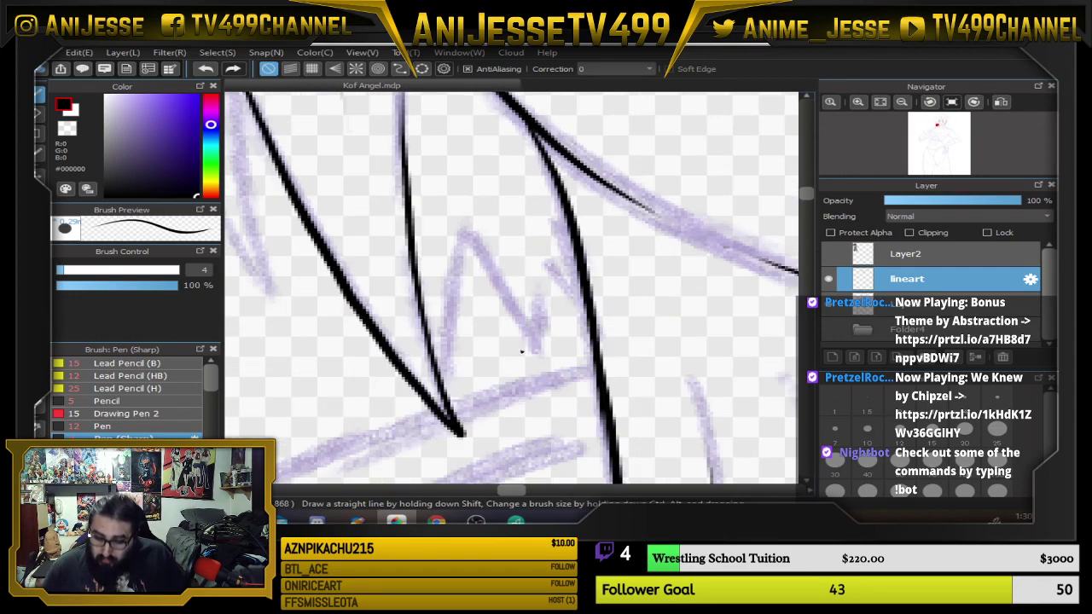
{"action": "mouse_move", "coordinate": [453, 422]}
{"action": "left_mouse_down"}
{"action": "mouse_move", "coordinate": [449, 312]}
{"action": "mouse_move", "coordinate": [469, 232]}
{"action": "mouse_move", "coordinate": [540, 338]}
{"action": "mouse_move", "coordinate": [567, 249]}
{"action": "mouse_move", "coordinate": [695, 349]}
{"action": "left_mouse_up"}
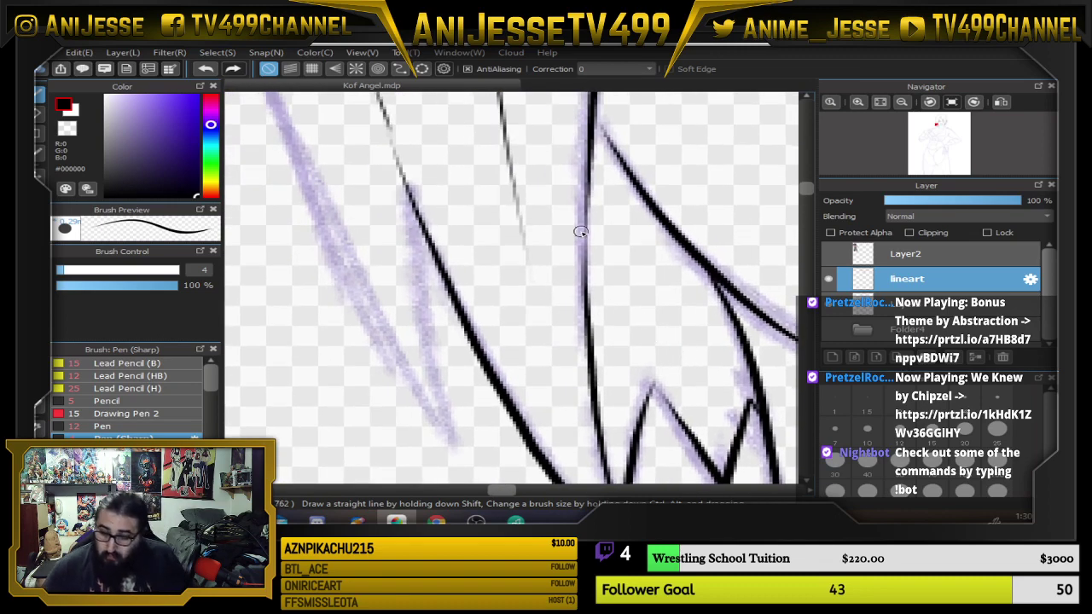
{"action": "scroll", "coordinate": [581, 232], "scroll_direction": "down", "scroll_amount": 5}
{"action": "left_click_drag", "start_coordinate": [586, 232], "coordinate": [426, 297]}
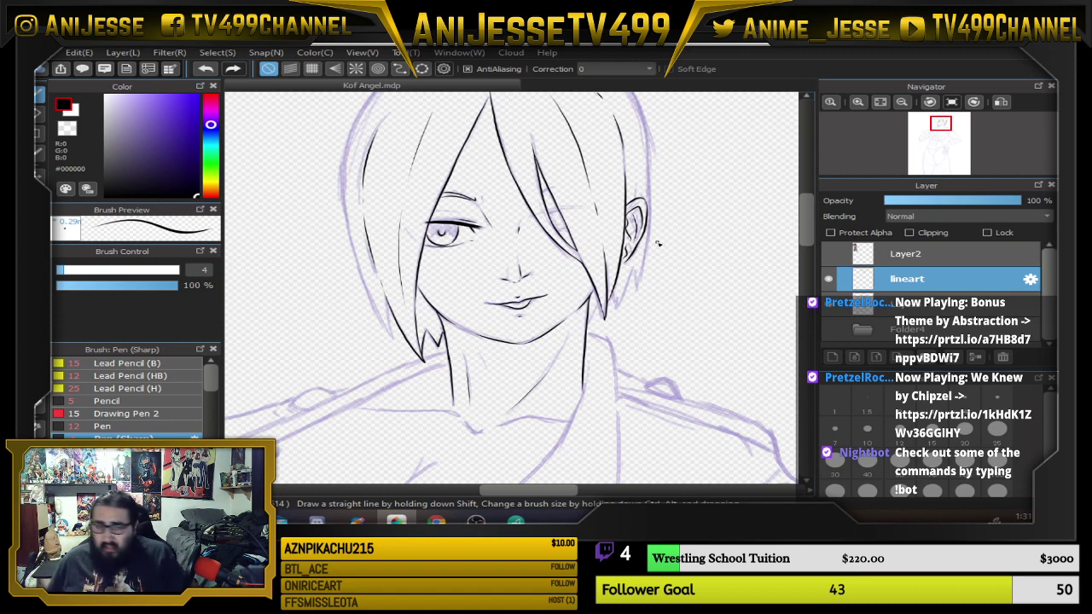
{"action": "double_click", "coordinate": [789, 49]}
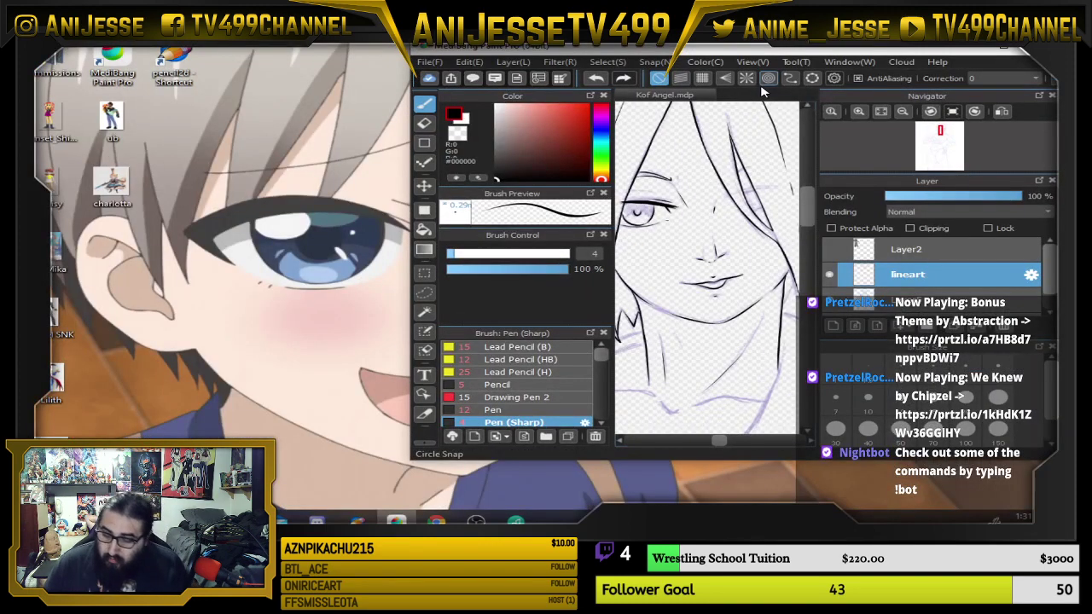
{"action": "double_click", "coordinate": [1002, 50]}
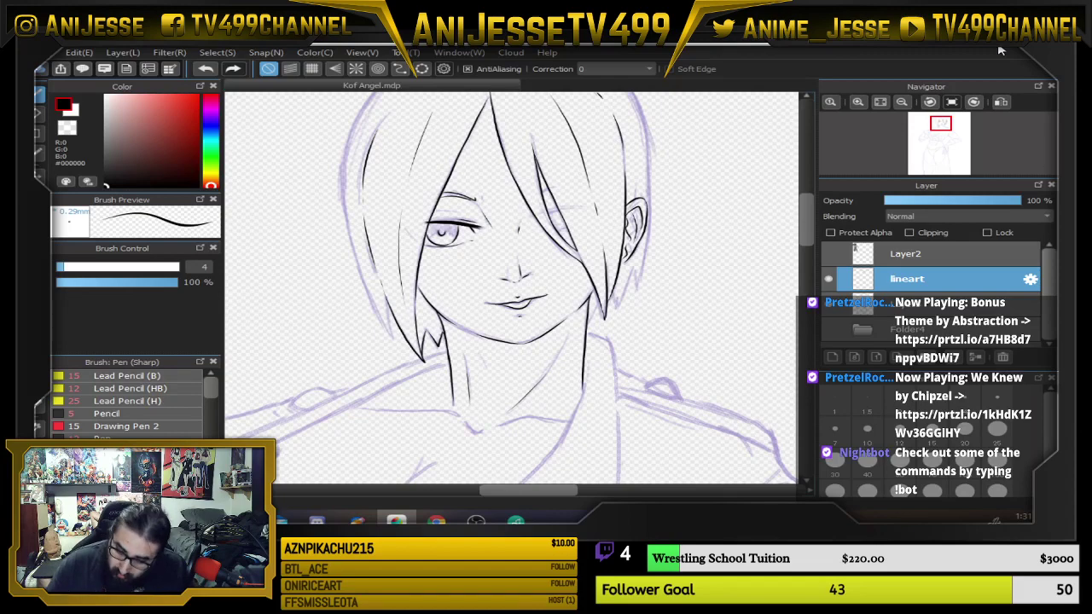
{"action": "scroll", "coordinate": [397, 342], "scroll_direction": "down", "scroll_amount": 2}
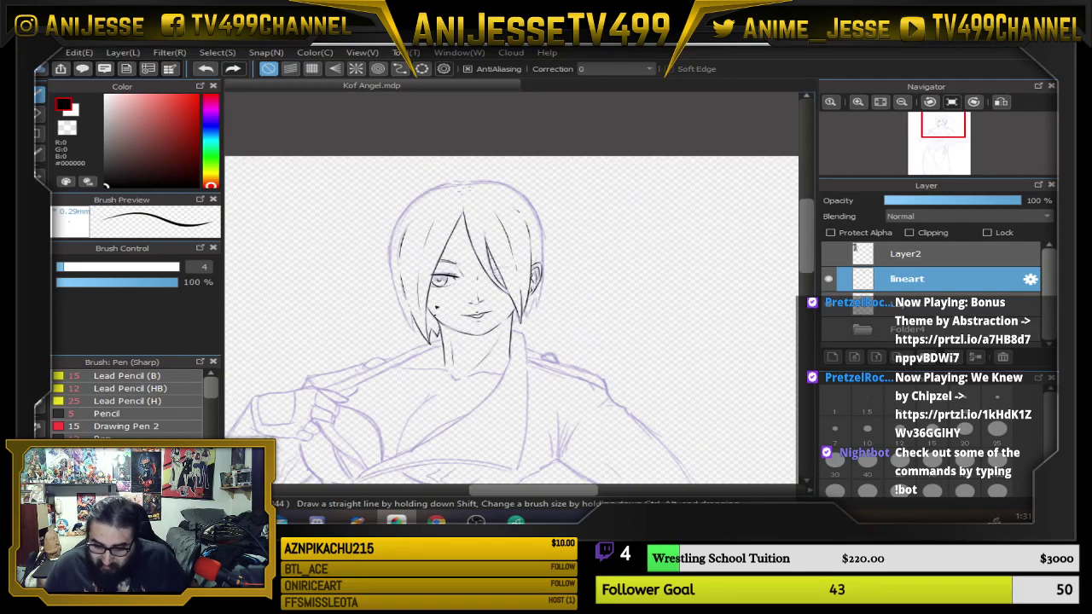
{"action": "scroll", "coordinate": [408, 268], "scroll_direction": "up", "scroll_amount": 3}
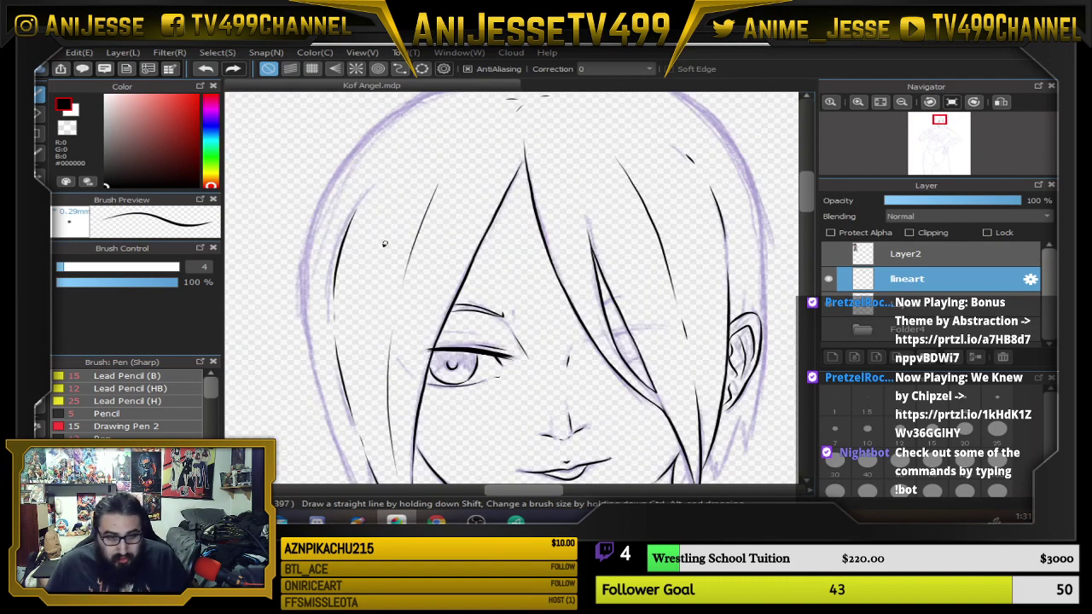
Reduce the pen size to 2 and ink a short thin strand line rising from the top of the ear.
{"action": "scroll", "coordinate": [656, 300], "scroll_direction": "up", "scroll_amount": 1}
{"action": "left_click_drag", "start_coordinate": [642, 350], "coordinate": [472, 349]}
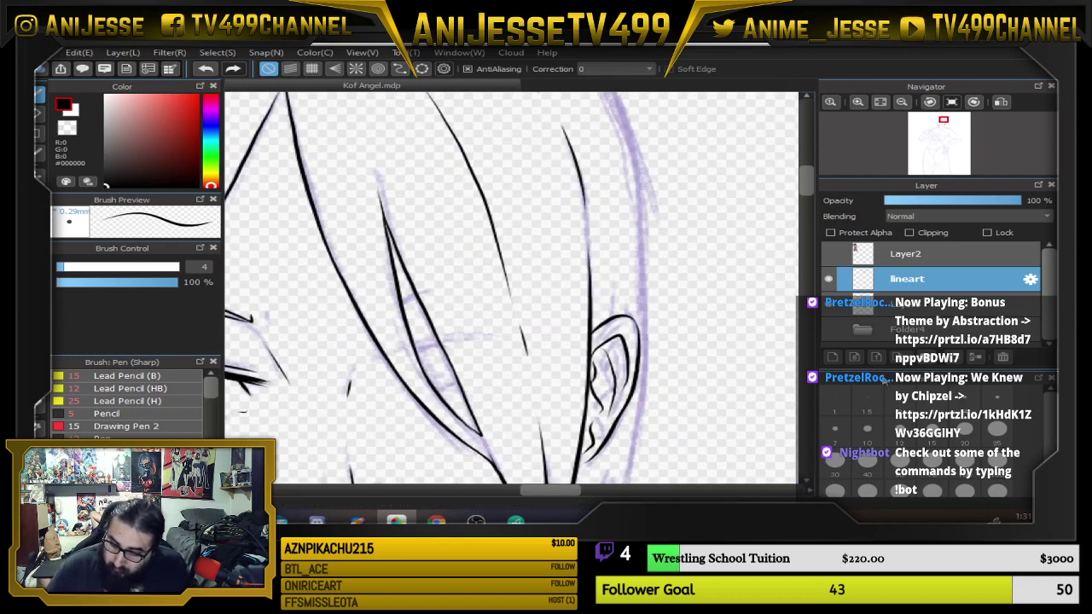
{"action": "key", "text": "bracketleft"}
{"action": "key", "text": "bracketleft"}
{"action": "left_click_drag", "start_coordinate": [612, 318], "coordinate": [609, 269]}
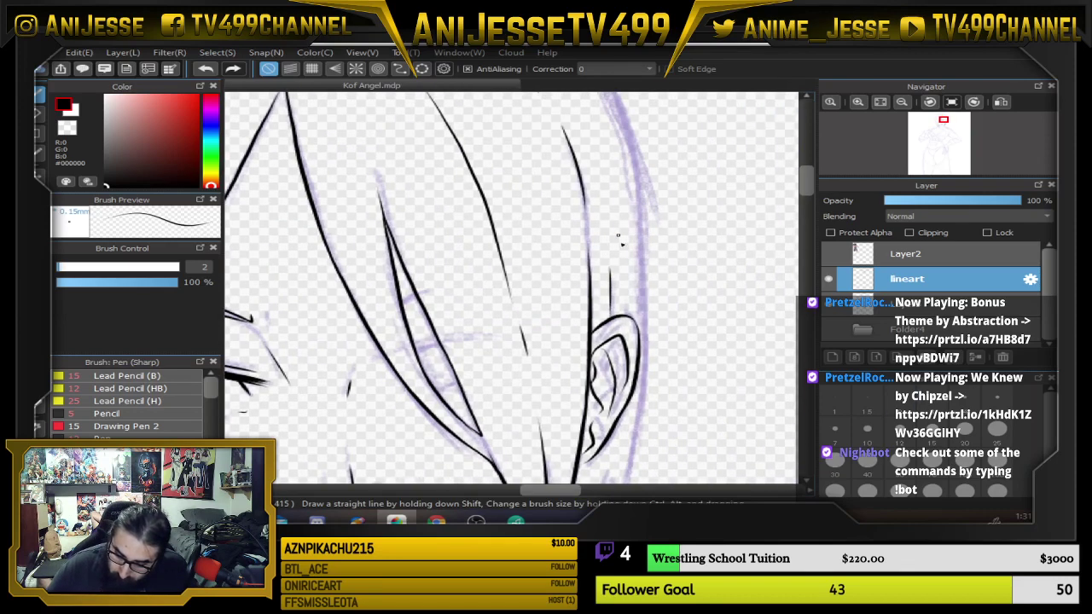
{"action": "scroll", "coordinate": [690, 237], "scroll_direction": "down", "scroll_amount": 2}
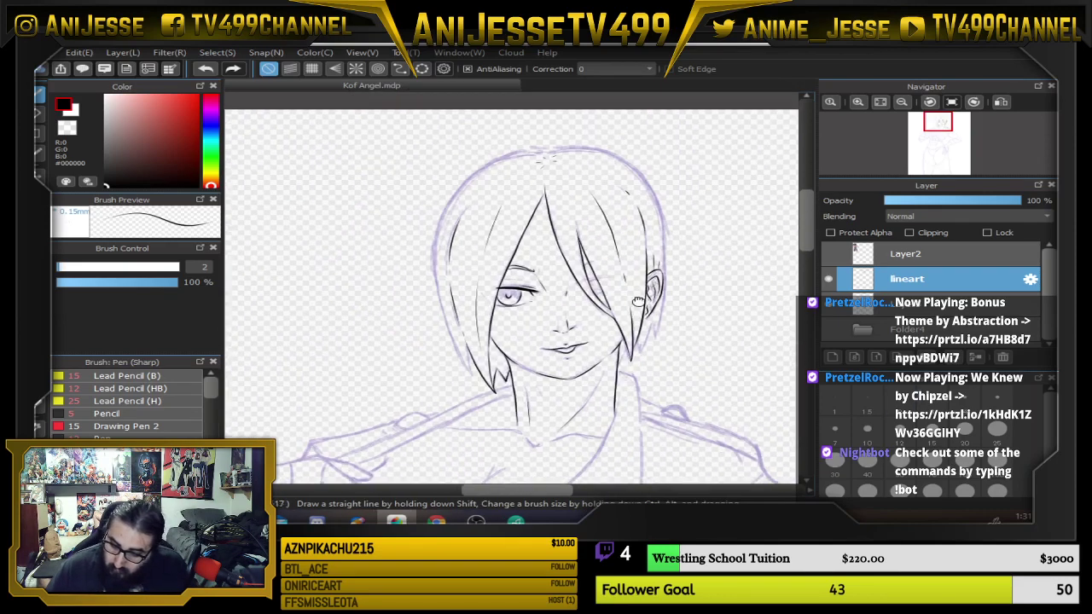
{"action": "scroll", "coordinate": [608, 295], "scroll_direction": "up", "scroll_amount": 4}
{"action": "scroll", "coordinate": [608, 297], "scroll_direction": "down", "scroll_amount": 2}
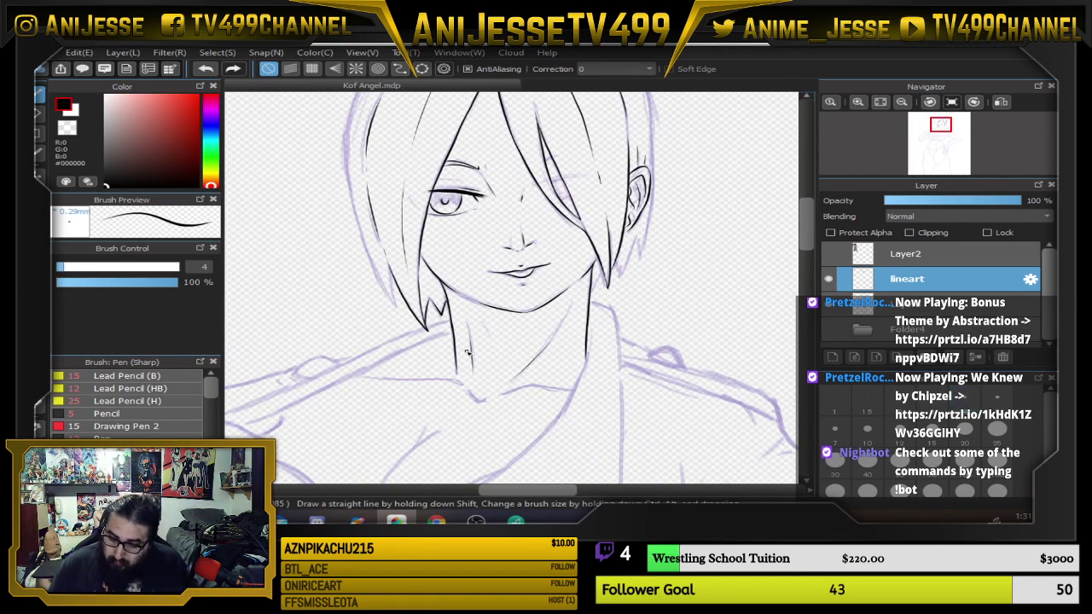
Ink the head outline across the crown above the short dashes, curving down toward the visible-eye side.
{"action": "scroll", "coordinate": [467, 352], "scroll_direction": "up", "scroll_amount": 5}
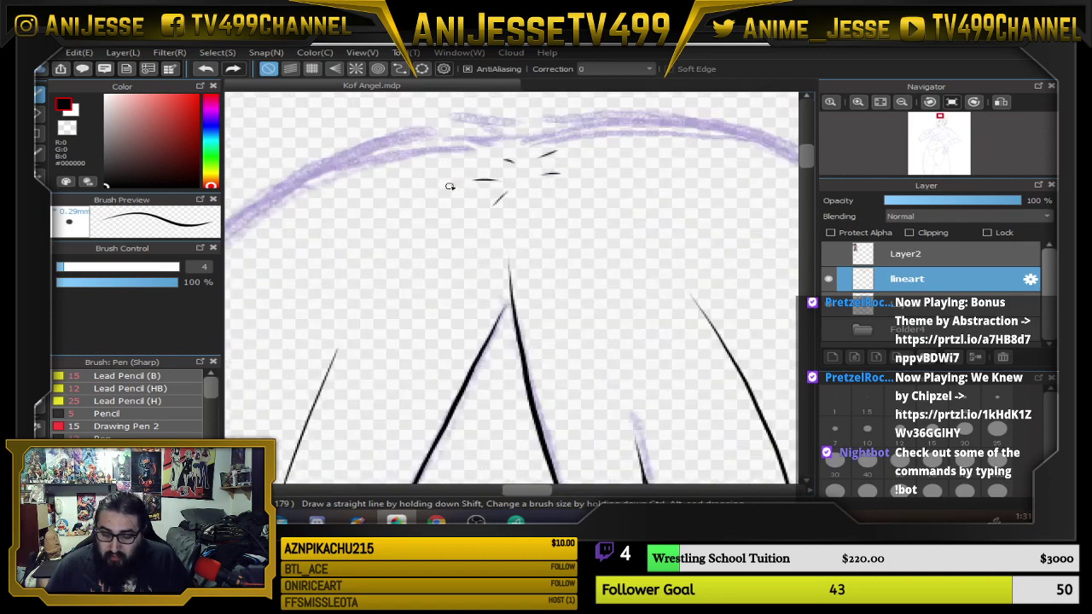
{"action": "key", "text": "Left"}
{"action": "key", "text": "Left"}
{"action": "key", "text": "Left"}
{"action": "key", "text": "Left"}
{"action": "key", "text": "Left"}
{"action": "key", "text": "Left"}
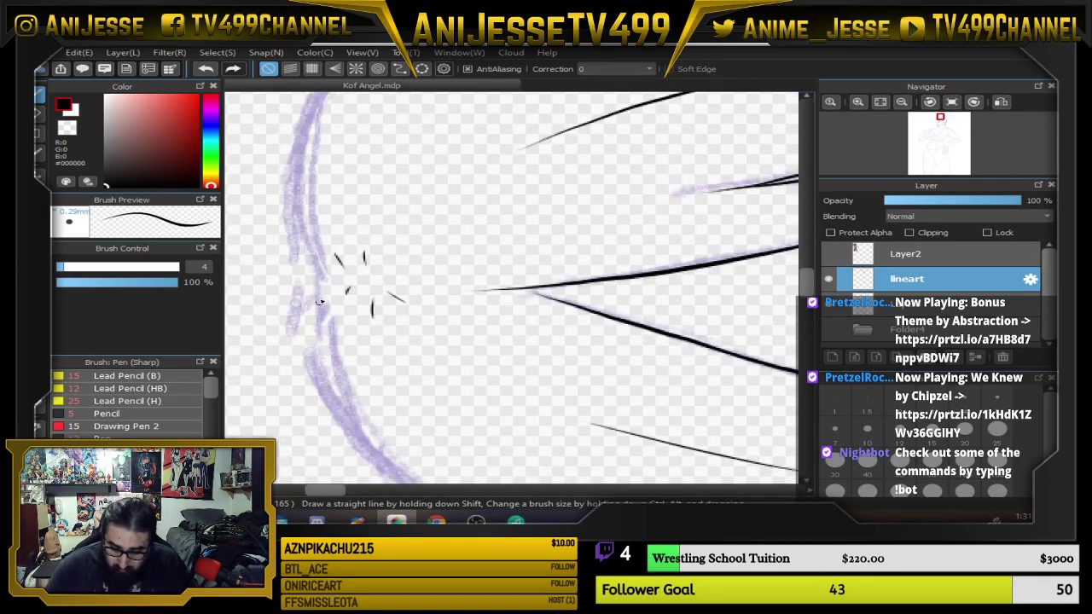
{"action": "mouse_move", "coordinate": [317, 293]}
{"action": "left_mouse_down"}
{"action": "mouse_move", "coordinate": [321, 355]}
{"action": "mouse_move", "coordinate": [358, 452]}
{"action": "left_mouse_up"}
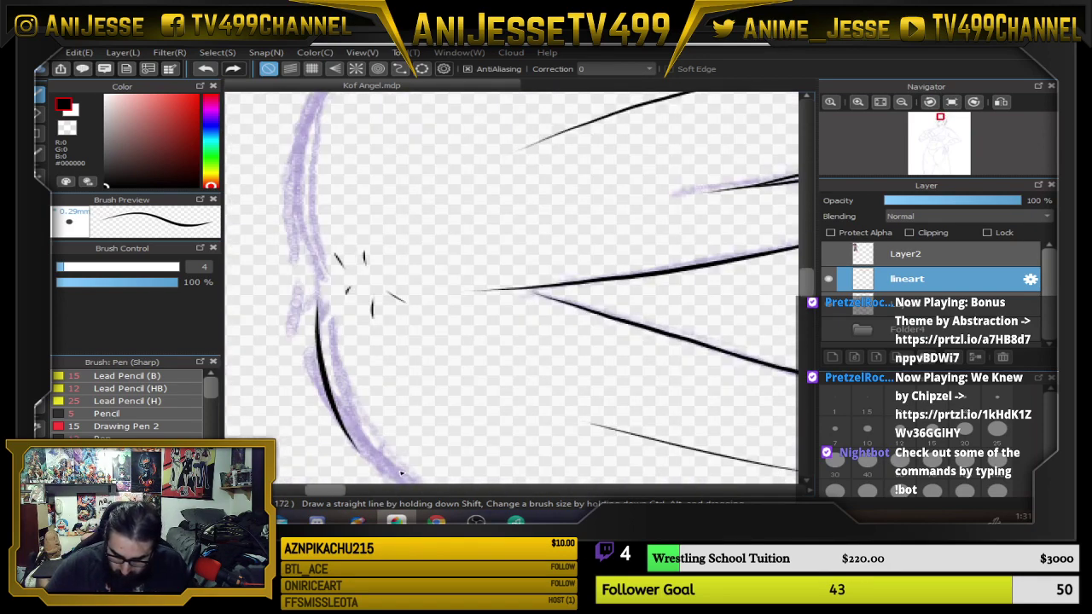
{"action": "left_click_drag", "start_coordinate": [322, 372], "coordinate": [299, 154]}
{"action": "left_click_drag", "start_coordinate": [462, 334], "coordinate": [412, 189]}
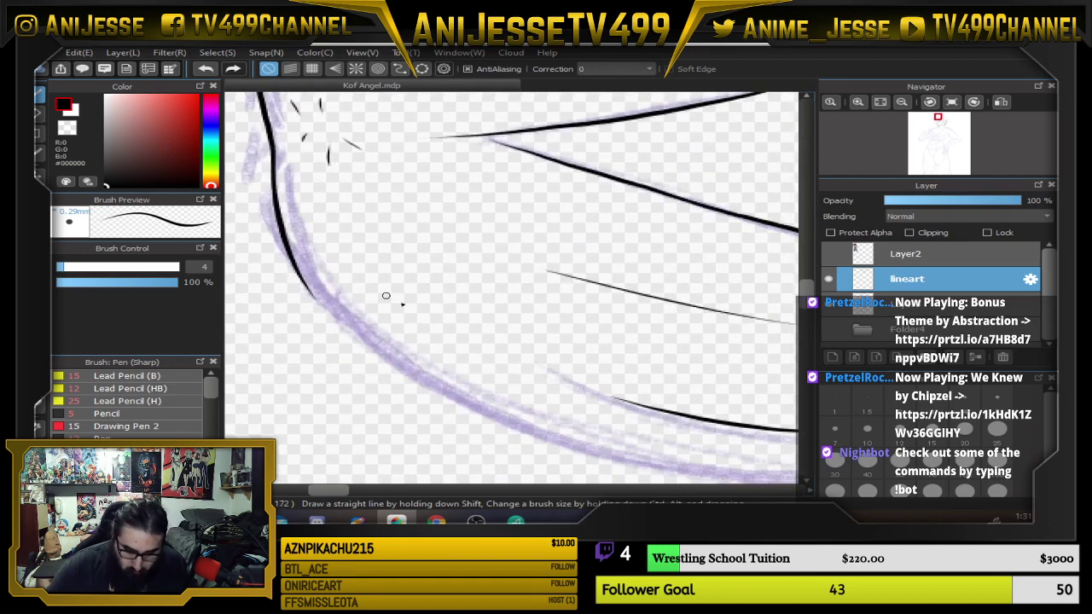
Thicken and extend the crown outline with another stroke, and clean its outer edge with the size 5 eraser.
{"action": "key", "text": "Right"}
{"action": "key", "text": "Right"}
{"action": "mouse_move", "coordinate": [362, 128]}
{"action": "left_mouse_down"}
{"action": "mouse_move", "coordinate": [340, 210]}
{"action": "mouse_move", "coordinate": [363, 322]}
{"action": "left_mouse_up"}
{"action": "mouse_move", "coordinate": [459, 282]}
{"action": "left_mouse_down"}
{"action": "mouse_move", "coordinate": [450, 262]}
{"action": "mouse_move", "coordinate": [494, 385]}
{"action": "left_mouse_up"}
{"action": "key", "text": "e"}
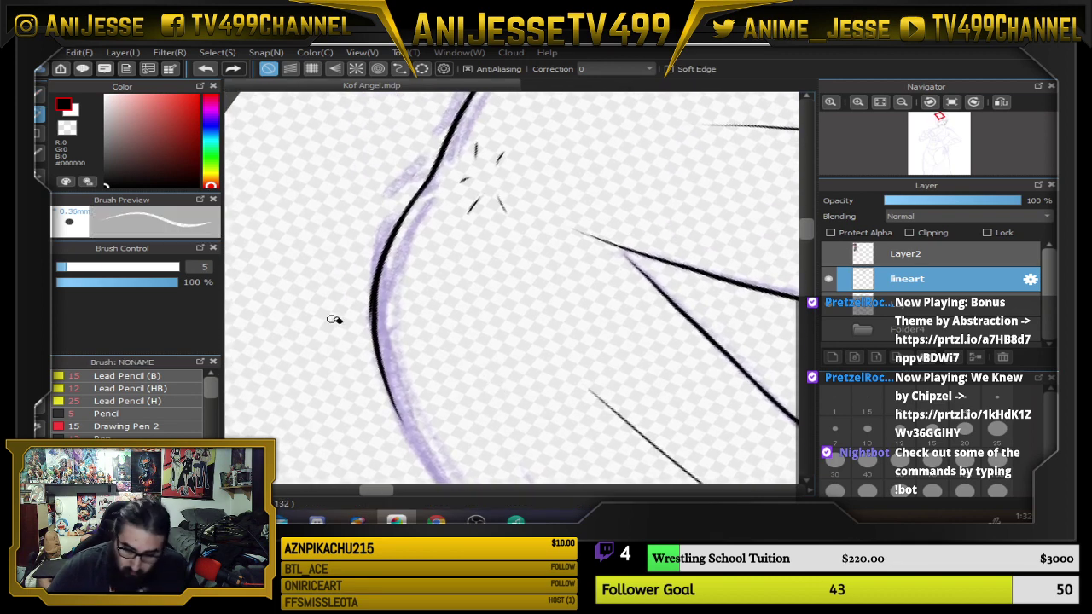
{"action": "mouse_move", "coordinate": [386, 227]}
{"action": "left_mouse_down"}
{"action": "mouse_move", "coordinate": [372, 353]}
{"action": "mouse_move", "coordinate": [389, 239]}
{"action": "left_mouse_up"}
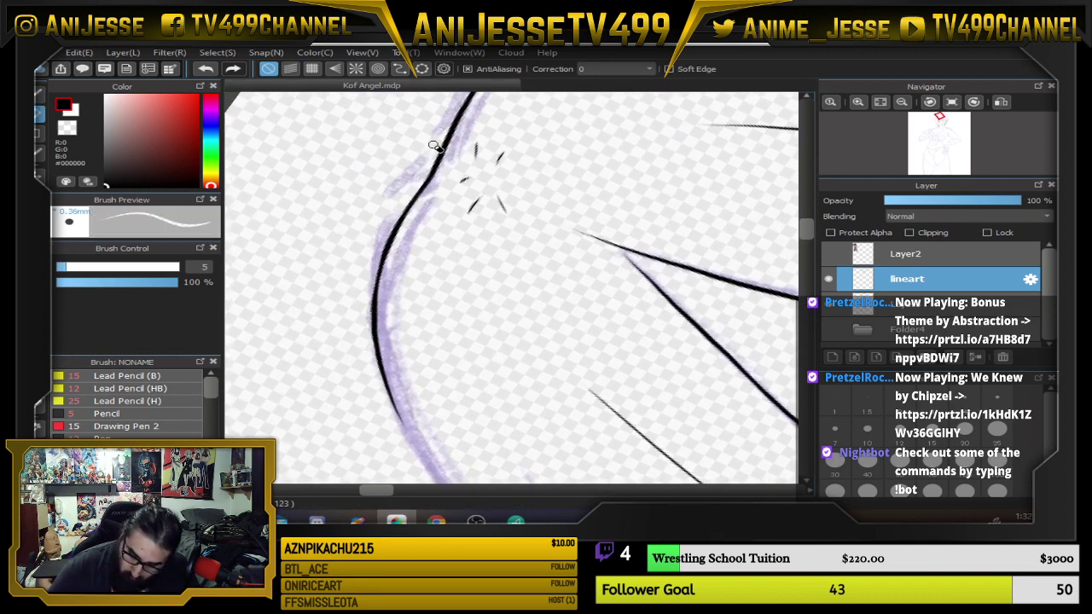
{"action": "key", "text": "b"}
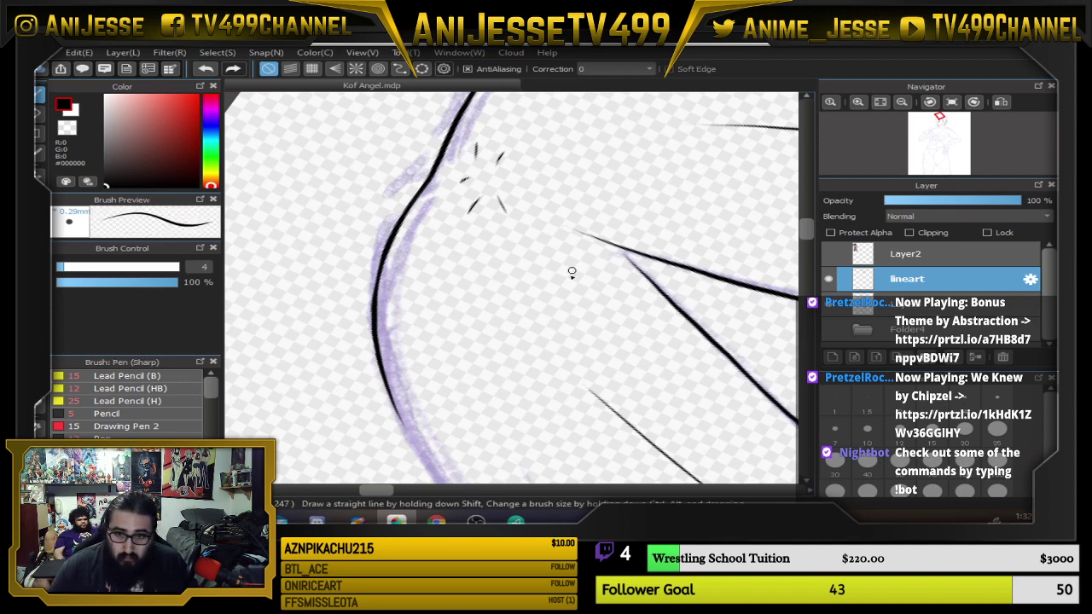
Ink the outer hair outline from the crown down the visible-eye side to about eye level.
{"action": "left_click_drag", "start_coordinate": [582, 361], "coordinate": [532, 228]}
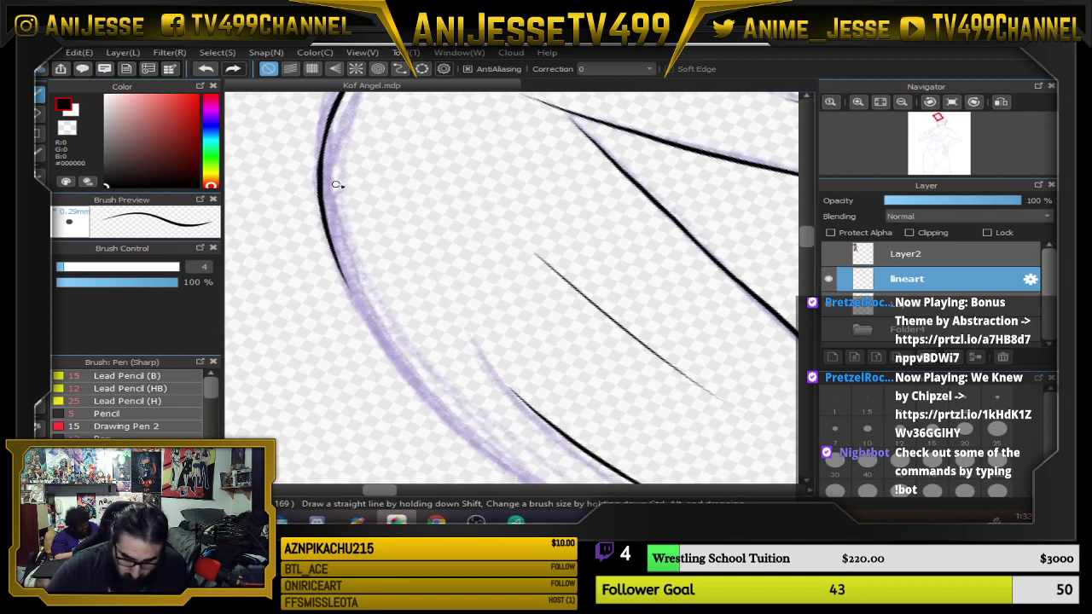
{"action": "key", "text": "Right"}
{"action": "key", "text": "Right"}
{"action": "mouse_move", "coordinate": [398, 143]}
{"action": "left_mouse_down"}
{"action": "mouse_move", "coordinate": [363, 268]}
{"action": "mouse_move", "coordinate": [364, 334]}
{"action": "mouse_move", "coordinate": [392, 439]}
{"action": "left_mouse_up"}
{"action": "left_click_drag", "start_coordinate": [491, 384], "coordinate": [403, 162]}
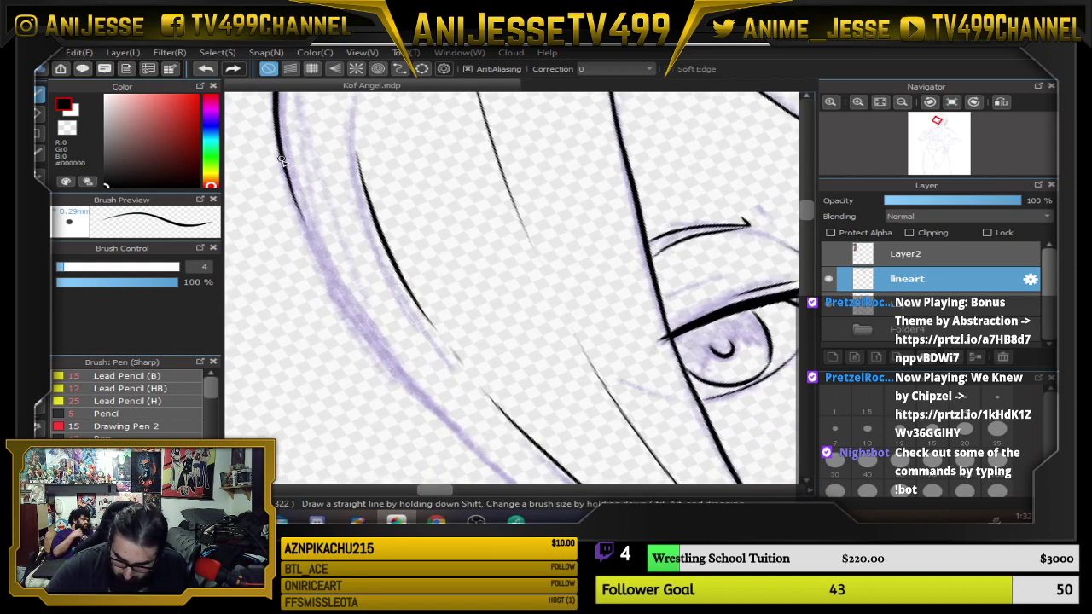
{"action": "mouse_move", "coordinate": [281, 161]}
{"action": "left_mouse_down"}
{"action": "mouse_move", "coordinate": [346, 307]}
{"action": "mouse_move", "coordinate": [444, 423]}
{"action": "left_mouse_up"}
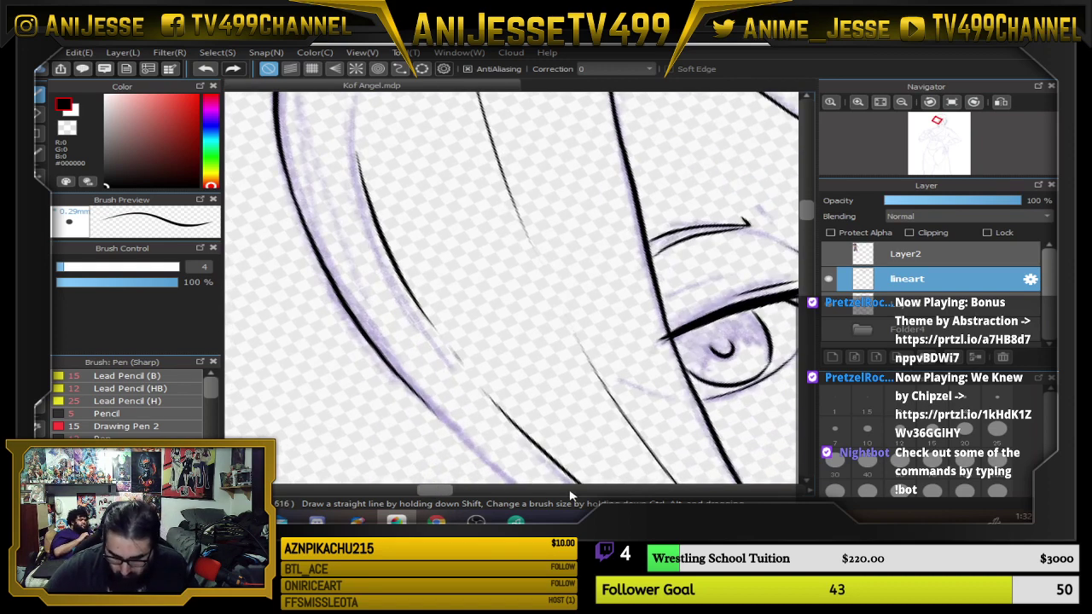
Continue the outer hair outline down beside the cheek and finish it in a pointed lock tip.
{"action": "key", "text": "Up"}
{"action": "mouse_move", "coordinate": [568, 421]}
{"action": "left_mouse_down"}
{"action": "mouse_move", "coordinate": [487, 214]}
{"action": "mouse_move", "coordinate": [384, 122]}
{"action": "mouse_move", "coordinate": [441, 339]}
{"action": "mouse_move", "coordinate": [527, 455]}
{"action": "mouse_move", "coordinate": [473, 342]}
{"action": "left_mouse_up"}
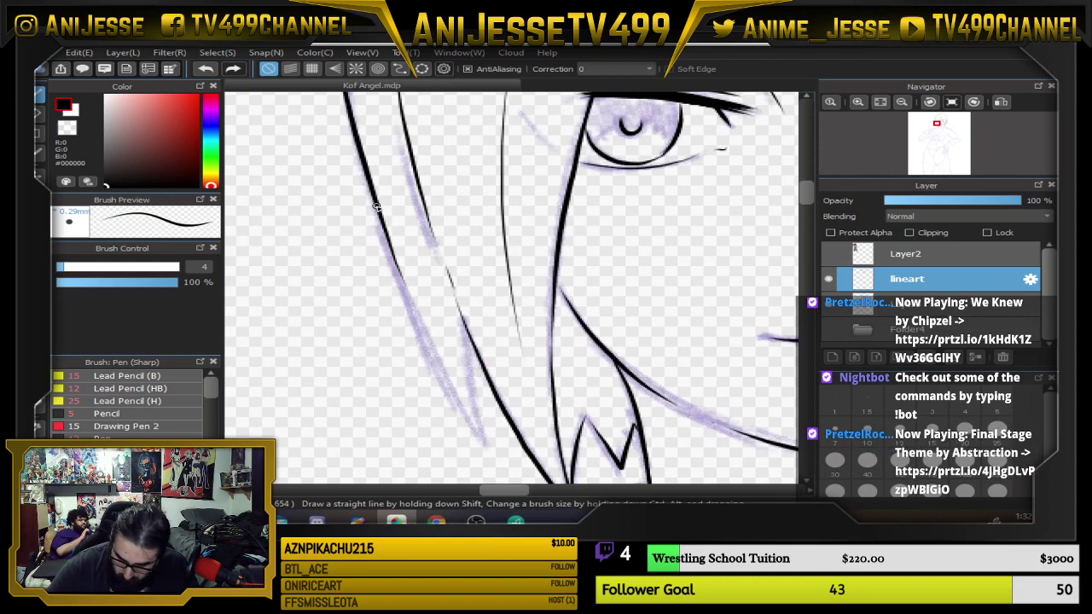
{"action": "mouse_move", "coordinate": [375, 204]}
{"action": "left_mouse_down"}
{"action": "mouse_move", "coordinate": [417, 315]}
{"action": "mouse_move", "coordinate": [492, 440]}
{"action": "mouse_move", "coordinate": [465, 333]}
{"action": "left_mouse_up"}
{"action": "scroll", "coordinate": [468, 316], "scroll_direction": "down", "scroll_amount": 4}
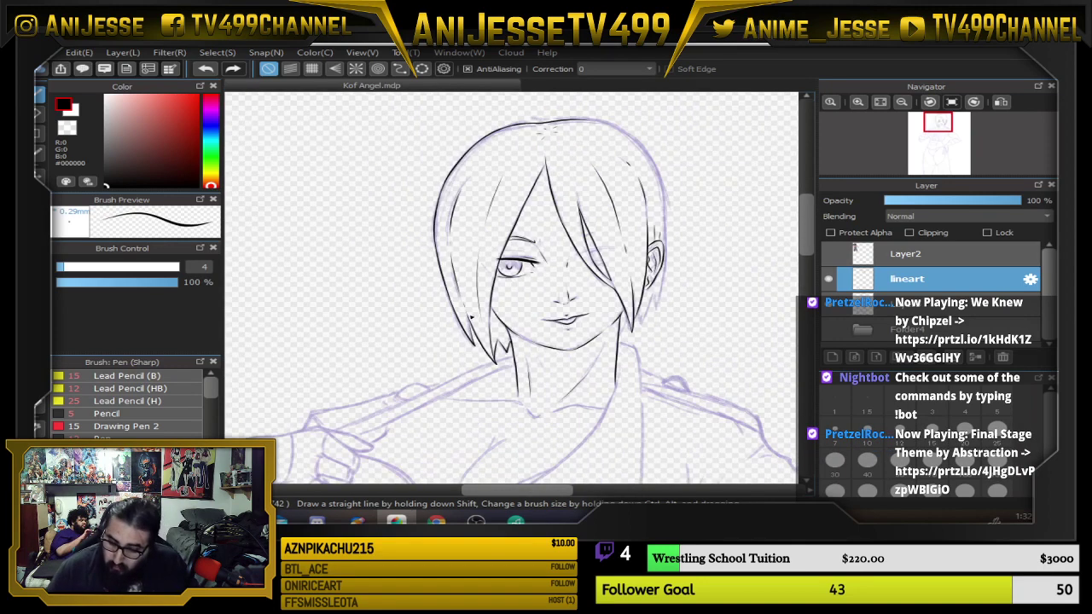
{"action": "scroll", "coordinate": [466, 321], "scroll_direction": "up", "scroll_amount": 4}
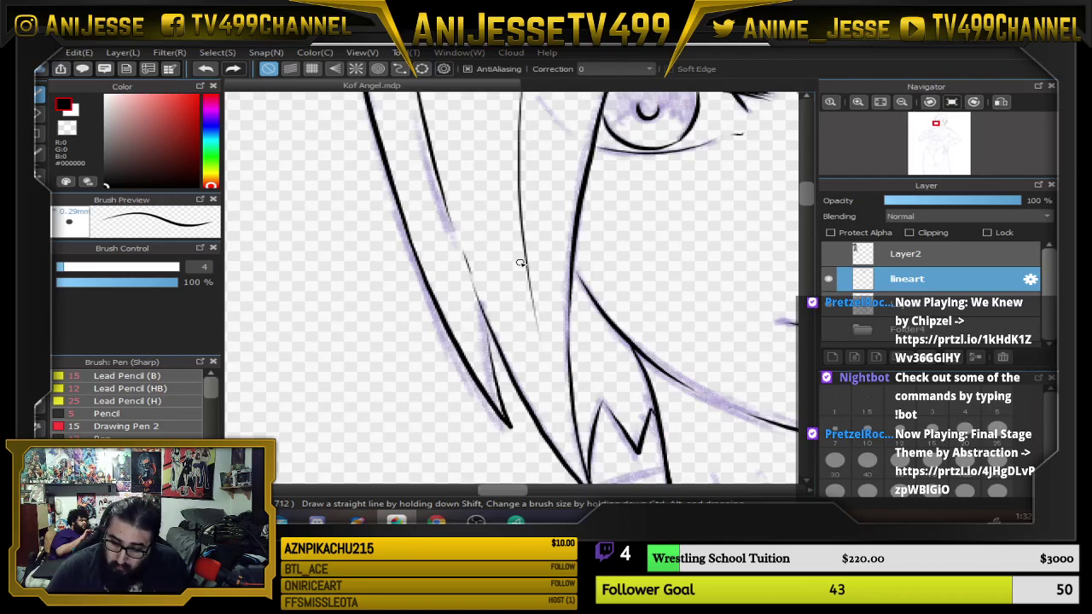
{"action": "scroll", "coordinate": [521, 263], "scroll_direction": "down", "scroll_amount": 4}
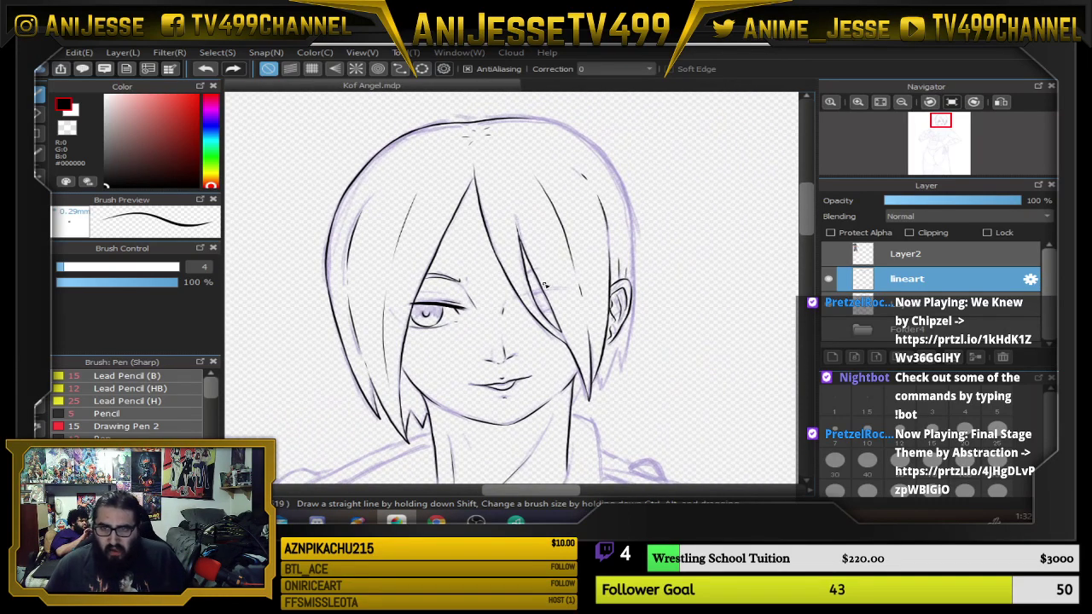
Ink the small notch at the base of the neck and the curved inner end of the collarbone beside it.
{"action": "scroll", "coordinate": [566, 250], "scroll_direction": "down", "scroll_amount": 1}
{"action": "left_click_drag", "start_coordinate": [571, 261], "coordinate": [570, 161]}
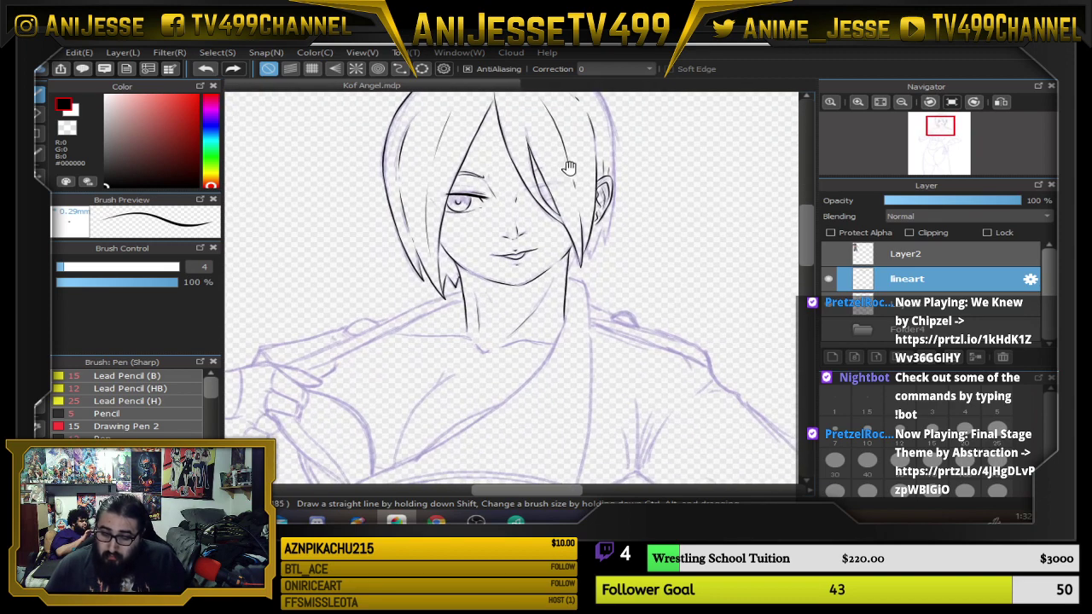
{"action": "scroll", "coordinate": [496, 332], "scroll_direction": "up", "scroll_amount": 6}
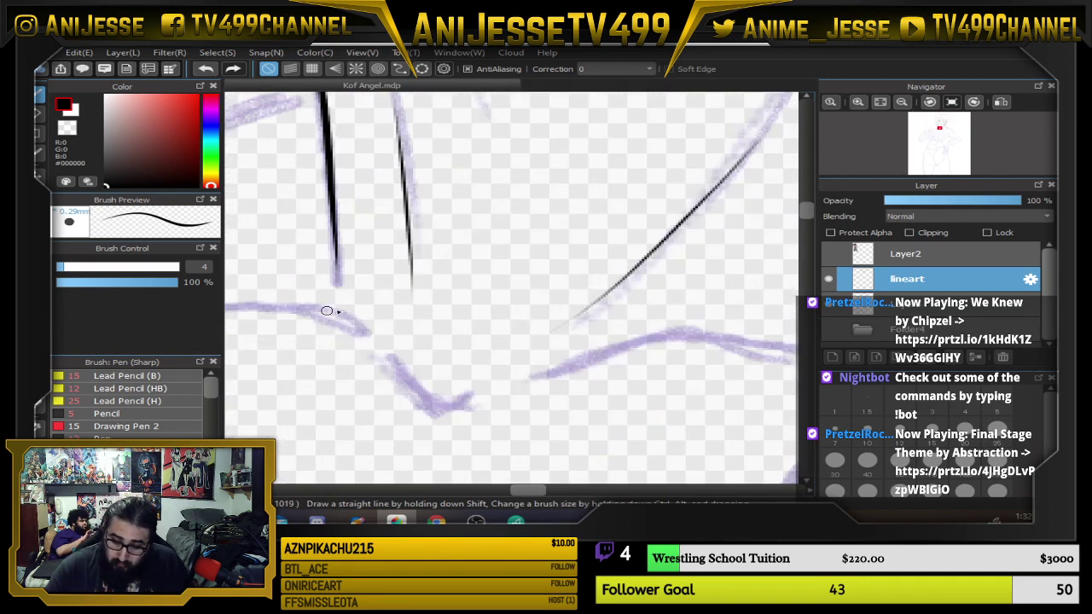
{"action": "mouse_move", "coordinate": [458, 268]}
{"action": "left_mouse_down"}
{"action": "mouse_move", "coordinate": [453, 305]}
{"action": "mouse_move", "coordinate": [606, 339]}
{"action": "left_mouse_up"}
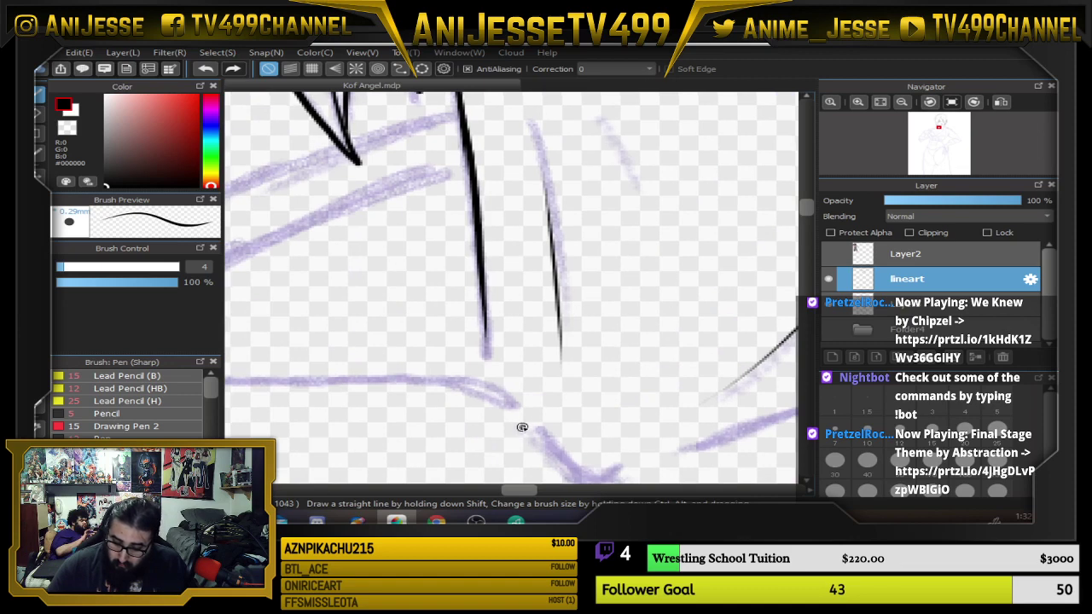
{"action": "mouse_move", "coordinate": [525, 427]}
{"action": "left_mouse_down"}
{"action": "mouse_move", "coordinate": [541, 452]}
{"action": "mouse_move", "coordinate": [633, 462]}
{"action": "left_mouse_up"}
{"action": "left_click_drag", "start_coordinate": [702, 412], "coordinate": [597, 392]}
{"action": "mouse_move", "coordinate": [446, 370]}
{"action": "left_mouse_down"}
{"action": "mouse_move", "coordinate": [460, 358]}
{"action": "mouse_move", "coordinate": [281, 343]}
{"action": "left_mouse_up"}
{"action": "left_click_drag", "start_coordinate": [416, 326], "coordinate": [750, 310]}
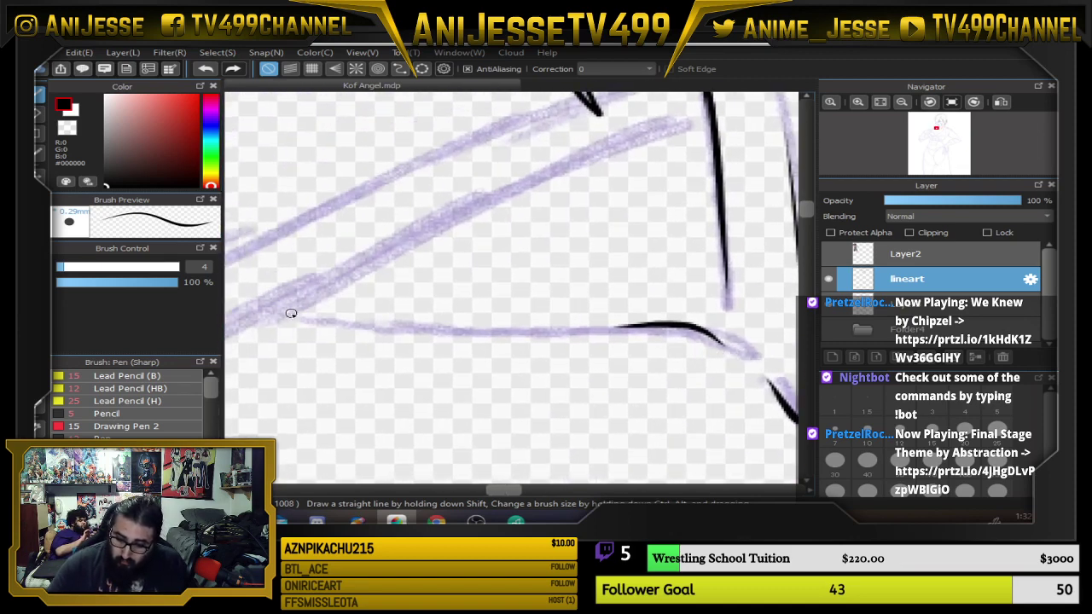
Ink the long collarbone line from its inner end out to the jacket collar on the visible-eye side, redoing the first stroke.
{"action": "left_click_drag", "start_coordinate": [310, 320], "coordinate": [616, 324]}
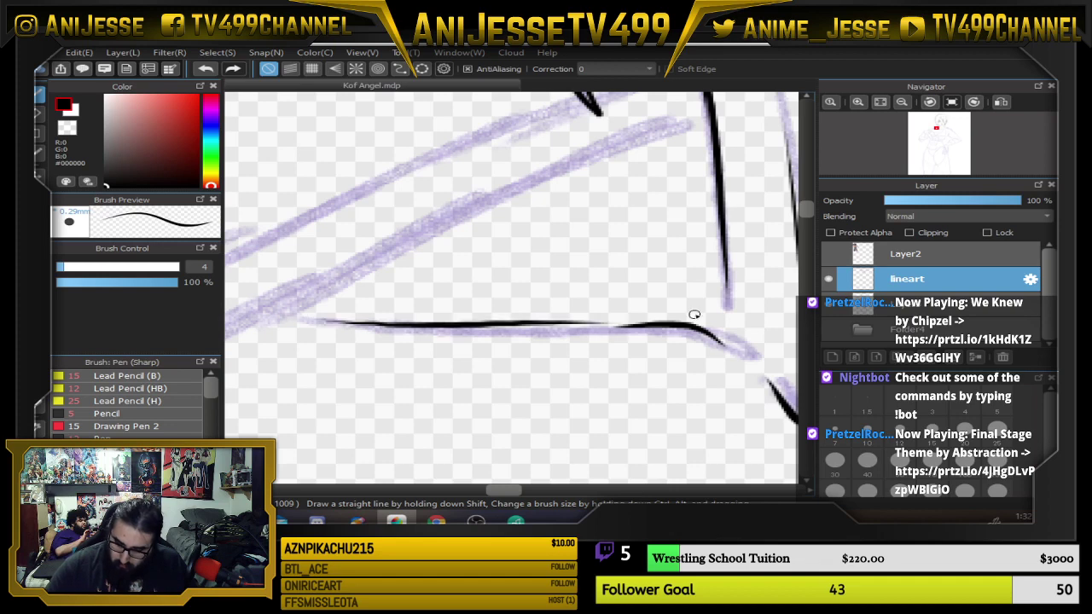
{"action": "key", "text": "ctrl+z"}
{"action": "key", "text": "Right"}
{"action": "key", "text": "Right"}
{"action": "key", "text": "Right"}
{"action": "key", "text": "Right"}
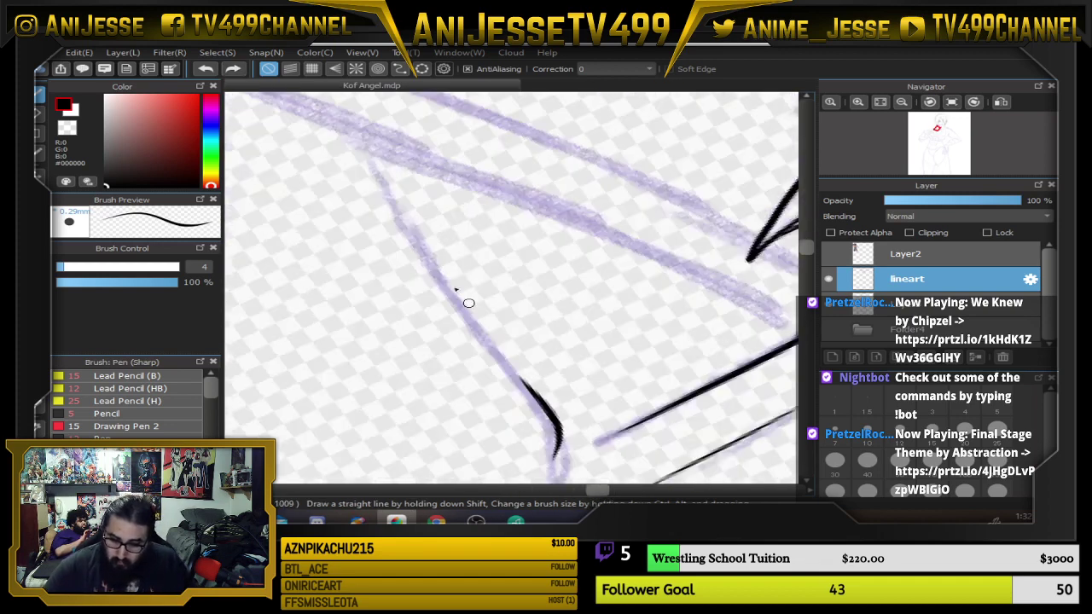
{"action": "mouse_move", "coordinate": [363, 149]}
{"action": "left_mouse_down"}
{"action": "mouse_move", "coordinate": [470, 311]}
{"action": "mouse_move", "coordinate": [554, 397]}
{"action": "left_mouse_up"}
{"action": "key", "text": "Up"}
{"action": "scroll", "coordinate": [556, 398], "scroll_direction": "down", "scroll_amount": 3}
{"action": "left_click_drag", "start_coordinate": [622, 349], "coordinate": [485, 350]}
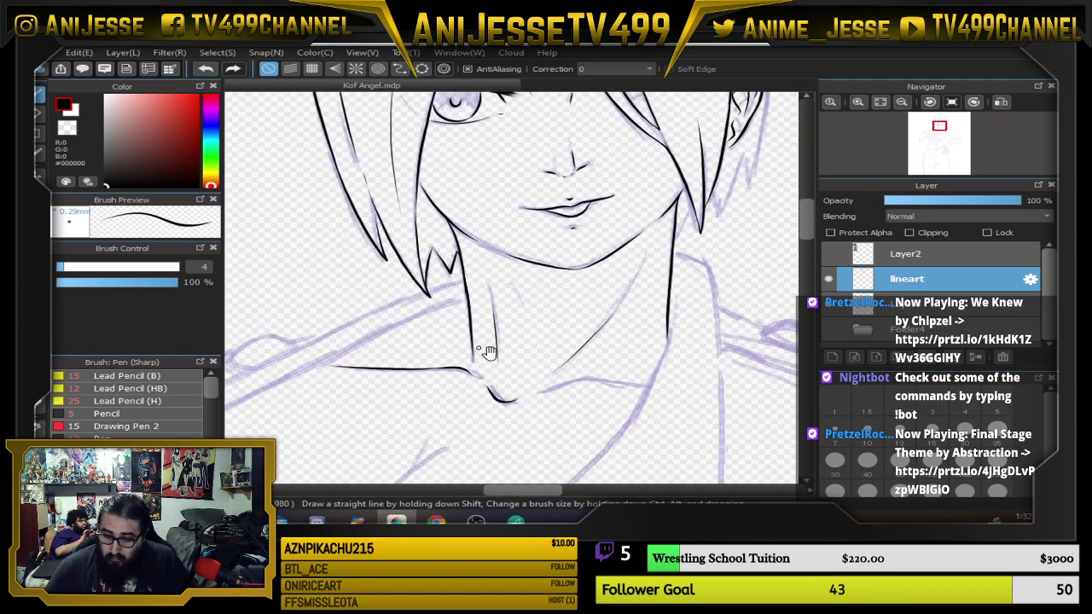
Ink the opposite collarbone line from near the neck notch to the jacket lapel, redoing the first stroke.
{"action": "scroll", "coordinate": [584, 371], "scroll_direction": "up", "scroll_amount": 2}
{"action": "mouse_move", "coordinate": [484, 395]}
{"action": "left_mouse_down"}
{"action": "mouse_move", "coordinate": [554, 378]}
{"action": "mouse_move", "coordinate": [709, 381]}
{"action": "left_mouse_up"}
{"action": "key", "text": "ctrl+z"}
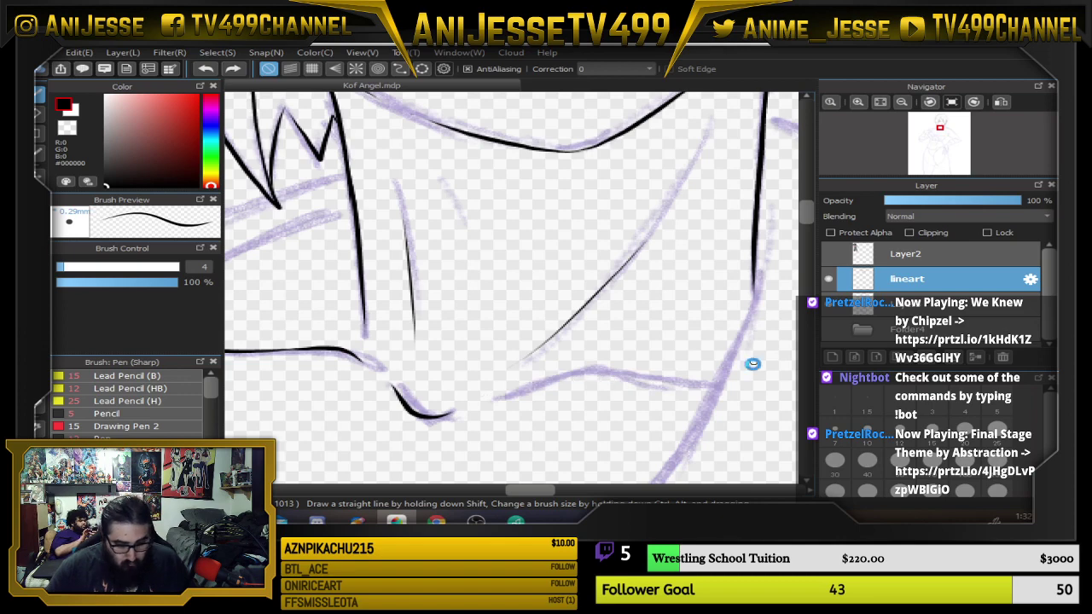
{"action": "key", "text": "Left"}
{"action": "key", "text": "Left"}
{"action": "key", "text": "Left"}
{"action": "key", "text": "Left"}
{"action": "key", "text": "Left"}
{"action": "key", "text": "Left"}
{"action": "mouse_move", "coordinate": [654, 302]}
{"action": "left_mouse_down"}
{"action": "mouse_move", "coordinate": [624, 243]}
{"action": "mouse_move", "coordinate": [640, 137]}
{"action": "left_mouse_up"}
{"action": "key", "text": "Up"}
{"action": "scroll", "coordinate": [559, 310], "scroll_direction": "down", "scroll_amount": 3}
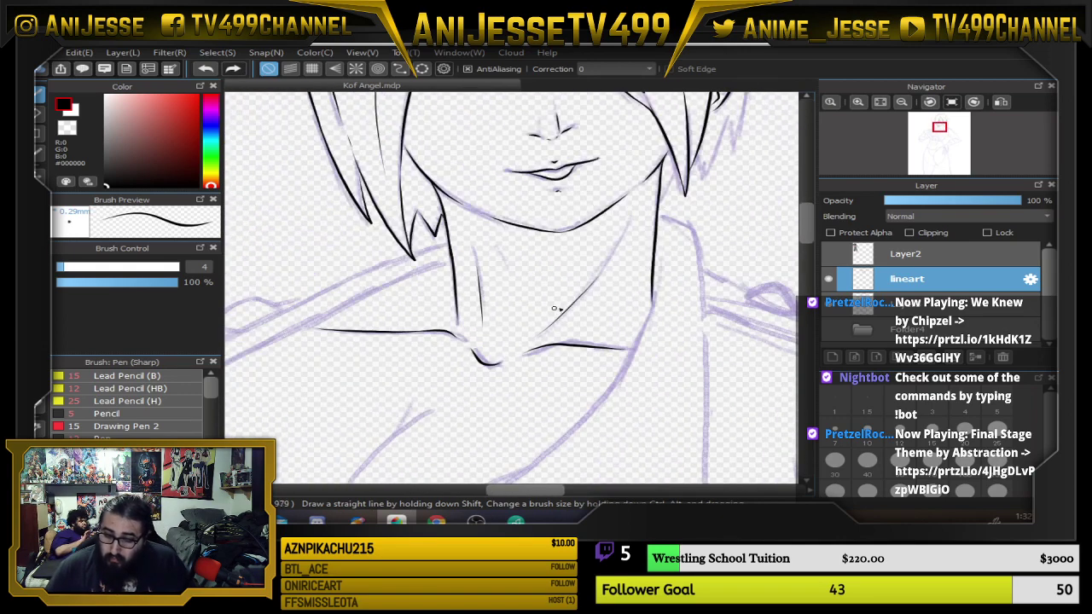
Ink the shoulder slope line from the side of the neck outward below the zigzag hair tips.
{"action": "scroll", "coordinate": [596, 341], "scroll_direction": "down", "scroll_amount": 4}
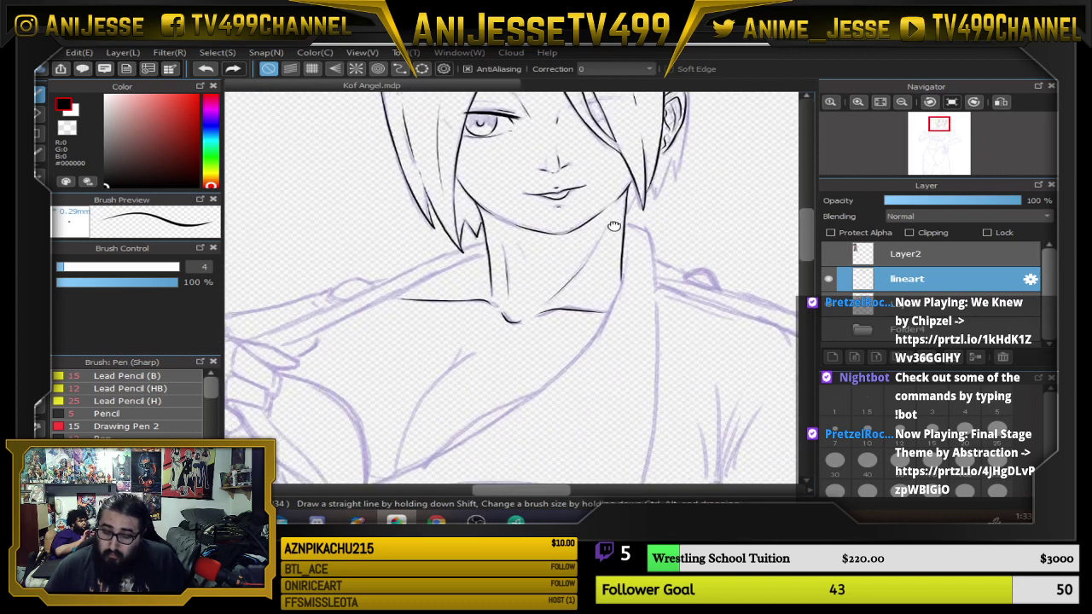
{"action": "scroll", "coordinate": [523, 328], "scroll_direction": "up", "scroll_amount": 5}
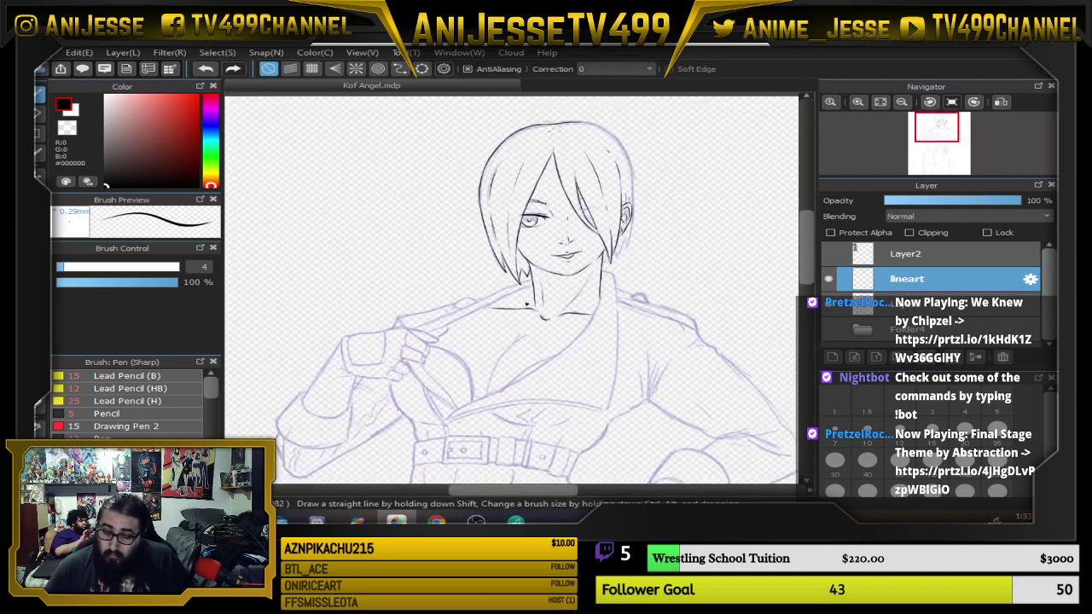
{"action": "key", "text": "Left"}
{"action": "key", "text": "Left"}
{"action": "key", "text": "Left"}
{"action": "key", "text": "Left"}
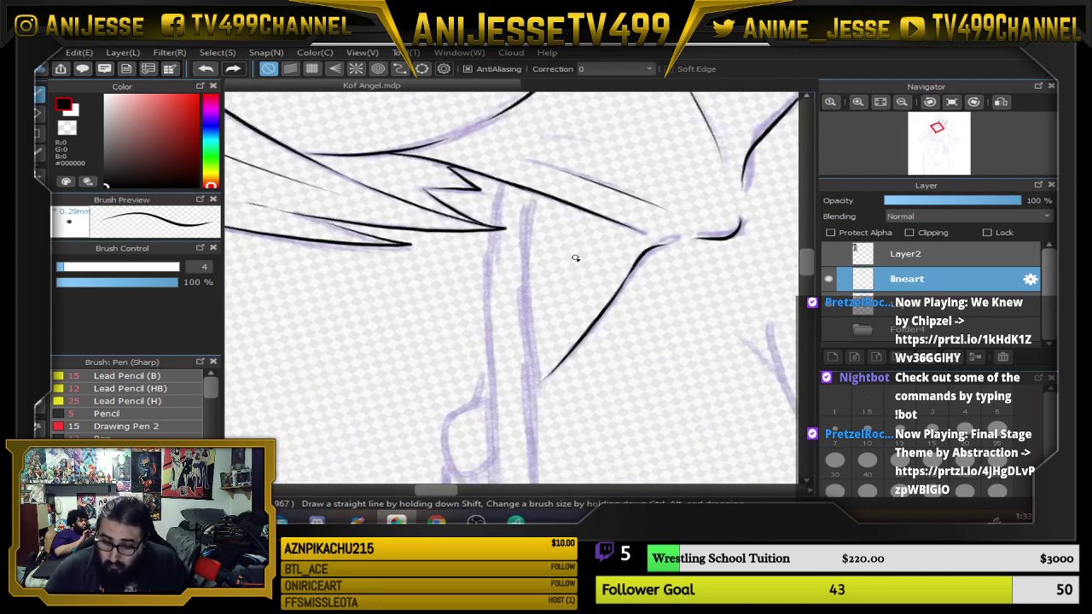
{"action": "mouse_move", "coordinate": [547, 223]}
{"action": "left_mouse_down"}
{"action": "mouse_move", "coordinate": [530, 308]}
{"action": "mouse_move", "coordinate": [441, 334]}
{"action": "left_mouse_up"}
{"action": "key", "text": "Up"}
{"action": "scroll", "coordinate": [564, 303], "scroll_direction": "down", "scroll_amount": 1}
{"action": "scroll", "coordinate": [582, 344], "scroll_direction": "down", "scroll_amount": 2}
{"action": "left_click_drag", "start_coordinate": [583, 344], "coordinate": [604, 300]}
{"action": "scroll", "coordinate": [604, 298], "scroll_direction": "up", "scroll_amount": 2}
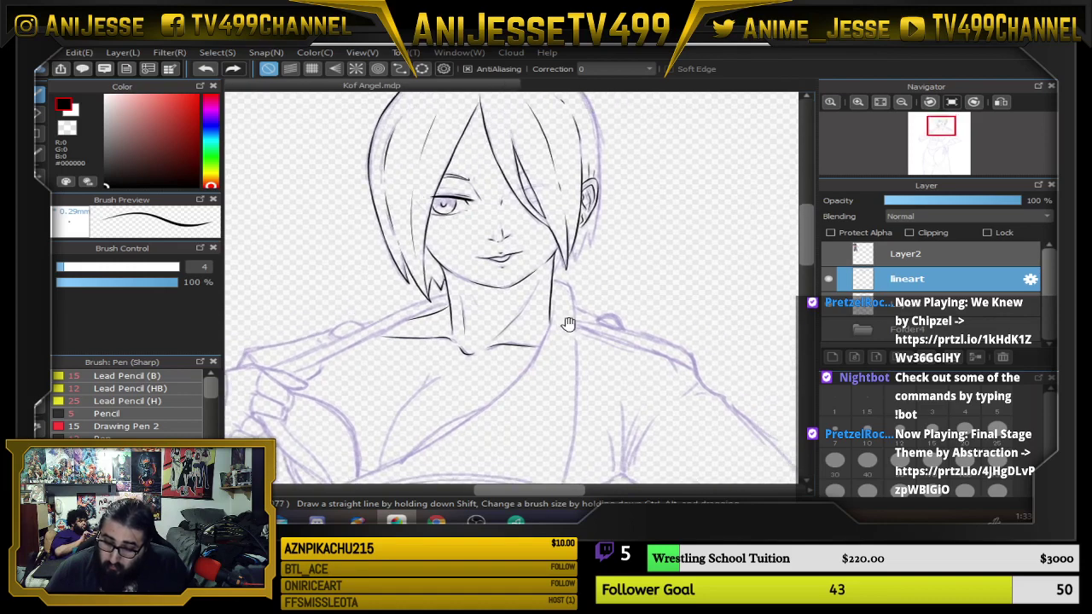
Erase a small gap in the neck line just below where the shoulder slope meets it, and return to the pen.
{"action": "scroll", "coordinate": [475, 331], "scroll_direction": "up", "scroll_amount": 3}
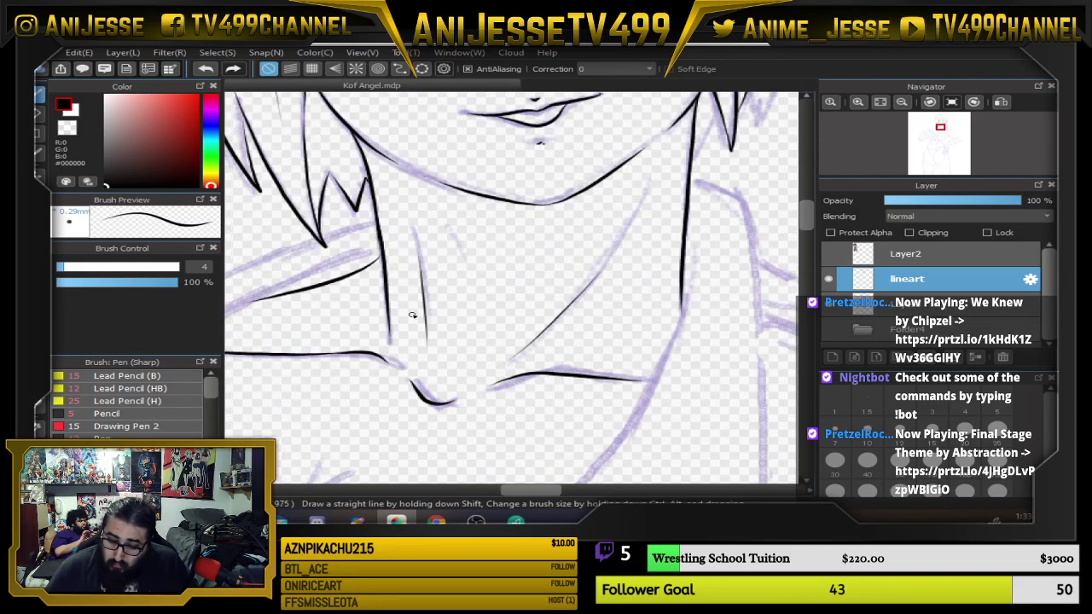
{"action": "scroll", "coordinate": [406, 294], "scroll_direction": "up", "scroll_amount": 2}
{"action": "left_click_drag", "start_coordinate": [361, 277], "coordinate": [443, 351]}
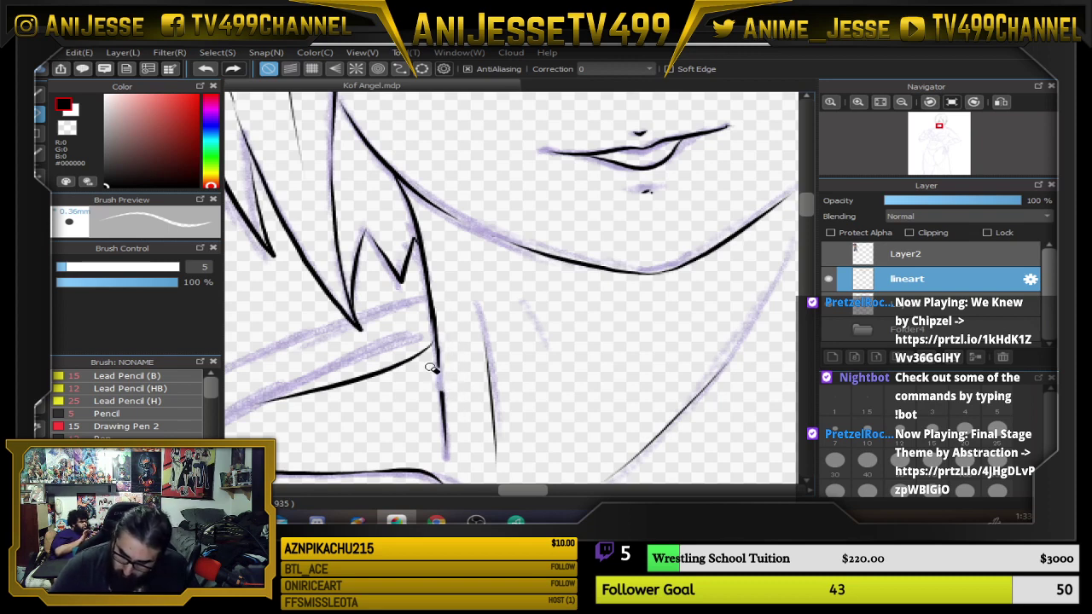
{"action": "scroll", "coordinate": [474, 361], "scroll_direction": "down", "scroll_amount": 2}
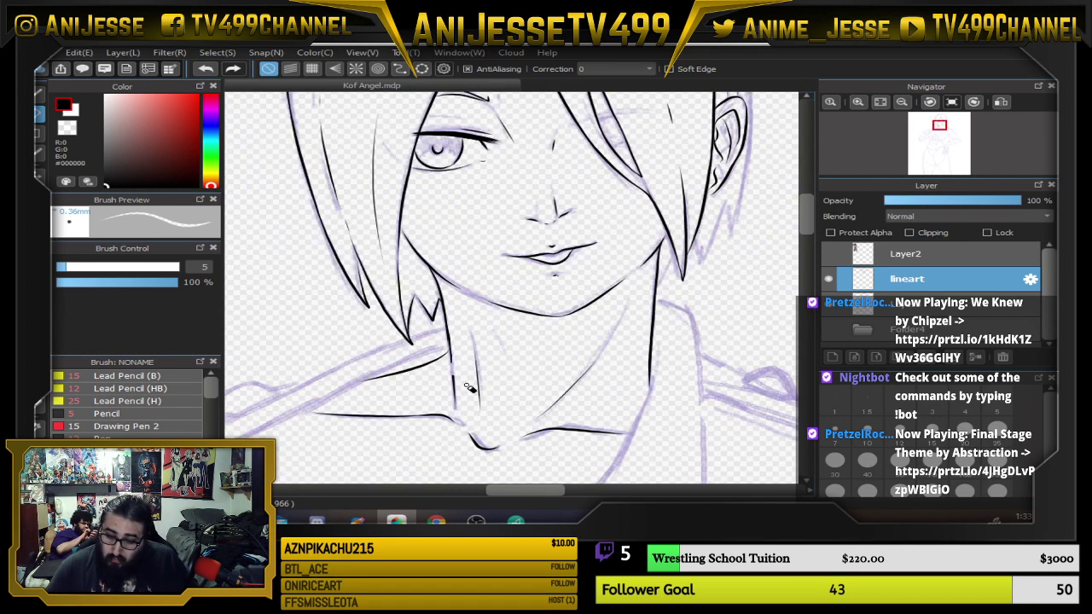
{"action": "scroll", "coordinate": [473, 391], "scroll_direction": "down", "scroll_amount": 2}
{"action": "mouse_move", "coordinate": [547, 385]}
{"action": "left_mouse_down"}
{"action": "mouse_move", "coordinate": [519, 329]}
{"action": "mouse_move", "coordinate": [484, 344]}
{"action": "left_mouse_up"}
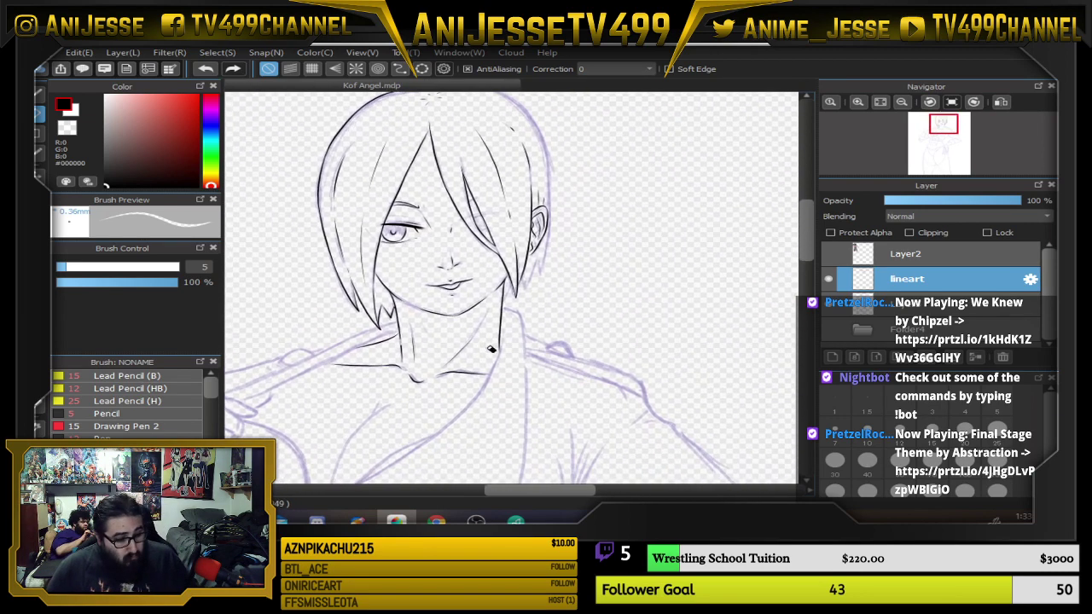
{"action": "key", "text": "b"}
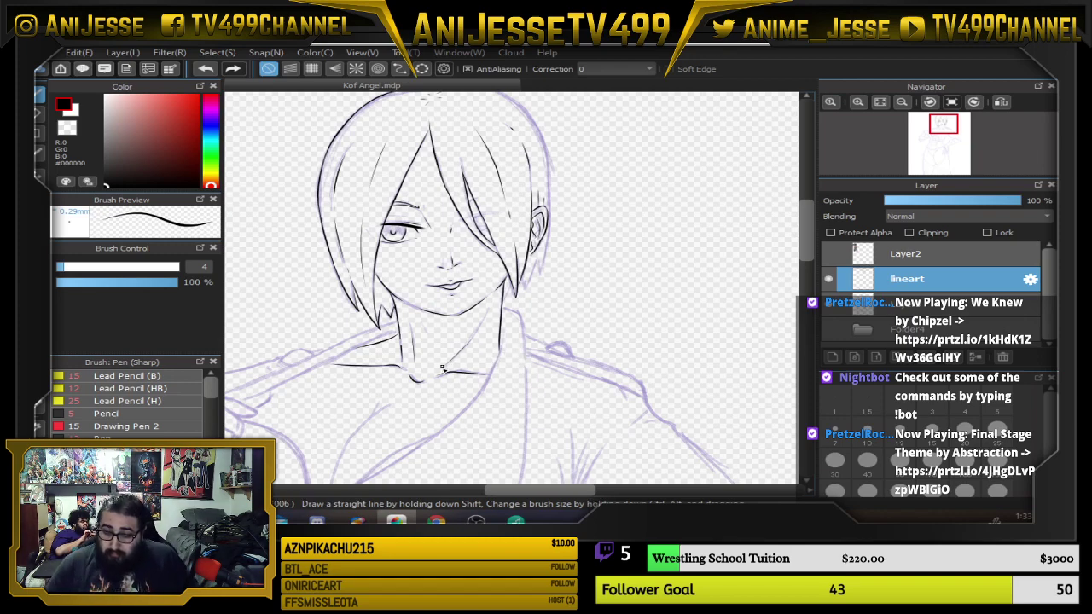
Ink the curved outer edge of the raised hand from its upper corner down to the underside.
{"action": "mouse_move", "coordinate": [451, 374]}
{"action": "left_mouse_down"}
{"action": "mouse_move", "coordinate": [590, 262]}
{"action": "mouse_move", "coordinate": [636, 244]}
{"action": "left_mouse_up"}
{"action": "scroll", "coordinate": [425, 314], "scroll_direction": "up", "scroll_amount": 4}
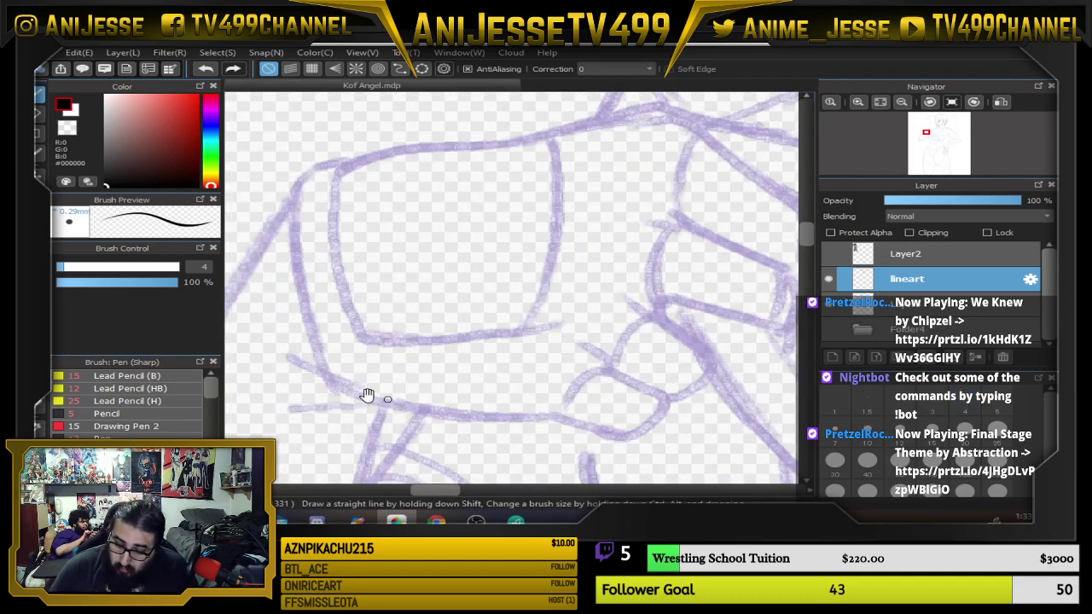
{"action": "mouse_move", "coordinate": [368, 393]}
{"action": "left_mouse_down"}
{"action": "mouse_move", "coordinate": [514, 290]}
{"action": "mouse_move", "coordinate": [406, 385]}
{"action": "left_mouse_up"}
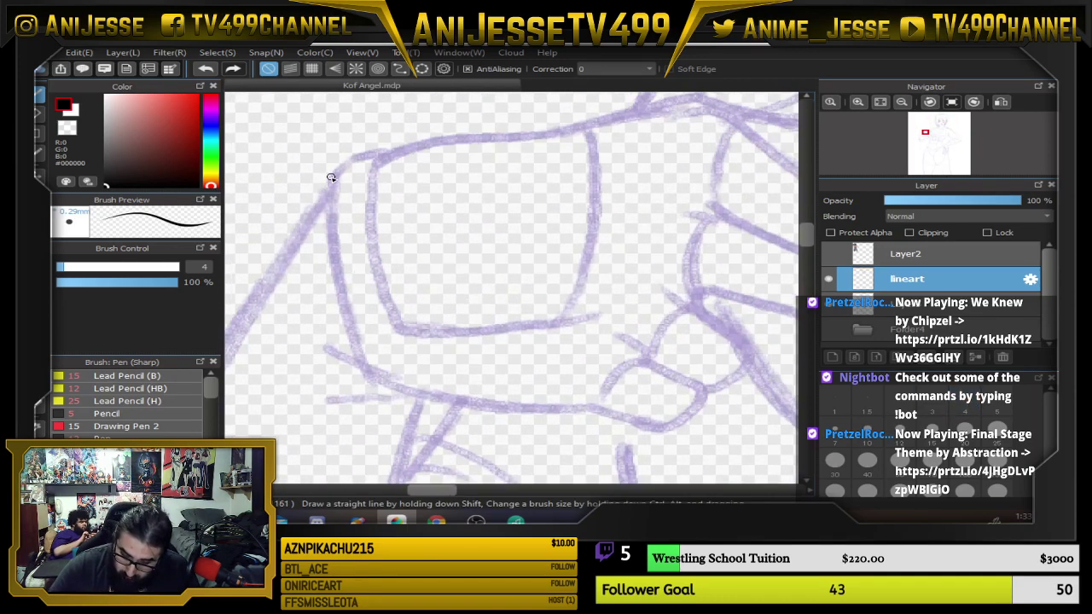
{"action": "mouse_move", "coordinate": [332, 187]}
{"action": "left_mouse_down"}
{"action": "mouse_move", "coordinate": [339, 281]}
{"action": "mouse_move", "coordinate": [383, 374]}
{"action": "mouse_move", "coordinate": [415, 393]}
{"action": "left_mouse_up"}
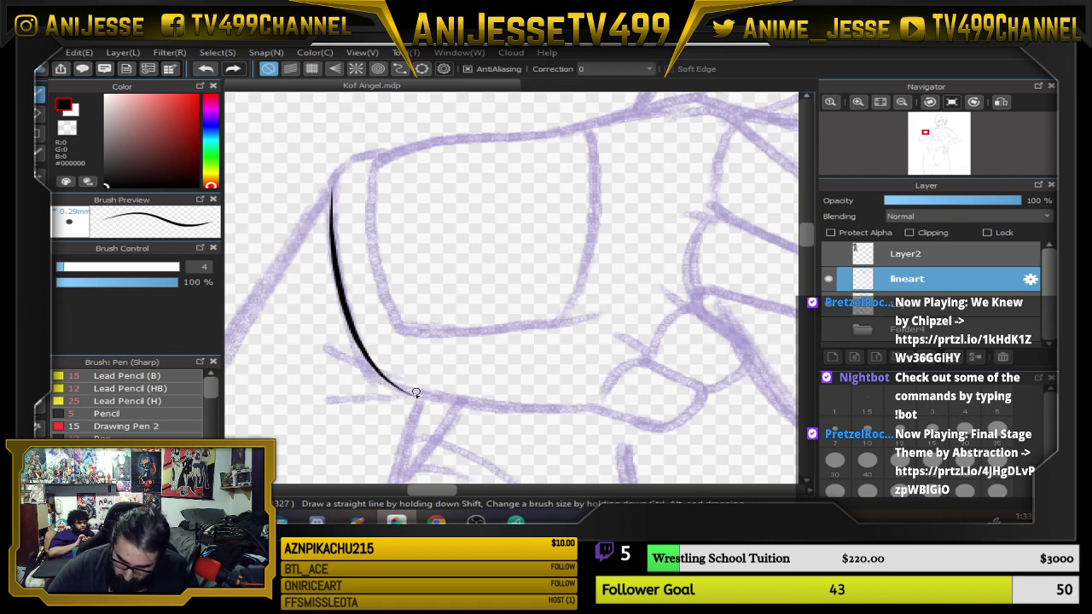
Ink the small notch at the raised hand's wrist crease and the curve rounding the hand's upper corner.
{"action": "mouse_move", "coordinate": [364, 353]}
{"action": "left_mouse_down"}
{"action": "mouse_move", "coordinate": [392, 382]}
{"action": "mouse_move", "coordinate": [458, 400]}
{"action": "left_mouse_up"}
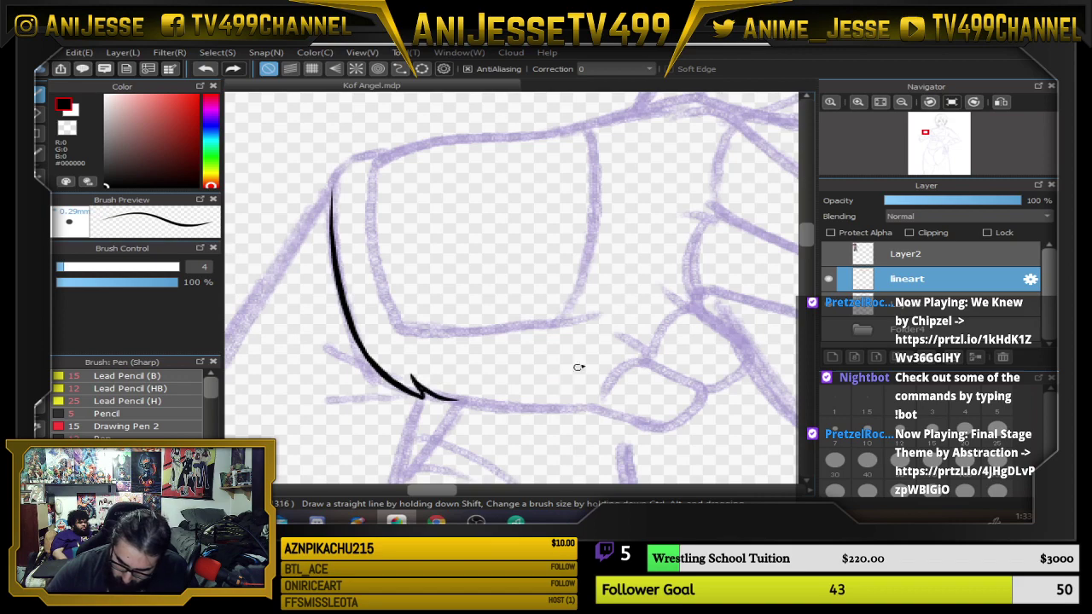
{"action": "left_click_drag", "start_coordinate": [607, 366], "coordinate": [614, 413]}
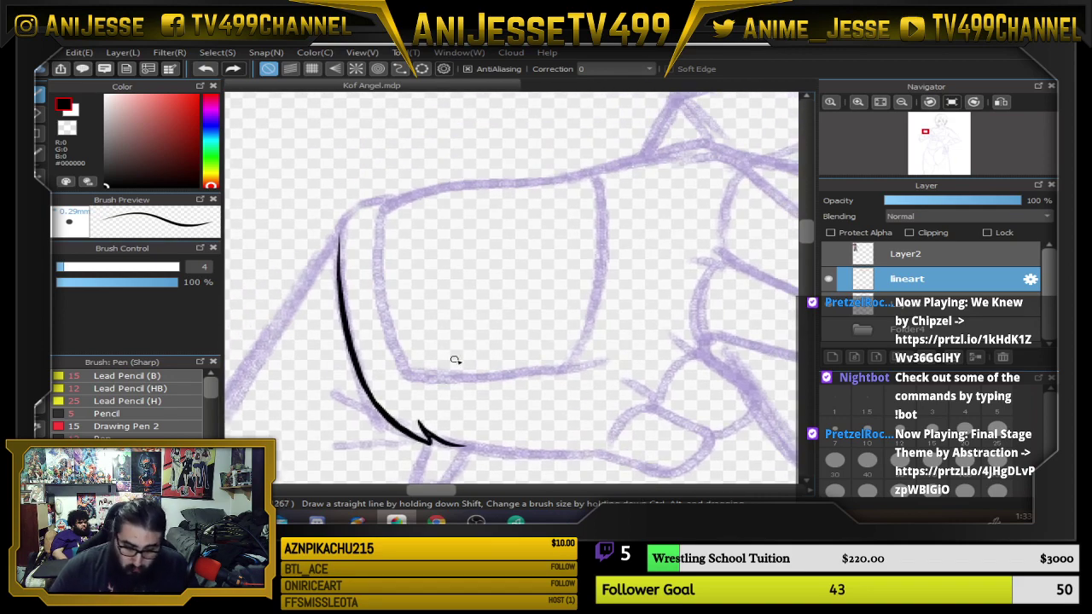
{"action": "mouse_move", "coordinate": [478, 377]}
{"action": "left_mouse_down"}
{"action": "mouse_move", "coordinate": [588, 466]}
{"action": "mouse_move", "coordinate": [529, 406]}
{"action": "left_mouse_up"}
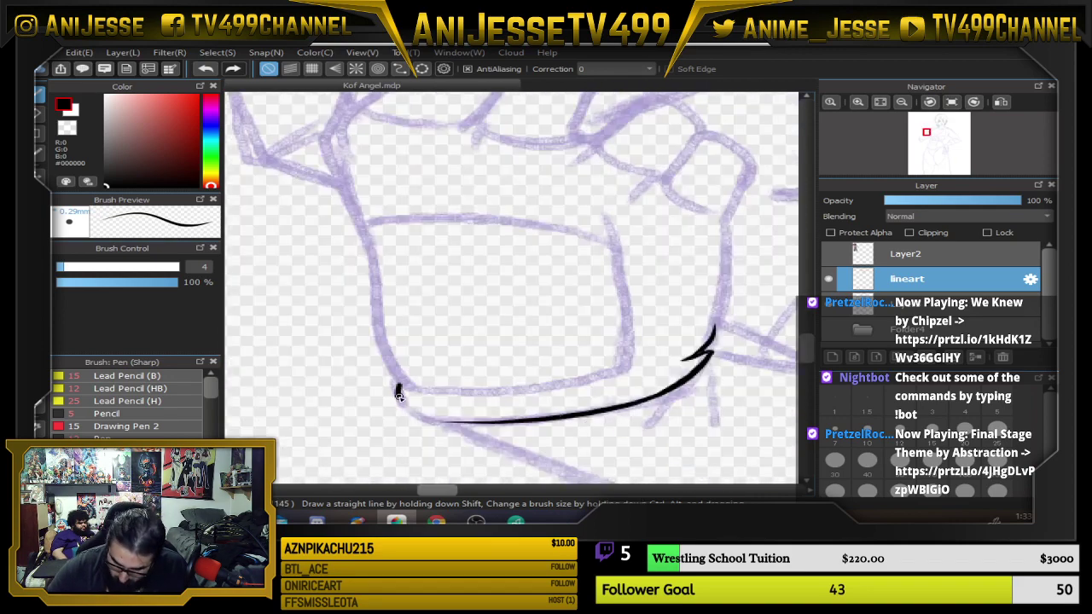
{"action": "left_click_drag", "start_coordinate": [415, 415], "coordinate": [480, 423]}
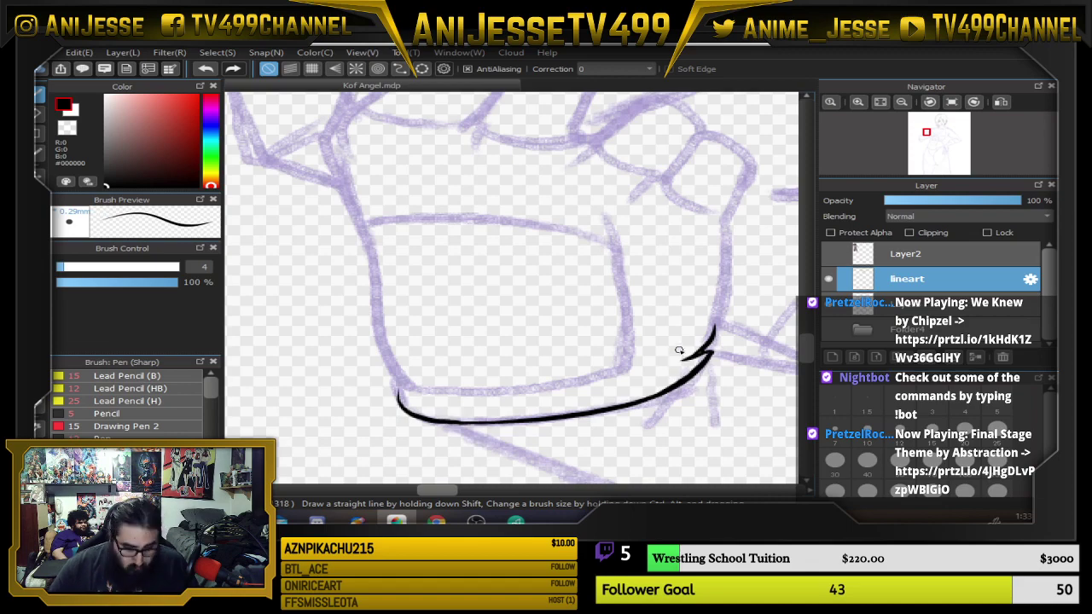
Ink the underside of the raised hand from the wrist notch toward the curled little finger.
{"action": "key", "text": "Right"}
{"action": "key", "text": "Right"}
{"action": "key", "text": "Right"}
{"action": "key", "text": "Right"}
{"action": "key", "text": "Right"}
{"action": "key", "text": "Right"}
{"action": "key", "text": "Right"}
{"action": "key", "text": "Right"}
{"action": "key", "text": "Right"}
{"action": "key", "text": "Right"}
{"action": "key", "text": "Right"}
{"action": "key", "text": "Right"}
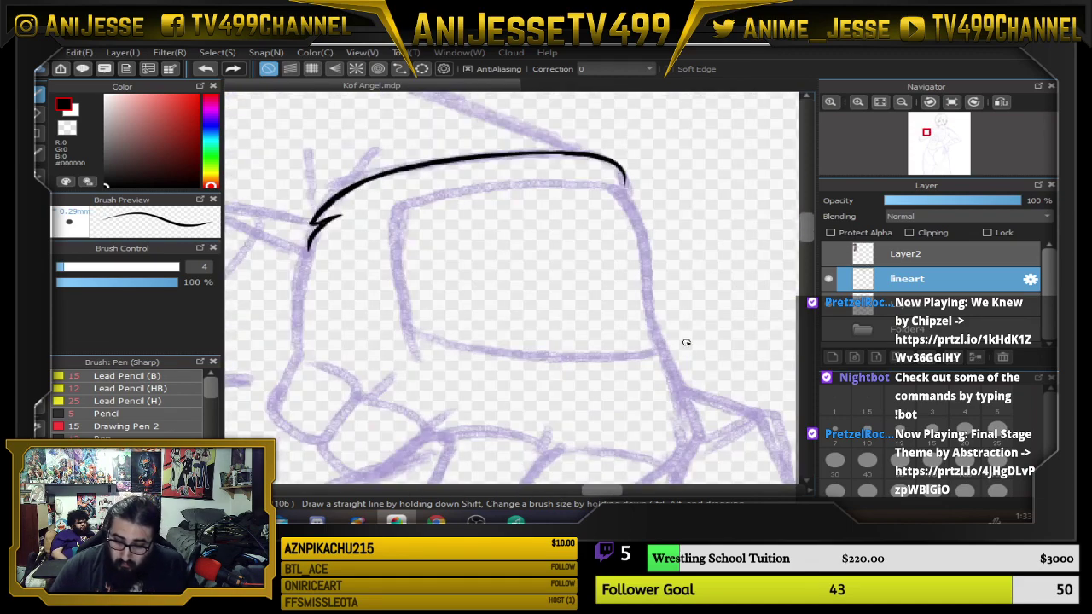
{"action": "left_click_drag", "start_coordinate": [472, 360], "coordinate": [566, 428]}
{"action": "left_click_drag", "start_coordinate": [410, 298], "coordinate": [388, 431]}
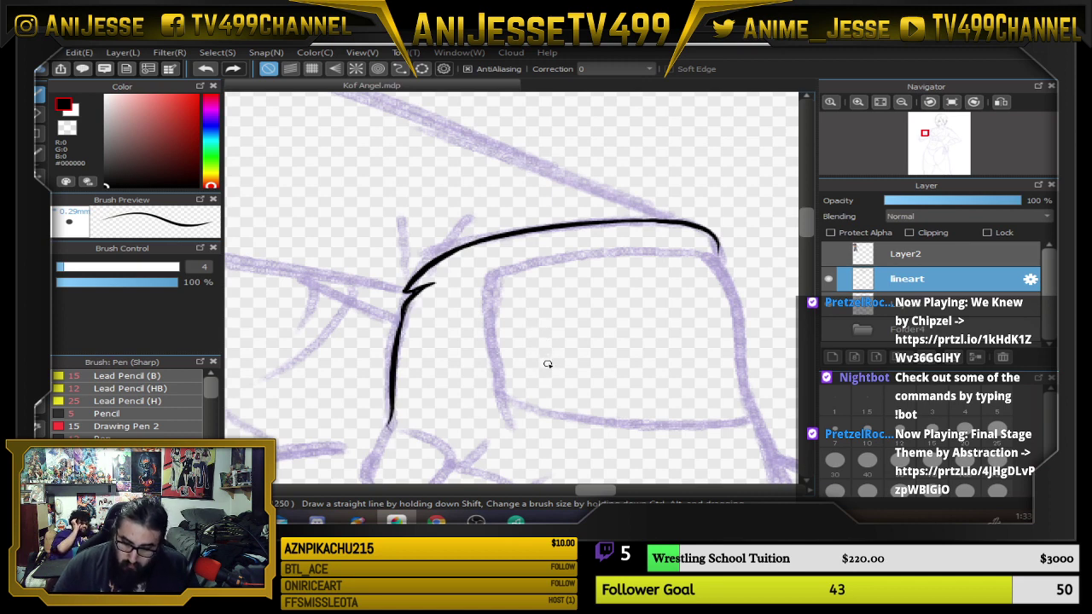
Add two short tapered fold strokes beside the wrist notch along the raised hand's outer edge.
{"action": "key", "text": "Up"}
{"action": "left_click_drag", "start_coordinate": [498, 343], "coordinate": [474, 300]}
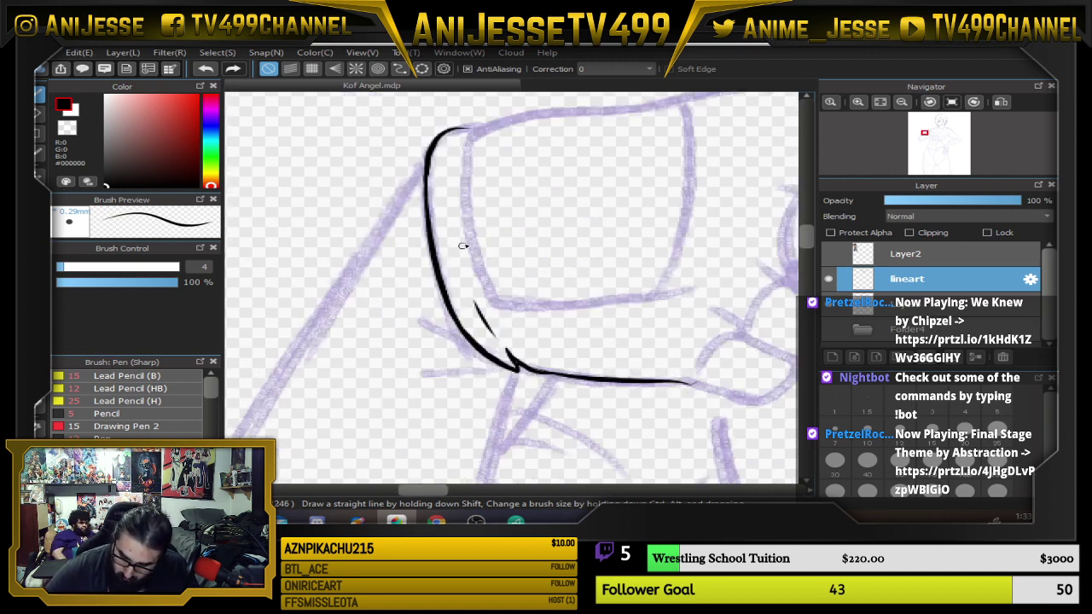
{"action": "left_click_drag", "start_coordinate": [509, 369], "coordinate": [471, 354]}
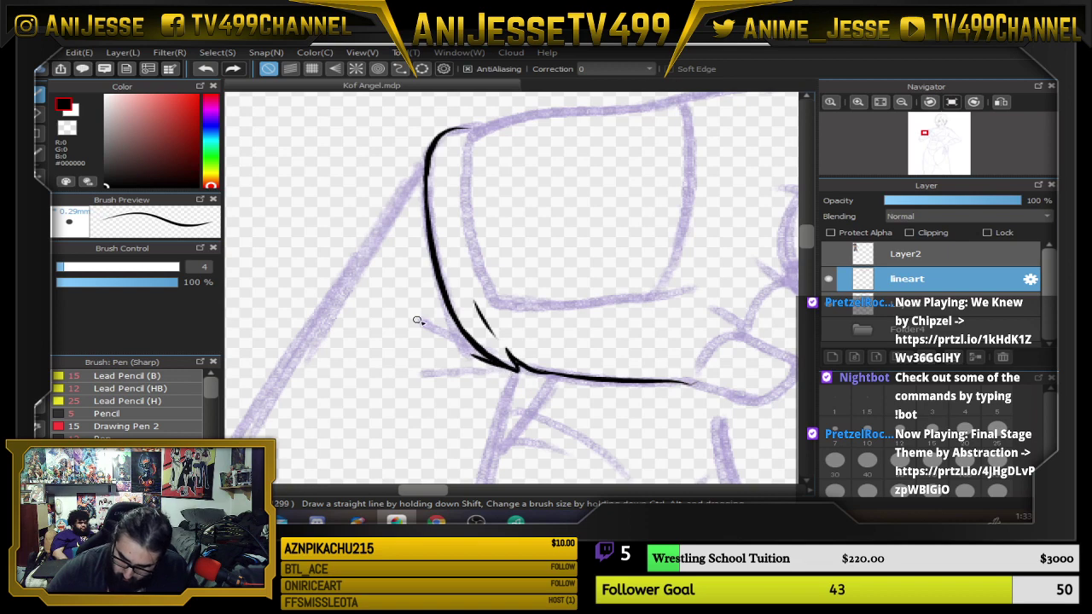
Ink the inner forearm line down from the wrist notch, redoing it with the pen width set to 5.
{"action": "left_click_drag", "start_coordinate": [553, 410], "coordinate": [615, 276]}
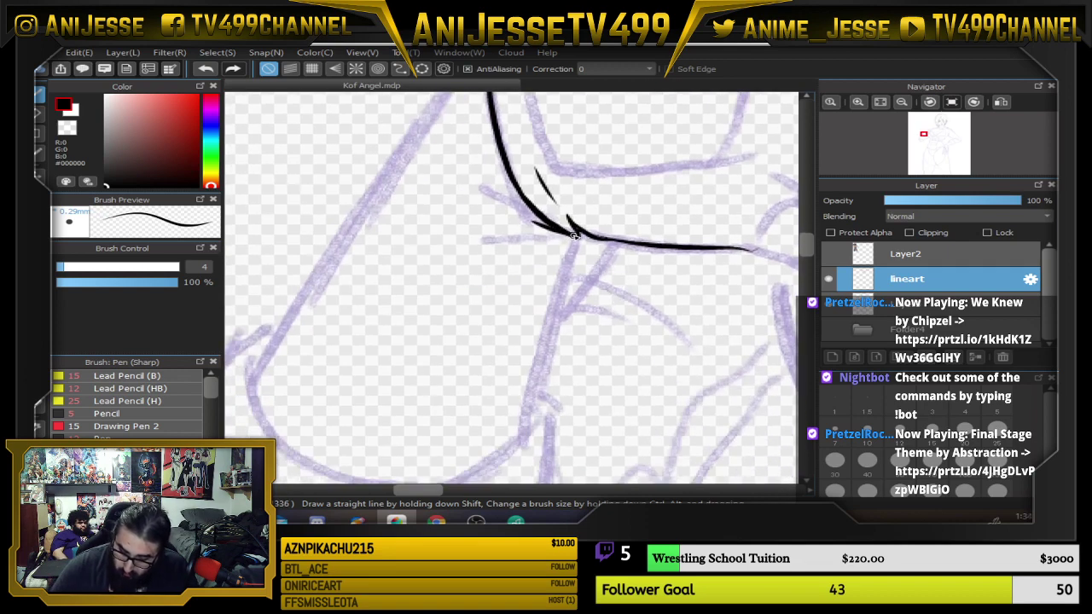
{"action": "left_click_drag", "start_coordinate": [574, 237], "coordinate": [520, 424]}
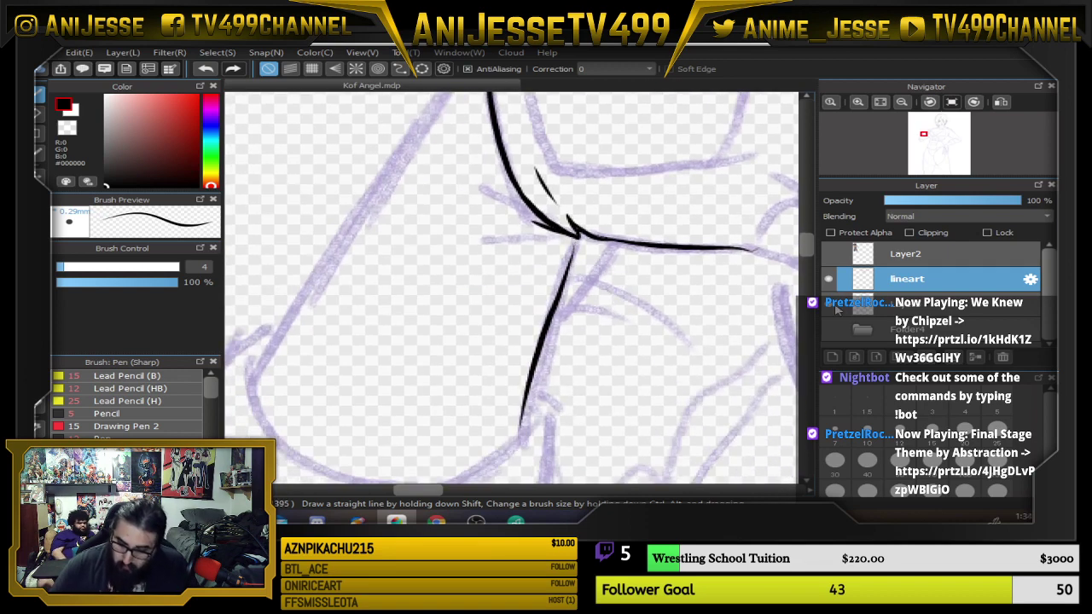
{"action": "key", "text": "ctrl+z"}
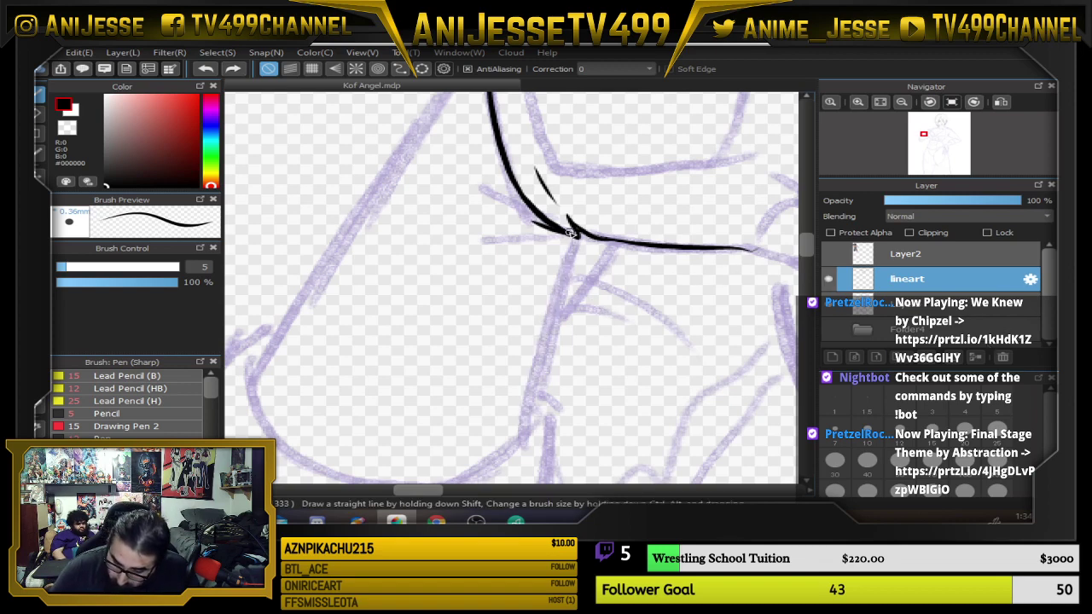
{"action": "left_click_drag", "start_coordinate": [569, 232], "coordinate": [521, 438]}
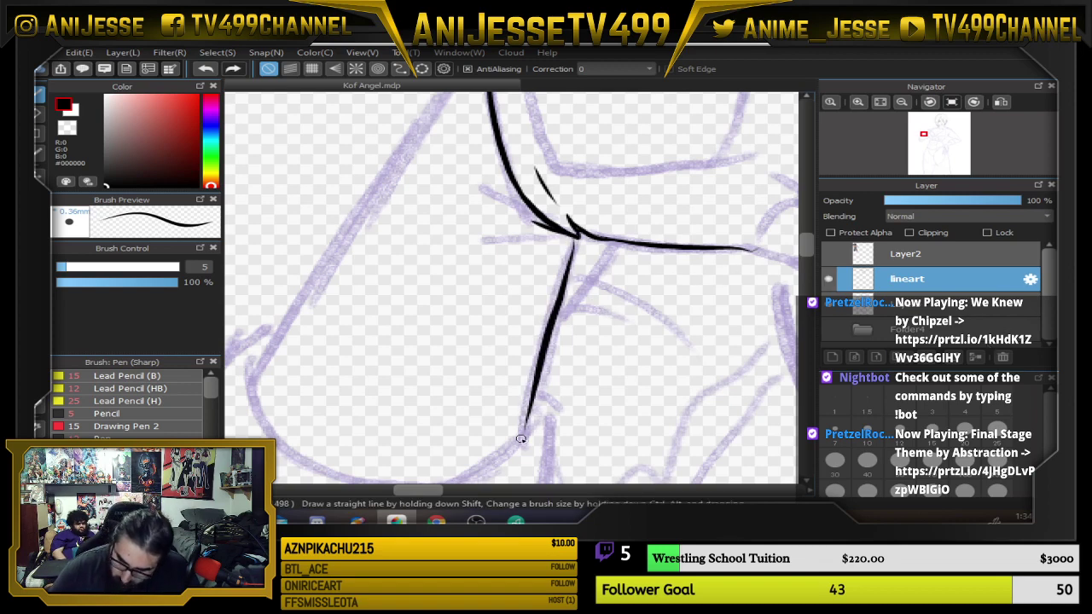
Review the raised hand's inked lines against the sketch, then examine the head and upper body as a whole.
{"action": "scroll", "coordinate": [527, 331], "scroll_direction": "down", "scroll_amount": 6}
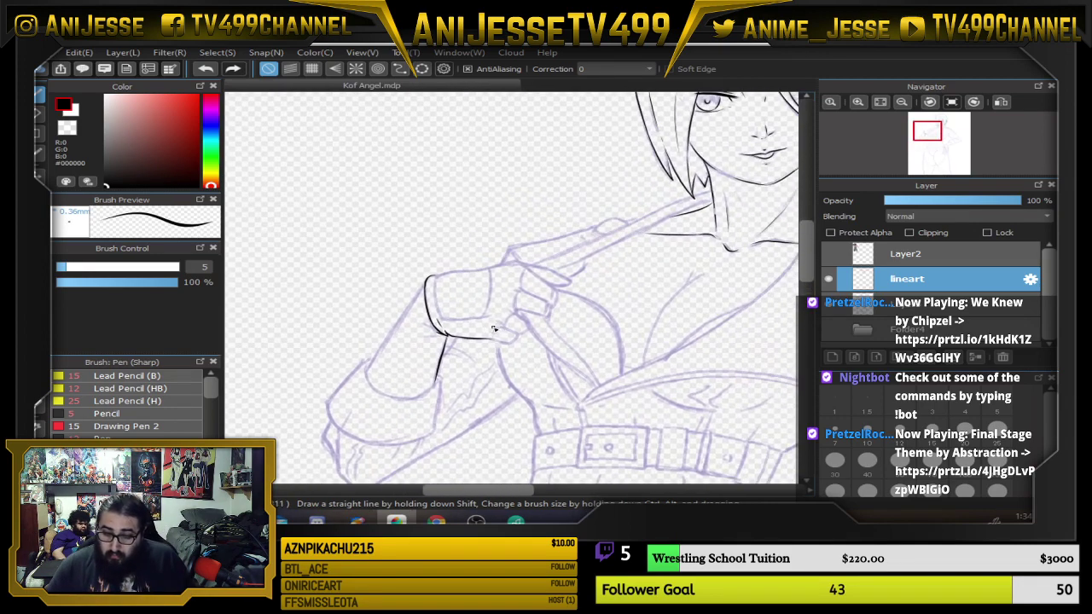
{"action": "scroll", "coordinate": [500, 322], "scroll_direction": "up", "scroll_amount": 2}
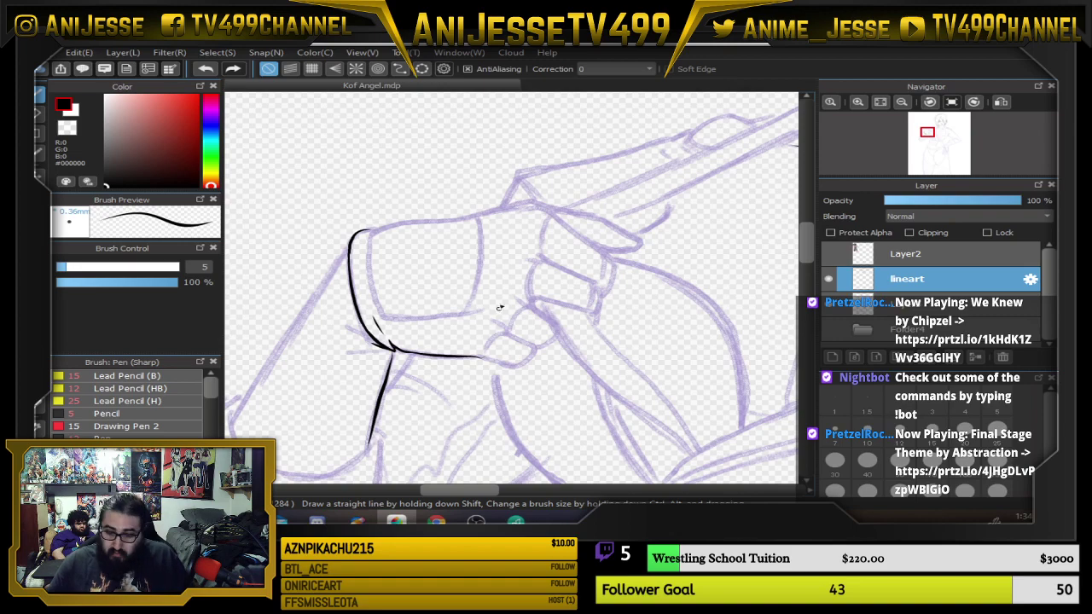
{"action": "key", "text": "Right"}
{"action": "key", "text": "Right"}
{"action": "scroll", "coordinate": [502, 187], "scroll_direction": "up", "scroll_amount": 2}
{"action": "scroll", "coordinate": [506, 205], "scroll_direction": "down", "scroll_amount": 2}
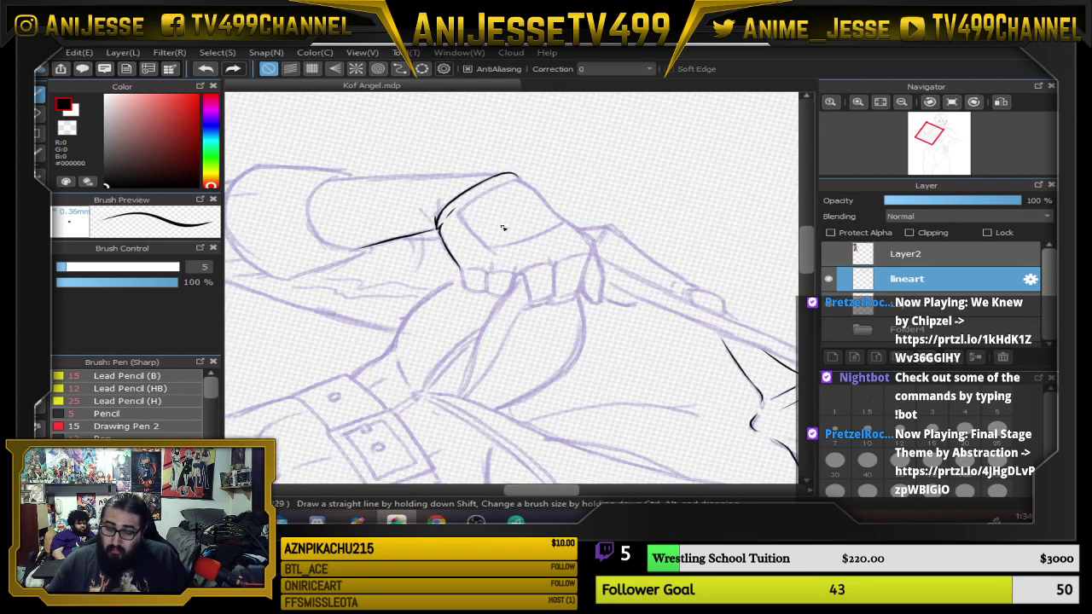
{"action": "key", "text": "Up"}
{"action": "scroll", "coordinate": [509, 256], "scroll_direction": "down", "scroll_amount": 1}
{"action": "left_click_drag", "start_coordinate": [563, 266], "coordinate": [497, 358]}
{"action": "scroll", "coordinate": [497, 356], "scroll_direction": "down", "scroll_amount": 5}
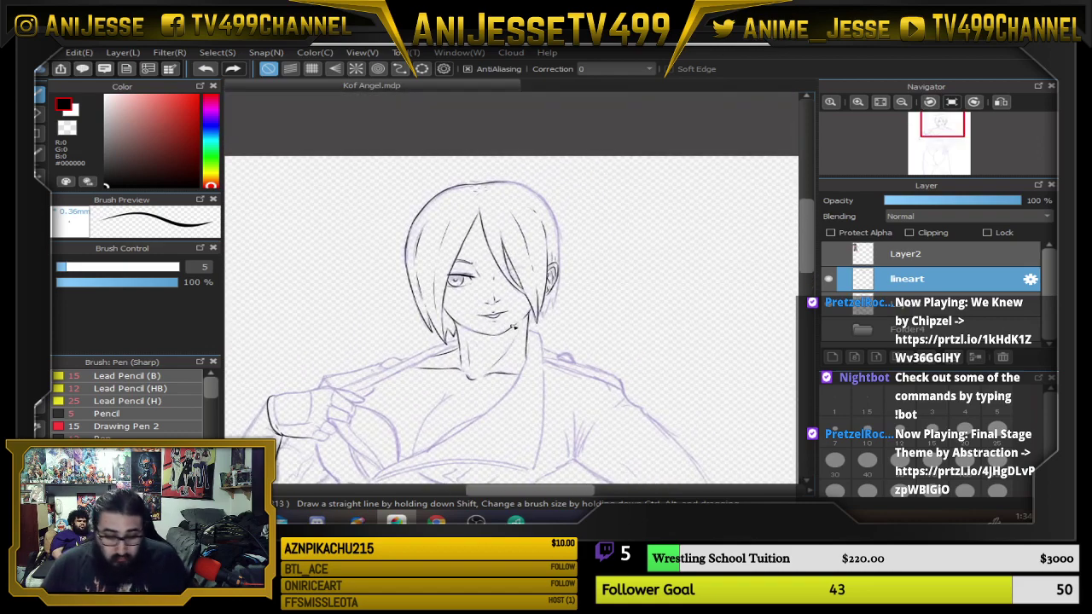
Ink the outer hair contour in connected strokes from the crown down the ear side of the head, checking it on the mirrored canvas.
{"action": "key", "text": "h"}
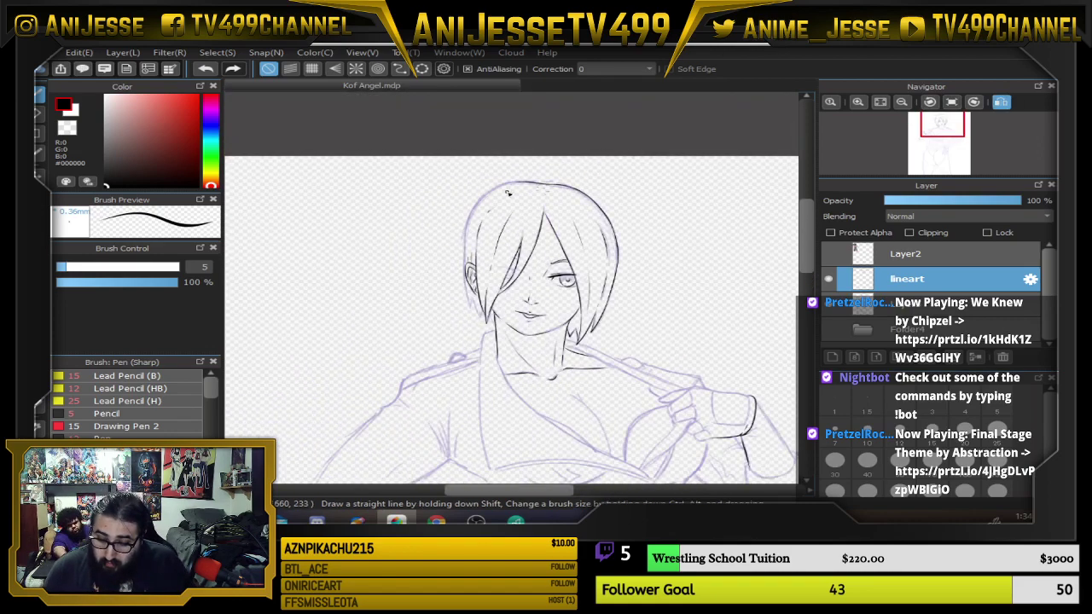
{"action": "scroll", "coordinate": [508, 193], "scroll_direction": "up", "scroll_amount": 3}
{"action": "key", "text": "Left"}
{"action": "key", "text": "Left"}
{"action": "key", "text": "Left"}
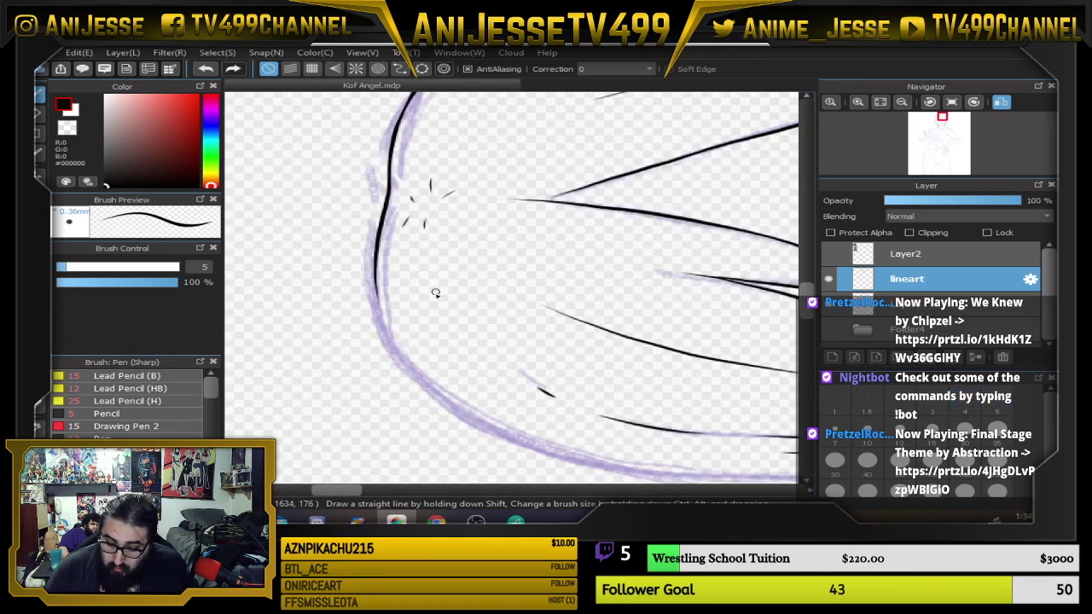
{"action": "scroll", "coordinate": [435, 292], "scroll_direction": "up", "scroll_amount": 1}
{"action": "mouse_move", "coordinate": [322, 163]}
{"action": "left_mouse_down"}
{"action": "mouse_move", "coordinate": [322, 309]}
{"action": "mouse_move", "coordinate": [371, 419]}
{"action": "mouse_move", "coordinate": [411, 459]}
{"action": "left_mouse_up"}
{"action": "left_click_drag", "start_coordinate": [497, 343], "coordinate": [429, 250]}
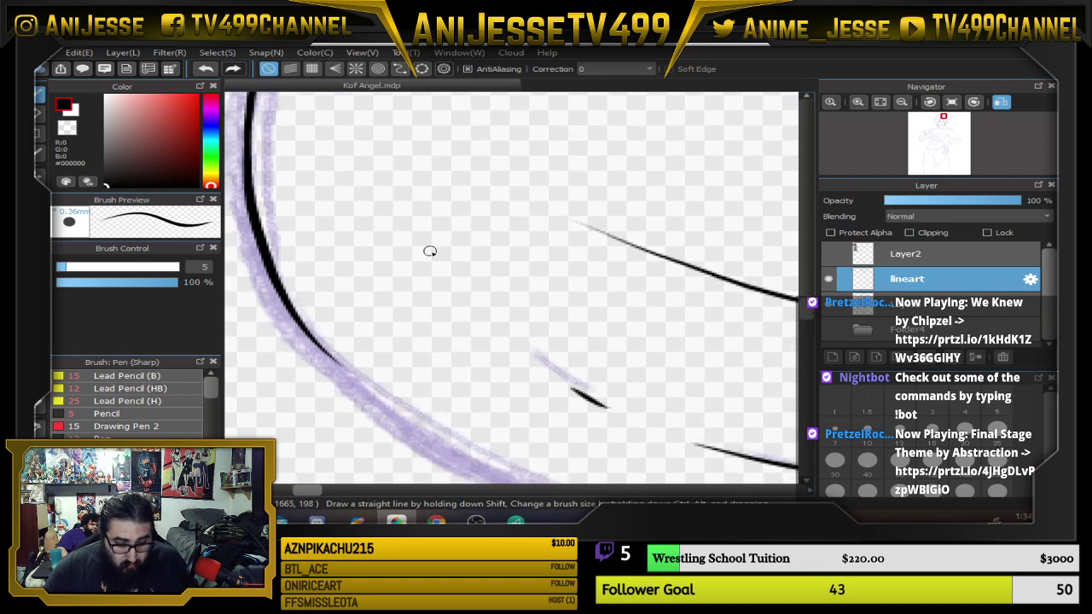
{"action": "key", "text": "Right"}
{"action": "mouse_move", "coordinate": [316, 173]}
{"action": "left_mouse_down"}
{"action": "mouse_move", "coordinate": [307, 242]}
{"action": "mouse_move", "coordinate": [324, 335]}
{"action": "mouse_move", "coordinate": [406, 478]}
{"action": "left_mouse_up"}
{"action": "key", "text": "Right"}
{"action": "left_click_drag", "start_coordinate": [469, 420], "coordinate": [476, 192]}
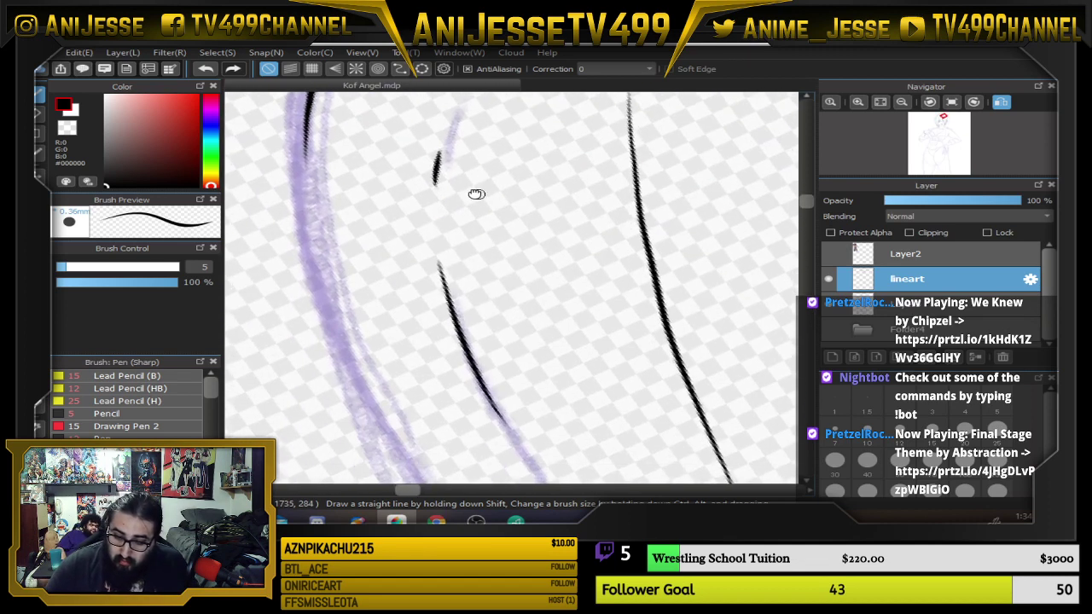
{"action": "mouse_move", "coordinate": [308, 95]}
{"action": "left_mouse_down"}
{"action": "mouse_move", "coordinate": [303, 169]}
{"action": "mouse_move", "coordinate": [324, 277]}
{"action": "mouse_move", "coordinate": [405, 460]}
{"action": "left_mouse_up"}
Extend the outer hair contour down to beside the top of the ear, redoing the first stroke.
{"action": "key", "text": "Up"}
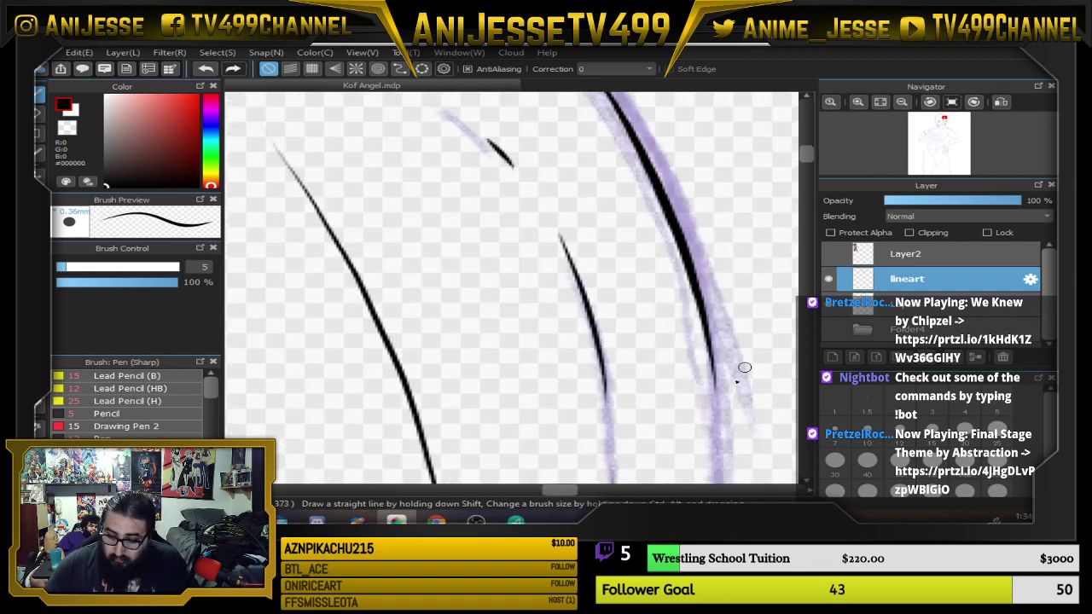
{"action": "left_click_drag", "start_coordinate": [700, 376], "coordinate": [517, 165]}
{"action": "mouse_move", "coordinate": [536, 121]}
{"action": "left_mouse_down"}
{"action": "mouse_move", "coordinate": [566, 305]}
{"action": "mouse_move", "coordinate": [561, 368]}
{"action": "left_mouse_up"}
{"action": "key", "text": "ctrl+z"}
{"action": "mouse_move", "coordinate": [538, 127]}
{"action": "left_mouse_down"}
{"action": "mouse_move", "coordinate": [563, 476]}
{"action": "mouse_move", "coordinate": [565, 250]}
{"action": "left_mouse_up"}
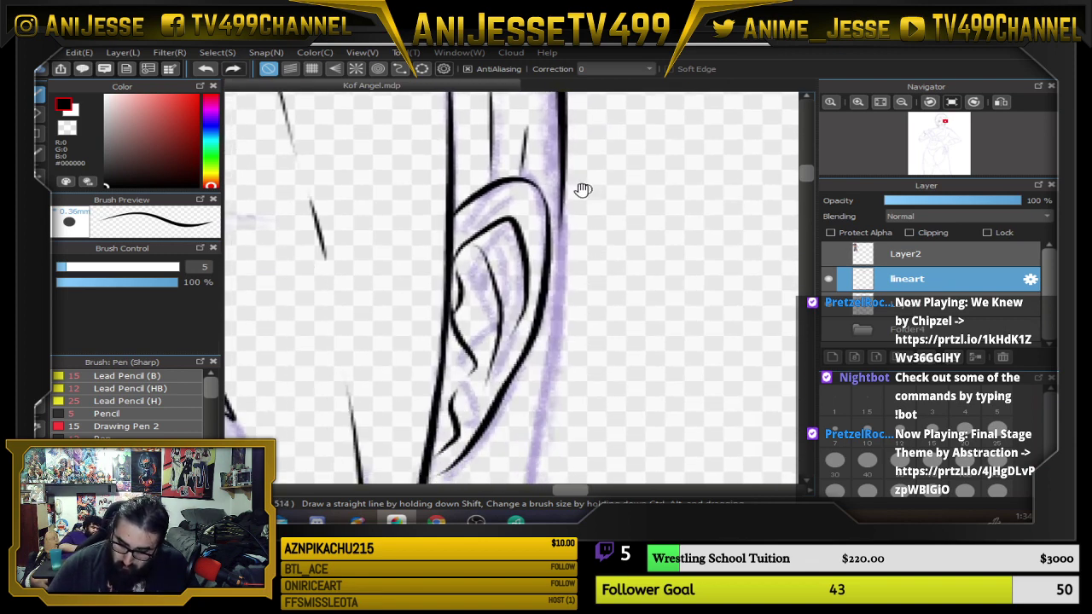
Continue the hair contour past the ear to the pointed tips and ink the short line joining the side lock to the neck.
{"action": "left_click_drag", "start_coordinate": [560, 143], "coordinate": [533, 464]}
{"action": "left_click_drag", "start_coordinate": [576, 356], "coordinate": [601, 121]}
{"action": "mouse_move", "coordinate": [570, 156]}
{"action": "left_mouse_down"}
{"action": "mouse_move", "coordinate": [524, 354]}
{"action": "mouse_move", "coordinate": [513, 297]}
{"action": "left_mouse_up"}
{"action": "mouse_move", "coordinate": [524, 351]}
{"action": "left_mouse_down"}
{"action": "mouse_move", "coordinate": [513, 275]}
{"action": "mouse_move", "coordinate": [435, 445]}
{"action": "mouse_move", "coordinate": [531, 330]}
{"action": "mouse_move", "coordinate": [486, 256]}
{"action": "mouse_move", "coordinate": [484, 229]}
{"action": "left_mouse_up"}
{"action": "left_click_drag", "start_coordinate": [413, 297], "coordinate": [362, 366]}
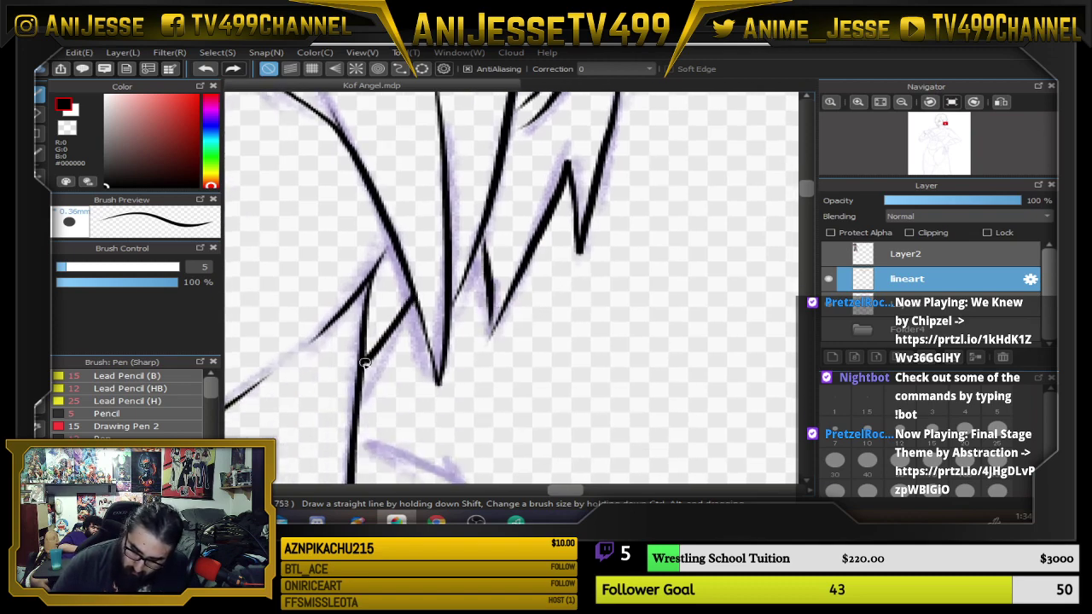
Examine the inked head, neck and hand against the full-figure sketch at several zoom levels.
{"action": "scroll", "coordinate": [350, 383], "scroll_direction": "down", "scroll_amount": 4}
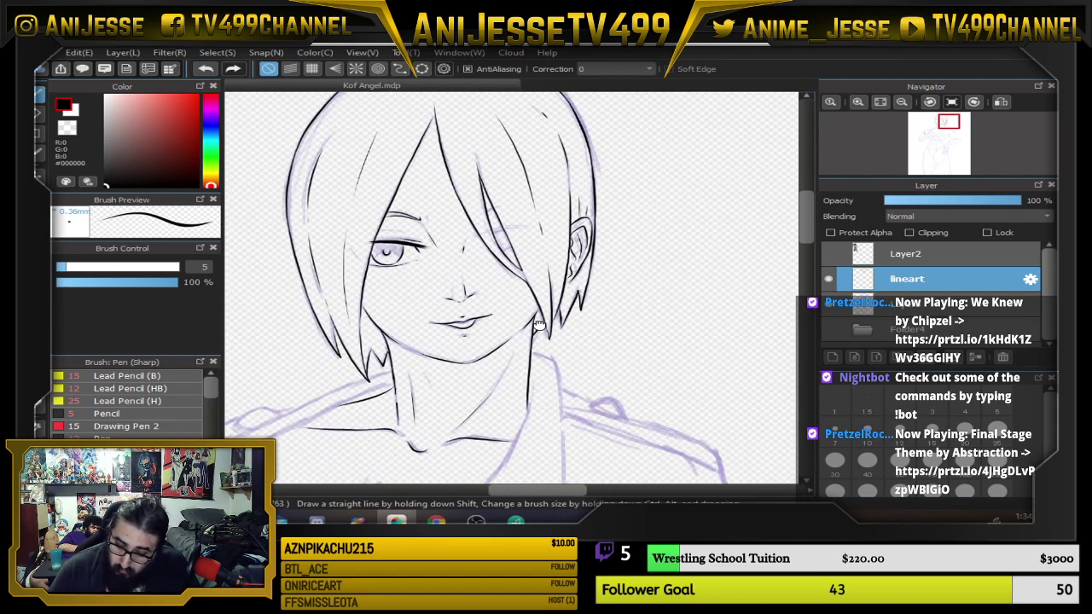
{"action": "scroll", "coordinate": [564, 347], "scroll_direction": "down", "scroll_amount": 2}
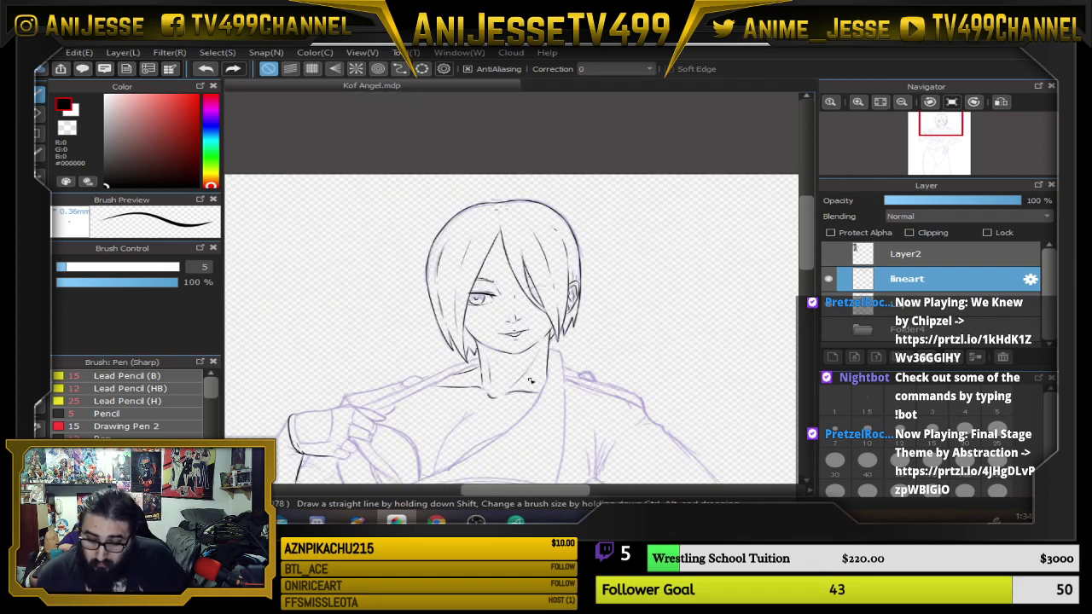
{"action": "scroll", "coordinate": [529, 381], "scroll_direction": "down", "scroll_amount": 2}
{"action": "scroll", "coordinate": [499, 333], "scroll_direction": "up", "scroll_amount": 2}
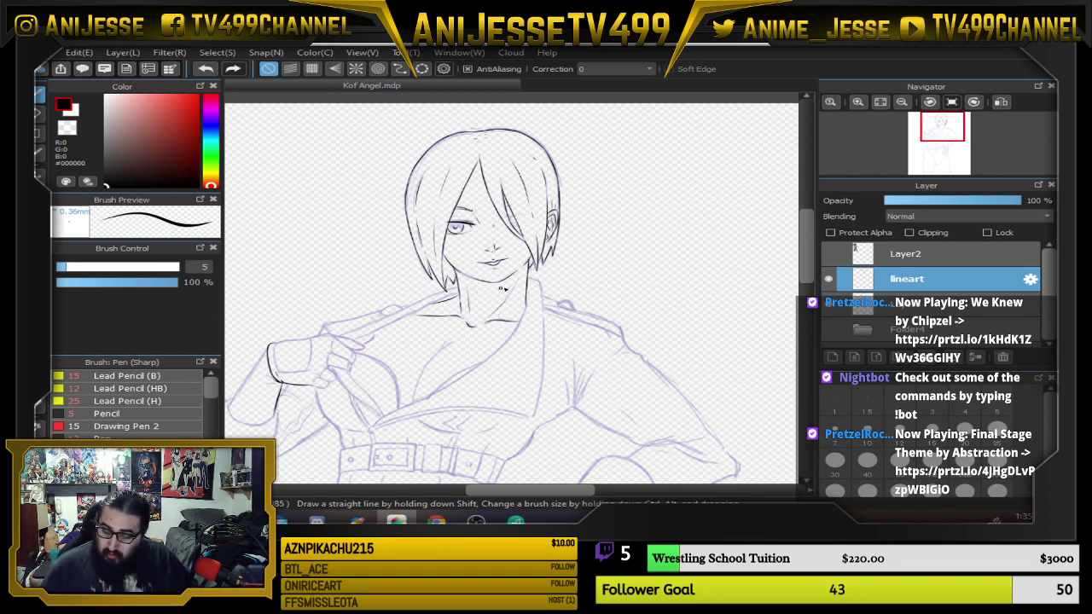
{"action": "scroll", "coordinate": [518, 327], "scroll_direction": "down", "scroll_amount": 2}
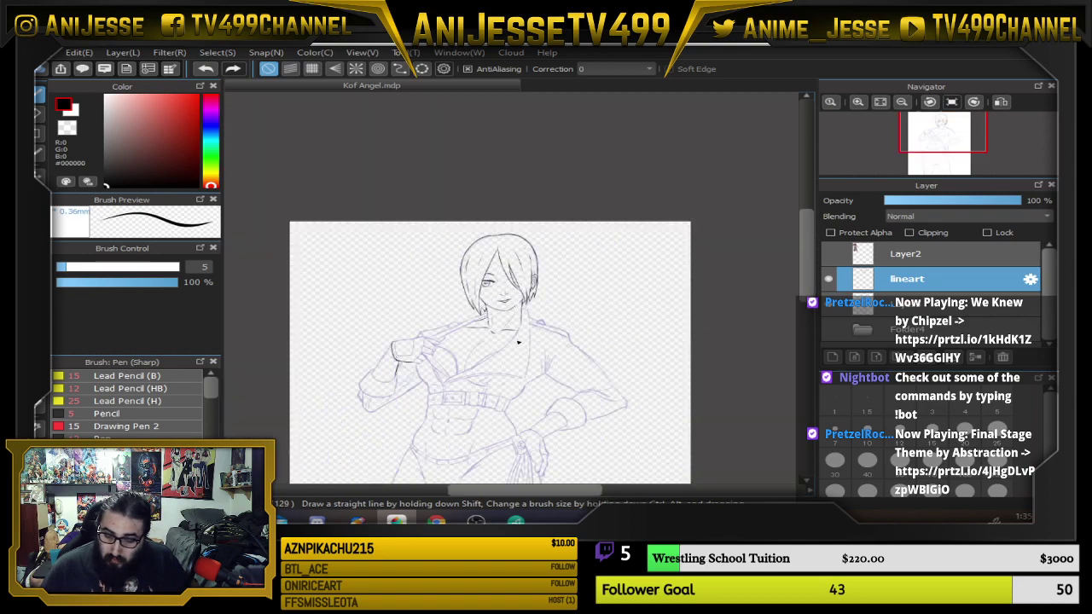
{"action": "left_click_drag", "start_coordinate": [523, 355], "coordinate": [529, 205]}
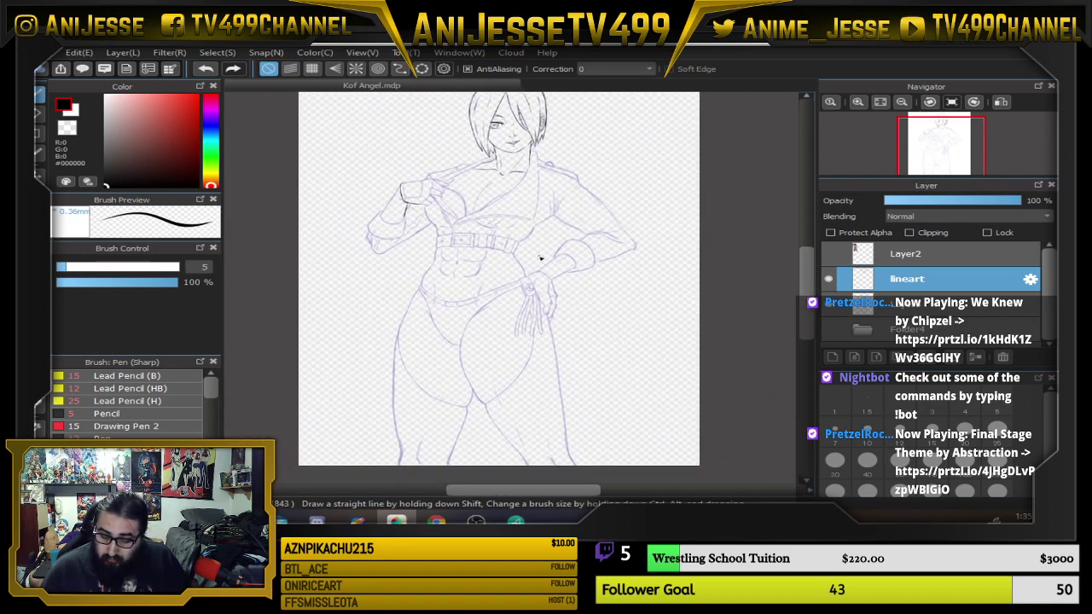
{"action": "left_click_drag", "start_coordinate": [541, 247], "coordinate": [542, 249]}
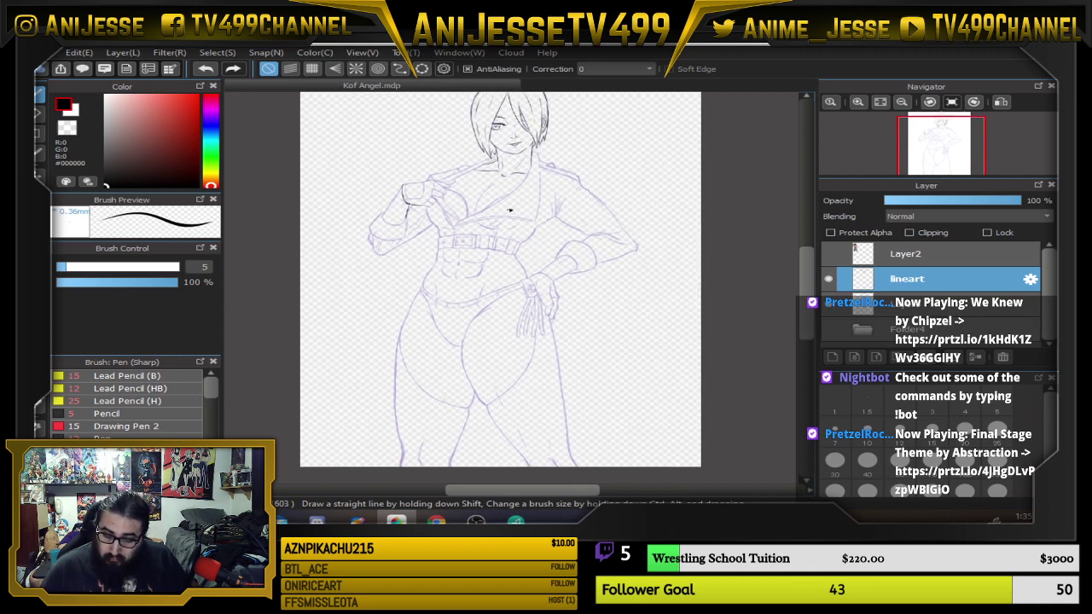
{"action": "left_click_drag", "start_coordinate": [523, 174], "coordinate": [517, 203]}
{"action": "scroll", "coordinate": [521, 205], "scroll_direction": "down", "scroll_amount": 2}
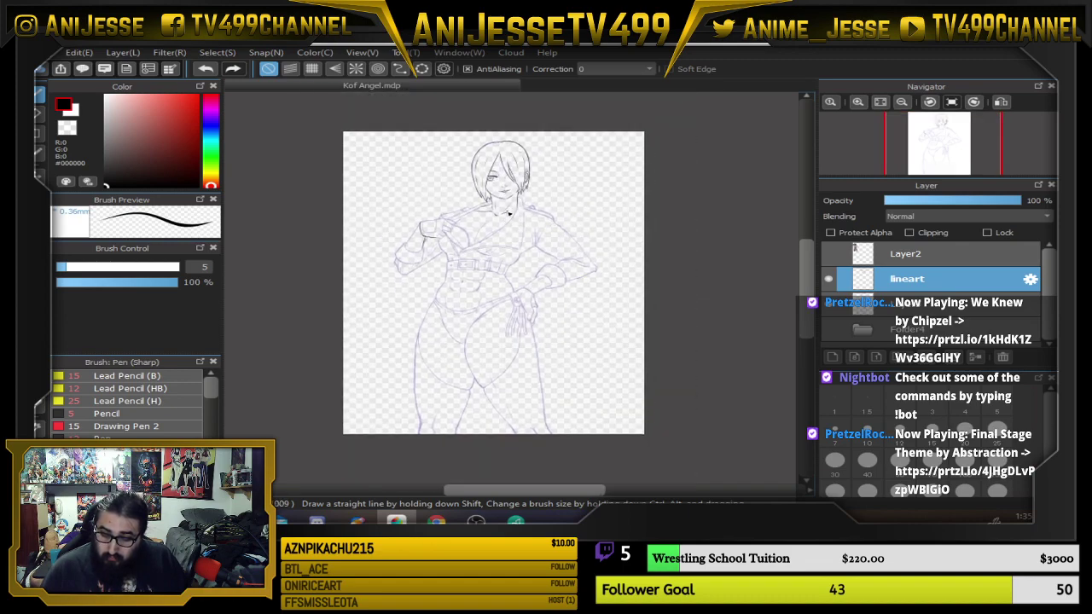
{"action": "scroll", "coordinate": [508, 214], "scroll_direction": "up", "scroll_amount": 3}
{"action": "scroll", "coordinate": [529, 210], "scroll_direction": "down", "scroll_amount": 1}
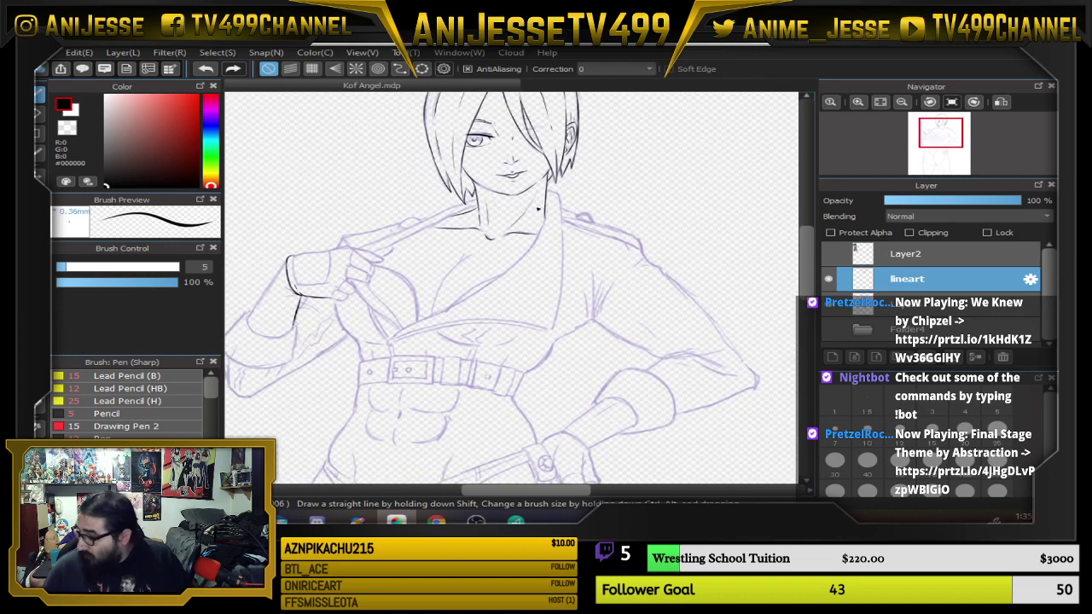
Ink the jacket's neckline edge from the lower end of the neck line down past the collarbone.
{"action": "scroll", "coordinate": [476, 214], "scroll_direction": "up", "scroll_amount": 2}
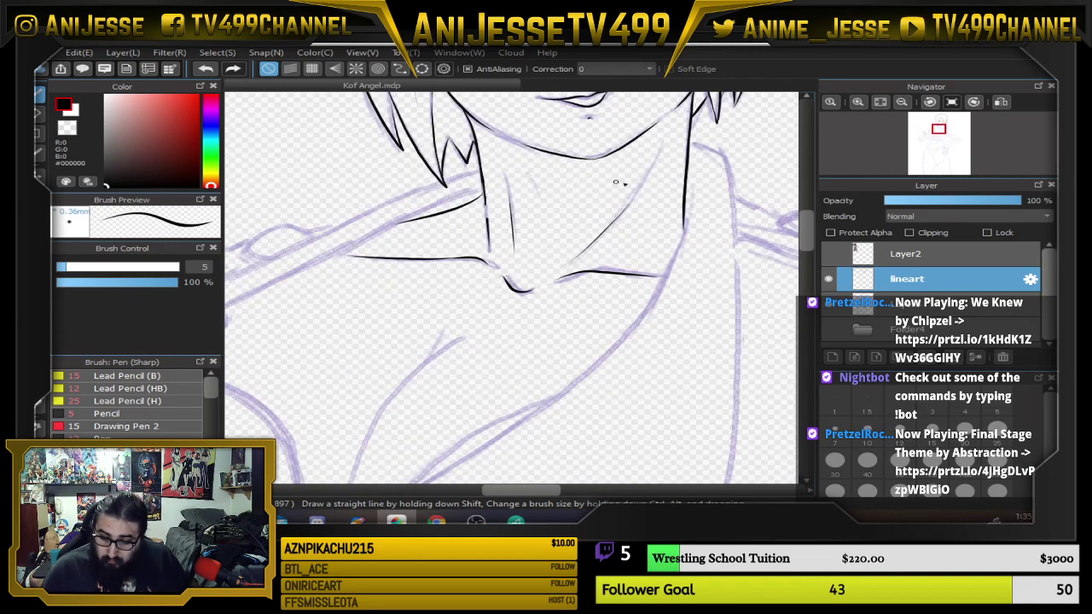
{"action": "scroll", "coordinate": [617, 181], "scroll_direction": "up", "scroll_amount": 4}
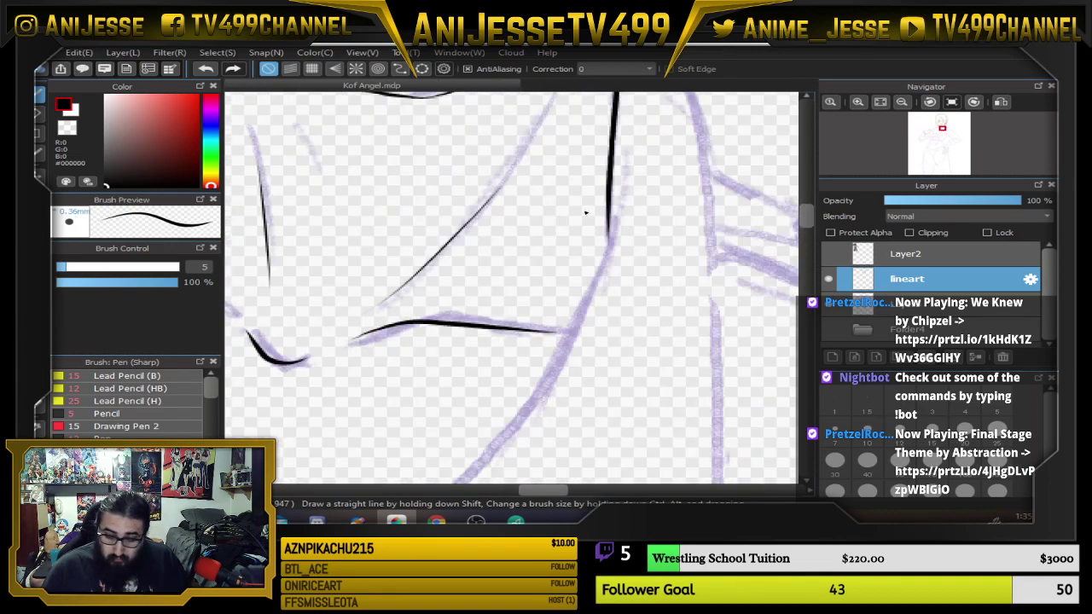
{"action": "left_click_drag", "start_coordinate": [586, 213], "coordinate": [606, 248]}
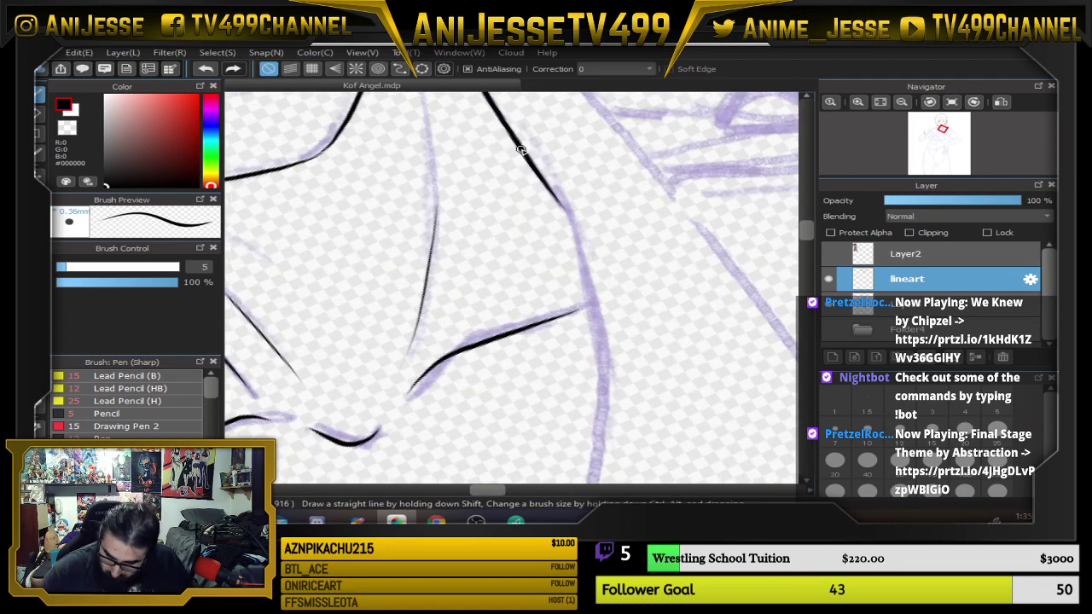
{"action": "mouse_move", "coordinate": [549, 187]}
{"action": "left_mouse_down"}
{"action": "mouse_move", "coordinate": [592, 316]}
{"action": "mouse_move", "coordinate": [606, 423]}
{"action": "left_mouse_up"}
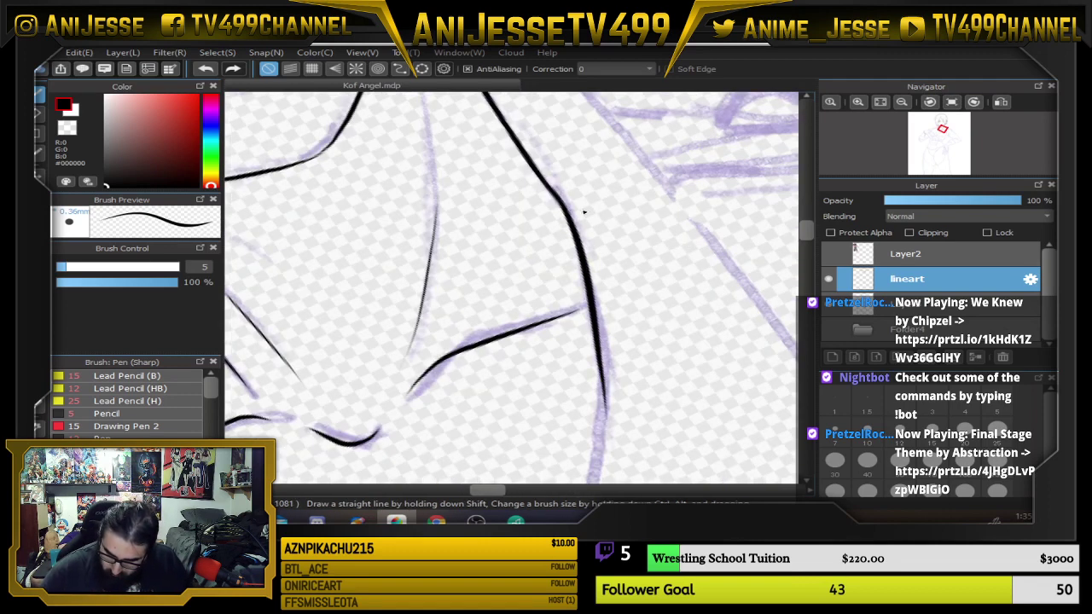
Ink a short accent line just outside the neck contour where it meets the shoulder, redoing the first stroke.
{"action": "left_click_drag", "start_coordinate": [527, 130], "coordinate": [565, 198]}
{"action": "left_click_drag", "start_coordinate": [637, 394], "coordinate": [628, 516]}
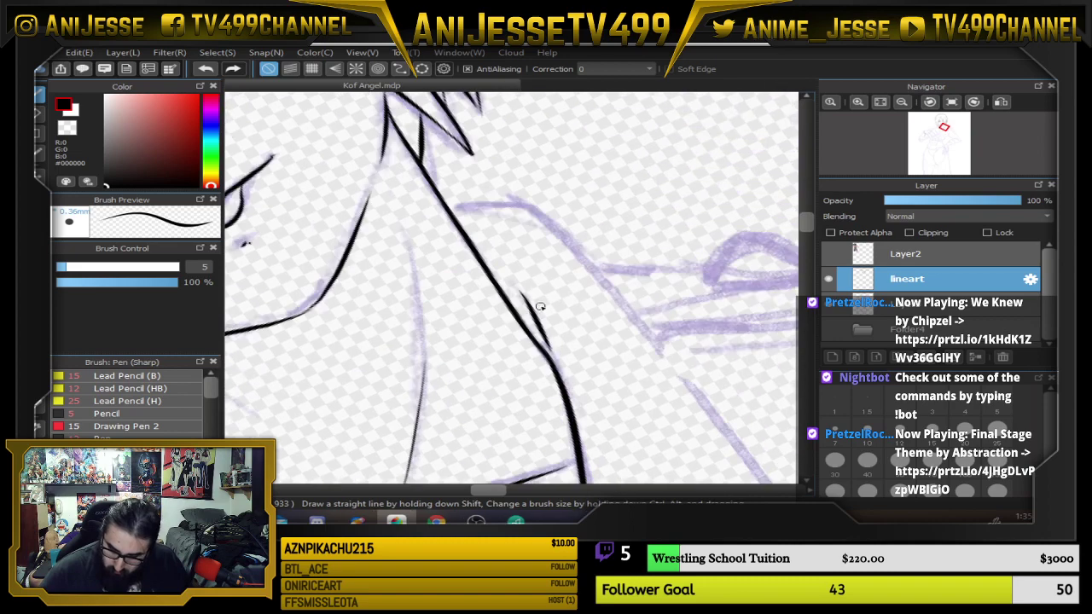
{"action": "key", "text": "ctrl+z"}
{"action": "left_click_drag", "start_coordinate": [520, 293], "coordinate": [541, 337]}
Extend the jacket's neckline edge from beside the collarbone down across the upper chest.
{"action": "left_click_drag", "start_coordinate": [673, 432], "coordinate": [601, 115]}
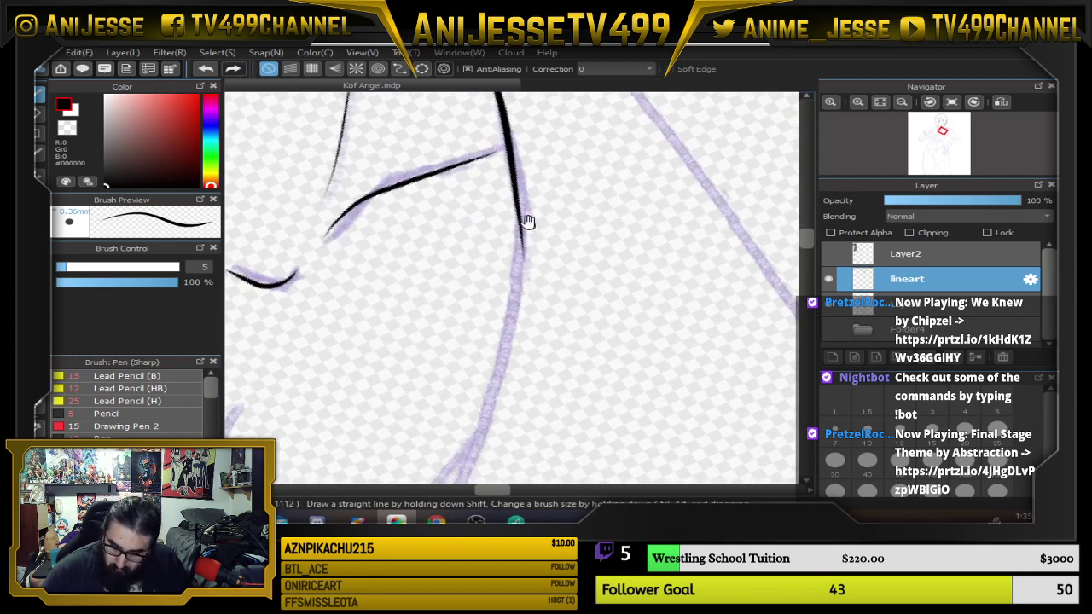
{"action": "mouse_move", "coordinate": [513, 169]}
{"action": "left_mouse_down"}
{"action": "mouse_move", "coordinate": [512, 323]}
{"action": "mouse_move", "coordinate": [459, 476]}
{"action": "left_mouse_up"}
{"action": "key", "text": "Up"}
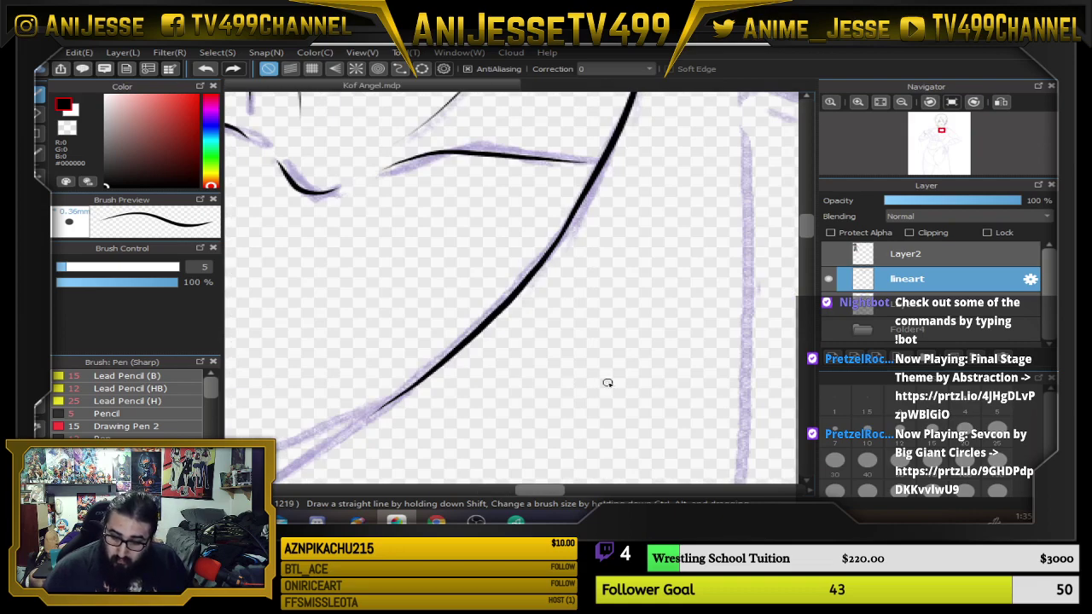
Continue the neckline edge diagonally down the chest from the end of the inked line.
{"action": "scroll", "coordinate": [607, 383], "scroll_direction": "down", "scroll_amount": 4}
{"action": "left_click_drag", "start_coordinate": [607, 383], "coordinate": [650, 268]}
{"action": "scroll", "coordinate": [375, 407], "scroll_direction": "up", "scroll_amount": 2}
{"action": "scroll", "coordinate": [373, 409], "scroll_direction": "up", "scroll_amount": 1}
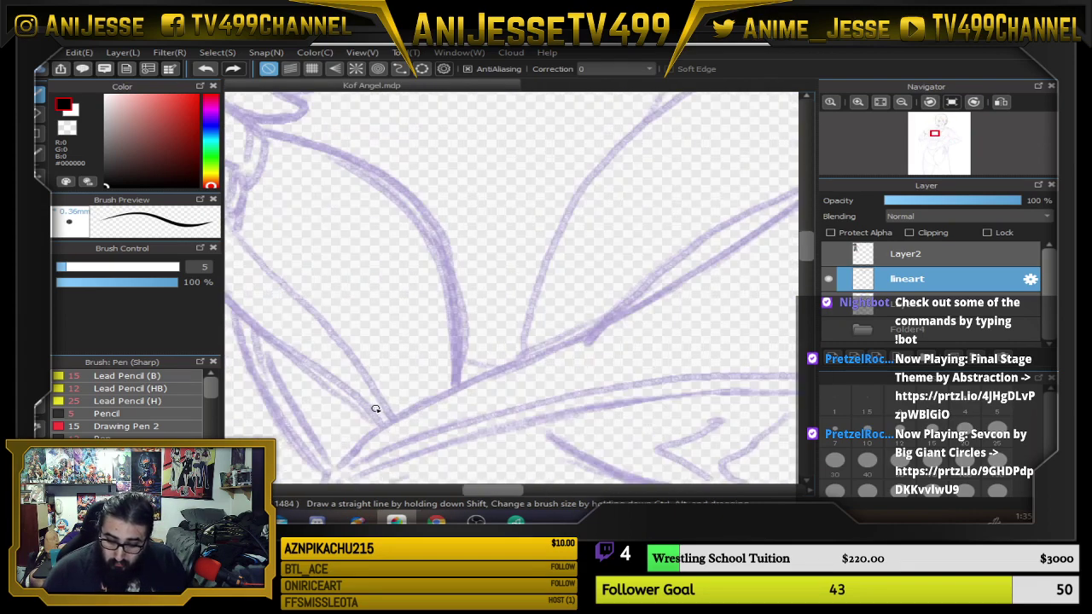
{"action": "key", "text": "Left"}
{"action": "key", "text": "Left"}
{"action": "left_click_drag", "start_coordinate": [605, 201], "coordinate": [591, 437]}
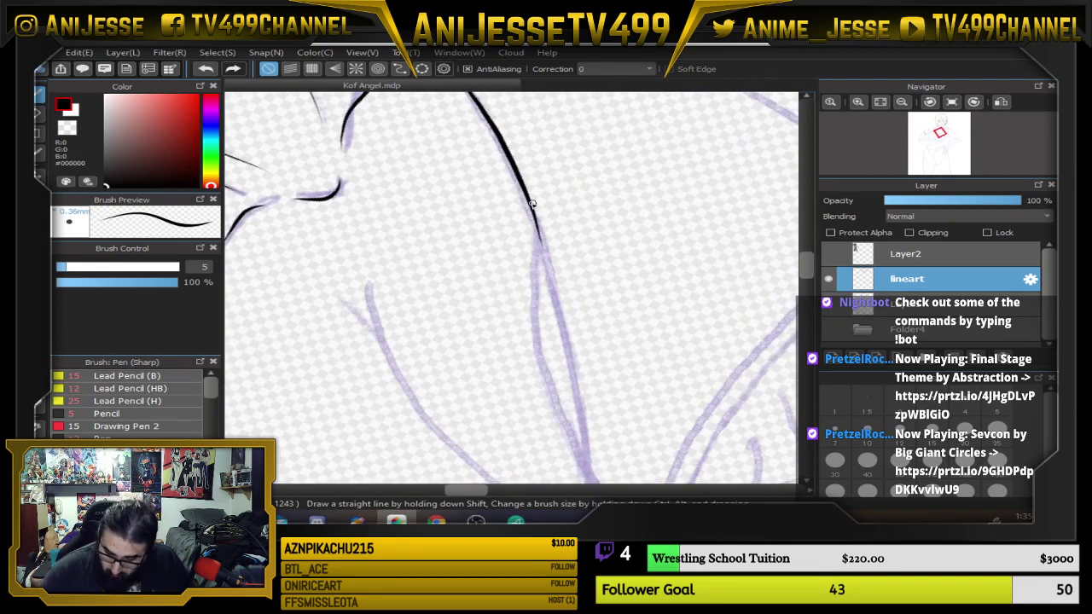
{"action": "mouse_move", "coordinate": [540, 232]}
{"action": "left_mouse_down"}
{"action": "mouse_move", "coordinate": [583, 391]}
{"action": "mouse_move", "coordinate": [591, 468]}
{"action": "left_mouse_up"}
{"action": "left_click_drag", "start_coordinate": [585, 338], "coordinate": [516, 119]}
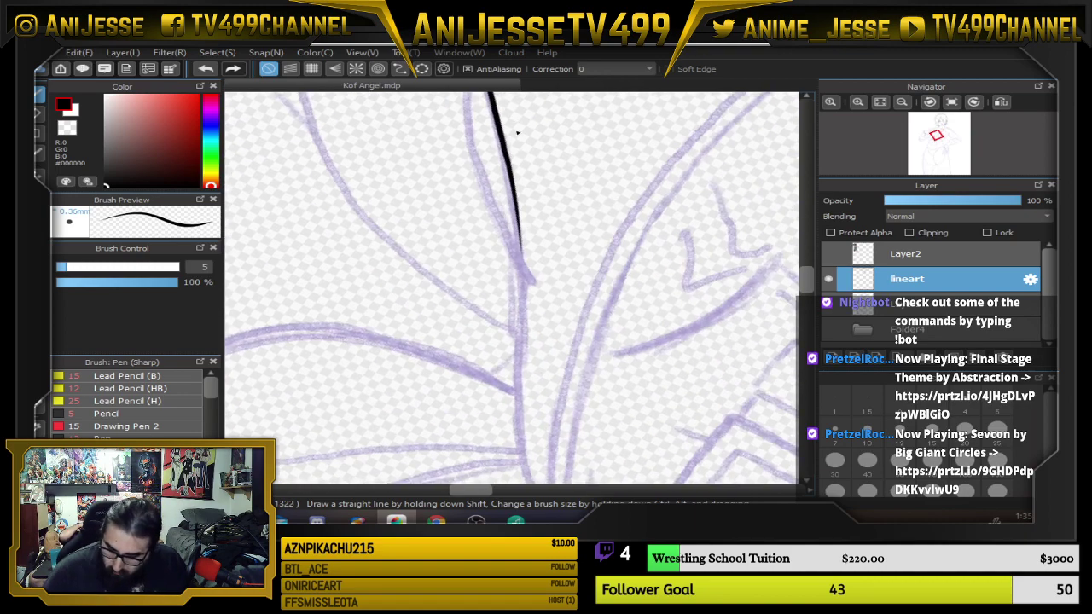
Carry the neckline edge down to the point where the jacket's sketched edges meet, finishing in a tapered end.
{"action": "scroll", "coordinate": [512, 156], "scroll_direction": "up", "scroll_amount": 2}
{"action": "left_click_drag", "start_coordinate": [518, 243], "coordinate": [528, 456]}
{"action": "scroll", "coordinate": [604, 358], "scroll_direction": "down", "scroll_amount": 2}
{"action": "scroll", "coordinate": [580, 307], "scroll_direction": "down", "scroll_amount": 2}
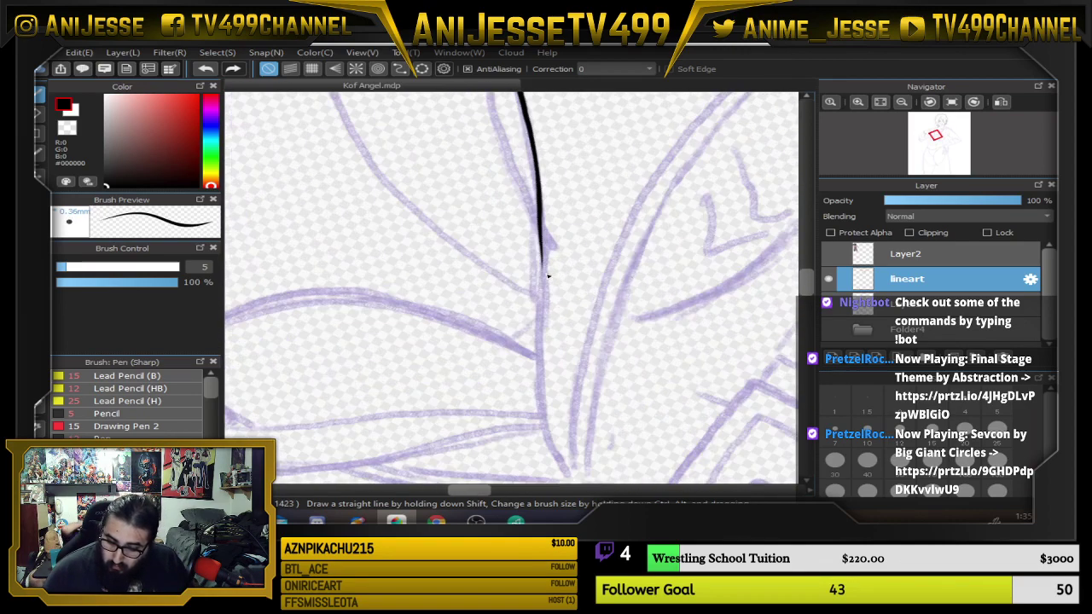
{"action": "mouse_move", "coordinate": [540, 238]}
{"action": "left_mouse_down"}
{"action": "mouse_move", "coordinate": [539, 387]}
{"action": "mouse_move", "coordinate": [552, 454]}
{"action": "mouse_move", "coordinate": [571, 480]}
{"action": "left_mouse_up"}
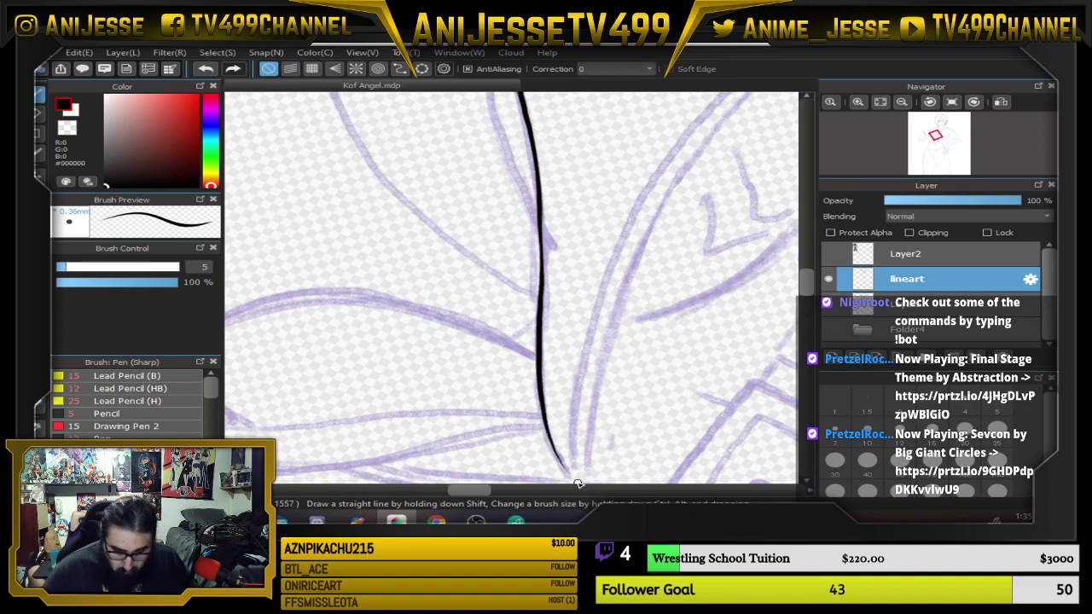
{"action": "left_click", "coordinate": [578, 484]}
Examine the inked neckline, neck and face at several zoom levels.
{"action": "scroll", "coordinate": [552, 327], "scroll_direction": "down", "scroll_amount": 3}
{"action": "mouse_move", "coordinate": [604, 302]}
{"action": "left_mouse_down"}
{"action": "mouse_move", "coordinate": [527, 343]}
{"action": "mouse_move", "coordinate": [526, 368]}
{"action": "left_mouse_up"}
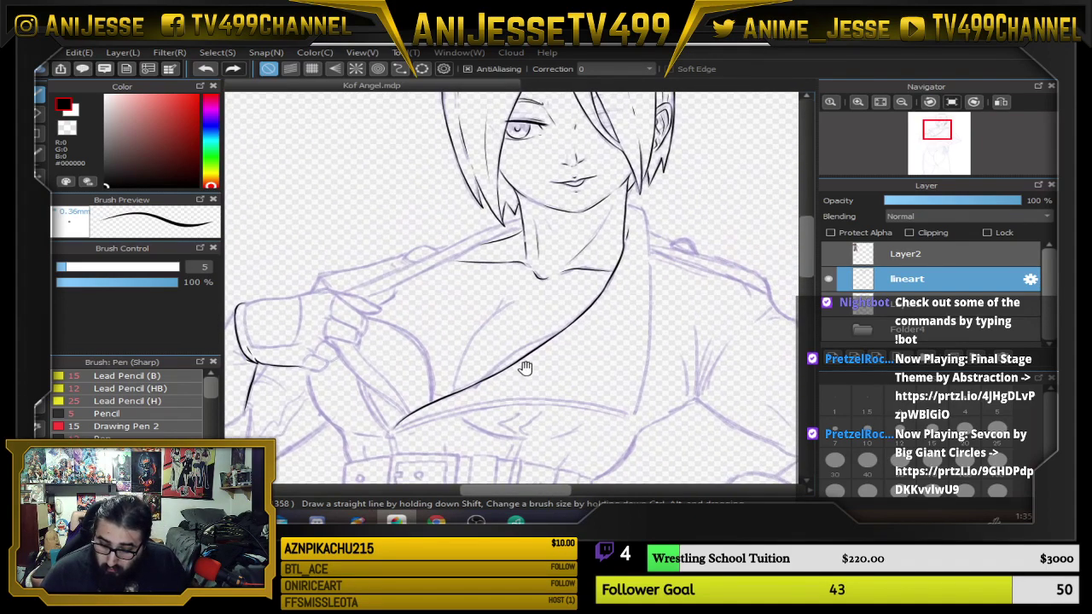
{"action": "scroll", "coordinate": [525, 368], "scroll_direction": "up", "scroll_amount": 4}
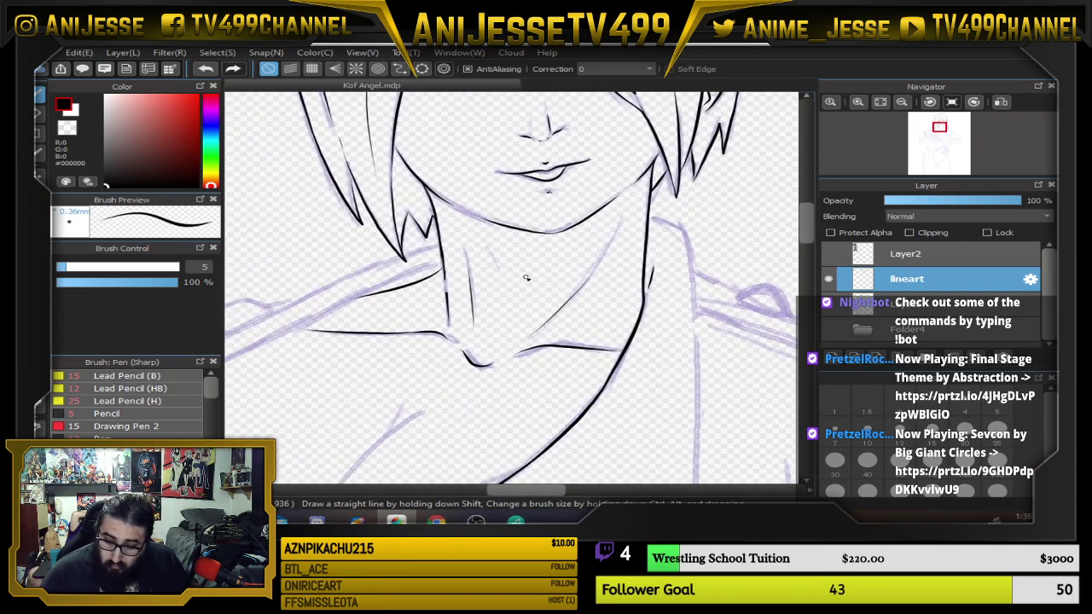
{"action": "scroll", "coordinate": [527, 279], "scroll_direction": "down", "scroll_amount": 3}
{"action": "left_click_drag", "start_coordinate": [528, 318], "coordinate": [516, 423]}
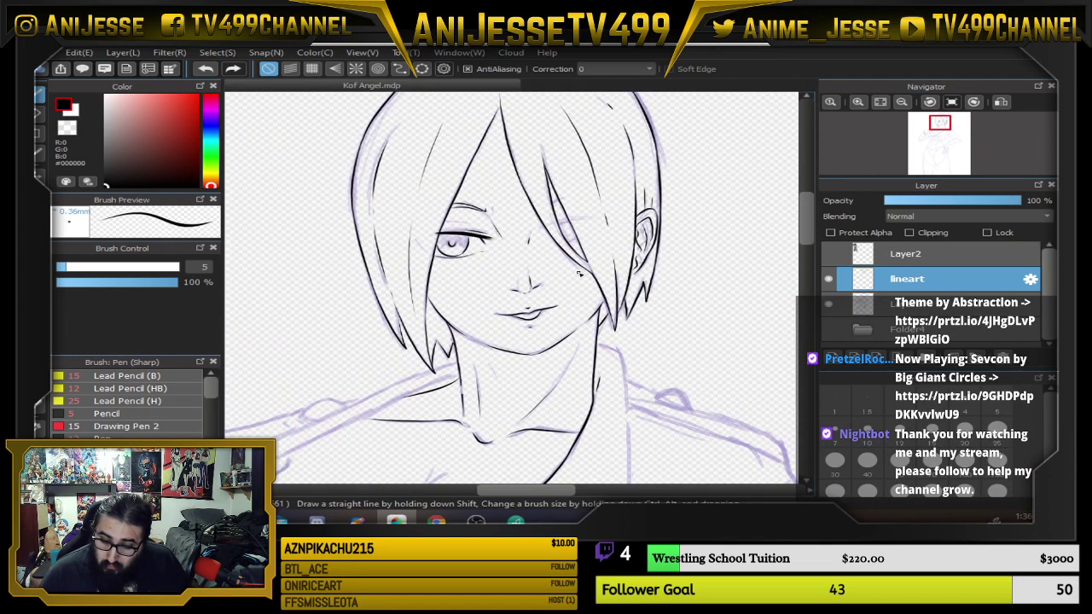
{"action": "scroll", "coordinate": [526, 279], "scroll_direction": "down", "scroll_amount": 1}
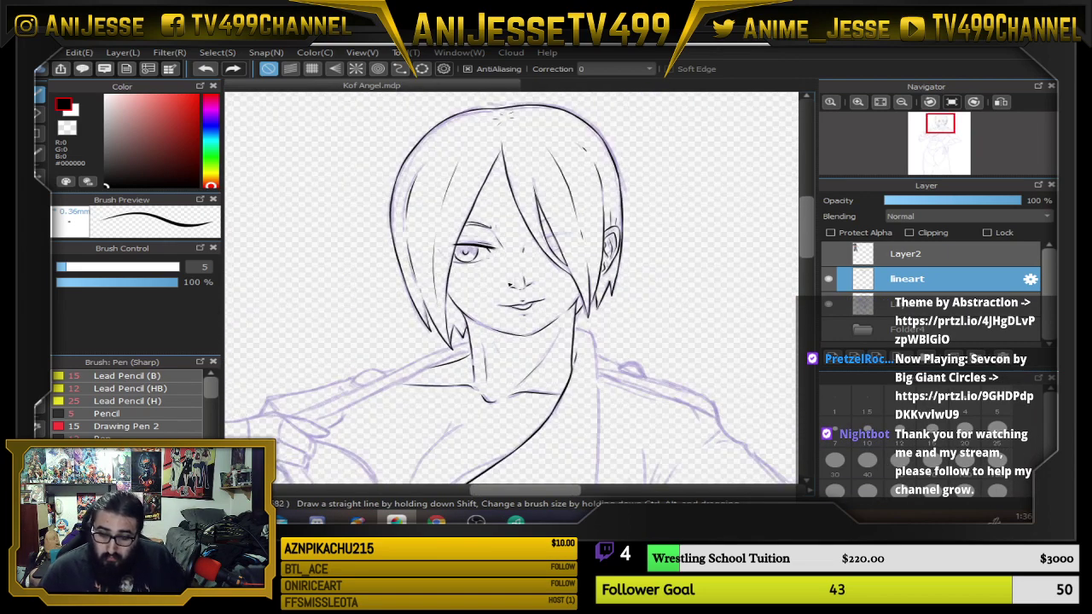
{"action": "left_click_drag", "start_coordinate": [510, 315], "coordinate": [589, 216]}
Ink the raised hand's lowest knuckle as a curved line from the palm edge, with a short crease at its end.
{"action": "scroll", "coordinate": [331, 357], "scroll_direction": "up", "scroll_amount": 4}
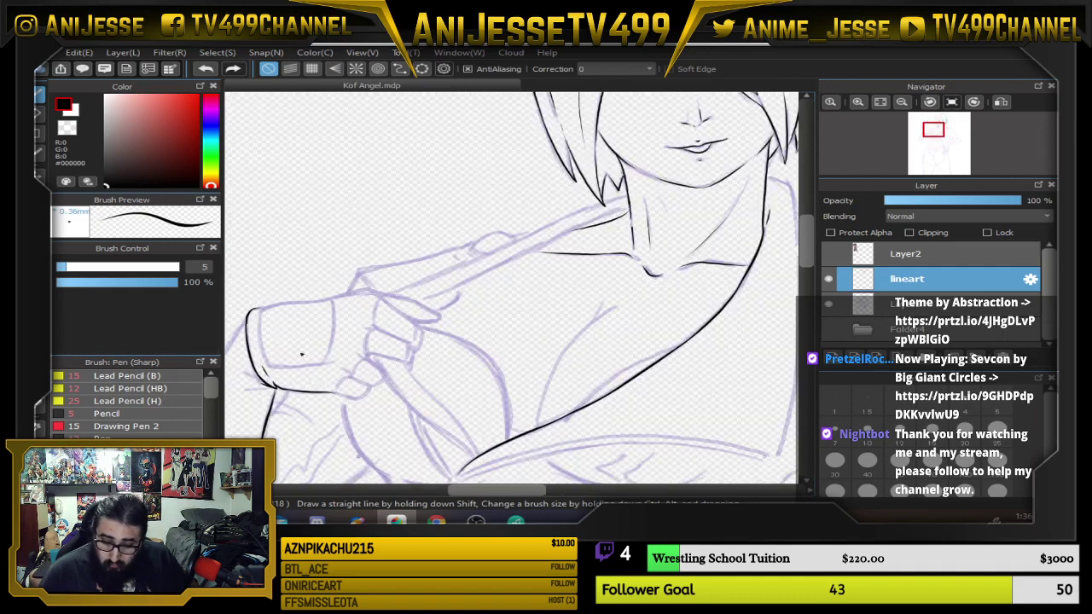
{"action": "key", "text": "Right"}
{"action": "key", "text": "Right"}
{"action": "key", "text": "Right"}
{"action": "key", "text": "Right"}
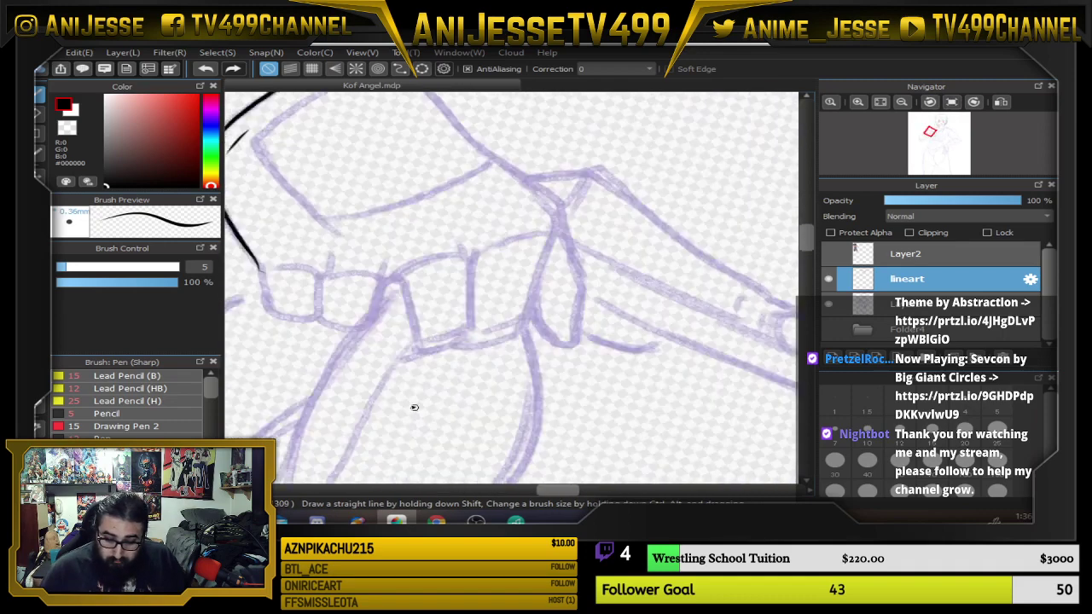
{"action": "scroll", "coordinate": [309, 295], "scroll_direction": "up", "scroll_amount": 2}
{"action": "left_click_drag", "start_coordinate": [265, 243], "coordinate": [395, 320]}
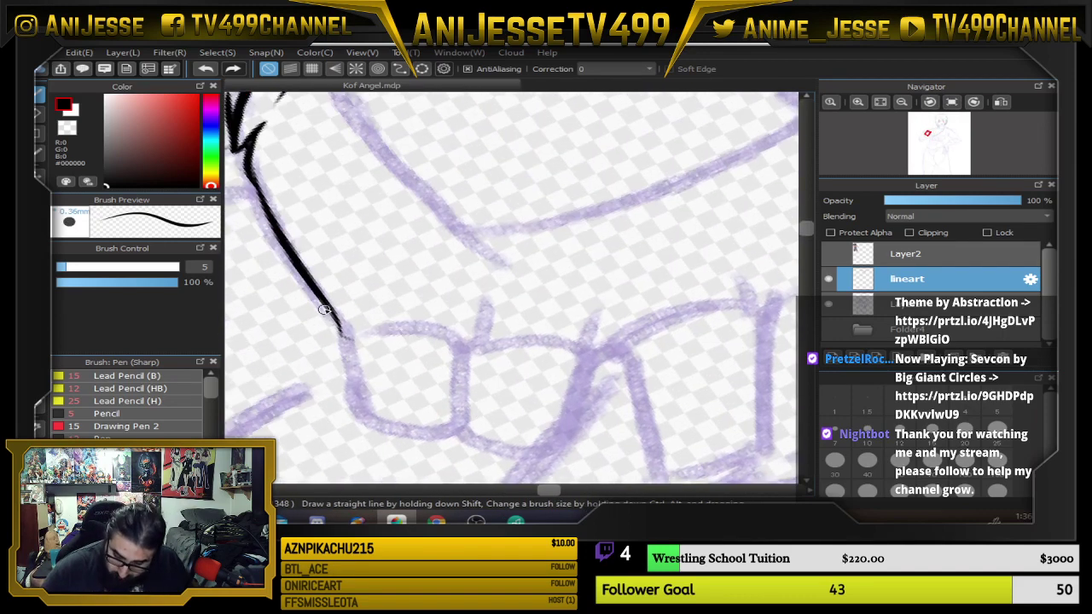
{"action": "mouse_move", "coordinate": [326, 309]}
{"action": "left_mouse_down"}
{"action": "mouse_move", "coordinate": [345, 339]}
{"action": "mouse_move", "coordinate": [412, 330]}
{"action": "mouse_move", "coordinate": [469, 345]}
{"action": "mouse_move", "coordinate": [461, 271]}
{"action": "left_mouse_up"}
{"action": "left_click_drag", "start_coordinate": [626, 294], "coordinate": [595, 313]}
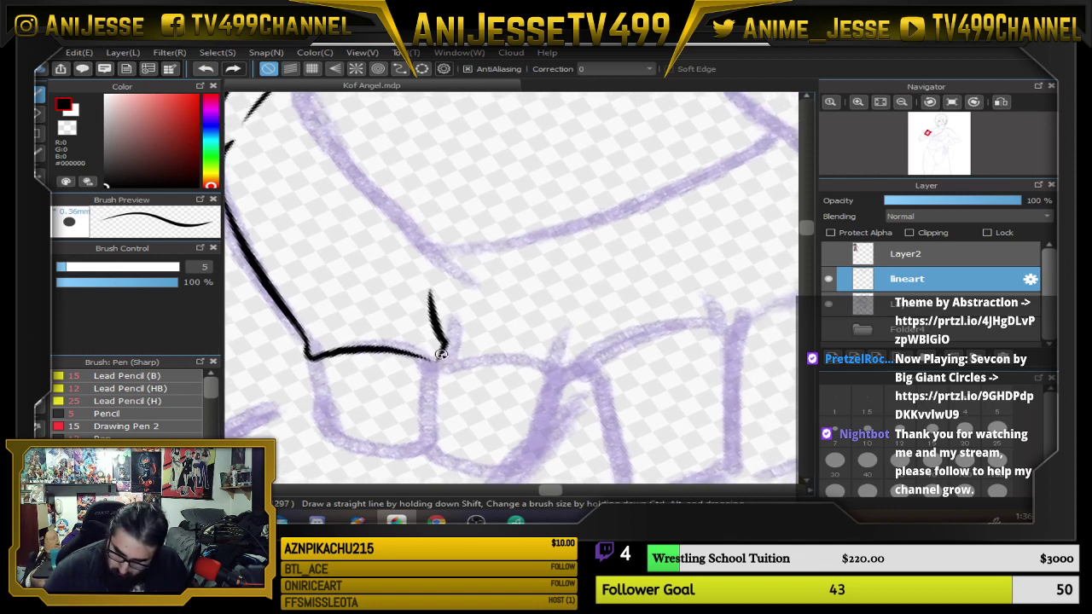
Try to ink the second knuckle's arc and the outer edge of the little finger.
{"action": "left_click_drag", "start_coordinate": [440, 360], "coordinate": [565, 350]}
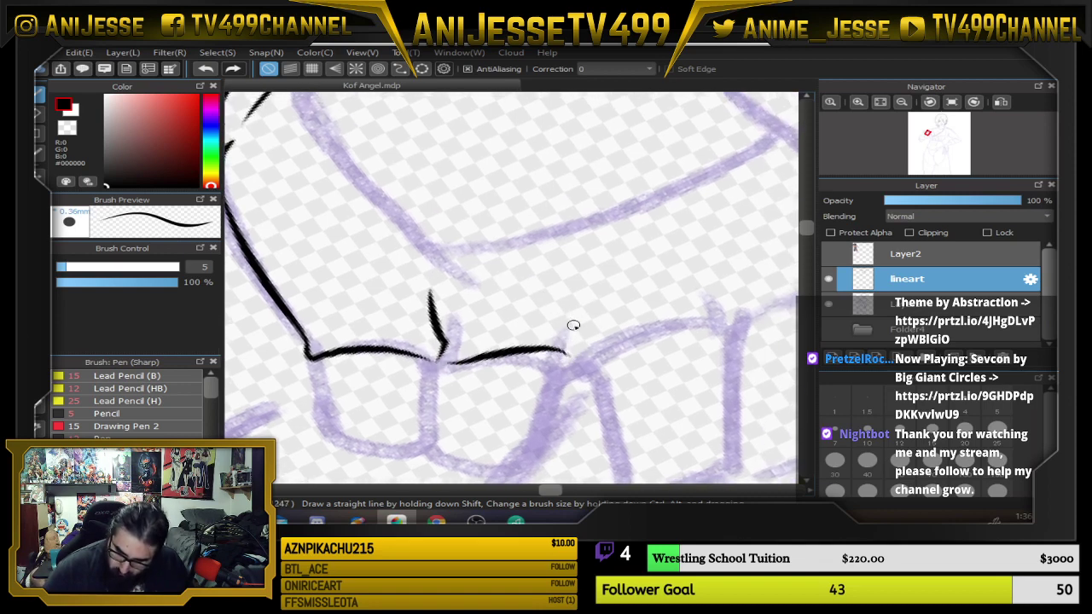
{"action": "key", "text": "ctrl+z"}
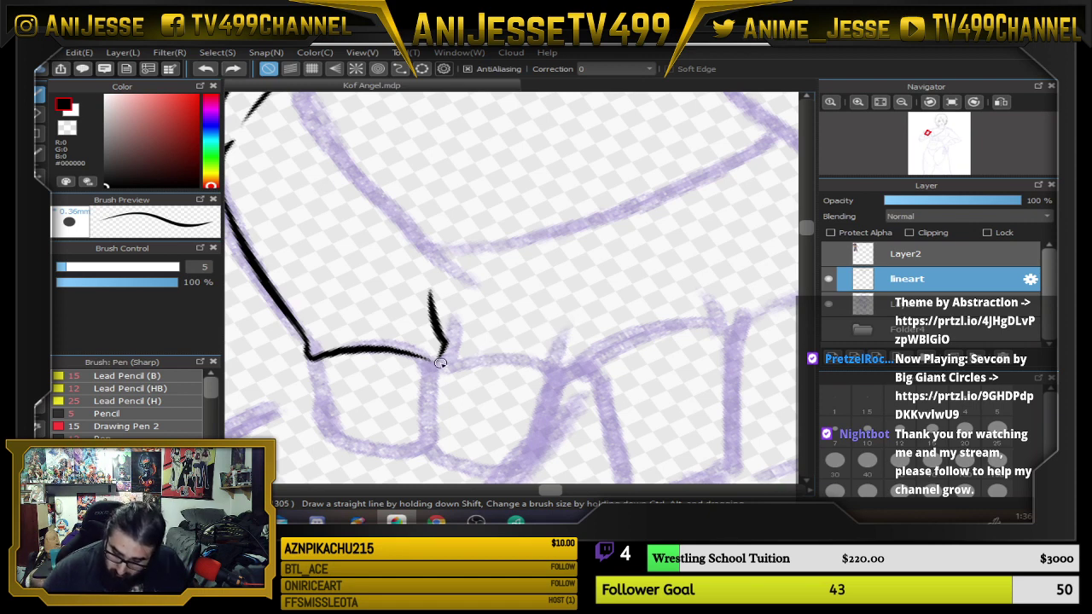
{"action": "left_click_drag", "start_coordinate": [452, 361], "coordinate": [538, 372]}
{"action": "key", "text": "super+x"}
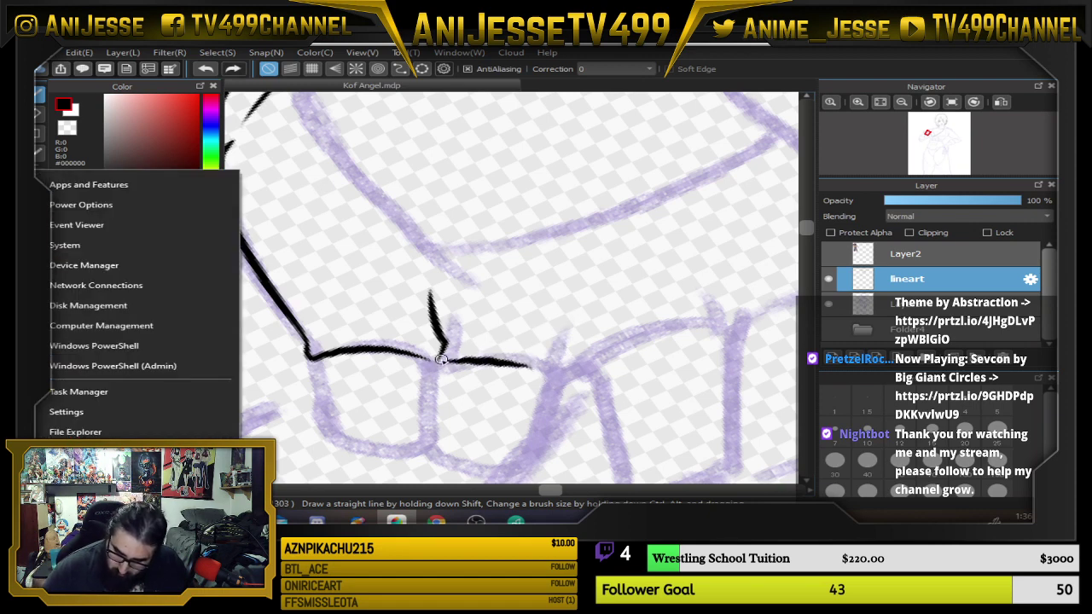
{"action": "key", "text": "Escape"}
{"action": "key", "text": "ctrl+z"}
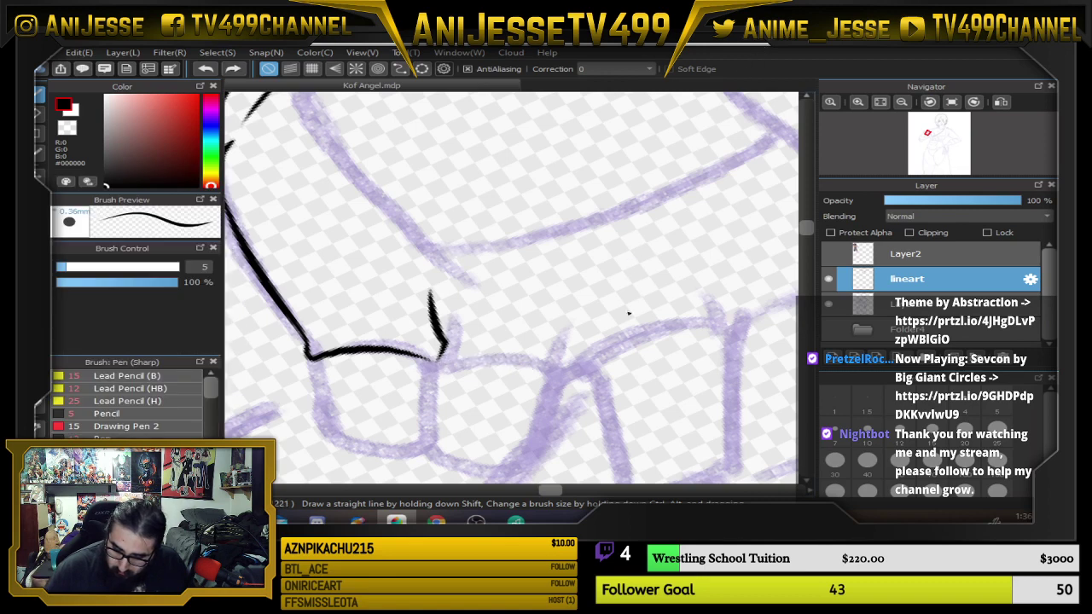
{"action": "mouse_move", "coordinate": [314, 355]}
{"action": "left_mouse_down"}
{"action": "mouse_move", "coordinate": [327, 440]}
{"action": "mouse_move", "coordinate": [391, 453]}
{"action": "mouse_move", "coordinate": [414, 453]}
{"action": "mouse_move", "coordinate": [422, 437]}
{"action": "mouse_move", "coordinate": [439, 340]}
{"action": "left_mouse_up"}
{"action": "key", "text": "ctrl+z"}
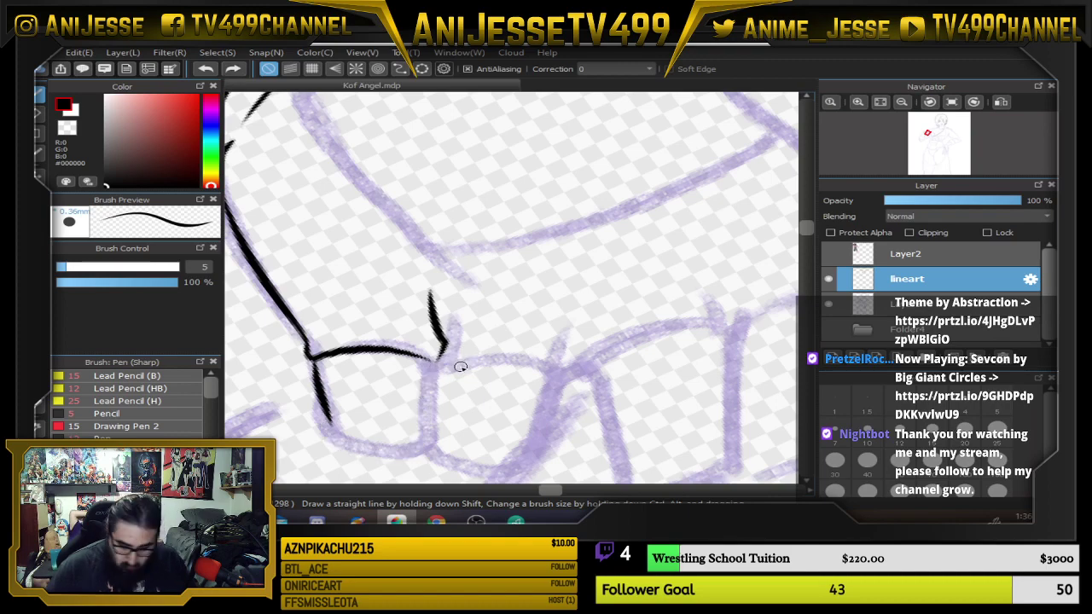
{"action": "key", "text": "ctrl+z"}
Ink the second and third knuckle contours up the raised hand, each with a short crease at its upper end.
{"action": "key", "text": "Up"}
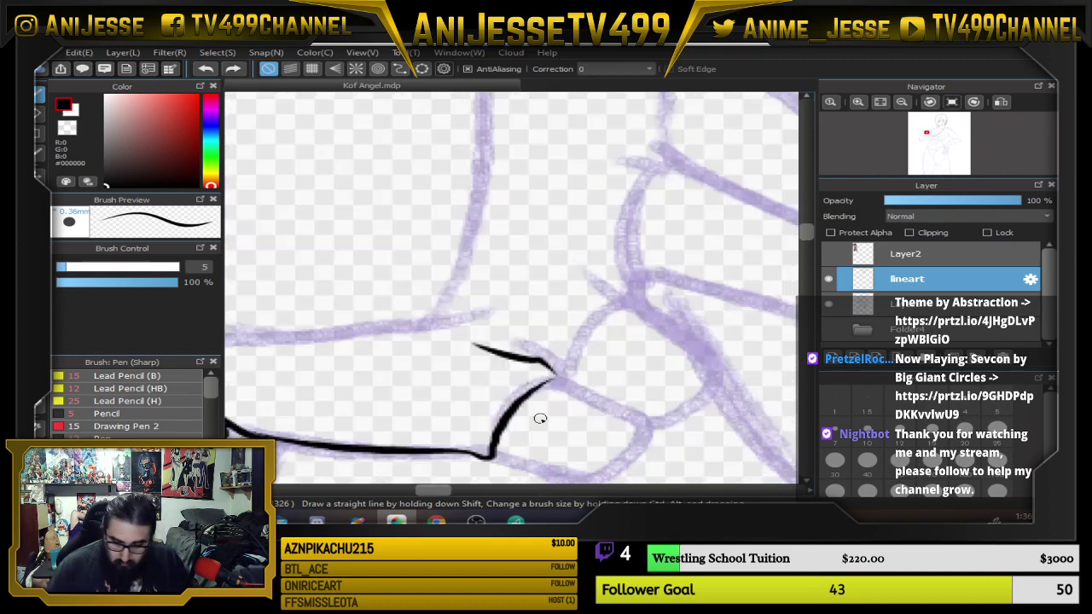
{"action": "left_click_drag", "start_coordinate": [673, 368], "coordinate": [558, 406]}
{"action": "mouse_move", "coordinate": [448, 417]}
{"action": "left_mouse_down"}
{"action": "mouse_move", "coordinate": [451, 391]}
{"action": "mouse_move", "coordinate": [502, 327]}
{"action": "mouse_move", "coordinate": [461, 299]}
{"action": "left_mouse_up"}
{"action": "left_click_drag", "start_coordinate": [646, 309], "coordinate": [588, 340]}
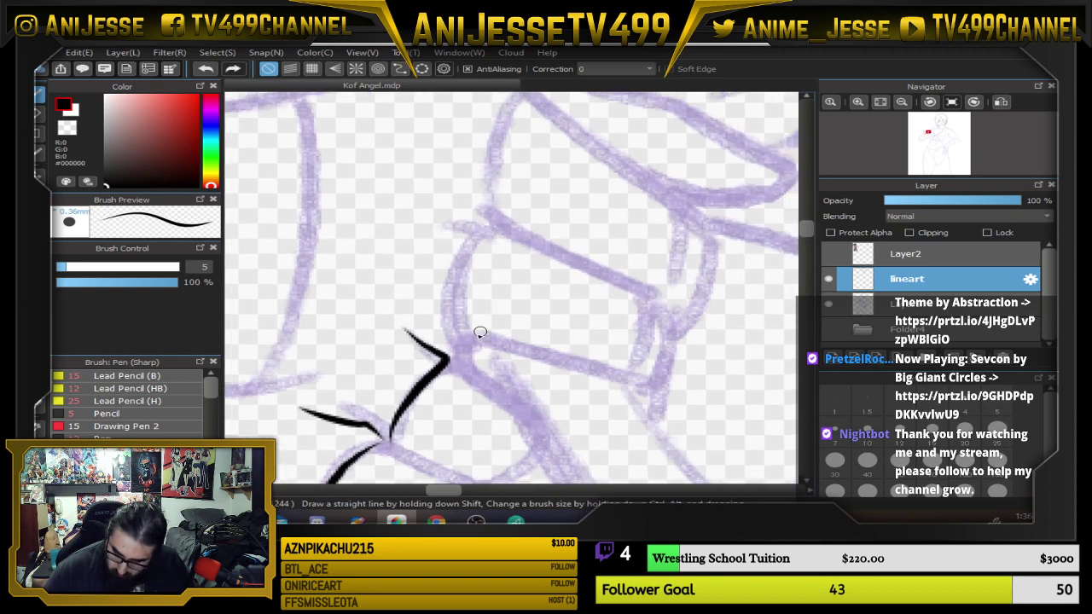
{"action": "mouse_move", "coordinate": [450, 347]}
{"action": "left_mouse_down"}
{"action": "mouse_move", "coordinate": [453, 271]}
{"action": "mouse_move", "coordinate": [487, 220]}
{"action": "mouse_move", "coordinate": [433, 213]}
{"action": "left_mouse_up"}
{"action": "left_click_drag", "start_coordinate": [608, 273], "coordinate": [611, 395]}
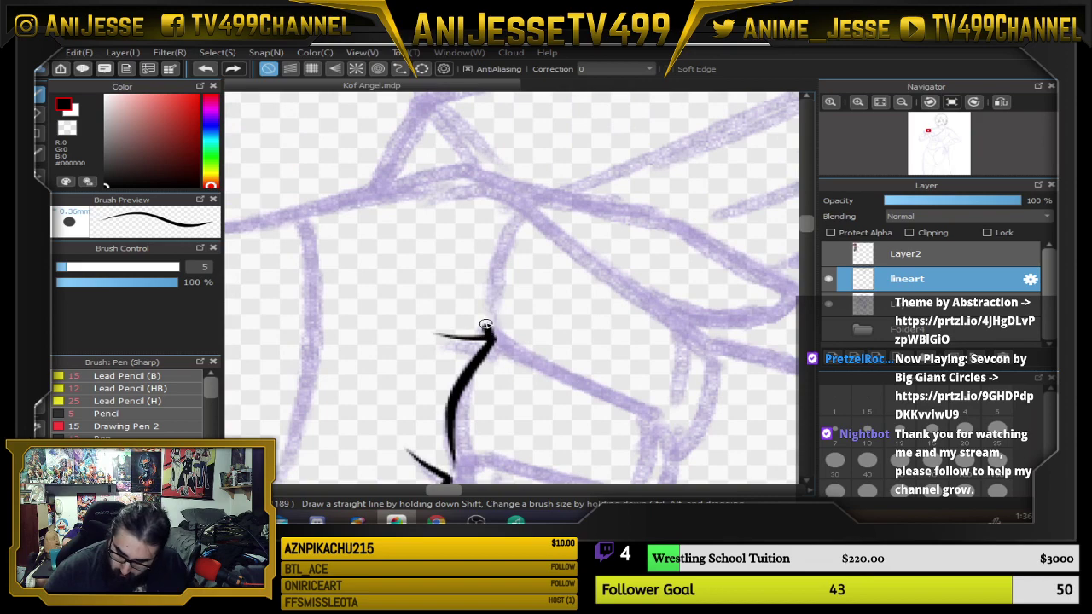
Try to ink the topmost knuckle's contour up to the upper edge of the hand.
{"action": "mouse_move", "coordinate": [487, 328]}
{"action": "left_mouse_down"}
{"action": "mouse_move", "coordinate": [488, 270]}
{"action": "mouse_move", "coordinate": [513, 205]}
{"action": "mouse_move", "coordinate": [463, 183]}
{"action": "mouse_move", "coordinate": [415, 181]}
{"action": "left_mouse_up"}
{"action": "mouse_move", "coordinate": [616, 305]}
{"action": "left_mouse_down"}
{"action": "mouse_move", "coordinate": [618, 220]}
{"action": "mouse_move", "coordinate": [641, 153]}
{"action": "left_mouse_up"}
{"action": "scroll", "coordinate": [643, 256], "scroll_direction": "down", "scroll_amount": 3}
{"action": "left_click_drag", "start_coordinate": [641, 258], "coordinate": [510, 286]}
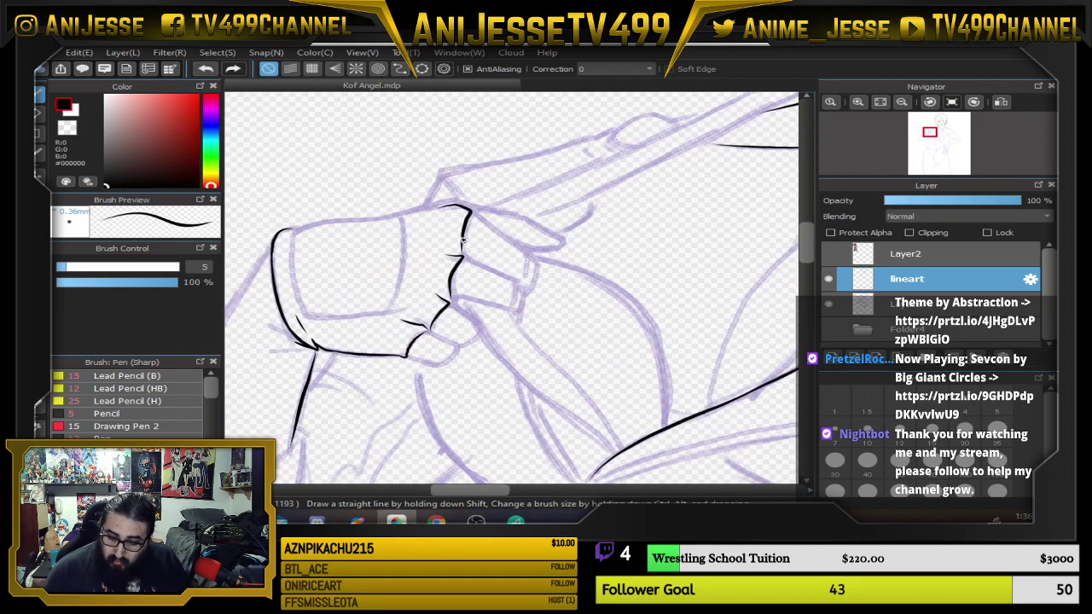
{"action": "scroll", "coordinate": [462, 242], "scroll_direction": "up", "scroll_amount": 3}
{"action": "key", "text": "ctrl+z"}
Extend the lower end of the third knuckle's contour and ink the lower edge of that finger.
{"action": "scroll", "coordinate": [483, 316], "scroll_direction": "down", "scroll_amount": 5}
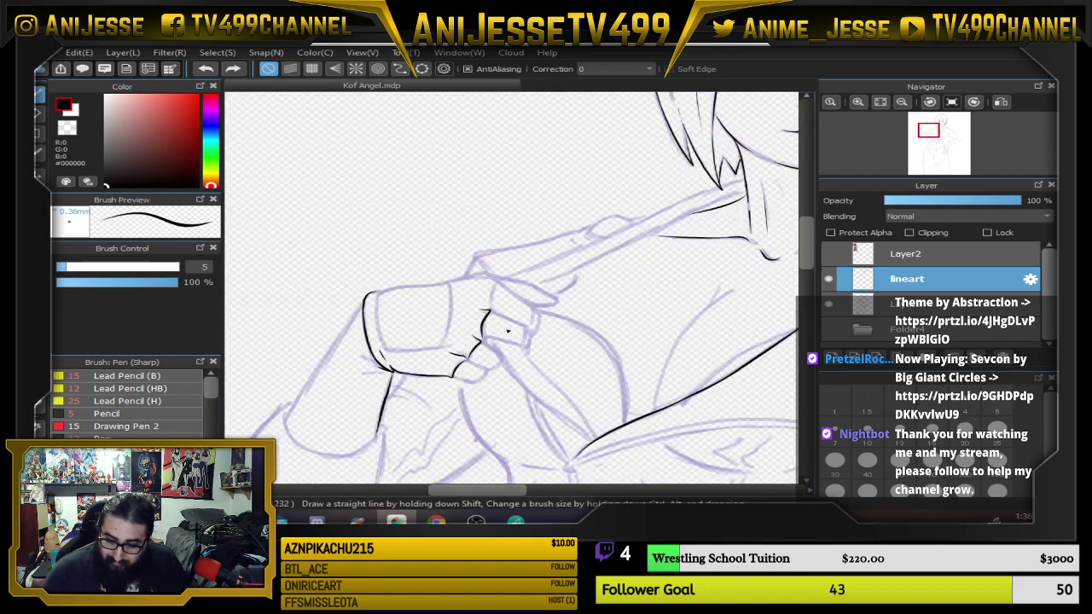
{"action": "scroll", "coordinate": [507, 330], "scroll_direction": "up", "scroll_amount": 4}
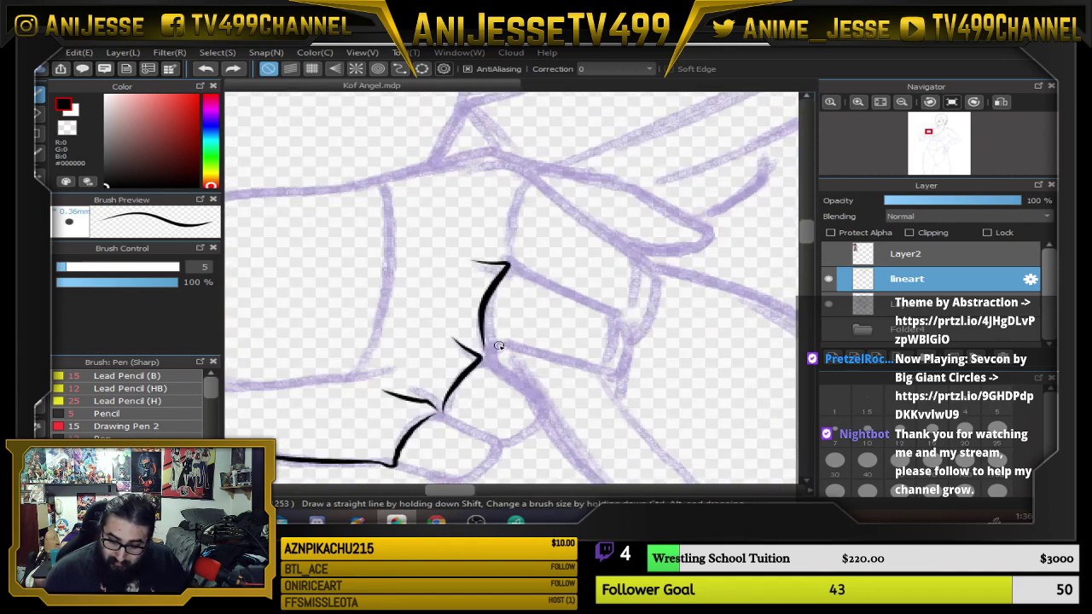
{"action": "scroll", "coordinate": [499, 346], "scroll_direction": "down", "scroll_amount": 4}
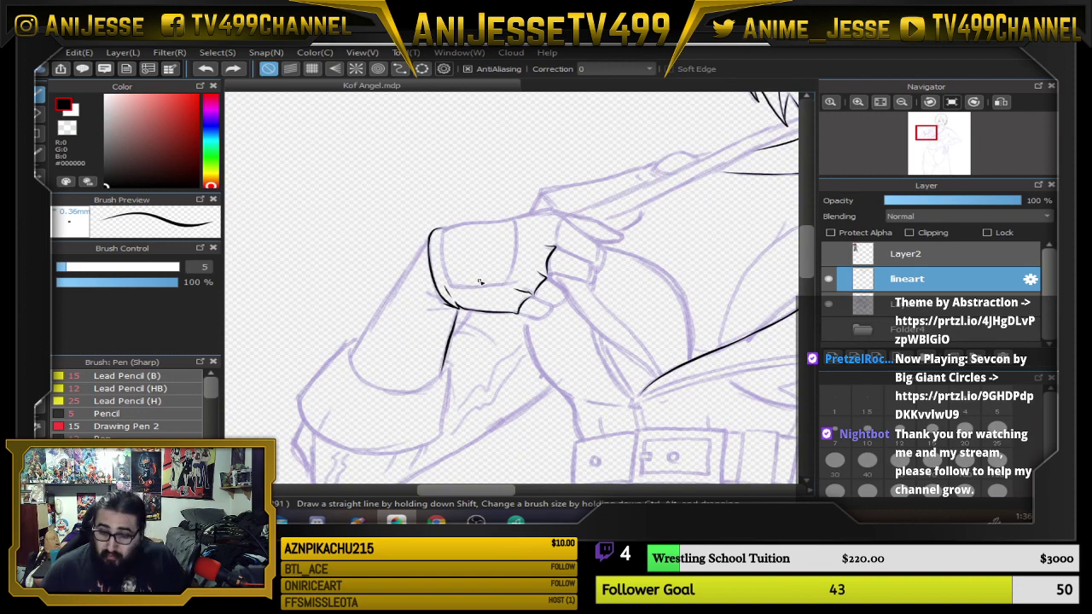
{"action": "scroll", "coordinate": [480, 281], "scroll_direction": "down", "scroll_amount": 3}
{"action": "scroll", "coordinate": [409, 303], "scroll_direction": "up", "scroll_amount": 5}
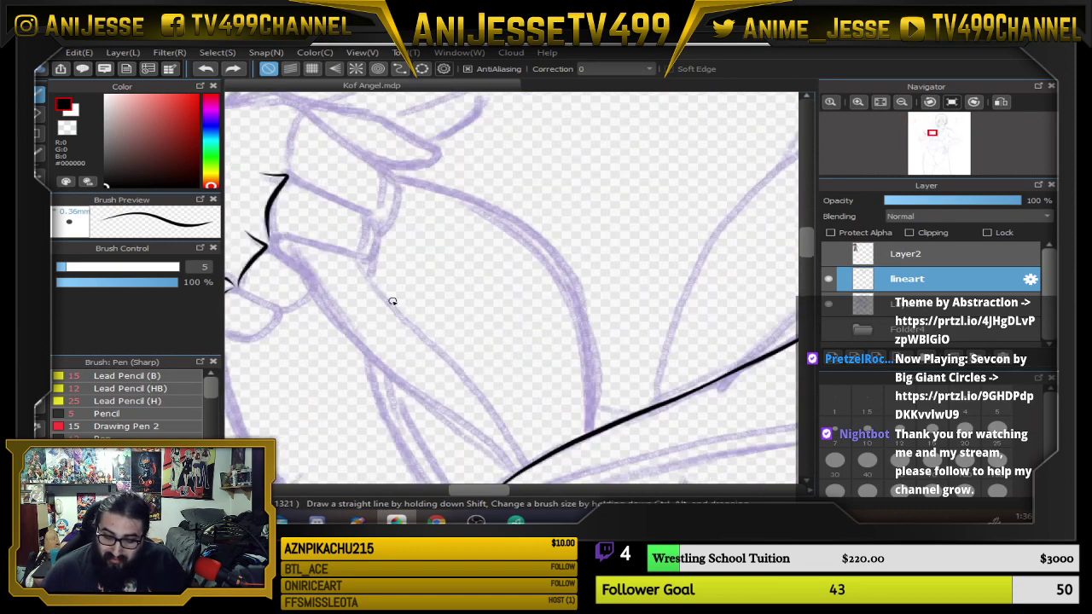
{"action": "scroll", "coordinate": [375, 281], "scroll_direction": "up", "scroll_amount": 1}
{"action": "scroll", "coordinate": [357, 262], "scroll_direction": "up", "scroll_amount": 3}
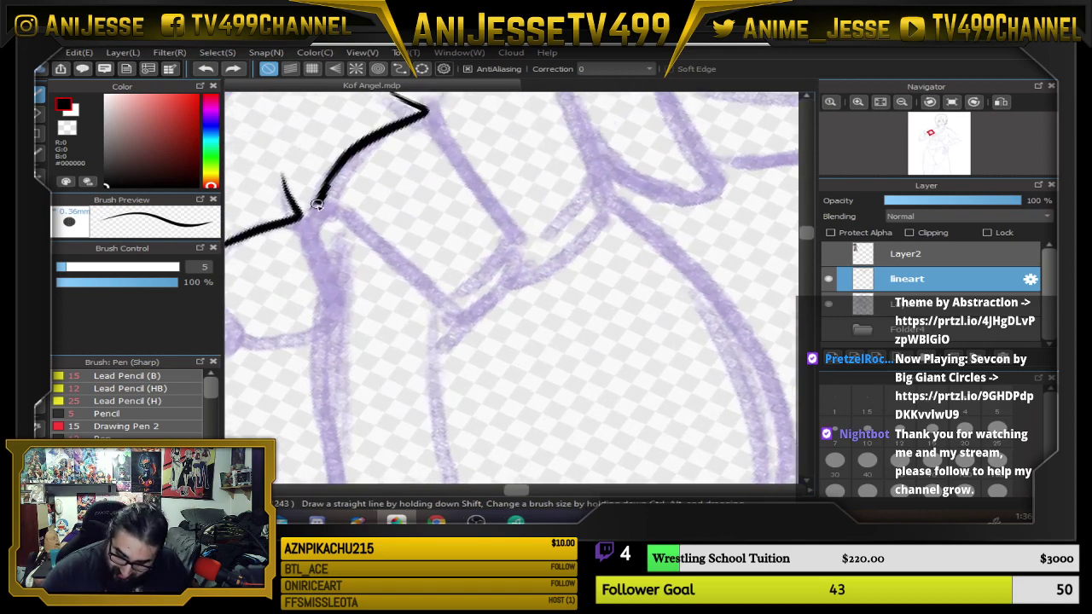
{"action": "left_click_drag", "start_coordinate": [317, 205], "coordinate": [315, 212]}
{"action": "left_click_drag", "start_coordinate": [379, 181], "coordinate": [414, 195]}
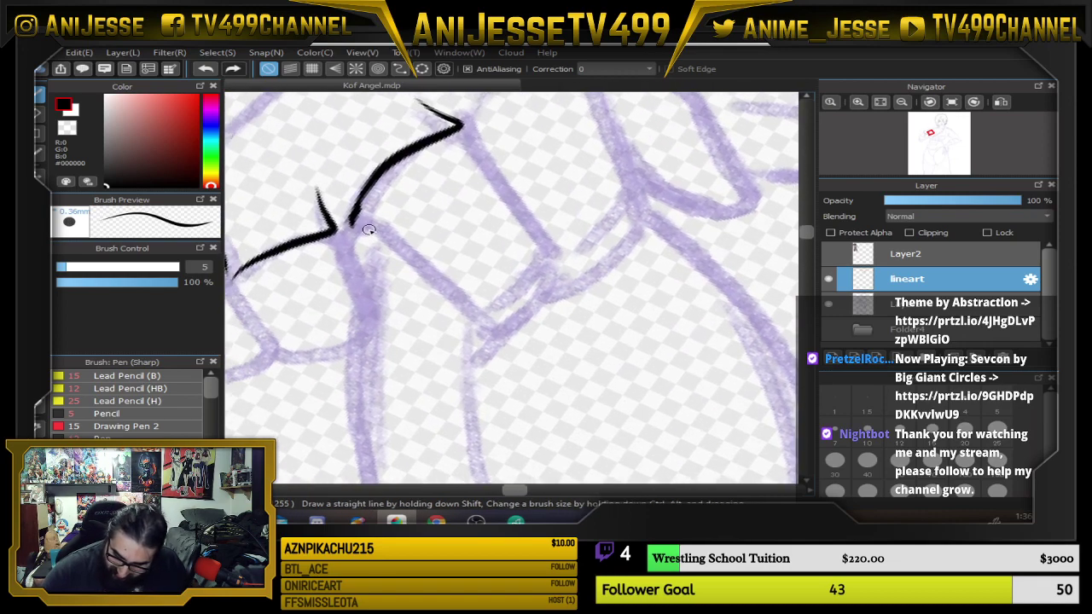
{"action": "mouse_move", "coordinate": [369, 230]}
{"action": "left_mouse_down"}
{"action": "mouse_move", "coordinate": [406, 254]}
{"action": "mouse_move", "coordinate": [479, 340]}
{"action": "left_mouse_up"}
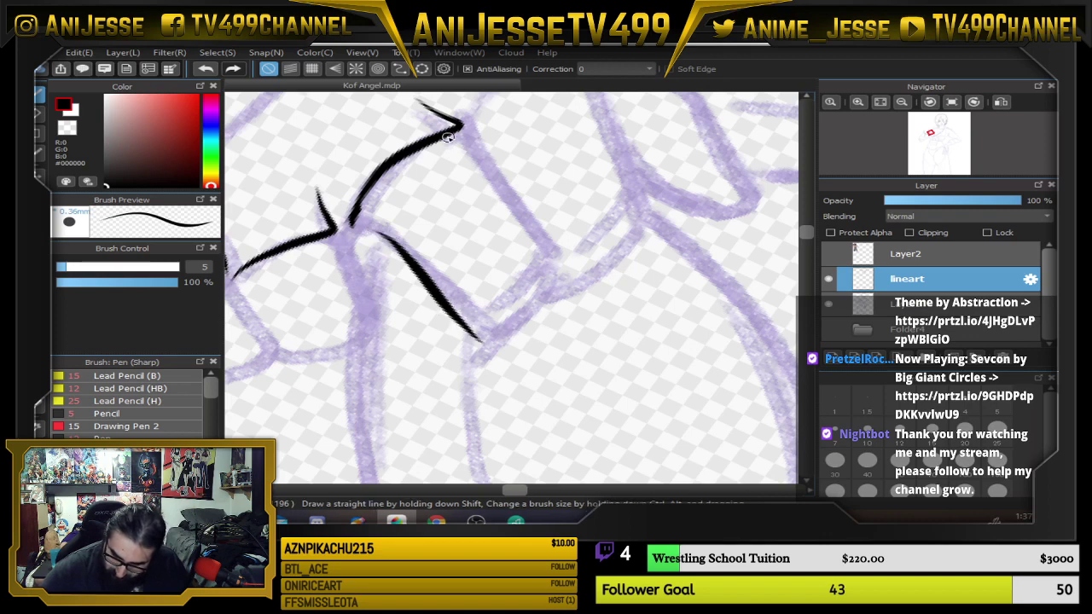
Ink the same finger's upper edge and its folded end with a second short parallel line.
{"action": "mouse_move", "coordinate": [457, 130]}
{"action": "left_mouse_down"}
{"action": "mouse_move", "coordinate": [536, 267]}
{"action": "mouse_move", "coordinate": [488, 365]}
{"action": "left_mouse_up"}
{"action": "left_click_drag", "start_coordinate": [486, 320], "coordinate": [540, 270]}
{"action": "left_click_drag", "start_coordinate": [484, 381], "coordinate": [544, 302]}
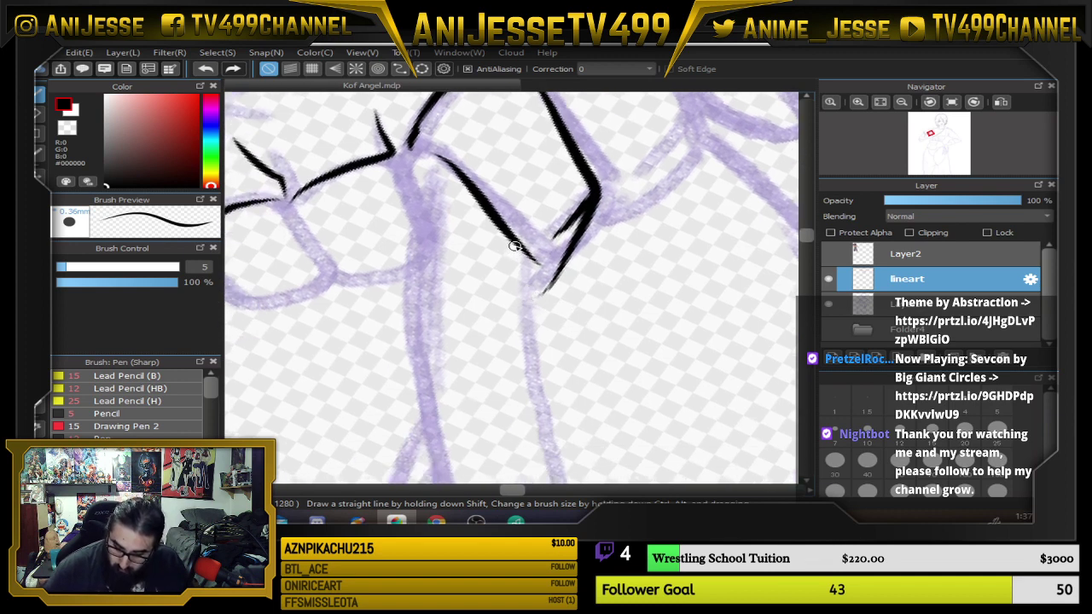
Ink the line of the gripped jacket edge running down from beneath the finger's lower corner.
{"action": "left_click_drag", "start_coordinate": [522, 249], "coordinate": [540, 439]}
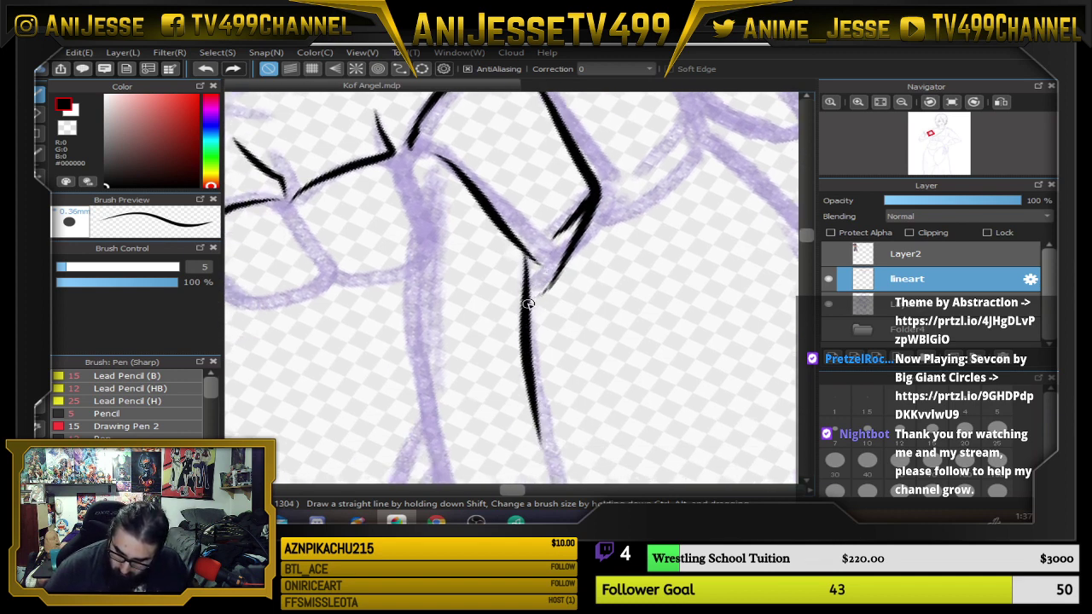
{"action": "left_click_drag", "start_coordinate": [531, 303], "coordinate": [561, 271]}
{"action": "left_click_drag", "start_coordinate": [604, 324], "coordinate": [595, 158]}
{"action": "left_click_drag", "start_coordinate": [550, 251], "coordinate": [554, 128]}
{"action": "mouse_move", "coordinate": [517, 96]}
{"action": "left_mouse_down"}
{"action": "mouse_move", "coordinate": [548, 357]}
{"action": "mouse_move", "coordinate": [545, 480]}
{"action": "left_mouse_up"}
{"action": "left_click_drag", "start_coordinate": [612, 162], "coordinate": [592, 349]}
{"action": "left_click_drag", "start_coordinate": [655, 150], "coordinate": [620, 352]}
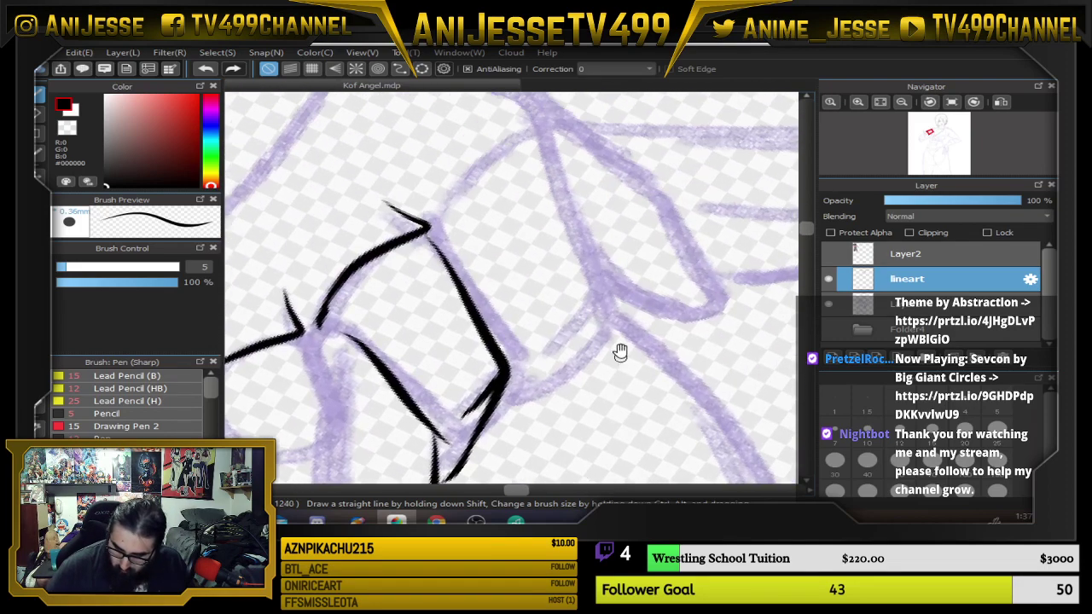
Ink the topmost finger's rounded knuckle, upper edge and folded end, with a short inner fold line running down from its corner.
{"action": "left_click_drag", "start_coordinate": [503, 198], "coordinate": [496, 268]}
{"action": "mouse_move", "coordinate": [531, 471]}
{"action": "left_mouse_down"}
{"action": "mouse_move", "coordinate": [568, 355]}
{"action": "mouse_move", "coordinate": [562, 340]}
{"action": "mouse_move", "coordinate": [595, 288]}
{"action": "left_mouse_up"}
{"action": "key", "text": "ctrl+z"}
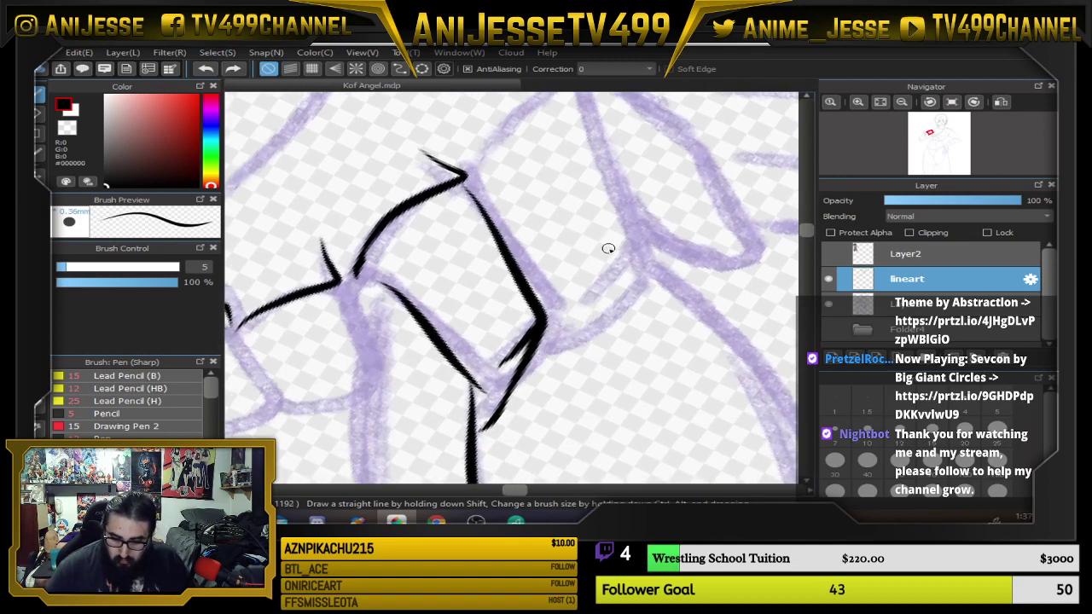
{"action": "key", "text": "Up"}
{"action": "left_click_drag", "start_coordinate": [615, 244], "coordinate": [606, 285]}
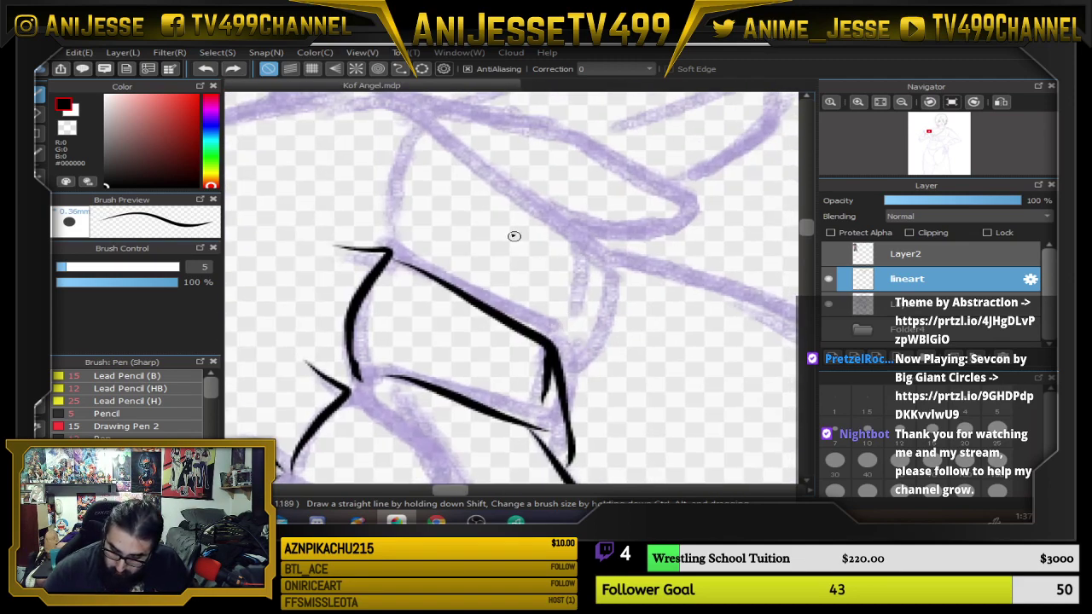
{"action": "scroll", "coordinate": [398, 263], "scroll_direction": "up", "scroll_amount": 2}
{"action": "mouse_move", "coordinate": [381, 290]}
{"action": "left_mouse_down"}
{"action": "mouse_move", "coordinate": [396, 211]}
{"action": "mouse_move", "coordinate": [429, 182]}
{"action": "mouse_move", "coordinate": [400, 200]}
{"action": "mouse_move", "coordinate": [424, 184]}
{"action": "mouse_move", "coordinate": [446, 193]}
{"action": "mouse_move", "coordinate": [566, 301]}
{"action": "mouse_move", "coordinate": [587, 450]}
{"action": "left_mouse_up"}
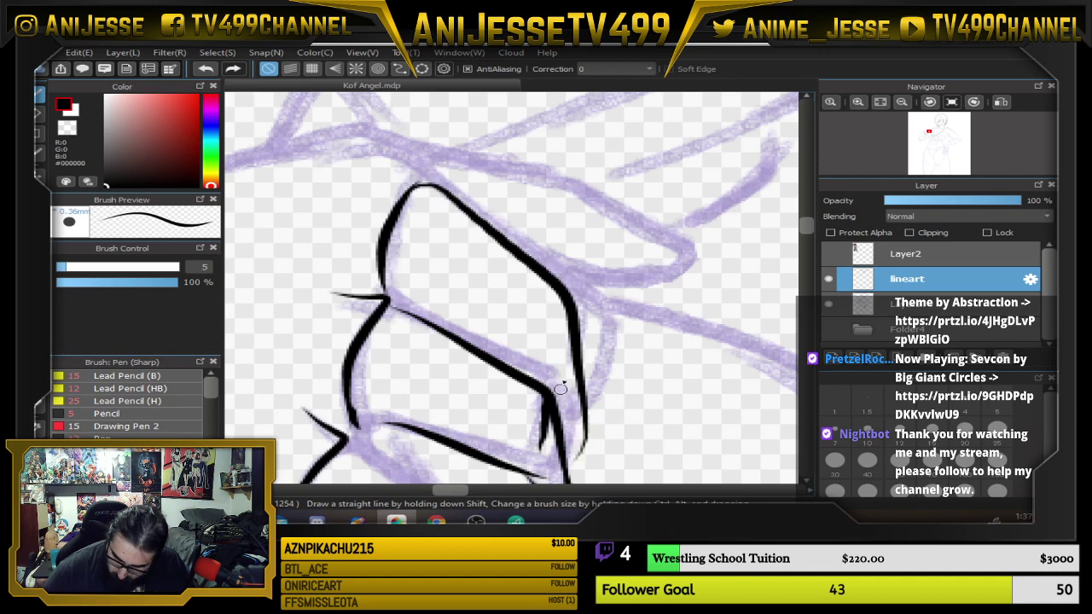
{"action": "mouse_move", "coordinate": [563, 293]}
{"action": "left_mouse_down"}
{"action": "mouse_move", "coordinate": [560, 350]}
{"action": "mouse_move", "coordinate": [548, 377]}
{"action": "left_mouse_up"}
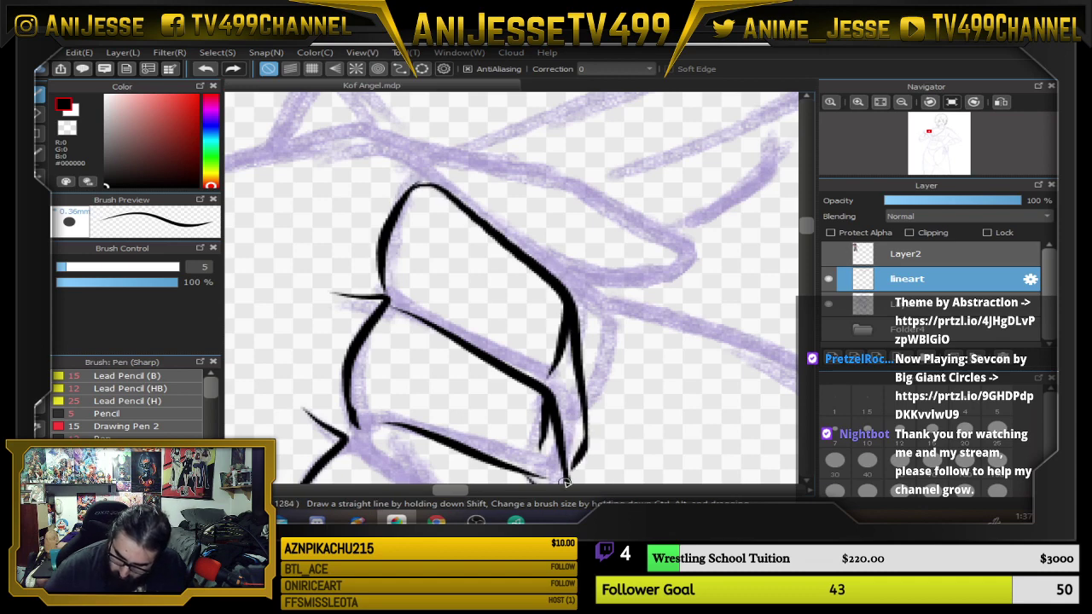
Ink the second edge of the gripped jacket from beneath the fingers down to the neckline's lower corner.
{"action": "scroll", "coordinate": [684, 230], "scroll_direction": "down", "scroll_amount": 3}
{"action": "left_click_drag", "start_coordinate": [693, 261], "coordinate": [479, 197]}
{"action": "scroll", "coordinate": [510, 273], "scroll_direction": "down", "scroll_amount": 1}
{"action": "scroll", "coordinate": [503, 273], "scroll_direction": "up", "scroll_amount": 3}
{"action": "scroll", "coordinate": [473, 298], "scroll_direction": "down", "scroll_amount": 1}
{"action": "scroll", "coordinate": [504, 297], "scroll_direction": "up", "scroll_amount": 2}
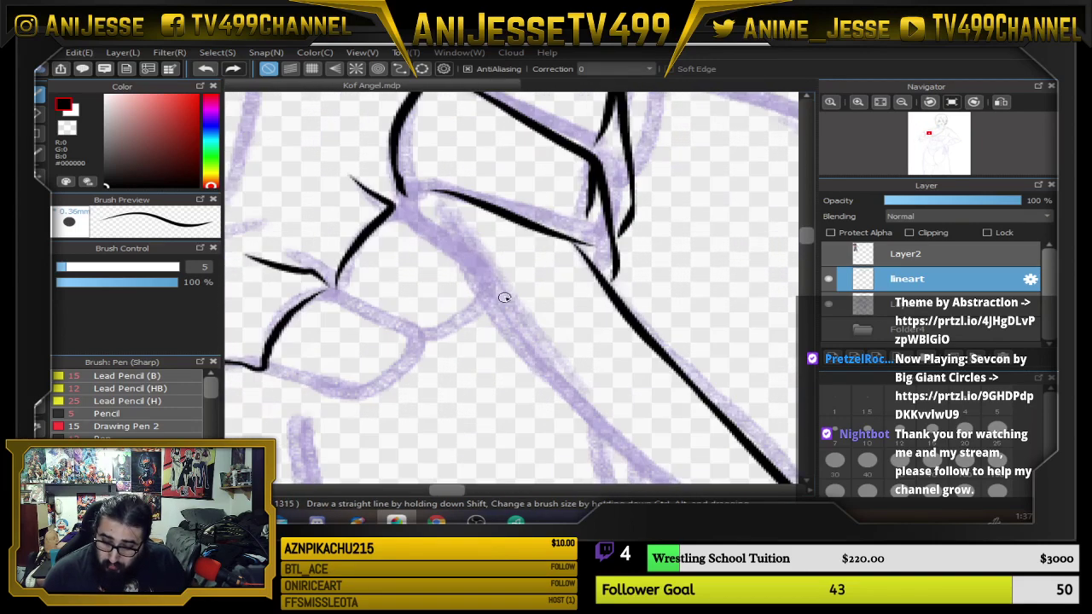
{"action": "left_click_drag", "start_coordinate": [582, 293], "coordinate": [550, 249]}
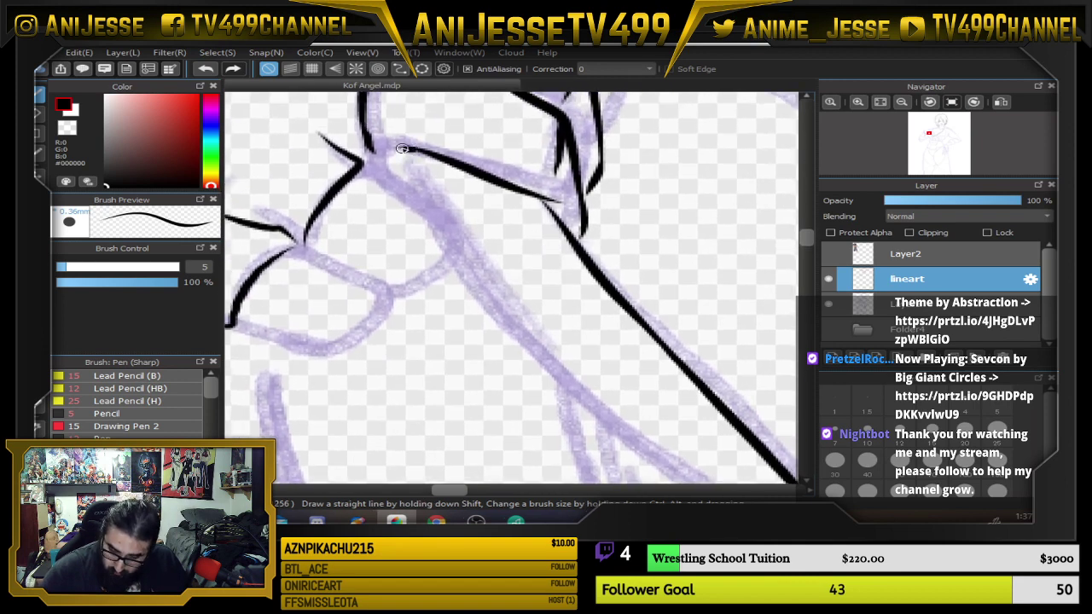
{"action": "mouse_move", "coordinate": [402, 149]}
{"action": "left_mouse_down"}
{"action": "mouse_move", "coordinate": [376, 150]}
{"action": "mouse_move", "coordinate": [513, 352]}
{"action": "mouse_move", "coordinate": [417, 208]}
{"action": "left_mouse_up"}
{"action": "mouse_move", "coordinate": [312, 138]}
{"action": "left_mouse_down"}
{"action": "mouse_move", "coordinate": [361, 207]}
{"action": "mouse_move", "coordinate": [588, 380]}
{"action": "mouse_move", "coordinate": [699, 485]}
{"action": "mouse_move", "coordinate": [504, 263]}
{"action": "mouse_move", "coordinate": [462, 273]}
{"action": "mouse_move", "coordinate": [564, 370]}
{"action": "left_mouse_up"}
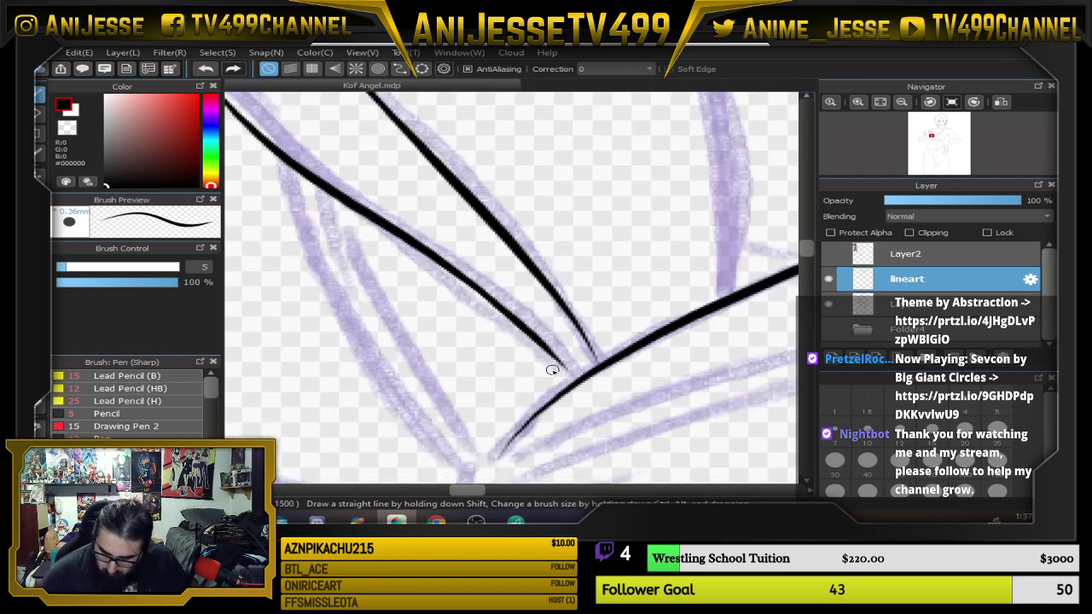
Examine the inked fist, gripped jacket edge and neckline against the surrounding purple sketch.
{"action": "scroll", "coordinate": [527, 370], "scroll_direction": "down", "scroll_amount": 5}
{"action": "left_click_drag", "start_coordinate": [509, 329], "coordinate": [523, 363]}
{"action": "scroll", "coordinate": [544, 269], "scroll_direction": "up", "scroll_amount": 2}
{"action": "scroll", "coordinate": [542, 269], "scroll_direction": "down", "scroll_amount": 2}
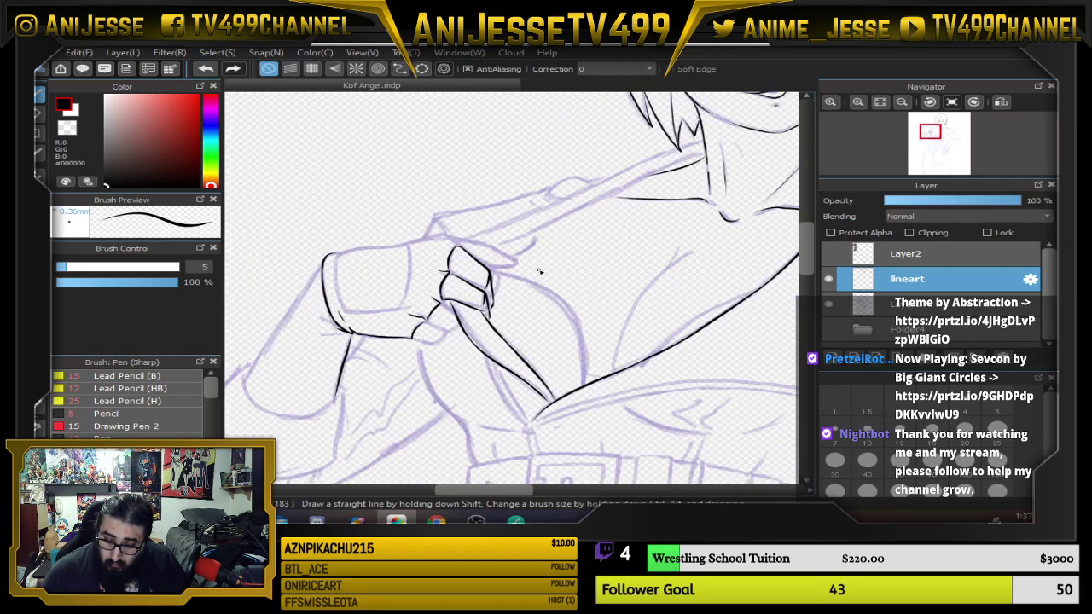
{"action": "scroll", "coordinate": [537, 274], "scroll_direction": "down", "scroll_amount": 1}
{"action": "left_click_drag", "start_coordinate": [590, 293], "coordinate": [520, 329]}
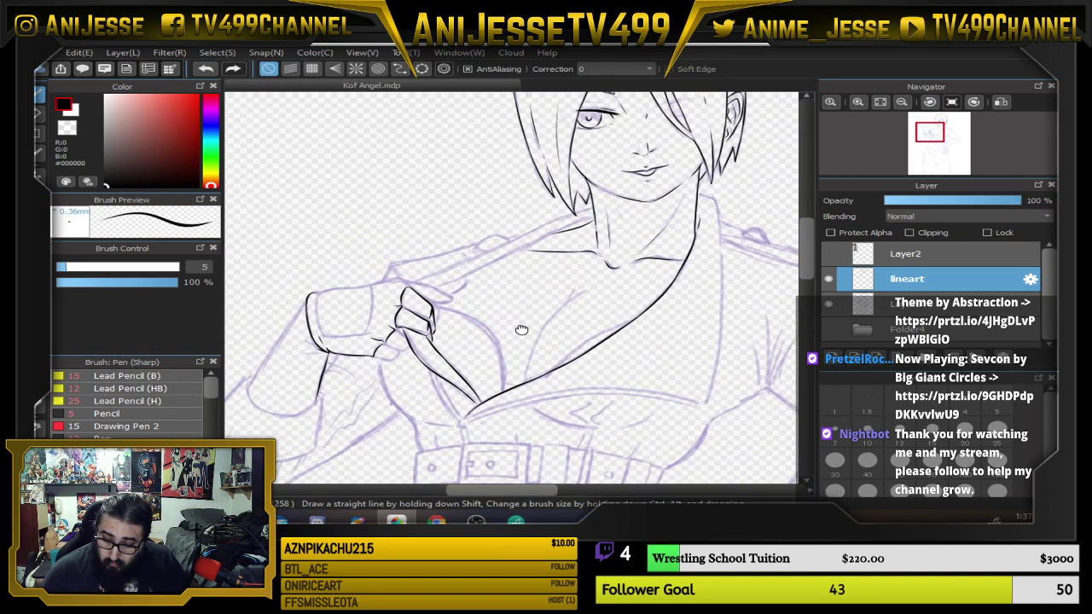
{"action": "scroll", "coordinate": [473, 318], "scroll_direction": "up", "scroll_amount": 2}
{"action": "scroll", "coordinate": [463, 305], "scroll_direction": "down", "scroll_amount": 1}
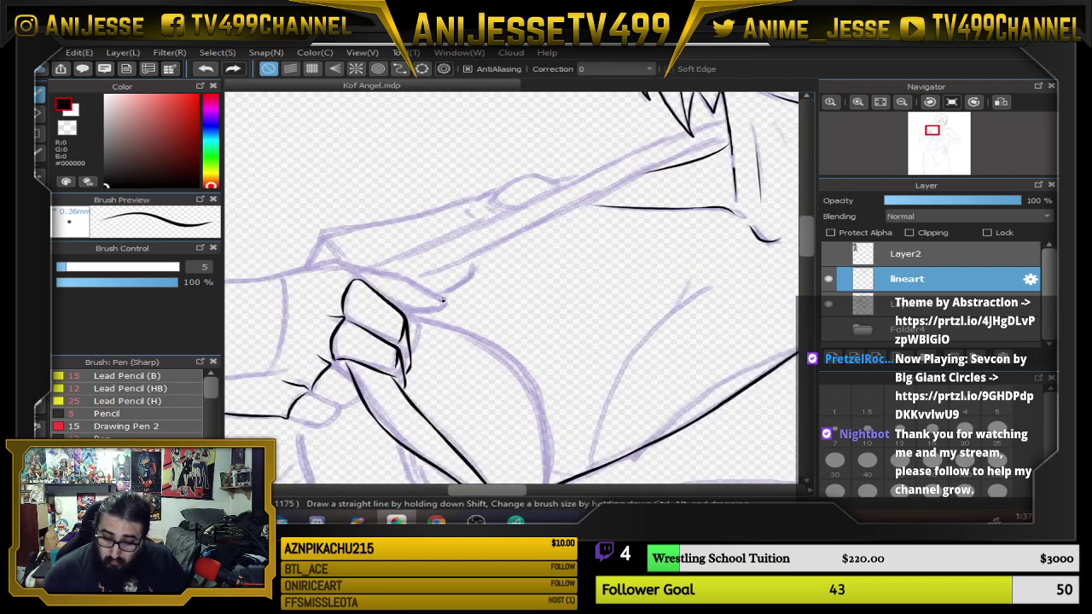
{"action": "scroll", "coordinate": [444, 299], "scroll_direction": "up", "scroll_amount": 1}
{"action": "scroll", "coordinate": [437, 297], "scroll_direction": "down", "scroll_amount": 1}
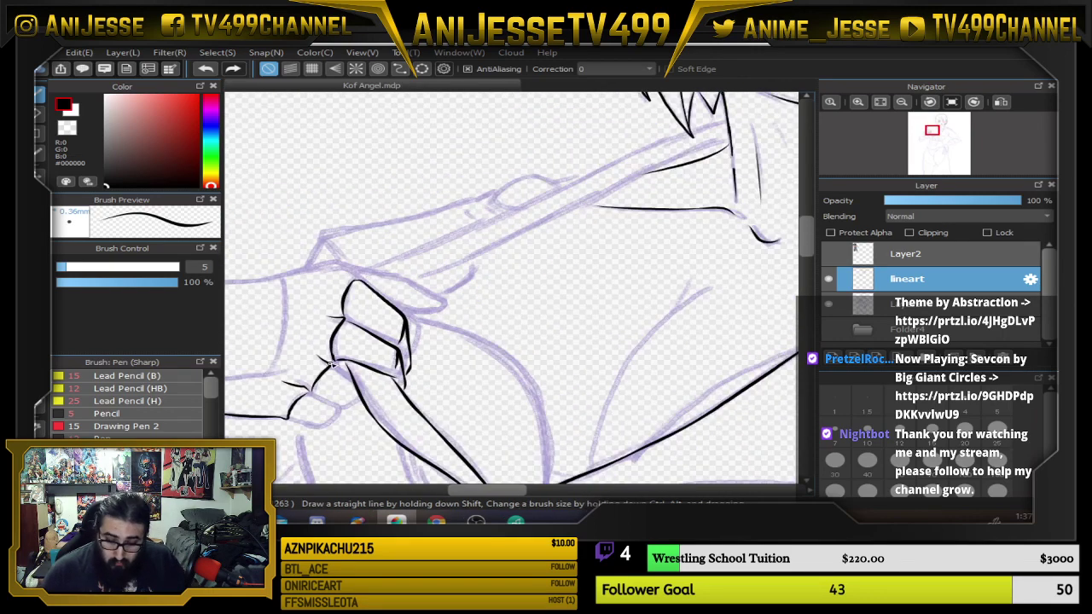
Ink the short line joining the knuckle to the jacket edge and outline the little finger's lower edge, end and upper edge.
{"action": "scroll", "coordinate": [367, 284], "scroll_direction": "up", "scroll_amount": 3}
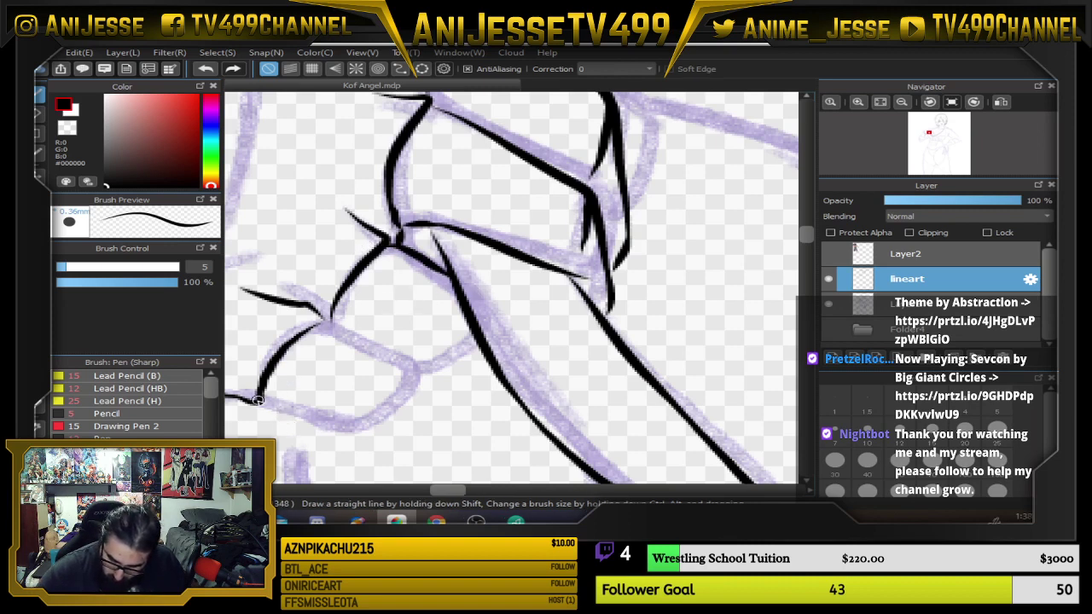
{"action": "left_click_drag", "start_coordinate": [257, 400], "coordinate": [340, 422]}
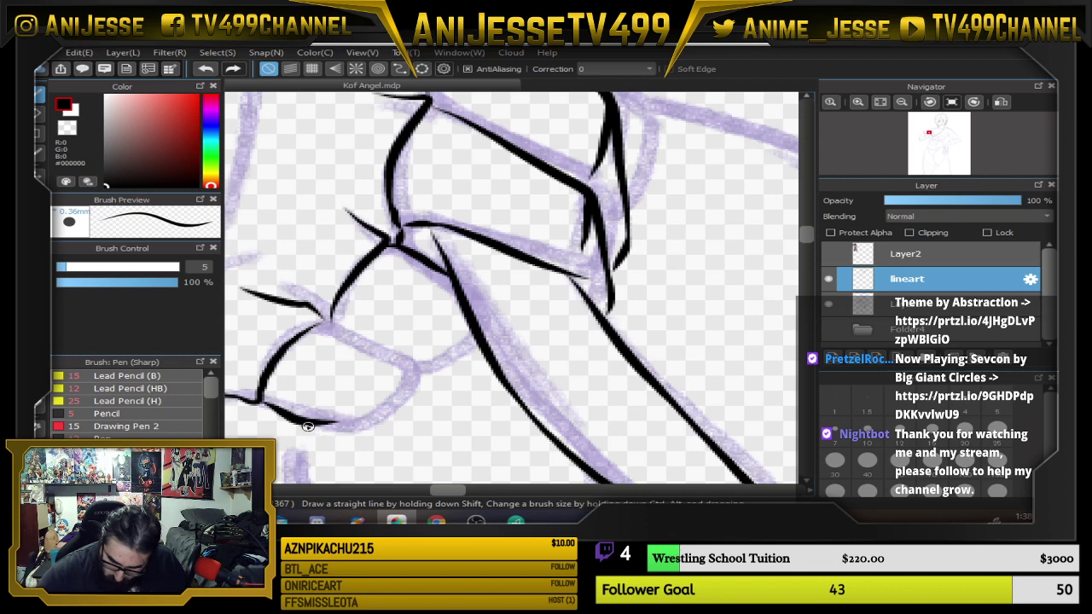
{"action": "mouse_move", "coordinate": [275, 414]}
{"action": "left_mouse_down"}
{"action": "mouse_move", "coordinate": [307, 437]}
{"action": "mouse_move", "coordinate": [344, 442]}
{"action": "mouse_move", "coordinate": [405, 391]}
{"action": "mouse_move", "coordinate": [384, 362]}
{"action": "mouse_move", "coordinate": [316, 322]}
{"action": "left_mouse_up"}
{"action": "left_click_drag", "start_coordinate": [483, 337], "coordinate": [555, 304]}
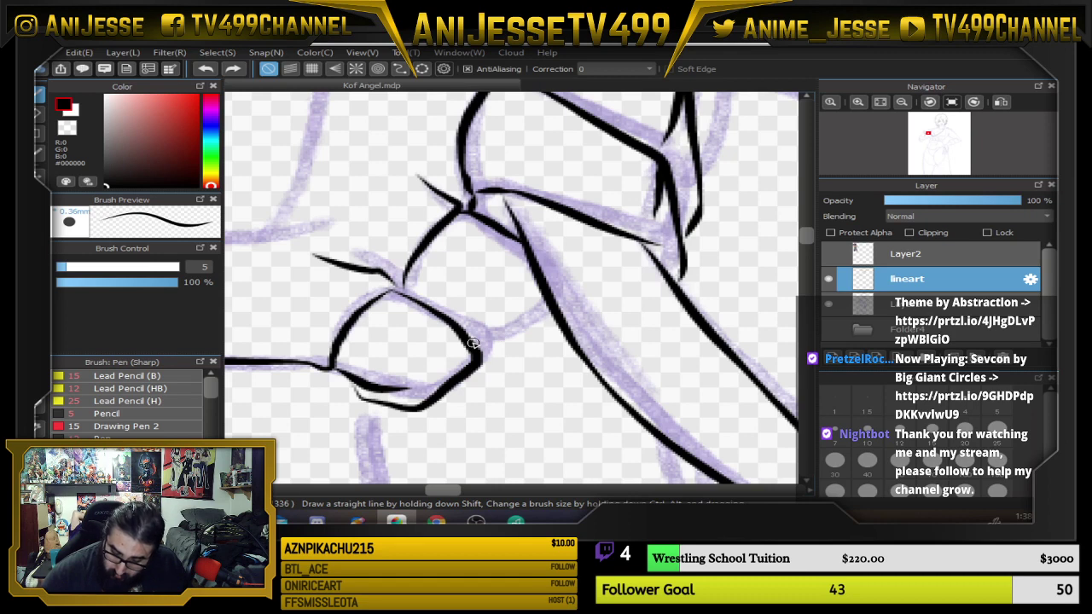
Ink the curved end of the finger above the little finger and add a short inner fold line to both fingers.
{"action": "mouse_move", "coordinate": [473, 343]}
{"action": "left_mouse_down"}
{"action": "mouse_move", "coordinate": [528, 322]}
{"action": "mouse_move", "coordinate": [546, 280]}
{"action": "left_mouse_up"}
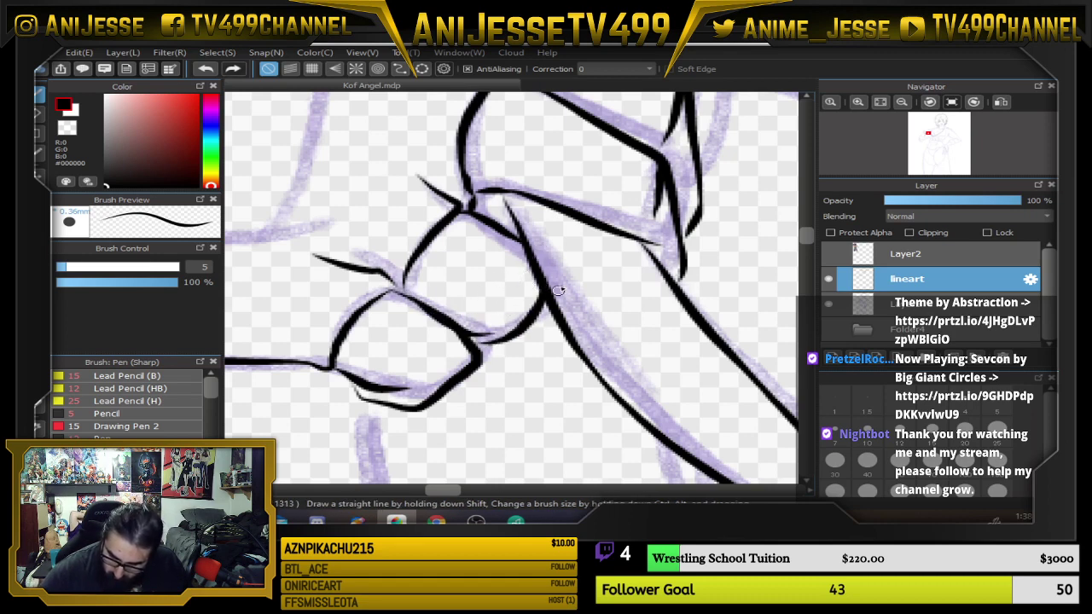
{"action": "left_click_drag", "start_coordinate": [500, 317], "coordinate": [542, 289]}
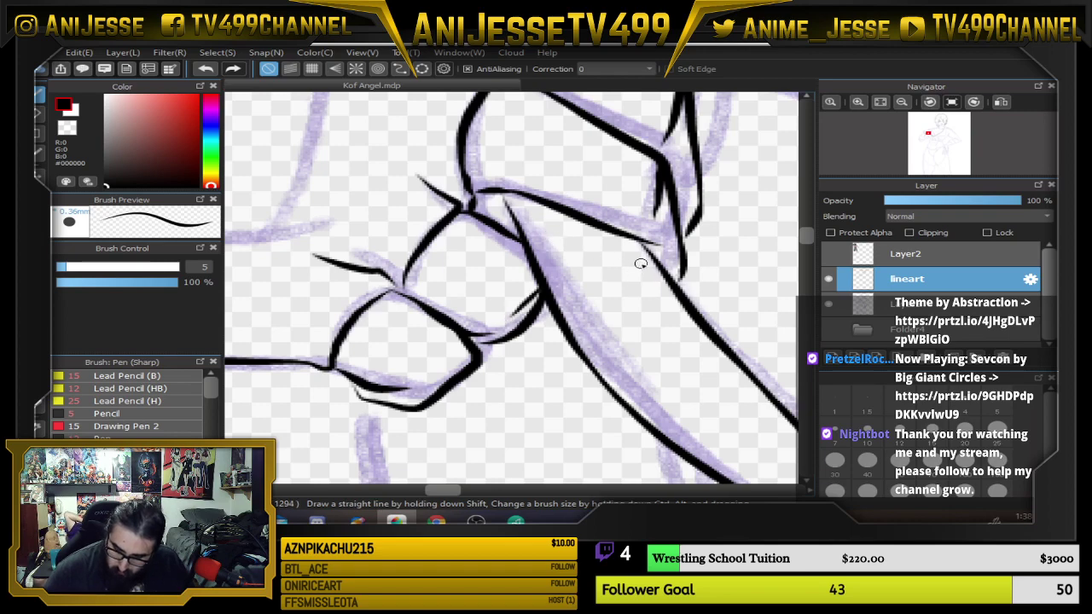
{"action": "left_click_drag", "start_coordinate": [427, 382], "coordinate": [478, 329]}
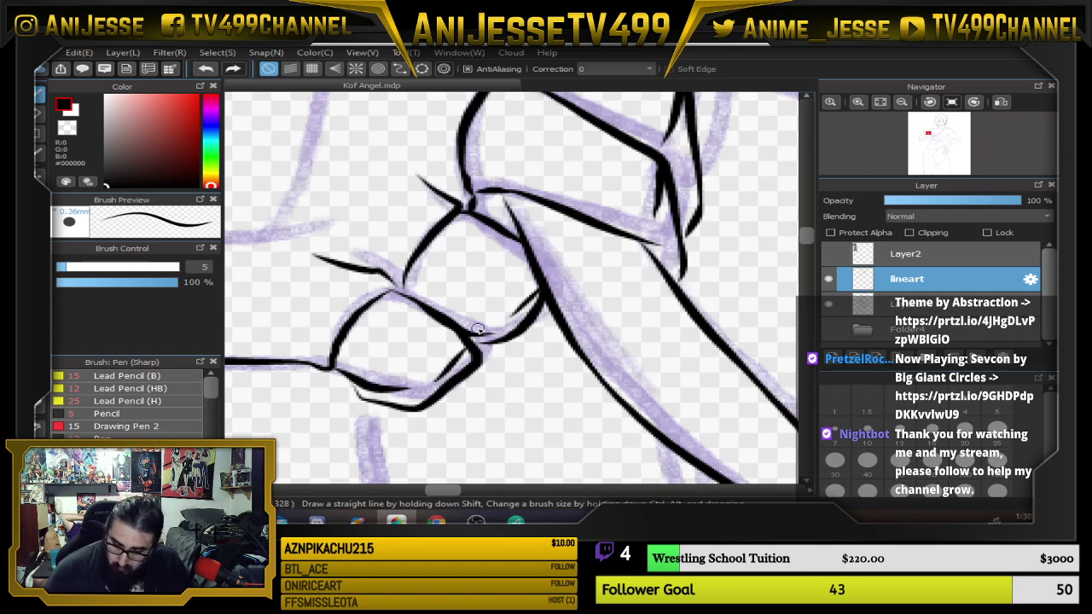
Set the brush size to 3 and refine the inner line along the little finger's lower edge.
{"action": "scroll", "coordinate": [478, 328], "scroll_direction": "down", "scroll_amount": 2}
{"action": "scroll", "coordinate": [532, 314], "scroll_direction": "down", "scroll_amount": 1}
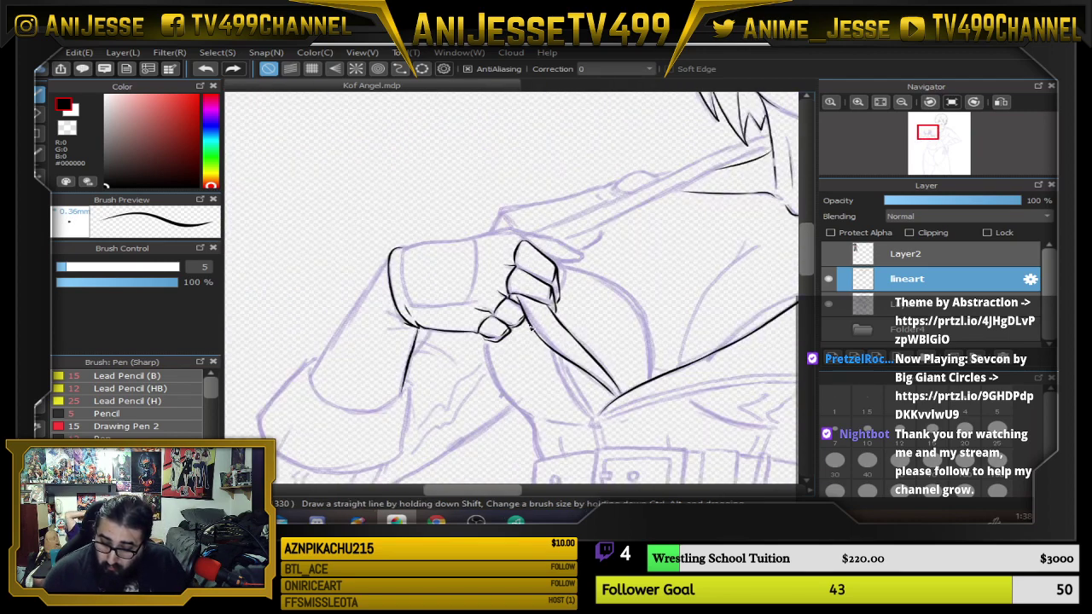
{"action": "scroll", "coordinate": [488, 335], "scroll_direction": "up", "scroll_amount": 5}
{"action": "key", "text": "bracketleft"}
{"action": "key", "text": "bracketleft"}
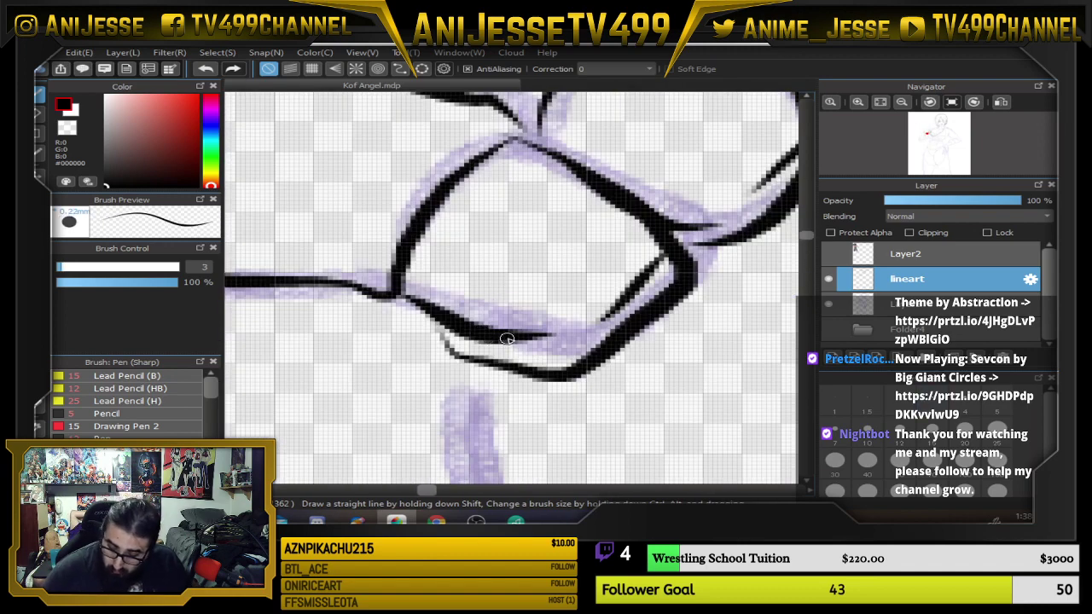
{"action": "left_click_drag", "start_coordinate": [506, 339], "coordinate": [579, 355]}
{"action": "mouse_move", "coordinate": [432, 314]}
{"action": "left_mouse_down"}
{"action": "mouse_move", "coordinate": [439, 337]}
{"action": "mouse_move", "coordinate": [487, 361]}
{"action": "mouse_move", "coordinate": [432, 318]}
{"action": "left_mouse_up"}
{"action": "scroll", "coordinate": [498, 306], "scroll_direction": "down", "scroll_amount": 5}
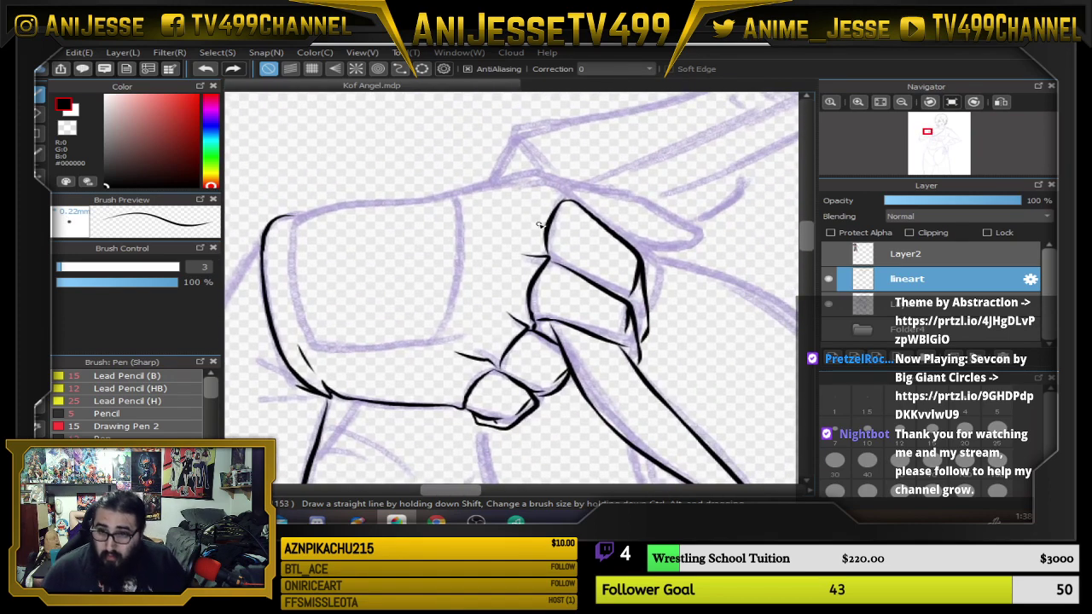
With brush size 5, ink a short crease line outside the lower wrist corner of the hand.
{"action": "scroll", "coordinate": [538, 225], "scroll_direction": "down", "scroll_amount": 1}
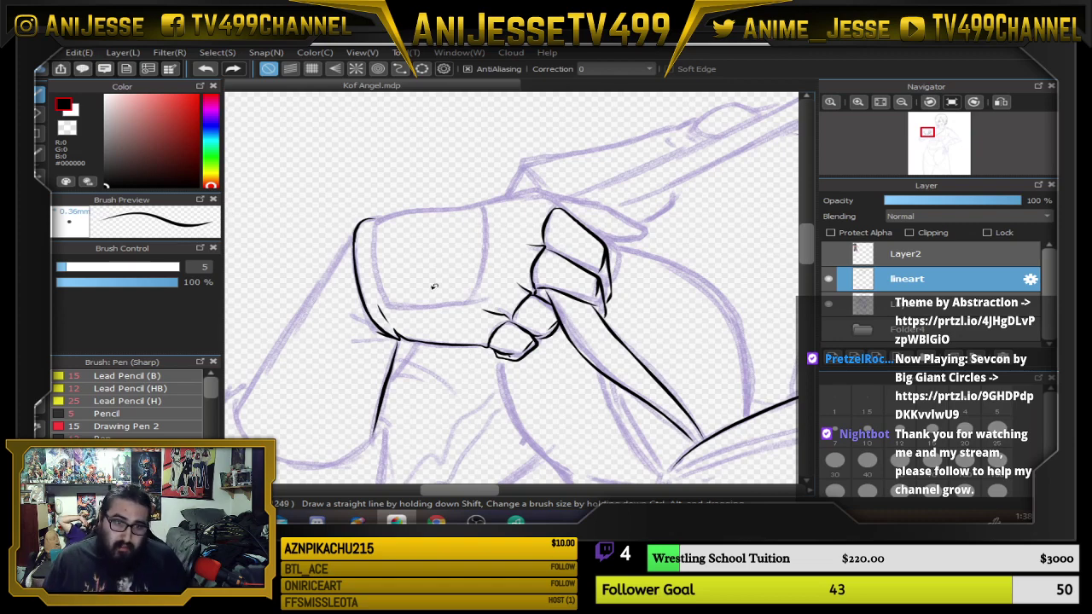
{"action": "scroll", "coordinate": [420, 228], "scroll_direction": "up", "scroll_amount": 5}
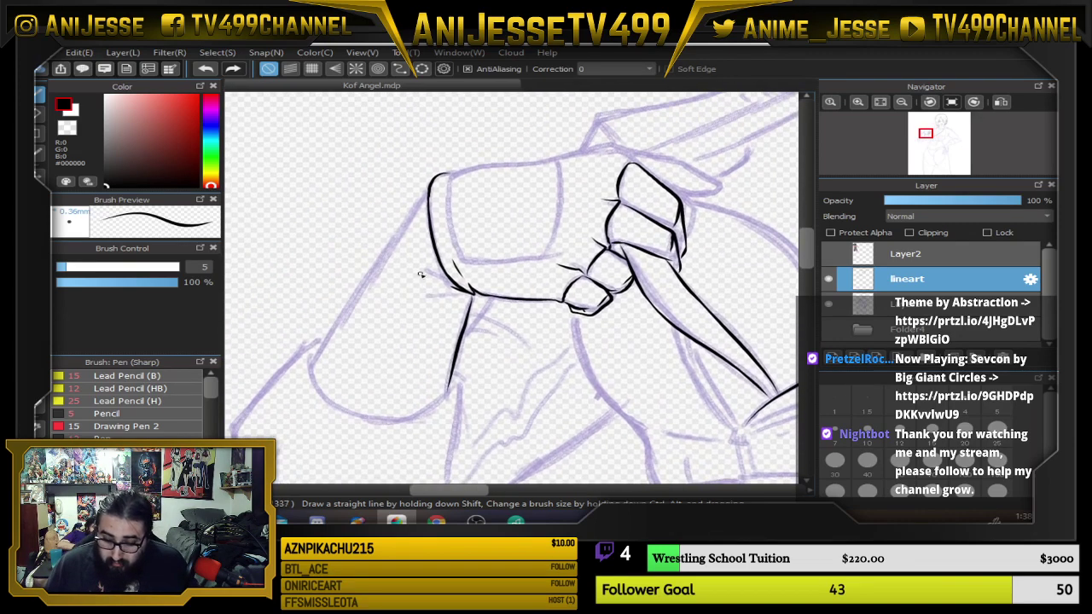
{"action": "left_click_drag", "start_coordinate": [428, 247], "coordinate": [499, 296]}
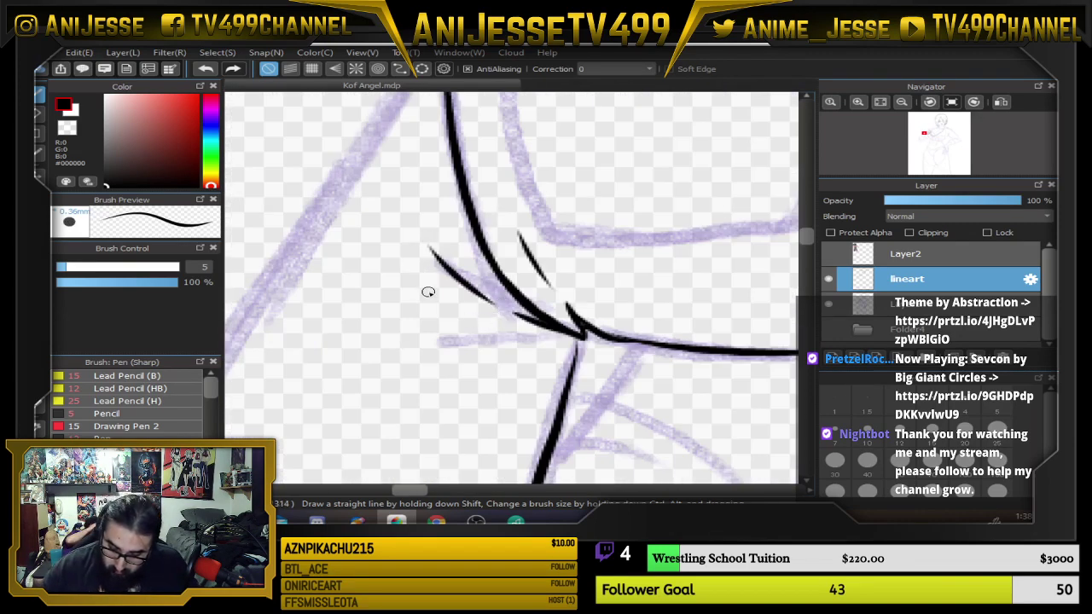
{"action": "scroll", "coordinate": [470, 286], "scroll_direction": "down", "scroll_amount": 5}
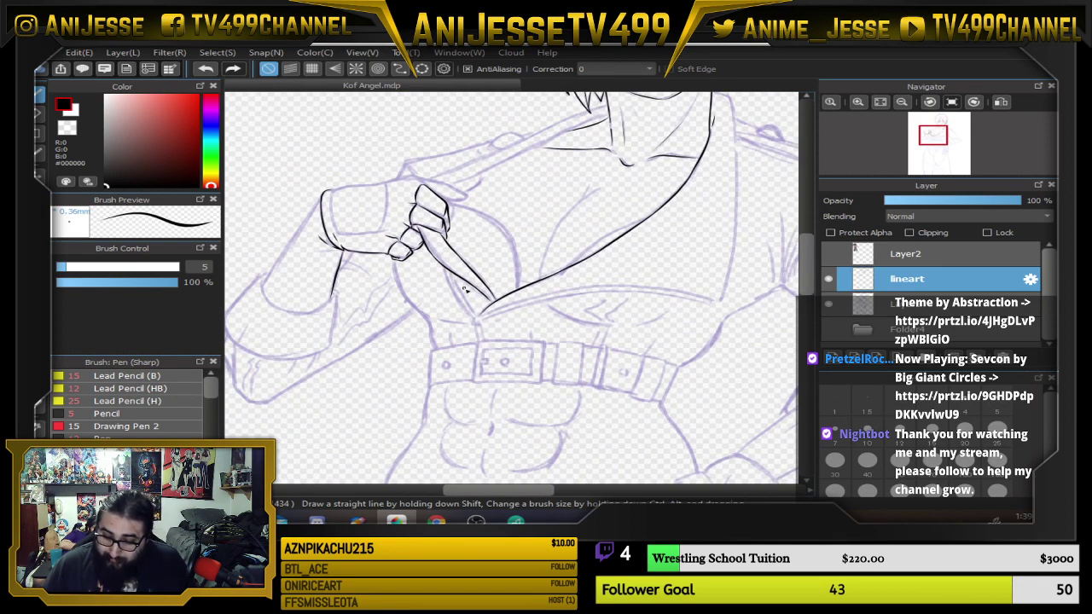
Try to ink the torso's side contour from beneath the little finger to the waist in one long stroke.
{"action": "scroll", "coordinate": [484, 299], "scroll_direction": "up", "scroll_amount": 4}
{"action": "left_click_drag", "start_coordinate": [472, 321], "coordinate": [651, 382]}
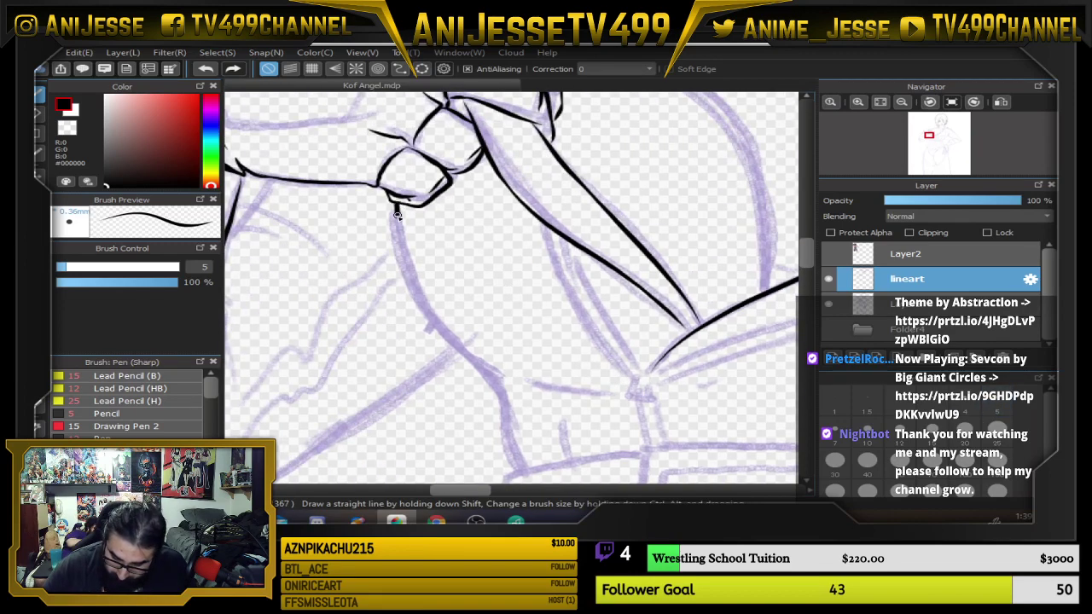
{"action": "mouse_move", "coordinate": [397, 214]}
{"action": "left_mouse_down"}
{"action": "mouse_move", "coordinate": [417, 298]}
{"action": "mouse_move", "coordinate": [441, 335]}
{"action": "mouse_move", "coordinate": [511, 381]}
{"action": "left_mouse_up"}
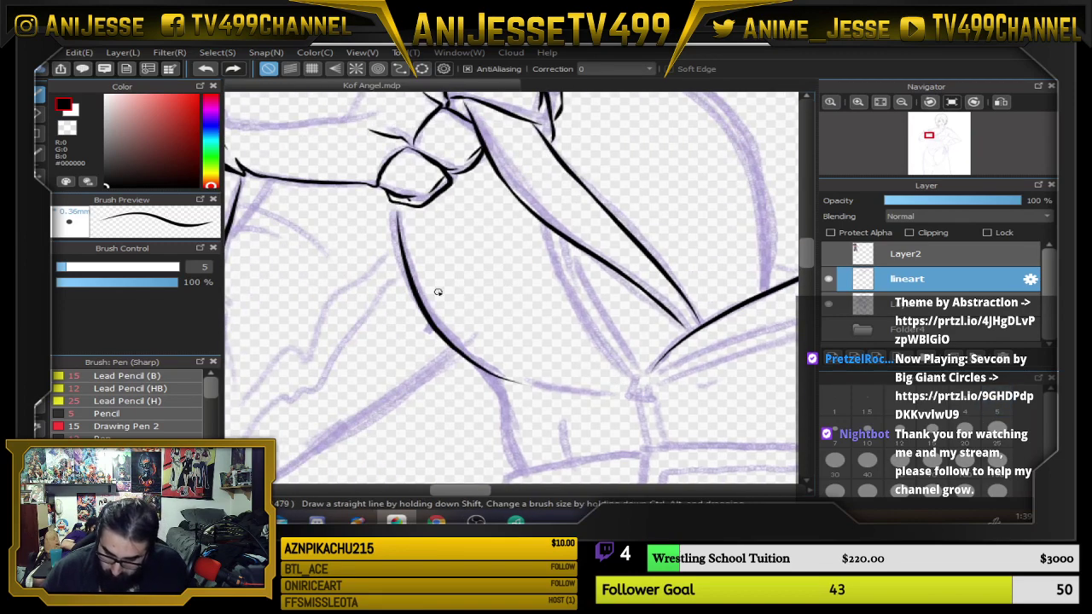
{"action": "scroll", "coordinate": [436, 286], "scroll_direction": "up", "scroll_amount": 3}
{"action": "key", "text": "ctrl+z"}
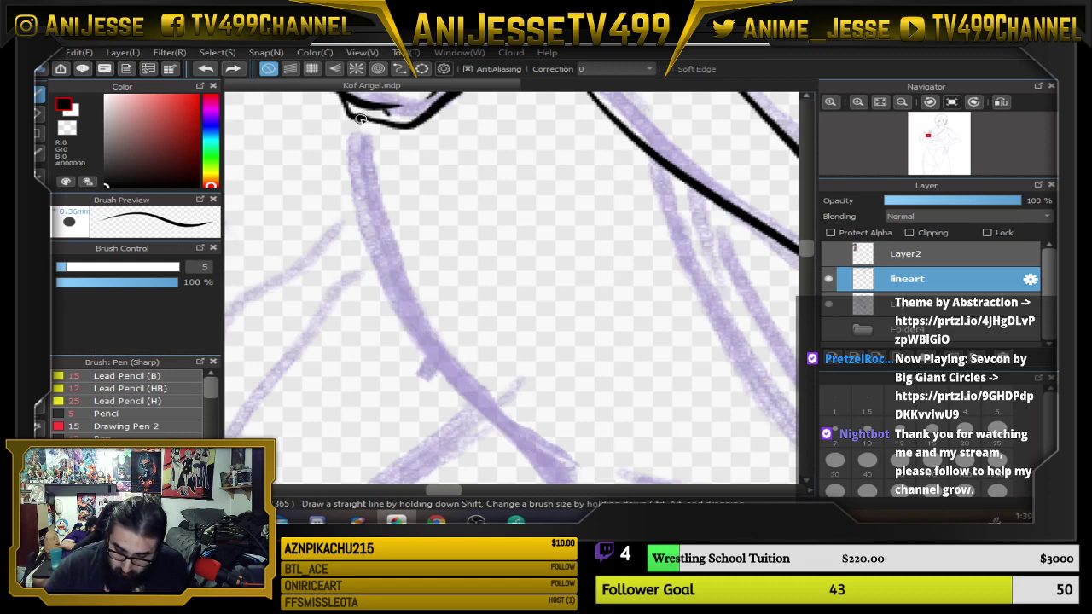
Ink the torso's side contour in sections from beneath the little finger down to the fold at the waist.
{"action": "mouse_move", "coordinate": [360, 120]}
{"action": "left_mouse_down"}
{"action": "mouse_move", "coordinate": [402, 309]}
{"action": "mouse_move", "coordinate": [446, 365]}
{"action": "left_mouse_up"}
{"action": "left_click_drag", "start_coordinate": [556, 361], "coordinate": [393, 275]}
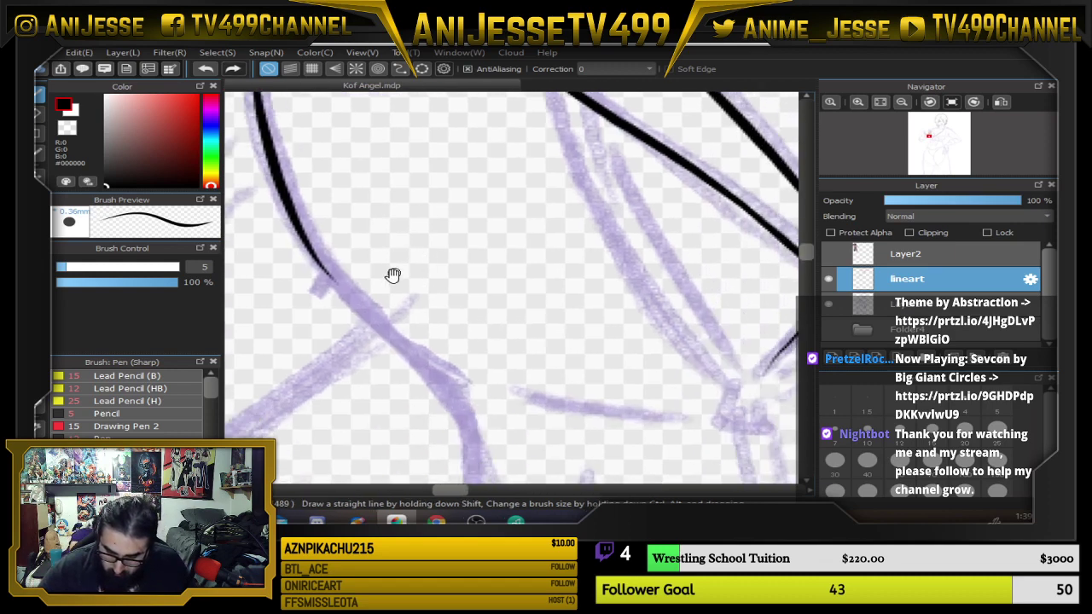
{"action": "mouse_move", "coordinate": [290, 213]}
{"action": "left_mouse_down"}
{"action": "mouse_move", "coordinate": [366, 315]}
{"action": "mouse_move", "coordinate": [468, 383]}
{"action": "left_mouse_up"}
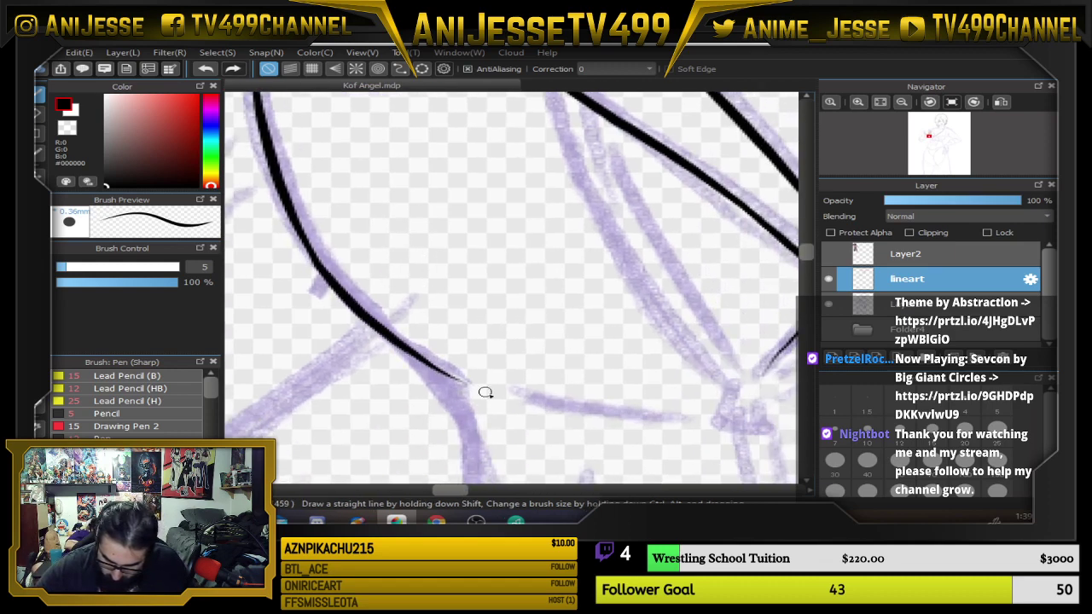
{"action": "left_click_drag", "start_coordinate": [532, 349], "coordinate": [433, 285]}
{"action": "key", "text": "ctrl+z"}
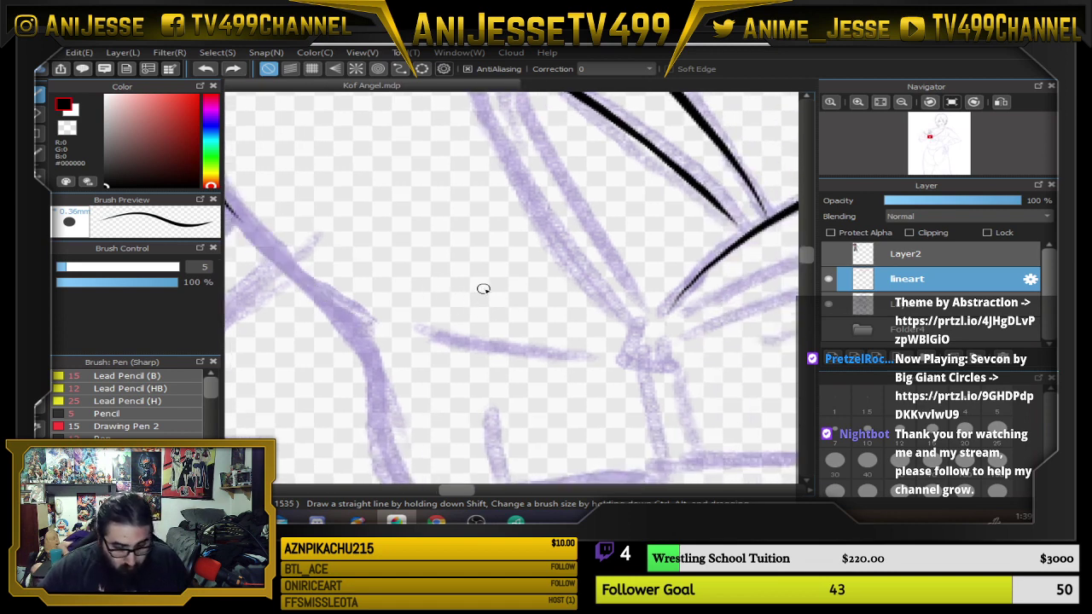
{"action": "key", "text": "Right"}
{"action": "left_click_drag", "start_coordinate": [481, 229], "coordinate": [486, 329]}
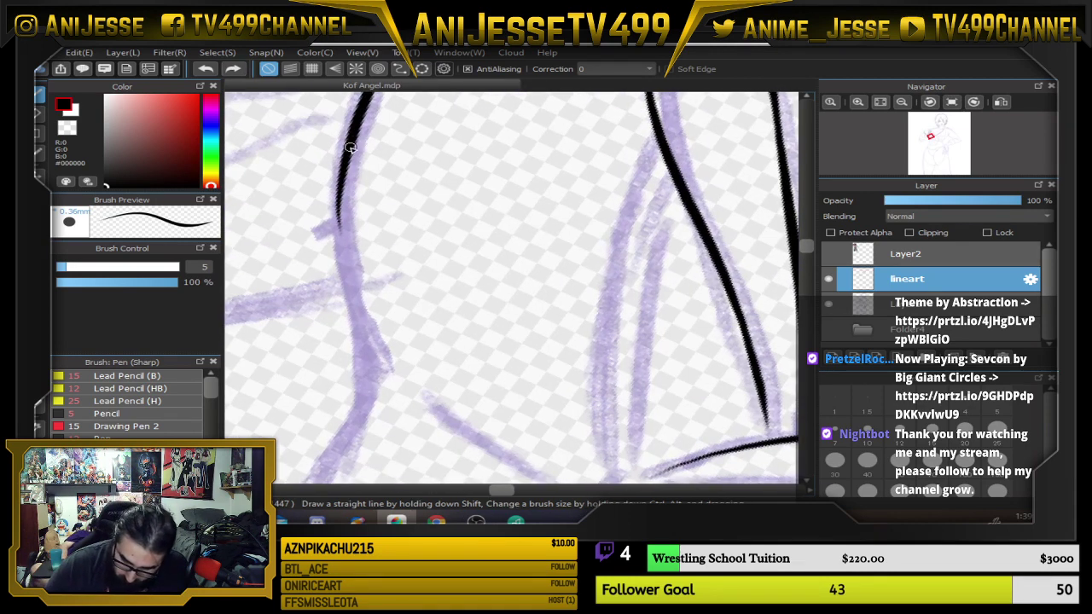
{"action": "mouse_move", "coordinate": [349, 148]}
{"action": "left_mouse_down"}
{"action": "mouse_move", "coordinate": [341, 282]}
{"action": "mouse_move", "coordinate": [379, 369]}
{"action": "left_mouse_up"}
Ink the short crease line above the belt and continue the torso's side contour down to the belt's upper edge.
{"action": "mouse_move", "coordinate": [454, 393]}
{"action": "left_mouse_down"}
{"action": "mouse_move", "coordinate": [398, 278]}
{"action": "mouse_move", "coordinate": [471, 351]}
{"action": "left_mouse_up"}
{"action": "mouse_move", "coordinate": [454, 287]}
{"action": "left_mouse_down"}
{"action": "mouse_move", "coordinate": [569, 285]}
{"action": "mouse_move", "coordinate": [611, 271]}
{"action": "left_mouse_up"}
{"action": "left_click_drag", "start_coordinate": [454, 170], "coordinate": [500, 295]}
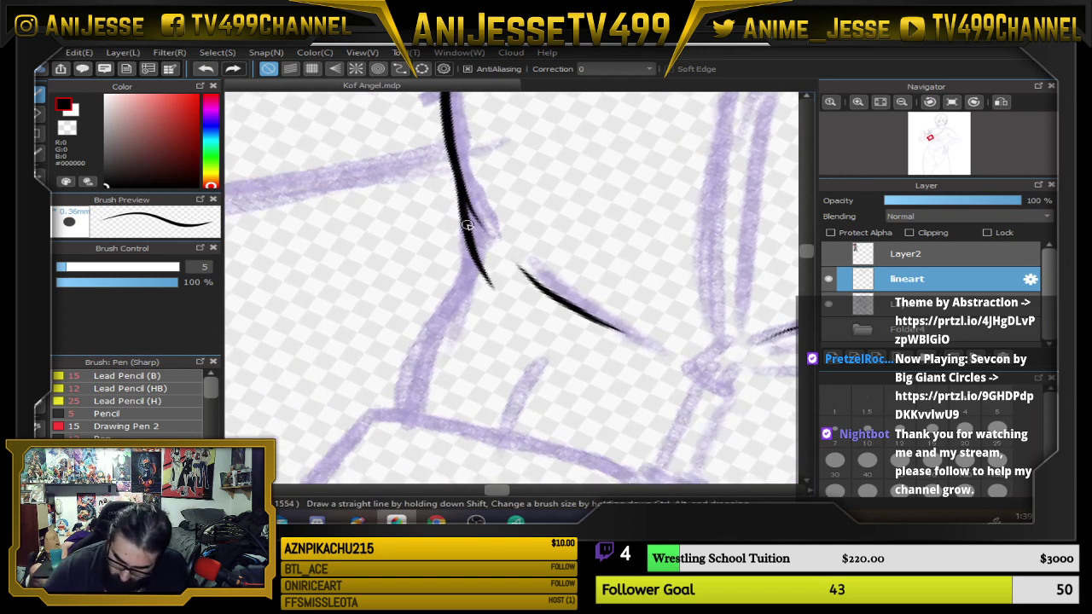
{"action": "mouse_move", "coordinate": [471, 239]}
{"action": "left_mouse_down"}
{"action": "mouse_move", "coordinate": [405, 369]}
{"action": "mouse_move", "coordinate": [397, 413]}
{"action": "left_mouse_up"}
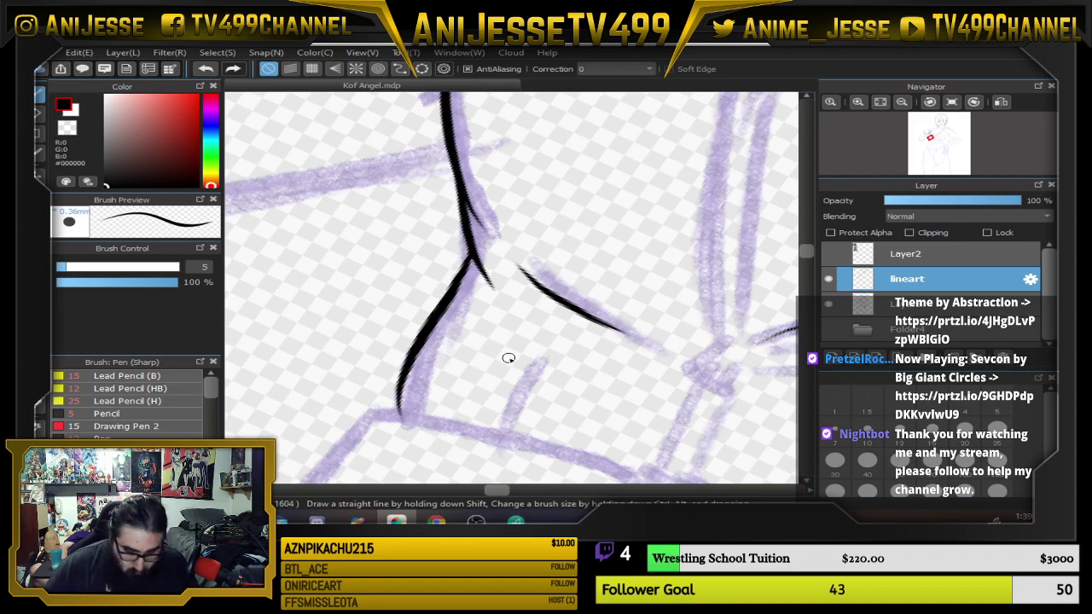
{"action": "scroll", "coordinate": [509, 358], "scroll_direction": "down", "scroll_amount": 6}
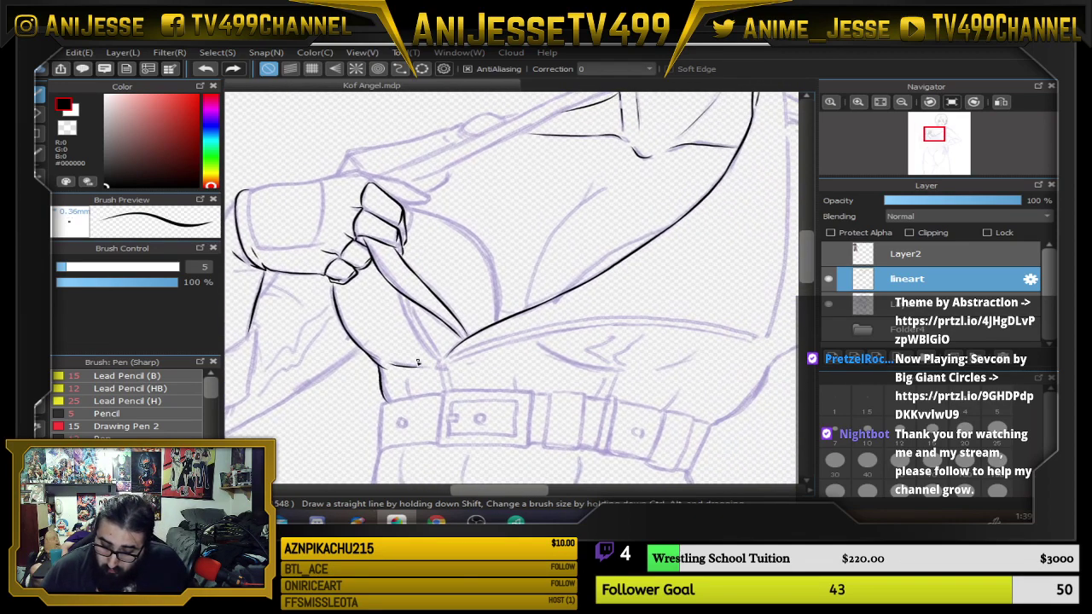
{"action": "scroll", "coordinate": [418, 362], "scroll_direction": "up", "scroll_amount": 6}
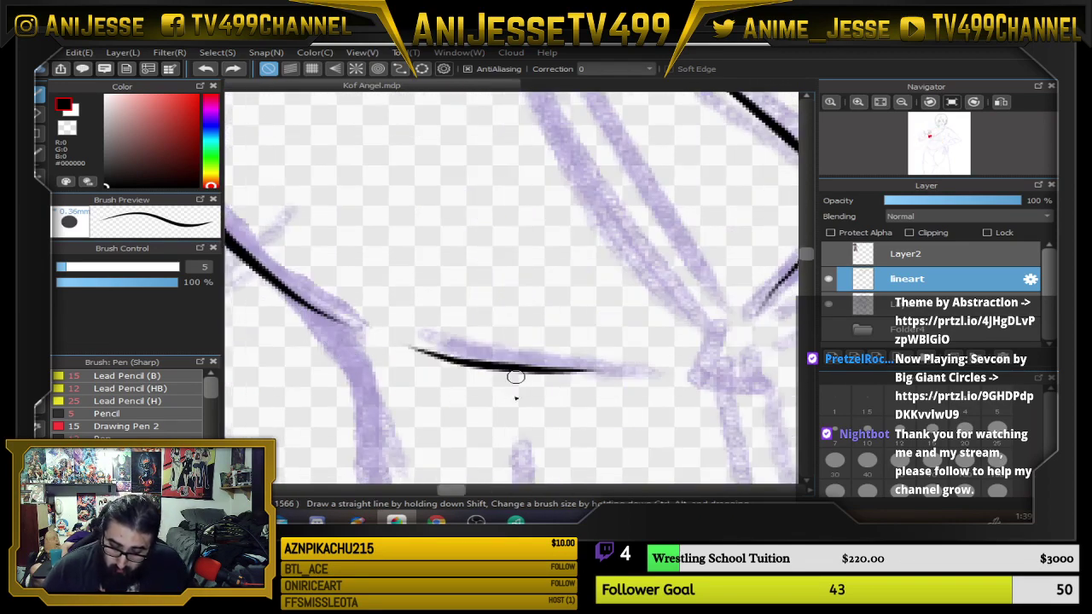
Ink the torso's side contour from the waist fold to the belt and a short vertical crease above the belt.
{"action": "left_click_drag", "start_coordinate": [383, 328], "coordinate": [500, 233]}
{"action": "mouse_move", "coordinate": [356, 162]}
{"action": "left_mouse_down"}
{"action": "mouse_move", "coordinate": [453, 250]}
{"action": "mouse_move", "coordinate": [500, 468]}
{"action": "left_mouse_up"}
{"action": "mouse_move", "coordinate": [500, 421]}
{"action": "left_mouse_down"}
{"action": "mouse_move", "coordinate": [450, 315]}
{"action": "mouse_move", "coordinate": [476, 389]}
{"action": "left_mouse_up"}
{"action": "scroll", "coordinate": [478, 389], "scroll_direction": "down", "scroll_amount": 2}
{"action": "left_click_drag", "start_coordinate": [516, 308], "coordinate": [459, 335]}
{"action": "scroll", "coordinate": [478, 369], "scroll_direction": "up", "scroll_amount": 2}
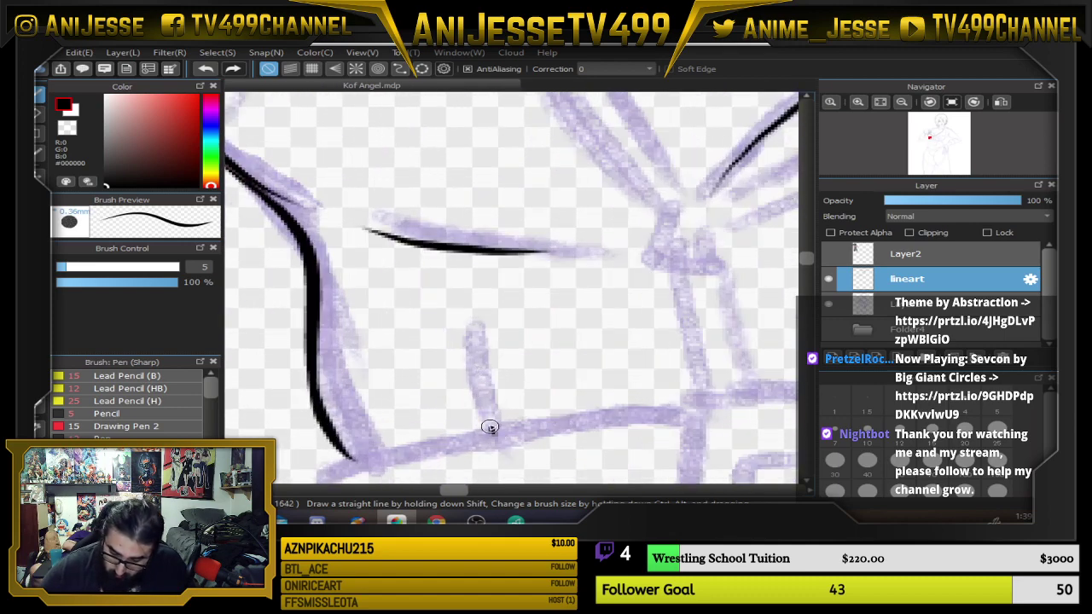
{"action": "left_click_drag", "start_coordinate": [491, 429], "coordinate": [476, 330]}
Ink the zipper pull's trapezoid outline and upper tab at the jacket opening, and add its small round hole with brush size 2.
{"action": "left_click_drag", "start_coordinate": [661, 353], "coordinate": [573, 460]}
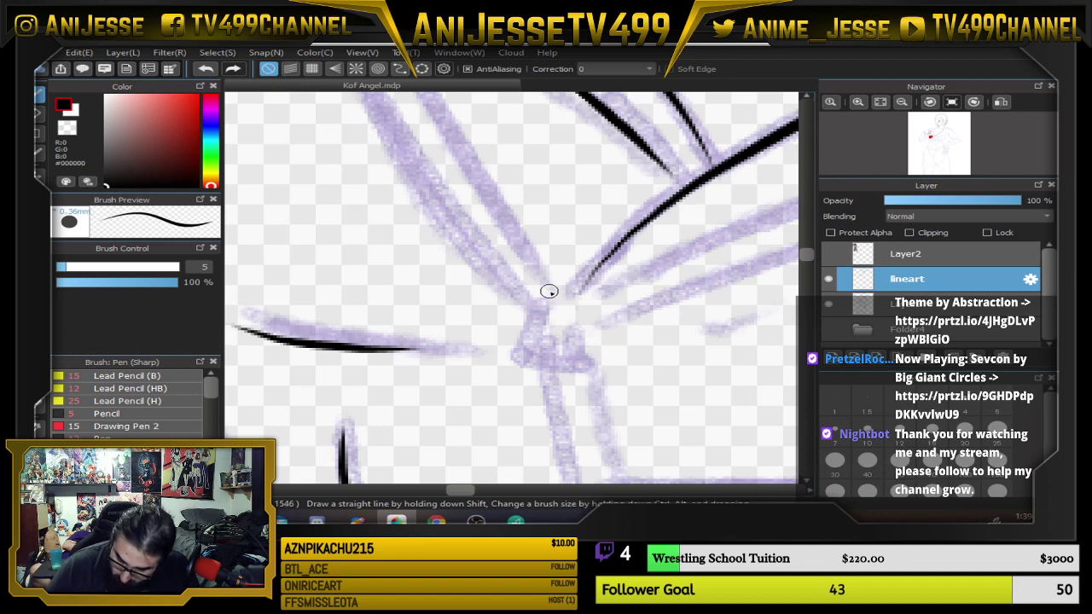
{"action": "mouse_move", "coordinate": [547, 293]}
{"action": "left_mouse_down"}
{"action": "mouse_move", "coordinate": [525, 371]}
{"action": "mouse_move", "coordinate": [593, 364]}
{"action": "mouse_move", "coordinate": [575, 294]}
{"action": "mouse_move", "coordinate": [549, 323]}
{"action": "mouse_move", "coordinate": [570, 322]}
{"action": "mouse_move", "coordinate": [572, 295]}
{"action": "left_mouse_up"}
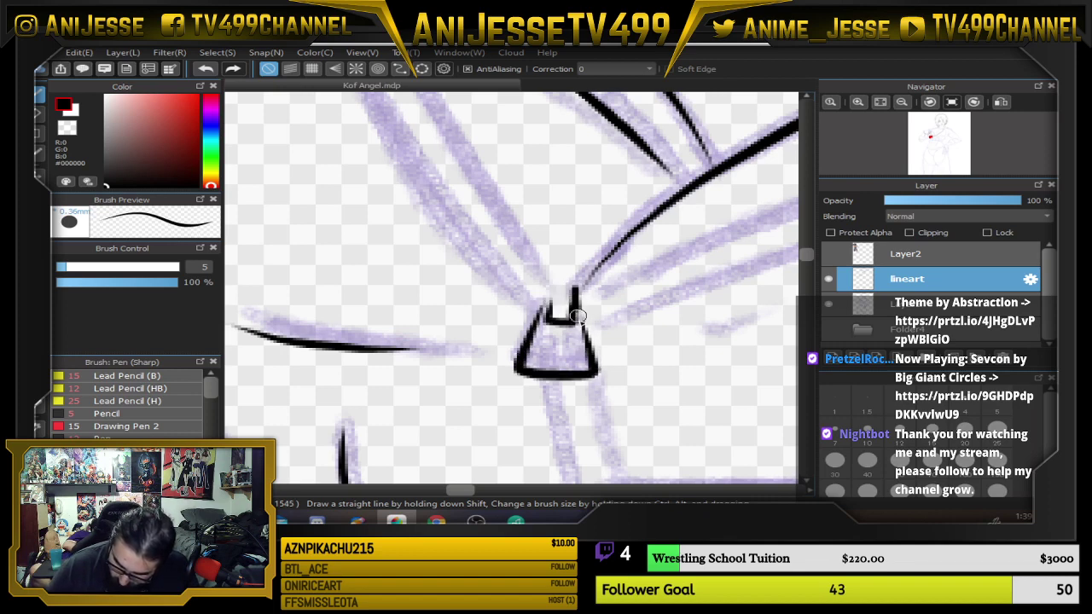
{"action": "mouse_move", "coordinate": [559, 347]}
{"action": "left_mouse_down"}
{"action": "mouse_move", "coordinate": [544, 365]}
{"action": "mouse_move", "coordinate": [571, 344]}
{"action": "mouse_move", "coordinate": [553, 369]}
{"action": "mouse_move", "coordinate": [567, 365]}
{"action": "mouse_move", "coordinate": [553, 346]}
{"action": "mouse_move", "coordinate": [575, 285]}
{"action": "mouse_move", "coordinate": [570, 327]}
{"action": "left_mouse_up"}
{"action": "left_click", "coordinate": [900, 401]}
{"action": "key", "text": "ctrl+z"}
{"action": "key", "text": "ctrl+z"}
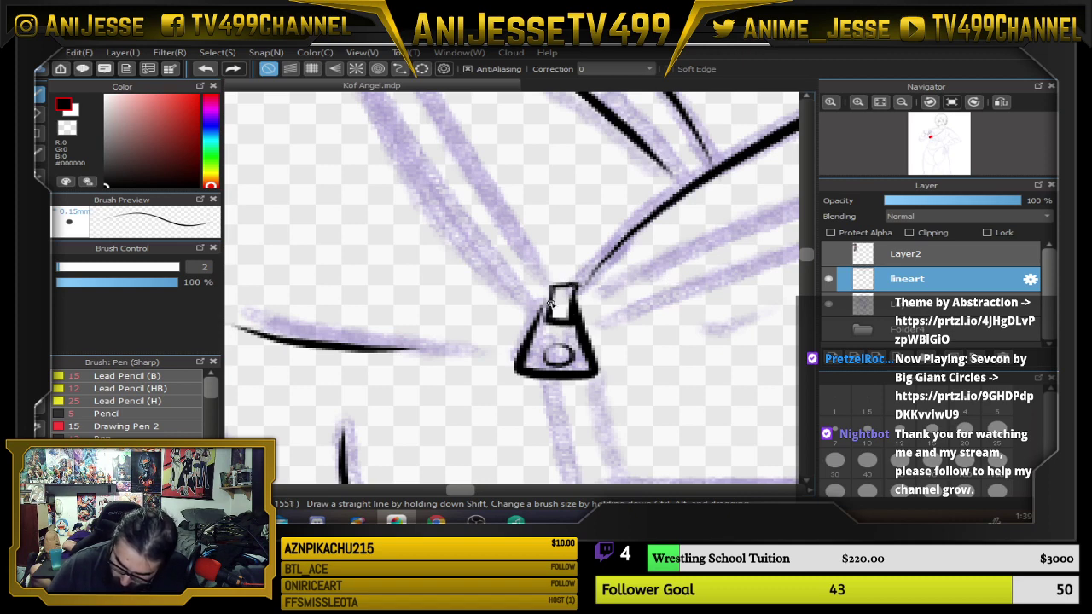
{"action": "scroll", "coordinate": [613, 309], "scroll_direction": "down", "scroll_amount": 3}
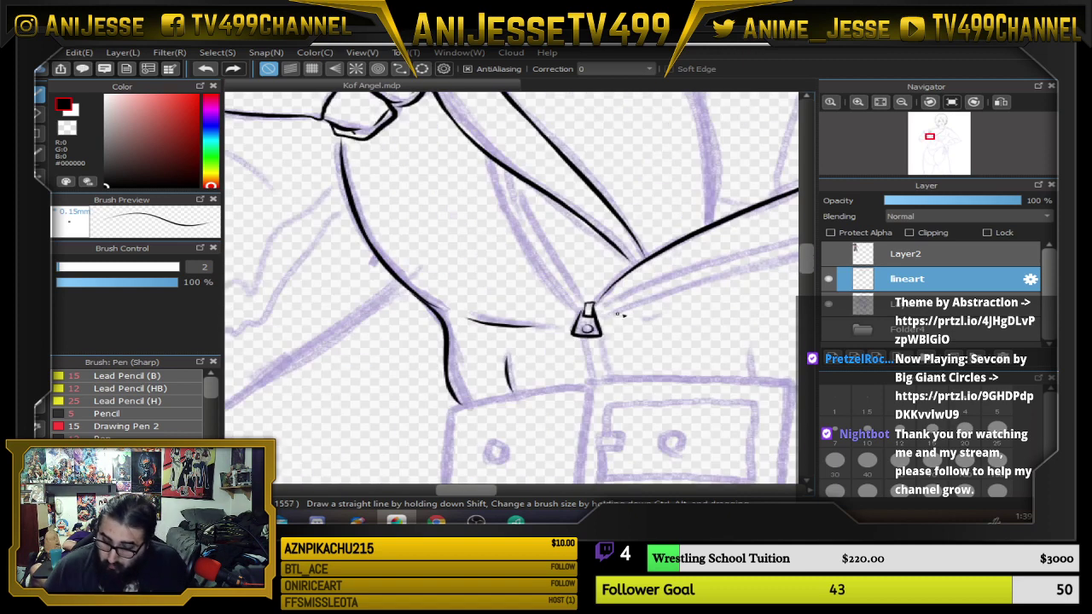
With brush size 4, ink the two parallel curved zipper lines running from the gripped jacket edge down to the zipper pull.
{"action": "left_click_drag", "start_coordinate": [652, 307], "coordinate": [614, 344]}
{"action": "scroll", "coordinate": [569, 329], "scroll_direction": "up", "scroll_amount": 2}
{"action": "left_click", "coordinate": [967, 408]}
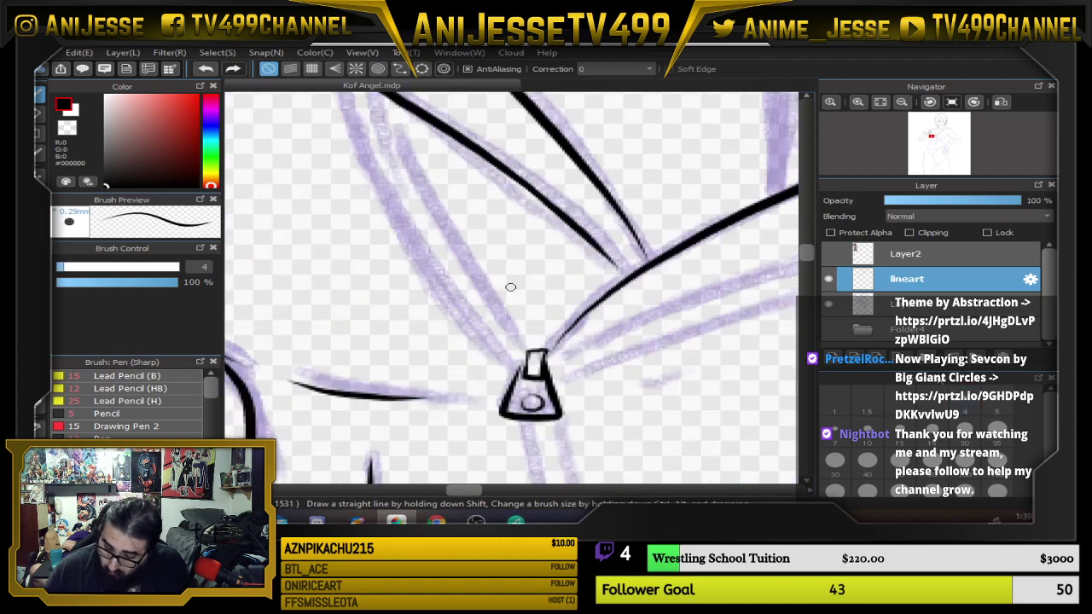
{"action": "mouse_move", "coordinate": [411, 134]}
{"action": "left_mouse_down"}
{"action": "mouse_move", "coordinate": [506, 248]}
{"action": "mouse_move", "coordinate": [445, 193]}
{"action": "mouse_move", "coordinate": [495, 307]}
{"action": "left_mouse_up"}
{"action": "key", "text": "ctrl+z"}
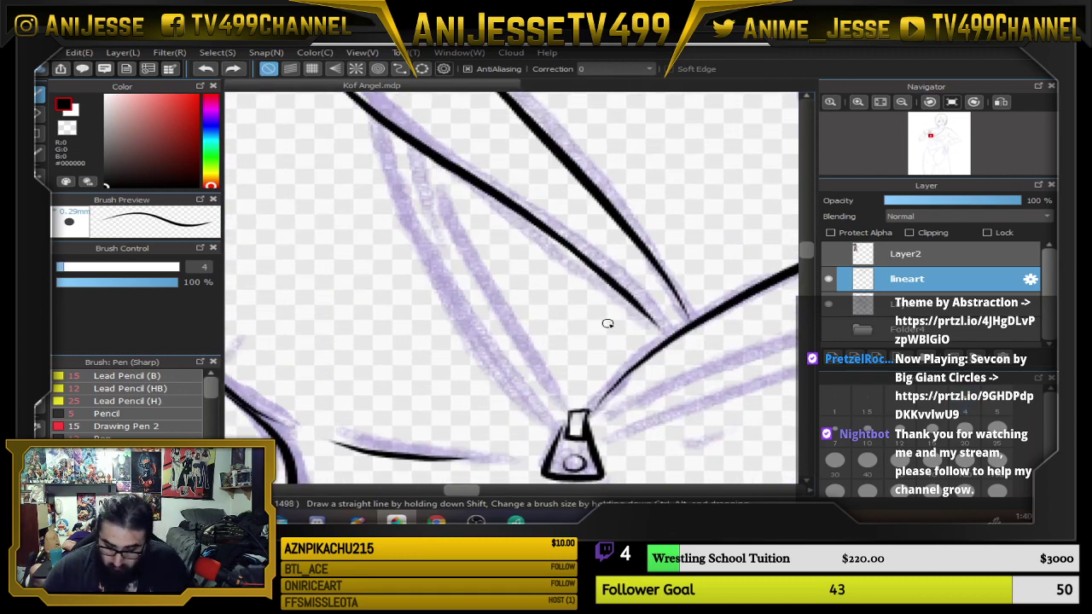
{"action": "key", "text": "Right"}
{"action": "key", "text": "Right"}
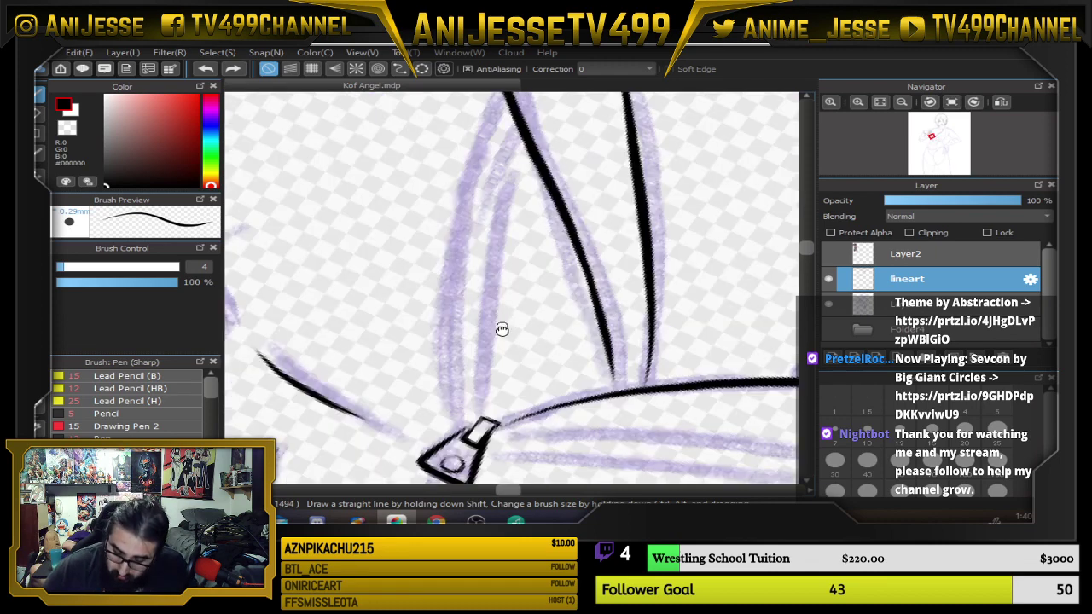
{"action": "left_click_drag", "start_coordinate": [502, 328], "coordinate": [499, 368]}
{"action": "mouse_move", "coordinate": [484, 460]}
{"action": "left_mouse_down"}
{"action": "mouse_move", "coordinate": [489, 316]}
{"action": "mouse_move", "coordinate": [531, 202]}
{"action": "mouse_move", "coordinate": [502, 174]}
{"action": "mouse_move", "coordinate": [457, 315]}
{"action": "mouse_move", "coordinate": [448, 375]}
{"action": "mouse_move", "coordinate": [459, 461]}
{"action": "left_mouse_up"}
{"action": "key", "text": "ctrl+z"}
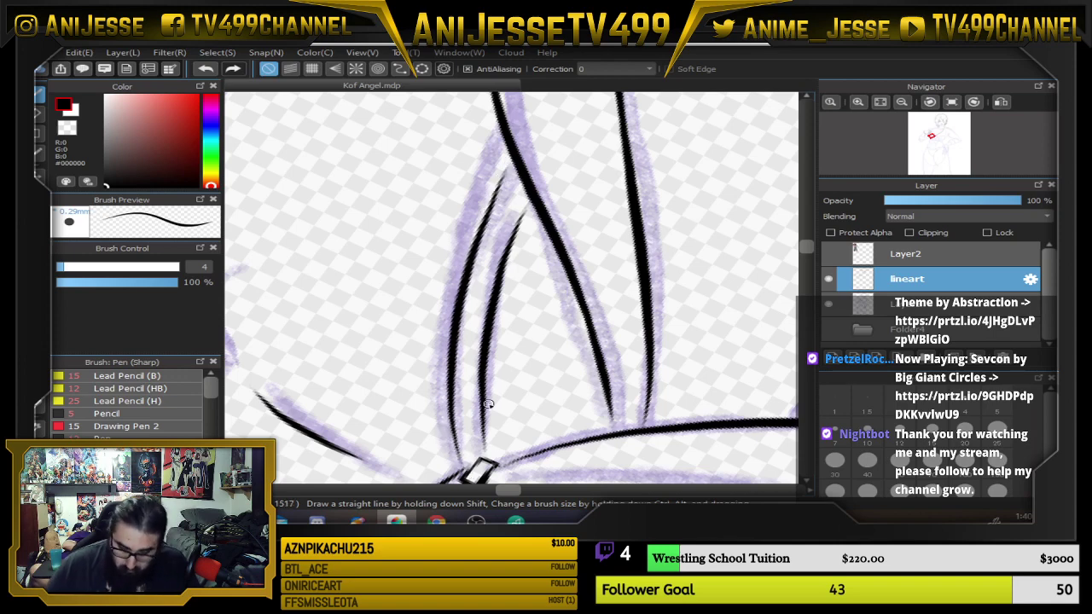
Ink the two short zipper lines from beneath the zipper pull down to the belt's upper edge.
{"action": "scroll", "coordinate": [488, 404], "scroll_direction": "down", "scroll_amount": 5}
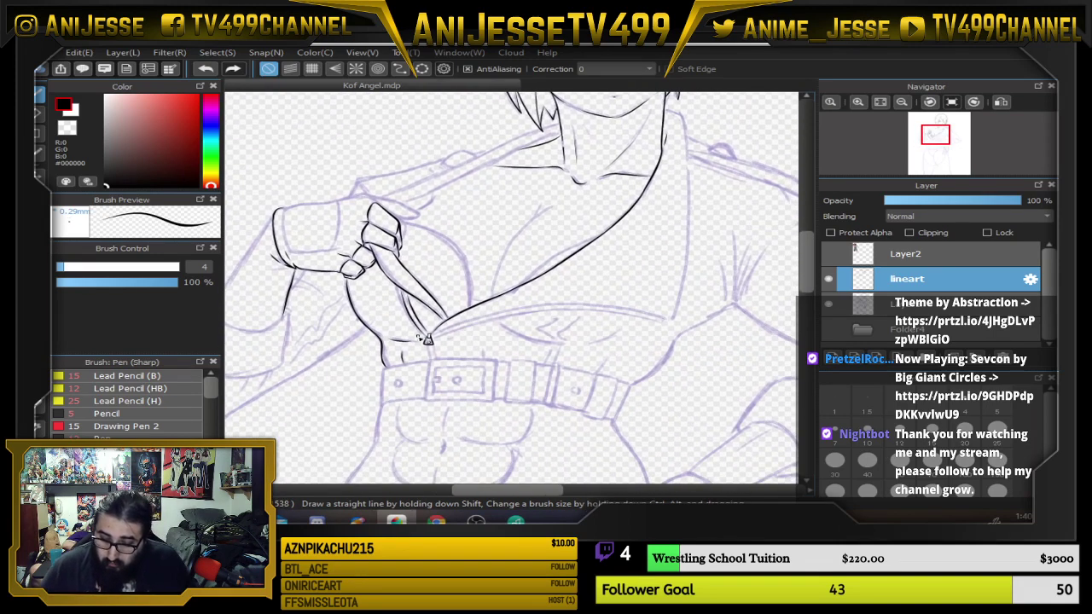
{"action": "scroll", "coordinate": [428, 339], "scroll_direction": "up", "scroll_amount": 5}
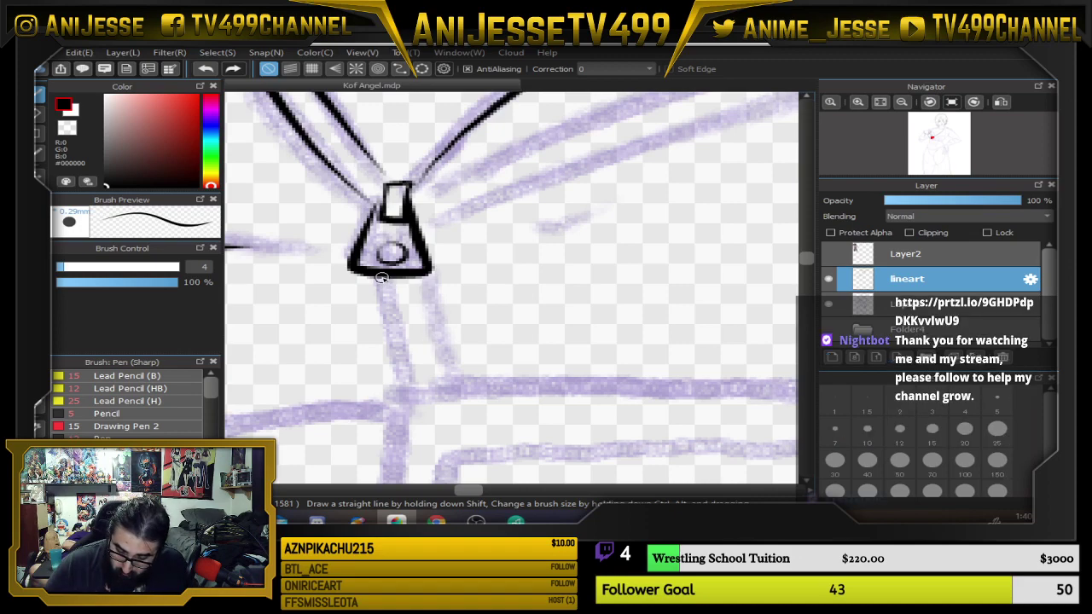
{"action": "left_click_drag", "start_coordinate": [386, 285], "coordinate": [398, 386]}
{"action": "left_click_drag", "start_coordinate": [426, 273], "coordinate": [439, 385]}
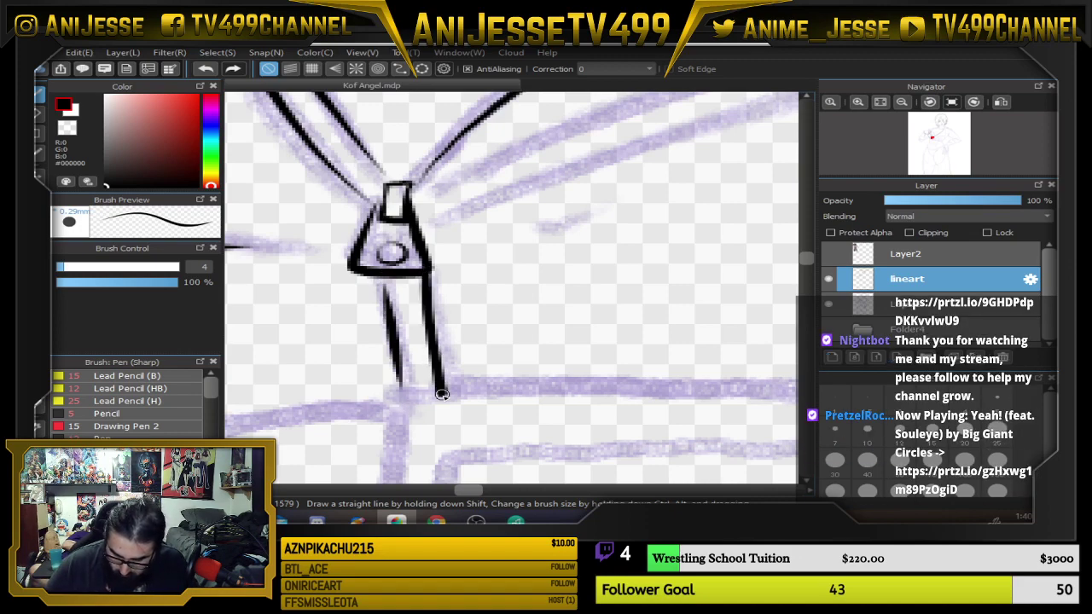
{"action": "scroll", "coordinate": [428, 288], "scroll_direction": "down", "scroll_amount": 5}
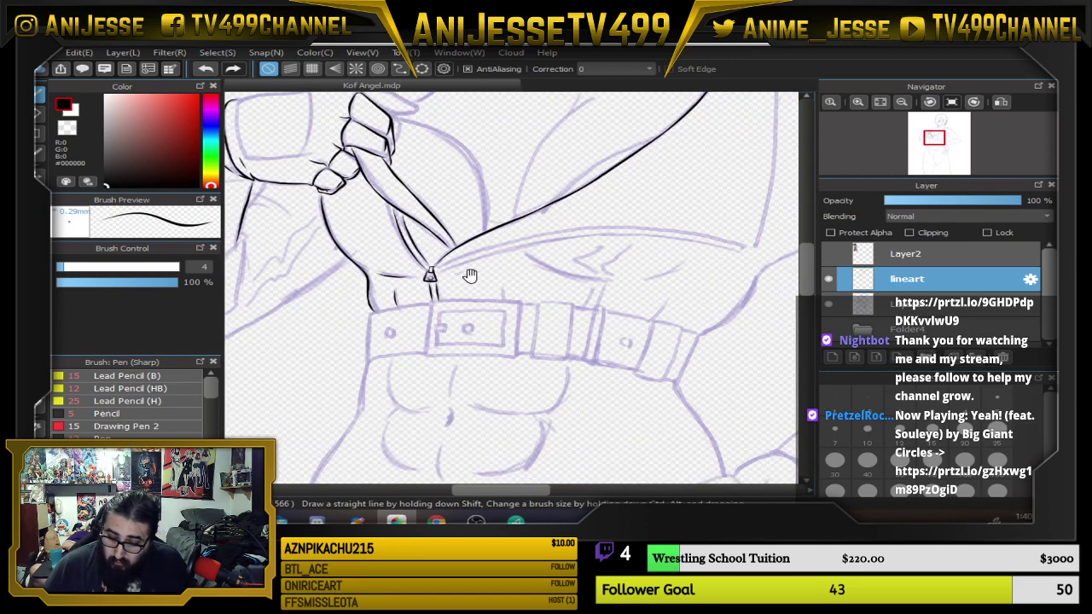
With brush size 5, ink the upper contour of the back of the hand from the wrist corner towards the index knuckle.
{"action": "scroll", "coordinate": [432, 297], "scroll_direction": "up", "scroll_amount": 6}
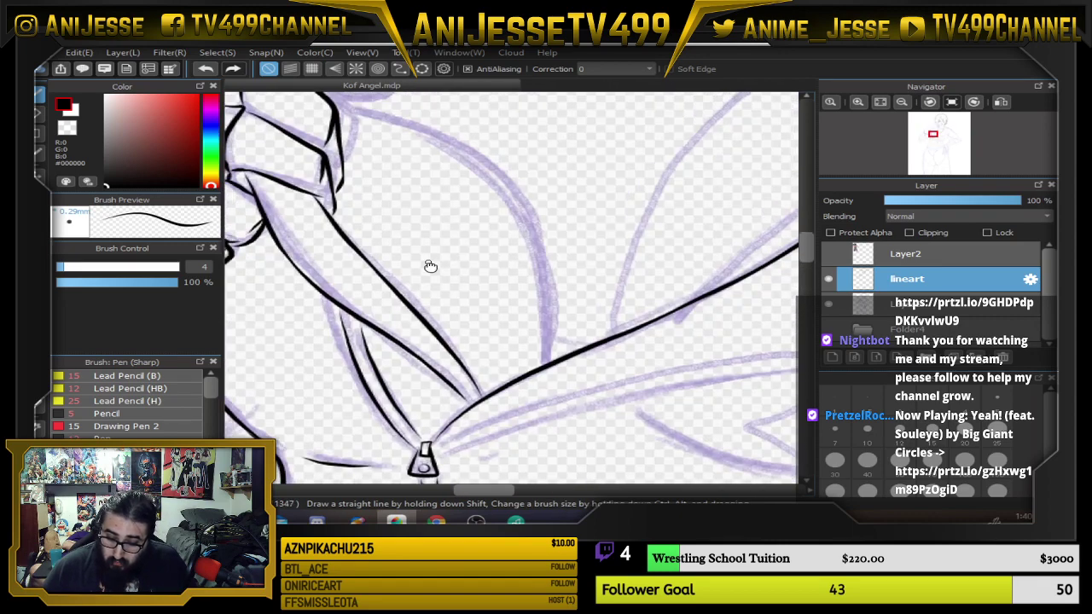
{"action": "scroll", "coordinate": [469, 308], "scroll_direction": "down", "scroll_amount": 3}
{"action": "scroll", "coordinate": [426, 295], "scroll_direction": "up", "scroll_amount": 2}
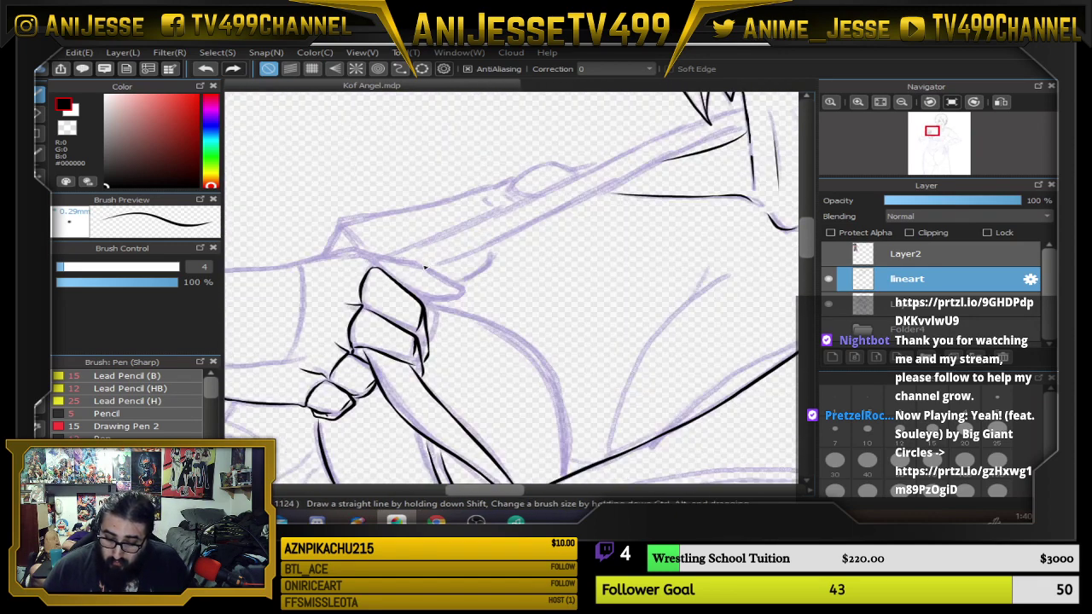
{"action": "left_click", "coordinate": [997, 400]}
{"action": "left_click_drag", "start_coordinate": [511, 288], "coordinate": [771, 408]}
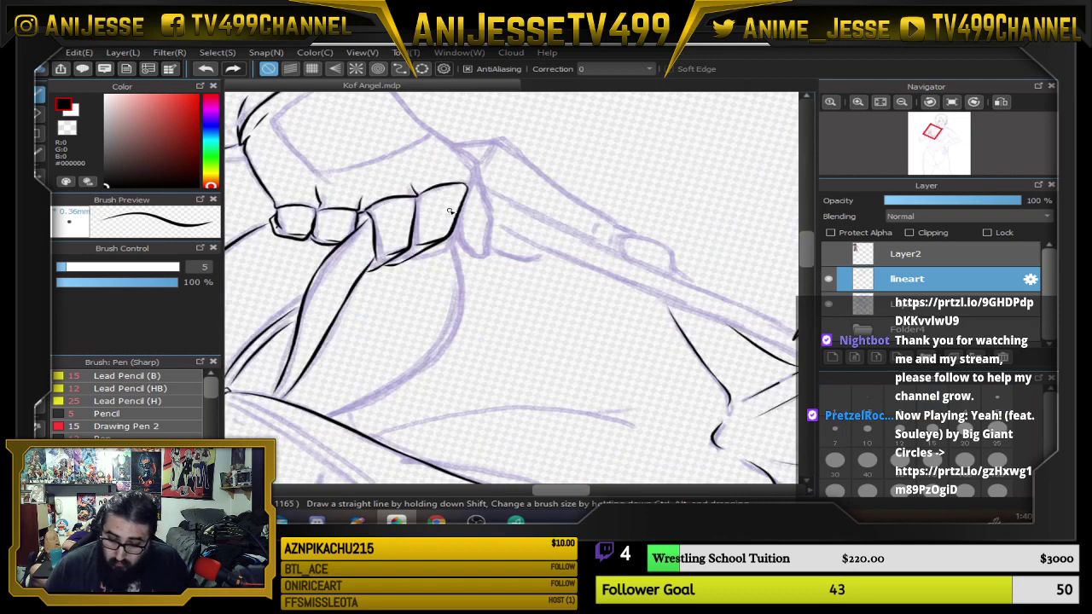
{"action": "left_click_drag", "start_coordinate": [422, 172], "coordinate": [422, 290]}
{"action": "scroll", "coordinate": [392, 213], "scroll_direction": "up", "scroll_amount": 4}
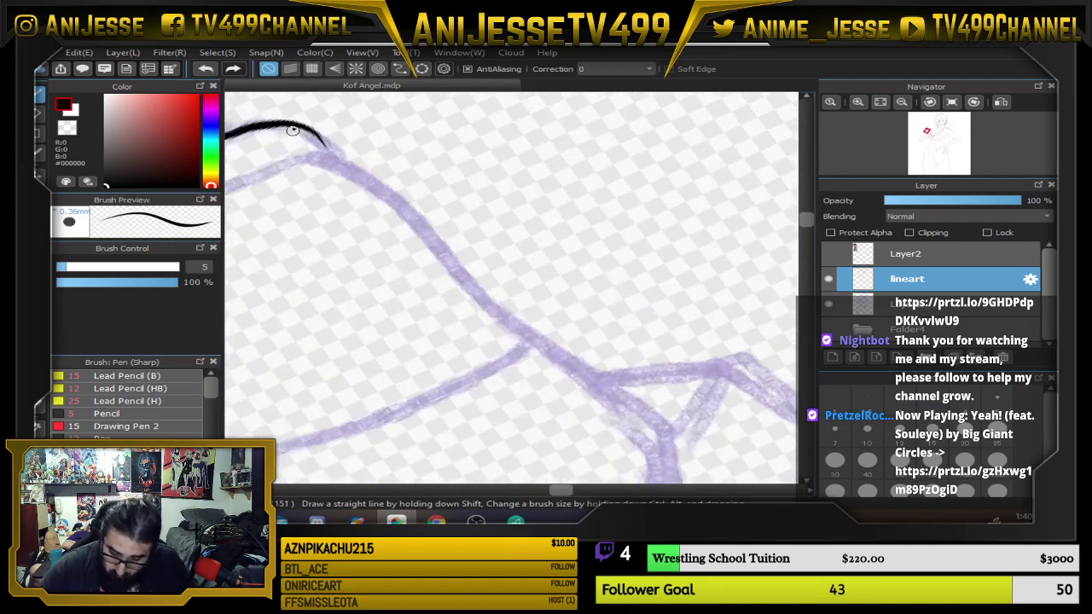
{"action": "left_click_drag", "start_coordinate": [291, 124], "coordinate": [379, 193]}
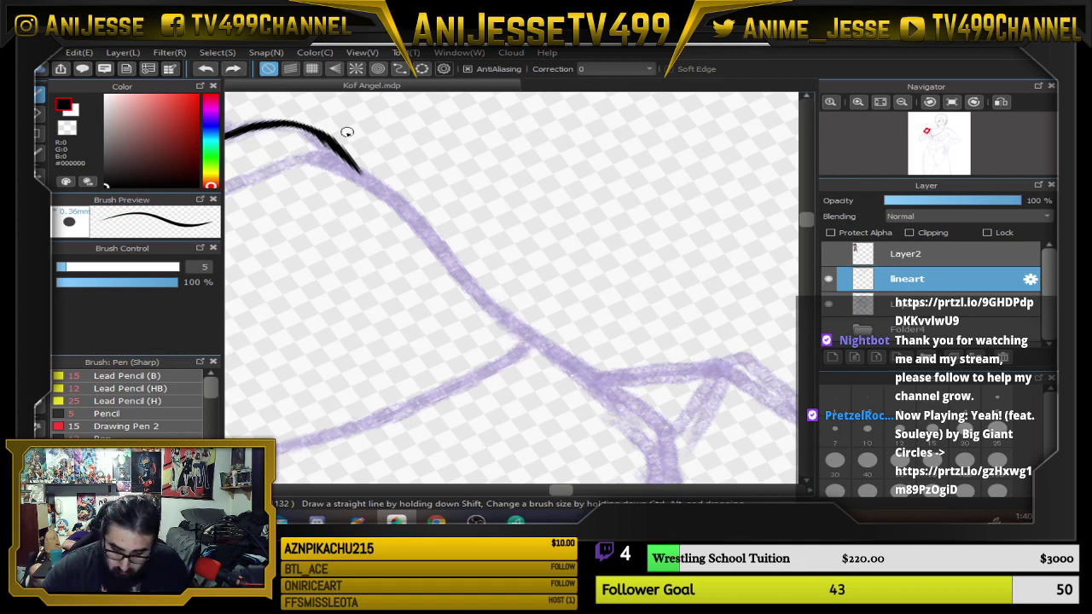
{"action": "key", "text": "ctrl+z"}
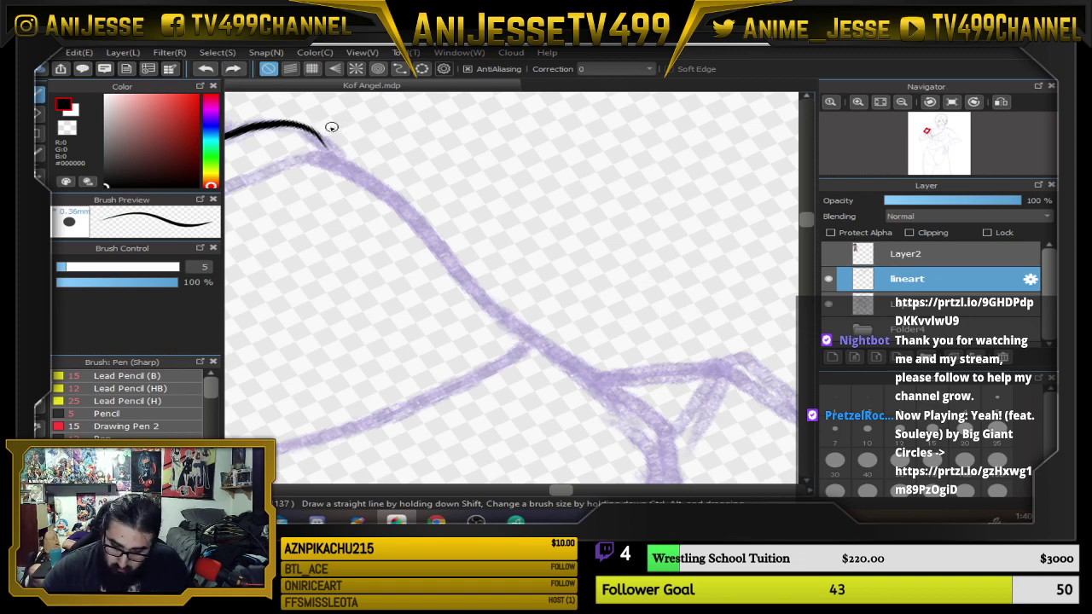
{"action": "left_click_drag", "start_coordinate": [292, 126], "coordinate": [595, 398]}
{"action": "left_click_drag", "start_coordinate": [661, 387], "coordinate": [546, 246]}
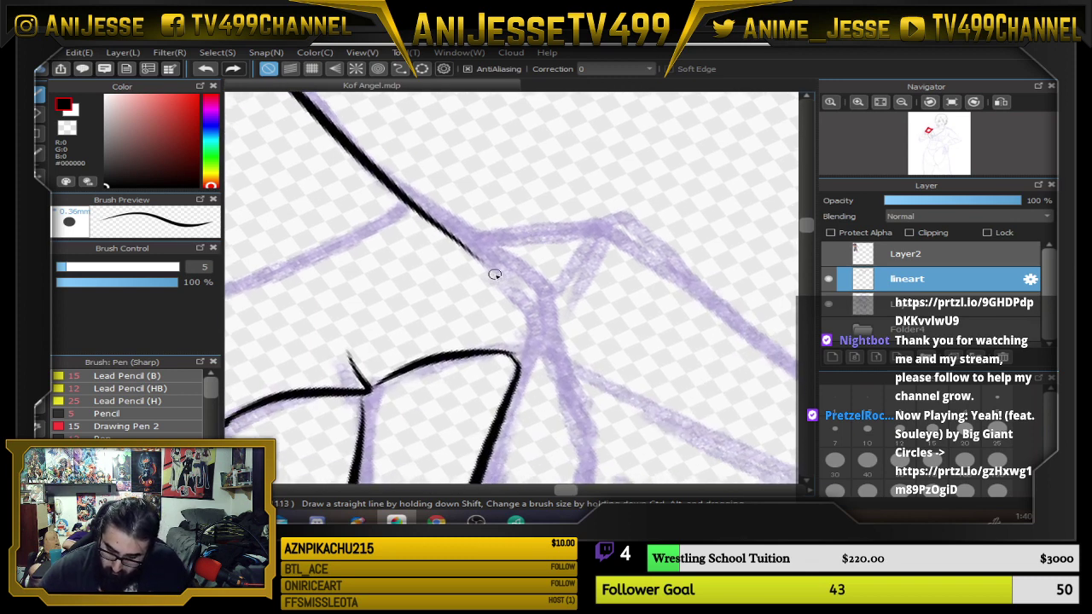
Ink the rounded index knuckle joining the back of the hand to the index finger, and add a short crease beside it.
{"action": "mouse_move", "coordinate": [487, 267]}
{"action": "left_mouse_down"}
{"action": "mouse_move", "coordinate": [531, 320]}
{"action": "mouse_move", "coordinate": [527, 374]}
{"action": "left_mouse_up"}
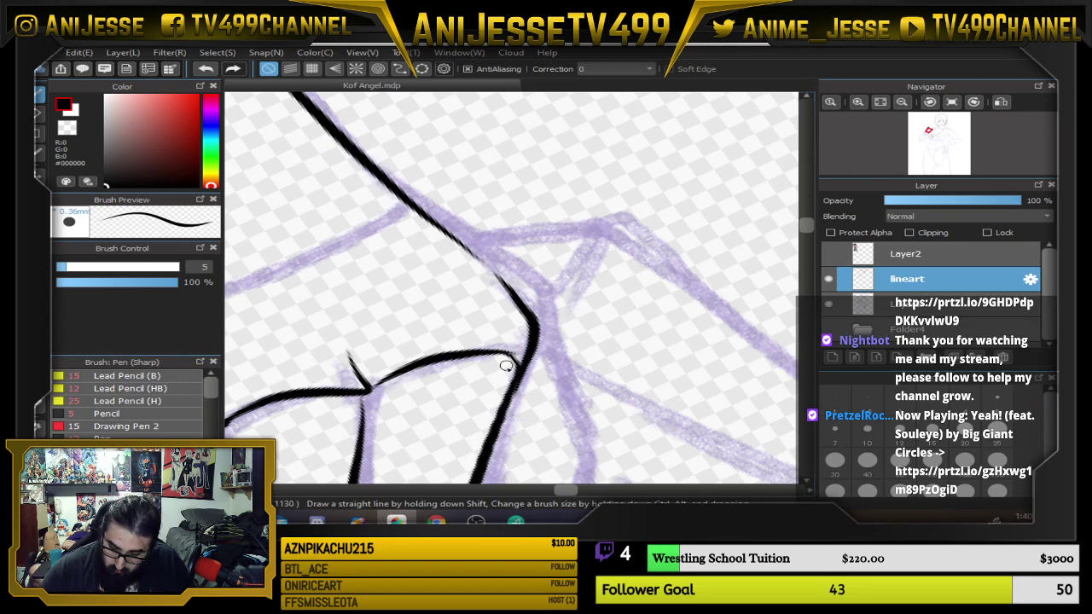
{"action": "left_click_drag", "start_coordinate": [505, 365], "coordinate": [499, 316]}
{"action": "key", "text": "Up"}
{"action": "scroll", "coordinate": [553, 327], "scroll_direction": "down", "scroll_amount": 4}
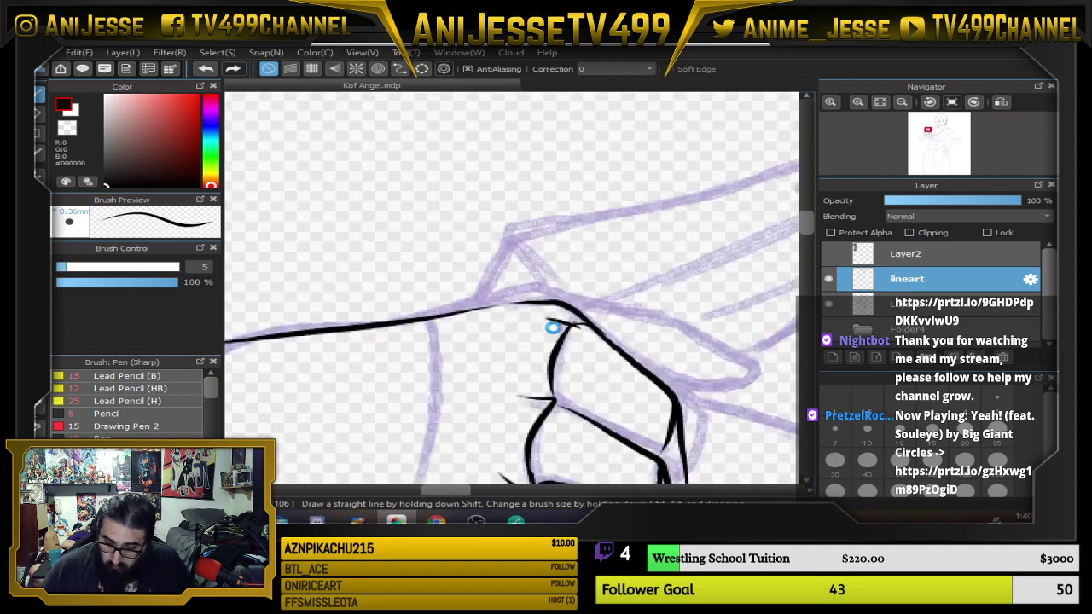
{"action": "left_click_drag", "start_coordinate": [618, 375], "coordinate": [541, 331]}
{"action": "scroll", "coordinate": [539, 315], "scroll_direction": "up", "scroll_amount": 2}
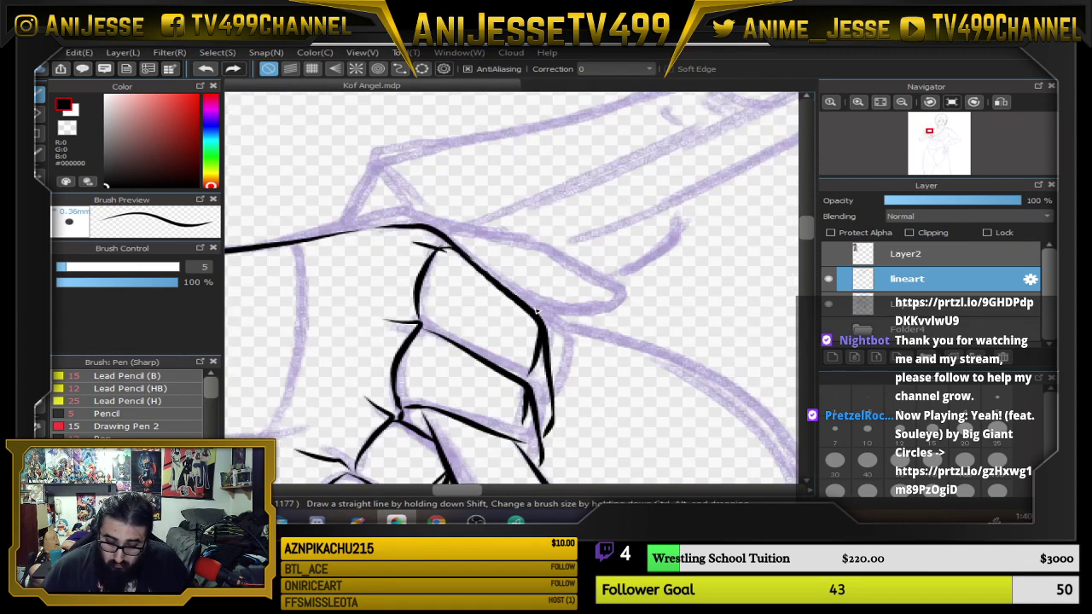
Ink the thumb's outline from the back of the hand around its tip and back to the index finger.
{"action": "key", "text": "Right"}
{"action": "key", "text": "Right"}
{"action": "key", "text": "Right"}
{"action": "key", "text": "Right"}
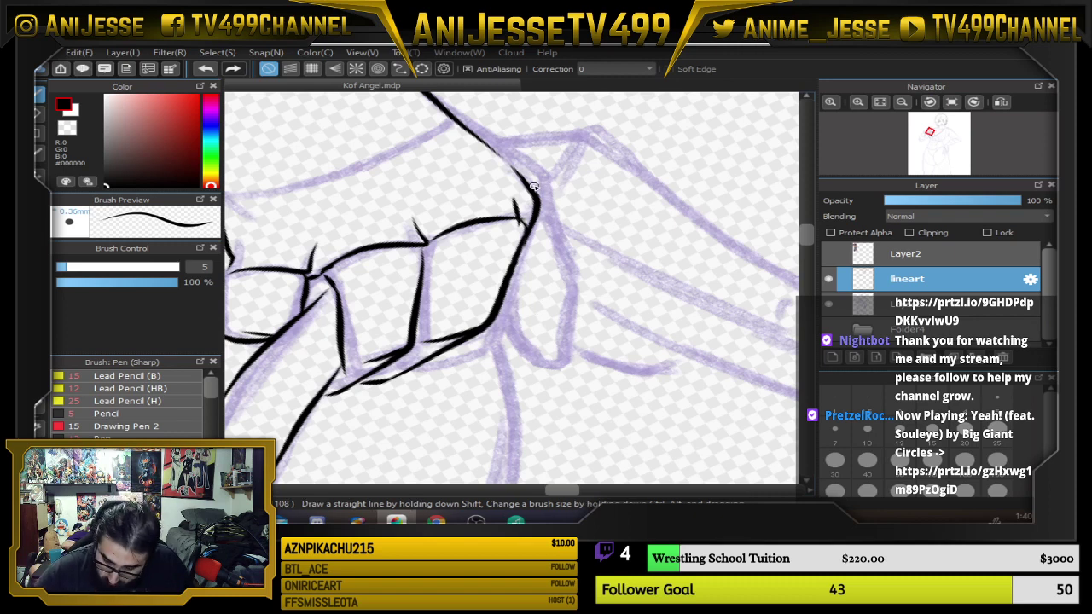
{"action": "left_click_drag", "start_coordinate": [534, 167], "coordinate": [415, 88]}
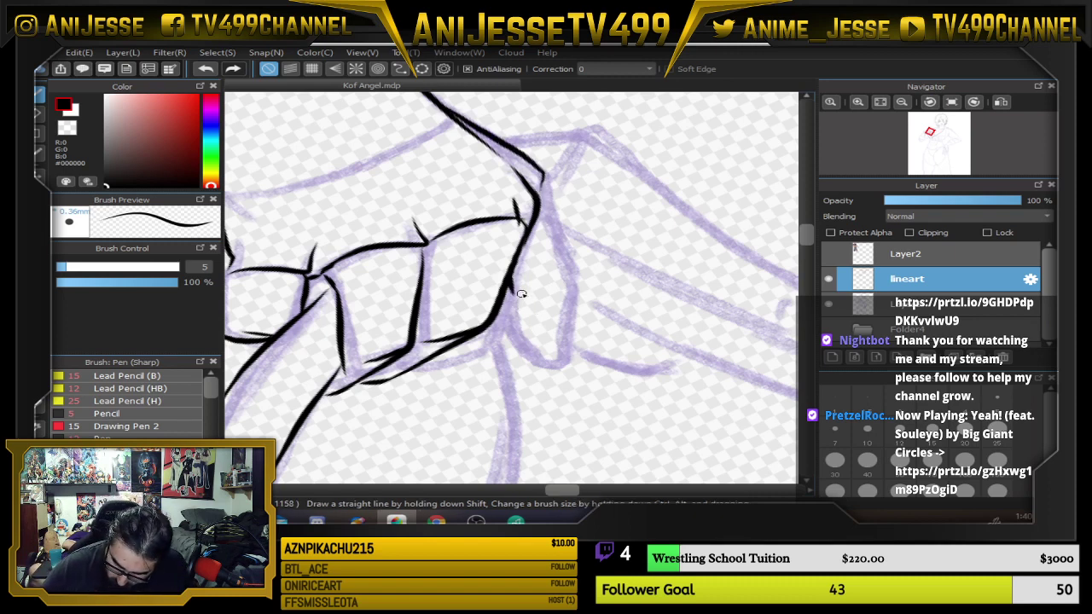
{"action": "mouse_move", "coordinate": [521, 293]}
{"action": "left_mouse_down"}
{"action": "mouse_move", "coordinate": [520, 346]}
{"action": "mouse_move", "coordinate": [552, 362]}
{"action": "mouse_move", "coordinate": [577, 291]}
{"action": "mouse_move", "coordinate": [543, 183]}
{"action": "left_mouse_up"}
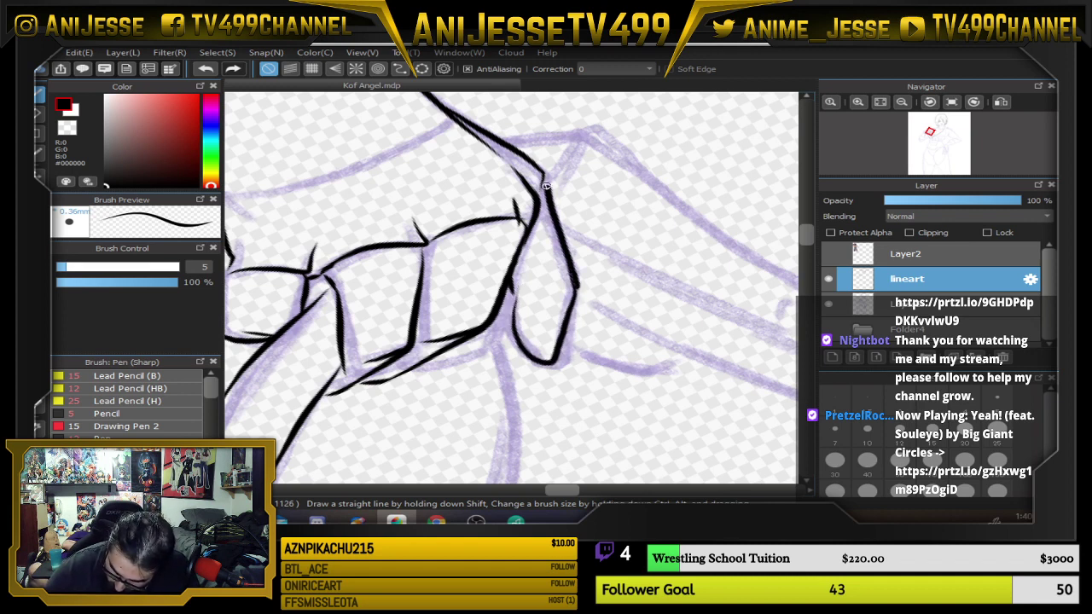
{"action": "left_click_drag", "start_coordinate": [512, 319], "coordinate": [534, 273]}
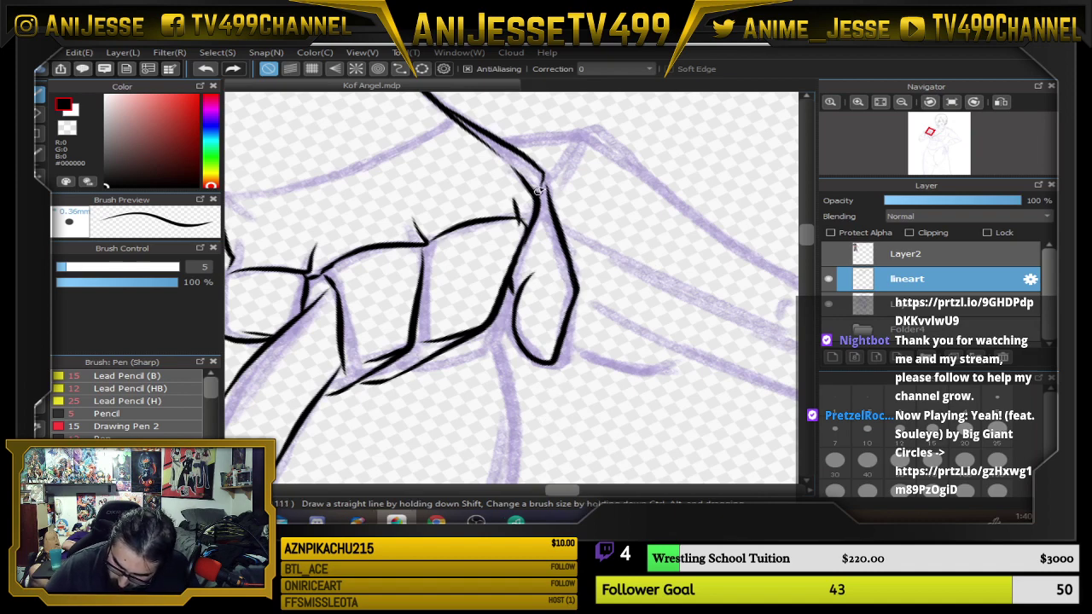
{"action": "key", "text": "Up"}
{"action": "scroll", "coordinate": [525, 216], "scroll_direction": "down", "scroll_amount": 3}
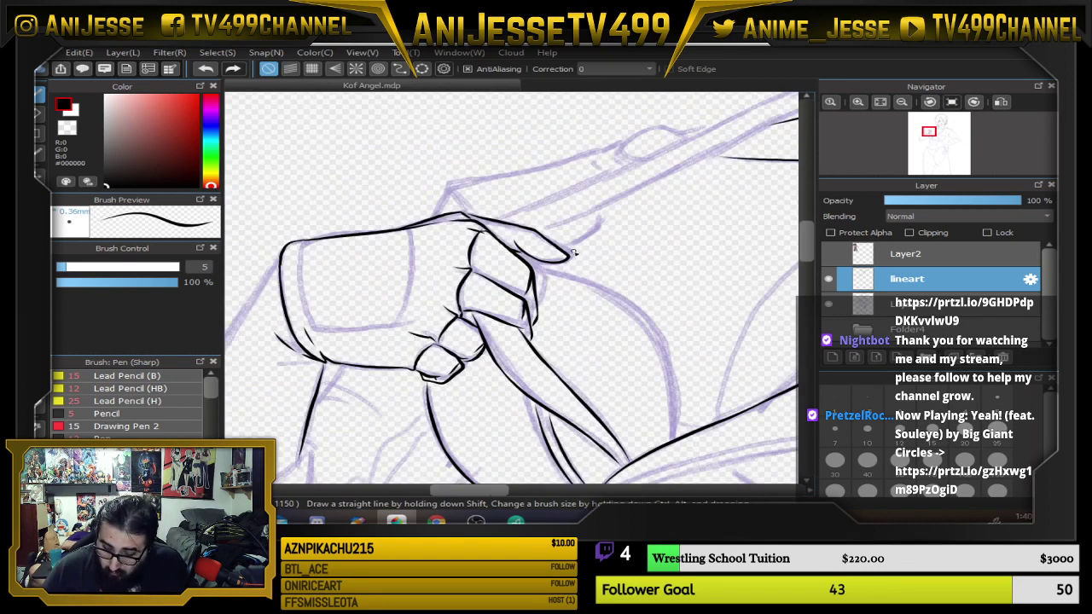
{"action": "left_click_drag", "start_coordinate": [575, 252], "coordinate": [558, 289]}
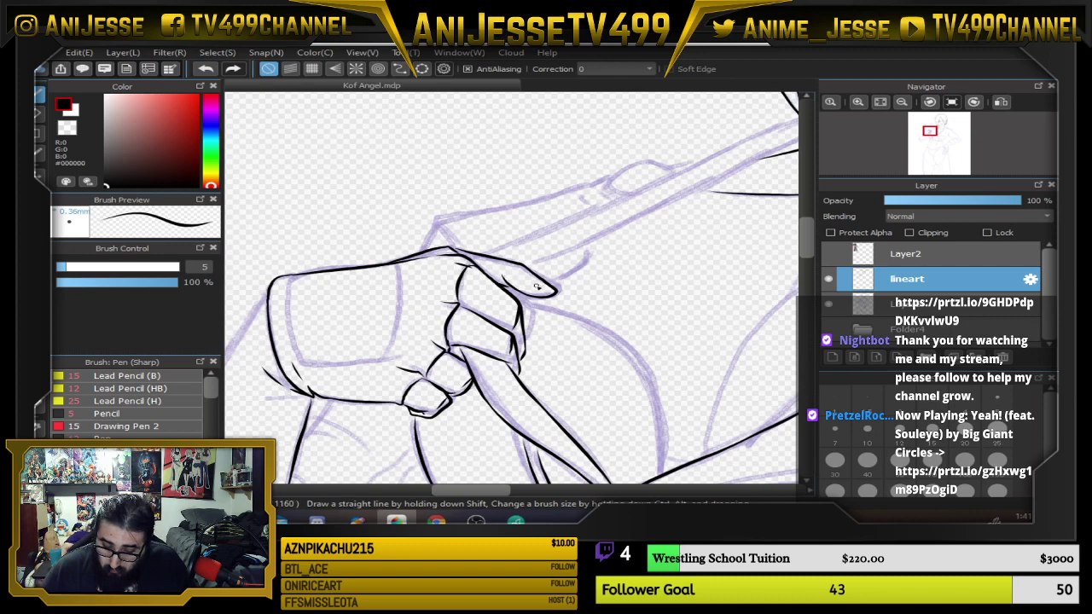
Erase the excess end of the thumb's lower contour where it overshoots inside the thumb.
{"action": "scroll", "coordinate": [537, 287], "scroll_direction": "up", "scroll_amount": 1}
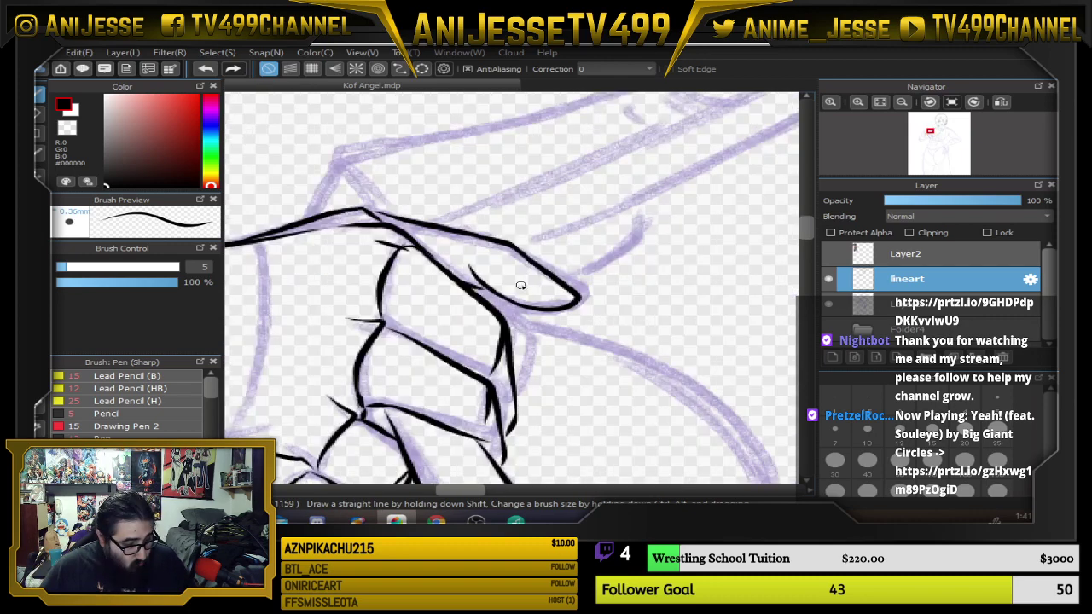
{"action": "key", "text": "e"}
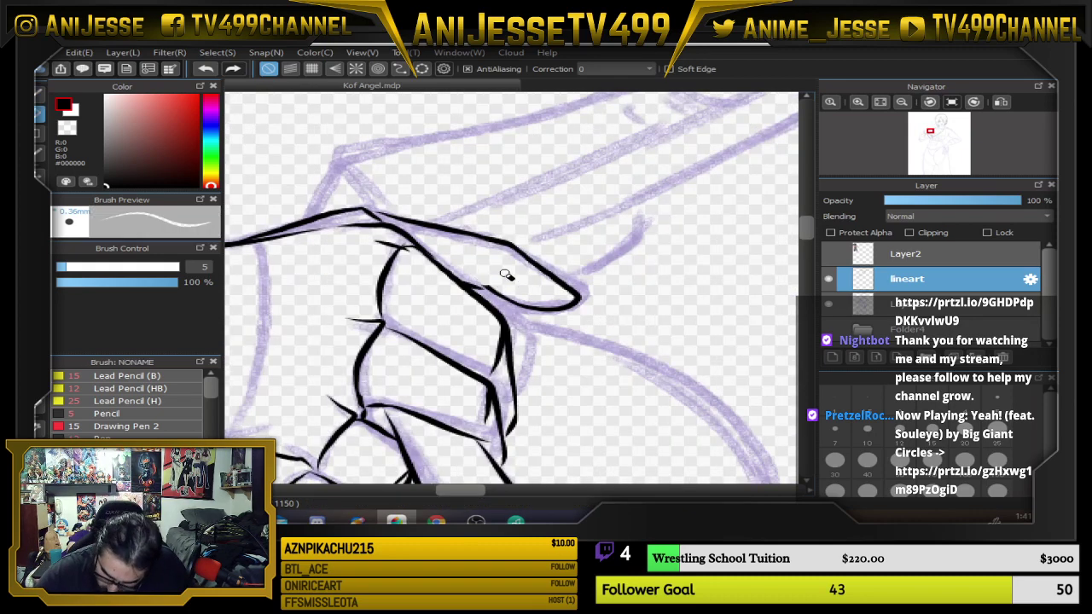
{"action": "key", "text": "Right"}
{"action": "key", "text": "Right"}
{"action": "key", "text": "Right"}
{"action": "key", "text": "Right"}
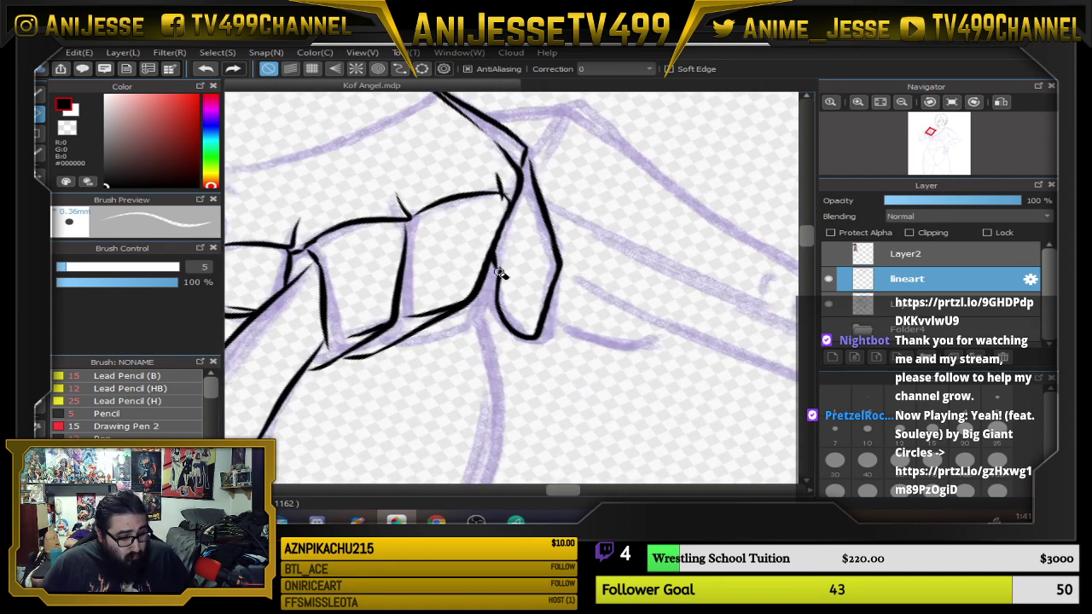
Ink a short slanted crease line where the thumb's lower contour meets the index finger.
{"action": "key", "text": "b"}
{"action": "scroll", "coordinate": [500, 273], "scroll_direction": "up", "scroll_amount": 2}
{"action": "left_click_drag", "start_coordinate": [482, 225], "coordinate": [529, 298]}
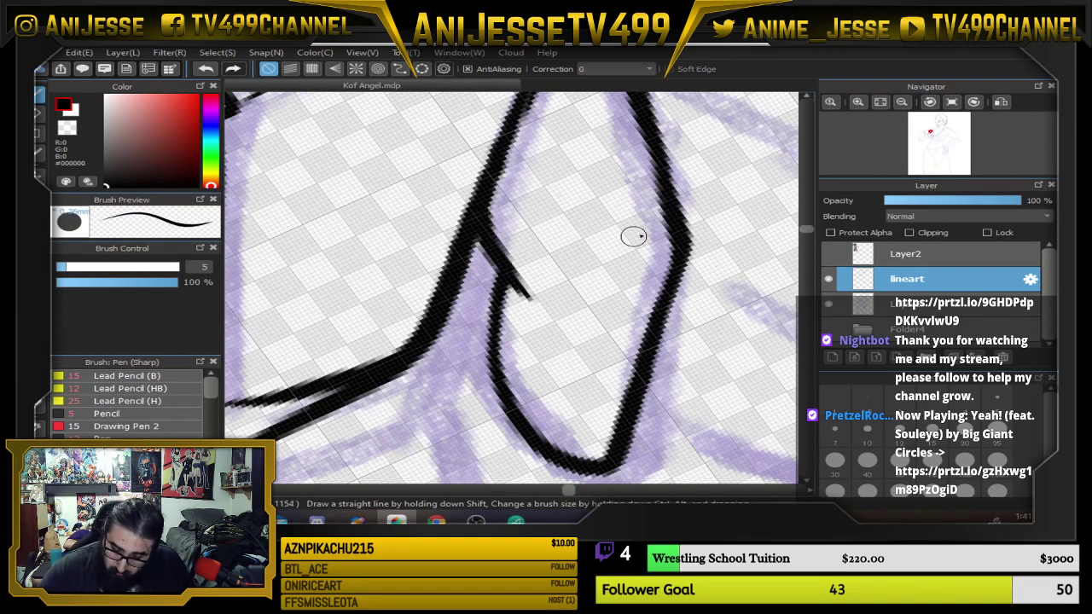
Ink a small thumbnail at the thumb's tip and a short crease at its outer joint, using brush size 3.
{"action": "left_click_drag", "start_coordinate": [588, 395], "coordinate": [603, 470]}
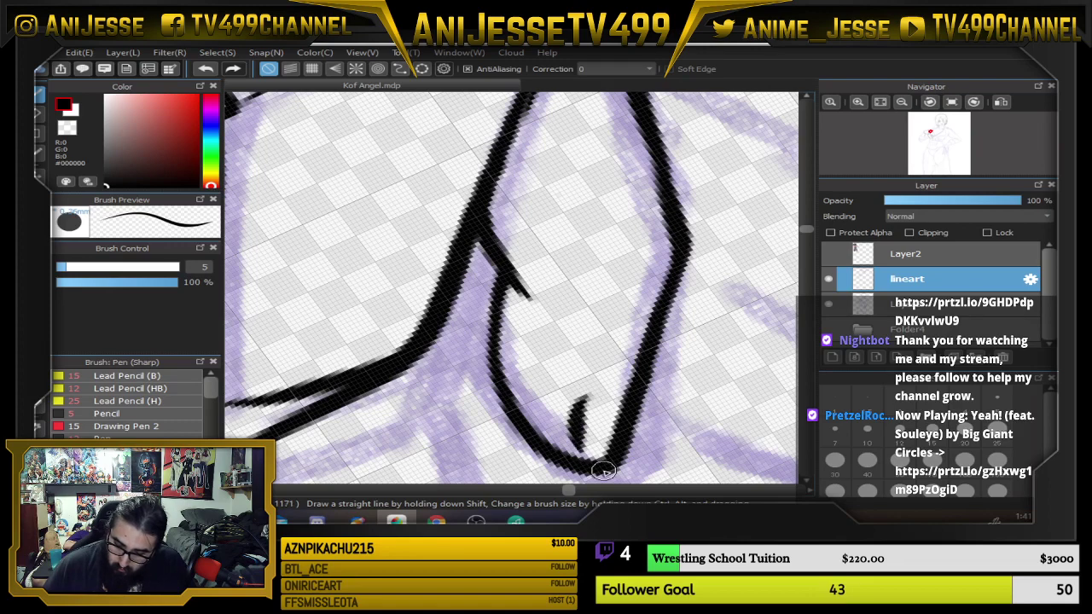
{"action": "key", "text": "bracketleft"}
{"action": "key", "text": "ctrl+z"}
{"action": "left_click_drag", "start_coordinate": [678, 248], "coordinate": [616, 296]}
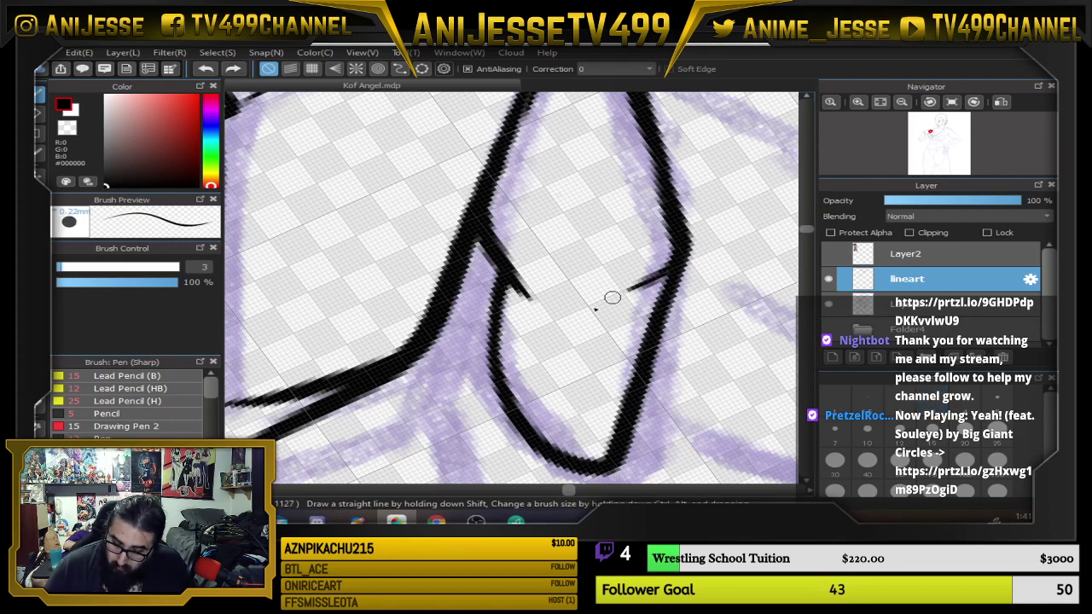
{"action": "mouse_move", "coordinate": [628, 388]}
{"action": "left_mouse_down"}
{"action": "mouse_move", "coordinate": [607, 393]}
{"action": "mouse_move", "coordinate": [626, 456]}
{"action": "left_mouse_up"}
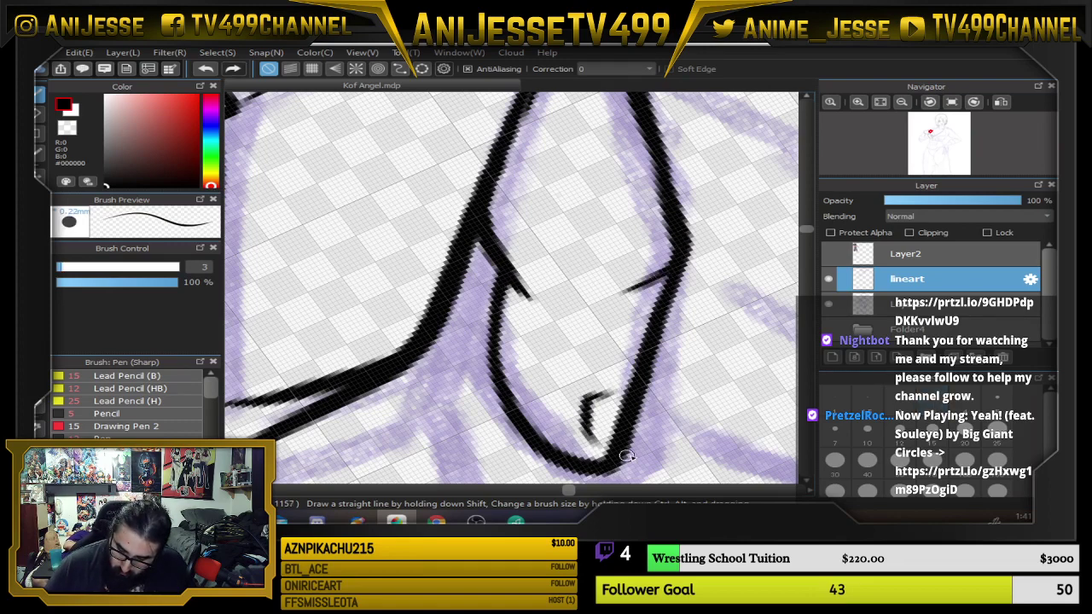
{"action": "scroll", "coordinate": [634, 456], "scroll_direction": "down", "scroll_amount": 3}
{"action": "scroll", "coordinate": [605, 380], "scroll_direction": "down", "scroll_amount": 5}
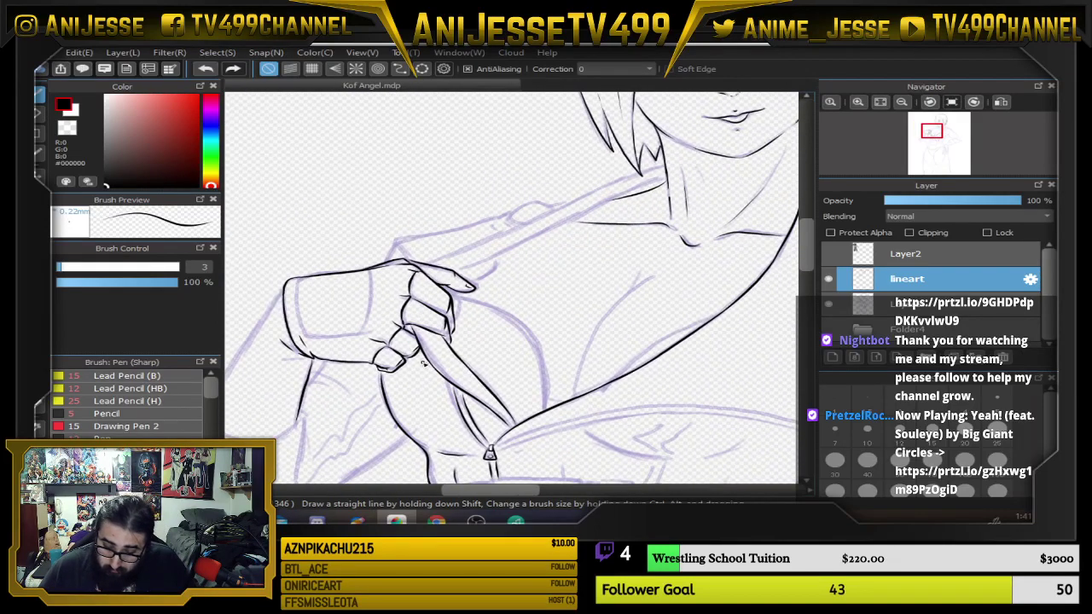
{"action": "scroll", "coordinate": [422, 352], "scroll_direction": "down", "scroll_amount": 3}
Restore the brush size to 5 and undo the thumb's outline with its nail and crease strokes.
{"action": "mouse_move", "coordinate": [462, 371]}
{"action": "left_mouse_down"}
{"action": "mouse_move", "coordinate": [514, 359]}
{"action": "mouse_move", "coordinate": [513, 331]}
{"action": "left_mouse_up"}
{"action": "key", "text": "bracketright"}
{"action": "key", "text": "bracketright"}
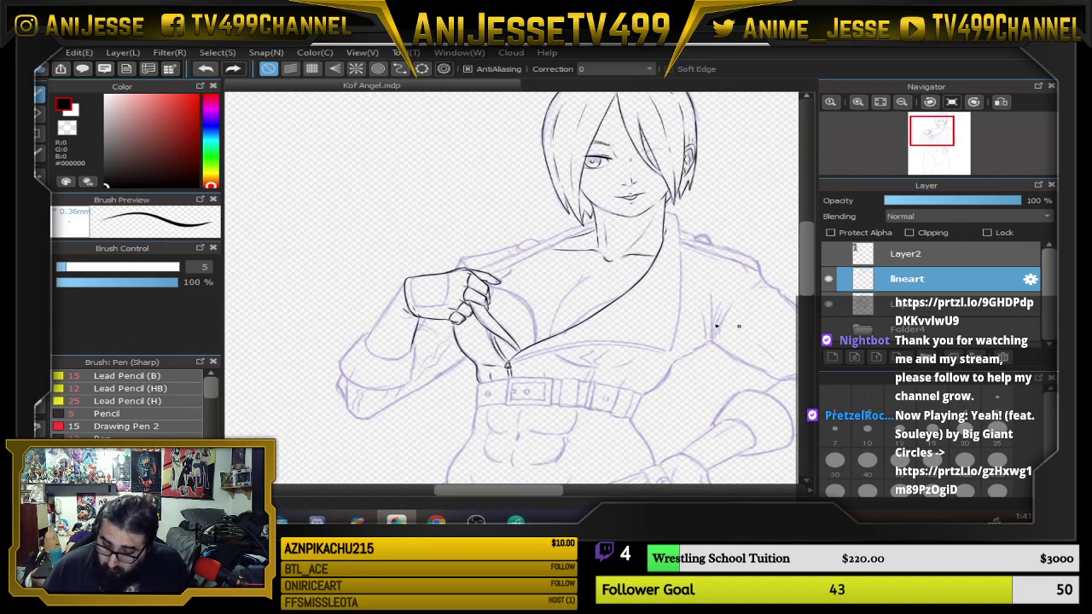
{"action": "scroll", "coordinate": [588, 300], "scroll_direction": "up", "scroll_amount": 5}
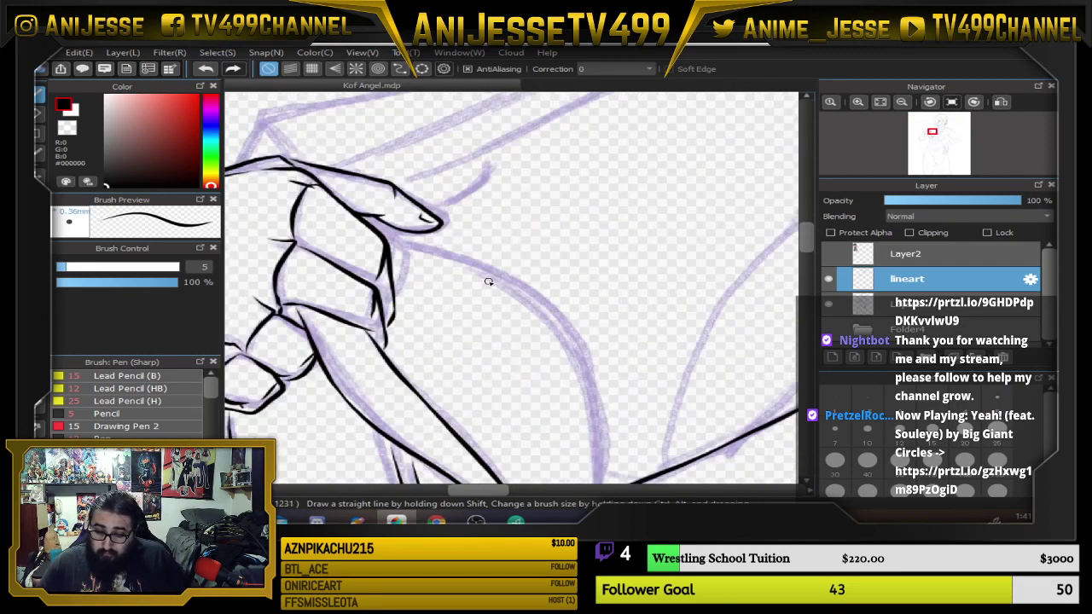
{"action": "left_click_drag", "start_coordinate": [470, 286], "coordinate": [577, 312]}
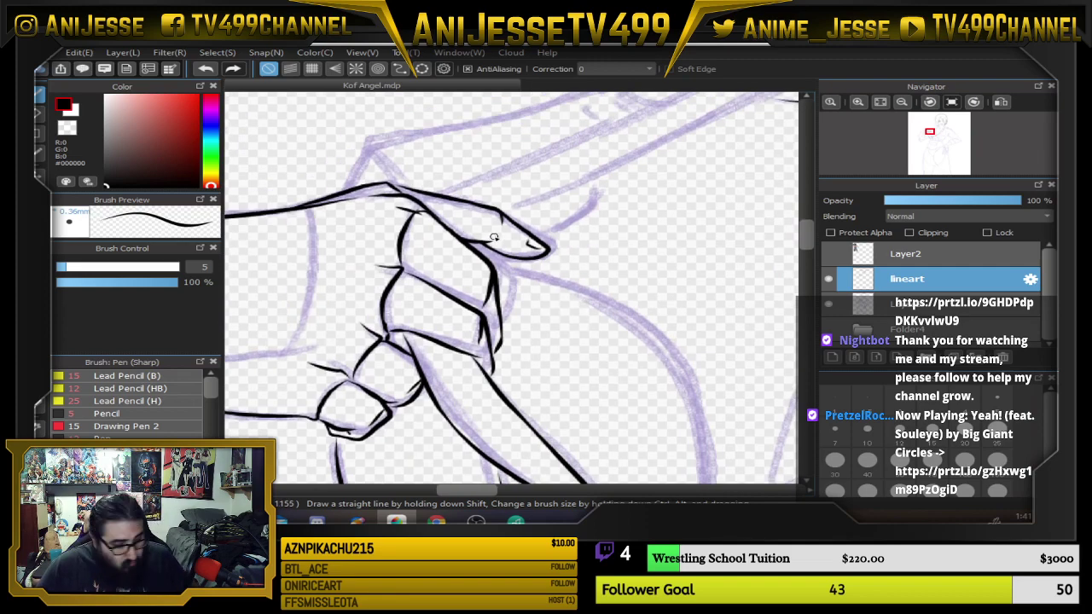
{"action": "key", "text": "ctrl+z"}
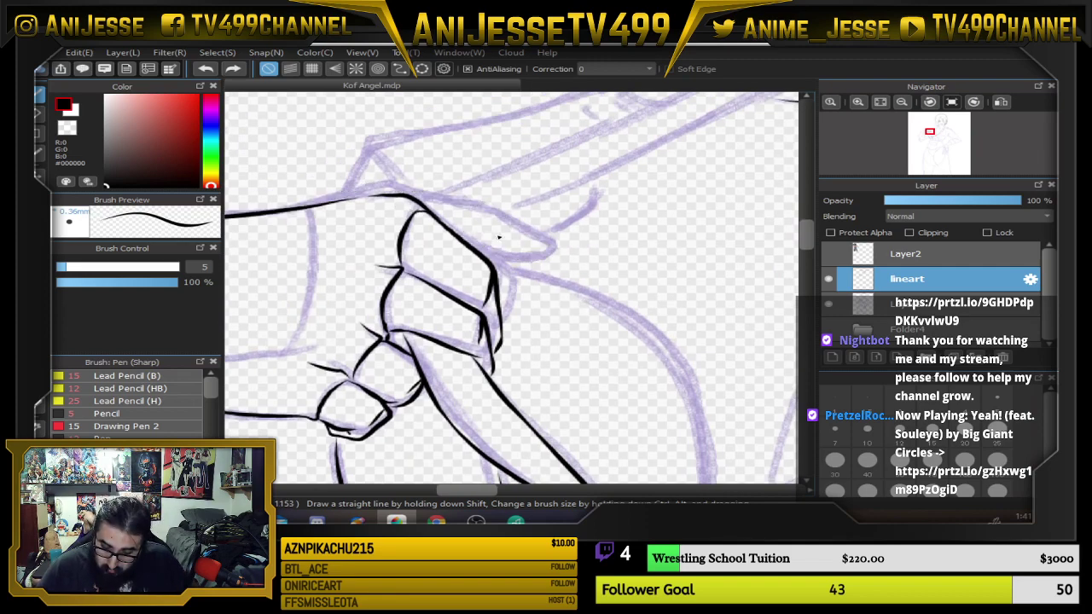
{"action": "scroll", "coordinate": [515, 242], "scroll_direction": "down", "scroll_amount": 3}
{"action": "scroll", "coordinate": [451, 228], "scroll_direction": "up", "scroll_amount": 3}
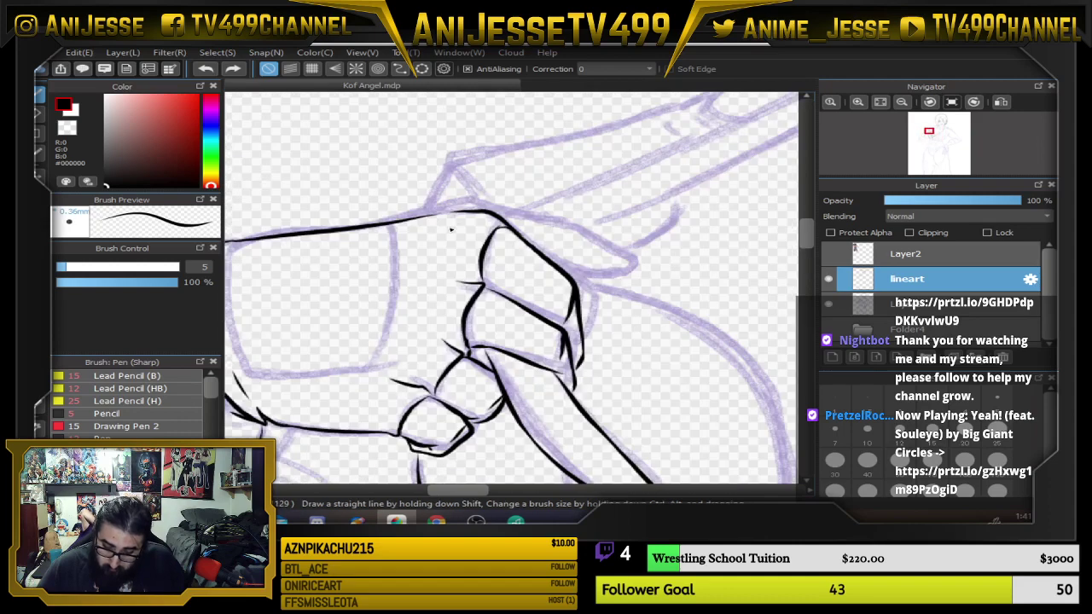
Ink a shorter thumb outline from the hand's upper edge around the tip to the index finger, and thicken its contour.
{"action": "key", "text": "Left"}
{"action": "key", "text": "Left"}
{"action": "key", "text": "Left"}
{"action": "key", "text": "Left"}
{"action": "key", "text": "Left"}
{"action": "key", "text": "Left"}
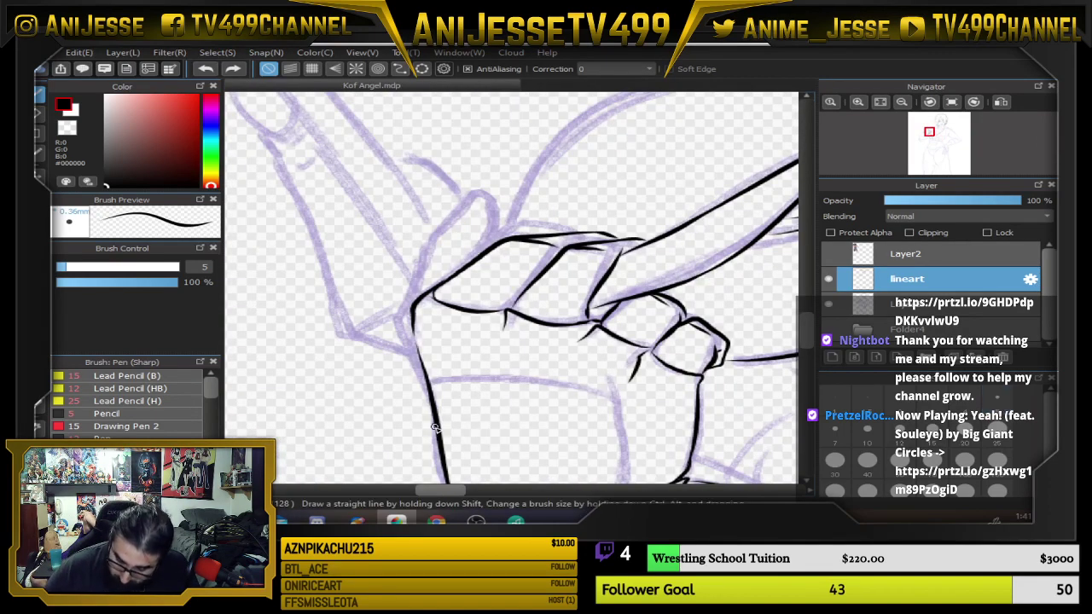
{"action": "left_click_drag", "start_coordinate": [431, 248], "coordinate": [404, 320]}
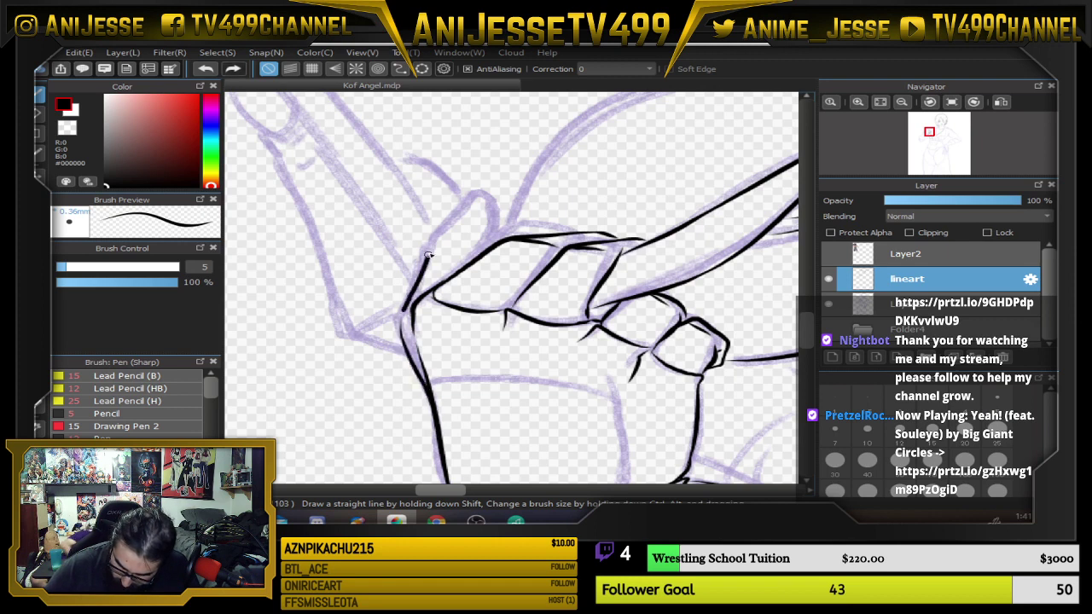
{"action": "key", "text": "ctrl+z"}
{"action": "key", "text": "ctrl+z"}
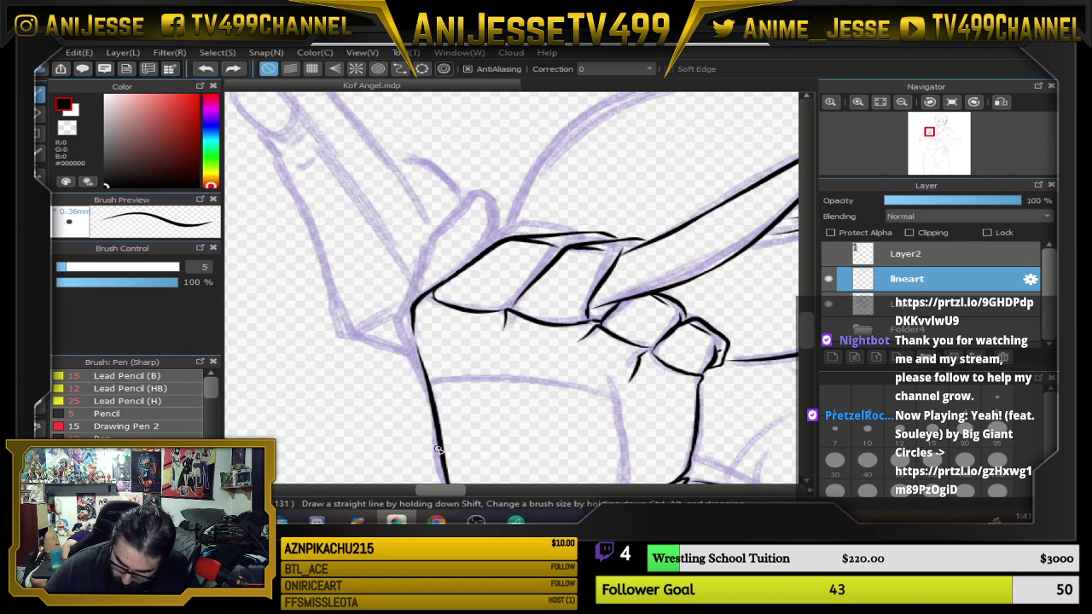
{"action": "mouse_move", "coordinate": [430, 426]}
{"action": "left_mouse_down"}
{"action": "mouse_move", "coordinate": [395, 362]}
{"action": "mouse_move", "coordinate": [443, 217]}
{"action": "mouse_move", "coordinate": [474, 242]}
{"action": "left_mouse_up"}
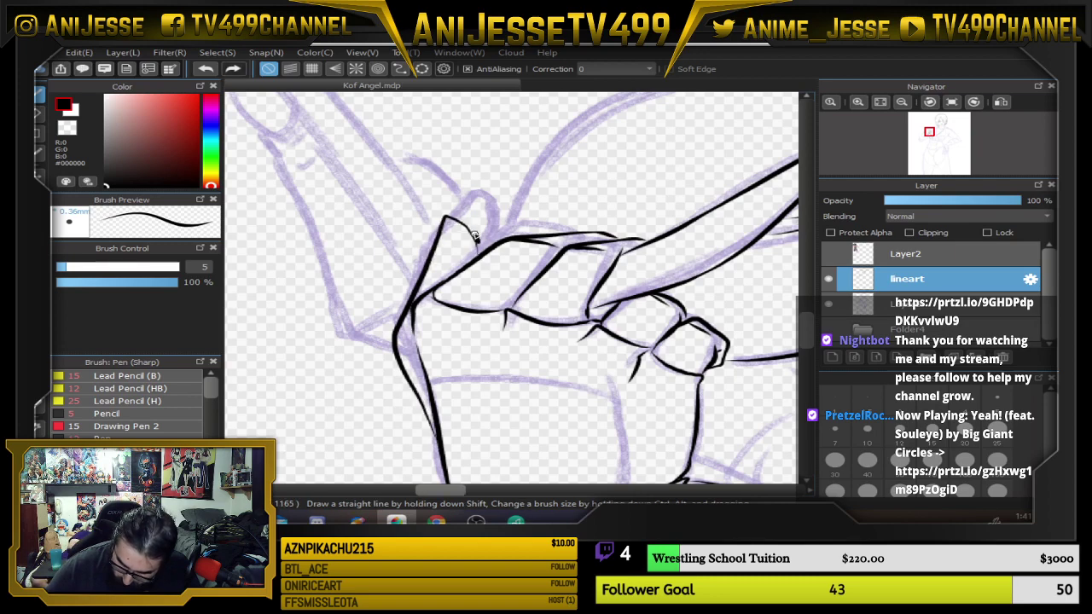
{"action": "key", "text": "ctrl+z"}
{"action": "scroll", "coordinate": [499, 232], "scroll_direction": "up", "scroll_amount": 2}
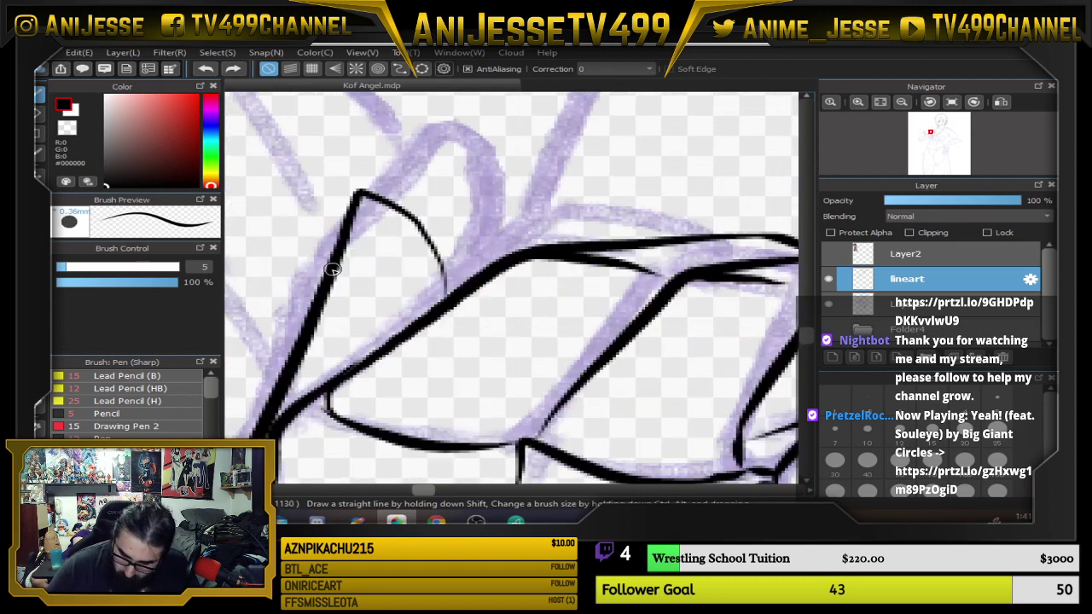
{"action": "mouse_move", "coordinate": [333, 269]}
{"action": "left_mouse_down"}
{"action": "mouse_move", "coordinate": [341, 213]}
{"action": "mouse_move", "coordinate": [376, 192]}
{"action": "mouse_move", "coordinate": [431, 248]}
{"action": "mouse_move", "coordinate": [442, 294]}
{"action": "left_mouse_up"}
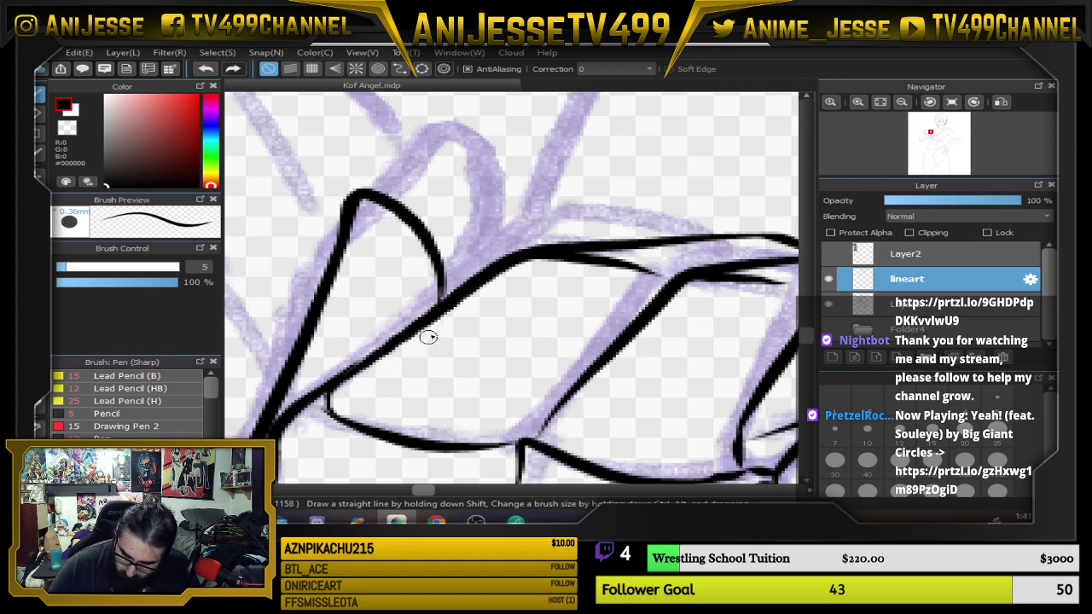
Thicken the contour at the thumb's base where it tapers into the back of the hand.
{"action": "left_click_drag", "start_coordinate": [488, 396], "coordinate": [670, 143]}
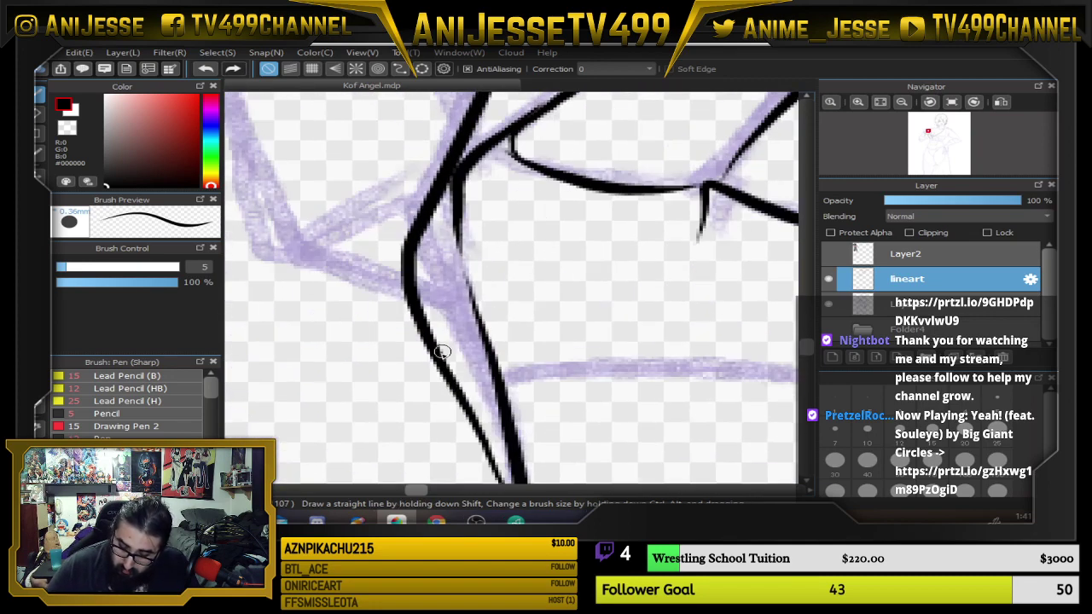
{"action": "left_click_drag", "start_coordinate": [441, 352], "coordinate": [496, 320]}
{"action": "key", "text": "ctrl+z"}
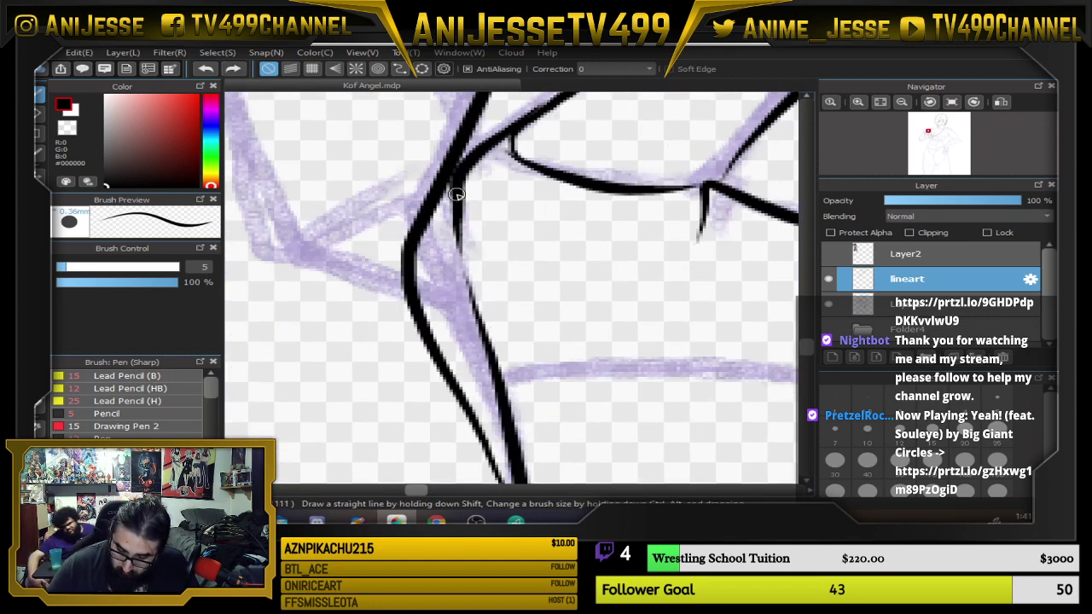
{"action": "scroll", "coordinate": [512, 302], "scroll_direction": "down", "scroll_amount": 2}
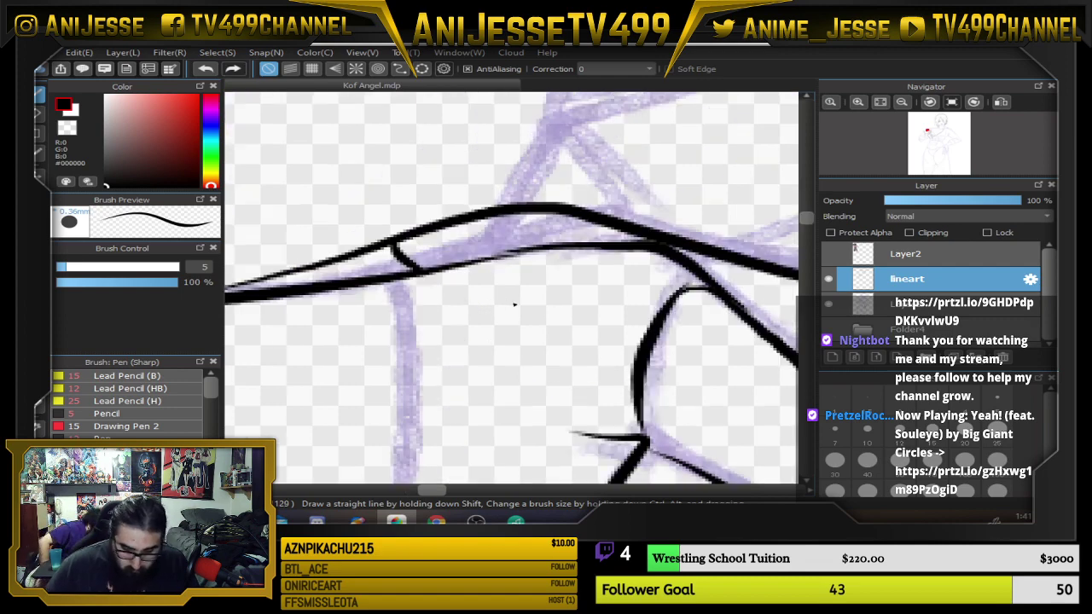
{"action": "scroll", "coordinate": [542, 299], "scroll_direction": "down", "scroll_amount": 1}
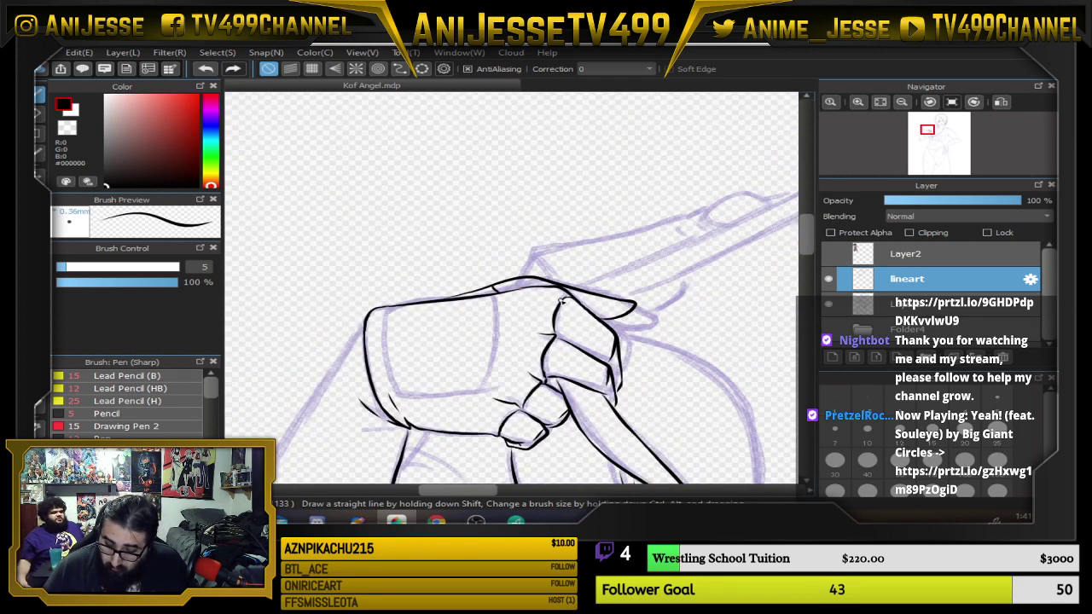
{"action": "scroll", "coordinate": [549, 280], "scroll_direction": "up", "scroll_amount": 3}
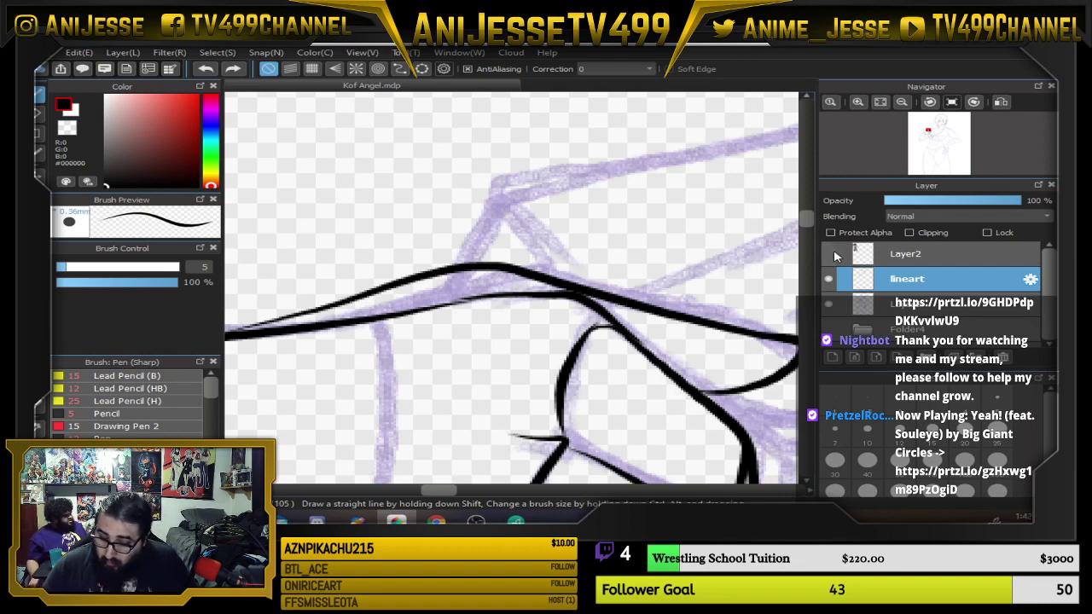
Show the reference image on Layer2 and examine its gloved hand.
{"action": "left_click", "coordinate": [829, 254]}
{"action": "scroll", "coordinate": [426, 217], "scroll_direction": "down", "scroll_amount": 2}
{"action": "left_click_drag", "start_coordinate": [388, 234], "coordinate": [538, 419]}
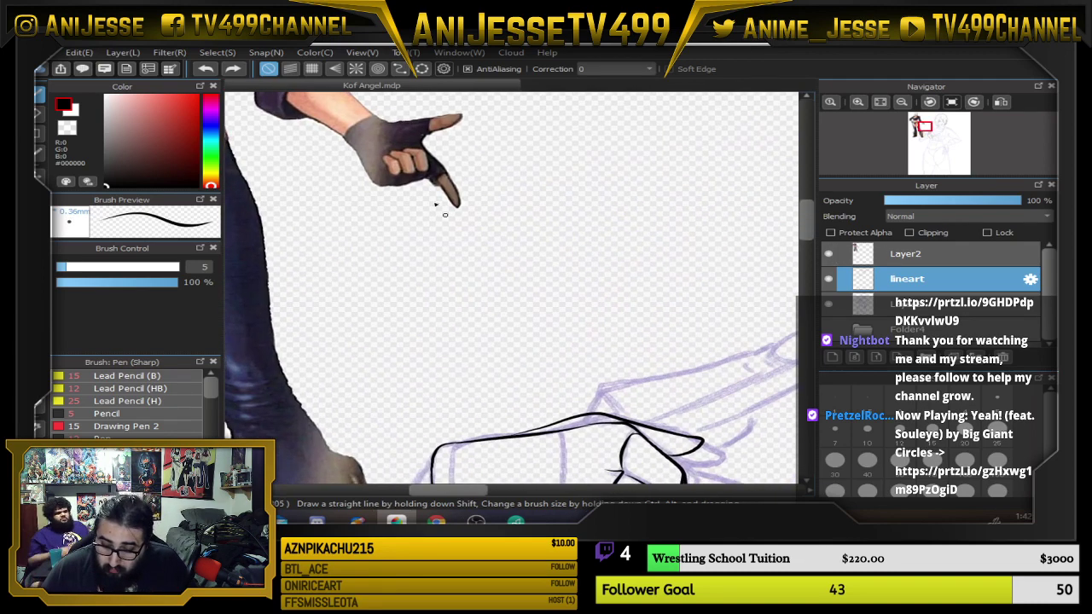
{"action": "scroll", "coordinate": [598, 346], "scroll_direction": "up", "scroll_amount": 5}
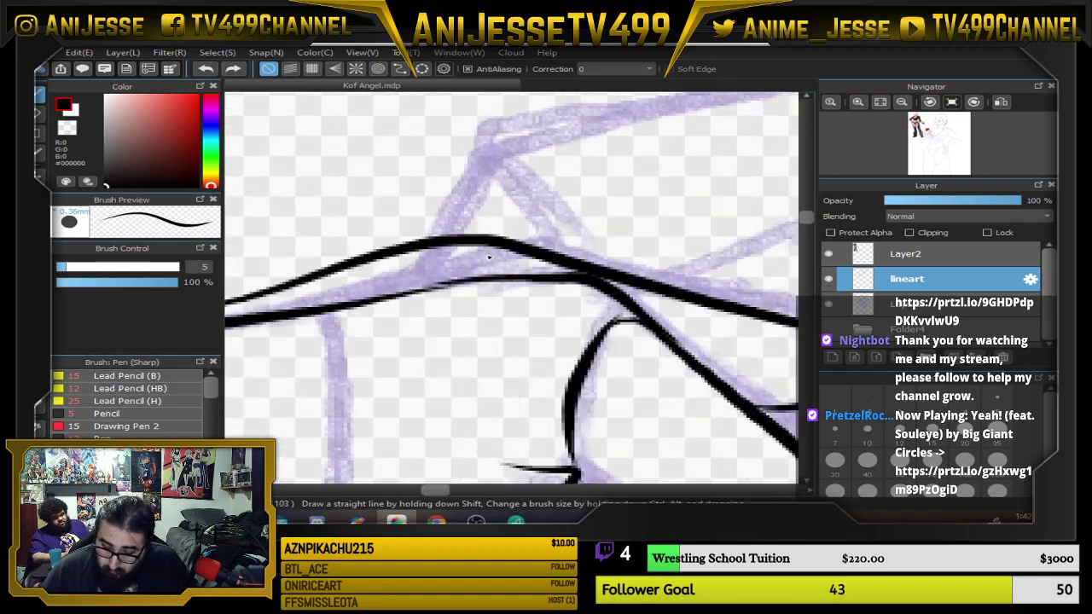
Ink a short curved crease across the thumb's base, joining its outer contour to the back of the hand.
{"action": "left_click_drag", "start_coordinate": [433, 248], "coordinate": [444, 282]}
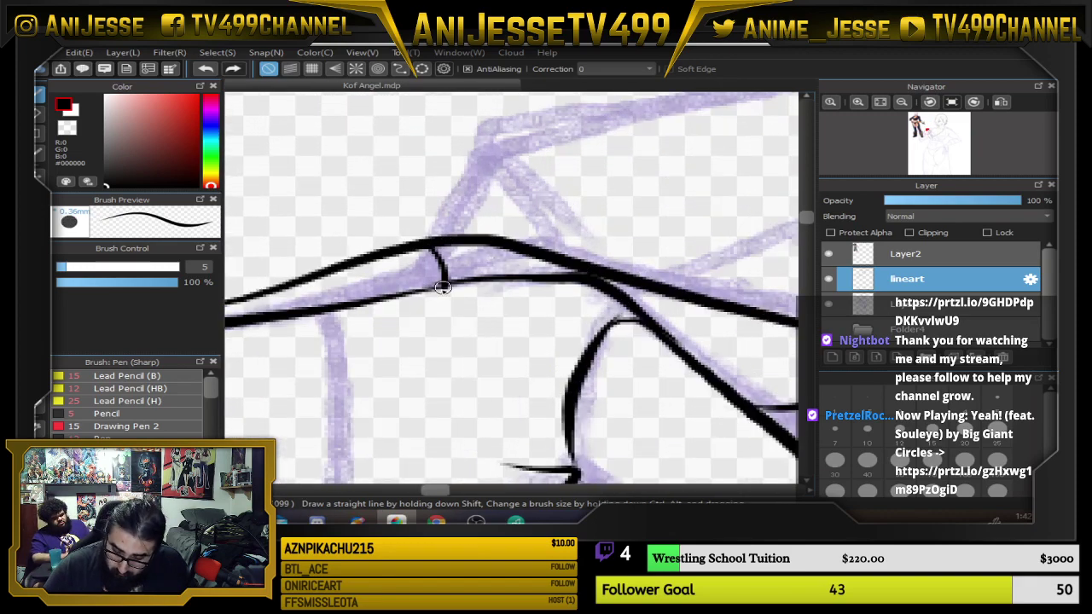
{"action": "scroll", "coordinate": [462, 268], "scroll_direction": "down", "scroll_amount": 5}
{"action": "scroll", "coordinate": [431, 270], "scroll_direction": "up", "scroll_amount": 5}
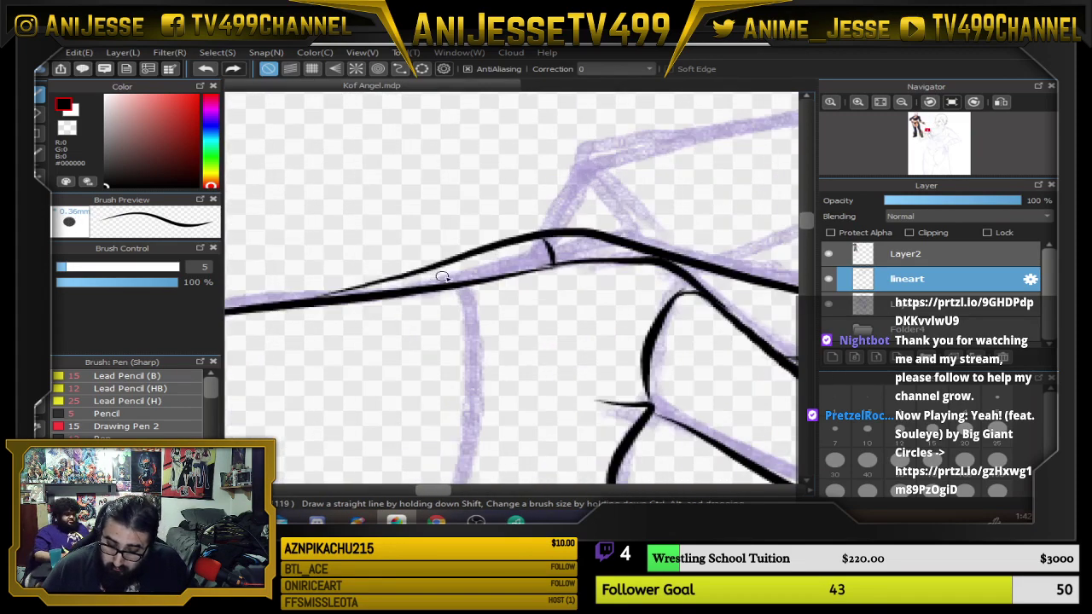
{"action": "scroll", "coordinate": [443, 277], "scroll_direction": "down", "scroll_amount": 3}
{"action": "scroll", "coordinate": [452, 281], "scroll_direction": "up", "scroll_amount": 3}
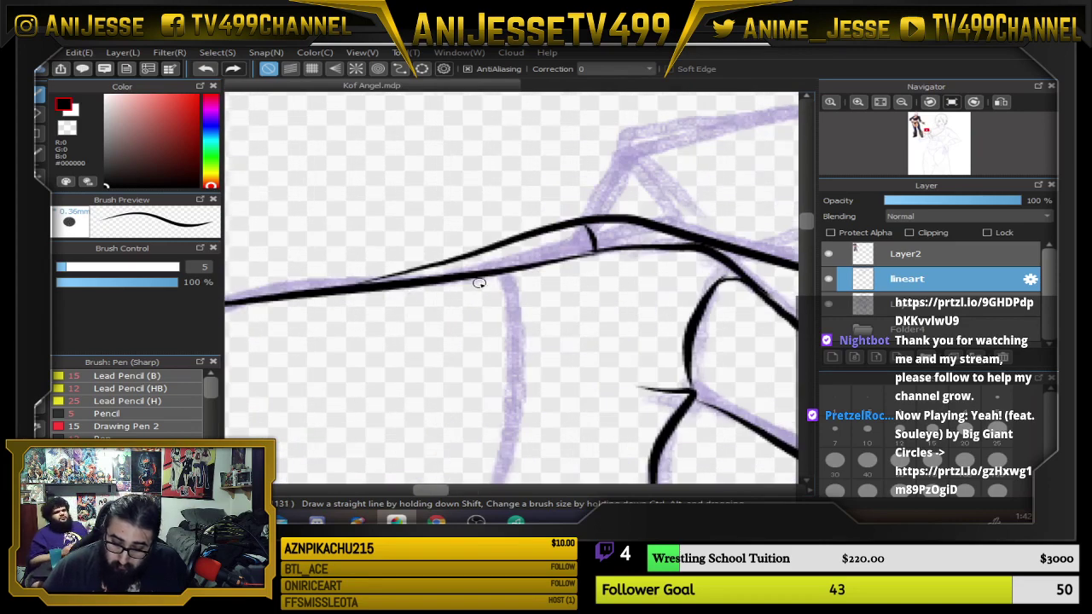
Ink the wrist-side, lower and finger-side edges of the rounded panel on the back of the hand.
{"action": "left_click_drag", "start_coordinate": [479, 282], "coordinate": [490, 191]}
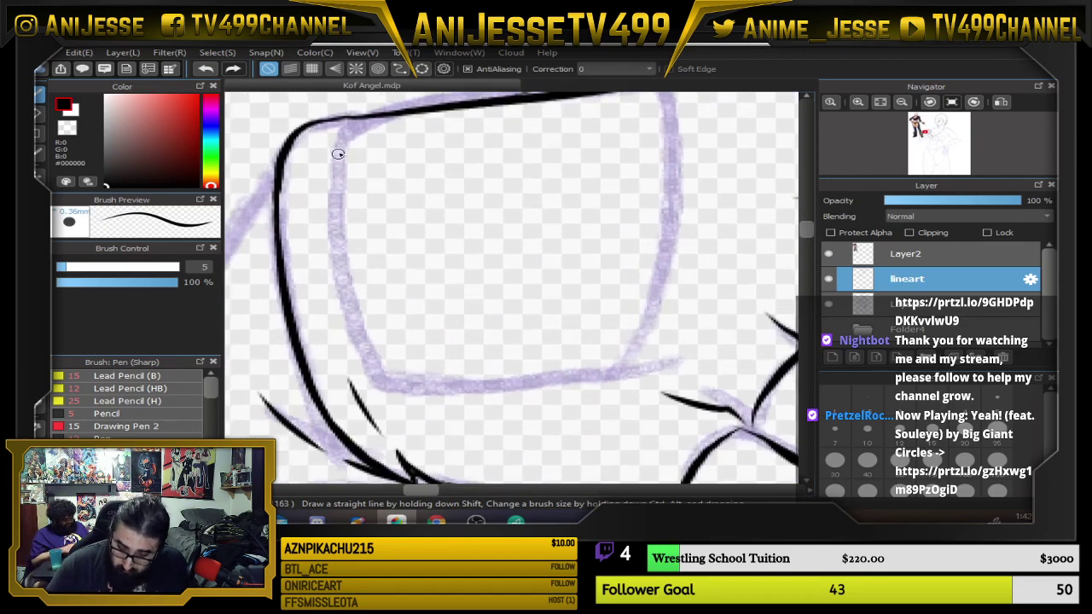
{"action": "left_click_drag", "start_coordinate": [341, 145], "coordinate": [339, 225]}
{"action": "mouse_move", "coordinate": [356, 323]}
{"action": "left_mouse_down"}
{"action": "mouse_move", "coordinate": [369, 350]}
{"action": "mouse_move", "coordinate": [405, 360]}
{"action": "mouse_move", "coordinate": [557, 371]}
{"action": "mouse_move", "coordinate": [592, 351]}
{"action": "mouse_move", "coordinate": [639, 285]}
{"action": "mouse_move", "coordinate": [666, 196]}
{"action": "mouse_move", "coordinate": [669, 143]}
{"action": "left_mouse_up"}
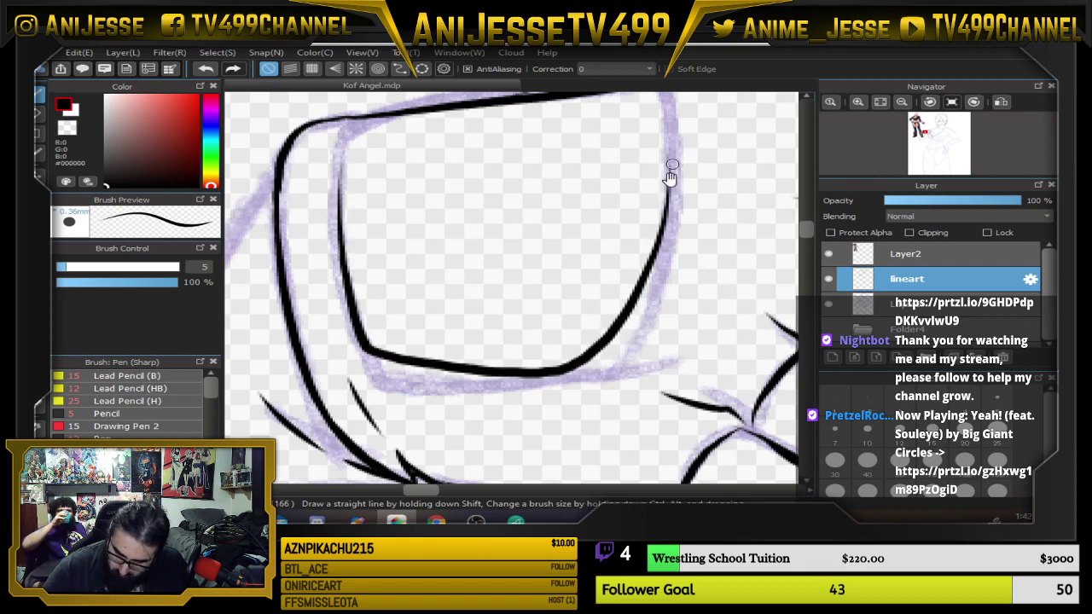
Ink the panel's upper edge parallel to the hand's contour, with a rounded corner on the wrist side.
{"action": "left_click_drag", "start_coordinate": [671, 183], "coordinate": [643, 333]}
{"action": "key", "text": "Left"}
{"action": "key", "text": "Left"}
{"action": "key", "text": "Left"}
{"action": "key", "text": "Left"}
{"action": "key", "text": "Left"}
{"action": "key", "text": "Left"}
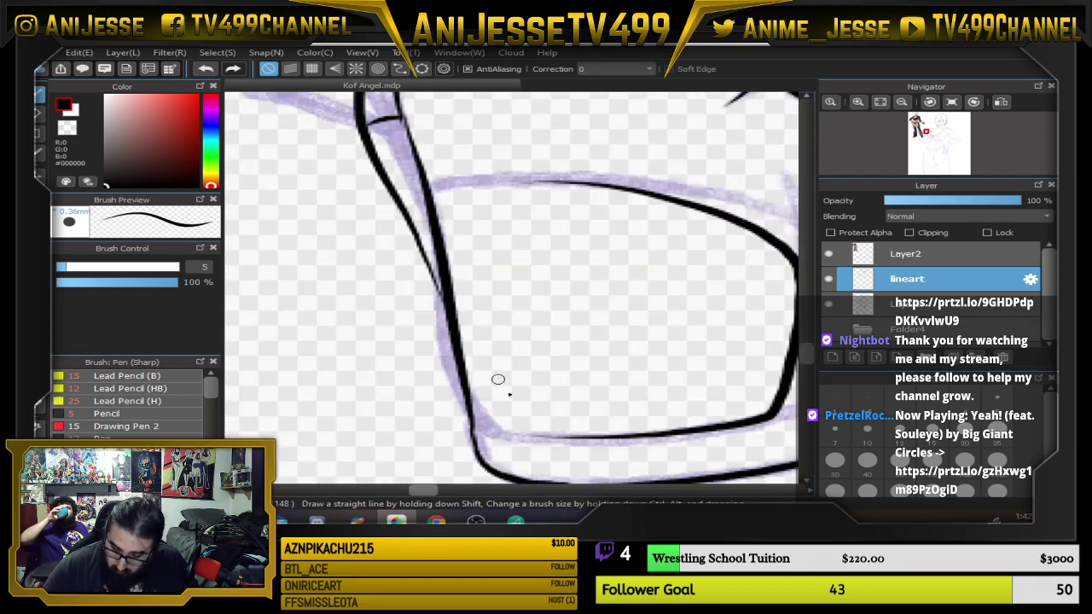
{"action": "left_click_drag", "start_coordinate": [557, 435], "coordinate": [543, 436]}
{"action": "mouse_move", "coordinate": [462, 188]}
{"action": "left_mouse_down"}
{"action": "mouse_move", "coordinate": [475, 342]}
{"action": "mouse_move", "coordinate": [499, 419]}
{"action": "mouse_move", "coordinate": [618, 435]}
{"action": "left_mouse_up"}
{"action": "key", "text": "Up"}
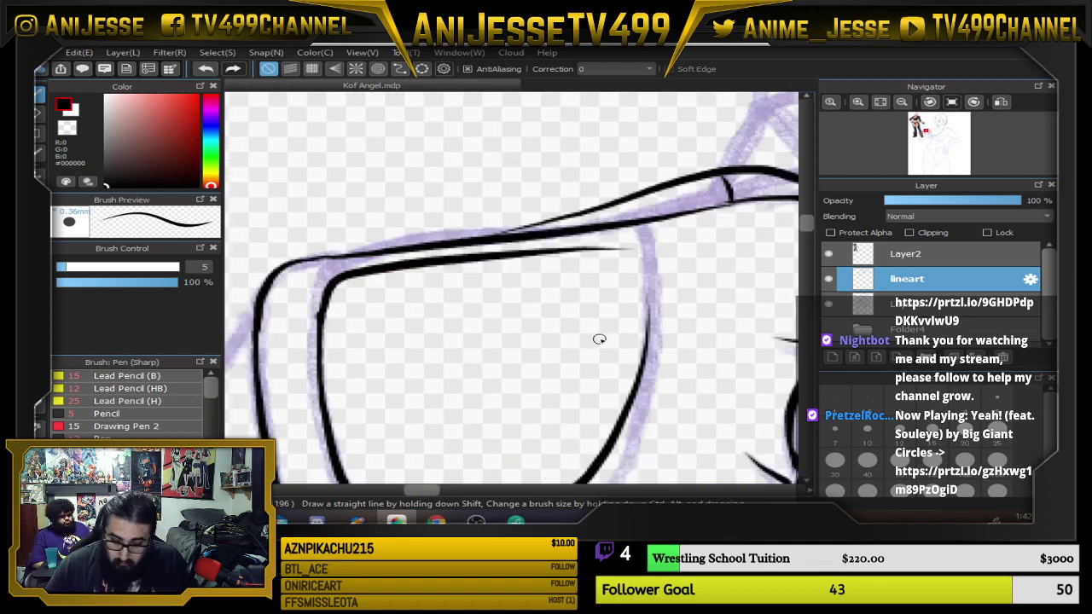
Close the panel's outline with a rounded corner between its upper and finger-side edges.
{"action": "mouse_move", "coordinate": [538, 253]}
{"action": "left_mouse_down"}
{"action": "mouse_move", "coordinate": [610, 246]}
{"action": "mouse_move", "coordinate": [650, 266]}
{"action": "mouse_move", "coordinate": [650, 328]}
{"action": "mouse_move", "coordinate": [625, 399]}
{"action": "mouse_move", "coordinate": [629, 390]}
{"action": "mouse_move", "coordinate": [523, 333]}
{"action": "left_mouse_up"}
{"action": "scroll", "coordinate": [625, 400], "scroll_direction": "down", "scroll_amount": 4}
{"action": "scroll", "coordinate": [520, 331], "scroll_direction": "up", "scroll_amount": 2}
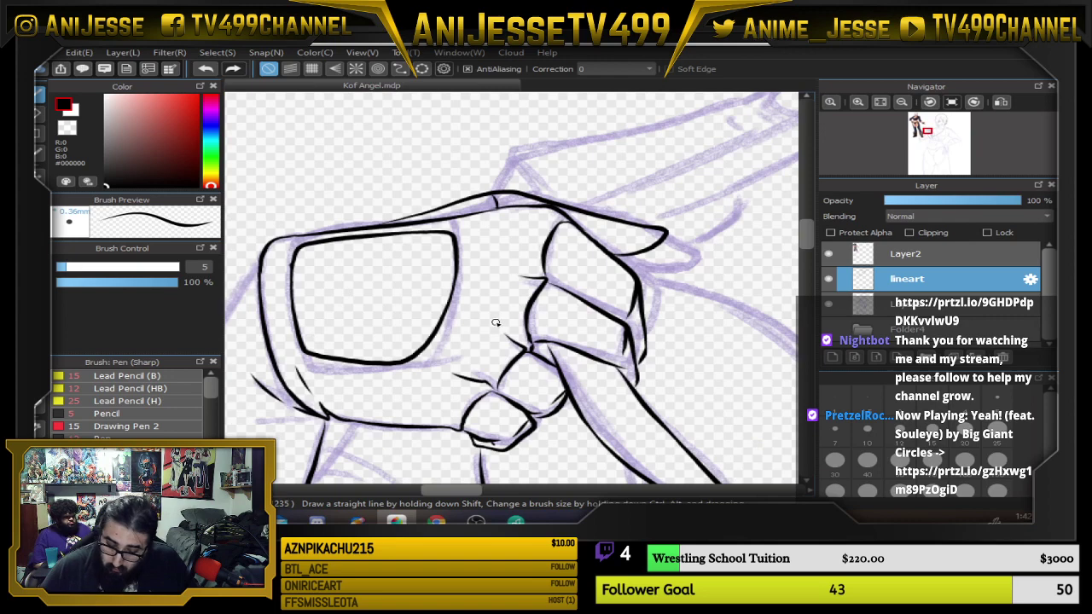
Hide Layer2, which holds the reference image of the character.
{"action": "scroll", "coordinate": [510, 291], "scroll_direction": "down", "scroll_amount": 2}
{"action": "scroll", "coordinate": [510, 291], "scroll_direction": "down", "scroll_amount": 2}
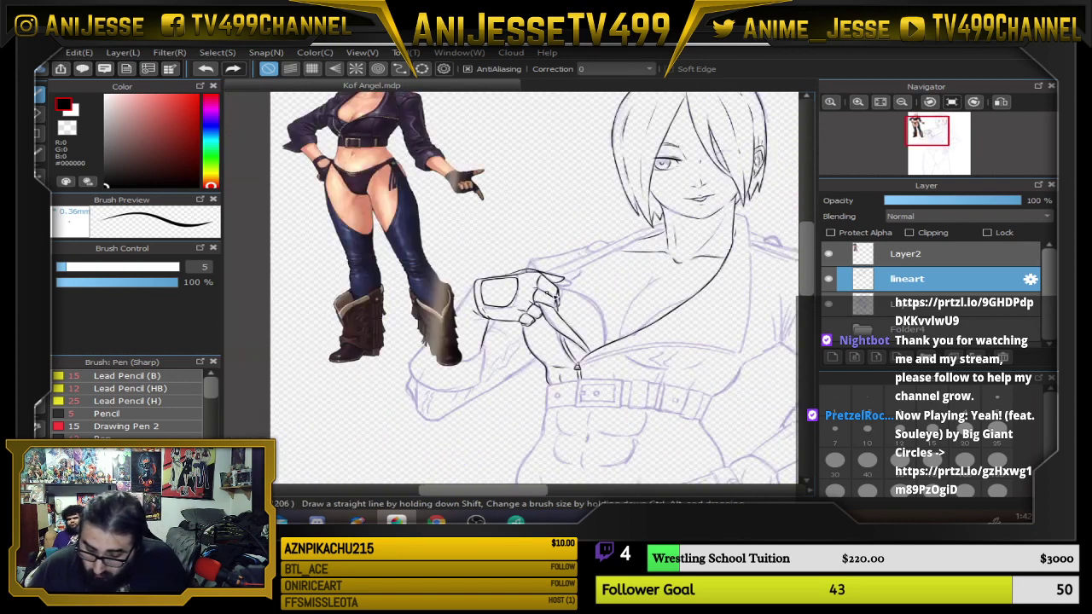
{"action": "scroll", "coordinate": [452, 297], "scroll_direction": "up", "scroll_amount": 2}
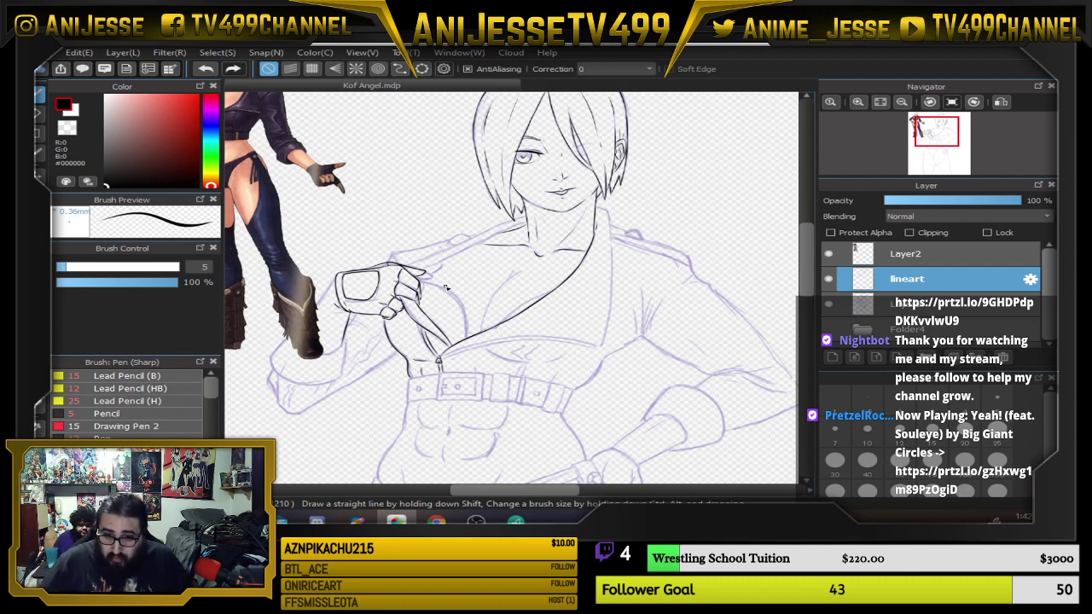
{"action": "scroll", "coordinate": [462, 273], "scroll_direction": "down", "scroll_amount": 2}
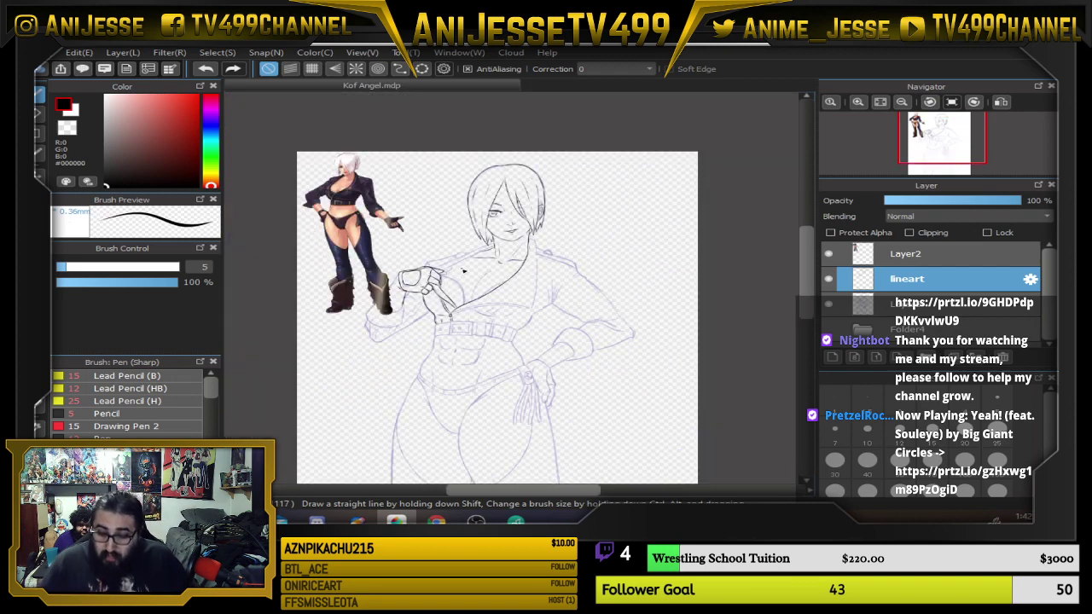
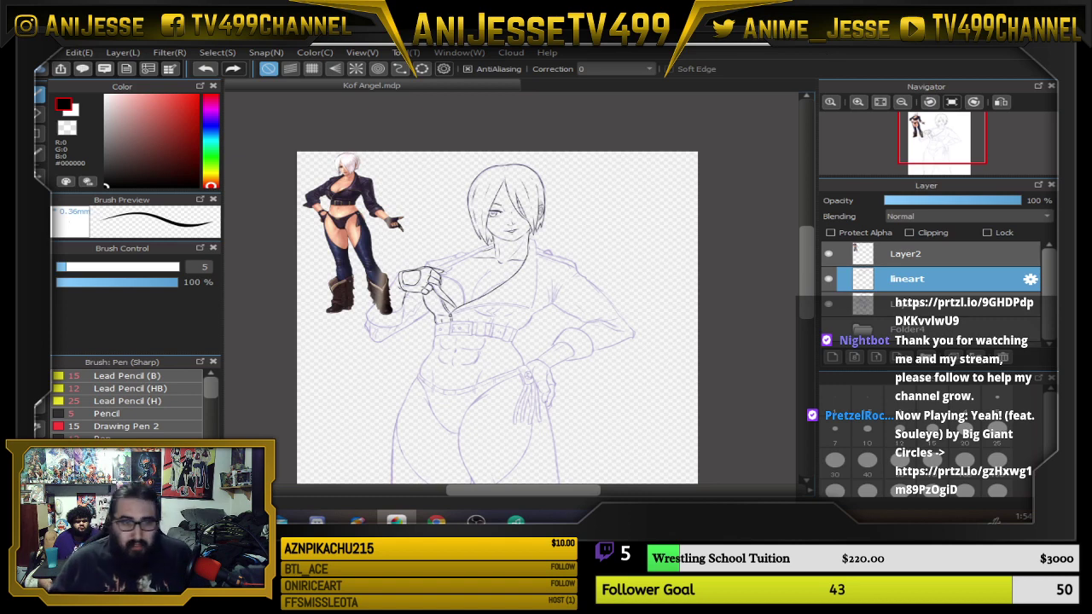
{"action": "key", "text": "alt+Tab"}
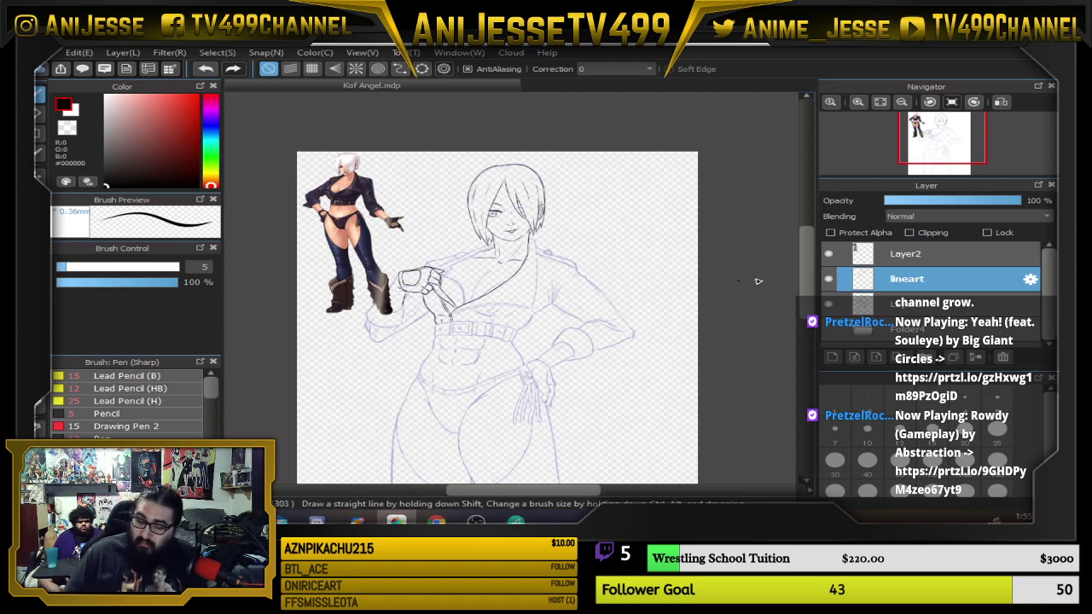
{"action": "left_click", "coordinate": [829, 254]}
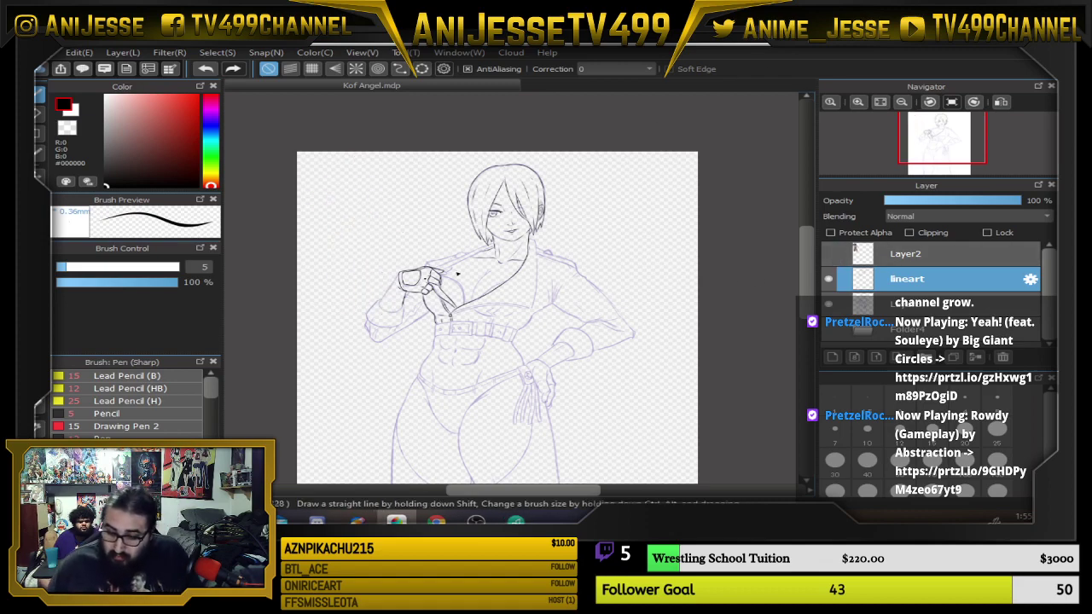
Examine the sketched shoulder and strap lines beside the gloved hand.
{"action": "scroll", "coordinate": [479, 250], "scroll_direction": "up", "scroll_amount": 5}
{"action": "scroll", "coordinate": [493, 292], "scroll_direction": "down", "scroll_amount": 2}
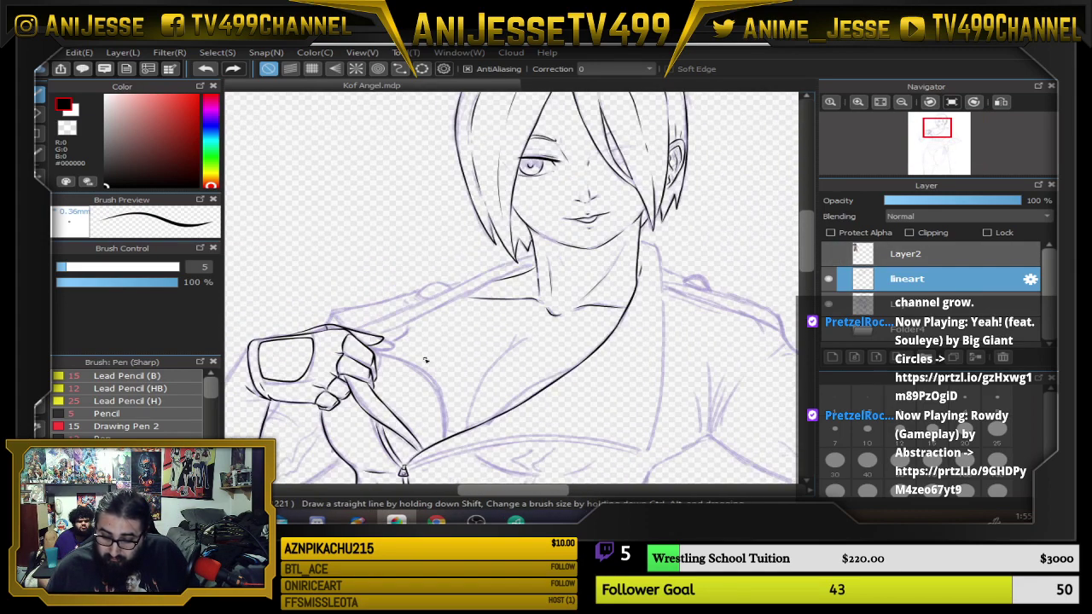
{"action": "scroll", "coordinate": [425, 360], "scroll_direction": "up", "scroll_amount": 2}
{"action": "scroll", "coordinate": [383, 345], "scroll_direction": "down", "scroll_amount": 3}
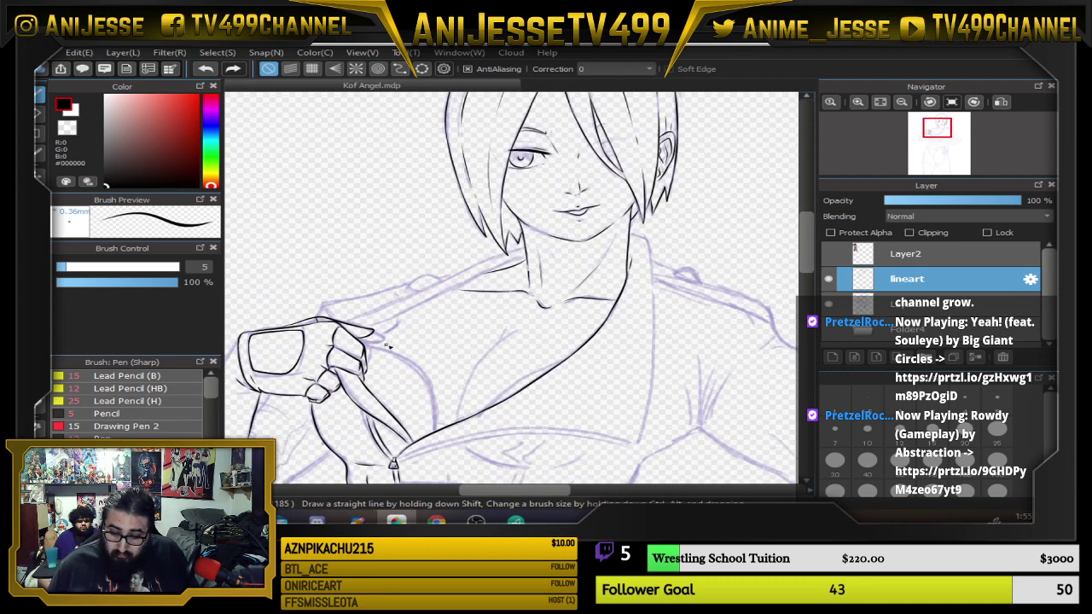
{"action": "scroll", "coordinate": [378, 339], "scroll_direction": "up", "scroll_amount": 3}
{"action": "scroll", "coordinate": [378, 338], "scroll_direction": "down", "scroll_amount": 5}
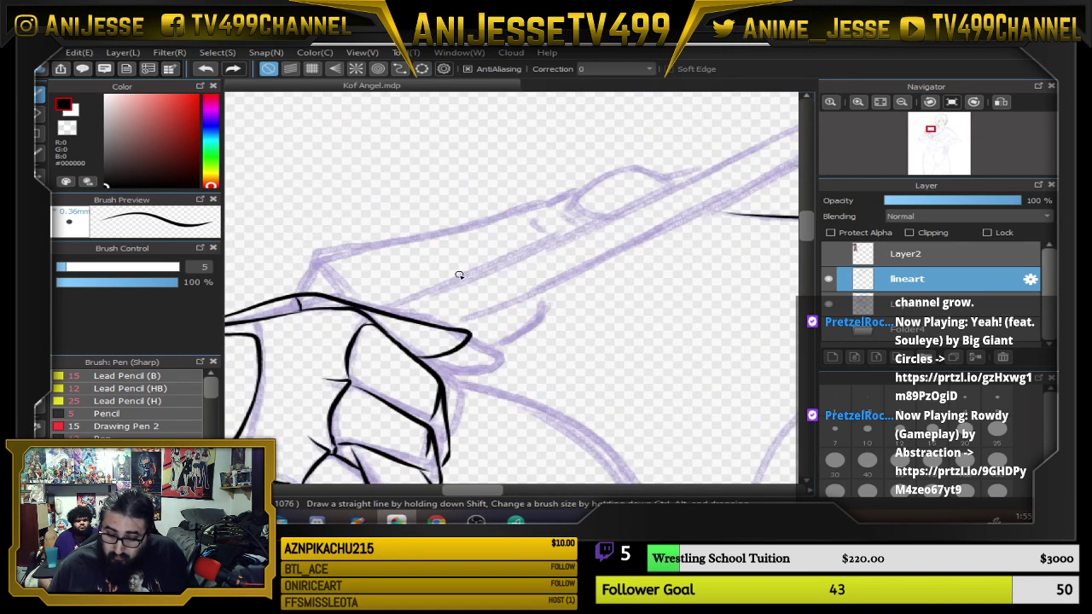
{"action": "left_click_drag", "start_coordinate": [474, 287], "coordinate": [560, 240]}
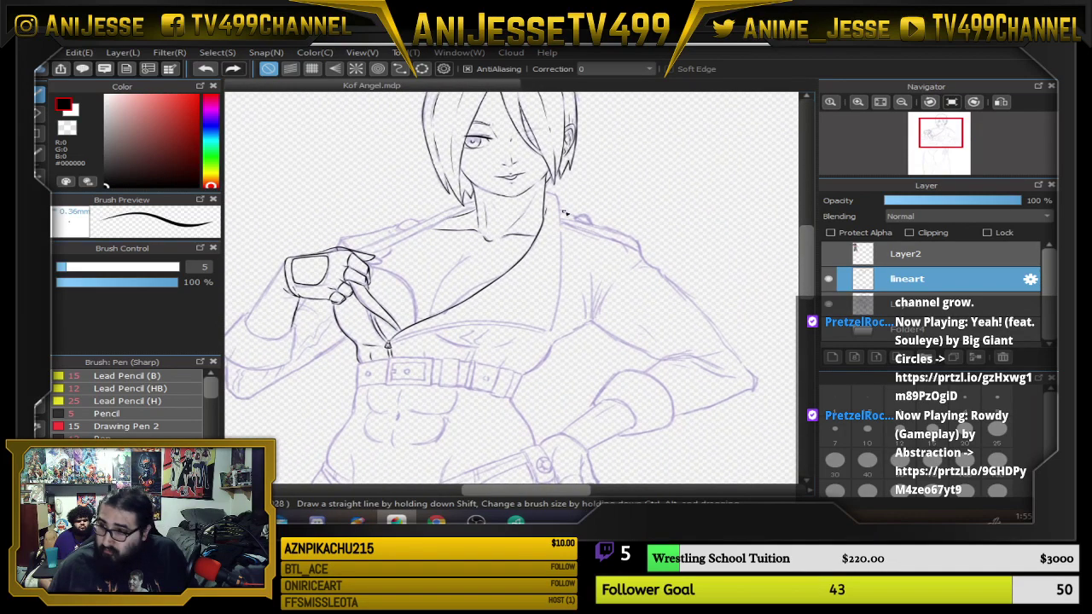
Ink the jacket collar's outer edge in black on the lineart layer, from the neck down past the shoulder strap.
{"action": "scroll", "coordinate": [477, 222], "scroll_direction": "up", "scroll_amount": 1}
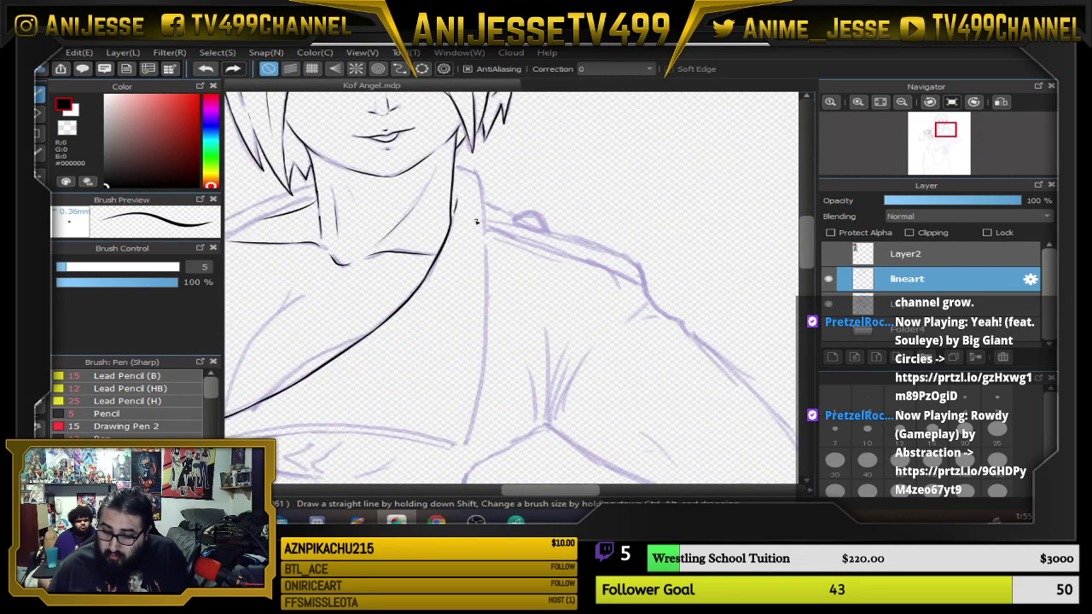
{"action": "scroll", "coordinate": [472, 179], "scroll_direction": "up", "scroll_amount": 2}
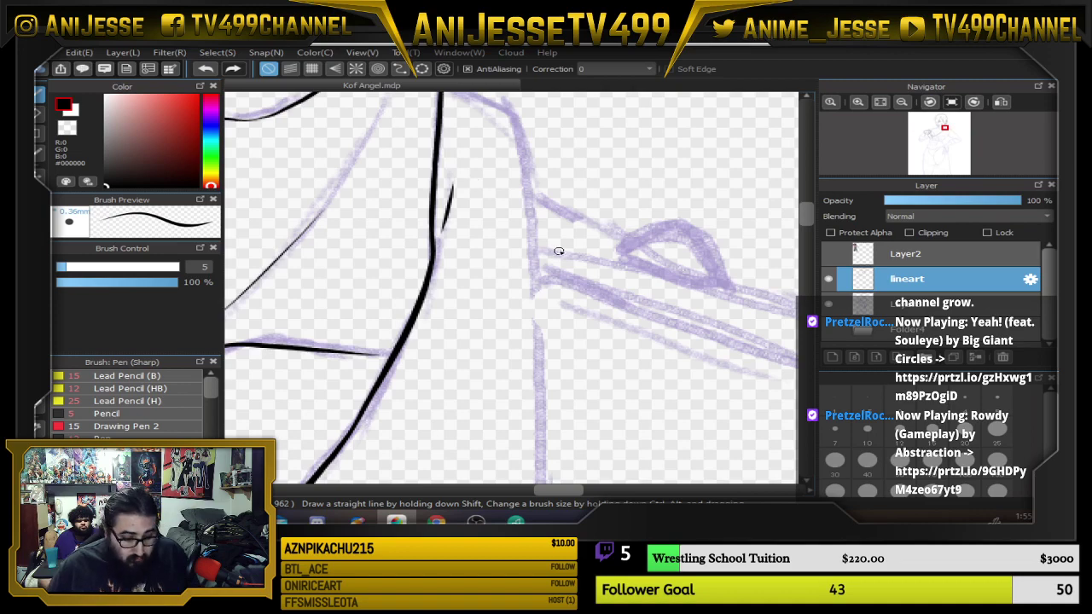
{"action": "left_click_drag", "start_coordinate": [558, 251], "coordinate": [570, 252]}
{"action": "left_click_drag", "start_coordinate": [617, 212], "coordinate": [543, 247]}
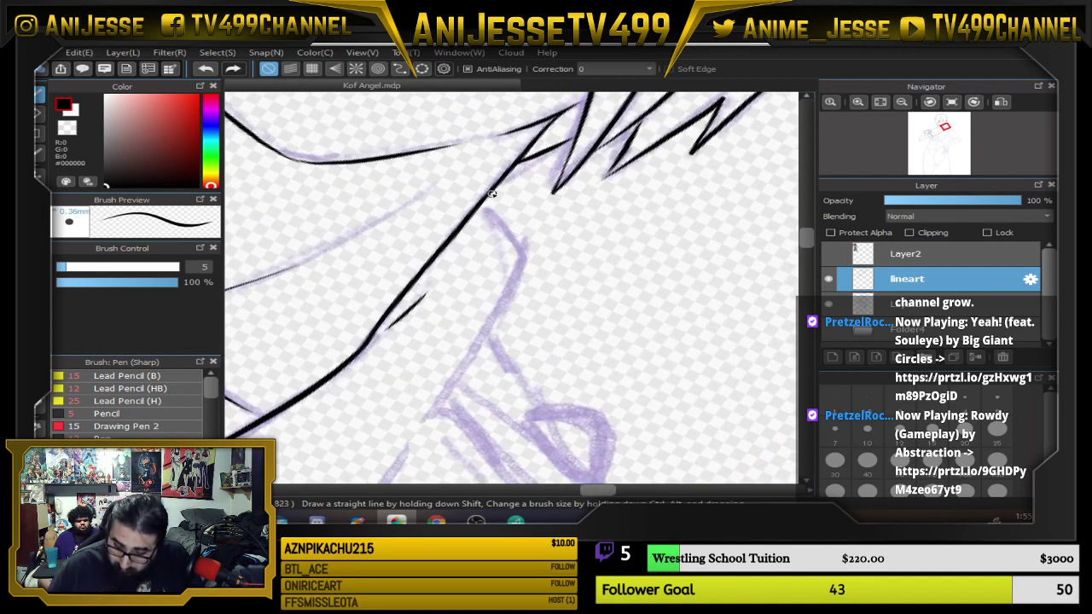
{"action": "scroll", "coordinate": [501, 246], "scroll_direction": "up", "scroll_amount": 1}
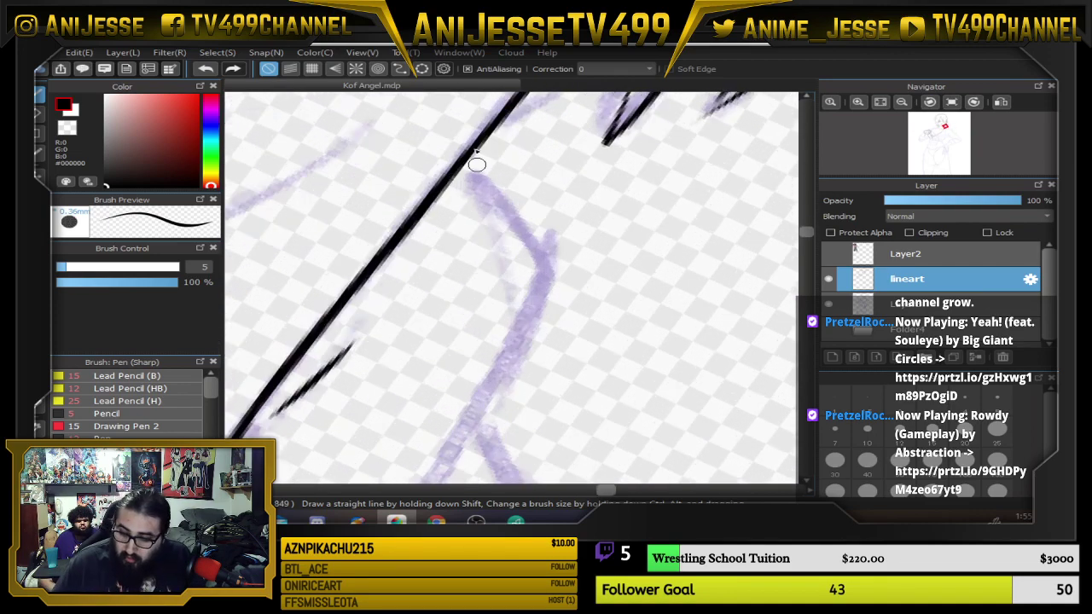
{"action": "mouse_move", "coordinate": [475, 158]}
{"action": "left_mouse_down"}
{"action": "mouse_move", "coordinate": [523, 220]}
{"action": "mouse_move", "coordinate": [541, 284]}
{"action": "mouse_move", "coordinate": [456, 445]}
{"action": "left_mouse_up"}
{"action": "key", "text": "Up"}
{"action": "mouse_move", "coordinate": [631, 401]}
{"action": "left_mouse_down"}
{"action": "mouse_move", "coordinate": [575, 378]}
{"action": "mouse_move", "coordinate": [477, 194]}
{"action": "left_mouse_up"}
{"action": "mouse_move", "coordinate": [418, 137]}
{"action": "left_mouse_down"}
{"action": "mouse_move", "coordinate": [439, 304]}
{"action": "mouse_move", "coordinate": [439, 472]}
{"action": "mouse_move", "coordinate": [444, 161]}
{"action": "left_mouse_up"}
{"action": "left_click_drag", "start_coordinate": [438, 100], "coordinate": [454, 474]}
{"action": "mouse_move", "coordinate": [485, 366]}
{"action": "left_mouse_down"}
{"action": "mouse_move", "coordinate": [448, 113]}
{"action": "mouse_move", "coordinate": [438, 458]}
{"action": "left_mouse_up"}
{"action": "scroll", "coordinate": [439, 434], "scroll_direction": "down", "scroll_amount": 2}
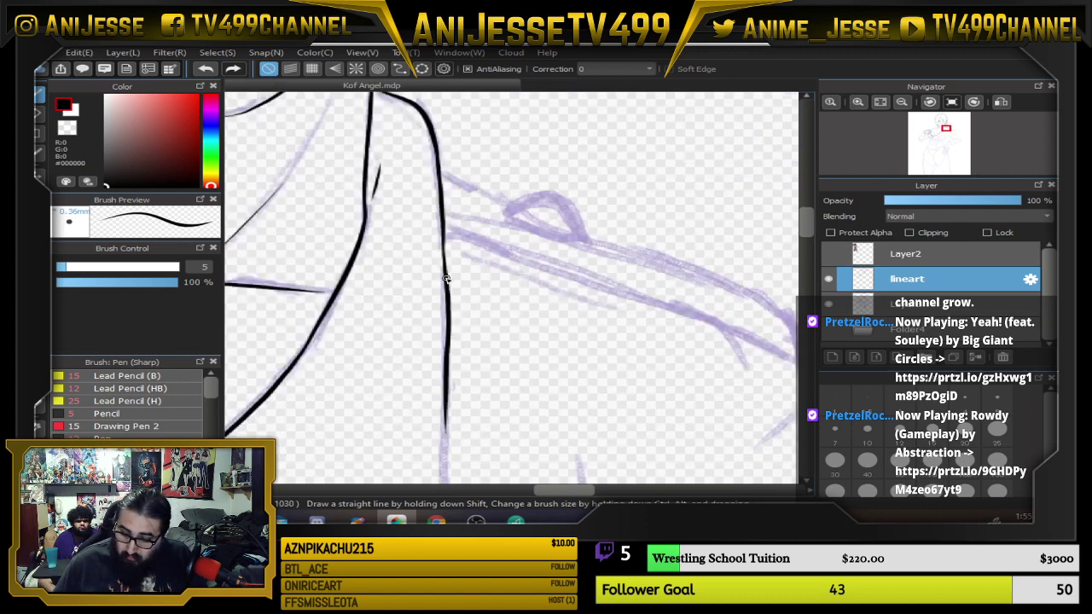
Undo the collar's lower stroke and redraw the edge down to its bottom corner at the chest.
{"action": "scroll", "coordinate": [444, 278], "scroll_direction": "up", "scroll_amount": 2}
{"action": "key", "text": "ctrl+z"}
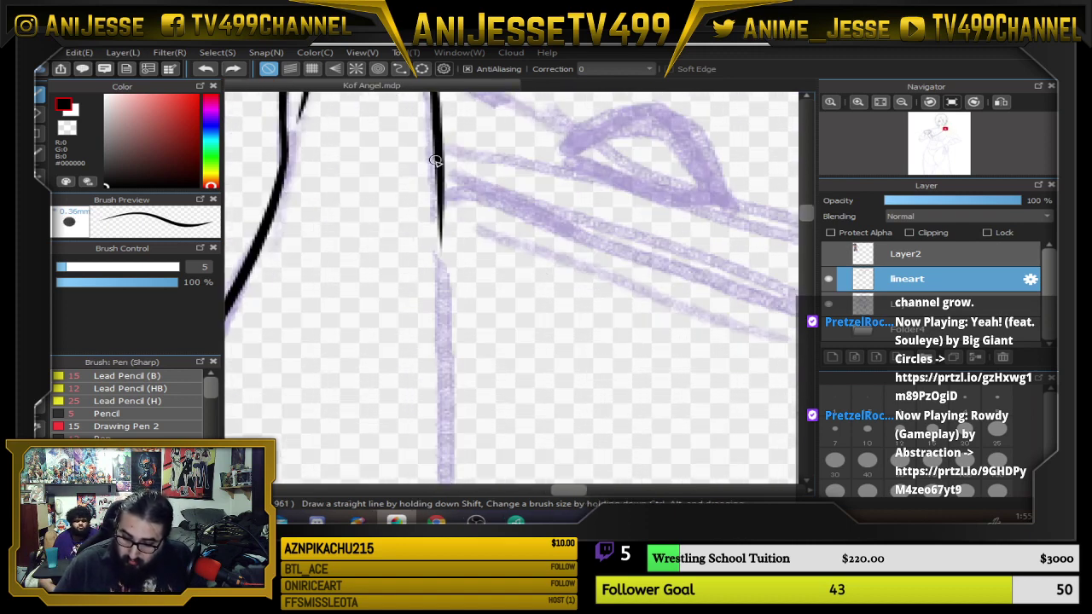
{"action": "left_click_drag", "start_coordinate": [435, 160], "coordinate": [445, 457]}
{"action": "left_click_drag", "start_coordinate": [524, 391], "coordinate": [540, 156]}
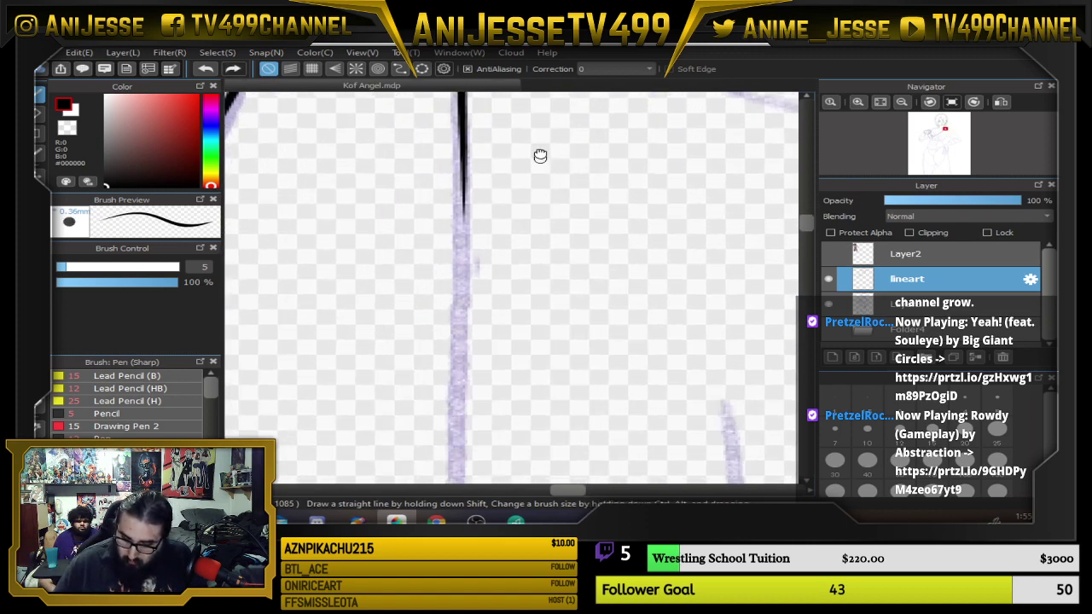
{"action": "key", "text": "ctrl+z"}
{"action": "mouse_move", "coordinate": [460, 102]}
{"action": "left_mouse_down"}
{"action": "mouse_move", "coordinate": [459, 444]}
{"action": "mouse_move", "coordinate": [490, 221]}
{"action": "left_mouse_up"}
{"action": "mouse_move", "coordinate": [462, 132]}
{"action": "left_mouse_down"}
{"action": "mouse_move", "coordinate": [451, 343]}
{"action": "mouse_move", "coordinate": [419, 478]}
{"action": "left_mouse_up"}
{"action": "mouse_move", "coordinate": [433, 409]}
{"action": "left_mouse_down"}
{"action": "mouse_move", "coordinate": [506, 132]}
{"action": "mouse_move", "coordinate": [425, 409]}
{"action": "mouse_move", "coordinate": [398, 409]}
{"action": "left_mouse_up"}
Ink the shoulder line outward from the collar and the small arched button shape on top of it.
{"action": "scroll", "coordinate": [491, 360], "scroll_direction": "down", "scroll_amount": 3}
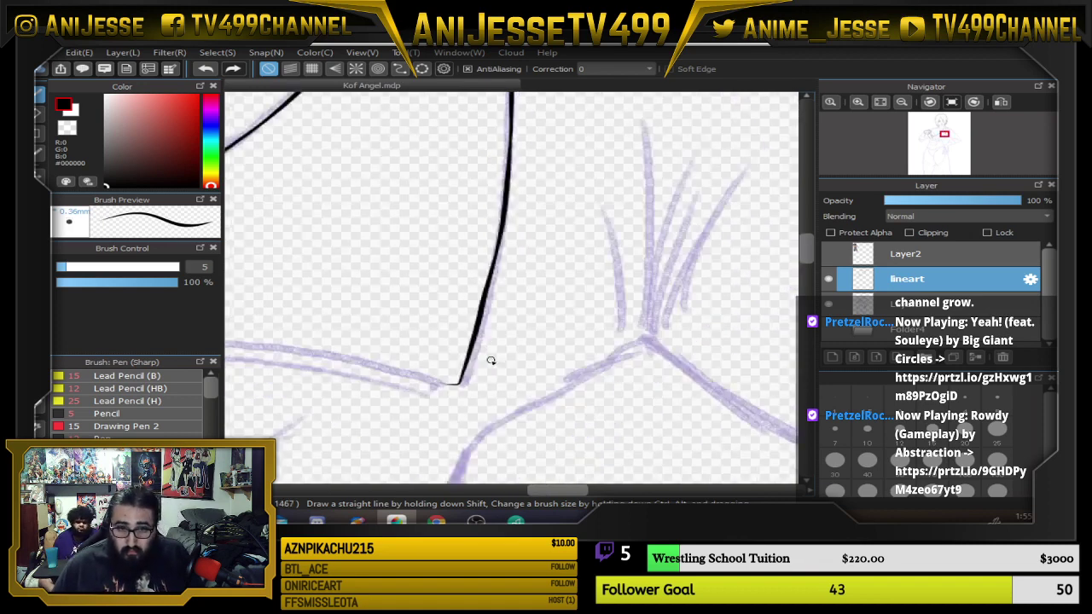
{"action": "scroll", "coordinate": [491, 360], "scroll_direction": "down", "scroll_amount": 3}
{"action": "scroll", "coordinate": [487, 286], "scroll_direction": "up", "scroll_amount": 4}
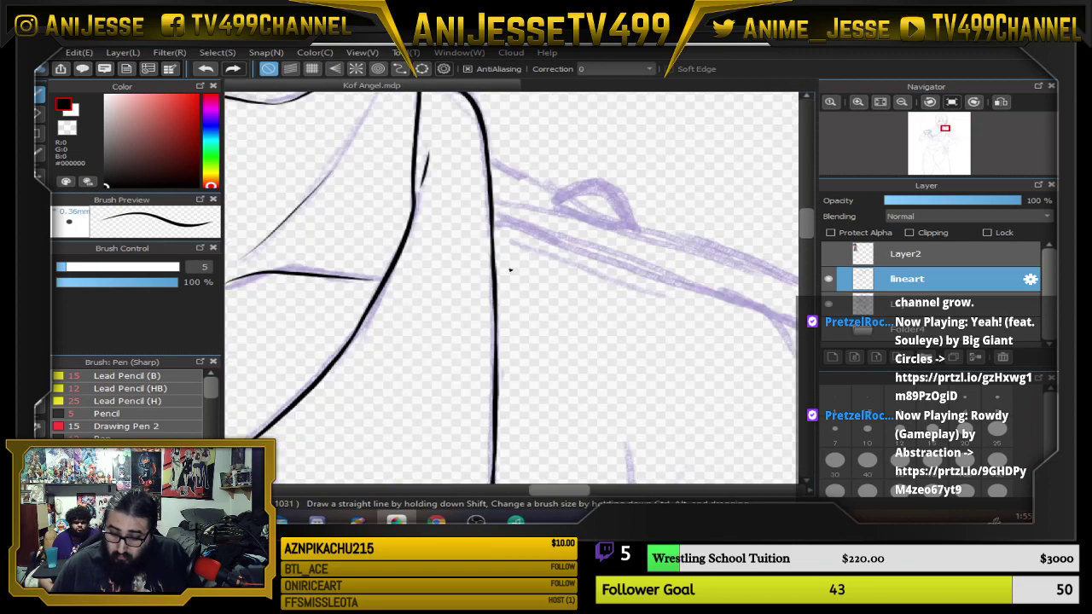
{"action": "scroll", "coordinate": [514, 252], "scroll_direction": "down", "scroll_amount": 3}
{"action": "scroll", "coordinate": [539, 234], "scroll_direction": "up", "scroll_amount": 5}
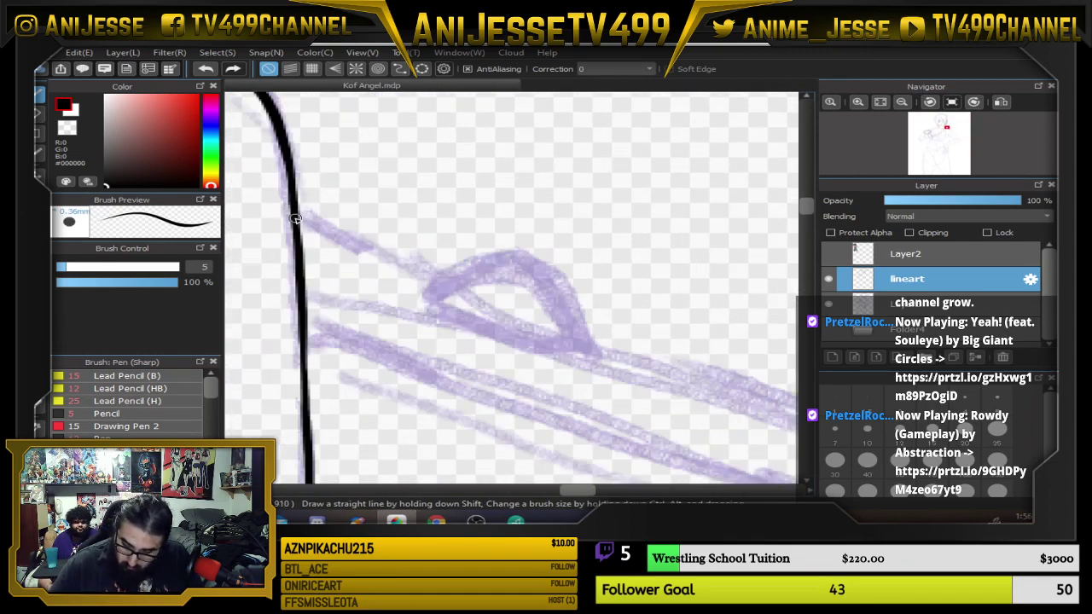
{"action": "mouse_move", "coordinate": [291, 215]}
{"action": "left_mouse_down"}
{"action": "mouse_move", "coordinate": [313, 245]}
{"action": "mouse_move", "coordinate": [393, 287]}
{"action": "mouse_move", "coordinate": [636, 366]}
{"action": "left_mouse_up"}
{"action": "mouse_move", "coordinate": [410, 288]}
{"action": "left_mouse_down"}
{"action": "mouse_move", "coordinate": [523, 271]}
{"action": "mouse_move", "coordinate": [557, 288]}
{"action": "mouse_move", "coordinate": [585, 346]}
{"action": "left_mouse_up"}
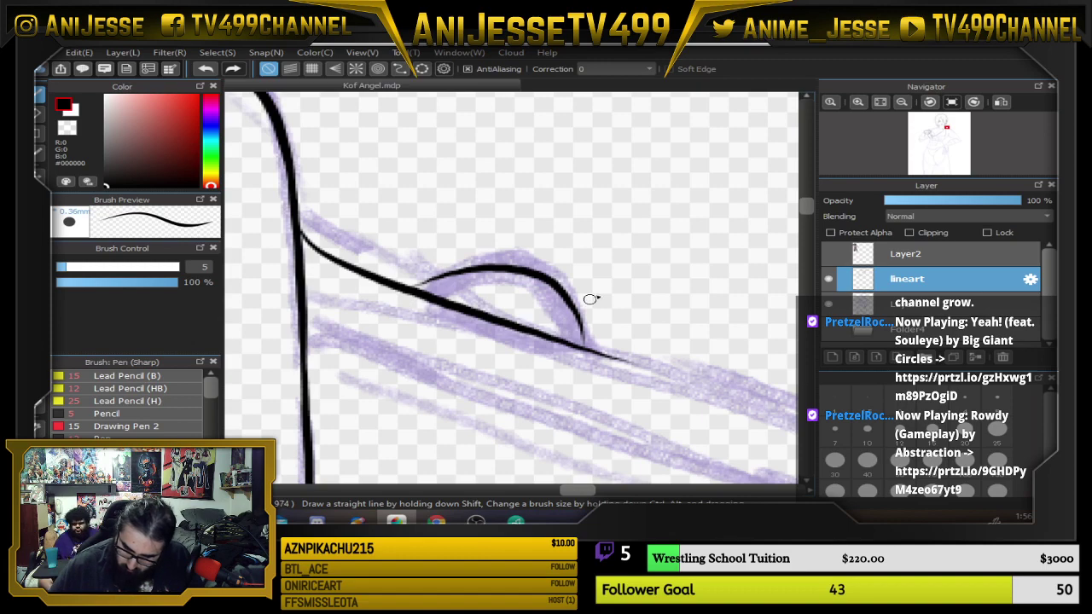
Undo the arch on the shoulder line and redraw it as a tighter, rounder curve meeting the line.
{"action": "scroll", "coordinate": [601, 287], "scroll_direction": "down", "scroll_amount": 3}
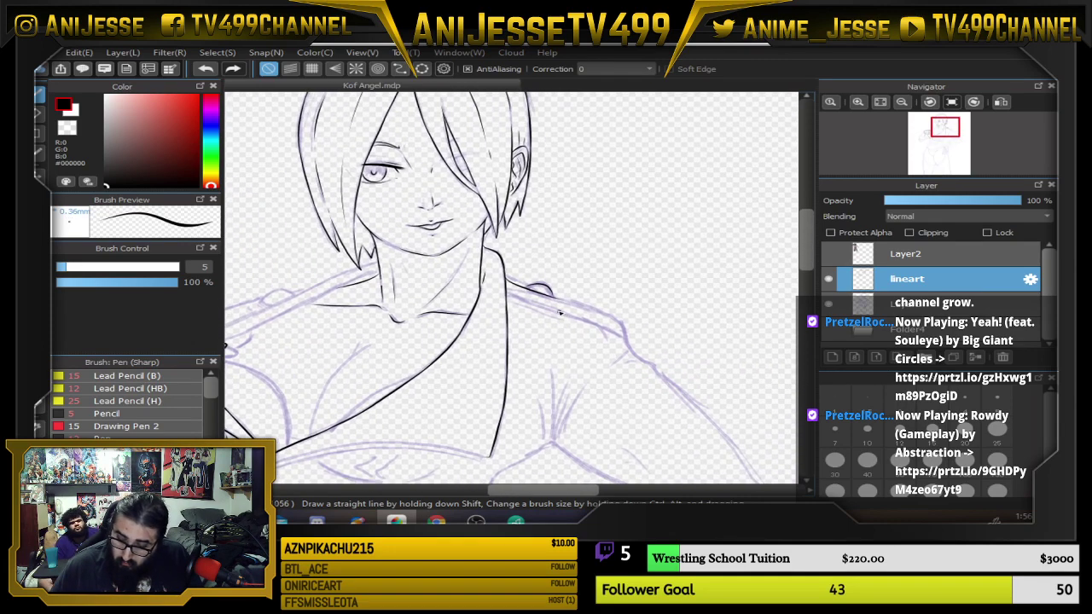
{"action": "scroll", "coordinate": [523, 281], "scroll_direction": "up", "scroll_amount": 3}
{"action": "key", "text": "ctrl+z"}
{"action": "mouse_move", "coordinate": [373, 181]}
{"action": "left_mouse_down"}
{"action": "mouse_move", "coordinate": [488, 183]}
{"action": "mouse_move", "coordinate": [531, 219]}
{"action": "left_mouse_up"}
{"action": "key", "text": "ctrl+z"}
{"action": "mouse_move", "coordinate": [359, 181]}
{"action": "left_mouse_down"}
{"action": "mouse_move", "coordinate": [492, 172]}
{"action": "mouse_move", "coordinate": [537, 189]}
{"action": "mouse_move", "coordinate": [570, 247]}
{"action": "mouse_move", "coordinate": [634, 271]}
{"action": "left_mouse_up"}
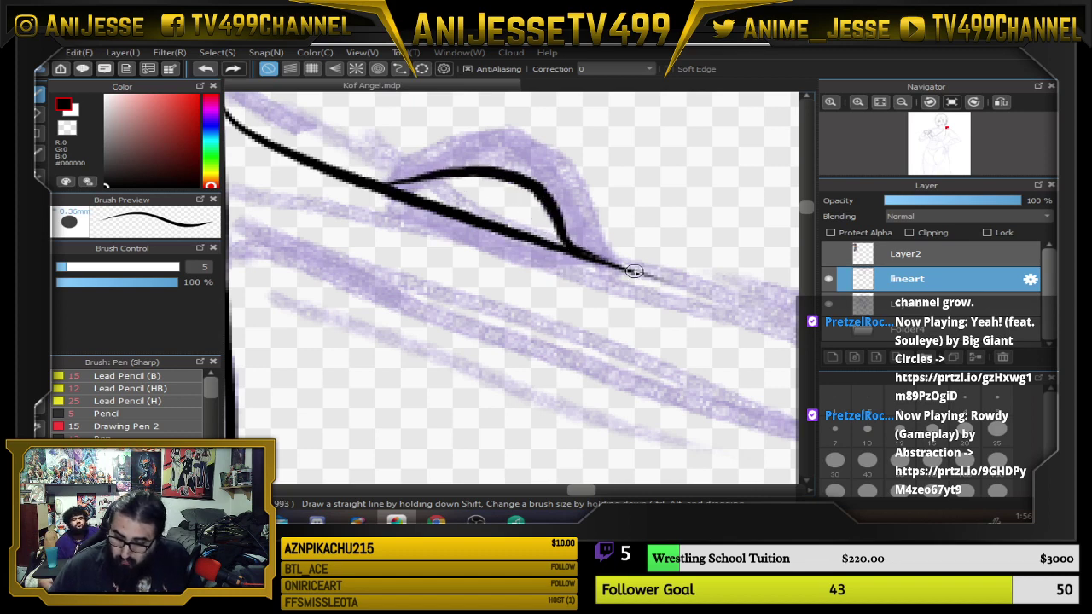
{"action": "key", "text": "ctrl+z"}
{"action": "mouse_move", "coordinate": [401, 202]}
{"action": "left_mouse_down"}
{"action": "mouse_move", "coordinate": [524, 179]}
{"action": "mouse_move", "coordinate": [565, 214]}
{"action": "mouse_move", "coordinate": [572, 250]}
{"action": "mouse_move", "coordinate": [617, 271]}
{"action": "left_mouse_up"}
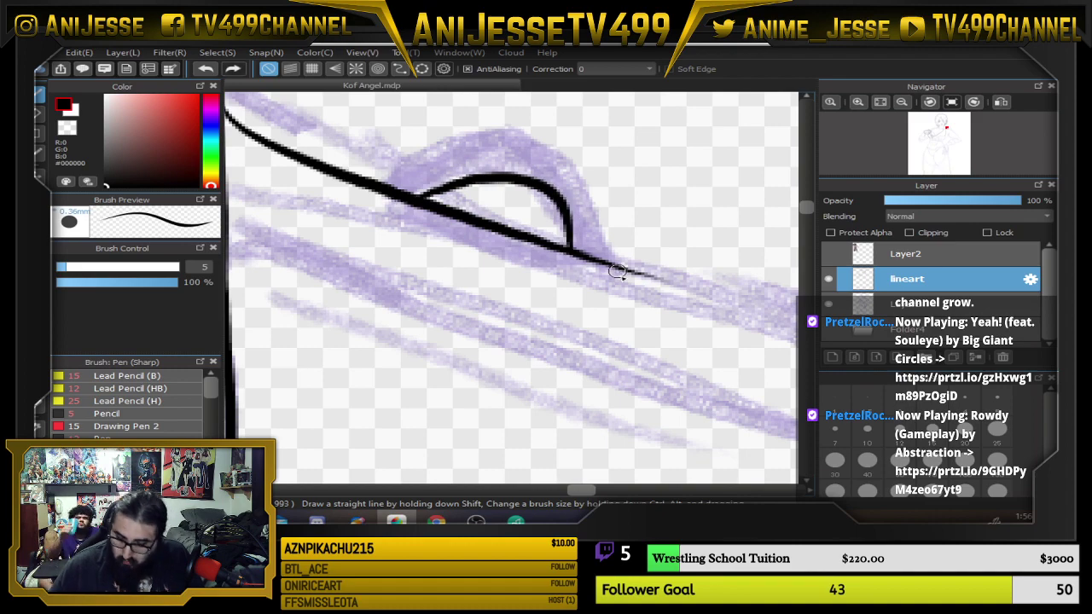
Ink the first stretch of the jacket's lower chest edge, starting at the collar's bottom corner.
{"action": "scroll", "coordinate": [570, 256], "scroll_direction": "down", "scroll_amount": 8}
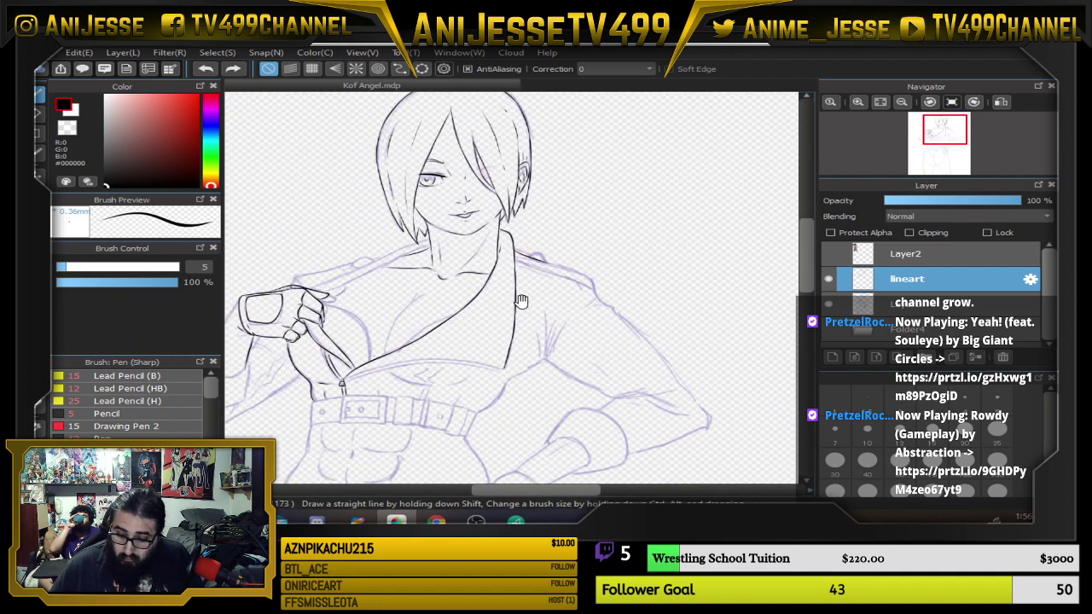
{"action": "left_click_drag", "start_coordinate": [520, 301], "coordinate": [509, 270]}
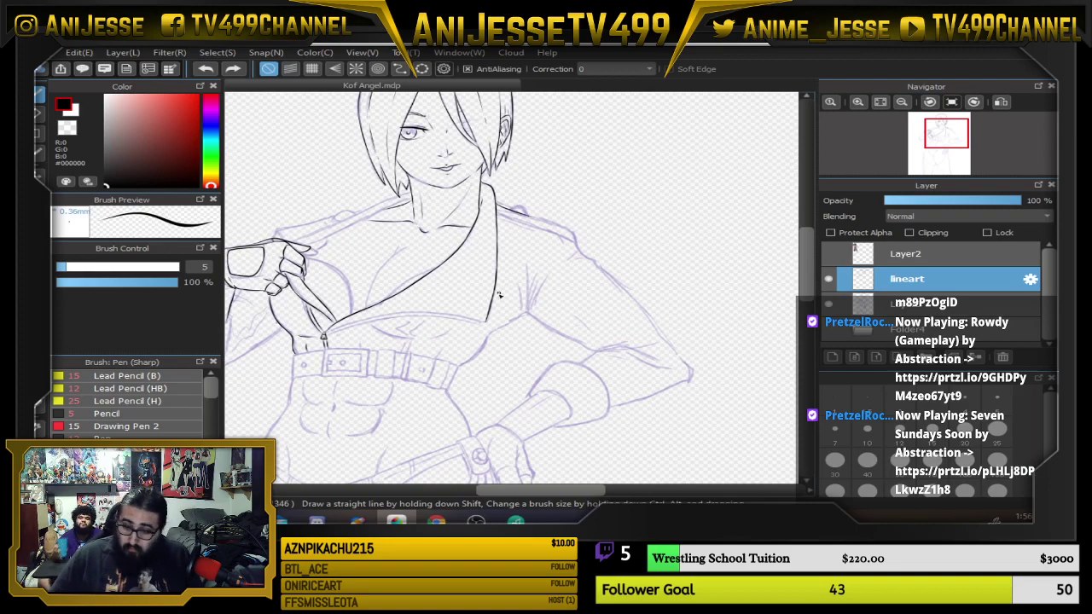
{"action": "scroll", "coordinate": [273, 329], "scroll_direction": "up", "scroll_amount": 5}
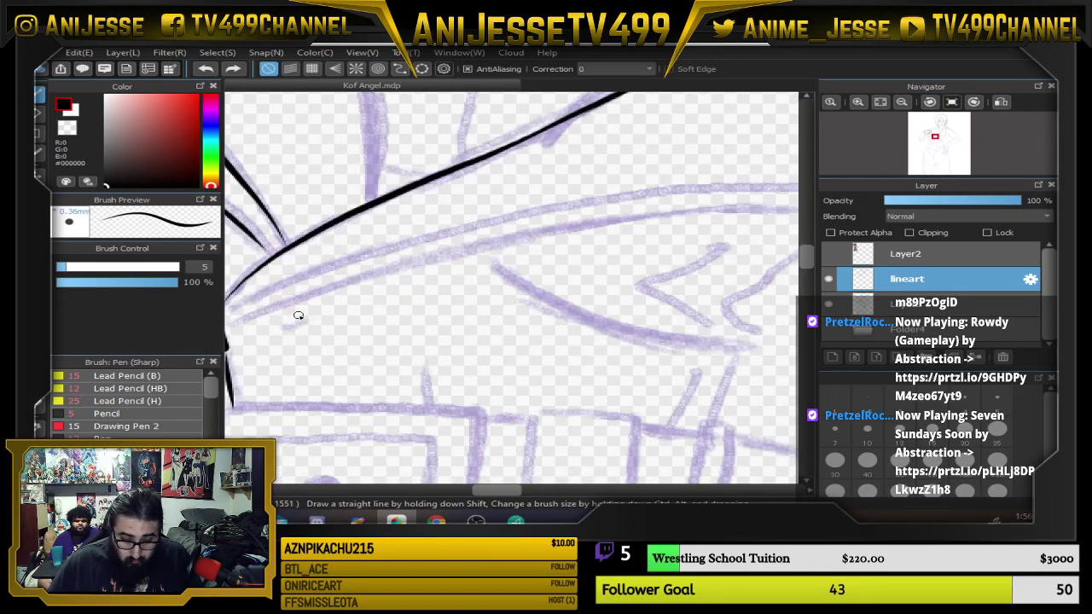
{"action": "left_click_drag", "start_coordinate": [298, 315], "coordinate": [503, 336]}
{"action": "left_click_drag", "start_coordinate": [566, 220], "coordinate": [471, 468]}
{"action": "left_click_drag", "start_coordinate": [567, 319], "coordinate": [524, 484]}
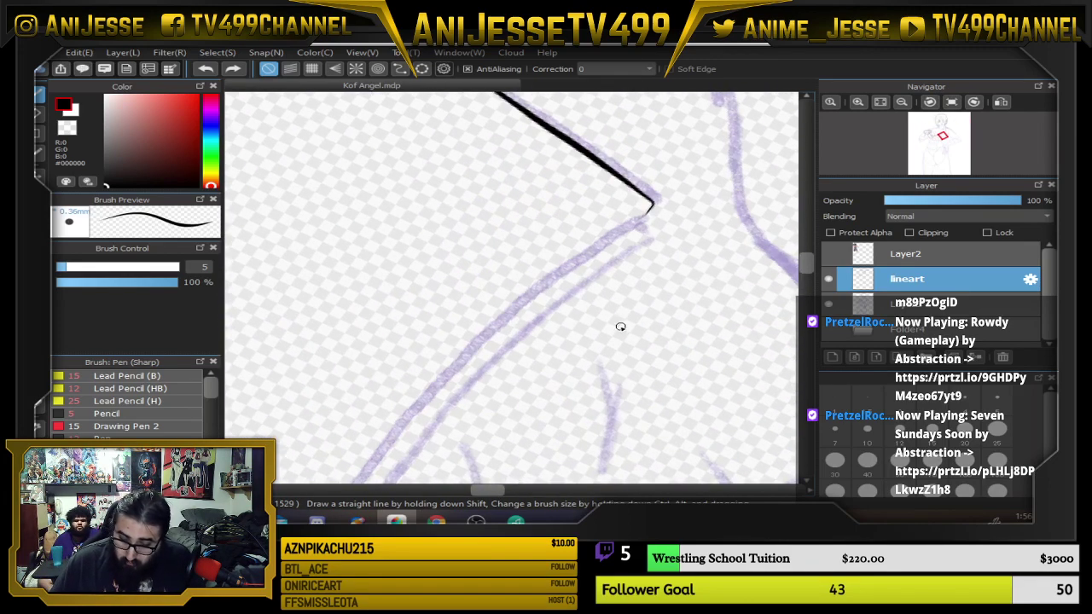
{"action": "key", "text": "Left"}
{"action": "key", "text": "Left"}
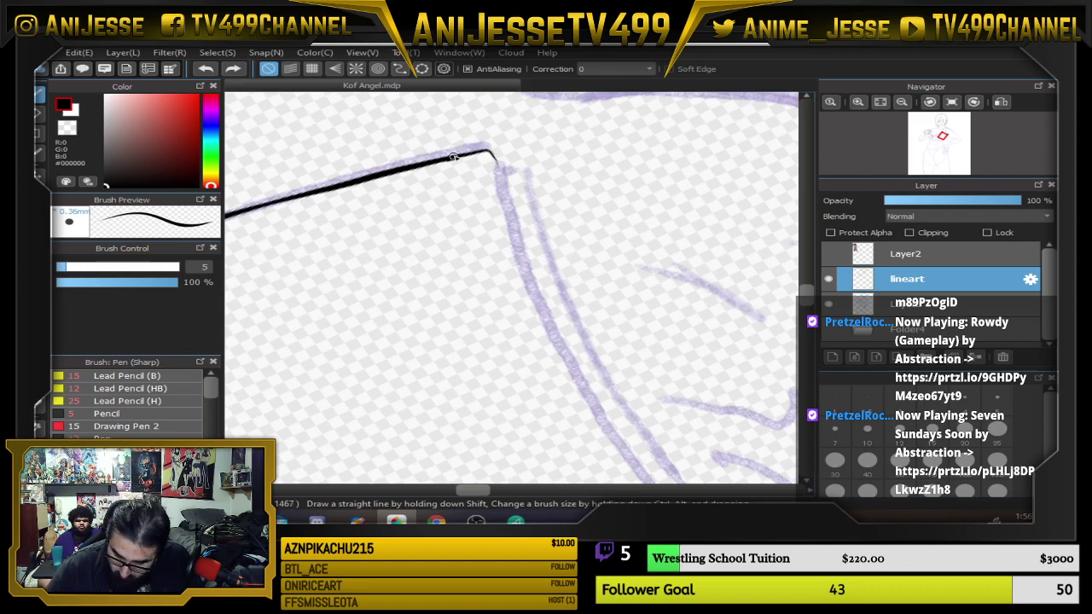
{"action": "mouse_move", "coordinate": [454, 157]}
{"action": "left_mouse_down"}
{"action": "mouse_move", "coordinate": [497, 167]}
{"action": "mouse_move", "coordinate": [512, 218]}
{"action": "mouse_move", "coordinate": [485, 190]}
{"action": "mouse_move", "coordinate": [474, 337]}
{"action": "left_mouse_up"}
{"action": "scroll", "coordinate": [488, 196], "scroll_direction": "up", "scroll_amount": 3}
{"action": "key", "text": "ctrl+z"}
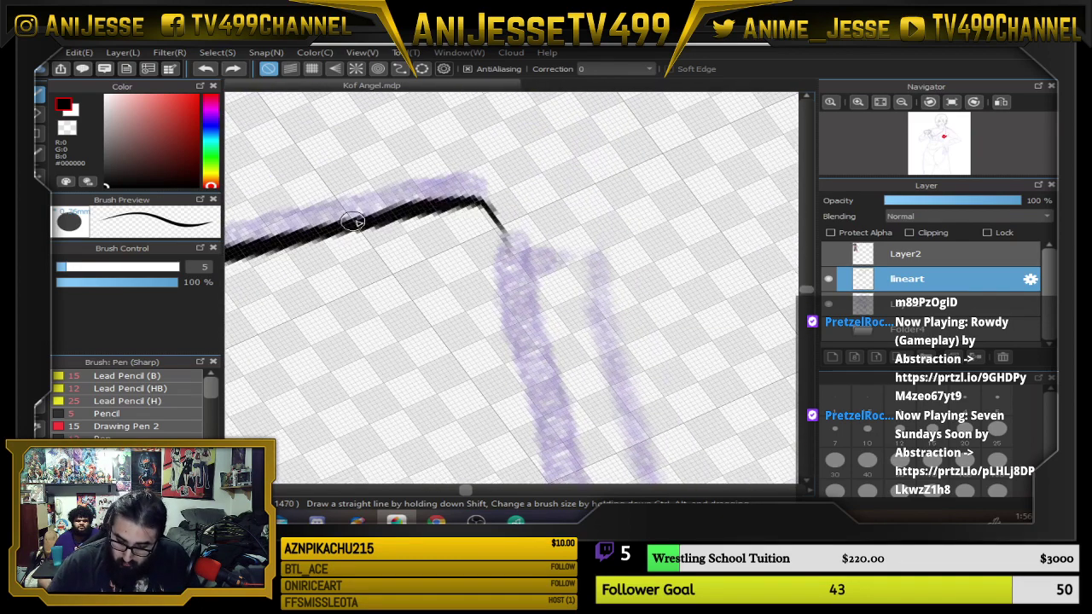
{"action": "mouse_move", "coordinate": [353, 222]}
{"action": "left_mouse_down"}
{"action": "mouse_move", "coordinate": [485, 203]}
{"action": "mouse_move", "coordinate": [517, 266]}
{"action": "mouse_move", "coordinate": [546, 453]}
{"action": "left_mouse_up"}
Undo the last stroke on the jacket's lower chest edge and redraw it as one longer curve along the sketch.
{"action": "left_click_drag", "start_coordinate": [571, 412], "coordinate": [470, 156]}
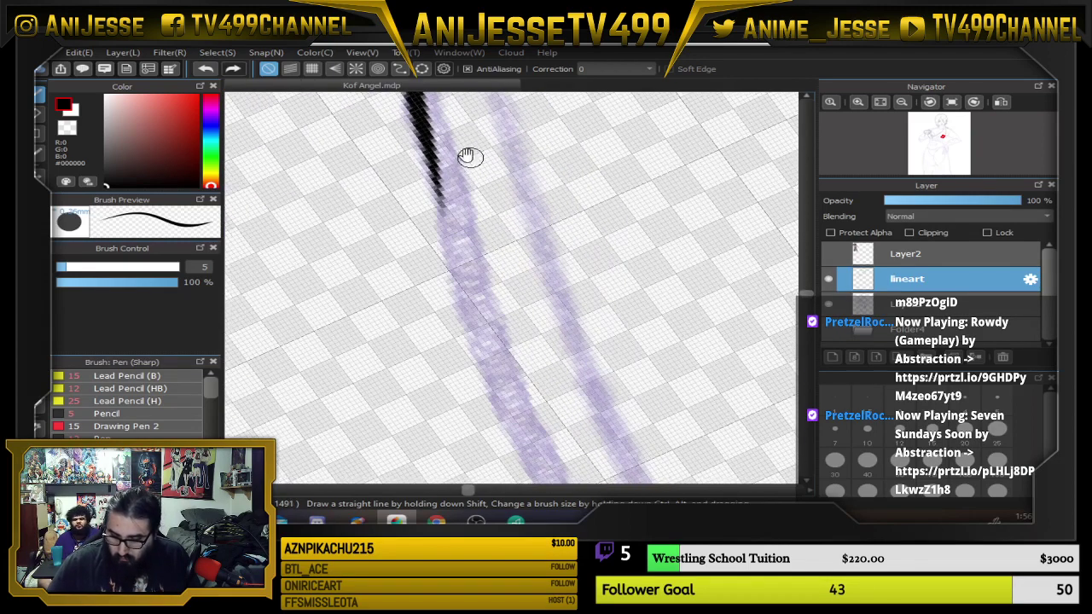
{"action": "key", "text": "ctrl+z"}
{"action": "mouse_move", "coordinate": [408, 96]}
{"action": "left_mouse_down"}
{"action": "mouse_move", "coordinate": [475, 310]}
{"action": "mouse_move", "coordinate": [539, 445]}
{"action": "left_mouse_up"}
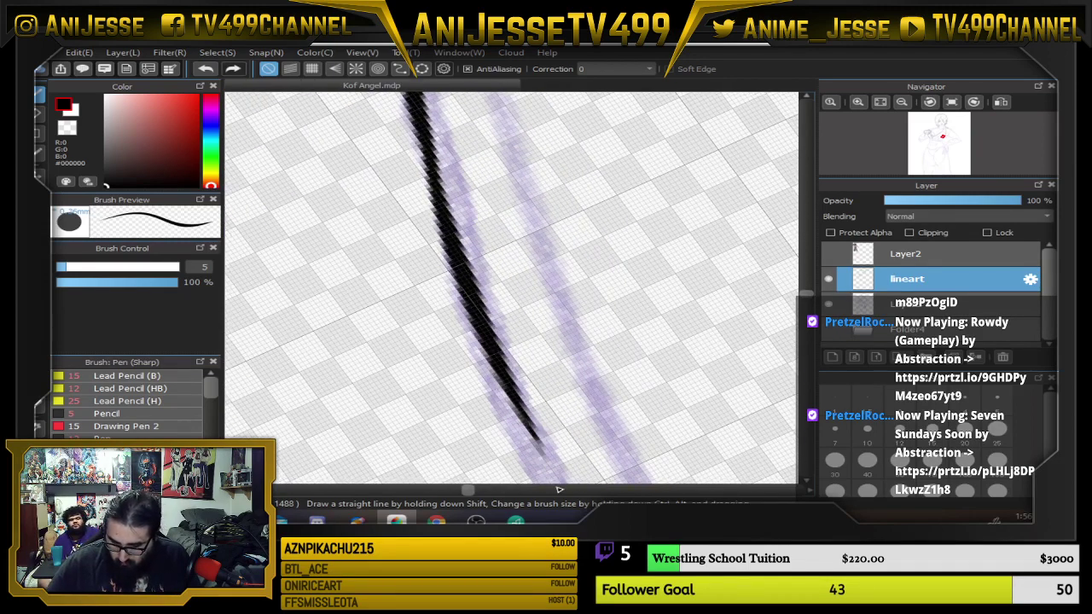
{"action": "mouse_move", "coordinate": [514, 363]}
{"action": "left_mouse_down"}
{"action": "mouse_move", "coordinate": [367, 129]}
{"action": "mouse_move", "coordinate": [404, 270]}
{"action": "mouse_move", "coordinate": [492, 425]}
{"action": "left_mouse_up"}
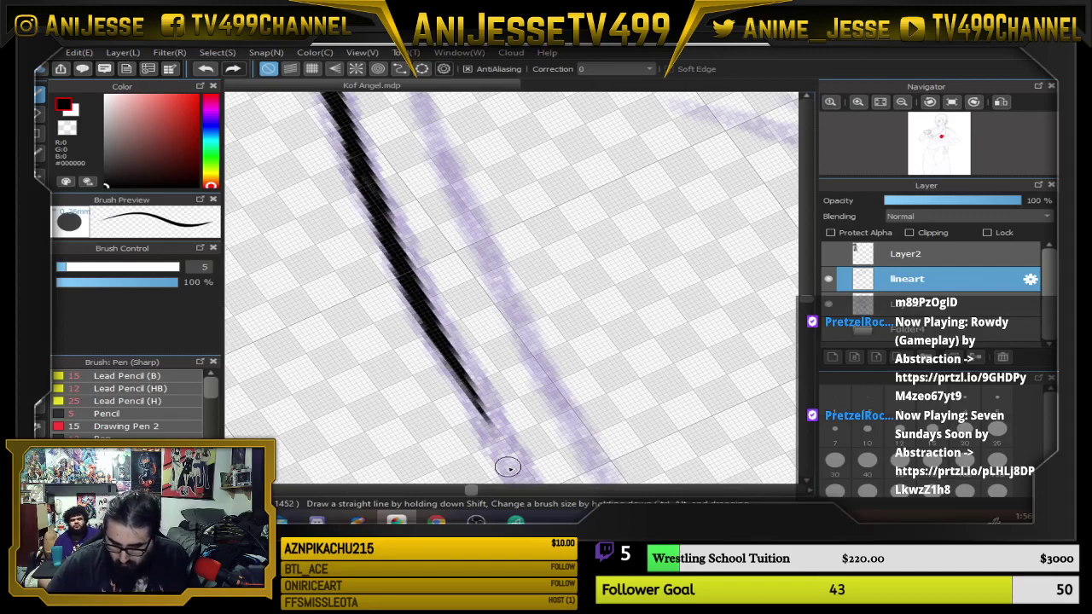
Continue inking the jacket's lower chest edge in tapered strokes until it meets the zipper pull.
{"action": "scroll", "coordinate": [501, 355], "scroll_direction": "down", "scroll_amount": 3}
{"action": "left_click_drag", "start_coordinate": [522, 355], "coordinate": [429, 280]}
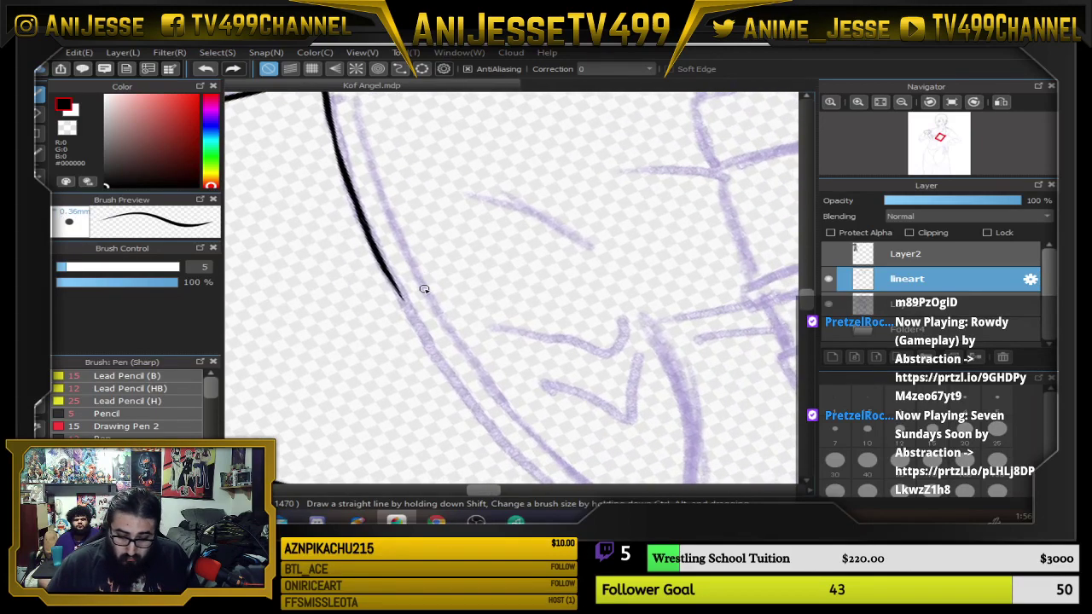
{"action": "key", "text": "Up"}
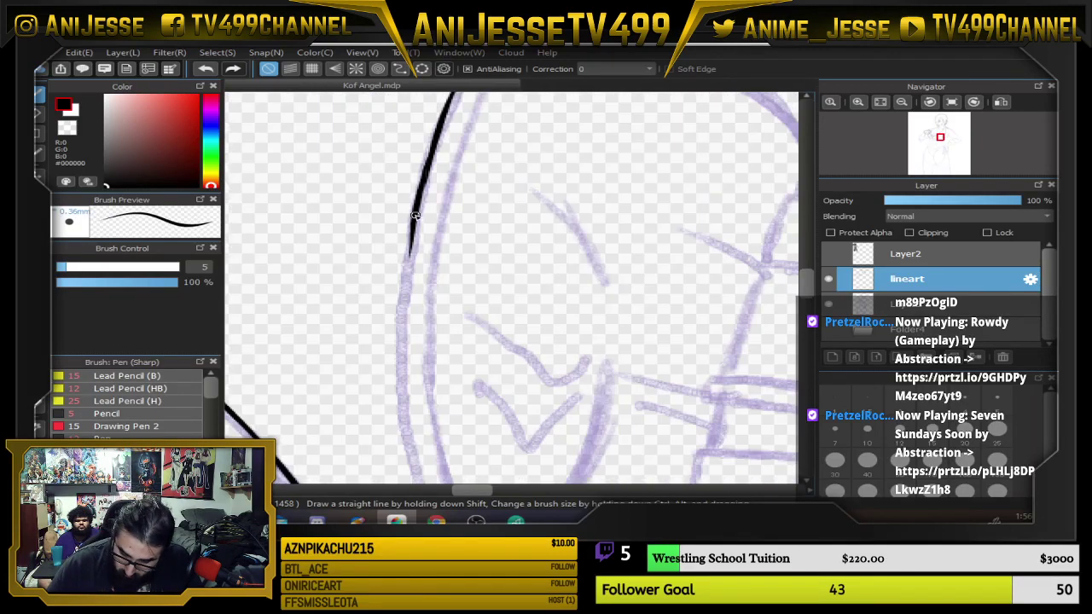
{"action": "mouse_move", "coordinate": [417, 200]}
{"action": "left_mouse_down"}
{"action": "mouse_move", "coordinate": [401, 330]}
{"action": "mouse_move", "coordinate": [413, 469]}
{"action": "mouse_move", "coordinate": [405, 275]}
{"action": "mouse_move", "coordinate": [383, 290]}
{"action": "left_mouse_up"}
{"action": "mouse_move", "coordinate": [352, 194]}
{"action": "left_mouse_down"}
{"action": "mouse_move", "coordinate": [367, 273]}
{"action": "mouse_move", "coordinate": [440, 462]}
{"action": "mouse_move", "coordinate": [407, 376]}
{"action": "left_mouse_up"}
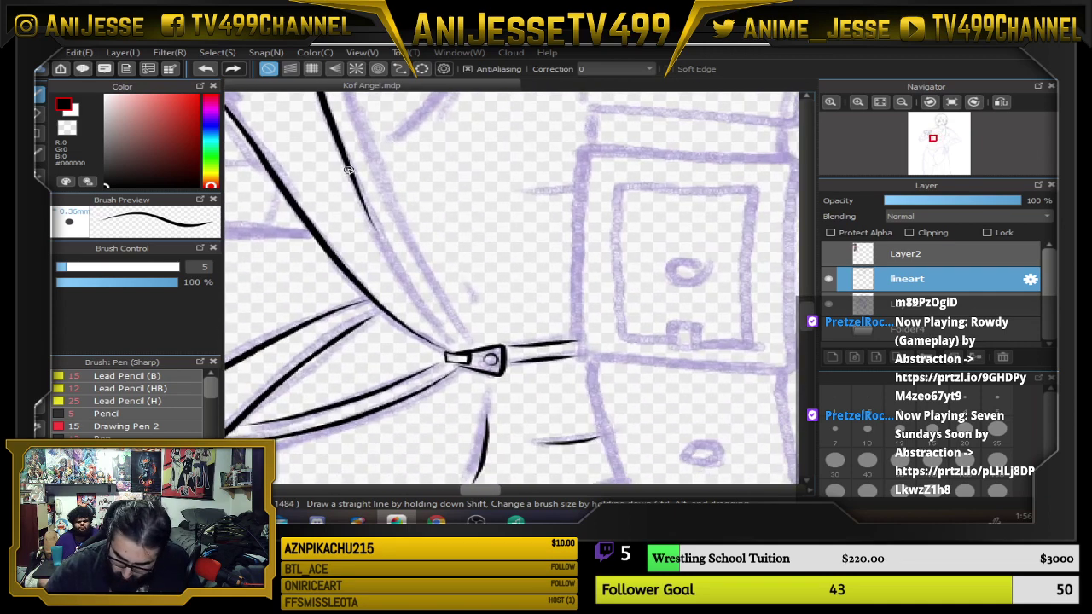
{"action": "left_click_drag", "start_coordinate": [369, 213], "coordinate": [463, 353]}
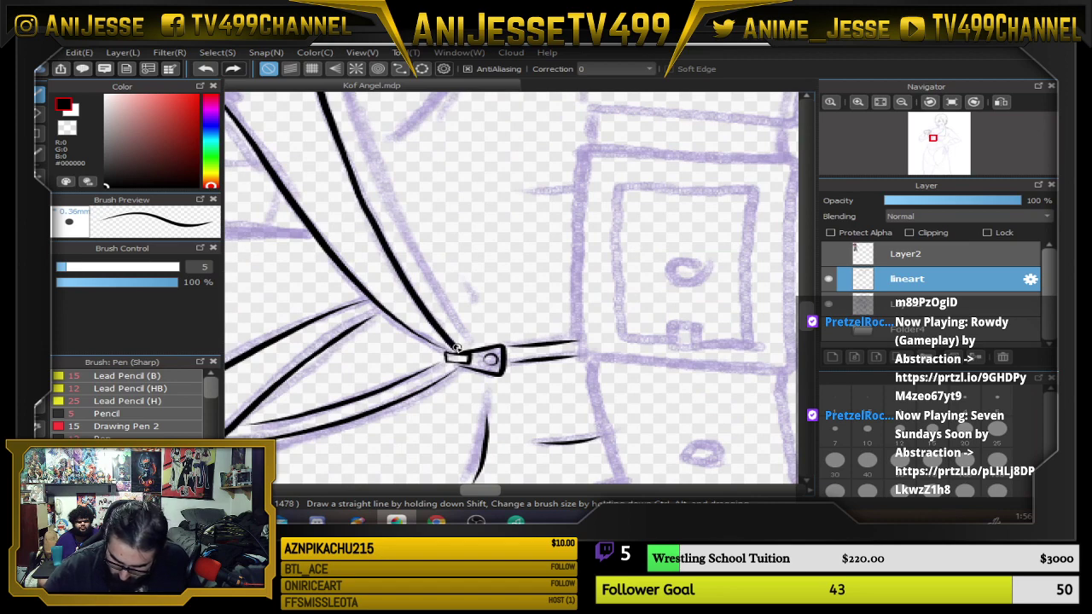
{"action": "key", "text": "Up"}
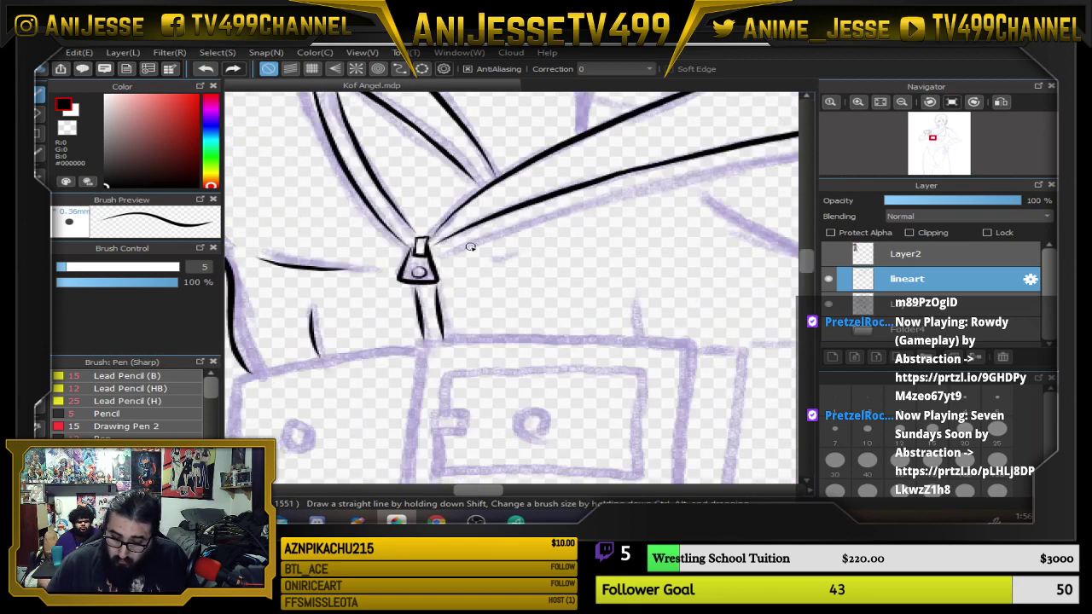
Examine the inked jacket, shoulders and raised hand against the remaining sketch around the chest.
{"action": "scroll", "coordinate": [473, 248], "scroll_direction": "down", "scroll_amount": 1}
{"action": "left_click_drag", "start_coordinate": [481, 246], "coordinate": [321, 339]}
{"action": "scroll", "coordinate": [378, 325], "scroll_direction": "down", "scroll_amount": 3}
{"action": "left_click_drag", "start_coordinate": [463, 310], "coordinate": [419, 424]}
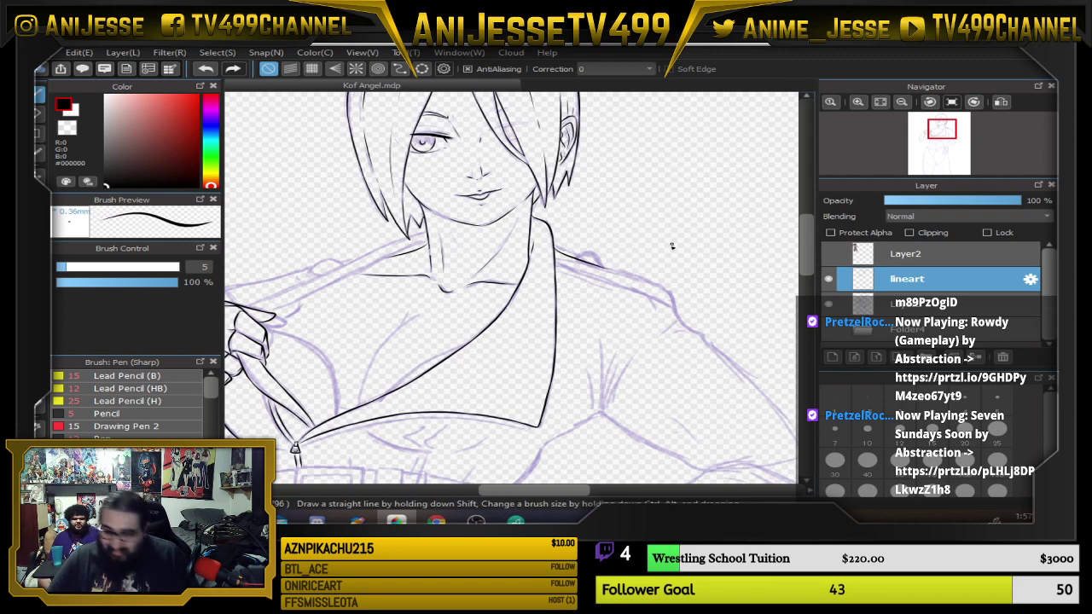
{"action": "scroll", "coordinate": [375, 273], "scroll_direction": "down", "scroll_amount": 1}
{"action": "scroll", "coordinate": [298, 297], "scroll_direction": "up", "scroll_amount": 4}
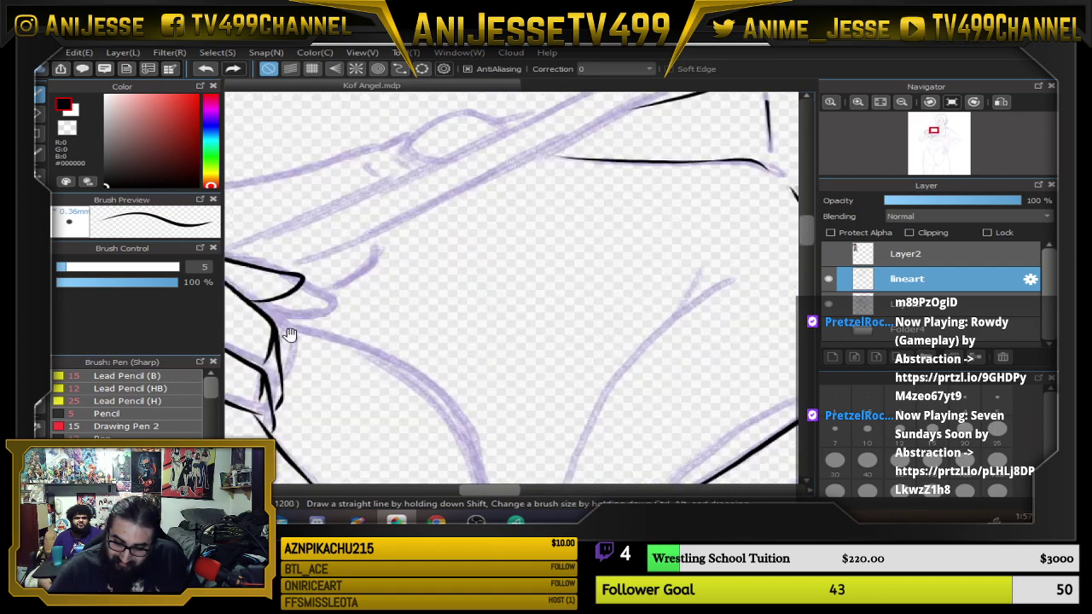
{"action": "left_click_drag", "start_coordinate": [290, 336], "coordinate": [350, 267]}
{"action": "scroll", "coordinate": [350, 268], "scroll_direction": "down", "scroll_amount": 4}
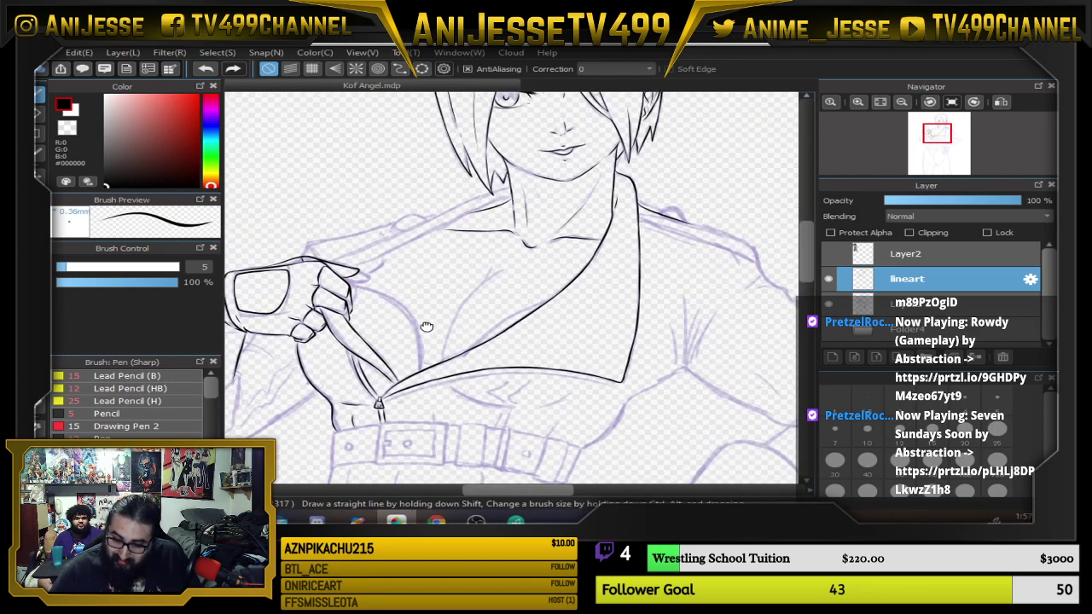
Ink the start of the breast curve at the gloved fingers, undo it and redraw it as a longer arc along the sketch.
{"action": "scroll", "coordinate": [354, 277], "scroll_direction": "up", "scroll_amount": 4}
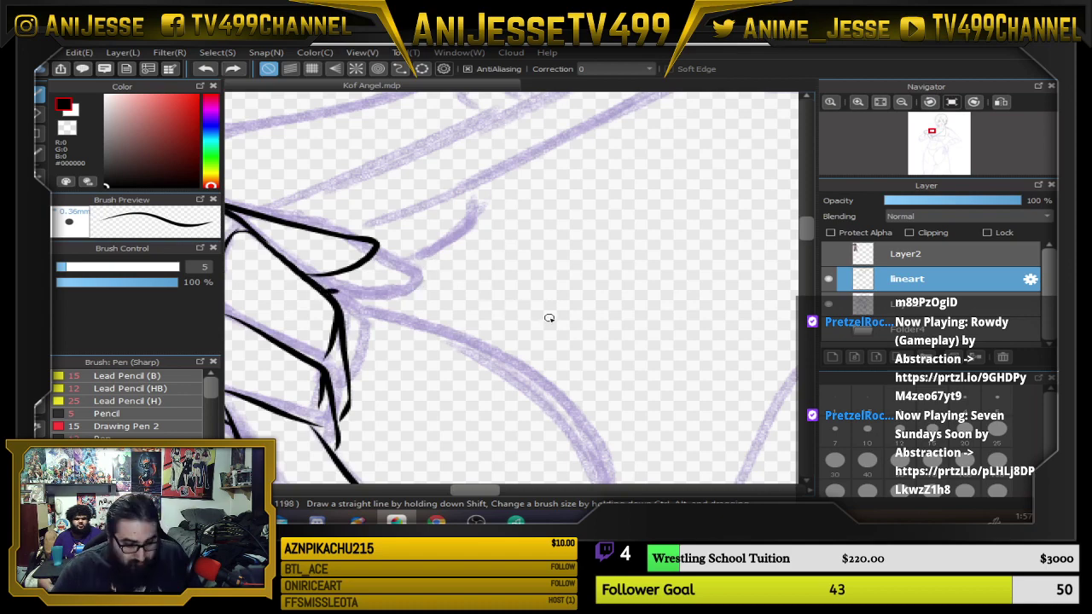
{"action": "key", "text": "Left"}
{"action": "key", "text": "Left"}
{"action": "key", "text": "Left"}
{"action": "key", "text": "Left"}
{"action": "key", "text": "Left"}
{"action": "key", "text": "Left"}
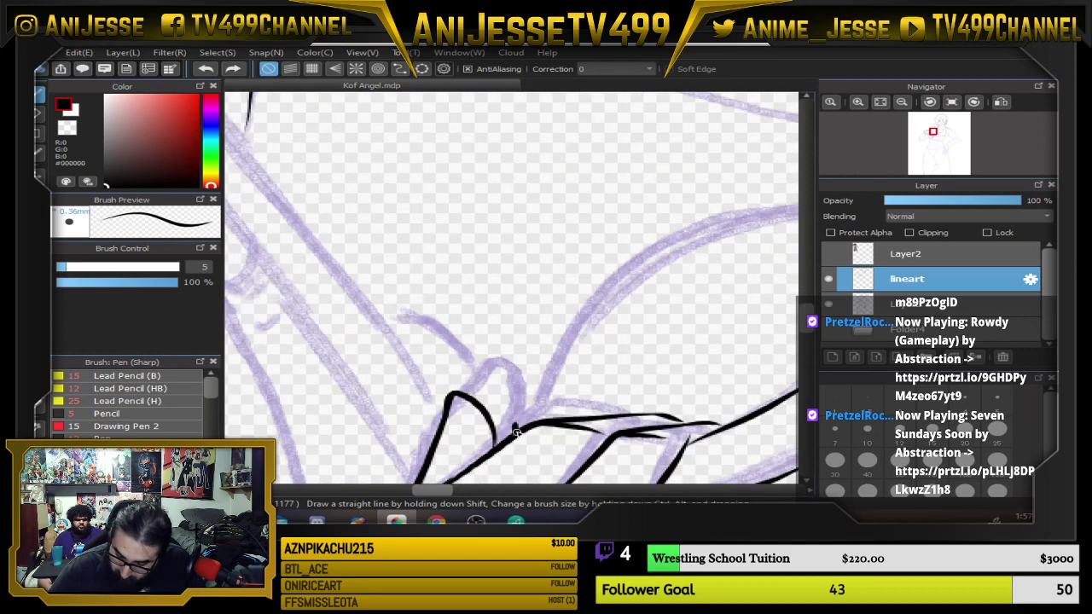
{"action": "left_click_drag", "start_coordinate": [516, 433], "coordinate": [540, 357]}
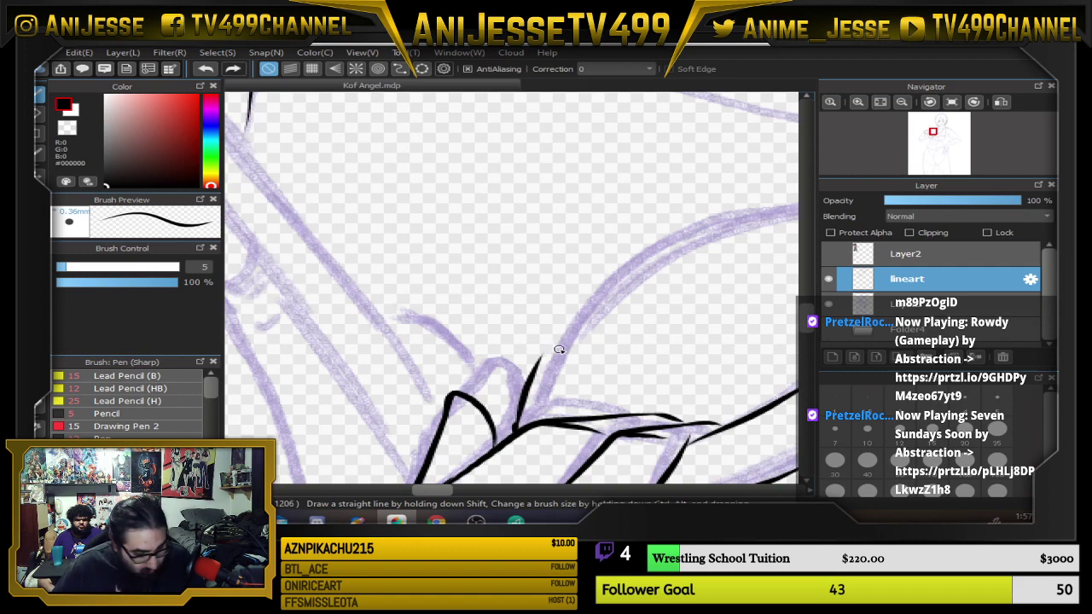
{"action": "key", "text": "ctrl+z"}
{"action": "mouse_move", "coordinate": [515, 435]}
{"action": "left_mouse_down"}
{"action": "mouse_move", "coordinate": [530, 391]}
{"action": "mouse_move", "coordinate": [633, 258]}
{"action": "mouse_move", "coordinate": [671, 238]}
{"action": "left_mouse_up"}
Extend the breast curve from the gloved hand down to the jacket's opening edge near the zipper.
{"action": "key", "text": "Left"}
{"action": "key", "text": "Left"}
{"action": "key", "text": "Left"}
{"action": "key", "text": "Left"}
{"action": "key", "text": "Left"}
{"action": "mouse_move", "coordinate": [591, 159]}
{"action": "left_mouse_down"}
{"action": "mouse_move", "coordinate": [474, 453]}
{"action": "mouse_move", "coordinate": [432, 419]}
{"action": "mouse_move", "coordinate": [448, 330]}
{"action": "mouse_move", "coordinate": [503, 231]}
{"action": "mouse_move", "coordinate": [547, 191]}
{"action": "left_mouse_up"}
{"action": "key", "text": "Up"}
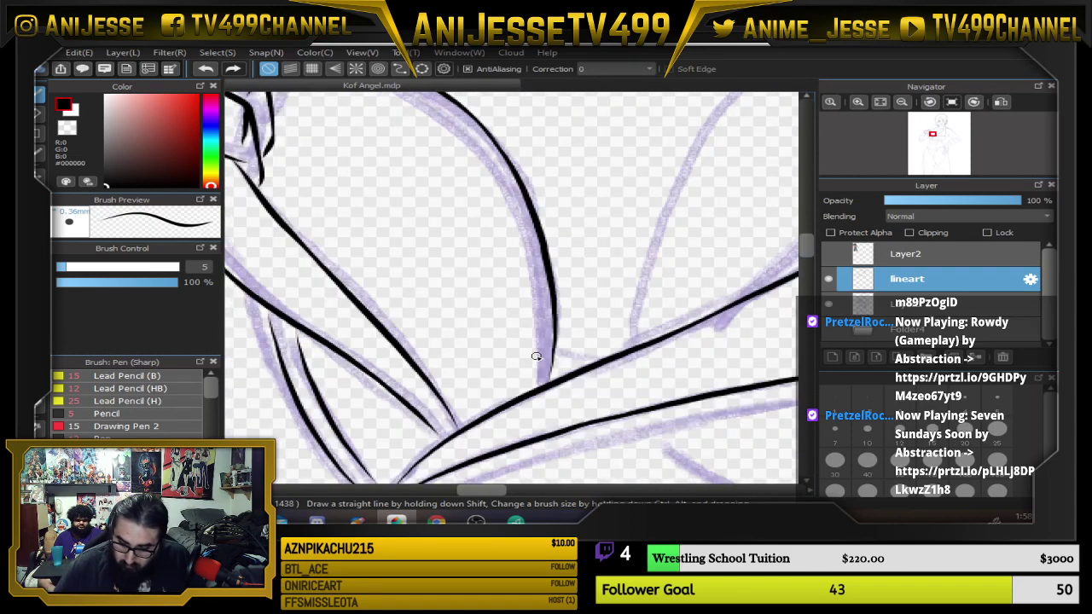
{"action": "scroll", "coordinate": [519, 370], "scroll_direction": "down", "scroll_amount": 5}
{"action": "left_click_drag", "start_coordinate": [520, 370], "coordinate": [497, 438]}
{"action": "scroll", "coordinate": [468, 337], "scroll_direction": "up", "scroll_amount": 5}
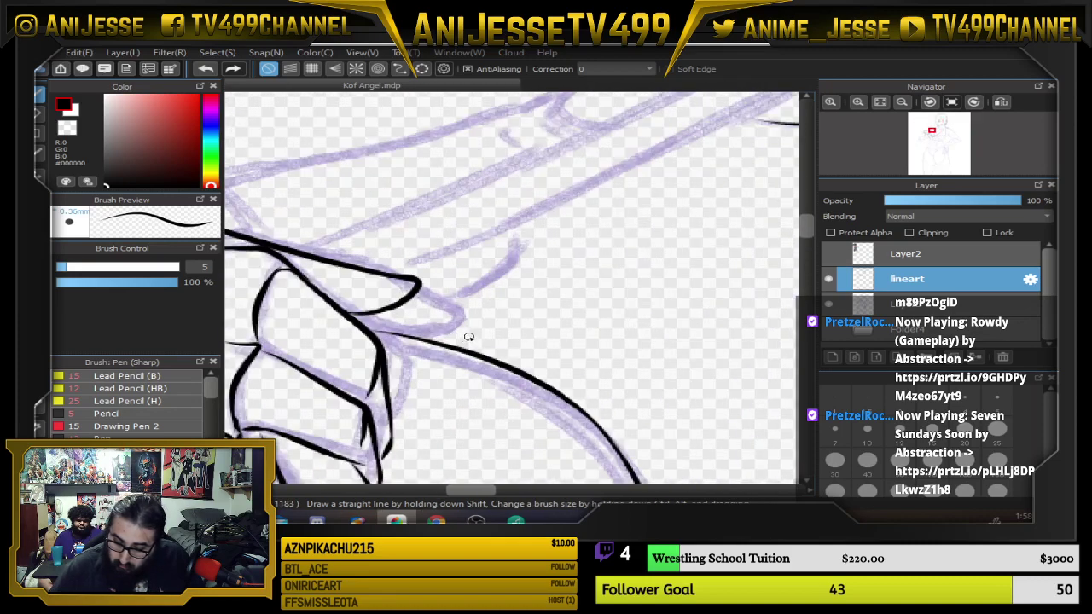
{"action": "scroll", "coordinate": [469, 337], "scroll_direction": "up", "scroll_amount": 2}
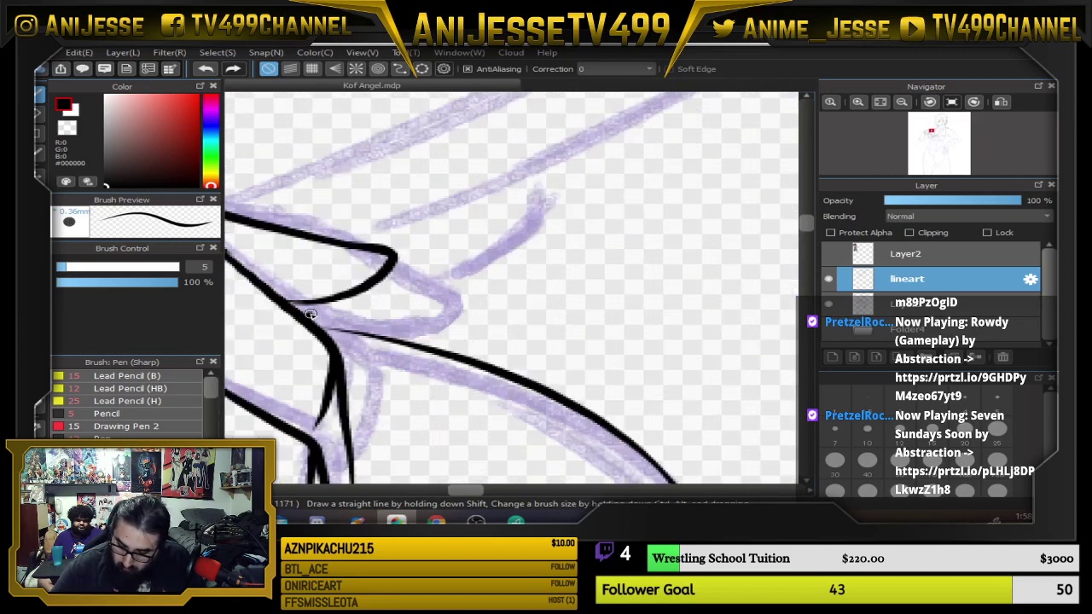
{"action": "mouse_move", "coordinate": [311, 315]}
{"action": "left_mouse_down"}
{"action": "mouse_move", "coordinate": [523, 254]}
{"action": "mouse_move", "coordinate": [531, 186]}
{"action": "left_mouse_up"}
{"action": "scroll", "coordinate": [558, 202], "scroll_direction": "down", "scroll_amount": 3}
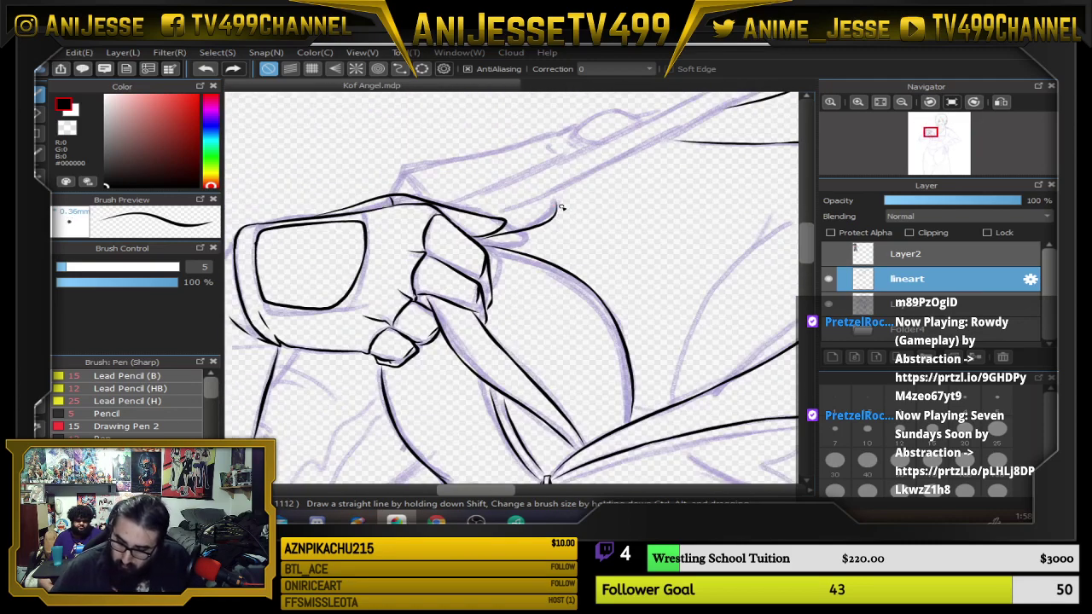
{"action": "left_click_drag", "start_coordinate": [667, 248], "coordinate": [530, 344]}
{"action": "scroll", "coordinate": [421, 320], "scroll_direction": "up", "scroll_amount": 2}
{"action": "key", "text": "ctrl+z"}
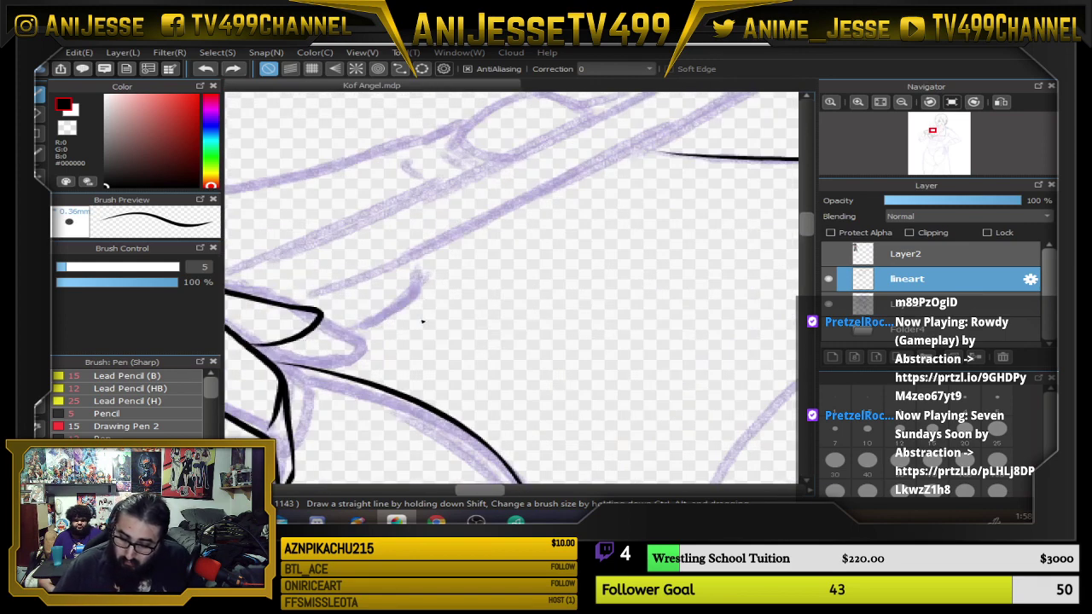
{"action": "left_click_drag", "start_coordinate": [326, 330], "coordinate": [424, 301]}
{"action": "key", "text": "ctrl+z"}
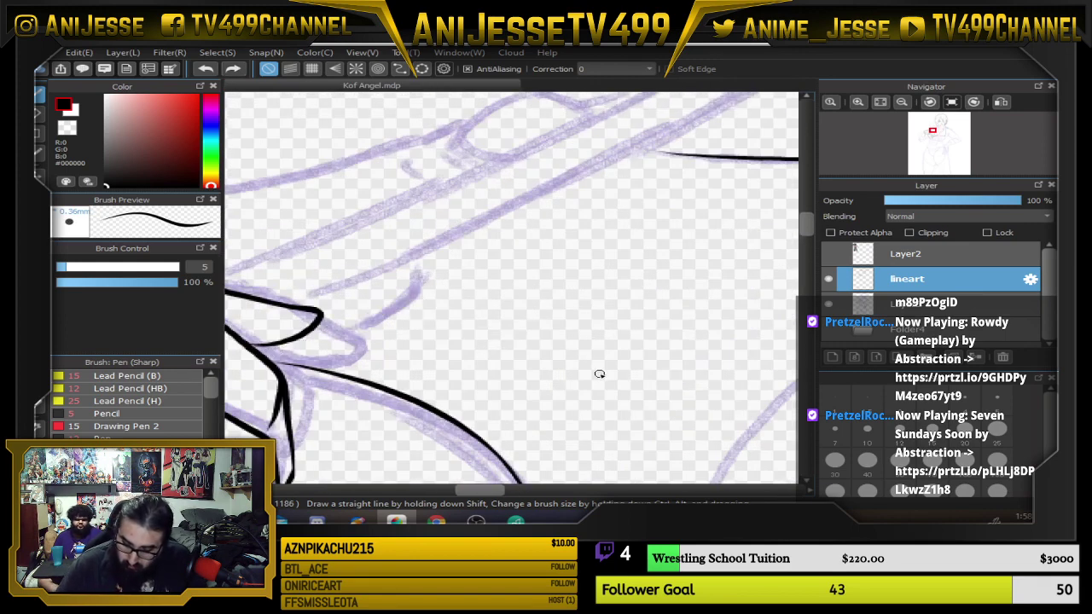
Ink the short curved crease that rises from the fingers above the breast curve.
{"action": "key", "text": "Left"}
{"action": "key", "text": "Left"}
{"action": "key", "text": "Left"}
{"action": "key", "text": "Left"}
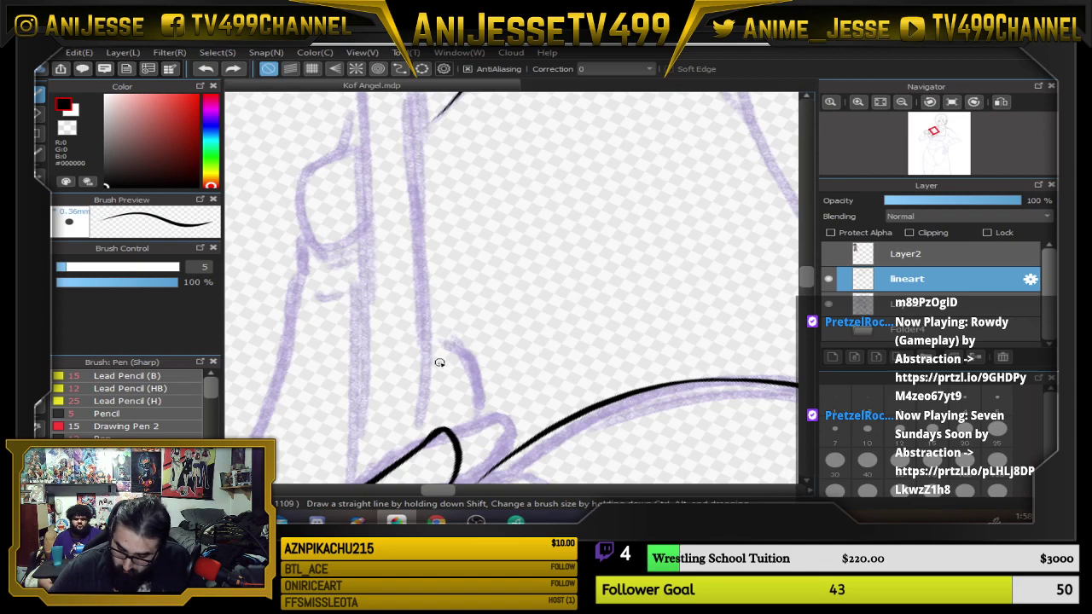
{"action": "mouse_move", "coordinate": [444, 360]}
{"action": "left_mouse_down"}
{"action": "mouse_move", "coordinate": [479, 409]}
{"action": "mouse_move", "coordinate": [468, 338]}
{"action": "left_mouse_up"}
{"action": "mouse_move", "coordinate": [426, 303]}
{"action": "left_mouse_down"}
{"action": "mouse_move", "coordinate": [437, 327]}
{"action": "mouse_move", "coordinate": [430, 423]}
{"action": "left_mouse_up"}
{"action": "key", "text": "Up"}
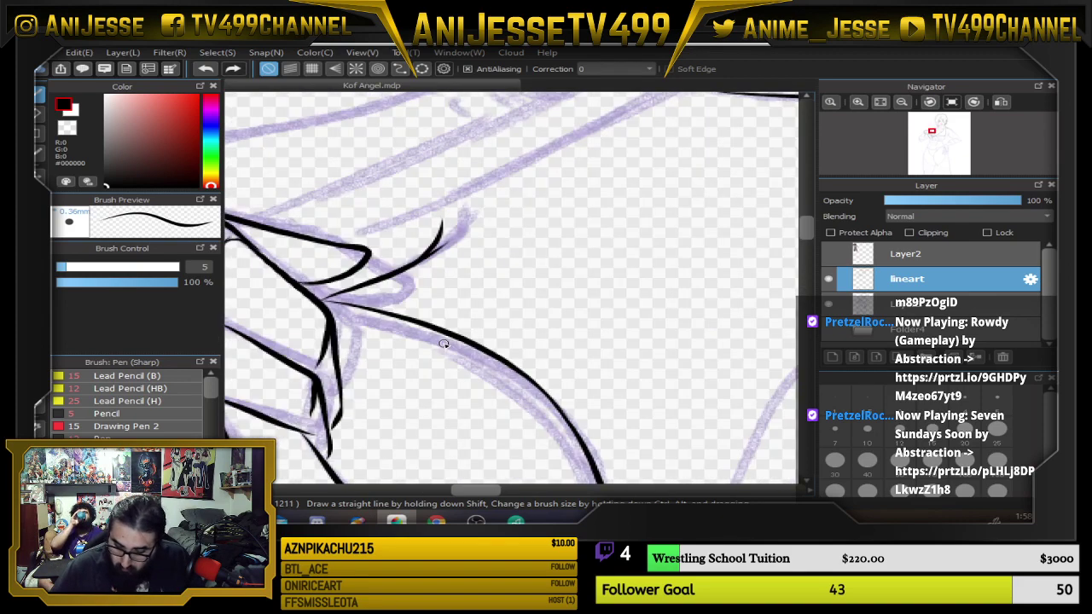
Ink the upper part of the shallow second curve that bulges inward along the jacket's opening edge.
{"action": "scroll", "coordinate": [443, 344], "scroll_direction": "down", "scroll_amount": 3}
{"action": "left_click_drag", "start_coordinate": [497, 343], "coordinate": [462, 293]}
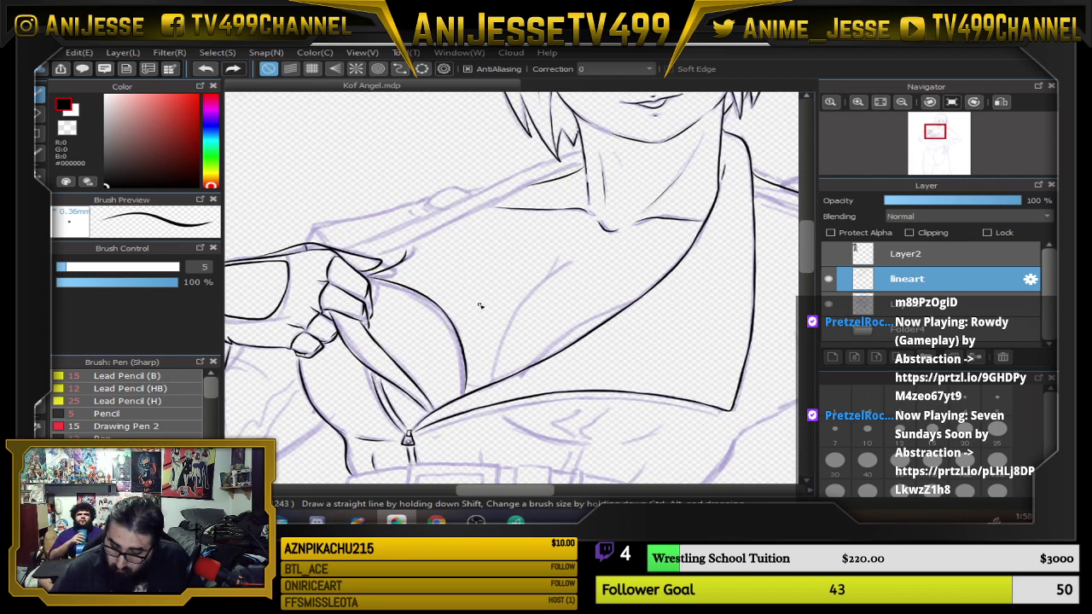
{"action": "scroll", "coordinate": [481, 307], "scroll_direction": "down", "scroll_amount": 1}
{"action": "scroll", "coordinate": [496, 342], "scroll_direction": "up", "scroll_amount": 2}
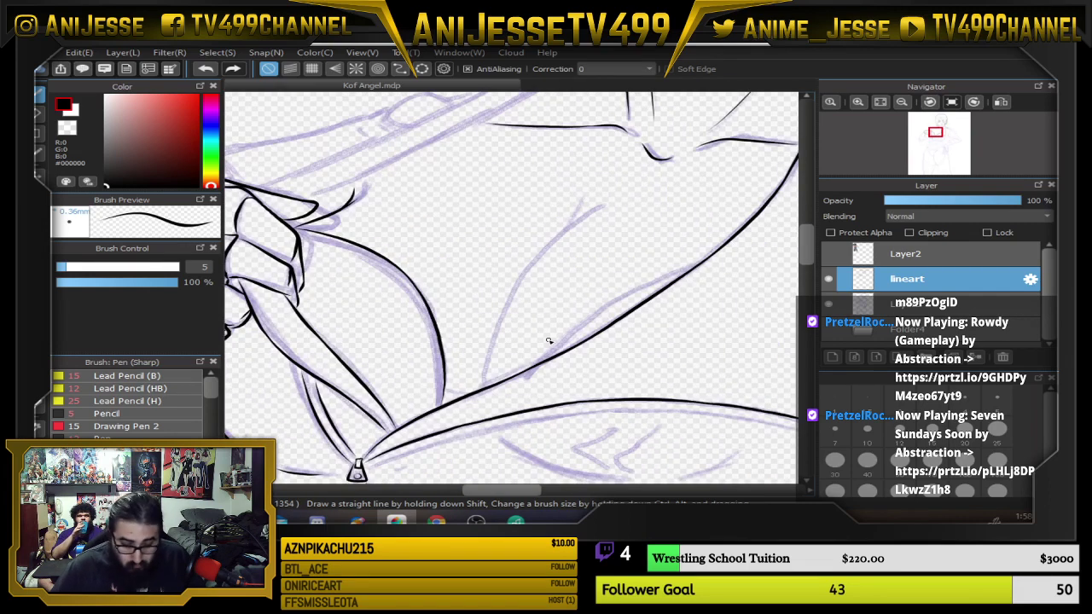
{"action": "key", "text": "Left"}
{"action": "key", "text": "Left"}
{"action": "scroll", "coordinate": [623, 312], "scroll_direction": "up", "scroll_amount": 3}
{"action": "left_click_drag", "start_coordinate": [652, 185], "coordinate": [586, 288]}
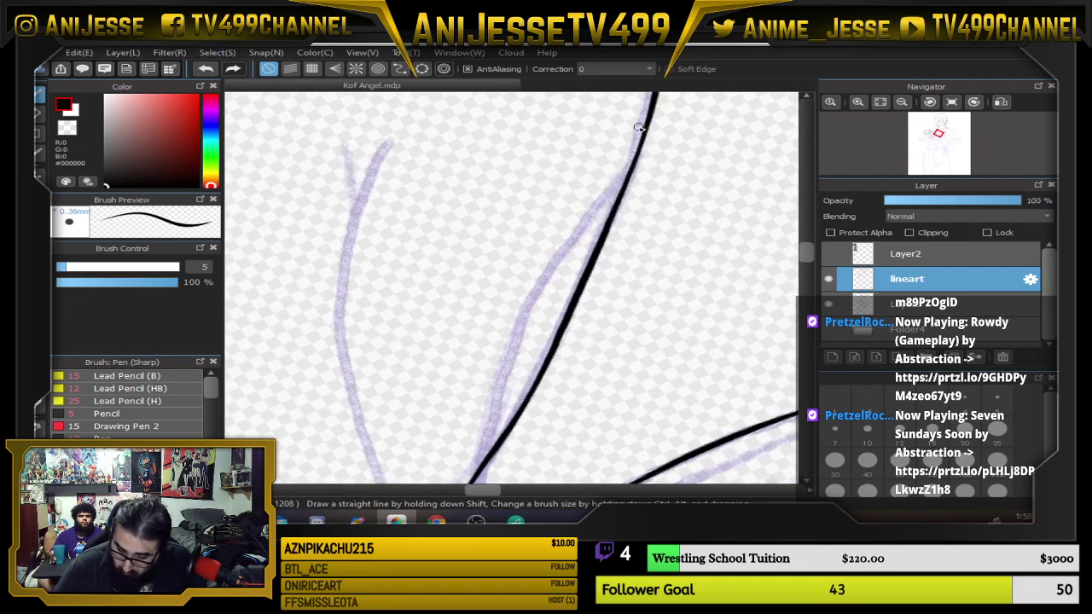
{"action": "mouse_move", "coordinate": [646, 124]}
{"action": "left_mouse_down"}
{"action": "mouse_move", "coordinate": [520, 303]}
{"action": "mouse_move", "coordinate": [464, 438]}
{"action": "mouse_move", "coordinate": [462, 493]}
{"action": "left_mouse_up"}
{"action": "left_click_drag", "start_coordinate": [581, 342], "coordinate": [614, 245]}
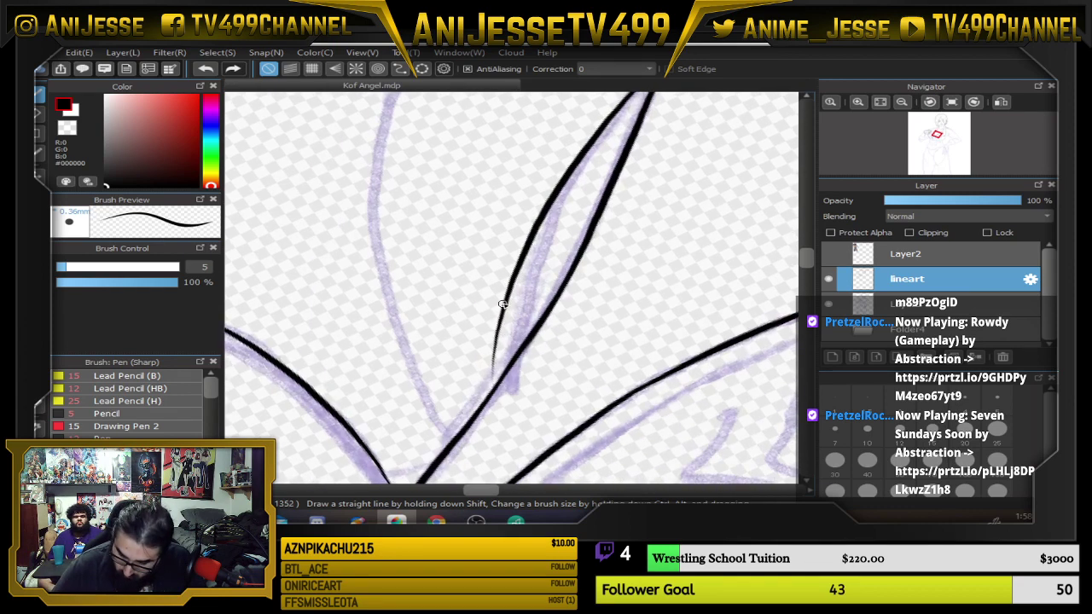
Extend the shallow curve along the jacket's opening down until its lower end meets the edge line.
{"action": "left_click_drag", "start_coordinate": [513, 279], "coordinate": [494, 388]}
{"action": "mouse_move", "coordinate": [562, 251]}
{"action": "left_mouse_down"}
{"action": "mouse_move", "coordinate": [555, 286]}
{"action": "mouse_move", "coordinate": [528, 293]}
{"action": "left_mouse_up"}
{"action": "scroll", "coordinate": [567, 241], "scroll_direction": "down", "scroll_amount": 5}
{"action": "scroll", "coordinate": [452, 299], "scroll_direction": "up", "scroll_amount": 2}
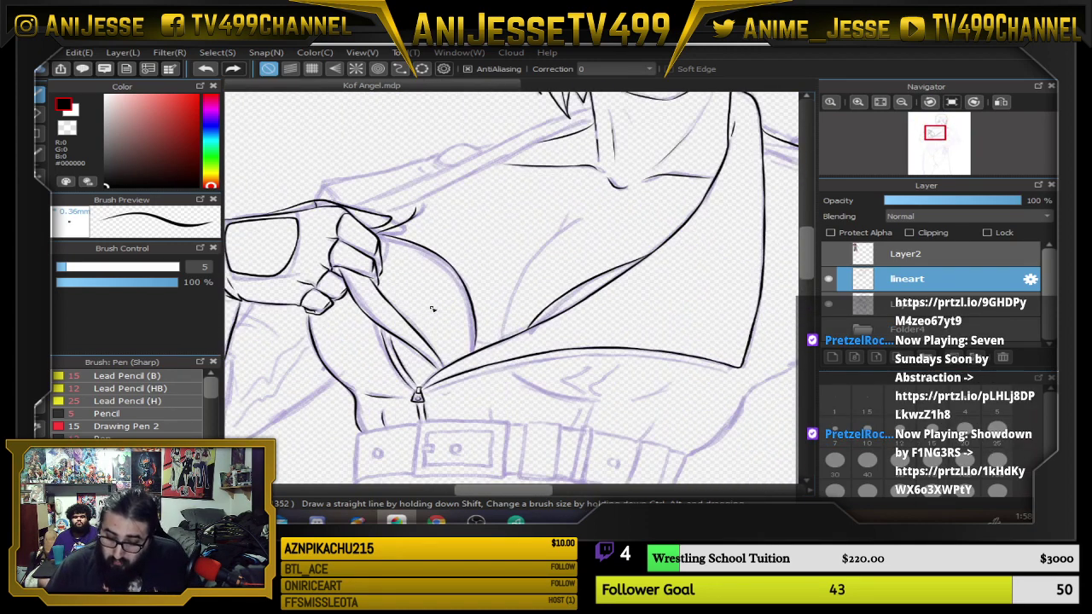
Ink a small rounded hook joining the lower end of the breast curve to the jacket's opening edge.
{"action": "scroll", "coordinate": [475, 329], "scroll_direction": "up", "scroll_amount": 2}
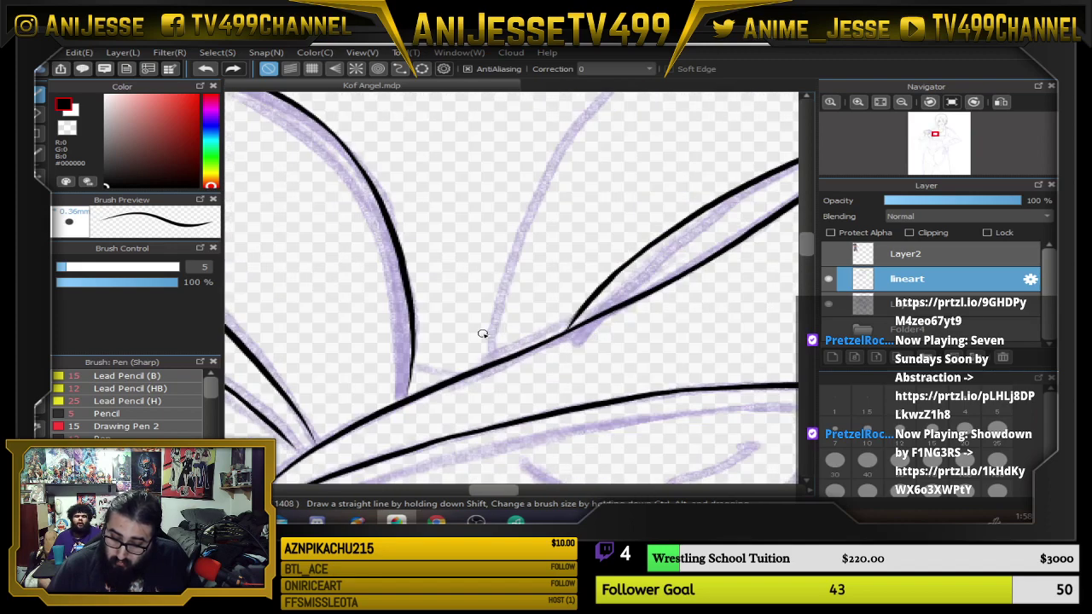
{"action": "mouse_move", "coordinate": [373, 290]}
{"action": "left_mouse_down"}
{"action": "mouse_move", "coordinate": [379, 349]}
{"action": "mouse_move", "coordinate": [427, 398]}
{"action": "left_mouse_up"}
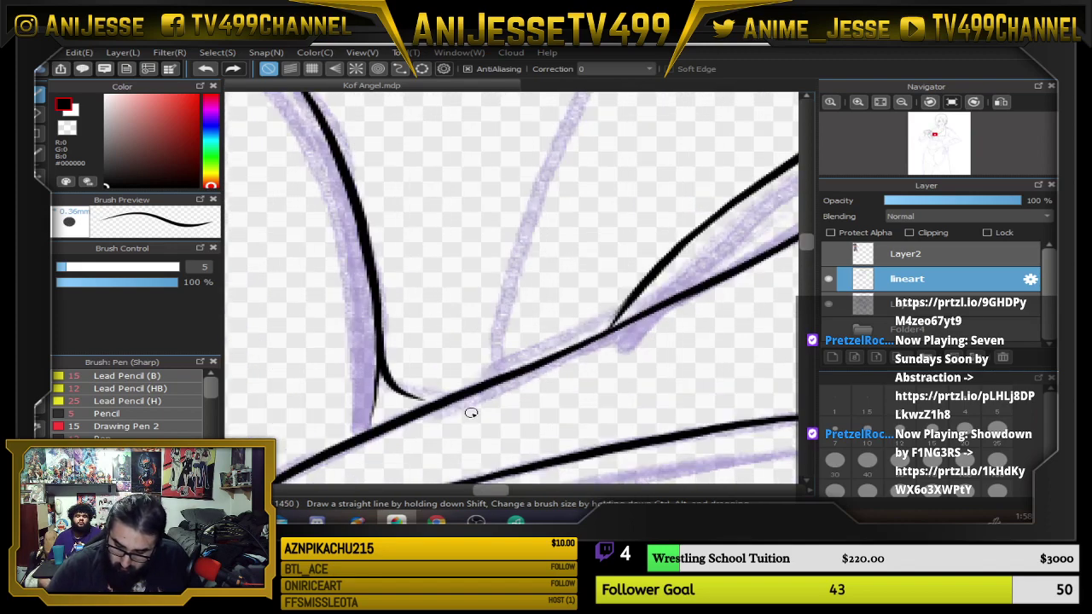
{"action": "scroll", "coordinate": [471, 413], "scroll_direction": "down", "scroll_amount": 2}
{"action": "scroll", "coordinate": [493, 380], "scroll_direction": "down", "scroll_amount": 4}
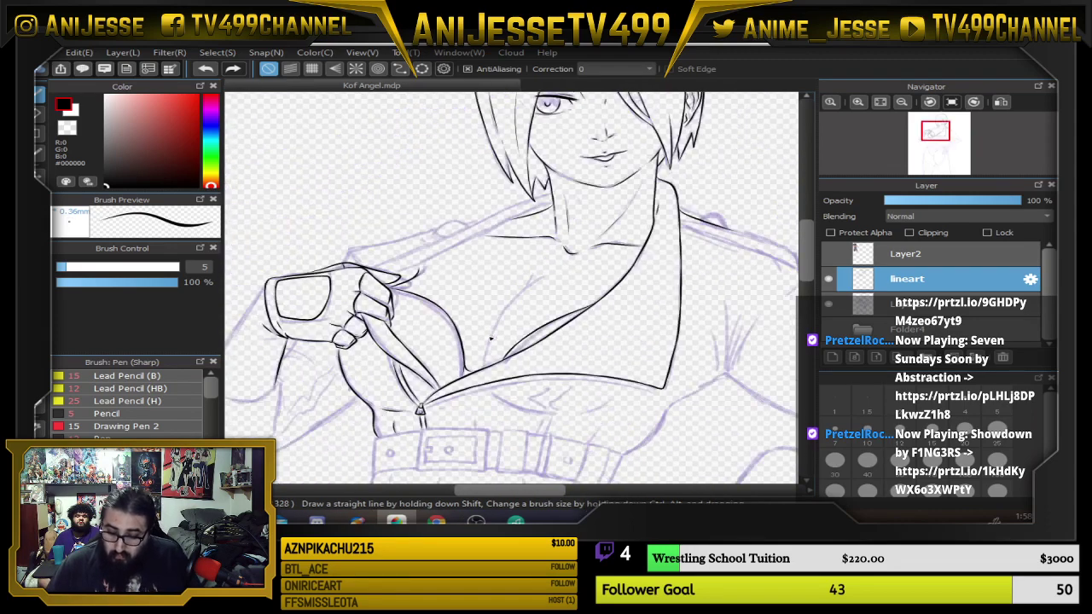
Ink the cleavage line up from the jacket's opening edge, undo it and redraw it as a shorter curve.
{"action": "scroll", "coordinate": [405, 395], "scroll_direction": "up", "scroll_amount": 5}
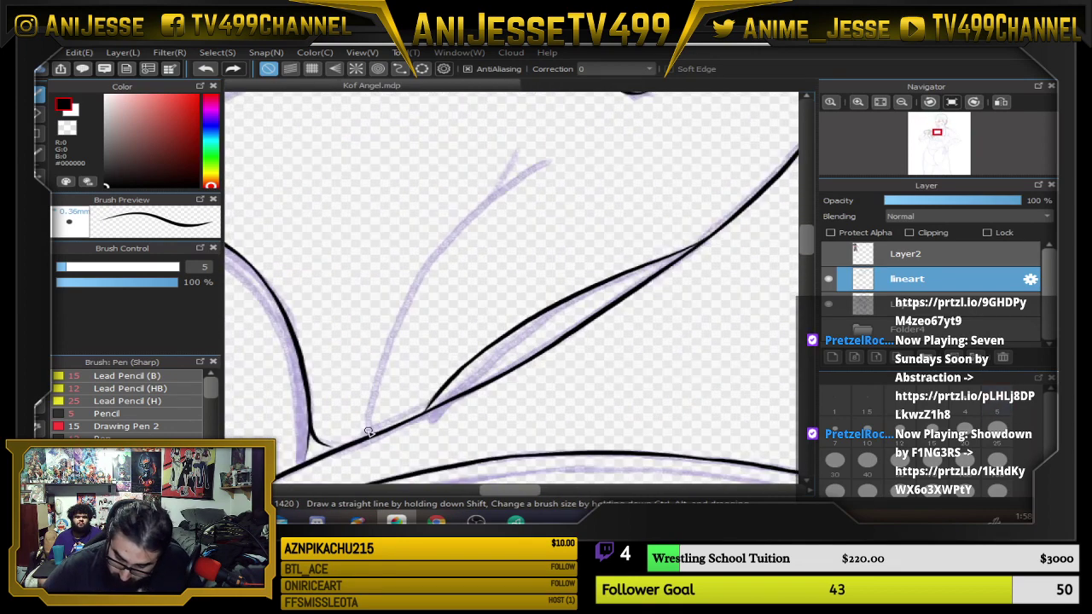
{"action": "mouse_move", "coordinate": [369, 436]}
{"action": "left_mouse_down"}
{"action": "mouse_move", "coordinate": [380, 356]}
{"action": "mouse_move", "coordinate": [482, 203]}
{"action": "mouse_move", "coordinate": [580, 159]}
{"action": "left_mouse_up"}
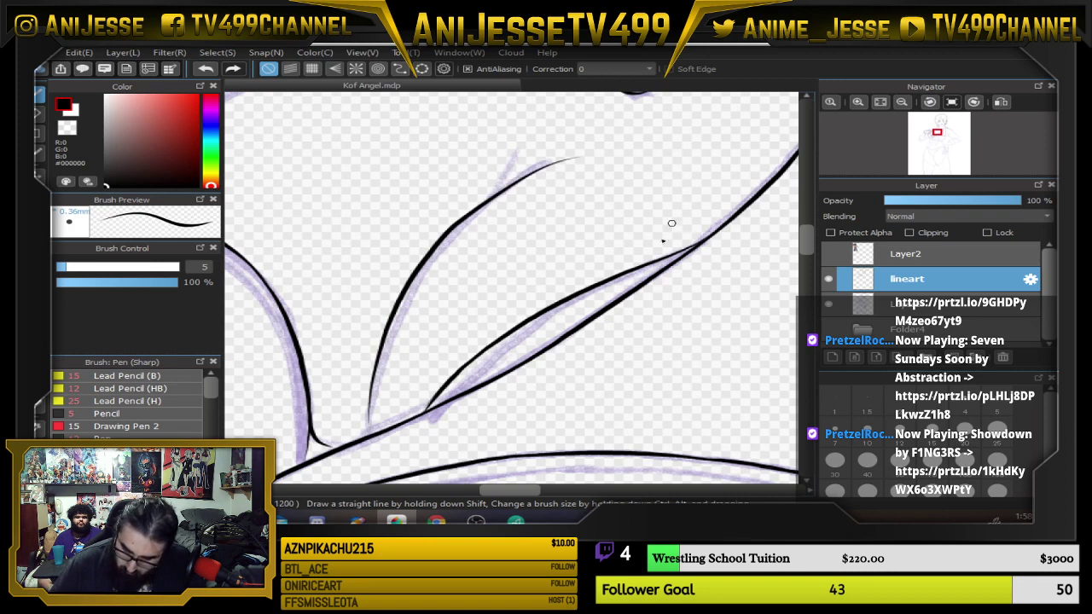
{"action": "key", "text": "ctrl+z"}
{"action": "mouse_move", "coordinate": [367, 439]}
{"action": "left_mouse_down"}
{"action": "mouse_move", "coordinate": [391, 336]}
{"action": "mouse_move", "coordinate": [422, 278]}
{"action": "mouse_move", "coordinate": [463, 226]}
{"action": "mouse_move", "coordinate": [533, 171]}
{"action": "mouse_move", "coordinate": [491, 197]}
{"action": "left_mouse_up"}
{"action": "scroll", "coordinate": [504, 205], "scroll_direction": "down", "scroll_amount": 2}
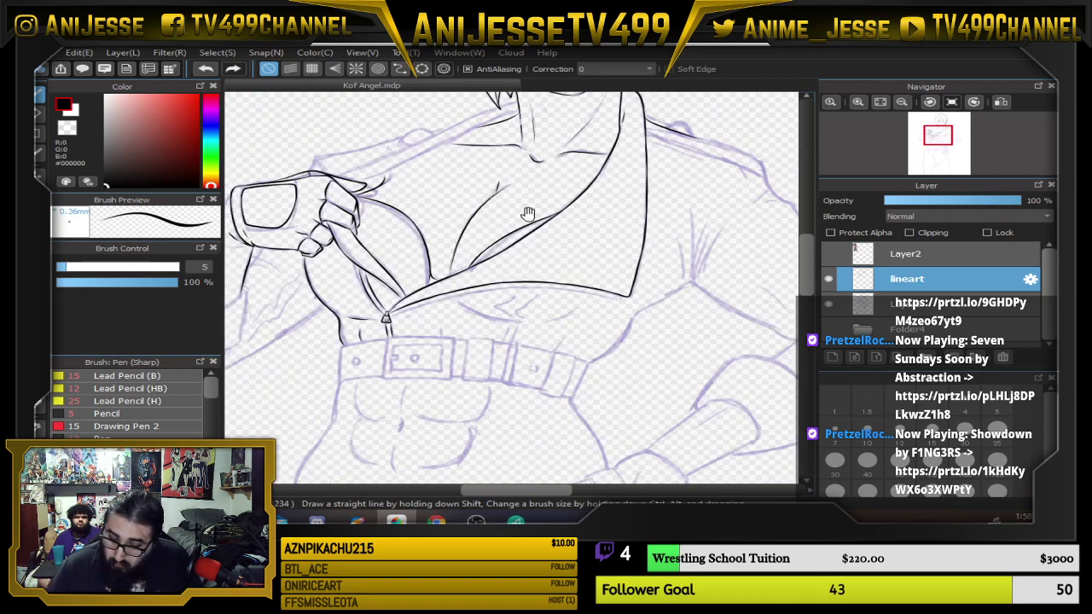
{"action": "scroll", "coordinate": [524, 212], "scroll_direction": "down", "scroll_amount": 3}
{"action": "left_click_drag", "start_coordinate": [533, 318], "coordinate": [455, 319]}
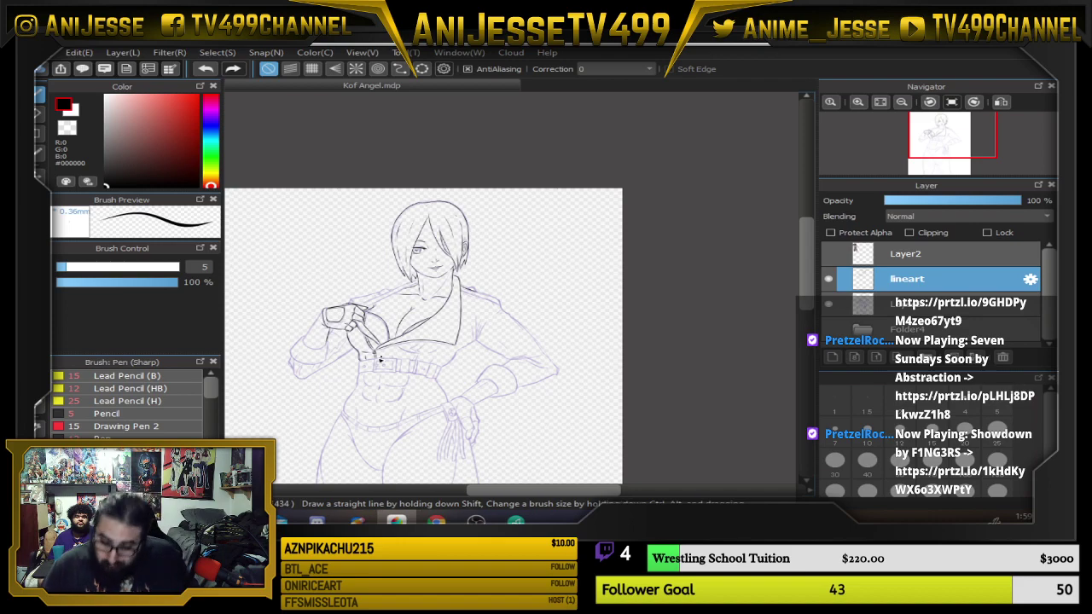
{"action": "scroll", "coordinate": [381, 359], "scroll_direction": "up", "scroll_amount": 4}
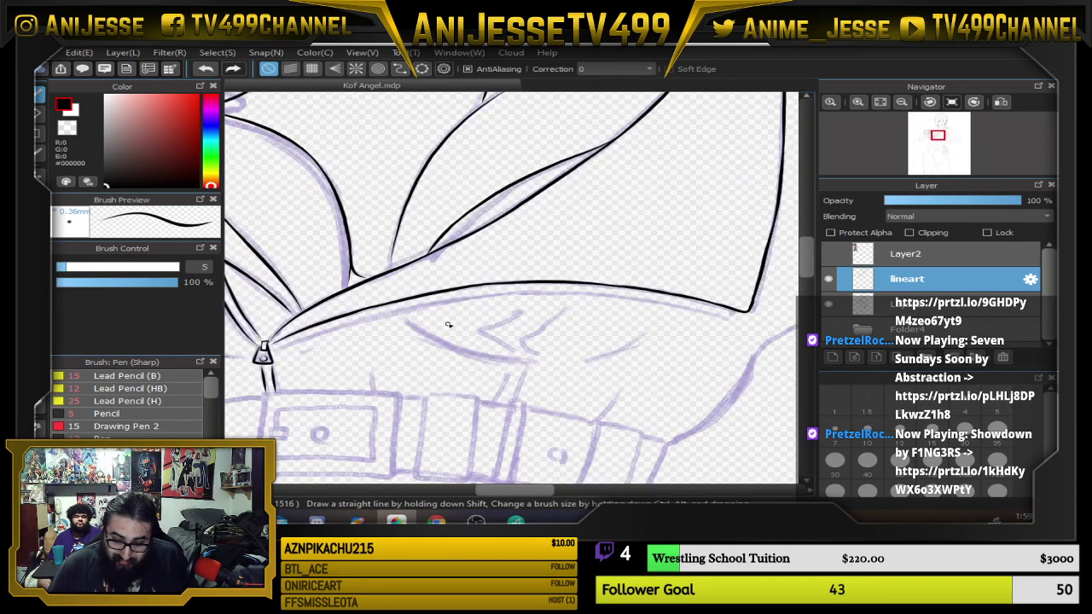
Redraw the cleavage line as a longer curve rising from the jacket's opening edge, with a short tick beside its upper end.
{"action": "scroll", "coordinate": [448, 325], "scroll_direction": "up", "scroll_amount": 1}
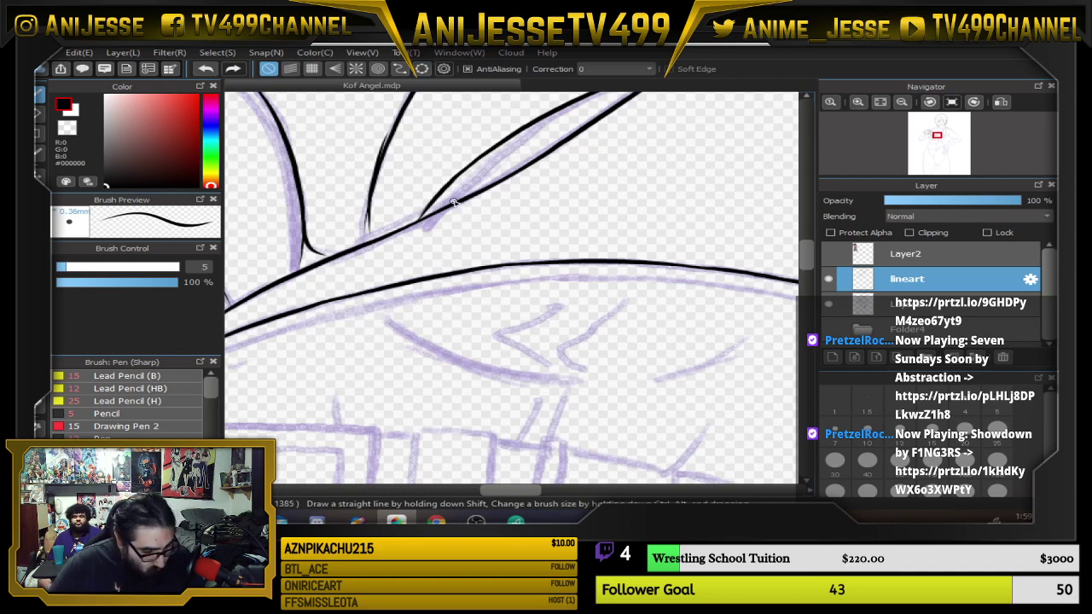
{"action": "key", "text": "ctrl+z"}
{"action": "left_click_drag", "start_coordinate": [509, 179], "coordinate": [486, 279]}
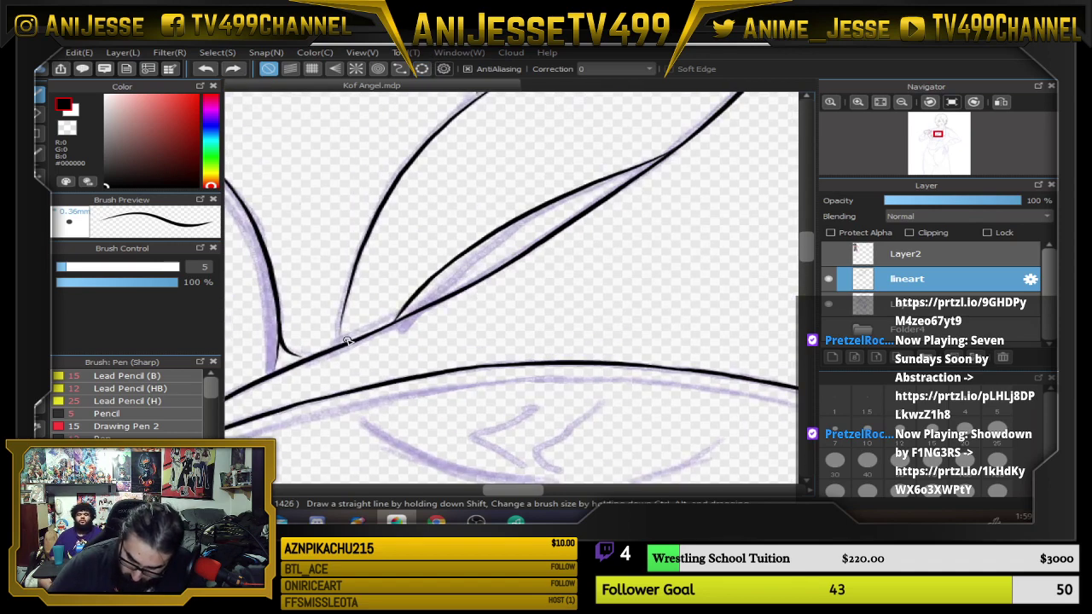
{"action": "mouse_move", "coordinate": [345, 340]}
{"action": "left_mouse_down"}
{"action": "mouse_move", "coordinate": [374, 213]}
{"action": "mouse_move", "coordinate": [437, 115]}
{"action": "left_mouse_up"}
{"action": "key", "text": "ctrl+z"}
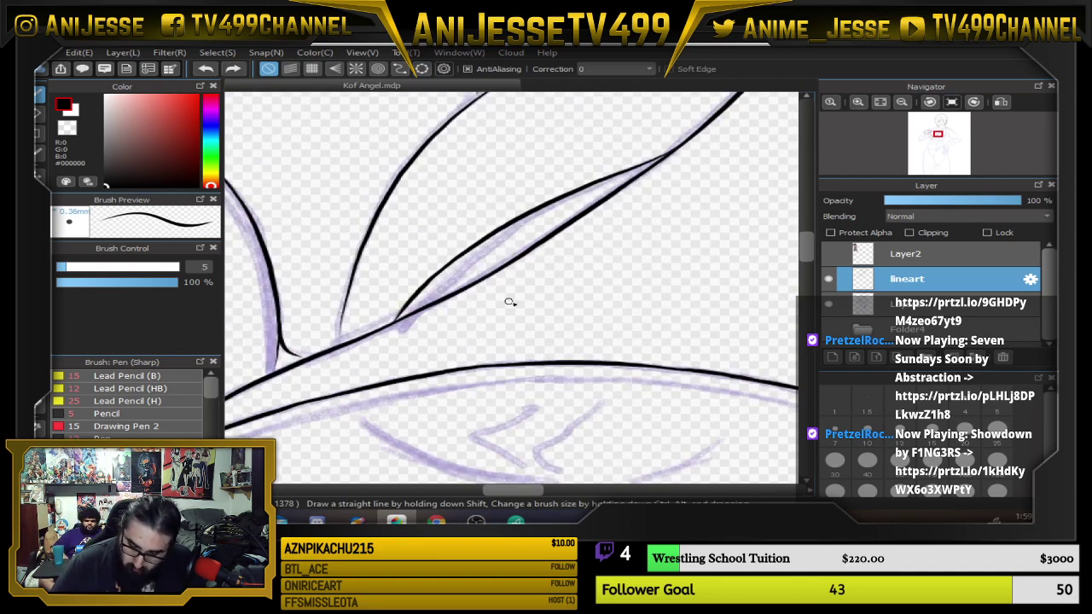
{"action": "key", "text": "ctrl+z"}
{"action": "scroll", "coordinate": [497, 267], "scroll_direction": "up", "scroll_amount": 1}
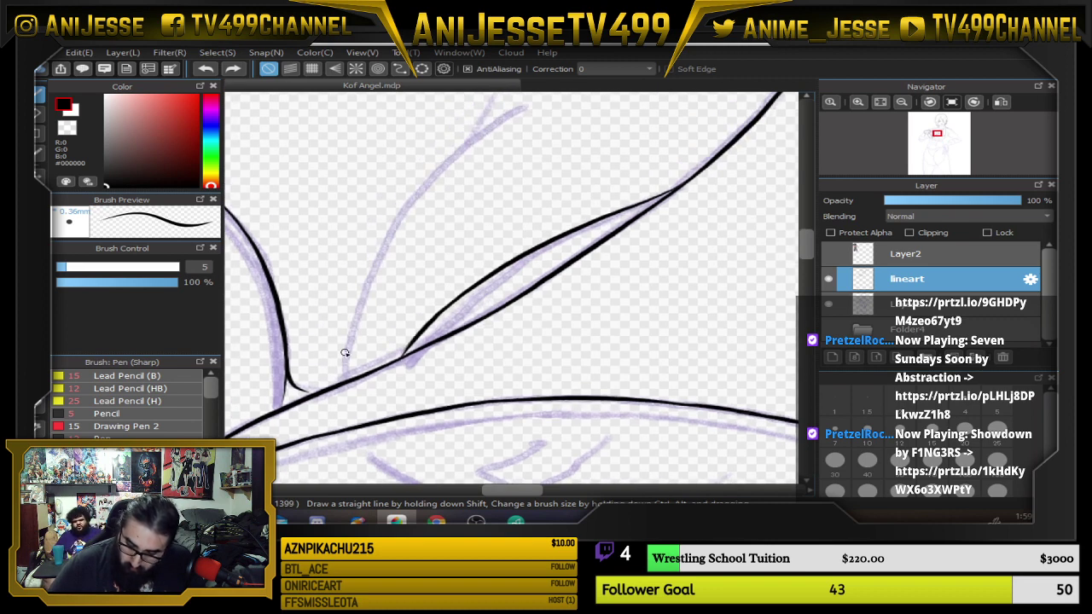
{"action": "mouse_move", "coordinate": [346, 366]}
{"action": "left_mouse_down"}
{"action": "mouse_move", "coordinate": [360, 271]}
{"action": "mouse_move", "coordinate": [394, 209]}
{"action": "mouse_move", "coordinate": [488, 123]}
{"action": "left_mouse_up"}
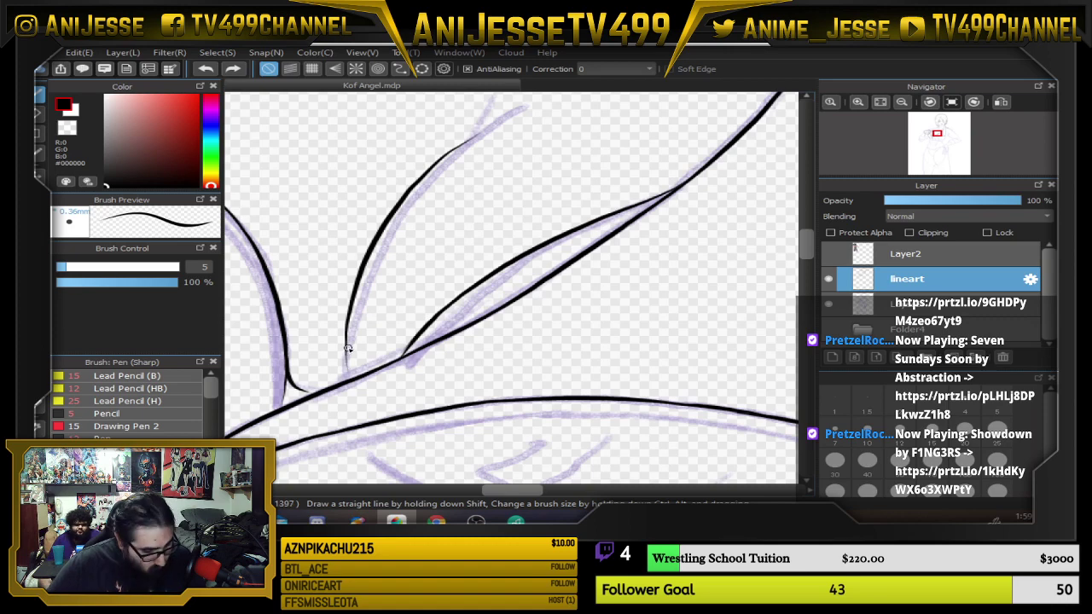
{"action": "key", "text": "ctrl+z"}
{"action": "mouse_move", "coordinate": [347, 373]}
{"action": "left_mouse_down"}
{"action": "mouse_move", "coordinate": [386, 234]}
{"action": "mouse_move", "coordinate": [417, 193]}
{"action": "mouse_move", "coordinate": [529, 103]}
{"action": "left_mouse_up"}
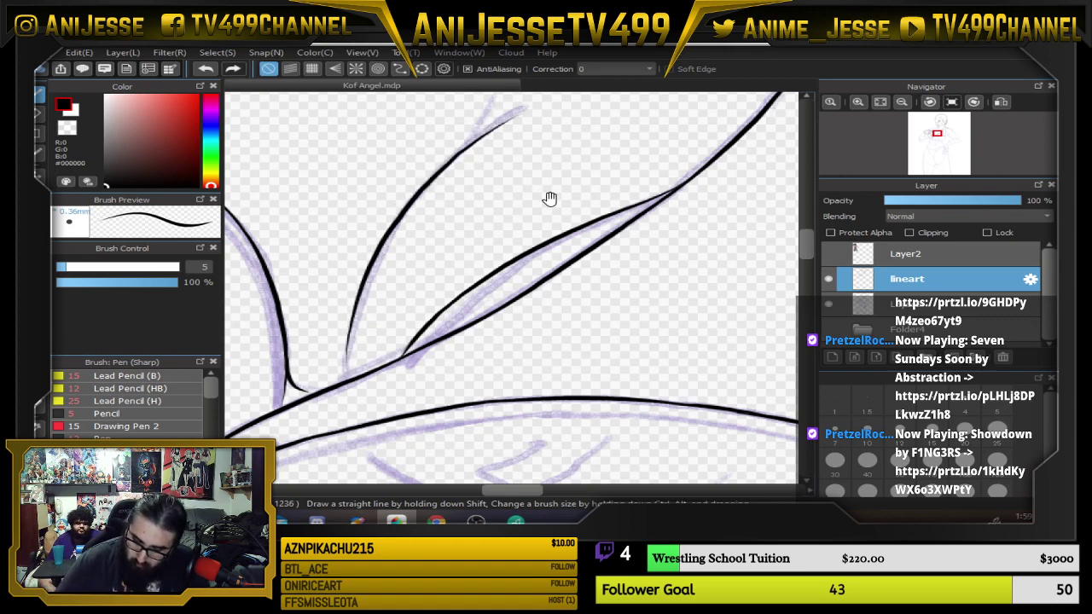
{"action": "left_click_drag", "start_coordinate": [550, 200], "coordinate": [508, 302]}
{"action": "left_click_drag", "start_coordinate": [453, 200], "coordinate": [442, 228]}
Try to ink the two curved fold lines beneath the breast, between the jacket's lower edge and the belt.
{"action": "left_click_drag", "start_coordinate": [457, 466], "coordinate": [443, 268]}
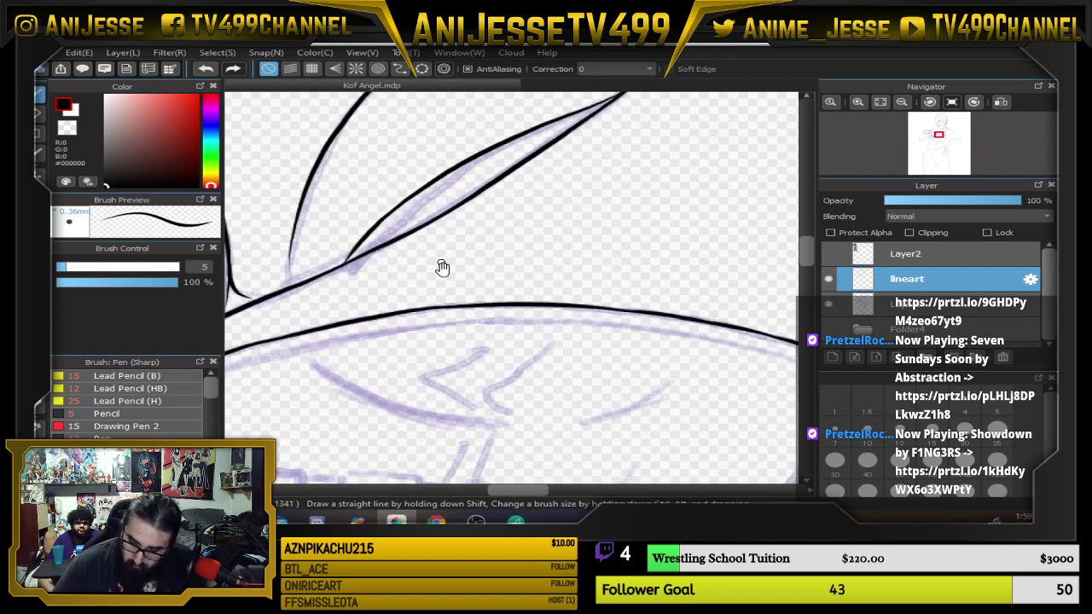
{"action": "key", "text": "Right"}
{"action": "key", "text": "Right"}
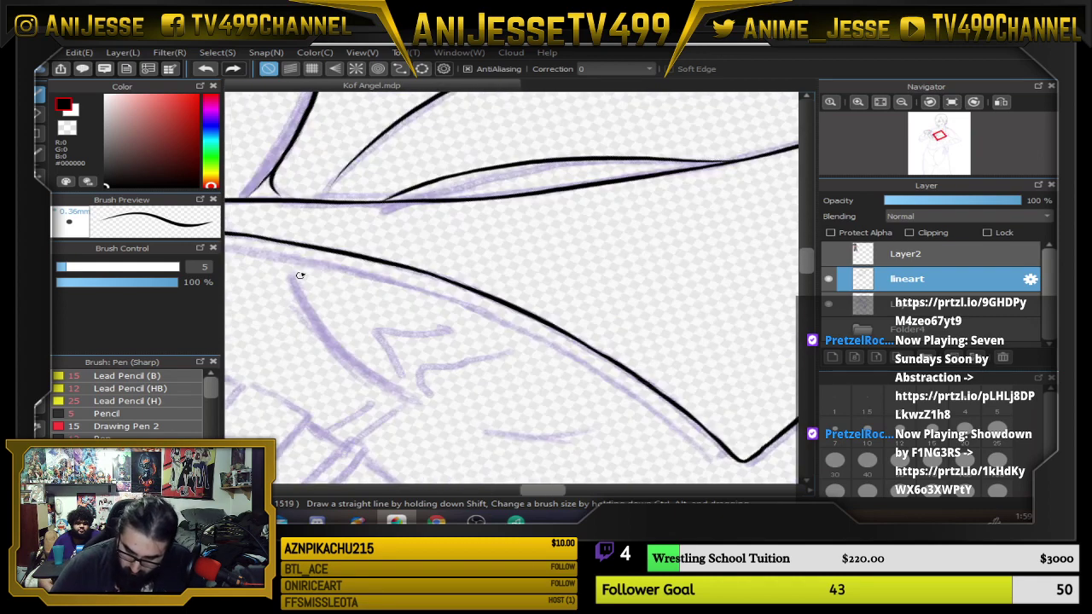
{"action": "mouse_move", "coordinate": [301, 270]}
{"action": "left_mouse_down"}
{"action": "mouse_move", "coordinate": [316, 336]}
{"action": "mouse_move", "coordinate": [360, 386]}
{"action": "left_mouse_up"}
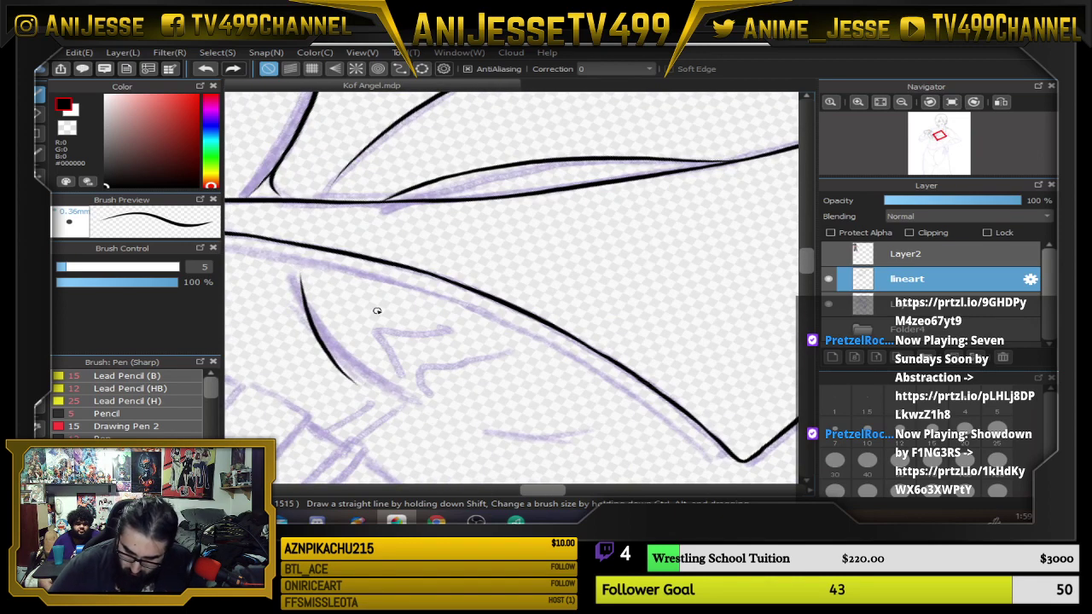
{"action": "key", "text": "ctrl+z"}
{"action": "key", "text": "h"}
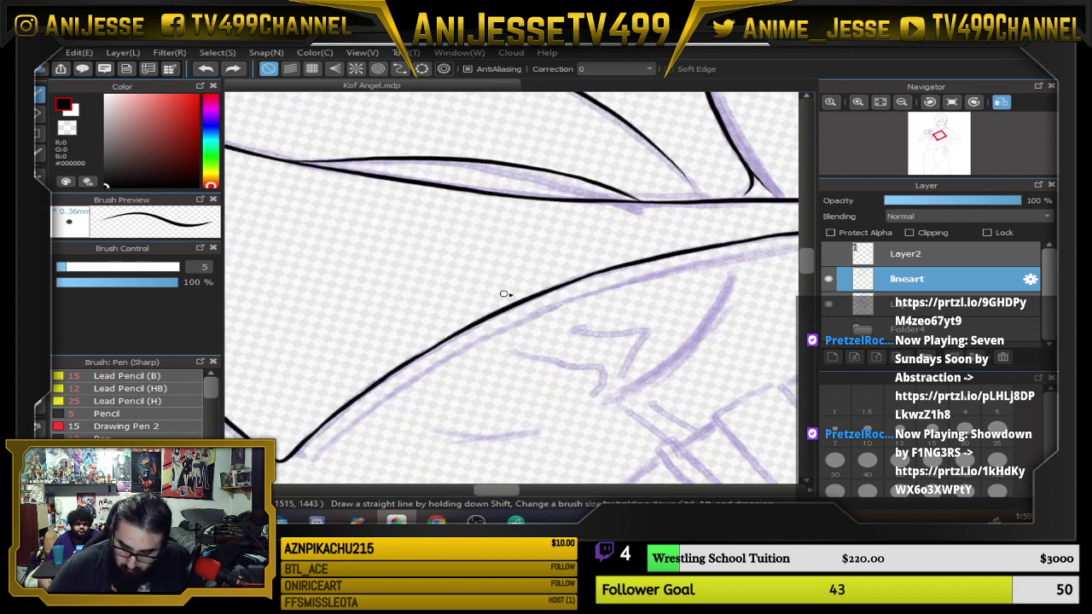
{"action": "key", "text": "h"}
{"action": "key", "text": "Right"}
{"action": "key", "text": "Right"}
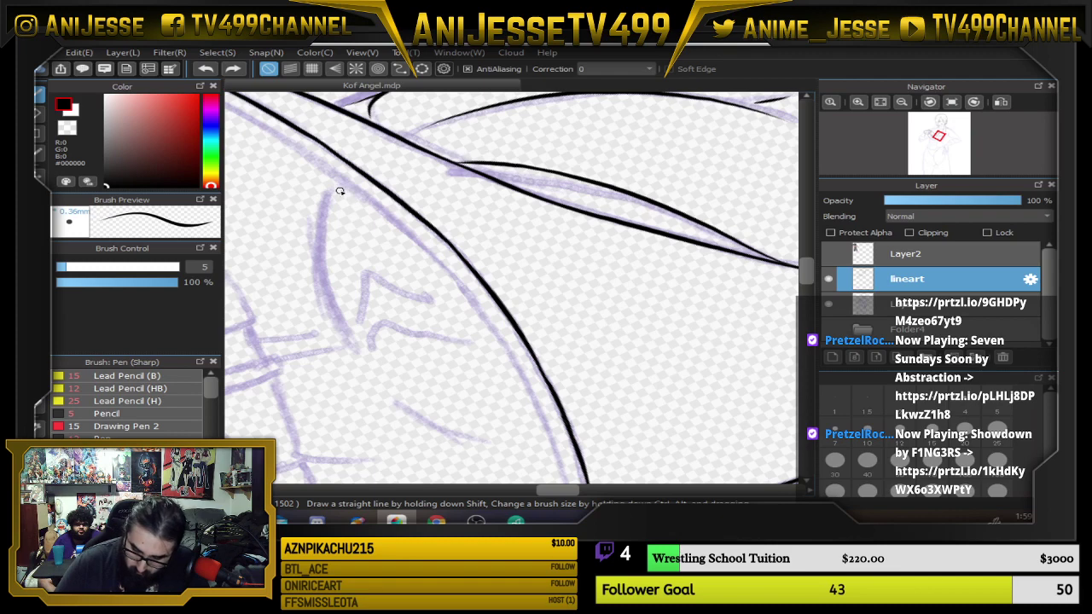
{"action": "mouse_move", "coordinate": [340, 191]}
{"action": "left_mouse_down"}
{"action": "mouse_move", "coordinate": [322, 265]}
{"action": "mouse_move", "coordinate": [331, 336]}
{"action": "left_mouse_up"}
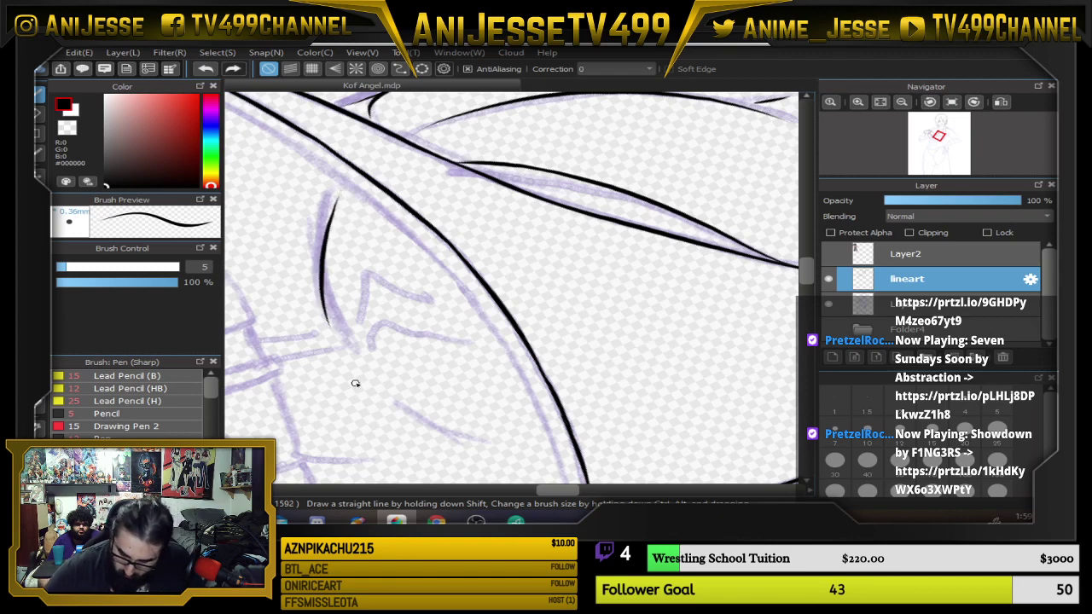
{"action": "left_click_drag", "start_coordinate": [359, 388], "coordinate": [460, 443]}
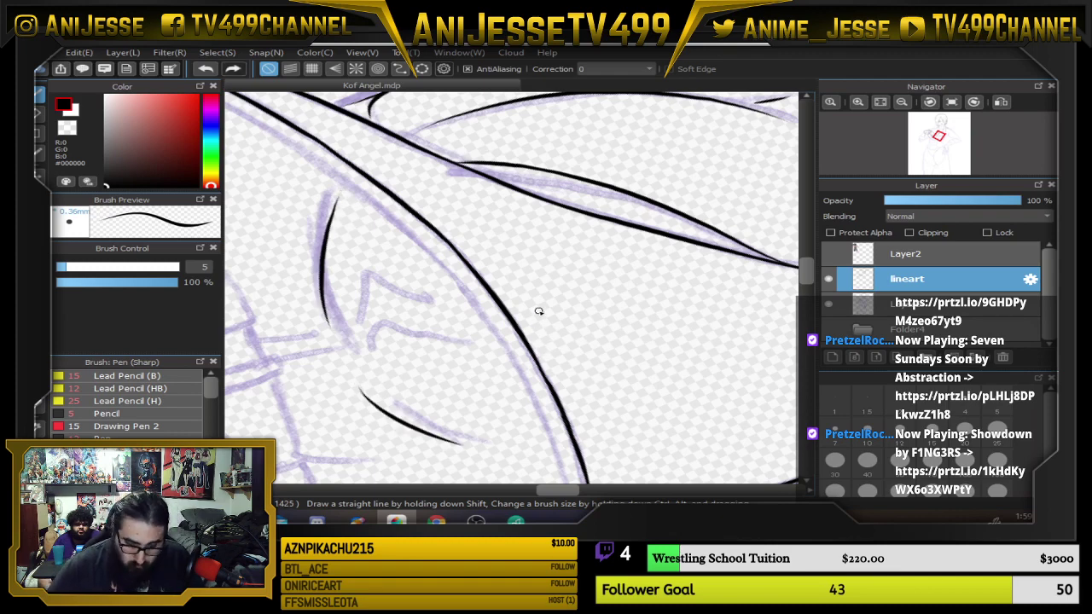
Undo the two fold lines beneath the breast and the stray tick near the jacket's corner.
{"action": "key", "text": "Up"}
{"action": "scroll", "coordinate": [539, 313], "scroll_direction": "down", "scroll_amount": 4}
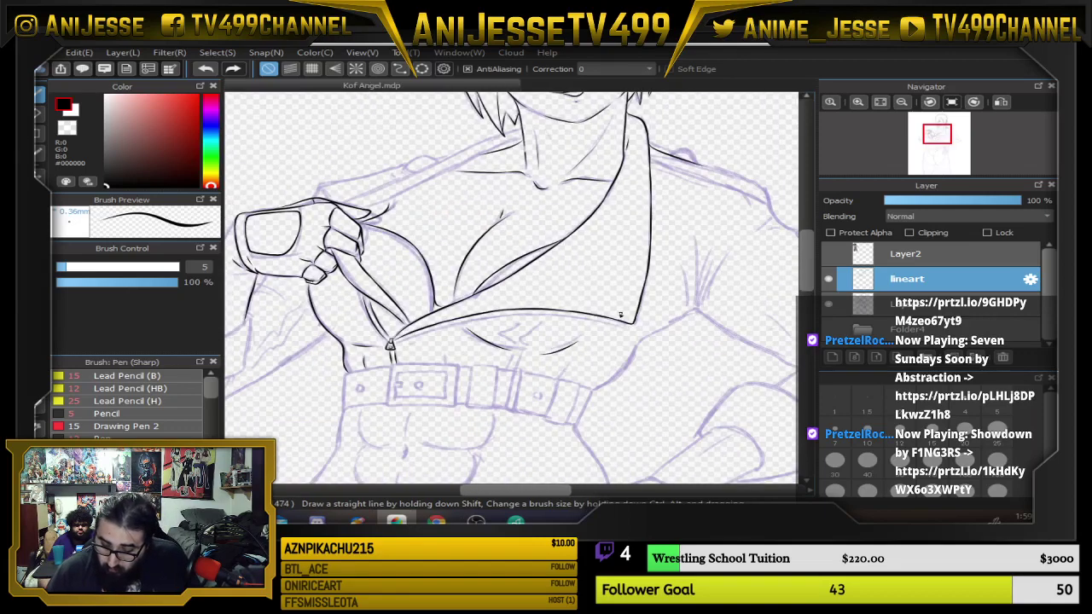
{"action": "scroll", "coordinate": [621, 315], "scroll_direction": "up", "scroll_amount": 3}
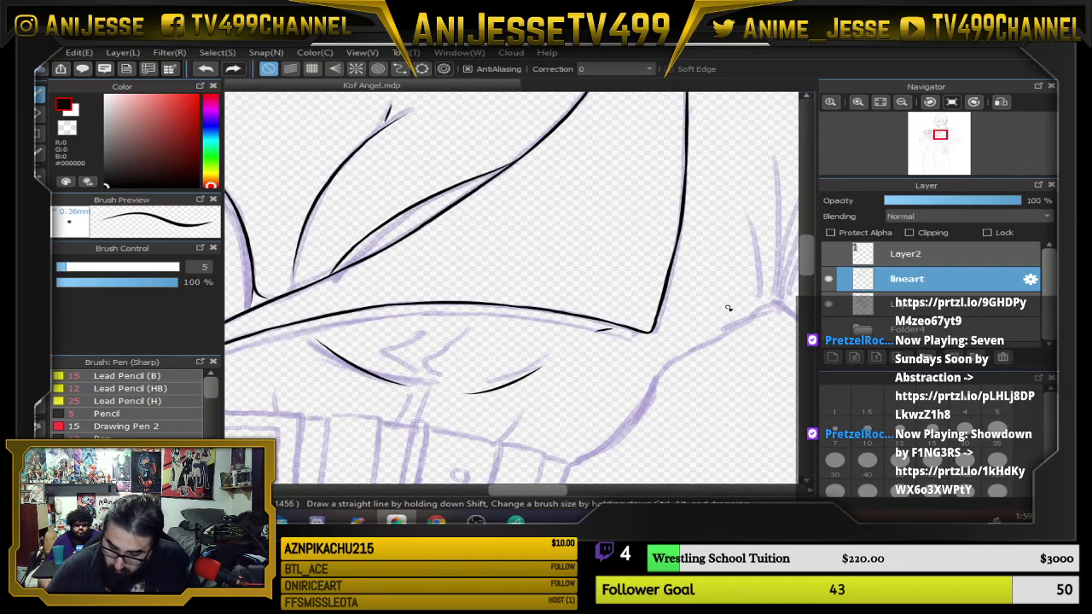
{"action": "key", "text": "ctrl+z"}
{"action": "key", "text": "ctrl+z"}
{"action": "key", "text": "ctrl+z"}
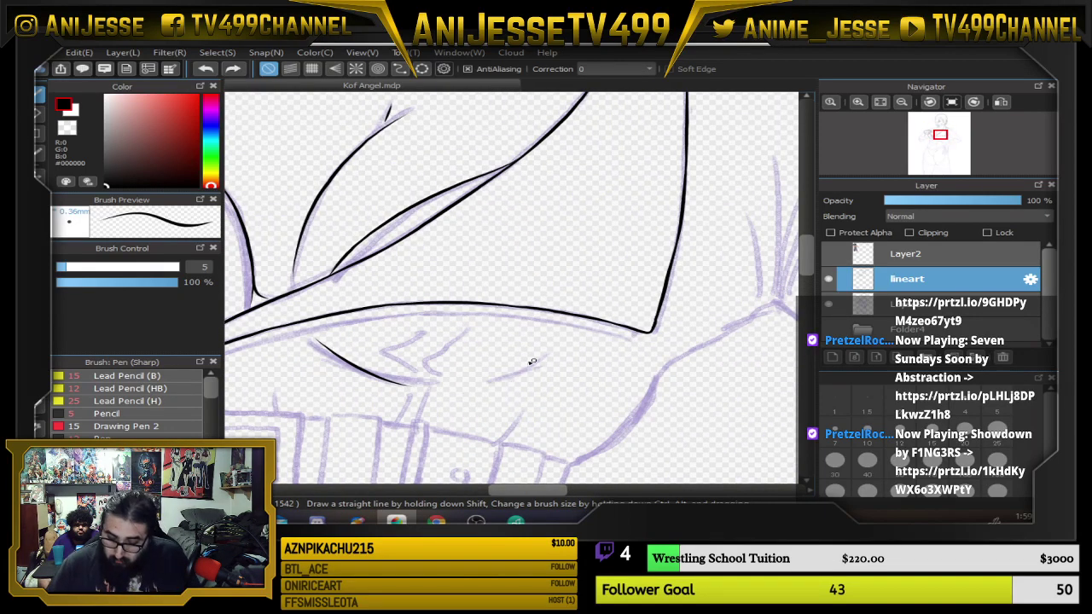
Set the brush size to 4 and start a thin hem line inside the jacket's lower edge, with a short connector at the pointed corner.
{"action": "scroll", "coordinate": [500, 361], "scroll_direction": "down", "scroll_amount": 3}
{"action": "scroll", "coordinate": [445, 371], "scroll_direction": "up", "scroll_amount": 3}
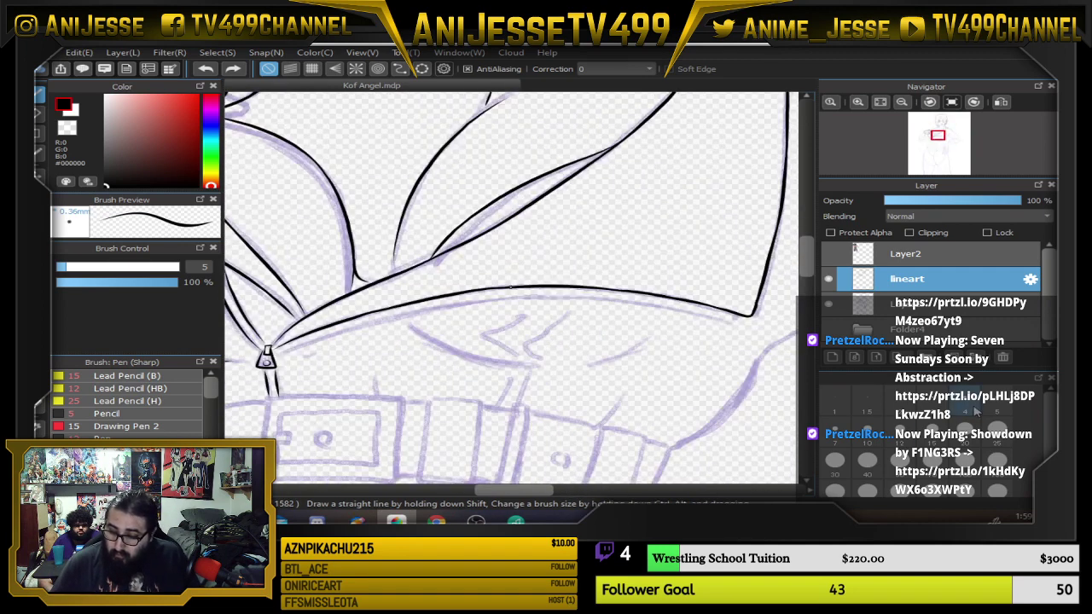
{"action": "key", "text": "bracketleft"}
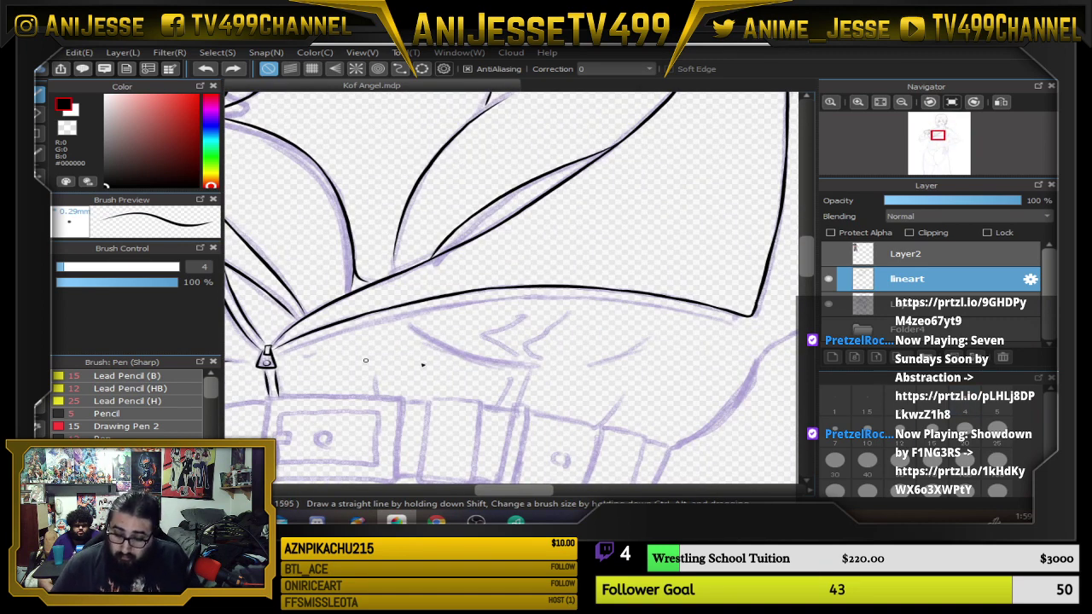
{"action": "scroll", "coordinate": [616, 325], "scroll_direction": "up", "scroll_amount": 2}
{"action": "left_click_drag", "start_coordinate": [324, 365], "coordinate": [381, 373]}
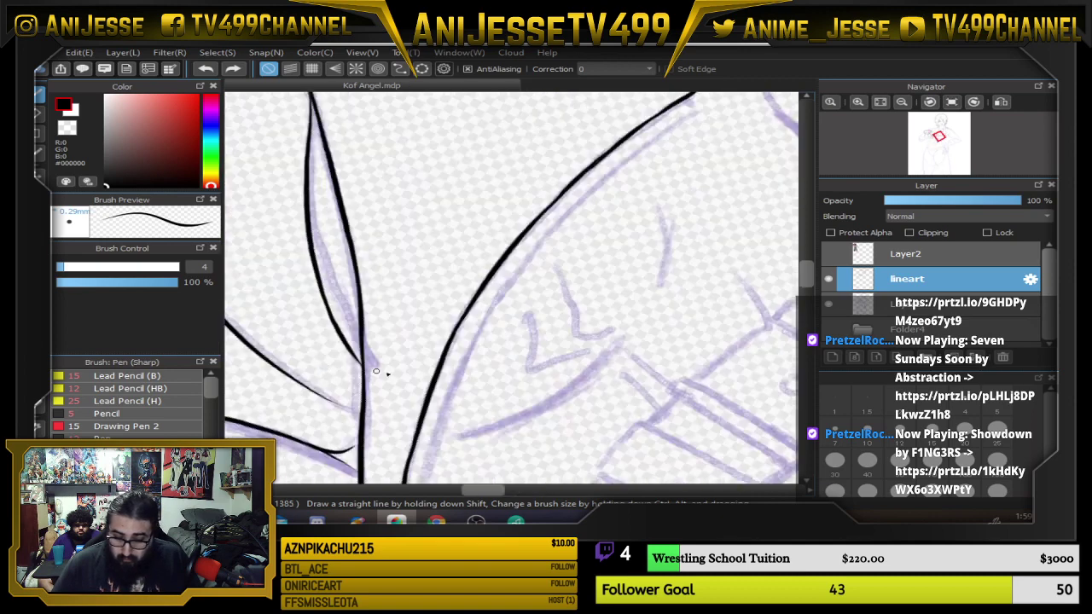
{"action": "left_click_drag", "start_coordinate": [502, 371], "coordinate": [495, 196]}
{"action": "left_click_drag", "start_coordinate": [460, 326], "coordinate": [425, 519]}
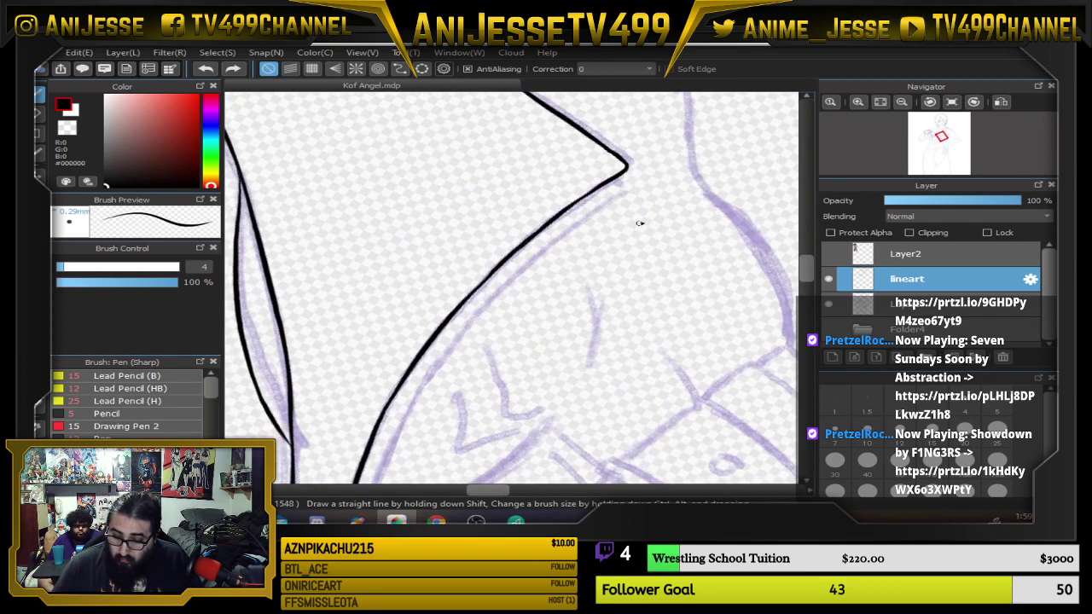
{"action": "scroll", "coordinate": [622, 190], "scroll_direction": "up", "scroll_amount": 2}
{"action": "left_click_drag", "start_coordinate": [605, 172], "coordinate": [617, 183]}
{"action": "mouse_move", "coordinate": [589, 367]}
{"action": "left_mouse_down"}
{"action": "mouse_move", "coordinate": [622, 321]}
{"action": "mouse_move", "coordinate": [592, 249]}
{"action": "left_mouse_up"}
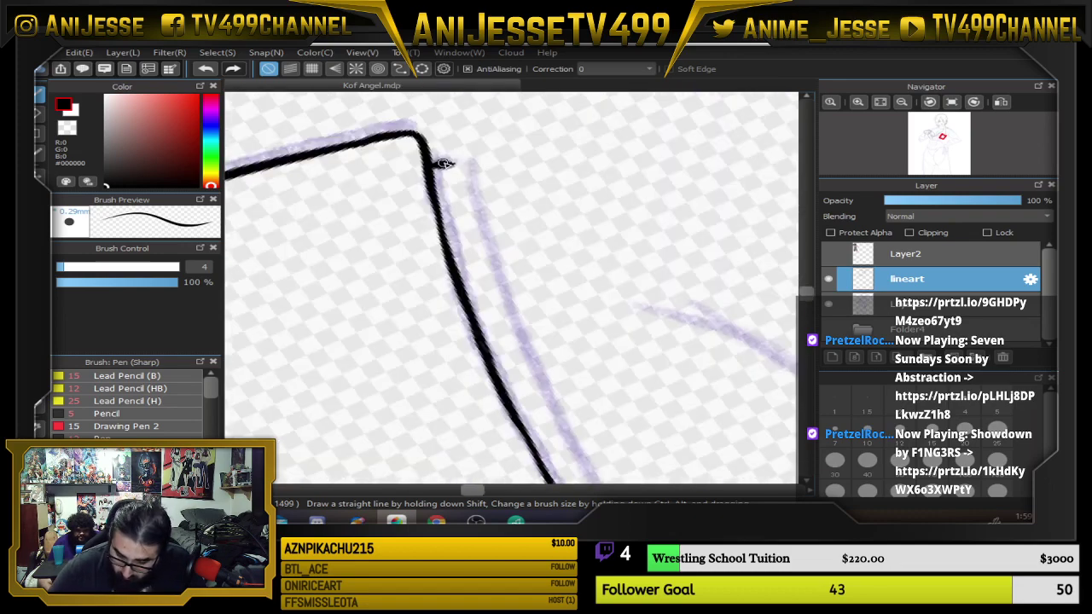
{"action": "mouse_move", "coordinate": [437, 163]}
{"action": "left_mouse_down"}
{"action": "mouse_move", "coordinate": [459, 190]}
{"action": "mouse_move", "coordinate": [452, 164]}
{"action": "mouse_move", "coordinate": [481, 268]}
{"action": "mouse_move", "coordinate": [567, 451]}
{"action": "left_mouse_up"}
Extend the thin hem line parallel to the jacket's lower edge along its middle section.
{"action": "mouse_move", "coordinate": [596, 380]}
{"action": "left_mouse_down"}
{"action": "mouse_move", "coordinate": [430, 250]}
{"action": "mouse_move", "coordinate": [396, 208]}
{"action": "left_mouse_up"}
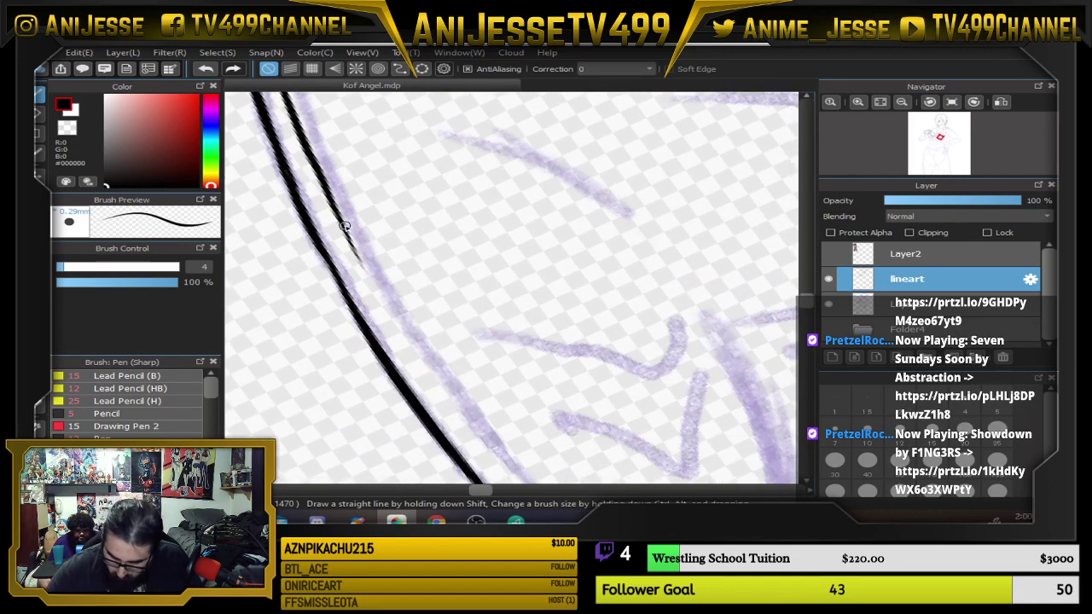
{"action": "left_click_drag", "start_coordinate": [326, 188], "coordinate": [492, 464]}
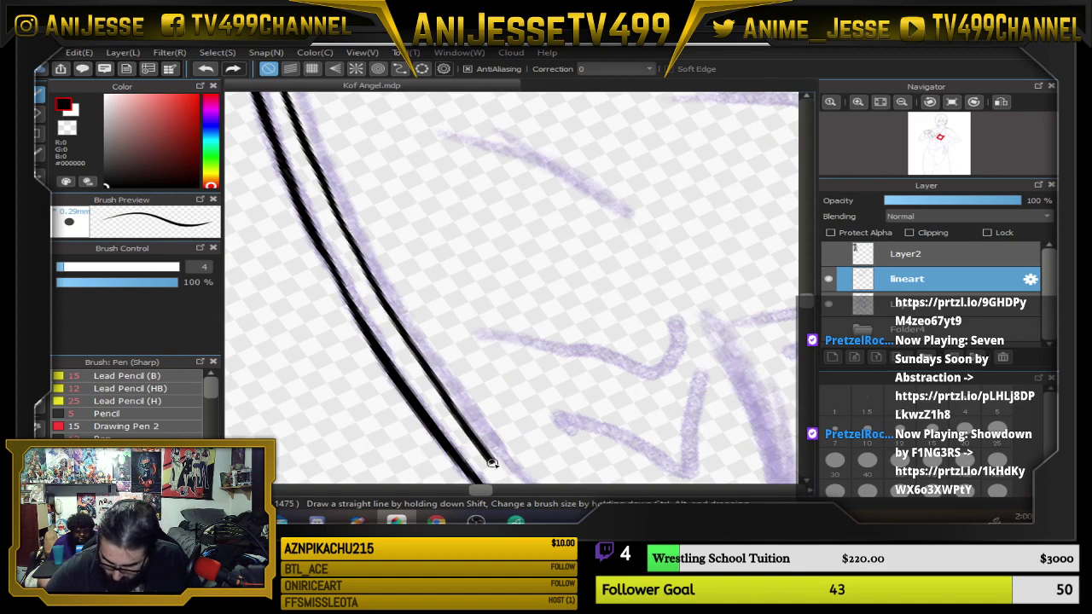
{"action": "left_click_drag", "start_coordinate": [535, 418], "coordinate": [446, 285]}
{"action": "key", "text": "Up"}
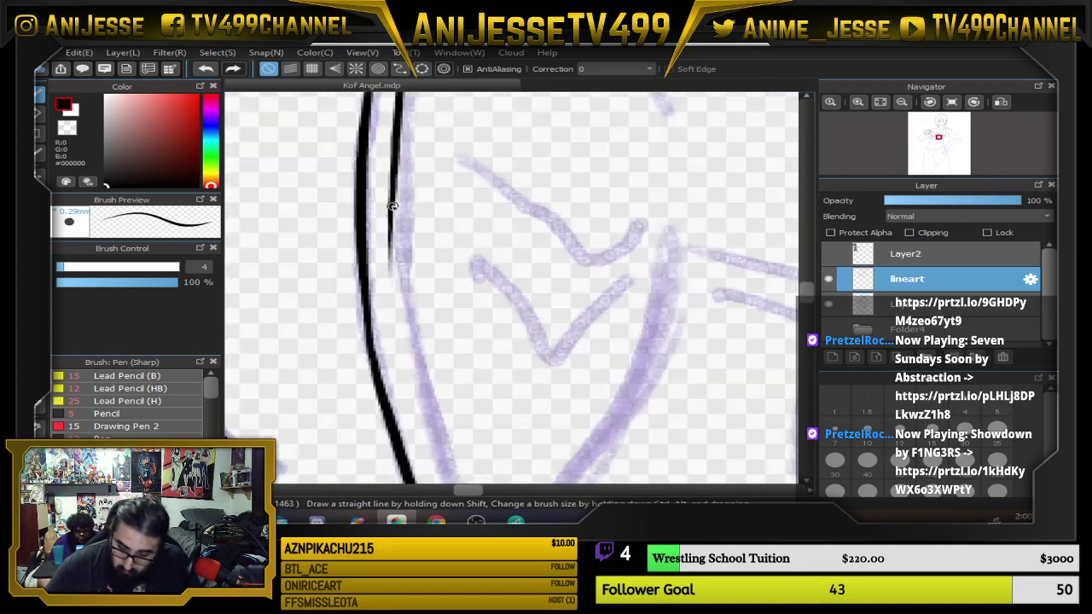
{"action": "mouse_move", "coordinate": [392, 196]}
{"action": "left_mouse_down"}
{"action": "mouse_move", "coordinate": [429, 459]}
{"action": "mouse_move", "coordinate": [414, 277]}
{"action": "left_mouse_up"}
Continue the thin hem line along the jacket's lower edge until it tapers off at the zipper pull, undoing the surplus stroke.
{"action": "left_click_drag", "start_coordinate": [360, 171], "coordinate": [459, 444]}
{"action": "left_click_drag", "start_coordinate": [517, 425], "coordinate": [406, 247]}
{"action": "mouse_move", "coordinate": [335, 218]}
{"action": "left_mouse_down"}
{"action": "mouse_move", "coordinate": [411, 374]}
{"action": "mouse_move", "coordinate": [492, 479]}
{"action": "left_mouse_up"}
{"action": "key", "text": "ctrl+z"}
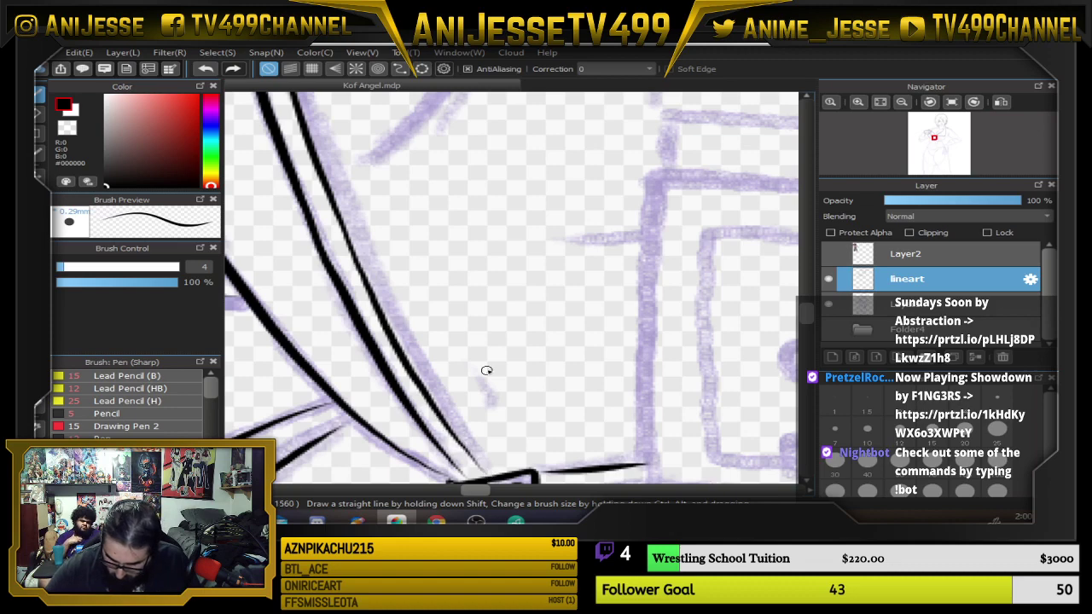
{"action": "key", "text": "Up"}
{"action": "scroll", "coordinate": [477, 341], "scroll_direction": "down", "scroll_amount": 2}
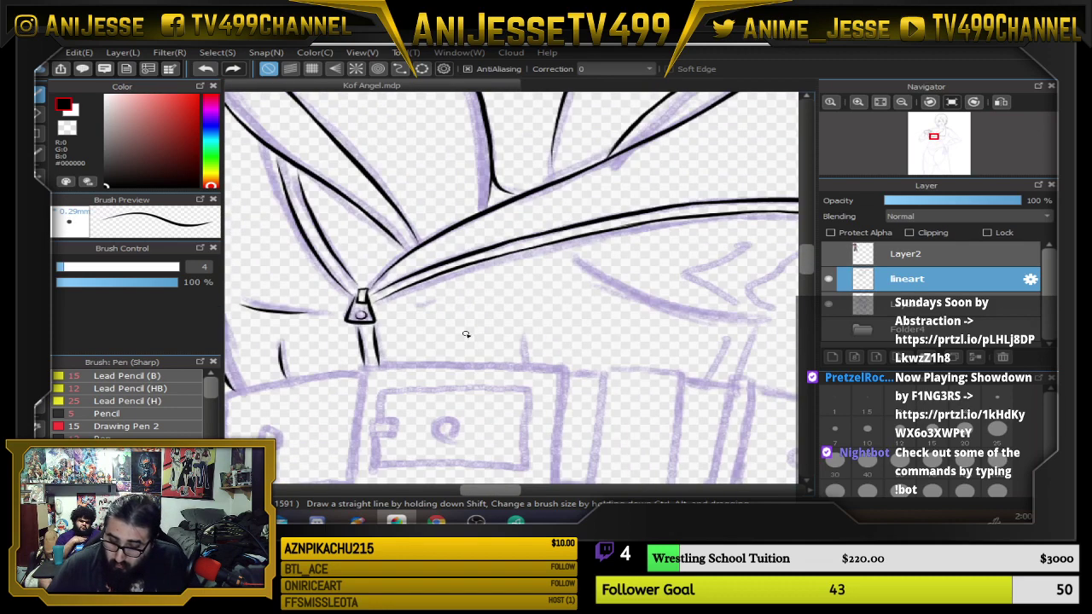
{"action": "scroll", "coordinate": [466, 334], "scroll_direction": "down", "scroll_amount": 2}
{"action": "left_click_drag", "start_coordinate": [531, 313], "coordinate": [421, 348]}
{"action": "scroll", "coordinate": [449, 340], "scroll_direction": "down", "scroll_amount": 2}
{"action": "left_click_drag", "start_coordinate": [506, 338], "coordinate": [465, 397]}
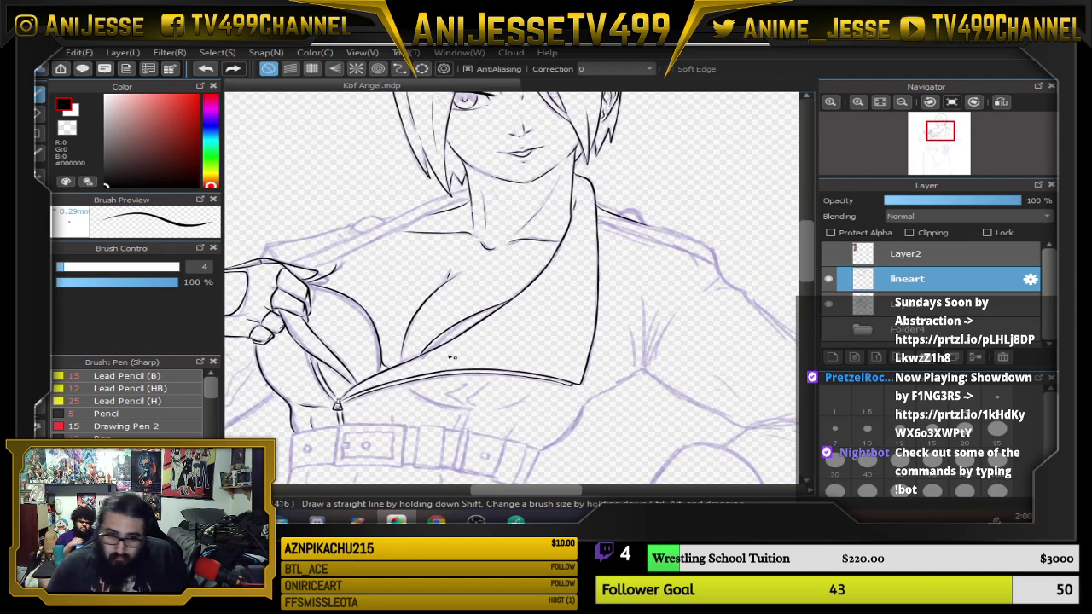
Set the brush size to 5 and start inking the jacket's inner edge from beneath the hair beside the neck.
{"action": "scroll", "coordinate": [371, 349], "scroll_direction": "up", "scroll_amount": 2}
{"action": "scroll", "coordinate": [301, 346], "scroll_direction": "down", "scroll_amount": 1}
{"action": "left_click_drag", "start_coordinate": [330, 317], "coordinate": [350, 367]}
{"action": "left_click", "coordinate": [997, 399]}
{"action": "key", "text": "Left"}
{"action": "key", "text": "Left"}
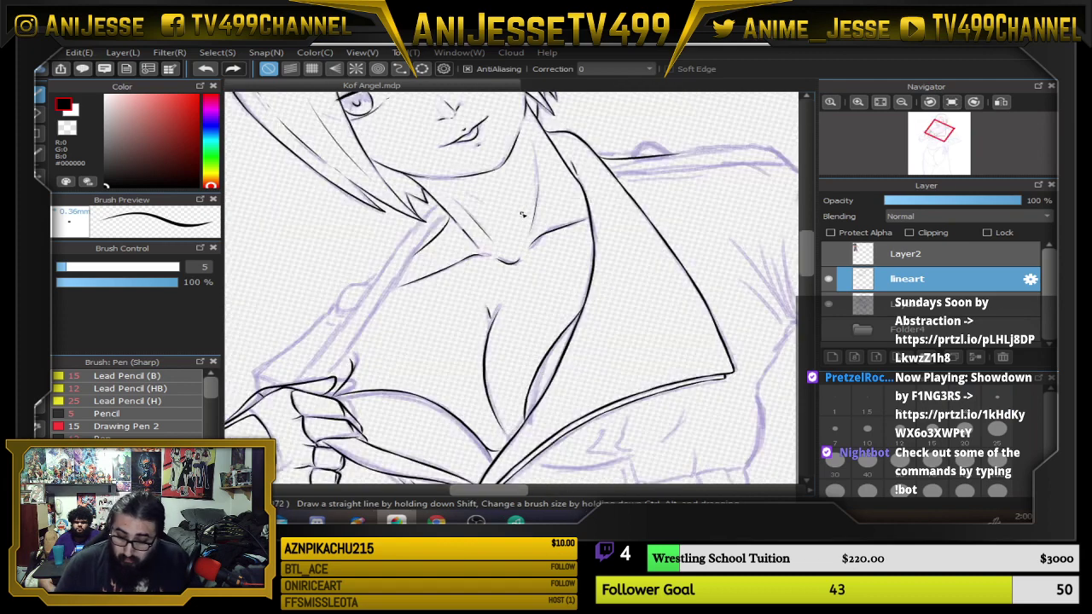
{"action": "scroll", "coordinate": [452, 215], "scroll_direction": "up", "scroll_amount": 2}
{"action": "key", "text": "Left"}
{"action": "key", "text": "Left"}
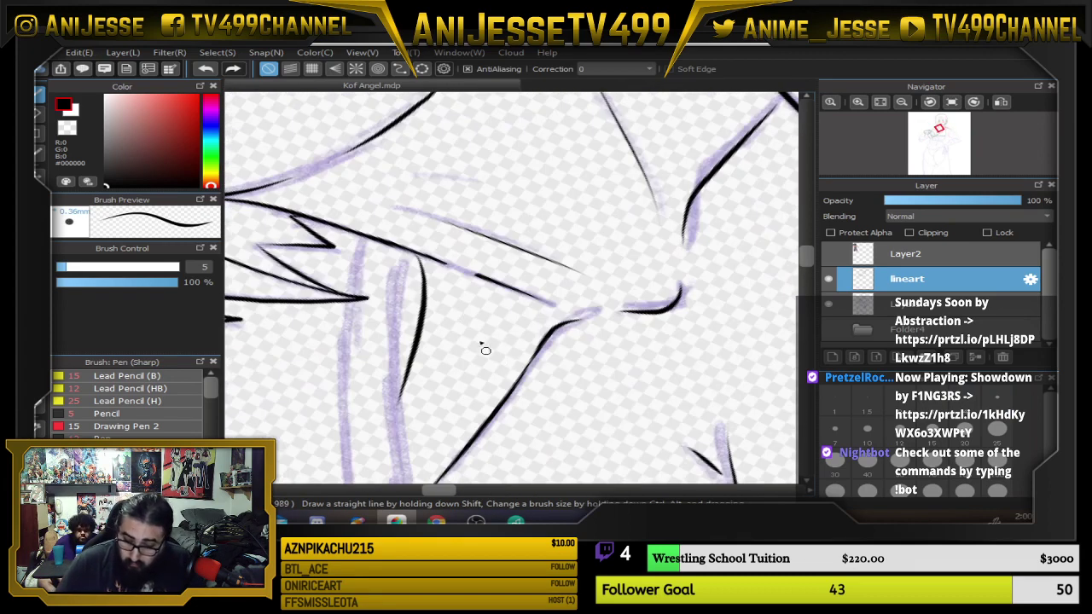
{"action": "left_click_drag", "start_coordinate": [405, 249], "coordinate": [402, 430]}
Extend the jacket's inner edge line past the collarbone to the fingers of the raised hand.
{"action": "left_click_drag", "start_coordinate": [449, 379], "coordinate": [376, 188]}
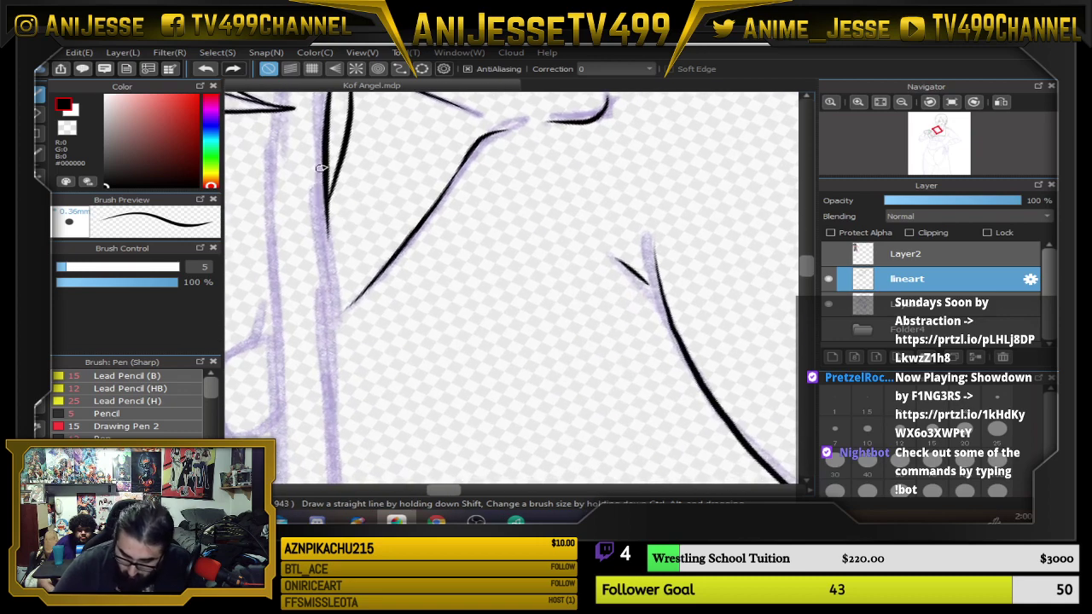
{"action": "left_click_drag", "start_coordinate": [327, 162], "coordinate": [335, 442]}
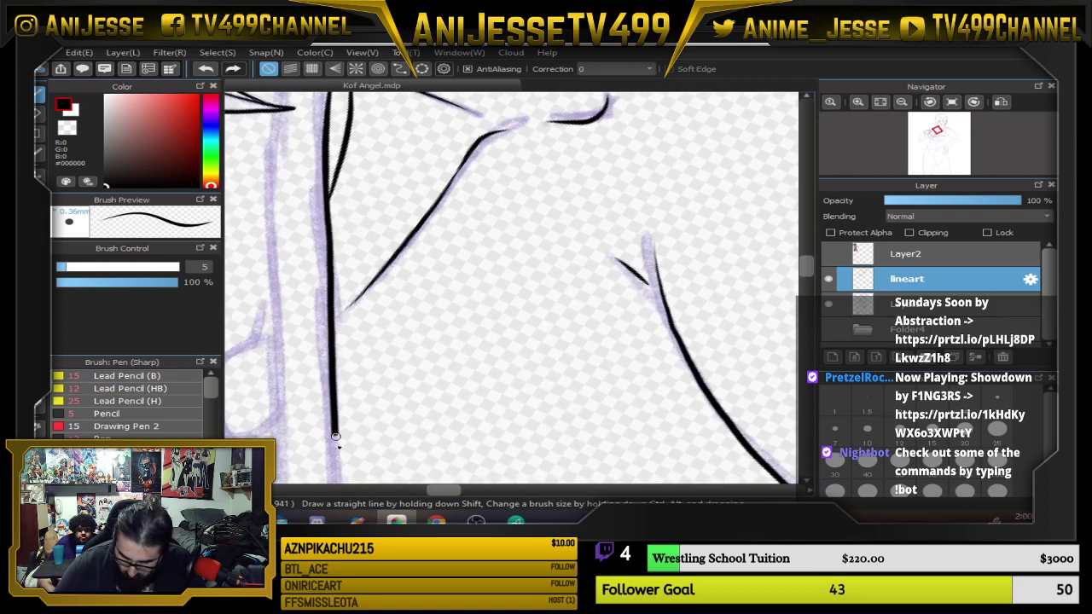
{"action": "left_click_drag", "start_coordinate": [382, 360], "coordinate": [380, 175]}
{"action": "left_click_drag", "start_coordinate": [330, 206], "coordinate": [333, 459]}
Ink the second, outer line of the jacket's edge parallel to the first, ending at the raised hand.
{"action": "left_click_drag", "start_coordinate": [420, 316], "coordinate": [486, 459]}
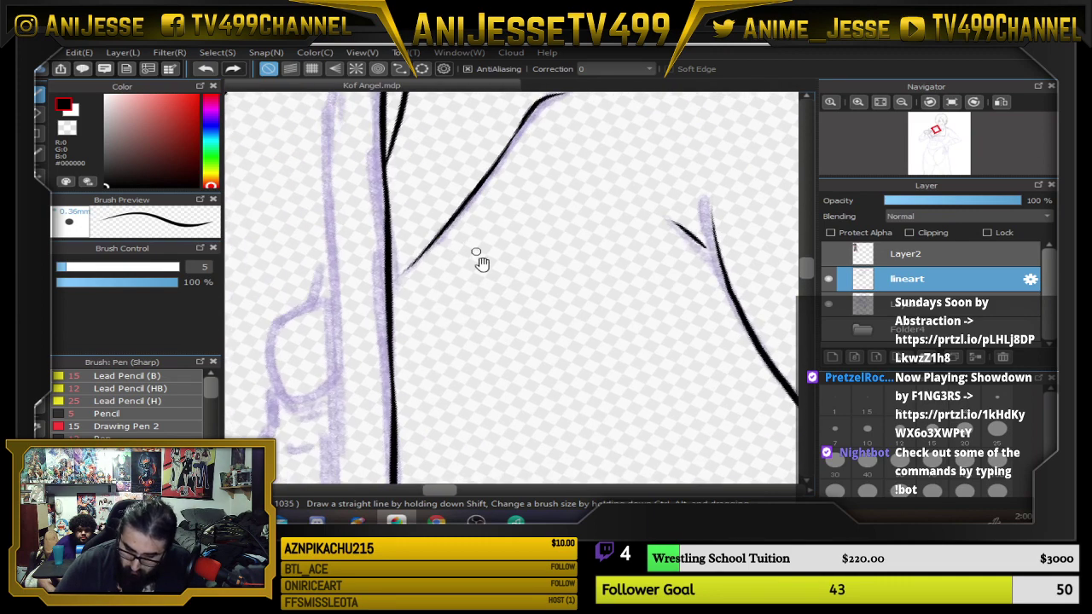
{"action": "left_click_drag", "start_coordinate": [482, 263], "coordinate": [513, 463]}
{"action": "mouse_move", "coordinate": [382, 209]}
{"action": "left_mouse_down"}
{"action": "mouse_move", "coordinate": [362, 321]}
{"action": "mouse_move", "coordinate": [364, 463]}
{"action": "mouse_move", "coordinate": [423, 206]}
{"action": "left_mouse_up"}
{"action": "left_click_drag", "start_coordinate": [393, 147], "coordinate": [395, 474]}
{"action": "left_click_drag", "start_coordinate": [471, 378], "coordinate": [492, 173]}
{"action": "left_click_drag", "start_coordinate": [420, 155], "coordinate": [401, 417]}
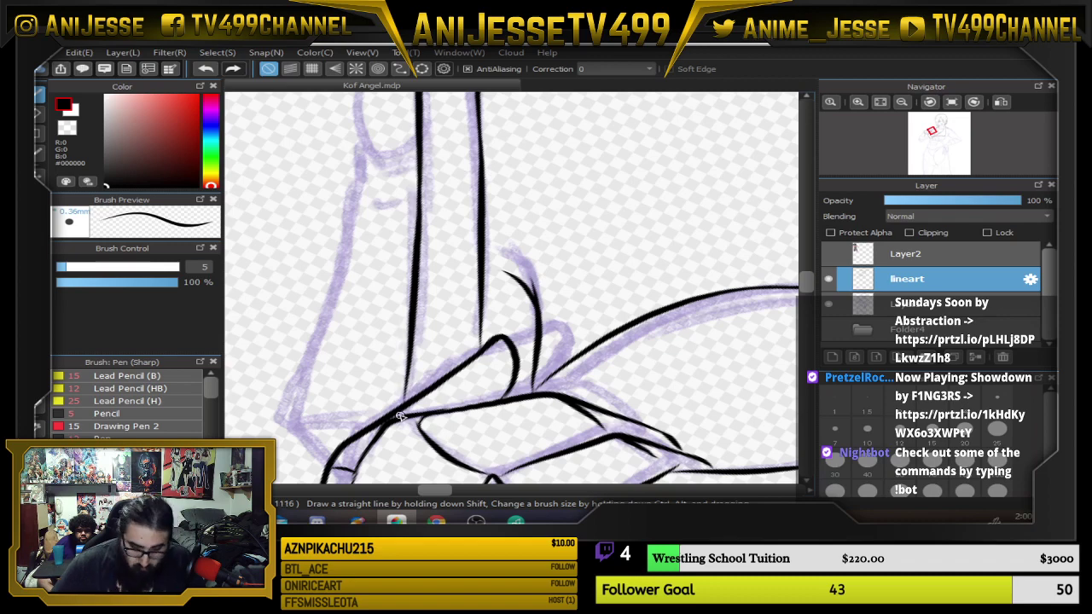
{"action": "key", "text": "Up"}
{"action": "scroll", "coordinate": [402, 416], "scroll_direction": "down", "scroll_amount": 5}
{"action": "left_click_drag", "start_coordinate": [471, 378], "coordinate": [387, 289]}
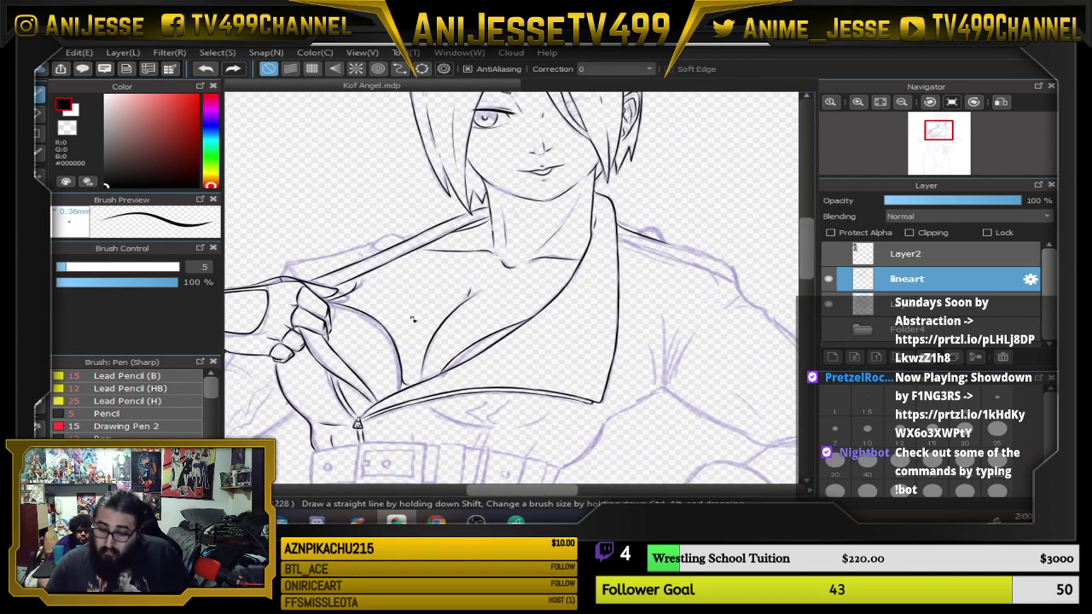
{"action": "scroll", "coordinate": [472, 339], "scroll_direction": "down", "scroll_amount": 2}
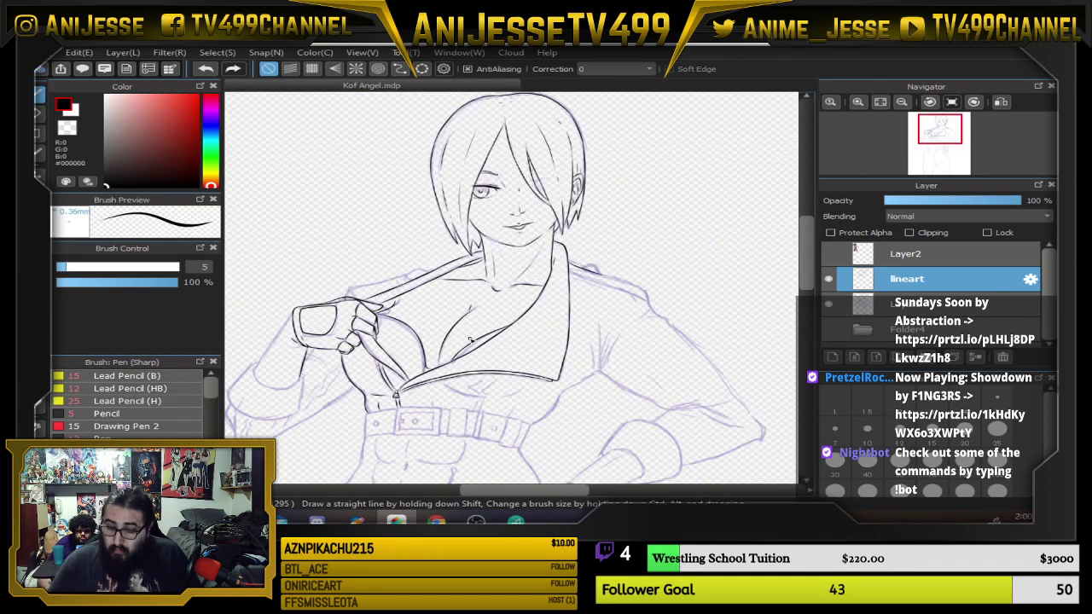
Start inking the torso side line with a short curved stroke at the armpit of the lowered arm.
{"action": "mouse_move", "coordinate": [521, 320]}
{"action": "left_mouse_down"}
{"action": "mouse_move", "coordinate": [503, 339]}
{"action": "mouse_move", "coordinate": [479, 249]}
{"action": "left_mouse_up"}
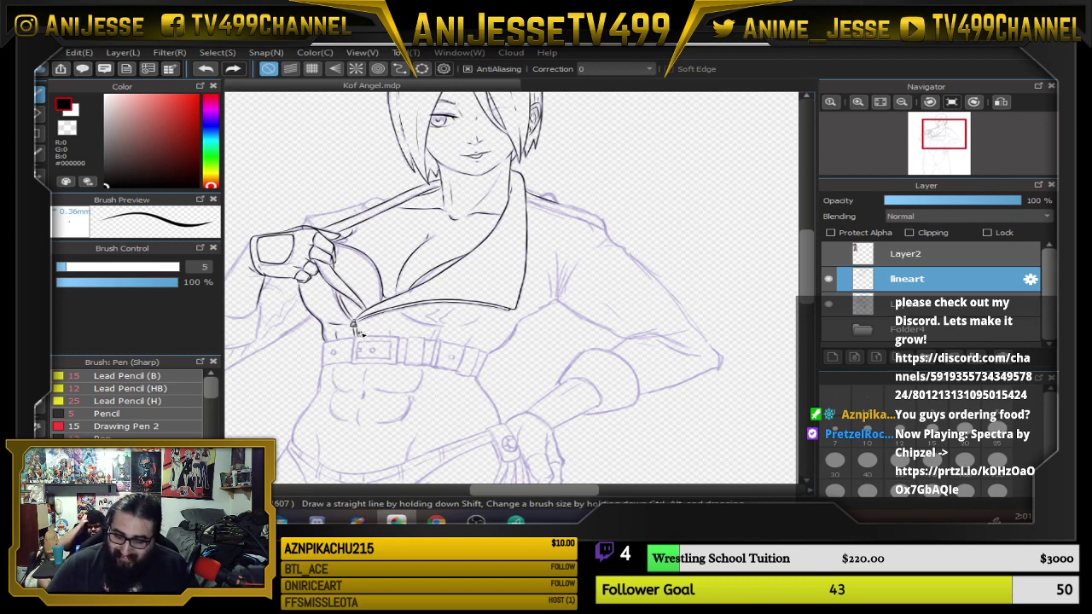
{"action": "scroll", "coordinate": [425, 317], "scroll_direction": "up", "scroll_amount": 2}
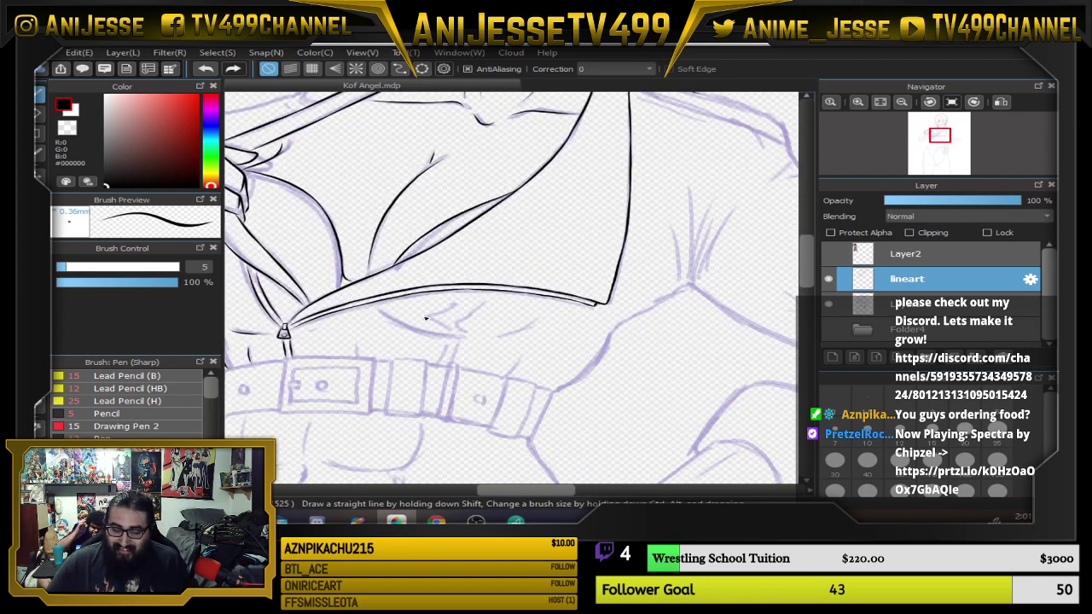
{"action": "scroll", "coordinate": [427, 315], "scroll_direction": "down", "scroll_amount": 1}
{"action": "mouse_move", "coordinate": [435, 310]}
{"action": "left_mouse_down"}
{"action": "mouse_move", "coordinate": [416, 304]}
{"action": "mouse_move", "coordinate": [484, 307]}
{"action": "mouse_move", "coordinate": [320, 327]}
{"action": "mouse_move", "coordinate": [316, 310]}
{"action": "left_mouse_up"}
{"action": "scroll", "coordinate": [503, 294], "scroll_direction": "up", "scroll_amount": 4}
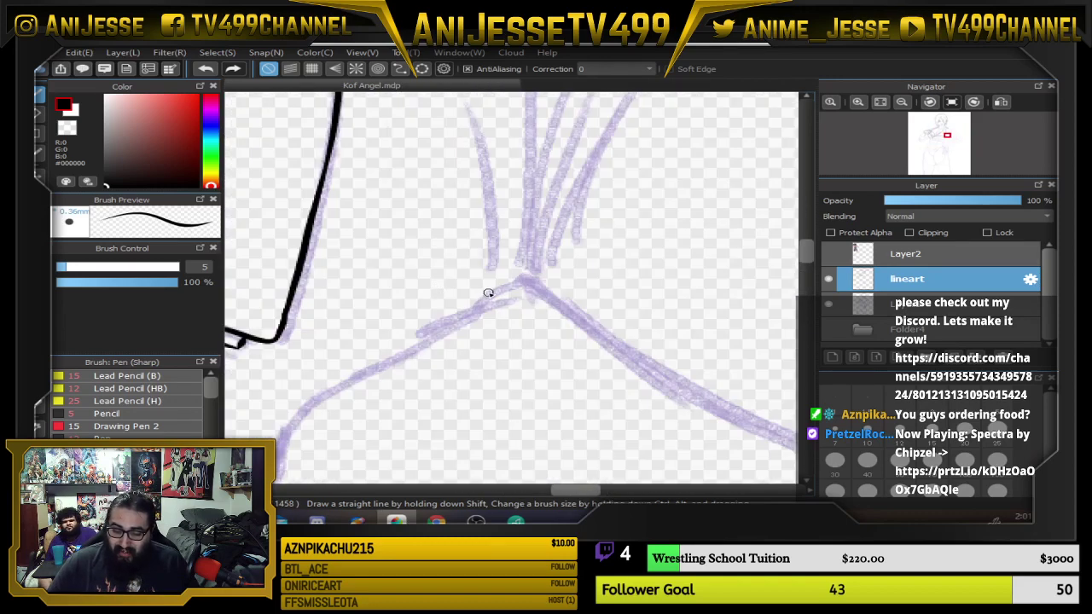
{"action": "key", "text": "Right"}
{"action": "key", "text": "Right"}
{"action": "key", "text": "Right"}
{"action": "key", "text": "Right"}
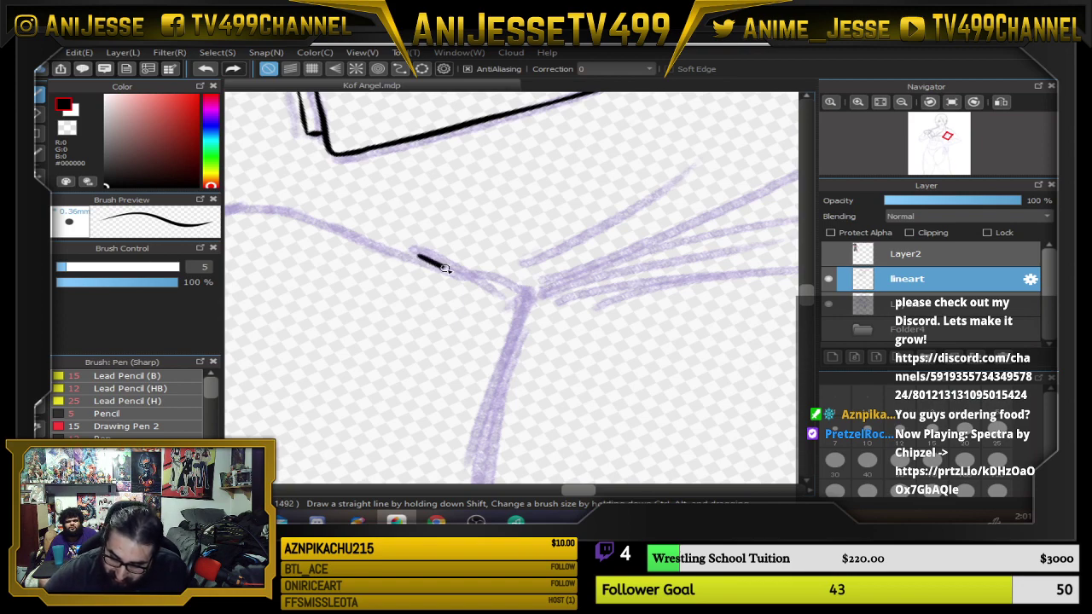
{"action": "left_click_drag", "start_coordinate": [443, 269], "coordinate": [531, 365]}
{"action": "key", "text": "ctrl+Left"}
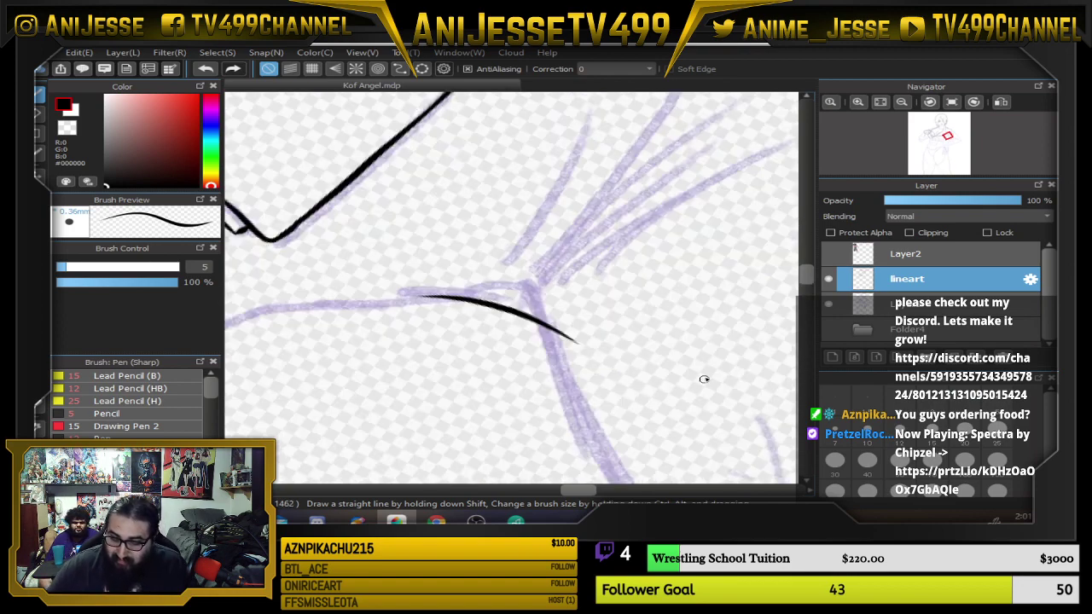
Continue the side line from the armpit down the torso until it tapers off at the belt.
{"action": "key", "text": "ctrl+Left"}
{"action": "left_click_drag", "start_coordinate": [507, 436], "coordinate": [658, 205]}
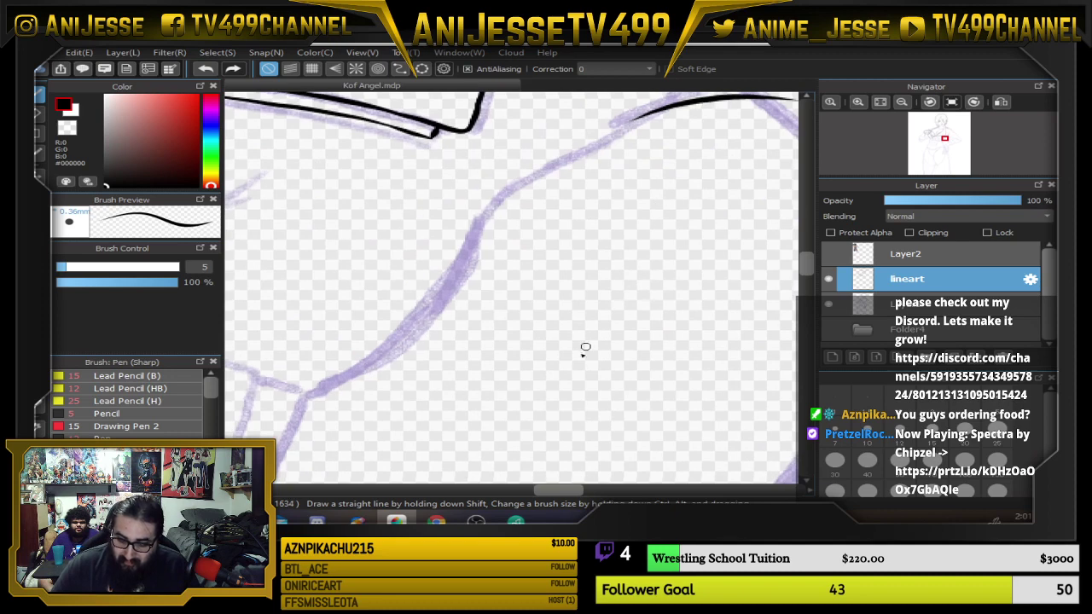
{"action": "key", "text": "ctrl+Left"}
{"action": "key", "text": "ctrl+Left"}
{"action": "left_click_drag", "start_coordinate": [514, 209], "coordinate": [490, 361]}
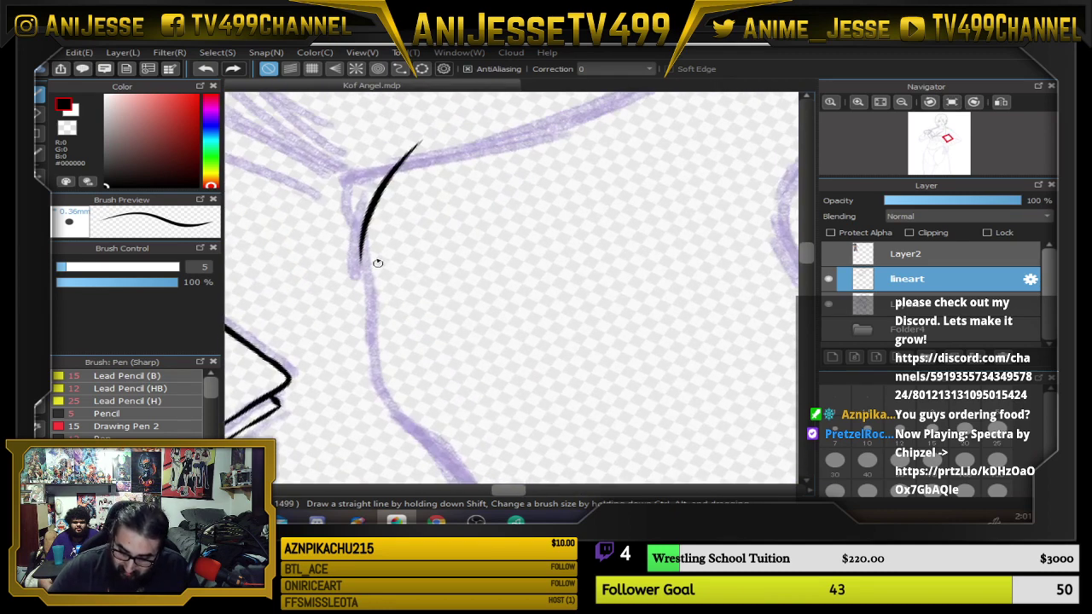
{"action": "left_click_drag", "start_coordinate": [364, 251], "coordinate": [396, 410]}
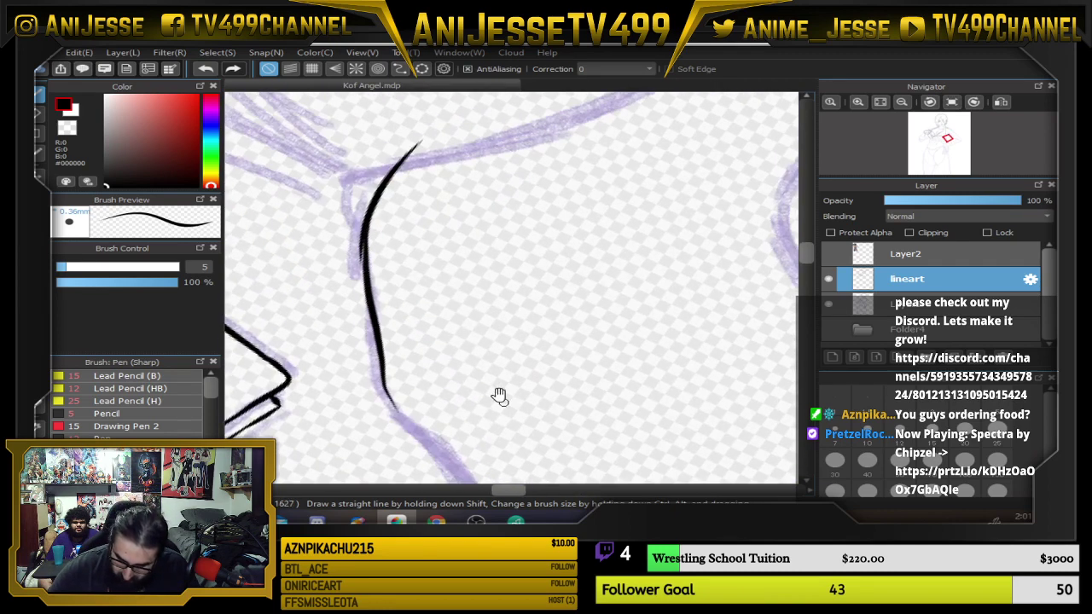
{"action": "scroll", "coordinate": [500, 395], "scroll_direction": "down", "scroll_amount": 3}
{"action": "mouse_move", "coordinate": [357, 237]}
{"action": "left_mouse_down"}
{"action": "mouse_move", "coordinate": [446, 343]}
{"action": "mouse_move", "coordinate": [466, 396]}
{"action": "mouse_move", "coordinate": [460, 466]}
{"action": "left_mouse_up"}
{"action": "key", "text": "Up"}
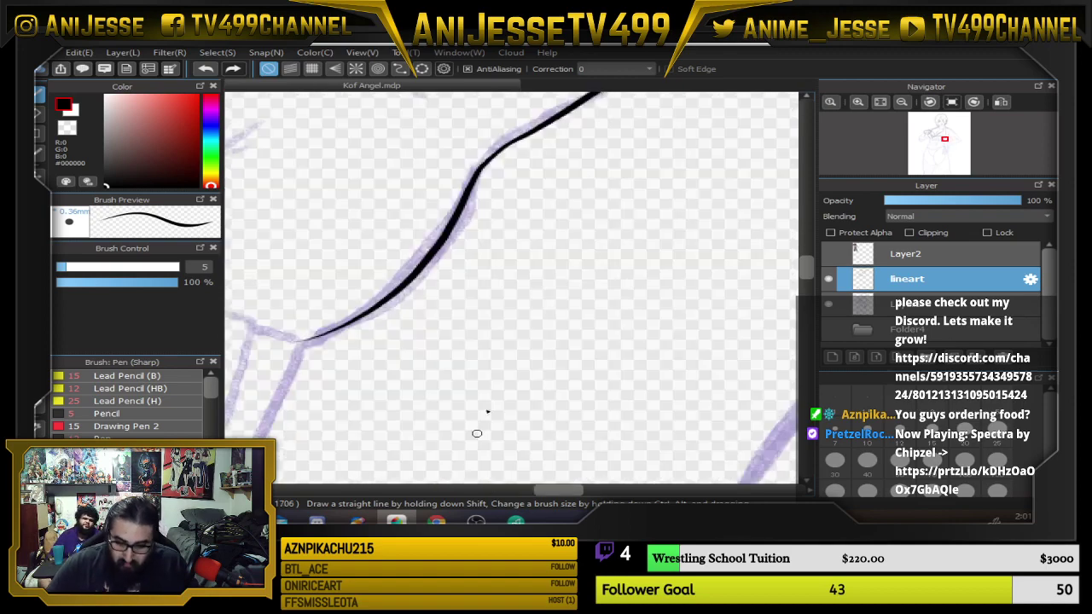
Set the brush size to 4 and ink tapered fold lines fanning upward from the armpit.
{"action": "scroll", "coordinate": [488, 335], "scroll_direction": "down", "scroll_amount": 4}
{"action": "left_click_drag", "start_coordinate": [519, 320], "coordinate": [450, 391]}
{"action": "scroll", "coordinate": [450, 391], "scroll_direction": "up", "scroll_amount": 4}
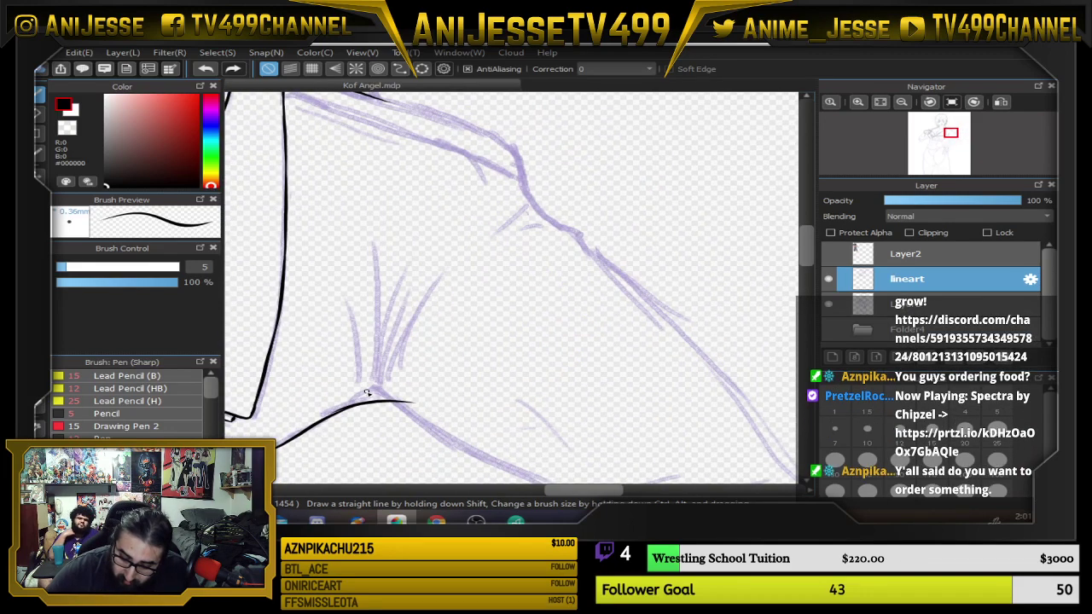
{"action": "key", "text": "bracketleft"}
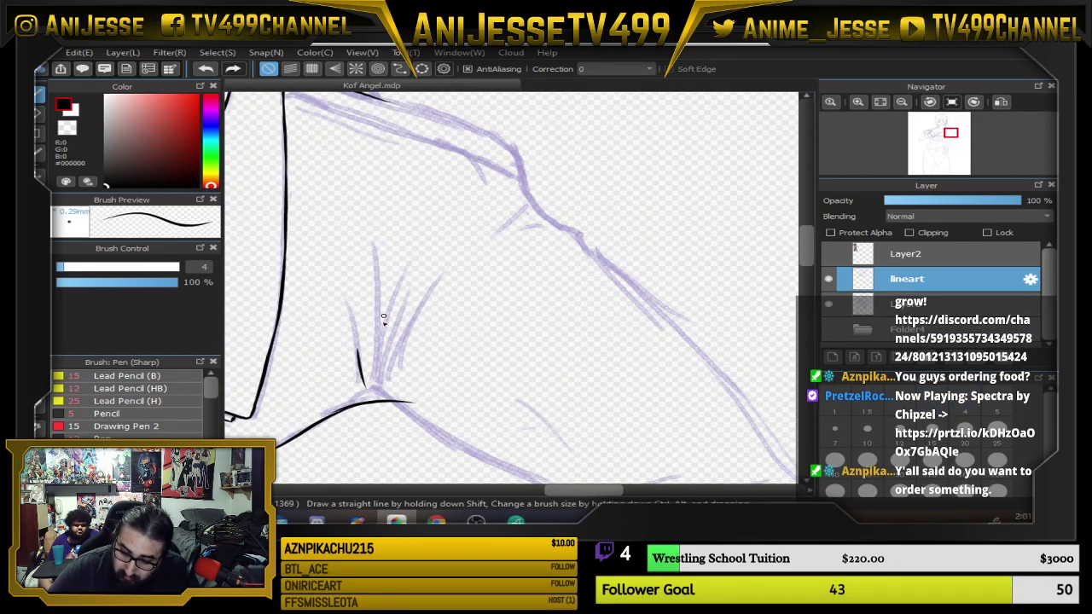
{"action": "left_click_drag", "start_coordinate": [376, 389], "coordinate": [397, 245]}
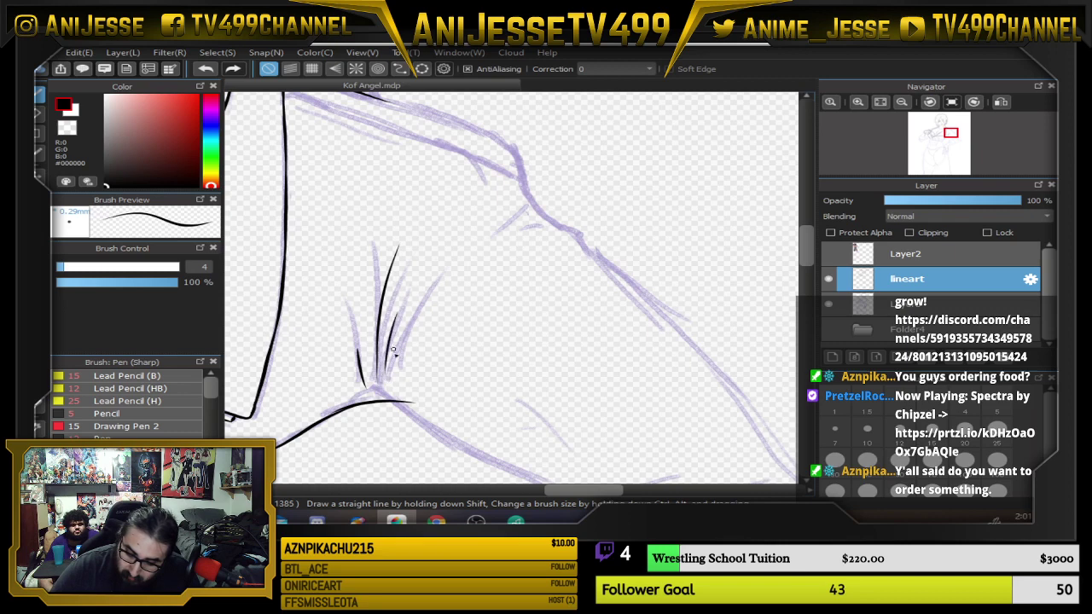
{"action": "left_click_drag", "start_coordinate": [388, 390], "coordinate": [471, 260]}
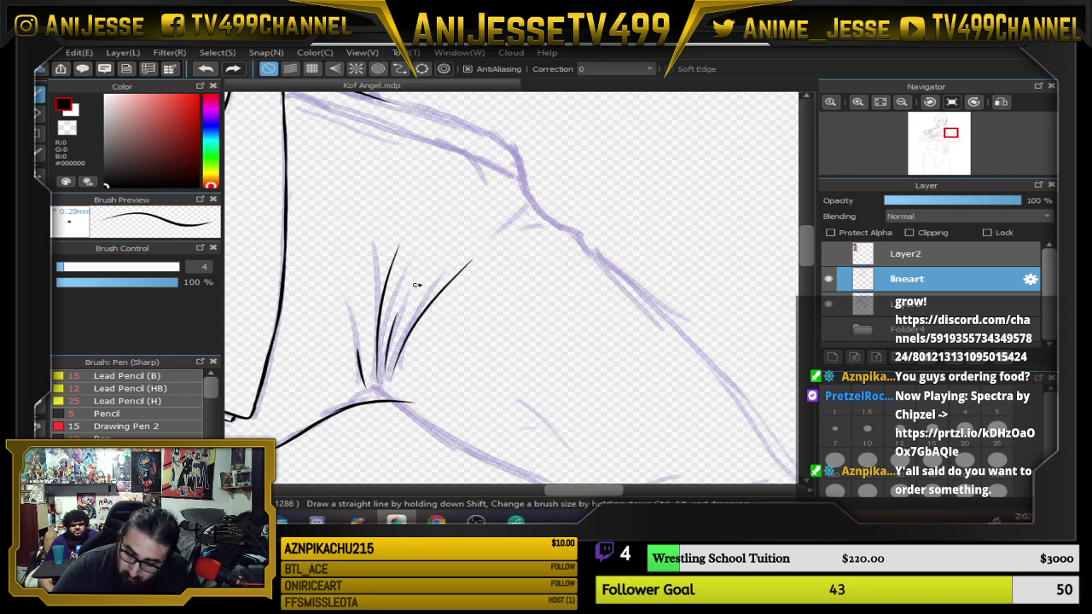
Ink two curved fold lines sweeping from above the armpit toward the shoulder, redoing the first stroke as a longer one.
{"action": "key", "text": "ctrl+z"}
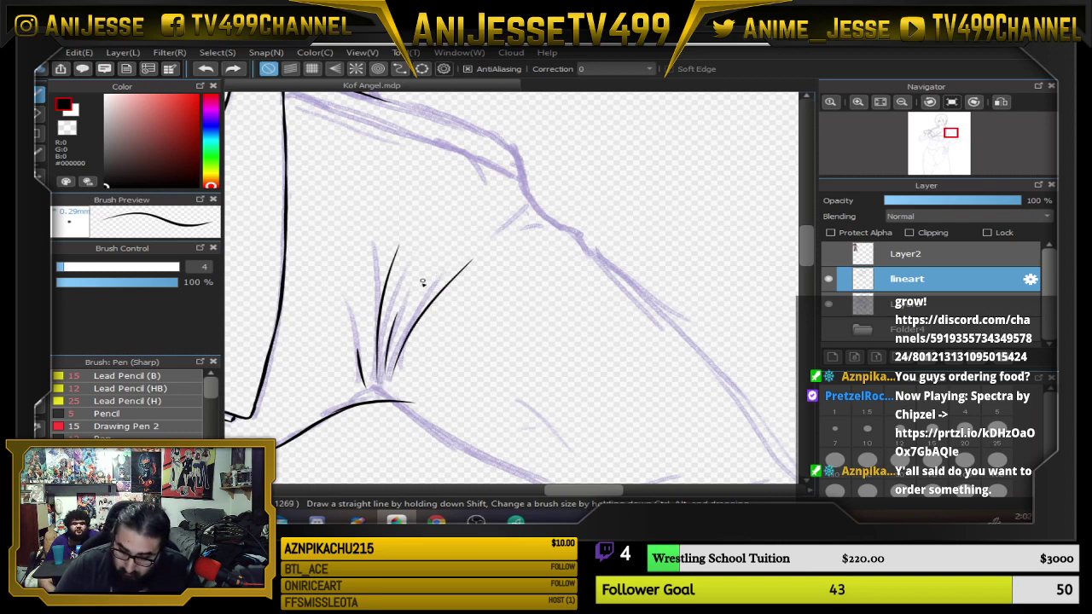
{"action": "left_click_drag", "start_coordinate": [424, 278], "coordinate": [513, 220]}
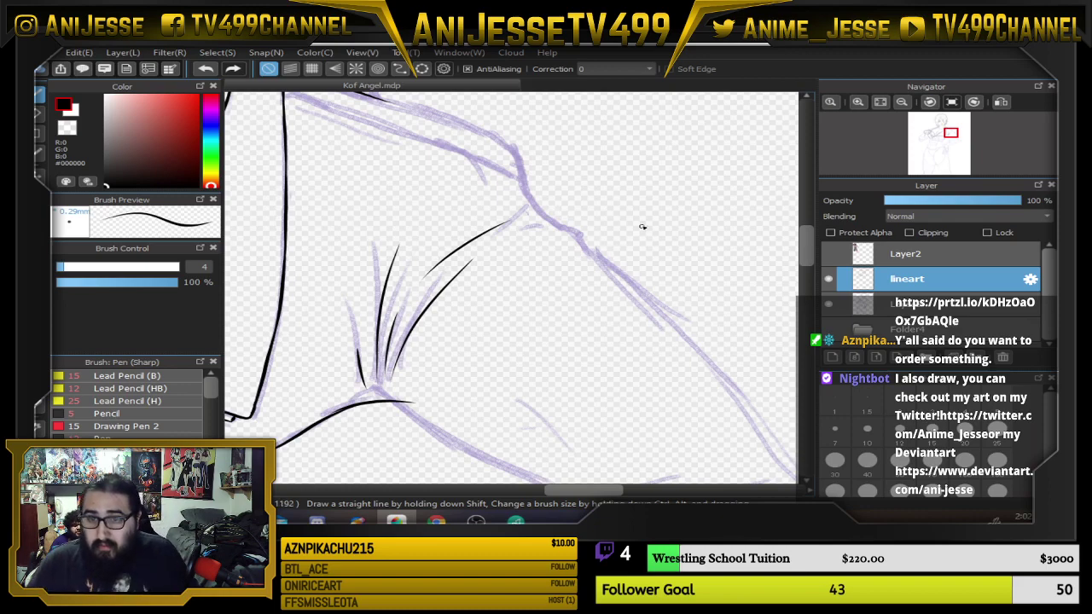
{"action": "scroll", "coordinate": [468, 266], "scroll_direction": "up", "scroll_amount": 2}
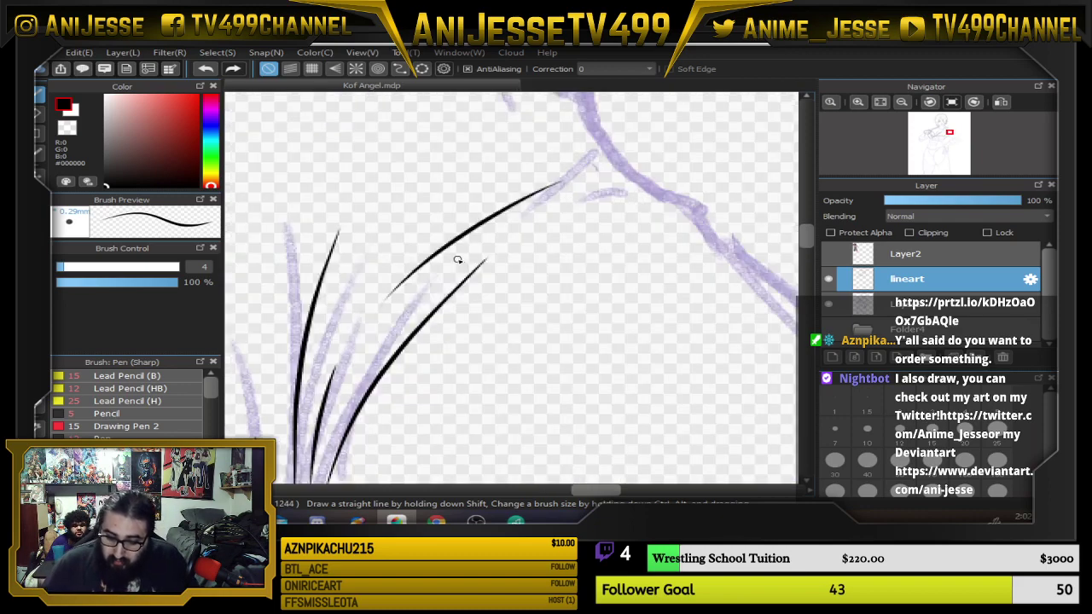
{"action": "key", "text": "ctrl+z"}
{"action": "mouse_move", "coordinate": [364, 314]}
{"action": "left_mouse_down"}
{"action": "mouse_move", "coordinate": [477, 205]}
{"action": "mouse_move", "coordinate": [567, 166]}
{"action": "left_mouse_up"}
{"action": "left_click_drag", "start_coordinate": [464, 237], "coordinate": [546, 193]}
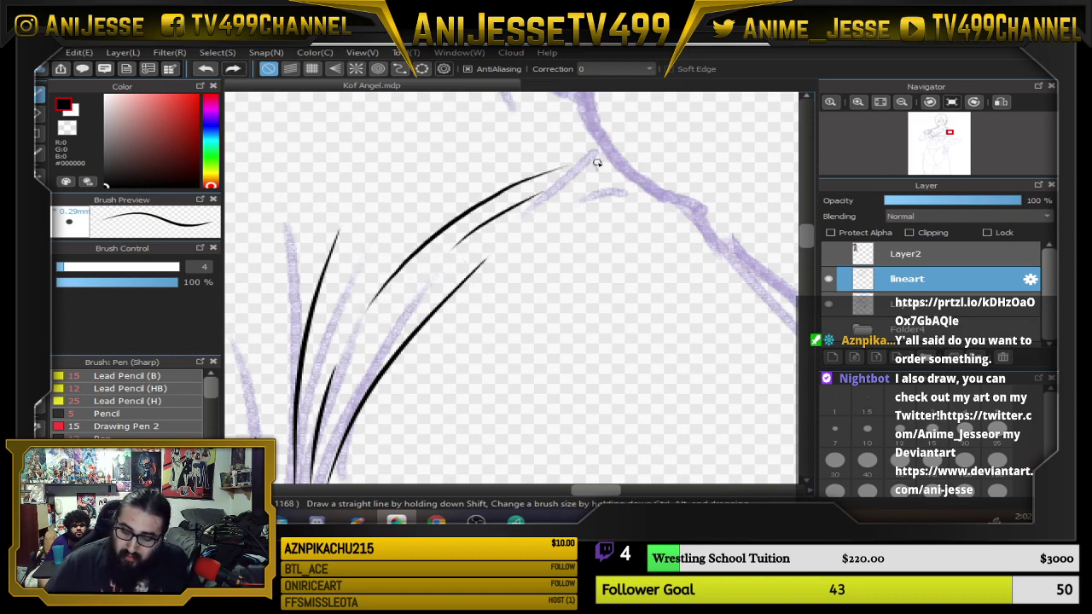
Set the brush size to 5, start the sleeve's underside line at the armpit, and add a short crease stroke where the lines meet.
{"action": "scroll", "coordinate": [538, 248], "scroll_direction": "down", "scroll_amount": 5}
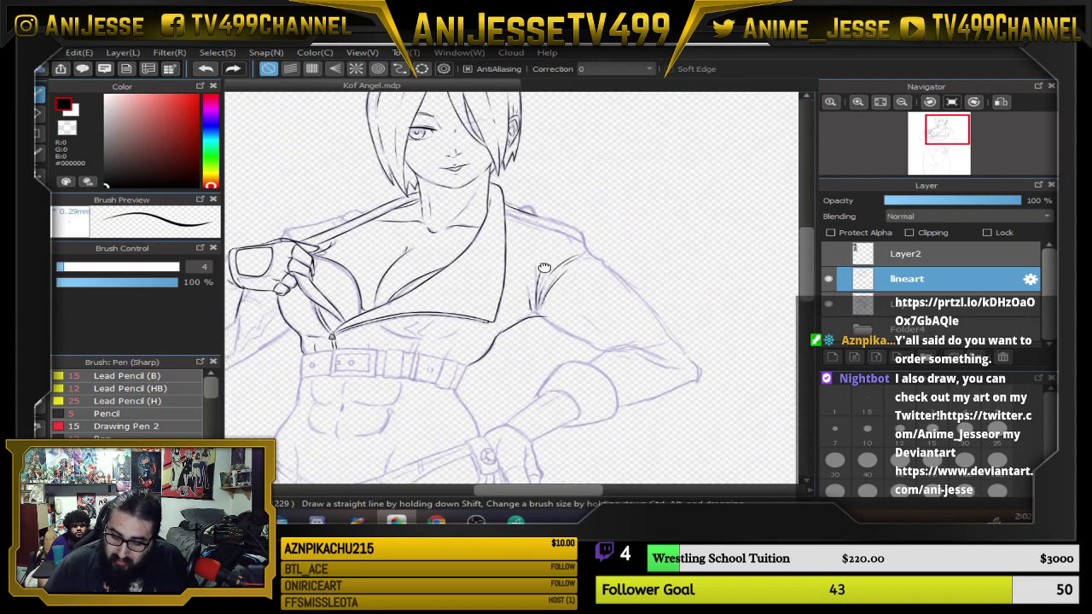
{"action": "left_click_drag", "start_coordinate": [545, 268], "coordinate": [558, 211]}
{"action": "scroll", "coordinate": [559, 261], "scroll_direction": "up", "scroll_amount": 3}
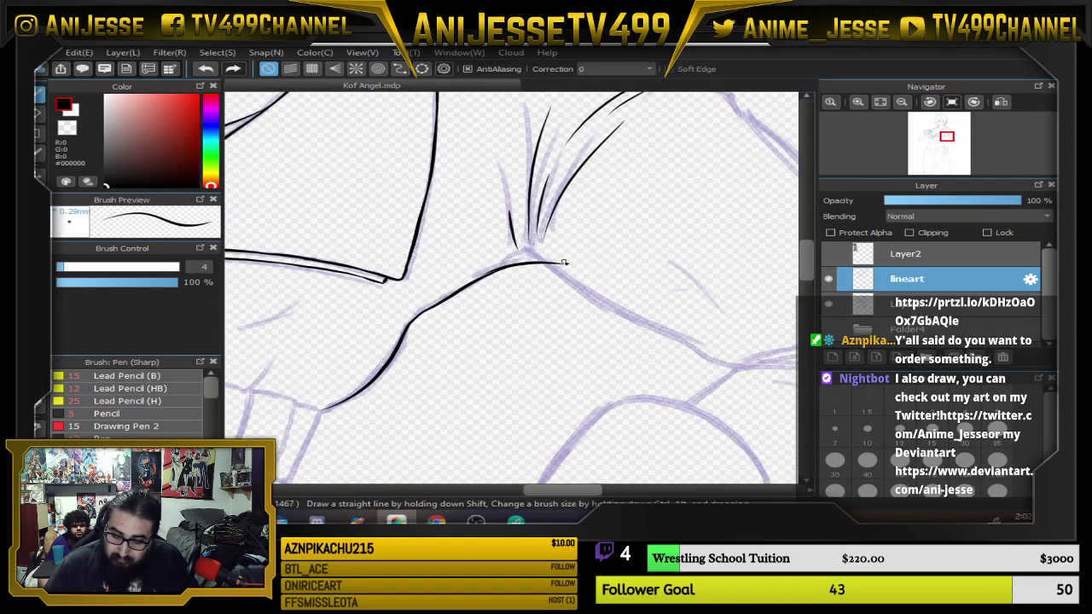
{"action": "left_click", "coordinate": [998, 406]}
{"action": "key", "text": "Right"}
{"action": "key", "text": "Right"}
{"action": "key", "text": "Right"}
{"action": "key", "text": "Right"}
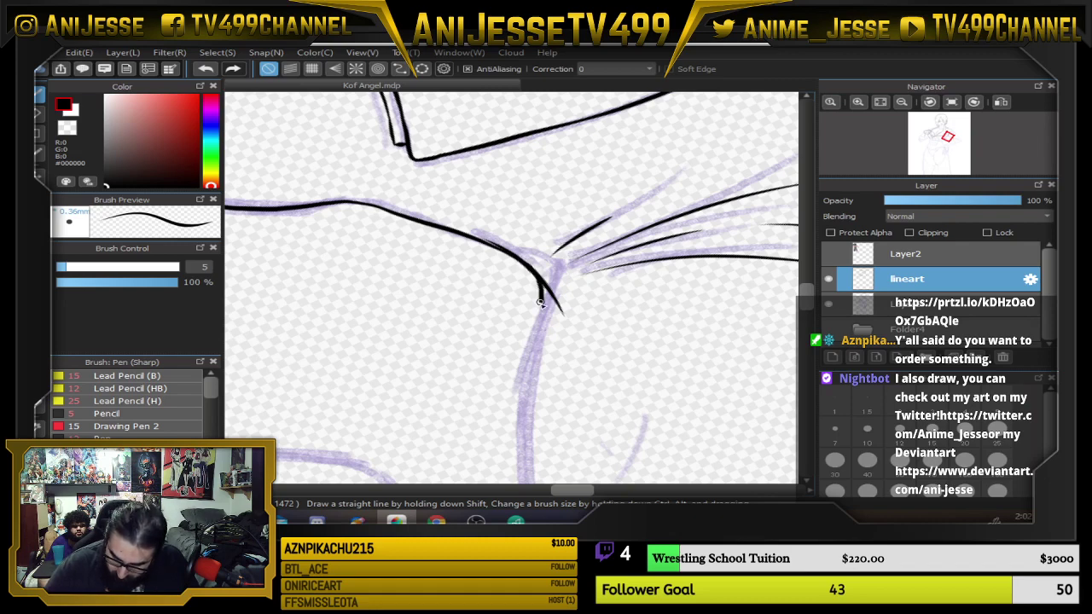
{"action": "left_click_drag", "start_coordinate": [539, 301], "coordinate": [522, 435]}
{"action": "left_click_drag", "start_coordinate": [501, 222], "coordinate": [543, 270]}
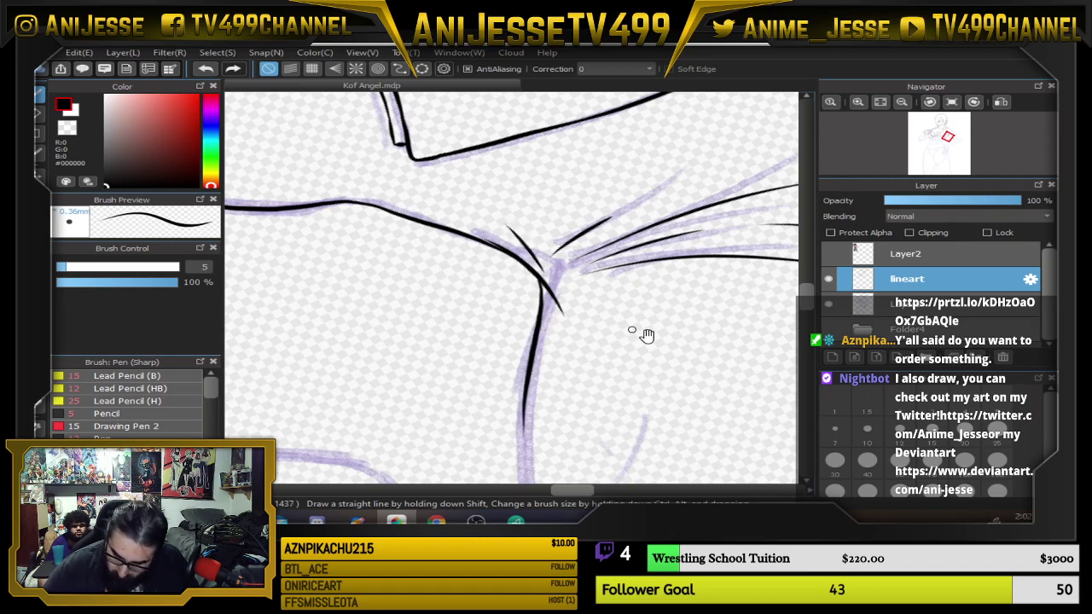
Extend the sleeve's underside line along the sketch down to the crease at the inner elbow.
{"action": "left_click_drag", "start_coordinate": [647, 338], "coordinate": [609, 138]}
{"action": "left_click_drag", "start_coordinate": [501, 104], "coordinate": [482, 219]}
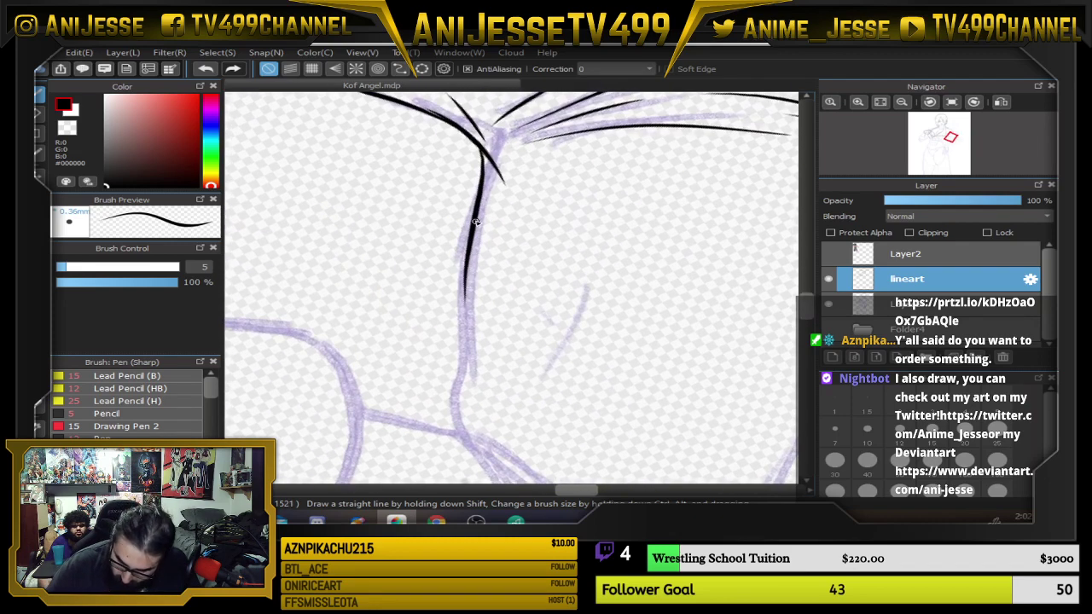
{"action": "mouse_move", "coordinate": [468, 266]}
{"action": "left_mouse_down"}
{"action": "mouse_move", "coordinate": [472, 367]}
{"action": "mouse_move", "coordinate": [451, 420]}
{"action": "left_mouse_up"}
{"action": "key", "text": "Up"}
Ink the jacket's upper shoulder line from the collar to the rounded outer end of the shoulder.
{"action": "scroll", "coordinate": [492, 355], "scroll_direction": "down", "scroll_amount": 4}
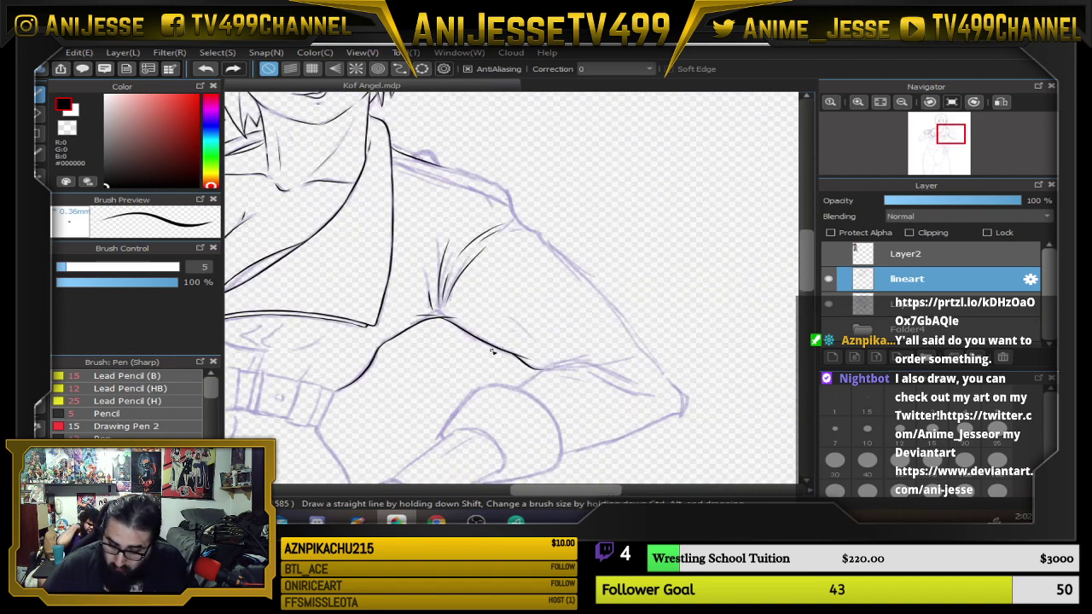
{"action": "left_click_drag", "start_coordinate": [545, 320], "coordinate": [393, 326]}
{"action": "scroll", "coordinate": [639, 314], "scroll_direction": "down", "scroll_amount": 2}
{"action": "scroll", "coordinate": [407, 237], "scroll_direction": "up", "scroll_amount": 3}
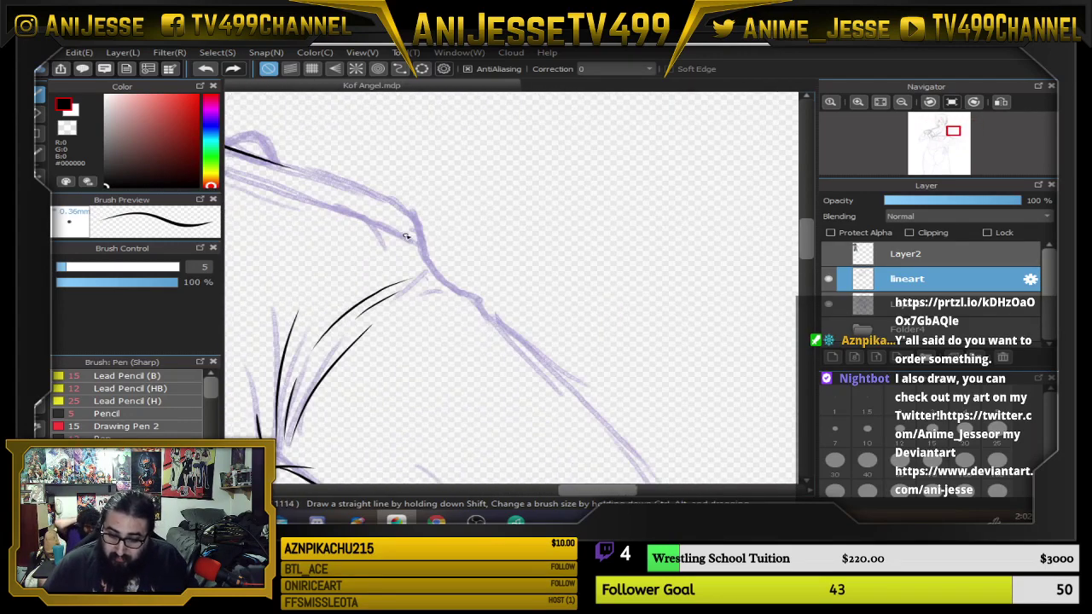
{"action": "scroll", "coordinate": [350, 217], "scroll_direction": "up", "scroll_amount": 1}
{"action": "key", "text": "Right"}
{"action": "key", "text": "Right"}
{"action": "key", "text": "Right"}
{"action": "key", "text": "Right"}
{"action": "left_click_drag", "start_coordinate": [592, 170], "coordinate": [515, 266]}
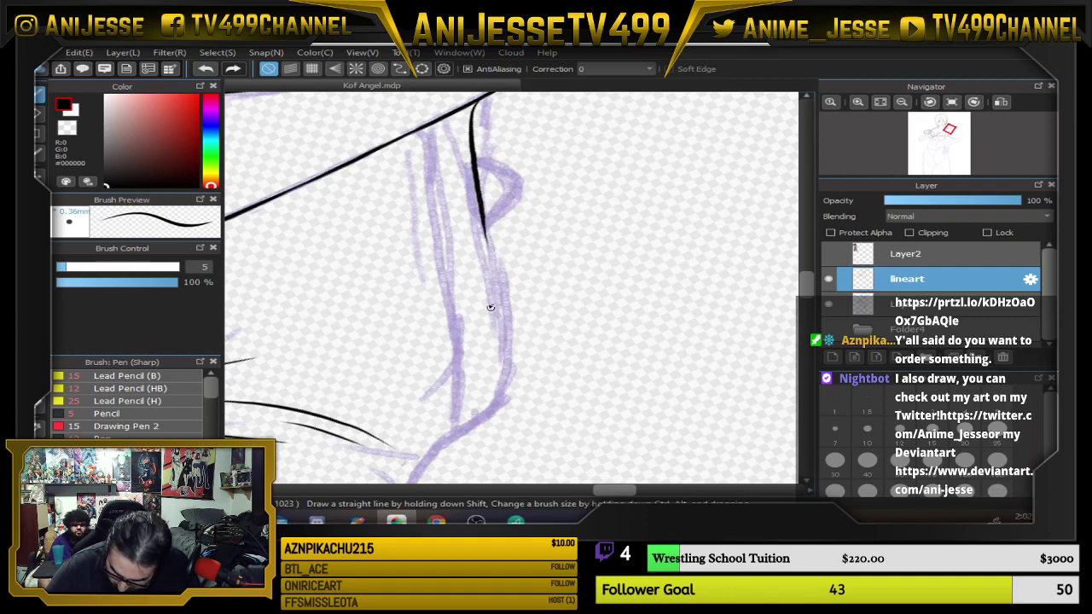
{"action": "left_click_drag", "start_coordinate": [483, 234], "coordinate": [495, 309]}
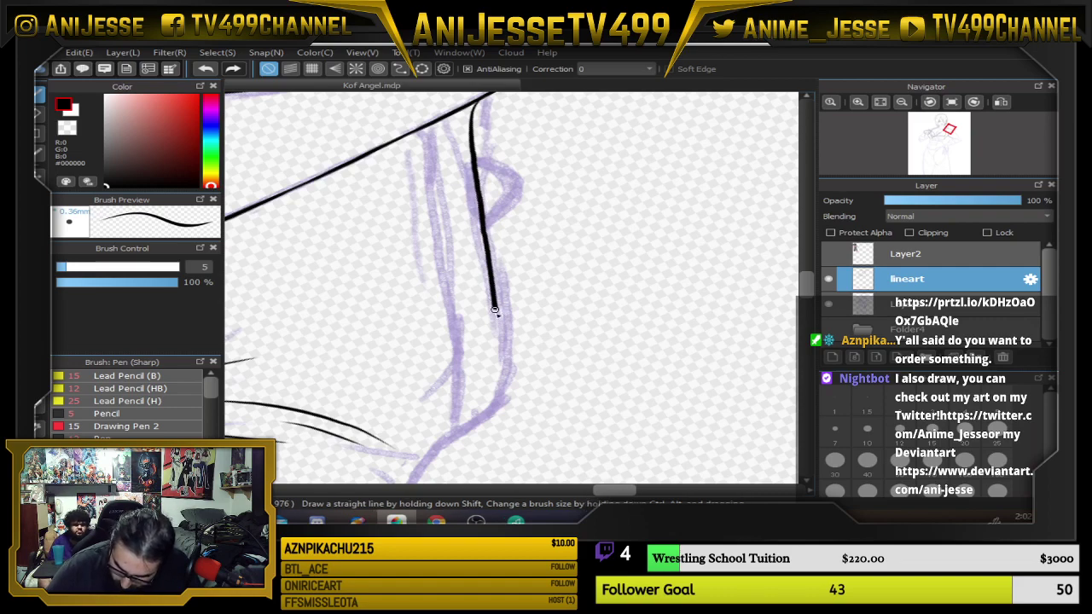
{"action": "left_click_drag", "start_coordinate": [502, 375], "coordinate": [477, 411]}
{"action": "key", "text": "Up"}
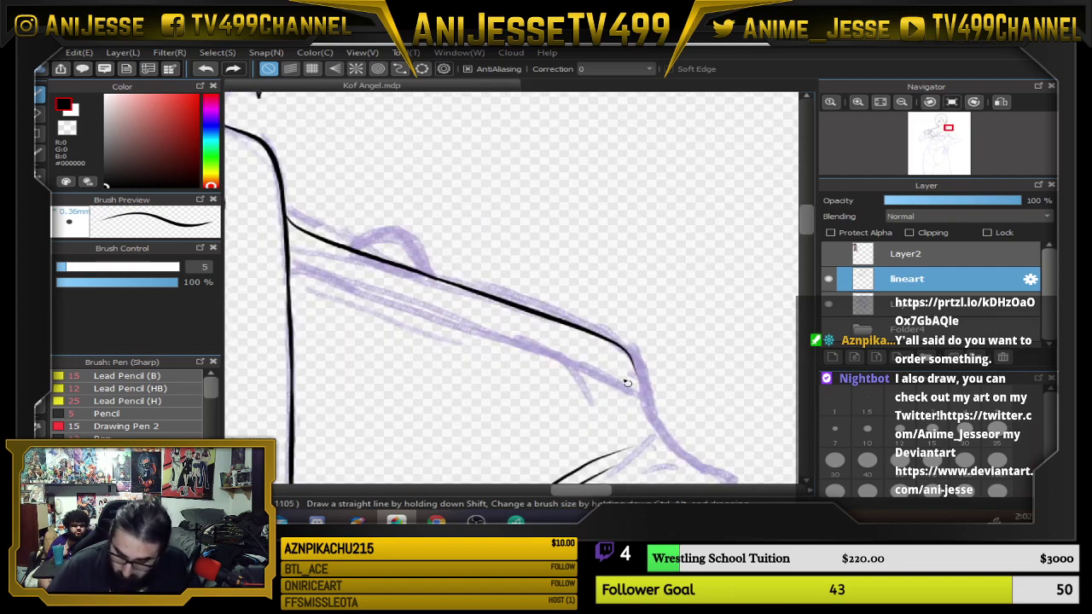
Continue the shoulder line down around the shoulder's outer end with small zigzag folds toward the sleeve.
{"action": "scroll", "coordinate": [635, 368], "scroll_direction": "up", "scroll_amount": 3}
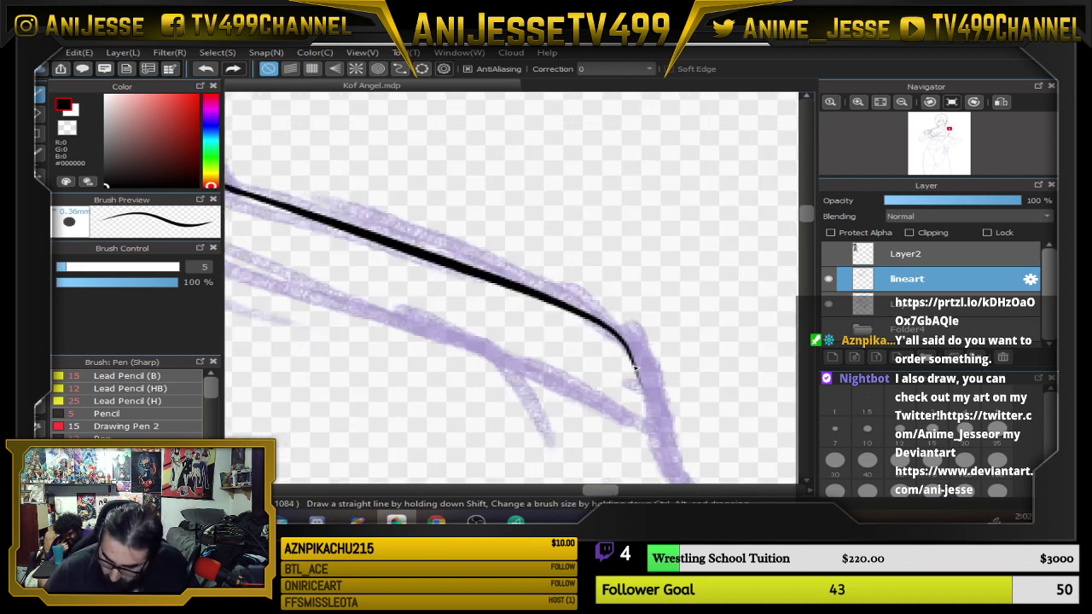
{"action": "mouse_move", "coordinate": [553, 306]}
{"action": "left_mouse_down"}
{"action": "mouse_move", "coordinate": [462, 179]}
{"action": "mouse_move", "coordinate": [522, 220]}
{"action": "mouse_move", "coordinate": [553, 330]}
{"action": "mouse_move", "coordinate": [575, 341]}
{"action": "mouse_move", "coordinate": [570, 374]}
{"action": "left_mouse_up"}
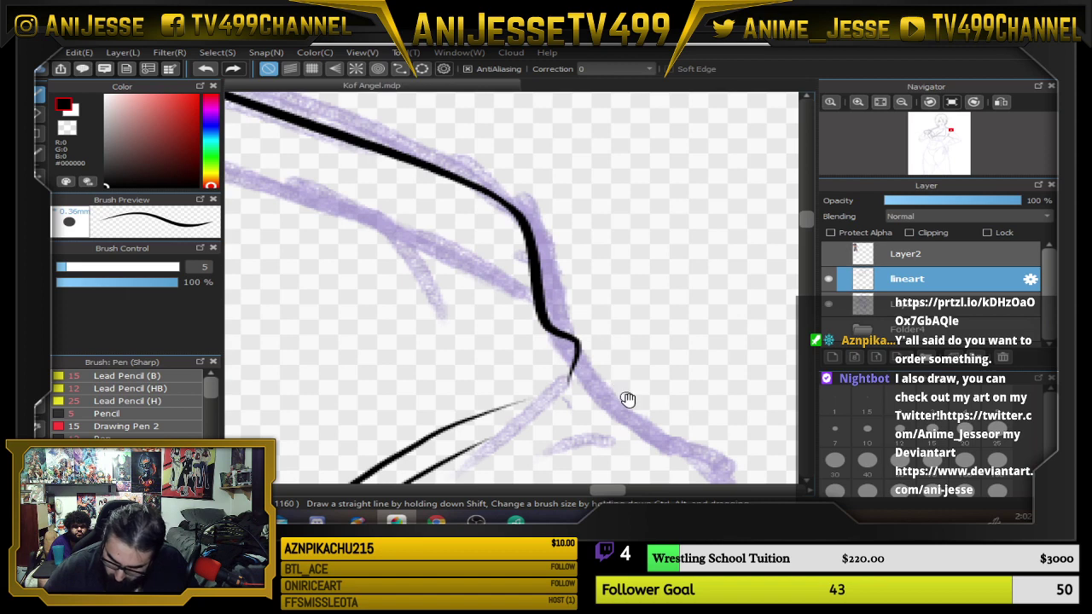
{"action": "left_click_drag", "start_coordinate": [628, 399], "coordinate": [574, 325]}
{"action": "left_click_drag", "start_coordinate": [521, 285], "coordinate": [548, 329]}
{"action": "left_click_drag", "start_coordinate": [589, 318], "coordinate": [789, 448]}
Ink a broken inner line parallel to the shoulder line, from the collar to the zigzag folds at the shoulder's end.
{"action": "mouse_move", "coordinate": [527, 292]}
{"action": "left_mouse_down"}
{"action": "mouse_move", "coordinate": [544, 305]}
{"action": "mouse_move", "coordinate": [588, 296]}
{"action": "left_mouse_up"}
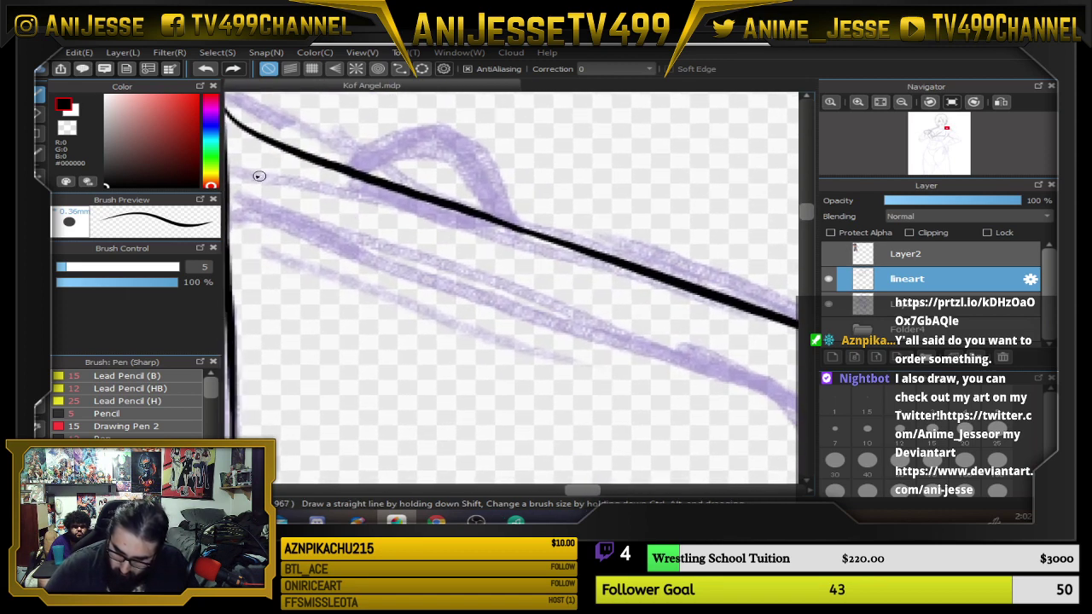
{"action": "left_click_drag", "start_coordinate": [232, 175], "coordinate": [354, 217]}
{"action": "mouse_move", "coordinate": [430, 245]}
{"action": "left_mouse_down"}
{"action": "mouse_move", "coordinate": [712, 339]}
{"action": "mouse_move", "coordinate": [449, 209]}
{"action": "left_mouse_up"}
{"action": "mouse_move", "coordinate": [451, 247]}
{"action": "left_mouse_down"}
{"action": "mouse_move", "coordinate": [548, 287]}
{"action": "mouse_move", "coordinate": [574, 369]}
{"action": "mouse_move", "coordinate": [624, 412]}
{"action": "mouse_move", "coordinate": [625, 436]}
{"action": "mouse_move", "coordinate": [726, 273]}
{"action": "left_mouse_up"}
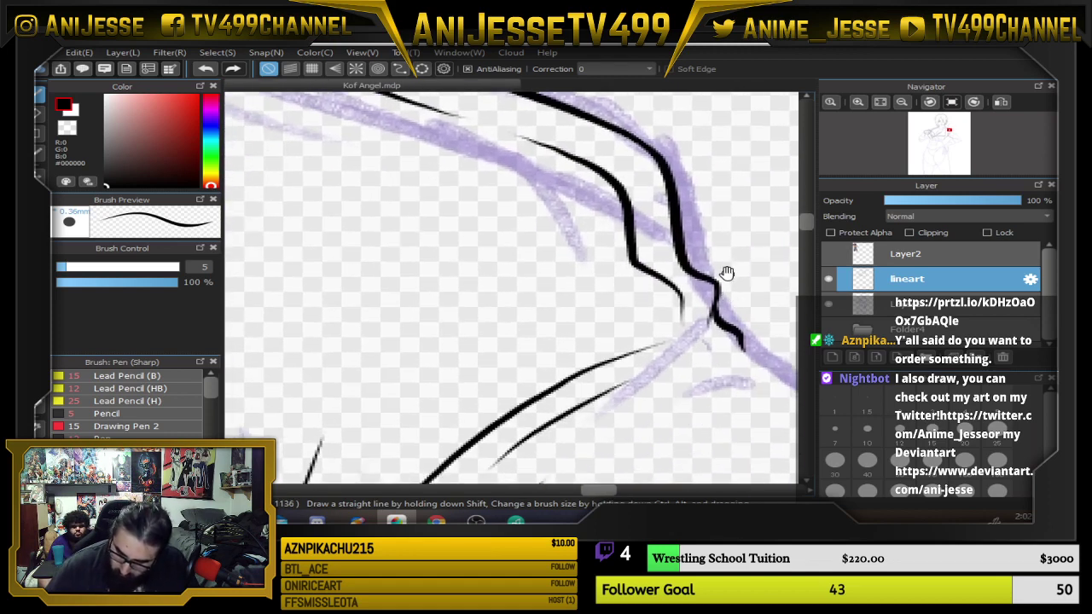
{"action": "left_click_drag", "start_coordinate": [732, 325], "coordinate": [592, 329]}
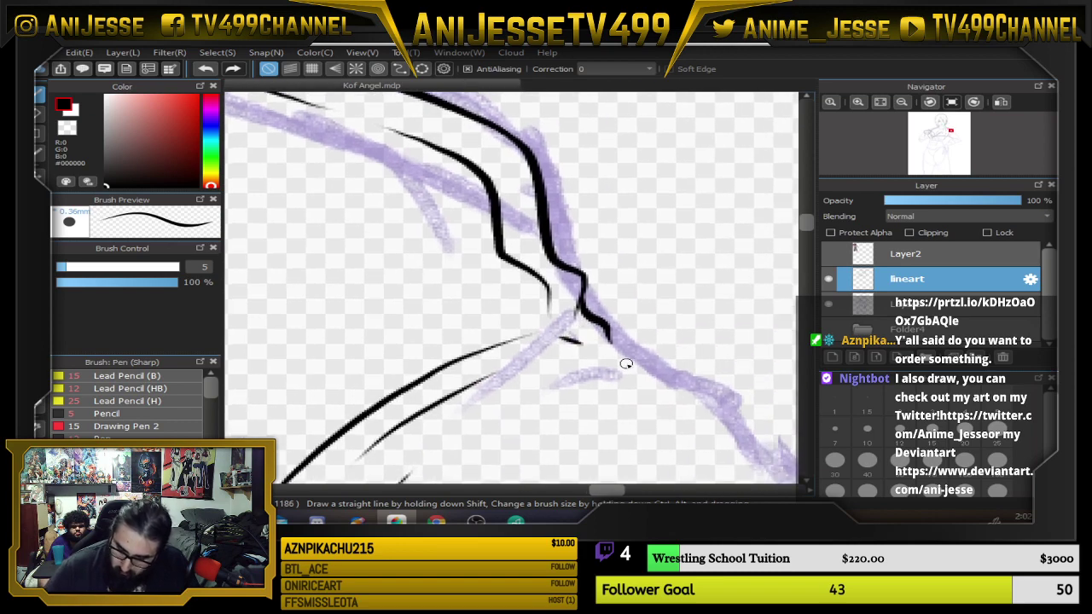
Examine the inked collar, shoulder lines and armpit folds against the sketch, both overall and up close.
{"action": "scroll", "coordinate": [626, 364], "scroll_direction": "down", "scroll_amount": 6}
{"action": "left_click_drag", "start_coordinate": [611, 366], "coordinate": [630, 336]}
{"action": "scroll", "coordinate": [544, 319], "scroll_direction": "up", "scroll_amount": 4}
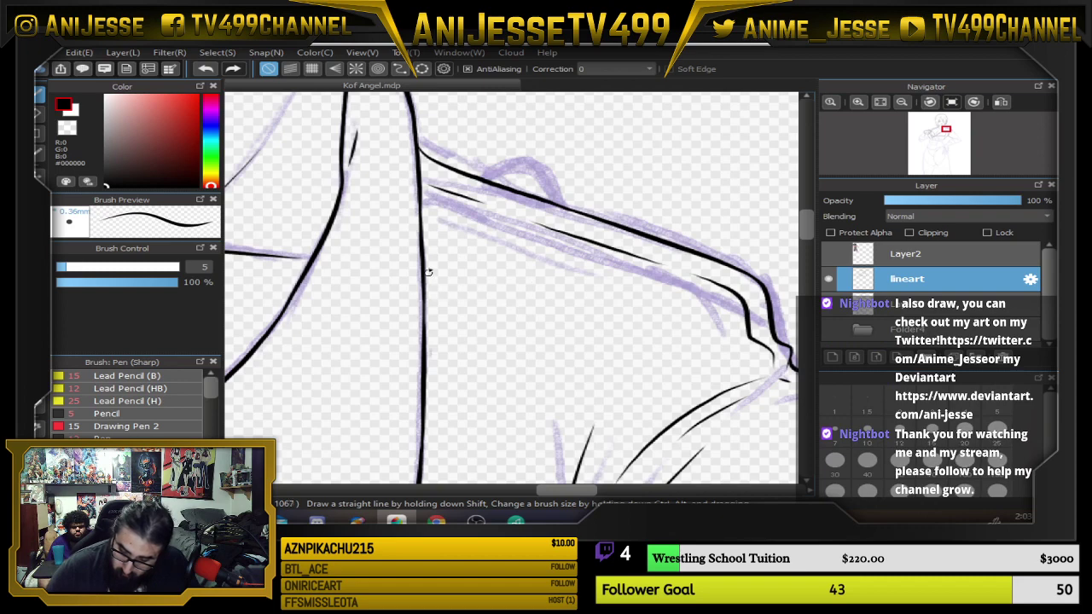
{"action": "left_click_drag", "start_coordinate": [429, 284], "coordinate": [475, 326]}
{"action": "scroll", "coordinate": [554, 362], "scroll_direction": "down", "scroll_amount": 4}
{"action": "left_click_drag", "start_coordinate": [553, 362], "coordinate": [491, 295]}
{"action": "scroll", "coordinate": [662, 274], "scroll_direction": "down", "scroll_amount": 2}
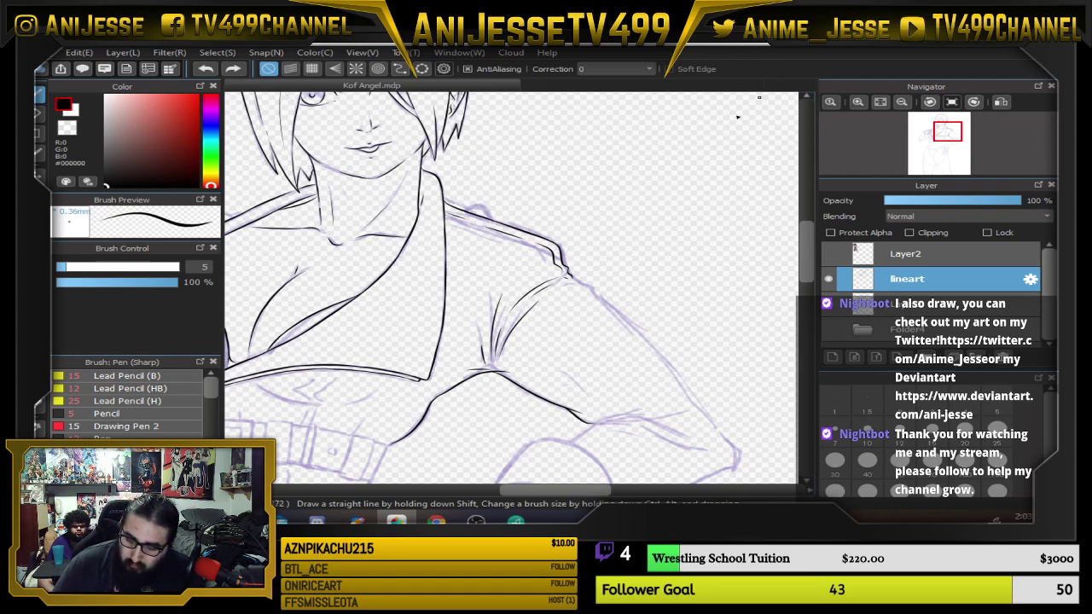
{"action": "scroll", "coordinate": [498, 285], "scroll_direction": "up", "scroll_amount": 5}
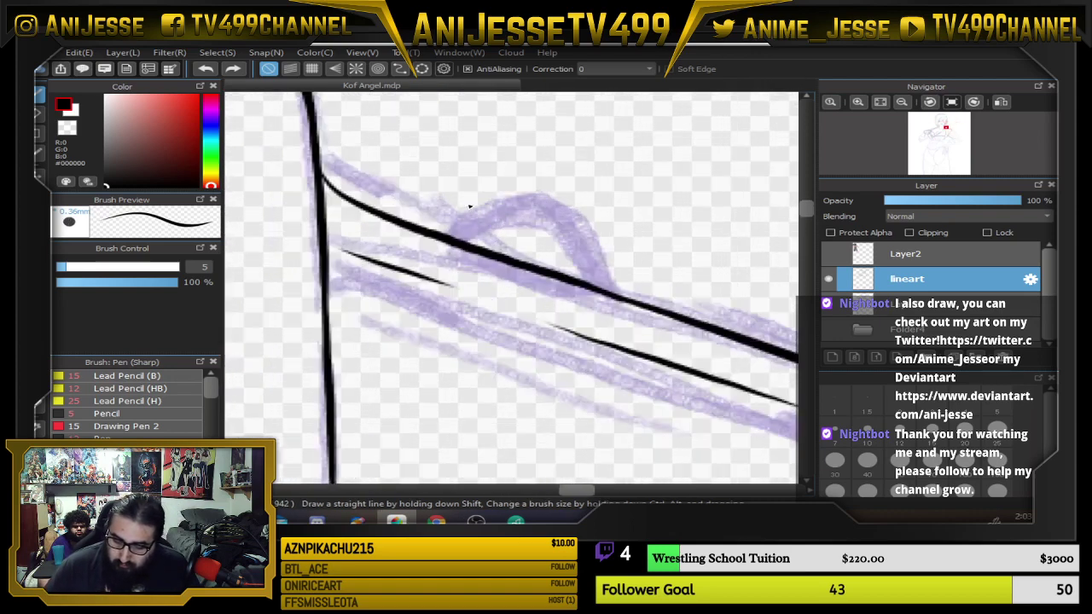
Ink the small rounded bump rising above the jacket's shoulder line near the collar.
{"action": "key", "text": "Left"}
{"action": "key", "text": "Left"}
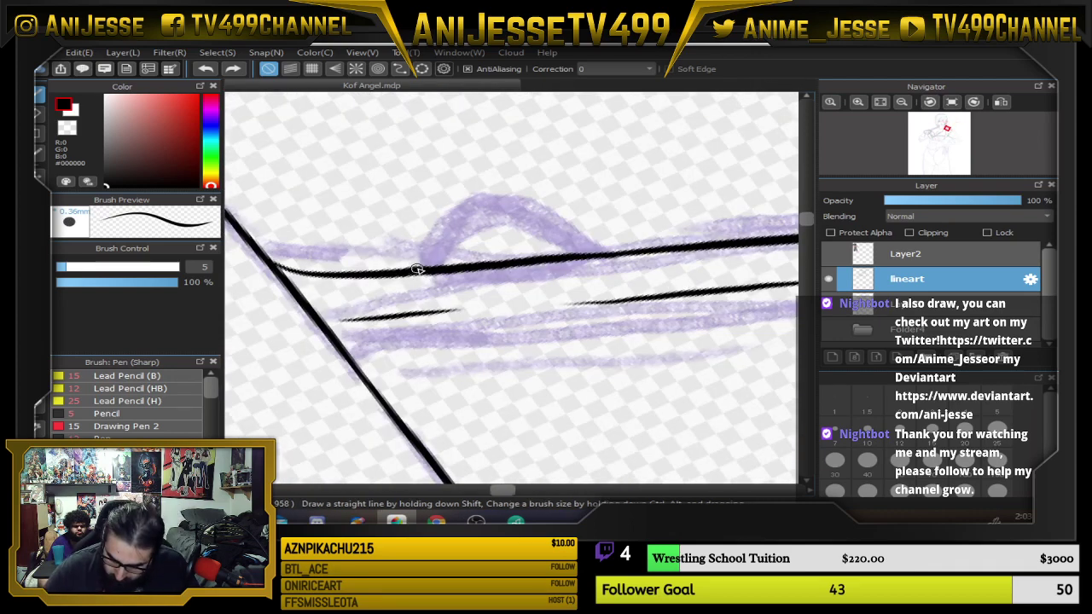
{"action": "mouse_move", "coordinate": [416, 270]}
{"action": "left_mouse_down"}
{"action": "mouse_move", "coordinate": [478, 228]}
{"action": "mouse_move", "coordinate": [543, 220]}
{"action": "mouse_move", "coordinate": [587, 249]}
{"action": "mouse_move", "coordinate": [629, 253]}
{"action": "left_mouse_up"}
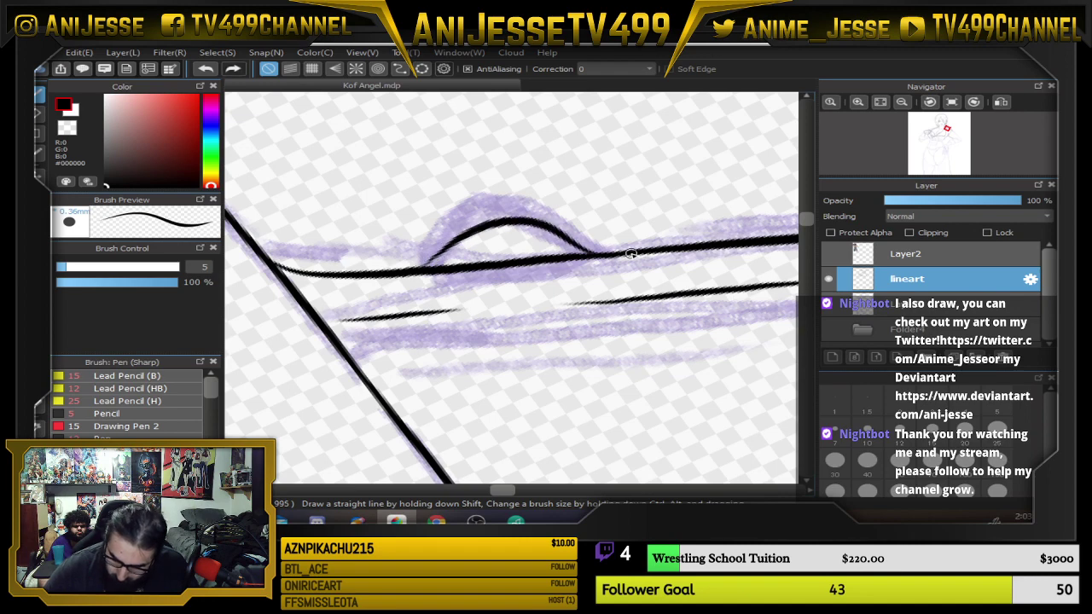
{"action": "key", "text": "Up"}
Ink the belt buckle's small rectangular prong and the rounded inner frame running from it.
{"action": "scroll", "coordinate": [648, 248], "scroll_direction": "down", "scroll_amount": 5}
{"action": "mouse_move", "coordinate": [612, 291]}
{"action": "left_mouse_down"}
{"action": "mouse_move", "coordinate": [597, 300]}
{"action": "mouse_move", "coordinate": [603, 336]}
{"action": "mouse_move", "coordinate": [570, 249]}
{"action": "mouse_move", "coordinate": [604, 266]}
{"action": "mouse_move", "coordinate": [568, 245]}
{"action": "mouse_move", "coordinate": [530, 293]}
{"action": "mouse_move", "coordinate": [500, 241]}
{"action": "mouse_move", "coordinate": [612, 213]}
{"action": "left_mouse_up"}
{"action": "scroll", "coordinate": [572, 252], "scroll_direction": "down", "scroll_amount": 4}
{"action": "scroll", "coordinate": [391, 275], "scroll_direction": "up", "scroll_amount": 10}
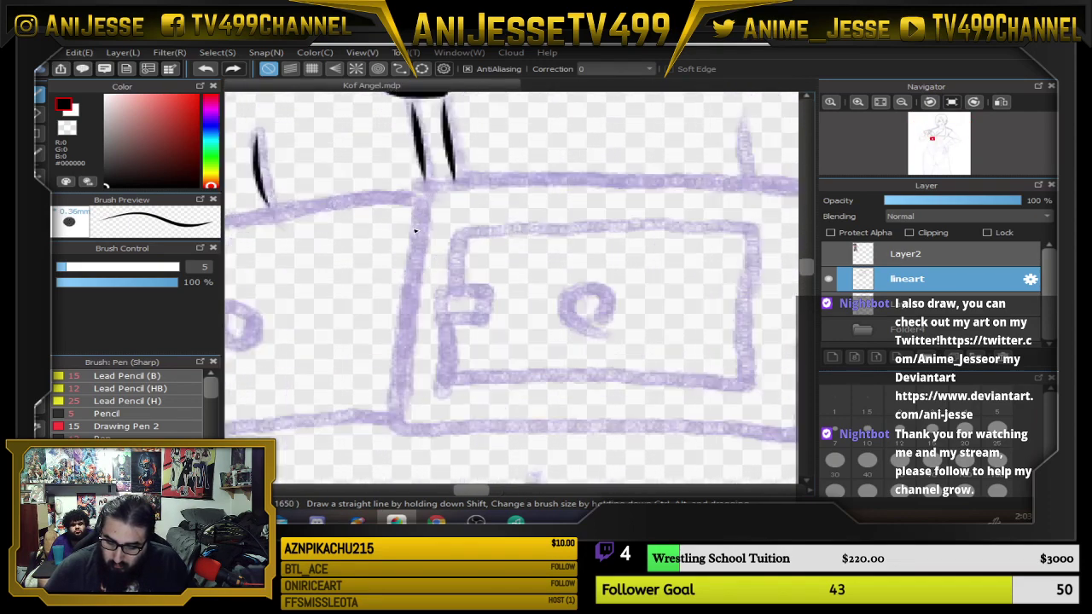
{"action": "mouse_move", "coordinate": [452, 310]}
{"action": "left_mouse_down"}
{"action": "mouse_move", "coordinate": [460, 346]}
{"action": "mouse_move", "coordinate": [495, 345]}
{"action": "mouse_move", "coordinate": [508, 331]}
{"action": "mouse_move", "coordinate": [510, 314]}
{"action": "mouse_move", "coordinate": [451, 327]}
{"action": "left_mouse_up"}
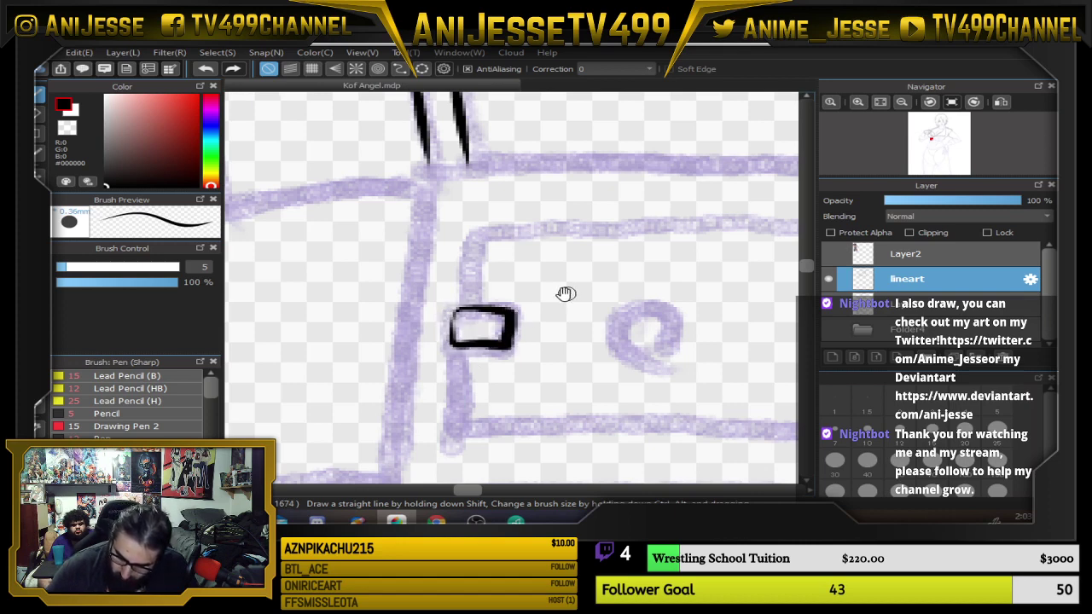
{"action": "left_click_drag", "start_coordinate": [565, 295], "coordinate": [474, 215]}
{"action": "mouse_move", "coordinate": [374, 268]}
{"action": "left_mouse_down"}
{"action": "mouse_move", "coordinate": [372, 342]}
{"action": "mouse_move", "coordinate": [752, 345]}
{"action": "mouse_move", "coordinate": [765, 331]}
{"action": "mouse_move", "coordinate": [777, 152]}
{"action": "mouse_move", "coordinate": [398, 141]}
{"action": "mouse_move", "coordinate": [377, 192]}
{"action": "mouse_move", "coordinate": [371, 333]}
{"action": "mouse_move", "coordinate": [419, 345]}
{"action": "left_mouse_up"}
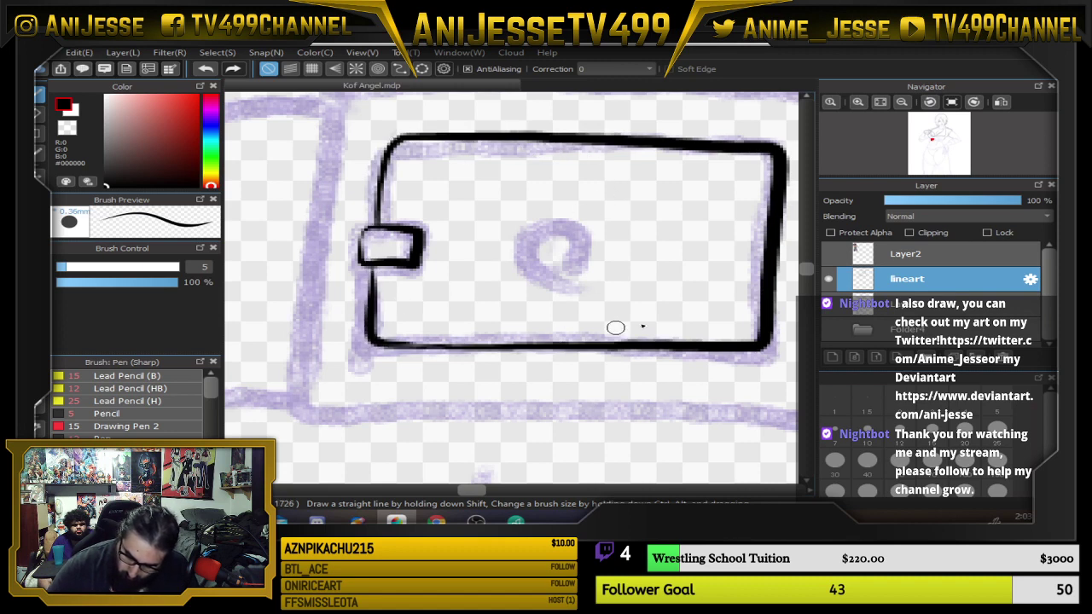
Ink the round hole inside the belt buckle and the buckle's thick outer rectangular frame.
{"action": "mouse_move", "coordinate": [533, 241]}
{"action": "left_mouse_down"}
{"action": "mouse_move", "coordinate": [565, 264]}
{"action": "mouse_move", "coordinate": [578, 247]}
{"action": "mouse_move", "coordinate": [542, 237]}
{"action": "mouse_move", "coordinate": [507, 332]}
{"action": "mouse_move", "coordinate": [451, 311]}
{"action": "mouse_move", "coordinate": [519, 316]}
{"action": "mouse_move", "coordinate": [490, 298]}
{"action": "mouse_move", "coordinate": [497, 204]}
{"action": "left_mouse_up"}
{"action": "scroll", "coordinate": [602, 237], "scroll_direction": "down", "scroll_amount": 4}
{"action": "scroll", "coordinate": [507, 334], "scroll_direction": "down", "scroll_amount": 2}
{"action": "scroll", "coordinate": [410, 281], "scroll_direction": "up", "scroll_amount": 3}
{"action": "mouse_move", "coordinate": [397, 111]}
{"action": "left_mouse_down"}
{"action": "mouse_move", "coordinate": [377, 402]}
{"action": "mouse_move", "coordinate": [726, 407]}
{"action": "mouse_move", "coordinate": [778, 393]}
{"action": "mouse_move", "coordinate": [800, 171]}
{"action": "mouse_move", "coordinate": [745, 153]}
{"action": "mouse_move", "coordinate": [663, 150]}
{"action": "mouse_move", "coordinate": [388, 158]}
{"action": "left_mouse_up"}
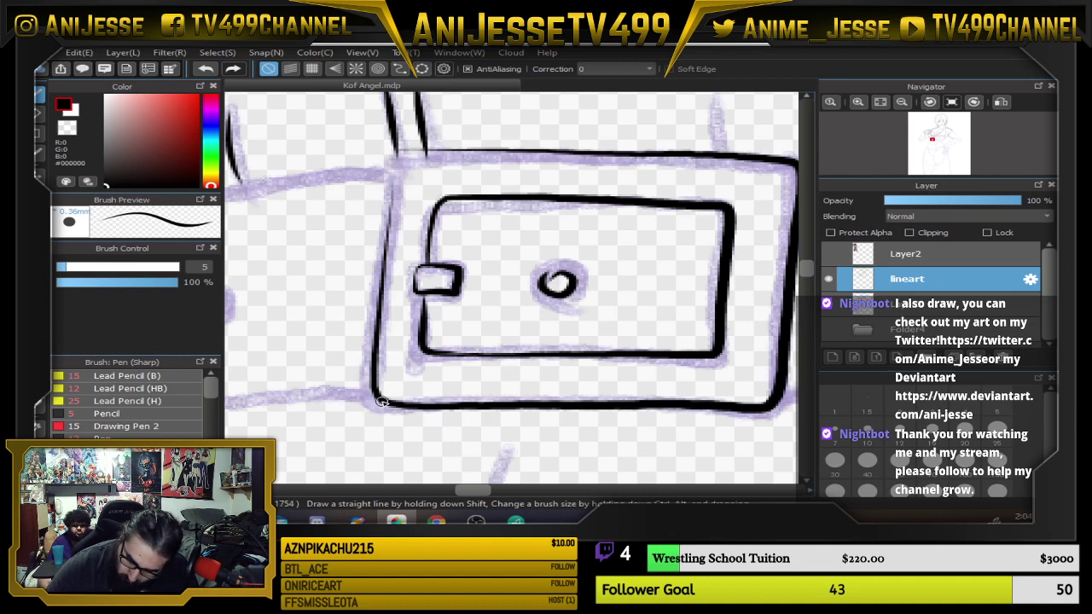
{"action": "left_click_drag", "start_coordinate": [382, 401], "coordinate": [382, 239]}
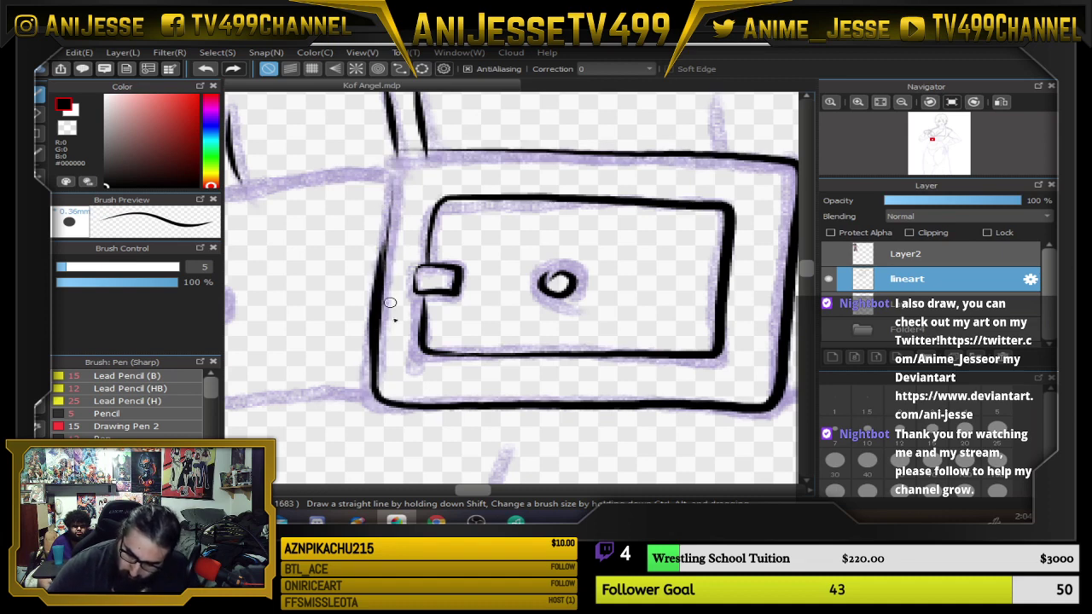
{"action": "key", "text": "ctrl+z"}
{"action": "mouse_move", "coordinate": [377, 360]}
{"action": "left_mouse_down"}
{"action": "mouse_move", "coordinate": [388, 159]}
{"action": "mouse_move", "coordinate": [690, 159]}
{"action": "left_mouse_up"}
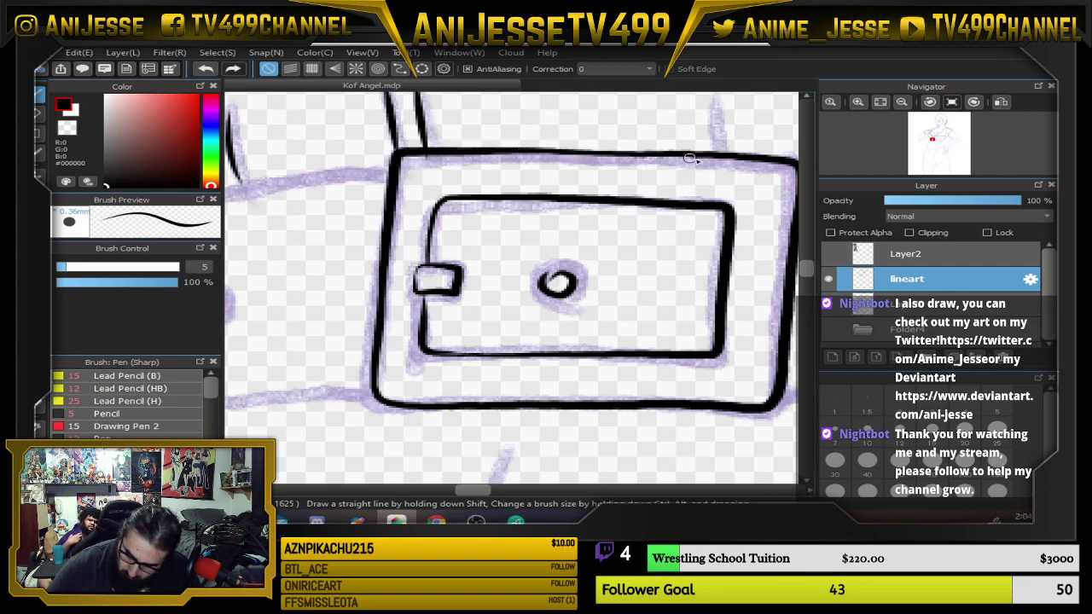
Ink the upper and lower edges of the short belt section between the buckle and the near side of the waist.
{"action": "scroll", "coordinate": [702, 178], "scroll_direction": "down", "scroll_amount": 5}
{"action": "left_click_drag", "start_coordinate": [599, 277], "coordinate": [421, 350]}
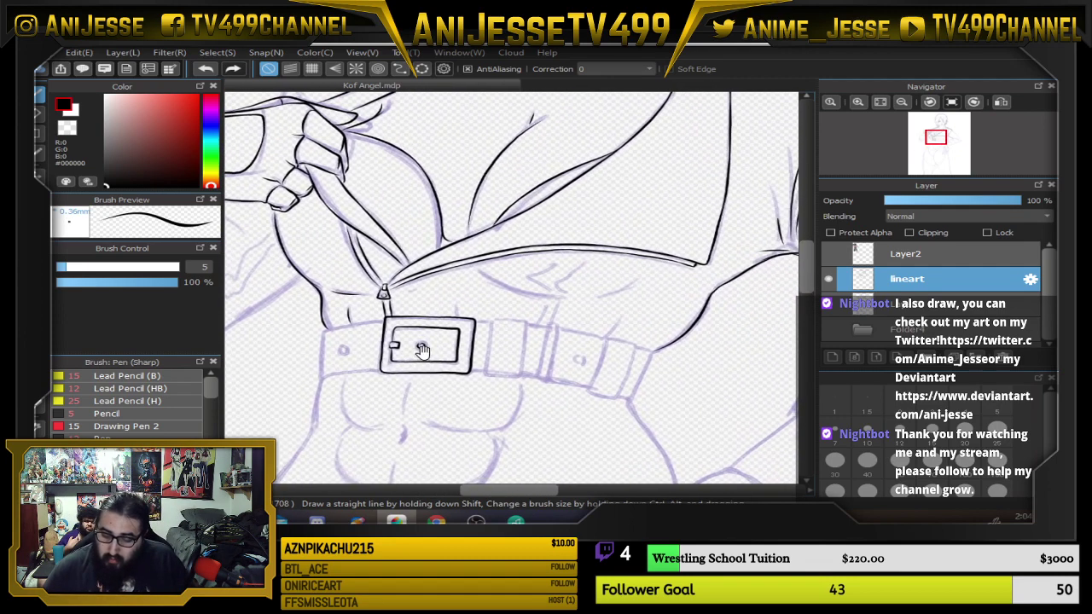
{"action": "scroll", "coordinate": [377, 359], "scroll_direction": "up", "scroll_amount": 2}
{"action": "scroll", "coordinate": [379, 357], "scroll_direction": "up", "scroll_amount": 1}
{"action": "key", "text": "Left"}
{"action": "key", "text": "Left"}
{"action": "key", "text": "Left"}
{"action": "key", "text": "Left"}
{"action": "key", "text": "Left"}
{"action": "key", "text": "Left"}
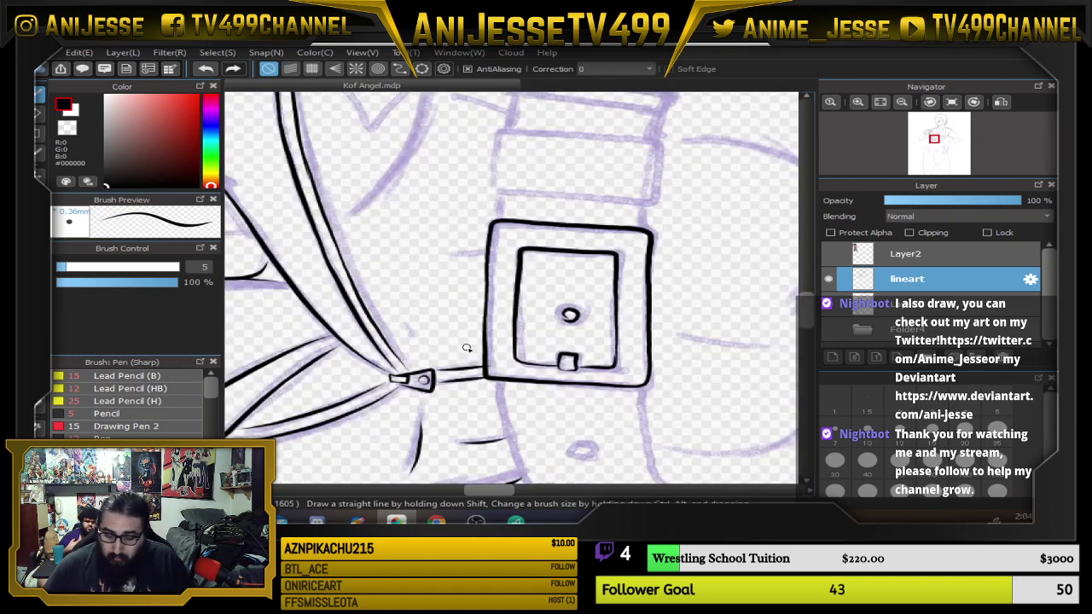
{"action": "left_click_drag", "start_coordinate": [555, 368], "coordinate": [544, 244]}
{"action": "scroll", "coordinate": [510, 293], "scroll_direction": "up", "scroll_amount": 1}
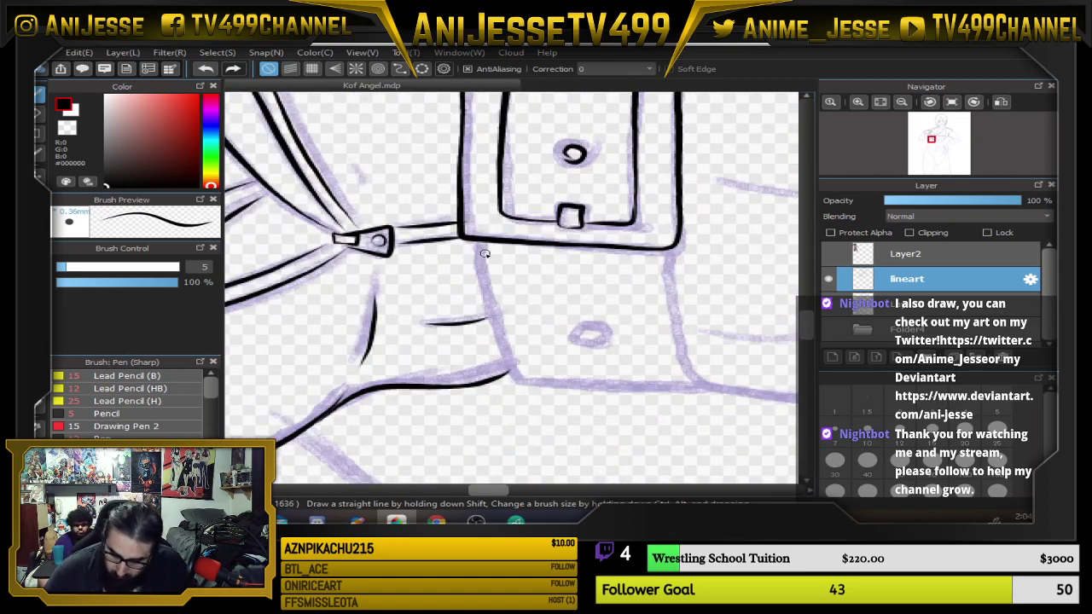
{"action": "scroll", "coordinate": [485, 253], "scroll_direction": "up", "scroll_amount": 2}
{"action": "left_click_drag", "start_coordinate": [528, 344], "coordinate": [489, 213]}
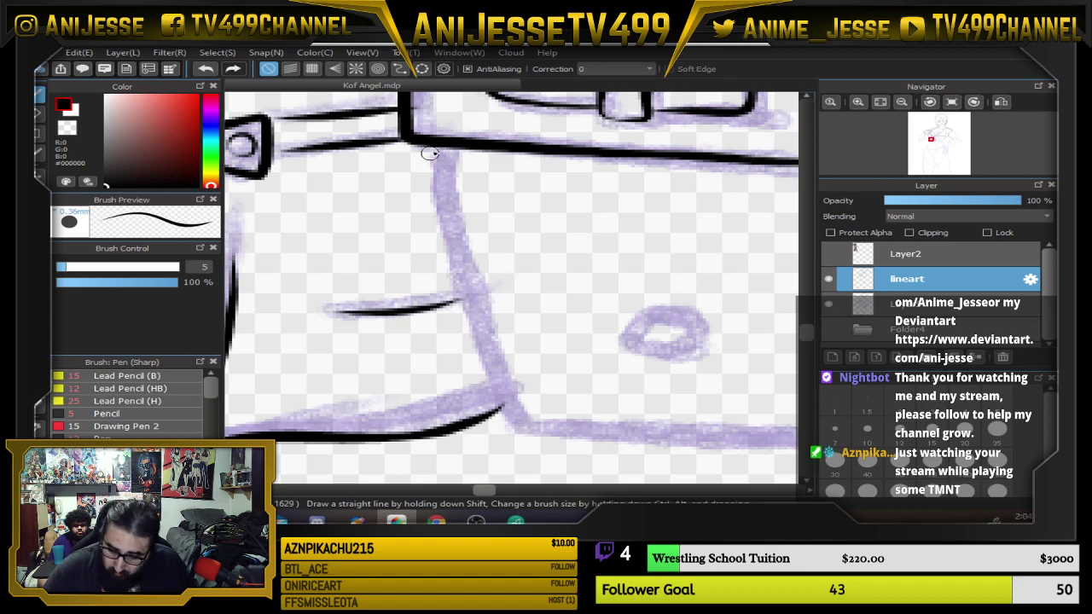
{"action": "mouse_move", "coordinate": [433, 143]}
{"action": "left_mouse_down"}
{"action": "mouse_move", "coordinate": [474, 317]}
{"action": "mouse_move", "coordinate": [515, 410]}
{"action": "mouse_move", "coordinate": [537, 423]}
{"action": "left_mouse_up"}
{"action": "mouse_move", "coordinate": [663, 346]}
{"action": "left_mouse_down"}
{"action": "mouse_move", "coordinate": [507, 322]}
{"action": "mouse_move", "coordinate": [487, 329]}
{"action": "left_mouse_up"}
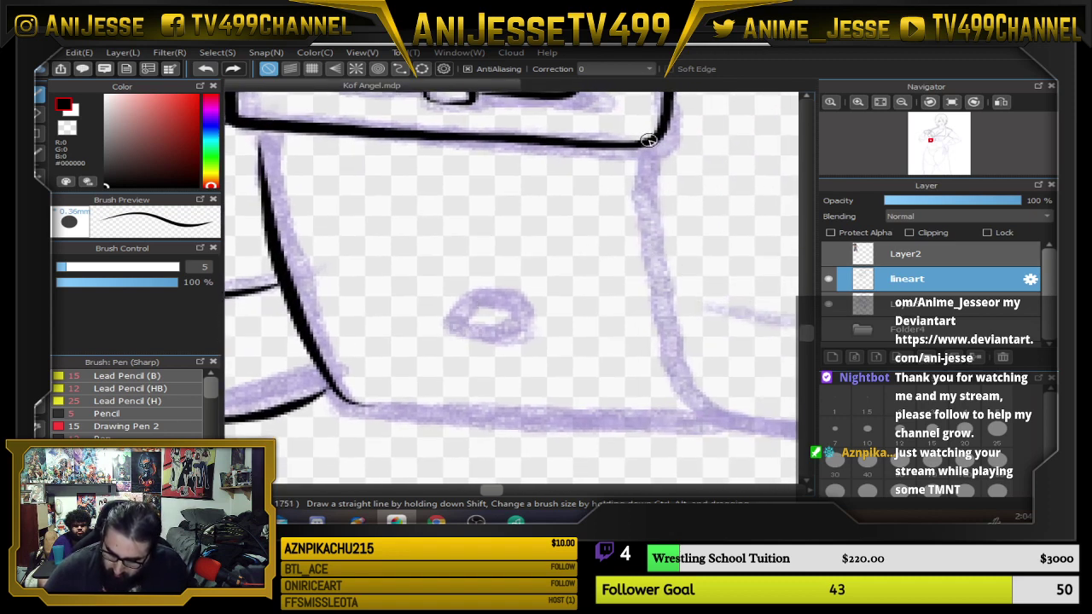
{"action": "mouse_move", "coordinate": [646, 145]}
{"action": "left_mouse_down"}
{"action": "mouse_move", "coordinate": [644, 214]}
{"action": "mouse_move", "coordinate": [670, 370]}
{"action": "mouse_move", "coordinate": [714, 428]}
{"action": "left_mouse_up"}
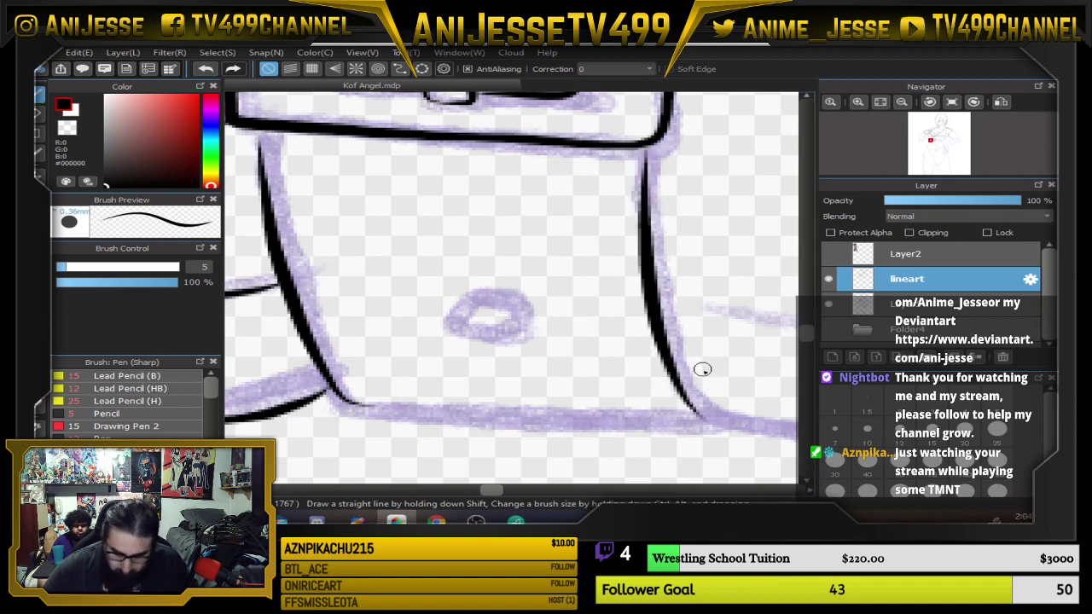
Close the short belt section with a curved edge at the waist and ink its small round hole.
{"action": "key", "text": "Up"}
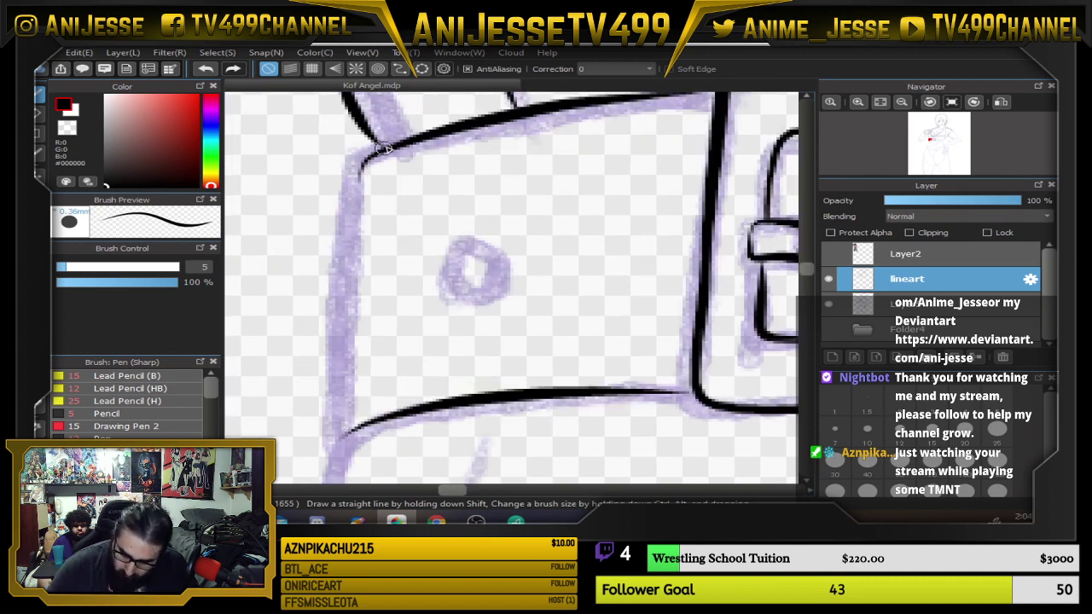
{"action": "mouse_move", "coordinate": [384, 147]}
{"action": "left_mouse_down"}
{"action": "mouse_move", "coordinate": [357, 171]}
{"action": "mouse_move", "coordinate": [342, 224]}
{"action": "mouse_move", "coordinate": [332, 317]}
{"action": "mouse_move", "coordinate": [351, 445]}
{"action": "left_mouse_up"}
{"action": "left_click_drag", "start_coordinate": [462, 250], "coordinate": [491, 288]}
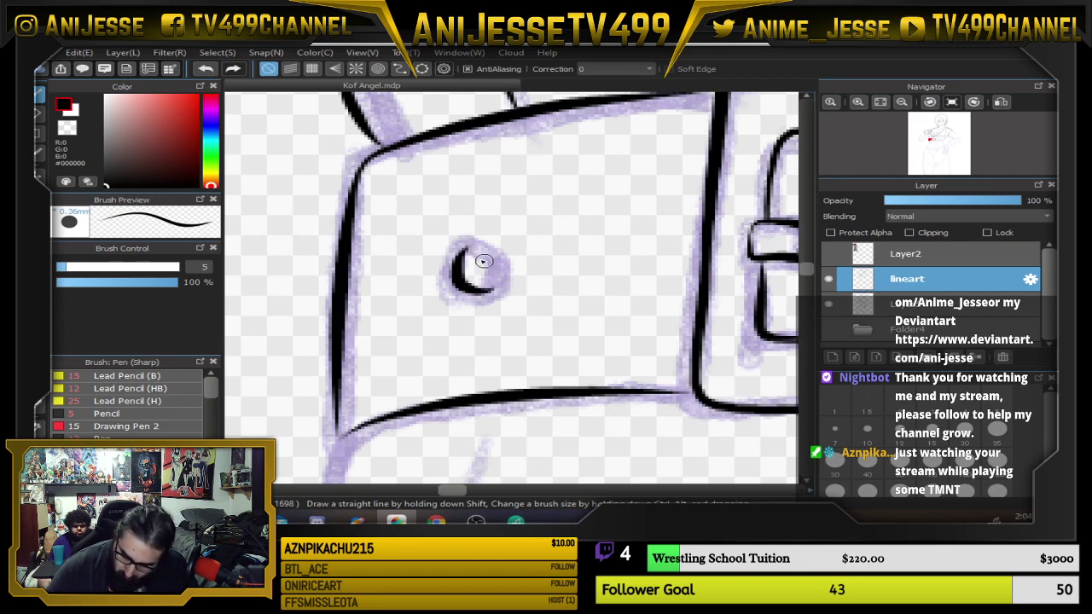
{"action": "mouse_move", "coordinate": [464, 255]}
{"action": "left_mouse_down"}
{"action": "mouse_move", "coordinate": [503, 271]}
{"action": "mouse_move", "coordinate": [492, 291]}
{"action": "left_mouse_up"}
{"action": "scroll", "coordinate": [486, 298], "scroll_direction": "down", "scroll_amount": 2}
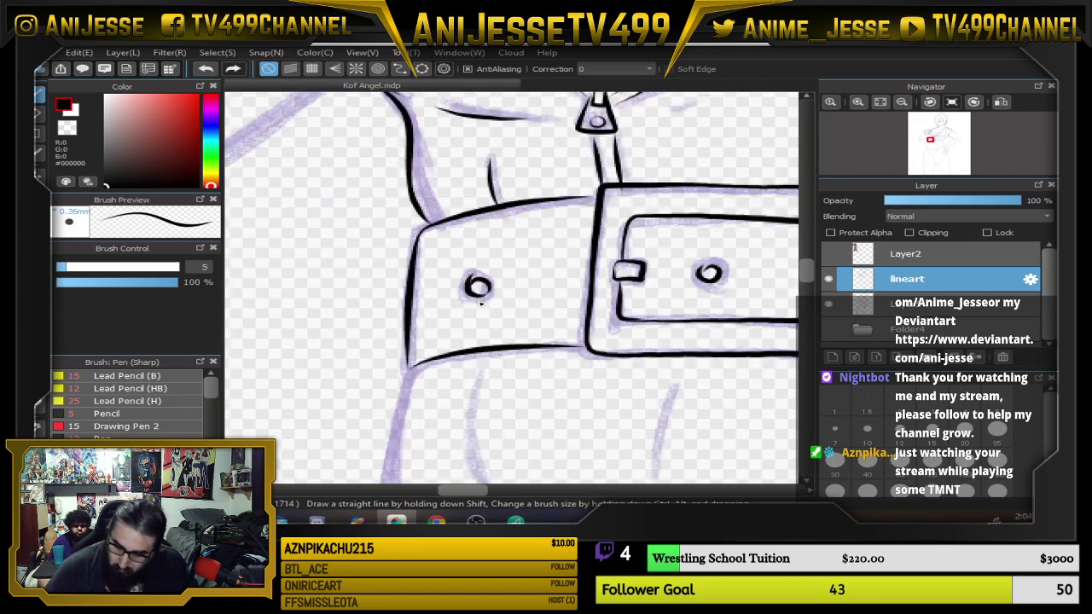
{"action": "scroll", "coordinate": [497, 283], "scroll_direction": "up", "scroll_amount": 1}
{"action": "scroll", "coordinate": [497, 283], "scroll_direction": "up", "scroll_amount": 1}
{"action": "scroll", "coordinate": [497, 285], "scroll_direction": "down", "scroll_amount": 2}
{"action": "scroll", "coordinate": [622, 285], "scroll_direction": "down", "scroll_amount": 1}
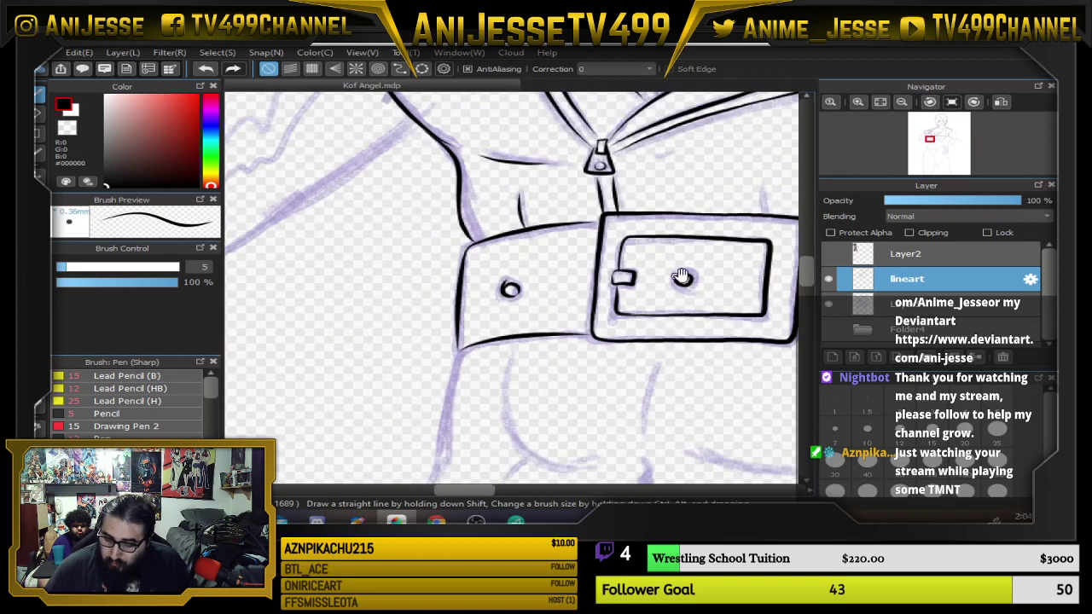
Ink the curved underbust line below the jacket's zipper edge on the side nearer the buckle.
{"action": "left_click_drag", "start_coordinate": [697, 275], "coordinate": [506, 311]}
{"action": "scroll", "coordinate": [506, 310], "scroll_direction": "down", "scroll_amount": 3}
{"action": "left_click_drag", "start_coordinate": [467, 339], "coordinate": [549, 343]}
{"action": "scroll", "coordinate": [596, 319], "scroll_direction": "up", "scroll_amount": 3}
{"action": "scroll", "coordinate": [570, 319], "scroll_direction": "down", "scroll_amount": 3}
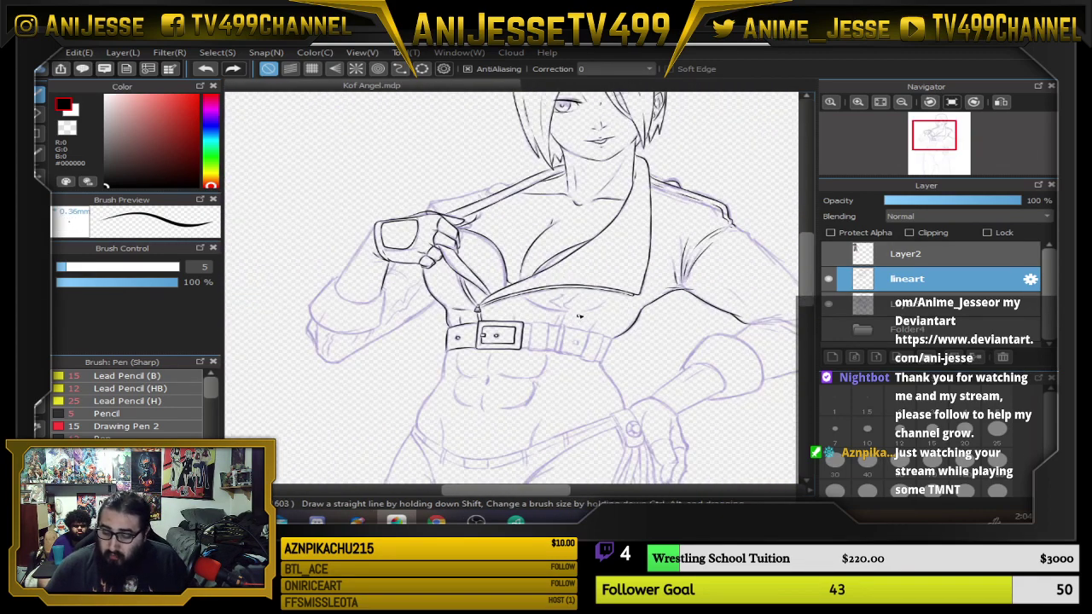
{"action": "scroll", "coordinate": [463, 288], "scroll_direction": "up", "scroll_amount": 4}
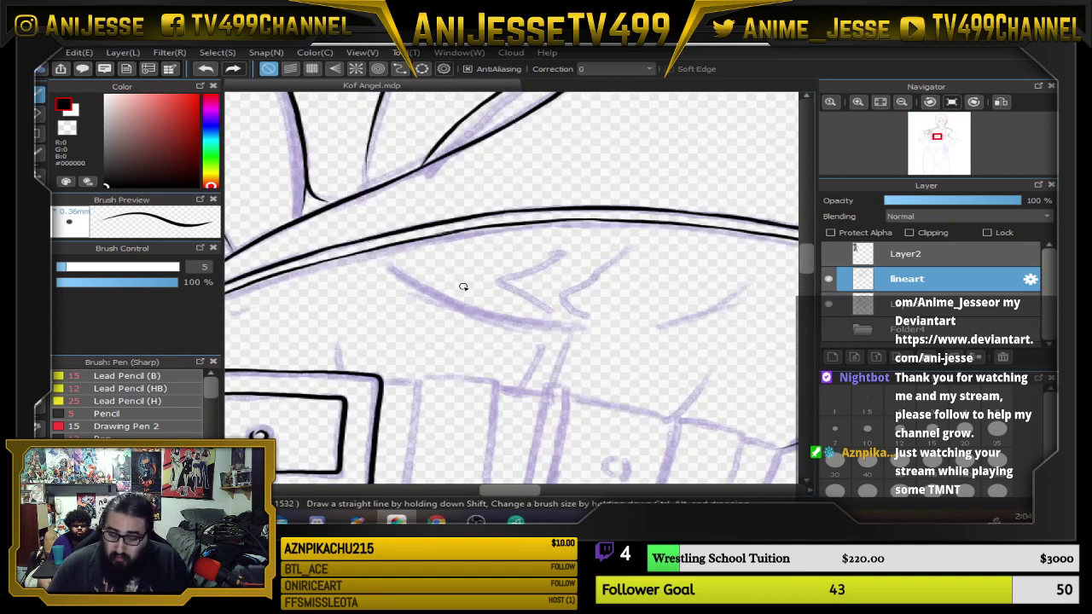
{"action": "left_click_drag", "start_coordinate": [463, 287], "coordinate": [538, 299]}
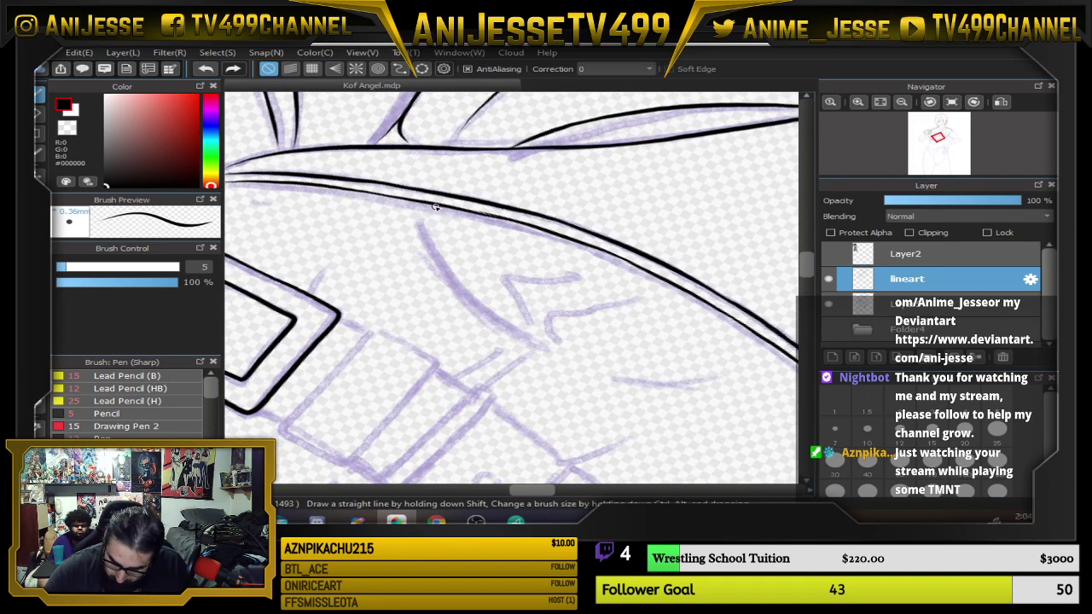
{"action": "mouse_move", "coordinate": [435, 215]}
{"action": "left_mouse_down"}
{"action": "mouse_move", "coordinate": [474, 304]}
{"action": "mouse_move", "coordinate": [522, 335]}
{"action": "left_mouse_up"}
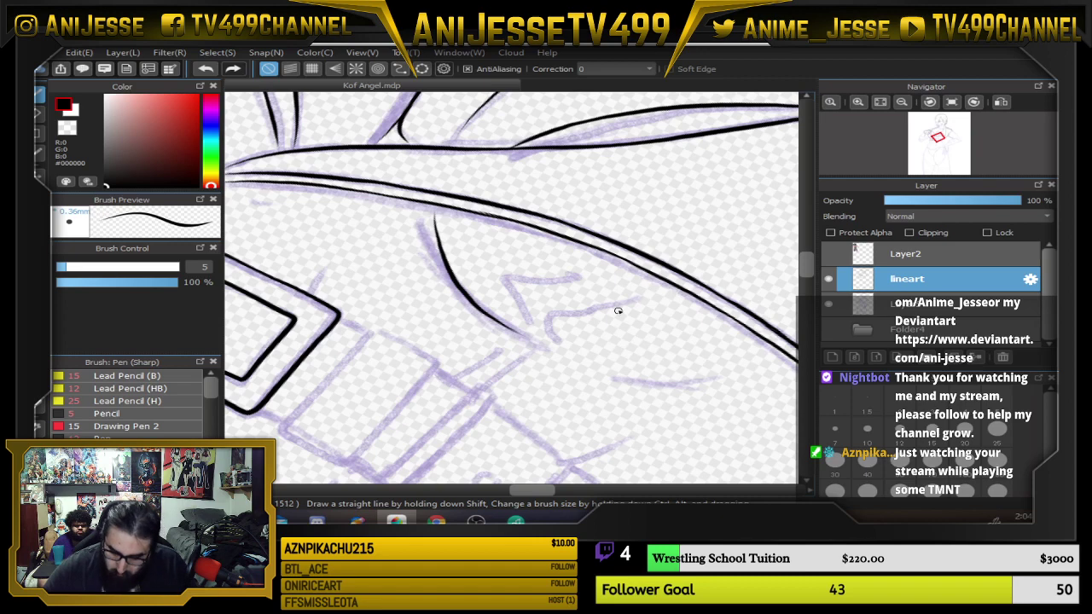
{"action": "key", "text": "ctrl+z"}
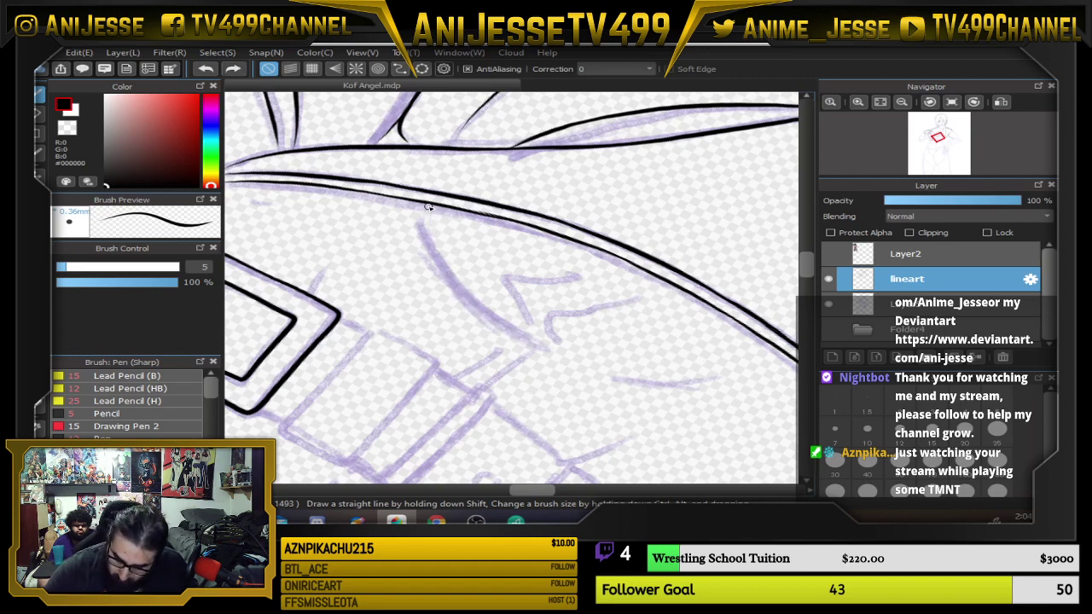
{"action": "mouse_move", "coordinate": [428, 208]}
{"action": "left_mouse_down"}
{"action": "mouse_move", "coordinate": [446, 272]}
{"action": "mouse_move", "coordinate": [486, 324]}
{"action": "left_mouse_up"}
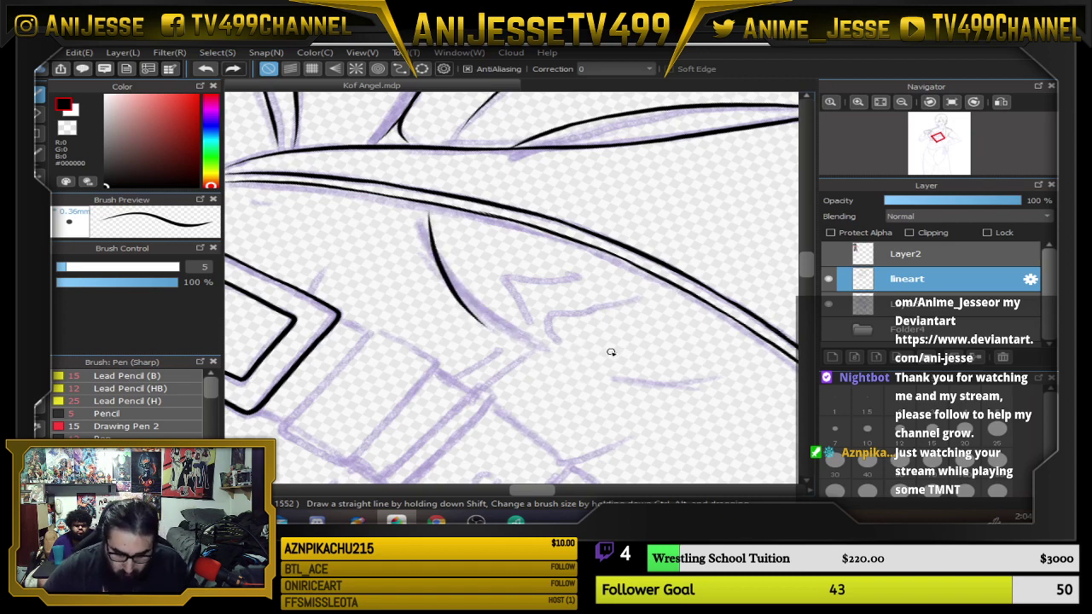
Ink the opposite shallow underbust curve, leaving a gap between it and the curve nearer the buckle.
{"action": "left_click_drag", "start_coordinate": [611, 351], "coordinate": [552, 338]}
{"action": "mouse_move", "coordinate": [446, 344]}
{"action": "left_mouse_down"}
{"action": "mouse_move", "coordinate": [466, 434]}
{"action": "mouse_move", "coordinate": [499, 469]}
{"action": "left_mouse_up"}
{"action": "key", "text": "Up"}
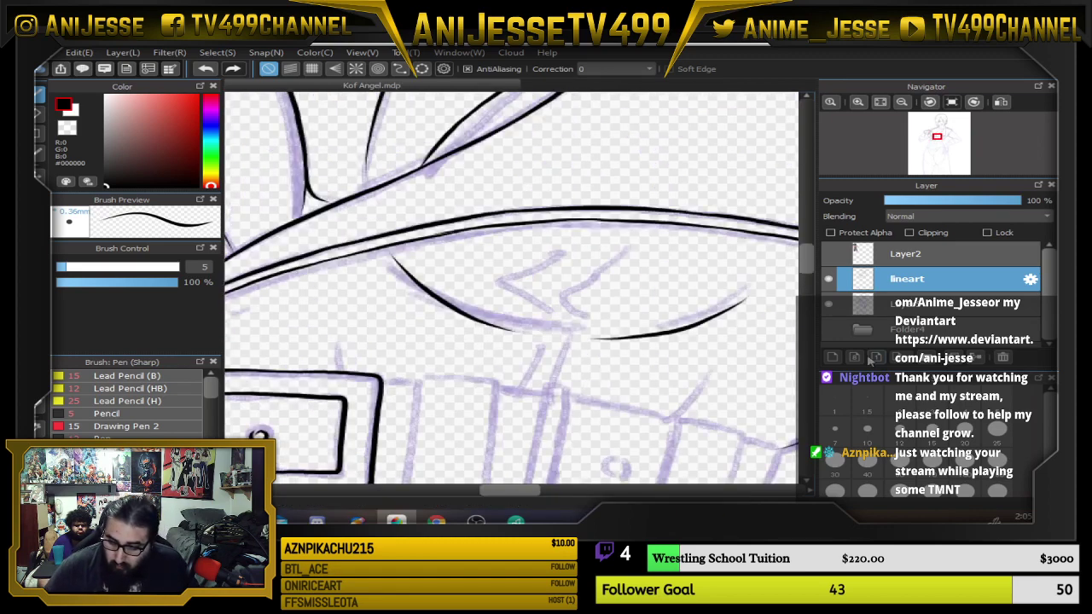
Ink a short curved crease between the jacket flap's lower corner and the armpit folds.
{"action": "scroll", "coordinate": [736, 308], "scroll_direction": "down", "scroll_amount": 6}
{"action": "left_click_drag", "start_coordinate": [738, 309], "coordinate": [428, 352]}
{"action": "scroll", "coordinate": [428, 352], "scroll_direction": "up", "scroll_amount": 4}
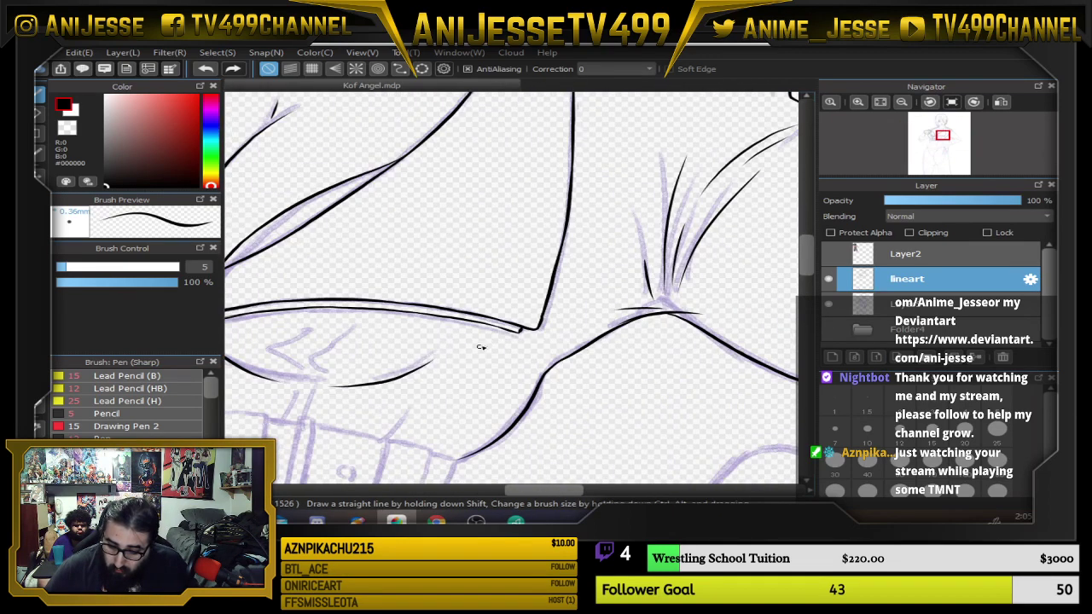
{"action": "left_click_drag", "start_coordinate": [563, 292], "coordinate": [620, 298]}
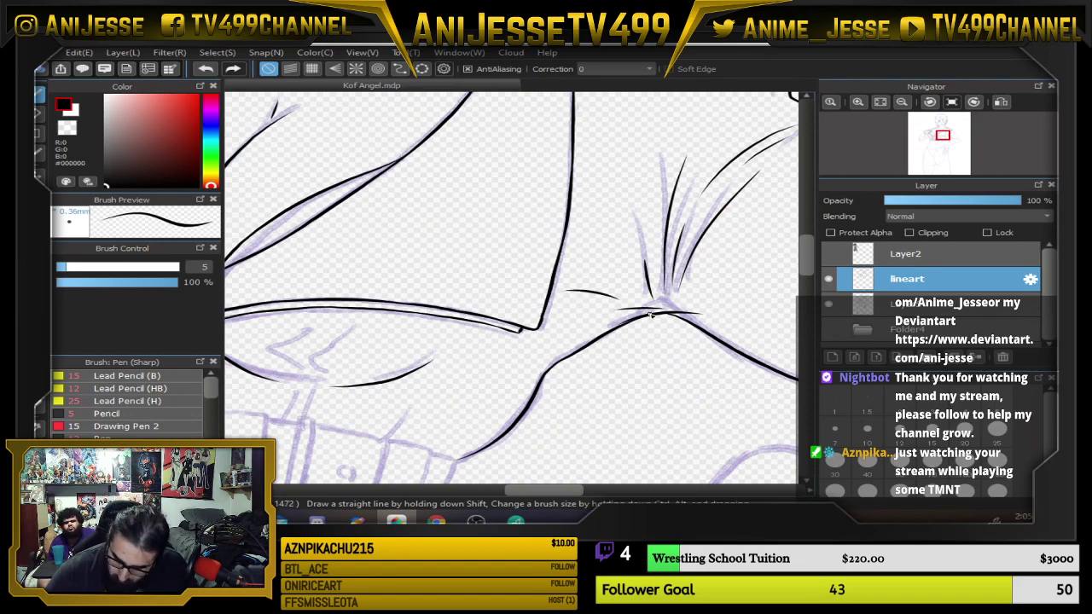
{"action": "scroll", "coordinate": [650, 315], "scroll_direction": "down", "scroll_amount": 3}
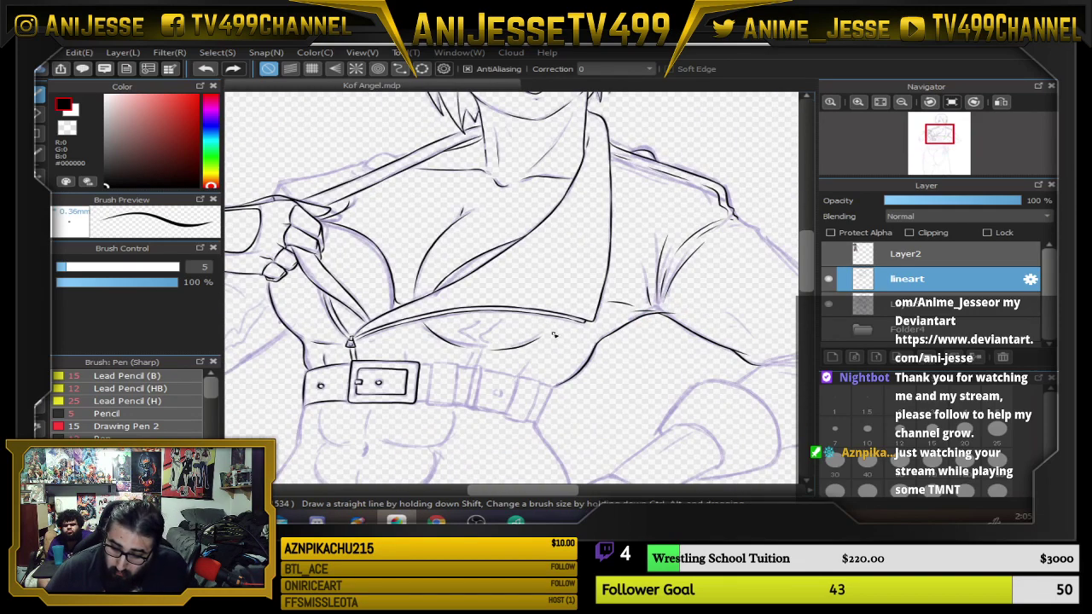
Ink a line from the zipper edge near the jacket flap's corner down toward the outer underbust curve.
{"action": "scroll", "coordinate": [553, 334], "scroll_direction": "up", "scroll_amount": 4}
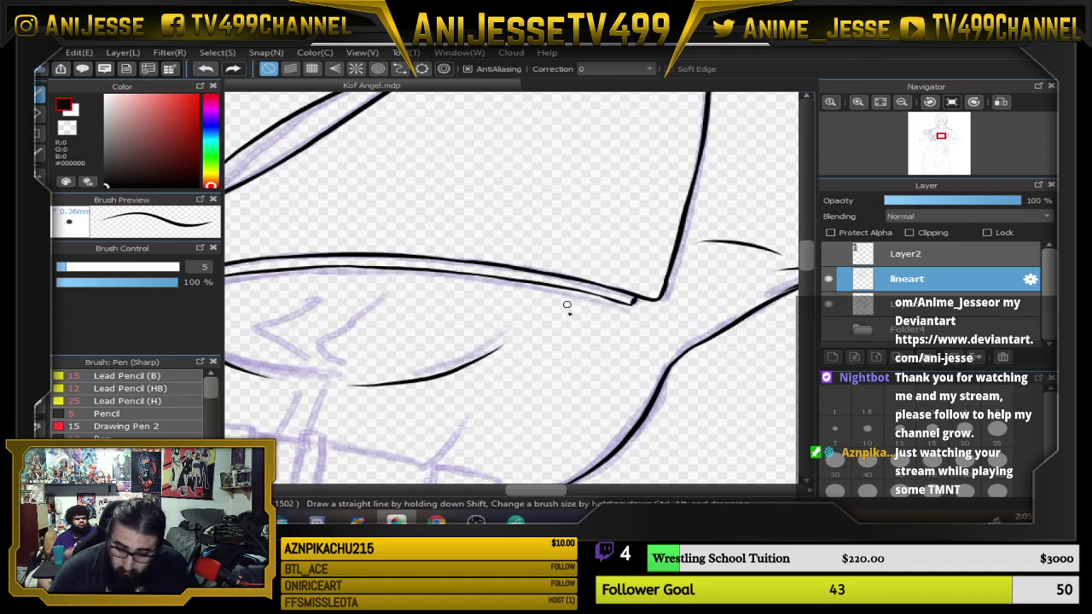
{"action": "key", "text": "Left"}
{"action": "key", "text": "Left"}
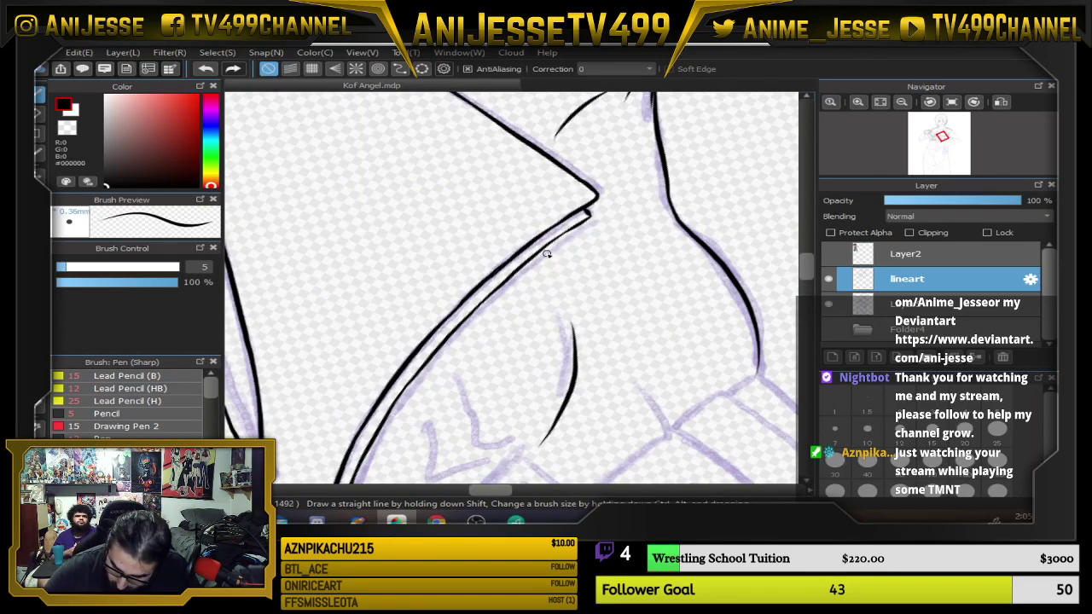
{"action": "left_click_drag", "start_coordinate": [547, 254], "coordinate": [587, 358]}
Set the brush size to 3 and ink short, thin contour strokes just above both chest curves.
{"action": "scroll", "coordinate": [584, 331], "scroll_direction": "down", "scroll_amount": 5}
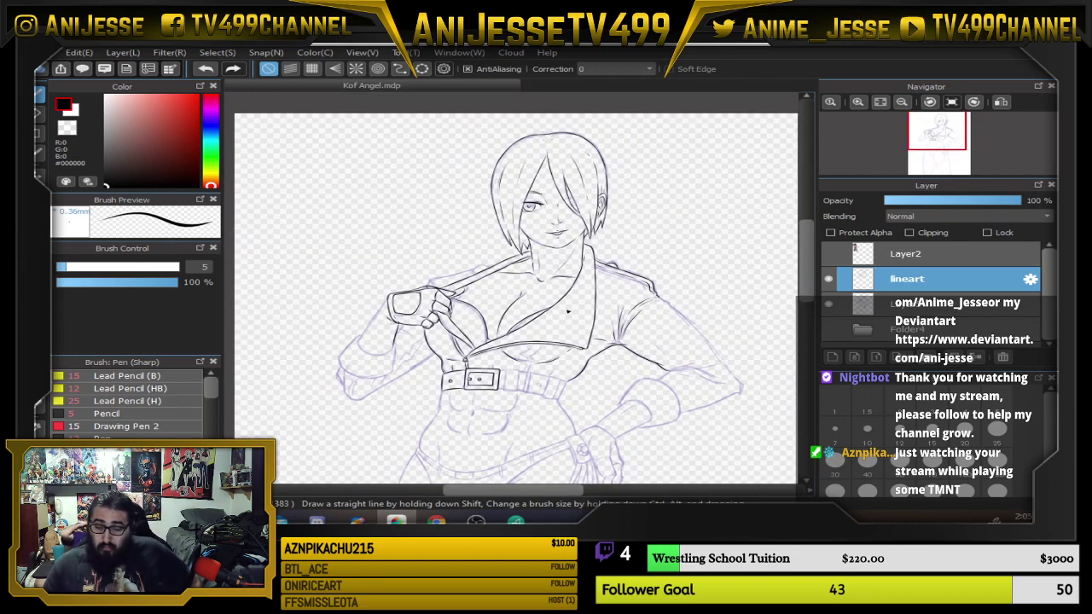
{"action": "scroll", "coordinate": [511, 288], "scroll_direction": "up", "scroll_amount": 6}
{"action": "key", "text": "bracketleft"}
{"action": "key", "text": "bracketleft"}
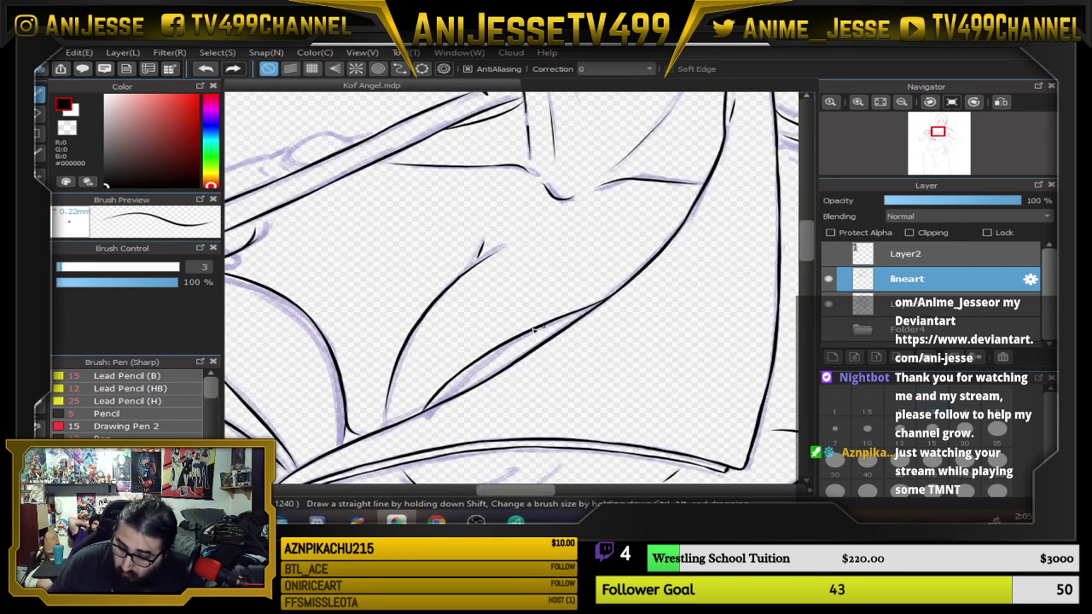
{"action": "left_click_drag", "start_coordinate": [529, 319], "coordinate": [505, 330]}
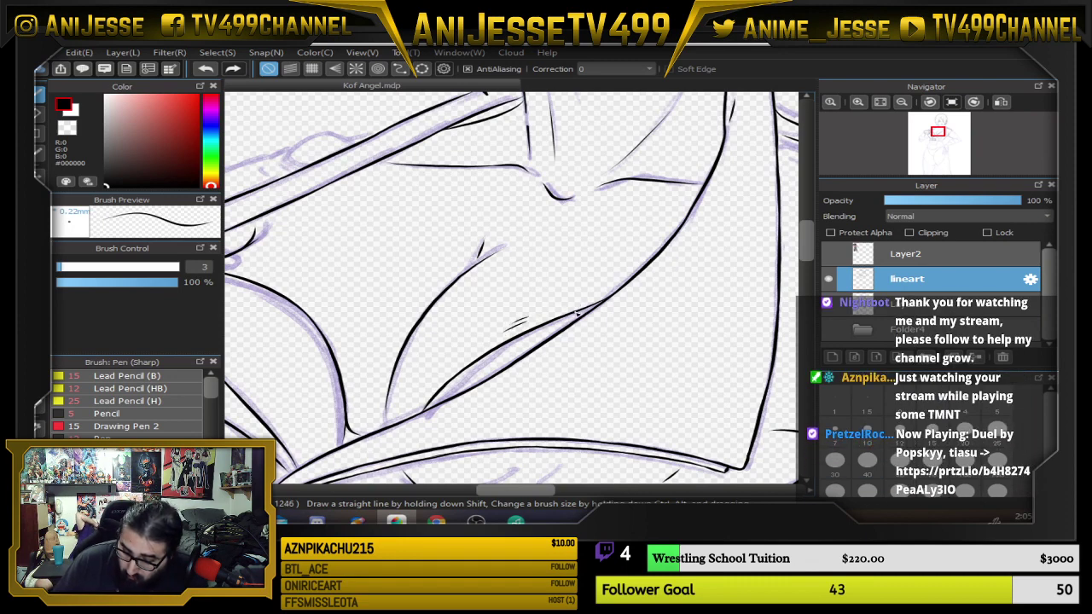
{"action": "left_click_drag", "start_coordinate": [305, 294], "coordinate": [297, 280]}
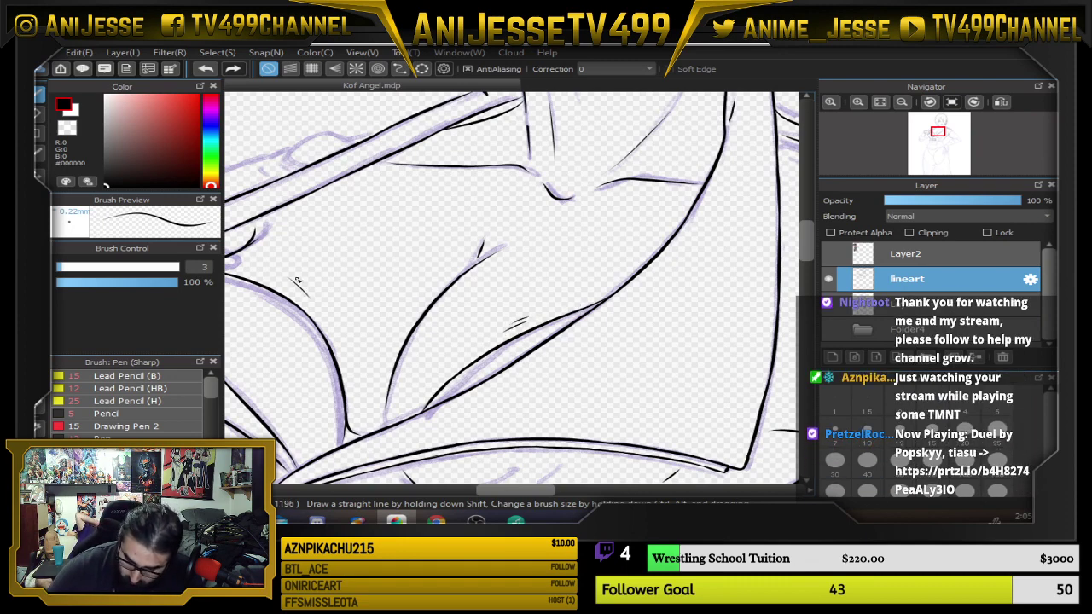
{"action": "scroll", "coordinate": [339, 308], "scroll_direction": "down", "scroll_amount": 2}
{"action": "scroll", "coordinate": [416, 310], "scroll_direction": "down", "scroll_amount": 2}
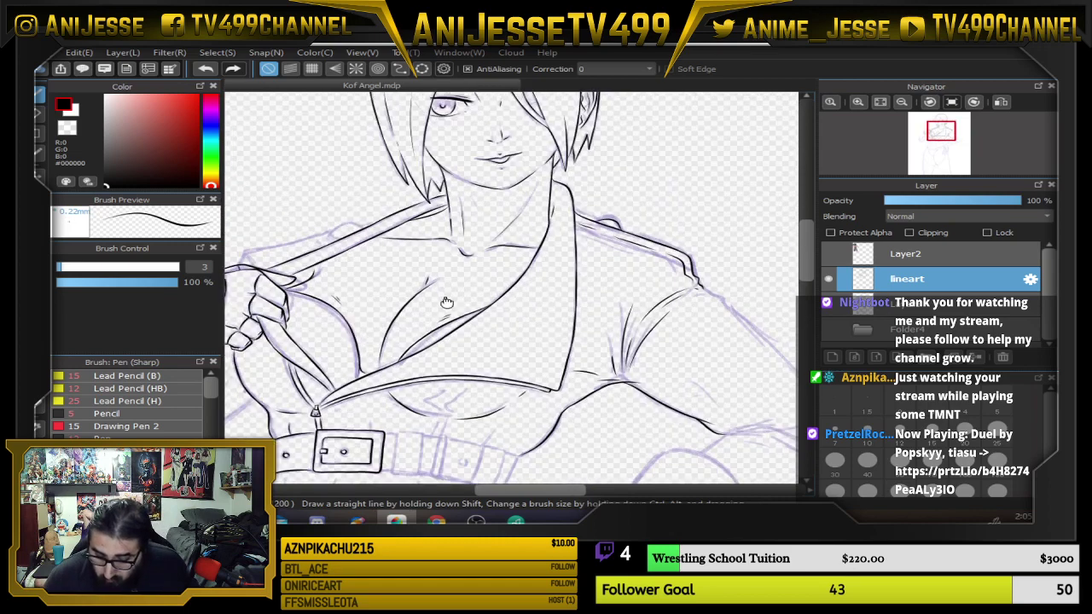
Set the brush size to 5 and ink the rounded rectangular outline of the first belt loop beside the buckle.
{"action": "left_click_drag", "start_coordinate": [446, 302], "coordinate": [448, 347]}
{"action": "scroll", "coordinate": [543, 353], "scroll_direction": "down", "scroll_amount": 3}
{"action": "left_click_drag", "start_coordinate": [546, 351], "coordinate": [548, 275]}
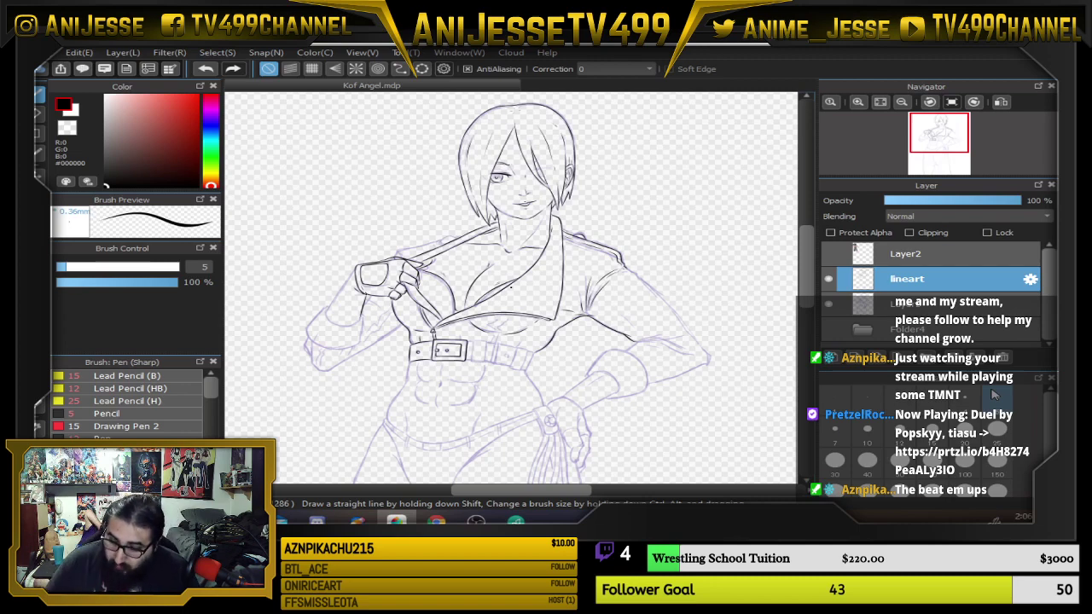
{"action": "scroll", "coordinate": [429, 385], "scroll_direction": "up", "scroll_amount": 5}
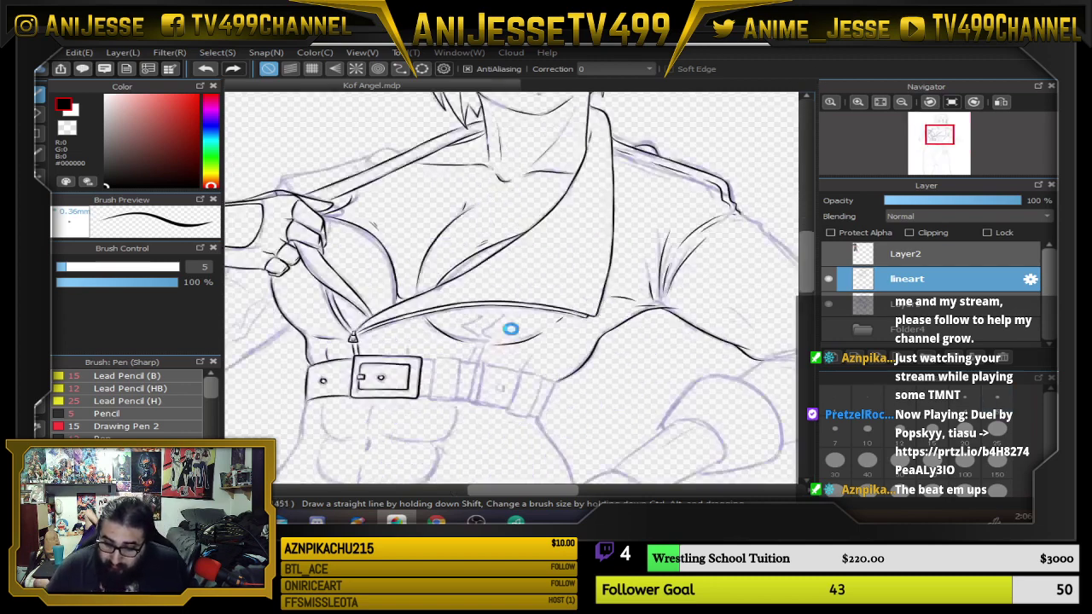
{"action": "left_click_drag", "start_coordinate": [410, 443], "coordinate": [586, 249]}
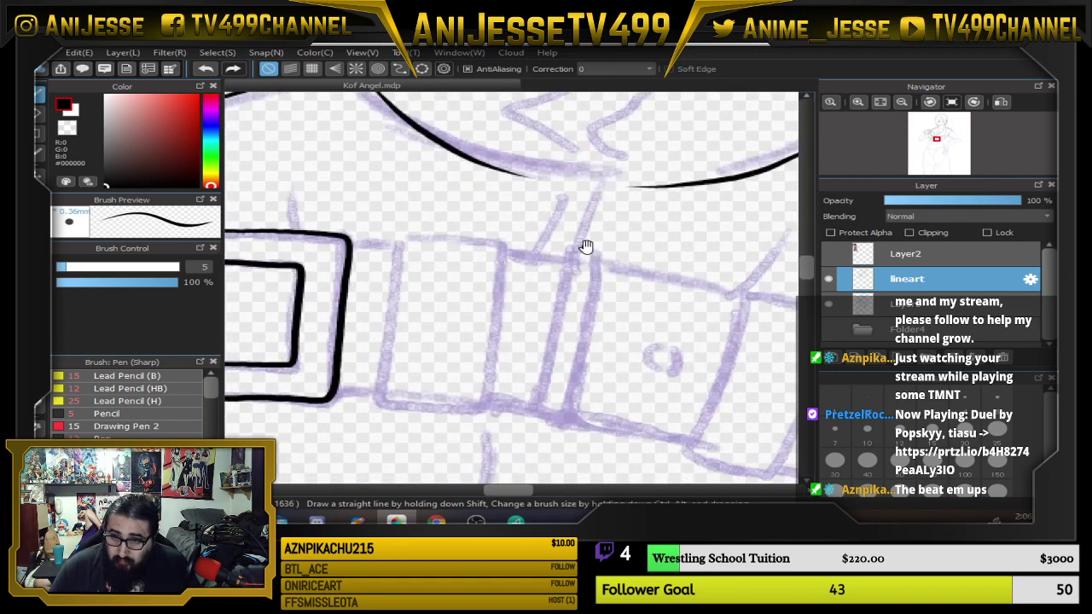
{"action": "scroll", "coordinate": [450, 285], "scroll_direction": "up", "scroll_amount": 2}
{"action": "left_click_drag", "start_coordinate": [458, 370], "coordinate": [528, 285]}
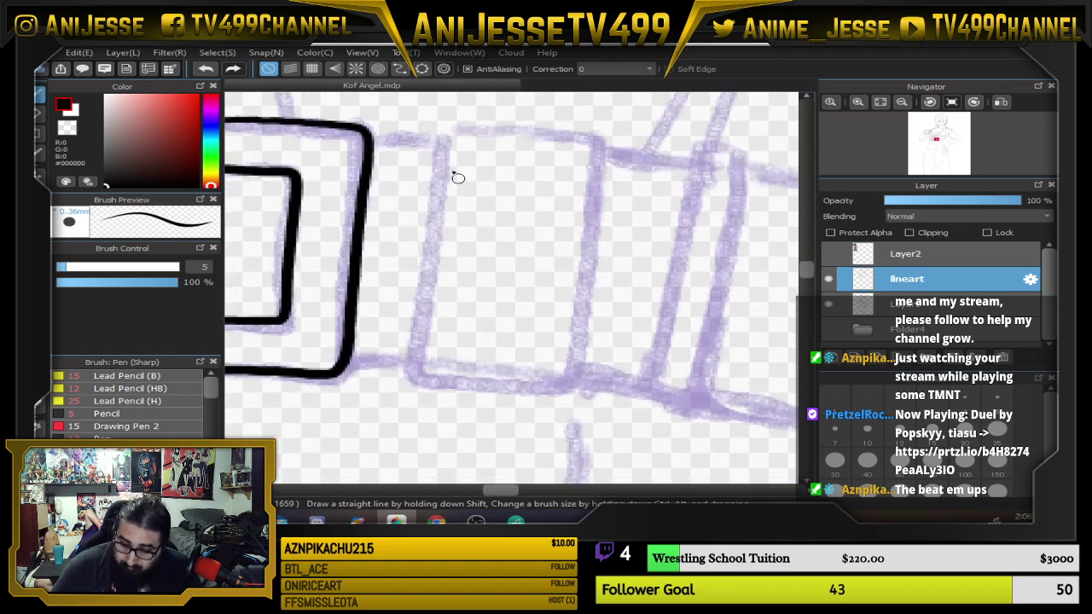
{"action": "mouse_move", "coordinate": [442, 139]}
{"action": "left_mouse_down"}
{"action": "mouse_move", "coordinate": [411, 365]}
{"action": "mouse_move", "coordinate": [446, 386]}
{"action": "mouse_move", "coordinate": [555, 388]}
{"action": "mouse_move", "coordinate": [610, 222]}
{"action": "mouse_move", "coordinate": [618, 143]}
{"action": "mouse_move", "coordinate": [452, 128]}
{"action": "mouse_move", "coordinate": [440, 136]}
{"action": "mouse_move", "coordinate": [416, 333]}
{"action": "left_mouse_up"}
{"action": "left_click_drag", "start_coordinate": [547, 188], "coordinate": [466, 210]}
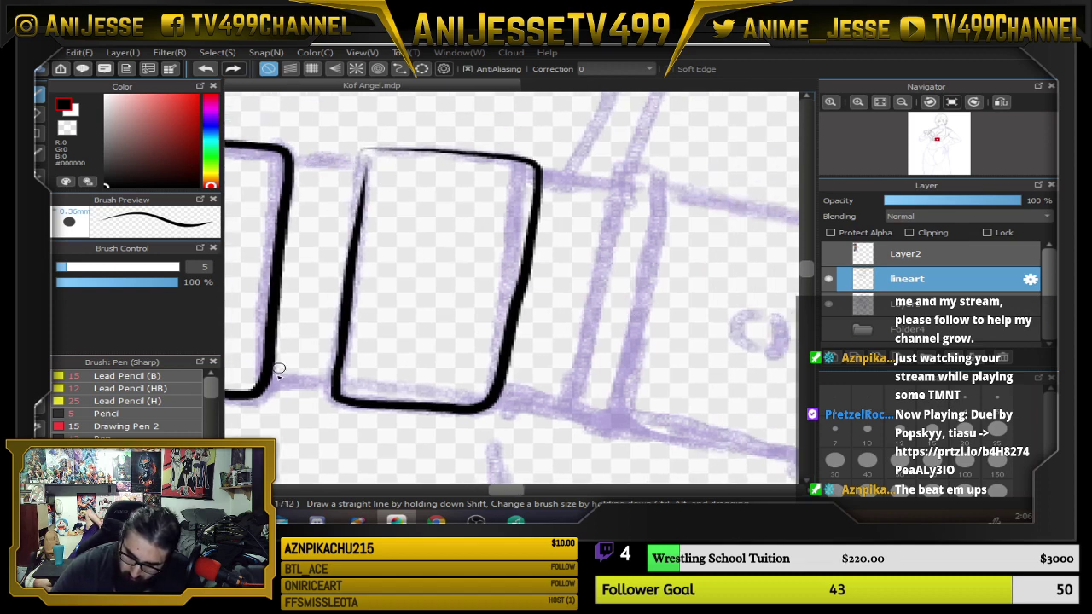
Ink the short lower and upper belt edges joining the buckle to the first belt loop.
{"action": "left_click_drag", "start_coordinate": [279, 385], "coordinate": [337, 391]}
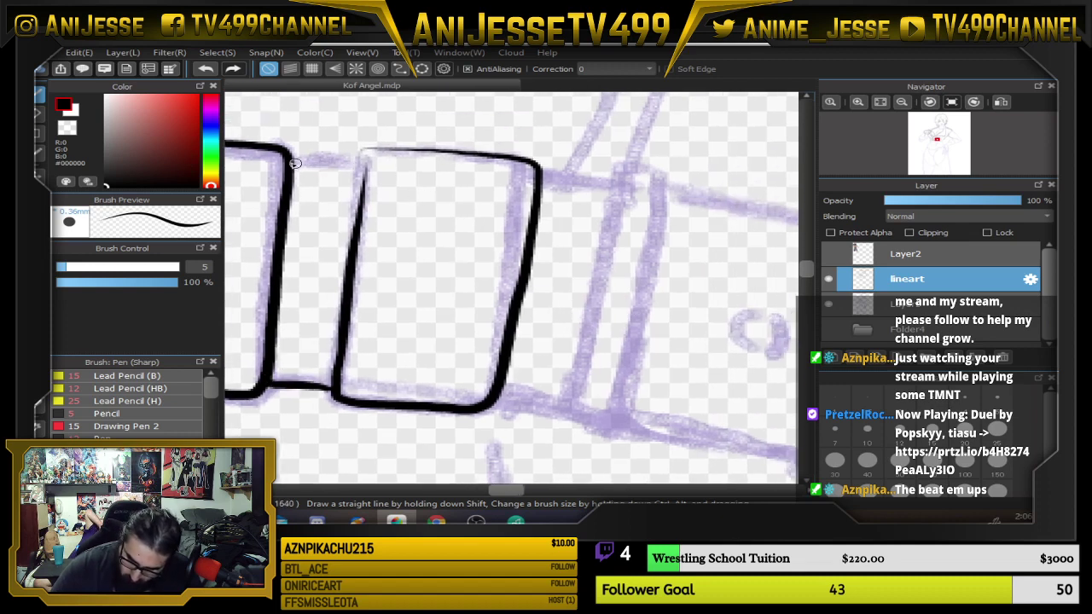
{"action": "left_click_drag", "start_coordinate": [294, 156], "coordinate": [367, 153]}
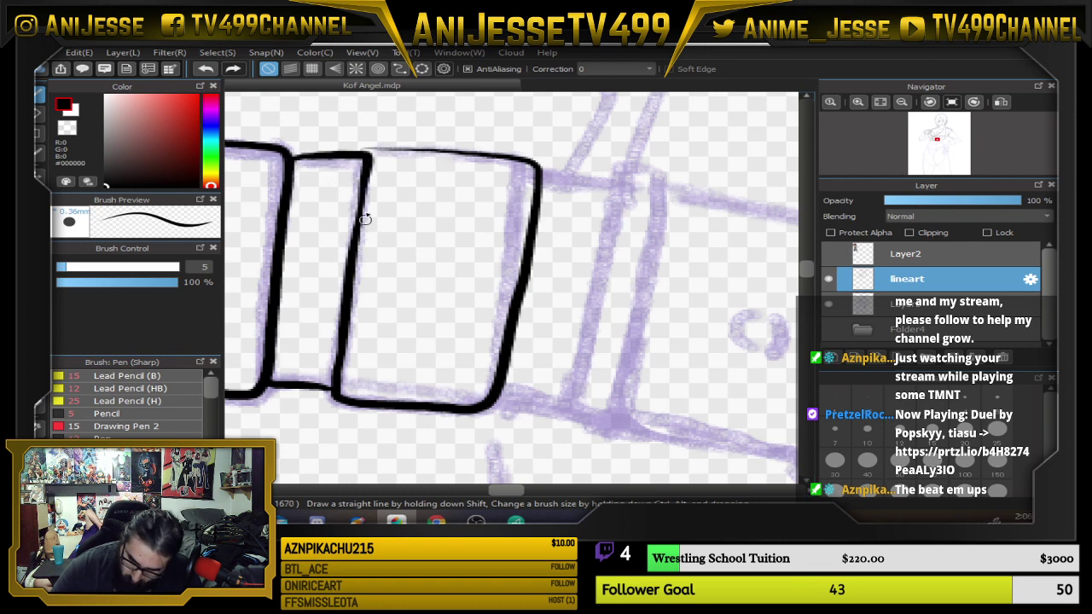
{"action": "left_click_drag", "start_coordinate": [624, 263], "coordinate": [520, 246]}
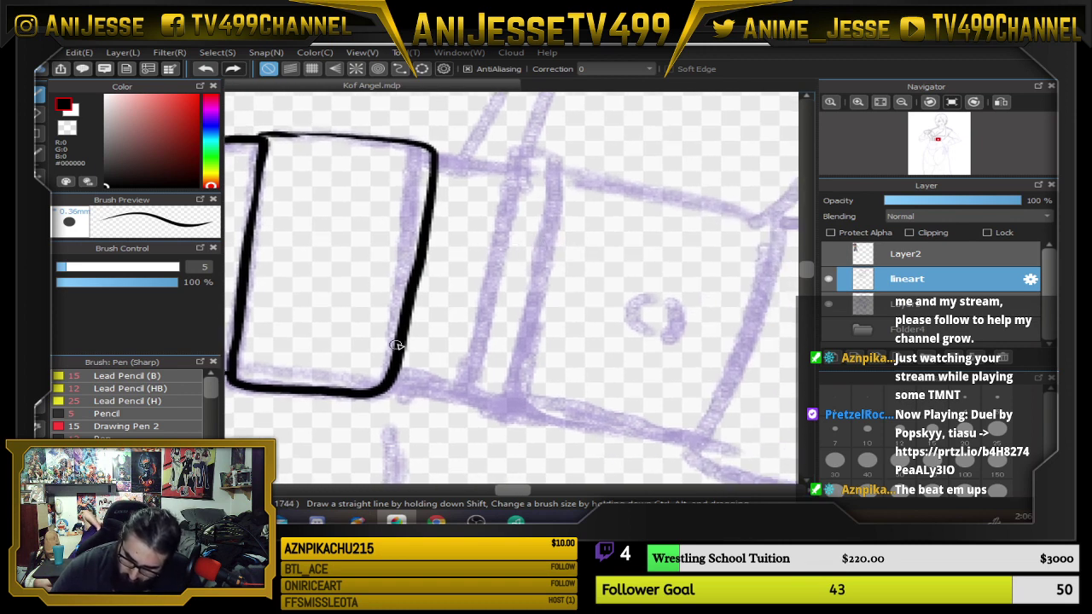
Ink the belt section after the first loop and the narrow band beside it, with their curved side edges.
{"action": "mouse_move", "coordinate": [385, 387]}
{"action": "left_mouse_down"}
{"action": "mouse_move", "coordinate": [463, 394]}
{"action": "mouse_move", "coordinate": [470, 370]}
{"action": "mouse_move", "coordinate": [514, 175]}
{"action": "mouse_move", "coordinate": [434, 157]}
{"action": "left_mouse_up"}
{"action": "mouse_move", "coordinate": [448, 398]}
{"action": "left_mouse_down"}
{"action": "mouse_move", "coordinate": [493, 410]}
{"action": "mouse_move", "coordinate": [518, 367]}
{"action": "mouse_move", "coordinate": [552, 185]}
{"action": "mouse_move", "coordinate": [544, 161]}
{"action": "mouse_move", "coordinate": [504, 160]}
{"action": "left_mouse_up"}
{"action": "left_click_drag", "start_coordinate": [698, 240], "coordinate": [630, 204]}
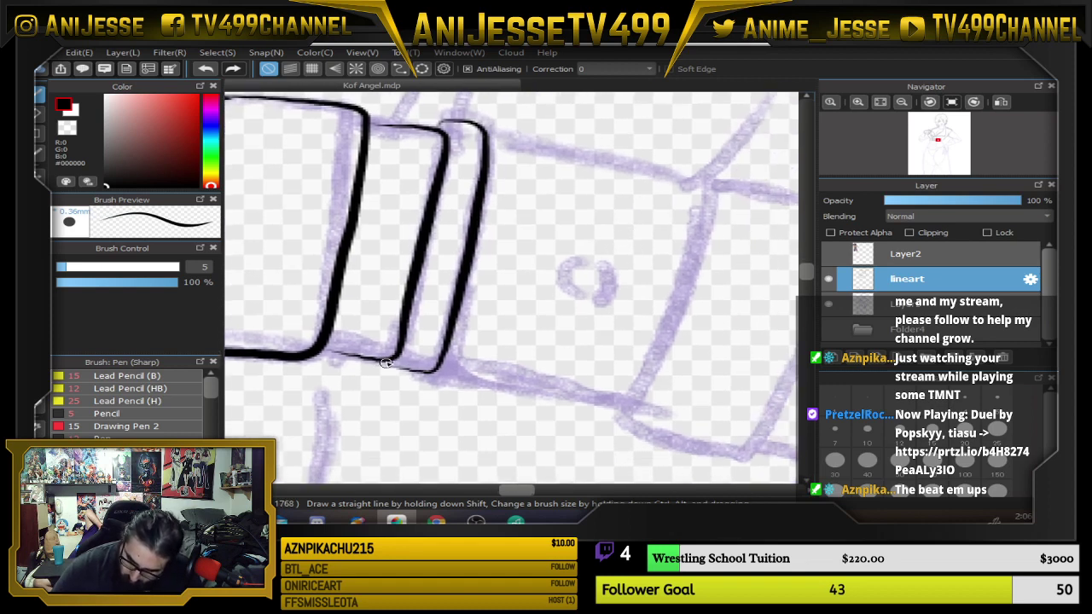
{"action": "left_click_drag", "start_coordinate": [659, 331], "coordinate": [579, 312]}
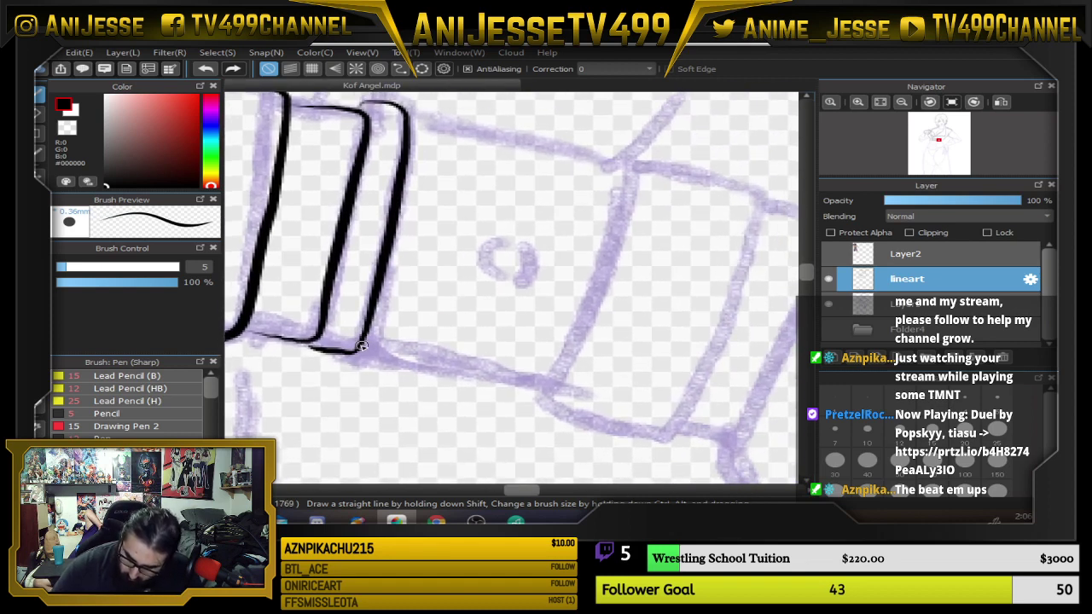
Ink the outline of the wide belt panel around the sketched hole and of the second loop next to it.
{"action": "mouse_move", "coordinate": [379, 357]}
{"action": "left_mouse_down"}
{"action": "mouse_move", "coordinate": [565, 384]}
{"action": "mouse_move", "coordinate": [574, 362]}
{"action": "left_mouse_up"}
{"action": "mouse_move", "coordinate": [407, 119]}
{"action": "left_mouse_down"}
{"action": "mouse_move", "coordinate": [628, 165]}
{"action": "mouse_move", "coordinate": [624, 226]}
{"action": "mouse_move", "coordinate": [563, 380]}
{"action": "left_mouse_up"}
{"action": "left_click_drag", "start_coordinate": [659, 361], "coordinate": [548, 339]}
{"action": "mouse_move", "coordinate": [407, 357]}
{"action": "left_mouse_down"}
{"action": "mouse_move", "coordinate": [534, 399]}
{"action": "mouse_move", "coordinate": [564, 401]}
{"action": "mouse_move", "coordinate": [583, 388]}
{"action": "mouse_move", "coordinate": [626, 291]}
{"action": "mouse_move", "coordinate": [656, 167]}
{"action": "mouse_move", "coordinate": [591, 140]}
{"action": "mouse_move", "coordinate": [508, 134]}
{"action": "mouse_move", "coordinate": [597, 143]}
{"action": "left_mouse_up"}
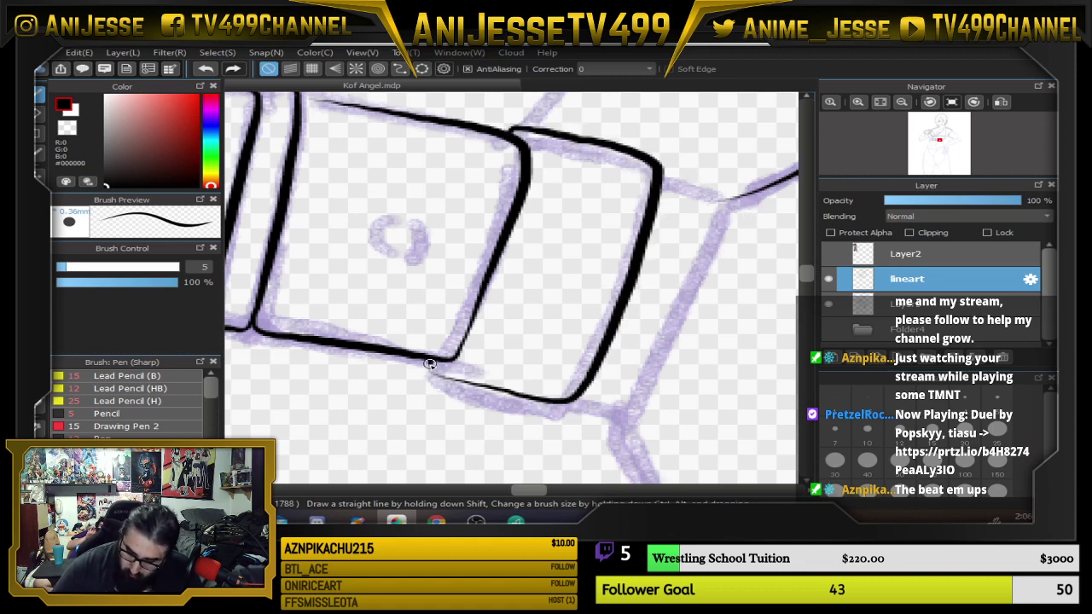
{"action": "mouse_move", "coordinate": [430, 361]}
{"action": "left_mouse_down"}
{"action": "mouse_move", "coordinate": [478, 388]}
{"action": "mouse_move", "coordinate": [554, 401]}
{"action": "left_mouse_up"}
{"action": "left_click_drag", "start_coordinate": [620, 369], "coordinate": [582, 374]}
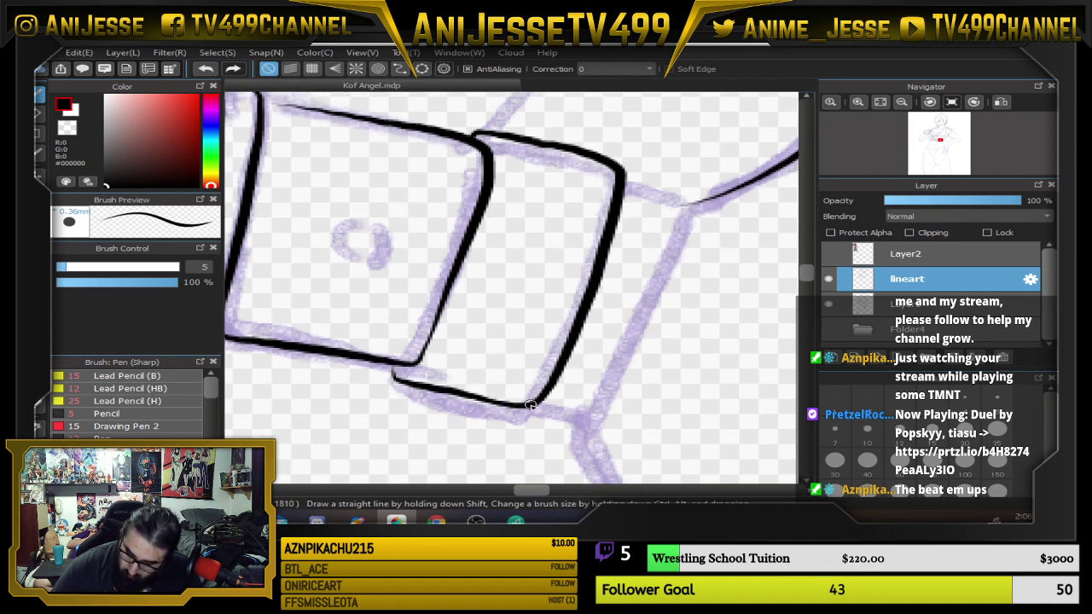
Ink the belt's last narrow segment at the torso edge and the round hole in the wide panel.
{"action": "mouse_move", "coordinate": [530, 405]}
{"action": "left_mouse_down"}
{"action": "mouse_move", "coordinate": [595, 420]}
{"action": "mouse_move", "coordinate": [617, 390]}
{"action": "mouse_move", "coordinate": [694, 208]}
{"action": "mouse_move", "coordinate": [618, 182]}
{"action": "mouse_move", "coordinate": [624, 173]}
{"action": "mouse_move", "coordinate": [687, 206]}
{"action": "left_mouse_up"}
{"action": "left_click_drag", "start_coordinate": [528, 408], "coordinate": [597, 420]}
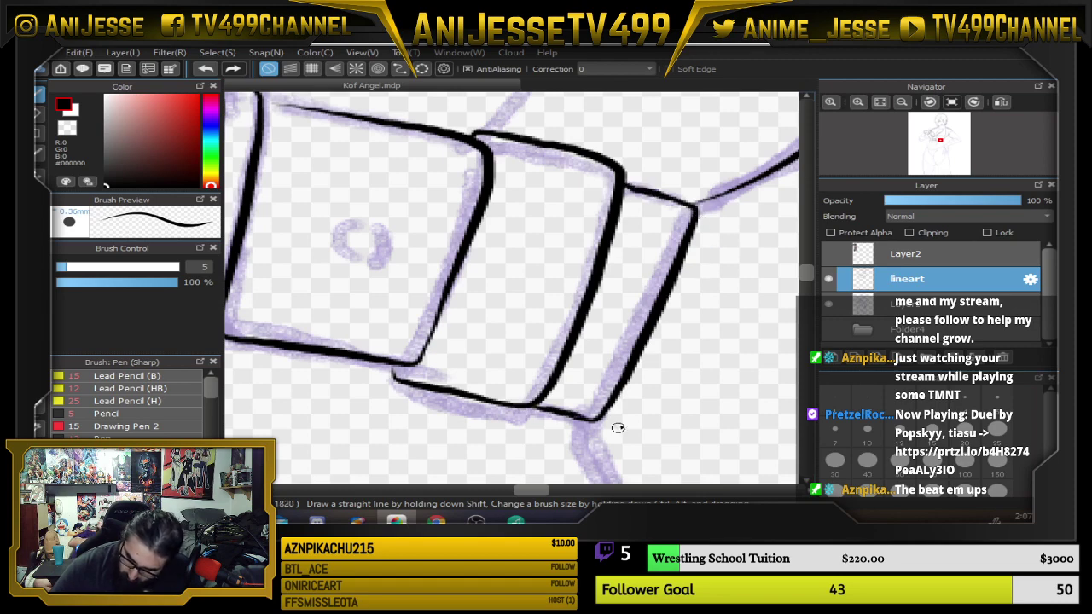
{"action": "mouse_move", "coordinate": [357, 226]}
{"action": "left_mouse_down"}
{"action": "mouse_move", "coordinate": [366, 252]}
{"action": "mouse_move", "coordinate": [381, 237]}
{"action": "mouse_move", "coordinate": [356, 224]}
{"action": "left_mouse_up"}
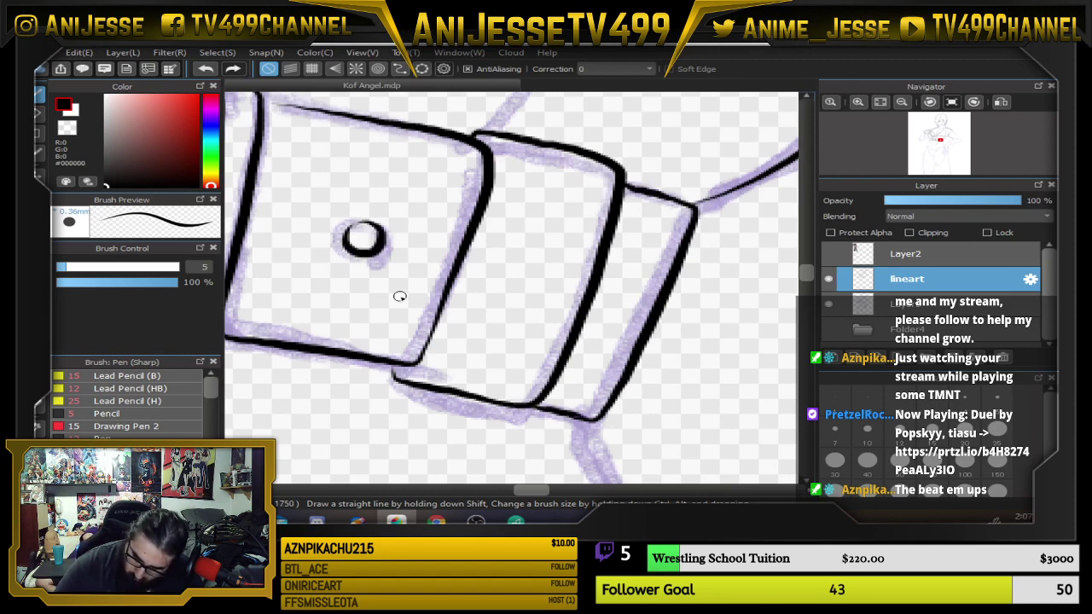
{"action": "scroll", "coordinate": [399, 296], "scroll_direction": "down", "scroll_amount": 5}
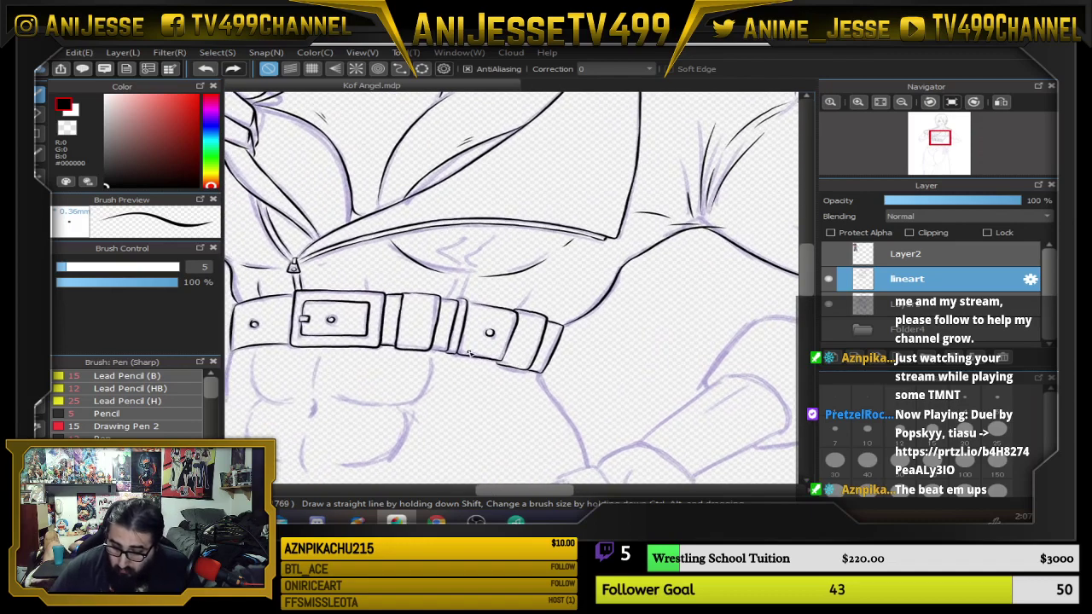
Ink short crease lines rising from the belt's upper edge beneath the bust.
{"action": "scroll", "coordinate": [463, 340], "scroll_direction": "up", "scroll_amount": 5}
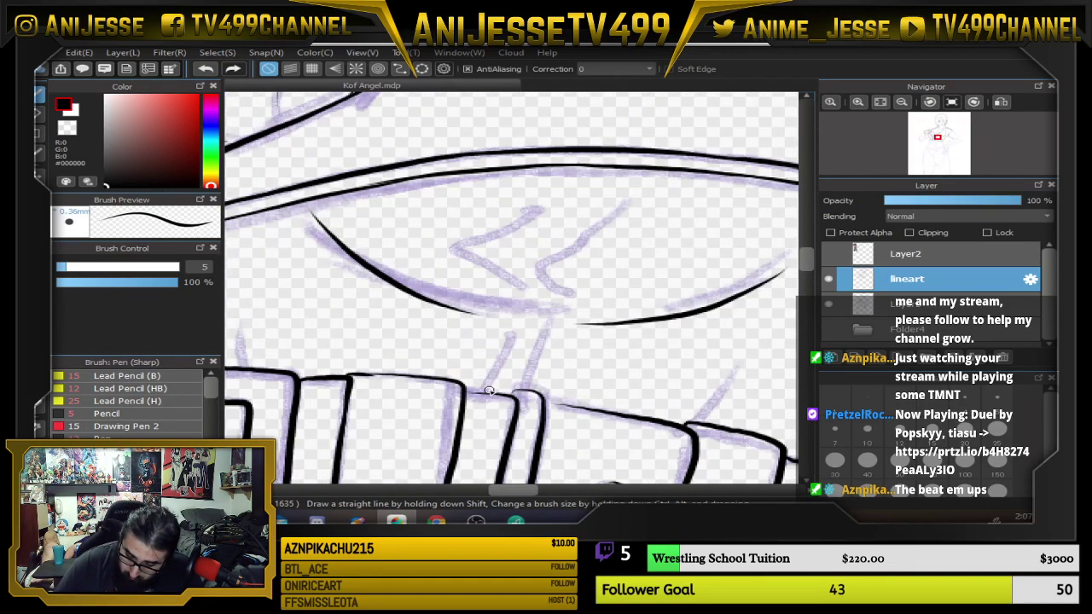
{"action": "left_click_drag", "start_coordinate": [488, 390], "coordinate": [511, 355]}
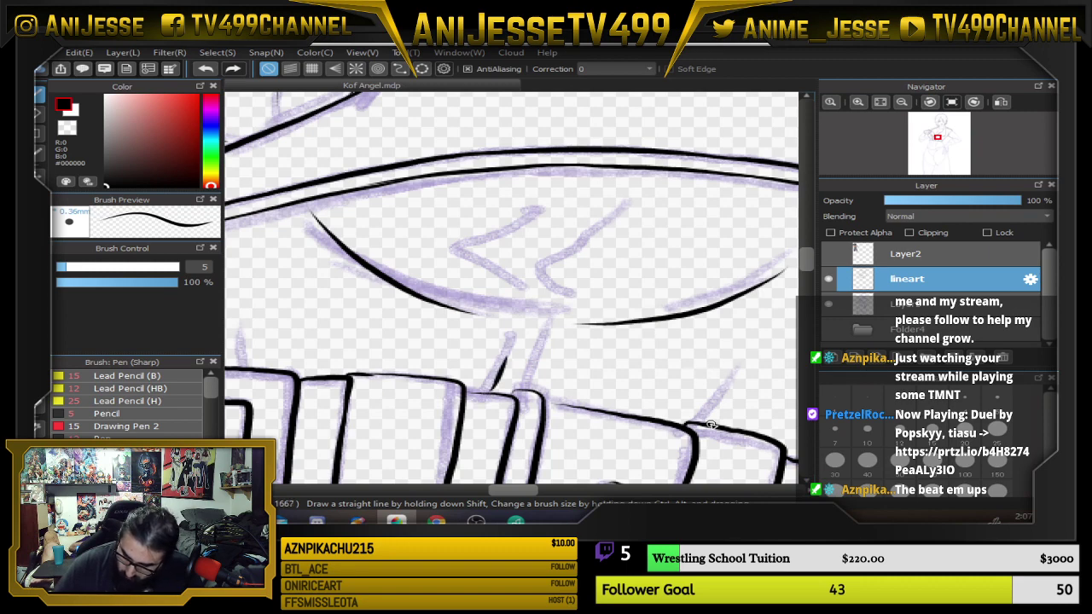
{"action": "left_click_drag", "start_coordinate": [718, 423], "coordinate": [758, 365]}
{"action": "left_click_drag", "start_coordinate": [539, 377], "coordinate": [693, 376]}
{"action": "mouse_move", "coordinate": [397, 368]}
{"action": "left_mouse_down"}
{"action": "mouse_move", "coordinate": [396, 356]}
{"action": "mouse_move", "coordinate": [582, 339]}
{"action": "left_mouse_up"}
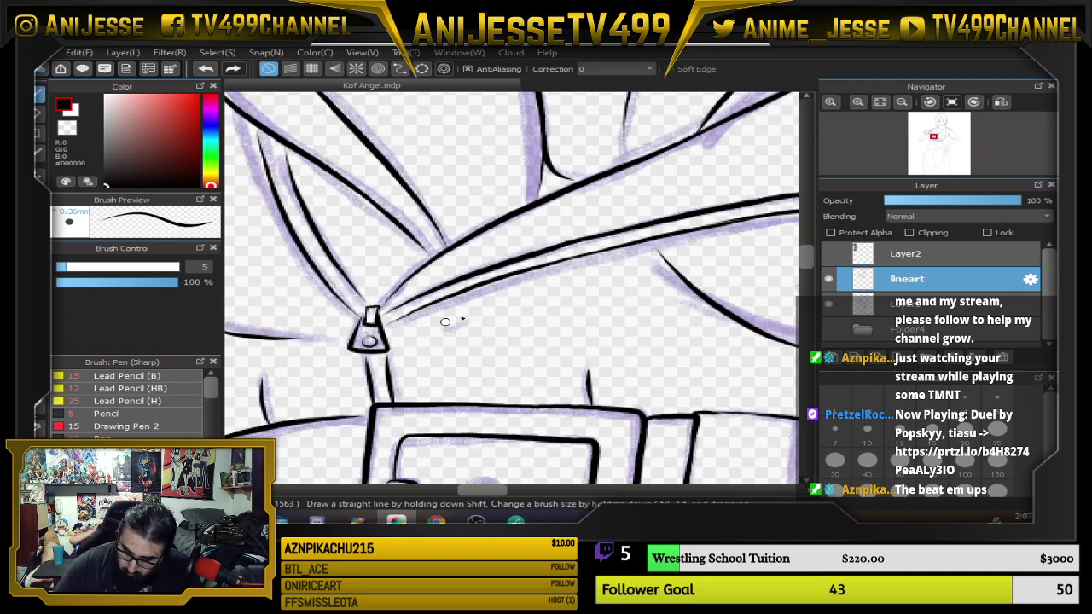
Examine the inked belt, zipper, jacket and torso lines both close up and at full-figure scale.
{"action": "scroll", "coordinate": [538, 294], "scroll_direction": "down", "scroll_amount": 3}
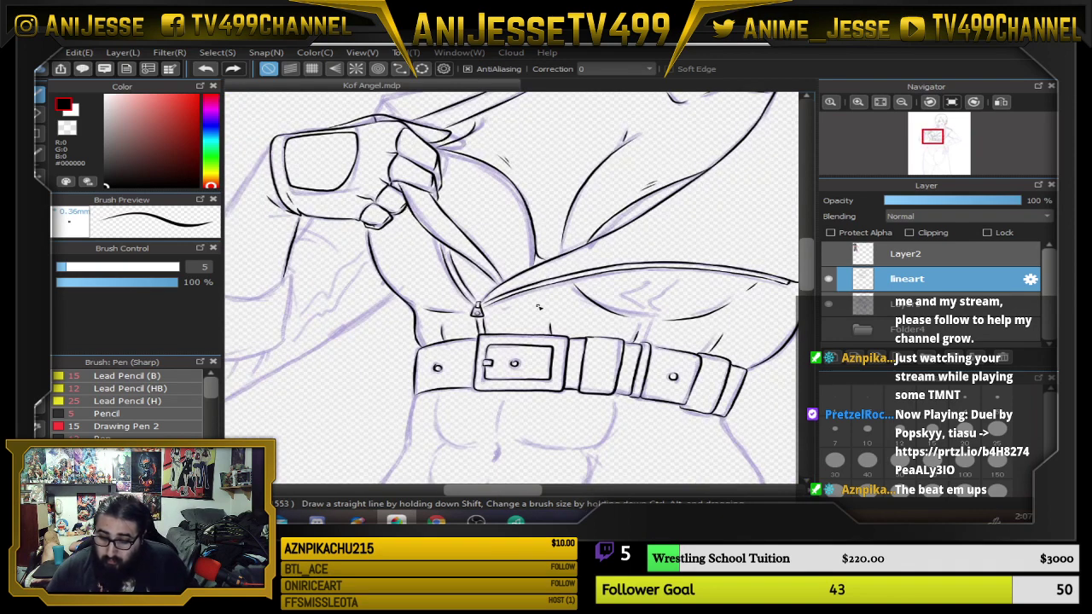
{"action": "scroll", "coordinate": [489, 271], "scroll_direction": "up", "scroll_amount": 2}
{"action": "scroll", "coordinate": [490, 270], "scroll_direction": "down", "scroll_amount": 3}
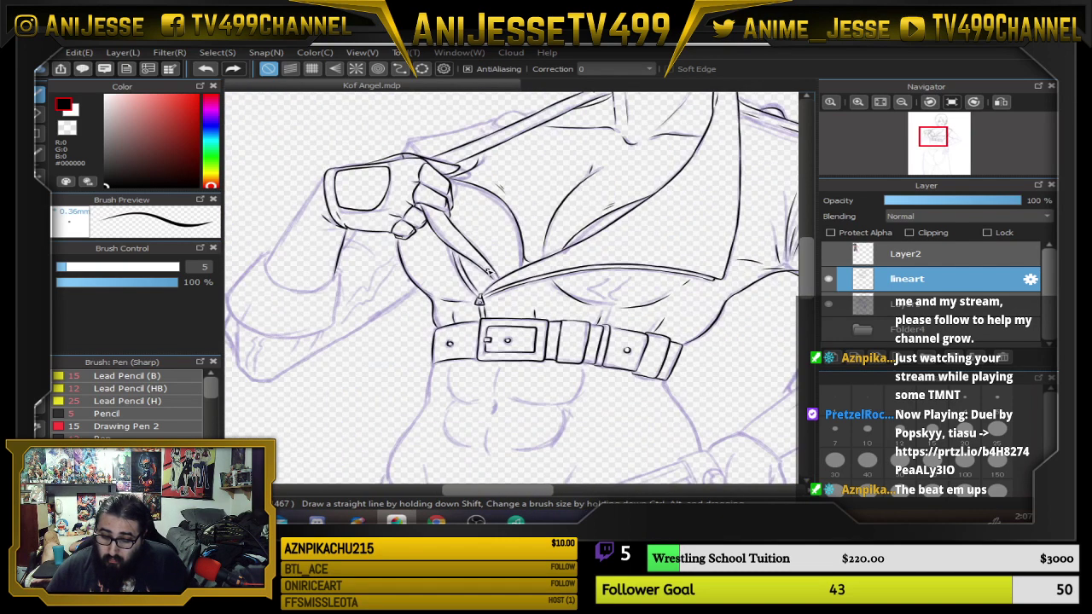
{"action": "mouse_move", "coordinate": [559, 256]}
{"action": "left_mouse_down"}
{"action": "mouse_move", "coordinate": [505, 285]}
{"action": "mouse_move", "coordinate": [488, 333]}
{"action": "mouse_move", "coordinate": [535, 320]}
{"action": "mouse_move", "coordinate": [465, 320]}
{"action": "left_mouse_up"}
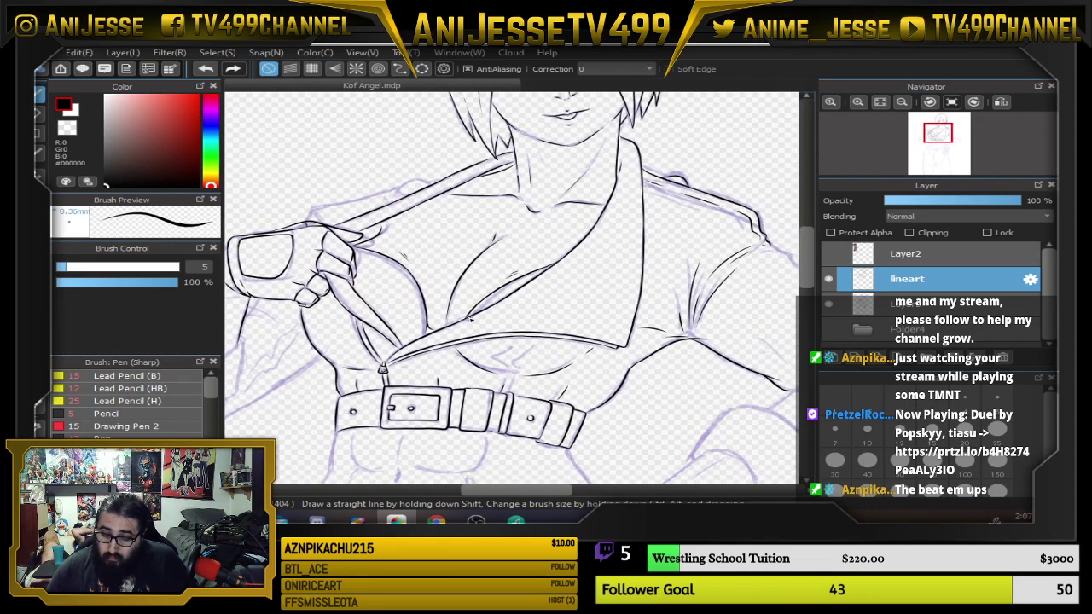
{"action": "scroll", "coordinate": [256, 330], "scroll_direction": "up", "scroll_amount": 3}
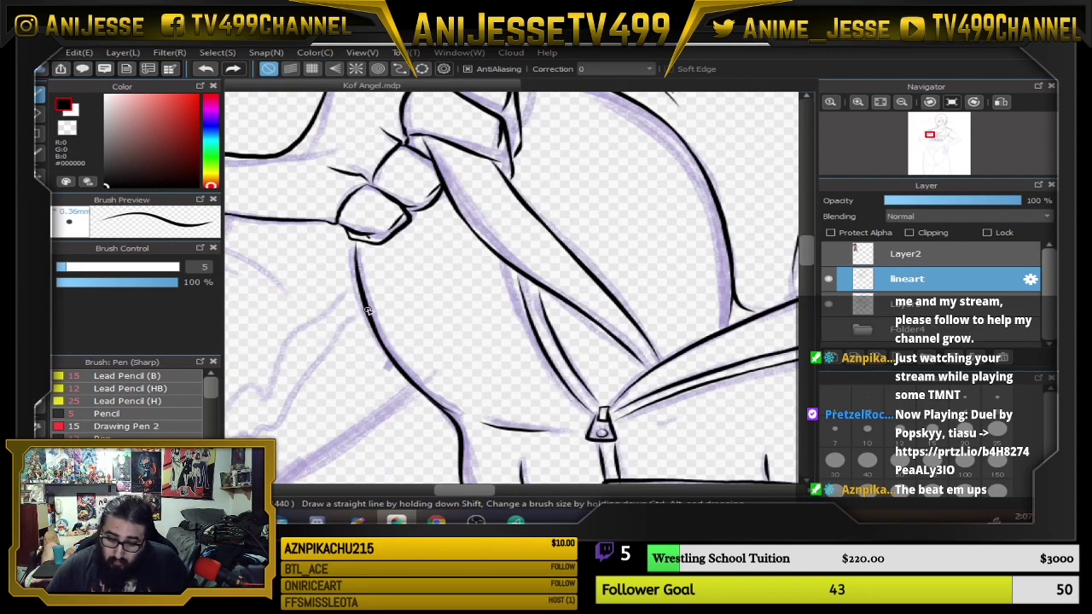
{"action": "scroll", "coordinate": [368, 312], "scroll_direction": "down", "scroll_amount": 3}
{"action": "left_click_drag", "start_coordinate": [480, 333], "coordinate": [570, 247]}
{"action": "scroll", "coordinate": [497, 330], "scroll_direction": "down", "scroll_amount": 1}
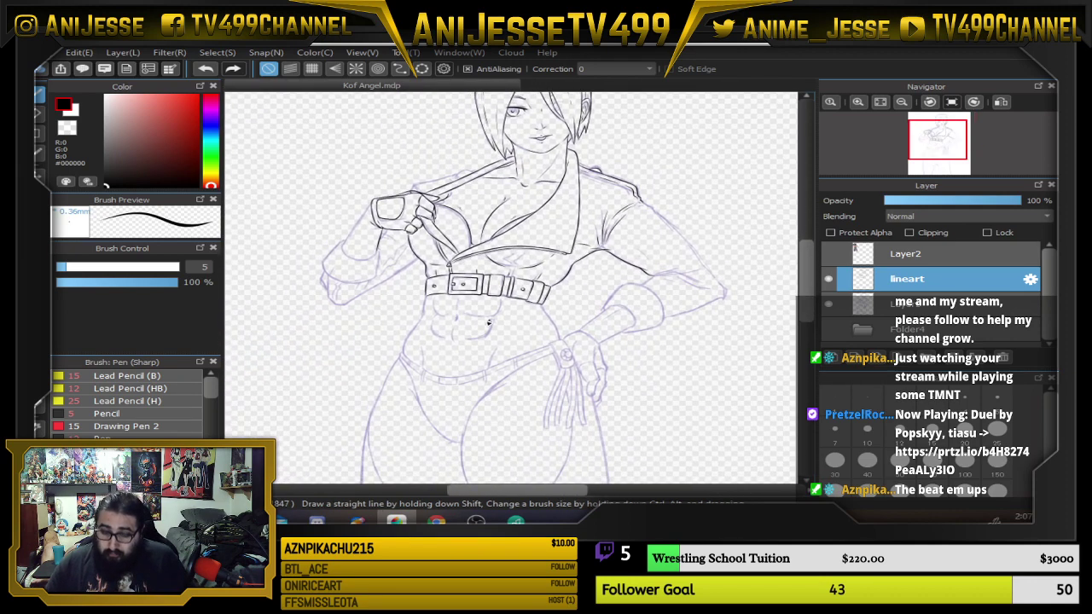
Ink the raised glove's outer forearm edge and the deep curve joining it to the inner forearm line.
{"action": "scroll", "coordinate": [355, 244], "scroll_direction": "up", "scroll_amount": 7}
{"action": "left_click_drag", "start_coordinate": [362, 195], "coordinate": [390, 334]}
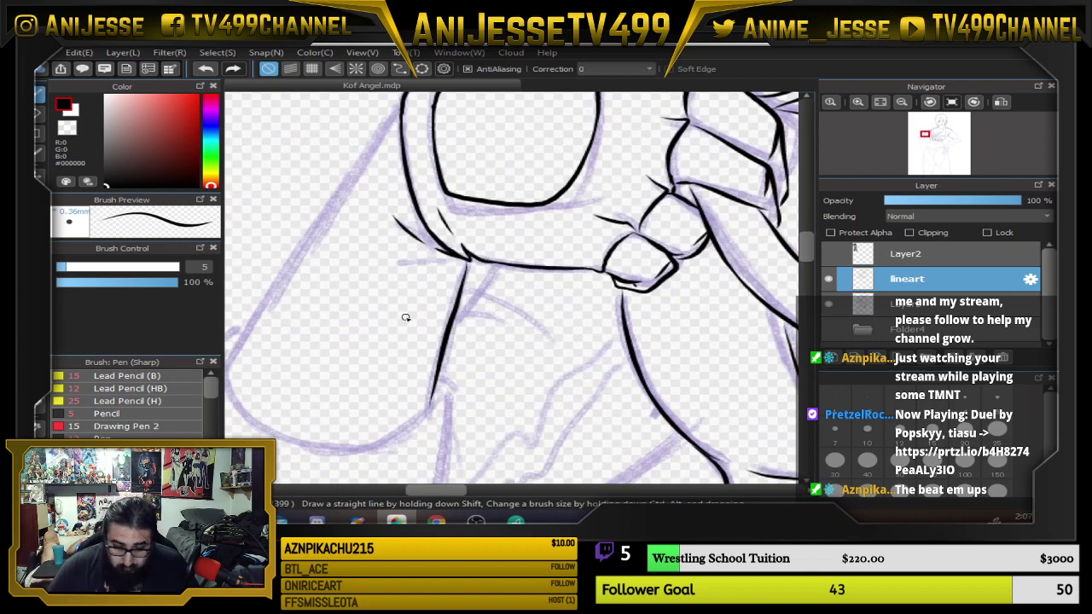
{"action": "scroll", "coordinate": [406, 317], "scroll_direction": "up", "scroll_amount": 3}
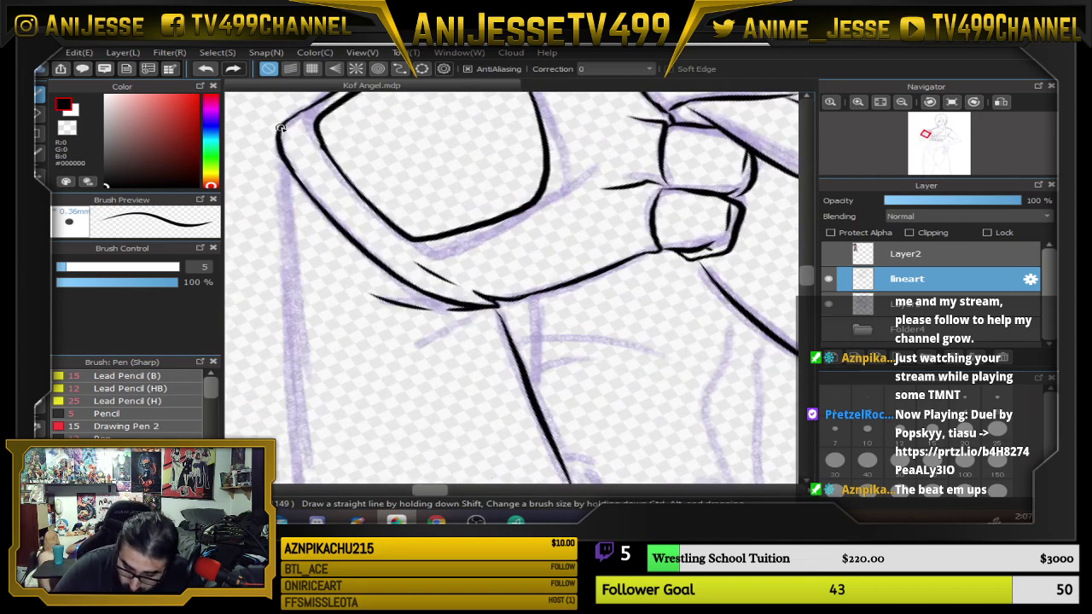
{"action": "left_click_drag", "start_coordinate": [280, 143], "coordinate": [297, 435]}
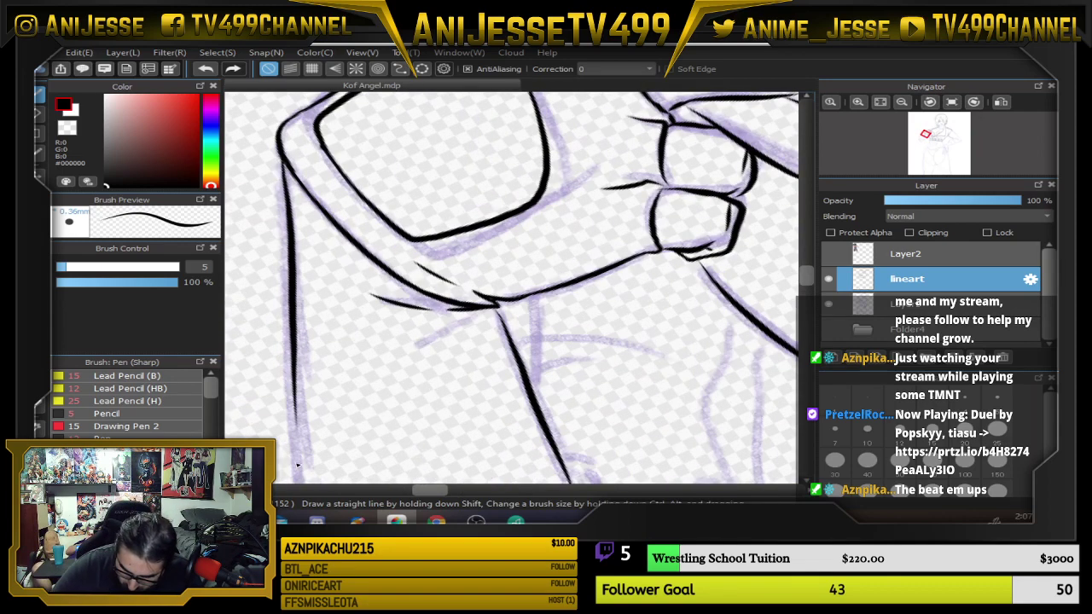
{"action": "left_click_drag", "start_coordinate": [433, 403], "coordinate": [476, 221]}
{"action": "mouse_move", "coordinate": [331, 144]}
{"action": "left_mouse_down"}
{"action": "mouse_move", "coordinate": [340, 364]}
{"action": "mouse_move", "coordinate": [375, 397]}
{"action": "mouse_move", "coordinate": [453, 418]}
{"action": "mouse_move", "coordinate": [541, 402]}
{"action": "mouse_move", "coordinate": [611, 348]}
{"action": "mouse_move", "coordinate": [623, 292]}
{"action": "mouse_move", "coordinate": [623, 317]}
{"action": "left_mouse_up"}
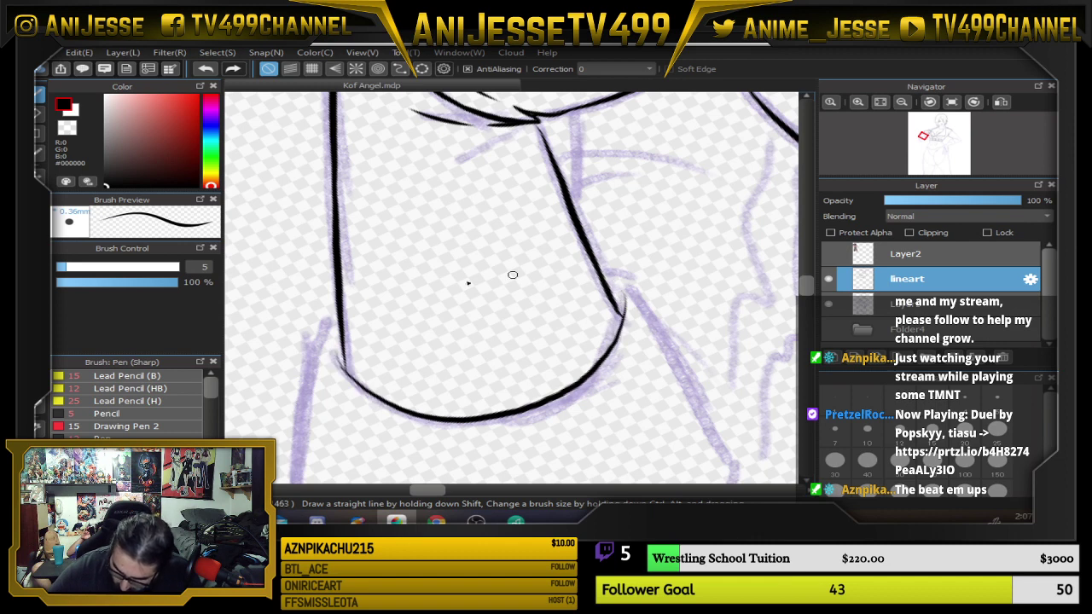
Ink the flared glove cuff's outer side and the start of its lower curved edge.
{"action": "left_click_drag", "start_coordinate": [338, 307], "coordinate": [311, 408]}
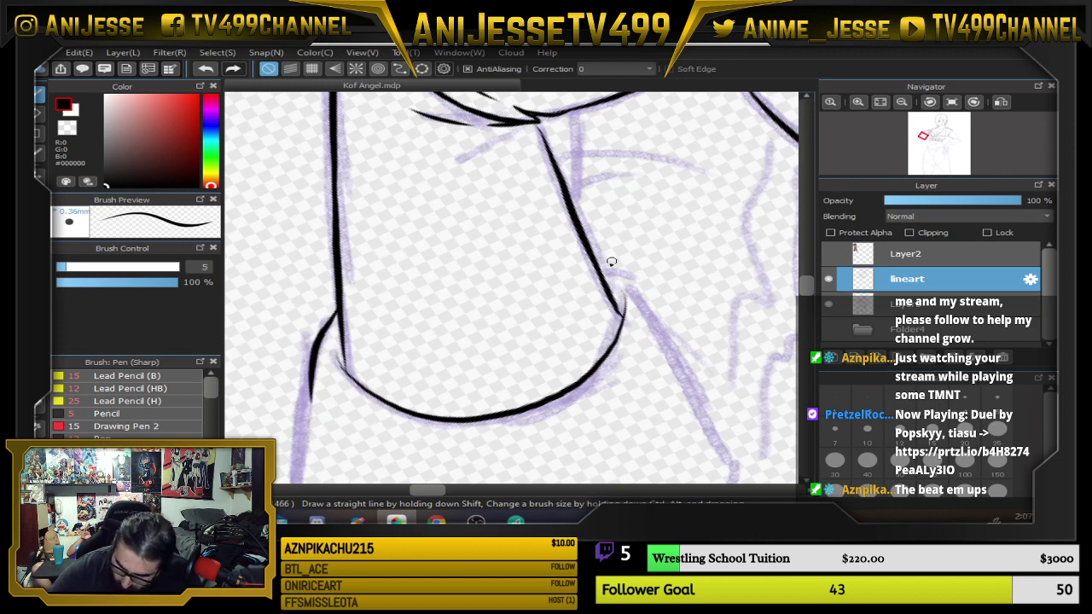
{"action": "left_click_drag", "start_coordinate": [672, 448], "coordinate": [694, 162]}
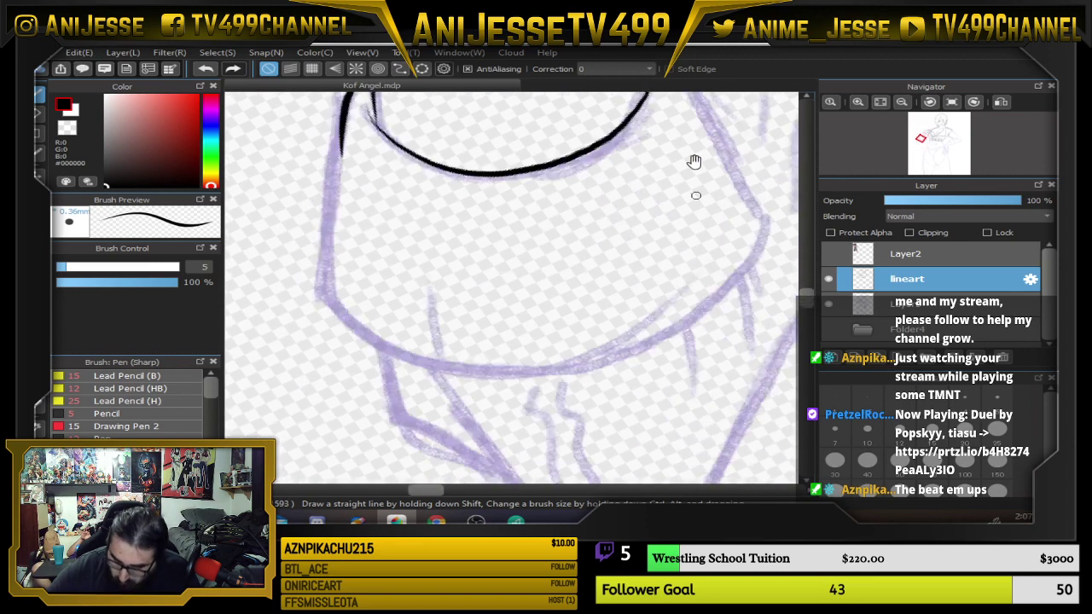
{"action": "mouse_move", "coordinate": [340, 120]}
{"action": "left_mouse_down"}
{"action": "mouse_move", "coordinate": [317, 287]}
{"action": "mouse_move", "coordinate": [377, 340]}
{"action": "mouse_move", "coordinate": [522, 370]}
{"action": "left_mouse_up"}
Ink the remainder of the glove cuff's lower curve and its inner side up to the forearm line.
{"action": "key", "text": "Right"}
{"action": "key", "text": "Right"}
{"action": "key", "text": "Right"}
{"action": "key", "text": "Right"}
{"action": "key", "text": "Right"}
{"action": "key", "text": "Right"}
{"action": "key", "text": "Right"}
{"action": "key", "text": "Right"}
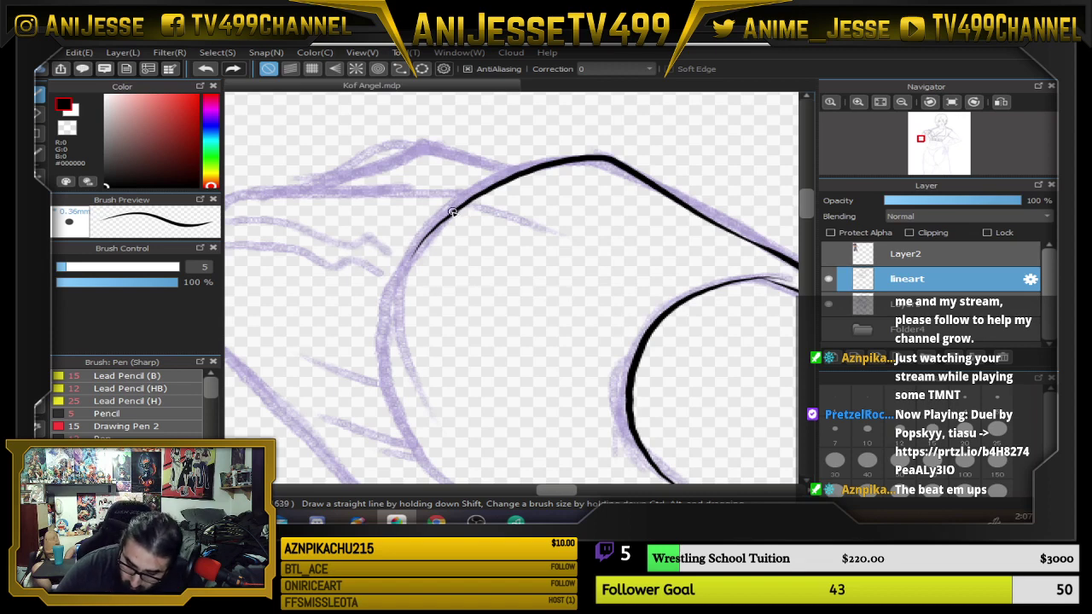
{"action": "mouse_move", "coordinate": [452, 211]}
{"action": "left_mouse_down"}
{"action": "mouse_move", "coordinate": [414, 246]}
{"action": "mouse_move", "coordinate": [385, 322]}
{"action": "mouse_move", "coordinate": [384, 373]}
{"action": "left_mouse_up"}
{"action": "left_click_drag", "start_coordinate": [526, 386], "coordinate": [479, 211]}
{"action": "mouse_move", "coordinate": [338, 185]}
{"action": "left_mouse_down"}
{"action": "mouse_move", "coordinate": [366, 268]}
{"action": "mouse_move", "coordinate": [412, 313]}
{"action": "mouse_move", "coordinate": [583, 348]}
{"action": "left_mouse_up"}
{"action": "mouse_move", "coordinate": [570, 177]}
{"action": "left_mouse_down"}
{"action": "mouse_move", "coordinate": [547, 350]}
{"action": "mouse_move", "coordinate": [526, 378]}
{"action": "left_mouse_up"}
{"action": "key", "text": "ctrl+z"}
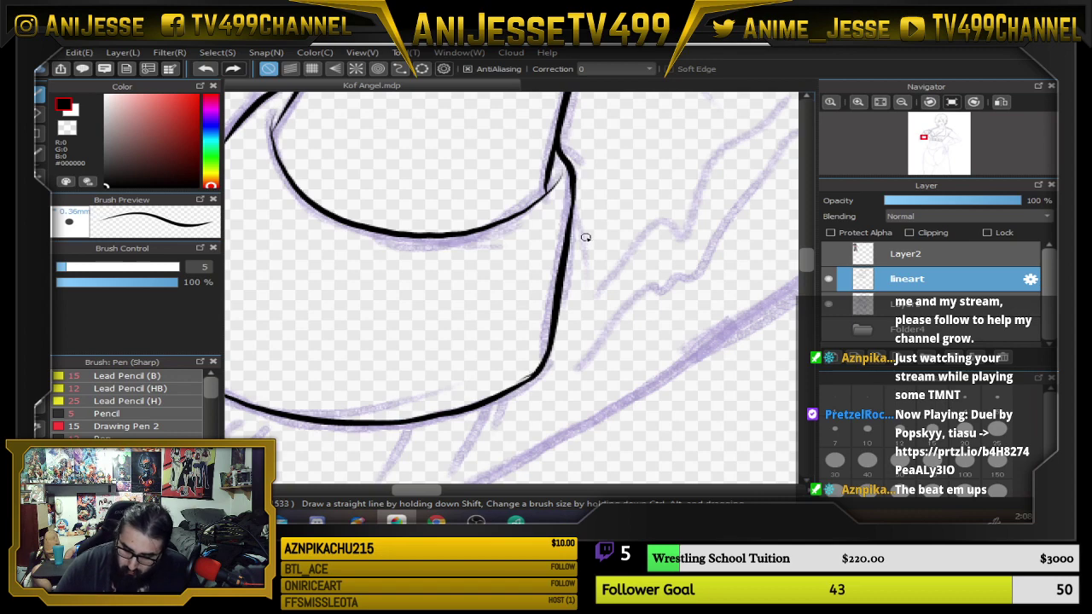
Erase the stray line overlap at the glove cuff's lower inner corner, then switch back to the pen.
{"action": "scroll", "coordinate": [530, 361], "scroll_direction": "up", "scroll_amount": 2}
{"action": "key", "text": "e"}
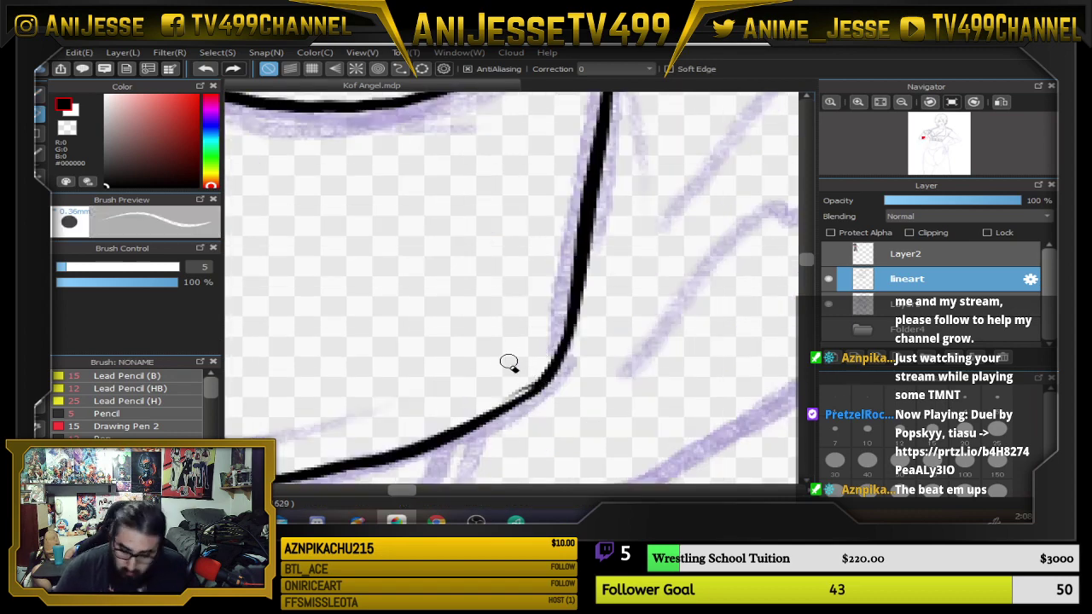
{"action": "mouse_move", "coordinate": [499, 398]}
{"action": "left_mouse_down"}
{"action": "mouse_move", "coordinate": [557, 304]}
{"action": "mouse_move", "coordinate": [523, 388]}
{"action": "left_mouse_up"}
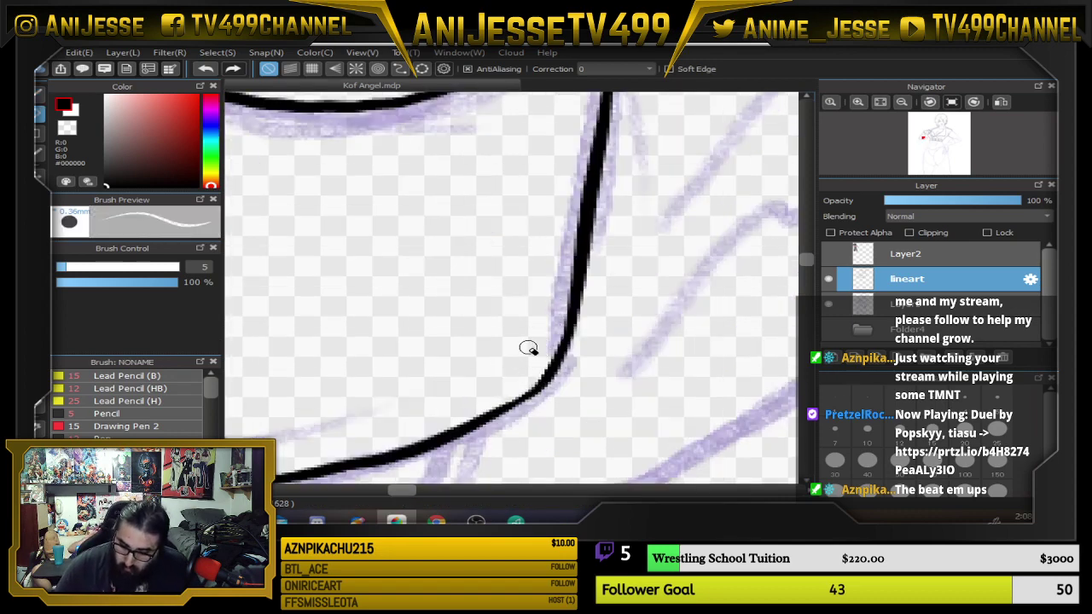
{"action": "scroll", "coordinate": [529, 348], "scroll_direction": "down", "scroll_amount": 4}
{"action": "key", "text": "b"}
{"action": "scroll", "coordinate": [530, 341], "scroll_direction": "down", "scroll_amount": 3}
{"action": "mouse_move", "coordinate": [592, 314]}
{"action": "left_mouse_down"}
{"action": "mouse_move", "coordinate": [531, 361]}
{"action": "mouse_move", "coordinate": [354, 339]}
{"action": "mouse_move", "coordinate": [381, 337]}
{"action": "left_mouse_up"}
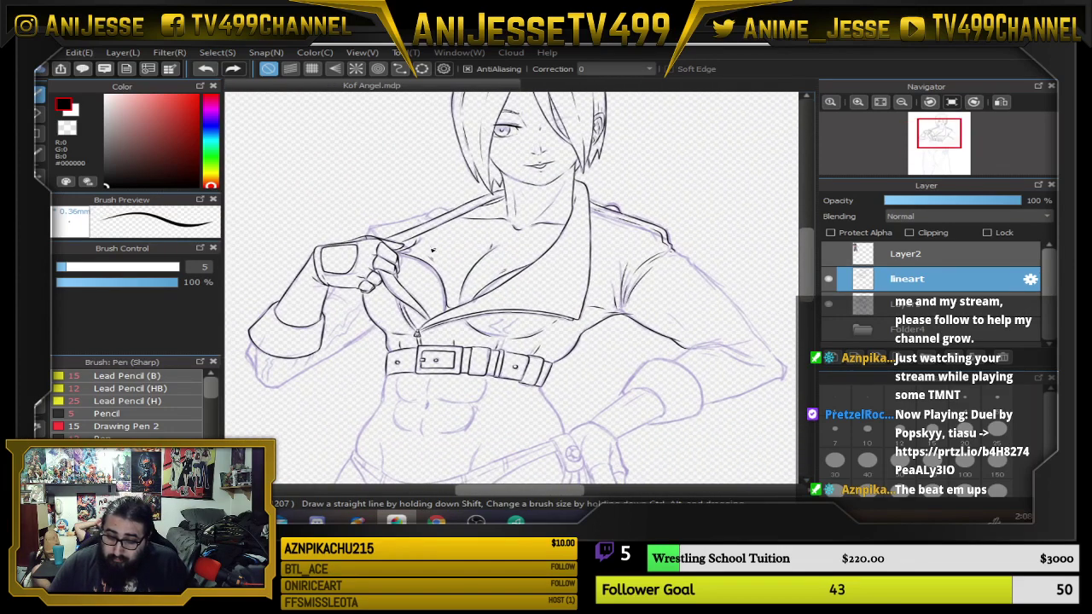
{"action": "scroll", "coordinate": [478, 256], "scroll_direction": "up", "scroll_amount": 5}
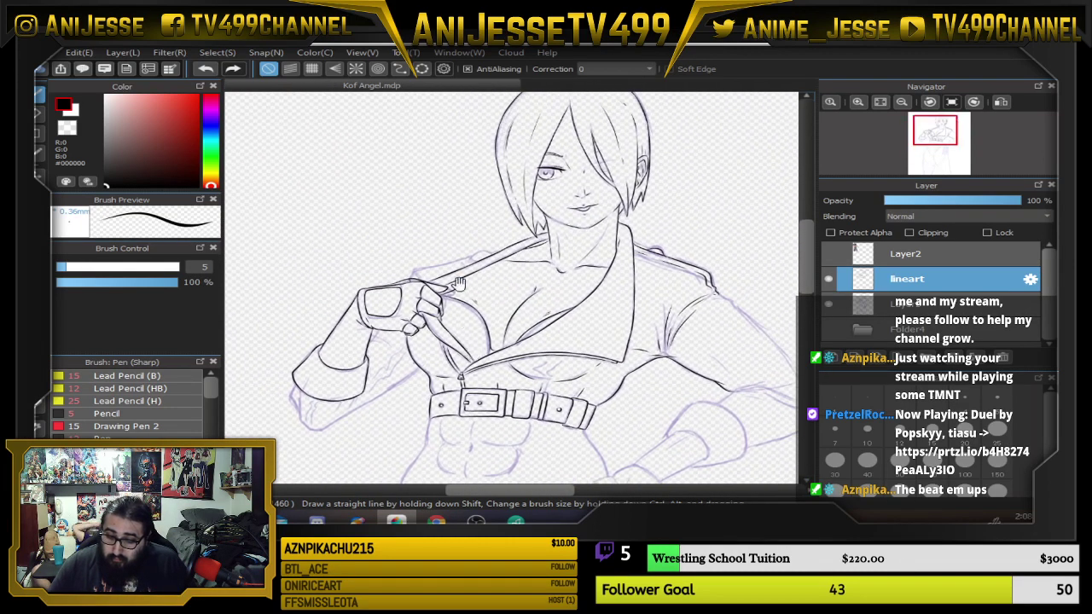
Ink the first stretch of the jacket's outer shoulder edge, branching off the collar line towards the raised hand.
{"action": "scroll", "coordinate": [446, 256], "scroll_direction": "up", "scroll_amount": 2}
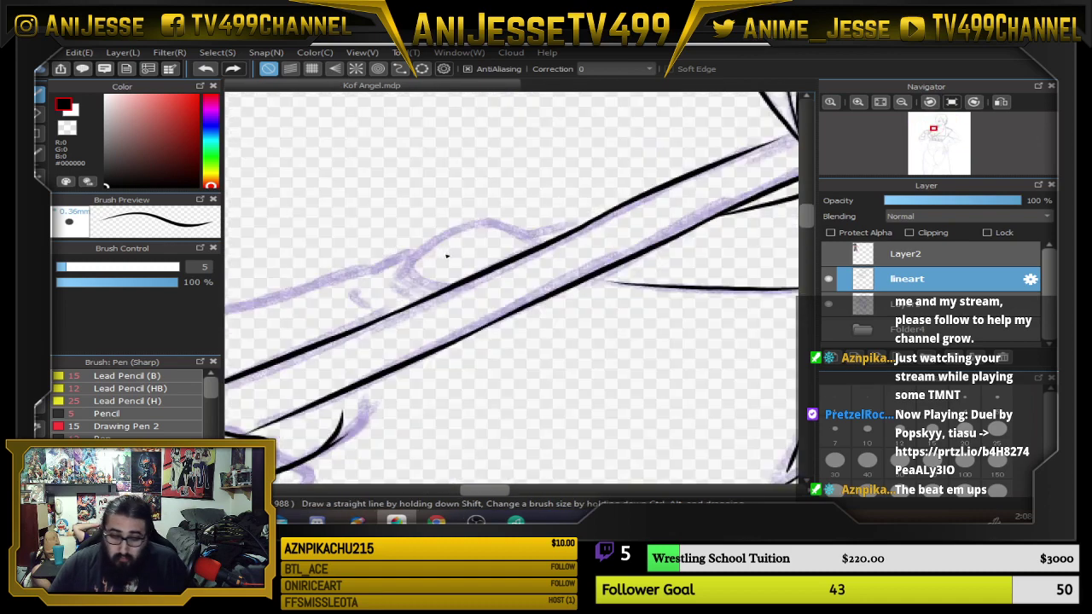
{"action": "key", "text": "Left"}
{"action": "key", "text": "Left"}
{"action": "key", "text": "Left"}
{"action": "key", "text": "Left"}
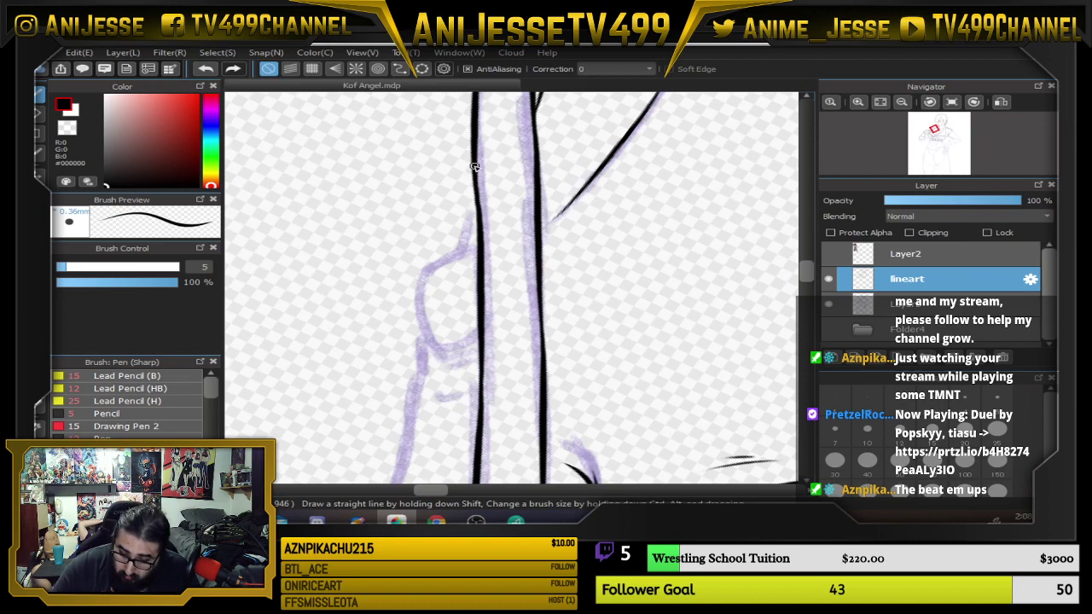
{"action": "mouse_move", "coordinate": [475, 167]}
{"action": "left_mouse_down"}
{"action": "mouse_move", "coordinate": [471, 221]}
{"action": "mouse_move", "coordinate": [397, 467]}
{"action": "left_mouse_up"}
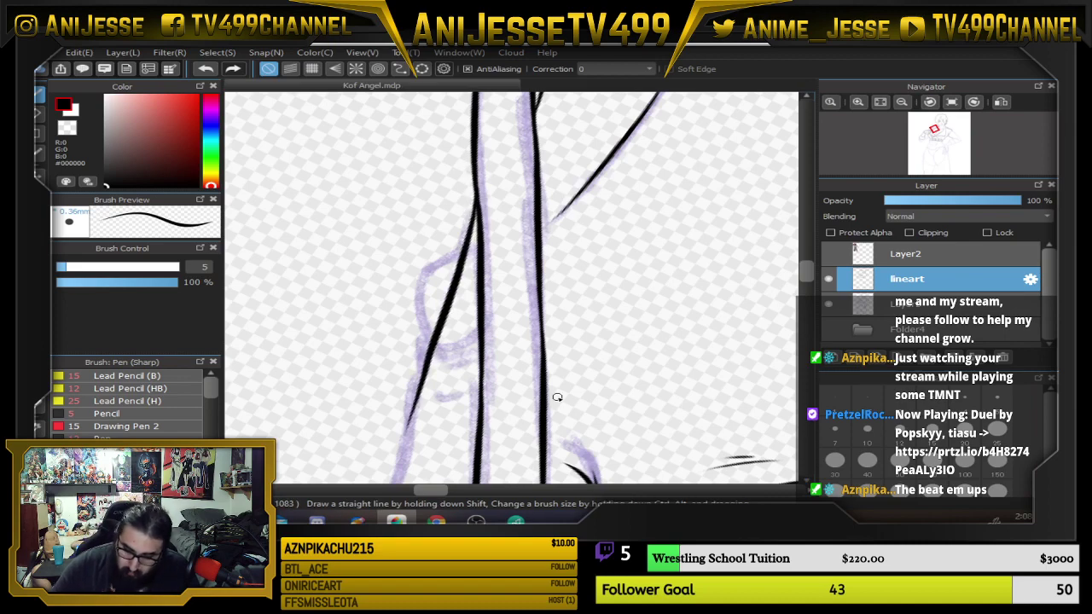
{"action": "key", "text": "Up"}
Ink the rest of the jacket's shoulder edge, curving down to meet the top of the raised glove.
{"action": "mouse_move", "coordinate": [417, 403]}
{"action": "left_mouse_down"}
{"action": "mouse_move", "coordinate": [730, 290]}
{"action": "mouse_move", "coordinate": [703, 332]}
{"action": "left_mouse_up"}
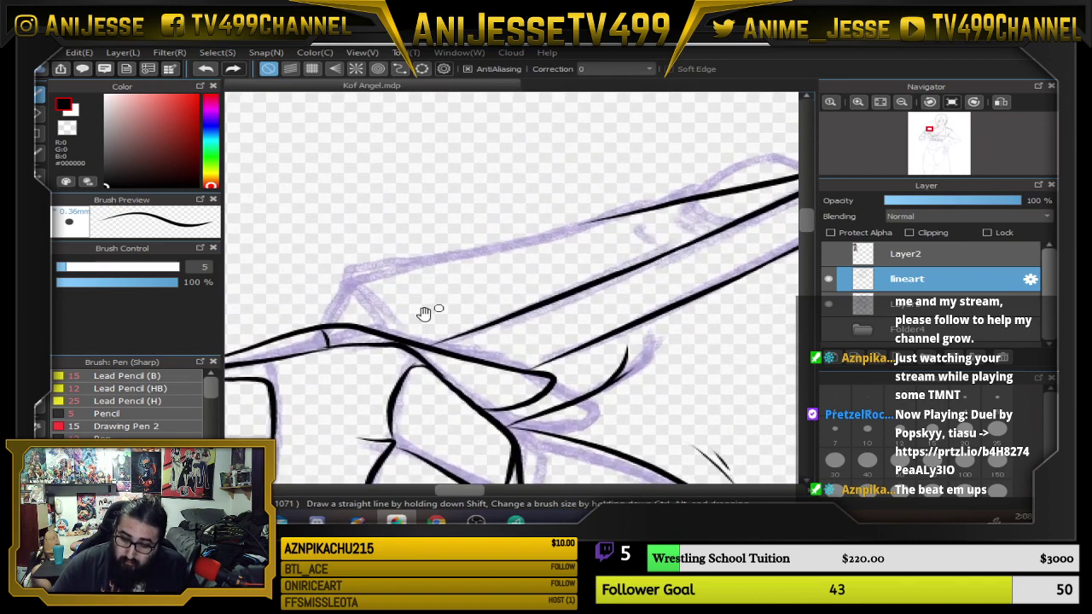
{"action": "mouse_move", "coordinate": [333, 324]}
{"action": "left_mouse_down"}
{"action": "mouse_move", "coordinate": [375, 269]}
{"action": "mouse_move", "coordinate": [399, 259]}
{"action": "mouse_move", "coordinate": [497, 248]}
{"action": "mouse_move", "coordinate": [646, 208]}
{"action": "left_mouse_up"}
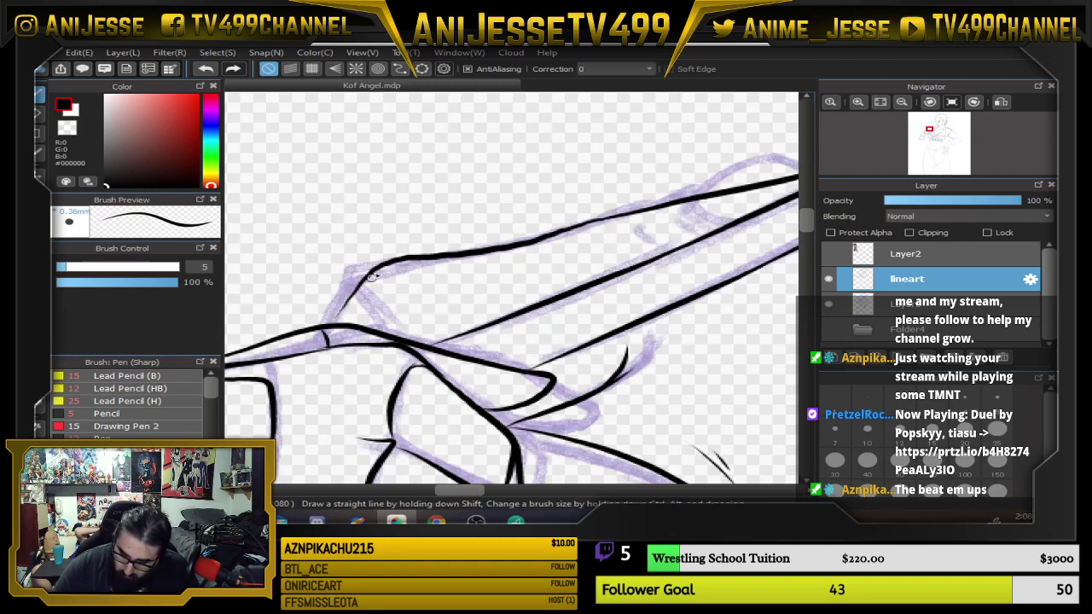
{"action": "left_click_drag", "start_coordinate": [377, 264], "coordinate": [338, 324]}
Ink the small rounded bump on top of the jacket's shoulder edge and the thin fold line beneath it.
{"action": "left_click_drag", "start_coordinate": [780, 164], "coordinate": [569, 270]}
{"action": "mouse_move", "coordinate": [484, 303]}
{"action": "left_mouse_down"}
{"action": "mouse_move", "coordinate": [562, 267]}
{"action": "mouse_move", "coordinate": [601, 276]}
{"action": "left_mouse_up"}
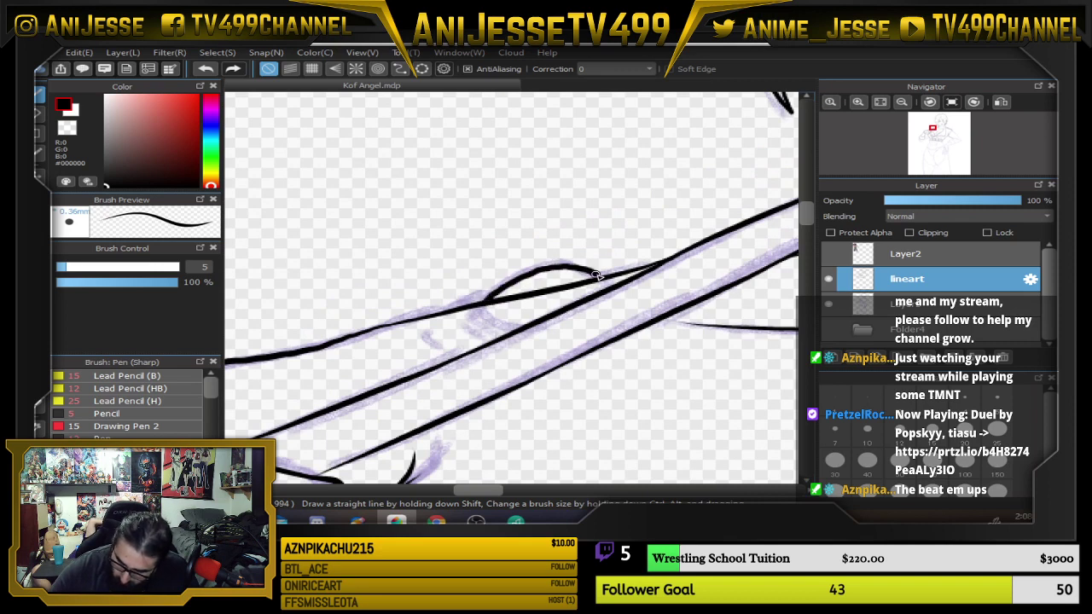
{"action": "left_click_drag", "start_coordinate": [551, 364], "coordinate": [702, 324]}
{"action": "left_click_drag", "start_coordinate": [551, 296], "coordinate": [708, 265]}
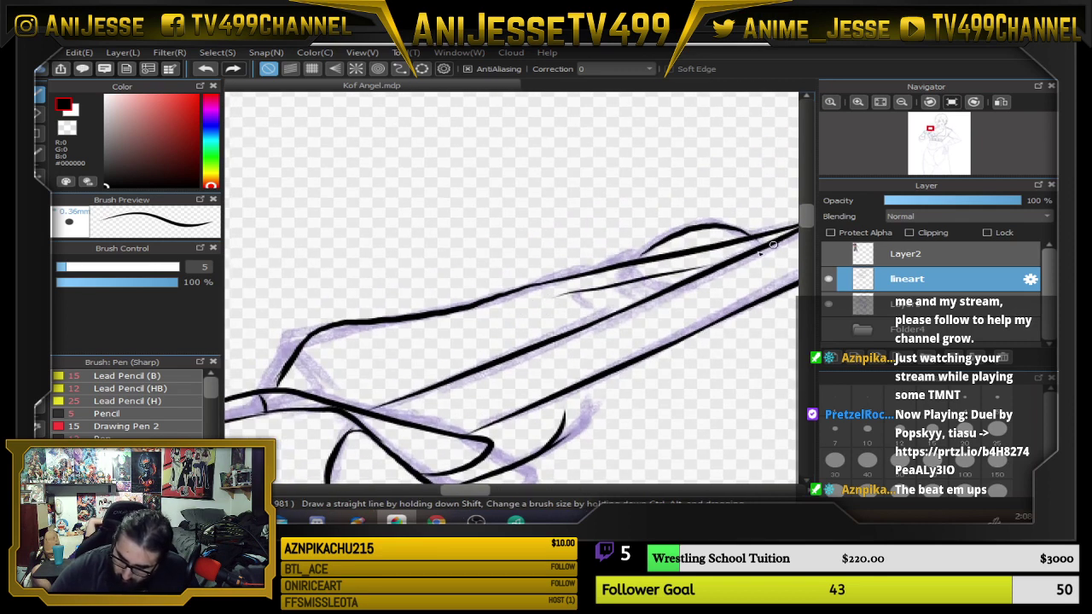
{"action": "mouse_move", "coordinate": [523, 313]}
{"action": "left_mouse_down"}
{"action": "mouse_move", "coordinate": [325, 351]}
{"action": "mouse_move", "coordinate": [345, 395]}
{"action": "left_mouse_up"}
{"action": "scroll", "coordinate": [399, 343], "scroll_direction": "down", "scroll_amount": 5}
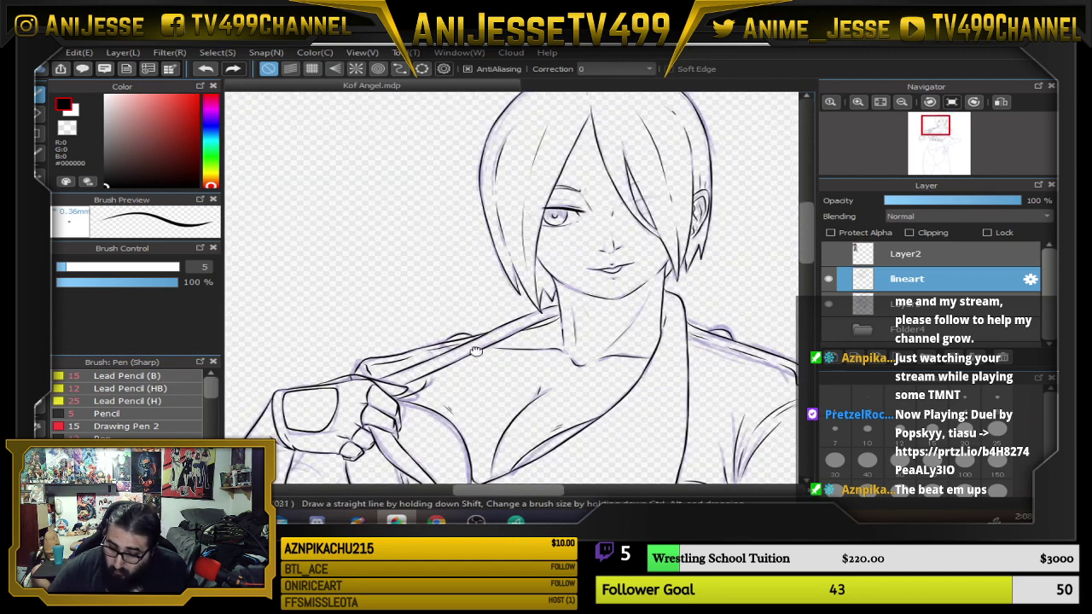
Ink the abdomen's two short midline strokes, above and below the navel, with brush size 2.
{"action": "left_click_drag", "start_coordinate": [484, 366], "coordinate": [416, 284]}
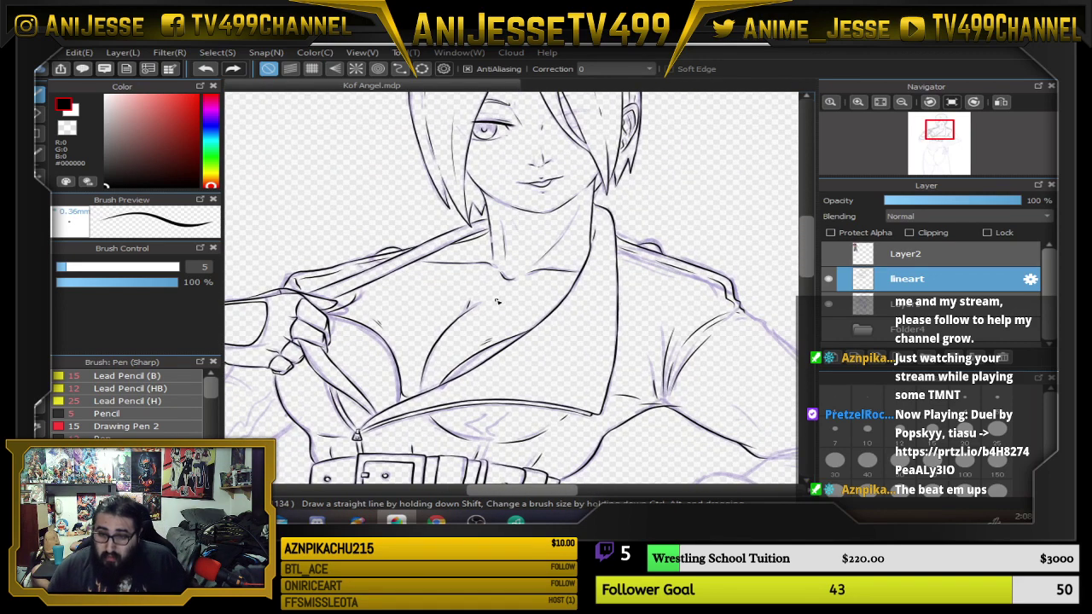
{"action": "scroll", "coordinate": [492, 306], "scroll_direction": "down", "scroll_amount": 3}
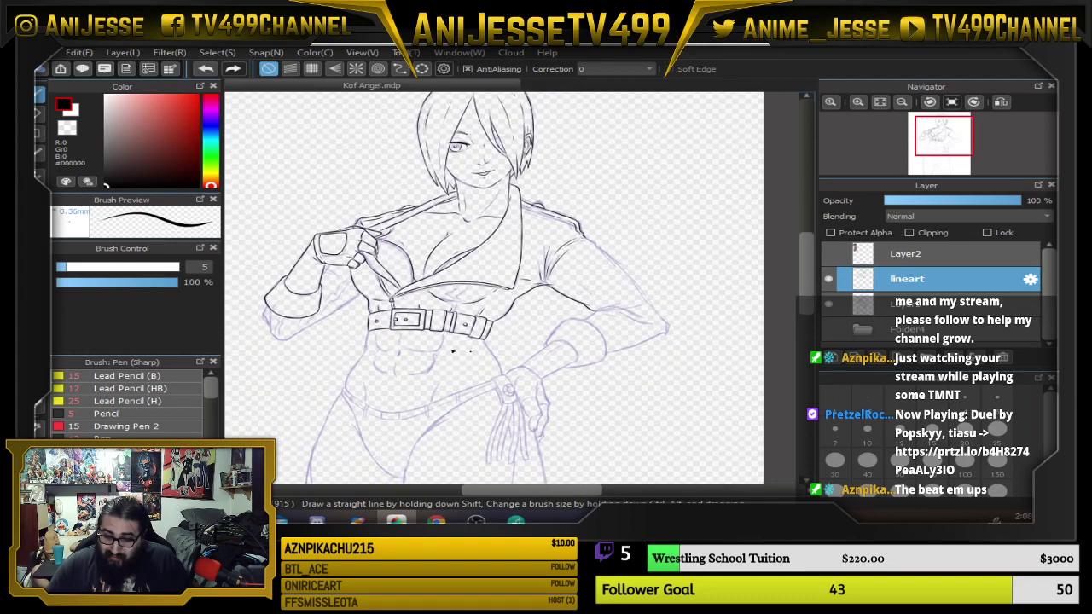
{"action": "scroll", "coordinate": [452, 350], "scroll_direction": "up", "scroll_amount": 6}
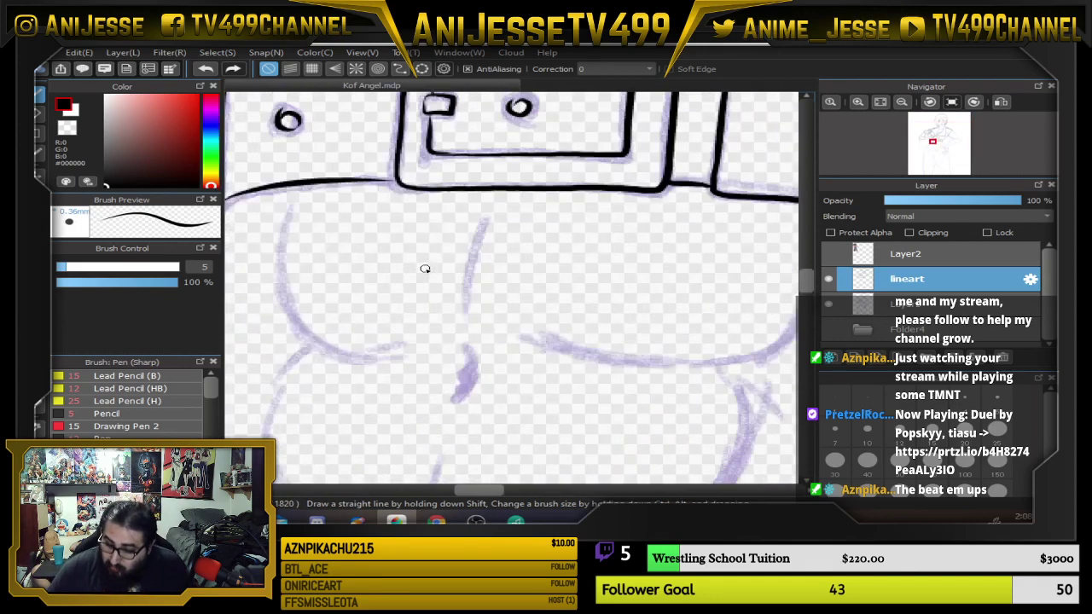
{"action": "left_click", "coordinate": [900, 400]}
{"action": "mouse_move", "coordinate": [483, 211]}
{"action": "left_mouse_down"}
{"action": "mouse_move", "coordinate": [569, 304]}
{"action": "mouse_move", "coordinate": [510, 292]}
{"action": "mouse_move", "coordinate": [463, 339]}
{"action": "mouse_move", "coordinate": [467, 444]}
{"action": "left_mouse_up"}
{"action": "scroll", "coordinate": [478, 332], "scroll_direction": "down", "scroll_amount": 3}
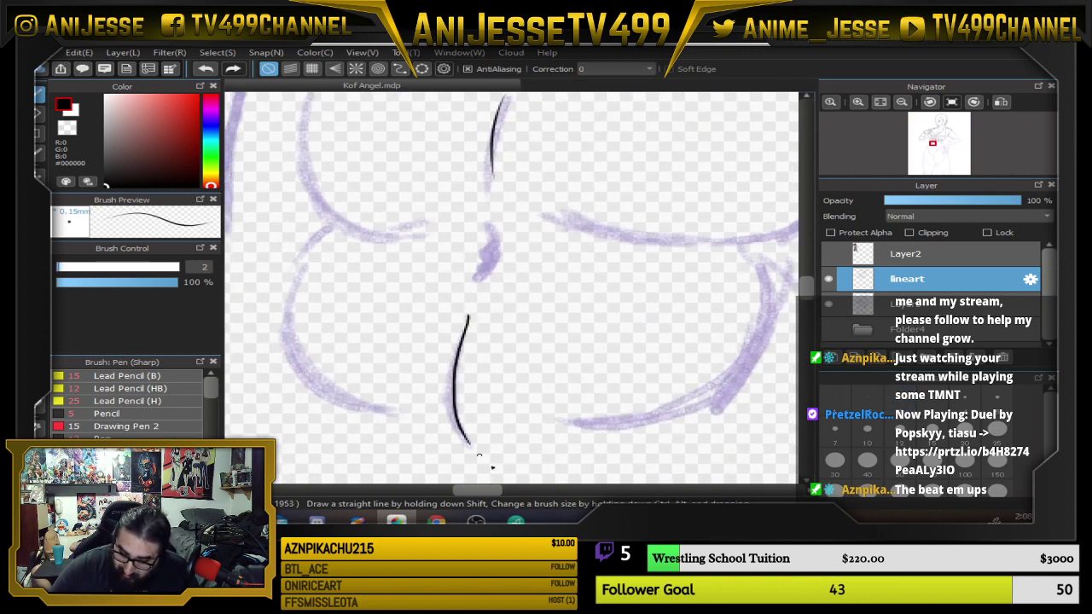
Ink the navel as a small solid black shape between the two midline strokes, using brush size 4.
{"action": "key", "text": "bracketright"}
{"action": "key", "text": "bracketright"}
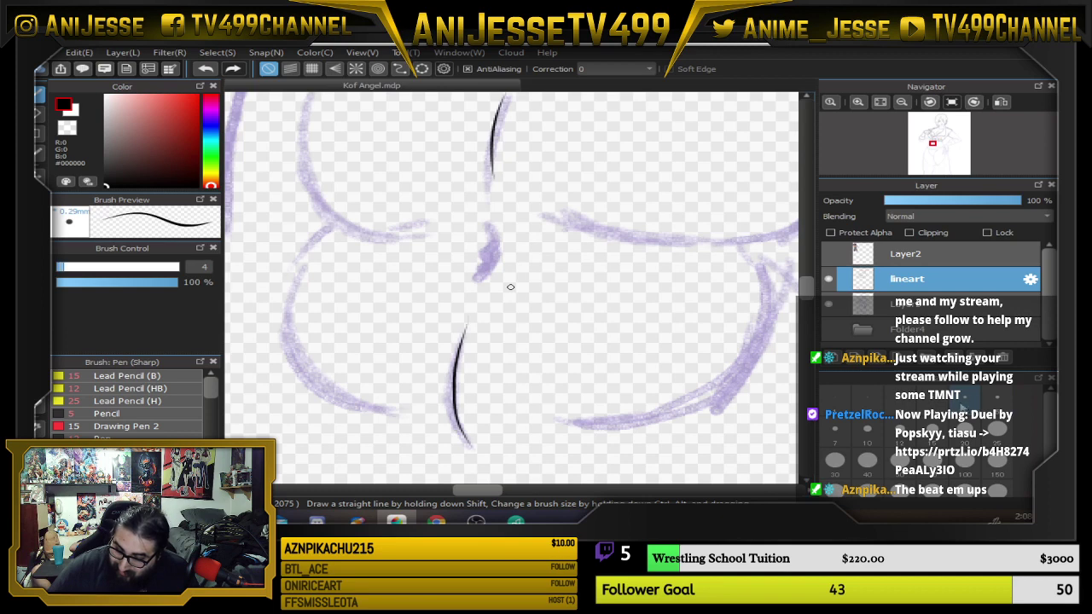
{"action": "mouse_move", "coordinate": [484, 230]}
{"action": "left_mouse_down"}
{"action": "mouse_move", "coordinate": [499, 259]}
{"action": "mouse_move", "coordinate": [477, 252]}
{"action": "mouse_move", "coordinate": [482, 266]}
{"action": "left_mouse_up"}
{"action": "scroll", "coordinate": [586, 277], "scroll_direction": "down", "scroll_amount": 2}
{"action": "left_click_drag", "start_coordinate": [583, 275], "coordinate": [511, 357]}
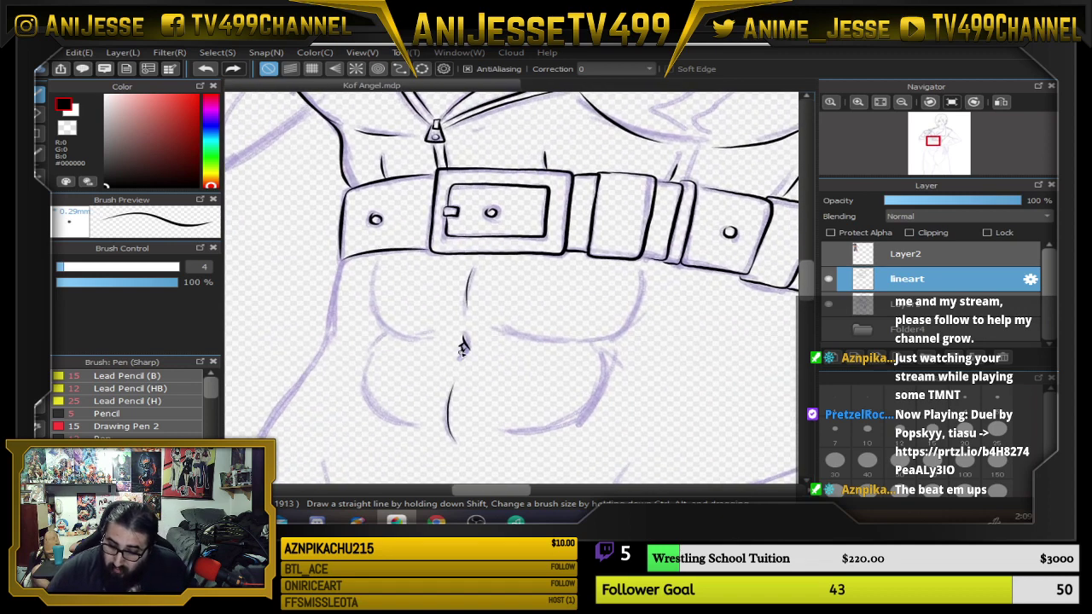
{"action": "scroll", "coordinate": [457, 351], "scroll_direction": "up", "scroll_amount": 4}
{"action": "mouse_move", "coordinate": [472, 279]}
{"action": "left_mouse_down"}
{"action": "mouse_move", "coordinate": [491, 337]}
{"action": "mouse_move", "coordinate": [459, 381]}
{"action": "left_mouse_up"}
{"action": "key", "text": "ctrl+z"}
{"action": "mouse_move", "coordinate": [472, 271]}
{"action": "left_mouse_down"}
{"action": "mouse_move", "coordinate": [487, 324]}
{"action": "mouse_move", "coordinate": [455, 388]}
{"action": "left_mouse_up"}
{"action": "left_click_drag", "start_coordinate": [466, 327], "coordinate": [488, 328]}
{"action": "scroll", "coordinate": [609, 260], "scroll_direction": "down", "scroll_amount": 6}
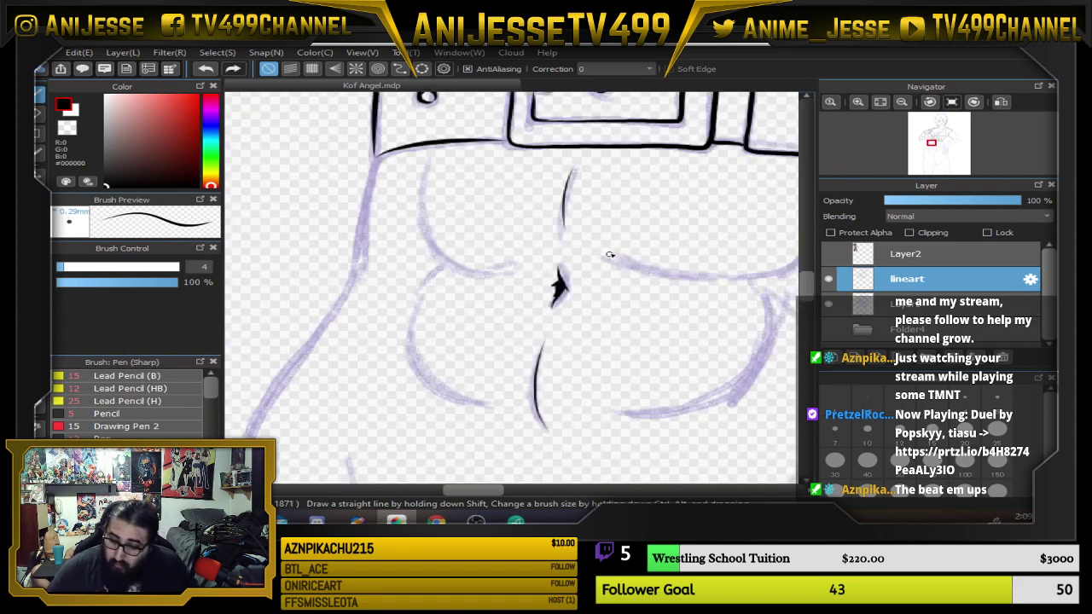
Set the pen's brush size to 3 for the fine abdominal lines.
{"action": "left_click_drag", "start_coordinate": [606, 256], "coordinate": [548, 316]}
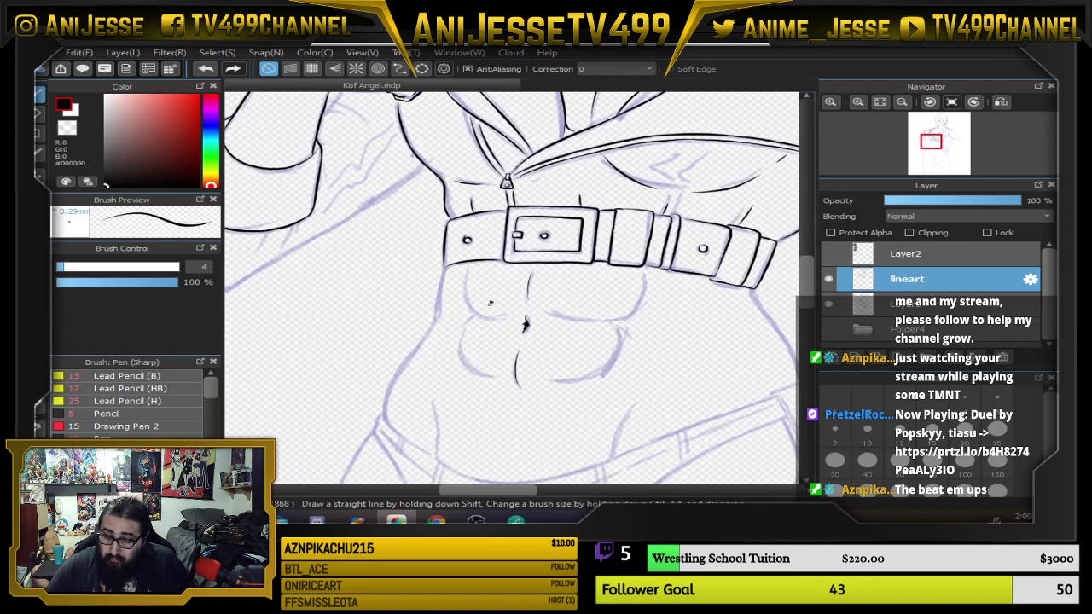
{"action": "scroll", "coordinate": [490, 296], "scroll_direction": "up", "scroll_amount": 4}
{"action": "key", "text": "["}
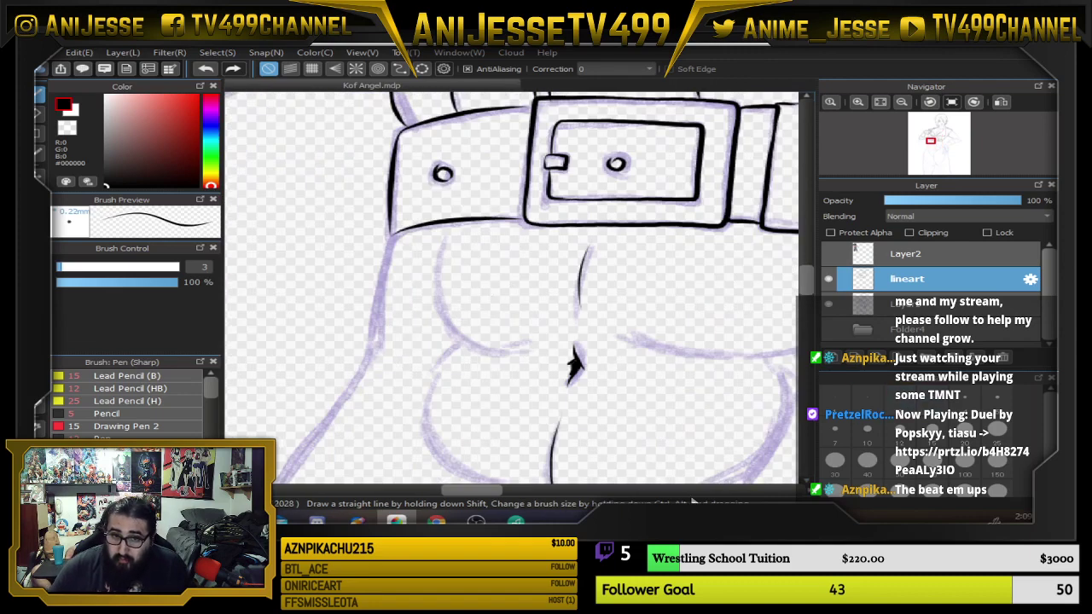
{"action": "left_click_drag", "start_coordinate": [654, 402], "coordinate": [630, 325]}
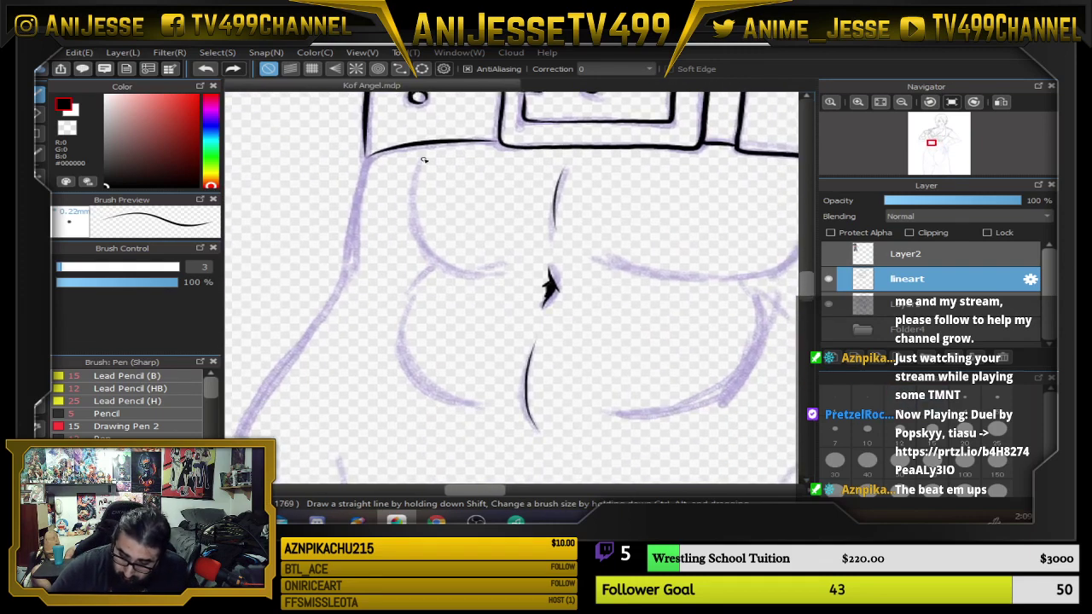
{"action": "left_click_drag", "start_coordinate": [418, 164], "coordinate": [469, 267]}
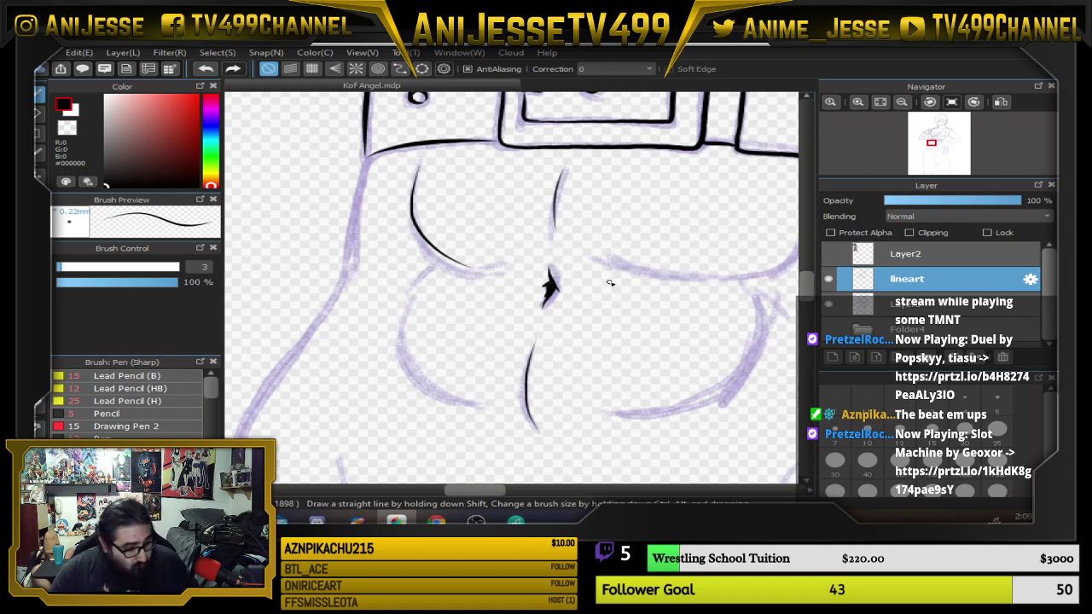
{"action": "key", "text": "ctrl+z"}
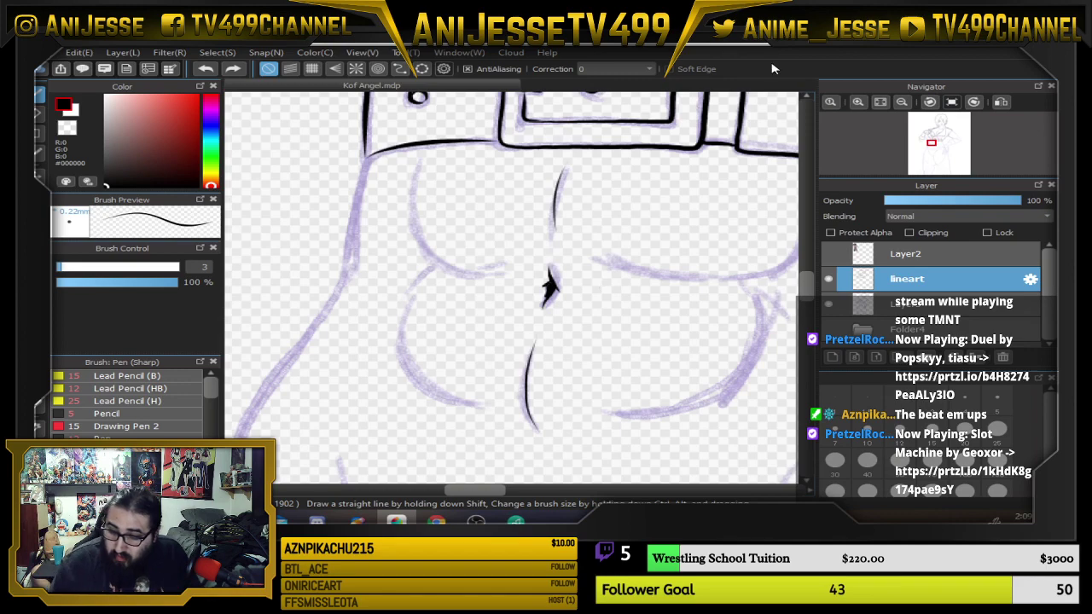
{"action": "scroll", "coordinate": [454, 270], "scroll_direction": "down", "scroll_amount": 5}
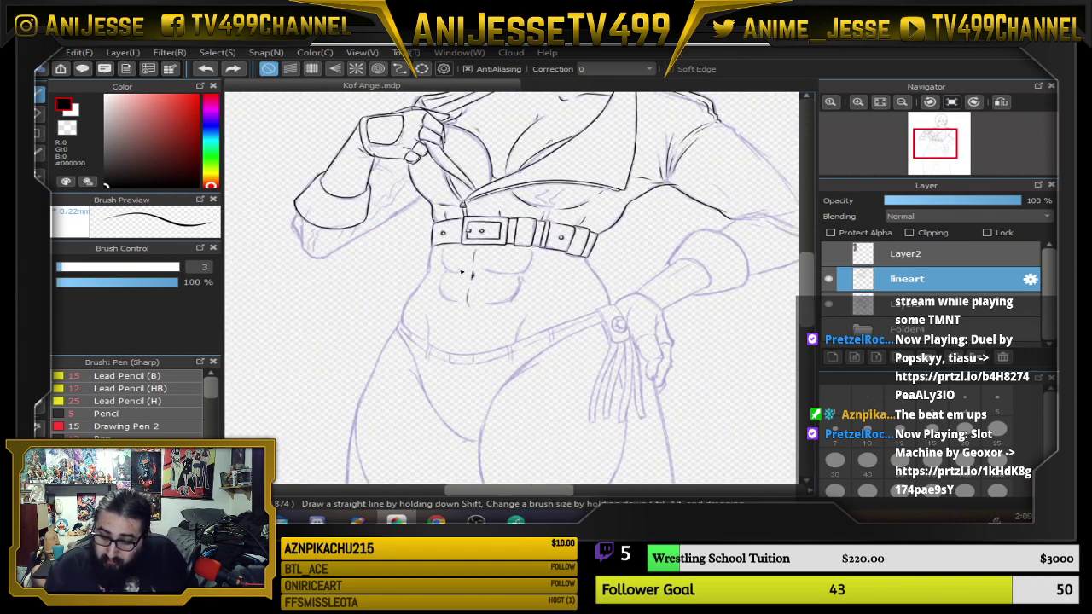
{"action": "scroll", "coordinate": [462, 272], "scroll_direction": "down", "scroll_amount": 1}
{"action": "scroll", "coordinate": [566, 349], "scroll_direction": "down", "scroll_amount": 3}
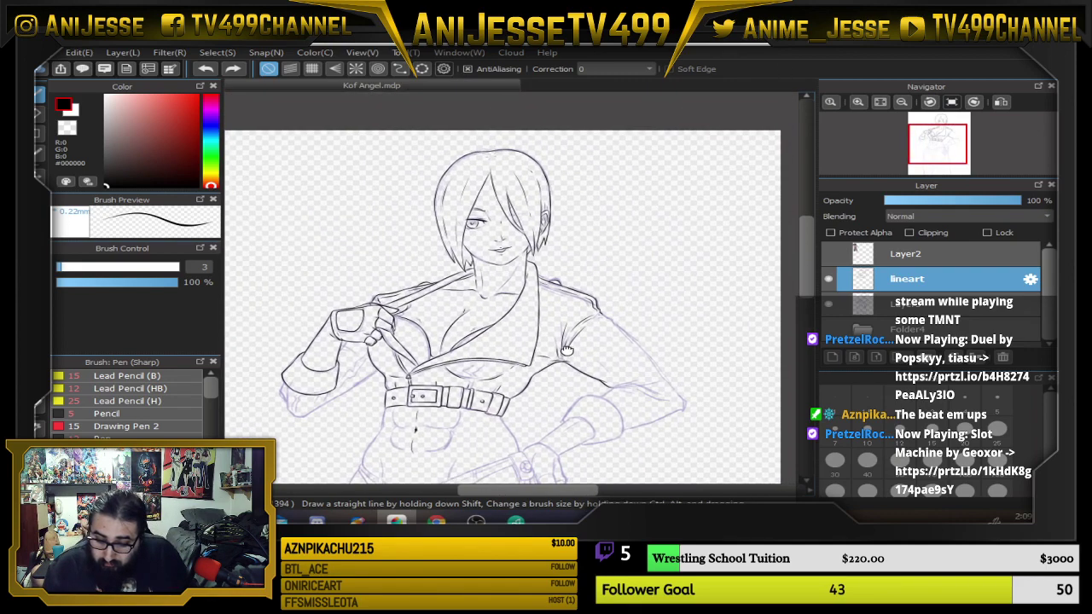
{"action": "left_click_drag", "start_coordinate": [565, 350], "coordinate": [579, 291]}
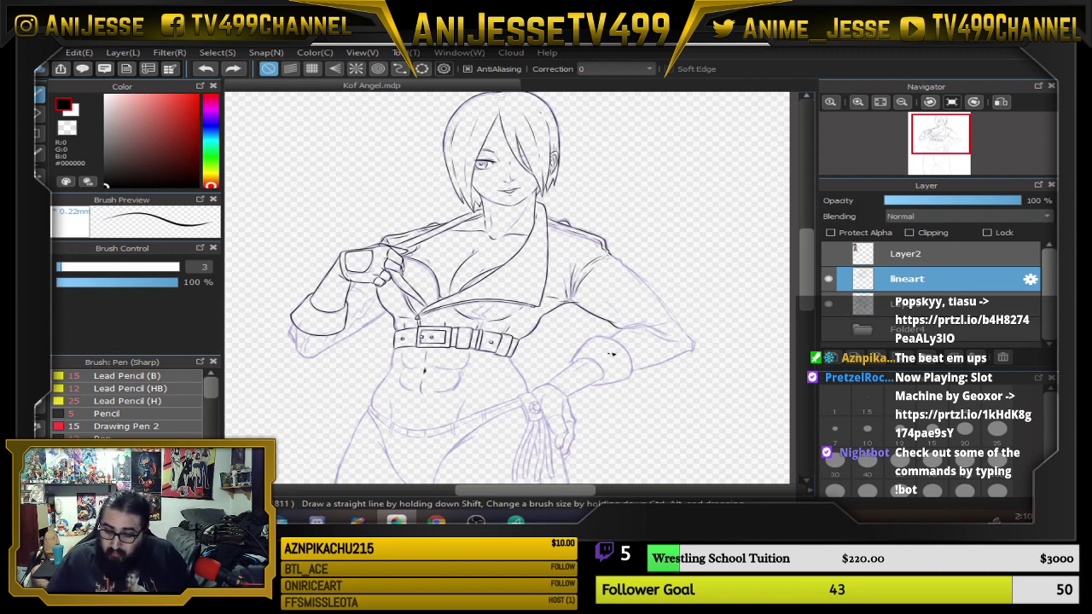
Ink the waist contour on the raised-arm side, from the belt's lower corner past the inward bend, with brush size 3.
{"action": "scroll", "coordinate": [404, 356], "scroll_direction": "up", "scroll_amount": 5}
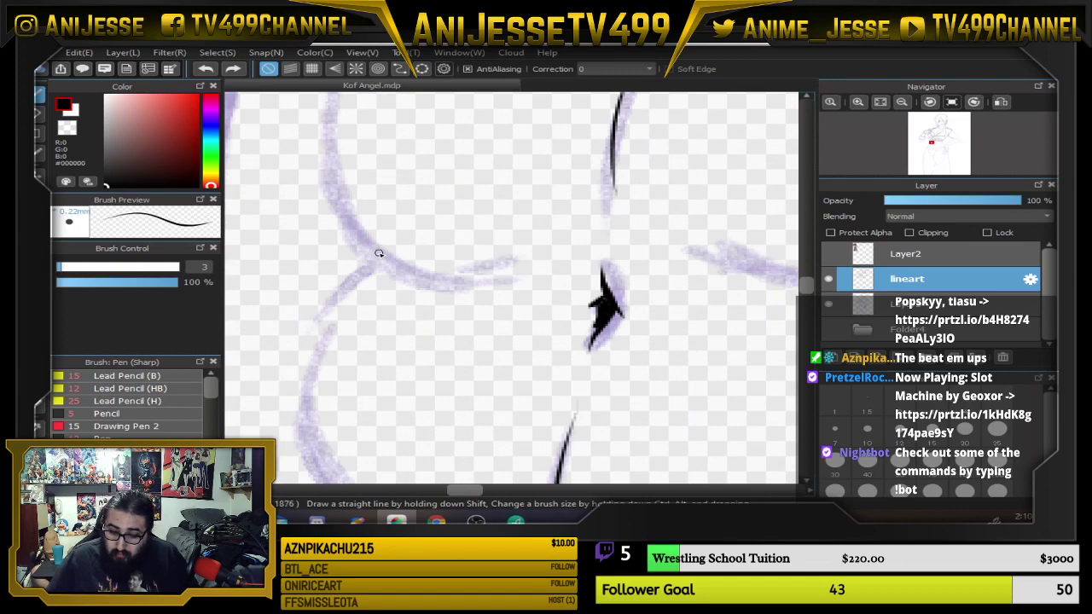
{"action": "left_click_drag", "start_coordinate": [507, 290], "coordinate": [578, 441]}
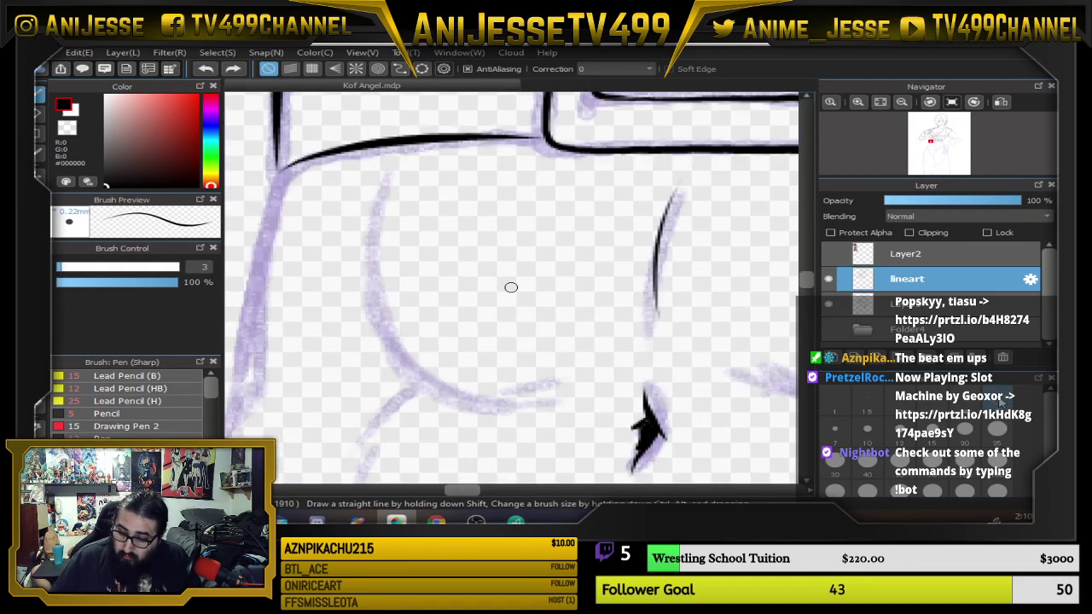
{"action": "left_click_drag", "start_coordinate": [467, 306], "coordinate": [609, 372]}
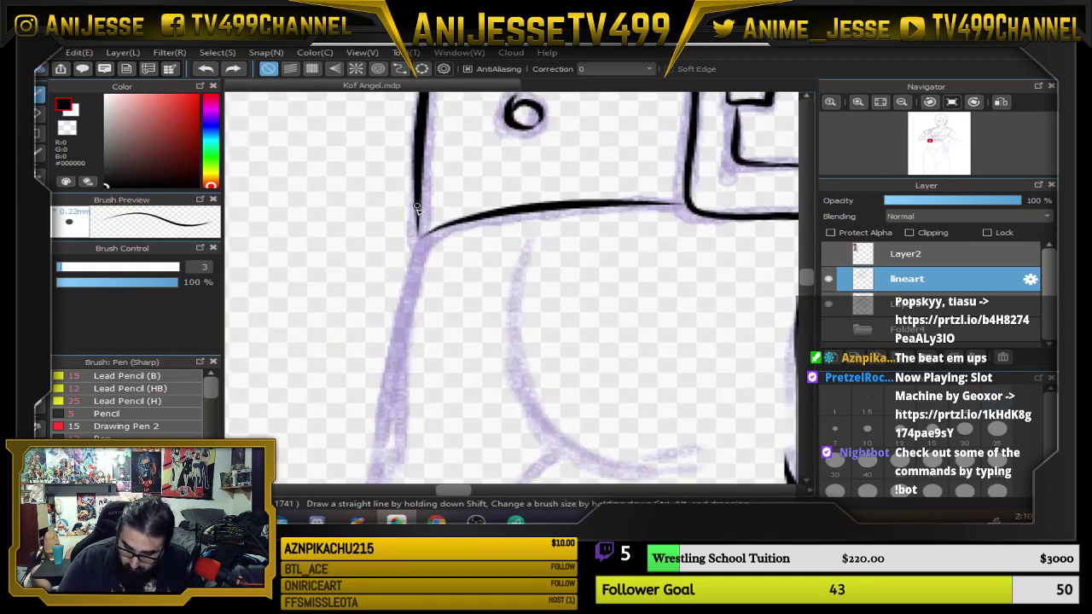
{"action": "mouse_move", "coordinate": [419, 210]}
{"action": "left_mouse_down"}
{"action": "mouse_move", "coordinate": [427, 237]}
{"action": "mouse_move", "coordinate": [403, 303]}
{"action": "mouse_move", "coordinate": [389, 465]}
{"action": "left_mouse_up"}
{"action": "left_click_drag", "start_coordinate": [525, 425], "coordinate": [536, 221]}
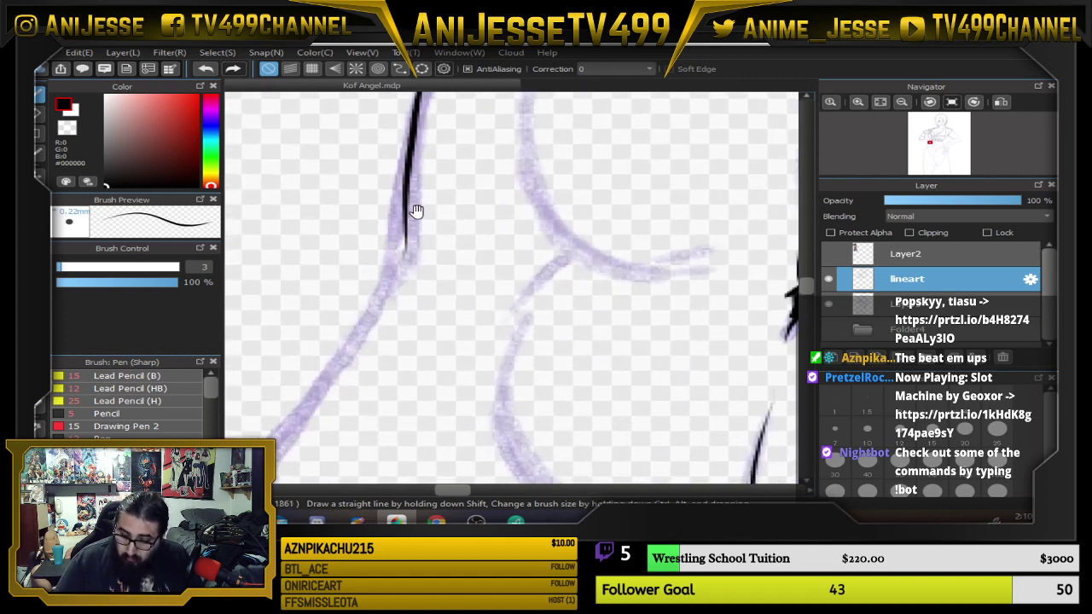
{"action": "mouse_move", "coordinate": [410, 157]}
{"action": "left_mouse_down"}
{"action": "mouse_move", "coordinate": [399, 264]}
{"action": "mouse_move", "coordinate": [343, 361]}
{"action": "left_mouse_up"}
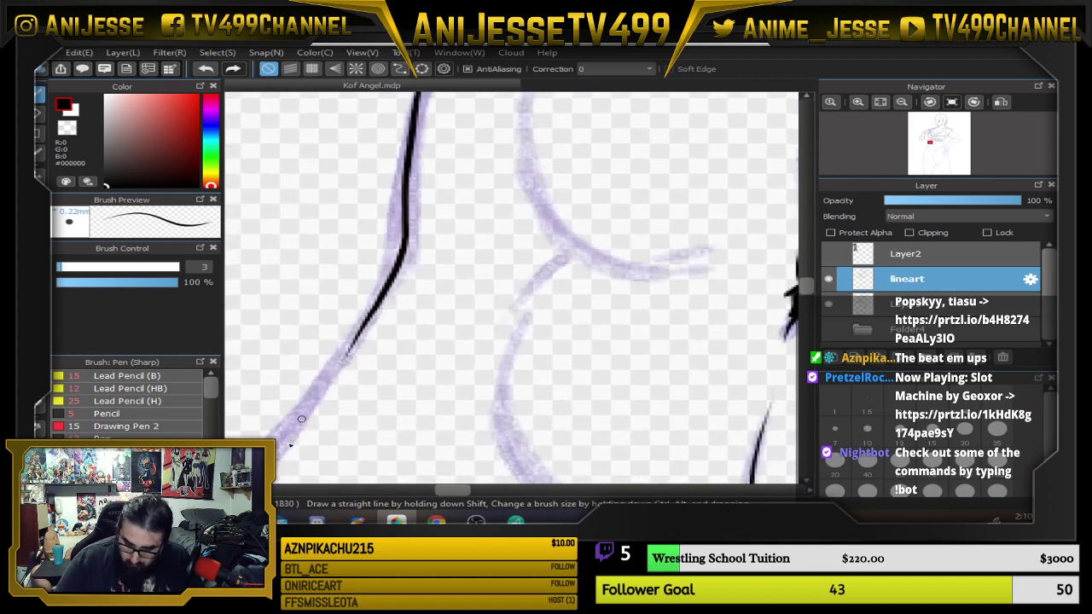
Extend the waist contour on the raised-arm side down to the hip's waistband, using brush size 5.
{"action": "left_click_drag", "start_coordinate": [569, 312], "coordinate": [643, 256]}
{"action": "key", "text": "bracketright"}
{"action": "key", "text": "bracketright"}
{"action": "key", "text": "Left"}
{"action": "key", "text": "Left"}
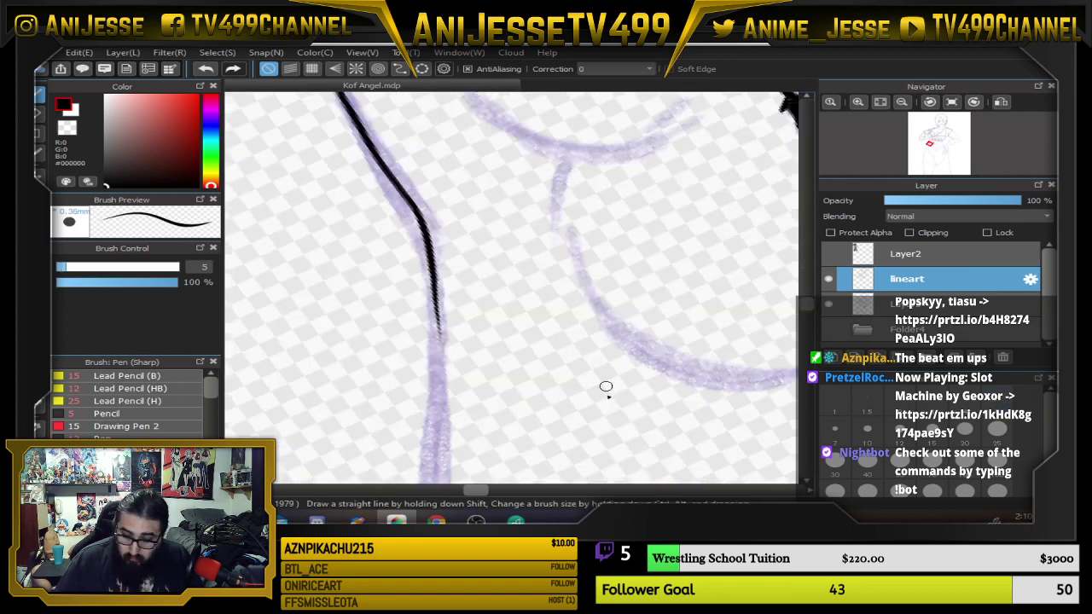
{"action": "left_click_drag", "start_coordinate": [497, 371], "coordinate": [478, 231]}
{"action": "left_click_drag", "start_coordinate": [410, 115], "coordinate": [429, 445]}
{"action": "left_click_drag", "start_coordinate": [537, 388], "coordinate": [479, 237]}
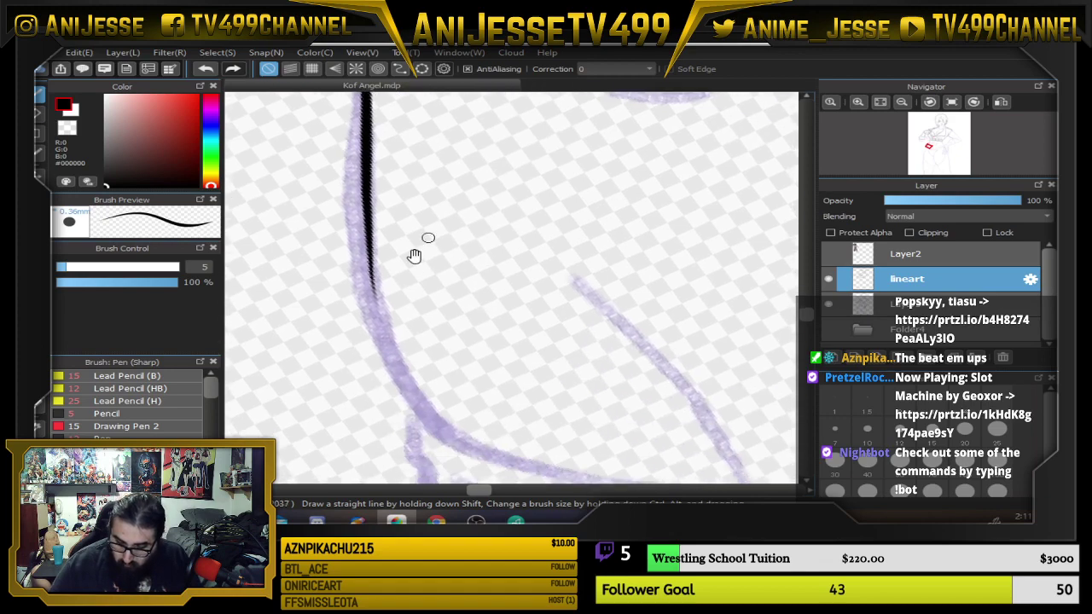
{"action": "mouse_move", "coordinate": [367, 191]}
{"action": "left_mouse_down"}
{"action": "mouse_move", "coordinate": [381, 319]}
{"action": "mouse_move", "coordinate": [419, 408]}
{"action": "mouse_move", "coordinate": [459, 441]}
{"action": "left_mouse_up"}
{"action": "key", "text": "Up"}
{"action": "scroll", "coordinate": [472, 420], "scroll_direction": "down", "scroll_amount": 5}
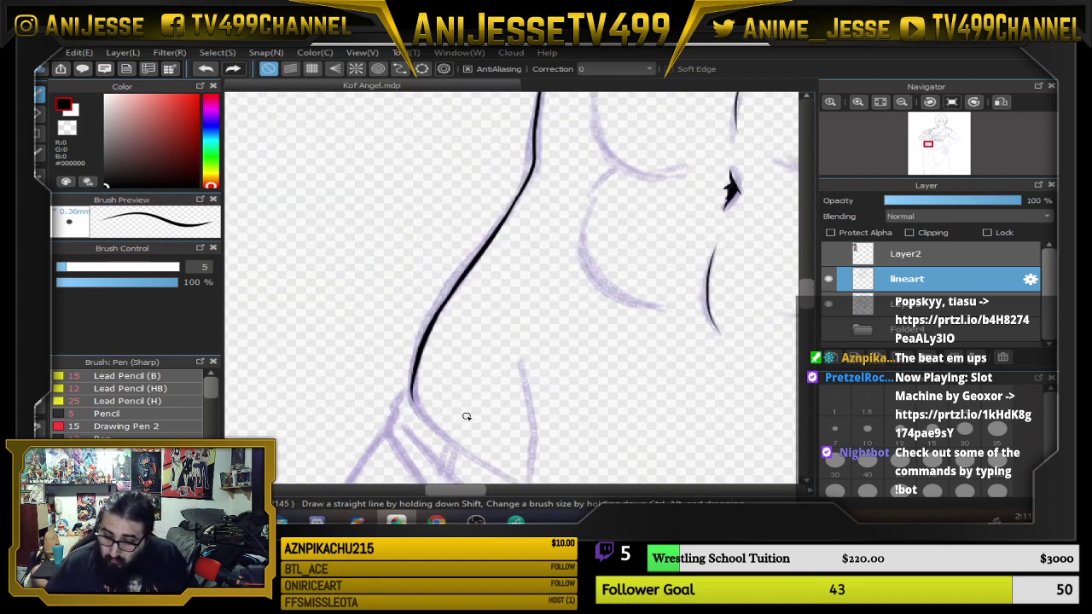
{"action": "left_click_drag", "start_coordinate": [564, 333], "coordinate": [409, 336]}
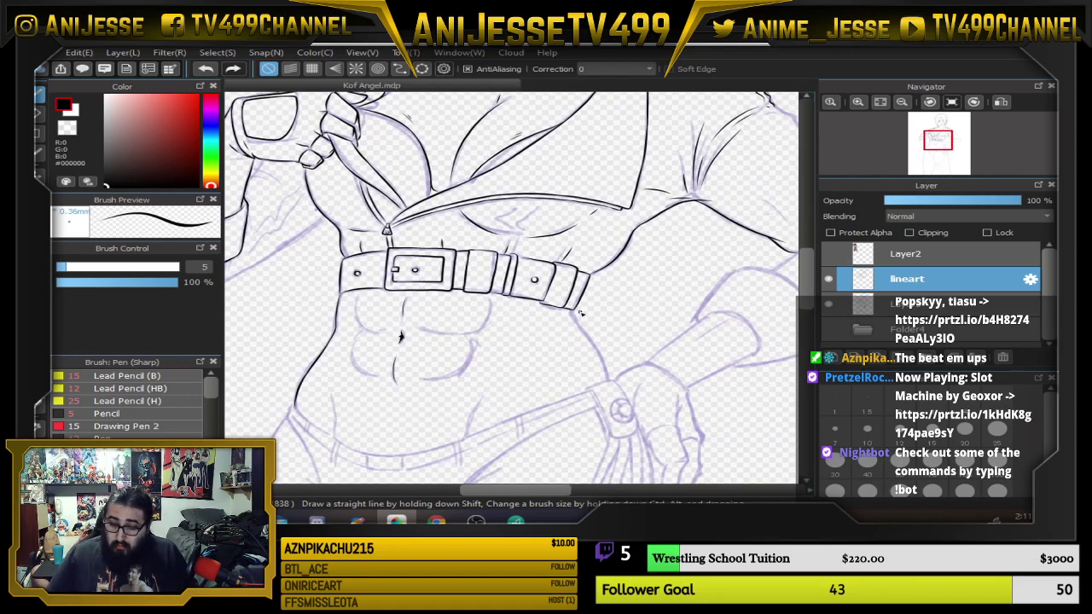
{"action": "scroll", "coordinate": [570, 321], "scroll_direction": "down", "scroll_amount": 3}
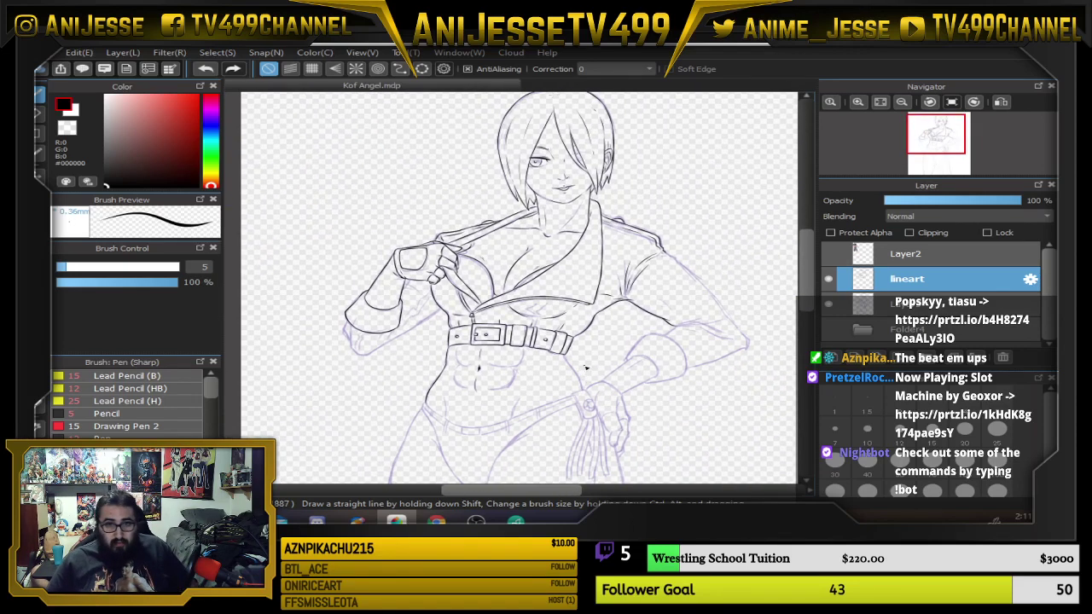
{"action": "scroll", "coordinate": [585, 364], "scroll_direction": "down", "scroll_amount": 2}
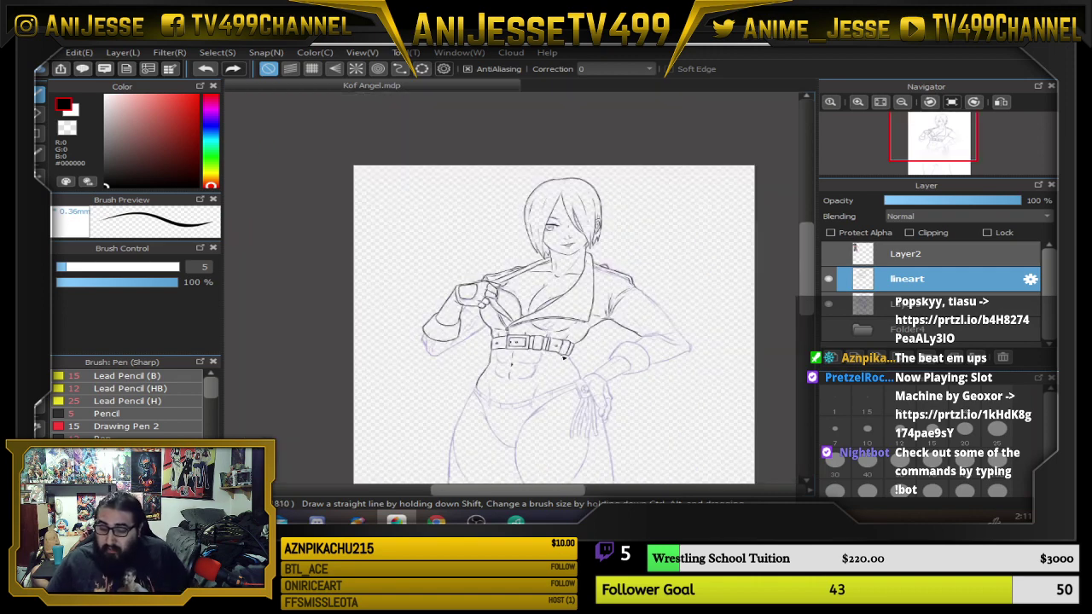
{"action": "scroll", "coordinate": [558, 376], "scroll_direction": "down", "scroll_amount": 3}
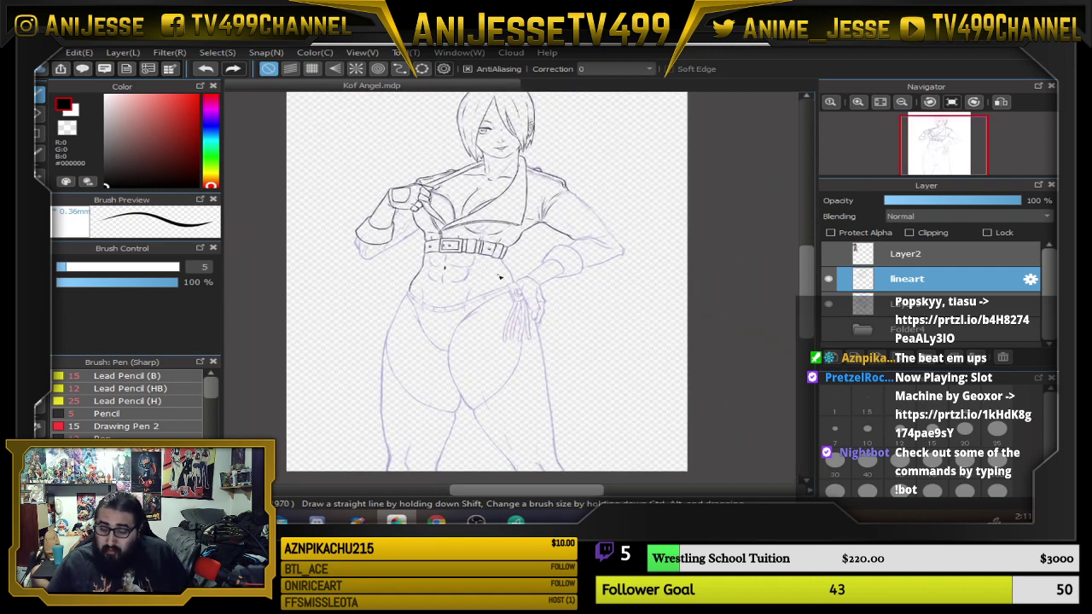
Hide the sketch layer to check the face and hair line art on its own, and show it again.
{"action": "left_click", "coordinate": [829, 305]}
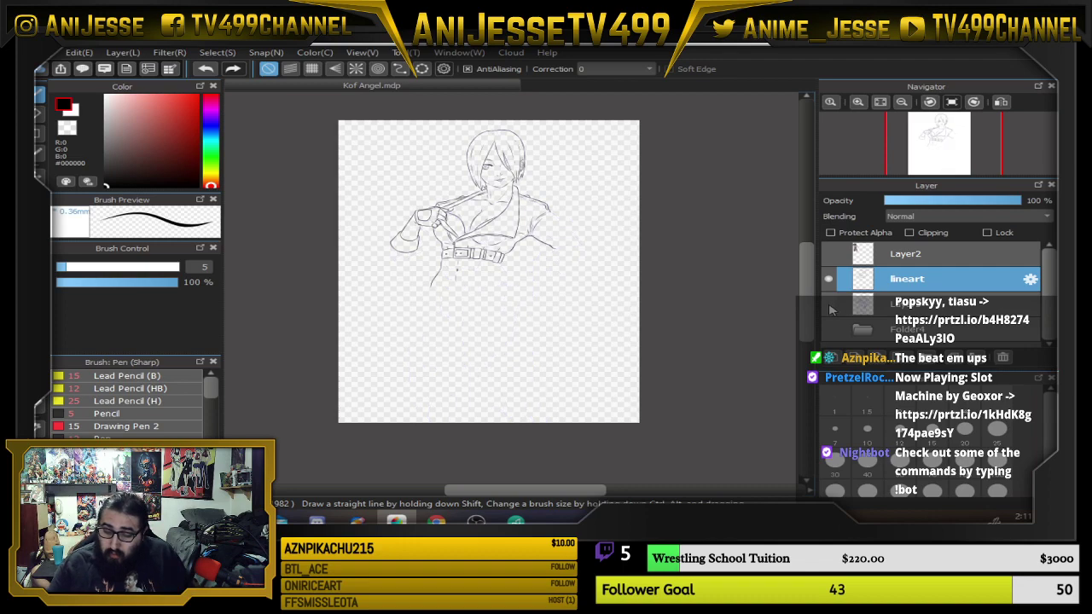
{"action": "scroll", "coordinate": [485, 223], "scroll_direction": "up", "scroll_amount": 6}
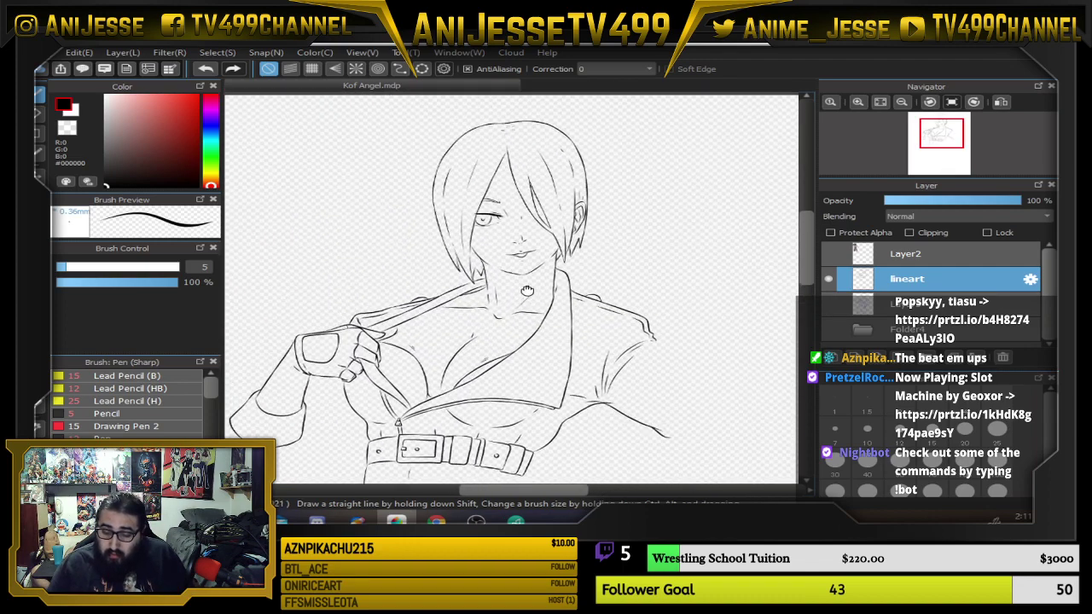
{"action": "scroll", "coordinate": [533, 268], "scroll_direction": "down", "scroll_amount": 3}
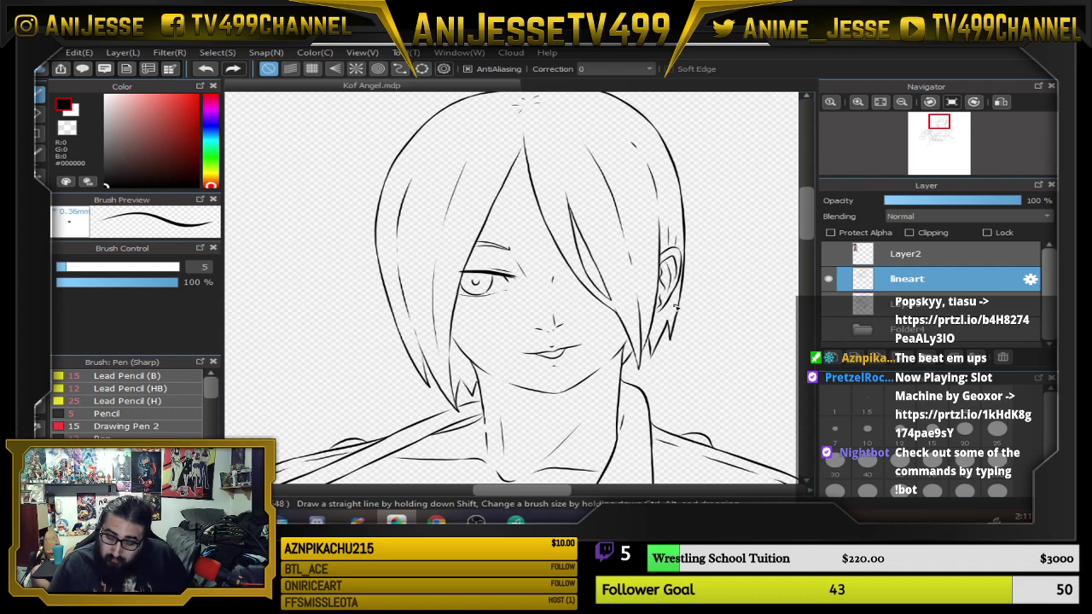
{"action": "scroll", "coordinate": [595, 271], "scroll_direction": "up", "scroll_amount": 1}
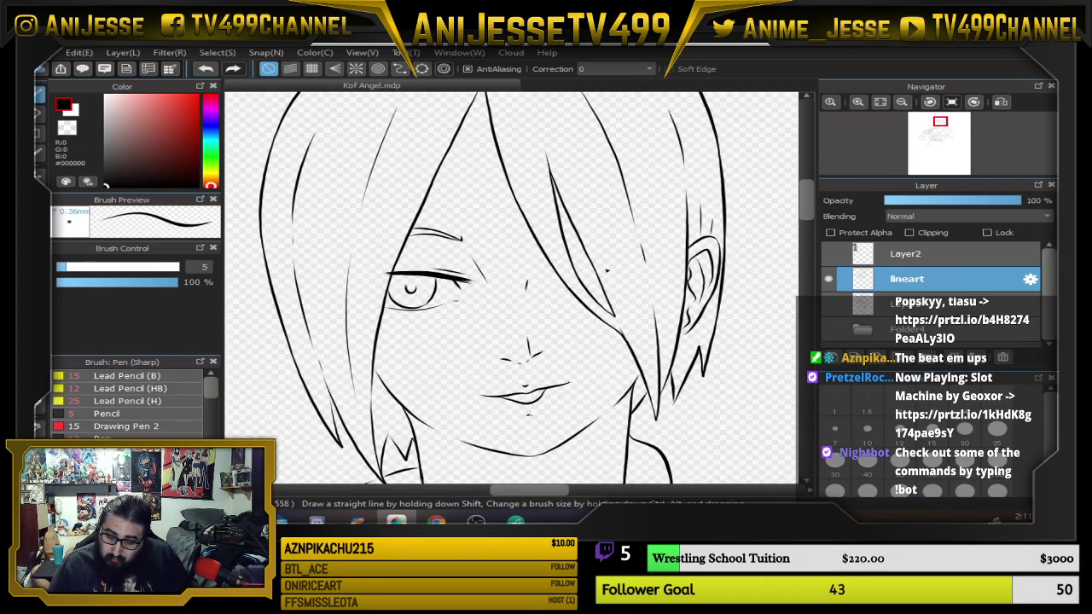
{"action": "left_click", "coordinate": [828, 304]}
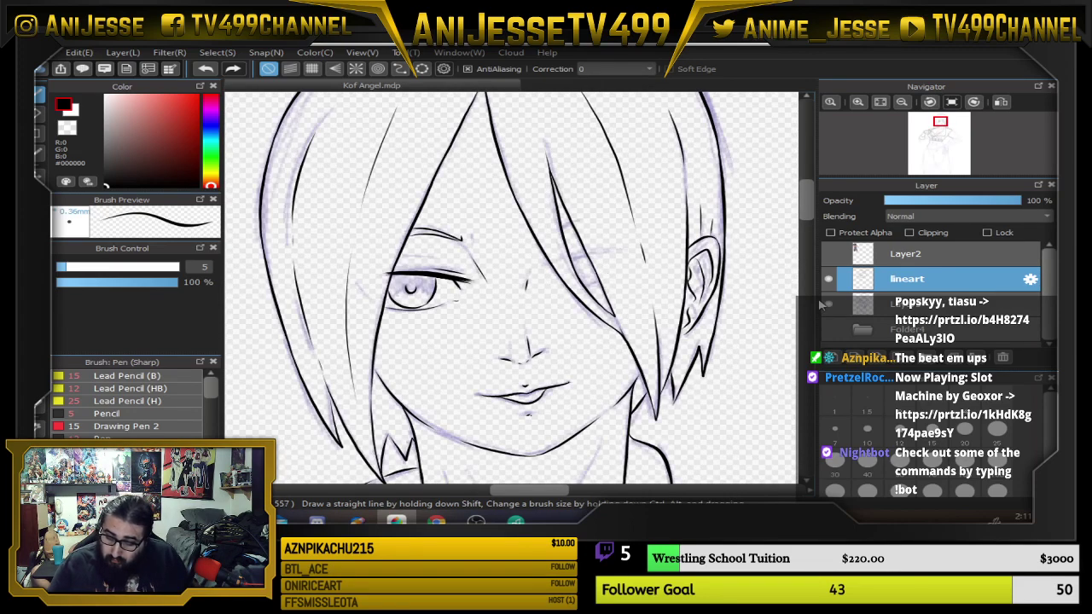
Try to ink the covered eye's brow as short strokes across the narrow gap in the bangs, using brush size 4.
{"action": "scroll", "coordinate": [568, 265], "scroll_direction": "up", "scroll_amount": 4}
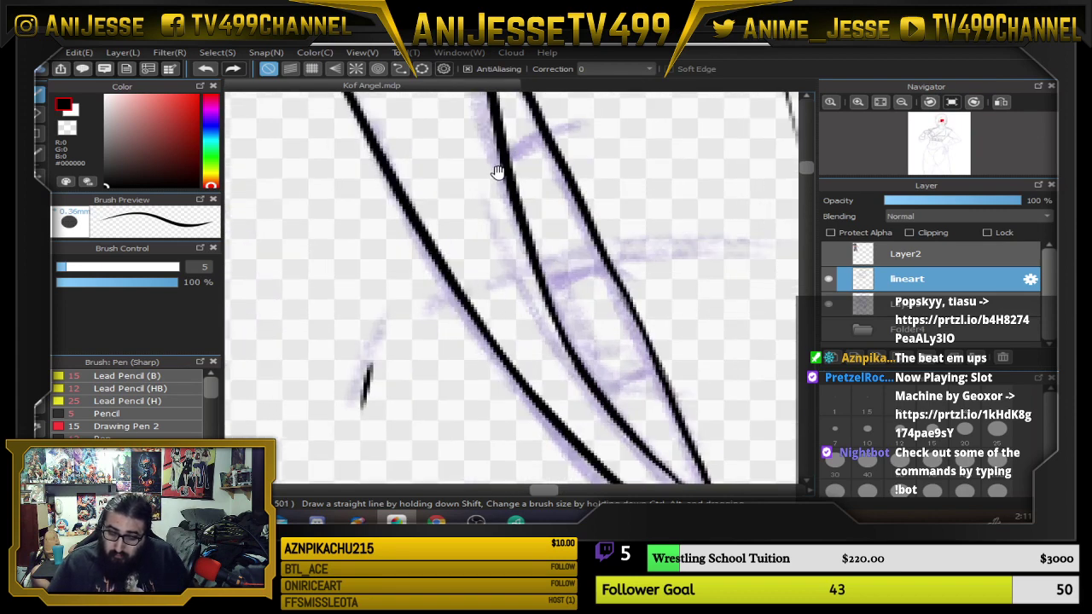
{"action": "left_click_drag", "start_coordinate": [497, 172], "coordinate": [583, 292]}
{"action": "key", "text": "ctrl+z"}
{"action": "key", "text": "bracketleft"}
{"action": "key", "text": "Left"}
{"action": "key", "text": "Left"}
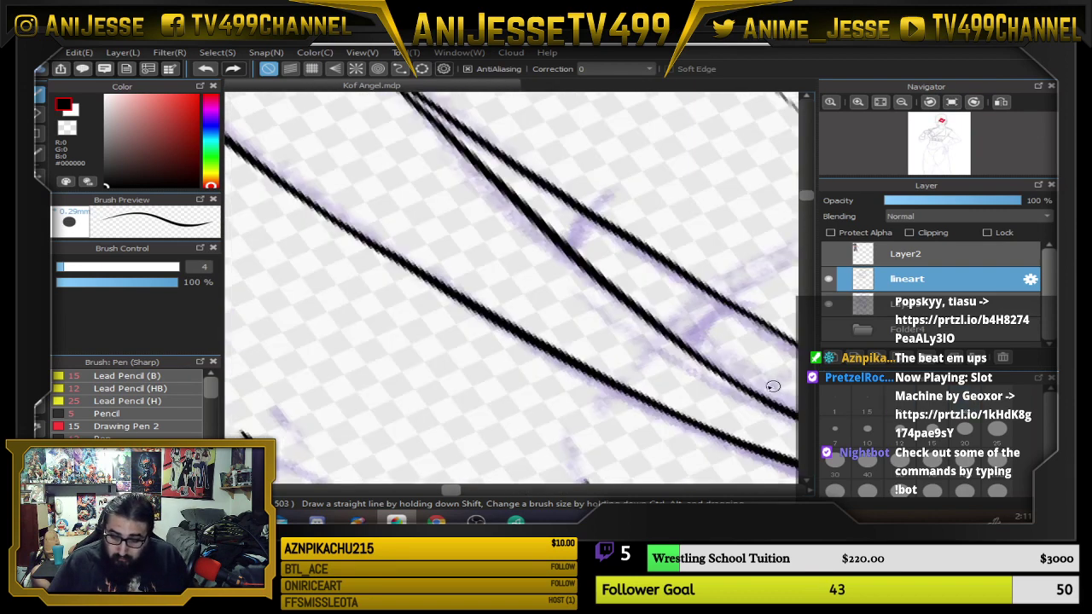
{"action": "left_click_drag", "start_coordinate": [773, 387], "coordinate": [568, 256]}
{"action": "left_click_drag", "start_coordinate": [532, 193], "coordinate": [537, 232]}
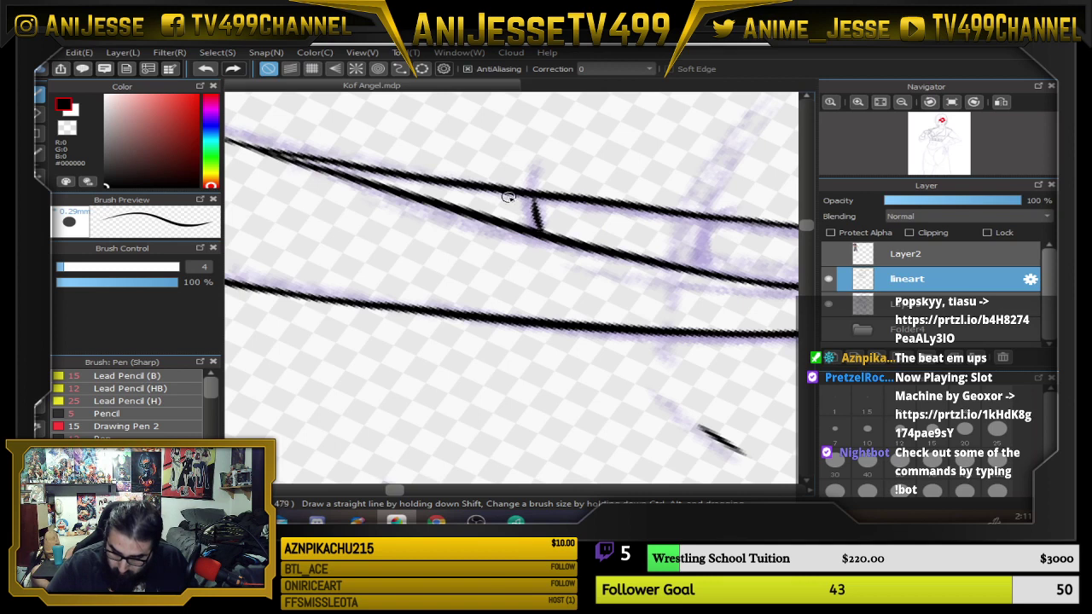
{"action": "left_click_drag", "start_coordinate": [513, 194], "coordinate": [520, 231]}
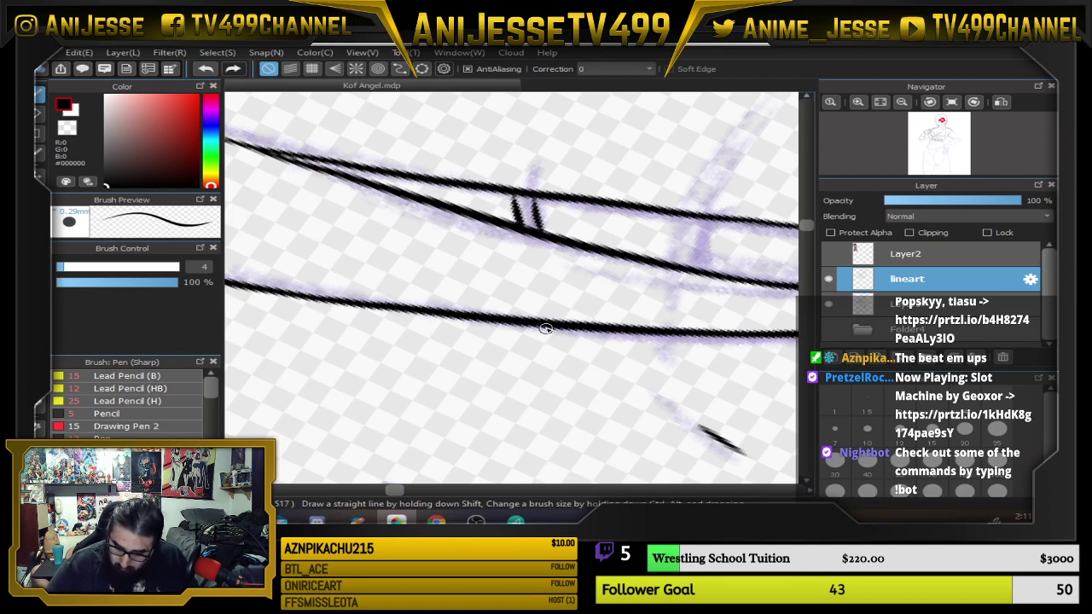
{"action": "left_click_drag", "start_coordinate": [551, 332], "coordinate": [584, 327]}
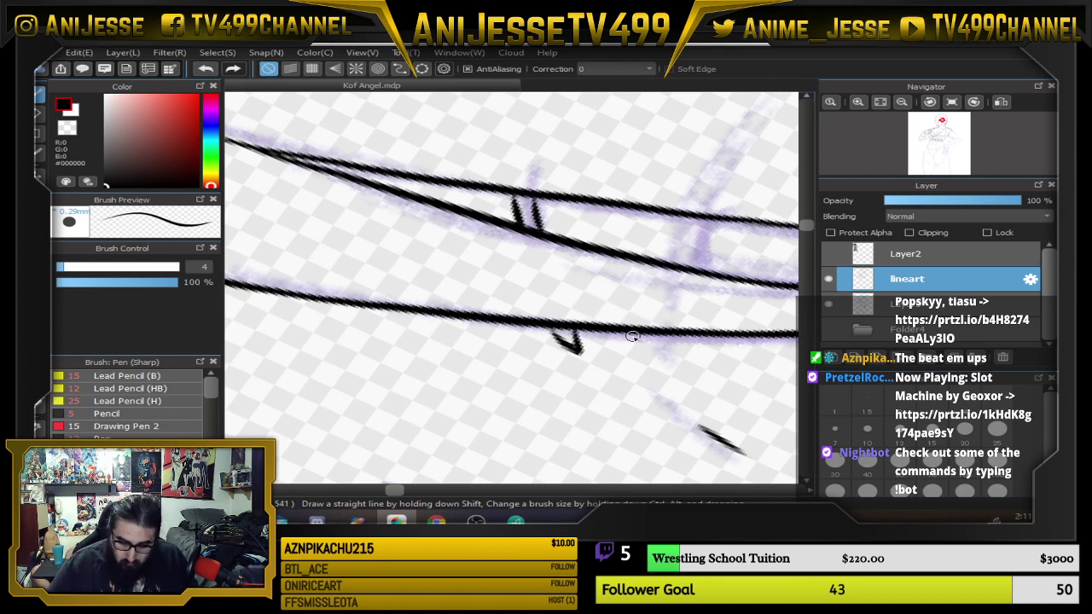
{"action": "key", "text": "Up"}
{"action": "scroll", "coordinate": [629, 333], "scroll_direction": "down", "scroll_amount": 2}
{"action": "left_click_drag", "start_coordinate": [626, 334], "coordinate": [512, 305]}
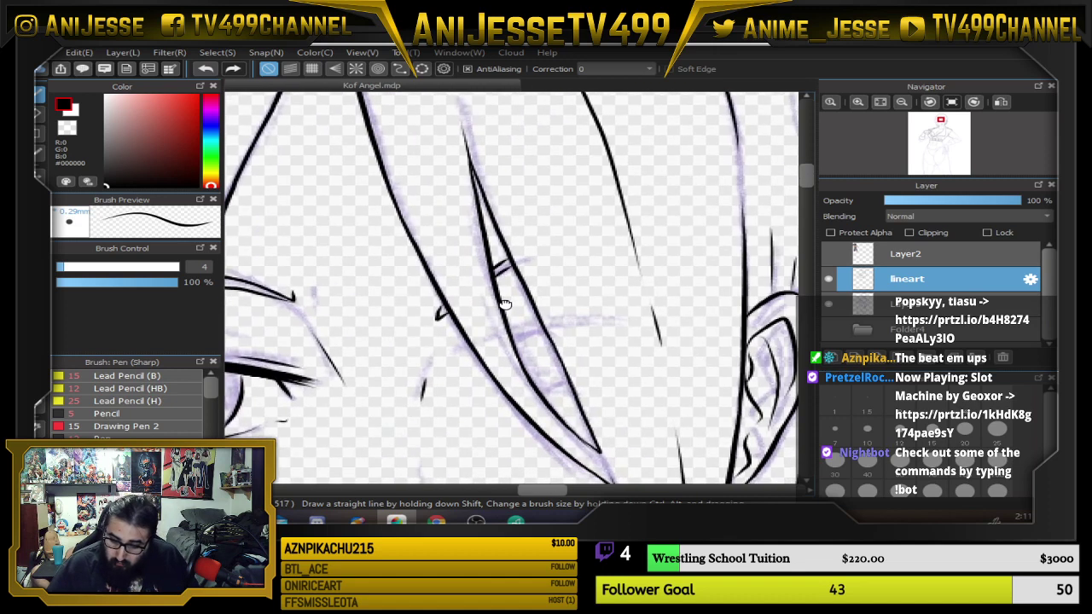
{"action": "key", "text": "ctrl+z"}
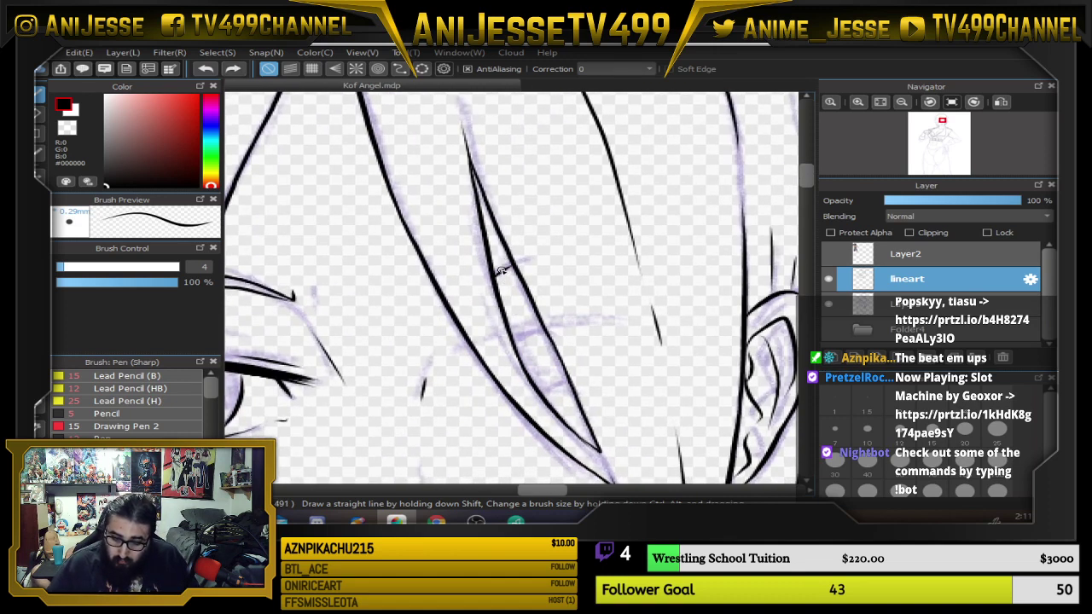
Ink two short, slightly curved brow strokes between the edges of the narrow gap in the bangs, with brush size 4.
{"action": "scroll", "coordinate": [504, 272], "scroll_direction": "up", "scroll_amount": 2}
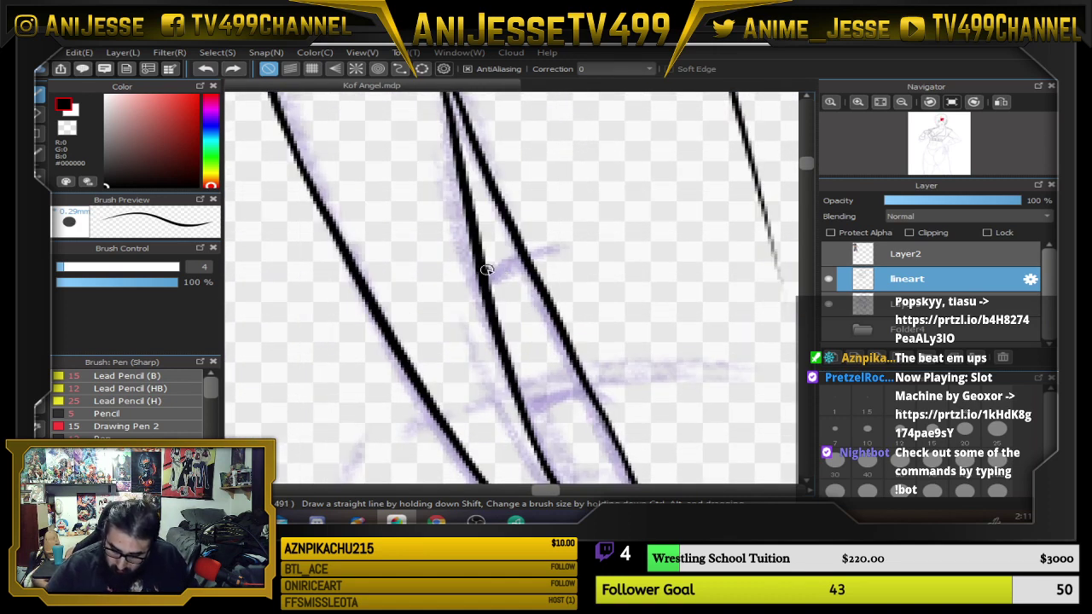
{"action": "mouse_move", "coordinate": [487, 270]}
{"action": "left_mouse_down"}
{"action": "mouse_move", "coordinate": [525, 260]}
{"action": "mouse_move", "coordinate": [521, 244]}
{"action": "left_mouse_up"}
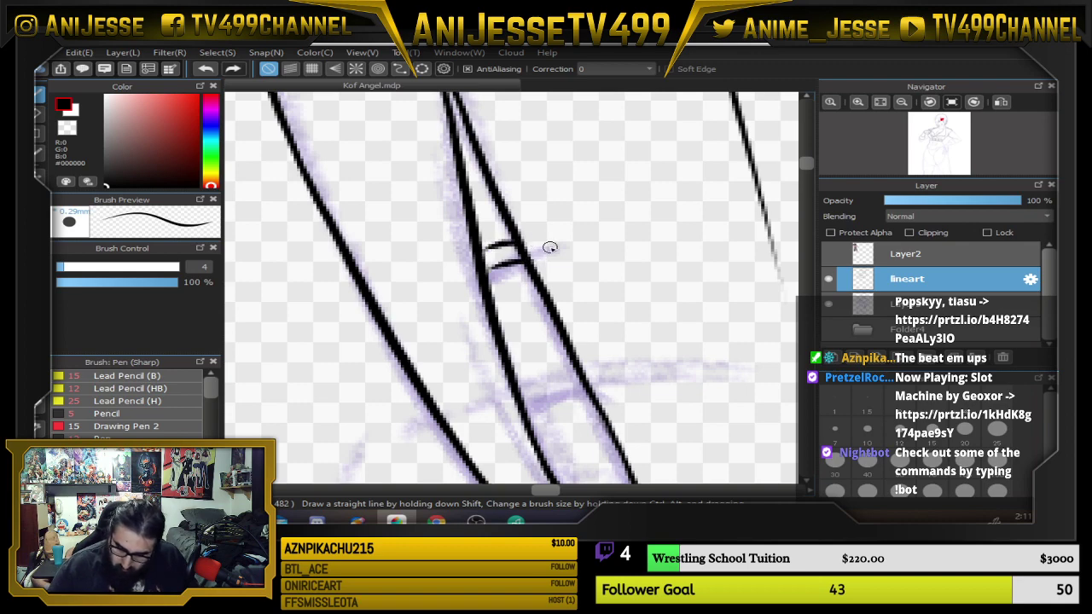
{"action": "scroll", "coordinate": [545, 252], "scroll_direction": "down", "scroll_amount": 4}
{"action": "left_click_drag", "start_coordinate": [571, 303], "coordinate": [556, 314]}
Ink the covered eye's thick upper lash line and the curved iris edge inside the gap in the bangs.
{"action": "scroll", "coordinate": [546, 311], "scroll_direction": "up", "scroll_amount": 5}
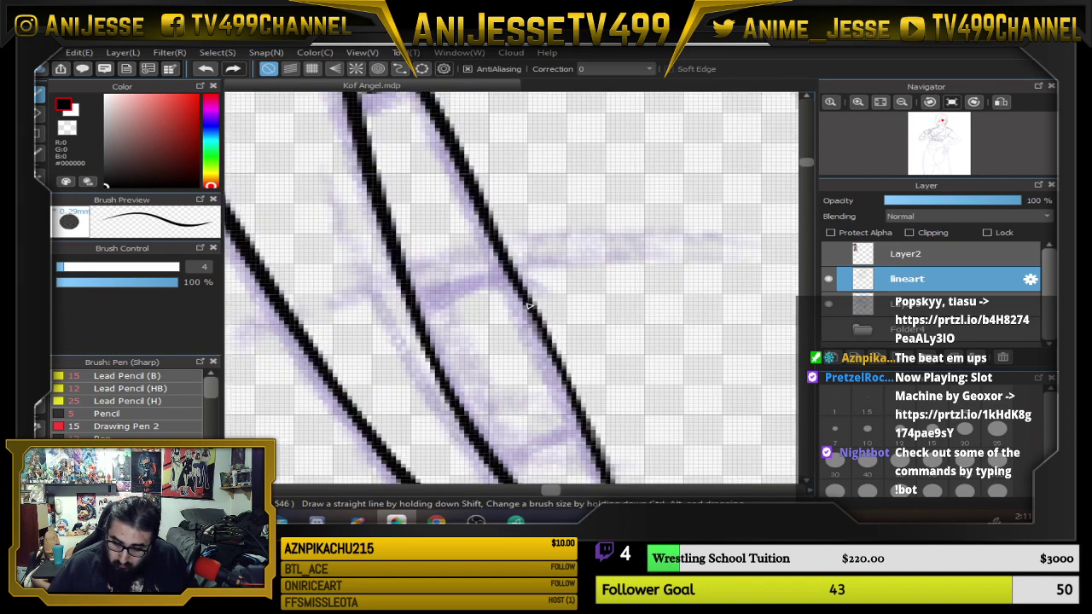
{"action": "mouse_move", "coordinate": [405, 288]}
{"action": "left_mouse_down"}
{"action": "mouse_move", "coordinate": [519, 270]}
{"action": "mouse_move", "coordinate": [405, 285]}
{"action": "mouse_move", "coordinate": [515, 266]}
{"action": "mouse_move", "coordinate": [408, 276]}
{"action": "mouse_move", "coordinate": [509, 257]}
{"action": "mouse_move", "coordinate": [411, 283]}
{"action": "mouse_move", "coordinate": [499, 257]}
{"action": "mouse_move", "coordinate": [509, 265]}
{"action": "mouse_move", "coordinate": [411, 286]}
{"action": "left_mouse_up"}
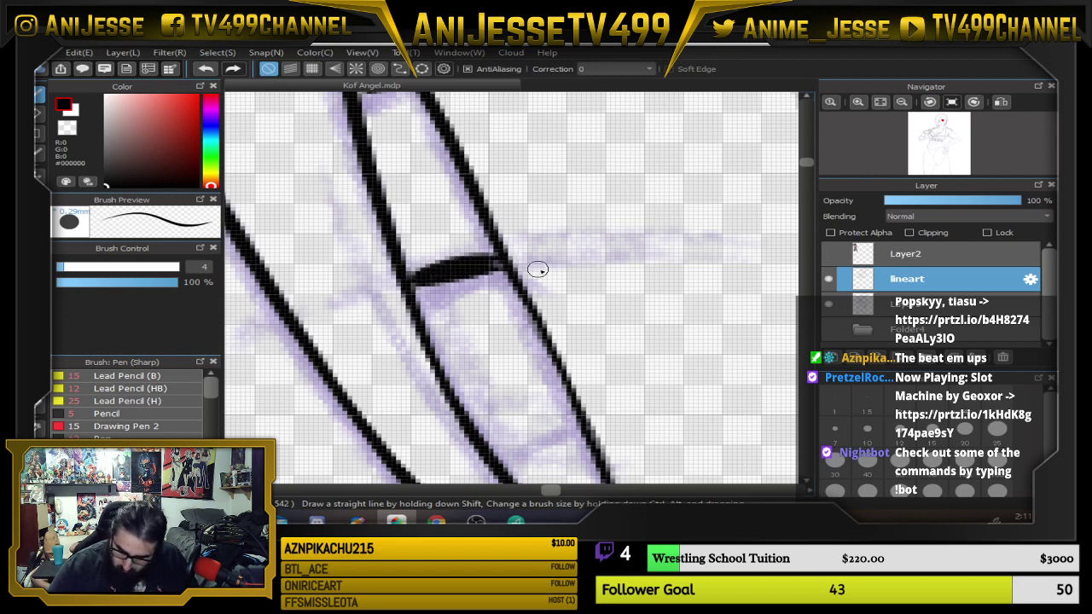
{"action": "mouse_move", "coordinate": [581, 376]}
{"action": "left_mouse_down"}
{"action": "mouse_move", "coordinate": [674, 353]}
{"action": "mouse_move", "coordinate": [591, 366]}
{"action": "mouse_move", "coordinate": [597, 313]}
{"action": "mouse_move", "coordinate": [556, 376]}
{"action": "left_mouse_up"}
{"action": "scroll", "coordinate": [627, 347], "scroll_direction": "down", "scroll_amount": 3}
{"action": "scroll", "coordinate": [591, 368], "scroll_direction": "up", "scroll_amount": 2}
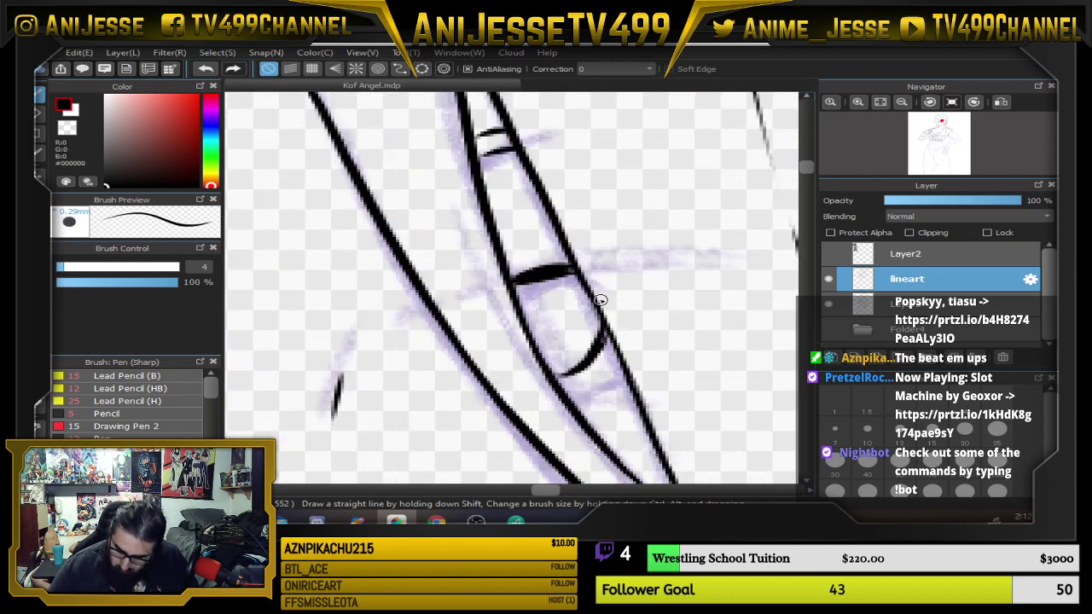
{"action": "key", "text": "ctrl+z"}
{"action": "key", "text": "ctrl+z"}
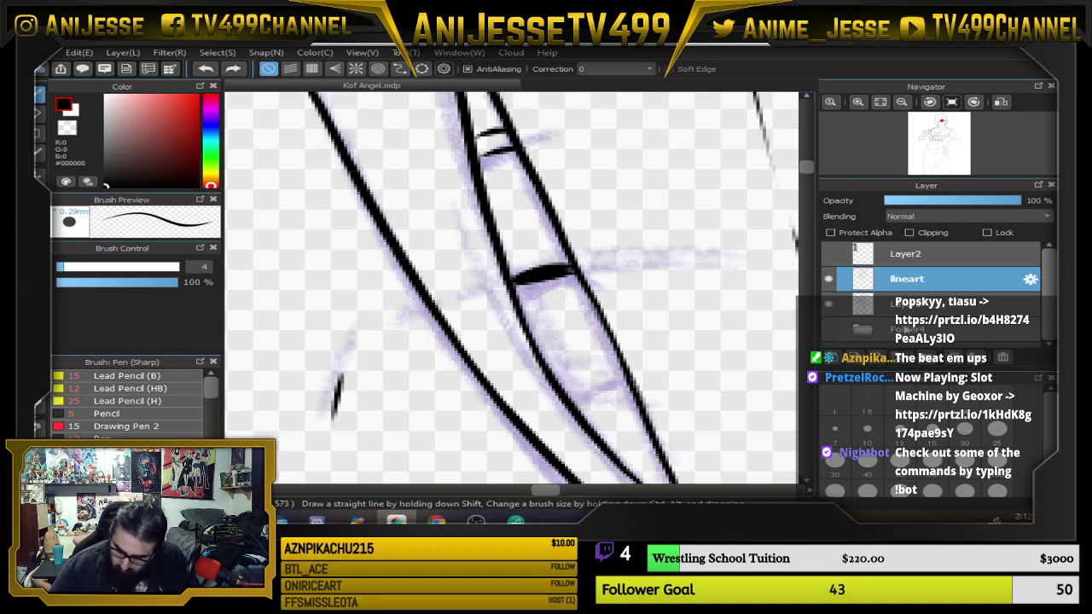
{"action": "mouse_move", "coordinate": [559, 388]}
{"action": "left_mouse_down"}
{"action": "mouse_move", "coordinate": [586, 375]}
{"action": "mouse_move", "coordinate": [605, 328]}
{"action": "left_mouse_up"}
{"action": "scroll", "coordinate": [588, 283], "scroll_direction": "down", "scroll_amount": 3}
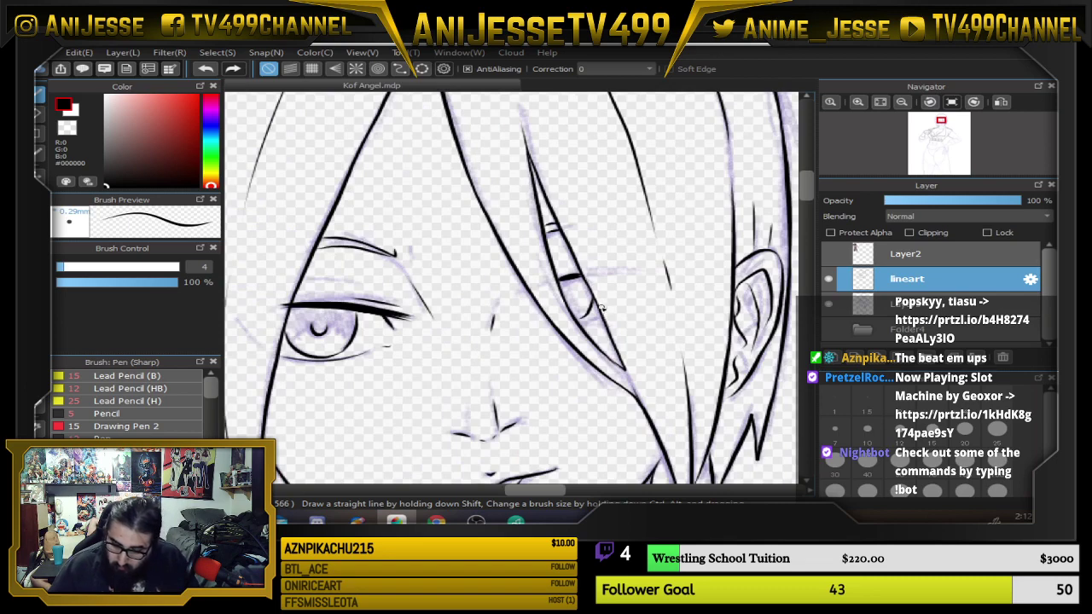
Ink the covered eye's thick inner lash corner on the nose side of the bangs and touch up the lash with the eraser.
{"action": "scroll", "coordinate": [556, 313], "scroll_direction": "up", "scroll_amount": 1}
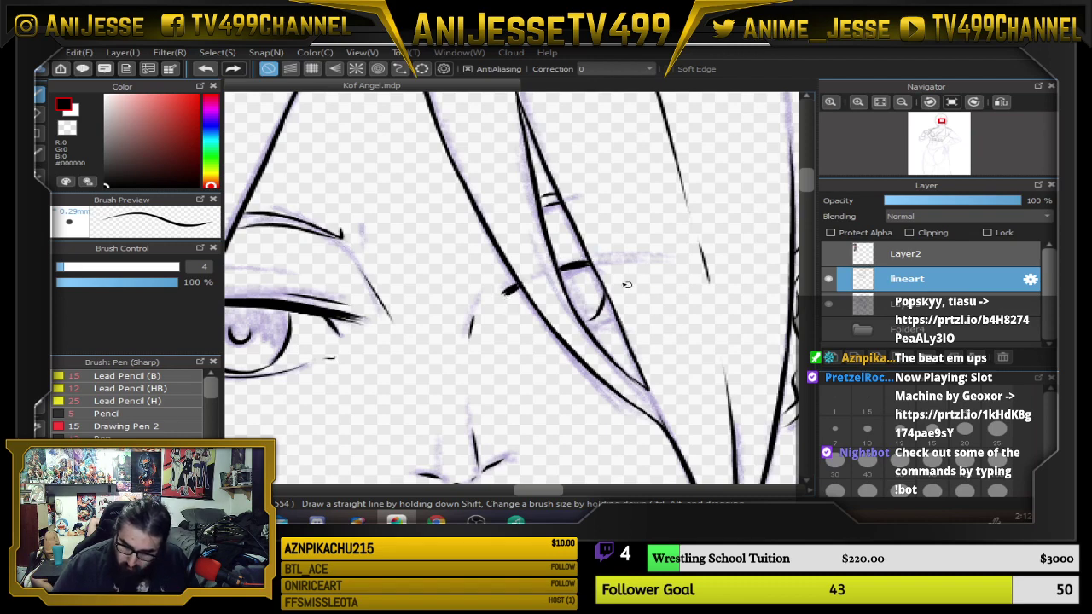
{"action": "scroll", "coordinate": [599, 273], "scroll_direction": "up", "scroll_amount": 3}
{"action": "key", "text": "Left"}
{"action": "key", "text": "Left"}
{"action": "key", "text": "Left"}
{"action": "key", "text": "Left"}
{"action": "key", "text": "Left"}
{"action": "key", "text": "Left"}
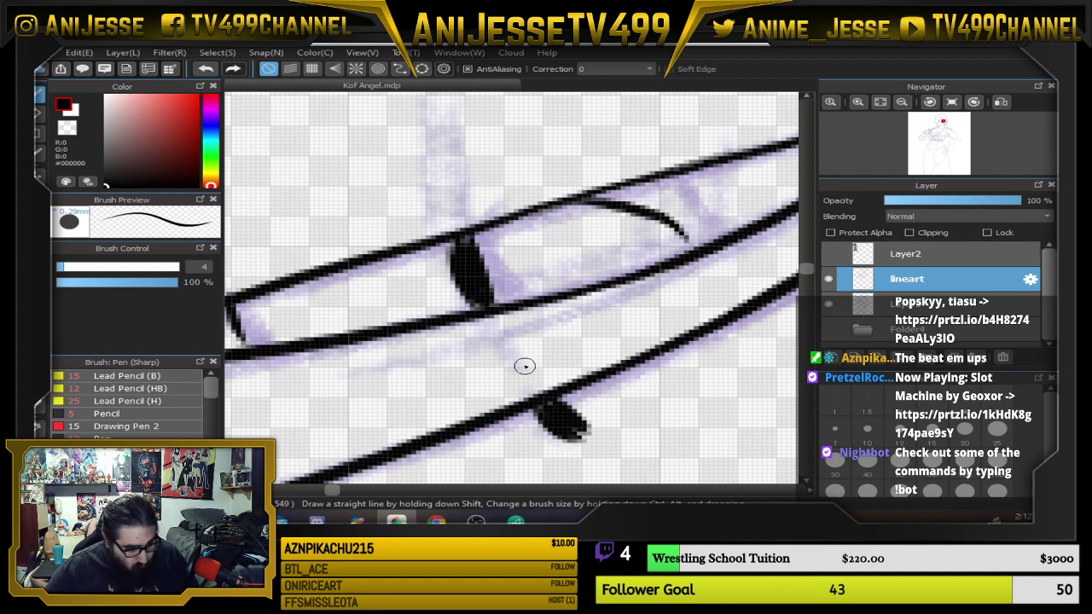
{"action": "key", "text": "e"}
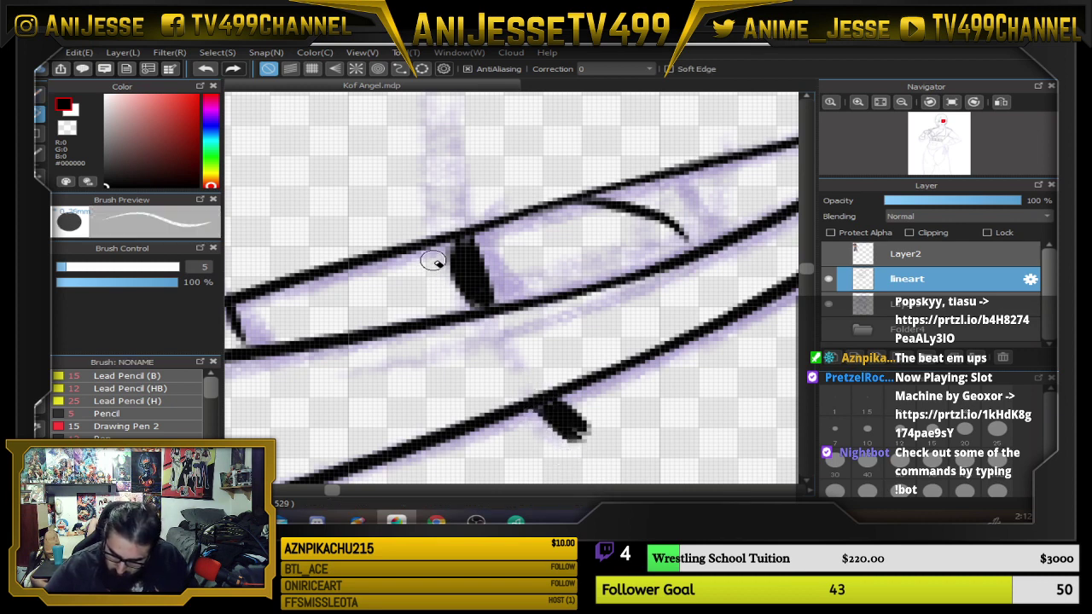
{"action": "key", "text": "Up"}
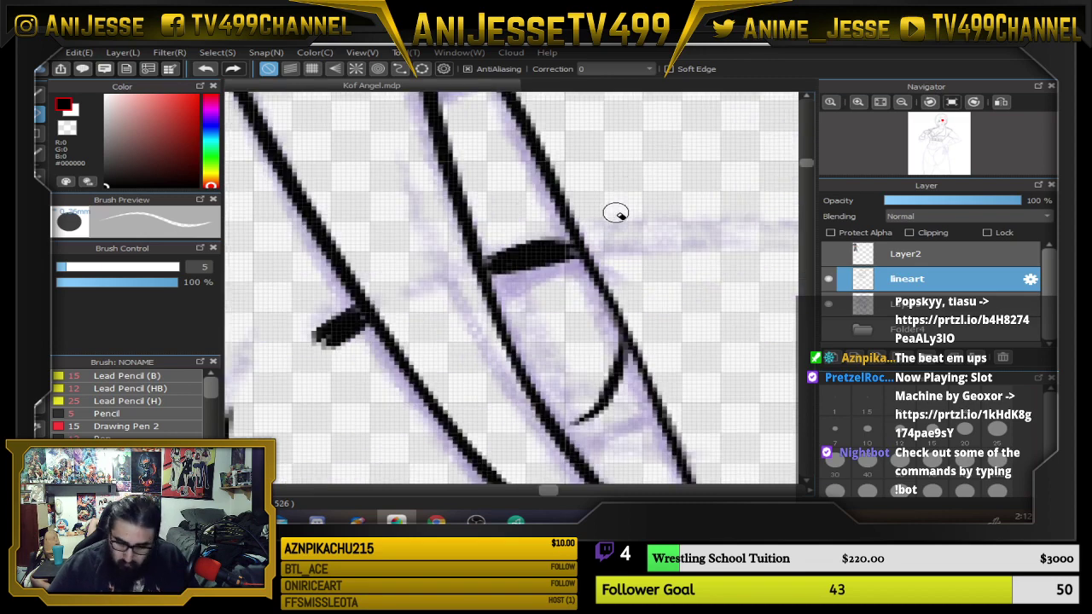
{"action": "key", "text": "p"}
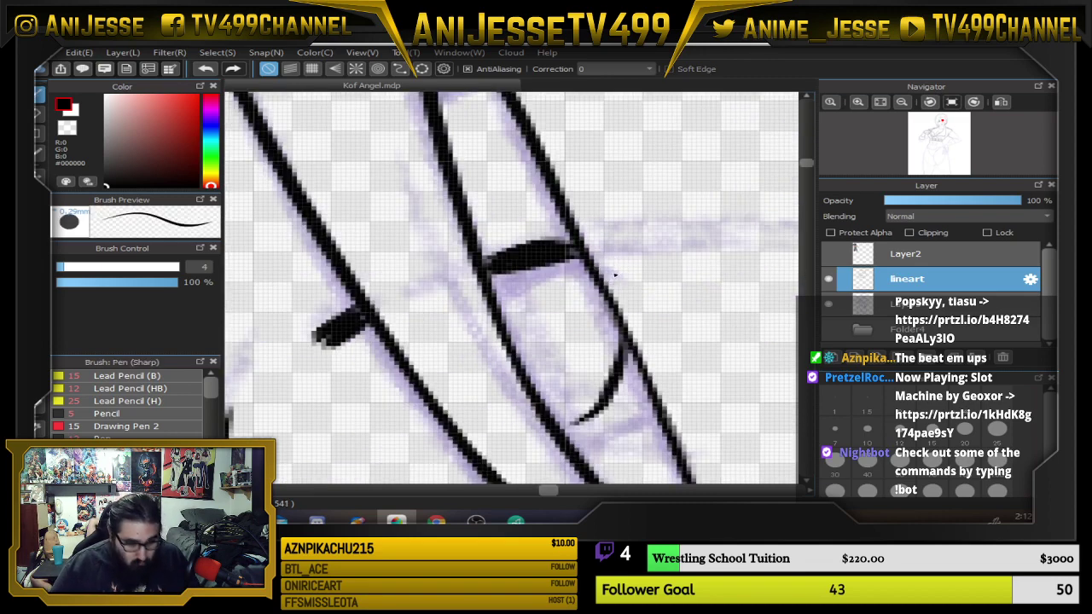
Ink a fine stroke below the inner lash corner and a thin curve along the bangs' edge, using brush size 3.
{"action": "mouse_move", "coordinate": [571, 401]}
{"action": "left_mouse_down"}
{"action": "mouse_move", "coordinate": [736, 243]}
{"action": "mouse_move", "coordinate": [665, 307]}
{"action": "mouse_move", "coordinate": [729, 295]}
{"action": "mouse_move", "coordinate": [572, 204]}
{"action": "left_mouse_up"}
{"action": "key", "text": "bracketleft"}
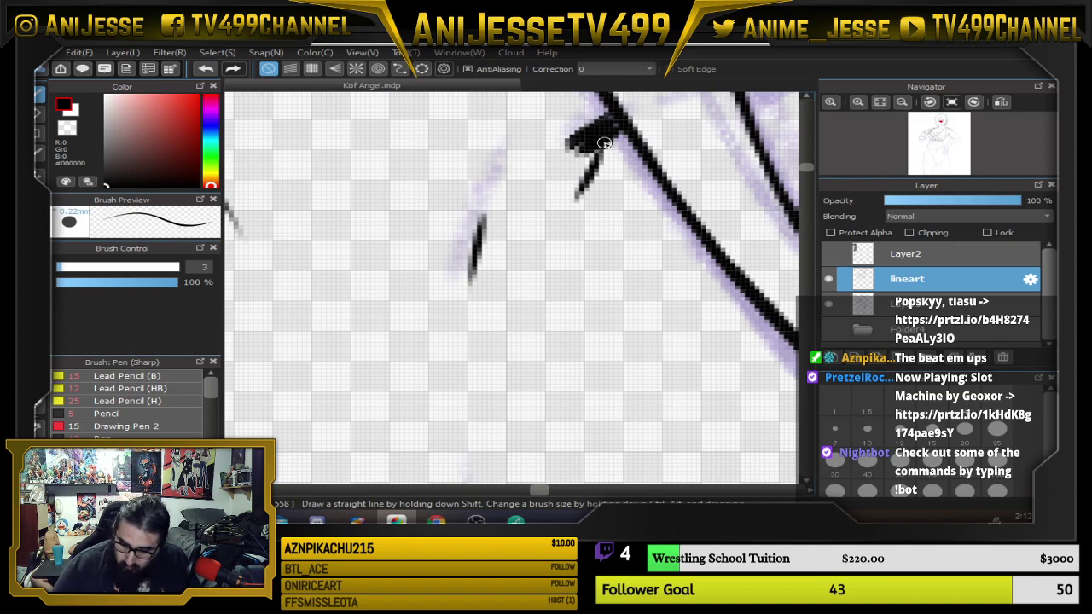
{"action": "scroll", "coordinate": [604, 143], "scroll_direction": "down", "scroll_amount": 3}
{"action": "scroll", "coordinate": [544, 226], "scroll_direction": "up", "scroll_amount": 3}
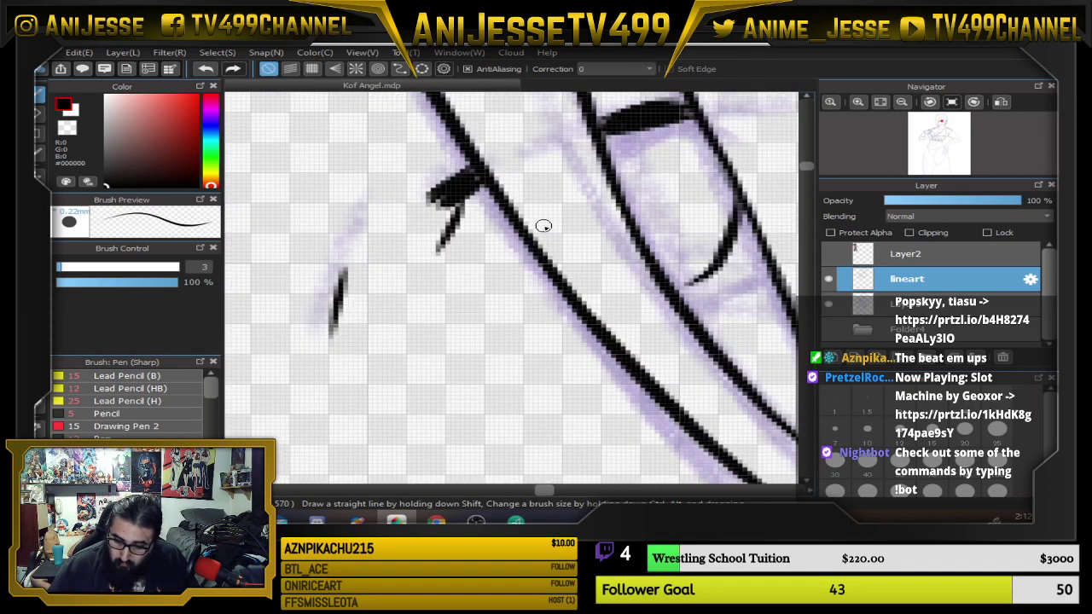
{"action": "mouse_move", "coordinate": [484, 184]}
{"action": "left_mouse_down"}
{"action": "mouse_move", "coordinate": [515, 244]}
{"action": "mouse_move", "coordinate": [576, 293]}
{"action": "left_mouse_up"}
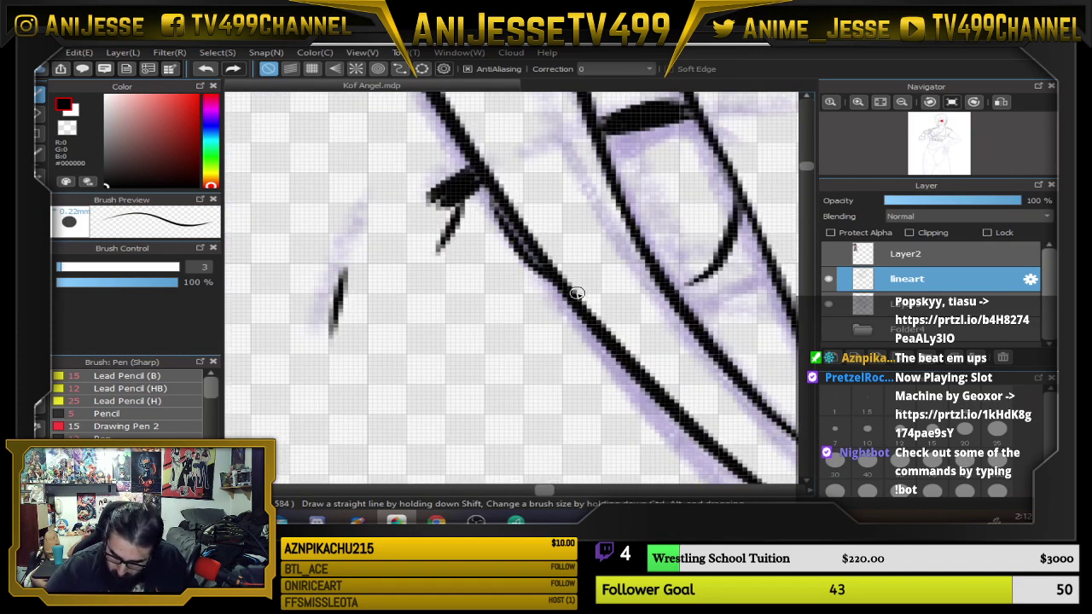
{"action": "scroll", "coordinate": [657, 279], "scroll_direction": "down", "scroll_amount": 3}
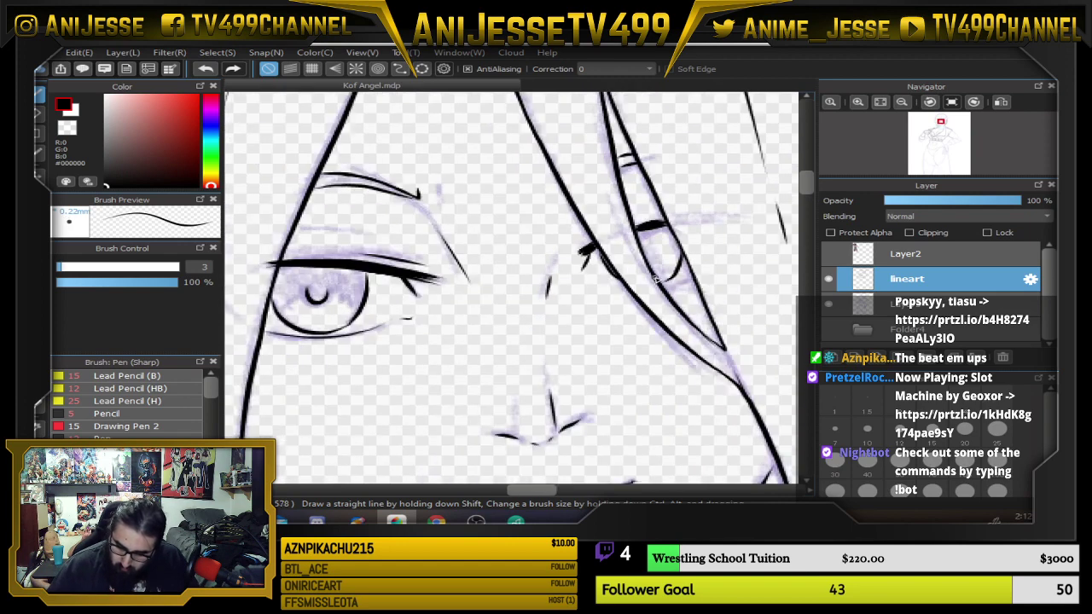
Ink the covered eye's small pupil arc and the short lower eyelid marks around the bangs, with brush size 3.
{"action": "scroll", "coordinate": [538, 292], "scroll_direction": "up", "scroll_amount": 1}
{"action": "scroll", "coordinate": [549, 284], "scroll_direction": "up", "scroll_amount": 1}
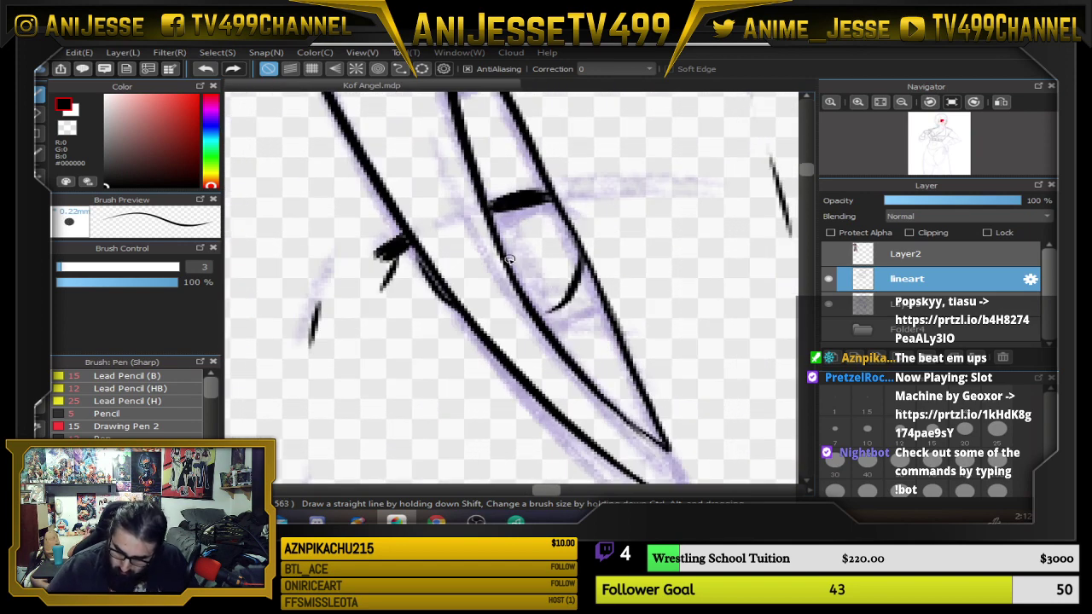
{"action": "left_click_drag", "start_coordinate": [510, 261], "coordinate": [526, 256]}
{"action": "key", "text": "ctrl+z"}
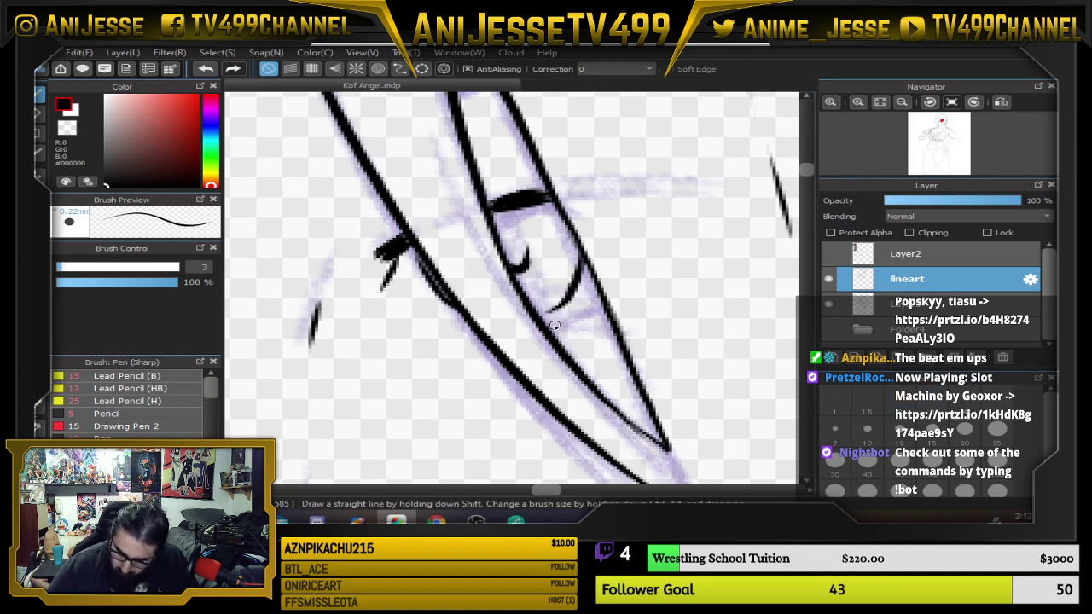
{"action": "left_click_drag", "start_coordinate": [401, 316], "coordinate": [402, 336]}
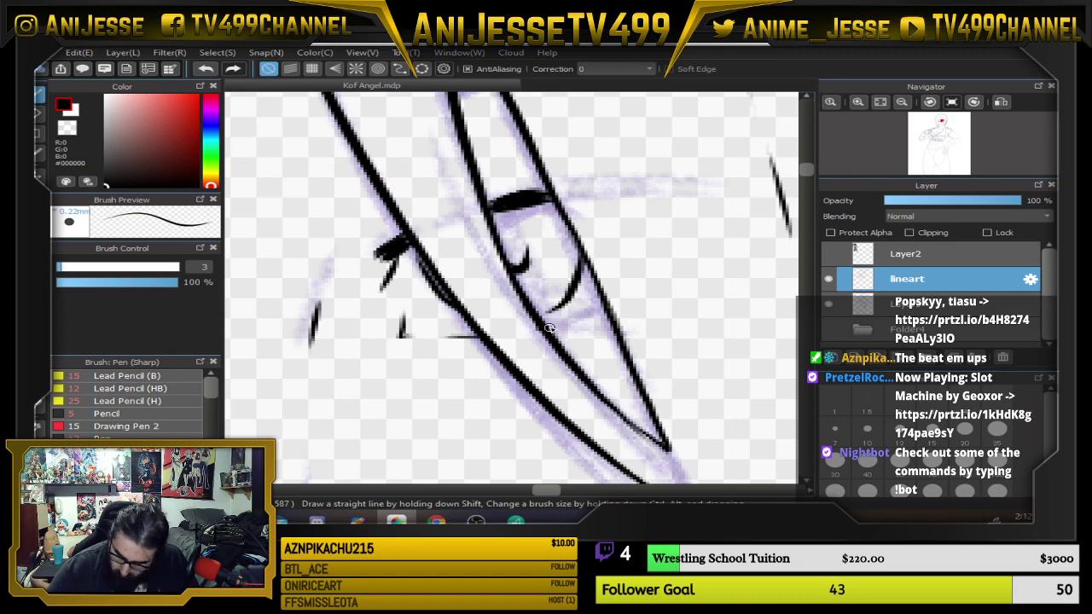
{"action": "mouse_move", "coordinate": [550, 328]}
{"action": "left_mouse_down"}
{"action": "mouse_move", "coordinate": [608, 309]}
{"action": "mouse_move", "coordinate": [658, 239]}
{"action": "mouse_move", "coordinate": [584, 220]}
{"action": "mouse_move", "coordinate": [522, 276]}
{"action": "left_mouse_up"}
{"action": "scroll", "coordinate": [600, 303], "scroll_direction": "down", "scroll_amount": 4}
{"action": "scroll", "coordinate": [516, 279], "scroll_direction": "up", "scroll_amount": 2}
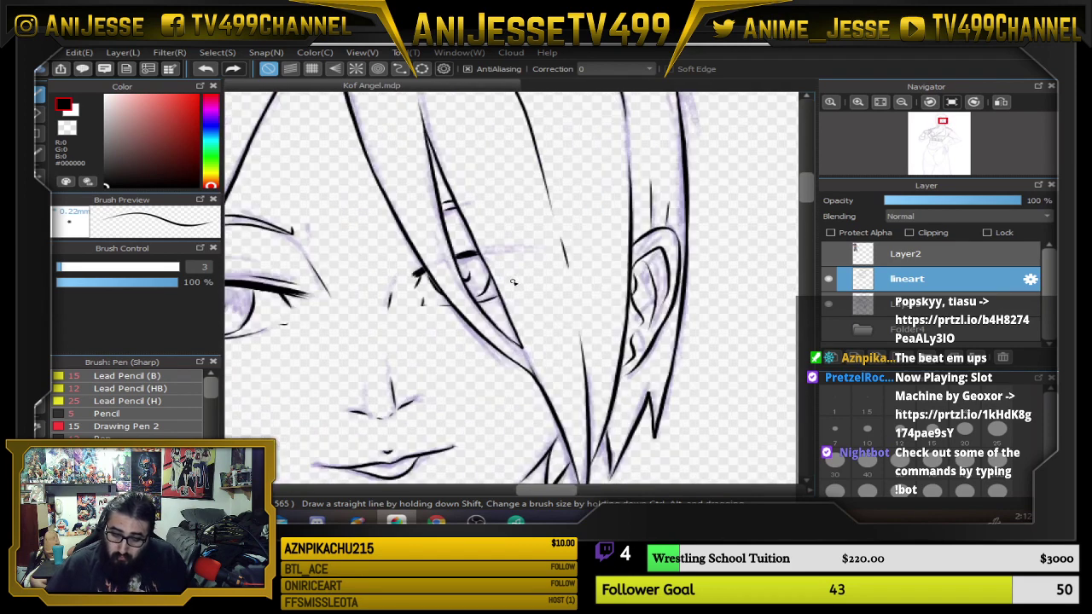
Undo all the strokes of the covered eye and its brow in and beside the gap in the bangs.
{"action": "key", "text": "ctrl+z"}
{"action": "key", "text": "ctrl+z"}
{"action": "key", "text": "ctrl+z"}
{"action": "key", "text": "ctrl+z"}
{"action": "key", "text": "ctrl+z"}
{"action": "key", "text": "ctrl+z"}
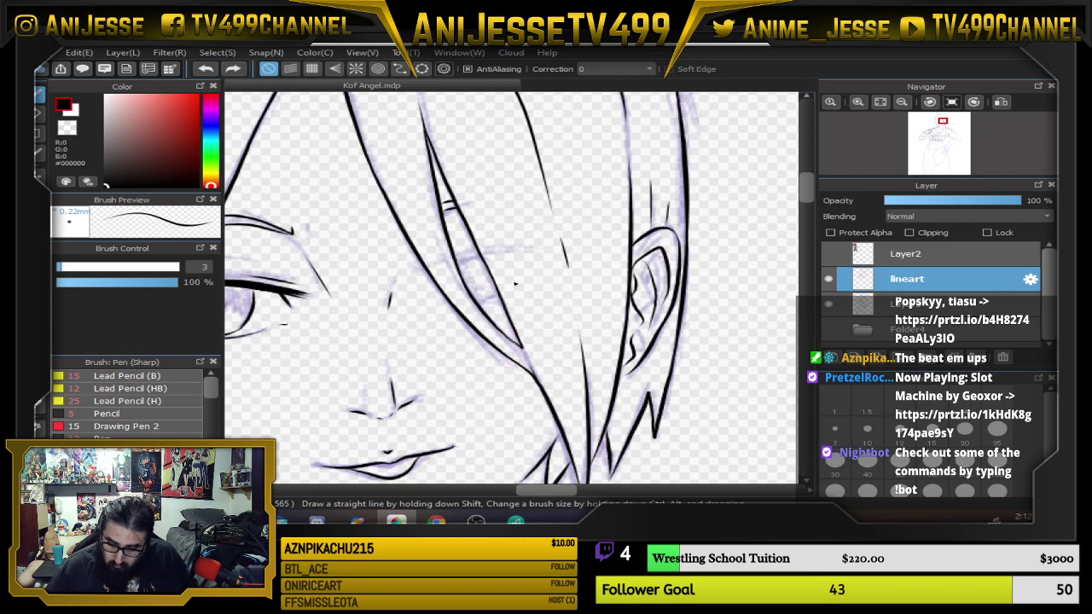
{"action": "scroll", "coordinate": [519, 280], "scroll_direction": "down", "scroll_amount": 3}
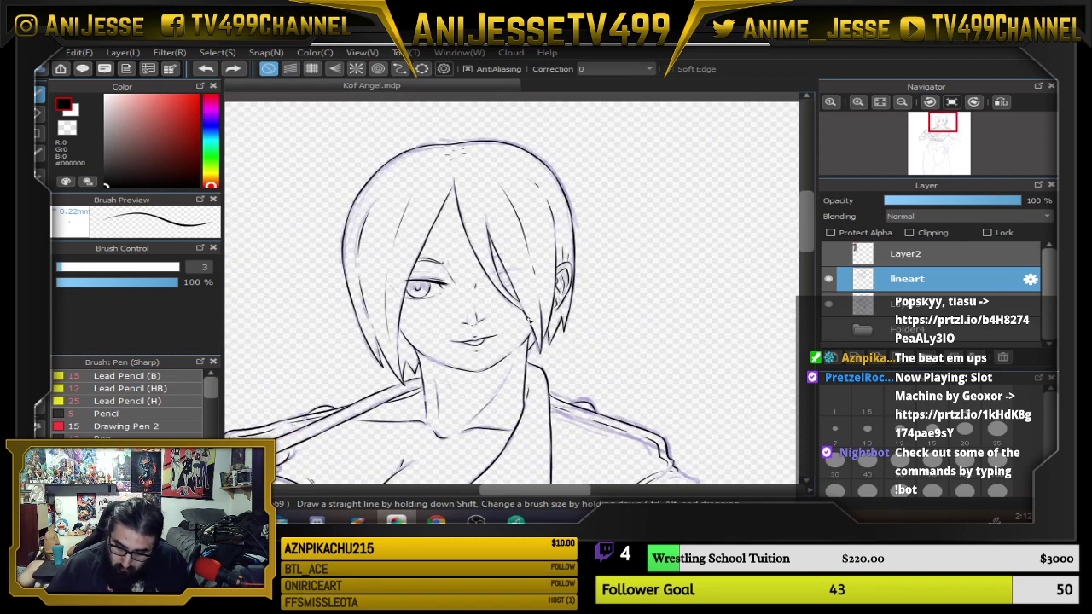
{"action": "scroll", "coordinate": [517, 299], "scroll_direction": "up", "scroll_amount": 2}
{"action": "scroll", "coordinate": [516, 290], "scroll_direction": "up", "scroll_amount": 1}
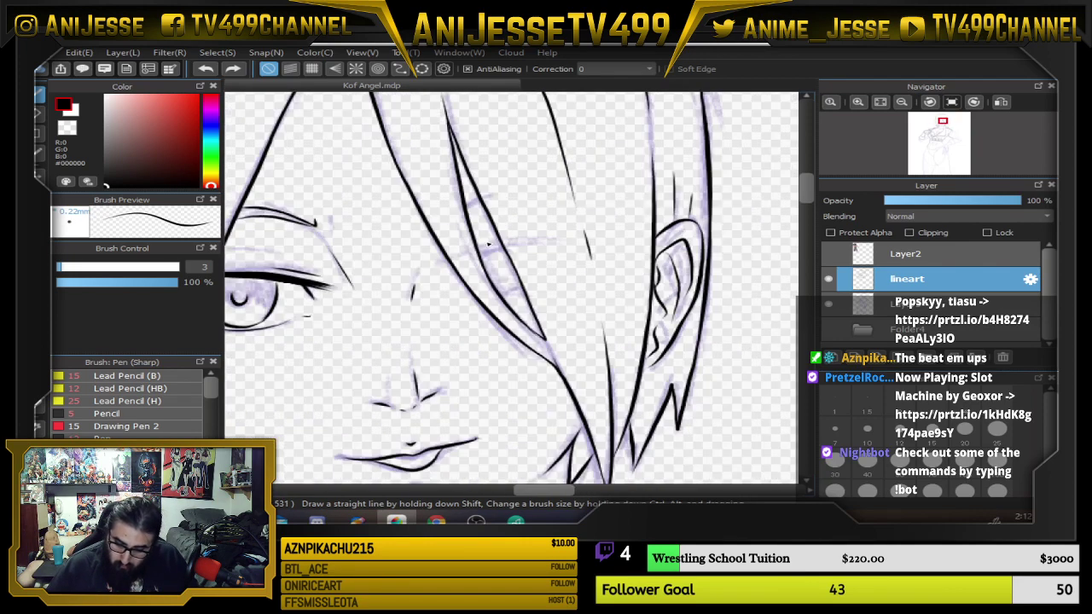
Check the whole figure's line art with the sketch layer briefly hidden, and set the brush size to 5.
{"action": "scroll", "coordinate": [559, 267], "scroll_direction": "down", "scroll_amount": 3}
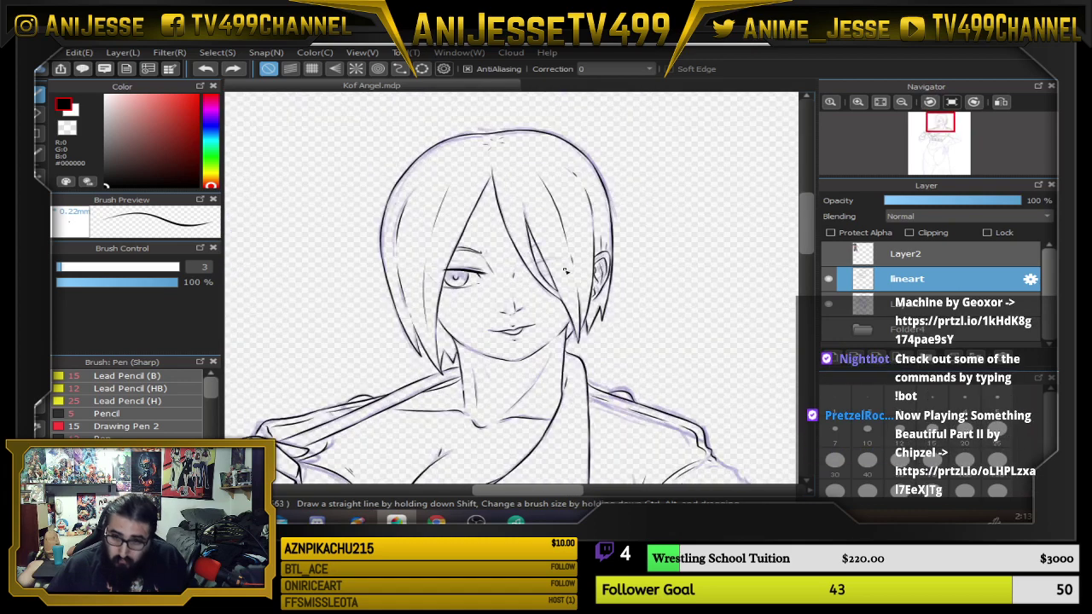
{"action": "scroll", "coordinate": [578, 274], "scroll_direction": "down", "scroll_amount": 2}
{"action": "key", "text": "bracketright"}
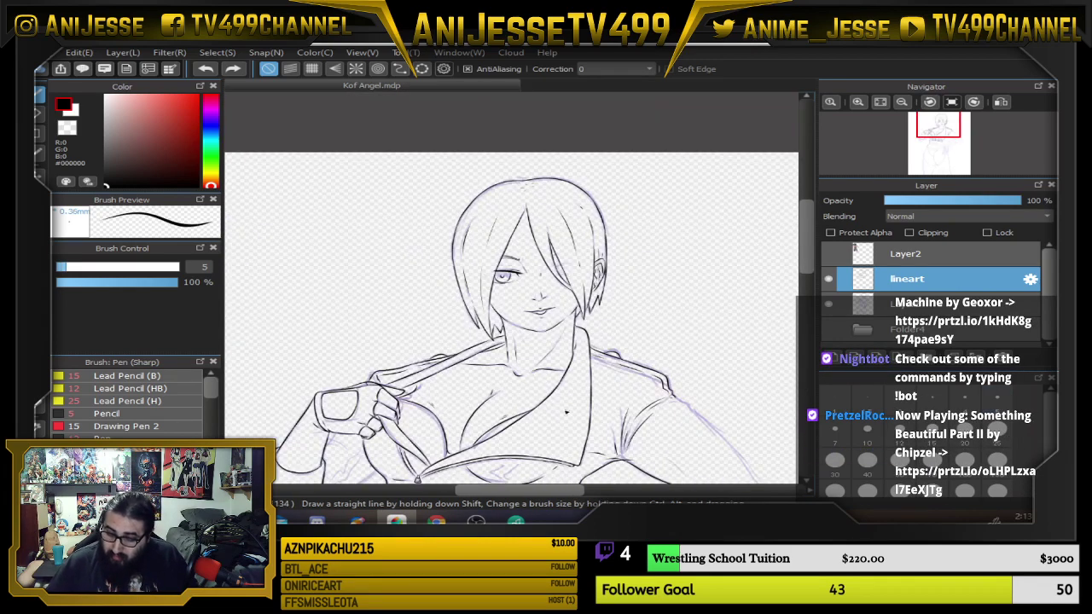
{"action": "left_click", "coordinate": [831, 307]}
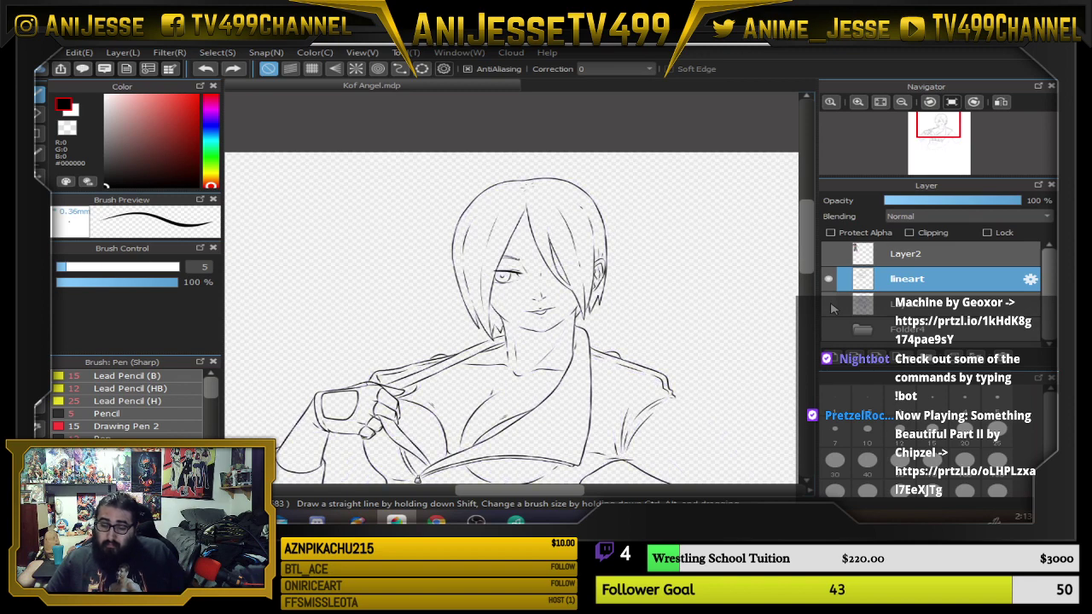
{"action": "left_click", "coordinate": [829, 305]}
{"action": "scroll", "coordinate": [619, 310], "scroll_direction": "down", "scroll_amount": 1}
{"action": "left_click_drag", "start_coordinate": [619, 310], "coordinate": [627, 134]}
{"action": "left_click_drag", "start_coordinate": [457, 393], "coordinate": [429, 367]}
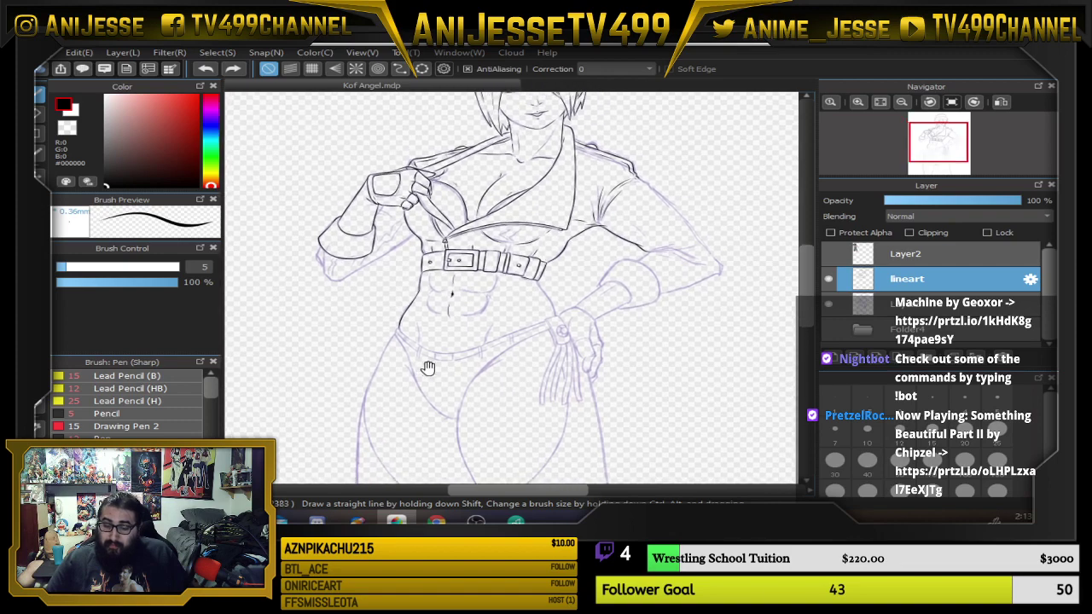
{"action": "scroll", "coordinate": [529, 291], "scroll_direction": "up", "scroll_amount": 5}
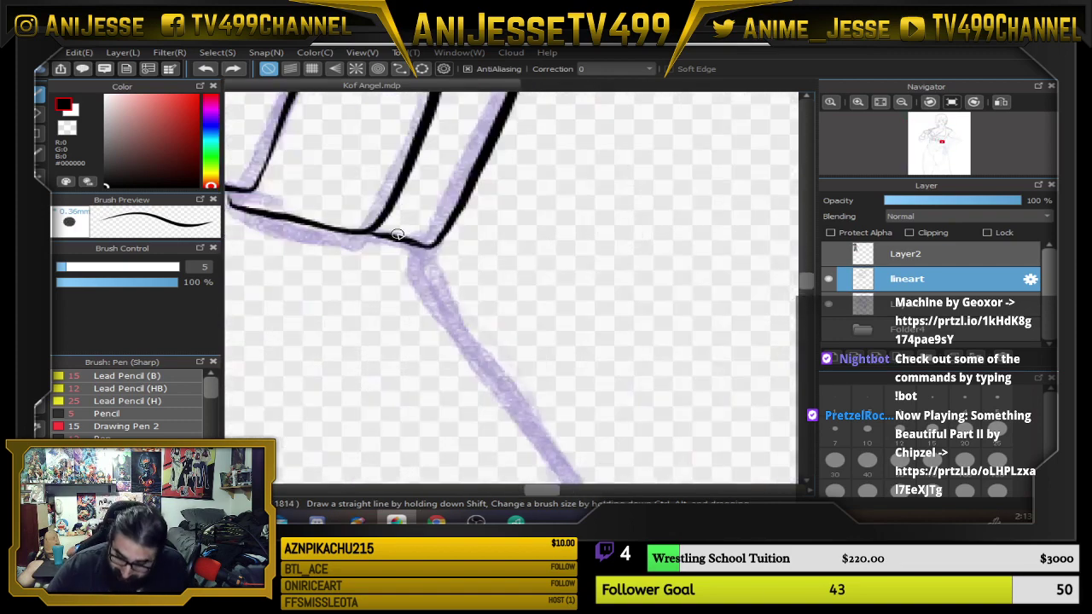
{"action": "left_click_drag", "start_coordinate": [411, 243], "coordinate": [419, 266]}
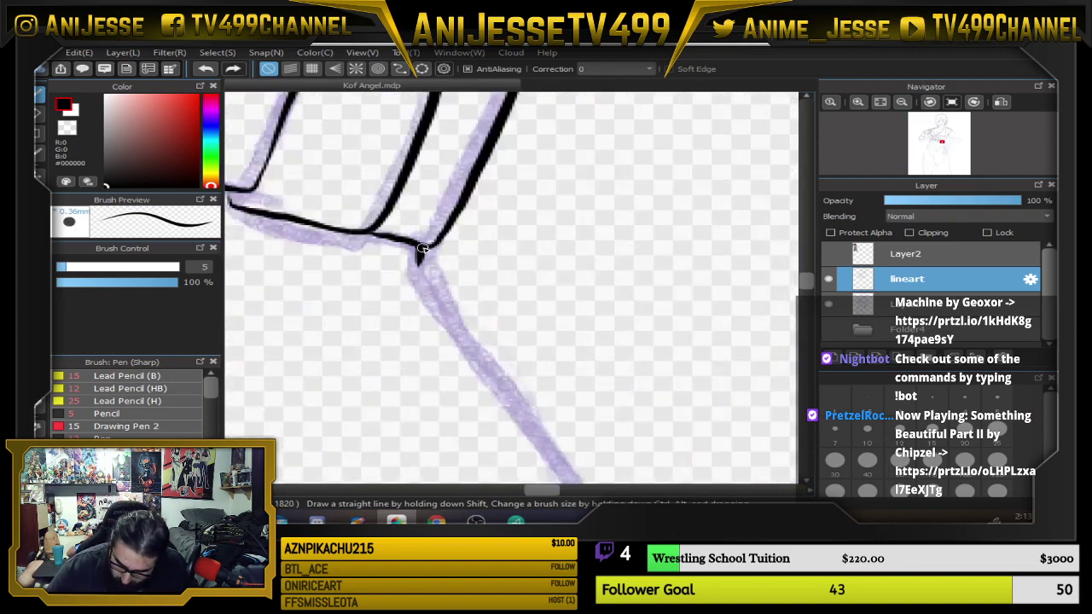
{"action": "mouse_move", "coordinate": [435, 307]}
{"action": "left_mouse_down"}
{"action": "mouse_move", "coordinate": [424, 284]}
{"action": "mouse_move", "coordinate": [472, 350]}
{"action": "left_mouse_up"}
{"action": "left_click_drag", "start_coordinate": [607, 389], "coordinate": [615, 332]}
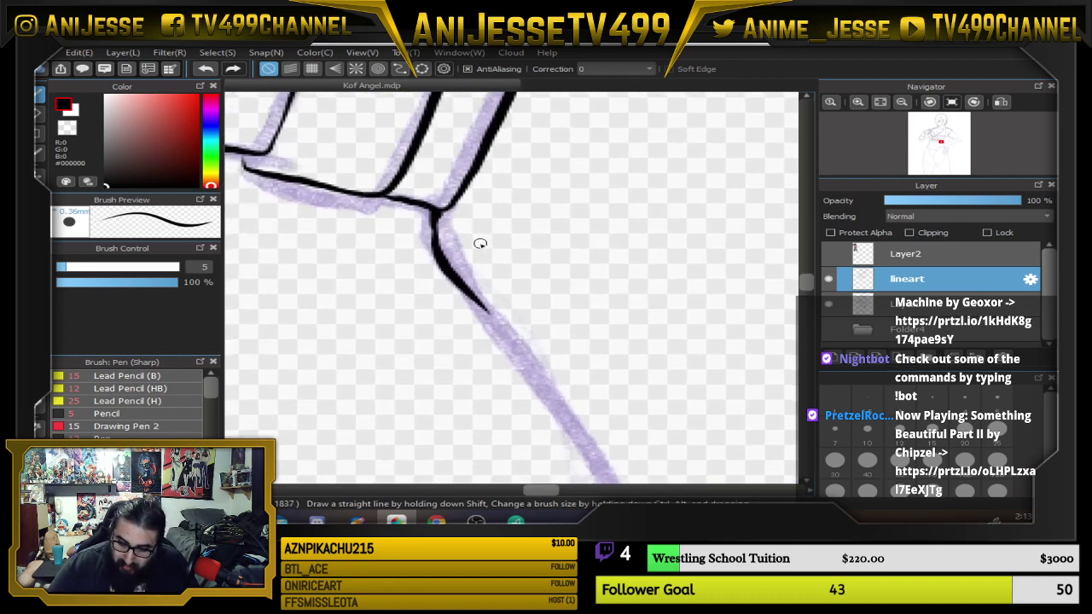
{"action": "key", "text": "ctrl+z"}
{"action": "key", "text": "ctrl+z"}
Ink the waist contour from the belt's lower corner down toward the hip ornament with brush size 5, redrawing its lower stroke once.
{"action": "mouse_move", "coordinate": [434, 221]}
{"action": "left_mouse_down"}
{"action": "mouse_move", "coordinate": [465, 283]}
{"action": "mouse_move", "coordinate": [576, 433]}
{"action": "left_mouse_up"}
{"action": "mouse_move", "coordinate": [631, 384]}
{"action": "left_mouse_down"}
{"action": "mouse_move", "coordinate": [580, 280]}
{"action": "mouse_move", "coordinate": [634, 408]}
{"action": "left_mouse_up"}
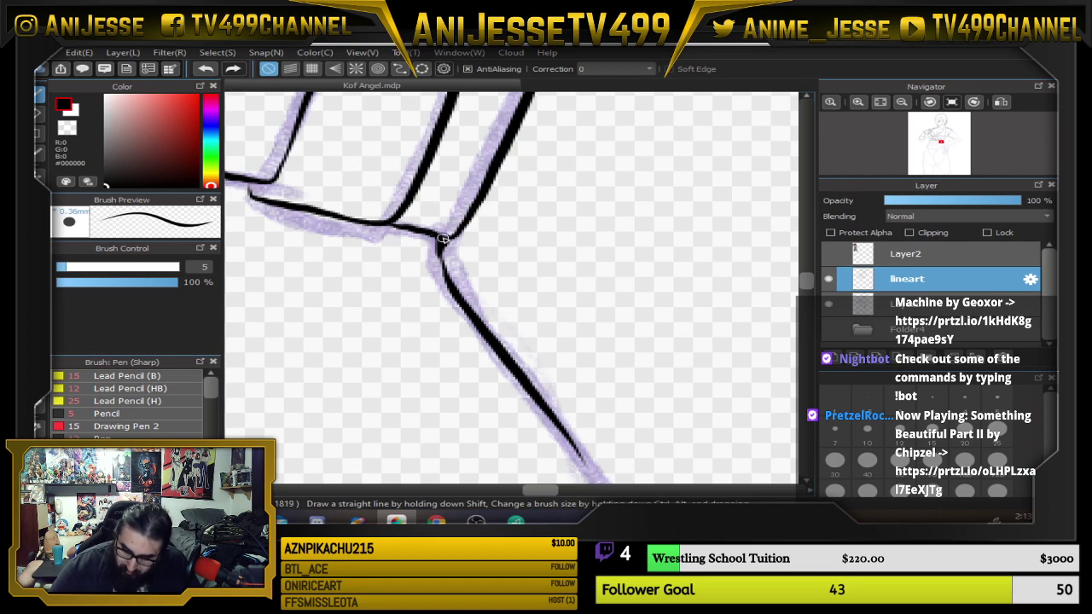
{"action": "mouse_move", "coordinate": [443, 239]}
{"action": "left_mouse_down"}
{"action": "mouse_move", "coordinate": [441, 274]}
{"action": "mouse_move", "coordinate": [480, 324]}
{"action": "left_mouse_up"}
{"action": "left_click_drag", "start_coordinate": [656, 397], "coordinate": [604, 173]}
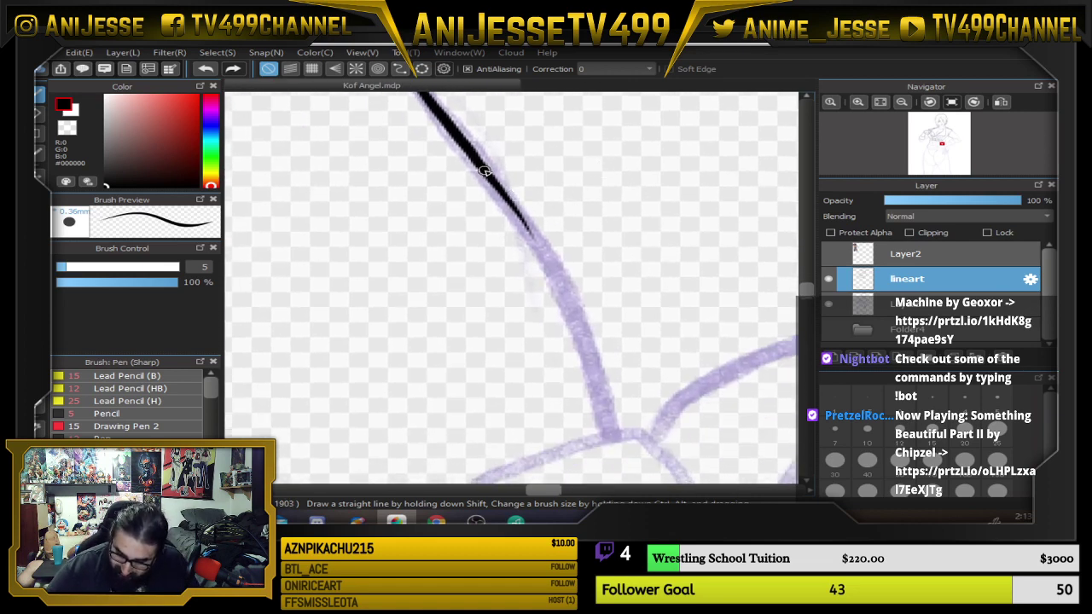
{"action": "mouse_move", "coordinate": [483, 170]}
{"action": "left_mouse_down"}
{"action": "mouse_move", "coordinate": [543, 255]}
{"action": "mouse_move", "coordinate": [599, 428]}
{"action": "left_mouse_up"}
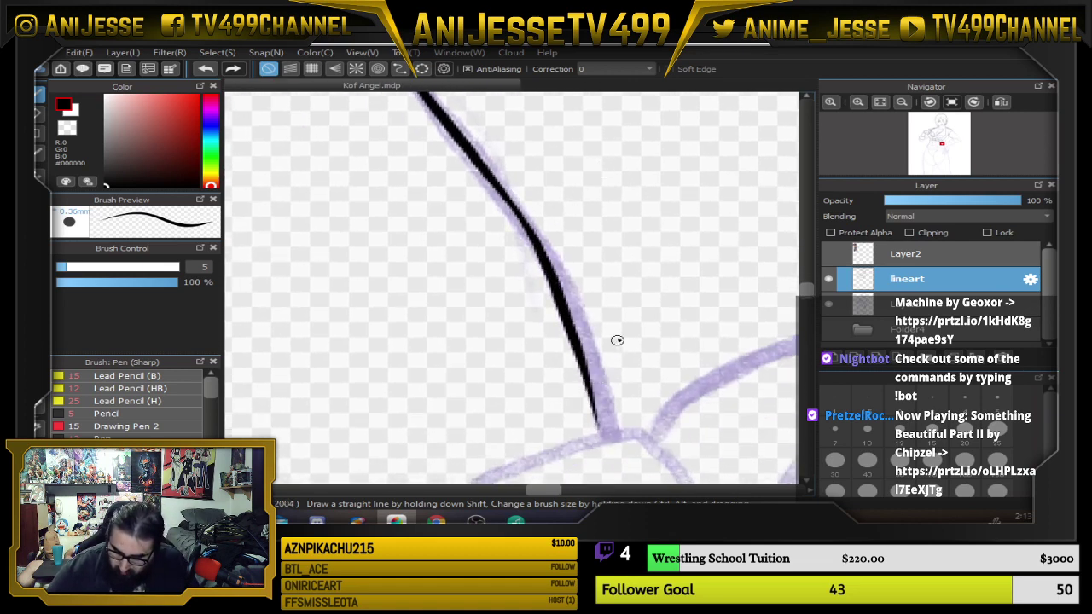
{"action": "key", "text": "ctrl+z"}
{"action": "mouse_move", "coordinate": [489, 176]}
{"action": "left_mouse_down"}
{"action": "mouse_move", "coordinate": [566, 307]}
{"action": "mouse_move", "coordinate": [605, 438]}
{"action": "mouse_move", "coordinate": [578, 329]}
{"action": "mouse_move", "coordinate": [645, 353]}
{"action": "mouse_move", "coordinate": [598, 385]}
{"action": "left_mouse_up"}
{"action": "scroll", "coordinate": [605, 440], "scroll_direction": "down", "scroll_amount": 6}
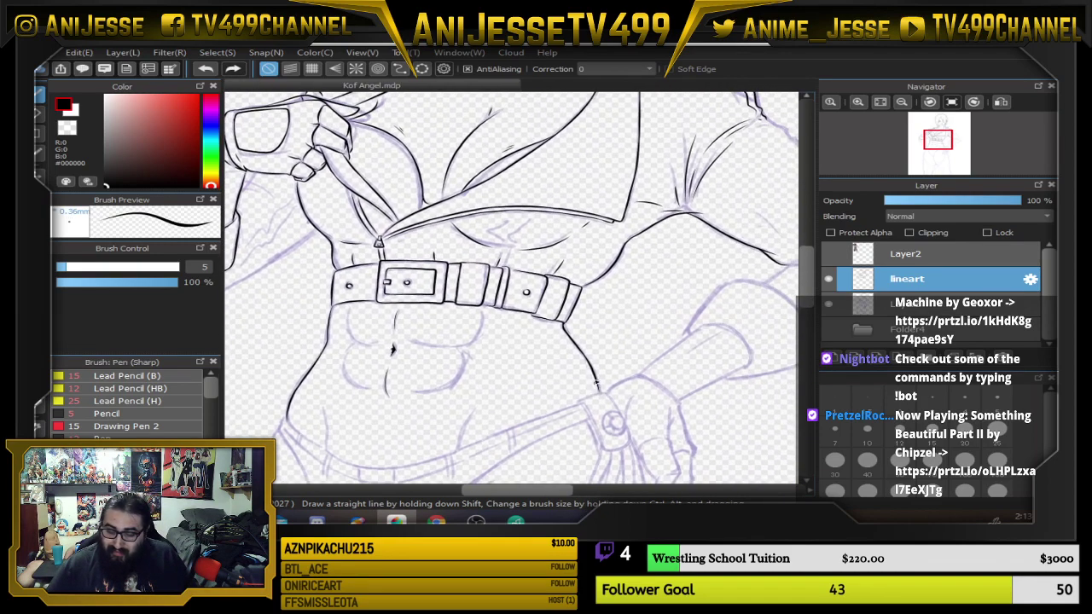
{"action": "scroll", "coordinate": [597, 322], "scroll_direction": "down", "scroll_amount": 6}
{"action": "left_click_drag", "start_coordinate": [598, 320], "coordinate": [484, 307]}
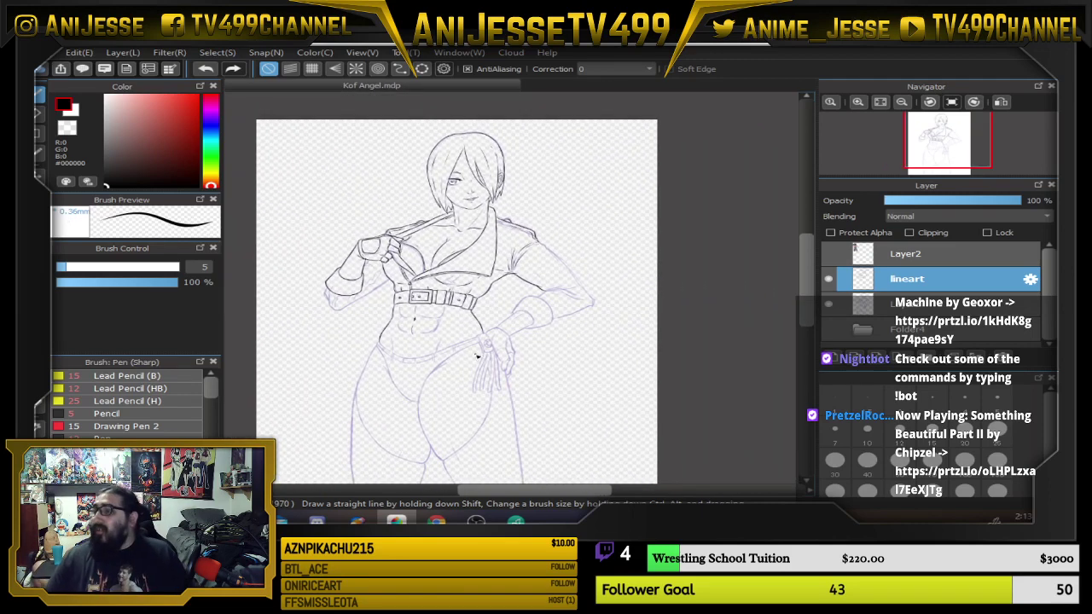
{"action": "scroll", "coordinate": [475, 353], "scroll_direction": "up", "scroll_amount": 5}
{"action": "scroll", "coordinate": [474, 317], "scroll_direction": "up", "scroll_amount": 3}
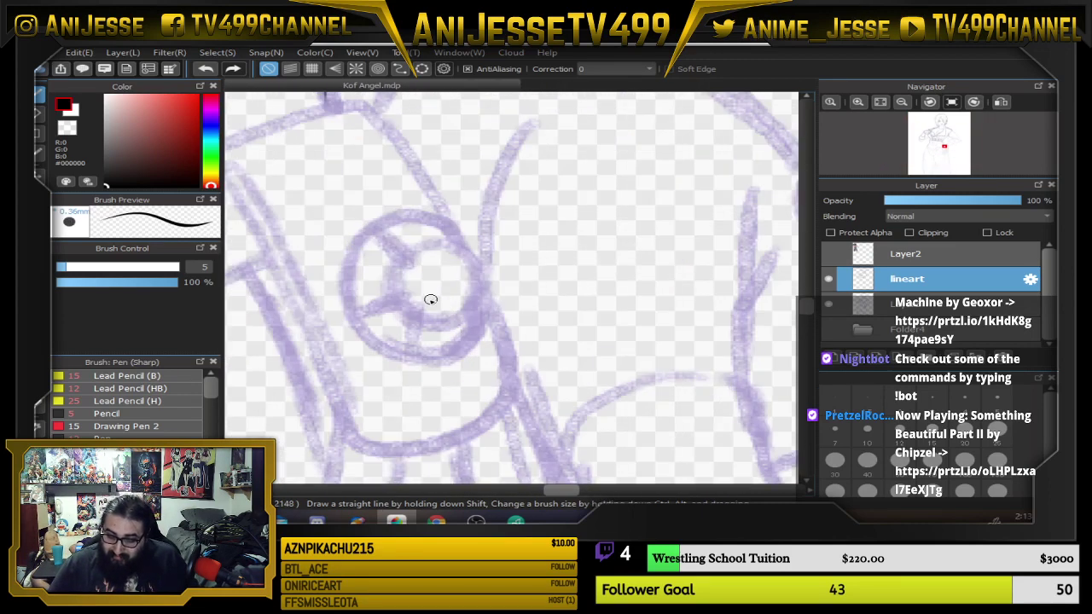
{"action": "scroll", "coordinate": [417, 288], "scroll_direction": "up", "scroll_amount": 3}
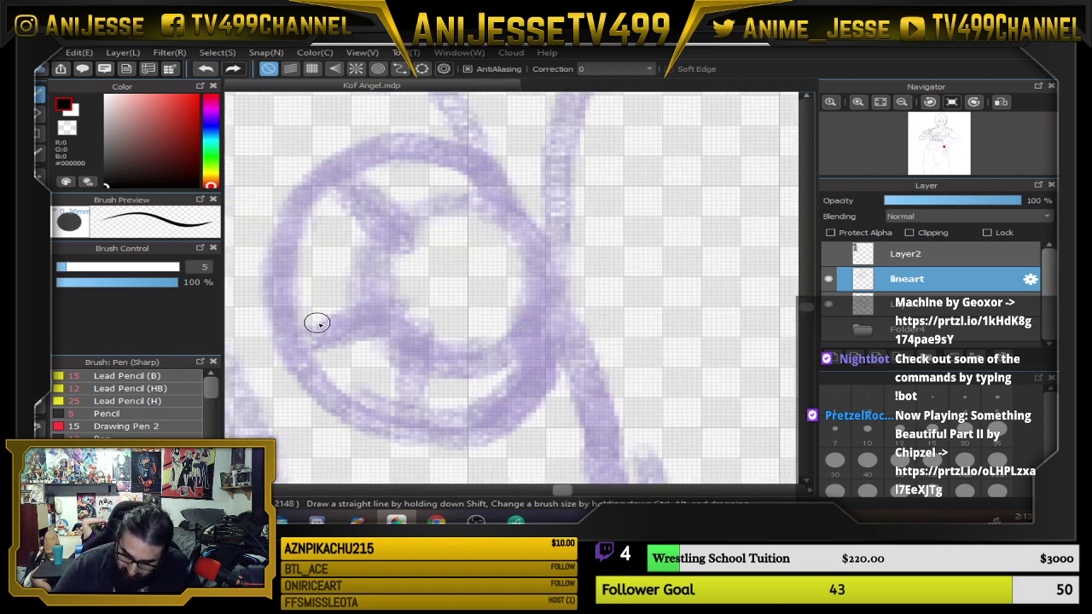
{"action": "mouse_move", "coordinate": [315, 322]}
{"action": "left_mouse_down"}
{"action": "mouse_move", "coordinate": [390, 316]}
{"action": "mouse_move", "coordinate": [429, 361]}
{"action": "mouse_move", "coordinate": [427, 394]}
{"action": "left_mouse_up"}
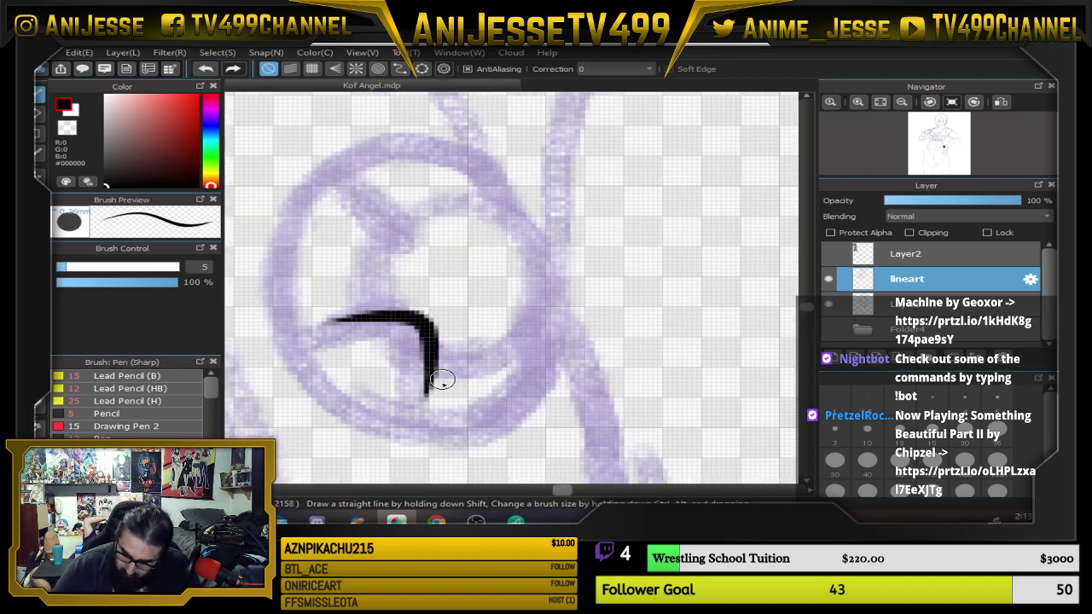
{"action": "left_click_drag", "start_coordinate": [382, 310], "coordinate": [380, 259]}
{"action": "mouse_move", "coordinate": [436, 358]}
{"action": "left_mouse_down"}
{"action": "mouse_move", "coordinate": [526, 337]}
{"action": "mouse_move", "coordinate": [546, 289]}
{"action": "mouse_move", "coordinate": [533, 242]}
{"action": "mouse_move", "coordinate": [493, 218]}
{"action": "mouse_move", "coordinate": [427, 217]}
{"action": "mouse_move", "coordinate": [374, 282]}
{"action": "left_mouse_up"}
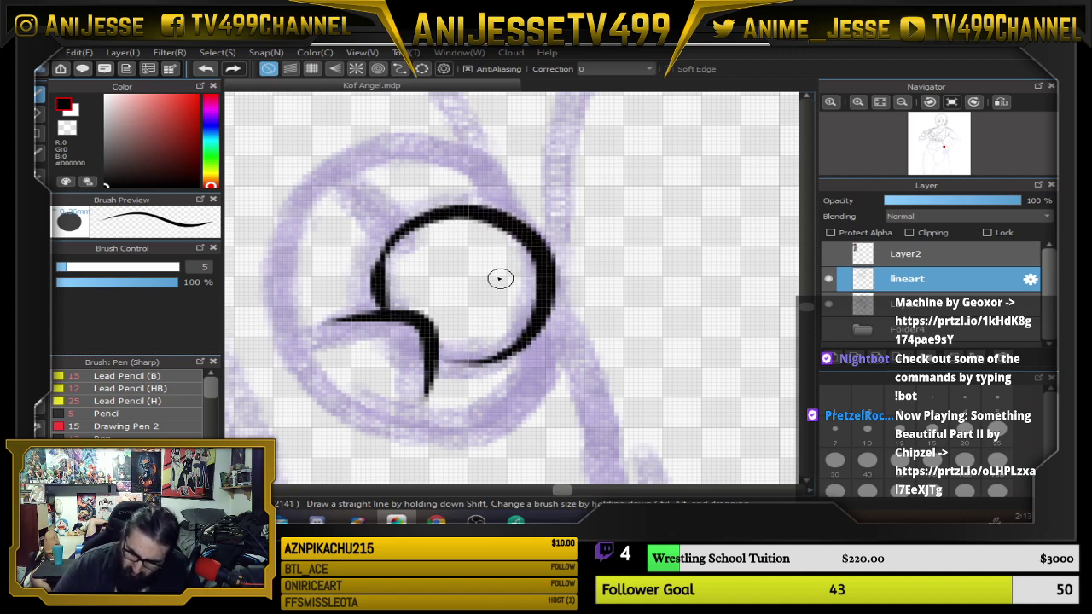
{"action": "key", "text": "ctrl+z"}
{"action": "key", "text": "ctrl+z"}
{"action": "key", "text": "ctrl+z"}
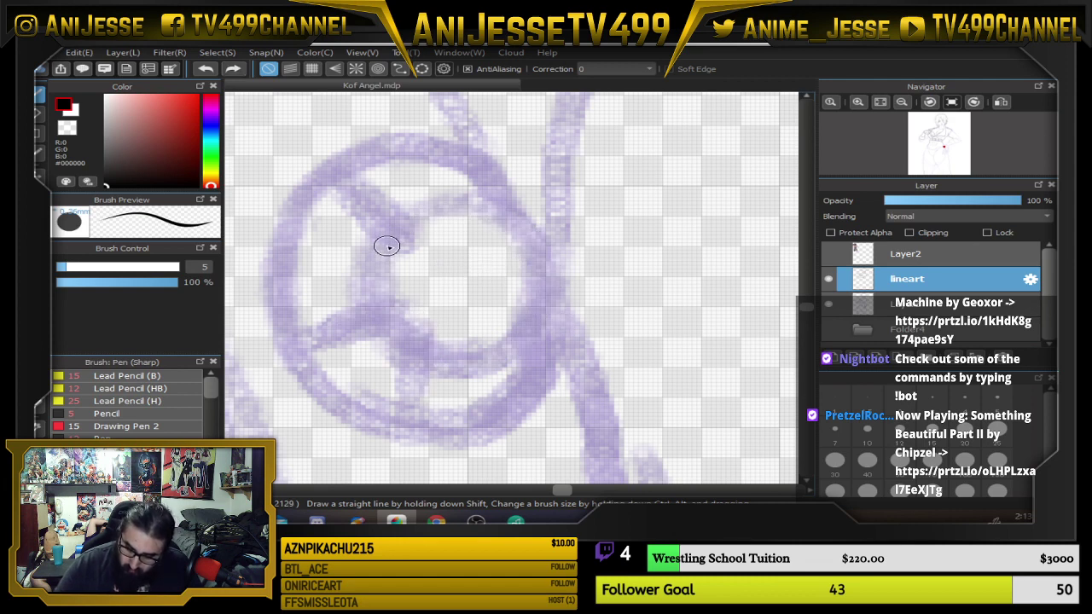
Ink the round hip ornament's inner circle with short accent marks beside it, and its outer ring with brush size 4.
{"action": "mouse_move", "coordinate": [384, 246]}
{"action": "left_mouse_down"}
{"action": "mouse_move", "coordinate": [373, 279]}
{"action": "mouse_move", "coordinate": [385, 327]}
{"action": "mouse_move", "coordinate": [436, 355]}
{"action": "mouse_move", "coordinate": [491, 349]}
{"action": "mouse_move", "coordinate": [531, 309]}
{"action": "mouse_move", "coordinate": [535, 262]}
{"action": "mouse_move", "coordinate": [506, 226]}
{"action": "mouse_move", "coordinate": [461, 211]}
{"action": "mouse_move", "coordinate": [399, 231]}
{"action": "mouse_move", "coordinate": [374, 358]}
{"action": "left_mouse_up"}
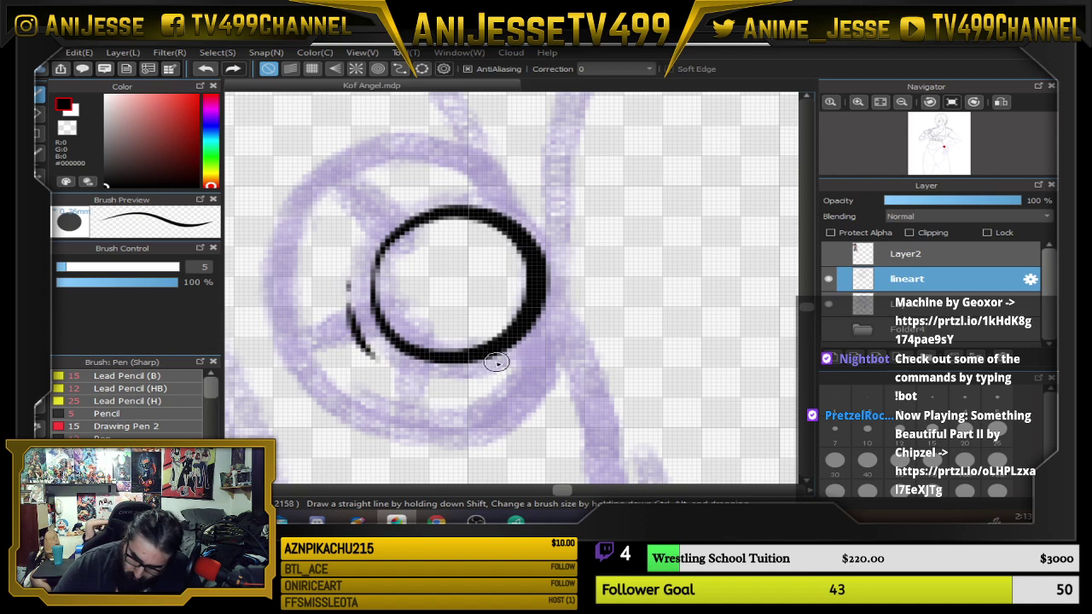
{"action": "left_click_drag", "start_coordinate": [504, 365], "coordinate": [548, 321]}
{"action": "key", "text": "["}
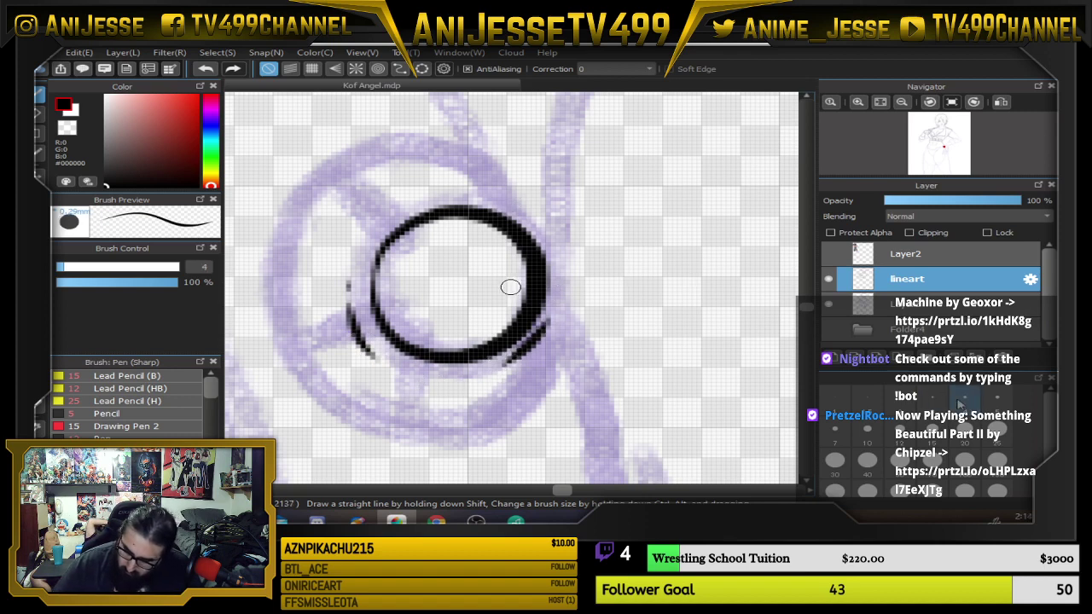
{"action": "mouse_move", "coordinate": [543, 256]}
{"action": "left_mouse_down"}
{"action": "mouse_move", "coordinate": [488, 179]}
{"action": "mouse_move", "coordinate": [440, 163]}
{"action": "mouse_move", "coordinate": [367, 167]}
{"action": "mouse_move", "coordinate": [315, 198]}
{"action": "mouse_move", "coordinate": [280, 256]}
{"action": "mouse_move", "coordinate": [275, 308]}
{"action": "mouse_move", "coordinate": [294, 360]}
{"action": "mouse_move", "coordinate": [329, 396]}
{"action": "mouse_move", "coordinate": [388, 424]}
{"action": "mouse_move", "coordinate": [447, 428]}
{"action": "mouse_move", "coordinate": [497, 410]}
{"action": "mouse_move", "coordinate": [536, 373]}
{"action": "mouse_move", "coordinate": [553, 326]}
{"action": "mouse_move", "coordinate": [553, 283]}
{"action": "mouse_move", "coordinate": [528, 227]}
{"action": "left_mouse_up"}
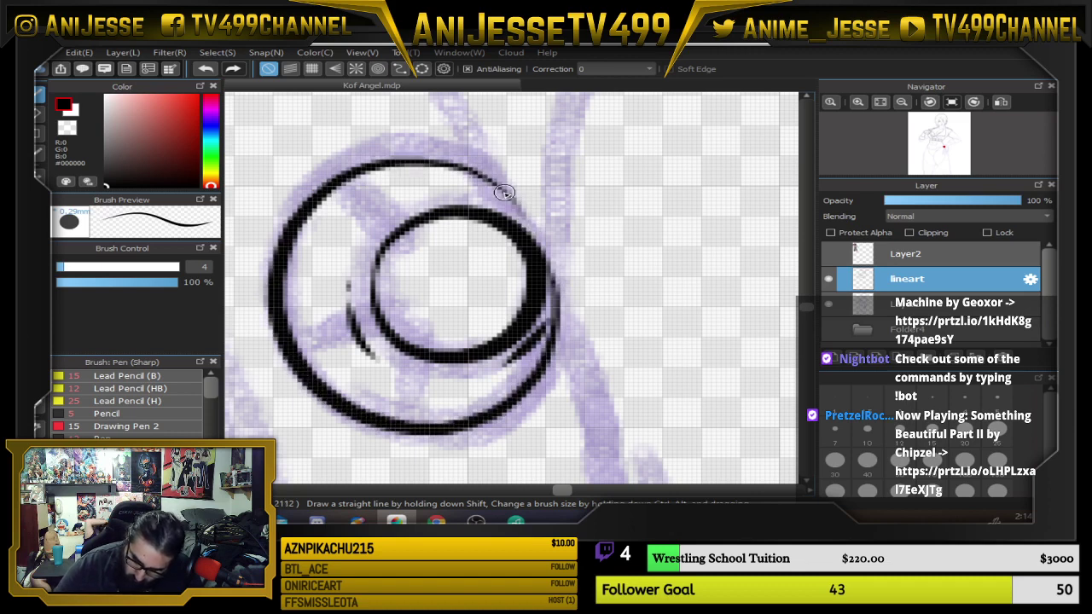
{"action": "mouse_move", "coordinate": [464, 166]}
{"action": "left_mouse_down"}
{"action": "mouse_move", "coordinate": [527, 224]}
{"action": "mouse_move", "coordinate": [551, 345]}
{"action": "left_mouse_up"}
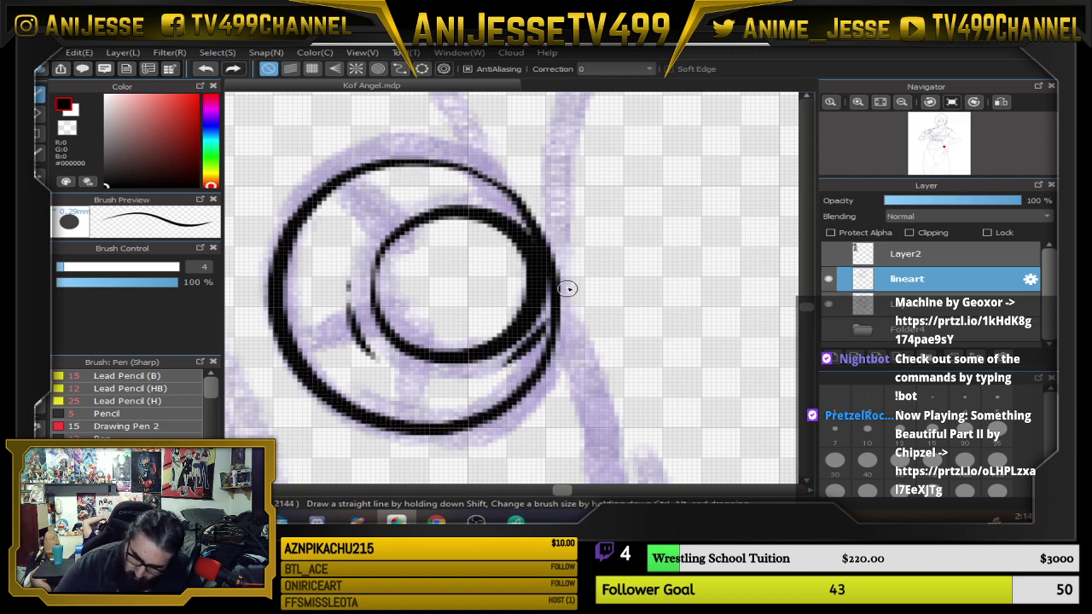
{"action": "scroll", "coordinate": [570, 215], "scroll_direction": "down", "scroll_amount": 4}
{"action": "scroll", "coordinate": [531, 221], "scroll_direction": "up", "scroll_amount": 5}
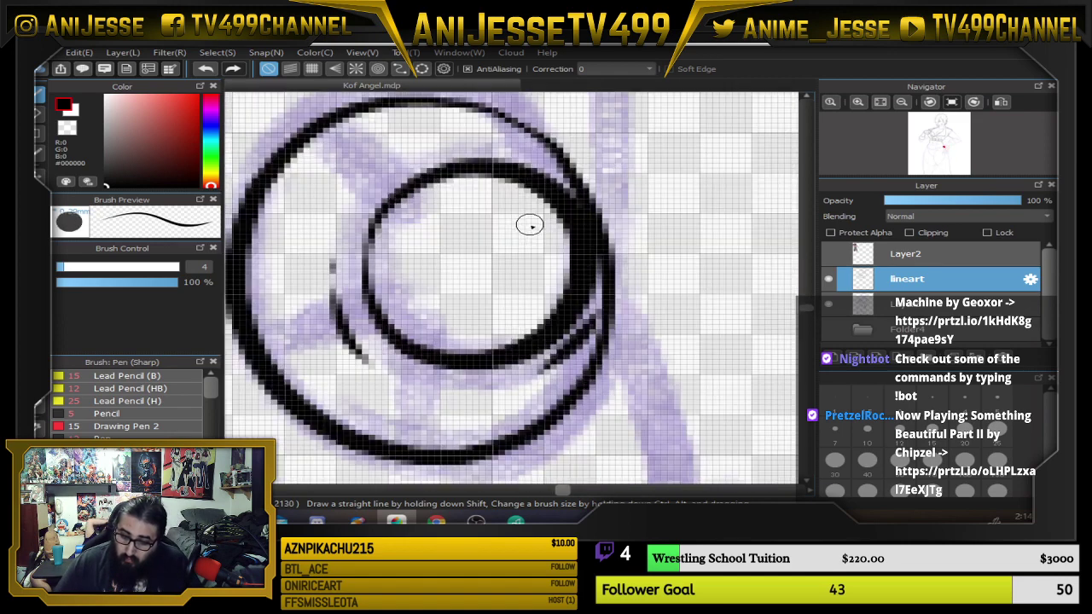
Ink four short spoke lines between the inner circle and outer ring of the hip ornament.
{"action": "left_click_drag", "start_coordinate": [326, 136], "coordinate": [394, 181]}
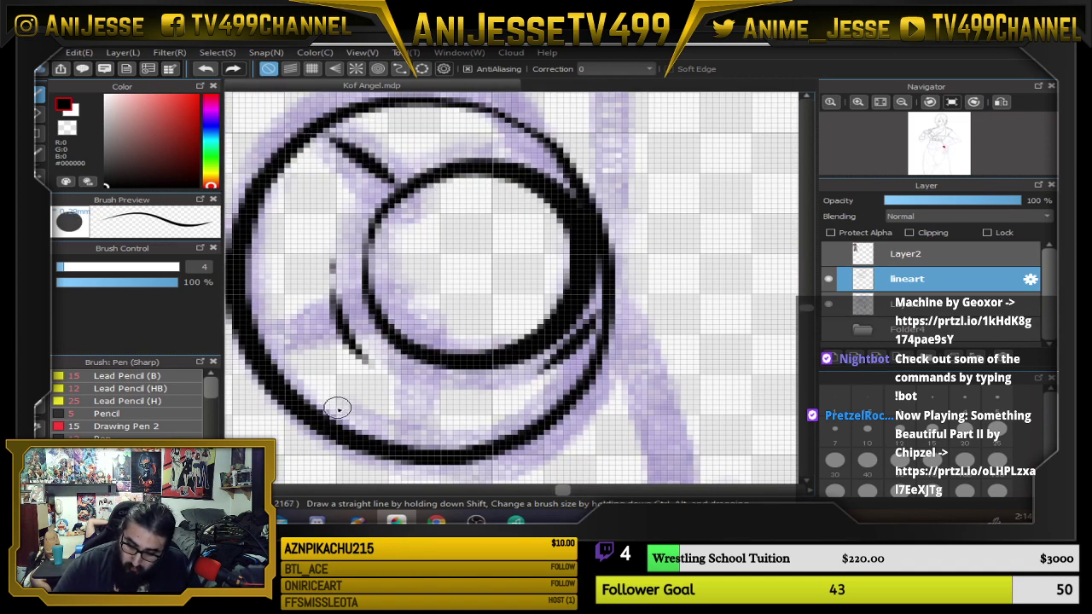
{"action": "left_click_drag", "start_coordinate": [268, 351], "coordinate": [324, 337]}
{"action": "left_click_drag", "start_coordinate": [408, 438], "coordinate": [449, 376]}
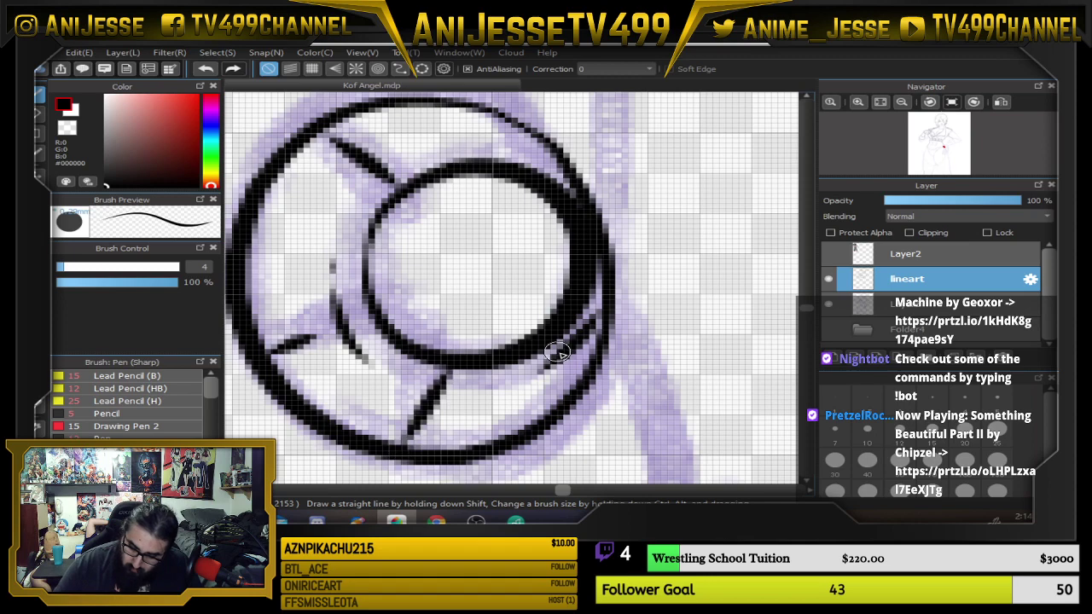
{"action": "scroll", "coordinate": [555, 359], "scroll_direction": "up", "scroll_amount": 3}
{"action": "left_click_drag", "start_coordinate": [502, 245], "coordinate": [520, 276]}
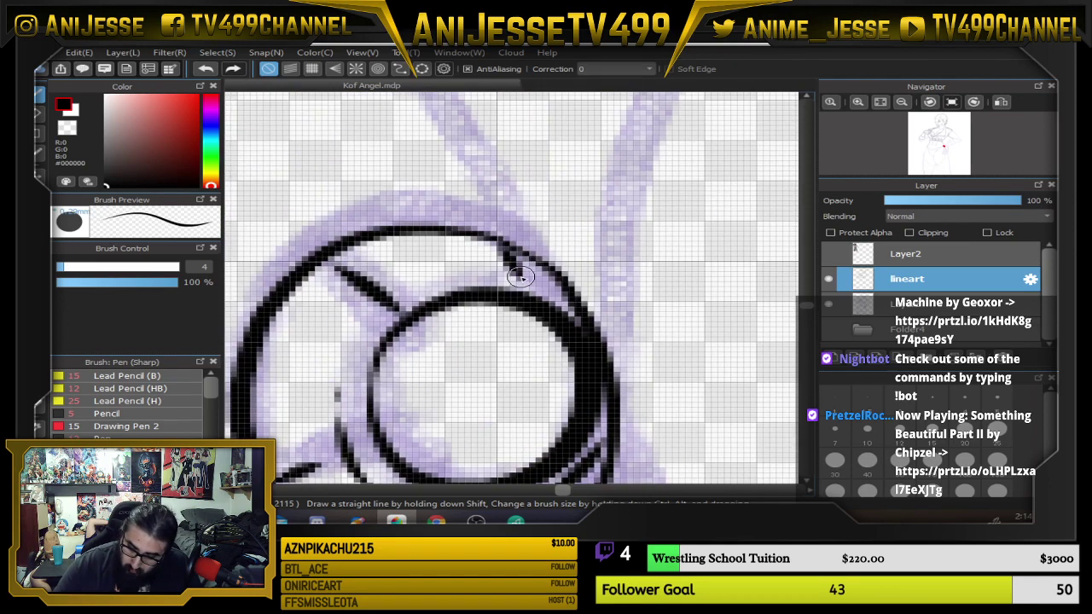
{"action": "scroll", "coordinate": [523, 298], "scroll_direction": "down", "scroll_amount": 3}
{"action": "scroll", "coordinate": [526, 322], "scroll_direction": "up", "scroll_amount": 3}
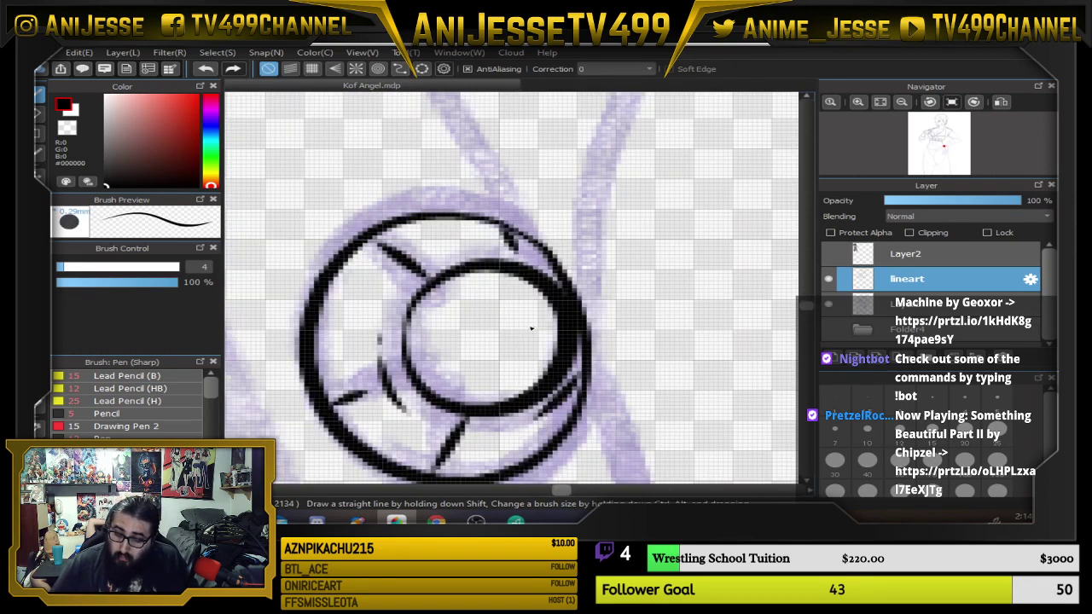
{"action": "scroll", "coordinate": [485, 325], "scroll_direction": "down", "scroll_amount": 6}
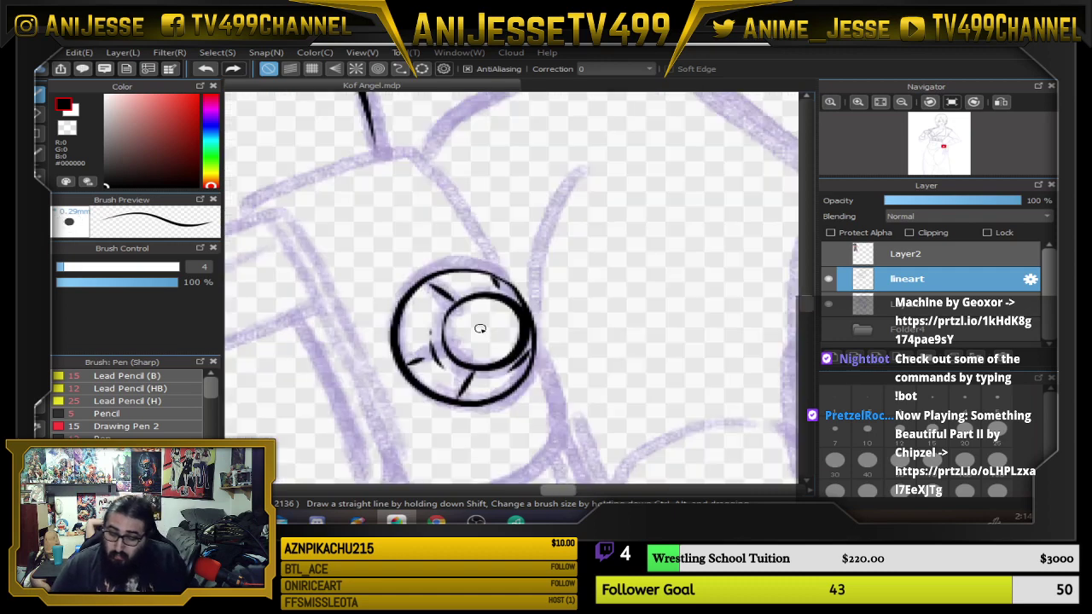
{"action": "left_click_drag", "start_coordinate": [543, 343], "coordinate": [610, 339]}
{"action": "scroll", "coordinate": [476, 302], "scroll_direction": "down", "scroll_amount": 4}
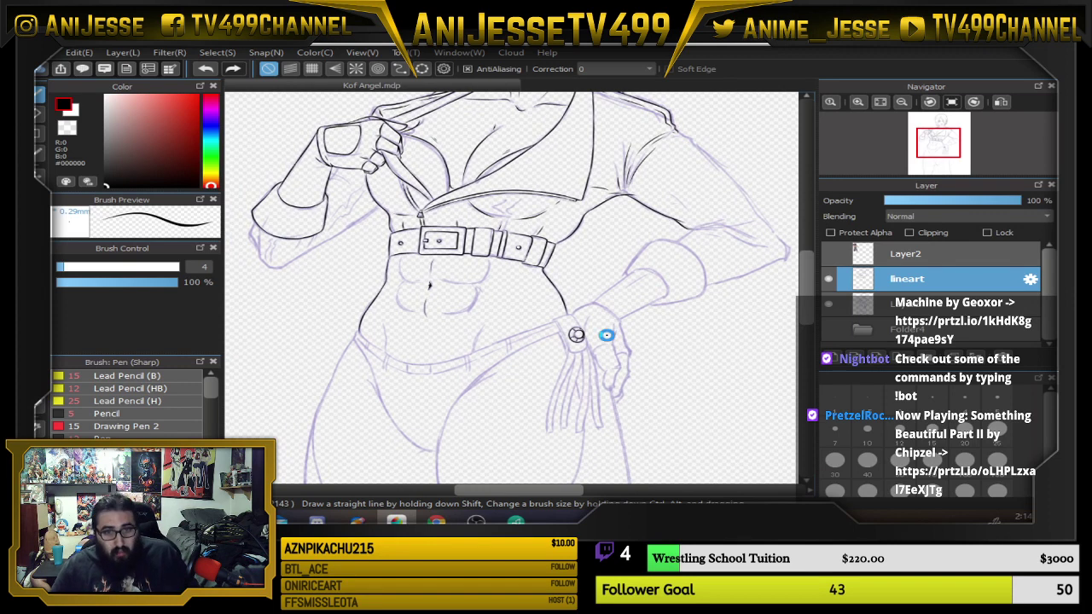
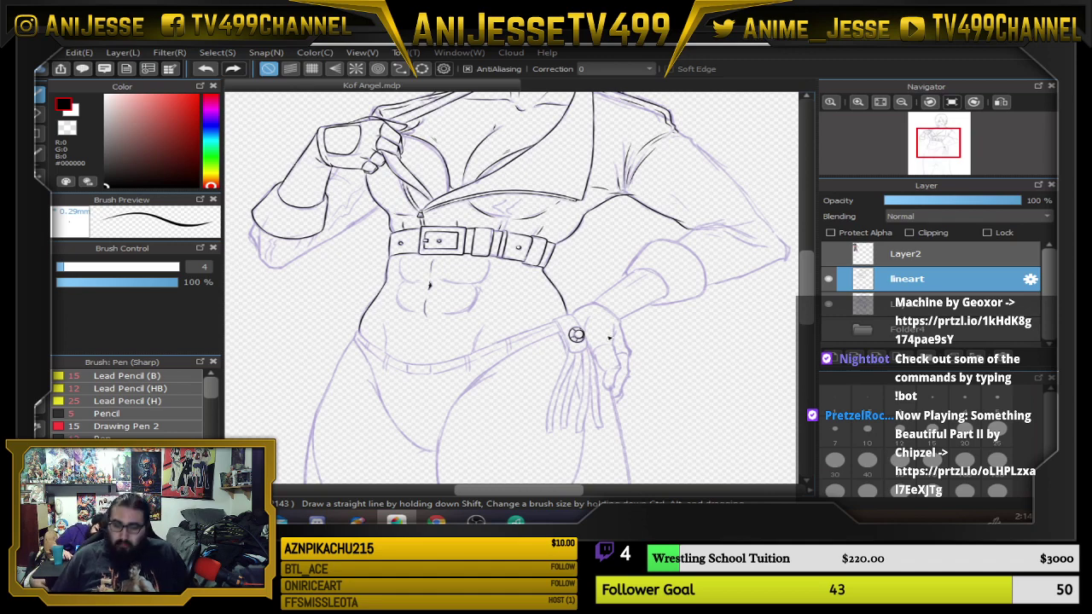
Ink a short curve under the belt and the upper abdominal muscle's rounded contour on the buckle side, using brush size 3.
{"action": "scroll", "coordinate": [411, 304], "scroll_direction": "up", "scroll_amount": 2}
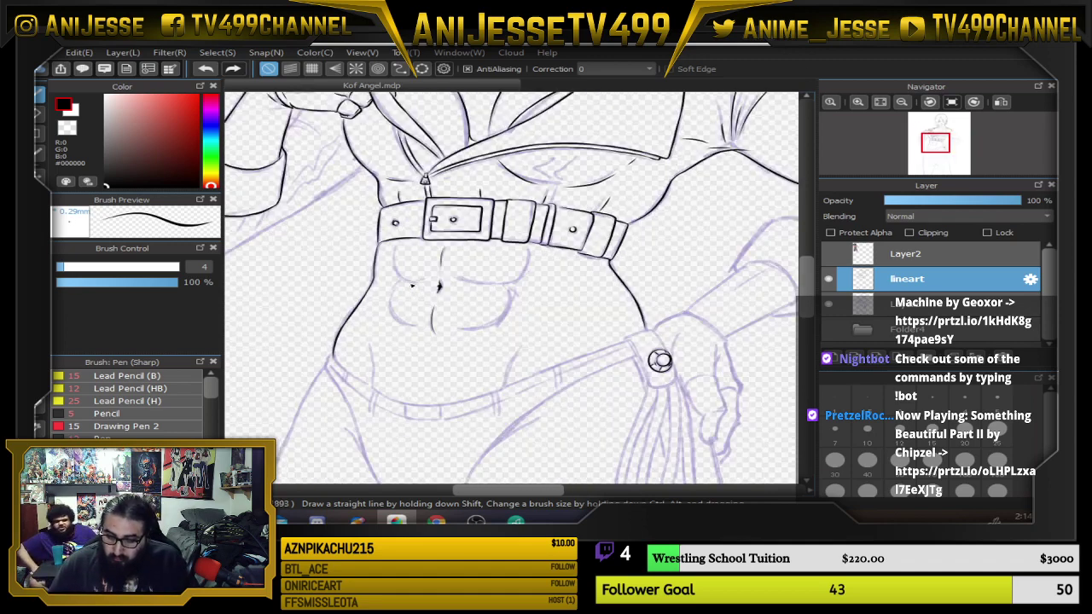
{"action": "left_click", "coordinate": [837, 304]}
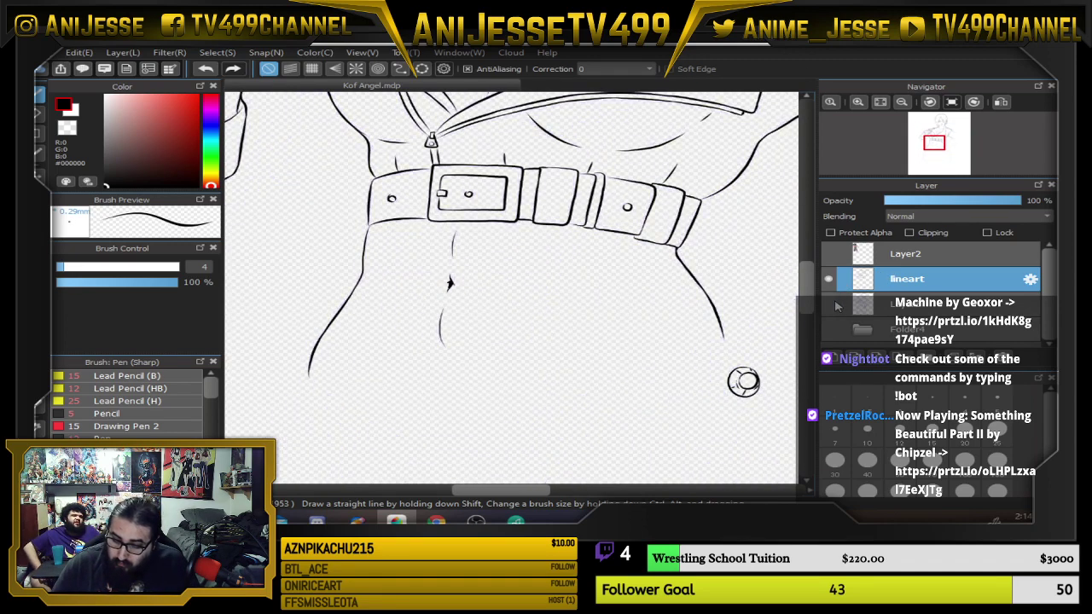
{"action": "left_click", "coordinate": [837, 307]}
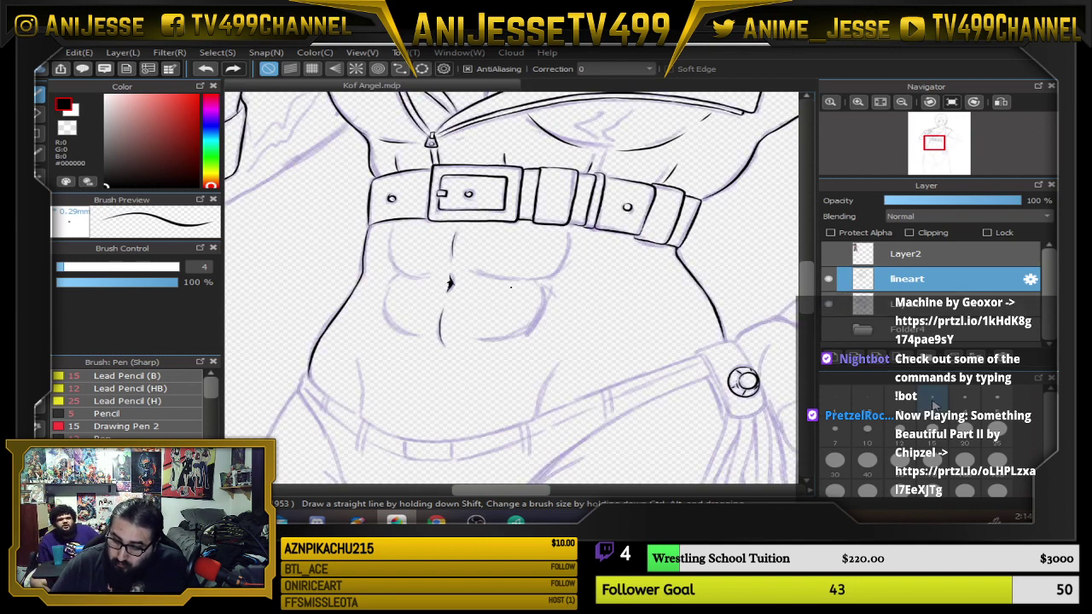
{"action": "key", "text": "bracketleft"}
{"action": "scroll", "coordinate": [396, 254], "scroll_direction": "up", "scroll_amount": 3}
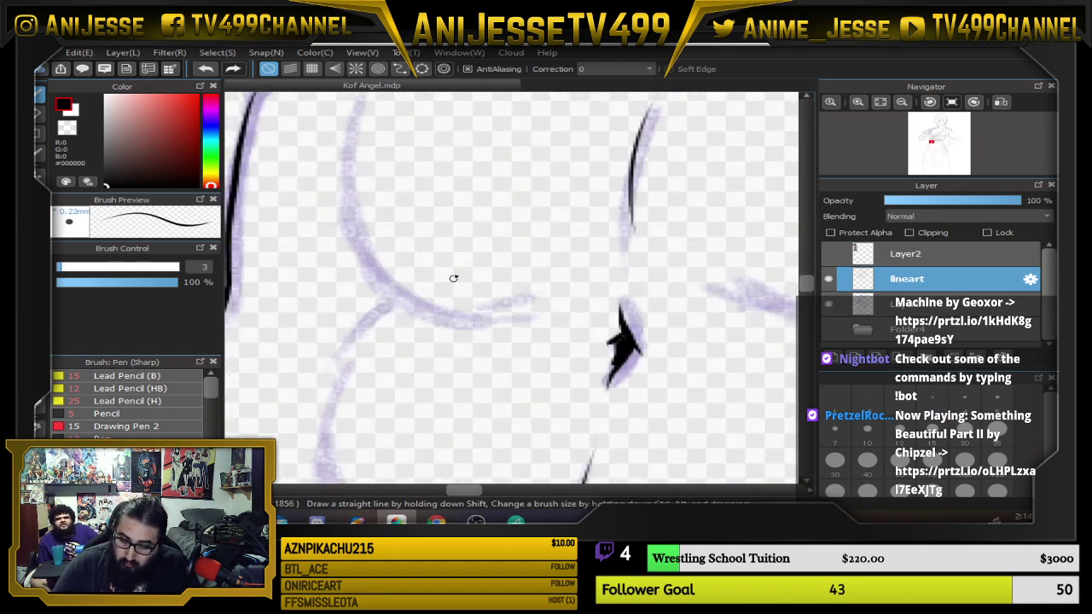
{"action": "left_click_drag", "start_coordinate": [387, 124], "coordinate": [386, 175]}
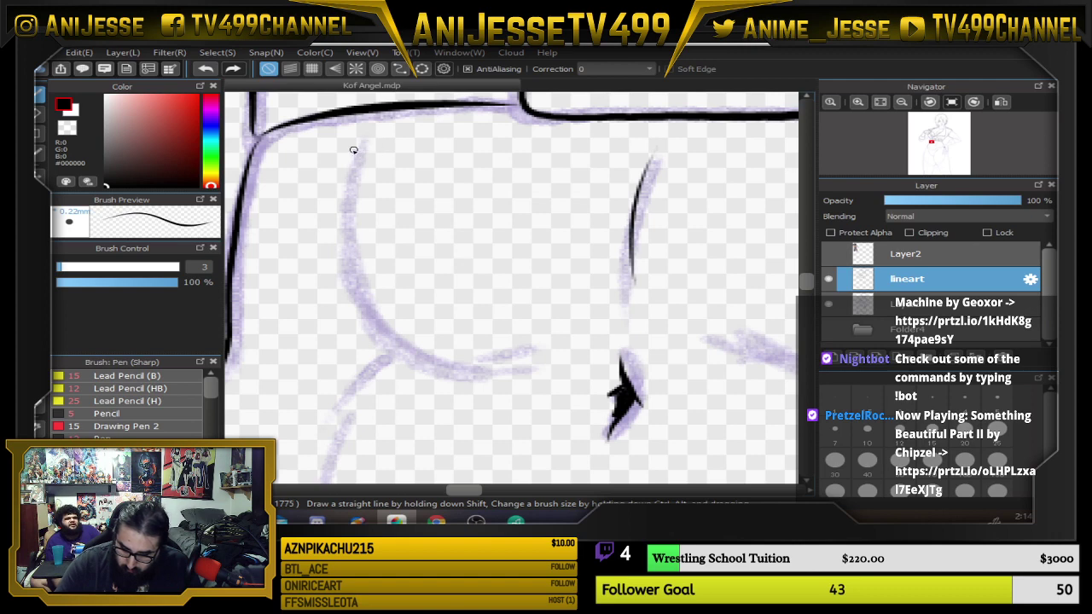
{"action": "left_click_drag", "start_coordinate": [337, 159], "coordinate": [399, 128]}
{"action": "mouse_move", "coordinate": [361, 165]}
{"action": "left_mouse_down"}
{"action": "mouse_move", "coordinate": [358, 282]}
{"action": "mouse_move", "coordinate": [382, 327]}
{"action": "mouse_move", "coordinate": [424, 354]}
{"action": "mouse_move", "coordinate": [516, 362]}
{"action": "left_mouse_up"}
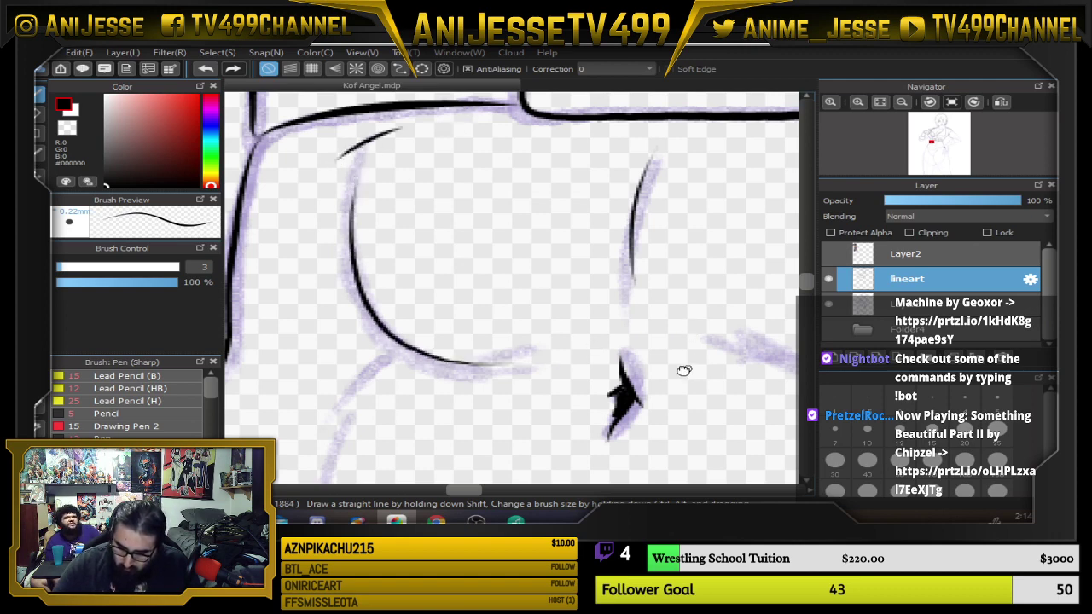
Redraw the upper abdominal muscle's rounded lower contour on the already inked side and add a short accent mark beneath it.
{"action": "left_click_drag", "start_coordinate": [684, 371], "coordinate": [600, 317]}
{"action": "key", "text": "ctrl+z"}
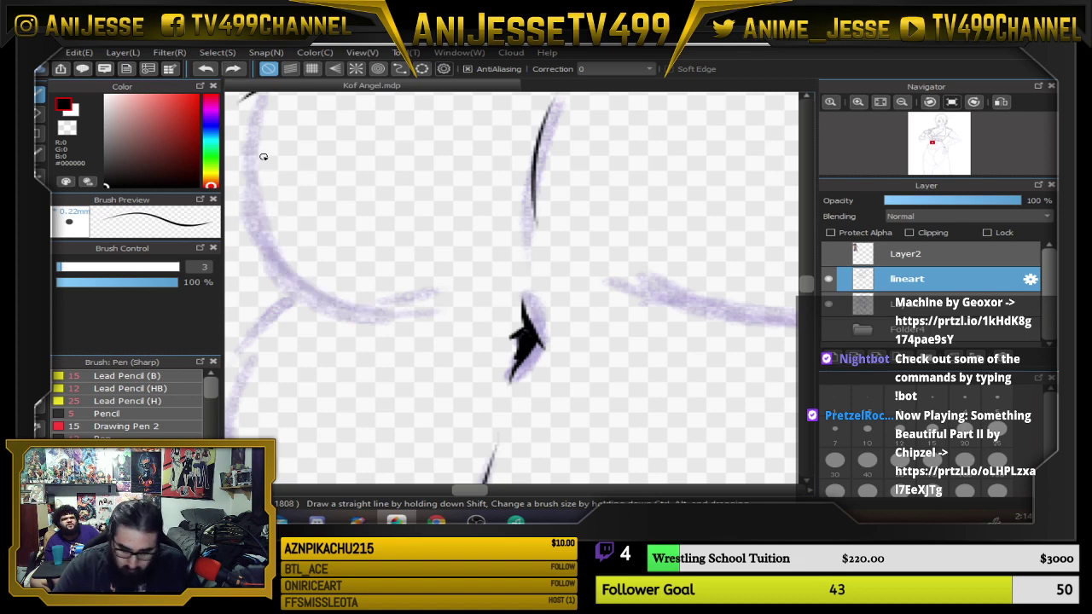
{"action": "mouse_move", "coordinate": [254, 218]}
{"action": "left_mouse_down"}
{"action": "mouse_move", "coordinate": [267, 253]}
{"action": "mouse_move", "coordinate": [311, 303]}
{"action": "mouse_move", "coordinate": [351, 323]}
{"action": "mouse_move", "coordinate": [411, 335]}
{"action": "mouse_move", "coordinate": [584, 305]}
{"action": "left_mouse_up"}
{"action": "left_click_drag", "start_coordinate": [428, 254], "coordinate": [402, 267]}
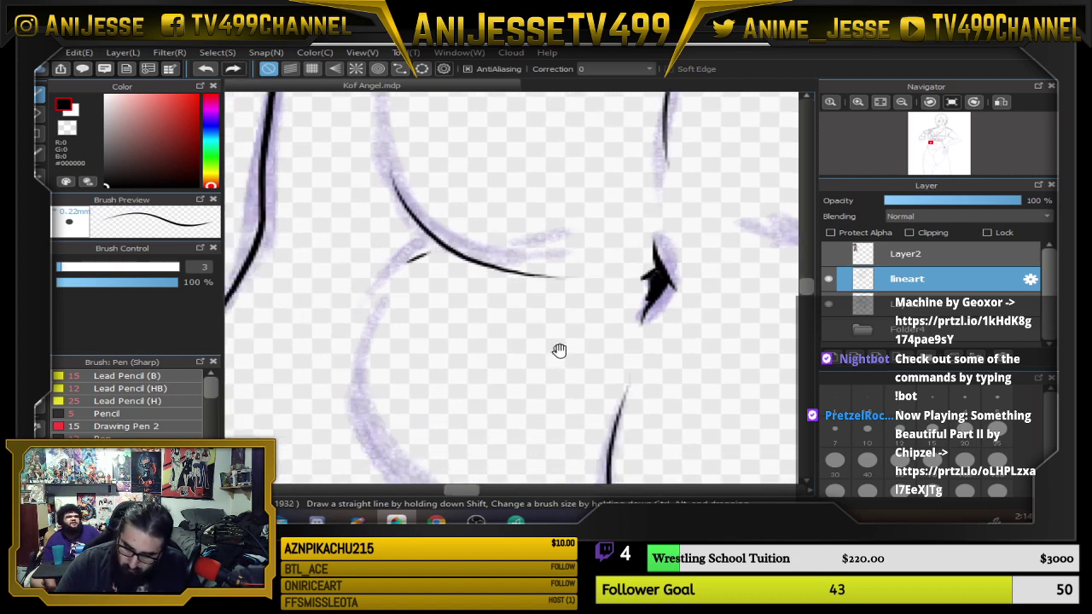
Ink the rounded outer contour of the lower abdominal muscle beneath the redrawn upper one.
{"action": "left_click_drag", "start_coordinate": [559, 351], "coordinate": [577, 239]}
{"action": "mouse_move", "coordinate": [411, 179]}
{"action": "left_mouse_down"}
{"action": "mouse_move", "coordinate": [383, 236]}
{"action": "mouse_move", "coordinate": [407, 359]}
{"action": "mouse_move", "coordinate": [520, 394]}
{"action": "left_mouse_up"}
{"action": "left_click_drag", "start_coordinate": [708, 303], "coordinate": [511, 449]}
{"action": "left_click_drag", "start_coordinate": [621, 380], "coordinate": [553, 440]}
{"action": "left_click_drag", "start_coordinate": [709, 336], "coordinate": [646, 367]}
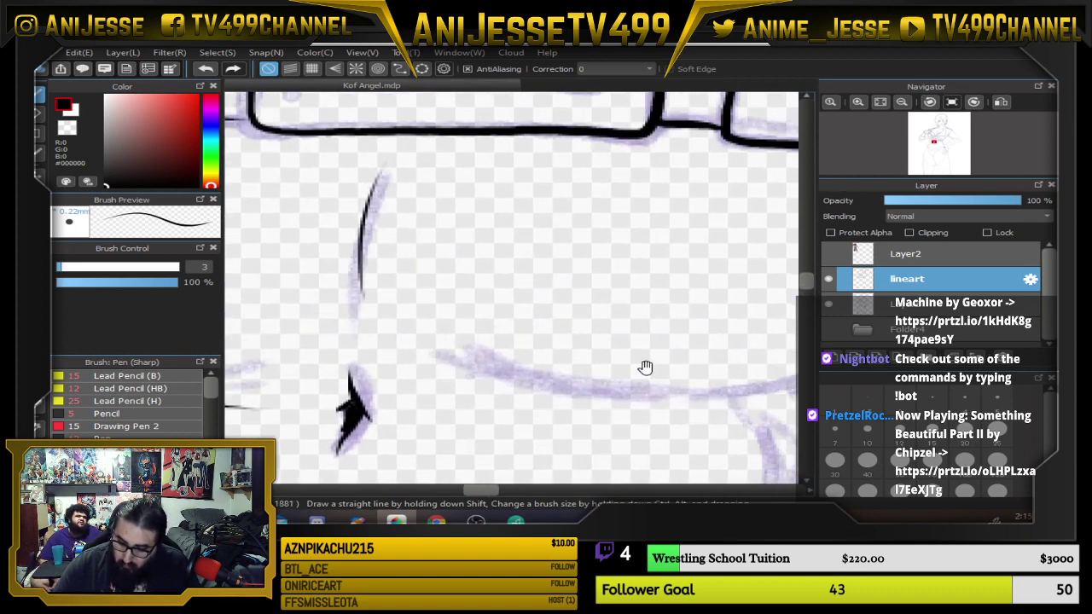
Mirror the canvas and ink the opposite upper abdominal muscle's contour, redrawing it once closer to the midline, with a short accent under the belt.
{"action": "scroll", "coordinate": [646, 371], "scroll_direction": "down", "scroll_amount": 2}
{"action": "key", "text": "h"}
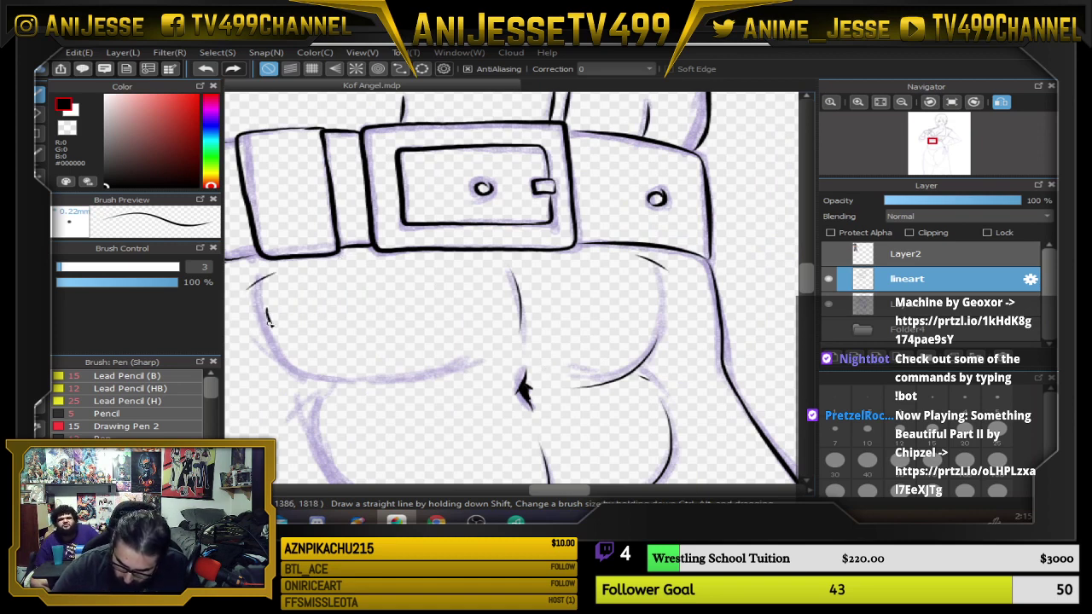
{"action": "mouse_move", "coordinate": [270, 320]}
{"action": "left_mouse_down"}
{"action": "mouse_move", "coordinate": [294, 357]}
{"action": "mouse_move", "coordinate": [339, 383]}
{"action": "mouse_move", "coordinate": [447, 399]}
{"action": "left_mouse_up"}
{"action": "left_click_drag", "start_coordinate": [631, 372], "coordinate": [662, 285]}
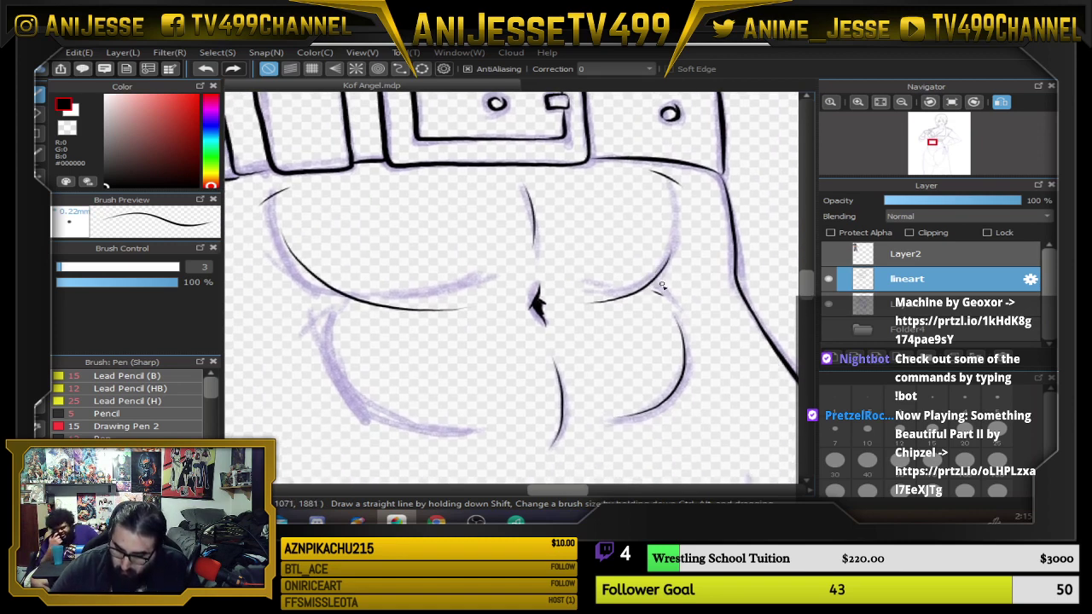
{"action": "key", "text": "ctrl+z"}
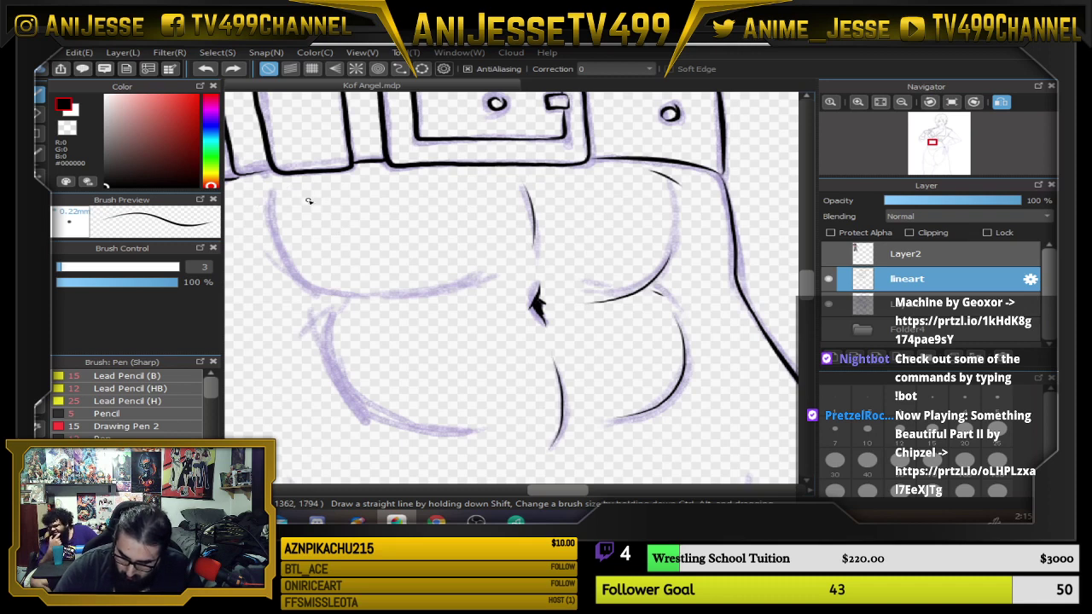
{"action": "mouse_move", "coordinate": [309, 202]}
{"action": "left_mouse_down"}
{"action": "mouse_move", "coordinate": [308, 253]}
{"action": "mouse_move", "coordinate": [335, 293]}
{"action": "mouse_move", "coordinate": [375, 310]}
{"action": "mouse_move", "coordinate": [493, 311]}
{"action": "left_mouse_up"}
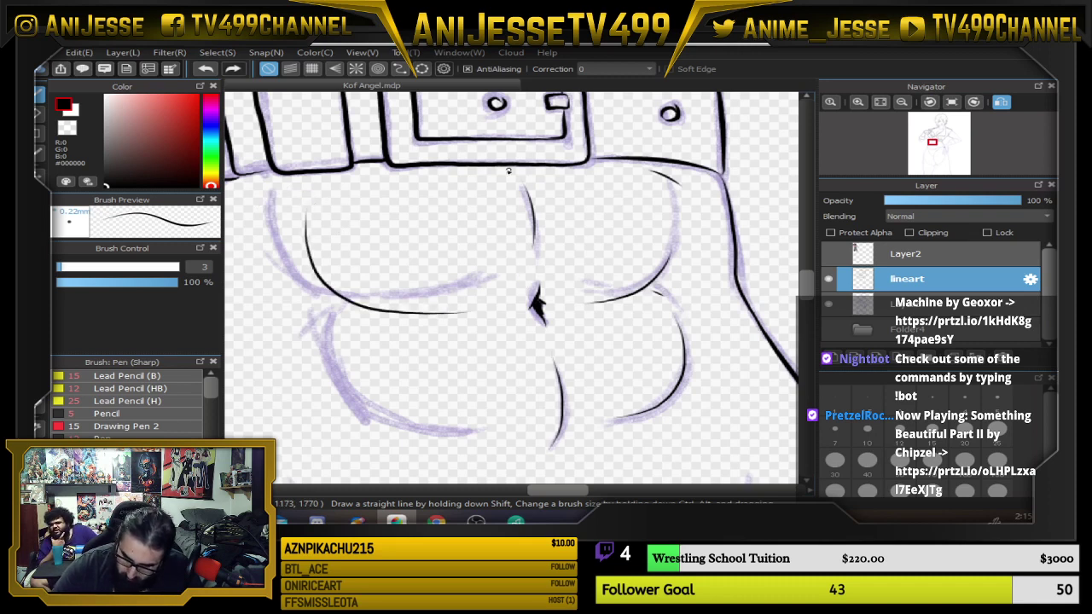
{"action": "left_click_drag", "start_coordinate": [282, 205], "coordinate": [306, 185]}
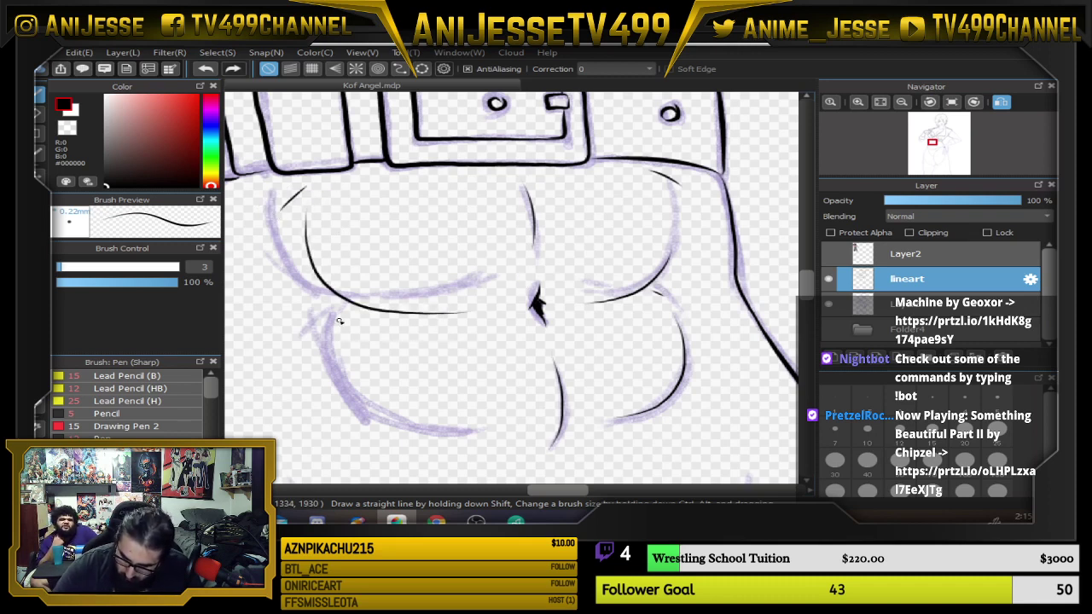
Ink the opposite lower abdominal muscle's contour, unmirror the canvas, and add short accent marks along the flank.
{"action": "mouse_move", "coordinate": [316, 343]}
{"action": "left_mouse_down"}
{"action": "mouse_move", "coordinate": [333, 327]}
{"action": "mouse_move", "coordinate": [357, 398]}
{"action": "mouse_move", "coordinate": [449, 435]}
{"action": "mouse_move", "coordinate": [504, 435]}
{"action": "left_mouse_up"}
{"action": "key", "text": "Down"}
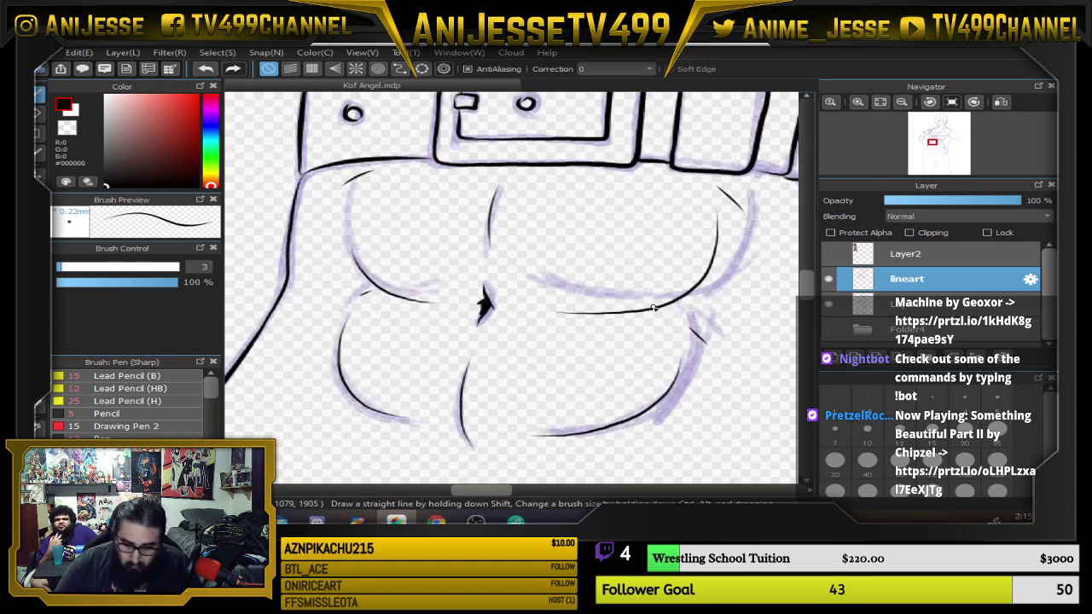
{"action": "scroll", "coordinate": [644, 296], "scroll_direction": "down", "scroll_amount": 5}
{"action": "left_click_drag", "start_coordinate": [672, 296], "coordinate": [614, 324]}
{"action": "scroll", "coordinate": [614, 324], "scroll_direction": "up", "scroll_amount": 5}
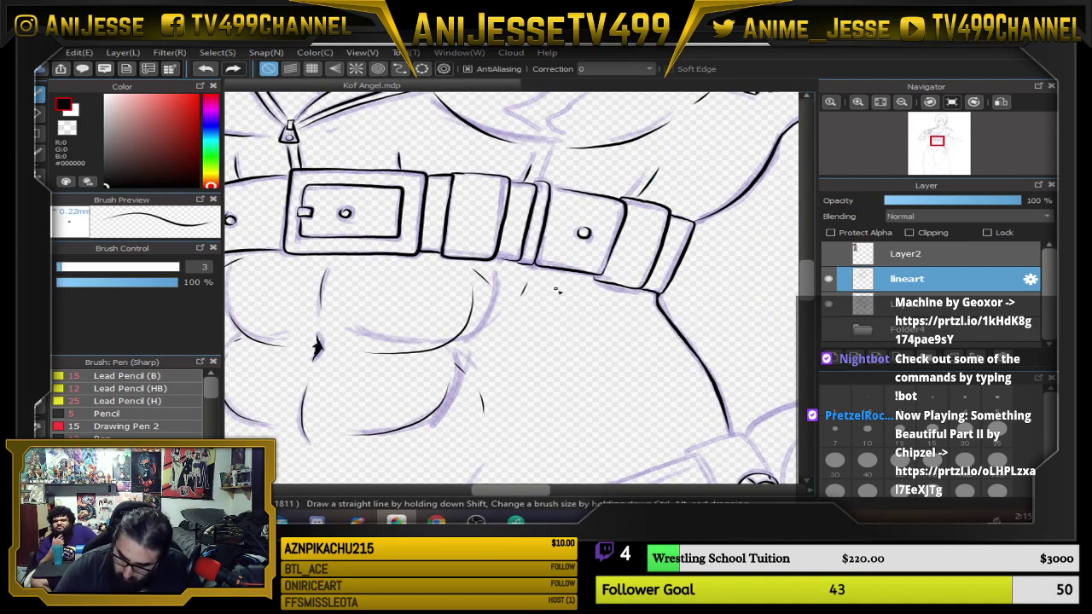
{"action": "left_click_drag", "start_coordinate": [538, 410], "coordinate": [701, 302]}
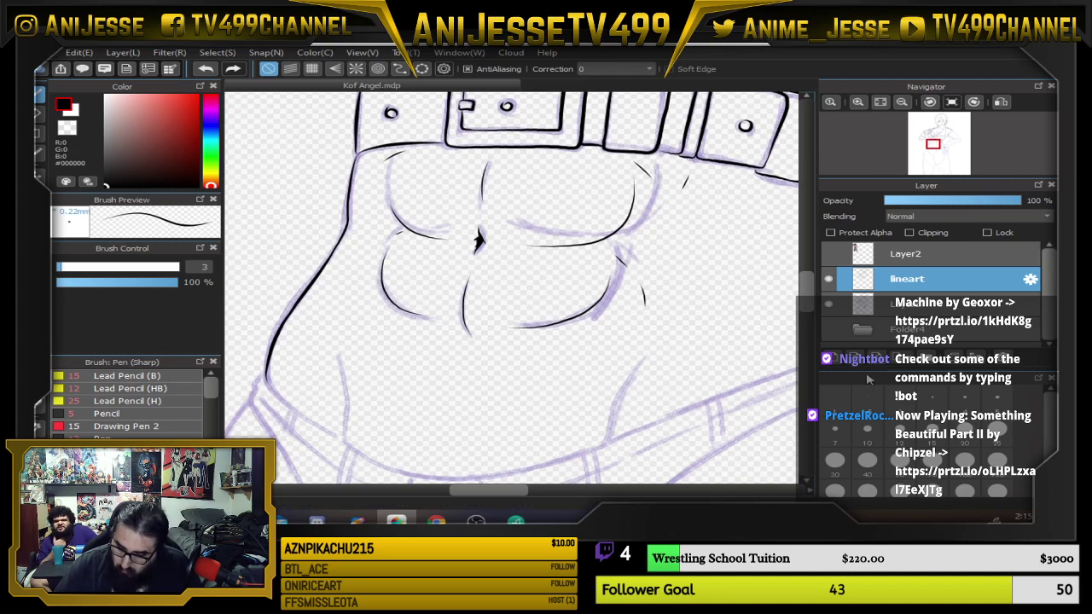
Ink the two pelvic lines above the waistband with brush size 4, and check the line art with the sketch layer briefly hidden.
{"action": "left_click", "coordinate": [965, 405]}
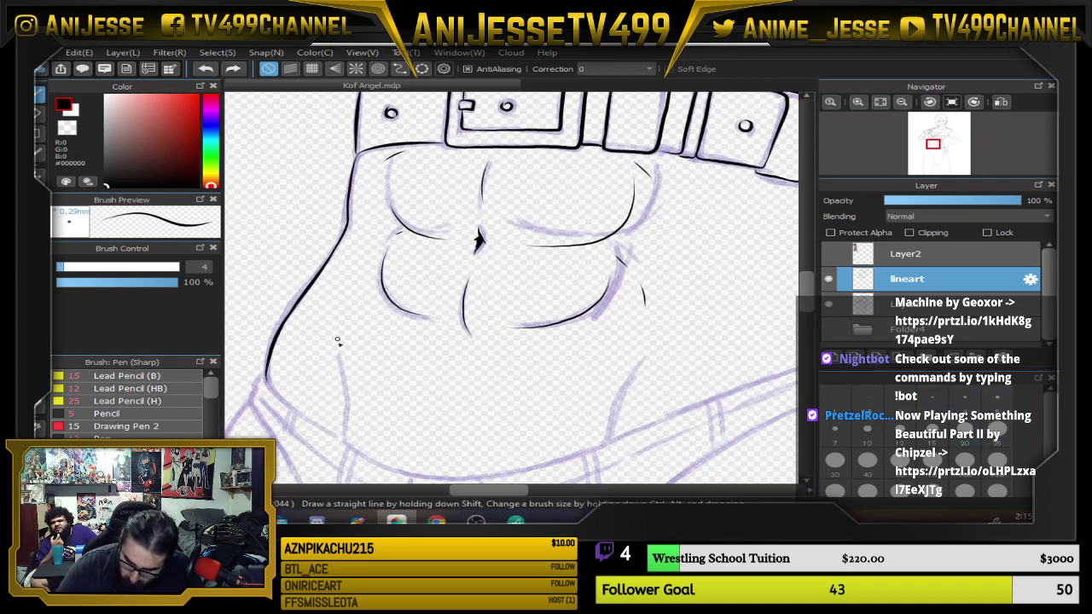
{"action": "left_click_drag", "start_coordinate": [335, 350], "coordinate": [344, 438]}
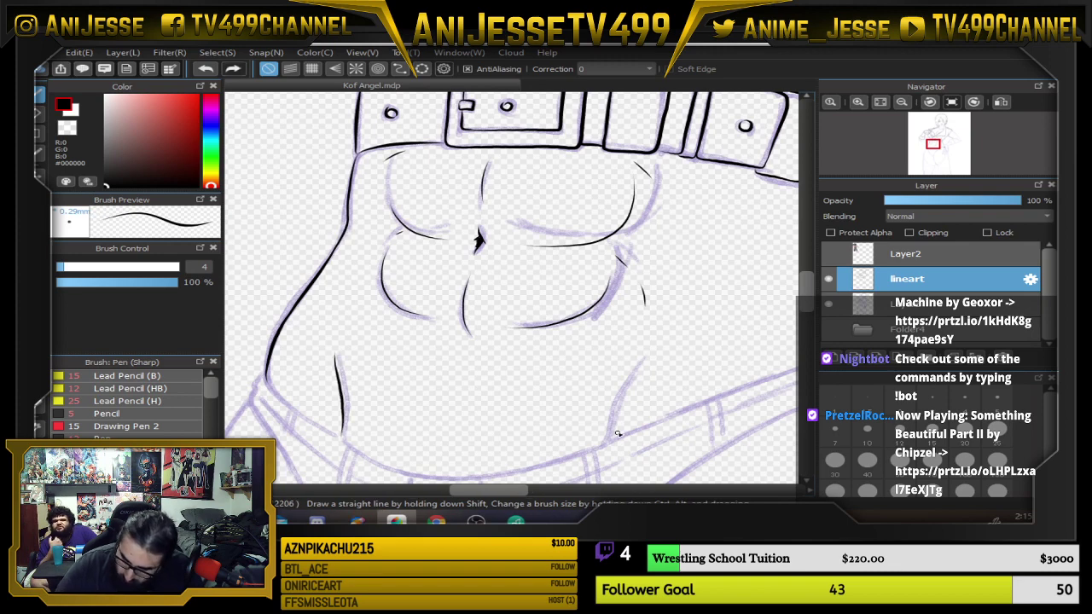
{"action": "left_click_drag", "start_coordinate": [608, 444], "coordinate": [663, 356]}
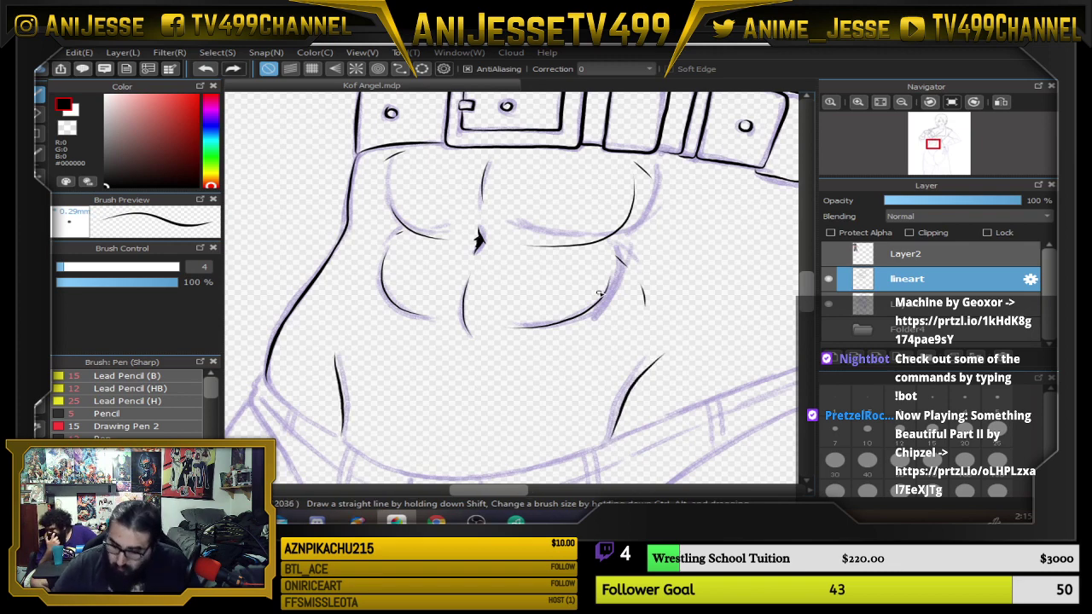
{"action": "scroll", "coordinate": [522, 337], "scroll_direction": "down", "scroll_amount": 4}
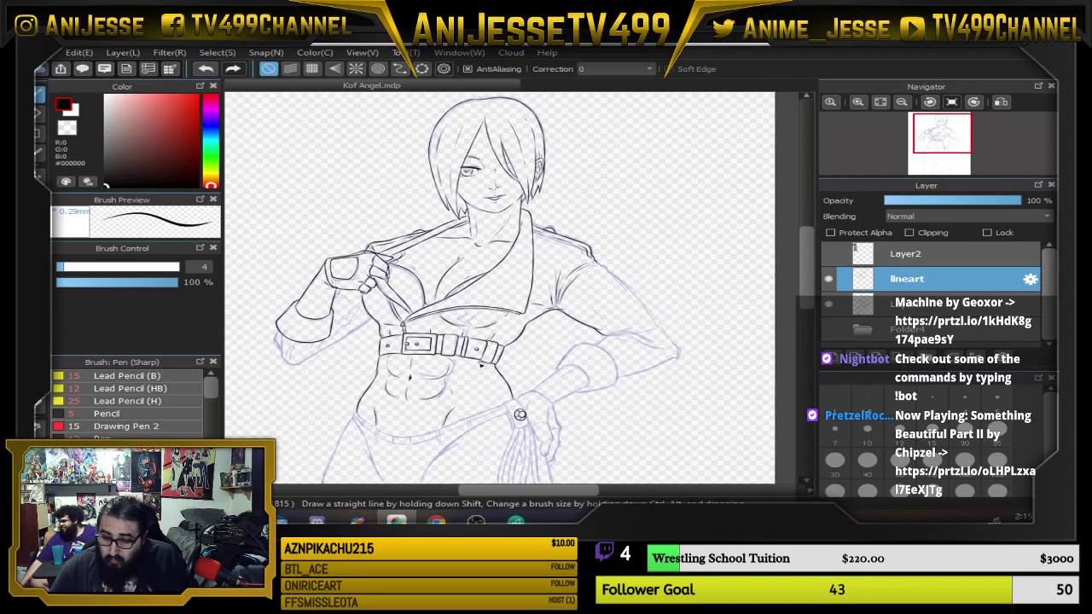
{"action": "left_click", "coordinate": [829, 304]}
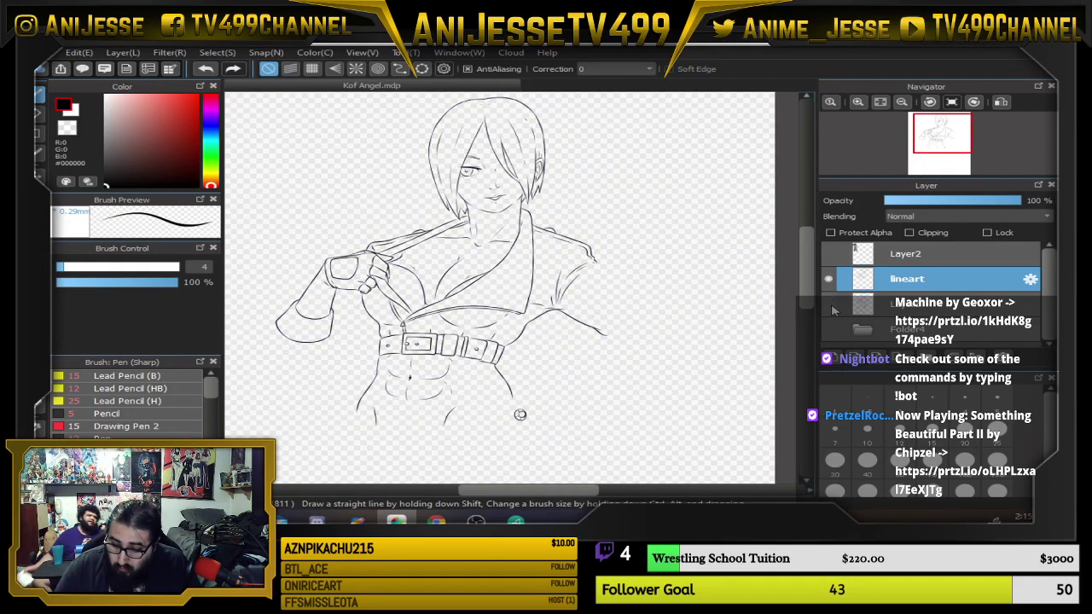
{"action": "left_click", "coordinate": [828, 305]}
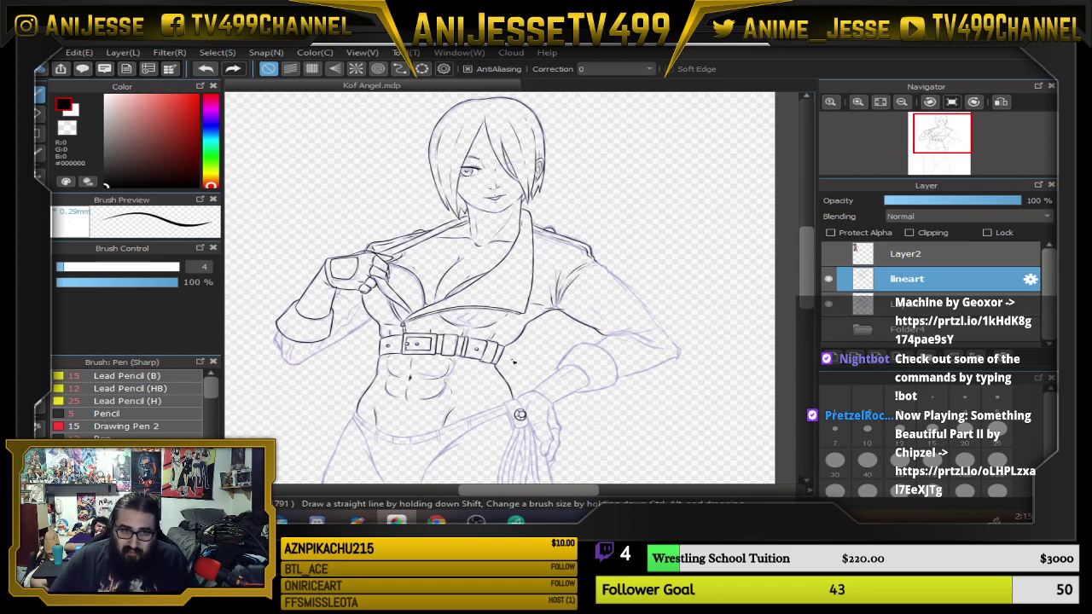
Ink the long side and rounded lower end of the hip ornament's plate with brush size 5, redrawing the stroke once.
{"action": "left_click", "coordinate": [996, 399]}
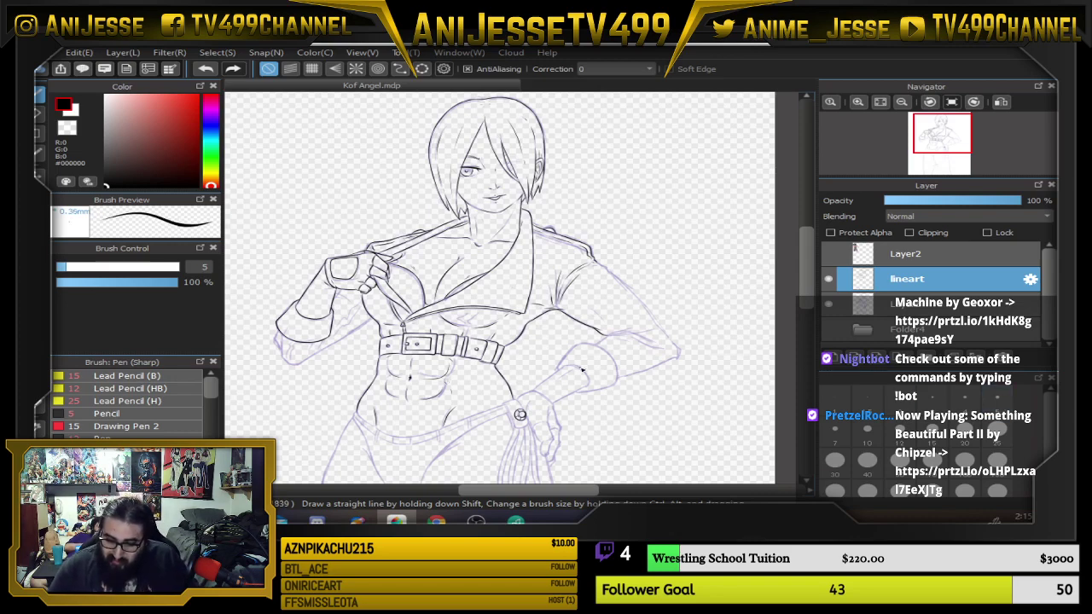
{"action": "scroll", "coordinate": [552, 429], "scroll_direction": "up", "scroll_amount": 4}
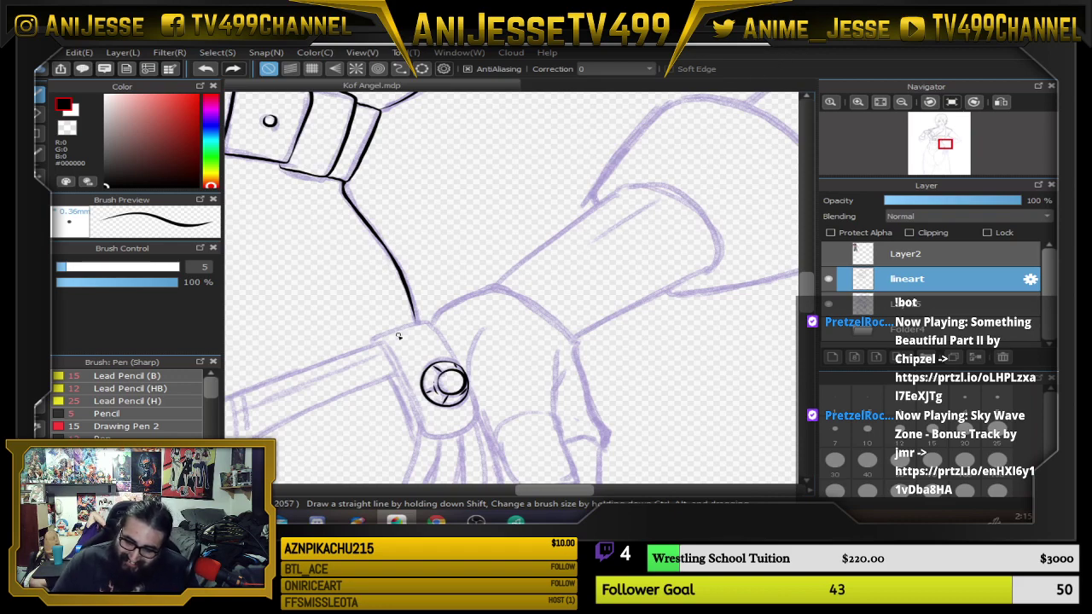
{"action": "scroll", "coordinate": [396, 365], "scroll_direction": "up", "scroll_amount": 3}
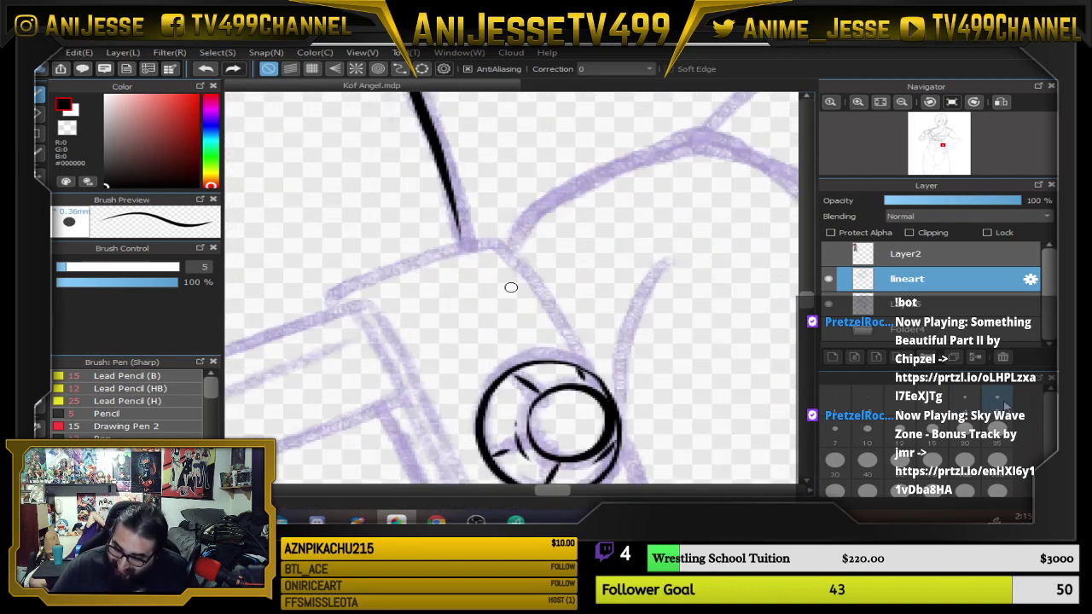
{"action": "left_click_drag", "start_coordinate": [419, 349], "coordinate": [423, 280]}
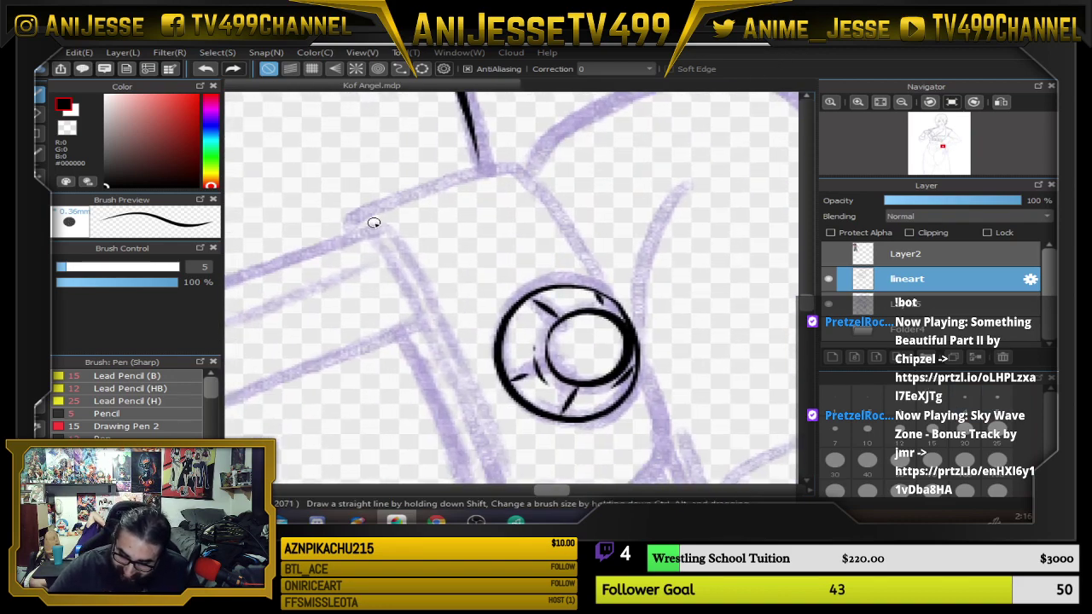
{"action": "left_click_drag", "start_coordinate": [374, 222], "coordinate": [474, 435]}
{"action": "left_click_drag", "start_coordinate": [561, 414], "coordinate": [492, 275]}
{"action": "key", "text": "ctrl+z"}
{"action": "mouse_move", "coordinate": [367, 215]}
{"action": "left_mouse_down"}
{"action": "mouse_move", "coordinate": [431, 345]}
{"action": "mouse_move", "coordinate": [477, 368]}
{"action": "mouse_move", "coordinate": [574, 339]}
{"action": "mouse_move", "coordinate": [588, 312]}
{"action": "mouse_move", "coordinate": [587, 230]}
{"action": "left_mouse_up"}
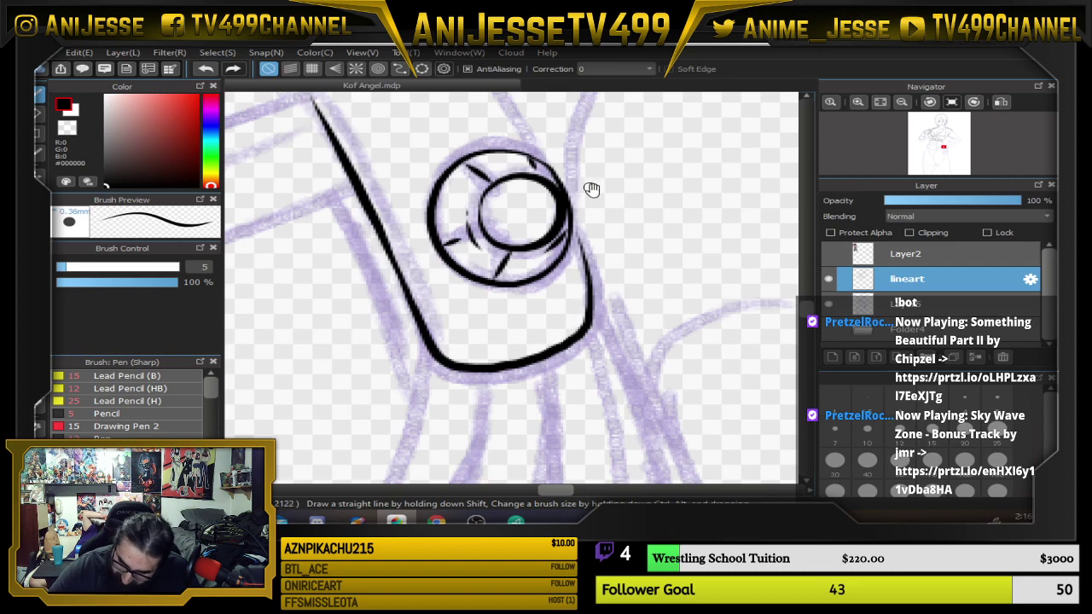
Ink the plate's upper edge around its corner down to the round ornament, and hook the line at its outer end.
{"action": "left_click_drag", "start_coordinate": [592, 189], "coordinate": [656, 376]}
{"action": "left_click_drag", "start_coordinate": [365, 276], "coordinate": [399, 334]}
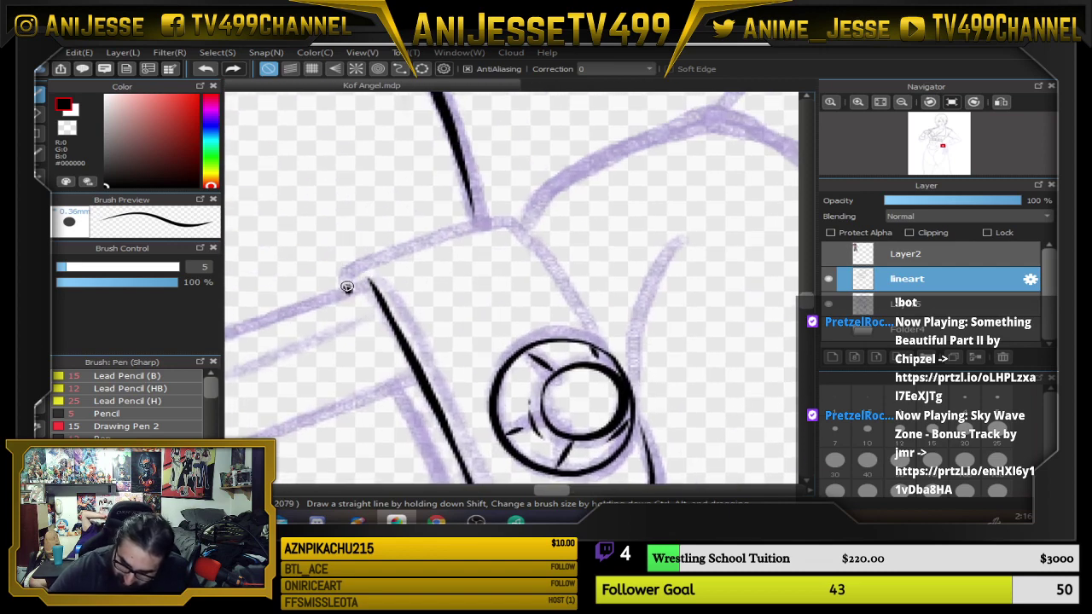
{"action": "mouse_move", "coordinate": [347, 288]}
{"action": "left_mouse_down"}
{"action": "mouse_move", "coordinate": [373, 262]}
{"action": "mouse_move", "coordinate": [508, 221]}
{"action": "mouse_move", "coordinate": [556, 267]}
{"action": "mouse_move", "coordinate": [607, 345]}
{"action": "left_mouse_up"}
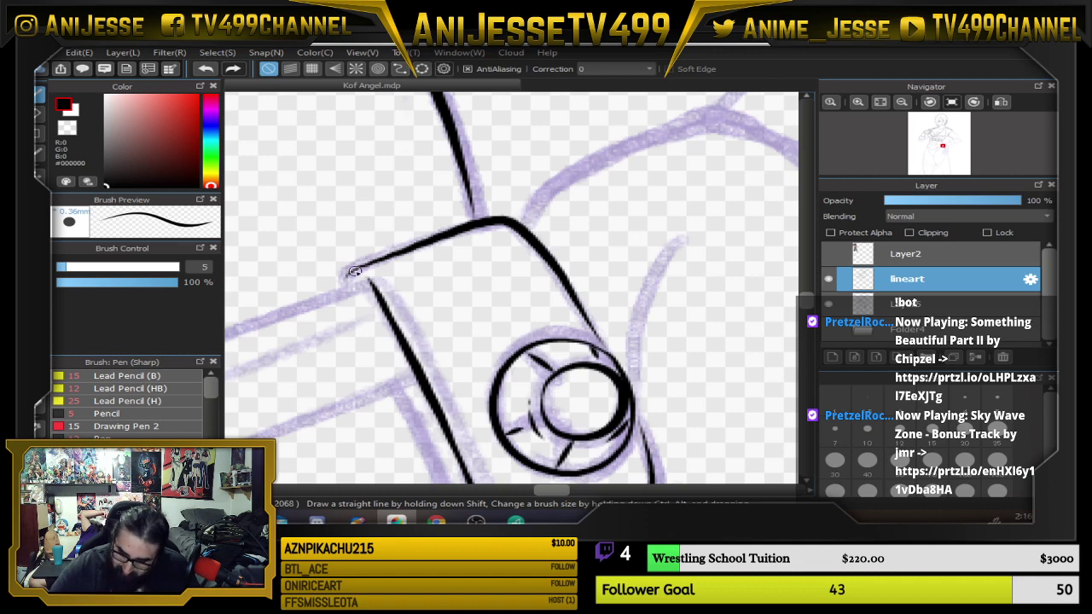
{"action": "left_click_drag", "start_coordinate": [352, 273], "coordinate": [345, 285]}
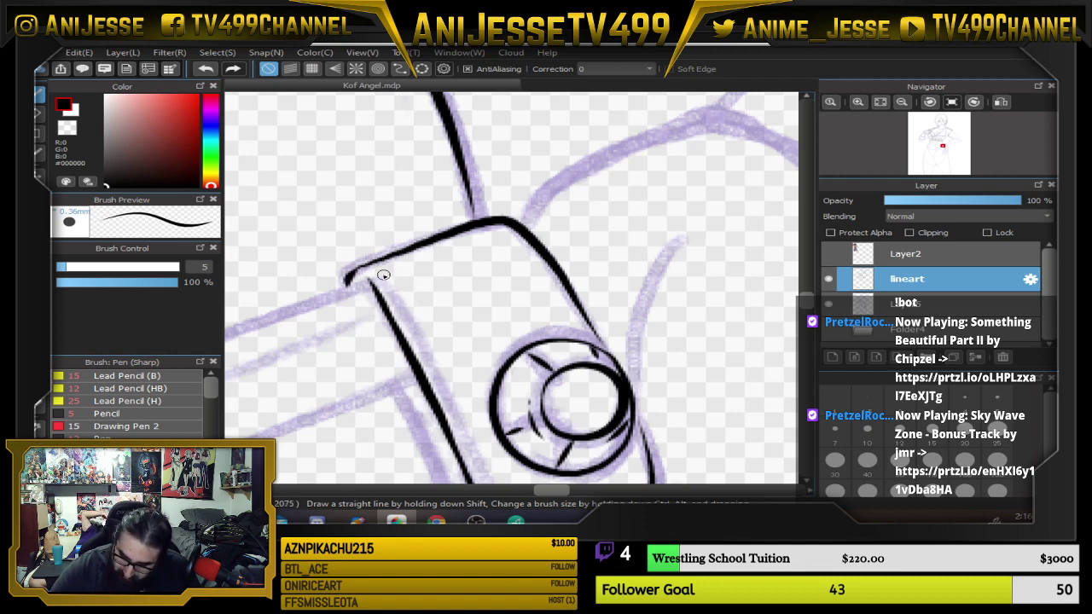
Ink thin inner border lines along the plate's long side and lower end with brush size 3.
{"action": "key", "text": "bracketleft"}
{"action": "key", "text": "bracketleft"}
{"action": "mouse_move", "coordinate": [388, 281]}
{"action": "left_mouse_down"}
{"action": "mouse_move", "coordinate": [437, 368]}
{"action": "mouse_move", "coordinate": [402, 342]}
{"action": "mouse_move", "coordinate": [454, 442]}
{"action": "mouse_move", "coordinate": [545, 436]}
{"action": "mouse_move", "coordinate": [495, 441]}
{"action": "mouse_move", "coordinate": [577, 416]}
{"action": "left_mouse_up"}
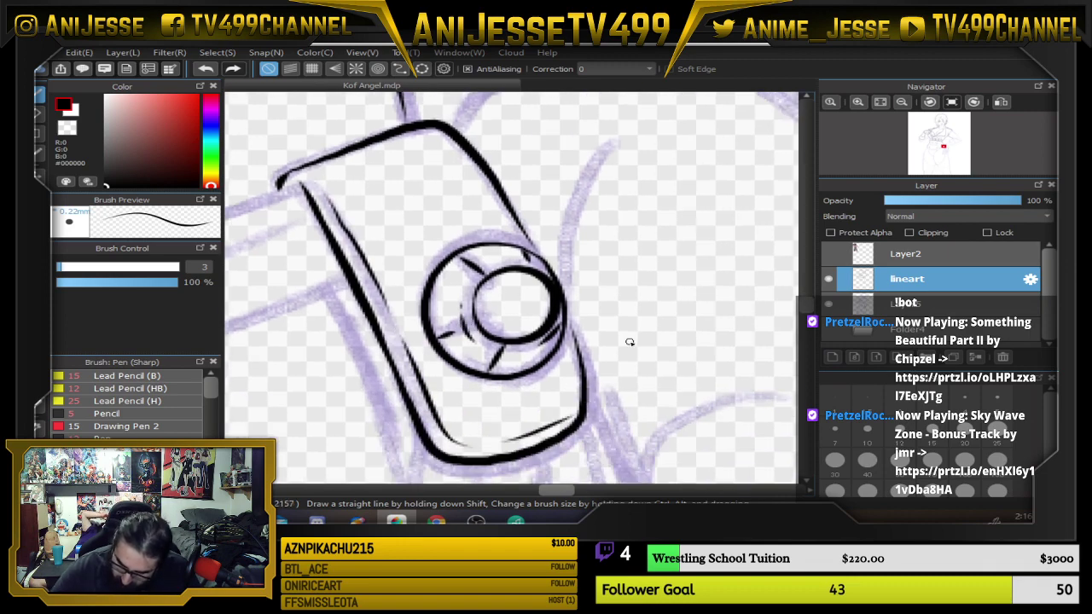
Ink the curved hand line beside the round ornament with brush size 5, and the contour from the plate across the palm to the finger base.
{"action": "scroll", "coordinate": [629, 342], "scroll_direction": "down", "scroll_amount": 4}
{"action": "left_click_drag", "start_coordinate": [637, 340], "coordinate": [534, 348]}
{"action": "scroll", "coordinate": [604, 337], "scroll_direction": "down", "scroll_amount": 3}
{"action": "scroll", "coordinate": [566, 364], "scroll_direction": "up", "scroll_amount": 4}
{"action": "scroll", "coordinate": [497, 341], "scroll_direction": "up", "scroll_amount": 2}
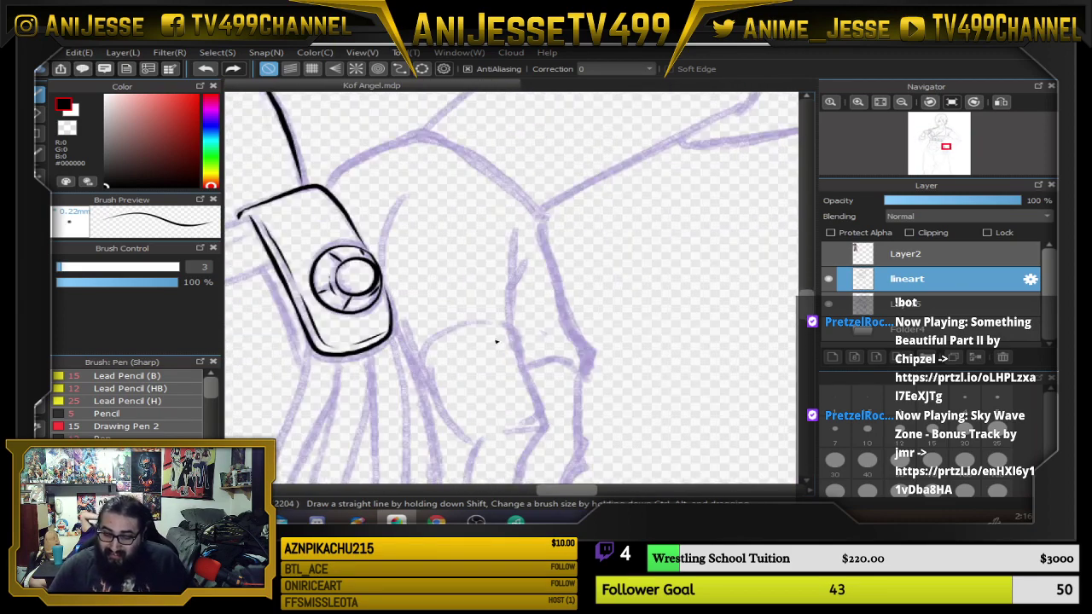
{"action": "left_click", "coordinate": [996, 398]}
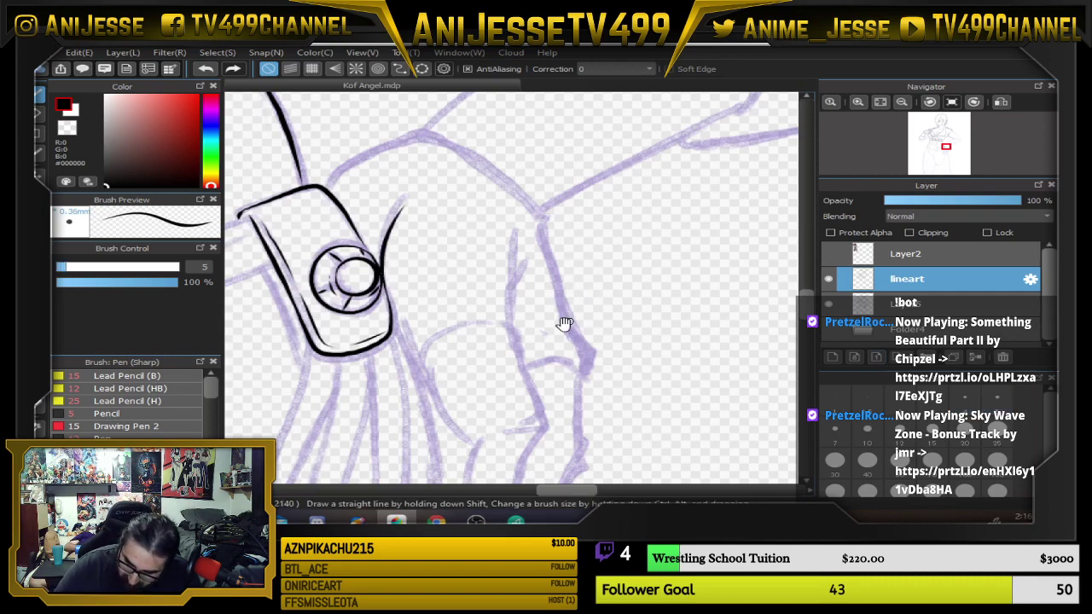
{"action": "left_click_drag", "start_coordinate": [560, 319], "coordinate": [518, 255]}
{"action": "scroll", "coordinate": [400, 258], "scroll_direction": "up", "scroll_amount": 2}
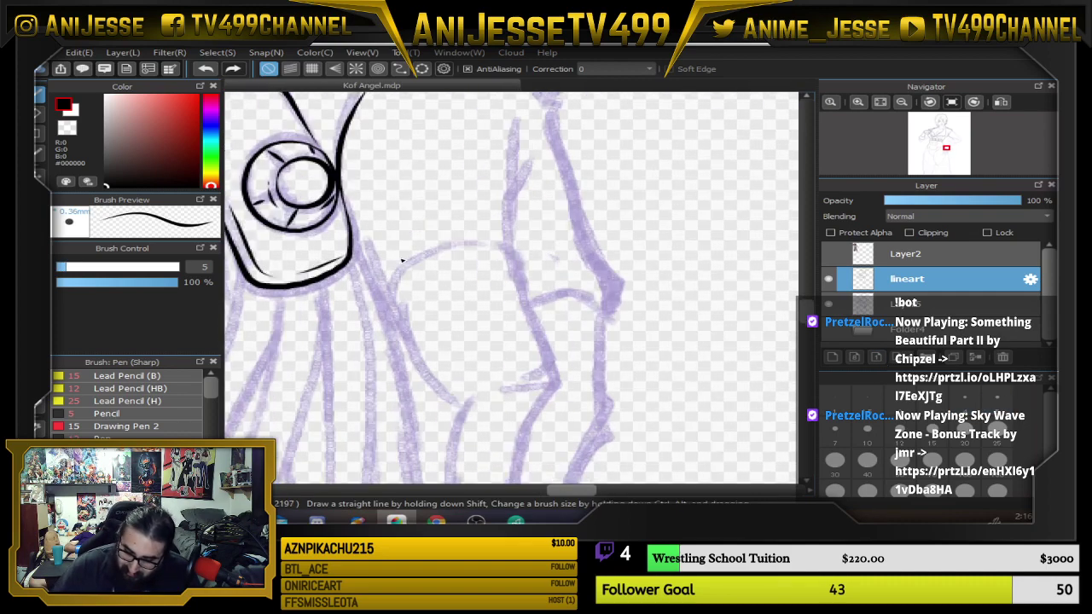
{"action": "left_click_drag", "start_coordinate": [506, 297], "coordinate": [539, 378]}
{"action": "mouse_move", "coordinate": [385, 314]}
{"action": "left_mouse_down"}
{"action": "mouse_move", "coordinate": [427, 383]}
{"action": "mouse_move", "coordinate": [537, 372]}
{"action": "mouse_move", "coordinate": [550, 359]}
{"action": "mouse_move", "coordinate": [554, 236]}
{"action": "left_mouse_up"}
{"action": "left_click_drag", "start_coordinate": [546, 323], "coordinate": [564, 268]}
{"action": "left_click_drag", "start_coordinate": [657, 367], "coordinate": [687, 264]}
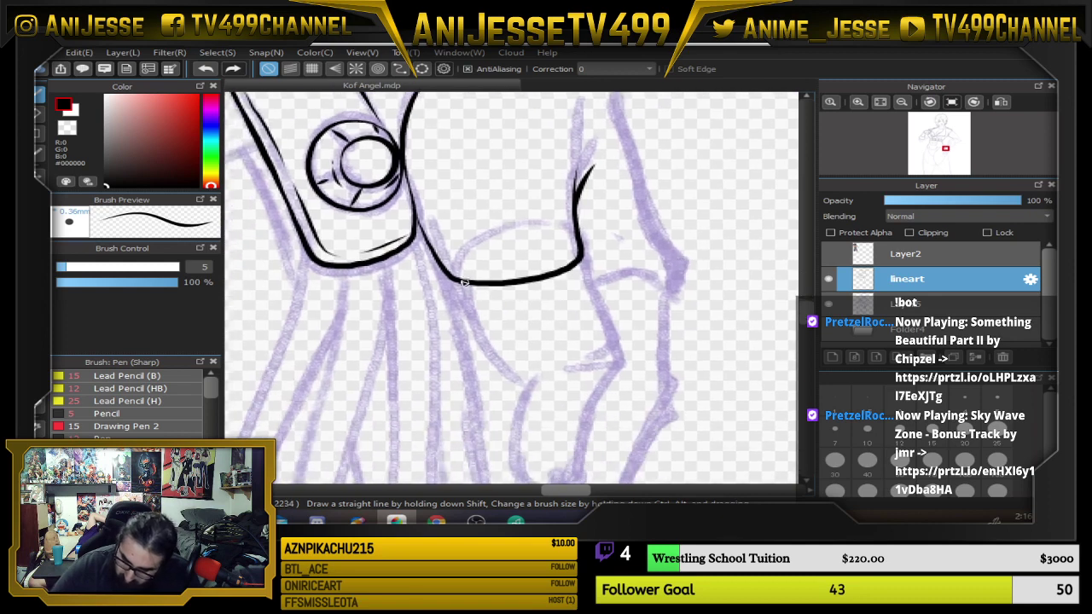
Ink the outline of the hip hand's thumb below the glove edge, including the rounded tip and short joint creases.
{"action": "left_click_drag", "start_coordinate": [432, 252], "coordinate": [521, 389]}
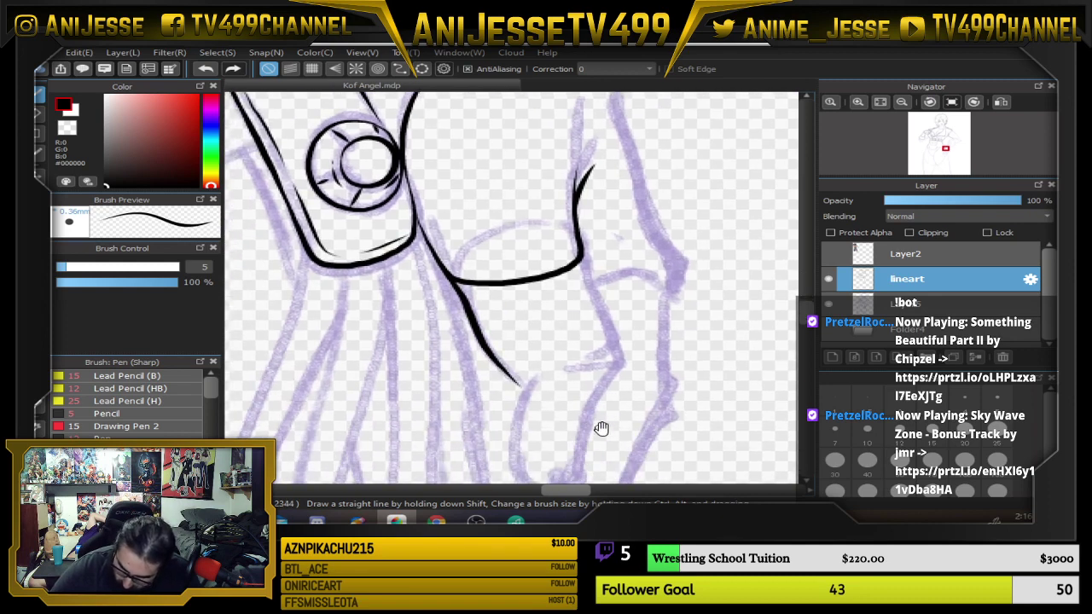
{"action": "left_click_drag", "start_coordinate": [602, 430], "coordinate": [654, 367]}
{"action": "mouse_move", "coordinate": [543, 292]}
{"action": "left_mouse_down"}
{"action": "mouse_move", "coordinate": [579, 322]}
{"action": "mouse_move", "coordinate": [566, 397]}
{"action": "mouse_move", "coordinate": [611, 429]}
{"action": "mouse_move", "coordinate": [629, 423]}
{"action": "left_mouse_up"}
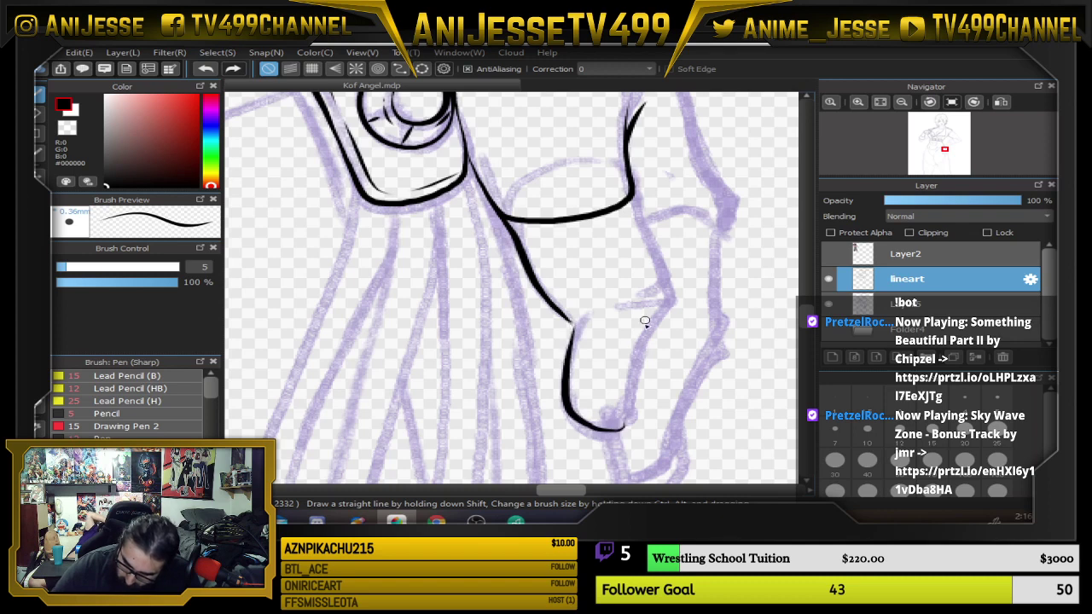
{"action": "mouse_move", "coordinate": [629, 168]}
{"action": "left_mouse_down"}
{"action": "mouse_move", "coordinate": [654, 320]}
{"action": "mouse_move", "coordinate": [622, 430]}
{"action": "left_mouse_up"}
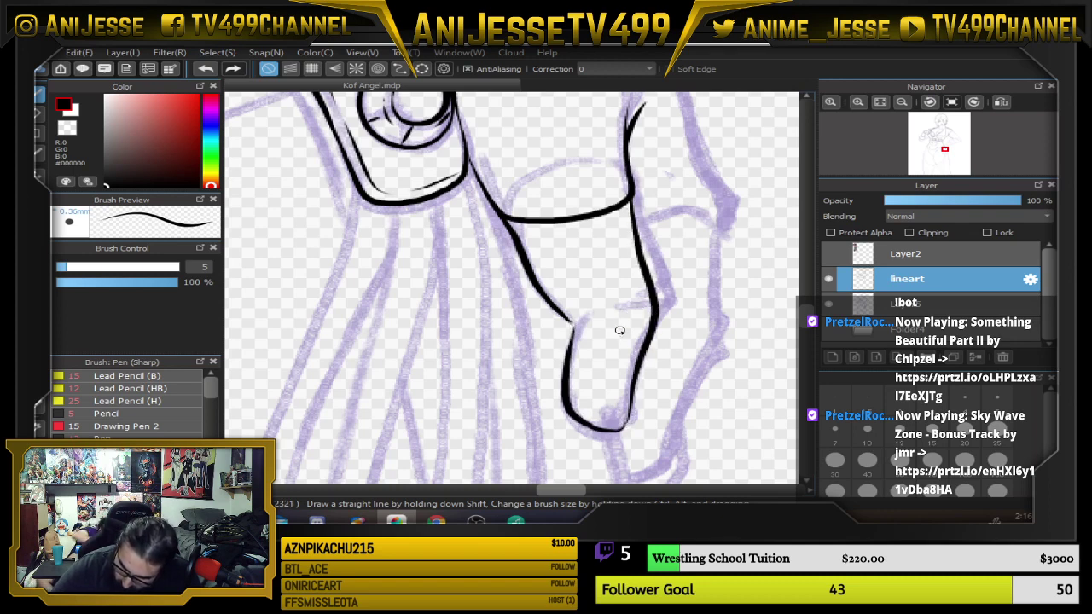
{"action": "mouse_move", "coordinate": [621, 330]}
{"action": "left_mouse_down"}
{"action": "mouse_move", "coordinate": [659, 312]}
{"action": "mouse_move", "coordinate": [628, 332]}
{"action": "left_mouse_up"}
{"action": "key", "text": "ctrl+z"}
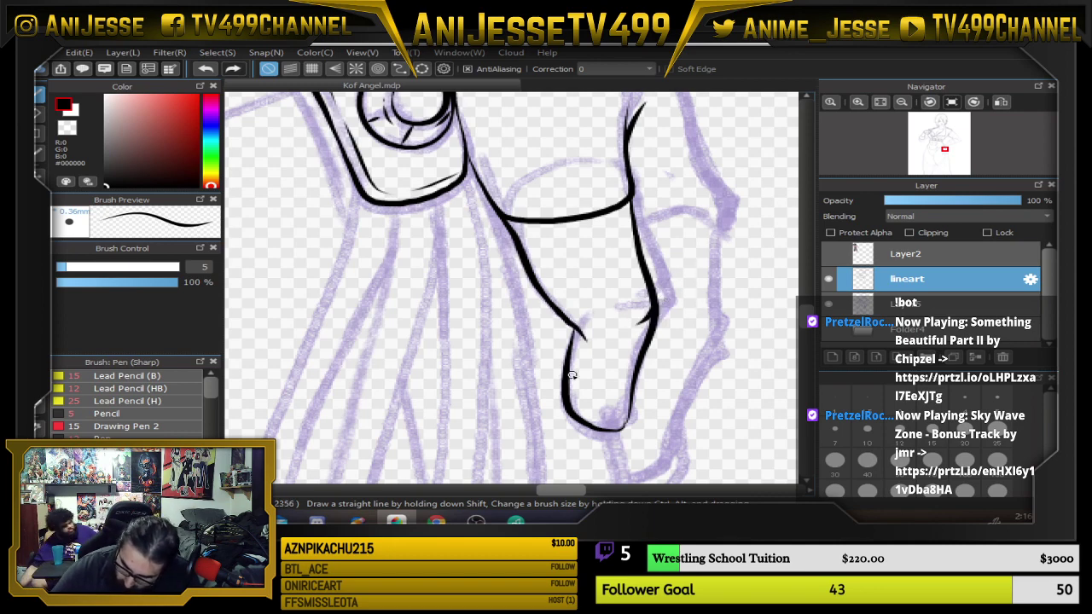
{"action": "scroll", "coordinate": [574, 378], "scroll_direction": "down", "scroll_amount": 2}
{"action": "scroll", "coordinate": [589, 337], "scroll_direction": "up", "scroll_amount": 3}
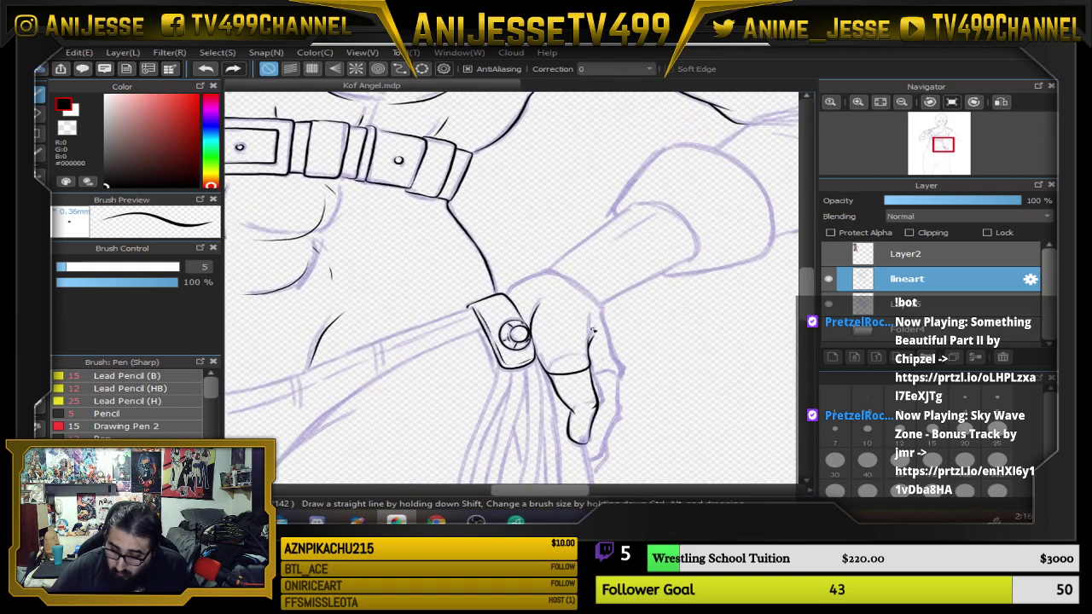
Ink the back edge of the hand on the hip and the line across its wrist, following the sketch.
{"action": "scroll", "coordinate": [593, 328], "scroll_direction": "up", "scroll_amount": 1}
{"action": "key", "text": "Left"}
{"action": "key", "text": "Left"}
{"action": "key", "text": "Left"}
{"action": "key", "text": "Left"}
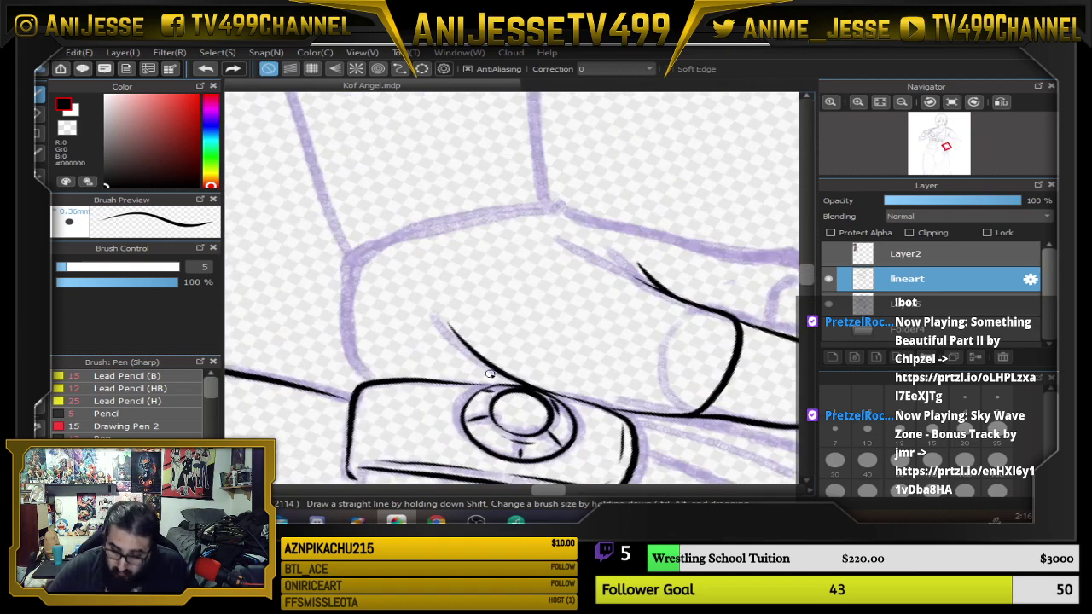
{"action": "mouse_move", "coordinate": [370, 382]}
{"action": "left_mouse_down"}
{"action": "mouse_move", "coordinate": [342, 330]}
{"action": "mouse_move", "coordinate": [345, 256]}
{"action": "left_mouse_up"}
{"action": "left_click_drag", "start_coordinate": [565, 234], "coordinate": [524, 304]}
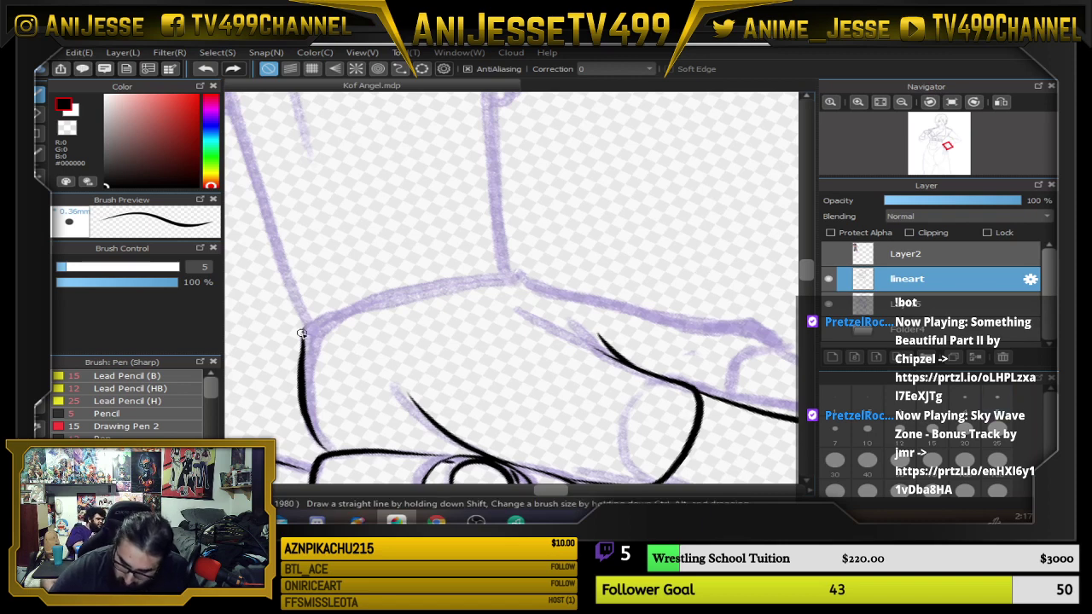
{"action": "mouse_move", "coordinate": [300, 354]}
{"action": "left_mouse_down"}
{"action": "mouse_move", "coordinate": [314, 323]}
{"action": "mouse_move", "coordinate": [493, 282]}
{"action": "mouse_move", "coordinate": [555, 289]}
{"action": "left_mouse_up"}
{"action": "left_click_drag", "start_coordinate": [628, 275], "coordinate": [677, 358]}
{"action": "left_click_drag", "start_coordinate": [543, 277], "coordinate": [580, 313]}
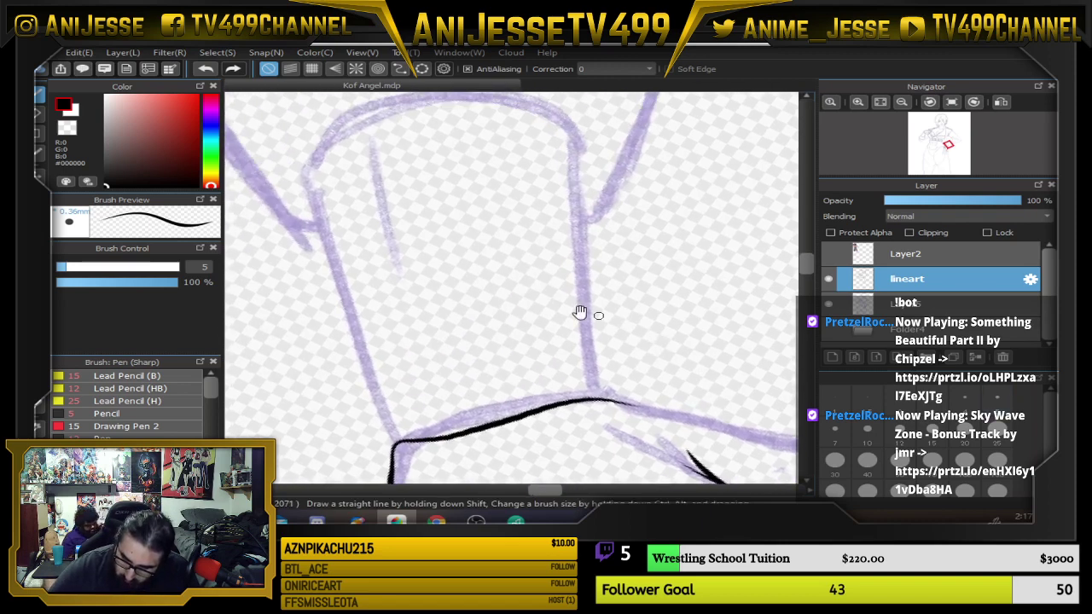
Ink both sides of the forearm from the wrist to the rolled sleeve and add a short crease at the wrist corner.
{"action": "mouse_move", "coordinate": [302, 180]}
{"action": "left_mouse_down"}
{"action": "mouse_move", "coordinate": [395, 424]}
{"action": "mouse_move", "coordinate": [415, 445]}
{"action": "left_mouse_up"}
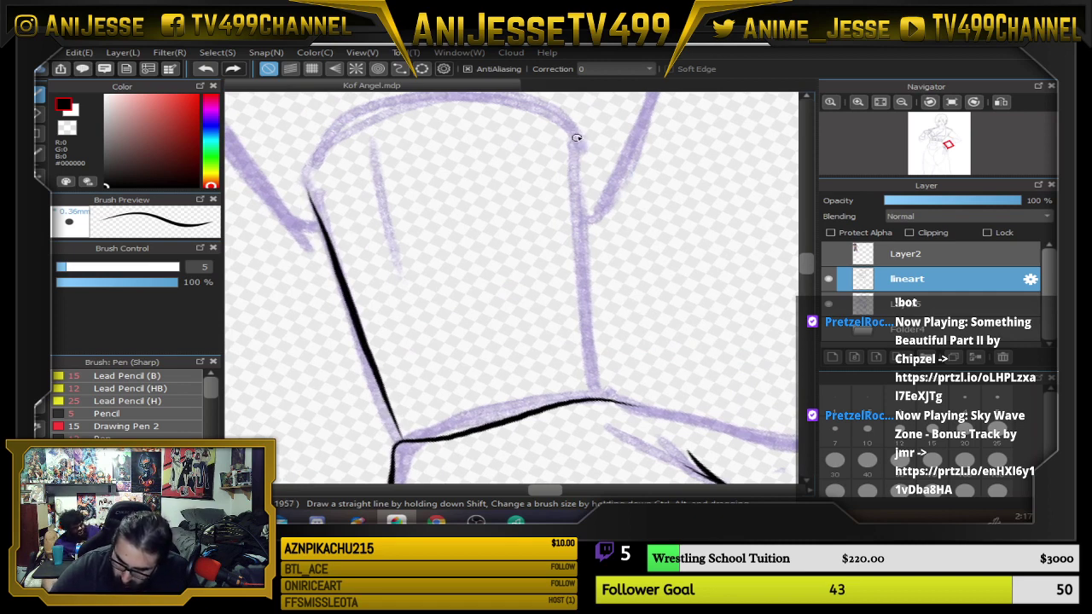
{"action": "left_click_drag", "start_coordinate": [577, 137], "coordinate": [608, 400]}
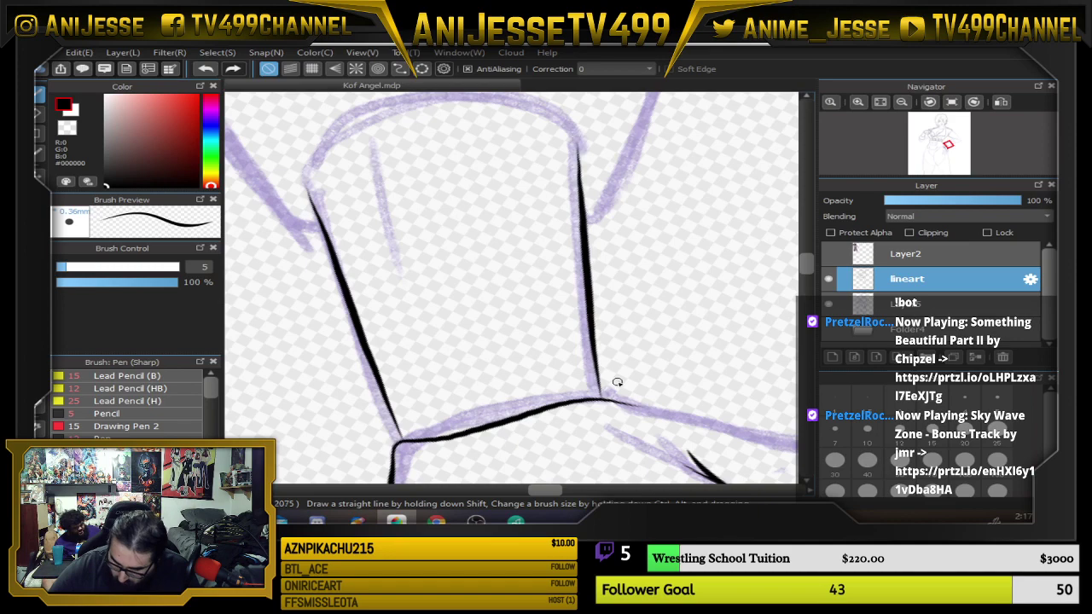
{"action": "key", "text": "Up"}
{"action": "left_click_drag", "start_coordinate": [444, 436], "coordinate": [433, 372]}
{"action": "scroll", "coordinate": [505, 330], "scroll_direction": "down", "scroll_amount": 3}
{"action": "scroll", "coordinate": [499, 292], "scroll_direction": "up", "scroll_amount": 3}
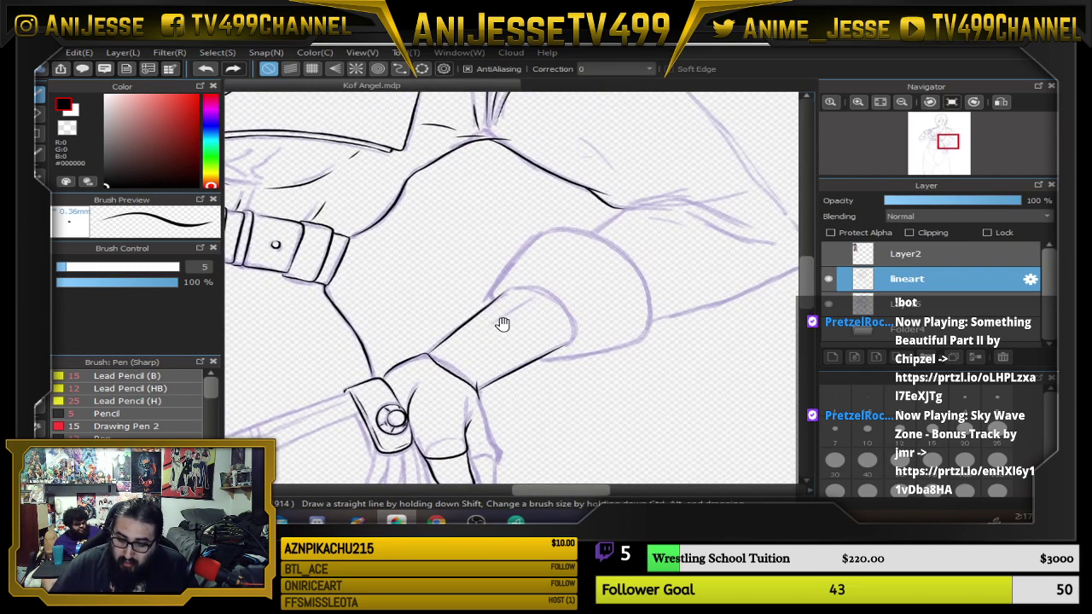
Ink a short contour line inside the forearm, just below the sleeve opening.
{"action": "key", "text": "ctrl+alt+Left"}
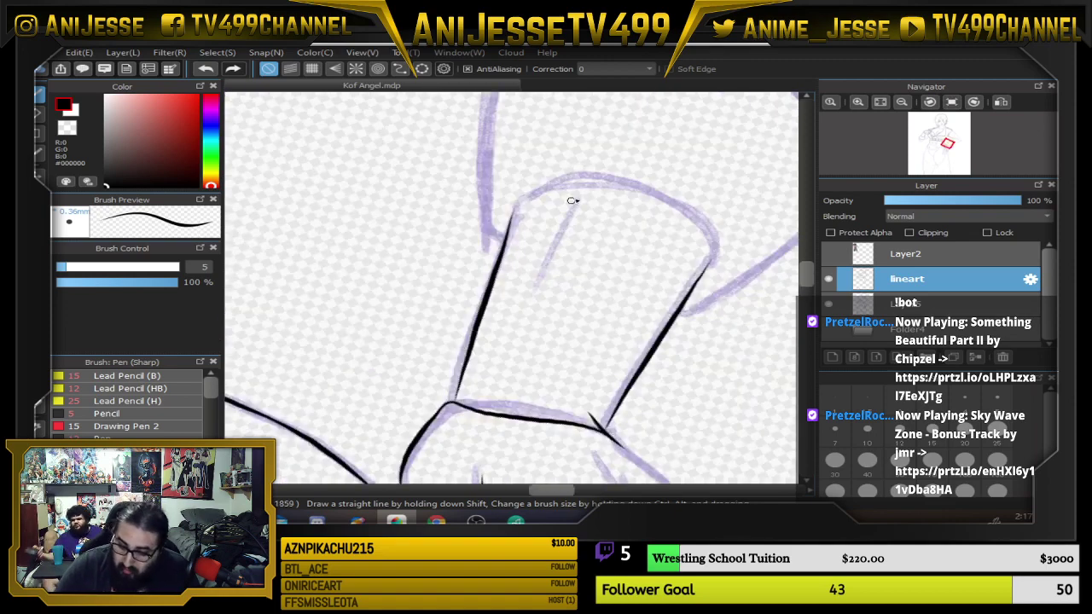
{"action": "left_click_drag", "start_coordinate": [585, 192], "coordinate": [538, 295]}
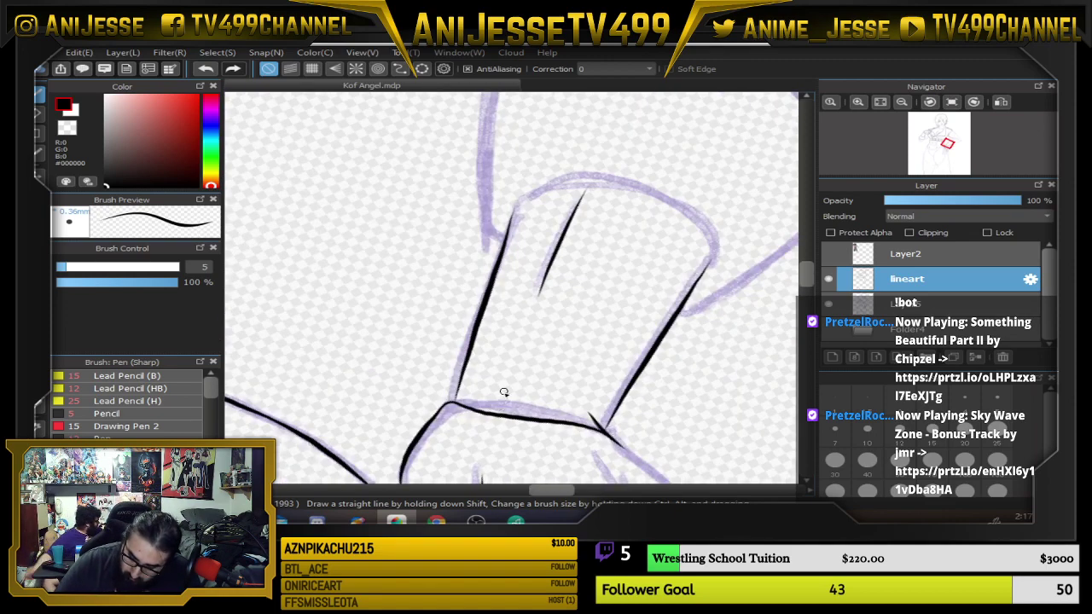
{"action": "key", "text": "Up"}
{"action": "scroll", "coordinate": [512, 353], "scroll_direction": "down", "scroll_amount": 3}
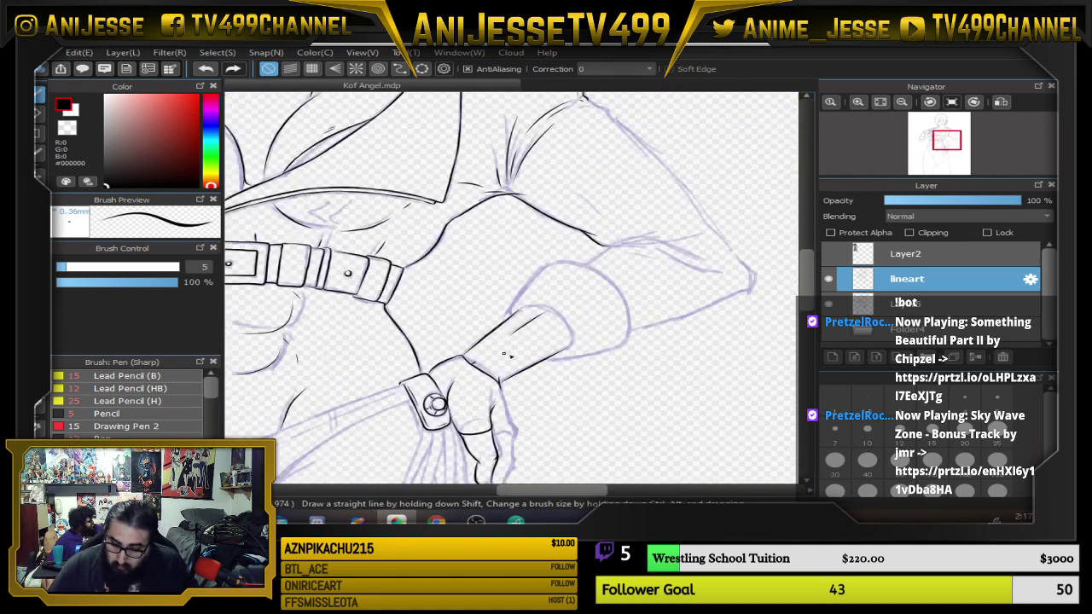
{"action": "left_click_drag", "start_coordinate": [544, 362], "coordinate": [625, 286]}
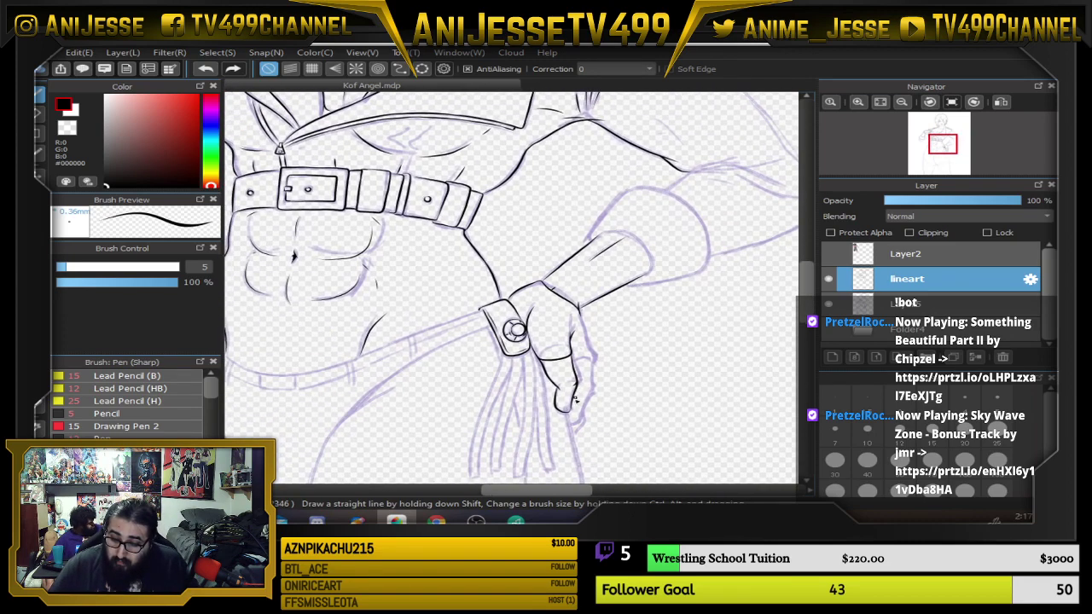
Set the brush size to 3 and ink a small detail at the tip of the thumb.
{"action": "scroll", "coordinate": [571, 400], "scroll_direction": "up", "scroll_amount": 5}
{"action": "key", "text": "bracketleft"}
{"action": "key", "text": "bracketleft"}
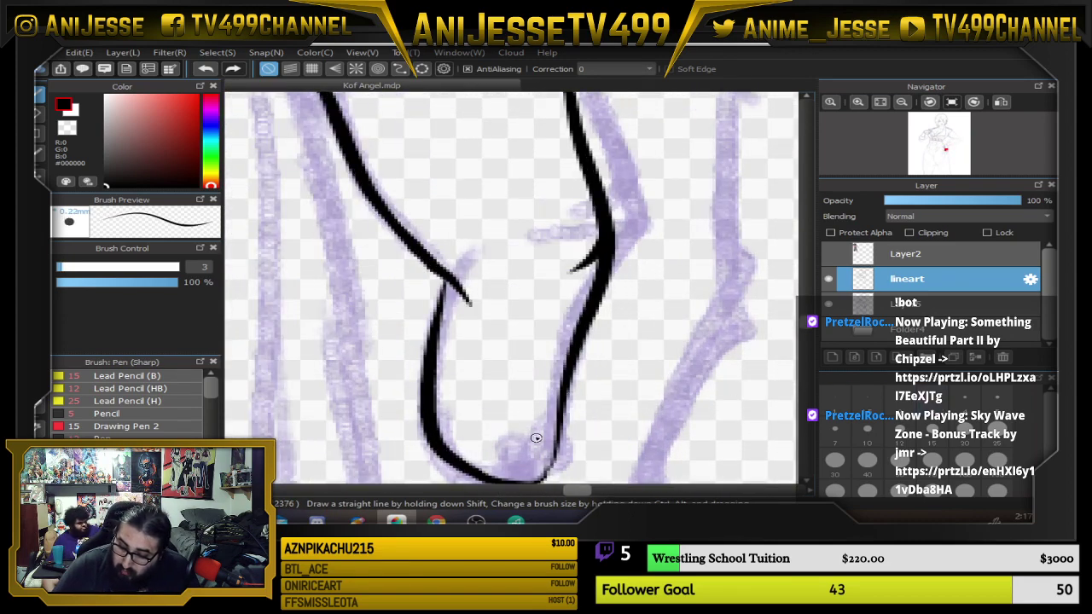
{"action": "scroll", "coordinate": [546, 401], "scroll_direction": "down", "scroll_amount": 5}
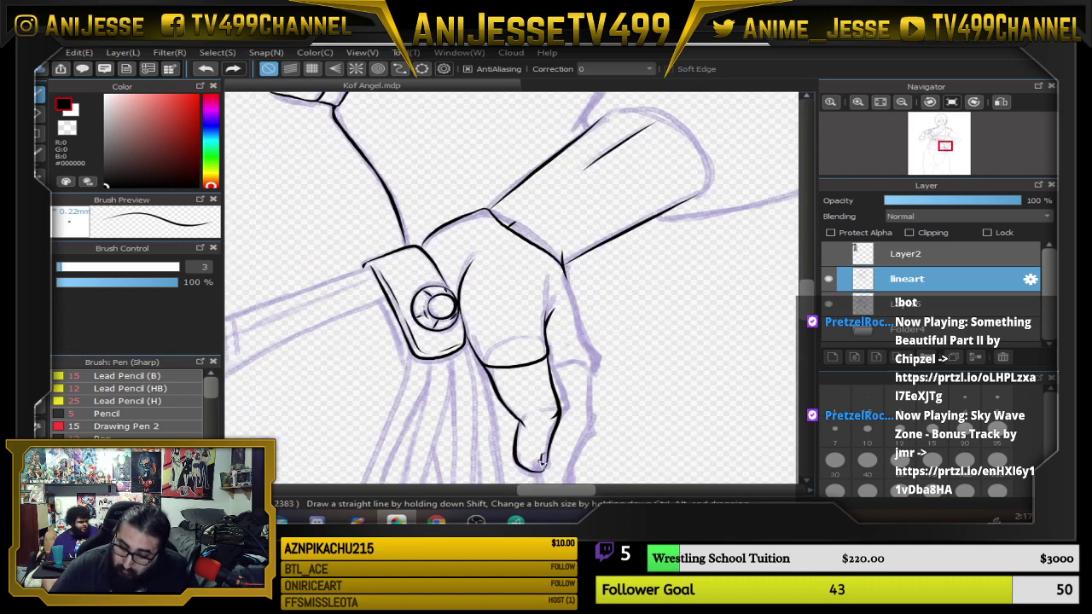
{"action": "left_click_drag", "start_coordinate": [556, 389], "coordinate": [631, 395]}
{"action": "scroll", "coordinate": [582, 381], "scroll_direction": "down", "scroll_amount": 3}
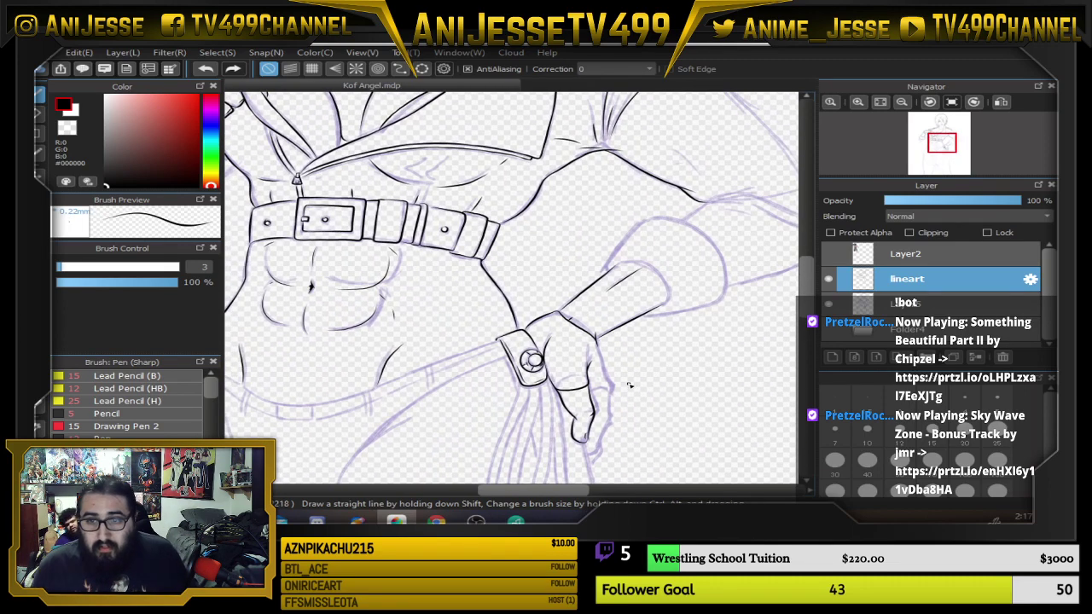
Examine the line art of the whole figure against the remaining sketch.
{"action": "scroll", "coordinate": [635, 376], "scroll_direction": "down", "scroll_amount": 2}
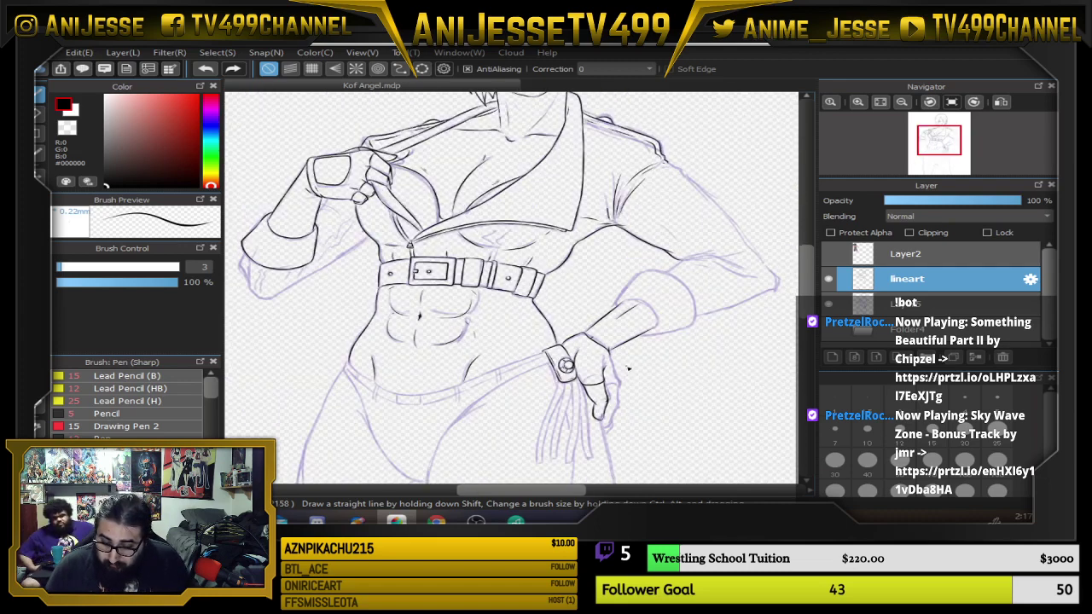
{"action": "scroll", "coordinate": [646, 313], "scroll_direction": "up", "scroll_amount": 3}
{"action": "scroll", "coordinate": [639, 313], "scroll_direction": "down", "scroll_amount": 2}
{"action": "left_click_drag", "start_coordinate": [570, 330], "coordinate": [548, 365]}
{"action": "scroll", "coordinate": [547, 365], "scroll_direction": "down", "scroll_amount": 3}
{"action": "scroll", "coordinate": [478, 222], "scroll_direction": "up", "scroll_amount": 1}
{"action": "scroll", "coordinate": [475, 215], "scroll_direction": "down", "scroll_amount": 1}
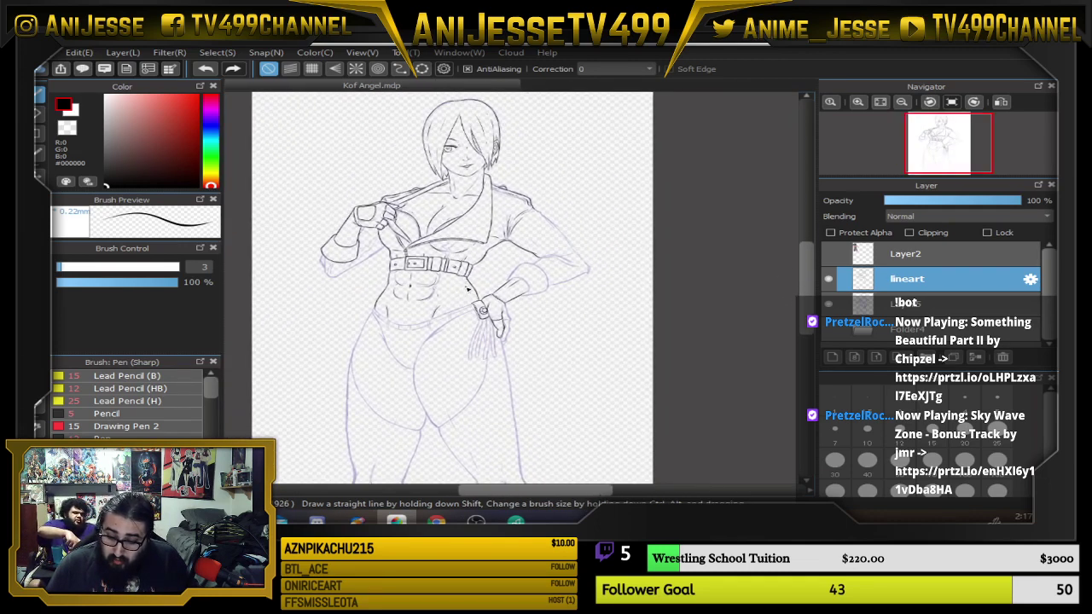
Try to ink a small accent at the left corner of the mouth, trying another brush size.
{"action": "scroll", "coordinate": [475, 214], "scroll_direction": "up", "scroll_amount": 5}
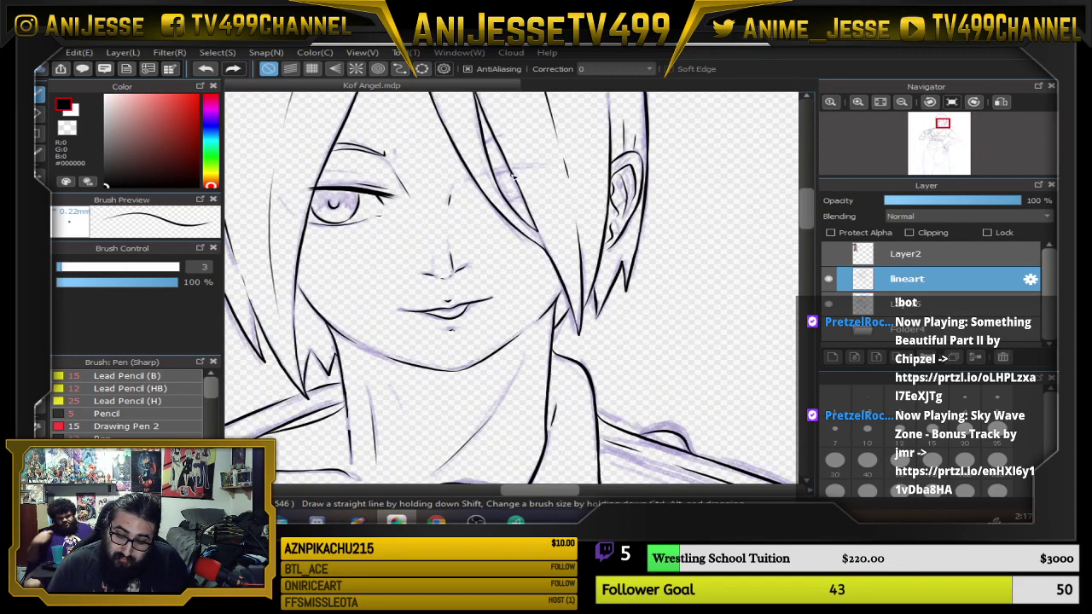
{"action": "scroll", "coordinate": [436, 298], "scroll_direction": "up", "scroll_amount": 4}
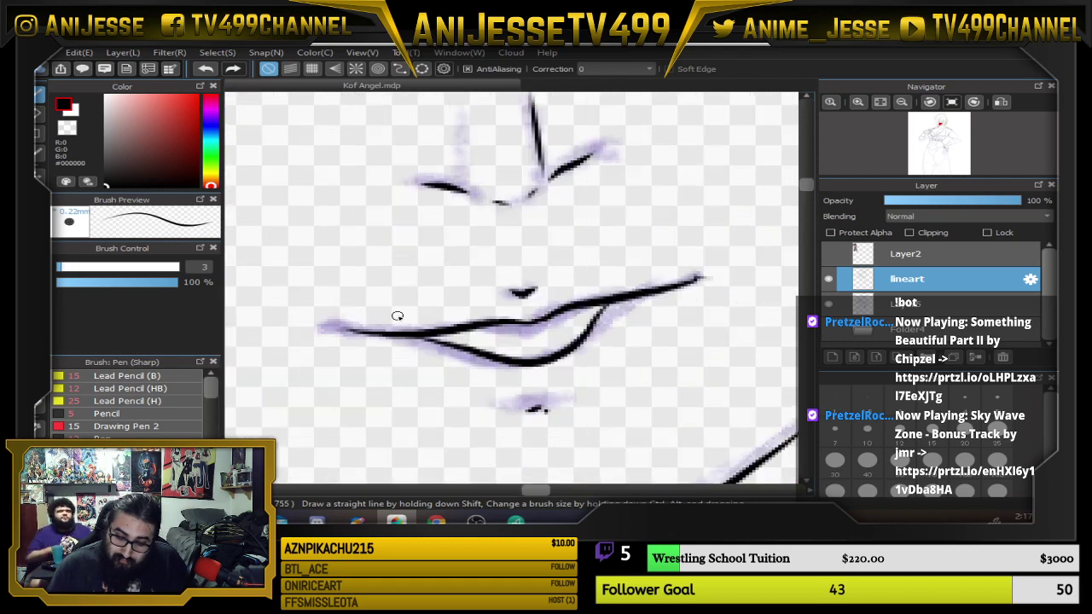
{"action": "left_click", "coordinate": [337, 337]}
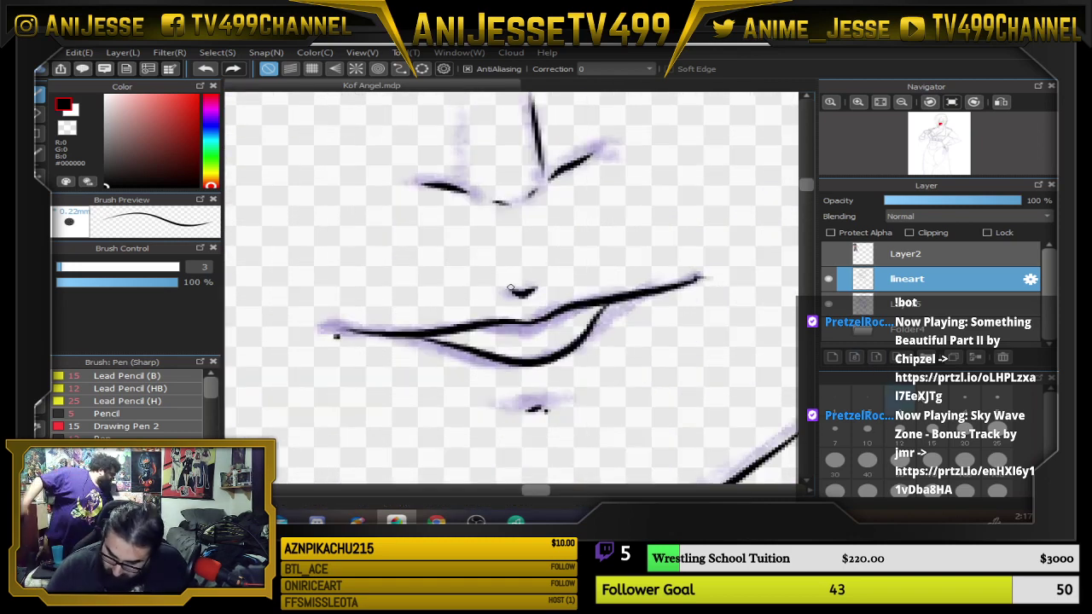
{"action": "left_click", "coordinate": [995, 397]}
{"action": "key", "text": "ctrl+z"}
{"action": "left_click_drag", "start_coordinate": [337, 332], "coordinate": [358, 332]}
{"action": "key", "text": "ctrl+z"}
Set the brush size to 4 and accent the corners of the mouth.
{"action": "left_click", "coordinate": [965, 398]}
{"action": "mouse_move", "coordinate": [680, 279]}
{"action": "left_mouse_down"}
{"action": "mouse_move", "coordinate": [713, 276]}
{"action": "mouse_move", "coordinate": [632, 304]}
{"action": "mouse_move", "coordinate": [625, 335]}
{"action": "left_mouse_up"}
{"action": "scroll", "coordinate": [712, 276], "scroll_direction": "down", "scroll_amount": 2}
{"action": "scroll", "coordinate": [646, 333], "scroll_direction": "up", "scroll_amount": 2}
{"action": "key", "text": "ctrl+z"}
{"action": "scroll", "coordinate": [629, 340], "scroll_direction": "down", "scroll_amount": 4}
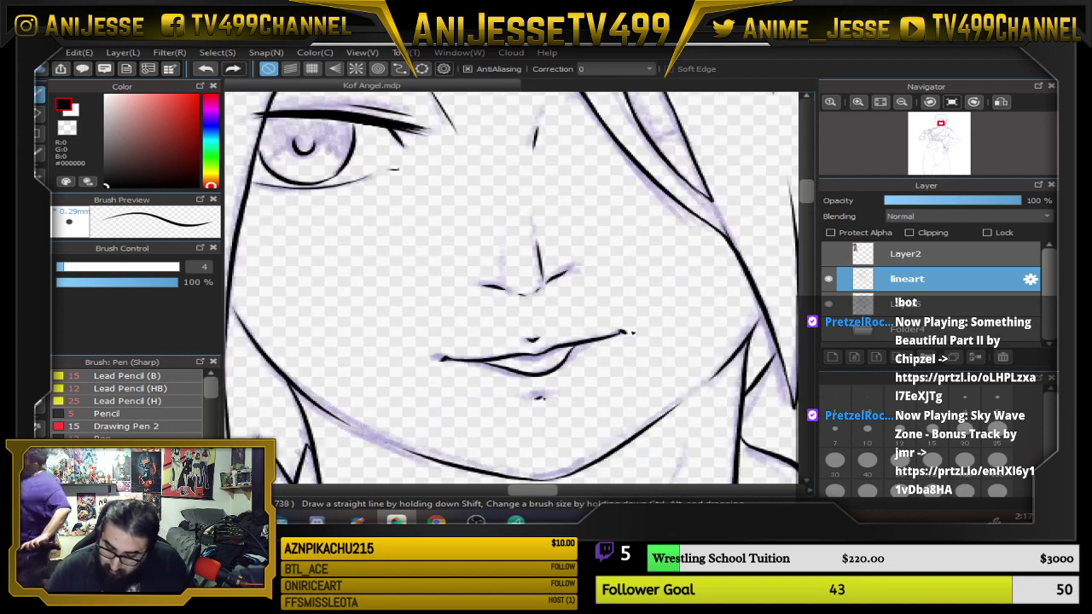
{"action": "scroll", "coordinate": [549, 275], "scroll_direction": "down", "scroll_amount": 3}
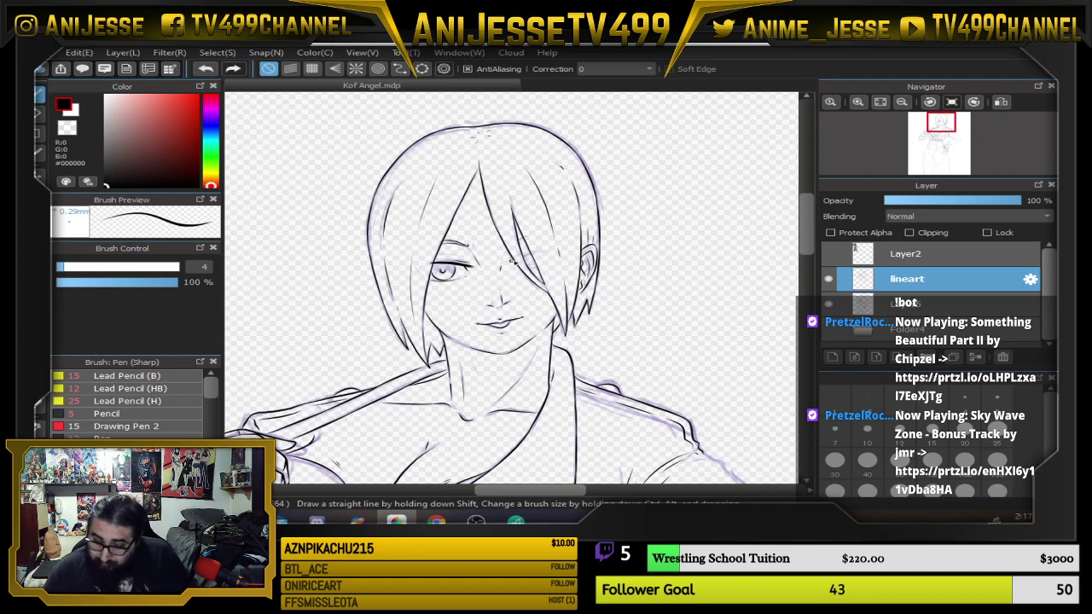
Ink the outer edge of the raised arm's sleeve directly beneath the folded cuff.
{"action": "scroll", "coordinate": [536, 262], "scroll_direction": "down", "scroll_amount": 3}
{"action": "left_click_drag", "start_coordinate": [532, 259], "coordinate": [501, 173]}
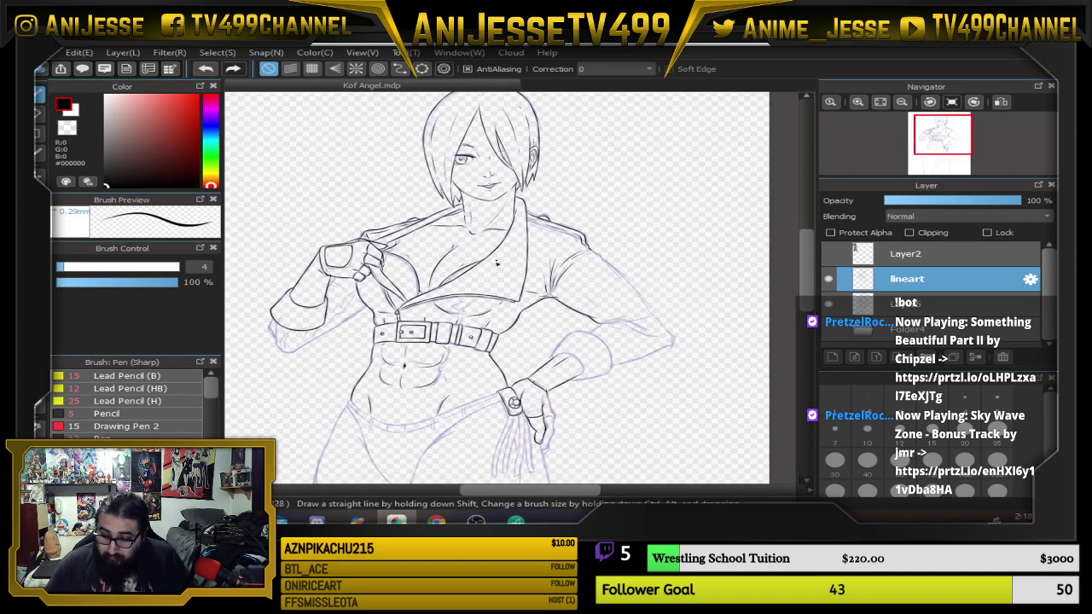
{"action": "scroll", "coordinate": [324, 334], "scroll_direction": "up", "scroll_amount": 4}
{"action": "scroll", "coordinate": [323, 337], "scroll_direction": "up", "scroll_amount": 5}
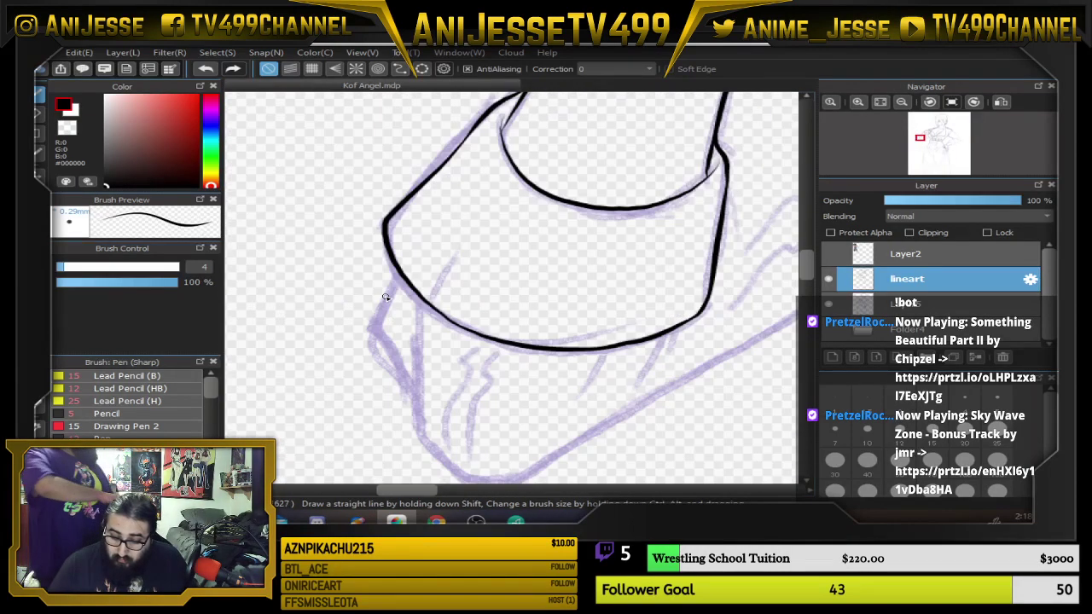
{"action": "left_click_drag", "start_coordinate": [442, 351], "coordinate": [456, 300]}
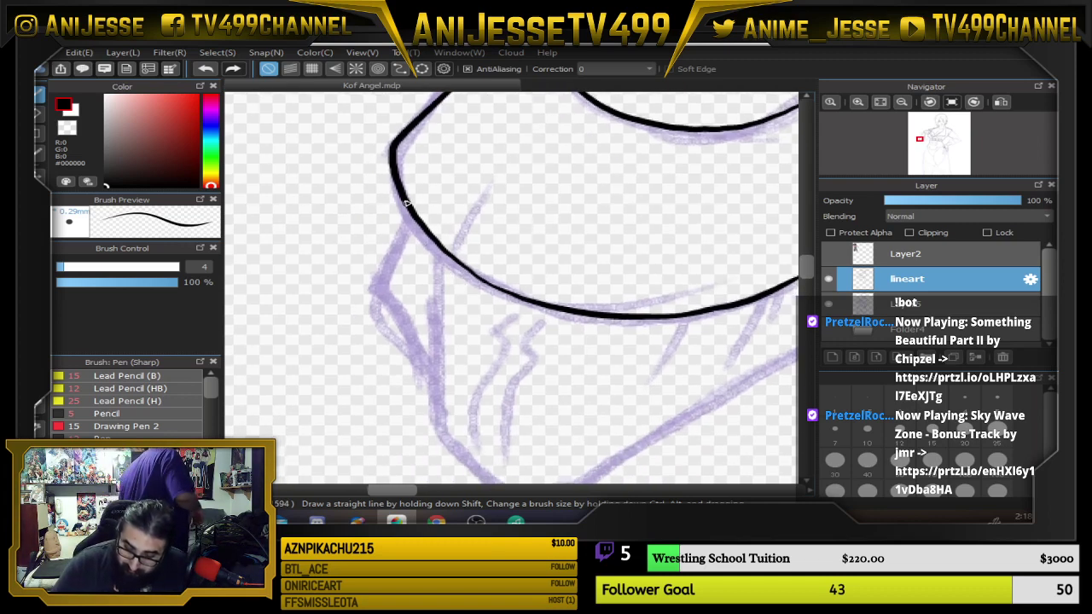
{"action": "left_click_drag", "start_coordinate": [409, 208], "coordinate": [403, 239]}
{"action": "left_click_drag", "start_coordinate": [391, 310], "coordinate": [420, 365]}
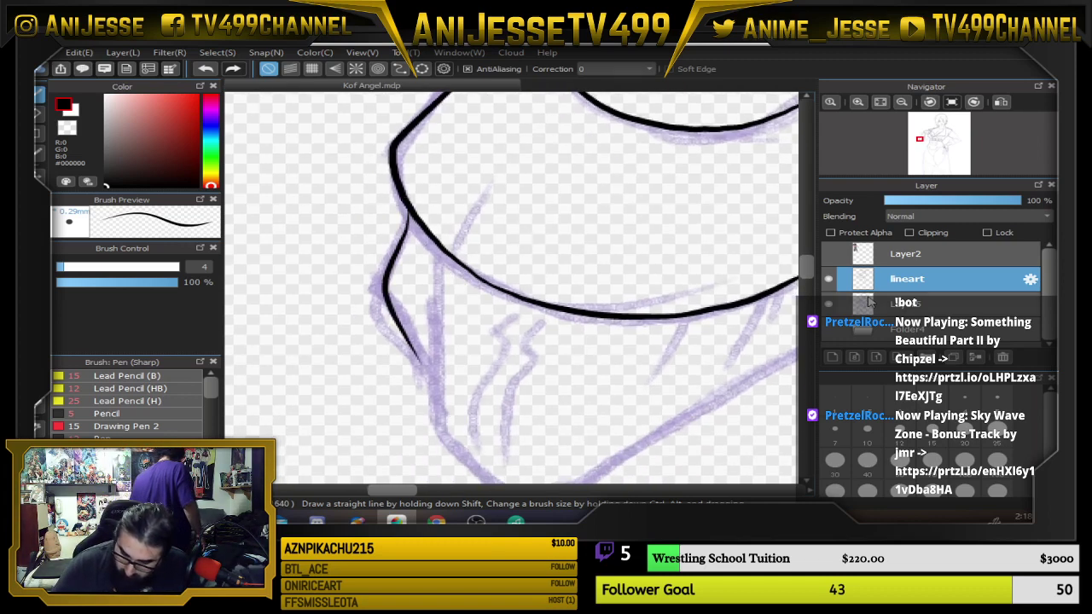
Set the brush size to 5, ink the sleeve's outer edge down around the elbow and add a short fold beneath the cuff.
{"action": "left_click", "coordinate": [997, 398]}
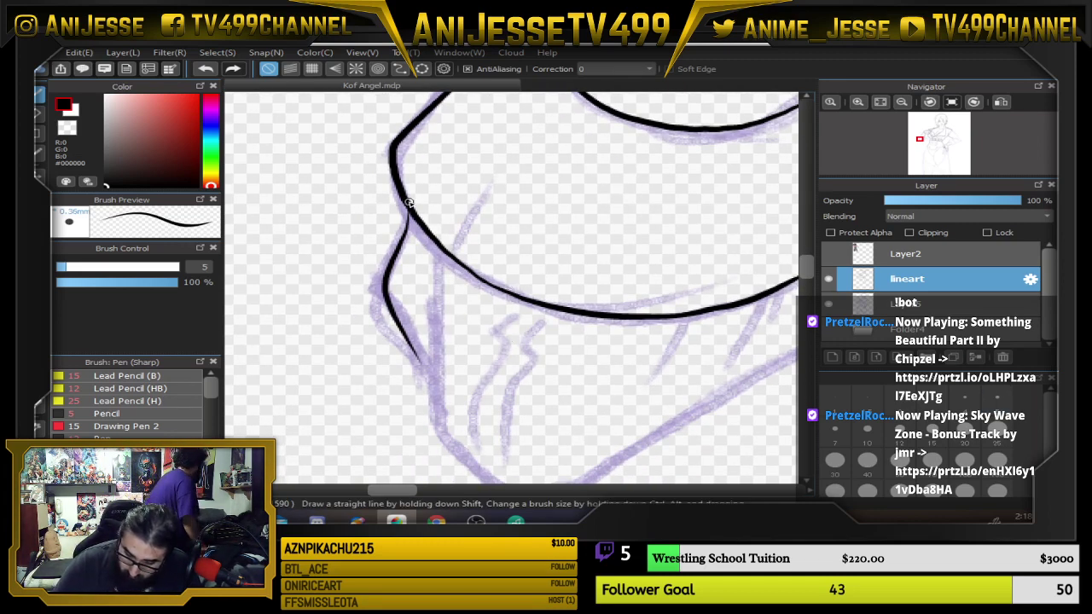
{"action": "left_click_drag", "start_coordinate": [410, 203], "coordinate": [386, 298]}
{"action": "left_click_drag", "start_coordinate": [487, 353], "coordinate": [505, 293]}
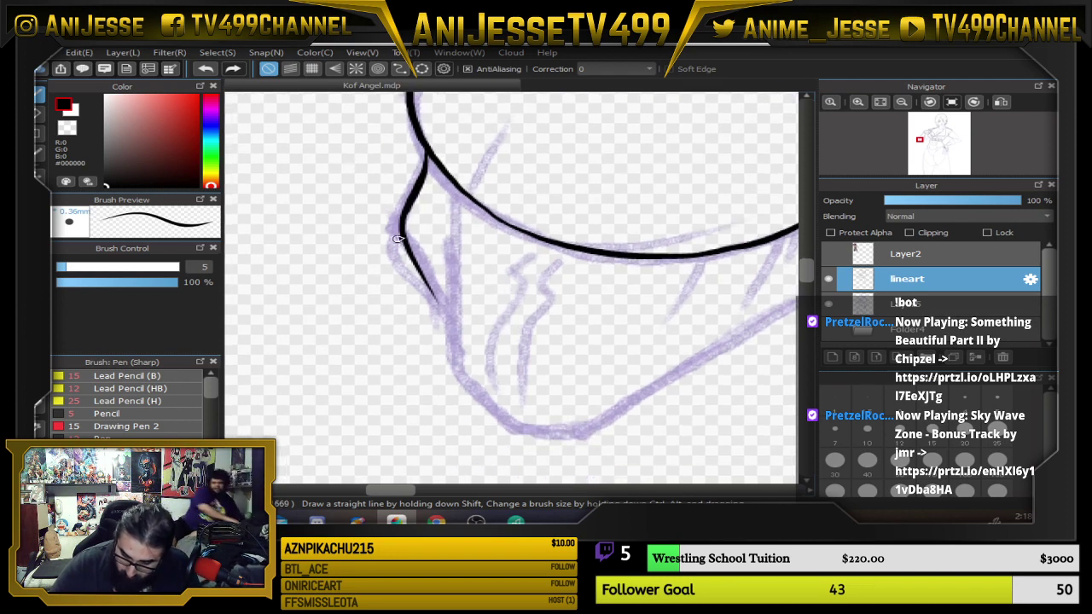
{"action": "mouse_move", "coordinate": [397, 238]}
{"action": "left_mouse_down"}
{"action": "mouse_move", "coordinate": [444, 312]}
{"action": "mouse_move", "coordinate": [464, 384]}
{"action": "mouse_move", "coordinate": [522, 430]}
{"action": "mouse_move", "coordinate": [588, 425]}
{"action": "left_mouse_up"}
{"action": "left_click_drag", "start_coordinate": [454, 186], "coordinate": [455, 249]}
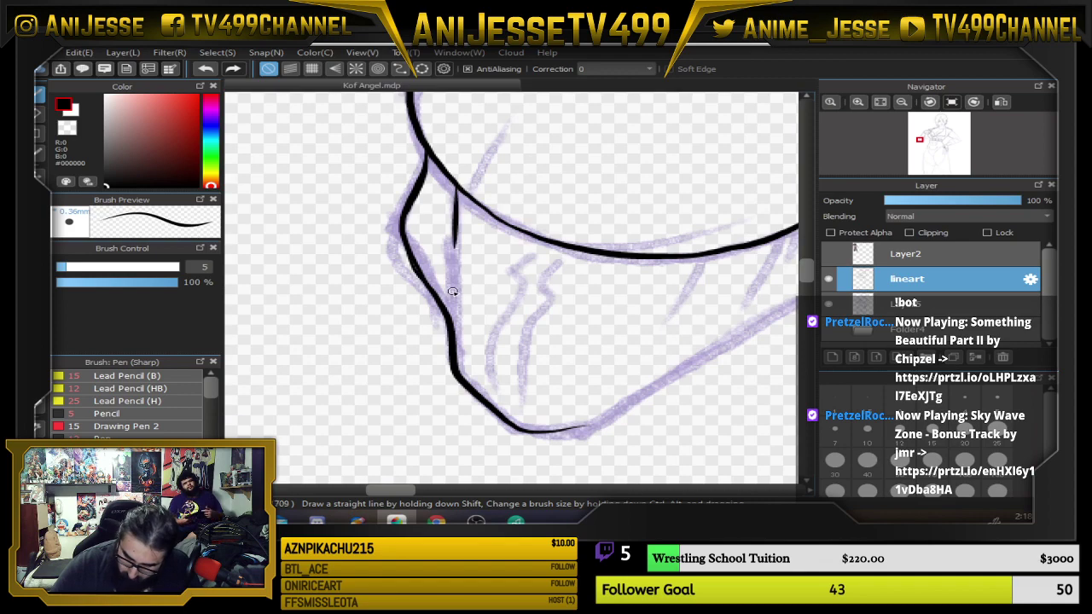
Ink the lower outer edge of the raised arm's sleeve in long overlapping strokes from the torso down to the elbow.
{"action": "mouse_move", "coordinate": [633, 295]}
{"action": "left_mouse_down"}
{"action": "mouse_move", "coordinate": [520, 351]}
{"action": "mouse_move", "coordinate": [702, 361]}
{"action": "left_mouse_up"}
{"action": "key", "text": "Down"}
{"action": "key", "text": "Right"}
{"action": "key", "text": "Right"}
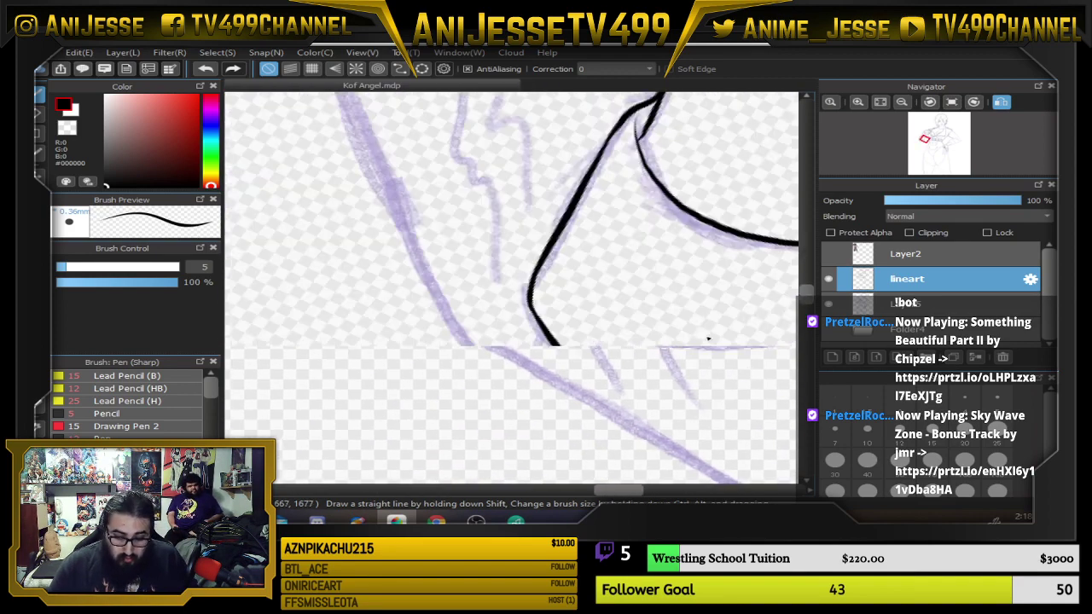
{"action": "left_click_drag", "start_coordinate": [475, 109], "coordinate": [597, 332]}
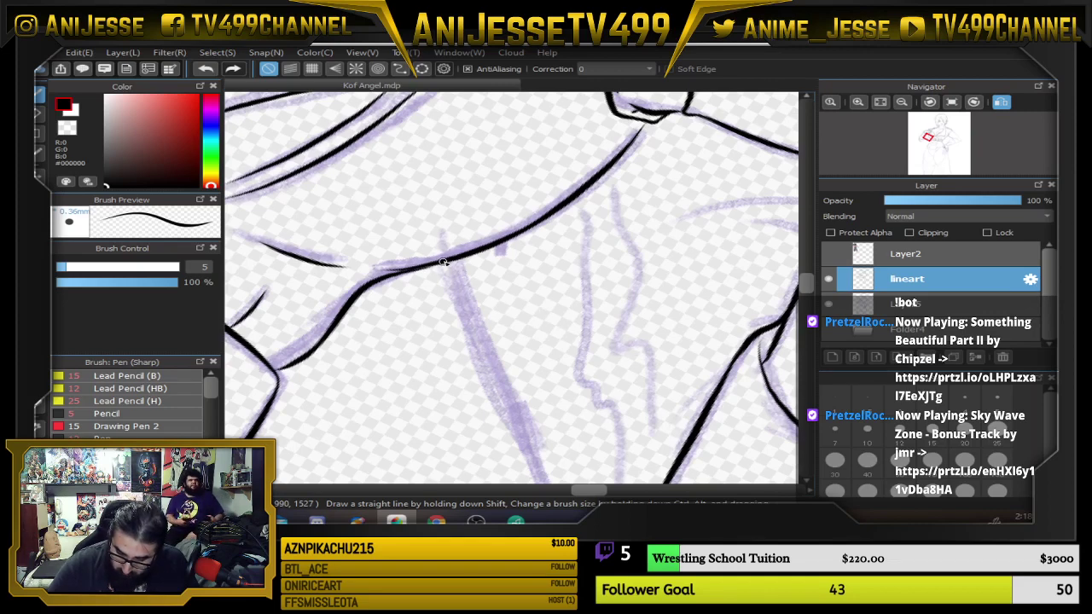
{"action": "left_click_drag", "start_coordinate": [443, 262], "coordinate": [514, 444]}
{"action": "left_click_drag", "start_coordinate": [555, 384], "coordinate": [484, 141]}
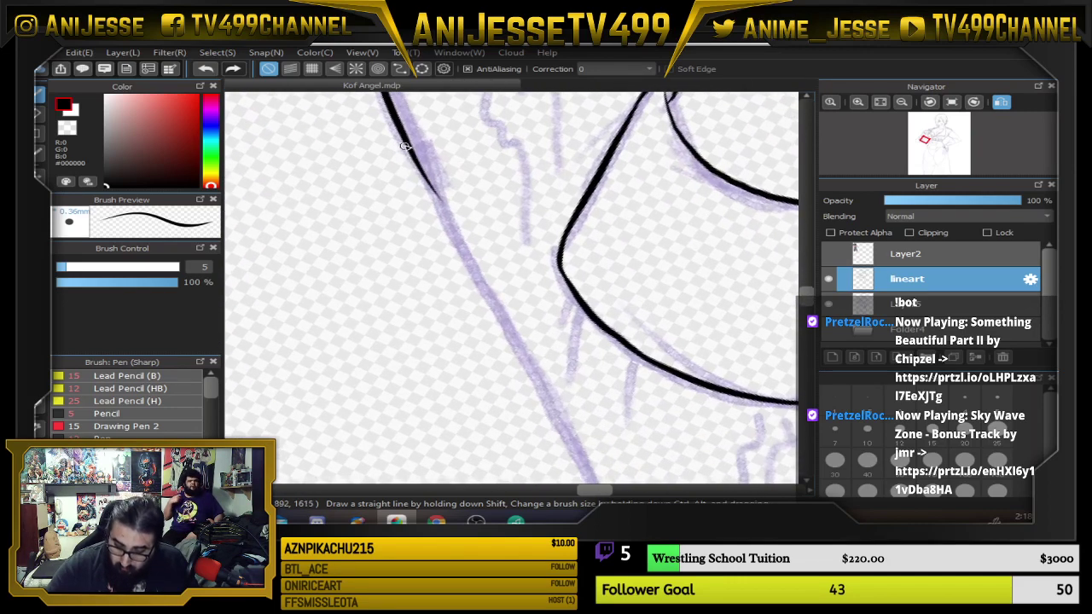
{"action": "left_click_drag", "start_coordinate": [404, 146], "coordinate": [548, 403]}
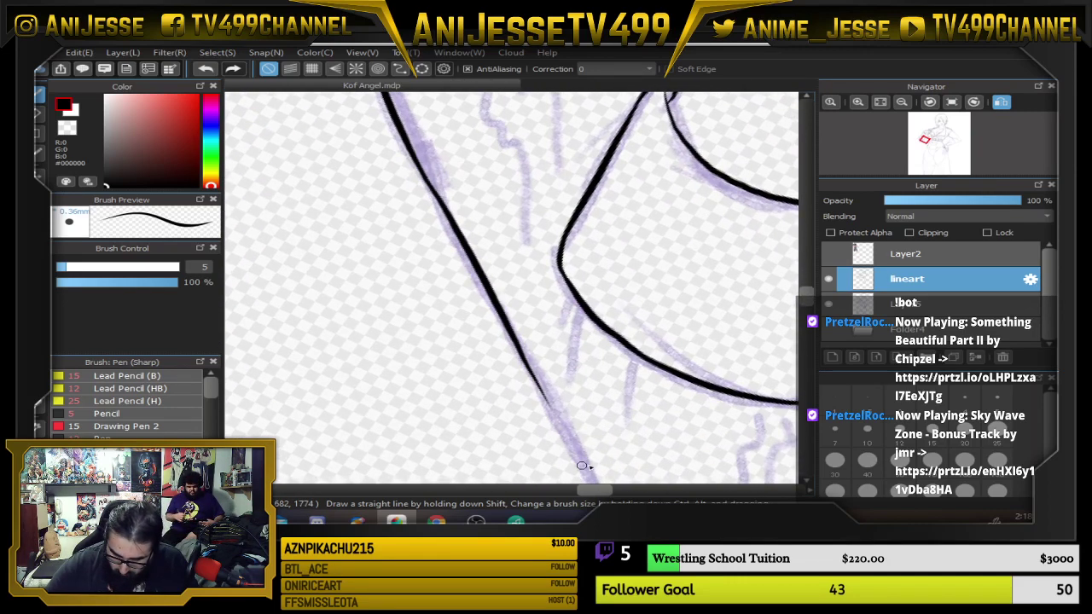
{"action": "mouse_move", "coordinate": [582, 466]}
{"action": "left_mouse_down"}
{"action": "mouse_move", "coordinate": [624, 398]}
{"action": "mouse_move", "coordinate": [452, 246]}
{"action": "left_mouse_up"}
{"action": "mouse_move", "coordinate": [388, 215]}
{"action": "left_mouse_down"}
{"action": "mouse_move", "coordinate": [473, 384]}
{"action": "mouse_move", "coordinate": [508, 428]}
{"action": "mouse_move", "coordinate": [552, 445]}
{"action": "left_mouse_up"}
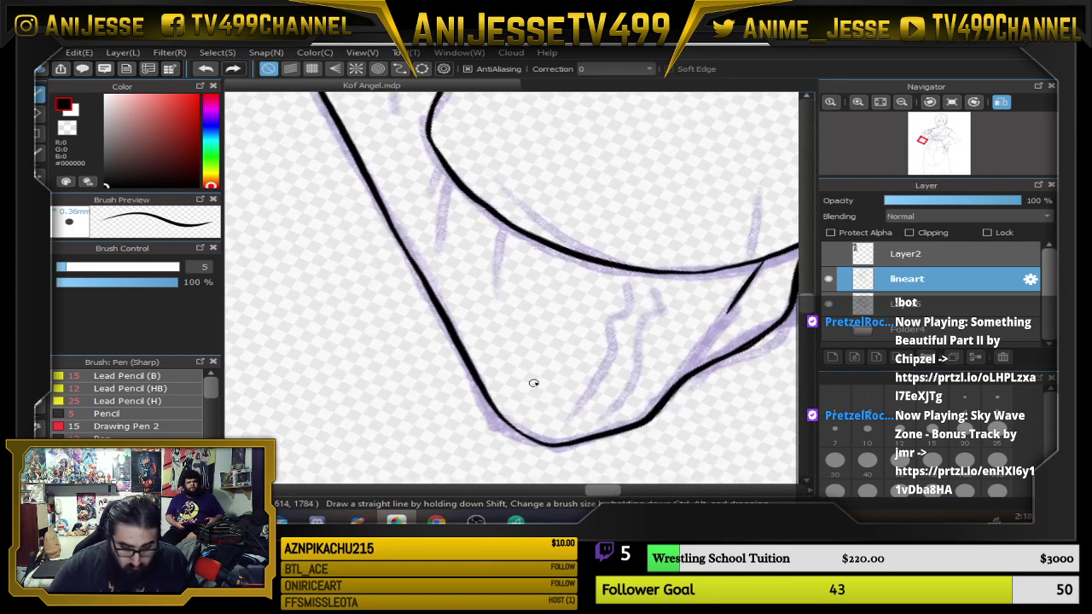
Ink a short slanted fold beneath the raised arm's cuff, and add a thinner parallel stroke at brush size 3.
{"action": "key", "text": "Up"}
{"action": "left_click_drag", "start_coordinate": [659, 204], "coordinate": [603, 277]}
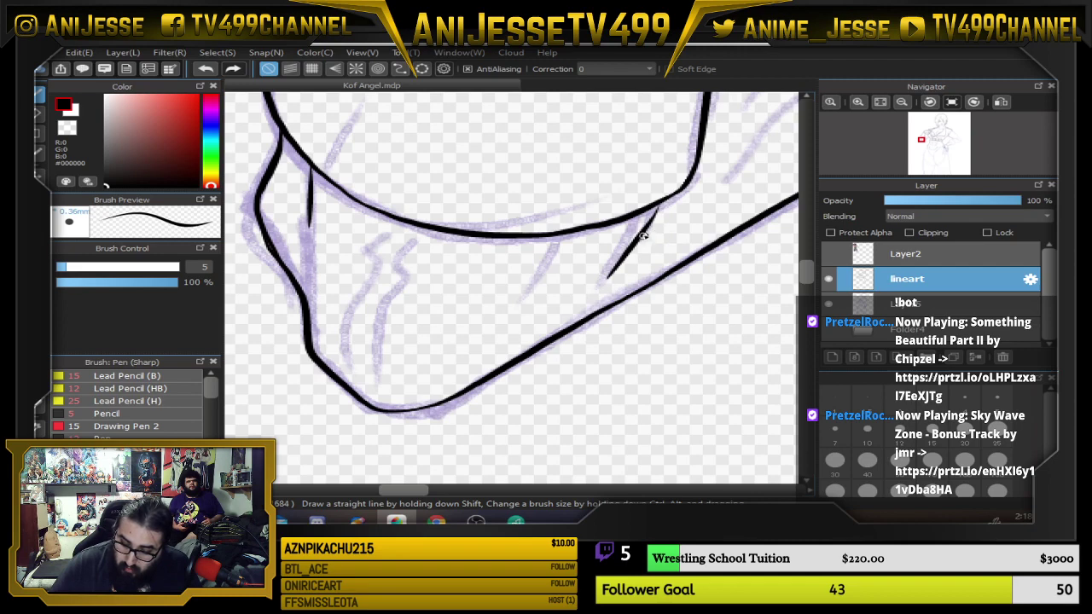
{"action": "left_click_drag", "start_coordinate": [644, 236], "coordinate": [630, 259]}
{"action": "key", "text": "bracketleft"}
{"action": "key", "text": "bracketleft"}
{"action": "key", "text": "ctrl+z"}
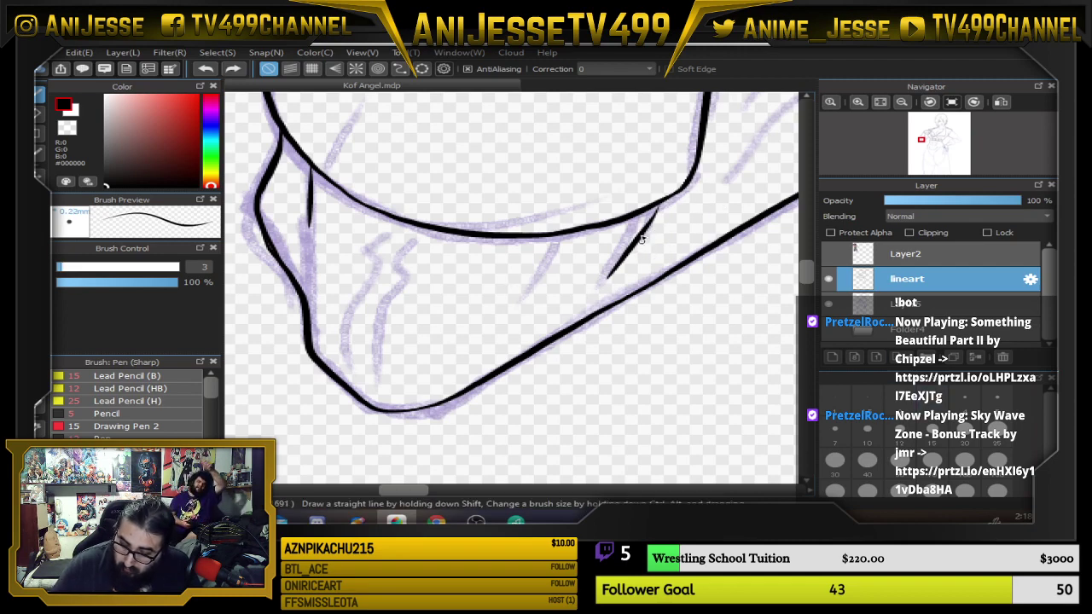
{"action": "left_click_drag", "start_coordinate": [654, 224], "coordinate": [626, 271]}
Set the brush size to 5 and ink two short curved folds branching off the raised forearm's inner edge below the glove.
{"action": "left_click_drag", "start_coordinate": [739, 204], "coordinate": [579, 401]}
{"action": "scroll", "coordinate": [674, 317], "scroll_direction": "down", "scroll_amount": 2}
{"action": "scroll", "coordinate": [665, 305], "scroll_direction": "down", "scroll_amount": 2}
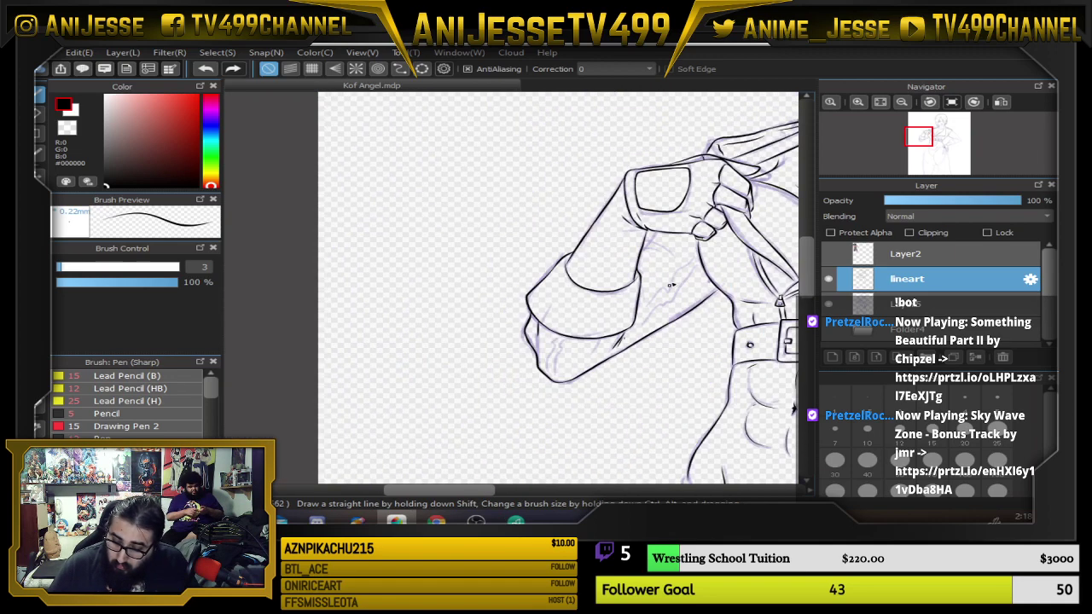
{"action": "left_click_drag", "start_coordinate": [676, 271], "coordinate": [538, 328]}
{"action": "scroll", "coordinate": [524, 295], "scroll_direction": "up", "scroll_amount": 2}
{"action": "scroll", "coordinate": [523, 293], "scroll_direction": "up", "scroll_amount": 4}
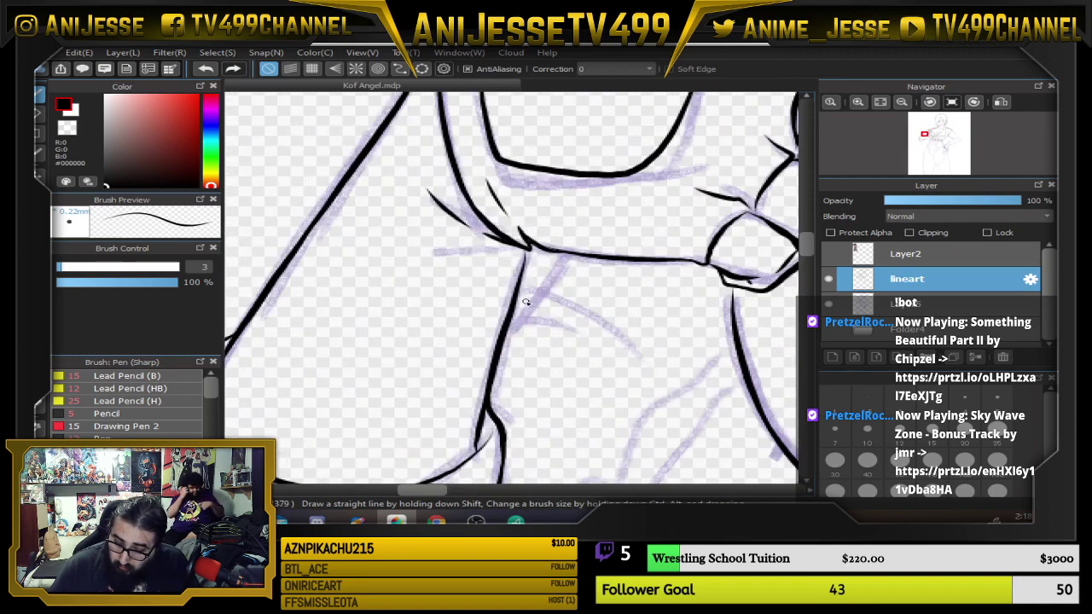
{"action": "left_click", "coordinate": [997, 405]}
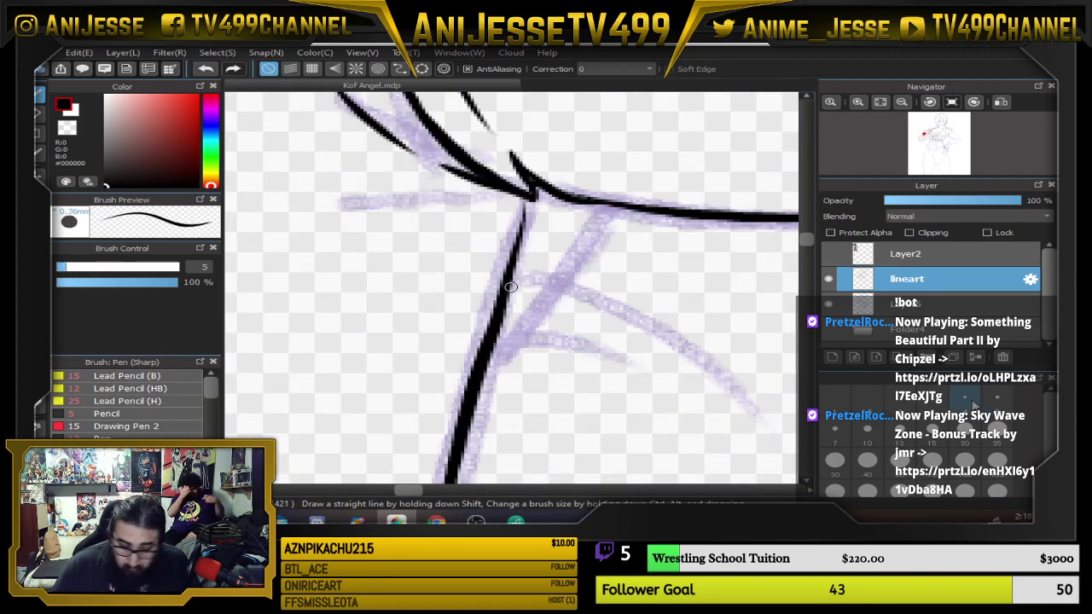
{"action": "key", "text": "Left"}
{"action": "key", "text": "Left"}
{"action": "key", "text": "Left"}
{"action": "key", "text": "Left"}
{"action": "left_click_drag", "start_coordinate": [562, 321], "coordinate": [641, 252]}
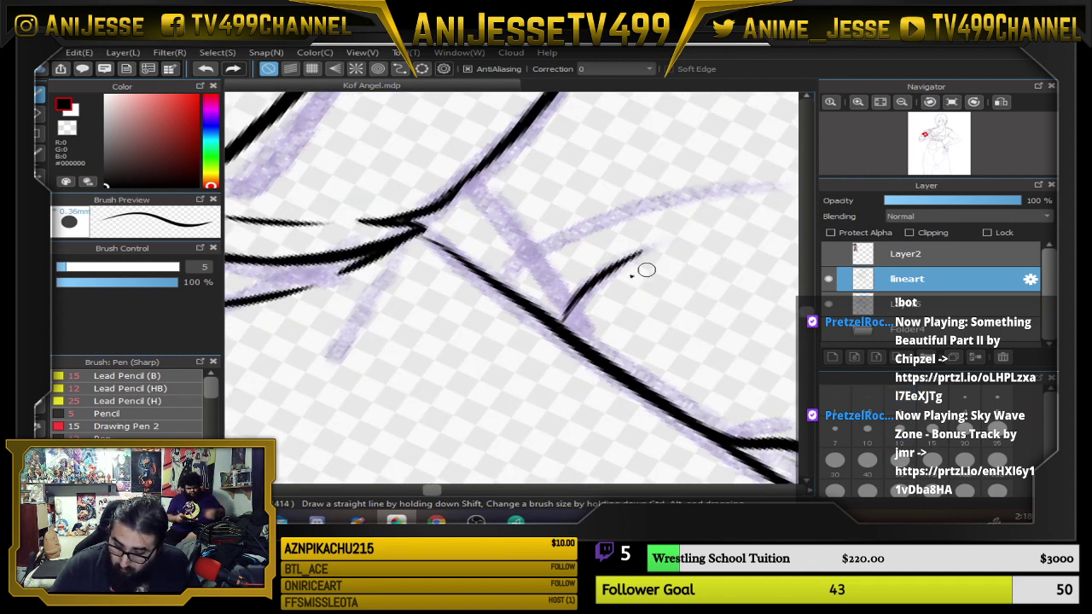
{"action": "left_click_drag", "start_coordinate": [525, 298], "coordinate": [637, 208]}
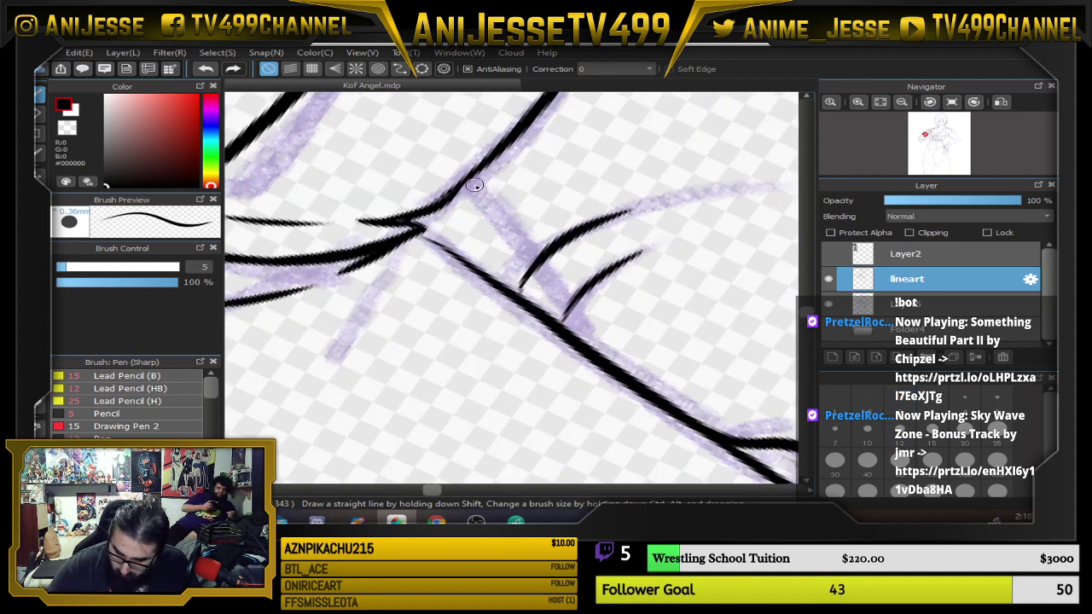
Ink a short crease from the glove's lower edge toward the upper fold, redrawing the stroke once.
{"action": "left_click_drag", "start_coordinate": [471, 180], "coordinate": [536, 317]}
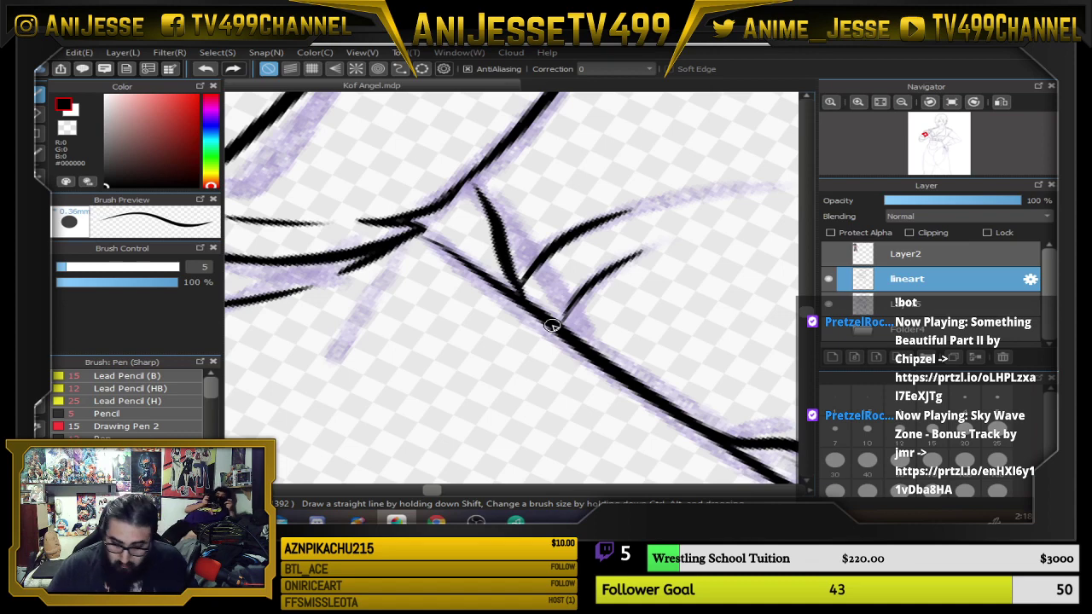
{"action": "key", "text": "ctrl+z"}
{"action": "mouse_move", "coordinate": [475, 182]}
{"action": "left_mouse_down"}
{"action": "mouse_move", "coordinate": [533, 288]}
{"action": "mouse_move", "coordinate": [537, 271]}
{"action": "left_mouse_up"}
{"action": "key", "text": "Up"}
{"action": "scroll", "coordinate": [760, 198], "scroll_direction": "down", "scroll_amount": 3}
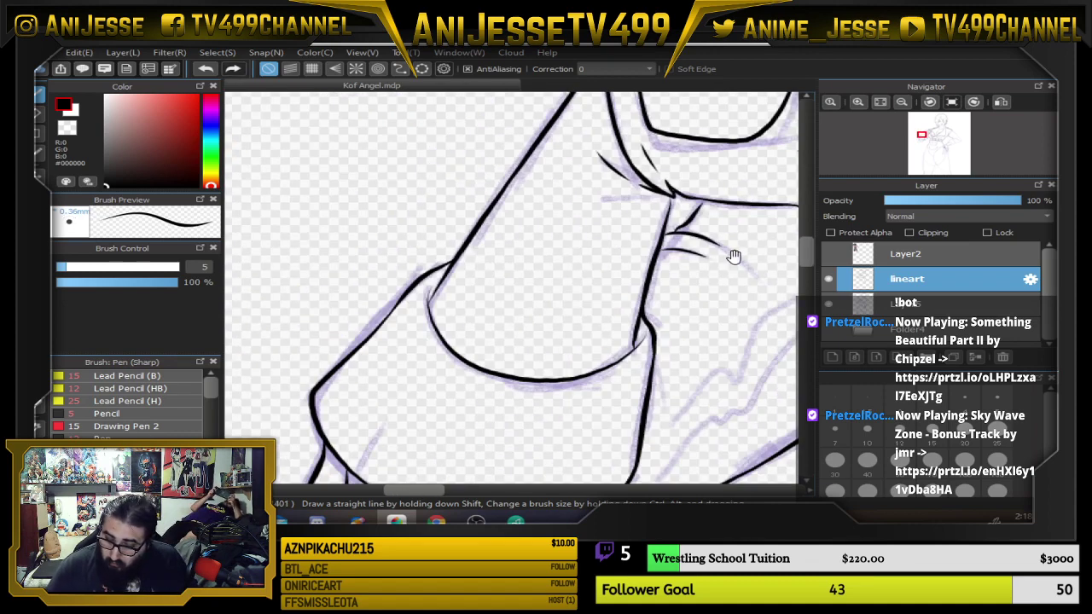
Ink two curved fold lines down the raised arm's sleeve between the forearm and the torso.
{"action": "mouse_move", "coordinate": [733, 256]}
{"action": "left_mouse_down"}
{"action": "mouse_move", "coordinate": [522, 278]}
{"action": "mouse_move", "coordinate": [559, 347]}
{"action": "left_mouse_up"}
{"action": "scroll", "coordinate": [524, 307], "scroll_direction": "up", "scroll_amount": 1}
{"action": "left_click_drag", "start_coordinate": [532, 279], "coordinate": [595, 418]}
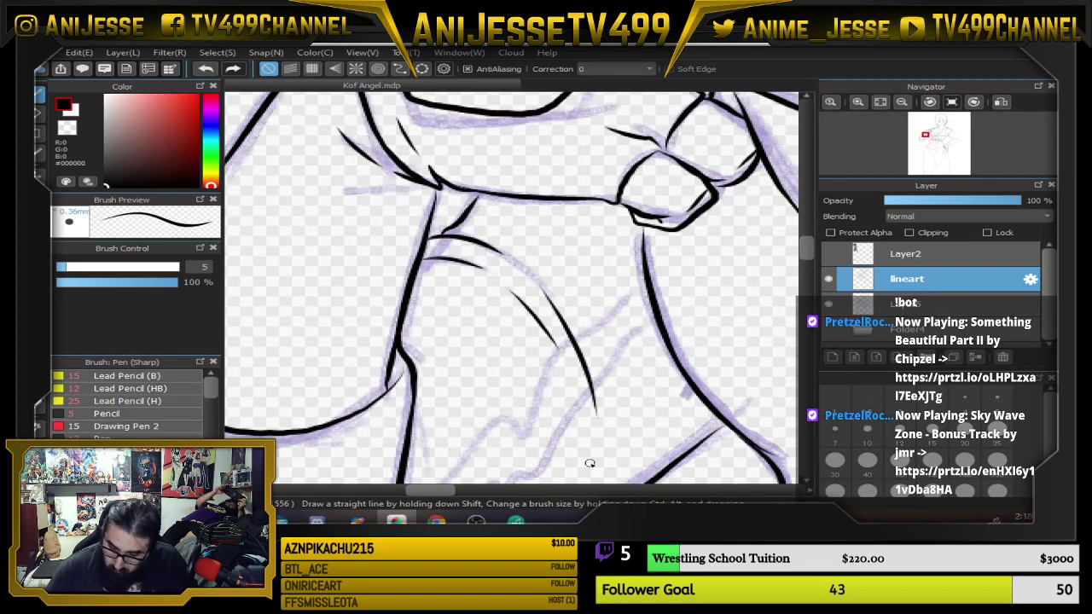
{"action": "scroll", "coordinate": [590, 463], "scroll_direction": "down", "scroll_amount": 2}
Ink a short crease near the raised arm's elbow and another slanted fold beneath the cuff.
{"action": "left_click_drag", "start_coordinate": [653, 365], "coordinate": [566, 375]}
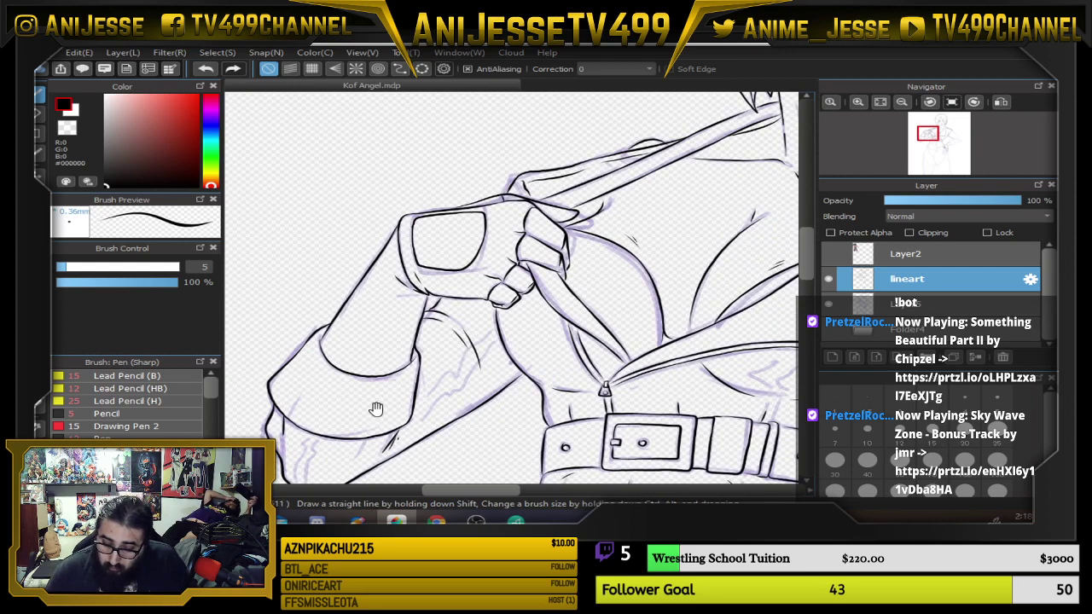
{"action": "scroll", "coordinate": [318, 390], "scroll_direction": "up", "scroll_amount": 4}
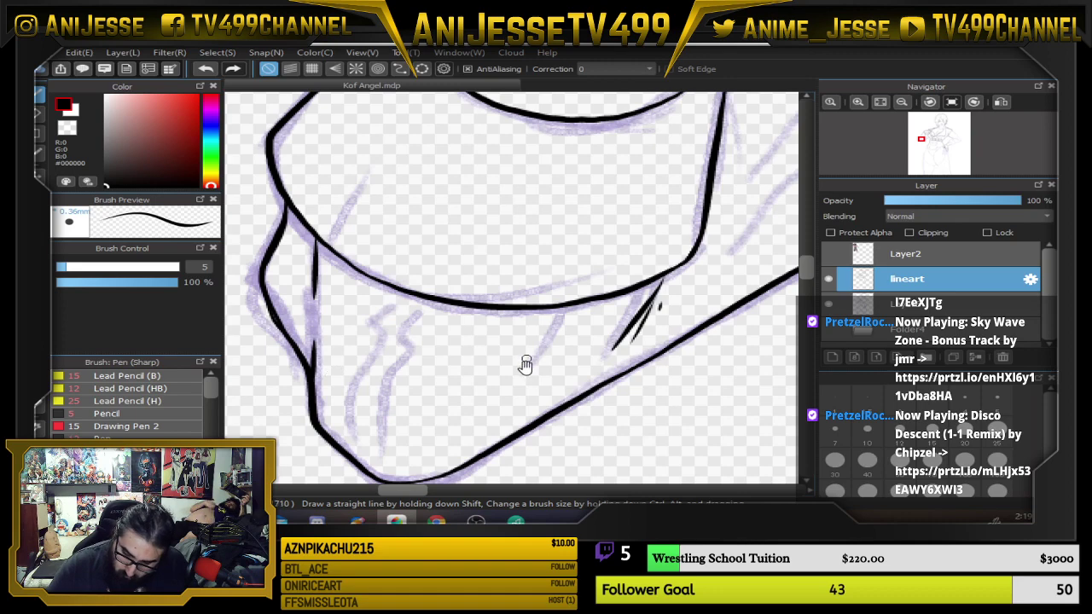
{"action": "mouse_move", "coordinate": [439, 432]}
{"action": "left_mouse_down"}
{"action": "mouse_move", "coordinate": [471, 370]}
{"action": "mouse_move", "coordinate": [468, 385]}
{"action": "mouse_move", "coordinate": [508, 375]}
{"action": "left_mouse_up"}
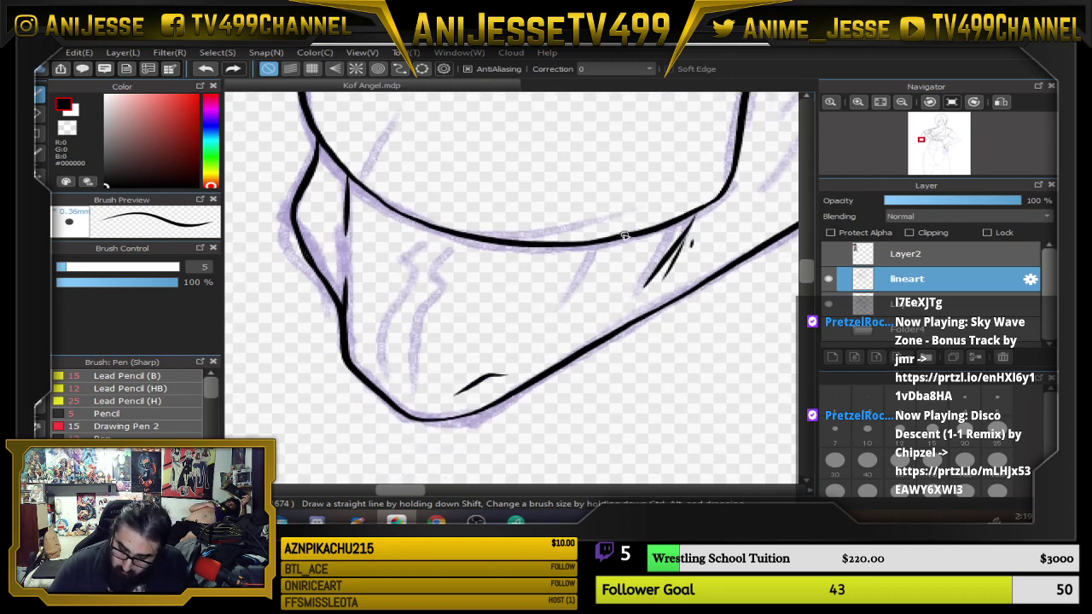
{"action": "left_click_drag", "start_coordinate": [637, 232], "coordinate": [577, 302]}
{"action": "scroll", "coordinate": [512, 332], "scroll_direction": "down", "scroll_amount": 4}
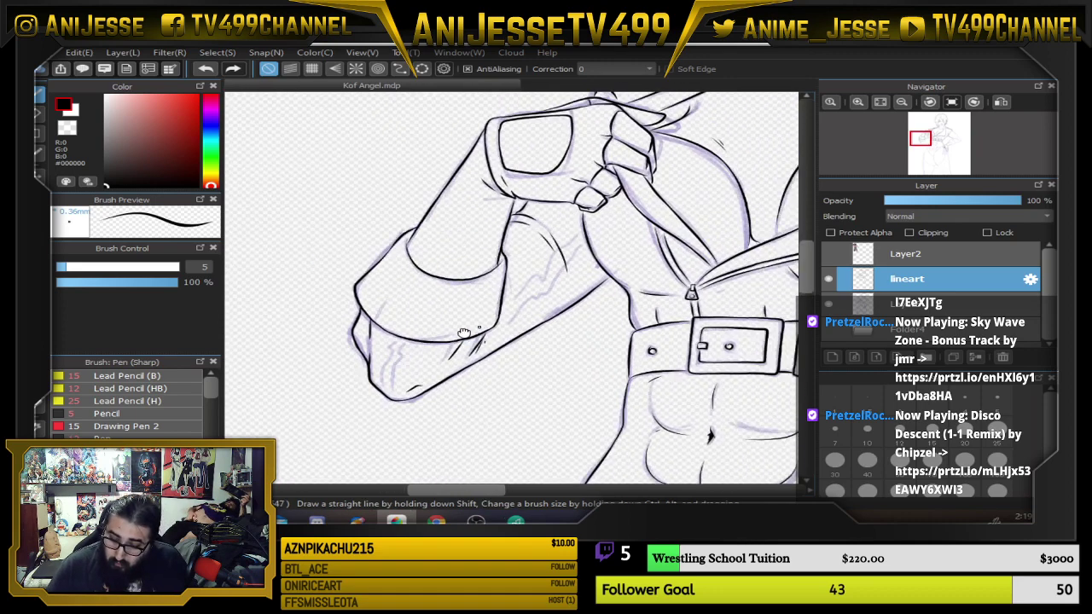
{"action": "scroll", "coordinate": [463, 333], "scroll_direction": "down", "scroll_amount": 5}
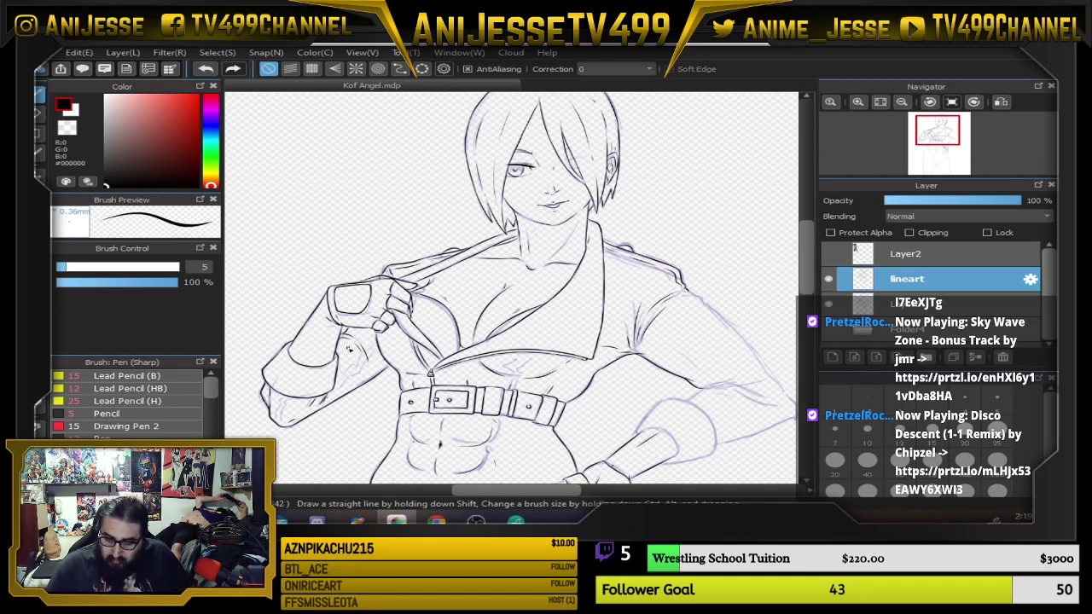
{"action": "scroll", "coordinate": [461, 376], "scroll_direction": "up", "scroll_amount": 1}
{"action": "scroll", "coordinate": [513, 349], "scroll_direction": "down", "scroll_amount": 3}
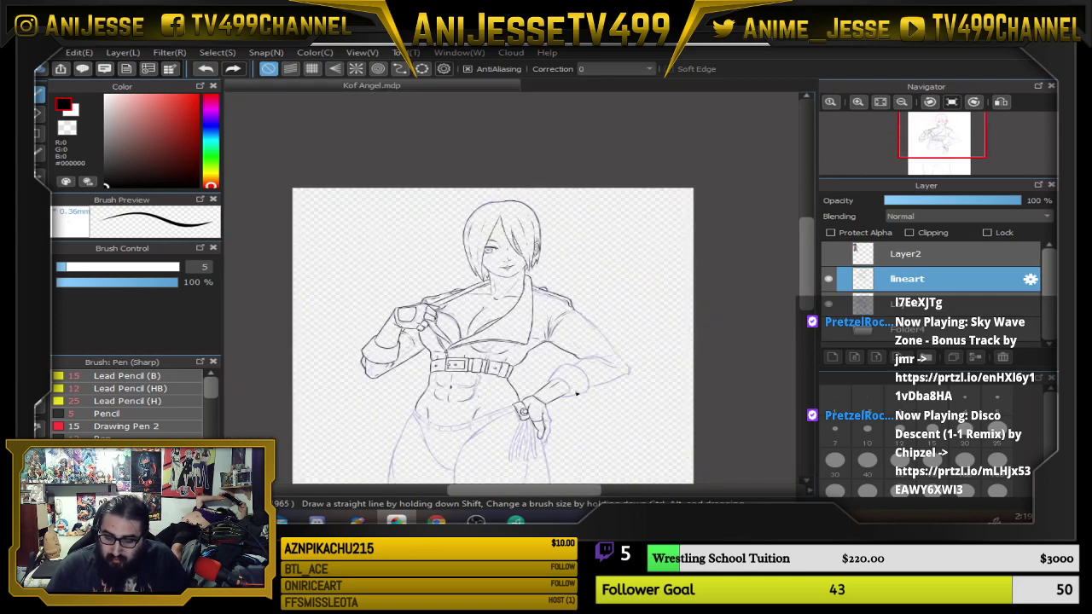
{"action": "mouse_move", "coordinate": [577, 394]}
{"action": "left_mouse_down"}
{"action": "mouse_move", "coordinate": [524, 356]}
{"action": "mouse_move", "coordinate": [512, 320]}
{"action": "mouse_move", "coordinate": [525, 337]}
{"action": "mouse_move", "coordinate": [547, 316]}
{"action": "left_mouse_up"}
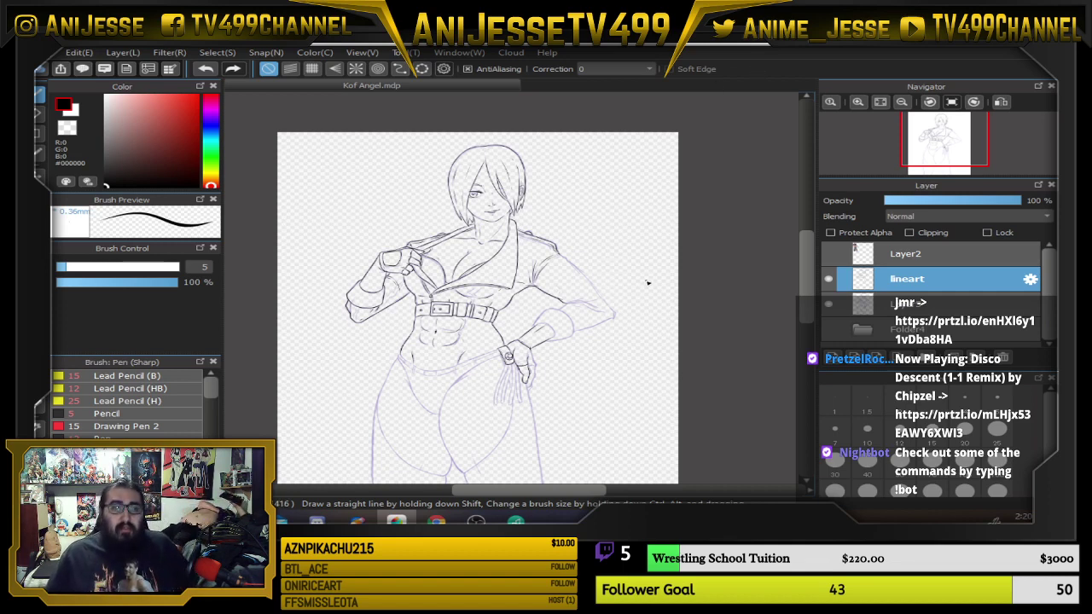
Ink the inner elbow crease of the hand-on-hip arm's sleeve from the cuff upward and along the lower fold toward the elbow.
{"action": "scroll", "coordinate": [609, 261], "scroll_direction": "up", "scroll_amount": 5}
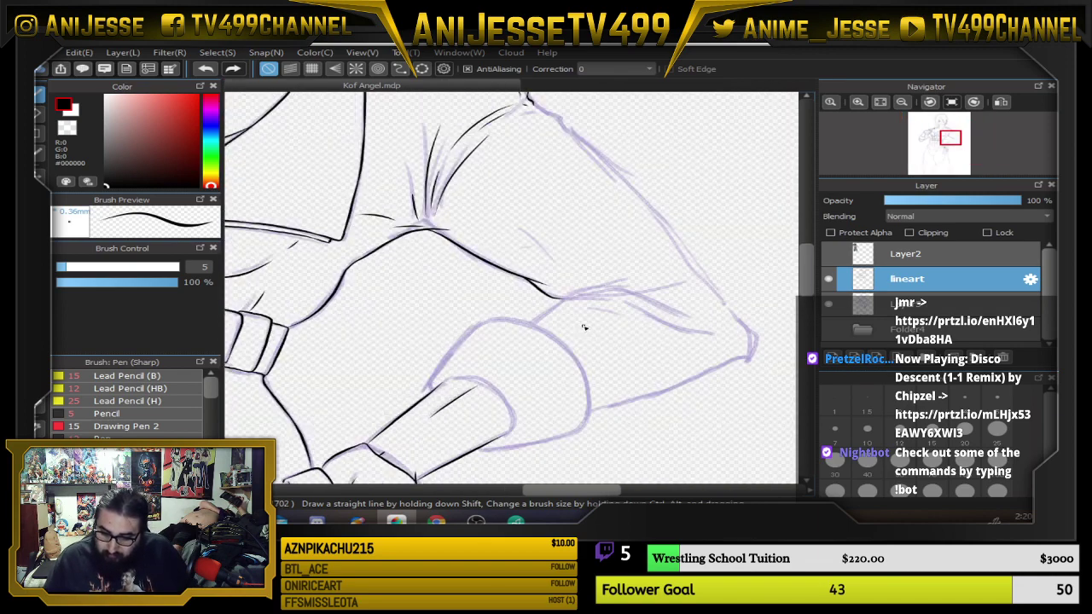
{"action": "scroll", "coordinate": [578, 316], "scroll_direction": "down", "scroll_amount": 4}
{"action": "scroll", "coordinate": [565, 315], "scroll_direction": "up", "scroll_amount": 4}
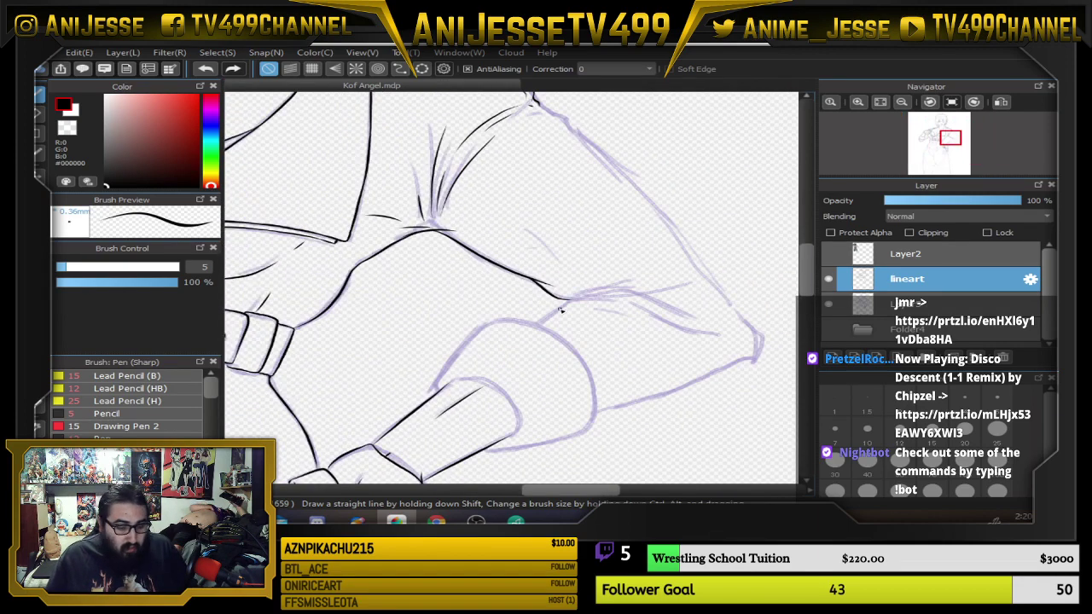
{"action": "scroll", "coordinate": [560, 310], "scroll_direction": "up", "scroll_amount": 6}
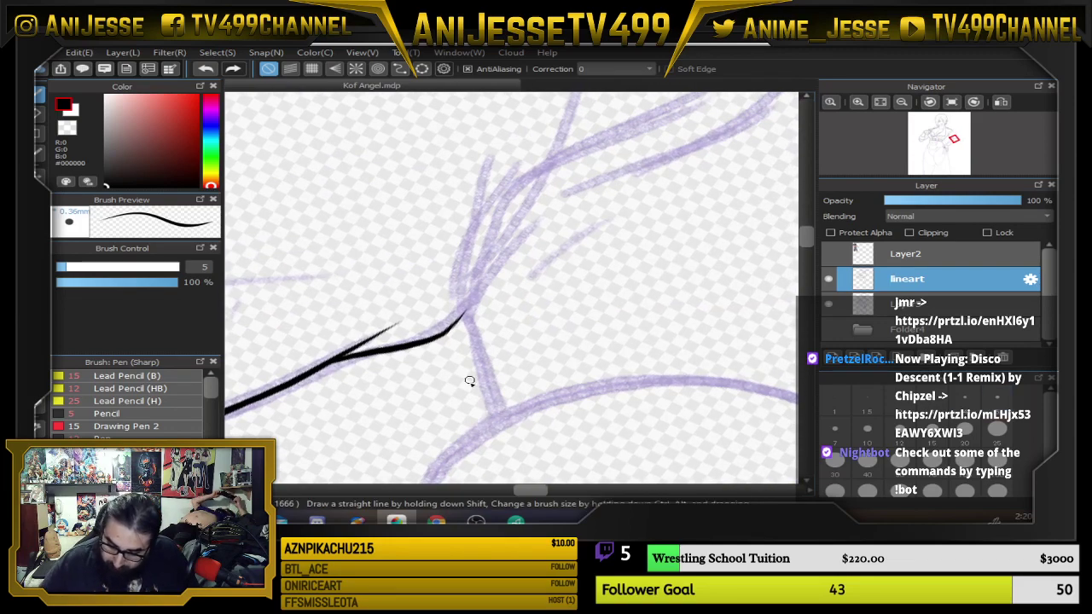
{"action": "mouse_move", "coordinate": [486, 404]}
{"action": "left_mouse_down"}
{"action": "mouse_move", "coordinate": [491, 417]}
{"action": "mouse_move", "coordinate": [465, 322]}
{"action": "mouse_move", "coordinate": [572, 186]}
{"action": "left_mouse_up"}
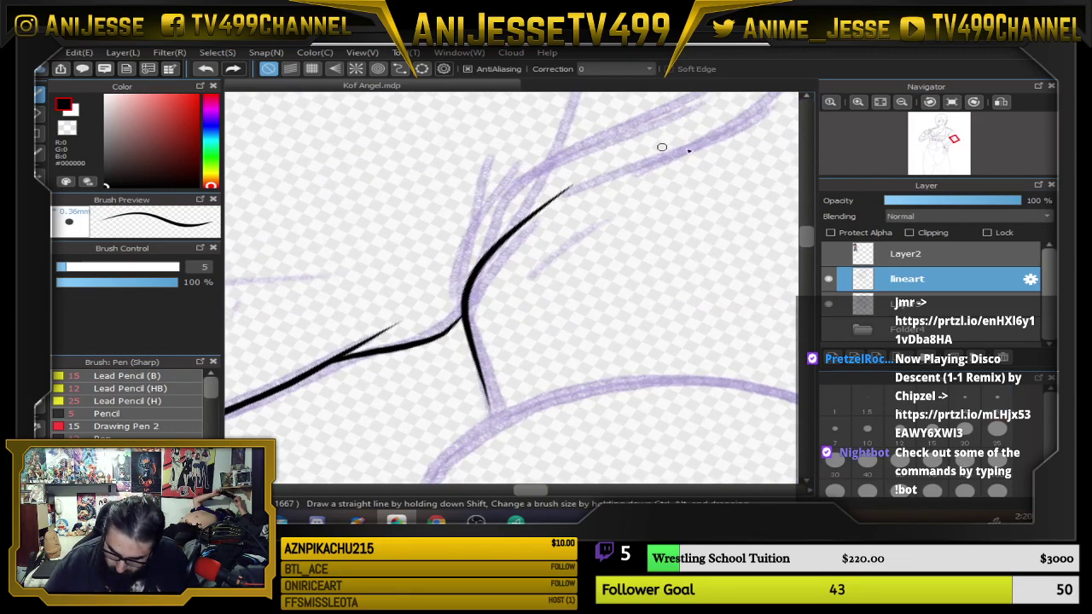
{"action": "key", "text": "Up"}
{"action": "left_click_drag", "start_coordinate": [695, 384], "coordinate": [388, 389]}
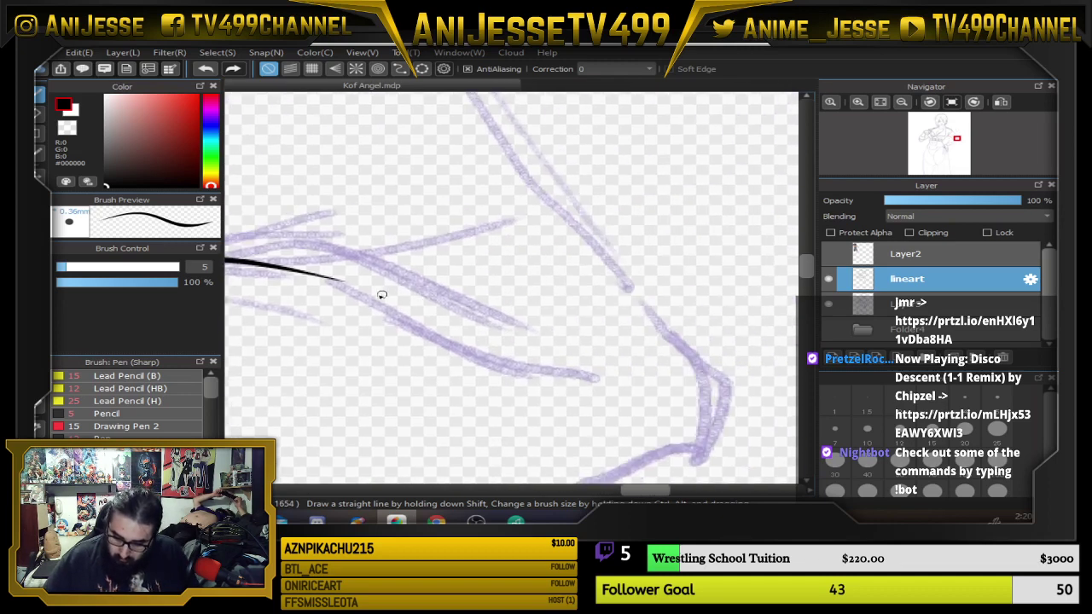
{"action": "left_click_drag", "start_coordinate": [382, 293], "coordinate": [594, 378]}
Ink a second curved fold above the inner elbow crease and add a short accent stroke beyond its end.
{"action": "mouse_move", "coordinate": [505, 316]}
{"action": "left_mouse_down"}
{"action": "mouse_move", "coordinate": [680, 380]}
{"action": "mouse_move", "coordinate": [714, 382]}
{"action": "left_mouse_up"}
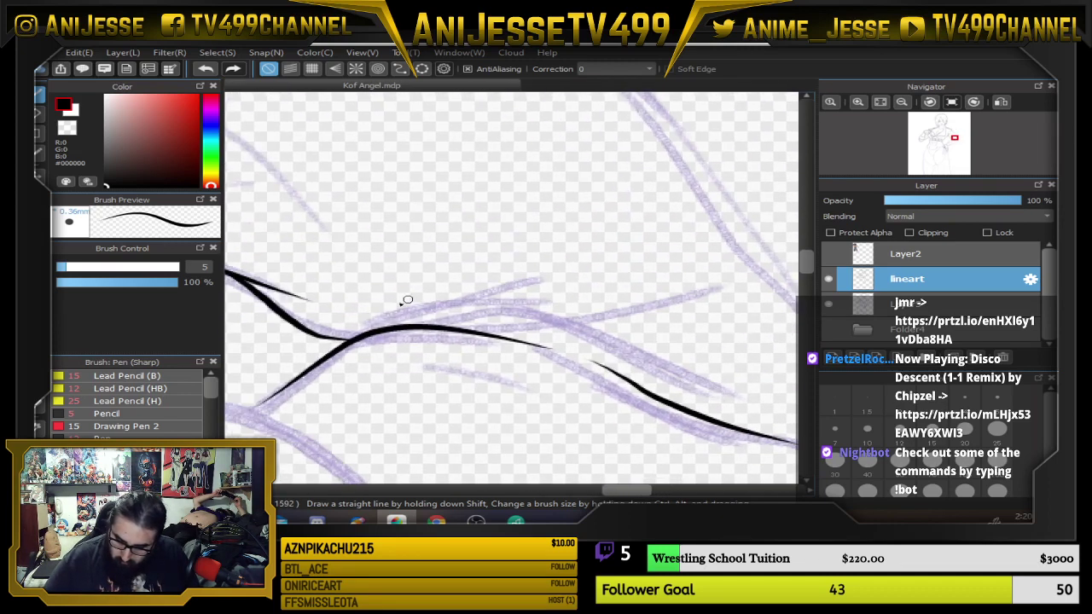
{"action": "mouse_move", "coordinate": [350, 325]}
{"action": "left_mouse_down"}
{"action": "mouse_move", "coordinate": [431, 301]}
{"action": "mouse_move", "coordinate": [593, 340]}
{"action": "left_mouse_up"}
{"action": "scroll", "coordinate": [514, 302], "scroll_direction": "right", "scroll_amount": 3}
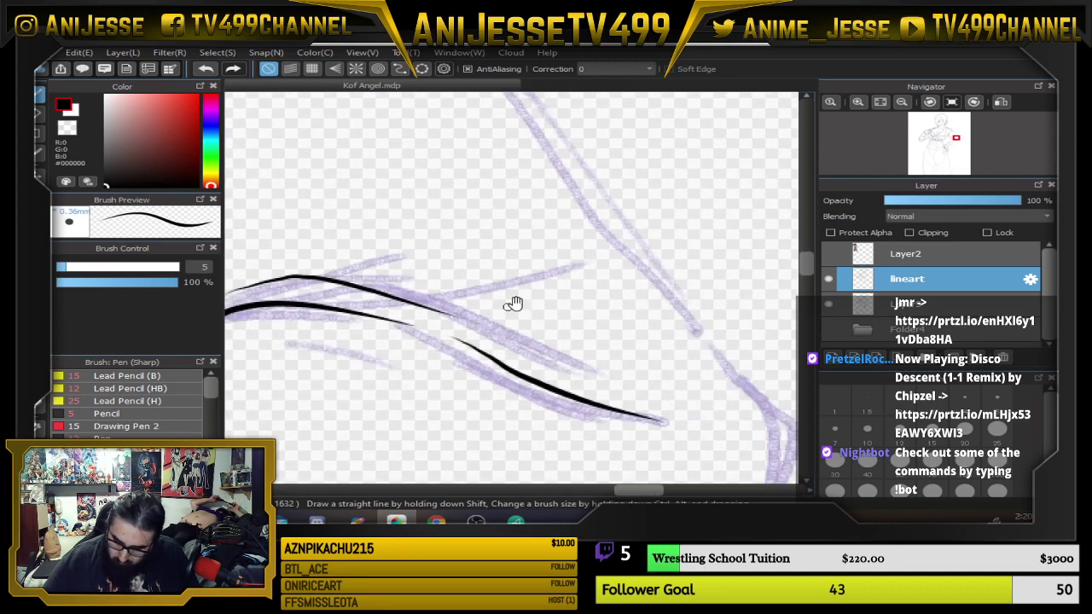
{"action": "left_click_drag", "start_coordinate": [481, 328], "coordinate": [542, 358]}
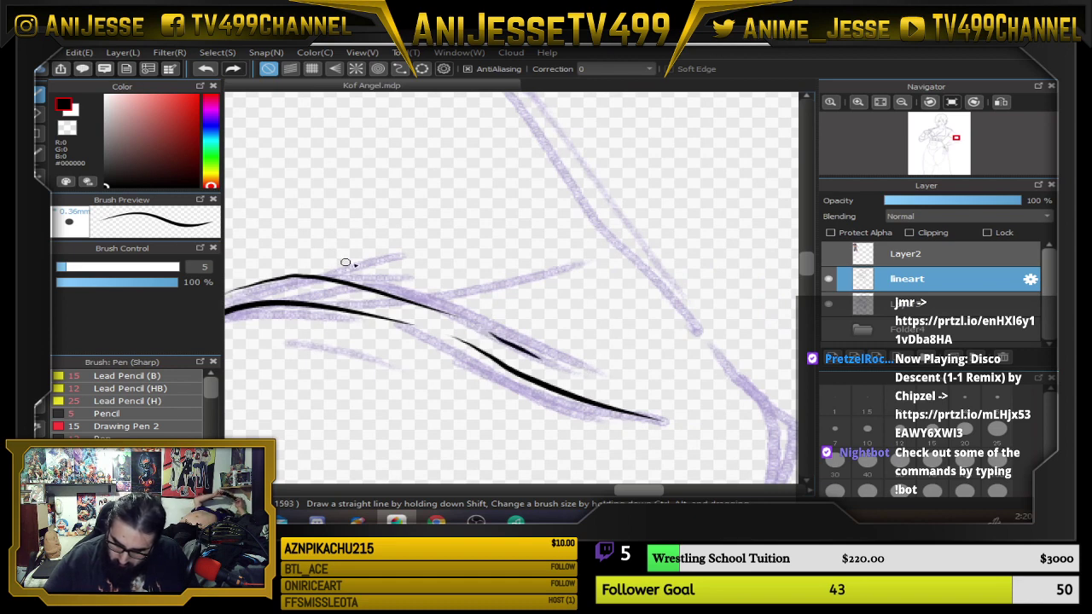
Retry a short extra fold stroke beside the inner elbow crease of the hand-on-hip arm, undoing the rejected strokes.
{"action": "left_click_drag", "start_coordinate": [346, 263], "coordinate": [613, 336]}
{"action": "key", "text": "ctrl+z"}
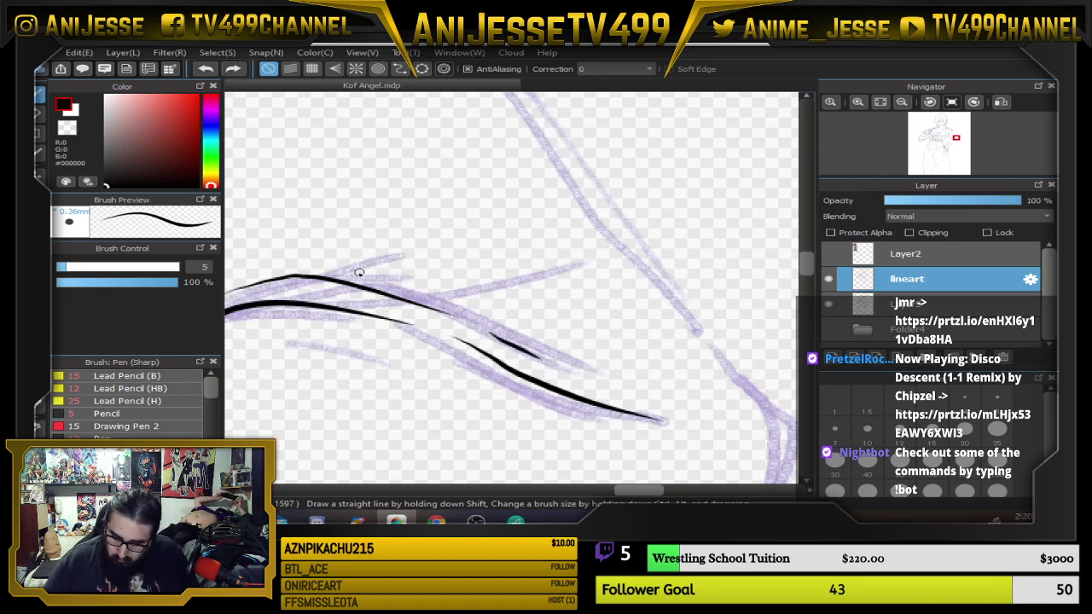
{"action": "left_click_drag", "start_coordinate": [358, 270], "coordinate": [466, 299]}
{"action": "key", "text": "ctrl+z"}
{"action": "scroll", "coordinate": [536, 339], "scroll_direction": "down", "scroll_amount": 2}
{"action": "left_click_drag", "start_coordinate": [552, 320], "coordinate": [594, 331]}
{"action": "scroll", "coordinate": [527, 311], "scroll_direction": "up", "scroll_amount": 3}
{"action": "left_click_drag", "start_coordinate": [376, 361], "coordinate": [519, 304]}
{"action": "scroll", "coordinate": [670, 280], "scroll_direction": "down", "scroll_amount": 5}
Ink the waistband's upper edge from the bare hip, past the hip crease, toward the front centre.
{"action": "left_click_drag", "start_coordinate": [558, 185], "coordinate": [588, 295]}
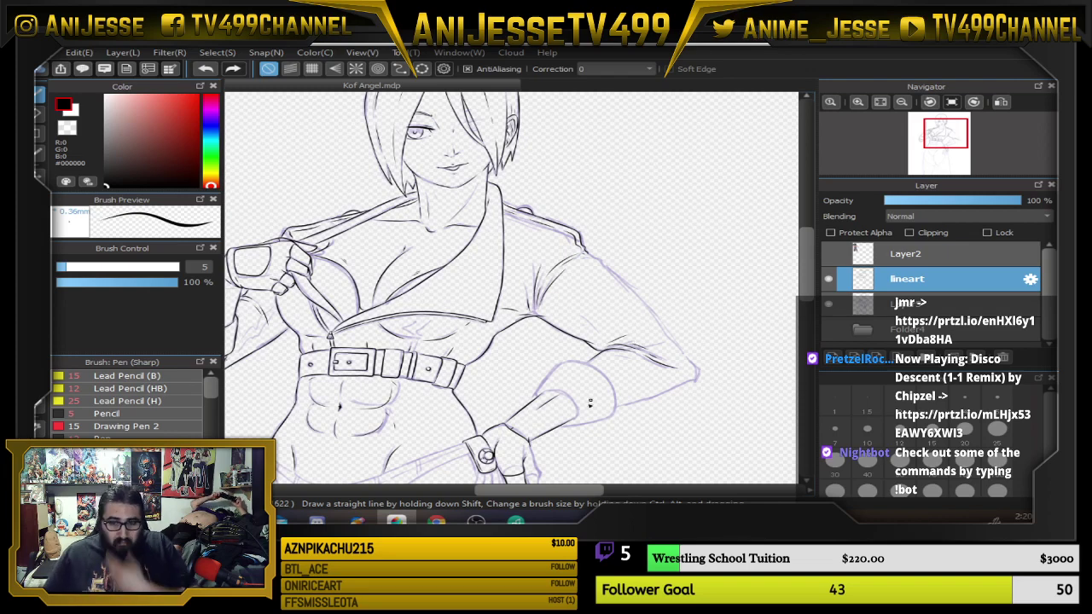
{"action": "scroll", "coordinate": [589, 376], "scroll_direction": "up", "scroll_amount": 3}
{"action": "scroll", "coordinate": [568, 366], "scroll_direction": "down", "scroll_amount": 5}
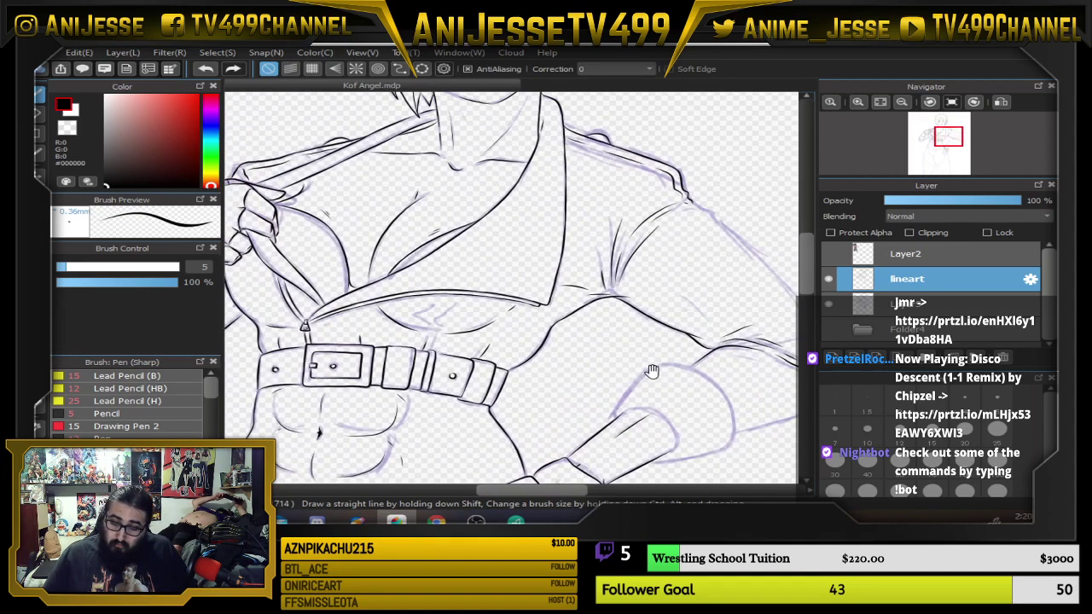
{"action": "scroll", "coordinate": [556, 353], "scroll_direction": "up", "scroll_amount": 6}
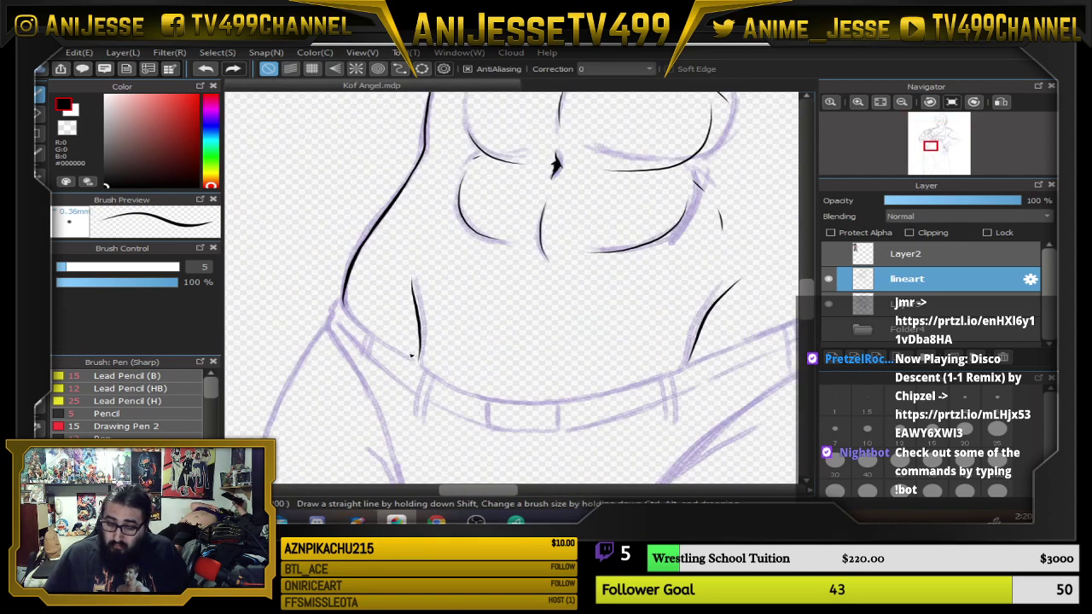
{"action": "mouse_move", "coordinate": [313, 230]}
{"action": "left_mouse_down"}
{"action": "mouse_move", "coordinate": [304, 275]}
{"action": "mouse_move", "coordinate": [339, 312]}
{"action": "mouse_move", "coordinate": [538, 437]}
{"action": "left_mouse_up"}
{"action": "key", "text": "Right"}
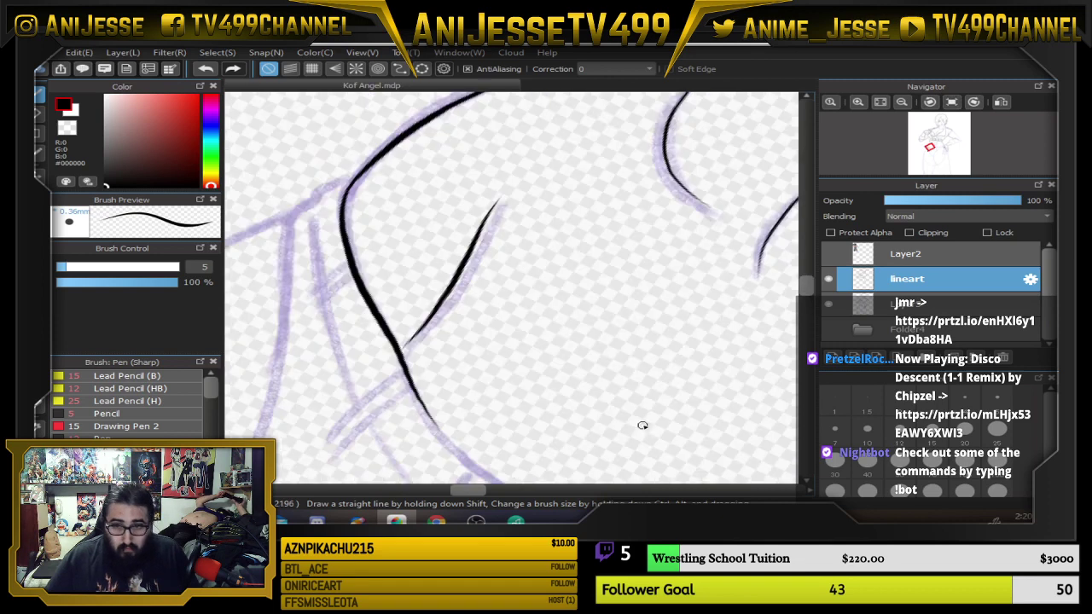
{"action": "left_click_drag", "start_coordinate": [597, 378], "coordinate": [487, 253]}
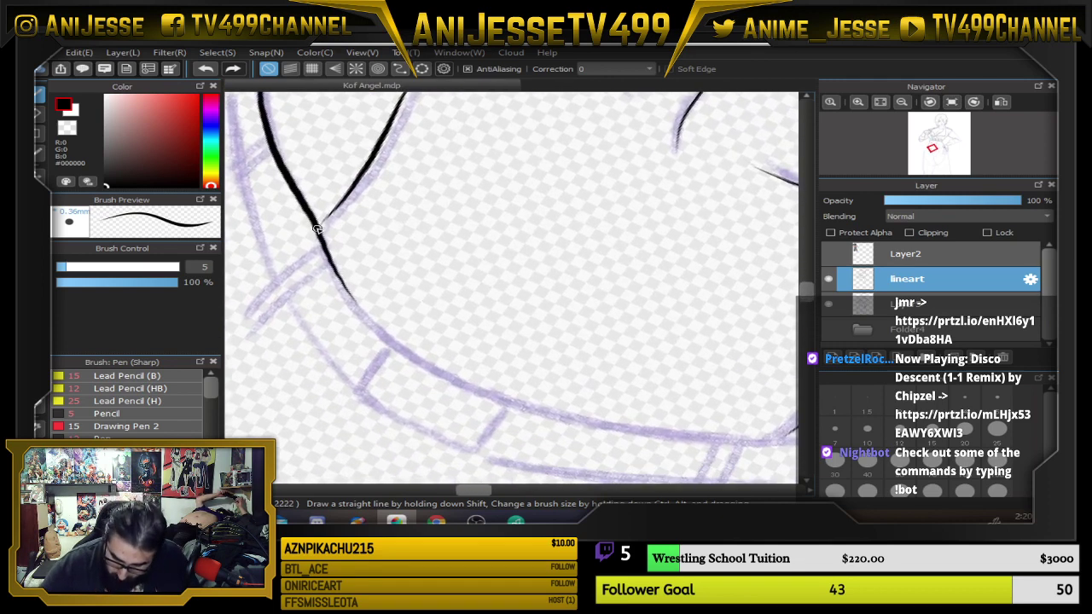
{"action": "mouse_move", "coordinate": [315, 227]}
{"action": "left_mouse_down"}
{"action": "mouse_move", "coordinate": [368, 315]}
{"action": "mouse_move", "coordinate": [482, 392]}
{"action": "left_mouse_up"}
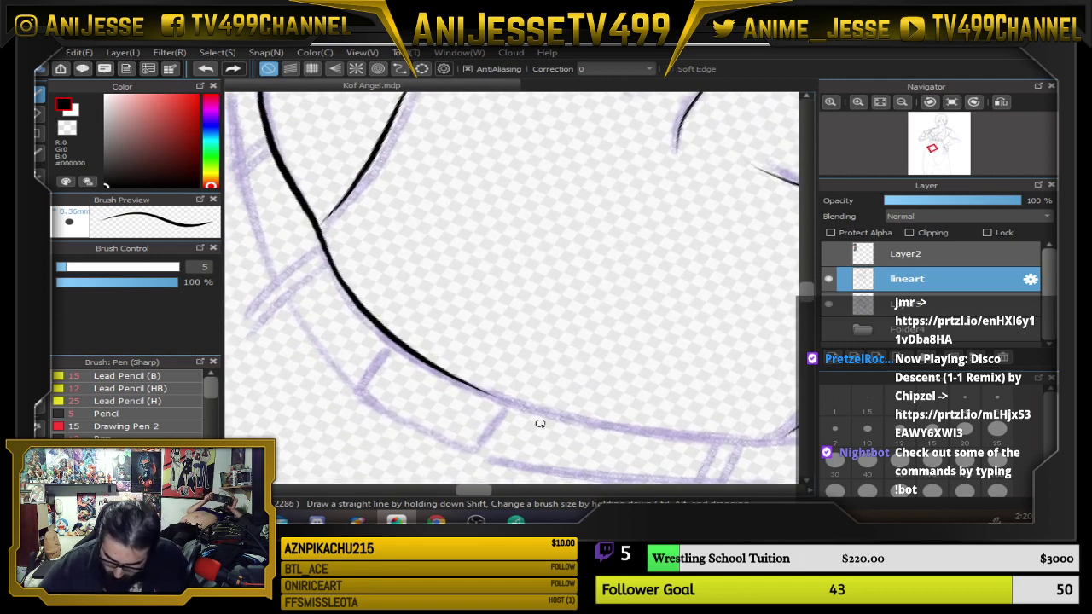
Continue inking the waistband's upper edge across the front centre to the corner of the strap beside the hand on the hip.
{"action": "key", "text": "Right"}
{"action": "key", "text": "Right"}
{"action": "mouse_move", "coordinate": [392, 242]}
{"action": "left_mouse_down"}
{"action": "mouse_move", "coordinate": [384, 346]}
{"action": "mouse_move", "coordinate": [428, 467]}
{"action": "left_mouse_up"}
{"action": "left_click_drag", "start_coordinate": [509, 411], "coordinate": [442, 196]}
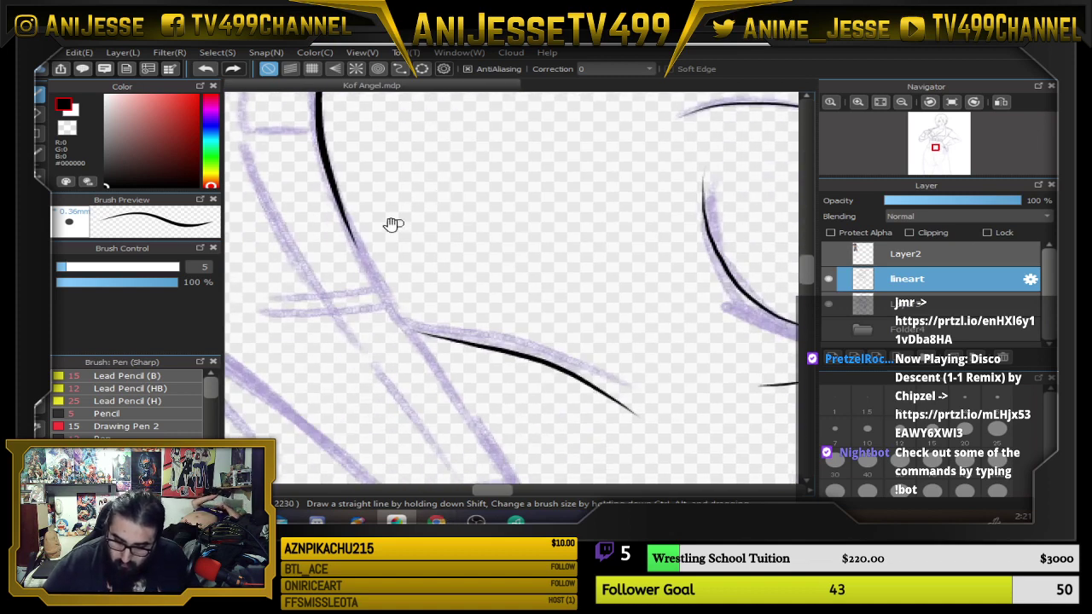
{"action": "mouse_move", "coordinate": [327, 168]}
{"action": "left_mouse_down"}
{"action": "mouse_move", "coordinate": [369, 272]}
{"action": "mouse_move", "coordinate": [439, 374]}
{"action": "mouse_move", "coordinate": [319, 207]}
{"action": "left_mouse_up"}
{"action": "mouse_move", "coordinate": [247, 171]}
{"action": "left_mouse_down"}
{"action": "mouse_move", "coordinate": [441, 489]}
{"action": "mouse_move", "coordinate": [394, 213]}
{"action": "mouse_move", "coordinate": [344, 225]}
{"action": "mouse_move", "coordinate": [335, 212]}
{"action": "mouse_move", "coordinate": [401, 317]}
{"action": "left_mouse_up"}
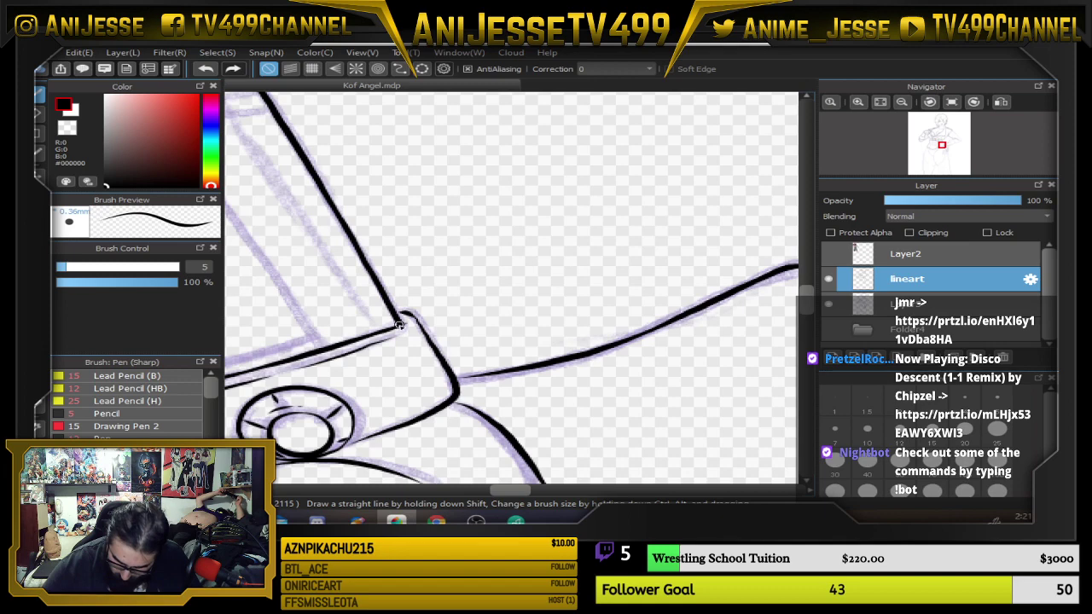
{"action": "key", "text": "Up"}
Touch up the corner where the waistband's upper edge meets the studded strap, using a brush size of 1.5.
{"action": "scroll", "coordinate": [512, 346], "scroll_direction": "up", "scroll_amount": 6}
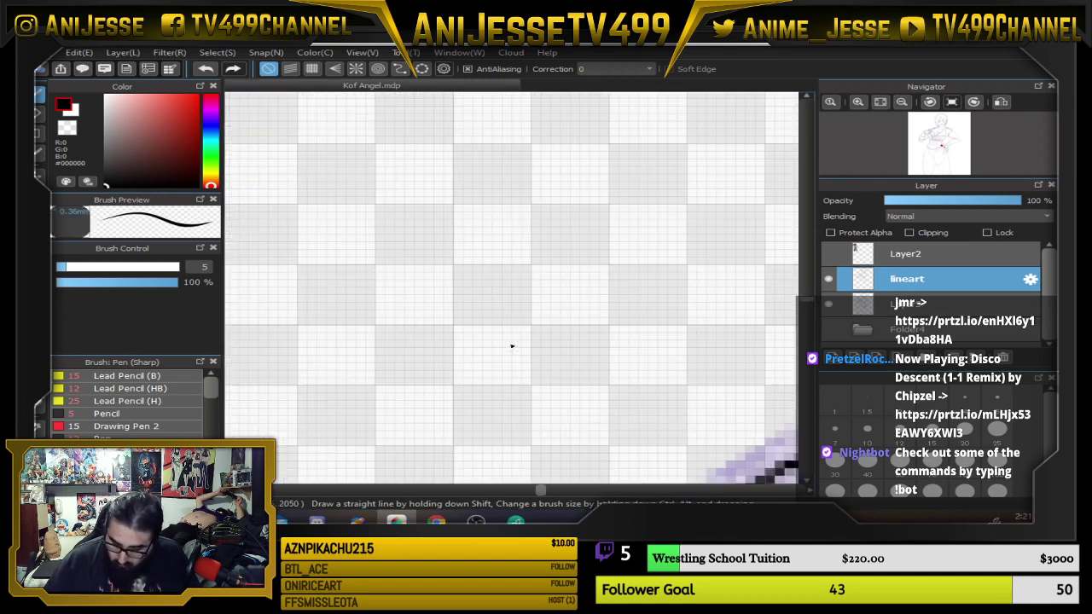
{"action": "mouse_move", "coordinate": [725, 393]}
{"action": "left_mouse_down"}
{"action": "mouse_move", "coordinate": [534, 265]}
{"action": "mouse_move", "coordinate": [490, 191]}
{"action": "left_mouse_up"}
{"action": "left_click", "coordinate": [875, 403]}
{"action": "mouse_move", "coordinate": [532, 351]}
{"action": "left_mouse_down"}
{"action": "mouse_move", "coordinate": [534, 420]}
{"action": "mouse_move", "coordinate": [640, 381]}
{"action": "mouse_move", "coordinate": [546, 252]}
{"action": "left_mouse_up"}
{"action": "scroll", "coordinate": [649, 375], "scroll_direction": "down", "scroll_amount": 6}
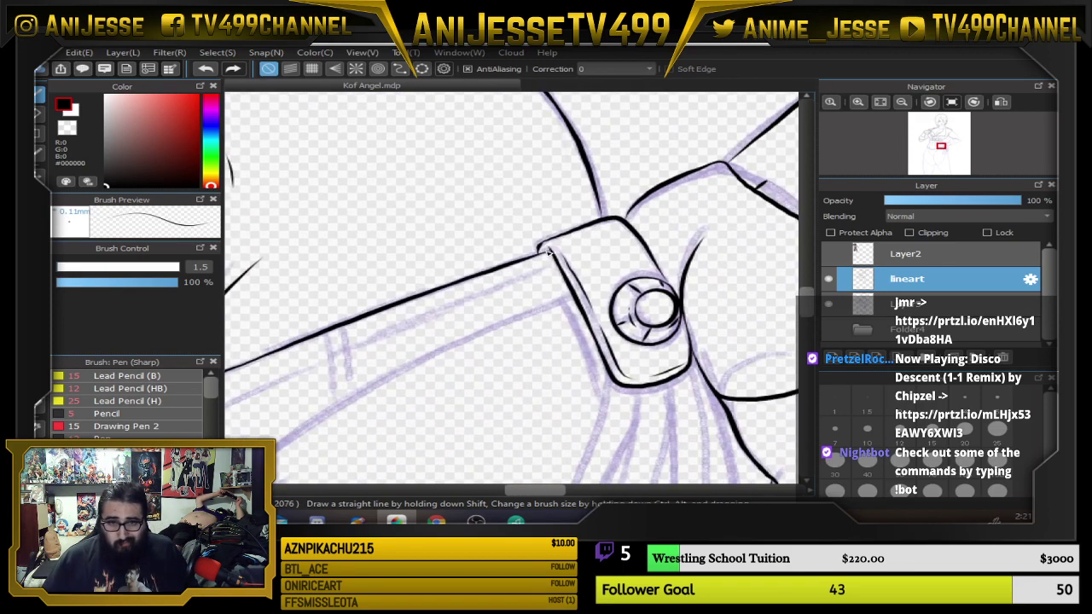
Ink the small rectangular loop at the waistband's centre with brush size 4, joining both its sides to the upper edge.
{"action": "scroll", "coordinate": [549, 253], "scroll_direction": "down", "scroll_amount": 5}
{"action": "left_click_drag", "start_coordinate": [487, 295], "coordinate": [647, 299]}
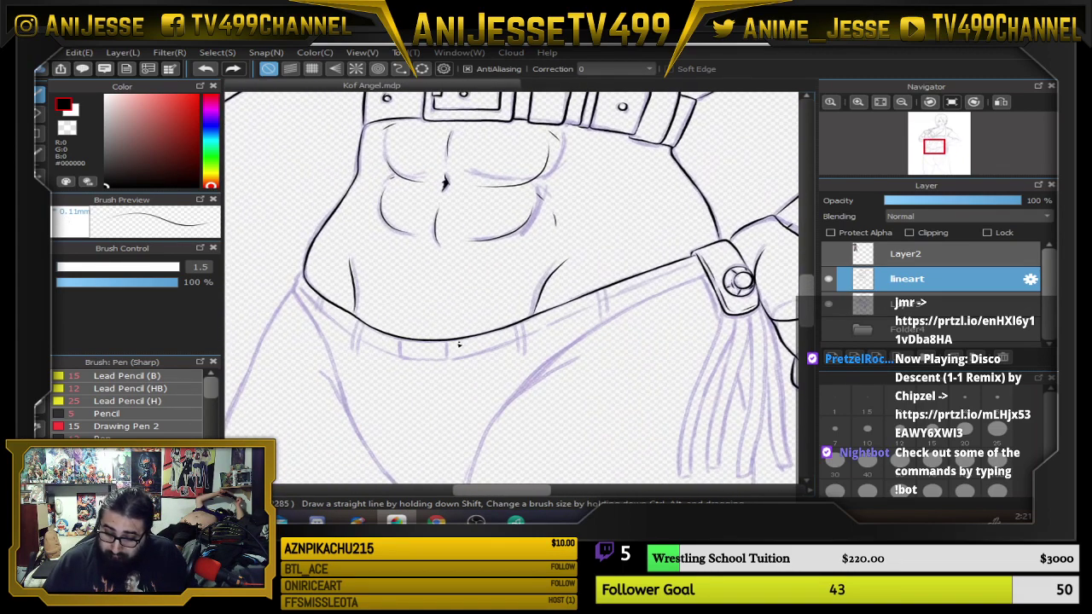
{"action": "scroll", "coordinate": [459, 346], "scroll_direction": "up", "scroll_amount": 6}
{"action": "scroll", "coordinate": [373, 355], "scroll_direction": "up", "scroll_amount": 1}
{"action": "left_click", "coordinate": [965, 400]}
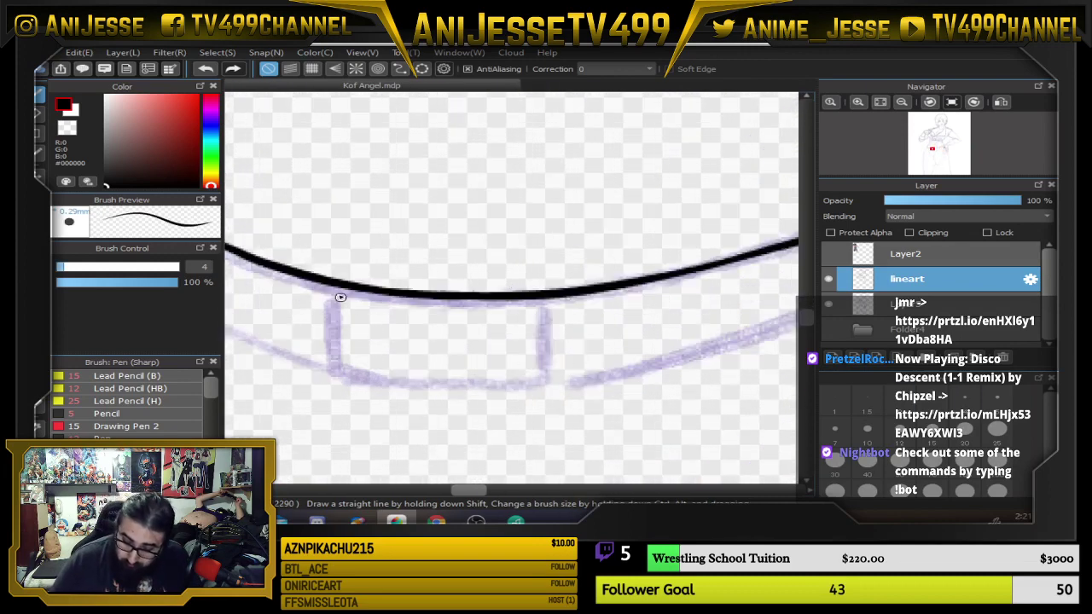
{"action": "mouse_move", "coordinate": [333, 290]}
{"action": "left_mouse_down"}
{"action": "mouse_move", "coordinate": [336, 372]}
{"action": "mouse_move", "coordinate": [541, 378]}
{"action": "left_mouse_up"}
{"action": "key", "text": "ctrl+z"}
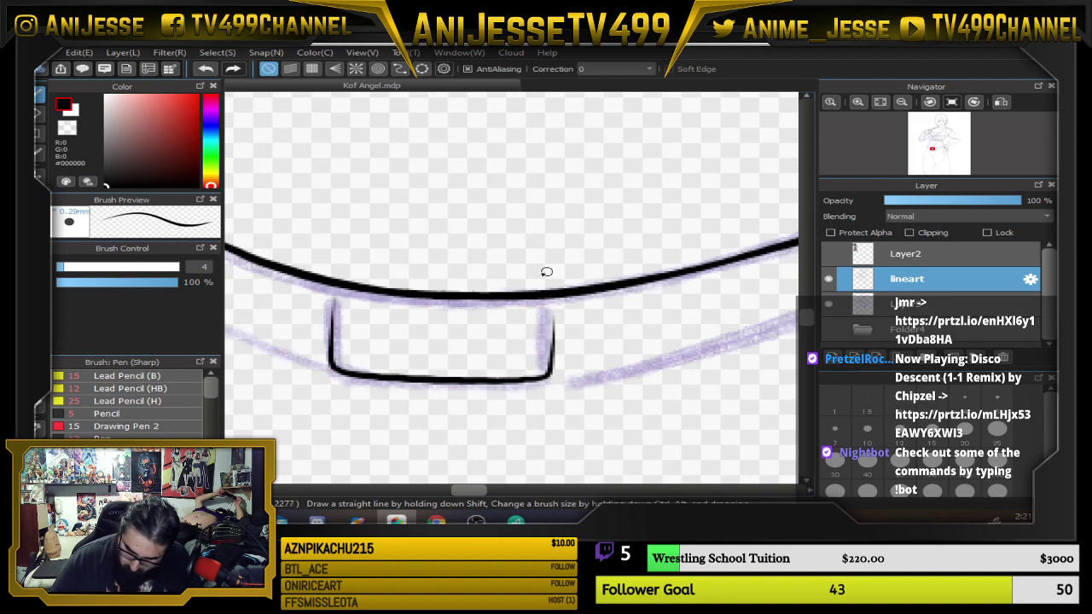
{"action": "left_click_drag", "start_coordinate": [334, 292], "coordinate": [331, 369]}
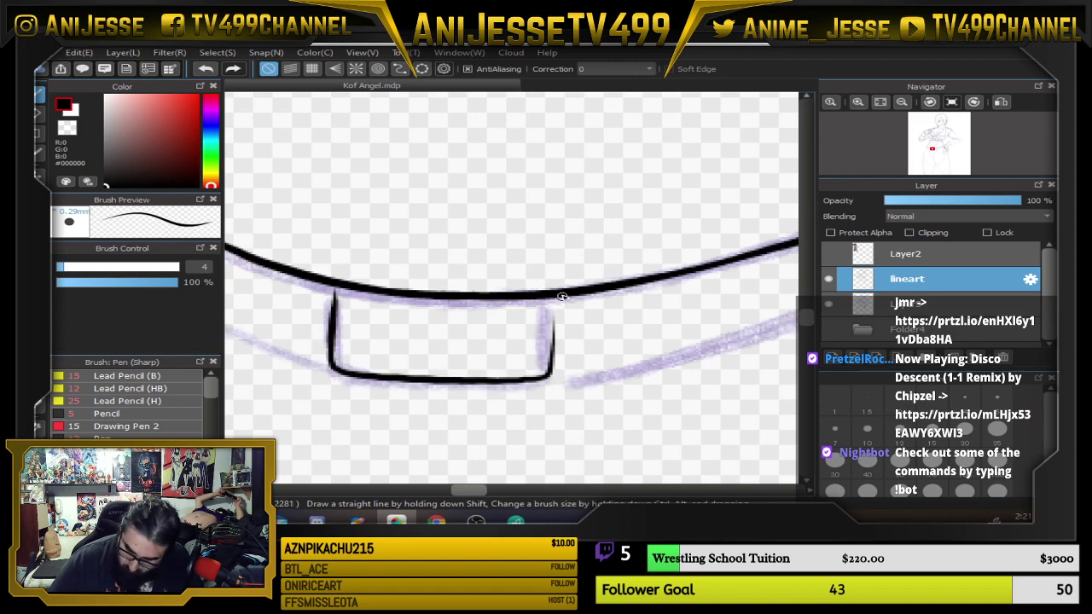
{"action": "left_click_drag", "start_coordinate": [554, 304], "coordinate": [545, 384]}
{"action": "scroll", "coordinate": [545, 384], "scroll_direction": "down", "scroll_amount": 5}
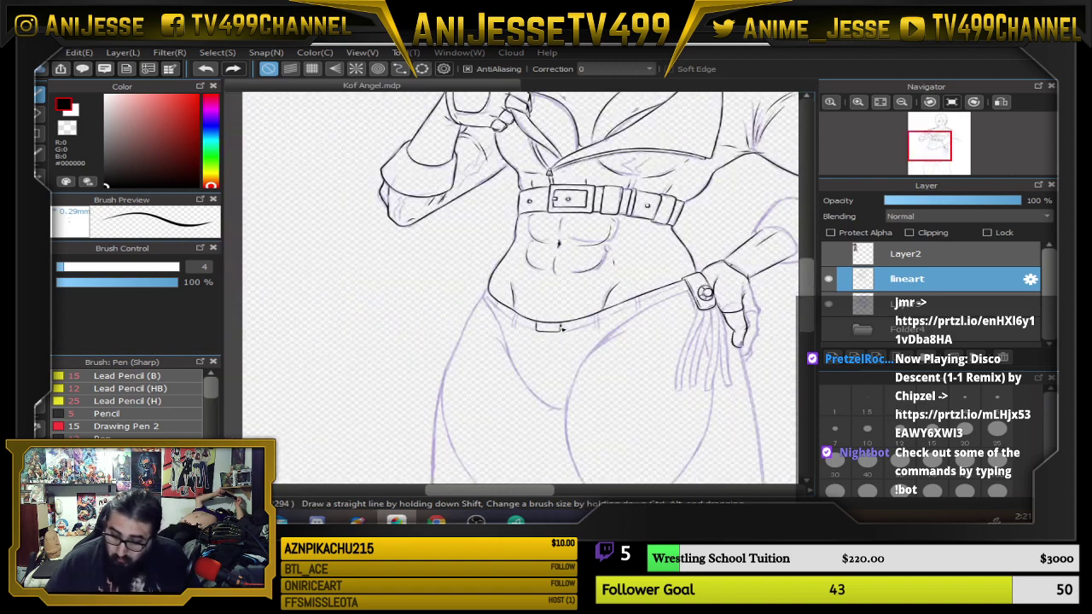
Ink a short tapered line and small broken dashes inside the chest contour next to the gloved hand.
{"action": "left_click_drag", "start_coordinate": [591, 333], "coordinate": [465, 381]}
{"action": "scroll", "coordinate": [467, 373], "scroll_direction": "down", "scroll_amount": 3}
{"action": "left_click_drag", "start_coordinate": [470, 304], "coordinate": [470, 340]}
{"action": "scroll", "coordinate": [468, 340], "scroll_direction": "up", "scroll_amount": 6}
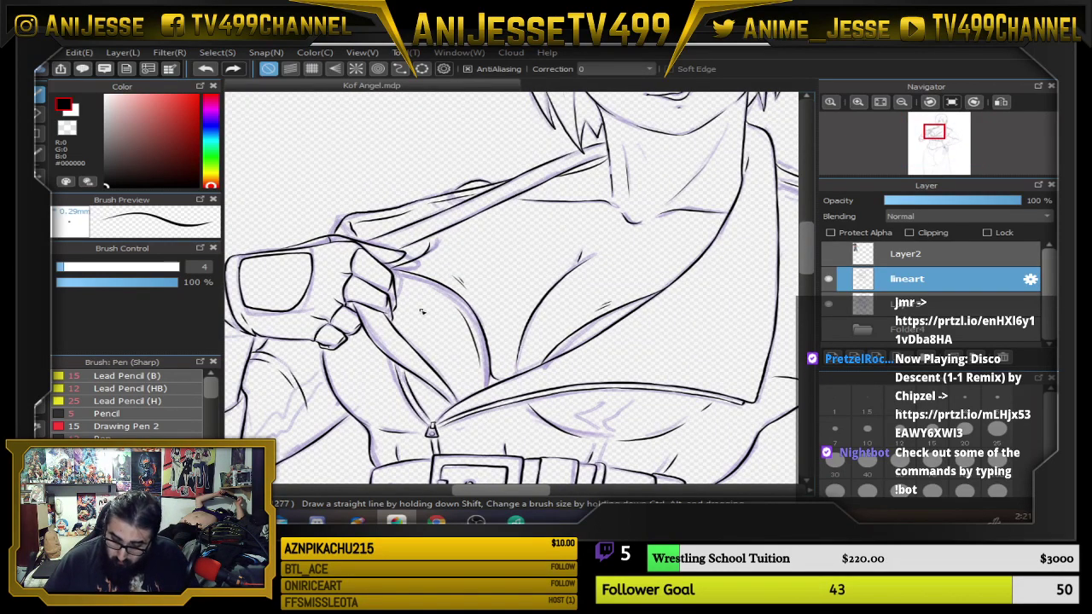
{"action": "scroll", "coordinate": [421, 313], "scroll_direction": "down", "scroll_amount": 3}
{"action": "scroll", "coordinate": [432, 310], "scroll_direction": "up", "scroll_amount": 6}
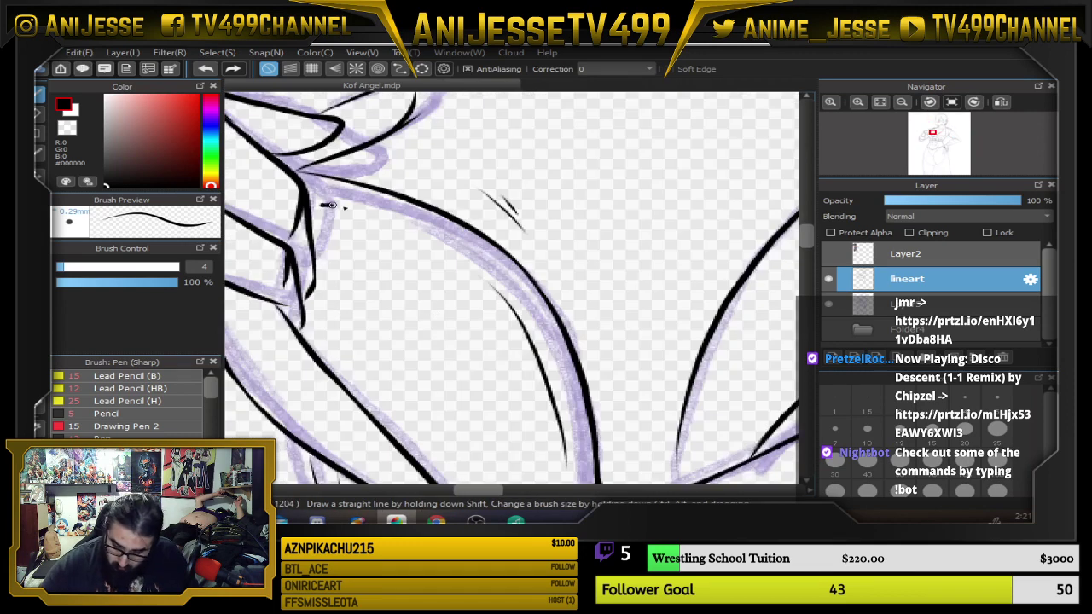
{"action": "left_click_drag", "start_coordinate": [324, 205], "coordinate": [383, 215]}
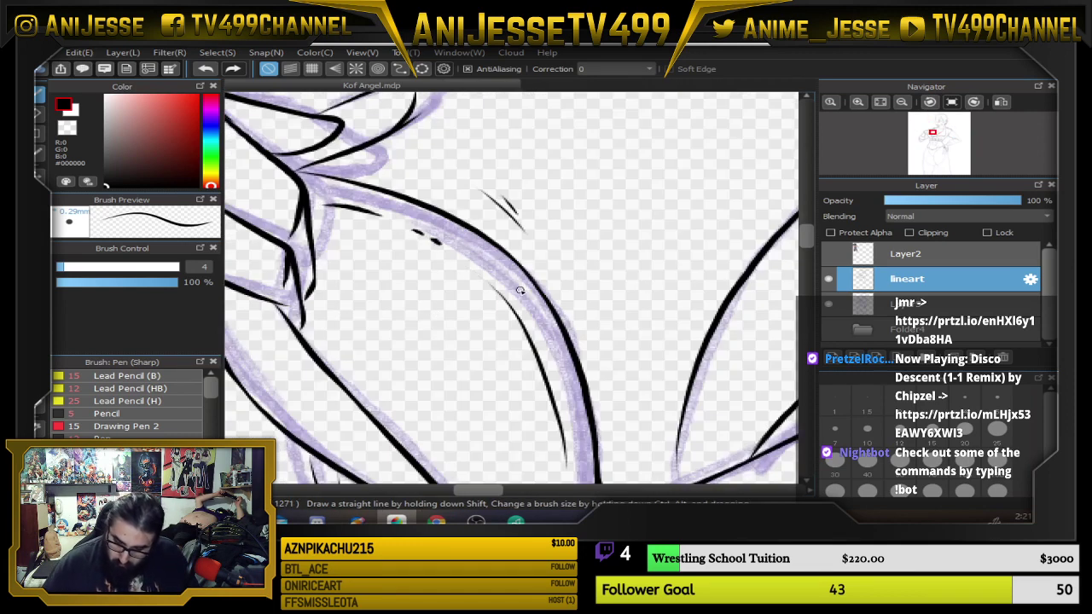
{"action": "scroll", "coordinate": [548, 286], "scroll_direction": "down", "scroll_amount": 4}
{"action": "left_click_drag", "start_coordinate": [553, 285], "coordinate": [412, 286]}
{"action": "scroll", "coordinate": [497, 320], "scroll_direction": "down", "scroll_amount": 1}
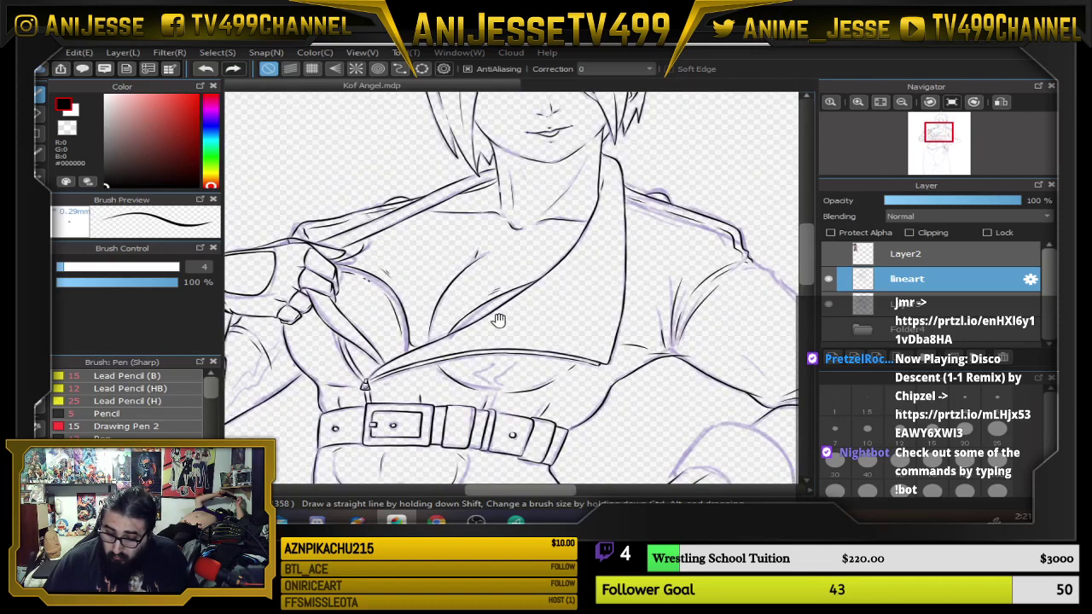
{"action": "left_click_drag", "start_coordinate": [500, 320], "coordinate": [570, 299]}
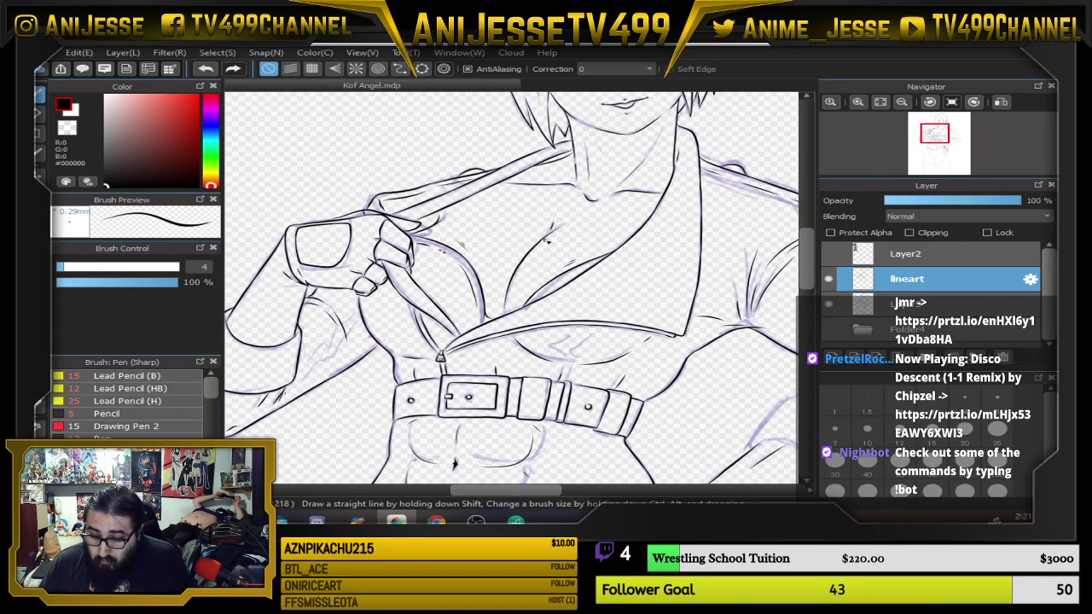
{"action": "mouse_move", "coordinate": [543, 243]}
{"action": "left_mouse_down"}
{"action": "mouse_move", "coordinate": [459, 320]}
{"action": "mouse_move", "coordinate": [523, 247]}
{"action": "mouse_move", "coordinate": [477, 194]}
{"action": "mouse_move", "coordinate": [415, 239]}
{"action": "mouse_move", "coordinate": [482, 304]}
{"action": "left_mouse_up"}
{"action": "scroll", "coordinate": [475, 320], "scroll_direction": "down", "scroll_amount": 3}
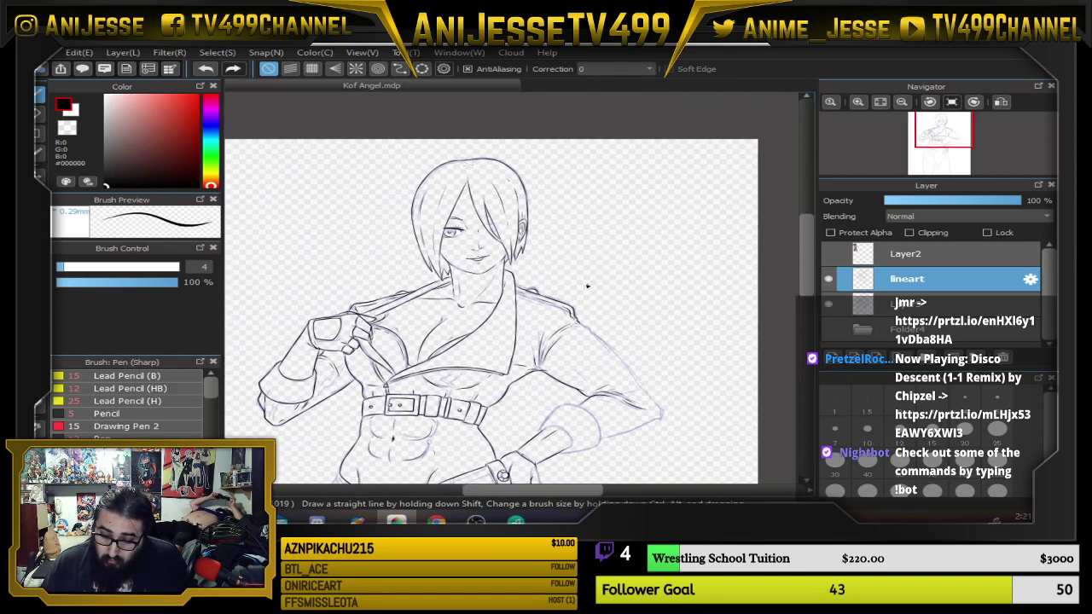
Ink the hand-on-hip arm's lower sleeve edge from the cuff to the elbow and around the elbow tip, using brush size 5.
{"action": "scroll", "coordinate": [598, 345], "scroll_direction": "up", "scroll_amount": 4}
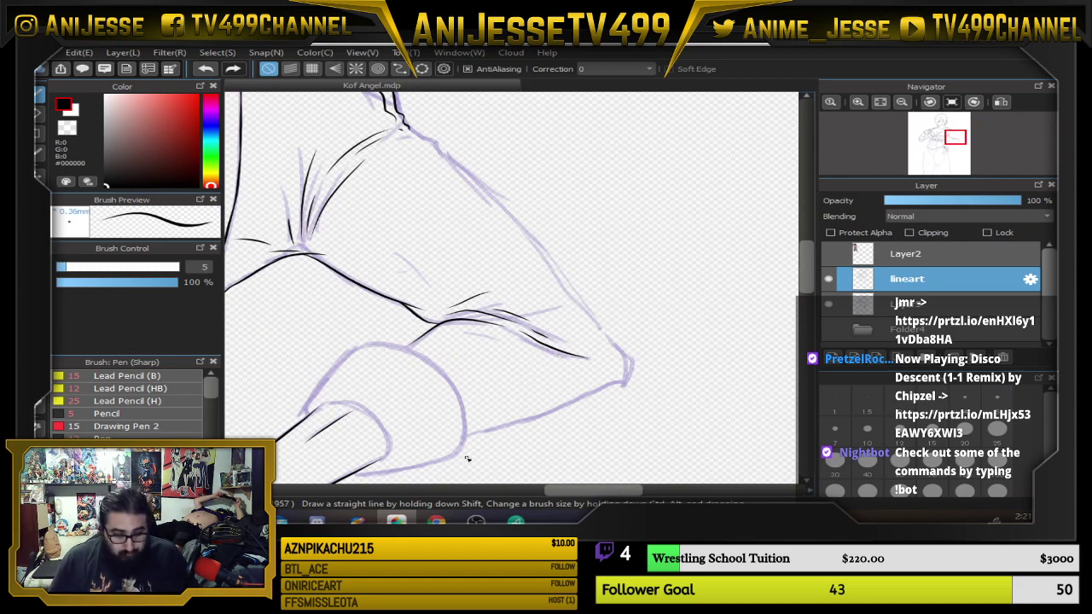
{"action": "key", "text": "Left"}
{"action": "key", "text": "Left"}
{"action": "scroll", "coordinate": [512, 356], "scroll_direction": "up", "scroll_amount": 3}
{"action": "left_click_drag", "start_coordinate": [512, 356], "coordinate": [722, 127]}
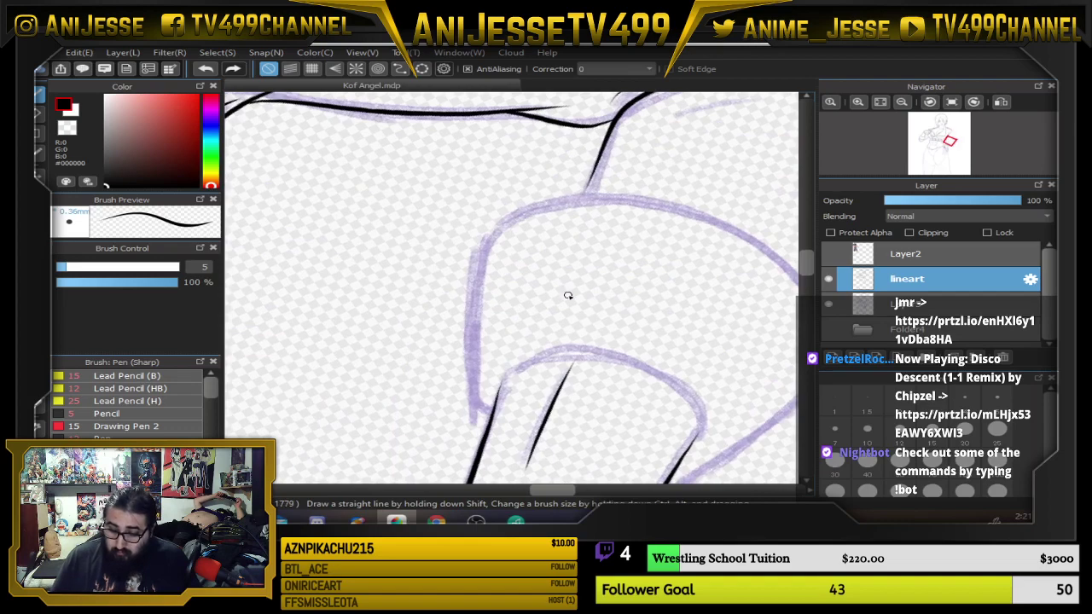
{"action": "key", "text": "Right"}
{"action": "key", "text": "Right"}
{"action": "key", "text": "Right"}
{"action": "key", "text": "Right"}
{"action": "key", "text": "Right"}
{"action": "key", "text": "Right"}
{"action": "key", "text": "Right"}
{"action": "key", "text": "Right"}
{"action": "key", "text": "Right"}
{"action": "key", "text": "Right"}
{"action": "key", "text": "Right"}
{"action": "key", "text": "Right"}
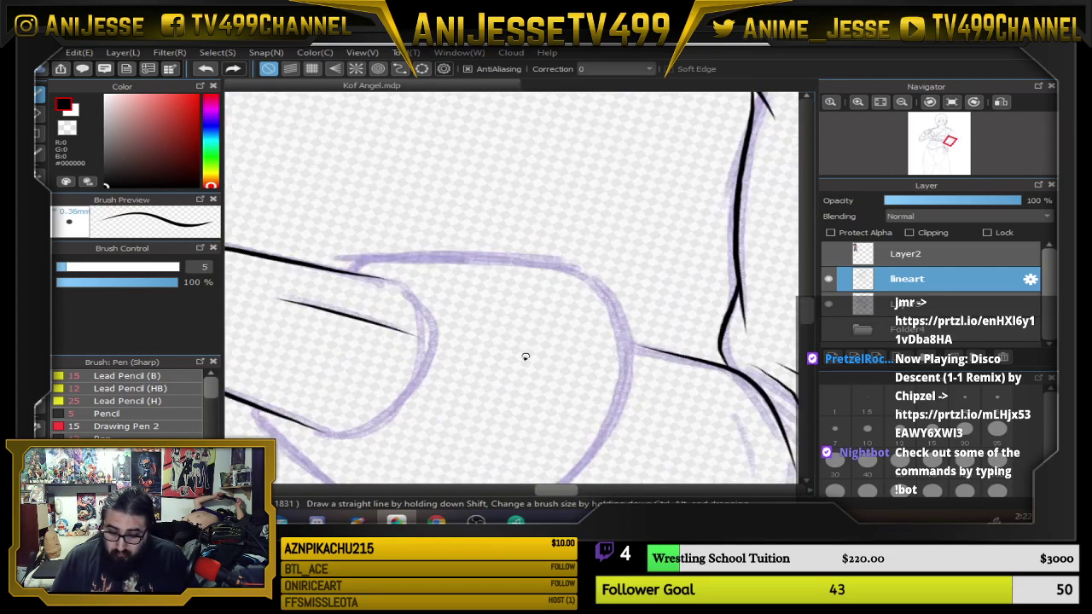
{"action": "left_click_drag", "start_coordinate": [435, 217], "coordinate": [503, 141]}
{"action": "key", "text": "Left"}
{"action": "key", "text": "Left"}
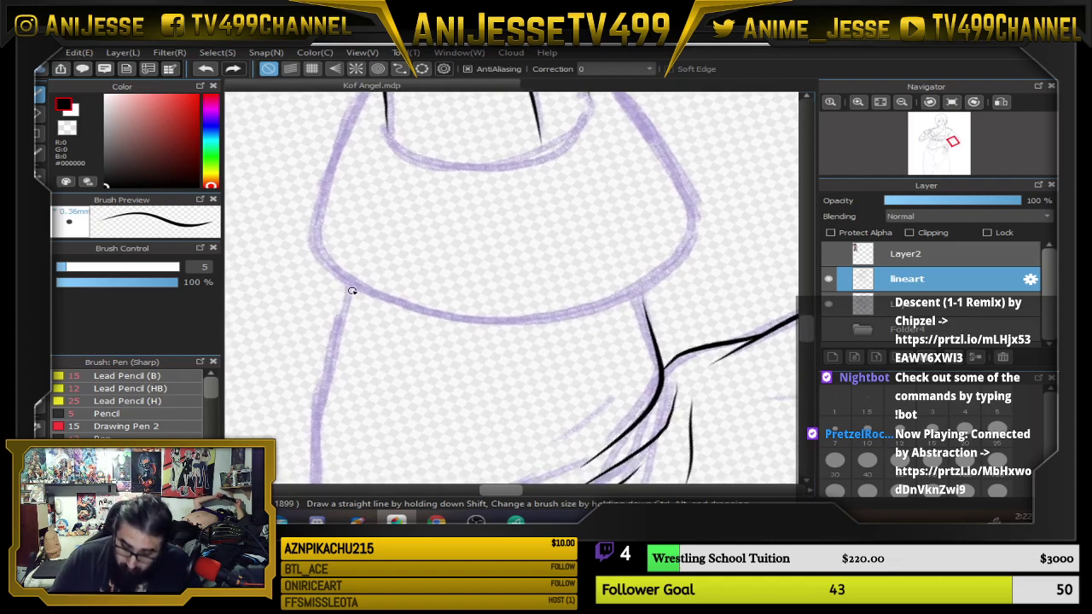
{"action": "mouse_move", "coordinate": [350, 284]}
{"action": "left_mouse_down"}
{"action": "mouse_move", "coordinate": [319, 405]}
{"action": "mouse_move", "coordinate": [318, 464]}
{"action": "left_mouse_up"}
{"action": "mouse_move", "coordinate": [379, 426]}
{"action": "left_mouse_down"}
{"action": "mouse_move", "coordinate": [439, 222]}
{"action": "mouse_move", "coordinate": [376, 318]}
{"action": "mouse_move", "coordinate": [375, 385]}
{"action": "mouse_move", "coordinate": [425, 414]}
{"action": "mouse_move", "coordinate": [512, 399]}
{"action": "left_mouse_up"}
{"action": "key", "text": "Up"}
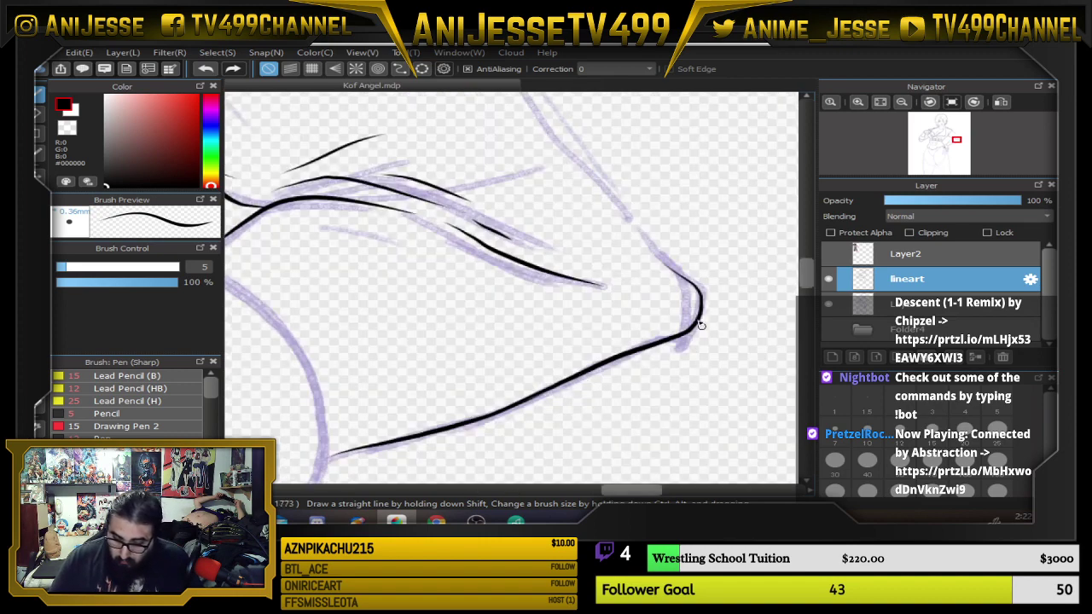
{"action": "left_click_drag", "start_coordinate": [565, 327], "coordinate": [692, 247]}
Ink the outer edge of the hand-on-hip arm's sleeve from the shoulder seam down to the elbow tip.
{"action": "left_click_drag", "start_coordinate": [621, 307], "coordinate": [575, 508]}
{"action": "left_click_drag", "start_coordinate": [577, 302], "coordinate": [619, 424]}
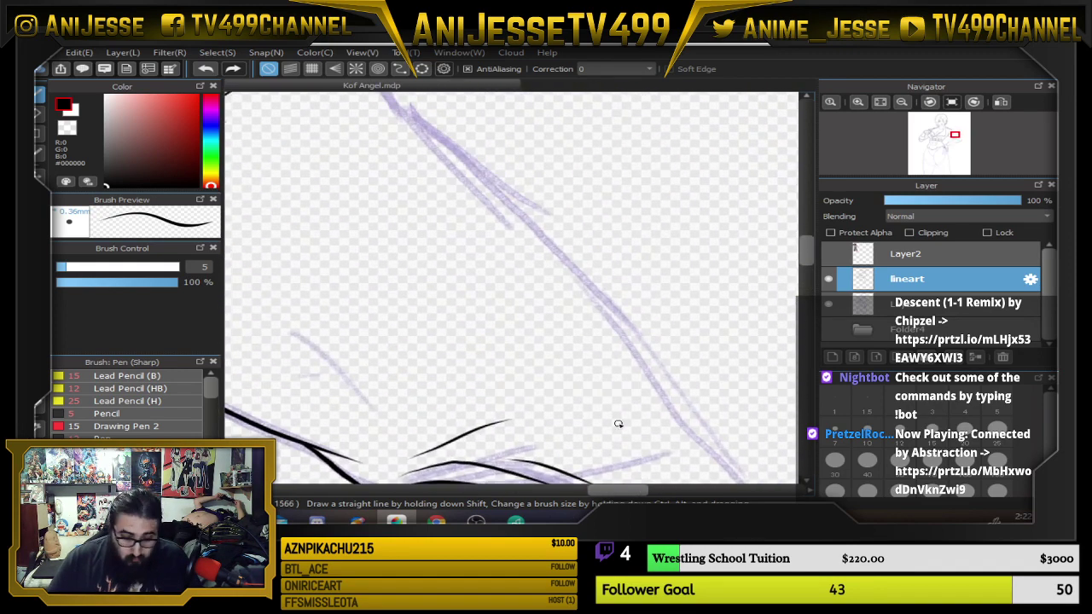
{"action": "key", "text": "Right"}
{"action": "key", "text": "Right"}
{"action": "left_click_drag", "start_coordinate": [588, 246], "coordinate": [517, 429]}
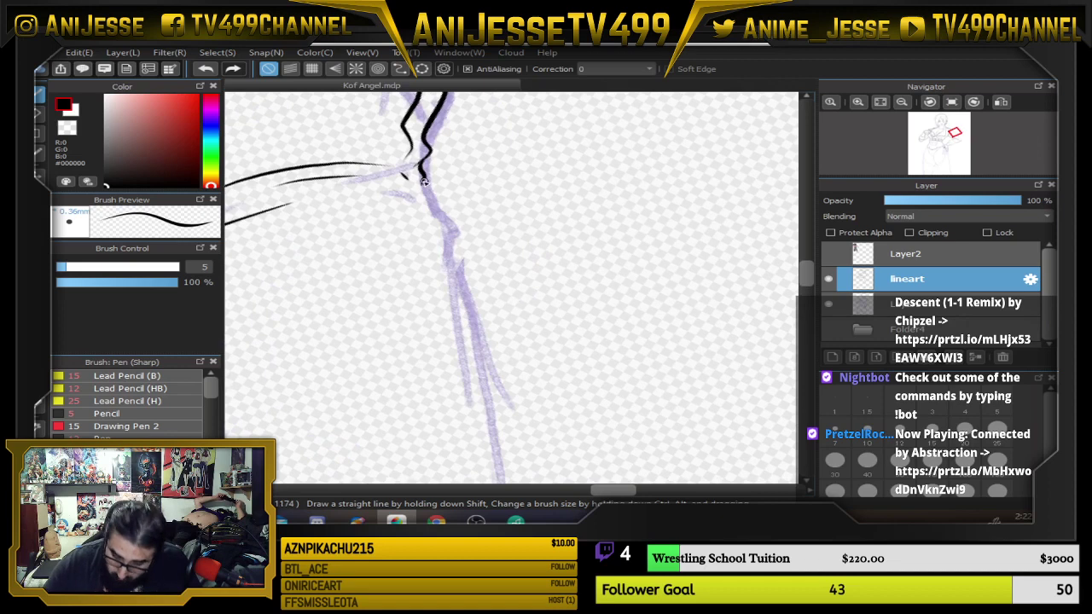
{"action": "mouse_move", "coordinate": [425, 194]}
{"action": "left_mouse_down"}
{"action": "mouse_move", "coordinate": [458, 260]}
{"action": "mouse_move", "coordinate": [498, 452]}
{"action": "left_mouse_up"}
{"action": "left_click_drag", "start_coordinate": [541, 414], "coordinate": [533, 207]}
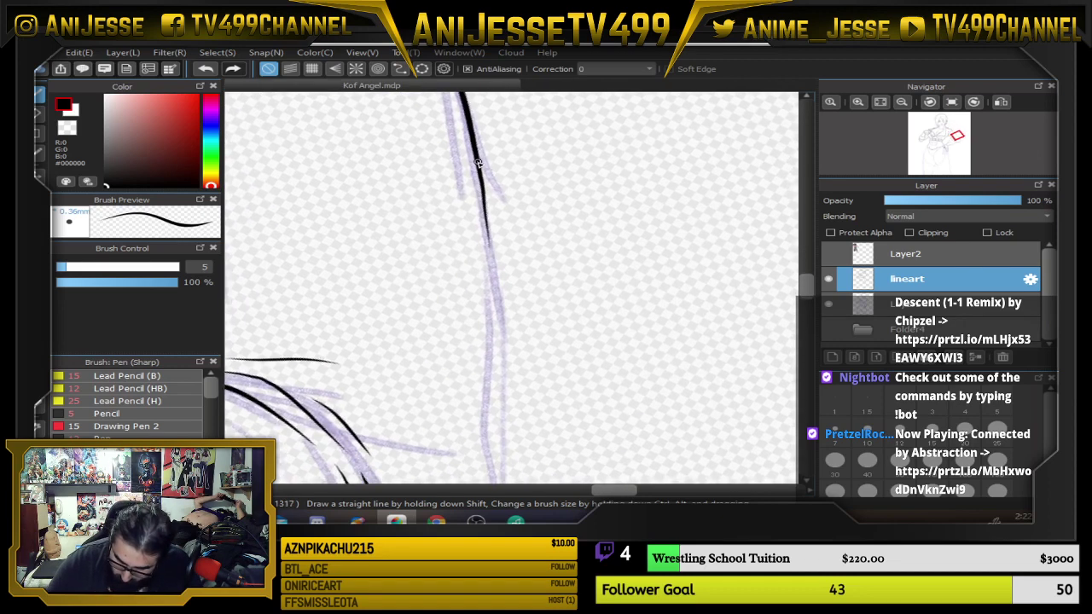
{"action": "left_click_drag", "start_coordinate": [478, 162], "coordinate": [500, 444]}
{"action": "mouse_move", "coordinate": [529, 401]}
{"action": "left_mouse_down"}
{"action": "mouse_move", "coordinate": [545, 258]}
{"action": "mouse_move", "coordinate": [510, 305]}
{"action": "mouse_move", "coordinate": [525, 471]}
{"action": "left_mouse_up"}
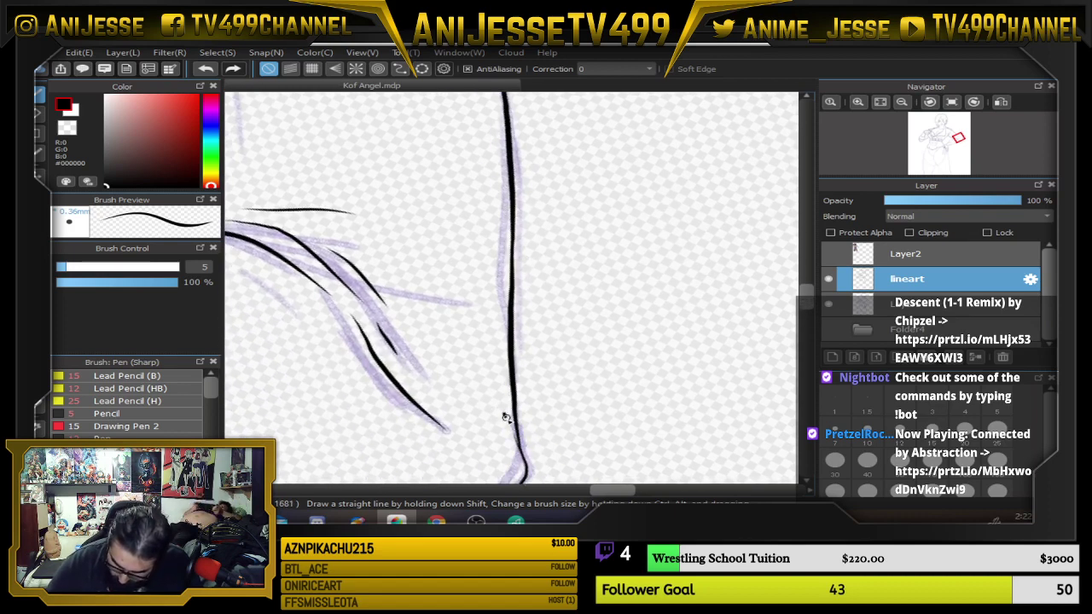
Try an extra stroke where the outer sleeve edge meets the elbow tip, then undo it and rework the junction.
{"action": "left_click_drag", "start_coordinate": [506, 417], "coordinate": [536, 481]}
{"action": "scroll", "coordinate": [576, 454], "scroll_direction": "up", "scroll_amount": 2}
{"action": "left_click_drag", "start_coordinate": [568, 426], "coordinate": [643, 295]}
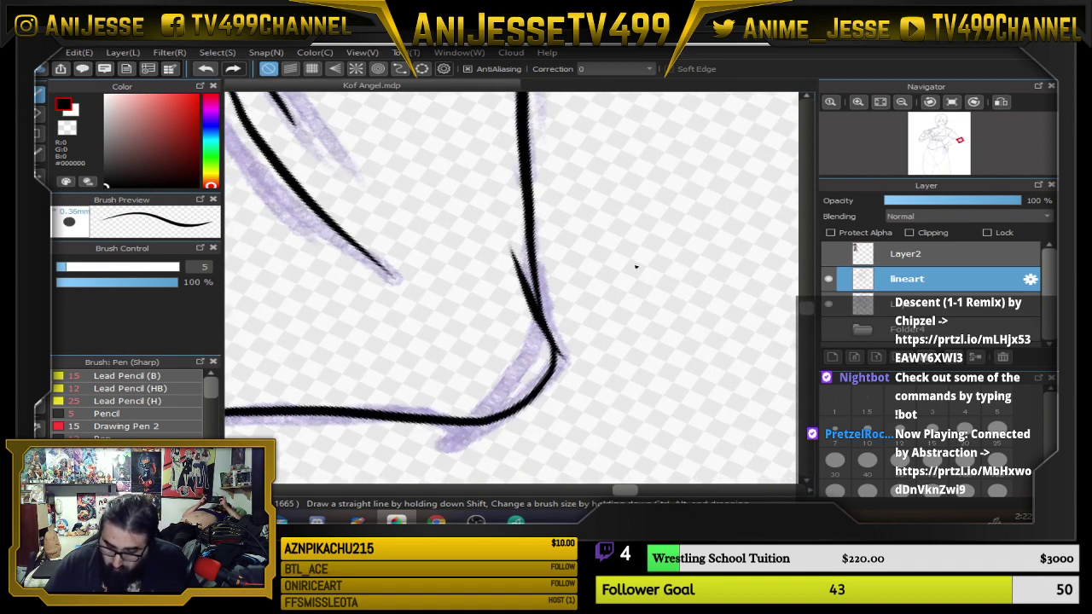
{"action": "key", "text": "ctrl+z"}
{"action": "mouse_move", "coordinate": [510, 240]}
{"action": "left_mouse_down"}
{"action": "mouse_move", "coordinate": [545, 330]}
{"action": "mouse_move", "coordinate": [536, 394]}
{"action": "mouse_move", "coordinate": [507, 373]}
{"action": "mouse_move", "coordinate": [589, 382]}
{"action": "mouse_move", "coordinate": [620, 421]}
{"action": "left_mouse_up"}
{"action": "key", "text": "Up"}
{"action": "scroll", "coordinate": [535, 394], "scroll_direction": "down", "scroll_amount": 4}
{"action": "scroll", "coordinate": [618, 420], "scroll_direction": "down", "scroll_amount": 5}
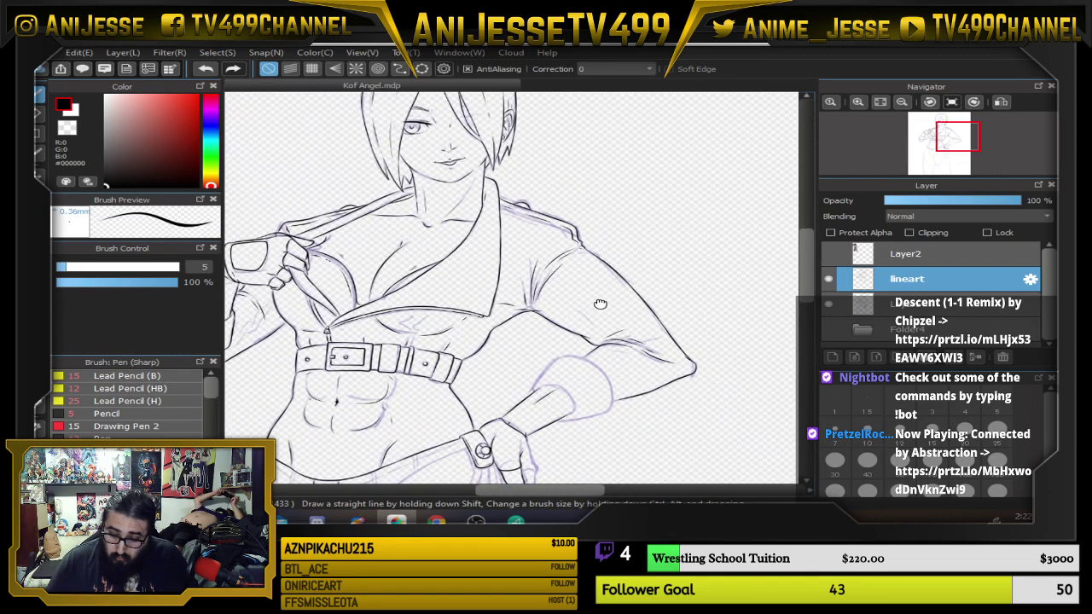
Ink the curved cuff opening around the forearm of the hand-on-hip arm, joining the two forearm lines.
{"action": "left_click_drag", "start_coordinate": [607, 310], "coordinate": [655, 310]}
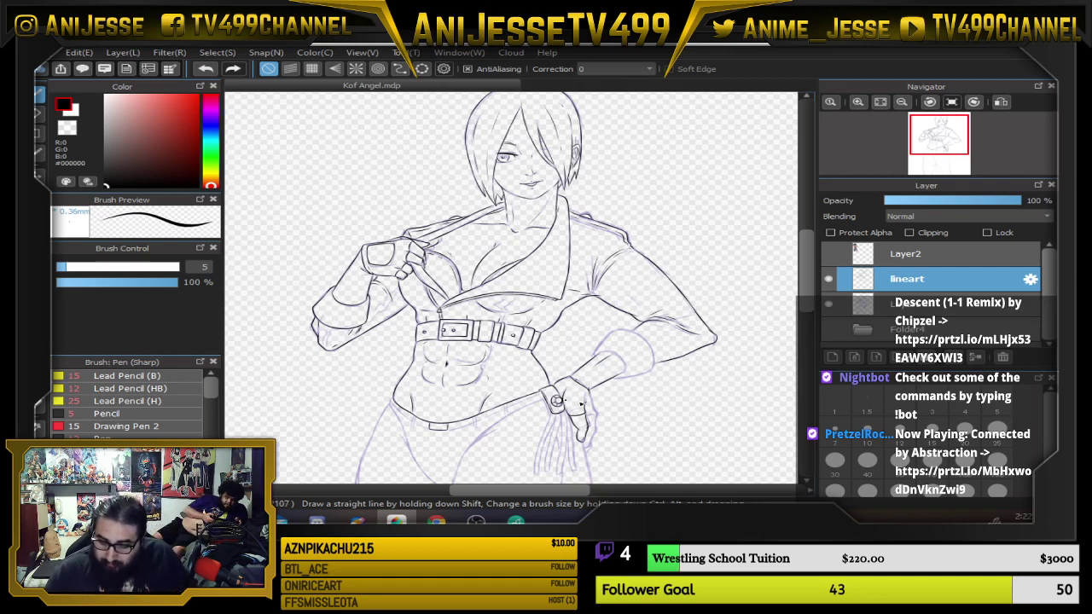
{"action": "scroll", "coordinate": [580, 401], "scroll_direction": "up", "scroll_amount": 5}
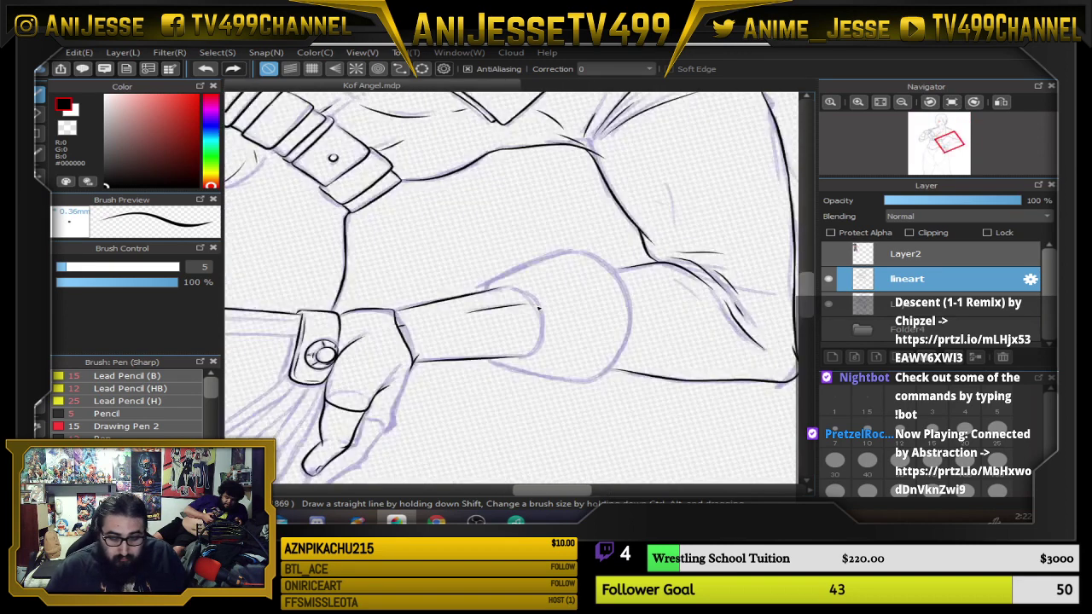
{"action": "scroll", "coordinate": [537, 309], "scroll_direction": "up", "scroll_amount": 6}
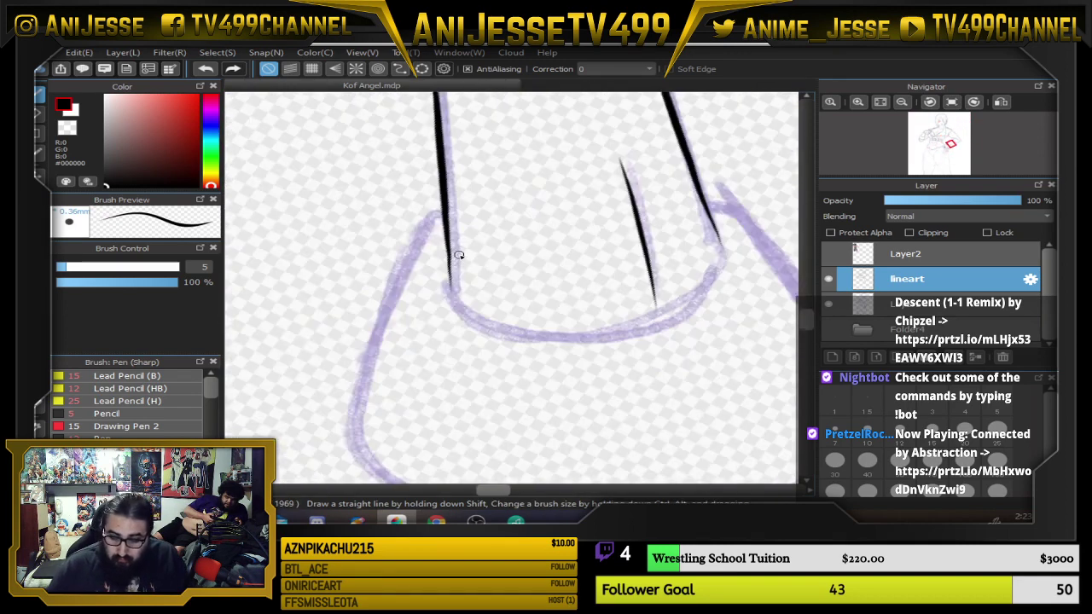
{"action": "scroll", "coordinate": [459, 255], "scroll_direction": "up", "scroll_amount": 1}
{"action": "left_click_drag", "start_coordinate": [585, 318], "coordinate": [423, 343]}
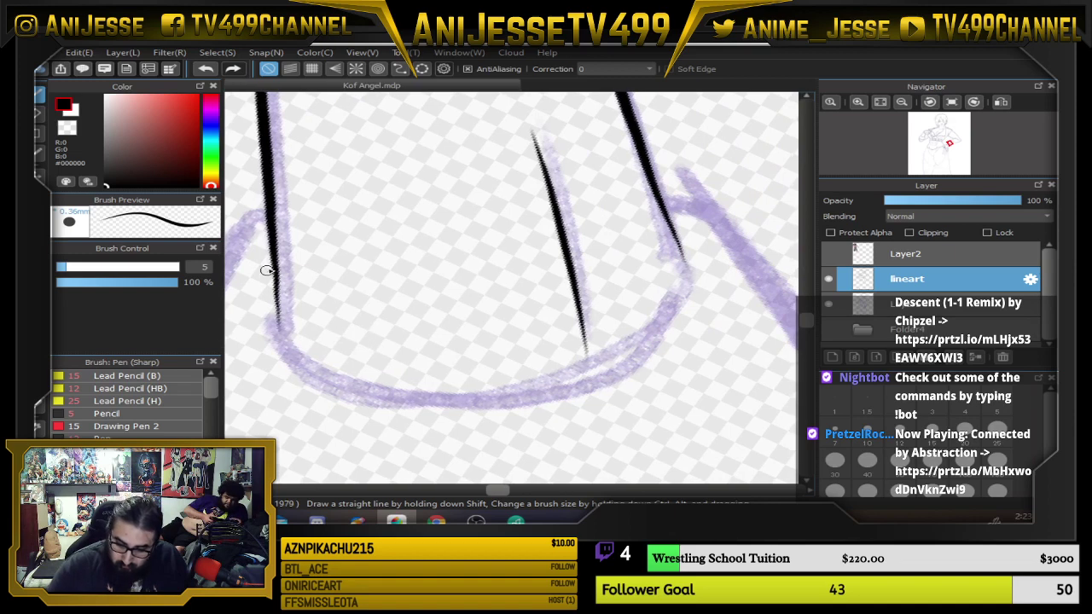
{"action": "mouse_move", "coordinate": [271, 247]}
{"action": "left_mouse_down"}
{"action": "mouse_move", "coordinate": [287, 348]}
{"action": "mouse_move", "coordinate": [358, 384]}
{"action": "mouse_move", "coordinate": [465, 399]}
{"action": "mouse_move", "coordinate": [597, 367]}
{"action": "mouse_move", "coordinate": [674, 303]}
{"action": "mouse_move", "coordinate": [686, 256]}
{"action": "mouse_move", "coordinate": [644, 158]}
{"action": "left_mouse_up"}
{"action": "left_click_drag", "start_coordinate": [587, 331], "coordinate": [750, 266]}
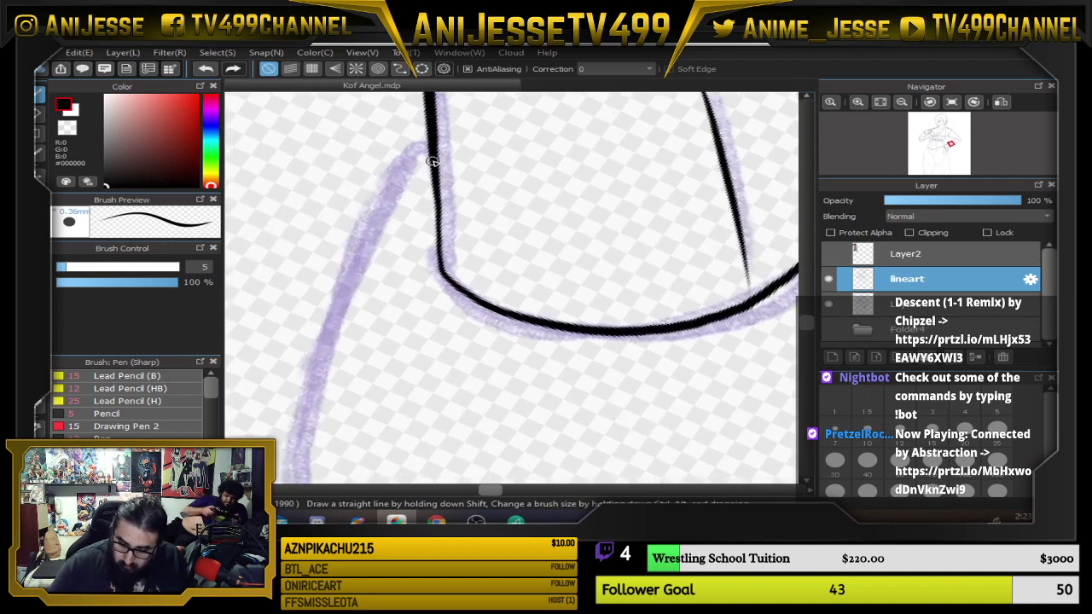
Ink the sides of the turned-up cuff, starting from the forearm lines on the hand-on-hip arm.
{"action": "mouse_move", "coordinate": [433, 161]}
{"action": "left_mouse_down"}
{"action": "mouse_move", "coordinate": [408, 189]}
{"action": "mouse_move", "coordinate": [366, 317]}
{"action": "mouse_move", "coordinate": [458, 251]}
{"action": "mouse_move", "coordinate": [384, 150]}
{"action": "mouse_move", "coordinate": [326, 331]}
{"action": "mouse_move", "coordinate": [374, 396]}
{"action": "mouse_move", "coordinate": [468, 437]}
{"action": "left_mouse_up"}
{"action": "mouse_move", "coordinate": [762, 244]}
{"action": "left_mouse_down"}
{"action": "mouse_move", "coordinate": [580, 397]}
{"action": "mouse_move", "coordinate": [490, 519]}
{"action": "left_mouse_up"}
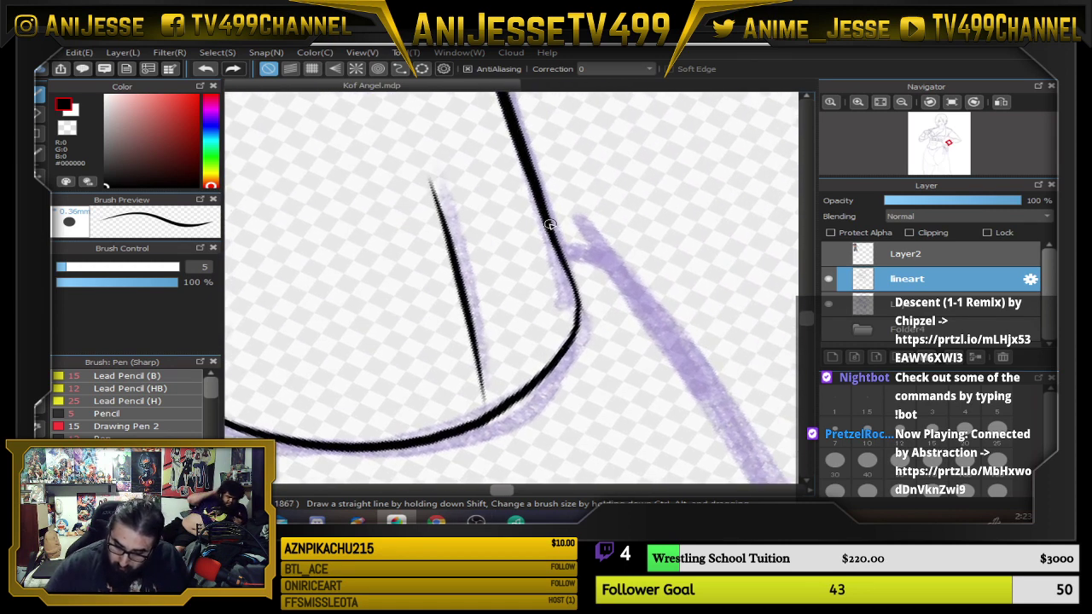
{"action": "mouse_move", "coordinate": [552, 231]}
{"action": "left_mouse_down"}
{"action": "mouse_move", "coordinate": [587, 252]}
{"action": "mouse_move", "coordinate": [694, 392]}
{"action": "left_mouse_up"}
{"action": "left_click_drag", "start_coordinate": [676, 375], "coordinate": [518, 229]}
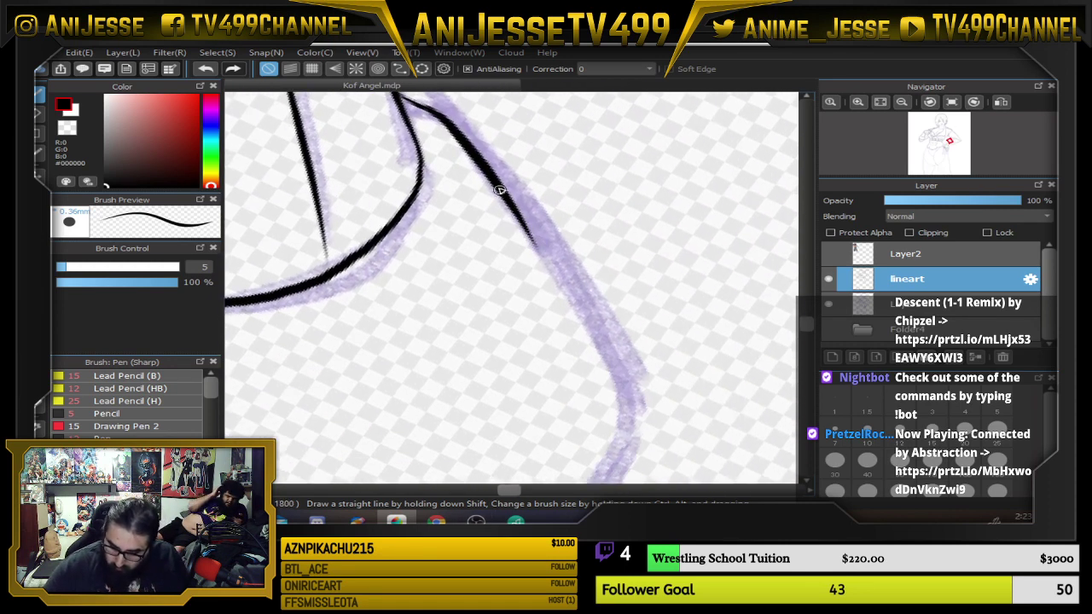
{"action": "mouse_move", "coordinate": [493, 178]}
{"action": "left_mouse_down"}
{"action": "mouse_move", "coordinate": [637, 398]}
{"action": "mouse_move", "coordinate": [664, 271]}
{"action": "left_mouse_up"}
{"action": "key", "text": "Up"}
Ink the cuff's rounded outer edge on the elbow side and close it into the cuff's sides.
{"action": "left_click_drag", "start_coordinate": [353, 251], "coordinate": [644, 359]}
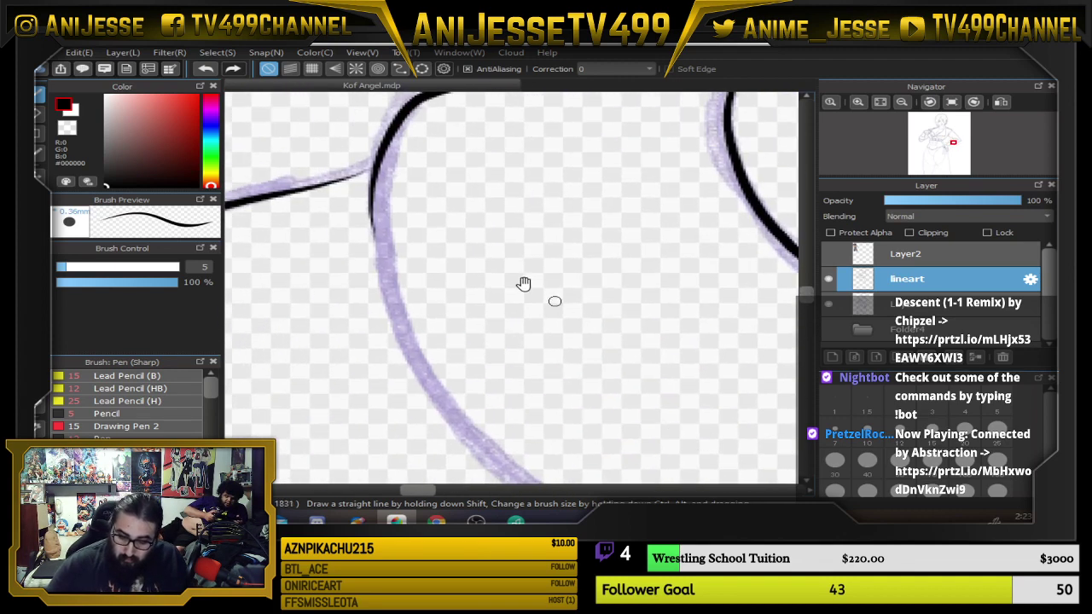
{"action": "mouse_move", "coordinate": [384, 149]}
{"action": "left_mouse_down"}
{"action": "mouse_move", "coordinate": [369, 189]}
{"action": "mouse_move", "coordinate": [372, 281]}
{"action": "mouse_move", "coordinate": [431, 411]}
{"action": "mouse_move", "coordinate": [468, 447]}
{"action": "left_mouse_up"}
{"action": "mouse_move", "coordinate": [561, 392]}
{"action": "left_mouse_down"}
{"action": "mouse_move", "coordinate": [514, 344]}
{"action": "mouse_move", "coordinate": [454, 234]}
{"action": "left_mouse_up"}
{"action": "mouse_move", "coordinate": [309, 198]}
{"action": "left_mouse_down"}
{"action": "mouse_move", "coordinate": [374, 279]}
{"action": "mouse_move", "coordinate": [482, 359]}
{"action": "mouse_move", "coordinate": [594, 405]}
{"action": "mouse_move", "coordinate": [666, 409]}
{"action": "left_mouse_up"}
{"action": "key", "text": "Right"}
{"action": "key", "text": "Right"}
{"action": "key", "text": "Right"}
{"action": "key", "text": "Right"}
{"action": "key", "text": "Right"}
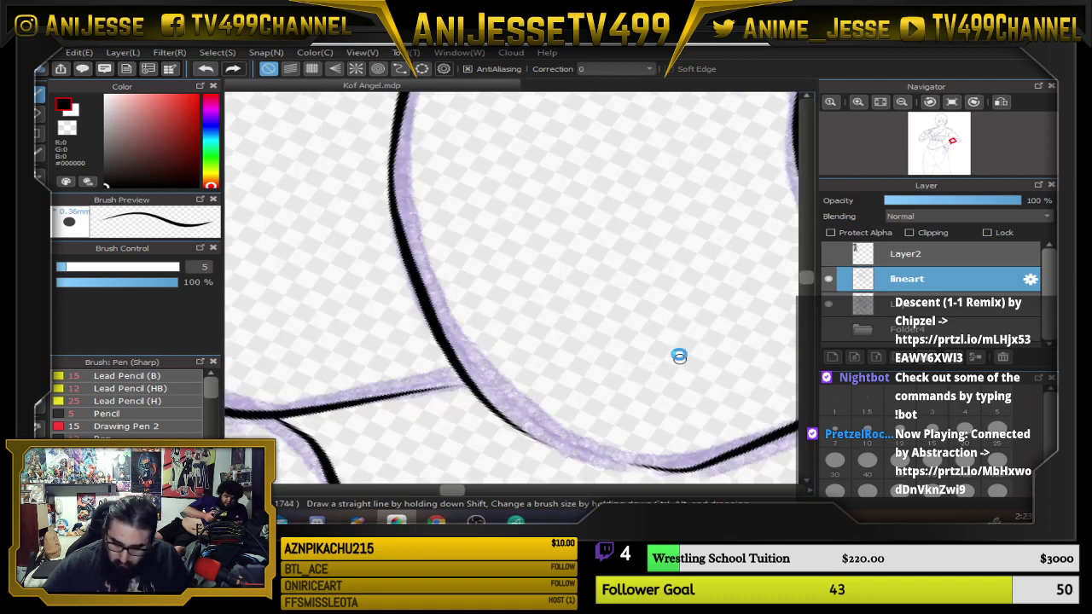
{"action": "left_click_drag", "start_coordinate": [373, 429], "coordinate": [336, 299]}
{"action": "mouse_move", "coordinate": [354, 394]}
{"action": "left_mouse_down"}
{"action": "mouse_move", "coordinate": [329, 316]}
{"action": "mouse_move", "coordinate": [330, 260]}
{"action": "mouse_move", "coordinate": [367, 182]}
{"action": "mouse_move", "coordinate": [398, 153]}
{"action": "left_mouse_up"}
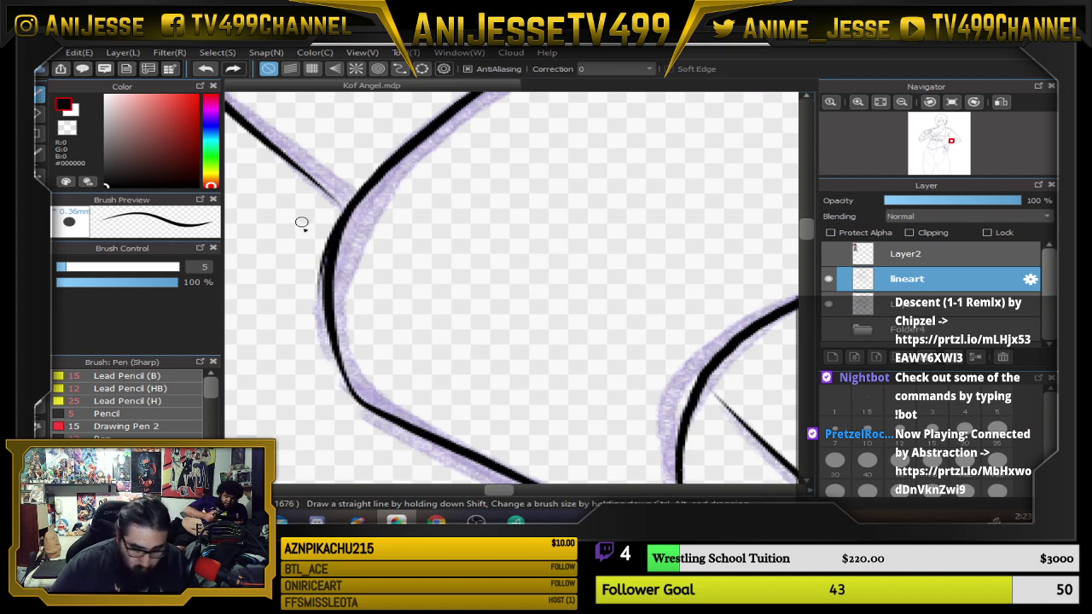
Erase the doubled line where the strokes overlap on the cuff's outer edge, and return to the brush.
{"action": "key", "text": "e"}
{"action": "left_click_drag", "start_coordinate": [332, 221], "coordinate": [333, 218]}
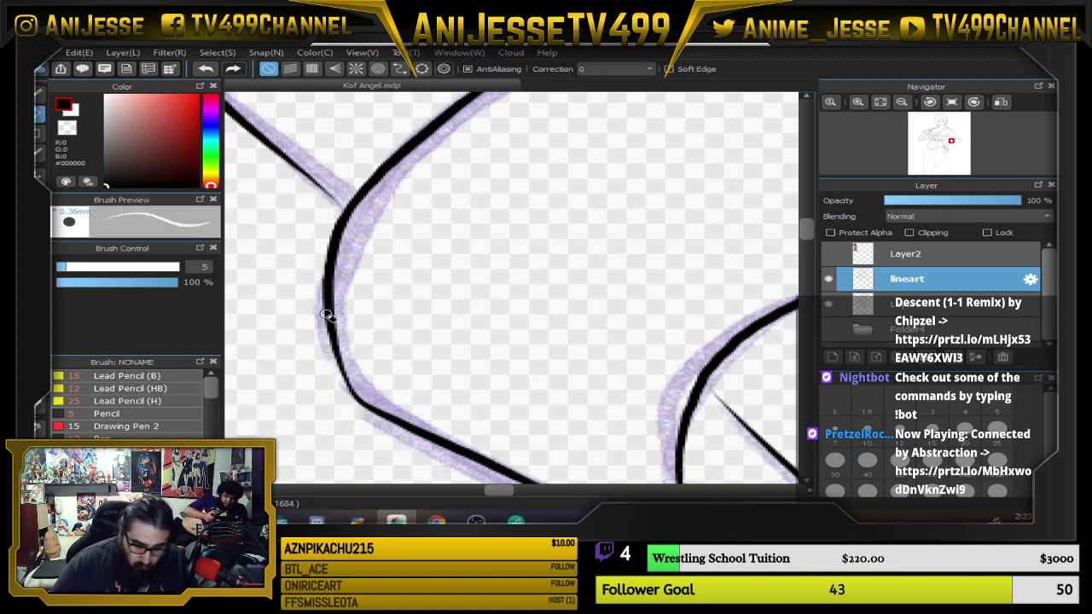
{"action": "key", "text": "Up"}
{"action": "key", "text": "b"}
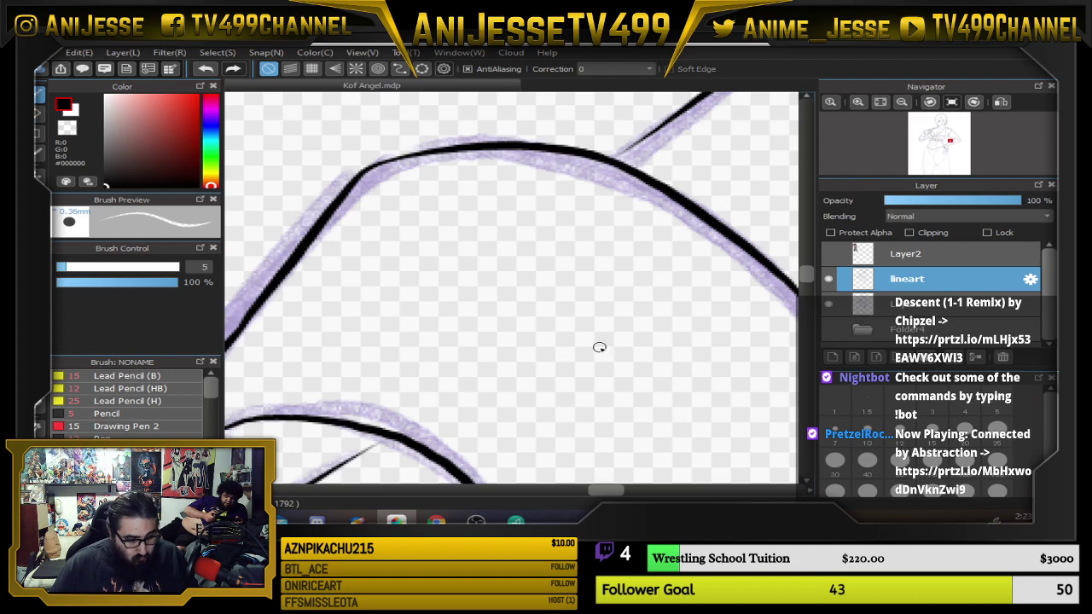
Extend the ends of the sleeve lines so they meet the outer edge of the cuff.
{"action": "mouse_move", "coordinate": [655, 271]}
{"action": "left_mouse_down"}
{"action": "mouse_move", "coordinate": [593, 373]}
{"action": "mouse_move", "coordinate": [570, 382]}
{"action": "left_mouse_up"}
{"action": "key", "text": "Left"}
{"action": "key", "text": "Left"}
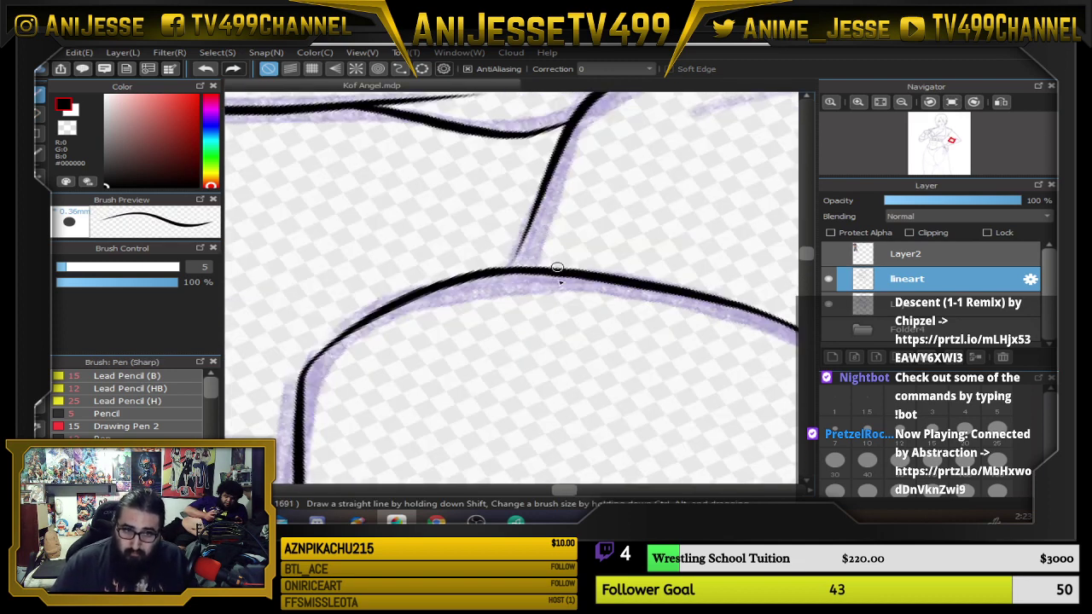
{"action": "left_click_drag", "start_coordinate": [508, 271], "coordinate": [537, 206]}
{"action": "key", "text": "ctrl+z"}
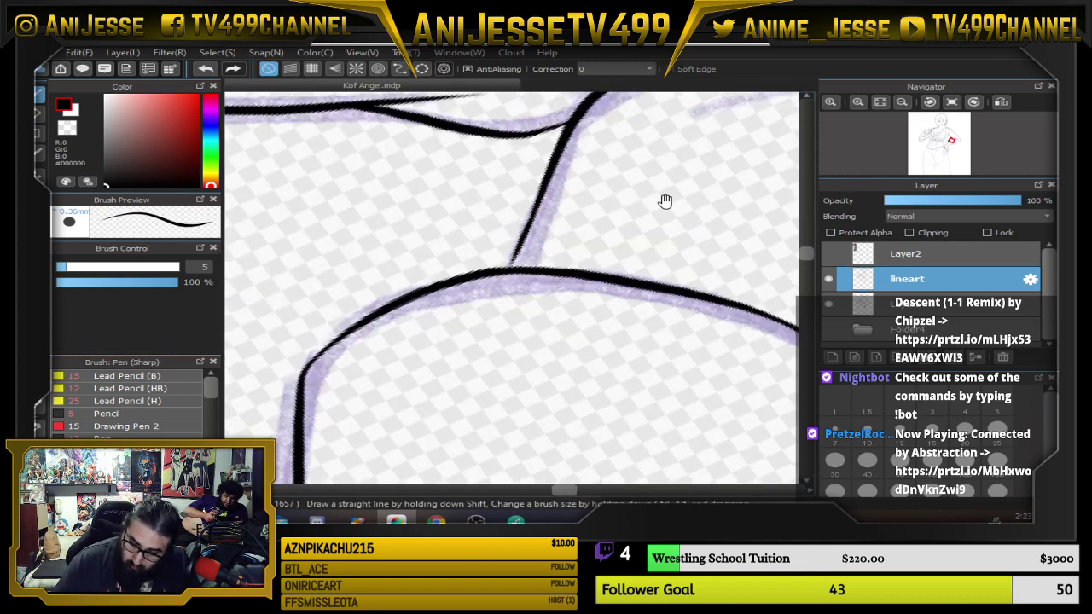
{"action": "left_click_drag", "start_coordinate": [669, 200], "coordinate": [294, 243]}
{"action": "left_click_drag", "start_coordinate": [636, 354], "coordinate": [457, 166]}
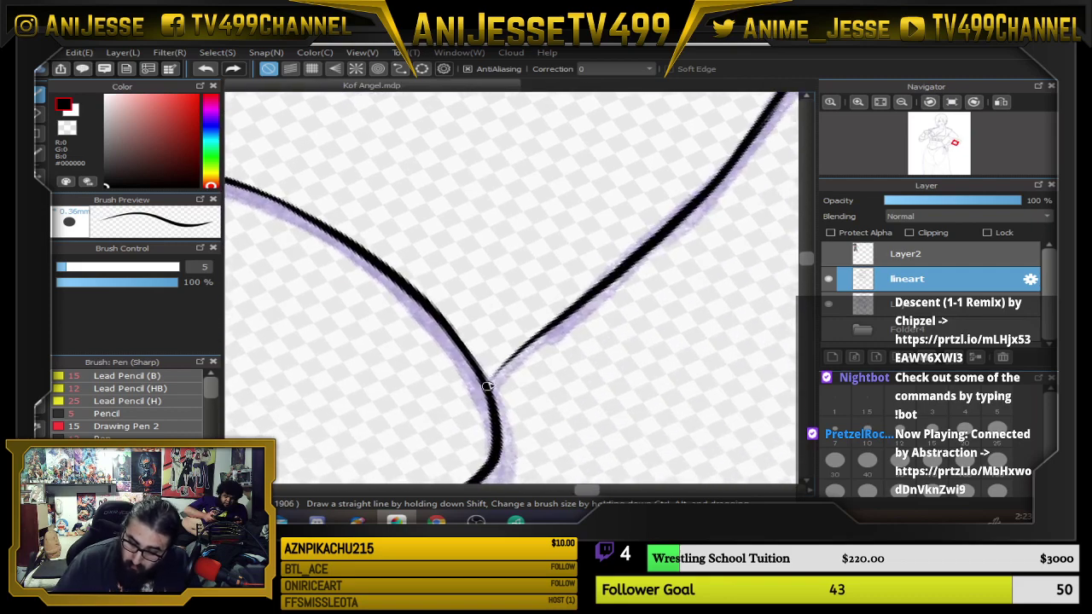
{"action": "mouse_move", "coordinate": [487, 386]}
{"action": "left_mouse_down"}
{"action": "mouse_move", "coordinate": [628, 263]}
{"action": "mouse_move", "coordinate": [570, 330]}
{"action": "left_mouse_up"}
Ink the outer edge of the hand resting on the hip and the glove hem across the outer finger.
{"action": "scroll", "coordinate": [628, 263], "scroll_direction": "down", "scroll_amount": 5}
{"action": "key", "text": "Up"}
{"action": "scroll", "coordinate": [505, 298], "scroll_direction": "down", "scroll_amount": 2}
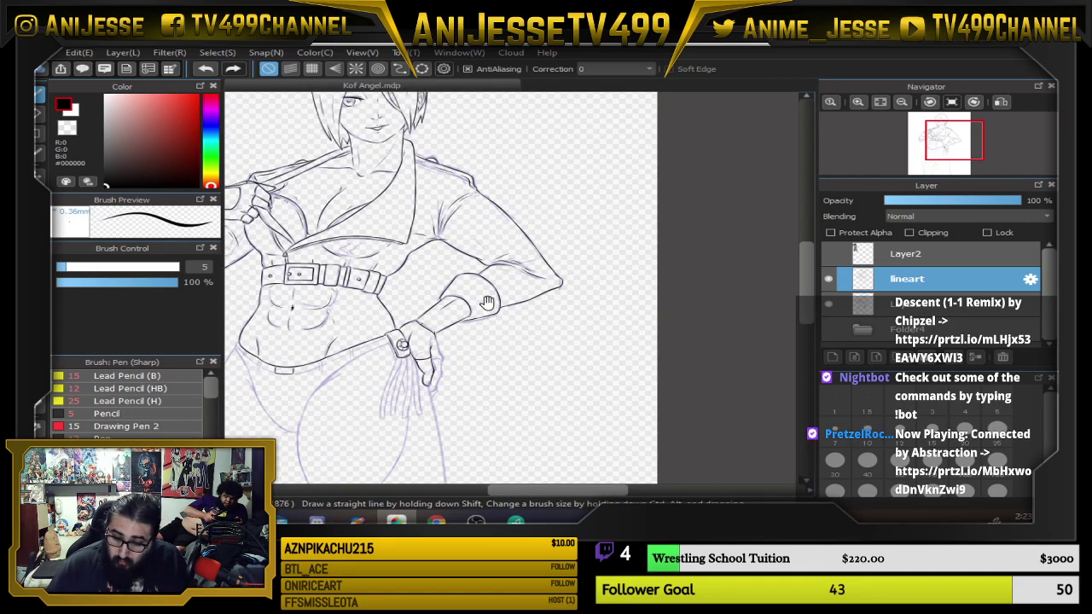
{"action": "left_click_drag", "start_coordinate": [486, 304], "coordinate": [573, 349]}
{"action": "scroll", "coordinate": [498, 389], "scroll_direction": "up", "scroll_amount": 5}
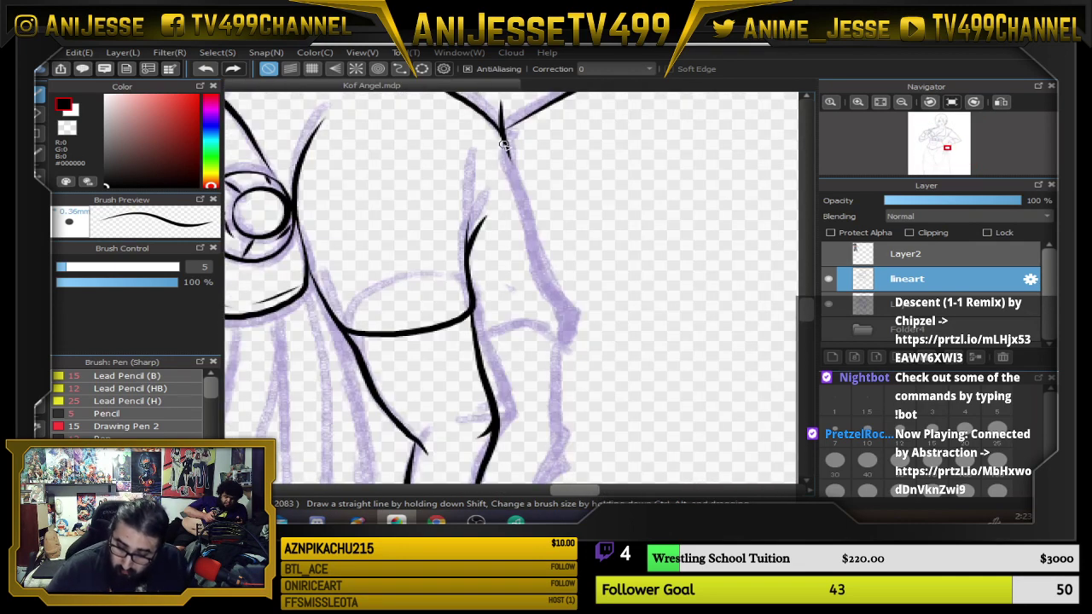
{"action": "mouse_move", "coordinate": [505, 142]}
{"action": "left_mouse_down"}
{"action": "mouse_move", "coordinate": [553, 312]}
{"action": "mouse_move", "coordinate": [543, 324]}
{"action": "left_mouse_up"}
{"action": "mouse_move", "coordinate": [488, 350]}
{"action": "left_mouse_down"}
{"action": "mouse_move", "coordinate": [550, 324]}
{"action": "mouse_move", "coordinate": [537, 251]}
{"action": "mouse_move", "coordinate": [543, 385]}
{"action": "left_mouse_up"}
Ink the outer finger's contour down to its tip, trying an extra line along it and undoing that.
{"action": "mouse_move", "coordinate": [556, 366]}
{"action": "left_mouse_down"}
{"action": "mouse_move", "coordinate": [563, 262]}
{"action": "mouse_move", "coordinate": [545, 266]}
{"action": "mouse_move", "coordinate": [485, 416]}
{"action": "mouse_move", "coordinate": [461, 394]}
{"action": "mouse_move", "coordinate": [505, 377]}
{"action": "mouse_move", "coordinate": [551, 242]}
{"action": "left_mouse_up"}
{"action": "key", "text": "ctrl+z"}
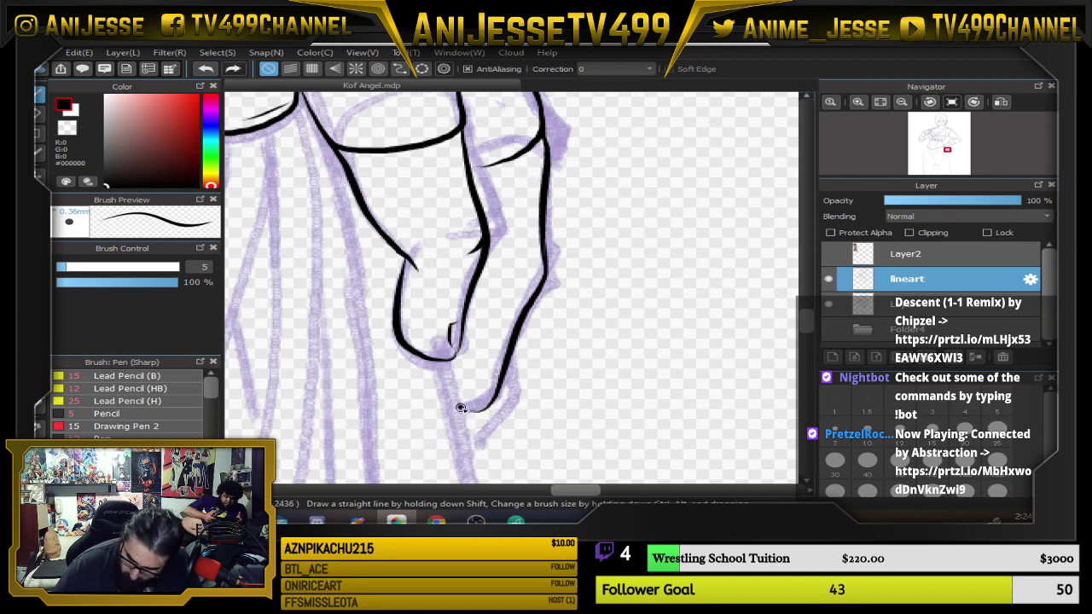
{"action": "left_click_drag", "start_coordinate": [512, 358], "coordinate": [533, 268]}
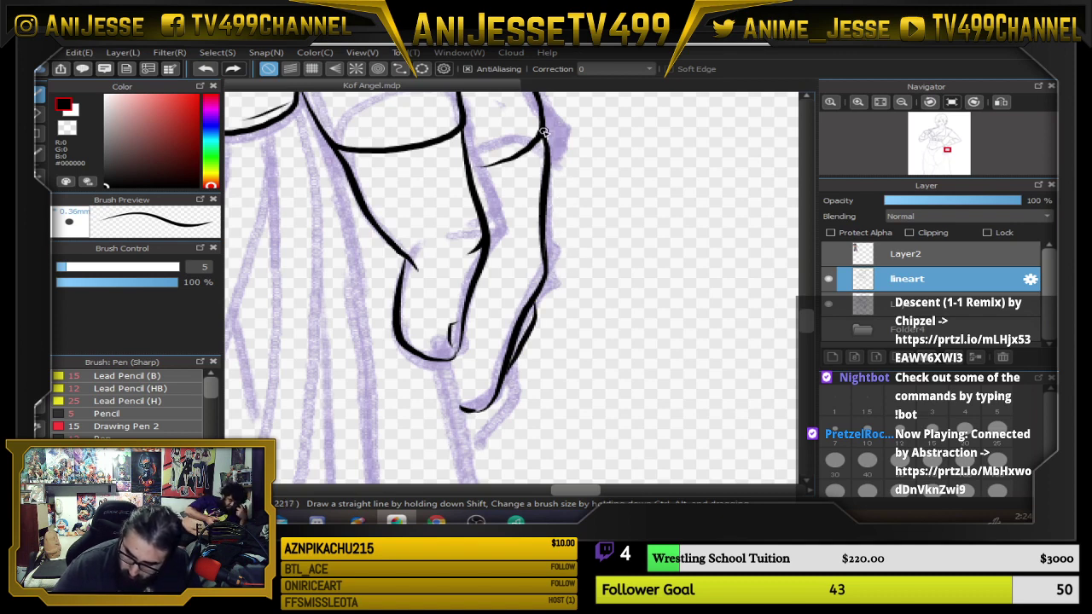
{"action": "key", "text": "ctrl+z"}
{"action": "mouse_move", "coordinate": [544, 151]}
{"action": "left_mouse_down"}
{"action": "mouse_move", "coordinate": [546, 290]}
{"action": "mouse_move", "coordinate": [488, 407]}
{"action": "mouse_move", "coordinate": [562, 417]}
{"action": "left_mouse_up"}
Hide the sketch layer and check the line art for gaps by test-selecting the stomach, face and chest, and jacket areas with the Magic Wand.
{"action": "scroll", "coordinate": [488, 407], "scroll_direction": "down", "scroll_amount": 3}
{"action": "scroll", "coordinate": [537, 370], "scroll_direction": "down", "scroll_amount": 1}
{"action": "left_click_drag", "start_coordinate": [544, 372], "coordinate": [555, 407]}
{"action": "scroll", "coordinate": [555, 405], "scroll_direction": "down", "scroll_amount": 3}
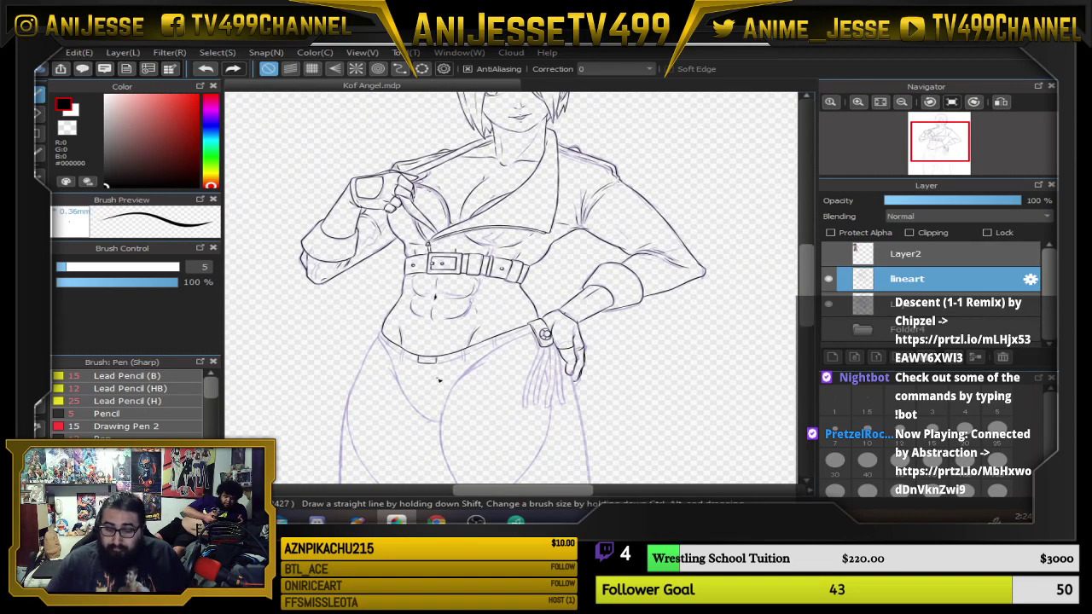
{"action": "scroll", "coordinate": [438, 379], "scroll_direction": "down", "scroll_amount": 2}
{"action": "left_click_drag", "start_coordinate": [550, 315], "coordinate": [560, 329]}
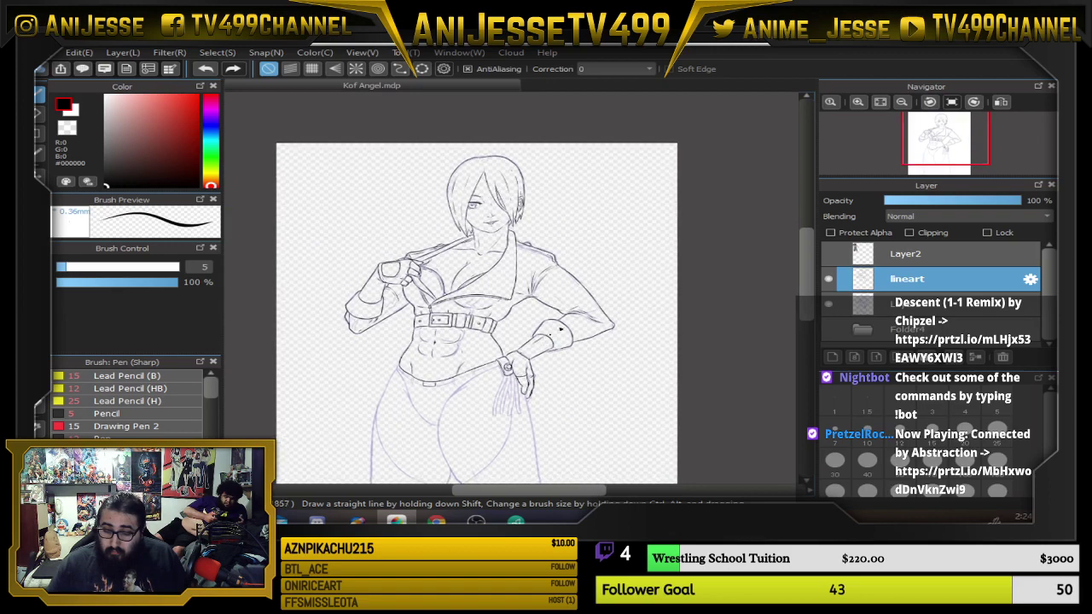
{"action": "scroll", "coordinate": [465, 342], "scroll_direction": "up", "scroll_amount": 3}
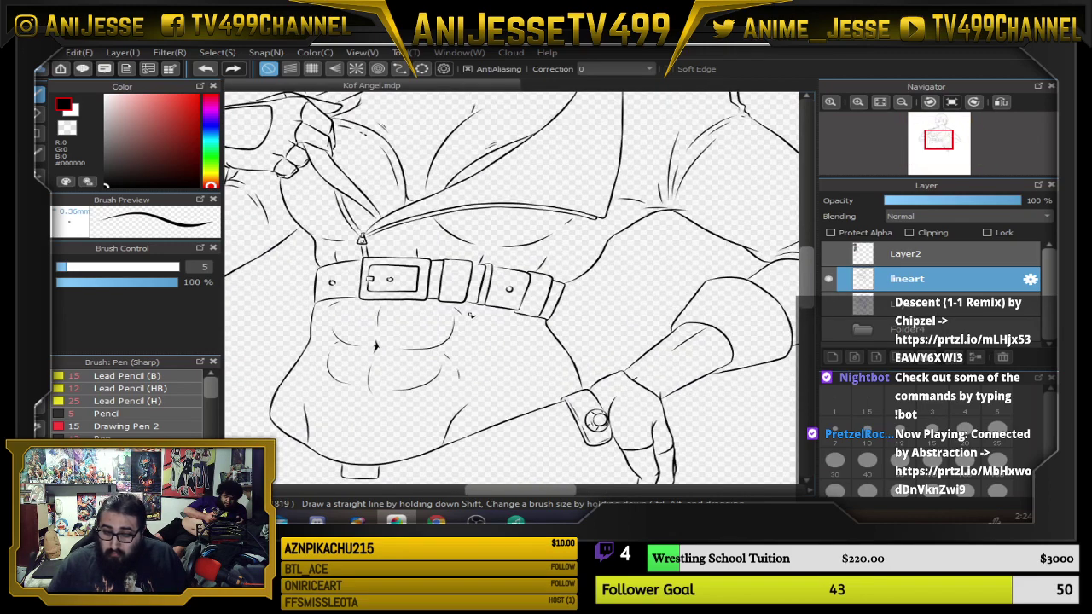
{"action": "scroll", "coordinate": [468, 315], "scroll_direction": "down", "scroll_amount": 3}
{"action": "key", "text": "w"}
{"action": "left_click", "coordinate": [486, 337]}
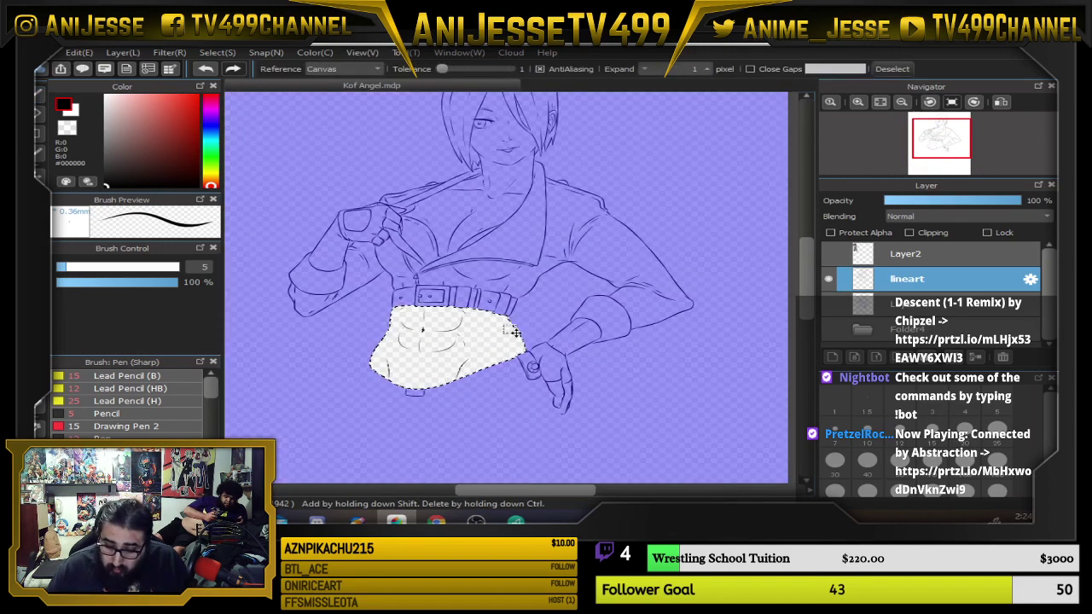
{"action": "scroll", "coordinate": [541, 317], "scroll_direction": "up", "scroll_amount": 2}
{"action": "left_click", "coordinate": [522, 263]}
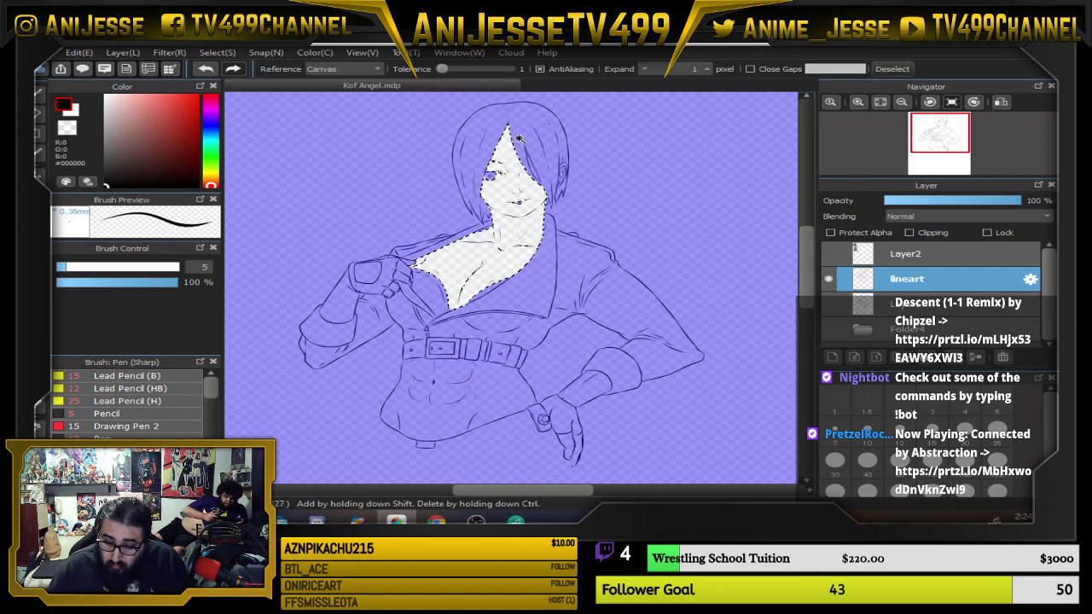
{"action": "left_click", "coordinate": [513, 130]}
{"action": "left_click", "coordinate": [631, 318]}
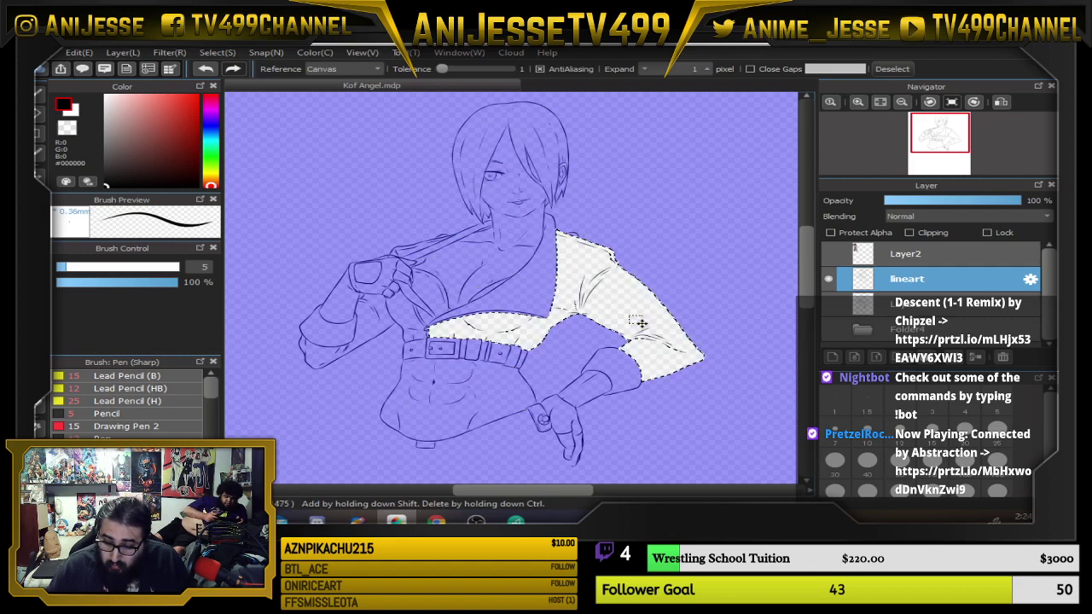
Check for gaps by test-selecting the torso side above the belt, the raised arm and its glove.
{"action": "scroll", "coordinate": [419, 311], "scroll_direction": "up", "scroll_amount": 2}
{"action": "left_click", "coordinate": [377, 329]}
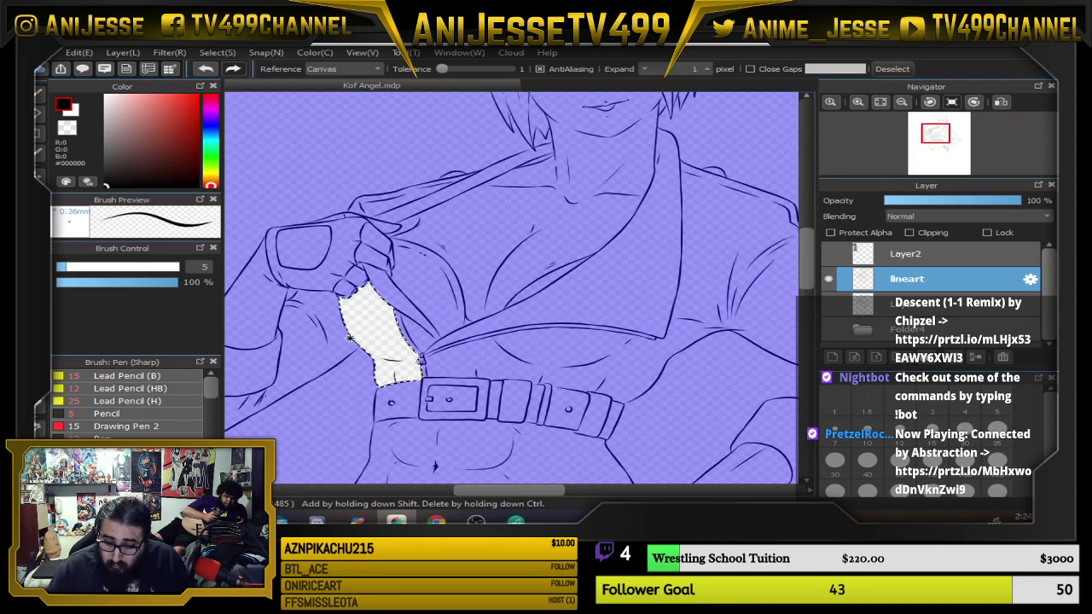
{"action": "left_click", "coordinate": [295, 362]}
{"action": "left_click", "coordinate": [274, 364]}
{"action": "left_click", "coordinate": [266, 326]}
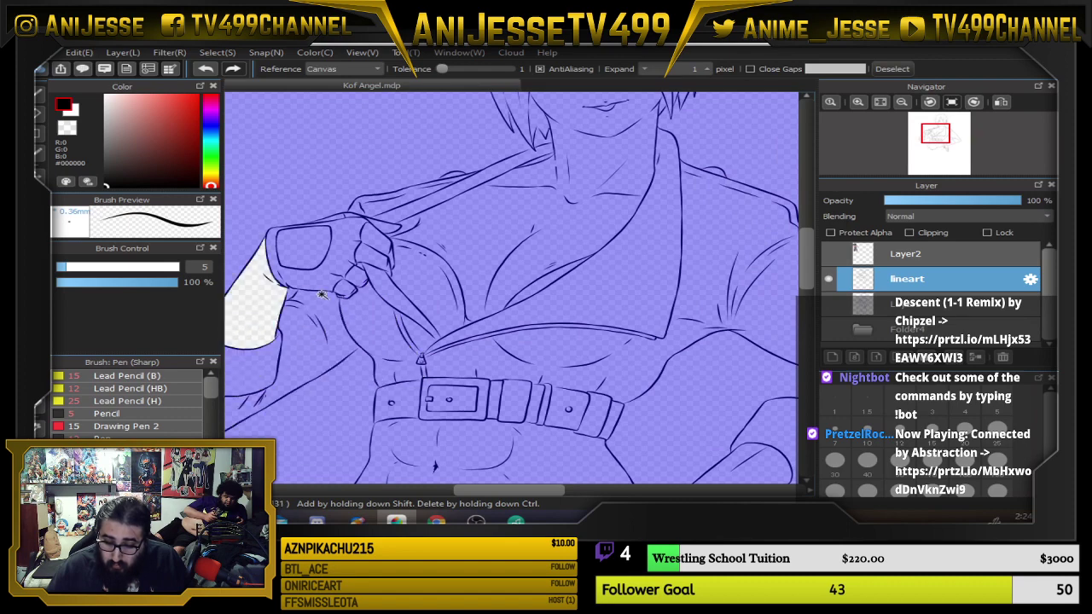
{"action": "left_click", "coordinate": [346, 255]}
{"action": "scroll", "coordinate": [399, 181], "scroll_direction": "up", "scroll_amount": 2}
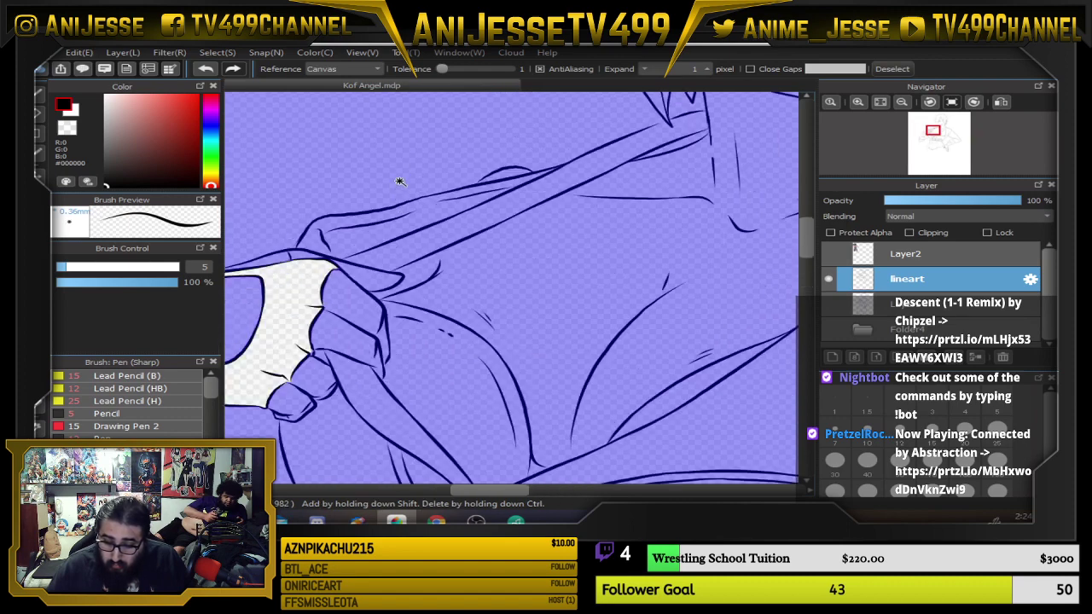
Test-select the jacket's shoulder and collar strips above the raised glove for gaps, and clear the selection.
{"action": "left_click", "coordinate": [422, 220]}
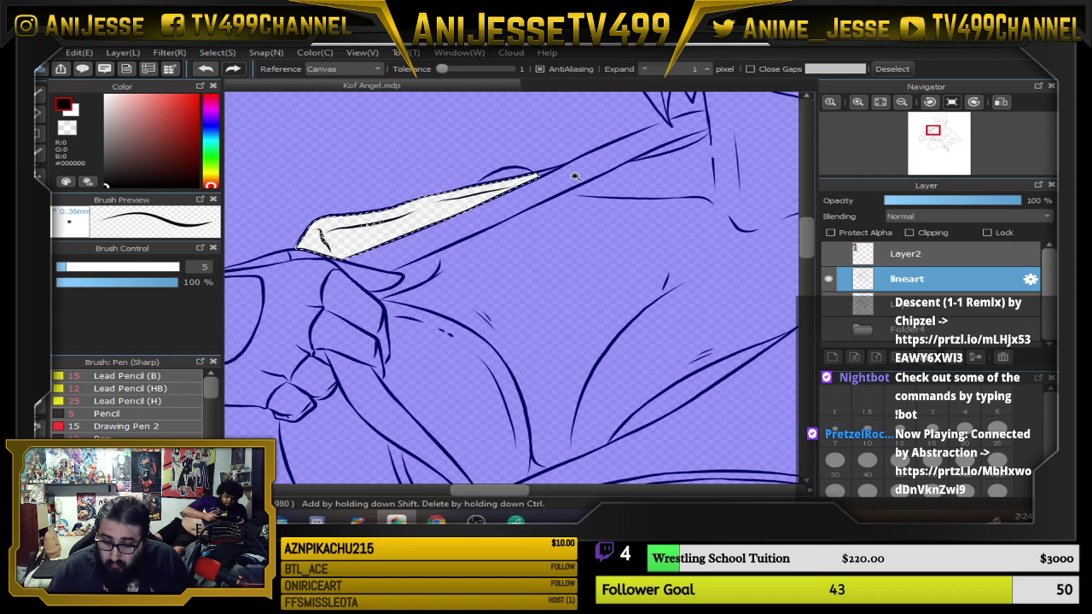
{"action": "left_click", "coordinate": [523, 162]}
{"action": "scroll", "coordinate": [527, 165], "scroll_direction": "up", "scroll_amount": 2}
{"action": "scroll", "coordinate": [559, 199], "scroll_direction": "down", "scroll_amount": 4}
{"action": "scroll", "coordinate": [566, 206], "scroll_direction": "up", "scroll_amount": 1}
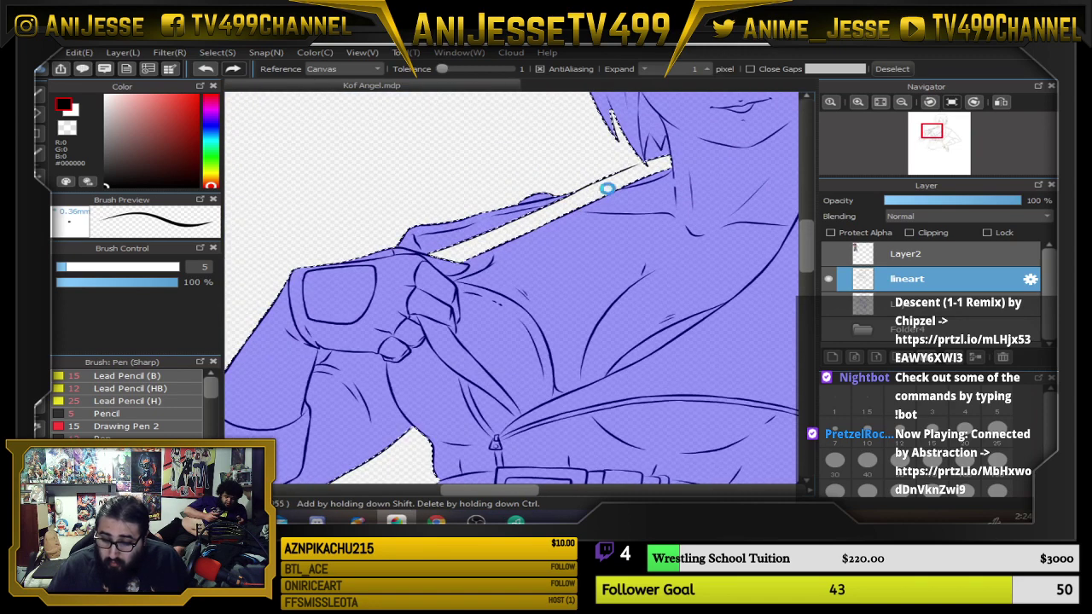
{"action": "scroll", "coordinate": [606, 188], "scroll_direction": "down", "scroll_amount": 1}
{"action": "key", "text": "ctrl+d"}
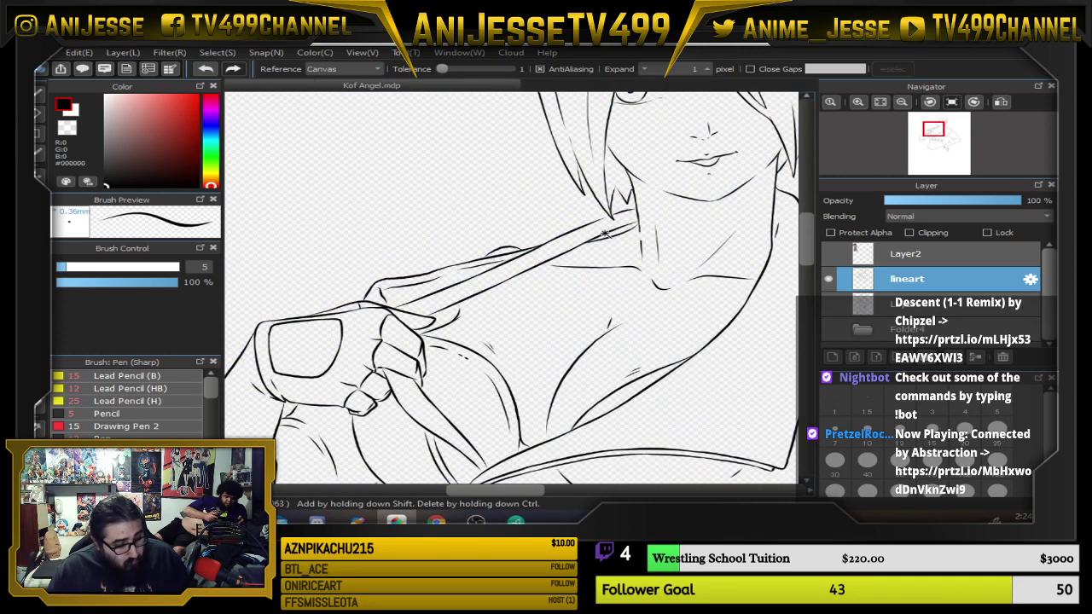
Close the gap in the collar line at the hair tip with brush size 2, and test-select the collar strip.
{"action": "key", "text": "b"}
{"action": "scroll", "coordinate": [632, 220], "scroll_direction": "up", "scroll_amount": 5}
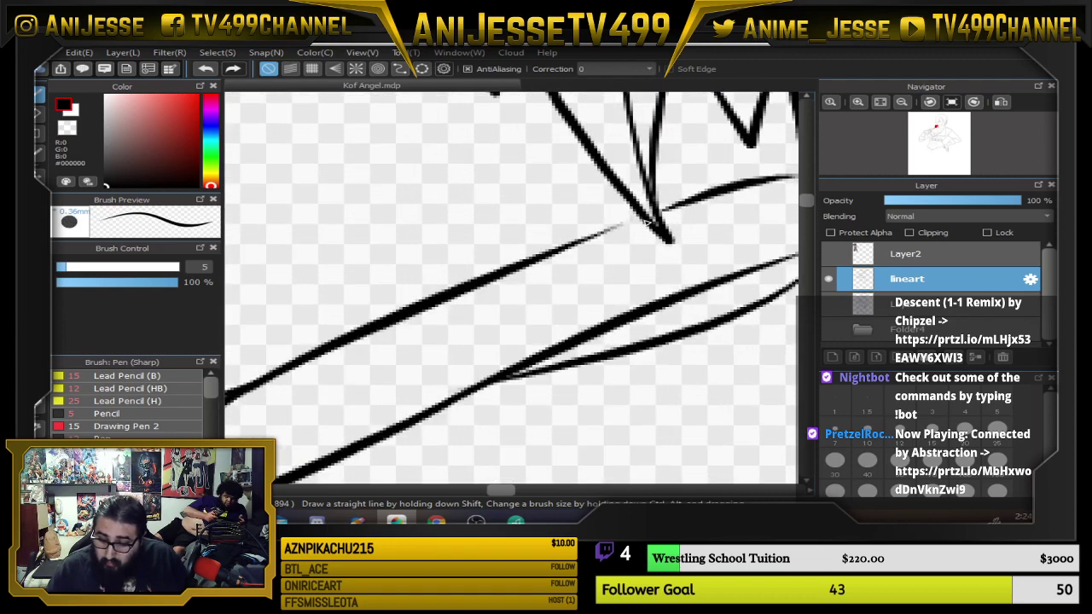
{"action": "left_click", "coordinate": [901, 410]}
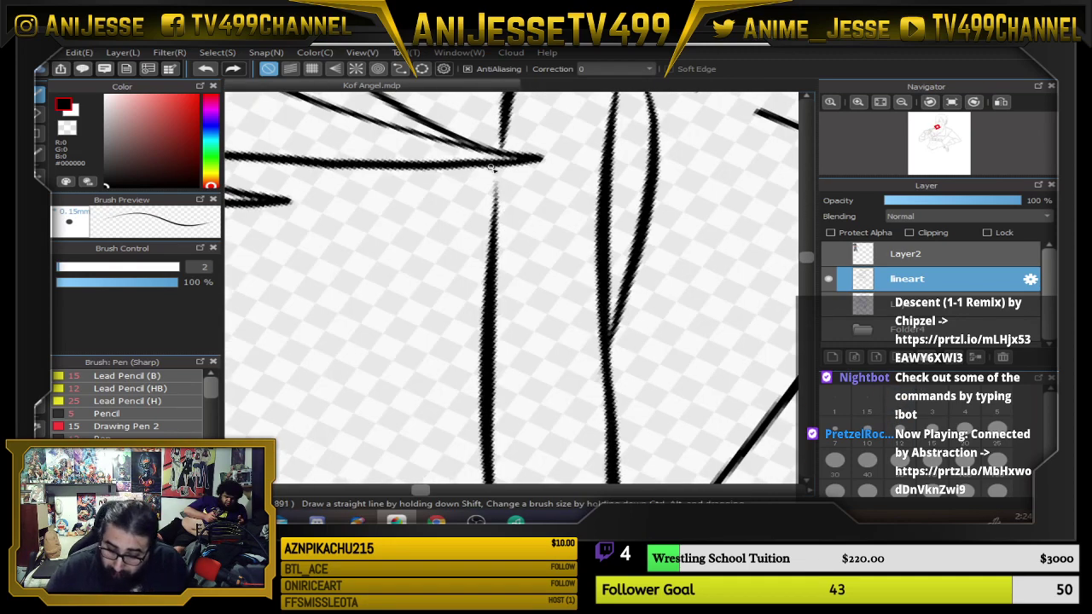
{"action": "left_click_drag", "start_coordinate": [497, 168], "coordinate": [496, 207]}
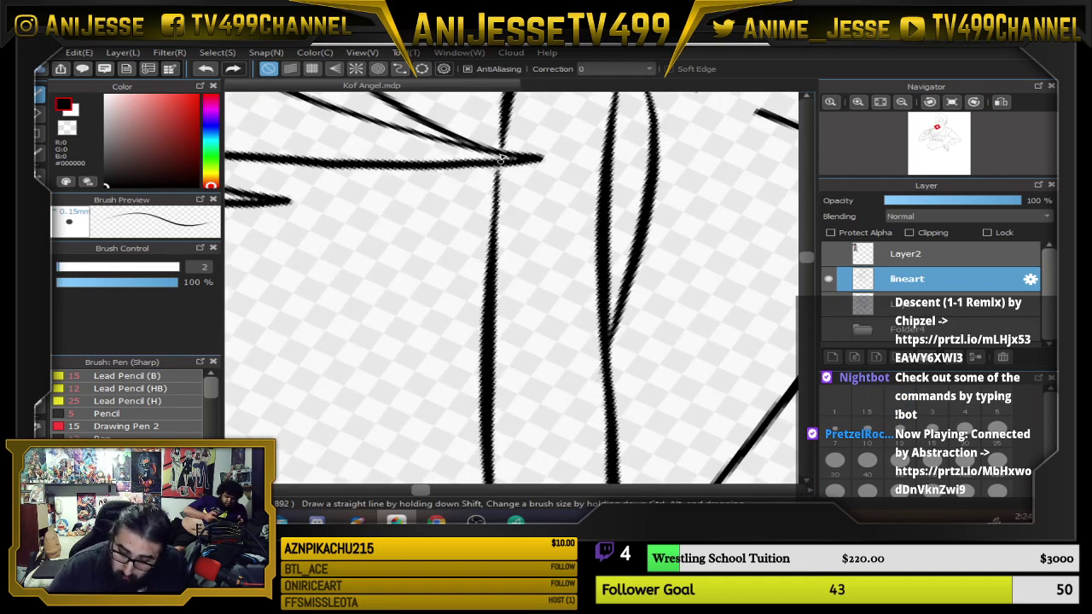
{"action": "key", "text": "w"}
{"action": "left_click", "coordinate": [589, 355]}
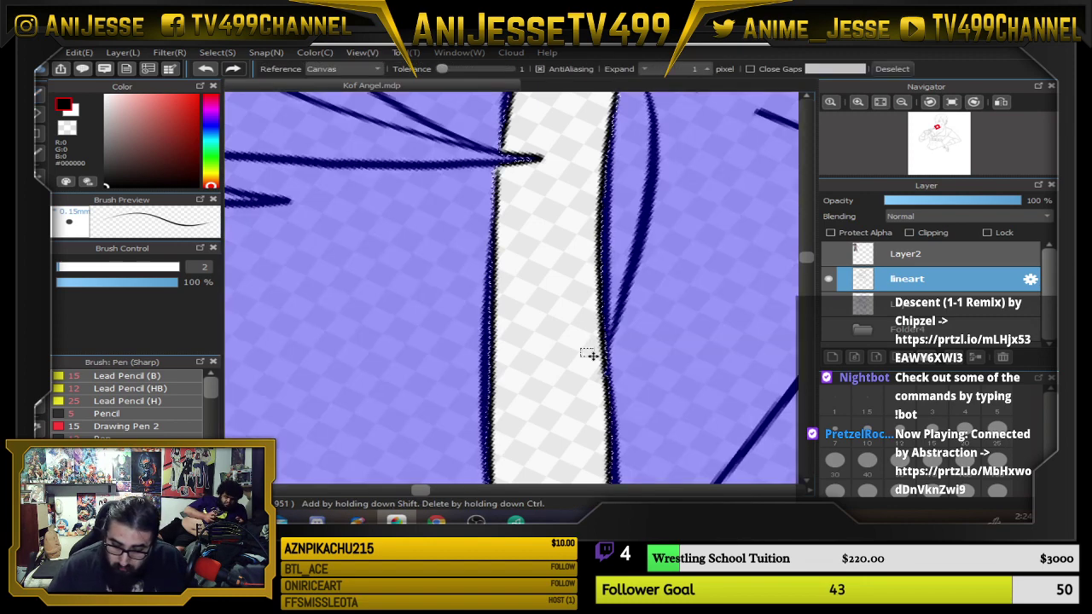
Check the shoulder strip beside the collar for gaps by test-selecting its narrow tip with the Magic Wand.
{"action": "key", "text": "Up"}
{"action": "scroll", "coordinate": [589, 356], "scroll_direction": "down", "scroll_amount": 3}
{"action": "left_click_drag", "start_coordinate": [471, 376], "coordinate": [515, 328]}
{"action": "scroll", "coordinate": [437, 347], "scroll_direction": "up", "scroll_amount": 3}
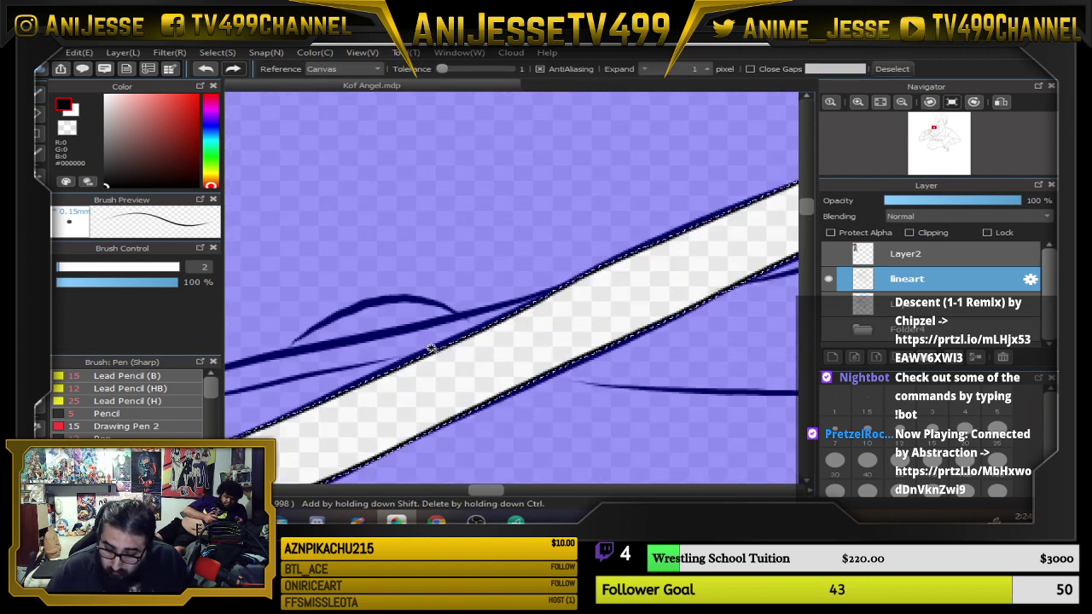
{"action": "left_click", "coordinate": [454, 333]}
{"action": "scroll", "coordinate": [459, 338], "scroll_direction": "up", "scroll_amount": 2}
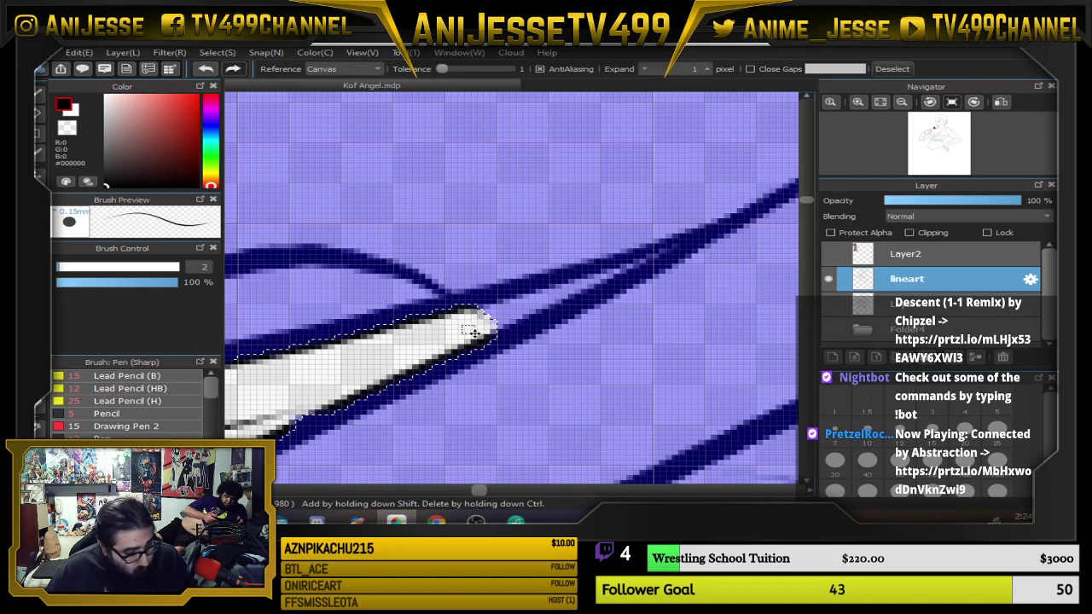
Clear the selection, set the Magic Wand's expansion to 2 pixels, and test-select the shoulder strip's narrow tip again.
{"action": "key", "text": "ctrl+d"}
{"action": "key", "text": "e"}
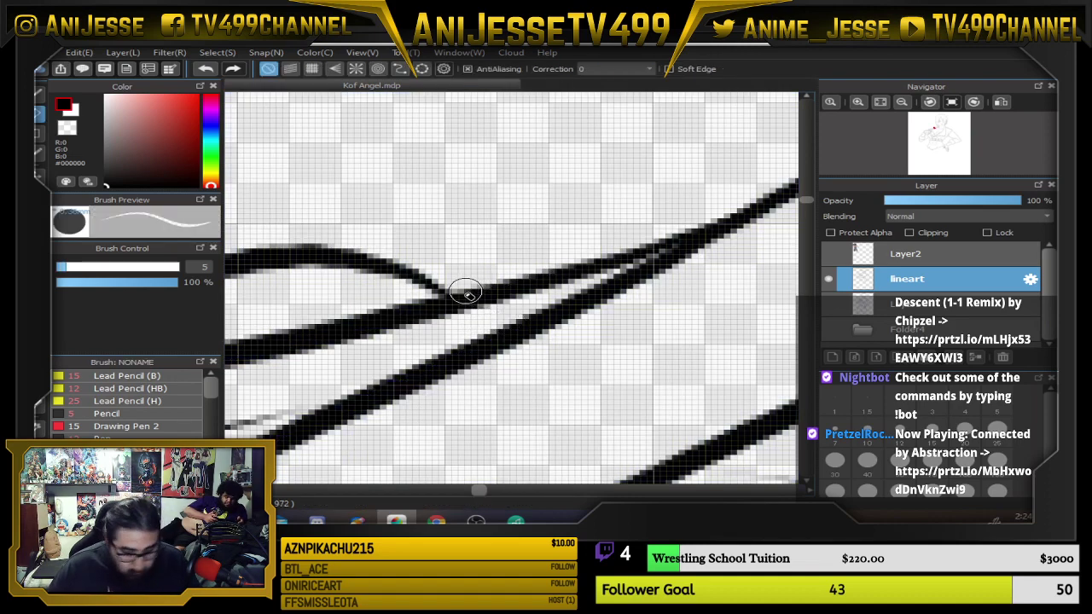
{"action": "key", "text": "w"}
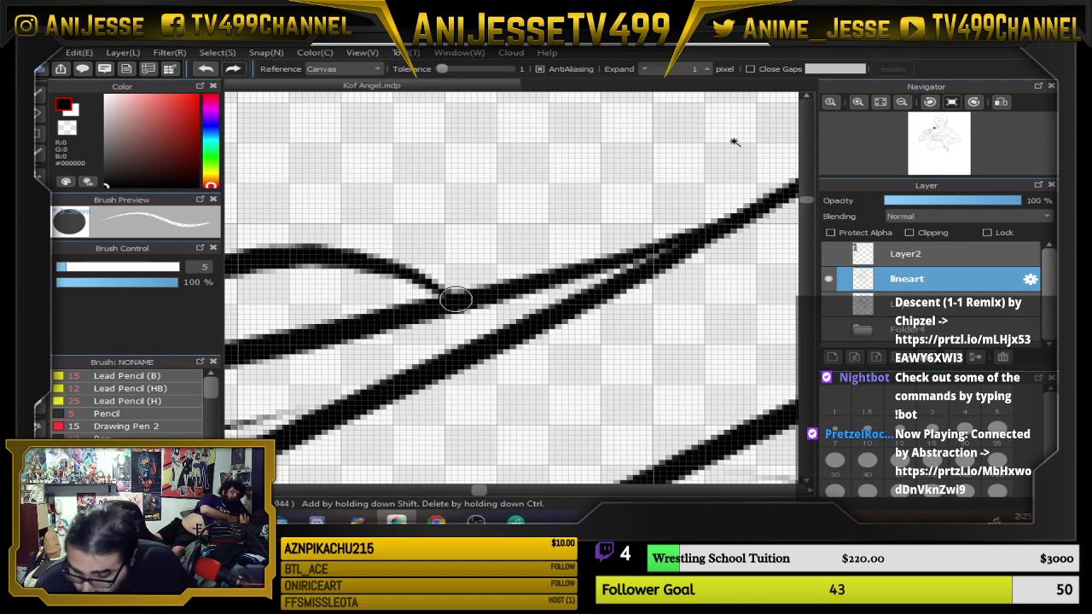
{"action": "left_click", "coordinate": [706, 67]}
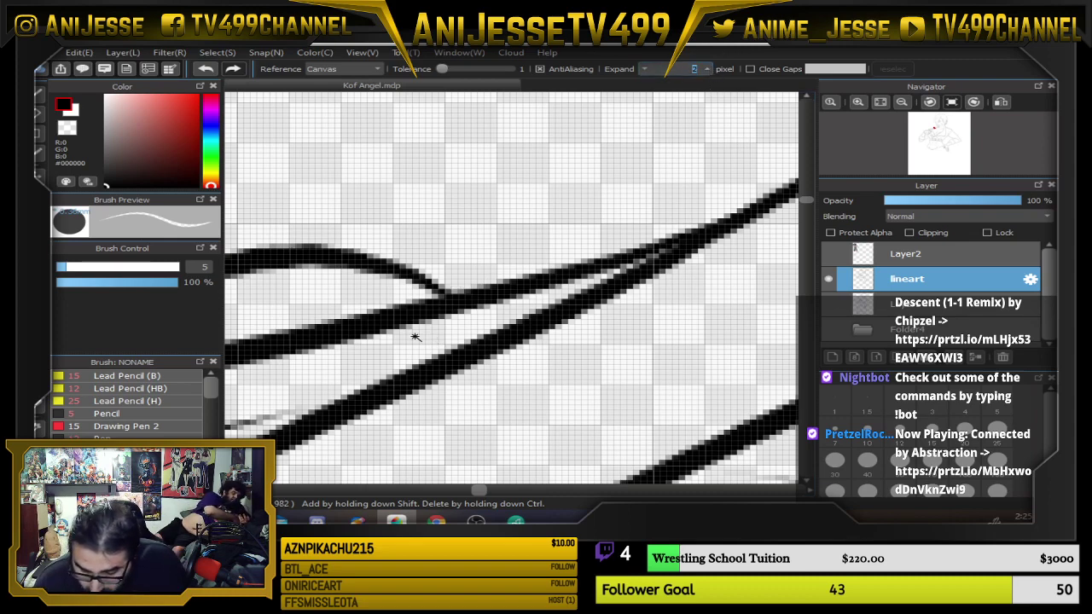
{"action": "left_click", "coordinate": [415, 337]}
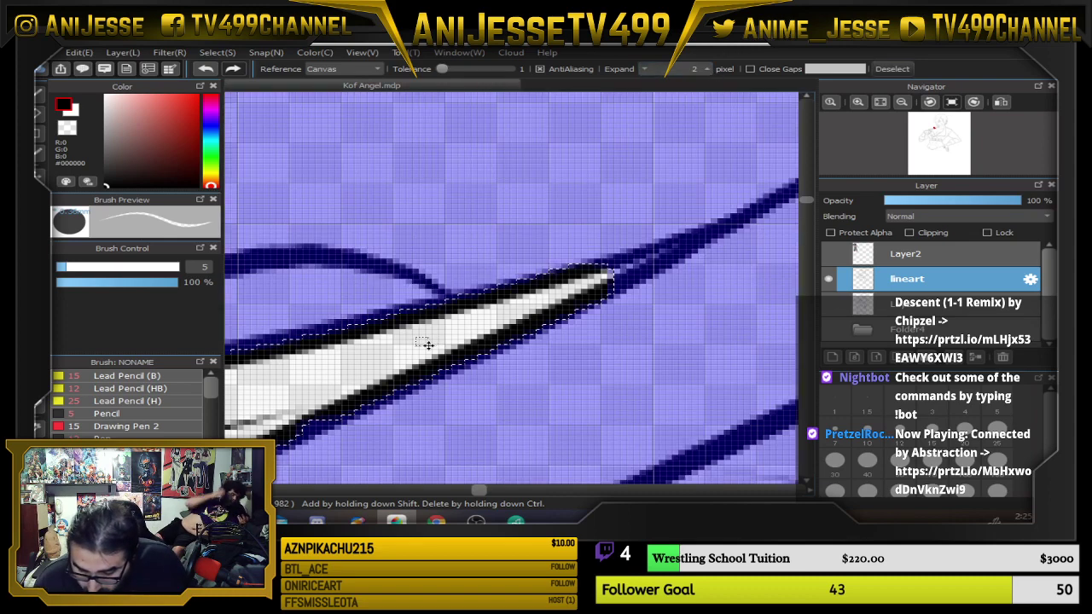
Try the Close Gaps option on the strip's narrow tip, then turn it off and clear the selection.
{"action": "left_click", "coordinate": [750, 69]}
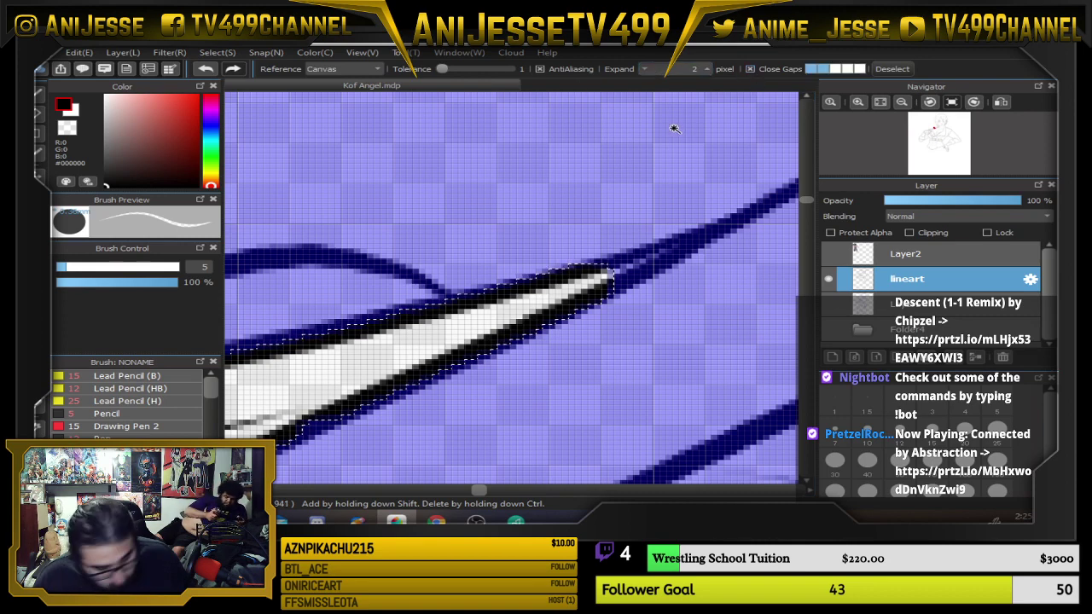
{"action": "key", "text": "ctrl+d"}
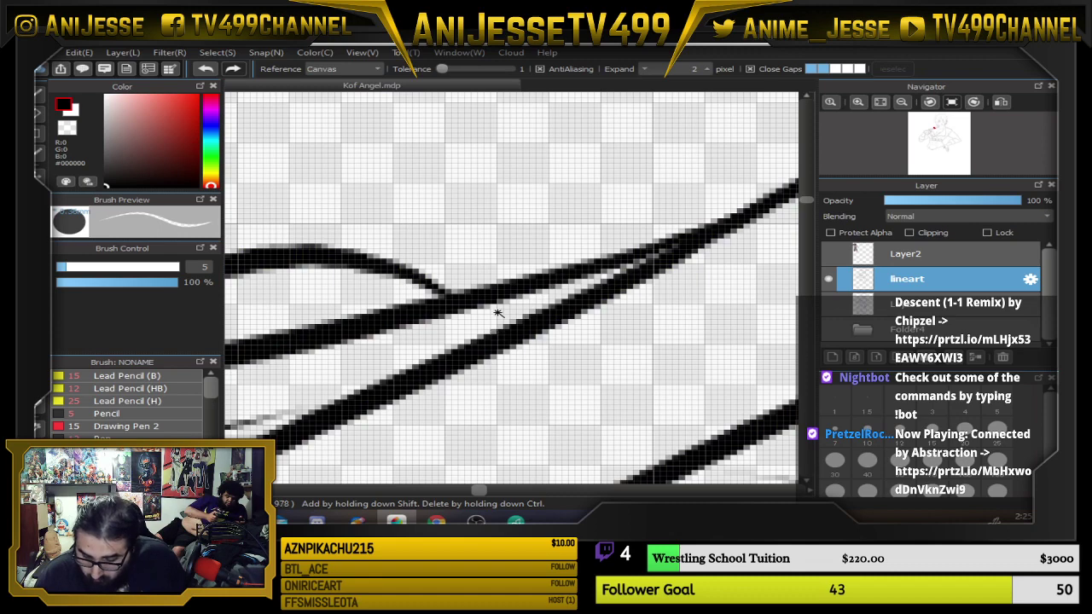
{"action": "left_click", "coordinate": [498, 314]}
{"action": "left_click", "coordinate": [395, 347]}
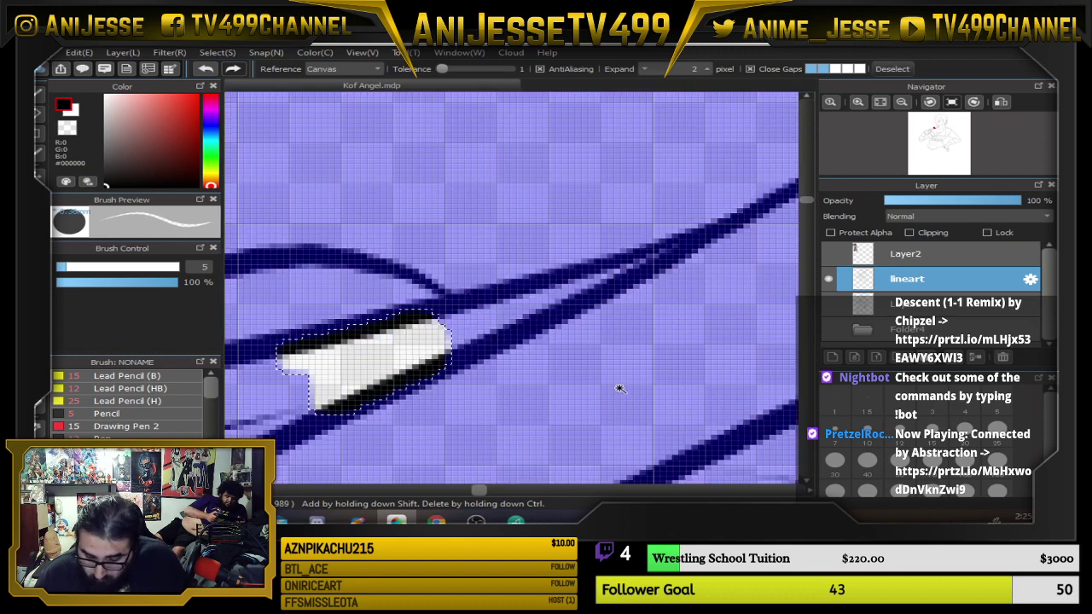
{"action": "scroll", "coordinate": [555, 337], "scroll_direction": "down", "scroll_amount": 3}
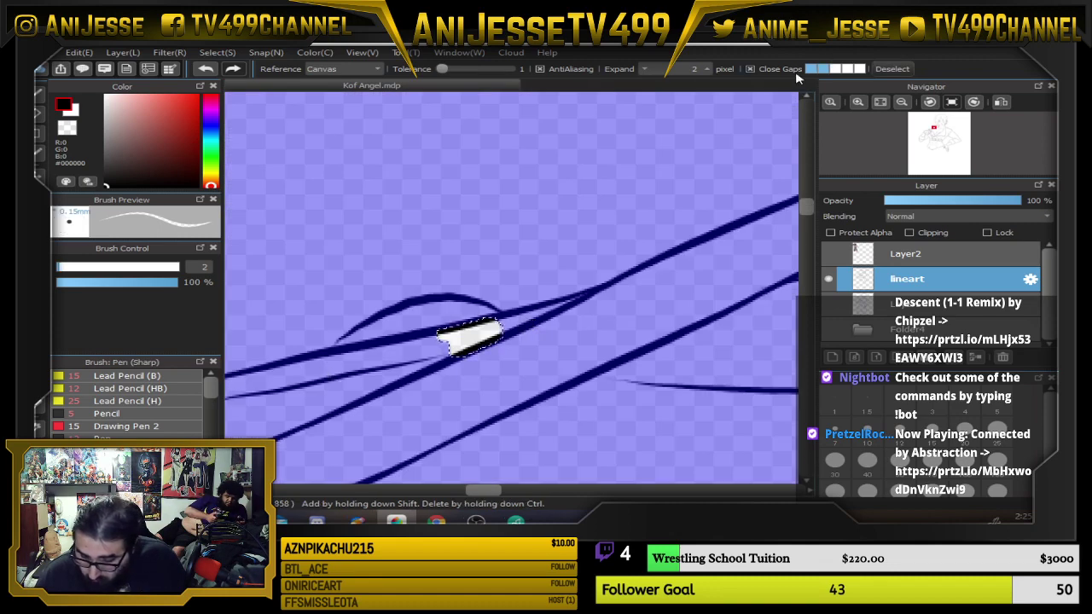
{"action": "left_click", "coordinate": [750, 70]}
{"action": "key", "text": "ctrl+d"}
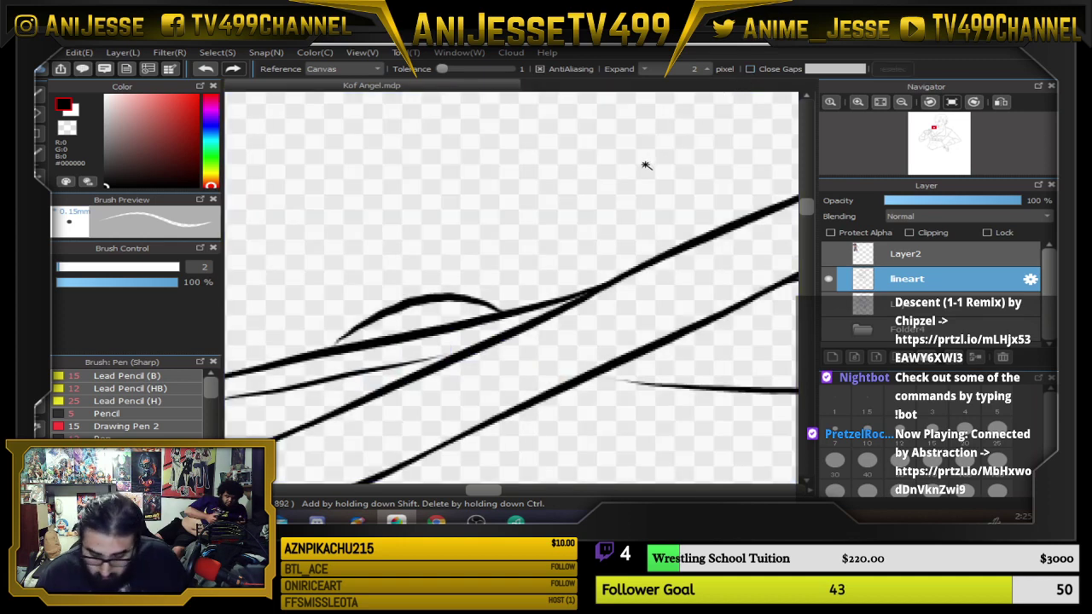
Compare test selections of the shoulder strip without Close Gaps and at its highest level, then clear the selection and disable the option.
{"action": "left_click", "coordinate": [457, 352]}
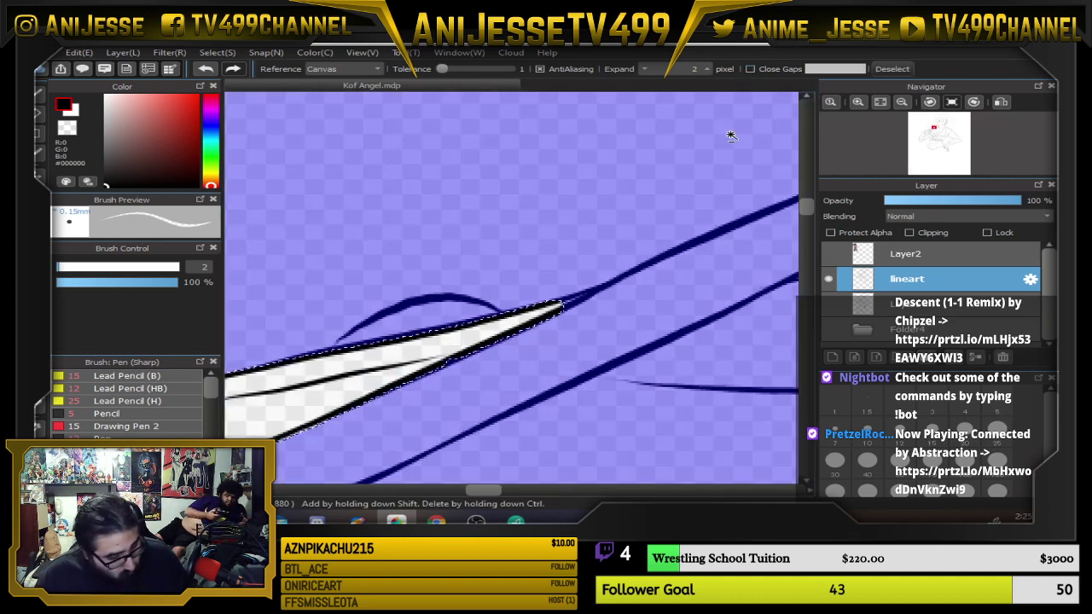
{"action": "key", "text": "ctrl+d"}
{"action": "left_click", "coordinate": [750, 69]}
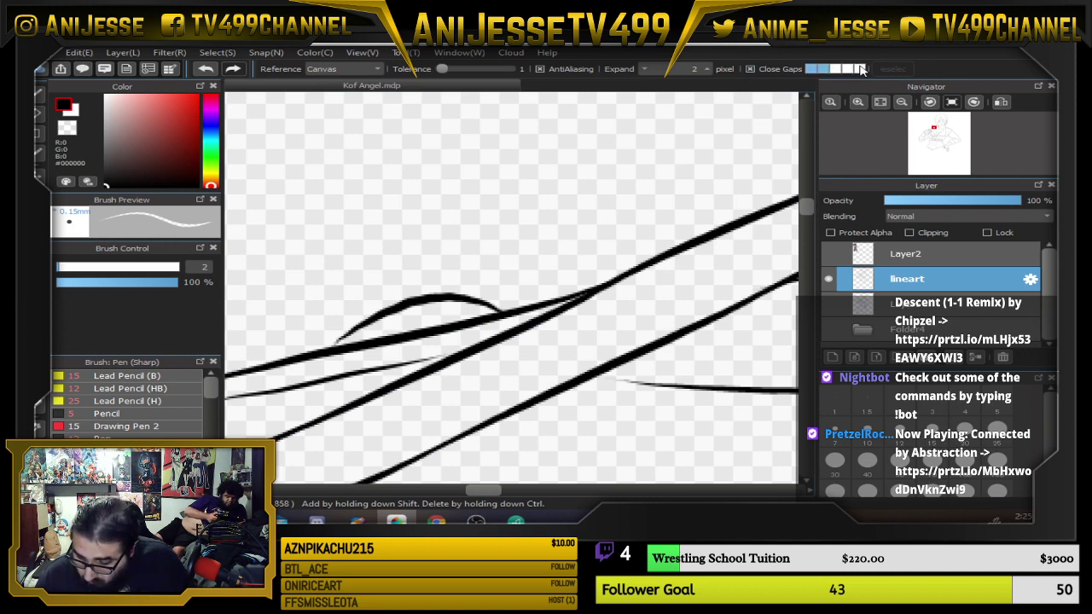
{"action": "left_click", "coordinate": [862, 69]}
{"action": "left_click", "coordinate": [477, 331]}
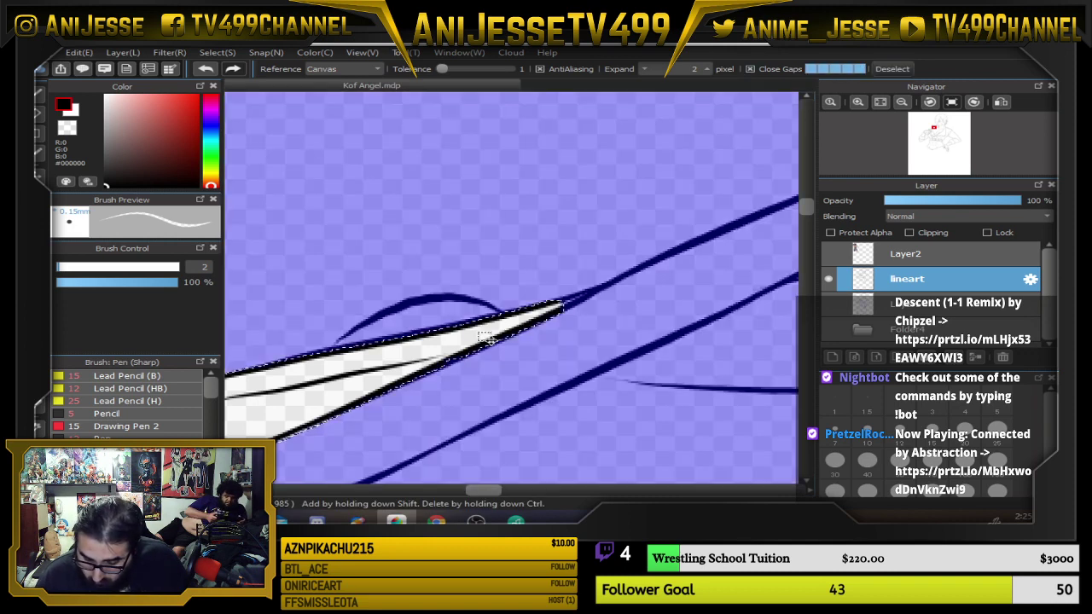
{"action": "scroll", "coordinate": [507, 317], "scroll_direction": "down", "scroll_amount": 3}
{"action": "scroll", "coordinate": [401, 373], "scroll_direction": "up", "scroll_amount": 2}
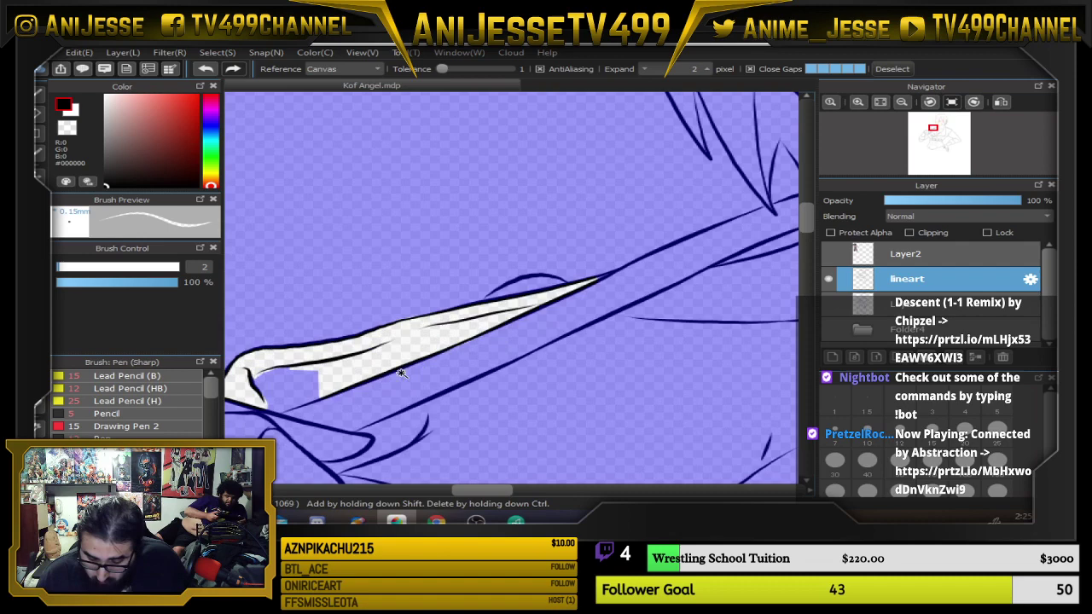
{"action": "left_click", "coordinate": [299, 395]}
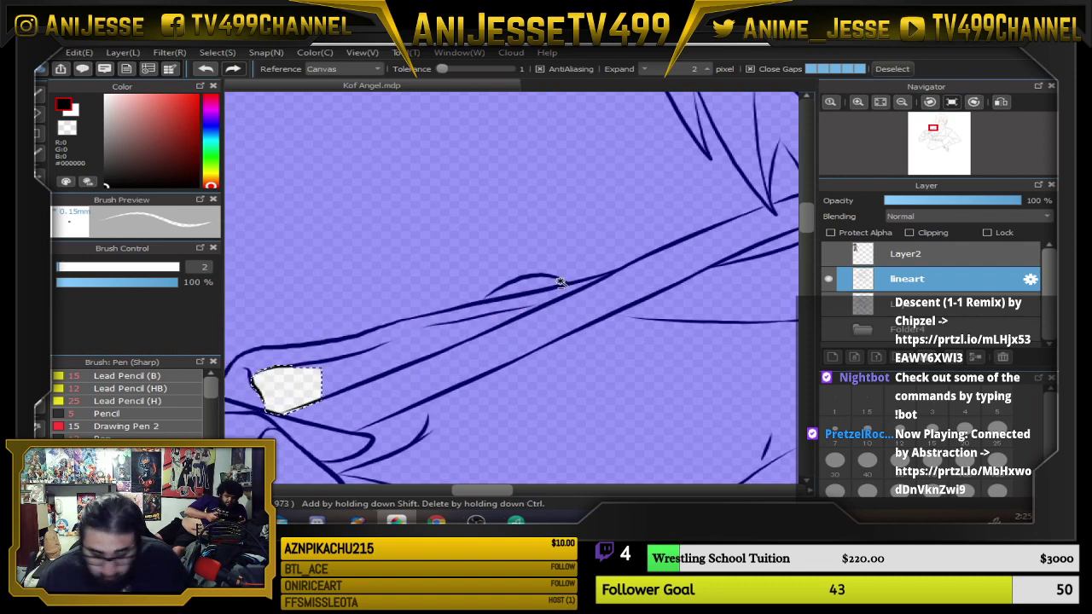
{"action": "key", "text": "ctrl+d"}
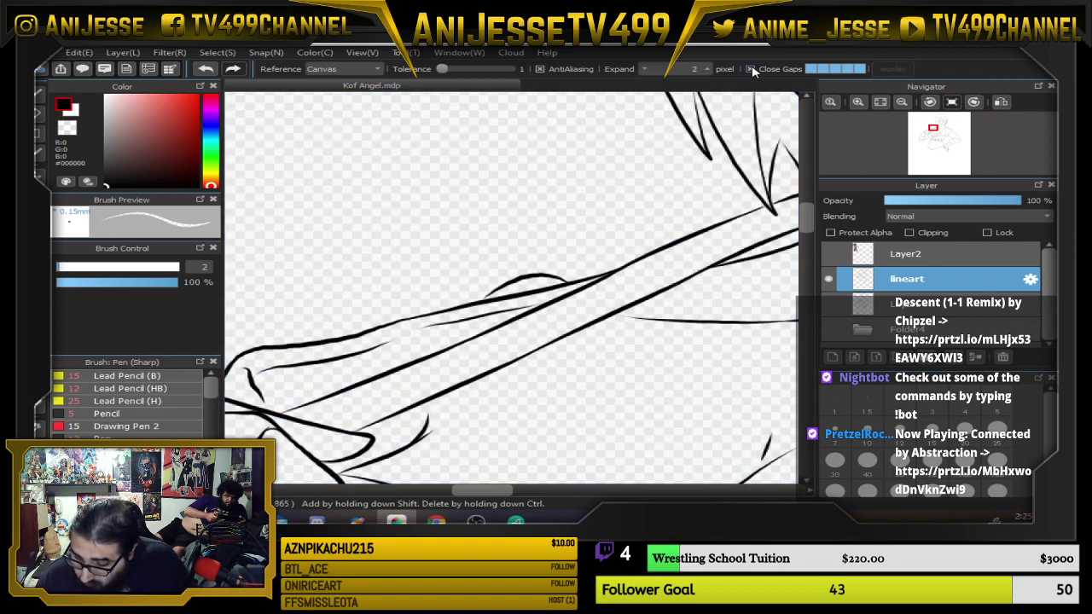
{"action": "left_click", "coordinate": [751, 69]}
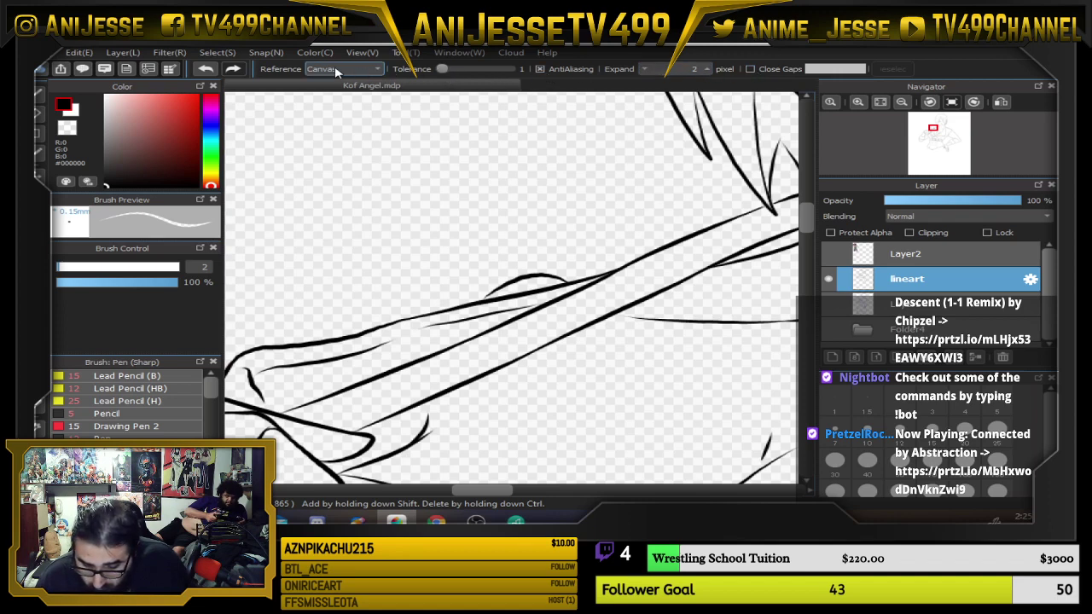
With Canvas as the reference, test-select the jacket sleeve, lowered hand, wrist section and finger for gaps, and clear the selection.
{"action": "left_click", "coordinate": [362, 74]}
{"action": "left_click", "coordinate": [360, 79]}
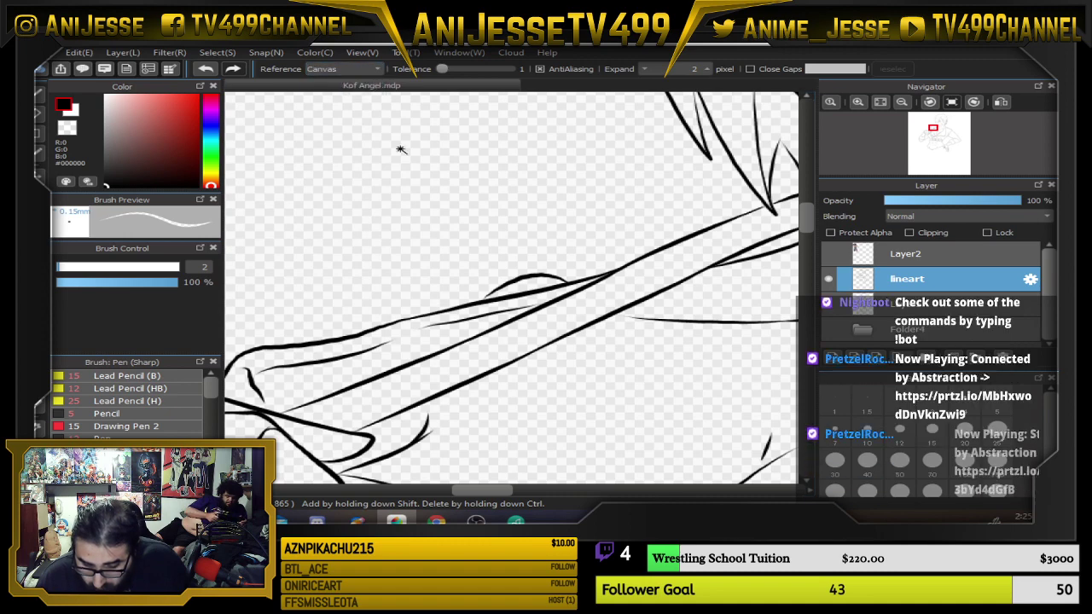
{"action": "scroll", "coordinate": [453, 297], "scroll_direction": "down", "scroll_amount": 5}
{"action": "left_click", "coordinate": [602, 343]}
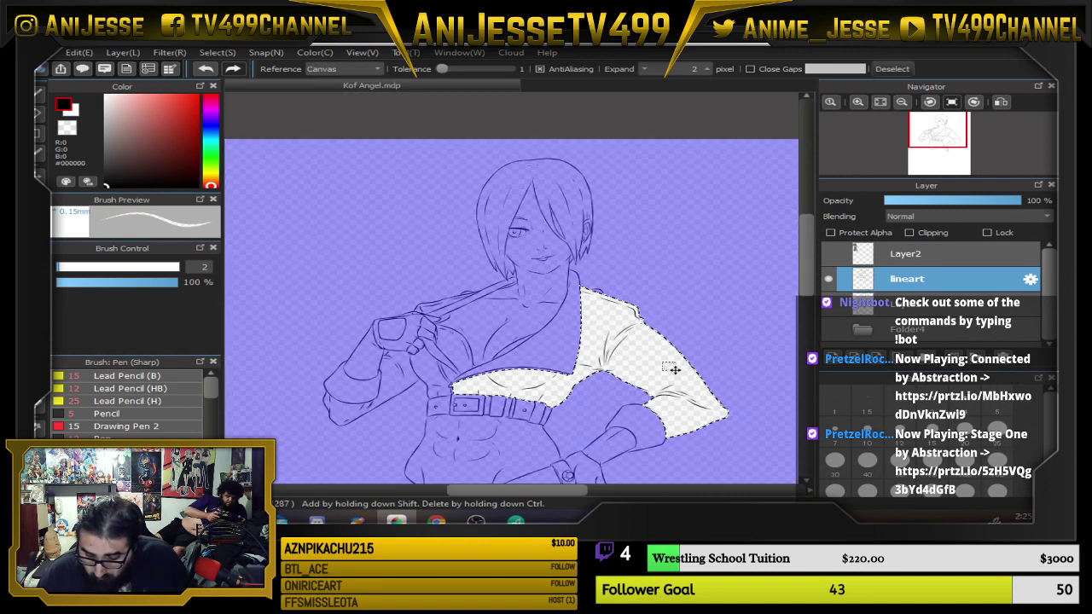
{"action": "scroll", "coordinate": [657, 397], "scroll_direction": "down", "scroll_amount": 2}
{"action": "scroll", "coordinate": [657, 397], "scroll_direction": "up", "scroll_amount": 3}
{"action": "left_click", "coordinate": [619, 437]}
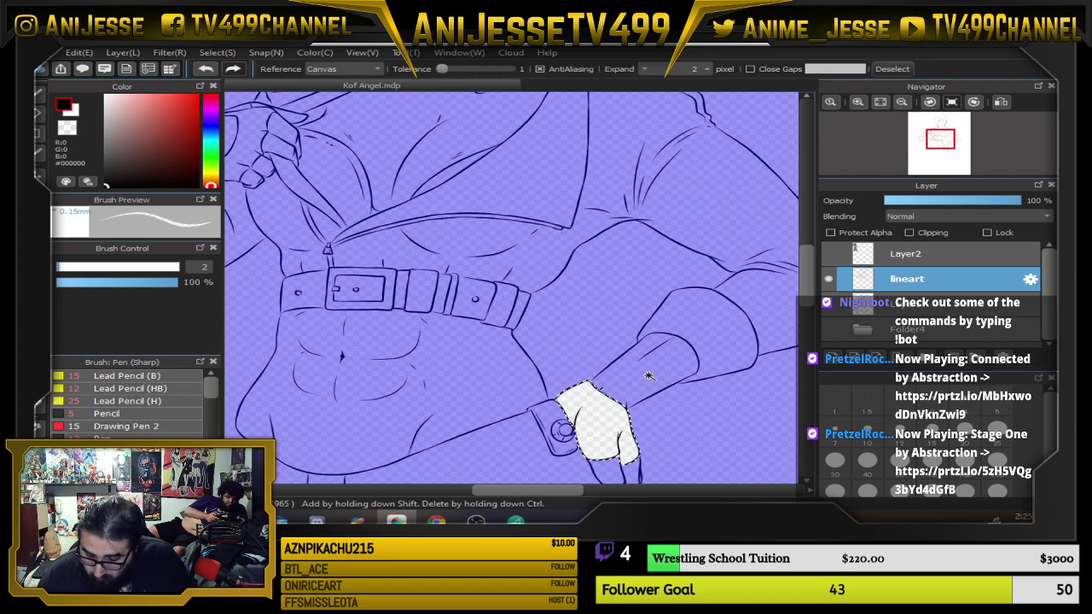
{"action": "left_click", "coordinate": [650, 377]}
{"action": "left_click_drag", "start_coordinate": [684, 359], "coordinate": [640, 285]}
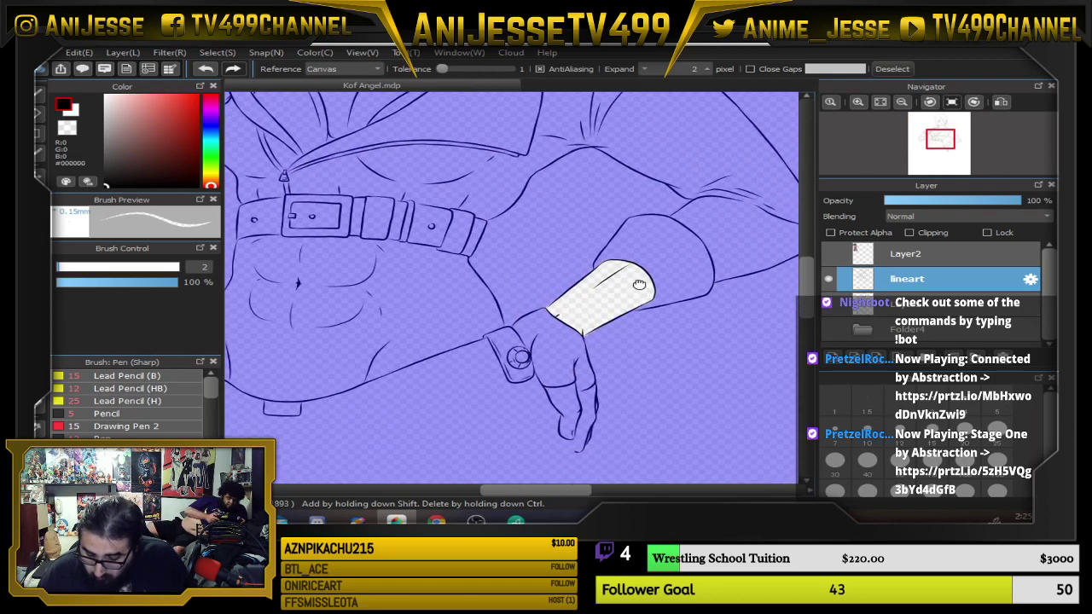
{"action": "left_click", "coordinate": [577, 413]}
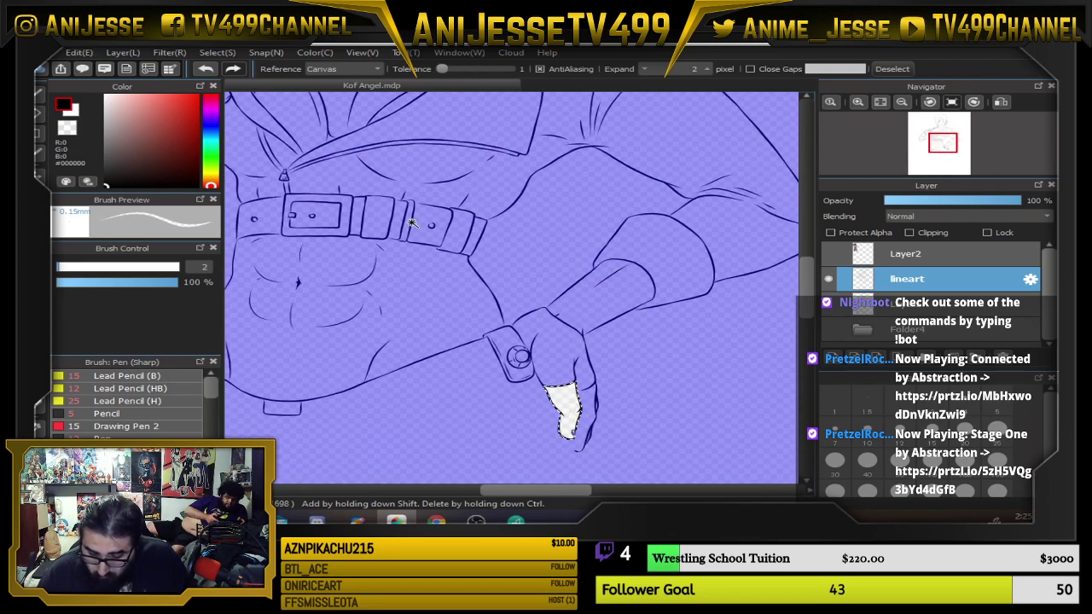
{"action": "key", "text": "ctrl+d"}
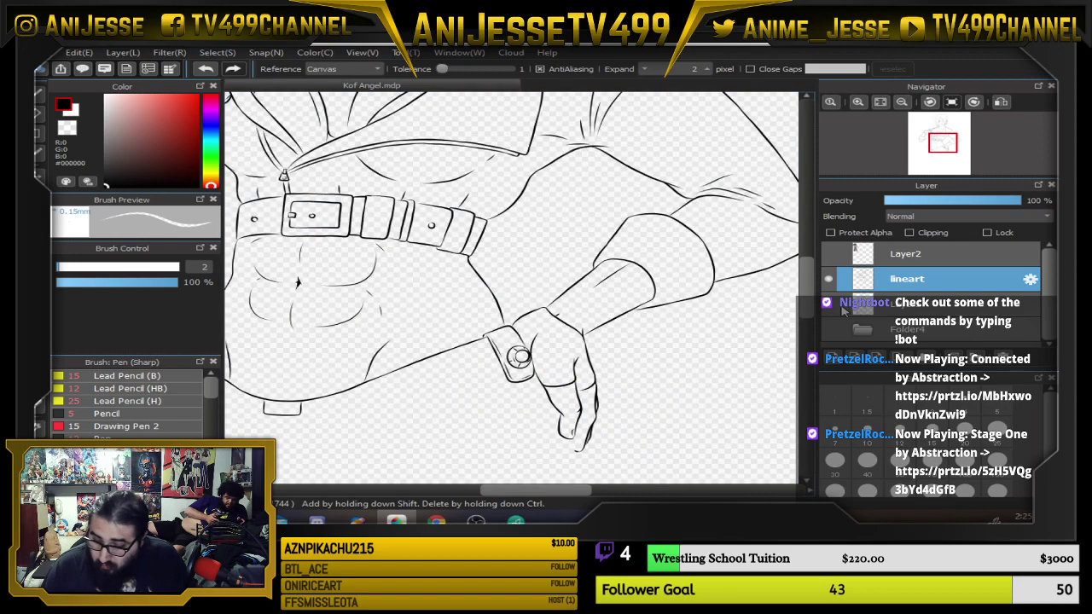
Show the sketch layer again and set the pen to brush size 5 for inking the hip below the waist.
{"action": "left_click", "coordinate": [831, 306]}
{"action": "key", "text": "b"}
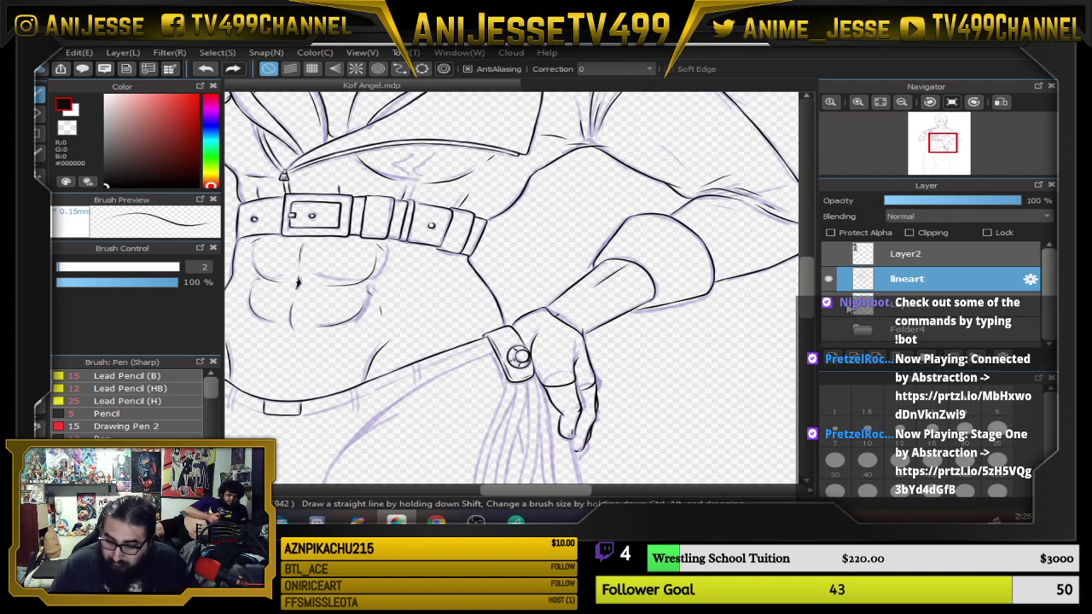
{"action": "left_click", "coordinate": [830, 303]}
{"action": "left_click", "coordinate": [830, 303]}
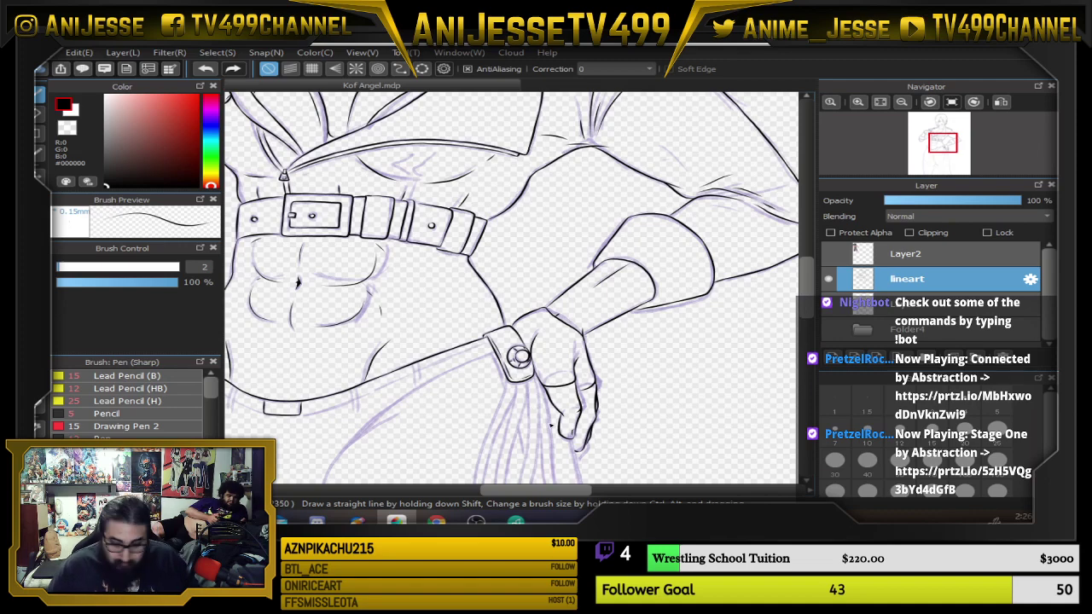
{"action": "scroll", "coordinate": [515, 377], "scroll_direction": "up", "scroll_amount": 4}
{"action": "left_click_drag", "start_coordinate": [513, 375], "coordinate": [542, 351]}
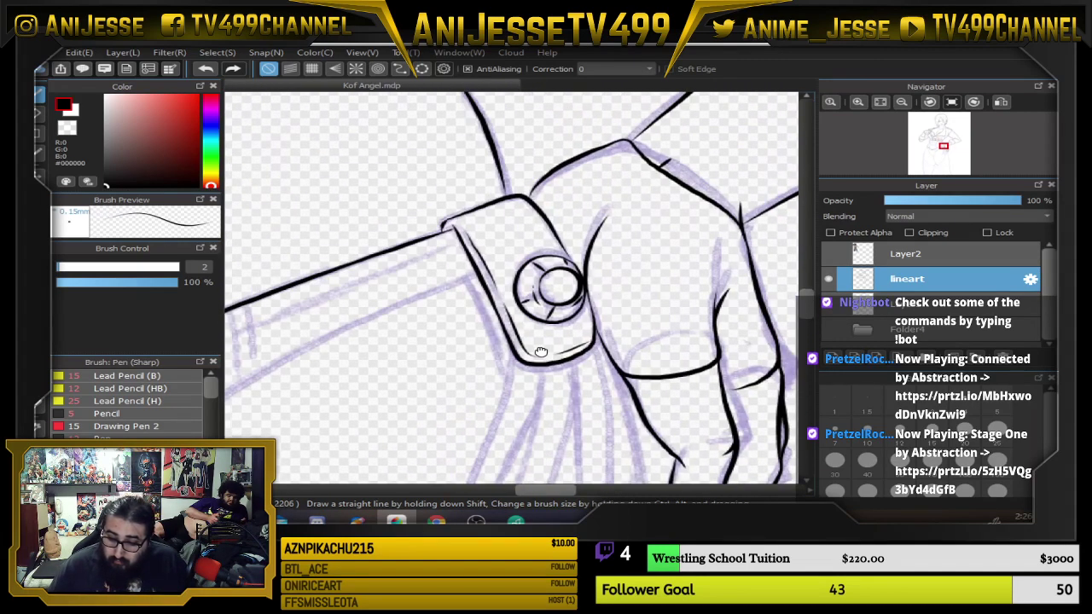
{"action": "scroll", "coordinate": [468, 292], "scroll_direction": "up", "scroll_amount": 6}
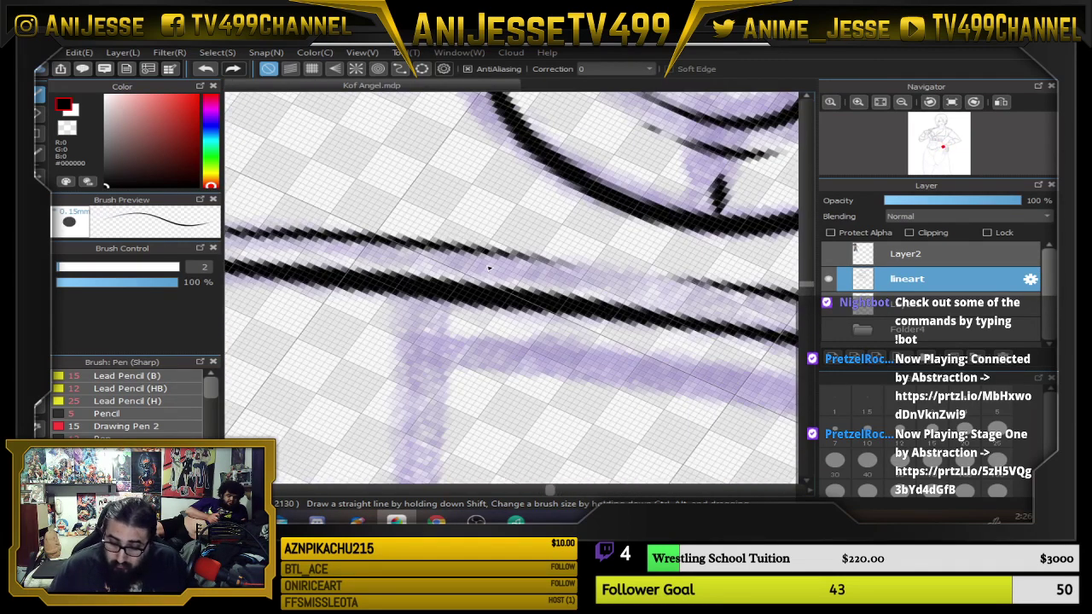
{"action": "left_click", "coordinate": [997, 401]}
{"action": "left_click_drag", "start_coordinate": [430, 299], "coordinate": [426, 415]}
{"action": "scroll", "coordinate": [422, 471], "scroll_direction": "down", "scroll_amount": 10}
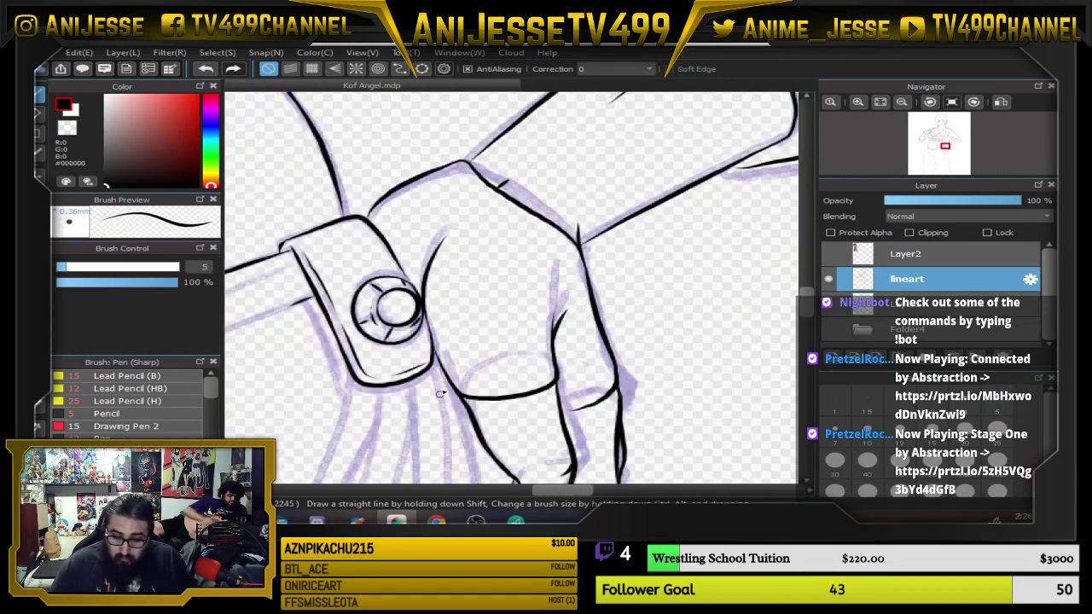
{"action": "left_click_drag", "start_coordinate": [383, 366], "coordinate": [713, 308]}
{"action": "scroll", "coordinate": [393, 256], "scroll_direction": "up", "scroll_amount": 8}
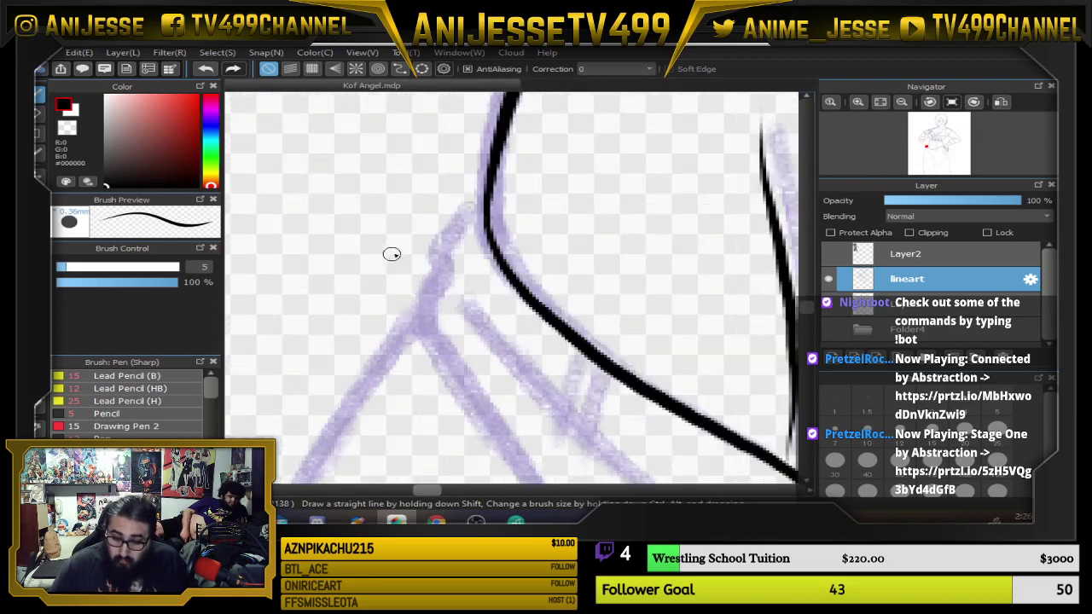
Ink the upper part of the clothing line running down from the hip, undoing and redrawing a stroke along the way.
{"action": "mouse_move", "coordinate": [477, 192]}
{"action": "left_mouse_down"}
{"action": "mouse_move", "coordinate": [443, 246]}
{"action": "mouse_move", "coordinate": [505, 342]}
{"action": "left_mouse_up"}
{"action": "left_click_drag", "start_coordinate": [447, 258], "coordinate": [446, 361]}
{"action": "left_click_drag", "start_coordinate": [505, 327], "coordinate": [447, 210]}
{"action": "mouse_move", "coordinate": [385, 179]}
{"action": "left_mouse_down"}
{"action": "mouse_move", "coordinate": [399, 250]}
{"action": "mouse_move", "coordinate": [524, 443]}
{"action": "left_mouse_up"}
{"action": "left_click_drag", "start_coordinate": [596, 395], "coordinate": [486, 163]}
{"action": "key", "text": "ctrl+z"}
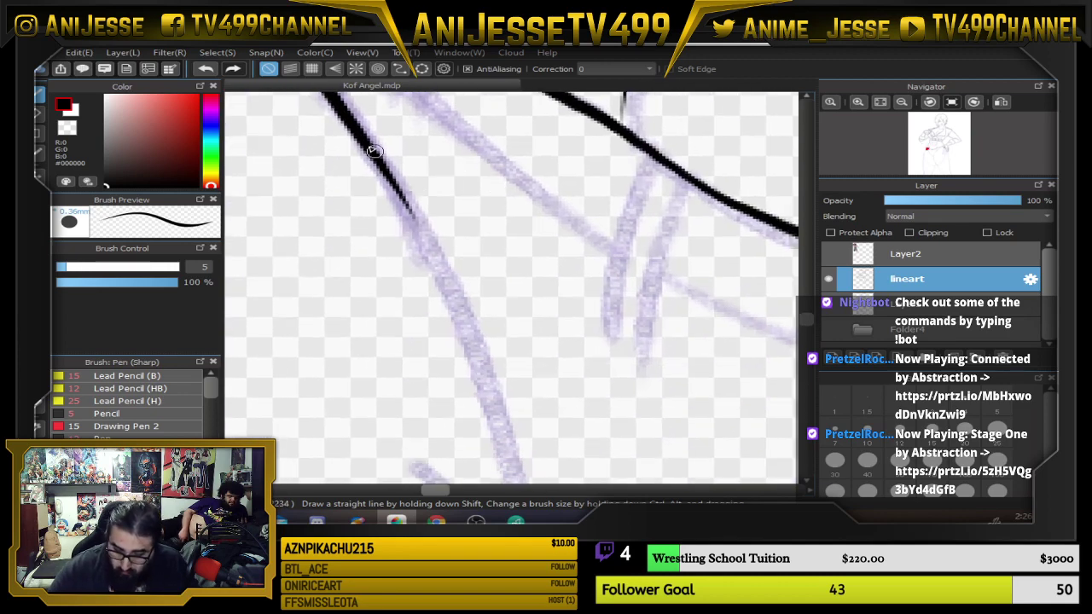
{"action": "mouse_move", "coordinate": [372, 151]}
{"action": "left_mouse_down"}
{"action": "mouse_move", "coordinate": [461, 310]}
{"action": "mouse_move", "coordinate": [513, 452]}
{"action": "left_mouse_up"}
{"action": "left_click_drag", "start_coordinate": [575, 387], "coordinate": [442, 133]}
Continue inking the hip line downward over the sketch and add the short crease line branching into it.
{"action": "left_click_drag", "start_coordinate": [352, 109], "coordinate": [452, 448]}
{"action": "mouse_move", "coordinate": [288, 202]}
{"action": "left_mouse_down"}
{"action": "mouse_move", "coordinate": [374, 298]}
{"action": "mouse_move", "coordinate": [461, 452]}
{"action": "left_mouse_up"}
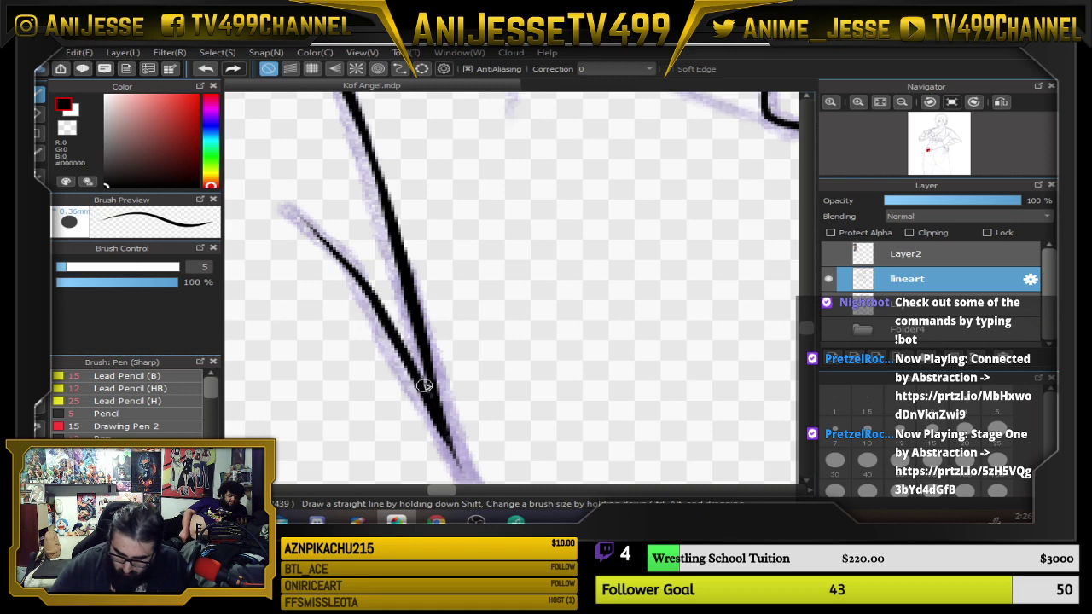
{"action": "left_click_drag", "start_coordinate": [524, 427], "coordinate": [439, 239]}
{"action": "left_click_drag", "start_coordinate": [375, 179], "coordinate": [493, 437]}
{"action": "left_click_drag", "start_coordinate": [564, 374], "coordinate": [441, 134]}
Continue inking the leg-opening line of the briefs down along the sketched curve to its lower end at the inner thigh.
{"action": "left_click_drag", "start_coordinate": [299, 99], "coordinate": [368, 180]}
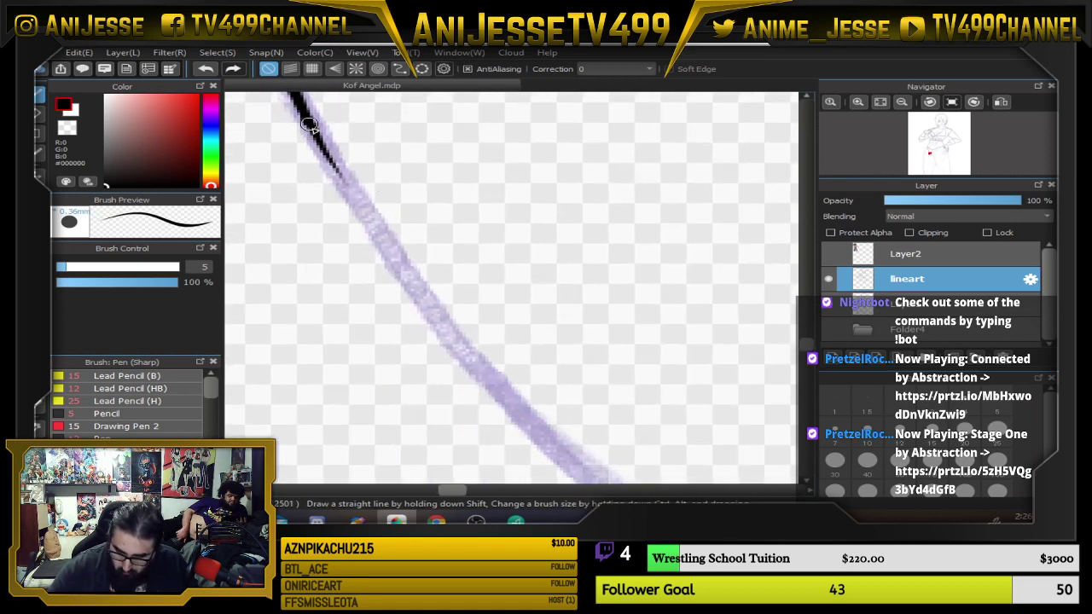
{"action": "mouse_move", "coordinate": [309, 124]}
{"action": "left_mouse_down"}
{"action": "mouse_move", "coordinate": [412, 288]}
{"action": "mouse_move", "coordinate": [517, 409]}
{"action": "mouse_move", "coordinate": [586, 469]}
{"action": "left_mouse_up"}
{"action": "left_click_drag", "start_coordinate": [606, 394], "coordinate": [361, 117]}
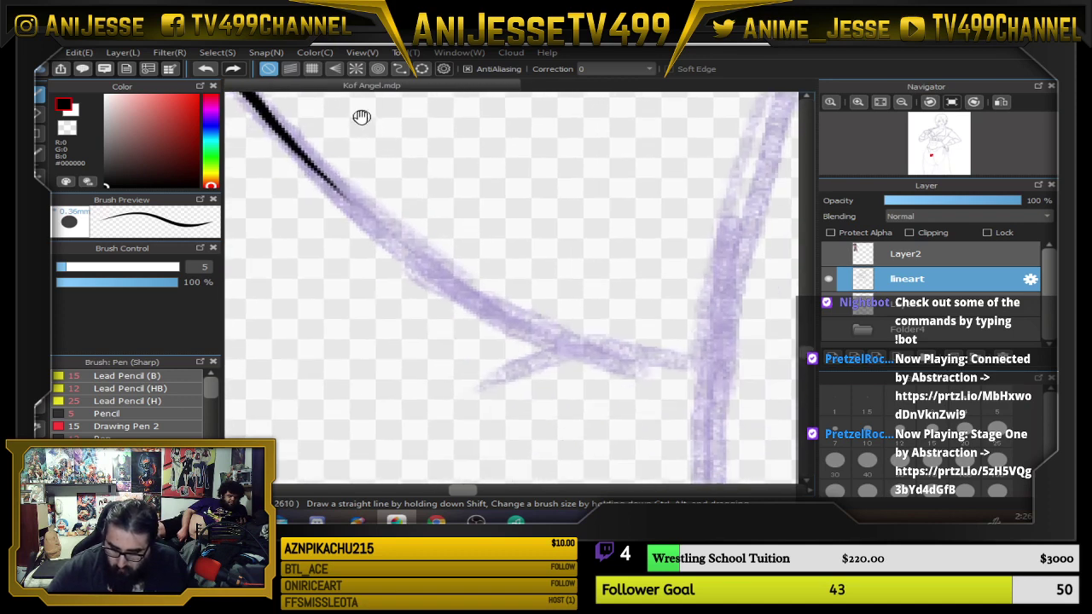
{"action": "mouse_move", "coordinate": [292, 150]}
{"action": "left_mouse_down"}
{"action": "mouse_move", "coordinate": [503, 321]}
{"action": "mouse_move", "coordinate": [606, 374]}
{"action": "mouse_move", "coordinate": [708, 384]}
{"action": "left_mouse_up"}
Ink short crease strokes crossing the lower end of the leg-opening line, reducing the brush size to 4 for the last one.
{"action": "left_click_drag", "start_coordinate": [635, 383], "coordinate": [515, 358]}
{"action": "left_click_drag", "start_coordinate": [667, 329], "coordinate": [634, 383]}
{"action": "key", "text": "bracketleft"}
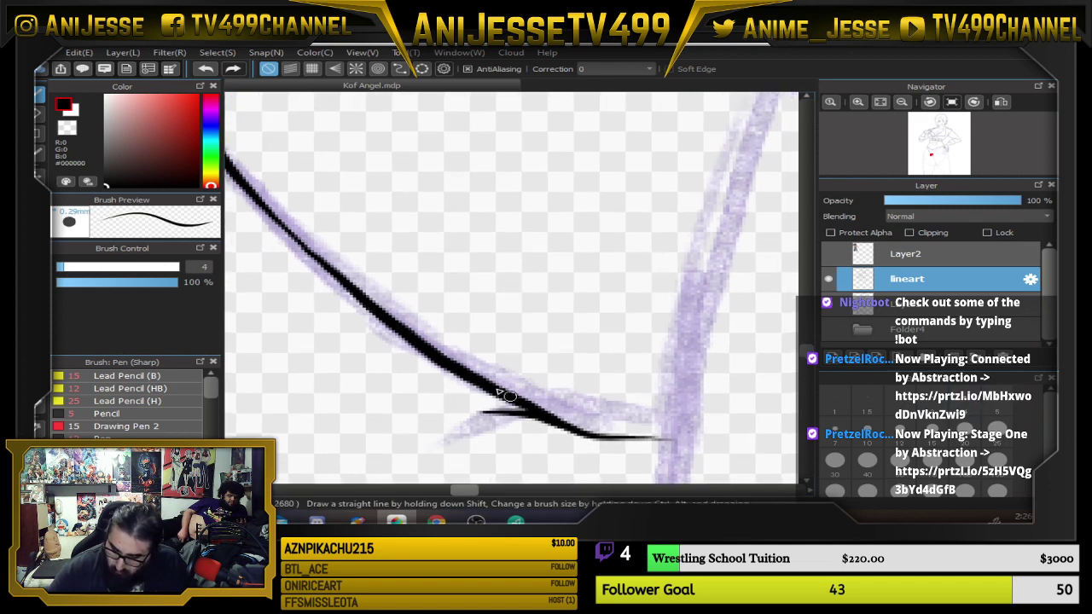
{"action": "left_click_drag", "start_coordinate": [535, 406], "coordinate": [608, 401]}
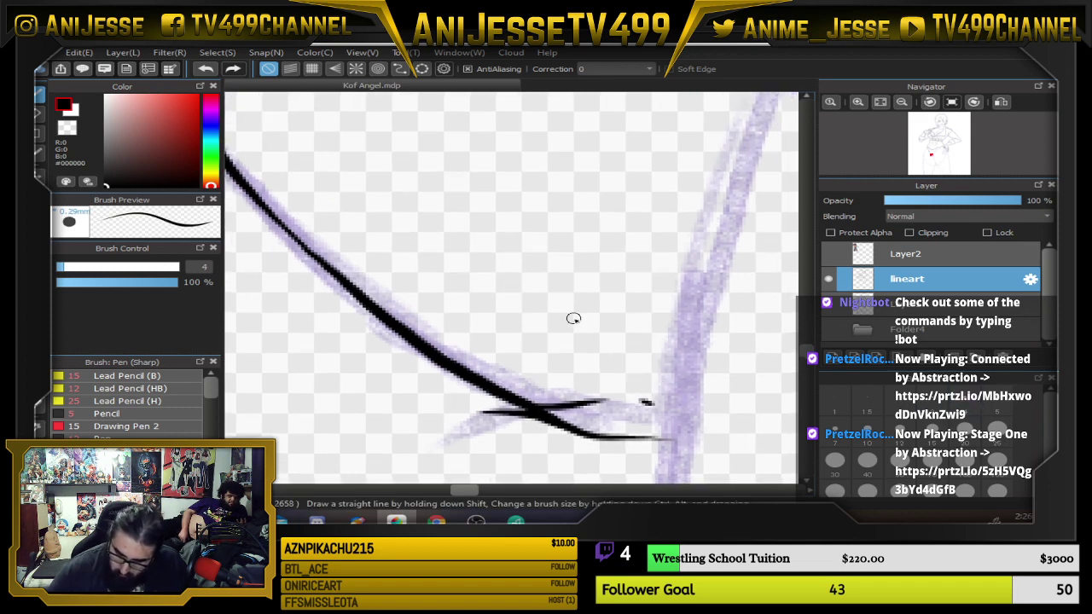
Try to ink two pairs of short belt-loop lines on the waistband between the small buckle and the hip away from the hand.
{"action": "scroll", "coordinate": [575, 317], "scroll_direction": "down", "scroll_amount": 8}
{"action": "left_click_drag", "start_coordinate": [653, 271], "coordinate": [631, 373]}
{"action": "scroll", "coordinate": [613, 346], "scroll_direction": "up", "scroll_amount": 4}
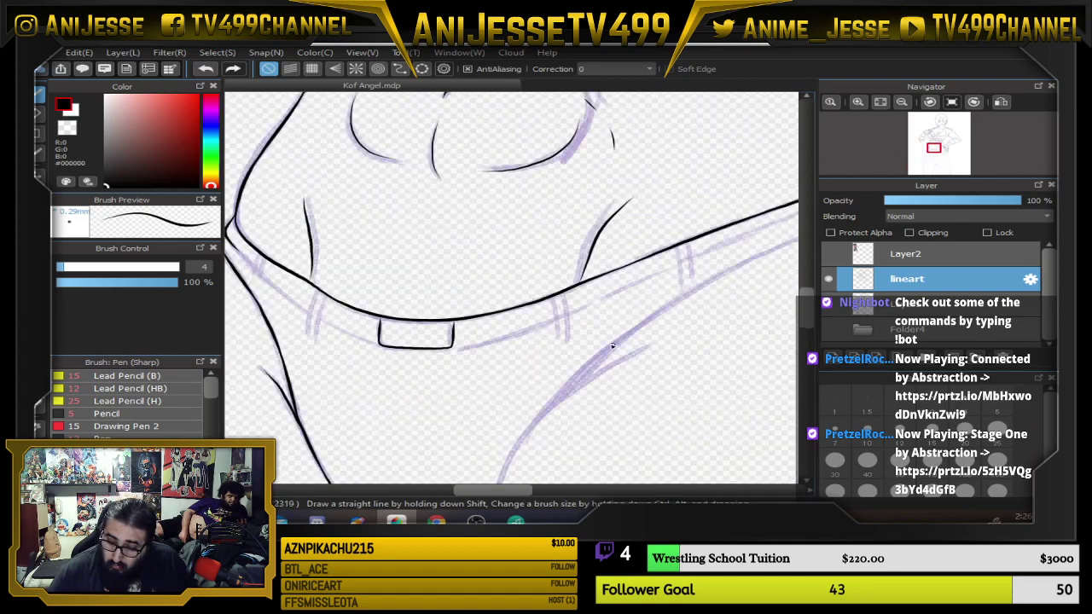
{"action": "left_click_drag", "start_coordinate": [499, 339], "coordinate": [641, 337]}
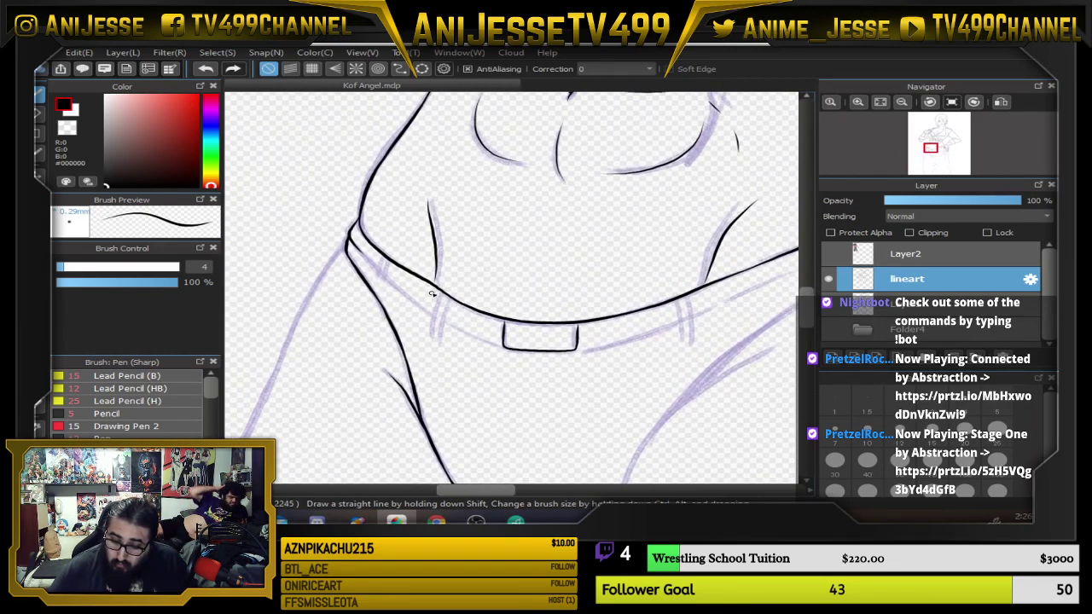
{"action": "scroll", "coordinate": [425, 284], "scroll_direction": "up", "scroll_amount": 3}
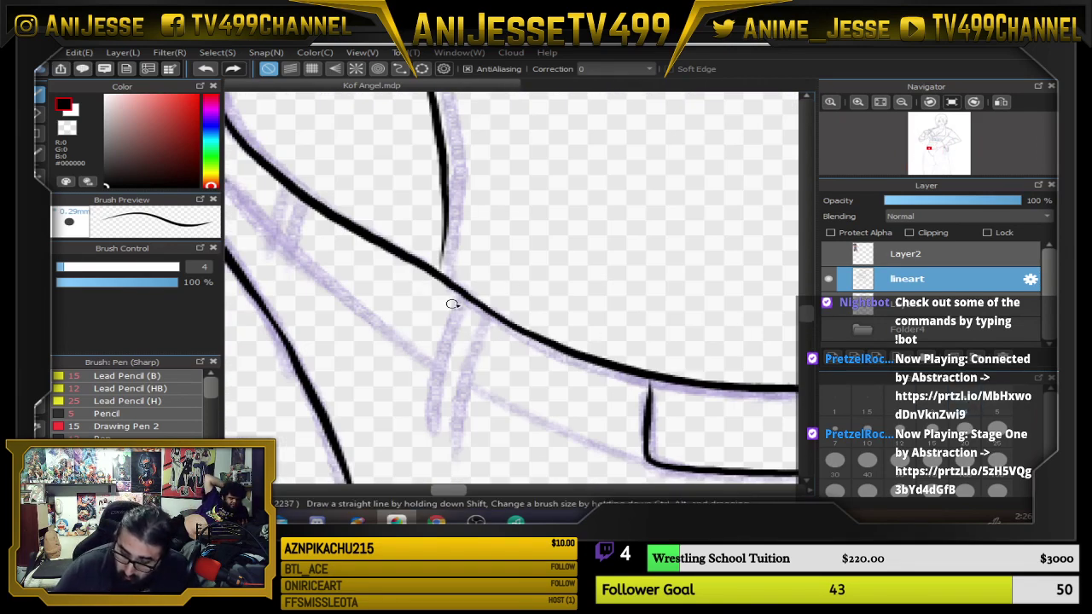
{"action": "left_click_drag", "start_coordinate": [463, 296], "coordinate": [429, 433]}
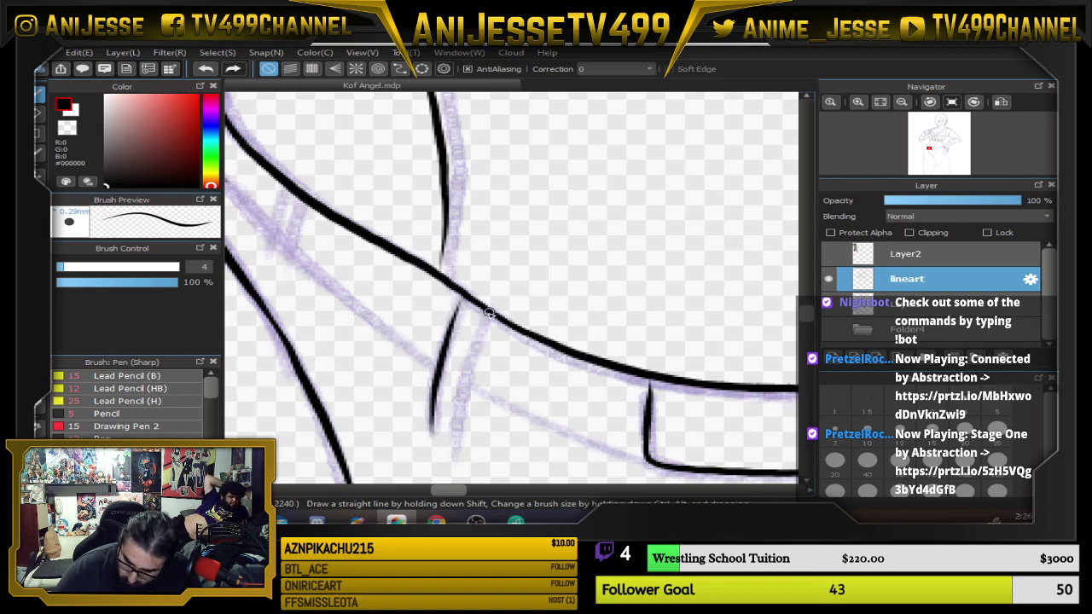
{"action": "left_click_drag", "start_coordinate": [488, 313], "coordinate": [456, 449]}
{"action": "left_click_drag", "start_coordinate": [505, 375], "coordinate": [552, 444]}
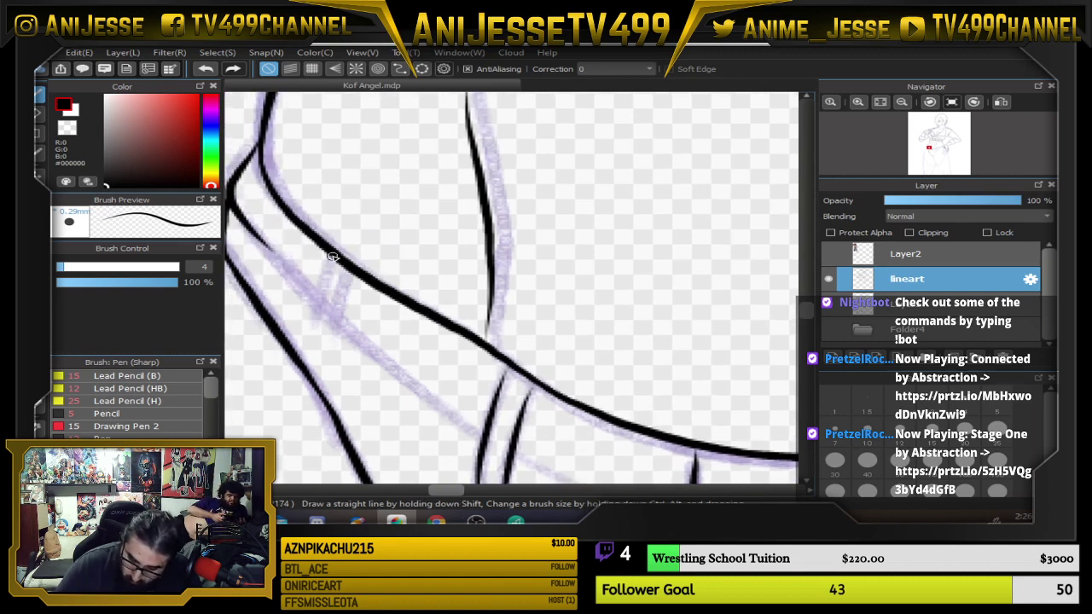
{"action": "left_click_drag", "start_coordinate": [330, 262], "coordinate": [313, 338]}
{"action": "left_click_drag", "start_coordinate": [351, 277], "coordinate": [331, 354]}
Try to ink two more pairs of belt-loop lines on the waistband between the buckle and the round hip ornament.
{"action": "left_click_drag", "start_coordinate": [682, 375], "coordinate": [479, 264]}
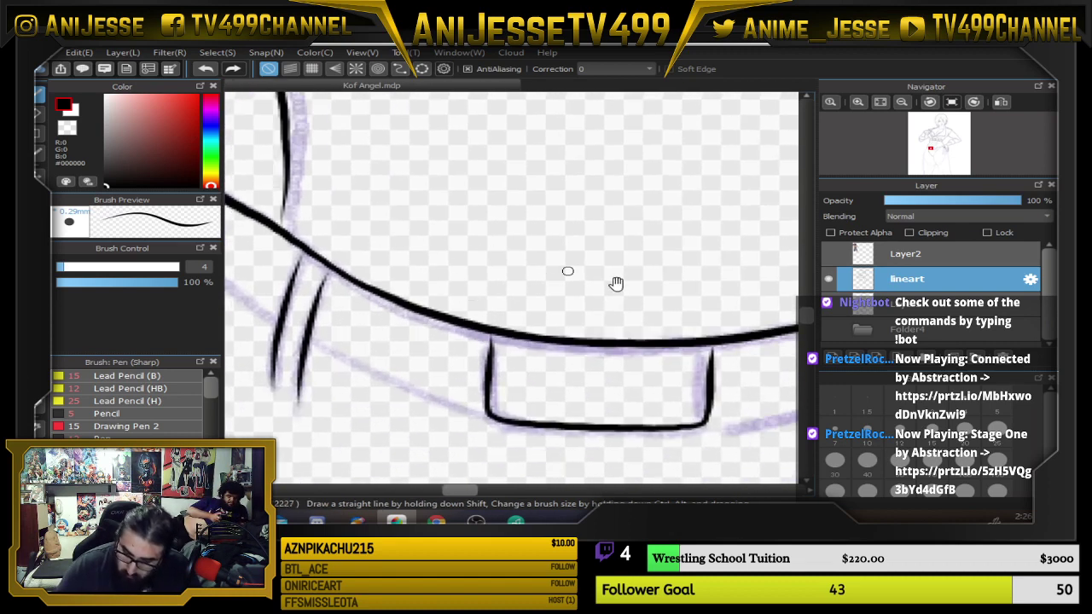
{"action": "left_click_drag", "start_coordinate": [719, 351], "coordinate": [288, 304]}
{"action": "mouse_move", "coordinate": [601, 232]}
{"action": "left_mouse_down"}
{"action": "mouse_move", "coordinate": [563, 257]}
{"action": "mouse_move", "coordinate": [577, 361]}
{"action": "left_mouse_up"}
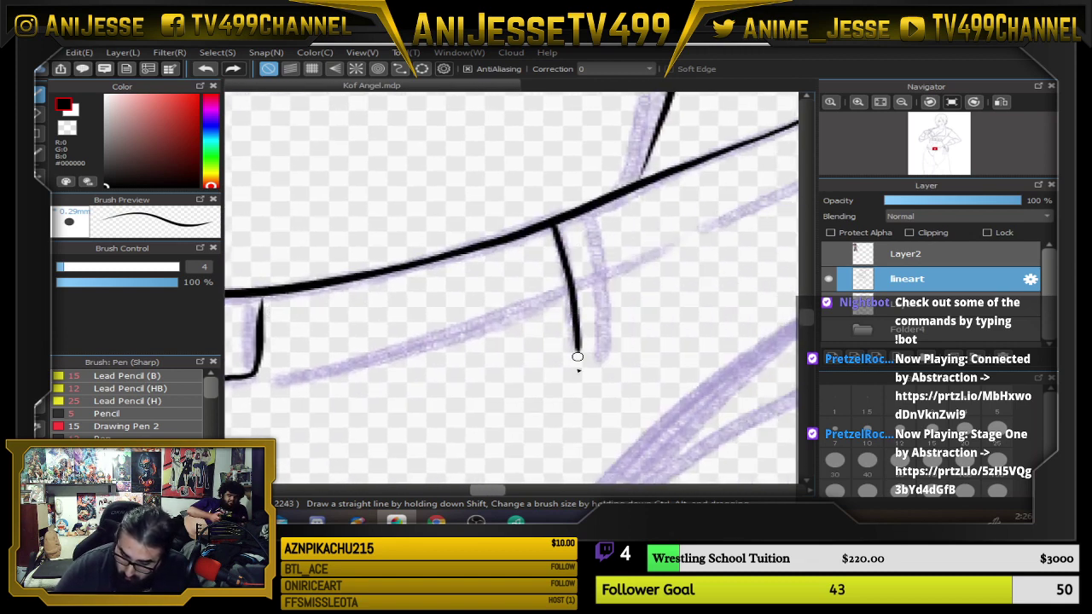
{"action": "mouse_move", "coordinate": [588, 214]}
{"action": "left_mouse_down"}
{"action": "mouse_move", "coordinate": [606, 348]}
{"action": "mouse_move", "coordinate": [527, 455]}
{"action": "left_mouse_up"}
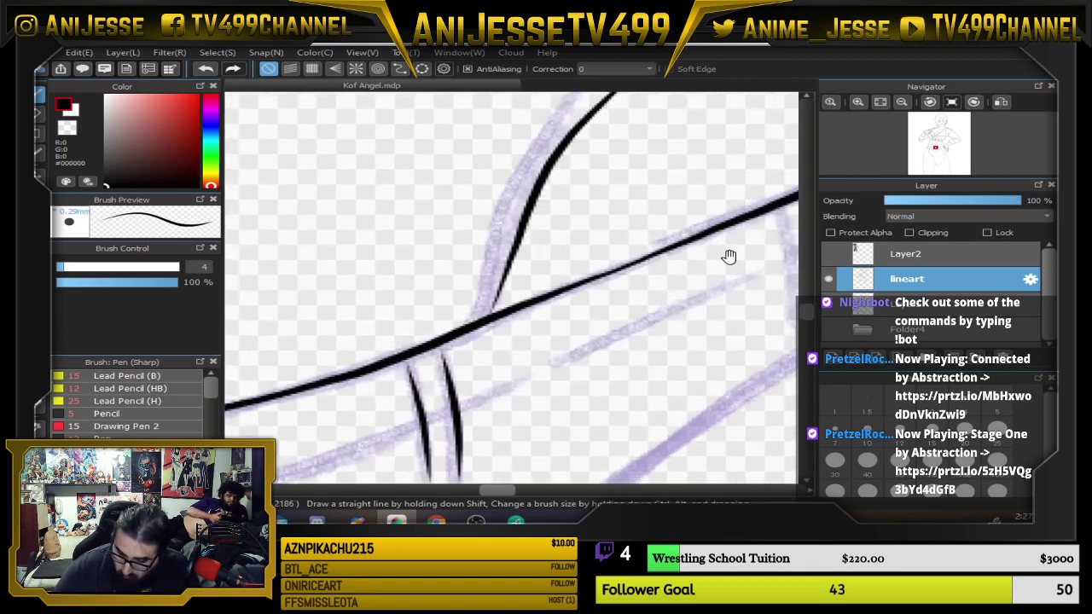
{"action": "left_click_drag", "start_coordinate": [726, 253], "coordinate": [627, 335]}
{"action": "left_click_drag", "start_coordinate": [557, 292], "coordinate": [585, 408]}
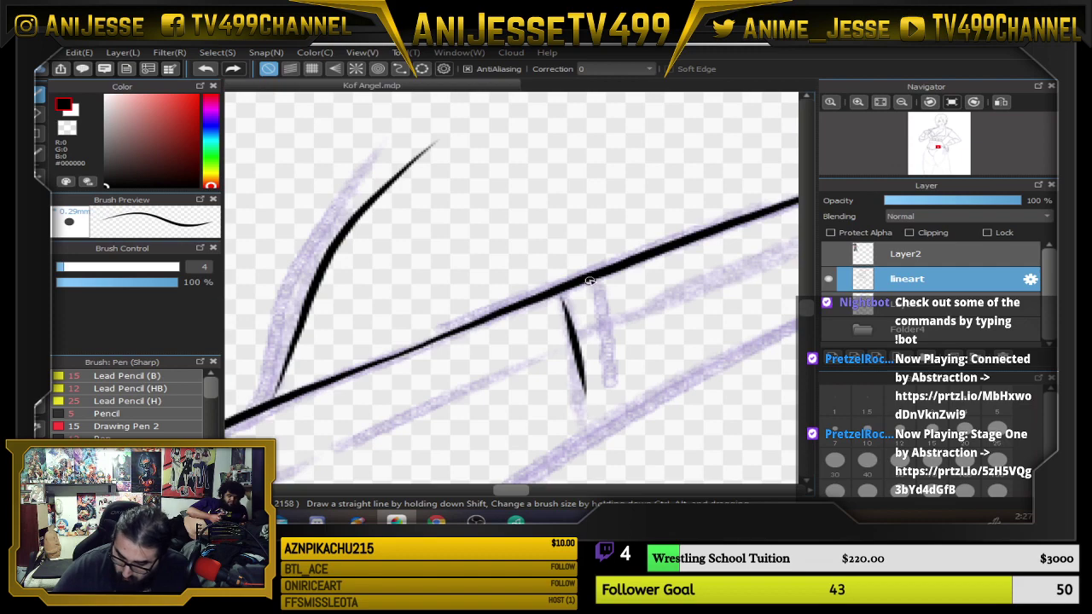
{"action": "left_click_drag", "start_coordinate": [589, 280], "coordinate": [614, 390]}
Show the Layer2 reference picture and examine how the waistband, buckle and belt loops look on the original character.
{"action": "scroll", "coordinate": [614, 391], "scroll_direction": "down", "scroll_amount": 6}
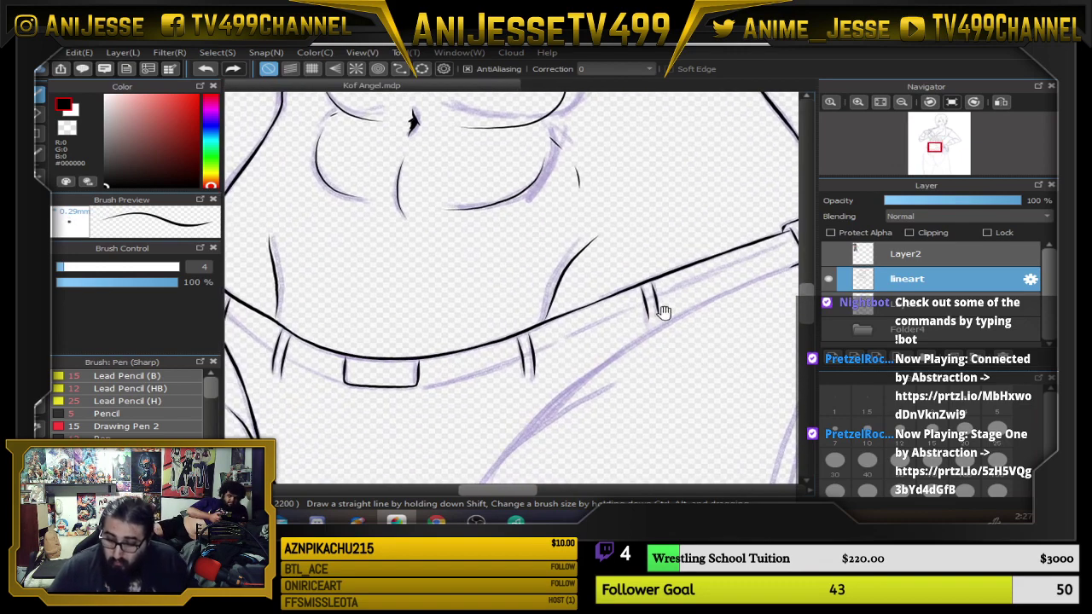
{"action": "scroll", "coordinate": [620, 331], "scroll_direction": "down", "scroll_amount": 3}
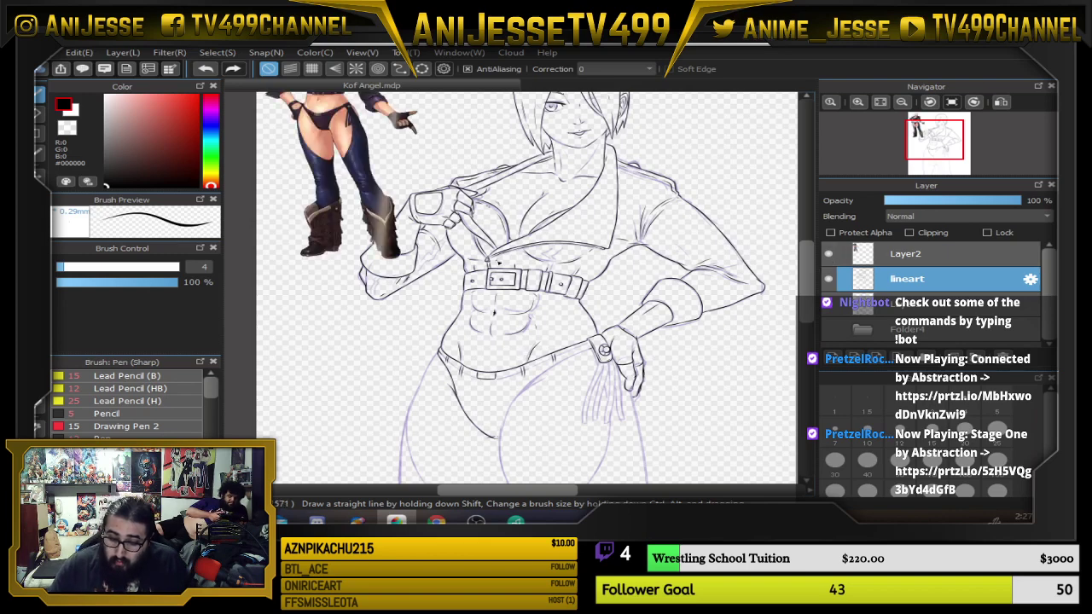
{"action": "scroll", "coordinate": [336, 113], "scroll_direction": "up", "scroll_amount": 6}
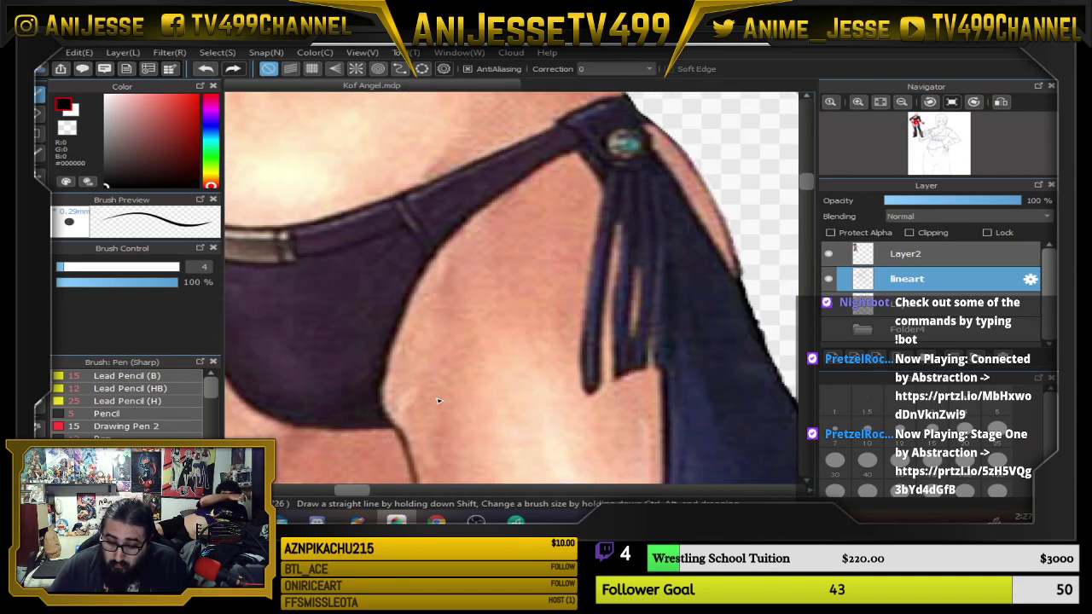
{"action": "scroll", "coordinate": [397, 291], "scroll_direction": "down", "scroll_amount": 3}
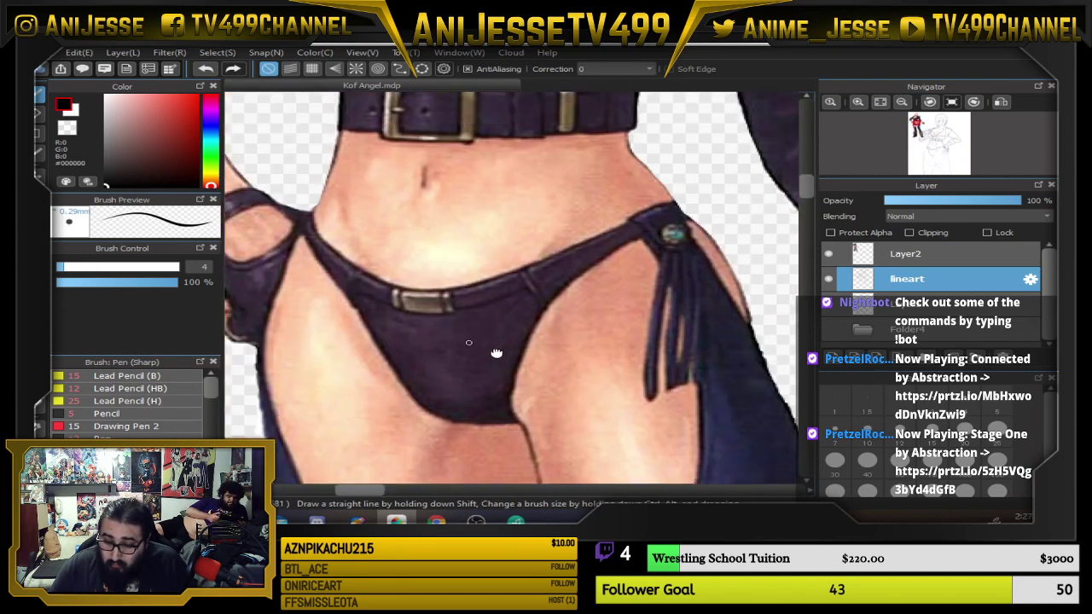
{"action": "scroll", "coordinate": [446, 324], "scroll_direction": "up", "scroll_amount": 4}
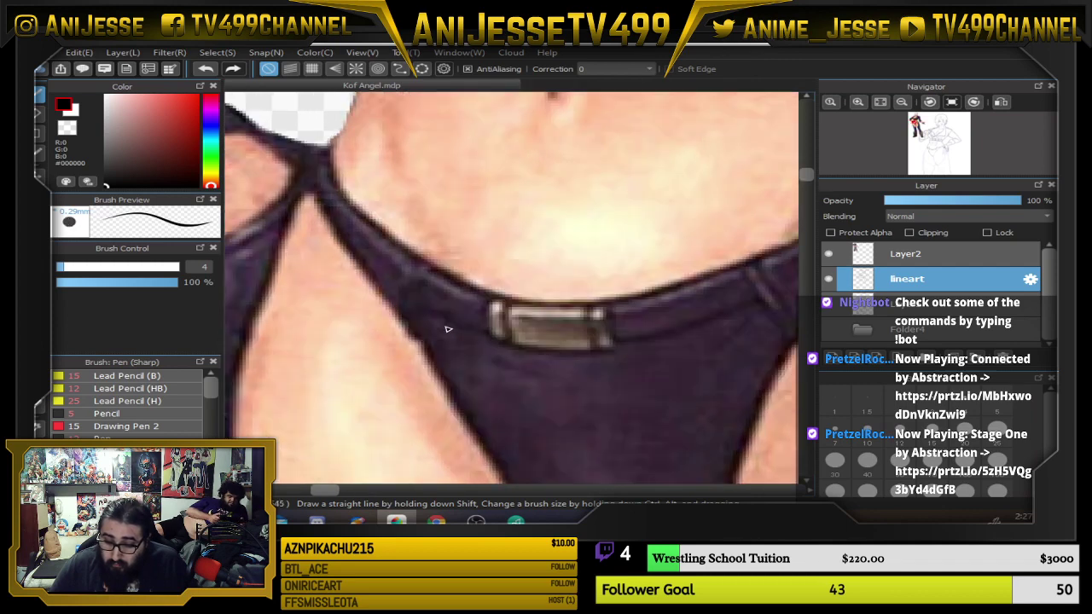
{"action": "scroll", "coordinate": [447, 329], "scroll_direction": "down", "scroll_amount": 7}
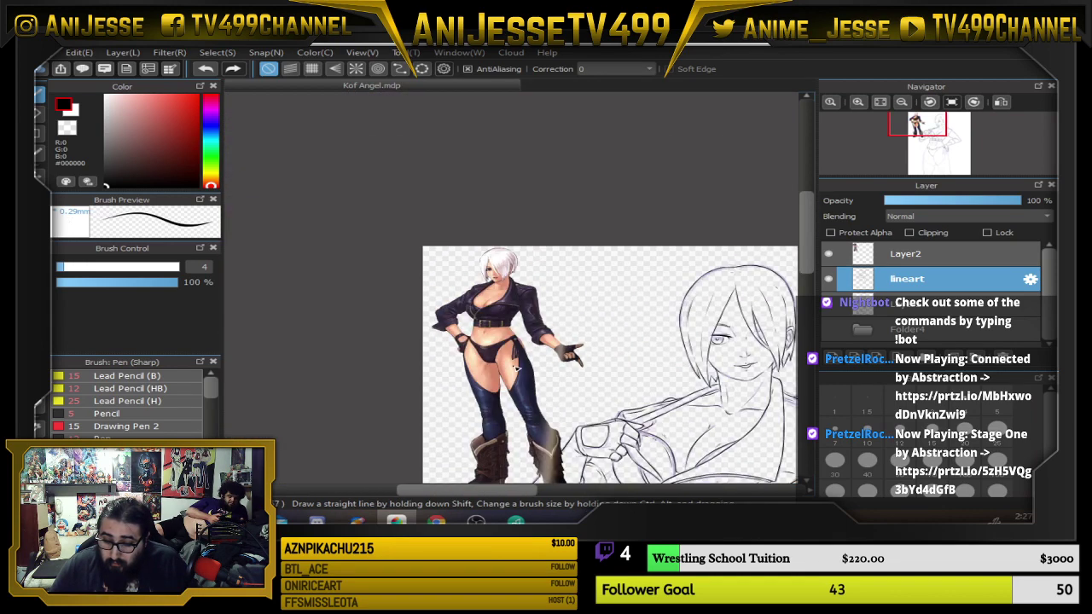
{"action": "left_click_drag", "start_coordinate": [587, 405], "coordinate": [448, 246]}
Ink a small rounded end piece on each side of the rectangular waistband buckle, without the belt-loop lines.
{"action": "scroll", "coordinate": [508, 314], "scroll_direction": "up", "scroll_amount": 8}
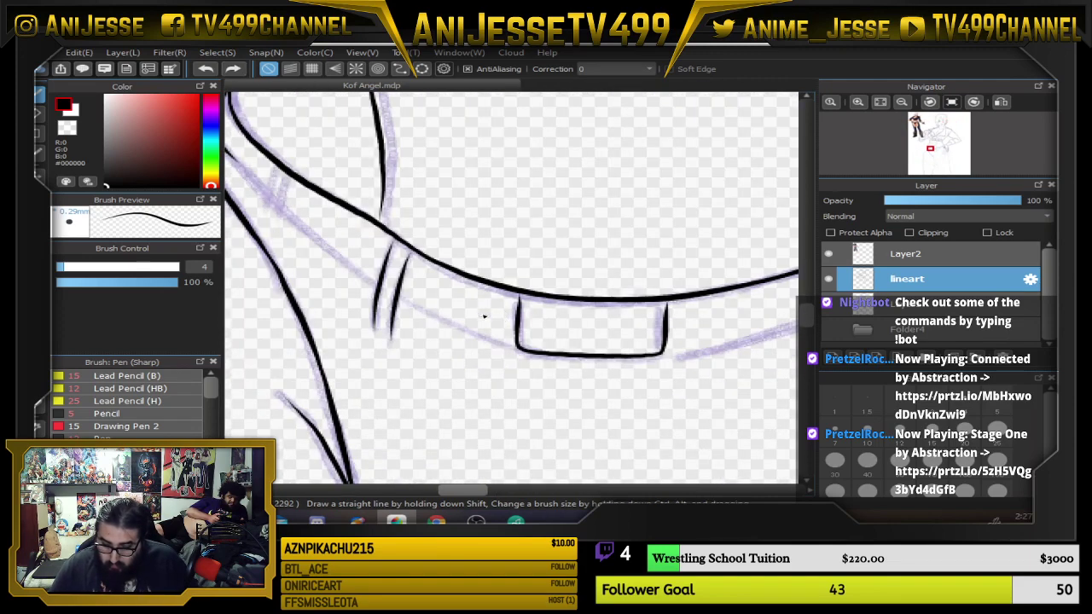
{"action": "scroll", "coordinate": [485, 314], "scroll_direction": "up", "scroll_amount": 2}
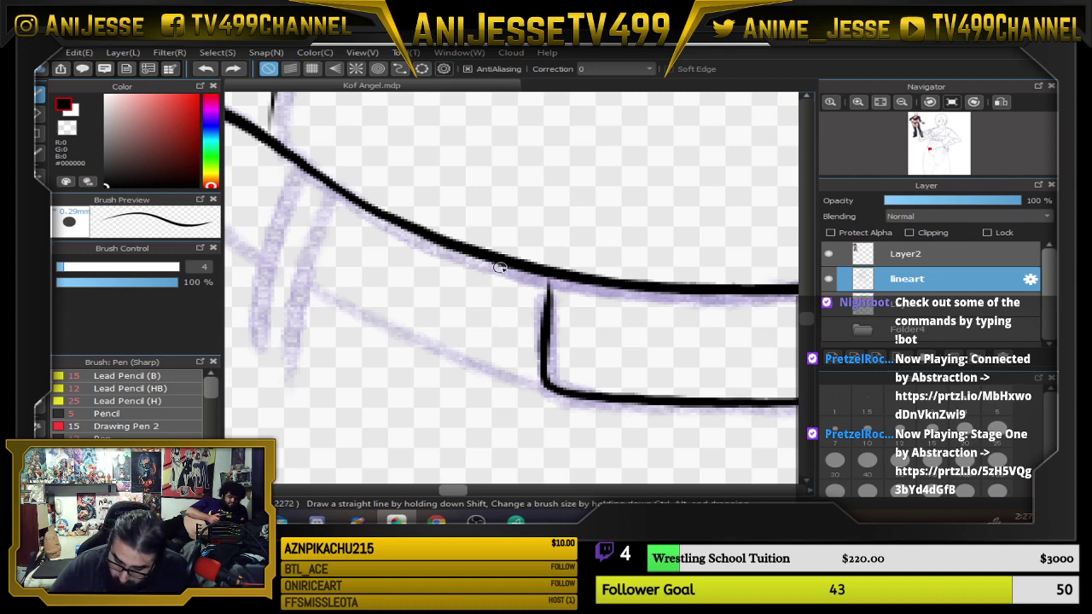
{"action": "mouse_move", "coordinate": [500, 268]}
{"action": "left_mouse_down"}
{"action": "mouse_move", "coordinate": [507, 369]}
{"action": "mouse_move", "coordinate": [544, 375]}
{"action": "mouse_move", "coordinate": [548, 325]}
{"action": "left_mouse_up"}
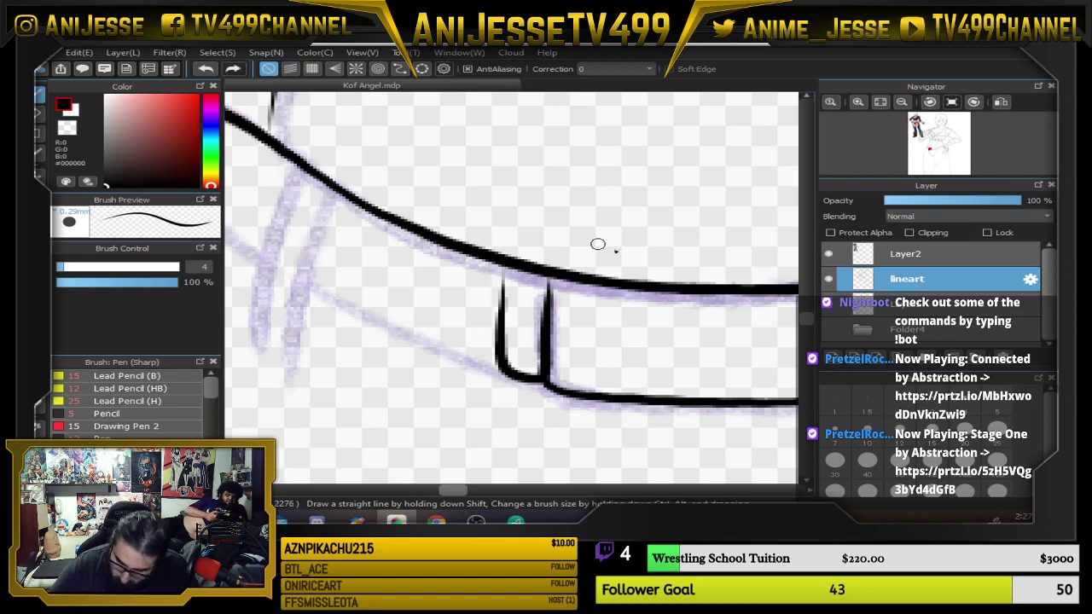
{"action": "left_click_drag", "start_coordinate": [739, 284], "coordinate": [514, 276]}
{"action": "mouse_move", "coordinate": [618, 296]}
{"action": "left_mouse_down"}
{"action": "mouse_move", "coordinate": [620, 388]}
{"action": "mouse_move", "coordinate": [667, 381]}
{"action": "mouse_move", "coordinate": [676, 275]}
{"action": "mouse_move", "coordinate": [673, 351]}
{"action": "left_mouse_up"}
{"action": "scroll", "coordinate": [612, 393], "scroll_direction": "down", "scroll_amount": 5}
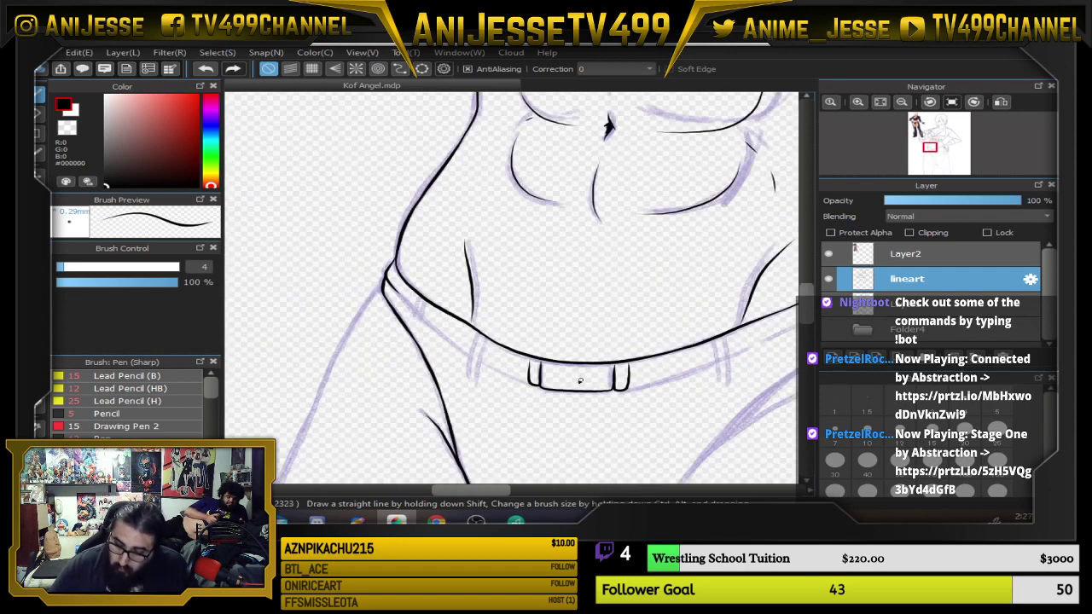
Set the brush size to 5 for inking the second leg opening below the waistband.
{"action": "left_click_drag", "start_coordinate": [576, 380], "coordinate": [407, 326]}
{"action": "scroll", "coordinate": [493, 330], "scroll_direction": "down", "scroll_amount": 2}
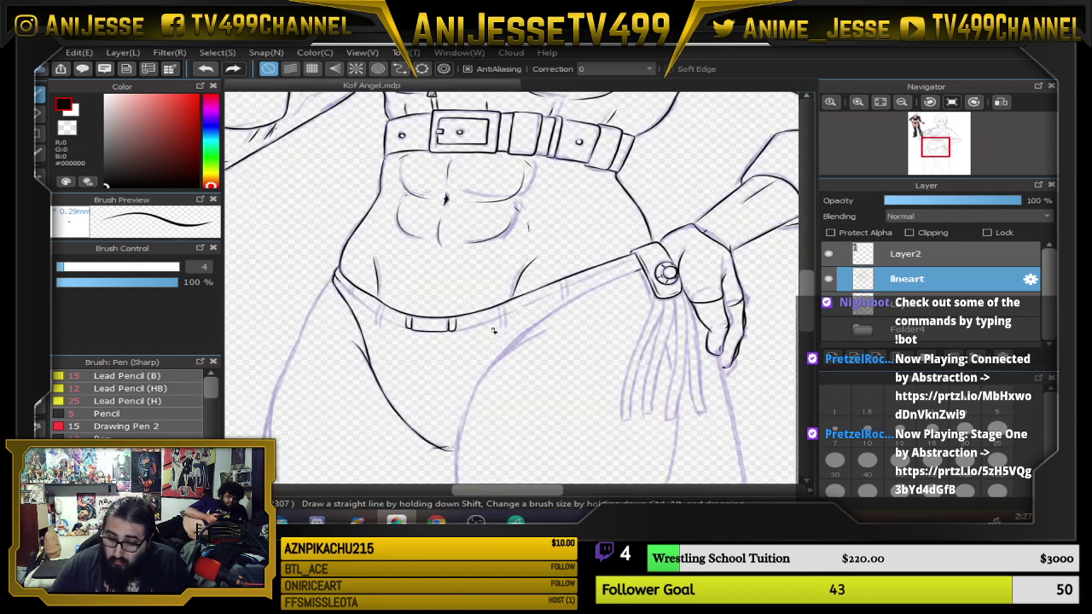
{"action": "scroll", "coordinate": [431, 334], "scroll_direction": "up", "scroll_amount": 3}
{"action": "left_click", "coordinate": [997, 403]}
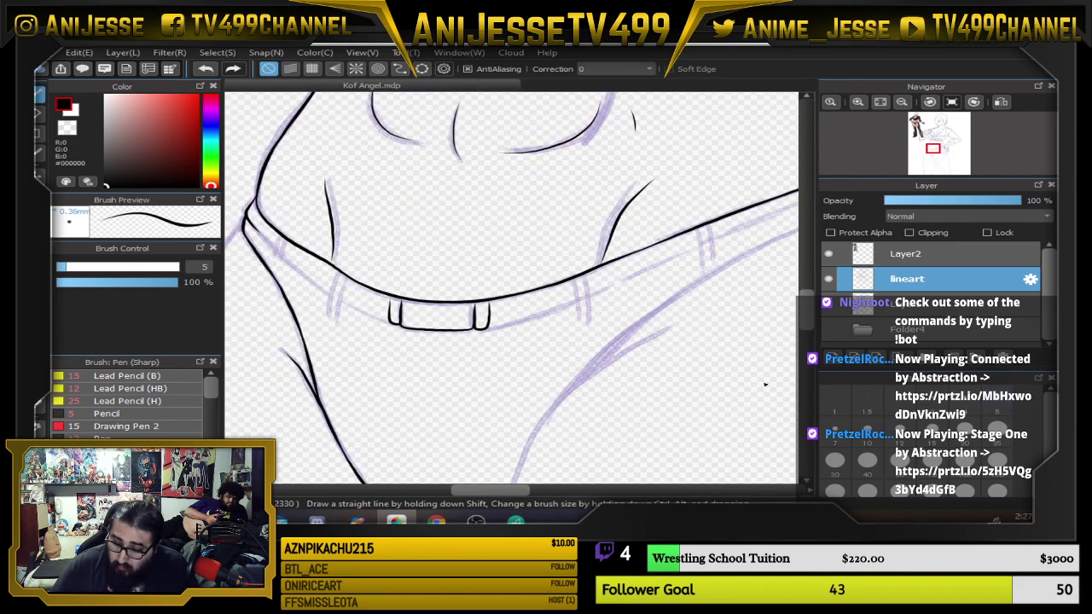
{"action": "left_click_drag", "start_coordinate": [510, 421], "coordinate": [498, 280]}
{"action": "scroll", "coordinate": [499, 279], "scroll_direction": "down", "scroll_amount": 2}
{"action": "scroll", "coordinate": [503, 226], "scroll_direction": "down", "scroll_amount": 2}
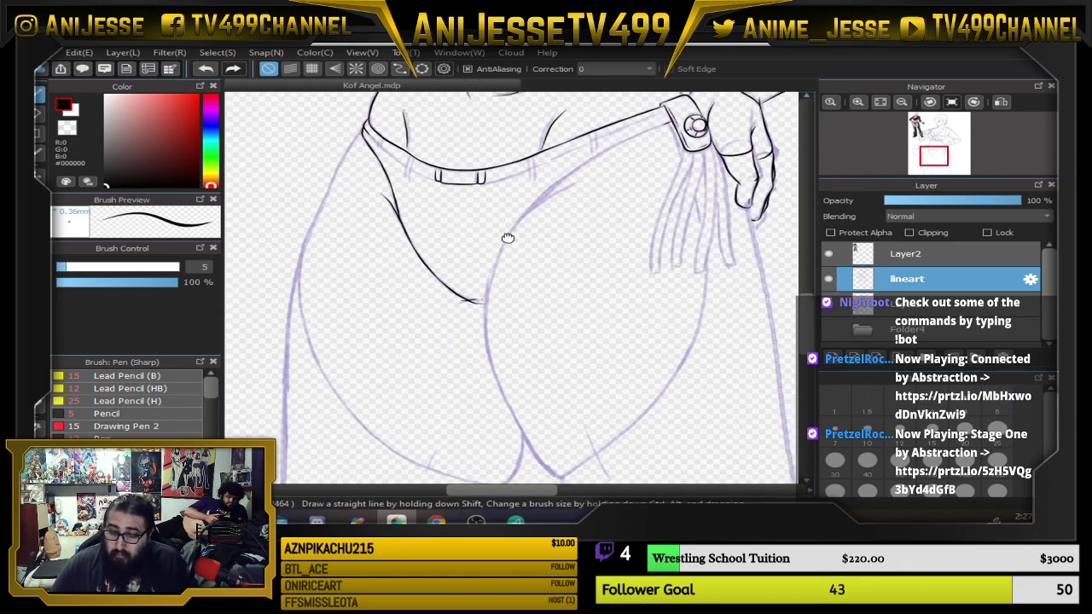
Flip and rotate the canvas view, and ink the upper part of the second leg-opening line starting from the hip ornament.
{"action": "left_click_drag", "start_coordinate": [474, 328], "coordinate": [484, 326]}
{"action": "scroll", "coordinate": [460, 384], "scroll_direction": "up", "scroll_amount": 1}
{"action": "scroll", "coordinate": [461, 384], "scroll_direction": "down", "scroll_amount": 1}
{"action": "left_click_drag", "start_coordinate": [458, 383], "coordinate": [445, 420]}
{"action": "scroll", "coordinate": [633, 254], "scroll_direction": "up", "scroll_amount": 2}
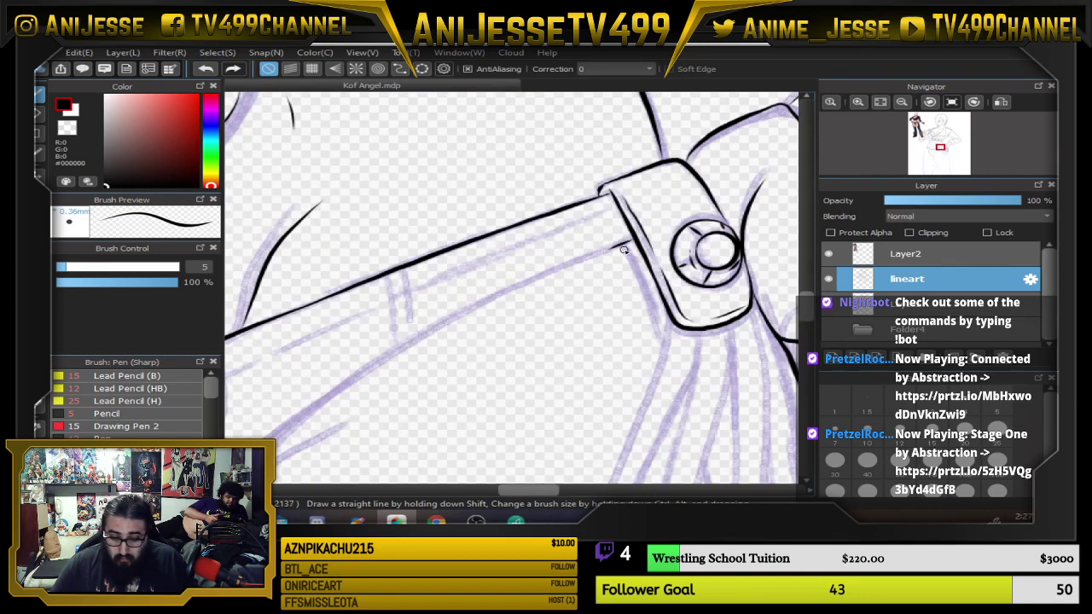
{"action": "key", "text": "Down"}
{"action": "key", "text": "Right"}
{"action": "key", "text": "Right"}
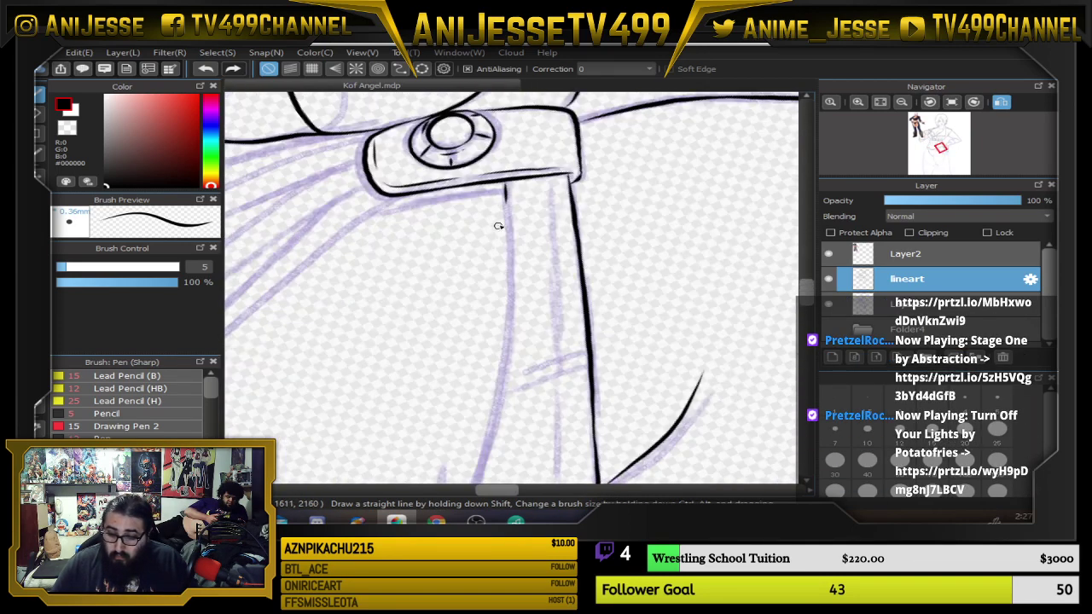
{"action": "scroll", "coordinate": [498, 226], "scroll_direction": "up", "scroll_amount": 1}
{"action": "mouse_move", "coordinate": [509, 140]}
{"action": "left_mouse_down"}
{"action": "mouse_move", "coordinate": [524, 359]}
{"action": "mouse_move", "coordinate": [512, 482]}
{"action": "left_mouse_up"}
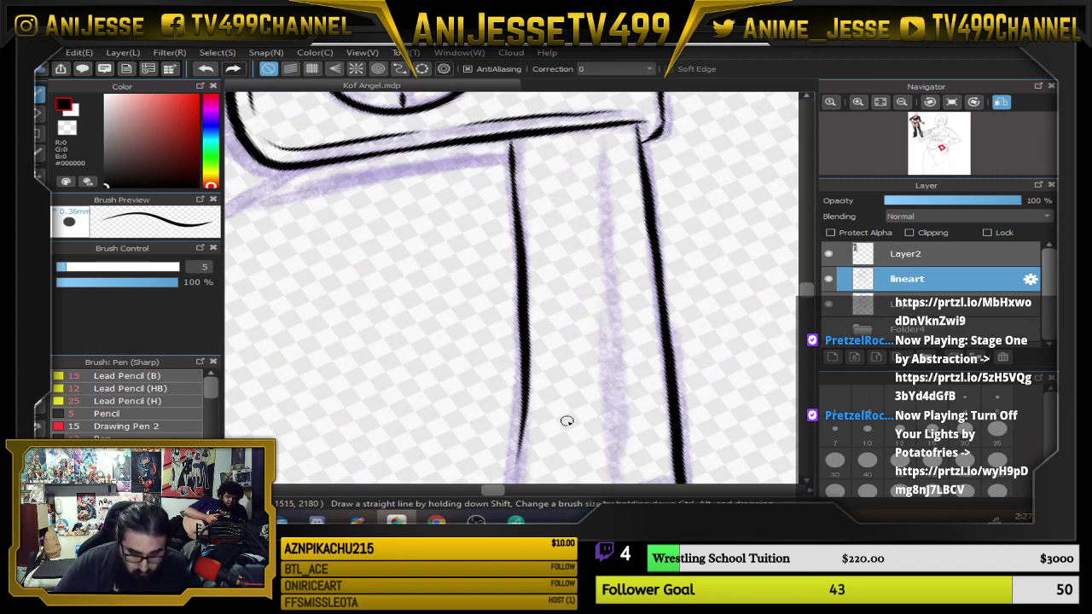
Continue inking the second leg-opening line along the sketch to the thigh crease, and restore the normal canvas orientation.
{"action": "key", "text": "Left"}
{"action": "left_click_drag", "start_coordinate": [644, 416], "coordinate": [404, 191]}
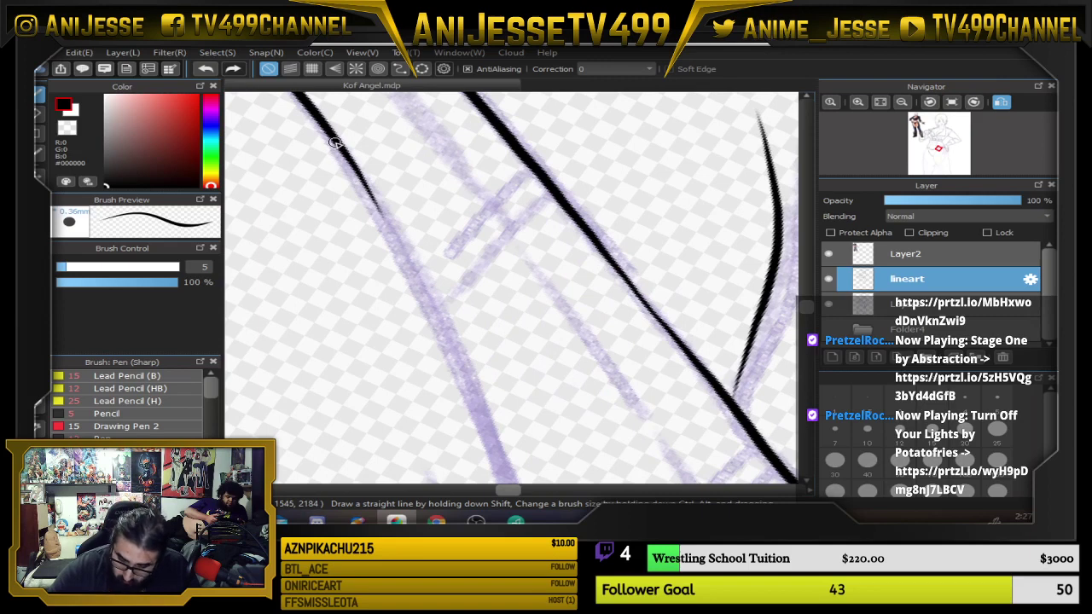
{"action": "mouse_move", "coordinate": [335, 142]}
{"action": "left_mouse_down"}
{"action": "mouse_move", "coordinate": [422, 279]}
{"action": "mouse_move", "coordinate": [493, 445]}
{"action": "left_mouse_up"}
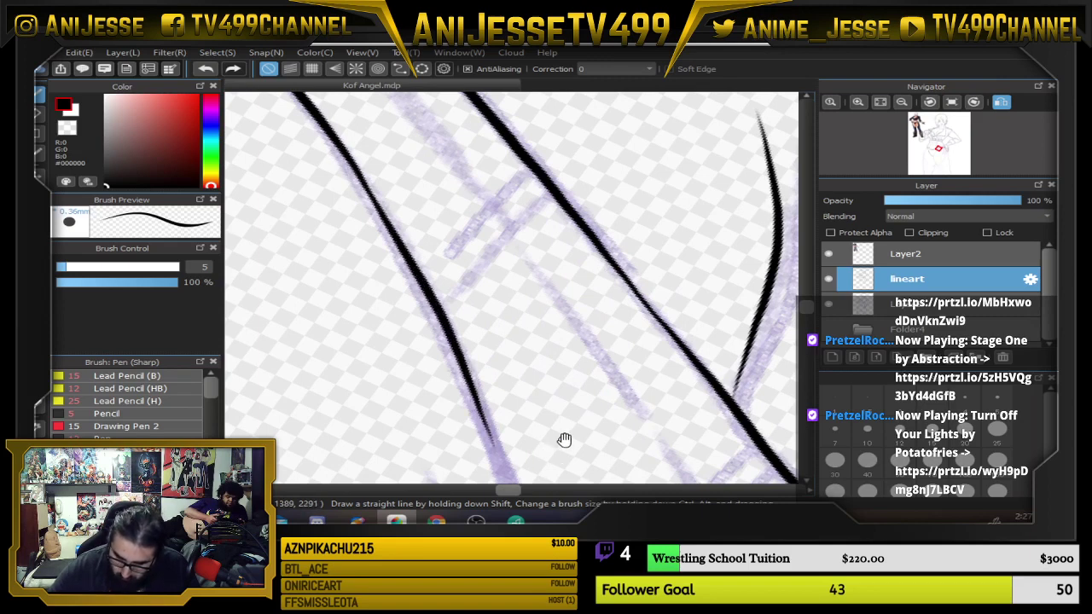
{"action": "left_click_drag", "start_coordinate": [564, 440], "coordinate": [521, 207]}
{"action": "mouse_move", "coordinate": [416, 130]}
{"action": "left_mouse_down"}
{"action": "mouse_move", "coordinate": [479, 304]}
{"action": "mouse_move", "coordinate": [510, 436]}
{"action": "left_mouse_up"}
{"action": "key", "text": "Up"}
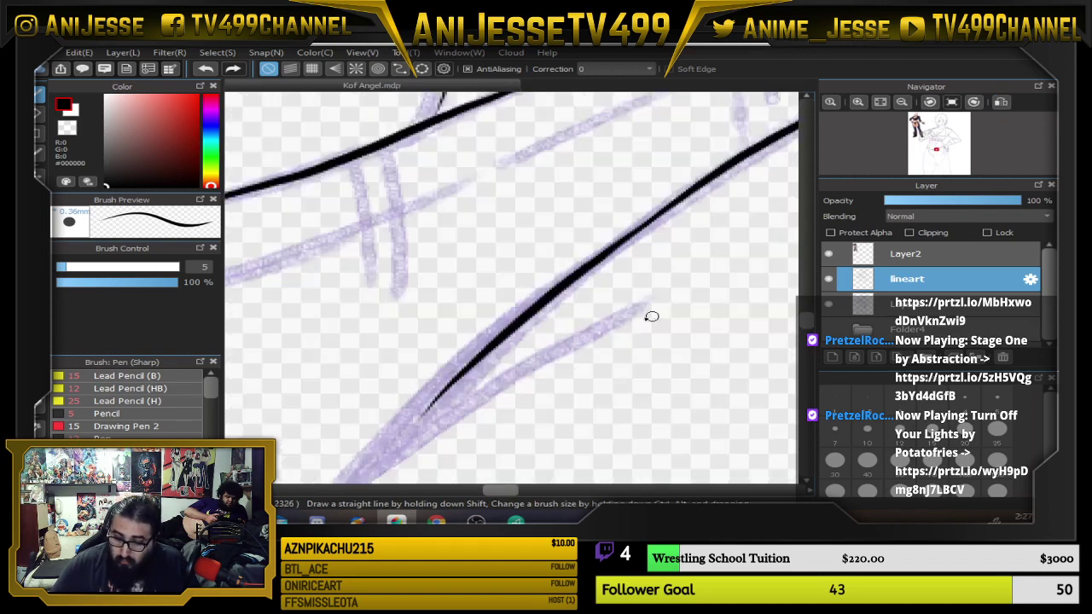
{"action": "scroll", "coordinate": [652, 316], "scroll_direction": "down", "scroll_amount": 3}
{"action": "left_click_drag", "start_coordinate": [589, 321], "coordinate": [644, 231]}
{"action": "scroll", "coordinate": [553, 338], "scroll_direction": "up", "scroll_amount": 1}
{"action": "scroll", "coordinate": [555, 337], "scroll_direction": "down", "scroll_amount": 2}
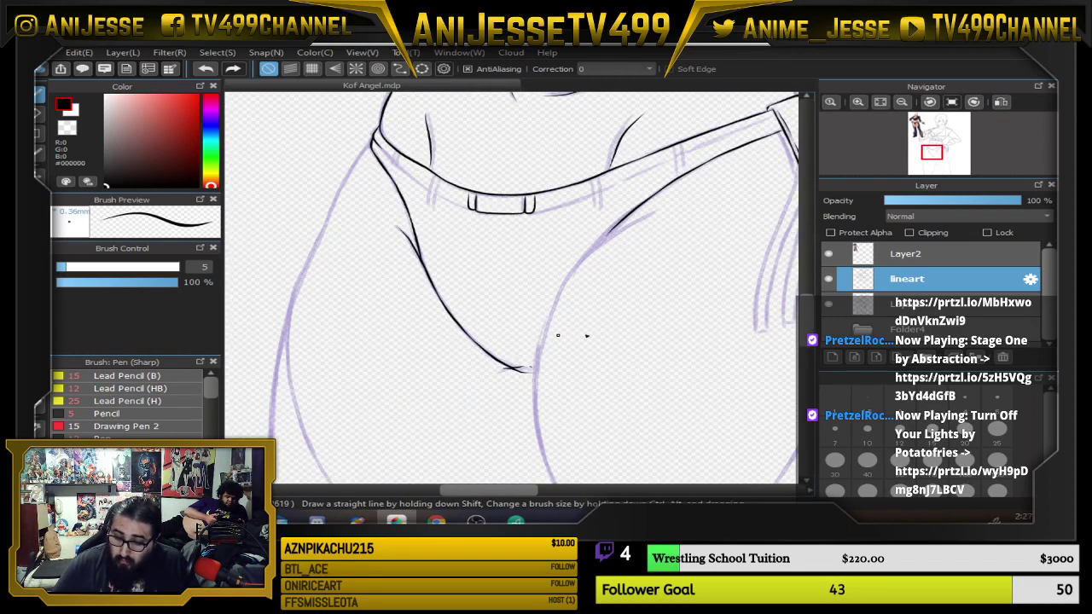
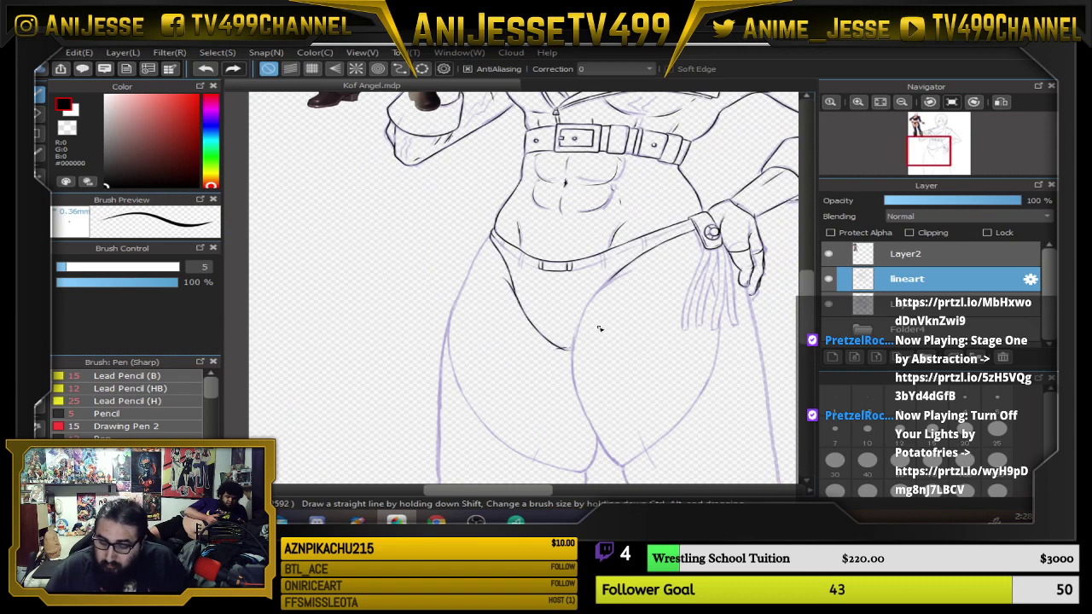
{"action": "left_click_drag", "start_coordinate": [634, 321], "coordinate": [525, 332]}
{"action": "scroll", "coordinate": [613, 265], "scroll_direction": "up", "scroll_amount": 3}
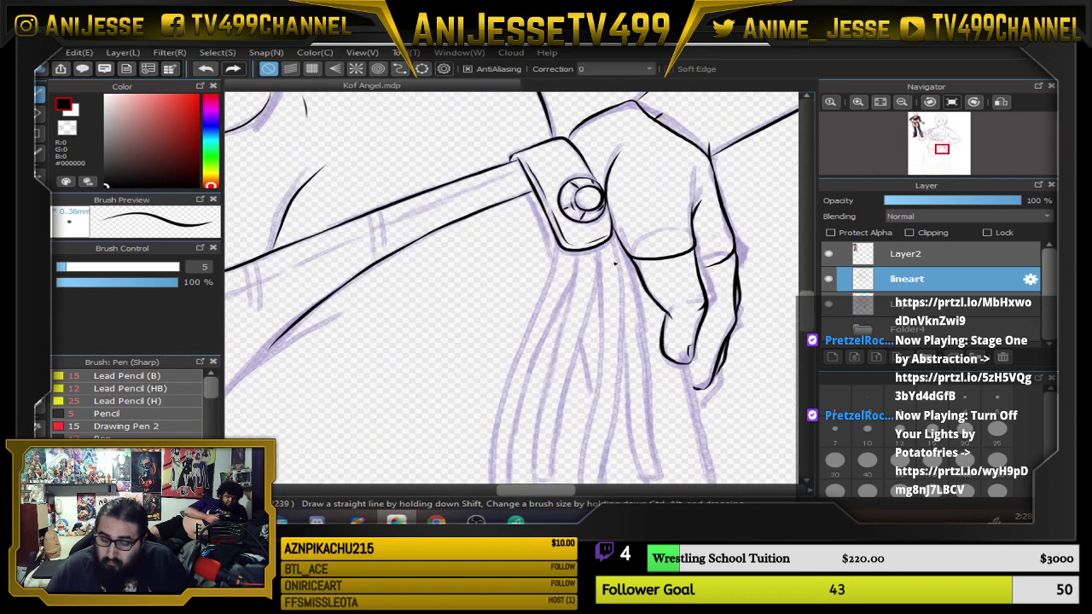
Ink the outer edge of the leftmost tassel strand, running from the hip ornament's lower corner down the sketch.
{"action": "scroll", "coordinate": [562, 257], "scroll_direction": "up", "scroll_amount": 3}
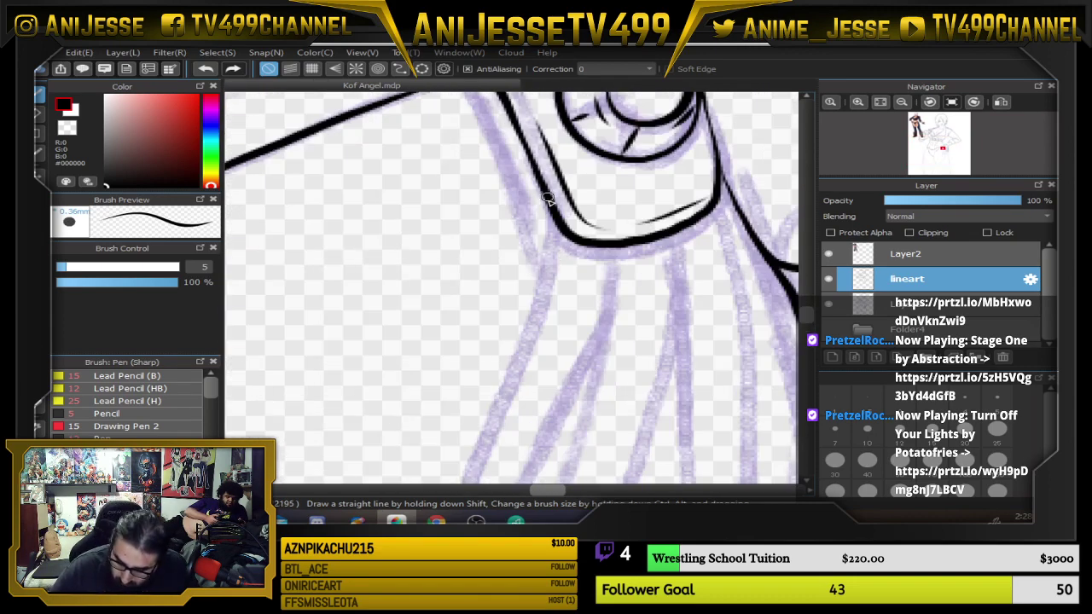
{"action": "mouse_move", "coordinate": [547, 197]}
{"action": "left_mouse_down"}
{"action": "mouse_move", "coordinate": [549, 278]}
{"action": "mouse_move", "coordinate": [484, 431]}
{"action": "left_mouse_up"}
{"action": "scroll", "coordinate": [542, 150], "scroll_direction": "down", "scroll_amount": 5}
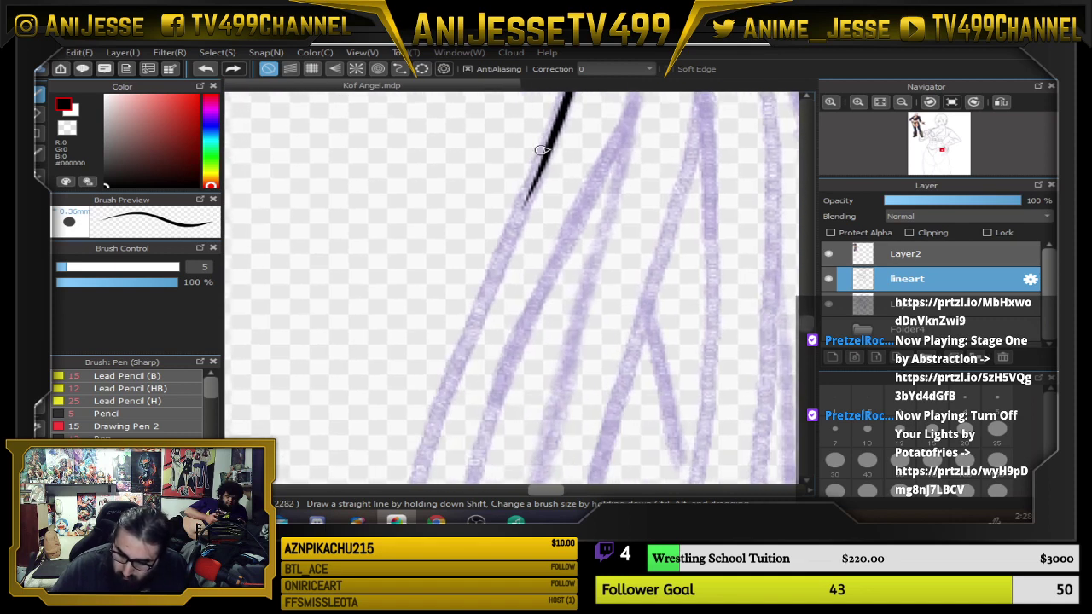
{"action": "scroll", "coordinate": [542, 150], "scroll_direction": "down", "scroll_amount": 3}
{"action": "scroll", "coordinate": [555, 132], "scroll_direction": "down", "scroll_amount": 3}
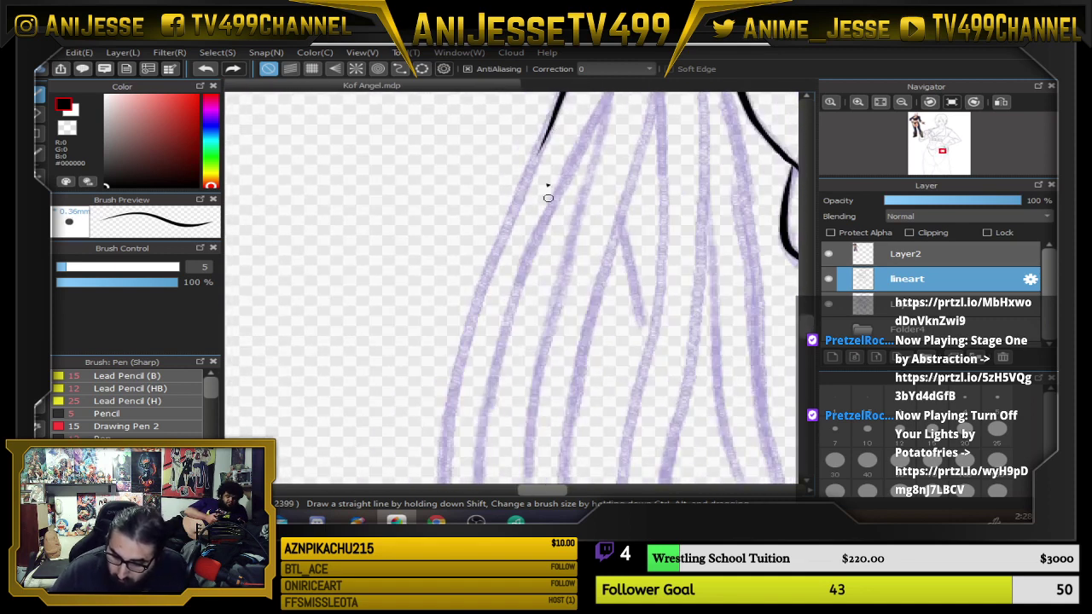
{"action": "mouse_move", "coordinate": [537, 158]}
{"action": "left_mouse_down"}
{"action": "mouse_move", "coordinate": [474, 319]}
{"action": "mouse_move", "coordinate": [445, 456]}
{"action": "left_mouse_up"}
{"action": "scroll", "coordinate": [531, 416], "scroll_direction": "down", "scroll_amount": 3}
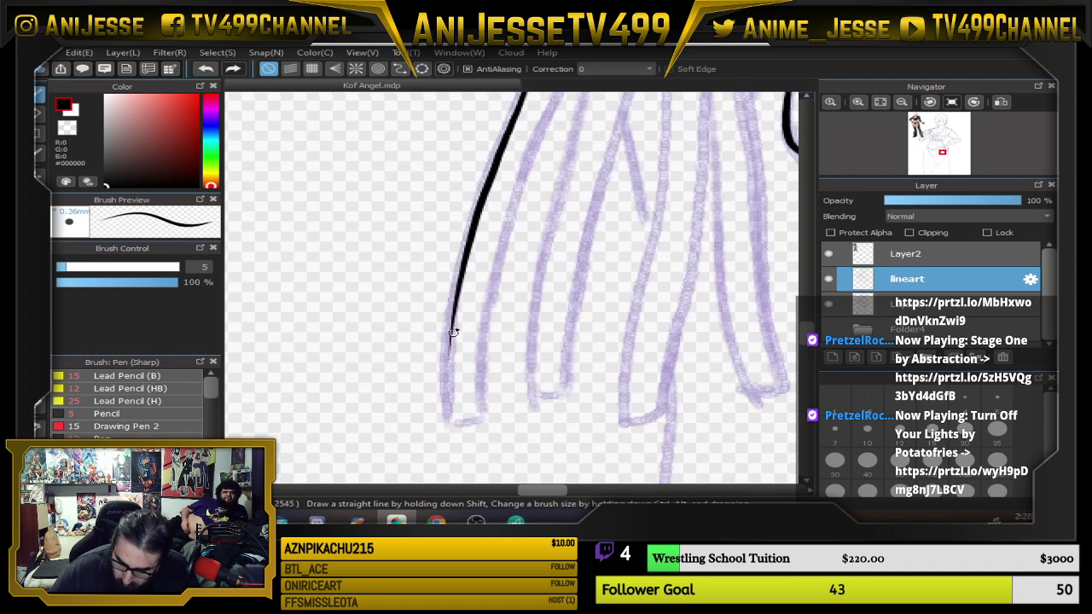
Close the squared end of the leftmost tassel strand and ink its inner edge back up toward the hip ornament.
{"action": "mouse_move", "coordinate": [453, 302]}
{"action": "left_mouse_down"}
{"action": "mouse_move", "coordinate": [454, 419]}
{"action": "mouse_move", "coordinate": [486, 307]}
{"action": "left_mouse_up"}
{"action": "left_click_drag", "start_coordinate": [483, 385], "coordinate": [500, 245]}
{"action": "scroll", "coordinate": [512, 298], "scroll_direction": "up", "scroll_amount": 5}
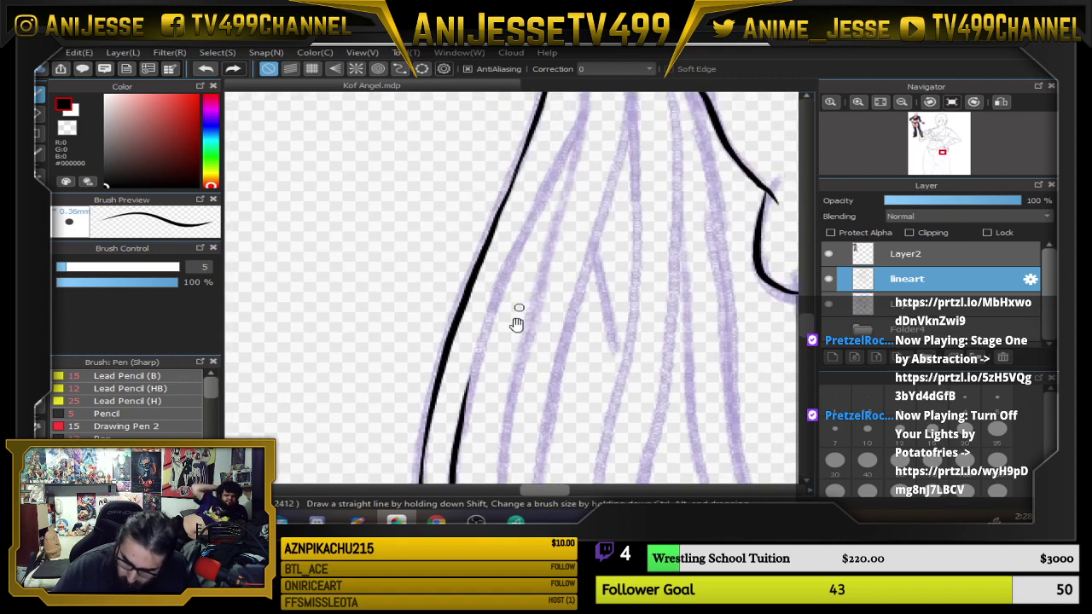
{"action": "mouse_move", "coordinate": [556, 165]}
{"action": "left_mouse_down"}
{"action": "mouse_move", "coordinate": [543, 222]}
{"action": "mouse_move", "coordinate": [471, 367]}
{"action": "mouse_move", "coordinate": [437, 472]}
{"action": "left_mouse_up"}
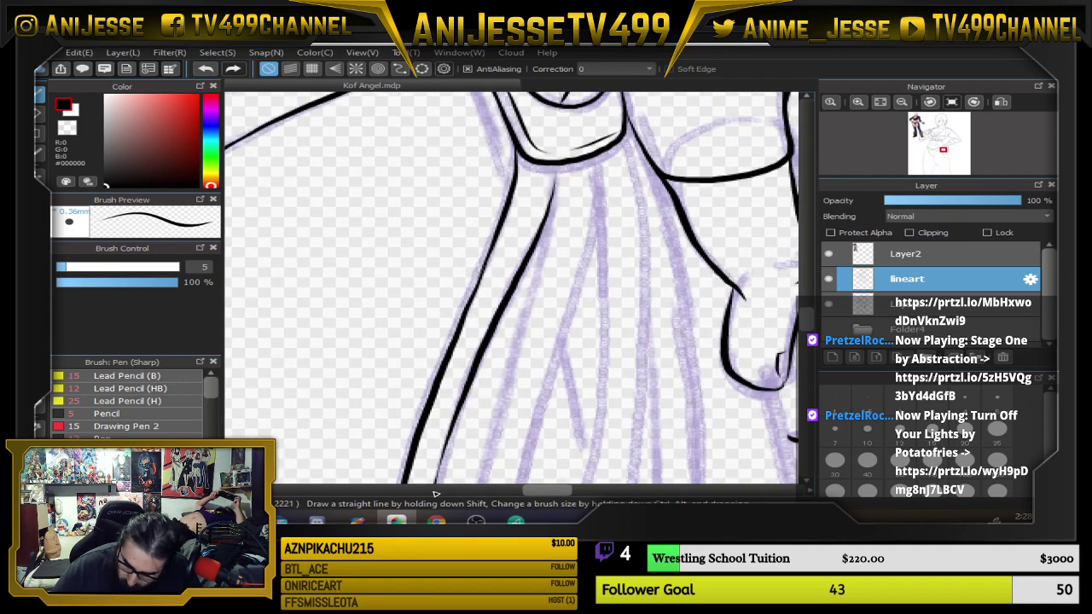
{"action": "left_click_drag", "start_coordinate": [522, 389], "coordinate": [543, 268]}
{"action": "left_click_drag", "start_coordinate": [595, 122], "coordinate": [541, 282]}
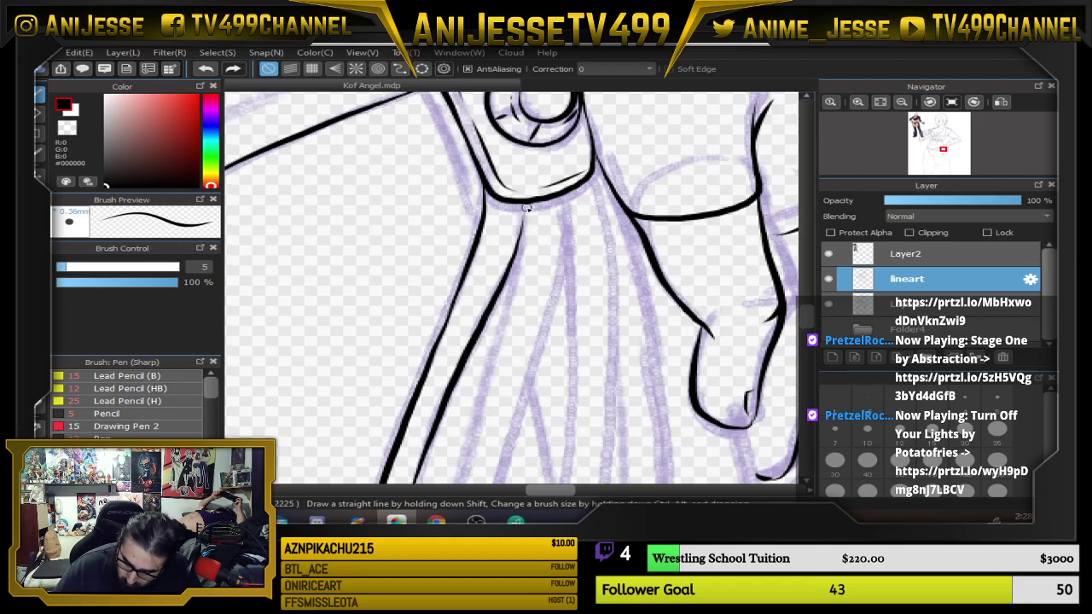
Ink the second tassel strand with both edges and a closed end, redoing the stroke on its right edge.
{"action": "left_click_drag", "start_coordinate": [521, 240], "coordinate": [465, 465]}
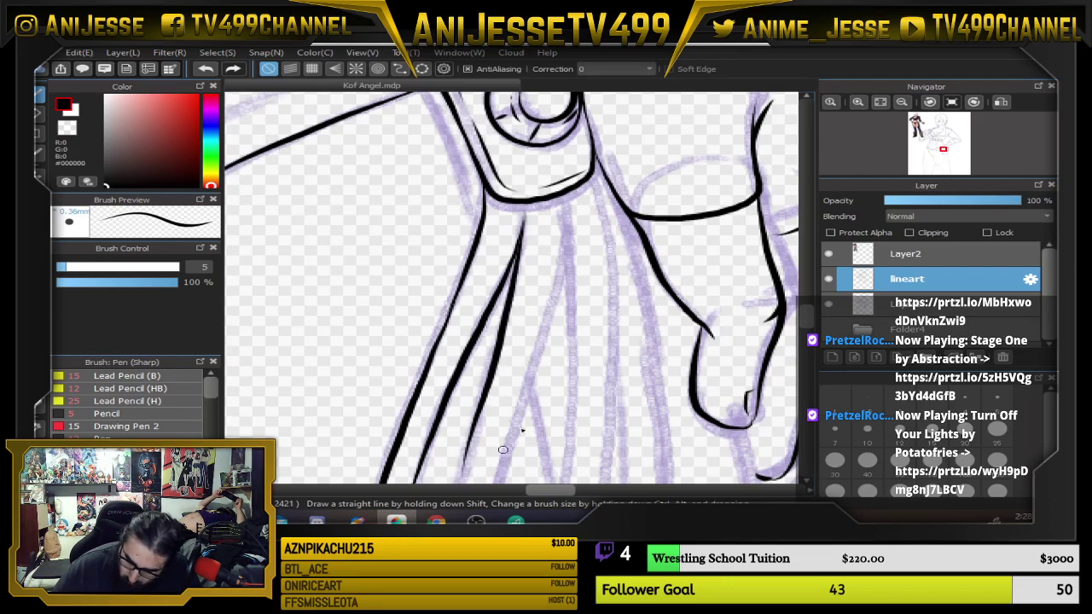
{"action": "mouse_move", "coordinate": [563, 202]}
{"action": "left_mouse_down"}
{"action": "mouse_move", "coordinate": [553, 302]}
{"action": "mouse_move", "coordinate": [499, 484]}
{"action": "mouse_move", "coordinate": [586, 391]}
{"action": "mouse_move", "coordinate": [600, 179]}
{"action": "left_mouse_up"}
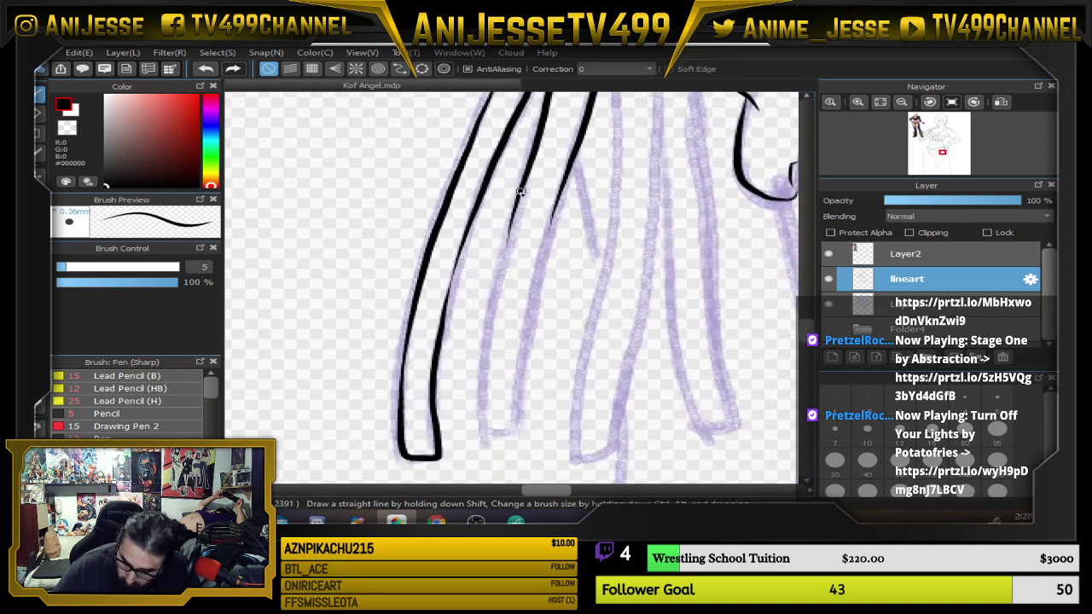
{"action": "mouse_move", "coordinate": [519, 193]}
{"action": "left_mouse_down"}
{"action": "mouse_move", "coordinate": [485, 362]}
{"action": "mouse_move", "coordinate": [489, 425]}
{"action": "mouse_move", "coordinate": [512, 428]}
{"action": "mouse_move", "coordinate": [520, 370]}
{"action": "left_mouse_up"}
{"action": "mouse_move", "coordinate": [520, 415]}
{"action": "left_mouse_down"}
{"action": "mouse_move", "coordinate": [532, 289]}
{"action": "mouse_move", "coordinate": [589, 114]}
{"action": "left_mouse_up"}
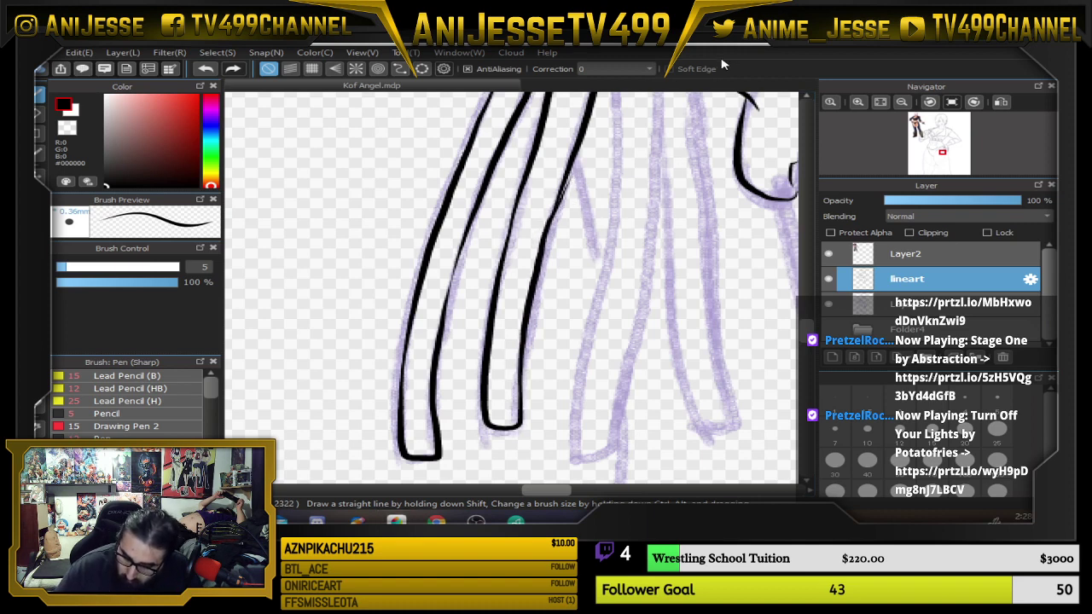
{"action": "key", "text": "ctrl+z"}
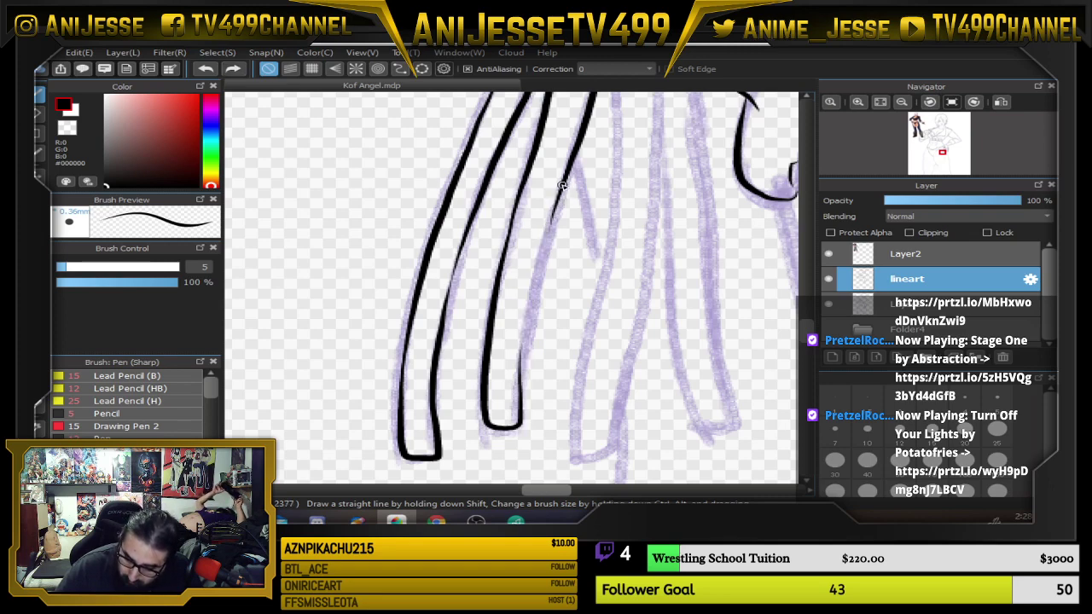
{"action": "mouse_move", "coordinate": [561, 185]}
{"action": "left_mouse_down"}
{"action": "mouse_move", "coordinate": [521, 319]}
{"action": "mouse_move", "coordinate": [517, 382]}
{"action": "left_mouse_up"}
{"action": "key", "text": "ctrl+z"}
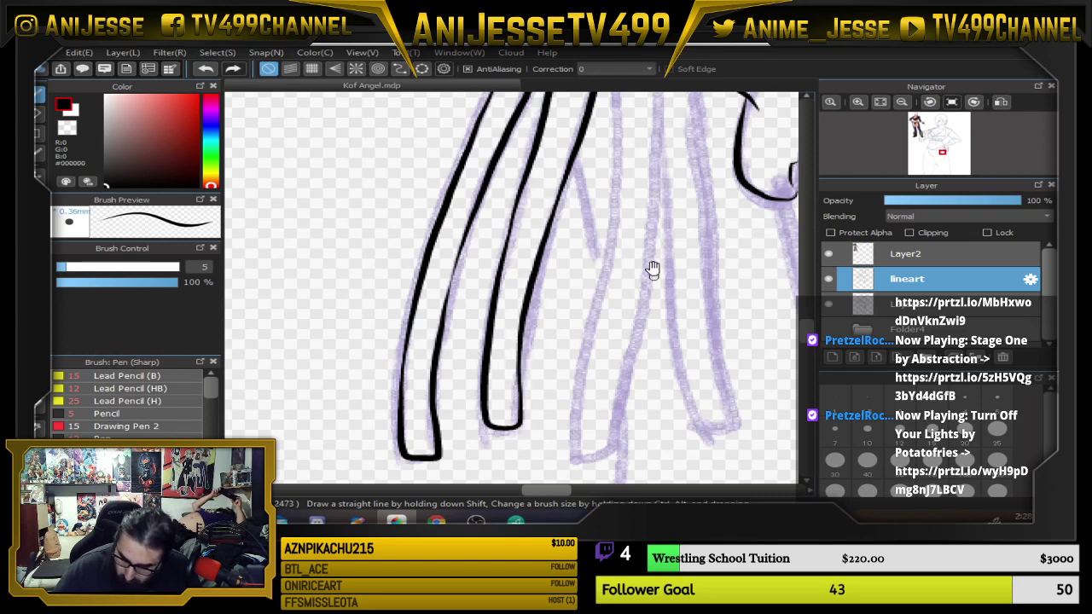
Ink both edges and the closed end of the third tassel strand below the hip ornament.
{"action": "mouse_move", "coordinate": [672, 162]}
{"action": "left_mouse_down"}
{"action": "mouse_move", "coordinate": [651, 316]}
{"action": "mouse_move", "coordinate": [629, 369]}
{"action": "left_mouse_up"}
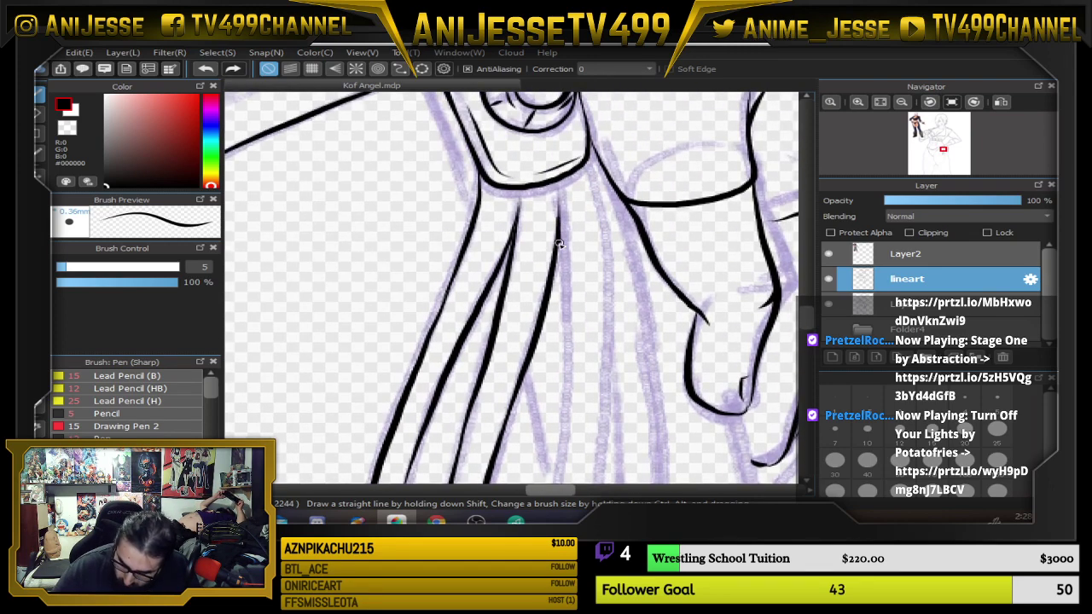
{"action": "left_click_drag", "start_coordinate": [558, 243], "coordinate": [566, 461]}
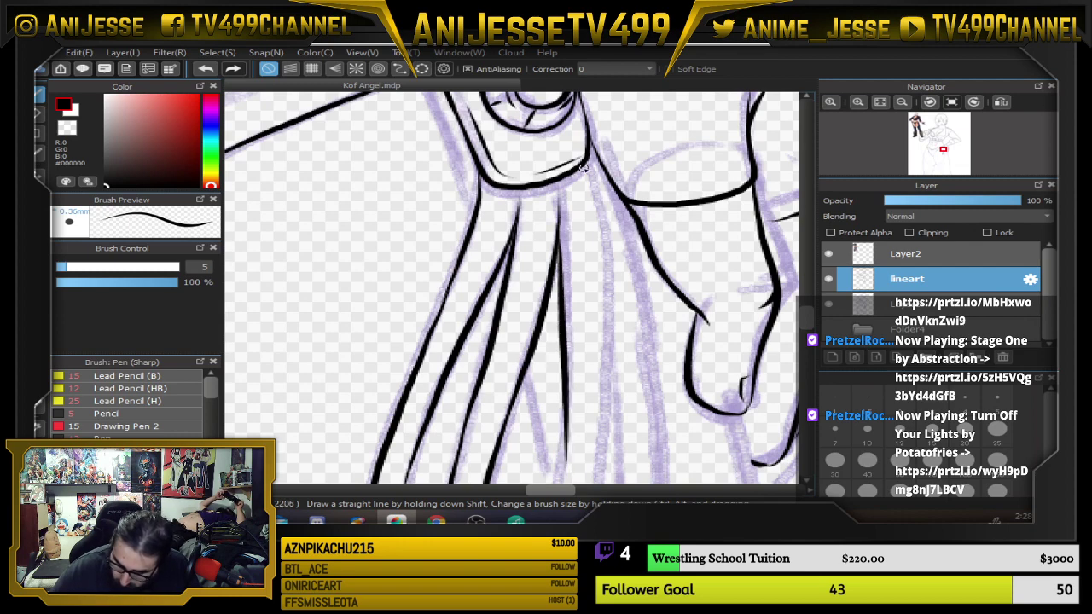
{"action": "mouse_move", "coordinate": [583, 168]}
{"action": "left_mouse_down"}
{"action": "mouse_move", "coordinate": [598, 223]}
{"action": "mouse_move", "coordinate": [606, 463]}
{"action": "left_mouse_up"}
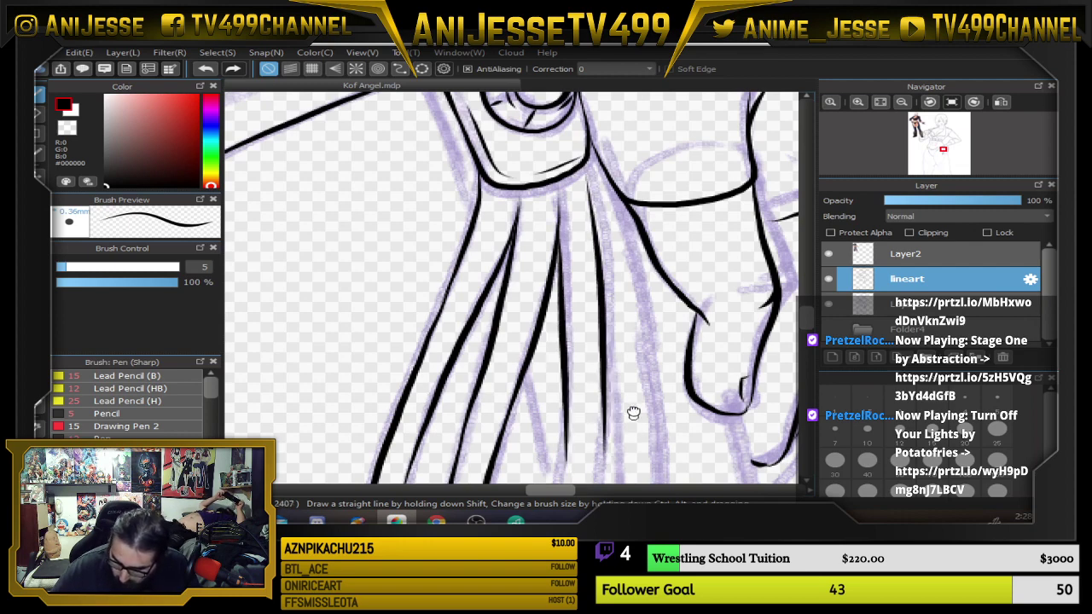
{"action": "scroll", "coordinate": [634, 413], "scroll_direction": "down", "scroll_amount": 5}
{"action": "mouse_move", "coordinate": [564, 162]}
{"action": "left_mouse_down"}
{"action": "mouse_move", "coordinate": [530, 419]}
{"action": "mouse_move", "coordinate": [572, 366]}
{"action": "left_mouse_up"}
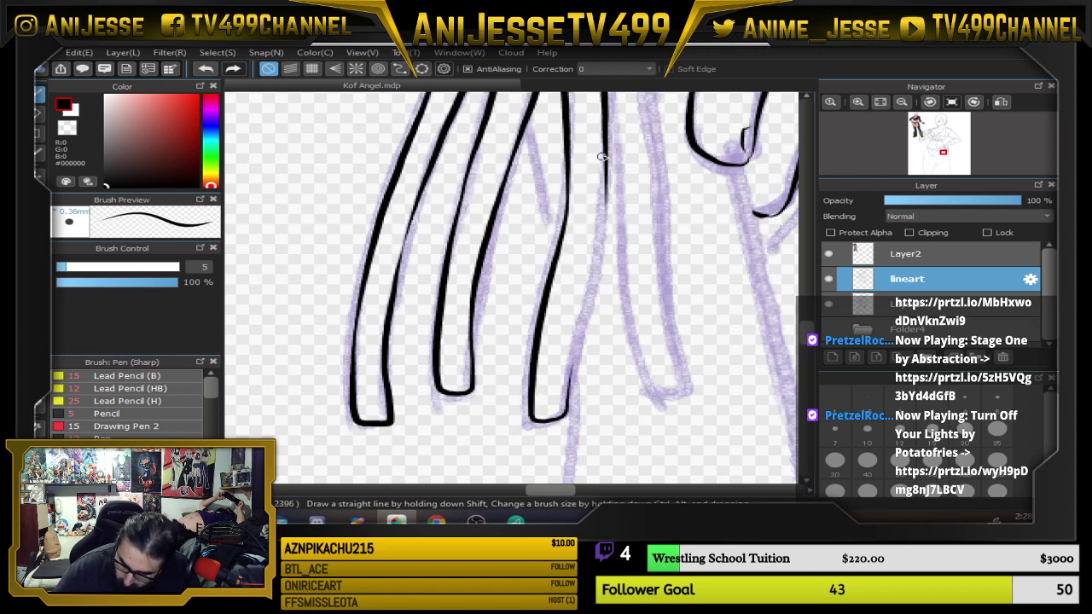
{"action": "mouse_move", "coordinate": [601, 157]}
{"action": "left_mouse_down"}
{"action": "mouse_move", "coordinate": [594, 272]}
{"action": "mouse_move", "coordinate": [561, 415]}
{"action": "left_mouse_up"}
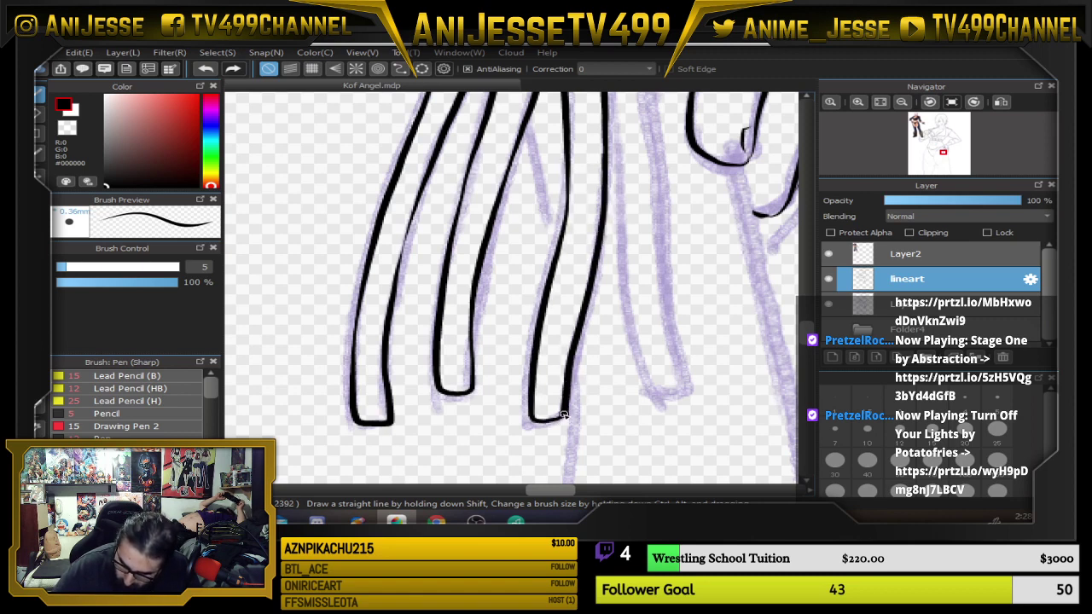
{"action": "key", "text": "ctrl+z"}
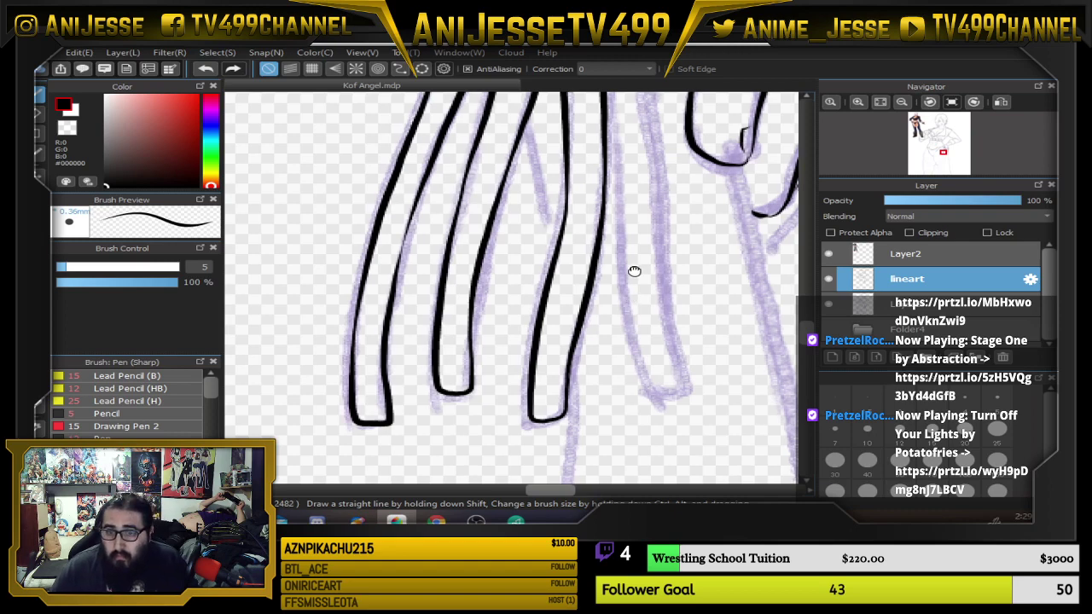
Ink the fourth tassel strand as two edges joined by a rounded end beside the third strand.
{"action": "mouse_move", "coordinate": [631, 270]}
{"action": "left_mouse_down"}
{"action": "mouse_move", "coordinate": [606, 287]}
{"action": "mouse_move", "coordinate": [617, 302]}
{"action": "mouse_move", "coordinate": [607, 339]}
{"action": "left_mouse_up"}
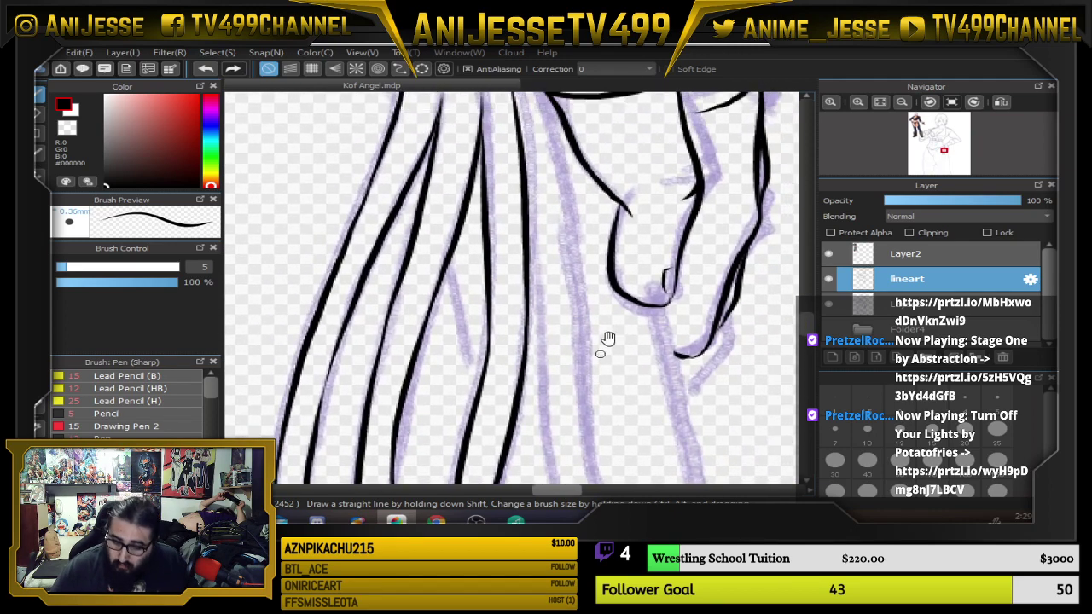
{"action": "left_click_drag", "start_coordinate": [580, 175], "coordinate": [575, 275]}
{"action": "mouse_move", "coordinate": [509, 150]}
{"action": "left_mouse_down"}
{"action": "mouse_move", "coordinate": [567, 416]}
{"action": "mouse_move", "coordinate": [607, 262]}
{"action": "mouse_move", "coordinate": [599, 219]}
{"action": "left_mouse_up"}
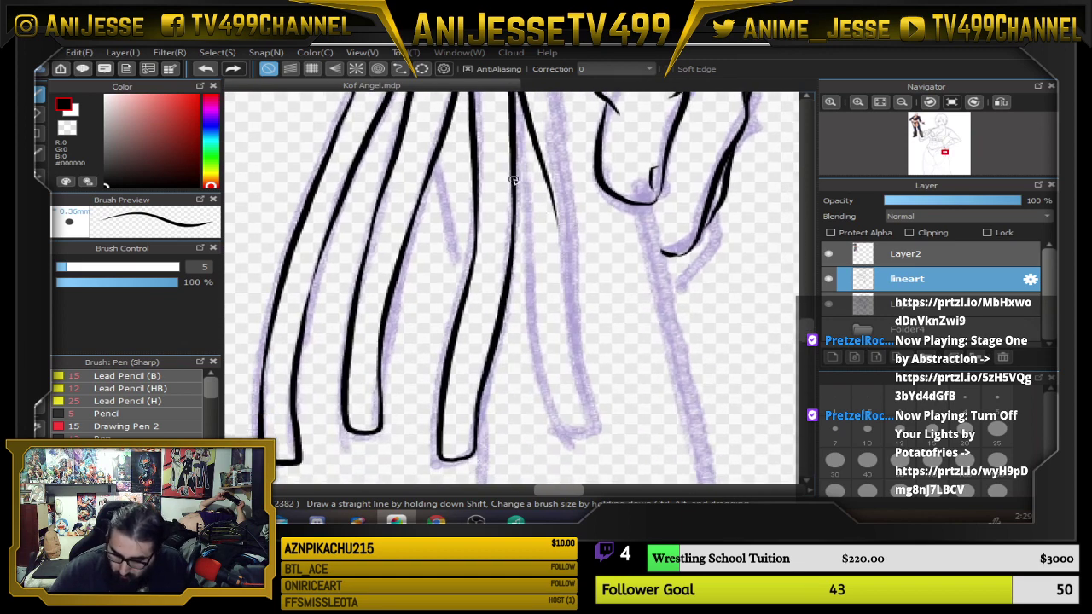
{"action": "mouse_move", "coordinate": [519, 198]}
{"action": "left_mouse_down"}
{"action": "mouse_move", "coordinate": [544, 384]}
{"action": "mouse_move", "coordinate": [553, 416]}
{"action": "mouse_move", "coordinate": [578, 434]}
{"action": "left_mouse_up"}
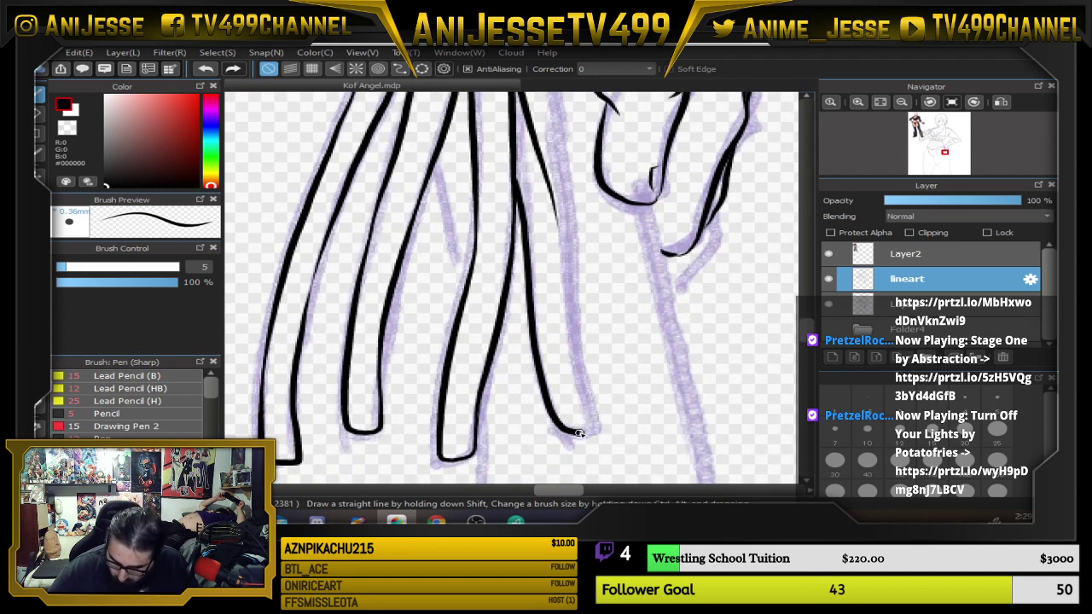
{"action": "key", "text": "ctrl+z"}
{"action": "left_click_drag", "start_coordinate": [546, 186], "coordinate": [587, 434]}
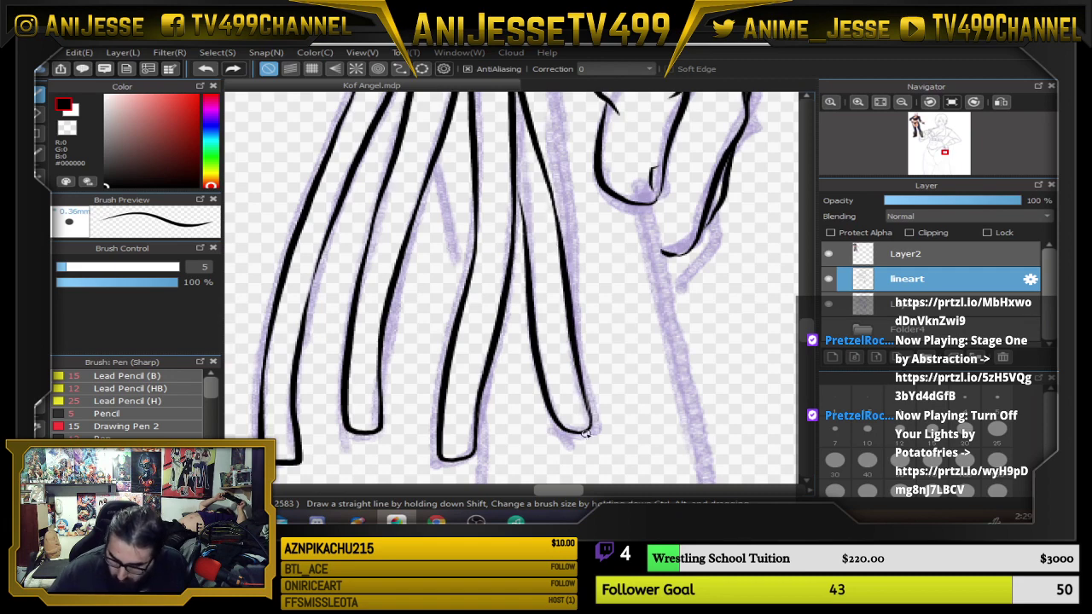
Examine the inked tassel in relation to the hip ornament, hand and waistband.
{"action": "scroll", "coordinate": [582, 319], "scroll_direction": "down", "scroll_amount": 5}
{"action": "left_click_drag", "start_coordinate": [583, 302], "coordinate": [564, 339]}
{"action": "scroll", "coordinate": [565, 338], "scroll_direction": "up", "scroll_amount": 4}
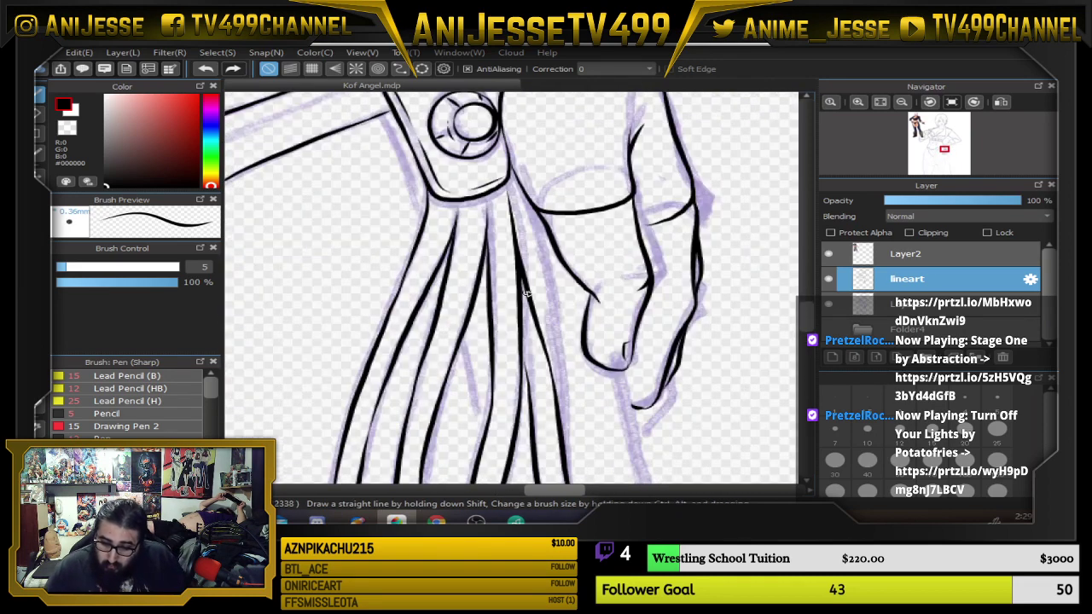
{"action": "scroll", "coordinate": [528, 246], "scroll_direction": "down", "scroll_amount": 4}
{"action": "left_click_drag", "start_coordinate": [501, 268], "coordinate": [606, 393]}
{"action": "scroll", "coordinate": [640, 297], "scroll_direction": "down", "scroll_amount": 4}
{"action": "scroll", "coordinate": [582, 309], "scroll_direction": "down", "scroll_amount": 3}
{"action": "left_click_drag", "start_coordinate": [578, 305], "coordinate": [642, 260]}
{"action": "scroll", "coordinate": [634, 319], "scroll_direction": "up", "scroll_amount": 5}
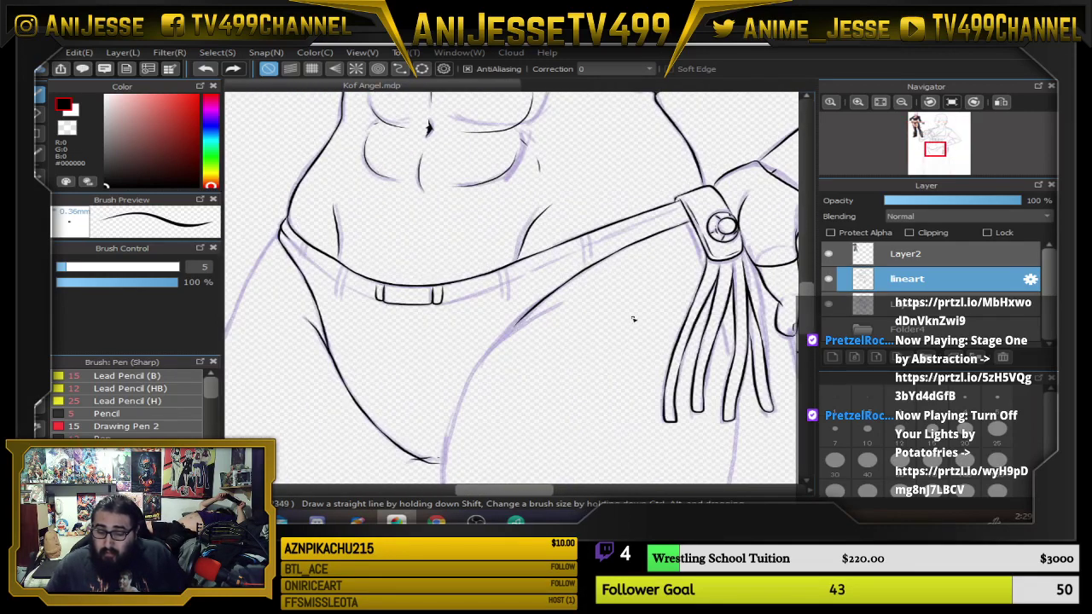
Rotate the canvas view and extend the second leg-opening line down along the curved sketch toward the crotch.
{"action": "left_click_drag", "start_coordinate": [527, 364], "coordinate": [532, 301]}
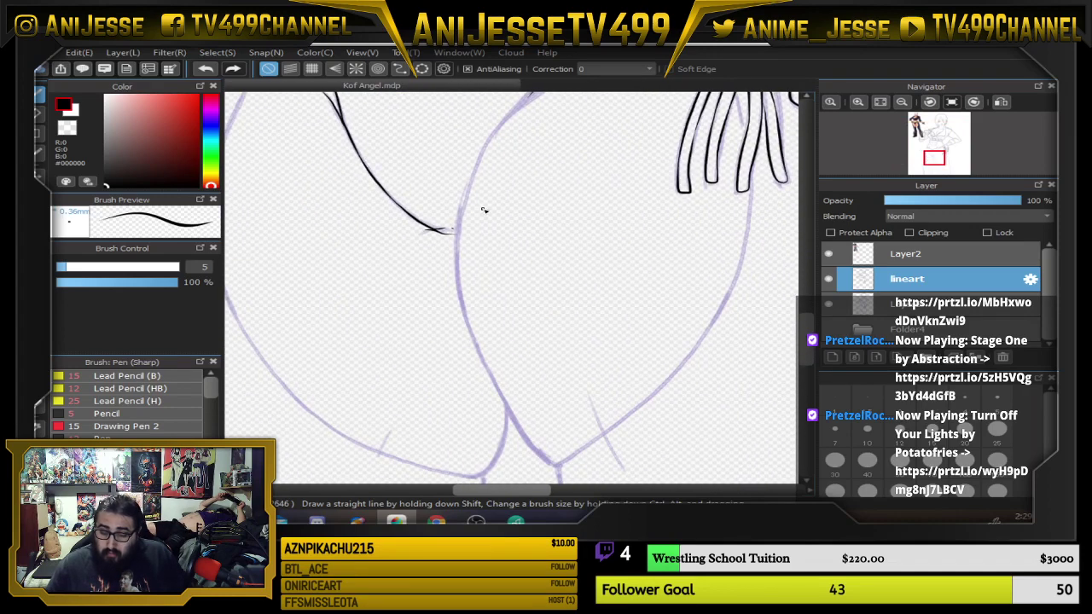
{"action": "left_click_drag", "start_coordinate": [501, 213], "coordinate": [503, 324]}
{"action": "key", "text": "Left"}
{"action": "key", "text": "Left"}
{"action": "scroll", "coordinate": [510, 225], "scroll_direction": "up", "scroll_amount": 4}
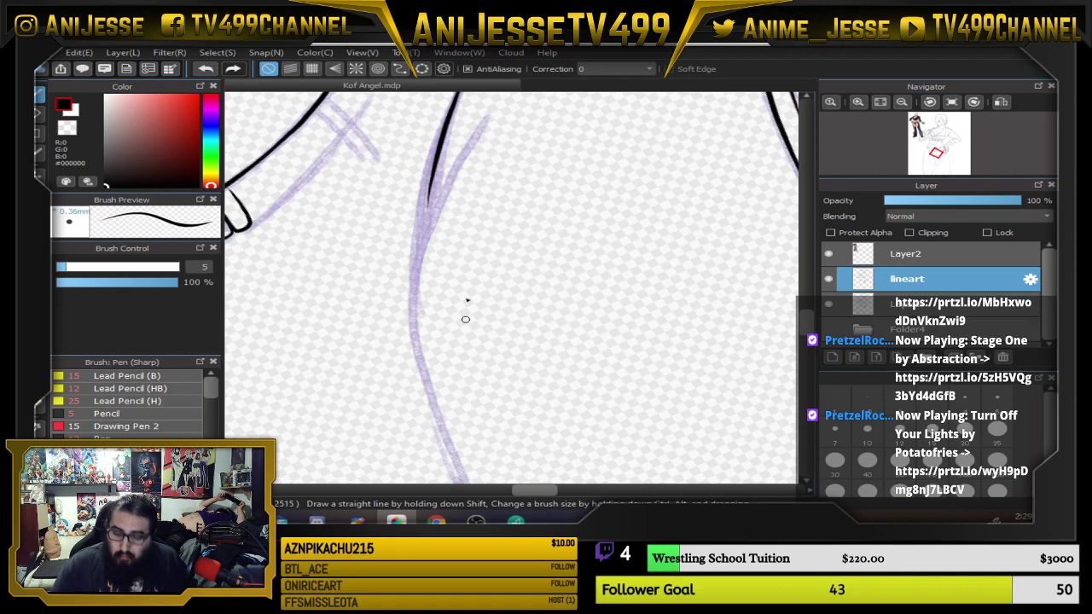
{"action": "mouse_move", "coordinate": [428, 201]}
{"action": "left_mouse_down"}
{"action": "mouse_move", "coordinate": [419, 279]}
{"action": "mouse_move", "coordinate": [428, 358]}
{"action": "mouse_move", "coordinate": [465, 476]}
{"action": "left_mouse_up"}
{"action": "left_click_drag", "start_coordinate": [510, 408], "coordinate": [361, 285]}
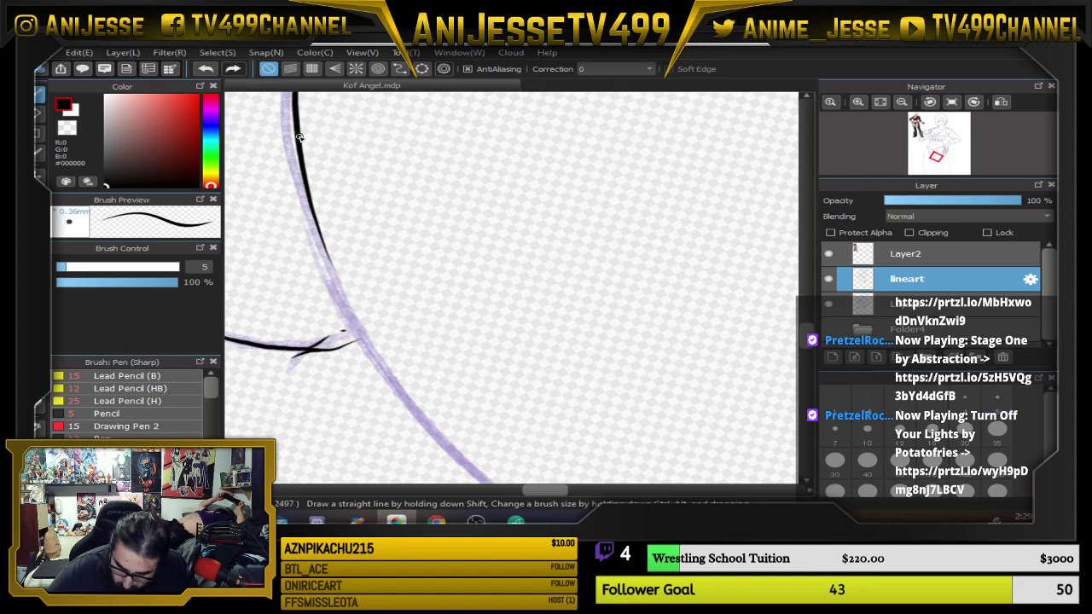
Restore the normal canvas orientation, undo the last stroke, and re-ink the leg-opening line past the crotch into the inner thigh.
{"action": "left_click_drag", "start_coordinate": [308, 197], "coordinate": [393, 380]}
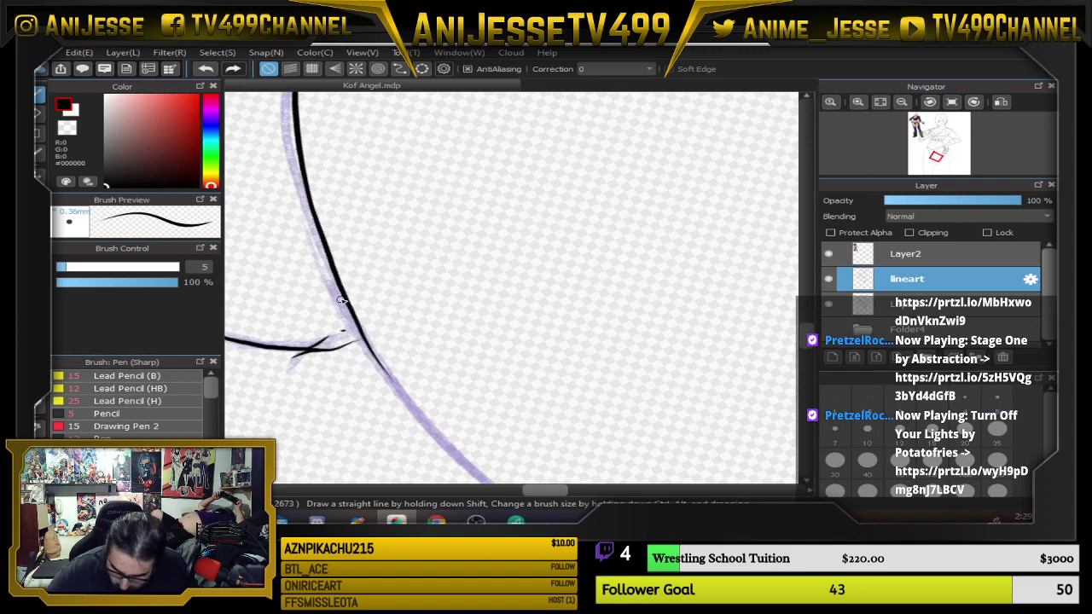
{"action": "key", "text": "Up"}
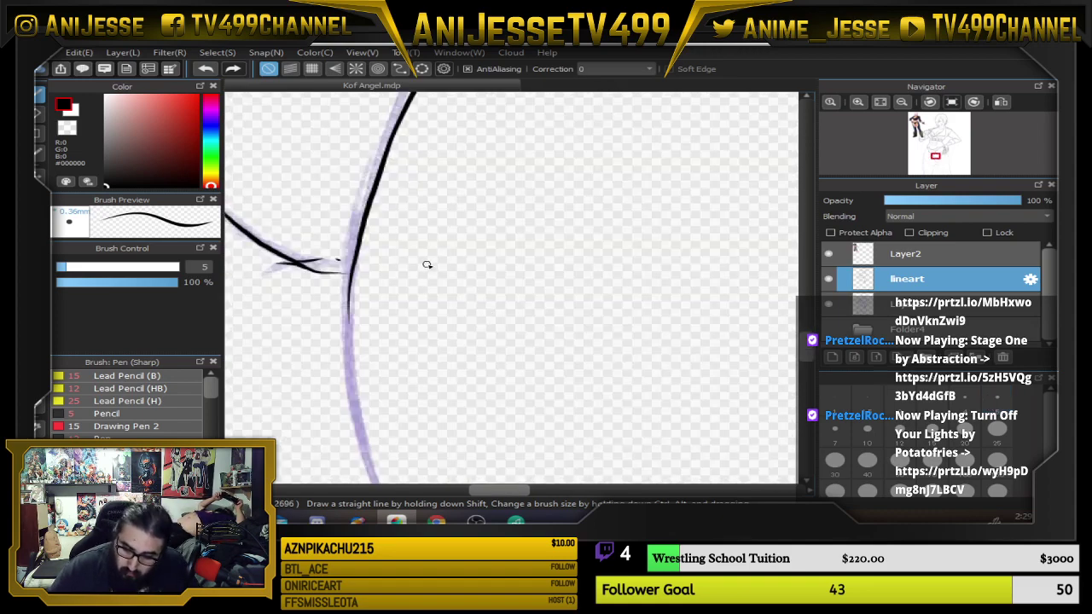
{"action": "key", "text": "ctrl+z"}
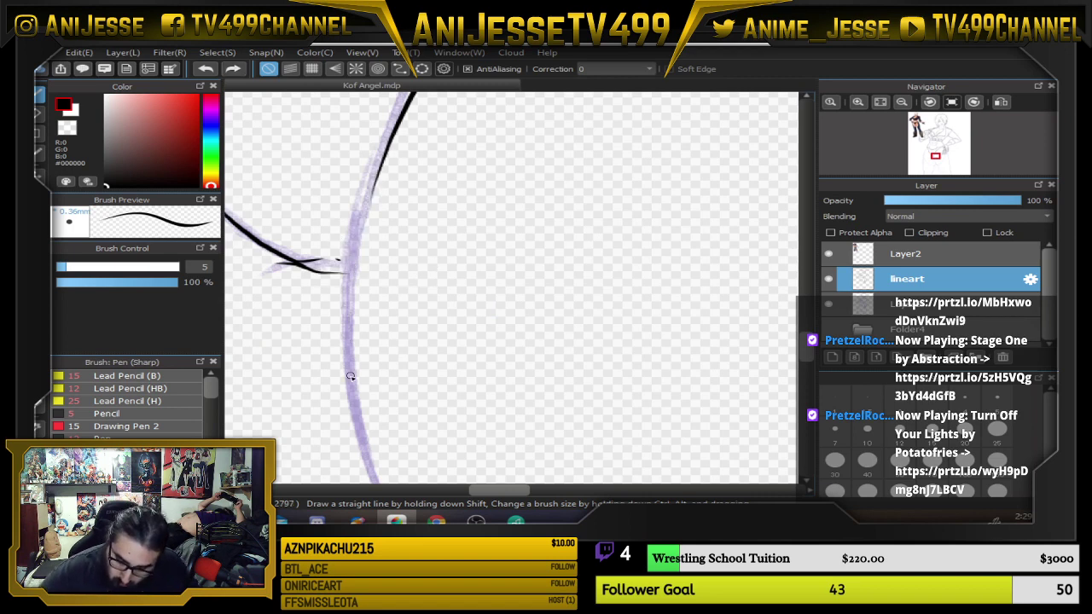
{"action": "mouse_move", "coordinate": [350, 389]}
{"action": "left_mouse_down"}
{"action": "mouse_move", "coordinate": [348, 265]}
{"action": "mouse_move", "coordinate": [386, 128]}
{"action": "left_mouse_up"}
Erase the rough overlap along the new leg-opening line, switch back to the pen, and check the whole figure.
{"action": "left_click_drag", "start_coordinate": [458, 165], "coordinate": [334, 316]}
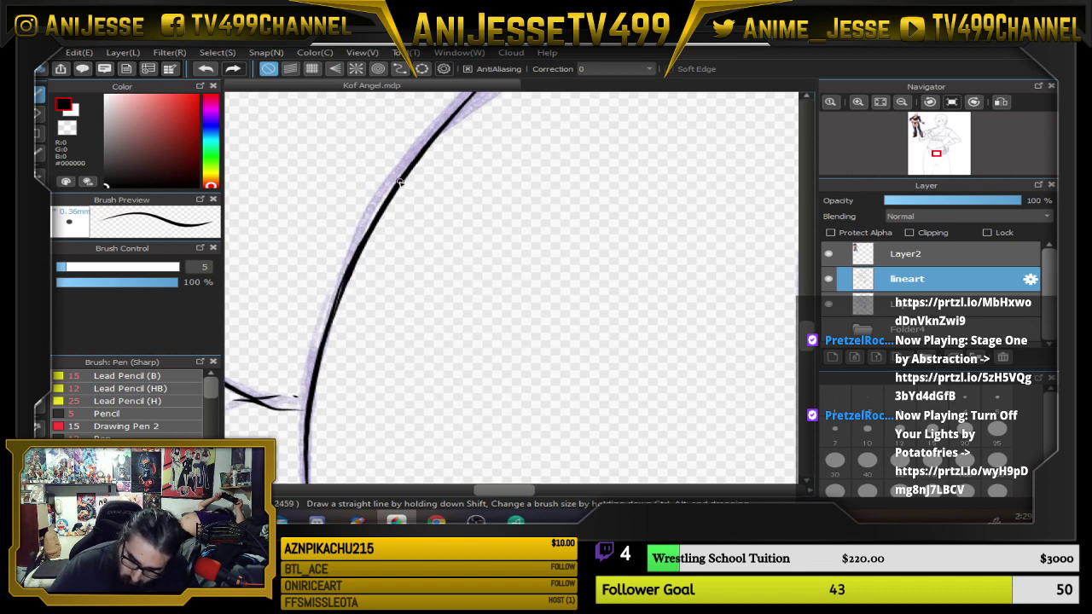
{"action": "key", "text": "e"}
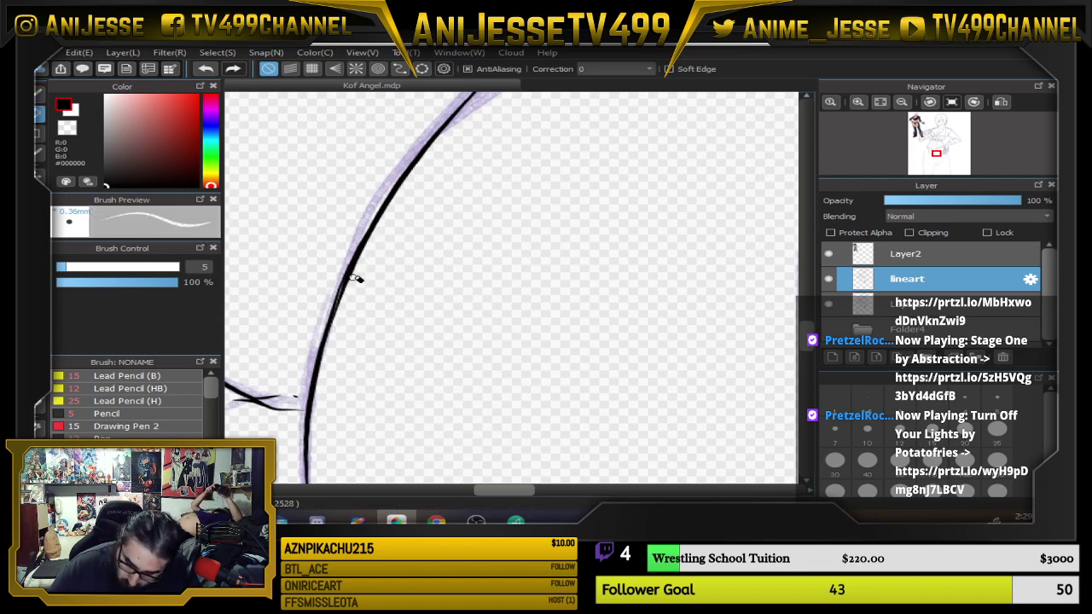
{"action": "left_click_drag", "start_coordinate": [355, 279], "coordinate": [339, 327]}
{"action": "key", "text": "b"}
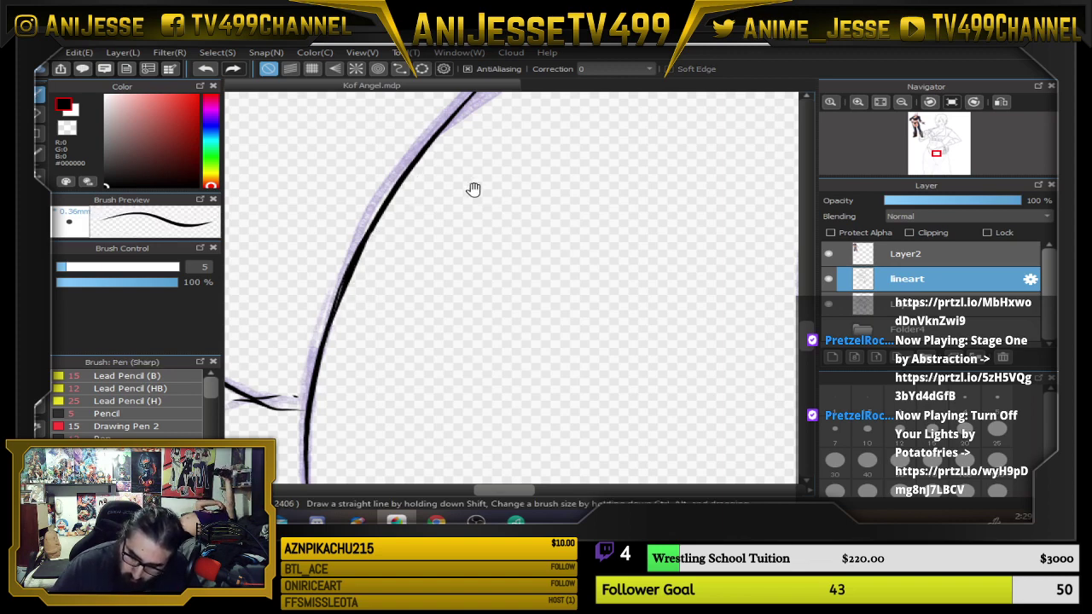
{"action": "mouse_move", "coordinate": [473, 188]}
{"action": "left_mouse_down"}
{"action": "mouse_move", "coordinate": [441, 317]}
{"action": "mouse_move", "coordinate": [568, 281]}
{"action": "mouse_move", "coordinate": [550, 323]}
{"action": "mouse_move", "coordinate": [634, 310]}
{"action": "mouse_move", "coordinate": [551, 346]}
{"action": "mouse_move", "coordinate": [607, 285]}
{"action": "mouse_move", "coordinate": [695, 226]}
{"action": "mouse_move", "coordinate": [634, 255]}
{"action": "left_mouse_up"}
{"action": "scroll", "coordinate": [728, 209], "scroll_direction": "down", "scroll_amount": 3}
{"action": "scroll", "coordinate": [633, 256], "scroll_direction": "down", "scroll_amount": 3}
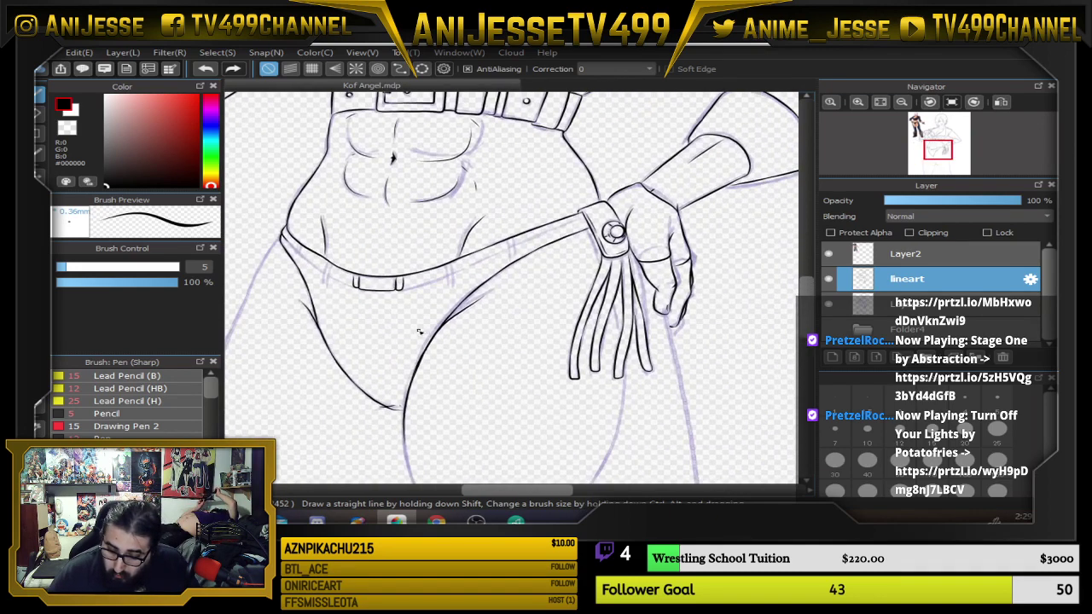
{"action": "scroll", "coordinate": [493, 383], "scroll_direction": "down", "scroll_amount": 3}
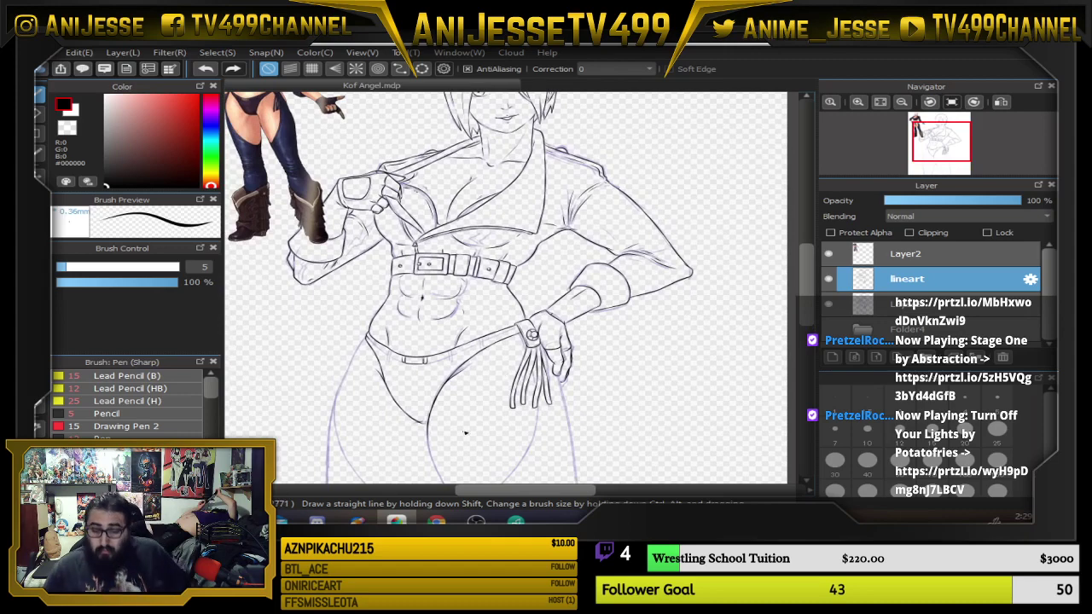
Extend the inked inner-thigh line from the crotch down along the purple sketch to the pointed bottom corner of the thigh shape.
{"action": "scroll", "coordinate": [465, 433], "scroll_direction": "up", "scroll_amount": 5}
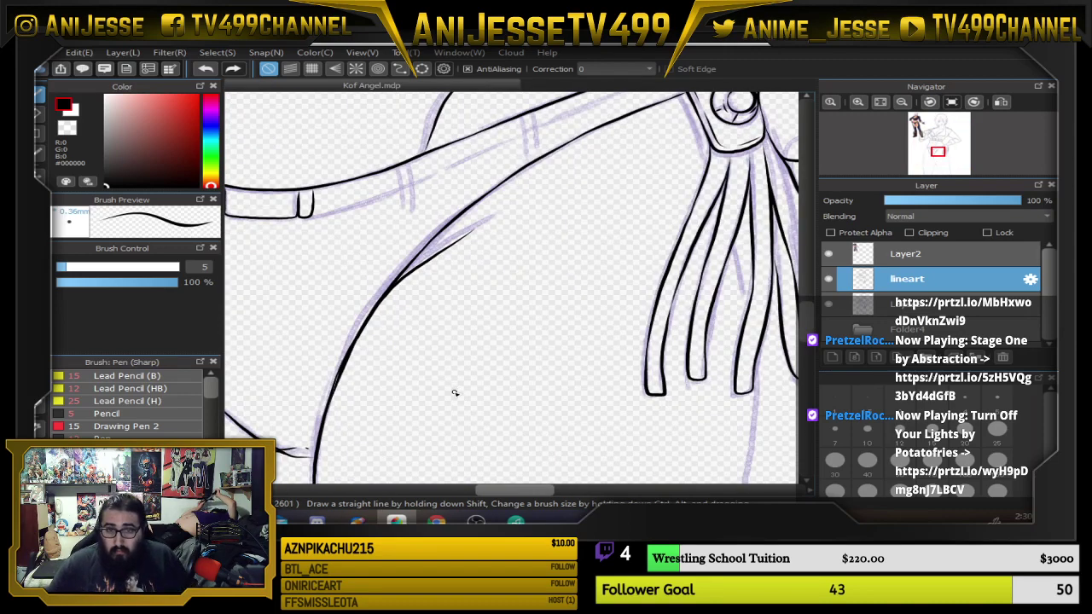
{"action": "scroll", "coordinate": [455, 393], "scroll_direction": "up", "scroll_amount": 2}
{"action": "scroll", "coordinate": [400, 311], "scroll_direction": "up", "scroll_amount": 2}
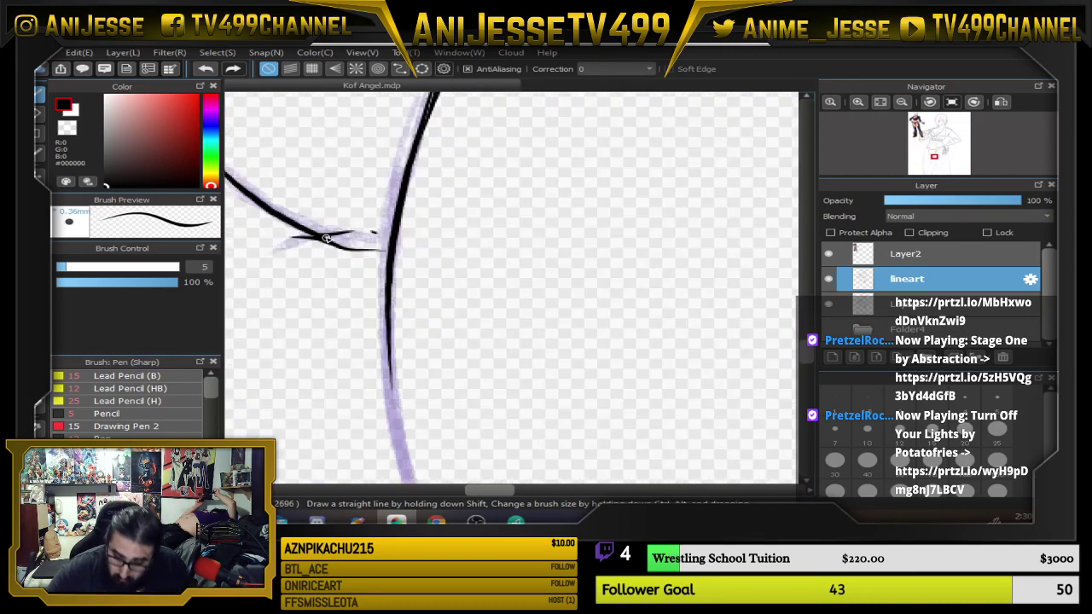
{"action": "left_click_drag", "start_coordinate": [378, 239], "coordinate": [513, 145]}
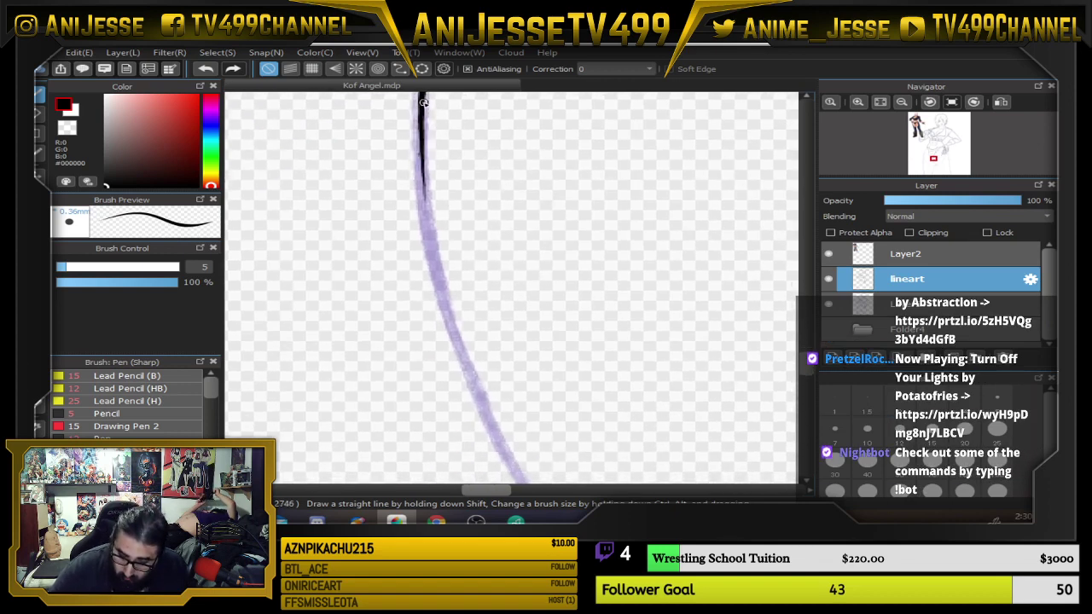
{"action": "mouse_move", "coordinate": [423, 102]}
{"action": "left_mouse_down"}
{"action": "mouse_move", "coordinate": [450, 299]}
{"action": "mouse_move", "coordinate": [502, 440]}
{"action": "left_mouse_up"}
{"action": "mouse_move", "coordinate": [554, 427]}
{"action": "left_mouse_down"}
{"action": "mouse_move", "coordinate": [543, 384]}
{"action": "mouse_move", "coordinate": [372, 220]}
{"action": "left_mouse_up"}
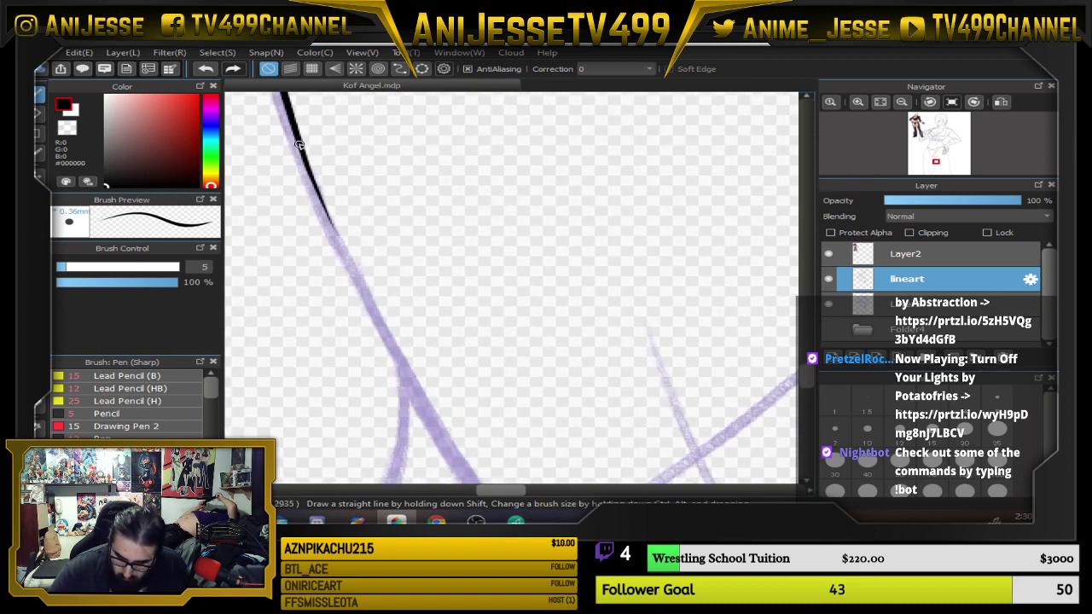
{"action": "mouse_move", "coordinate": [298, 145]}
{"action": "left_mouse_down"}
{"action": "mouse_move", "coordinate": [434, 414]}
{"action": "mouse_move", "coordinate": [371, 252]}
{"action": "left_mouse_up"}
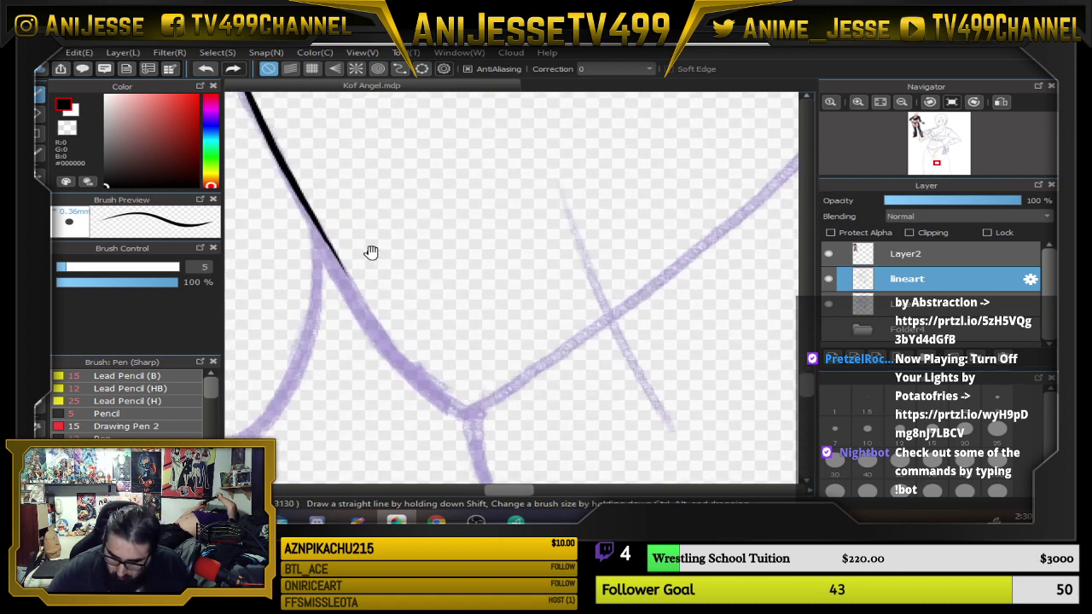
{"action": "mouse_move", "coordinate": [302, 200]}
{"action": "left_mouse_down"}
{"action": "mouse_move", "coordinate": [398, 348]}
{"action": "mouse_move", "coordinate": [452, 398]}
{"action": "mouse_move", "coordinate": [478, 405]}
{"action": "left_mouse_up"}
{"action": "scroll", "coordinate": [484, 390], "scroll_direction": "down", "scroll_amount": 5}
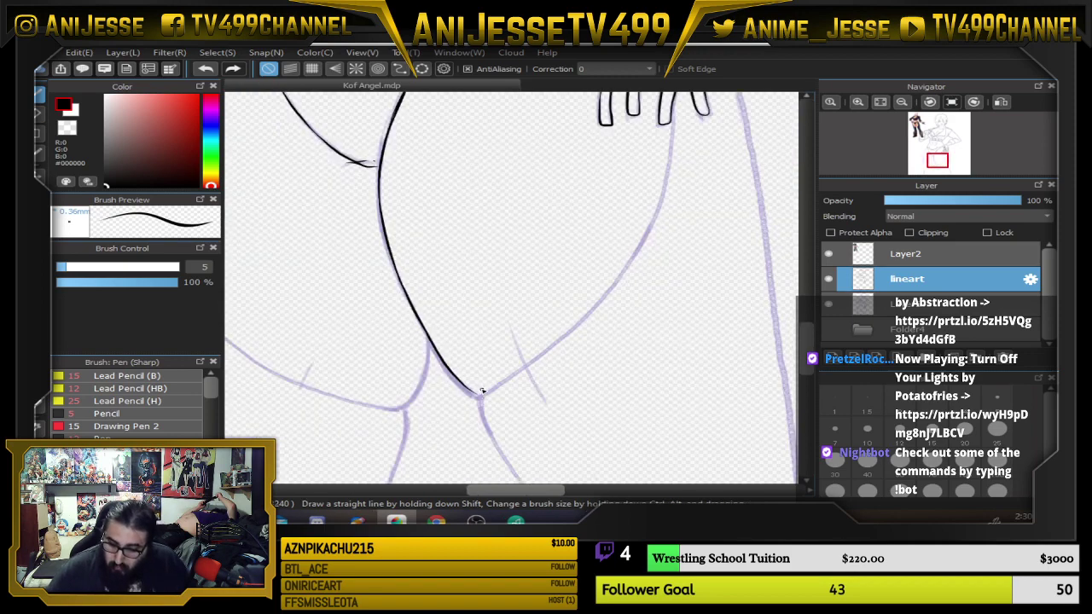
Undo the last thigh stroke, re-ink it down to the bottom corner with the canvas view rotated, and restore the normal orientation.
{"action": "mouse_move", "coordinate": [474, 343]}
{"action": "left_mouse_down"}
{"action": "mouse_move", "coordinate": [488, 378]}
{"action": "mouse_move", "coordinate": [490, 319]}
{"action": "left_mouse_up"}
{"action": "scroll", "coordinate": [488, 371], "scroll_direction": "up", "scroll_amount": 4}
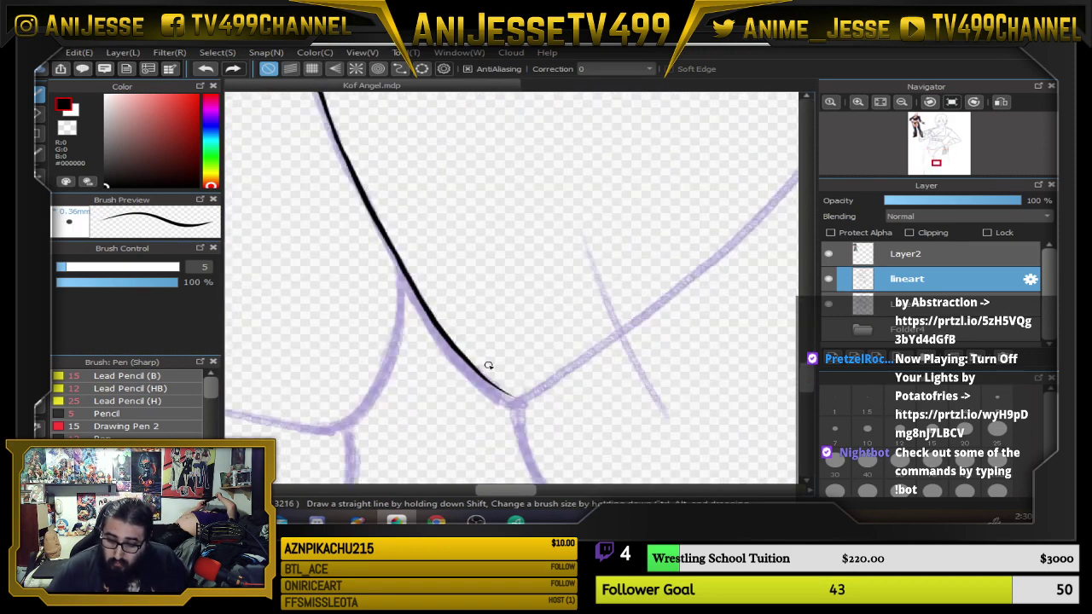
{"action": "left_click_drag", "start_coordinate": [539, 372], "coordinate": [473, 368]}
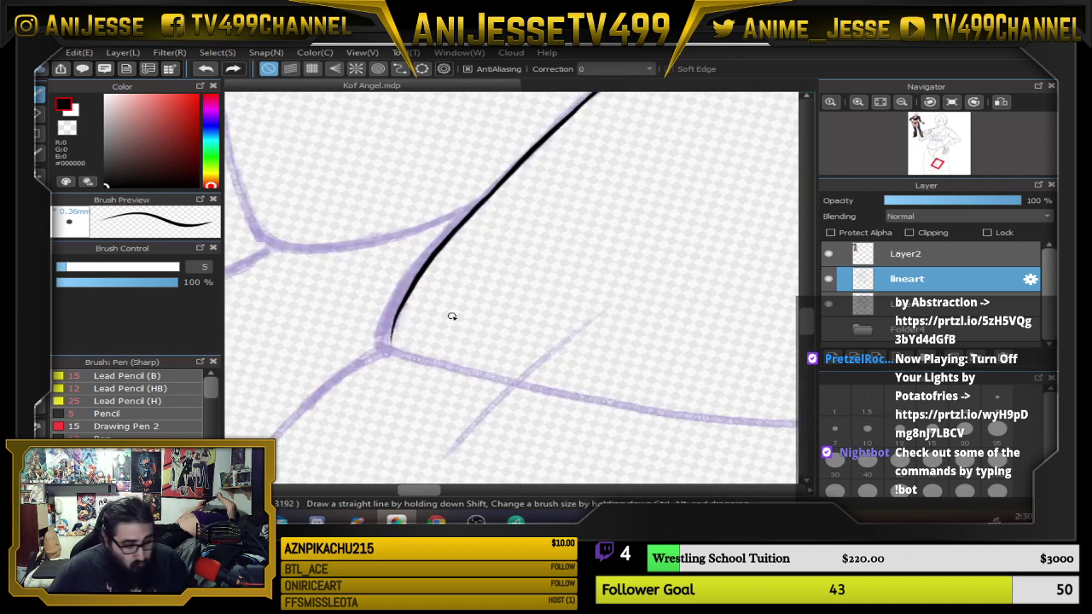
{"action": "key", "text": "ctrl+z"}
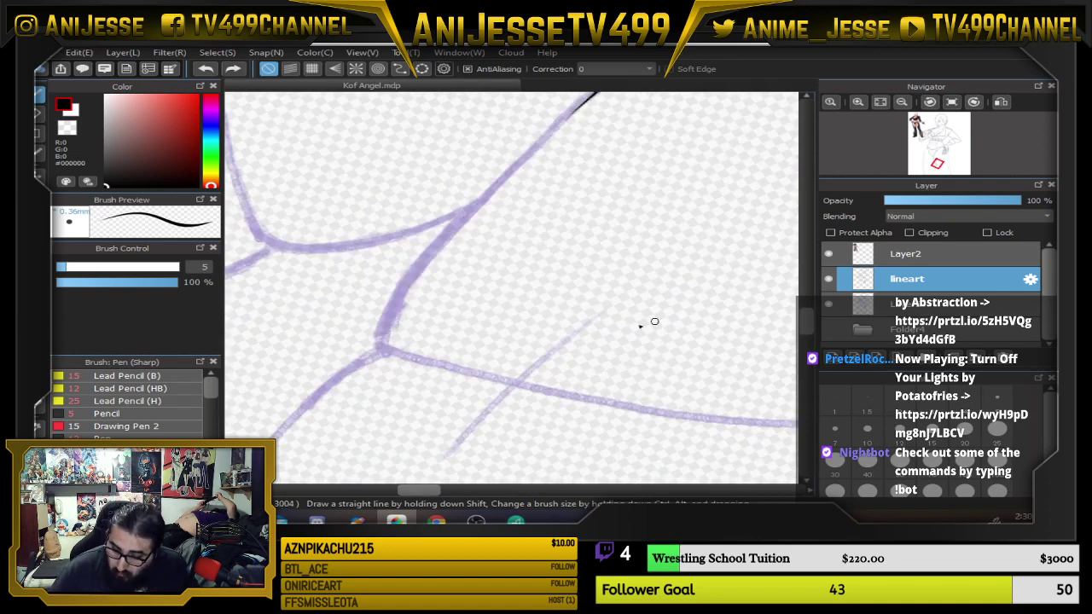
{"action": "mouse_move", "coordinate": [394, 311]}
{"action": "left_mouse_down"}
{"action": "mouse_move", "coordinate": [439, 240]}
{"action": "mouse_move", "coordinate": [499, 177]}
{"action": "left_mouse_up"}
{"action": "mouse_move", "coordinate": [543, 224]}
{"action": "left_mouse_down"}
{"action": "mouse_move", "coordinate": [514, 346]}
{"action": "mouse_move", "coordinate": [483, 340]}
{"action": "mouse_move", "coordinate": [546, 120]}
{"action": "left_mouse_up"}
{"action": "key", "text": "Up"}
{"action": "scroll", "coordinate": [536, 312], "scroll_direction": "down", "scroll_amount": 4}
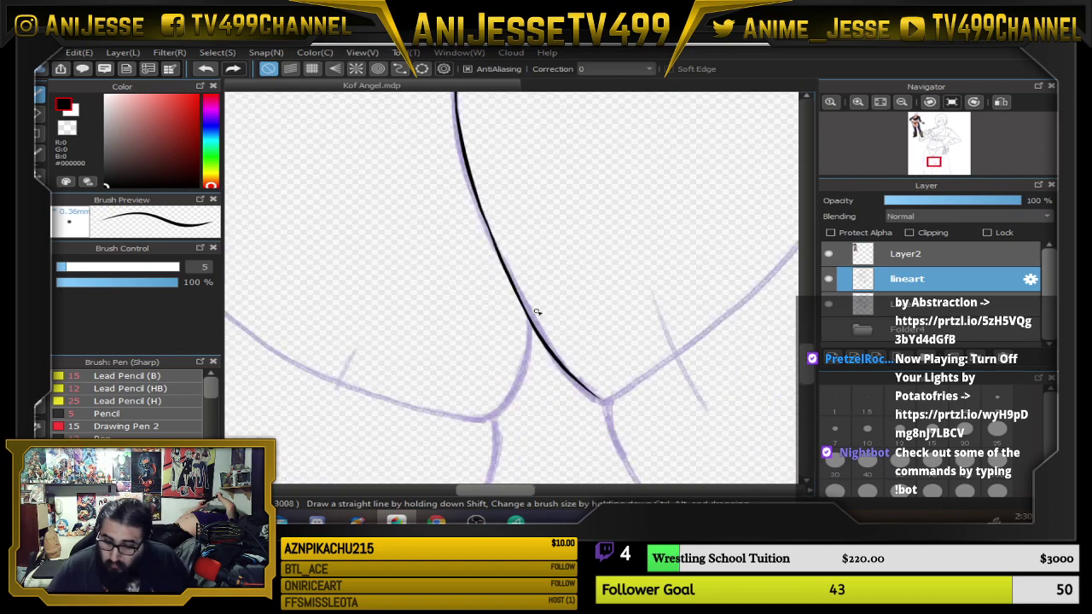
{"action": "left_click_drag", "start_coordinate": [569, 315], "coordinate": [555, 408]}
{"action": "scroll", "coordinate": [554, 328], "scroll_direction": "down", "scroll_amount": 3}
{"action": "left_click_drag", "start_coordinate": [555, 317], "coordinate": [549, 370]}
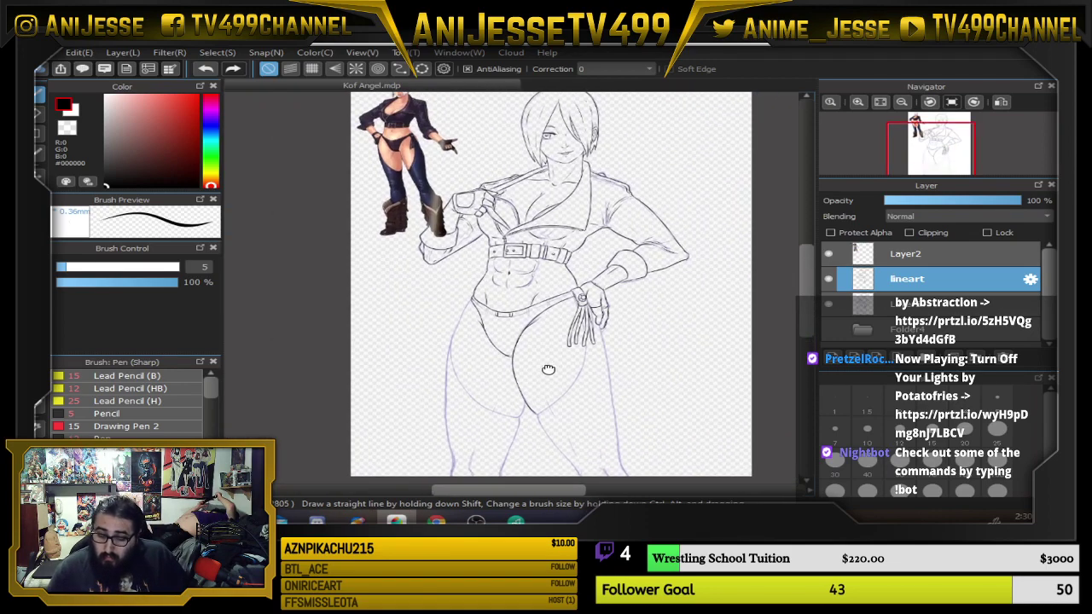
Reduce the pen size to 4 and ink the short line beside the hip ornament, from the waistband to the tassel.
{"action": "scroll", "coordinate": [548, 369], "scroll_direction": "up", "scroll_amount": 5}
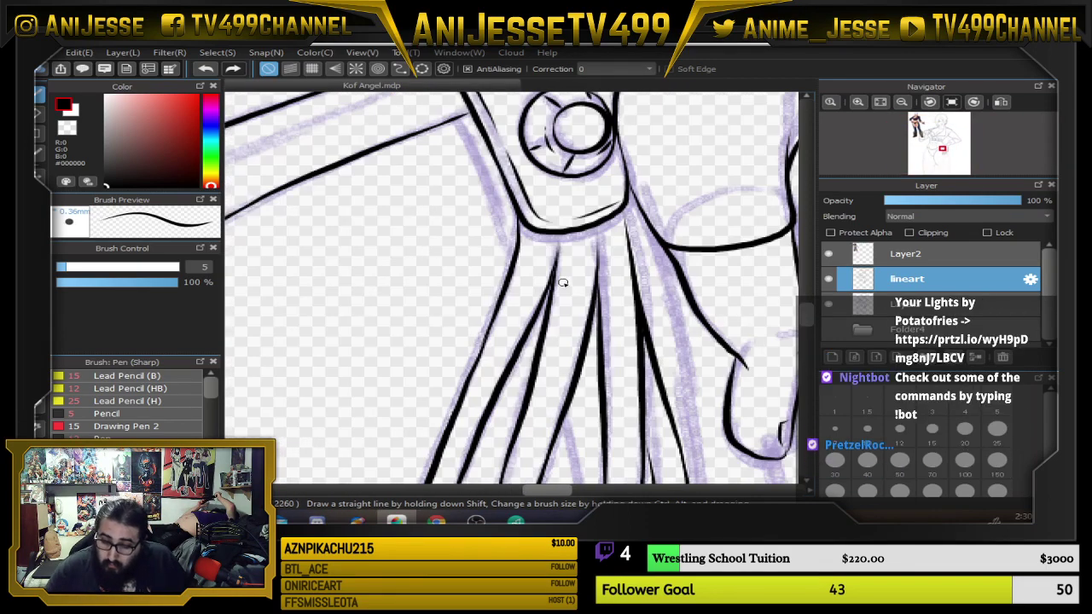
{"action": "key", "text": "bracketleft"}
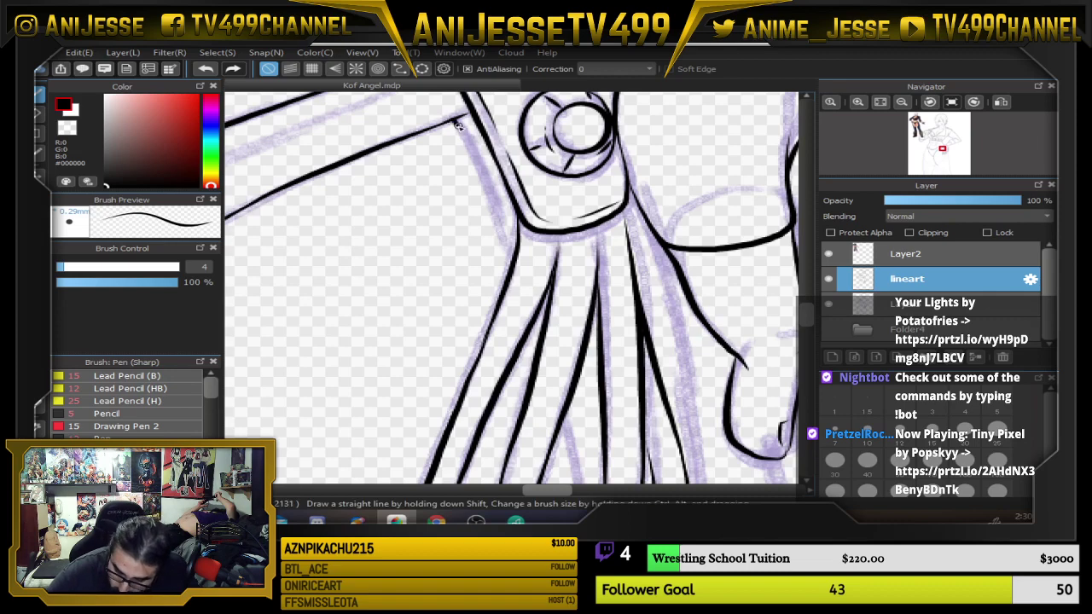
{"action": "left_click_drag", "start_coordinate": [485, 186], "coordinate": [517, 279]}
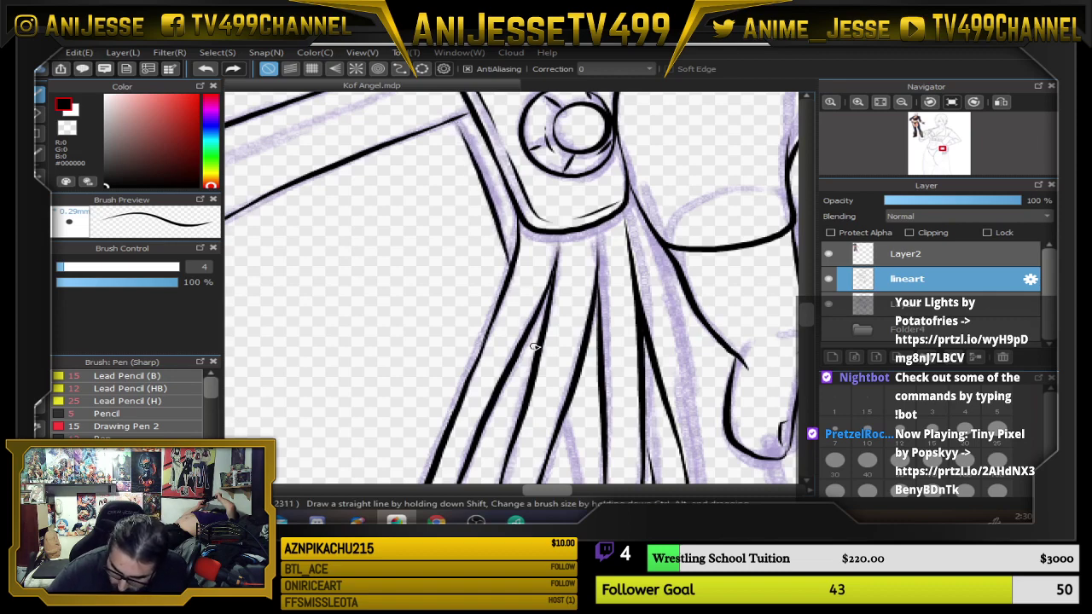
Set the pen size back to 5 and start inking the opposite side of the thigh shape below the tassel strands.
{"action": "mouse_move", "coordinate": [597, 443]}
{"action": "left_mouse_down"}
{"action": "mouse_move", "coordinate": [641, 336]}
{"action": "mouse_move", "coordinate": [586, 264]}
{"action": "left_mouse_up"}
{"action": "mouse_move", "coordinate": [602, 329]}
{"action": "left_mouse_down"}
{"action": "mouse_move", "coordinate": [606, 338]}
{"action": "mouse_move", "coordinate": [612, 279]}
{"action": "left_mouse_up"}
{"action": "scroll", "coordinate": [595, 358], "scroll_direction": "down", "scroll_amount": 2}
{"action": "scroll", "coordinate": [604, 369], "scroll_direction": "up", "scroll_amount": 2}
{"action": "left_click", "coordinate": [998, 405]}
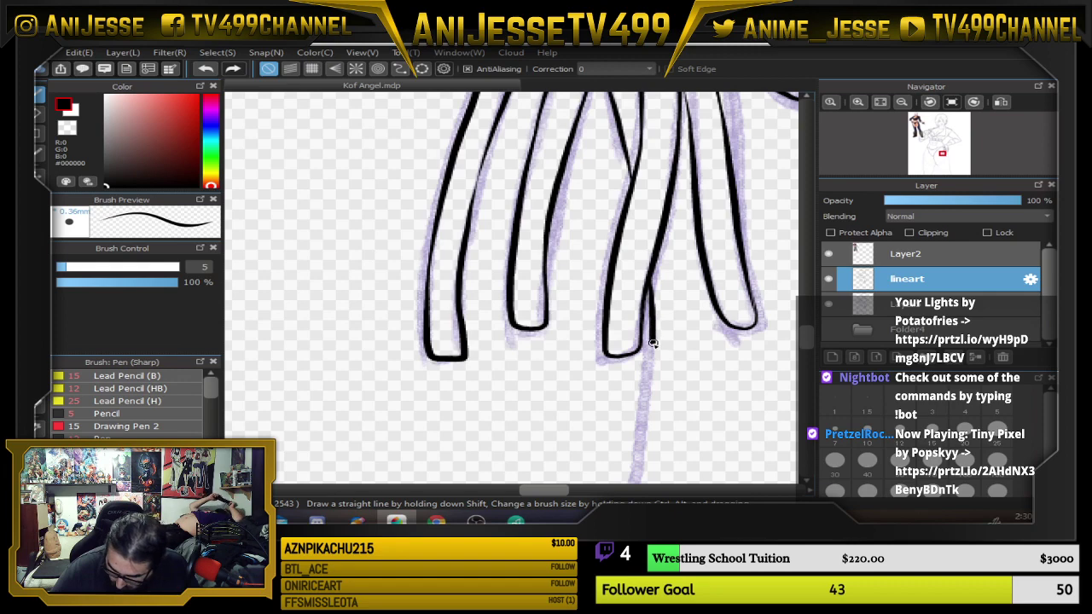
{"action": "left_click_drag", "start_coordinate": [648, 409], "coordinate": [646, 441]}
Mirror the canvas view and extend the line below the tassel along the sketched curve to the thigh shape's bottom corner.
{"action": "key", "text": "Down"}
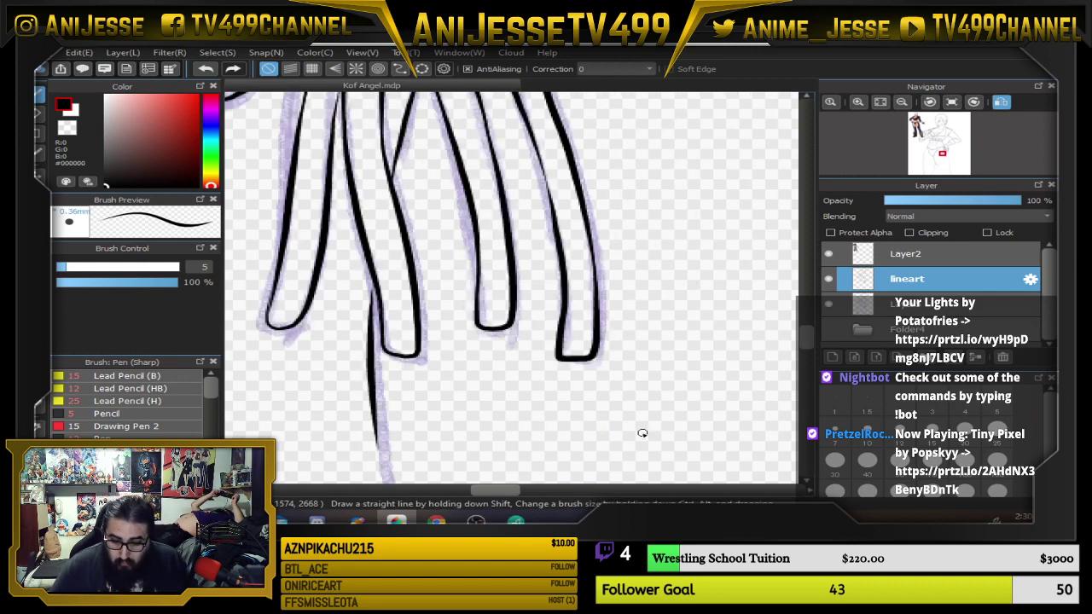
{"action": "left_click_drag", "start_coordinate": [529, 420], "coordinate": [604, 226]}
{"action": "mouse_move", "coordinate": [445, 186]}
{"action": "left_mouse_down"}
{"action": "mouse_move", "coordinate": [488, 379]}
{"action": "mouse_move", "coordinate": [529, 483]}
{"action": "left_mouse_up"}
{"action": "left_click_drag", "start_coordinate": [596, 420], "coordinate": [451, 109]}
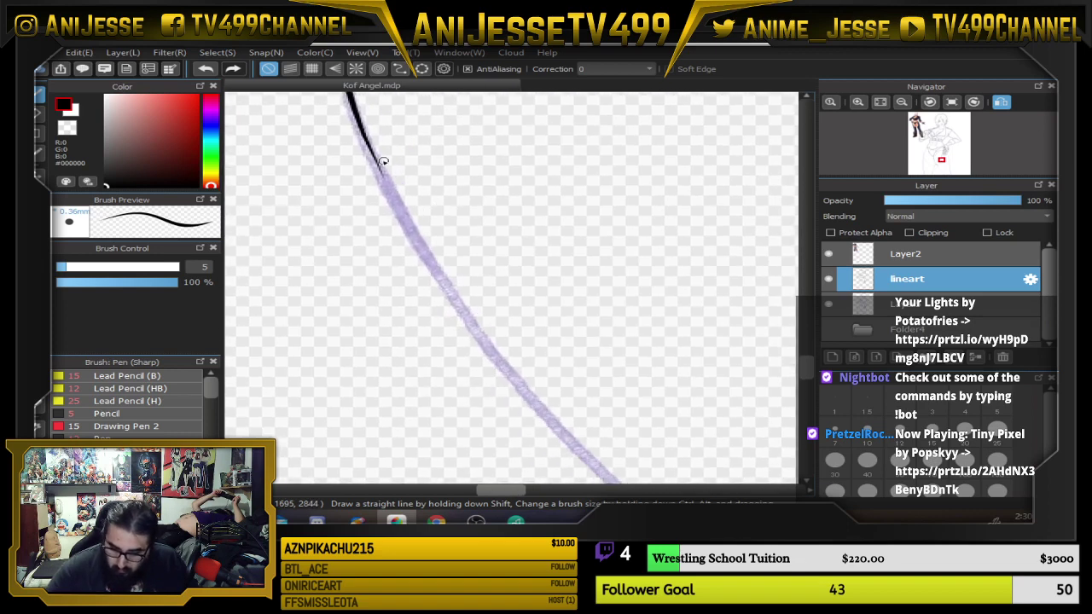
{"action": "mouse_move", "coordinate": [351, 100]}
{"action": "left_mouse_down"}
{"action": "mouse_move", "coordinate": [499, 356]}
{"action": "mouse_move", "coordinate": [606, 472]}
{"action": "left_mouse_up"}
{"action": "left_click_drag", "start_coordinate": [663, 438], "coordinate": [426, 196]}
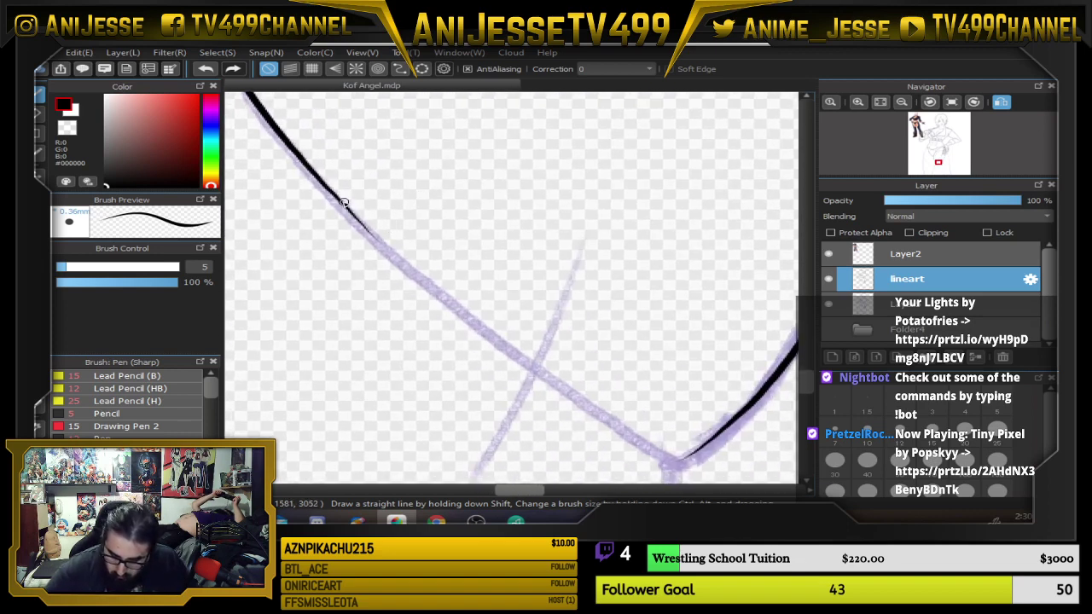
{"action": "mouse_move", "coordinate": [320, 179]}
{"action": "left_mouse_down"}
{"action": "mouse_move", "coordinate": [517, 359]}
{"action": "mouse_move", "coordinate": [631, 441]}
{"action": "left_mouse_up"}
{"action": "key", "text": "ctrl+z"}
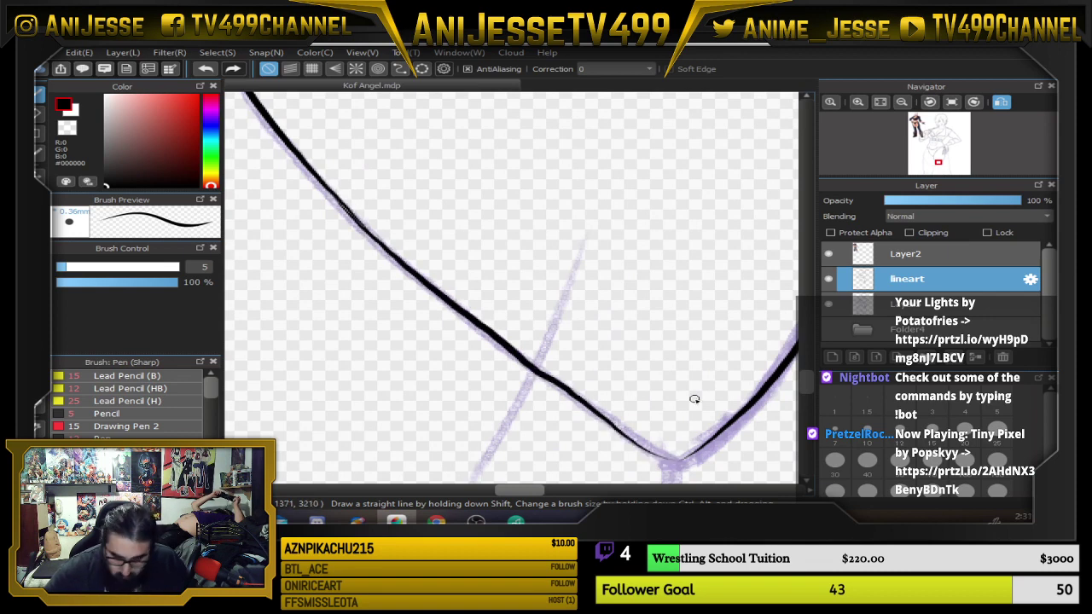
Return the canvas to its unmirrored view, ink over the bottom corner to join both thigh lines, and check the whole figure.
{"action": "key", "text": "Down"}
{"action": "left_click_drag", "start_coordinate": [447, 435], "coordinate": [534, 295]}
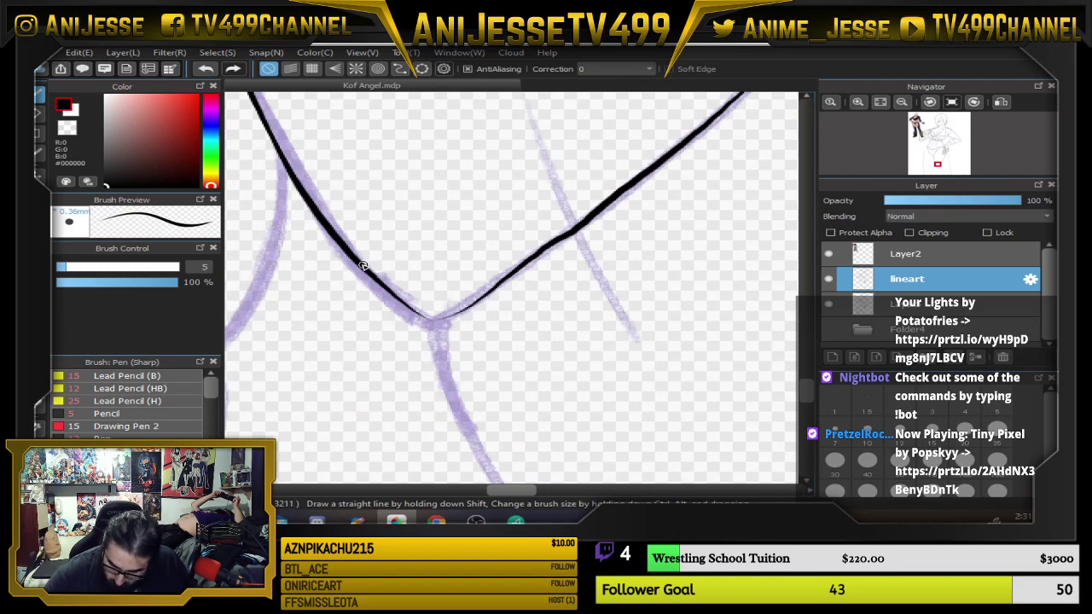
{"action": "left_click_drag", "start_coordinate": [441, 316], "coordinate": [488, 296]}
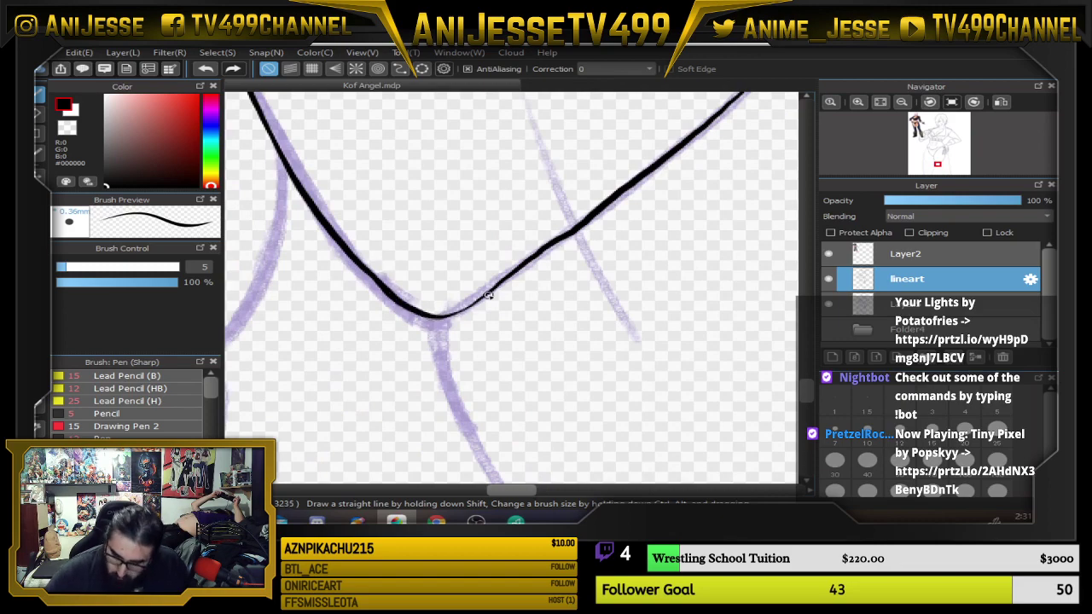
{"action": "scroll", "coordinate": [488, 296], "scroll_direction": "down", "scroll_amount": 8}
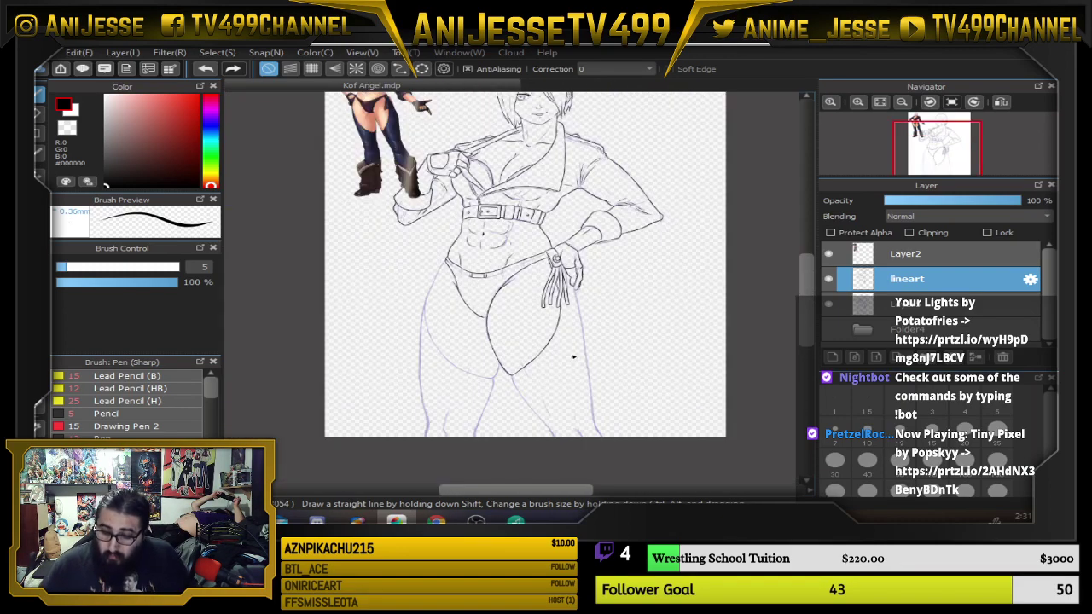
{"action": "left_click_drag", "start_coordinate": [607, 318], "coordinate": [616, 357]}
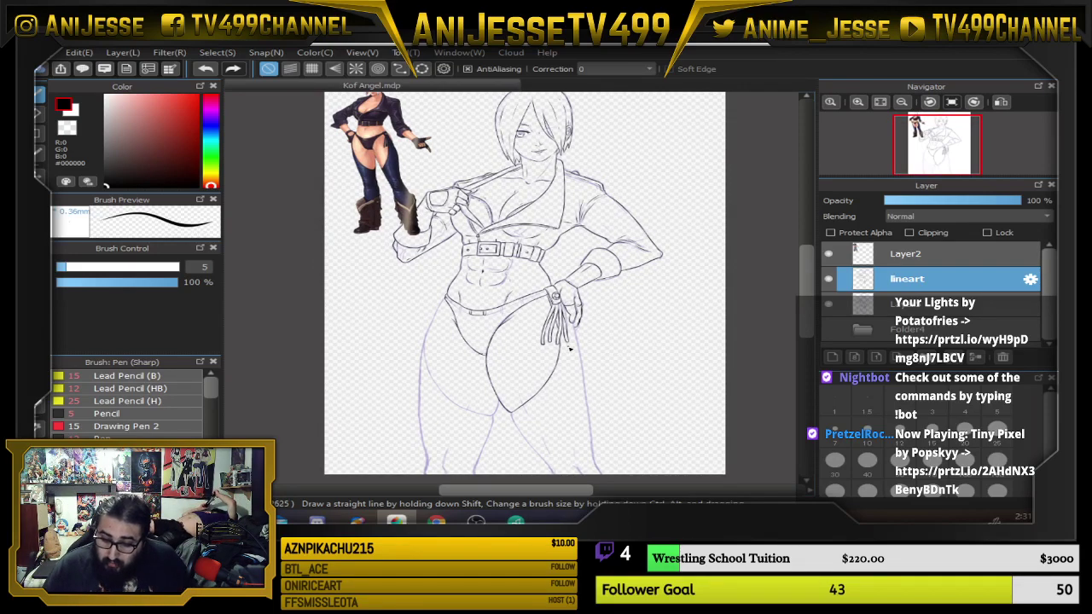
Ink the upper part of the outer thigh line running down from the fingertips of the hand on the hip.
{"action": "scroll", "coordinate": [570, 348], "scroll_direction": "up", "scroll_amount": 8}
{"action": "mouse_move", "coordinate": [570, 348]}
{"action": "left_mouse_down"}
{"action": "mouse_move", "coordinate": [559, 245]}
{"action": "mouse_move", "coordinate": [563, 315]}
{"action": "mouse_move", "coordinate": [525, 332]}
{"action": "mouse_move", "coordinate": [540, 255]}
{"action": "left_mouse_up"}
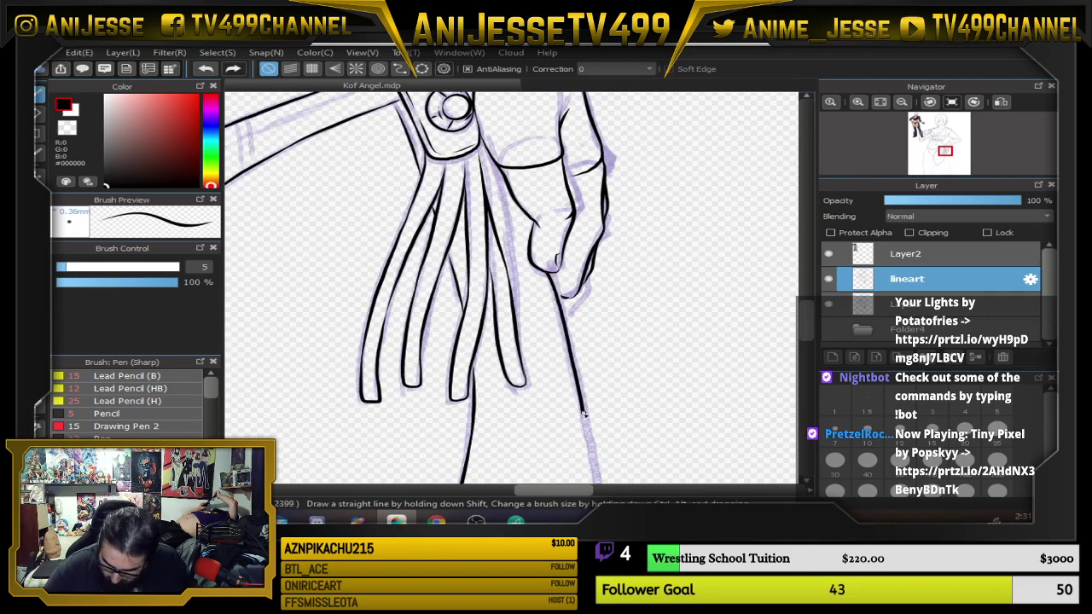
{"action": "left_click_drag", "start_coordinate": [583, 414], "coordinate": [594, 460]}
Thicken the fingertip outlines and close the gaps where they meet the top of the outer thigh line.
{"action": "scroll", "coordinate": [556, 261], "scroll_direction": "up", "scroll_amount": 2}
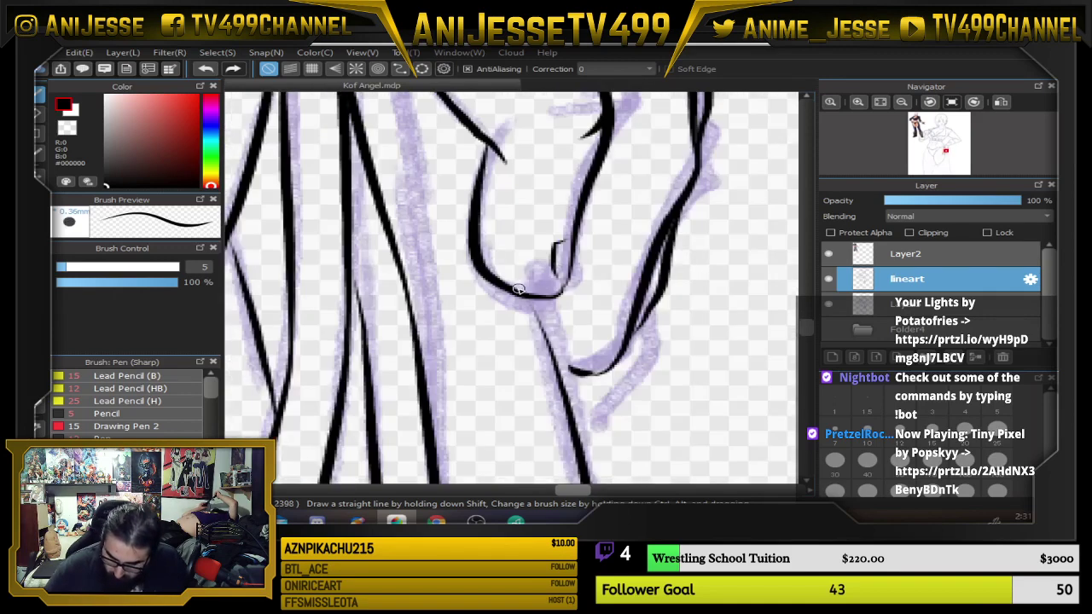
{"action": "left_click_drag", "start_coordinate": [523, 295], "coordinate": [569, 360]}
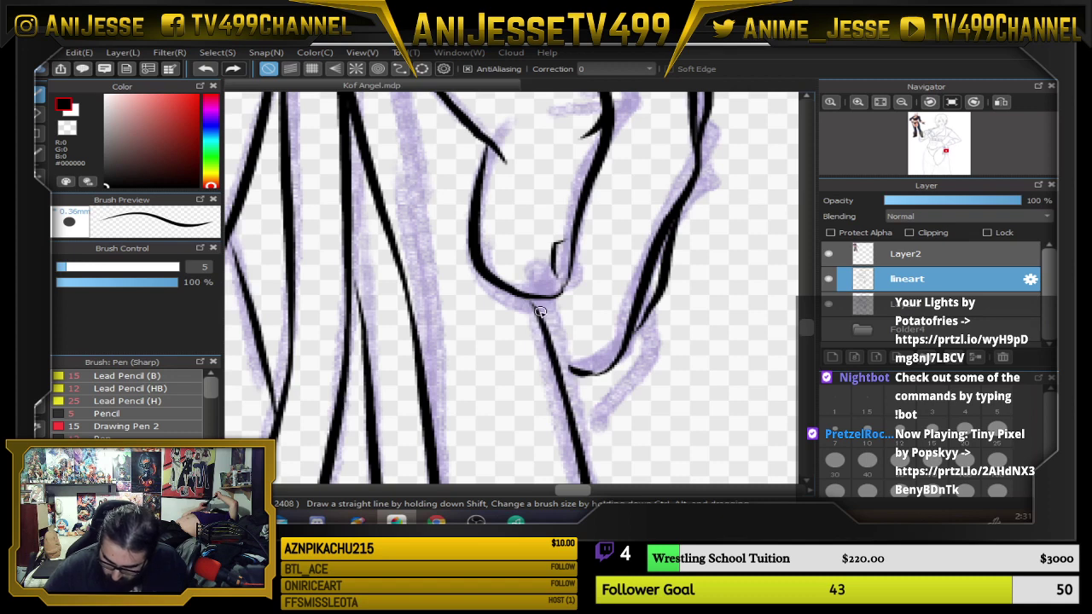
{"action": "mouse_move", "coordinate": [540, 312]}
{"action": "left_mouse_down"}
{"action": "mouse_move", "coordinate": [572, 368]}
{"action": "mouse_move", "coordinate": [596, 379]}
{"action": "left_mouse_up"}
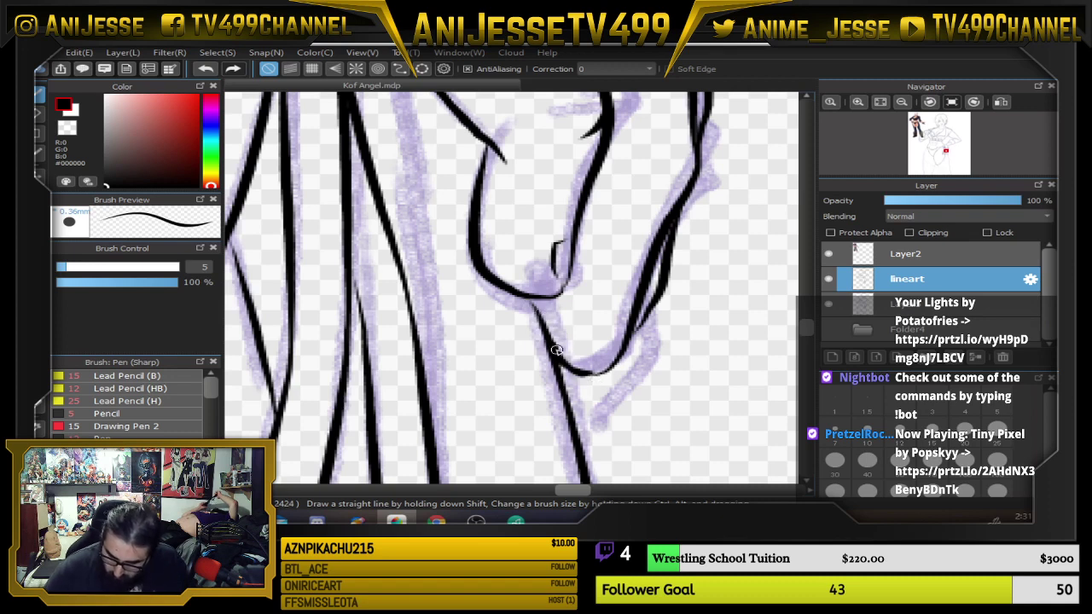
{"action": "mouse_move", "coordinate": [556, 348]}
{"action": "left_mouse_down"}
{"action": "mouse_move", "coordinate": [545, 320]}
{"action": "mouse_move", "coordinate": [552, 281]}
{"action": "mouse_move", "coordinate": [541, 314]}
{"action": "left_mouse_up"}
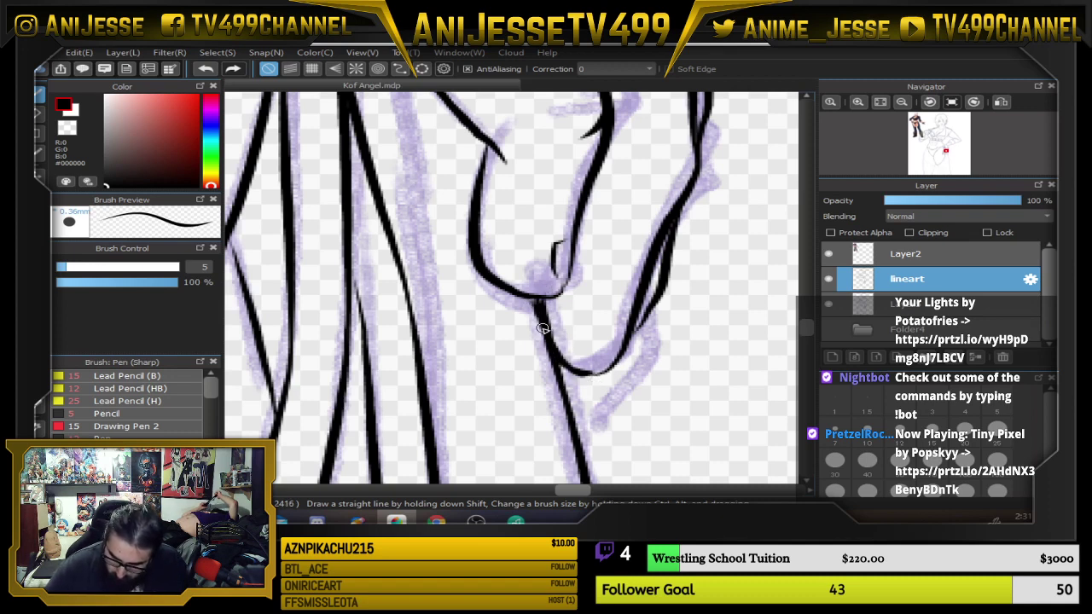
{"action": "scroll", "coordinate": [529, 294], "scroll_direction": "down", "scroll_amount": 2}
{"action": "scroll", "coordinate": [583, 309], "scroll_direction": "down", "scroll_amount": 2}
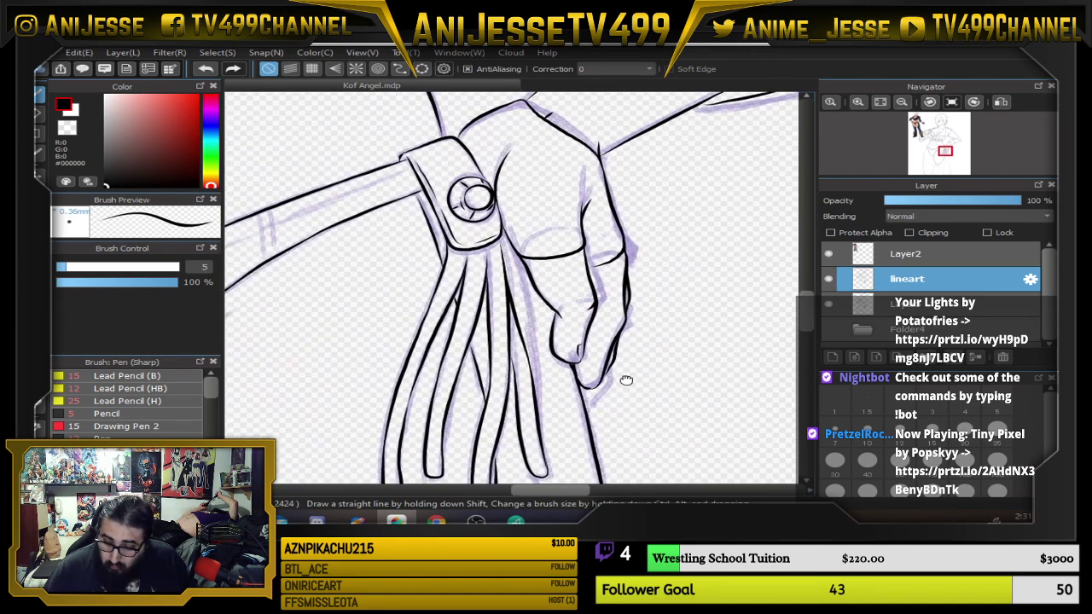
{"action": "scroll", "coordinate": [626, 383], "scroll_direction": "down", "scroll_amount": 3}
{"action": "left_click_drag", "start_coordinate": [563, 405], "coordinate": [556, 280]}
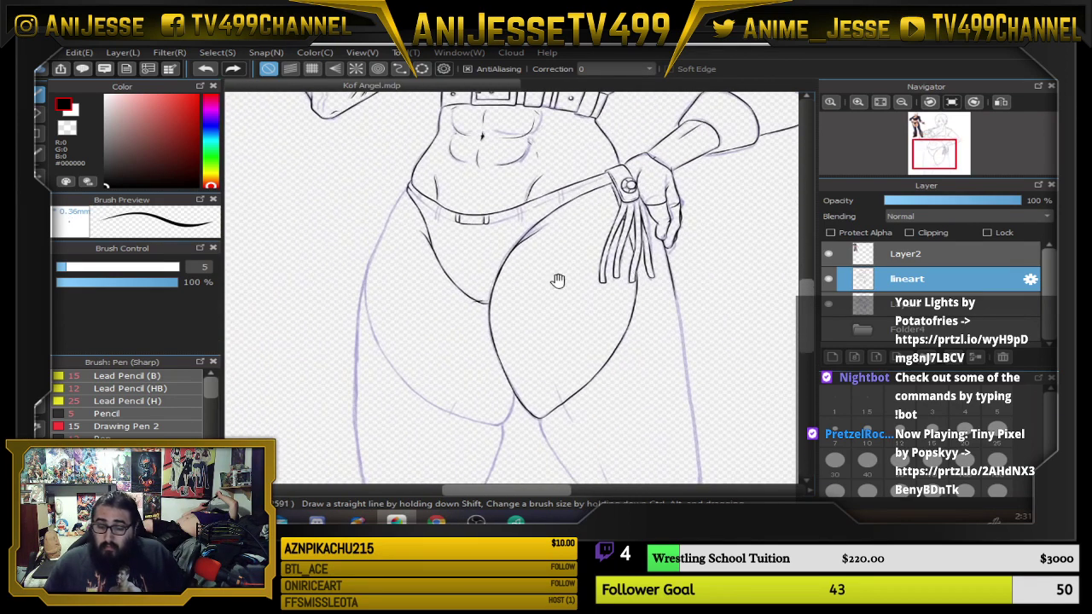
Ink the short curve branching off the inner-thigh line to the other thigh's bottom corner, using a mirrored view before restoring it.
{"action": "scroll", "coordinate": [506, 421], "scroll_direction": "up", "scroll_amount": 4}
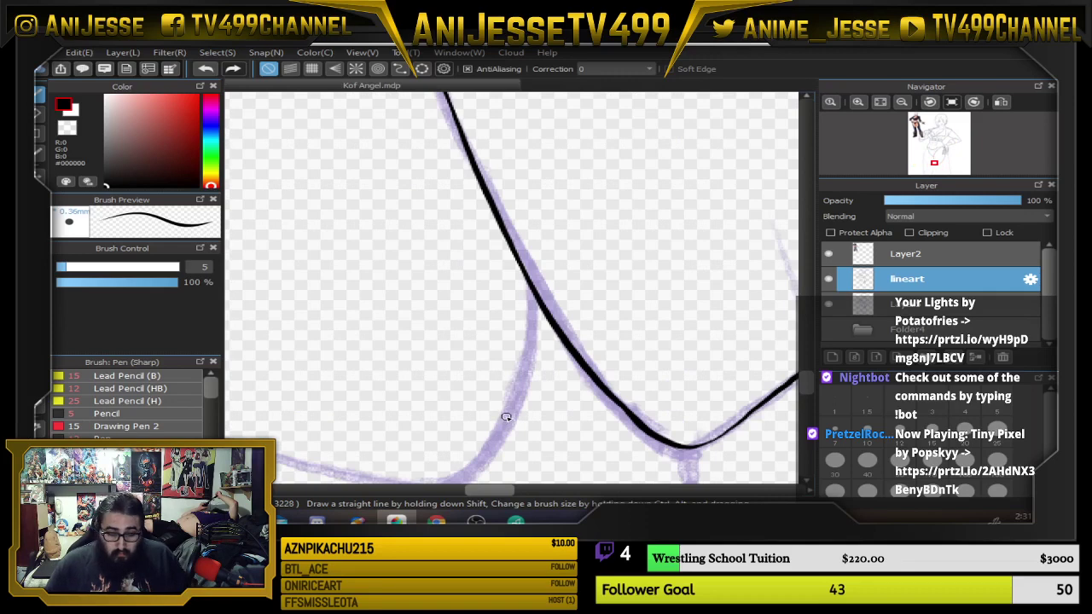
{"action": "key", "text": "Down"}
{"action": "scroll", "coordinate": [505, 388], "scroll_direction": "up", "scroll_amount": 2}
{"action": "mouse_move", "coordinate": [566, 352]}
{"action": "left_mouse_down"}
{"action": "mouse_move", "coordinate": [557, 299]}
{"action": "mouse_move", "coordinate": [468, 126]}
{"action": "mouse_move", "coordinate": [484, 256]}
{"action": "mouse_move", "coordinate": [525, 346]}
{"action": "mouse_move", "coordinate": [595, 417]}
{"action": "mouse_move", "coordinate": [662, 419]}
{"action": "left_mouse_up"}
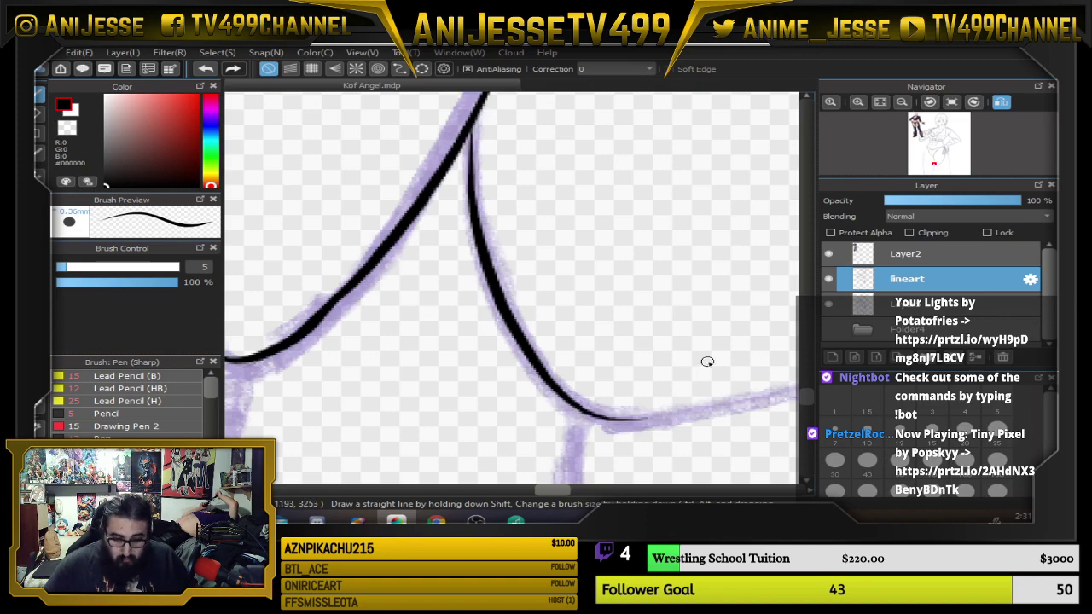
{"action": "key", "text": "Down"}
{"action": "scroll", "coordinate": [670, 354], "scroll_direction": "down", "scroll_amount": 6}
{"action": "left_click_drag", "start_coordinate": [666, 324], "coordinate": [539, 339]}
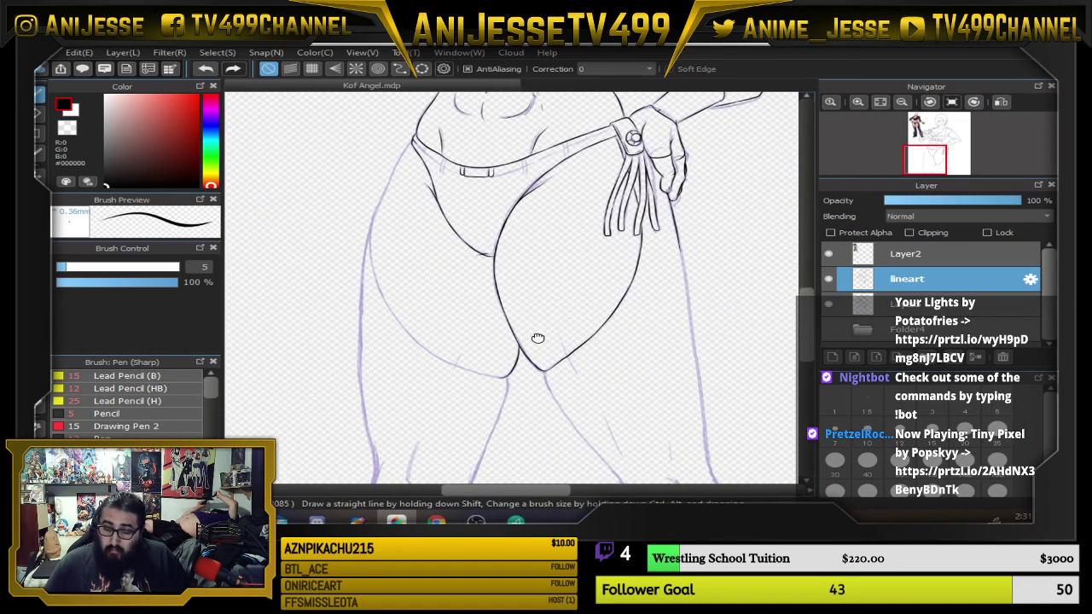
Ink a short crease line inside the tasselled thigh, rising from its lower edge beside the bottom corner, and redo it once.
{"action": "scroll", "coordinate": [565, 361], "scroll_direction": "up", "scroll_amount": 5}
{"action": "scroll", "coordinate": [566, 361], "scroll_direction": "down", "scroll_amount": 5}
{"action": "left_click_drag", "start_coordinate": [614, 345], "coordinate": [611, 462]}
{"action": "left_click_drag", "start_coordinate": [606, 283], "coordinate": [559, 450]}
{"action": "scroll", "coordinate": [569, 294], "scroll_direction": "down", "scroll_amount": 4}
{"action": "left_click_drag", "start_coordinate": [618, 368], "coordinate": [605, 279]}
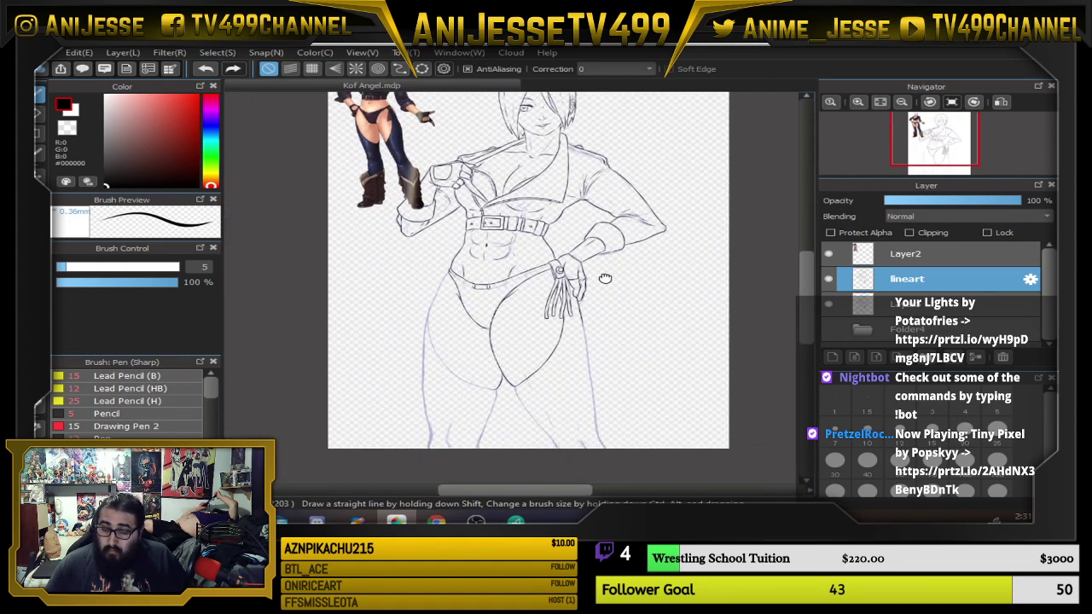
{"action": "scroll", "coordinate": [548, 339], "scroll_direction": "up", "scroll_amount": 2}
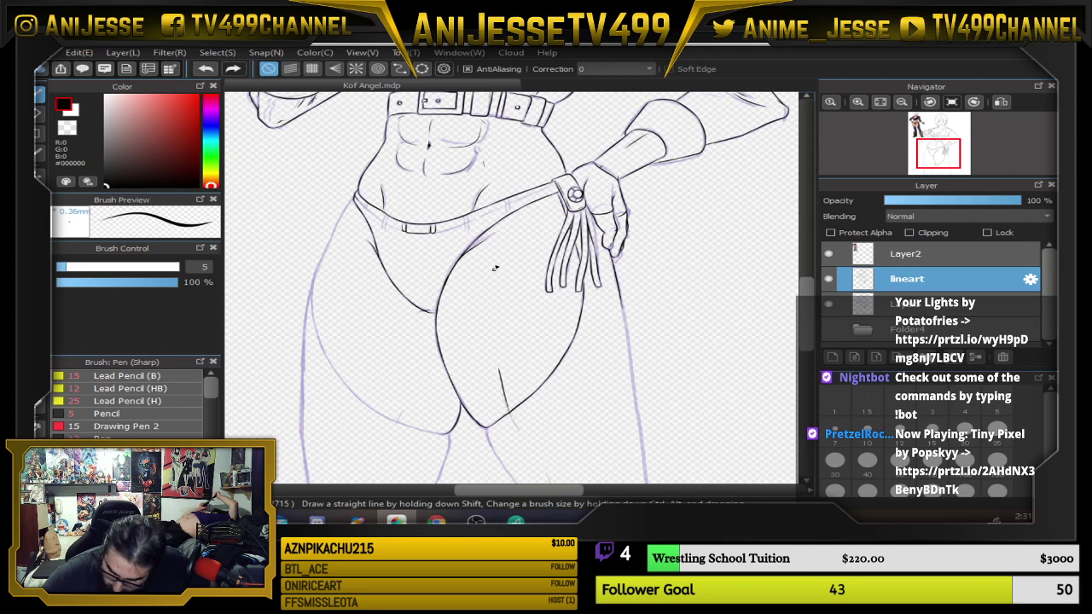
{"action": "key", "text": "ctrl+z"}
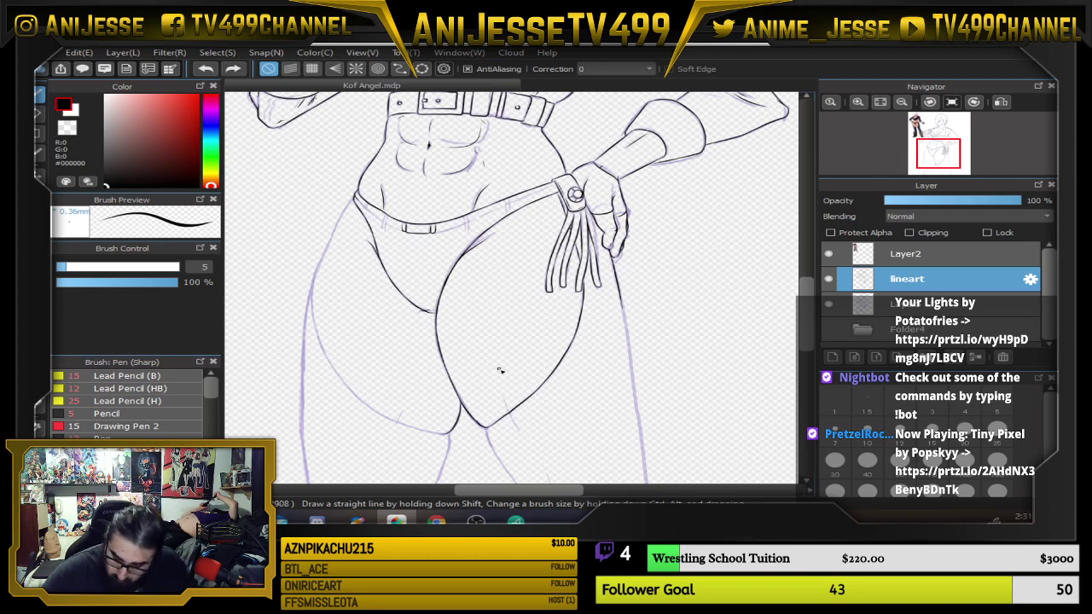
{"action": "left_click_drag", "start_coordinate": [510, 414], "coordinate": [495, 360]}
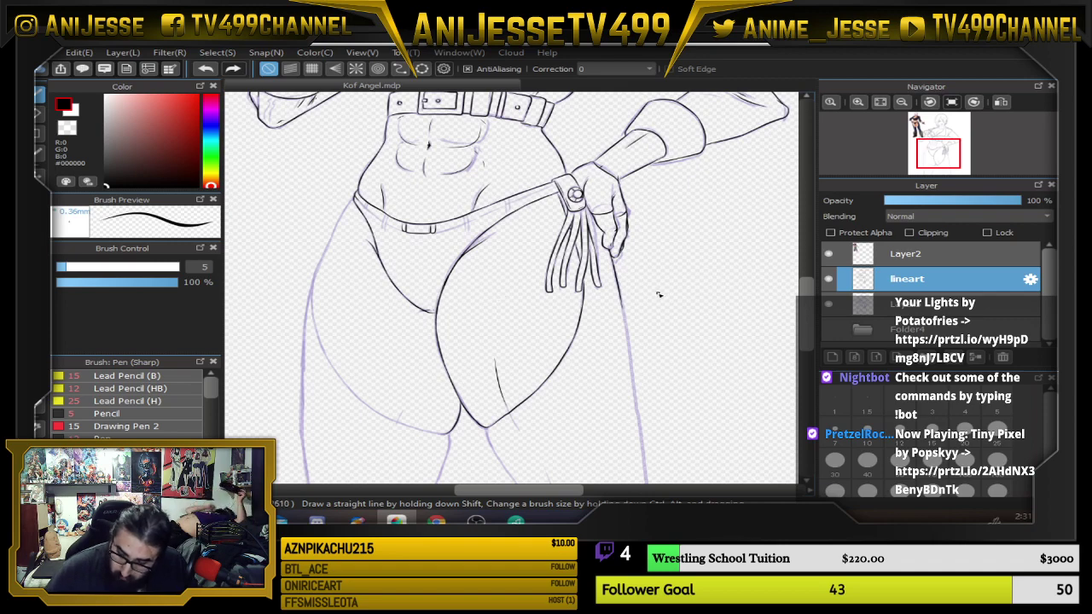
Ink the long crease line below that thigh's bottom corner, slanting down toward the canvas's lower edge.
{"action": "scroll", "coordinate": [658, 297], "scroll_direction": "down", "scroll_amount": 1}
{"action": "left_click_drag", "start_coordinate": [661, 309], "coordinate": [622, 338]}
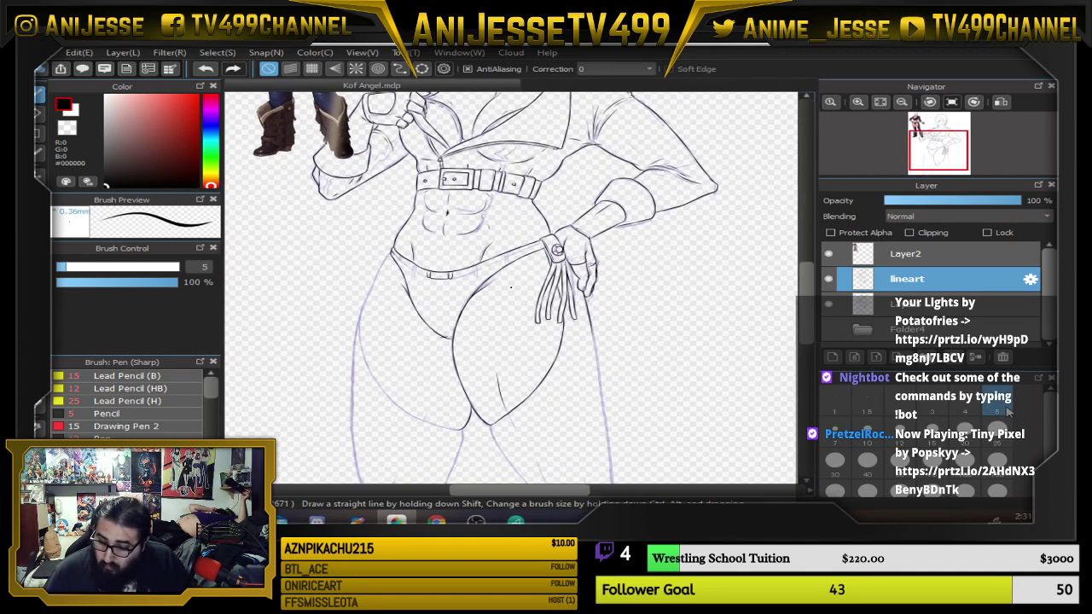
{"action": "scroll", "coordinate": [510, 401], "scroll_direction": "down", "scroll_amount": 3}
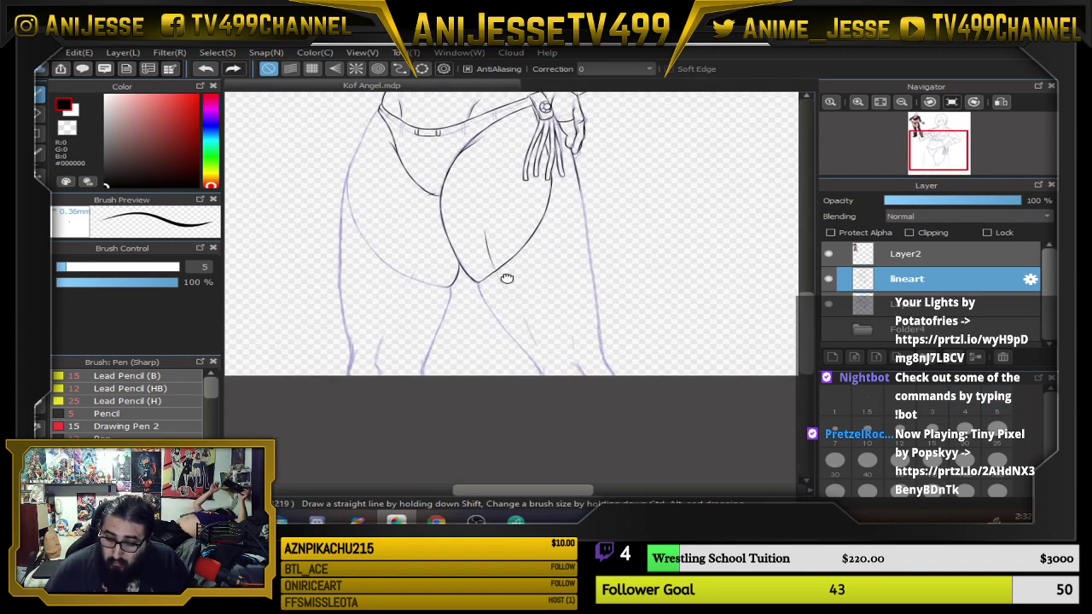
{"action": "scroll", "coordinate": [437, 306], "scroll_direction": "up", "scroll_amount": 5}
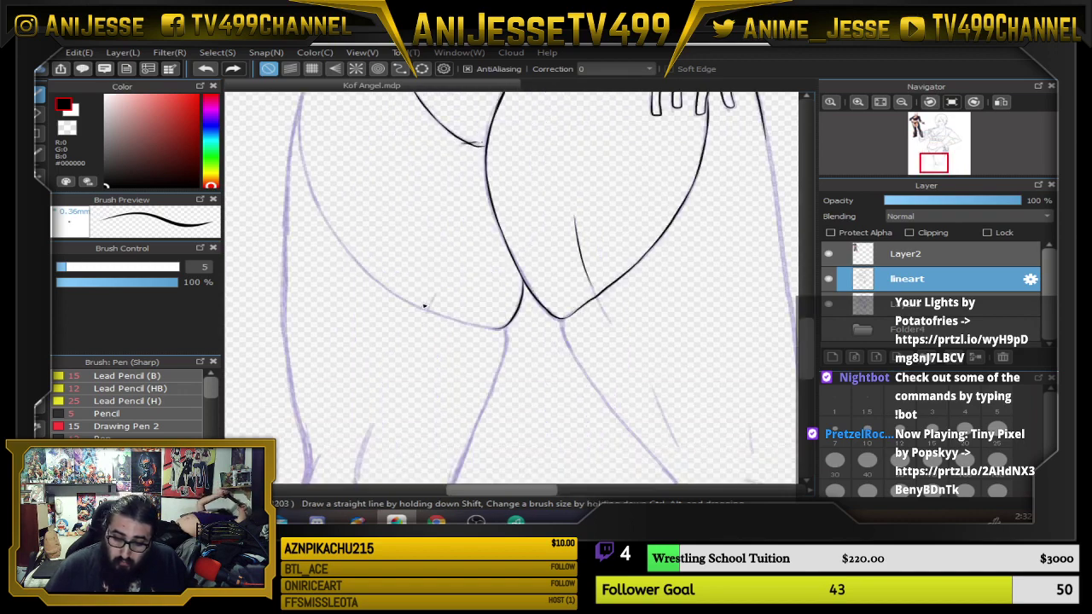
{"action": "scroll", "coordinate": [431, 304], "scroll_direction": "down", "scroll_amount": 5}
{"action": "scroll", "coordinate": [478, 285], "scroll_direction": "up", "scroll_amount": 5}
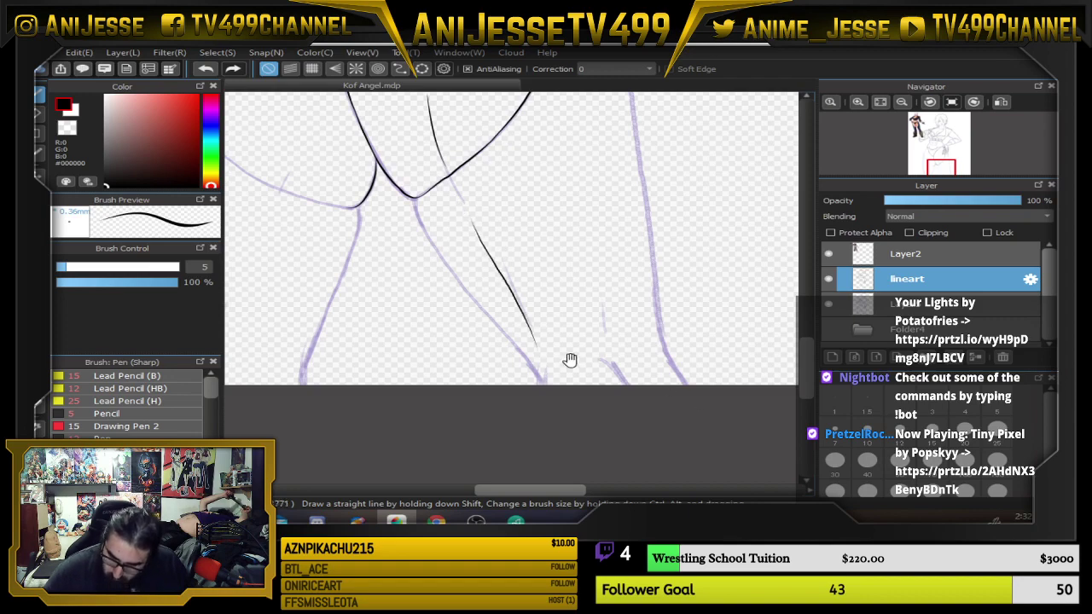
Ink the short knee strokes at the canvas's lower edge: one under the slanted crease, a curve, and a small line above it.
{"action": "left_click_drag", "start_coordinate": [568, 361], "coordinate": [478, 267]}
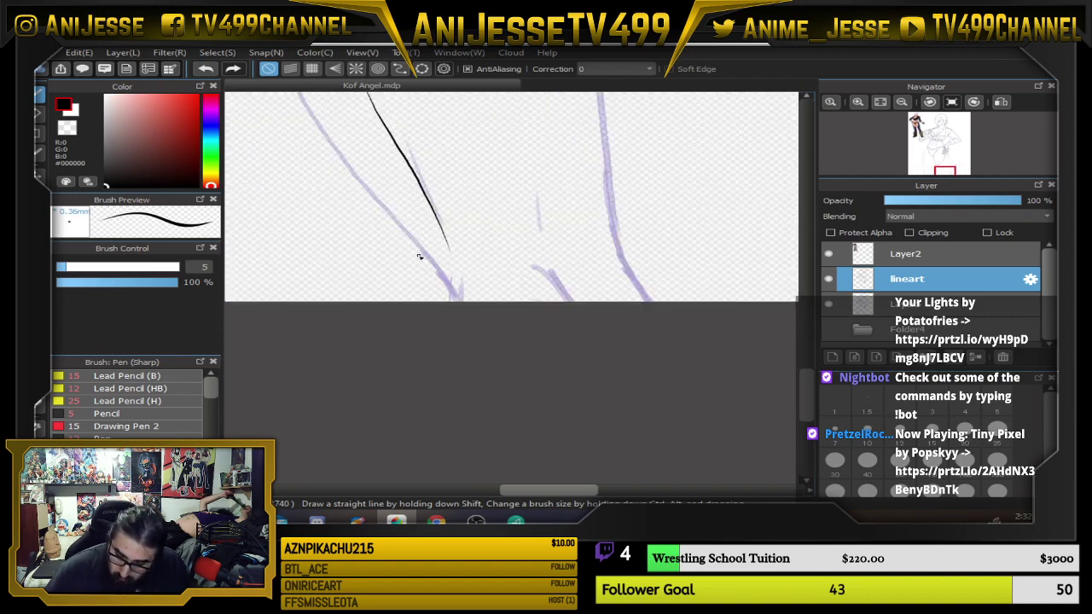
{"action": "scroll", "coordinate": [419, 257], "scroll_direction": "up", "scroll_amount": 1}
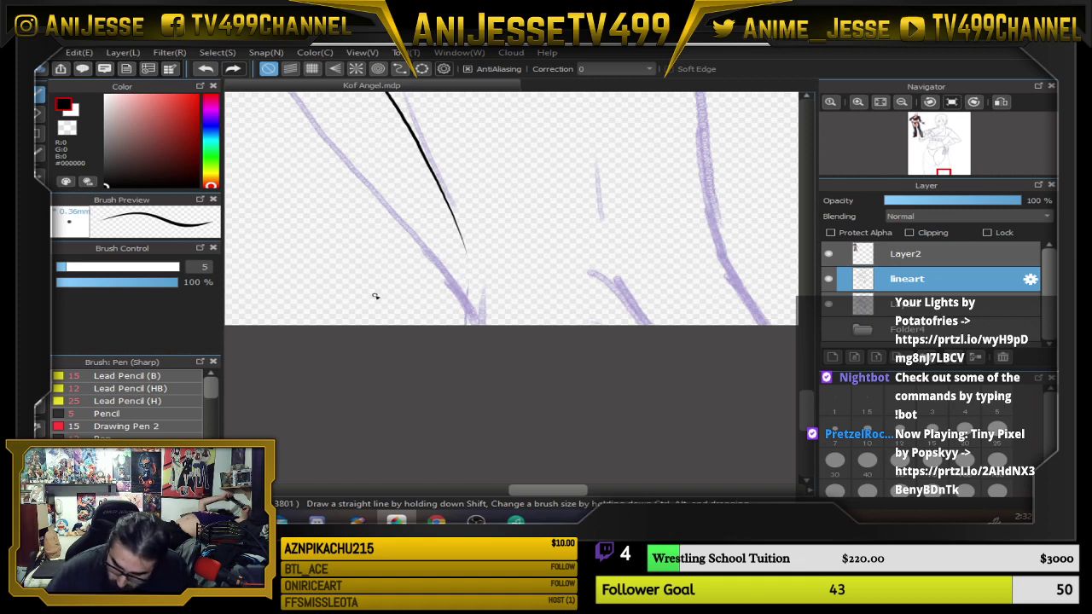
{"action": "scroll", "coordinate": [474, 277], "scroll_direction": "up", "scroll_amount": 1}
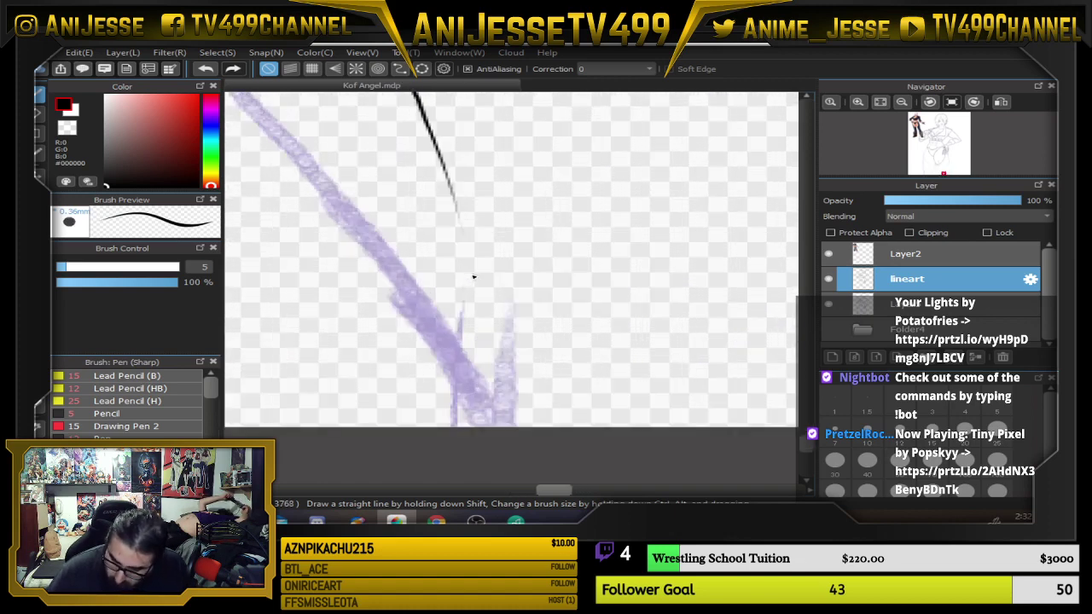
{"action": "scroll", "coordinate": [472, 242], "scroll_direction": "down", "scroll_amount": 1}
{"action": "left_click_drag", "start_coordinate": [473, 214], "coordinate": [460, 367]}
{"action": "left_click_drag", "start_coordinate": [700, 295], "coordinate": [658, 274]}
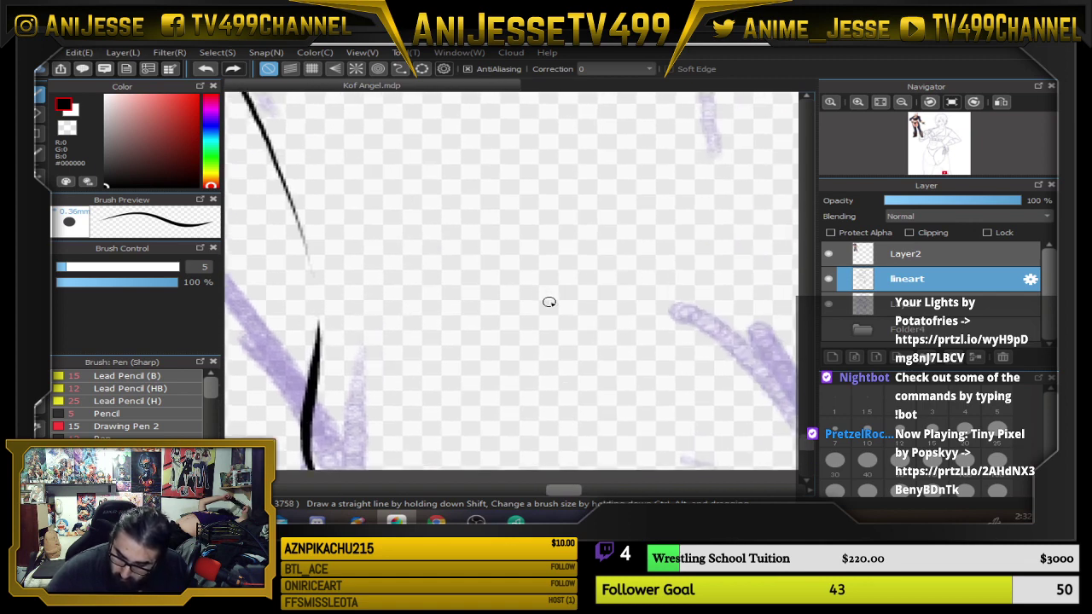
{"action": "mouse_move", "coordinate": [549, 299]}
{"action": "left_mouse_down"}
{"action": "mouse_move", "coordinate": [517, 213]}
{"action": "mouse_move", "coordinate": [621, 286]}
{"action": "mouse_move", "coordinate": [678, 365]}
{"action": "mouse_move", "coordinate": [683, 397]}
{"action": "left_mouse_up"}
{"action": "scroll", "coordinate": [680, 419], "scroll_direction": "down", "scroll_amount": 2}
{"action": "mouse_move", "coordinate": [637, 365]}
{"action": "left_mouse_down"}
{"action": "mouse_move", "coordinate": [583, 389]}
{"action": "mouse_move", "coordinate": [577, 314]}
{"action": "mouse_move", "coordinate": [581, 389]}
{"action": "left_mouse_up"}
{"action": "key", "text": "ctrl+z"}
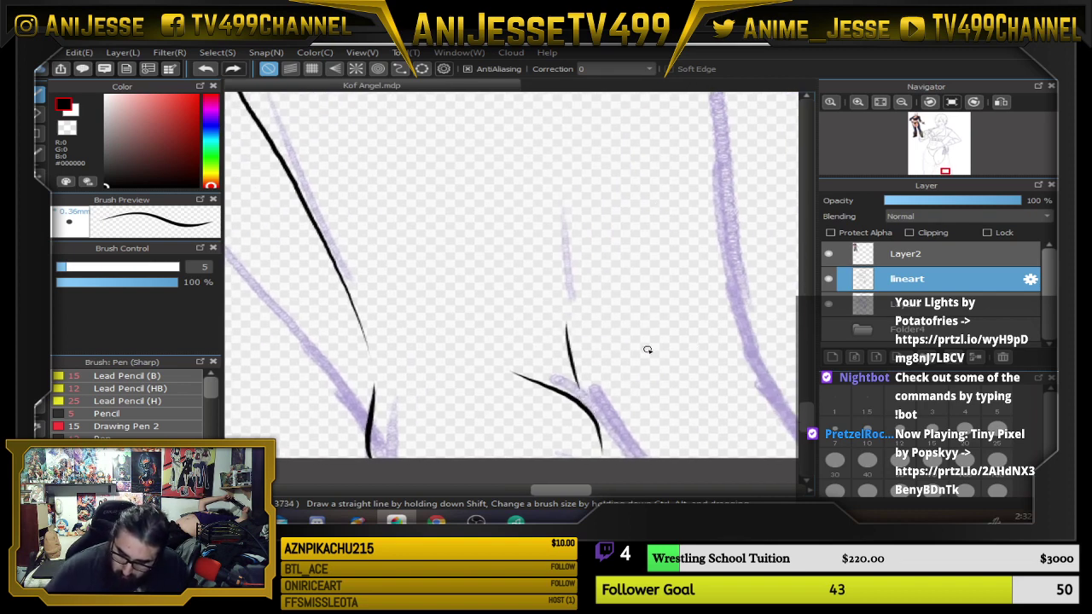
Ink the top of the other hip's outline from the waist strap's side corner, rotating the canvas and closing the gap at the strap.
{"action": "scroll", "coordinate": [648, 350], "scroll_direction": "down", "scroll_amount": 5}
{"action": "mouse_move", "coordinate": [624, 332]}
{"action": "left_mouse_down"}
{"action": "mouse_move", "coordinate": [566, 339]}
{"action": "mouse_move", "coordinate": [526, 399]}
{"action": "left_mouse_up"}
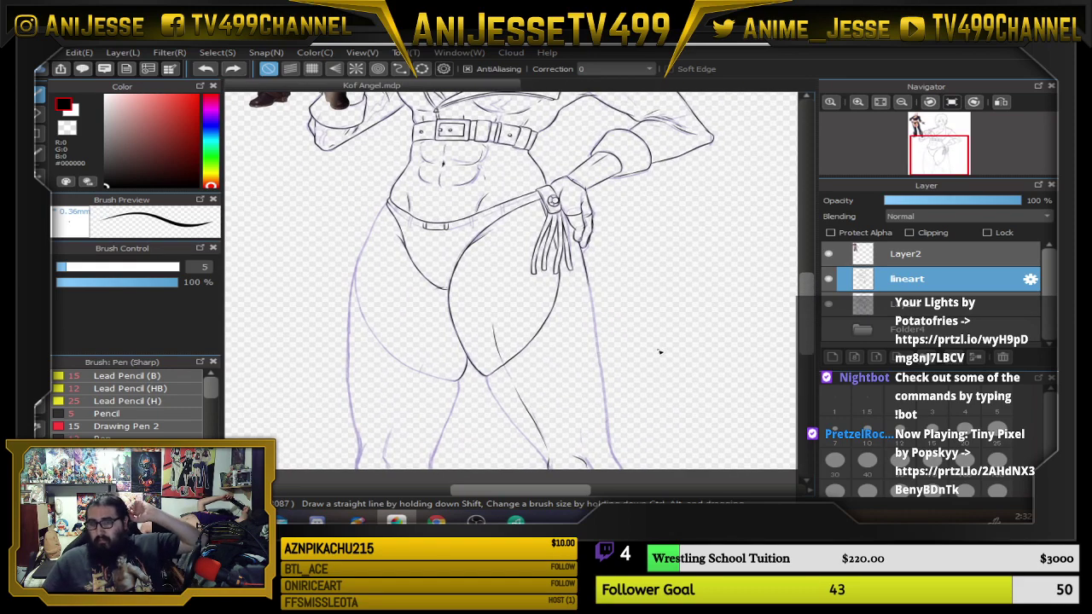
{"action": "scroll", "coordinate": [604, 336], "scroll_direction": "down", "scroll_amount": 3}
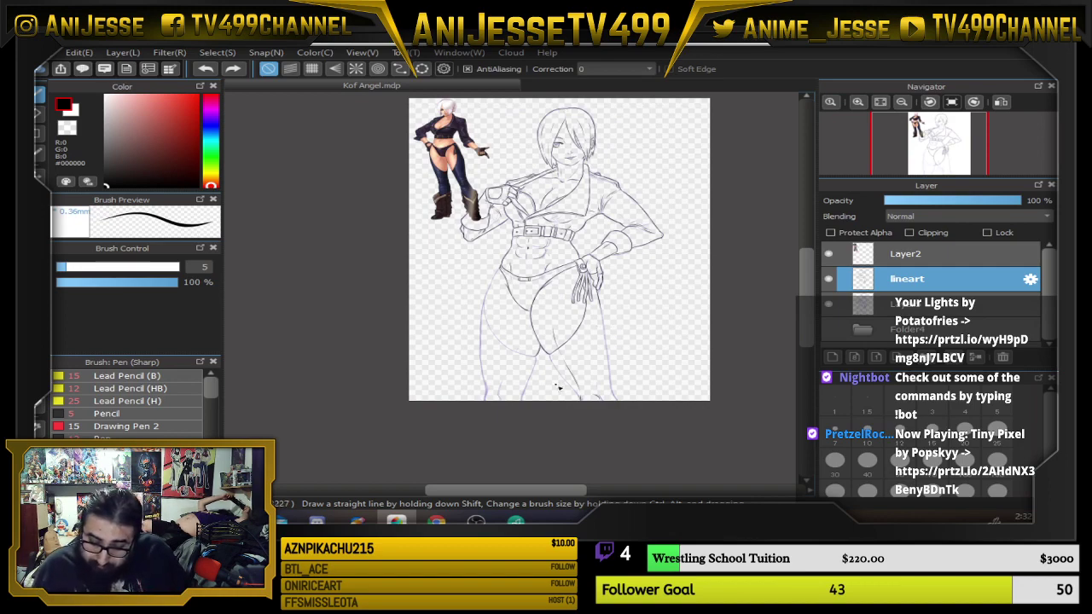
{"action": "scroll", "coordinate": [580, 313], "scroll_direction": "up", "scroll_amount": 2}
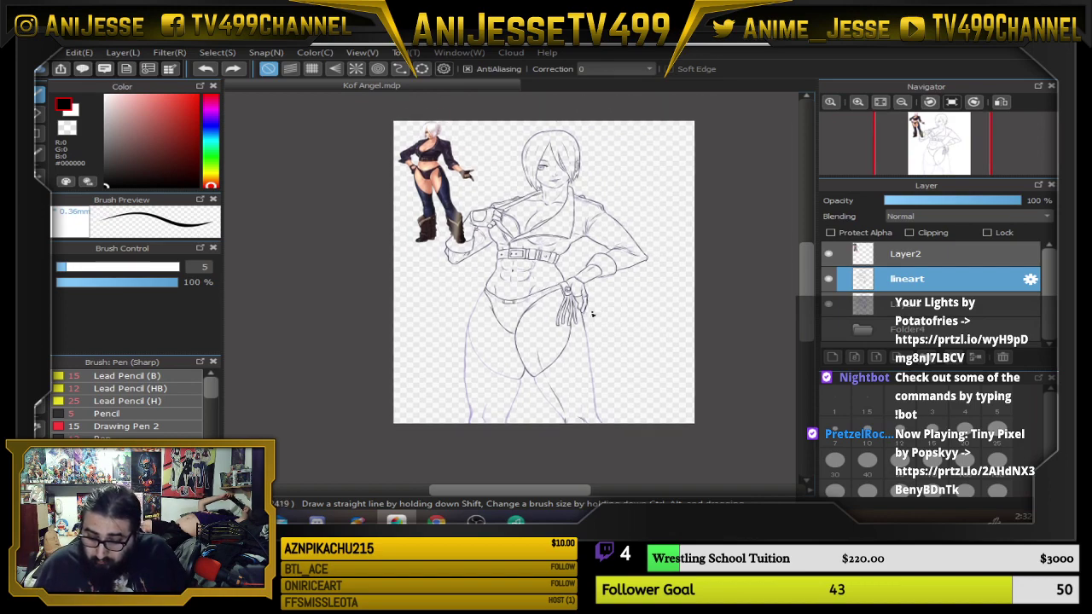
{"action": "scroll", "coordinate": [482, 312], "scroll_direction": "up", "scroll_amount": 3}
{"action": "scroll", "coordinate": [482, 312], "scroll_direction": "up", "scroll_amount": 5}
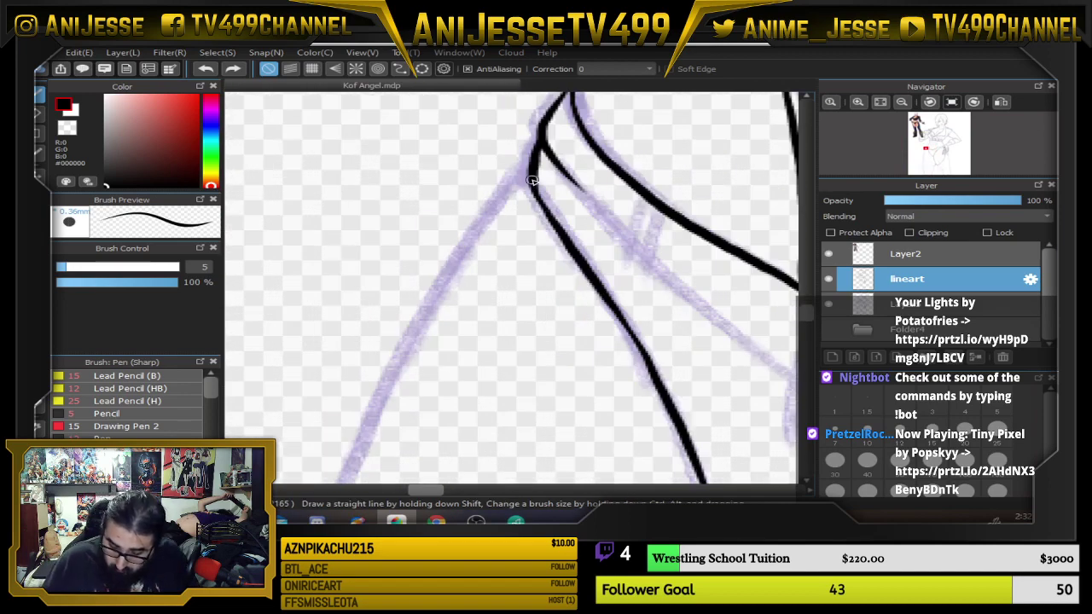
{"action": "mouse_move", "coordinate": [531, 181]}
{"action": "left_mouse_down"}
{"action": "mouse_move", "coordinate": [466, 254]}
{"action": "mouse_move", "coordinate": [366, 440]}
{"action": "left_mouse_up"}
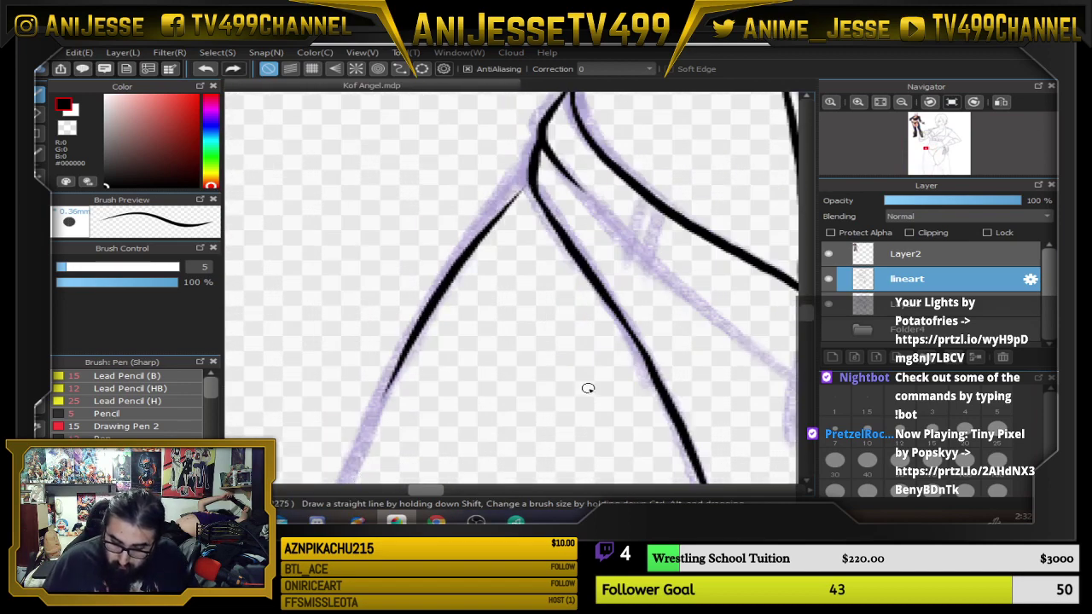
{"action": "key", "text": "Left"}
{"action": "key", "text": "Left"}
{"action": "left_click_drag", "start_coordinate": [449, 263], "coordinate": [467, 196]}
{"action": "mouse_move", "coordinate": [591, 357]}
{"action": "left_mouse_down"}
{"action": "mouse_move", "coordinate": [561, 300]}
{"action": "mouse_move", "coordinate": [570, 395]}
{"action": "left_mouse_up"}
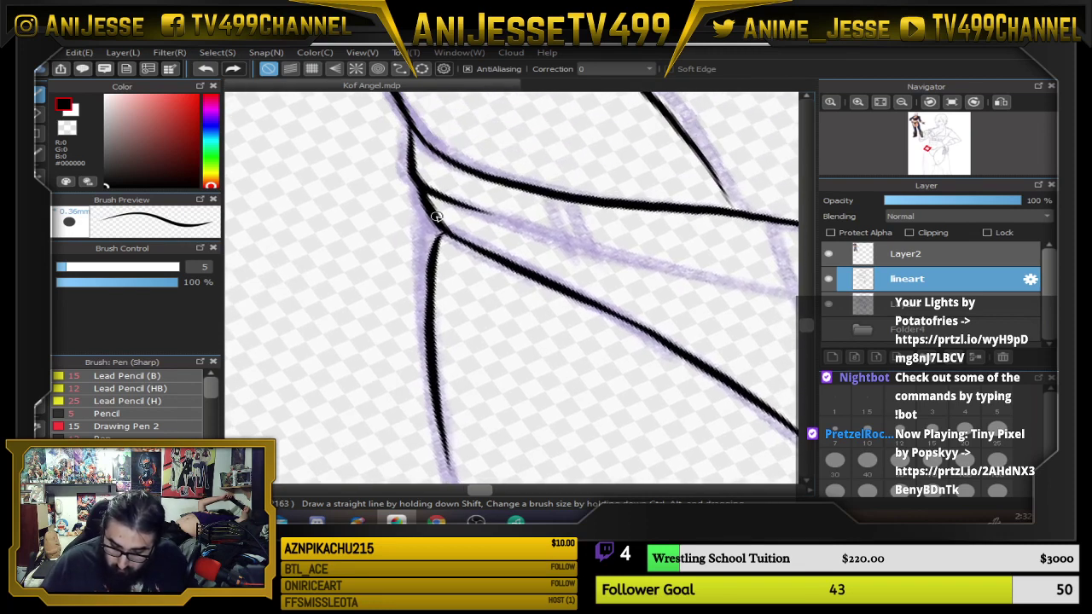
{"action": "key", "text": "ctrl+z"}
{"action": "left_click_drag", "start_coordinate": [435, 216], "coordinate": [437, 292]}
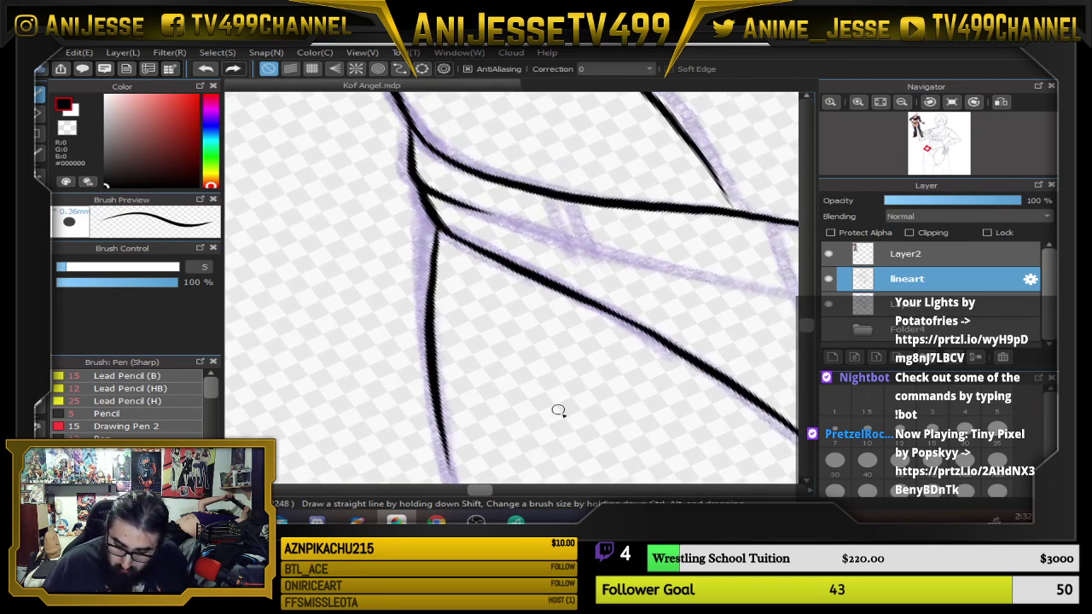
Extend the hip outline into the upper side of the thigh curve, following the inner sketch line where the two lines split.
{"action": "mouse_move", "coordinate": [558, 414]}
{"action": "left_mouse_down"}
{"action": "mouse_move", "coordinate": [547, 295]}
{"action": "mouse_move", "coordinate": [449, 163]}
{"action": "left_mouse_up"}
{"action": "left_click_drag", "start_coordinate": [367, 115], "coordinate": [445, 448]}
{"action": "mouse_move", "coordinate": [522, 401]}
{"action": "left_mouse_down"}
{"action": "mouse_move", "coordinate": [506, 211]}
{"action": "mouse_move", "coordinate": [434, 128]}
{"action": "left_mouse_up"}
{"action": "left_click_drag", "start_coordinate": [363, 107], "coordinate": [452, 465]}
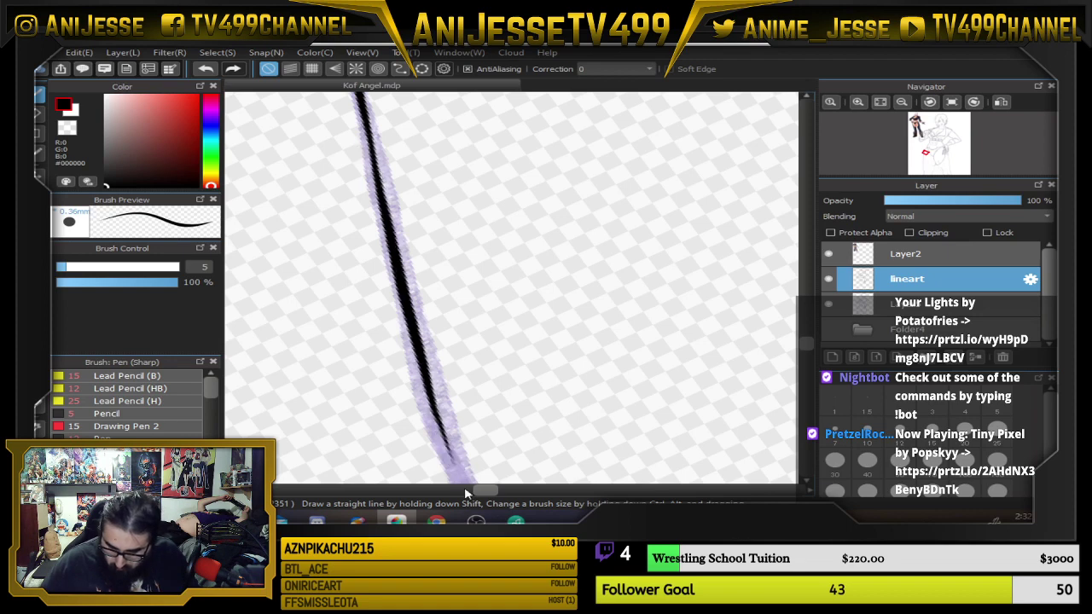
{"action": "mouse_move", "coordinate": [489, 401]}
{"action": "left_mouse_down"}
{"action": "mouse_move", "coordinate": [385, 151]}
{"action": "mouse_move", "coordinate": [354, 184]}
{"action": "mouse_move", "coordinate": [391, 272]}
{"action": "mouse_move", "coordinate": [478, 401]}
{"action": "mouse_move", "coordinate": [500, 147]}
{"action": "left_mouse_up"}
{"action": "key", "text": "Up"}
{"action": "left_click_drag", "start_coordinate": [396, 95], "coordinate": [413, 194]}
{"action": "key", "text": "ctrl+z"}
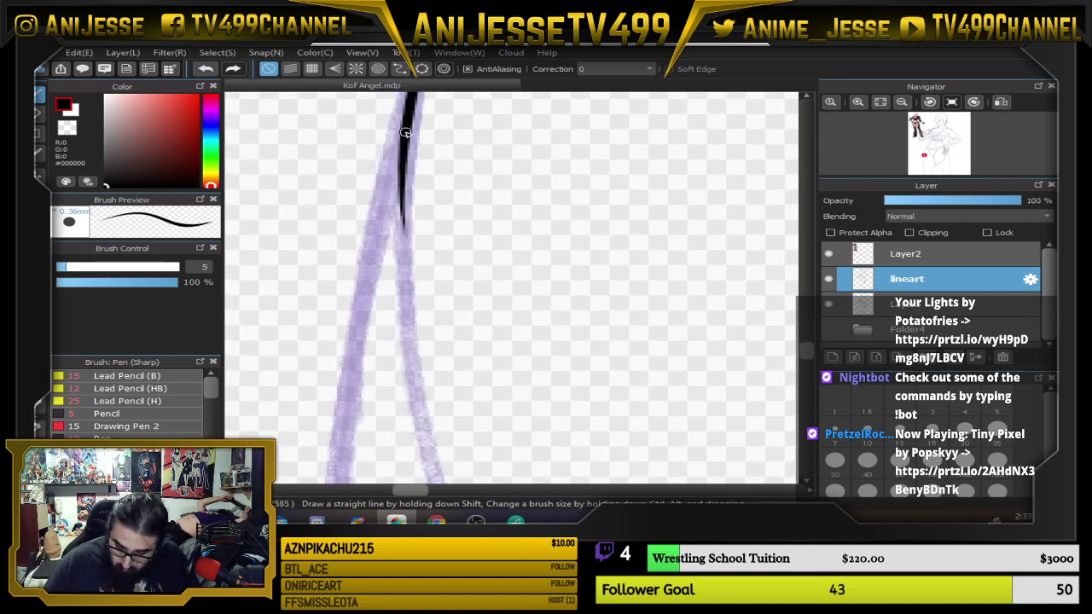
{"action": "mouse_move", "coordinate": [406, 132]}
{"action": "left_mouse_down"}
{"action": "mouse_move", "coordinate": [402, 219]}
{"action": "mouse_move", "coordinate": [426, 434]}
{"action": "mouse_move", "coordinate": [464, 317]}
{"action": "mouse_move", "coordinate": [395, 77]}
{"action": "left_mouse_up"}
{"action": "mouse_move", "coordinate": [344, 145]}
{"action": "left_mouse_down"}
{"action": "mouse_move", "coordinate": [386, 327]}
{"action": "mouse_move", "coordinate": [439, 455]}
{"action": "left_mouse_up"}
{"action": "mouse_move", "coordinate": [458, 363]}
{"action": "left_mouse_down"}
{"action": "mouse_move", "coordinate": [442, 278]}
{"action": "mouse_move", "coordinate": [365, 109]}
{"action": "left_mouse_up"}
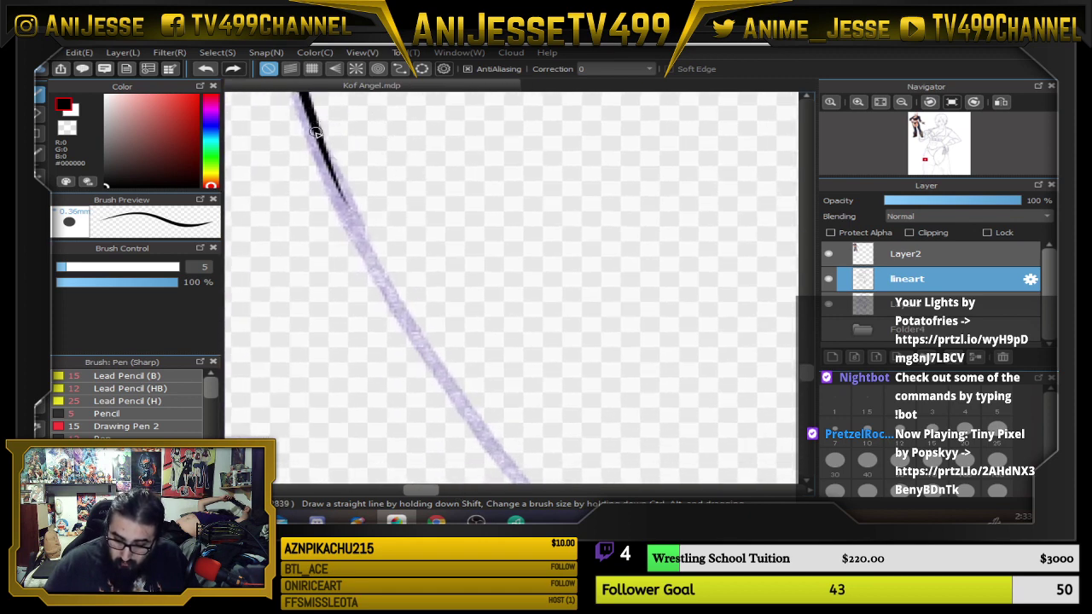
Ink the lower sweep of the thigh curve, join it to the bottom corner, and thicken the line near the join.
{"action": "mouse_move", "coordinate": [314, 133]}
{"action": "left_mouse_down"}
{"action": "mouse_move", "coordinate": [392, 299]}
{"action": "mouse_move", "coordinate": [517, 468]}
{"action": "left_mouse_up"}
{"action": "left_click_drag", "start_coordinate": [552, 404], "coordinate": [302, 49]}
{"action": "mouse_move", "coordinate": [270, 109]}
{"action": "left_mouse_down"}
{"action": "mouse_move", "coordinate": [405, 281]}
{"action": "mouse_move", "coordinate": [626, 467]}
{"action": "left_mouse_up"}
{"action": "mouse_move", "coordinate": [647, 396]}
{"action": "left_mouse_down"}
{"action": "mouse_move", "coordinate": [585, 341]}
{"action": "mouse_move", "coordinate": [502, 231]}
{"action": "left_mouse_up"}
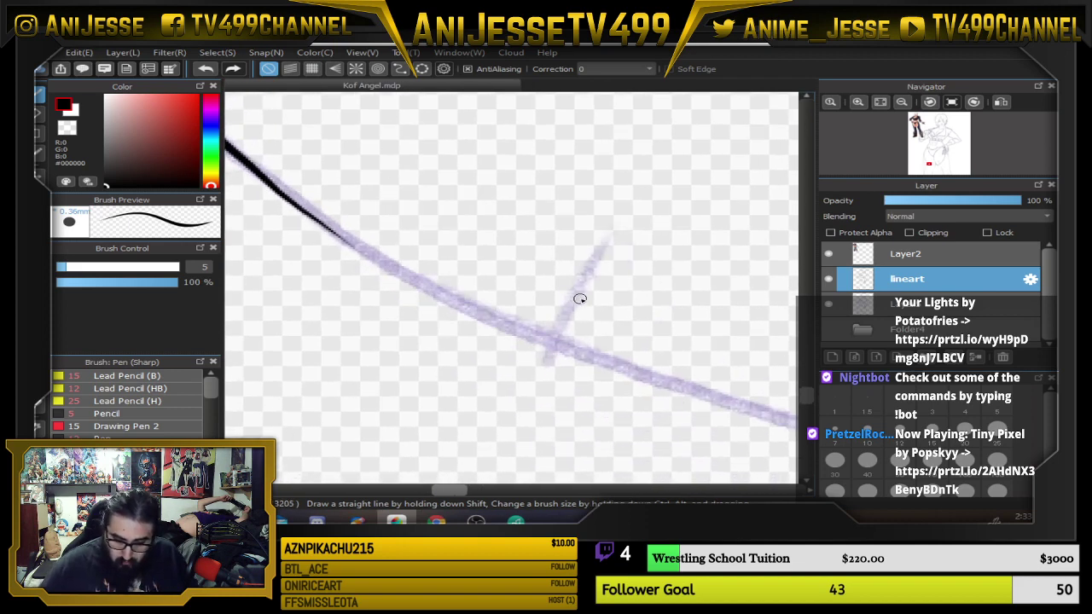
{"action": "key", "text": "Right"}
{"action": "key", "text": "Right"}
{"action": "mouse_move", "coordinate": [369, 105]}
{"action": "left_mouse_down"}
{"action": "mouse_move", "coordinate": [409, 203]}
{"action": "mouse_move", "coordinate": [481, 320]}
{"action": "mouse_move", "coordinate": [580, 429]}
{"action": "left_mouse_up"}
{"action": "mouse_move", "coordinate": [636, 383]}
{"action": "left_mouse_down"}
{"action": "mouse_move", "coordinate": [464, 209]}
{"action": "mouse_move", "coordinate": [414, 176]}
{"action": "mouse_move", "coordinate": [423, 149]}
{"action": "left_mouse_up"}
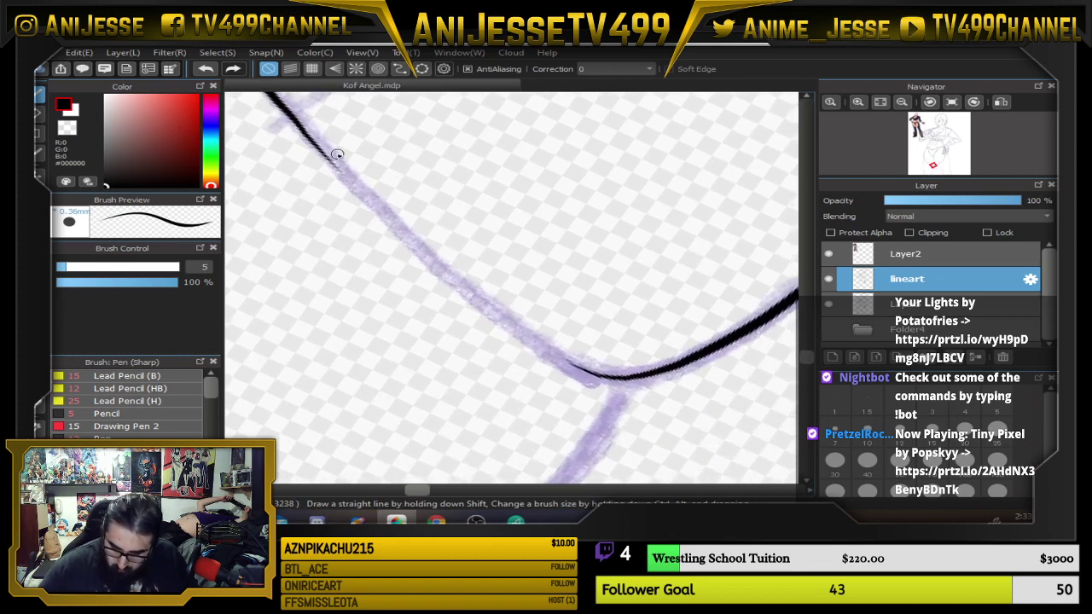
{"action": "mouse_move", "coordinate": [299, 126]}
{"action": "left_mouse_down"}
{"action": "mouse_move", "coordinate": [531, 336]}
{"action": "mouse_move", "coordinate": [597, 374]}
{"action": "mouse_move", "coordinate": [649, 382]}
{"action": "left_mouse_up"}
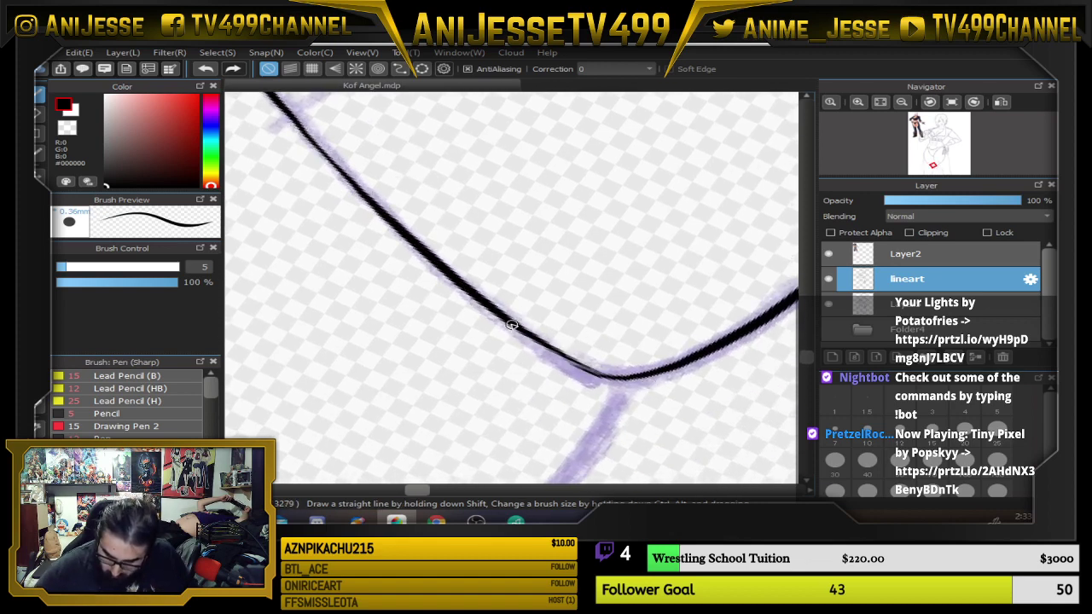
{"action": "mouse_move", "coordinate": [505, 318]}
{"action": "left_mouse_down"}
{"action": "mouse_move", "coordinate": [595, 372]}
{"action": "mouse_move", "coordinate": [633, 376]}
{"action": "left_mouse_up"}
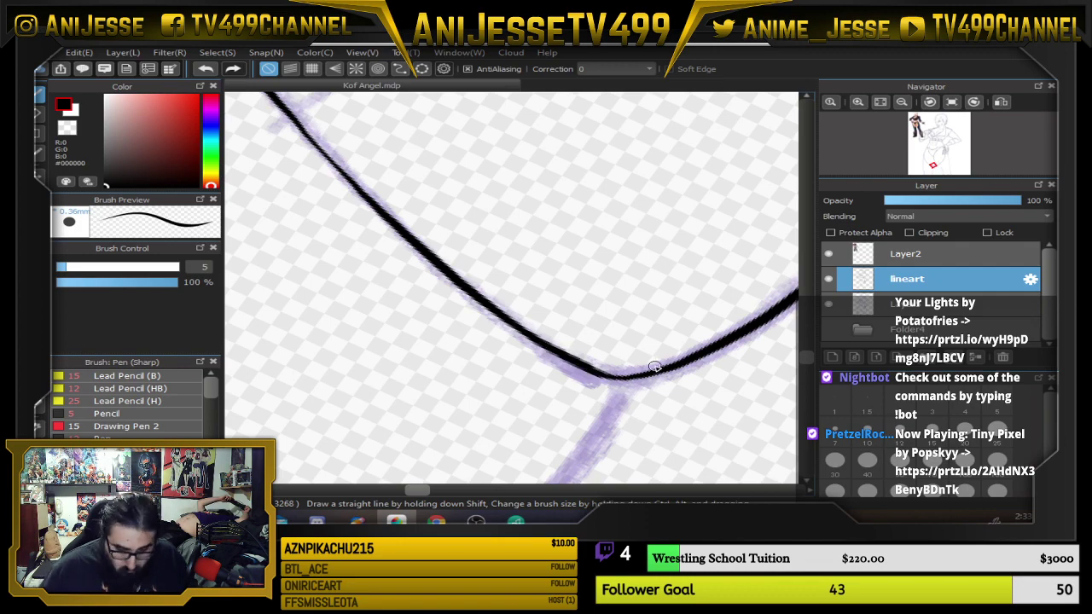
Reduce the pen size to 3 and ink a short crease rising from the lower edge of the newly inked thigh curve.
{"action": "scroll", "coordinate": [654, 367], "scroll_direction": "down", "scroll_amount": 5}
{"action": "scroll", "coordinate": [652, 361], "scroll_direction": "up", "scroll_amount": 4}
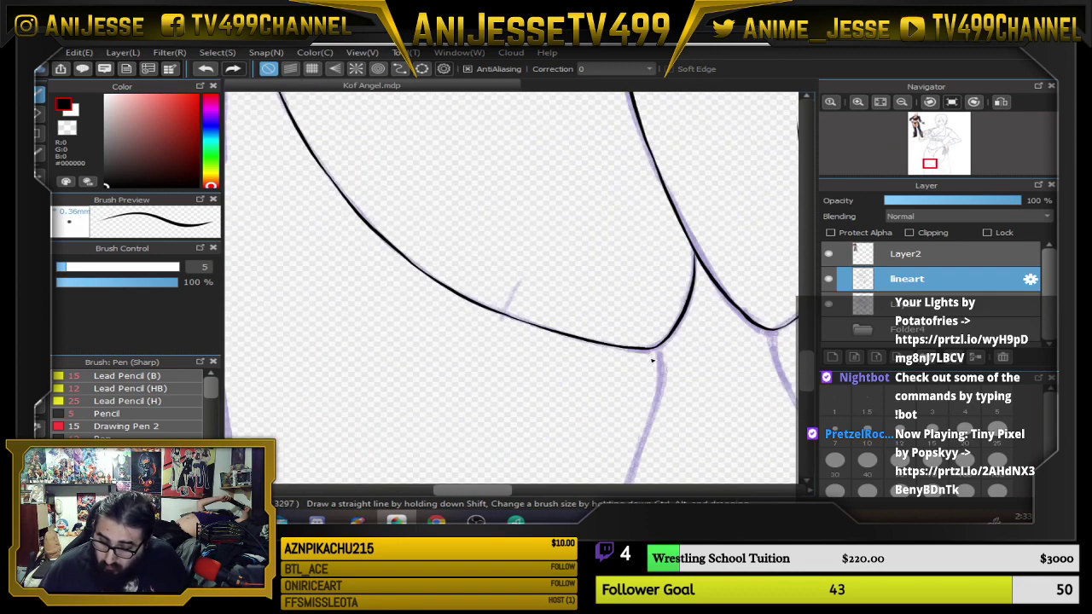
{"action": "key", "text": "bracketleft"}
{"action": "key", "text": "bracketleft"}
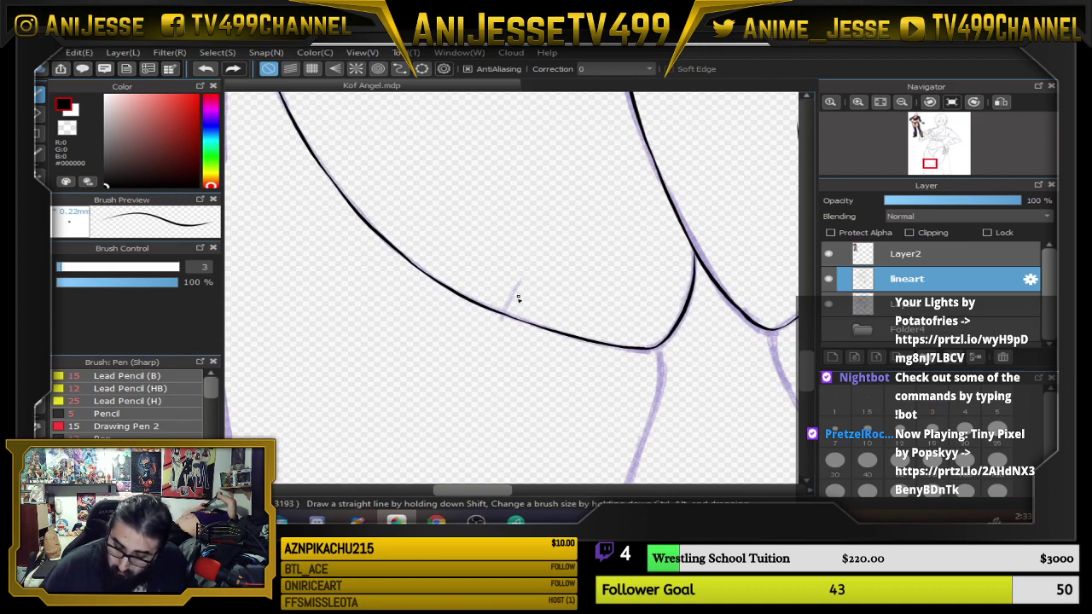
{"action": "left_click_drag", "start_coordinate": [511, 307], "coordinate": [552, 220]}
{"action": "left_click_drag", "start_coordinate": [679, 240], "coordinate": [709, 150]}
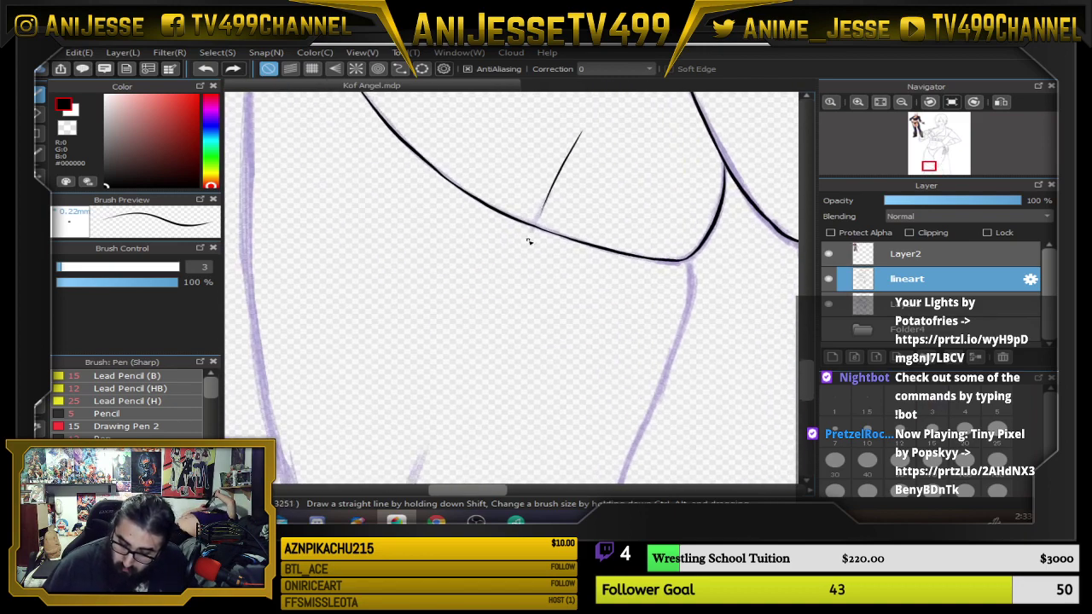
{"action": "left_click_drag", "start_coordinate": [532, 240], "coordinate": [517, 317]}
{"action": "scroll", "coordinate": [503, 376], "scroll_direction": "down", "scroll_amount": 5}
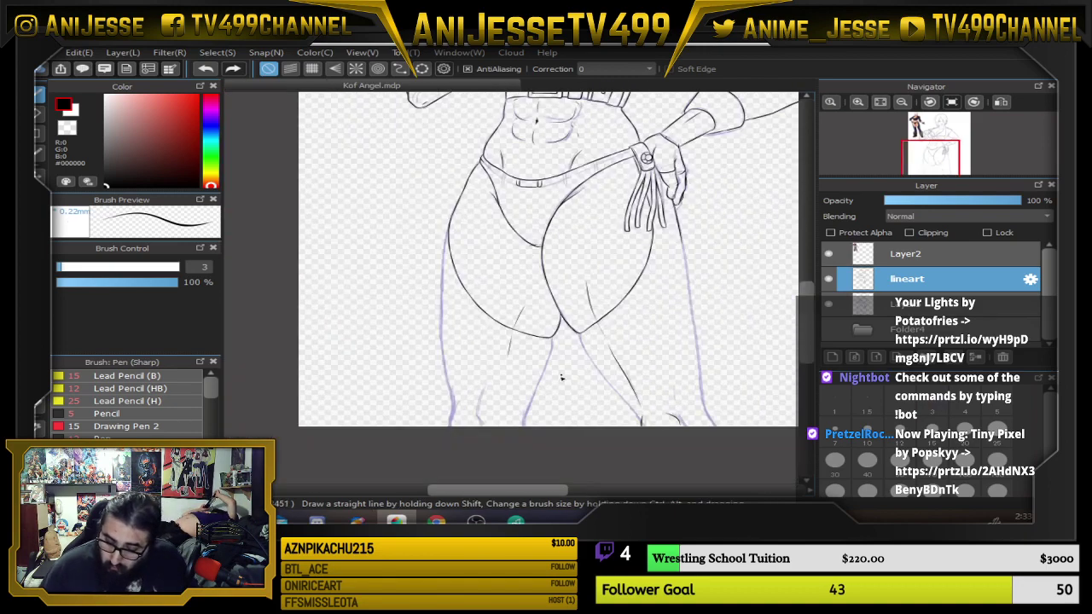
{"action": "scroll", "coordinate": [563, 378], "scroll_direction": "up", "scroll_amount": 4}
{"action": "key", "text": "ctrl+z"}
Hide the sketch layer to check the line art alone, show it again, and set the pen size to 5.
{"action": "scroll", "coordinate": [526, 358], "scroll_direction": "down", "scroll_amount": 5}
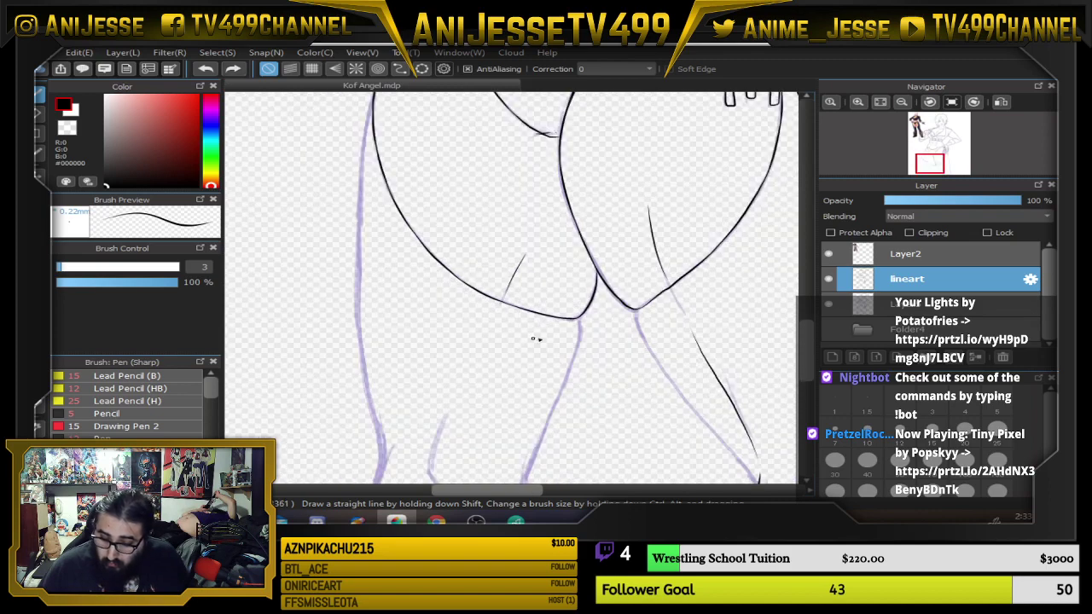
{"action": "scroll", "coordinate": [519, 357], "scroll_direction": "down", "scroll_amount": 1}
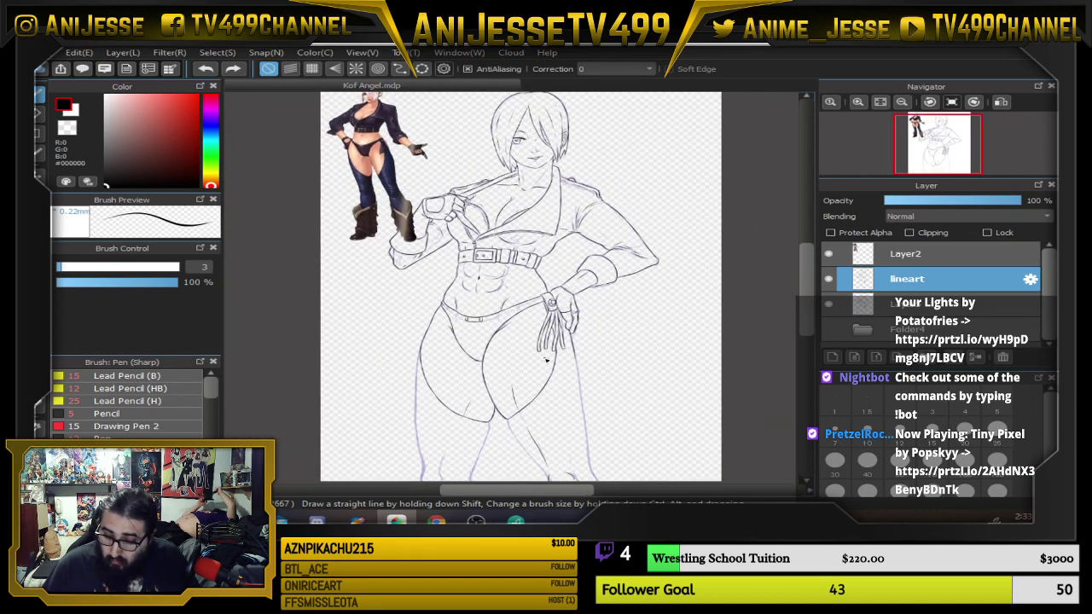
{"action": "left_click", "coordinate": [832, 306]}
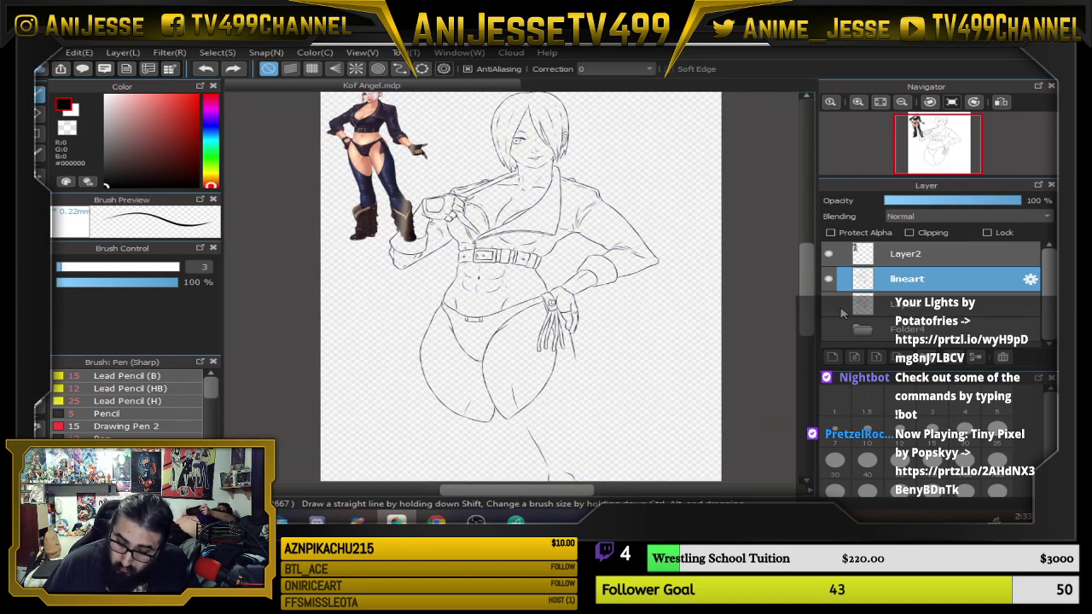
{"action": "left_click", "coordinate": [830, 305]}
{"action": "left_click", "coordinate": [995, 403]}
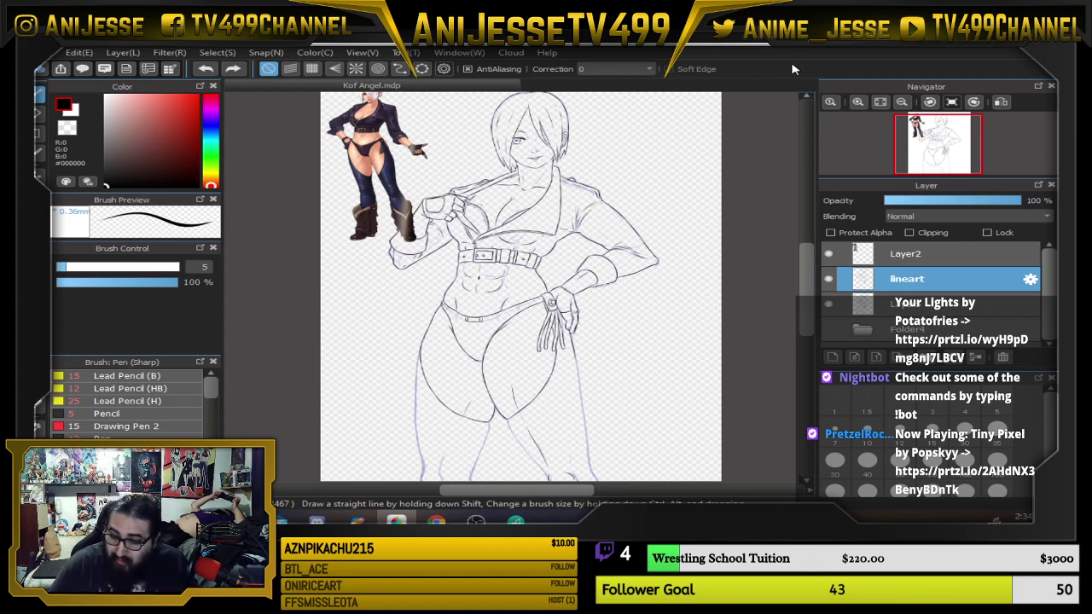
Ink the inner leg line below the hand-on-hip side's thigh curve, from its bottom corner down to the knee.
{"action": "scroll", "coordinate": [468, 443], "scroll_direction": "up", "scroll_amount": 5}
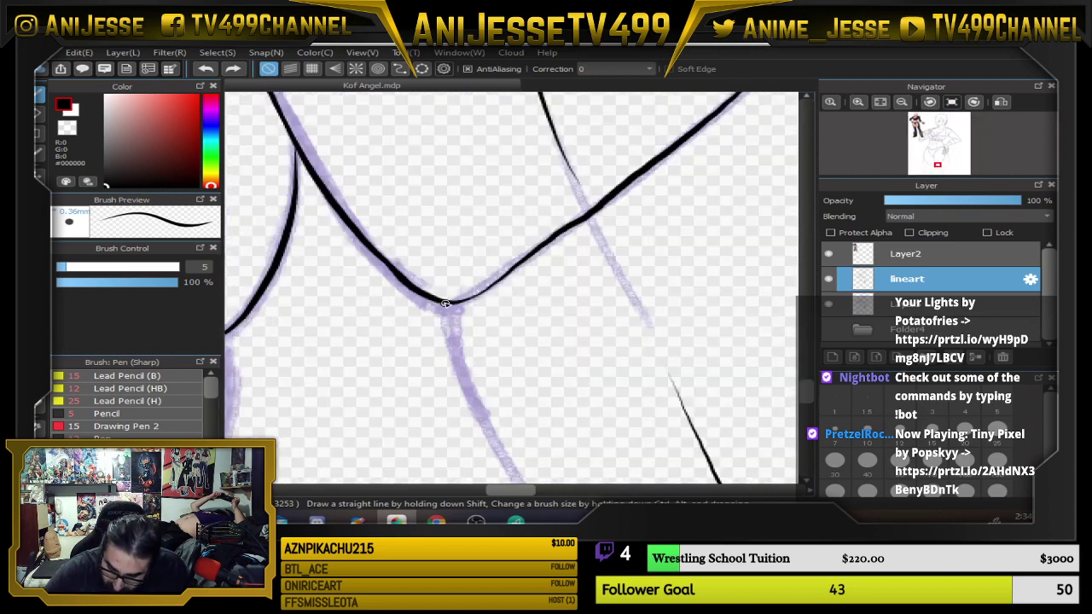
{"action": "left_click_drag", "start_coordinate": [447, 305], "coordinate": [473, 413]}
{"action": "left_click_drag", "start_coordinate": [621, 405], "coordinate": [496, 250]}
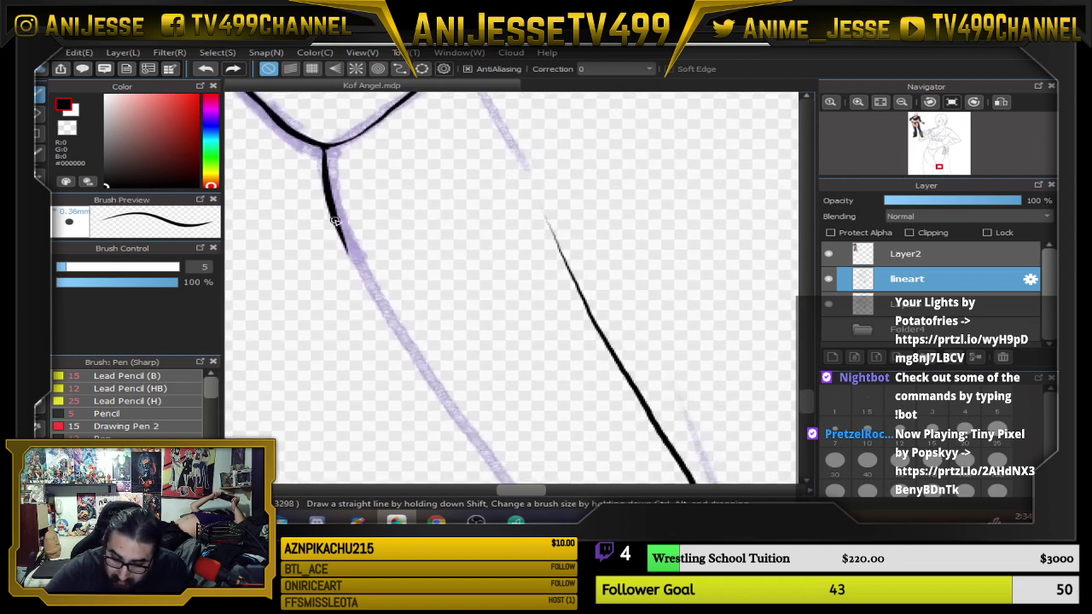
{"action": "mouse_move", "coordinate": [338, 217]}
{"action": "left_mouse_down"}
{"action": "mouse_move", "coordinate": [365, 288]}
{"action": "mouse_move", "coordinate": [496, 469]}
{"action": "left_mouse_up"}
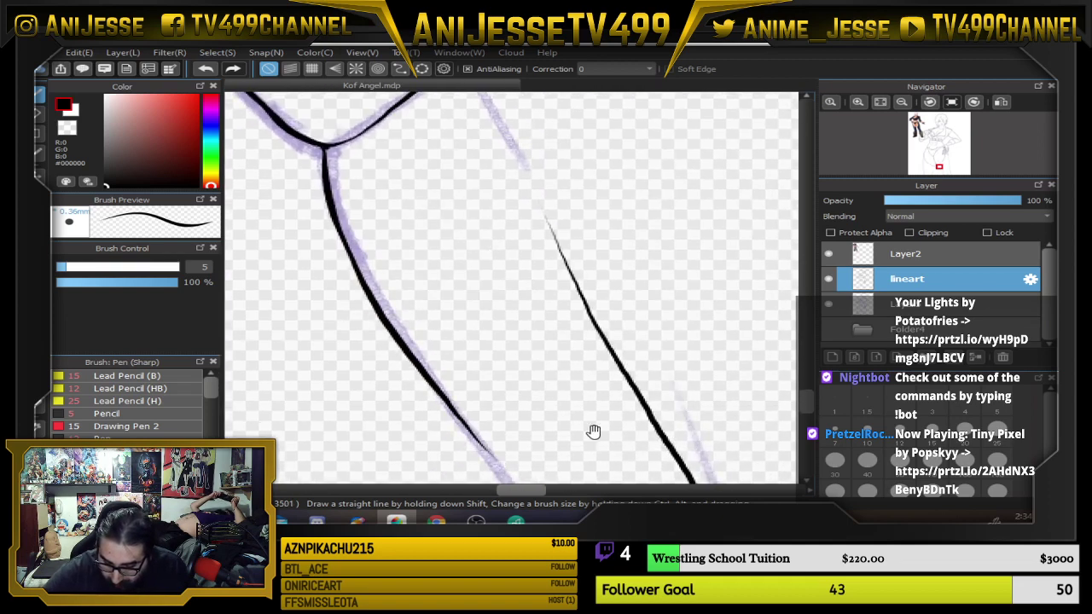
{"action": "left_click_drag", "start_coordinate": [592, 431], "coordinate": [373, 246]}
{"action": "mouse_move", "coordinate": [263, 176]}
{"action": "left_mouse_down"}
{"action": "mouse_move", "coordinate": [365, 312]}
{"action": "mouse_move", "coordinate": [485, 442]}
{"action": "mouse_move", "coordinate": [393, 195]}
{"action": "left_mouse_up"}
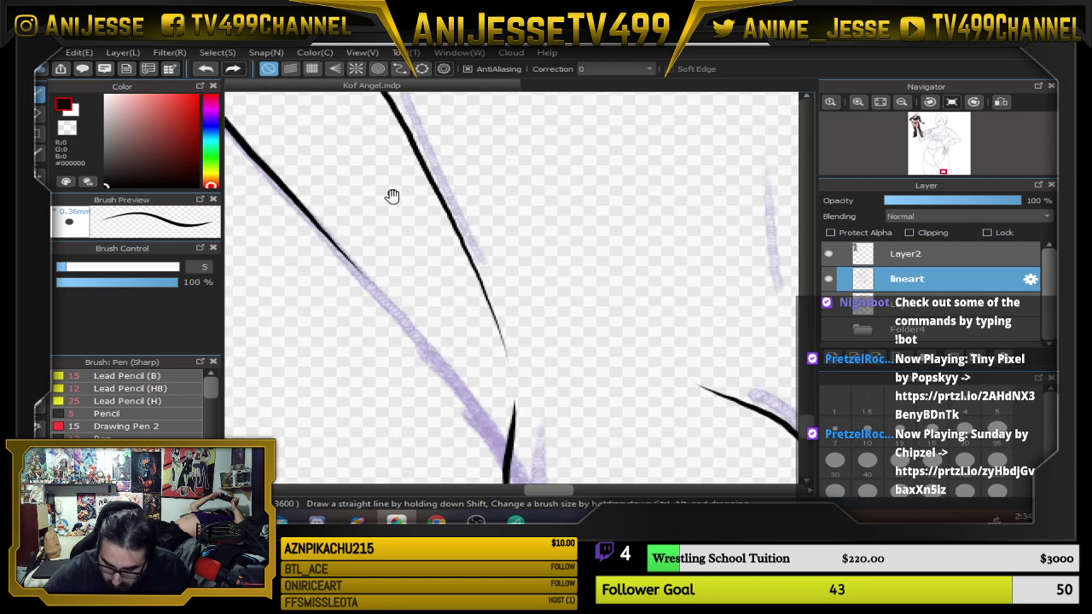
{"action": "left_click_drag", "start_coordinate": [308, 217], "coordinate": [510, 460]}
{"action": "scroll", "coordinate": [623, 325], "scroll_direction": "down", "scroll_amount": 3}
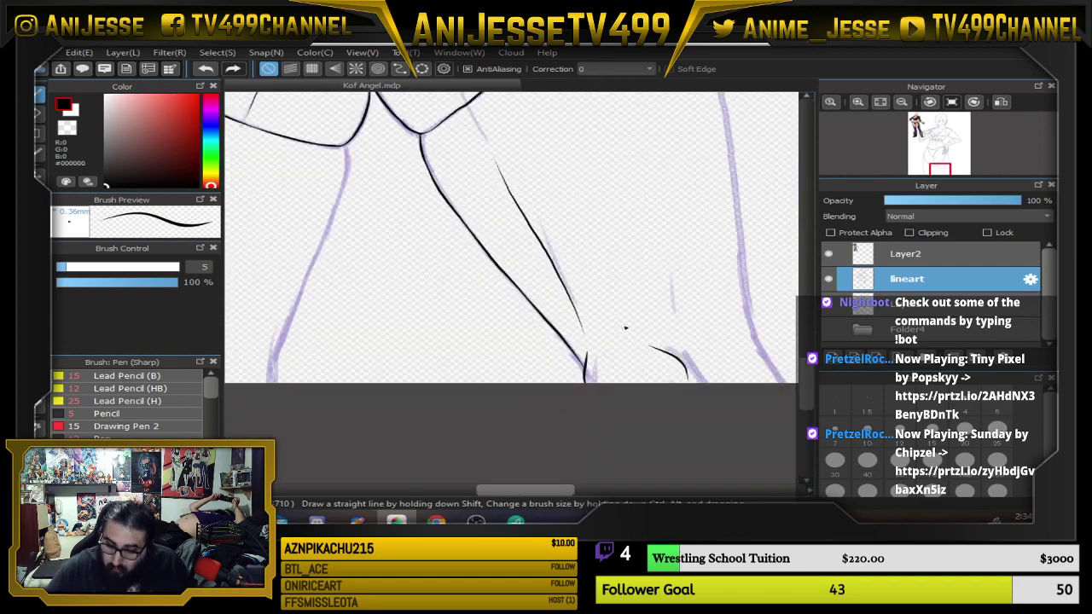
{"action": "scroll", "coordinate": [503, 280], "scroll_direction": "down", "scroll_amount": 2}
{"action": "left_click_drag", "start_coordinate": [534, 287], "coordinate": [627, 283]}
{"action": "scroll", "coordinate": [566, 383], "scroll_direction": "down", "scroll_amount": 2}
{"action": "scroll", "coordinate": [563, 299], "scroll_direction": "up", "scroll_amount": 5}
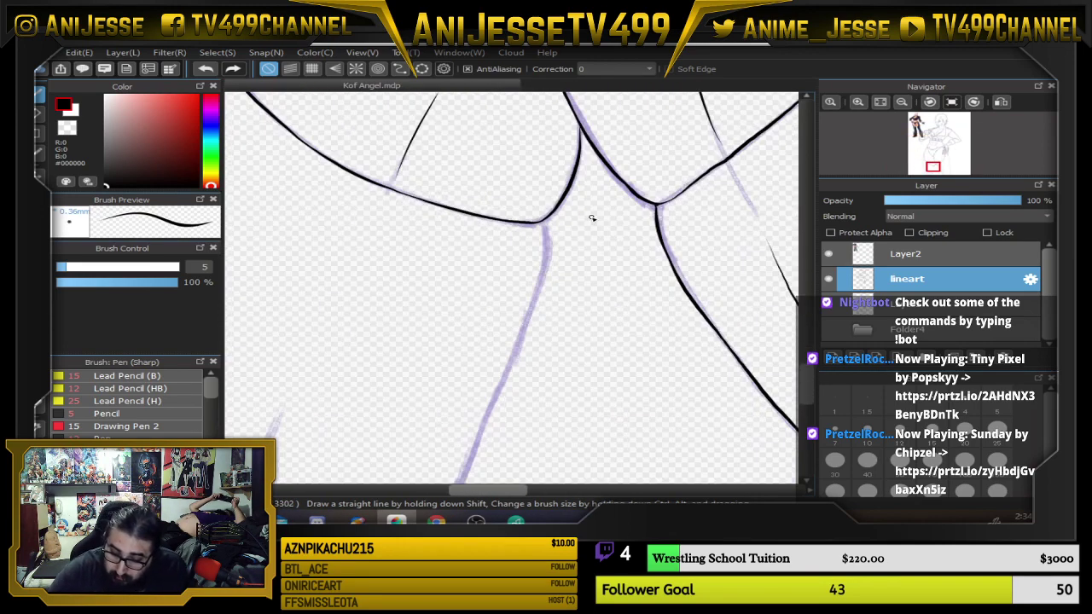
{"action": "scroll", "coordinate": [592, 219], "scroll_direction": "up", "scroll_amount": 2}
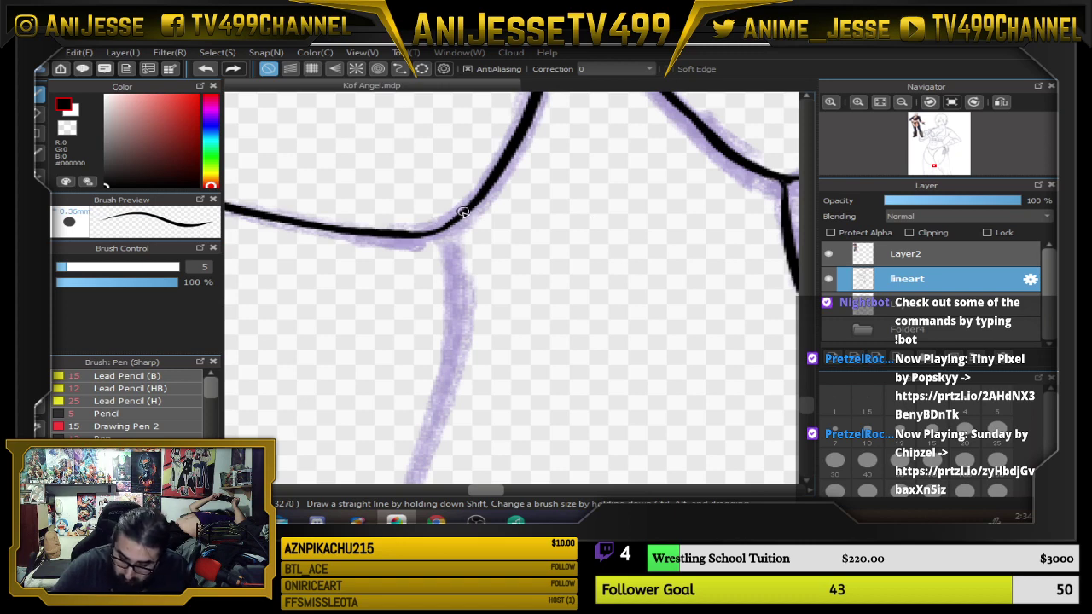
{"action": "mouse_move", "coordinate": [453, 217]}
{"action": "left_mouse_down"}
{"action": "mouse_move", "coordinate": [452, 334]}
{"action": "mouse_move", "coordinate": [424, 447]}
{"action": "left_mouse_up"}
{"action": "mouse_move", "coordinate": [461, 404]}
{"action": "left_mouse_down"}
{"action": "mouse_move", "coordinate": [605, 326]}
{"action": "mouse_move", "coordinate": [543, 483]}
{"action": "left_mouse_up"}
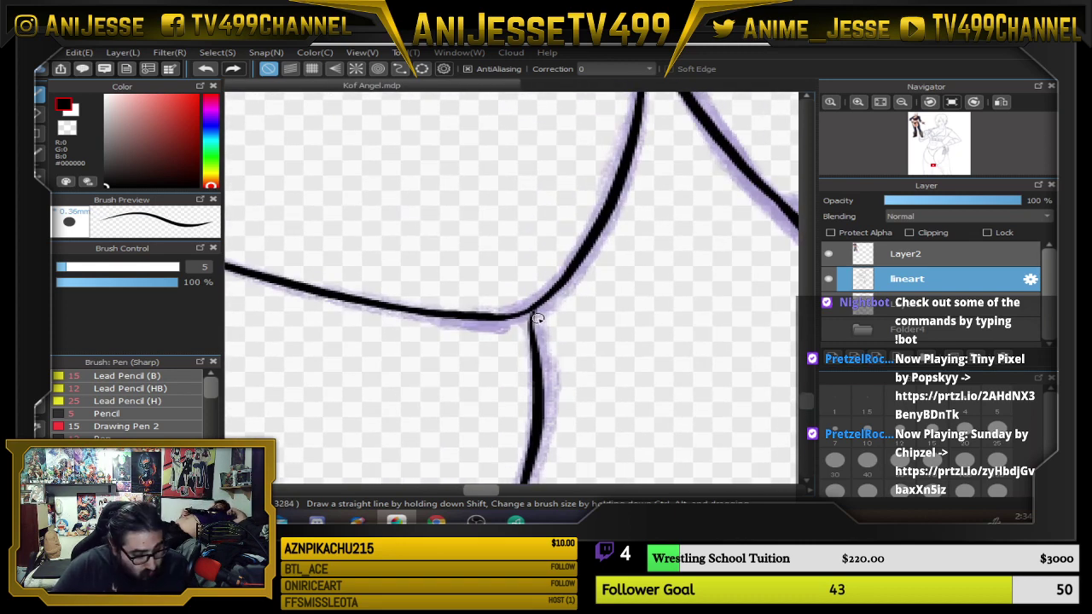
{"action": "key", "text": "ctrl+z"}
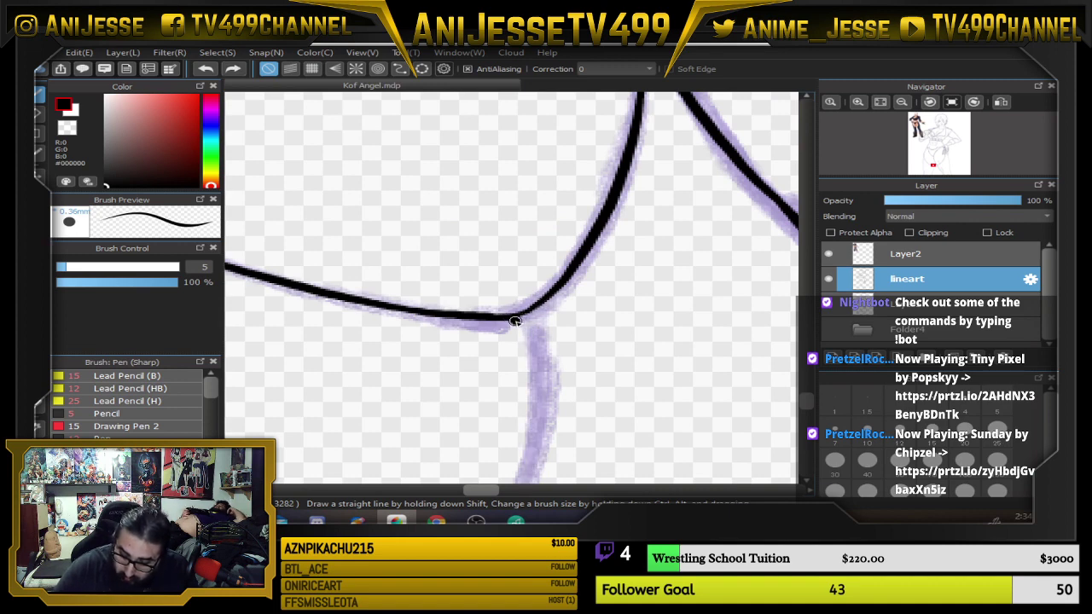
{"action": "mouse_move", "coordinate": [516, 321]}
{"action": "left_mouse_down"}
{"action": "mouse_move", "coordinate": [539, 356]}
{"action": "mouse_move", "coordinate": [534, 471]}
{"action": "left_mouse_up"}
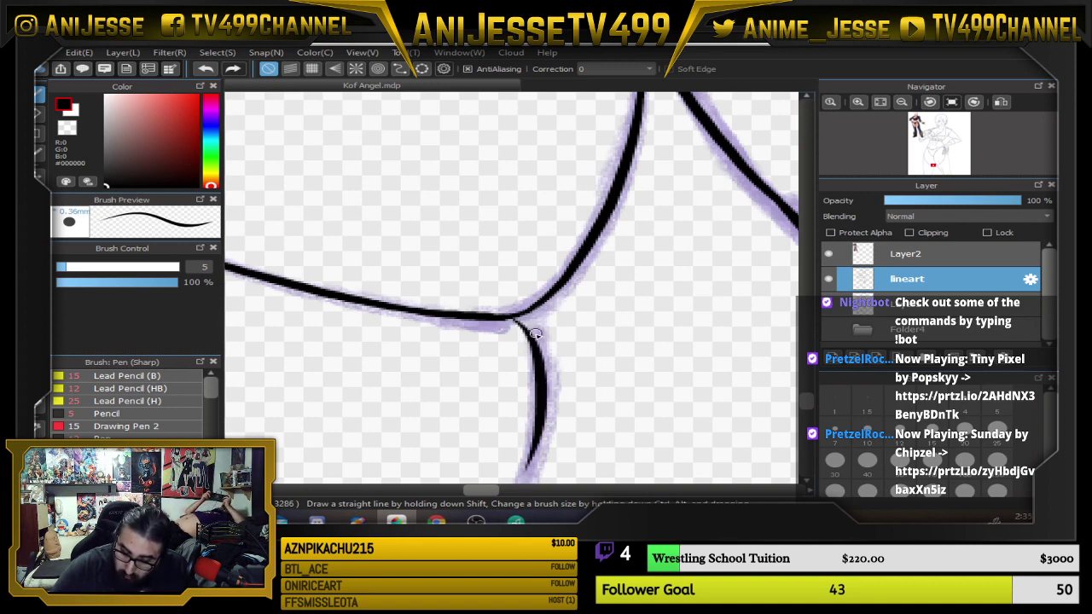
{"action": "key", "text": "ctrl+z"}
Ink the upper part of the other leg's inner line, starting at the thigh curve's bottom corner and following the sketch.
{"action": "left_click_drag", "start_coordinate": [519, 314], "coordinate": [530, 462]}
{"action": "left_click_drag", "start_coordinate": [598, 432], "coordinate": [655, 201]}
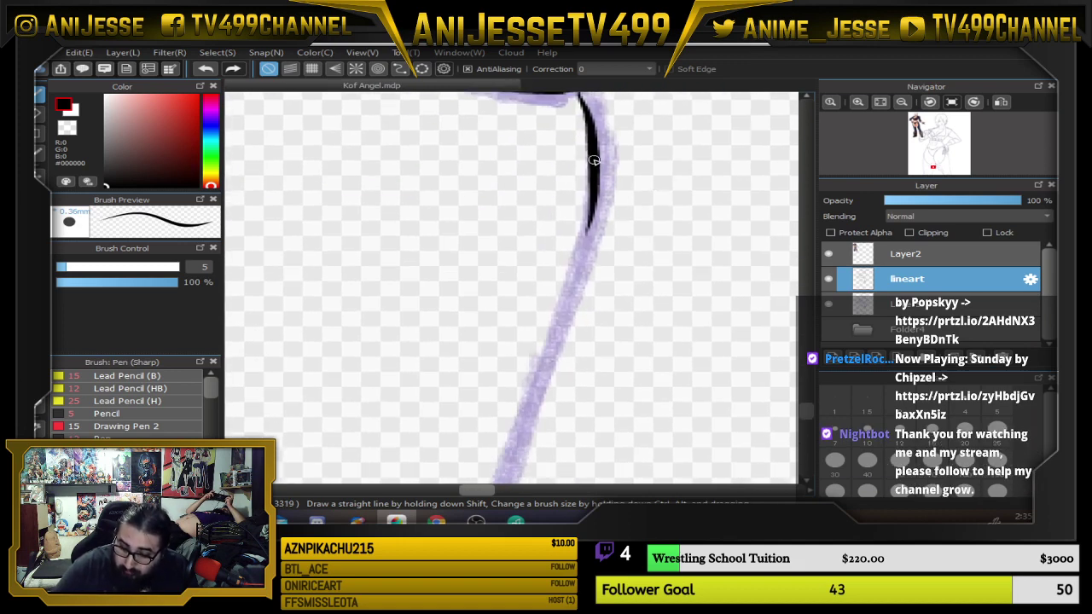
{"action": "mouse_move", "coordinate": [594, 162]}
{"action": "left_mouse_down"}
{"action": "mouse_move", "coordinate": [559, 333]}
{"action": "mouse_move", "coordinate": [500, 484]}
{"action": "left_mouse_up"}
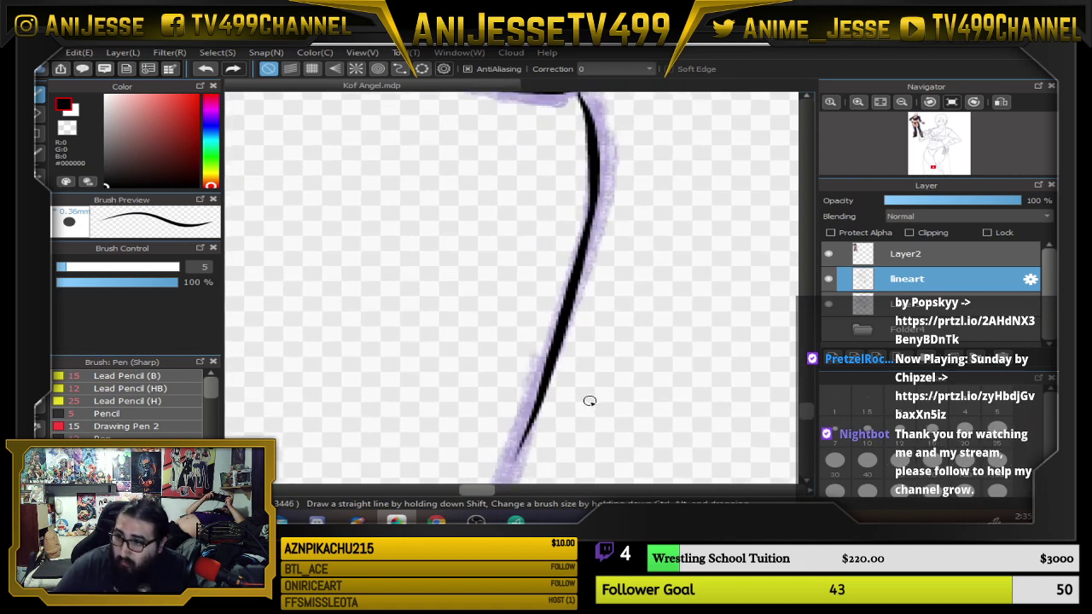
{"action": "left_click_drag", "start_coordinate": [592, 400], "coordinate": [635, 195]}
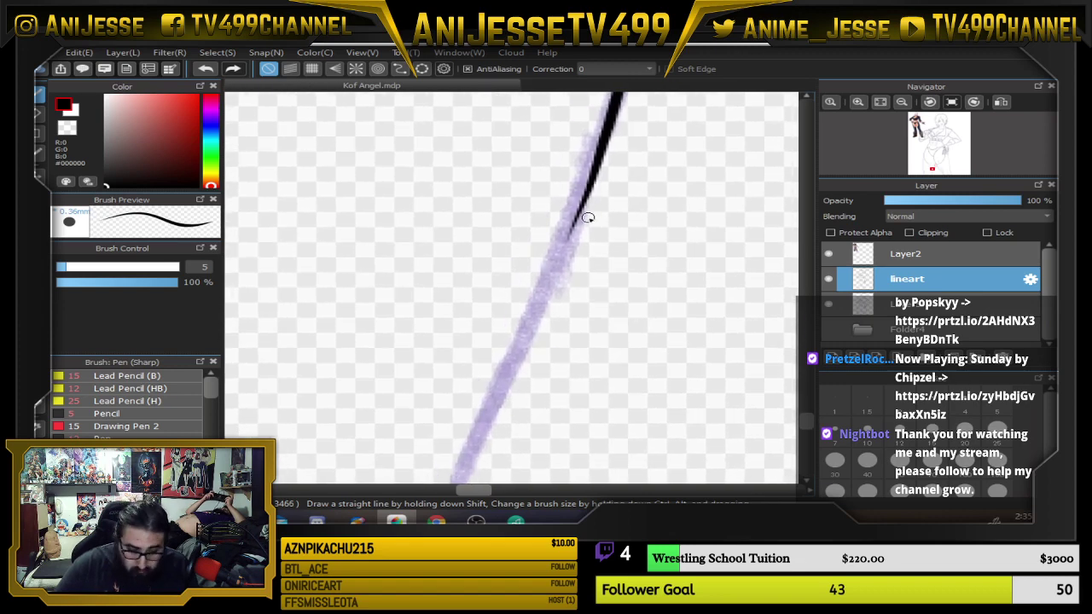
Mirror the canvas view, ink the rest of the inner leg line down to the knee, and restore the normal view.
{"action": "key", "text": "Down"}
{"action": "left_click_drag", "start_coordinate": [422, 154], "coordinate": [565, 480]}
{"action": "left_click_drag", "start_coordinate": [626, 390], "coordinate": [521, 204]}
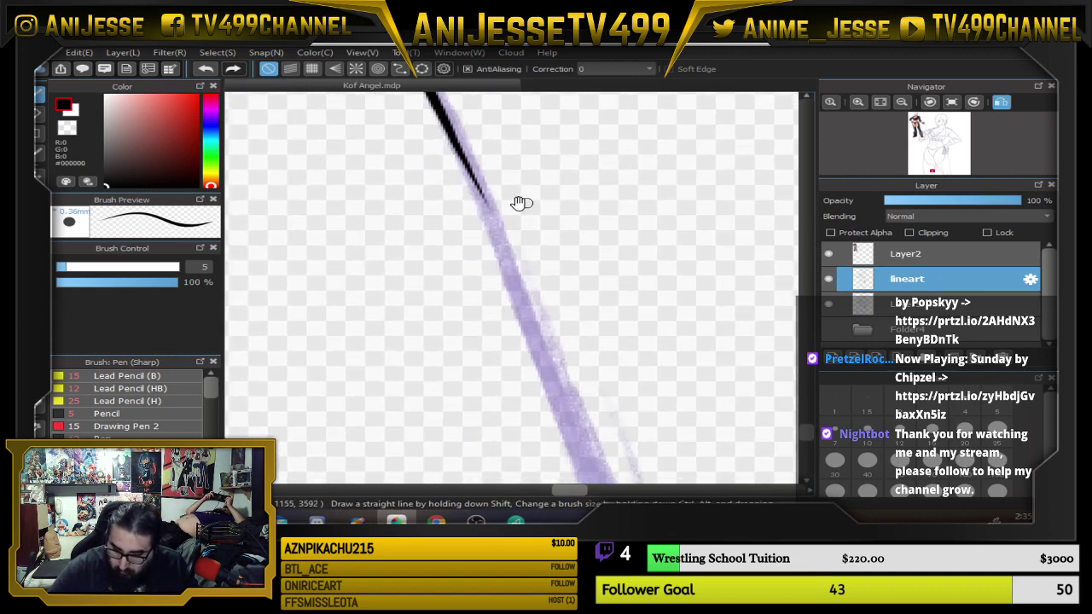
{"action": "left_click_drag", "start_coordinate": [444, 130], "coordinate": [604, 452]}
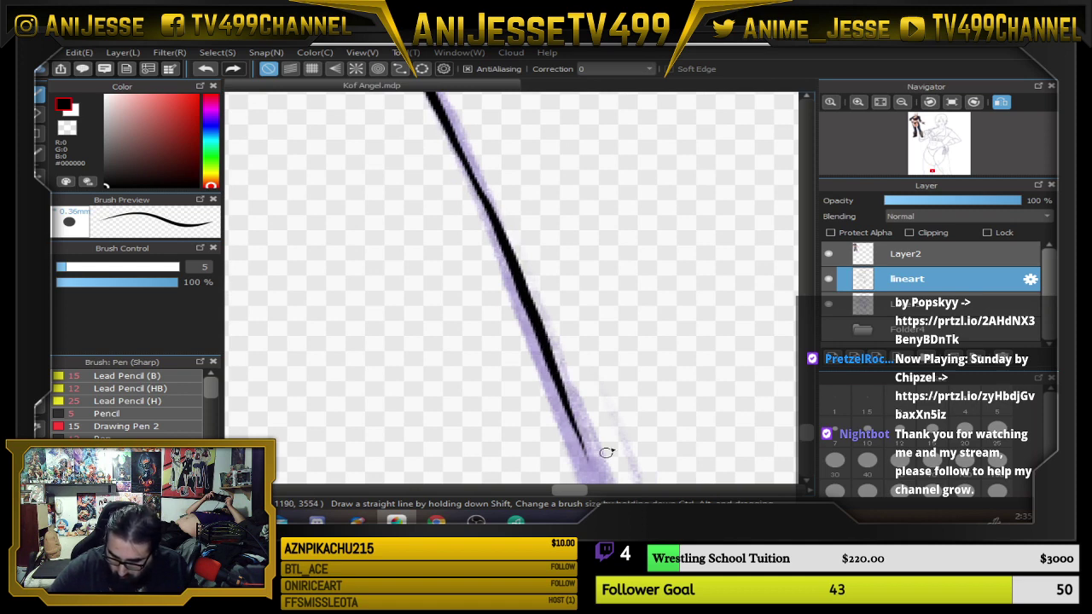
{"action": "mouse_move", "coordinate": [673, 401]}
{"action": "left_mouse_down"}
{"action": "mouse_move", "coordinate": [444, 176]}
{"action": "mouse_move", "coordinate": [488, 215]}
{"action": "left_mouse_up"}
{"action": "mouse_move", "coordinate": [390, 181]}
{"action": "left_mouse_down"}
{"action": "mouse_move", "coordinate": [460, 352]}
{"action": "mouse_move", "coordinate": [478, 435]}
{"action": "mouse_move", "coordinate": [482, 417]}
{"action": "mouse_move", "coordinate": [473, 494]}
{"action": "mouse_move", "coordinate": [448, 516]}
{"action": "left_mouse_up"}
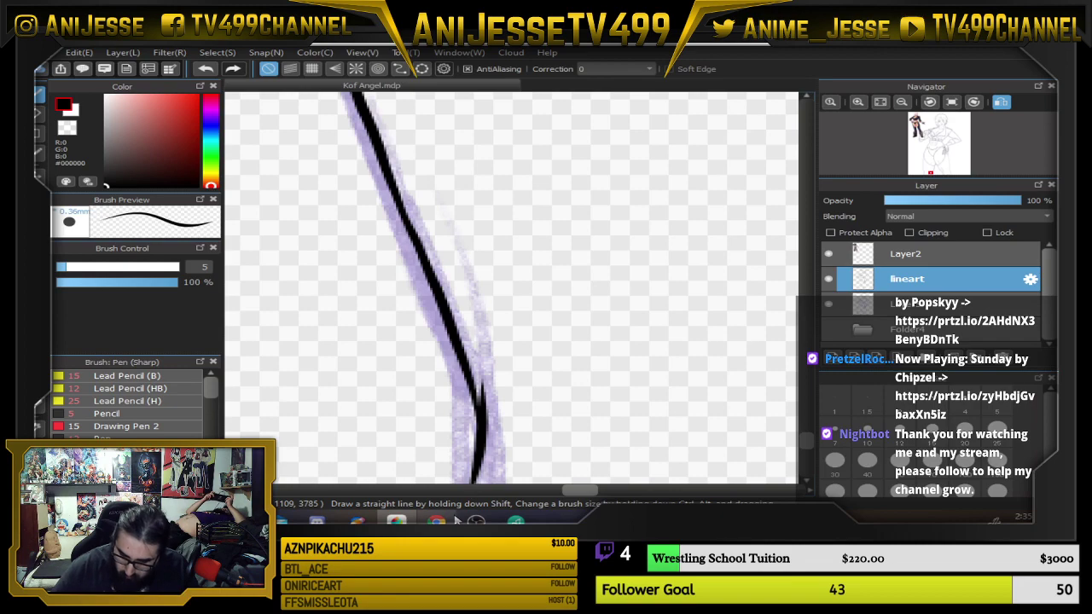
{"action": "scroll", "coordinate": [469, 385], "scroll_direction": "down", "scroll_amount": 7}
{"action": "left_click_drag", "start_coordinate": [507, 370], "coordinate": [390, 420]}
{"action": "key", "text": "Down"}
Fit the whole drawing in view and hide Layer2 with the character reference image.
{"action": "scroll", "coordinate": [518, 424], "scroll_direction": "up", "scroll_amount": 4}
{"action": "scroll", "coordinate": [402, 395], "scroll_direction": "down", "scroll_amount": 4}
{"action": "left_click_drag", "start_coordinate": [441, 336], "coordinate": [465, 399]}
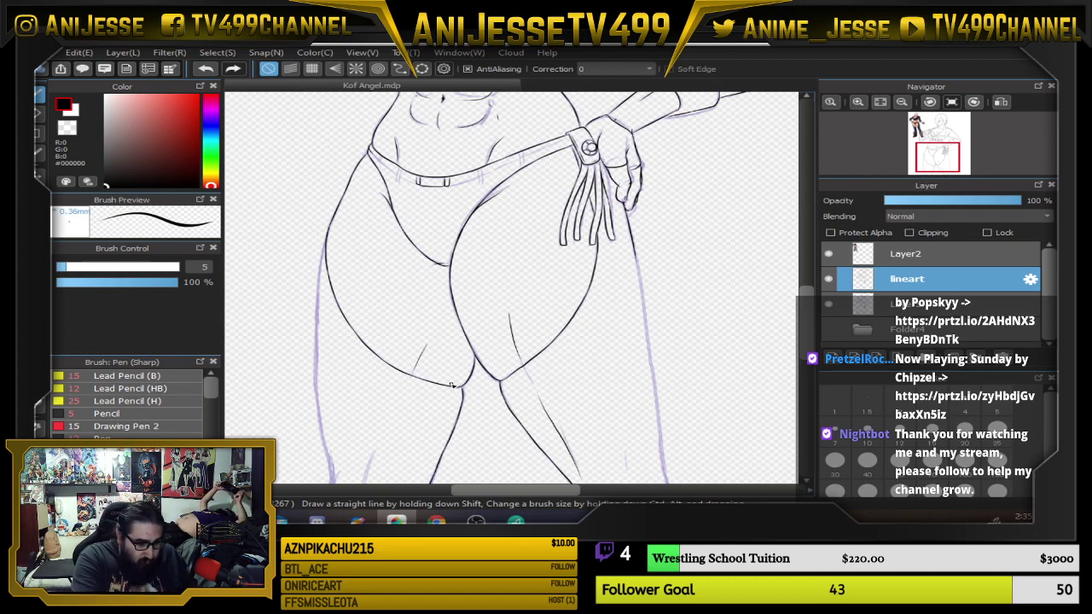
{"action": "key", "text": "ctrl+0"}
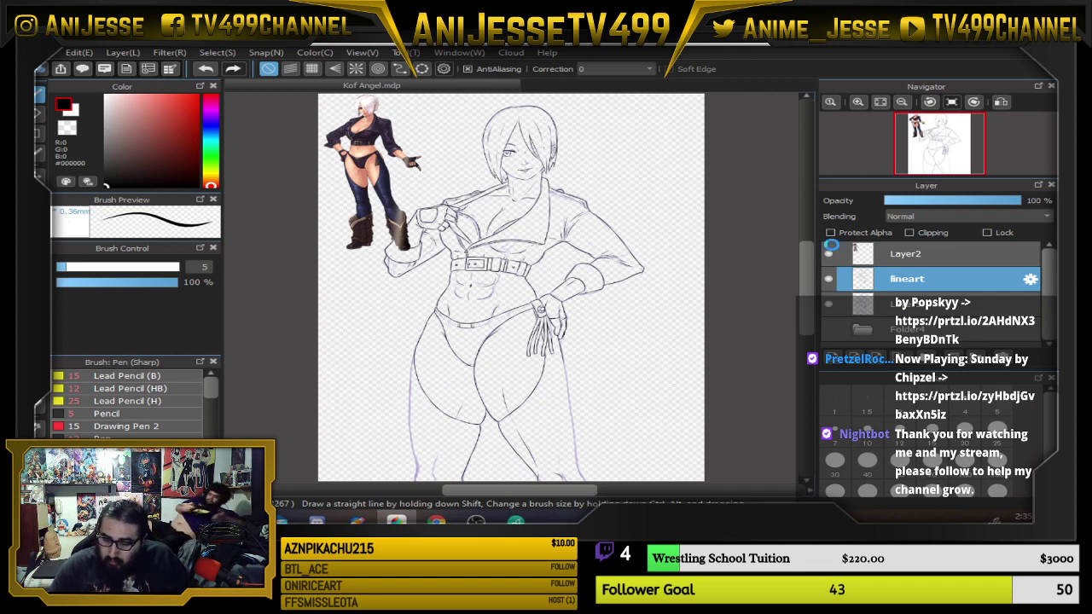
{"action": "left_click", "coordinate": [830, 254]}
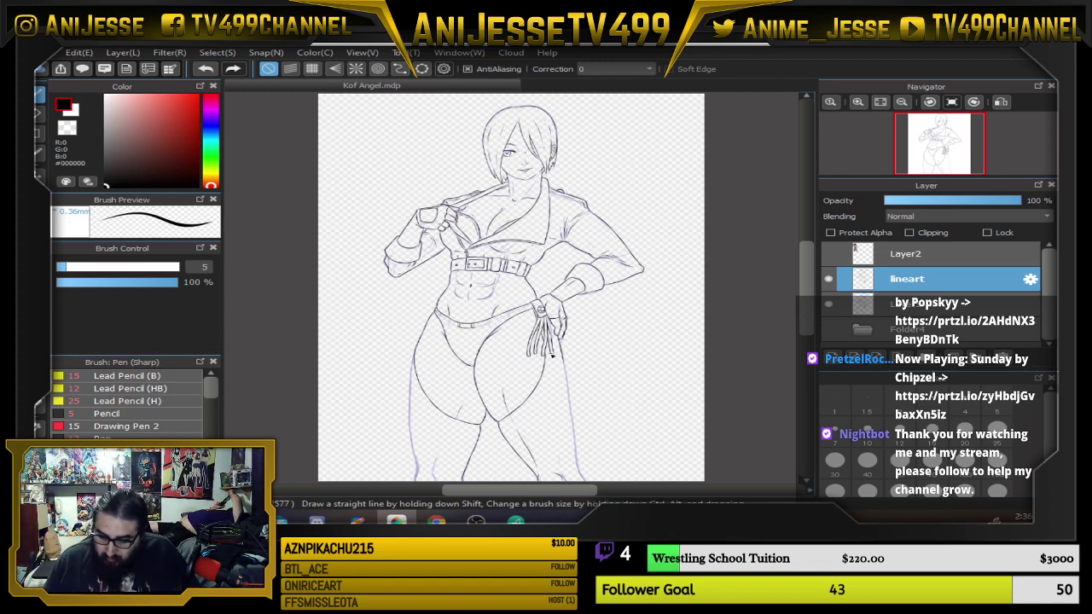
Ink the outer thigh line branching down from the hip outline opposite the tassels, redoing the first stroke just outside the sketch.
{"action": "left_click_drag", "start_coordinate": [411, 384], "coordinate": [430, 401]}
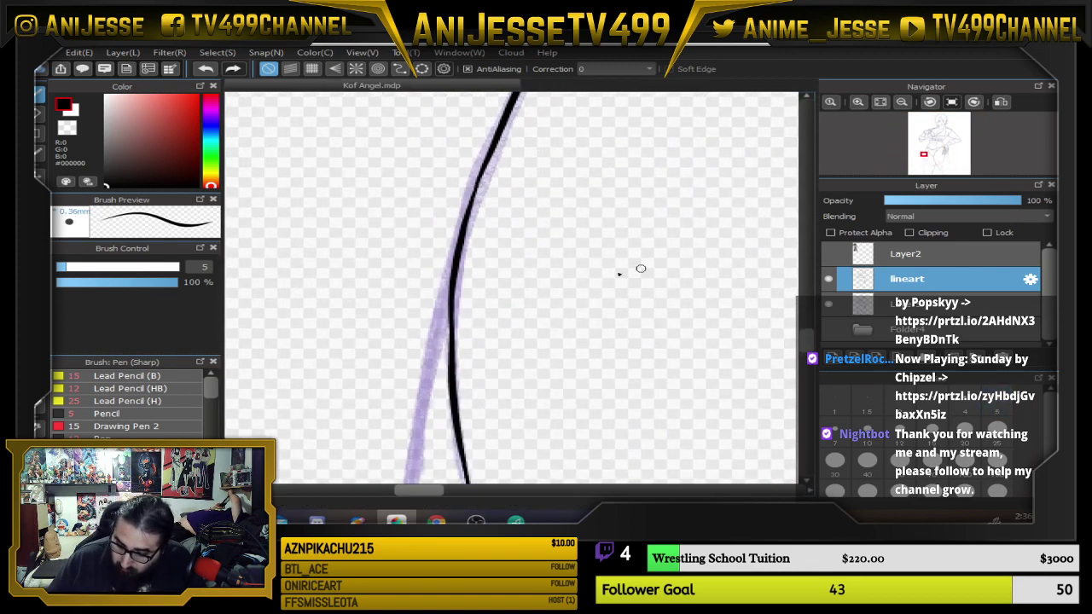
{"action": "mouse_move", "coordinate": [478, 177]}
{"action": "left_mouse_down"}
{"action": "mouse_move", "coordinate": [426, 346]}
{"action": "mouse_move", "coordinate": [424, 401]}
{"action": "left_mouse_up"}
{"action": "key", "text": "ctrl+z"}
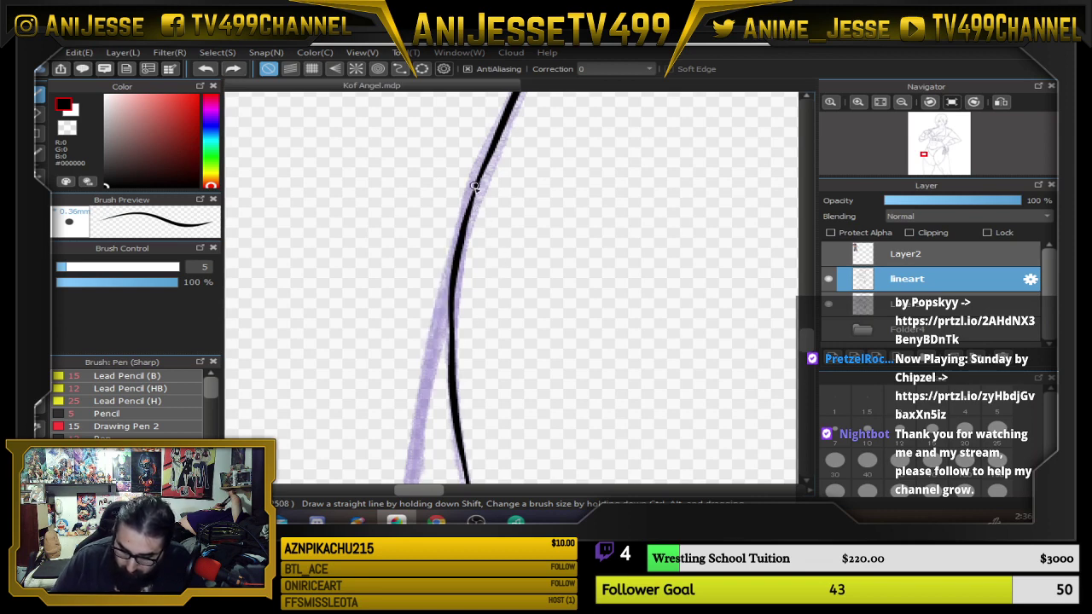
{"action": "mouse_move", "coordinate": [475, 183]}
{"action": "left_mouse_down"}
{"action": "mouse_move", "coordinate": [418, 345]}
{"action": "mouse_move", "coordinate": [405, 444]}
{"action": "left_mouse_up"}
{"action": "left_click_drag", "start_coordinate": [522, 376], "coordinate": [564, 229]}
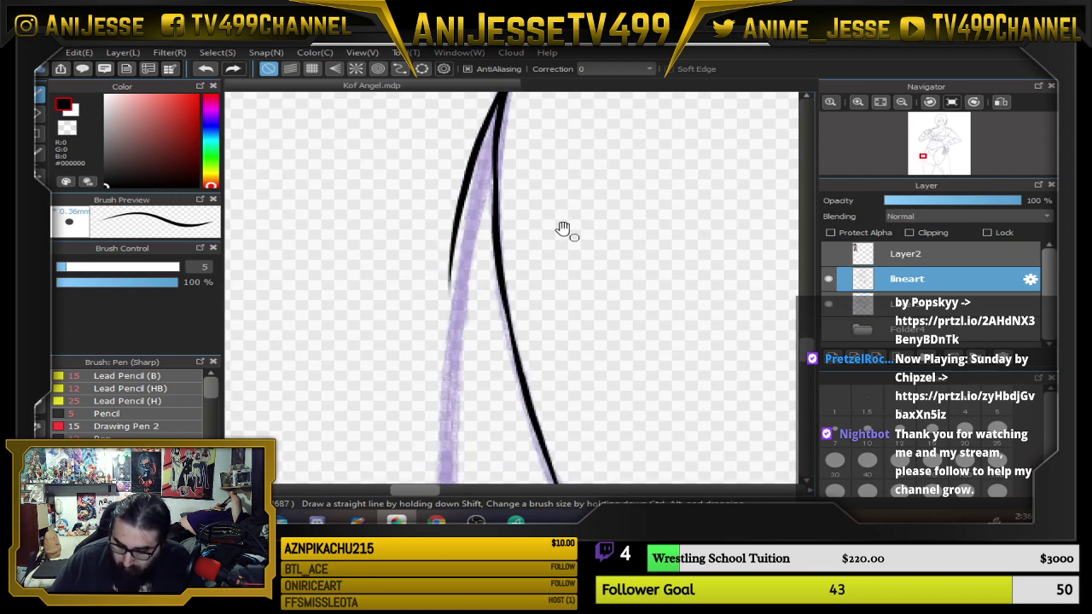
{"action": "left_click_drag", "start_coordinate": [462, 192], "coordinate": [441, 378]}
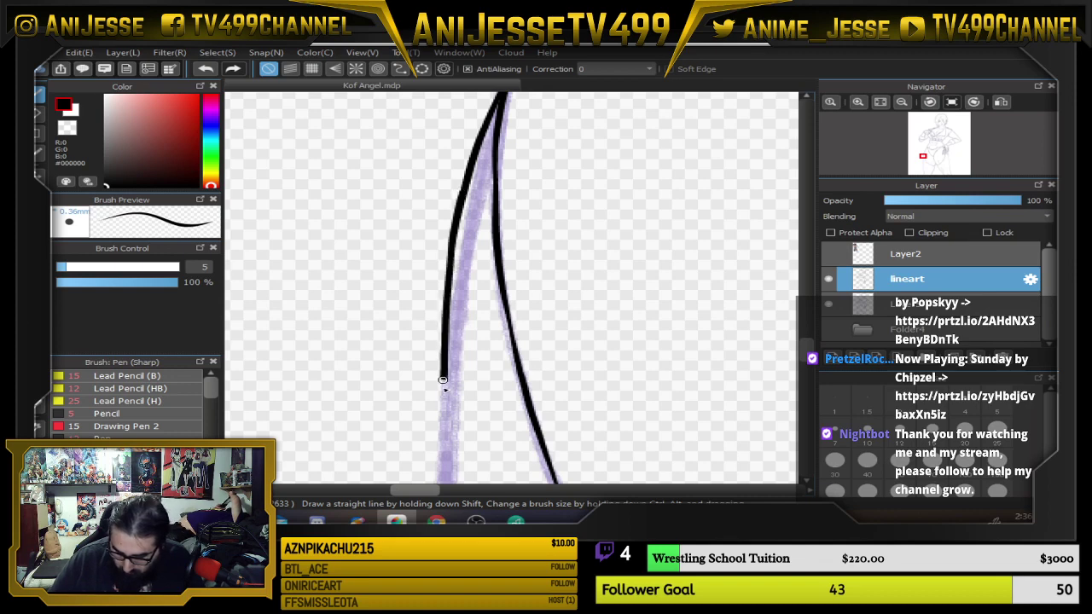
{"action": "left_click_drag", "start_coordinate": [442, 286], "coordinate": [424, 211]}
{"action": "left_click_drag", "start_coordinate": [428, 137], "coordinate": [413, 471]}
{"action": "mouse_move", "coordinate": [514, 420]}
{"action": "left_mouse_down"}
{"action": "mouse_move", "coordinate": [495, 342]}
{"action": "mouse_move", "coordinate": [483, 157]}
{"action": "left_mouse_up"}
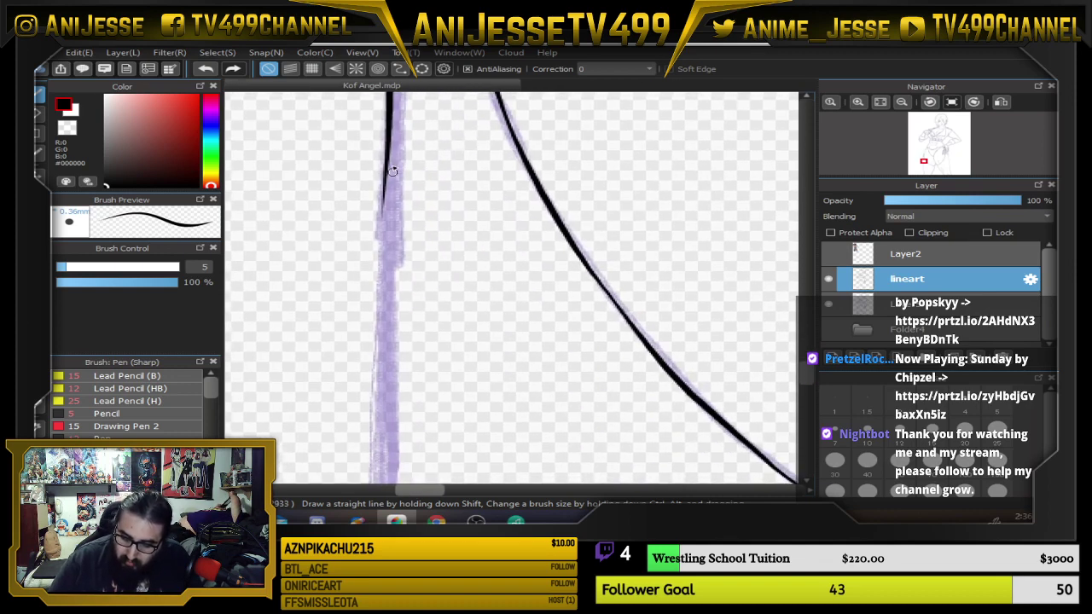
Continue the outer thigh line down toward the knee along the sketch, replacing the stroke that strays.
{"action": "mouse_move", "coordinate": [386, 109]}
{"action": "left_mouse_down"}
{"action": "mouse_move", "coordinate": [374, 438]}
{"action": "mouse_move", "coordinate": [372, 468]}
{"action": "left_mouse_up"}
{"action": "mouse_move", "coordinate": [372, 467]}
{"action": "left_mouse_down"}
{"action": "mouse_move", "coordinate": [442, 296]}
{"action": "mouse_move", "coordinate": [443, 104]}
{"action": "left_mouse_up"}
{"action": "left_click_drag", "start_coordinate": [364, 124], "coordinate": [376, 423]}
{"action": "left_click_drag", "start_coordinate": [437, 323], "coordinate": [435, 152]}
{"action": "key", "text": "ctrl+z"}
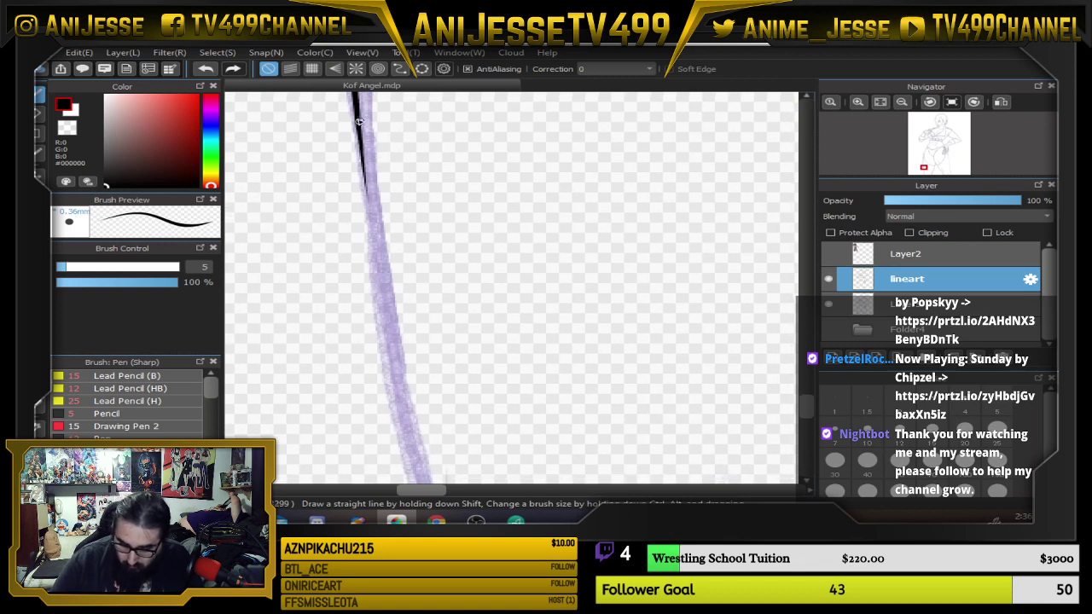
{"action": "mouse_move", "coordinate": [356, 109]}
{"action": "left_mouse_down"}
{"action": "mouse_move", "coordinate": [373, 282]}
{"action": "mouse_move", "coordinate": [413, 471]}
{"action": "mouse_move", "coordinate": [424, 175]}
{"action": "left_mouse_up"}
{"action": "left_click_drag", "start_coordinate": [404, 112], "coordinate": [468, 391]}
{"action": "scroll", "coordinate": [550, 365], "scroll_direction": "down", "scroll_amount": 2}
{"action": "scroll", "coordinate": [549, 366], "scroll_direction": "down", "scroll_amount": 2}
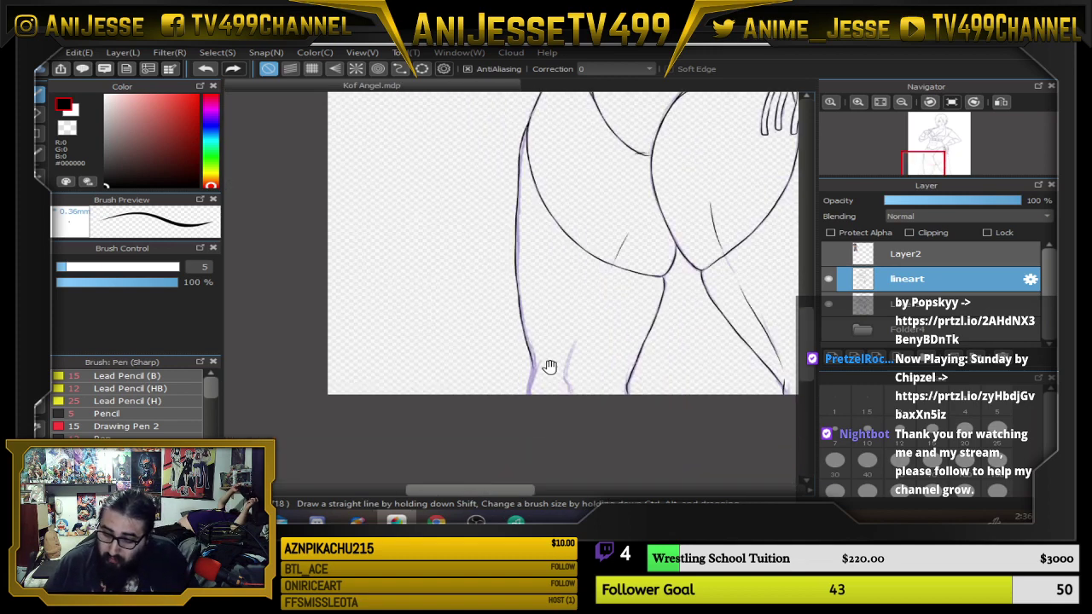
Finish the outer thigh line at the knee and ink the overlapping knee contour down to the canvas edge.
{"action": "scroll", "coordinate": [532, 312], "scroll_direction": "up", "scroll_amount": 4}
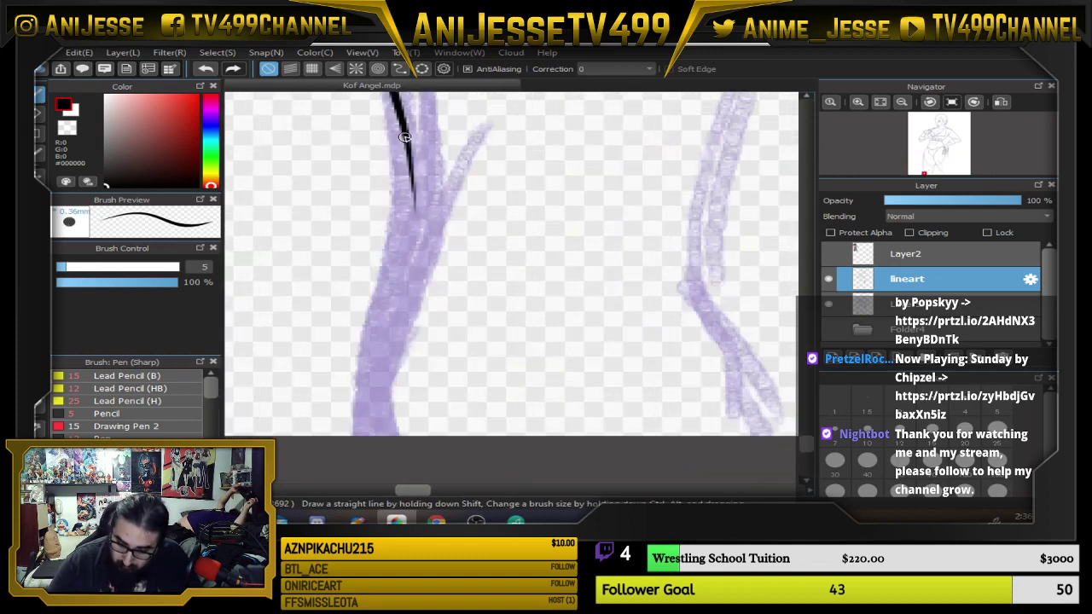
{"action": "mouse_move", "coordinate": [402, 130]}
{"action": "left_mouse_down"}
{"action": "mouse_move", "coordinate": [415, 184]}
{"action": "mouse_move", "coordinate": [376, 404]}
{"action": "mouse_move", "coordinate": [426, 295]}
{"action": "left_mouse_up"}
{"action": "scroll", "coordinate": [478, 243], "scroll_direction": "up", "scroll_amount": 3}
{"action": "scroll", "coordinate": [532, 261], "scroll_direction": "down", "scroll_amount": 3}
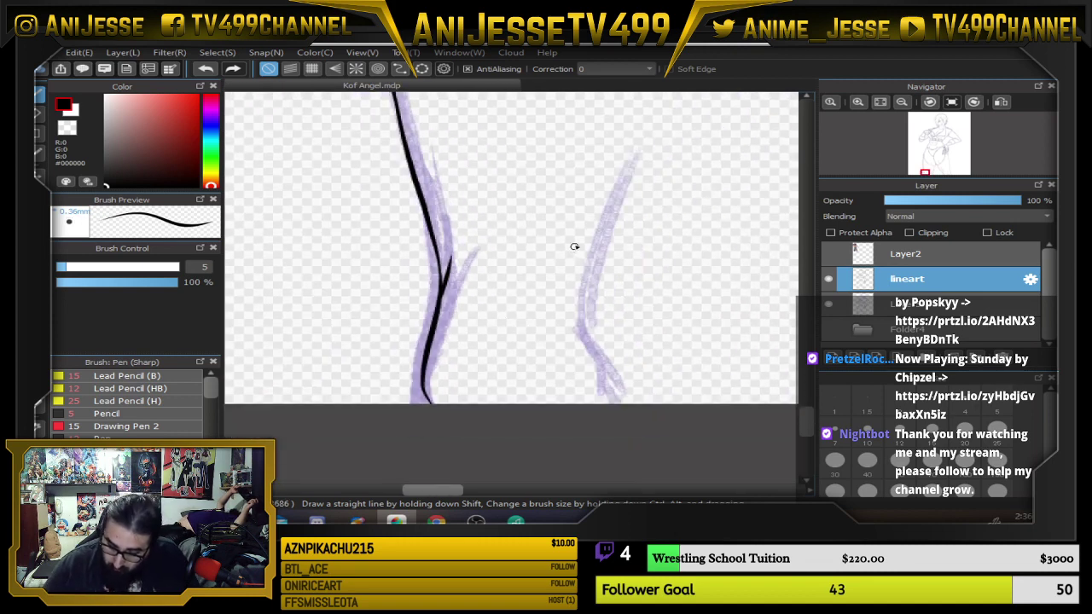
{"action": "mouse_move", "coordinate": [572, 284]}
{"action": "left_mouse_down"}
{"action": "mouse_move", "coordinate": [597, 356]}
{"action": "mouse_move", "coordinate": [599, 398]}
{"action": "left_mouse_up"}
{"action": "mouse_move", "coordinate": [437, 381]}
{"action": "left_mouse_down"}
{"action": "mouse_move", "coordinate": [470, 364]}
{"action": "mouse_move", "coordinate": [529, 368]}
{"action": "left_mouse_up"}
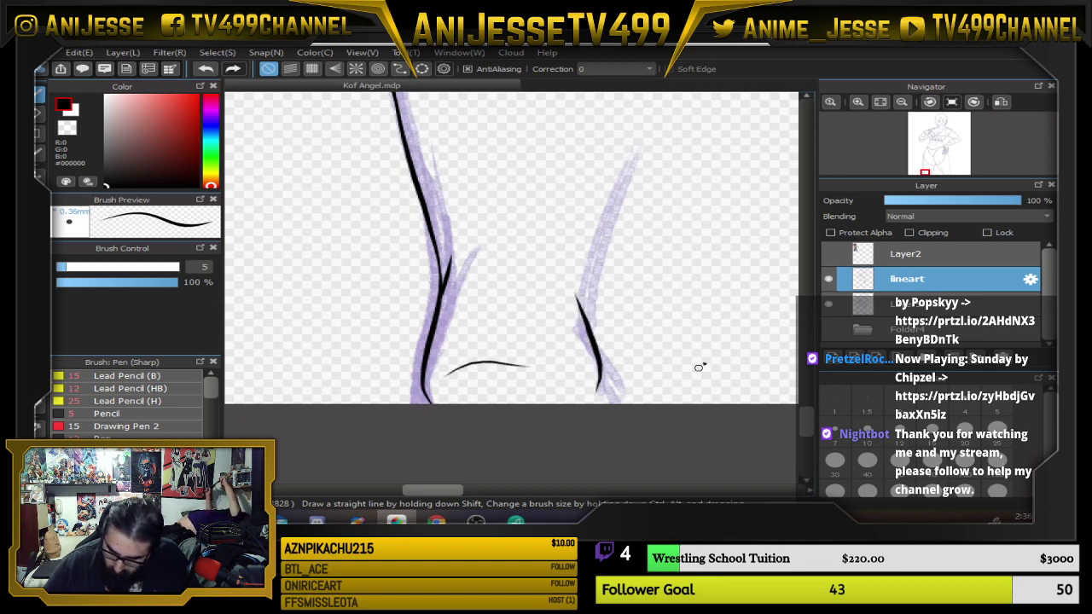
{"action": "left_click_drag", "start_coordinate": [662, 271], "coordinate": [563, 313]}
{"action": "scroll", "coordinate": [618, 375], "scroll_direction": "right", "scroll_amount": 2}
{"action": "scroll", "coordinate": [618, 375], "scroll_direction": "down", "scroll_amount": 1}
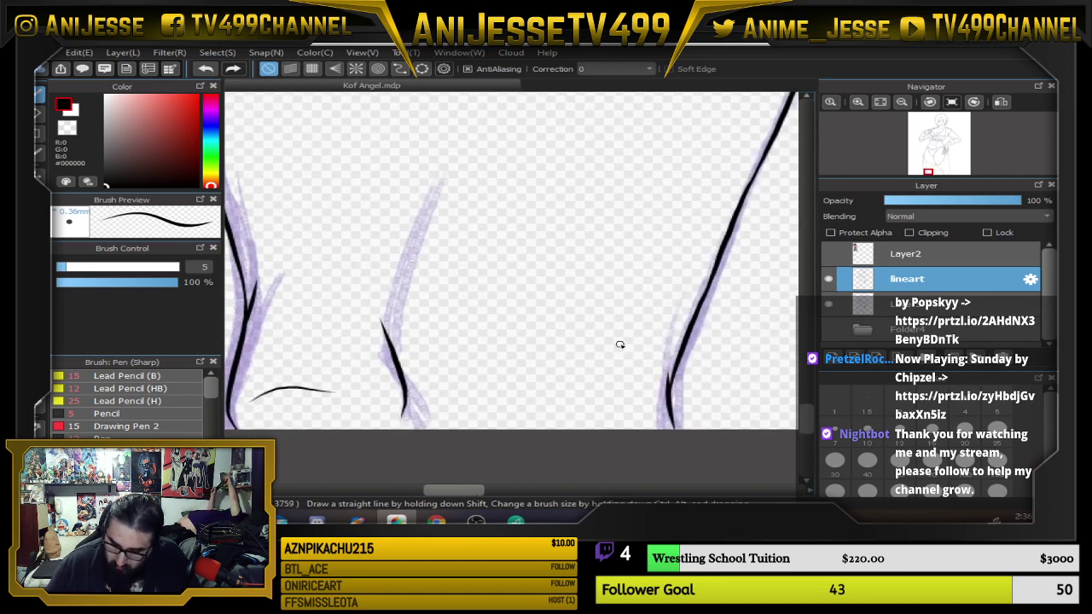
{"action": "key", "text": "ctrl+z"}
{"action": "key", "text": "ctrl+z"}
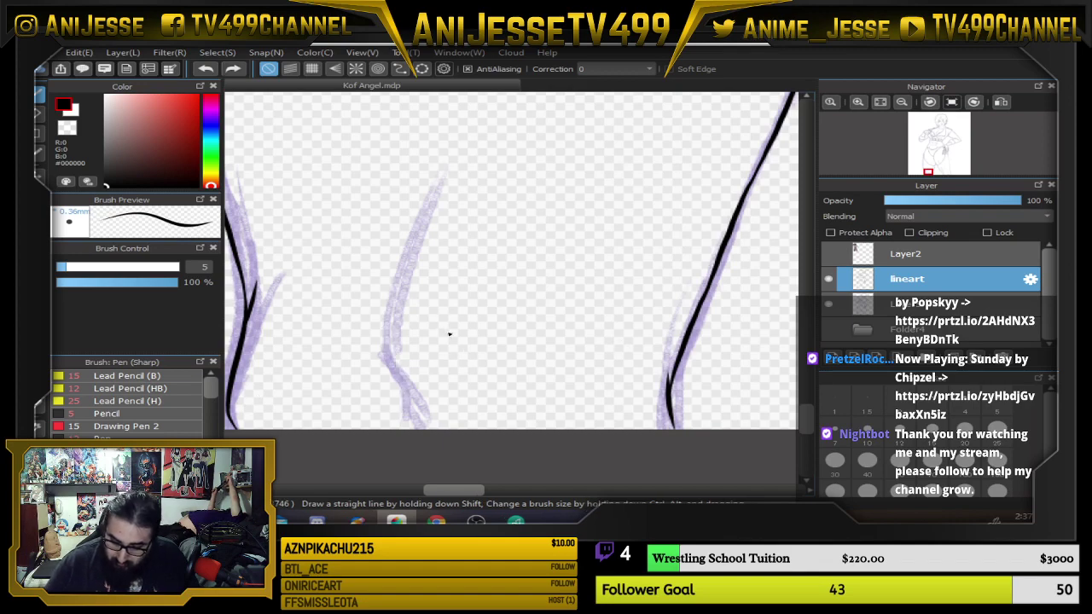
Ink a short curved knee fold near the canvas edge and a long thin crease above it on the same leg.
{"action": "left_click_drag", "start_coordinate": [442, 323], "coordinate": [465, 409]}
{"action": "scroll", "coordinate": [387, 354], "scroll_direction": "down", "scroll_amount": 4}
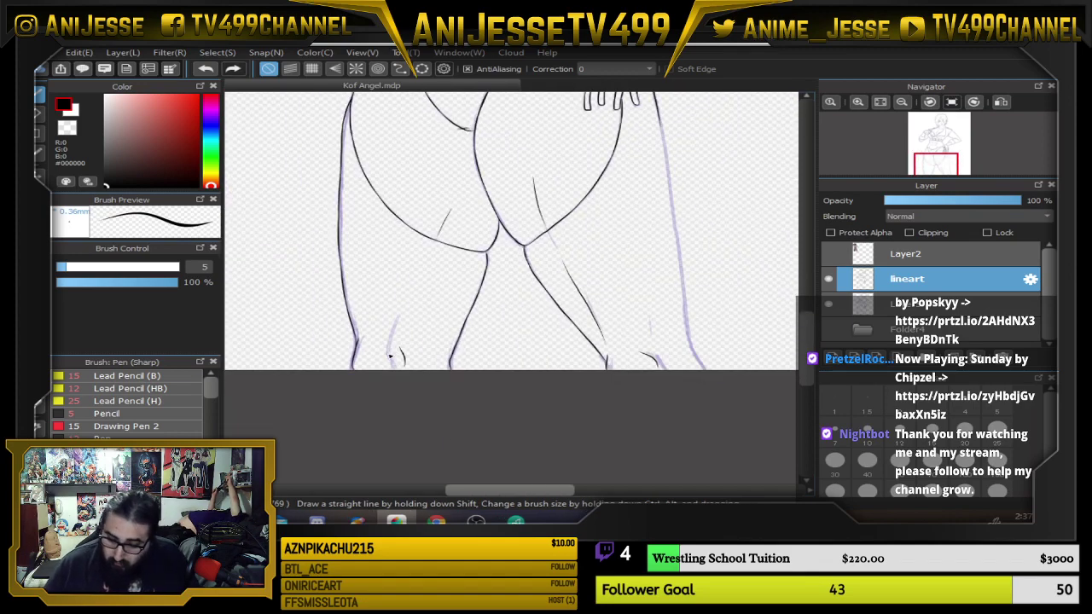
{"action": "scroll", "coordinate": [427, 373], "scroll_direction": "up", "scroll_amount": 3}
{"action": "scroll", "coordinate": [404, 392], "scroll_direction": "up", "scroll_amount": 2}
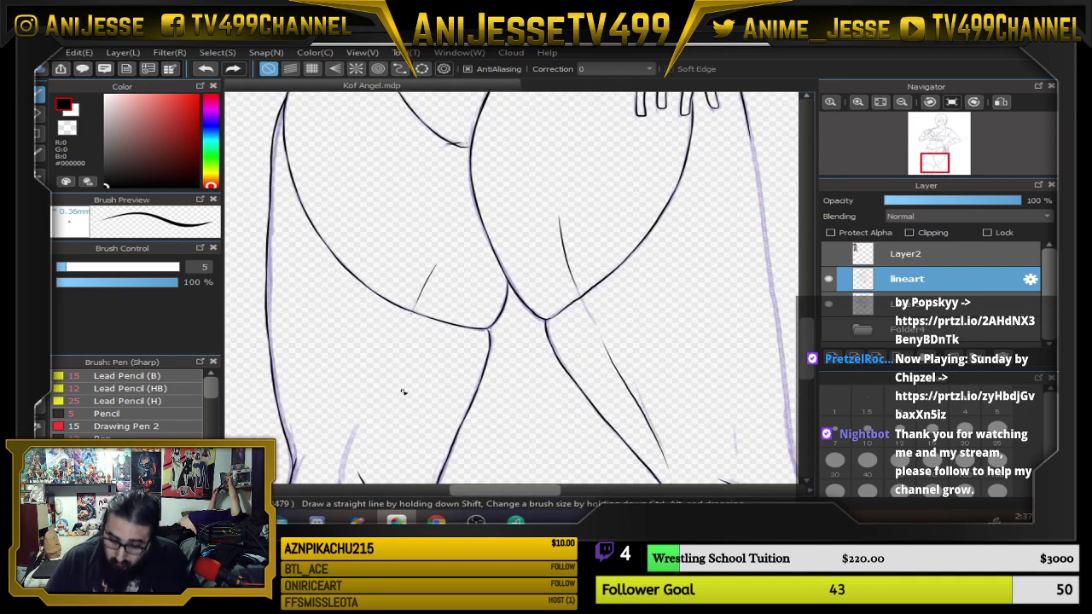
{"action": "scroll", "coordinate": [435, 296], "scroll_direction": "down", "scroll_amount": 1}
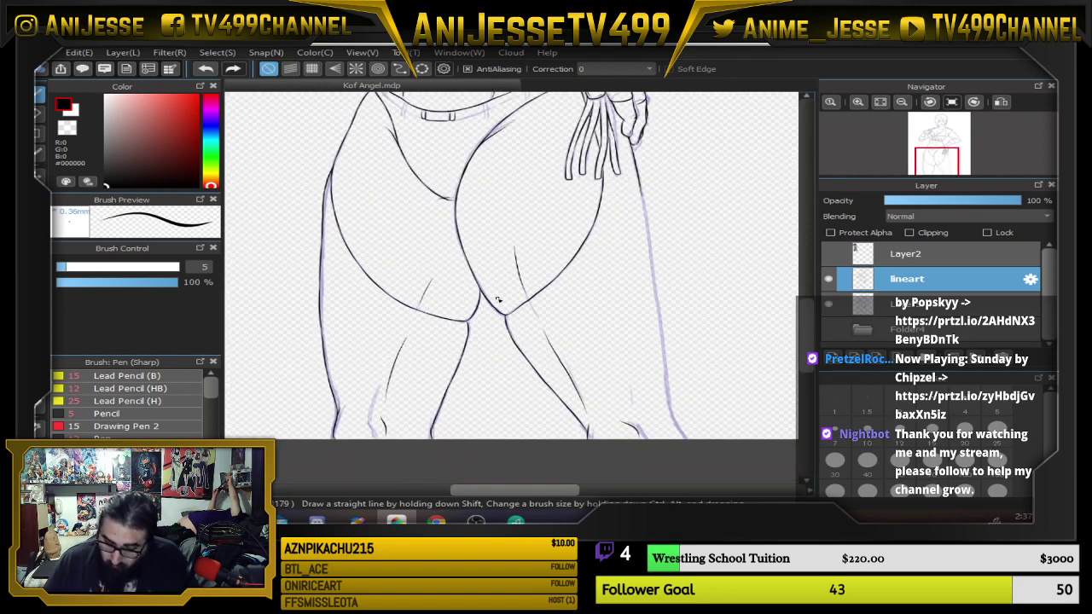
Ink a short crease just inside the outer thigh line above the knee.
{"action": "scroll", "coordinate": [512, 316], "scroll_direction": "down", "scroll_amount": 2}
{"action": "scroll", "coordinate": [461, 341], "scroll_direction": "up", "scroll_amount": 4}
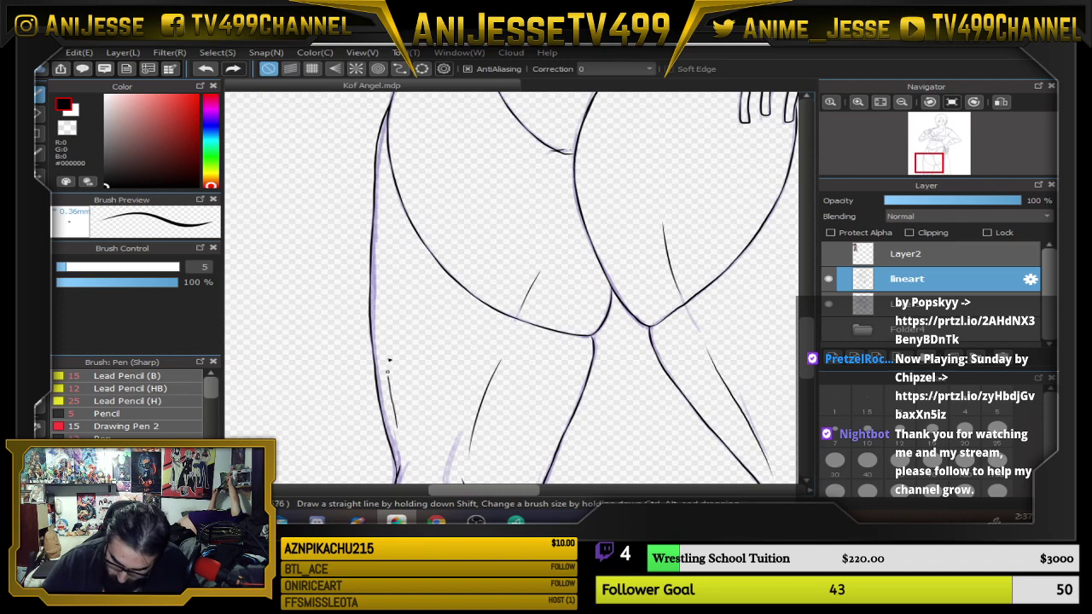
{"action": "left_click_drag", "start_coordinate": [388, 372], "coordinate": [386, 342]}
{"action": "scroll", "coordinate": [389, 201], "scroll_direction": "down", "scroll_amount": 2}
{"action": "left_click_drag", "start_coordinate": [386, 242], "coordinate": [349, 334]}
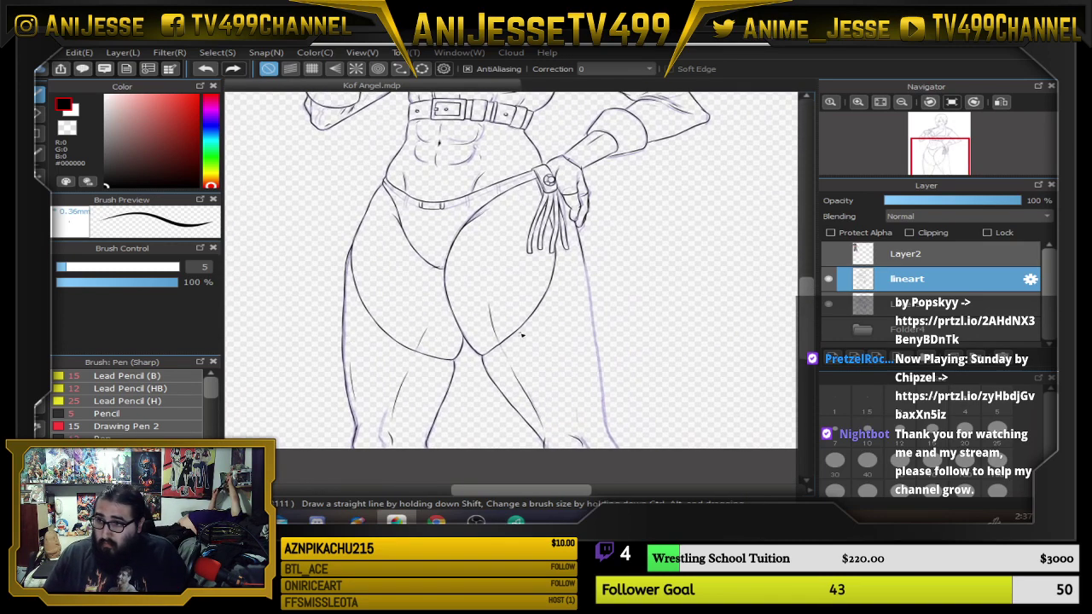
Extend the outer thigh line below the hand on the hip downward along the sketch.
{"action": "scroll", "coordinate": [523, 336], "scroll_direction": "down", "scroll_amount": 3}
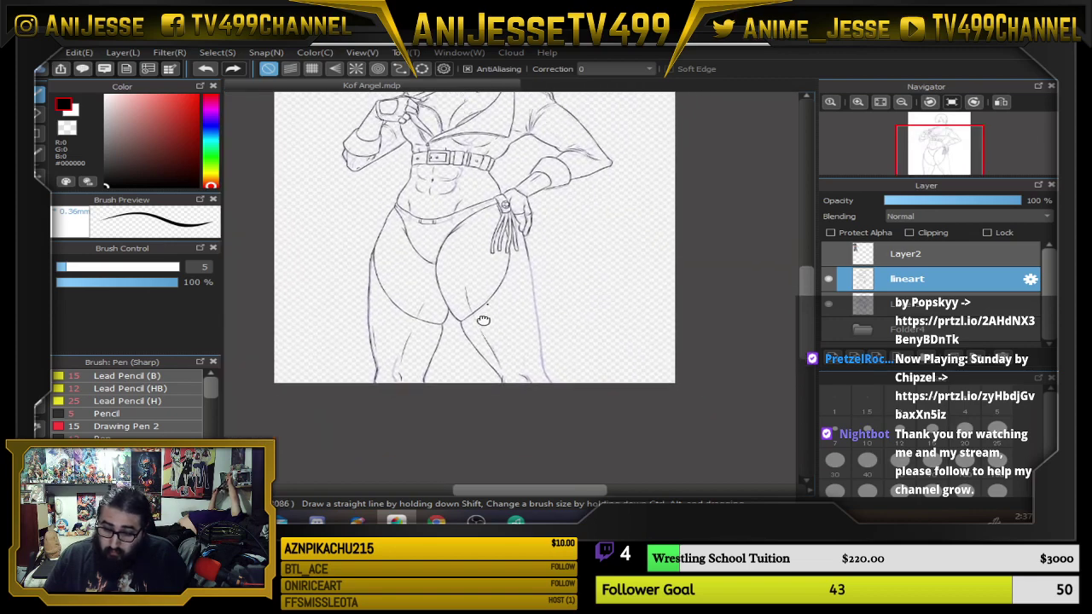
{"action": "scroll", "coordinate": [452, 319], "scroll_direction": "up", "scroll_amount": 1}
{"action": "left_click_drag", "start_coordinate": [451, 320], "coordinate": [451, 321]}
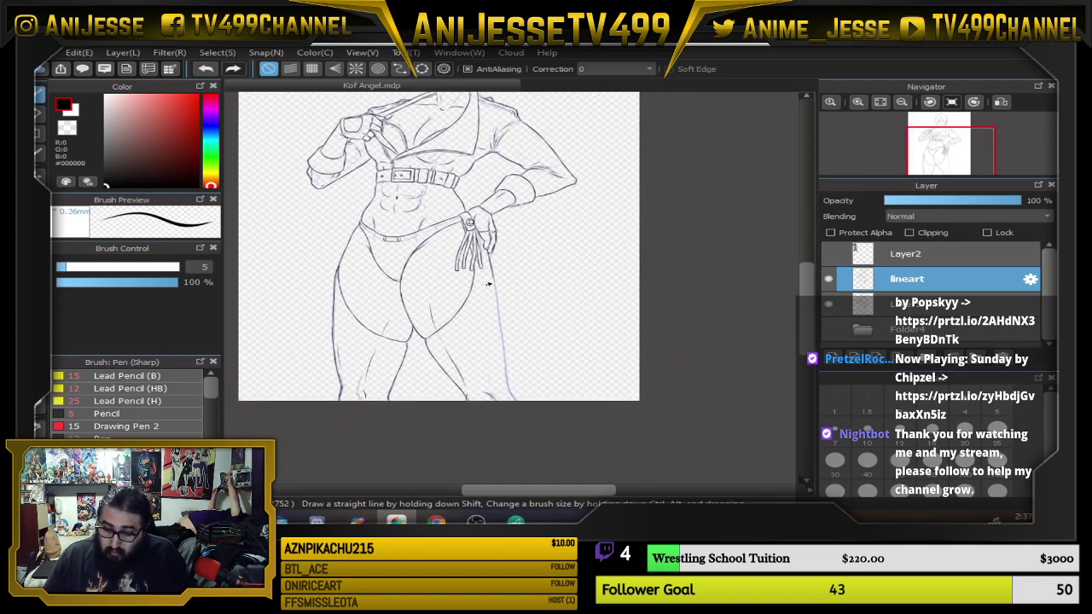
{"action": "scroll", "coordinate": [488, 285], "scroll_direction": "up", "scroll_amount": 5}
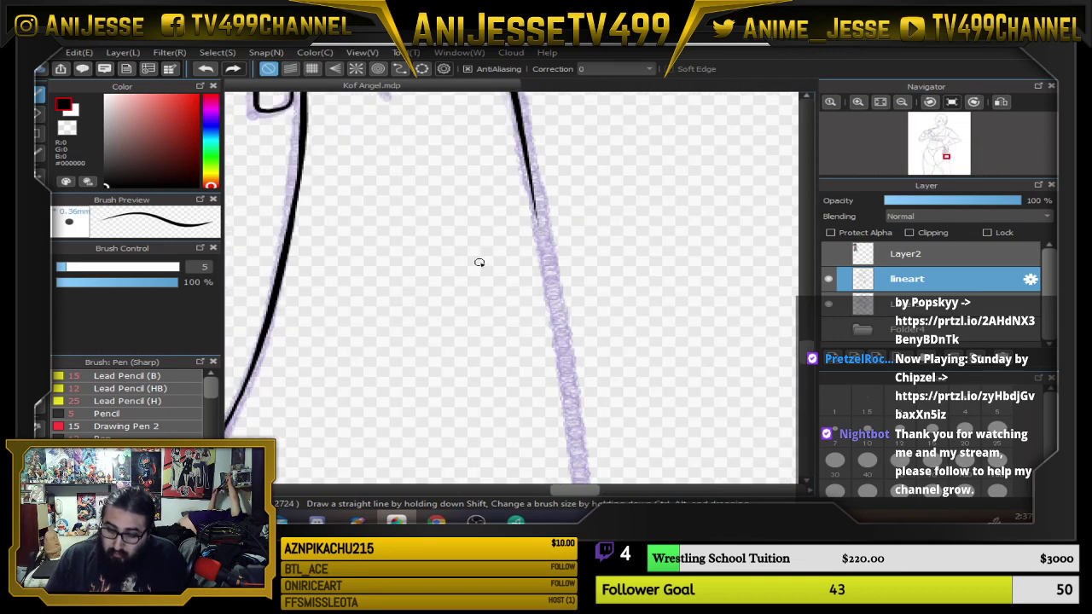
{"action": "left_click_drag", "start_coordinate": [525, 145], "coordinate": [586, 467]}
{"action": "left_click_drag", "start_coordinate": [623, 429], "coordinate": [629, 192]}
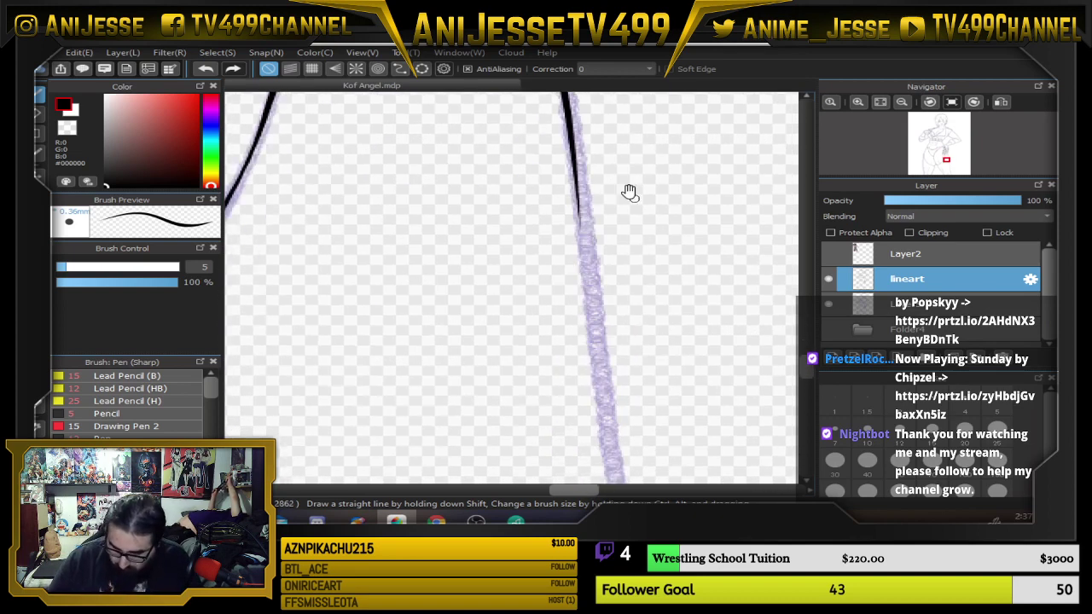
Ink the outer outline of the right-hand leg over the sketch, down to the canvas's bottom edge, on the lineart layer.
{"action": "left_click_drag", "start_coordinate": [574, 149], "coordinate": [610, 475]}
{"action": "mouse_move", "coordinate": [609, 418]}
{"action": "left_mouse_down"}
{"action": "mouse_move", "coordinate": [627, 130]}
{"action": "mouse_move", "coordinate": [589, 147]}
{"action": "mouse_move", "coordinate": [643, 485]}
{"action": "left_mouse_up"}
{"action": "mouse_move", "coordinate": [690, 433]}
{"action": "left_mouse_down"}
{"action": "mouse_move", "coordinate": [680, 381]}
{"action": "mouse_move", "coordinate": [572, 190]}
{"action": "left_mouse_up"}
{"action": "left_click_drag", "start_coordinate": [521, 152], "coordinate": [564, 480]}
{"action": "left_click_drag", "start_coordinate": [616, 373], "coordinate": [539, 146]}
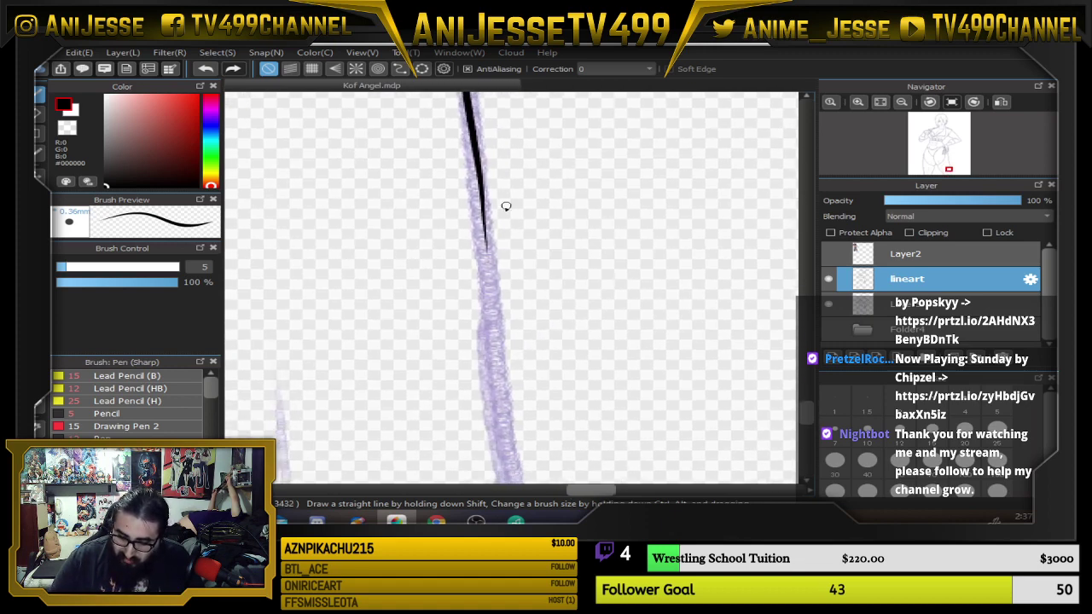
{"action": "left_click_drag", "start_coordinate": [476, 163], "coordinate": [512, 480]}
{"action": "mouse_move", "coordinate": [562, 392]}
{"action": "left_mouse_down"}
{"action": "mouse_move", "coordinate": [521, 201]}
{"action": "mouse_move", "coordinate": [524, 235]}
{"action": "left_mouse_up"}
{"action": "mouse_move", "coordinate": [459, 212]}
{"action": "left_mouse_down"}
{"action": "mouse_move", "coordinate": [466, 308]}
{"action": "mouse_move", "coordinate": [513, 467]}
{"action": "left_mouse_up"}
{"action": "left_click_drag", "start_coordinate": [575, 432], "coordinate": [502, 197]}
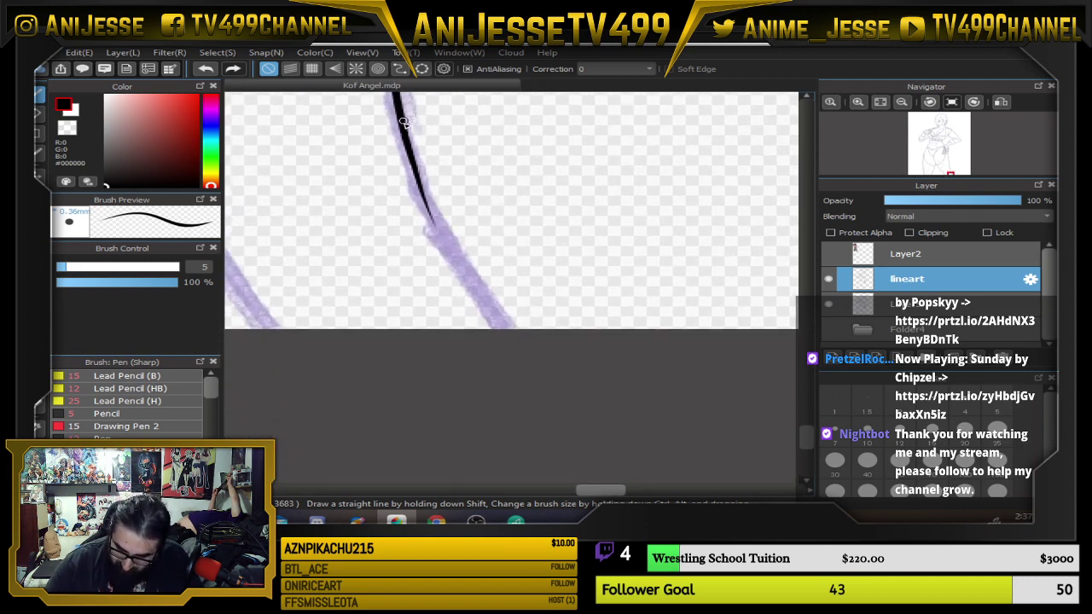
{"action": "mouse_move", "coordinate": [402, 119]}
{"action": "left_mouse_down"}
{"action": "mouse_move", "coordinate": [439, 232]}
{"action": "mouse_move", "coordinate": [512, 348]}
{"action": "left_mouse_up"}
Select the transparent background around the whole figure with the Magic Wand.
{"action": "scroll", "coordinate": [522, 380], "scroll_direction": "down", "scroll_amount": 8}
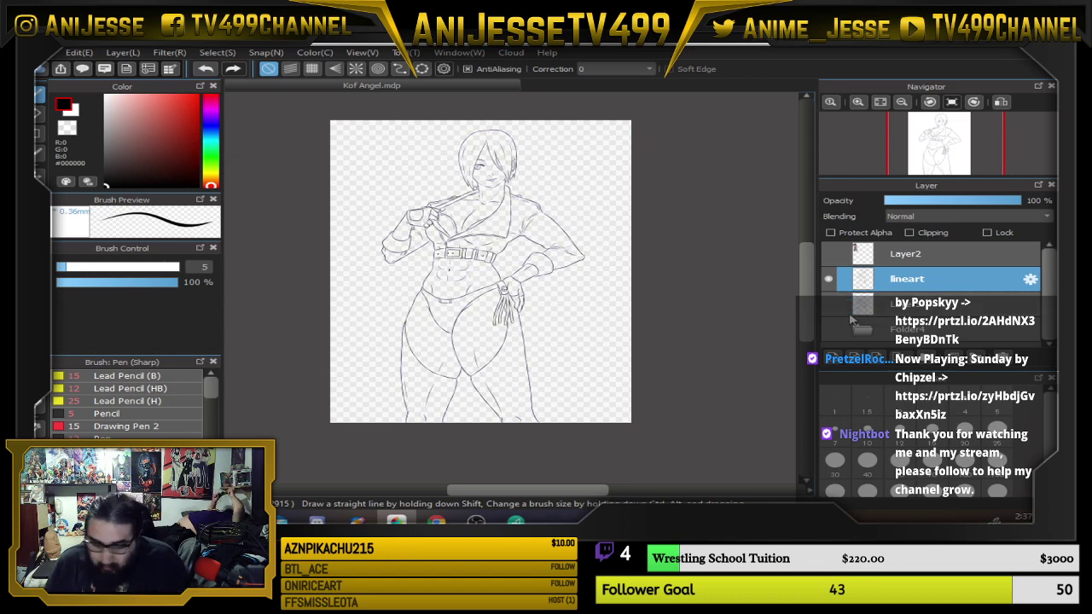
{"action": "key", "text": "w"}
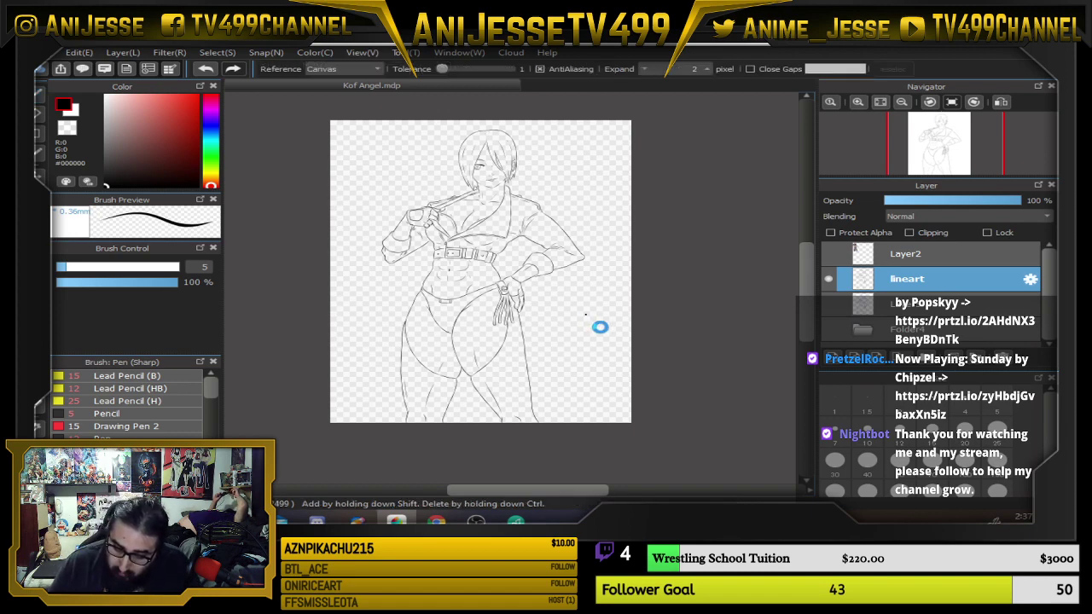
{"action": "left_click", "coordinate": [614, 343]}
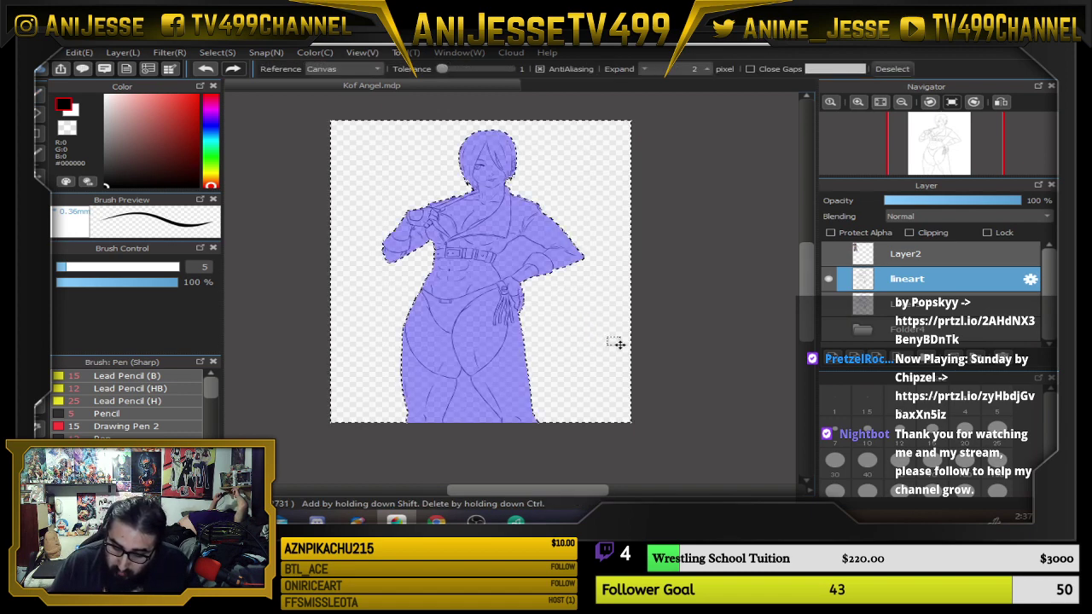
{"action": "left_click", "coordinate": [476, 402], "text": "ctrl"}
Examine the selection edge around the torso, collar, neck and hair tips for gaps in the lineart.
{"action": "scroll", "coordinate": [512, 252], "scroll_direction": "up", "scroll_amount": 5}
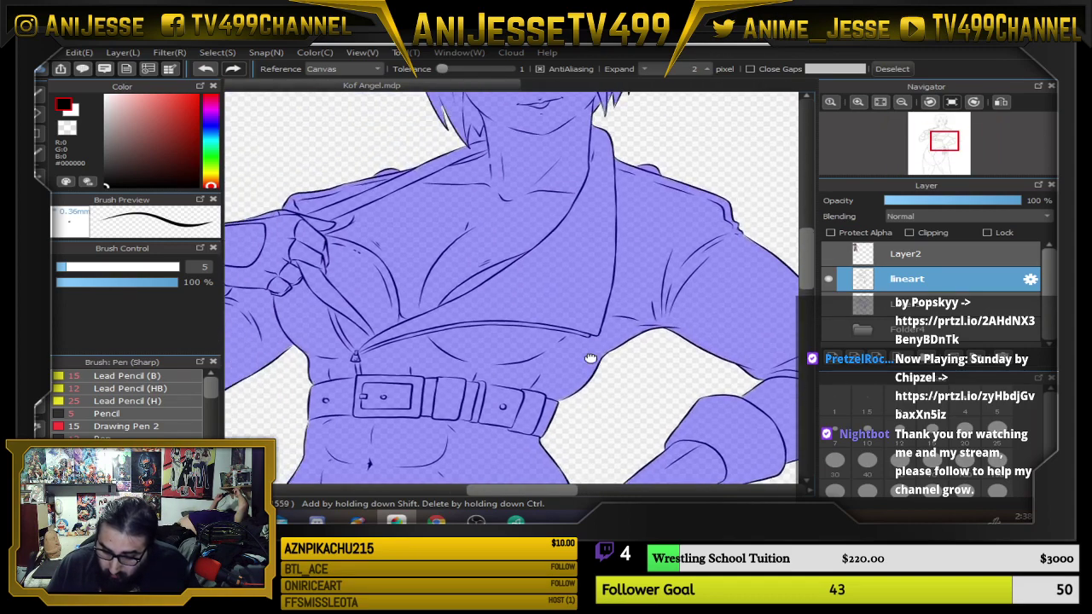
{"action": "left_click_drag", "start_coordinate": [516, 278], "coordinate": [546, 409]}
{"action": "scroll", "coordinate": [520, 285], "scroll_direction": "up", "scroll_amount": 5}
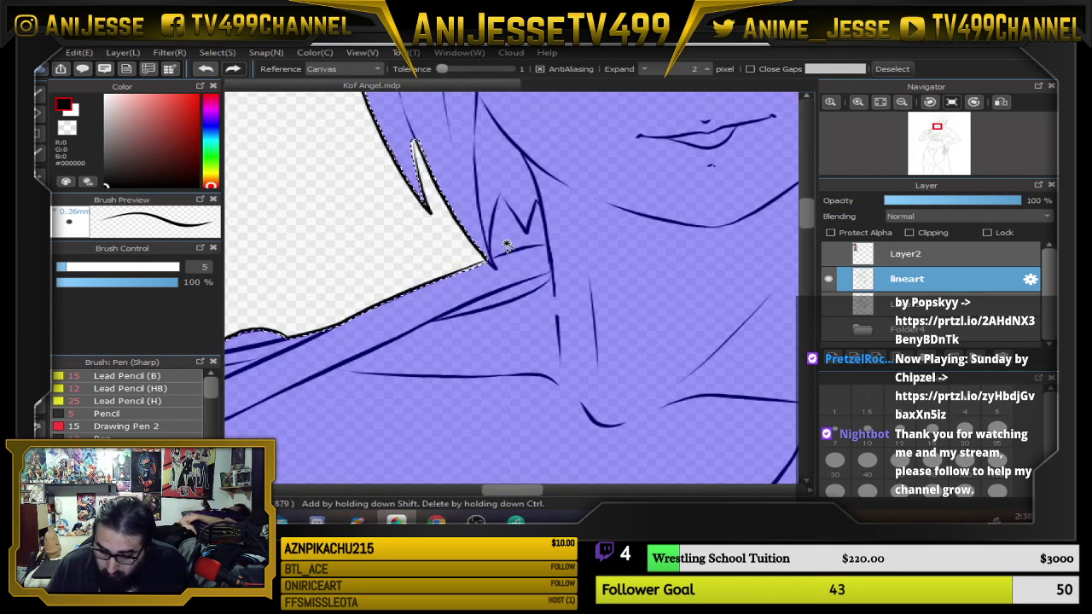
{"action": "scroll", "coordinate": [519, 284], "scroll_direction": "down", "scroll_amount": 5}
{"action": "left_click_drag", "start_coordinate": [643, 304], "coordinate": [602, 336]}
{"action": "scroll", "coordinate": [621, 321], "scroll_direction": "up", "scroll_amount": 4}
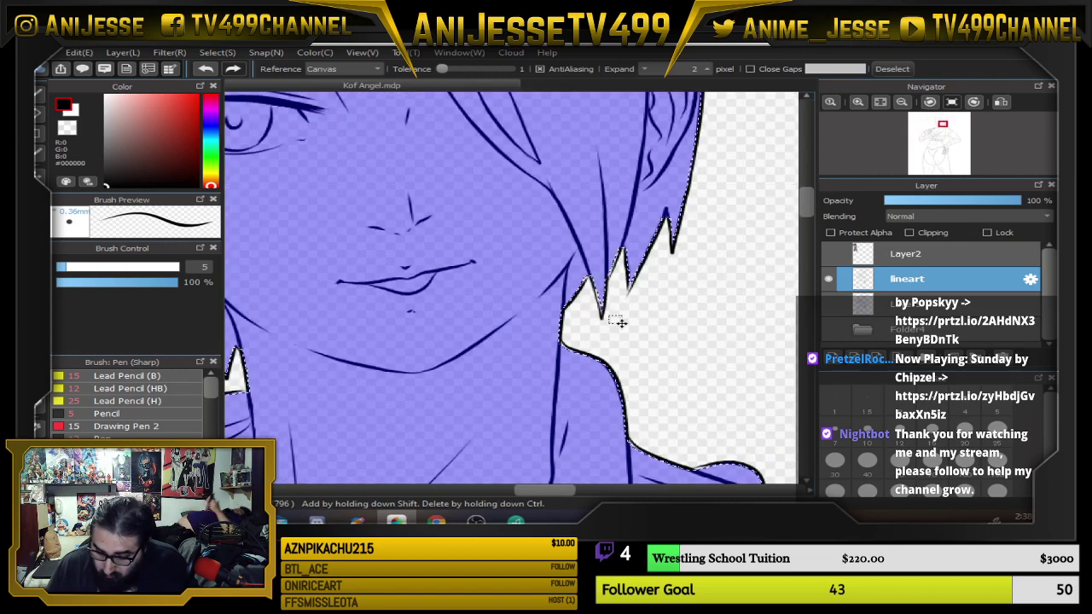
{"action": "scroll", "coordinate": [613, 322], "scroll_direction": "down", "scroll_amount": 4}
{"action": "left_click_drag", "start_coordinate": [562, 258], "coordinate": [555, 300]}
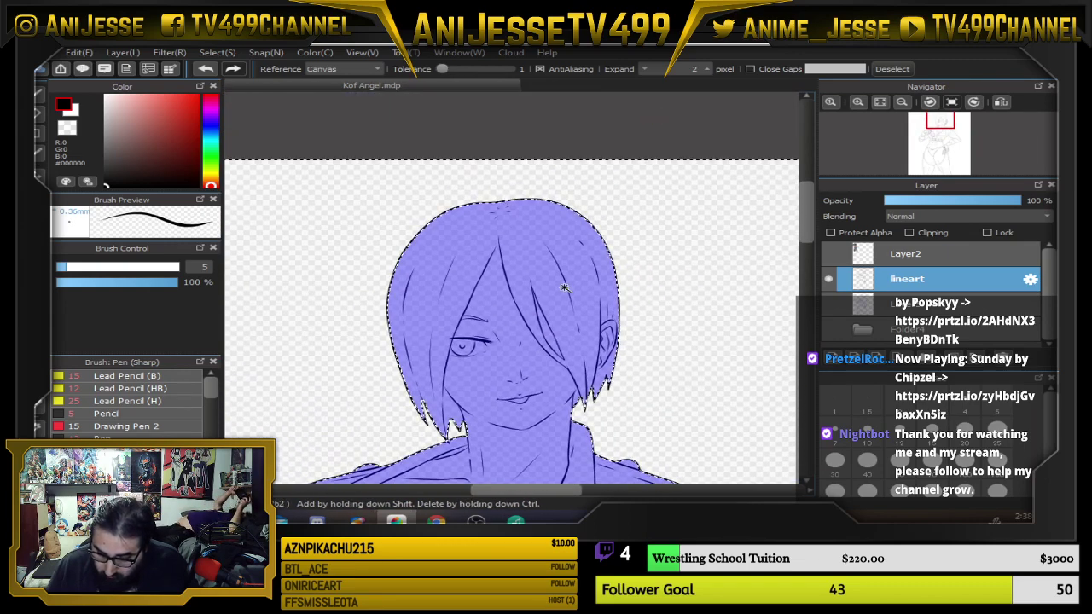
Check the selection mask around the hair and whole figure with the selection pen, and deselect everything.
{"action": "key", "text": "b"}
{"action": "scroll", "coordinate": [509, 285], "scroll_direction": "up", "scroll_amount": 3}
{"action": "left_click_drag", "start_coordinate": [617, 261], "coordinate": [401, 356]}
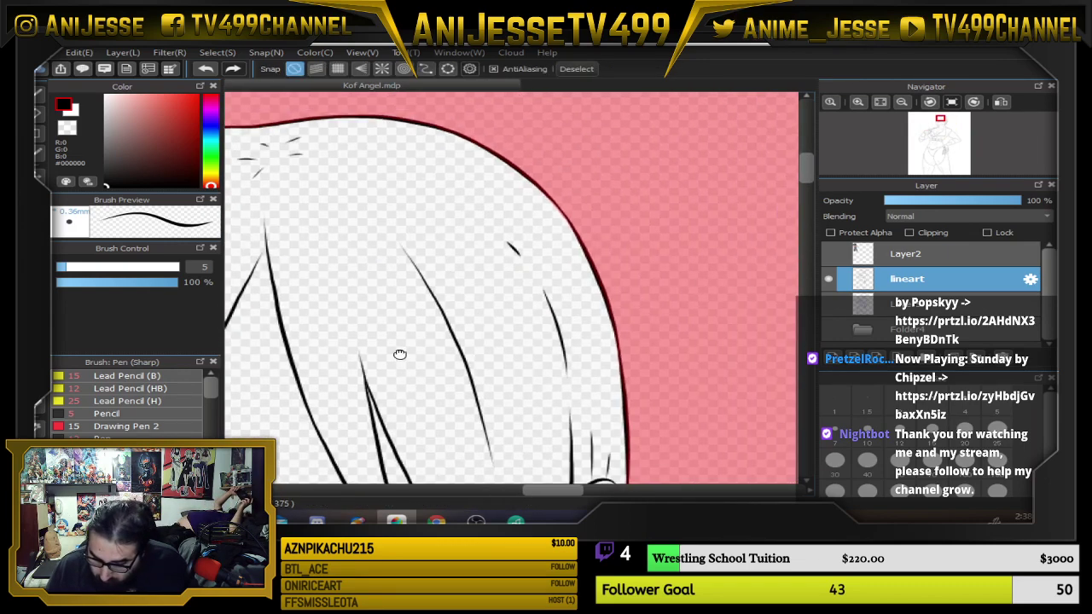
{"action": "scroll", "coordinate": [563, 314], "scroll_direction": "up", "scroll_amount": 2}
{"action": "scroll", "coordinate": [569, 317], "scroll_direction": "down", "scroll_amount": 1}
{"action": "scroll", "coordinate": [569, 317], "scroll_direction": "down", "scroll_amount": 5}
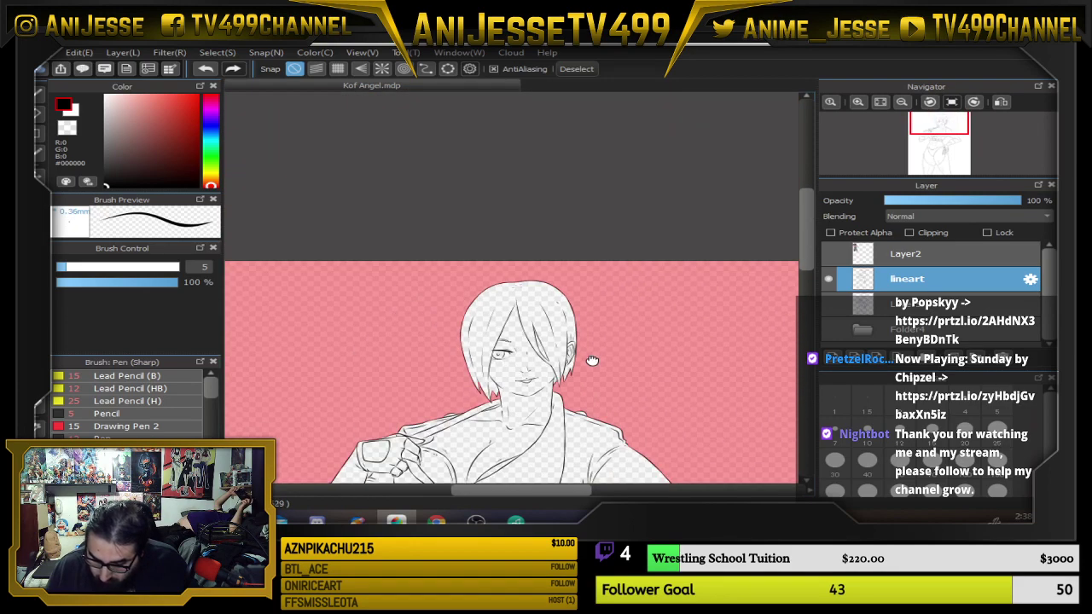
{"action": "left_click_drag", "start_coordinate": [592, 361], "coordinate": [573, 227]}
{"action": "left_click_drag", "start_coordinate": [504, 350], "coordinate": [523, 262]}
{"action": "scroll", "coordinate": [523, 261], "scroll_direction": "down", "scroll_amount": 2}
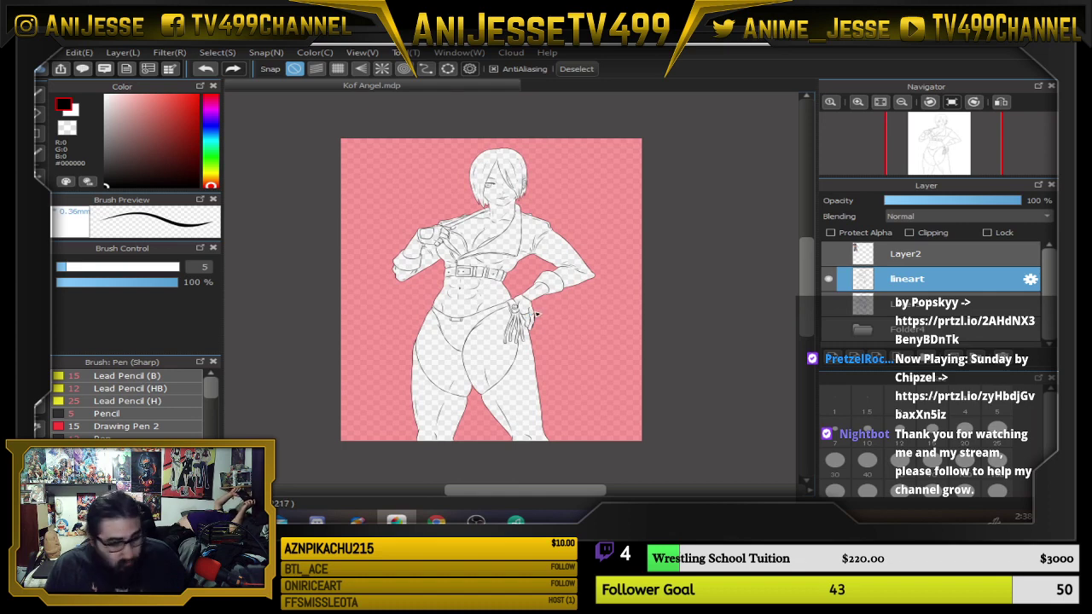
{"action": "key", "text": "ctrl+d"}
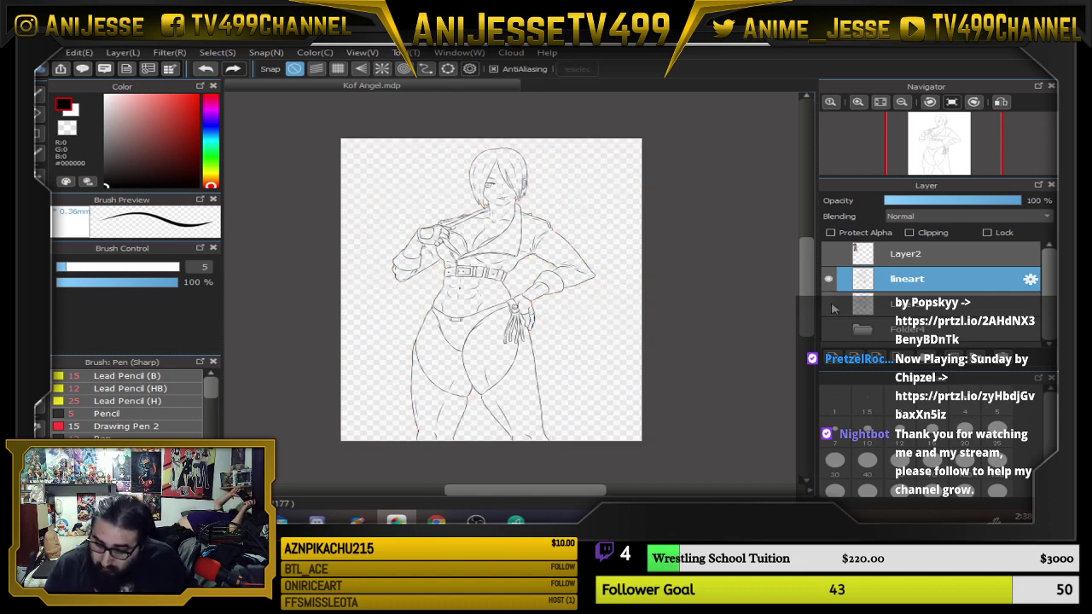
Move the sketch layer into Folder4 and create a layer folder named color above the lineart layer.
{"action": "left_click", "coordinate": [829, 305]}
{"action": "left_click_drag", "start_coordinate": [925, 307], "coordinate": [924, 326]}
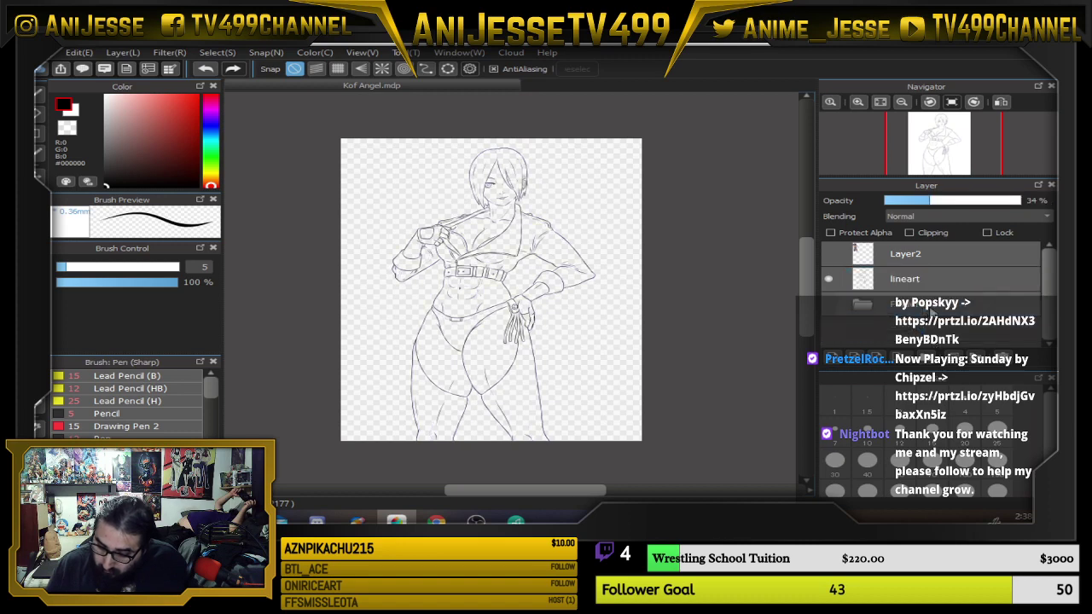
{"action": "left_click", "coordinate": [945, 278]}
{"action": "left_click", "coordinate": [928, 357]}
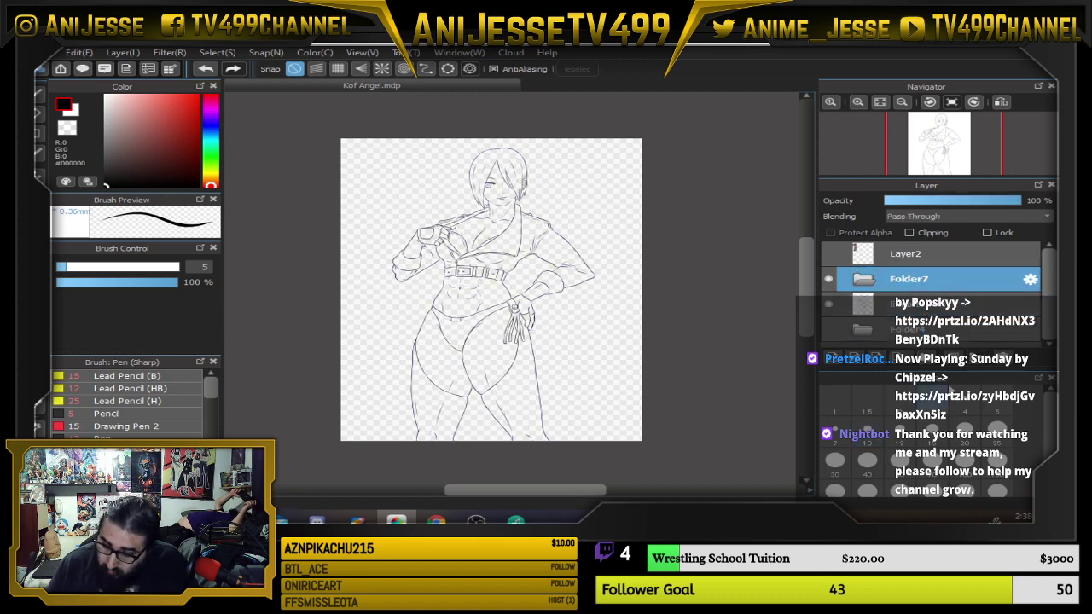
{"action": "double_click", "coordinate": [913, 278]}
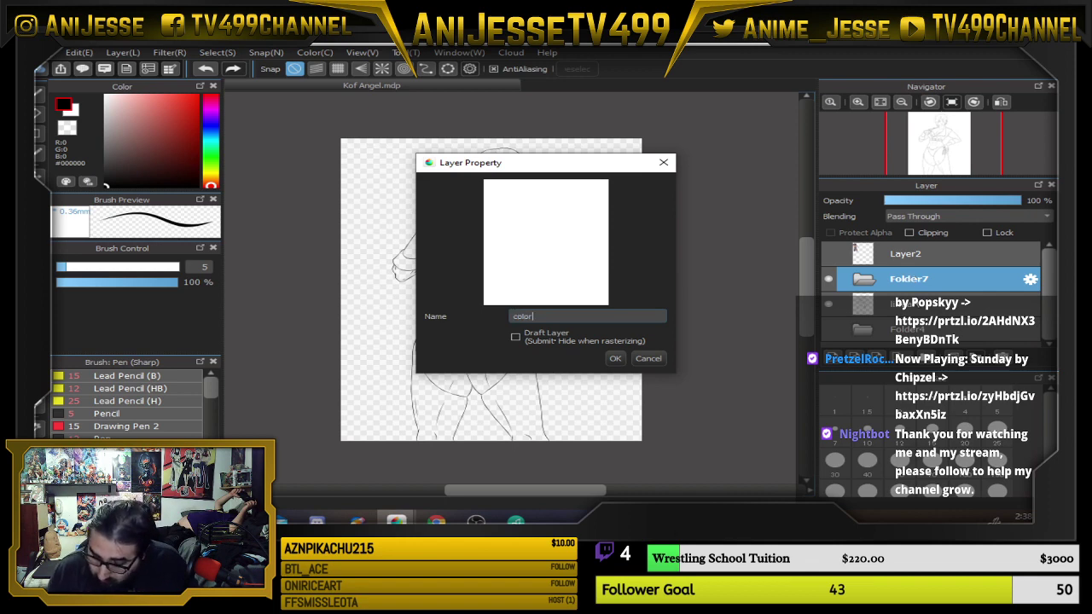
{"action": "key", "text": "Return"}
Add a new layer inside the color folder and set its blending to Multiply.
{"action": "left_click", "coordinate": [833, 357]}
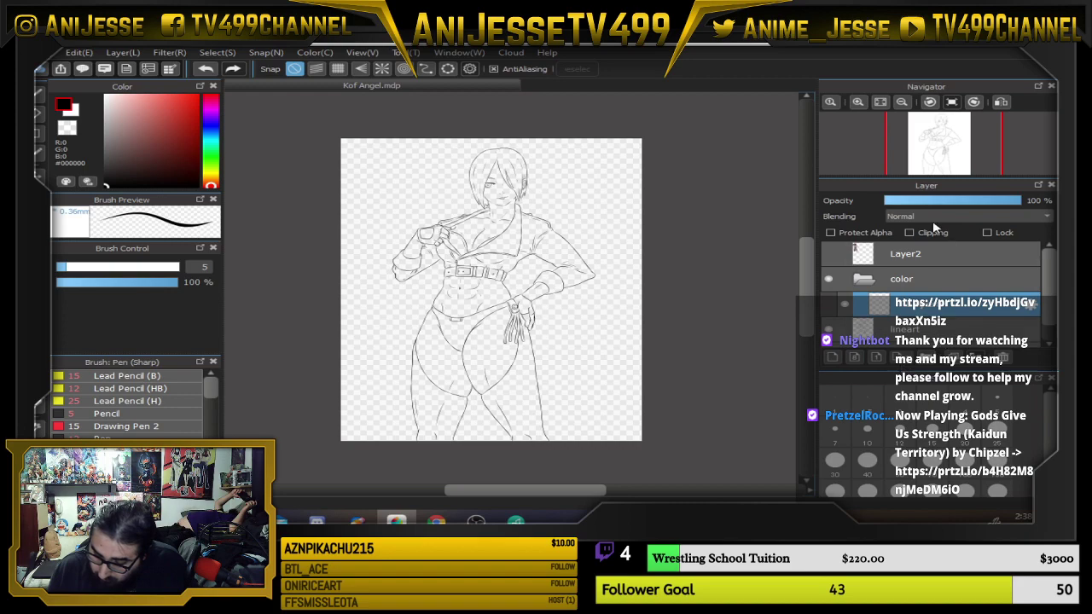
{"action": "left_click", "coordinate": [934, 219]}
{"action": "left_click", "coordinate": [924, 235]}
Show the character reference on Layer2 and import the Skin Tones chart image from the desktop as a new layer.
{"action": "left_click", "coordinate": [828, 253]}
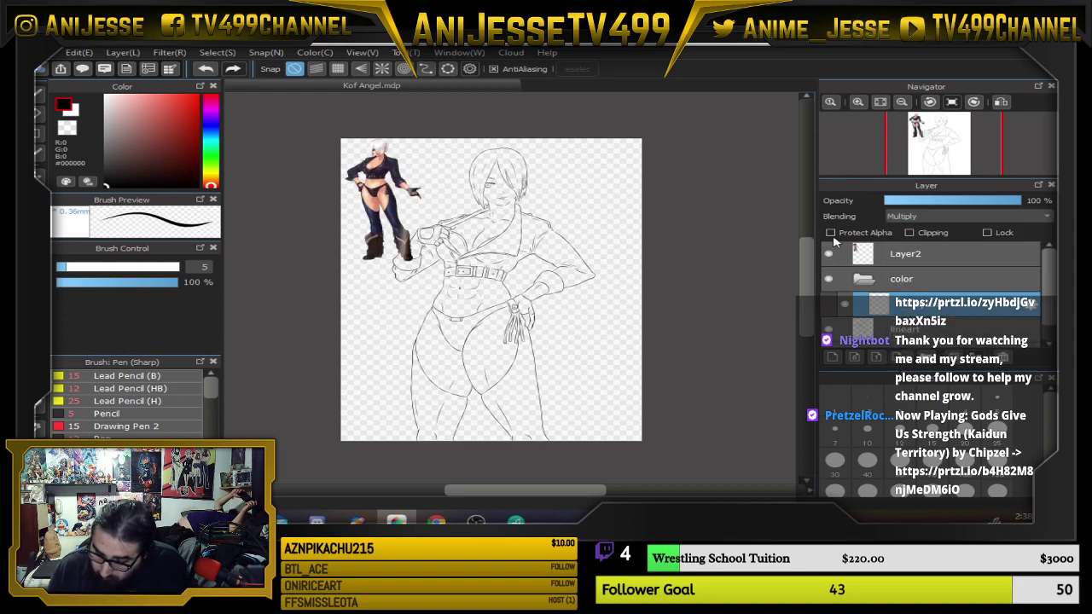
{"action": "left_click", "coordinate": [993, 52]}
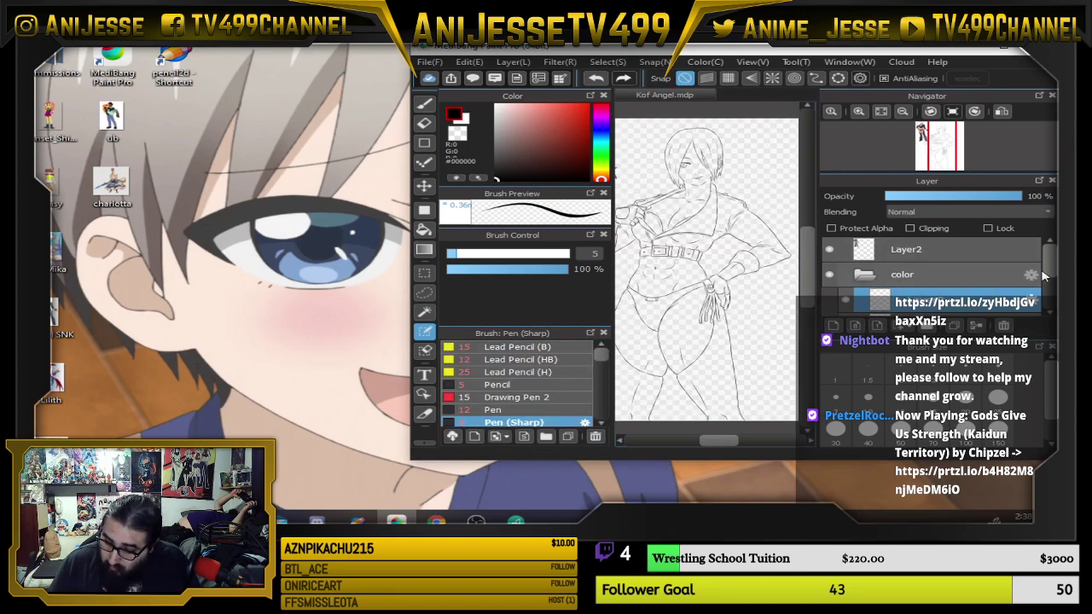
{"action": "left_click", "coordinate": [1004, 53]}
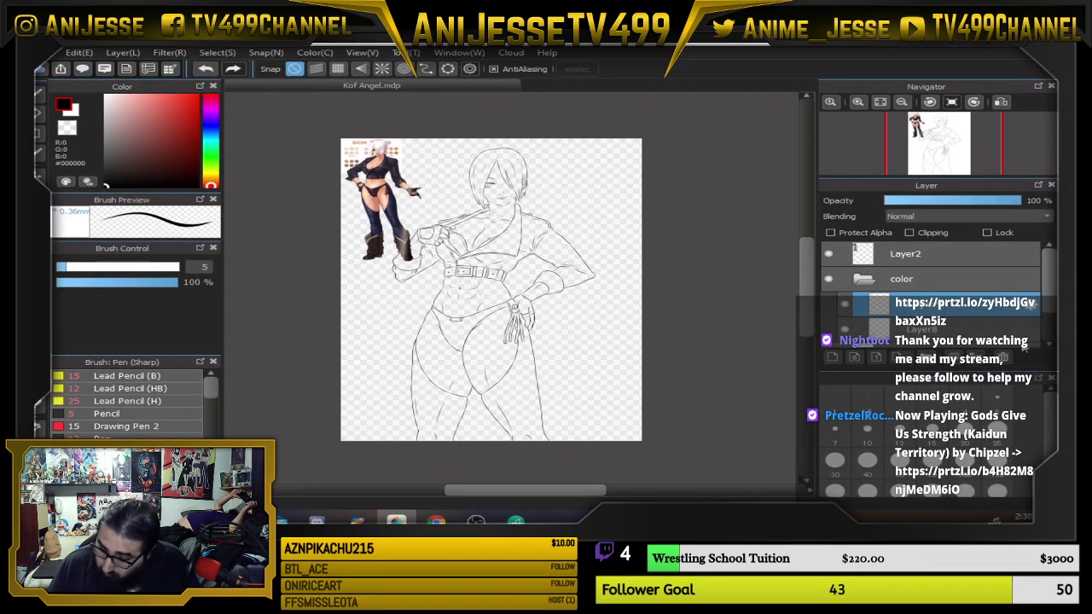
Move the Skin Tones layer above the color folder and place the chart beside the character reference.
{"action": "left_click_drag", "start_coordinate": [930, 307], "coordinate": [957, 269]}
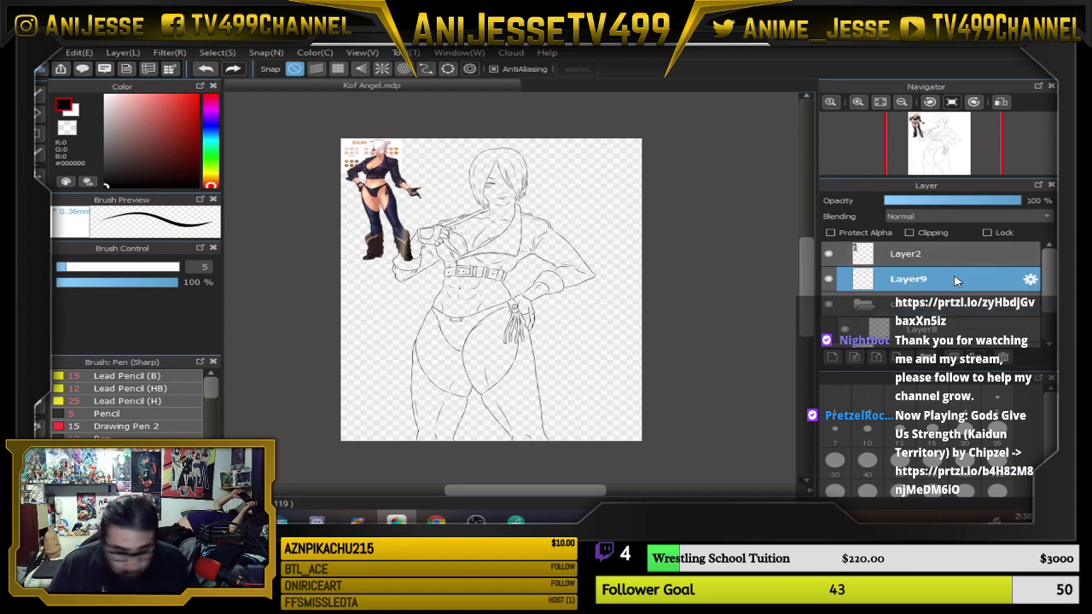
{"action": "key", "text": "v"}
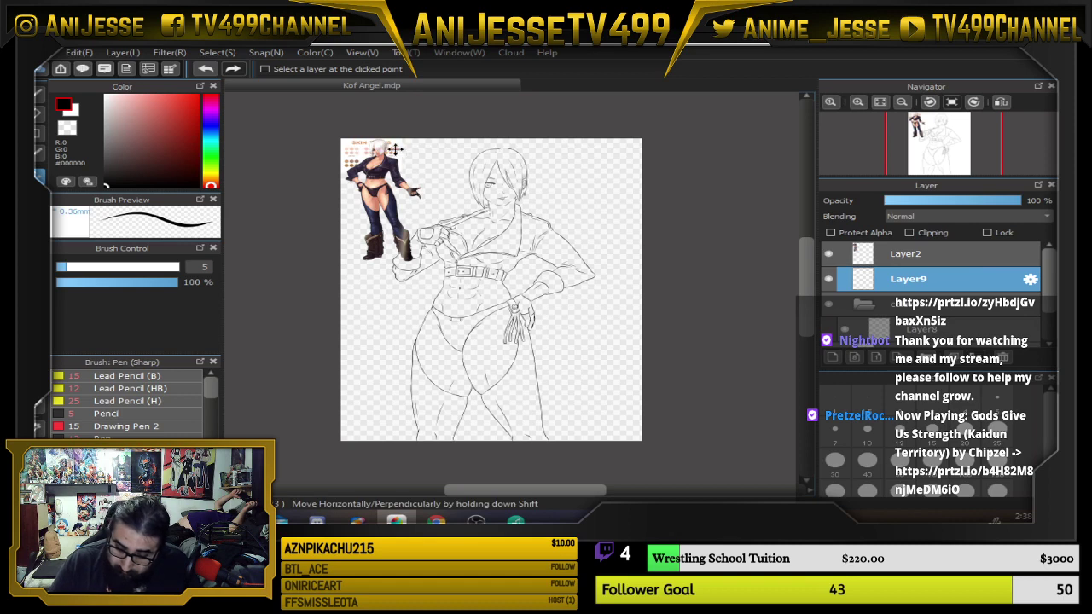
{"action": "left_click_drag", "start_coordinate": [396, 150], "coordinate": [463, 154]}
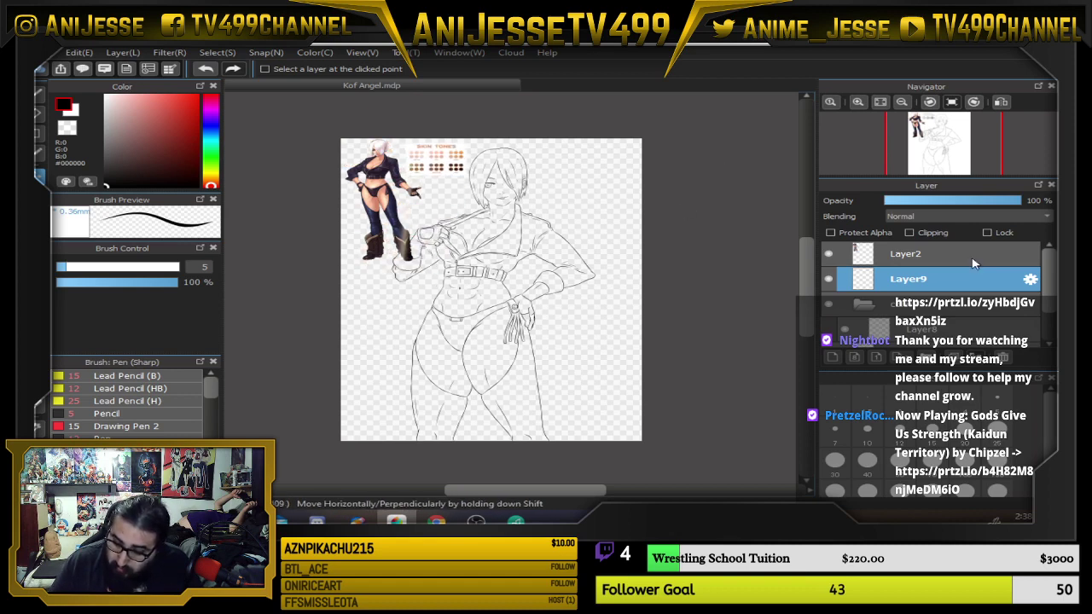
Select the Multiply layer inside the color folder and activate the brush for colouring.
{"action": "left_click", "coordinate": [964, 331]}
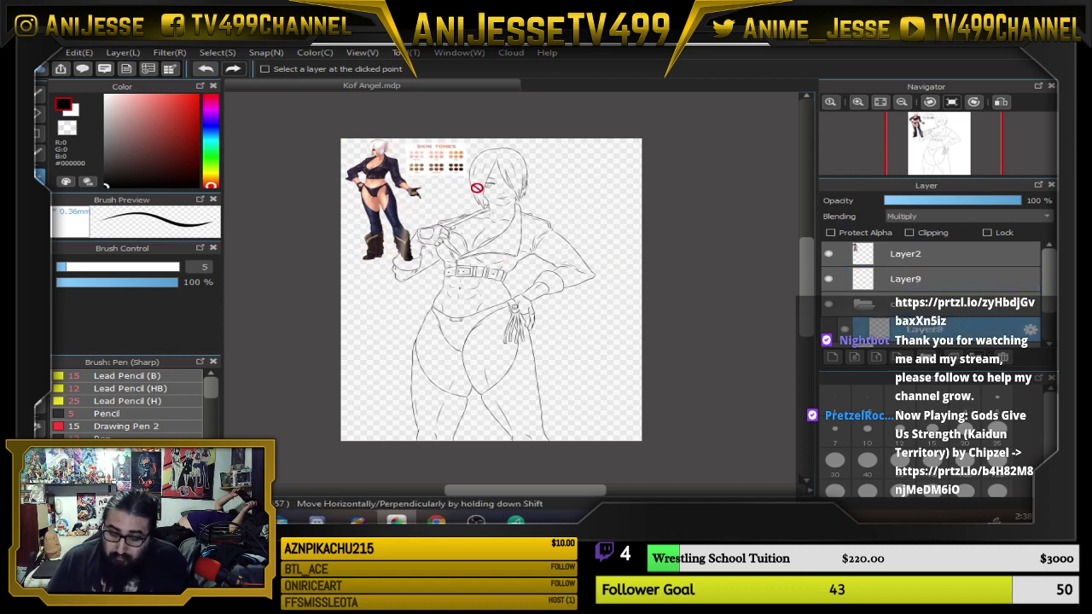
{"action": "scroll", "coordinate": [904, 311], "scroll_direction": "down", "scroll_amount": 1}
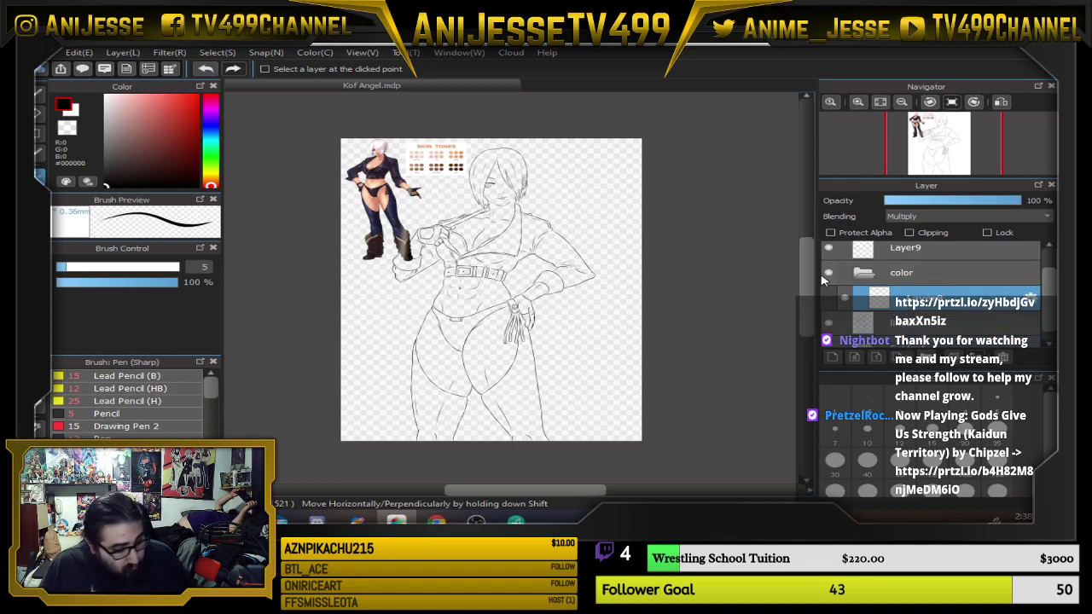
{"action": "key", "text": "b"}
Examine the skin colouring on the character reference's face, chest, belly and thighs alongside the Skin Tones chart.
{"action": "scroll", "coordinate": [436, 165], "scroll_direction": "up", "scroll_amount": 6}
{"action": "left_click_drag", "start_coordinate": [318, 150], "coordinate": [568, 286]}
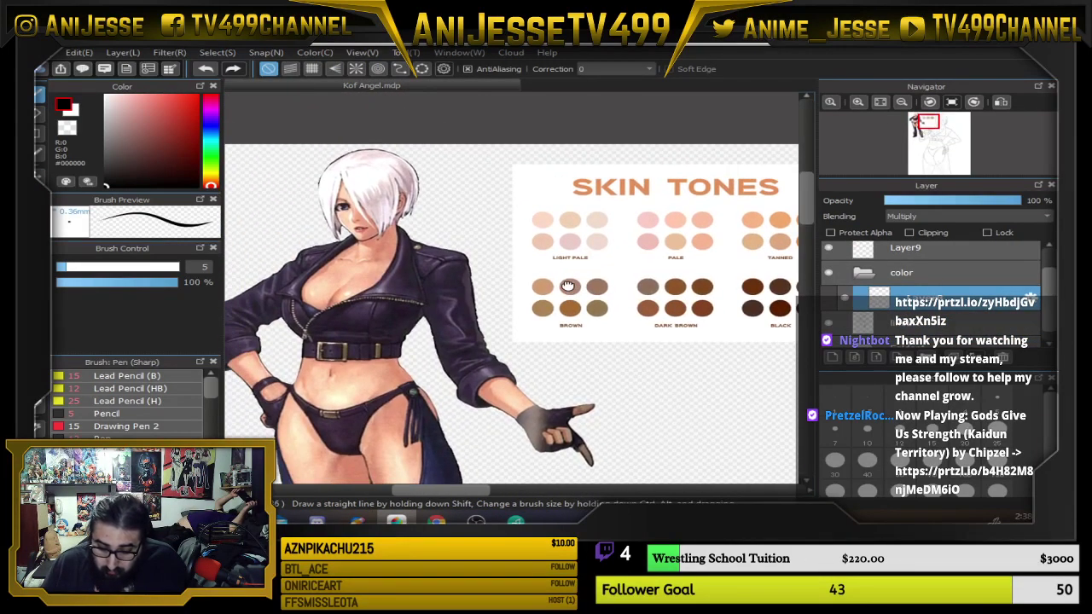
{"action": "scroll", "coordinate": [374, 276], "scroll_direction": "up", "scroll_amount": 3}
{"action": "scroll", "coordinate": [372, 273], "scroll_direction": "down", "scroll_amount": 3}
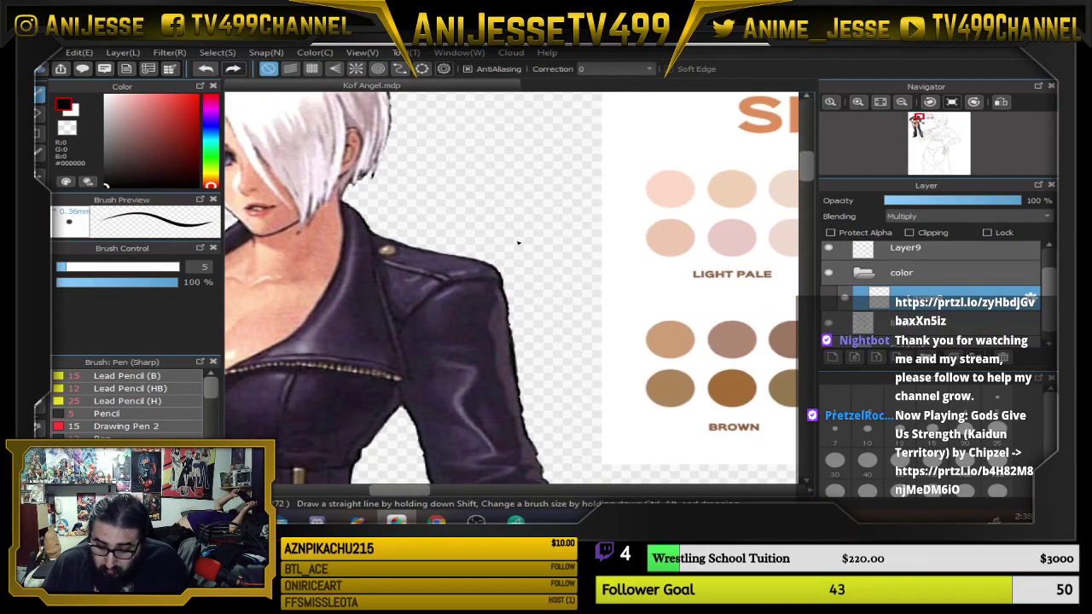
{"action": "scroll", "coordinate": [508, 247], "scroll_direction": "down", "scroll_amount": 1}
{"action": "scroll", "coordinate": [369, 282], "scroll_direction": "up", "scroll_amount": 3}
{"action": "scroll", "coordinate": [384, 297], "scroll_direction": "down", "scroll_amount": 3}
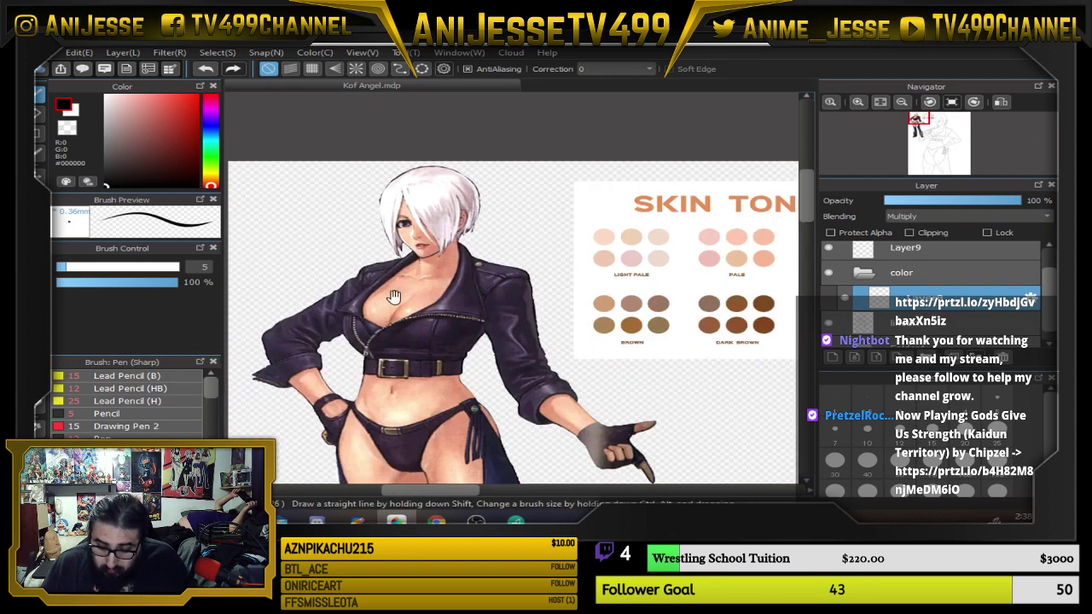
{"action": "scroll", "coordinate": [397, 363], "scroll_direction": "up", "scroll_amount": 2}
{"action": "scroll", "coordinate": [379, 380], "scroll_direction": "up", "scroll_amount": 2}
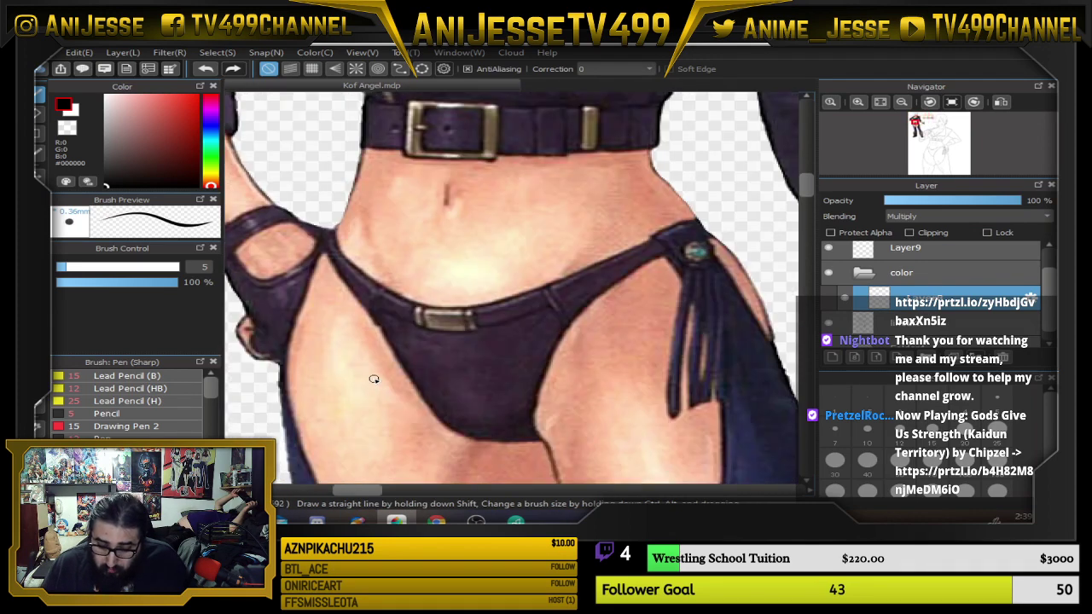
{"action": "scroll", "coordinate": [374, 378], "scroll_direction": "down", "scroll_amount": 3}
{"action": "scroll", "coordinate": [445, 355], "scroll_direction": "up", "scroll_amount": 1}
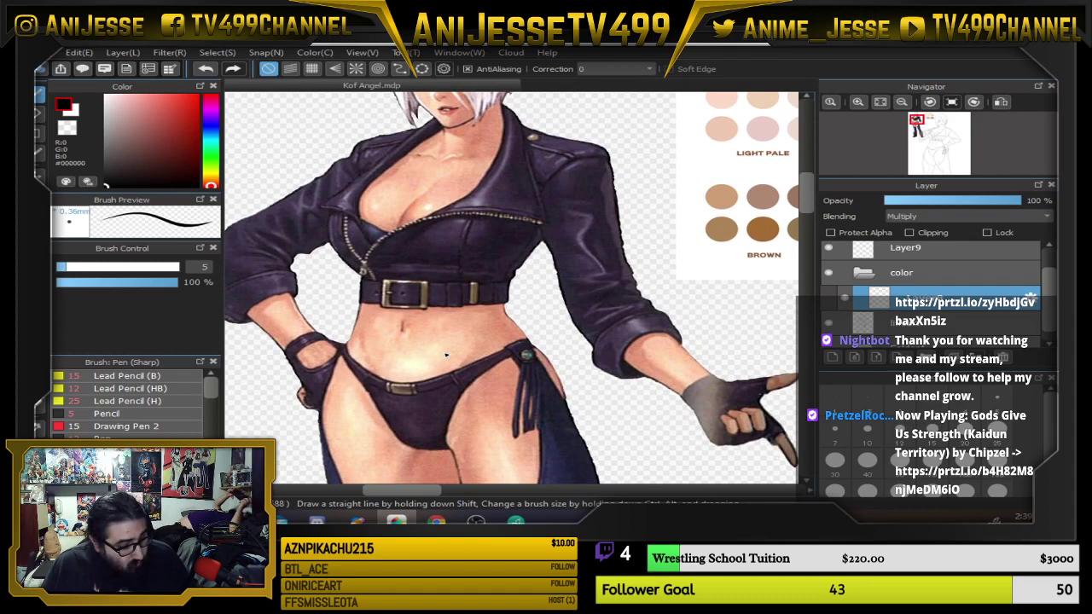
Pick the first Tanned swatch, #F7B584, from the Skin Tones chart and compare it with the reference's skin.
{"action": "left_click_drag", "start_coordinate": [647, 247], "coordinate": [390, 281]}
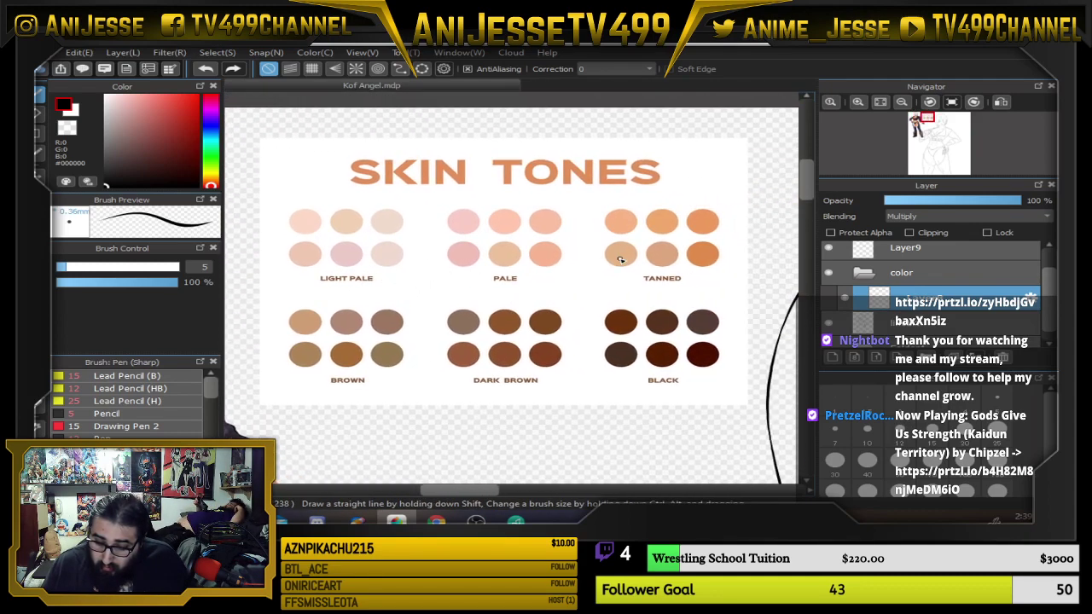
{"action": "scroll", "coordinate": [703, 250], "scroll_direction": "down", "scroll_amount": 2}
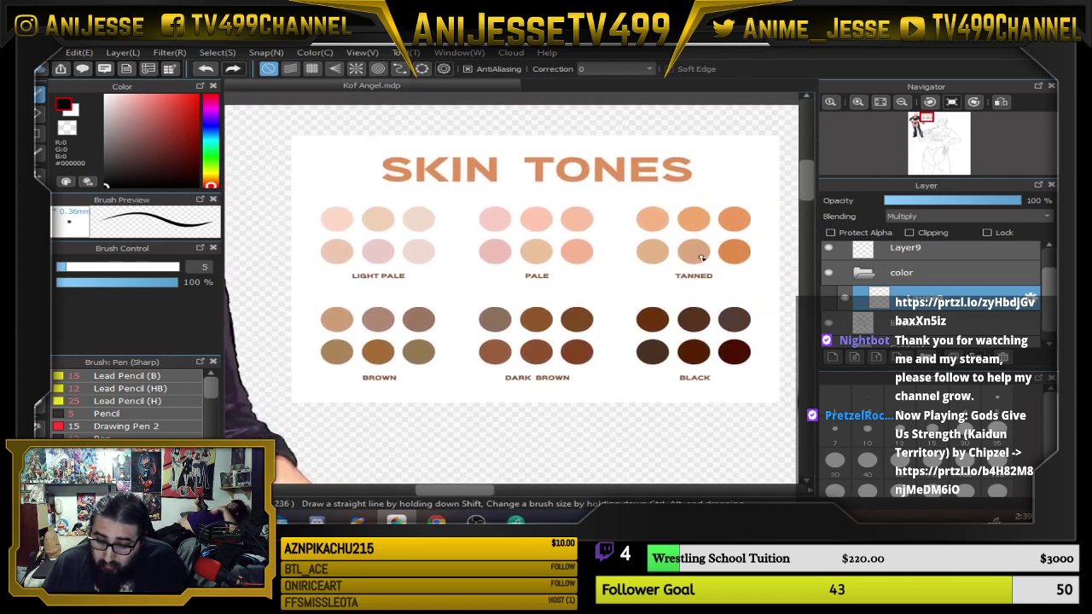
{"action": "left_click_drag", "start_coordinate": [698, 256], "coordinate": [668, 250]}
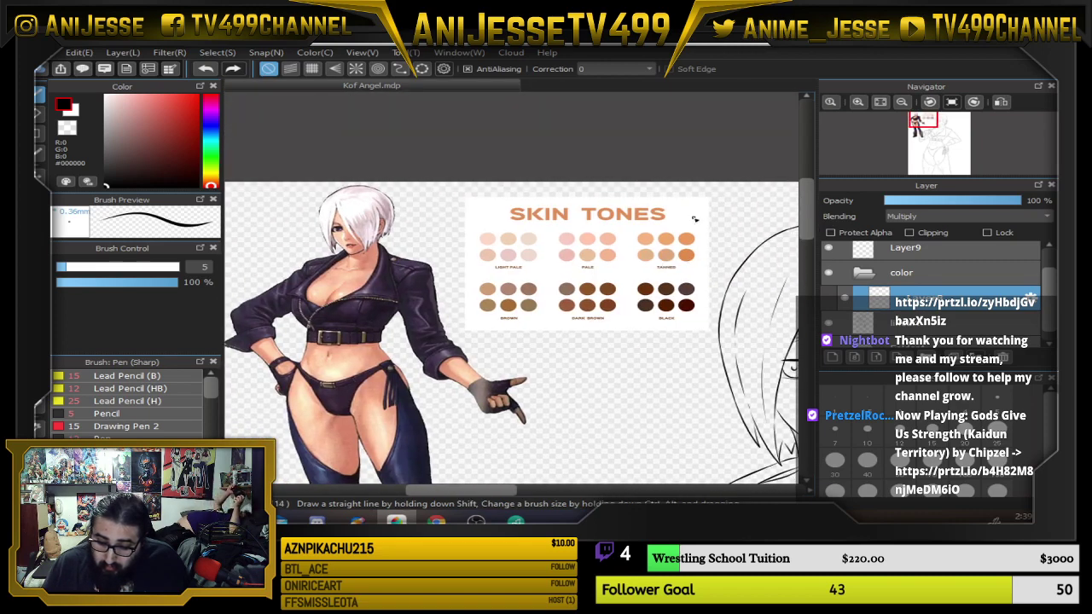
{"action": "scroll", "coordinate": [668, 237], "scroll_direction": "up", "scroll_amount": 3}
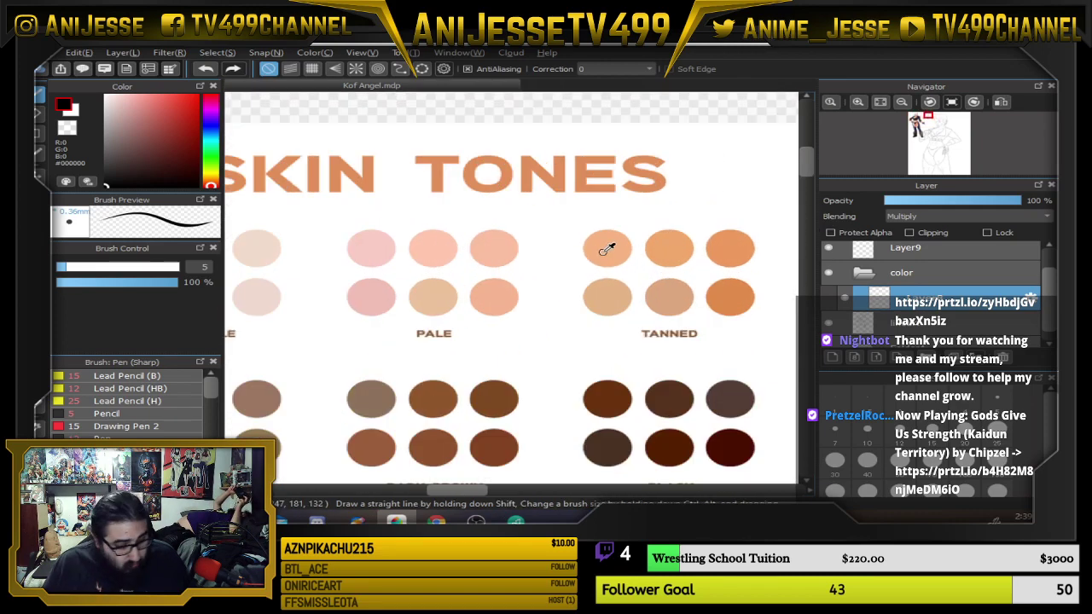
{"action": "left_click", "coordinate": [602, 253]}
{"action": "scroll", "coordinate": [605, 246], "scroll_direction": "down", "scroll_amount": 3}
{"action": "scroll", "coordinate": [453, 254], "scroll_direction": "up", "scroll_amount": 3}
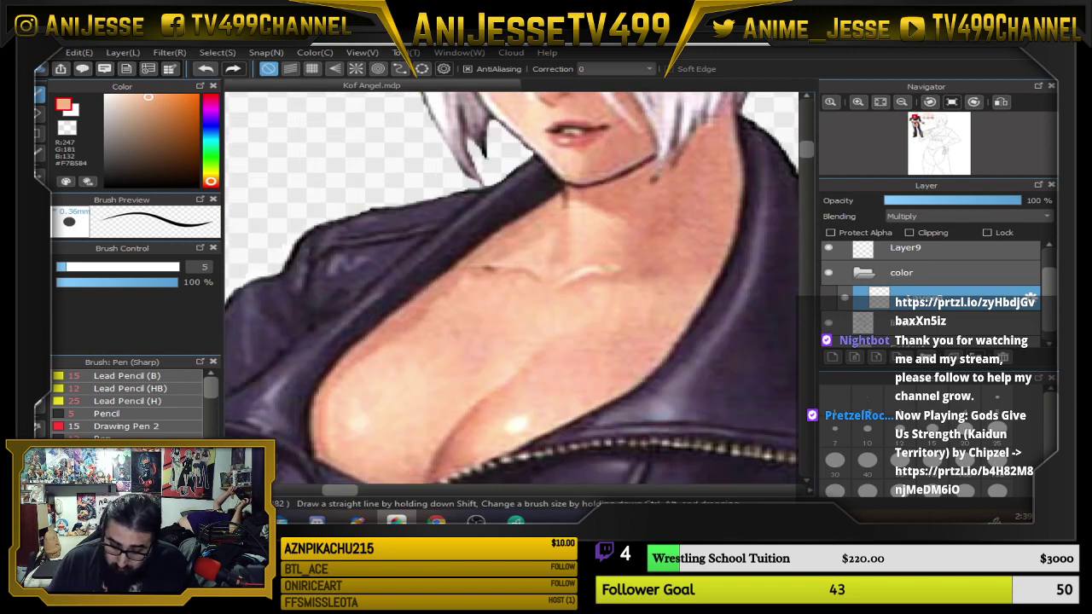
Move Layer9 above Layer2 and paint test dabs on it with the 12 px Pen, beside the reference and on its chest.
{"action": "left_click", "coordinate": [106, 435]}
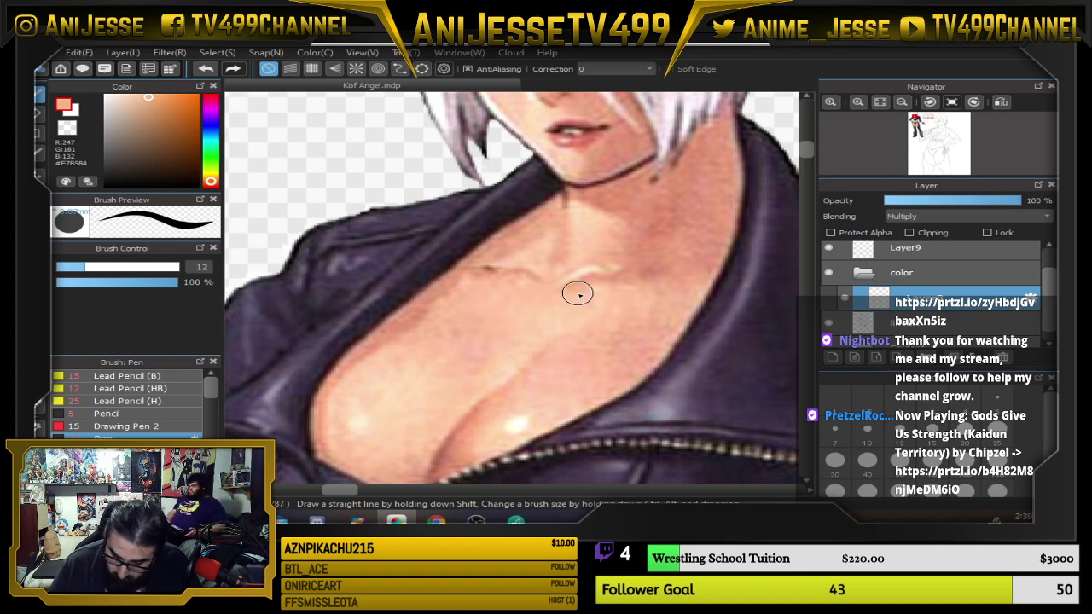
{"action": "scroll", "coordinate": [930, 288], "scroll_direction": "up", "scroll_amount": 1}
{"action": "left_click", "coordinate": [926, 279]}
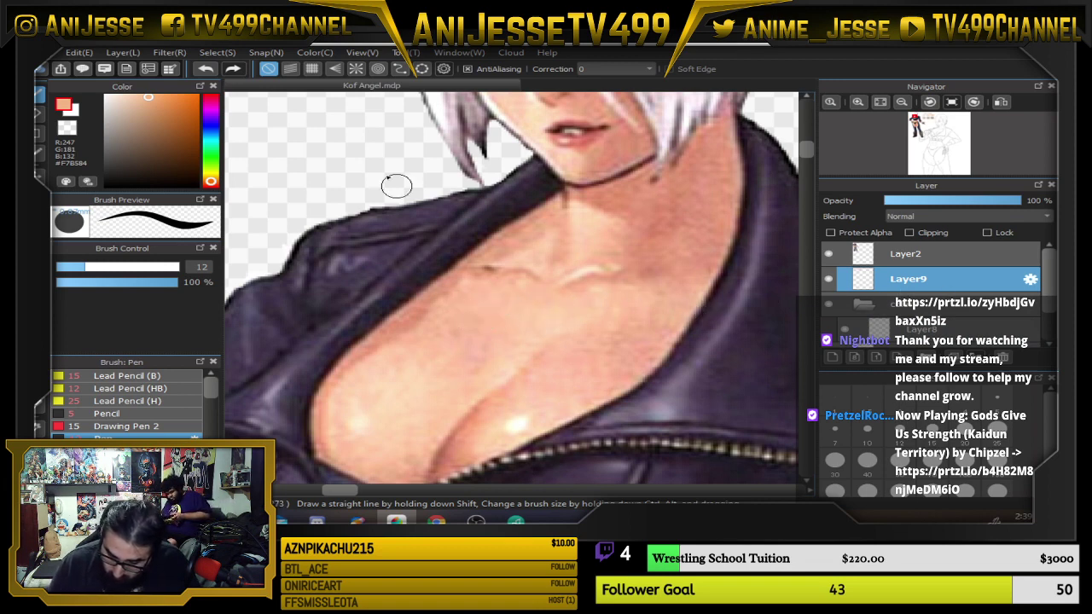
{"action": "left_click_drag", "start_coordinate": [367, 164], "coordinate": [391, 158]}
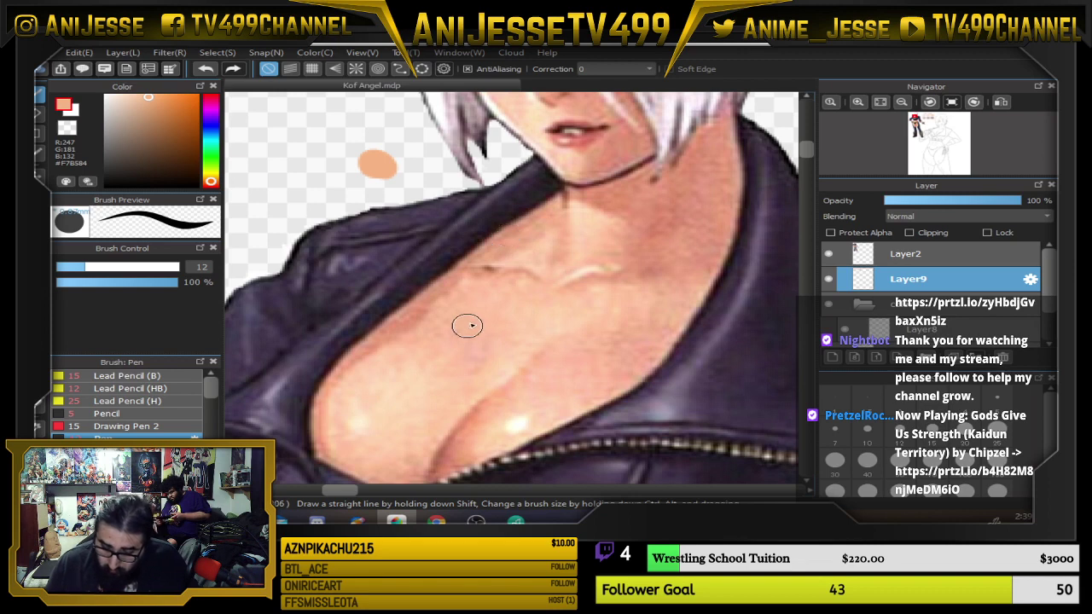
{"action": "left_click_drag", "start_coordinate": [953, 287], "coordinate": [962, 247]}
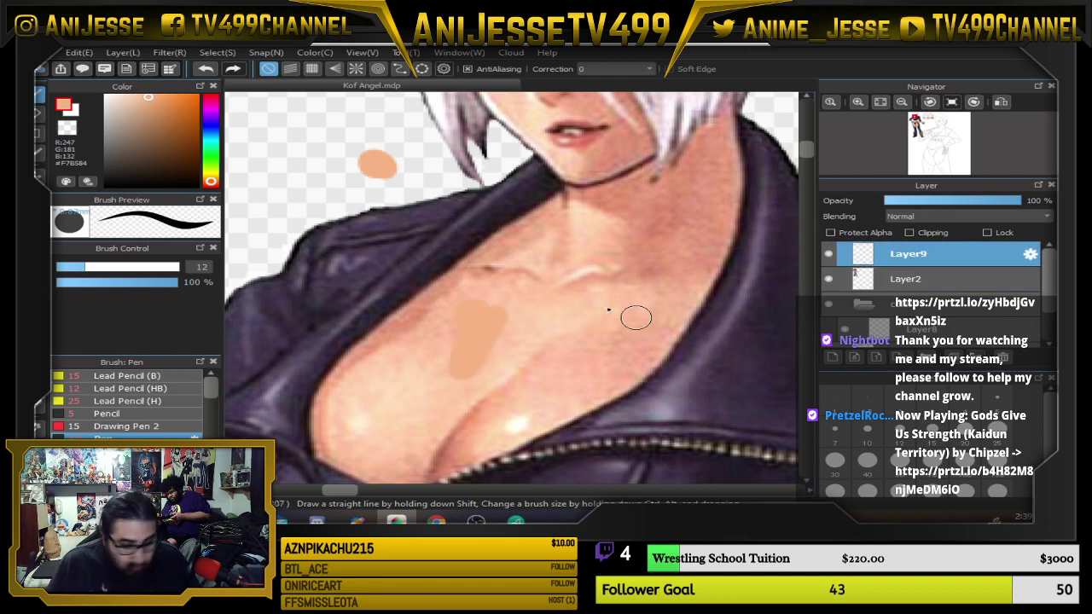
Erase the test dabs with the eraser at size 25 and place one small 12 px Pen dab on the chest.
{"action": "key", "text": "e"}
{"action": "left_click_drag", "start_coordinate": [371, 158], "coordinate": [398, 181]}
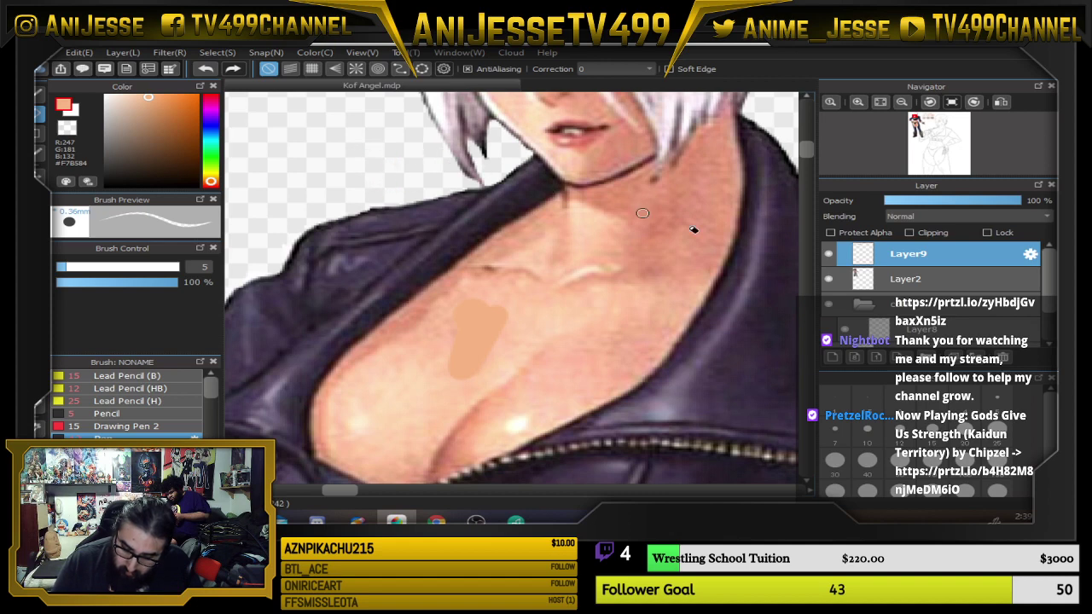
{"action": "left_click", "coordinate": [997, 428]}
{"action": "mouse_move", "coordinate": [496, 301]}
{"action": "left_mouse_down"}
{"action": "mouse_move", "coordinate": [461, 339]}
{"action": "mouse_move", "coordinate": [500, 293]}
{"action": "left_mouse_up"}
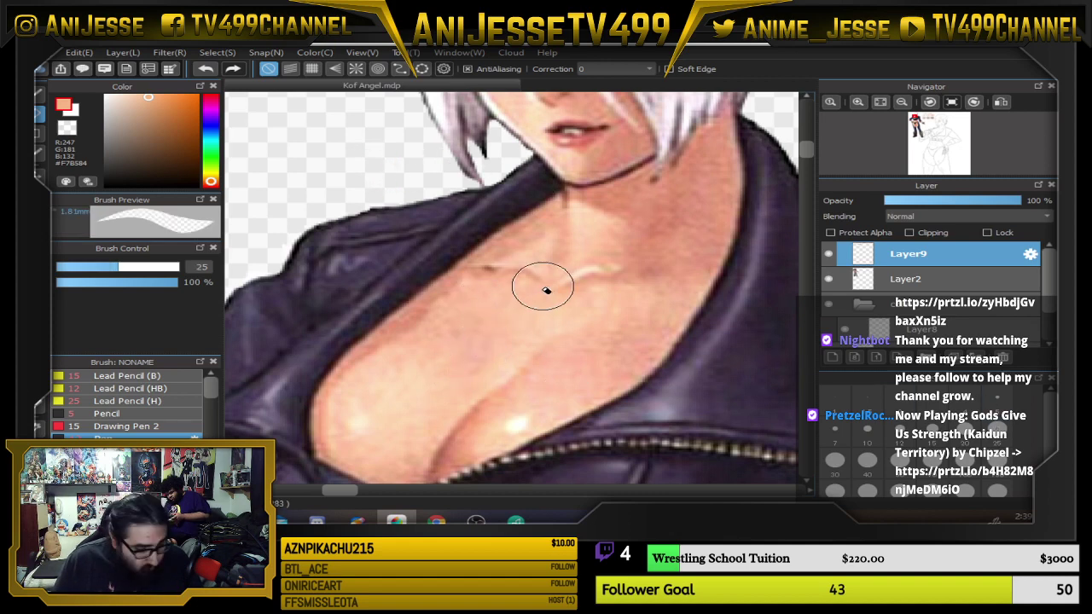
{"action": "key", "text": "b"}
{"action": "left_click", "coordinate": [485, 317]}
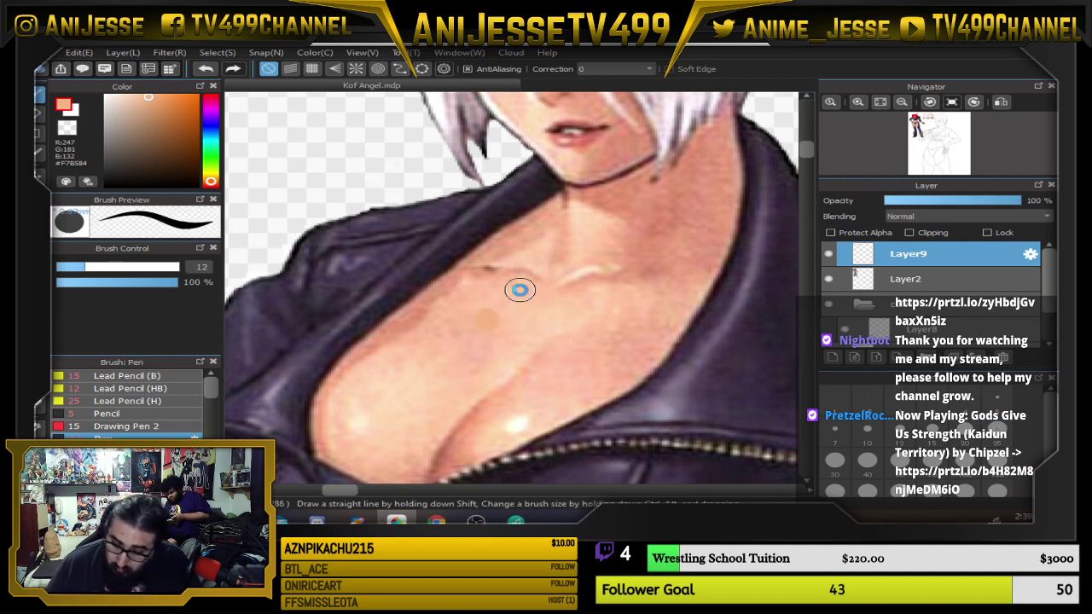
Pick the second Tanned swatch in the upper row, #F0A96B, and dab it on the reference's chest.
{"action": "scroll", "coordinate": [519, 290], "scroll_direction": "down", "scroll_amount": 2}
{"action": "left_click_drag", "start_coordinate": [577, 286], "coordinate": [430, 321]}
{"action": "scroll", "coordinate": [429, 320], "scroll_direction": "down", "scroll_amount": 3}
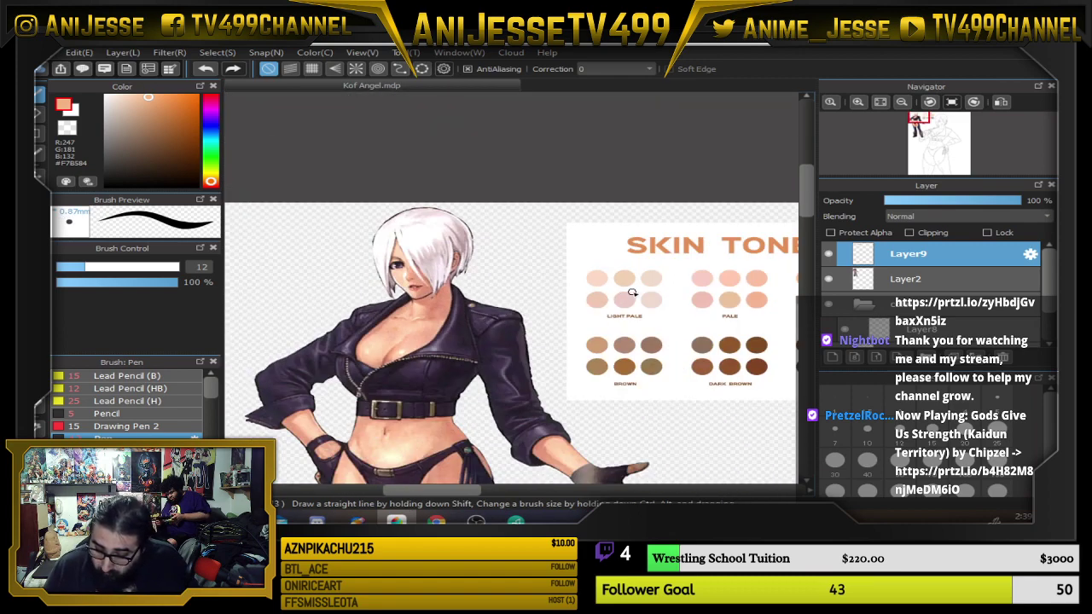
{"action": "scroll", "coordinate": [633, 292], "scroll_direction": "down", "scroll_amount": 1}
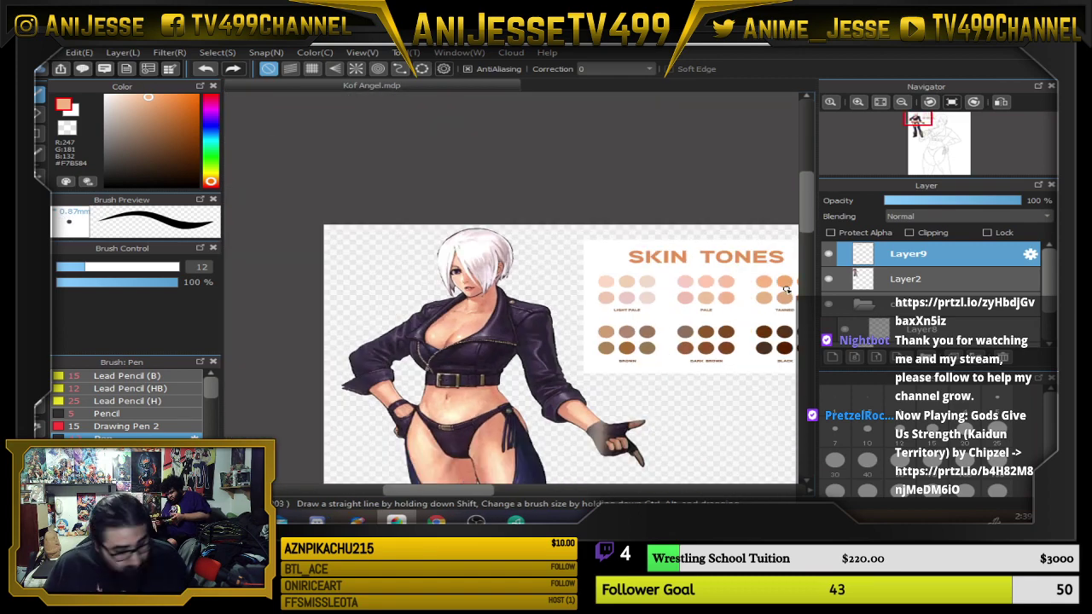
{"action": "scroll", "coordinate": [790, 280], "scroll_direction": "up", "scroll_amount": 5}
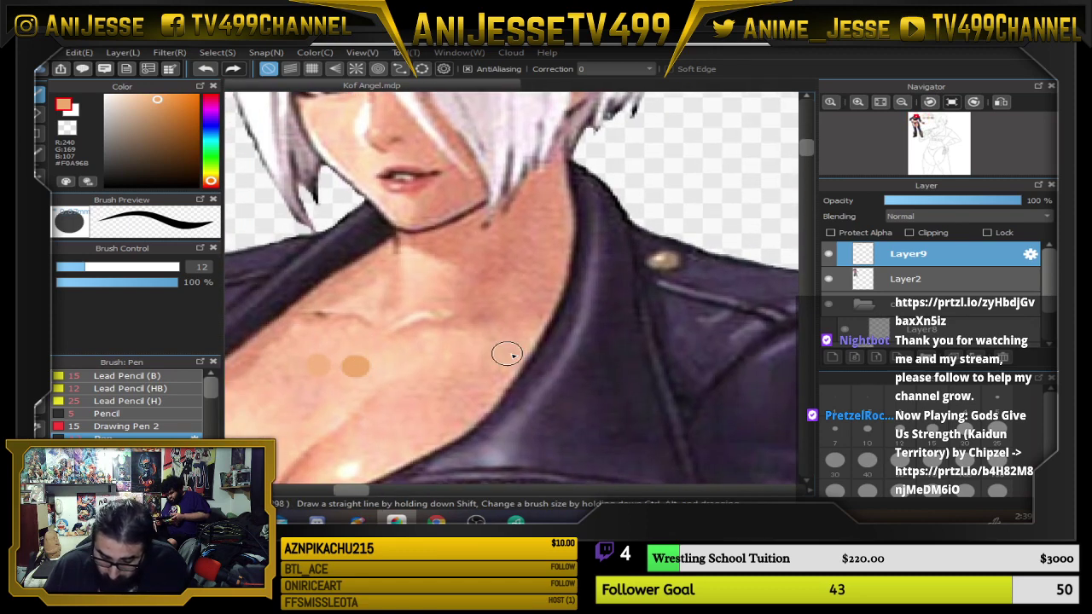
Pick the Tanned swatches #ED9A5D and #E4B486 in turn and compare each with the reference's skin.
{"action": "scroll", "coordinate": [603, 320], "scroll_direction": "down", "scroll_amount": 4}
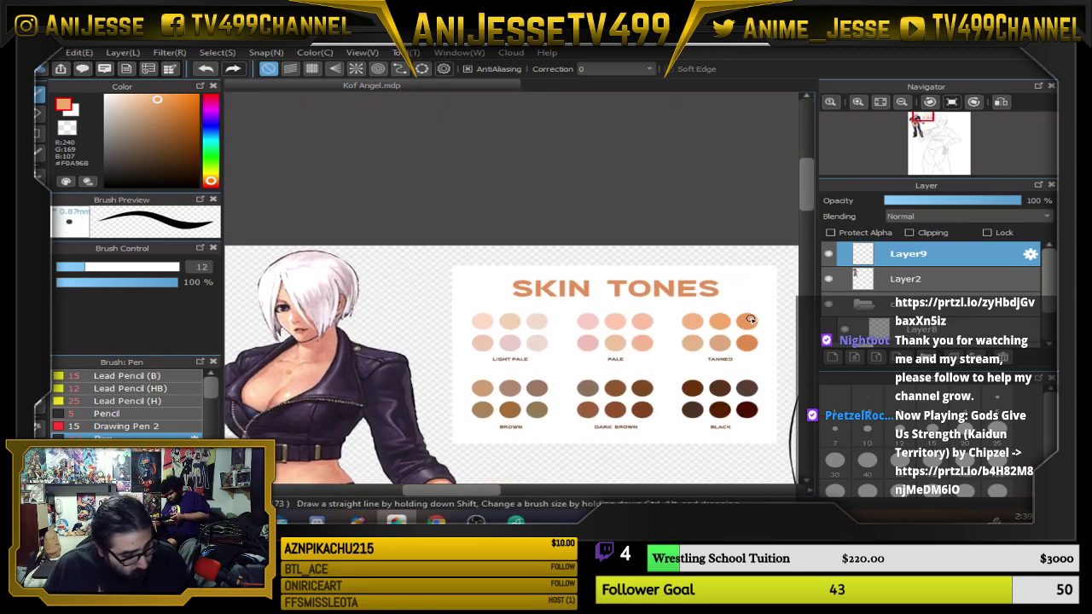
{"action": "left_click", "coordinate": [748, 320], "text": "alt"}
{"action": "scroll", "coordinate": [287, 369], "scroll_direction": "up", "scroll_amount": 4}
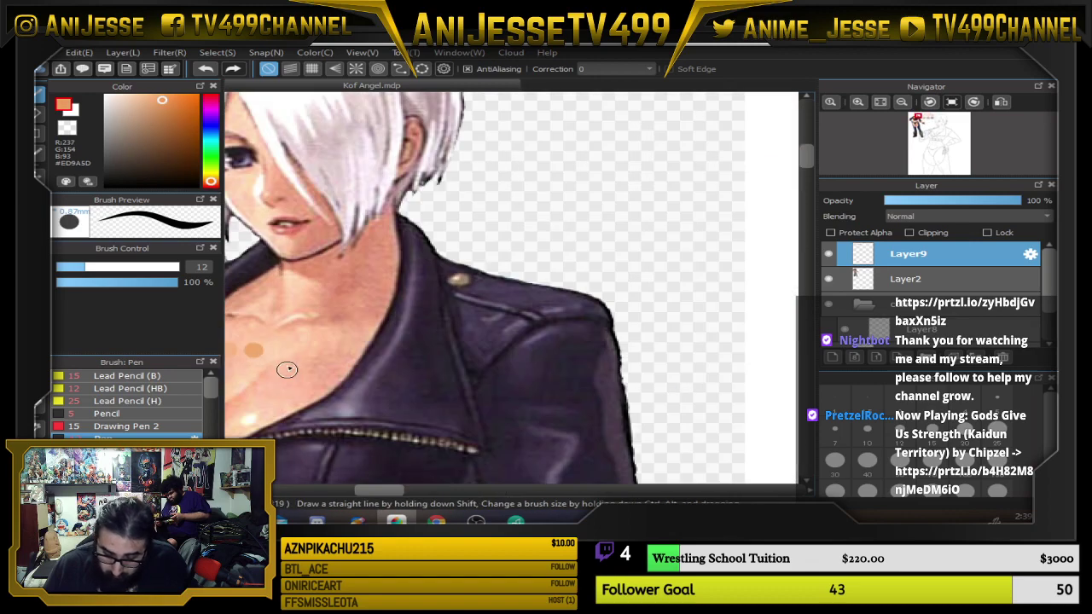
{"action": "scroll", "coordinate": [450, 352], "scroll_direction": "down", "scroll_amount": 1}
{"action": "left_click_drag", "start_coordinate": [787, 321], "coordinate": [446, 341]}
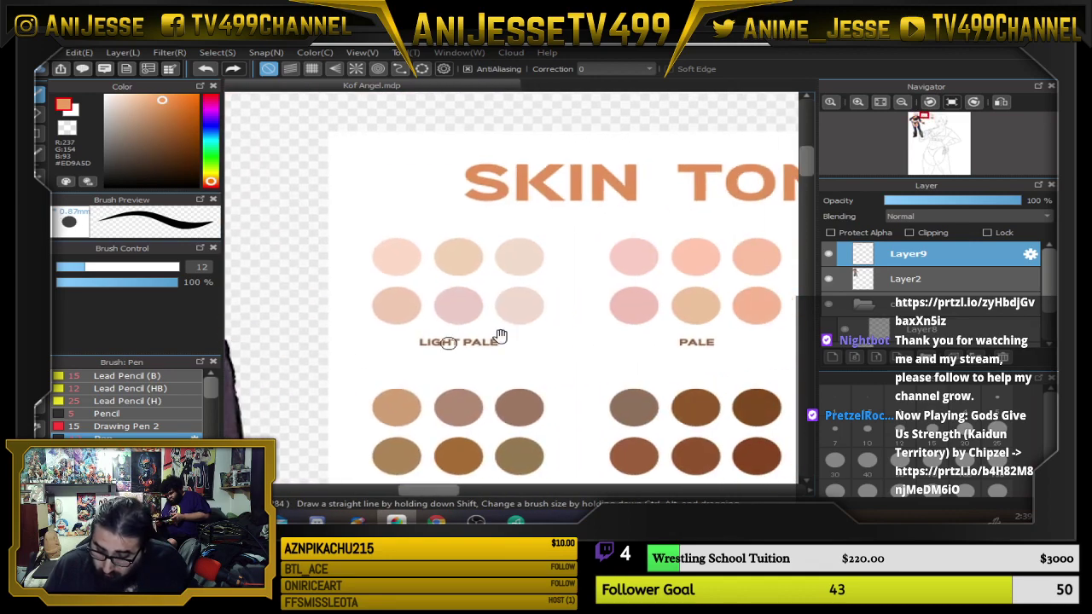
{"action": "scroll", "coordinate": [569, 321], "scroll_direction": "down", "scroll_amount": 3}
{"action": "left_click", "coordinate": [705, 314], "text": "alt"}
{"action": "scroll", "coordinate": [502, 303], "scroll_direction": "up", "scroll_amount": 4}
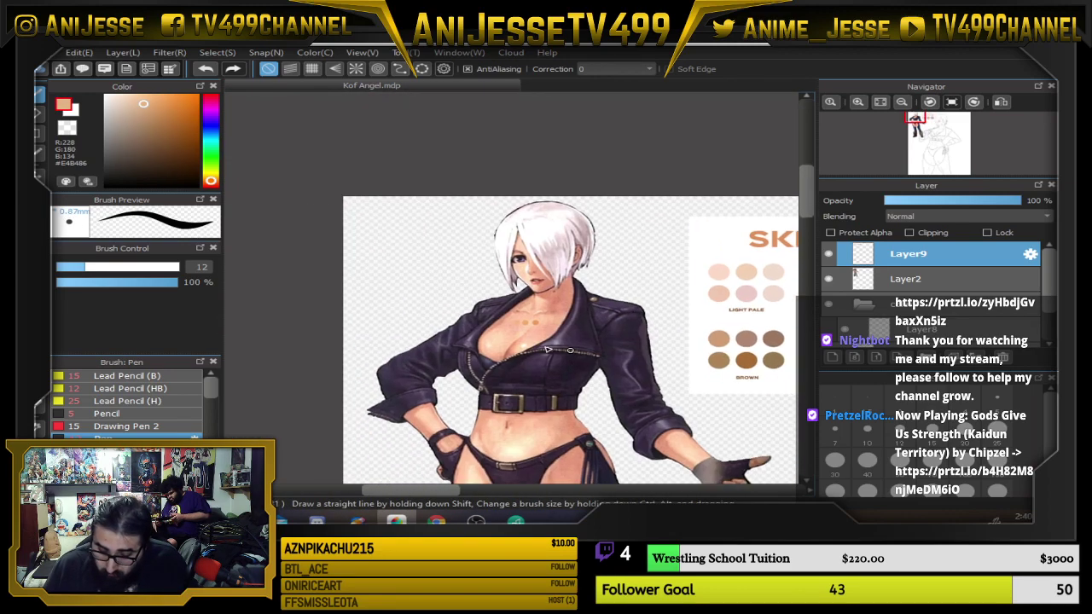
Pick the middle swatch in the lower Tanned row, #DDA77F, and compare it with the reference's skin.
{"action": "scroll", "coordinate": [626, 320], "scroll_direction": "down", "scroll_amount": 4}
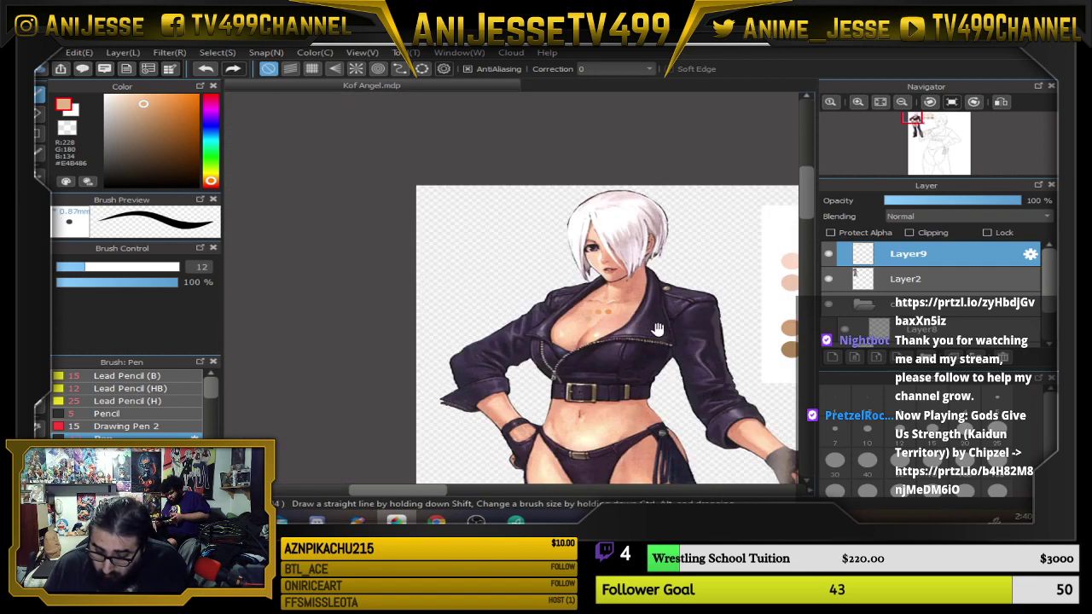
{"action": "left_click_drag", "start_coordinate": [654, 329], "coordinate": [299, 333]}
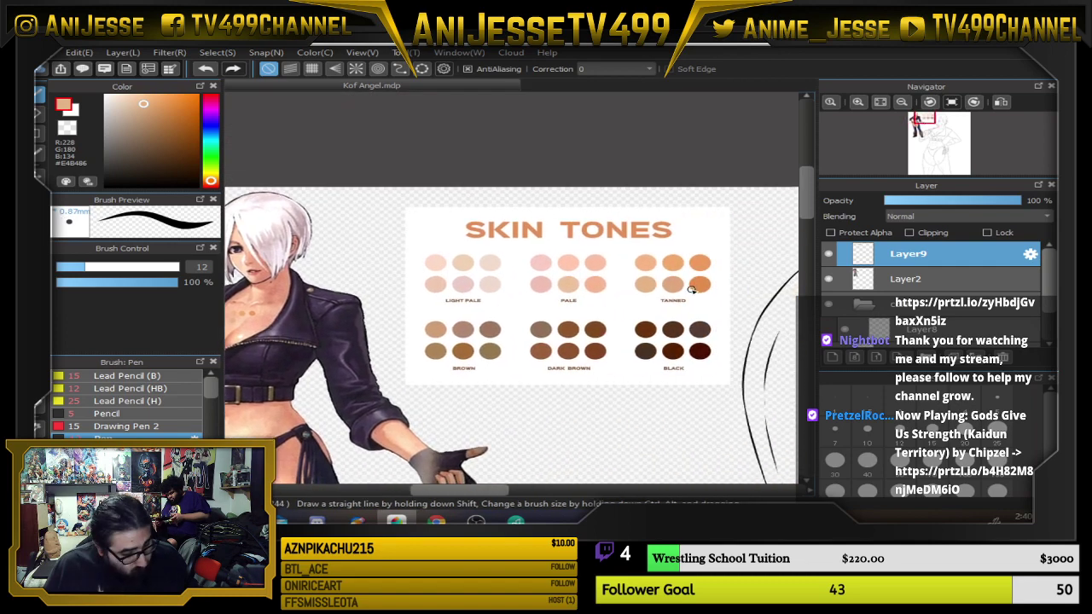
{"action": "left_click", "coordinate": [677, 291], "text": "alt"}
{"action": "left_click_drag", "start_coordinate": [468, 319], "coordinate": [727, 296]}
Erase the two test dabs from the reference's chest with the eraser at size 25.
{"action": "key", "text": "v"}
{"action": "key", "text": "e"}
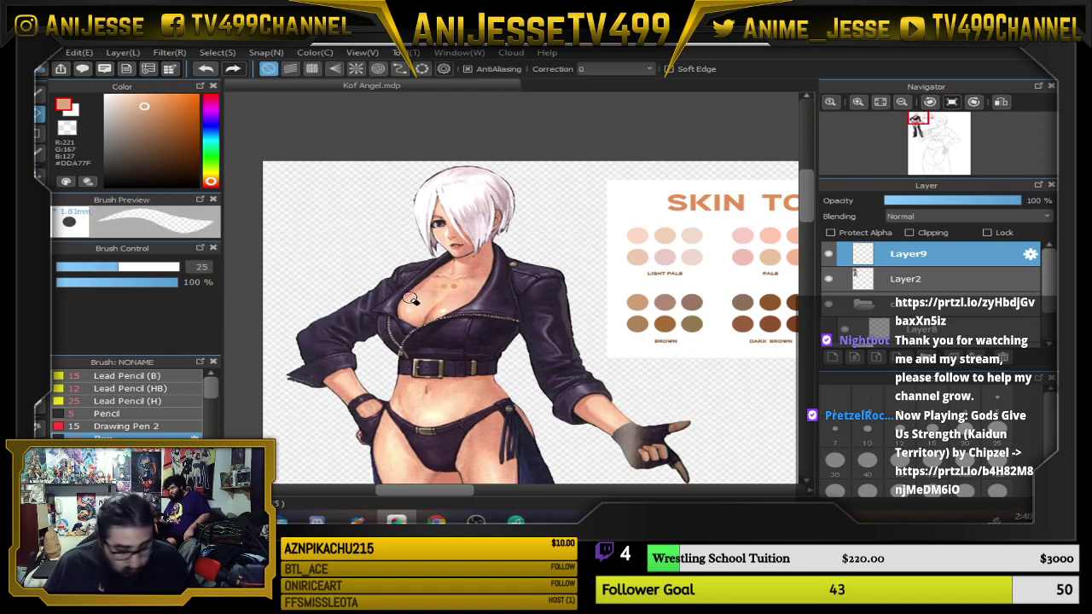
{"action": "scroll", "coordinate": [423, 300], "scroll_direction": "up", "scroll_amount": 3}
{"action": "scroll", "coordinate": [546, 273], "scroll_direction": "down", "scroll_amount": 4}
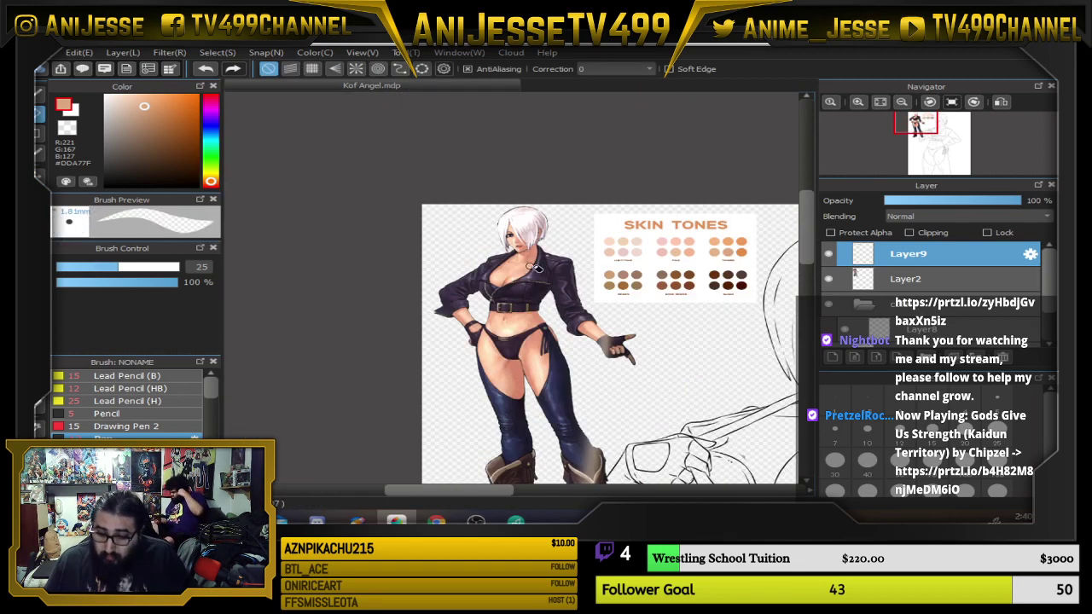
Move the Skin Tones chart over the character reference's torso, leaving the face, neck and upper chest uncovered.
{"action": "scroll", "coordinate": [536, 293], "scroll_direction": "up", "scroll_amount": 2}
{"action": "scroll", "coordinate": [536, 292], "scroll_direction": "up", "scroll_amount": 2}
{"action": "key", "text": "v"}
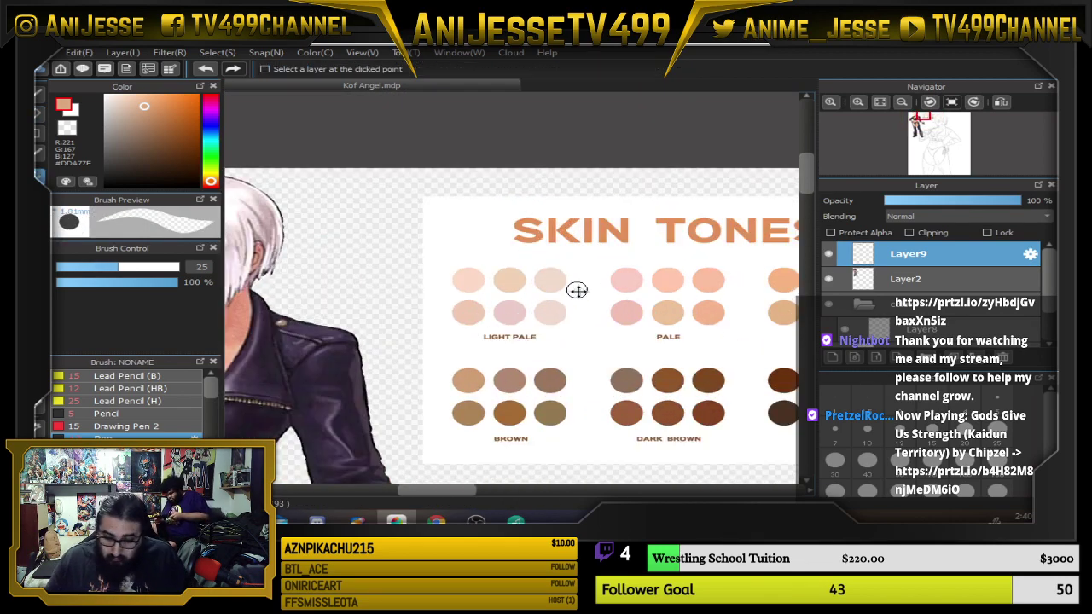
{"action": "left_click_drag", "start_coordinate": [602, 283], "coordinate": [435, 385]}
{"action": "left_click_drag", "start_coordinate": [446, 275], "coordinate": [663, 178]}
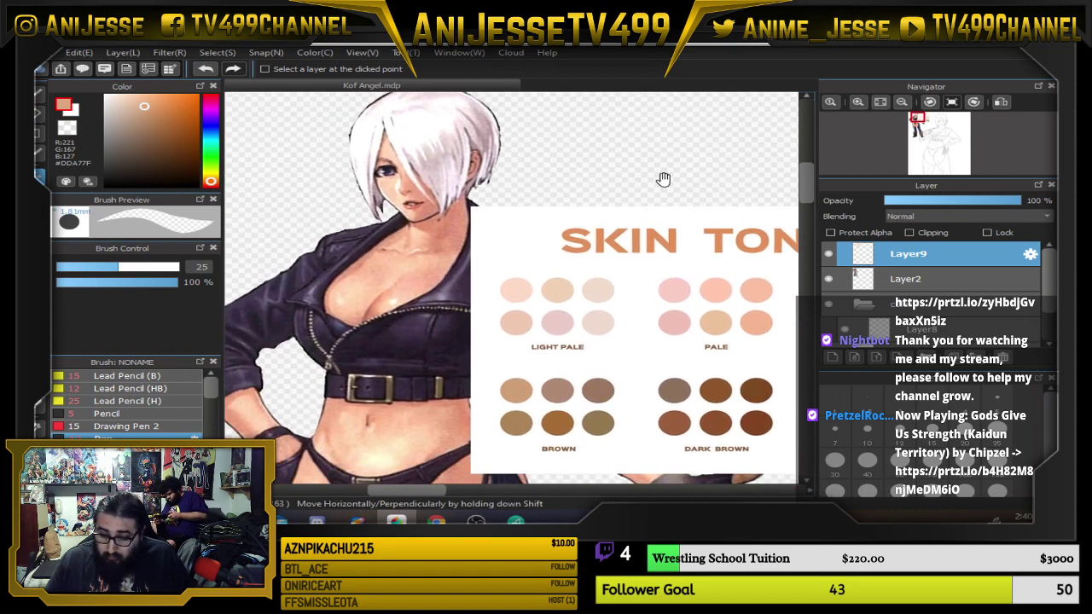
{"action": "left_click_drag", "start_coordinate": [644, 261], "coordinate": [384, 328]}
{"action": "scroll", "coordinate": [447, 271], "scroll_direction": "down", "scroll_amount": 2}
{"action": "left_click_drag", "start_coordinate": [447, 272], "coordinate": [485, 252]}
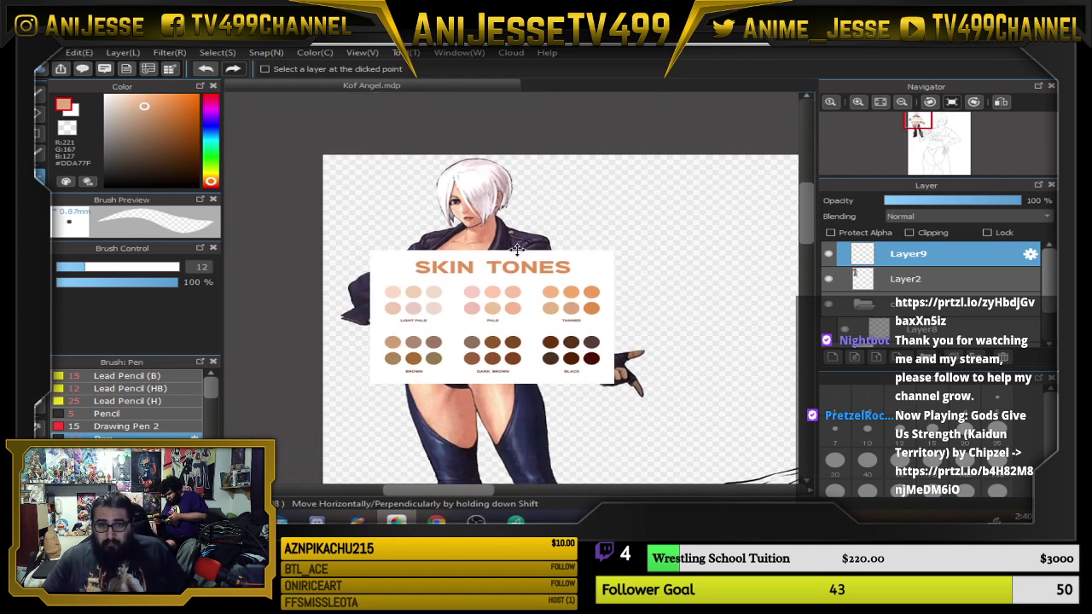
Pick the middle swatch in the lower Pale row, #ECC19C, and dab it on the reference's upper chest with the Pen.
{"action": "key", "text": "b"}
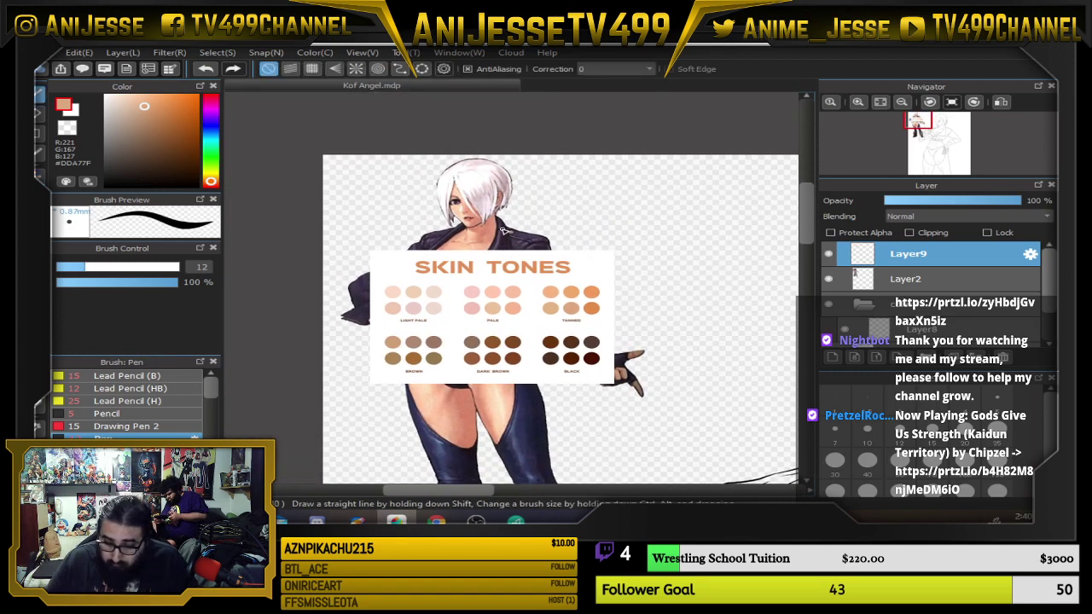
{"action": "scroll", "coordinate": [505, 247], "scroll_direction": "up", "scroll_amount": 4}
{"action": "scroll", "coordinate": [505, 247], "scroll_direction": "down", "scroll_amount": 1}
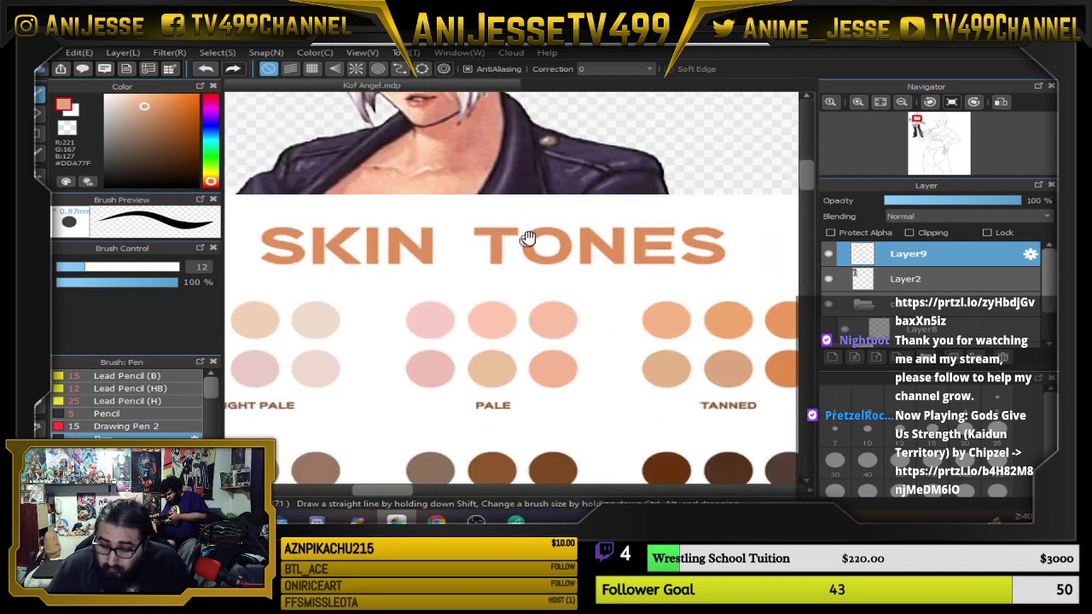
{"action": "left_click_drag", "start_coordinate": [529, 238], "coordinate": [517, 278]}
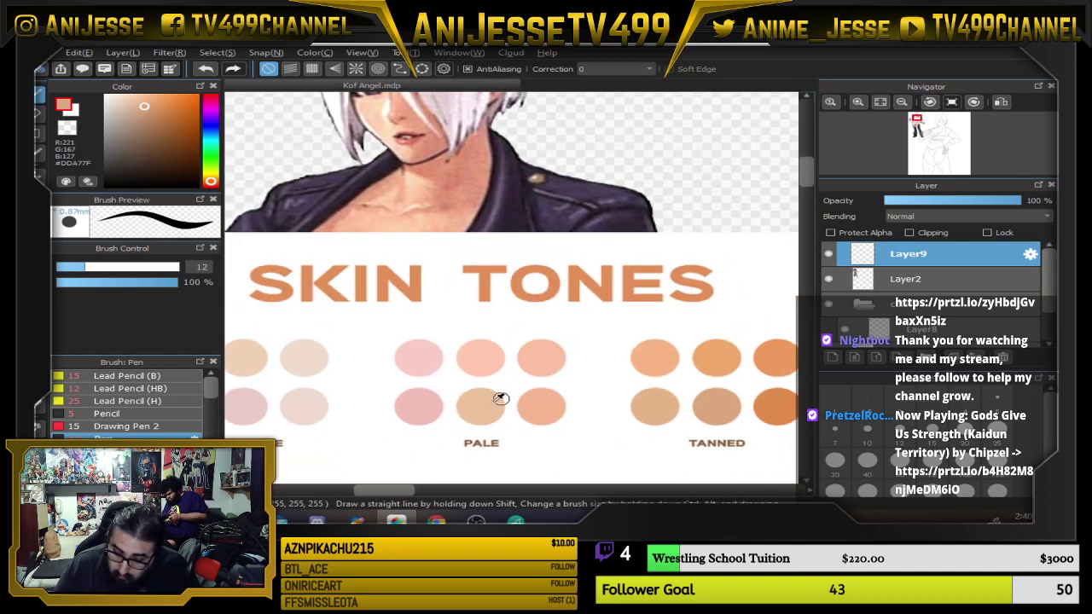
{"action": "left_click", "coordinate": [480, 413], "text": "alt"}
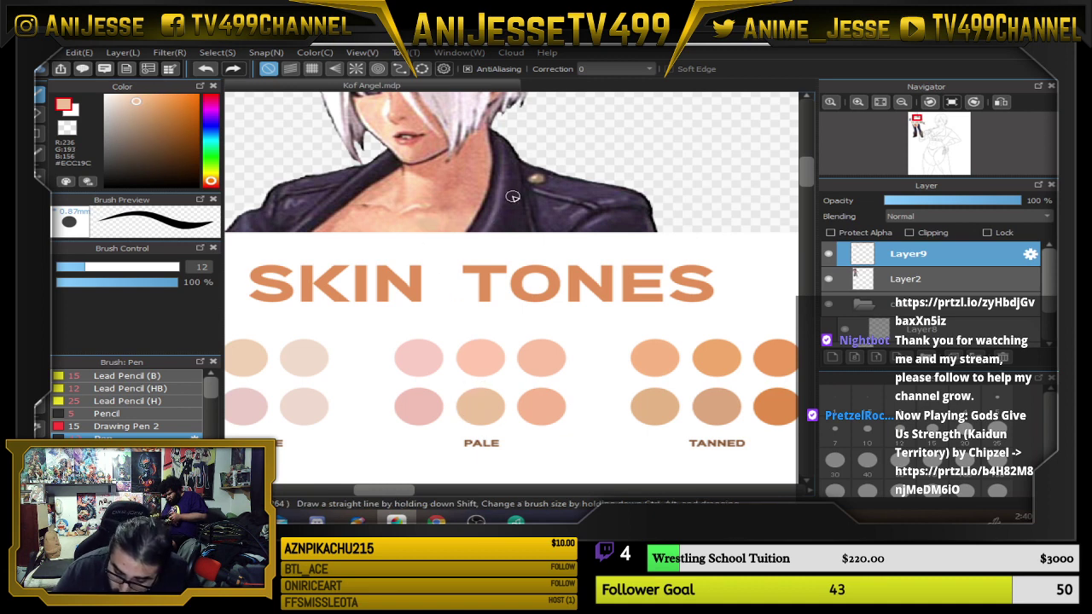
{"action": "scroll", "coordinate": [465, 225], "scroll_direction": "up", "scroll_amount": 3}
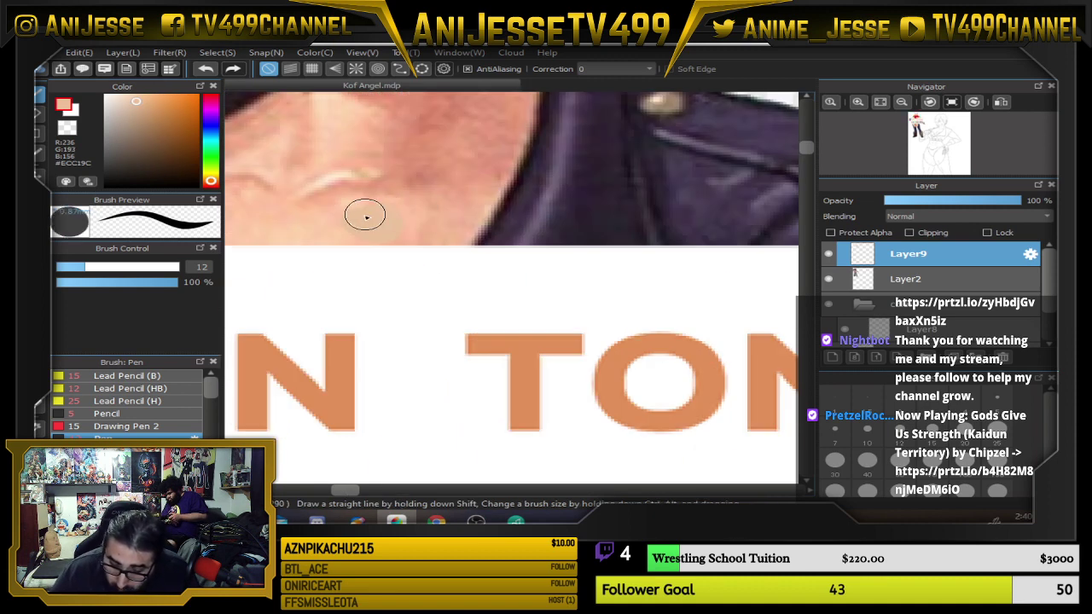
{"action": "left_click_drag", "start_coordinate": [441, 195], "coordinate": [549, 261]}
{"action": "left_click_drag", "start_coordinate": [431, 205], "coordinate": [438, 200]}
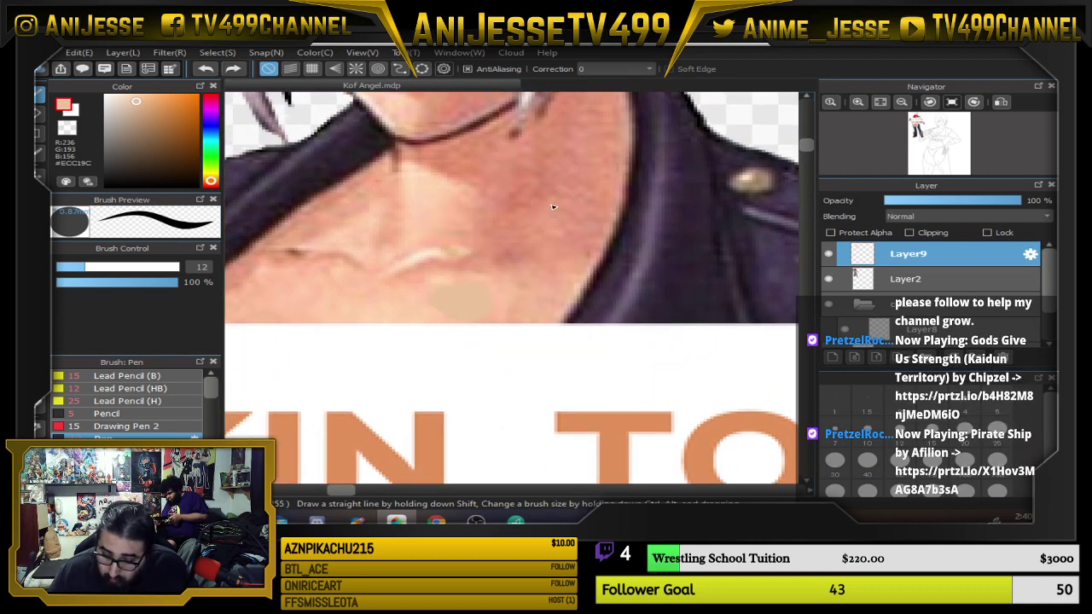
Paint one large round sample of #ECC19C with the Pen at size 150 on the empty canvas beside the reference's head.
{"action": "scroll", "coordinate": [550, 205], "scroll_direction": "down", "scroll_amount": 1}
{"action": "scroll", "coordinate": [550, 209], "scroll_direction": "down", "scroll_amount": 1}
{"action": "scroll", "coordinate": [566, 269], "scroll_direction": "down", "scroll_amount": 1}
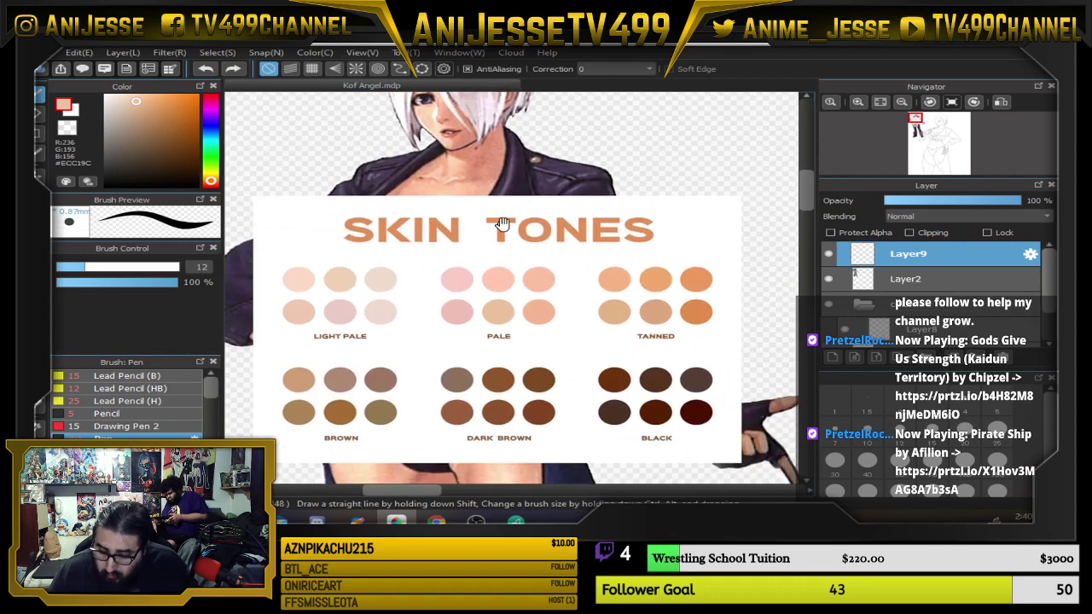
{"action": "scroll", "coordinate": [578, 324], "scroll_direction": "up", "scroll_amount": 2}
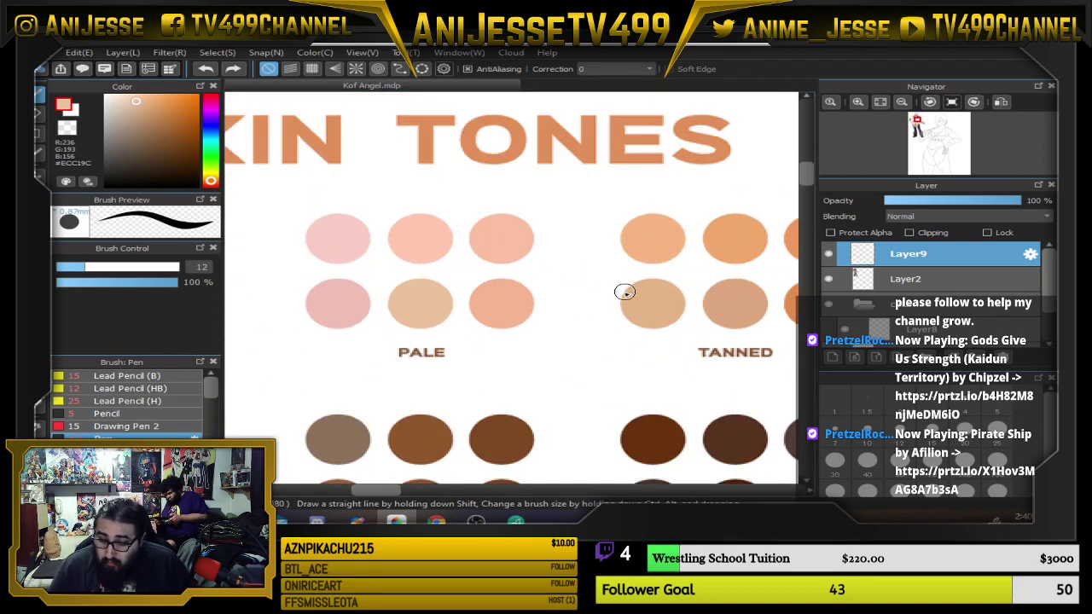
{"action": "scroll", "coordinate": [453, 278], "scroll_direction": "down", "scroll_amount": 2}
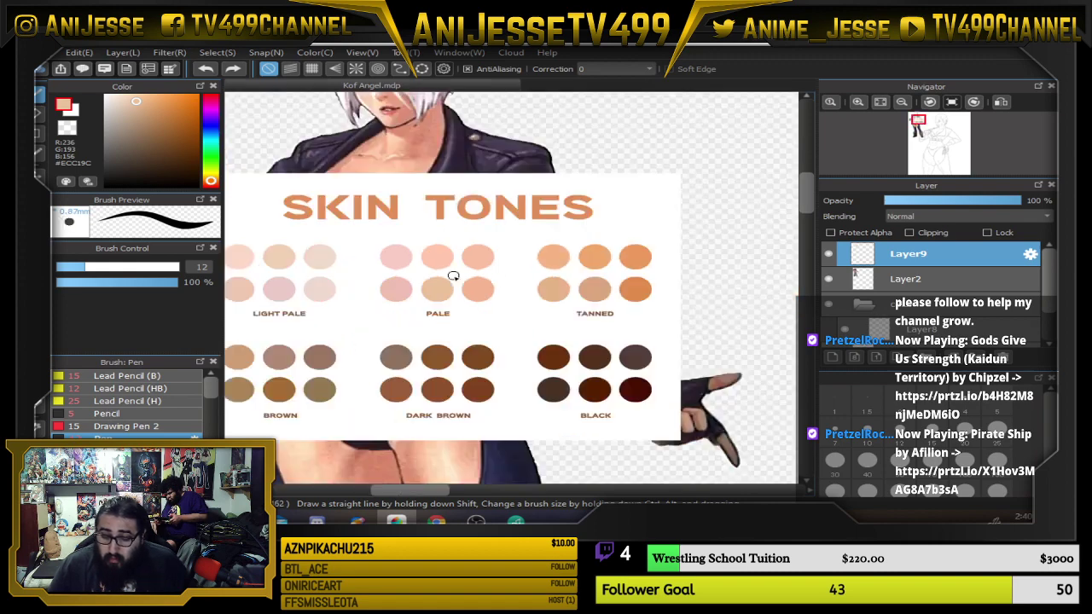
{"action": "scroll", "coordinate": [478, 273], "scroll_direction": "up", "scroll_amount": 3}
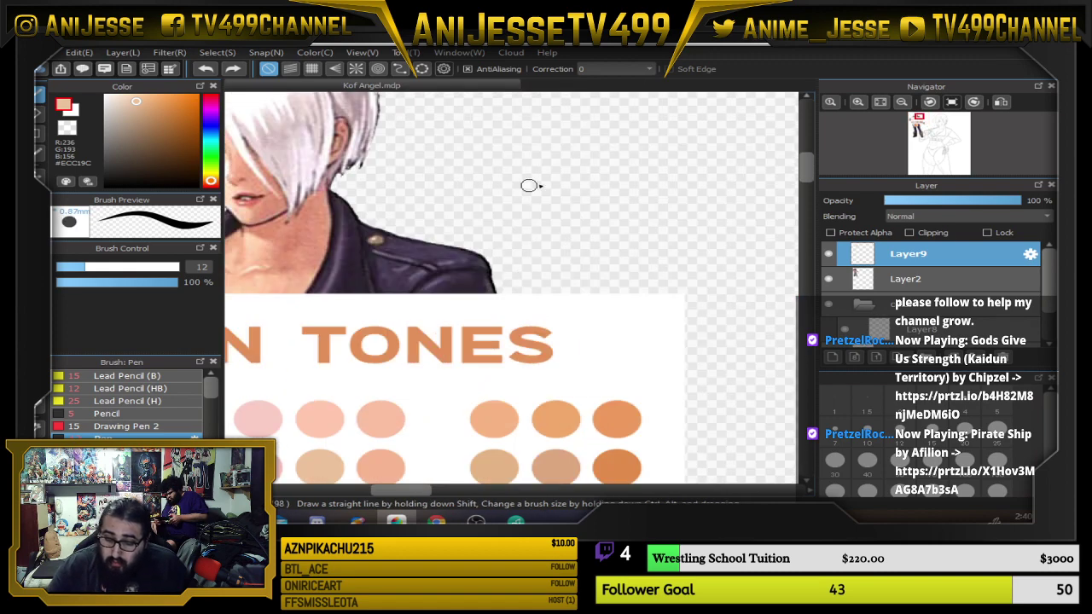
{"action": "mouse_move", "coordinate": [636, 183]}
{"action": "left_mouse_down"}
{"action": "mouse_move", "coordinate": [607, 233]}
{"action": "mouse_move", "coordinate": [653, 192]}
{"action": "mouse_move", "coordinate": [632, 183]}
{"action": "mouse_move", "coordinate": [649, 206]}
{"action": "mouse_move", "coordinate": [632, 196]}
{"action": "mouse_move", "coordinate": [649, 181]}
{"action": "mouse_move", "coordinate": [639, 199]}
{"action": "mouse_move", "coordinate": [647, 192]}
{"action": "left_mouse_up"}
{"action": "left_click", "coordinate": [179, 267]}
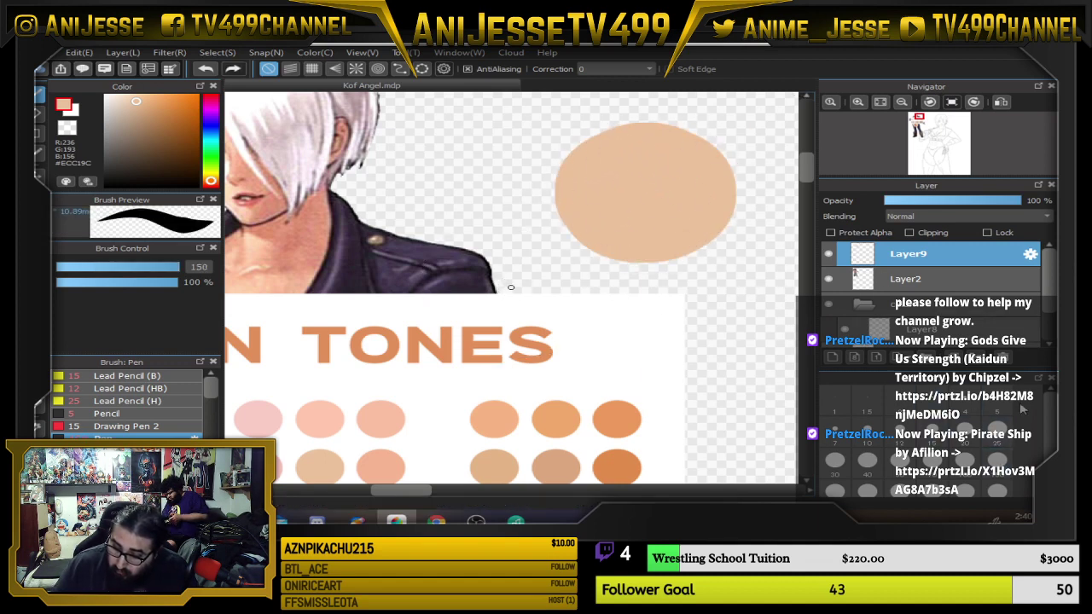
Set the Pen to size 5, pick the last swatch in the lower Pale row, #F5B591, and test it on the reference's chest.
{"action": "left_click", "coordinate": [1008, 405]}
{"action": "left_click_drag", "start_coordinate": [564, 405], "coordinate": [707, 283]}
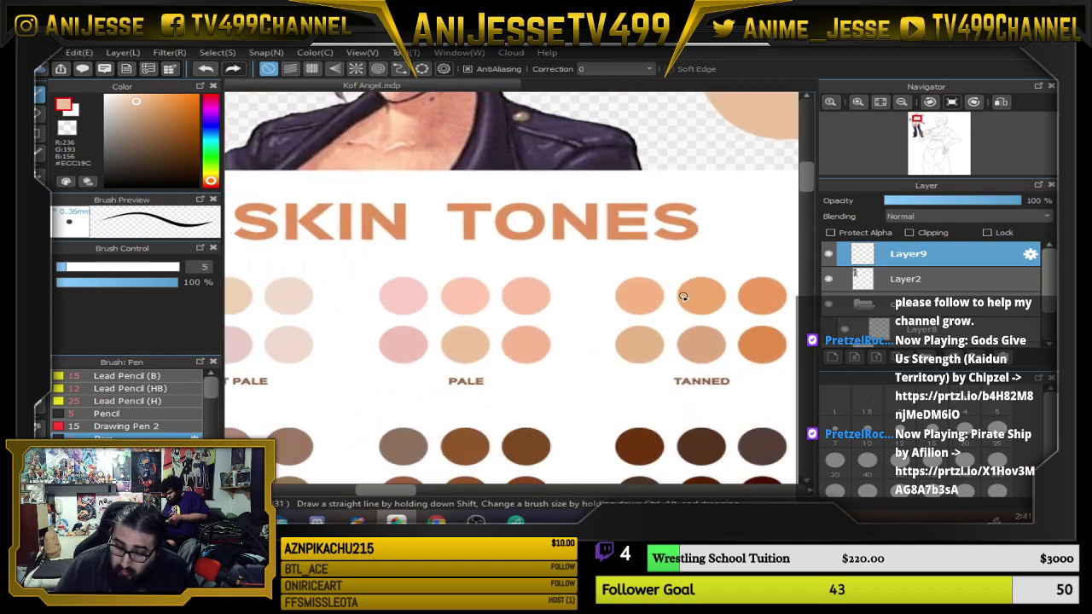
{"action": "left_click", "coordinate": [529, 336]}
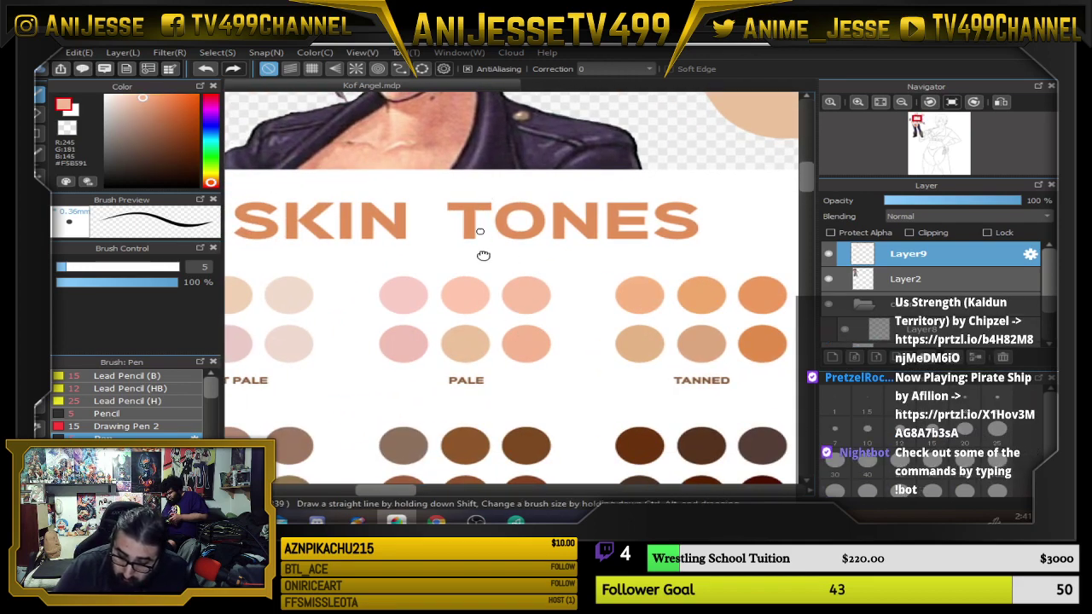
{"action": "left_click_drag", "start_coordinate": [483, 255], "coordinate": [508, 449]}
{"action": "scroll", "coordinate": [448, 349], "scroll_direction": "up", "scroll_amount": 2}
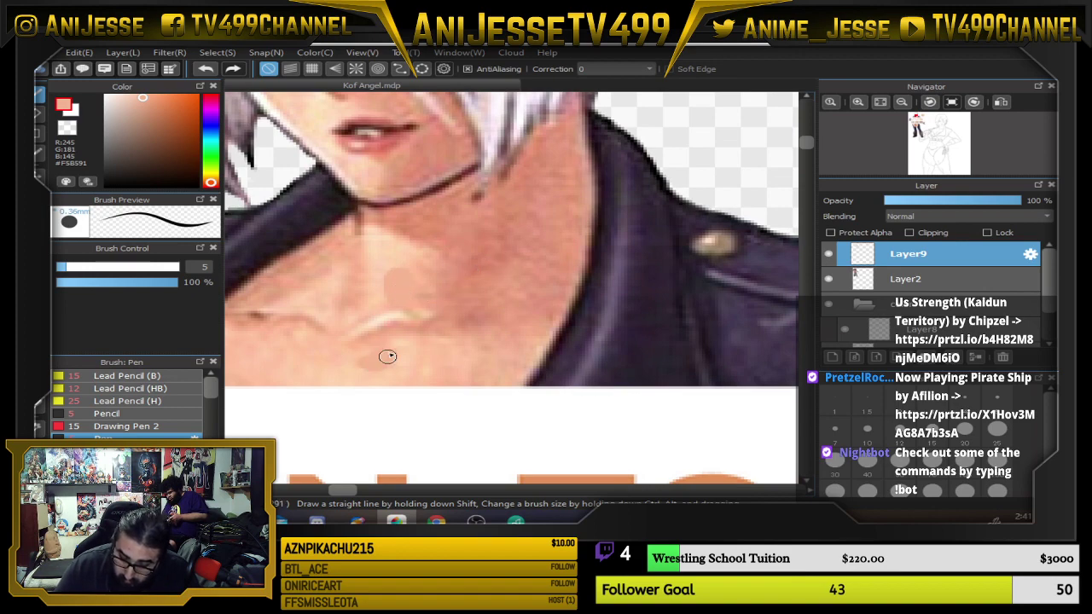
Paint a smaller round sample of #F5B591 with the Pen at size 30 beside the #ECC19C sample.
{"action": "scroll", "coordinate": [457, 308], "scroll_direction": "down", "scroll_amount": 2}
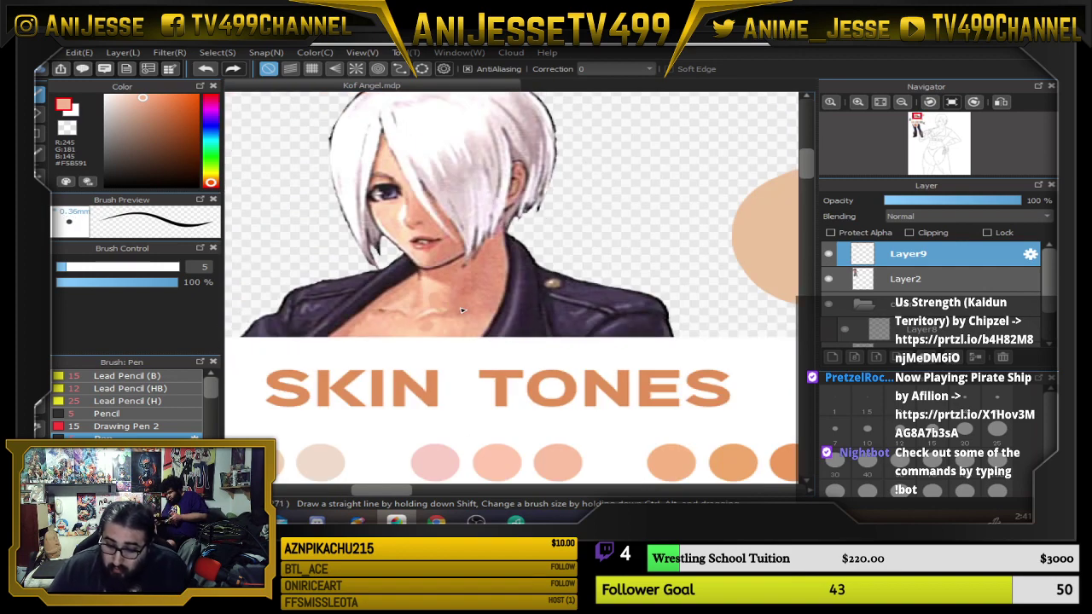
{"action": "scroll", "coordinate": [467, 308], "scroll_direction": "down", "scroll_amount": 1}
{"action": "scroll", "coordinate": [386, 307], "scroll_direction": "up", "scroll_amount": 1}
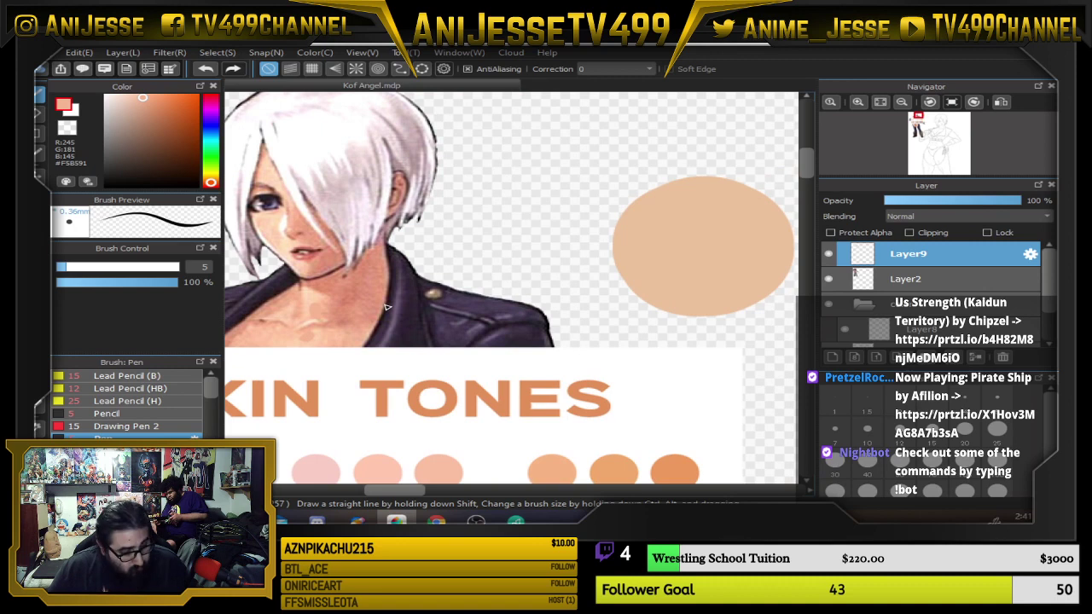
{"action": "scroll", "coordinate": [399, 302], "scroll_direction": "down", "scroll_amount": 1}
{"action": "left_click_drag", "start_coordinate": [455, 294], "coordinate": [385, 280]}
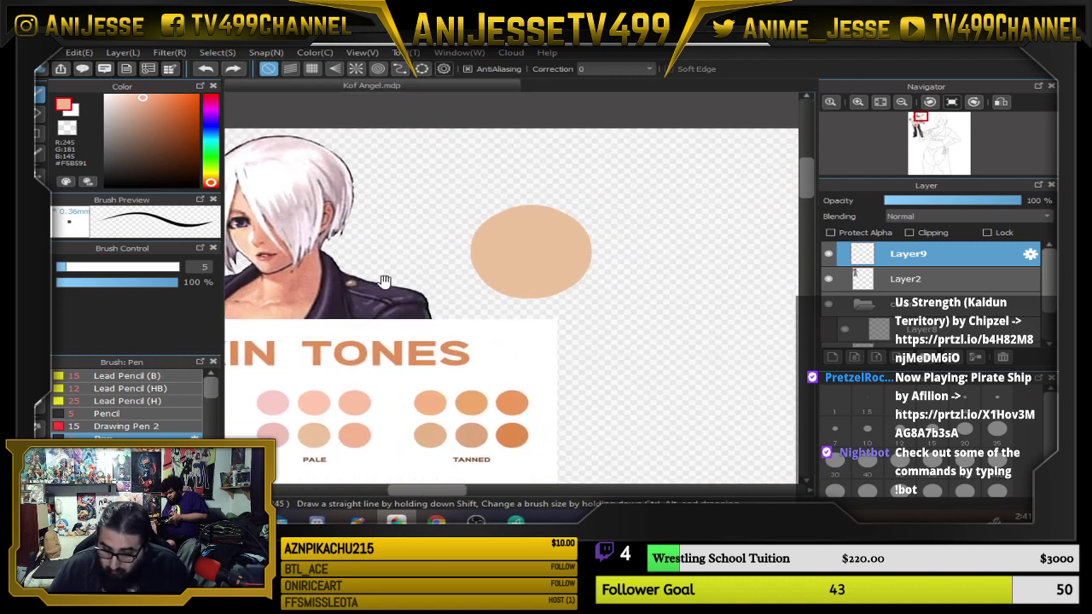
{"action": "left_click", "coordinate": [983, 437]}
{"action": "mouse_move", "coordinate": [632, 251]}
{"action": "left_mouse_down"}
{"action": "mouse_move", "coordinate": [672, 261]}
{"action": "mouse_move", "coordinate": [662, 261]}
{"action": "mouse_move", "coordinate": [678, 247]}
{"action": "mouse_move", "coordinate": [671, 235]}
{"action": "mouse_move", "coordinate": [653, 275]}
{"action": "mouse_move", "coordinate": [652, 223]}
{"action": "mouse_move", "coordinate": [691, 249]}
{"action": "mouse_move", "coordinate": [638, 272]}
{"action": "mouse_move", "coordinate": [634, 245]}
{"action": "left_mouse_up"}
{"action": "scroll", "coordinate": [670, 233], "scroll_direction": "down", "scroll_amount": 3}
{"action": "left_click_drag", "start_coordinate": [660, 286], "coordinate": [499, 244]}
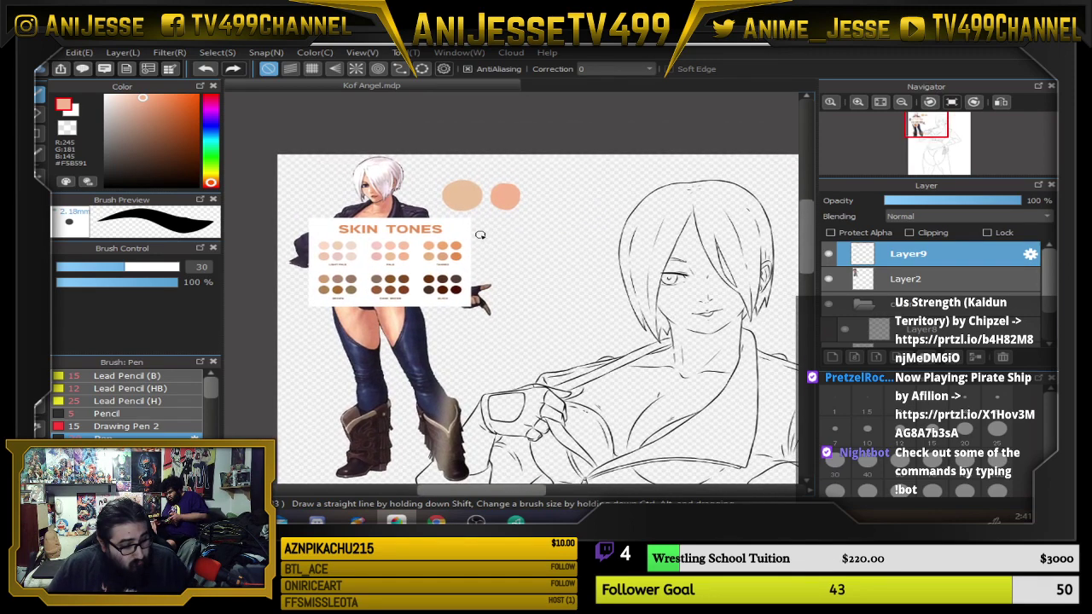
Activate the first layer inside the color folder and select the connected face, neck and chest skin with the Magic Wand.
{"action": "scroll", "coordinate": [973, 299], "scroll_direction": "down", "scroll_amount": 2}
{"action": "left_click", "coordinate": [980, 298]}
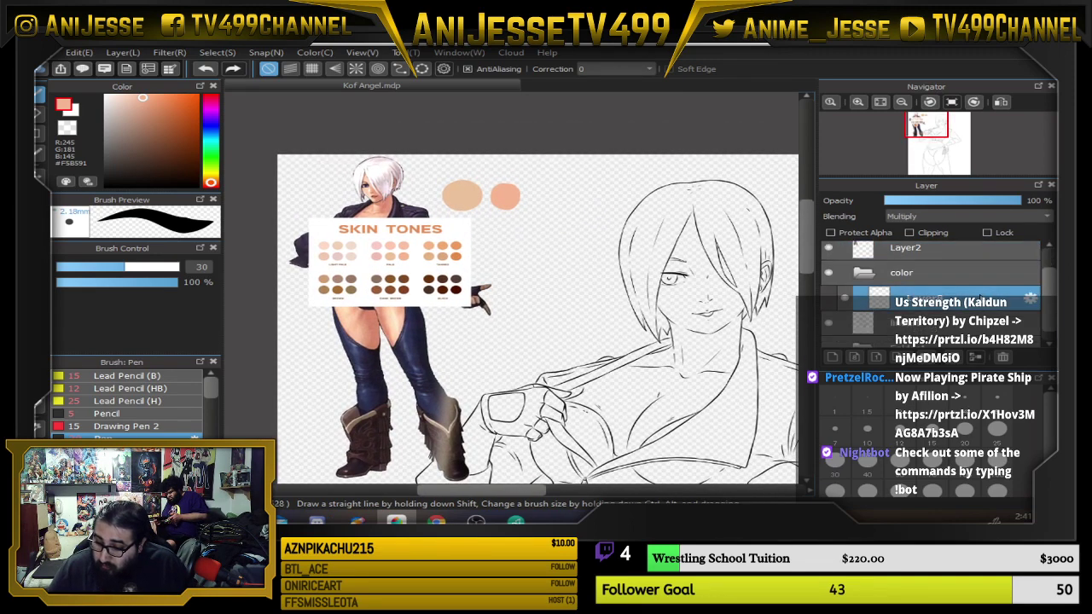
{"action": "key", "text": "w"}
{"action": "left_click_drag", "start_coordinate": [654, 296], "coordinate": [492, 257]}
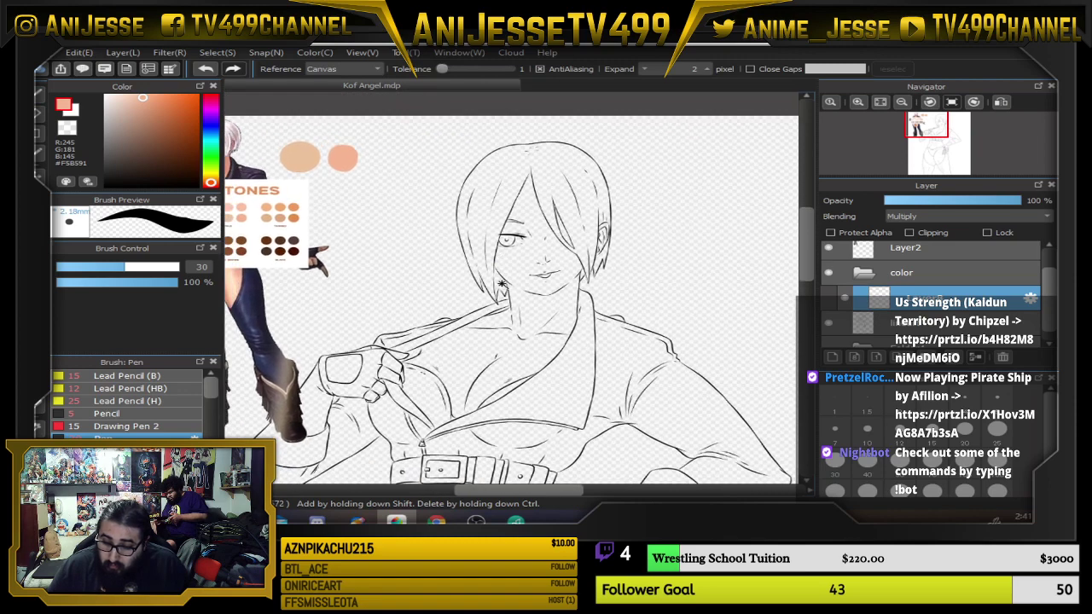
{"action": "left_click", "coordinate": [536, 313]}
{"action": "scroll", "coordinate": [524, 303], "scroll_direction": "up", "scroll_amount": 4}
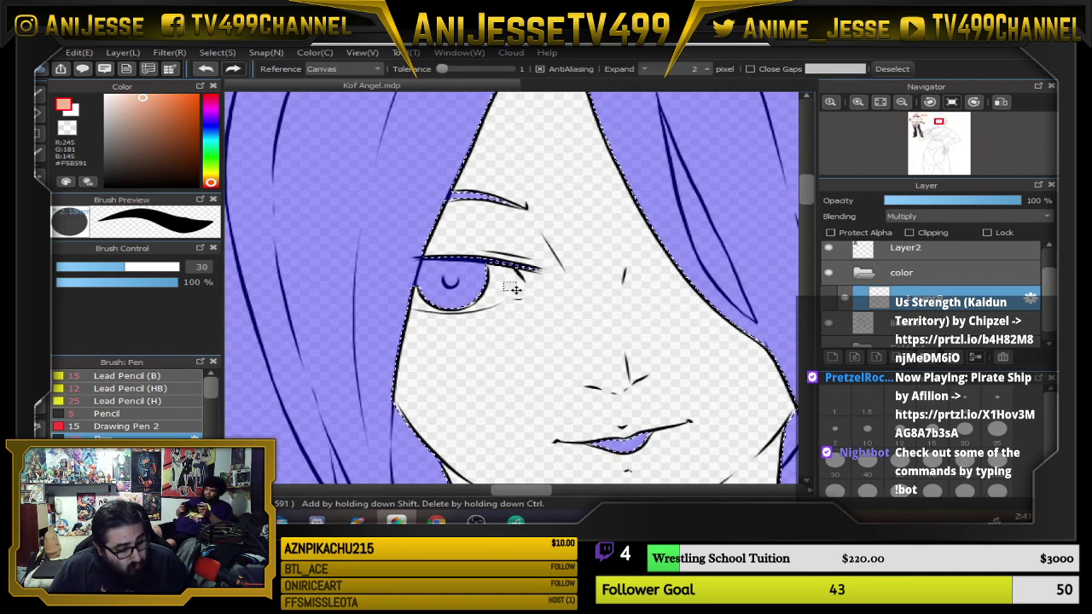
Erase the edge of the eye white from the skin selection along the eyelid, inner corner and lower lash line at size 5.
{"action": "key", "text": "d"}
{"action": "scroll", "coordinate": [509, 286], "scroll_direction": "up", "scroll_amount": 1}
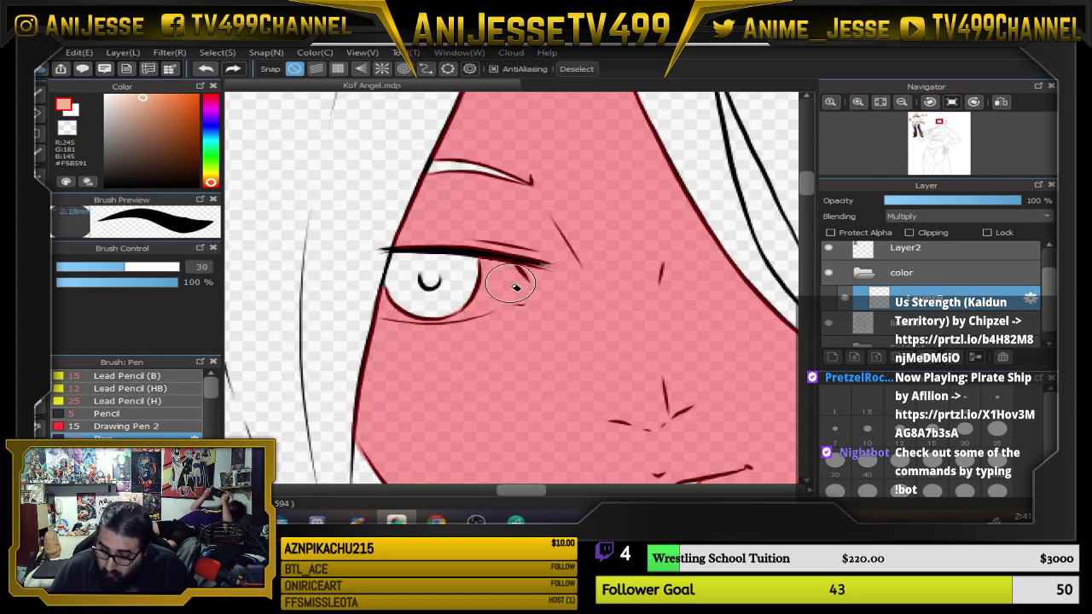
{"action": "key", "text": "s"}
{"action": "scroll", "coordinate": [535, 319], "scroll_direction": "up", "scroll_amount": 1}
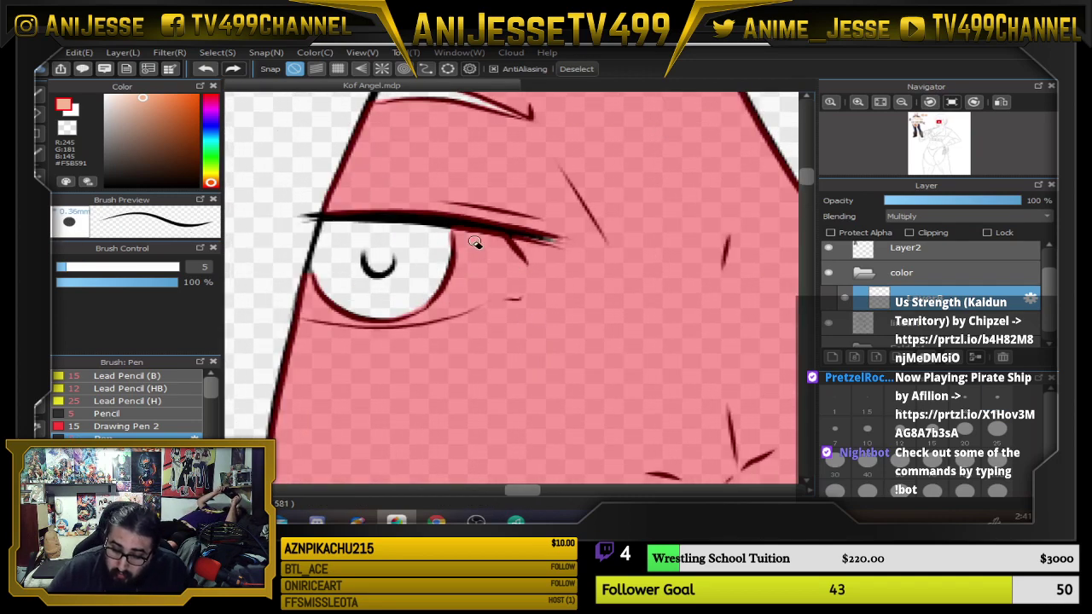
{"action": "mouse_move", "coordinate": [448, 232]}
{"action": "left_mouse_down"}
{"action": "mouse_move", "coordinate": [483, 260]}
{"action": "mouse_move", "coordinate": [483, 239]}
{"action": "mouse_move", "coordinate": [519, 261]}
{"action": "left_mouse_up"}
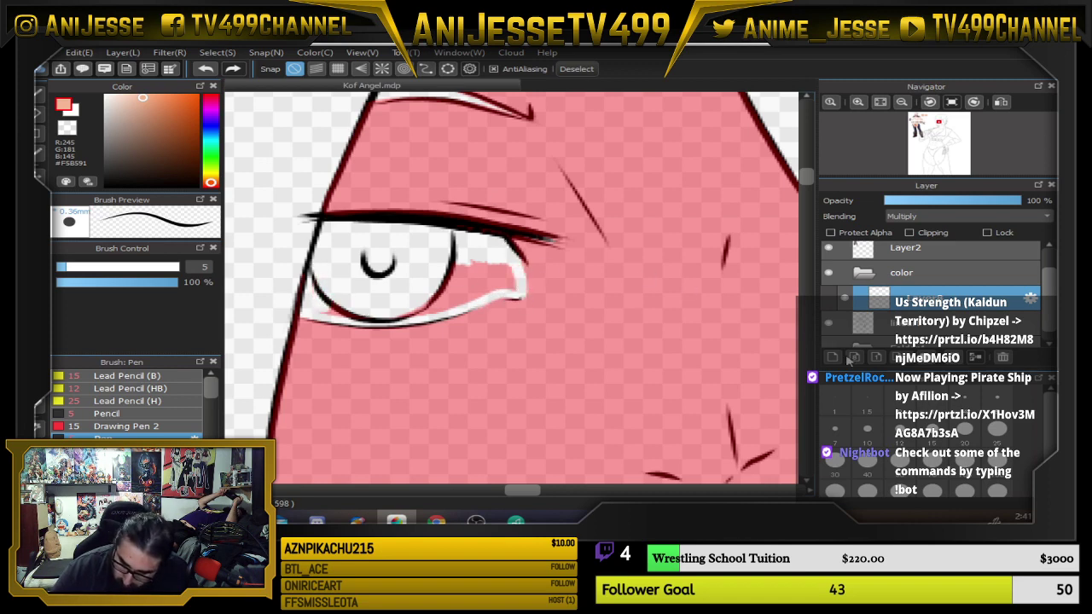
Clear the rest of the eye white and iris rim from the selection at size 25, finishing the inner corner at size 12.
{"action": "key", "text": "e"}
{"action": "left_click_drag", "start_coordinate": [343, 301], "coordinate": [317, 295]}
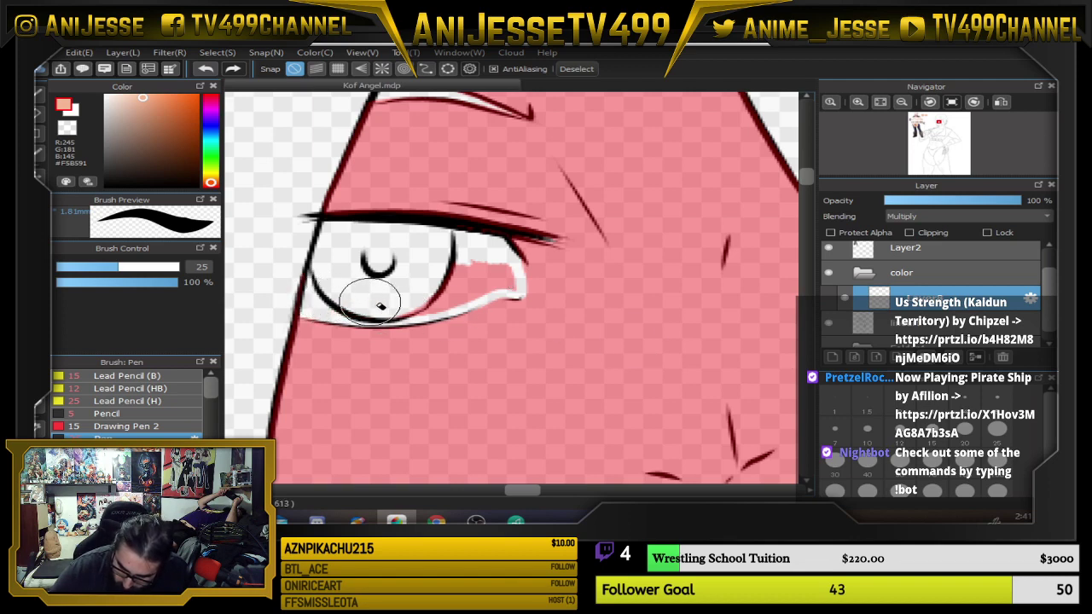
{"action": "mouse_move", "coordinate": [380, 305]}
{"action": "left_mouse_down"}
{"action": "mouse_move", "coordinate": [440, 298]}
{"action": "mouse_move", "coordinate": [479, 276]}
{"action": "left_mouse_up"}
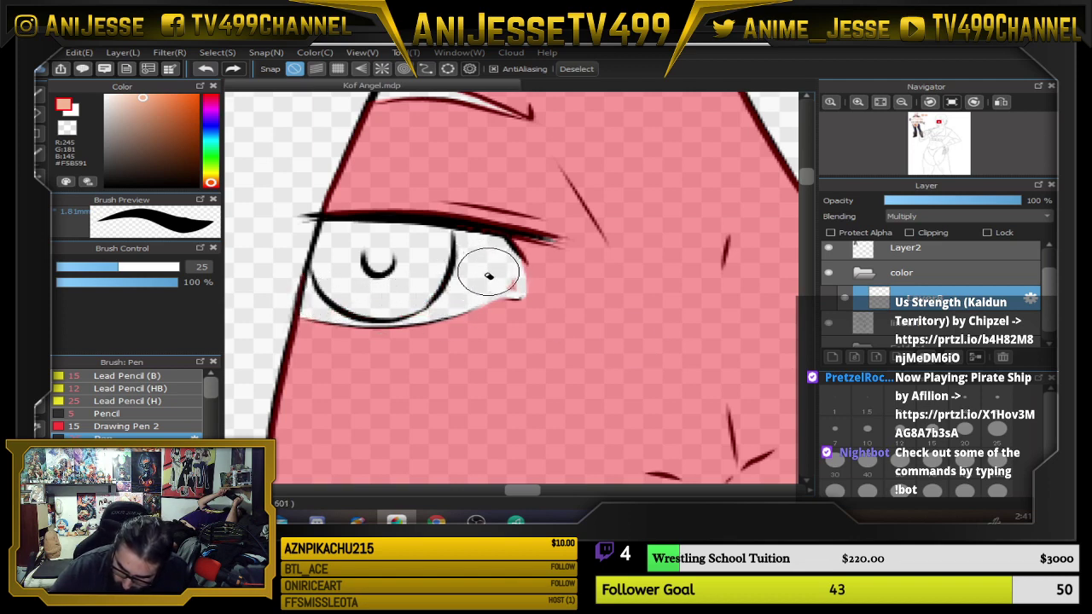
{"action": "key", "text": "bracketleft"}
{"action": "key", "text": "bracketleft"}
{"action": "key", "text": "bracketleft"}
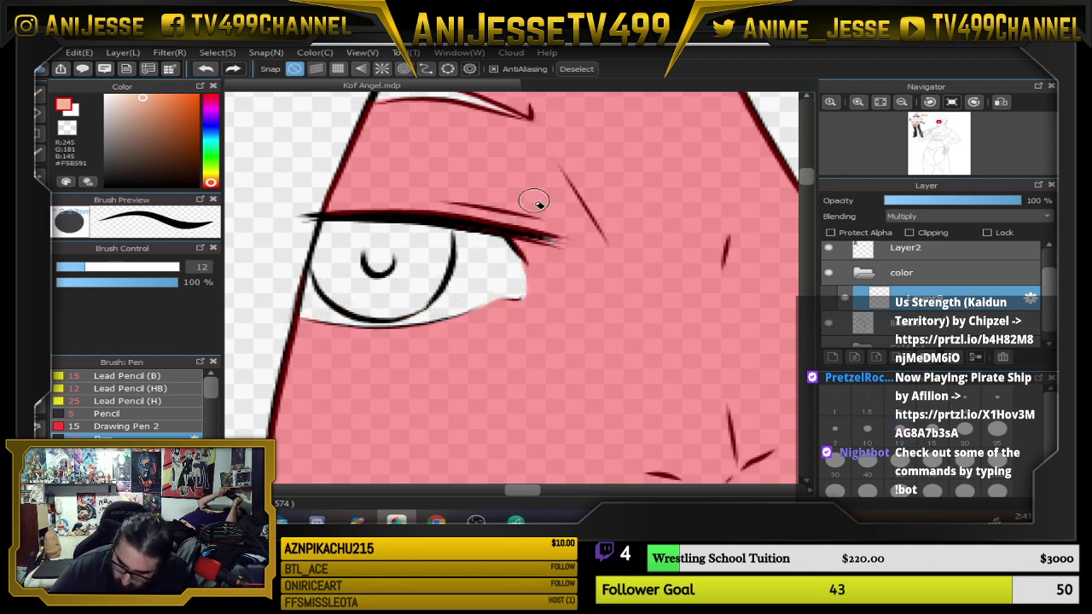
Add the skin sliver between the hair strands and the ear to the selection with the Magic Wand.
{"action": "scroll", "coordinate": [689, 295], "scroll_direction": "down", "scroll_amount": 4}
{"action": "mouse_move", "coordinate": [678, 317]}
{"action": "left_mouse_down"}
{"action": "mouse_move", "coordinate": [421, 261]}
{"action": "mouse_move", "coordinate": [438, 280]}
{"action": "left_mouse_up"}
{"action": "scroll", "coordinate": [449, 285], "scroll_direction": "down", "scroll_amount": 1}
{"action": "scroll", "coordinate": [481, 251], "scroll_direction": "up", "scroll_amount": 3}
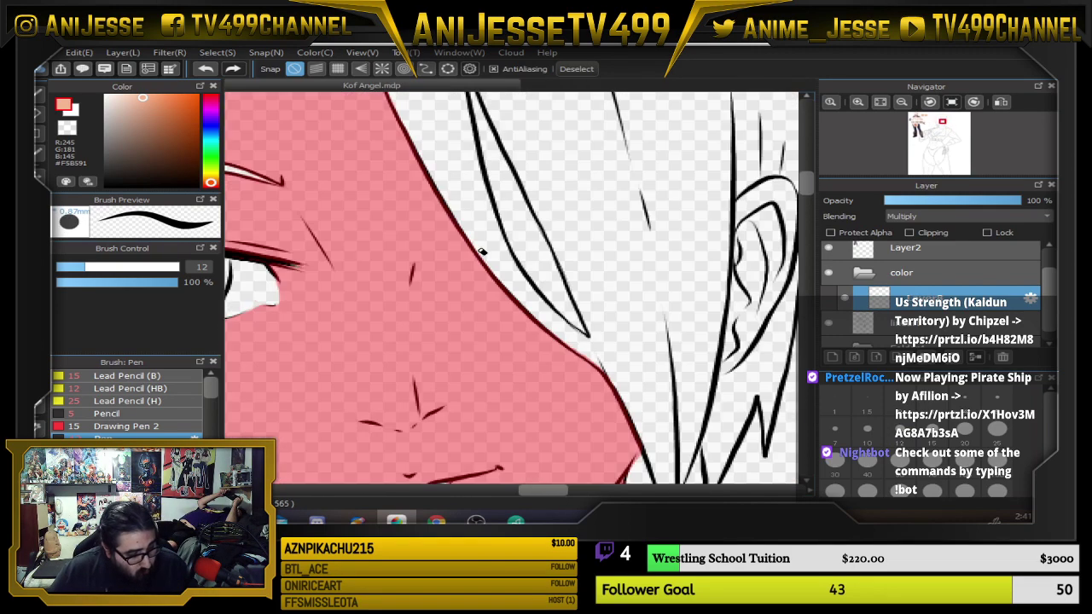
{"action": "key", "text": "w"}
{"action": "left_click", "coordinate": [537, 231], "text": "ctrl"}
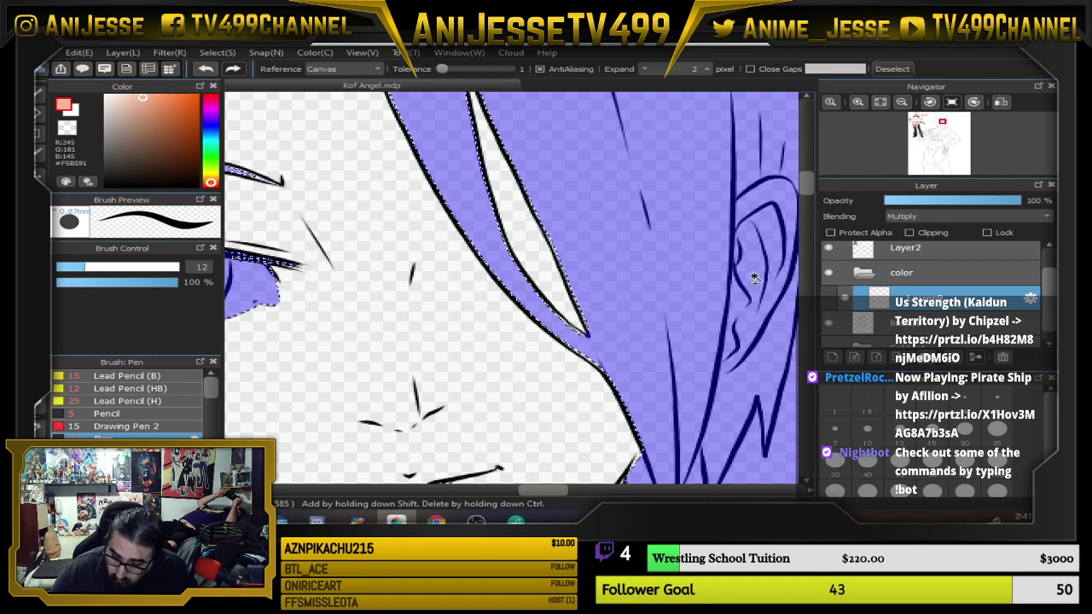
{"action": "left_click", "coordinate": [755, 277], "text": "ctrl"}
{"action": "key", "text": "b"}
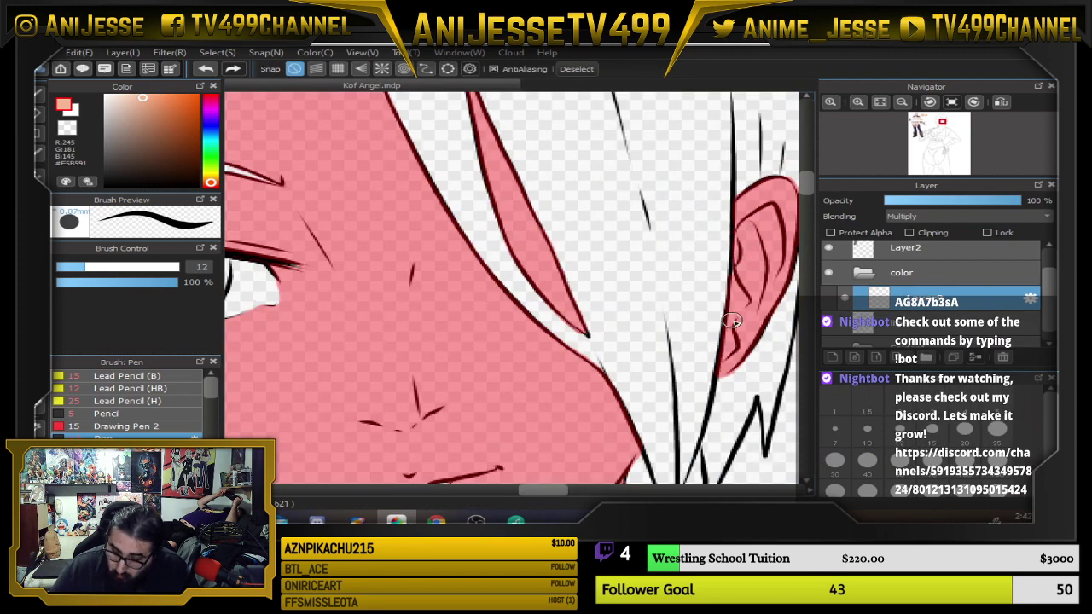
Set the Magic Wand's Expand to 1 pixel and add the raised hand's fingers and the glove's back opening to the selection.
{"action": "scroll", "coordinate": [716, 311], "scroll_direction": "down", "scroll_amount": 5}
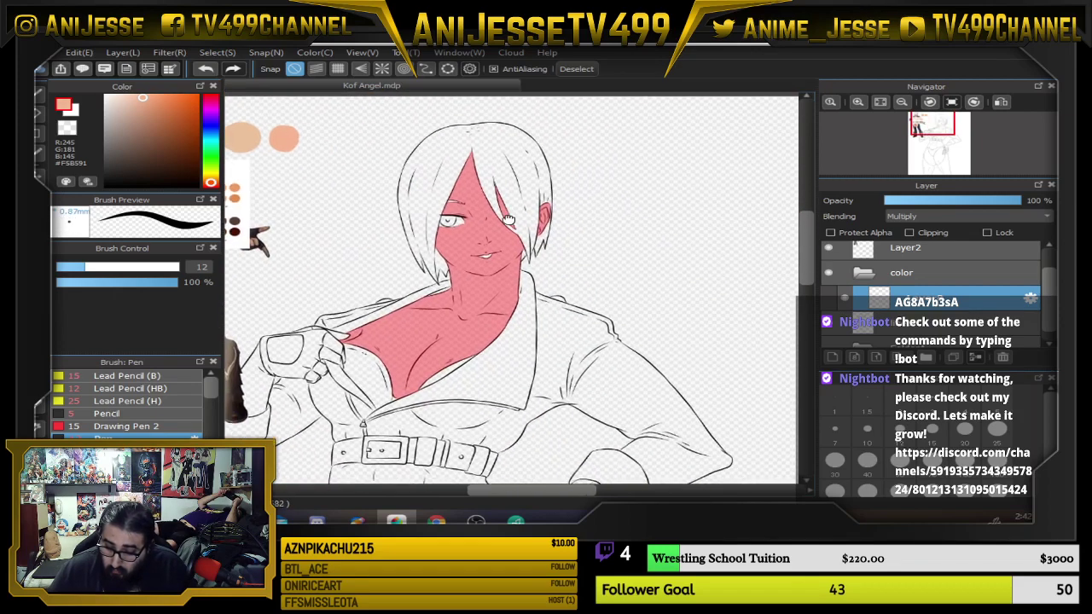
{"action": "left_click_drag", "start_coordinate": [482, 217], "coordinate": [569, 228]}
{"action": "scroll", "coordinate": [393, 358], "scroll_direction": "up", "scroll_amount": 4}
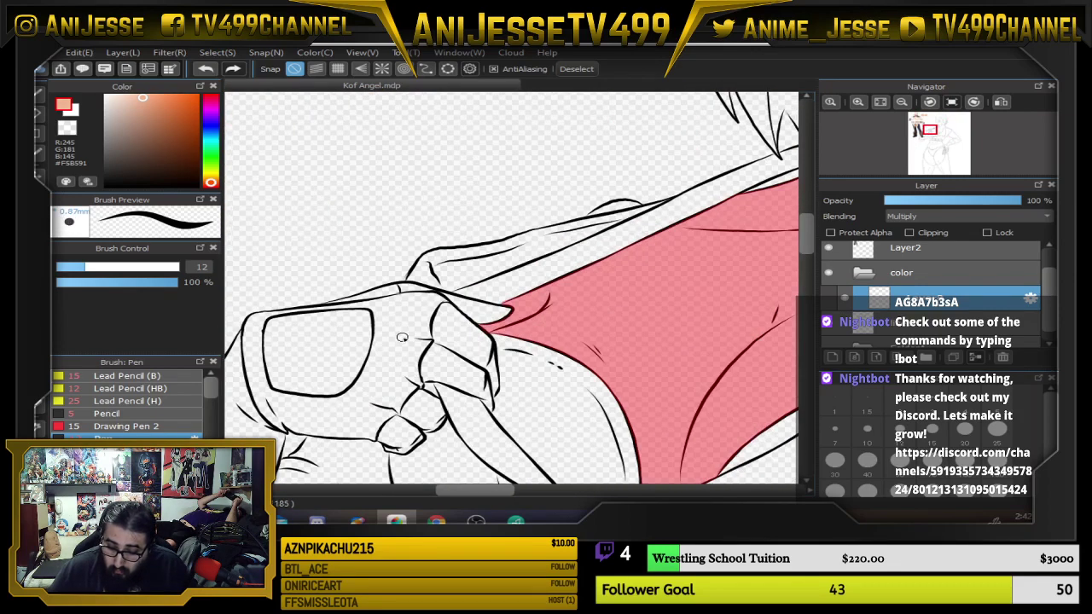
{"action": "key", "text": "w"}
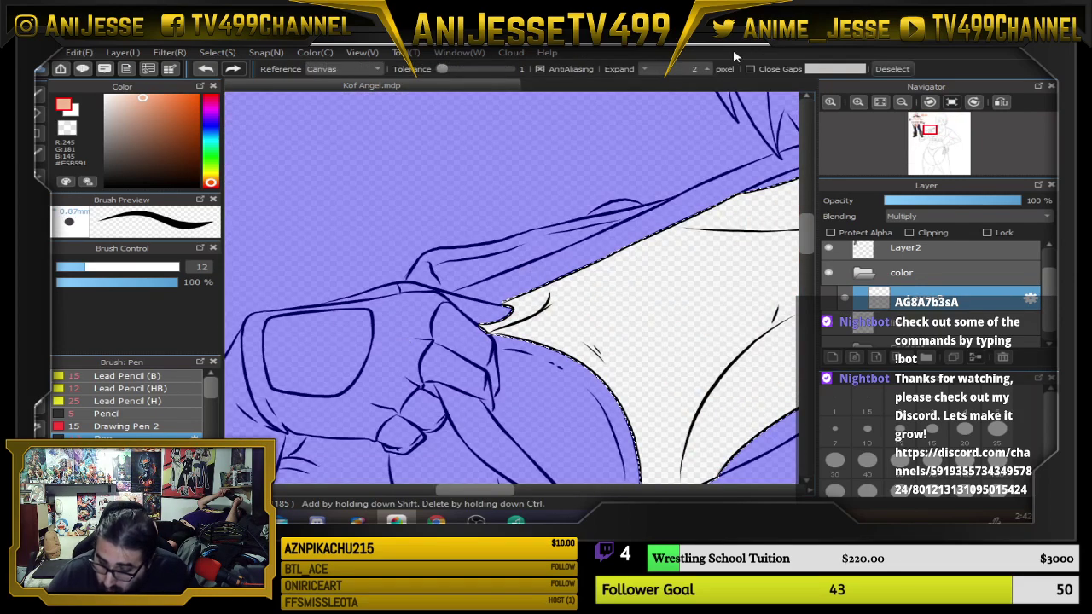
{"action": "left_click", "coordinate": [647, 74]}
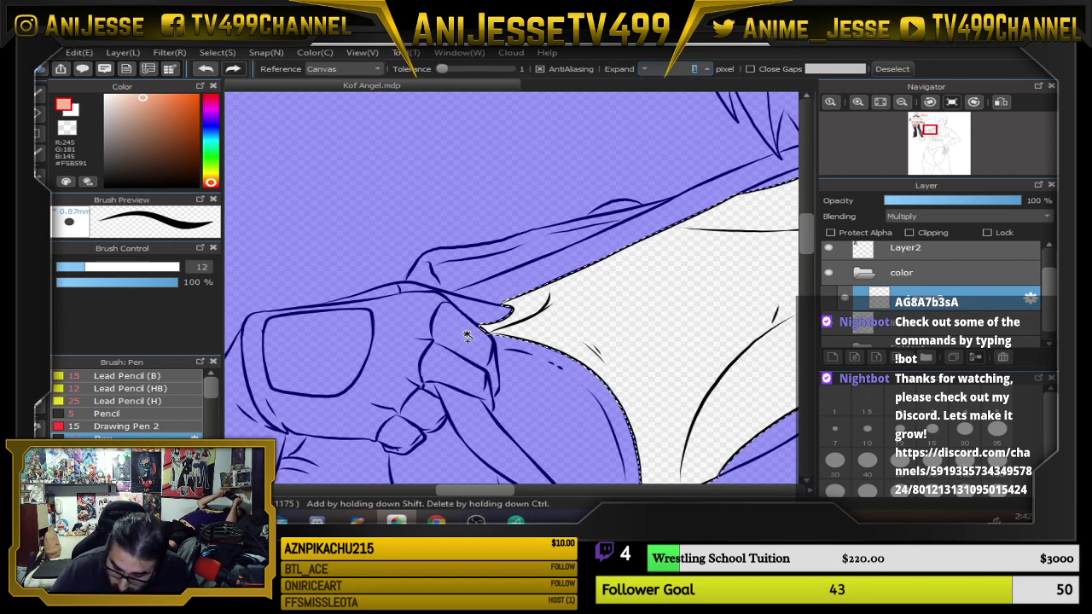
{"action": "left_click", "coordinate": [465, 324], "text": "shift"}
{"action": "left_click", "coordinate": [417, 289], "text": "shift"}
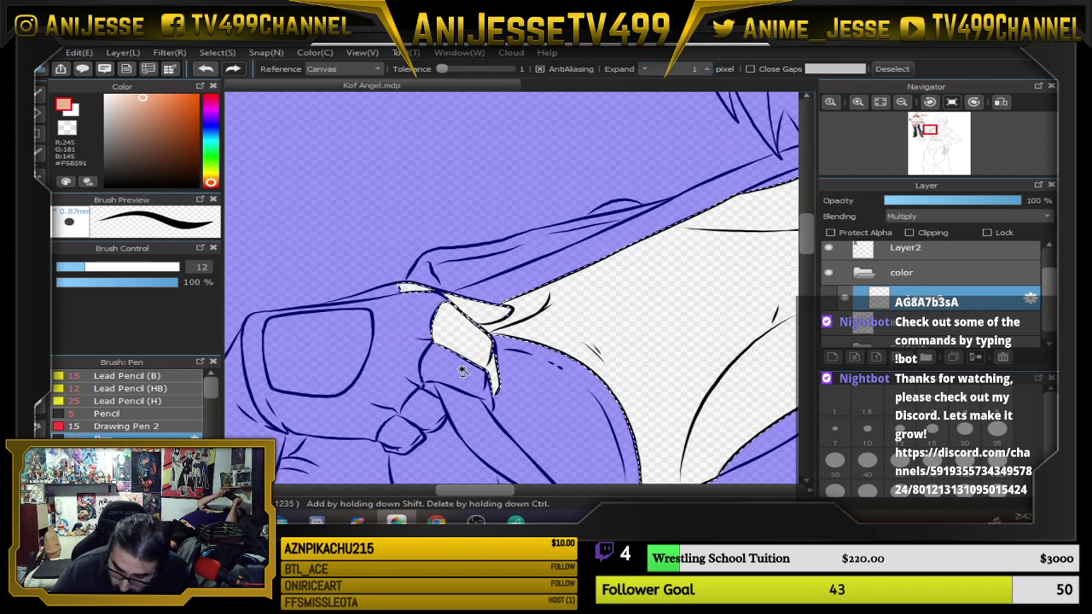
{"action": "left_click", "coordinate": [462, 367], "text": "shift"}
{"action": "left_click", "coordinate": [425, 411], "text": "shift"}
{"action": "left_click", "coordinate": [324, 356], "text": "shift"}
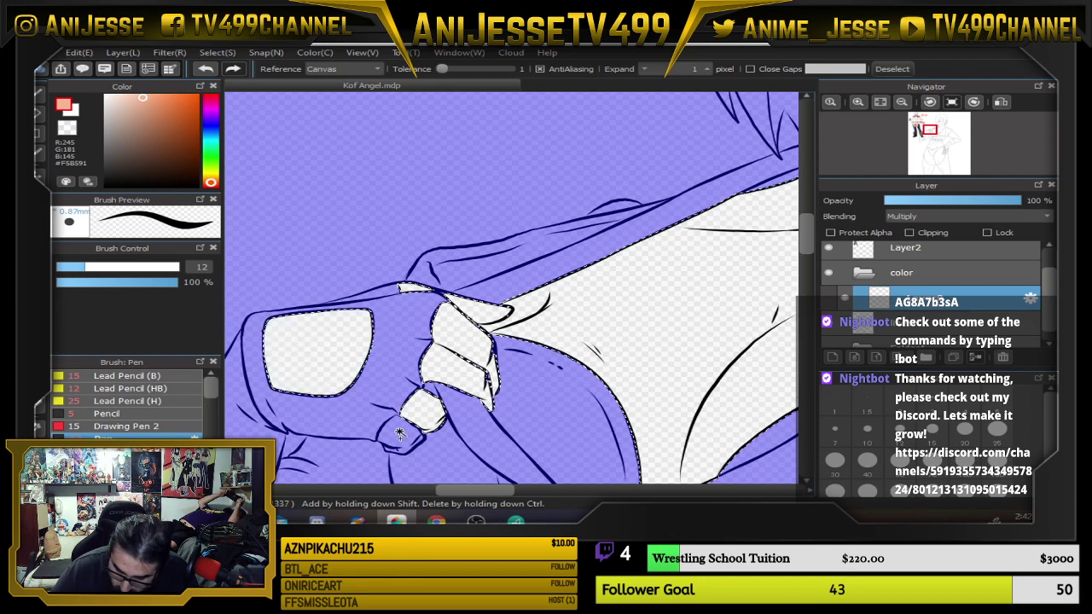
{"action": "left_click", "coordinate": [401, 435], "text": "shift"}
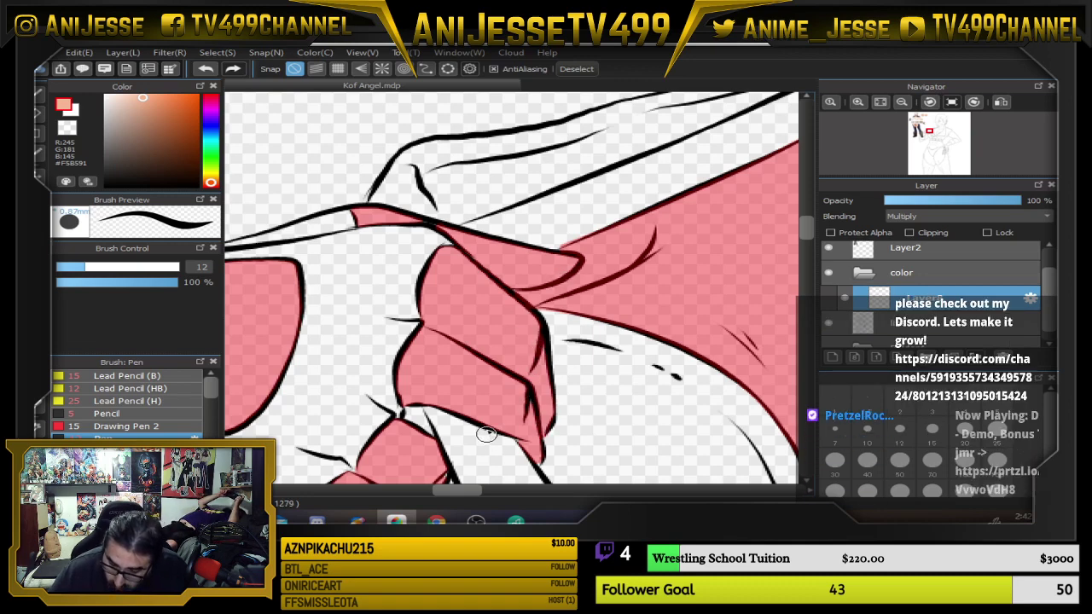
Hide Layer2 with the character reference and add the raised arm's bare forearm to the Magic Wand selection.
{"action": "left_click_drag", "start_coordinate": [492, 442], "coordinate": [508, 349]}
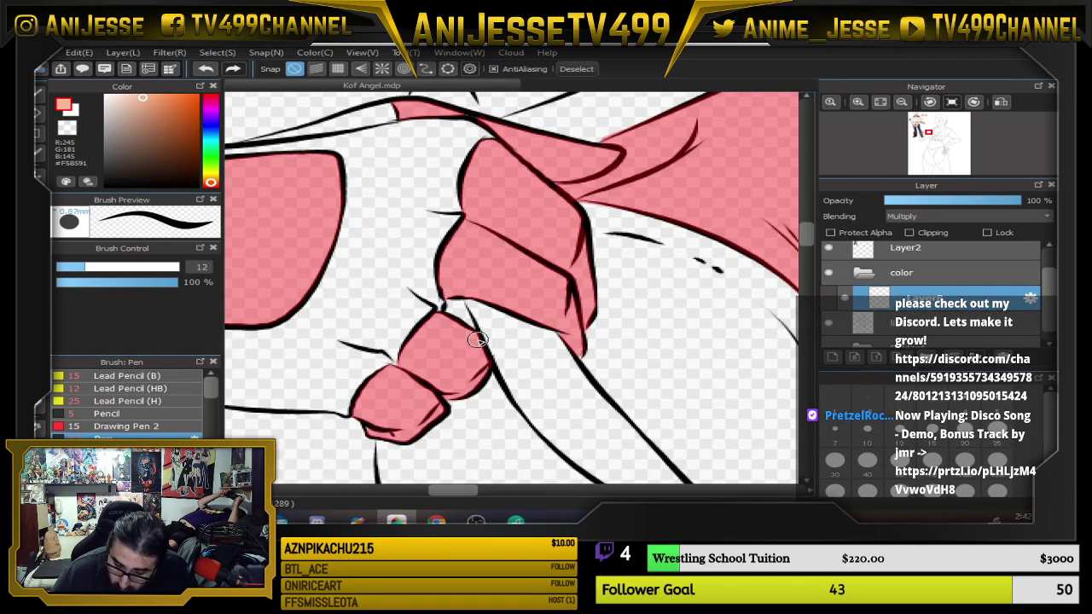
{"action": "scroll", "coordinate": [478, 340], "scroll_direction": "down", "scroll_amount": 3}
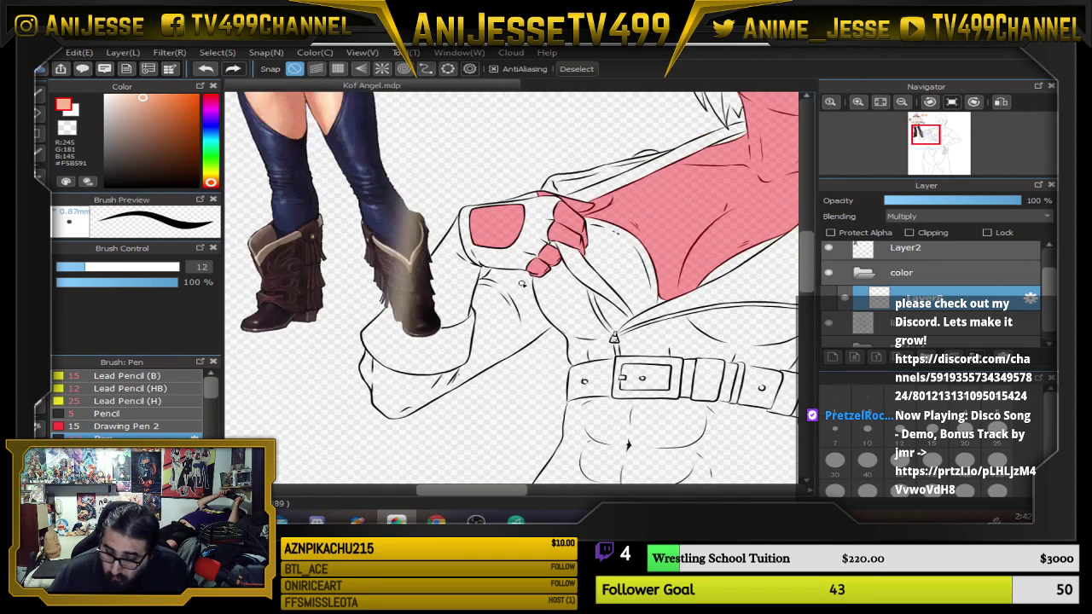
{"action": "left_click", "coordinate": [828, 249]}
{"action": "left_click_drag", "start_coordinate": [534, 266], "coordinate": [542, 347]}
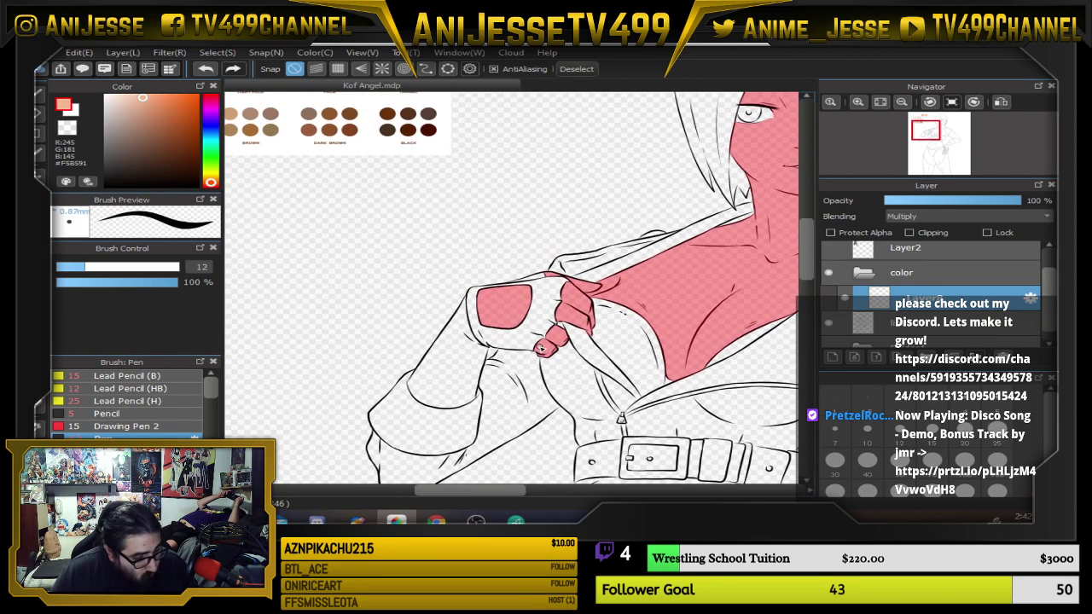
{"action": "key", "text": "w"}
{"action": "left_click", "coordinate": [457, 373], "text": "shift"}
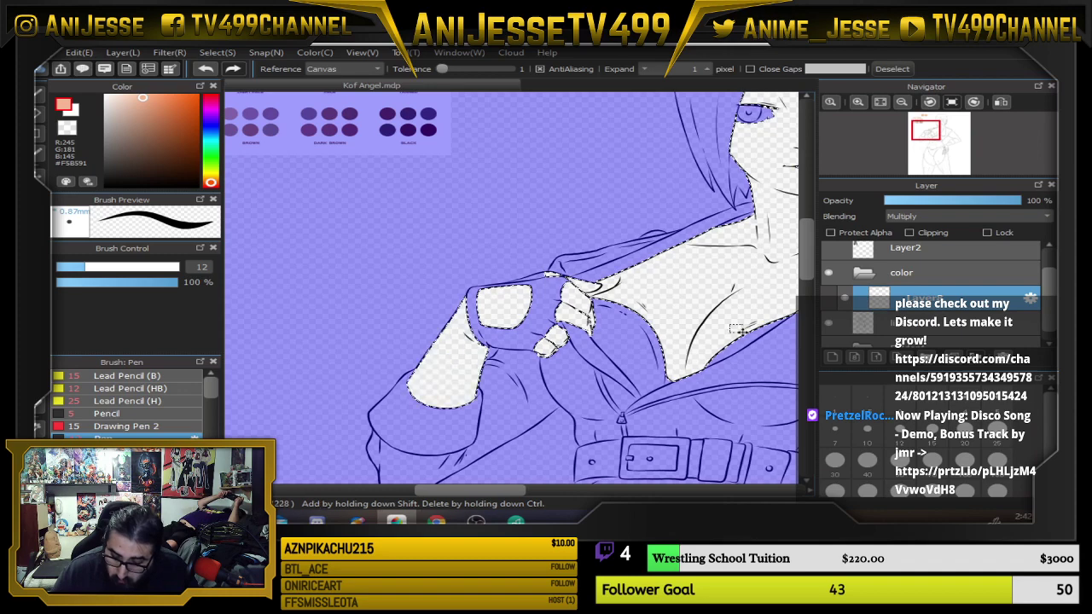
Add the midriff, the lowered arm's forearm and the fingers resting on the hip to the Magic Wand selection.
{"action": "left_click_drag", "start_coordinate": [699, 369], "coordinate": [569, 336]}
{"action": "left_click_drag", "start_coordinate": [686, 331], "coordinate": [644, 270]}
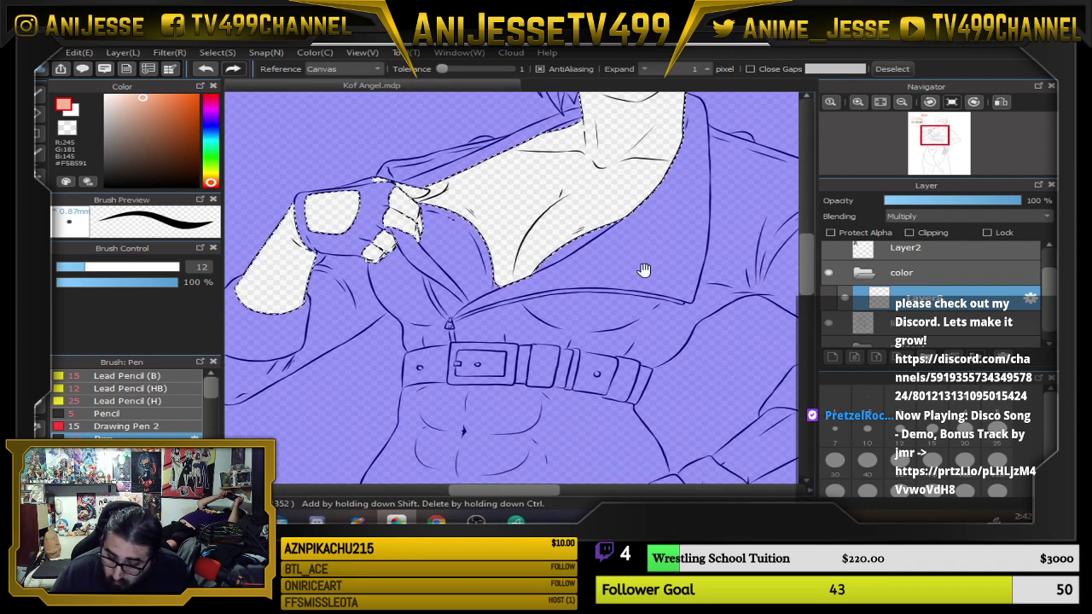
{"action": "left_click", "coordinate": [610, 441], "text": "shift"}
{"action": "left_click_drag", "start_coordinate": [731, 284], "coordinate": [500, 311]}
{"action": "left_click", "coordinate": [570, 471], "text": "shift"}
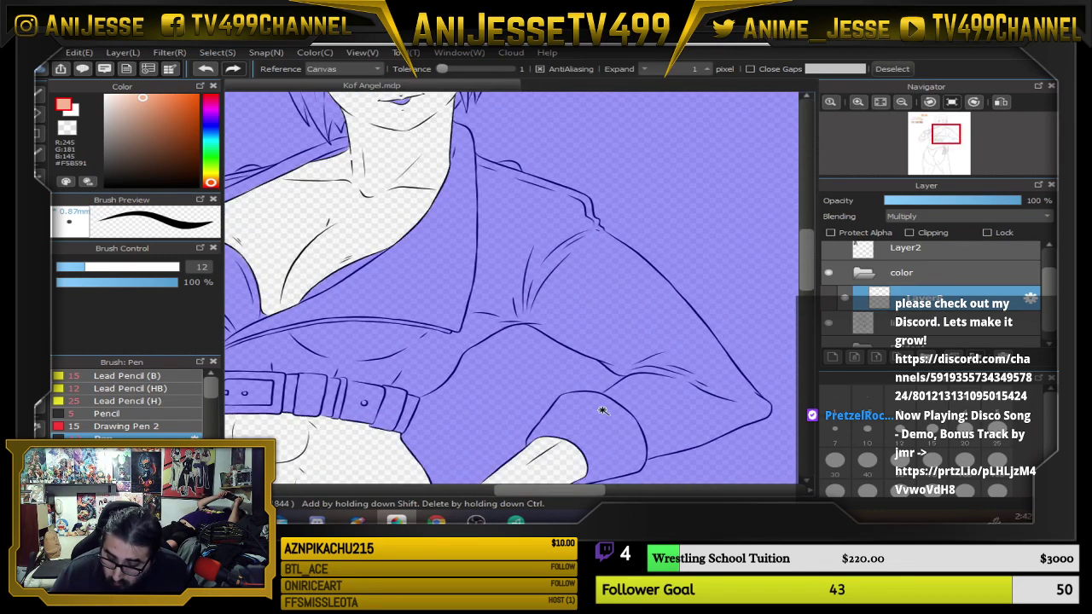
{"action": "left_click_drag", "start_coordinate": [579, 411], "coordinate": [646, 213]}
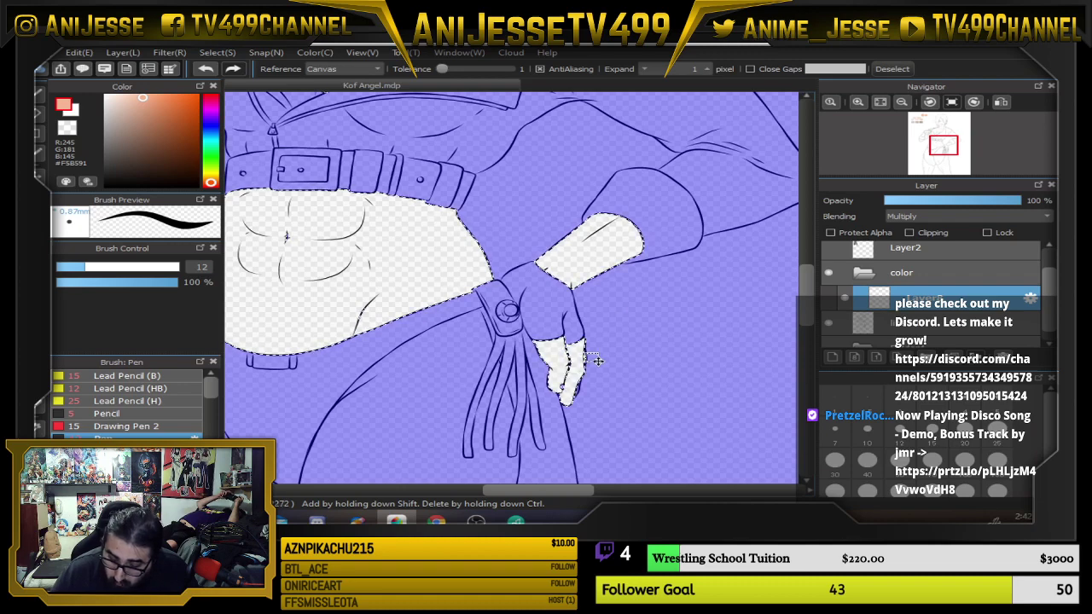
Paint the fingernail and the narrow gaps along the lowered hand's outer finger into the selection at size 4.
{"action": "scroll", "coordinate": [589, 358], "scroll_direction": "up", "scroll_amount": 3}
{"action": "key", "text": "s"}
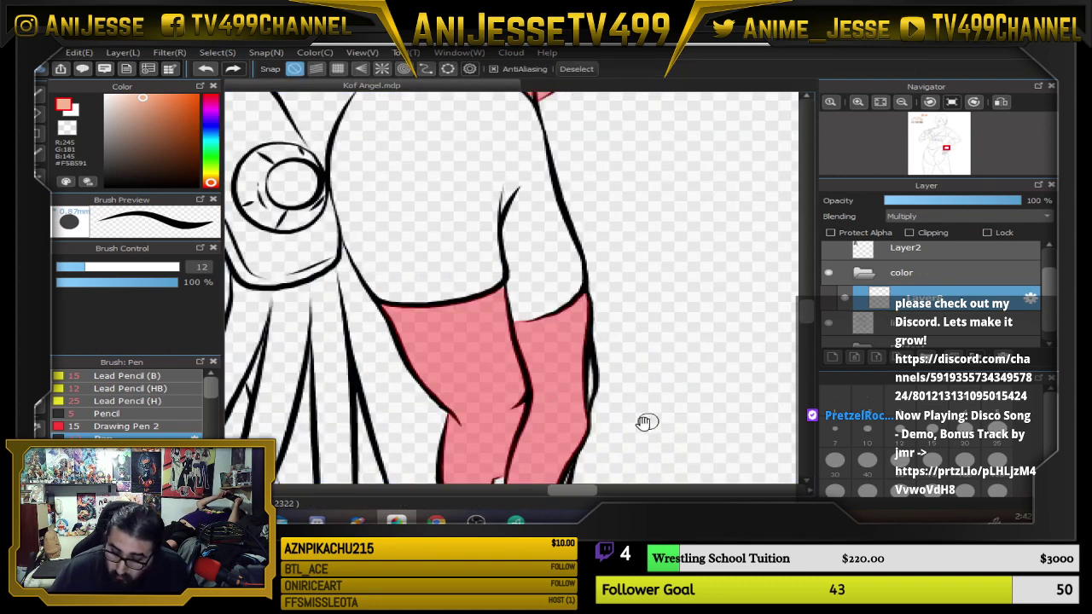
{"action": "left_click_drag", "start_coordinate": [644, 422], "coordinate": [610, 312]}
{"action": "mouse_move", "coordinate": [547, 287]}
{"action": "left_mouse_down"}
{"action": "mouse_move", "coordinate": [548, 238]}
{"action": "mouse_move", "coordinate": [547, 283]}
{"action": "left_mouse_up"}
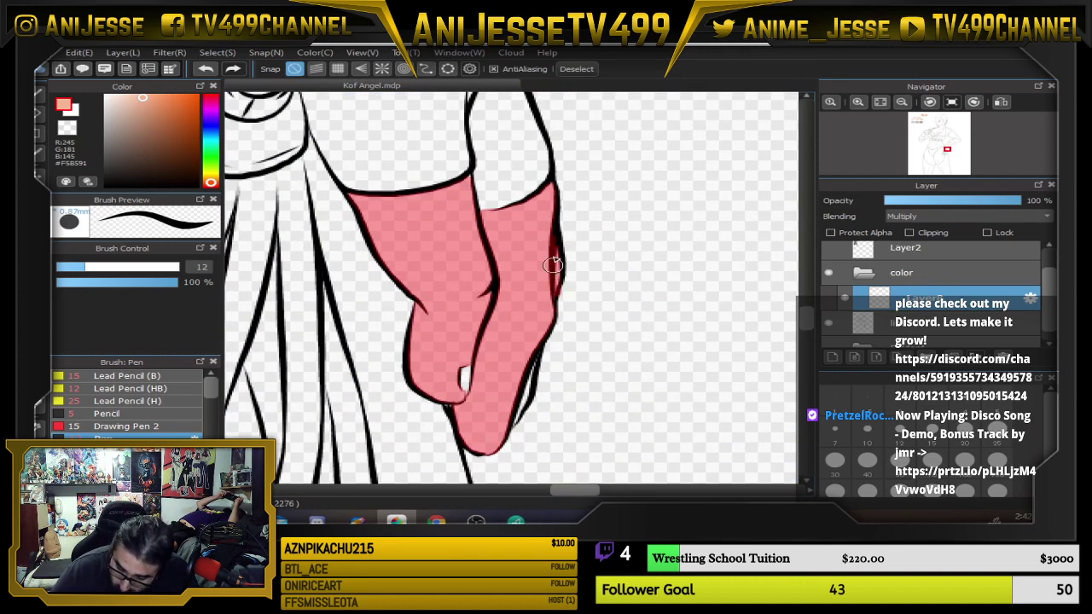
{"action": "key", "text": "ctrl+z"}
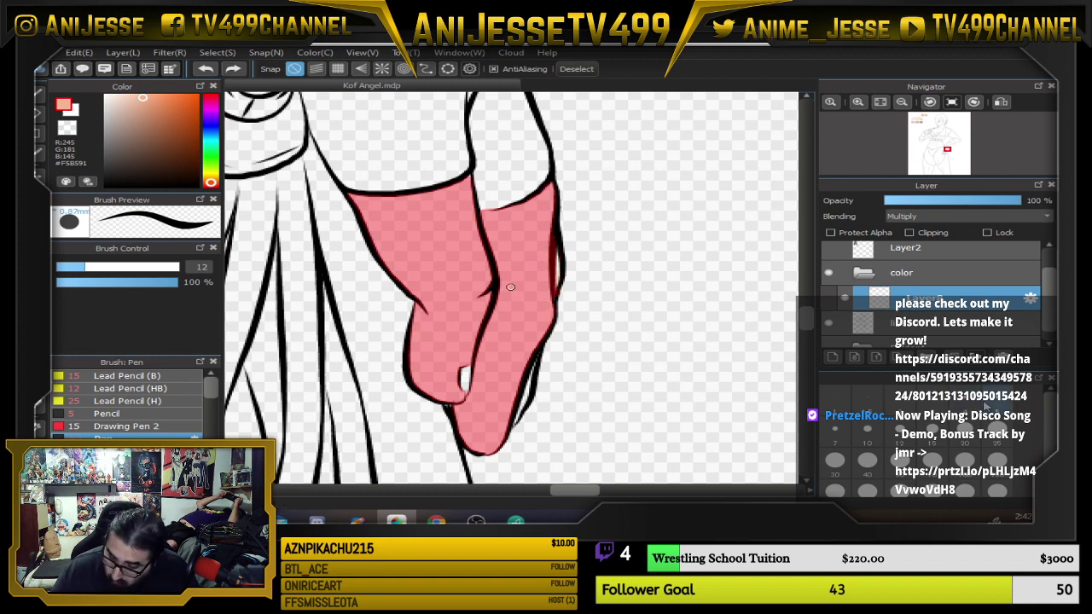
{"action": "left_click", "coordinate": [965, 402]}
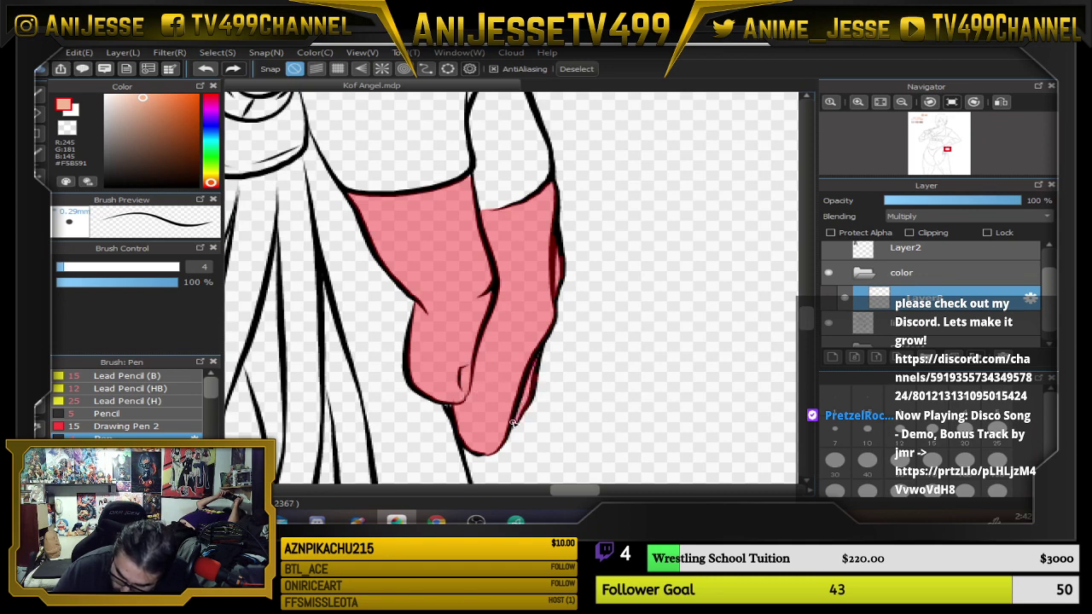
Add the bare skin of both thighs to the Magic Wand selection, including the areas around the hanging hip ties.
{"action": "scroll", "coordinate": [525, 359], "scroll_direction": "down", "scroll_amount": 6}
{"action": "left_click_drag", "start_coordinate": [522, 362], "coordinate": [603, 262]}
{"action": "key", "text": "w"}
{"action": "left_click", "coordinate": [604, 256], "text": "shift"}
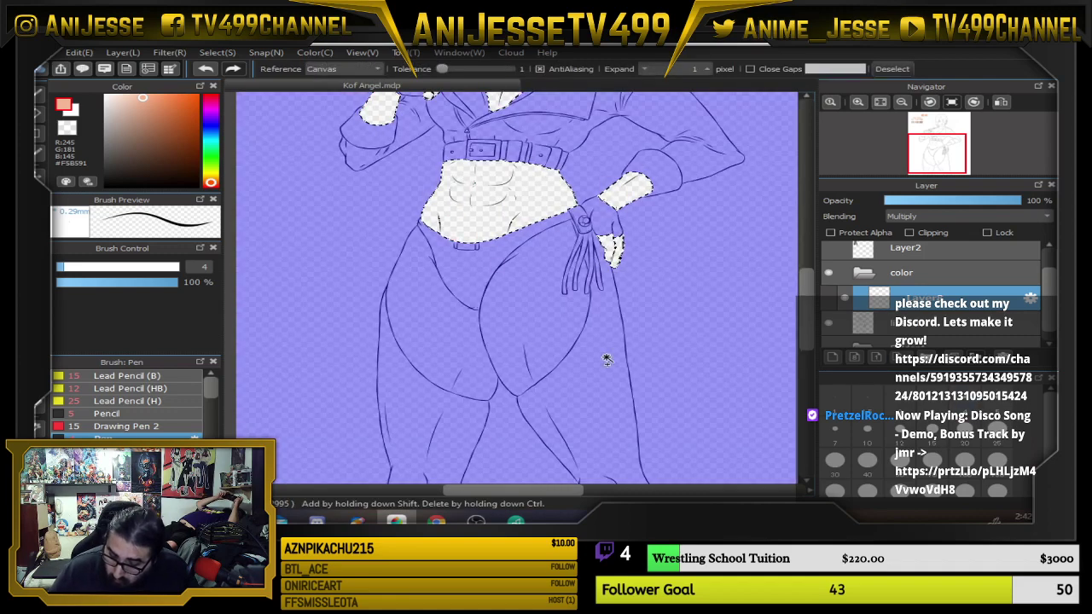
{"action": "left_click", "coordinate": [502, 323], "text": "shift"}
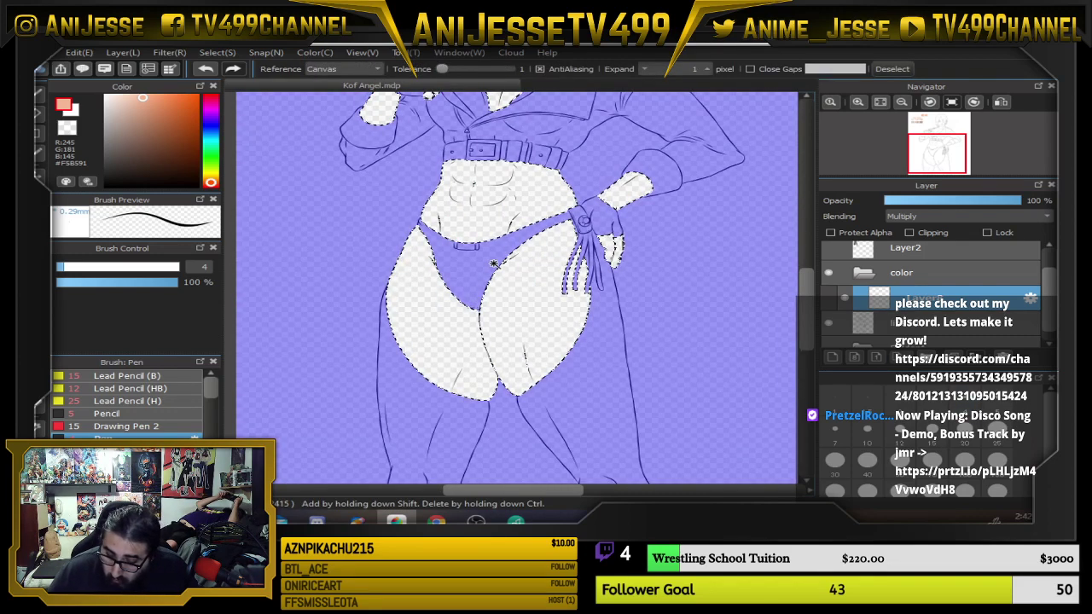
{"action": "scroll", "coordinate": [493, 264], "scroll_direction": "up", "scroll_amount": 5}
{"action": "scroll", "coordinate": [546, 288], "scroll_direction": "down", "scroll_amount": 1}
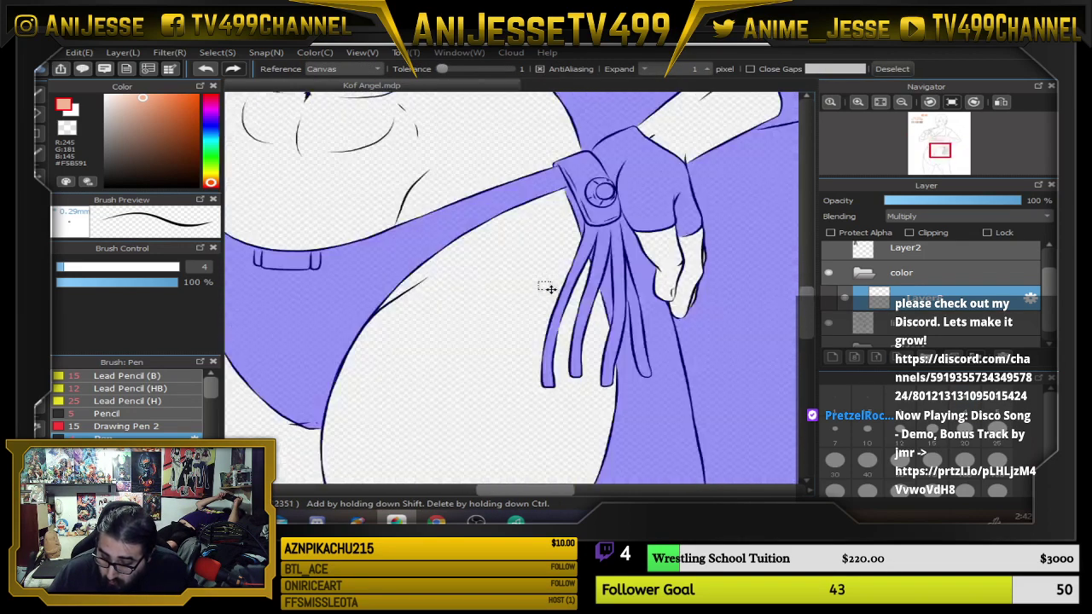
{"action": "scroll", "coordinate": [546, 292], "scroll_direction": "down", "scroll_amount": 6}
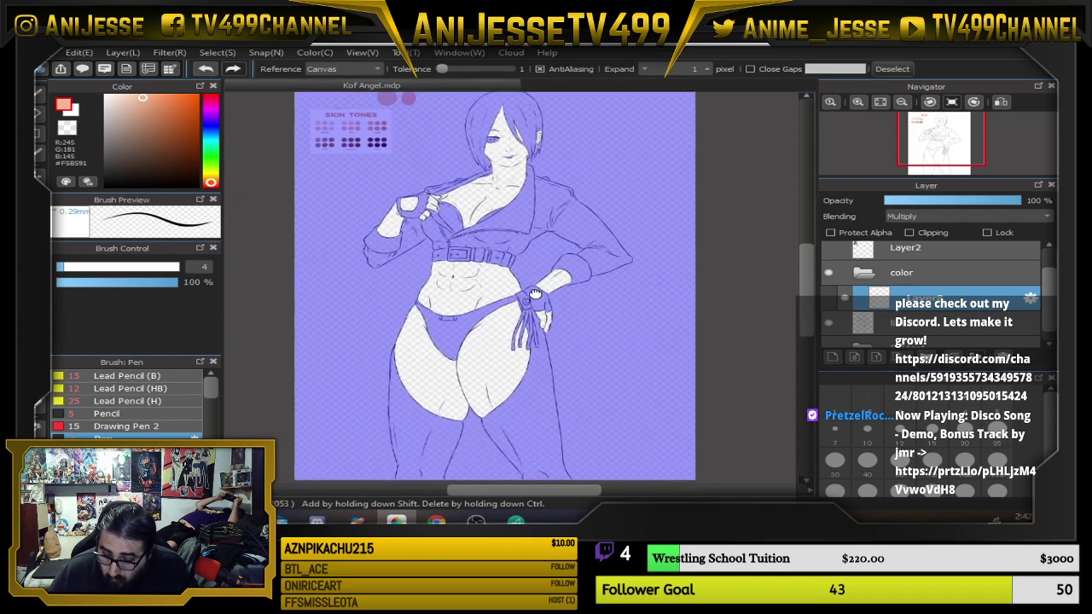
{"action": "left_click_drag", "start_coordinate": [535, 293], "coordinate": [534, 307]}
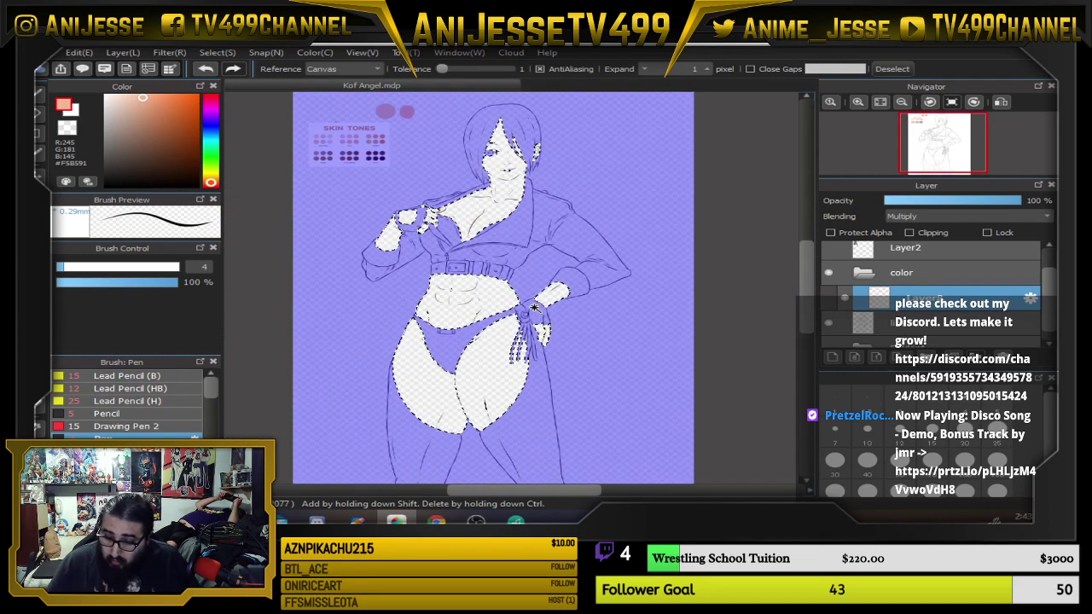
Paint all selected skin areas with the peach tone #F5B591 using the Pen at size 200, and clear the selection.
{"action": "key", "text": "b"}
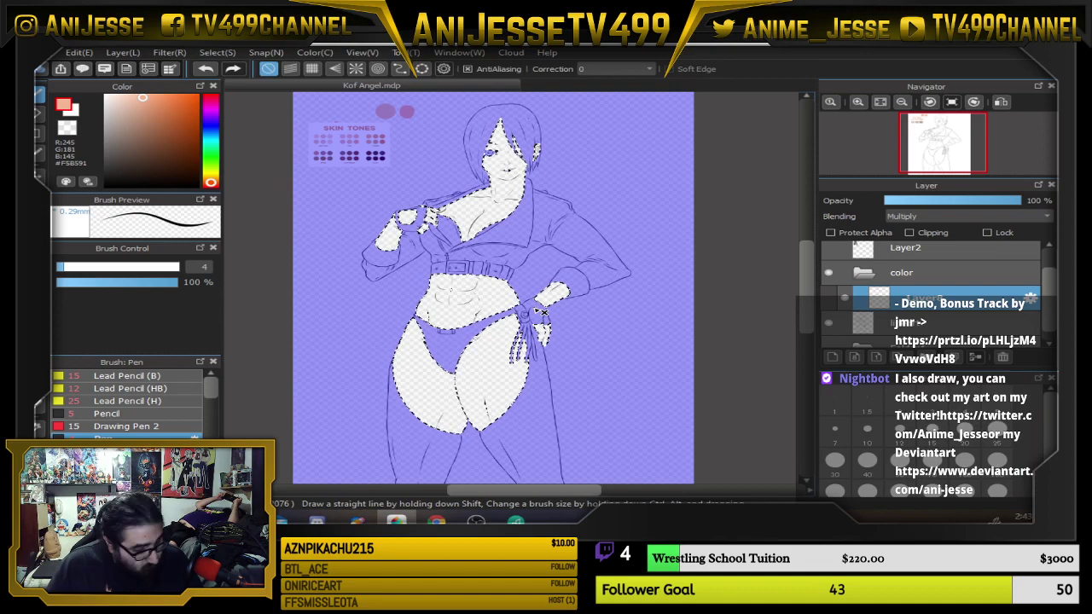
{"action": "key", "text": "ctrl+d"}
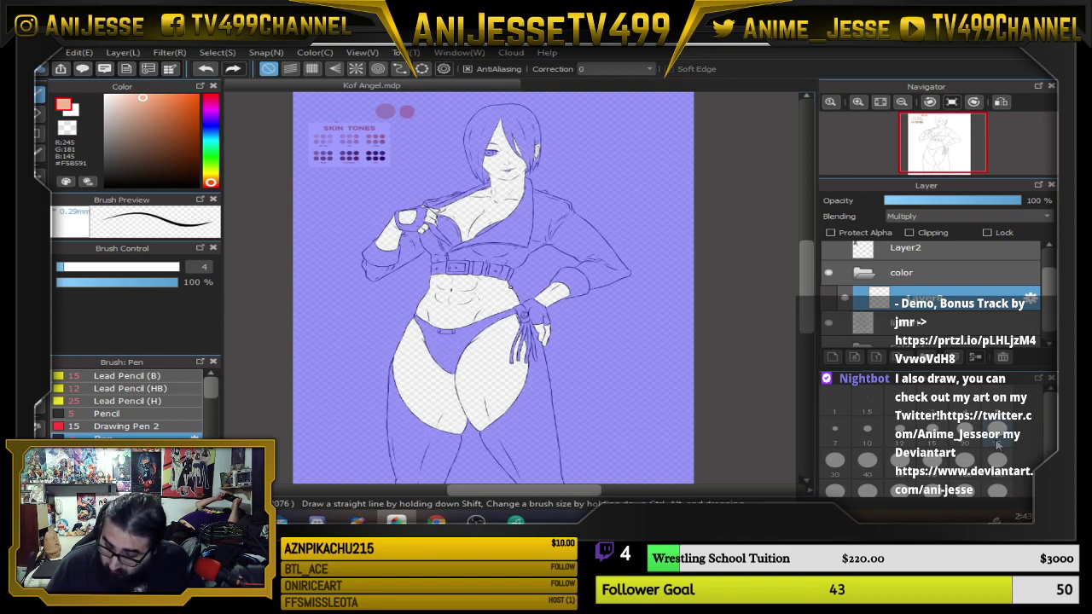
{"action": "left_click", "coordinate": [998, 432]}
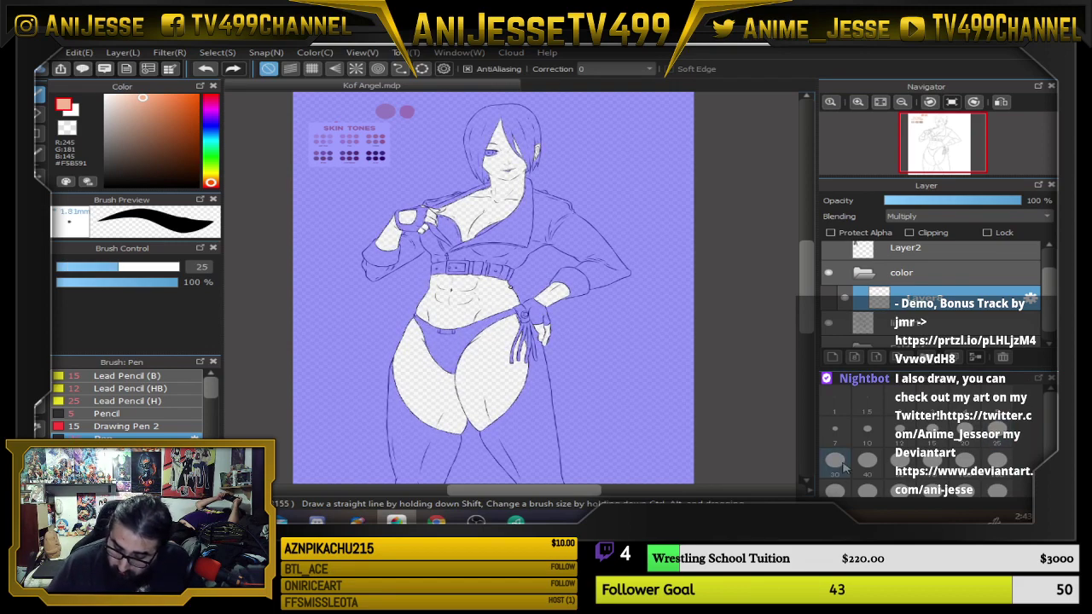
{"action": "left_click", "coordinate": [834, 463]}
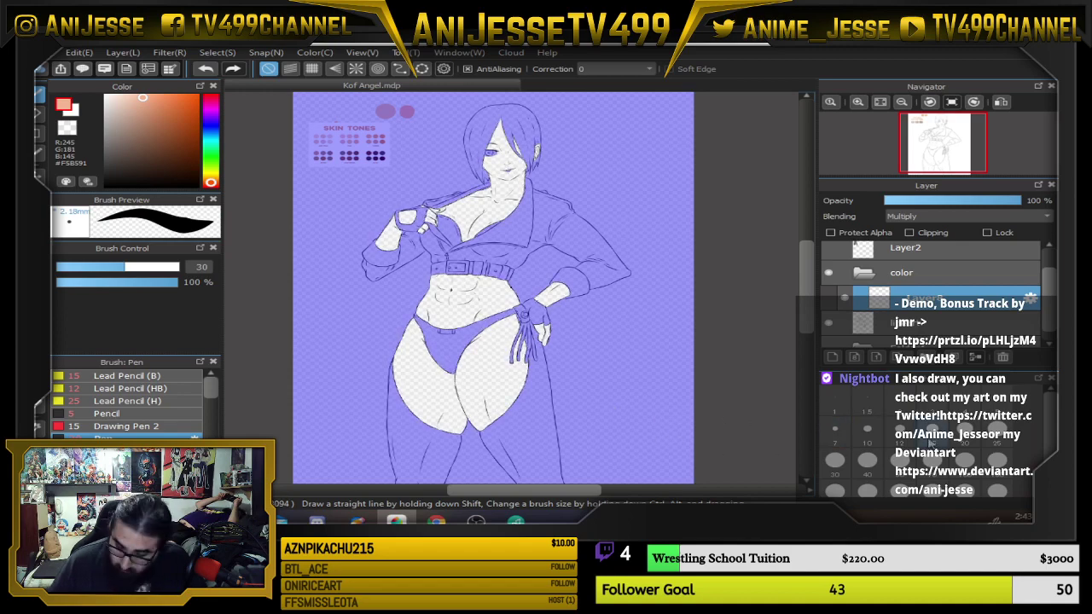
{"action": "left_click", "coordinate": [997, 461]}
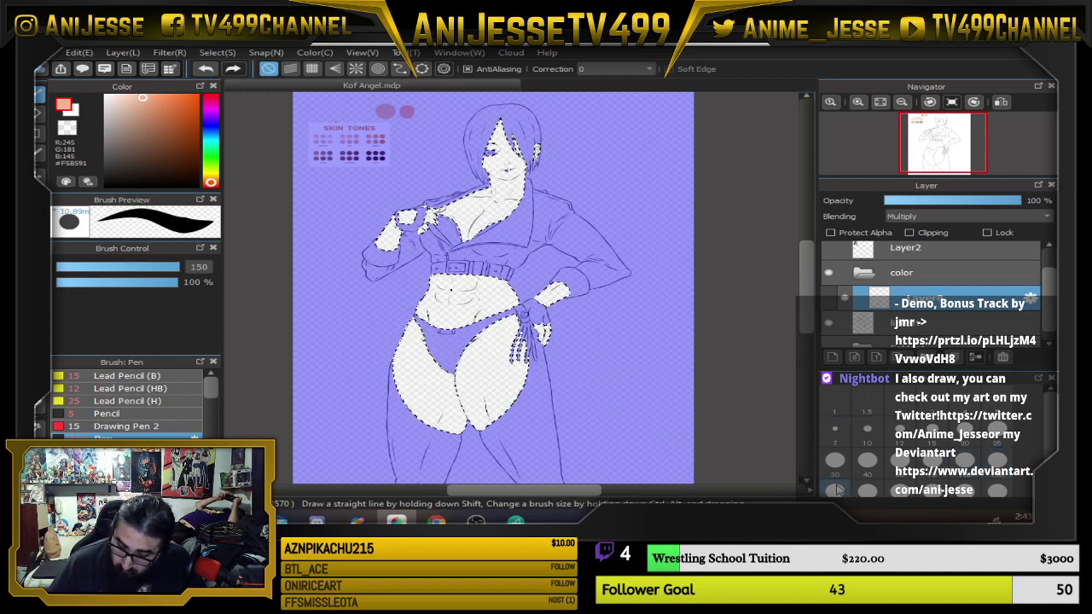
{"action": "left_click", "coordinate": [837, 490]}
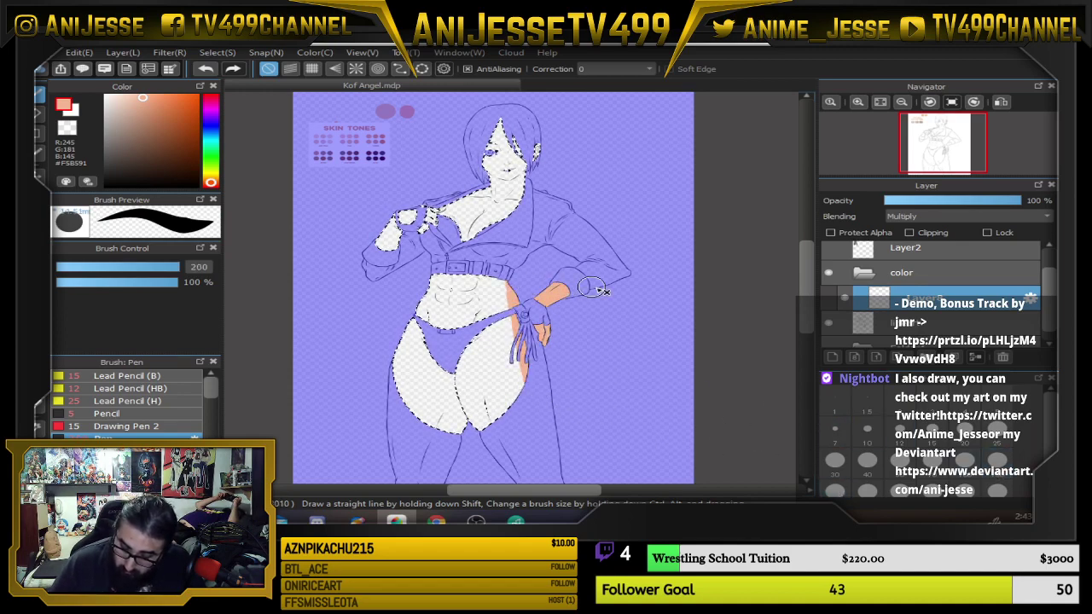
{"action": "left_click_drag", "start_coordinate": [539, 165], "coordinate": [536, 131]}
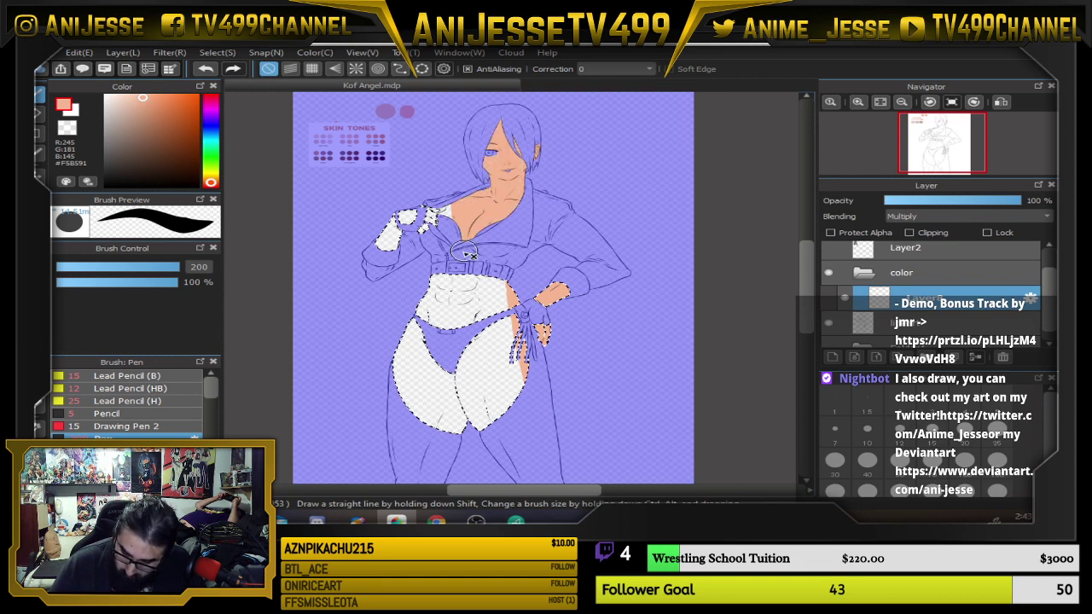
{"action": "mouse_move", "coordinate": [391, 224]}
{"action": "left_mouse_down"}
{"action": "mouse_move", "coordinate": [426, 375]}
{"action": "mouse_move", "coordinate": [414, 418]}
{"action": "mouse_move", "coordinate": [423, 445]}
{"action": "mouse_move", "coordinate": [465, 316]}
{"action": "mouse_move", "coordinate": [478, 426]}
{"action": "mouse_move", "coordinate": [508, 294]}
{"action": "mouse_move", "coordinate": [522, 401]}
{"action": "mouse_move", "coordinate": [490, 423]}
{"action": "mouse_move", "coordinate": [557, 264]}
{"action": "mouse_move", "coordinate": [512, 171]}
{"action": "mouse_move", "coordinate": [423, 234]}
{"action": "mouse_move", "coordinate": [339, 255]}
{"action": "mouse_move", "coordinate": [434, 254]}
{"action": "left_mouse_up"}
{"action": "key", "text": "ctrl+d"}
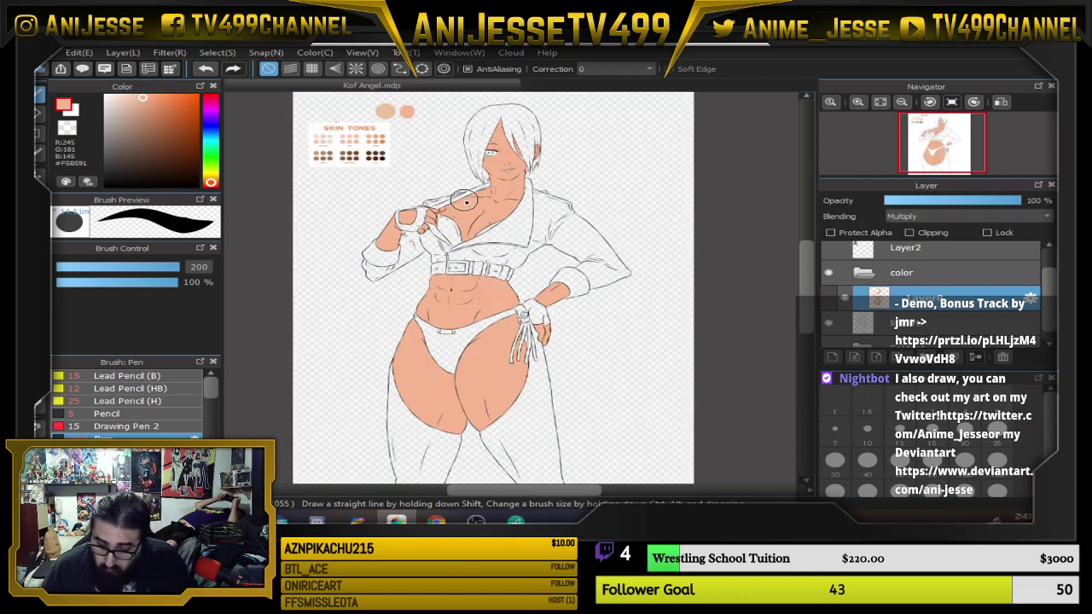
Examine the peach skin colouring on the face, neck, chest and raised hand up close and from afar.
{"action": "scroll", "coordinate": [465, 201], "scroll_direction": "up", "scroll_amount": 2}
{"action": "scroll", "coordinate": [519, 179], "scroll_direction": "up", "scroll_amount": 2}
{"action": "left_click_drag", "start_coordinate": [525, 182], "coordinate": [520, 300]}
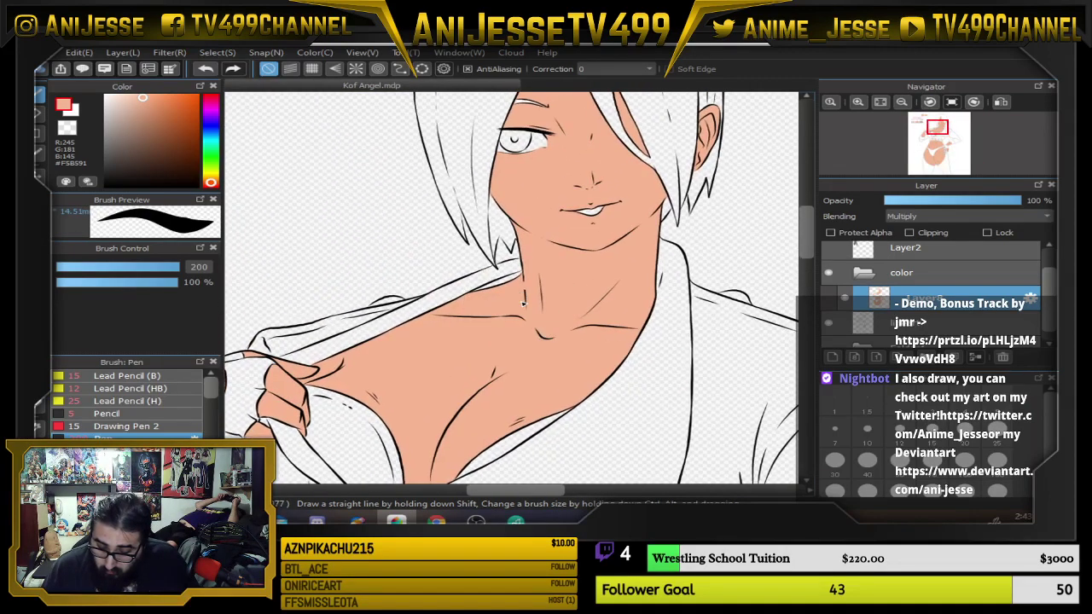
{"action": "scroll", "coordinate": [524, 298], "scroll_direction": "down", "scroll_amount": 5}
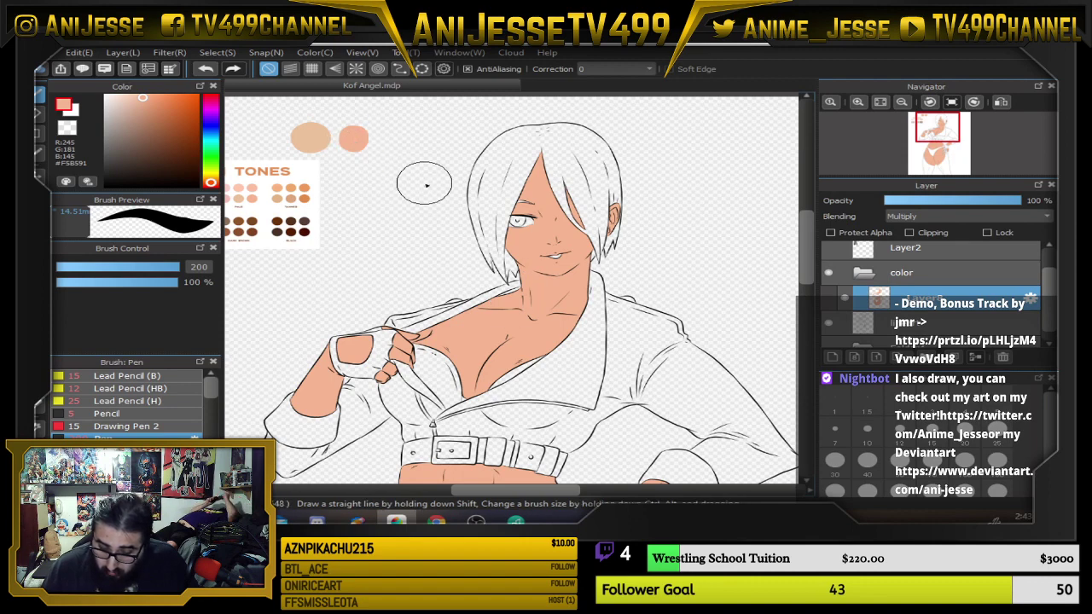
{"action": "scroll", "coordinate": [416, 237], "scroll_direction": "up", "scroll_amount": 5}
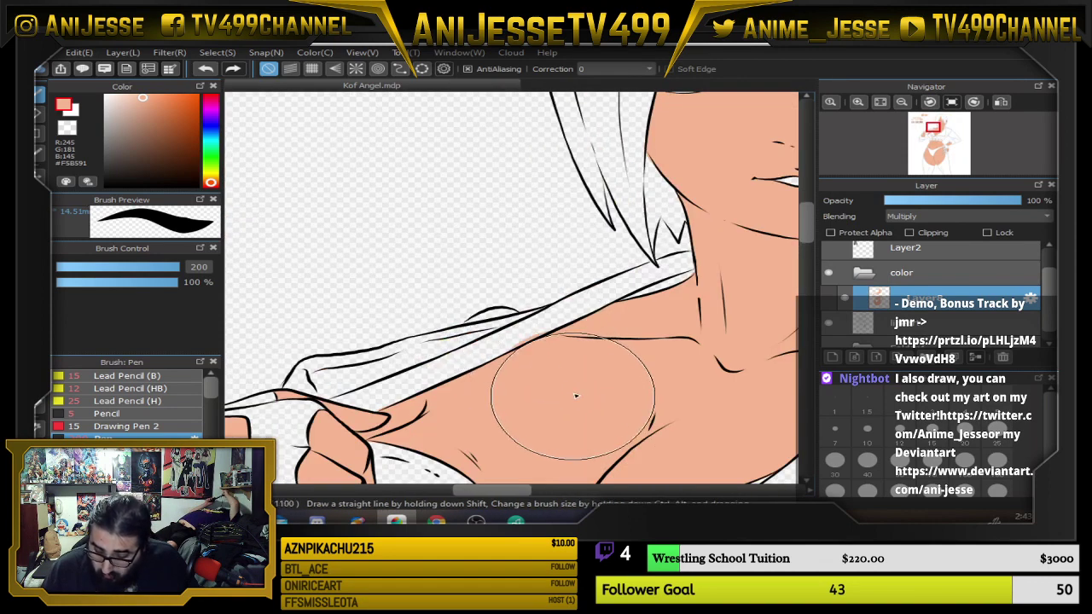
{"action": "scroll", "coordinate": [474, 285], "scroll_direction": "down", "scroll_amount": 5}
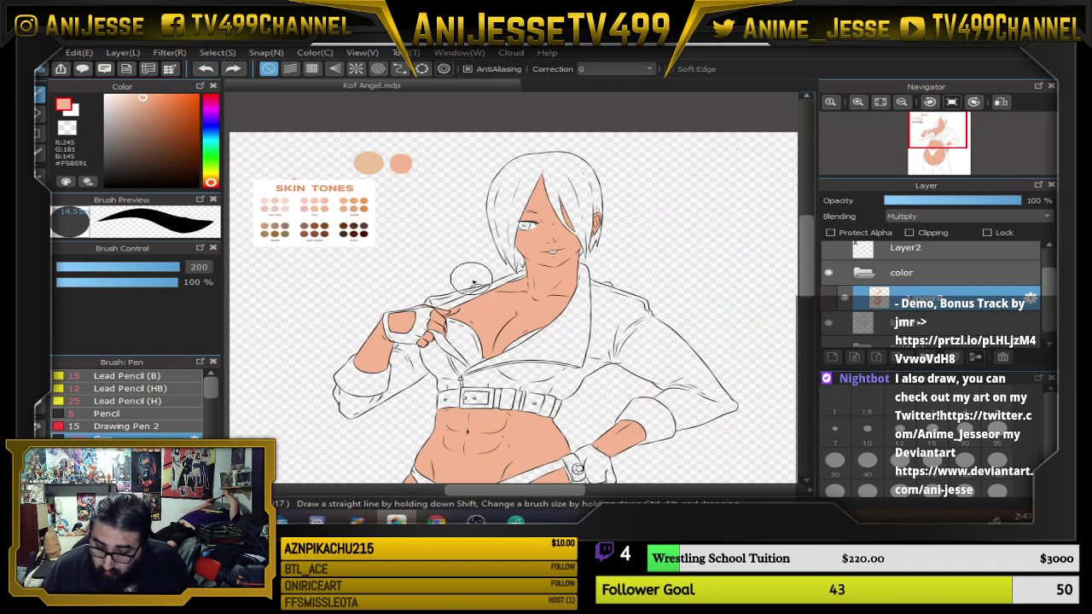
{"action": "left_click_drag", "start_coordinate": [472, 277], "coordinate": [461, 296]}
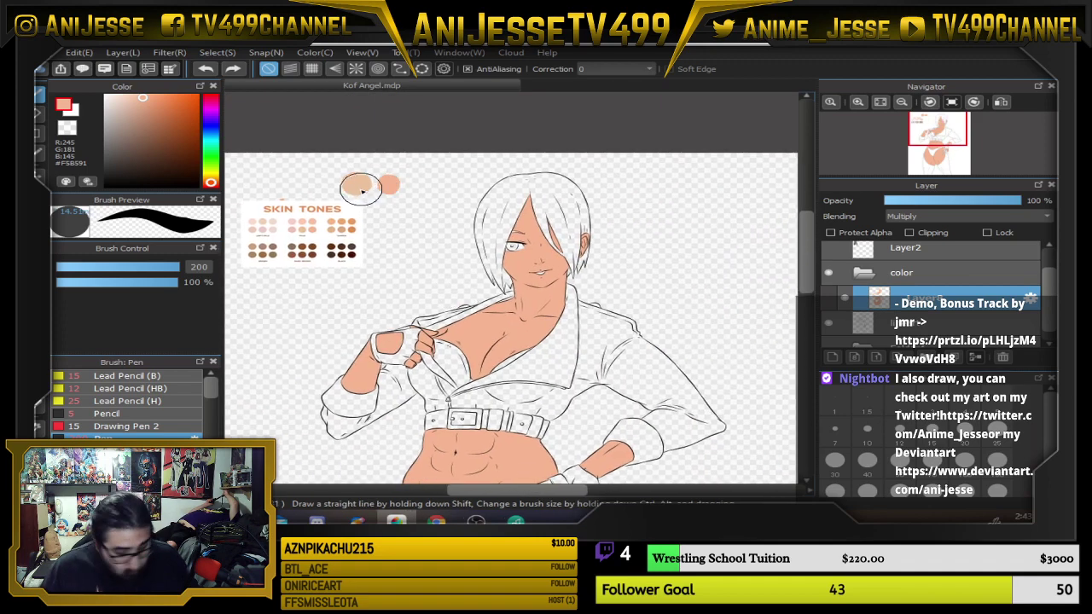
Sample the tan swatch #ECC19C, compare it with the Layer2 reference, and bucket-fill the face, neck and chest with it.
{"action": "left_click", "coordinate": [361, 180], "text": "alt"}
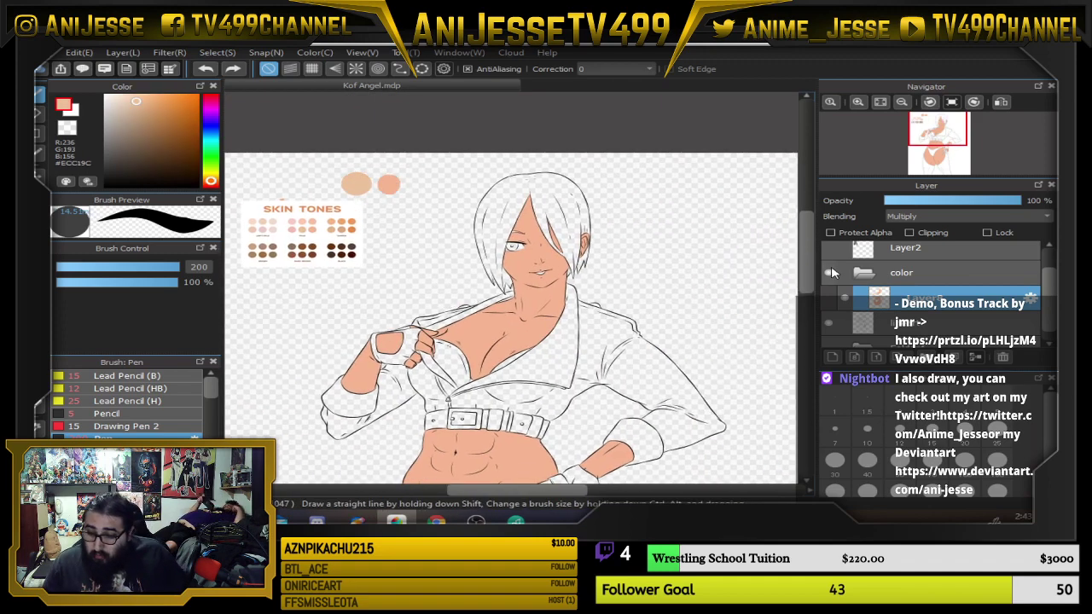
{"action": "left_click", "coordinate": [829, 254]}
{"action": "scroll", "coordinate": [862, 293], "scroll_direction": "up", "scroll_amount": 1}
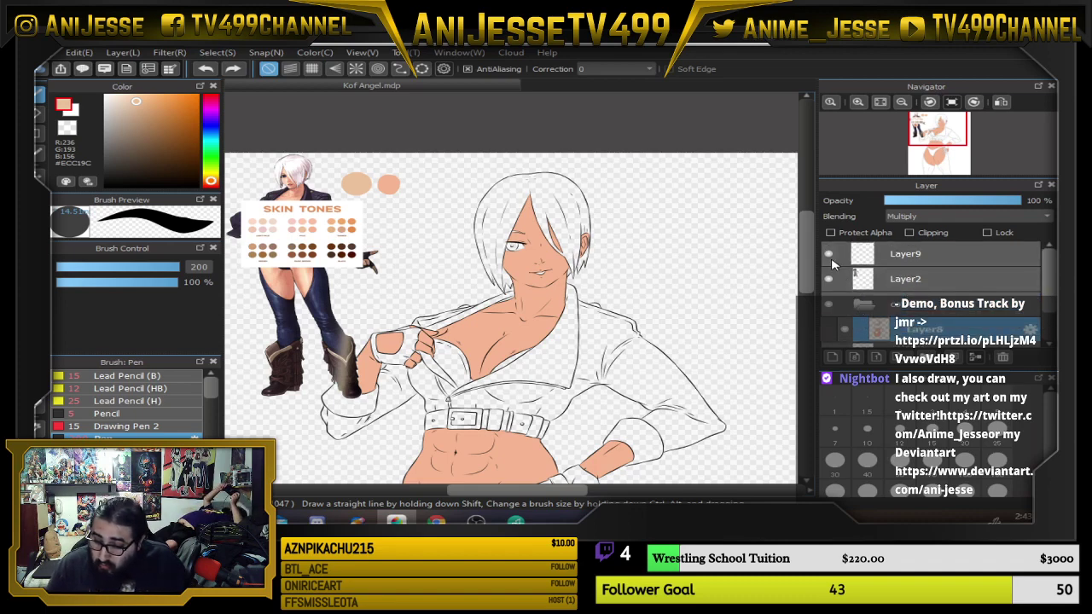
{"action": "left_click", "coordinate": [829, 279]}
{"action": "scroll", "coordinate": [499, 337], "scroll_direction": "up", "scroll_amount": 1}
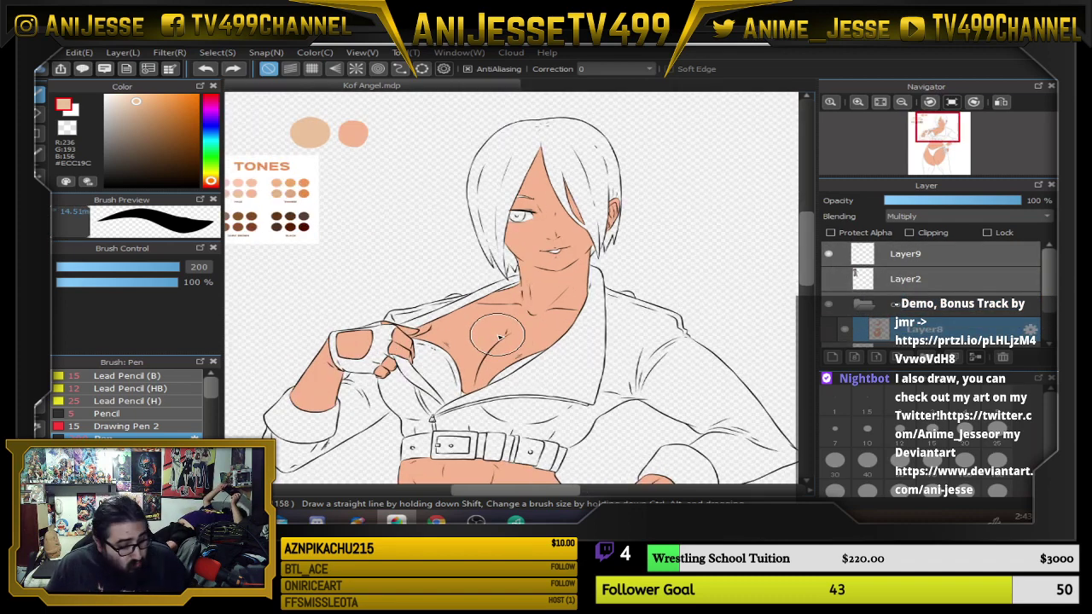
{"action": "key", "text": "g"}
{"action": "left_click", "coordinate": [541, 321]}
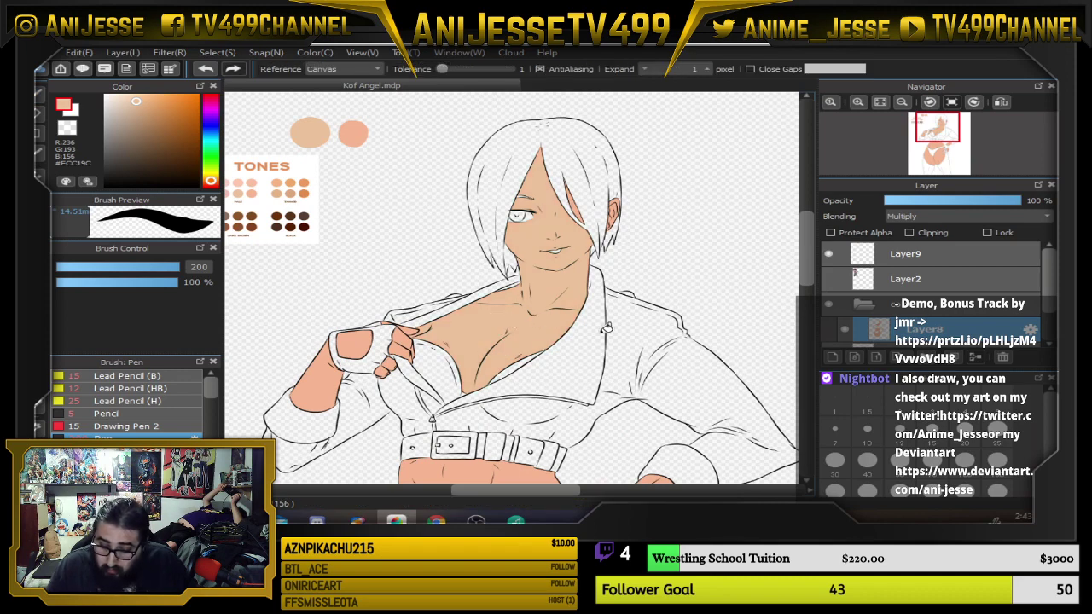
Fill the ear and the narrow strip of face between the hair strands with the tan skin tone.
{"action": "scroll", "coordinate": [606, 327], "scroll_direction": "down", "scroll_amount": 3}
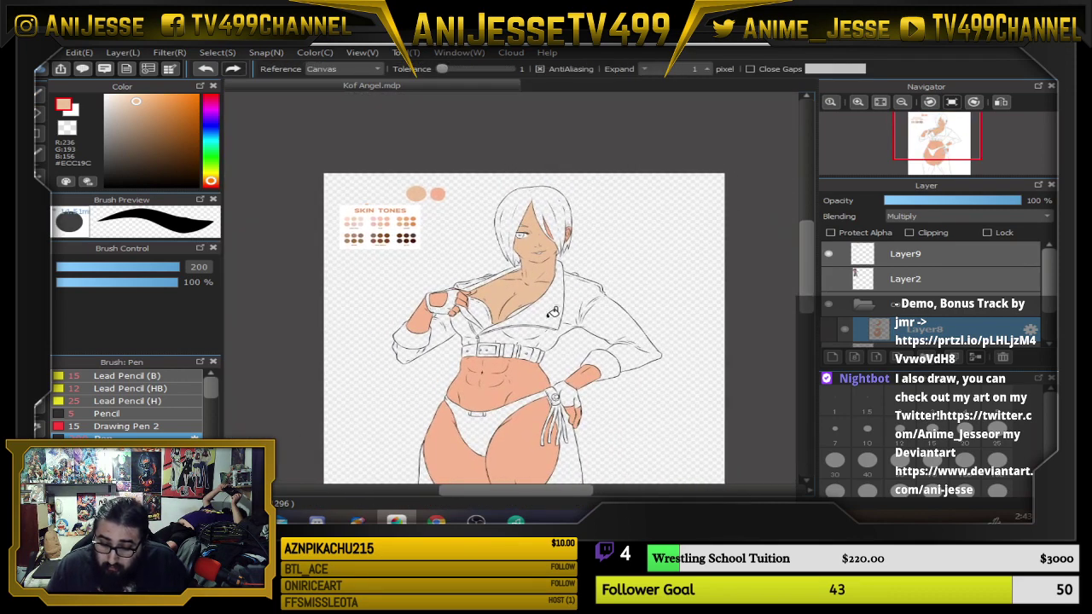
{"action": "scroll", "coordinate": [518, 222], "scroll_direction": "up", "scroll_amount": 5}
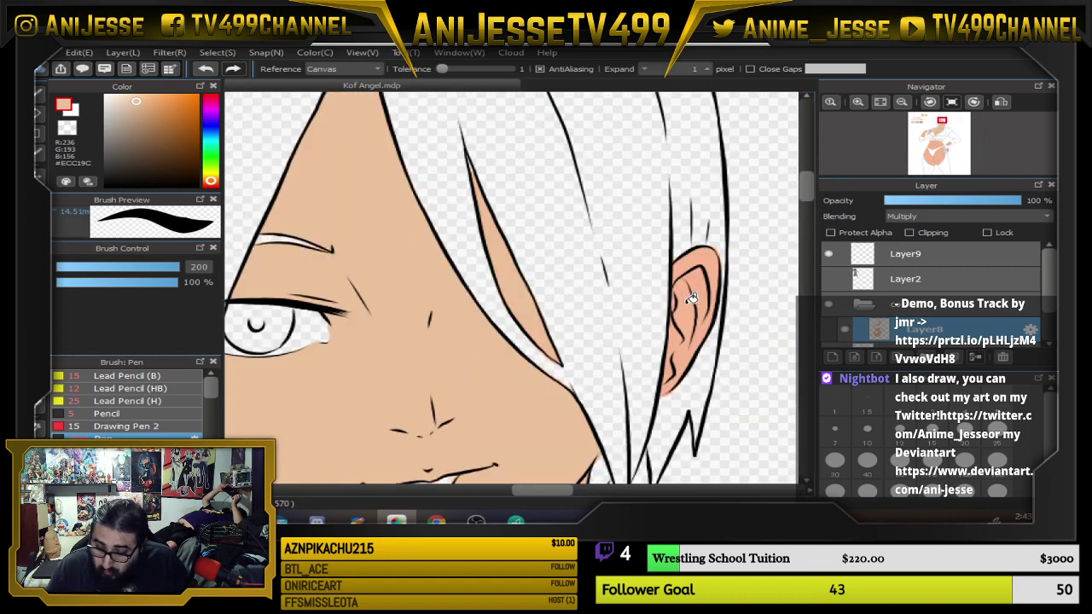
{"action": "scroll", "coordinate": [681, 314], "scroll_direction": "down", "scroll_amount": 5}
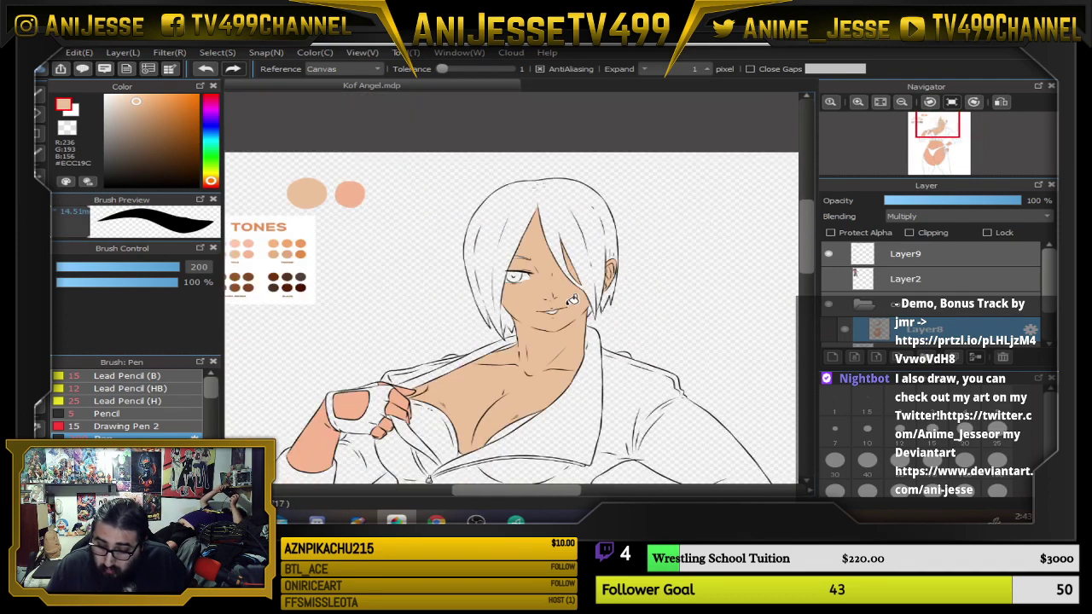
Hide Layer9 with the skin tone chart, show Layer2, and move the character reference next to the lineart's face.
{"action": "left_click_drag", "start_coordinate": [627, 225], "coordinate": [655, 317]}
{"action": "left_click", "coordinate": [829, 279]}
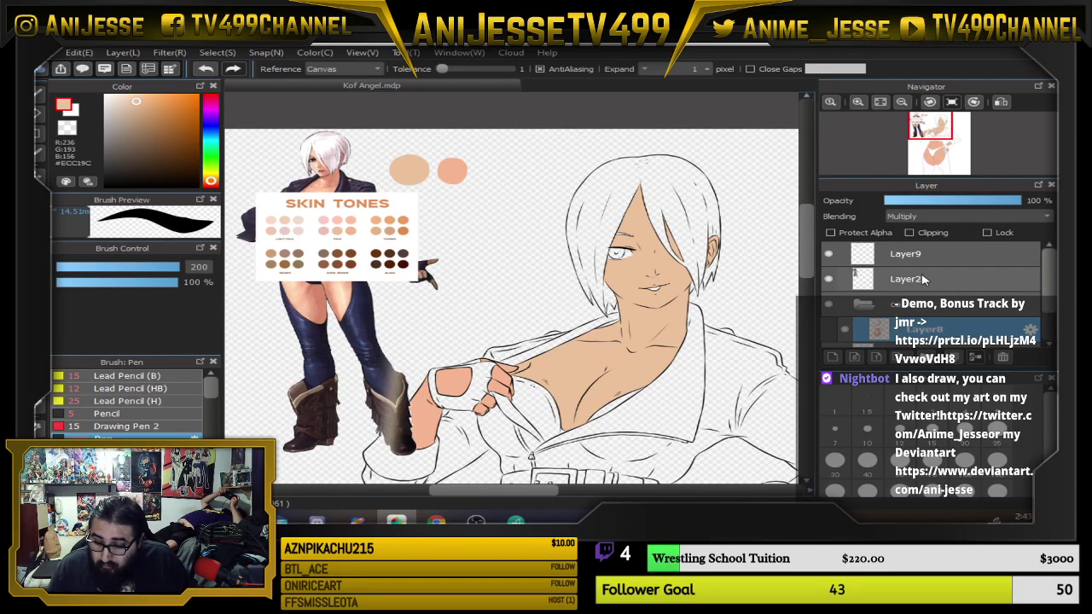
{"action": "left_click", "coordinate": [829, 256]}
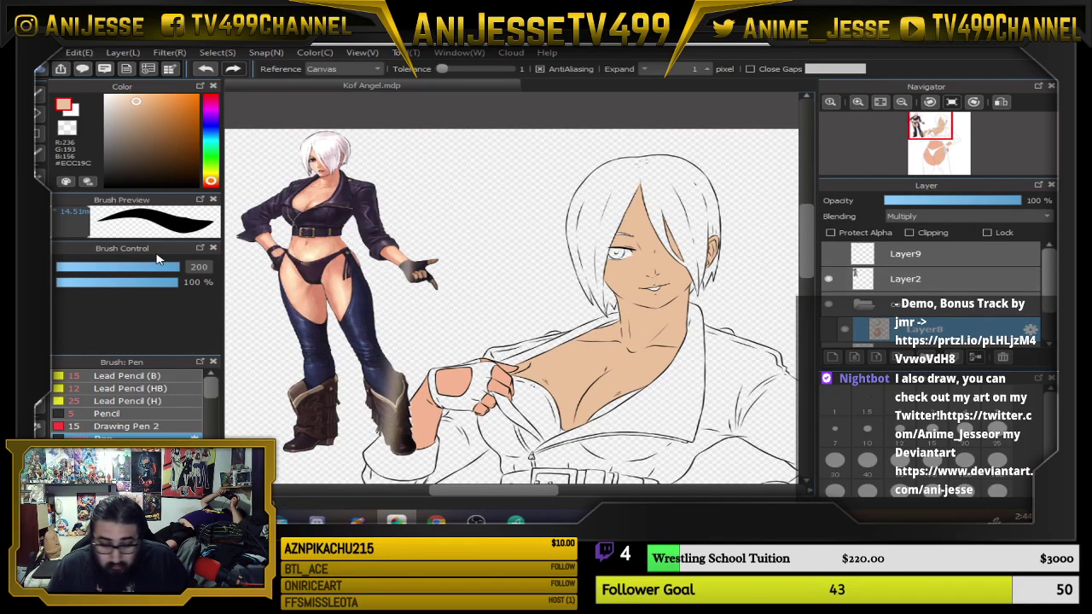
{"action": "left_click", "coordinate": [928, 284]}
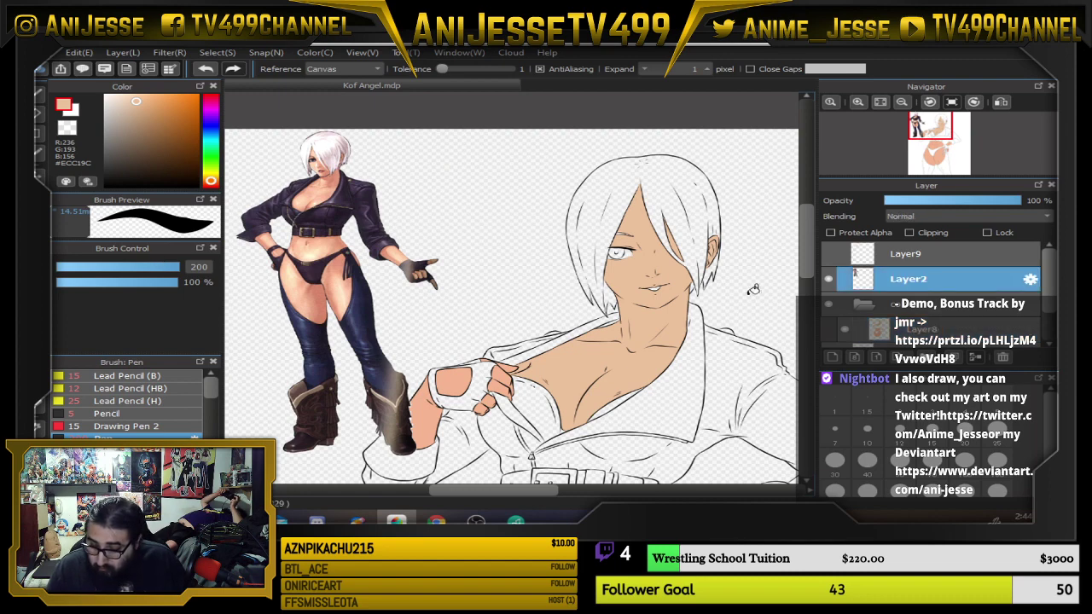
{"action": "key", "text": "v"}
{"action": "mouse_move", "coordinate": [334, 277]}
{"action": "left_mouse_down"}
{"action": "mouse_move", "coordinate": [595, 442]}
{"action": "mouse_move", "coordinate": [566, 439]}
{"action": "mouse_move", "coordinate": [582, 434]}
{"action": "mouse_move", "coordinate": [420, 366]}
{"action": "mouse_move", "coordinate": [637, 349]}
{"action": "left_mouse_up"}
Find the stray peach mark on the empty canvas beside the character and erase it from Layer8.
{"action": "left_click", "coordinate": [829, 280]}
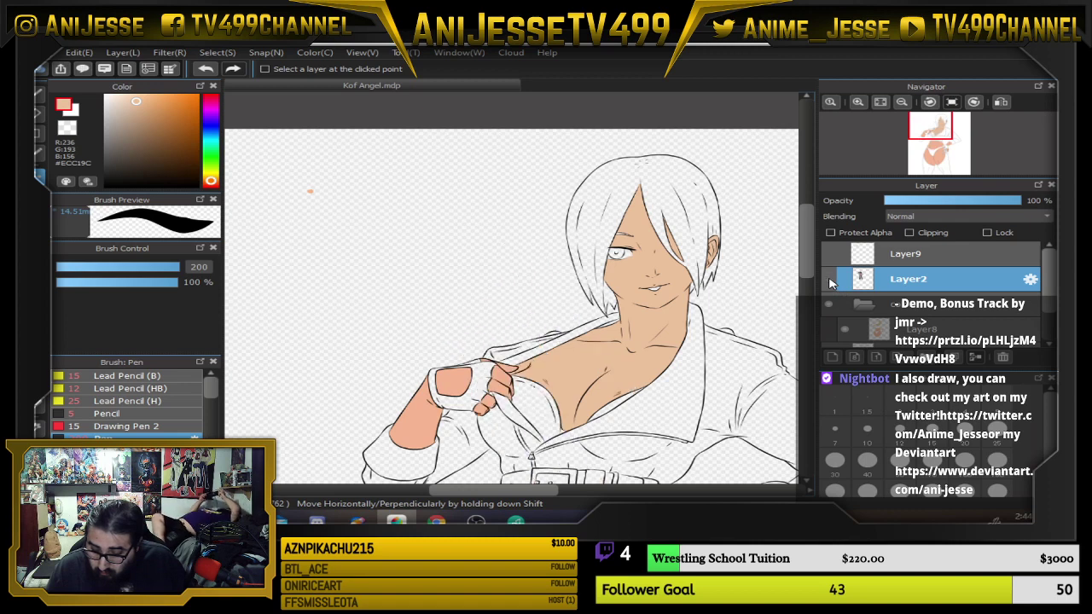
{"action": "left_click", "coordinate": [829, 280]}
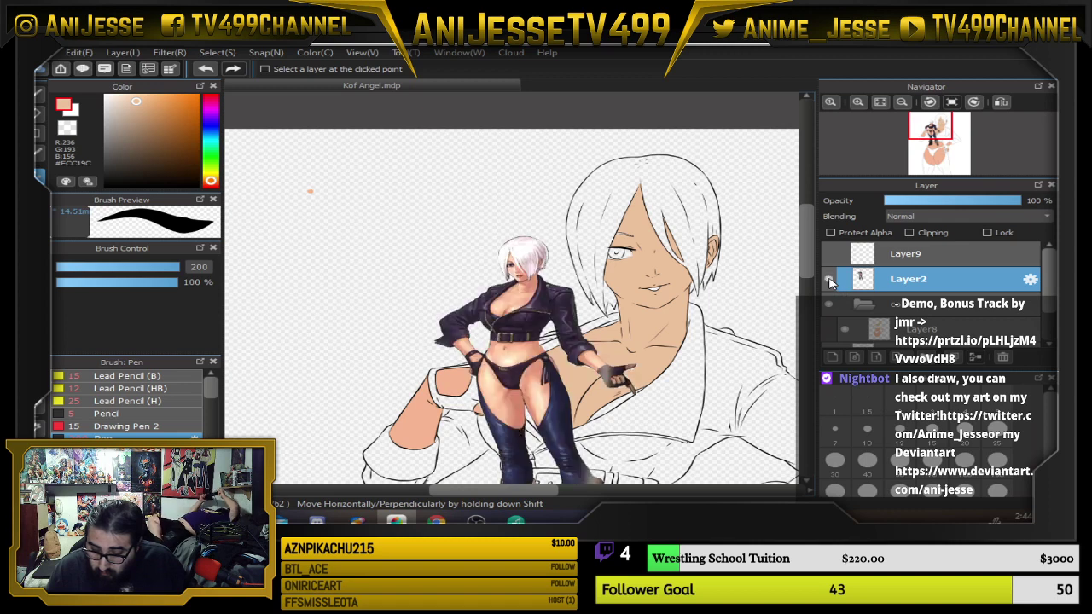
{"action": "left_click", "coordinate": [848, 332]}
{"action": "left_click", "coordinate": [847, 331]}
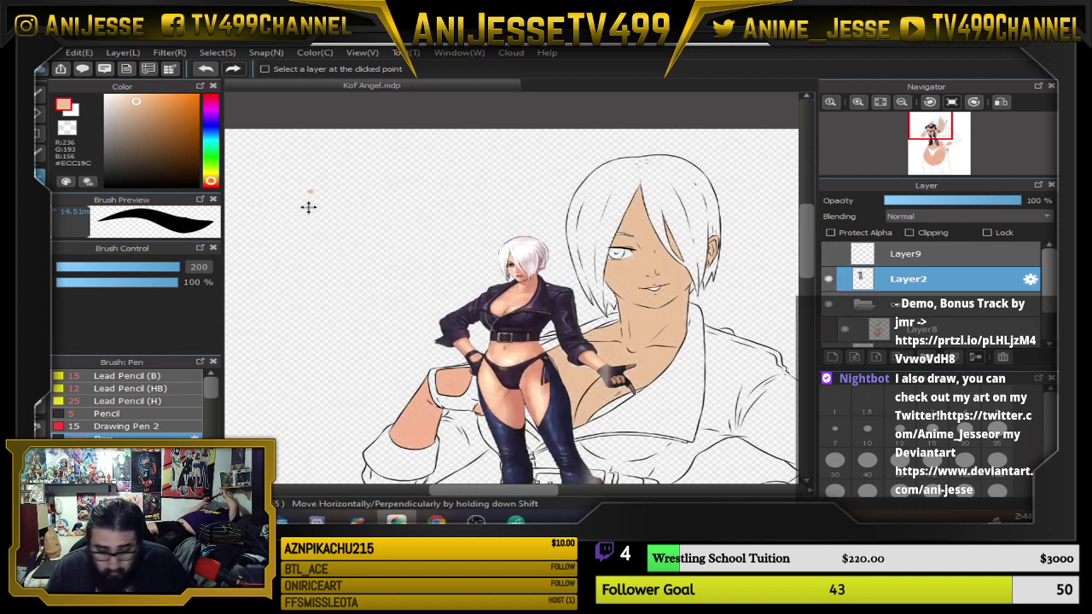
{"action": "left_click", "coordinate": [914, 329]}
{"action": "key", "text": "e"}
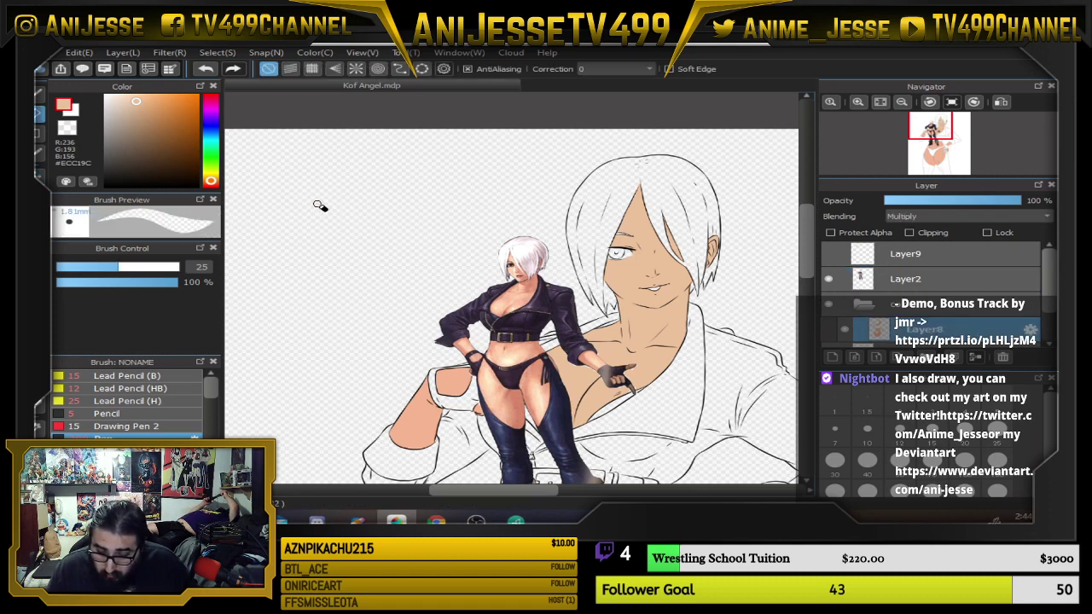
{"action": "key", "text": "p"}
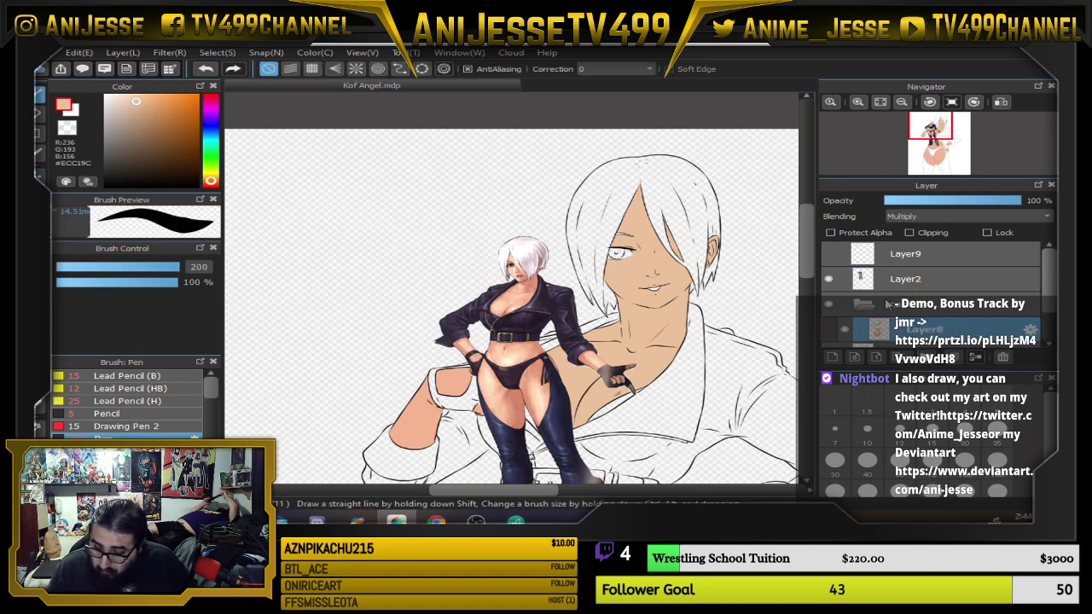
Move the Layer2 character reference onto the lineart to compare its skin tone with the tan face and chest.
{"action": "scroll", "coordinate": [560, 296], "scroll_direction": "up", "scroll_amount": 4}
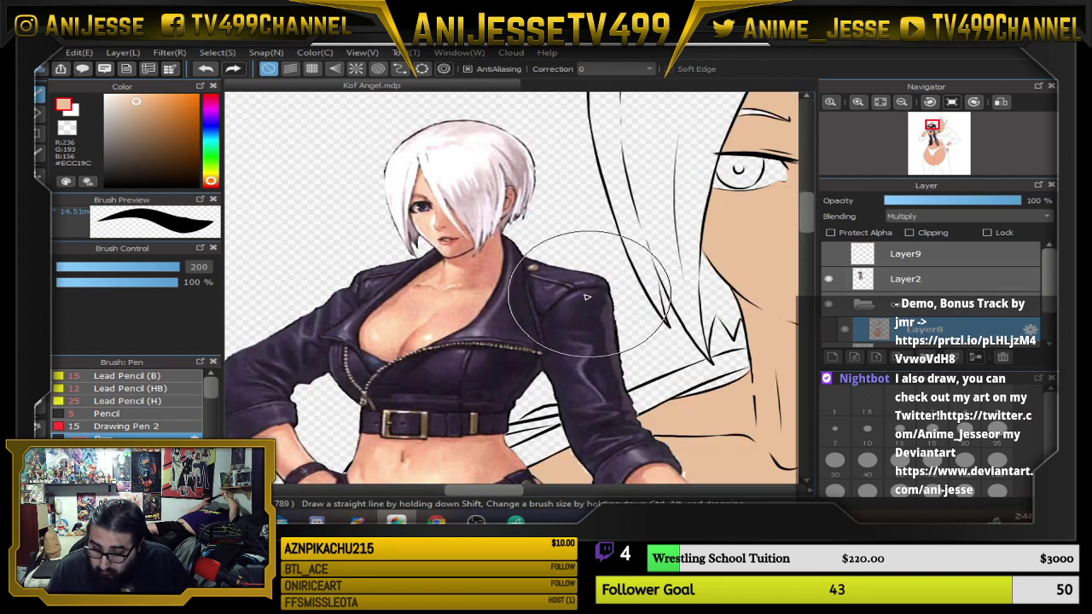
{"action": "left_click", "coordinate": [980, 273]}
{"action": "key", "text": "v"}
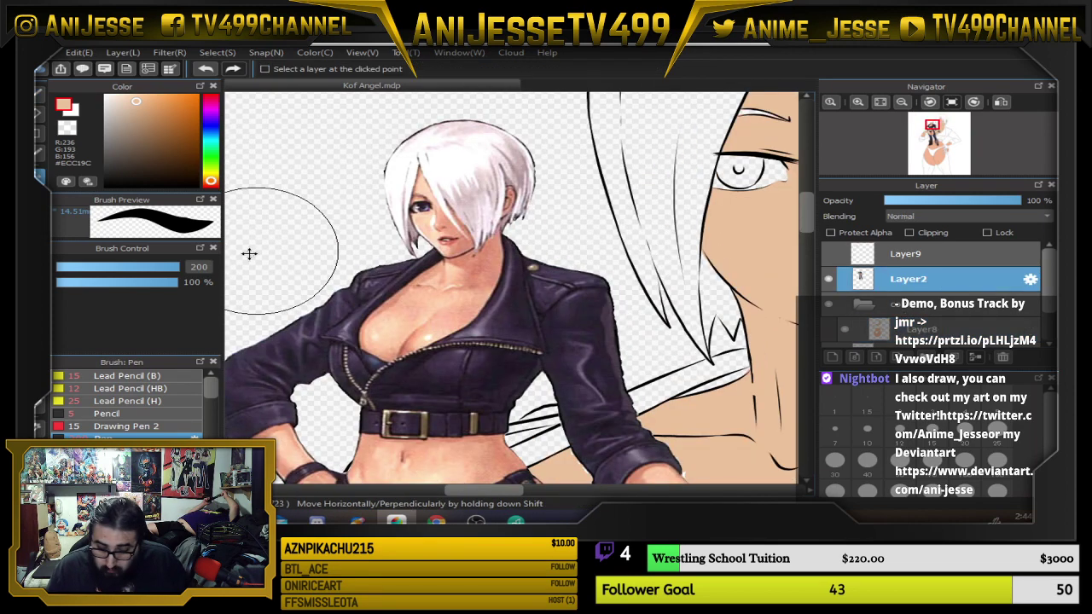
{"action": "left_click_drag", "start_coordinate": [419, 307], "coordinate": [607, 344]}
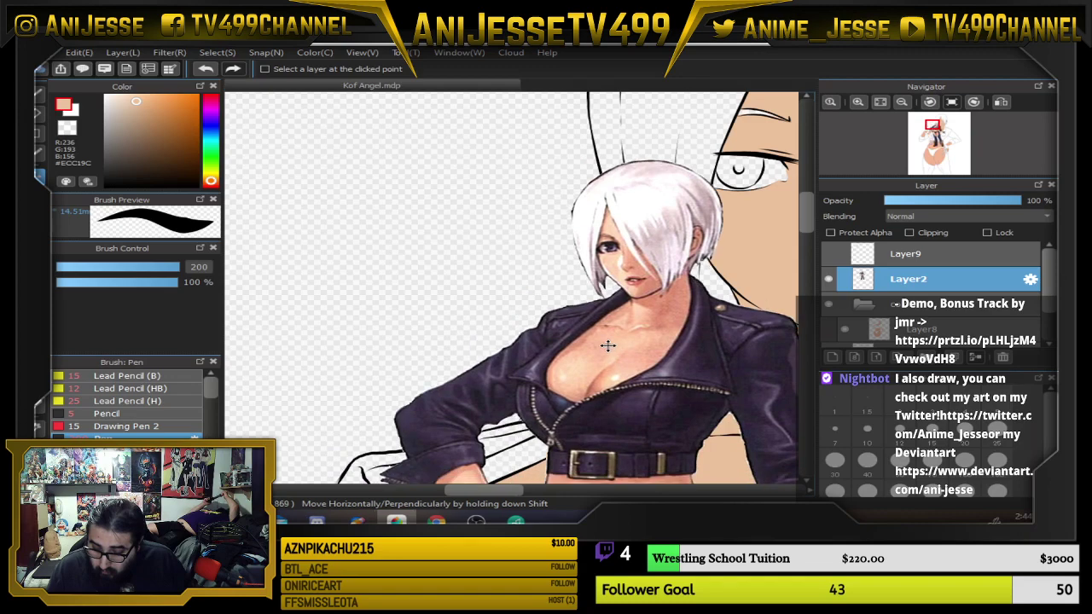
{"action": "scroll", "coordinate": [610, 343], "scroll_direction": "down", "scroll_amount": 4}
{"action": "left_click_drag", "start_coordinate": [651, 309], "coordinate": [500, 234]}
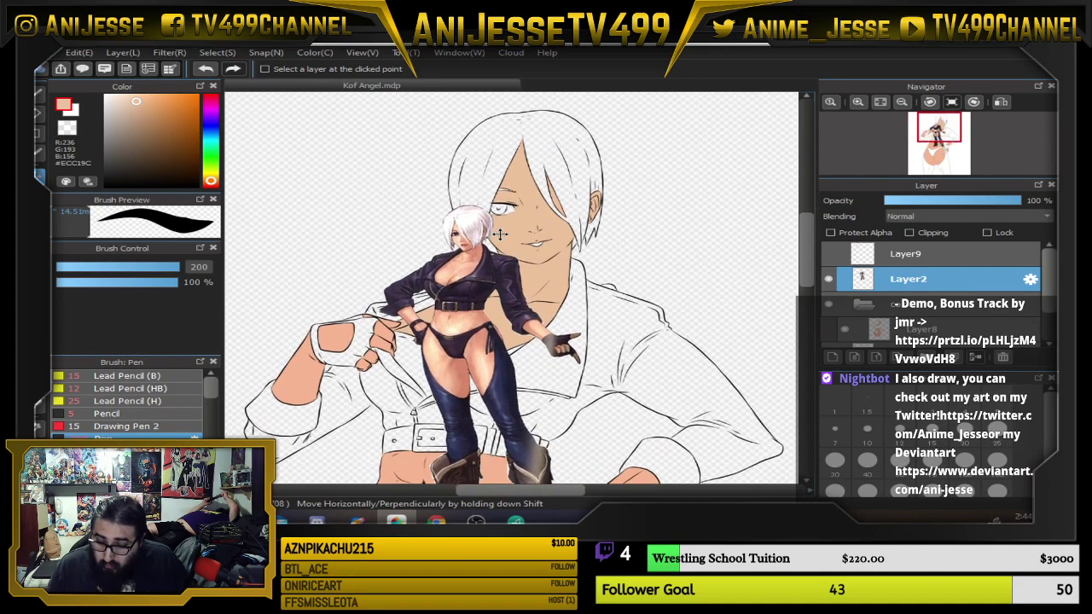
Hide the Layer2 reference and bucket-fill the midriff on Layer8 with the tan skin tone.
{"action": "left_click", "coordinate": [829, 279]}
{"action": "key", "text": "g"}
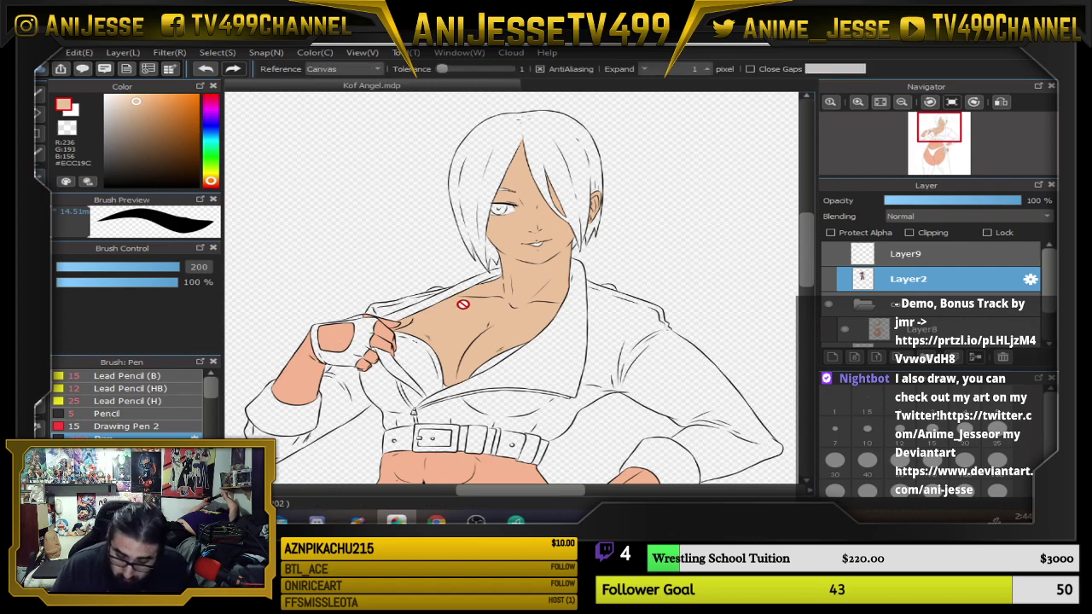
{"action": "left_click", "coordinate": [938, 330]}
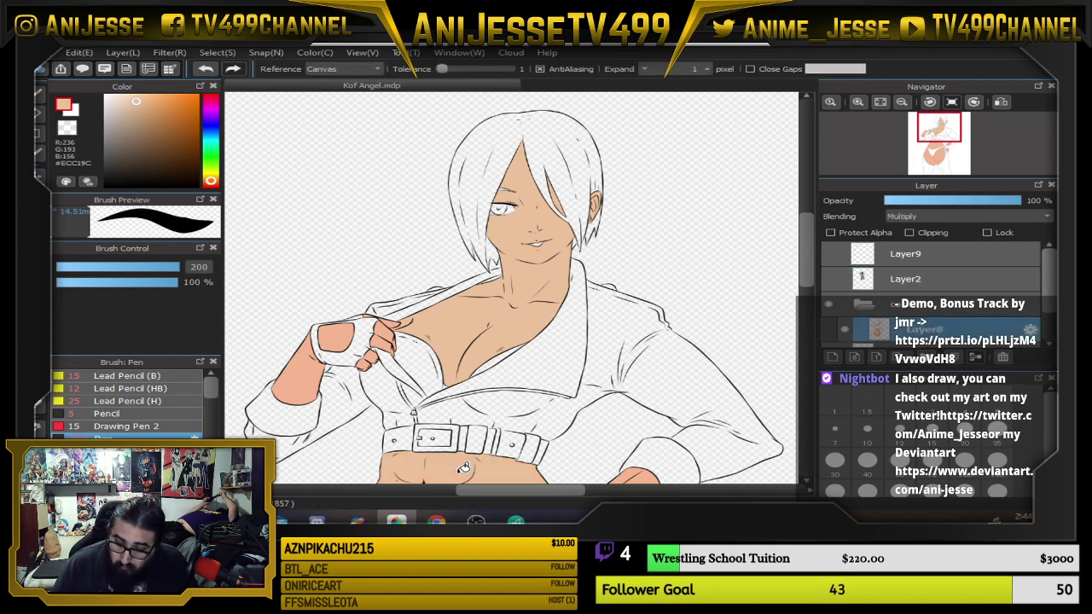
{"action": "scroll", "coordinate": [516, 344], "scroll_direction": "down", "scroll_amount": 4}
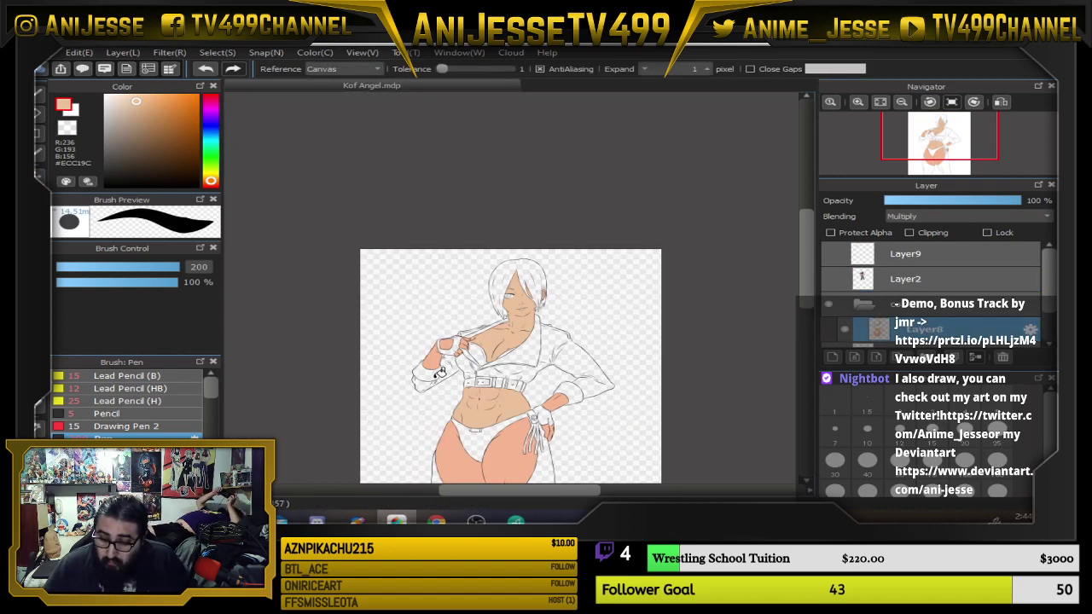
{"action": "left_click_drag", "start_coordinate": [444, 390], "coordinate": [398, 274]}
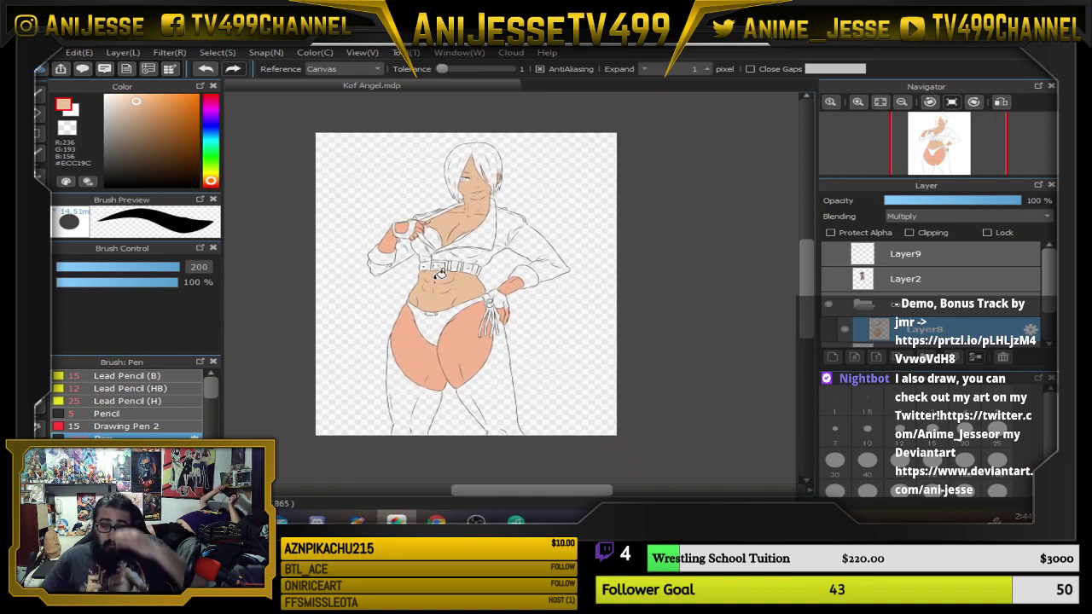
Fill the two upper curled fingers of the hand gripping the jacket with the tan skin tone.
{"action": "scroll", "coordinate": [440, 273], "scroll_direction": "up", "scroll_amount": 5}
{"action": "left_click_drag", "start_coordinate": [500, 256], "coordinate": [534, 354]}
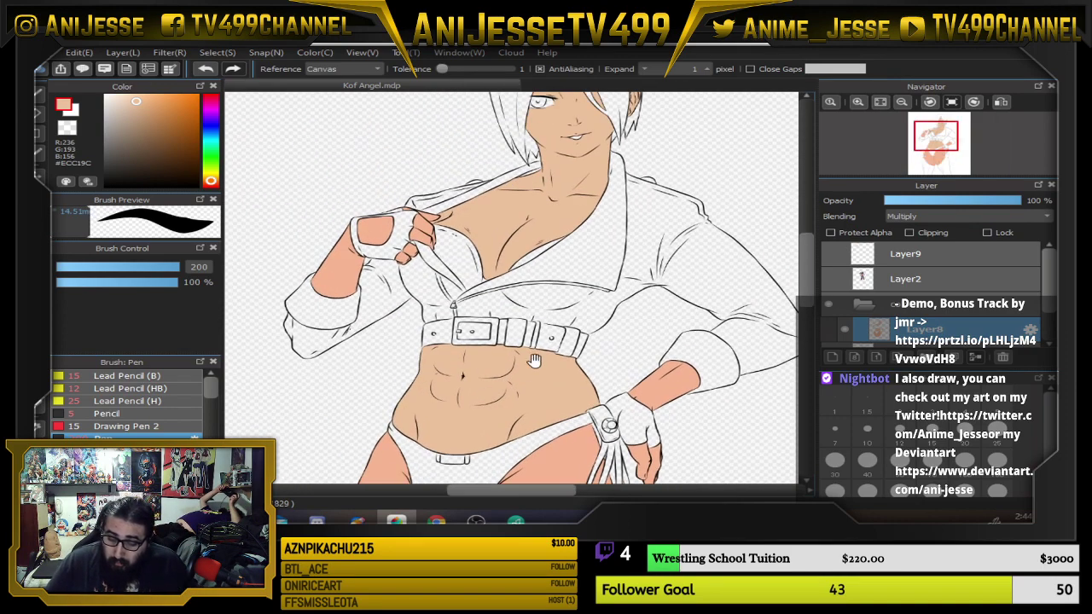
{"action": "scroll", "coordinate": [420, 201], "scroll_direction": "up", "scroll_amount": 5}
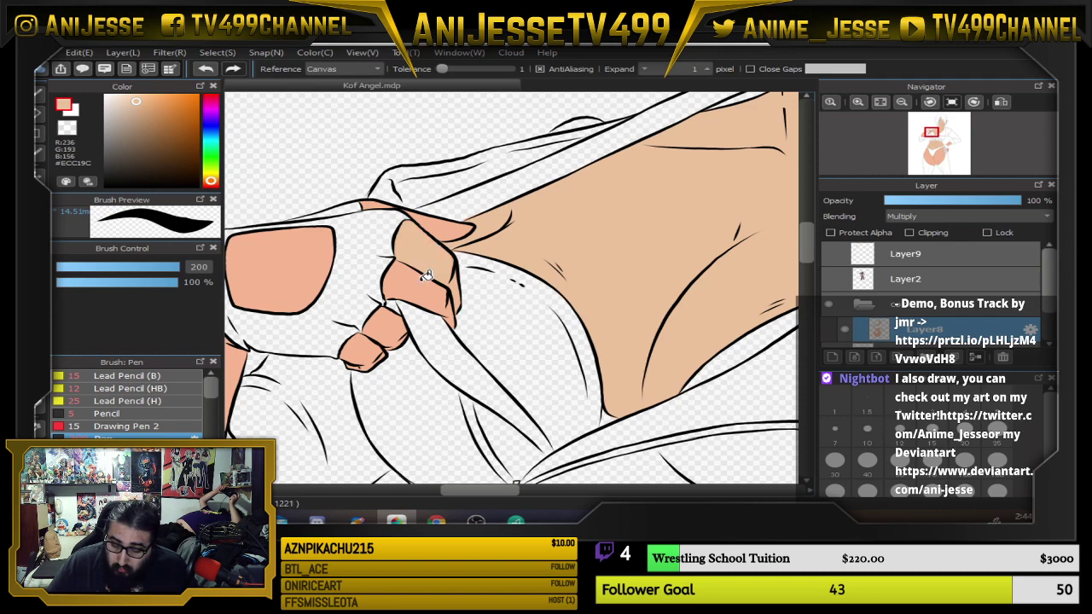
{"action": "scroll", "coordinate": [421, 243], "scroll_direction": "up", "scroll_amount": 3}
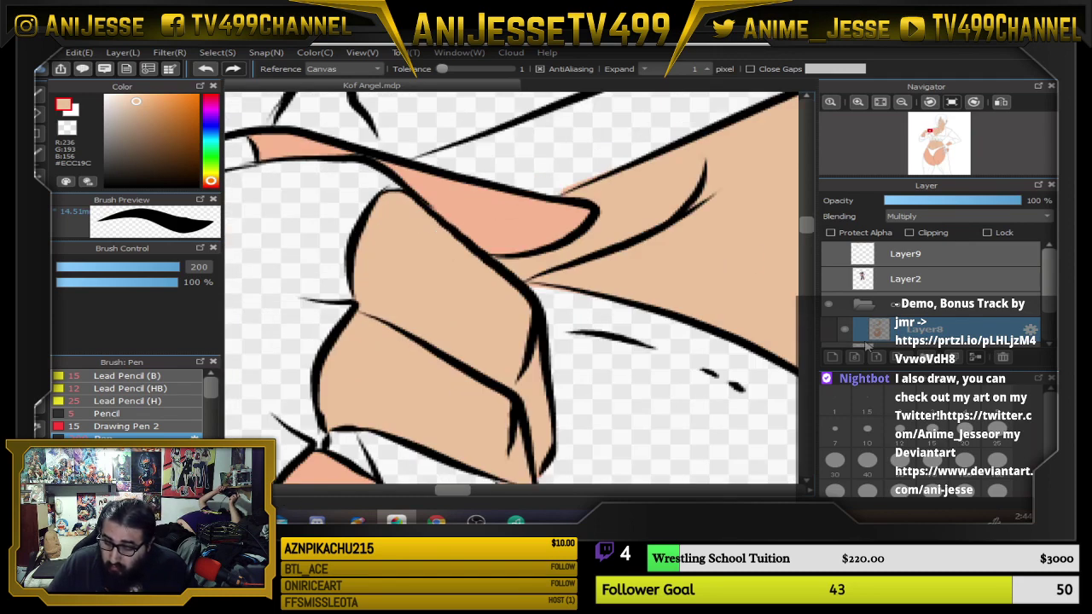
Recolour the remaining peach skin by selecting Layer8's painted pixels, covering them with a #ECC19C rectangle, and clearing the selection.
{"action": "left_click", "coordinate": [880, 331], "text": "ctrl"}
{"action": "scroll", "coordinate": [627, 273], "scroll_direction": "down", "scroll_amount": 8}
{"action": "left_click_drag", "start_coordinate": [616, 280], "coordinate": [450, 248]}
{"action": "scroll", "coordinate": [504, 284], "scroll_direction": "down", "scroll_amount": 2}
{"action": "key", "text": "u"}
{"action": "left_click_drag", "start_coordinate": [355, 164], "coordinate": [620, 394]}
{"action": "key", "text": "ctrl+d"}
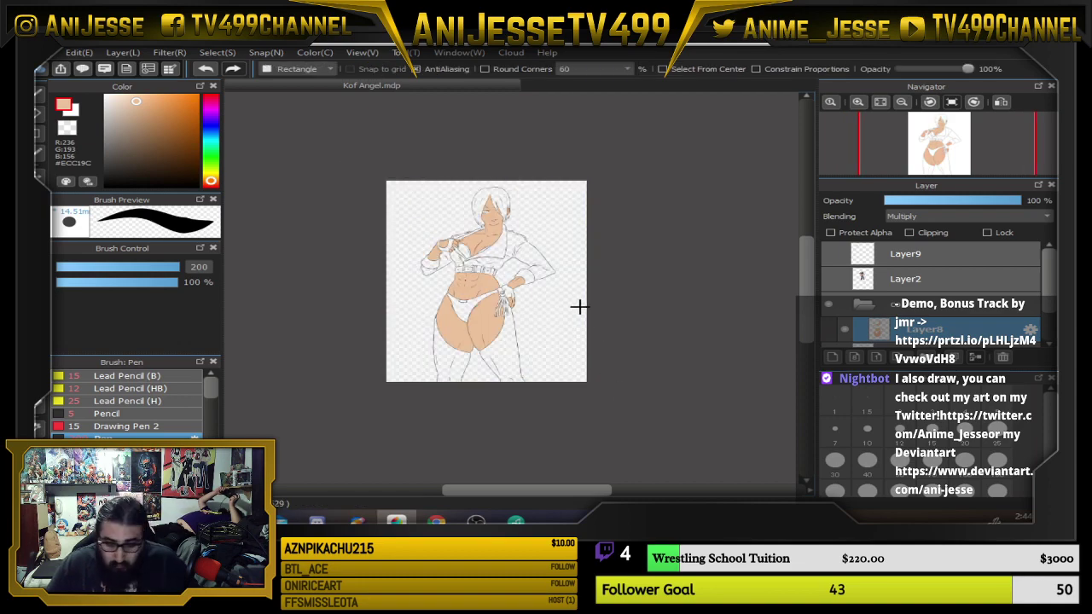
{"action": "scroll", "coordinate": [559, 287], "scroll_direction": "up", "scroll_amount": 5}
{"action": "left_click_drag", "start_coordinate": [445, 217], "coordinate": [587, 326]}
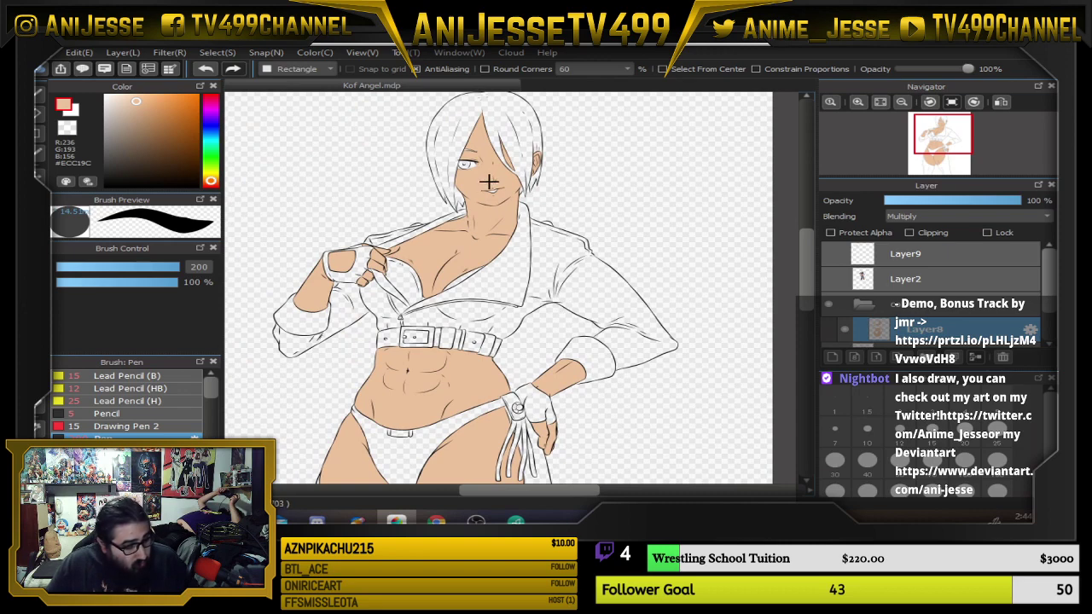
{"action": "key", "text": "b"}
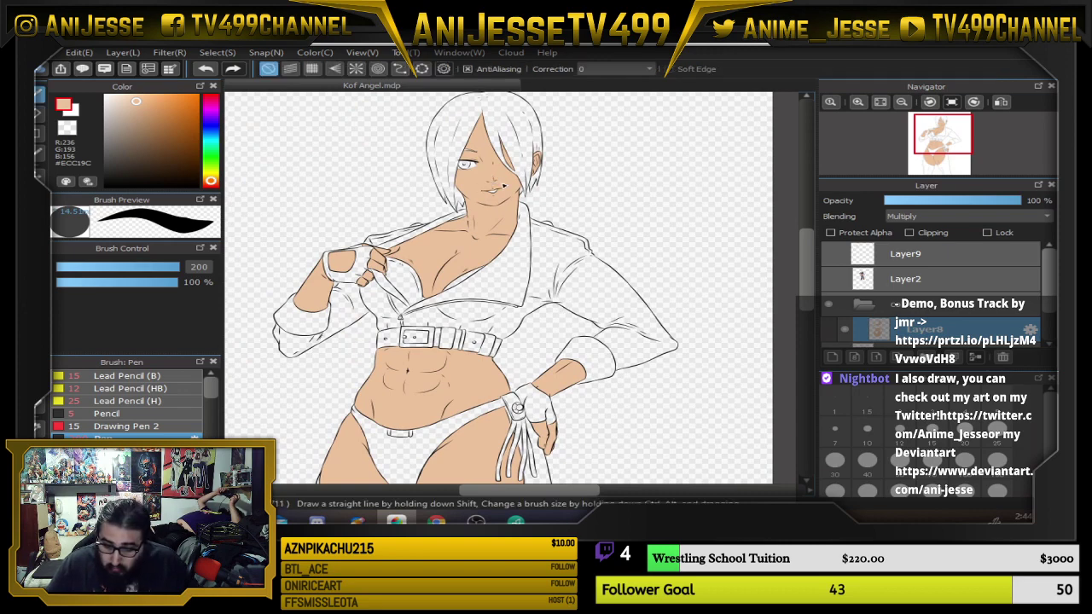
{"action": "scroll", "coordinate": [533, 220], "scroll_direction": "down", "scroll_amount": 2}
{"action": "mouse_move", "coordinate": [625, 235]}
{"action": "left_mouse_down"}
{"action": "mouse_move", "coordinate": [639, 273]}
{"action": "mouse_move", "coordinate": [620, 248]}
{"action": "left_mouse_up"}
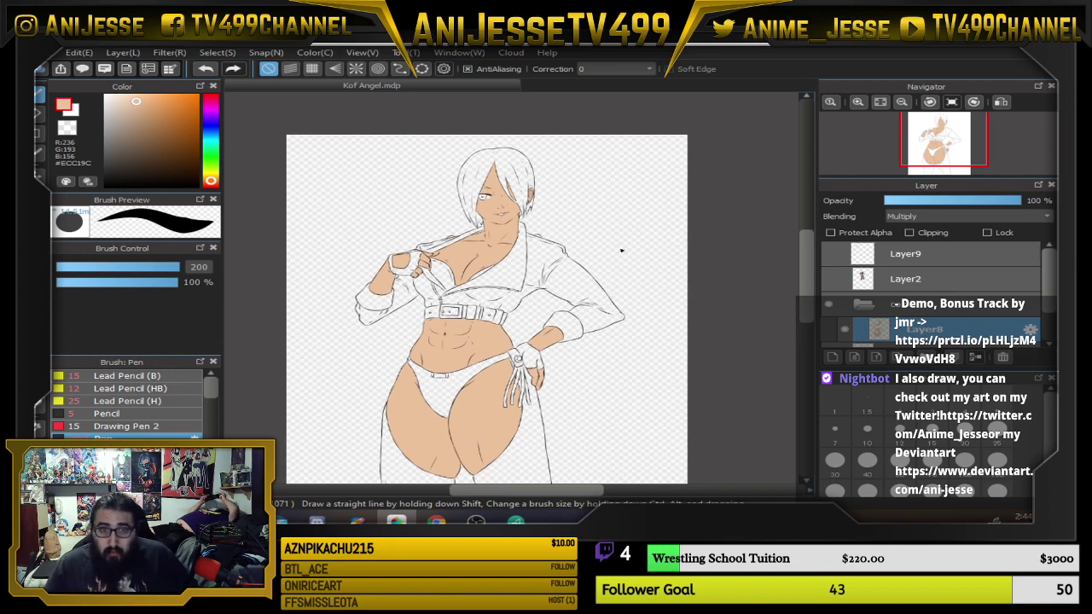
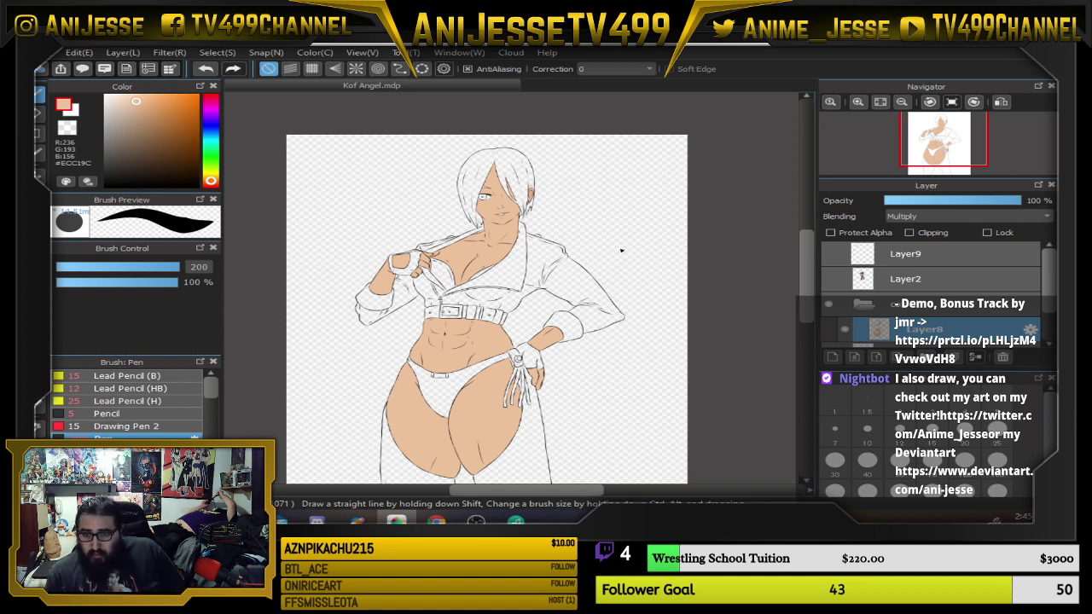
Show Layer9 and erase the two test colour swatches above its skin tone chart with a size 150 eraser.
{"action": "left_click", "coordinate": [831, 254]}
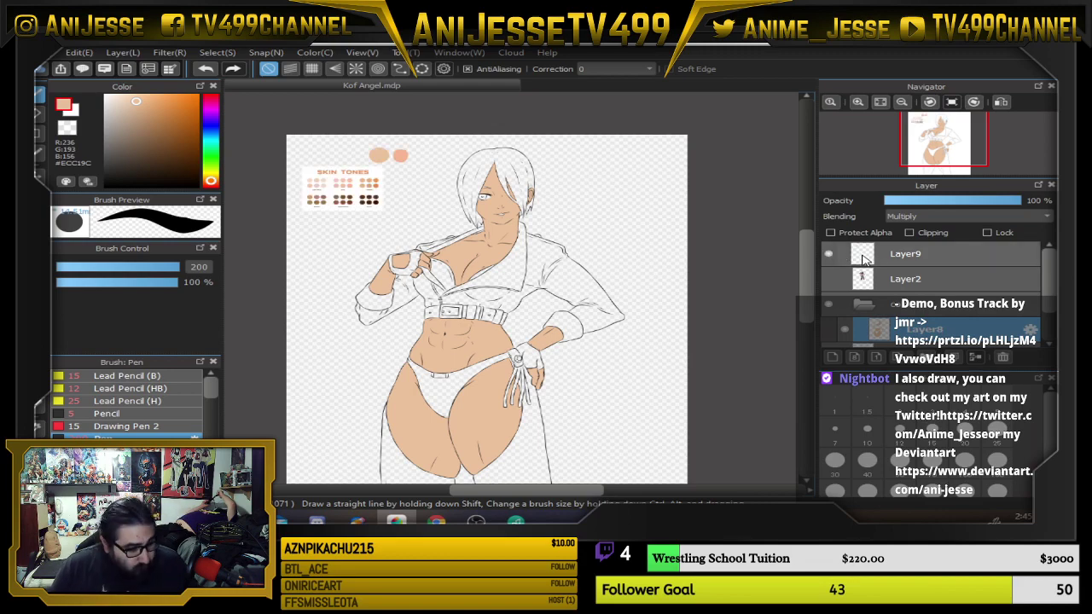
{"action": "key", "text": "e"}
{"action": "scroll", "coordinate": [383, 156], "scroll_direction": "up", "scroll_amount": 3}
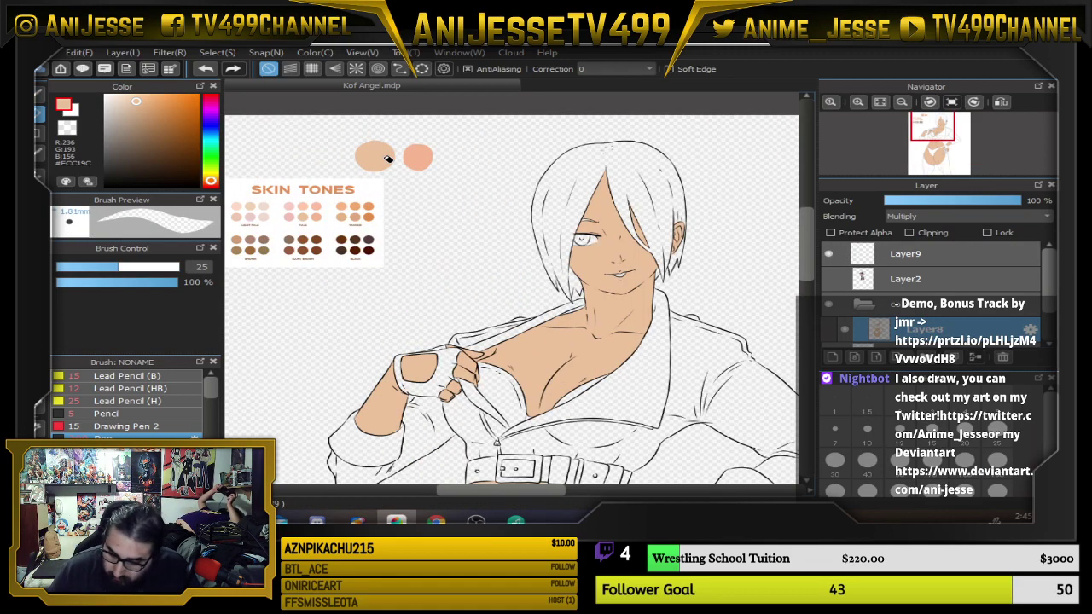
{"action": "left_click", "coordinate": [998, 460]}
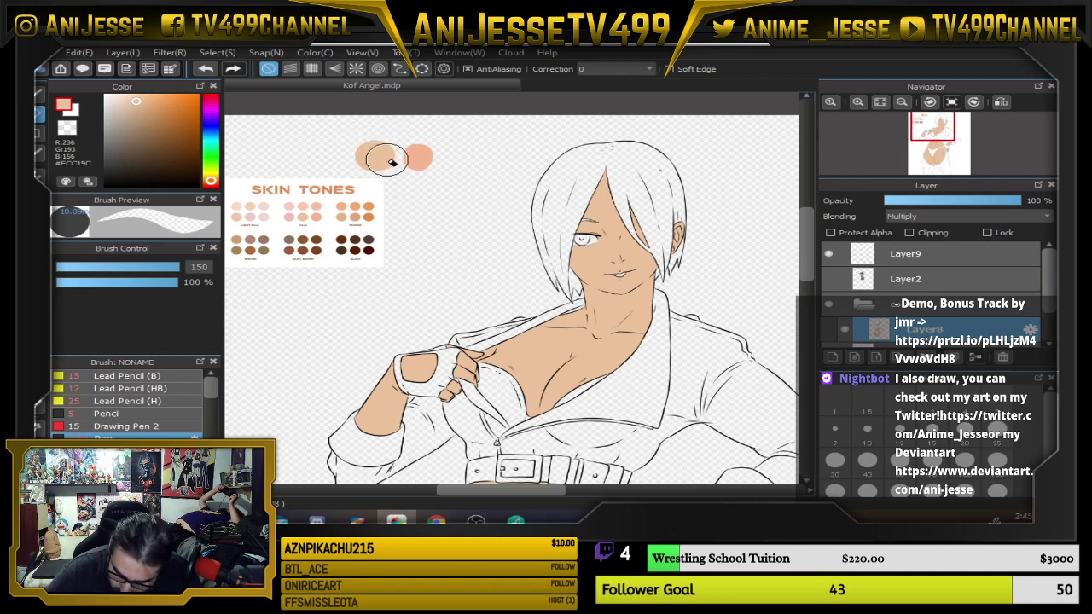
{"action": "left_click", "coordinate": [938, 254]}
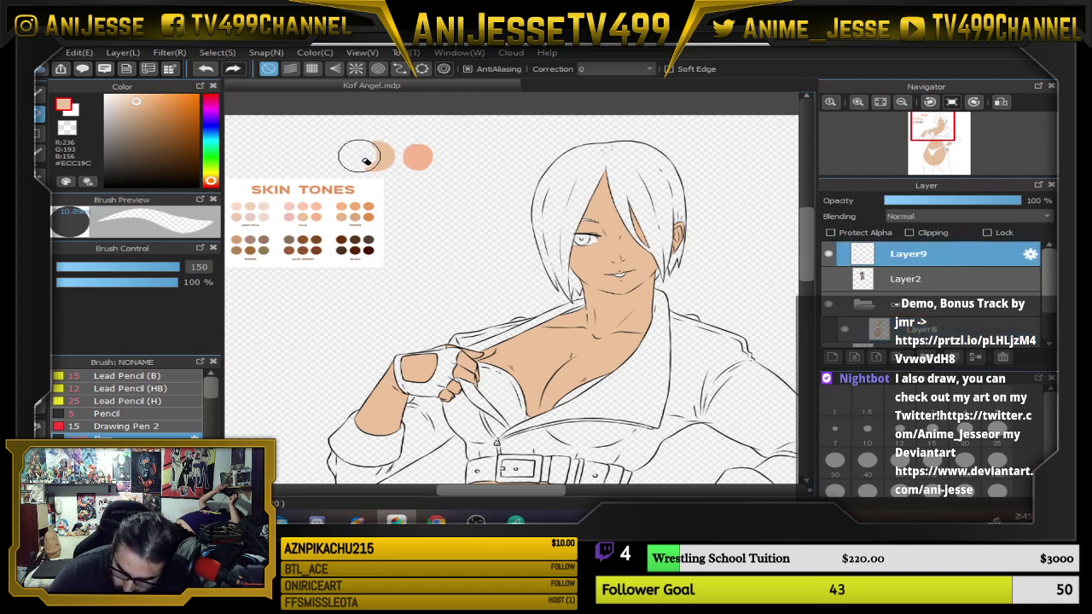
{"action": "left_click_drag", "start_coordinate": [366, 161], "coordinate": [446, 164]}
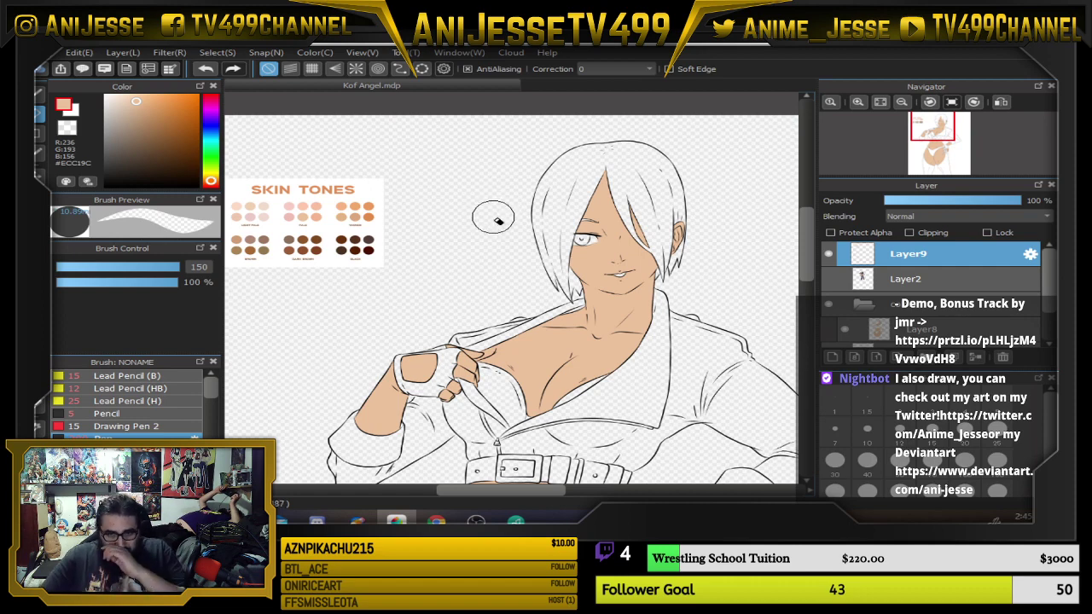
Hide Layer9, show Layer2, and move the character reference onto the empty canvas beside the lineart.
{"action": "scroll", "coordinate": [522, 252], "scroll_direction": "down", "scroll_amount": 1}
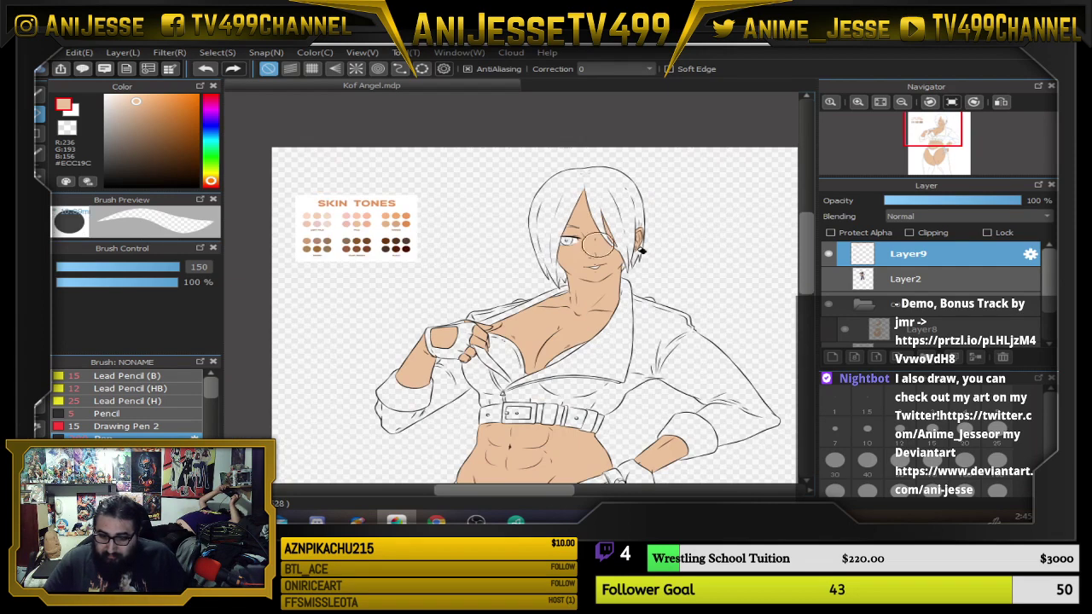
{"action": "left_click", "coordinate": [829, 254]}
{"action": "left_click", "coordinate": [829, 278]}
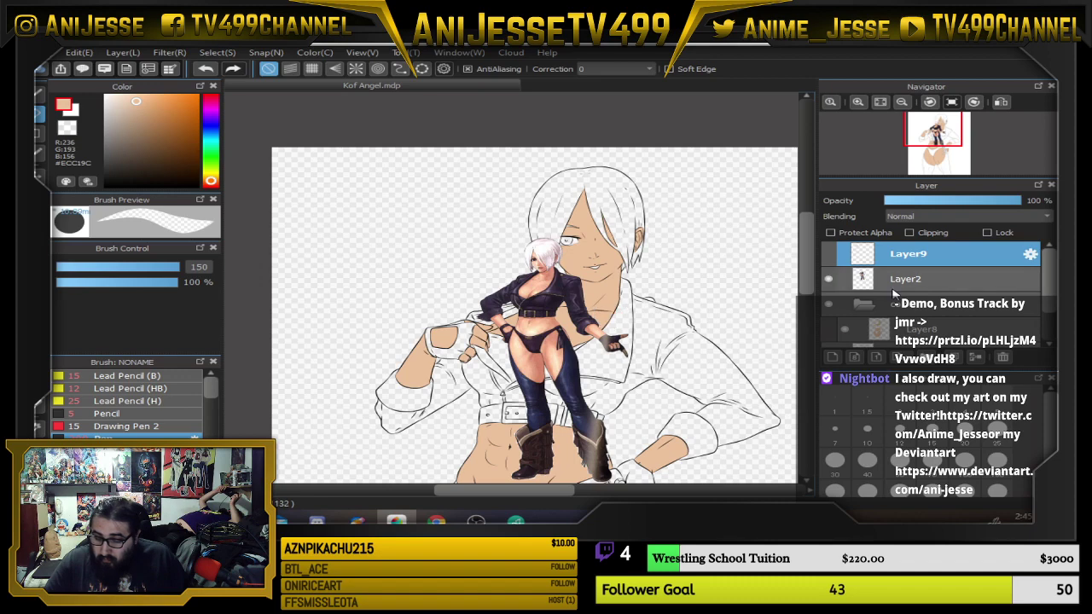
{"action": "left_click", "coordinate": [903, 285]}
{"action": "key", "text": "v"}
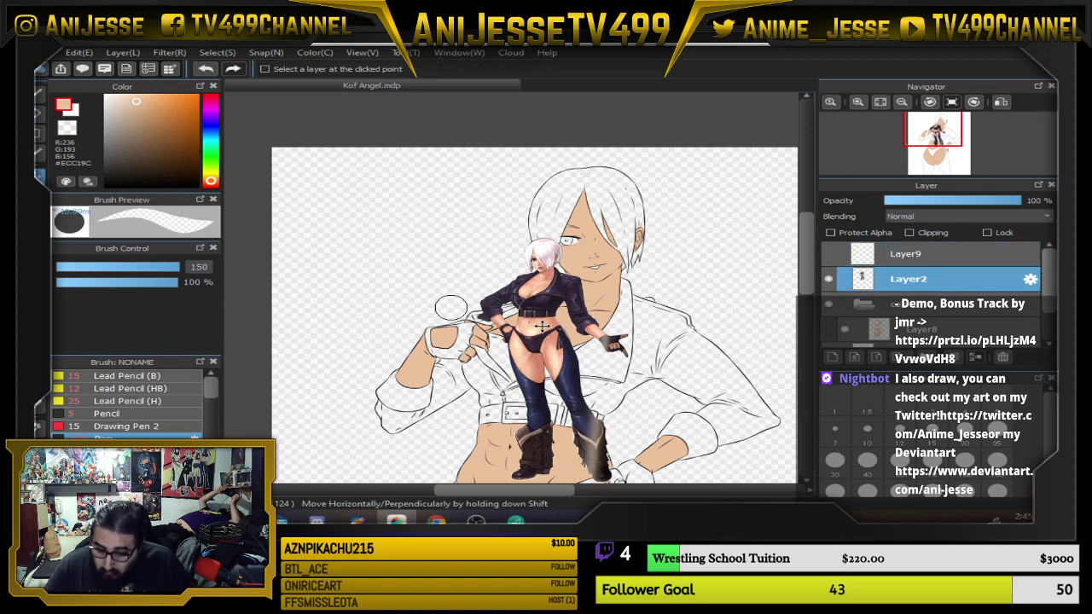
{"action": "left_click_drag", "start_coordinate": [551, 324], "coordinate": [378, 325]}
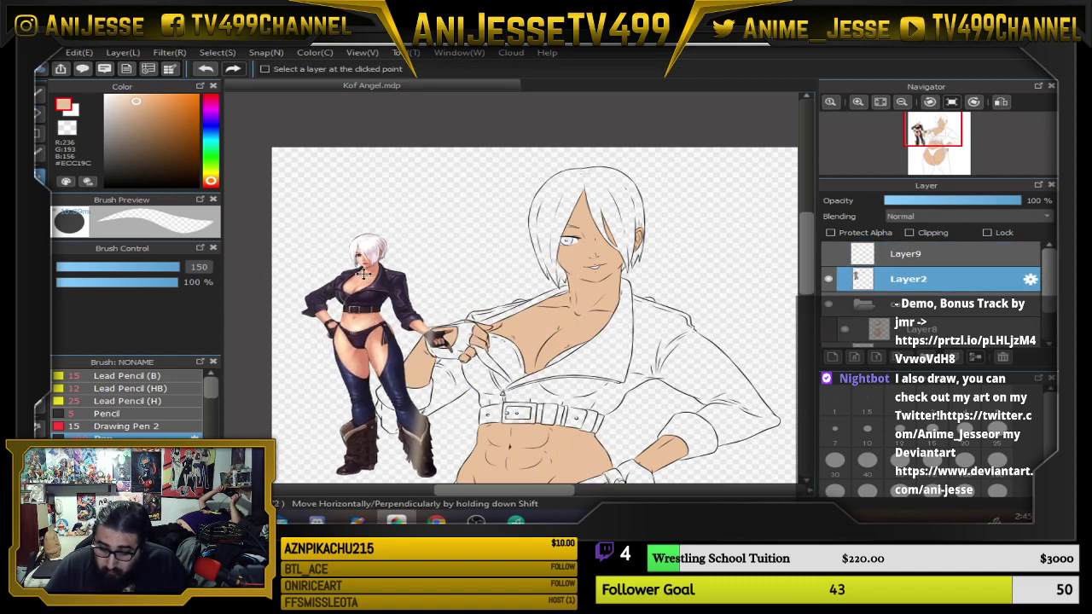
Sample several purples from the reference's leather jacket and settle on the dark purple #46394D.
{"action": "scroll", "coordinate": [365, 273], "scroll_direction": "up", "scroll_amount": 4}
{"action": "scroll", "coordinate": [425, 309], "scroll_direction": "up", "scroll_amount": 1}
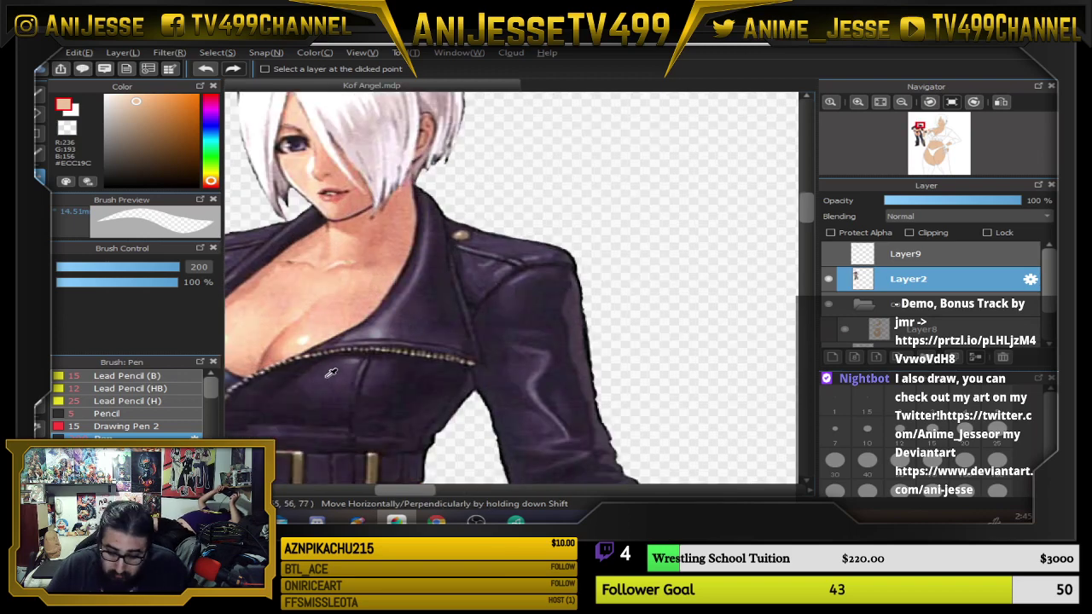
{"action": "left_click", "coordinate": [332, 373], "text": "alt"}
{"action": "left_click", "coordinate": [337, 370], "text": "alt"}
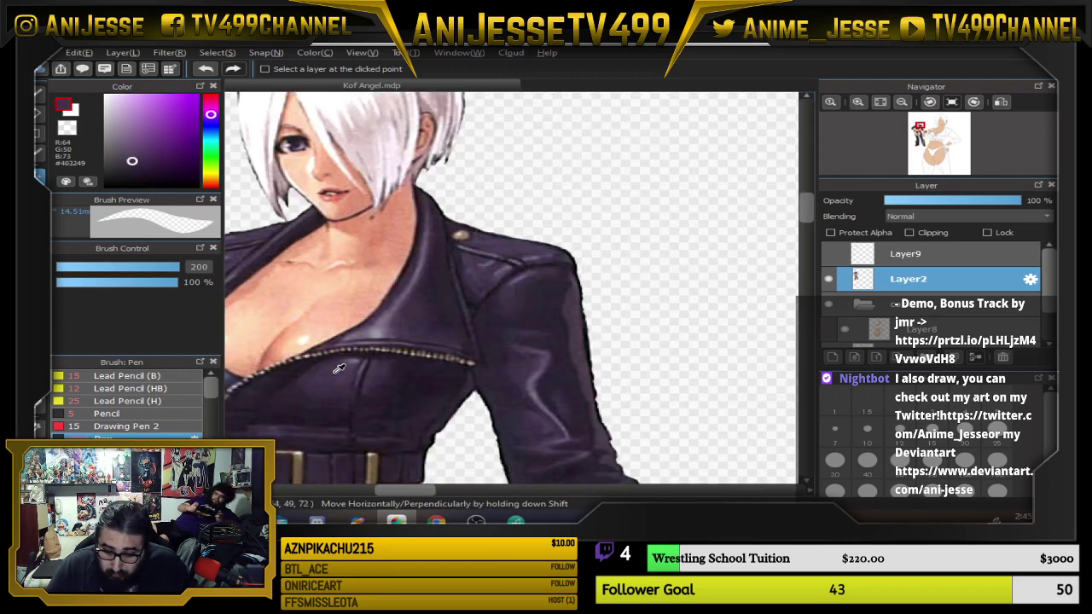
{"action": "left_click", "coordinate": [342, 365], "text": "alt"}
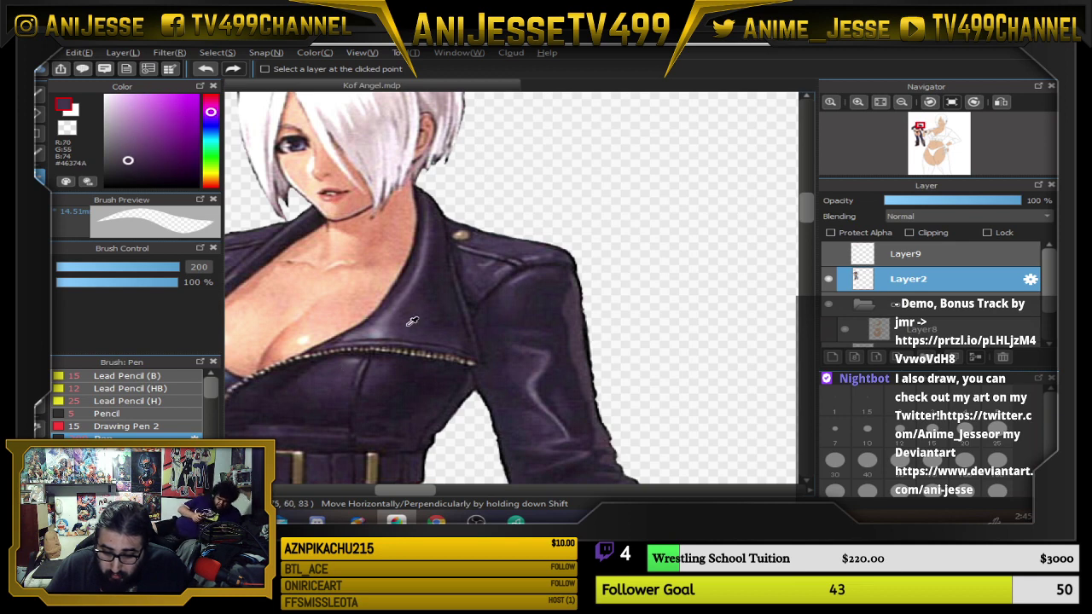
{"action": "left_click", "coordinate": [365, 331], "text": "alt"}
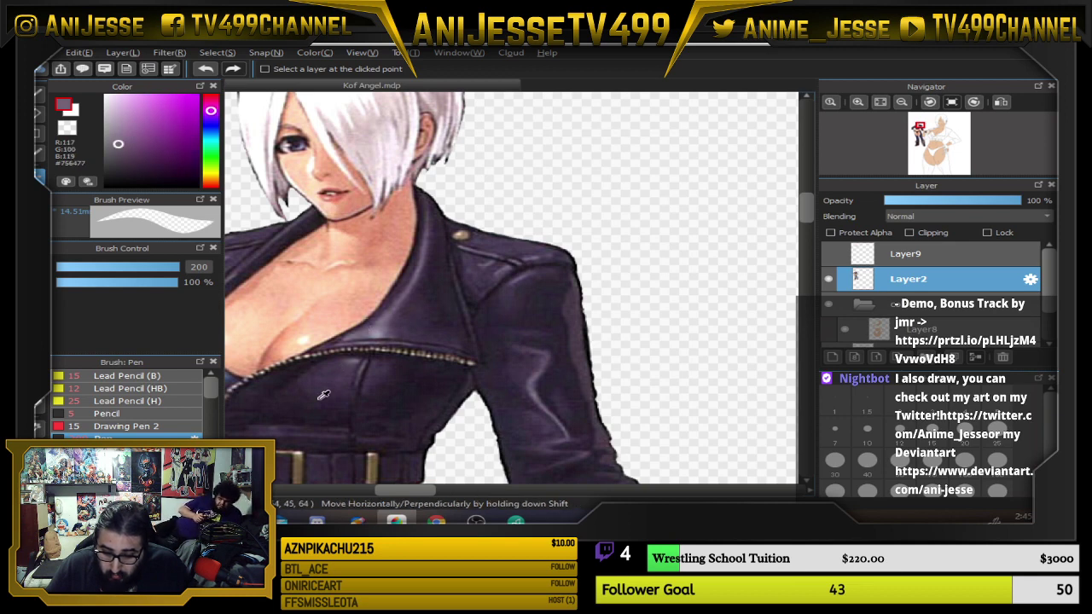
{"action": "left_click", "coordinate": [330, 367], "text": "alt"}
Hide the character reference on Layer2 and make Layer8 the active layer, with the Magic Wand ready over the jacket.
{"action": "scroll", "coordinate": [456, 308], "scroll_direction": "down", "scroll_amount": 4}
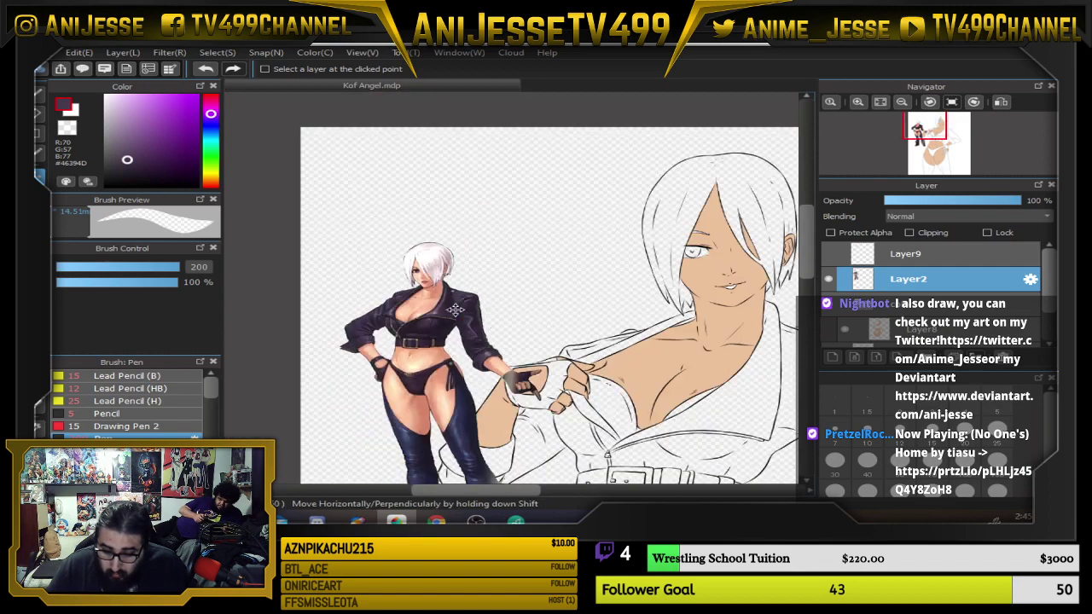
{"action": "left_click_drag", "start_coordinate": [537, 332], "coordinate": [276, 226]}
{"action": "key", "text": "w"}
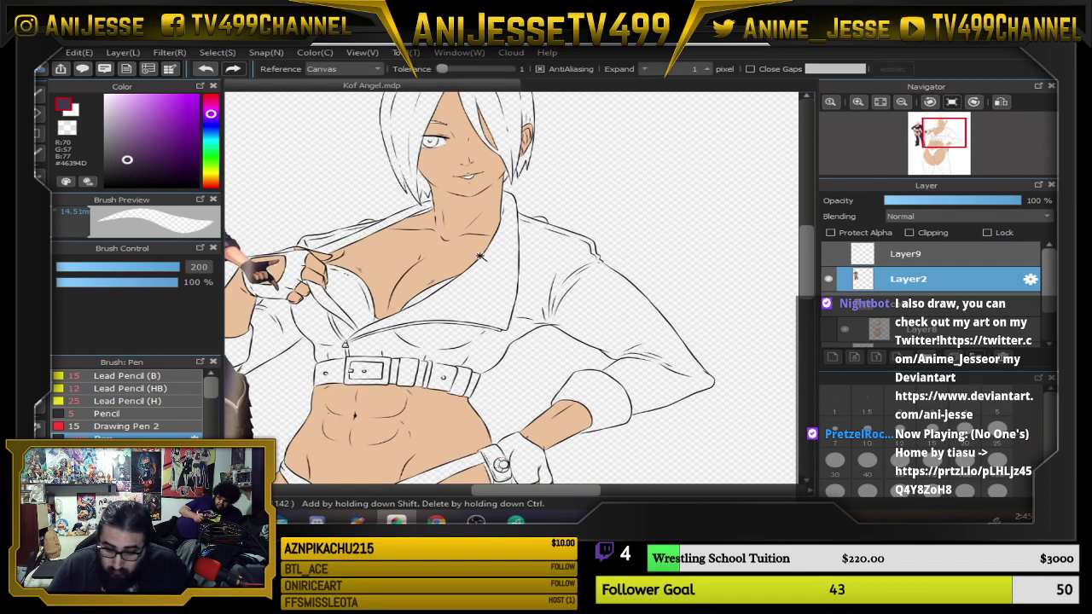
{"action": "scroll", "coordinate": [519, 265], "scroll_direction": "up", "scroll_amount": 1}
{"action": "left_click", "coordinate": [828, 281]}
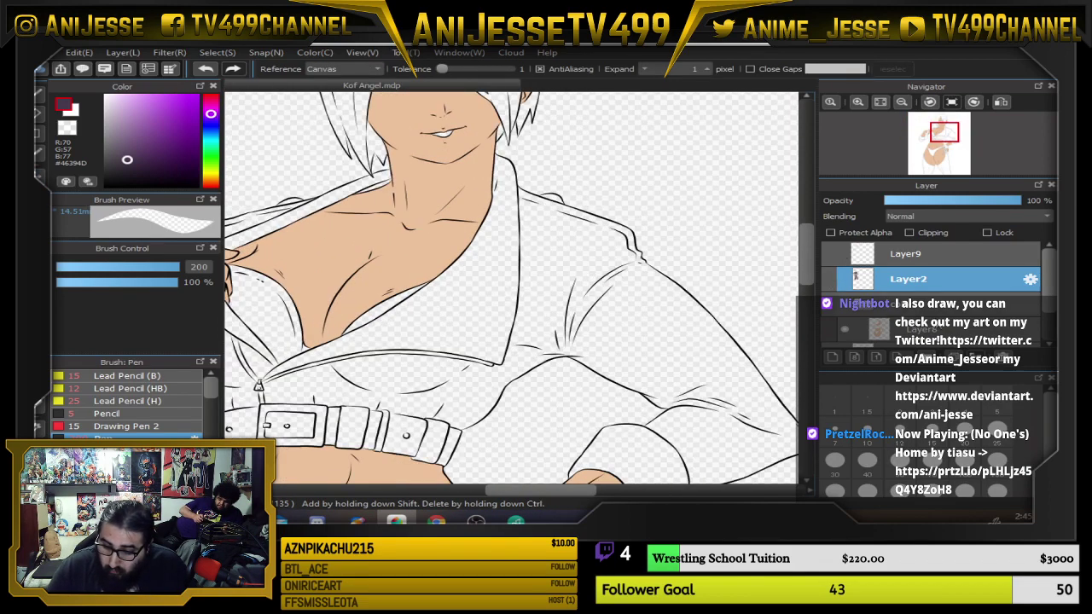
{"action": "left_click", "coordinate": [911, 329]}
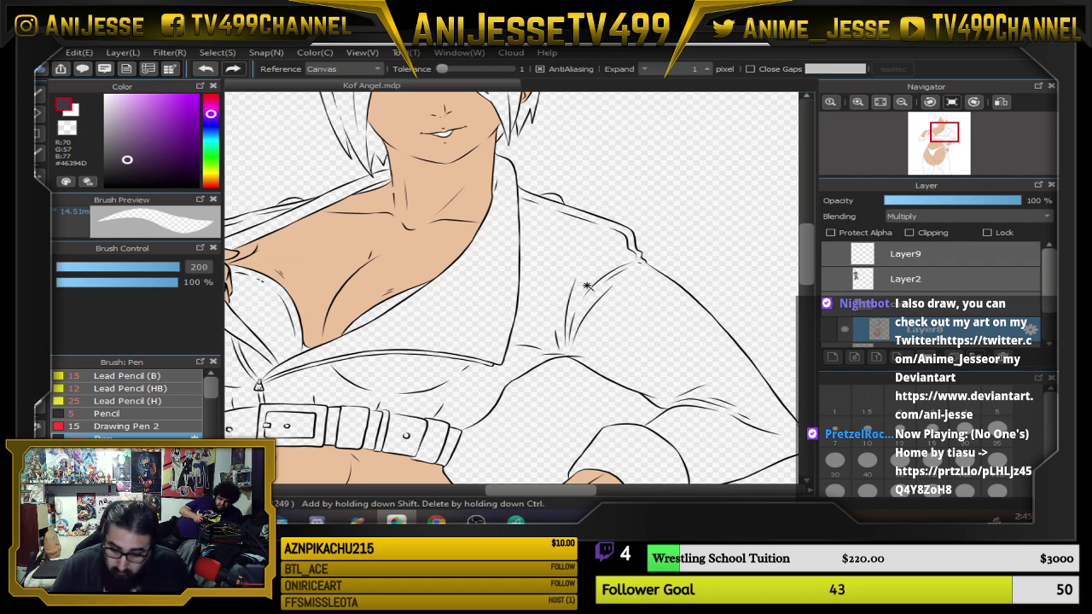
Select the jacket body with its long sleeve by Magic Wand, adding the rolled cuff and the wide lapel.
{"action": "left_click", "coordinate": [573, 256]}
{"action": "scroll", "coordinate": [568, 256], "scroll_direction": "down", "scroll_amount": 3}
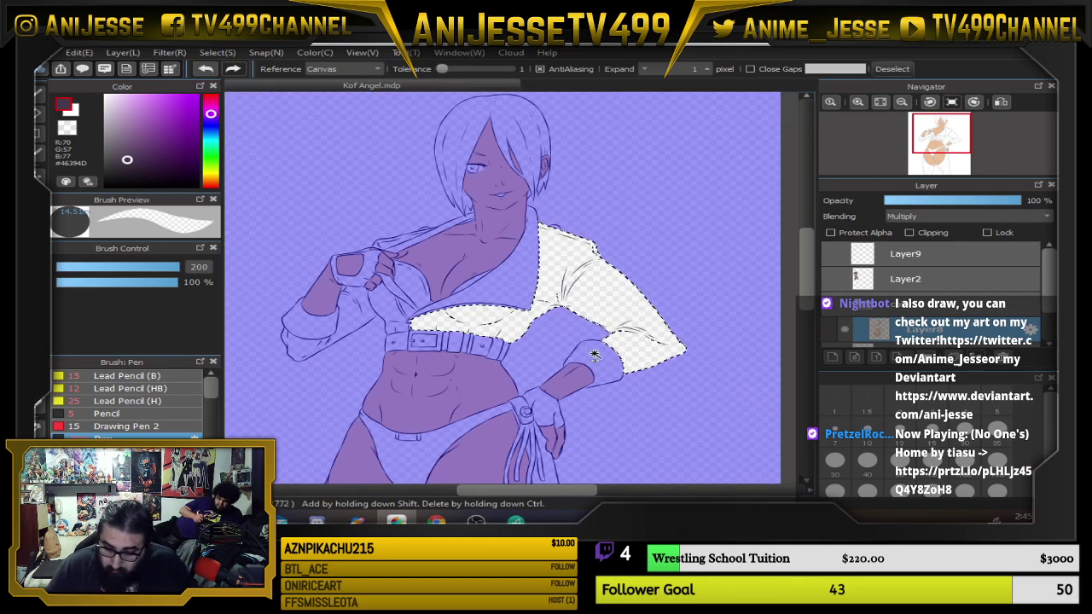
{"action": "left_click", "coordinate": [595, 354], "text": "shift"}
{"action": "scroll", "coordinate": [512, 292], "scroll_direction": "up", "scroll_amount": 3}
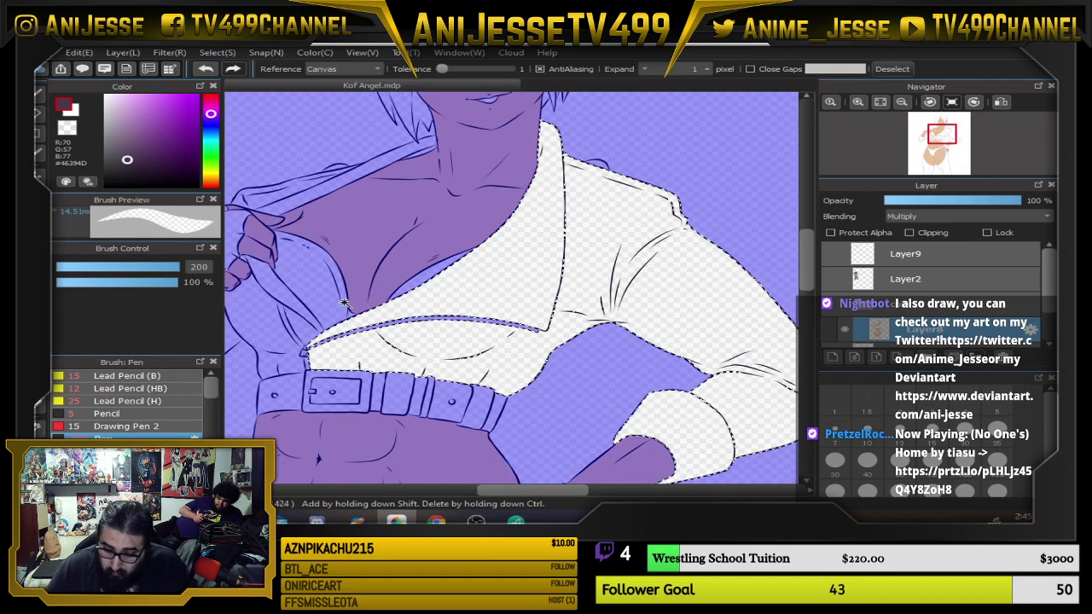
Add the jacket front beside the zipper, the lapel held by the hand, and the opposite shoulder and collar to the selection.
{"action": "scroll", "coordinate": [281, 325], "scroll_direction": "up", "scroll_amount": 2}
{"action": "left_click", "coordinate": [272, 321], "text": "shift"}
{"action": "left_click_drag", "start_coordinate": [332, 343], "coordinate": [487, 327]}
{"action": "left_click", "coordinate": [351, 341], "text": "shift"}
{"action": "left_click_drag", "start_coordinate": [542, 172], "coordinate": [541, 424]}
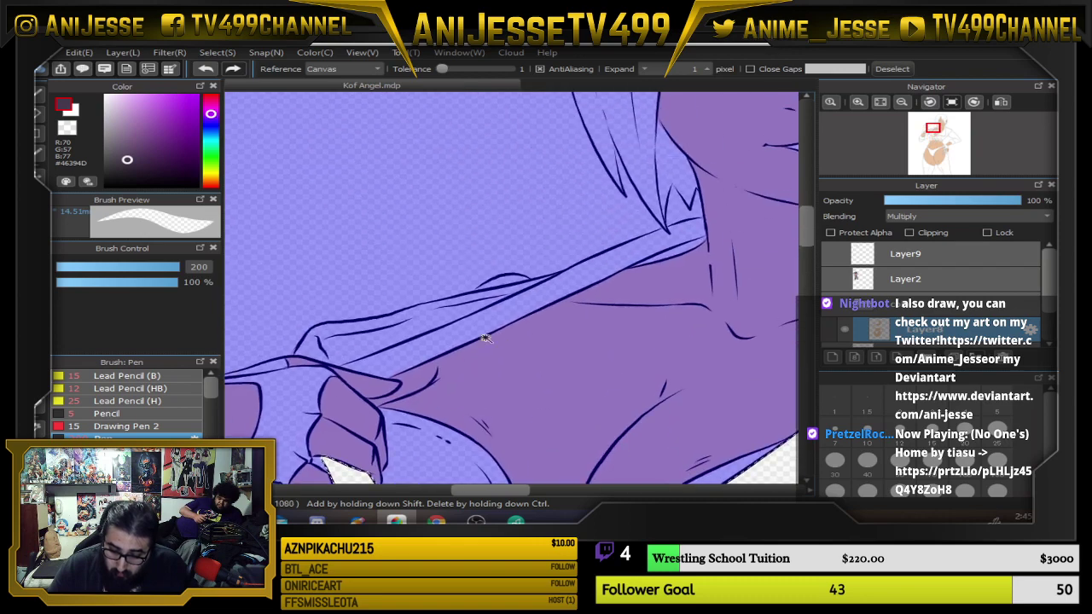
{"action": "left_click", "coordinate": [455, 323], "text": "shift"}
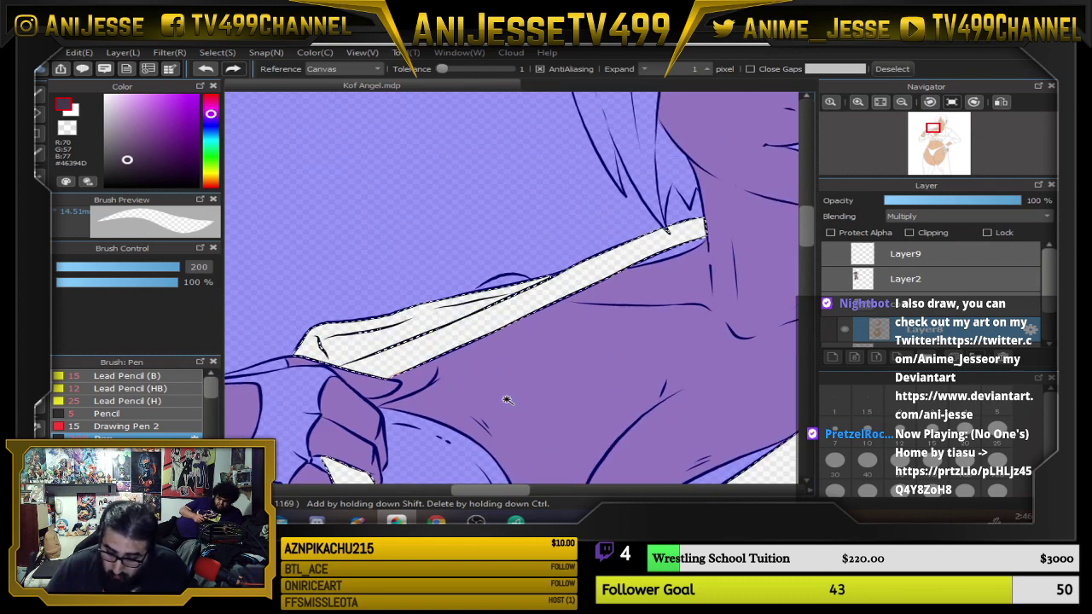
Add the sliver of inner collar beside the neck to the selection, setting the selection pen to size 3 for its edges.
{"action": "scroll", "coordinate": [502, 382], "scroll_direction": "down", "scroll_amount": 3}
{"action": "scroll", "coordinate": [567, 324], "scroll_direction": "up", "scroll_amount": 3}
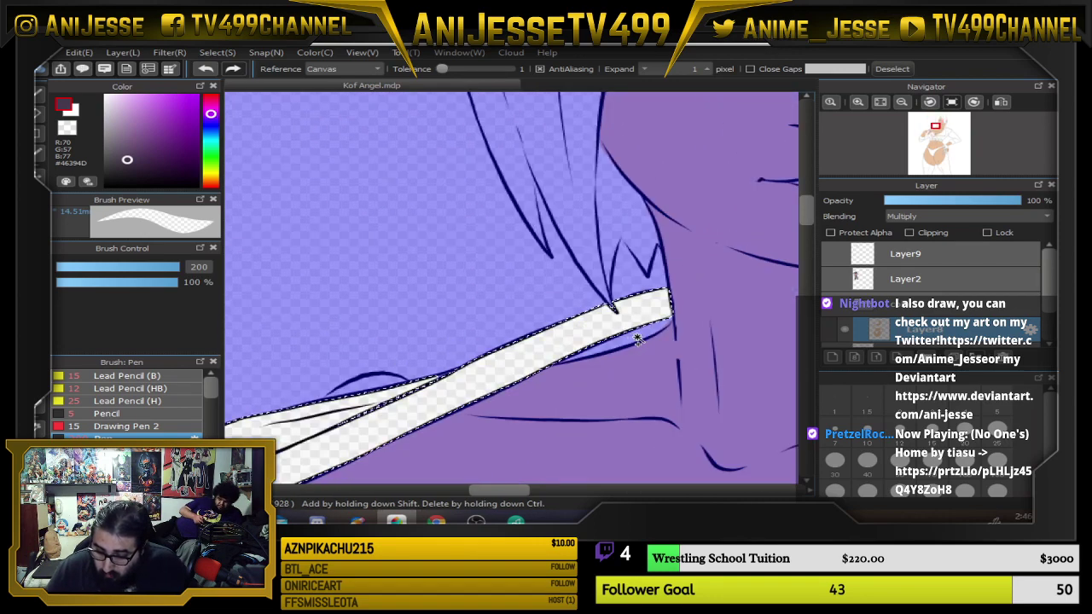
{"action": "key", "text": "s"}
{"action": "scroll", "coordinate": [581, 355], "scroll_direction": "up", "scroll_amount": 3}
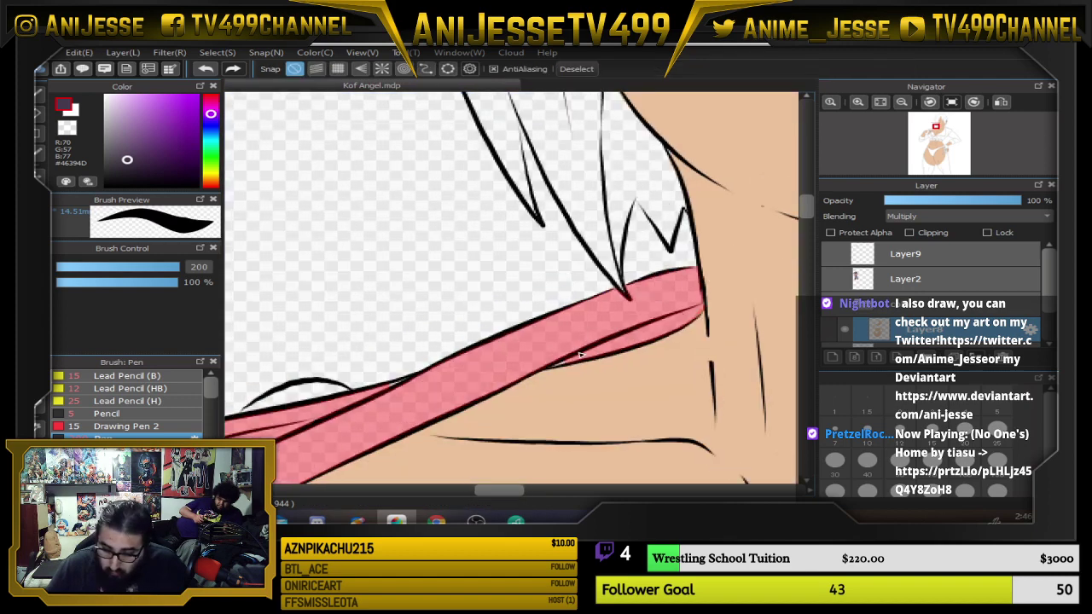
{"action": "left_click", "coordinate": [932, 401]}
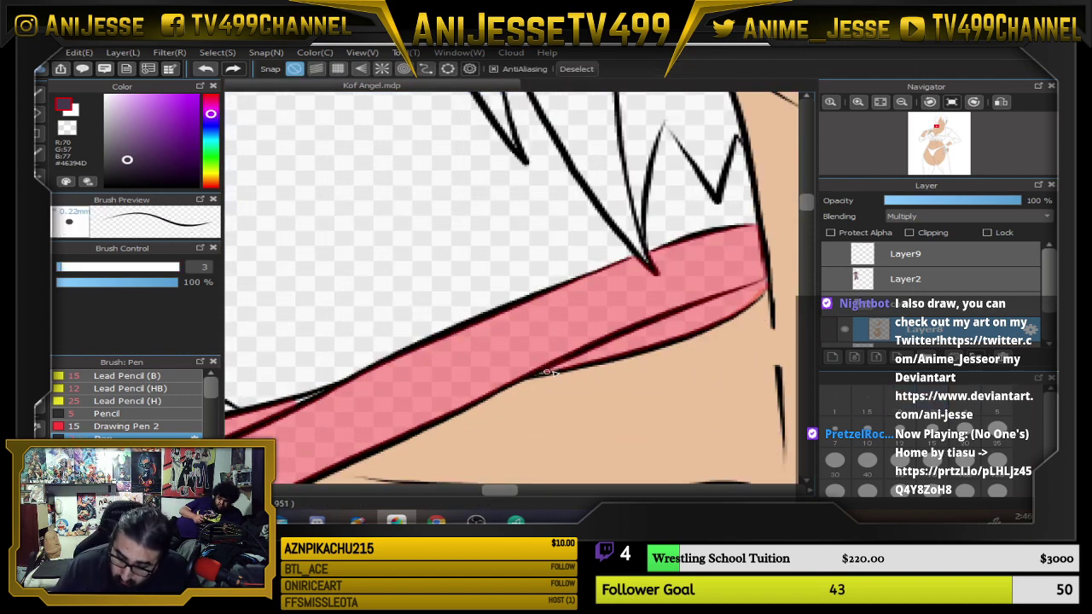
{"action": "scroll", "coordinate": [576, 357], "scroll_direction": "down", "scroll_amount": 5}
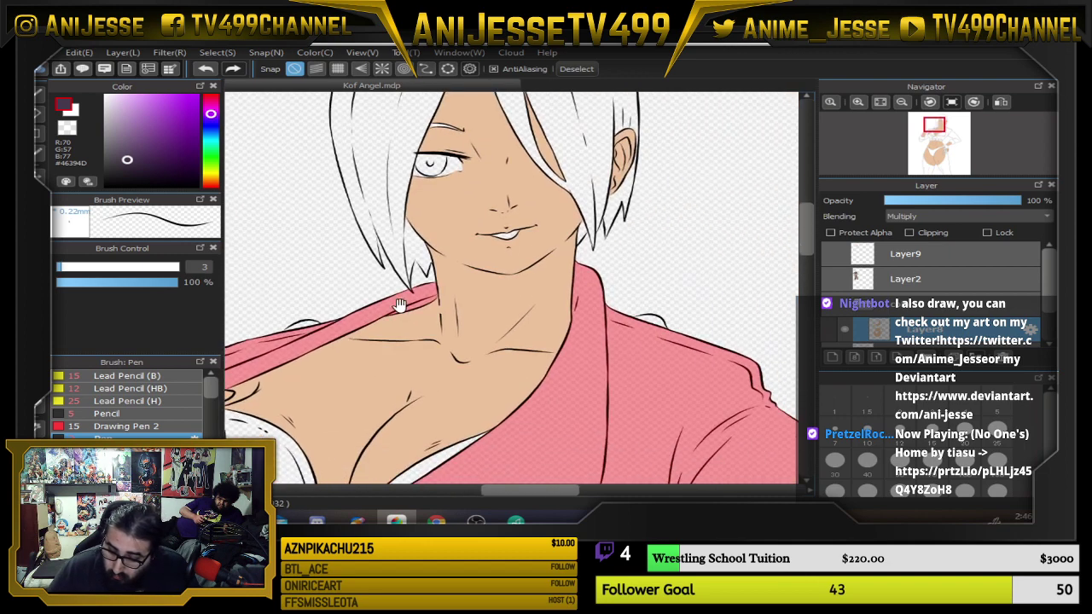
{"action": "scroll", "coordinate": [467, 321], "scroll_direction": "up", "scroll_amount": 3}
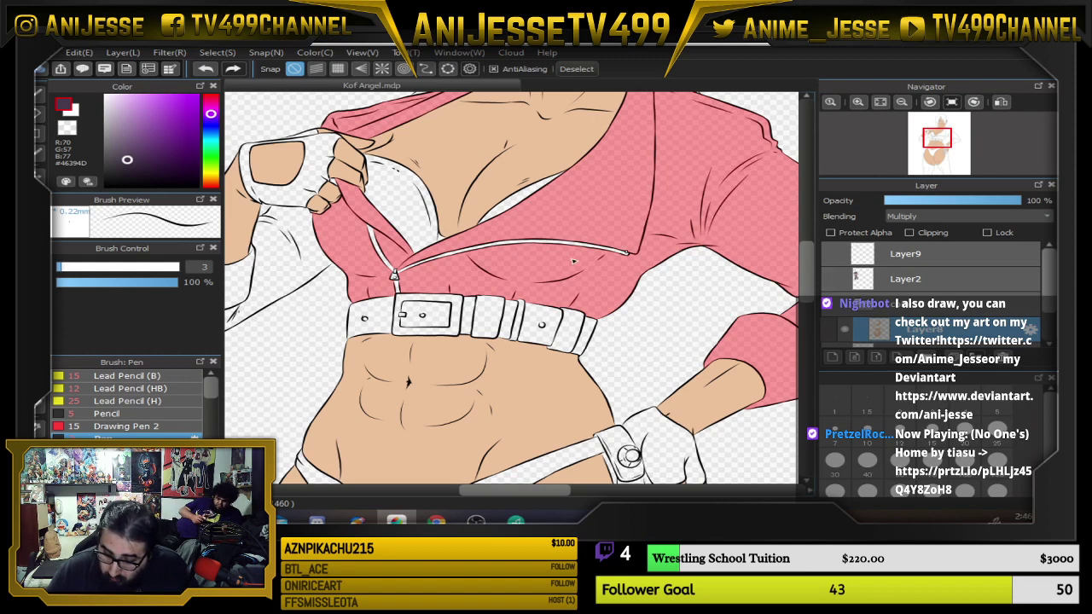
Show Layer2 to examine the reference's jacket sleeves, cuffs and glove against the lineart, and hide it again.
{"action": "left_click", "coordinate": [829, 279]}
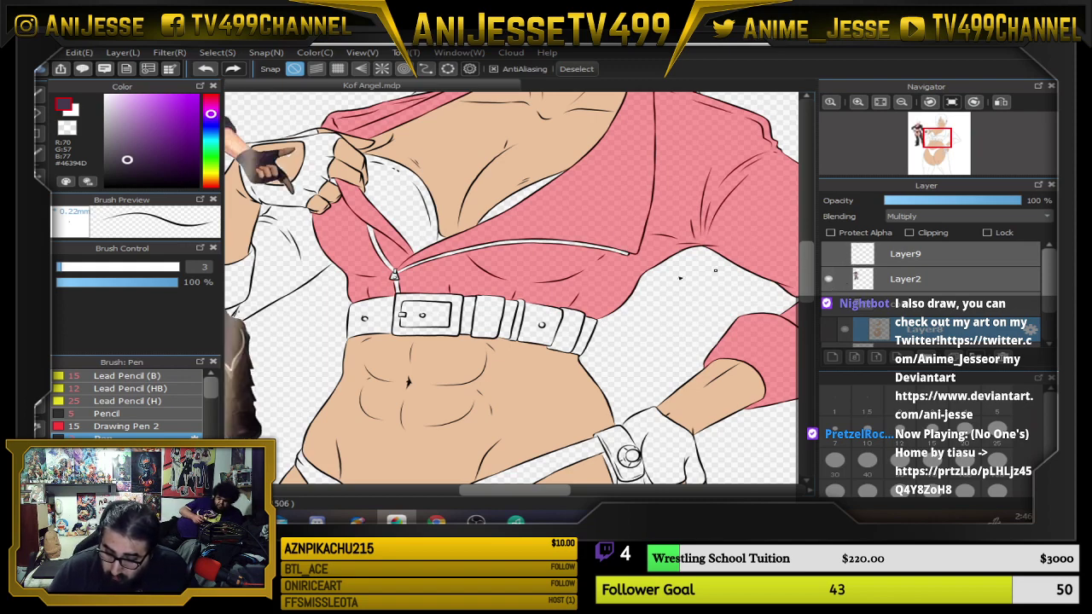
{"action": "left_click_drag", "start_coordinate": [282, 212], "coordinate": [559, 357]}
{"action": "scroll", "coordinate": [418, 296], "scroll_direction": "up", "scroll_amount": 4}
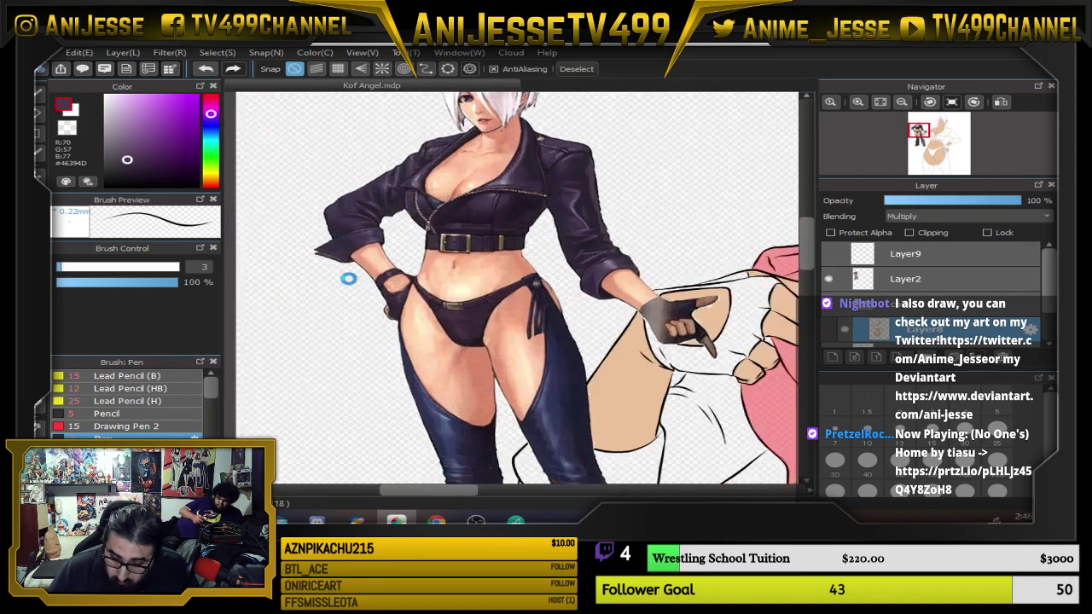
{"action": "scroll", "coordinate": [397, 297], "scroll_direction": "down", "scroll_amount": 3}
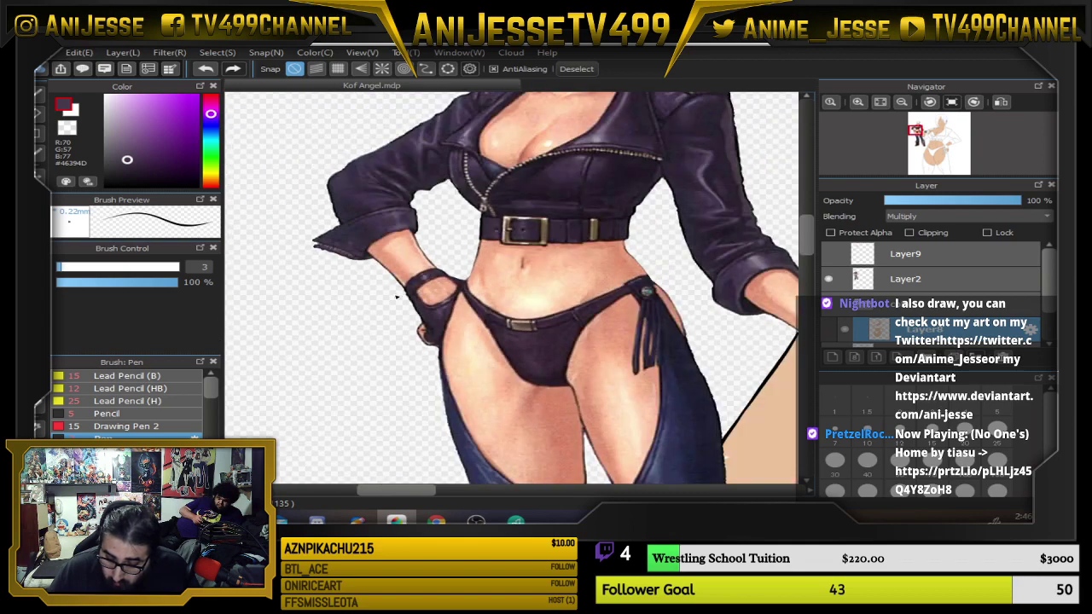
{"action": "left_click_drag", "start_coordinate": [399, 291], "coordinate": [367, 345]}
{"action": "scroll", "coordinate": [367, 344], "scroll_direction": "up", "scroll_amount": 3}
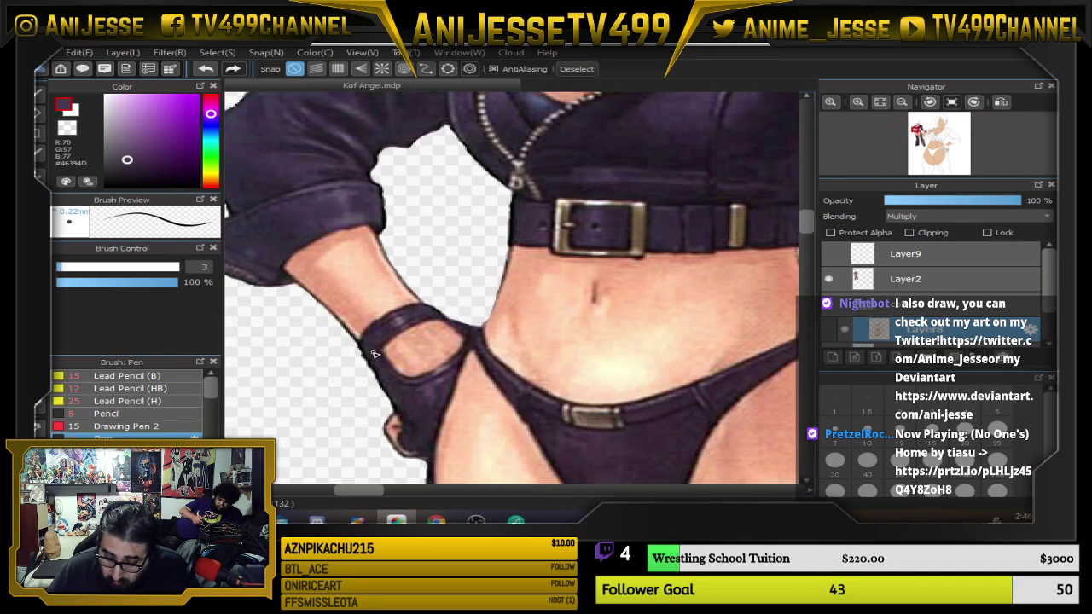
{"action": "scroll", "coordinate": [390, 336], "scroll_direction": "down", "scroll_amount": 2}
{"action": "left_click_drag", "start_coordinate": [394, 293], "coordinate": [416, 341]}
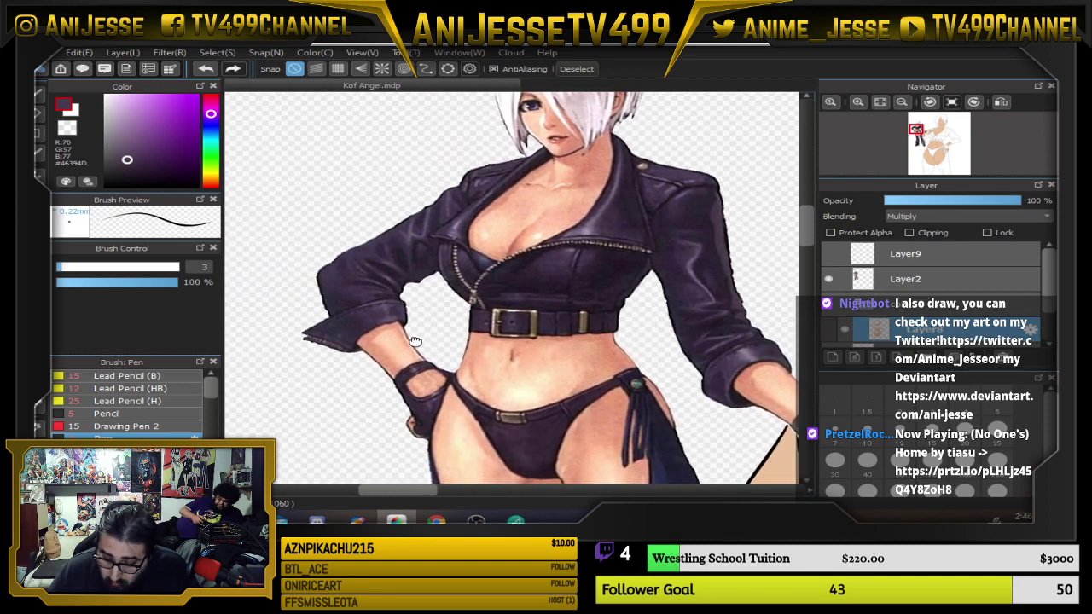
{"action": "scroll", "coordinate": [381, 354], "scroll_direction": "down", "scroll_amount": 3}
{"action": "left_click_drag", "start_coordinate": [519, 386], "coordinate": [301, 213]}
{"action": "scroll", "coordinate": [483, 283], "scroll_direction": "down", "scroll_amount": 4}
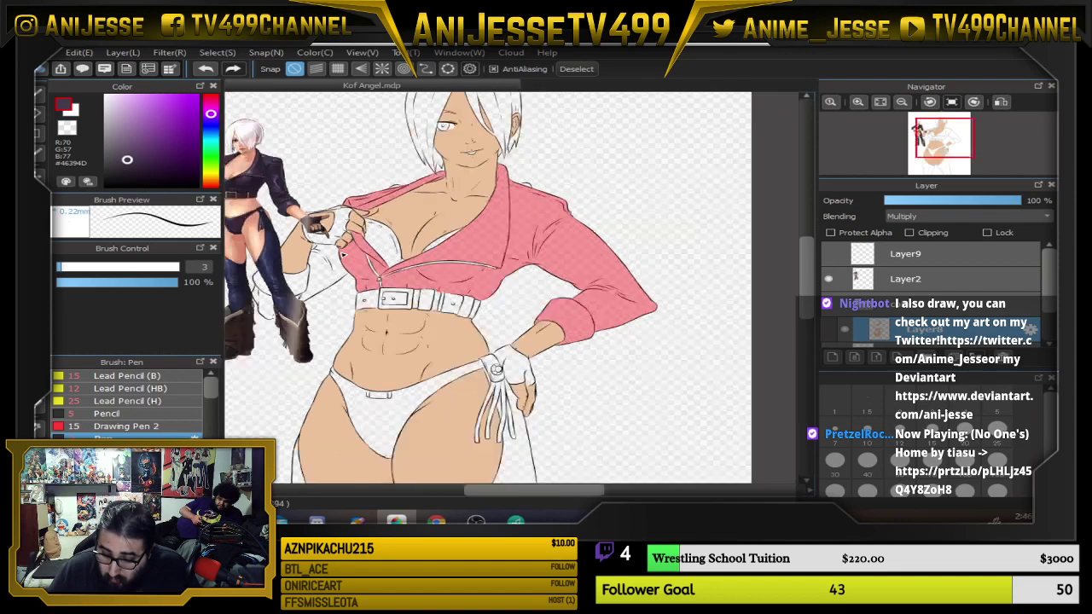
{"action": "left_click_drag", "start_coordinate": [483, 283], "coordinate": [453, 287]}
{"action": "scroll", "coordinate": [335, 223], "scroll_direction": "up", "scroll_amount": 4}
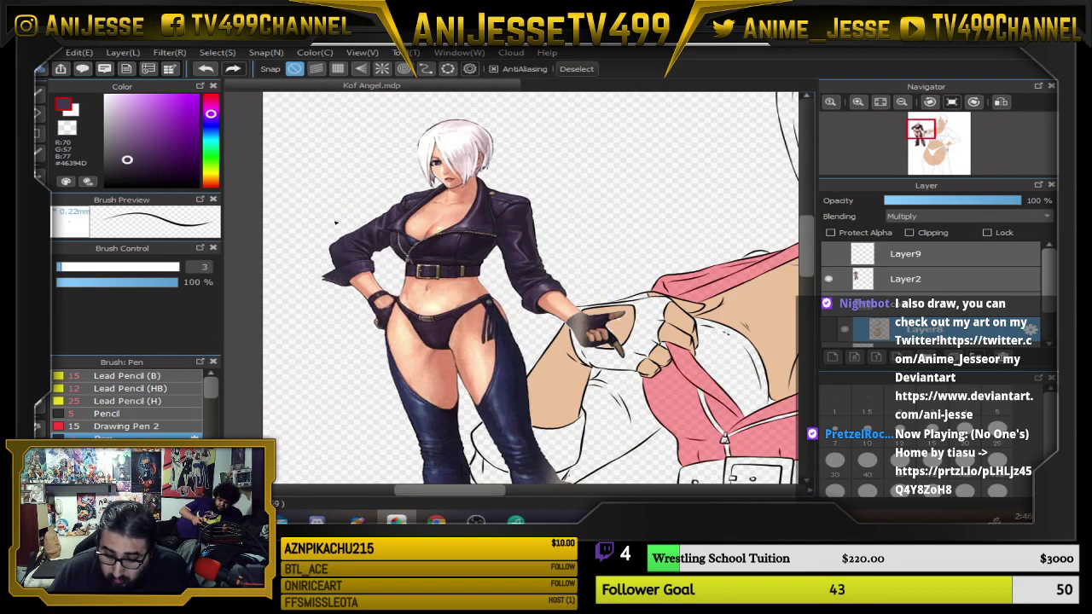
{"action": "scroll", "coordinate": [422, 244], "scroll_direction": "up", "scroll_amount": 3}
{"action": "left_click_drag", "start_coordinate": [476, 228], "coordinate": [700, 247]}
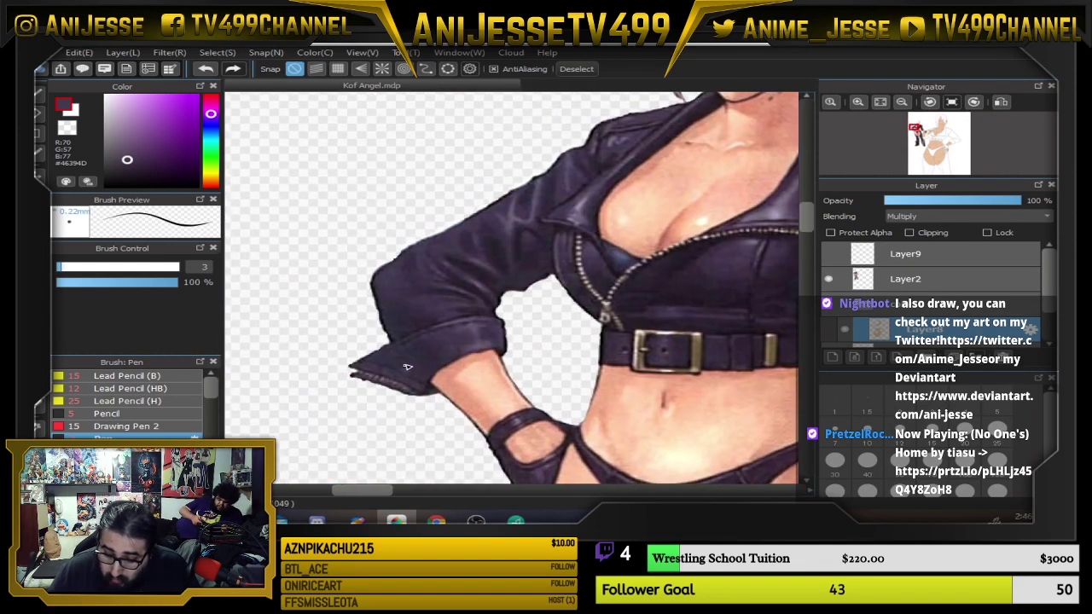
{"action": "scroll", "coordinate": [461, 392], "scroll_direction": "down", "scroll_amount": 5}
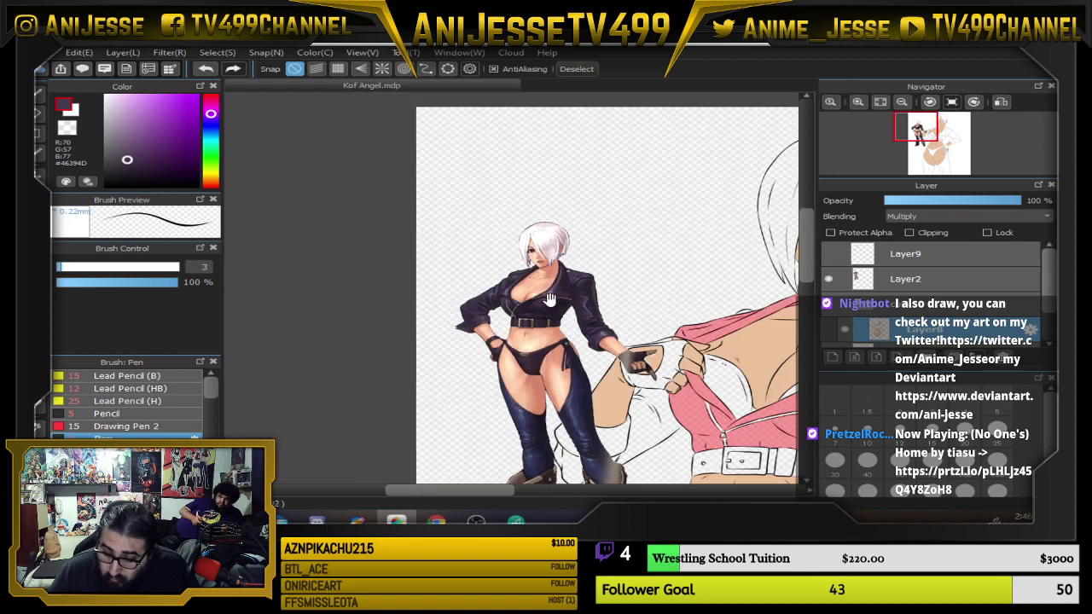
{"action": "left_click_drag", "start_coordinate": [615, 341], "coordinate": [412, 290]}
{"action": "scroll", "coordinate": [511, 298], "scroll_direction": "down", "scroll_amount": 1}
{"action": "left_click_drag", "start_coordinate": [602, 320], "coordinate": [496, 295]}
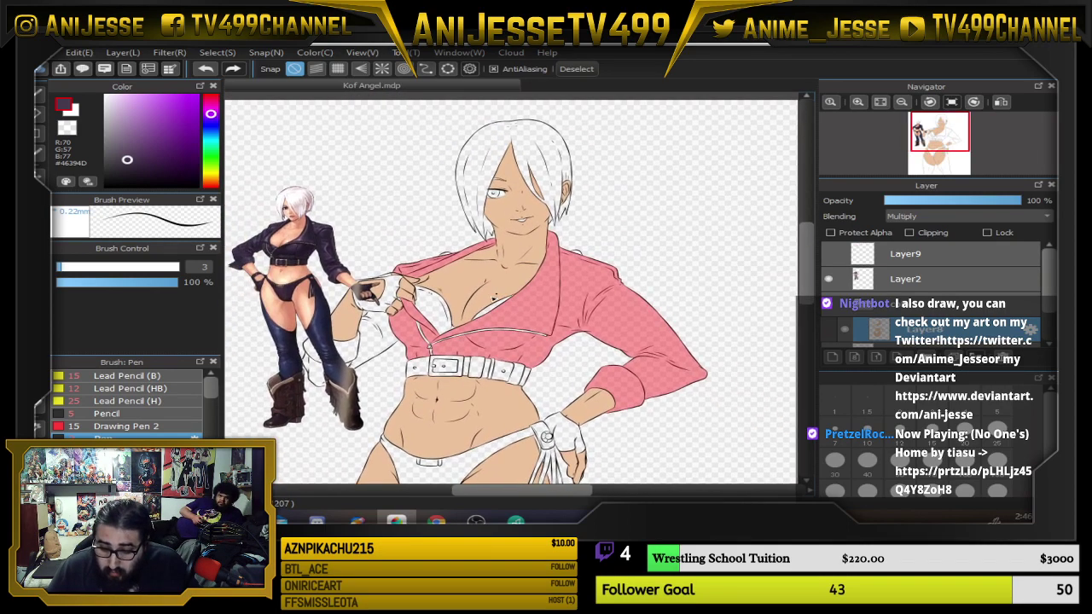
{"action": "left_click", "coordinate": [830, 279]}
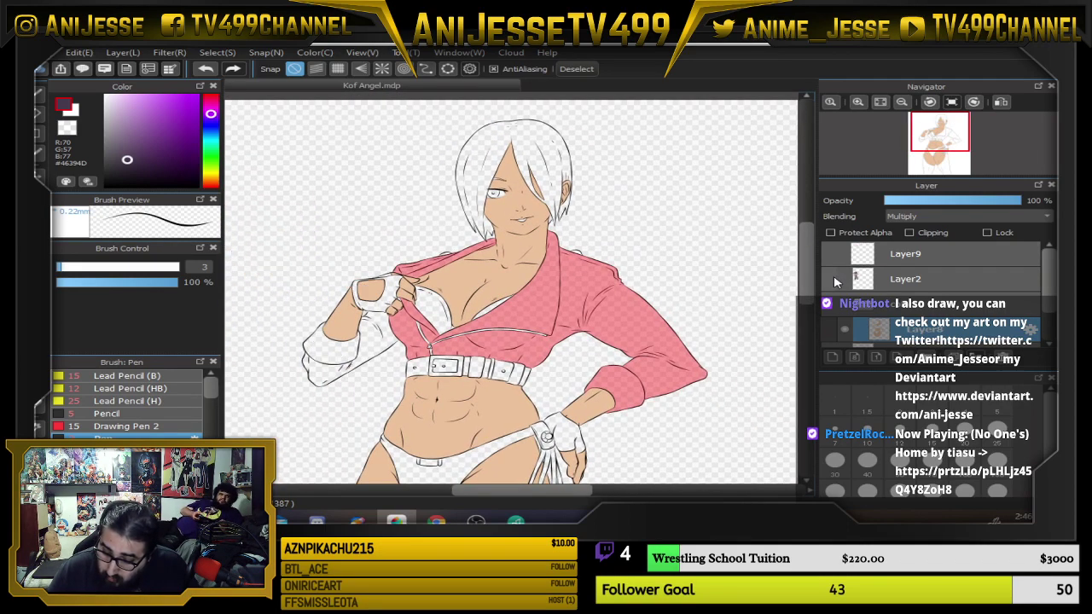
Add the raised hand's glove with its thin upper strip, plus that arm's sleeve and cuff, to the Magic Wand selection.
{"action": "key", "text": "ctrl+z"}
{"action": "key", "text": "ctrl+z"}
{"action": "key", "text": "w"}
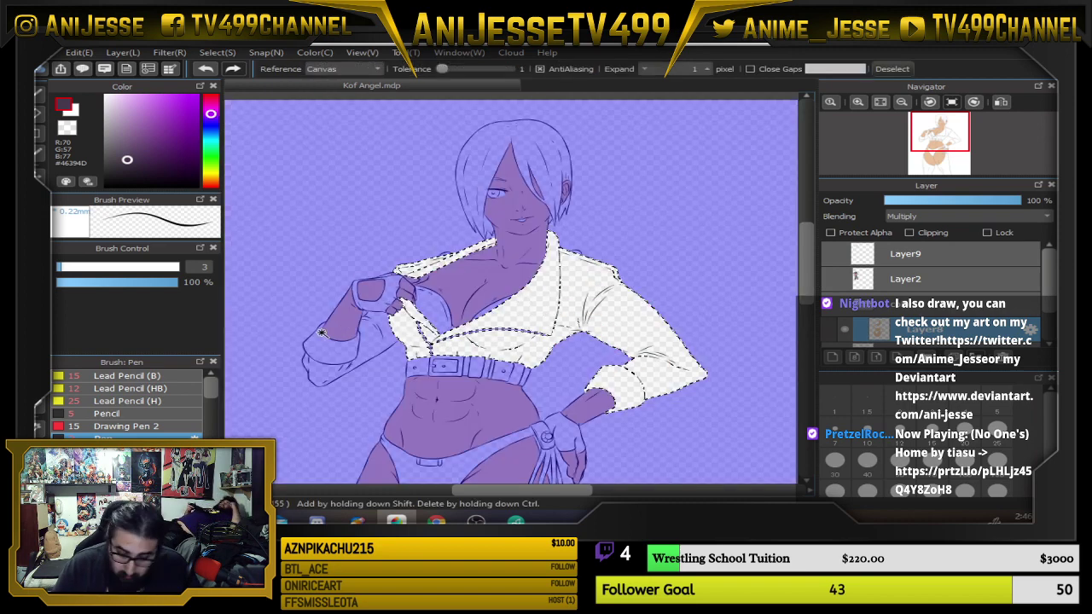
{"action": "scroll", "coordinate": [329, 342], "scroll_direction": "up", "scroll_amount": 2}
{"action": "left_click", "coordinate": [440, 242], "text": "shift"}
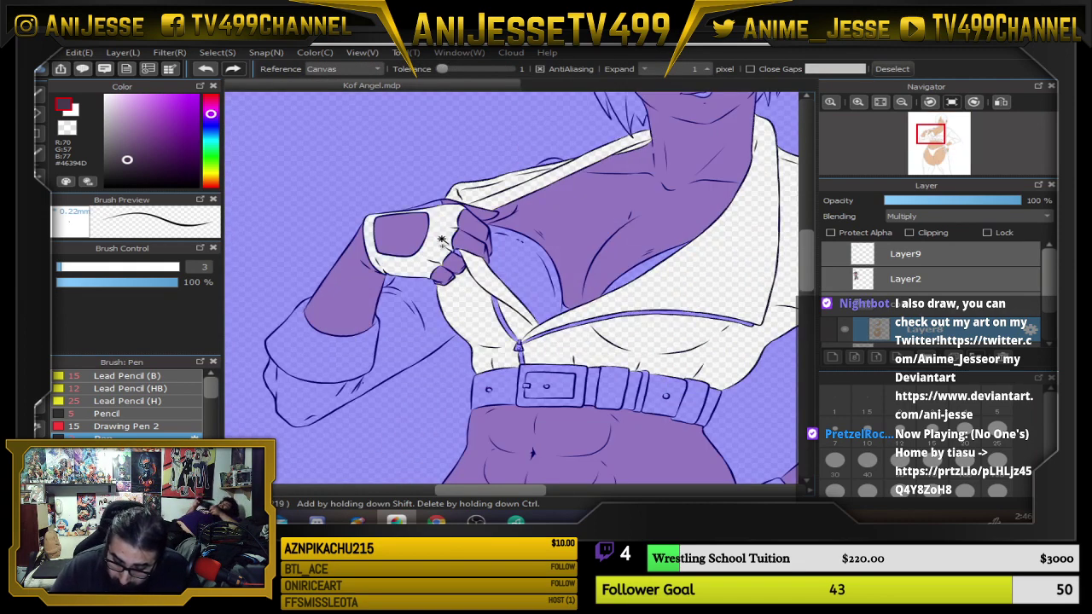
{"action": "left_click", "coordinate": [433, 317], "text": "shift"}
{"action": "left_click", "coordinate": [336, 360], "text": "shift"}
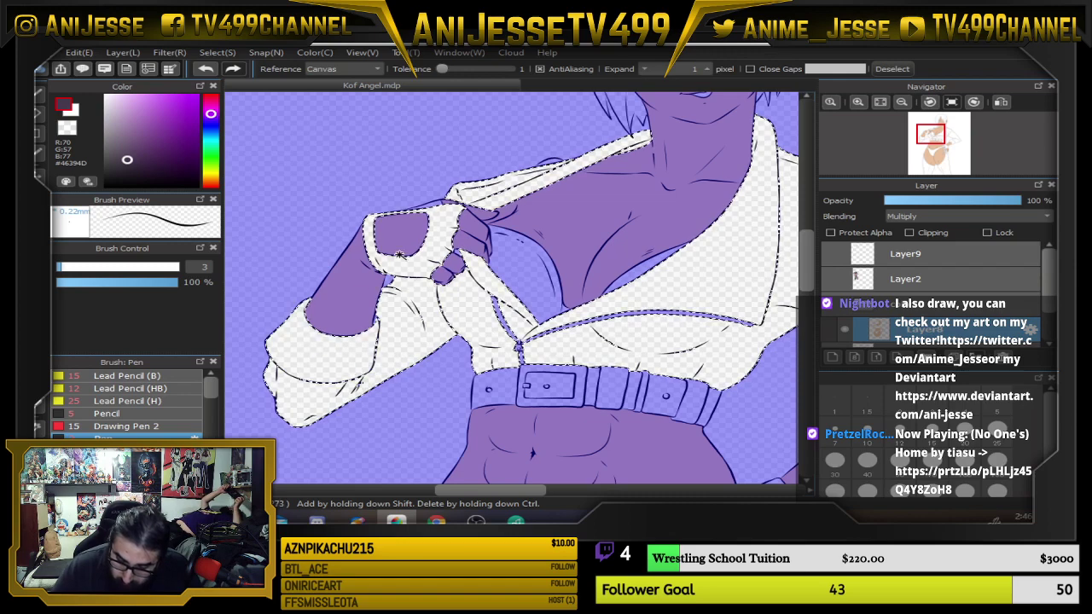
{"action": "scroll", "coordinate": [405, 201], "scroll_direction": "up", "scroll_amount": 5}
{"action": "left_click", "coordinate": [485, 207], "text": "shift"}
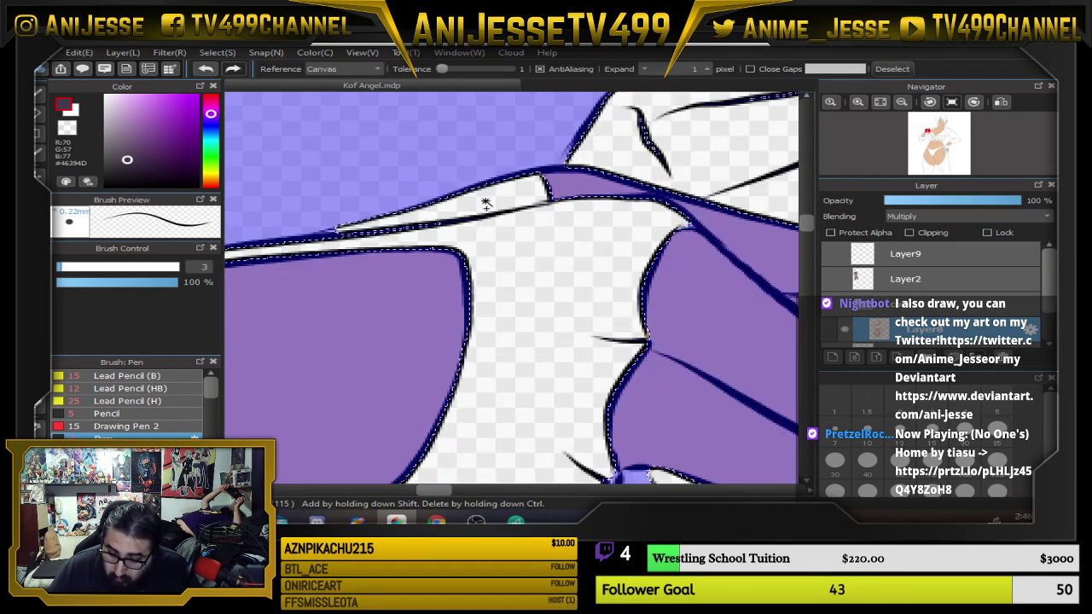
Fill the small selection gap between the gripping fingers and the lapel using the selection pen at size 5.
{"action": "key", "text": "b"}
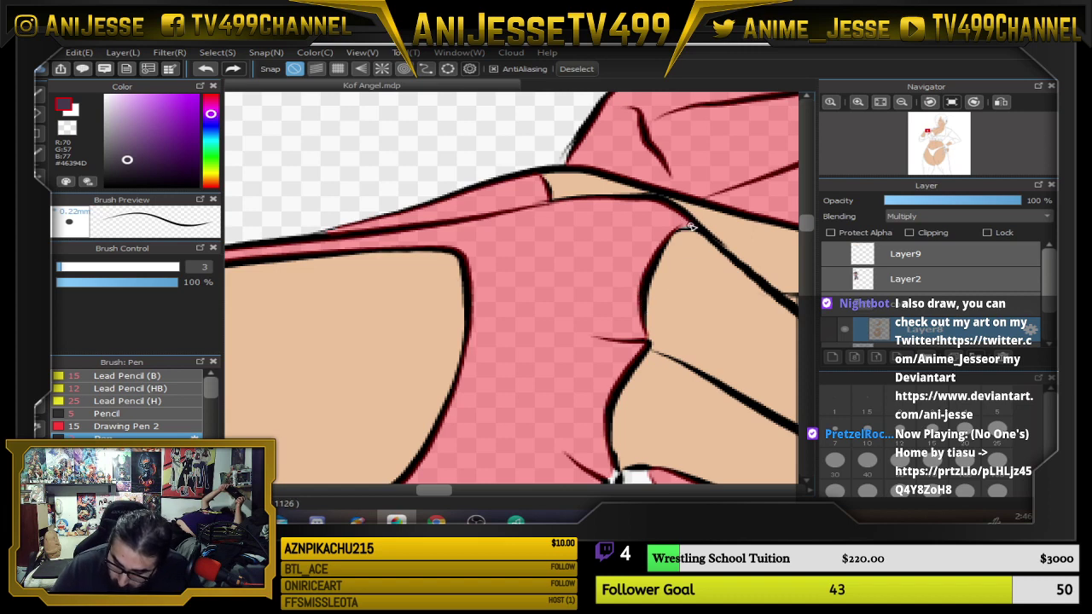
{"action": "left_click_drag", "start_coordinate": [661, 339], "coordinate": [537, 260]}
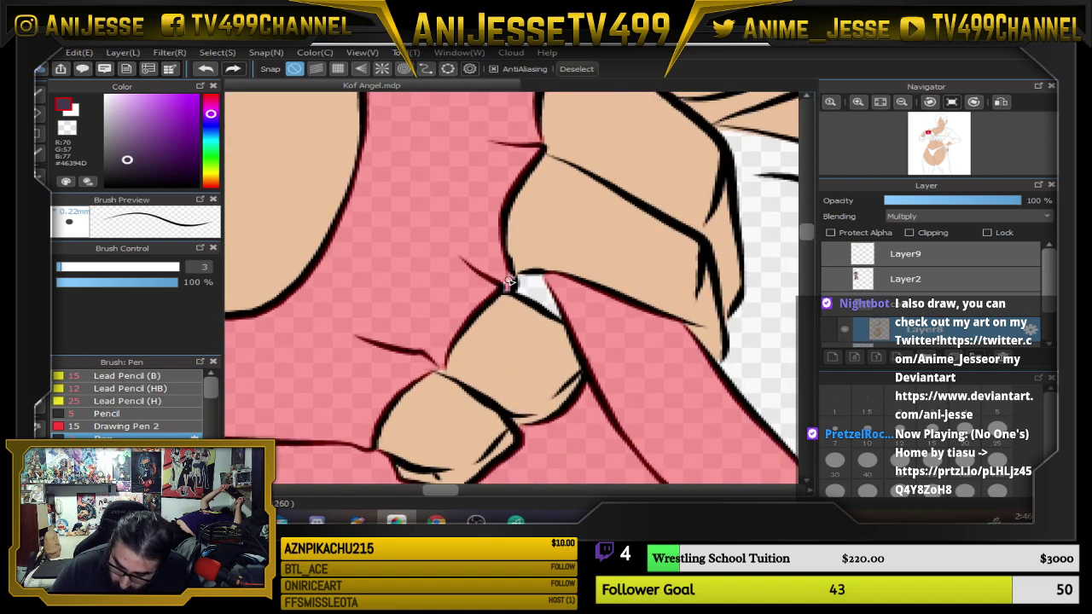
{"action": "key", "text": "bracketleft"}
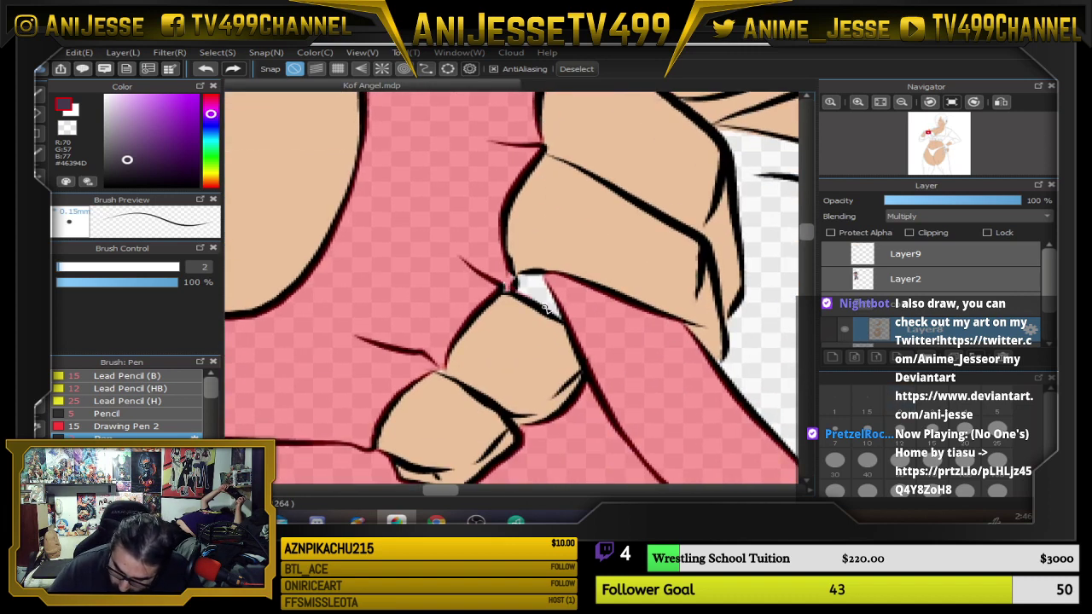
{"action": "key", "text": "bracketright"}
{"action": "key", "text": "bracketright"}
{"action": "key", "text": "bracketright"}
{"action": "mouse_move", "coordinate": [512, 285]}
{"action": "left_mouse_down"}
{"action": "mouse_move", "coordinate": [539, 275]}
{"action": "mouse_move", "coordinate": [524, 281]}
{"action": "mouse_move", "coordinate": [557, 313]}
{"action": "mouse_move", "coordinate": [537, 286]}
{"action": "left_mouse_up"}
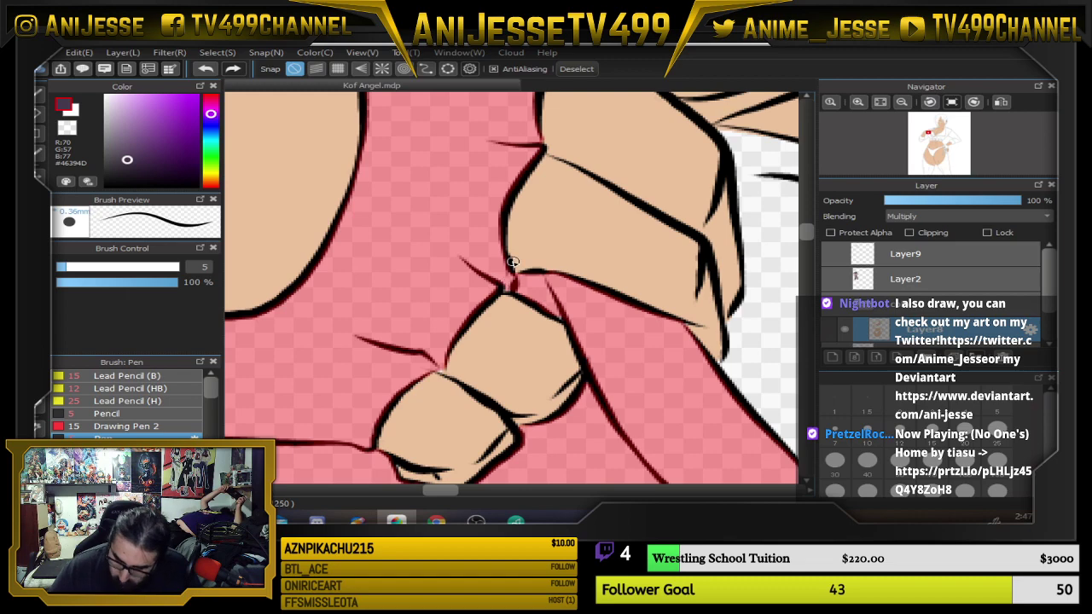
Cover the small unselected gap where the raised forearm meets its rolled cuff using the size 5 selection pen.
{"action": "scroll", "coordinate": [436, 328], "scroll_direction": "down", "scroll_amount": 4}
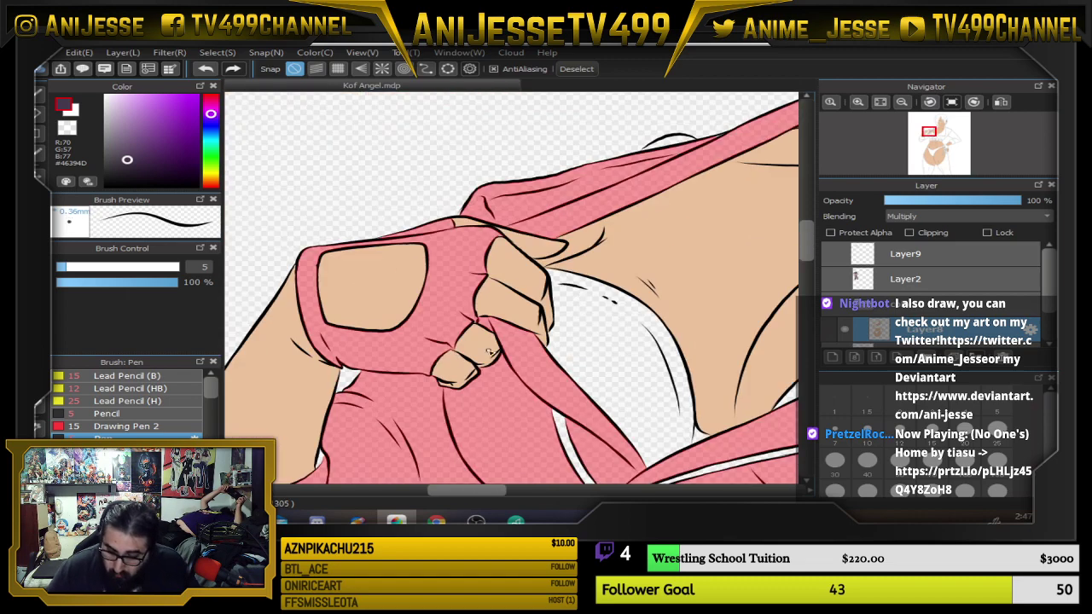
{"action": "left_click_drag", "start_coordinate": [520, 411], "coordinate": [541, 349]}
{"action": "scroll", "coordinate": [435, 355], "scroll_direction": "up", "scroll_amount": 3}
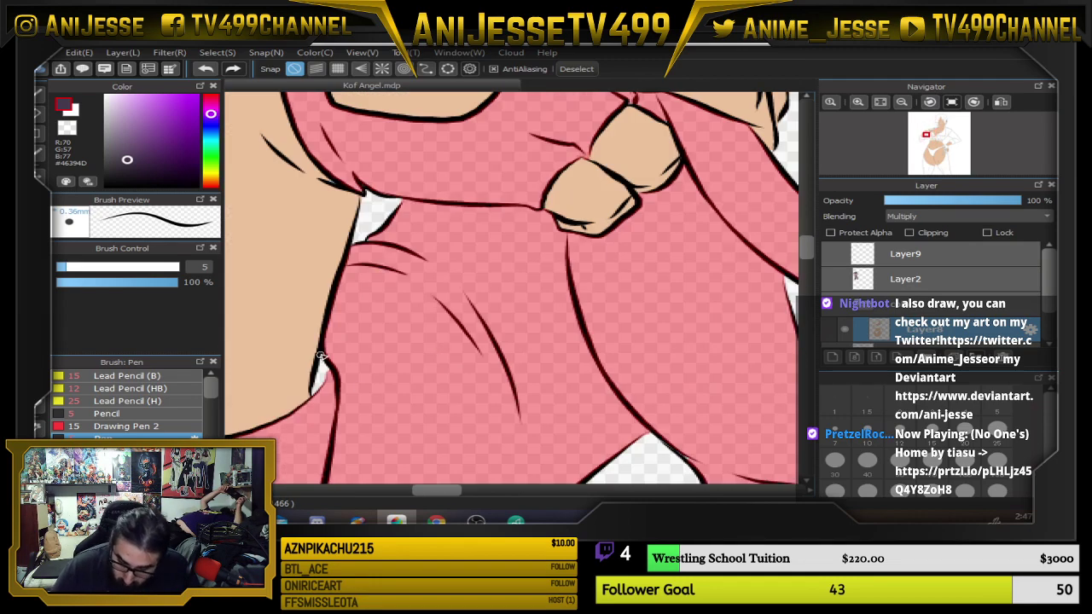
{"action": "mouse_move", "coordinate": [328, 348]}
{"action": "left_mouse_down"}
{"action": "mouse_move", "coordinate": [317, 386]}
{"action": "mouse_move", "coordinate": [329, 360]}
{"action": "left_mouse_up"}
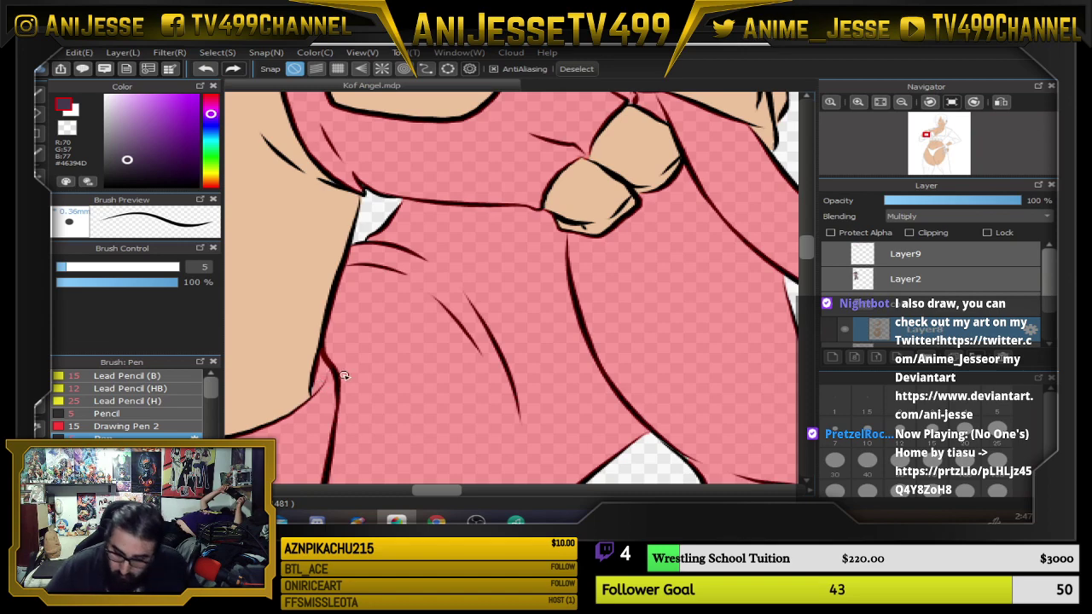
Add the glove of the hand resting on the hip and the bikini bottom to the Magic Wand selection.
{"action": "scroll", "coordinate": [344, 375], "scroll_direction": "down", "scroll_amount": 5}
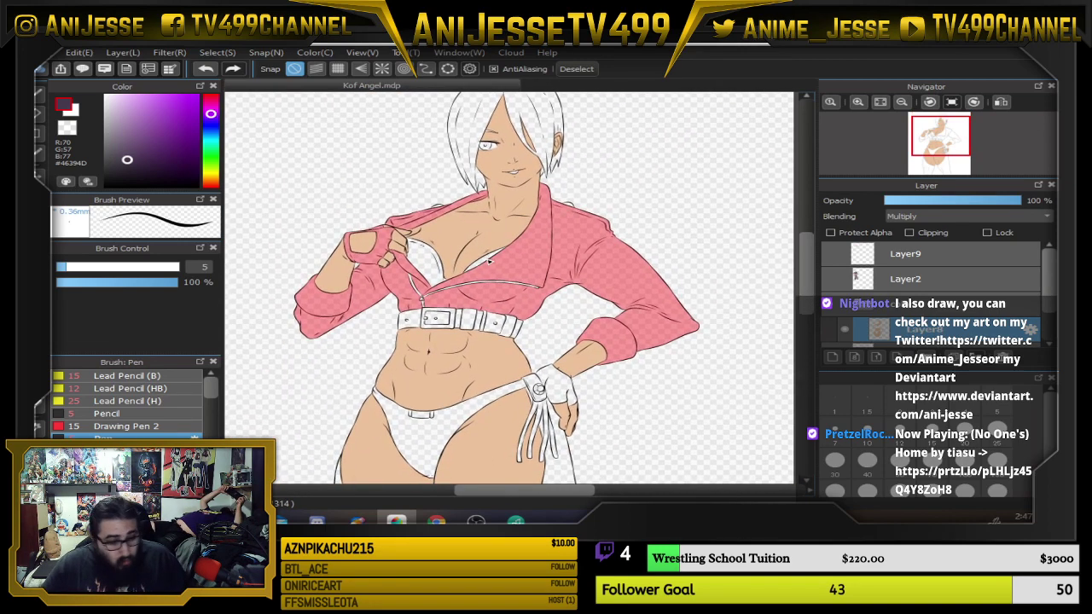
{"action": "key", "text": "w"}
{"action": "scroll", "coordinate": [601, 348], "scroll_direction": "up", "scroll_amount": 4}
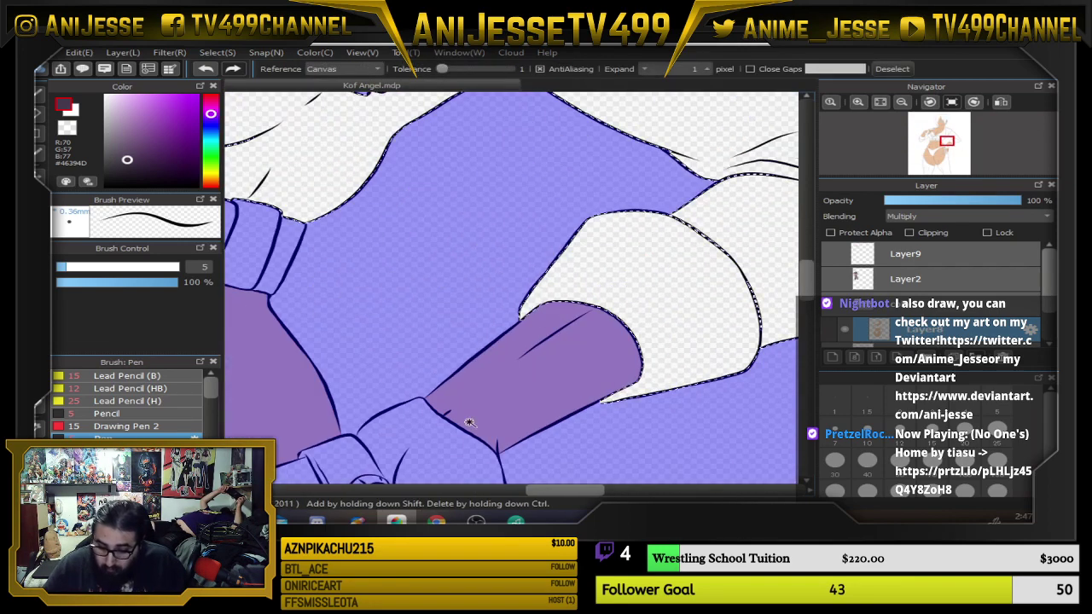
{"action": "left_click", "coordinate": [446, 451], "text": "shift"}
{"action": "left_click_drag", "start_coordinate": [495, 417], "coordinate": [516, 264]}
{"action": "scroll", "coordinate": [515, 263], "scroll_direction": "down", "scroll_amount": 5}
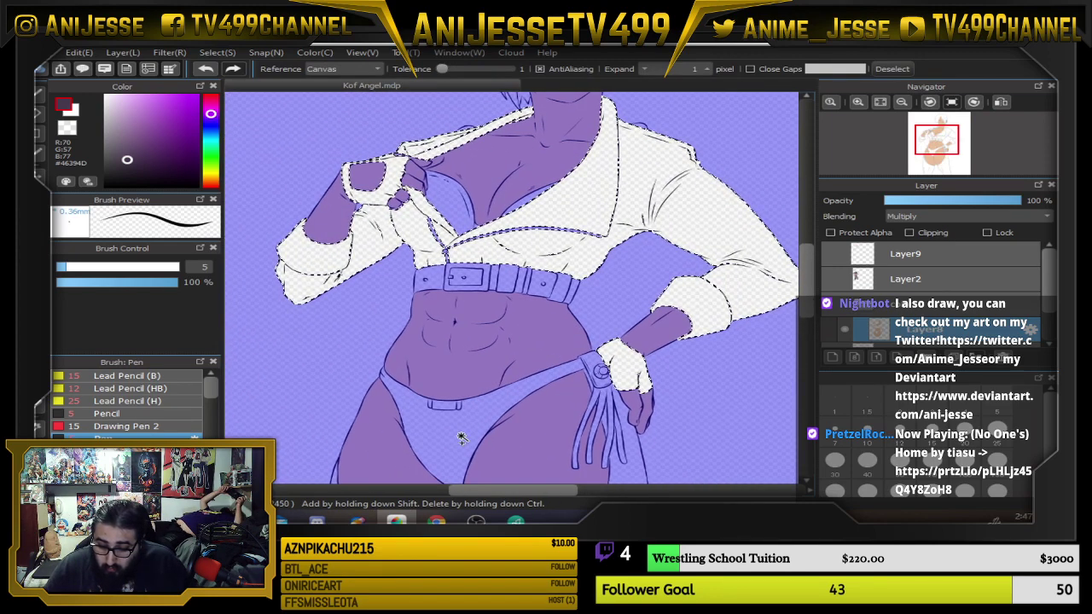
{"action": "left_click", "coordinate": [454, 436], "text": "shift"}
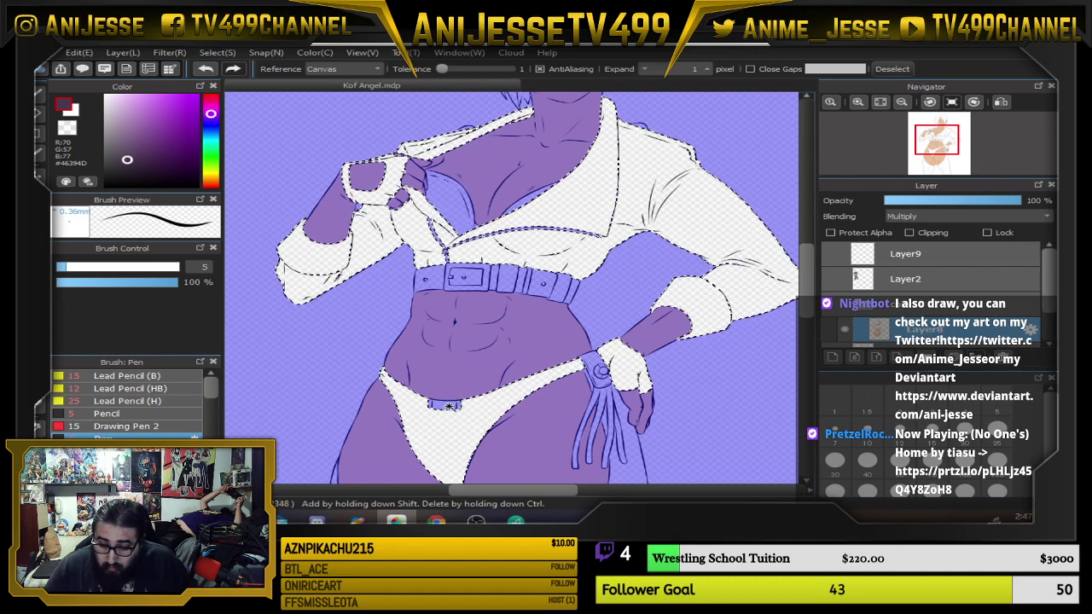
Add the belt's strap sections and loops to the Magic Wand selection, leaving out the buckle, zip and narrow metal loop.
{"action": "scroll", "coordinate": [477, 325], "scroll_direction": "up", "scroll_amount": 3}
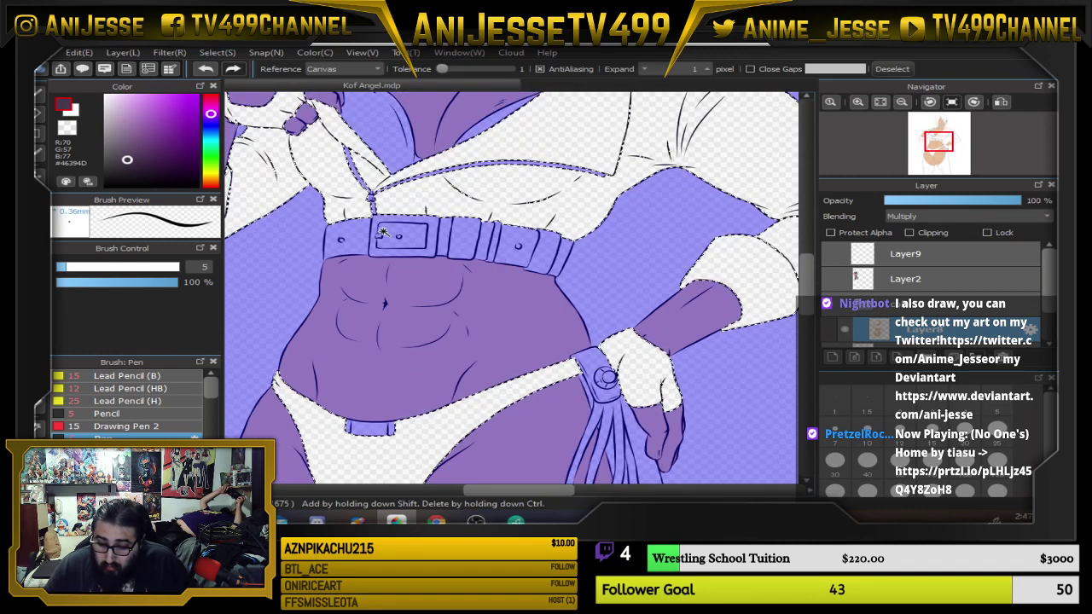
{"action": "scroll", "coordinate": [412, 328], "scroll_direction": "up", "scroll_amount": 1}
{"action": "scroll", "coordinate": [412, 329], "scroll_direction": "up", "scroll_amount": 2}
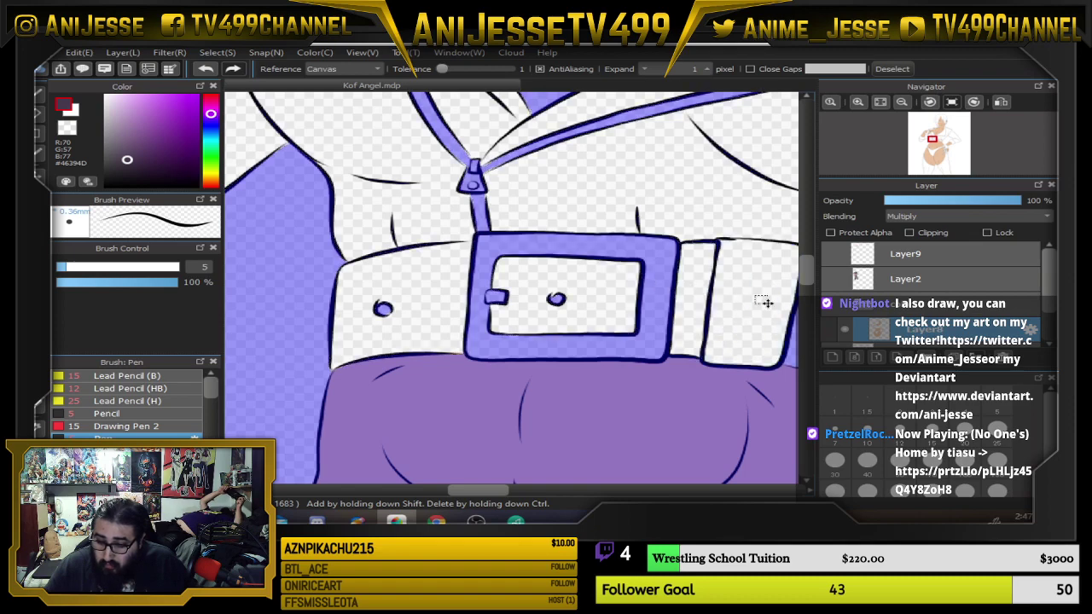
{"action": "left_click_drag", "start_coordinate": [768, 303], "coordinate": [463, 296]}
{"action": "left_click", "coordinate": [509, 300], "text": "shift"}
{"action": "left_click", "coordinate": [616, 288], "text": "shift"}
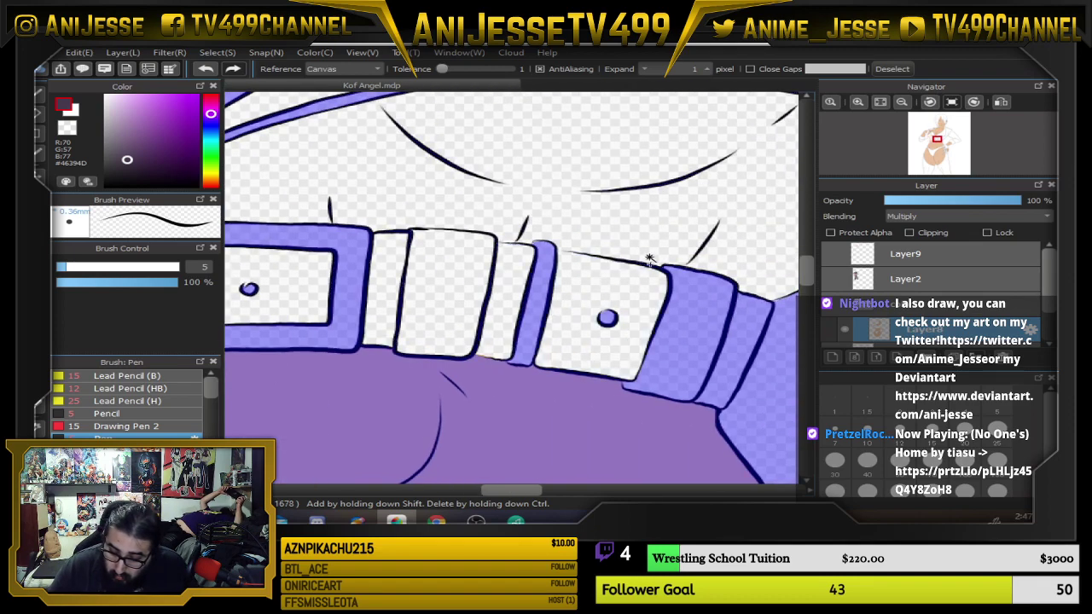
{"action": "left_click", "coordinate": [701, 320], "text": "shift"}
{"action": "left_click", "coordinate": [748, 332], "text": "shift"}
{"action": "scroll", "coordinate": [683, 320], "scroll_direction": "down", "scroll_amount": 5}
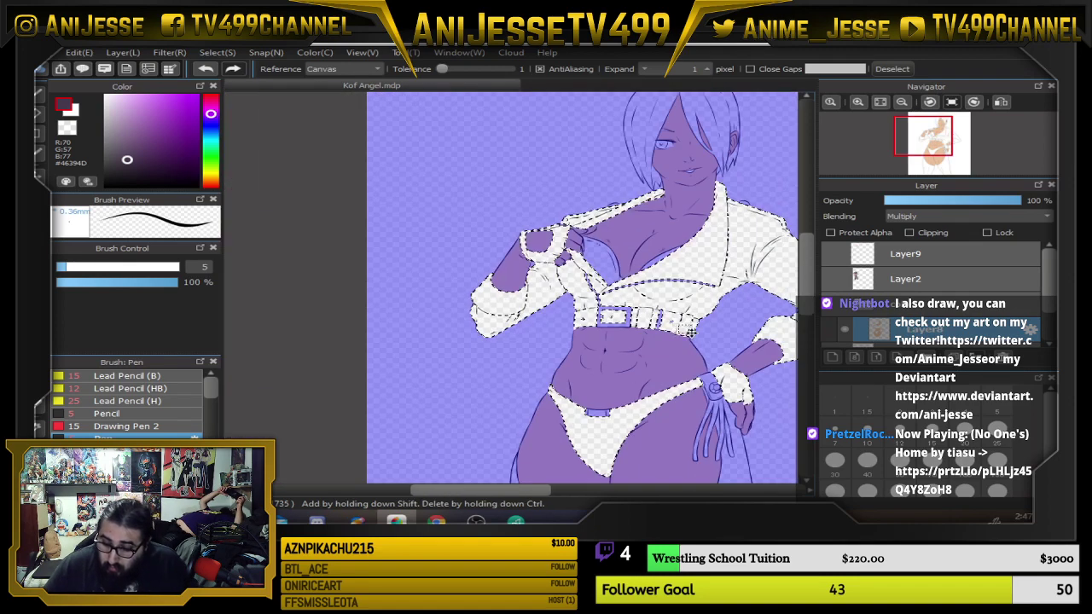
Examine the selection mask over the belt, jacket and bikini bottom for missed gaps.
{"action": "left_click_drag", "start_coordinate": [671, 311], "coordinate": [499, 311]}
{"action": "scroll", "coordinate": [493, 272], "scroll_direction": "down", "scroll_amount": 2}
{"action": "key", "text": "s"}
{"action": "scroll", "coordinate": [485, 321], "scroll_direction": "up", "scroll_amount": 5}
{"action": "scroll", "coordinate": [463, 288], "scroll_direction": "up", "scroll_amount": 5}
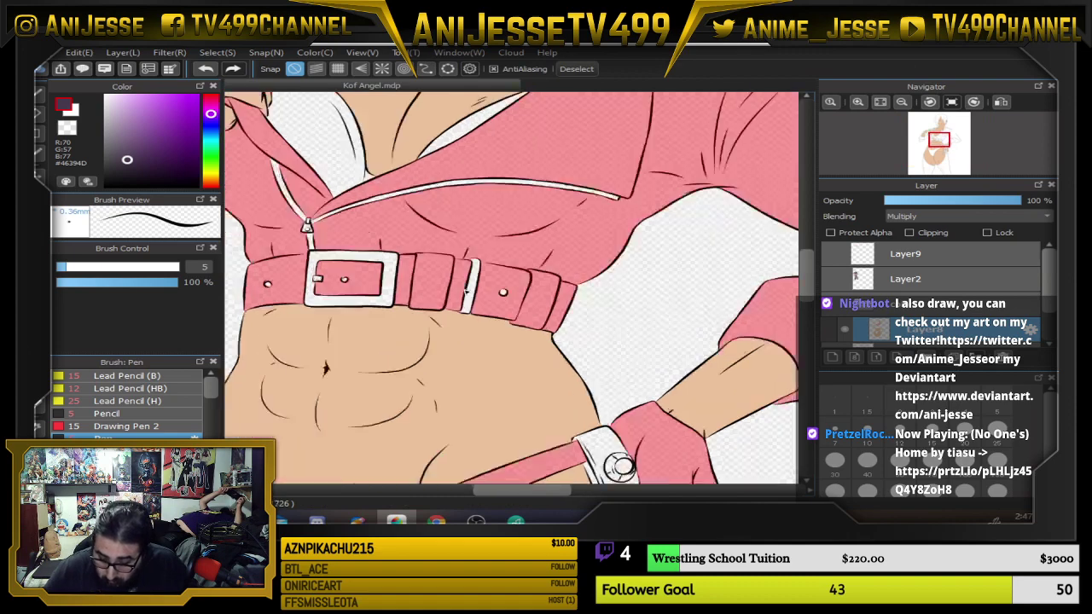
{"action": "scroll", "coordinate": [466, 287], "scroll_direction": "down", "scroll_amount": 5}
{"action": "left_click_drag", "start_coordinate": [557, 244], "coordinate": [578, 342]}
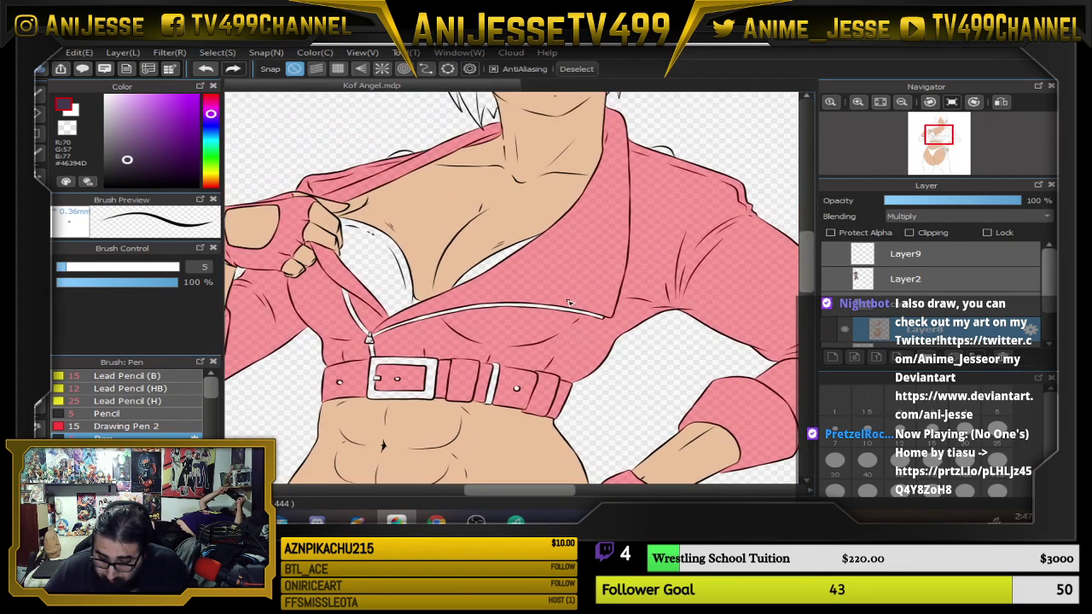
{"action": "scroll", "coordinate": [569, 303], "scroll_direction": "down", "scroll_amount": 4}
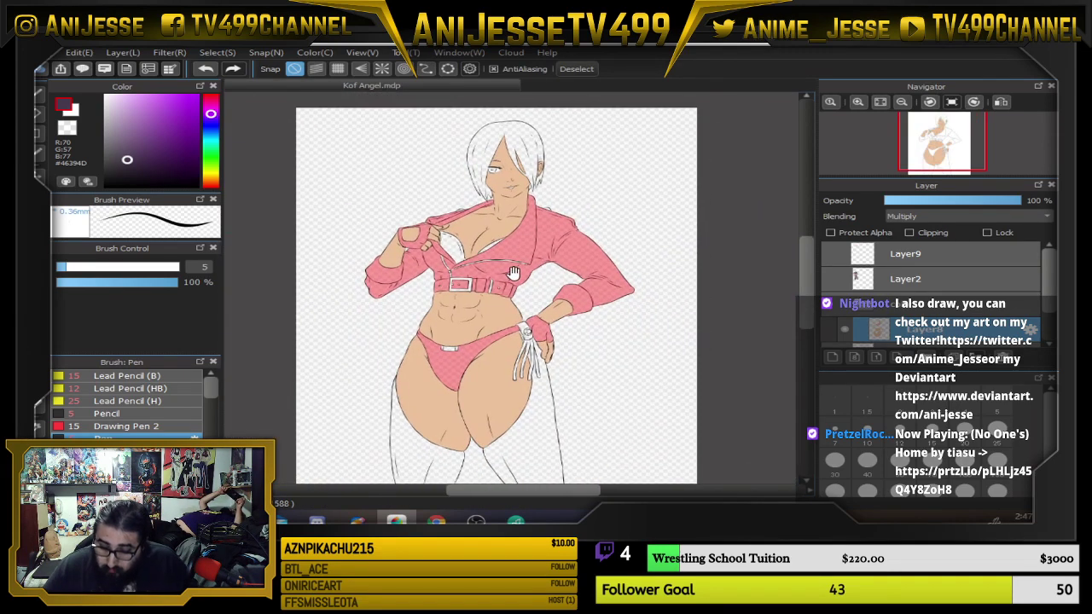
Fill the selected jacket, gloves, belt and bikini bottom with #46394D using a rectangle shape, and clear the selection.
{"action": "key", "text": "u"}
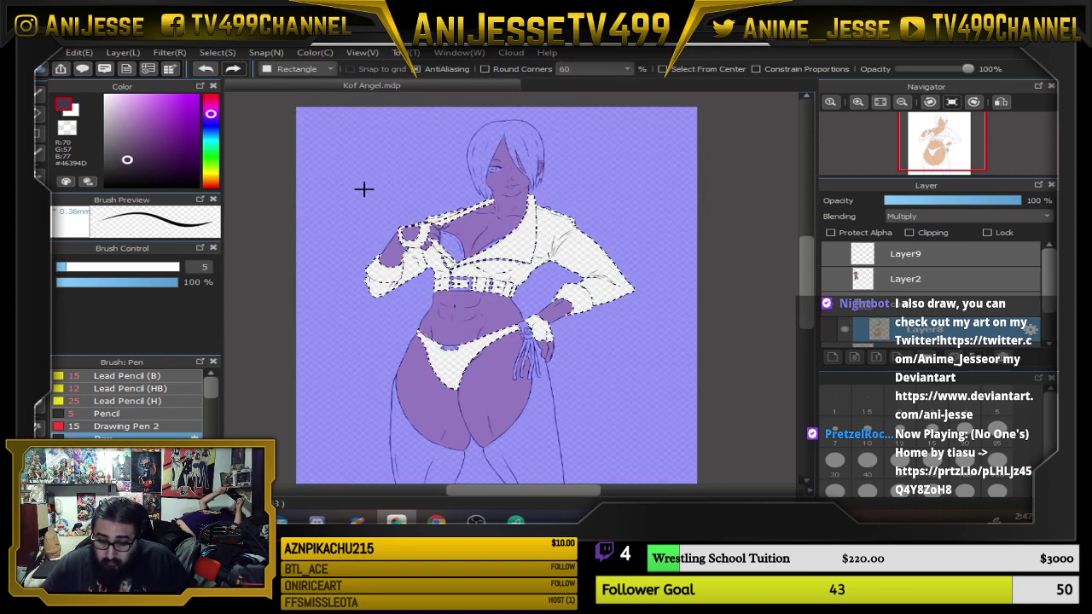
{"action": "left_click_drag", "start_coordinate": [317, 169], "coordinate": [659, 433]}
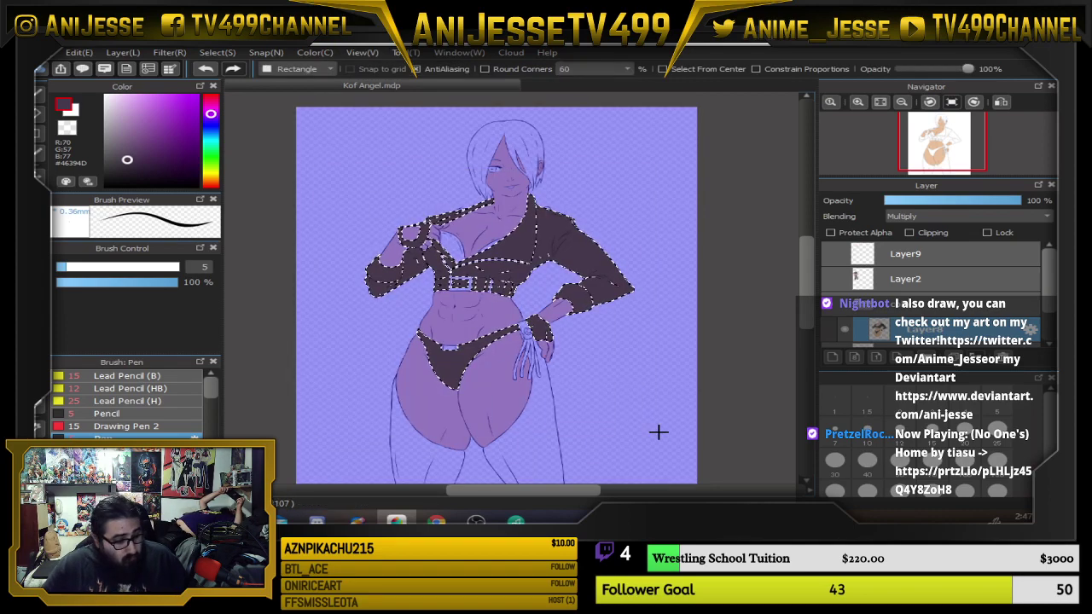
{"action": "key", "text": "ctrl+d"}
{"action": "scroll", "coordinate": [651, 322], "scroll_direction": "up", "scroll_amount": 3}
{"action": "left_click_drag", "start_coordinate": [508, 243], "coordinate": [642, 353]}
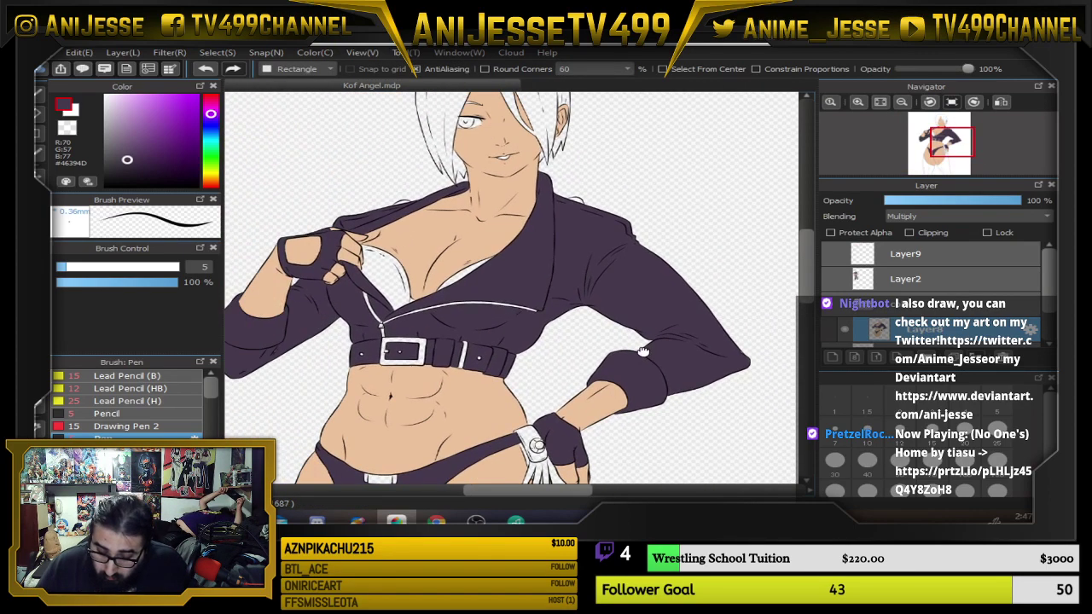
{"action": "scroll", "coordinate": [608, 276], "scroll_direction": "down", "scroll_amount": 3}
{"action": "left_click_drag", "start_coordinate": [611, 313], "coordinate": [545, 281]}
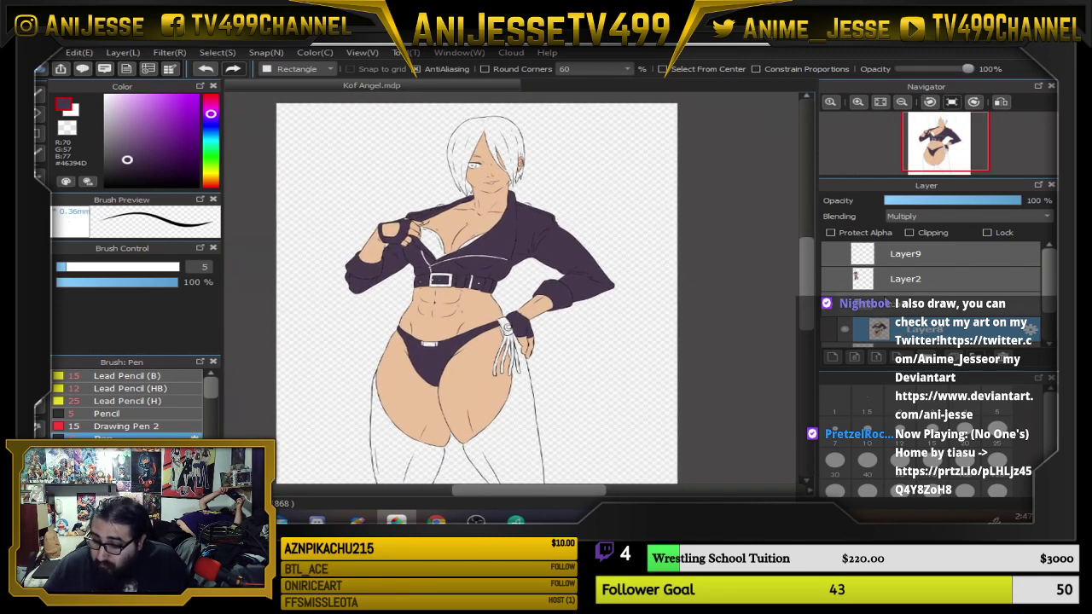
Show the Layer2 reference and sample the dark blue #353557 from its trouser leg.
{"action": "scroll", "coordinate": [888, 299], "scroll_direction": "down", "scroll_amount": 2}
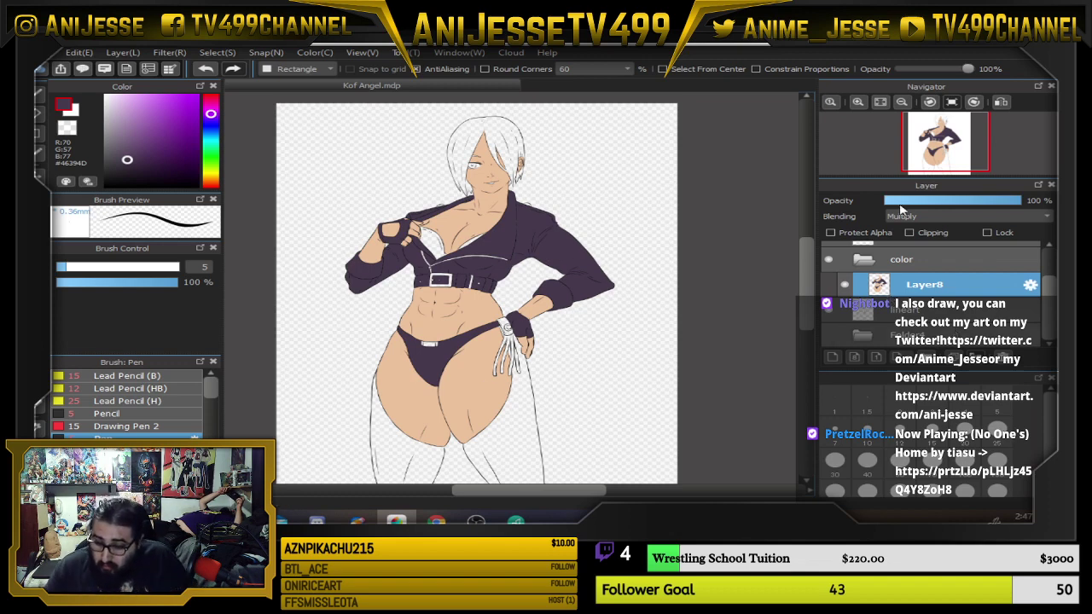
{"action": "scroll", "coordinate": [930, 295], "scroll_direction": "up", "scroll_amount": 2}
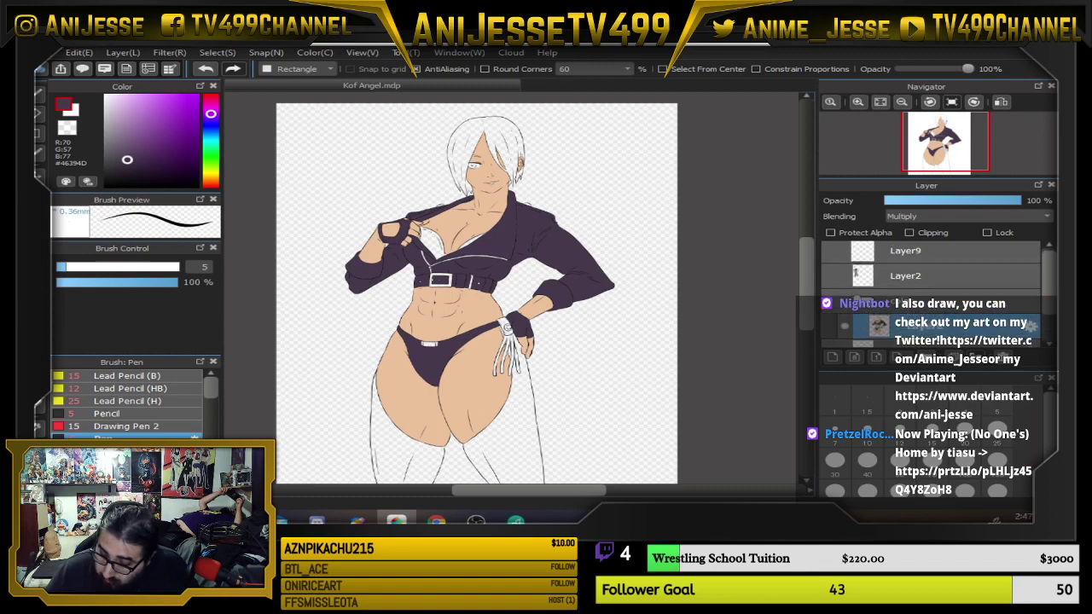
{"action": "left_click", "coordinate": [830, 278]}
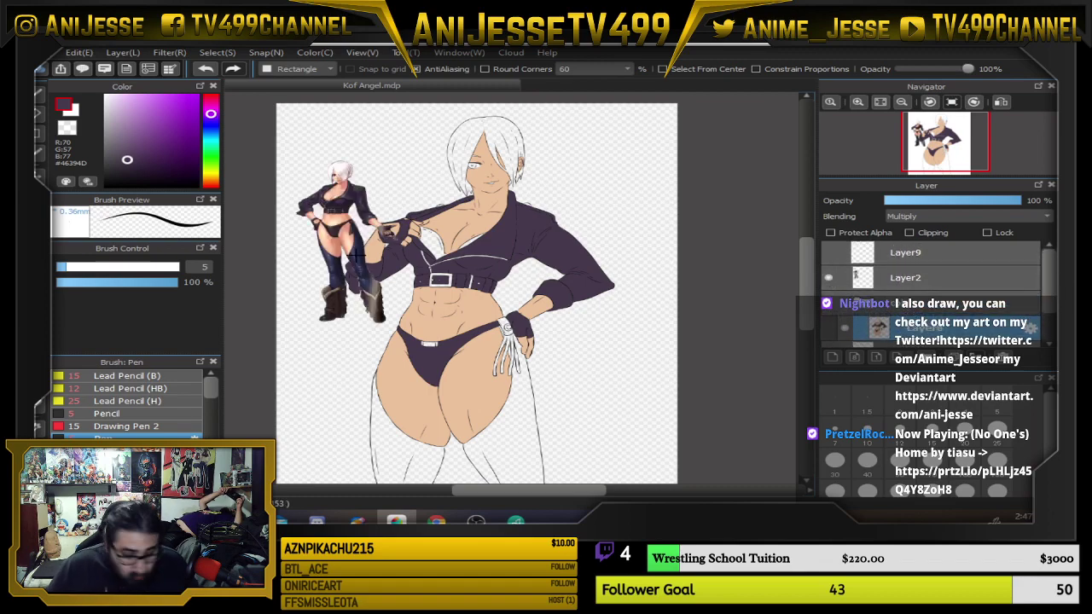
{"action": "scroll", "coordinate": [355, 254], "scroll_direction": "up", "scroll_amount": 3}
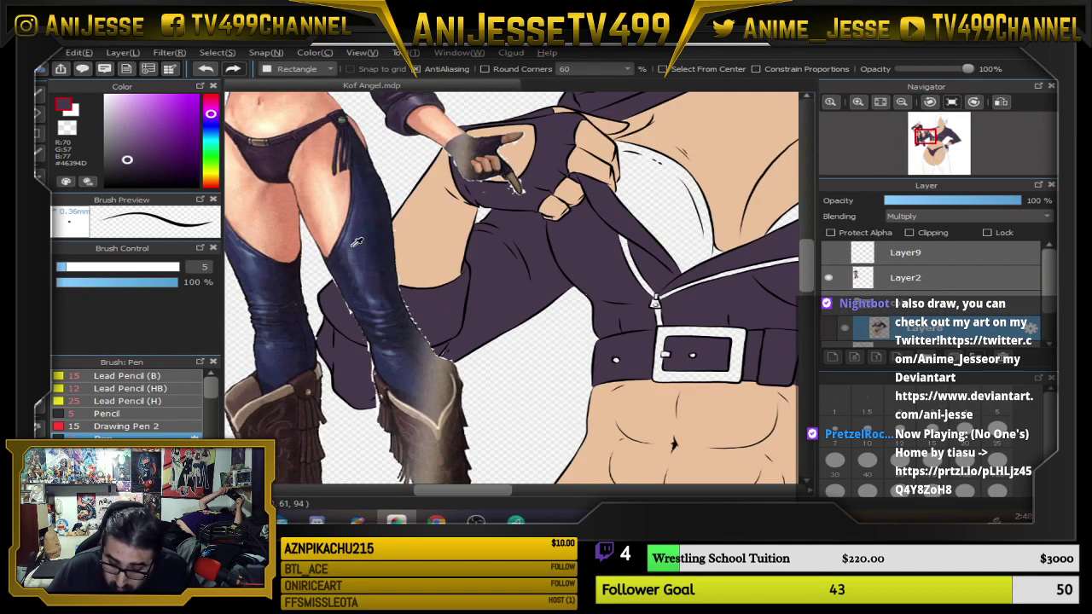
{"action": "left_click", "coordinate": [357, 243]}
{"action": "scroll", "coordinate": [362, 239], "scroll_direction": "up", "scroll_amount": 2}
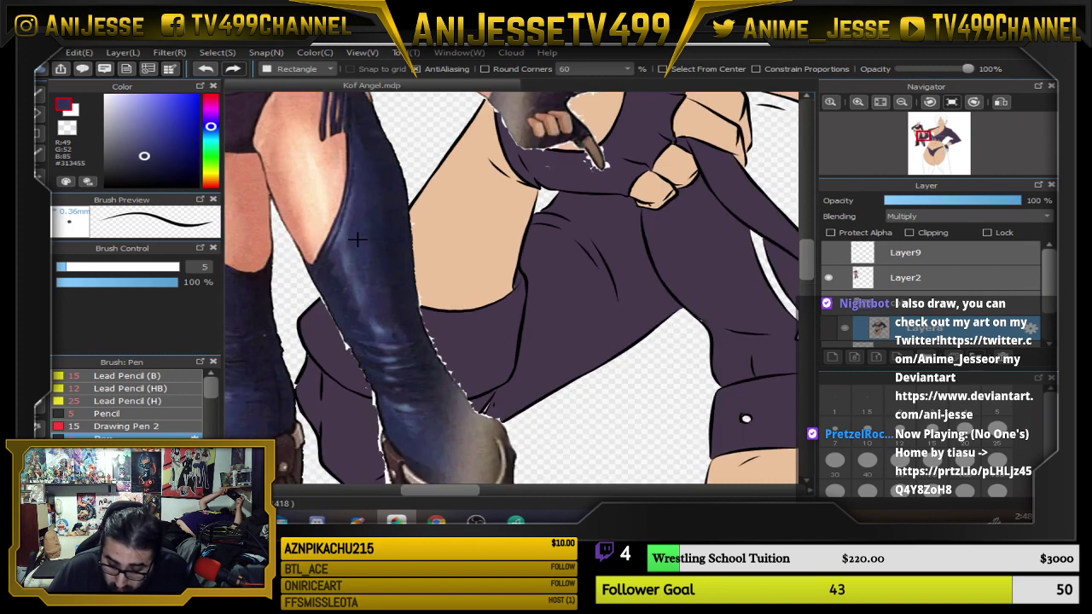
{"action": "left_click", "coordinate": [365, 228]}
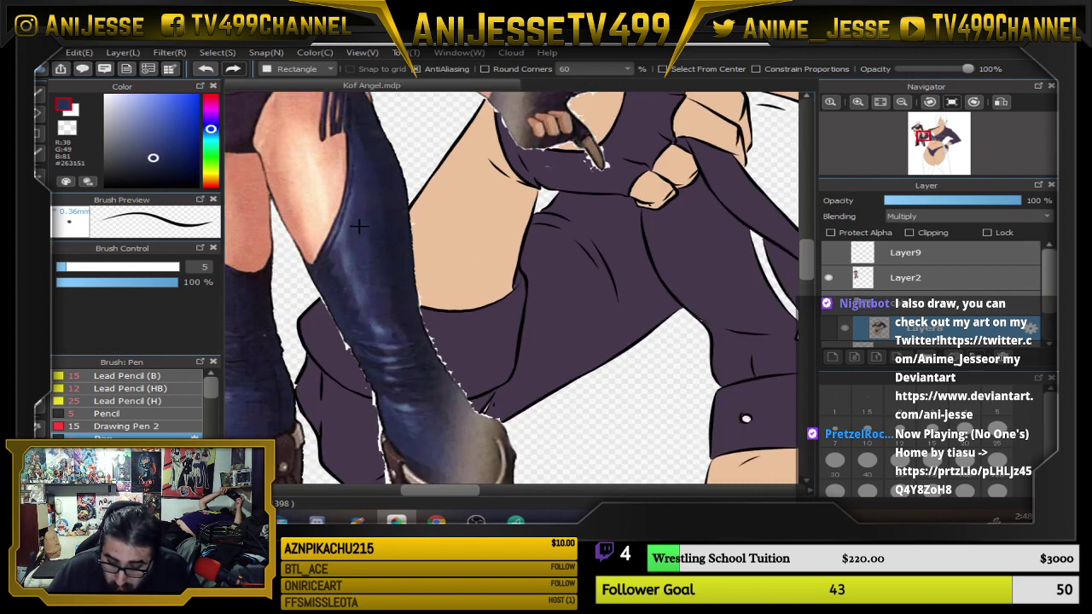
{"action": "left_click", "coordinate": [356, 221]}
{"action": "scroll", "coordinate": [371, 235], "scroll_direction": "down", "scroll_amount": 4}
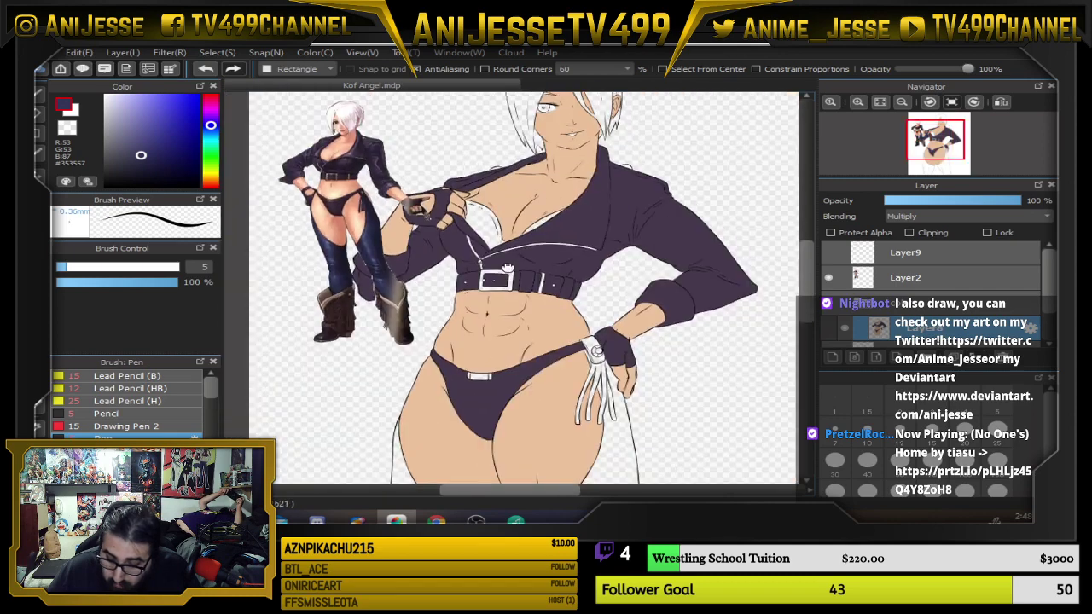
Select both trouser legs of the lineart with the Magic Wand.
{"action": "left_click_drag", "start_coordinate": [497, 350], "coordinate": [437, 194]}
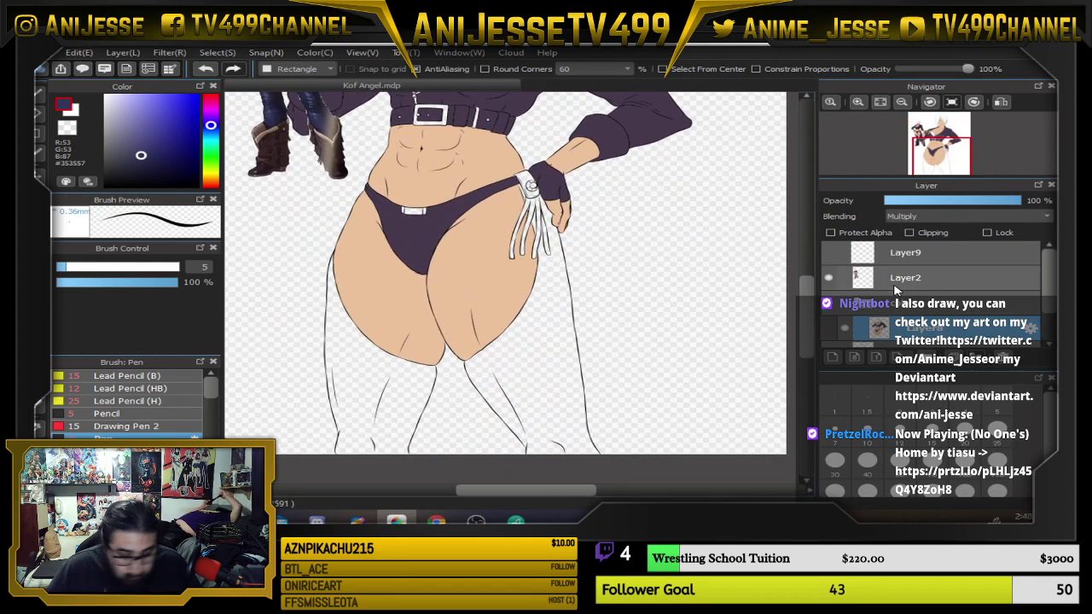
{"action": "key", "text": "w"}
{"action": "left_click", "coordinate": [543, 367]}
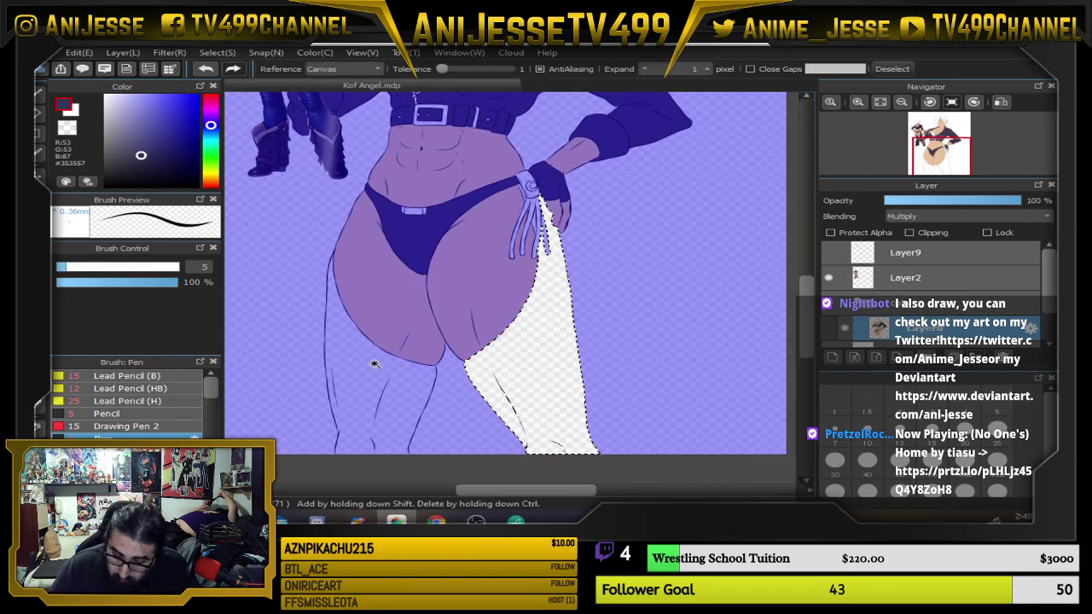
{"action": "left_click", "coordinate": [397, 376], "text": "shift"}
Add the hip strap around the round stud, its hanging tassels and the gaps over the trouser leg to the selection.
{"action": "scroll", "coordinate": [495, 239], "scroll_direction": "up", "scroll_amount": 4}
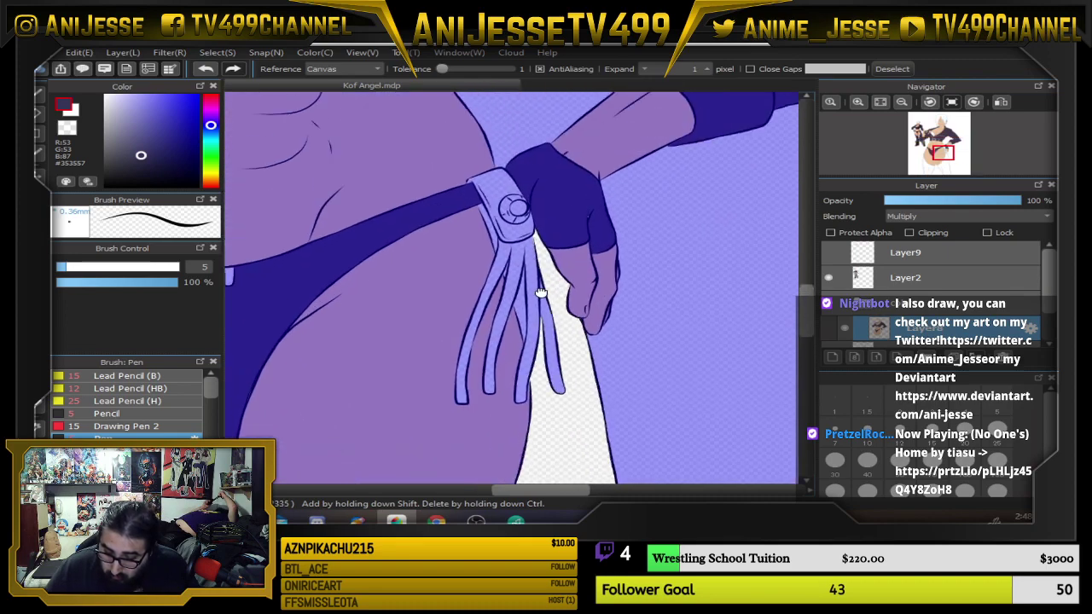
{"action": "left_click", "coordinate": [512, 179], "text": "shift"}
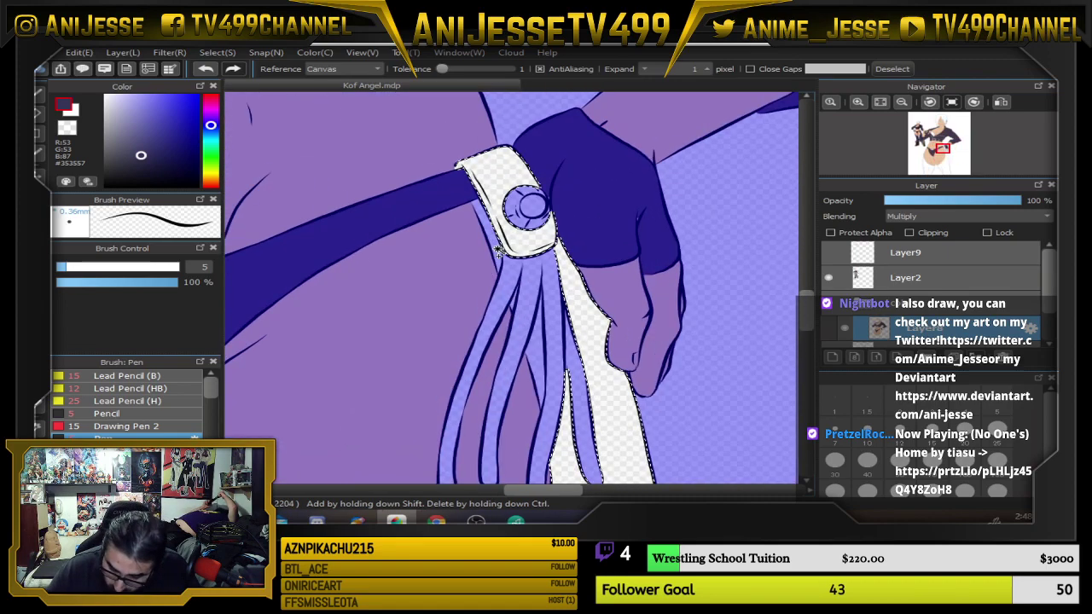
{"action": "left_click", "coordinate": [529, 278], "text": "shift"}
{"action": "left_click", "coordinate": [535, 280], "text": "shift"}
{"action": "left_click", "coordinate": [552, 299], "text": "shift"}
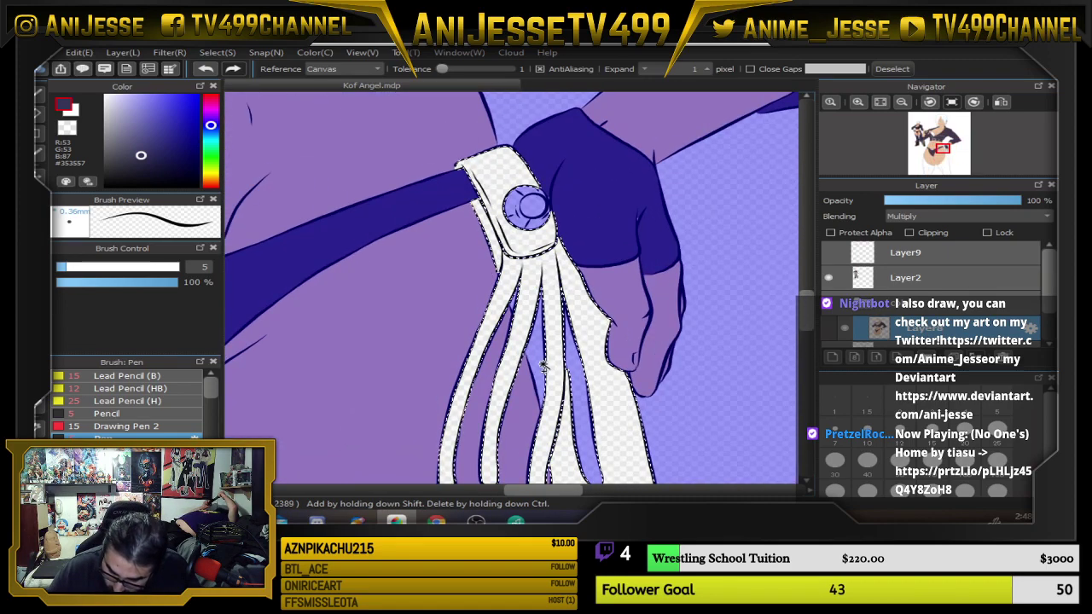
{"action": "left_click", "coordinate": [540, 368], "text": "shift"}
{"action": "left_click", "coordinate": [582, 390], "text": "shift"}
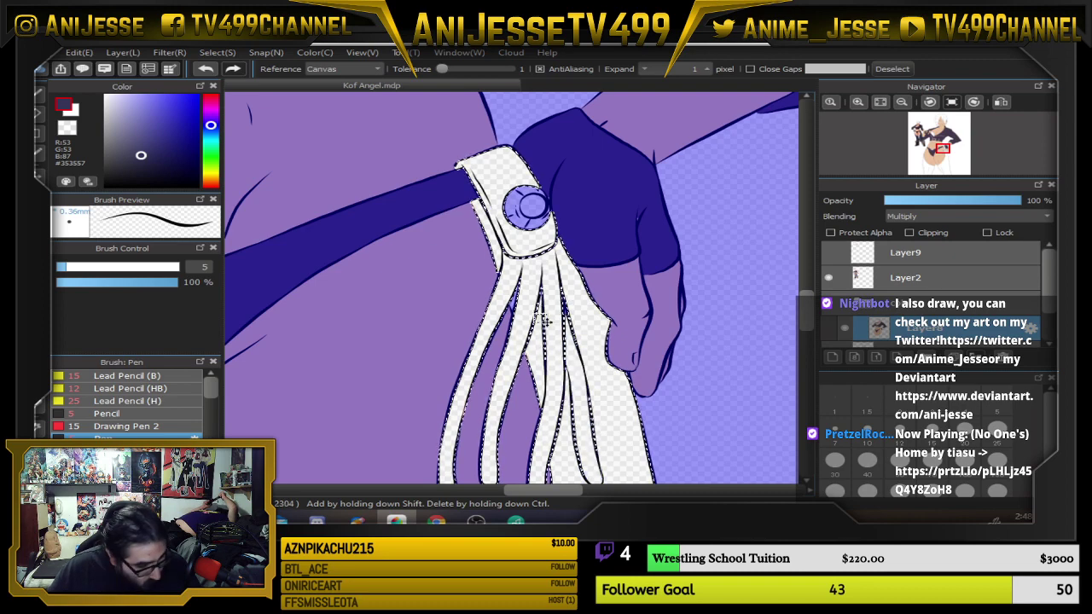
Set the selection pen to size 10 and check the selected tassels and trouser legs for gaps.
{"action": "key", "text": "s"}
{"action": "left_click", "coordinate": [868, 430]}
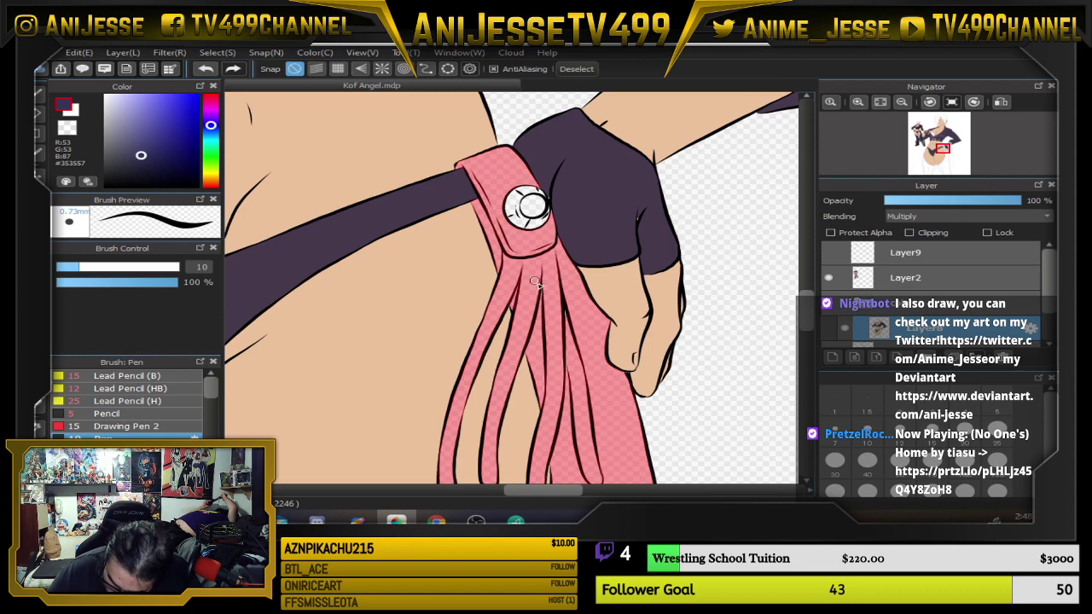
{"action": "scroll", "coordinate": [513, 301], "scroll_direction": "down", "scroll_amount": 5}
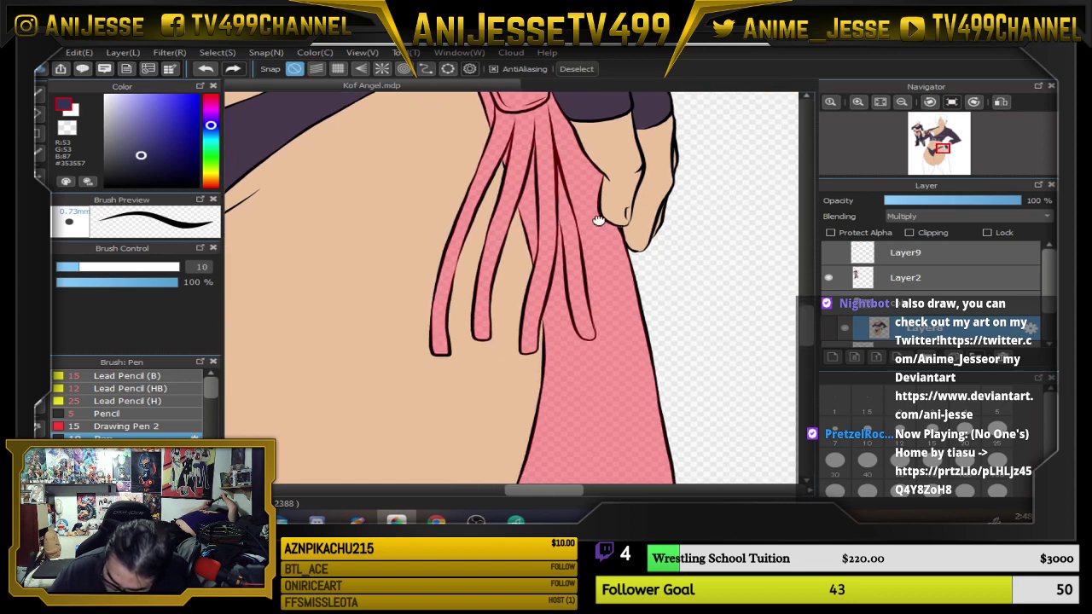
{"action": "scroll", "coordinate": [602, 344], "scroll_direction": "down", "scroll_amount": 4}
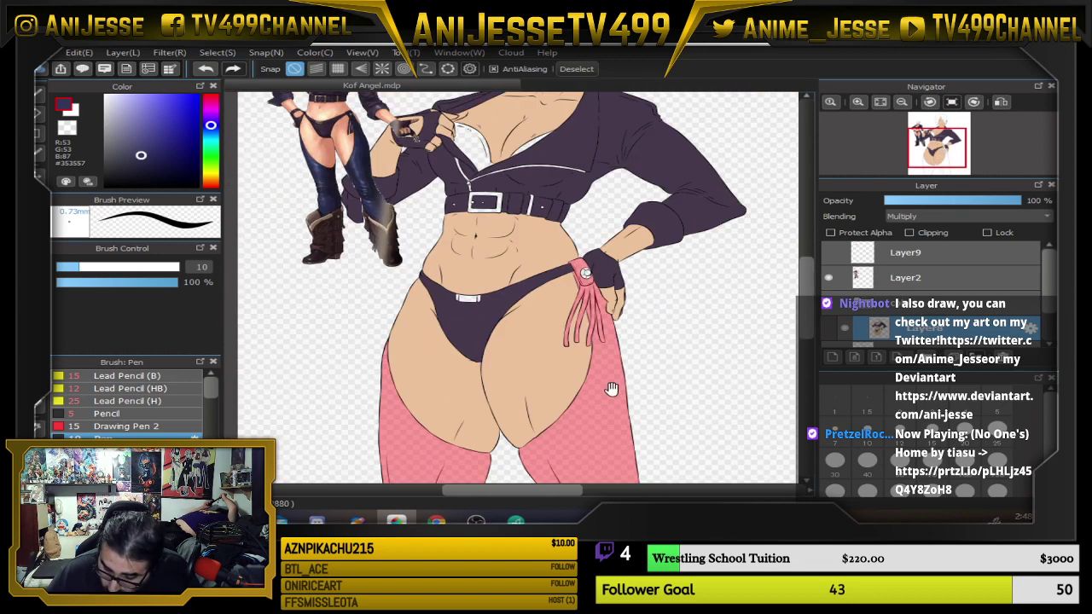
{"action": "left_click_drag", "start_coordinate": [611, 388], "coordinate": [588, 273]}
{"action": "scroll", "coordinate": [585, 284], "scroll_direction": "down", "scroll_amount": 1}
{"action": "scroll", "coordinate": [584, 284], "scroll_direction": "up", "scroll_amount": 2}
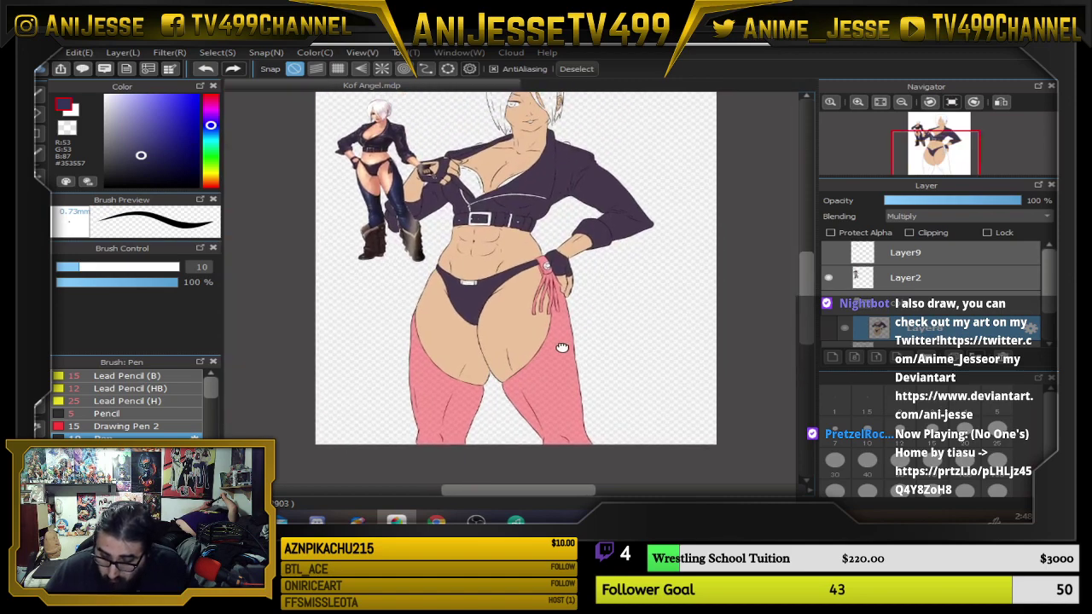
Examine the reference's jacket opening, zip, inner top and belt against the lineart.
{"action": "scroll", "coordinate": [388, 160], "scroll_direction": "up", "scroll_amount": 3}
{"action": "scroll", "coordinate": [389, 161], "scroll_direction": "up", "scroll_amount": 2}
{"action": "left_click_drag", "start_coordinate": [465, 188], "coordinate": [449, 224]}
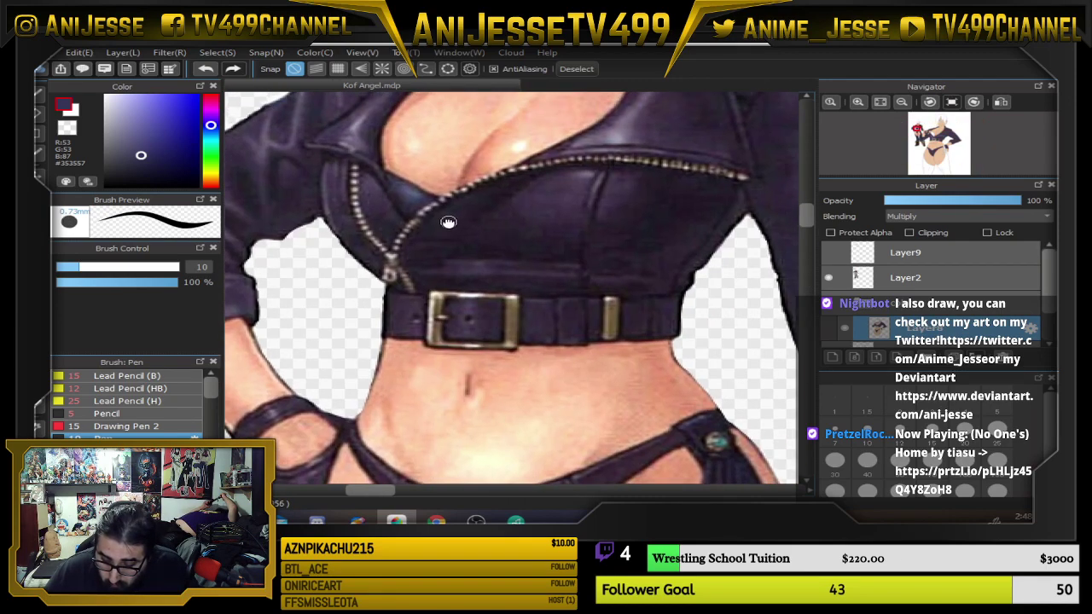
{"action": "scroll", "coordinate": [450, 225], "scroll_direction": "down", "scroll_amount": 4}
{"action": "left_click_drag", "start_coordinate": [508, 258], "coordinate": [364, 237]}
{"action": "scroll", "coordinate": [362, 237], "scroll_direction": "down", "scroll_amount": 1}
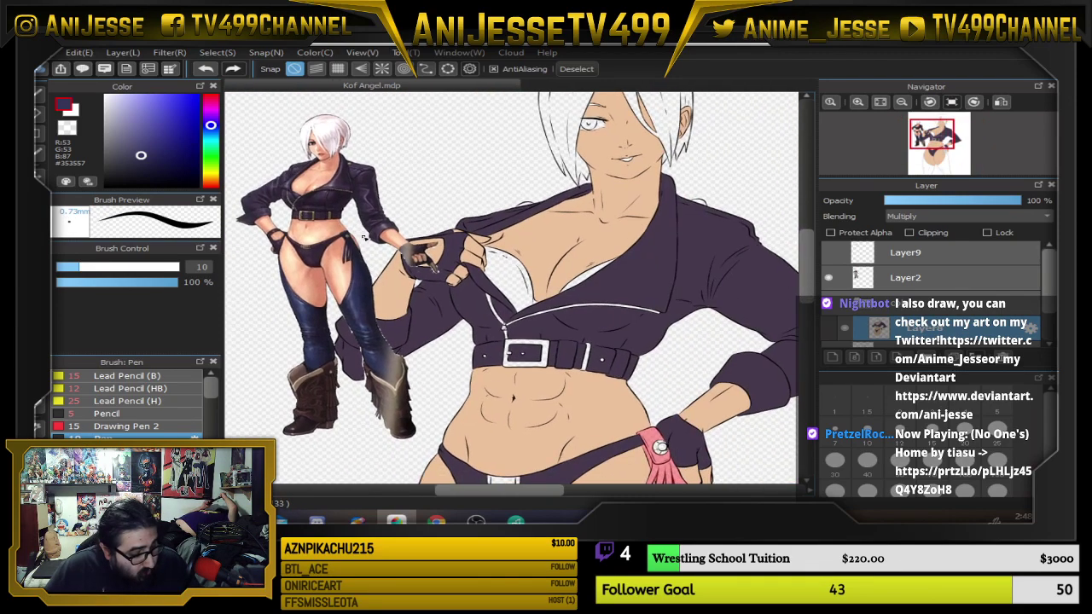
Add both visible pieces of the inner top, including the small corner by the jacket opening, to the Magic Wand selection.
{"action": "key", "text": "w"}
{"action": "left_click", "coordinate": [362, 236]}
{"action": "scroll", "coordinate": [362, 236], "scroll_direction": "up", "scroll_amount": 3}
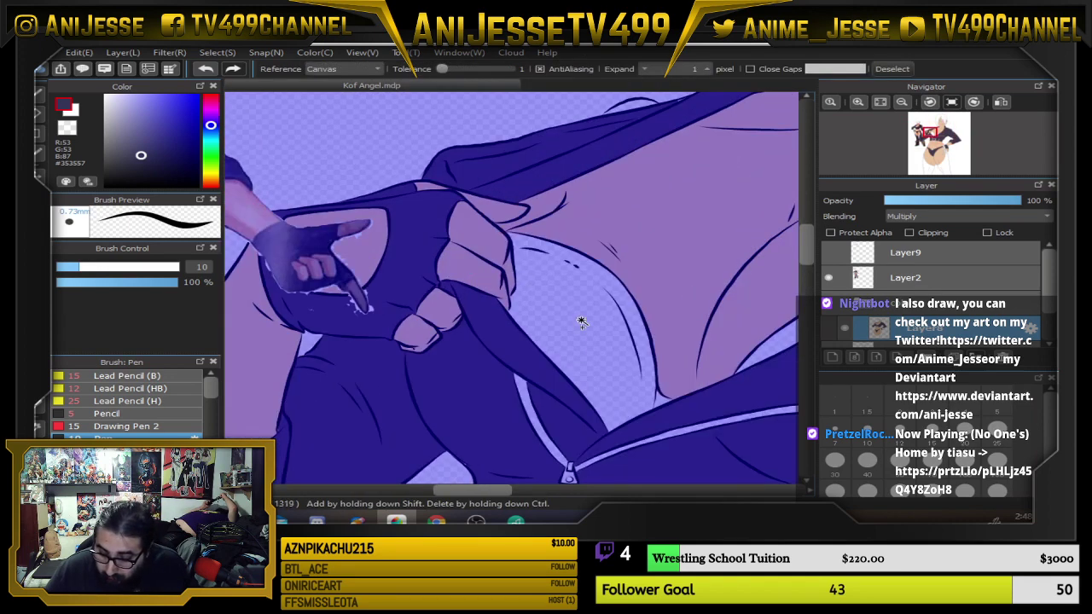
{"action": "left_click", "coordinate": [582, 322], "text": "shift"}
{"action": "left_click_drag", "start_coordinate": [685, 339], "coordinate": [450, 265]}
{"action": "left_click", "coordinate": [569, 257], "text": "shift"}
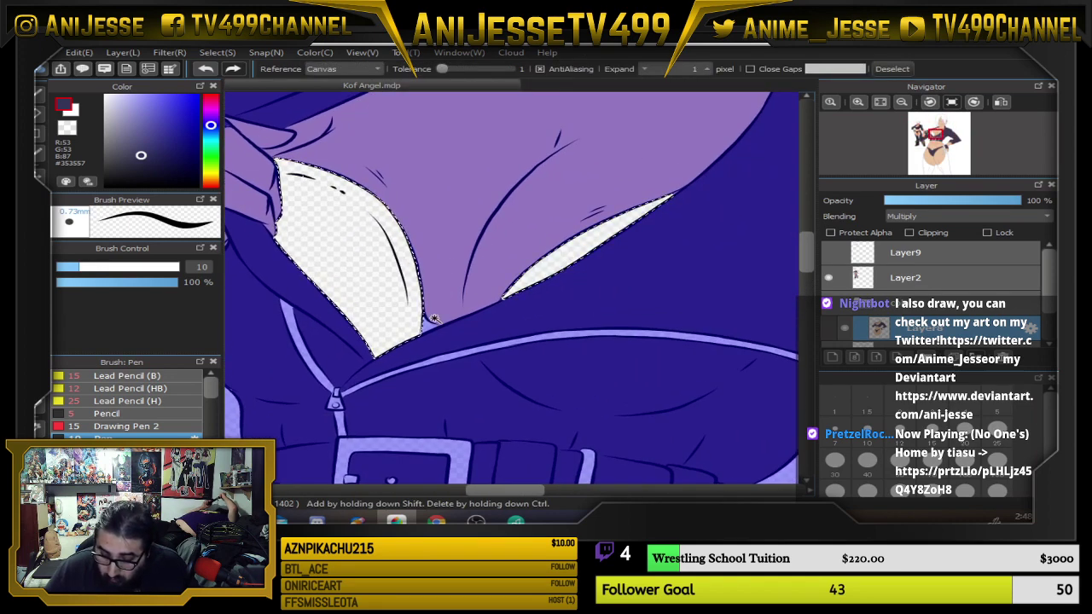
{"action": "scroll", "coordinate": [434, 318], "scroll_direction": "up", "scroll_amount": 2}
{"action": "scroll", "coordinate": [424, 346], "scroll_direction": "down", "scroll_amount": 2}
{"action": "scroll", "coordinate": [431, 345], "scroll_direction": "up", "scroll_amount": 1}
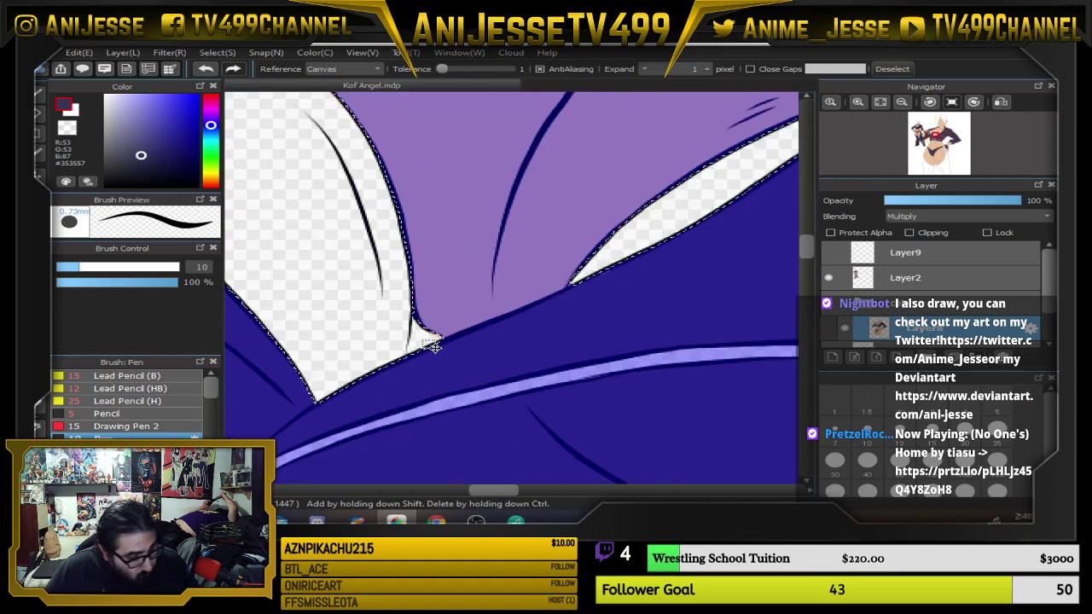
Set the selection pen to size 3 and touch up the selection at the pointed end of the inner top's narrow piece.
{"action": "key", "text": "b"}
{"action": "scroll", "coordinate": [416, 330], "scroll_direction": "down", "scroll_amount": 3}
{"action": "scroll", "coordinate": [456, 309], "scroll_direction": "up", "scroll_amount": 3}
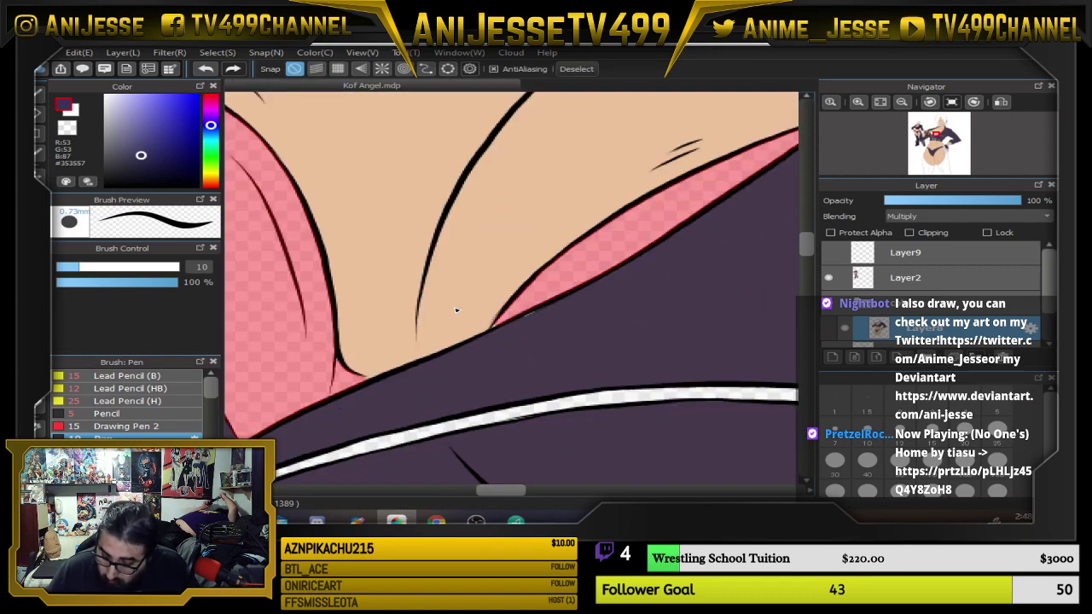
{"action": "left_click", "coordinate": [932, 401]}
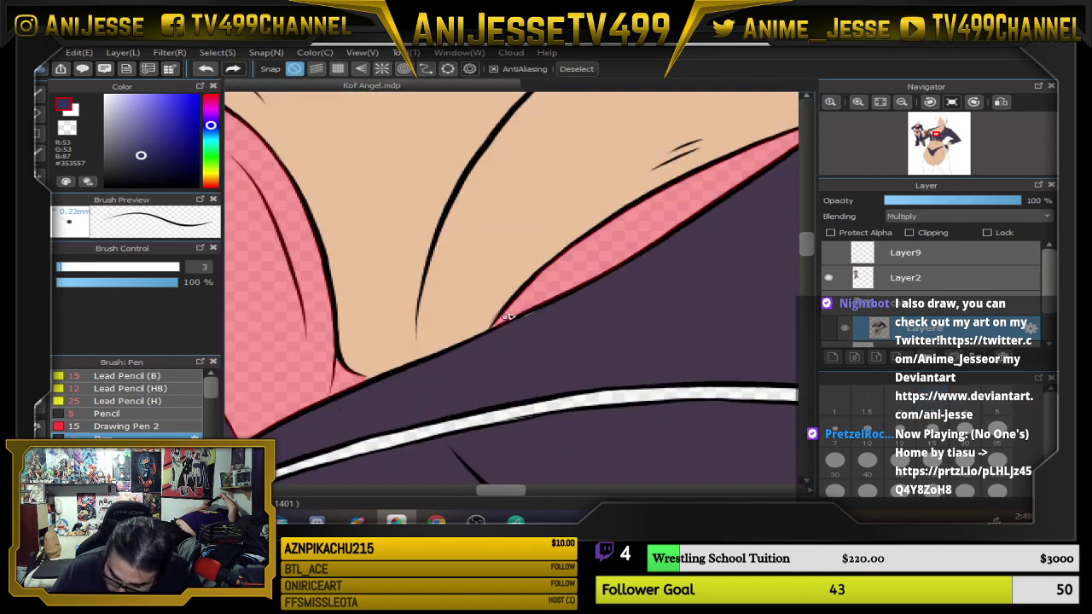
{"action": "scroll", "coordinate": [607, 250], "scroll_direction": "down", "scroll_amount": 4}
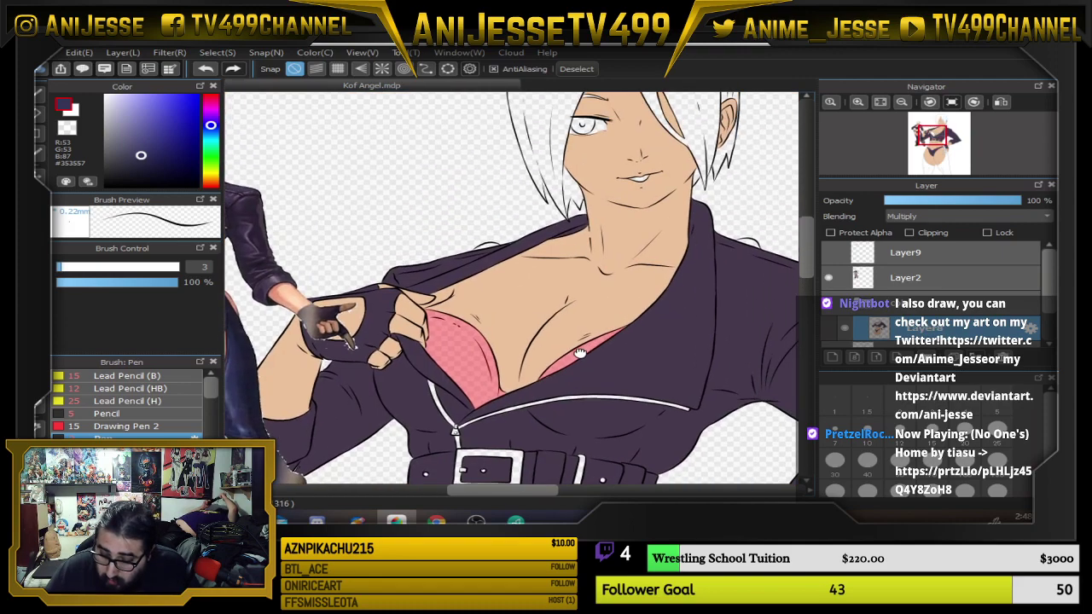
{"action": "scroll", "coordinate": [581, 353], "scroll_direction": "down", "scroll_amount": 4}
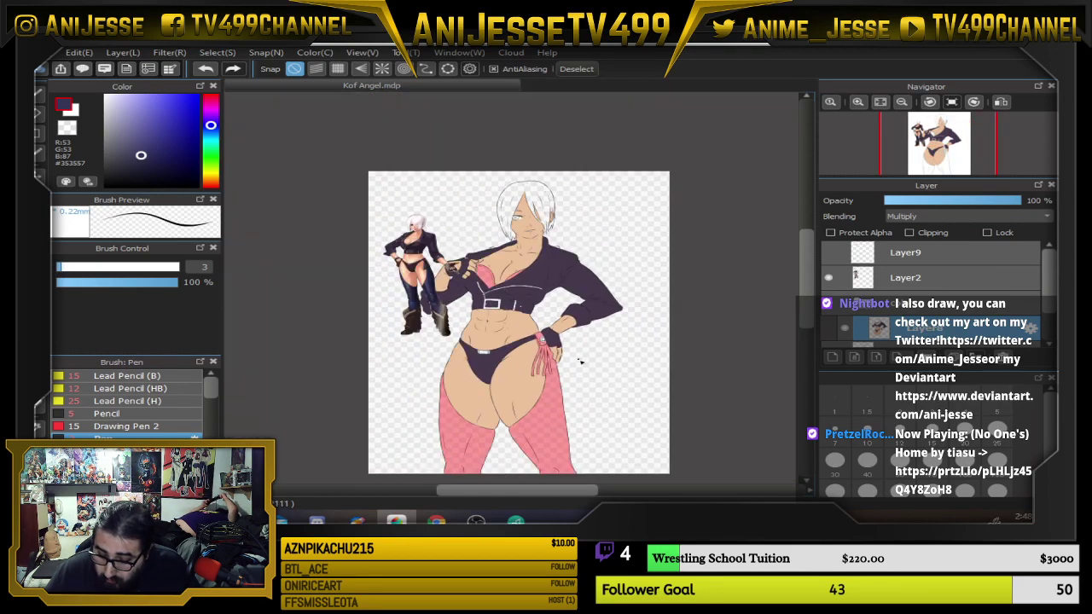
Fill the selected trouser legs, tassels and inner top with dark blue #353557 using the Rectangle shape, and deselect.
{"action": "left_click_drag", "start_coordinate": [581, 361], "coordinate": [541, 322]}
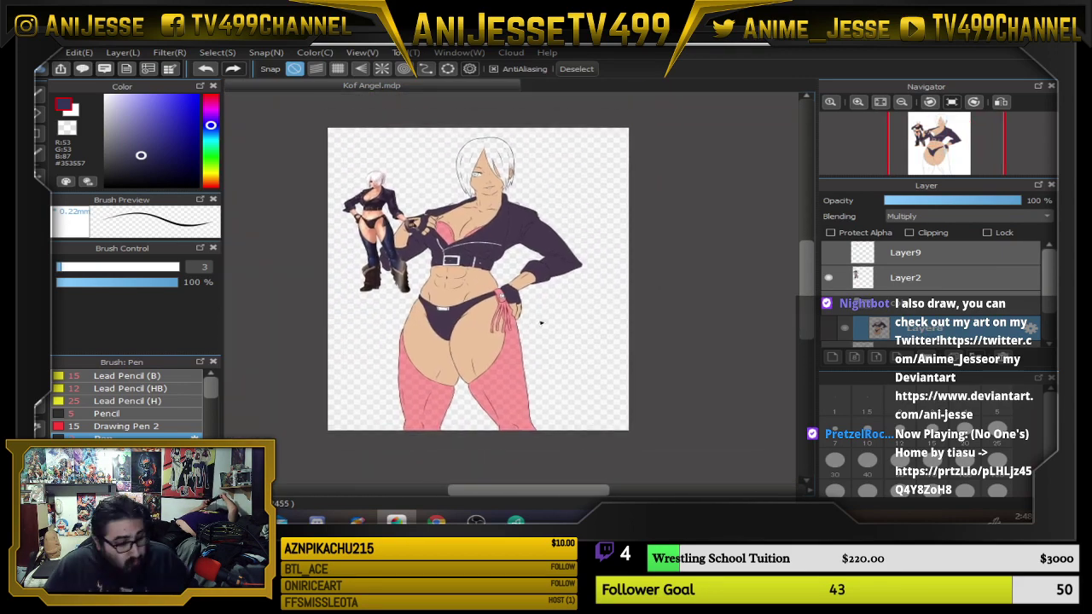
{"action": "key", "text": "m"}
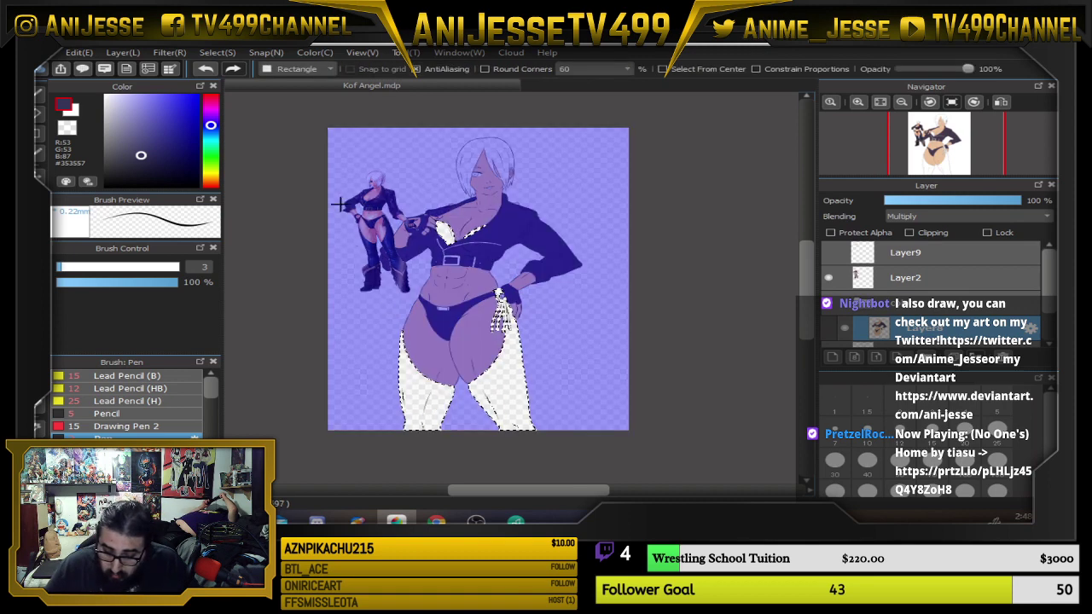
{"action": "left_click_drag", "start_coordinate": [339, 175], "coordinate": [573, 435]}
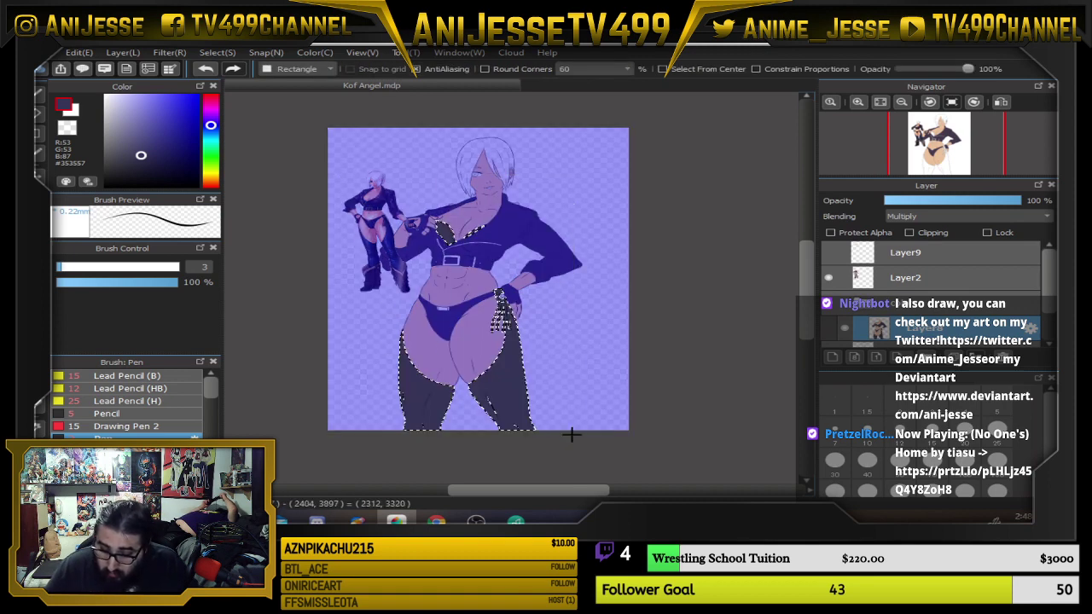
{"action": "key", "text": "ctrl+d"}
{"action": "scroll", "coordinate": [509, 354], "scroll_direction": "up", "scroll_amount": 2}
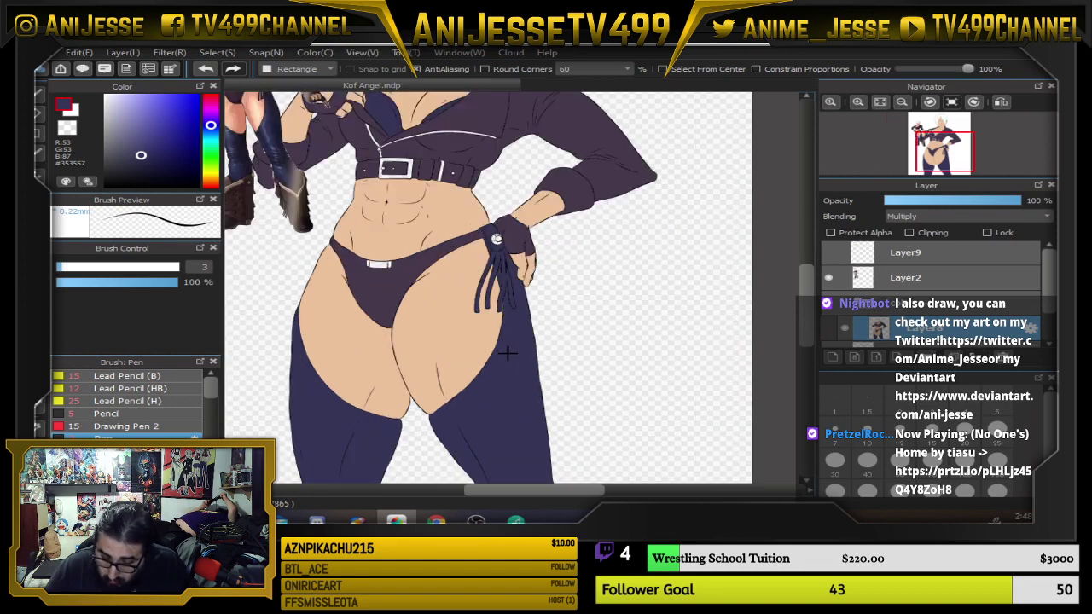
Sample the belt buckle's metal colour from the reference and lighten it to the gold tone #CAAD7B.
{"action": "left_click_drag", "start_coordinate": [440, 283], "coordinate": [483, 411]}
{"action": "scroll", "coordinate": [453, 252], "scroll_direction": "up", "scroll_amount": 2}
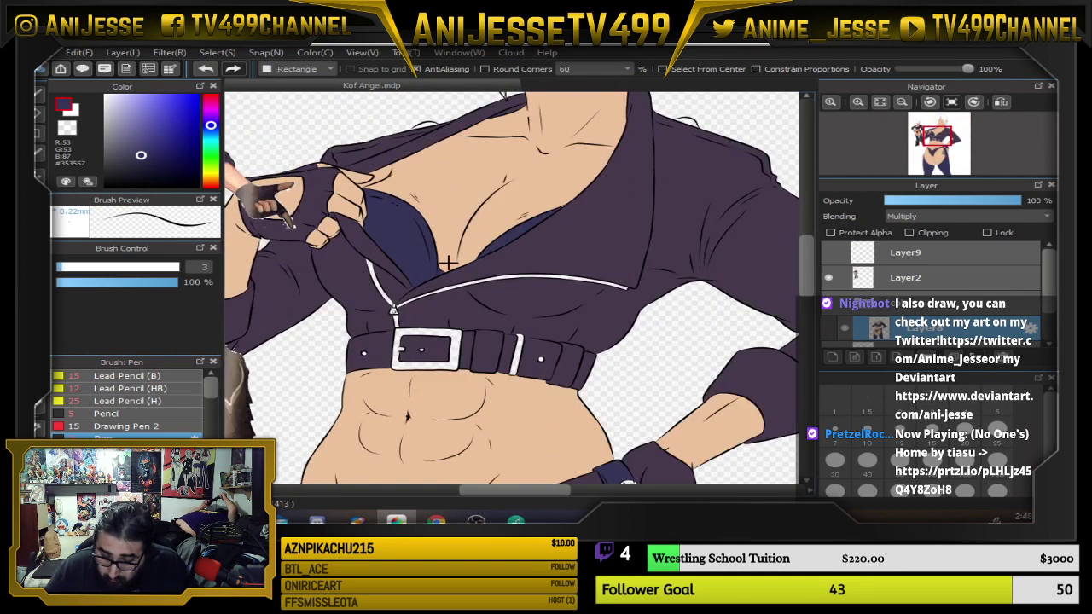
{"action": "scroll", "coordinate": [449, 263], "scroll_direction": "down", "scroll_amount": 1}
{"action": "left_click_drag", "start_coordinate": [508, 358], "coordinate": [461, 247]}
{"action": "left_click_drag", "start_coordinate": [473, 285], "coordinate": [507, 403]}
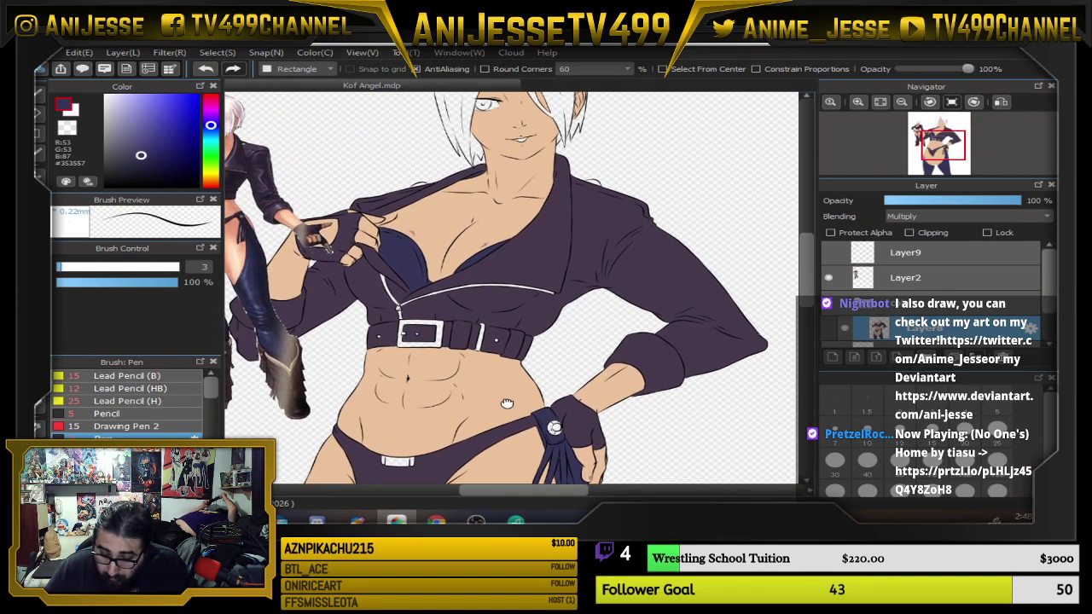
{"action": "left_click_drag", "start_coordinate": [386, 308], "coordinate": [542, 419]}
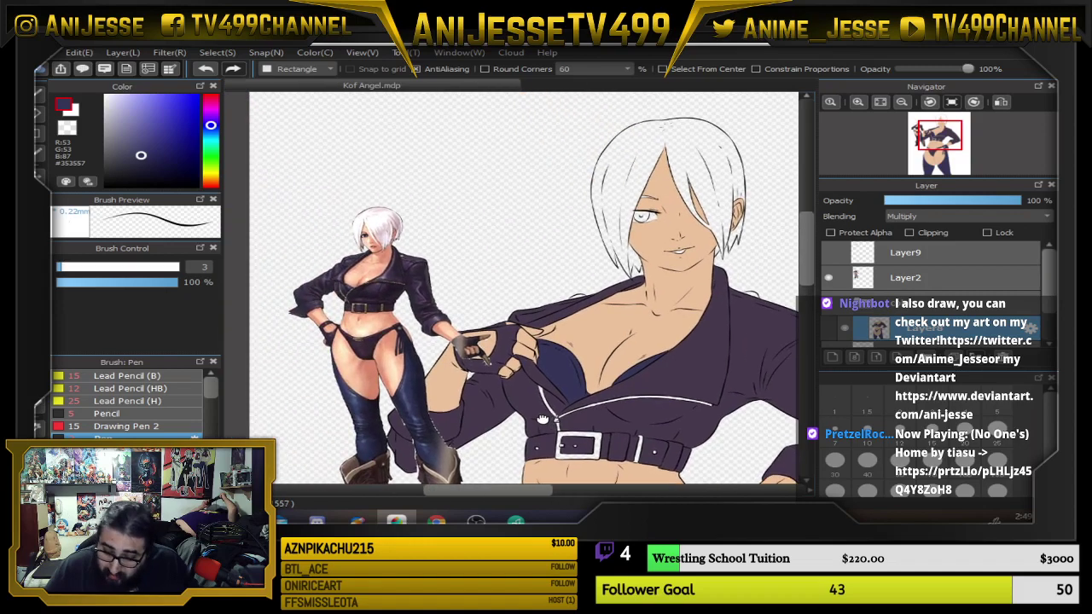
{"action": "scroll", "coordinate": [357, 284], "scroll_direction": "up", "scroll_amount": 3}
{"action": "scroll", "coordinate": [367, 308], "scroll_direction": "up", "scroll_amount": 2}
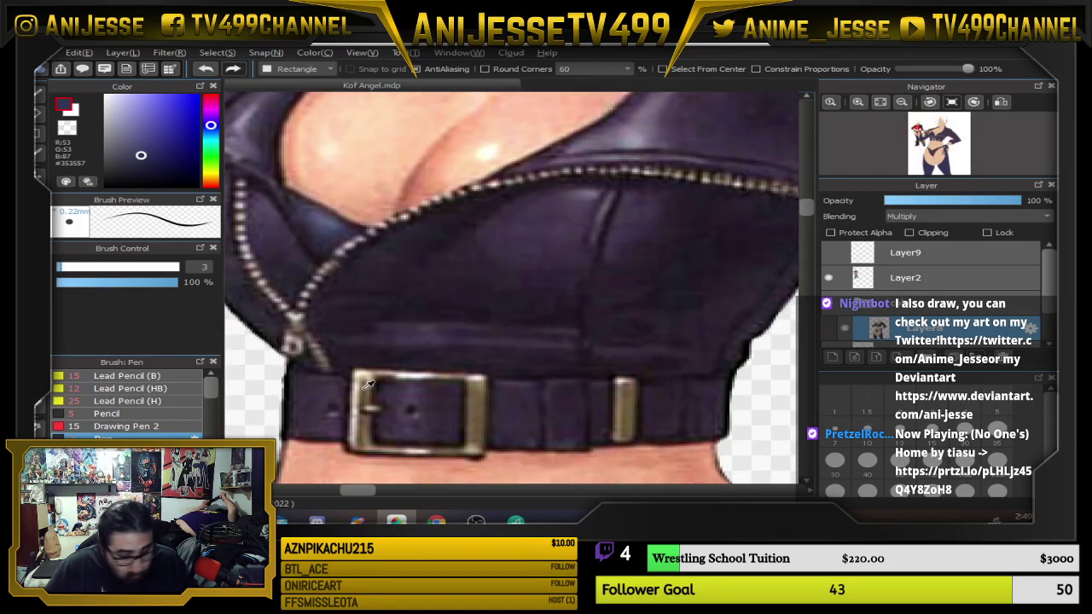
{"action": "left_click", "coordinate": [370, 376], "text": "alt"}
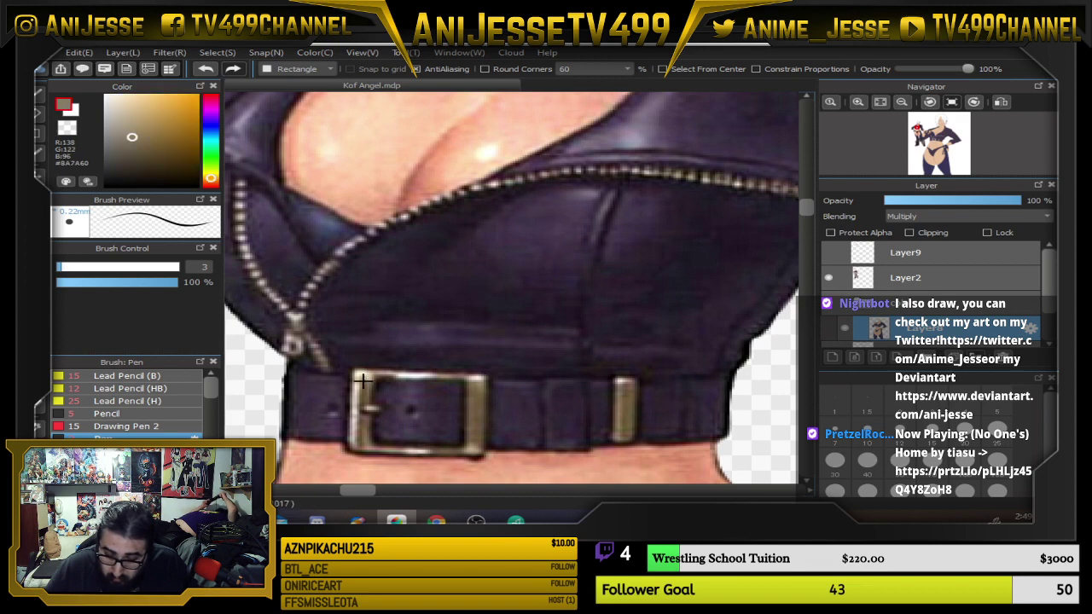
{"action": "left_click", "coordinate": [144, 123]}
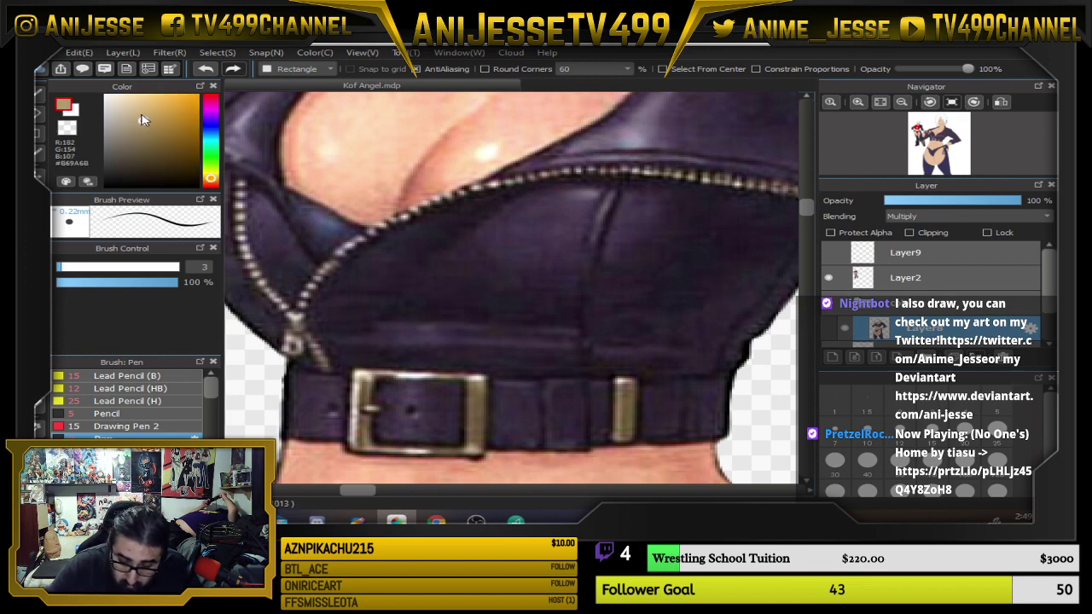
{"action": "left_click", "coordinate": [141, 117]}
Fill the small buttons on both jacket shoulders with gold #CAAD7B using the Bucket.
{"action": "scroll", "coordinate": [374, 252], "scroll_direction": "down", "scroll_amount": 5}
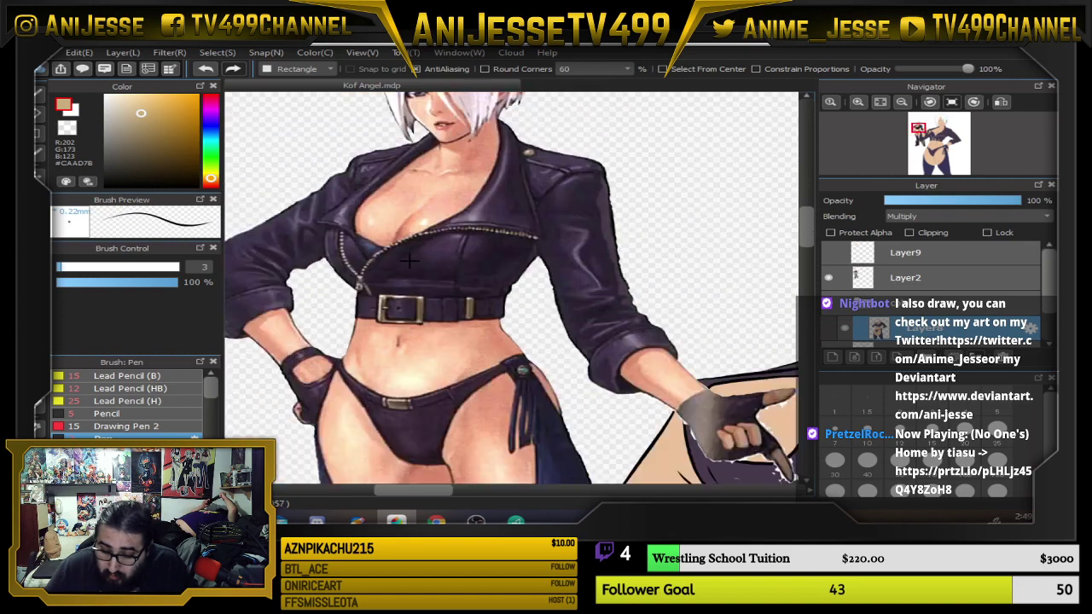
{"action": "key", "text": "g"}
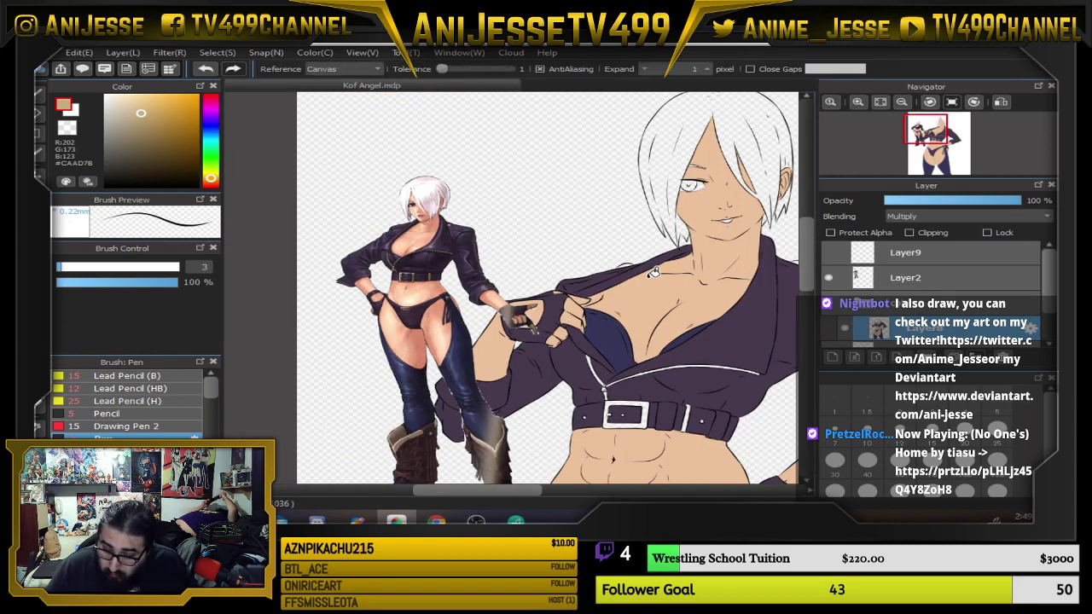
{"action": "scroll", "coordinate": [654, 272], "scroll_direction": "up", "scroll_amount": 3}
{"action": "left_click", "coordinate": [564, 217]}
{"action": "scroll", "coordinate": [622, 243], "scroll_direction": "down", "scroll_amount": 2}
{"action": "left_click_drag", "start_coordinate": [614, 244], "coordinate": [348, 300]}
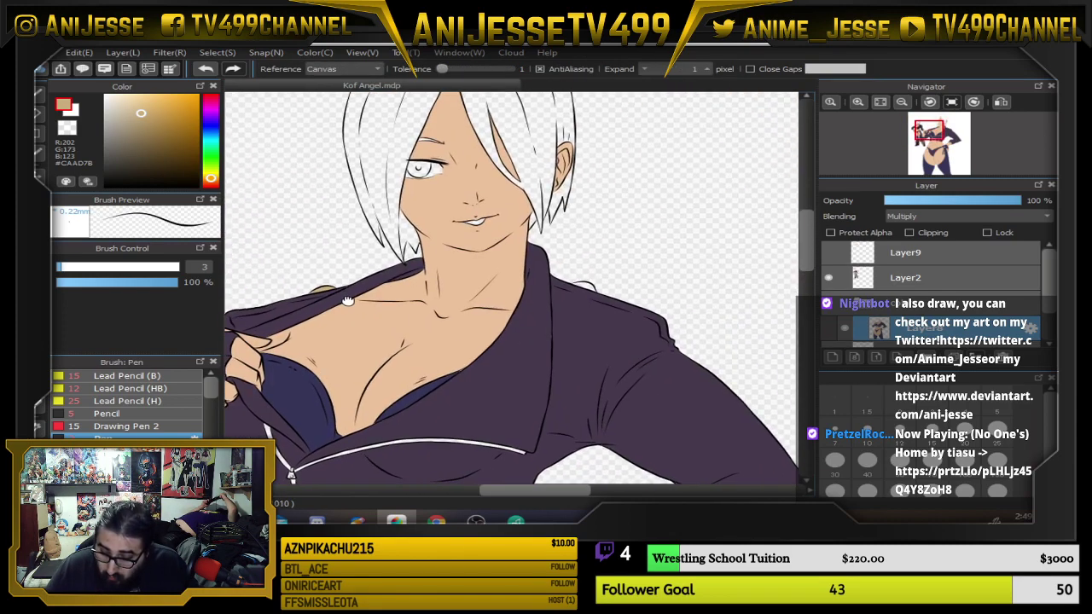
{"action": "scroll", "coordinate": [627, 278], "scroll_direction": "up", "scroll_amount": 3}
{"action": "scroll", "coordinate": [616, 359], "scroll_direction": "down", "scroll_amount": 4}
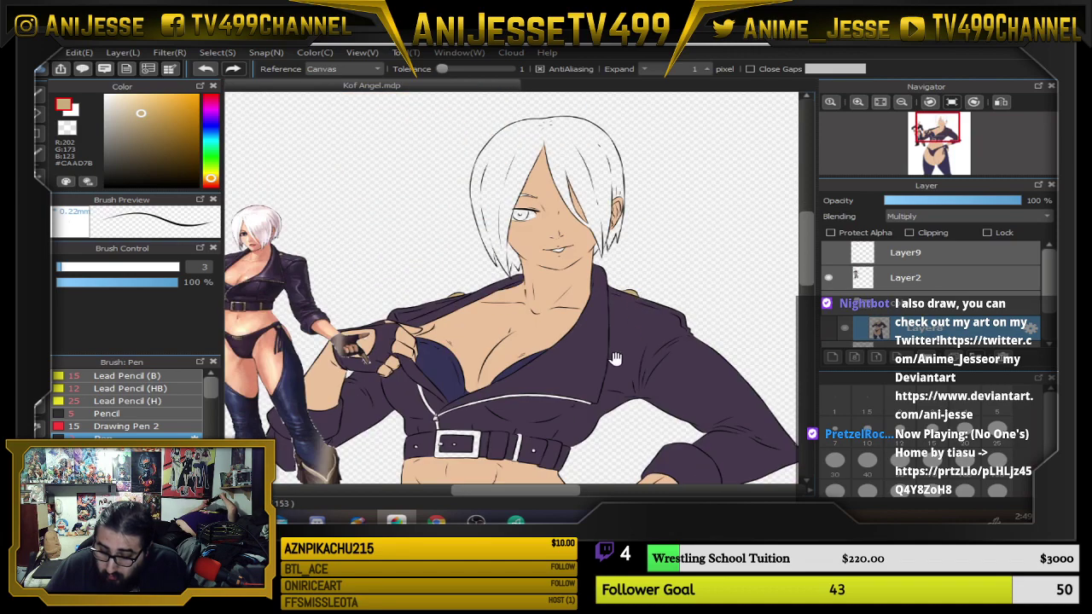
Fill the jacket's zip slider, the strip below it and both zip tracks with gold #CAAD7B.
{"action": "left_click_drag", "start_coordinate": [616, 359], "coordinate": [568, 191]}
{"action": "scroll", "coordinate": [385, 257], "scroll_direction": "up", "scroll_amount": 4}
{"action": "scroll", "coordinate": [408, 217], "scroll_direction": "up", "scroll_amount": 4}
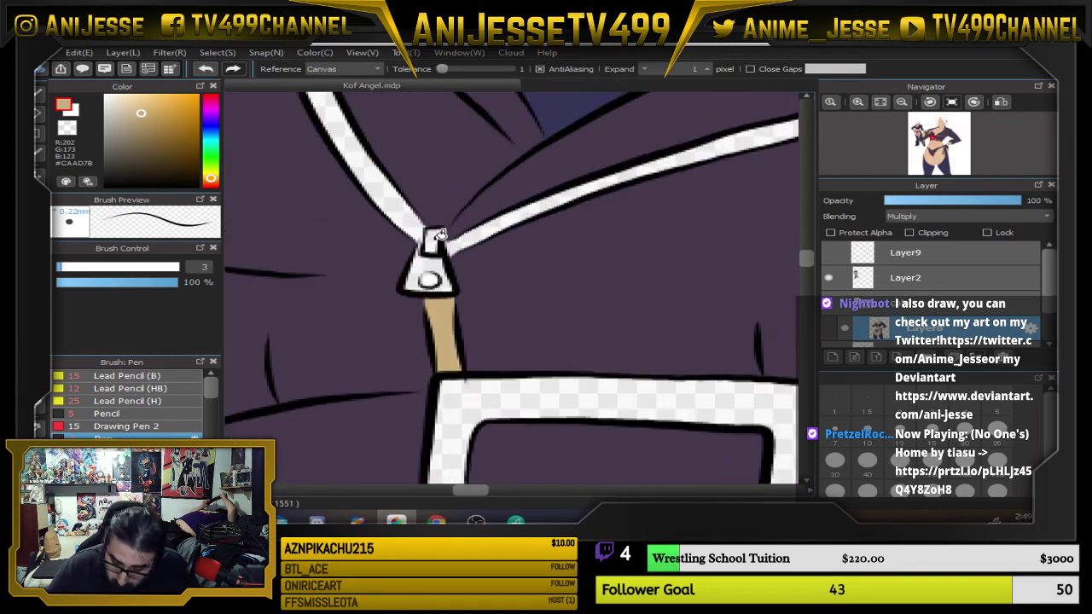
{"action": "left_click", "coordinate": [433, 242]}
{"action": "left_click", "coordinate": [432, 263]}
{"action": "left_click", "coordinate": [430, 279]}
{"action": "left_click", "coordinate": [409, 213]}
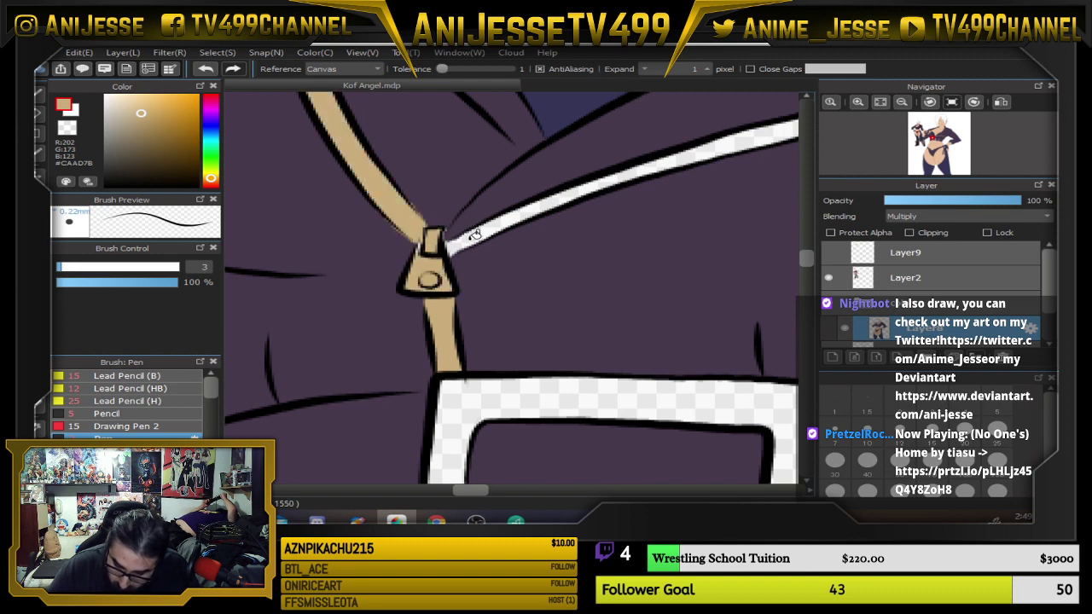
{"action": "left_click", "coordinate": [475, 235]}
{"action": "scroll", "coordinate": [545, 232], "scroll_direction": "down", "scroll_amount": 4}
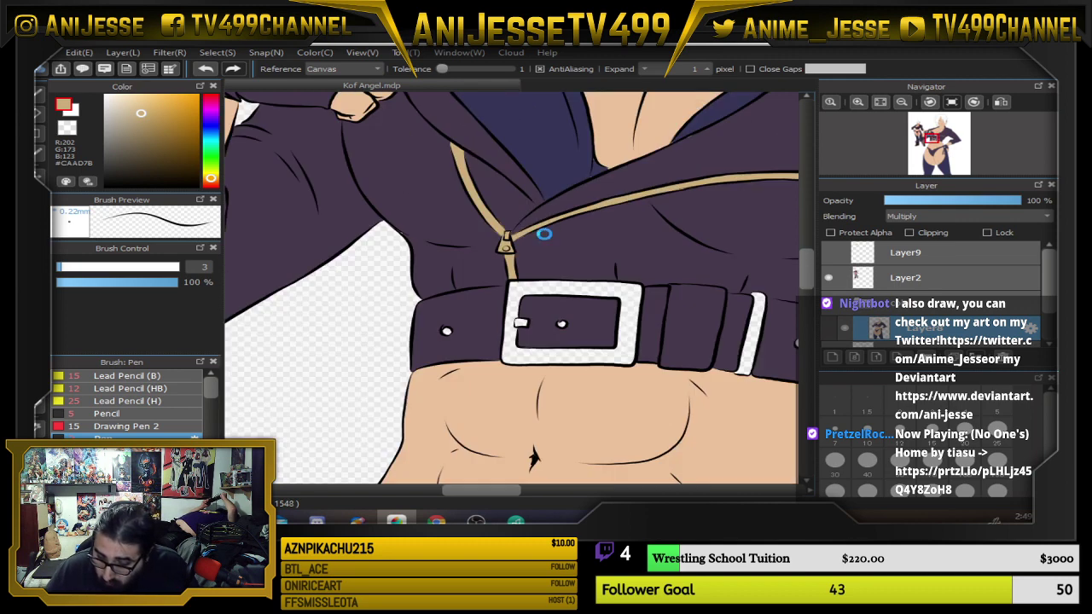
Fill the belt's buckle frame and its narrow metal loop with gold #CAAD7B.
{"action": "left_click_drag", "start_coordinate": [562, 241], "coordinate": [478, 259]}
{"action": "scroll", "coordinate": [484, 287], "scroll_direction": "up", "scroll_amount": 3}
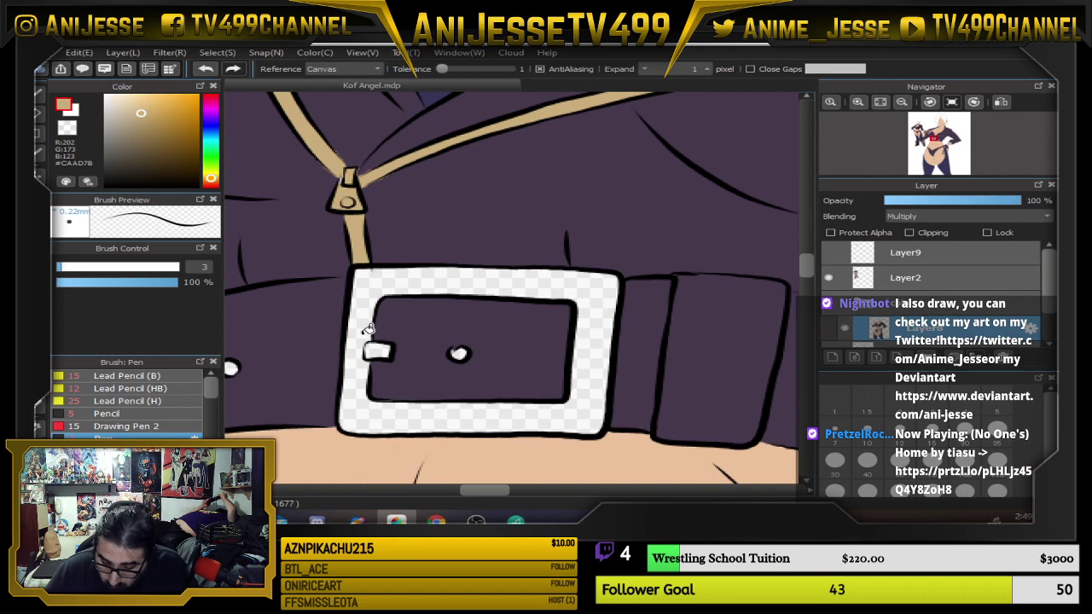
{"action": "left_click", "coordinate": [367, 329]}
{"action": "scroll", "coordinate": [375, 348], "scroll_direction": "down", "scroll_amount": 4}
{"action": "left_click_drag", "start_coordinate": [483, 403], "coordinate": [520, 304]}
{"action": "scroll", "coordinate": [513, 319], "scroll_direction": "up", "scroll_amount": 3}
{"action": "left_click", "coordinate": [534, 303]}
{"action": "scroll", "coordinate": [539, 317], "scroll_direction": "down", "scroll_amount": 4}
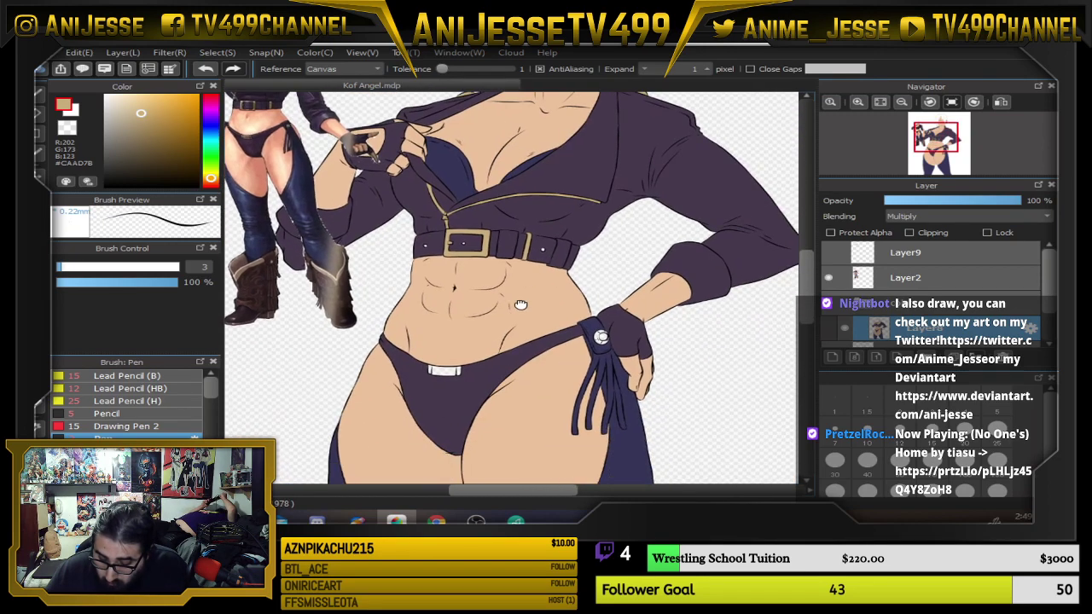
Fill the outer ring segments of the round stud on the hip strap with gold #CAAD7B.
{"action": "scroll", "coordinate": [598, 337], "scroll_direction": "up", "scroll_amount": 5}
{"action": "left_click", "coordinate": [574, 338]}
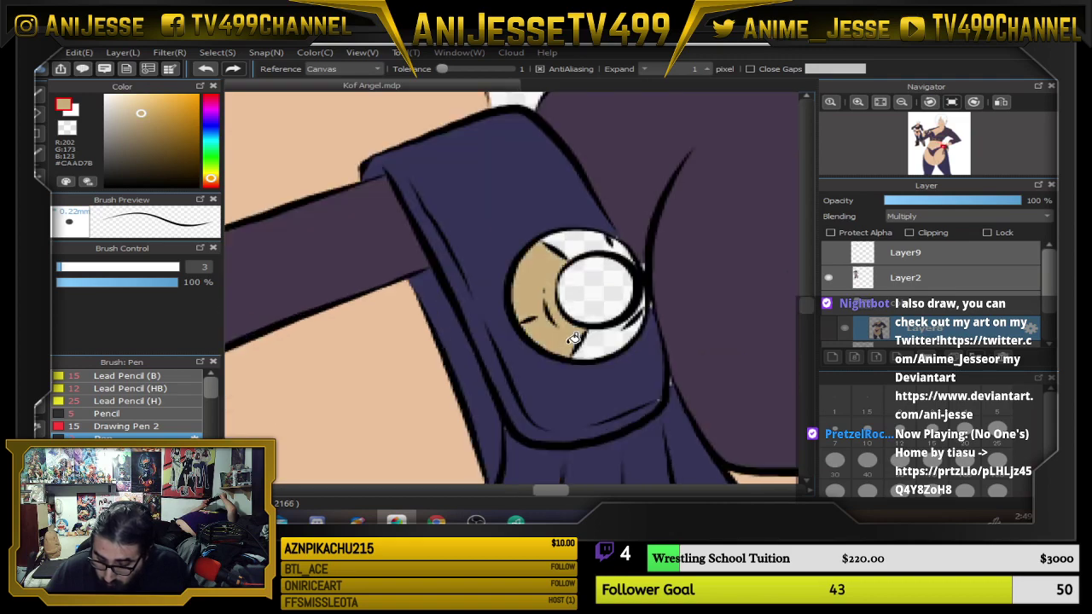
{"action": "left_click", "coordinate": [630, 317]}
{"action": "left_click", "coordinate": [589, 241]}
{"action": "scroll", "coordinate": [534, 298], "scroll_direction": "down", "scroll_amount": 4}
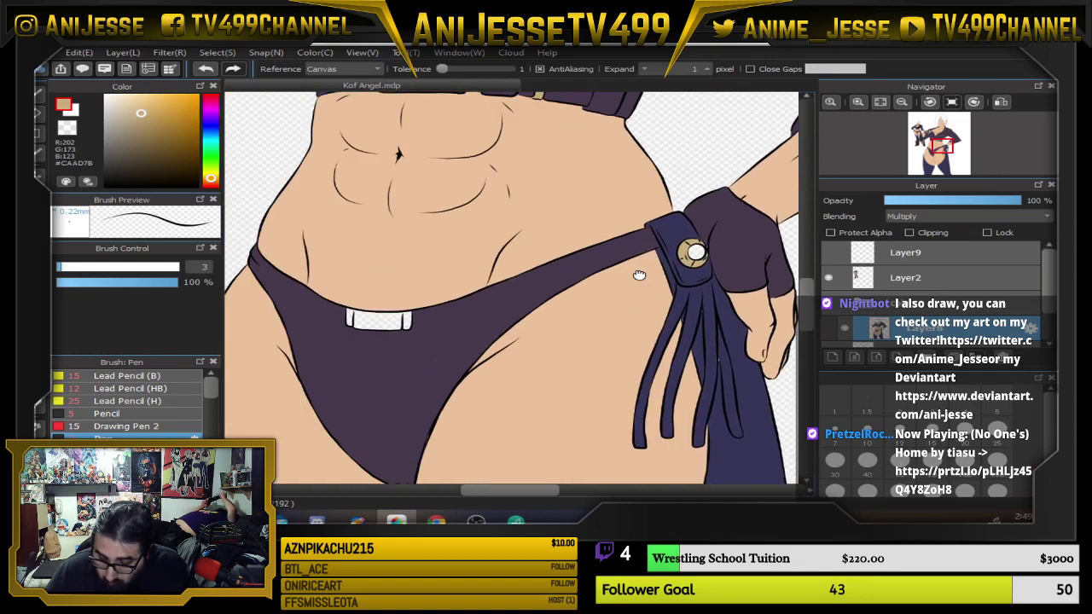
Fill all three sections of the small buckle on the bikini bottom's waistband with gold #CAAD7B.
{"action": "scroll", "coordinate": [413, 284], "scroll_direction": "up", "scroll_amount": 5}
{"action": "left_click", "coordinate": [413, 284]}
{"action": "left_click", "coordinate": [478, 282]}
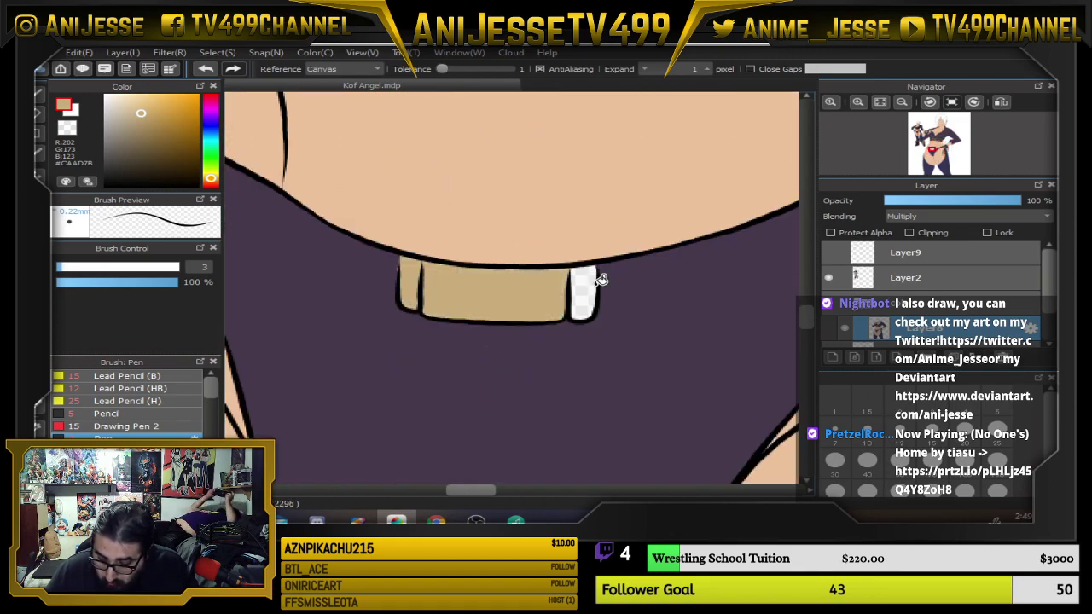
{"action": "left_click", "coordinate": [597, 285]}
{"action": "scroll", "coordinate": [616, 285], "scroll_direction": "down", "scroll_amount": 4}
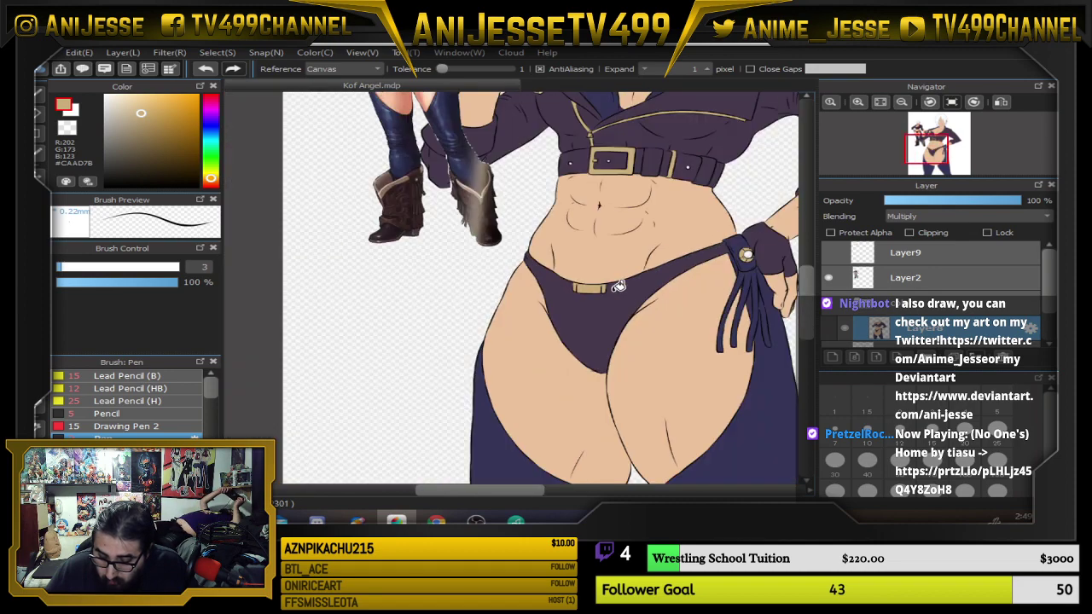
Sample the glove's purple #46394D and paint over the small unfilled gaps along the glove's outlines beside the stud.
{"action": "left_click_drag", "start_coordinate": [618, 285], "coordinate": [390, 304]}
{"action": "key", "text": "b"}
{"action": "scroll", "coordinate": [520, 286], "scroll_direction": "up", "scroll_amount": 6}
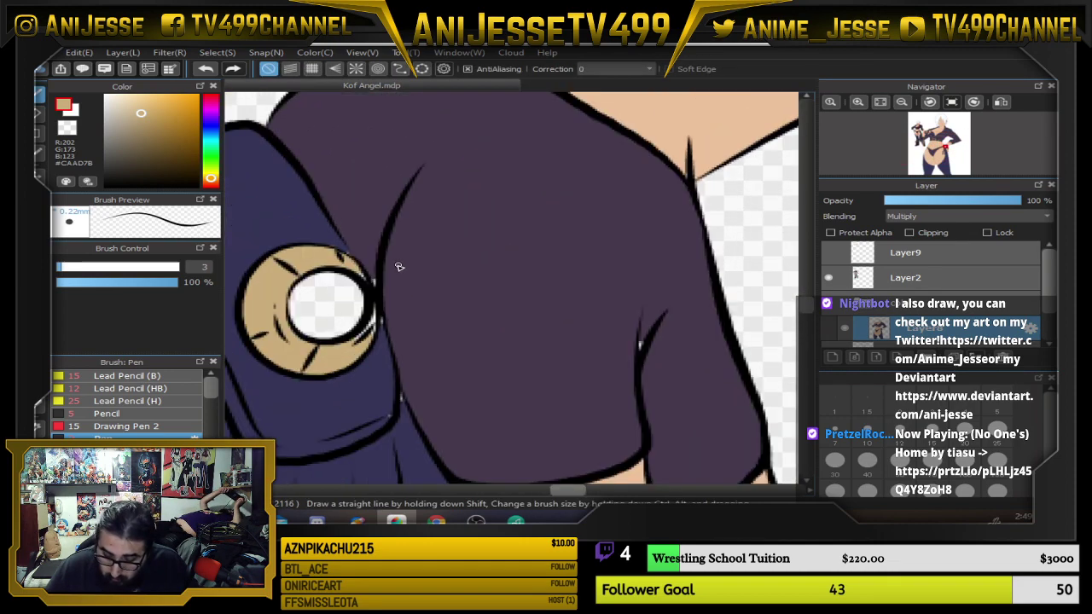
{"action": "scroll", "coordinate": [398, 267], "scroll_direction": "up", "scroll_amount": 2}
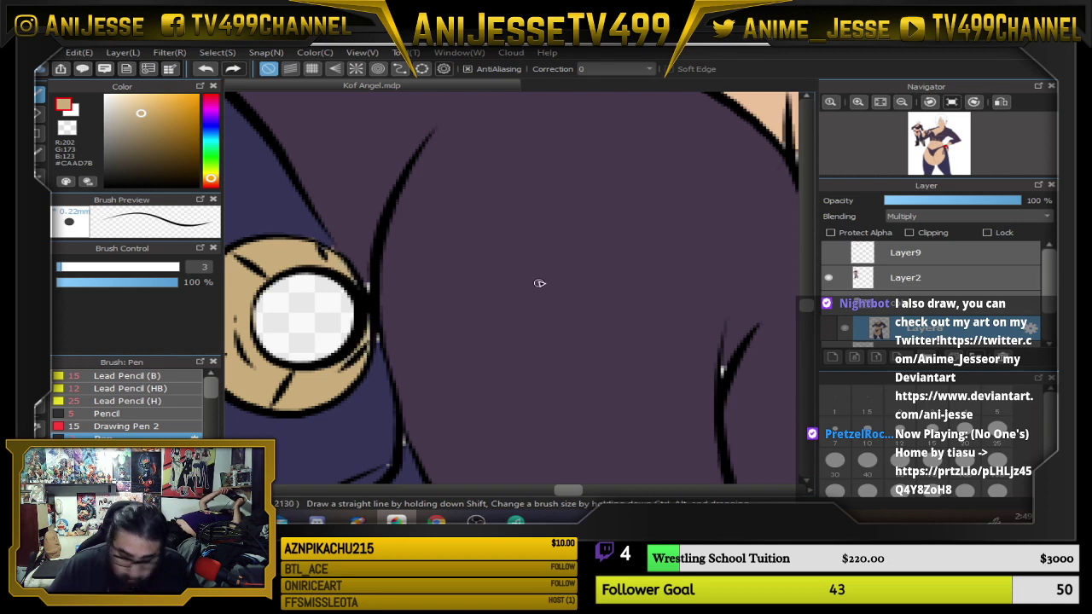
{"action": "left_click", "coordinate": [555, 317], "text": "alt"}
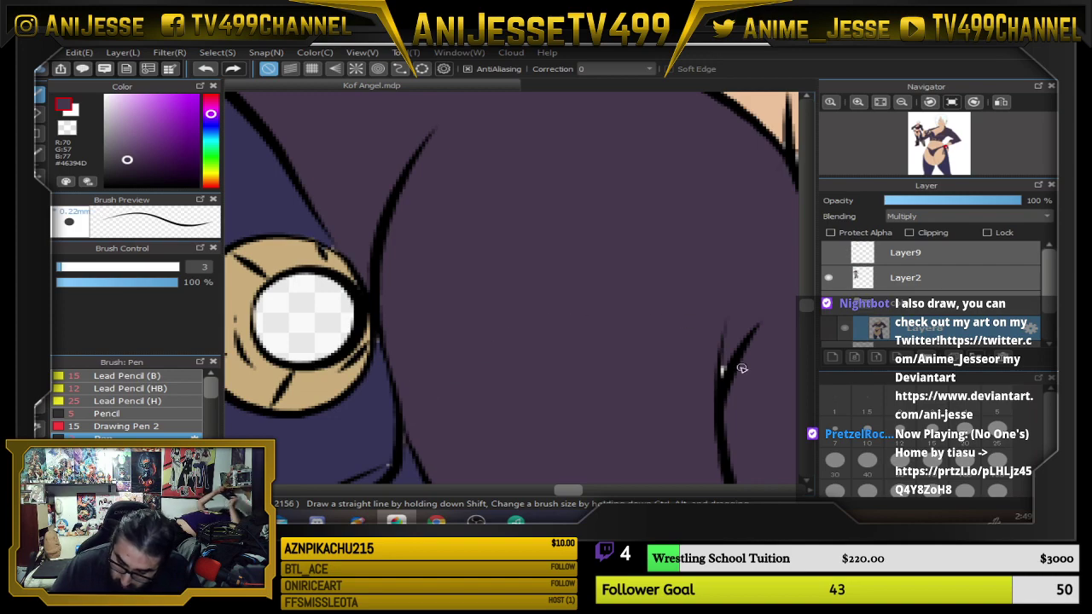
{"action": "scroll", "coordinate": [444, 251], "scroll_direction": "down", "scroll_amount": 4}
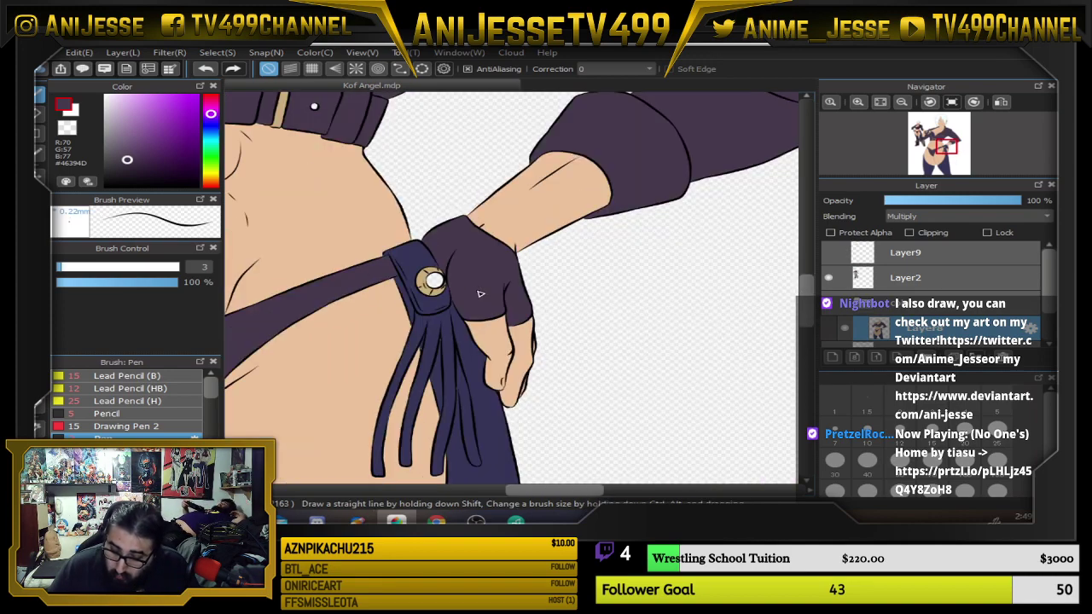
{"action": "scroll", "coordinate": [484, 334], "scroll_direction": "down", "scroll_amount": 4}
{"action": "left_click_drag", "start_coordinate": [376, 315], "coordinate": [423, 392]}
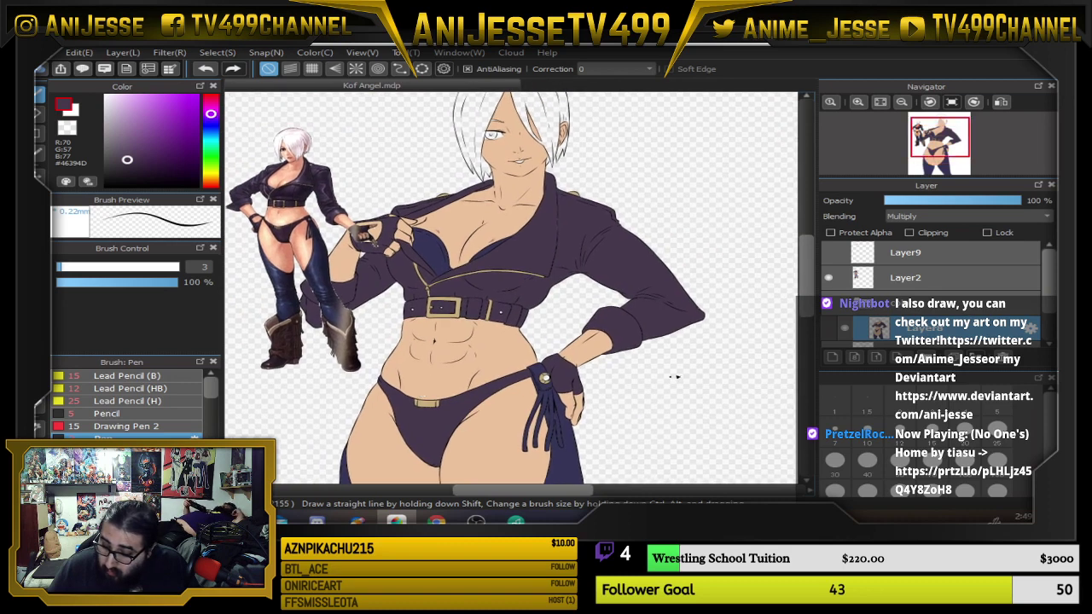
Sample black #000000 from the reference and fill the three belt holes with it on the layer below the flats.
{"action": "scroll", "coordinate": [920, 307], "scroll_direction": "down", "scroll_amount": 2}
{"action": "left_click", "coordinate": [944, 328]}
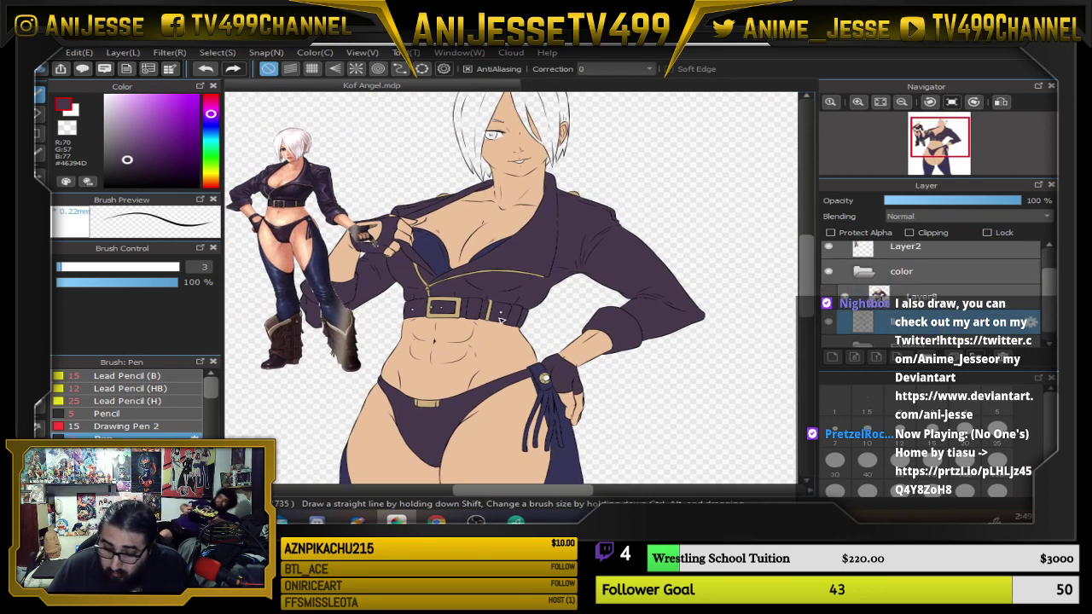
{"action": "key", "text": "g"}
{"action": "left_click", "coordinate": [276, 235], "text": "alt"}
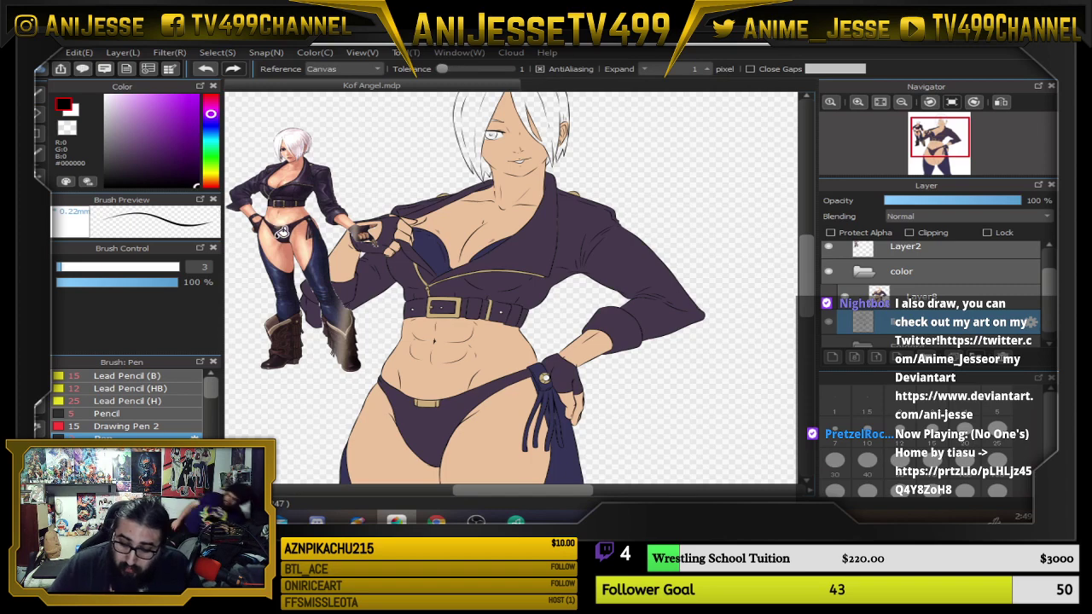
{"action": "scroll", "coordinate": [406, 312], "scroll_direction": "up", "scroll_amount": 5}
{"action": "left_click", "coordinate": [376, 201]}
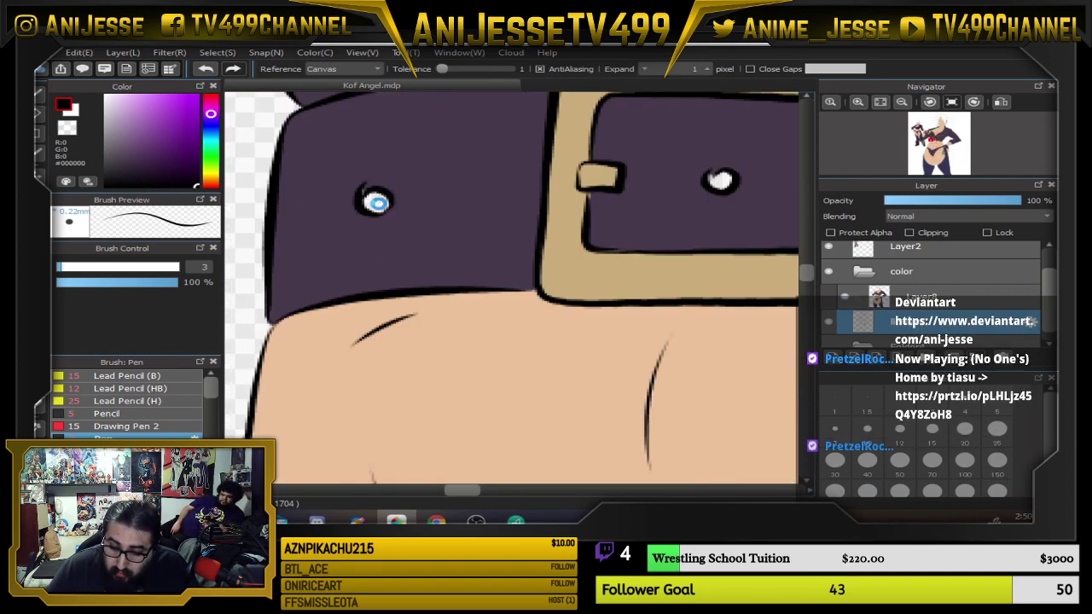
{"action": "left_click", "coordinate": [721, 180]}
{"action": "left_click_drag", "start_coordinate": [732, 181], "coordinate": [254, 251]}
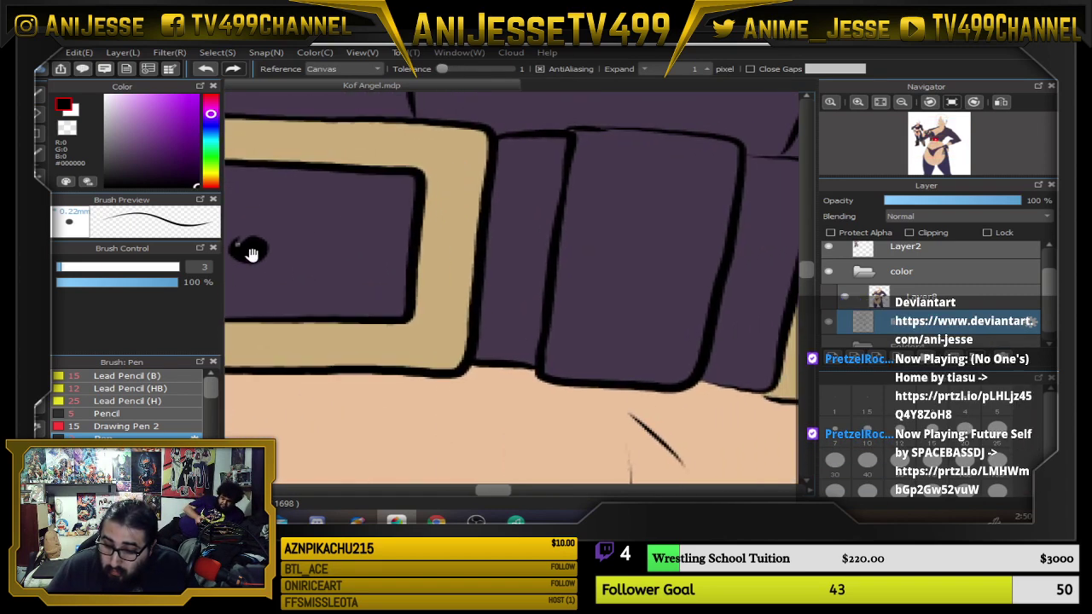
{"action": "left_click_drag", "start_coordinate": [683, 259], "coordinate": [556, 263]}
{"action": "left_click", "coordinate": [593, 296]}
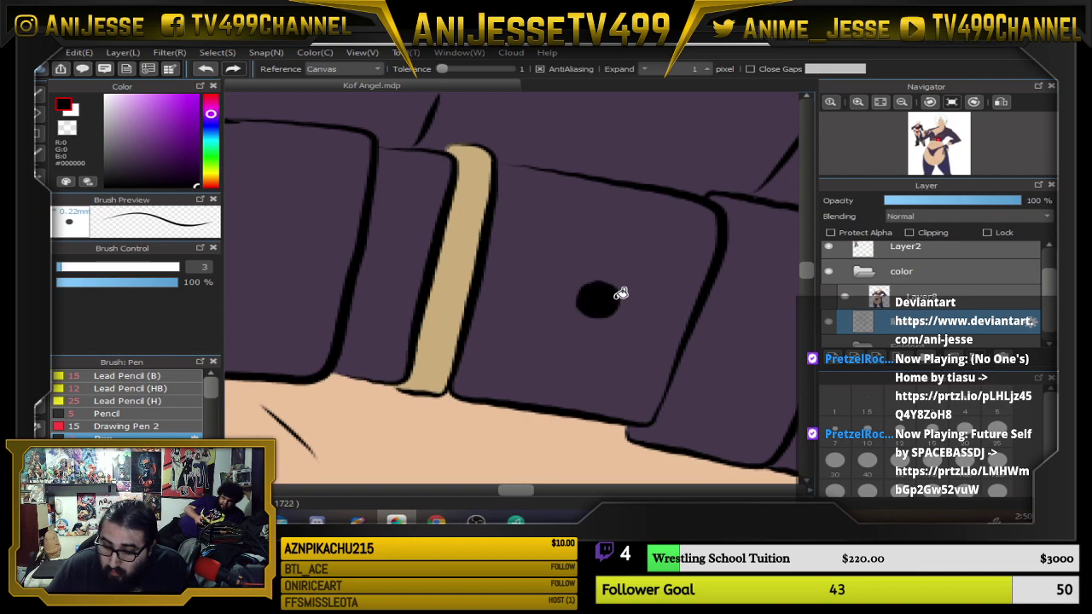
Sample the teal of the hip stud in the reference and adjust it to #7BB9BD.
{"action": "scroll", "coordinate": [616, 305], "scroll_direction": "down", "scroll_amount": 4}
{"action": "scroll", "coordinate": [616, 305], "scroll_direction": "down", "scroll_amount": 6}
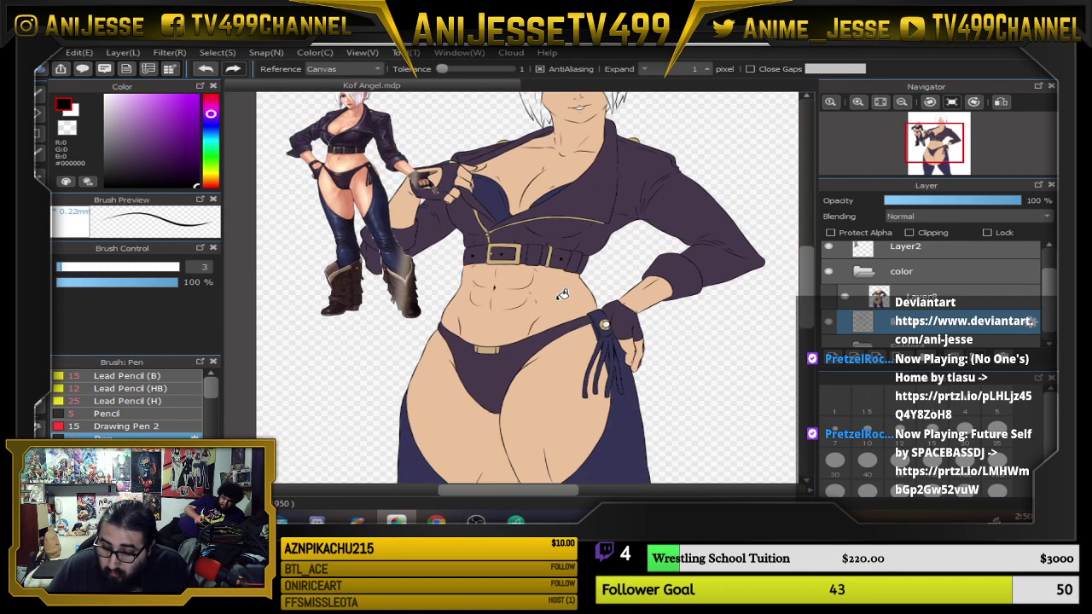
{"action": "scroll", "coordinate": [482, 308], "scroll_direction": "down", "scroll_amount": 2}
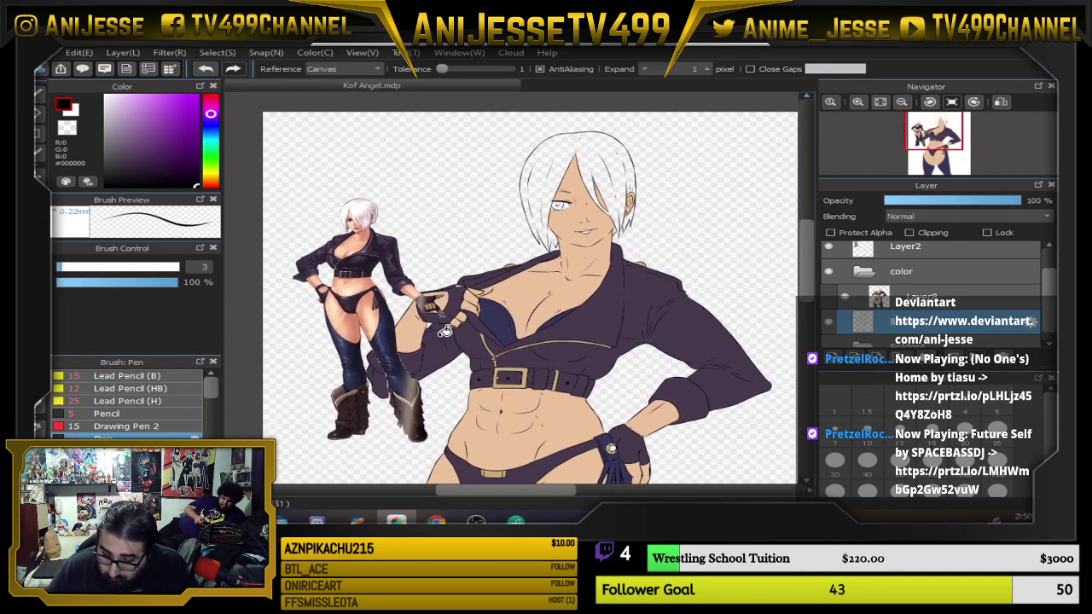
{"action": "scroll", "coordinate": [334, 274], "scroll_direction": "up", "scroll_amount": 5}
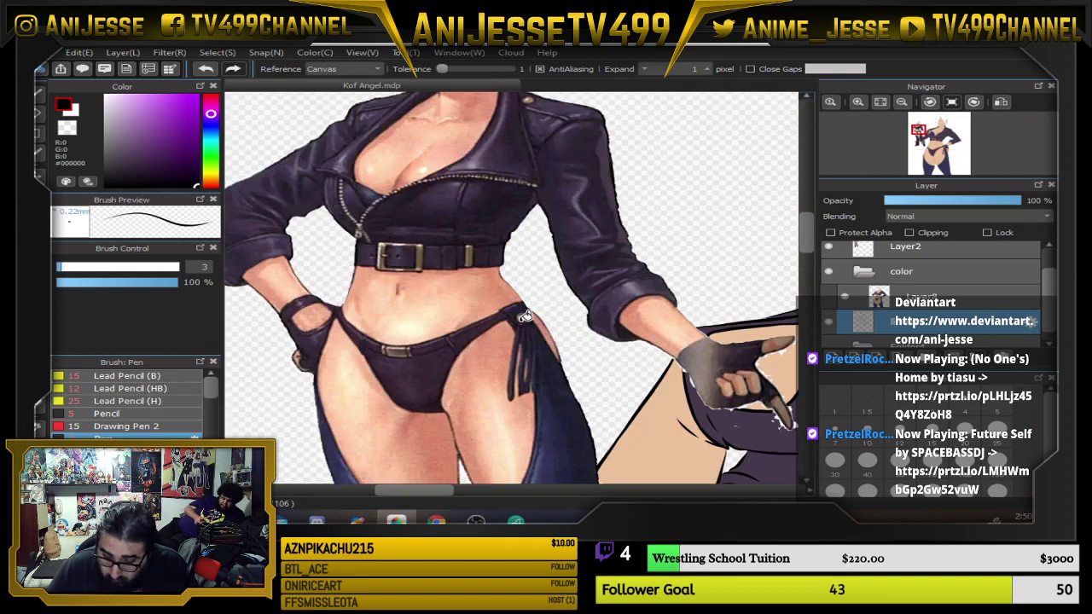
{"action": "scroll", "coordinate": [524, 314], "scroll_direction": "up", "scroll_amount": 4}
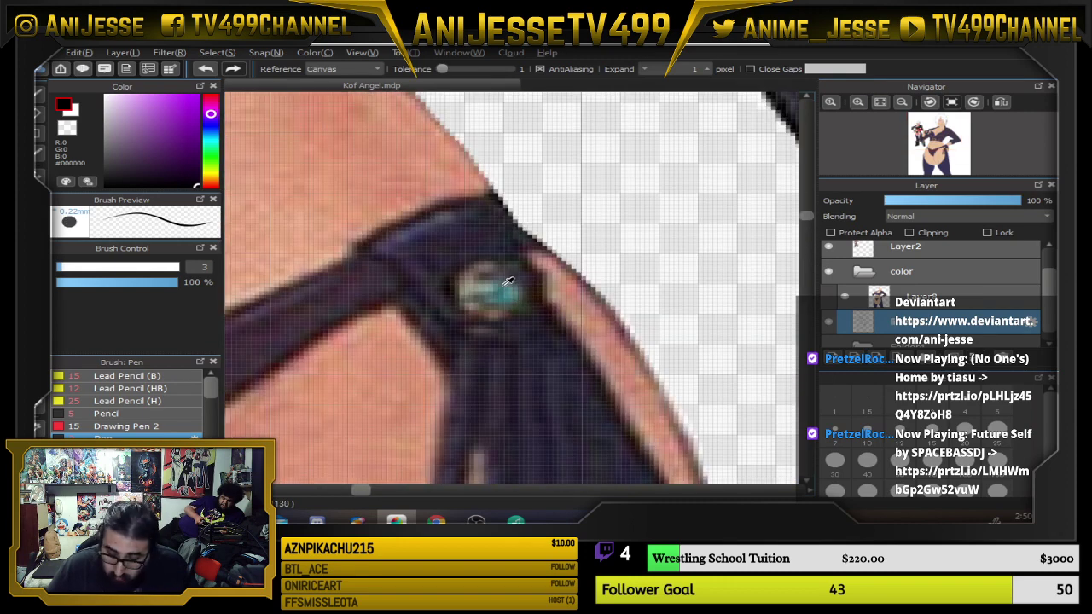
{"action": "left_click", "coordinate": [514, 288], "text": "alt"}
{"action": "left_click", "coordinate": [138, 124]}
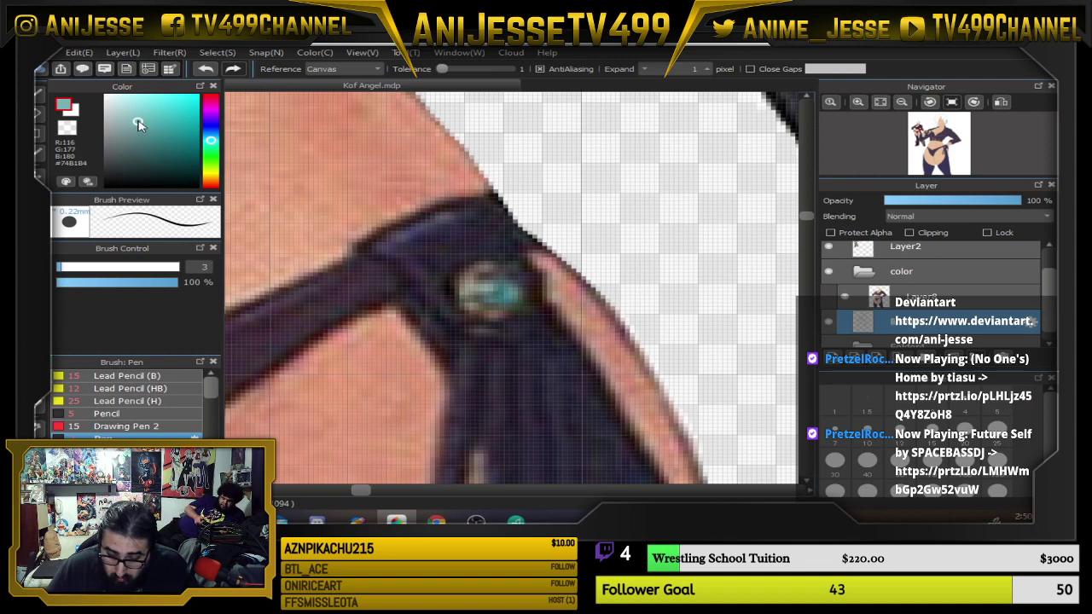
Fill the hip-strap stud's round centre with teal #7BB9BD on the Multiply layer in the color folder.
{"action": "scroll", "coordinate": [512, 297], "scroll_direction": "down", "scroll_amount": 10}
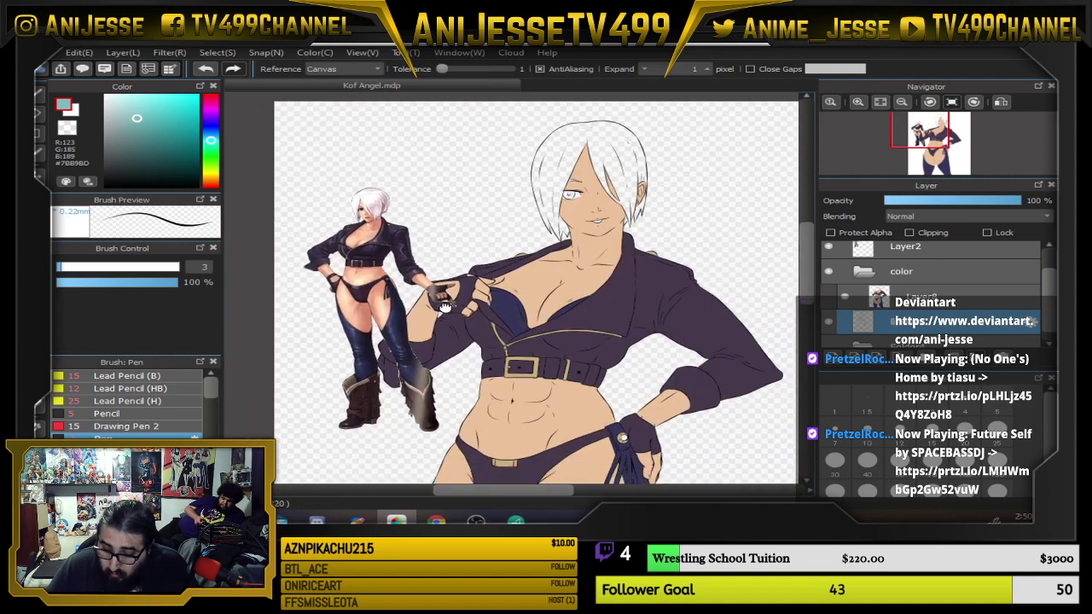
{"action": "left_click_drag", "start_coordinate": [659, 465], "coordinate": [571, 359]}
{"action": "scroll", "coordinate": [495, 310], "scroll_direction": "up", "scroll_amount": 3}
{"action": "scroll", "coordinate": [493, 309], "scroll_direction": "up", "scroll_amount": 3}
{"action": "left_click", "coordinate": [518, 307]}
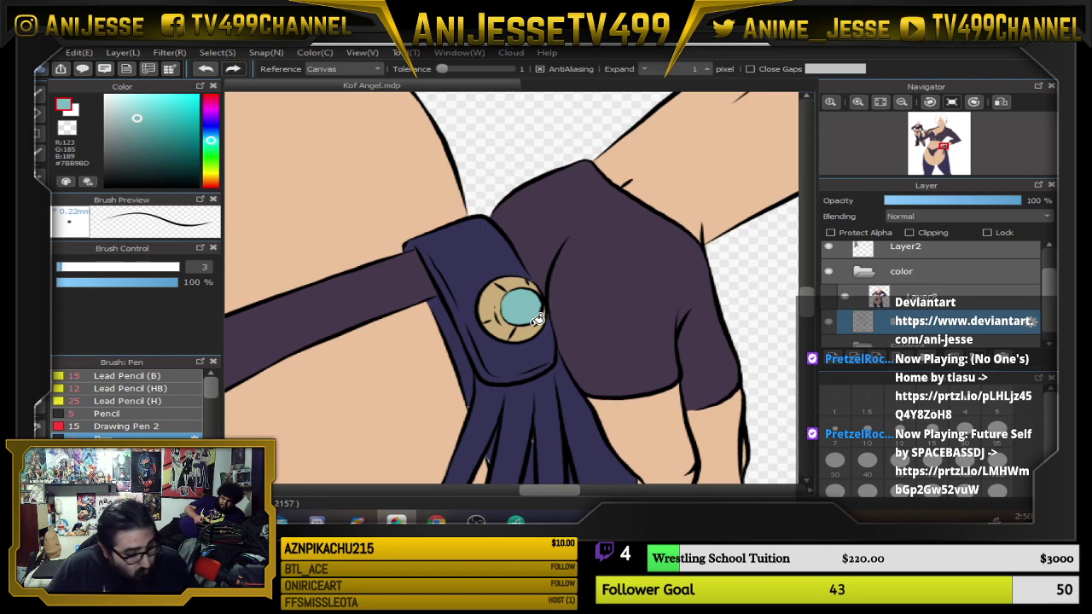
{"action": "key", "text": "ctrl+z"}
{"action": "left_click", "coordinate": [938, 297]}
{"action": "left_click", "coordinate": [529, 303]}
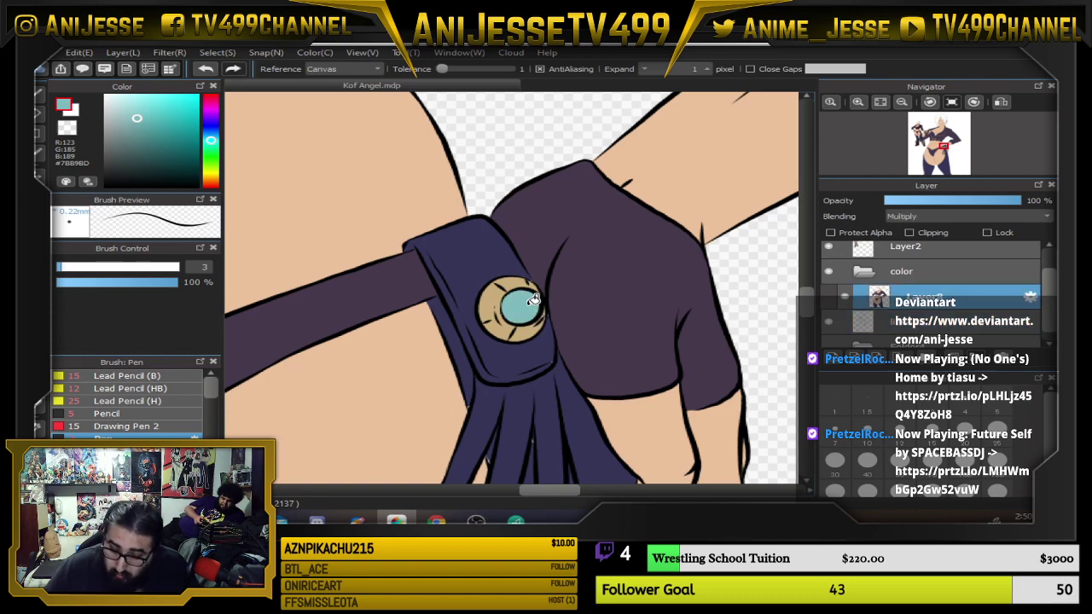
Try filling the hair with pale grey #DCE1E2 and the lighter tint #E8F1F2.
{"action": "scroll", "coordinate": [530, 302], "scroll_direction": "down", "scroll_amount": 5}
{"action": "left_click_drag", "start_coordinate": [513, 305], "coordinate": [538, 190]}
{"action": "scroll", "coordinate": [502, 245], "scroll_direction": "down", "scroll_amount": 1}
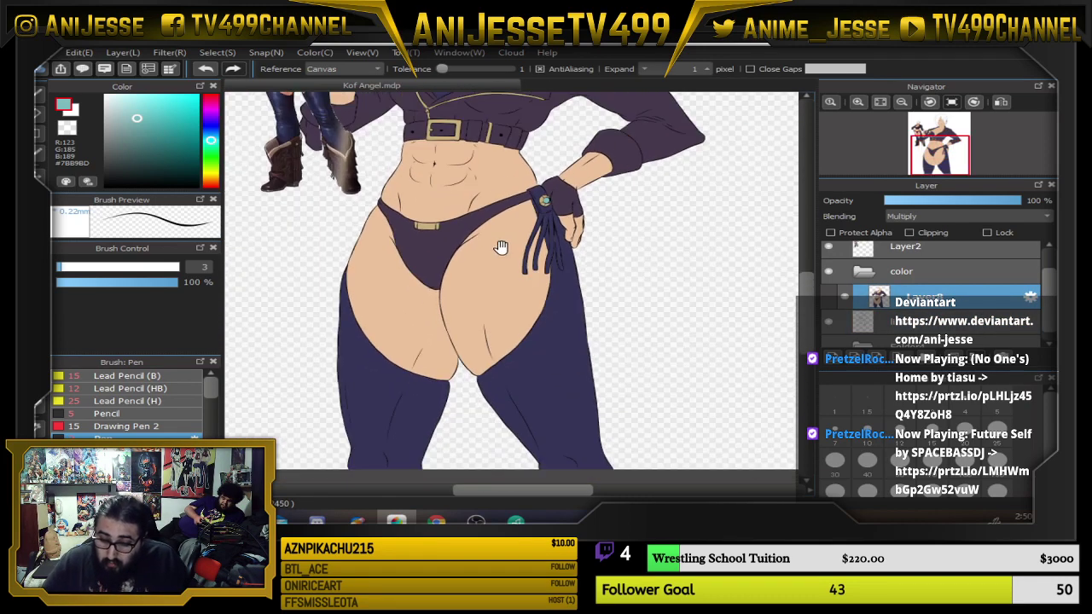
{"action": "left_click_drag", "start_coordinate": [502, 248], "coordinate": [509, 393]}
{"action": "left_click_drag", "start_coordinate": [531, 206], "coordinate": [542, 312]}
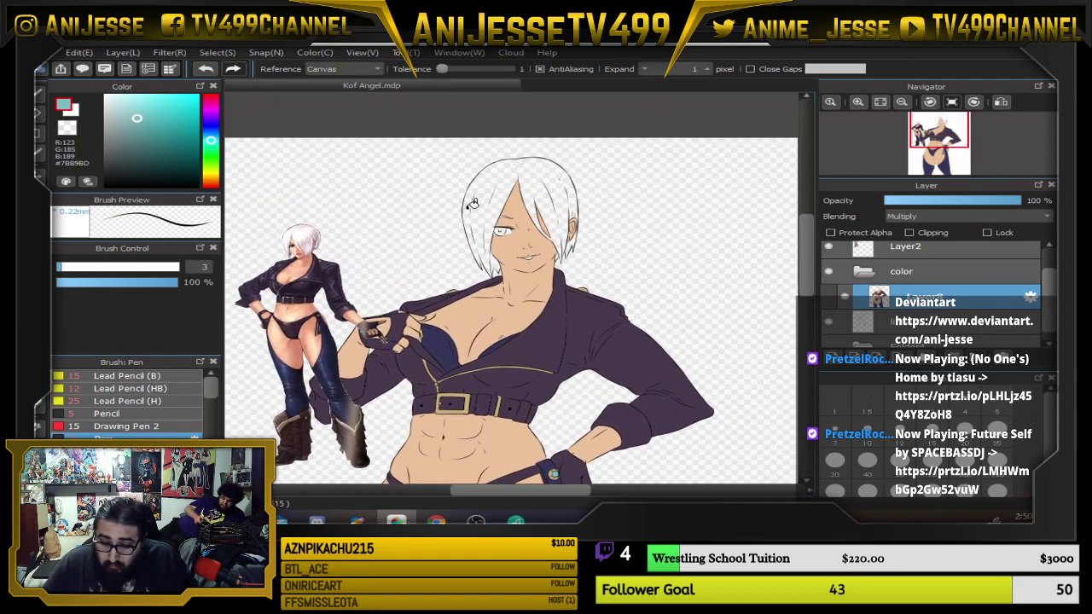
{"action": "left_click", "coordinate": [114, 111]}
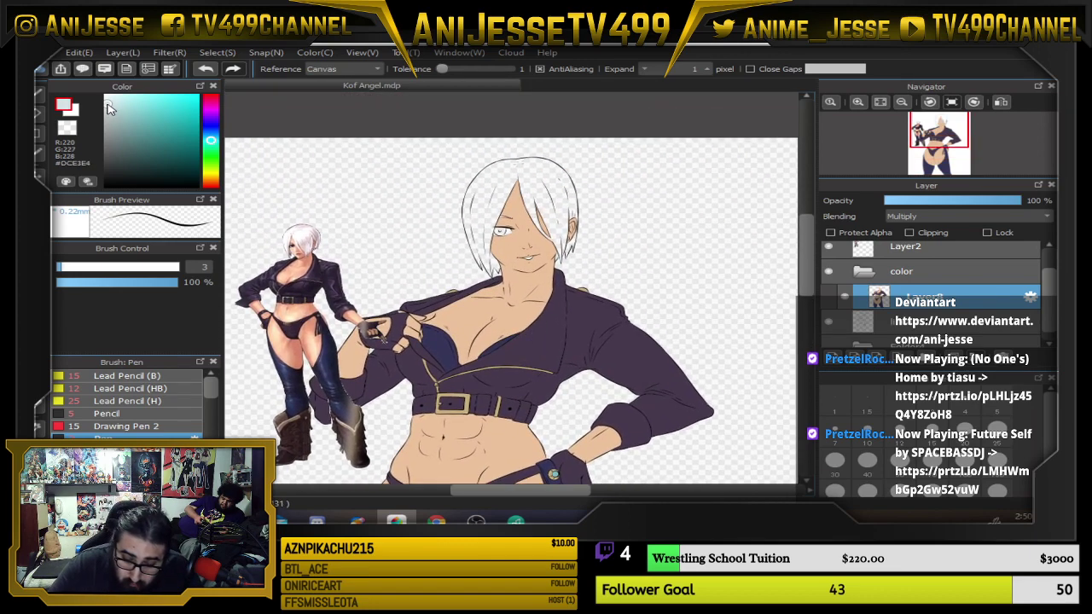
{"action": "left_click", "coordinate": [510, 176]}
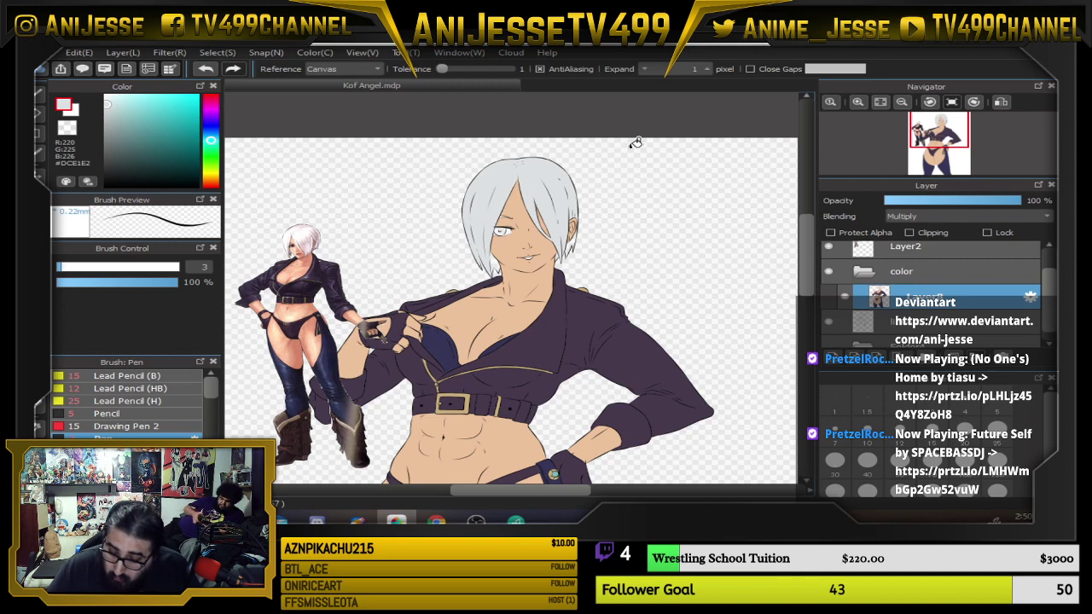
{"action": "left_click", "coordinate": [112, 103]}
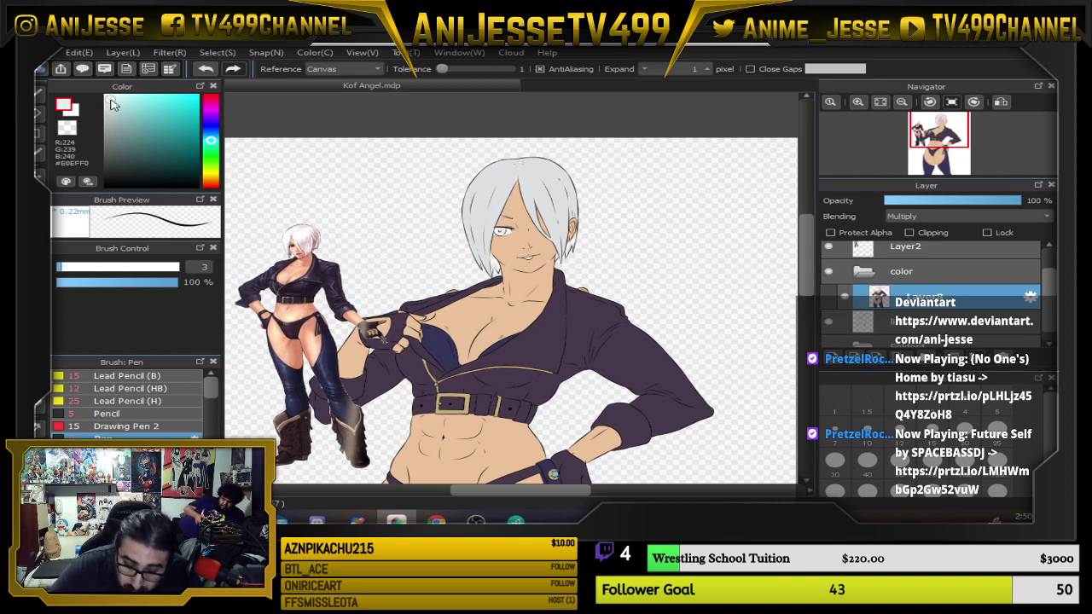
{"action": "left_click", "coordinate": [530, 157]}
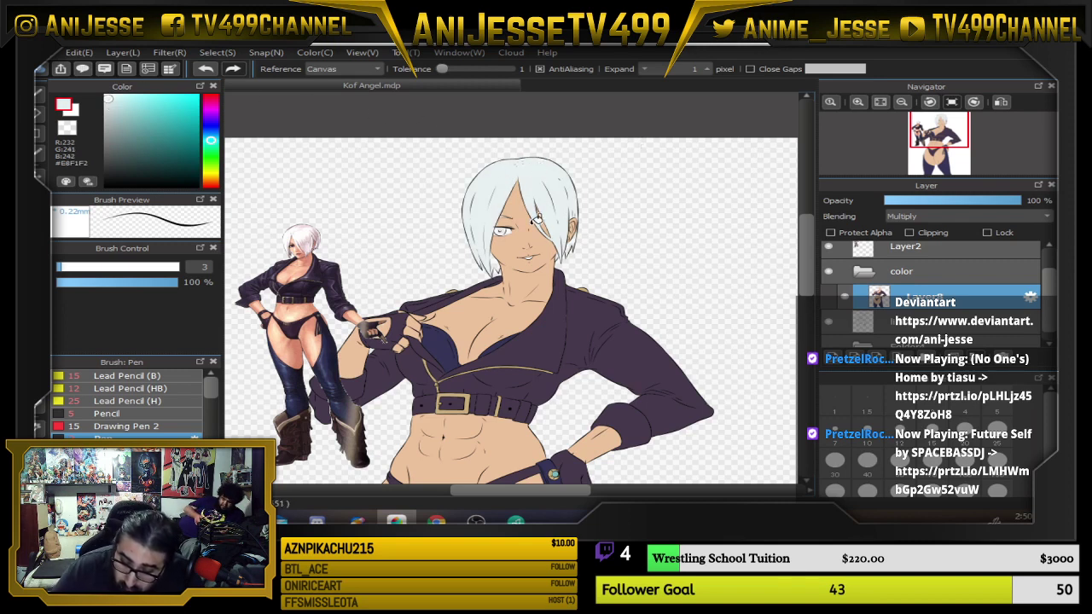
Sample white #FFFFFF from the reference's hair and fill the whole hair with it, including the strands beside the neck and around the ear.
{"action": "scroll", "coordinate": [305, 232], "scroll_direction": "up", "scroll_amount": 2}
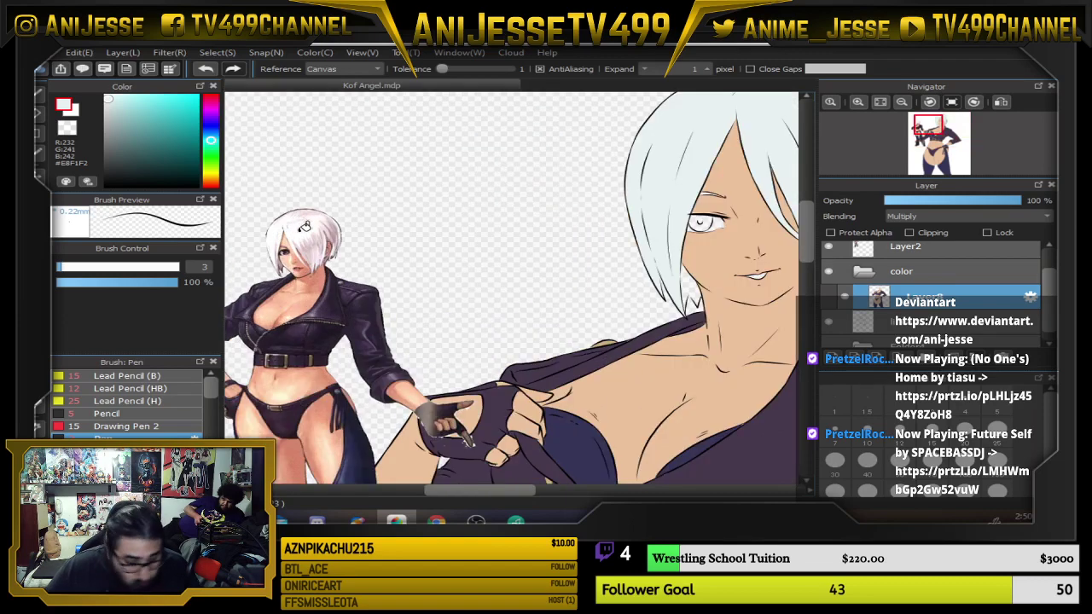
{"action": "left_click", "coordinate": [304, 229], "text": "alt"}
{"action": "left_click_drag", "start_coordinate": [732, 145], "coordinate": [489, 163]}
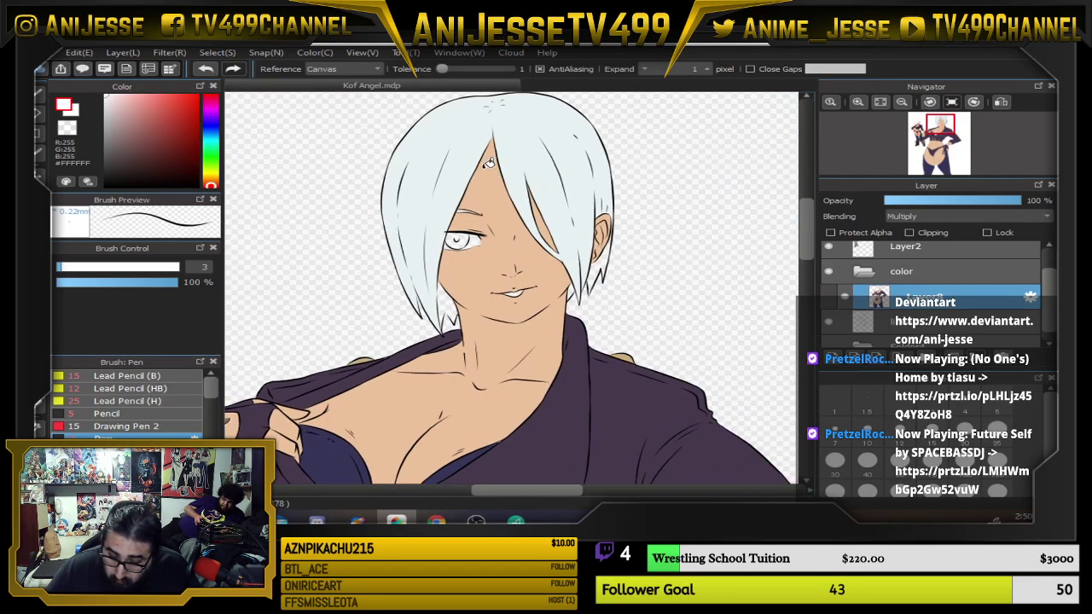
{"action": "left_click", "coordinate": [456, 144]}
{"action": "scroll", "coordinate": [465, 290], "scroll_direction": "up", "scroll_amount": 3}
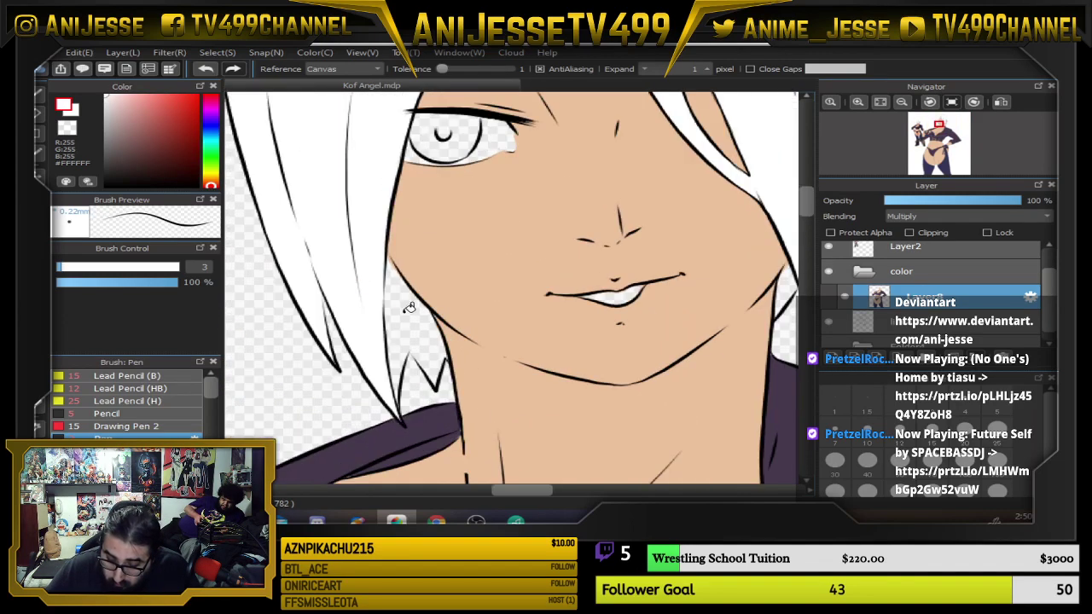
{"action": "left_click_drag", "start_coordinate": [563, 260], "coordinate": [373, 332]}
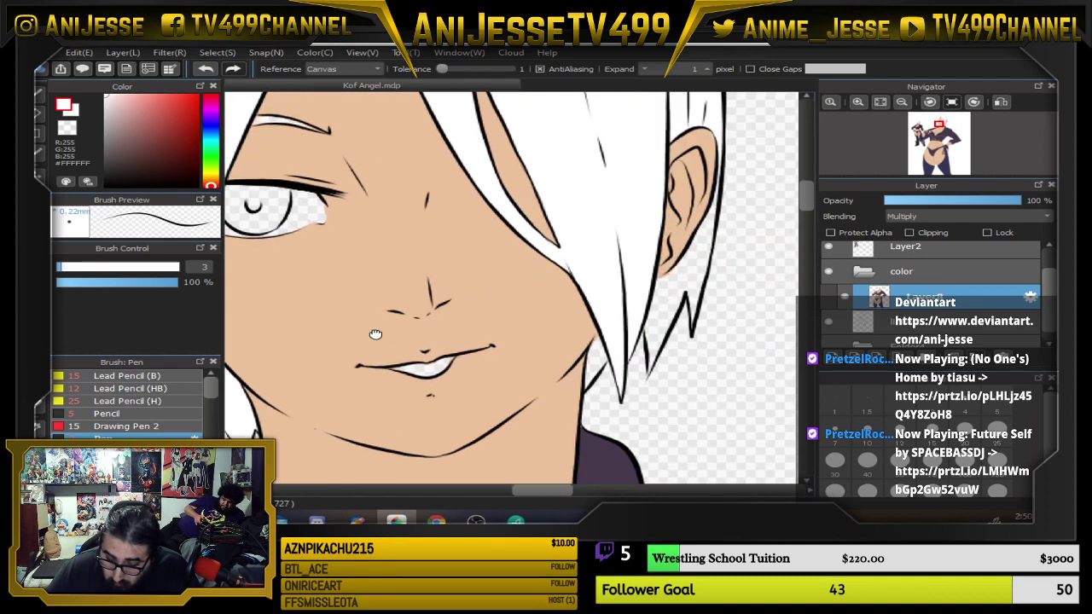
{"action": "left_click", "coordinate": [604, 354]}
{"action": "left_click", "coordinate": [673, 299]}
{"action": "left_click_drag", "start_coordinate": [695, 246], "coordinate": [638, 352]}
{"action": "left_click", "coordinate": [629, 229]}
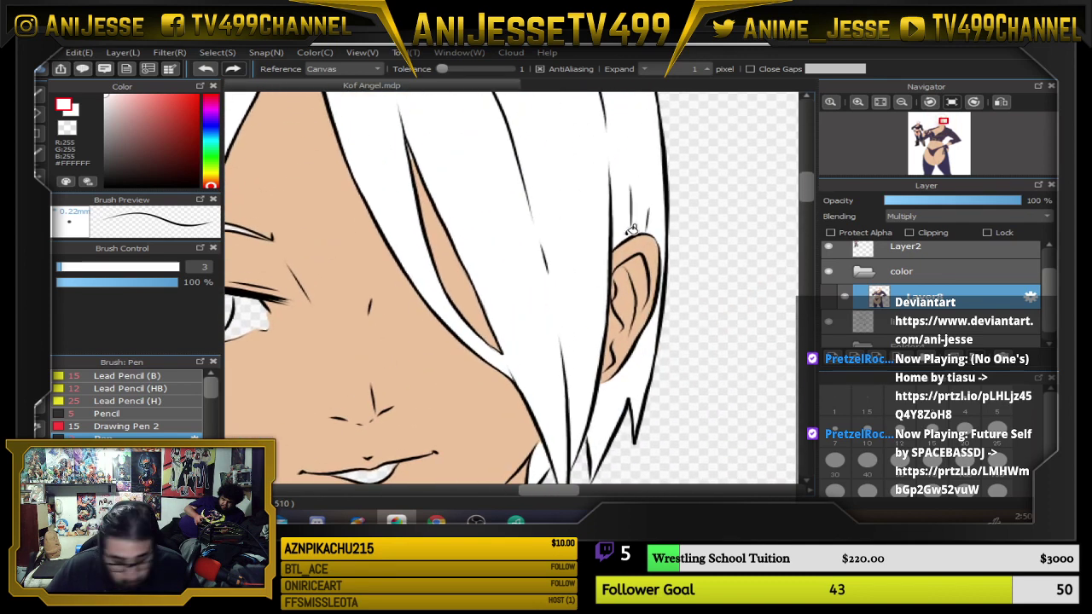
Select all the white hair sections with the Magic Wand and check the selection beside the ear with the Select Pen.
{"action": "left_click", "coordinate": [631, 154]}
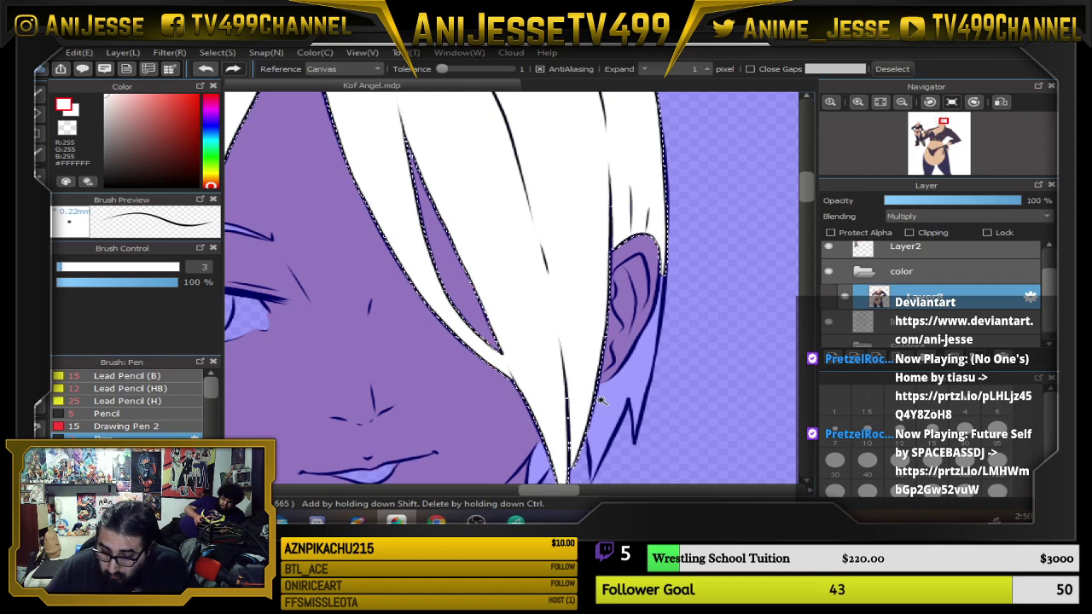
{"action": "left_click", "coordinate": [638, 372], "text": "shift"}
{"action": "scroll", "coordinate": [531, 386], "scroll_direction": "down", "scroll_amount": 5}
{"action": "scroll", "coordinate": [425, 408], "scroll_direction": "up", "scroll_amount": 5}
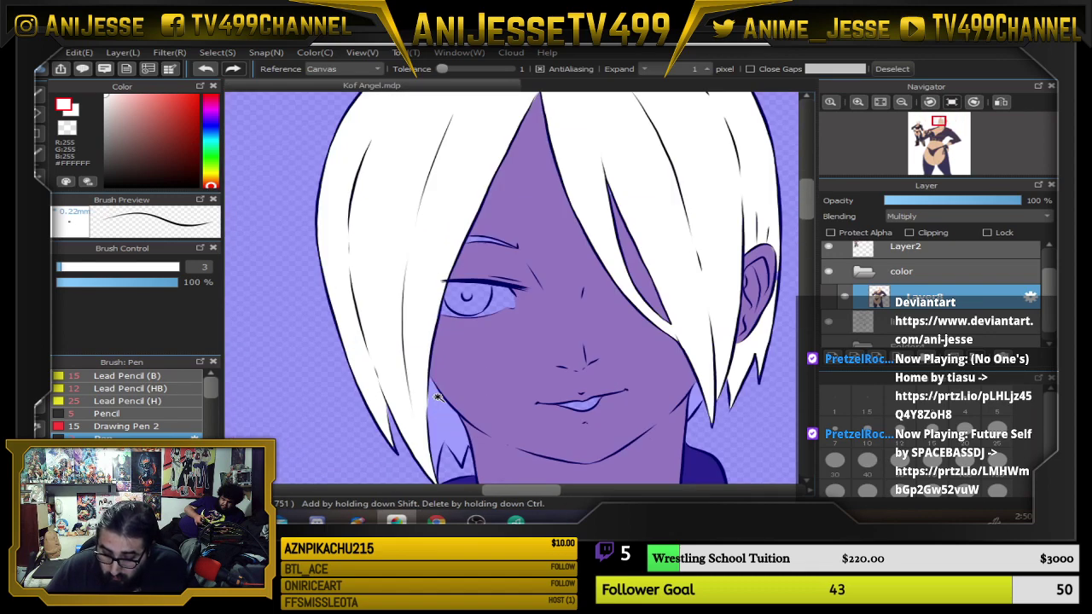
{"action": "scroll", "coordinate": [619, 378], "scroll_direction": "right", "scroll_amount": 5}
{"action": "scroll", "coordinate": [619, 378], "scroll_direction": "down", "scroll_amount": 1}
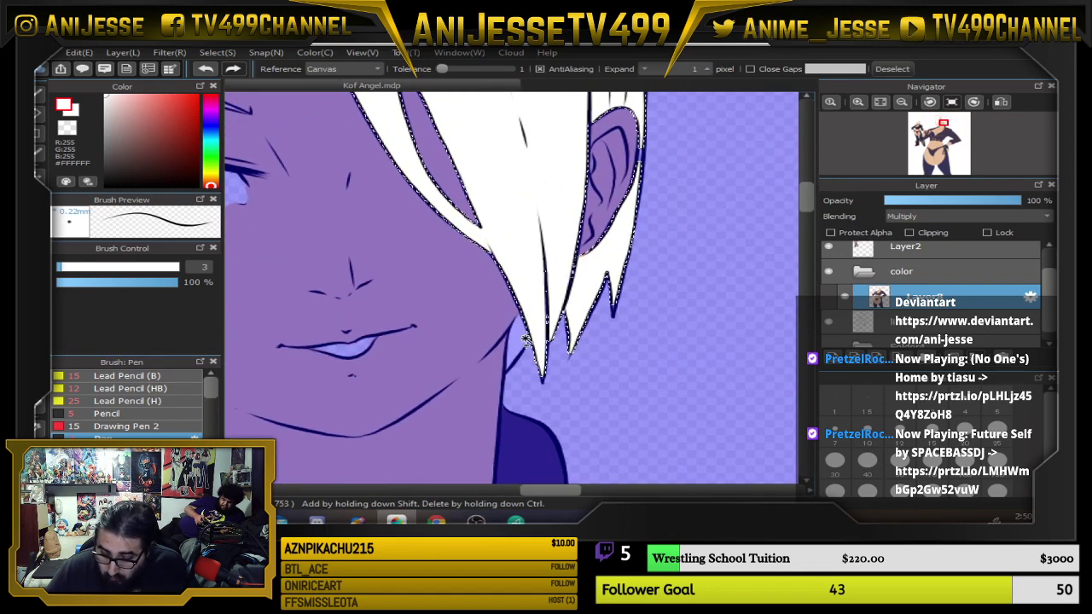
{"action": "key", "text": "s"}
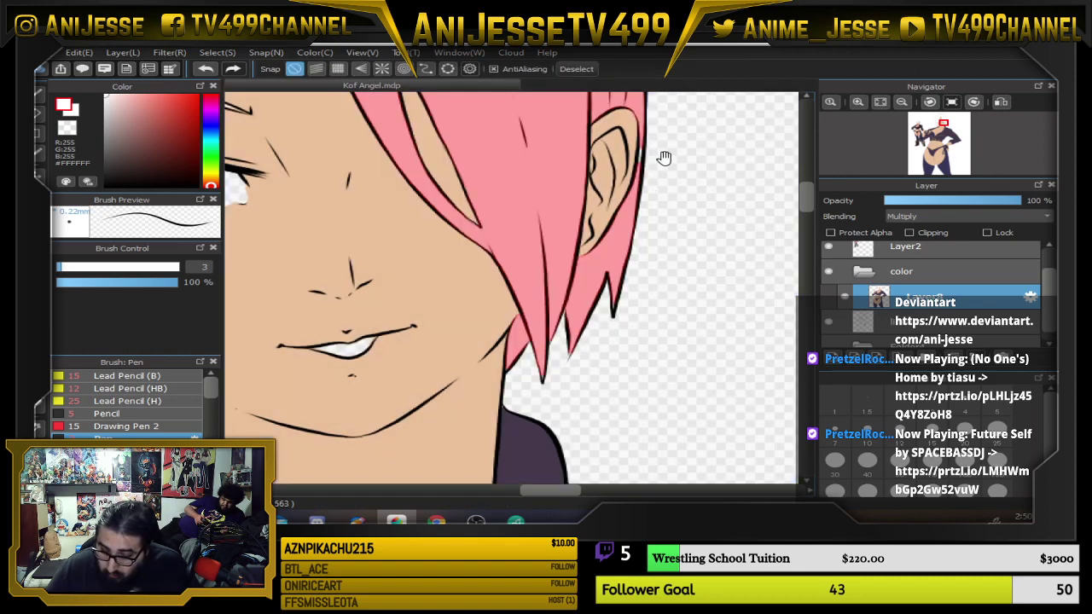
{"action": "left_click_drag", "start_coordinate": [664, 159], "coordinate": [638, 277]}
{"action": "scroll", "coordinate": [608, 287], "scroll_direction": "up", "scroll_amount": 3}
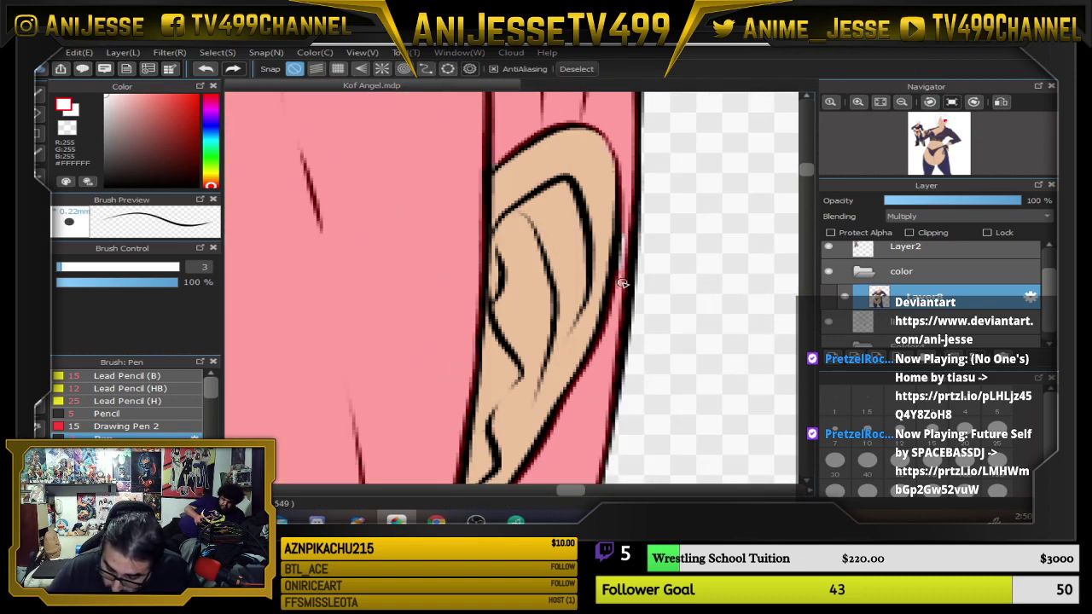
Examine the colours and shading of the hair and eye on the reference illustration's head.
{"action": "scroll", "coordinate": [617, 271], "scroll_direction": "down", "scroll_amount": 5}
{"action": "left_click_drag", "start_coordinate": [350, 262], "coordinate": [696, 271]}
{"action": "left_click_drag", "start_coordinate": [318, 264], "coordinate": [554, 266]}
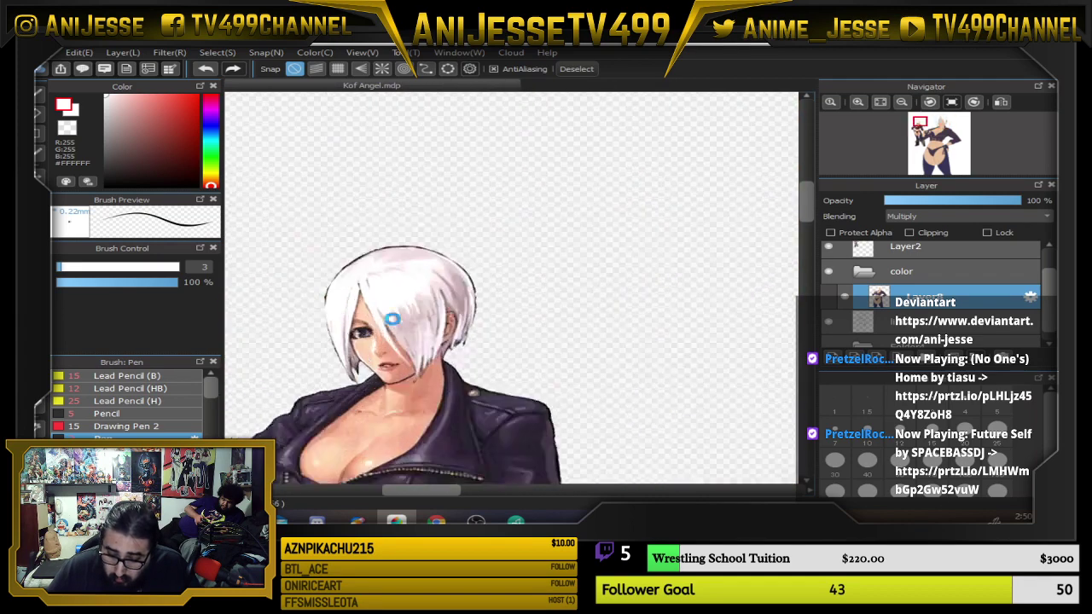
{"action": "scroll", "coordinate": [390, 320], "scroll_direction": "up", "scroll_amount": 3}
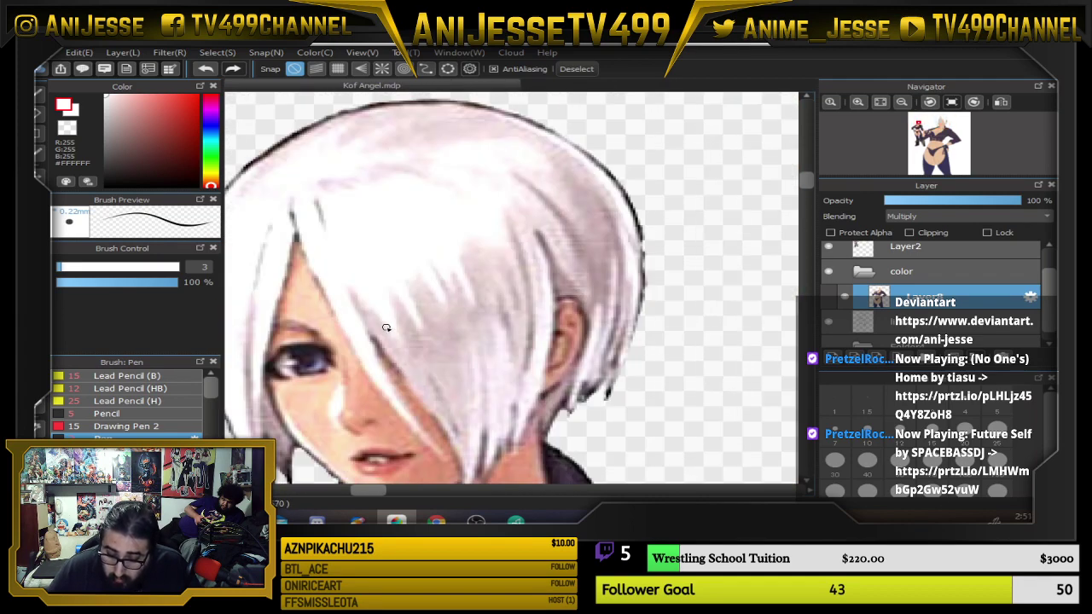
{"action": "scroll", "coordinate": [386, 327], "scroll_direction": "down", "scroll_amount": 1}
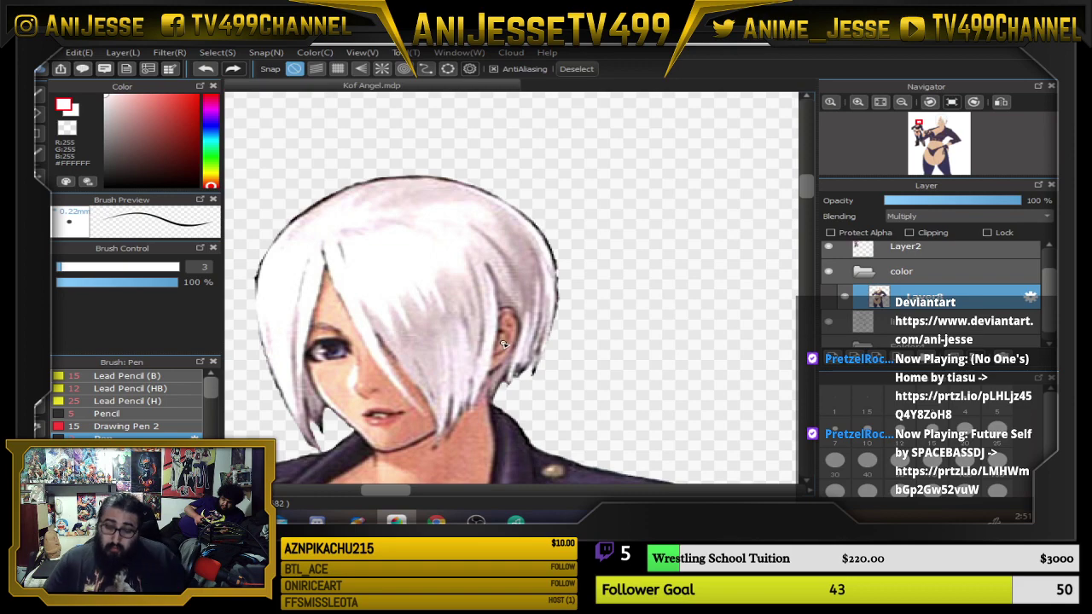
{"action": "scroll", "coordinate": [511, 338], "scroll_direction": "down", "scroll_amount": 4}
{"action": "left_click_drag", "start_coordinate": [535, 354], "coordinate": [282, 245]}
Add the white of the eye around the iris to the hair selection with the Magic Wand and check its edges with the Select Pen.
{"action": "scroll", "coordinate": [638, 180], "scroll_direction": "up", "scroll_amount": 3}
{"action": "left_click_drag", "start_coordinate": [671, 160], "coordinate": [476, 215]}
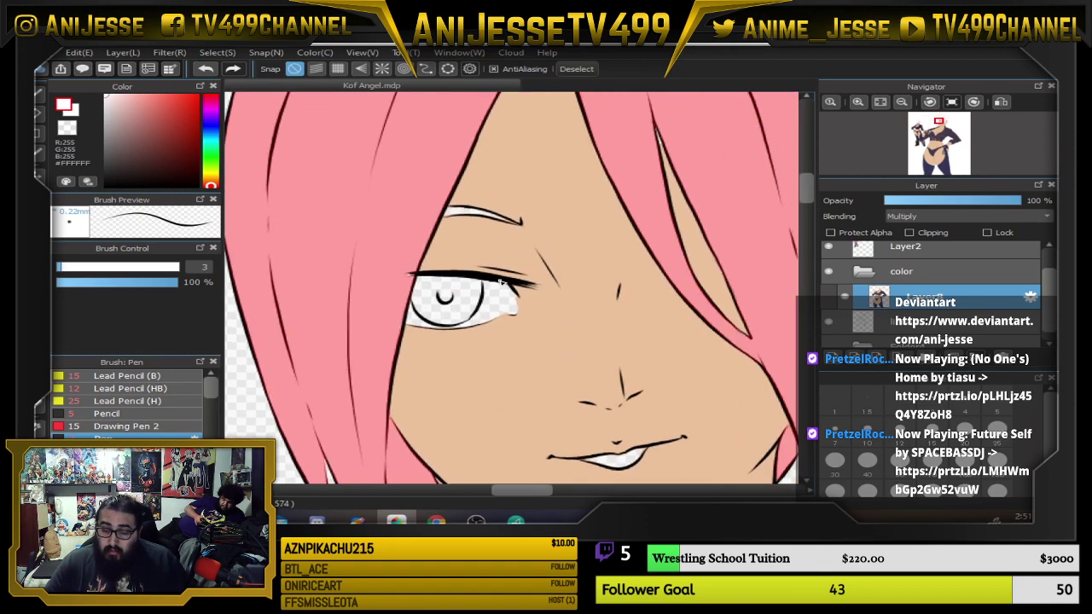
{"action": "scroll", "coordinate": [502, 284], "scroll_direction": "up", "scroll_amount": 1}
{"action": "key", "text": "w"}
{"action": "left_click", "coordinate": [505, 314], "text": "ctrl"}
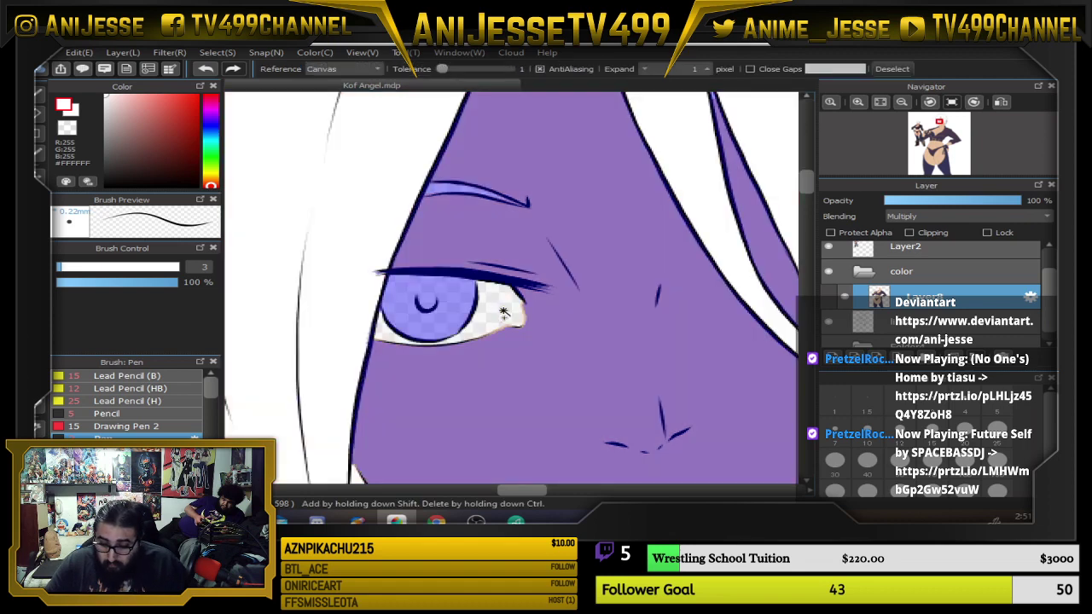
{"action": "key", "text": "b"}
{"action": "scroll", "coordinate": [508, 314], "scroll_direction": "up", "scroll_amount": 2}
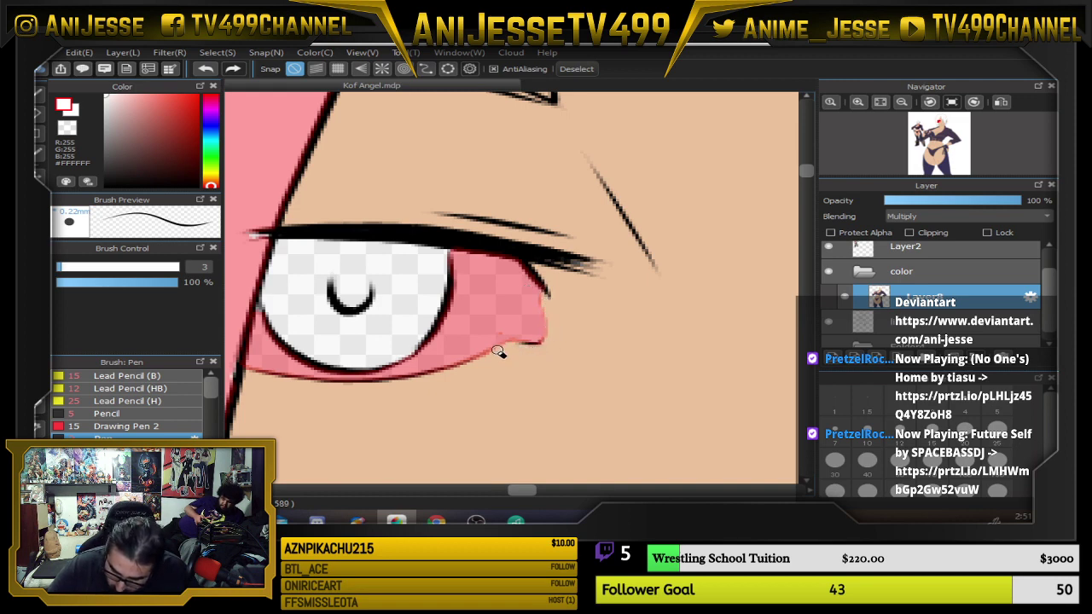
{"action": "scroll", "coordinate": [635, 304], "scroll_direction": "down", "scroll_amount": 1}
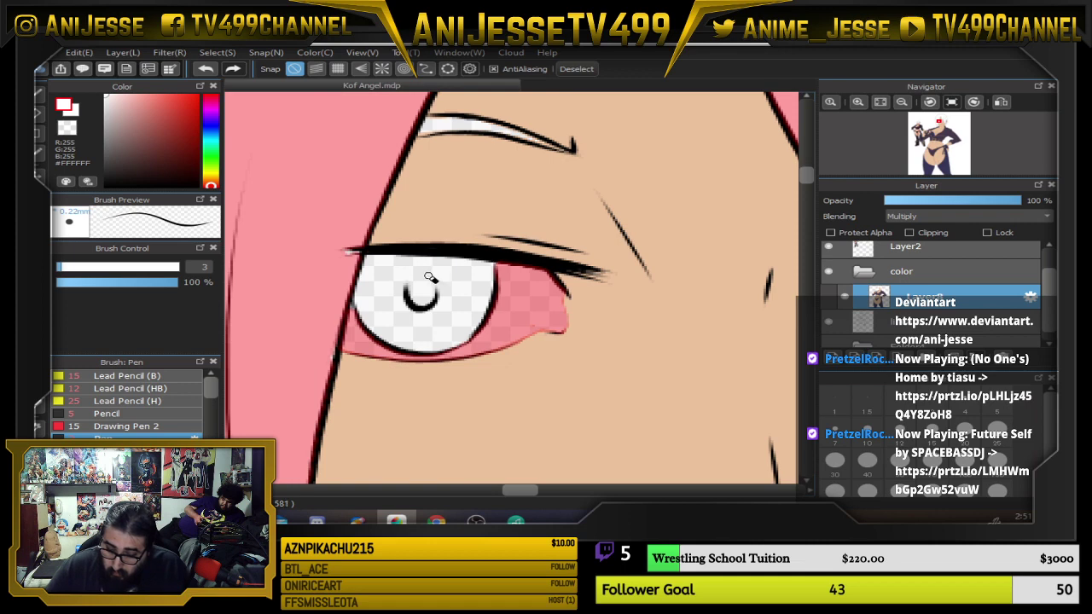
{"action": "scroll", "coordinate": [430, 278], "scroll_direction": "down", "scroll_amount": 1}
{"action": "scroll", "coordinate": [355, 259], "scroll_direction": "up", "scroll_amount": 1}
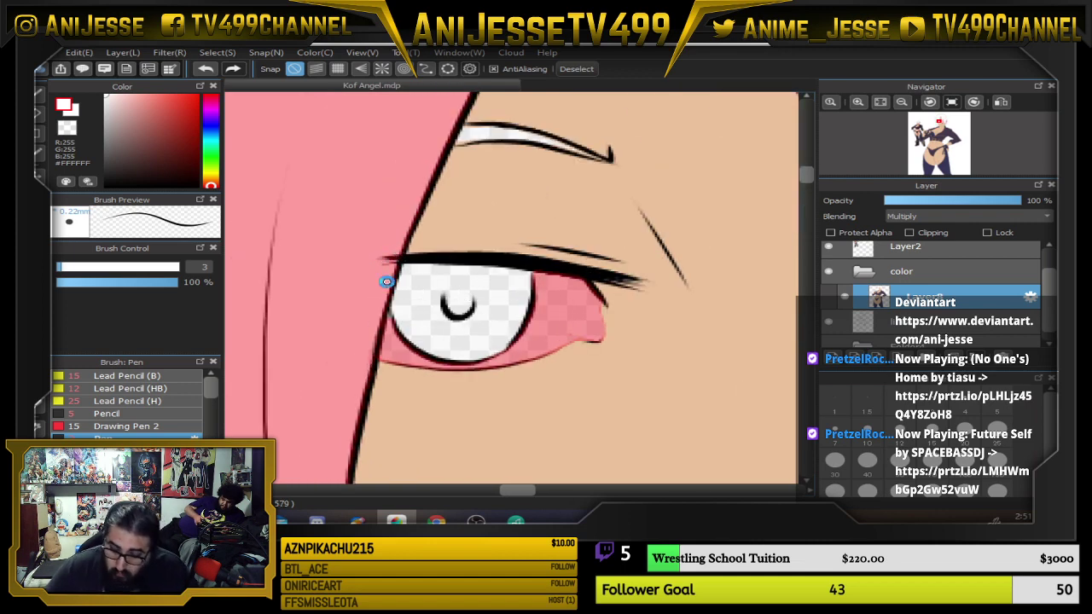
Add the mouth opening to the selection with the Magic Wand and refine its corners with the Select Pen.
{"action": "scroll", "coordinate": [387, 281], "scroll_direction": "down", "scroll_amount": 2}
{"action": "scroll", "coordinate": [439, 359], "scroll_direction": "up", "scroll_amount": 3}
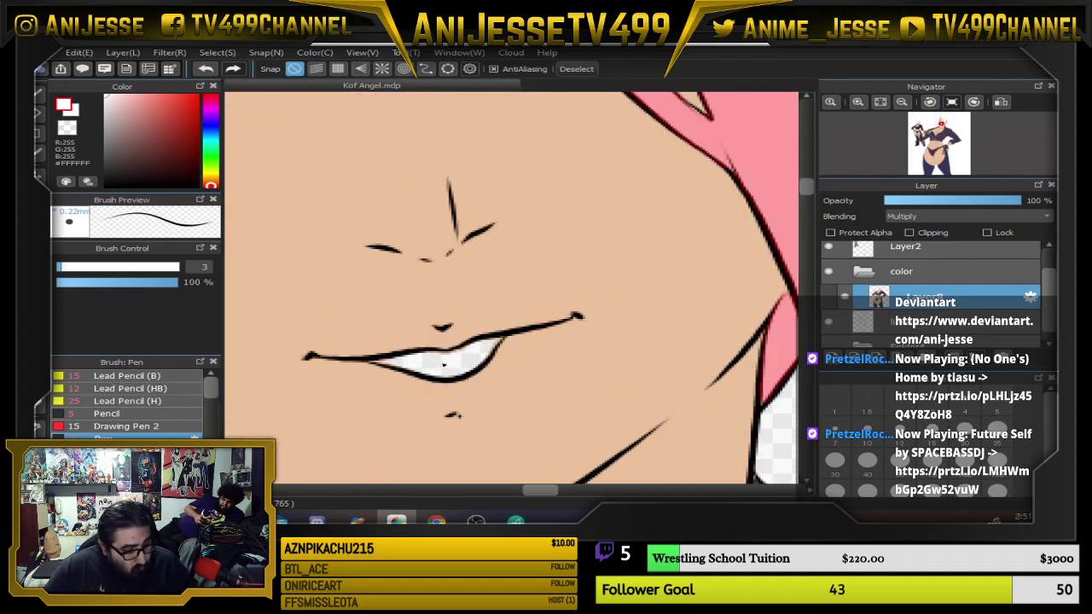
{"action": "key", "text": "w"}
{"action": "left_click", "coordinate": [437, 361]}
{"action": "left_click", "coordinate": [435, 350]}
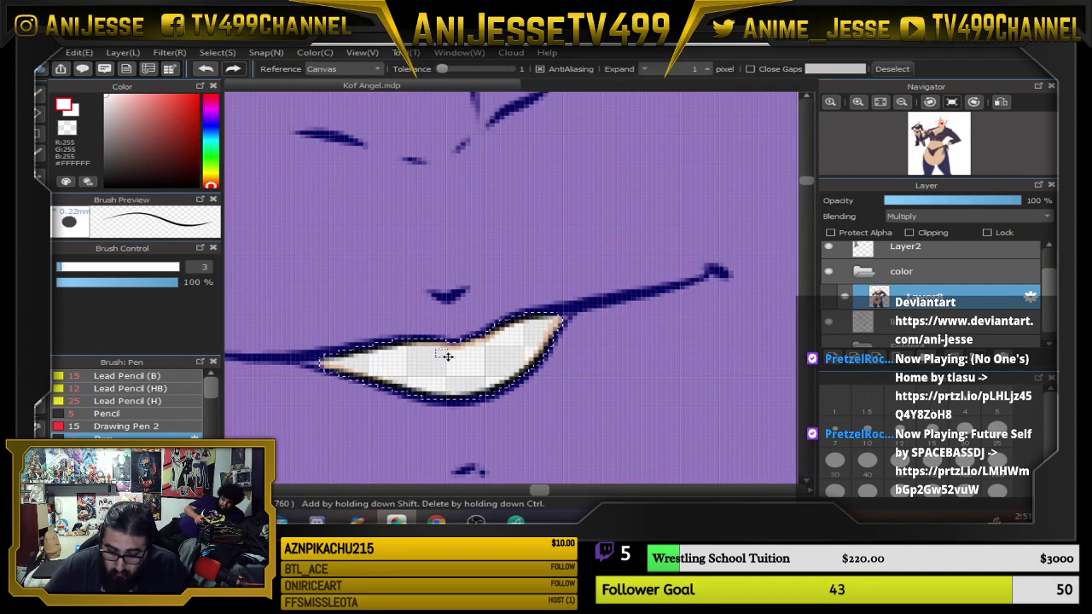
{"action": "key", "text": "s"}
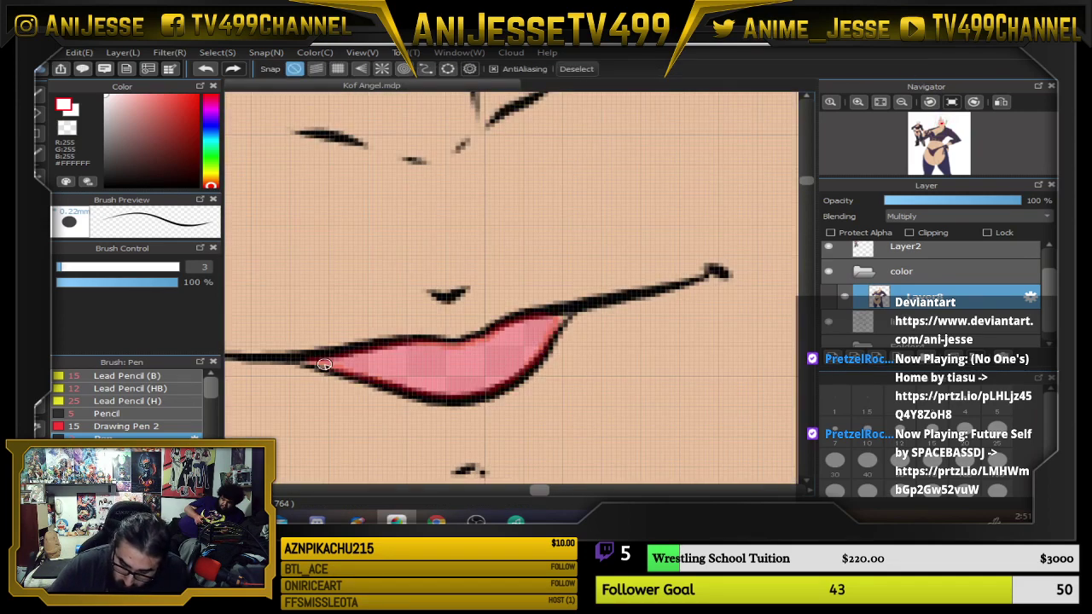
Fill the selected hair, eye white and mouth with white #FFFFFF using a rectangle over the head, and deselect.
{"action": "scroll", "coordinate": [585, 301], "scroll_direction": "down", "scroll_amount": 5}
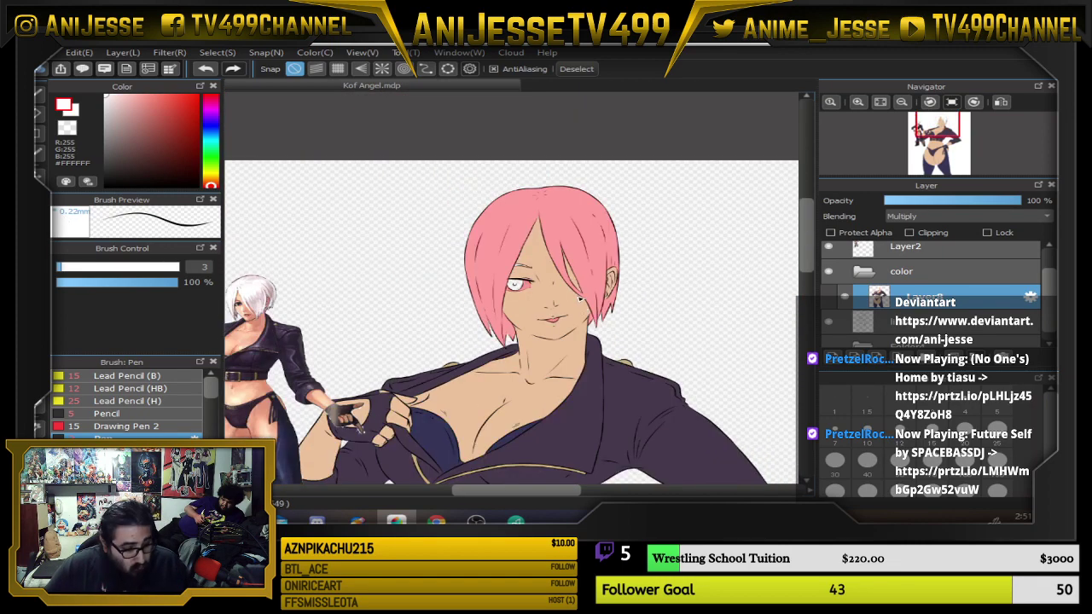
{"action": "key", "text": "m"}
{"action": "left_click_drag", "start_coordinate": [433, 173], "coordinate": [671, 378]}
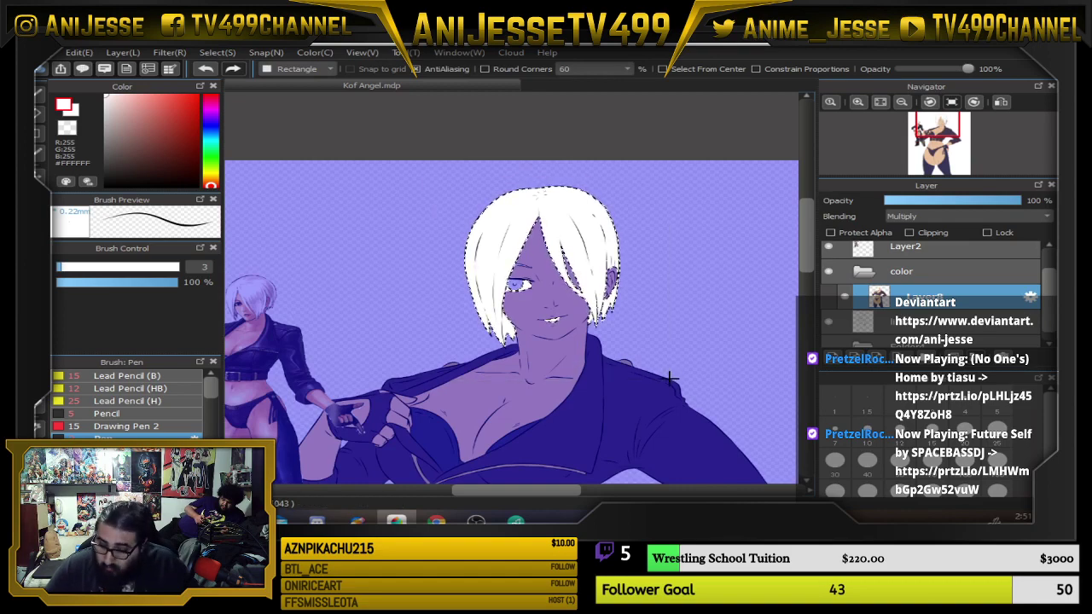
{"action": "key", "text": "ctrl+d"}
Sample the muted purple #9997BE from the reference's eye and fill the iris with it.
{"action": "scroll", "coordinate": [516, 290], "scroll_direction": "up", "scroll_amount": 4}
{"action": "left_click_drag", "start_coordinate": [387, 339], "coordinate": [793, 290]}
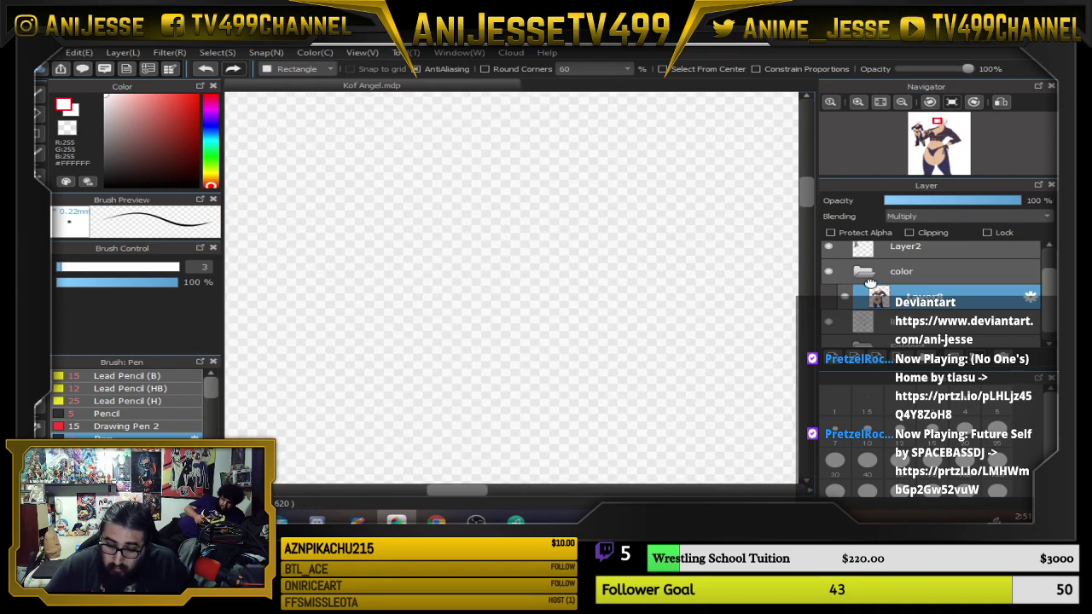
{"action": "left_click_drag", "start_coordinate": [460, 305], "coordinate": [675, 188]}
{"action": "left_click_drag", "start_coordinate": [367, 328], "coordinate": [674, 391]}
{"action": "scroll", "coordinate": [341, 294], "scroll_direction": "up", "scroll_amount": 3}
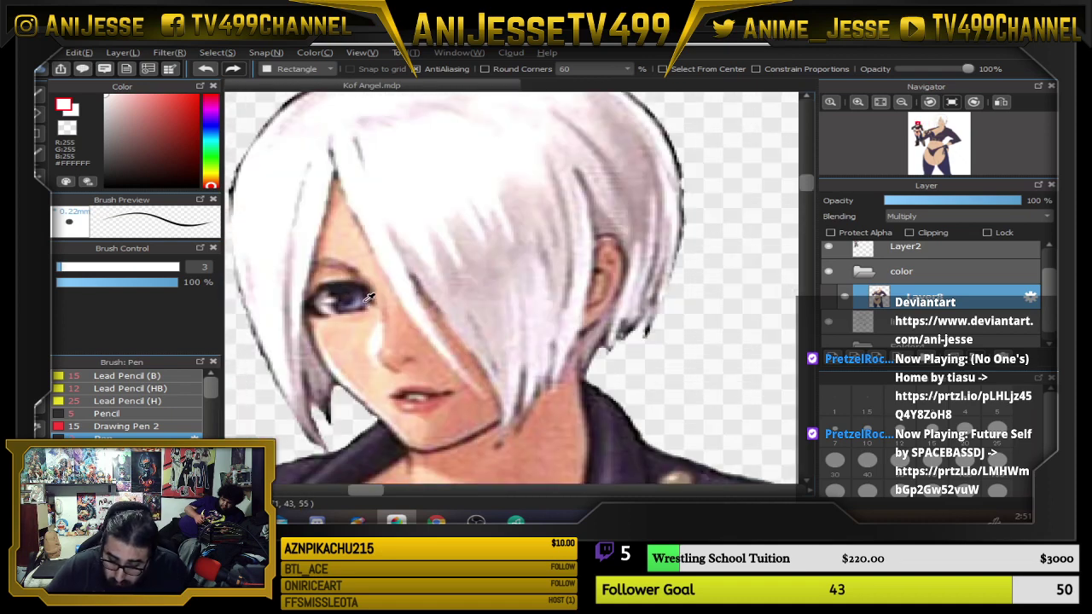
{"action": "left_click", "coordinate": [367, 299], "text": "alt"}
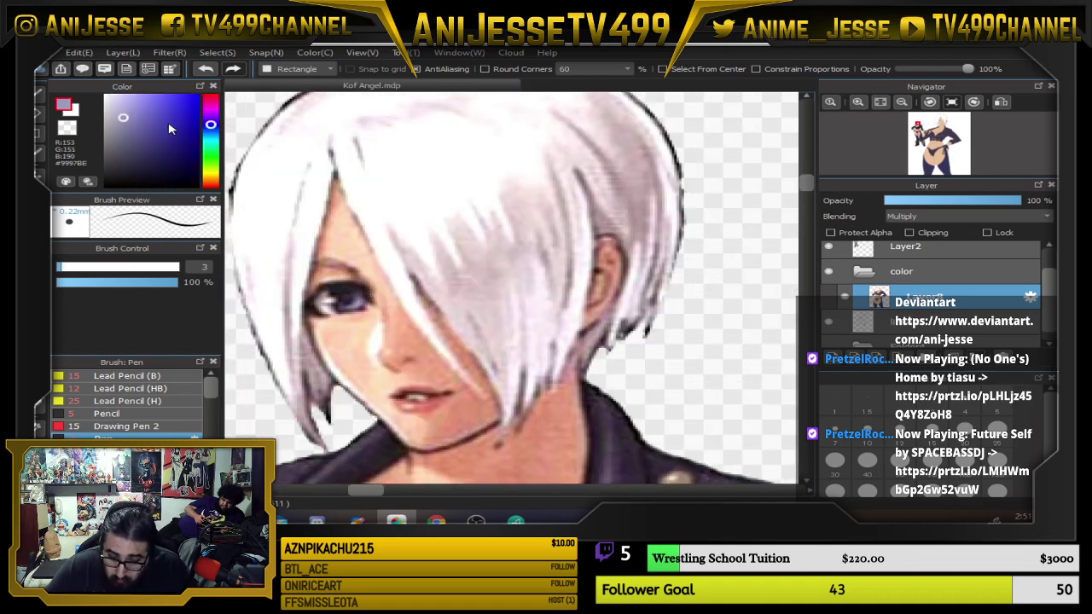
{"action": "scroll", "coordinate": [446, 238], "scroll_direction": "down", "scroll_amount": 5}
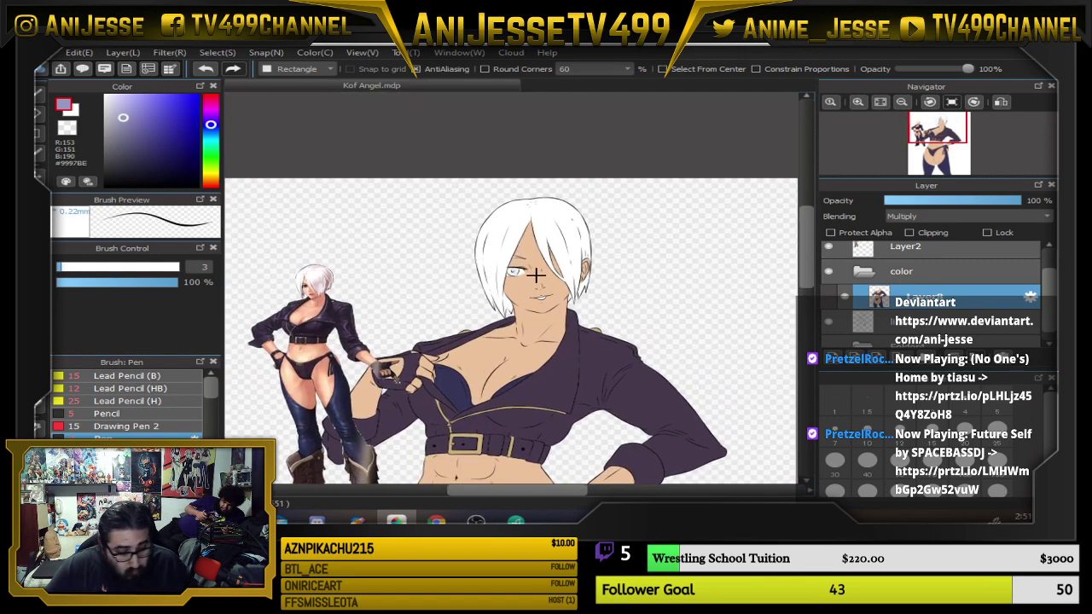
{"action": "key", "text": "g"}
{"action": "scroll", "coordinate": [442, 283], "scroll_direction": "up", "scroll_amount": 4}
{"action": "left_click", "coordinate": [442, 282]}
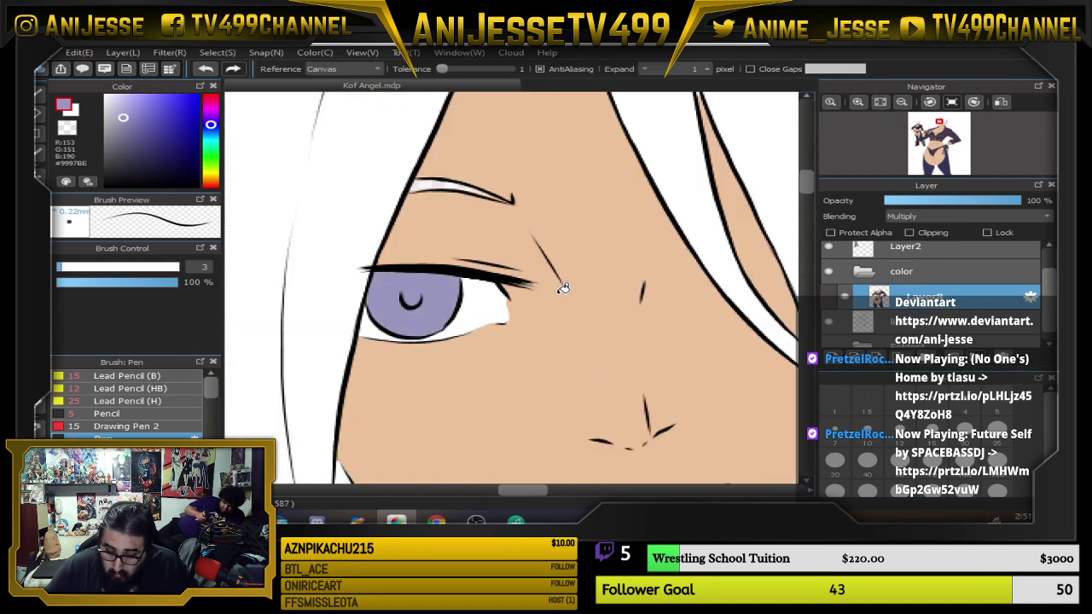
Choose the brighter purple #A4A1F7 and refill the iris with it.
{"action": "scroll", "coordinate": [444, 282], "scroll_direction": "down", "scroll_amount": 4}
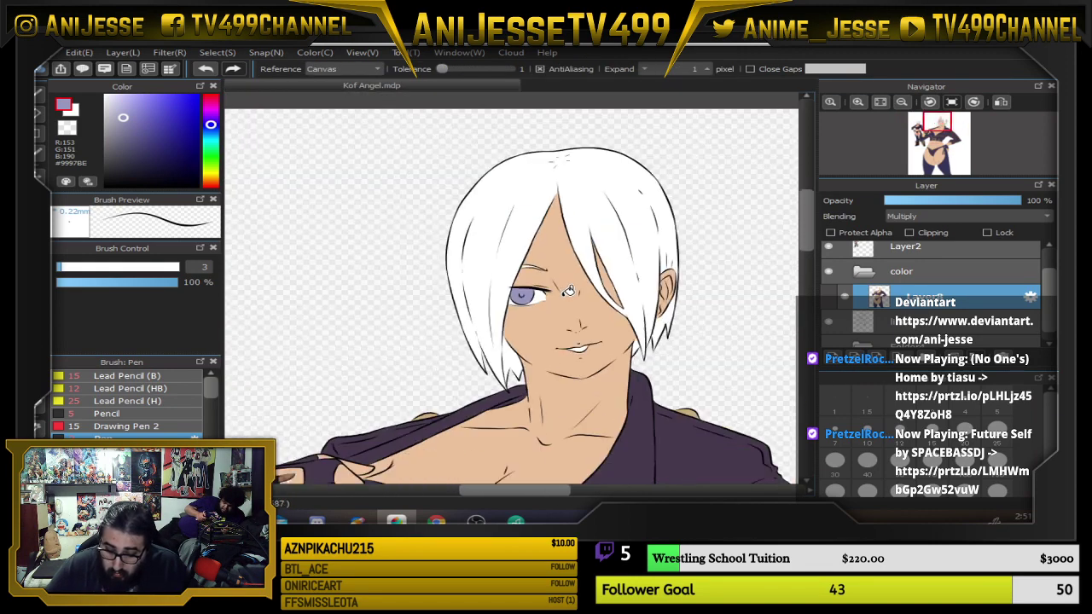
{"action": "left_click", "coordinate": [134, 106]}
{"action": "left_click", "coordinate": [136, 100]}
{"action": "left_click", "coordinate": [136, 97]}
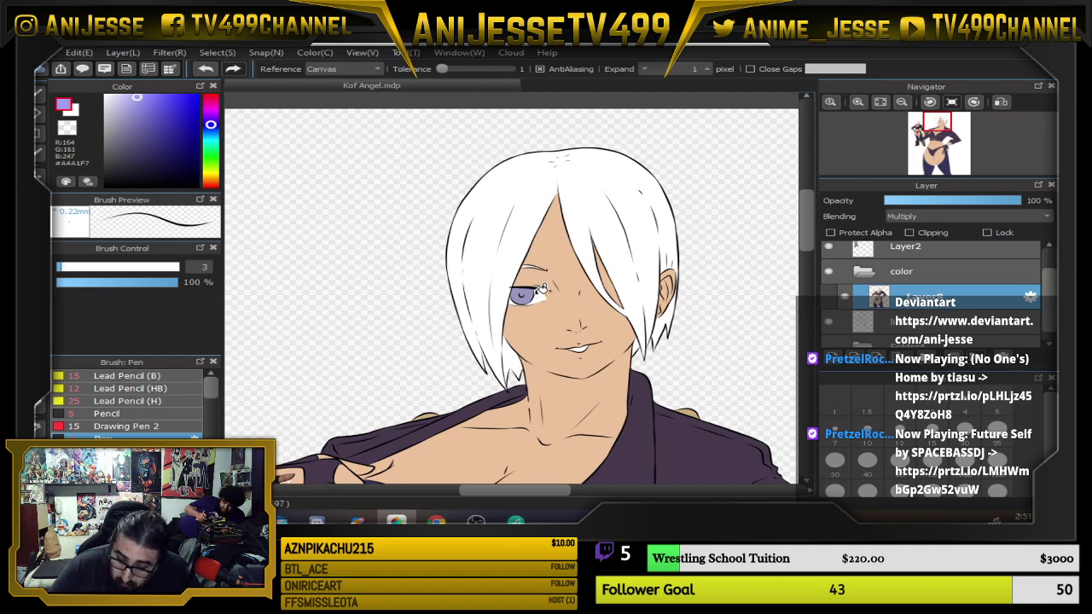
{"action": "left_click", "coordinate": [527, 294]}
Sample white #FFFFFF from the hair, fill the eyebrow with it and touch up the eyebrow's narrow tip with the Pen.
{"action": "scroll", "coordinate": [529, 262], "scroll_direction": "up", "scroll_amount": 3}
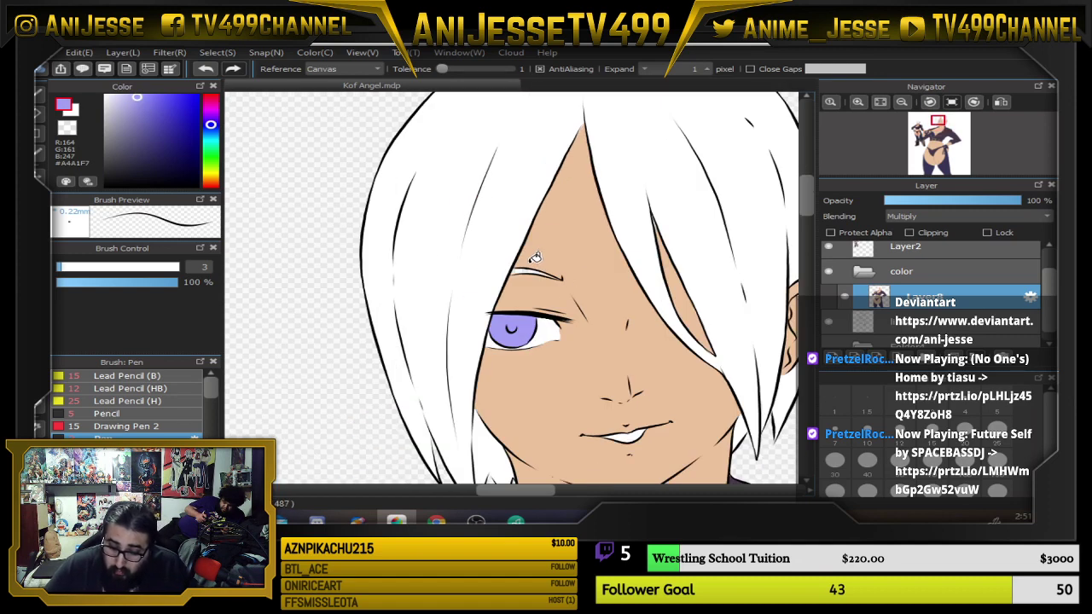
{"action": "right_click", "coordinate": [497, 222]}
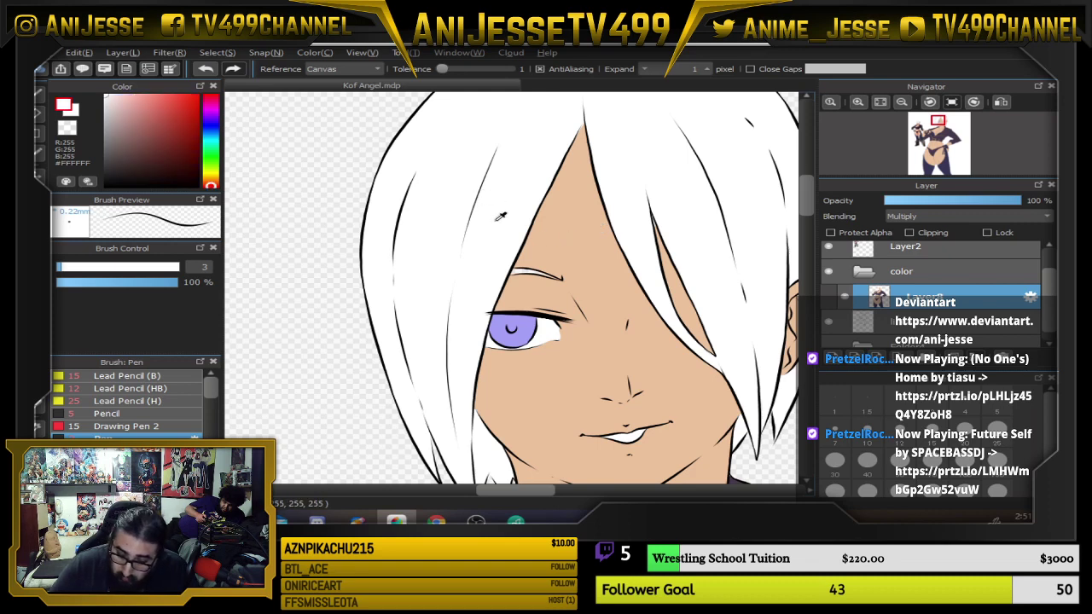
{"action": "scroll", "coordinate": [538, 276], "scroll_direction": "up", "scroll_amount": 4}
{"action": "left_click", "coordinate": [506, 225]}
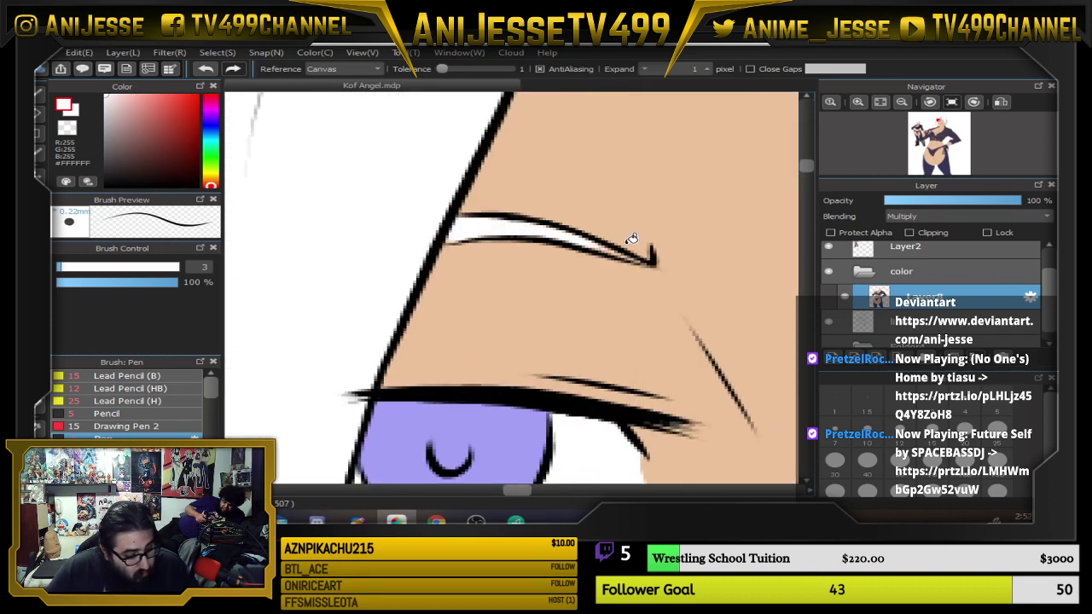
{"action": "key", "text": "b"}
{"action": "key", "text": "Right"}
{"action": "key", "text": "Right"}
{"action": "key", "text": "Right"}
{"action": "key", "text": "Right"}
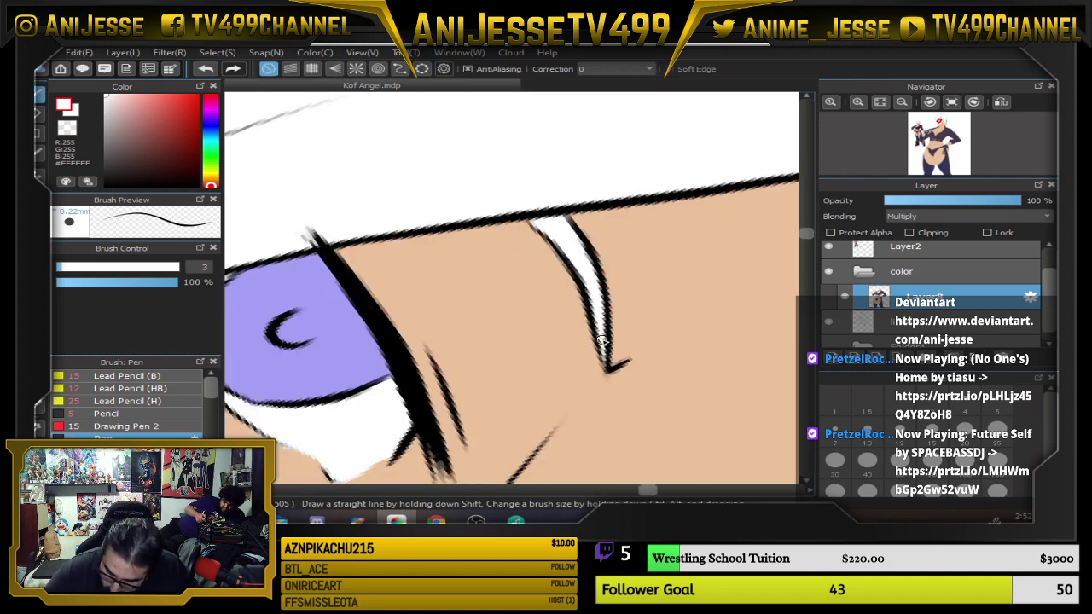
{"action": "key", "text": "Up"}
{"action": "scroll", "coordinate": [600, 250], "scroll_direction": "down", "scroll_amount": 4}
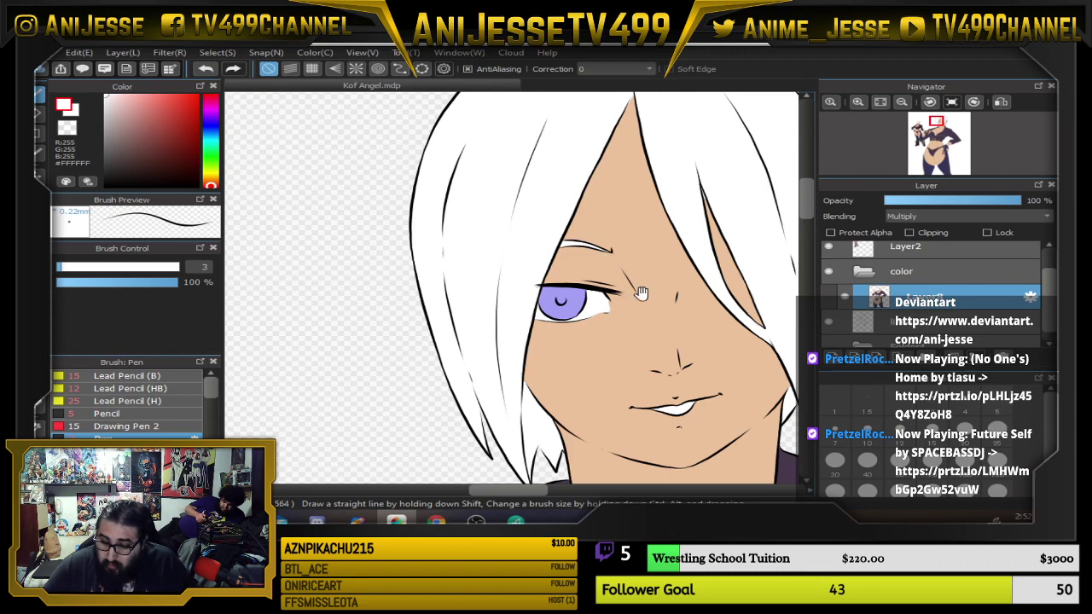
Hide and reshow the reference Layer2 to check the flat colours on the whole figure.
{"action": "left_click_drag", "start_coordinate": [640, 294], "coordinate": [461, 264]}
{"action": "scroll", "coordinate": [523, 294], "scroll_direction": "down", "scroll_amount": 5}
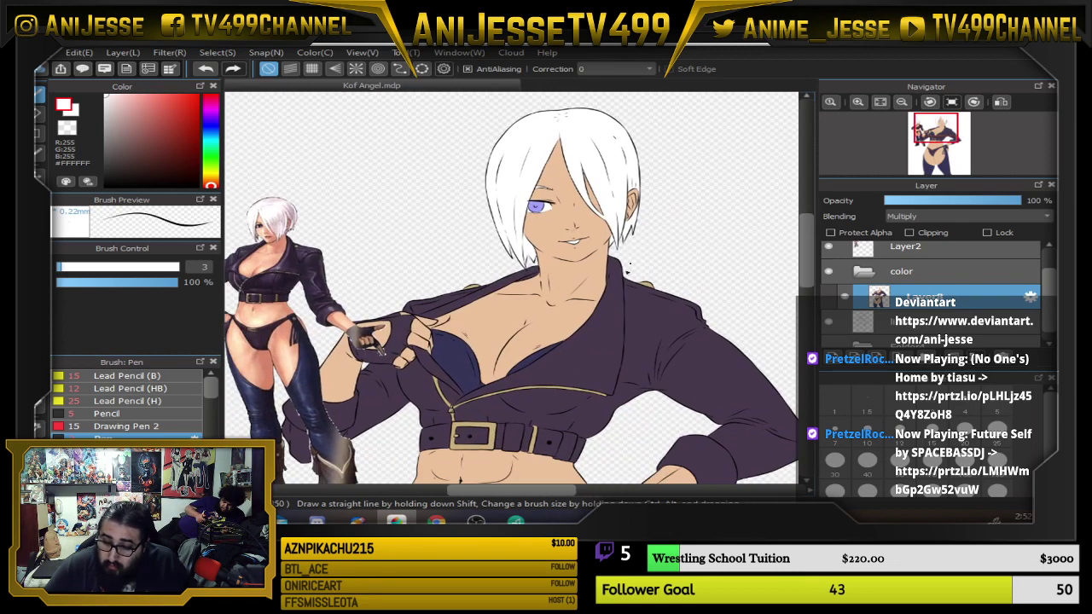
{"action": "left_click_drag", "start_coordinate": [534, 247], "coordinate": [533, 244]}
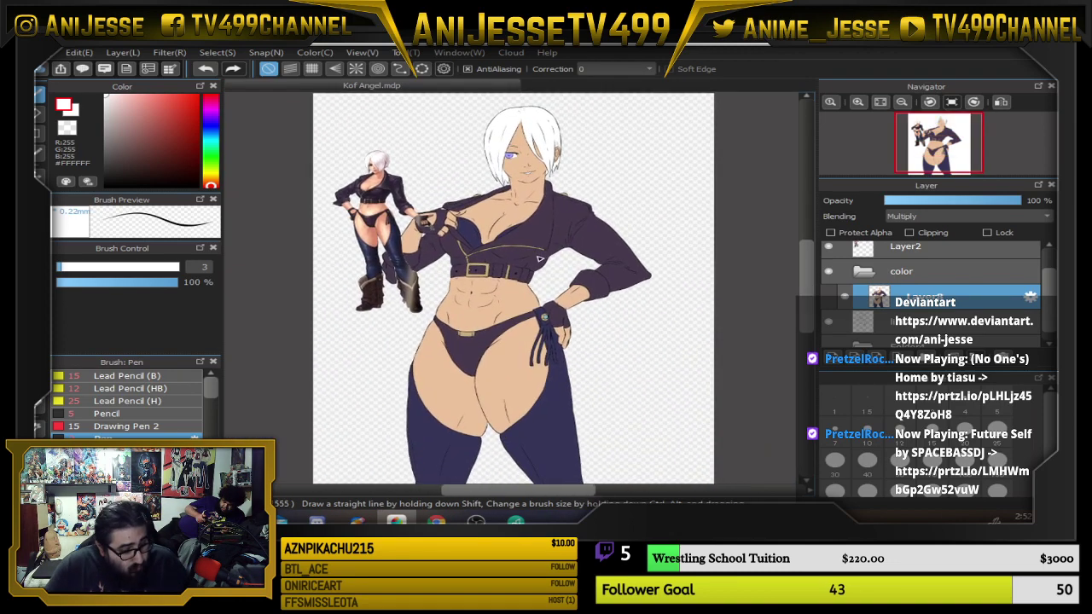
{"action": "scroll", "coordinate": [540, 259], "scroll_direction": "down", "scroll_amount": 1}
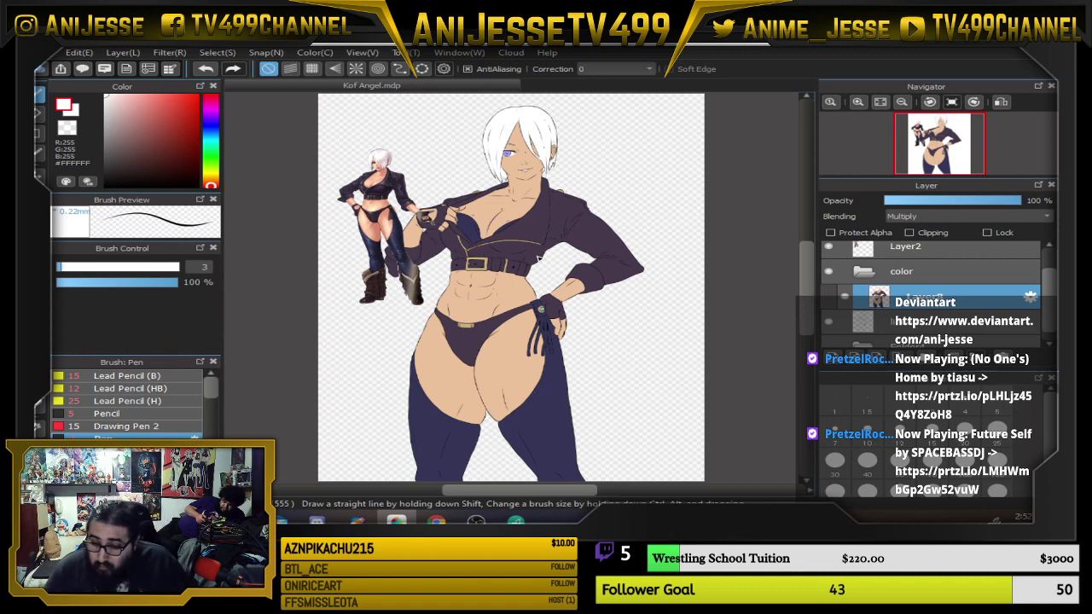
{"action": "left_click", "coordinate": [829, 247]}
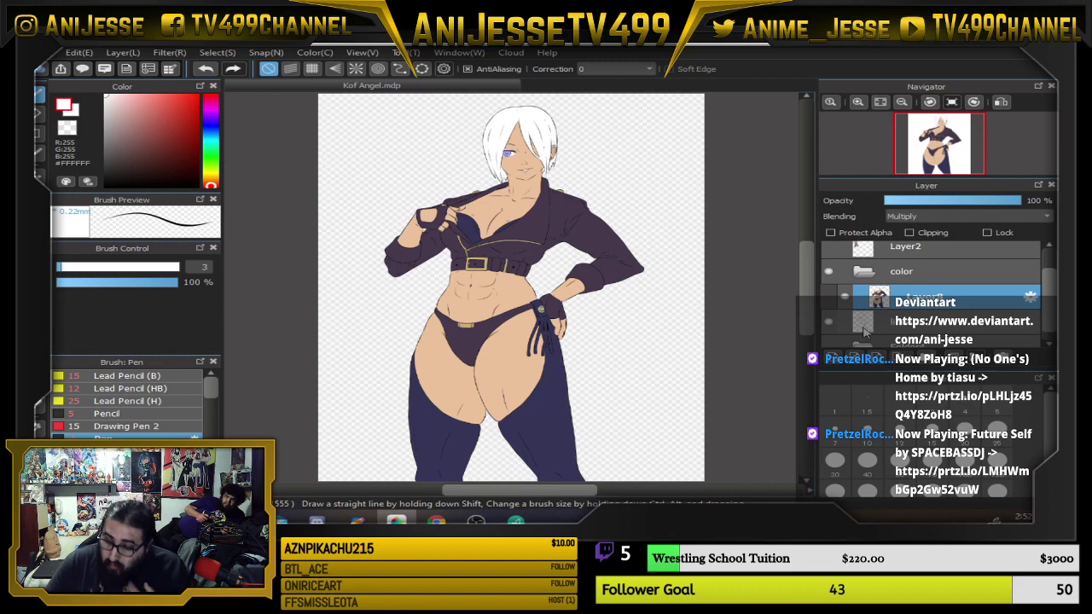
{"action": "left_click", "coordinate": [829, 246]}
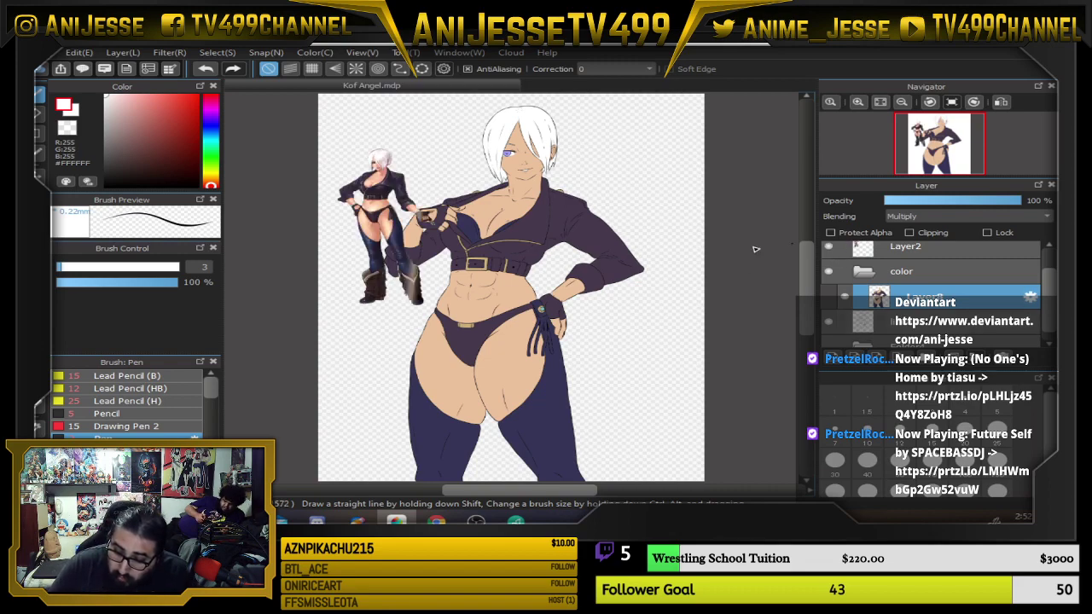
Compare the reference's sleeve, glove, belt, bikini bottom and leggings with the coloured figure for missing details.
{"action": "scroll", "coordinate": [305, 196], "scroll_direction": "up", "scroll_amount": 5}
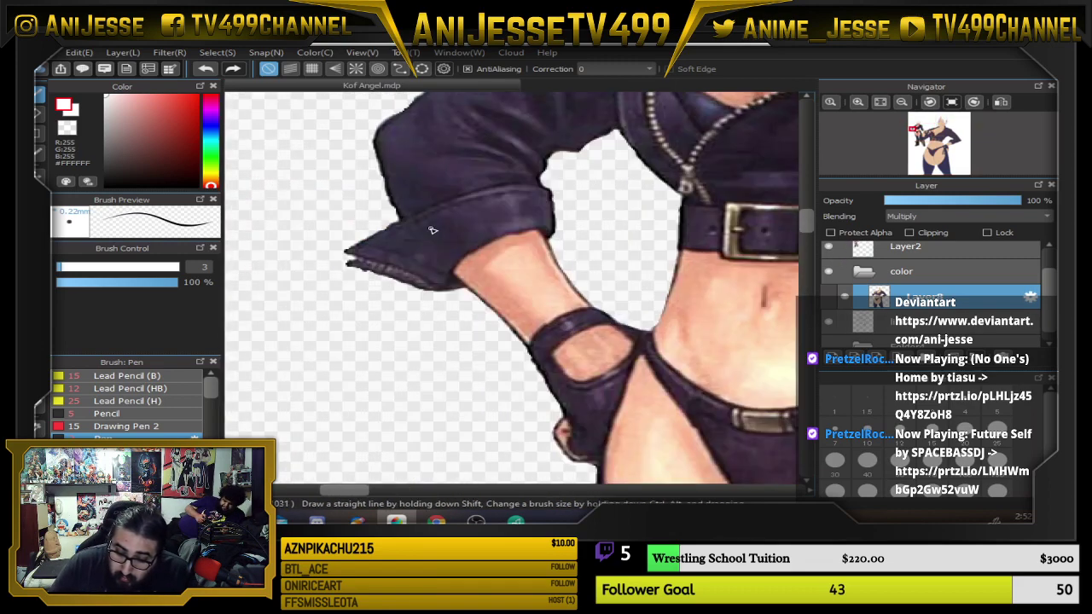
{"action": "scroll", "coordinate": [600, 290], "scroll_direction": "down", "scroll_amount": 4}
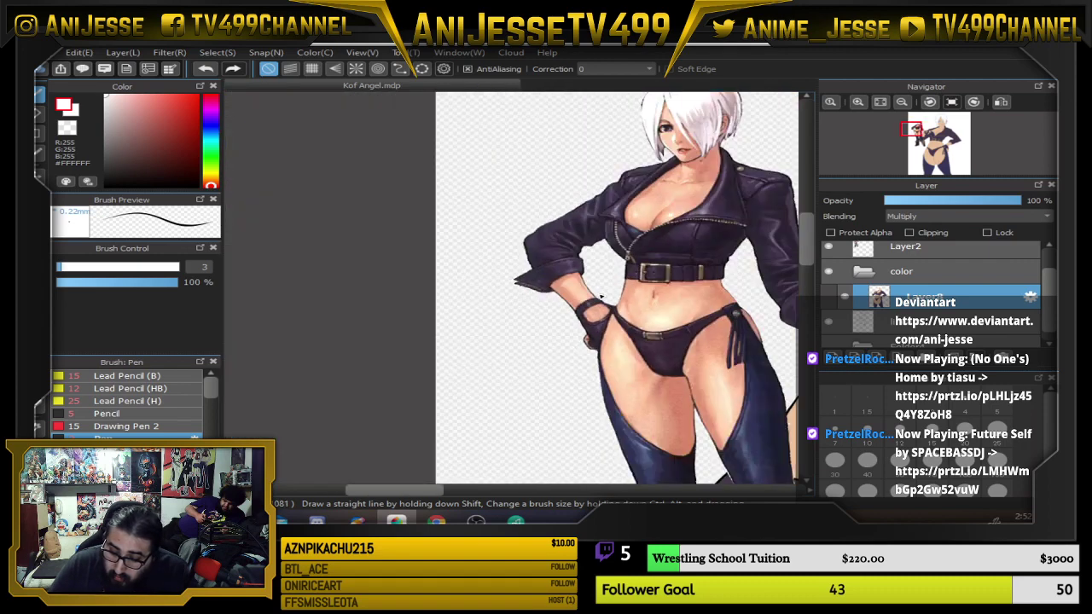
{"action": "scroll", "coordinate": [632, 328], "scroll_direction": "up", "scroll_amount": 6}
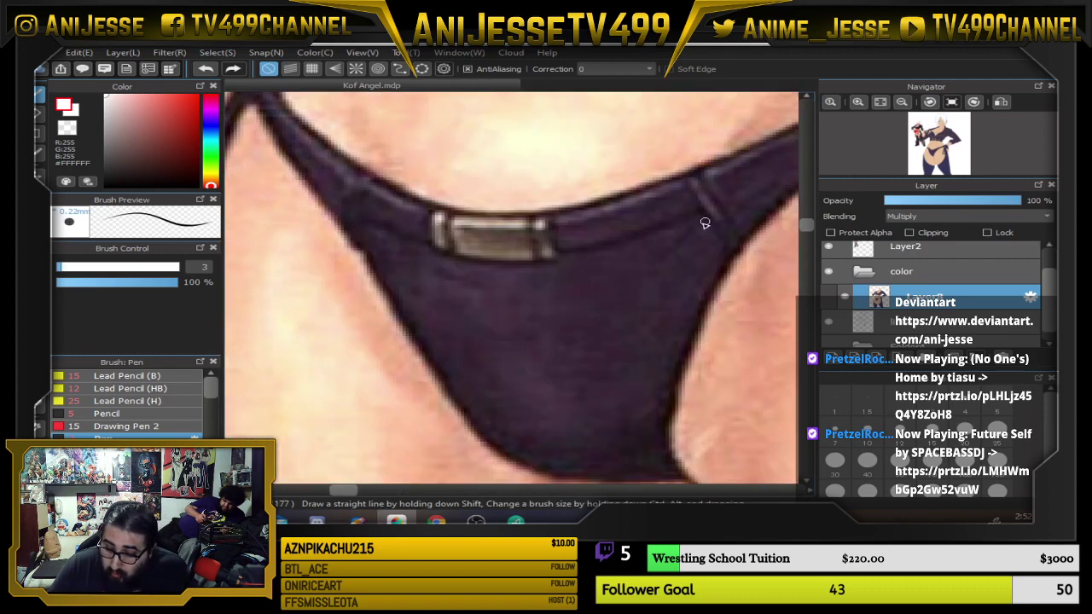
{"action": "scroll", "coordinate": [705, 225], "scroll_direction": "down", "scroll_amount": 4}
{"action": "scroll", "coordinate": [267, 219], "scroll_direction": "up", "scroll_amount": 3}
{"action": "scroll", "coordinate": [435, 209], "scroll_direction": "up", "scroll_amount": 2}
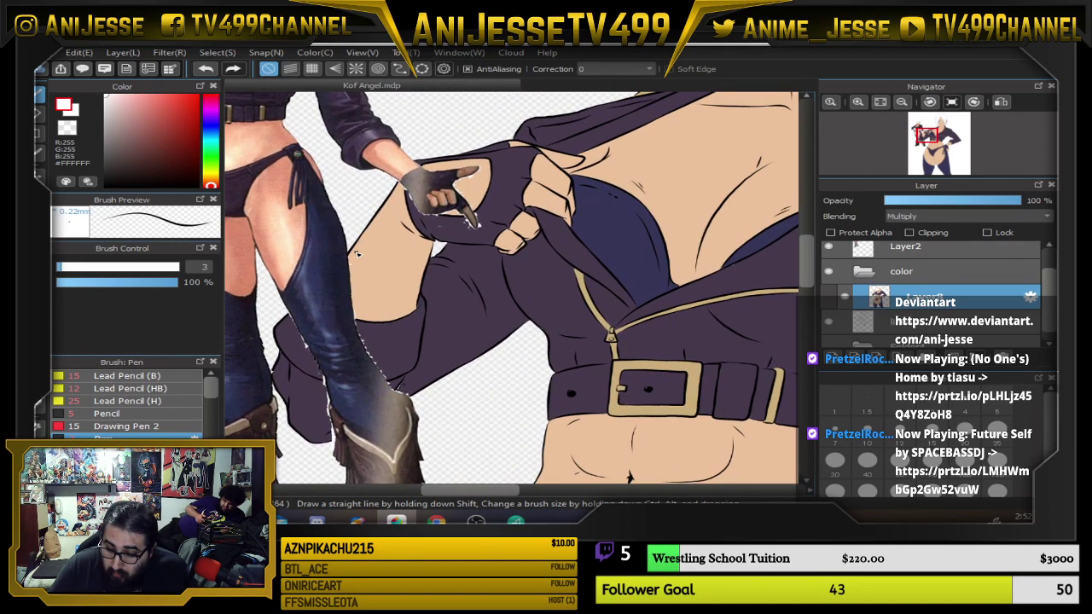
{"action": "scroll", "coordinate": [450, 198], "scroll_direction": "up", "scroll_amount": 1}
{"action": "scroll", "coordinate": [450, 201], "scroll_direction": "down", "scroll_amount": 2}
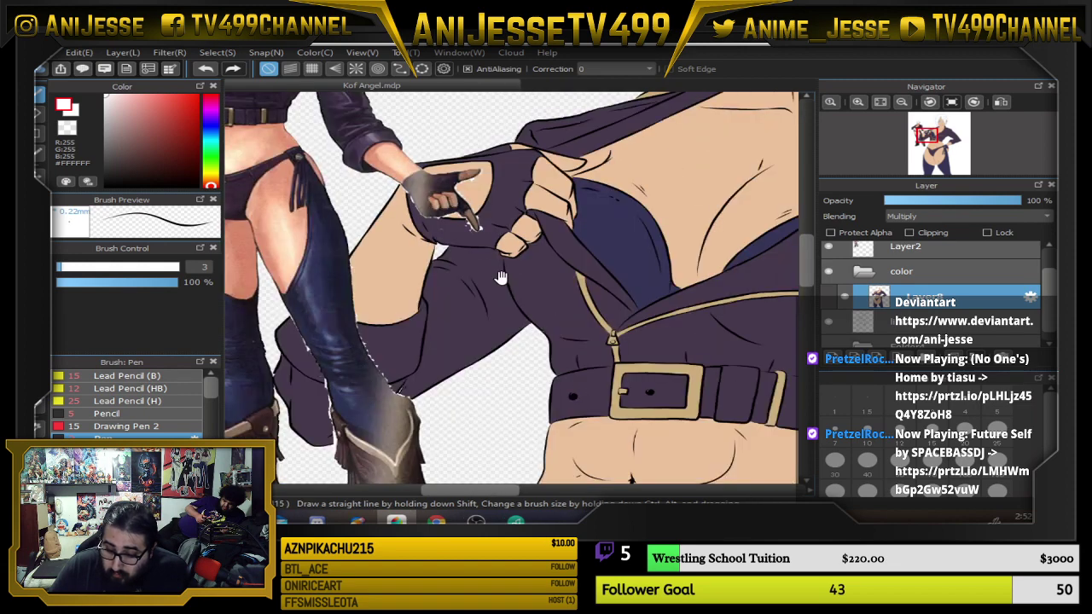
{"action": "left_click_drag", "start_coordinate": [501, 278], "coordinate": [570, 224]}
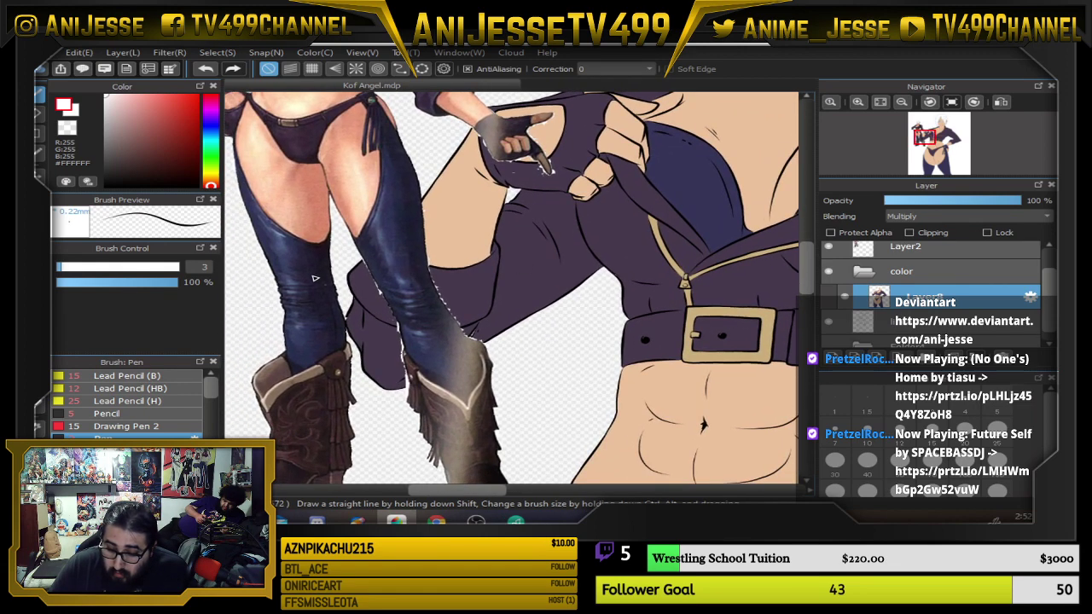
{"action": "scroll", "coordinate": [393, 239], "scroll_direction": "down", "scroll_amount": 3}
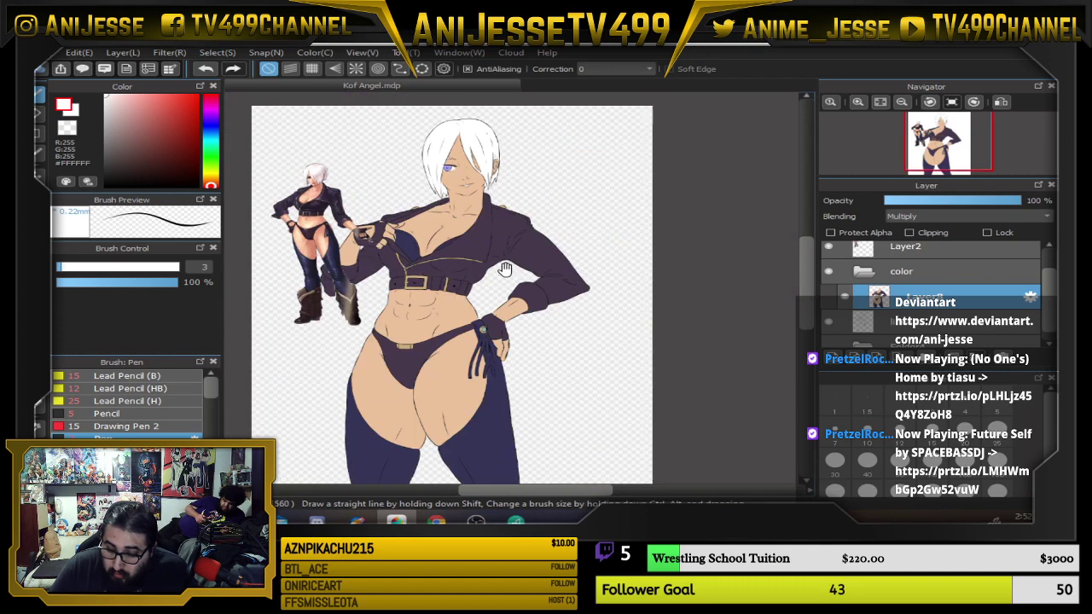
{"action": "left_click_drag", "start_coordinate": [529, 304], "coordinate": [468, 304]}
{"action": "scroll", "coordinate": [468, 304], "scroll_direction": "up", "scroll_amount": 3}
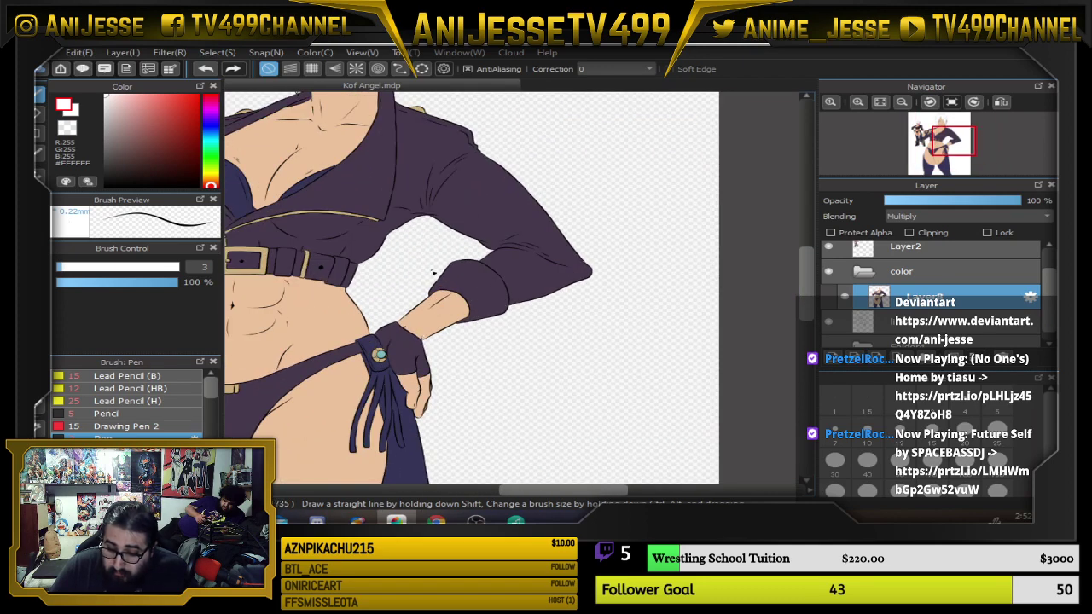
Hide the reference Layer2 and fit the whole canvas in view.
{"action": "scroll", "coordinate": [381, 286], "scroll_direction": "down", "scroll_amount": 4}
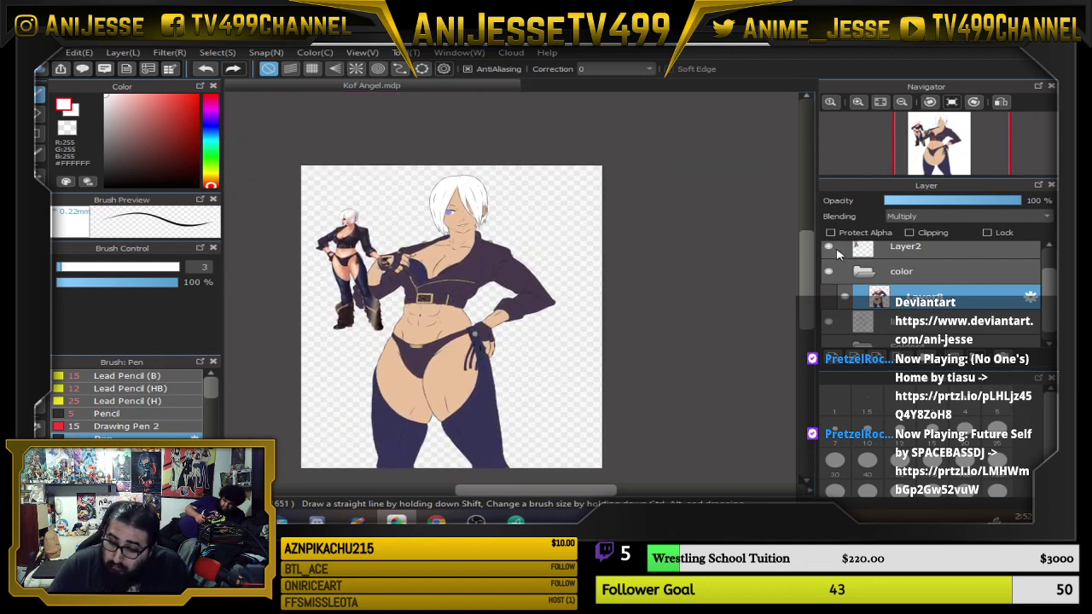
{"action": "left_click", "coordinate": [828, 247]}
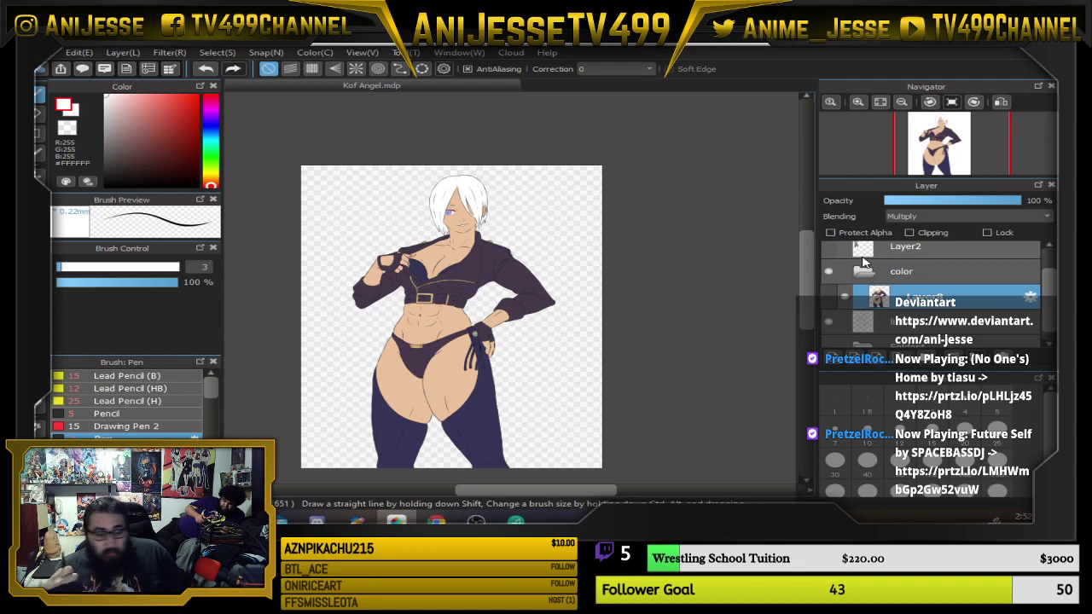
{"action": "key", "text": "ctrl+0"}
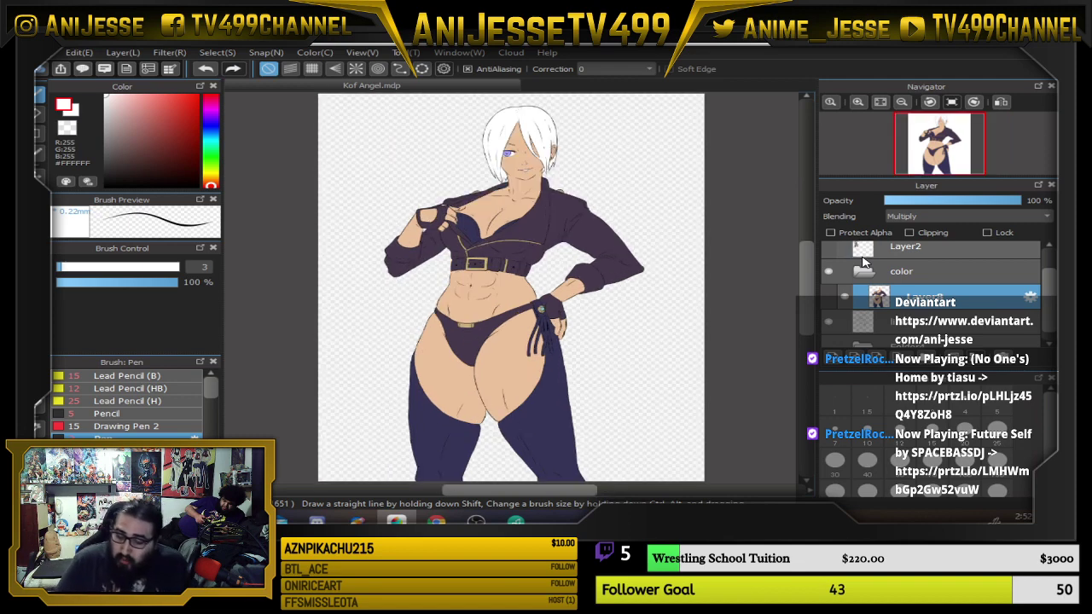